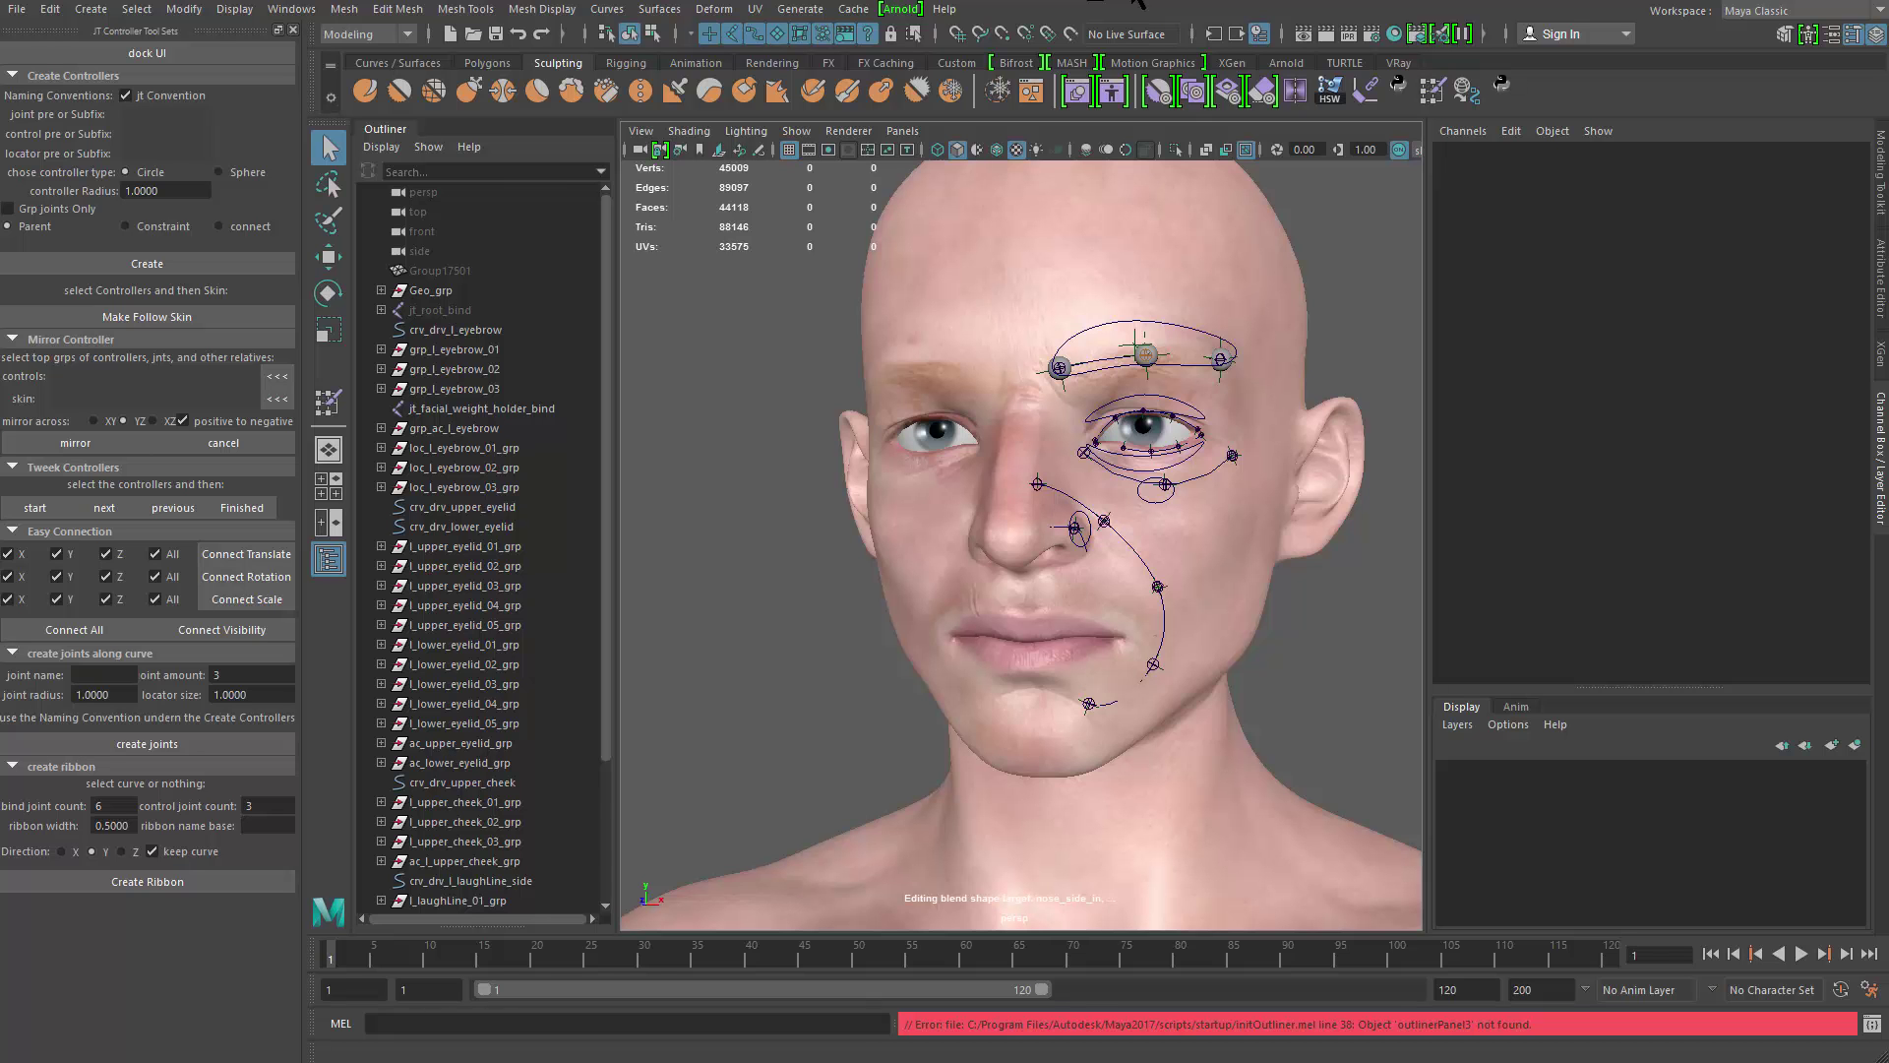
Step: Examine the head model and the facial controls around the left eyebrow, eye and nose from several angles
{"action": "right_click_drag", "start_coordinate": [1165, 637], "coordinate": [1195, 698], "text": "alt"}
{"action": "left_click_drag", "start_coordinate": [1194, 699], "coordinate": [1104, 629], "text": "alt"}
{"action": "scroll", "coordinate": [1113, 583], "scroll_direction": "up", "scroll_amount": 4}
{"action": "right_click_drag", "start_coordinate": [1103, 629], "coordinate": [974, 497], "text": "alt"}
{"action": "left_click_drag", "start_coordinate": [1043, 571], "coordinate": [984, 537], "text": "alt"}
{"action": "right_click_drag", "start_coordinate": [1072, 492], "coordinate": [893, 603], "text": "alt"}
{"action": "left_click_drag", "start_coordinate": [893, 603], "coordinate": [974, 649], "text": "alt"}
{"action": "middle_click_drag", "start_coordinate": [974, 649], "coordinate": [1043, 787], "text": "alt"}
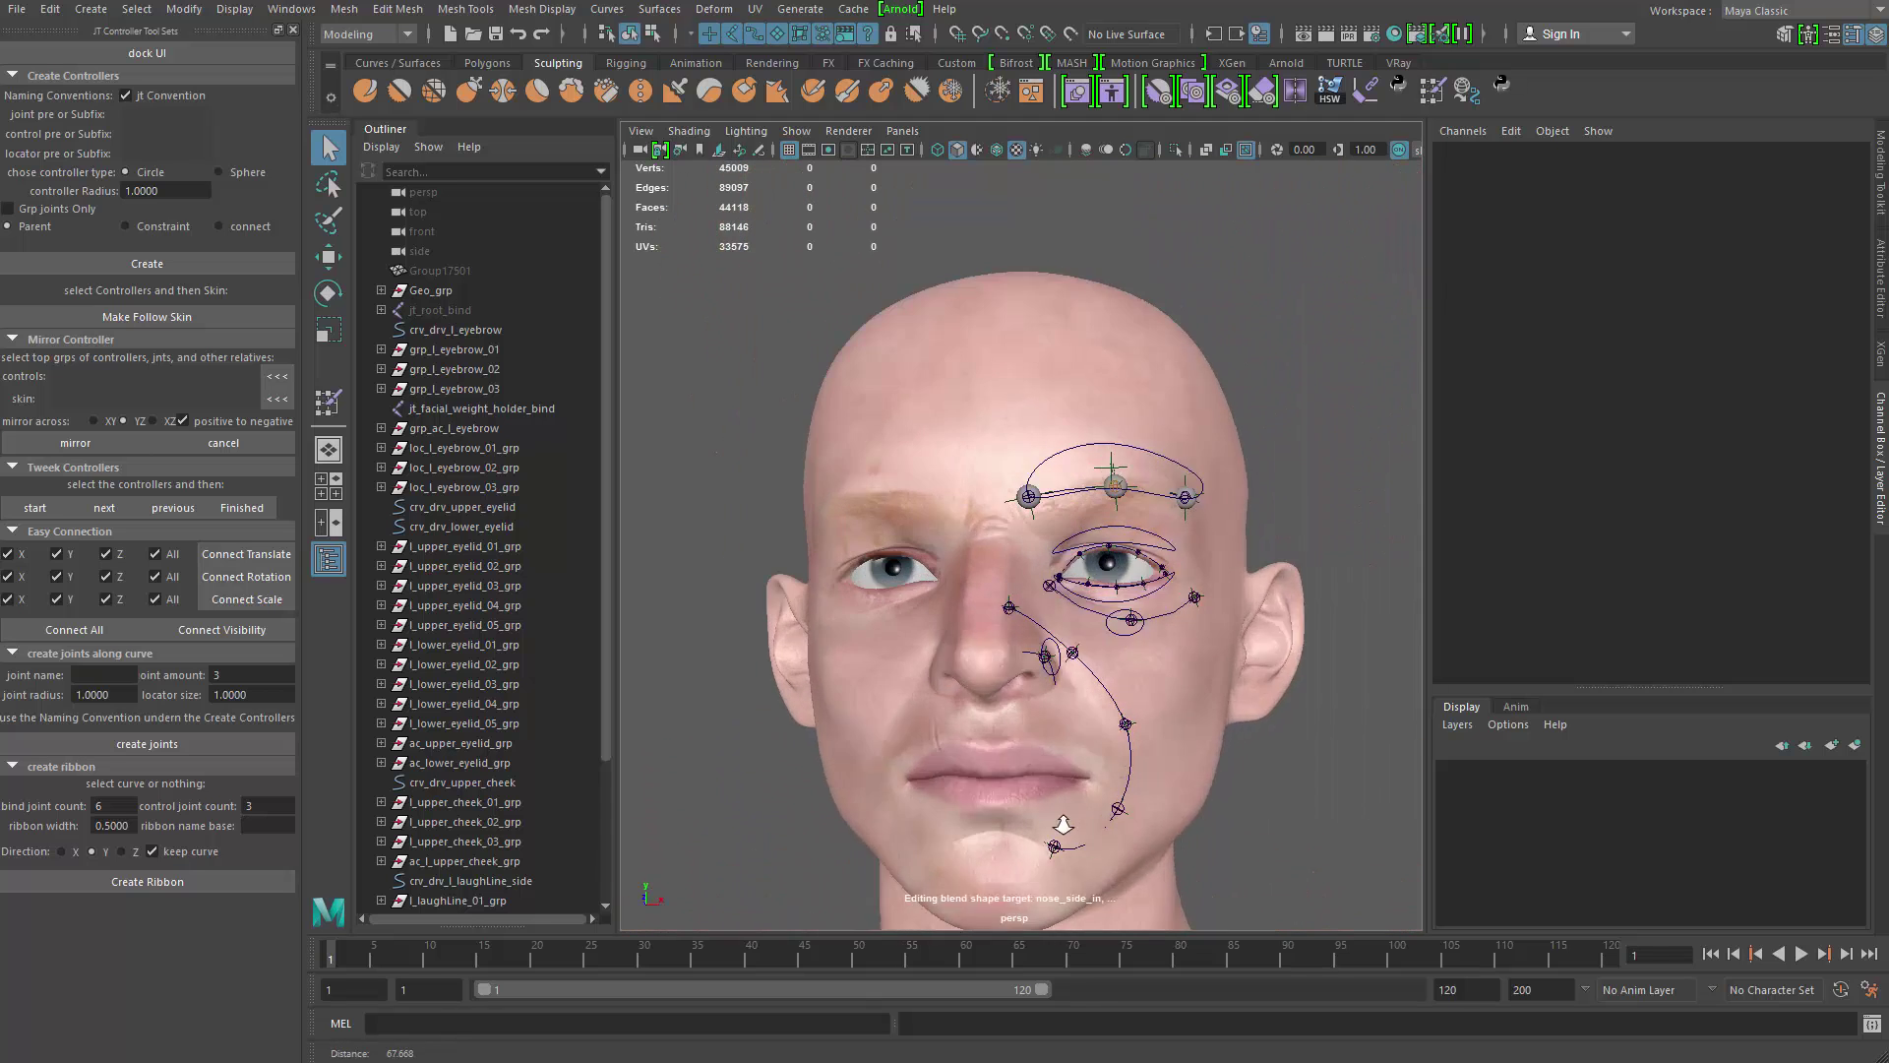
{"action": "left_click_drag", "start_coordinate": [1043, 787], "coordinate": [969, 723], "text": "alt"}
{"action": "right_click_drag", "start_coordinate": [944, 590], "coordinate": [1006, 456], "text": "alt"}
Step: Delete the three eyebrow sphere control groups loc_l_eyebrow_01_grp, loc_l_eyebrow_02_grp and loc_l_eyebrow_03_grp
{"action": "left_click", "coordinate": [1019, 455]}
{"action": "left_click_drag", "start_coordinate": [1018, 455], "coordinate": [1059, 462], "text": "alt"}
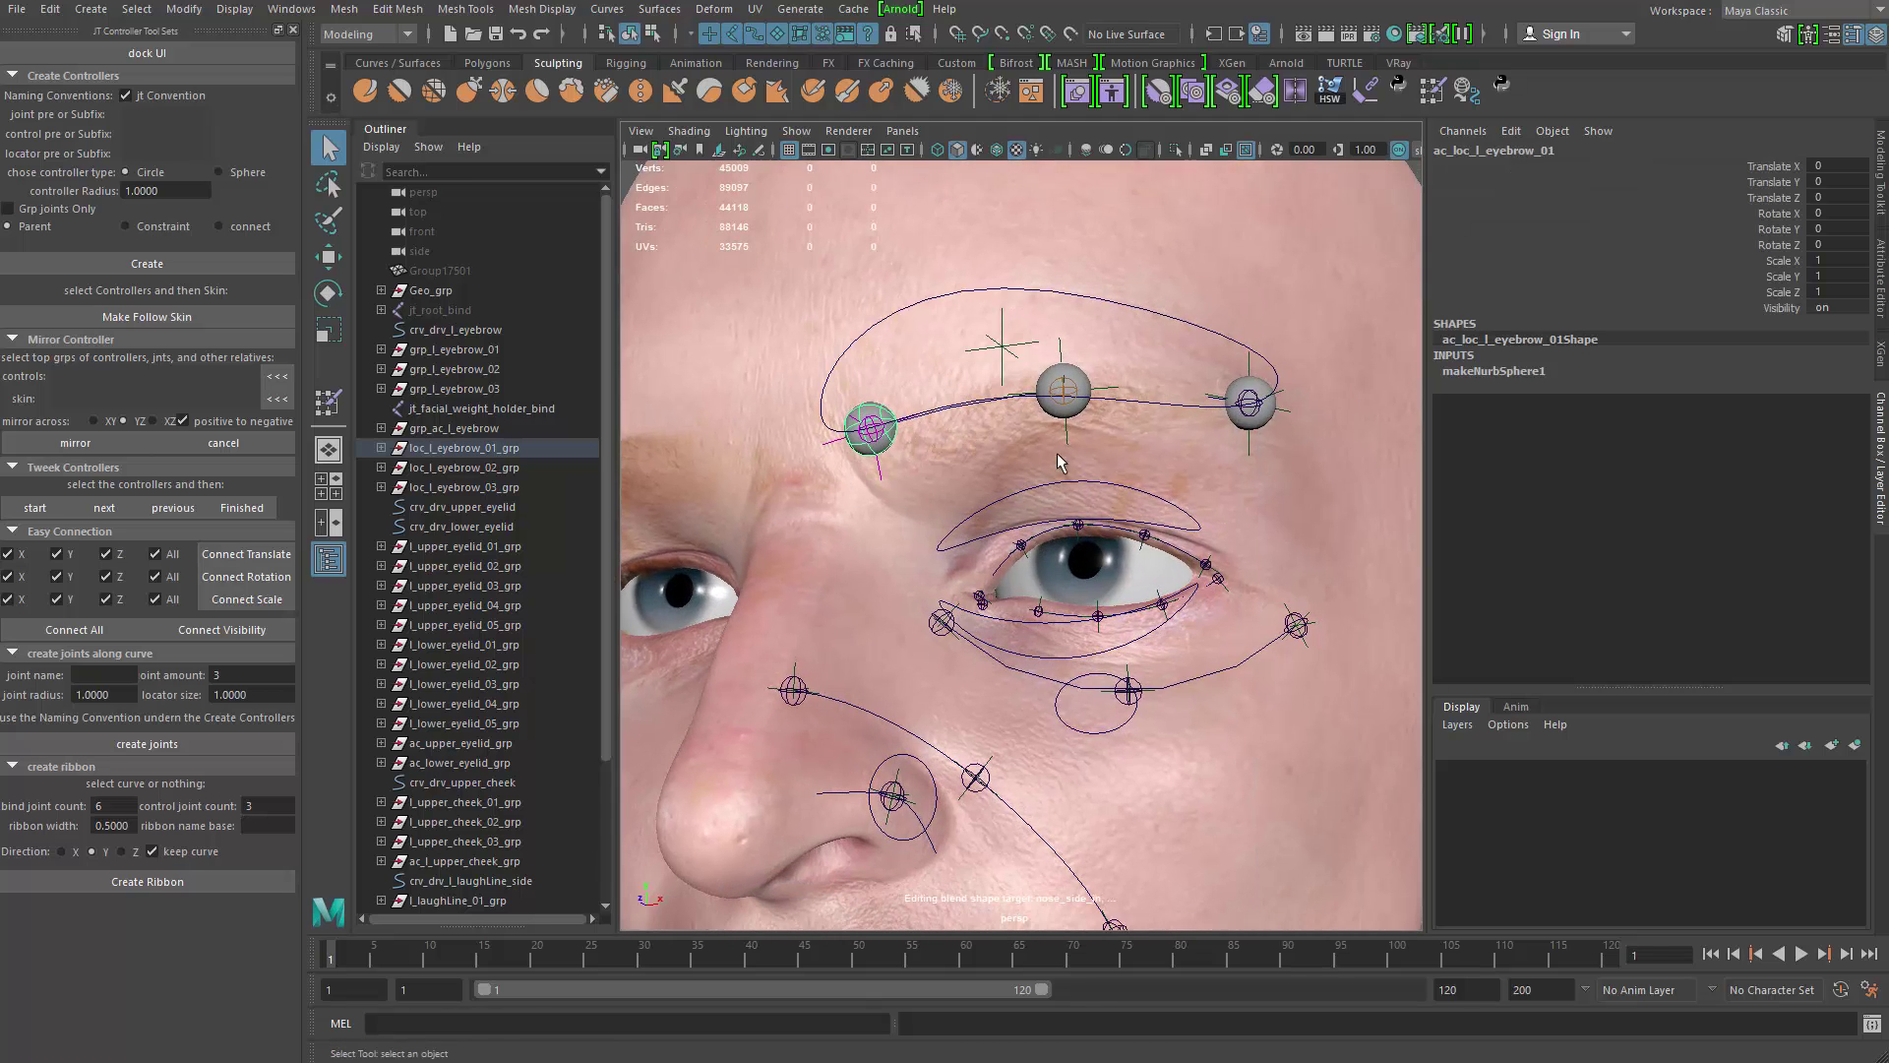
{"action": "left_click", "coordinate": [1052, 409], "text": "shift"}
{"action": "left_click", "coordinate": [1281, 431], "text": "shift"}
{"action": "key", "text": "ctrl+z"}
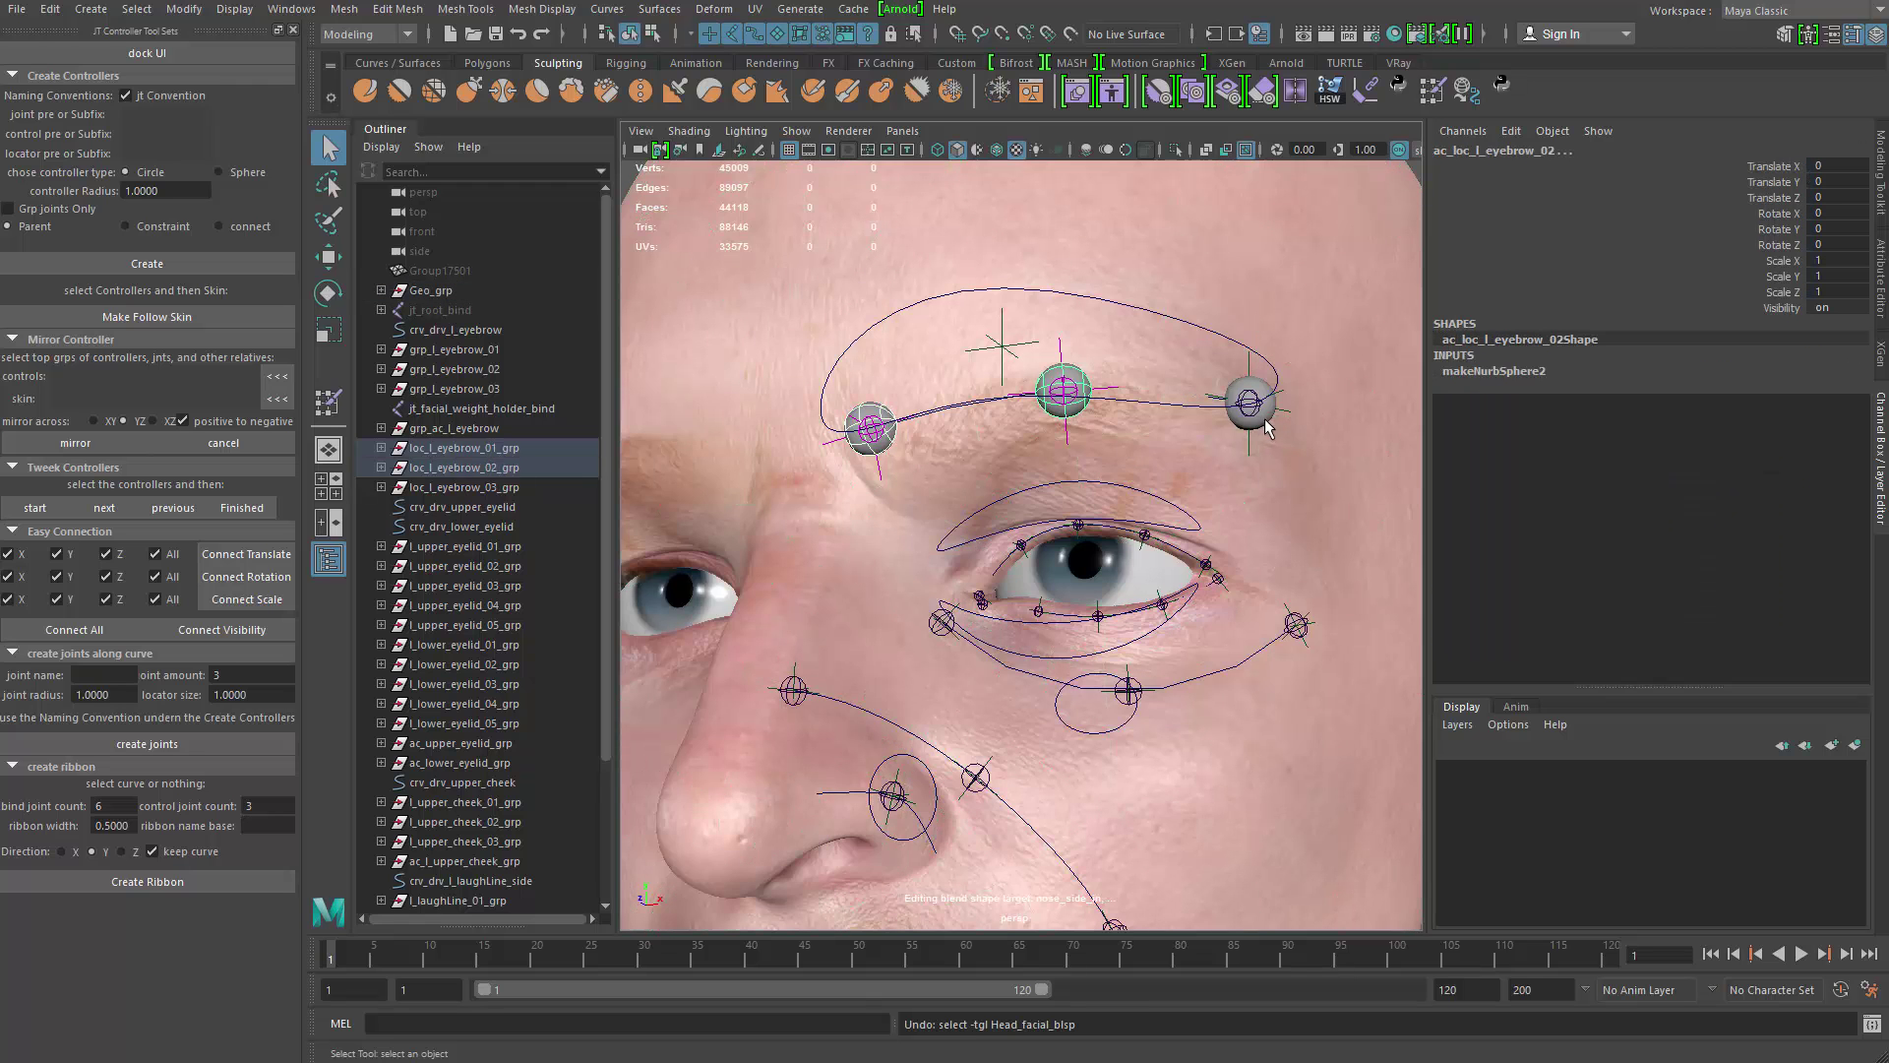
{"action": "left_click", "coordinate": [1256, 409], "text": "shift"}
{"action": "right_click_drag", "start_coordinate": [1245, 423], "coordinate": [782, 540], "text": "alt"}
{"action": "left_click_drag", "start_coordinate": [783, 549], "coordinate": [1086, 537], "text": "alt"}
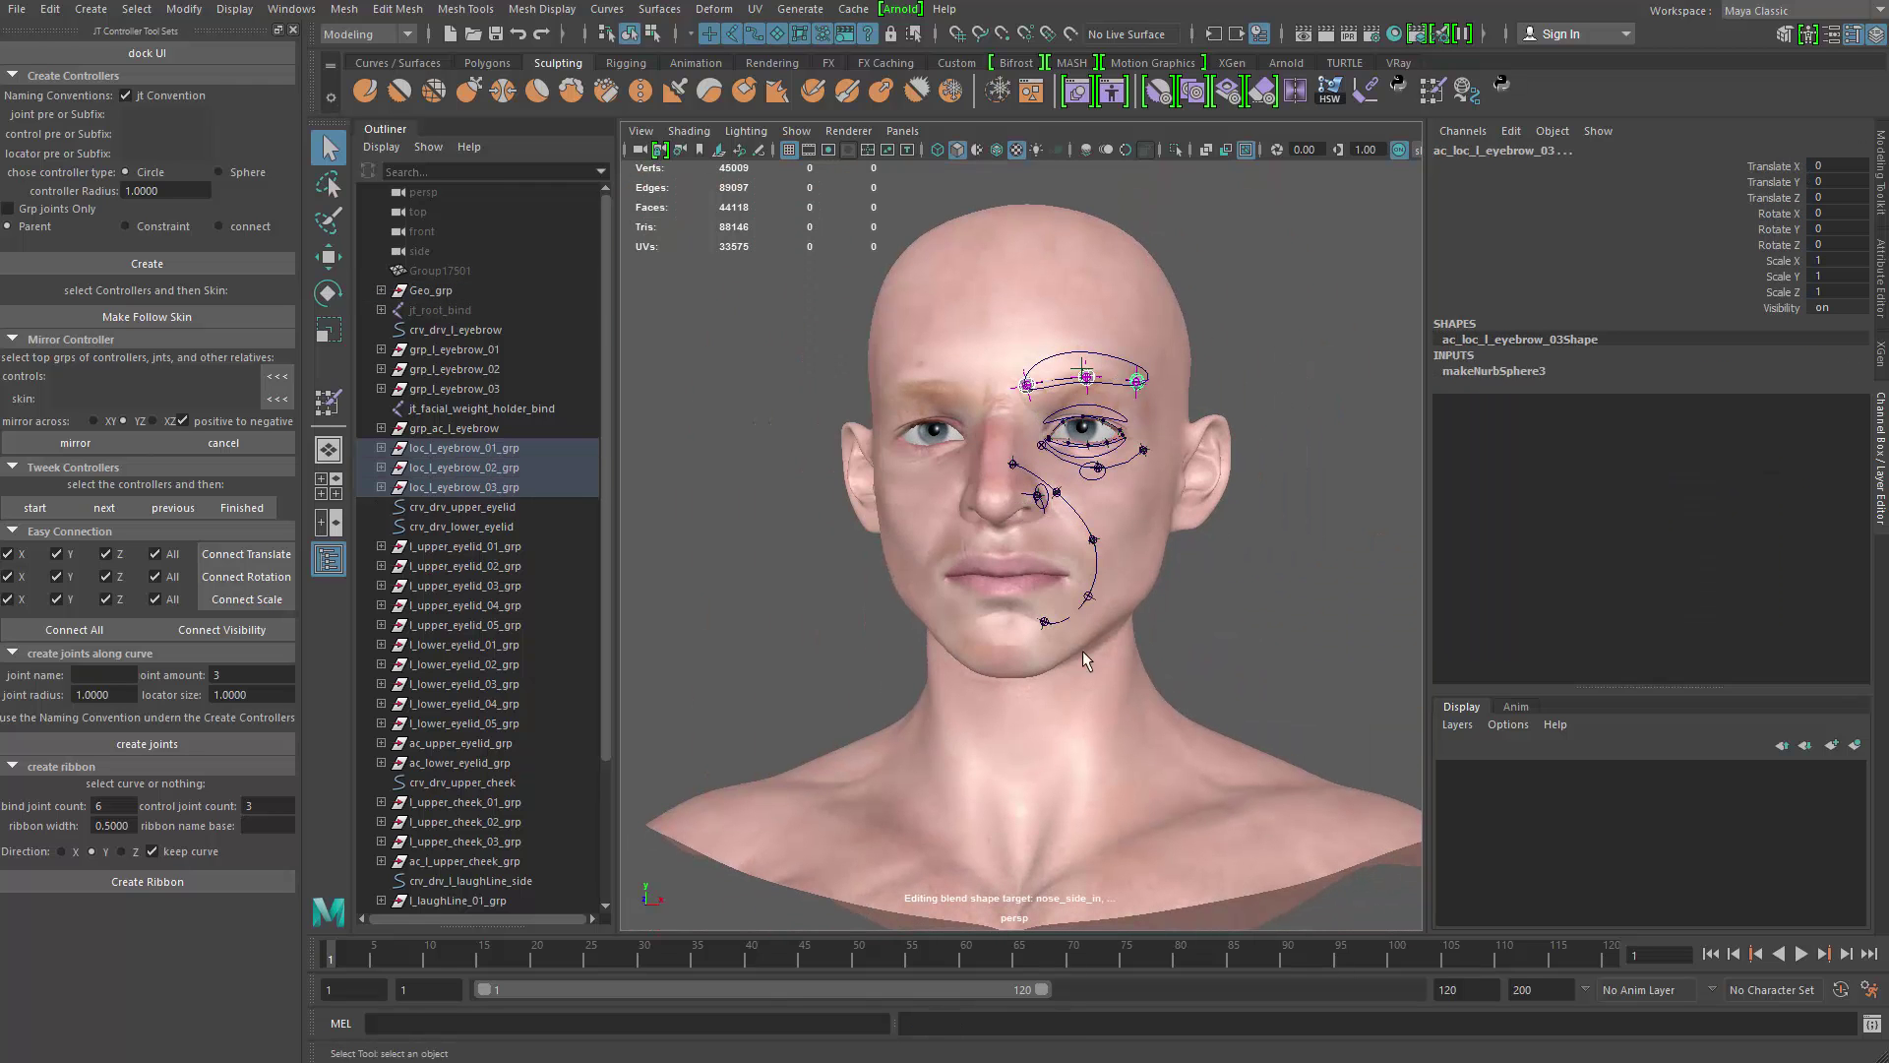
{"action": "left_click_drag", "start_coordinate": [1082, 651], "coordinate": [1173, 353], "text": "alt"}
{"action": "middle_click_drag", "start_coordinate": [1049, 634], "coordinate": [1130, 645], "text": "alt"}
{"action": "right_click_drag", "start_coordinate": [1131, 646], "coordinate": [887, 213], "text": "alt"}
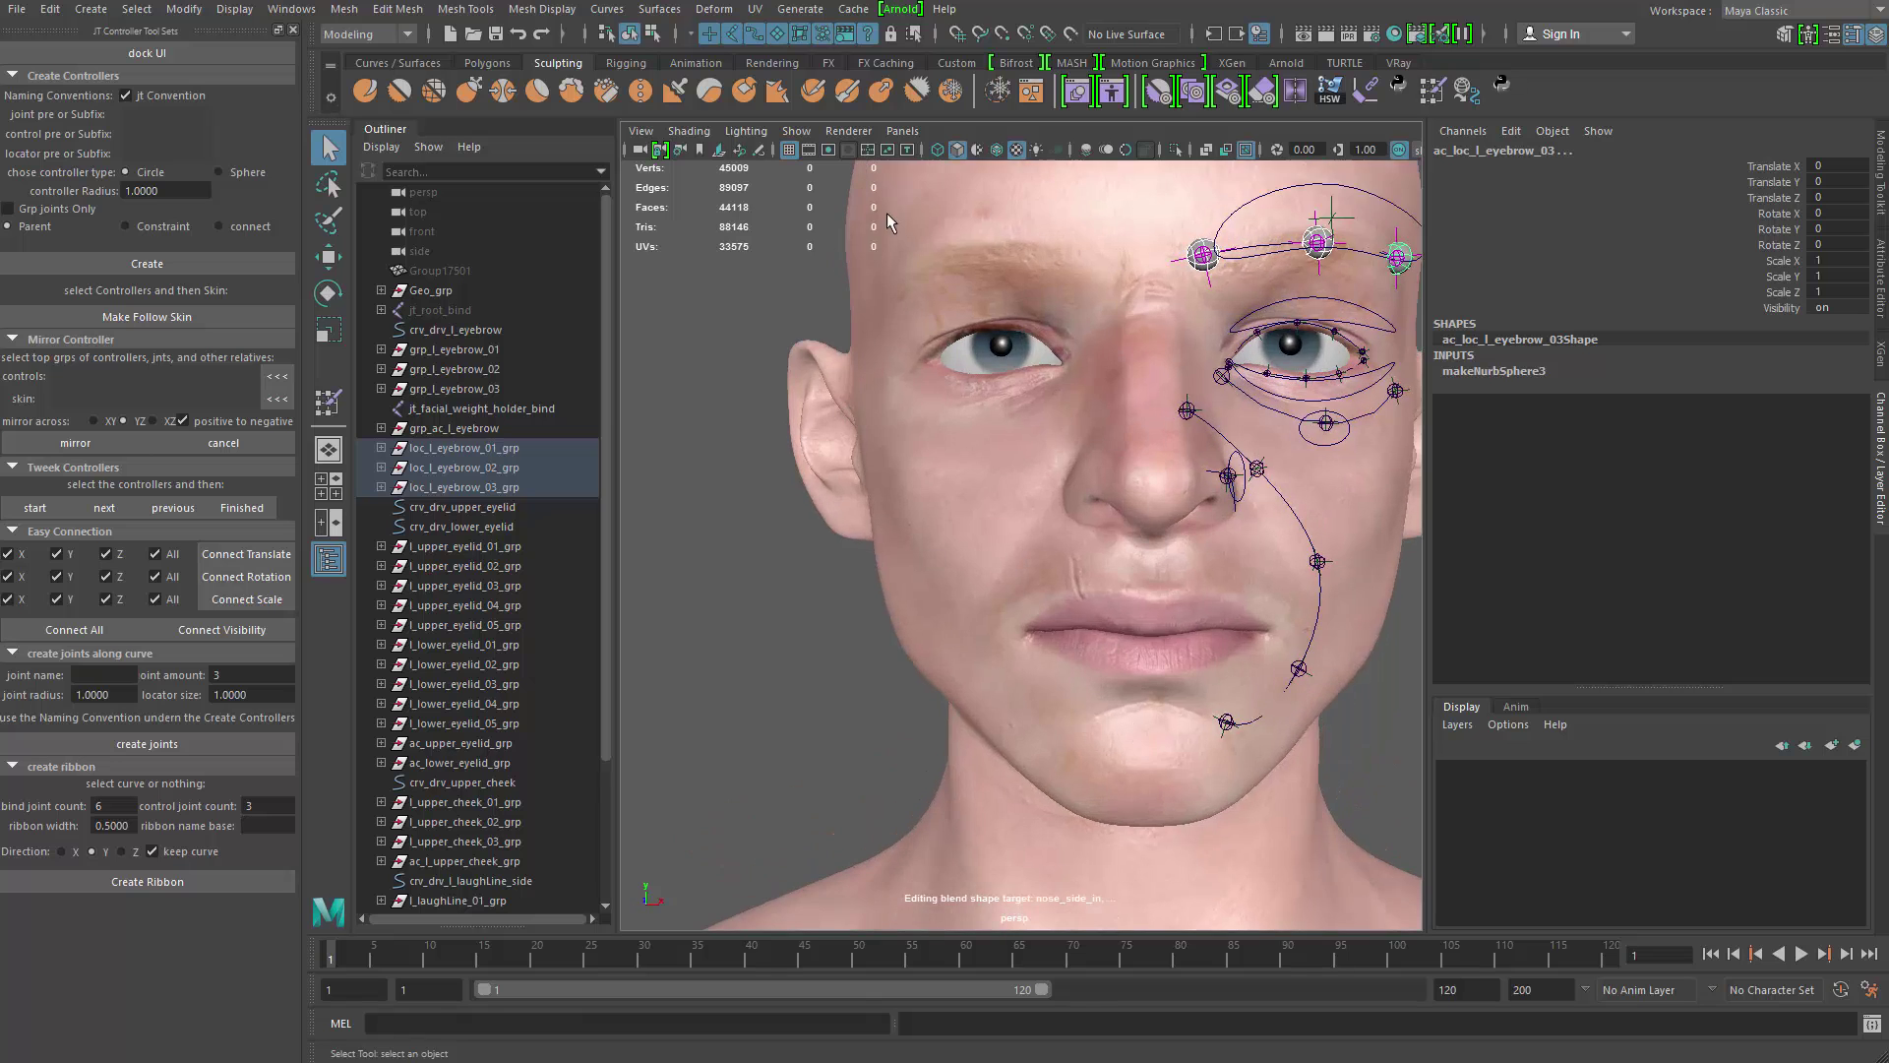
{"action": "middle_click_drag", "start_coordinate": [1012, 502], "coordinate": [830, 653], "text": "alt"}
{"action": "right_click_drag", "start_coordinate": [830, 653], "coordinate": [969, 629], "text": "alt"}
{"action": "left_click_drag", "start_coordinate": [969, 630], "coordinate": [887, 613], "text": "alt"}
{"action": "middle_click_drag", "start_coordinate": [887, 614], "coordinate": [887, 623], "text": "alt"}
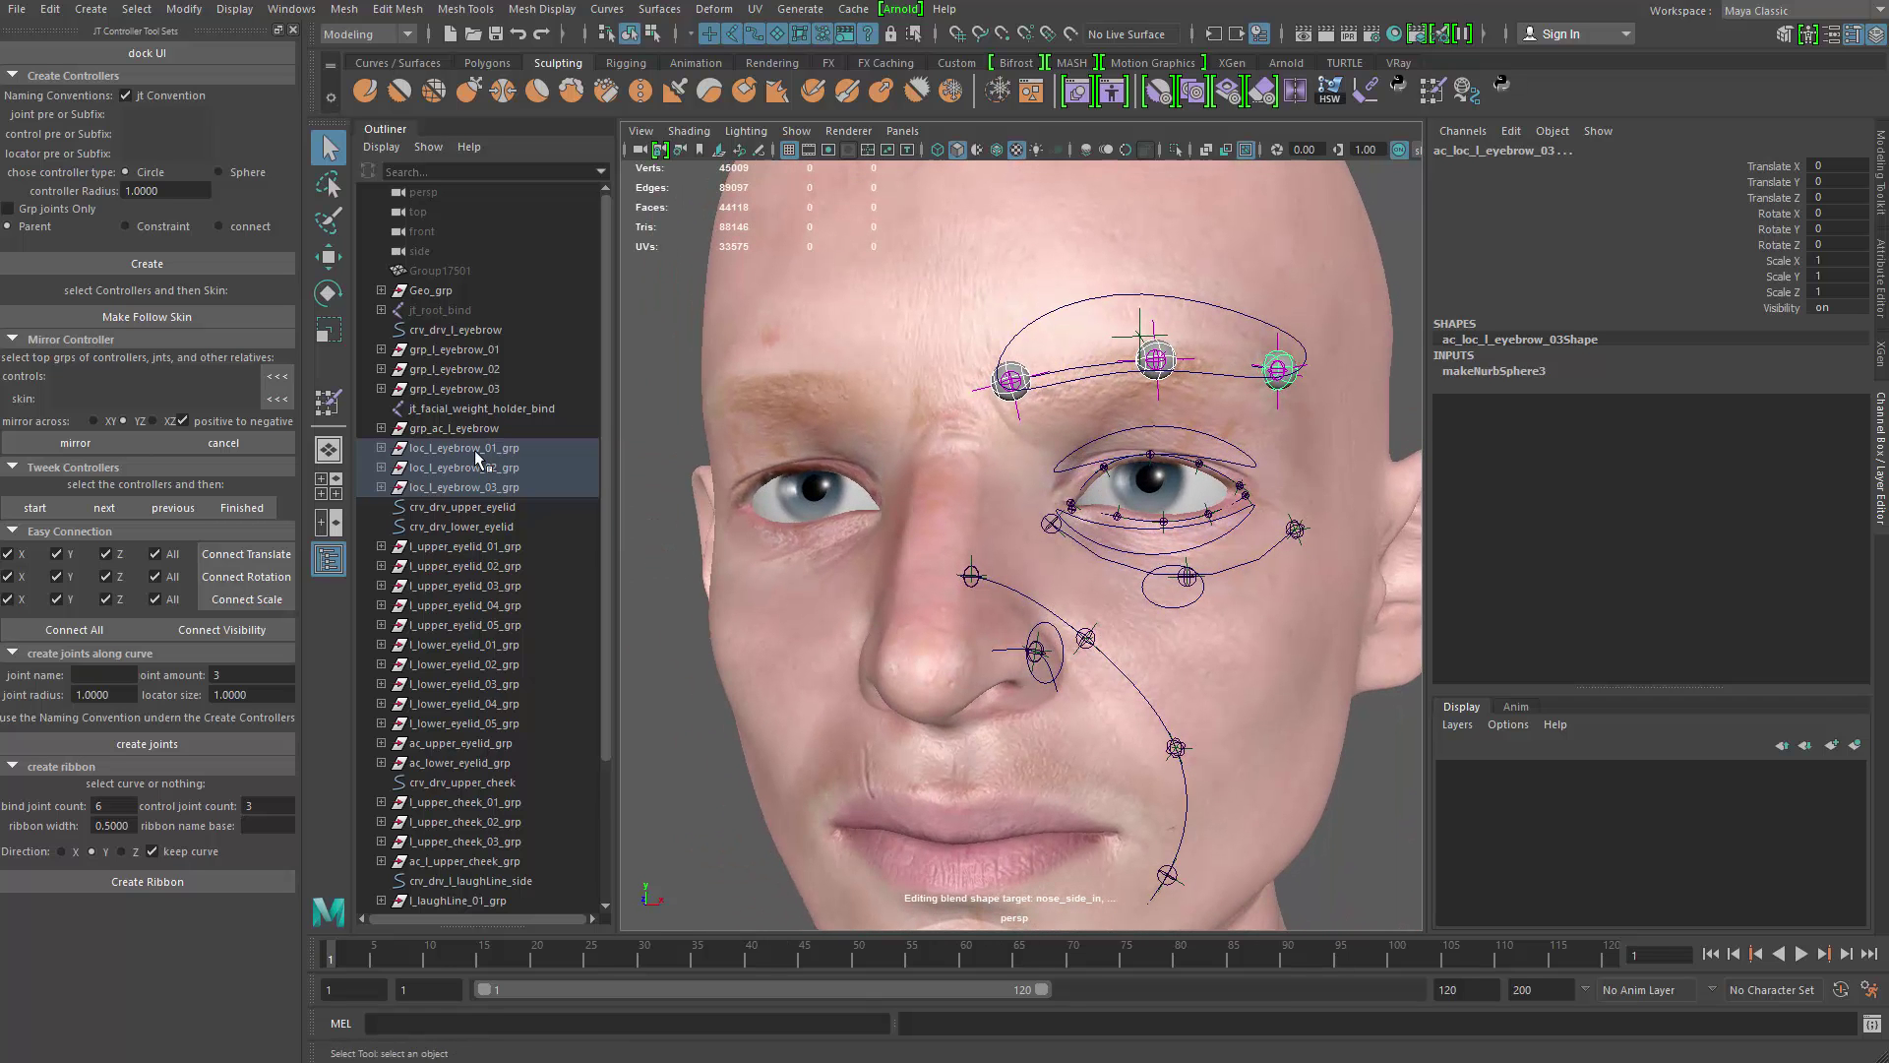
{"action": "left_click_drag", "start_coordinate": [475, 451], "coordinate": [482, 493]}
{"action": "middle_click_drag", "start_coordinate": [1135, 416], "coordinate": [1024, 481], "text": "alt"}
{"action": "right_click_drag", "start_coordinate": [1024, 481], "coordinate": [1050, 510], "text": "alt"}
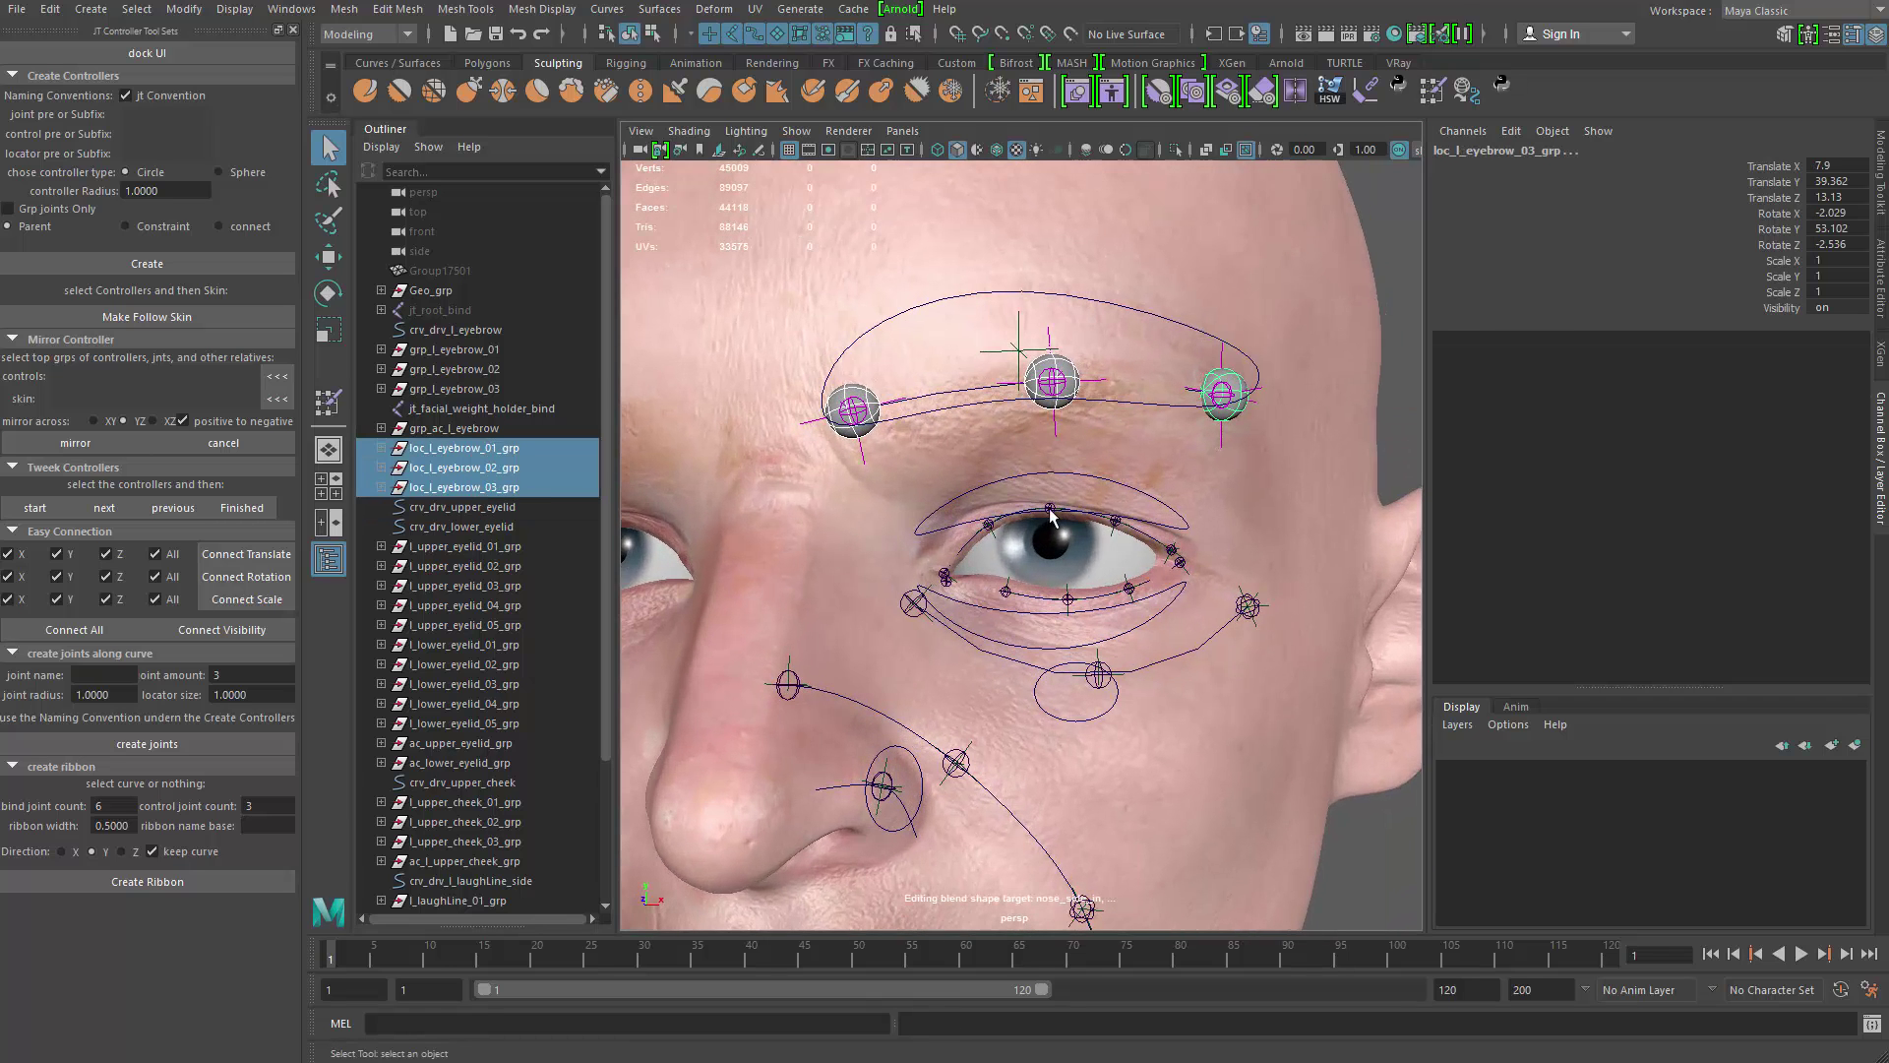
{"action": "key", "text": "Delete"}
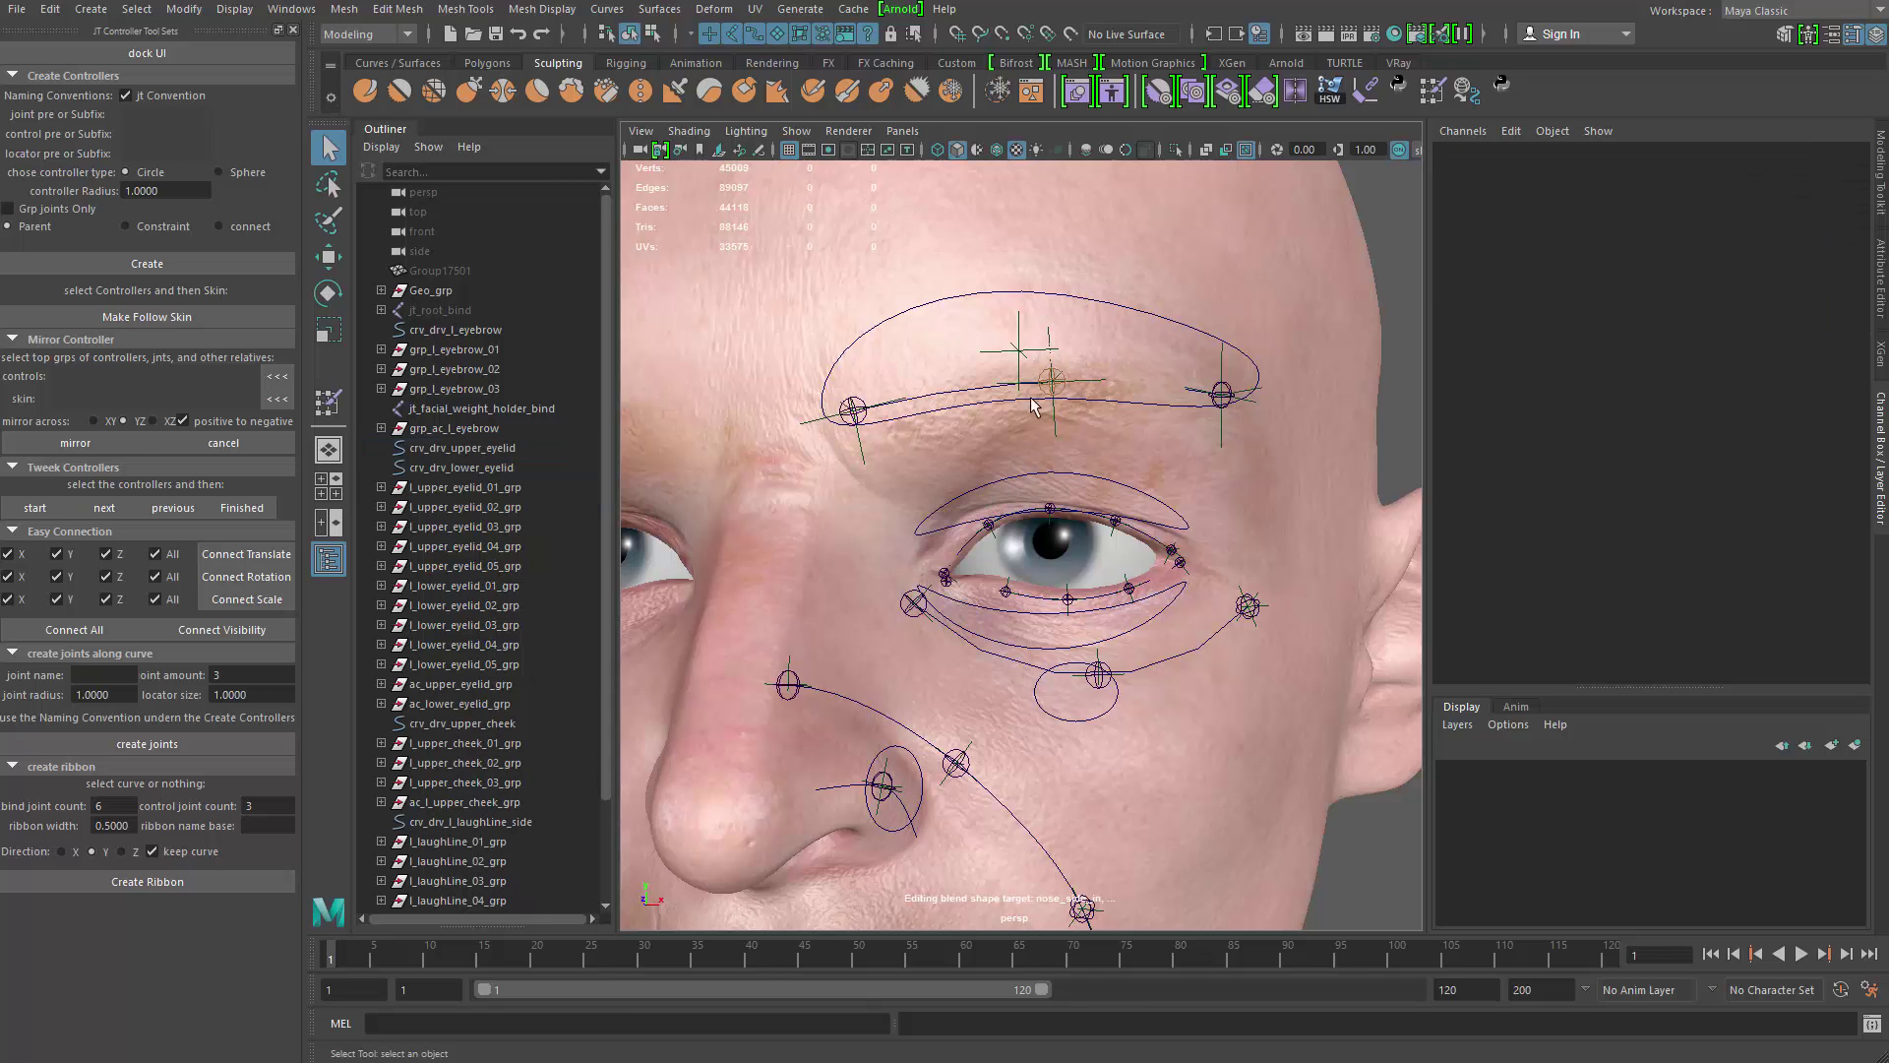
Step: Test the left eyebrow control by moving it upward, and undo the move
{"action": "scroll", "coordinate": [859, 480], "scroll_direction": "down", "scroll_amount": 5}
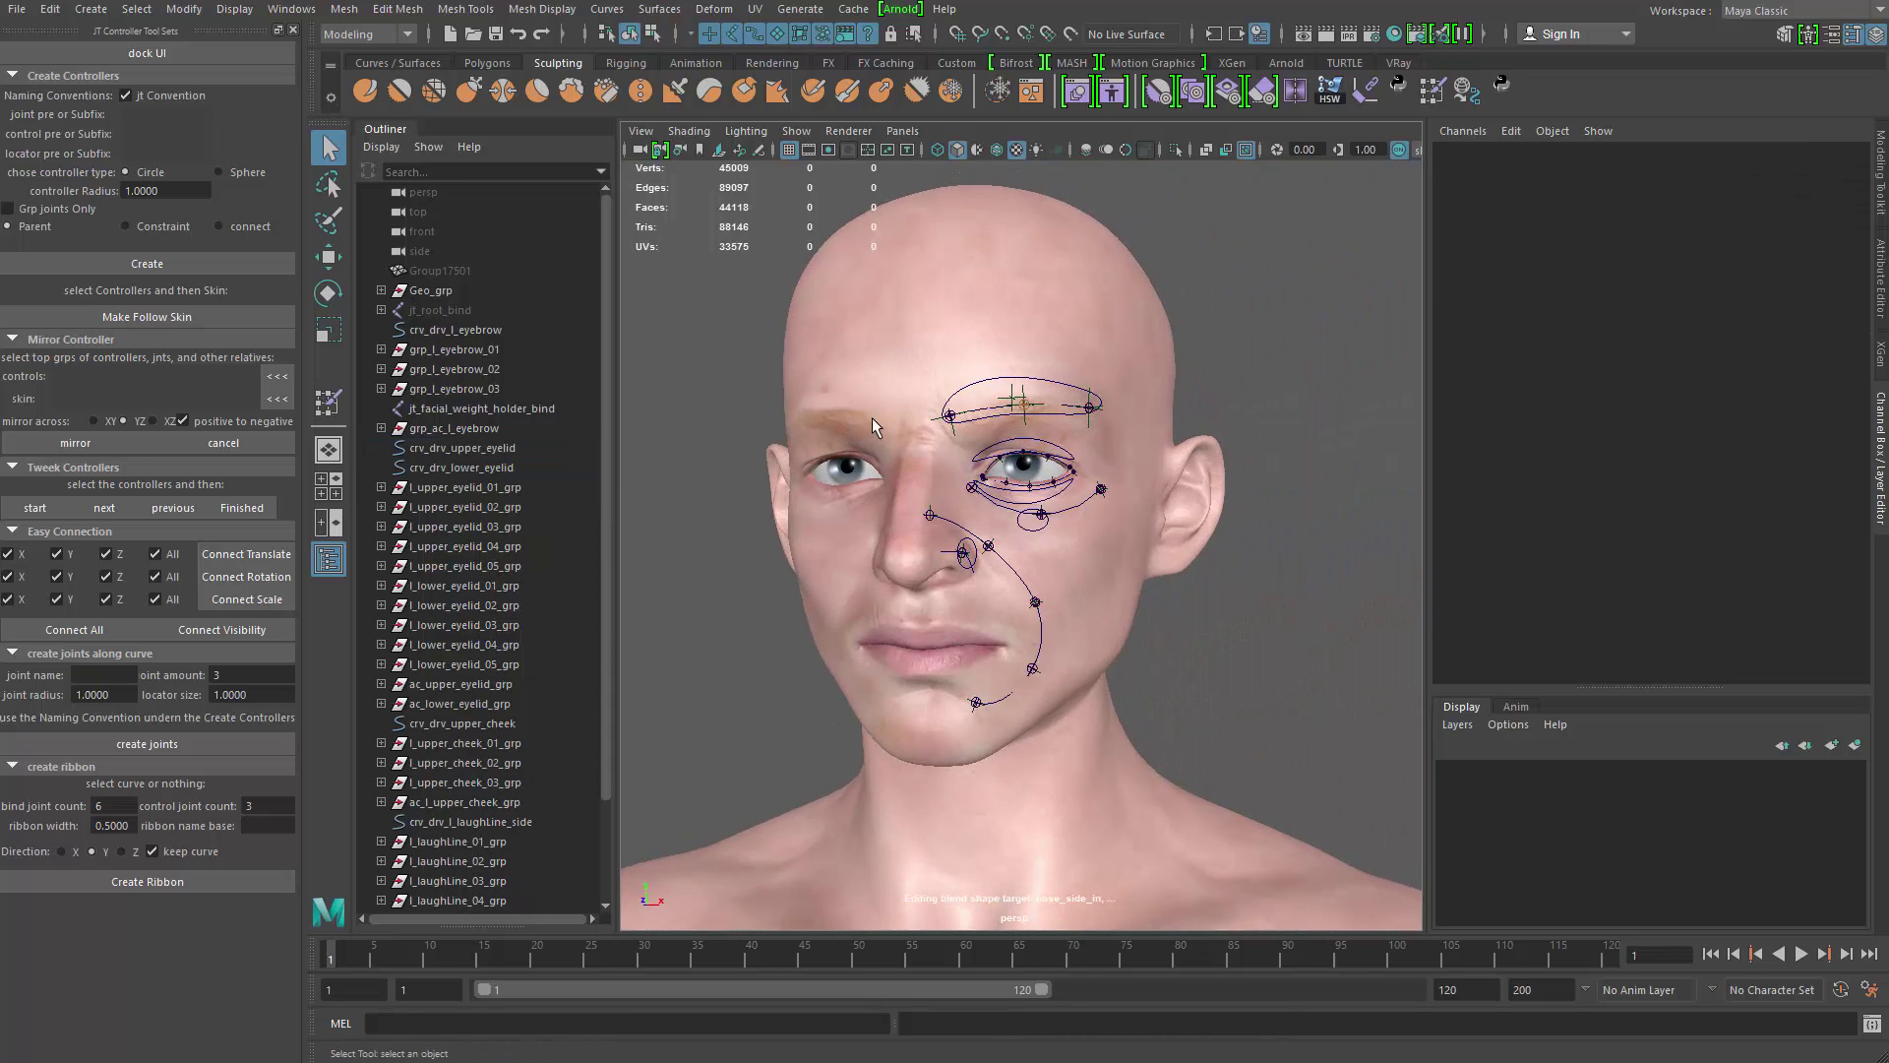
{"action": "scroll", "coordinate": [871, 417], "scroll_direction": "up", "scroll_amount": 4}
{"action": "left_click_drag", "start_coordinate": [872, 417], "coordinate": [836, 383], "text": "alt"}
{"action": "middle_click_drag", "start_coordinate": [836, 384], "coordinate": [1076, 499], "text": "alt"}
{"action": "scroll", "coordinate": [1077, 499], "scroll_direction": "up", "scroll_amount": 3}
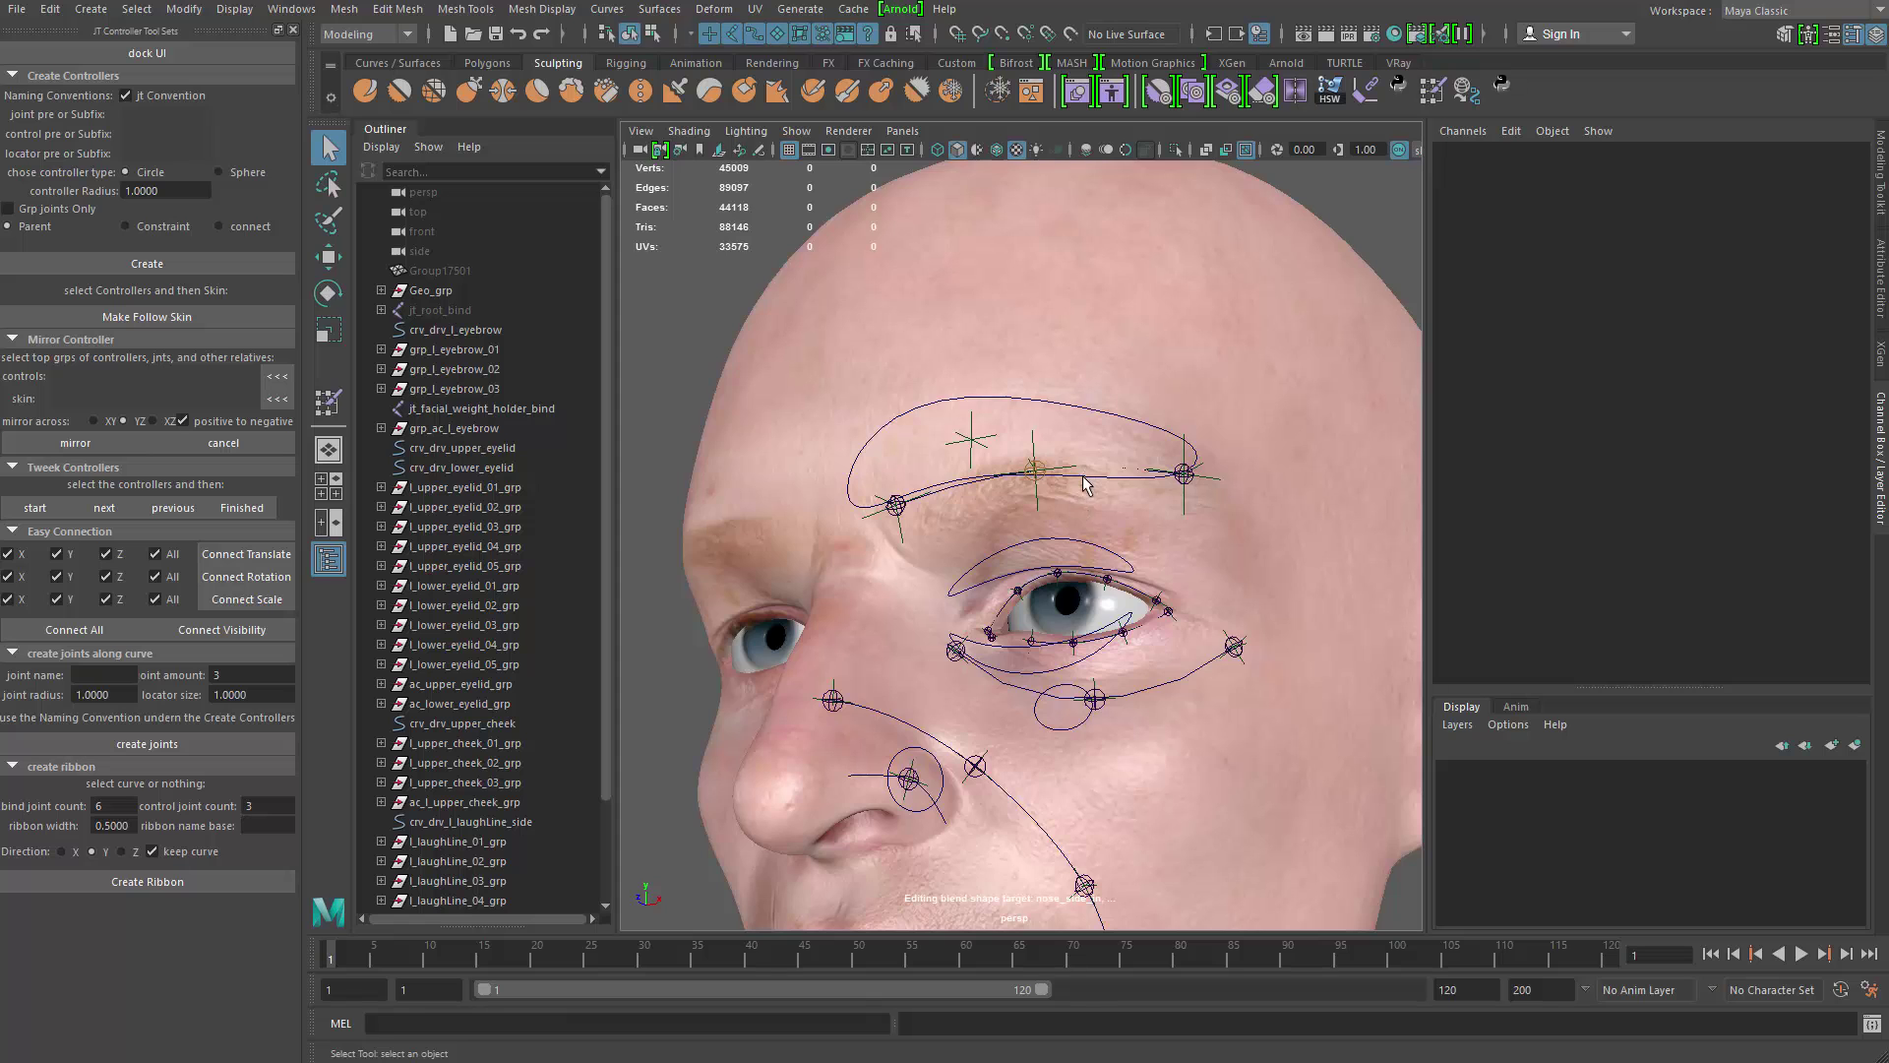
{"action": "left_click", "coordinate": [1082, 477]}
{"action": "left_click_drag", "start_coordinate": [1080, 480], "coordinate": [1161, 455], "text": "alt"}
{"action": "key", "text": "w"}
{"action": "left_click_drag", "start_coordinate": [1016, 361], "coordinate": [1017, 290]}
{"action": "key", "text": "ctrl+z"}
Step: Test the upper and lower eyelid controls by moving them vertically, undoing each move, and clear the selection
{"action": "left_click", "coordinate": [1096, 557]}
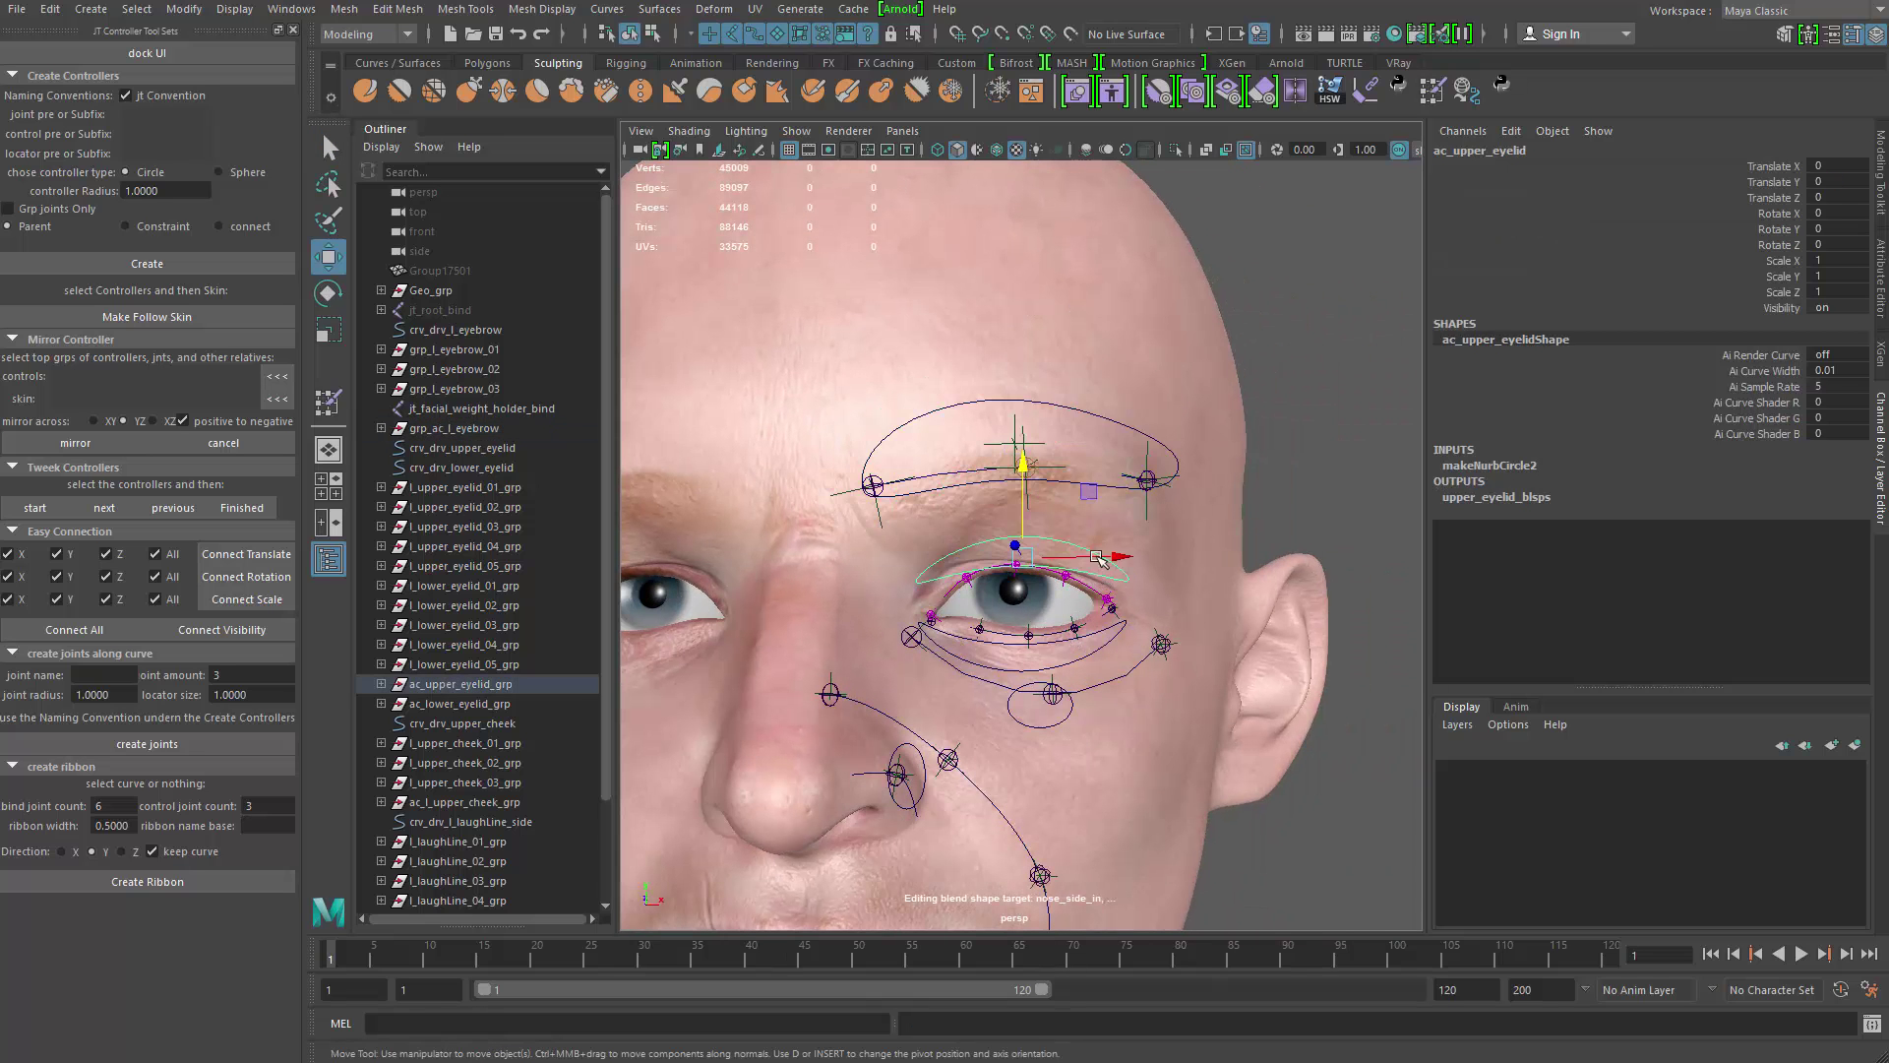
{"action": "left_click_drag", "start_coordinate": [1025, 460], "coordinate": [1024, 513]}
{"action": "key", "text": "ctrl+z"}
{"action": "left_click", "coordinate": [1066, 645]}
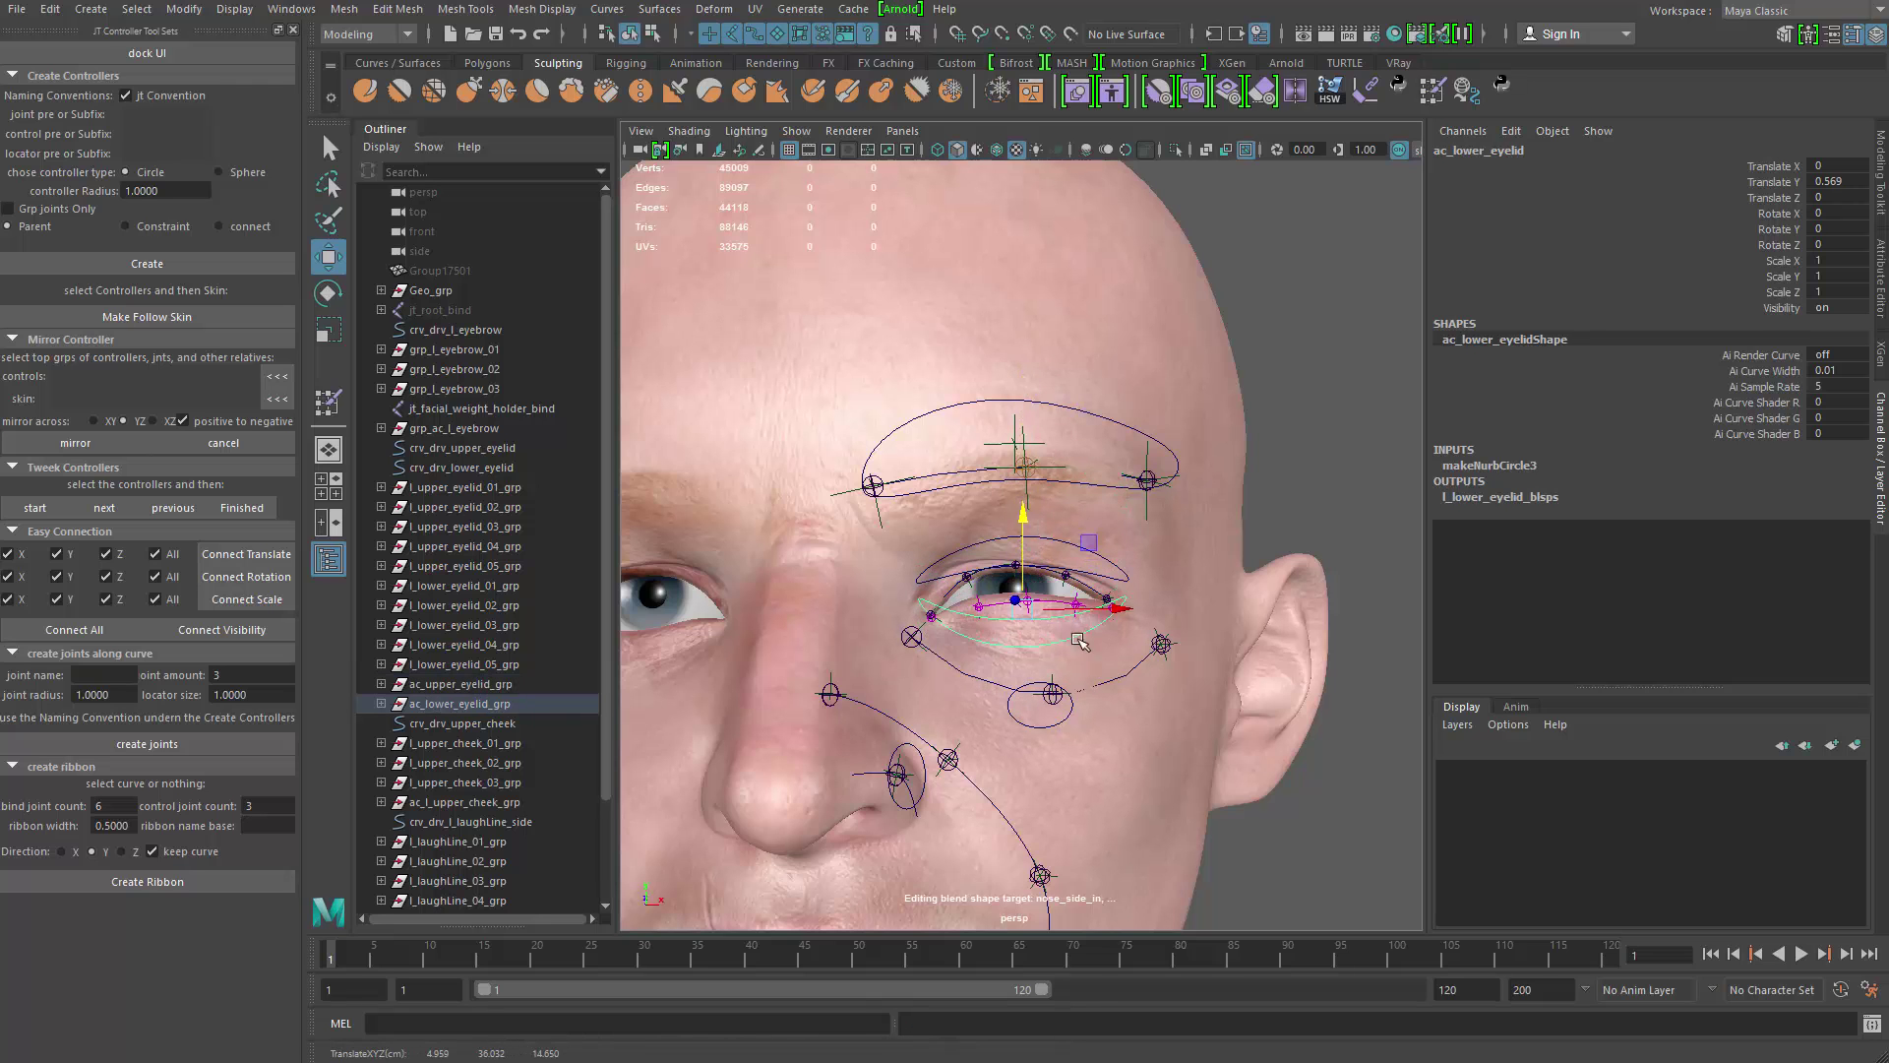
{"action": "key", "text": "ctrl+z"}
{"action": "left_click", "coordinate": [1071, 708]}
{"action": "right_click_drag", "start_coordinate": [1071, 707], "coordinate": [888, 677], "text": "alt"}
{"action": "left_click_drag", "start_coordinate": [889, 678], "coordinate": [844, 630], "text": "alt"}
{"action": "right_click_drag", "start_coordinate": [844, 630], "coordinate": [790, 566], "text": "alt"}
{"action": "key", "text": "q"}
{"action": "left_click", "coordinate": [631, 636]}
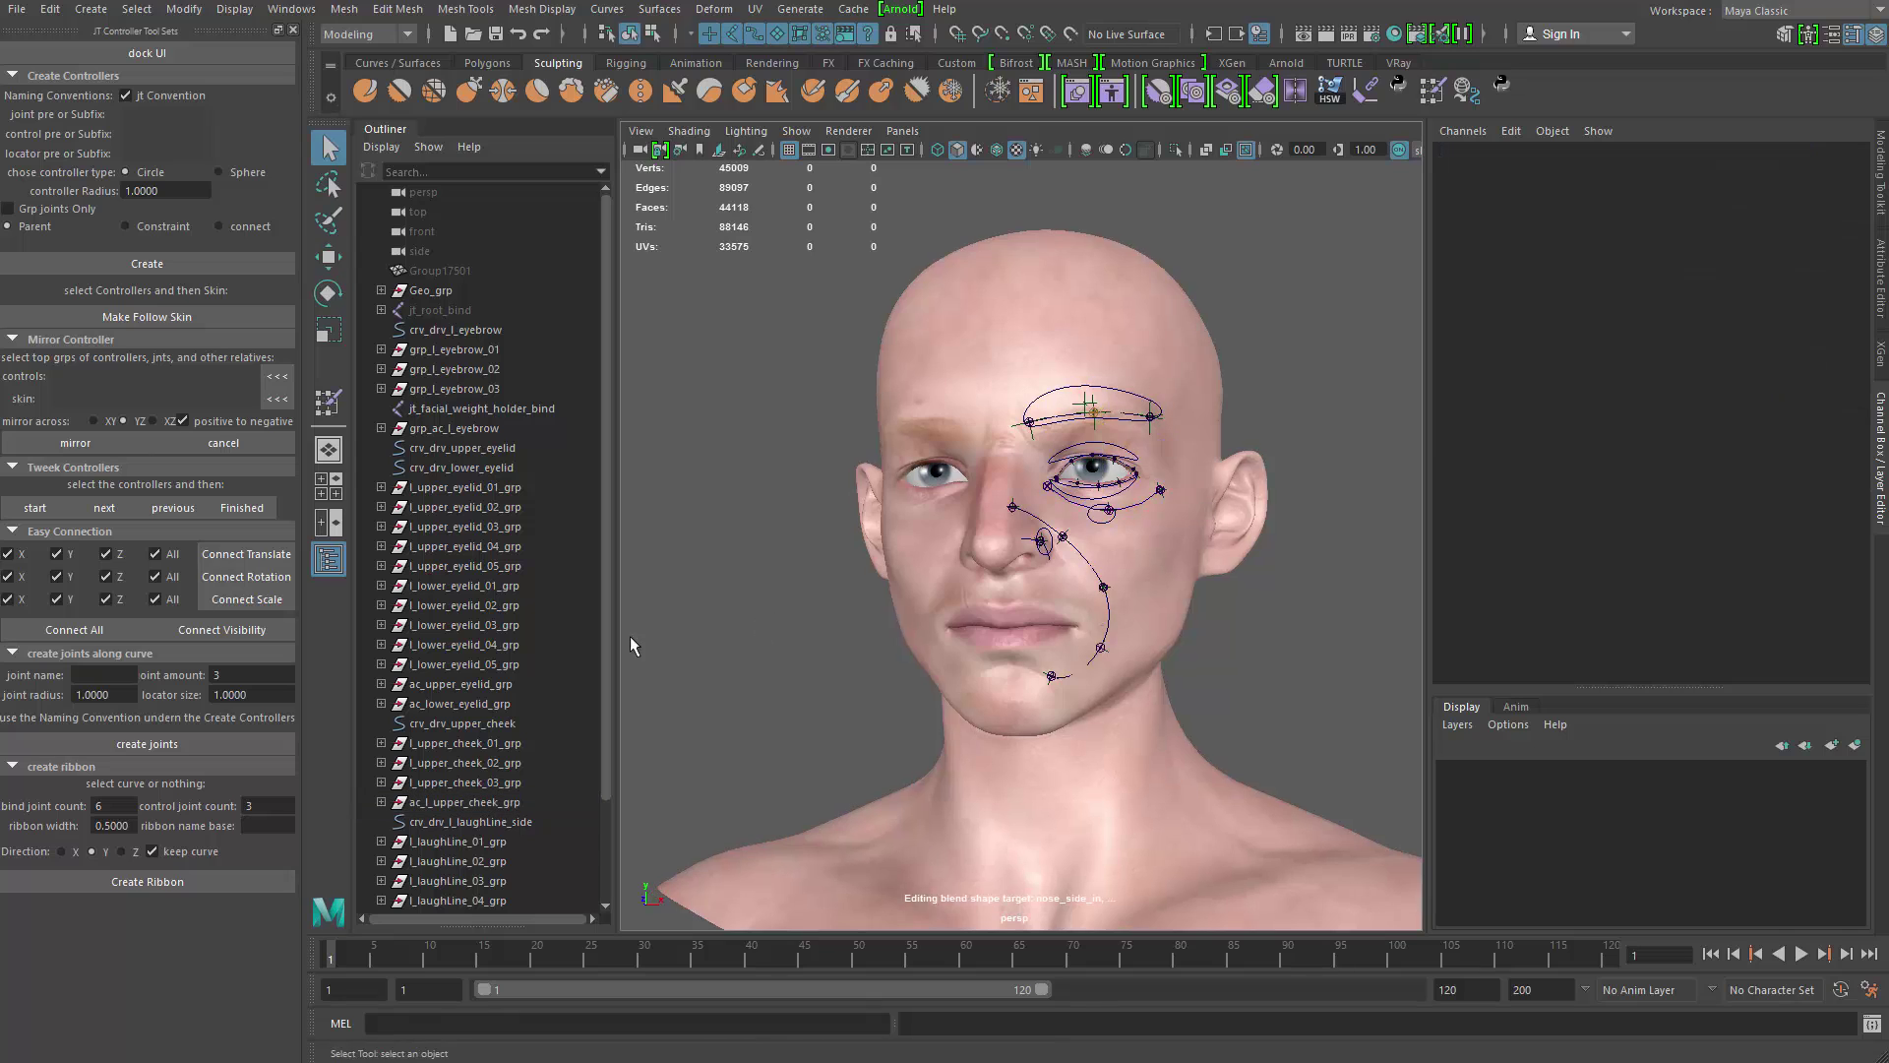
Step: Reorder jt_facial_weight_holder_bind in the Outliner to sit directly below jt_root_bind, and inspect the joint at the scene origin
{"action": "left_click", "coordinate": [482, 409]}
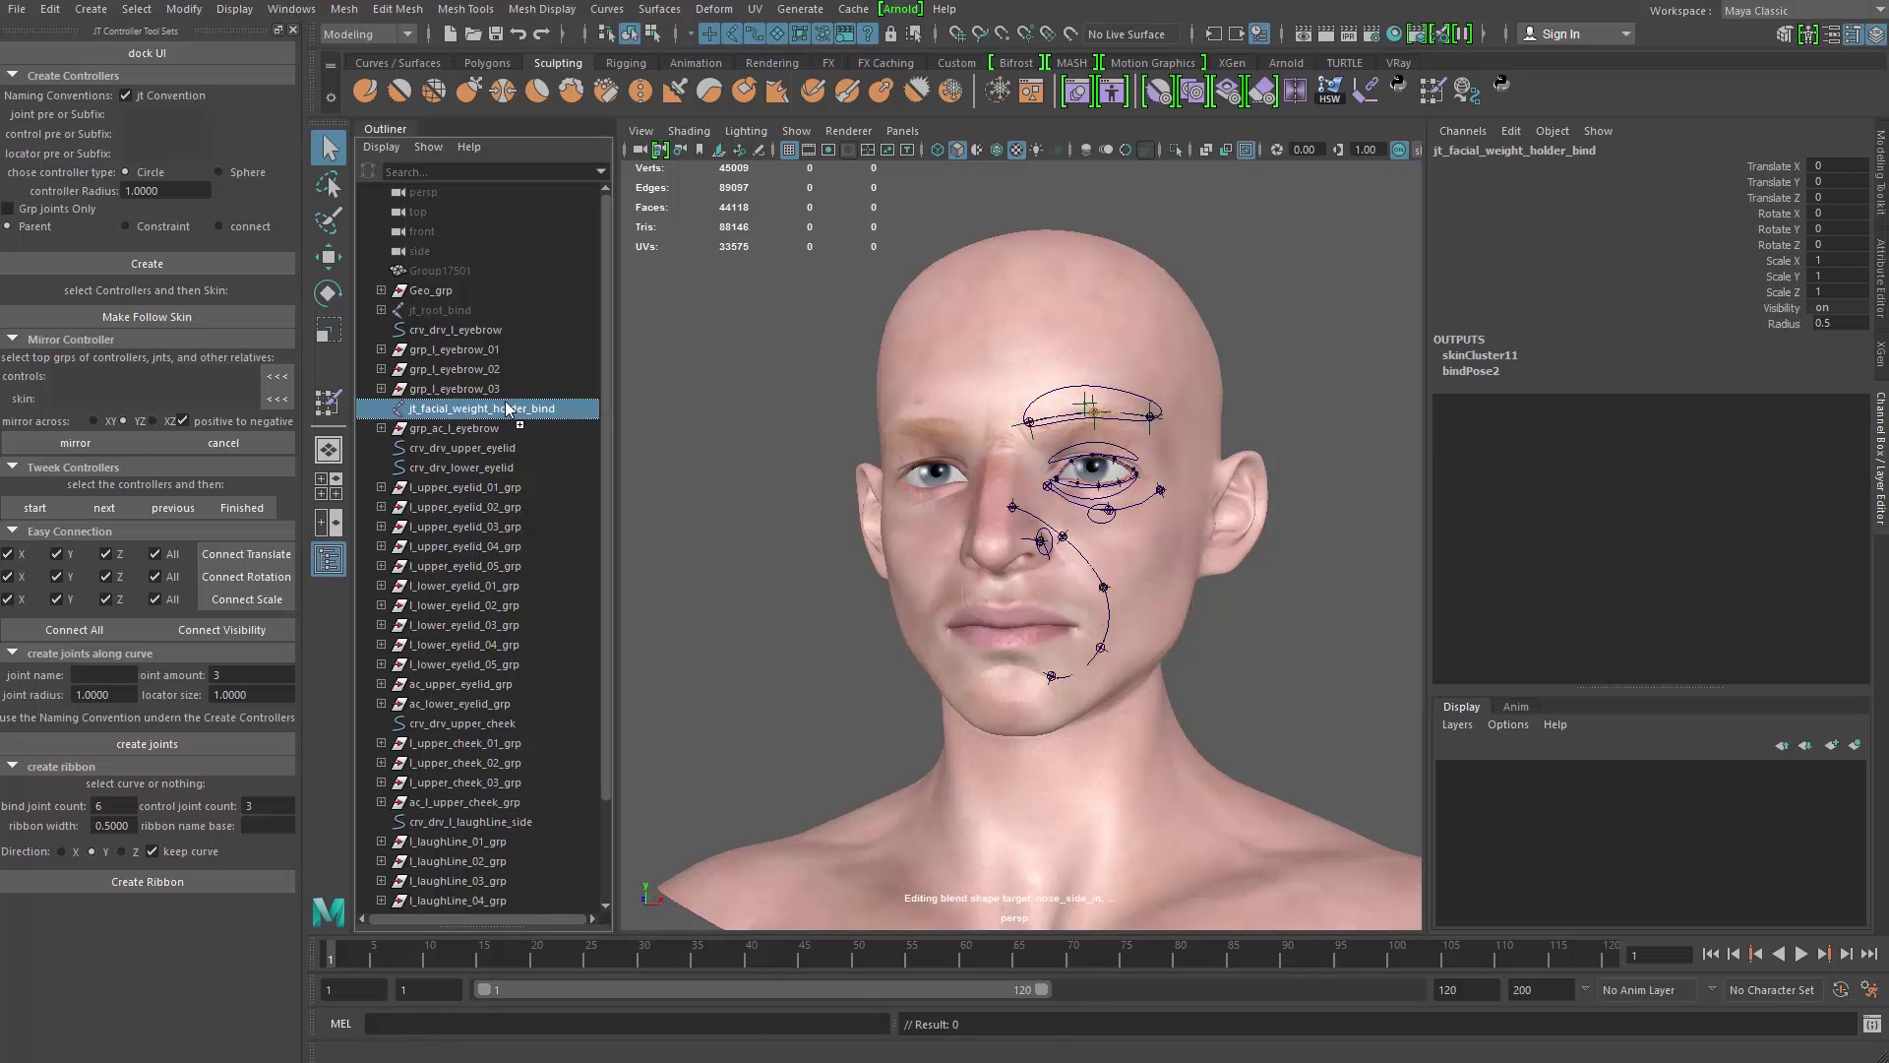
{"action": "middle_click_drag", "start_coordinate": [504, 317], "coordinate": [500, 322]}
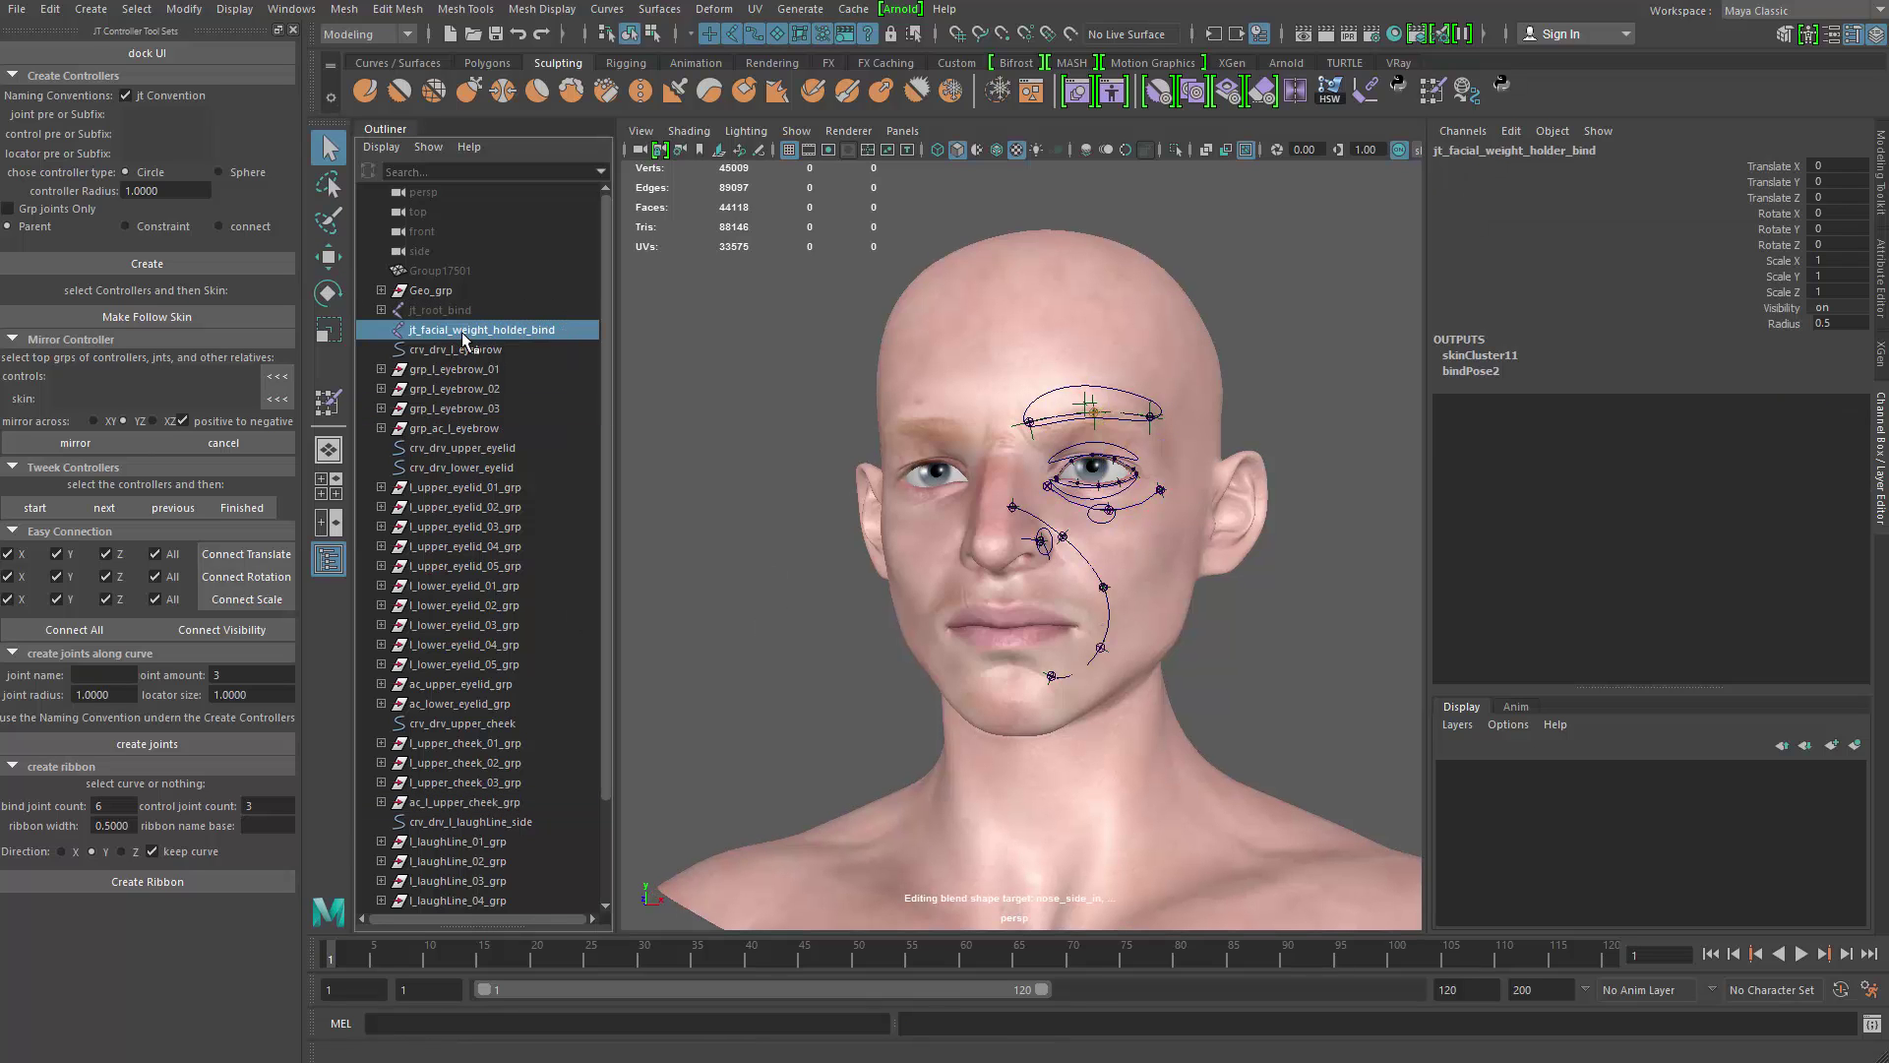
{"action": "key", "text": "f"}
{"action": "left_click_drag", "start_coordinate": [1004, 629], "coordinate": [826, 730], "text": "alt"}
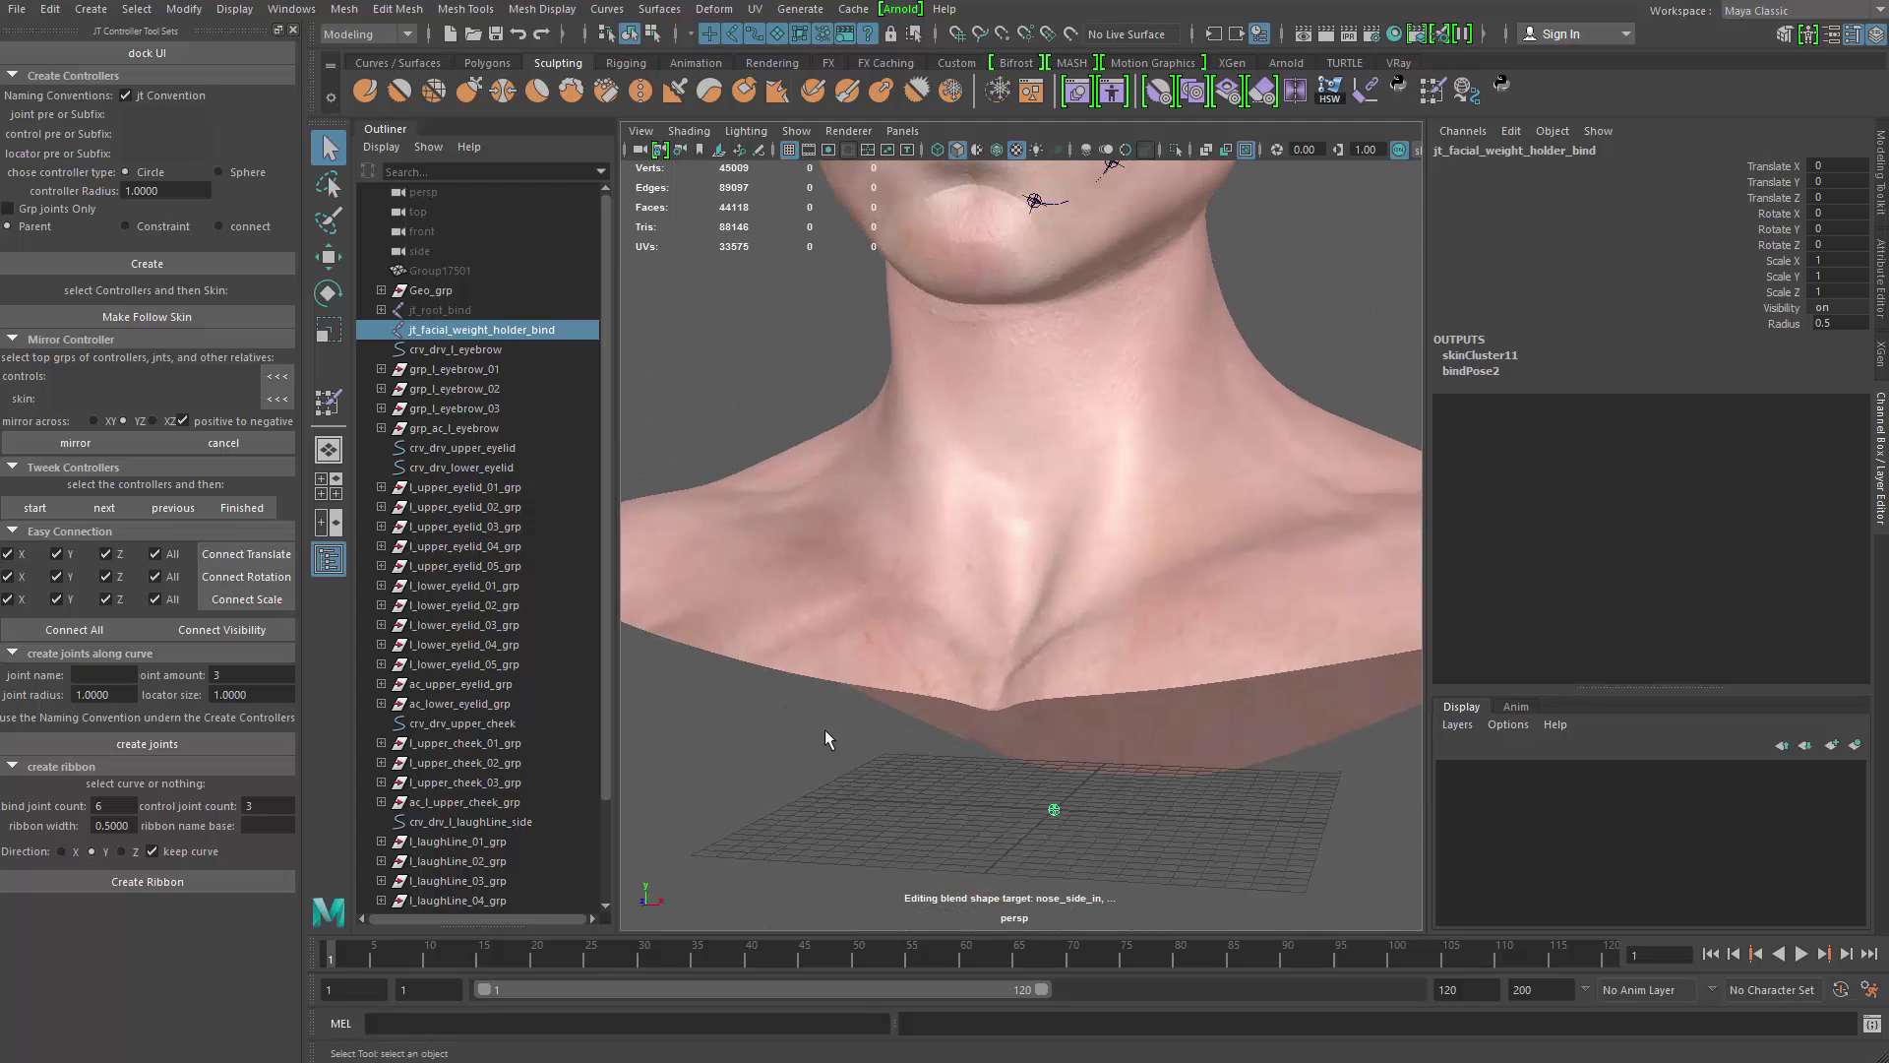
{"action": "scroll", "coordinate": [807, 374], "scroll_direction": "down", "scroll_amount": 5}
{"action": "middle_click_drag", "start_coordinate": [806, 374], "coordinate": [834, 625], "text": "alt"}
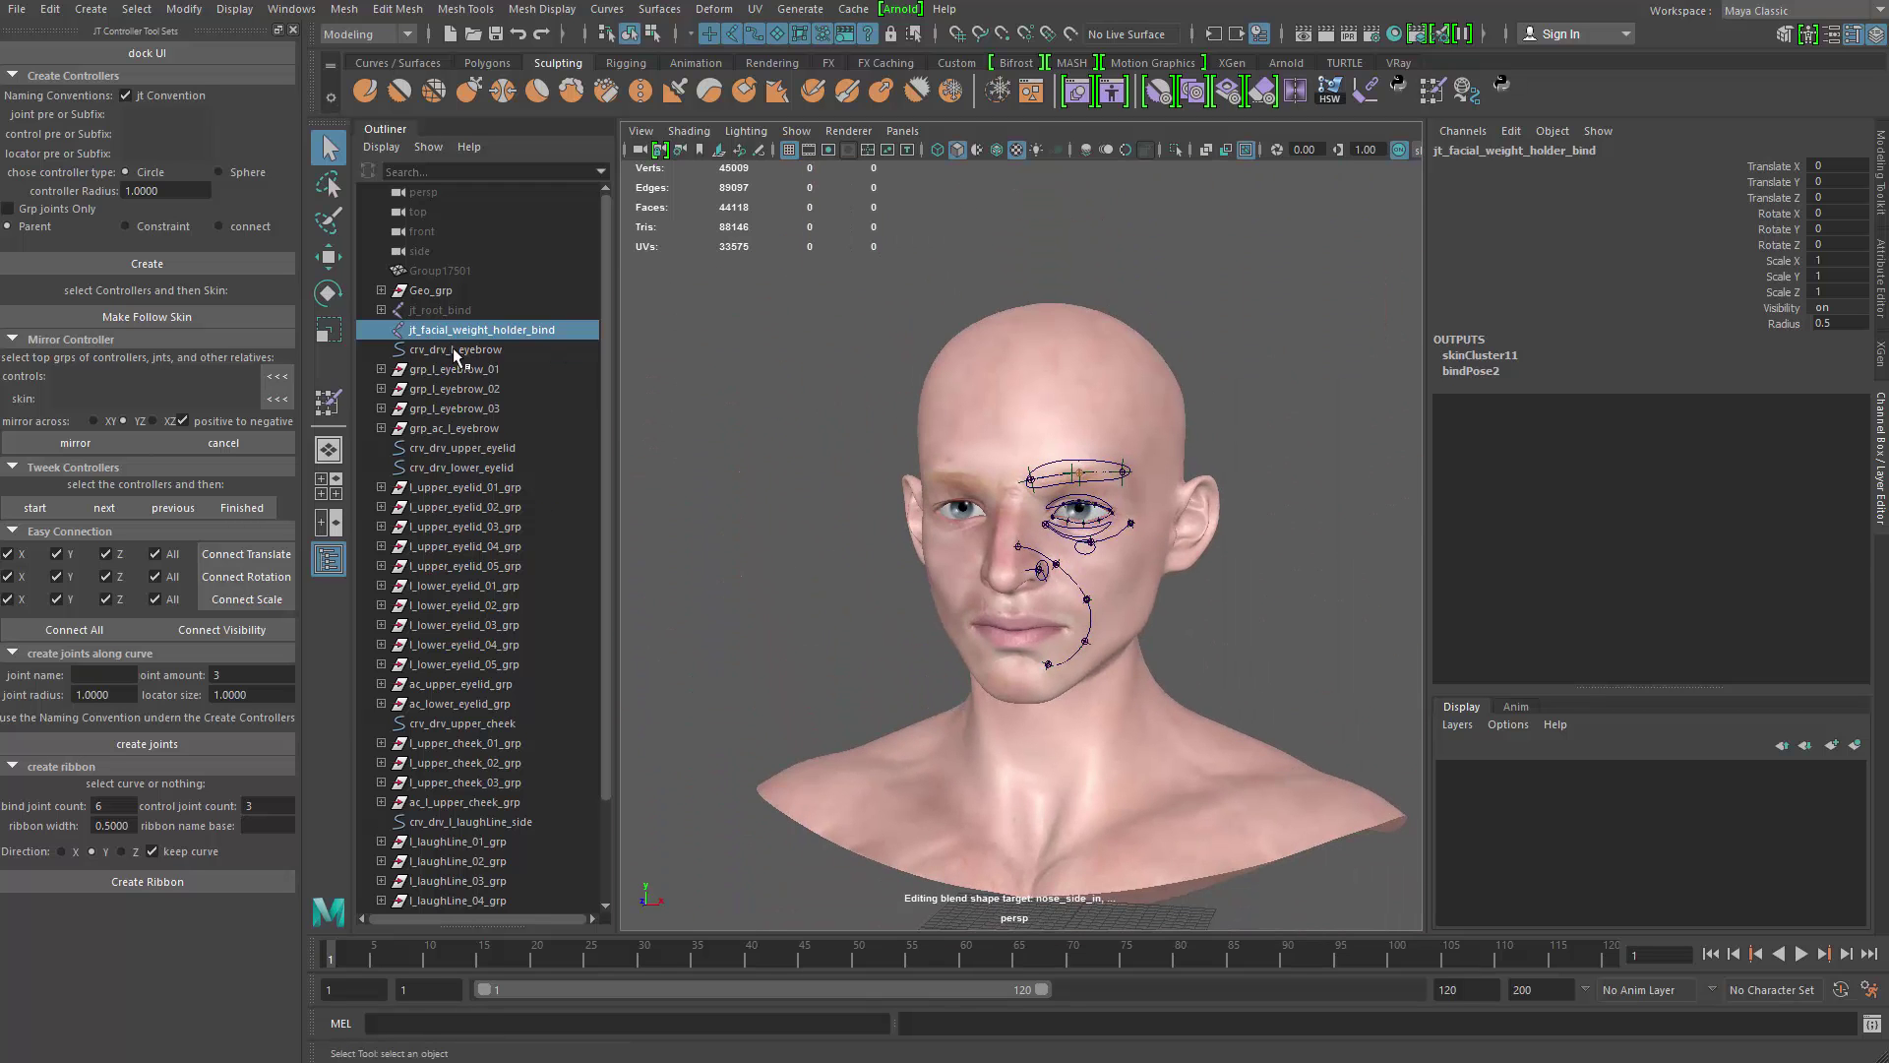
Step: Select all rig objects from crv_drv_l_eyebrow through ac_l_nose_side_grp in the Outliner and isolate them in the viewport
{"action": "left_click", "coordinate": [452, 347]}
{"action": "scroll", "coordinate": [568, 739], "scroll_direction": "down", "scroll_amount": 3}
{"action": "left_click", "coordinate": [474, 847], "text": "shift"}
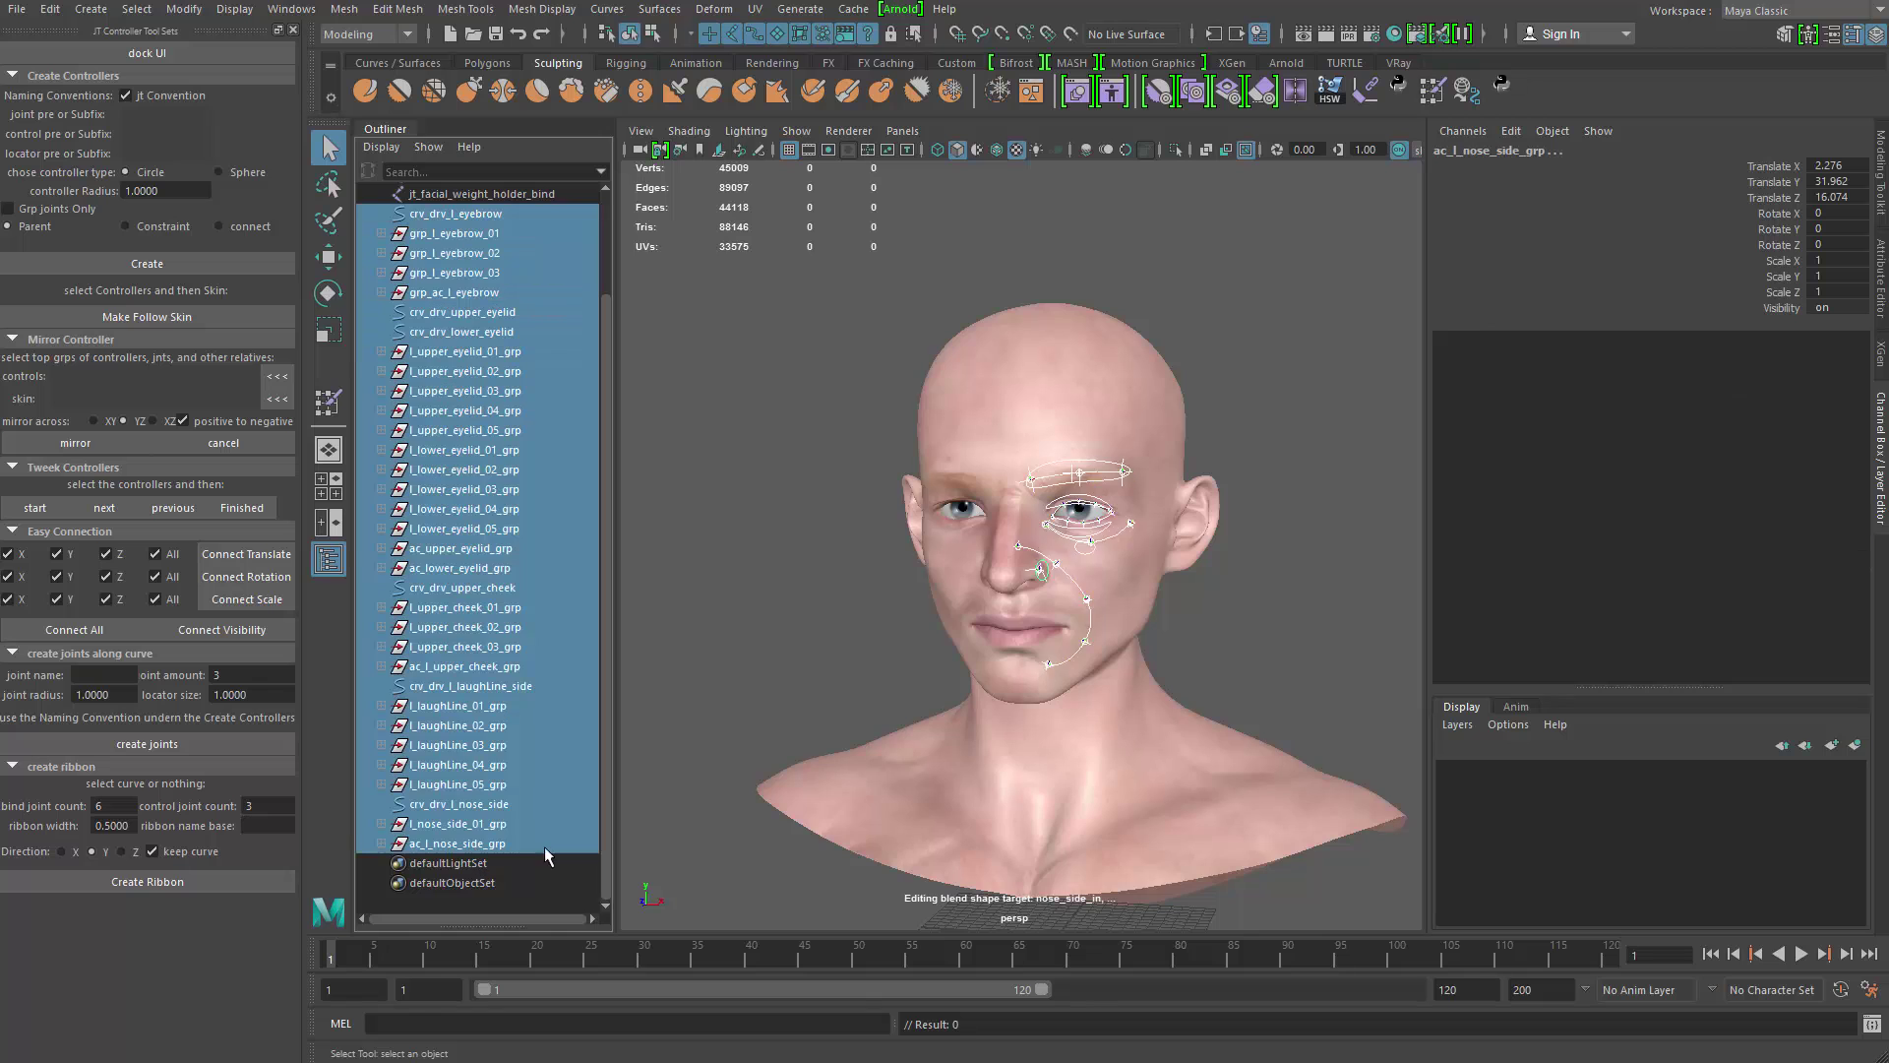
{"action": "key", "text": "f"}
{"action": "key", "text": "ctrl+1"}
{"action": "scroll", "coordinate": [882, 501], "scroll_direction": "down", "scroll_amount": 3}
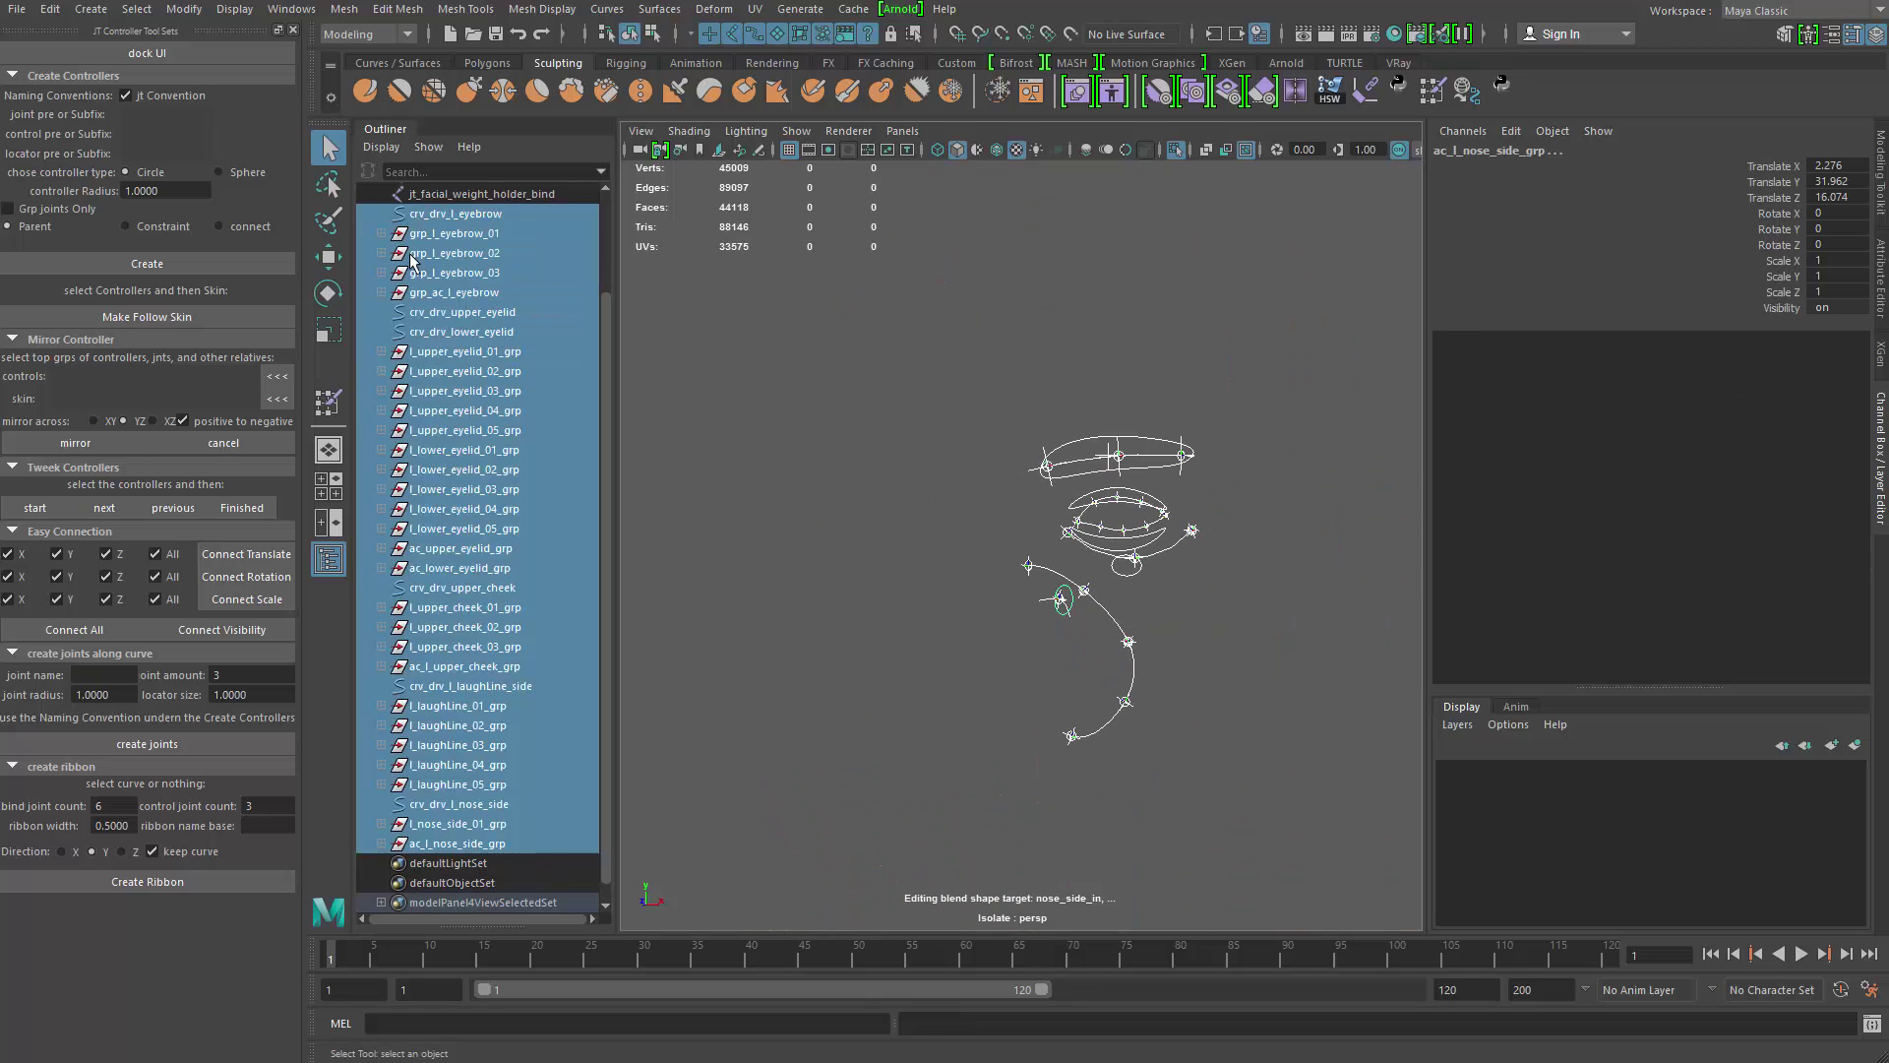
Step: Reselect the range crv_drv_l_eyebrow through ac_l_nose_side_grp, inspect the isolated curves and controls, and turn isolation off
{"action": "left_click", "coordinate": [428, 213]}
{"action": "left_click", "coordinate": [472, 844], "text": "shift"}
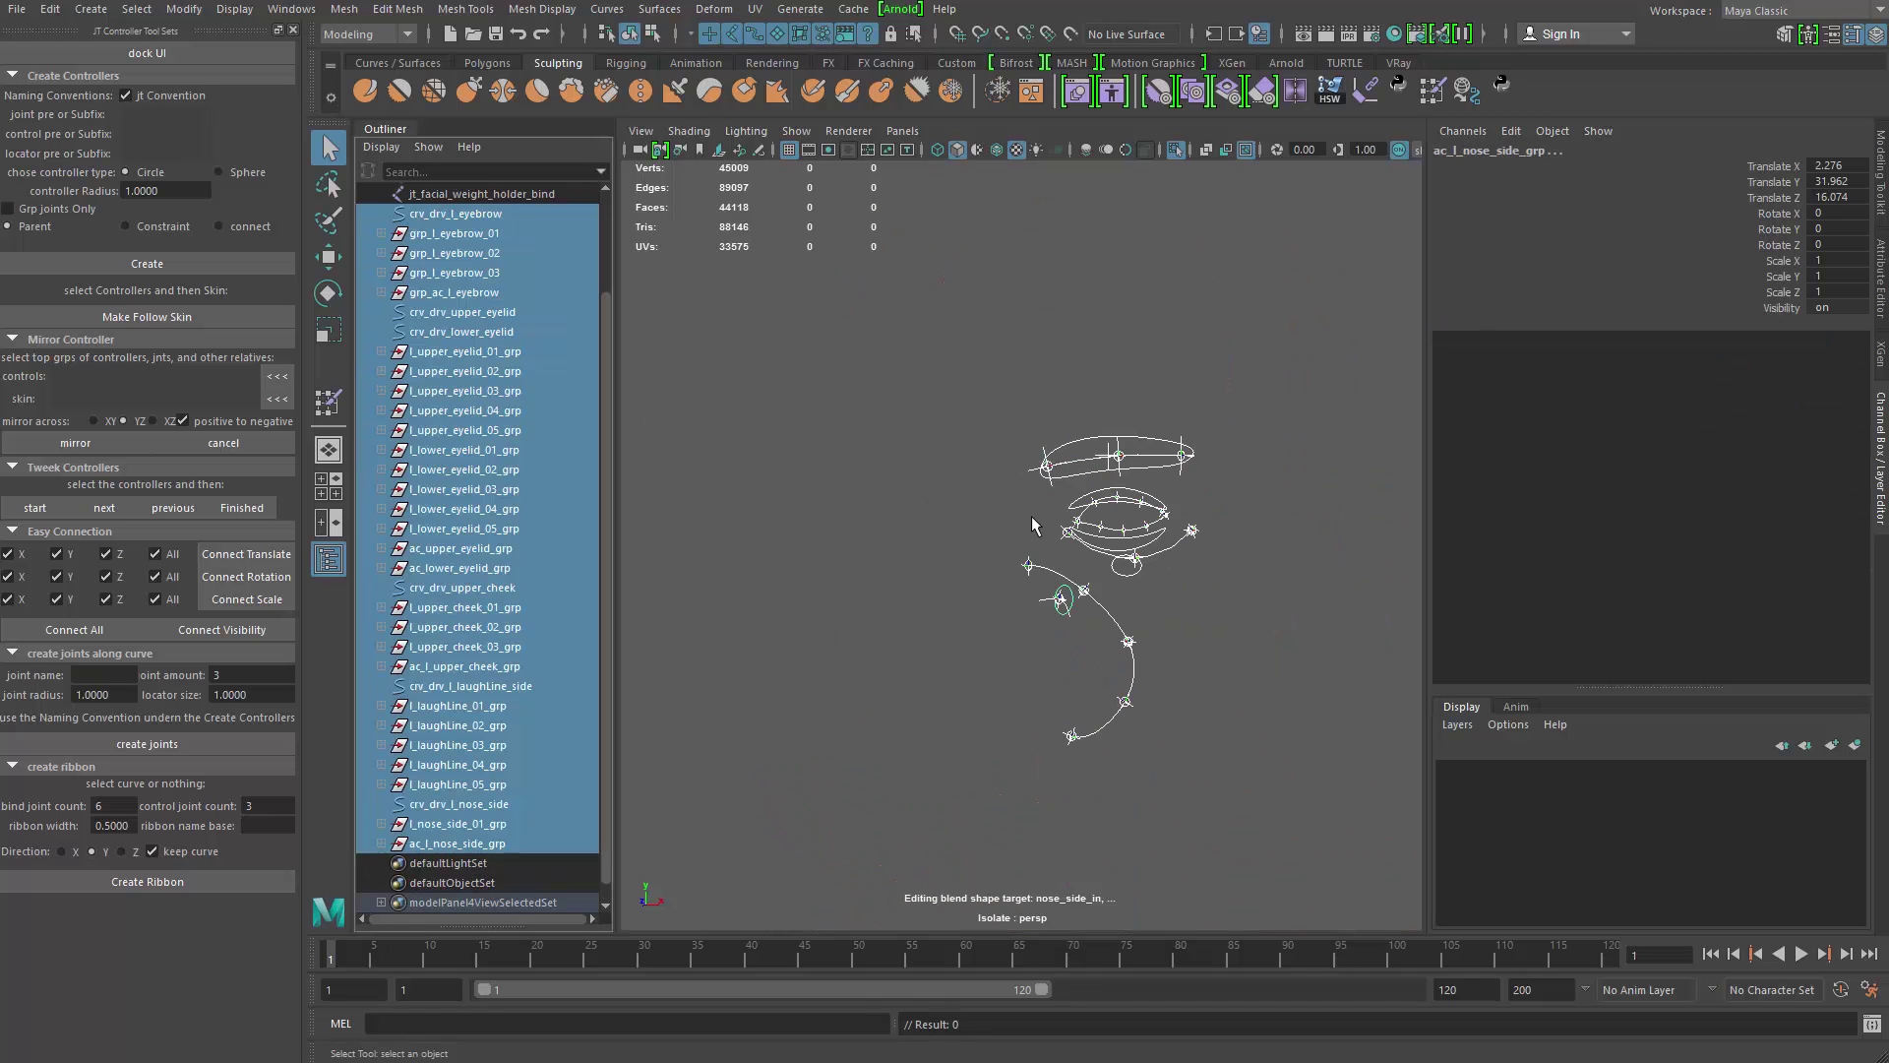
{"action": "scroll", "coordinate": [1036, 612], "scroll_direction": "up", "scroll_amount": 6}
{"action": "left_click_drag", "start_coordinate": [1035, 612], "coordinate": [984, 580], "text": "alt"}
{"action": "middle_click_drag", "start_coordinate": [910, 580], "coordinate": [887, 694], "text": "alt"}
{"action": "left_click_drag", "start_coordinate": [888, 693], "coordinate": [967, 626], "text": "alt"}
{"action": "middle_click_drag", "start_coordinate": [967, 625], "coordinate": [997, 628], "text": "alt"}
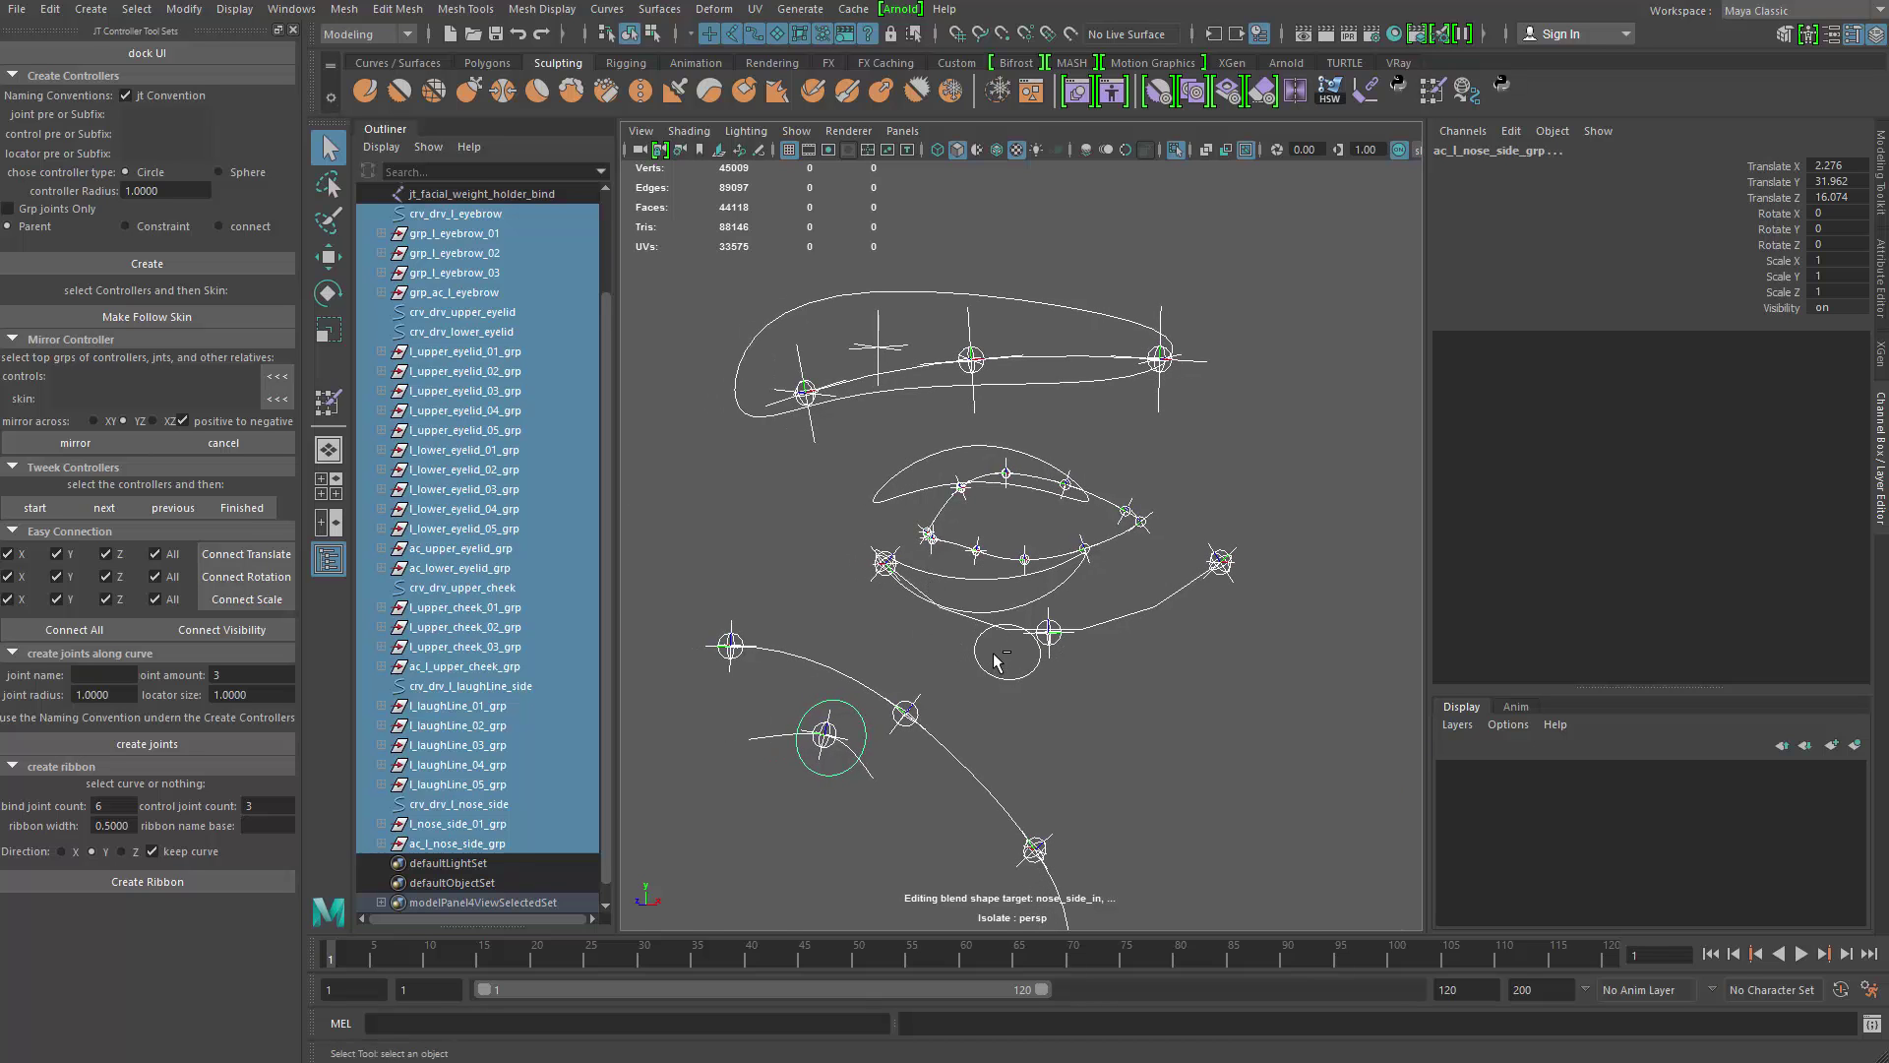
{"action": "key", "text": "ctrl+1"}
{"action": "right_click_drag", "start_coordinate": [1016, 632], "coordinate": [923, 602], "text": "alt"}
{"action": "middle_click_drag", "start_coordinate": [923, 600], "coordinate": [964, 495], "text": "alt"}
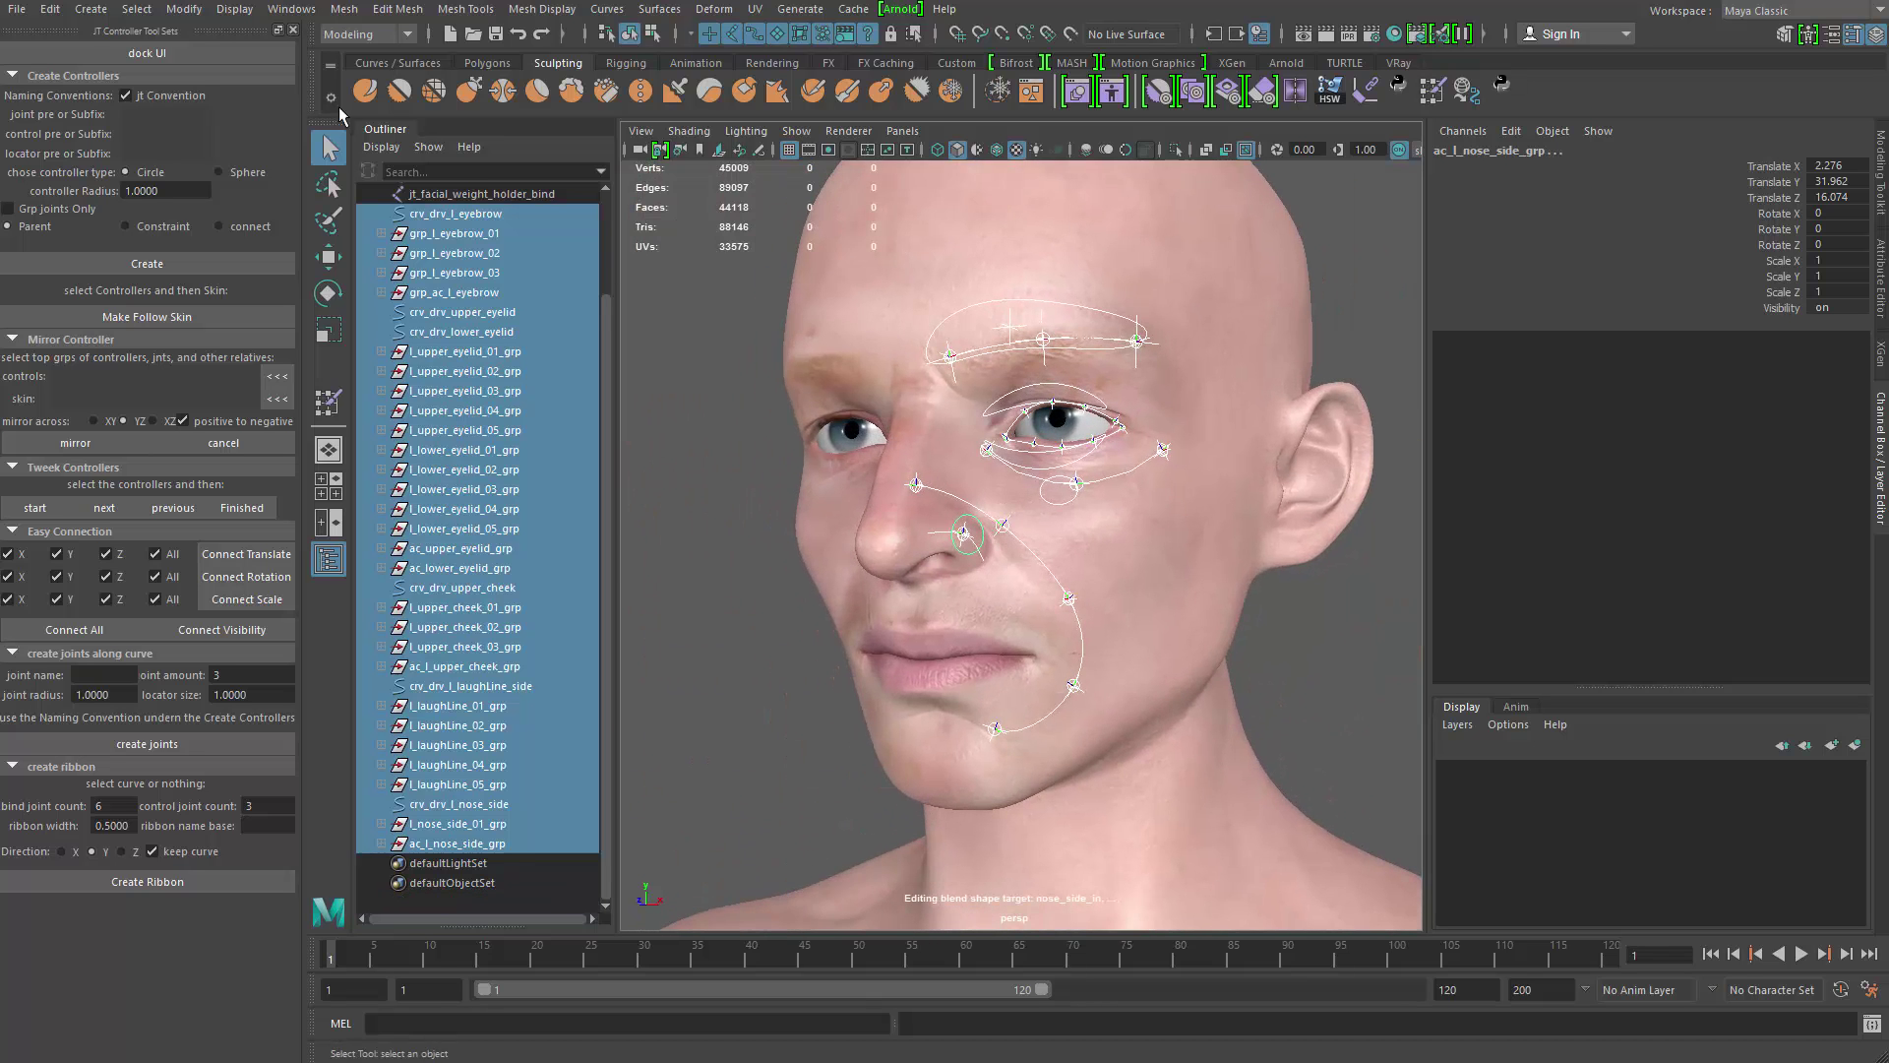
Step: Duplicate the selected rig objects with Duplicate Special, using reset settings with Duplicate input graph enabled
{"action": "left_click", "coordinate": [91, 11]}
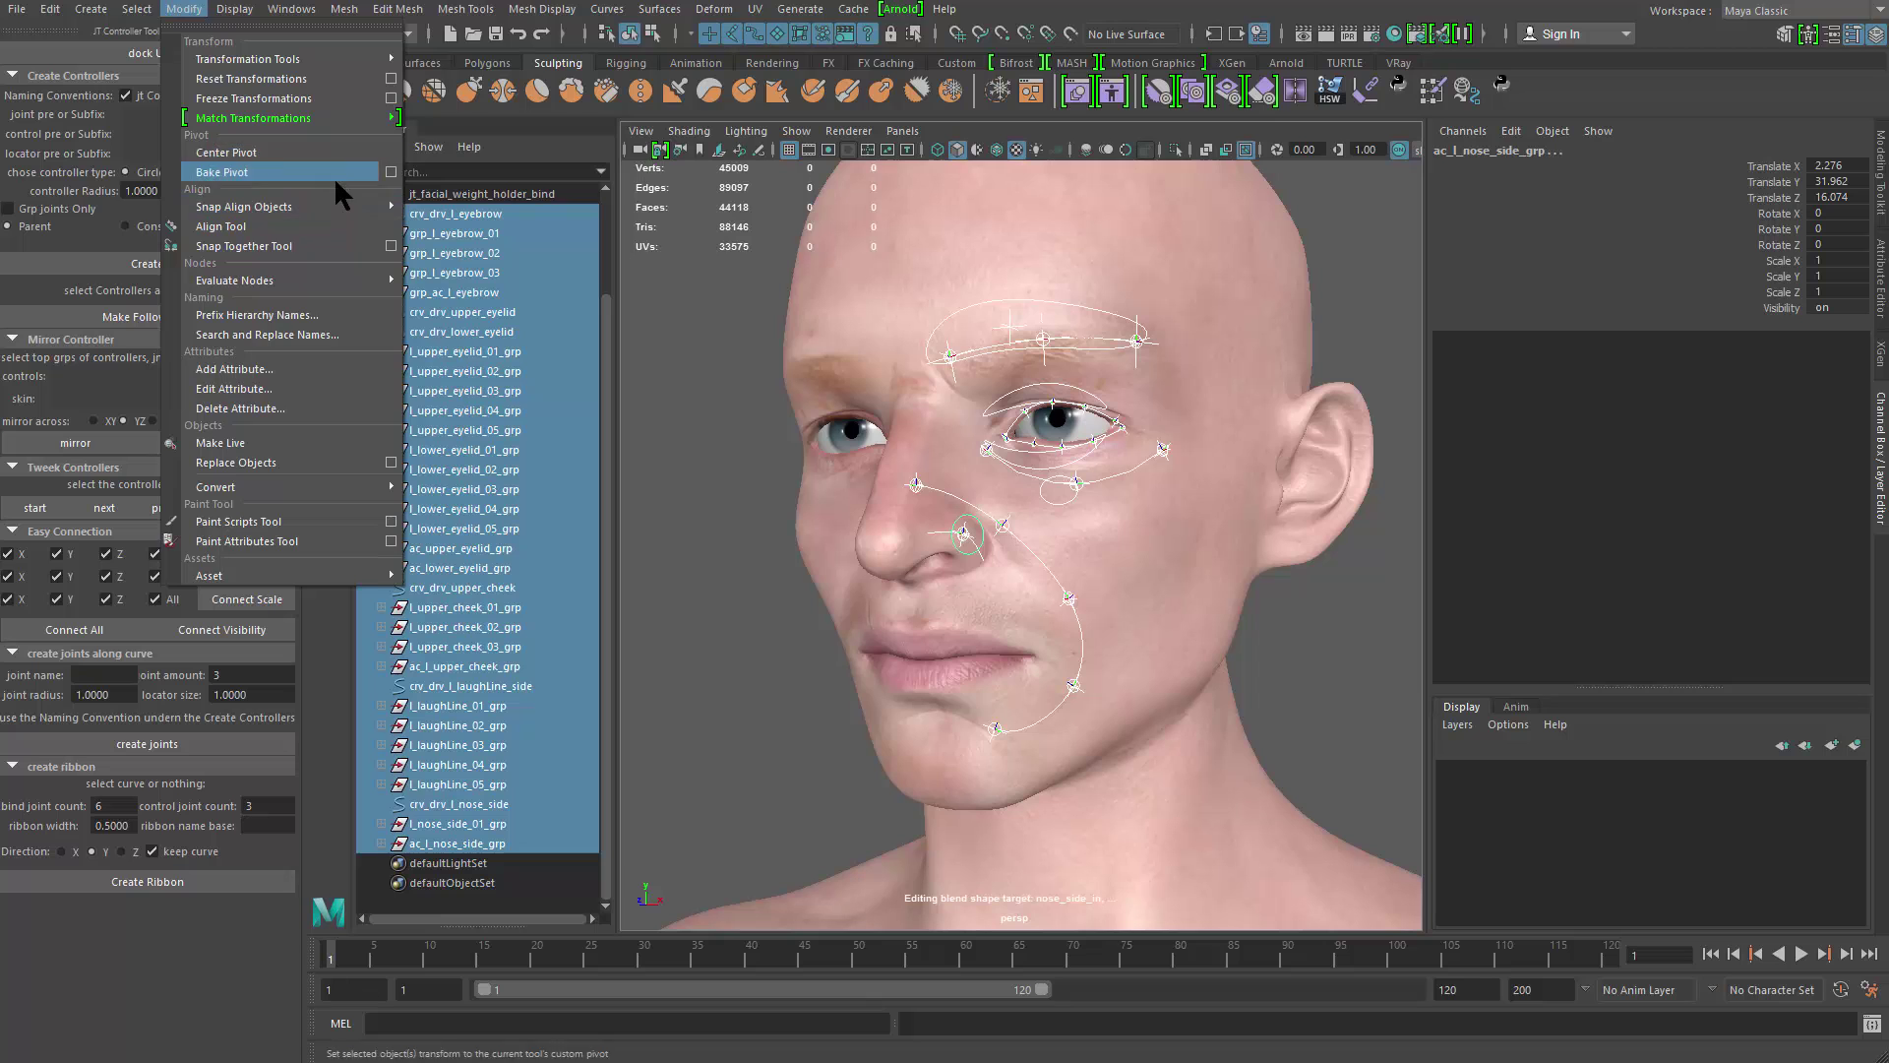
{"action": "mouse_move", "coordinate": [44, 11]}
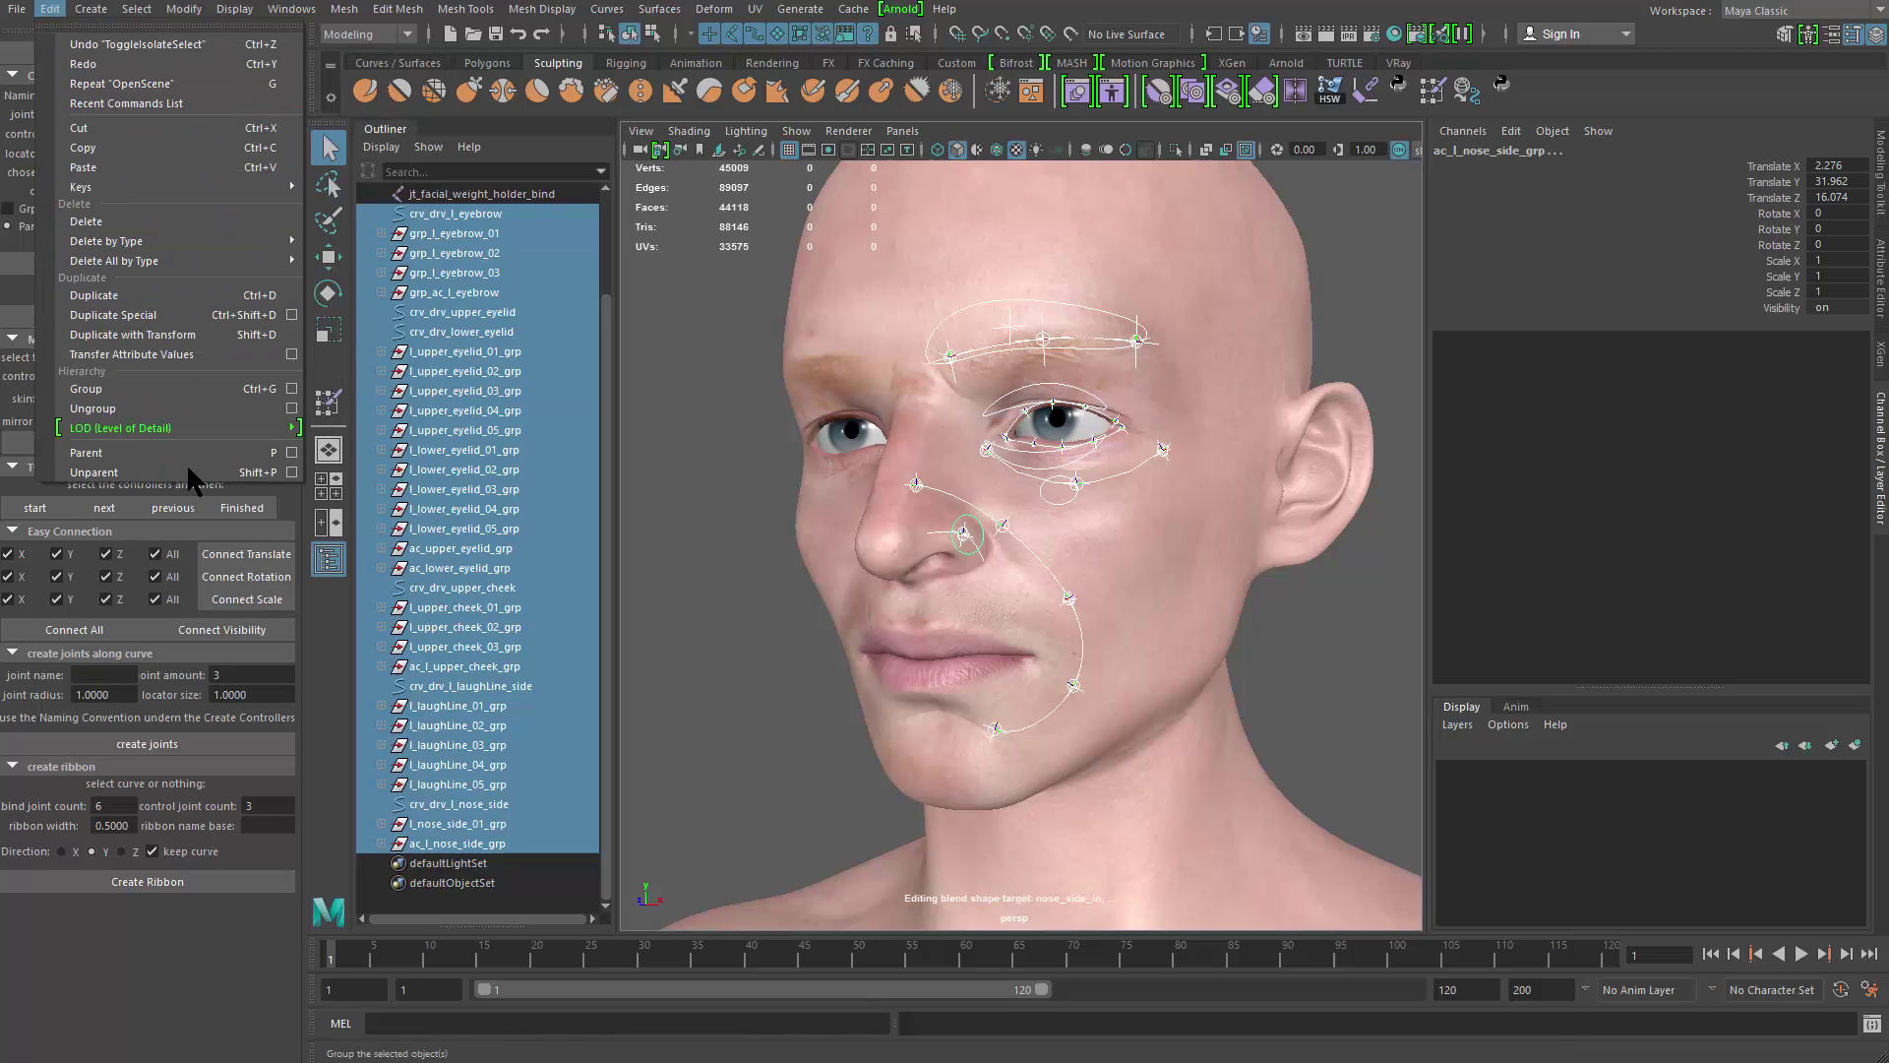
{"action": "left_click", "coordinate": [295, 315]}
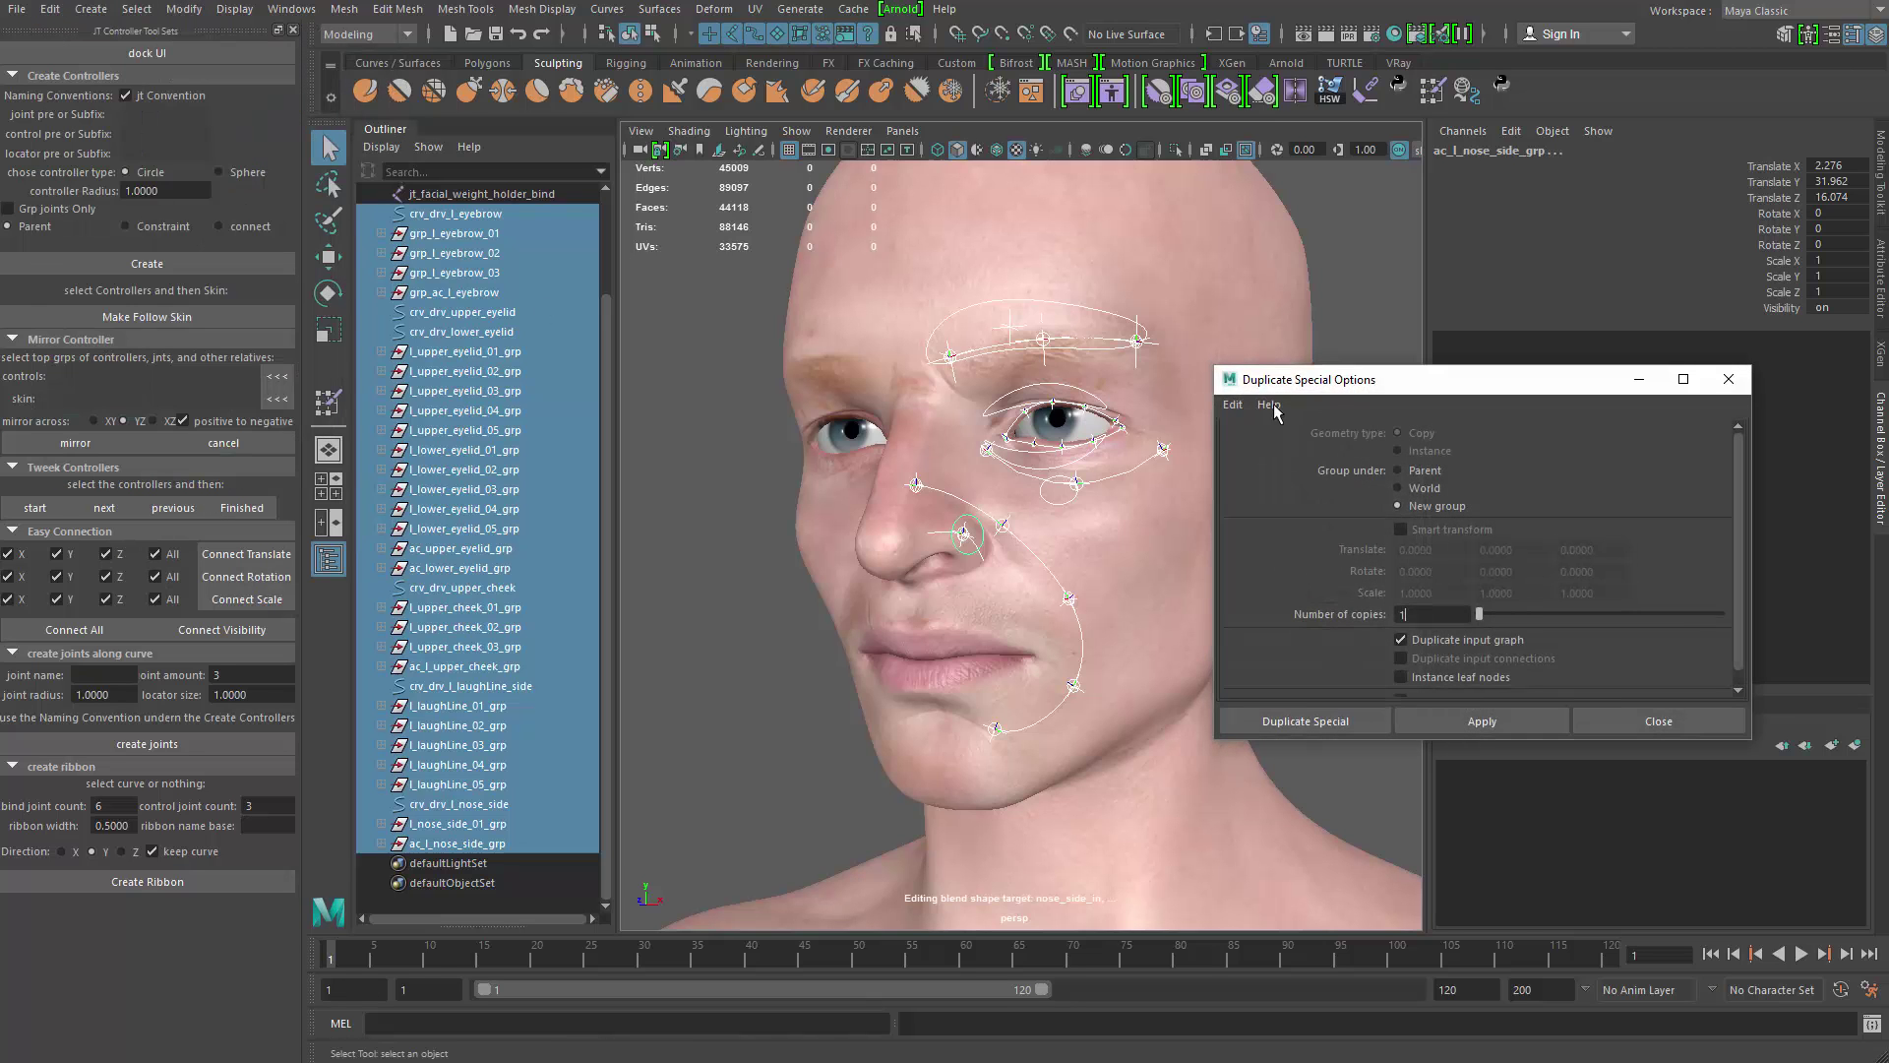
{"action": "left_click", "coordinate": [1232, 404]}
{"action": "left_click", "coordinate": [1269, 448]}
{"action": "left_click_drag", "start_coordinate": [1378, 380], "coordinate": [867, 284]}
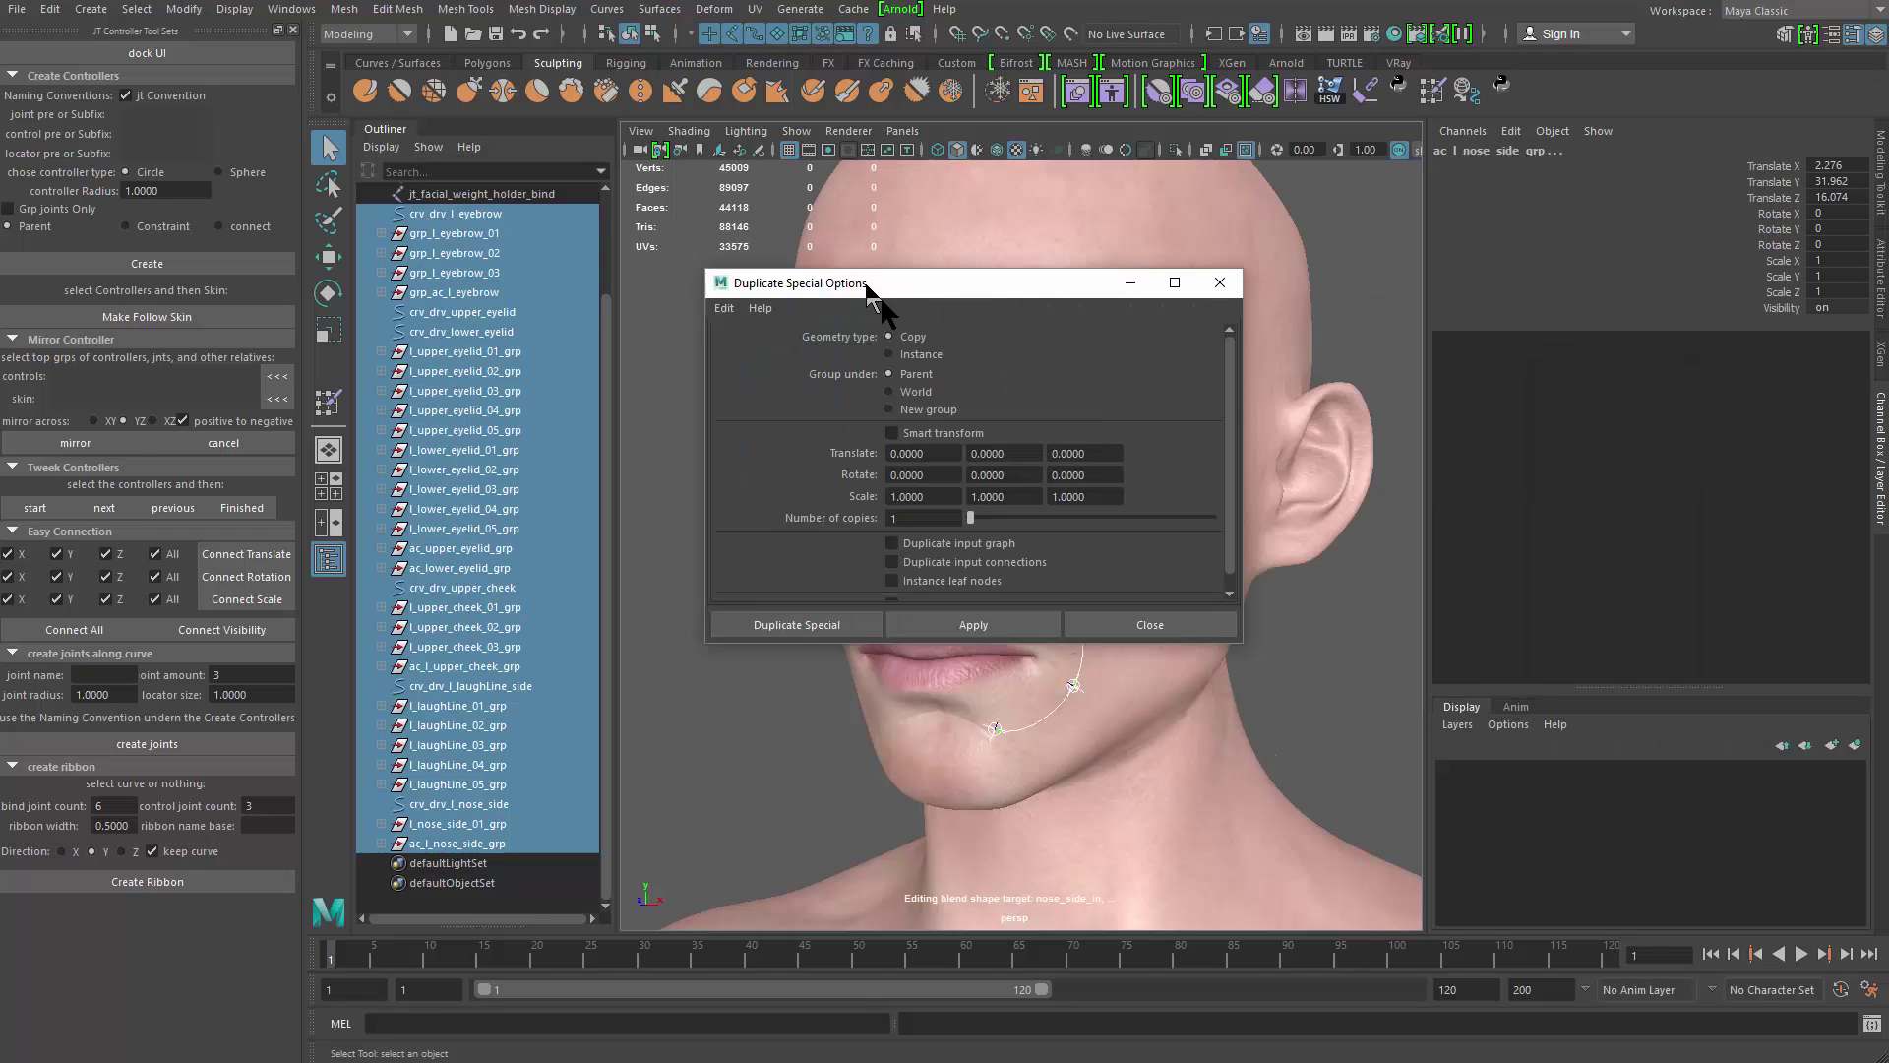
{"action": "left_click", "coordinate": [963, 546]}
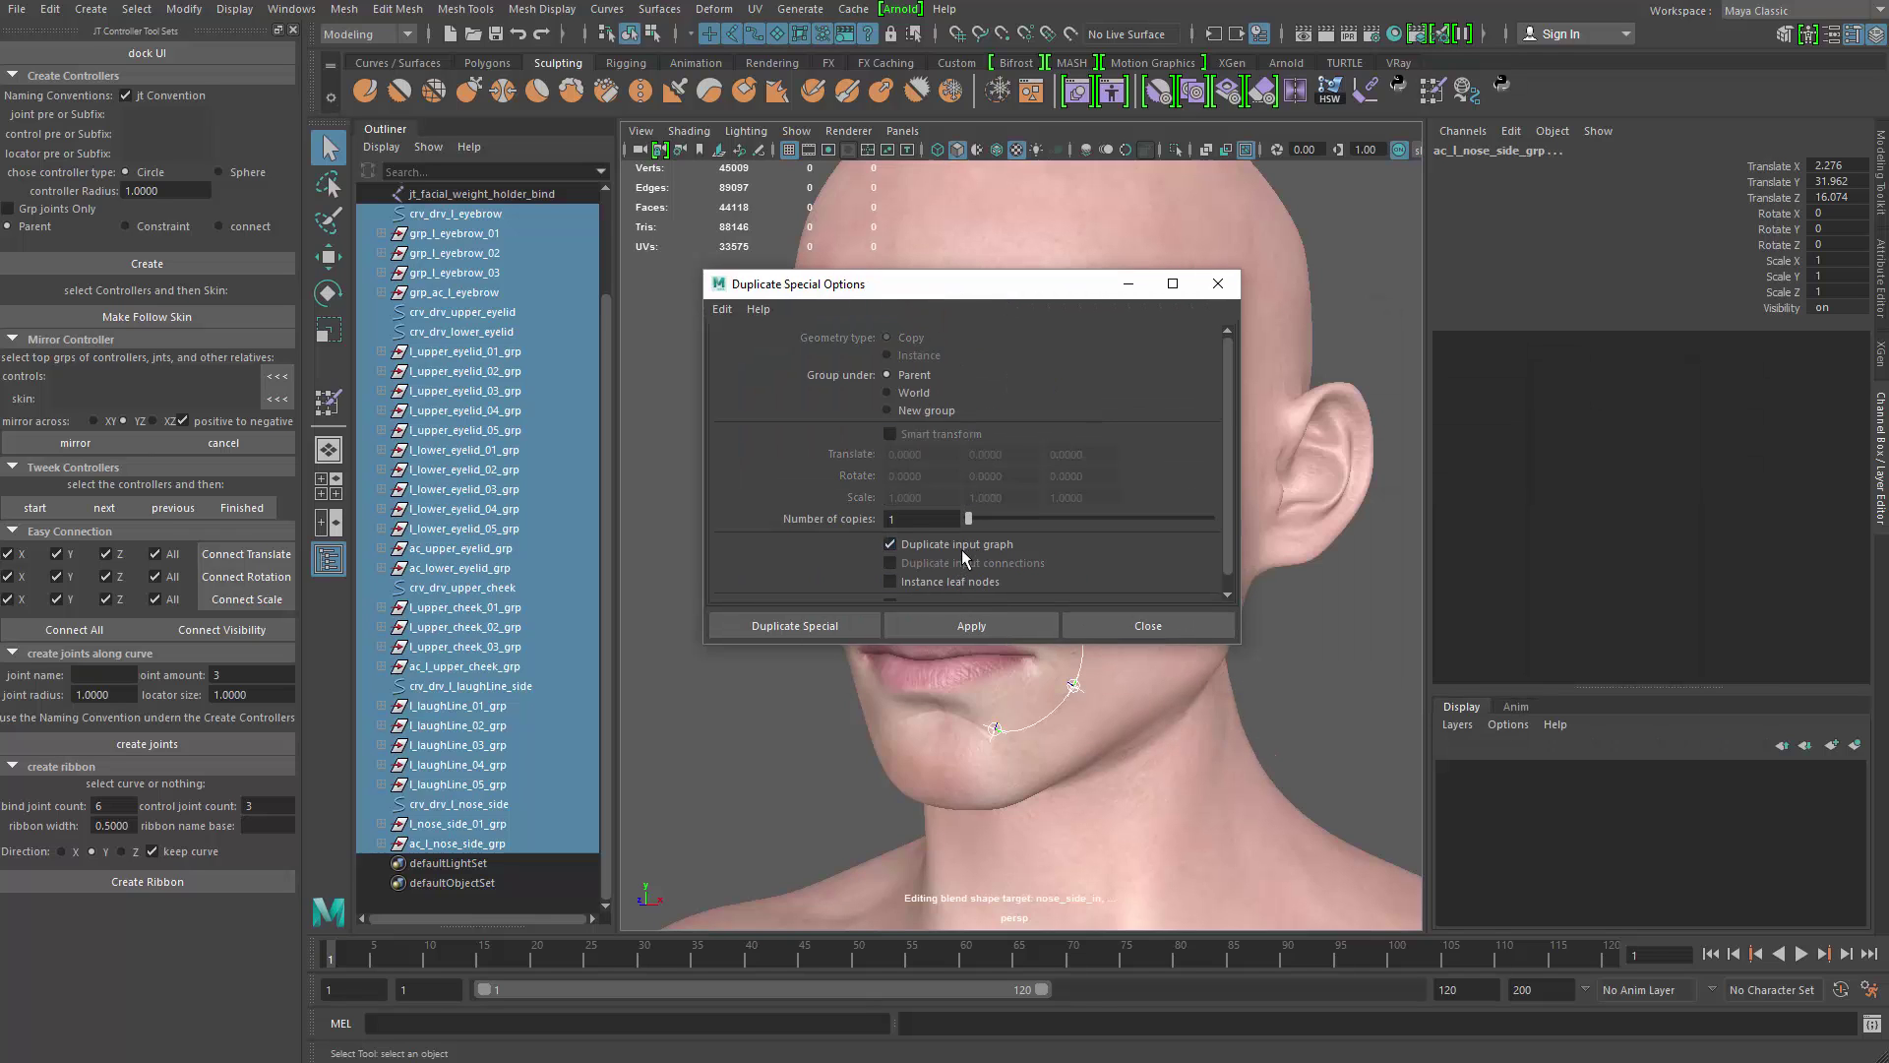
{"action": "left_click", "coordinate": [795, 625]}
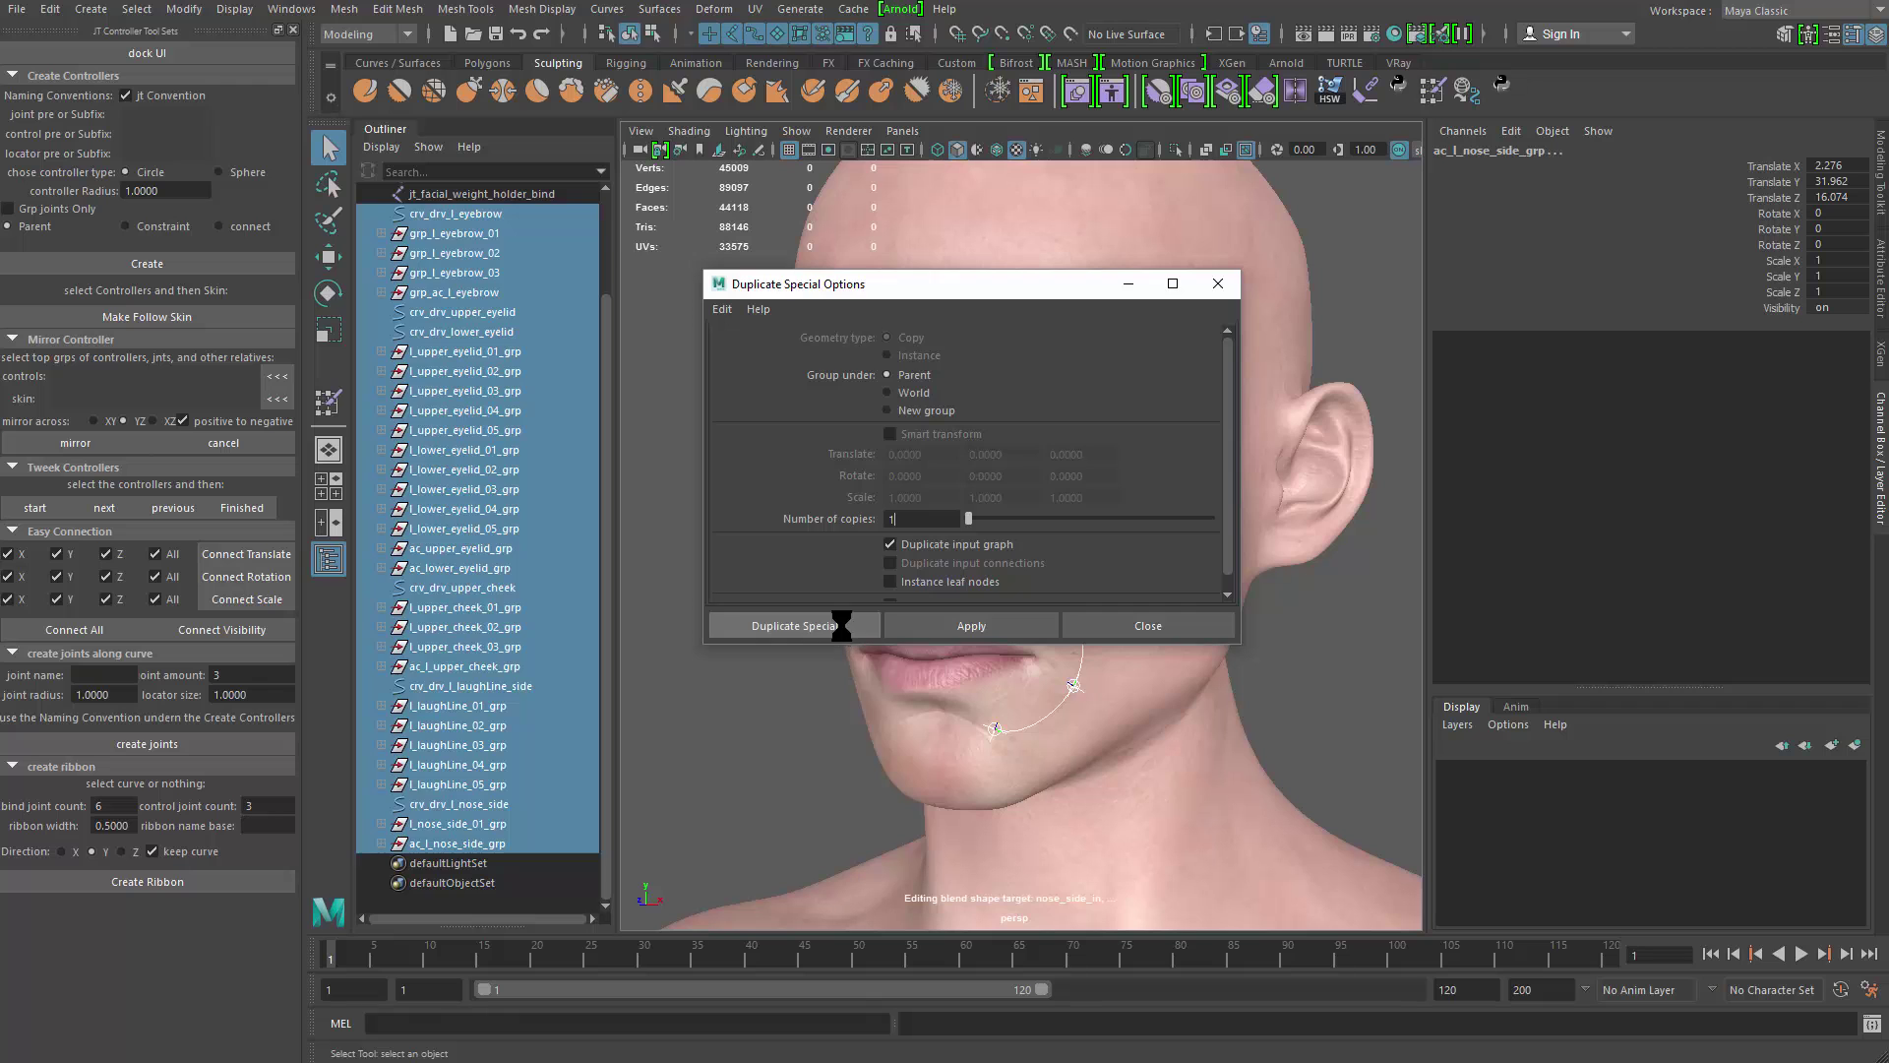
Step: Check the duplicated rig objects in the Outliner, isolate them in the viewport and clear the selection
{"action": "middle_click_drag", "start_coordinate": [477, 758], "coordinate": [520, 353], "text": "alt"}
{"action": "middle_click_drag", "start_coordinate": [543, 615], "coordinate": [549, 318], "text": "alt"}
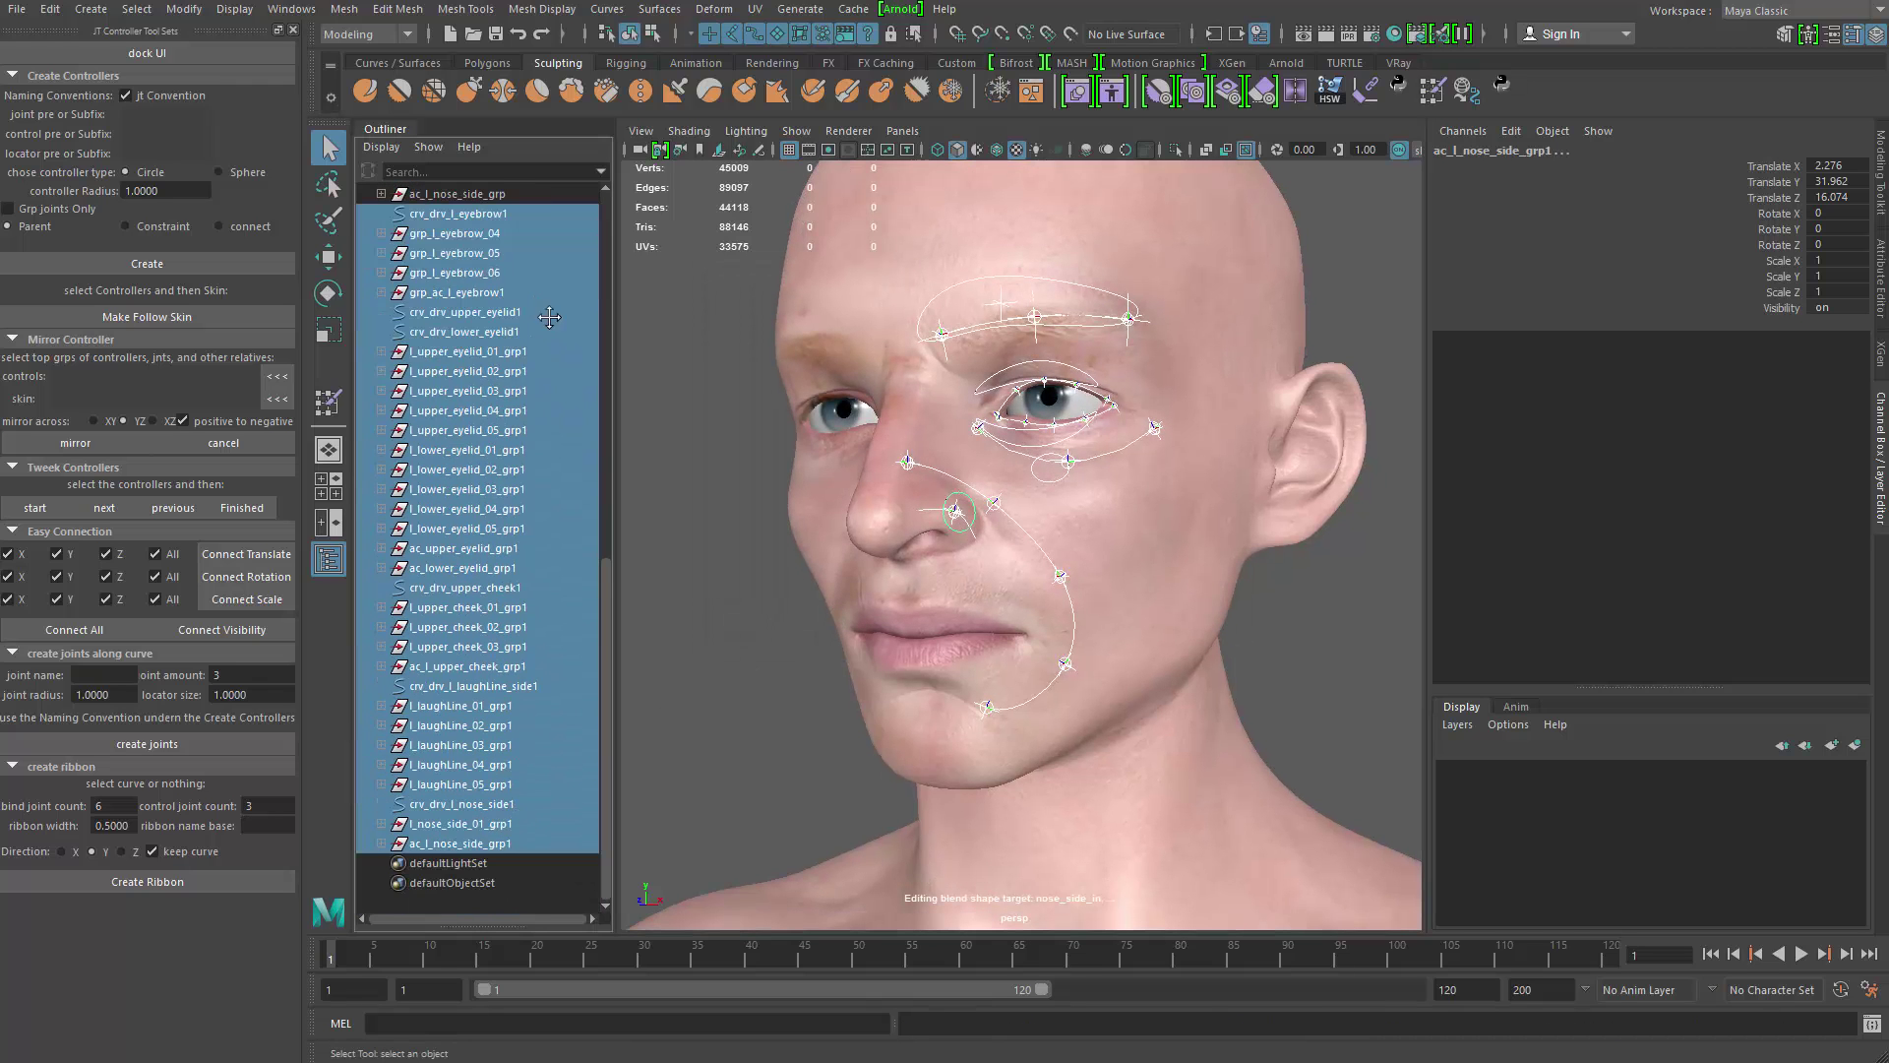
{"action": "scroll", "coordinate": [502, 446], "scroll_direction": "up", "scroll_amount": 2}
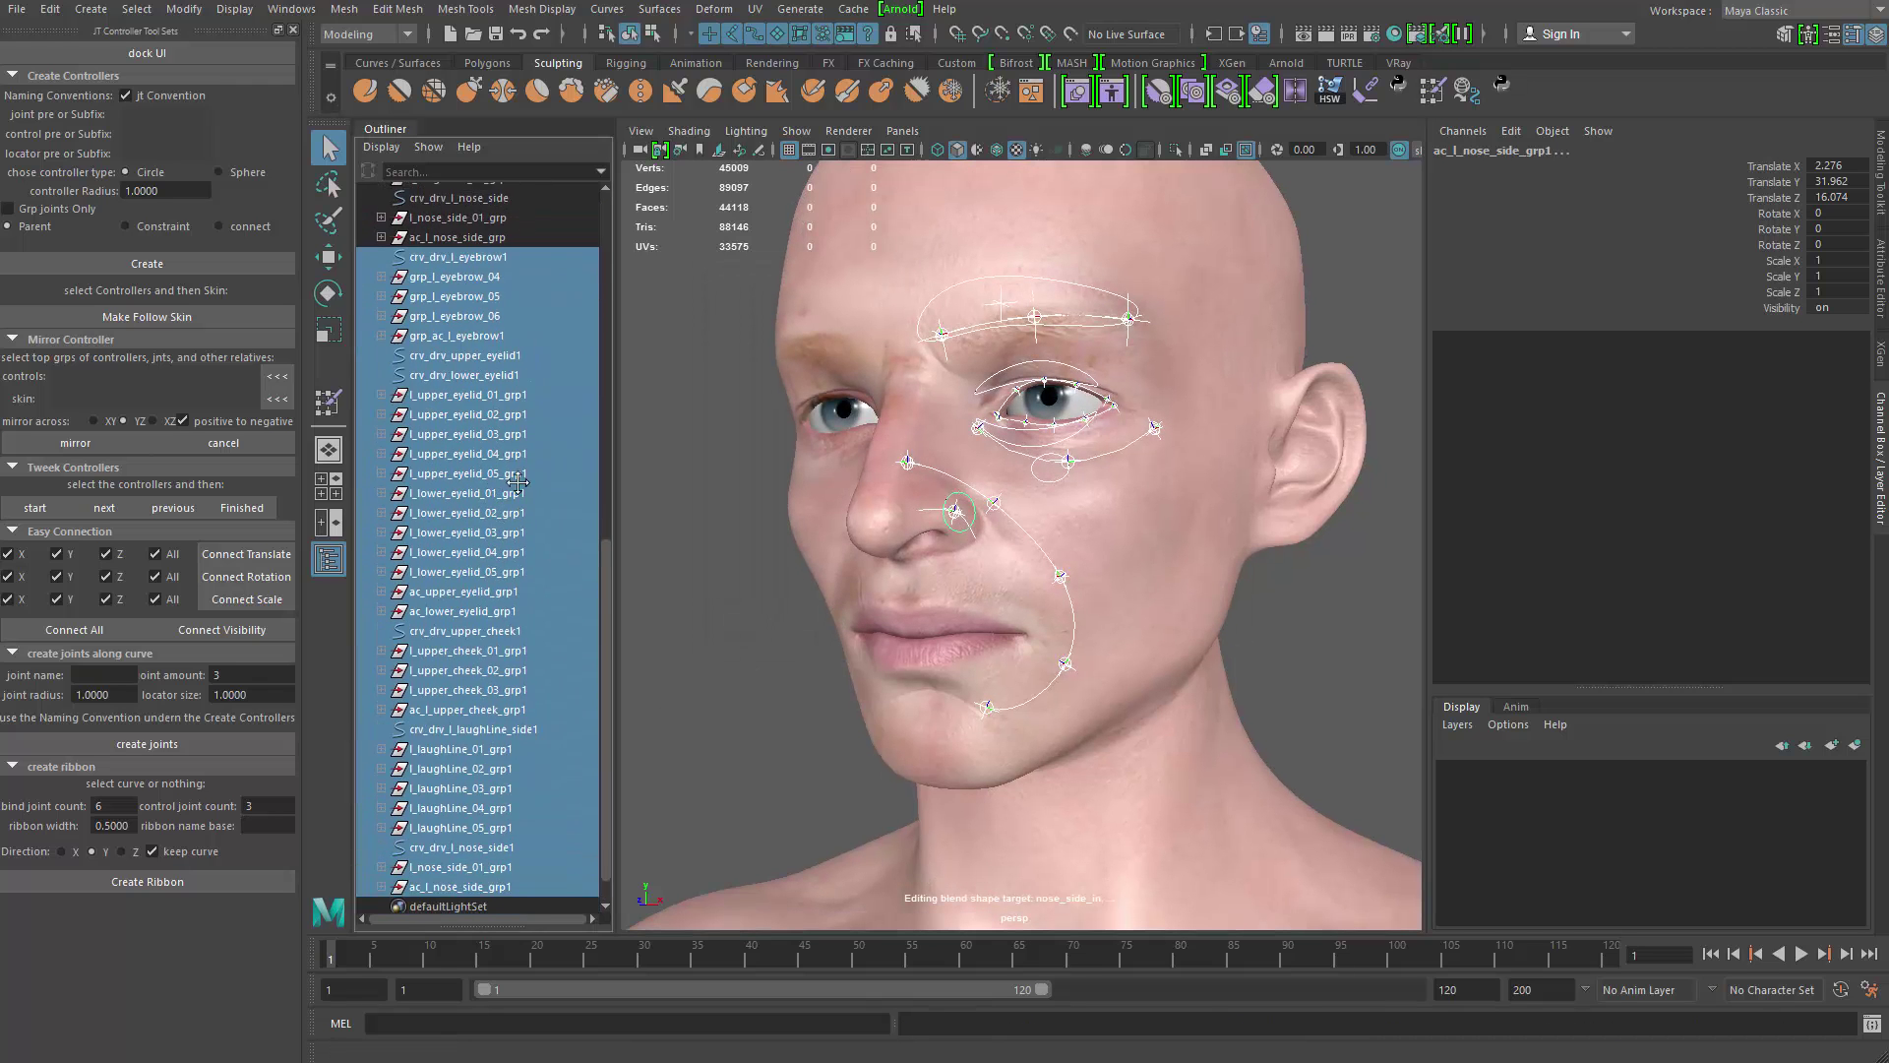
{"action": "scroll", "coordinate": [502, 446], "scroll_direction": "down", "scroll_amount": 2}
{"action": "middle_click_drag", "start_coordinate": [1018, 494], "coordinate": [961, 658], "text": "alt"}
{"action": "right_click_drag", "start_coordinate": [961, 658], "coordinate": [933, 470], "text": "alt"}
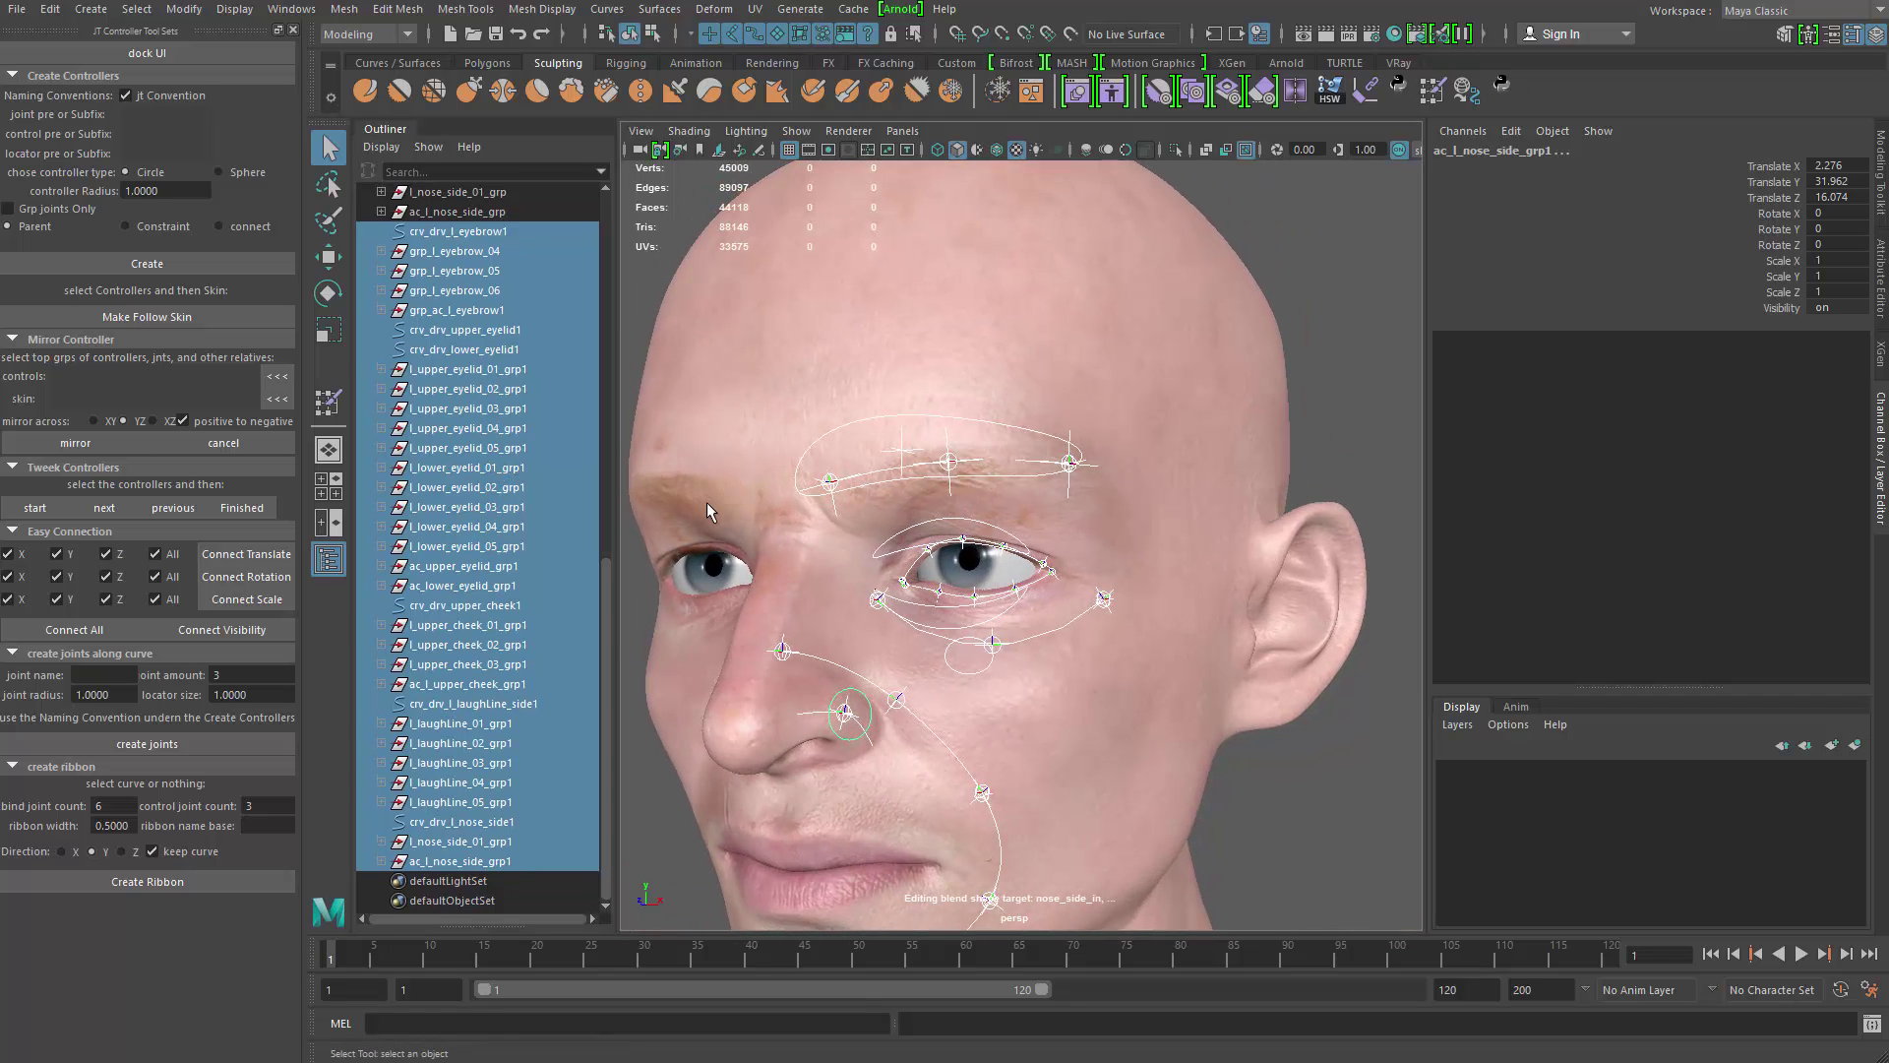
{"action": "key", "text": "ctrl+1"}
{"action": "middle_click_drag", "start_coordinate": [1118, 489], "coordinate": [1050, 380], "text": "alt"}
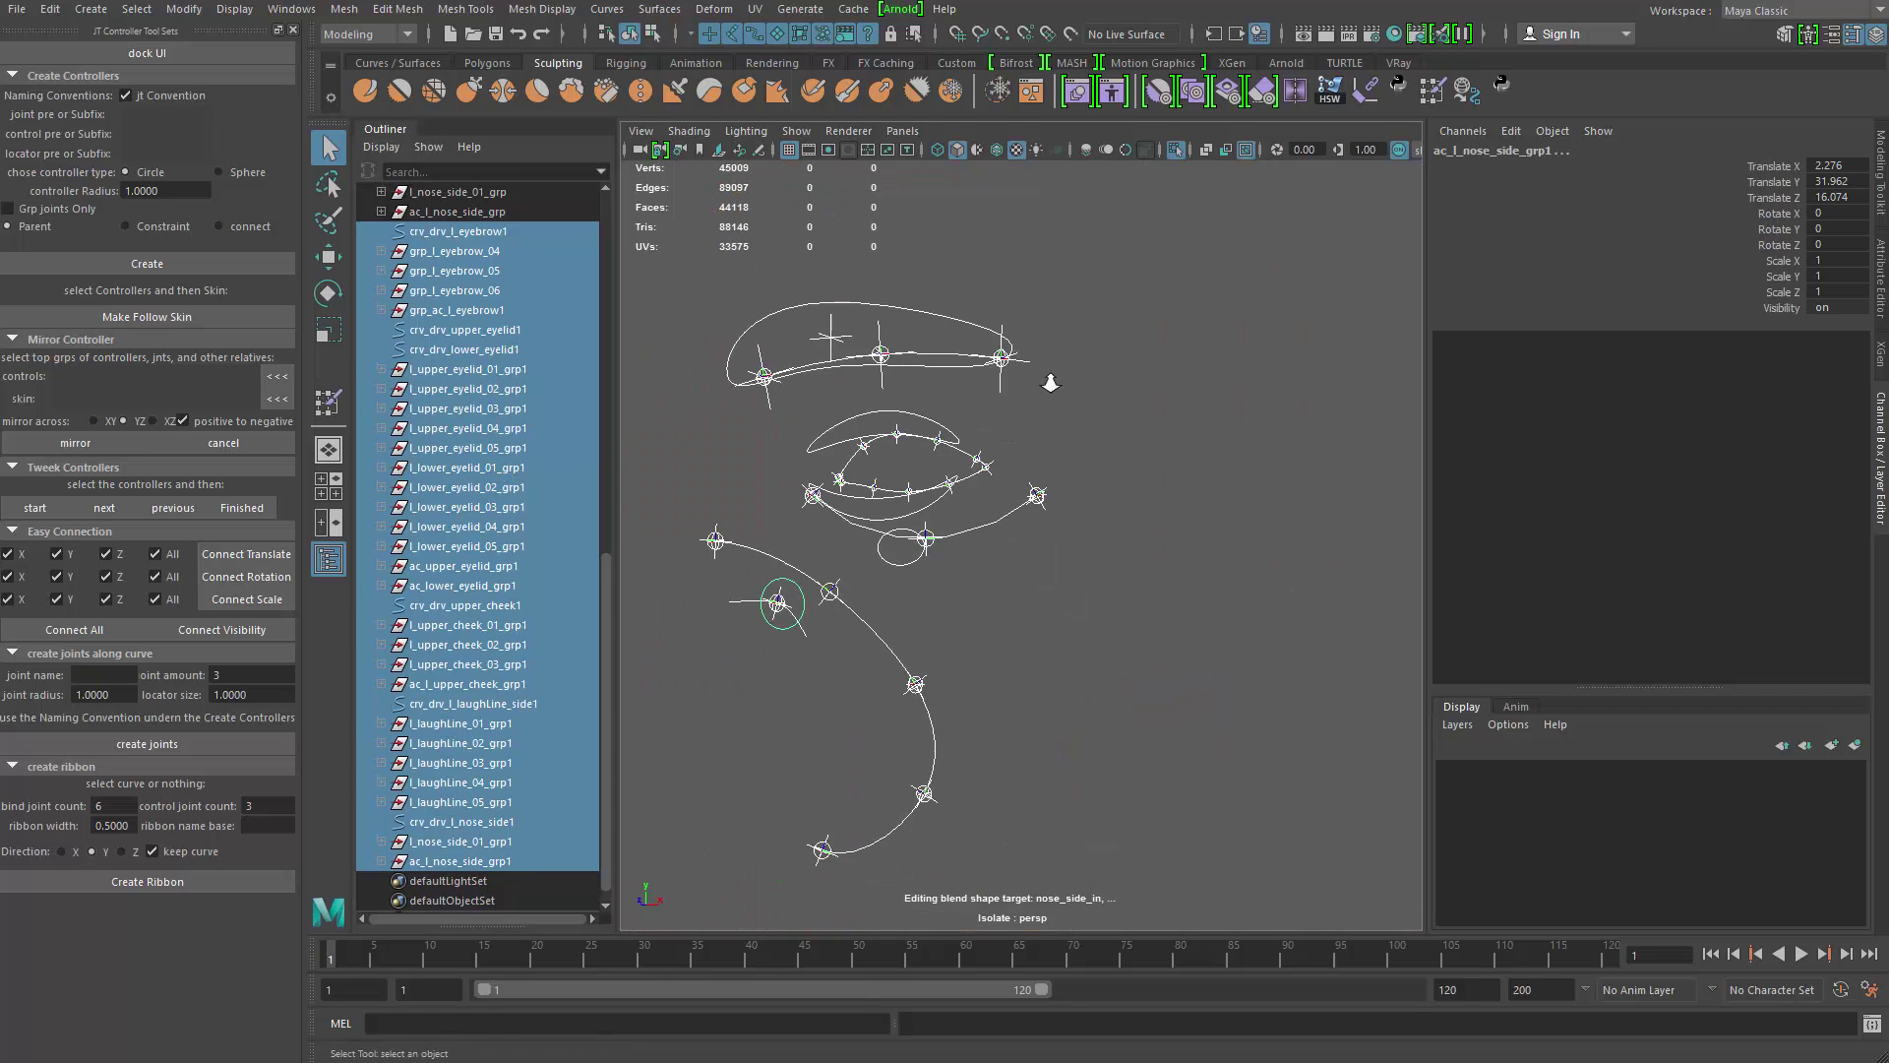
{"action": "right_click_drag", "start_coordinate": [1049, 380], "coordinate": [1089, 416], "text": "alt"}
{"action": "left_click", "coordinate": [1089, 417]}
Step: Test the duplicated eyebrow control by moving it upward, and undo the move
{"action": "left_click", "coordinate": [953, 334]}
{"action": "key", "text": "w"}
{"action": "left_click_drag", "start_coordinate": [982, 232], "coordinate": [1003, 235], "text": "alt"}
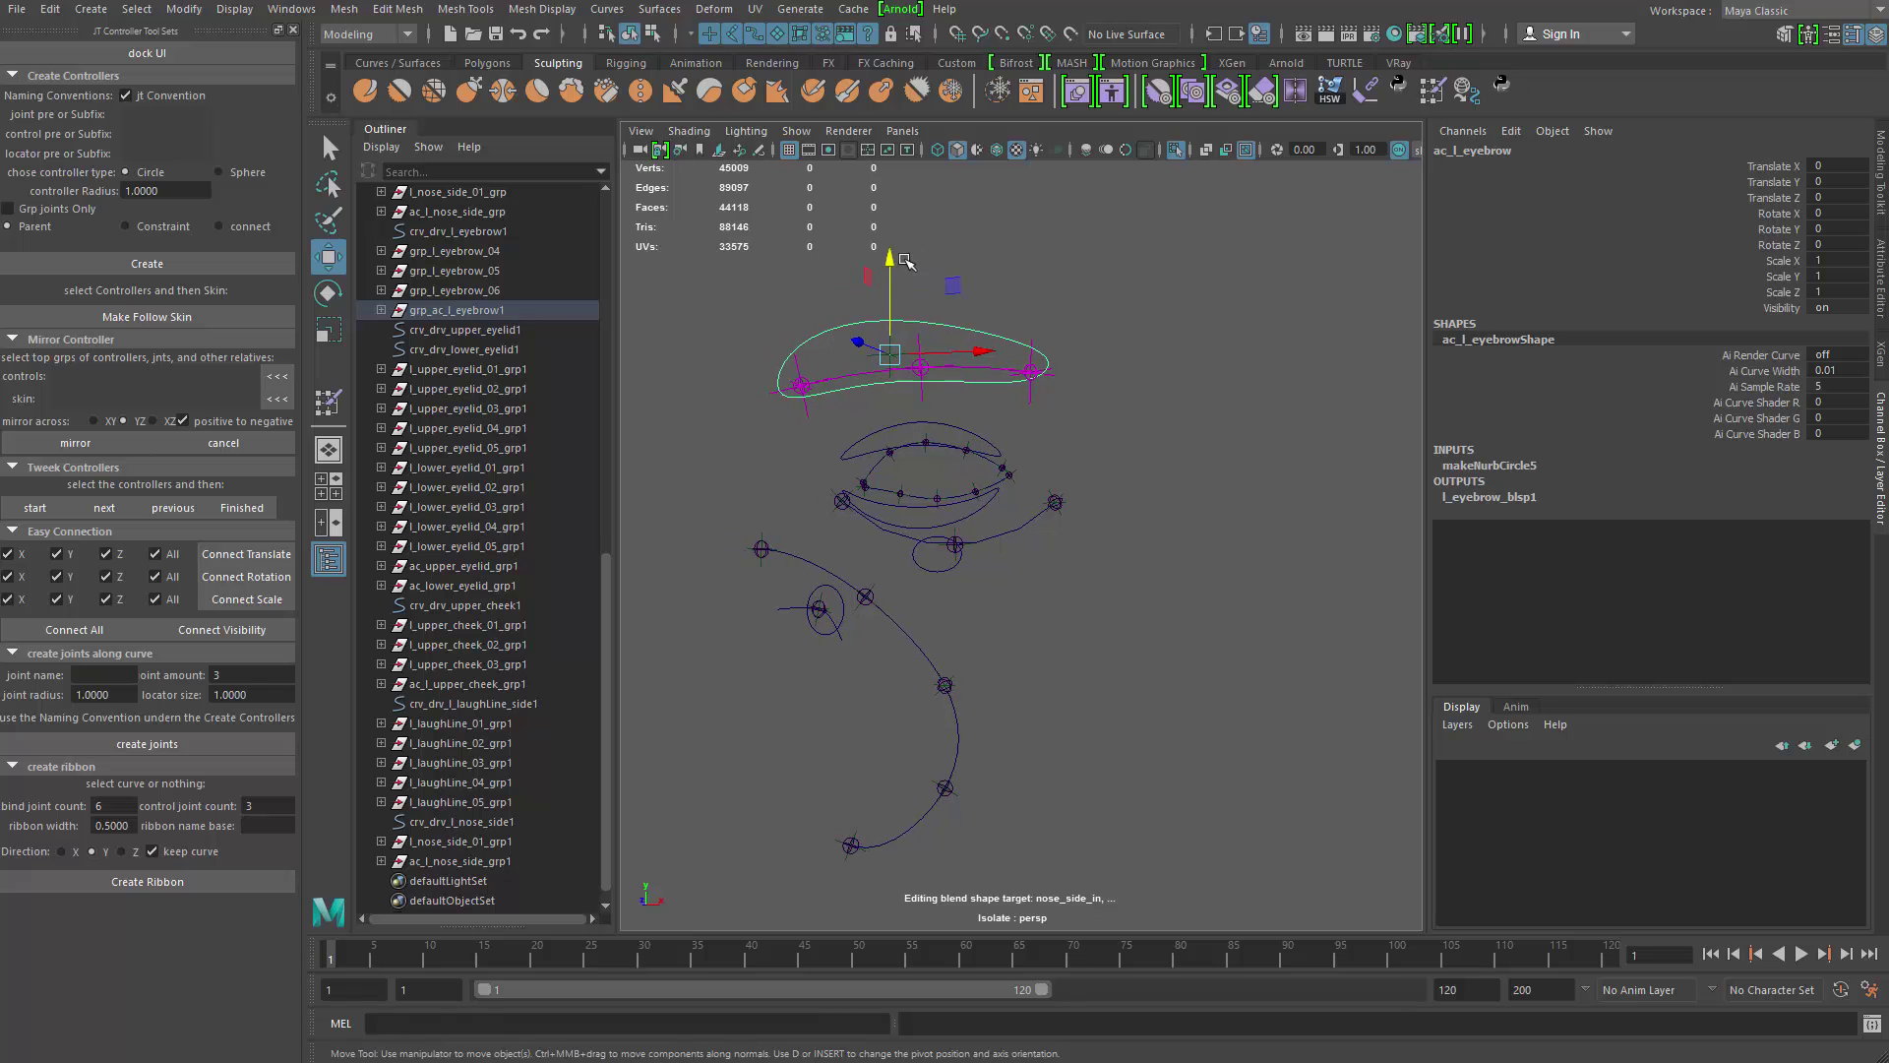
{"action": "left_click_drag", "start_coordinate": [891, 253], "coordinate": [928, 44]}
{"action": "key", "text": "ctrl+z"}
Step: Test the duplicated upper eyelid control by moving it upward, and undo the move
{"action": "left_click", "coordinate": [968, 421]}
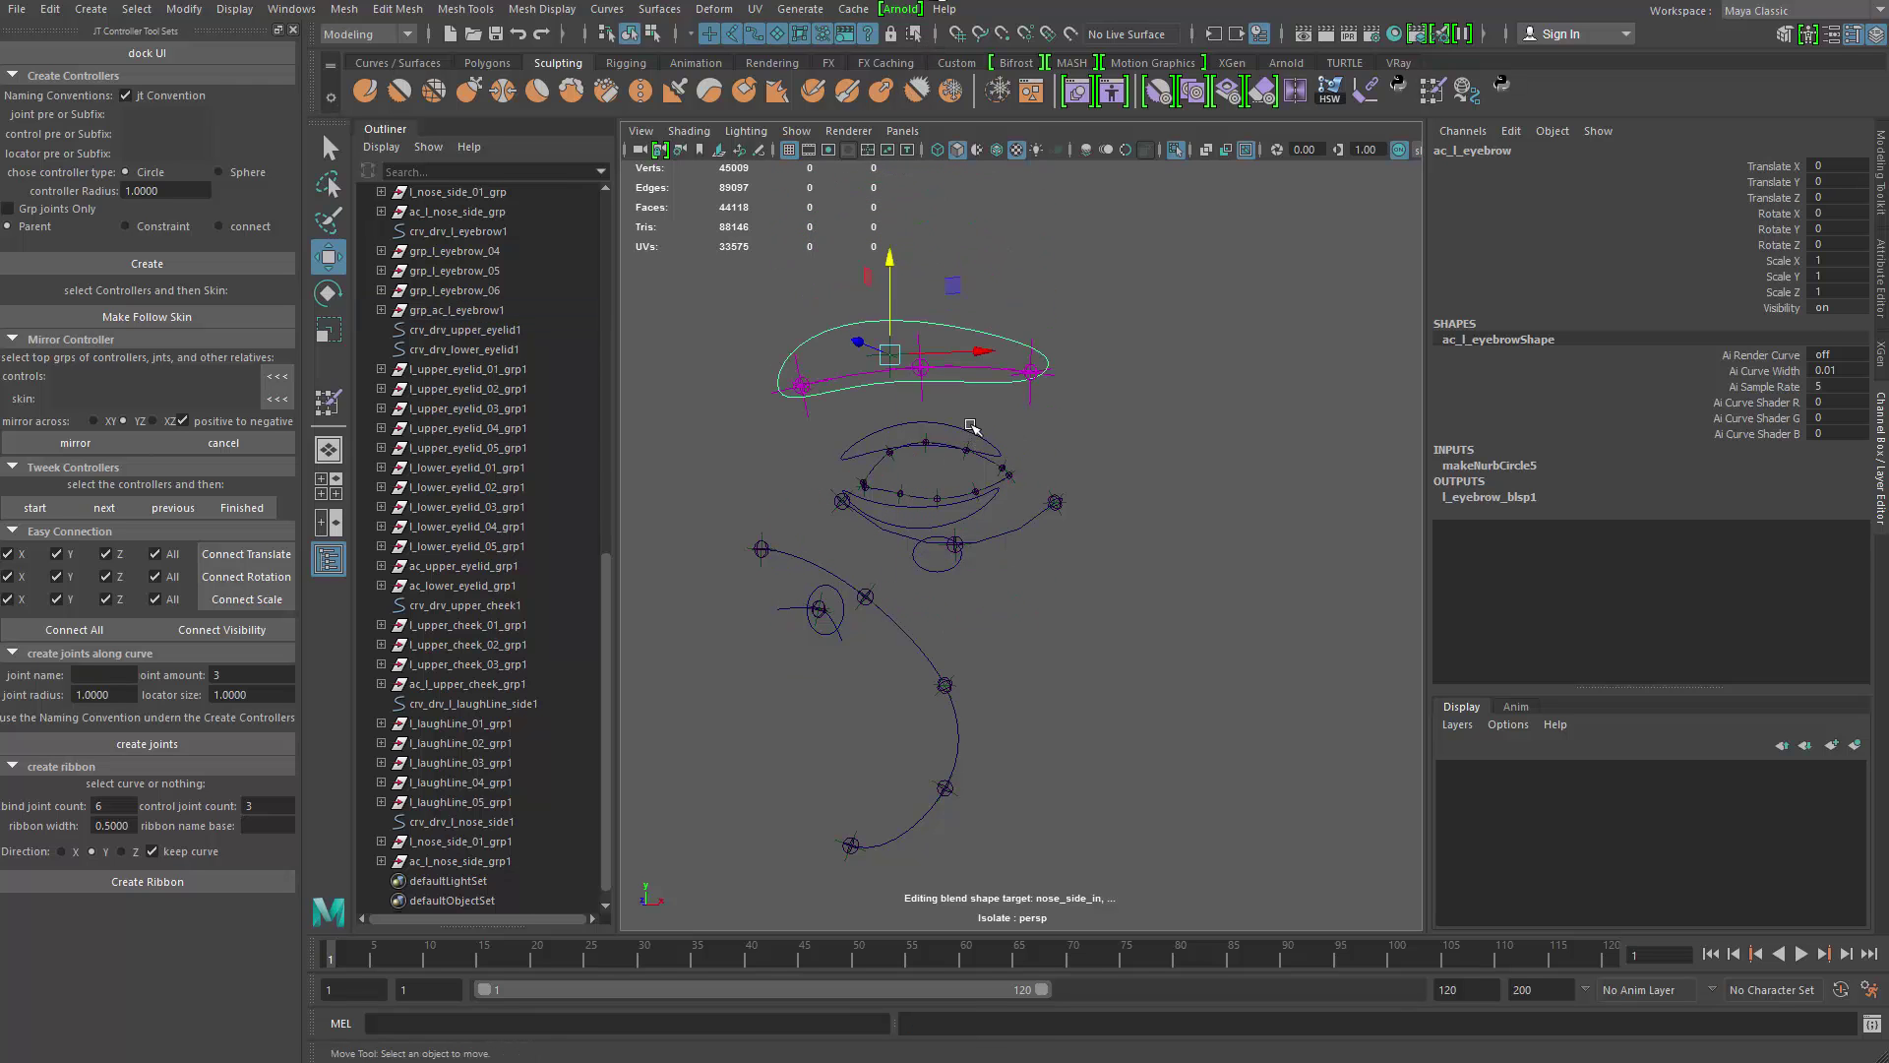
{"action": "left_click", "coordinate": [951, 424]}
{"action": "left_click_drag", "start_coordinate": [925, 354], "coordinate": [953, 400]}
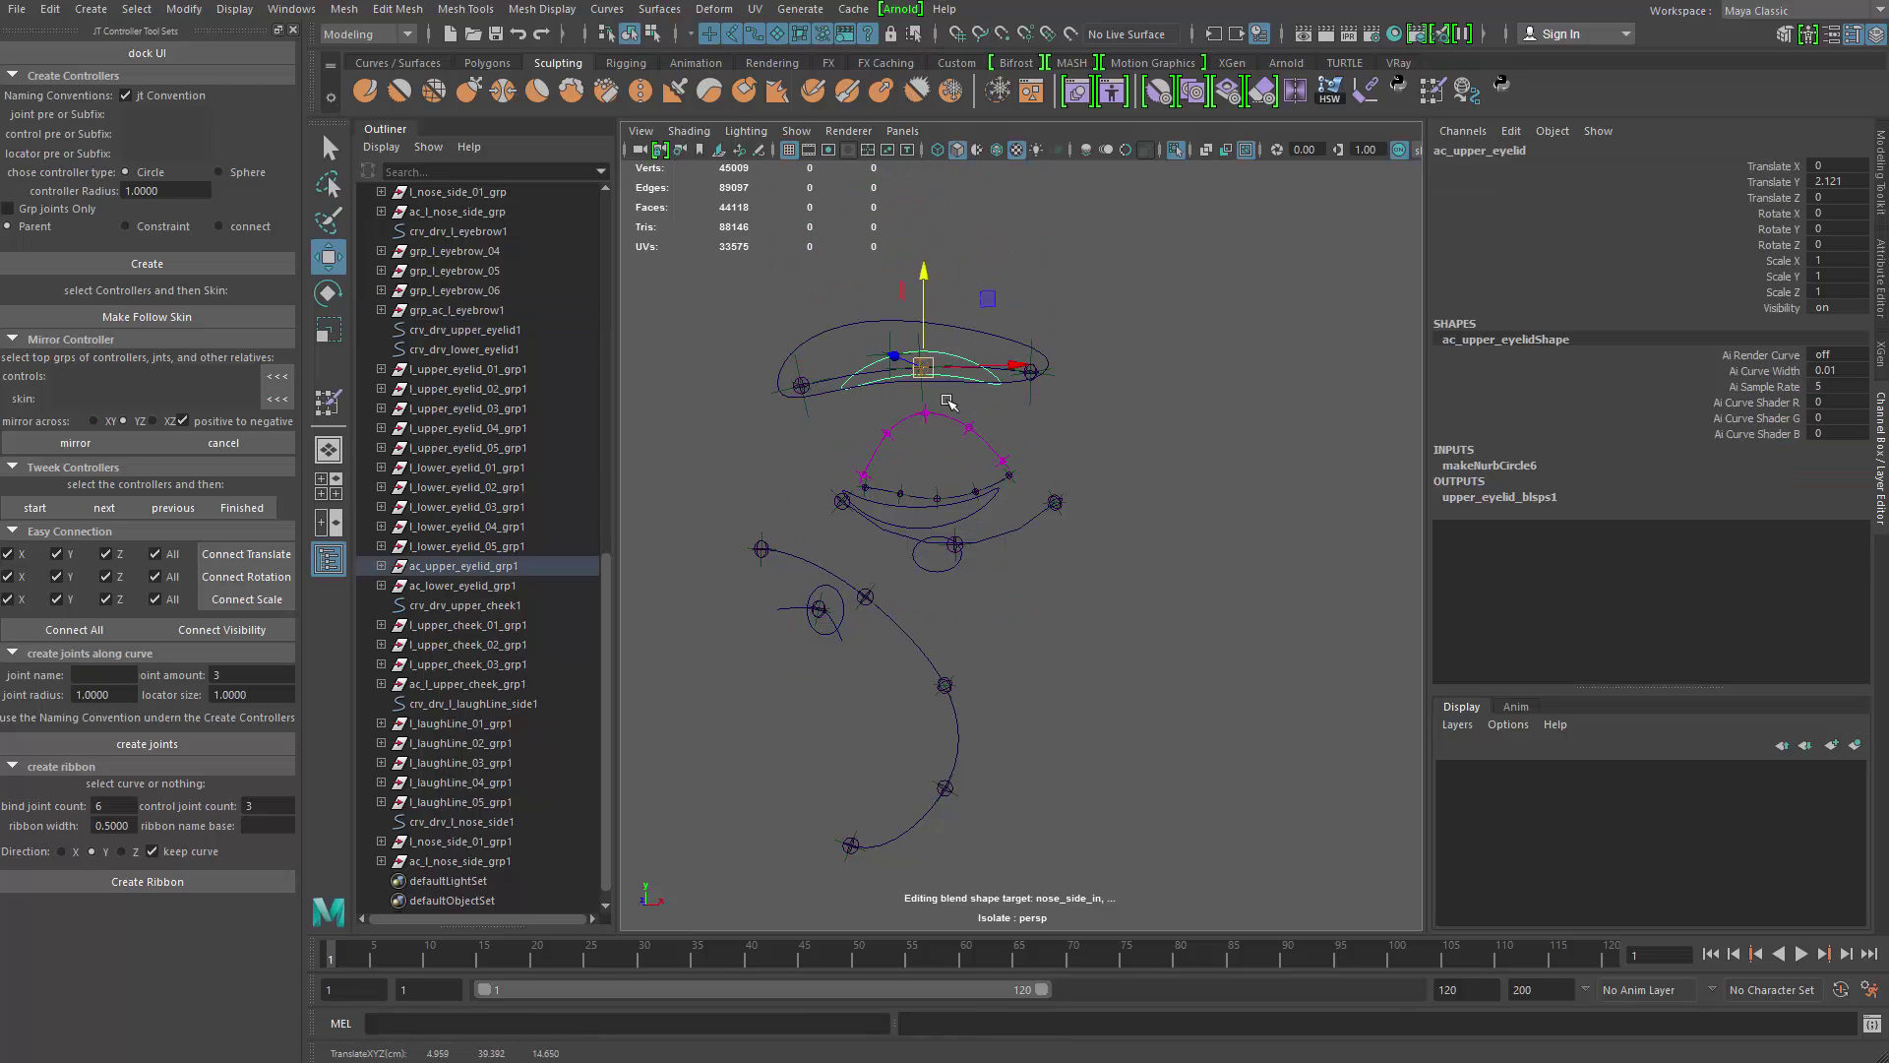
{"action": "key", "text": "ctrl+z"}
Step: Raise the duplicated eyebrow control, check the joints and driver curve that follow it, and reset its Translate Y to 0
{"action": "right_click_drag", "start_coordinate": [969, 442], "coordinate": [1063, 561], "text": "alt"}
{"action": "left_click", "coordinate": [1003, 232]}
{"action": "middle_click_drag", "start_coordinate": [1013, 258], "coordinate": [1072, 436], "text": "alt"}
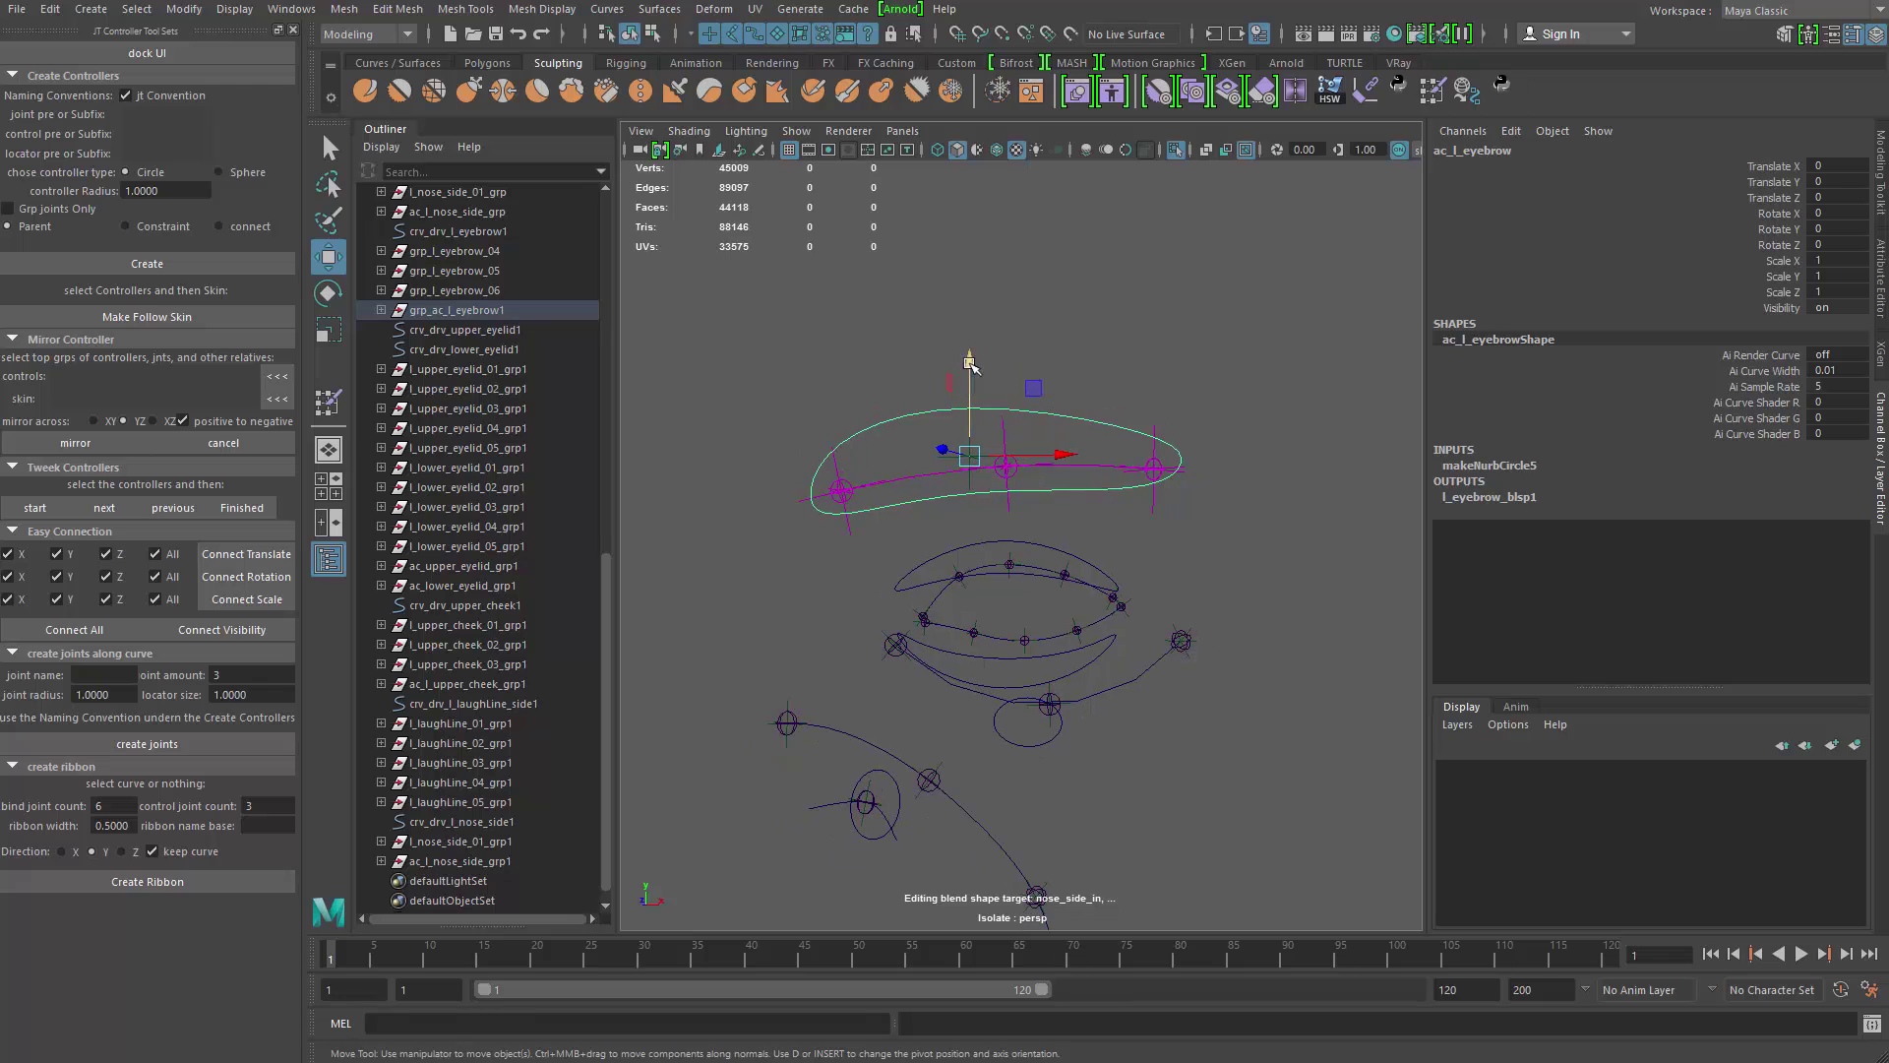
{"action": "left_click_drag", "start_coordinate": [966, 358], "coordinate": [995, 203]}
{"action": "key", "text": "q"}
{"action": "left_click", "coordinate": [1011, 352]}
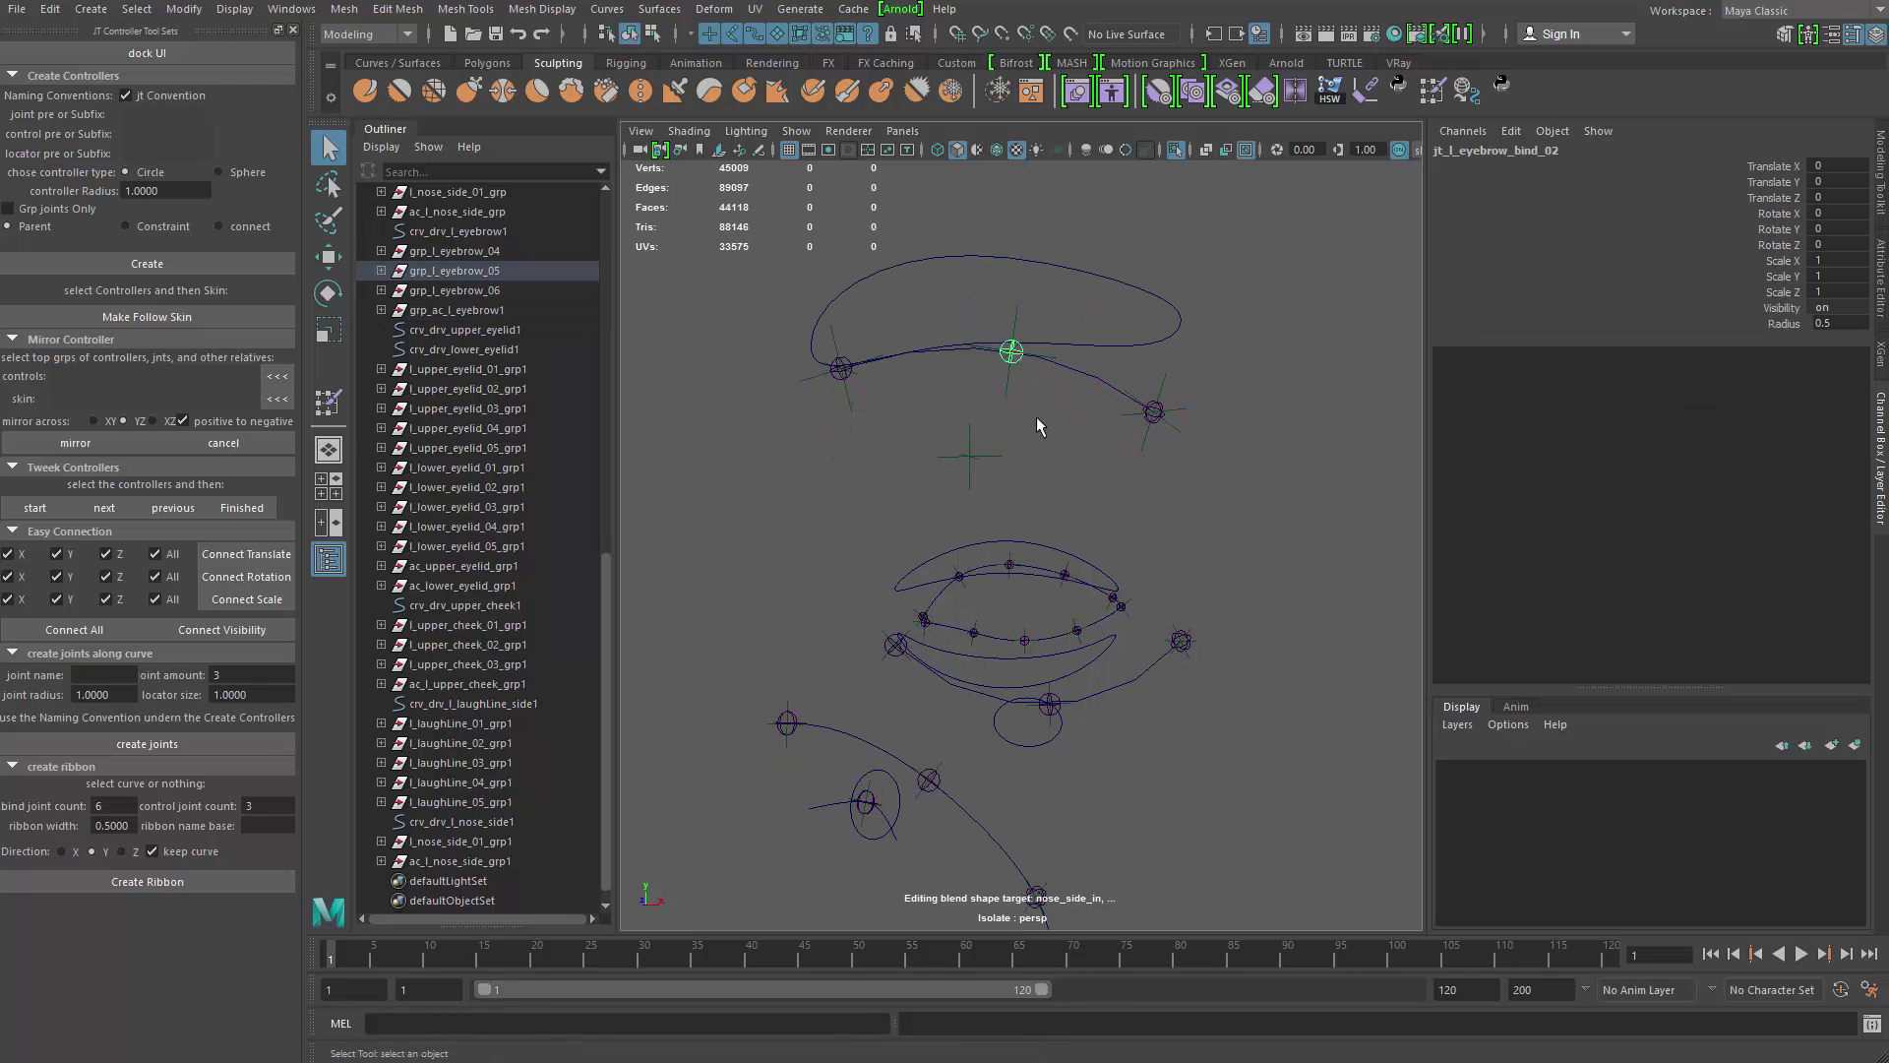
{"action": "left_click", "coordinate": [1152, 412]}
{"action": "left_click", "coordinate": [1073, 370]}
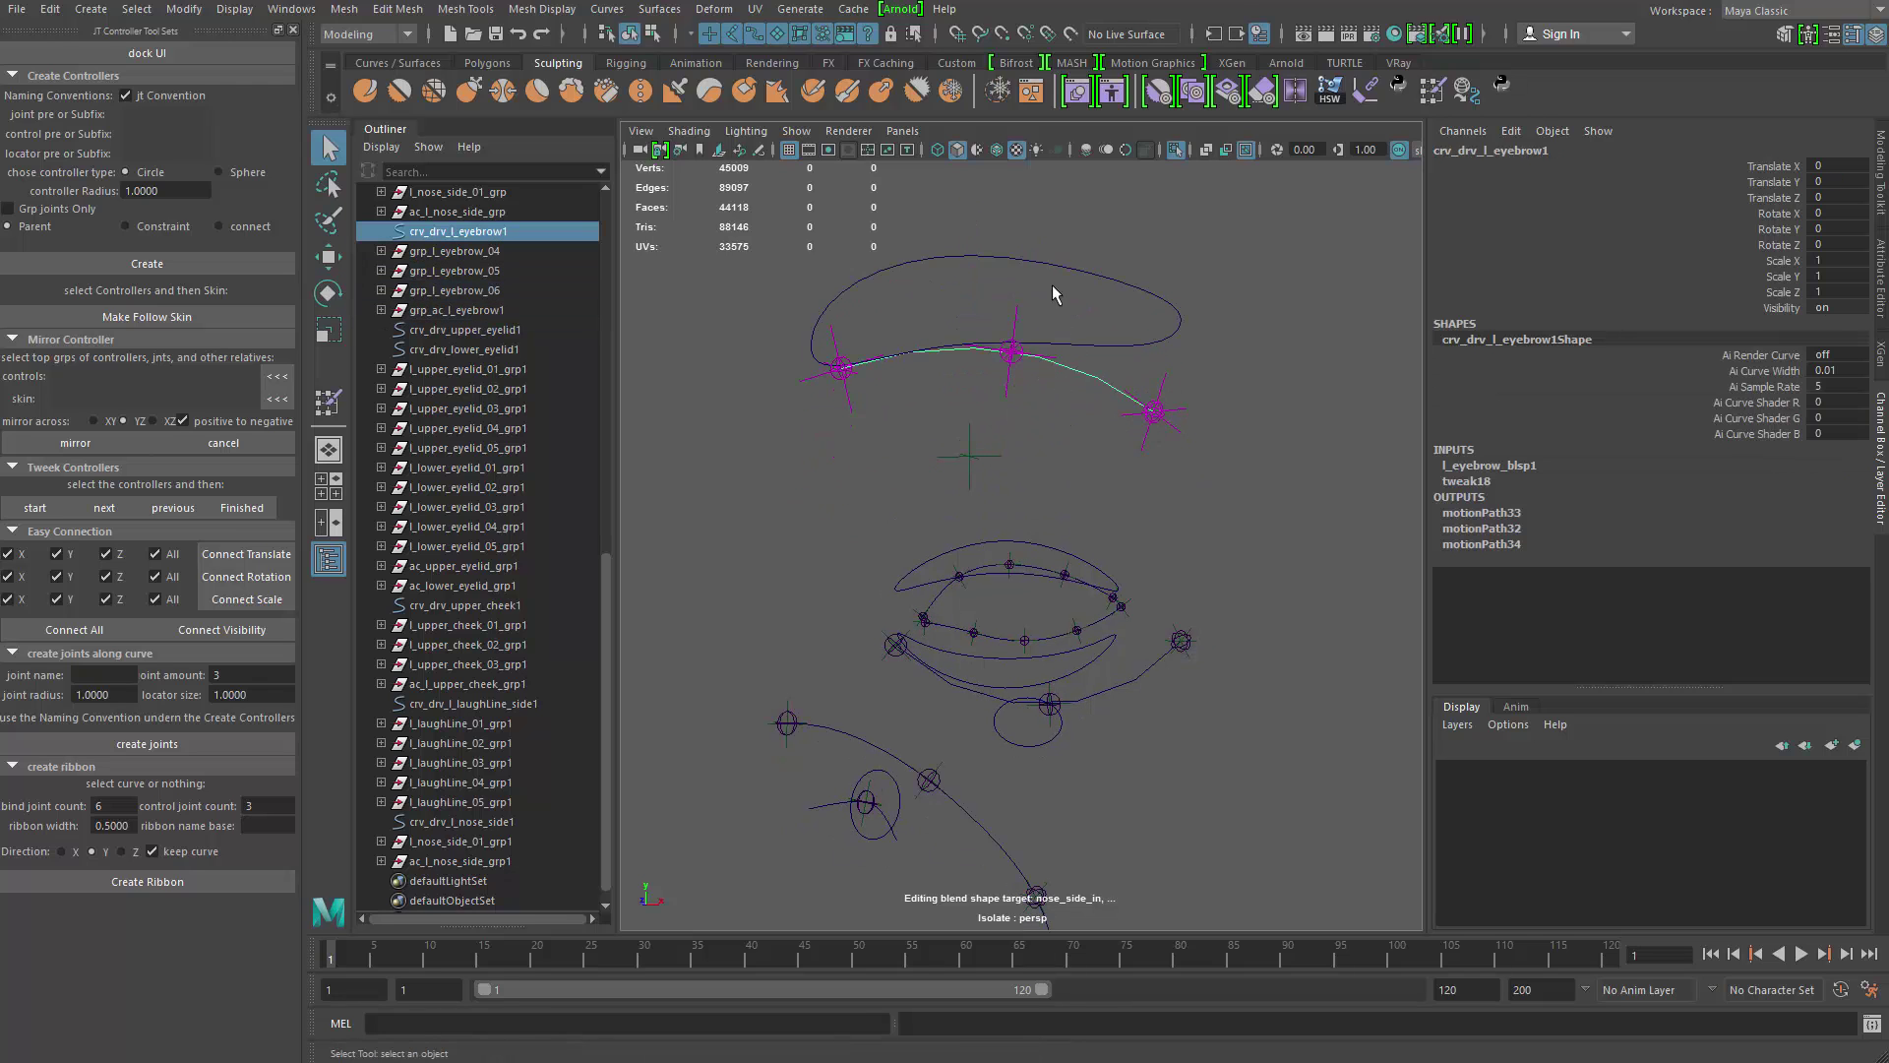
{"action": "left_click", "coordinate": [1072, 267]}
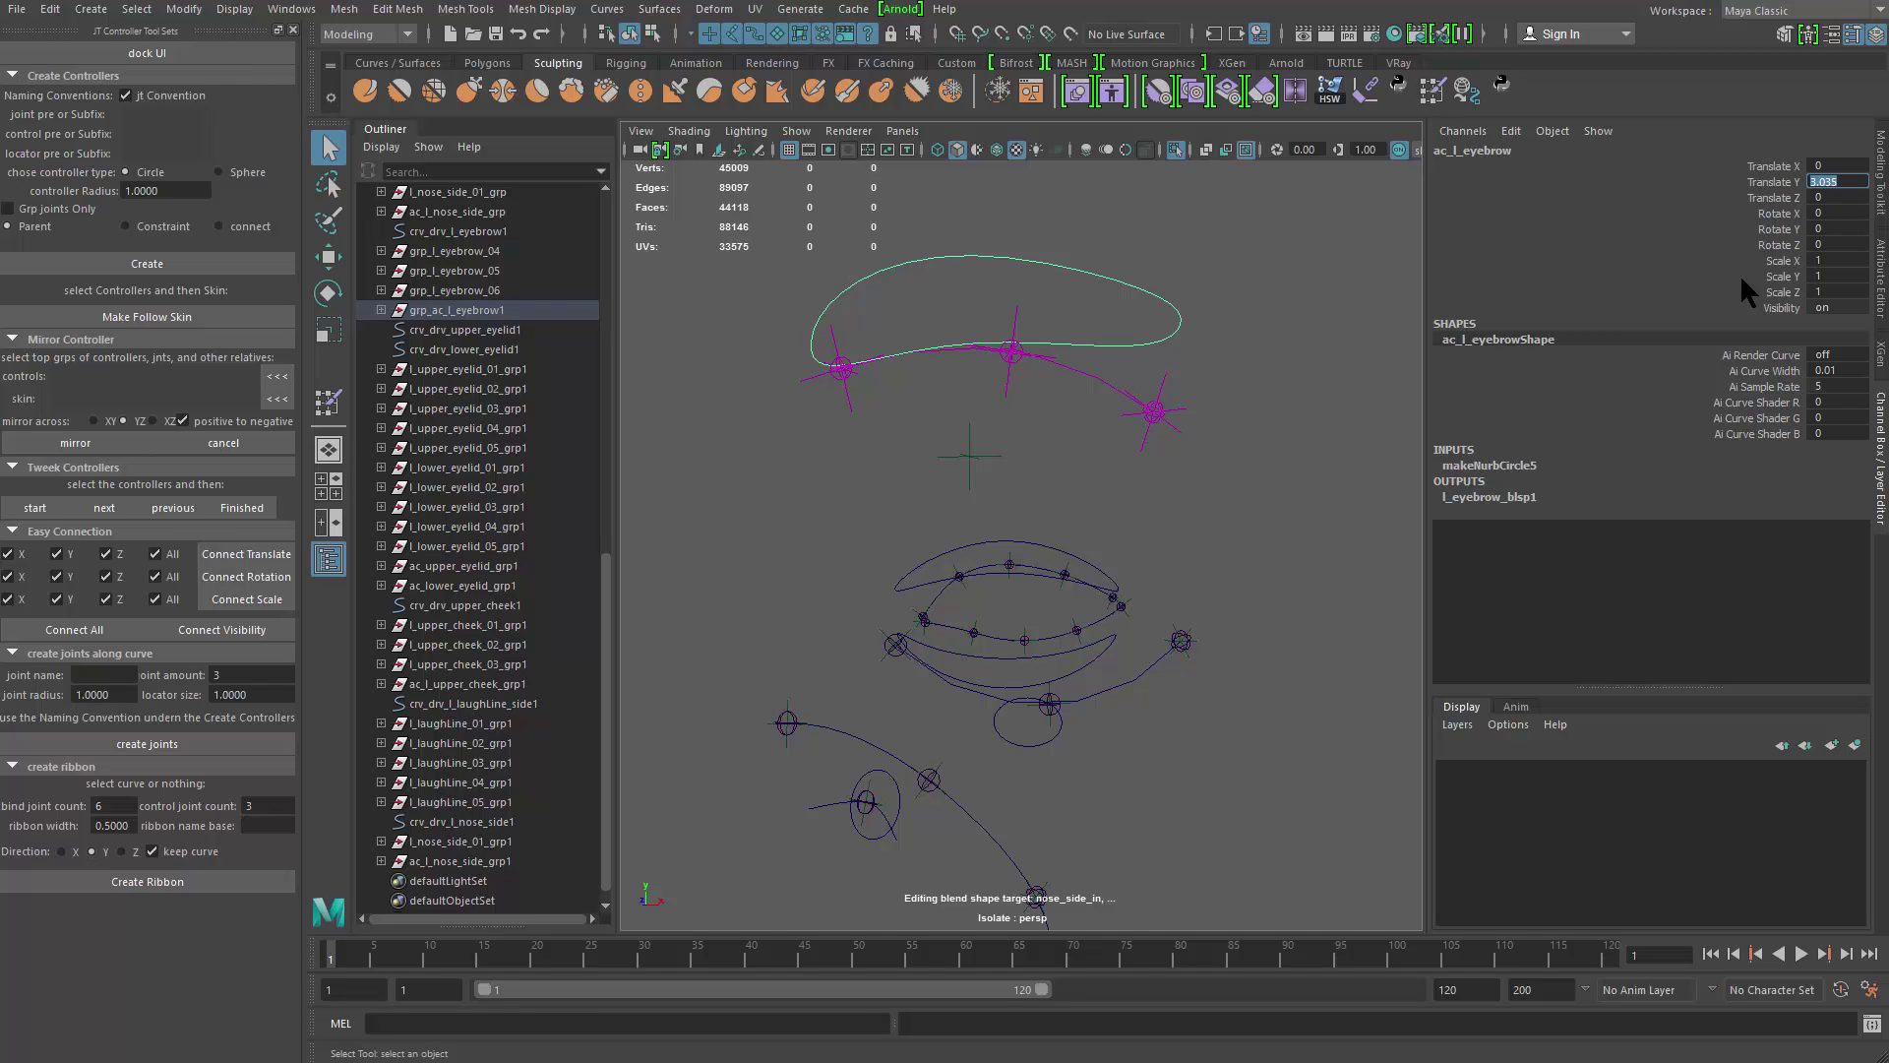
{"action": "type", "text": "0"}
{"action": "key", "text": "Return"}
Step: Select the duplicated range crv_drv_l_eyebrow1 through ac_l_nose_side_grp1 and group it
{"action": "middle_click_drag", "start_coordinate": [890, 536], "coordinate": [889, 615], "text": "alt"}
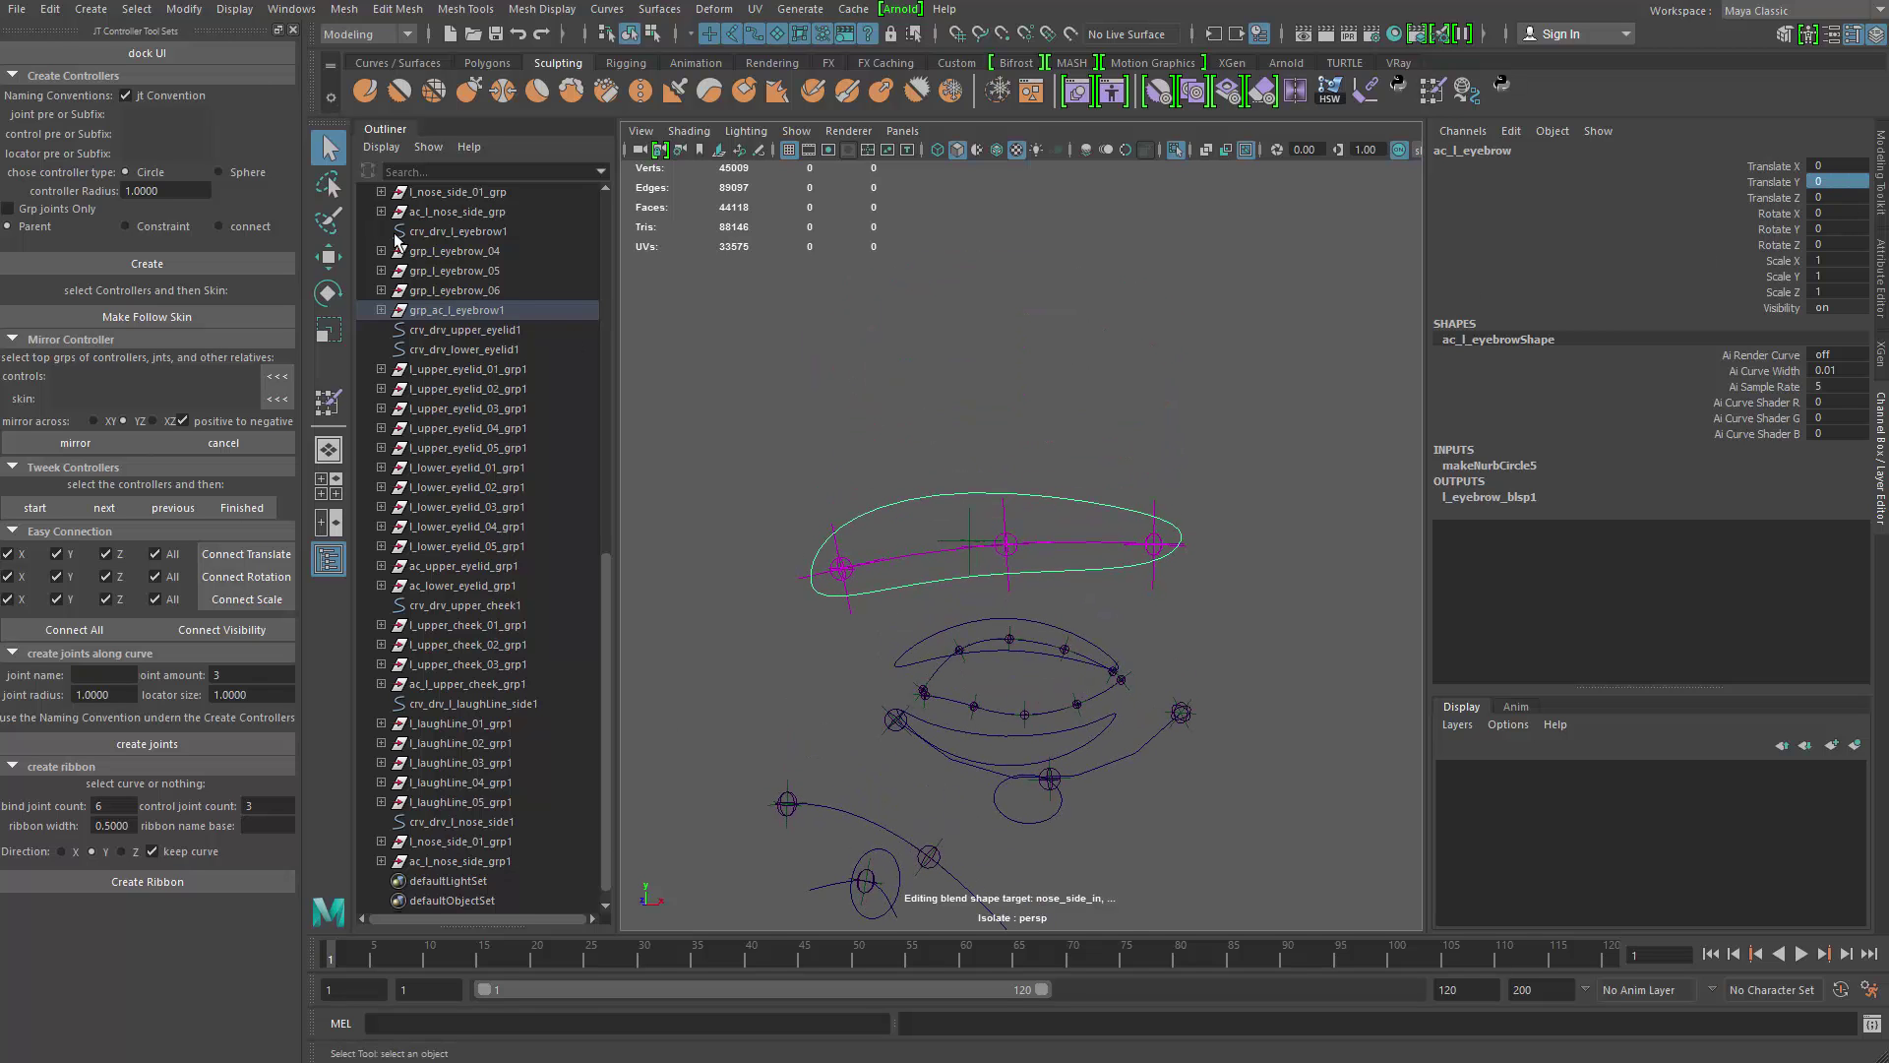
{"action": "scroll", "coordinate": [503, 364], "scroll_direction": "up", "scroll_amount": 5}
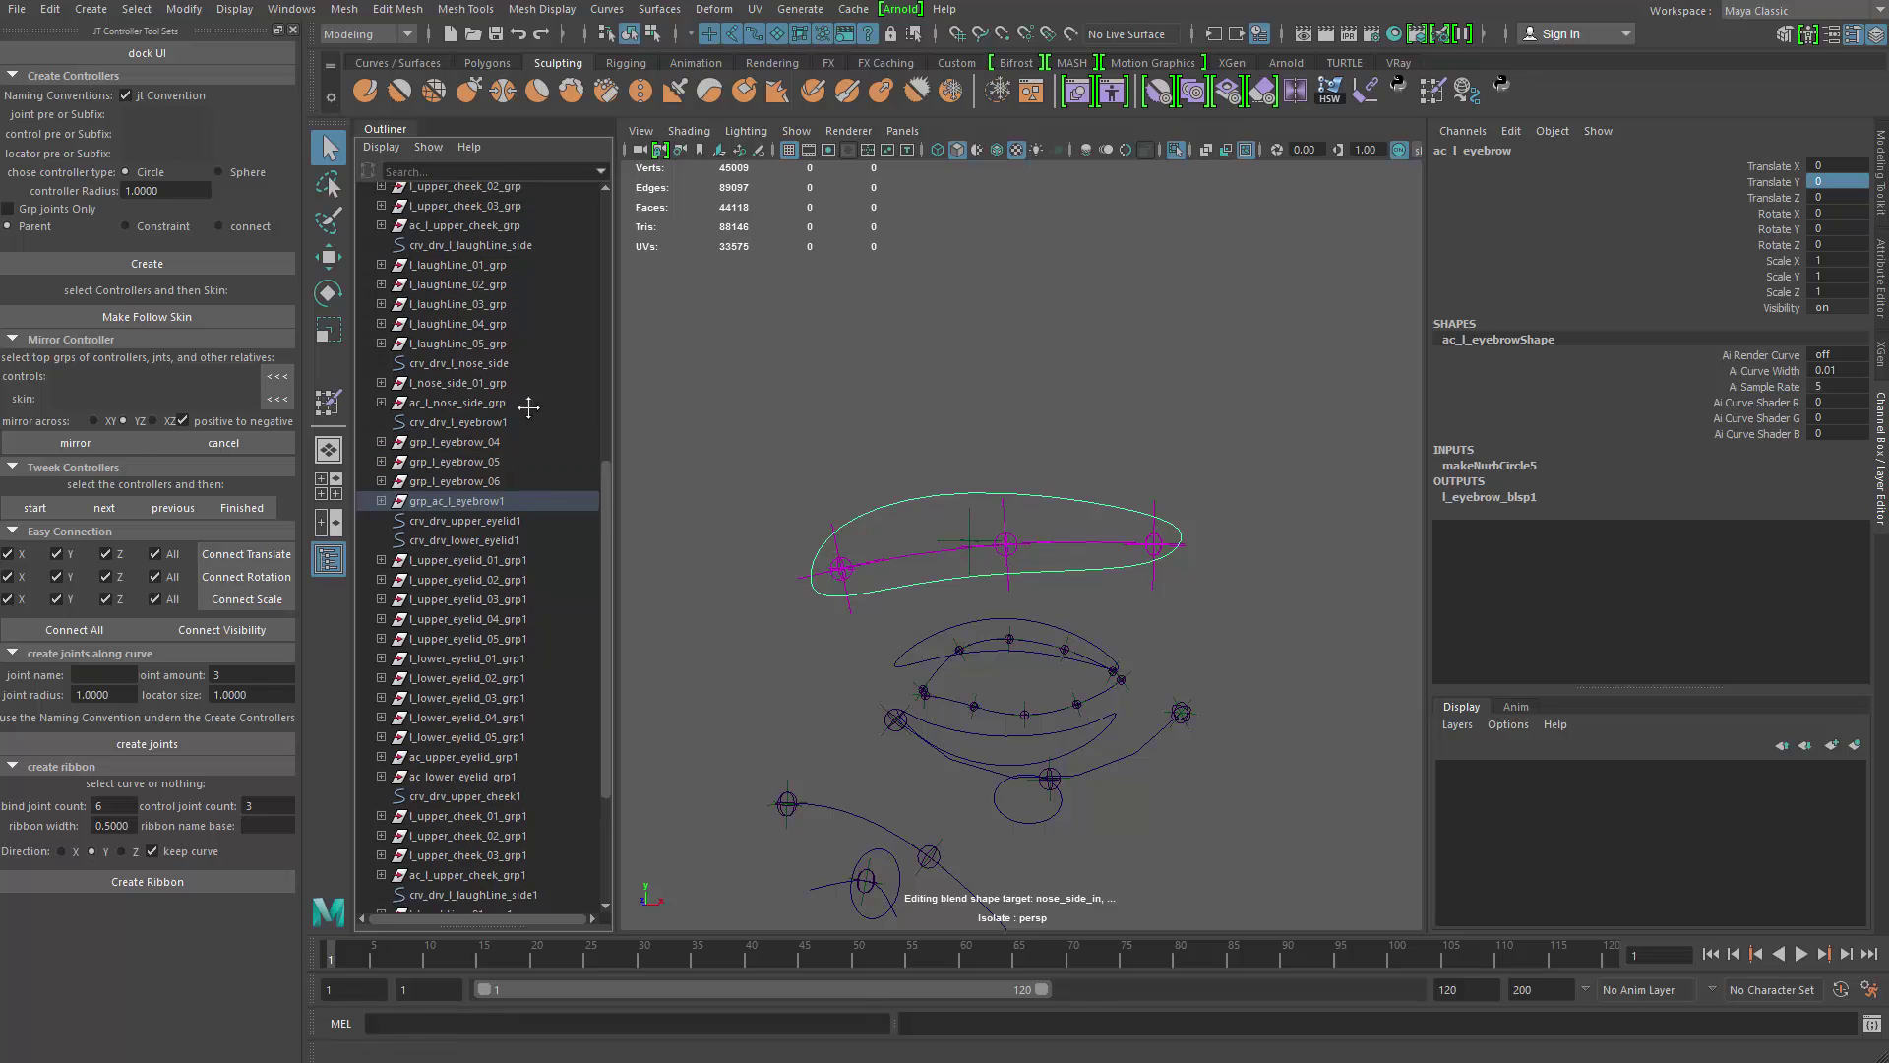
{"action": "left_click", "coordinate": [494, 437]}
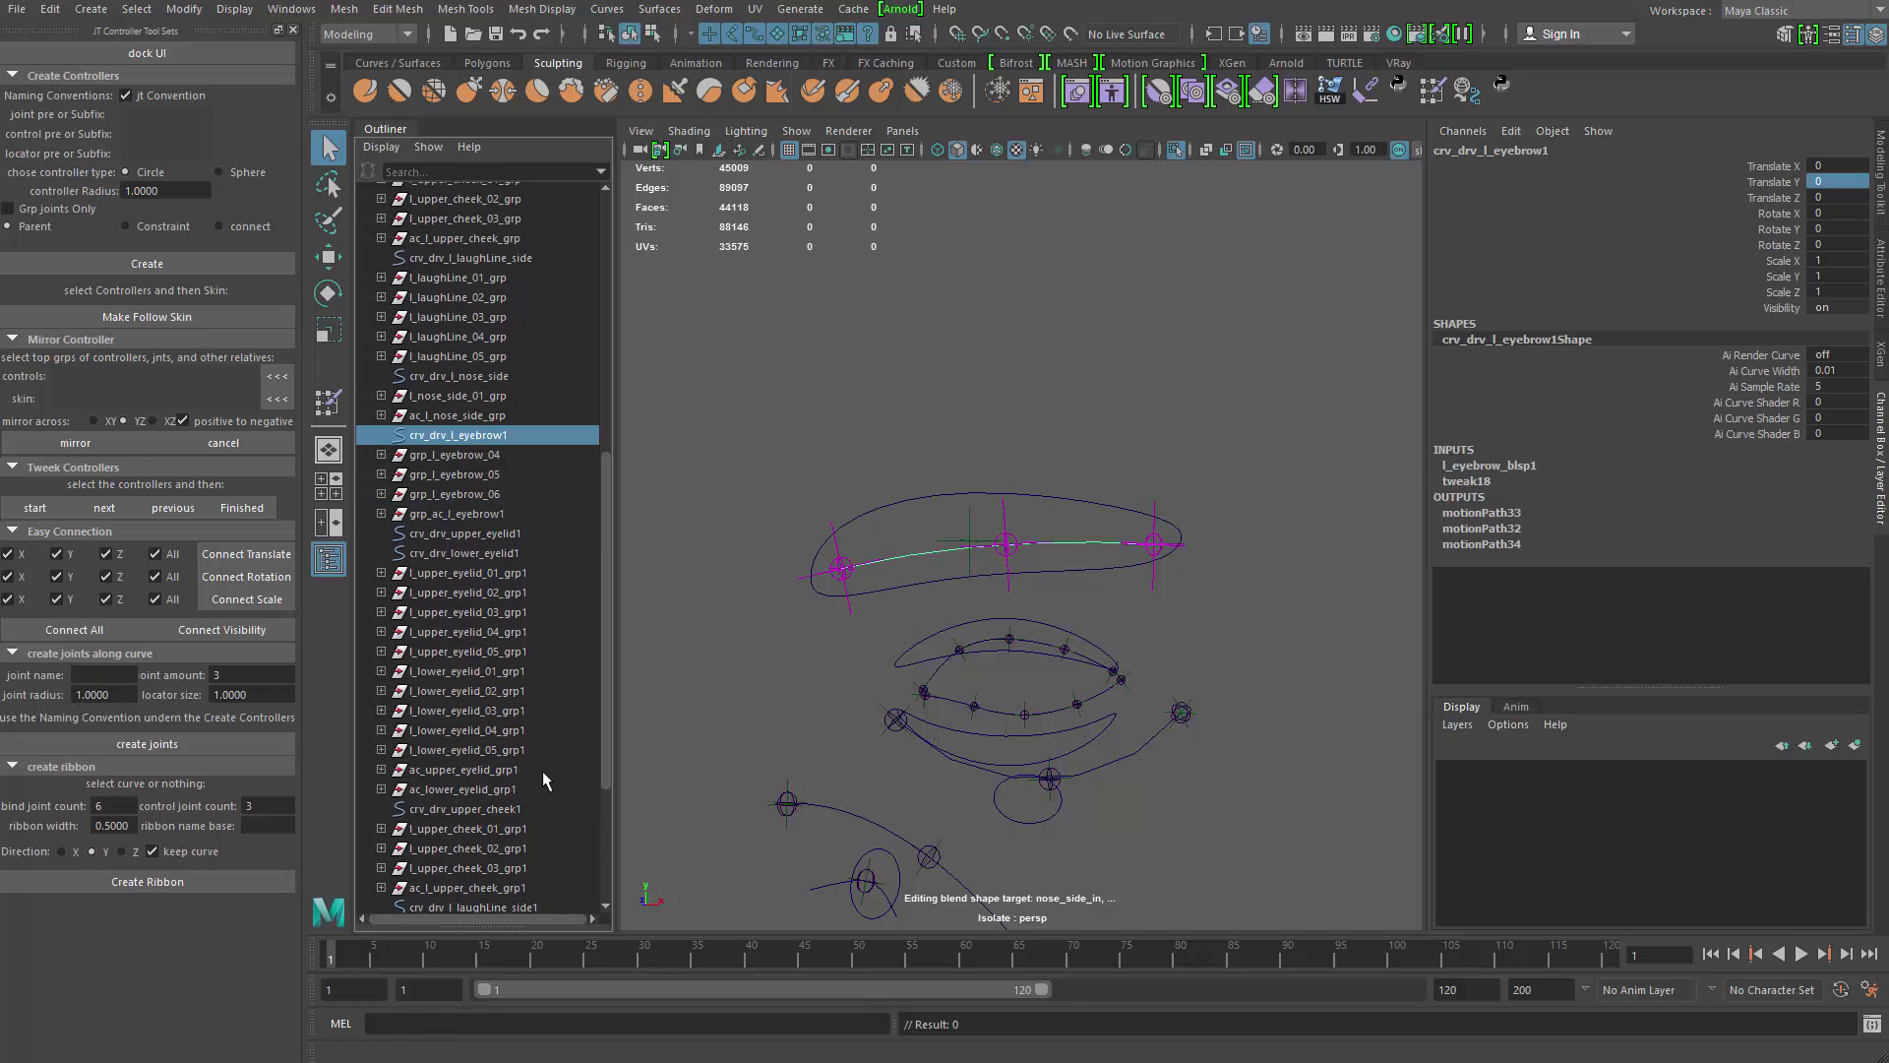
{"action": "scroll", "coordinate": [590, 369], "scroll_direction": "down", "scroll_amount": 6}
{"action": "left_click", "coordinate": [498, 825], "text": "shift"}
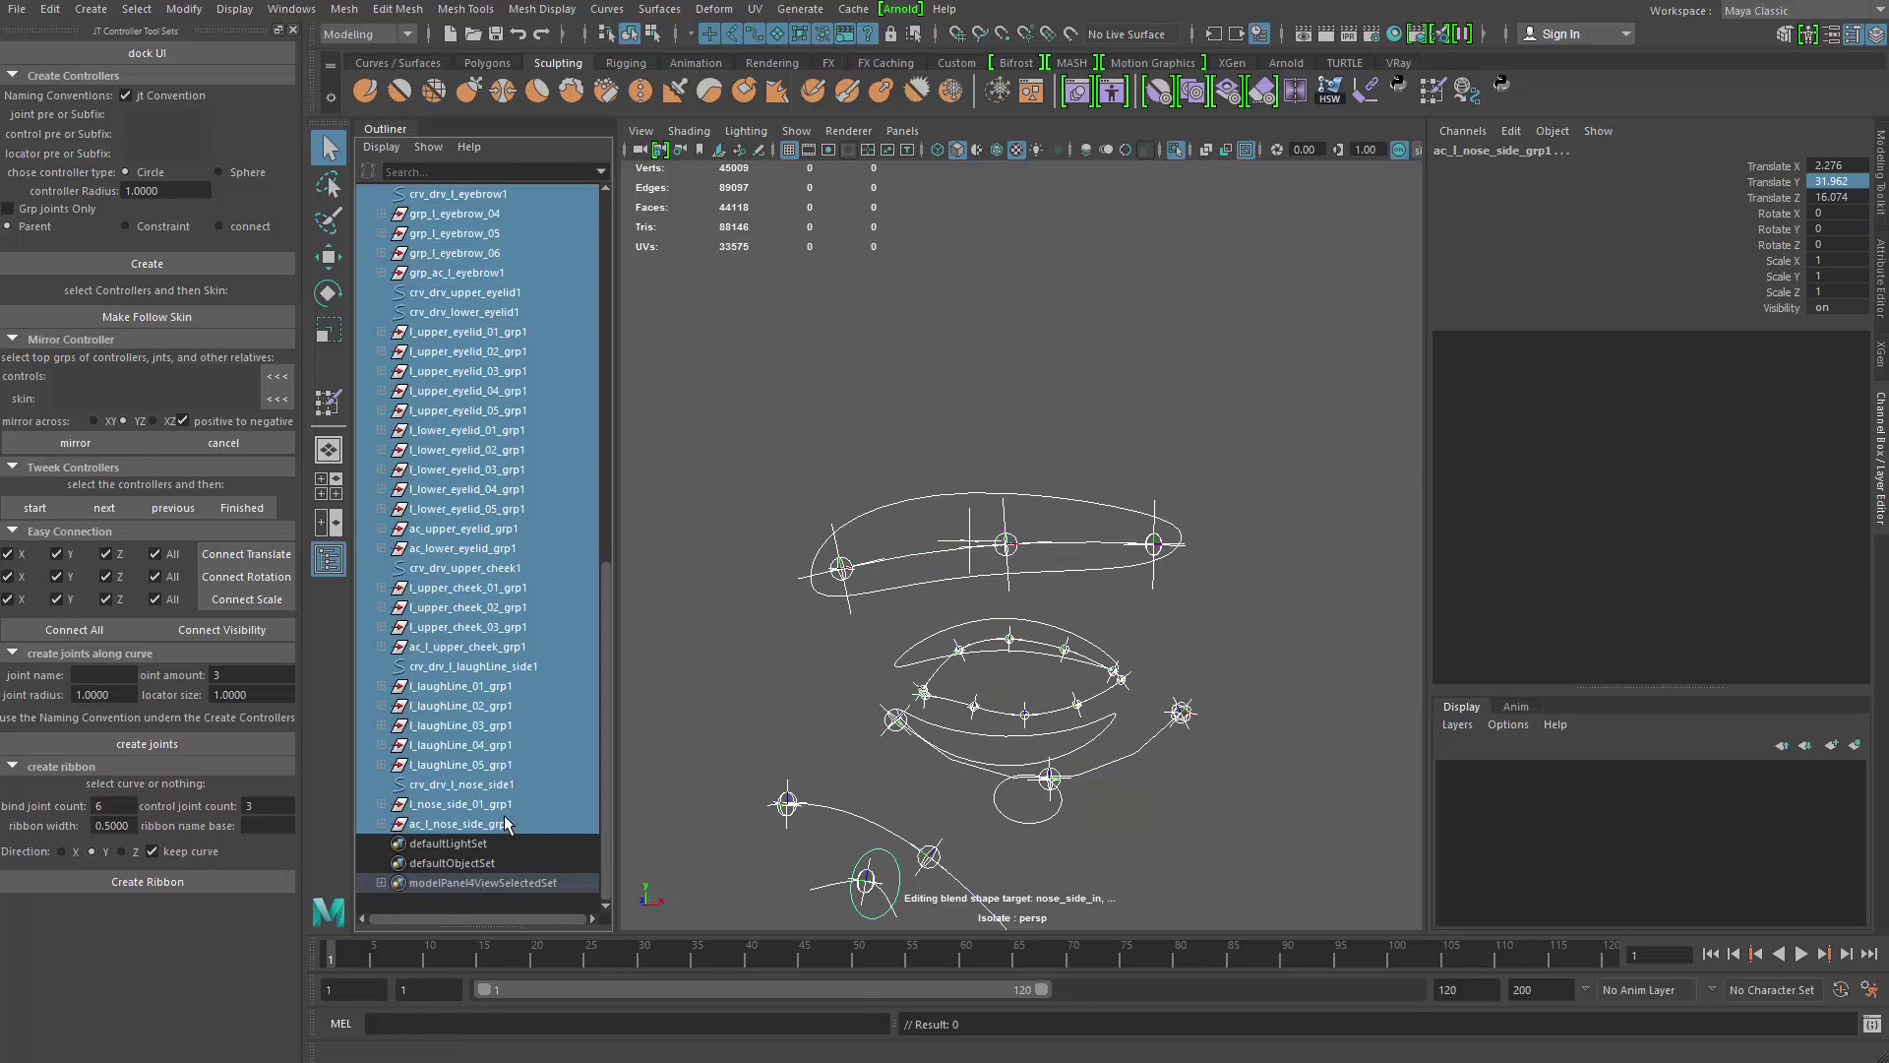
{"action": "key", "text": "ctrl+g"}
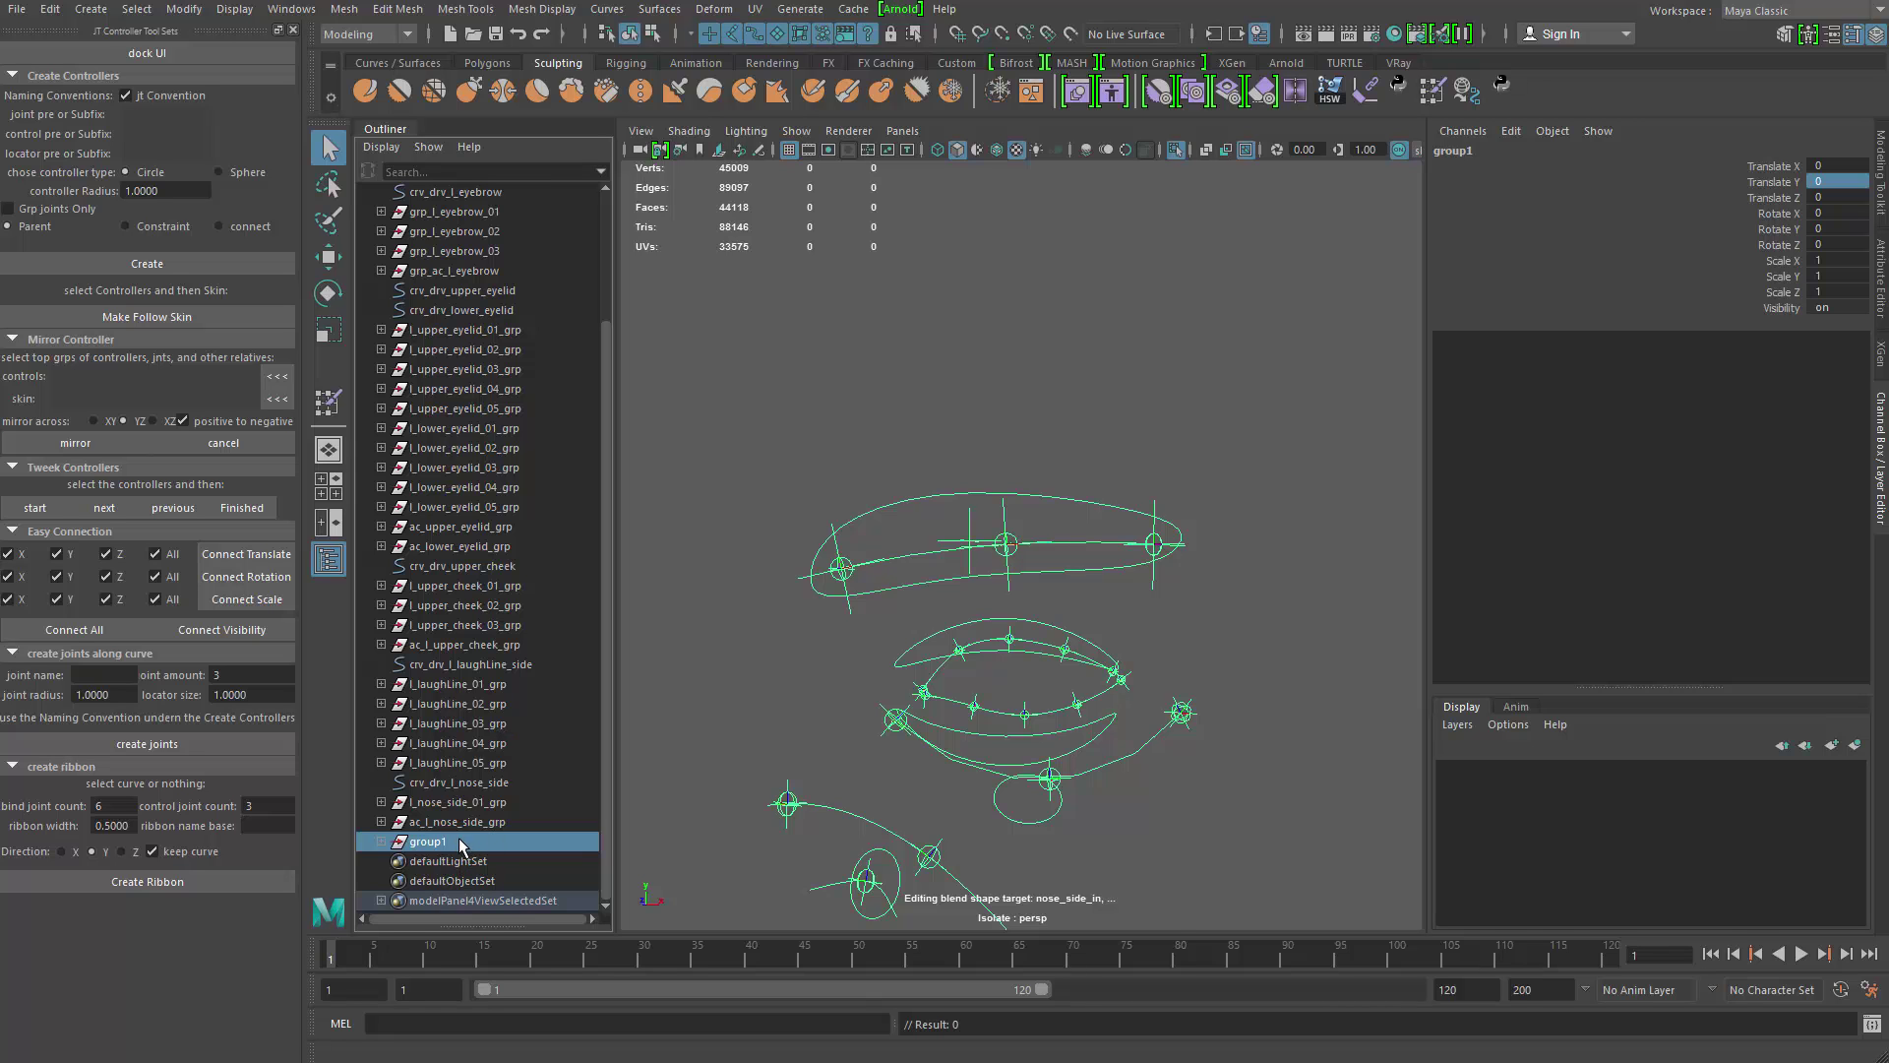
Step: Turn isolation off to show the full head and set the new group's Scale X to -1
{"action": "key", "text": "ctrl+1"}
{"action": "right_click_drag", "start_coordinate": [1072, 608], "coordinate": [913, 721], "text": "alt"}
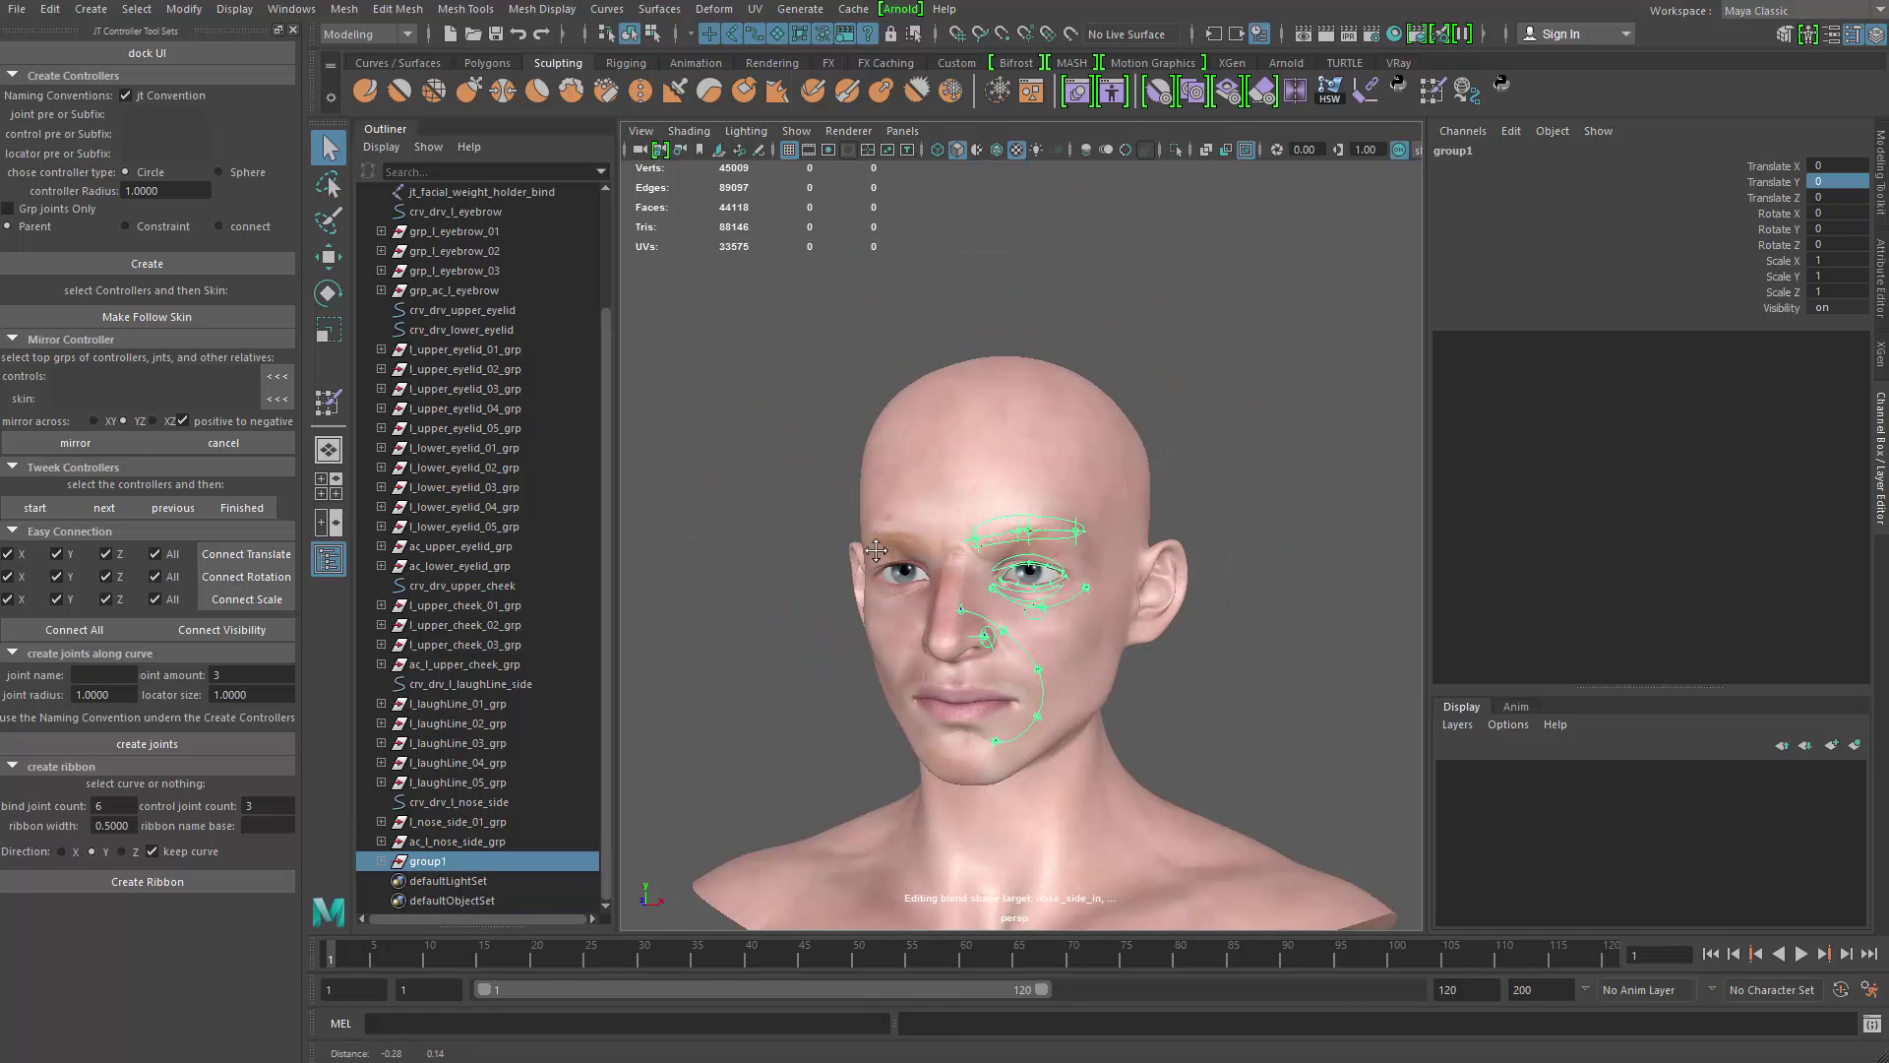
{"action": "middle_click_drag", "start_coordinate": [913, 721], "coordinate": [881, 561], "text": "alt"}
{"action": "key", "text": "ctrl+1"}
{"action": "key", "text": "ctrl+1"}
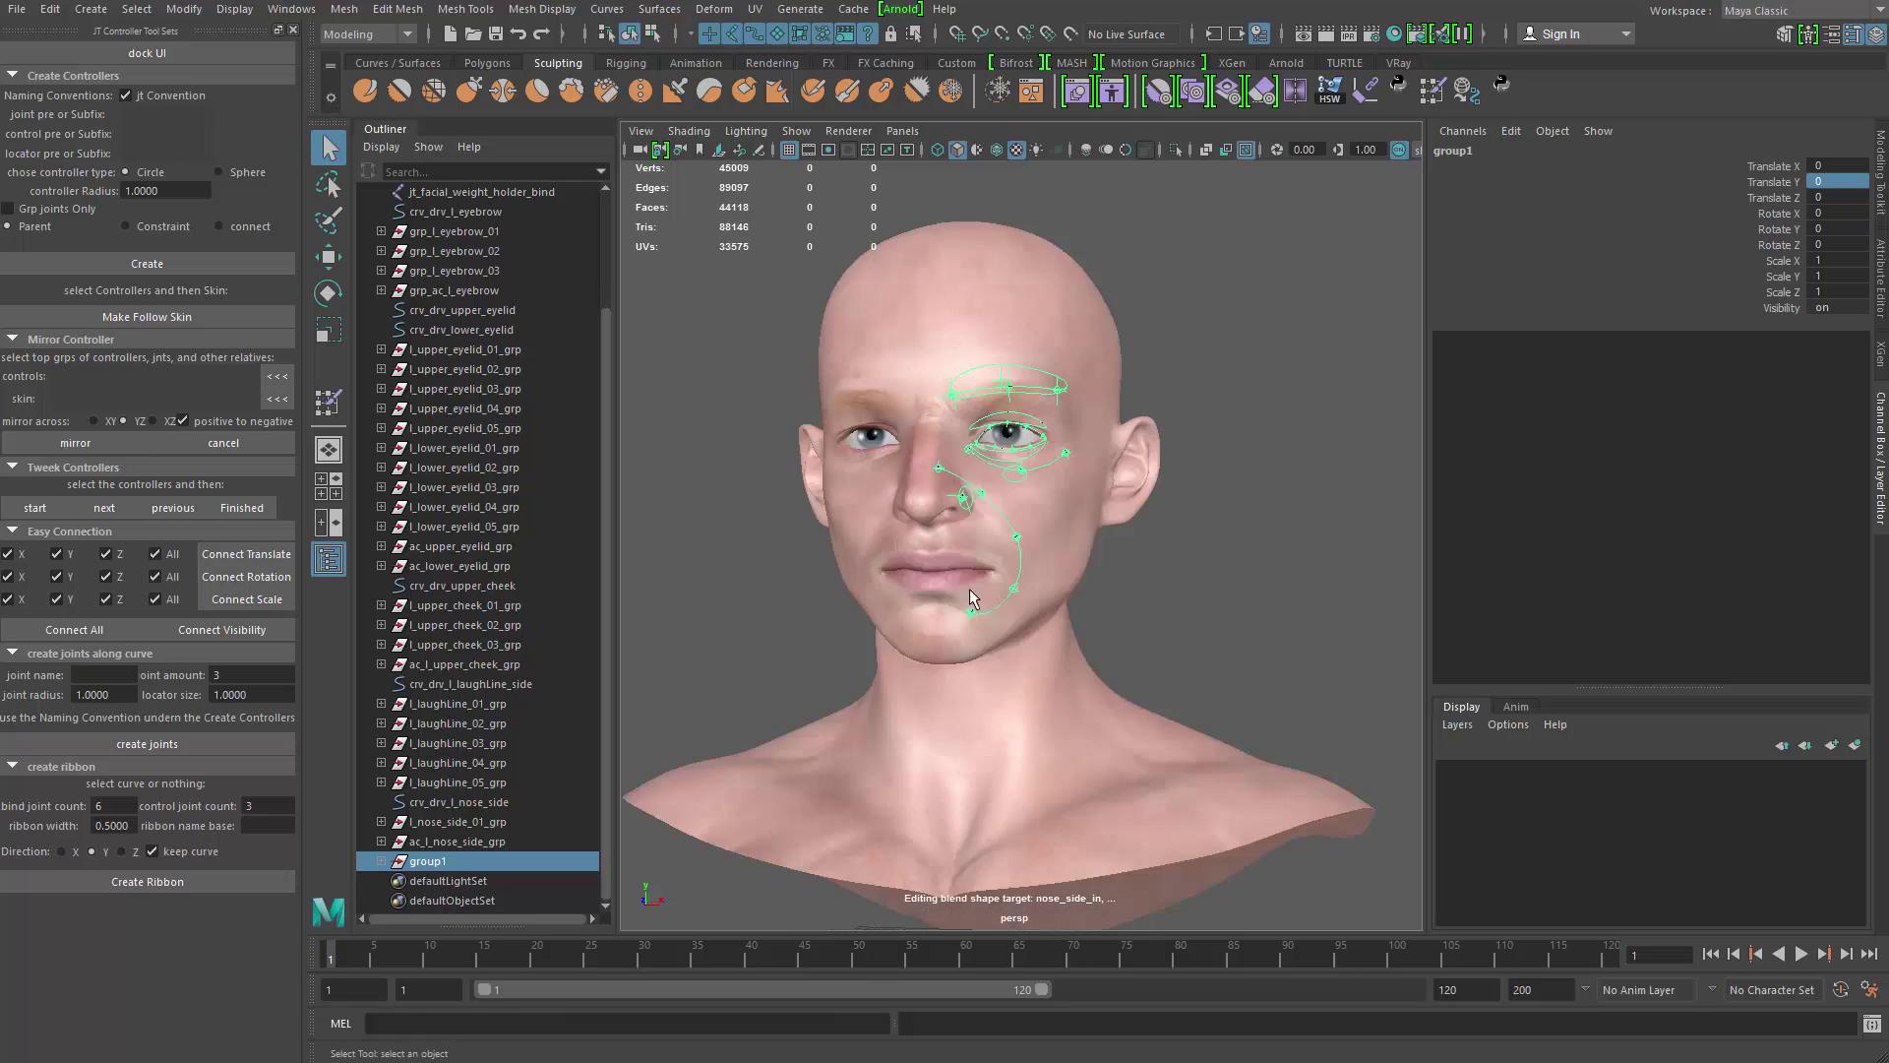
{"action": "middle_click_drag", "start_coordinate": [1052, 578], "coordinate": [1161, 564], "text": "alt"}
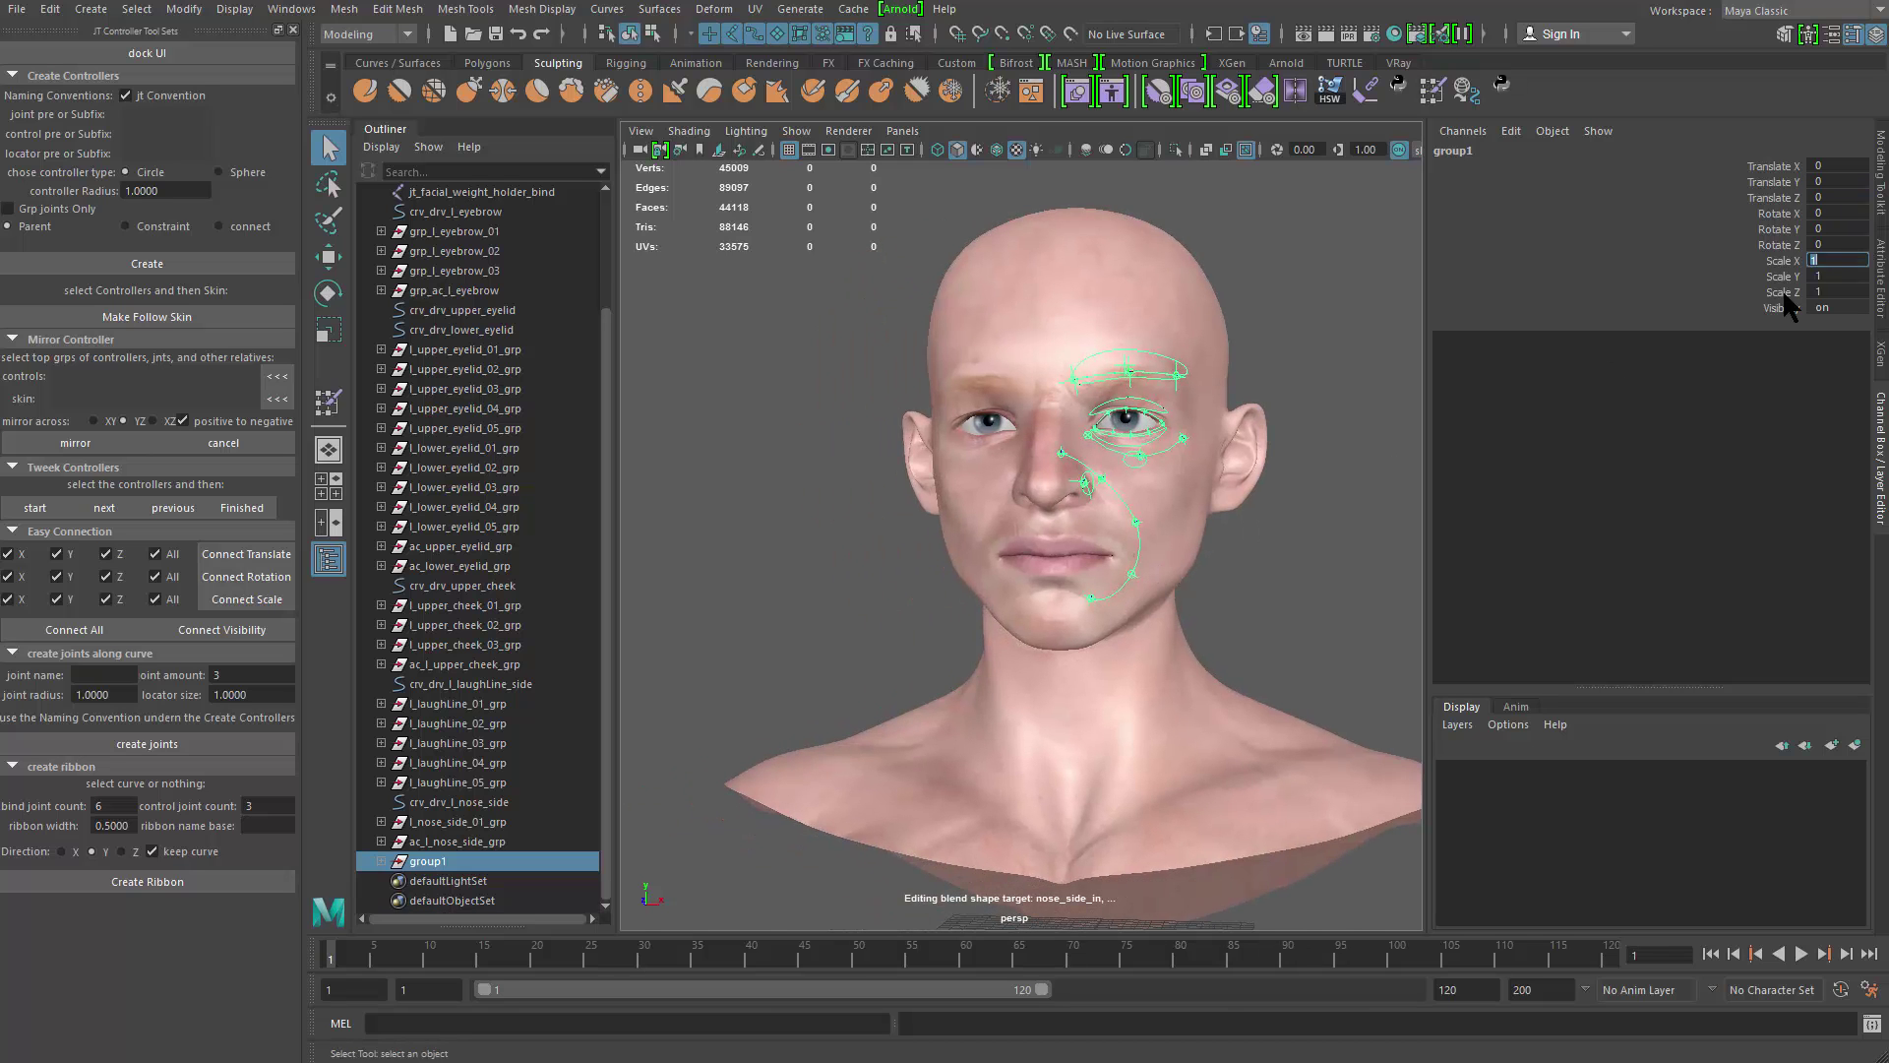
{"action": "type", "text": "-1"}
{"action": "key", "text": "Return"}
Step: Examine the flipped group's curves and joints, both isolated and against the head
{"action": "middle_click_drag", "start_coordinate": [815, 726], "coordinate": [831, 777], "text": "alt"}
{"action": "right_click_drag", "start_coordinate": [831, 777], "coordinate": [930, 581], "text": "alt"}
{"action": "mouse_move", "coordinate": [930, 581]}
{"action": "left_mouse_down", "text": "alt"}
{"action": "mouse_move", "coordinate": [905, 472]}
{"action": "mouse_move", "coordinate": [947, 555]}
{"action": "left_mouse_up", "text": "alt"}
{"action": "key", "text": "ctrl+1"}
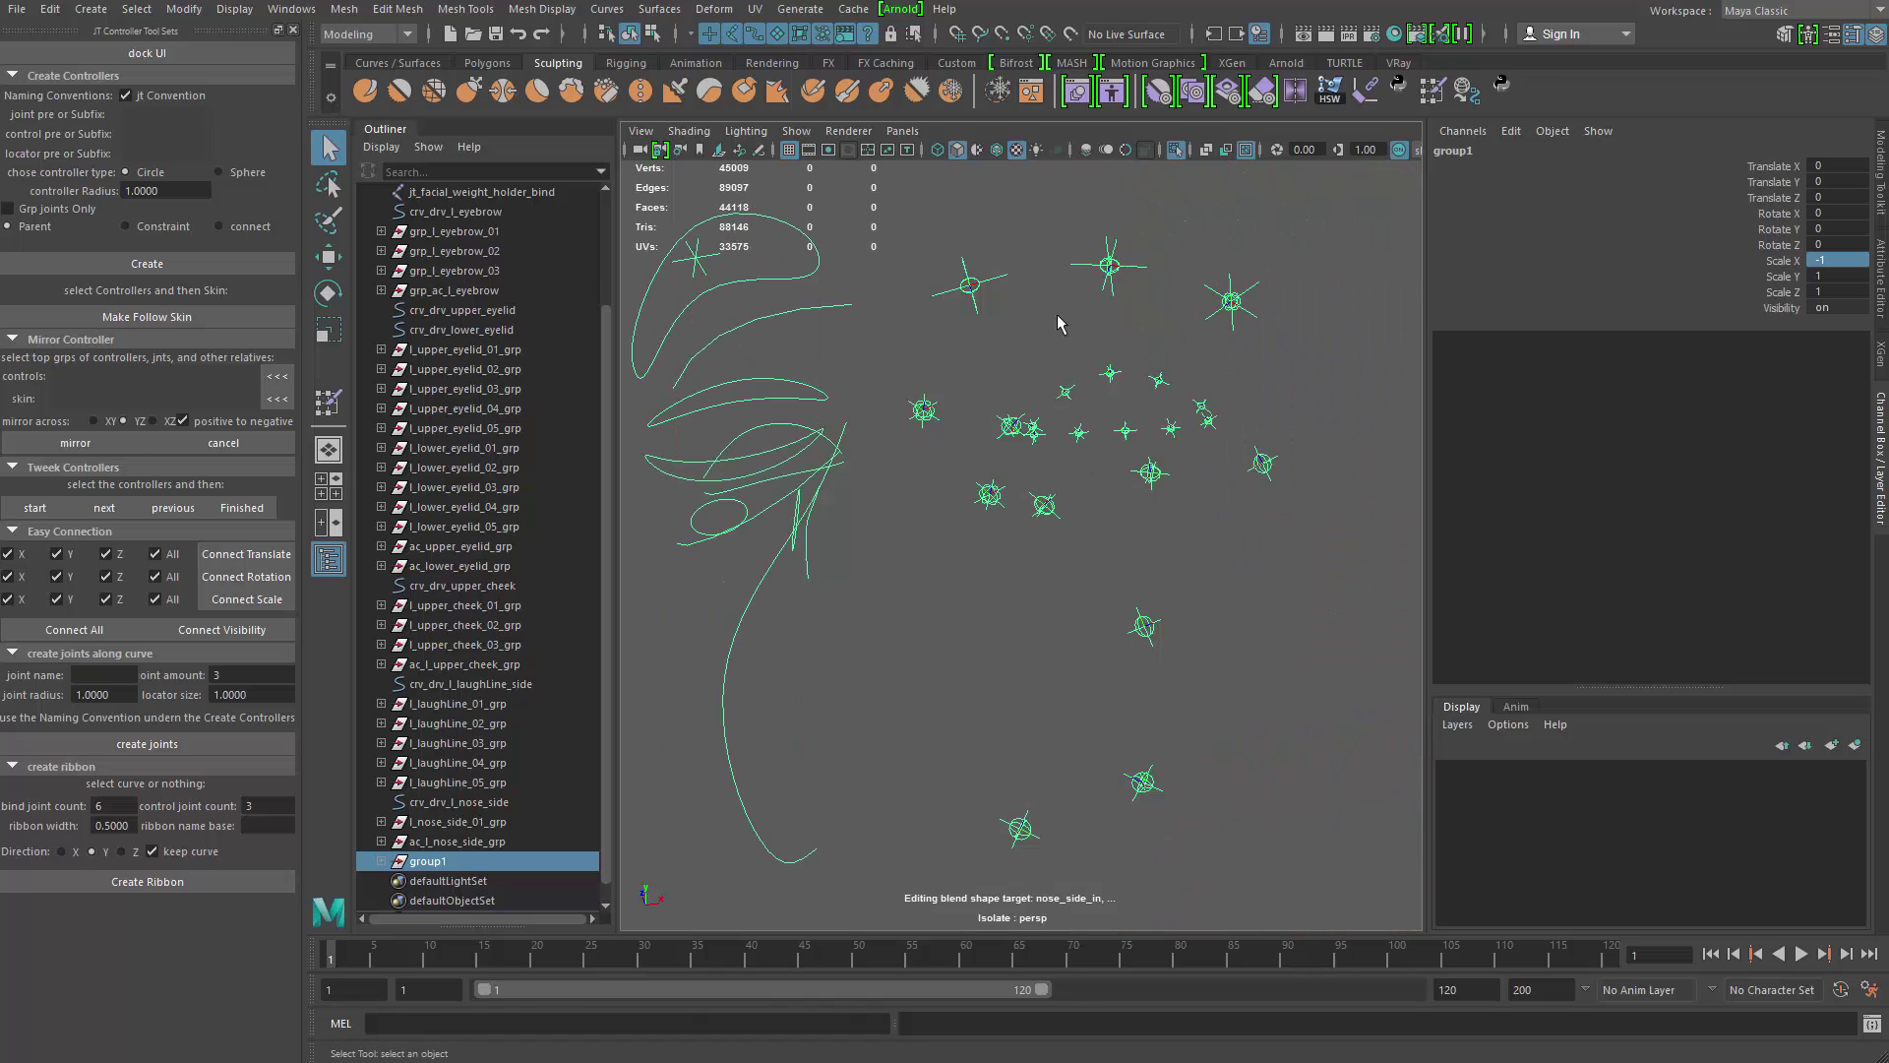
{"action": "key", "text": "ctrl+1"}
{"action": "left_click_drag", "start_coordinate": [1100, 513], "coordinate": [1112, 581], "text": "alt"}
{"action": "right_click_drag", "start_coordinate": [1112, 581], "coordinate": [984, 581], "text": "alt"}
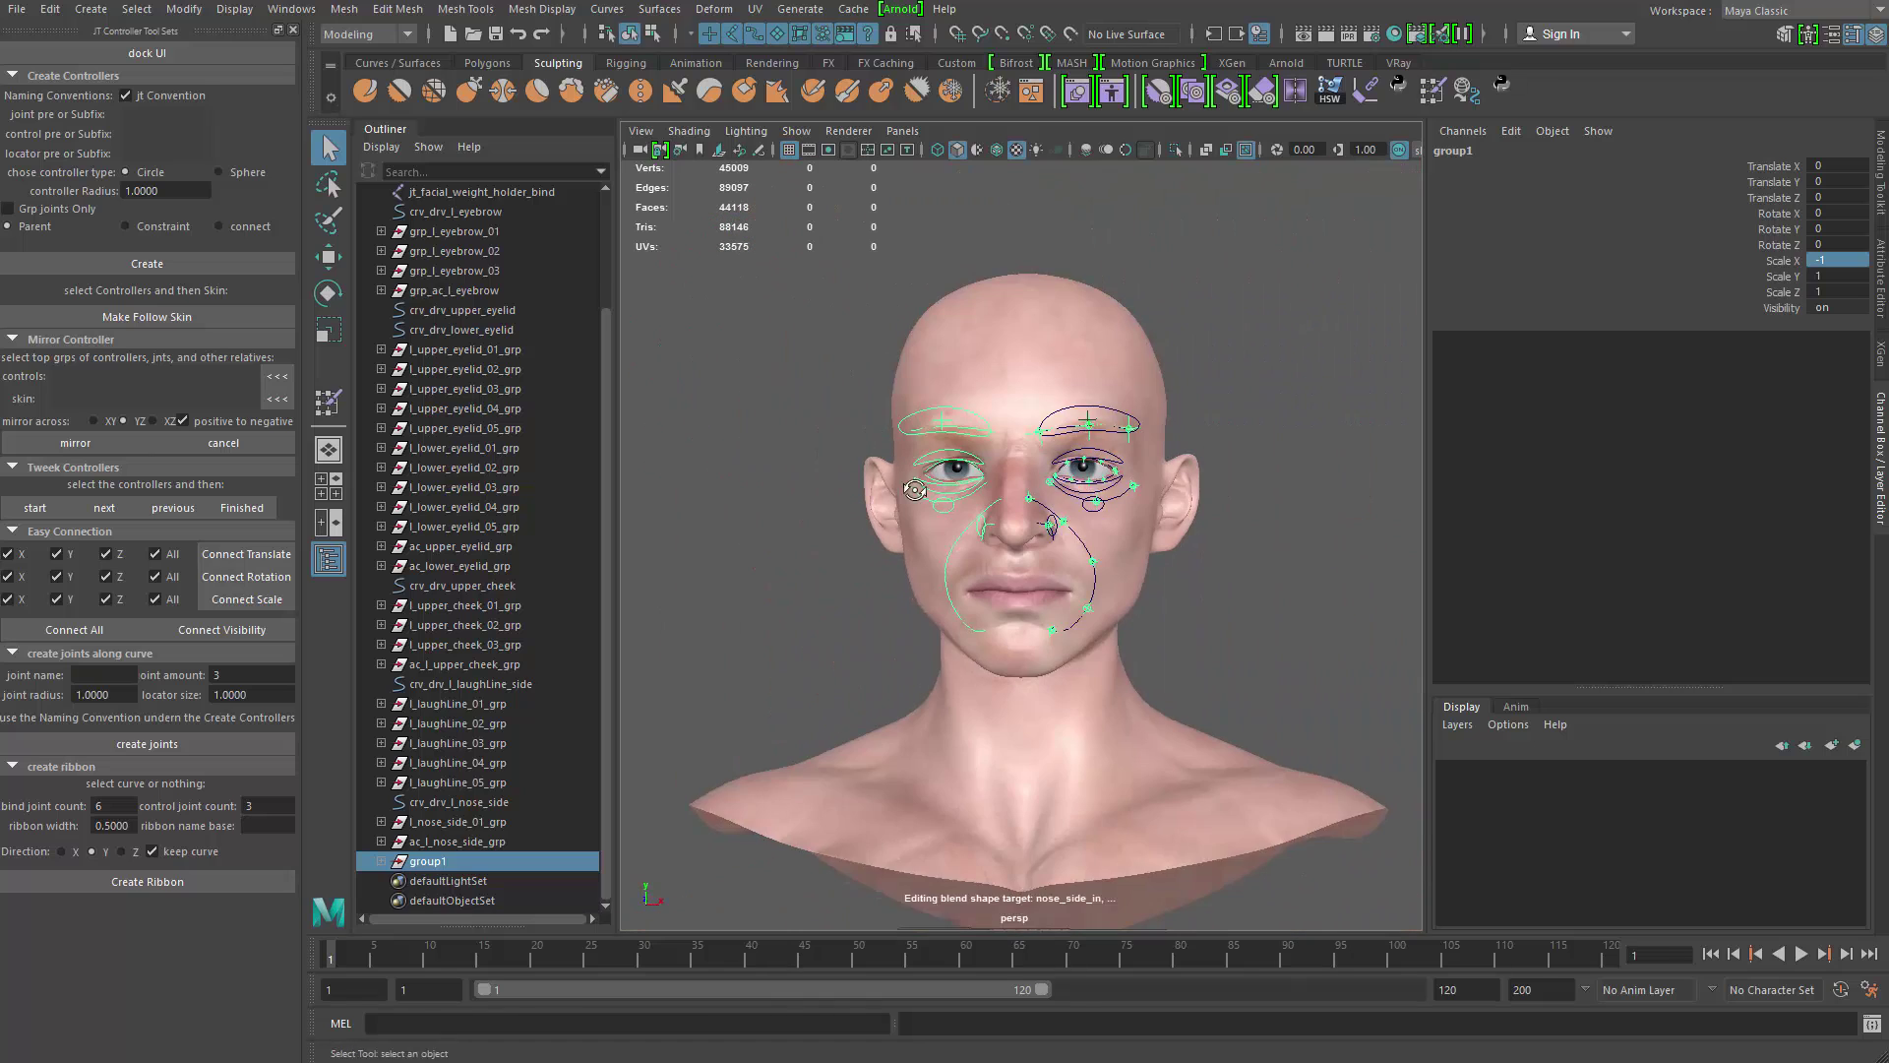
{"action": "middle_click_drag", "start_coordinate": [984, 580], "coordinate": [951, 507], "text": "alt"}
Step: Try scaling the group interactively along X into negative values, and restore its Scale X to 1
{"action": "key", "text": "r"}
{"action": "right_click_drag", "start_coordinate": [1030, 502], "coordinate": [1073, 551], "text": "alt"}
{"action": "middle_click_drag", "start_coordinate": [1072, 551], "coordinate": [1059, 409], "text": "alt"}
{"action": "right_click_drag", "start_coordinate": [1058, 409], "coordinate": [978, 599], "text": "alt"}
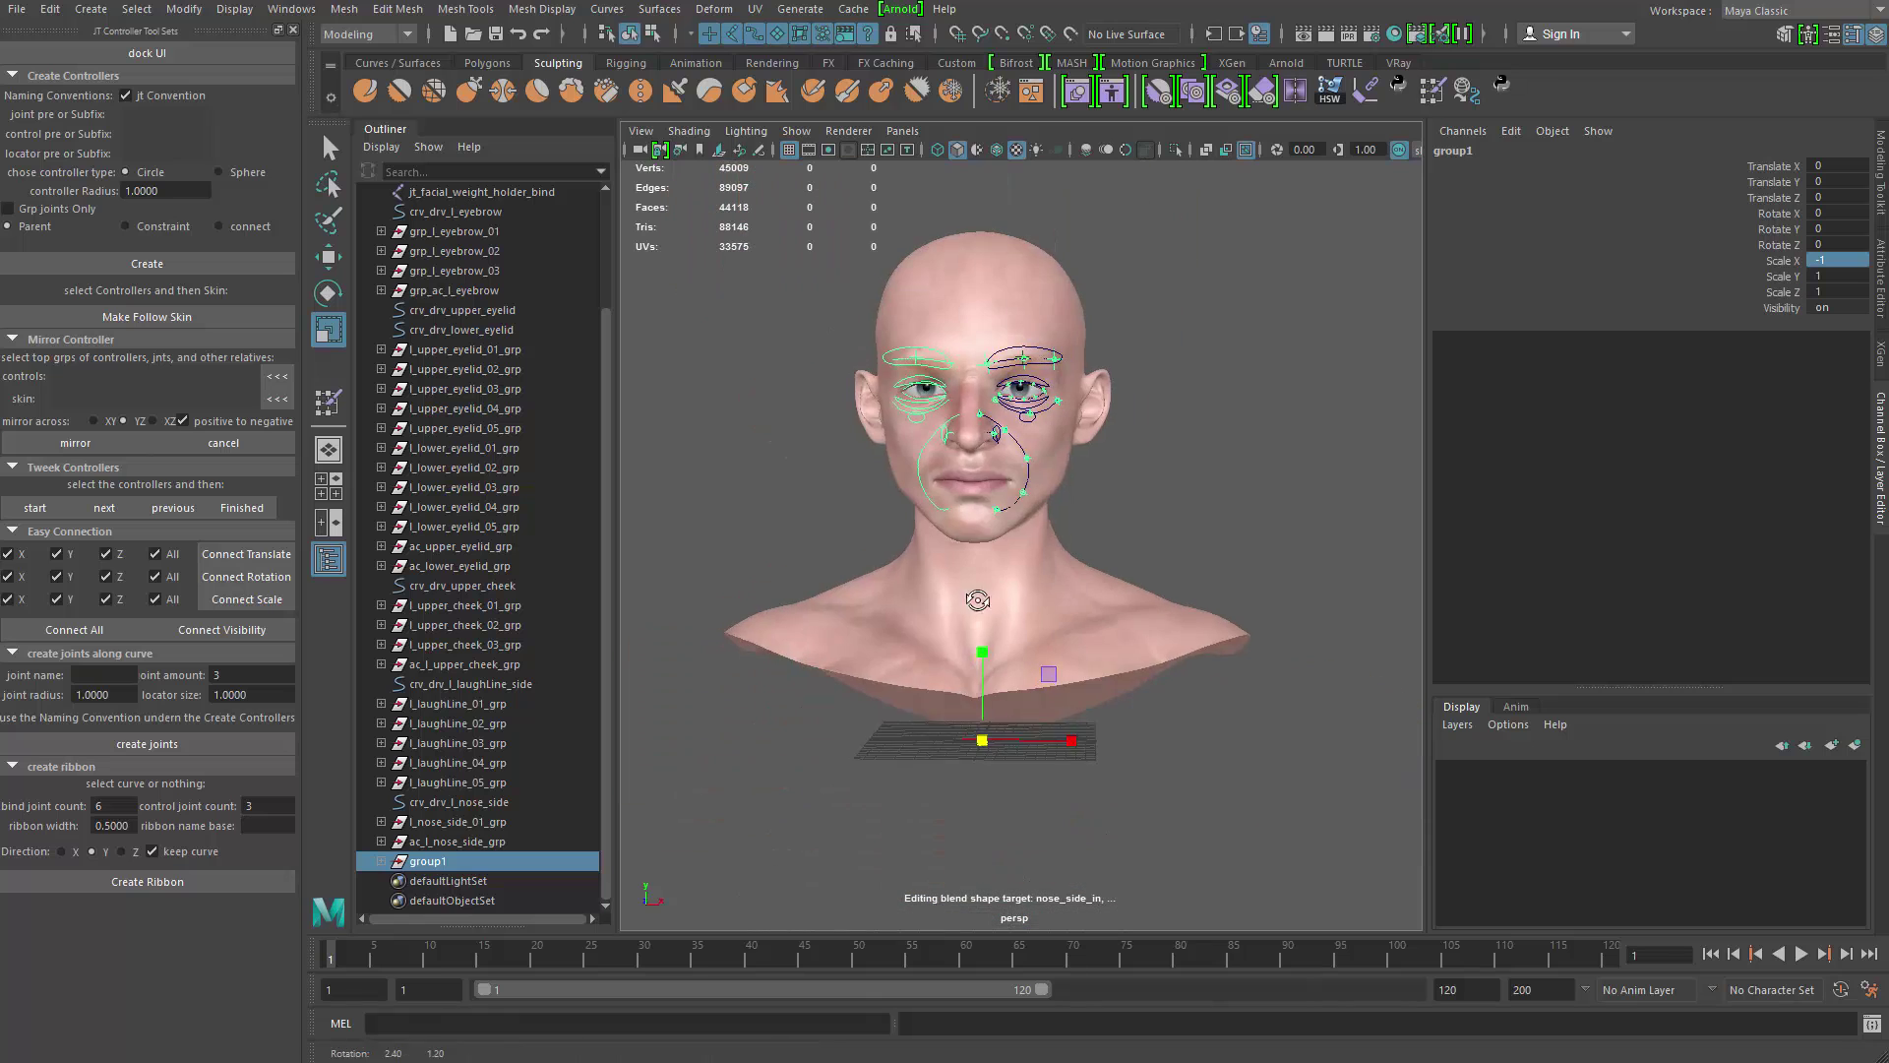
{"action": "left_click_drag", "start_coordinate": [978, 599], "coordinate": [1018, 679], "text": "alt"}
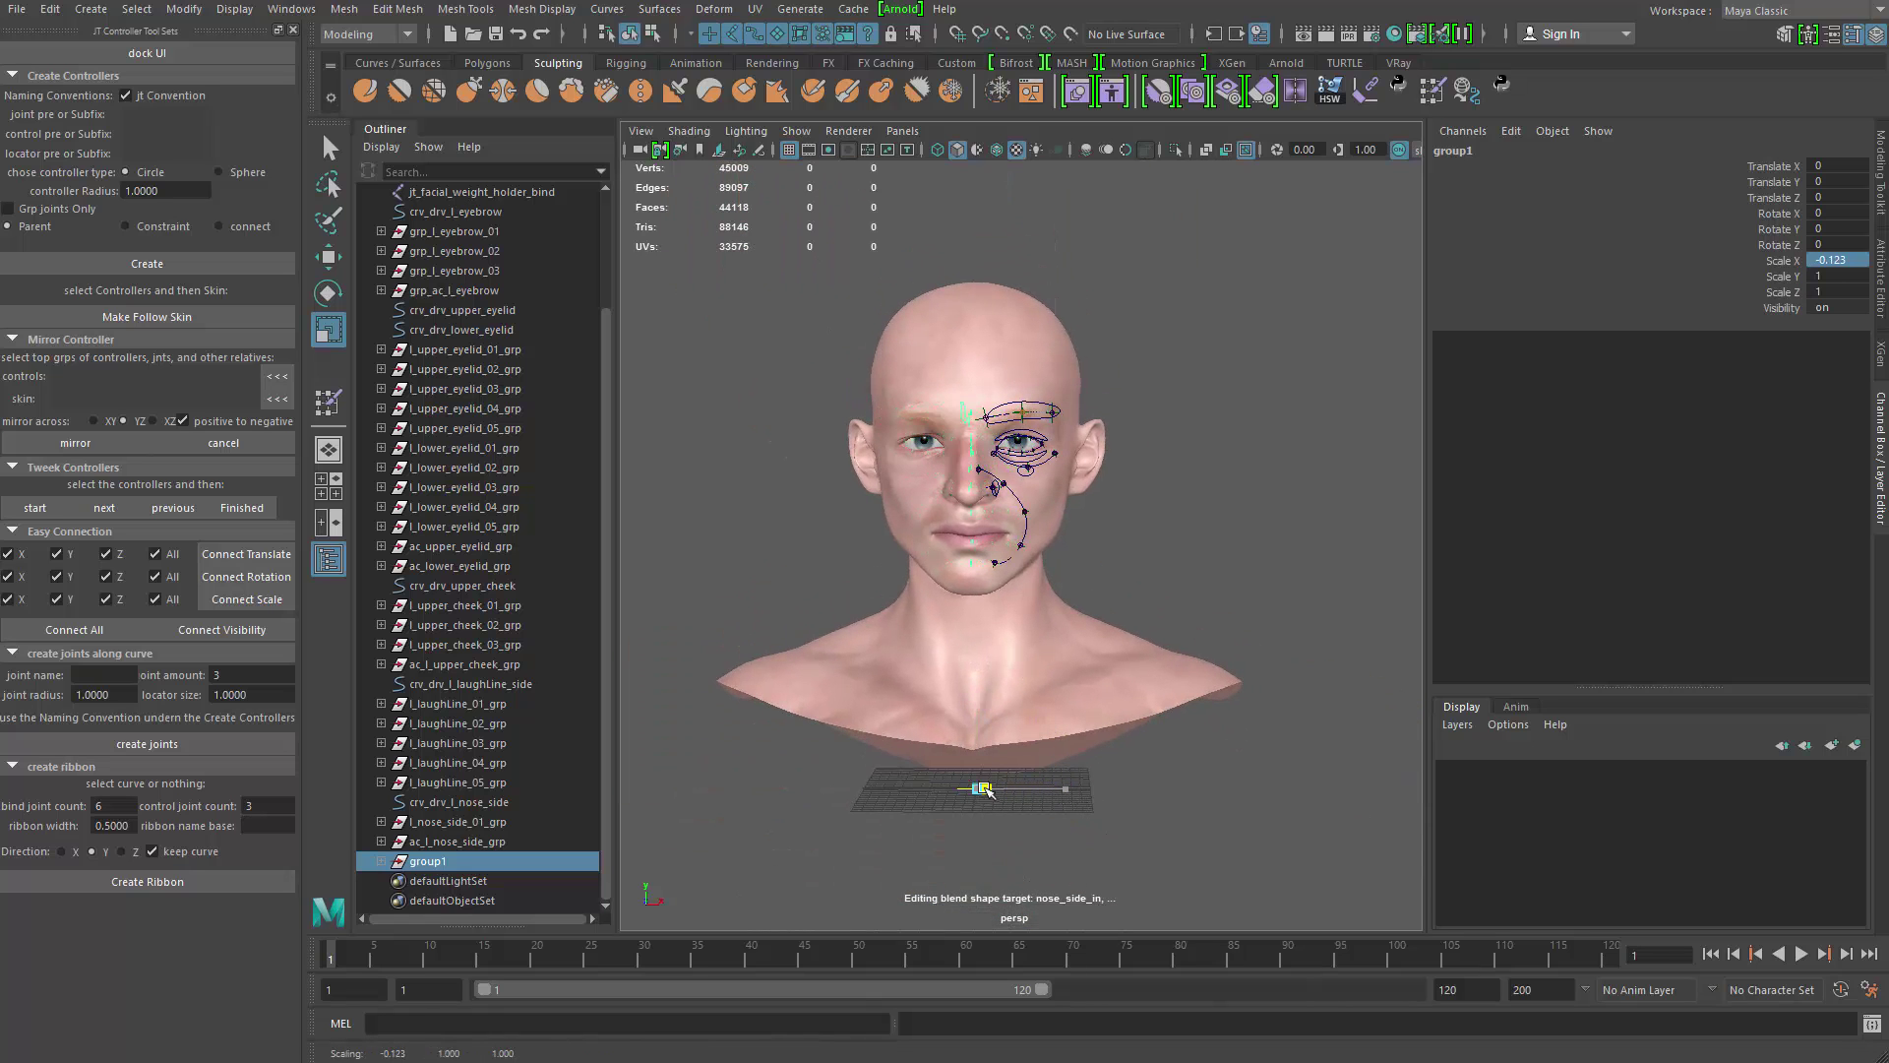
{"action": "mouse_move", "coordinate": [936, 784]}
{"action": "left_mouse_down"}
{"action": "mouse_move", "coordinate": [892, 770]}
{"action": "mouse_move", "coordinate": [911, 771]}
{"action": "left_mouse_up"}
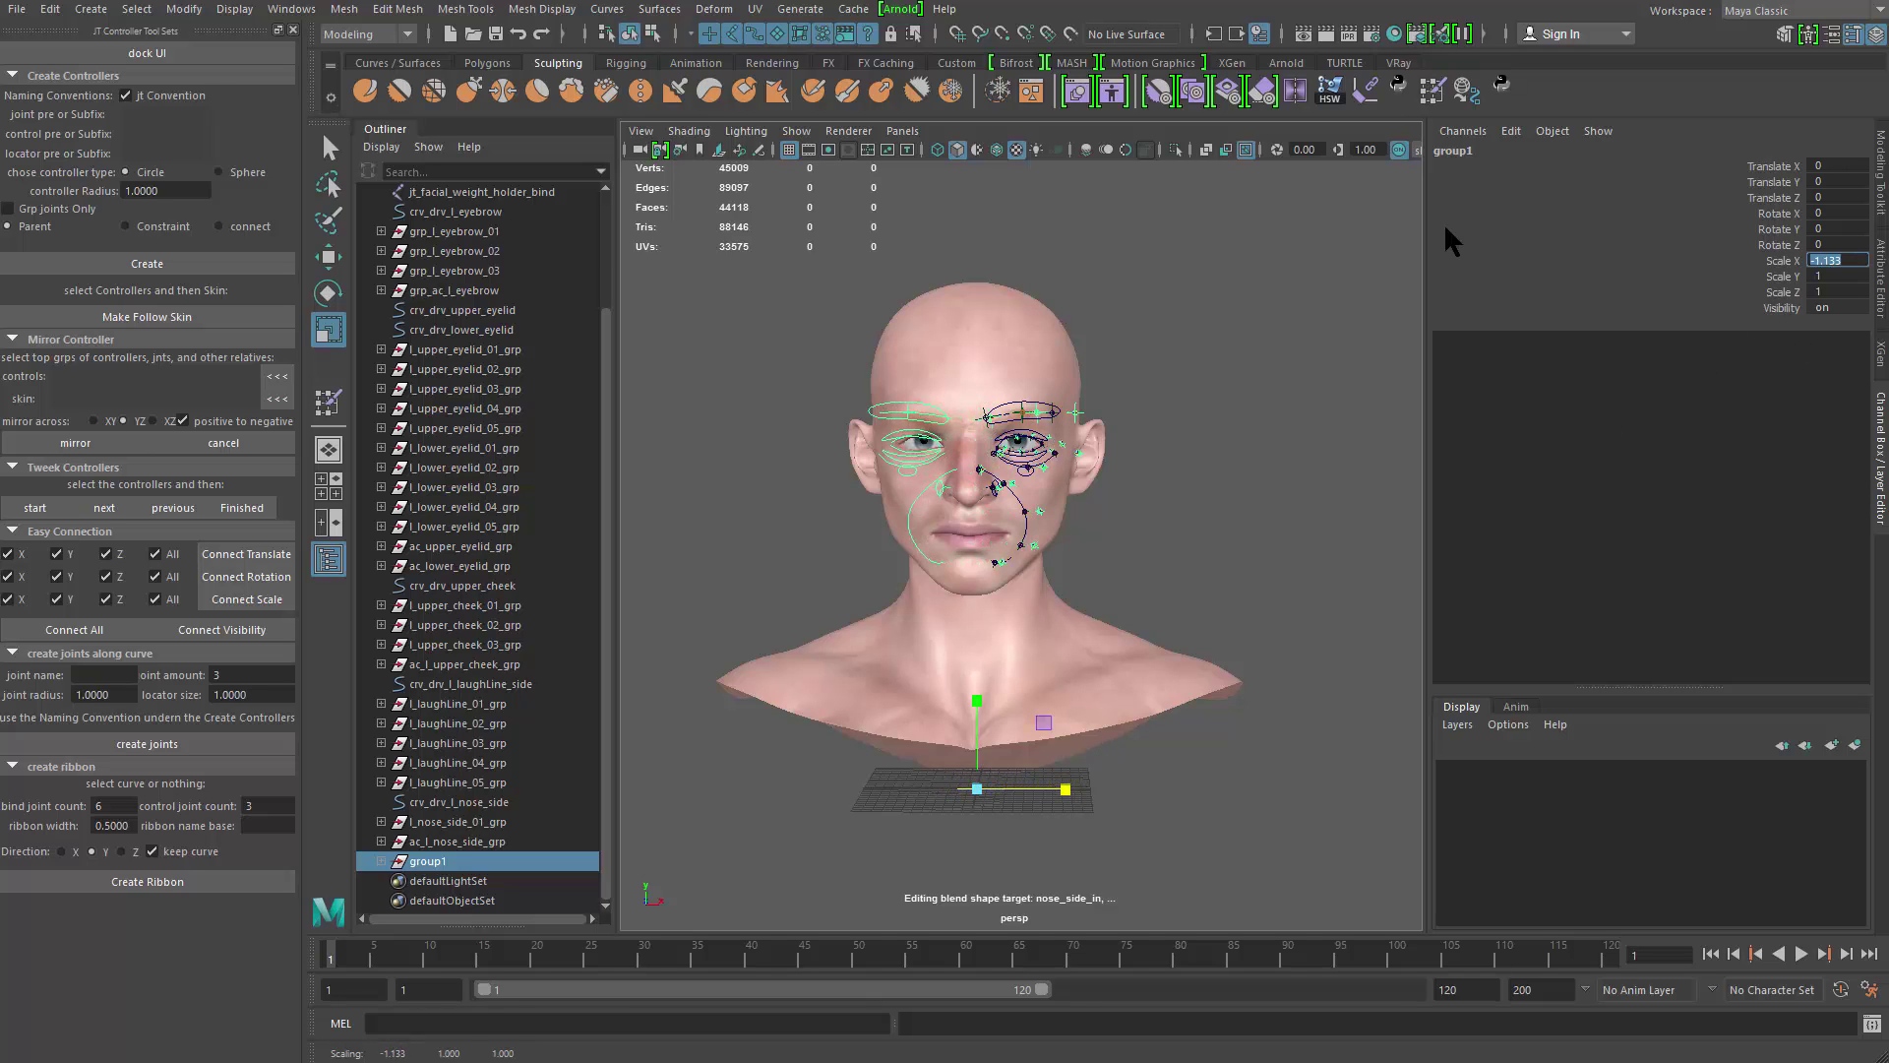
{"action": "type", "text": "1"}
{"action": "key", "text": "Return"}
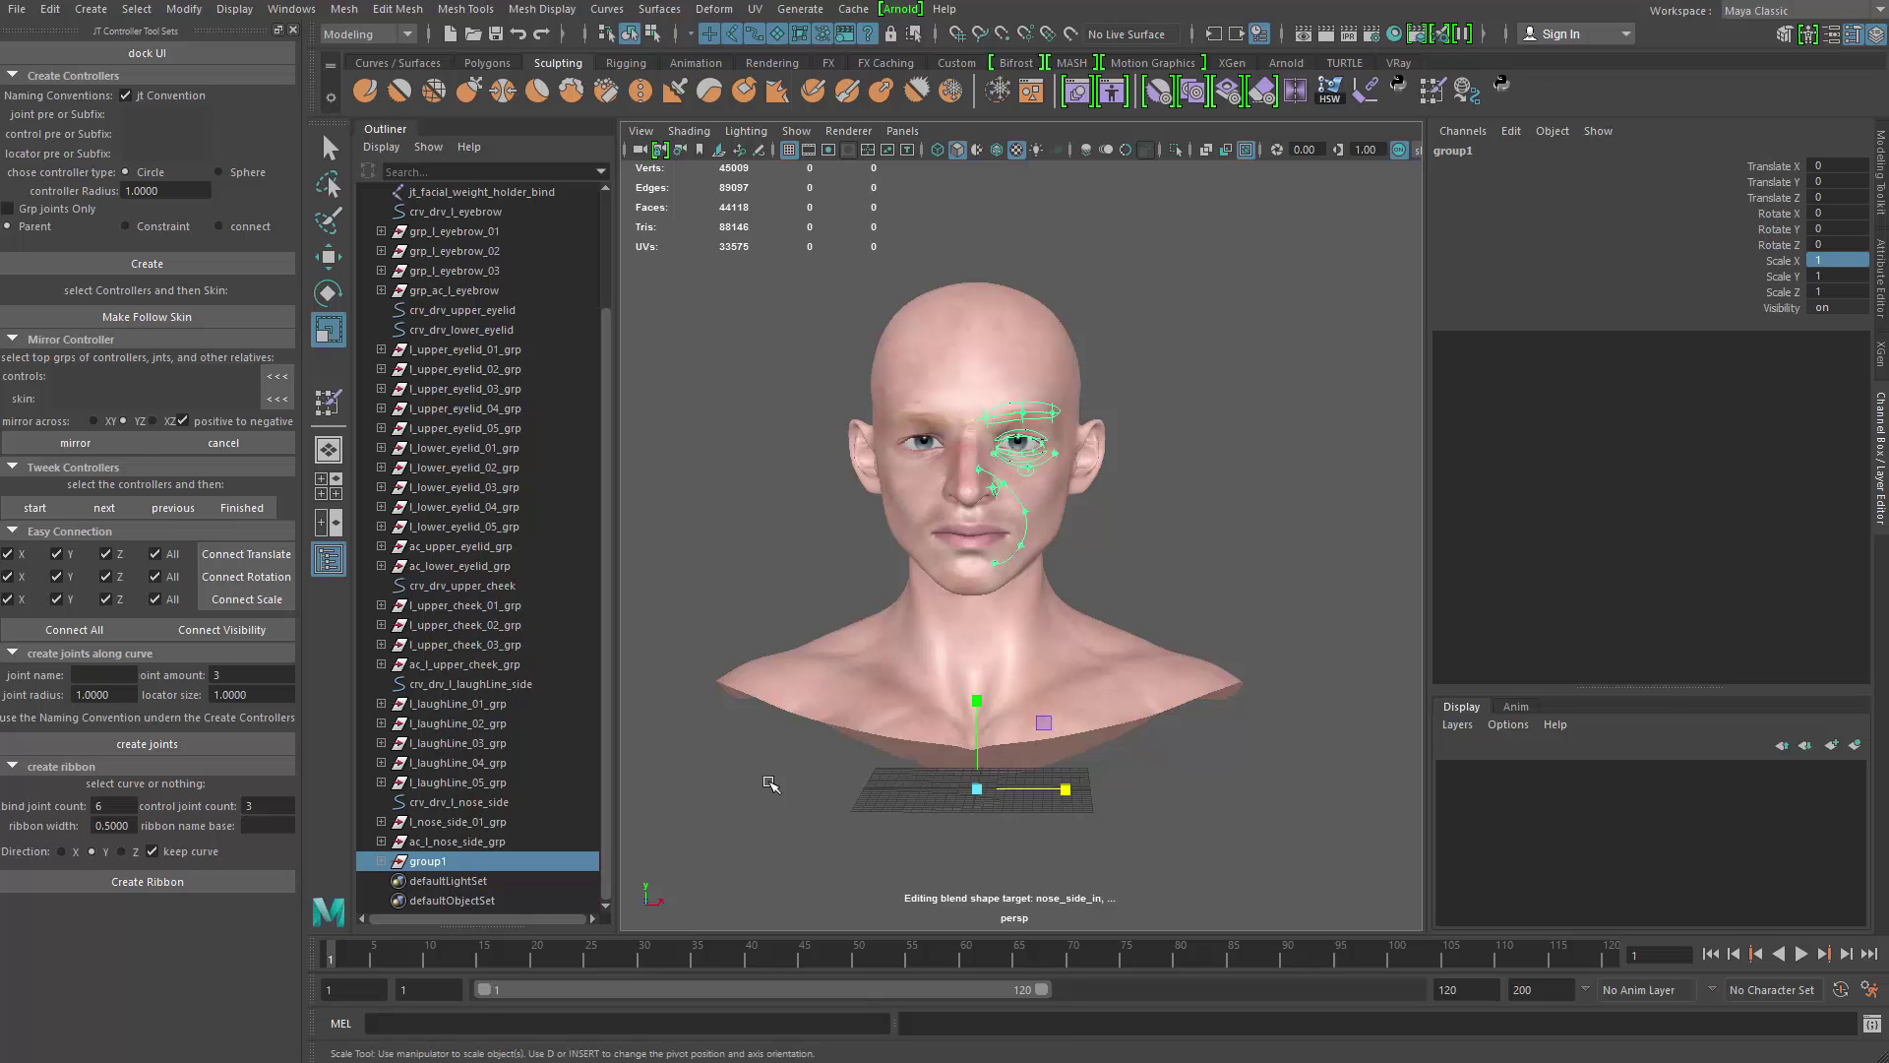
Step: Isolate group1 in the viewport, select all its duplicated bind joints and frame them
{"action": "middle_click_drag", "start_coordinate": [818, 721], "coordinate": [839, 602], "text": "alt"}
{"action": "right_click_drag", "start_coordinate": [839, 602], "coordinate": [899, 734], "text": "alt"}
{"action": "left_click_drag", "start_coordinate": [898, 734], "coordinate": [934, 637], "text": "alt"}
{"action": "key", "text": "ctrl+1"}
{"action": "left_click", "coordinate": [1247, 293]}
{"action": "left_click_drag", "start_coordinate": [1281, 175], "coordinate": [827, 688]}
{"action": "key", "text": "f"}
{"action": "middle_click_drag", "start_coordinate": [1016, 759], "coordinate": [993, 673], "text": "alt"}
{"action": "mouse_move", "coordinate": [992, 673]}
{"action": "right_mouse_down", "text": "alt"}
{"action": "mouse_move", "coordinate": [1180, 821]}
{"action": "mouse_move", "coordinate": [969, 661]}
{"action": "right_mouse_up", "text": "alt"}
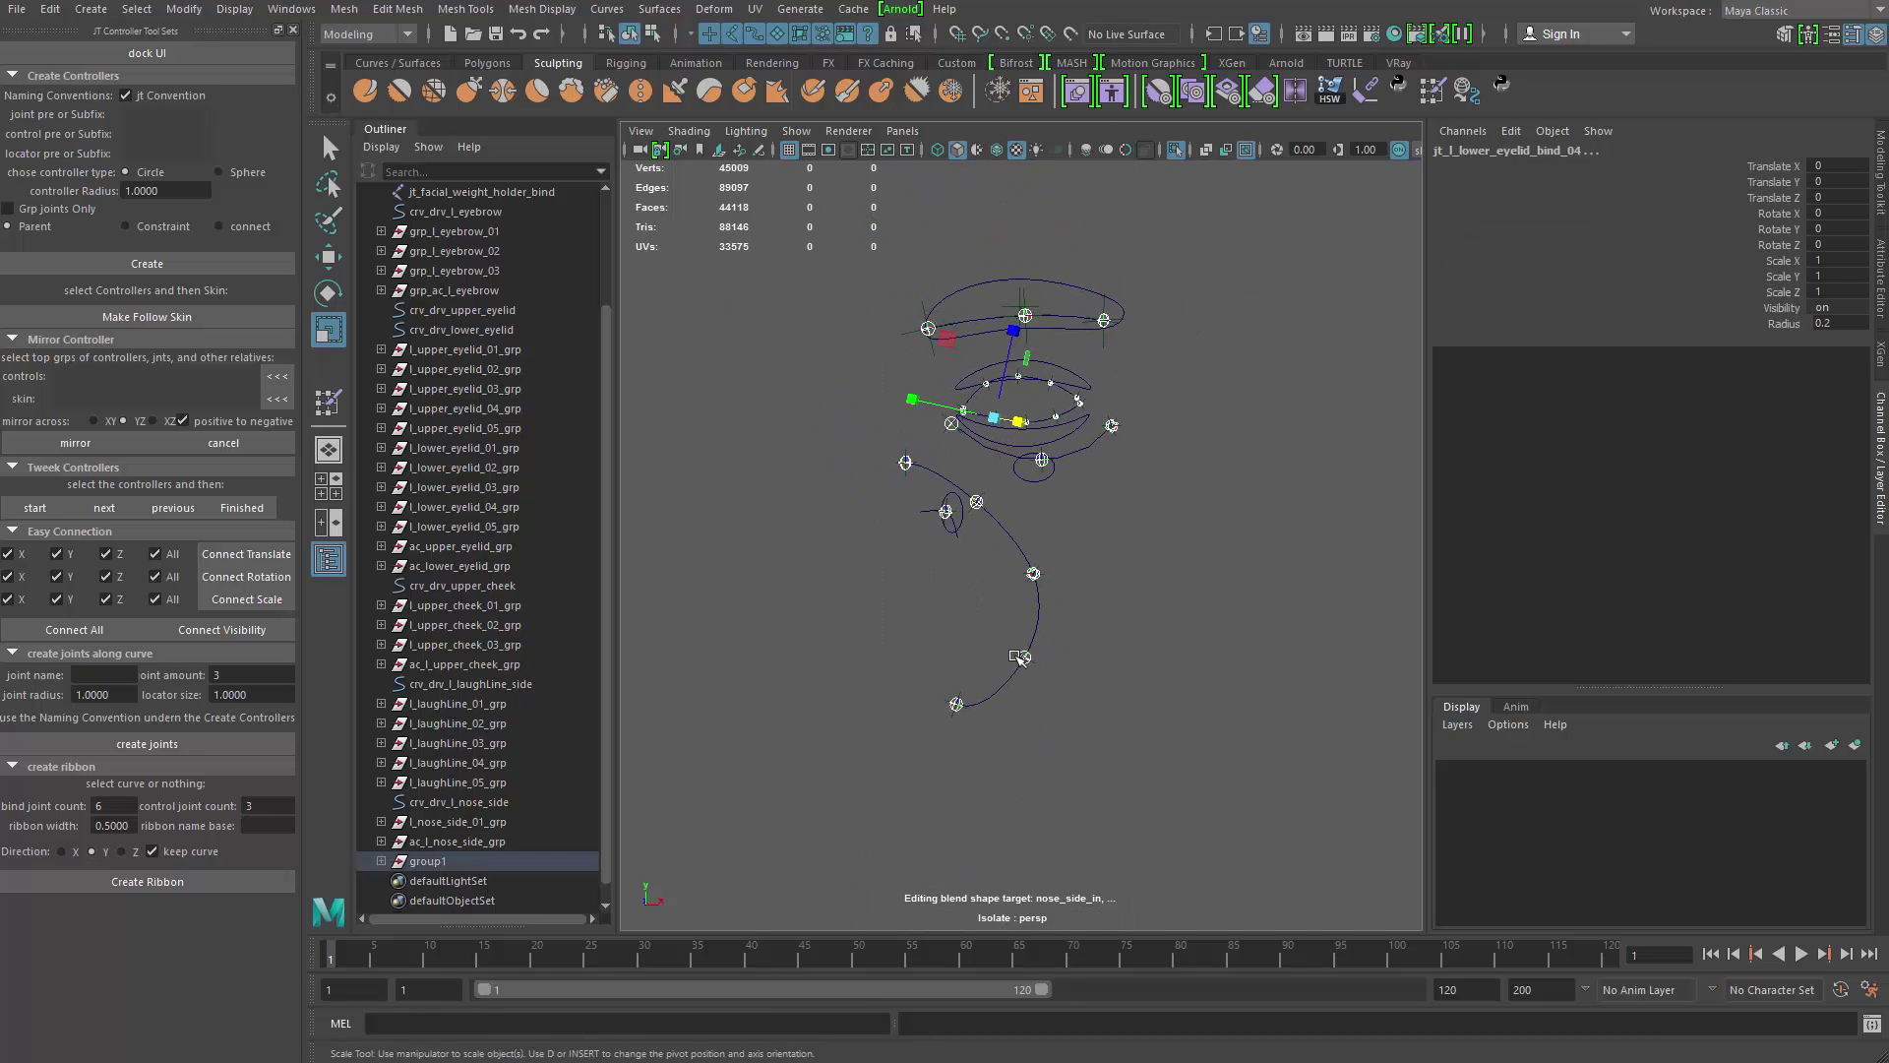
{"action": "left_click_drag", "start_coordinate": [959, 654], "coordinate": [721, 641], "text": "alt"}
{"action": "key", "text": "w"}
{"action": "left_click_drag", "start_coordinate": [865, 614], "coordinate": [1146, 548], "text": "alt"}
Step: Select the parent groups of the duplicated joints and unparent them from group1
{"action": "key", "text": "ctrl+d"}
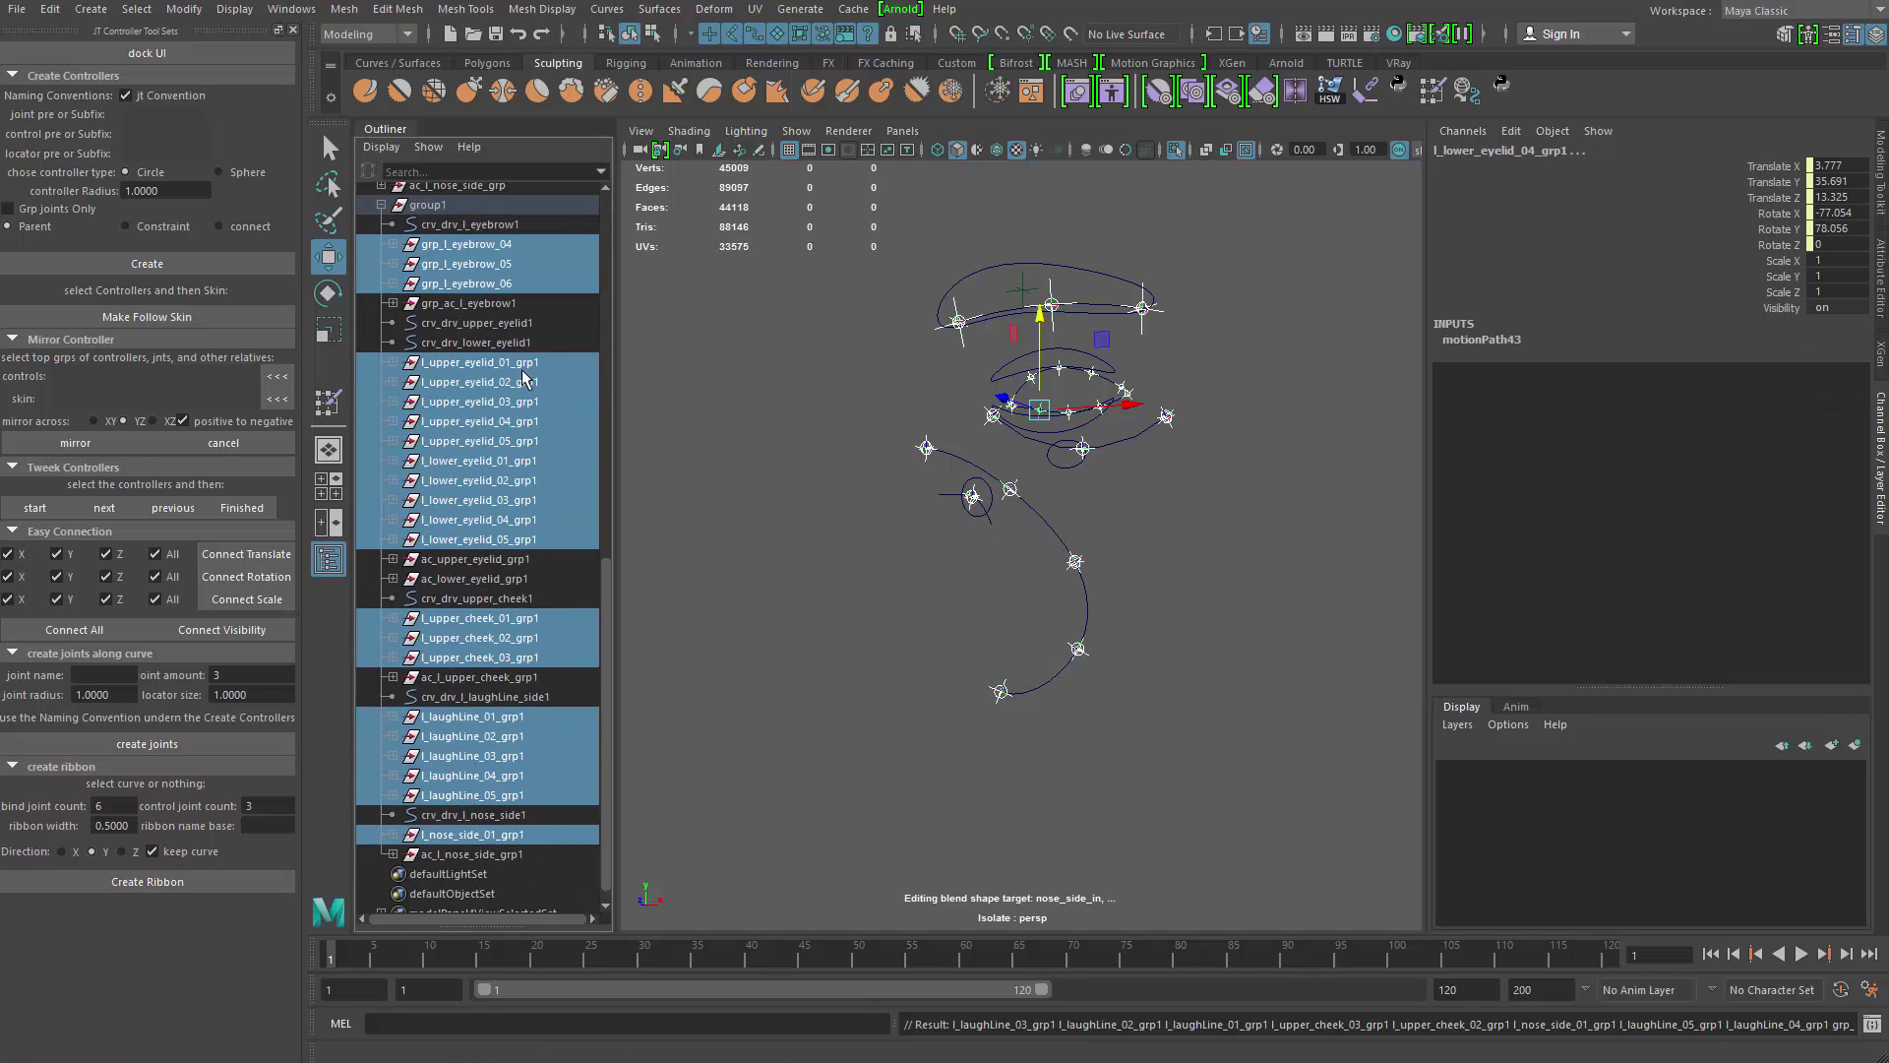
{"action": "scroll", "coordinate": [548, 656], "scroll_direction": "up", "scroll_amount": 3}
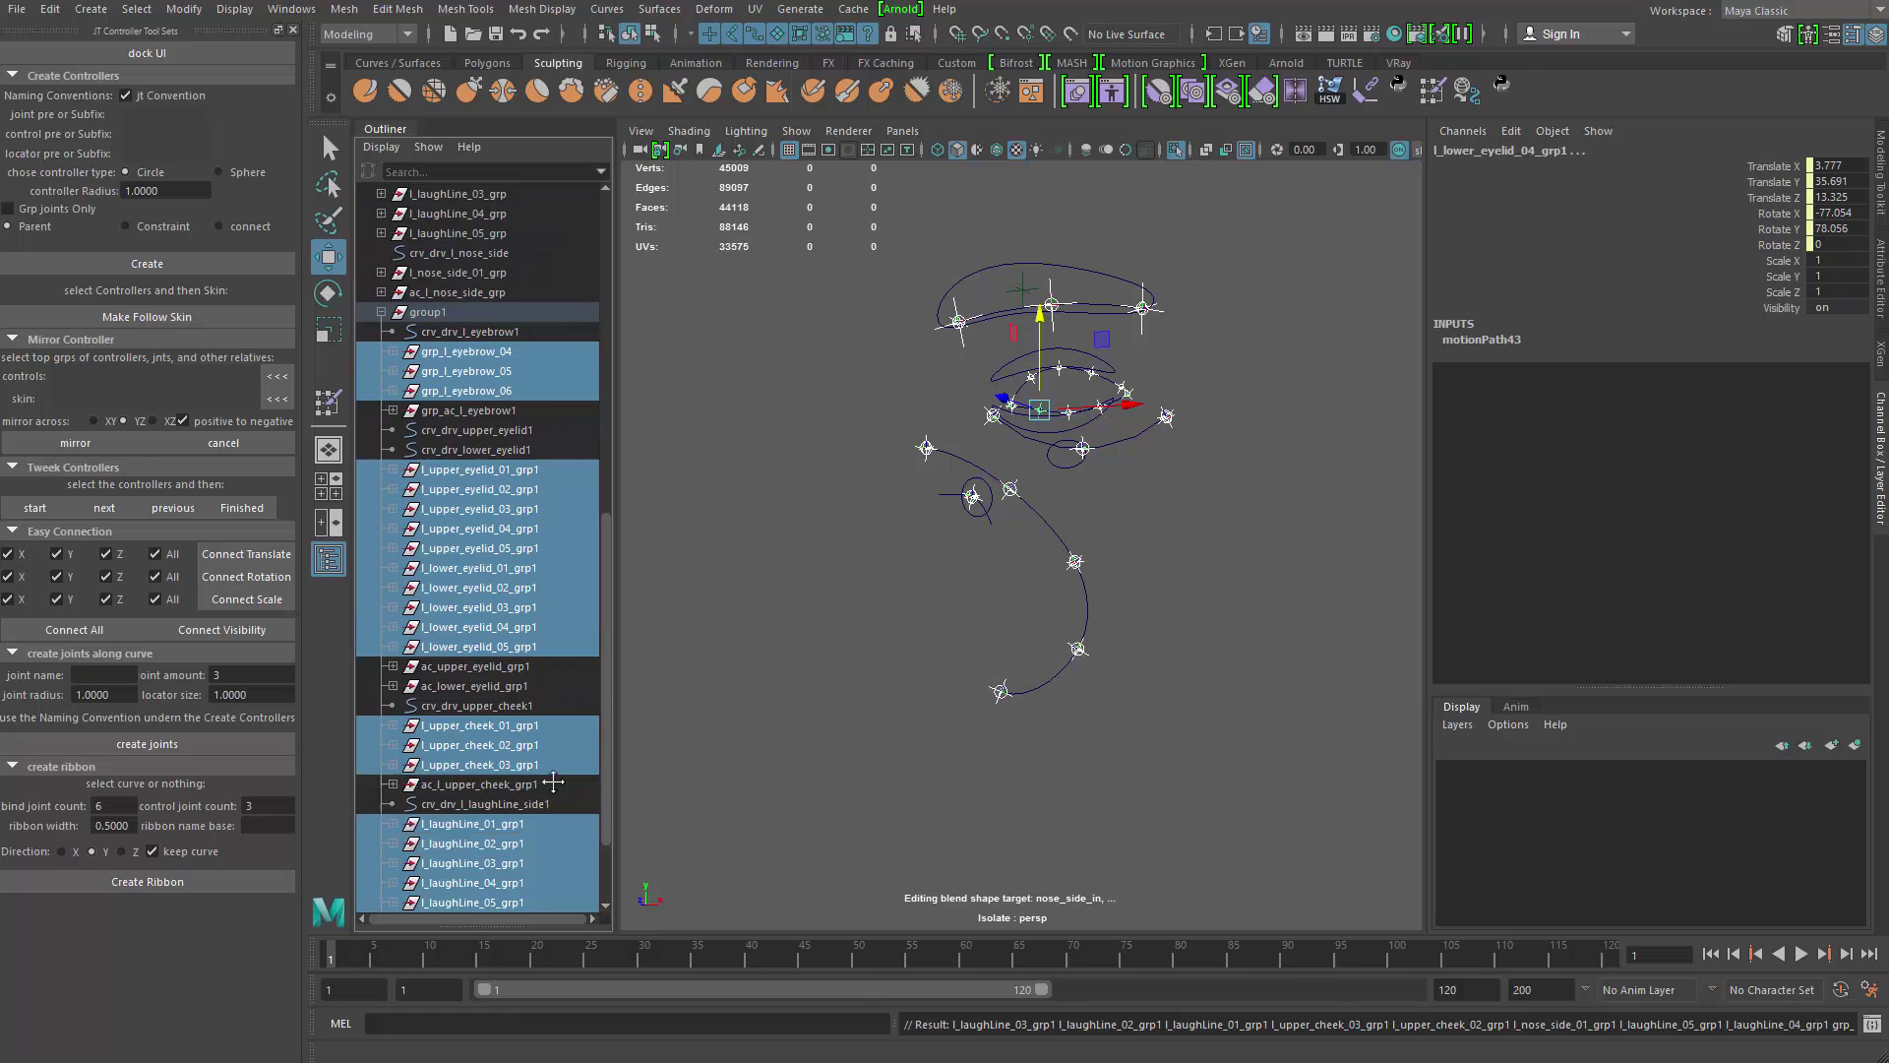
{"action": "key", "text": "shift+p"}
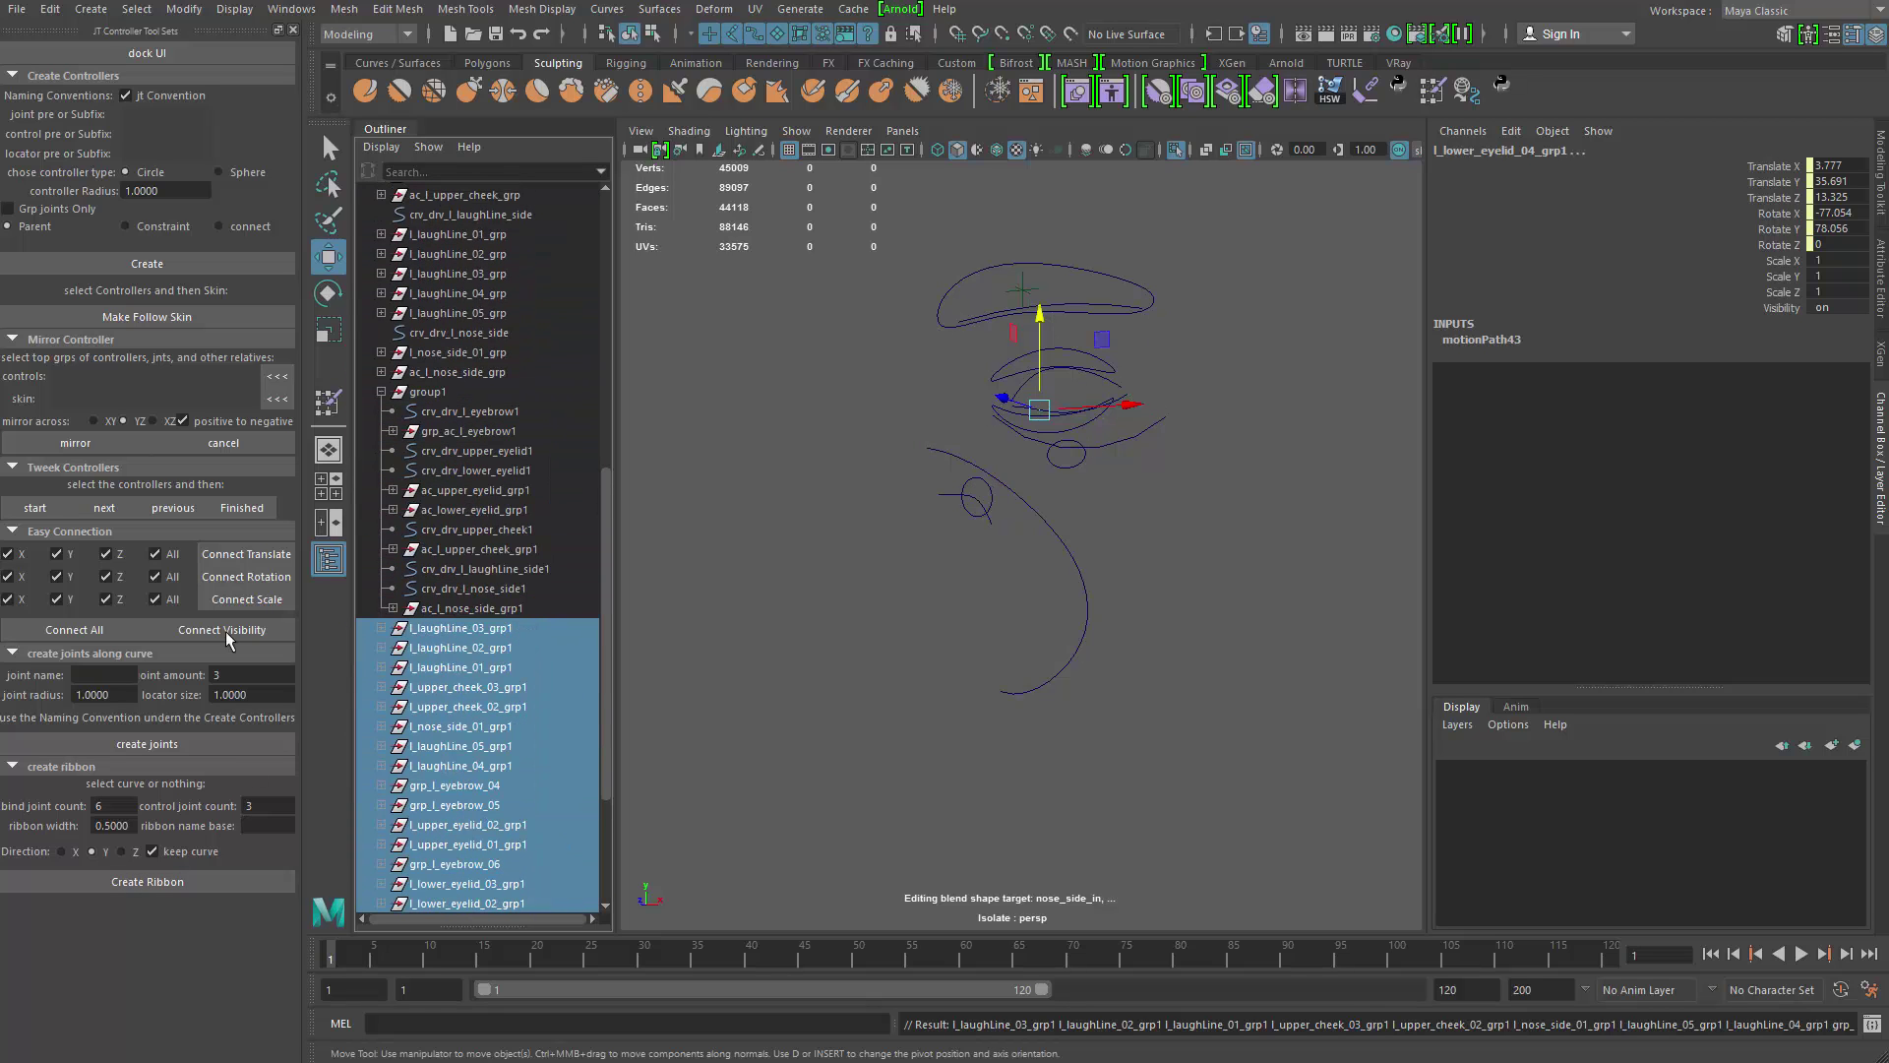
Step: Mirror the remaining curves and controls by setting group1's Scale X to -1, turn isolation off and check them against the face
{"action": "left_click", "coordinate": [430, 389]}
{"action": "key", "text": "f"}
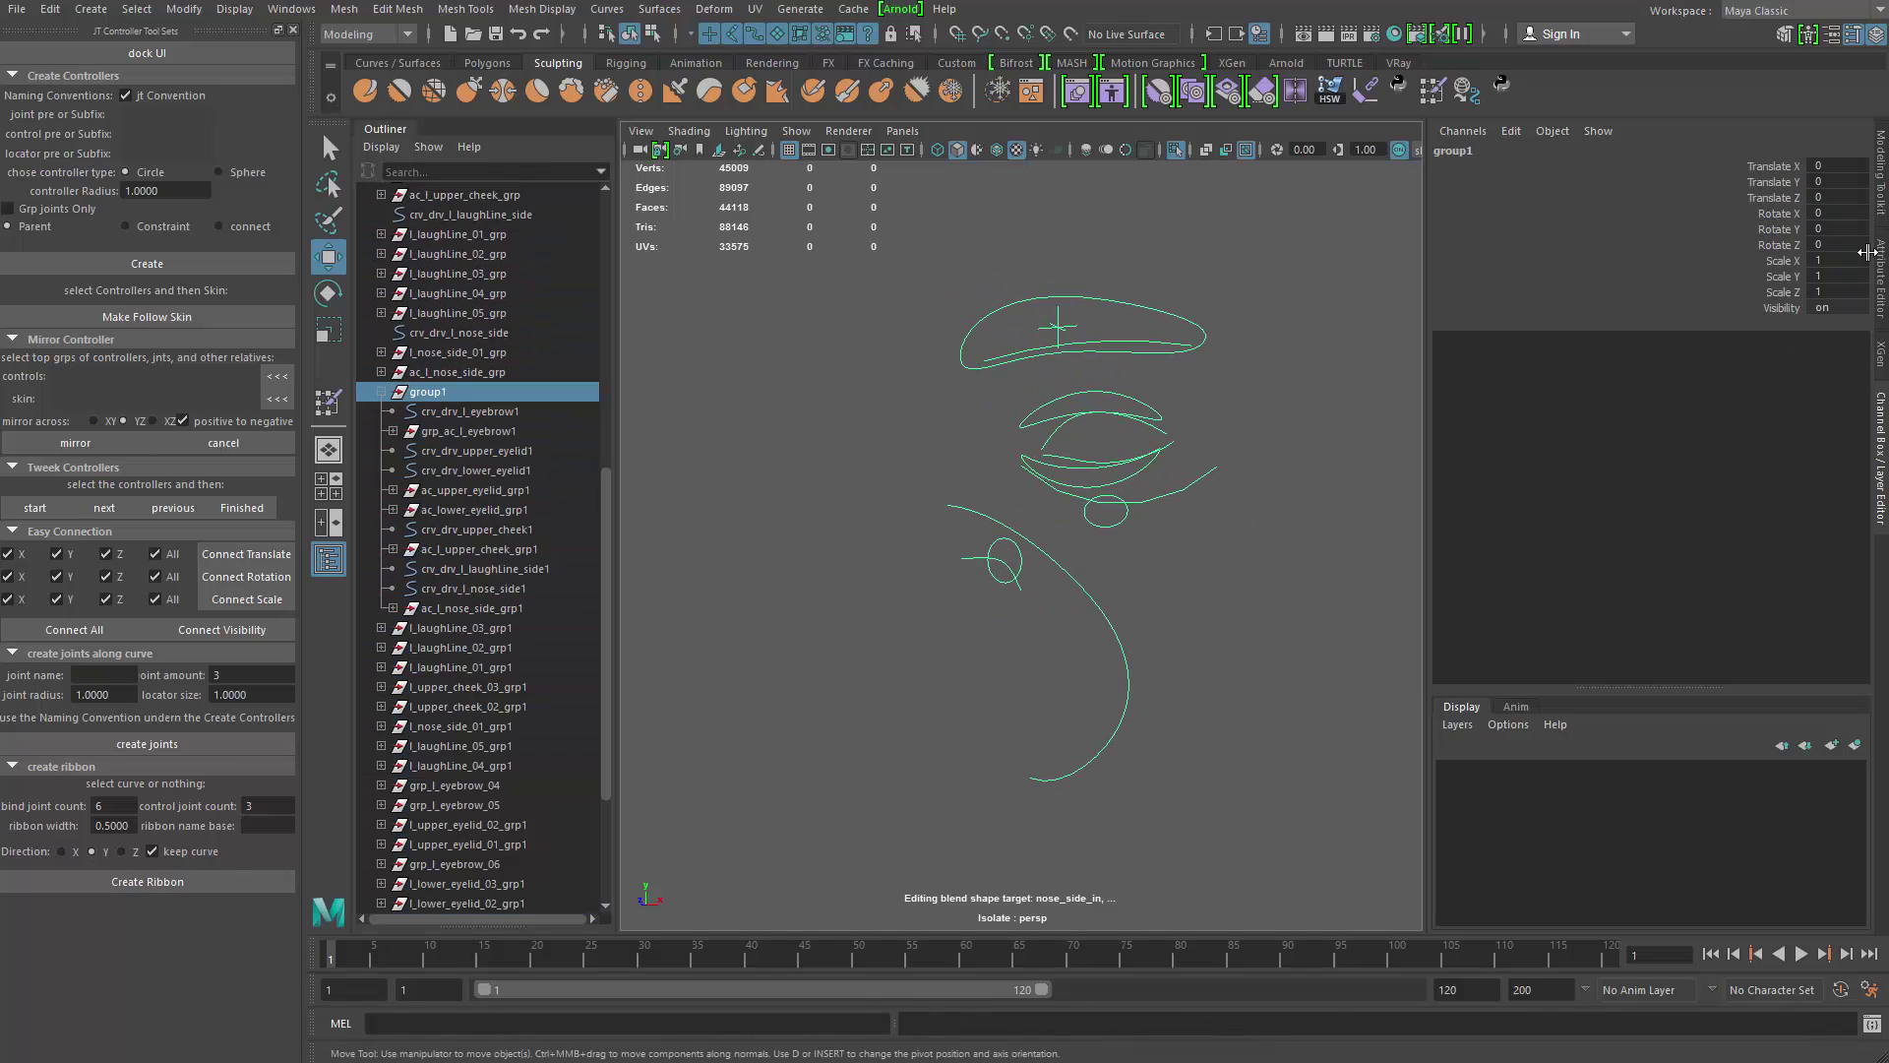
{"action": "type", "text": "-1"}
{"action": "key", "text": "Return"}
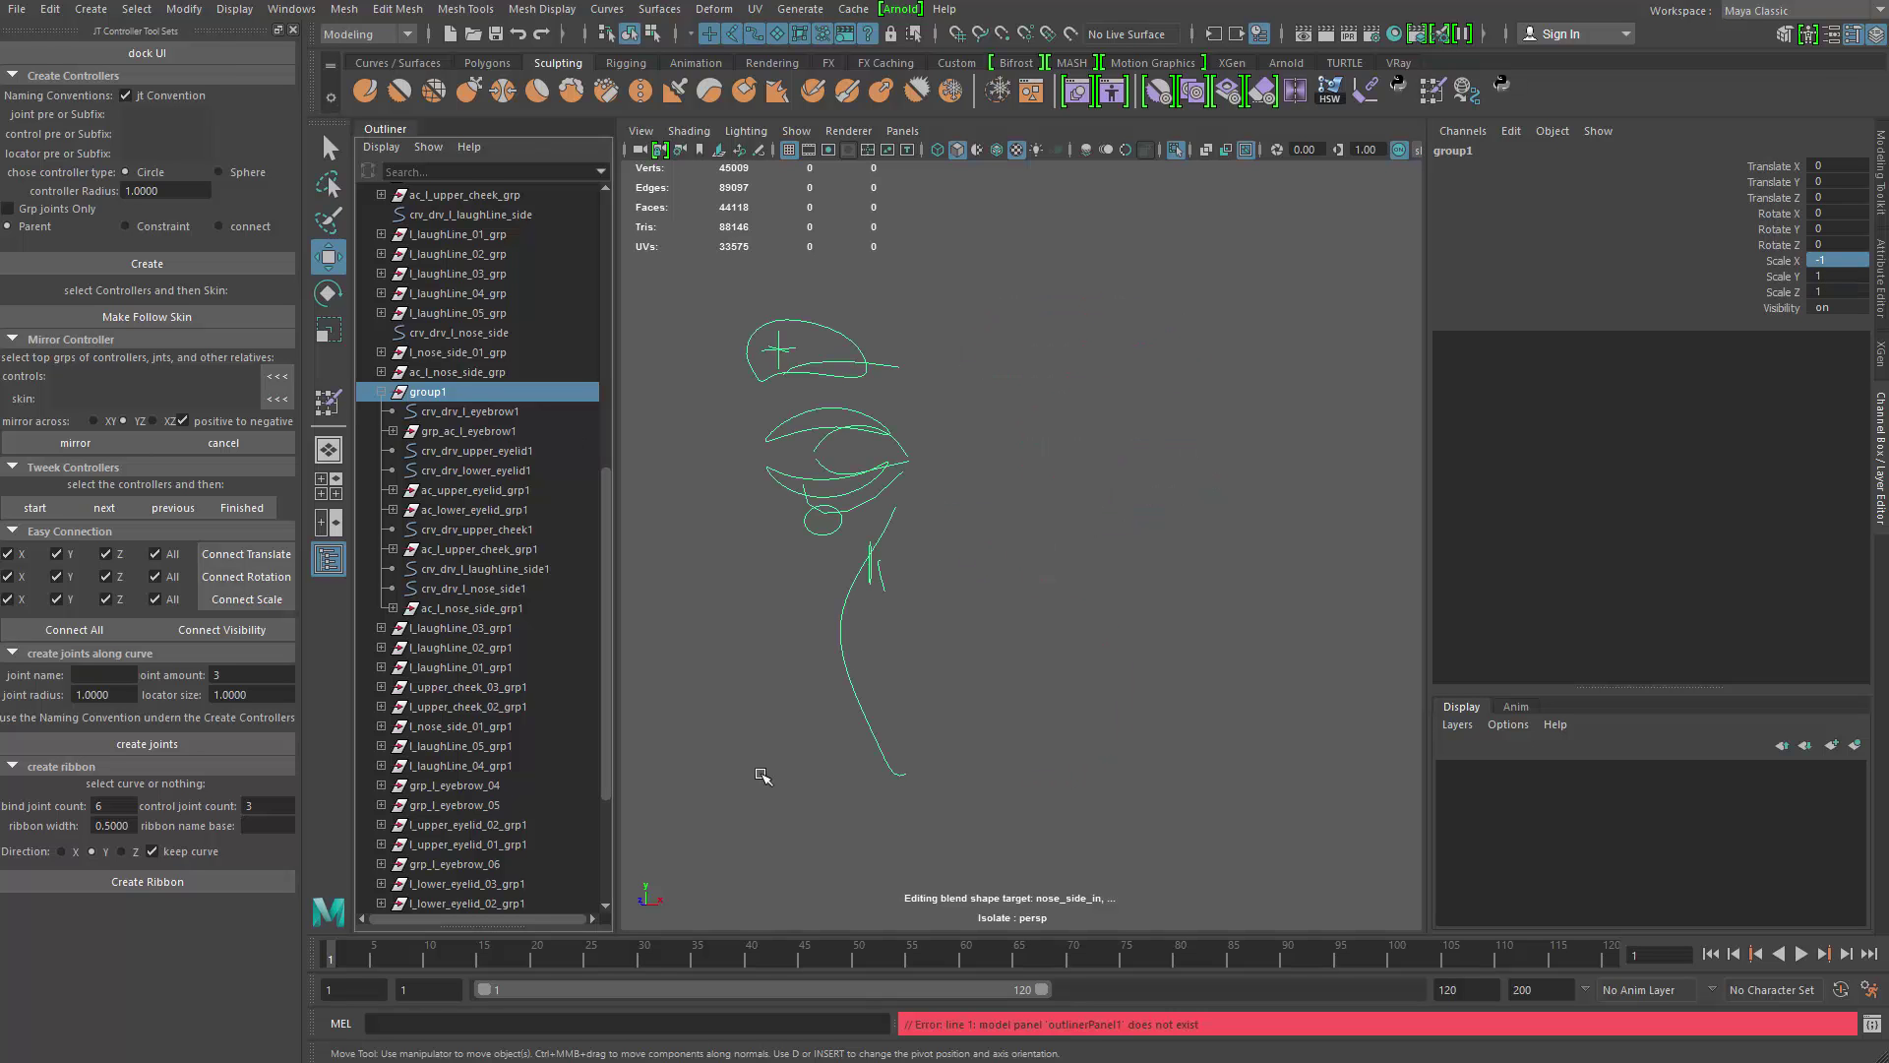
{"action": "key", "text": "ctrl+1"}
{"action": "left_click_drag", "start_coordinate": [1017, 559], "coordinate": [1112, 553], "text": "alt"}
{"action": "scroll", "coordinate": [1033, 556], "scroll_direction": "down", "scroll_amount": 3}
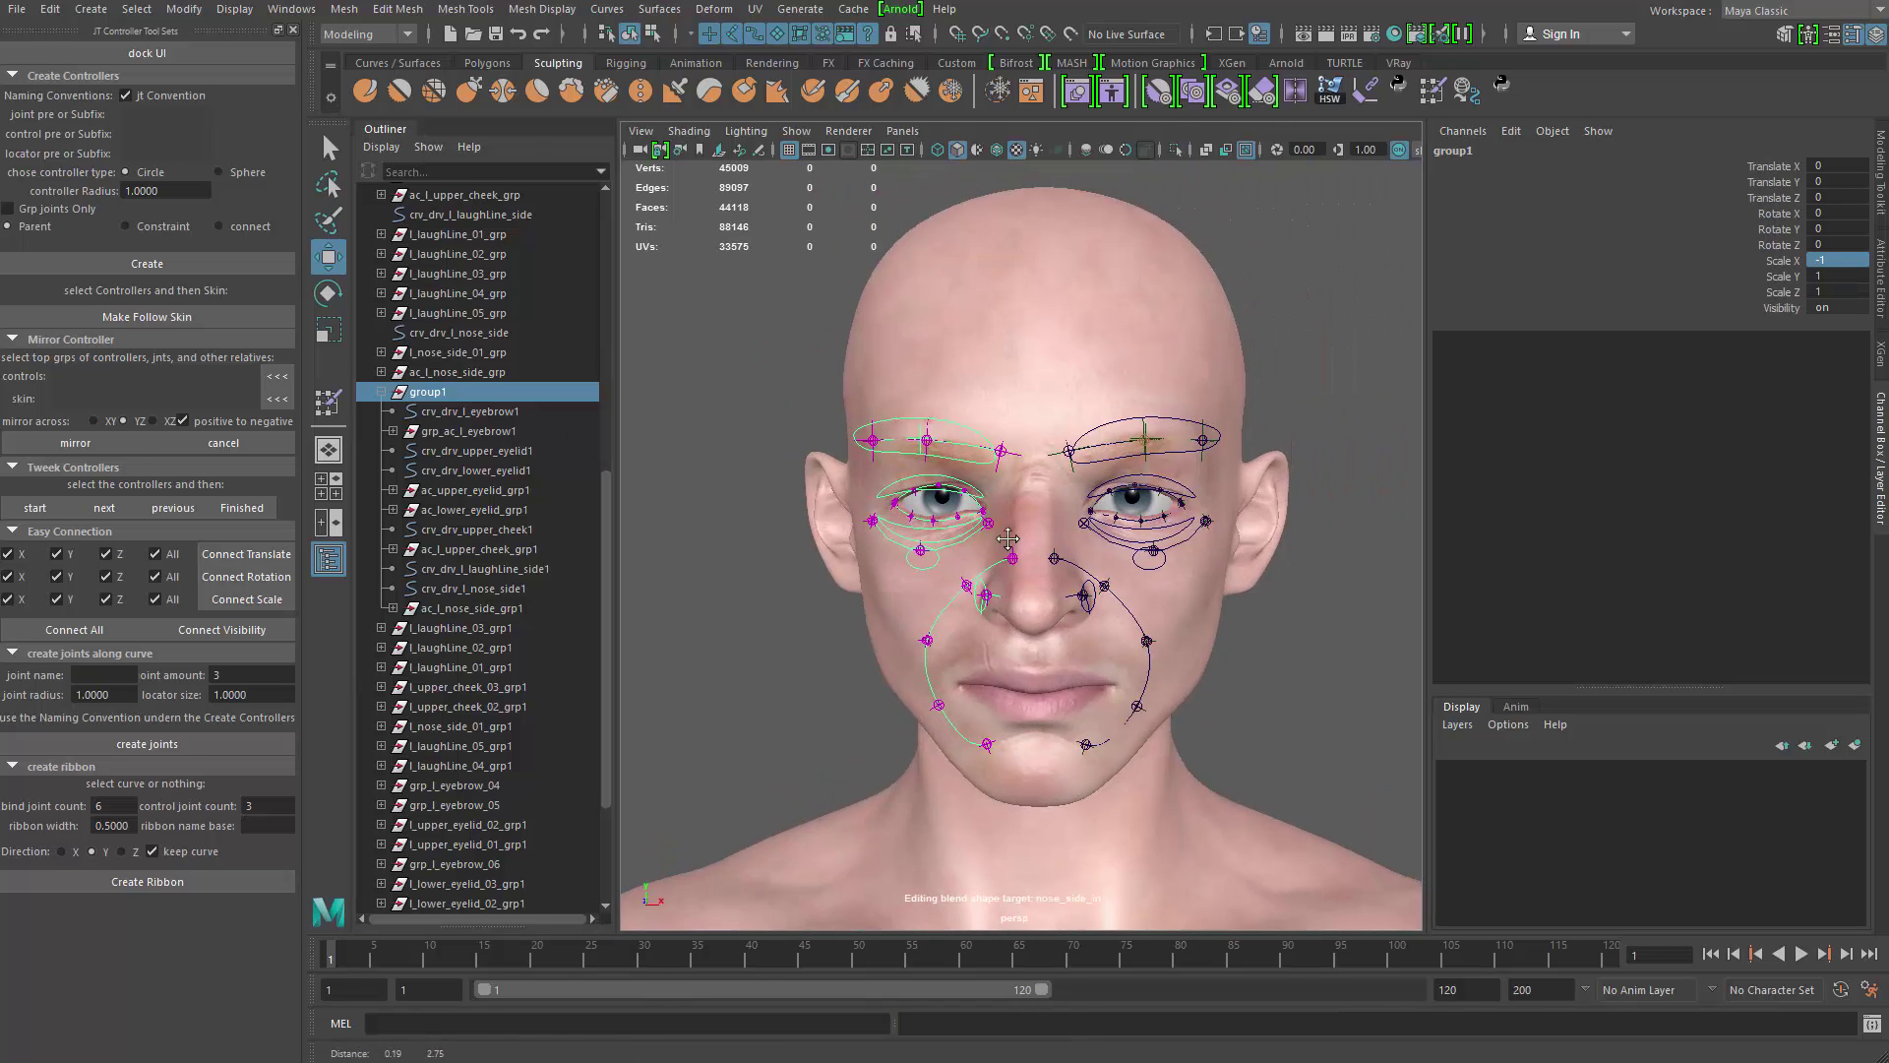
{"action": "scroll", "coordinate": [977, 557], "scroll_direction": "up", "scroll_amount": 5}
{"action": "scroll", "coordinate": [860, 480], "scroll_direction": "down", "scroll_amount": 4}
{"action": "left_click_drag", "start_coordinate": [861, 480], "coordinate": [833, 479], "text": "alt"}
{"action": "scroll", "coordinate": [834, 480], "scroll_direction": "up", "scroll_amount": 4}
{"action": "middle_click_drag", "start_coordinate": [834, 492], "coordinate": [878, 604], "text": "alt"}
Step: Select the unparented range l_laughLine_03_grp1 through l_lower_eyelid_04_grp1 and examine the placement of its joints around the mirrored eye and face
{"action": "left_click", "coordinate": [460, 628]}
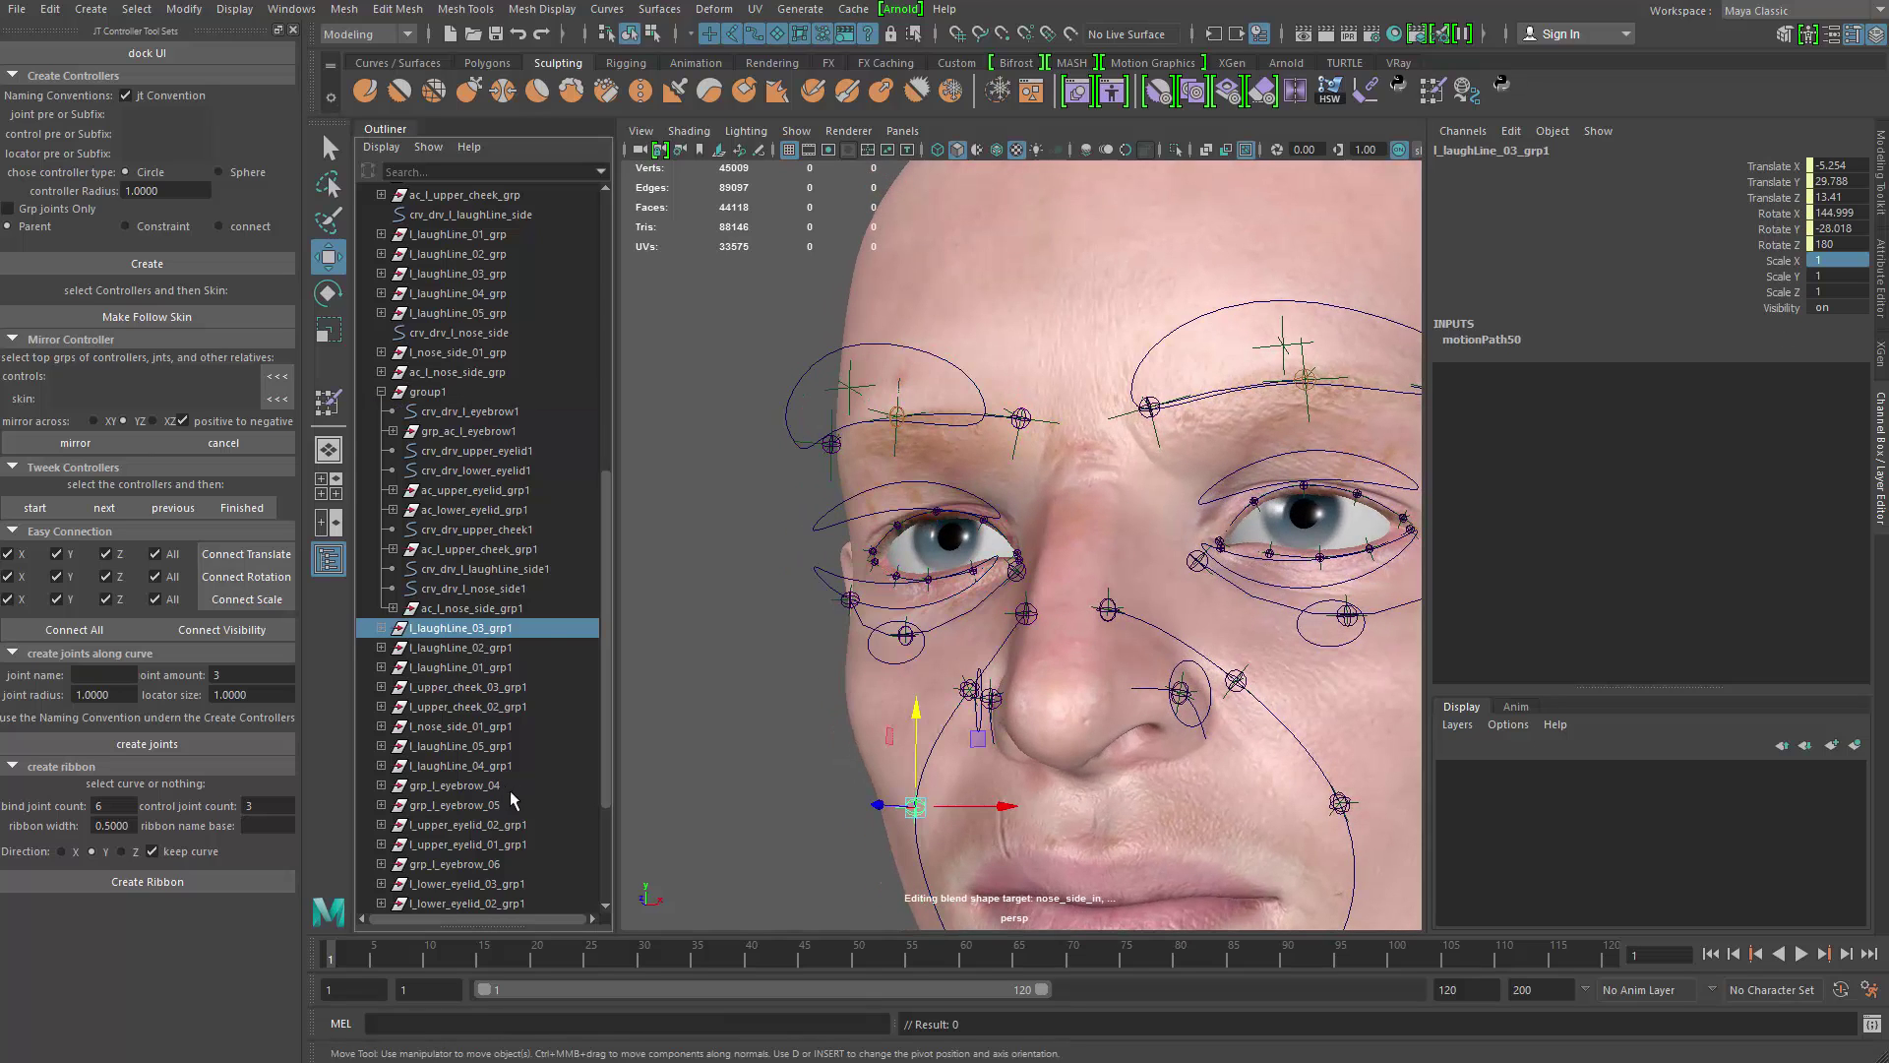
{"action": "scroll", "coordinate": [518, 478], "scroll_direction": "down", "scroll_amount": 4}
{"action": "left_click", "coordinate": [470, 844], "text": "shift"}
{"action": "left_click_drag", "start_coordinate": [983, 571], "coordinate": [1035, 667], "text": "alt"}
{"action": "scroll", "coordinate": [1035, 667], "scroll_direction": "down", "scroll_amount": 4}
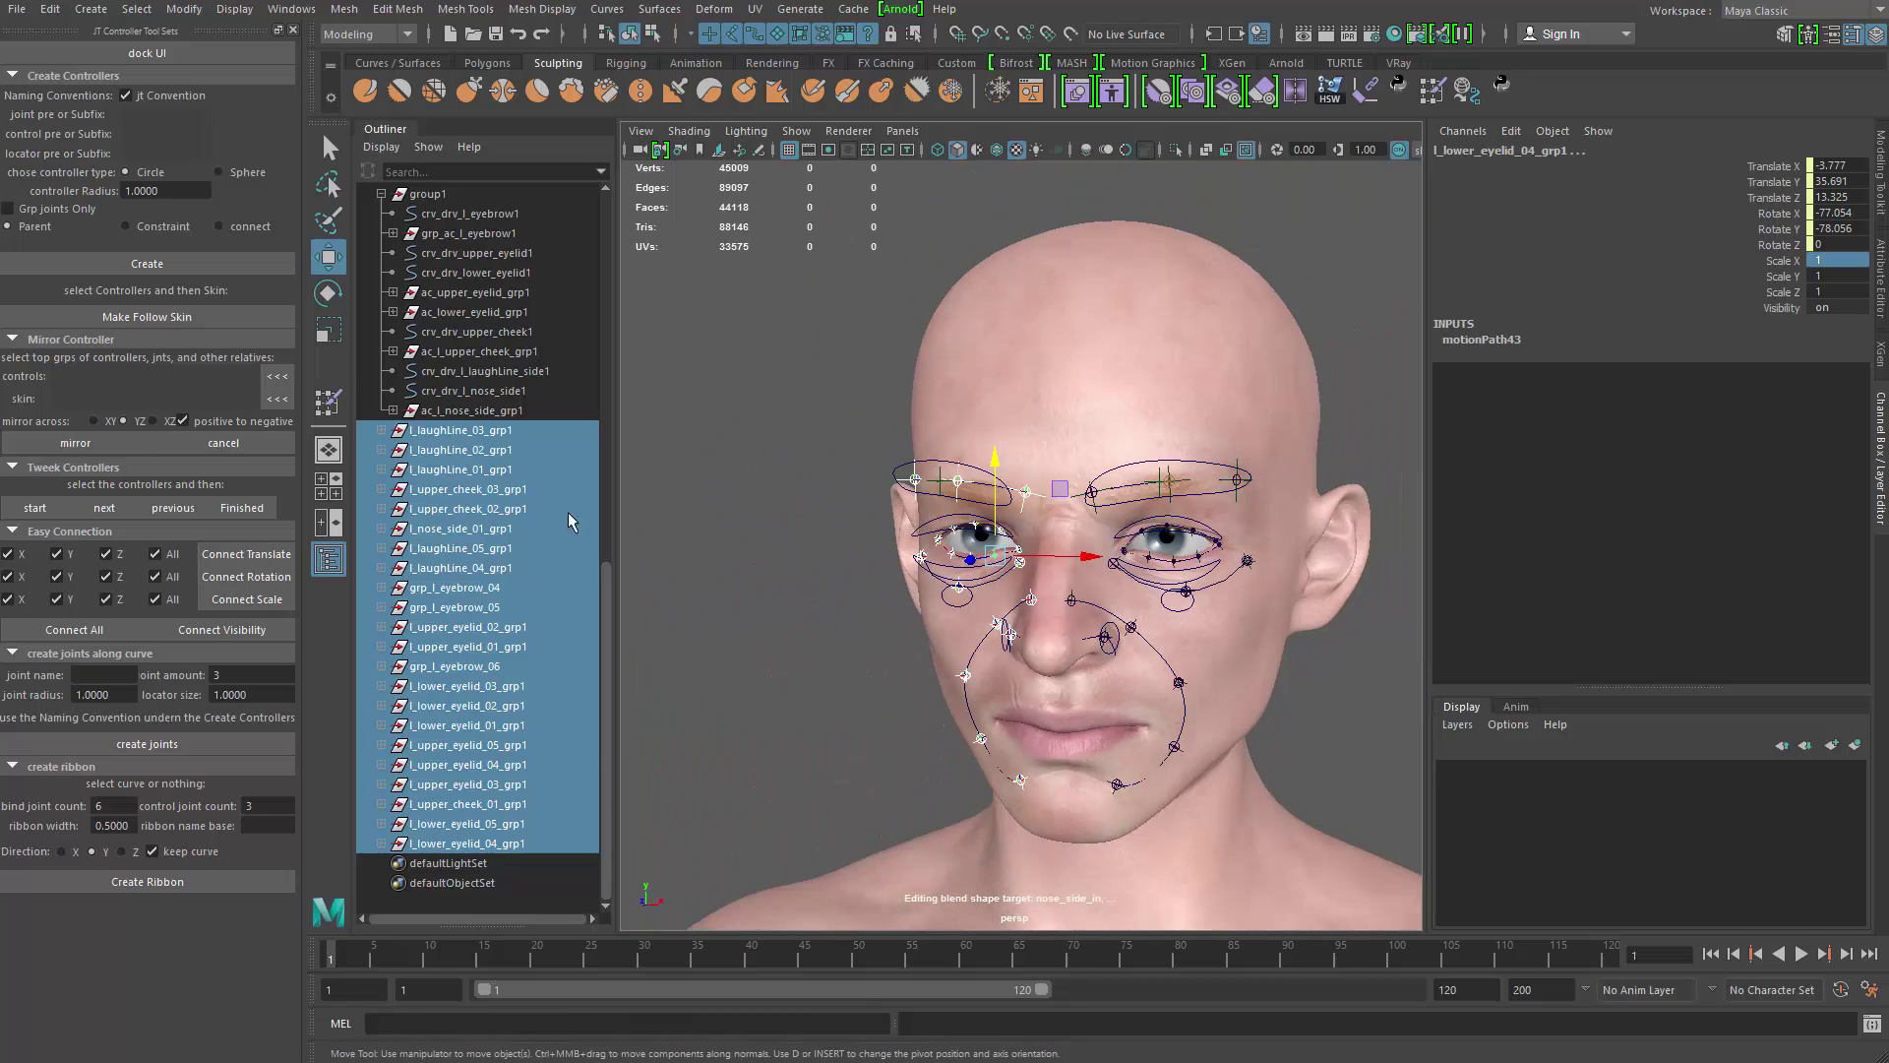
{"action": "left_click_drag", "start_coordinate": [943, 535], "coordinate": [994, 543], "text": "alt"}
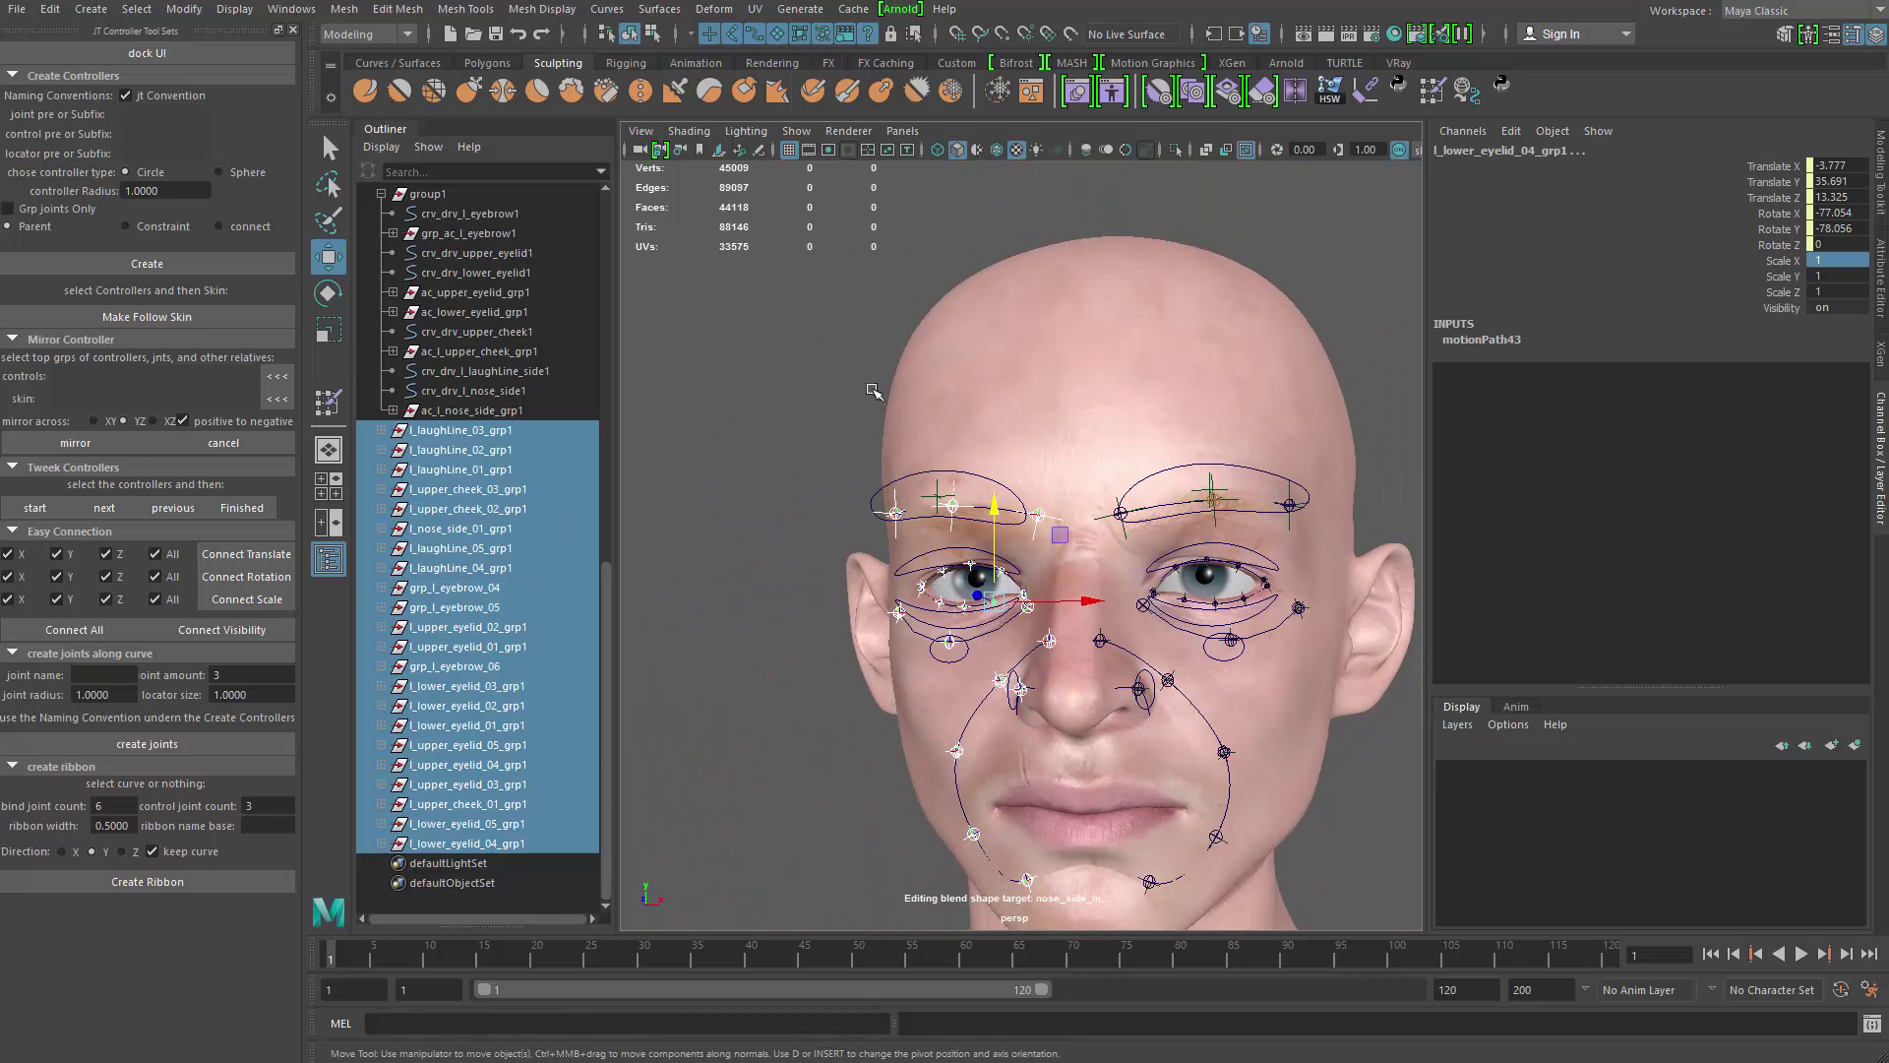
{"action": "left_click_drag", "start_coordinate": [875, 391], "coordinate": [915, 396], "text": "alt"}
{"action": "scroll", "coordinate": [888, 478], "scroll_direction": "up", "scroll_amount": 5}
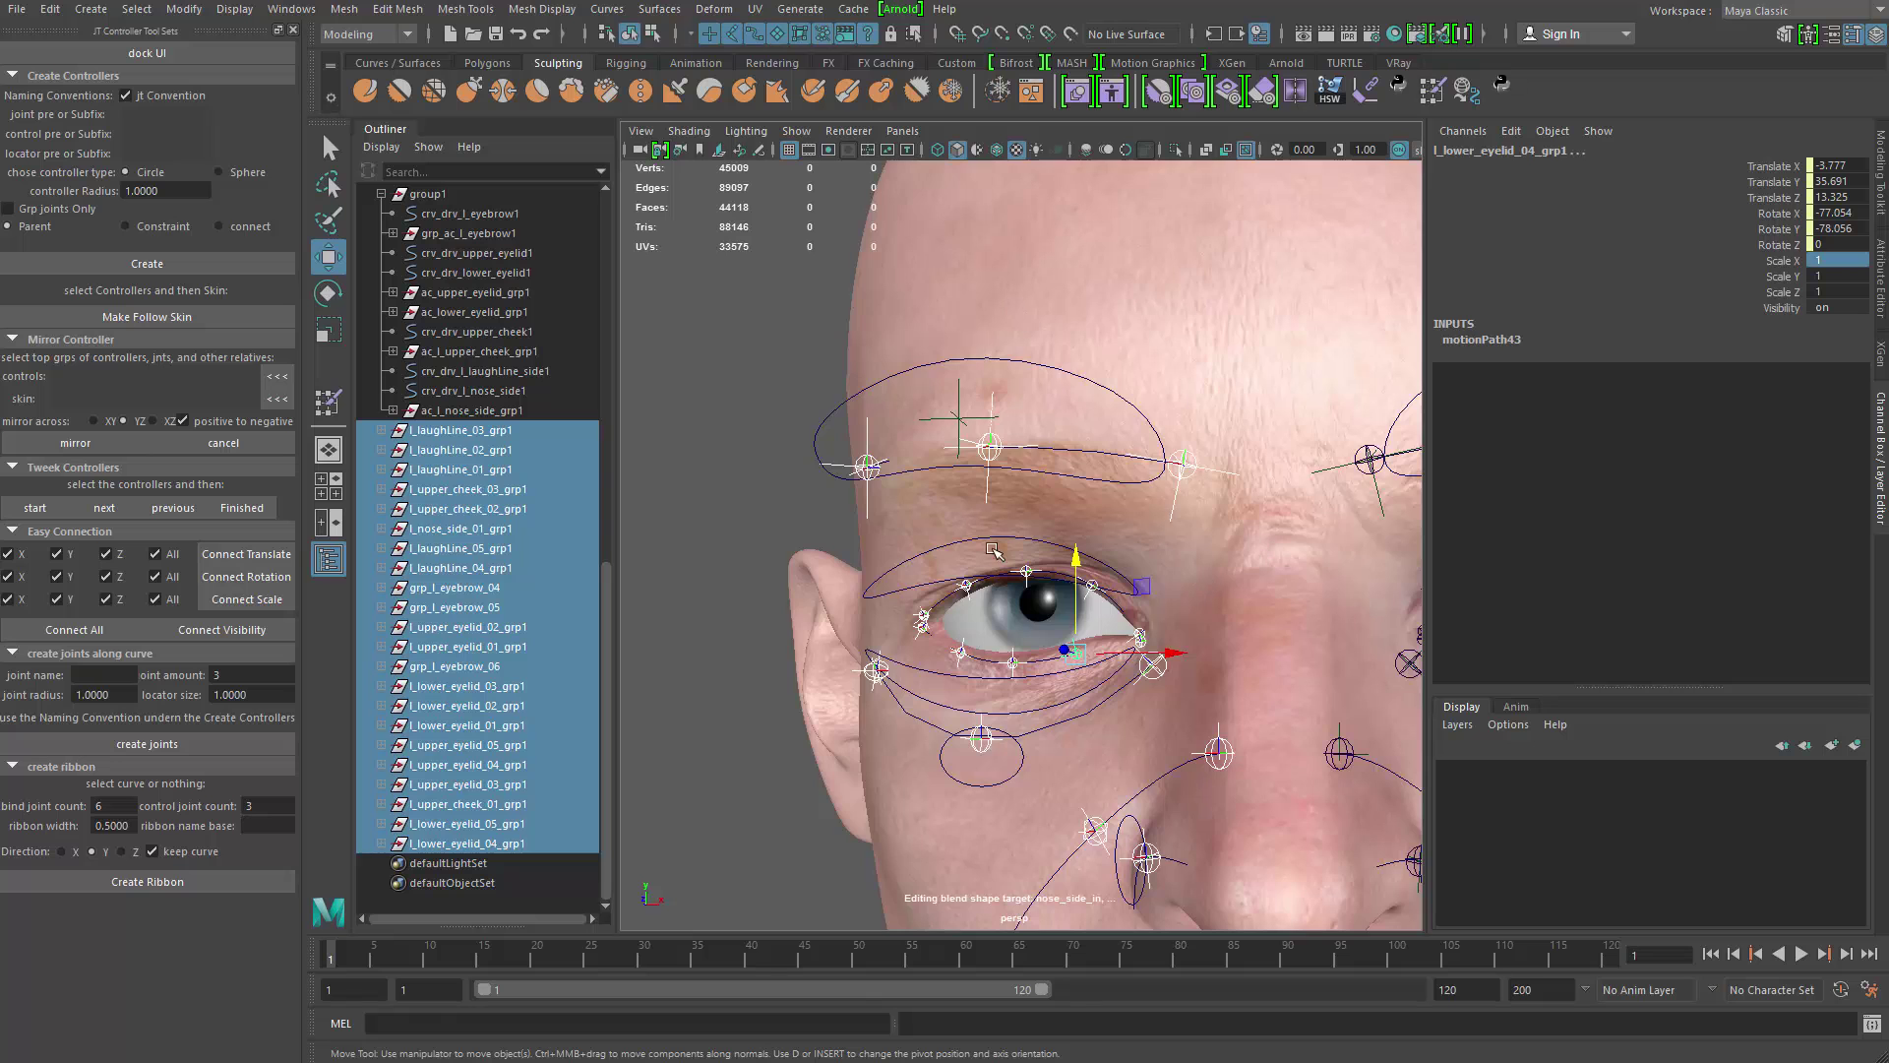
{"action": "scroll", "coordinate": [993, 551], "scroll_direction": "up", "scroll_amount": 3}
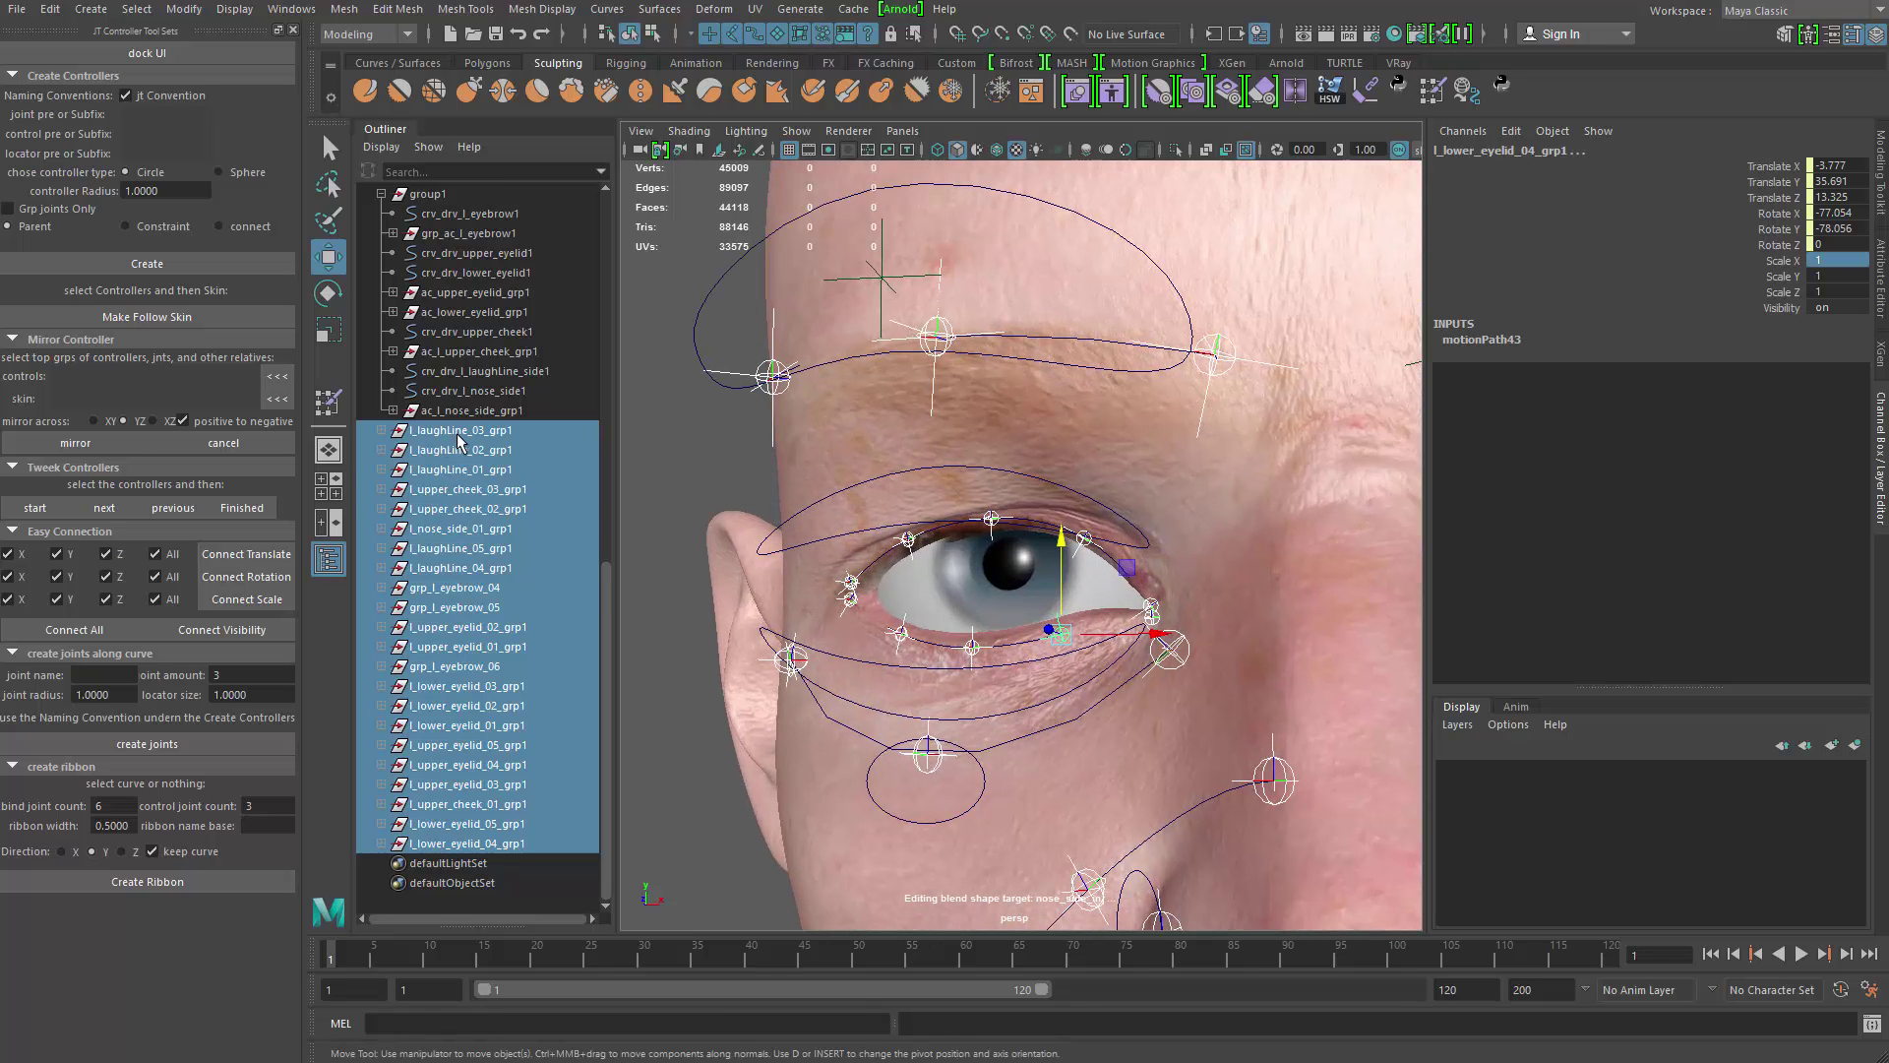
{"action": "left_click", "coordinate": [457, 433]}
{"action": "left_click", "coordinate": [497, 843], "text": "shift"}
{"action": "mouse_move", "coordinate": [885, 512]}
{"action": "left_mouse_down", "text": "alt"}
{"action": "mouse_move", "coordinate": [795, 499]}
{"action": "mouse_move", "coordinate": [924, 492]}
{"action": "mouse_move", "coordinate": [959, 532]}
{"action": "mouse_move", "coordinate": [885, 507]}
{"action": "left_mouse_up", "text": "alt"}
{"action": "scroll", "coordinate": [924, 492], "scroll_direction": "down", "scroll_amount": 4}
Step: Test the mirrored eyebrow control by moving it vertically, and undo the move
{"action": "left_click", "coordinate": [827, 443]}
{"action": "left_click", "coordinate": [970, 469]}
{"action": "left_click_drag", "start_coordinate": [971, 445], "coordinate": [970, 455]}
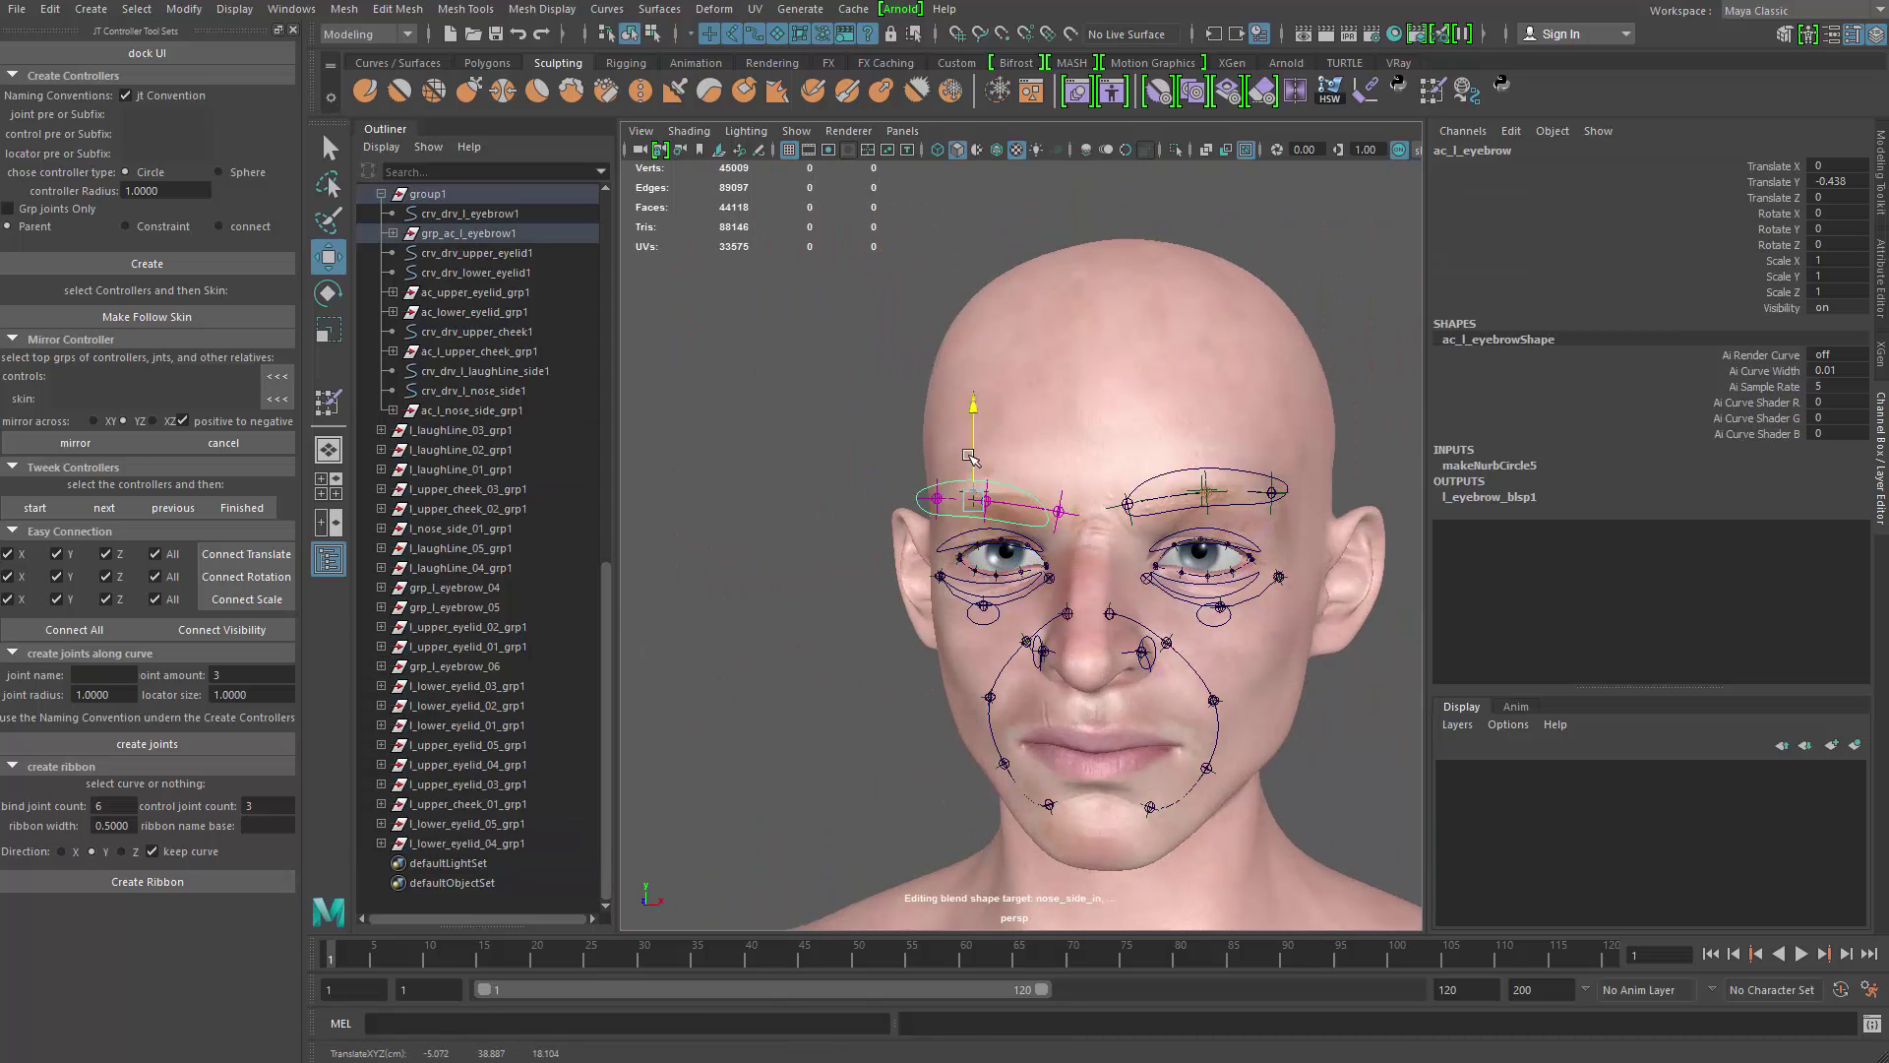
{"action": "key", "text": "ctrl+z"}
Step: Add the mirrored facial joints as influences to the Head_facial_blsp skin, with weights locked and a default weight of 0
{"action": "left_click_drag", "start_coordinate": [1068, 544], "coordinate": [855, 502], "text": "alt"}
{"action": "left_click_drag", "start_coordinate": [744, 270], "coordinate": [1011, 685]}
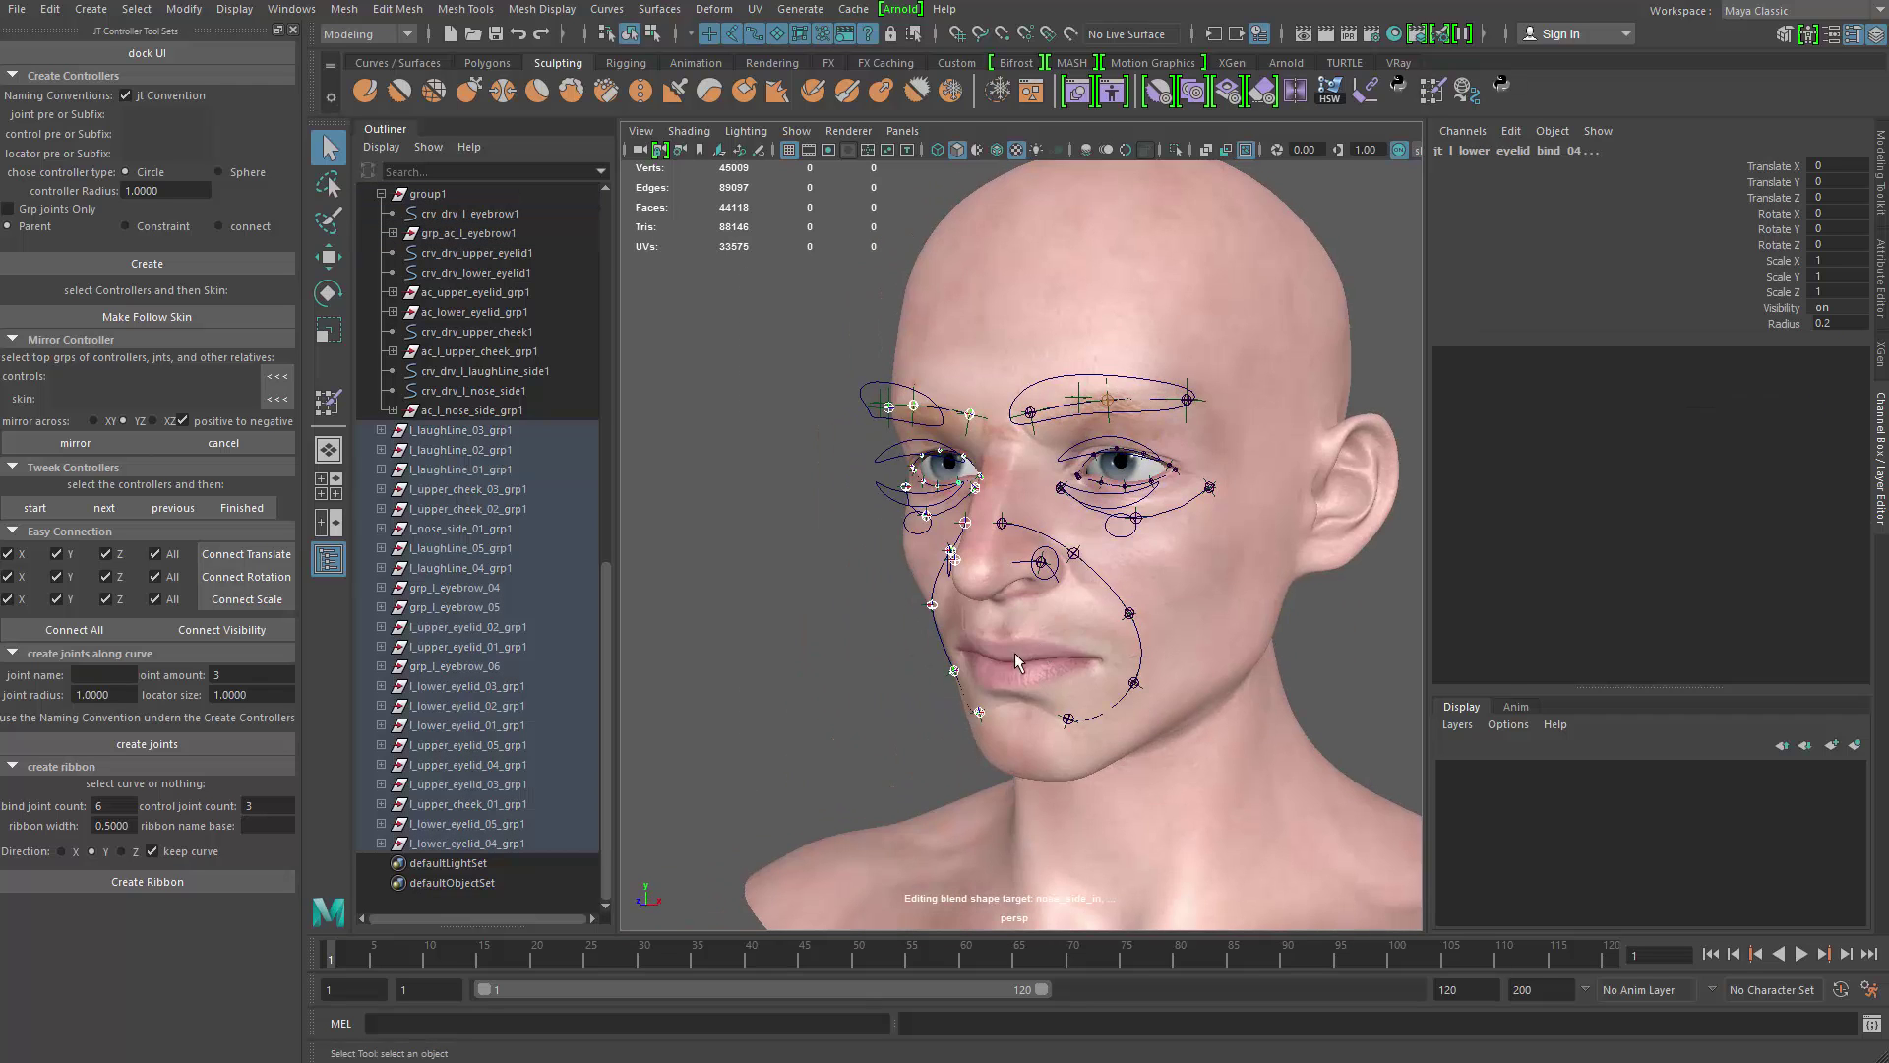
{"action": "left_click", "coordinate": [1014, 653], "text": "shift"}
{"action": "left_click_drag", "start_coordinate": [701, 579], "coordinate": [762, 514], "text": "alt"}
{"action": "left_click", "coordinate": [367, 34]}
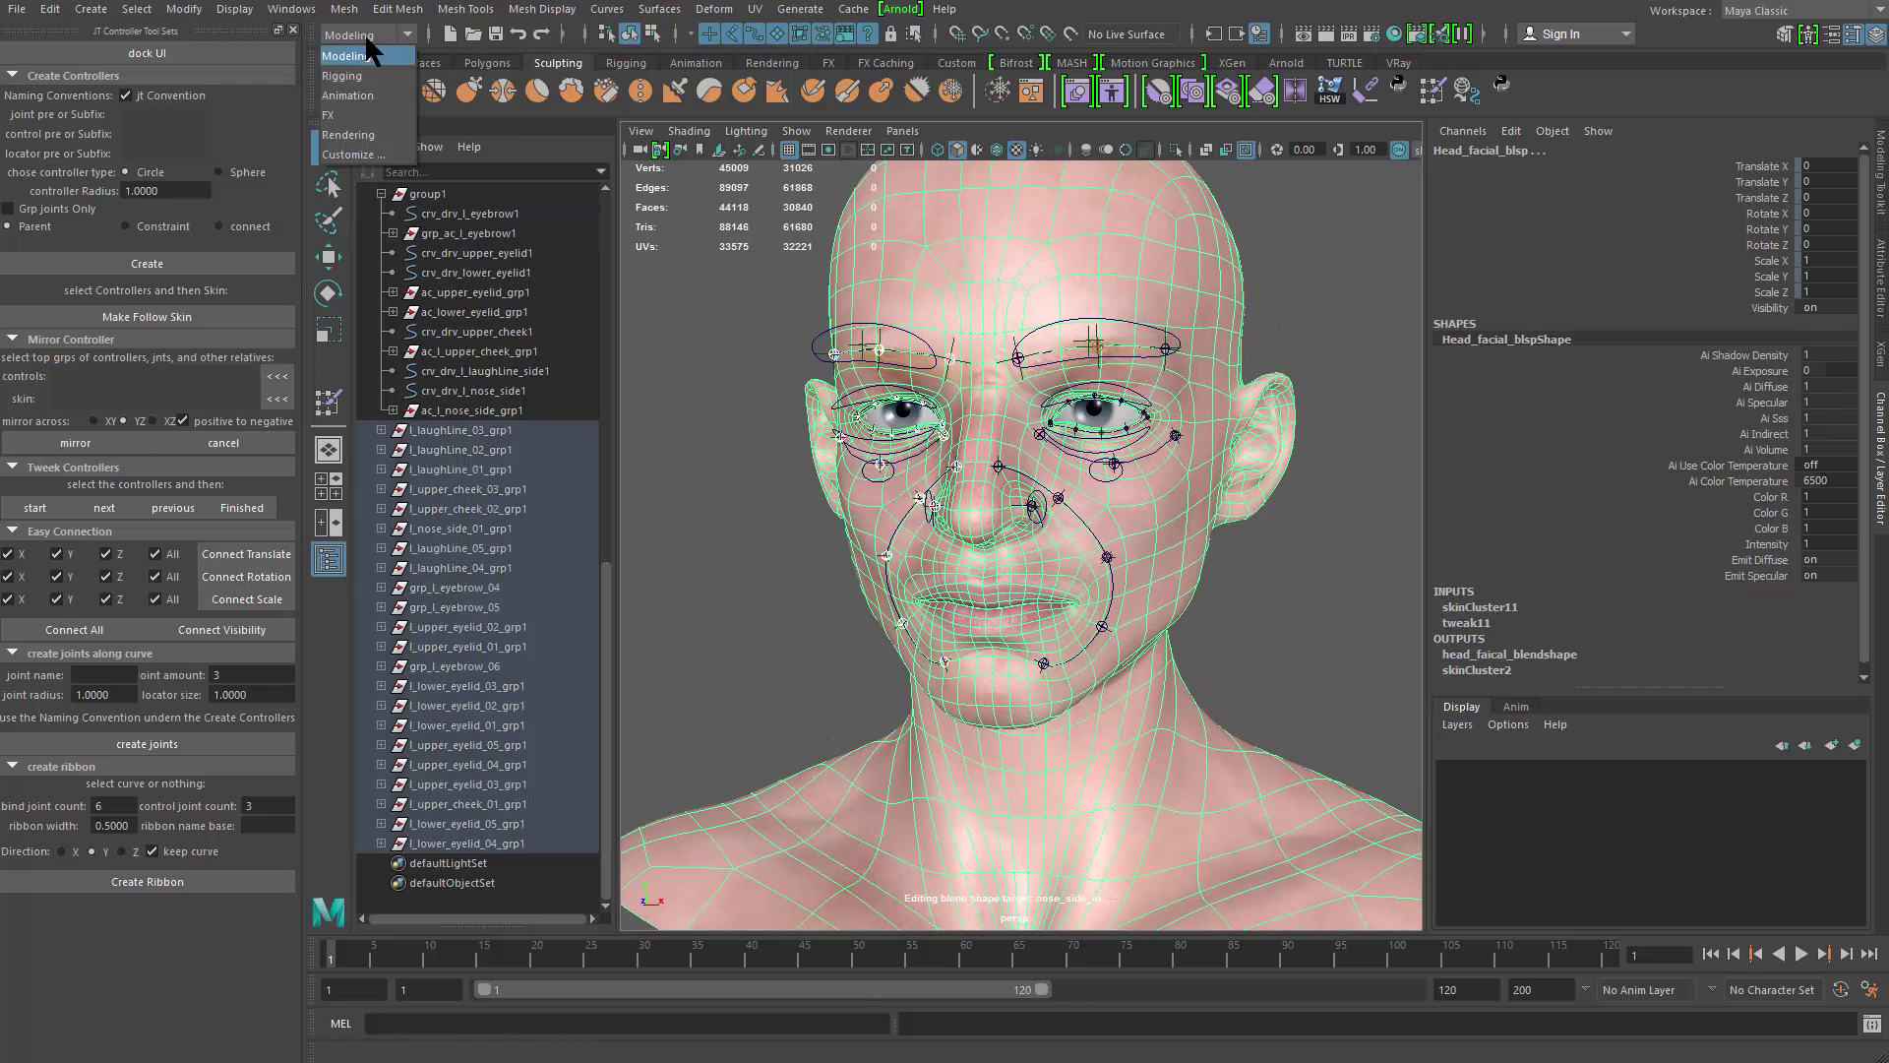
{"action": "left_click", "coordinate": [355, 61]}
{"action": "left_click", "coordinate": [400, 9]}
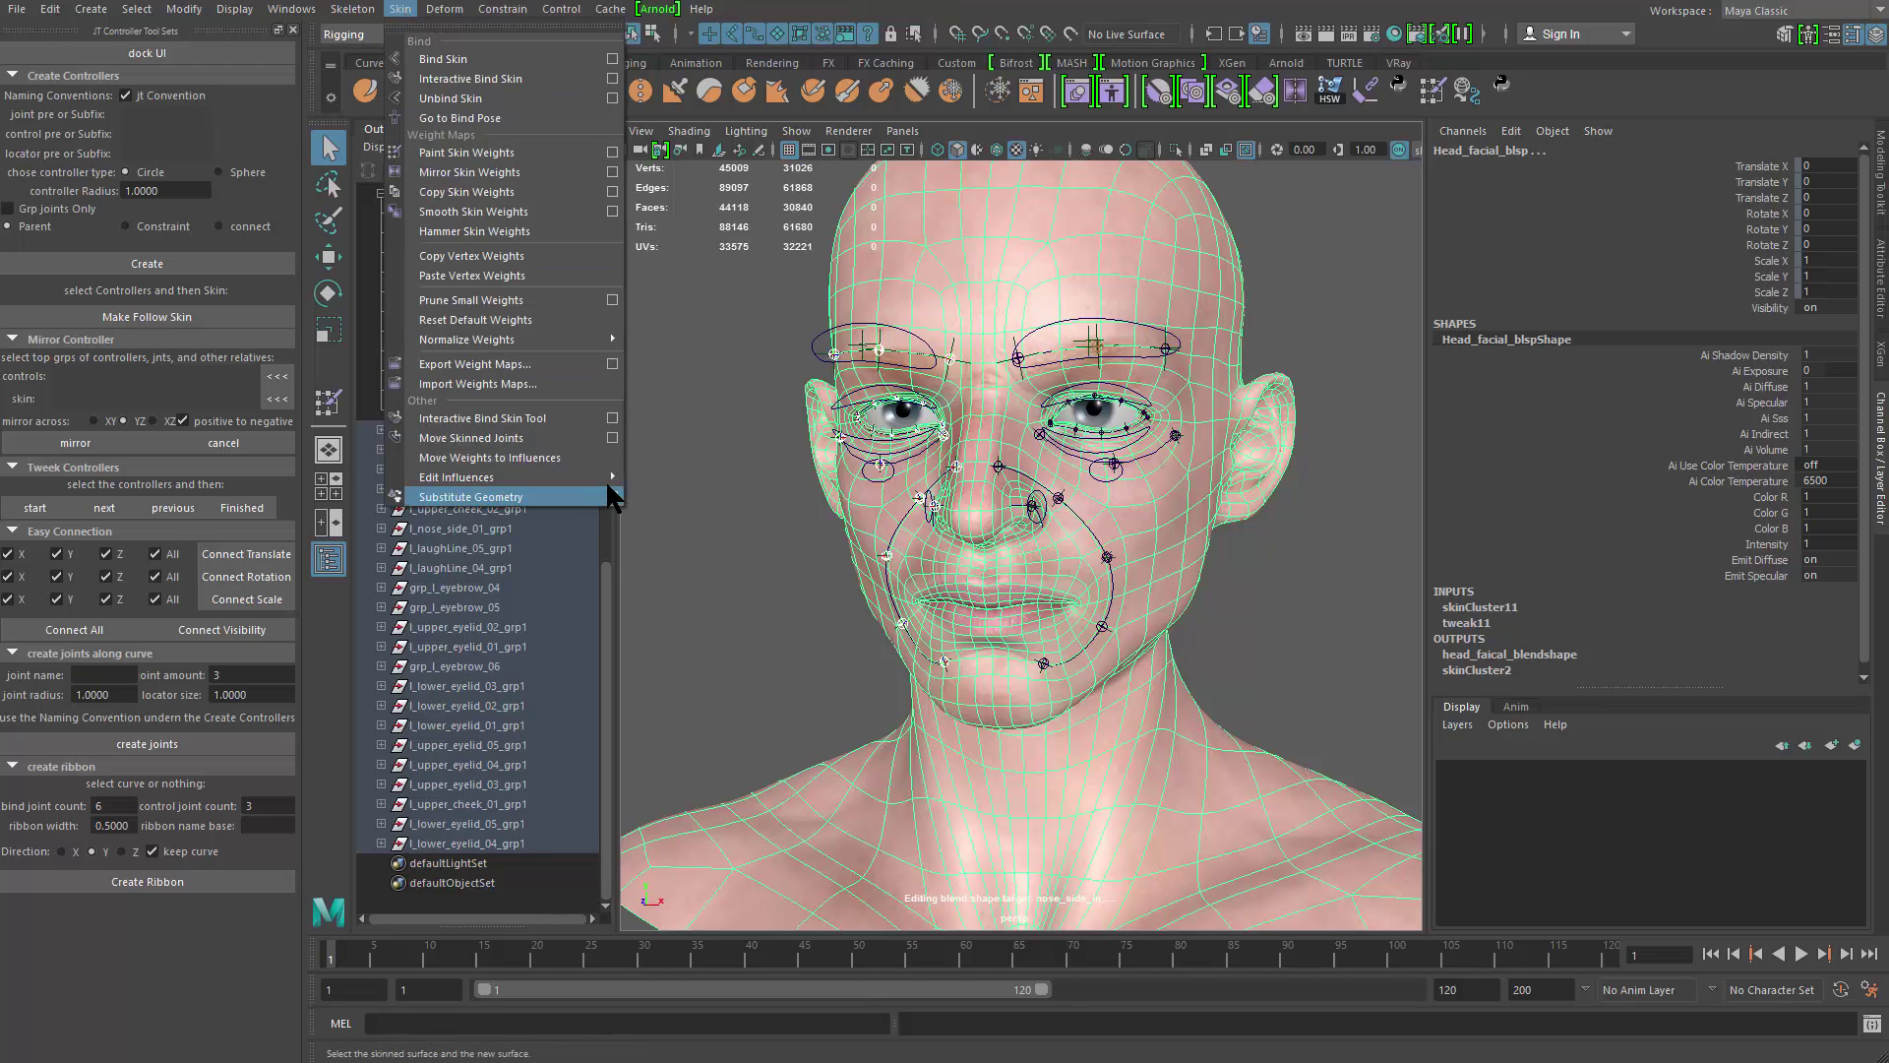
{"action": "mouse_move", "coordinate": [605, 477]}
{"action": "left_click", "coordinate": [838, 493]}
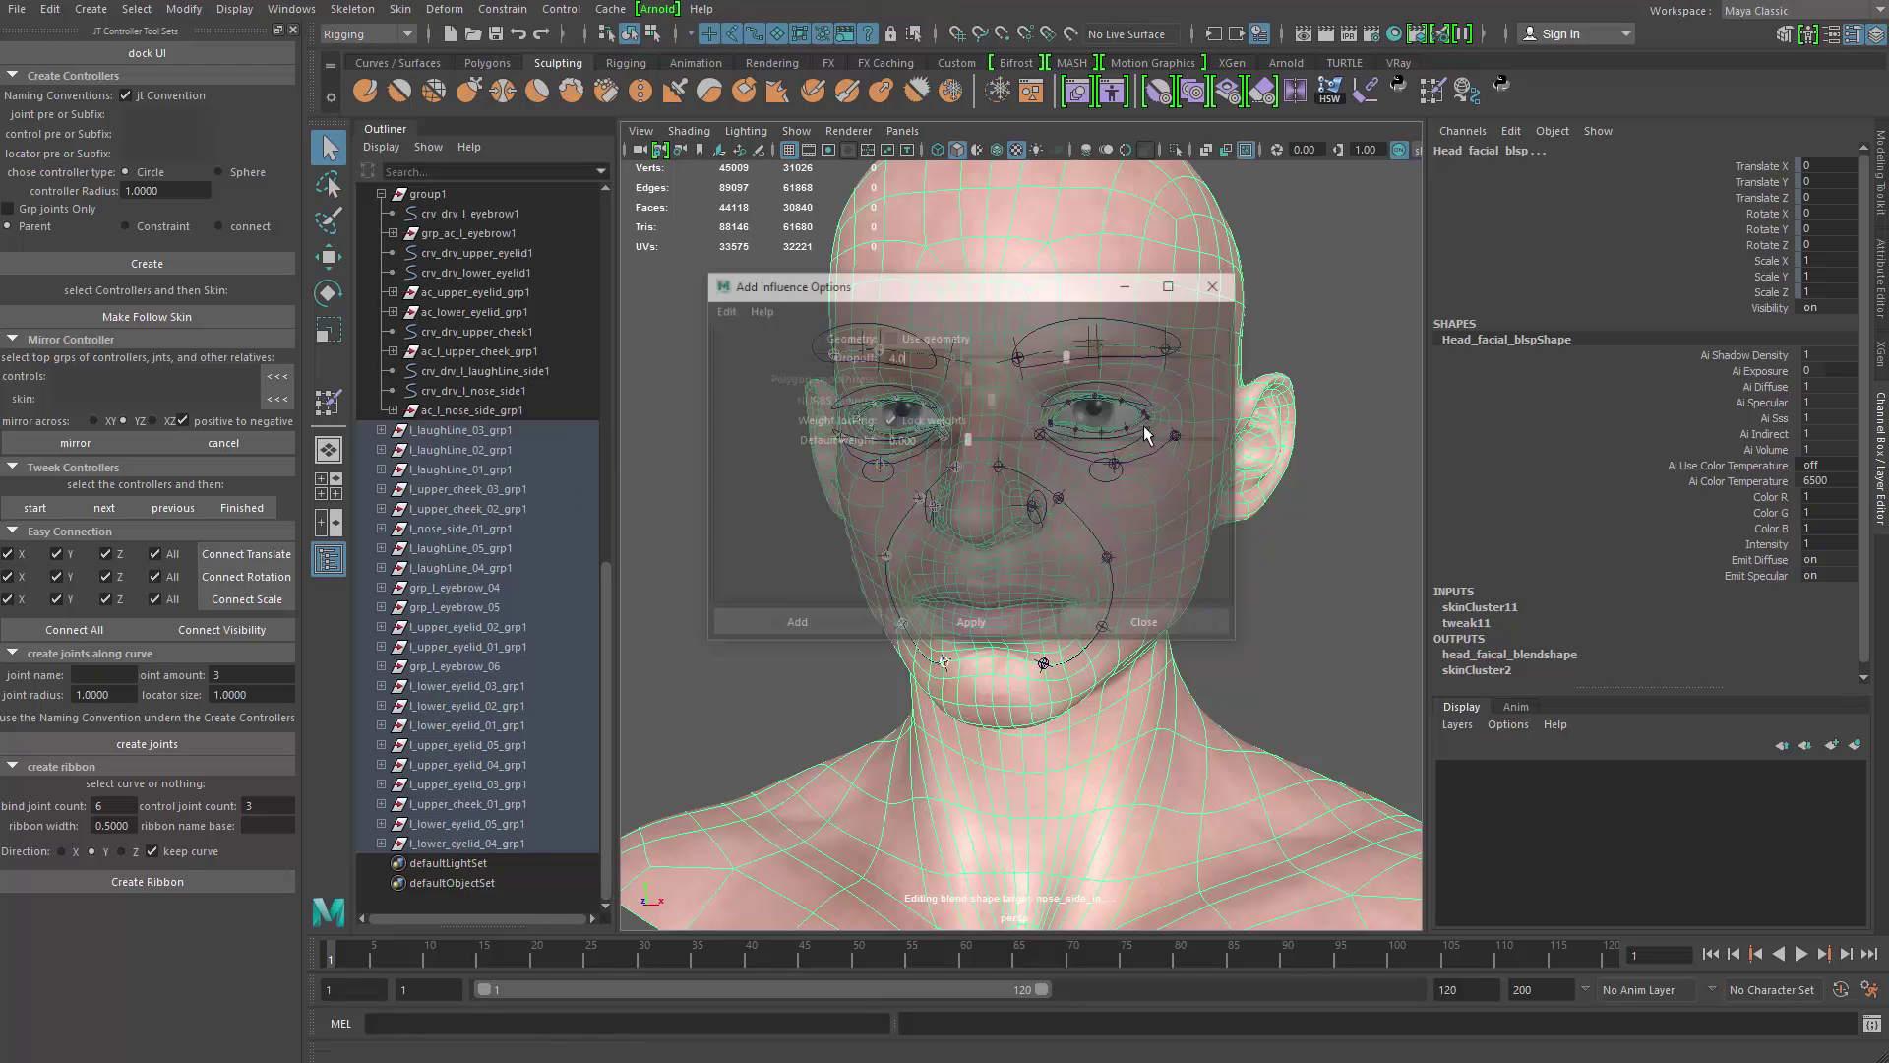
{"action": "left_click", "coordinate": [1007, 630]}
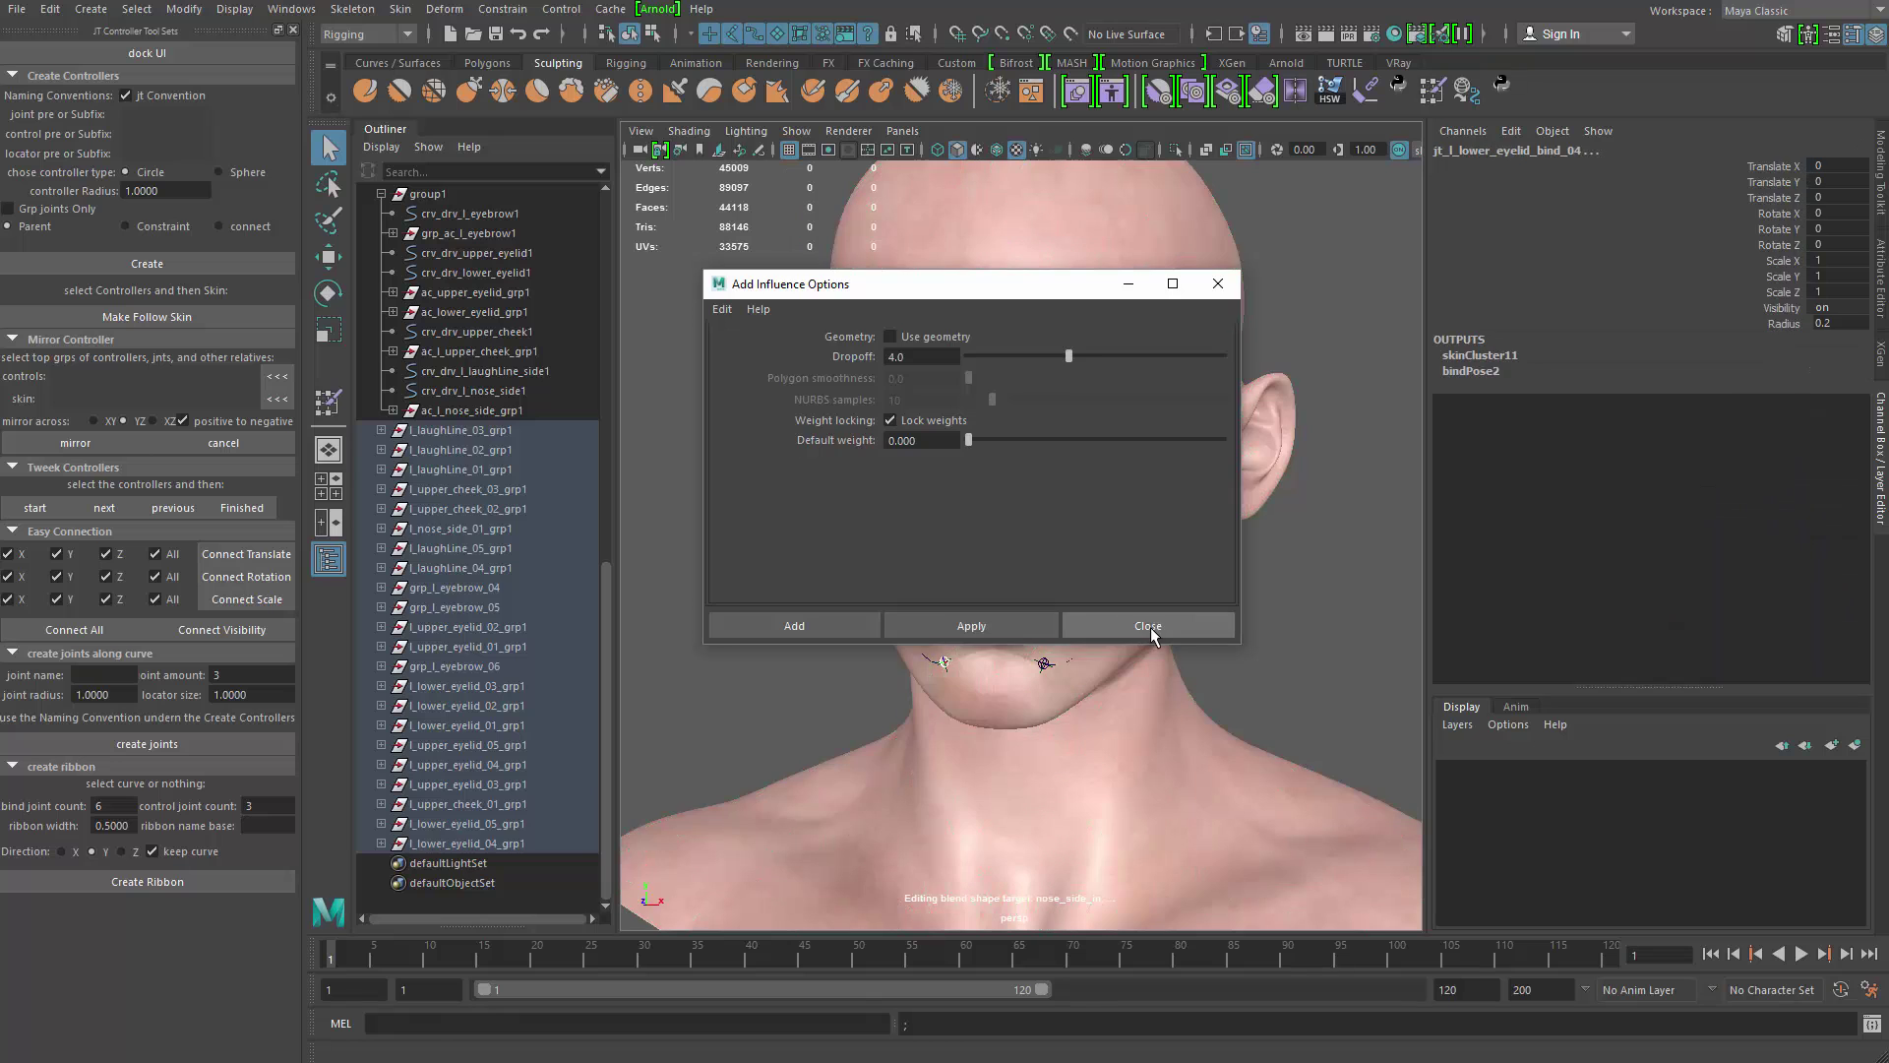
{"action": "left_click", "coordinate": [1131, 626]}
{"action": "left_click", "coordinate": [400, 9]}
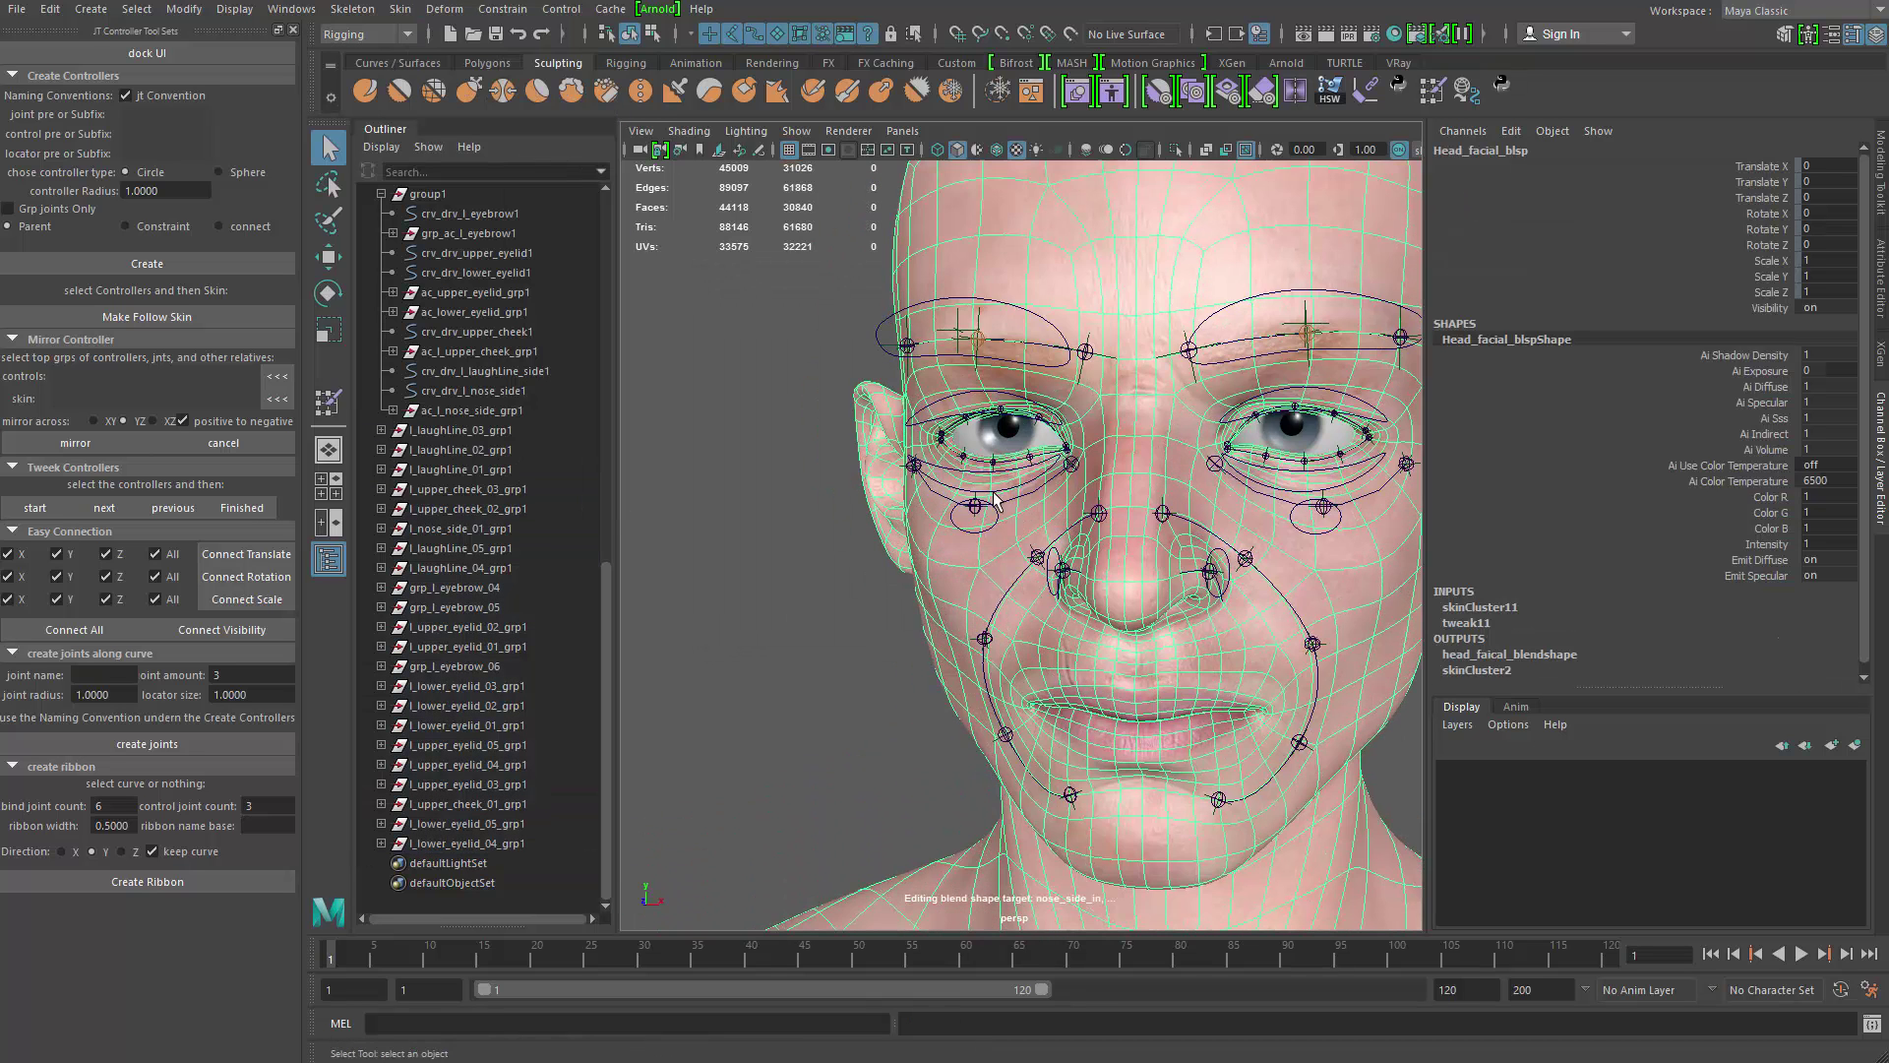
Step: Raise the mirrored eyebrow control to check how the head mesh deforms, and undo the move
{"action": "left_click", "coordinate": [1023, 370]}
{"action": "key", "text": "w"}
{"action": "left_click_drag", "start_coordinate": [1007, 317], "coordinate": [1007, 271]}
{"action": "key", "text": "ctrl+z"}
{"action": "key", "text": "q"}
Step: Select the mirrored upper eyelid joint and its control, test moving the upper eyelid control, and undo the move
{"action": "left_click", "coordinate": [1029, 450]}
{"action": "key", "text": "w"}
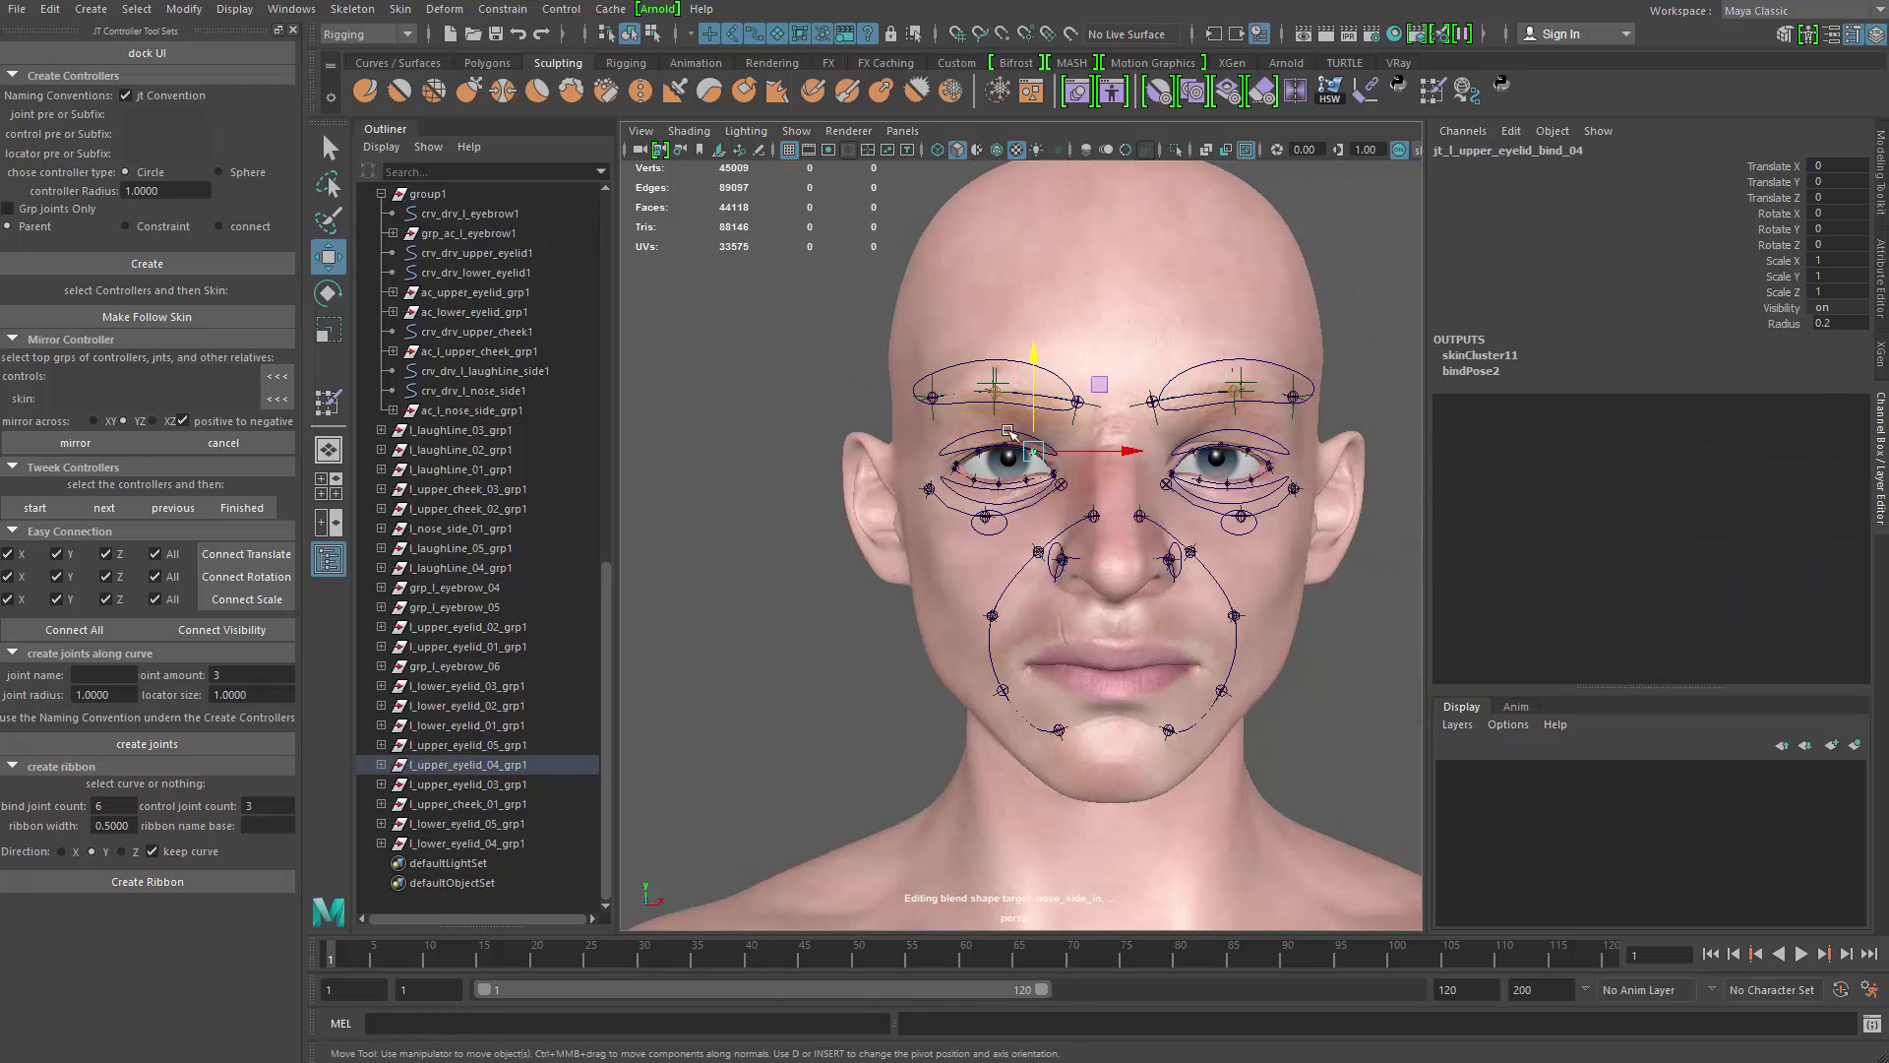
{"action": "key", "text": "q"}
{"action": "left_click", "coordinate": [980, 432]}
{"action": "key", "text": "w"}
{"action": "left_click_drag", "start_coordinate": [996, 400], "coordinate": [738, 508]}
{"action": "key", "text": "ctrl+z"}
{"action": "key", "text": "q"}
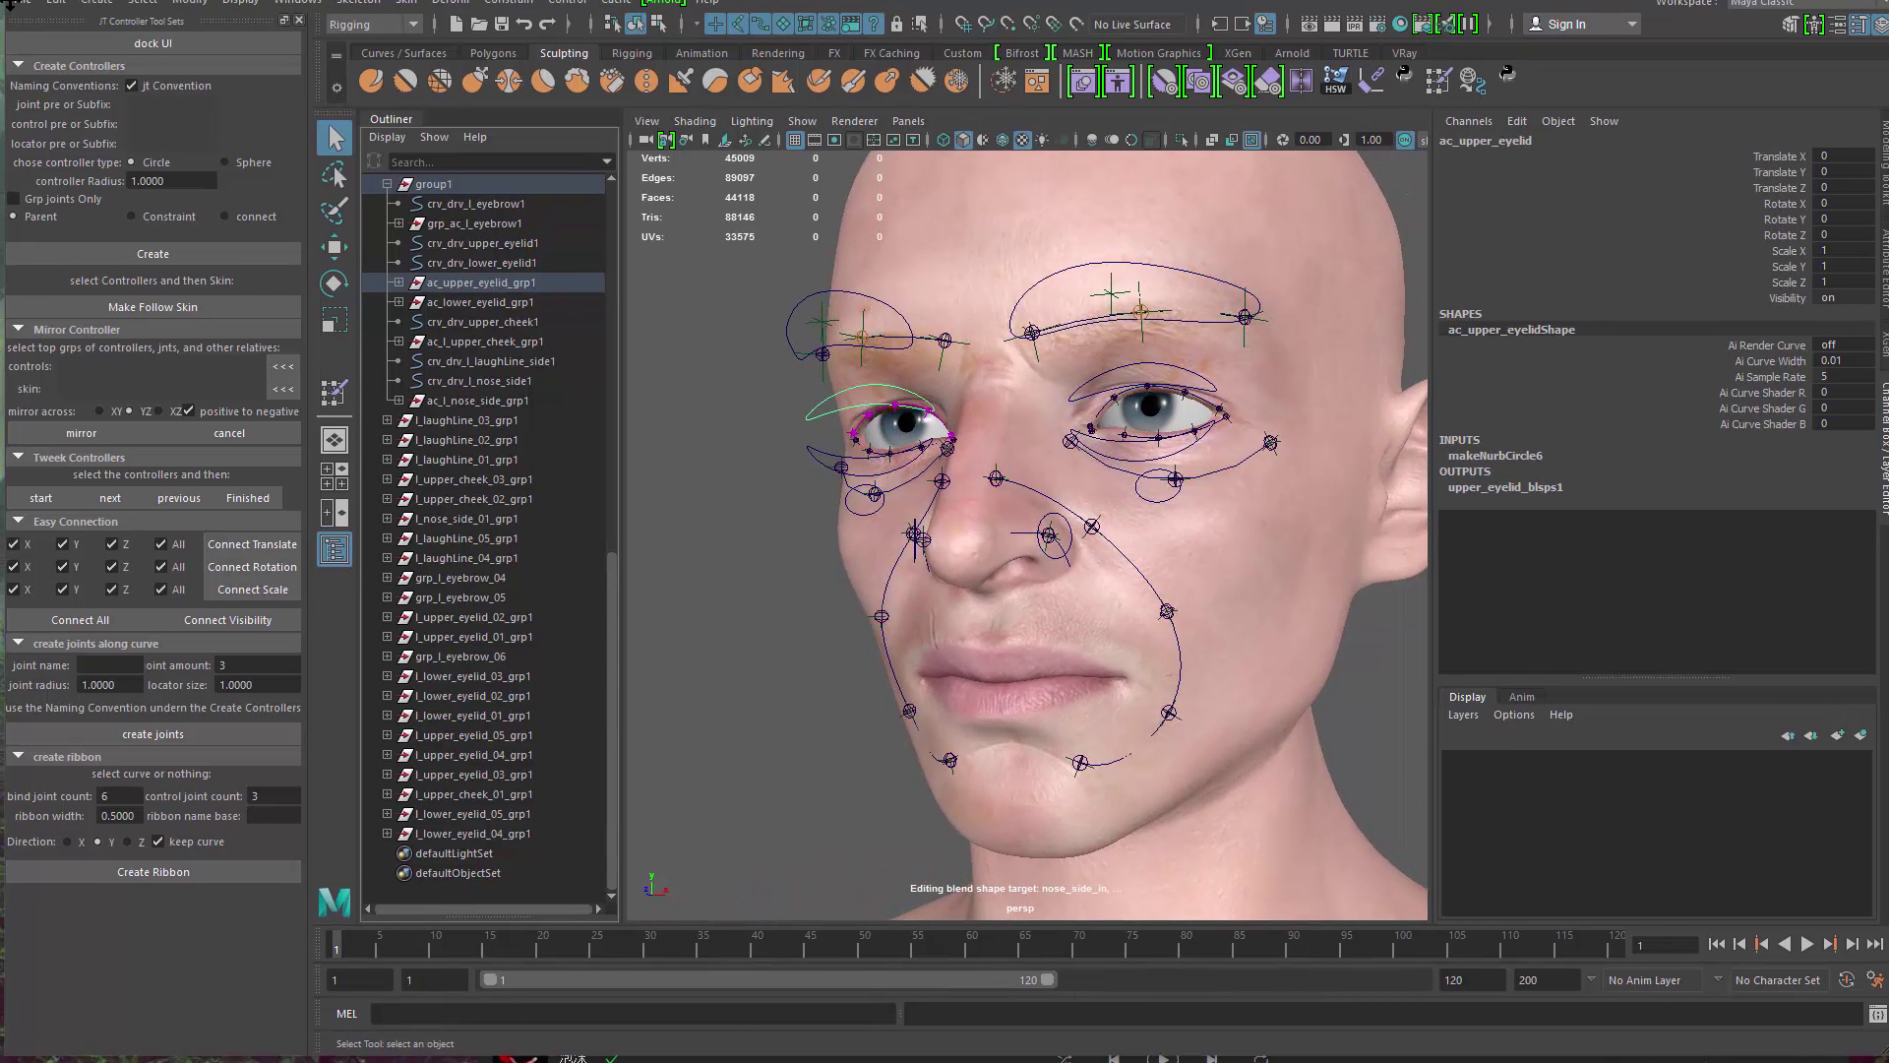
Step: Undo the influence binding, mirroring and unparenting until the duplicated joint groups are back under group1
{"action": "left_click_drag", "start_coordinate": [10, 5], "coordinate": [3, 14]}
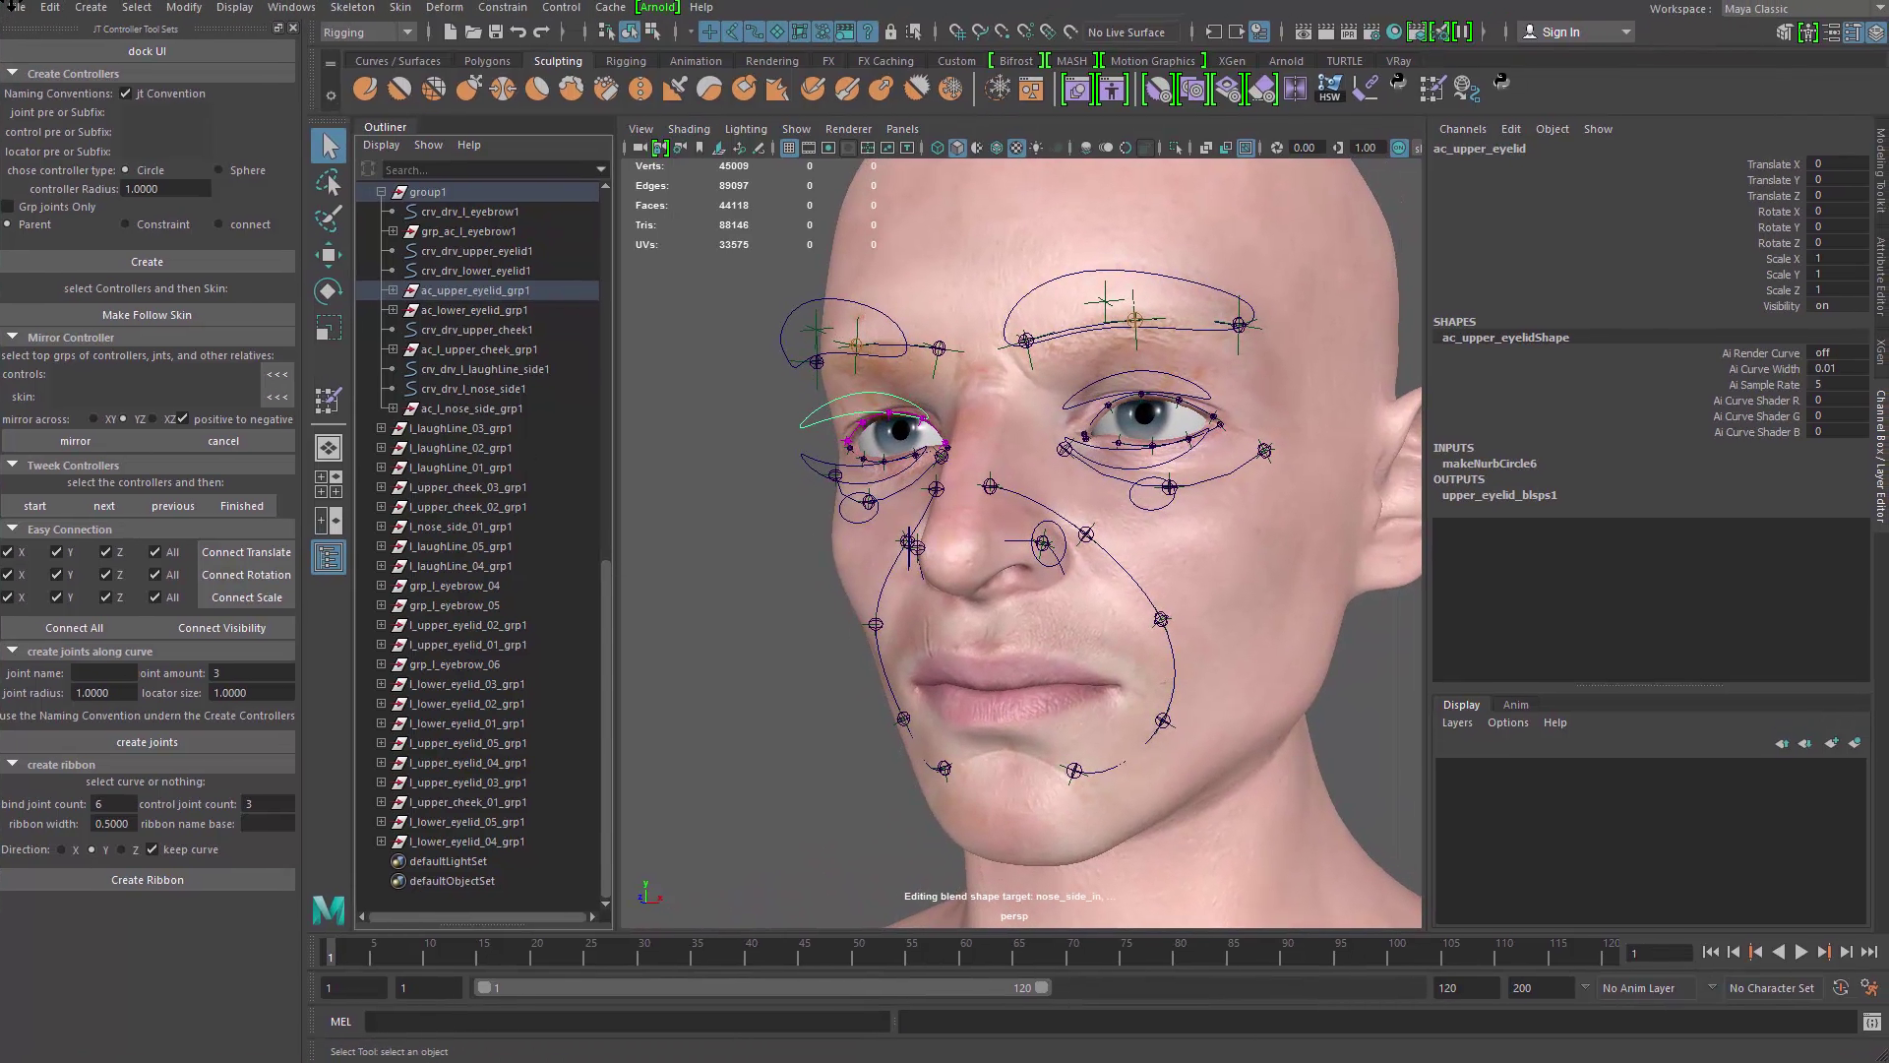
{"action": "scroll", "coordinate": [757, 505], "scroll_direction": "down", "scroll_amount": 3}
{"action": "left_click_drag", "start_coordinate": [757, 505], "coordinate": [822, 493], "text": "alt"}
{"action": "key", "text": "ctrl+z"}
{"action": "key", "text": "ctrl+z"}
{"action": "key", "text": "ctrl+z"}
{"action": "key", "text": "ctrl+z"}
{"action": "key", "text": "ctrl+z"}
{"action": "key", "text": "ctrl+z"}
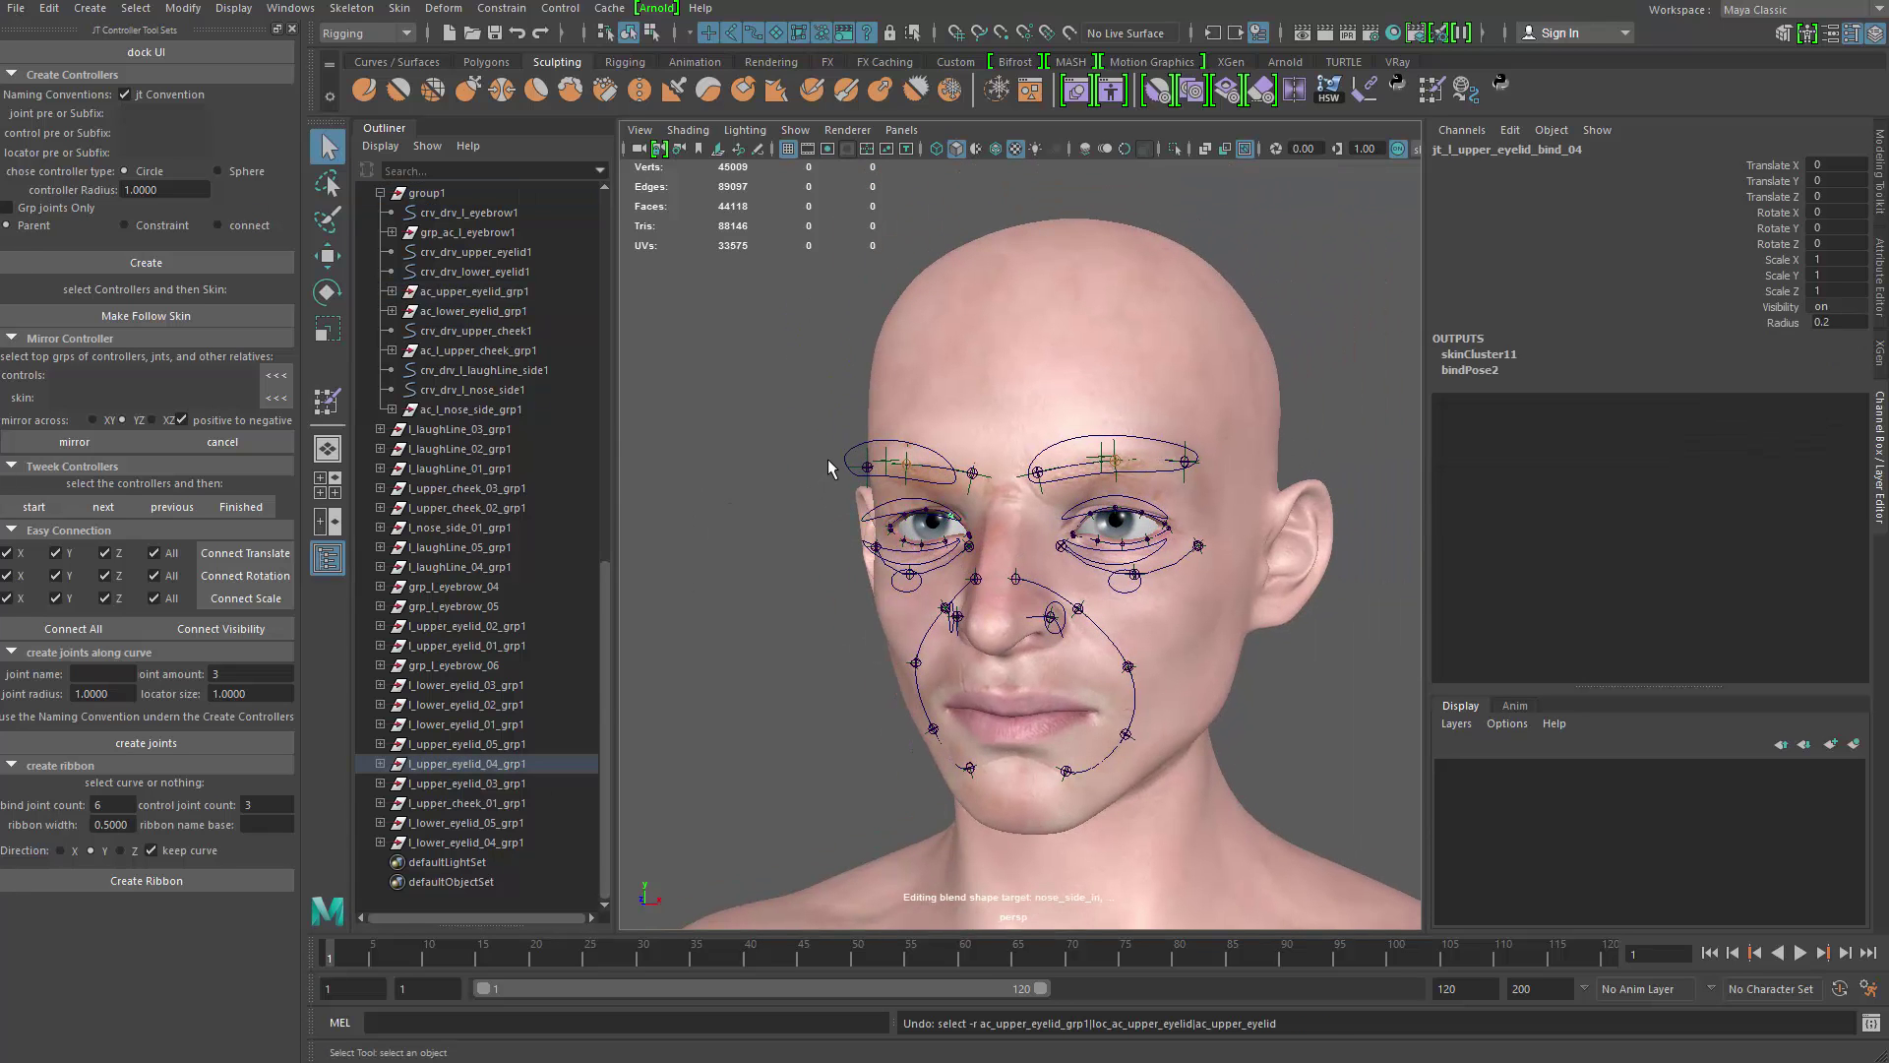
{"action": "key", "text": "ctrl+z"}
{"action": "key", "text": "ctrl+z"}
{"action": "key", "text": "ctrl+z"}
{"action": "key", "text": "ctrl+z"}
{"action": "key", "text": "ctrl+z"}
{"action": "key", "text": "ctrl+z"}
{"action": "key", "text": "ctrl+z"}
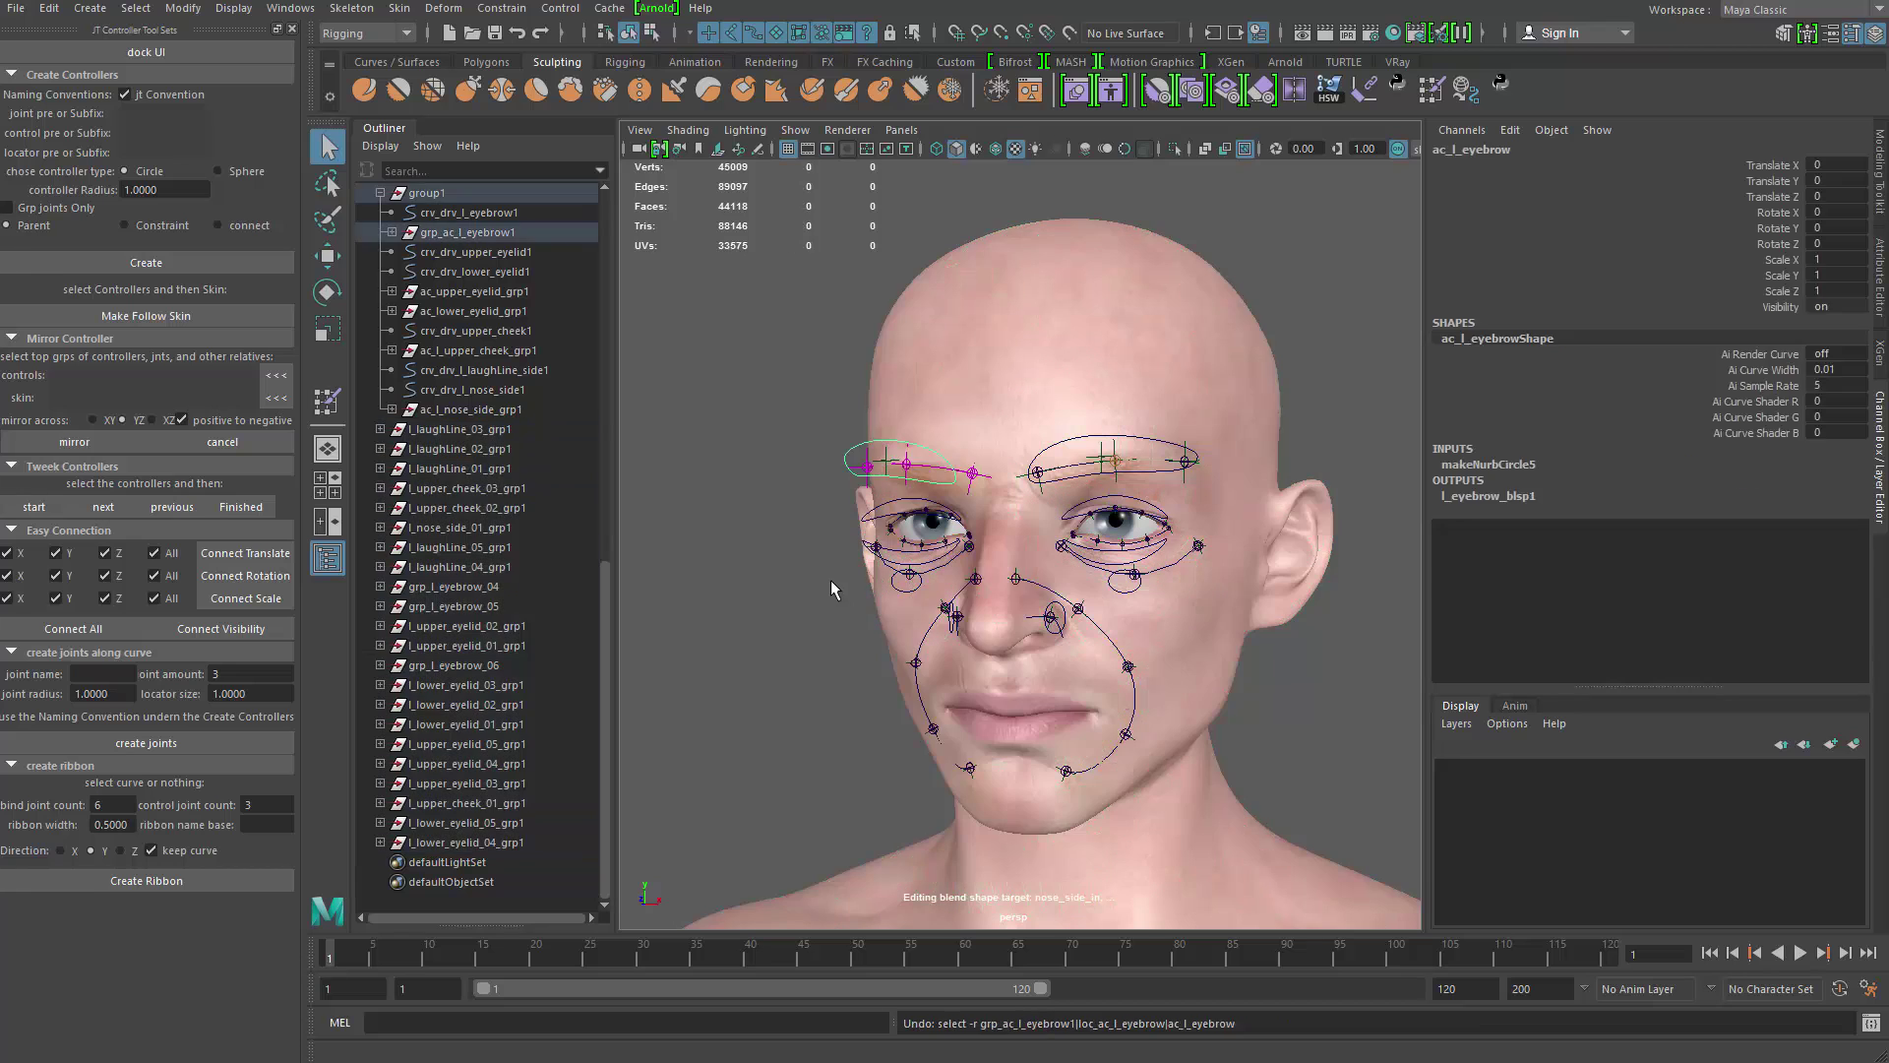
{"action": "key", "text": "ctrl+1"}
{"action": "key", "text": "ctrl+z"}
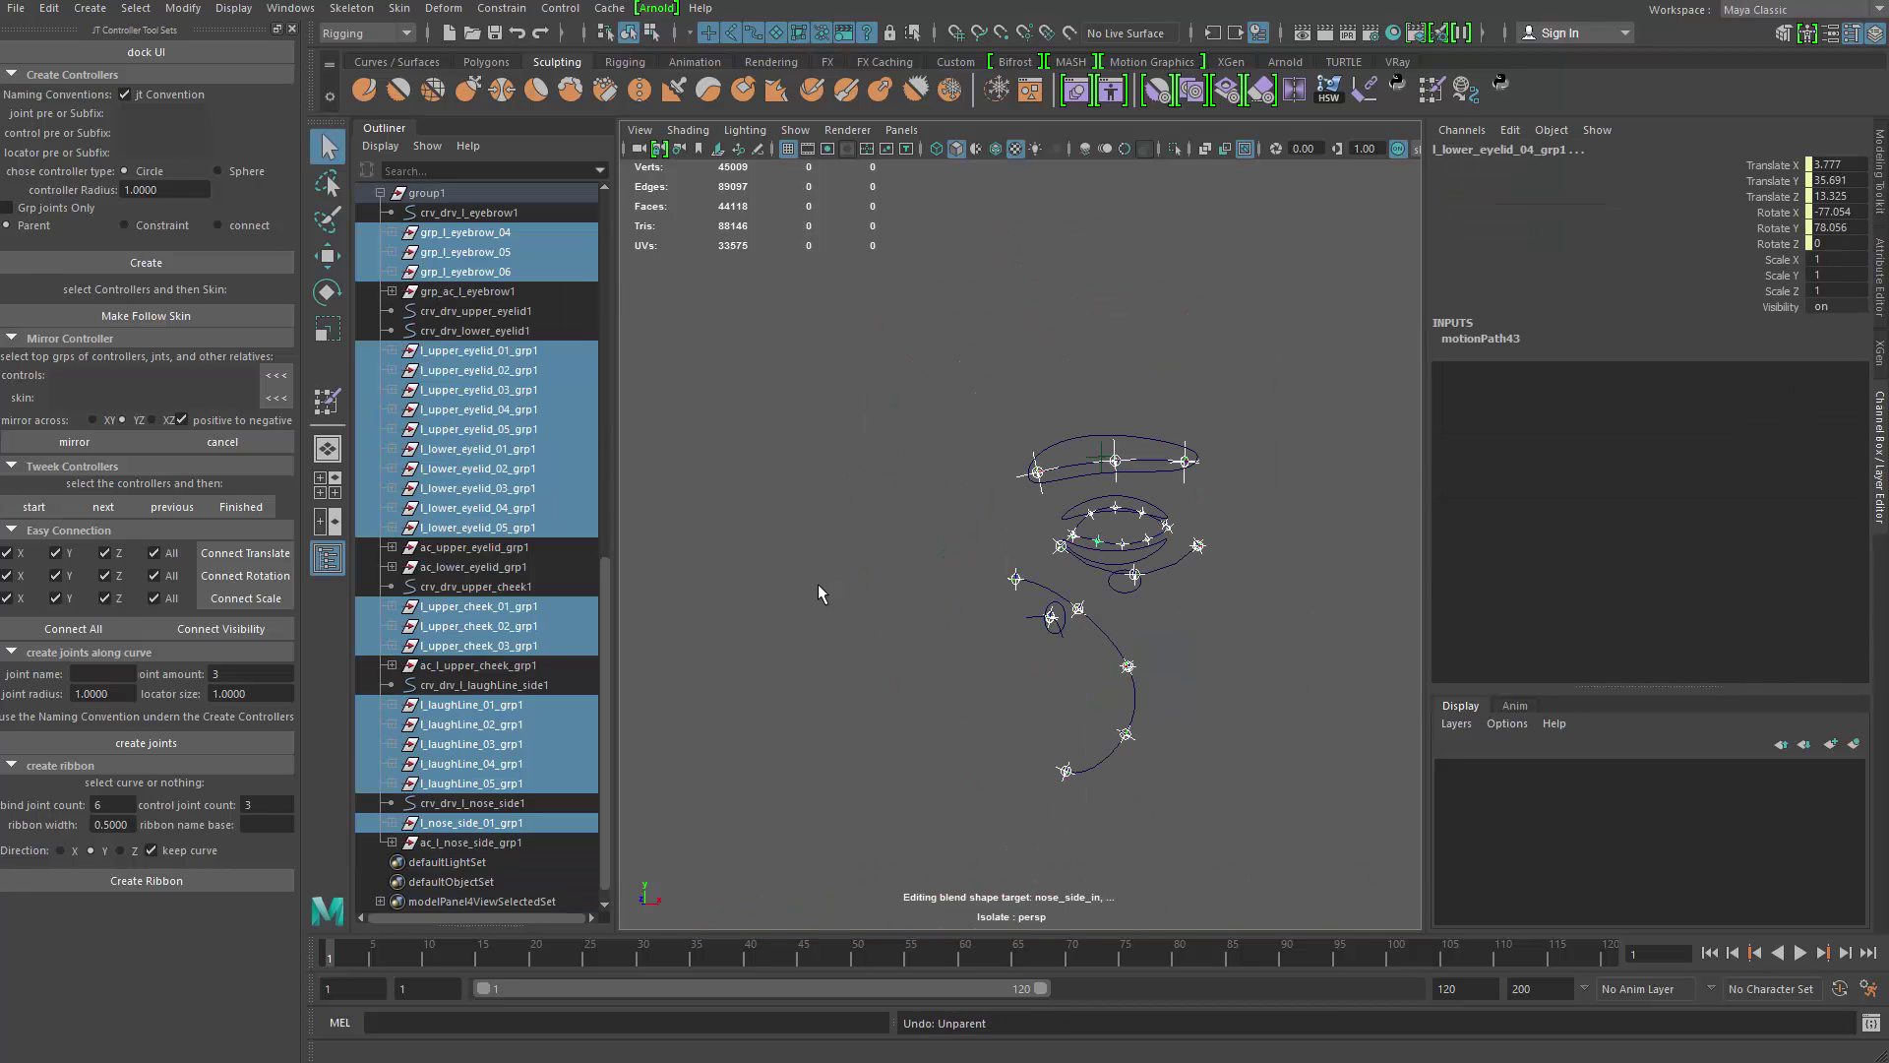
{"action": "key", "text": "ctrl+z"}
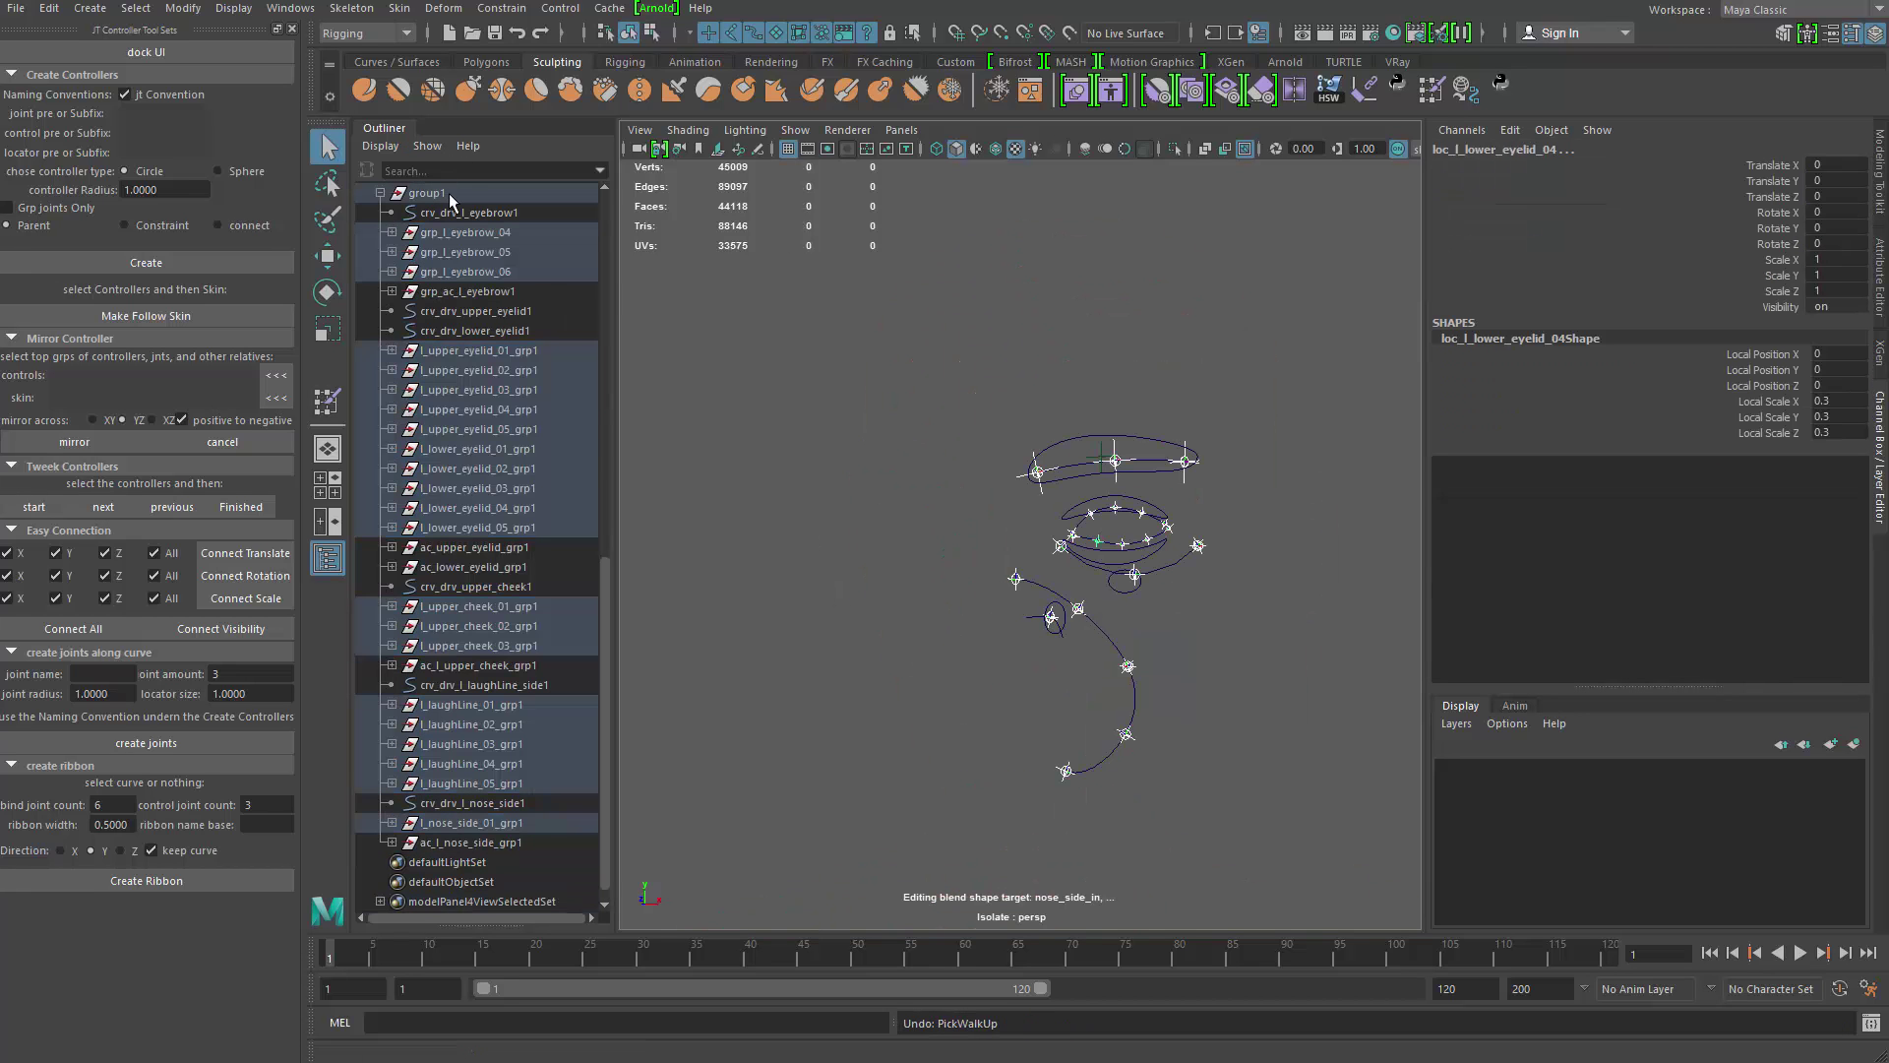
Step: Turn isolation off and delete group1 with the whole duplicated rig
{"action": "left_click", "coordinate": [449, 193]}
{"action": "key", "text": "ctrl+1"}
{"action": "middle_click_drag", "start_coordinate": [913, 466], "coordinate": [910, 524], "text": "alt"}
{"action": "key", "text": "Delete"}
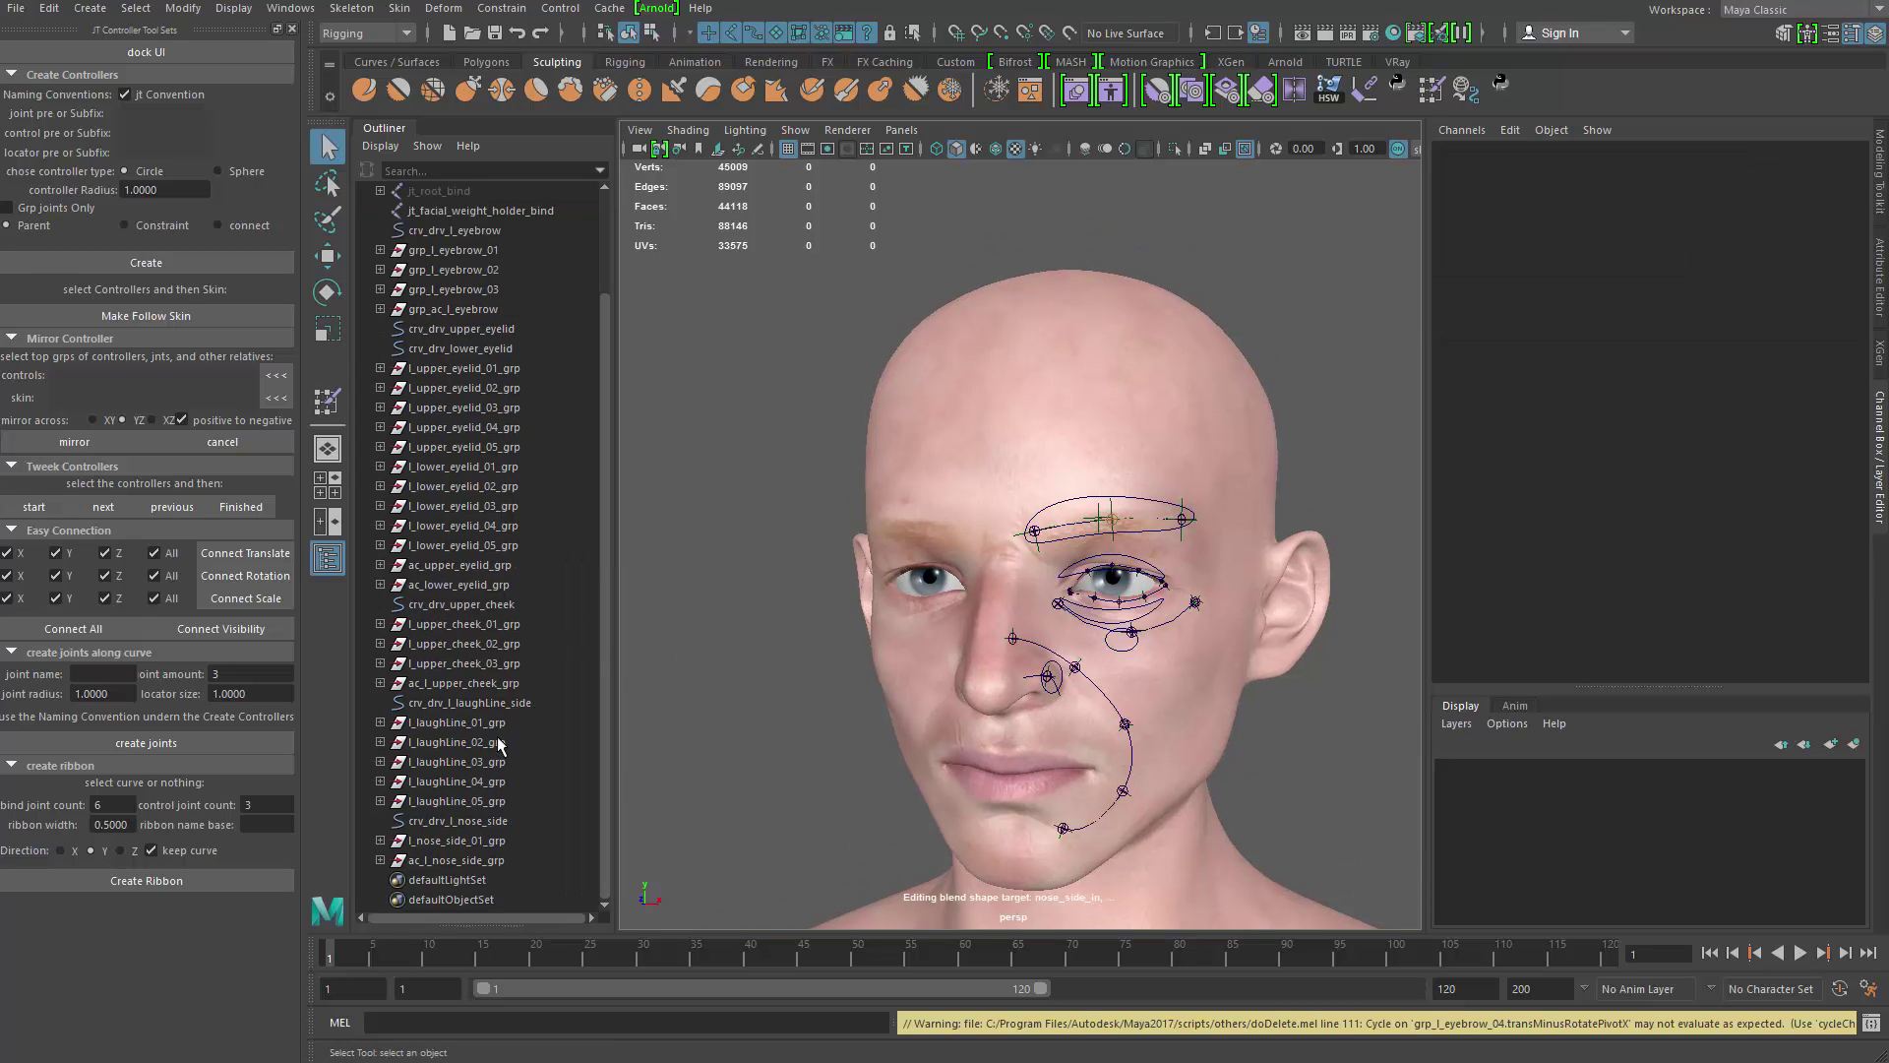
Step: Select the original rig nodes from crv_drv_l_eyebrow through ac_l_nose_side_grp and review their names for the left-side prefix
{"action": "scroll", "coordinate": [496, 689], "scroll_direction": "down", "scroll_amount": 1}
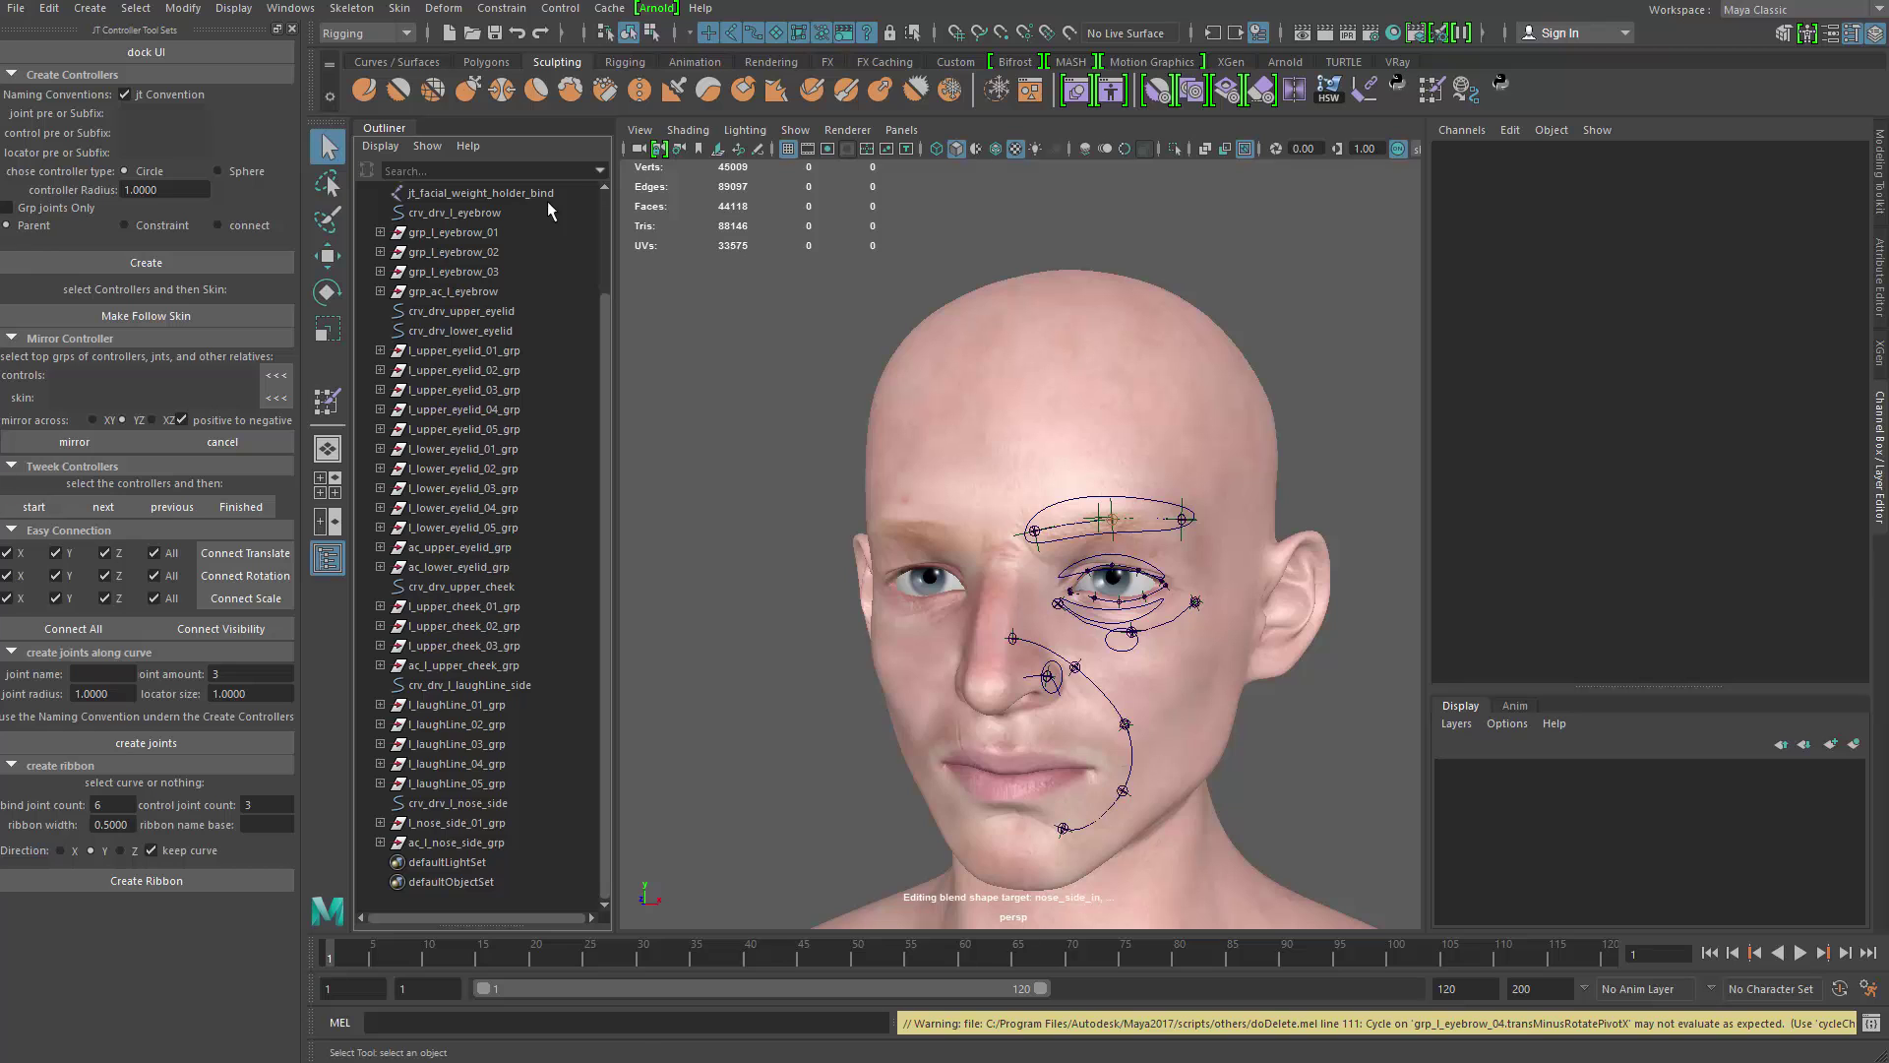
{"action": "middle_click_drag", "start_coordinate": [463, 398], "coordinate": [551, 397], "text": "alt"}
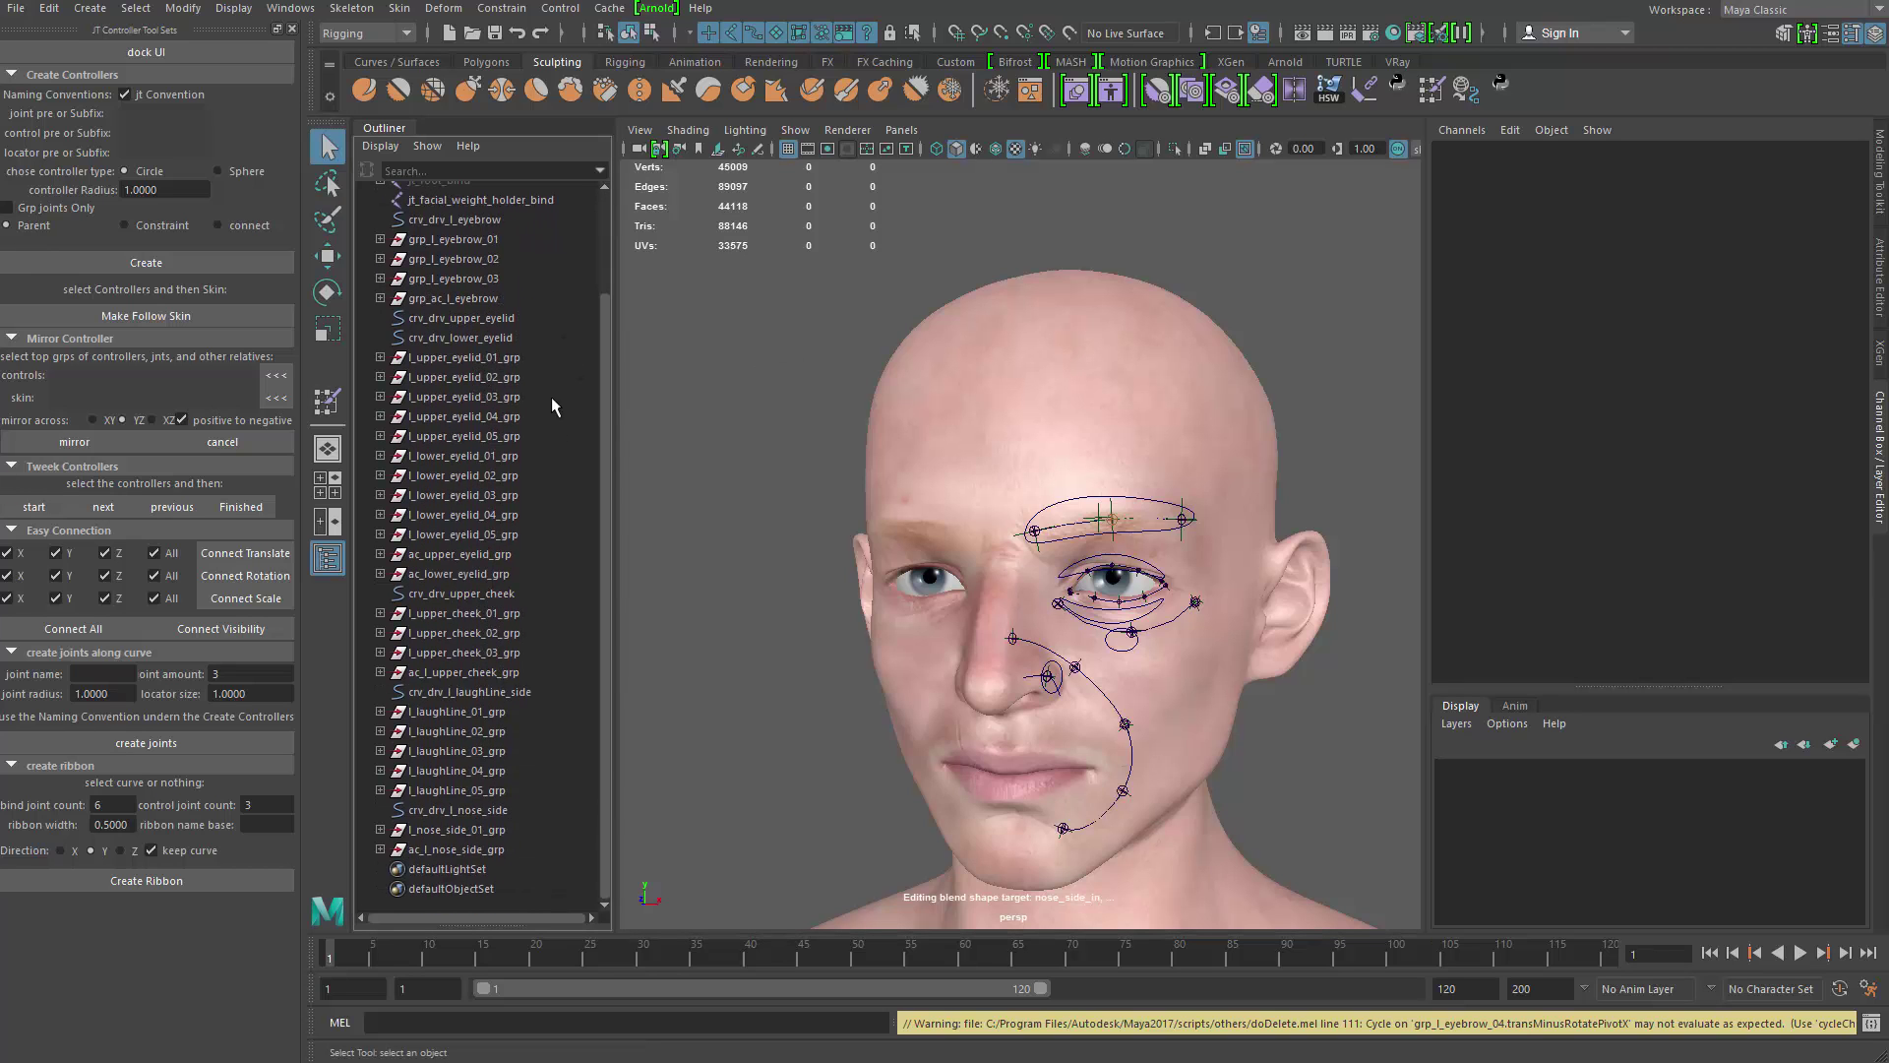
{"action": "scroll", "coordinate": [431, 390], "scroll_direction": "up", "scroll_amount": 3}
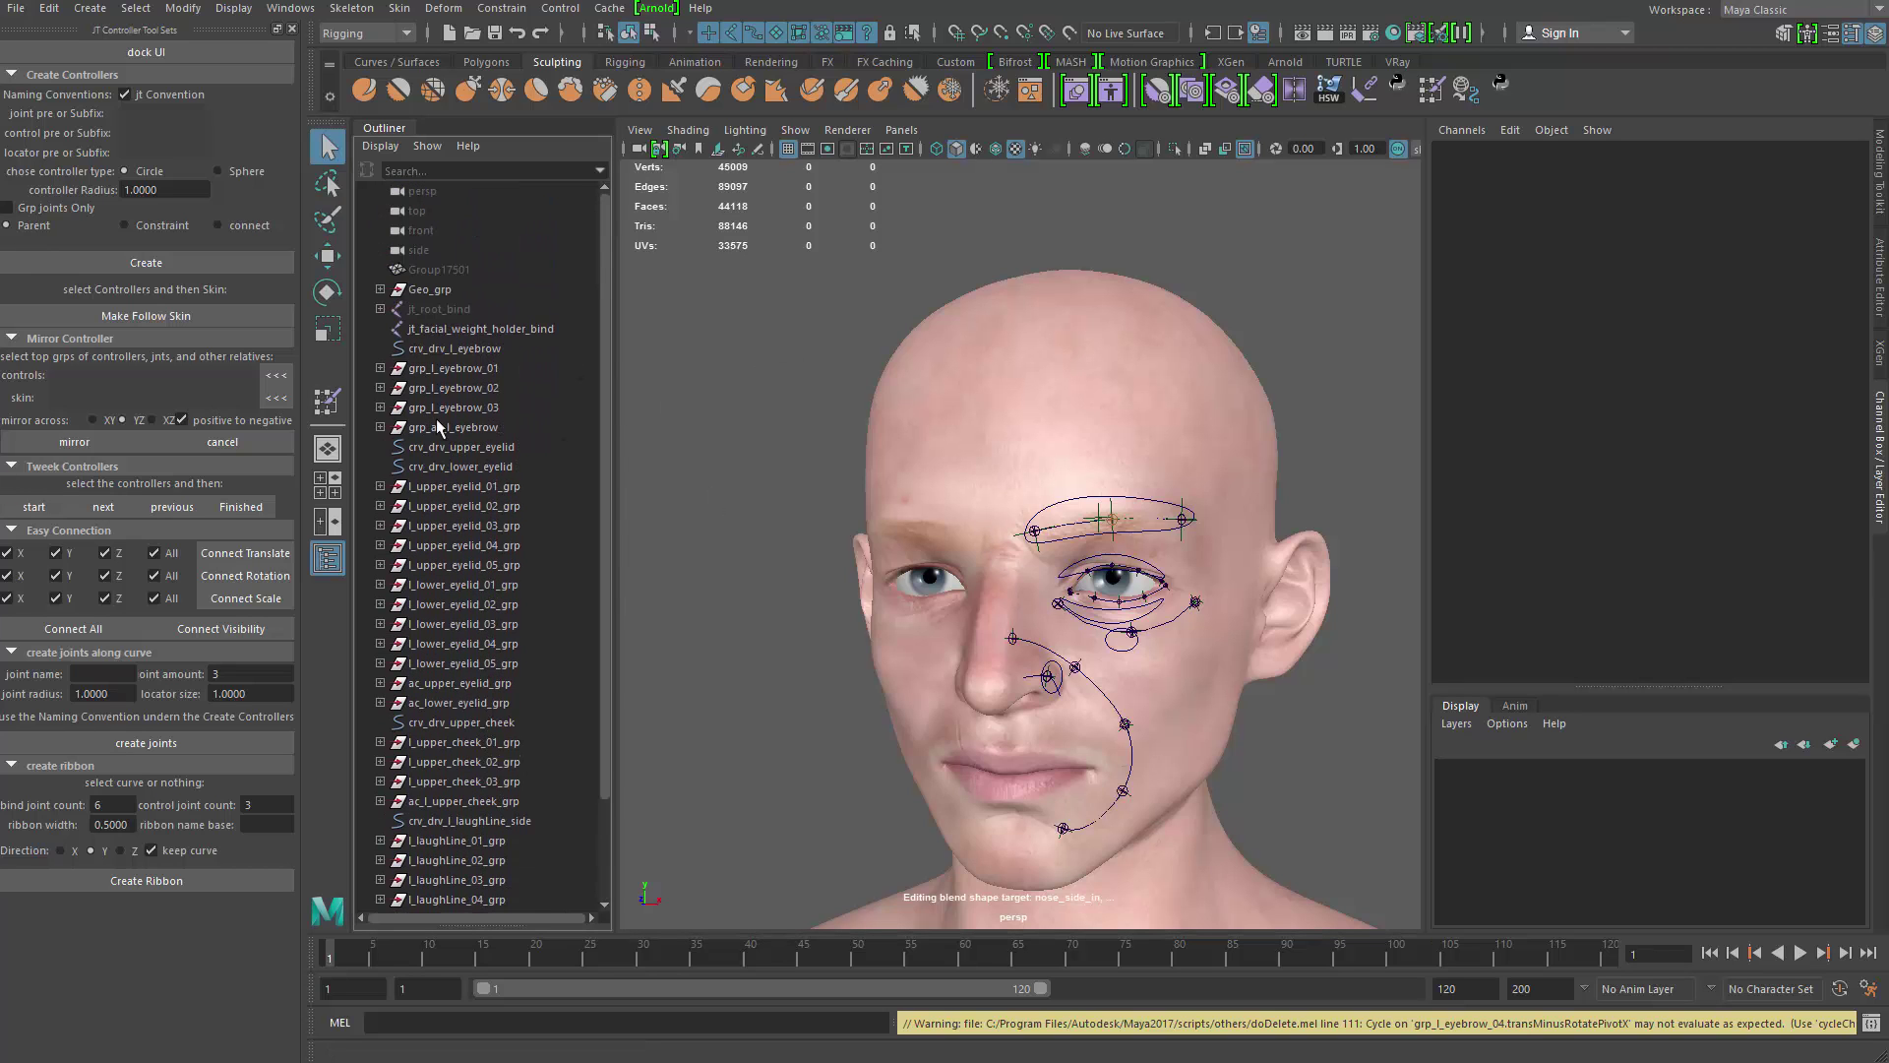
{"action": "left_click", "coordinate": [474, 350]}
{"action": "scroll", "coordinate": [487, 689], "scroll_direction": "down", "scroll_amount": 4}
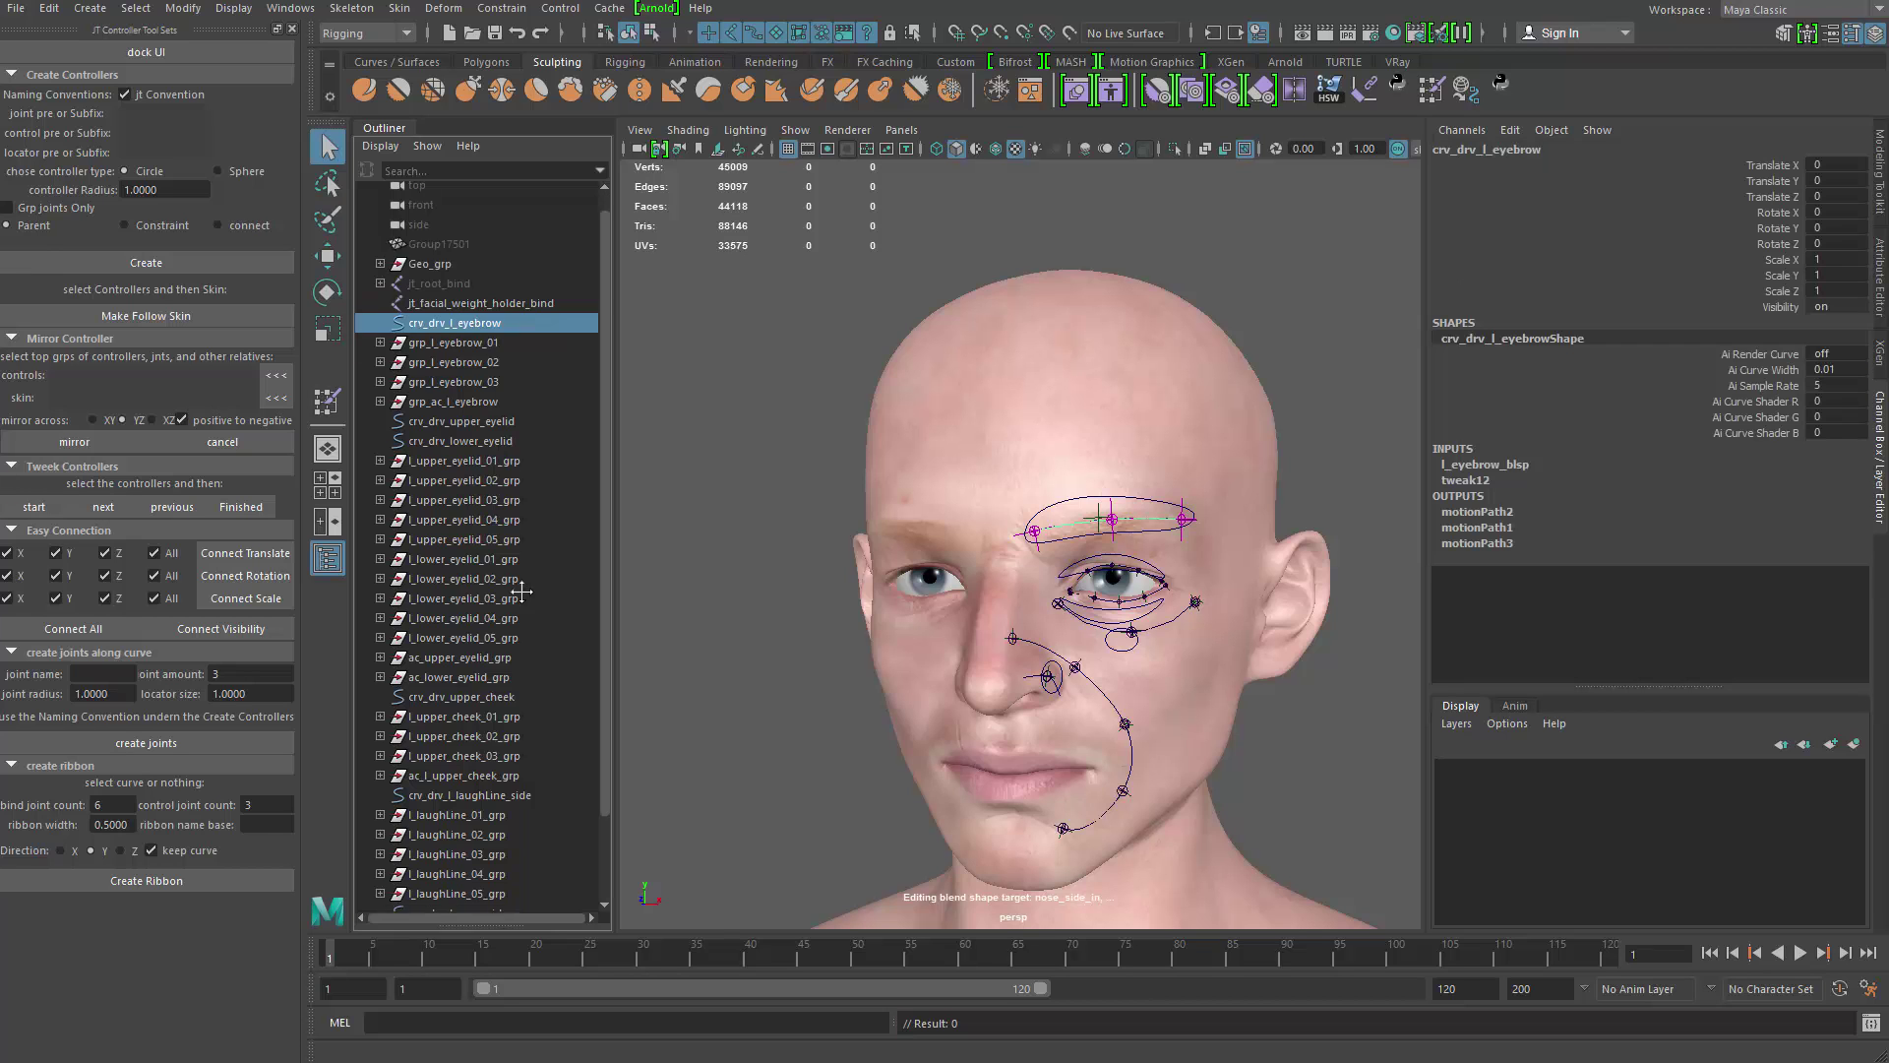
{"action": "left_click", "coordinate": [496, 842], "text": "shift"}
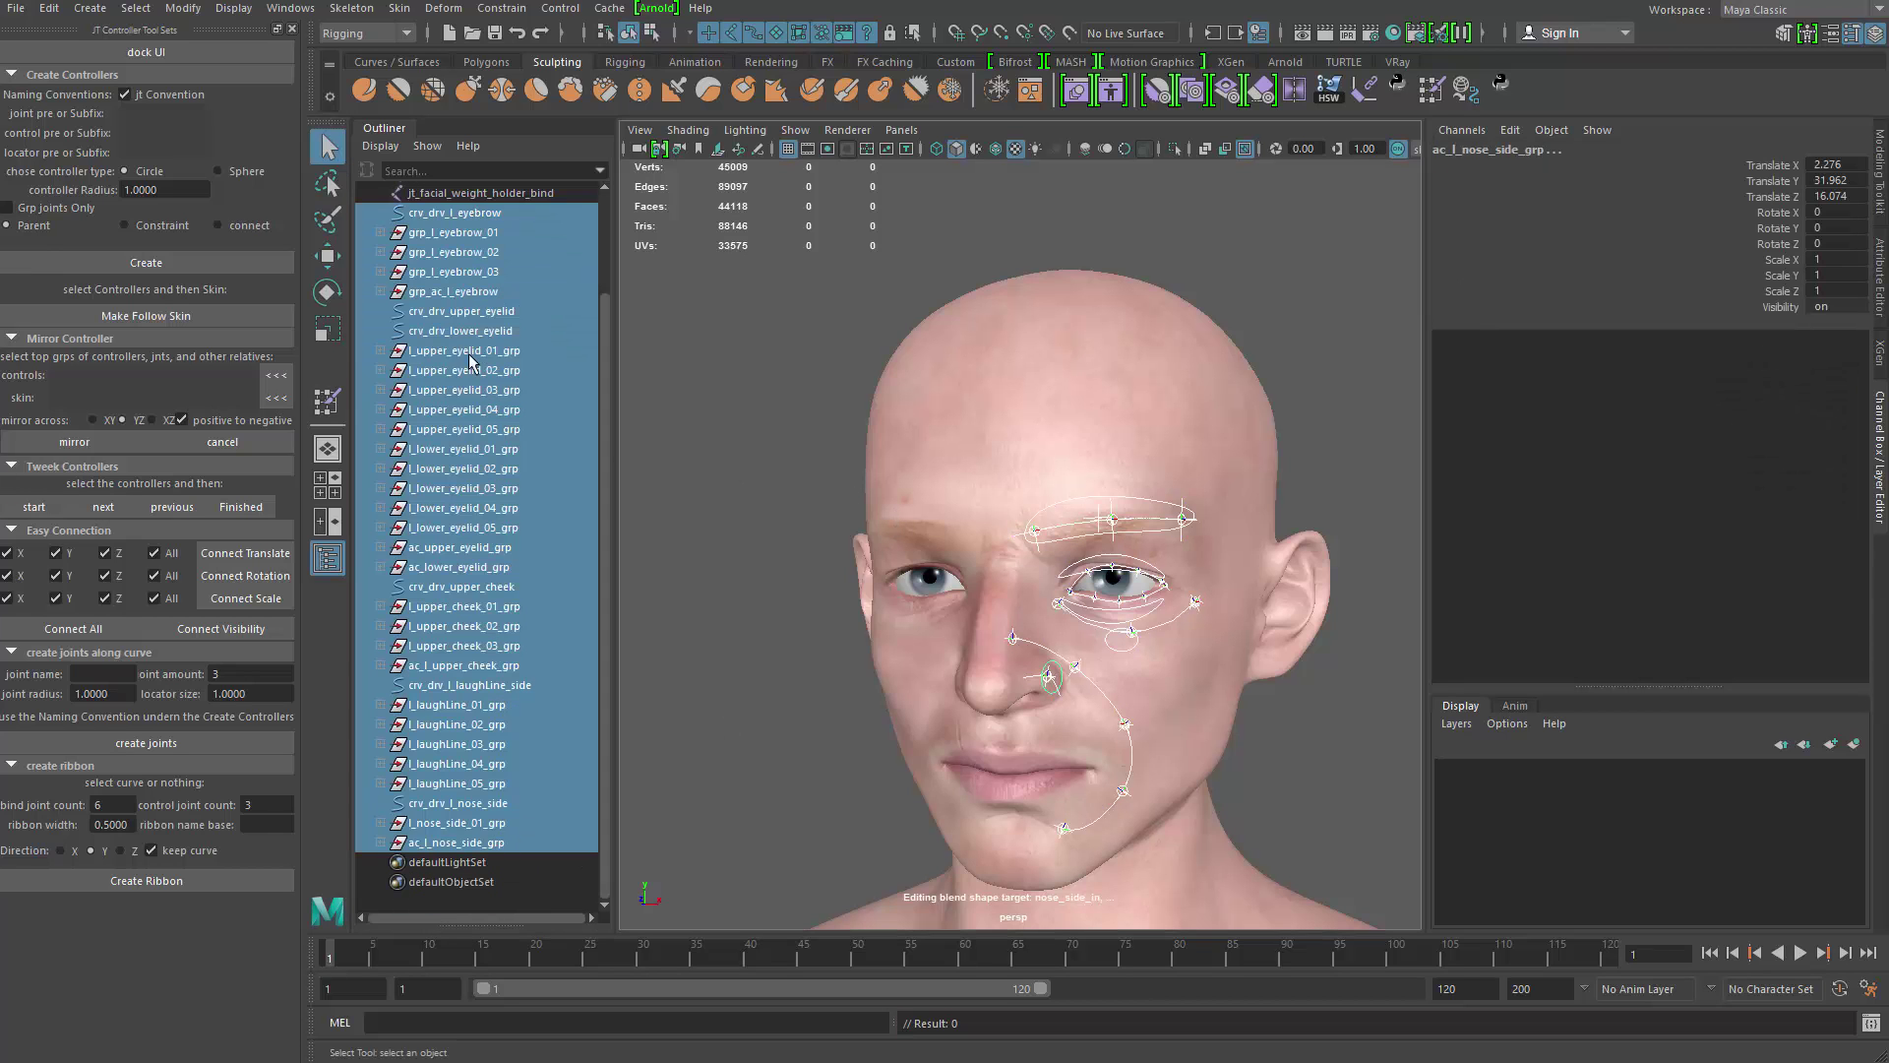
{"action": "scroll", "coordinate": [480, 513], "scroll_direction": "up", "scroll_amount": 4}
{"action": "scroll", "coordinate": [479, 468], "scroll_direction": "down", "scroll_amount": 4}
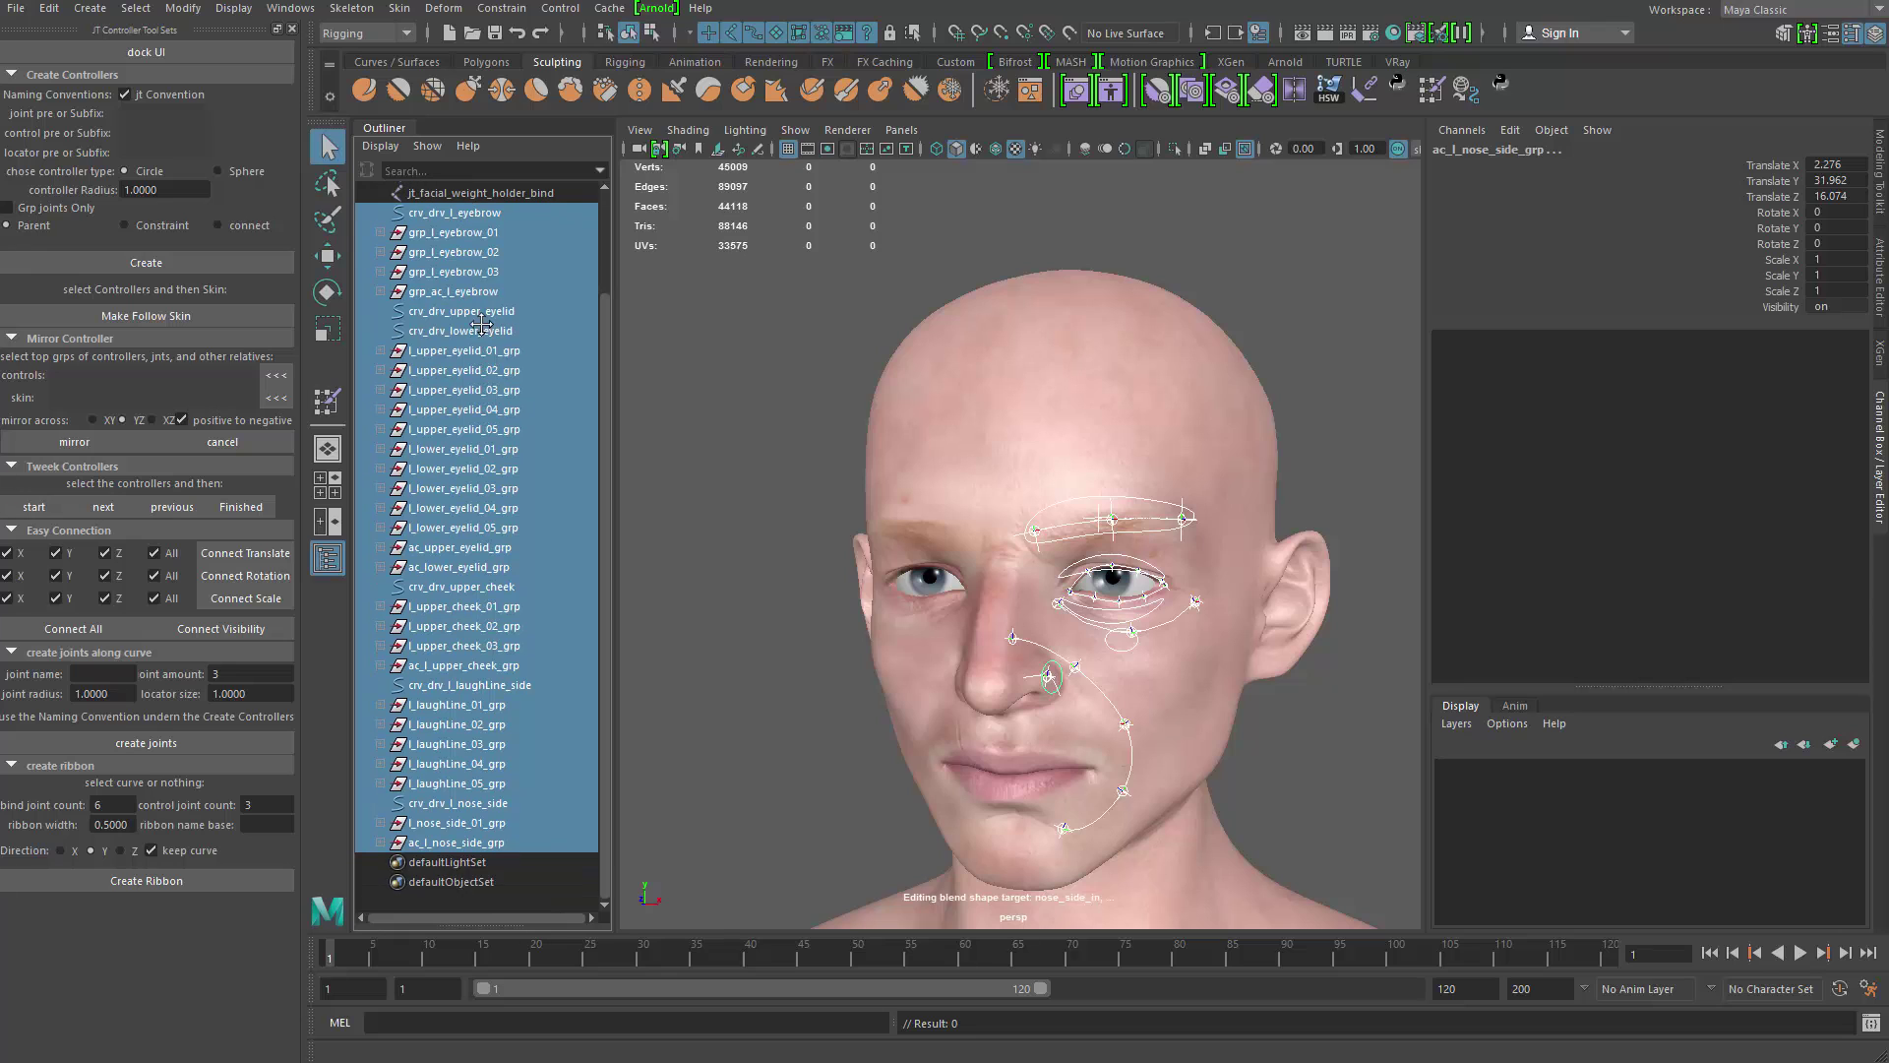
Step: Expand the hierarchies of ac_upper_eyelid_grp and ac_lower_eyelid_grp to inspect the names of their locators and controls
{"action": "left_click", "coordinate": [464, 548]}
{"action": "left_click", "coordinate": [461, 567], "text": "shift"}
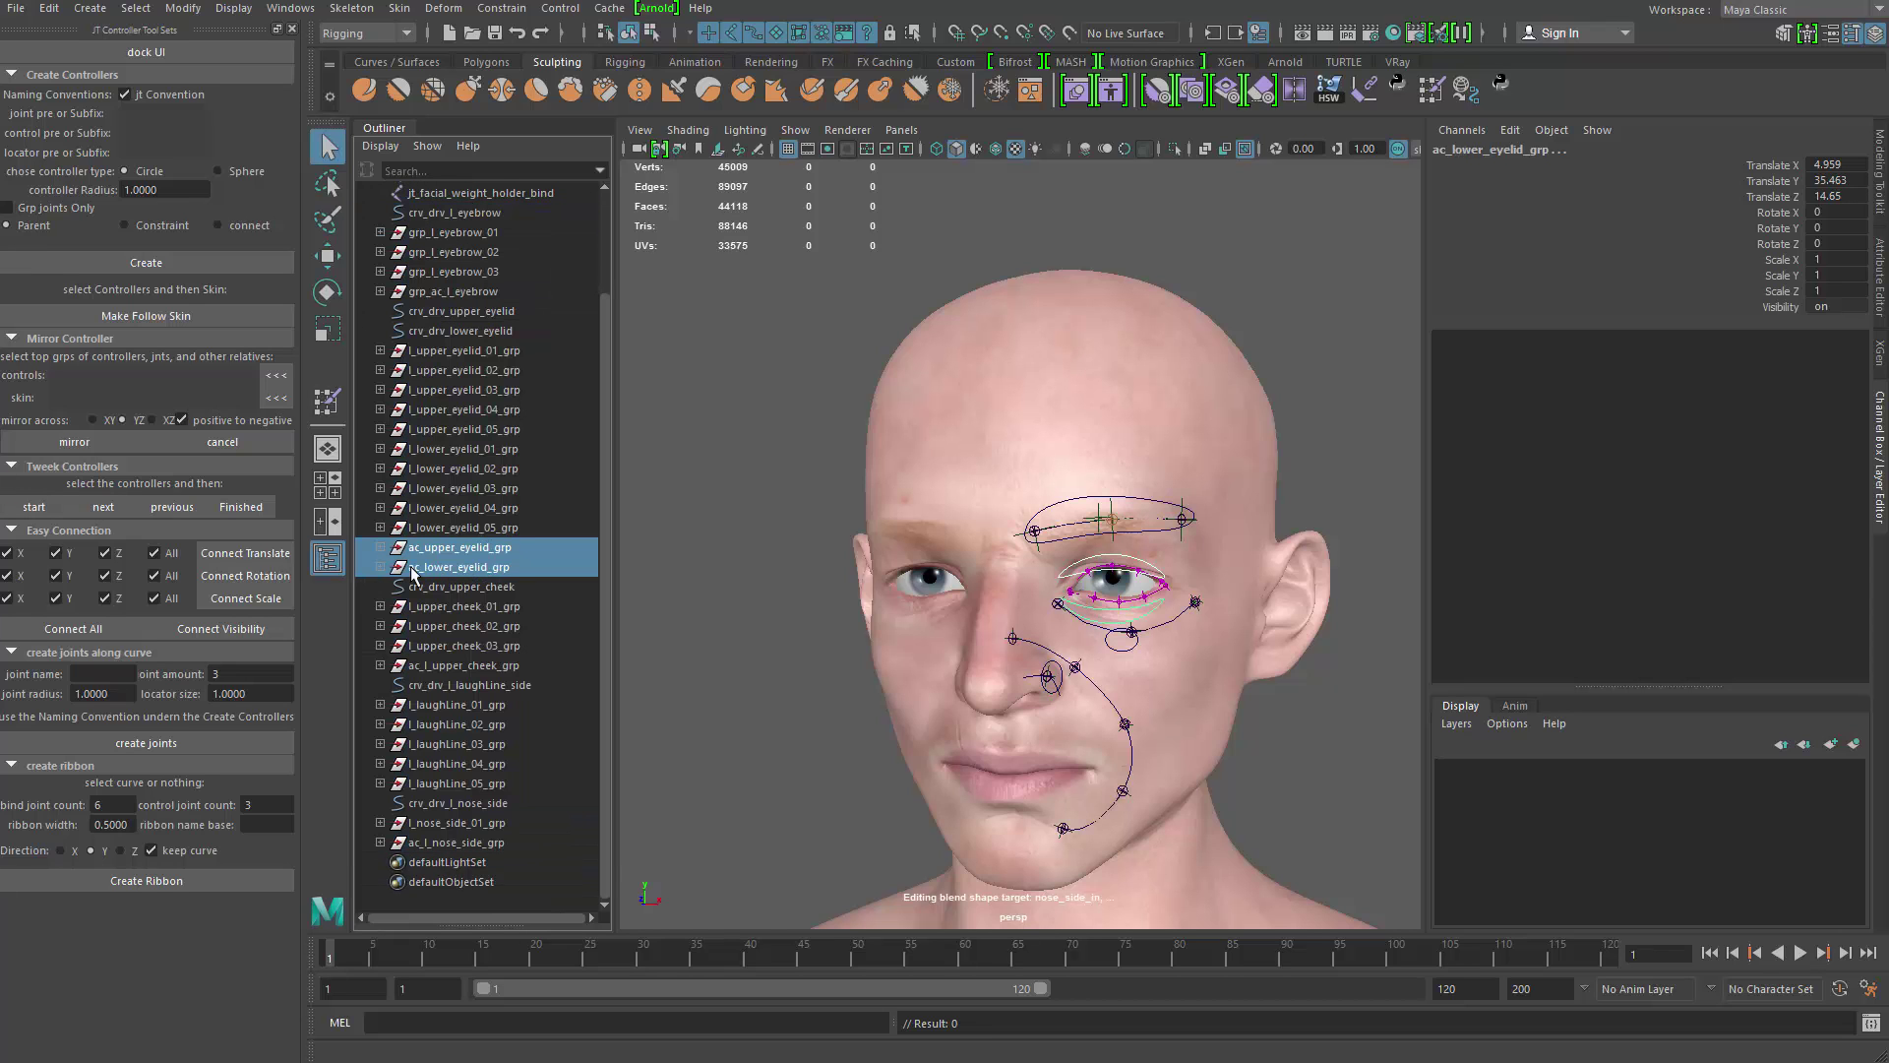
{"action": "left_click", "coordinate": [381, 567]}
{"action": "left_click", "coordinate": [392, 587]}
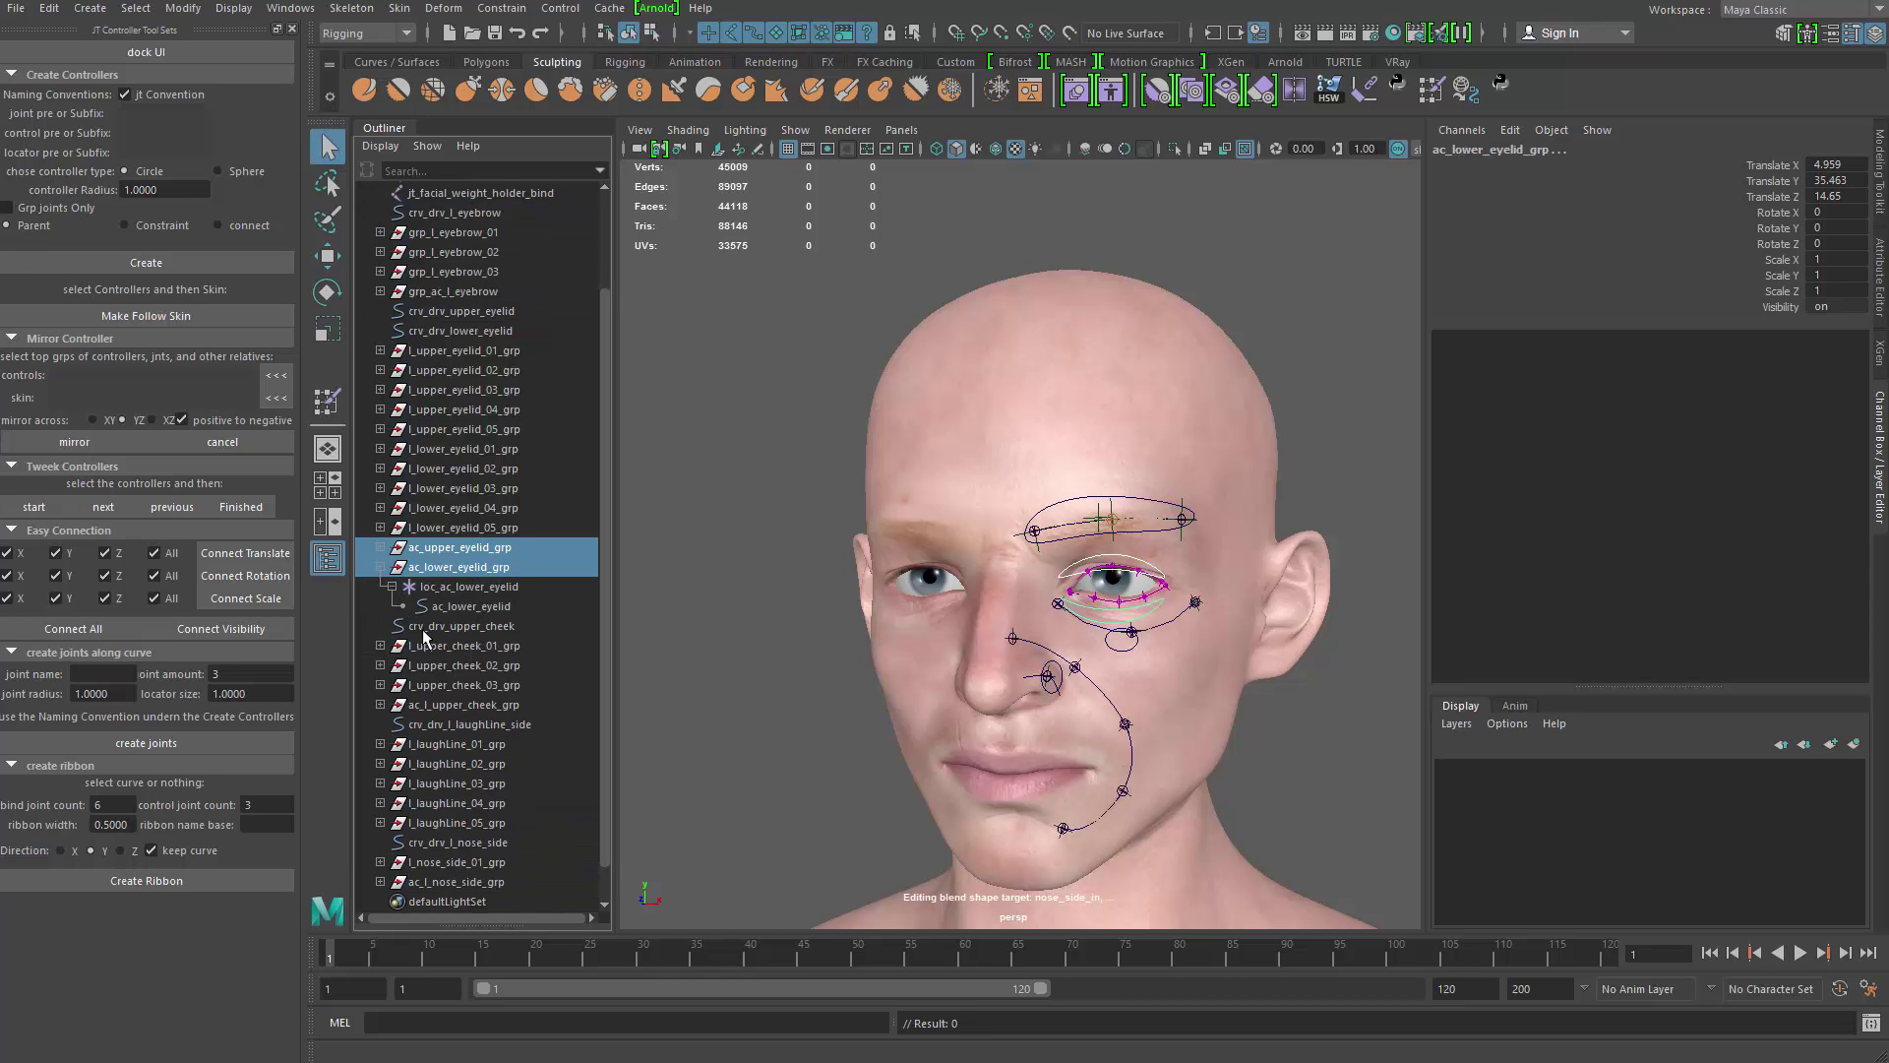
{"action": "left_click", "coordinate": [381, 547]}
{"action": "left_click", "coordinate": [392, 568]}
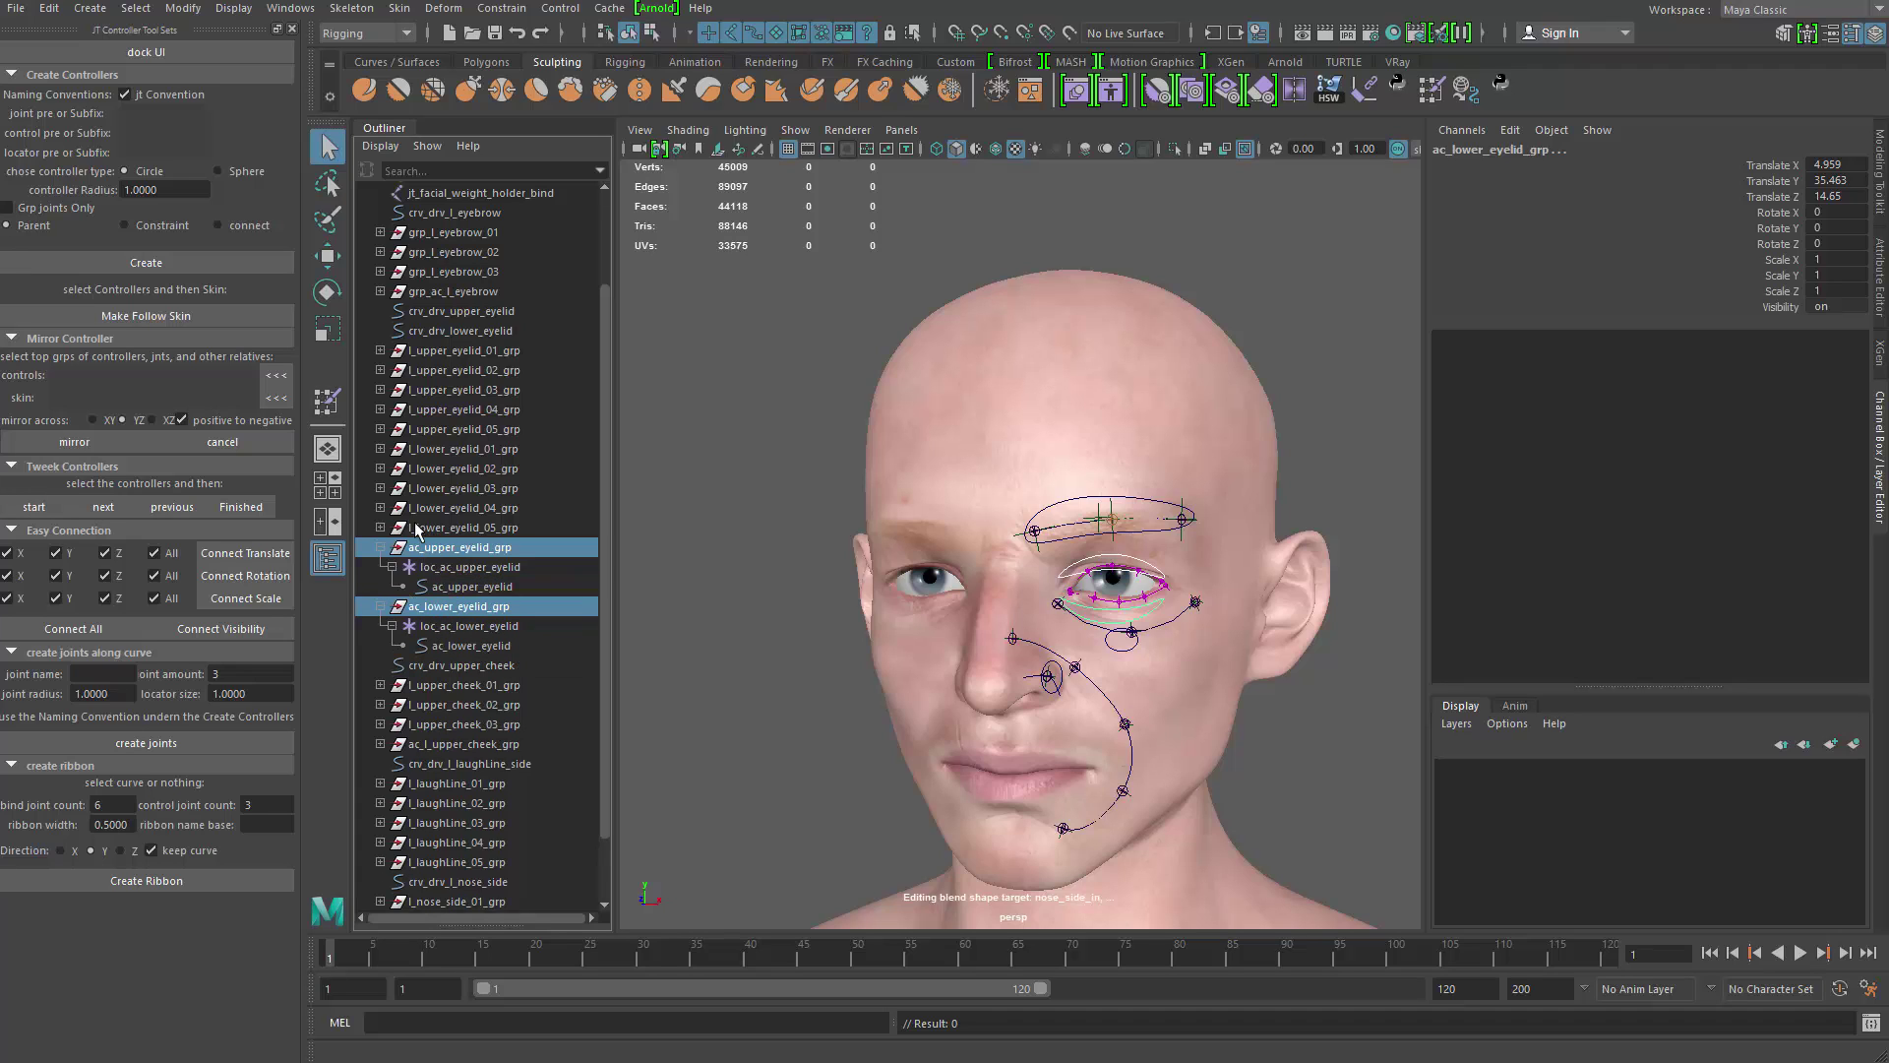
Step: Replace ac_ with ac_l_ in the names of both eyelid control groups and their hierarchies using Search and Replace Names
{"action": "double_click", "coordinate": [443, 544]}
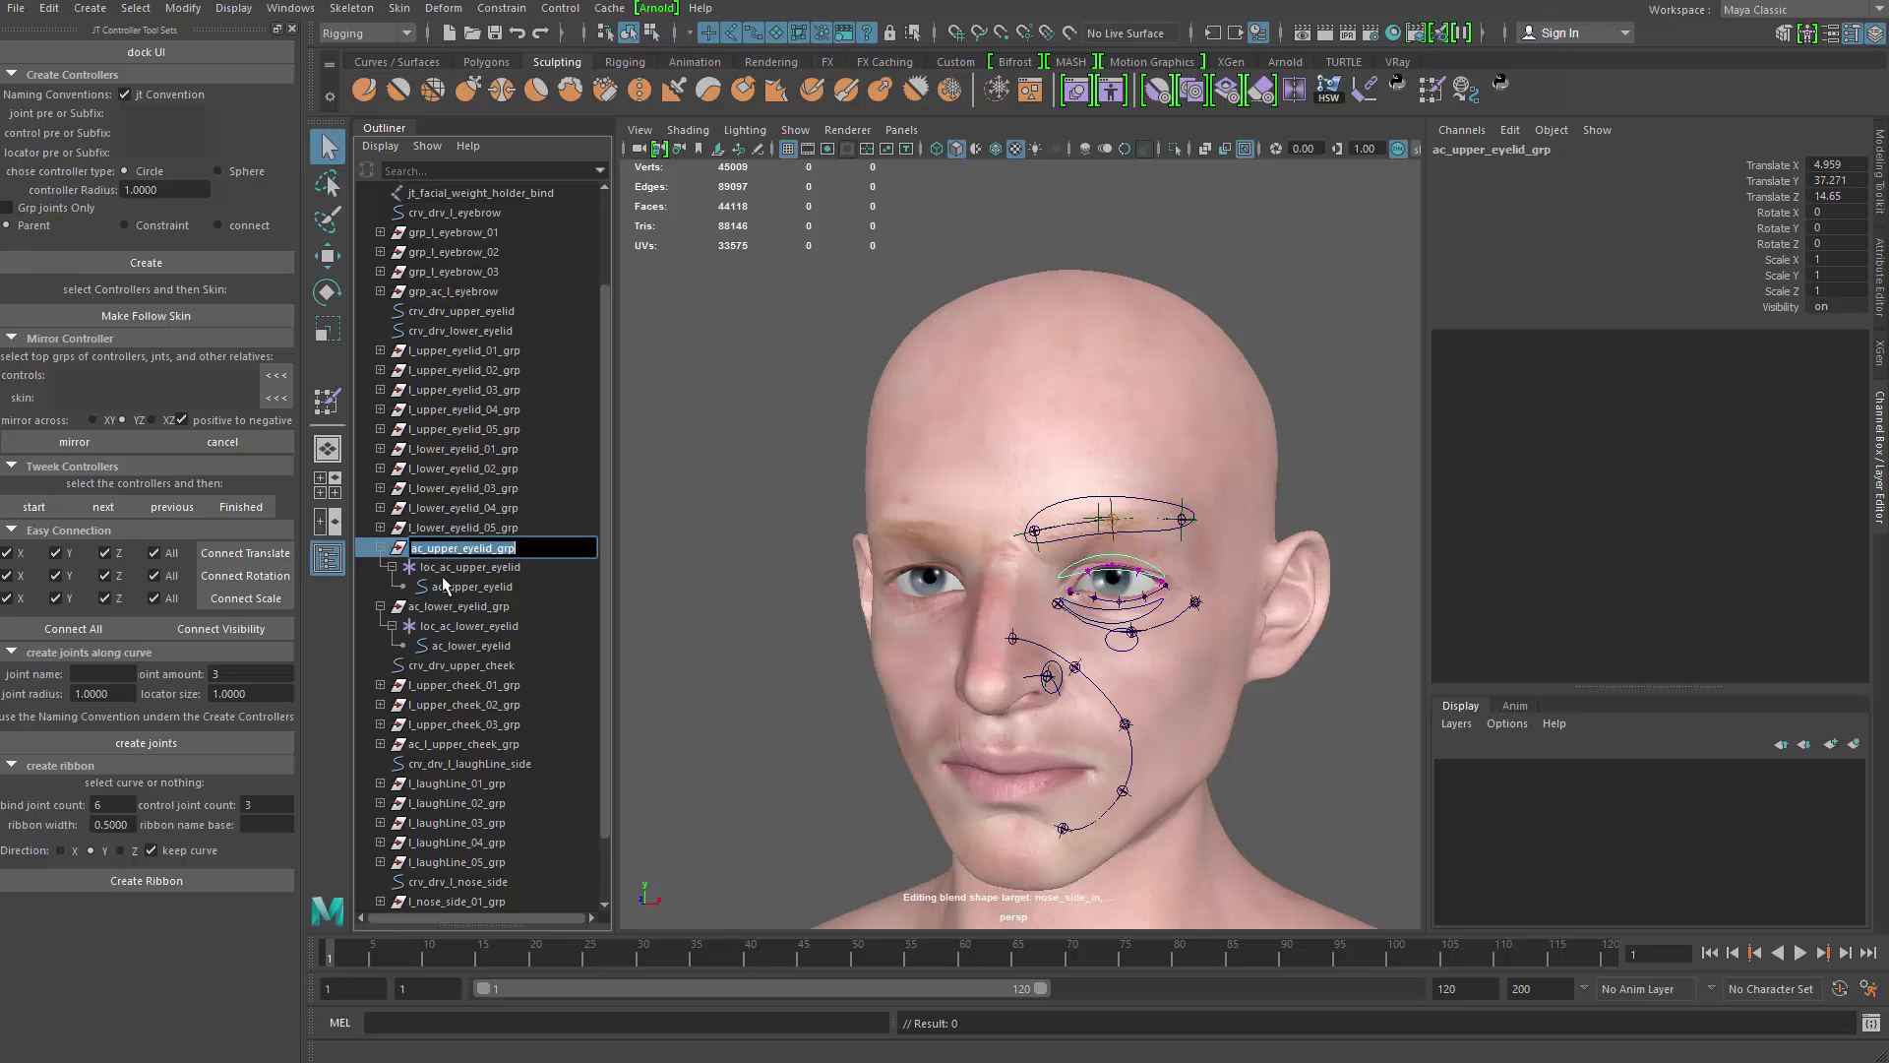
{"action": "left_click", "coordinate": [448, 607]}
{"action": "left_click", "coordinate": [444, 548], "text": "ctrl"}
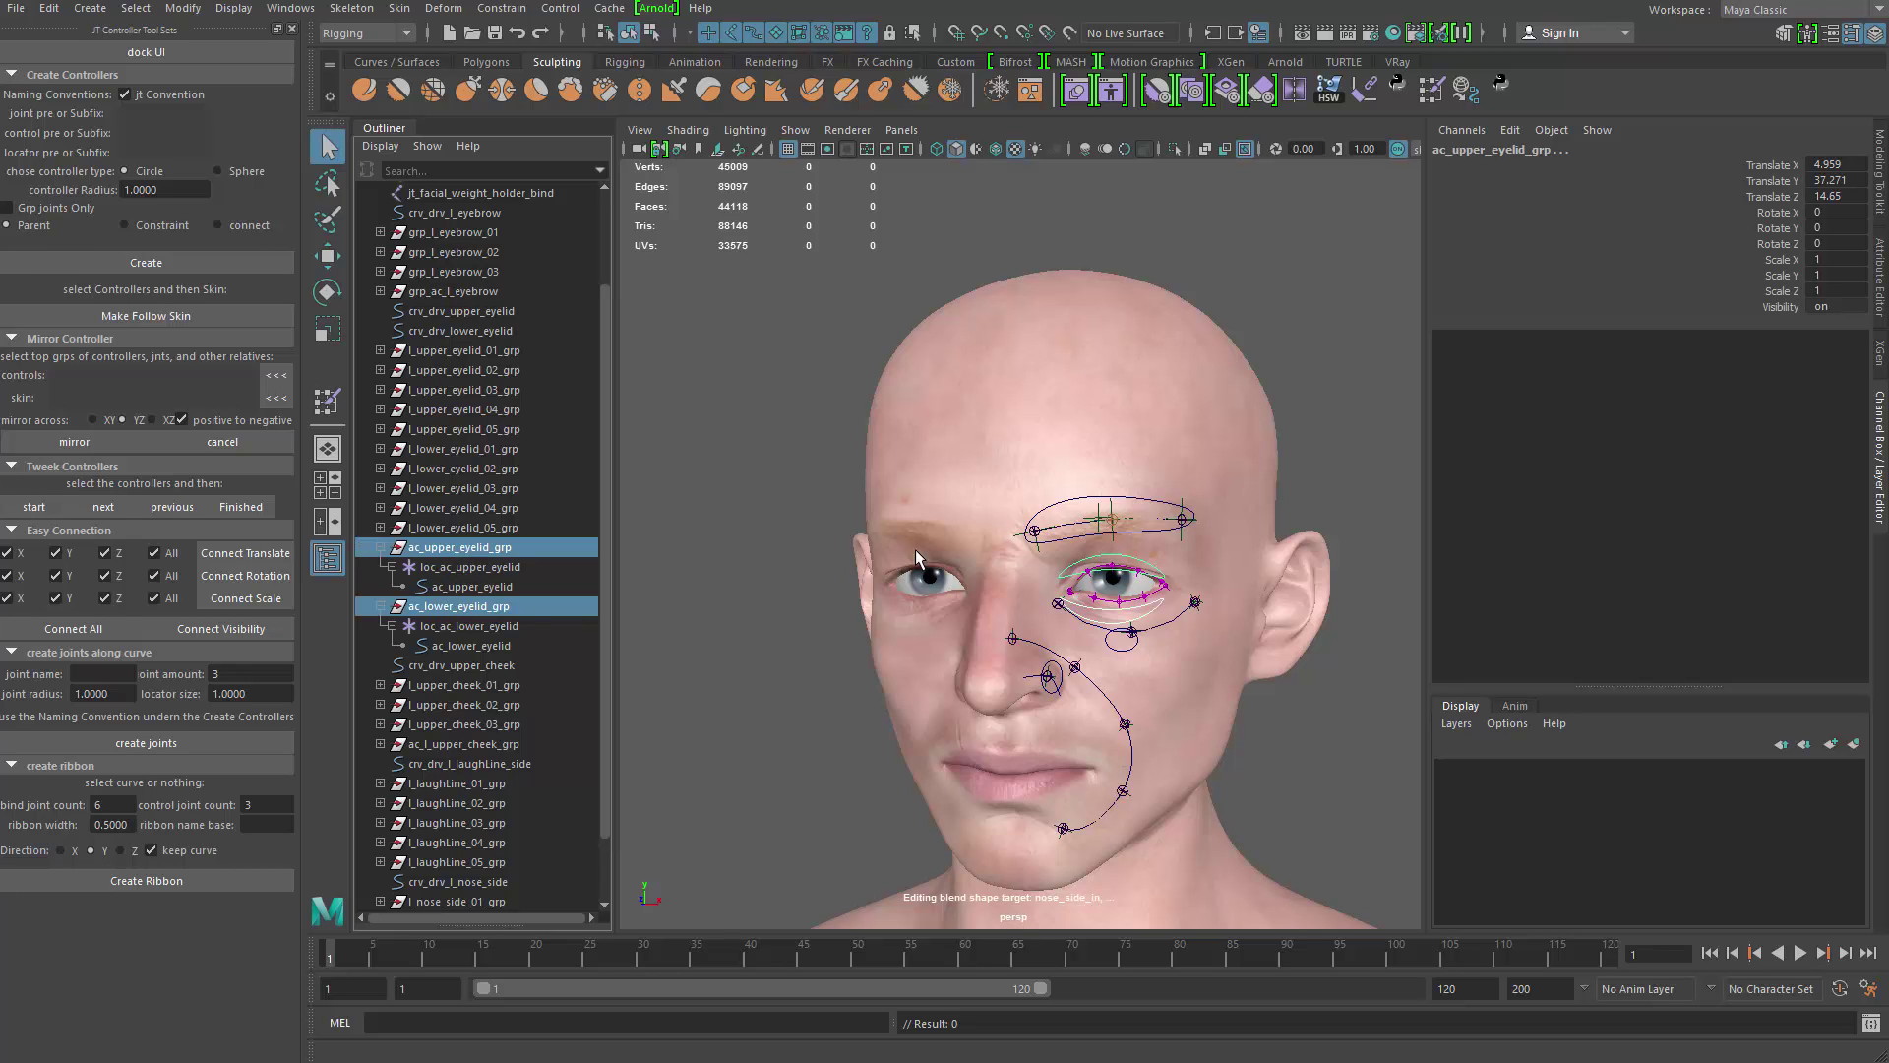
{"action": "key", "text": "f"}
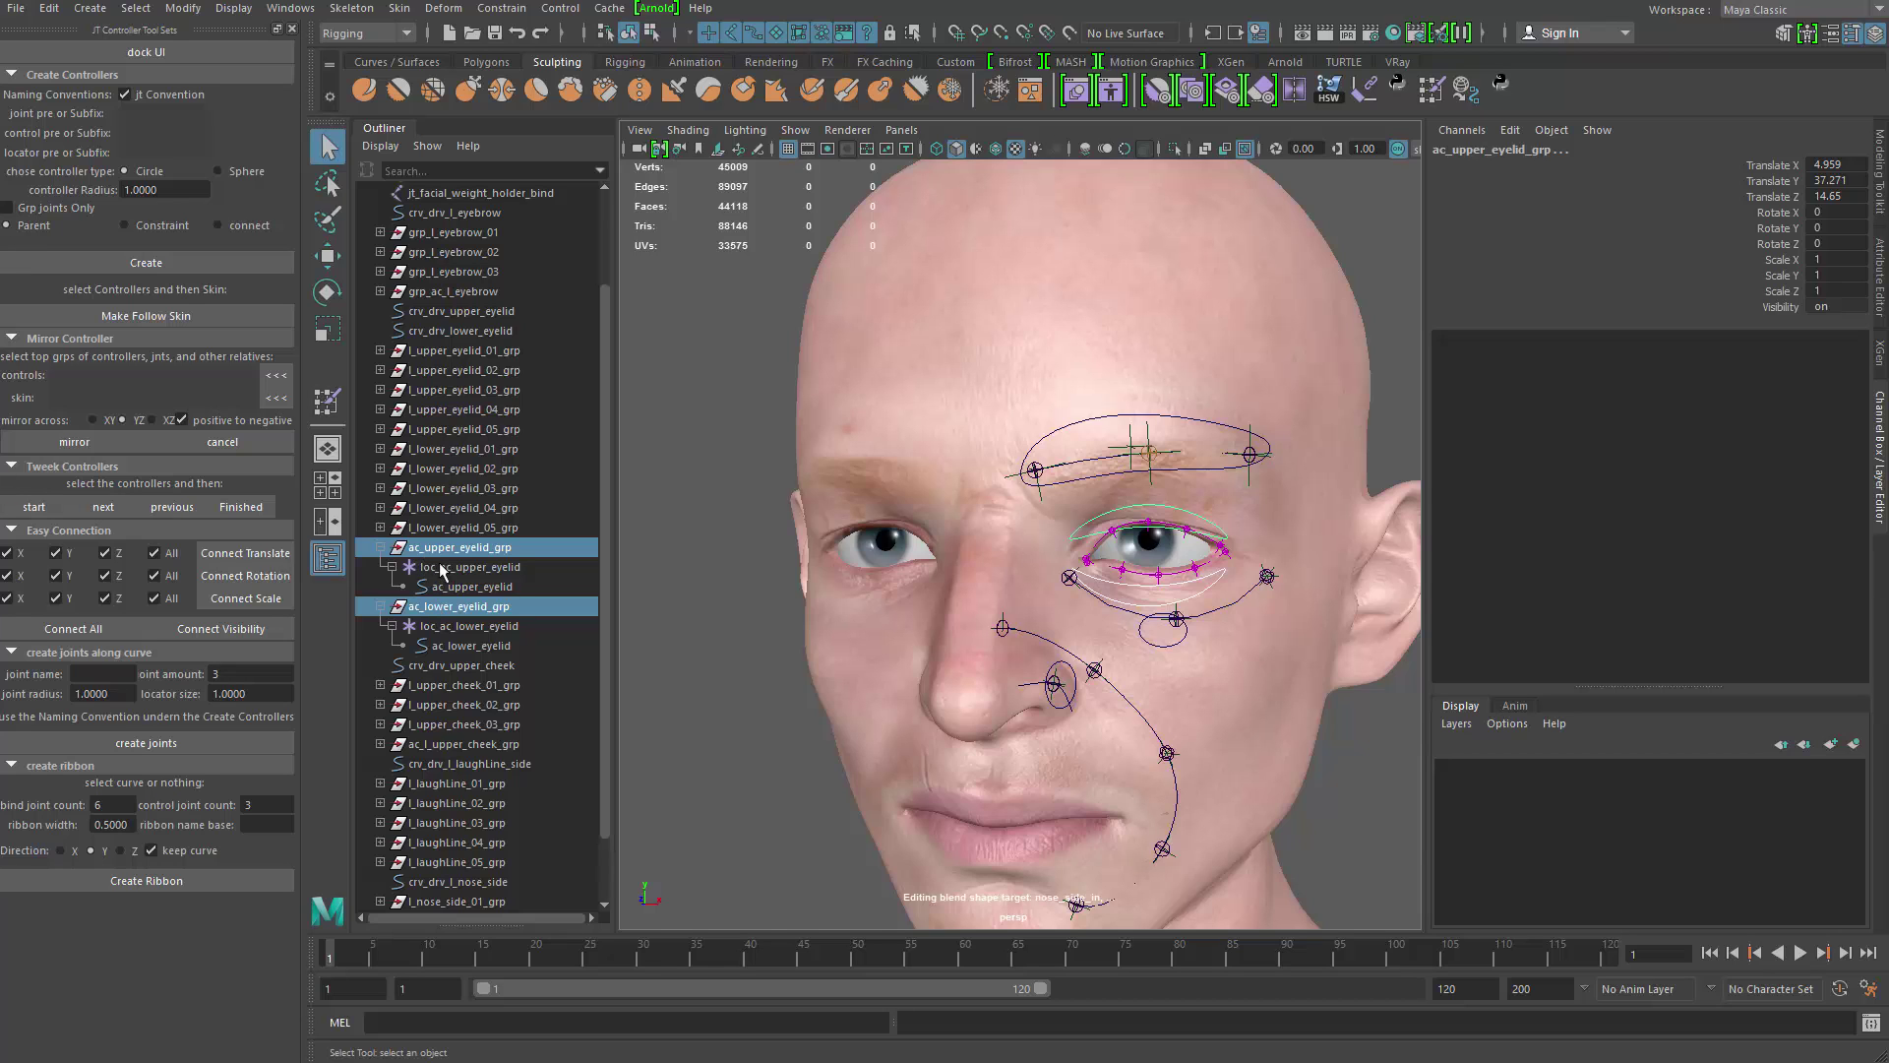
{"action": "left_click", "coordinate": [136, 8]}
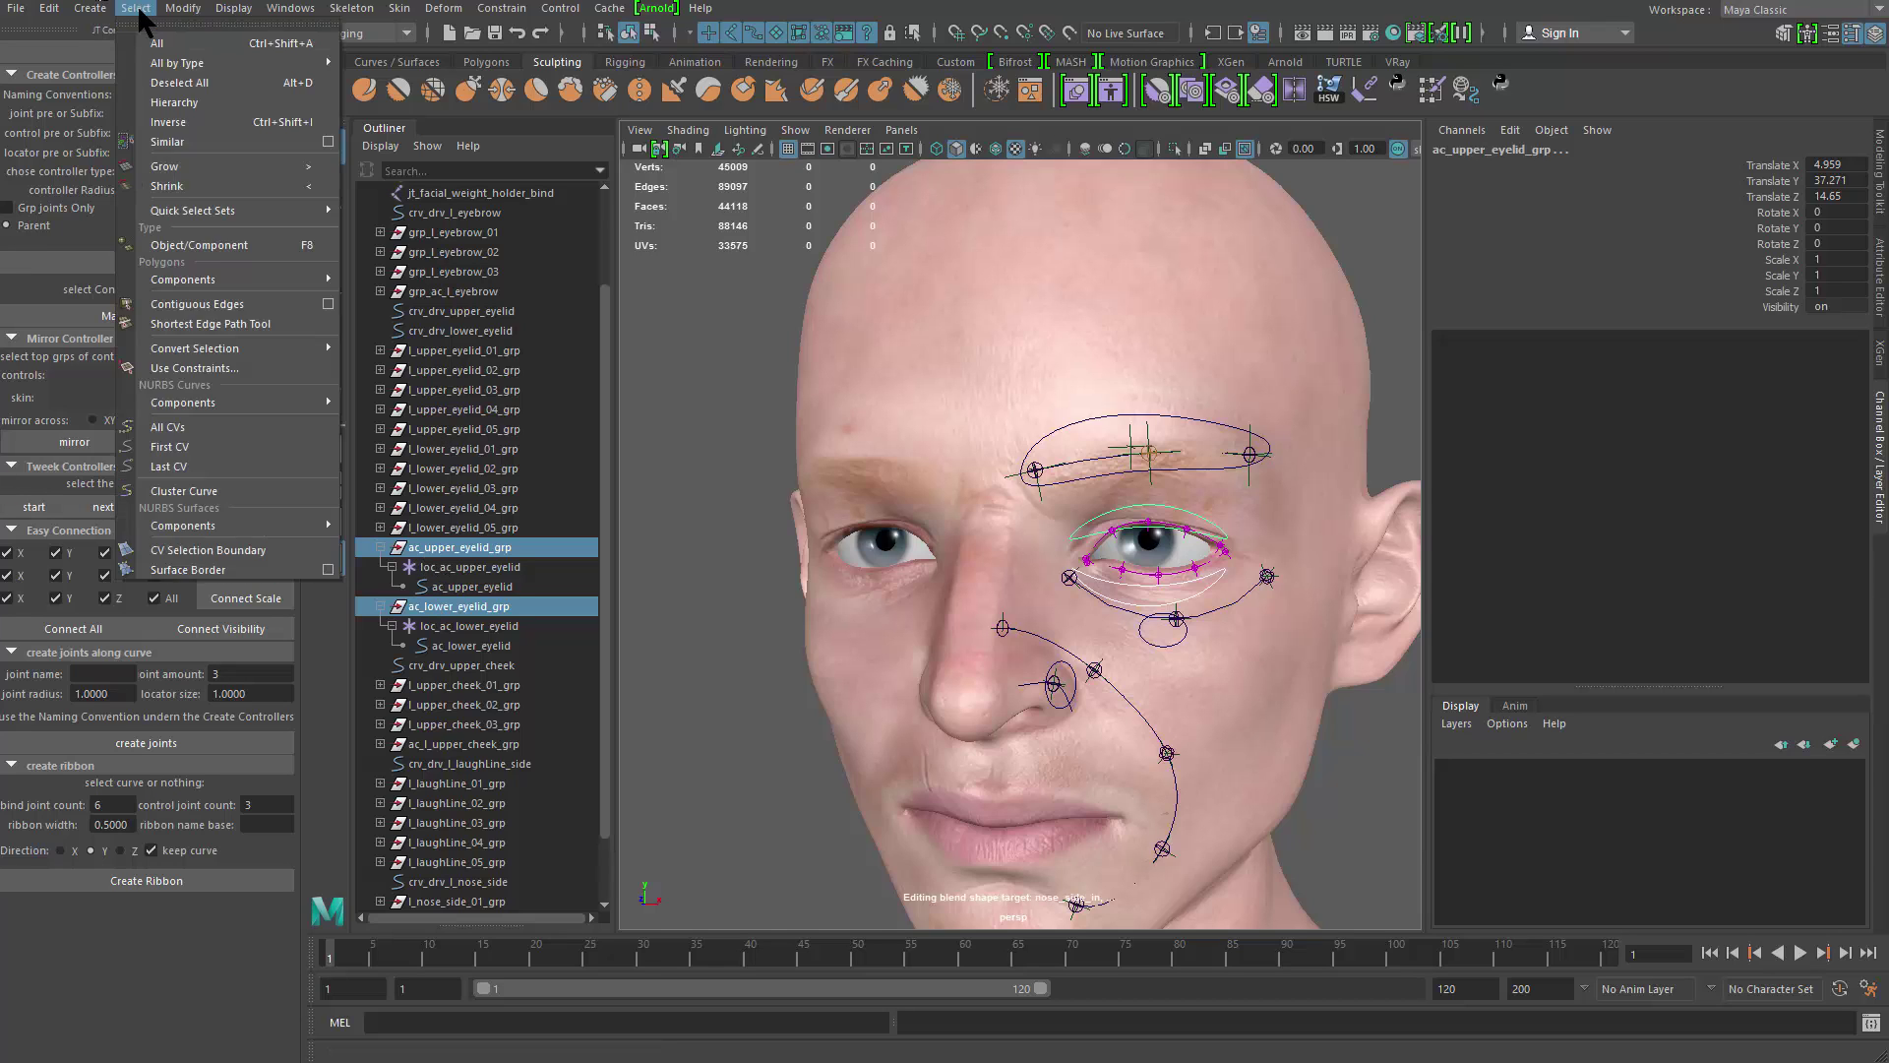
{"action": "mouse_move", "coordinate": [180, 9]}
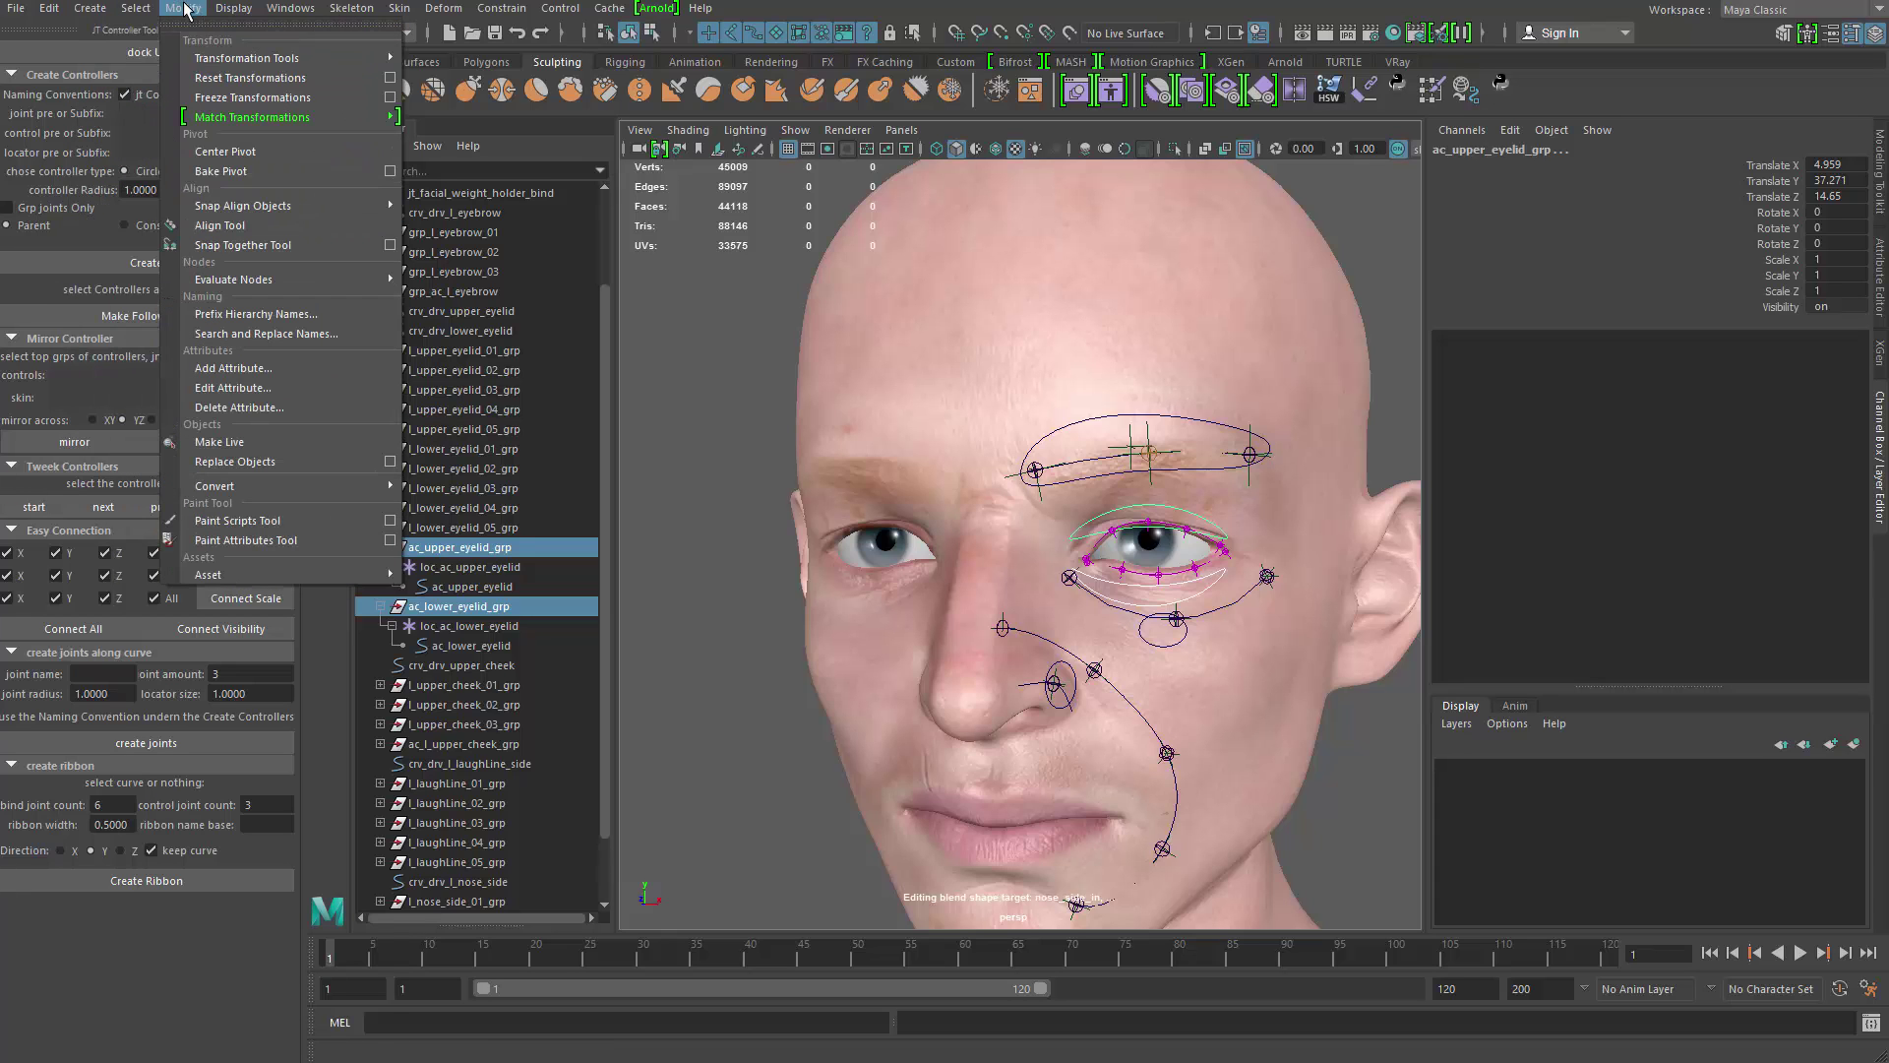
{"action": "left_click", "coordinate": [252, 332]}
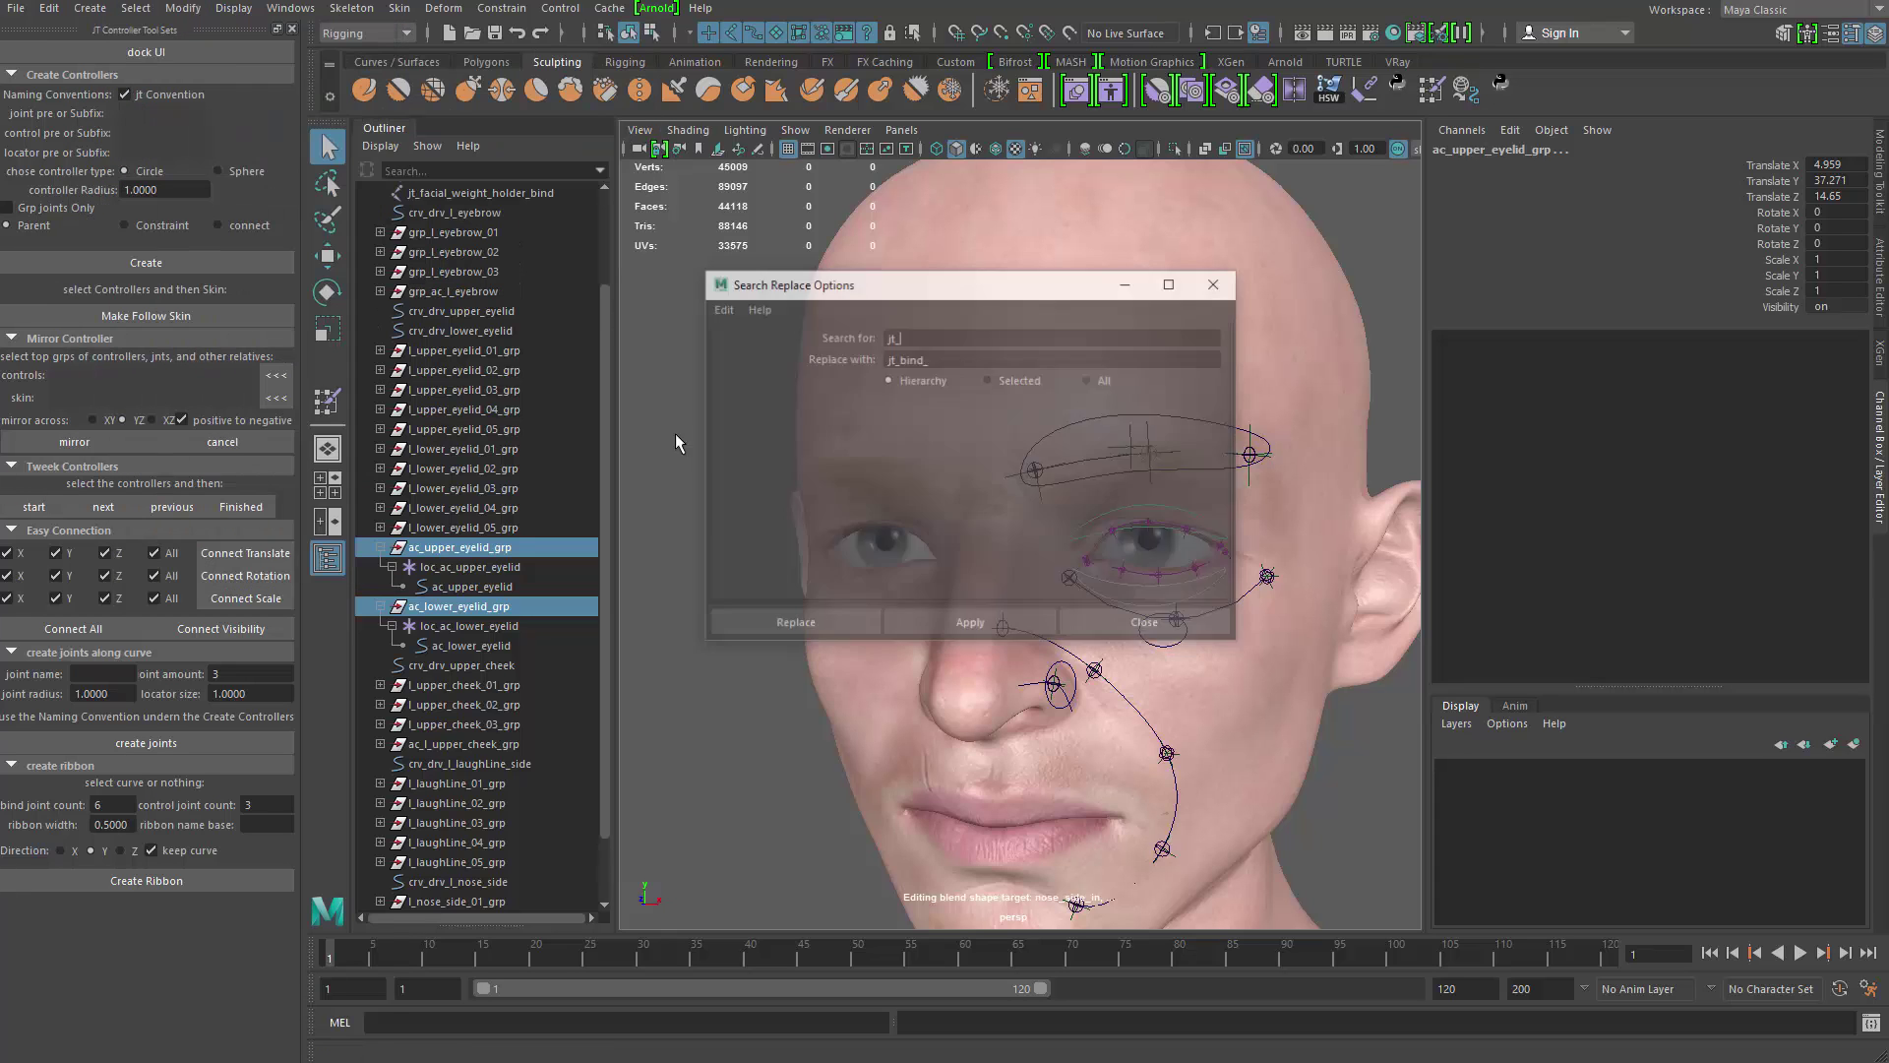
{"action": "double_click", "coordinate": [944, 336]}
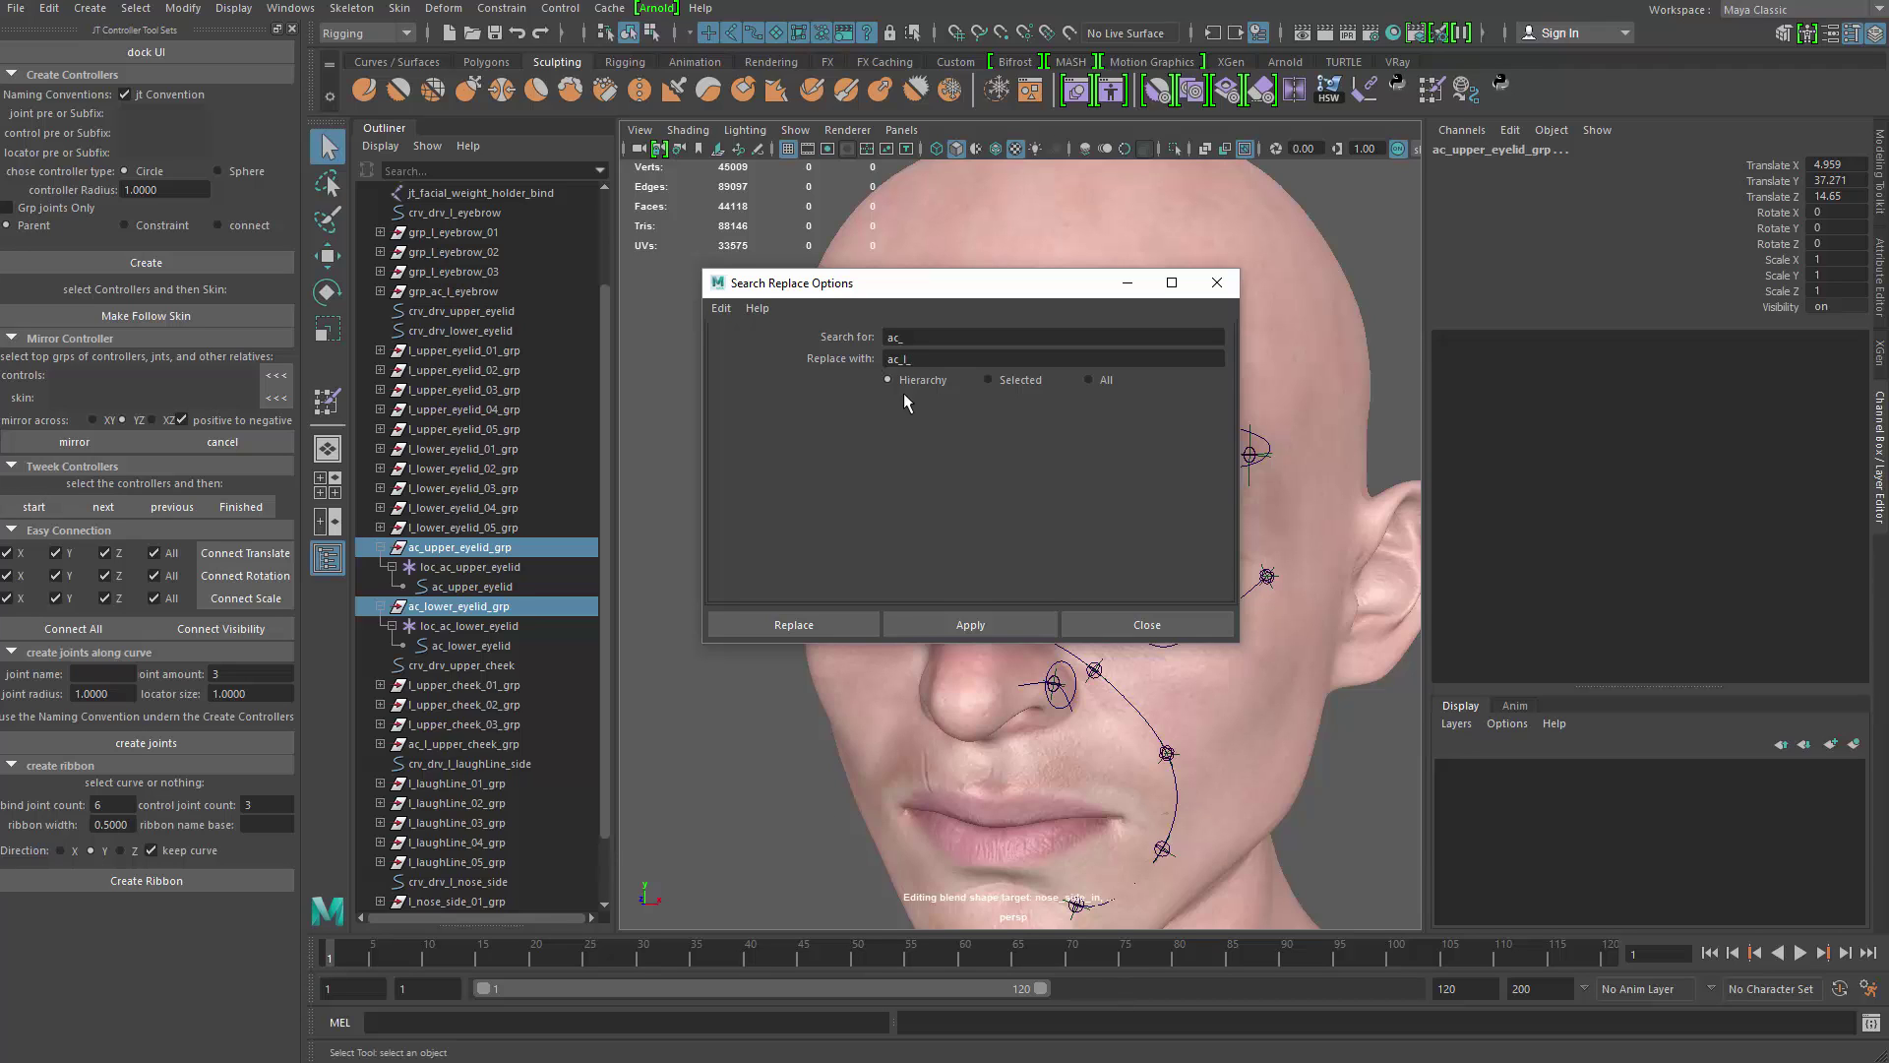
{"action": "left_click", "coordinate": [1009, 626]}
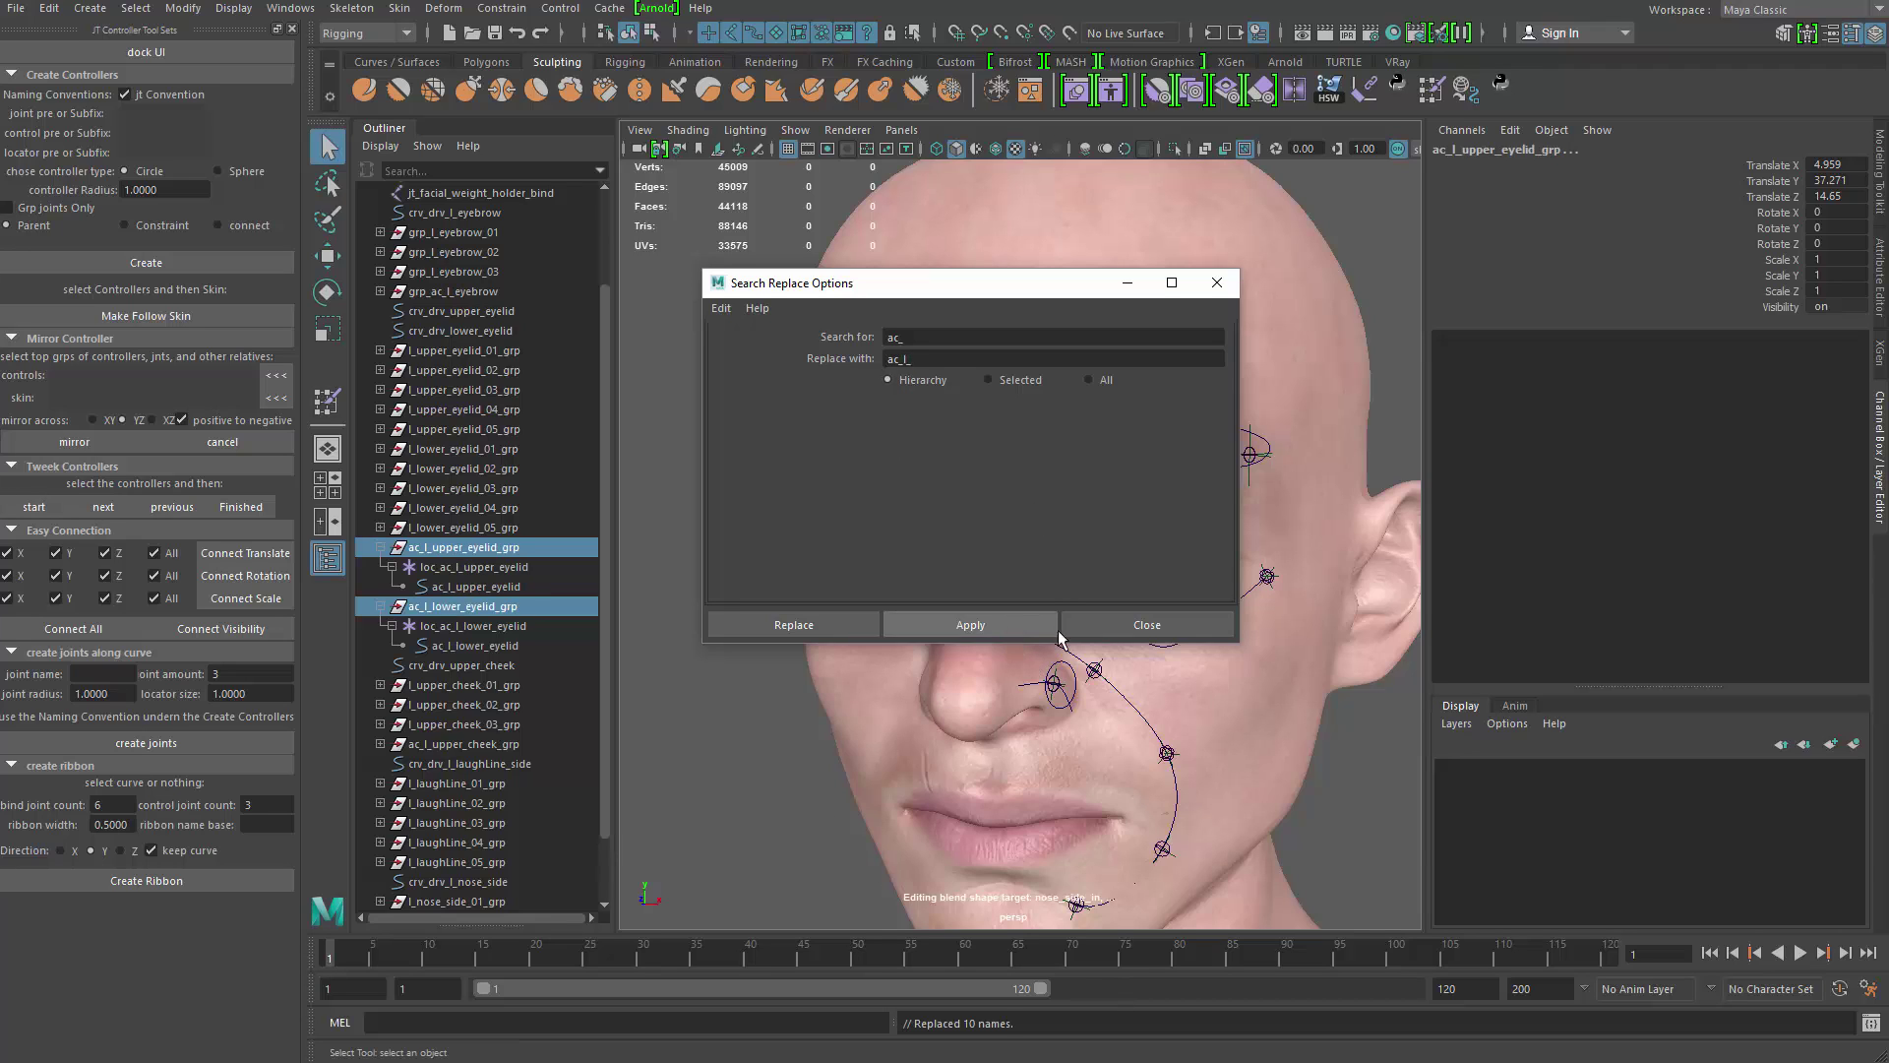
{"action": "left_click", "coordinate": [1065, 627]}
Step: Collapse the hierarchies of ac_l_upper_eyelid_grp and ac_l_lower_eyelid_grp in the node list
{"action": "scroll", "coordinate": [466, 484], "scroll_direction": "down", "scroll_amount": 2}
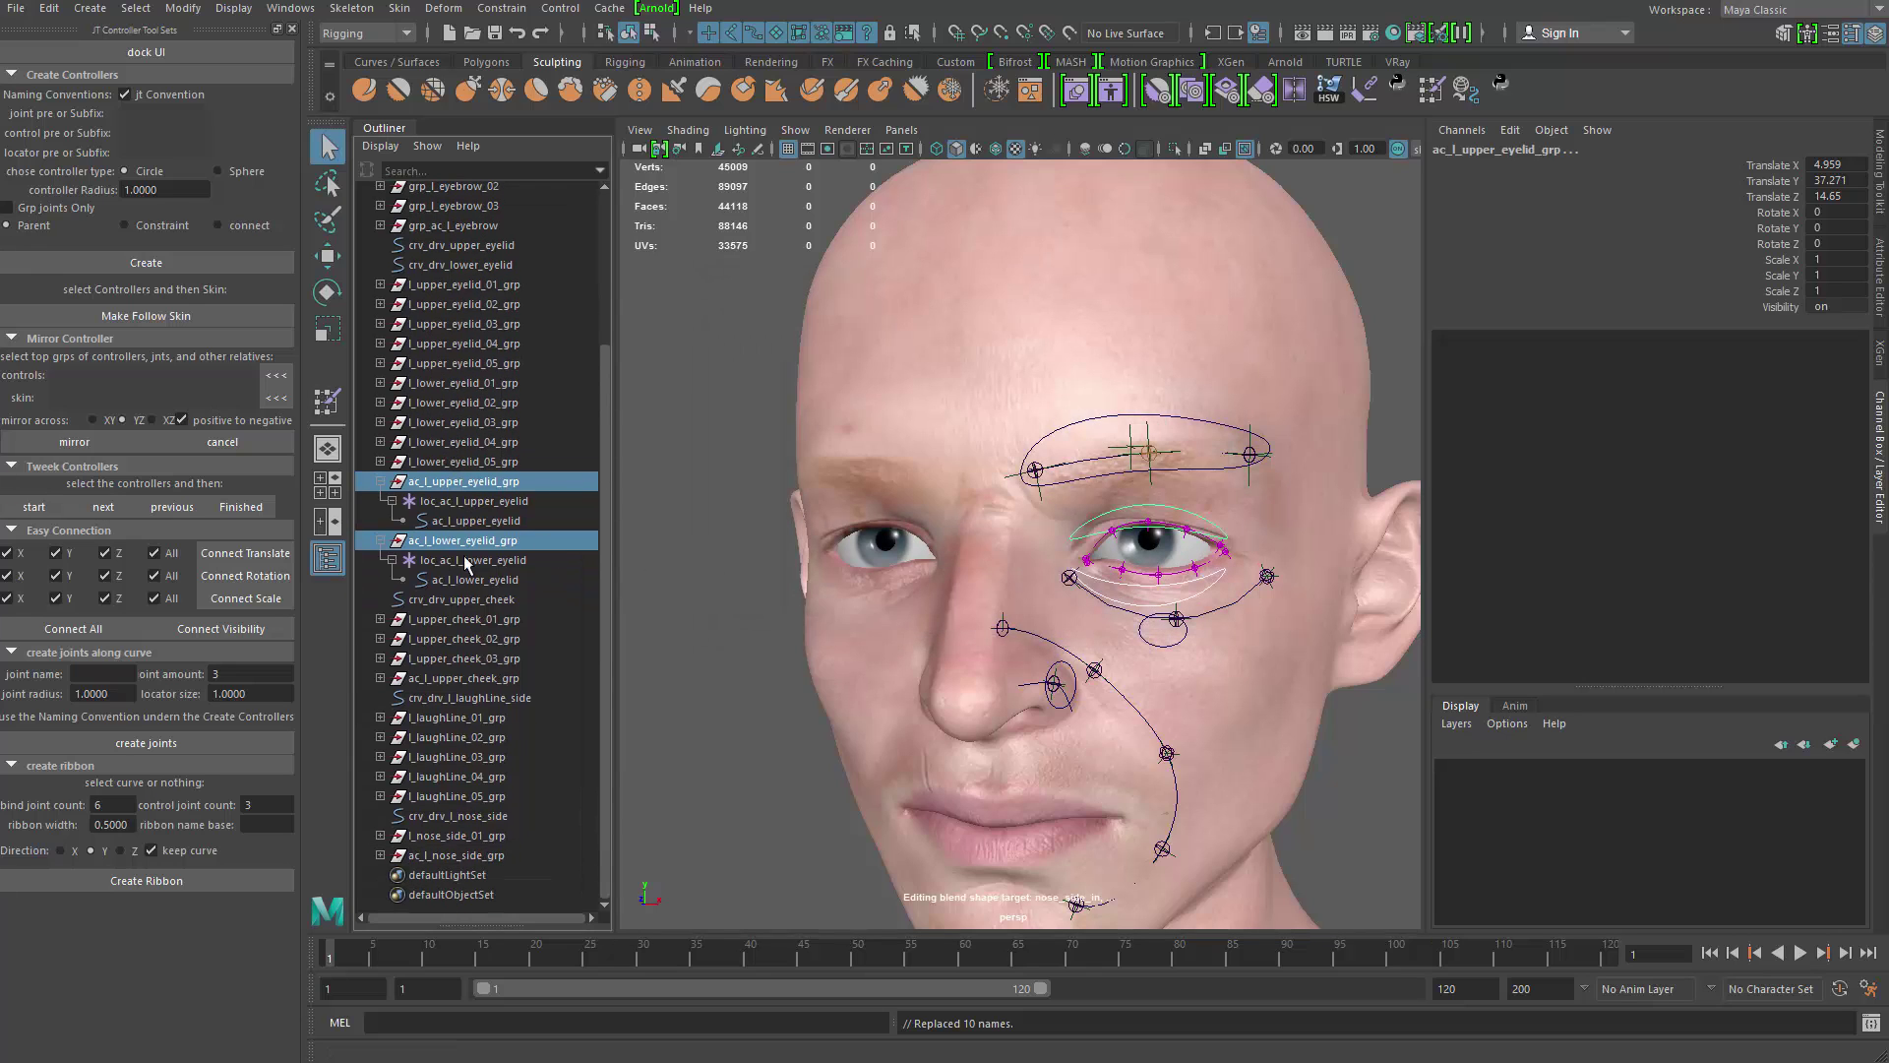
{"action": "left_click", "coordinate": [381, 482]}
{"action": "scroll", "coordinate": [391, 531], "scroll_direction": "up", "scroll_amount": 5}
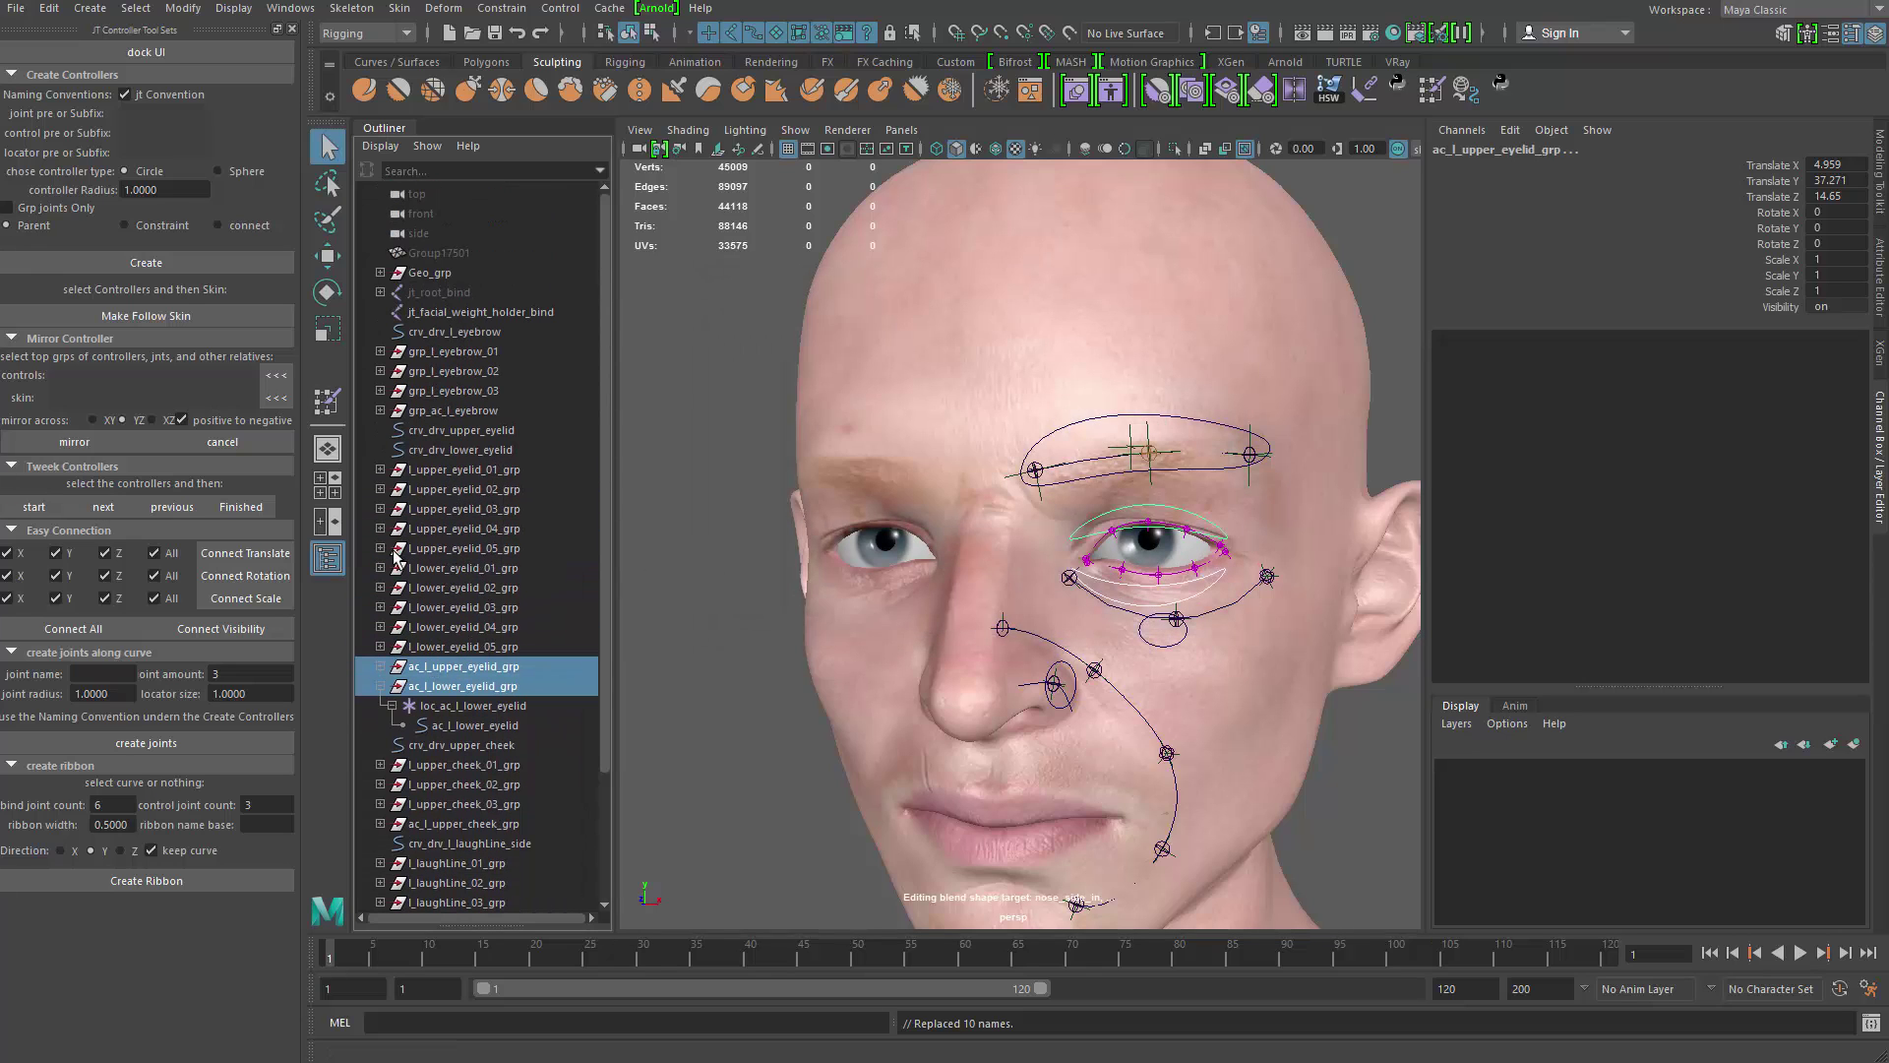
{"action": "left_click", "coordinate": [381, 685]}
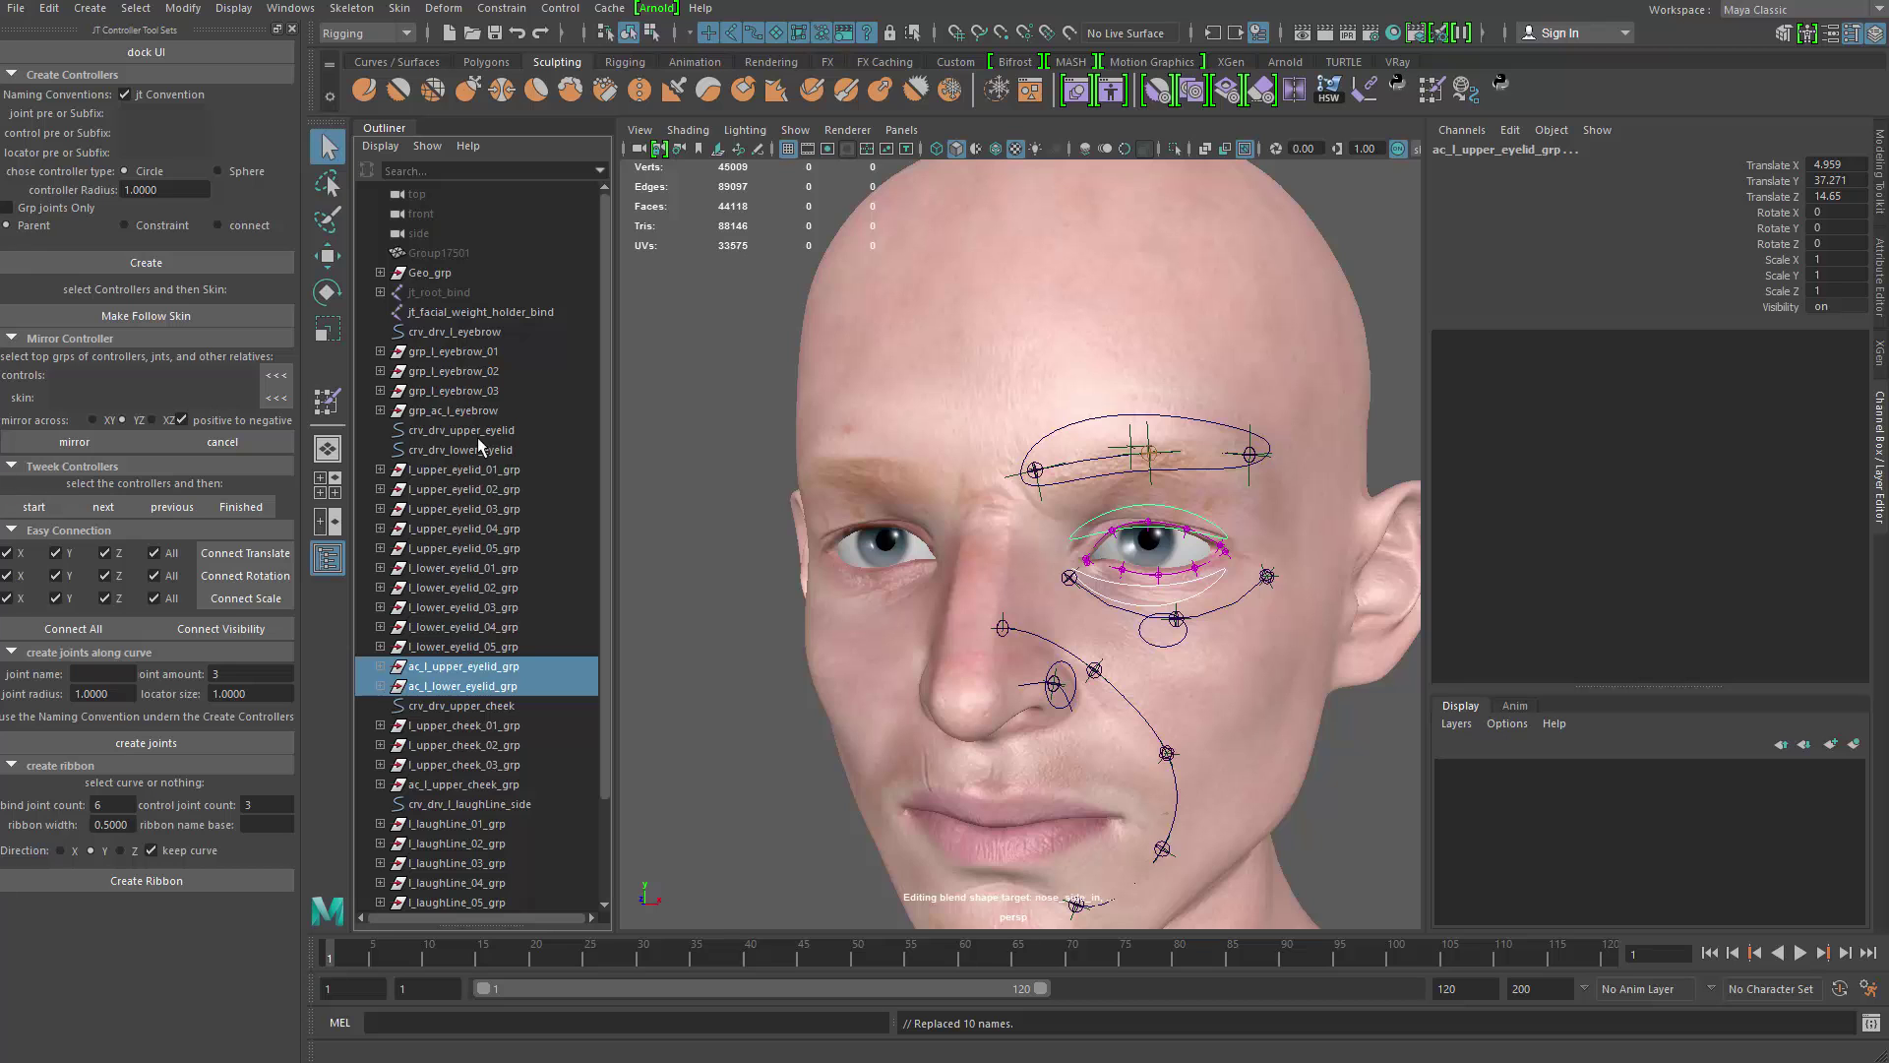
Step: Select the left-side rig nodes from crv_drv_l_eyebrow through ac_l_nose_side_grp and load them as the controls in Mirror Controller
{"action": "left_click", "coordinate": [462, 331]}
{"action": "scroll", "coordinate": [521, 272], "scroll_direction": "down", "scroll_amount": 3}
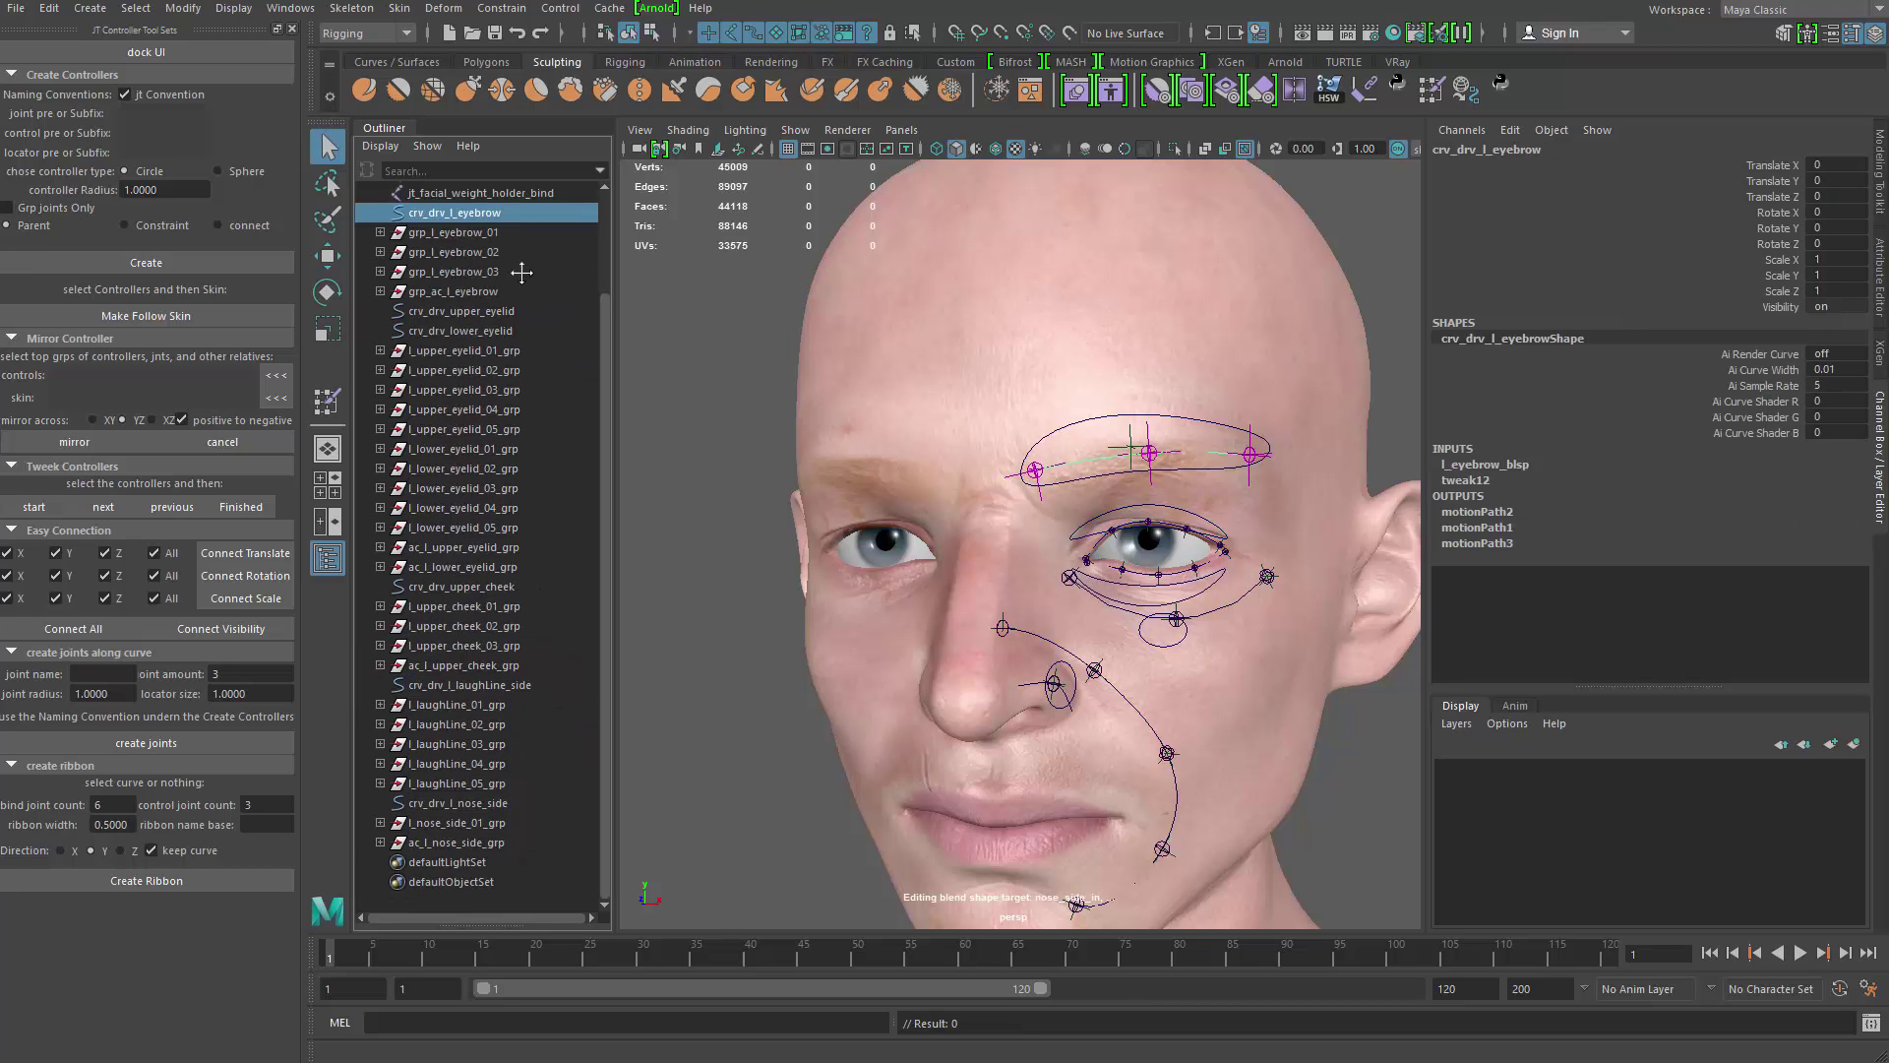
{"action": "left_click", "coordinate": [475, 842], "text": "shift"}
{"action": "scroll", "coordinate": [490, 383], "scroll_direction": "up", "scroll_amount": 3}
{"action": "scroll", "coordinate": [490, 384], "scroll_direction": "down", "scroll_amount": 3}
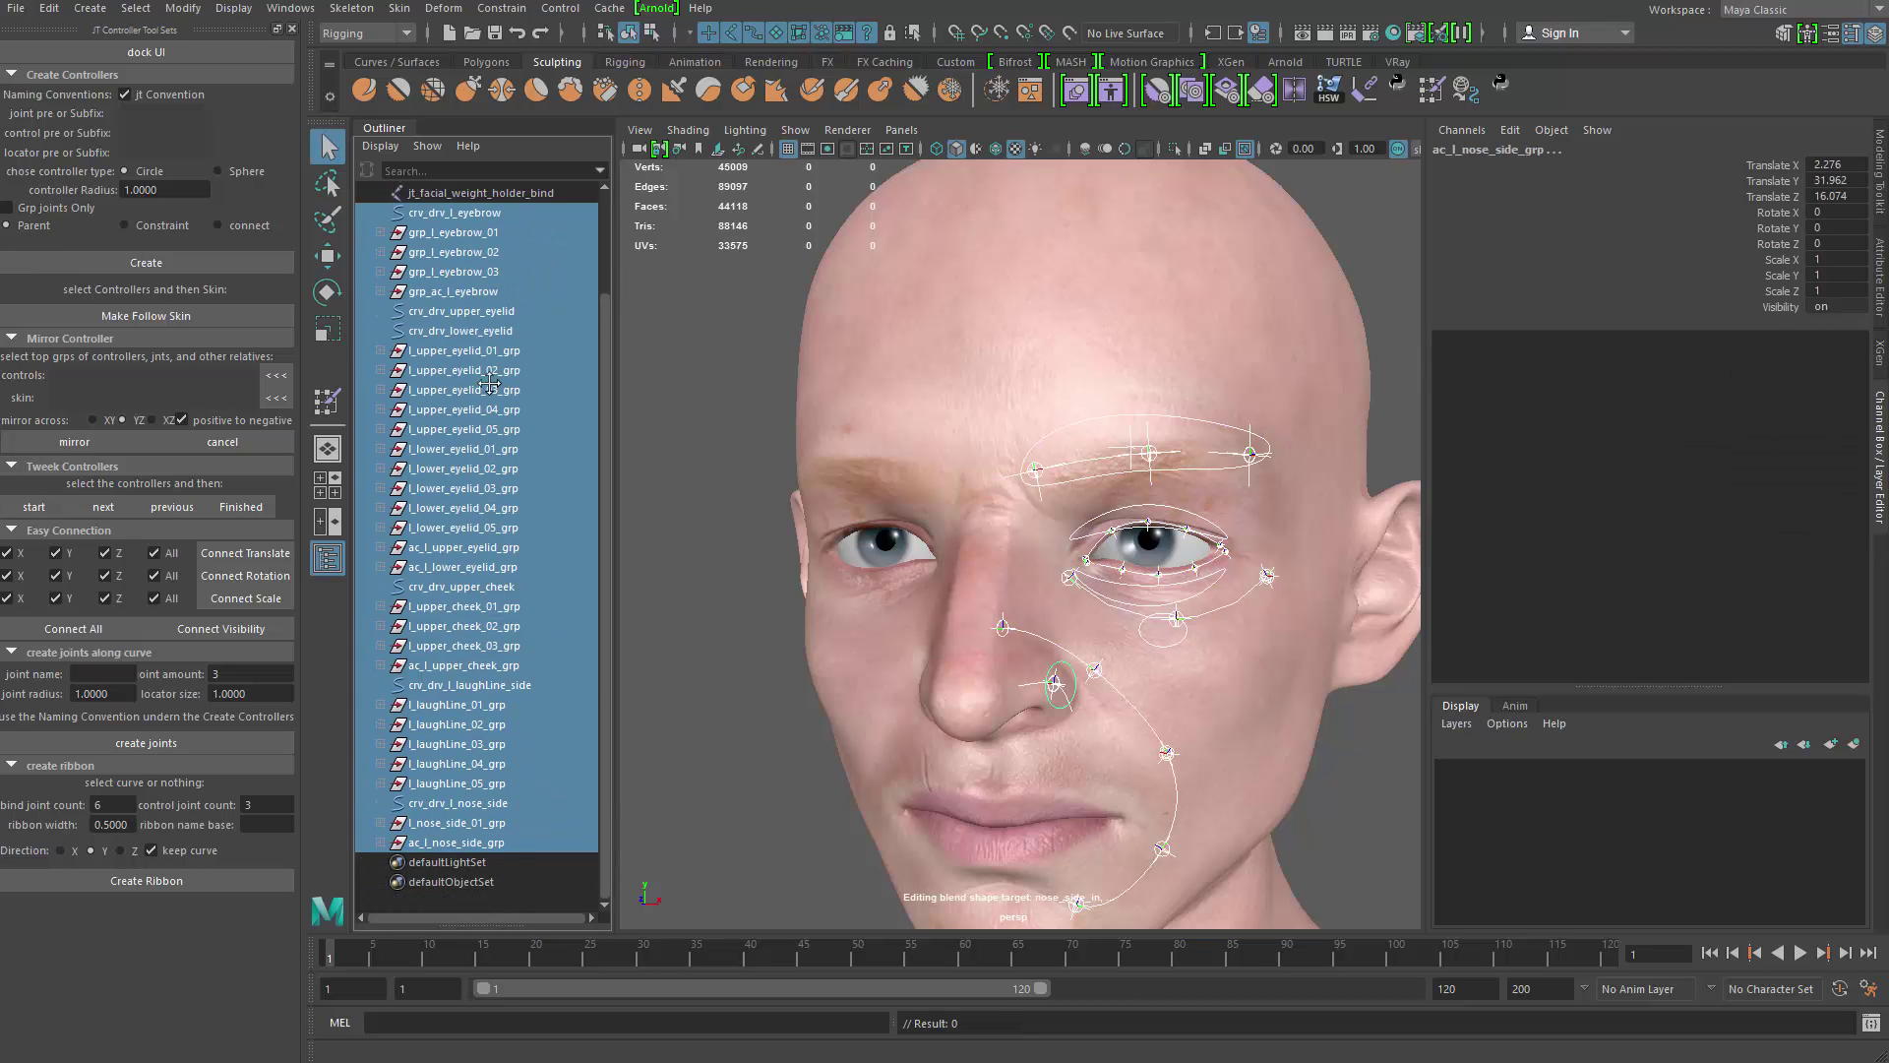
{"action": "scroll", "coordinate": [488, 349], "scroll_direction": "up", "scroll_amount": 3}
{"action": "scroll", "coordinate": [506, 307], "scroll_direction": "down", "scroll_amount": 3}
{"action": "key", "text": "f"}
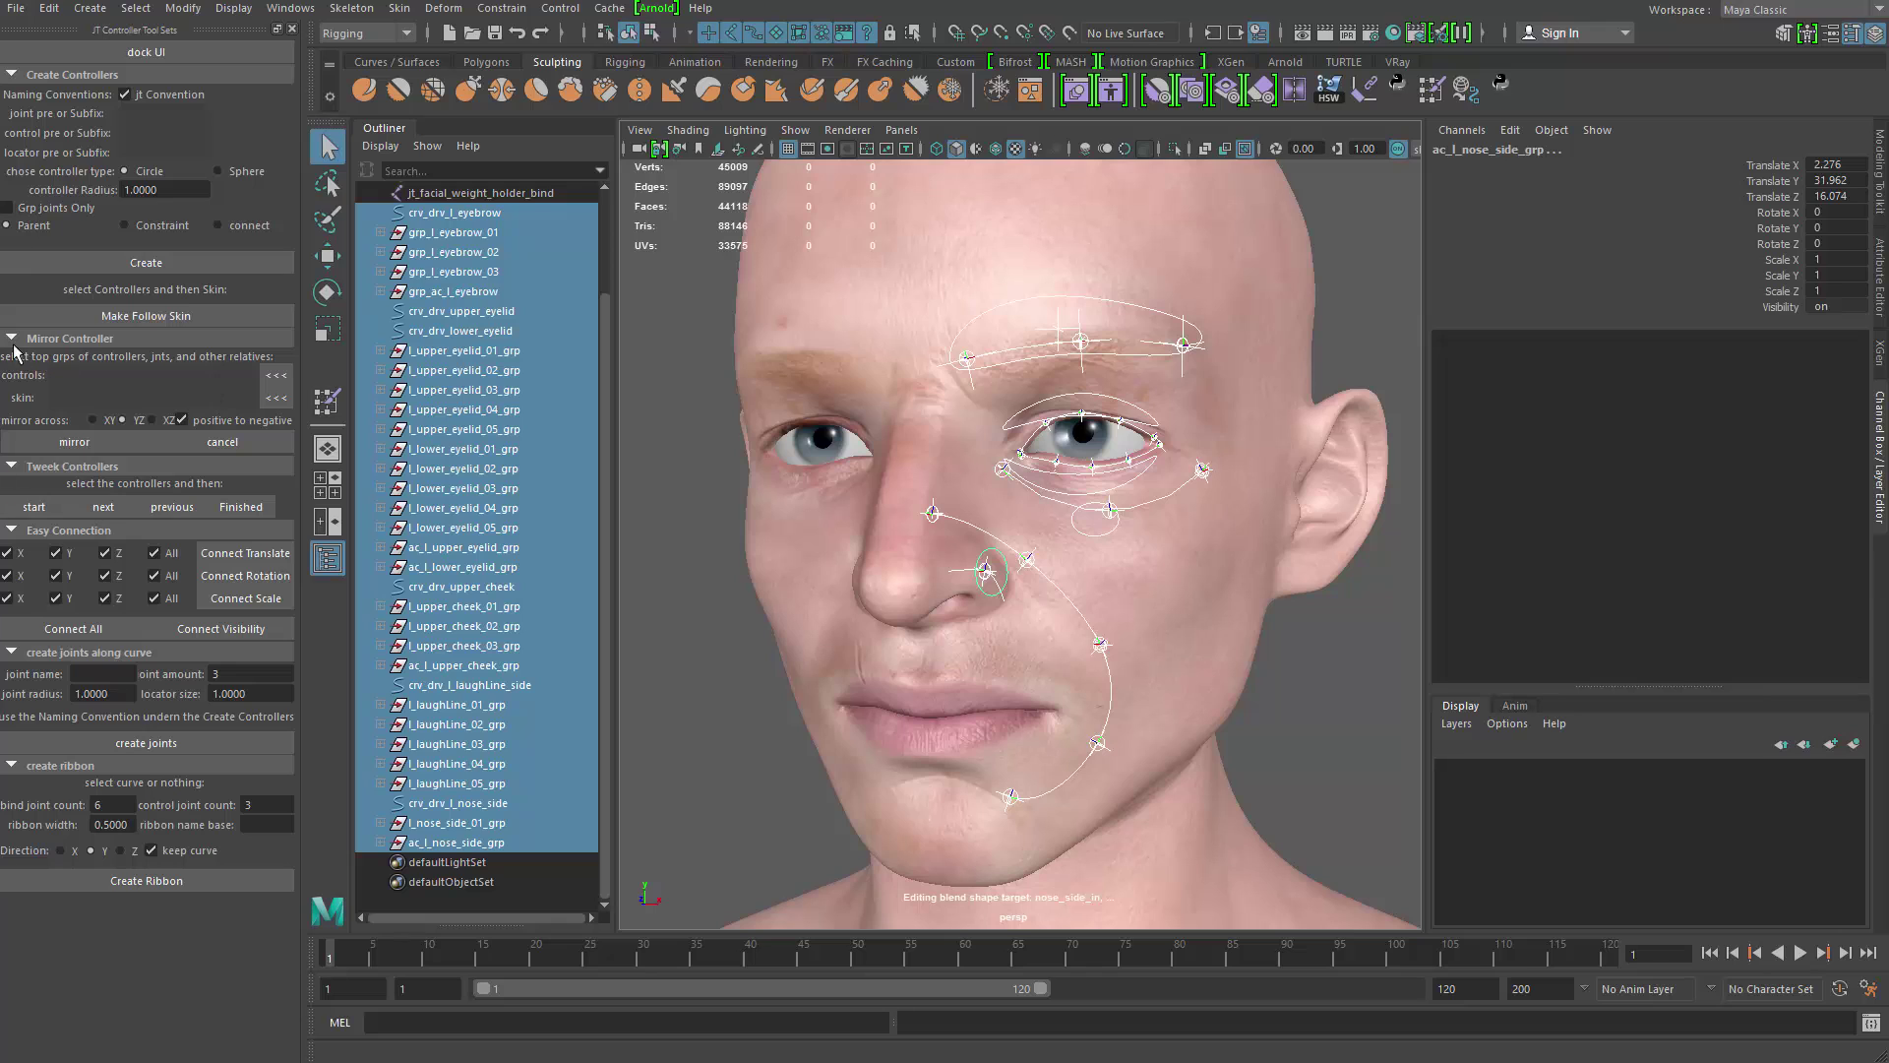
{"action": "left_click", "coordinate": [275, 377]}
Step: Load the Head_facial_blsp mesh as the skin and mirror the controls across YZ from positive to negative
{"action": "middle_click_drag", "start_coordinate": [932, 462], "coordinate": [999, 534], "text": "alt"}
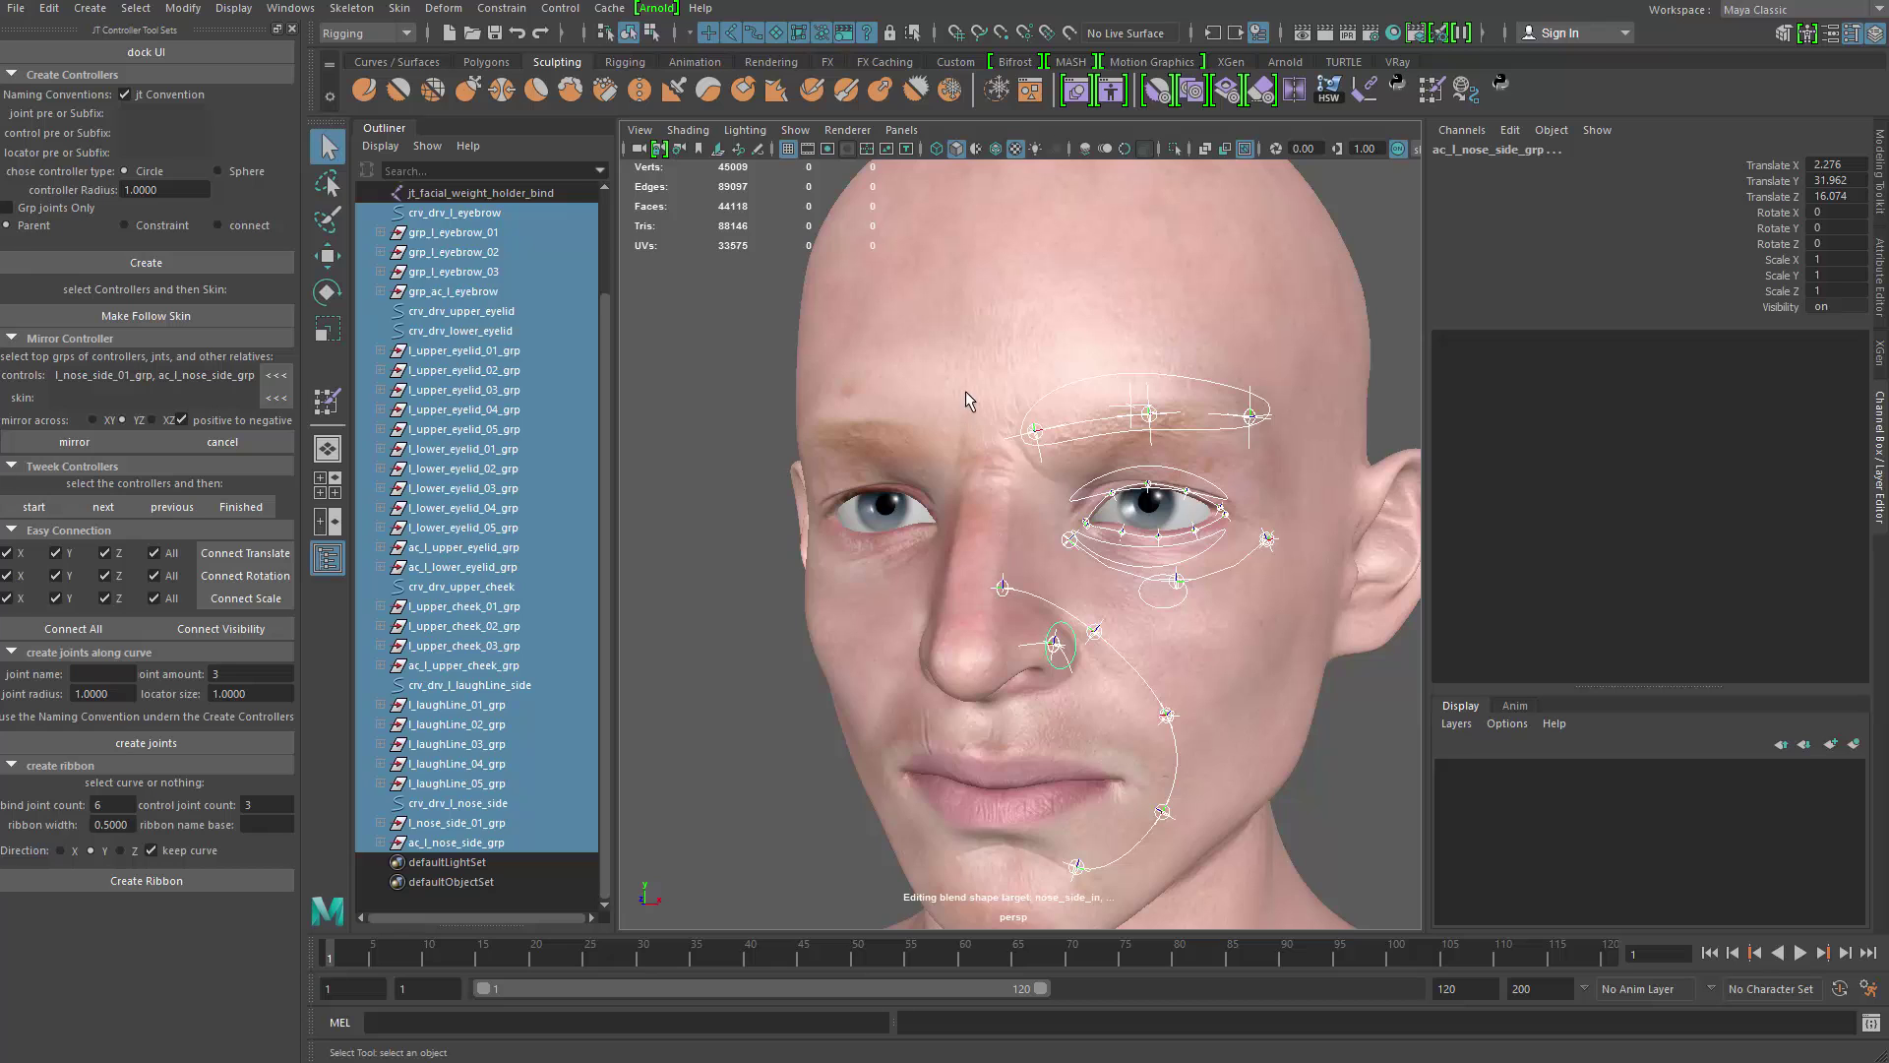
{"action": "left_click", "coordinate": [964, 390]}
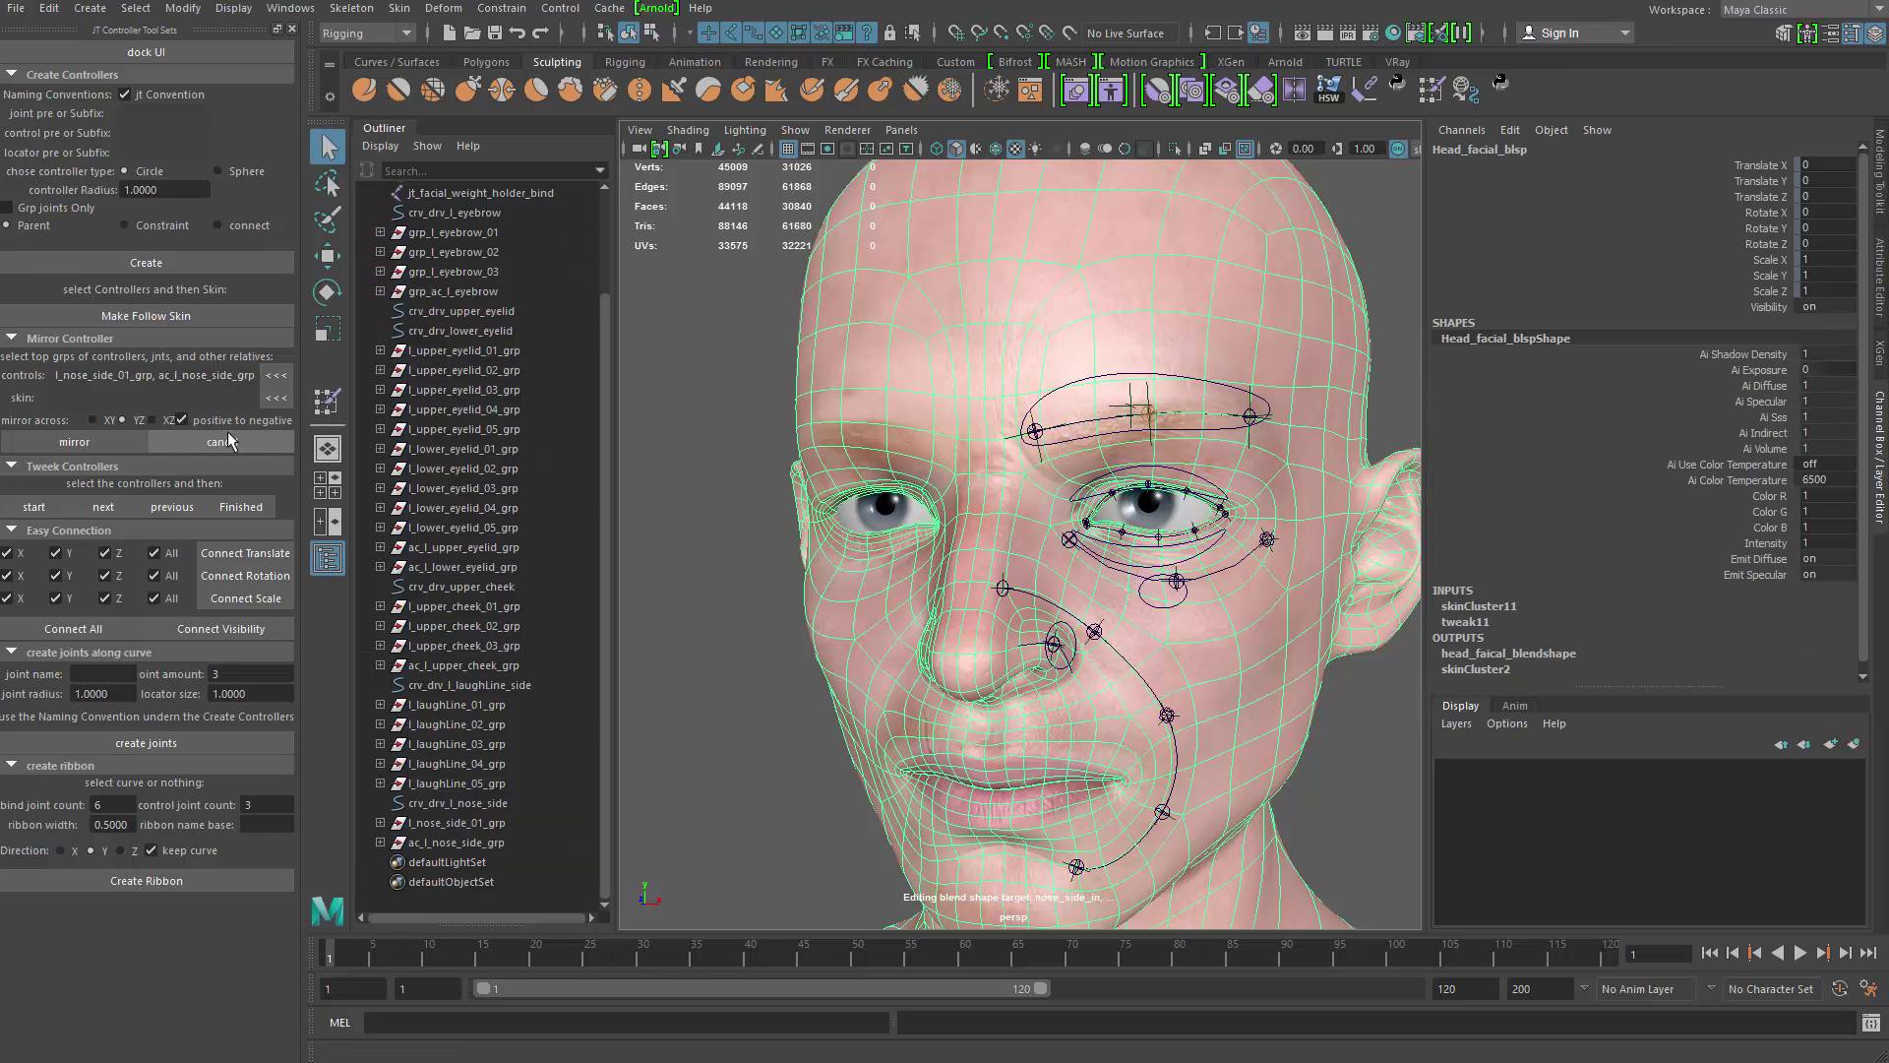
{"action": "left_click", "coordinate": [285, 398]}
{"action": "left_click", "coordinate": [74, 443]}
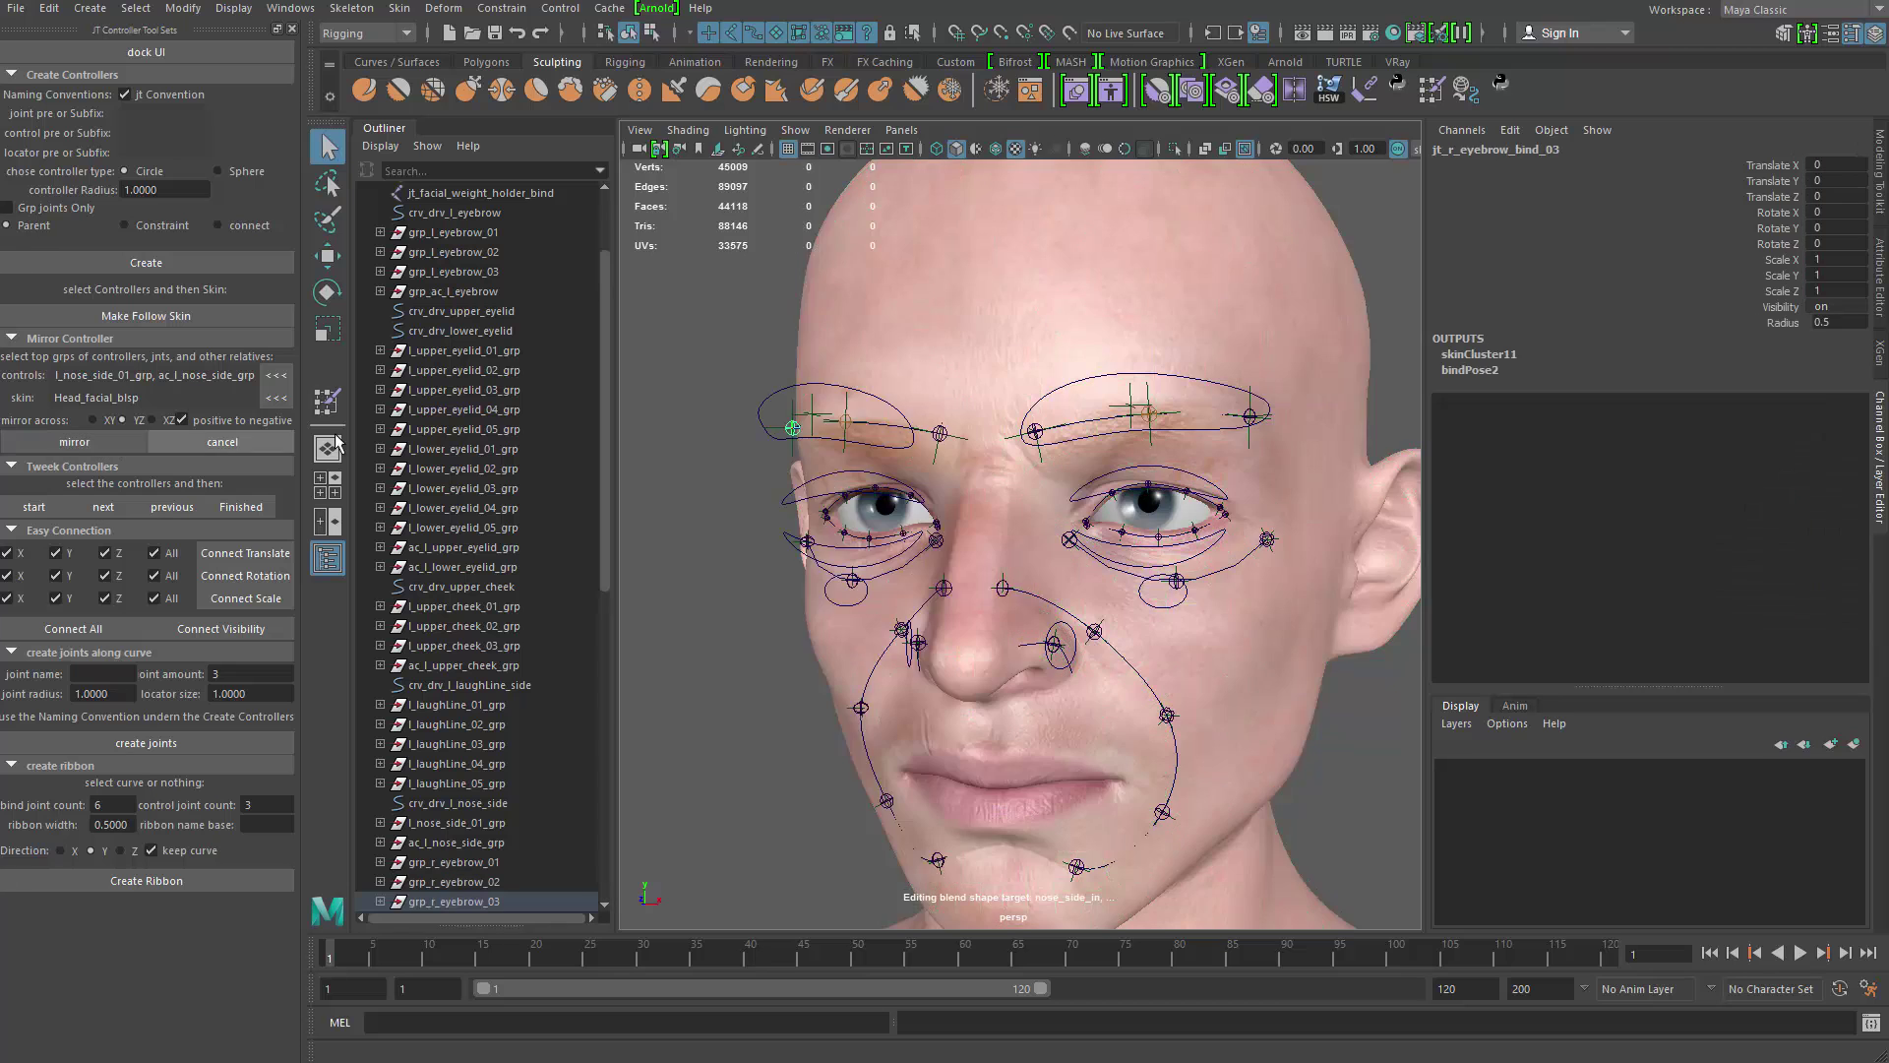
Step: Test the mirrored right eyebrow and upper eyelid controls by moving each one vertically and undoing the moves
{"action": "left_click", "coordinate": [849, 425]}
{"action": "key", "text": "w"}
{"action": "left_click_drag", "start_coordinate": [925, 414], "coordinate": [931, 291], "text": "alt"}
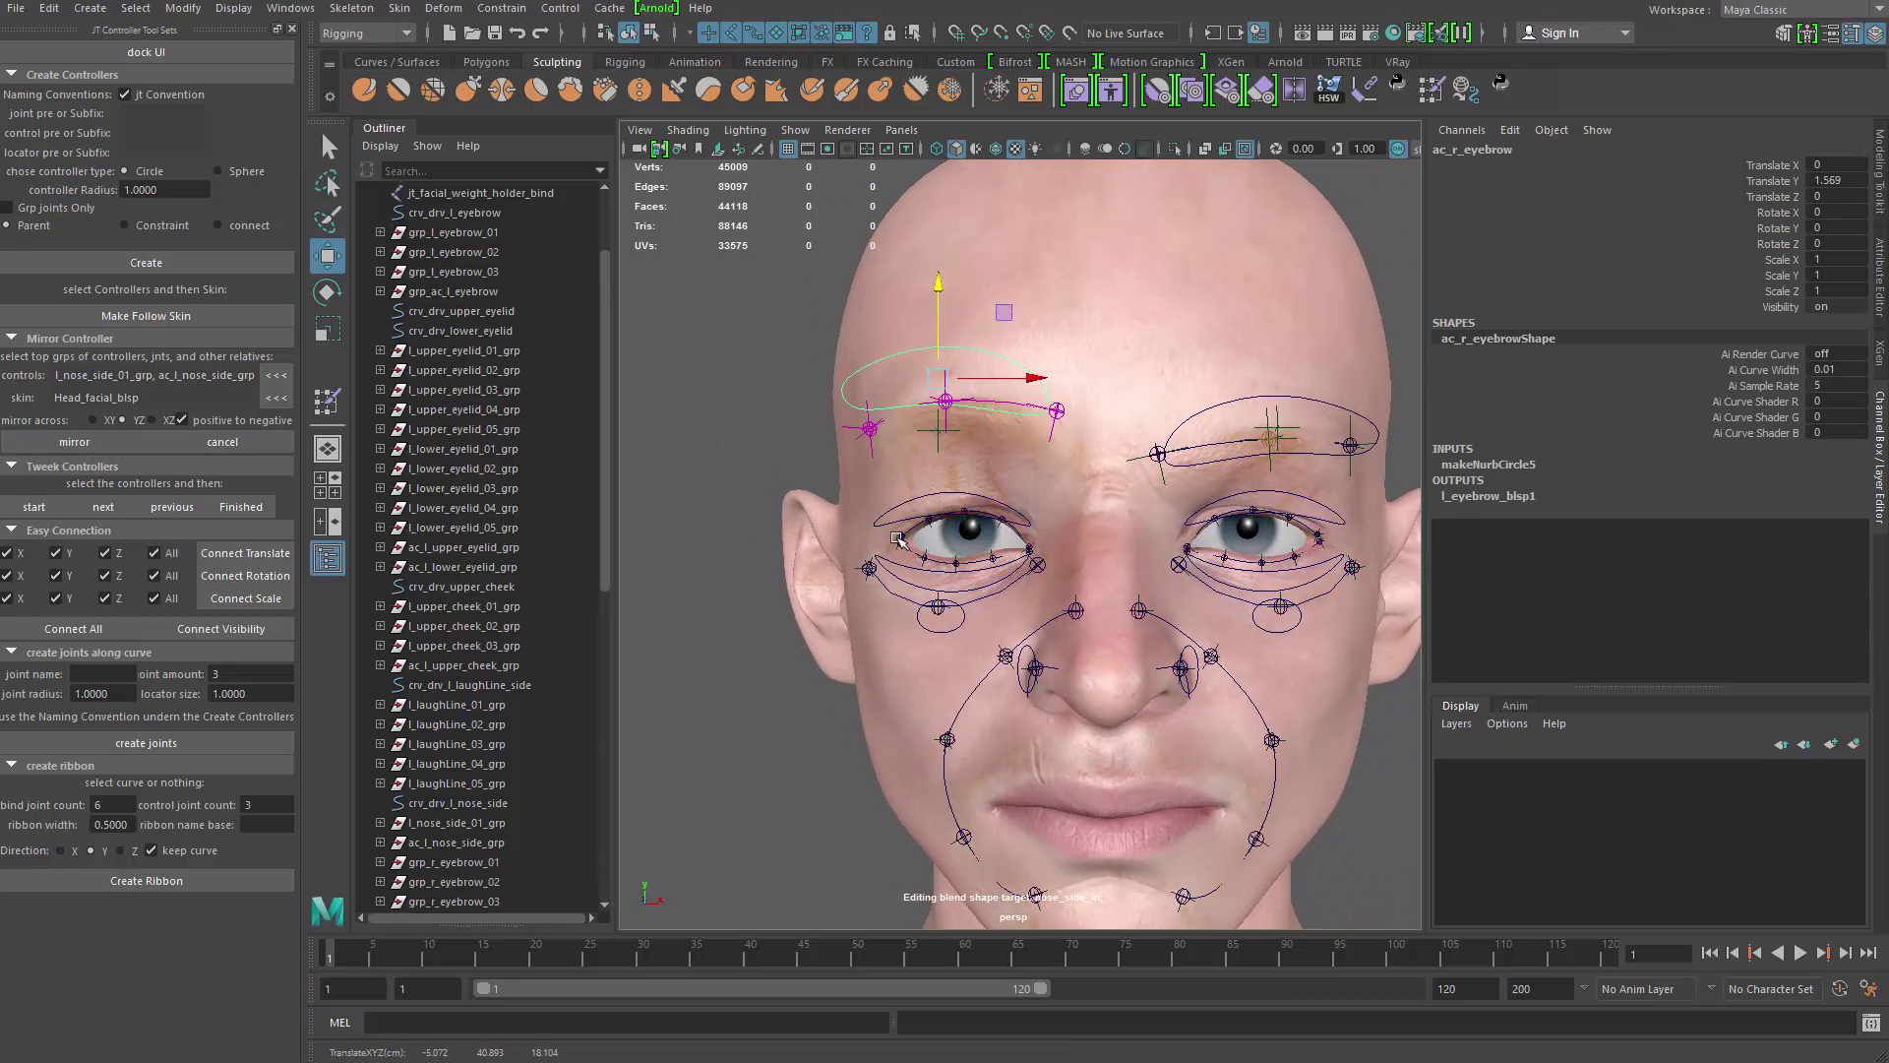
{"action": "key", "text": "ctrl+z"}
{"action": "key", "text": "q"}
{"action": "left_click", "coordinate": [942, 493]}
{"action": "key", "text": "w"}
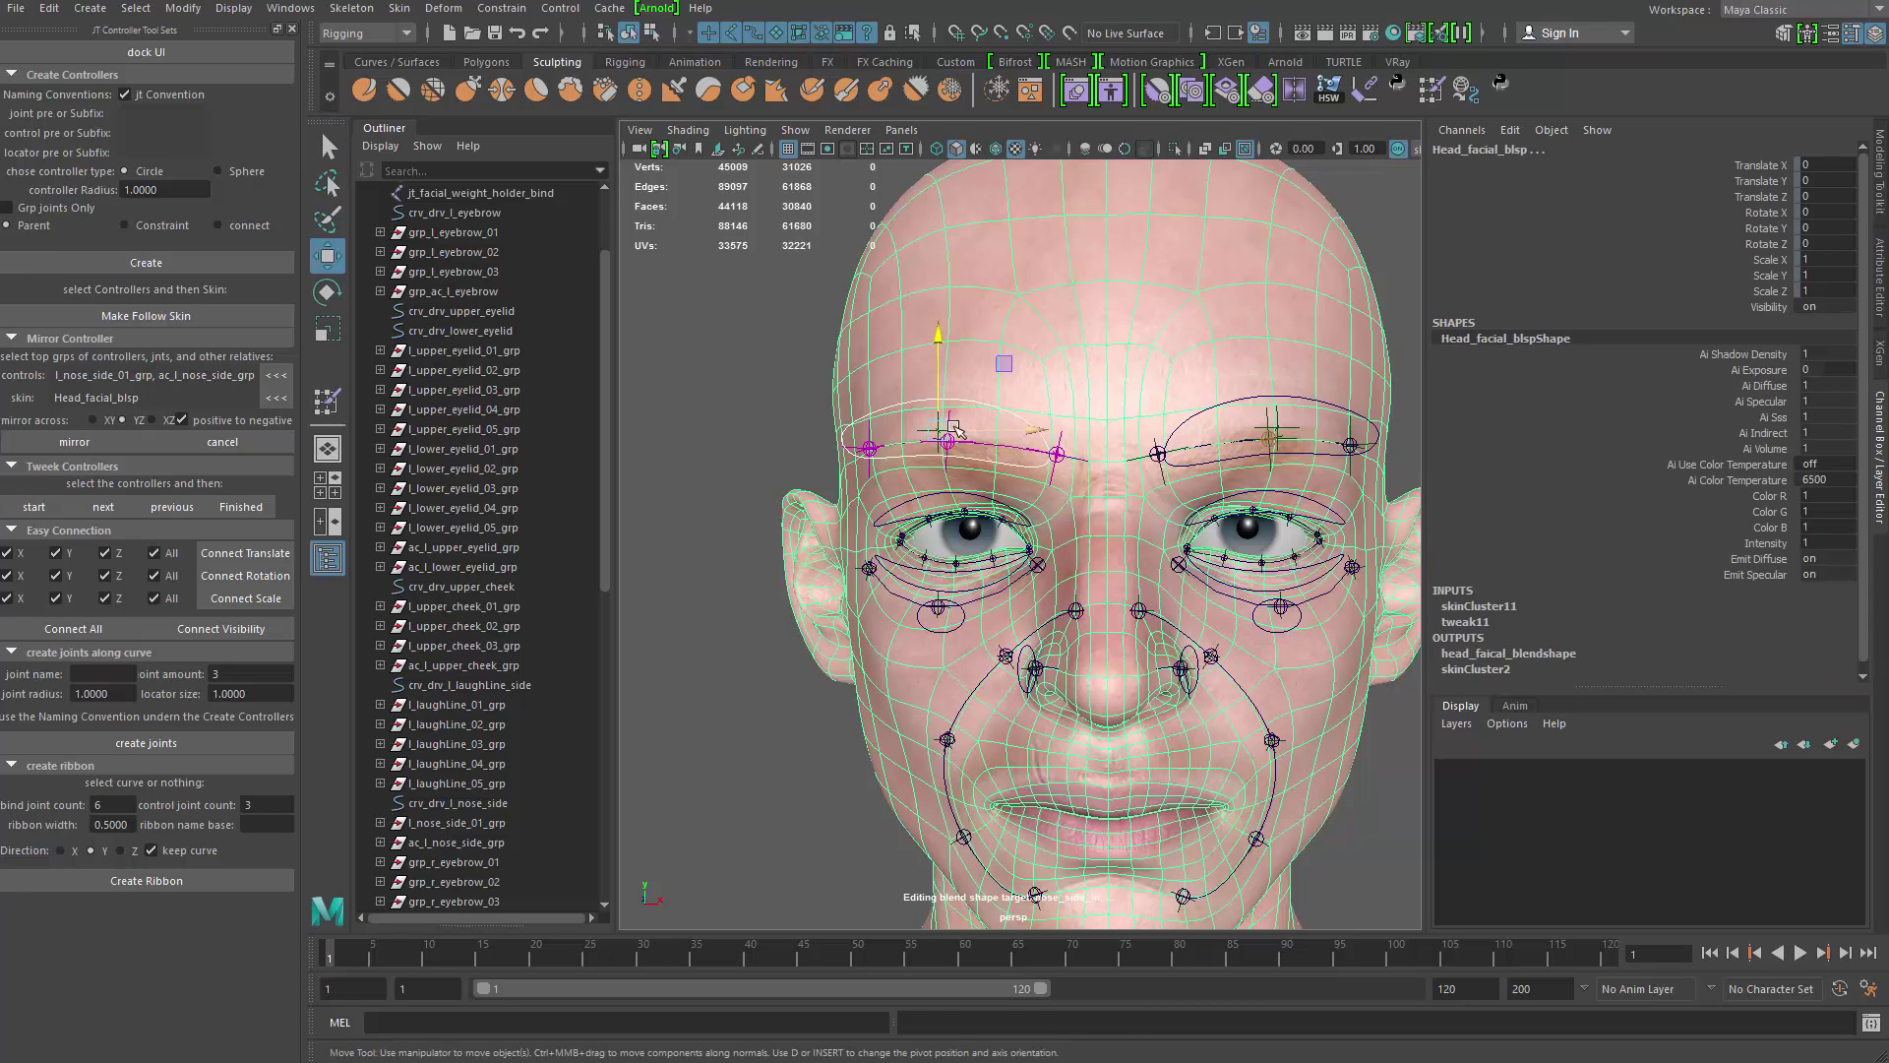
{"action": "left_click_drag", "start_coordinate": [948, 458], "coordinate": [941, 536]}
{"action": "key", "text": "ctrl+z"}
Step: Rename the mirrored curve crv_drv_upper_eyelid1 as crv_r_drv_upper_eyelid
{"action": "scroll", "coordinate": [528, 436], "scroll_direction": "down", "scroll_amount": 11}
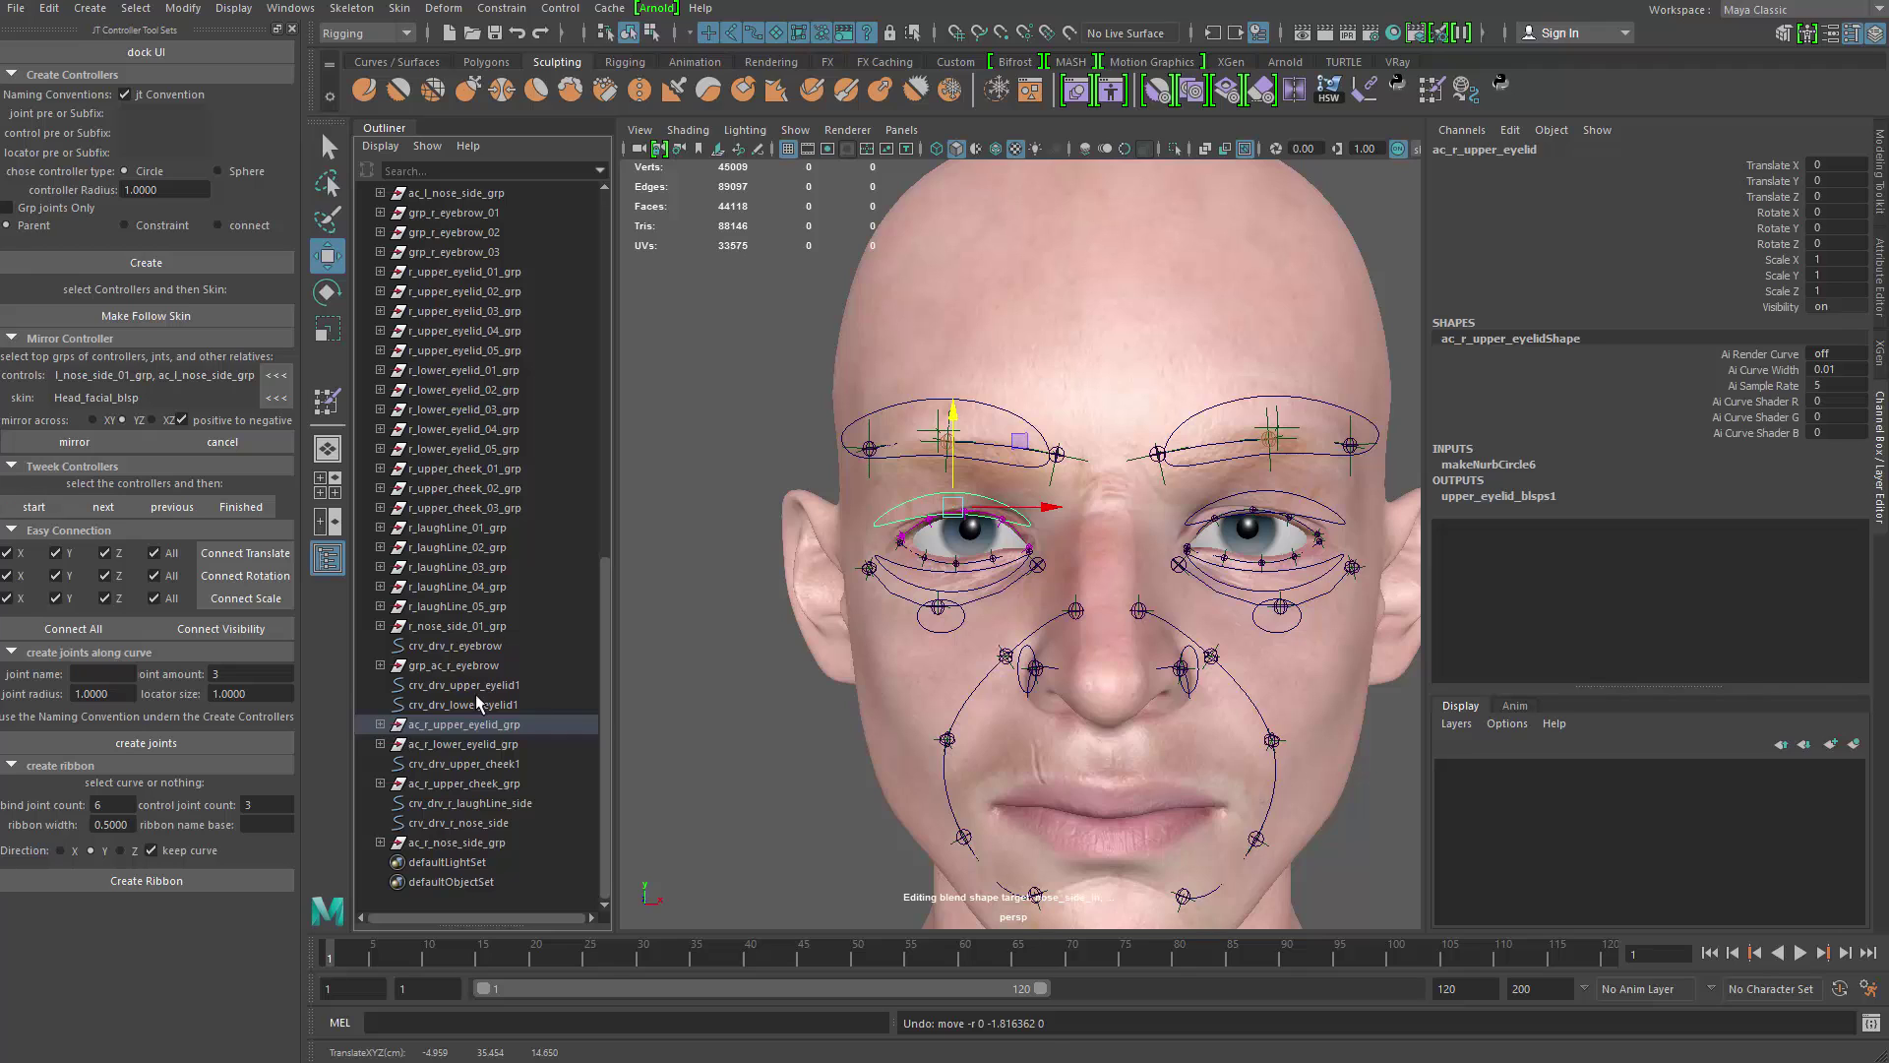
{"action": "left_click", "coordinate": [508, 685]}
{"action": "double_click", "coordinate": [543, 688]}
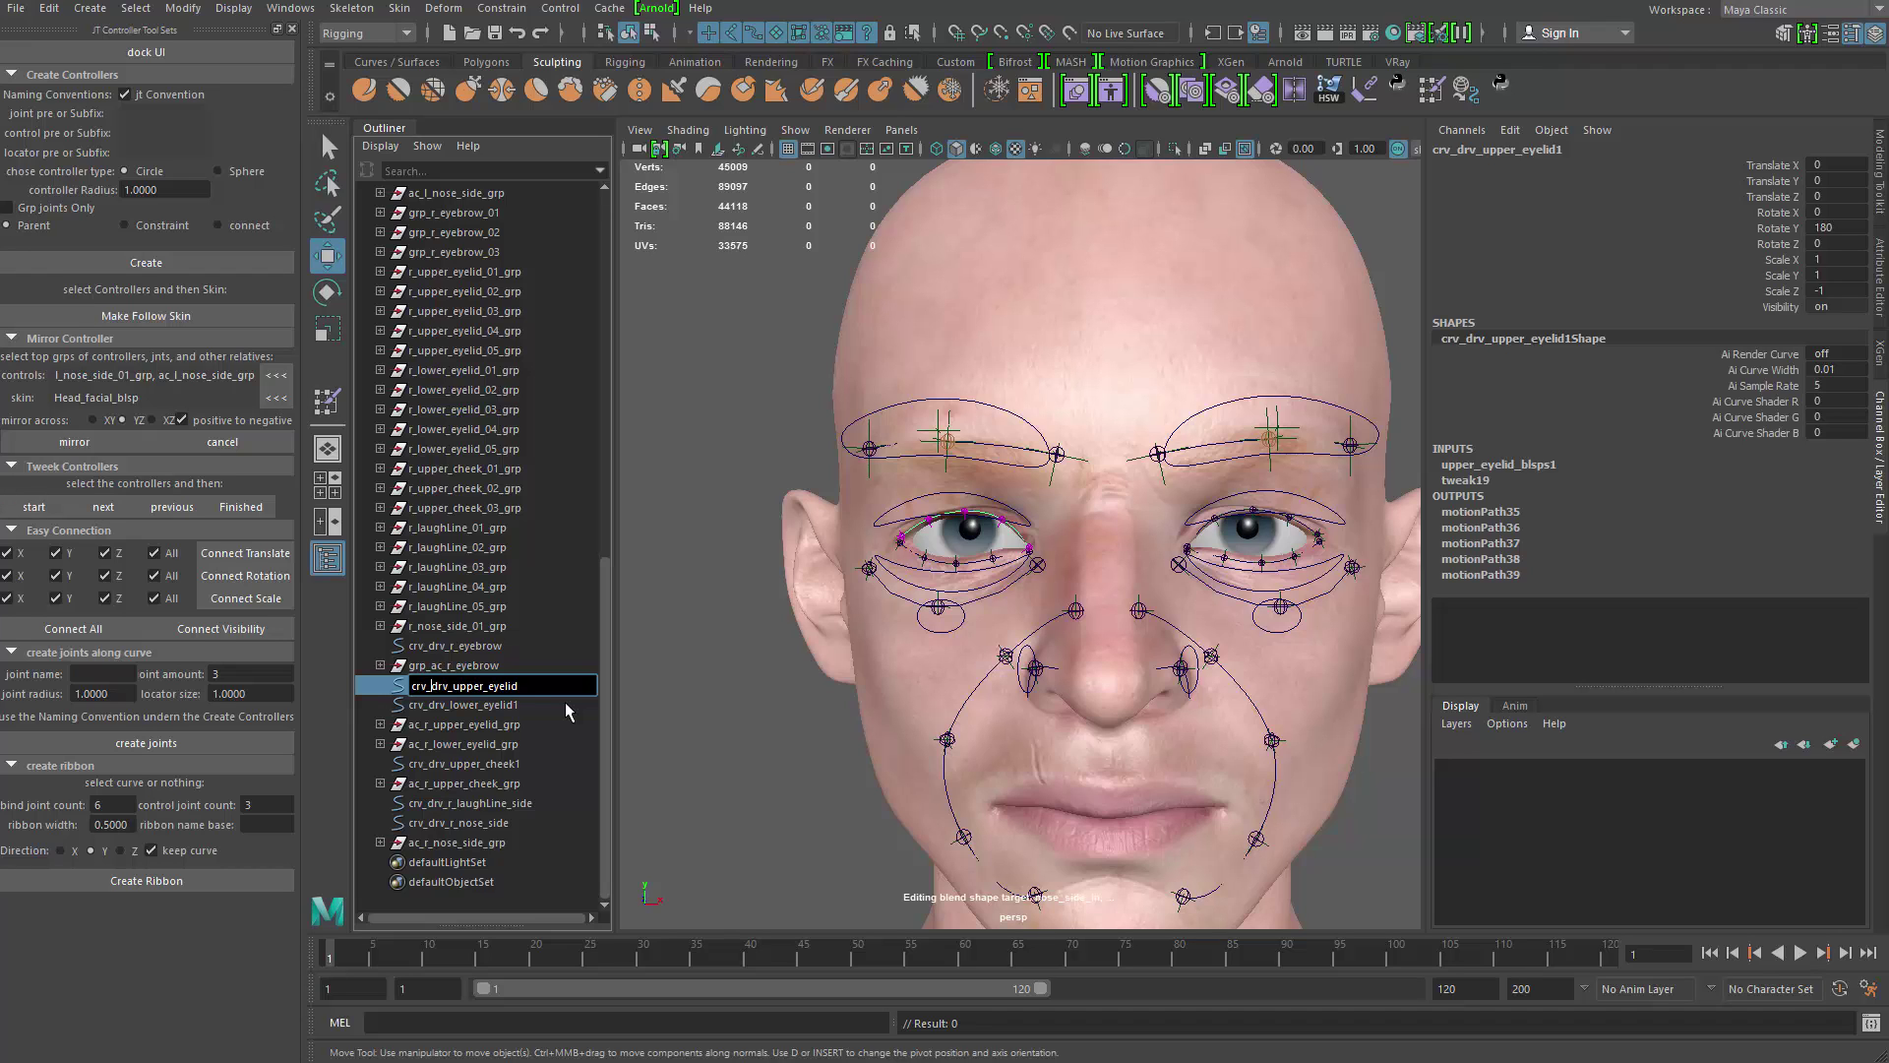
{"action": "type", "text": "rv_r_"}
{"action": "key", "text": "Return"}
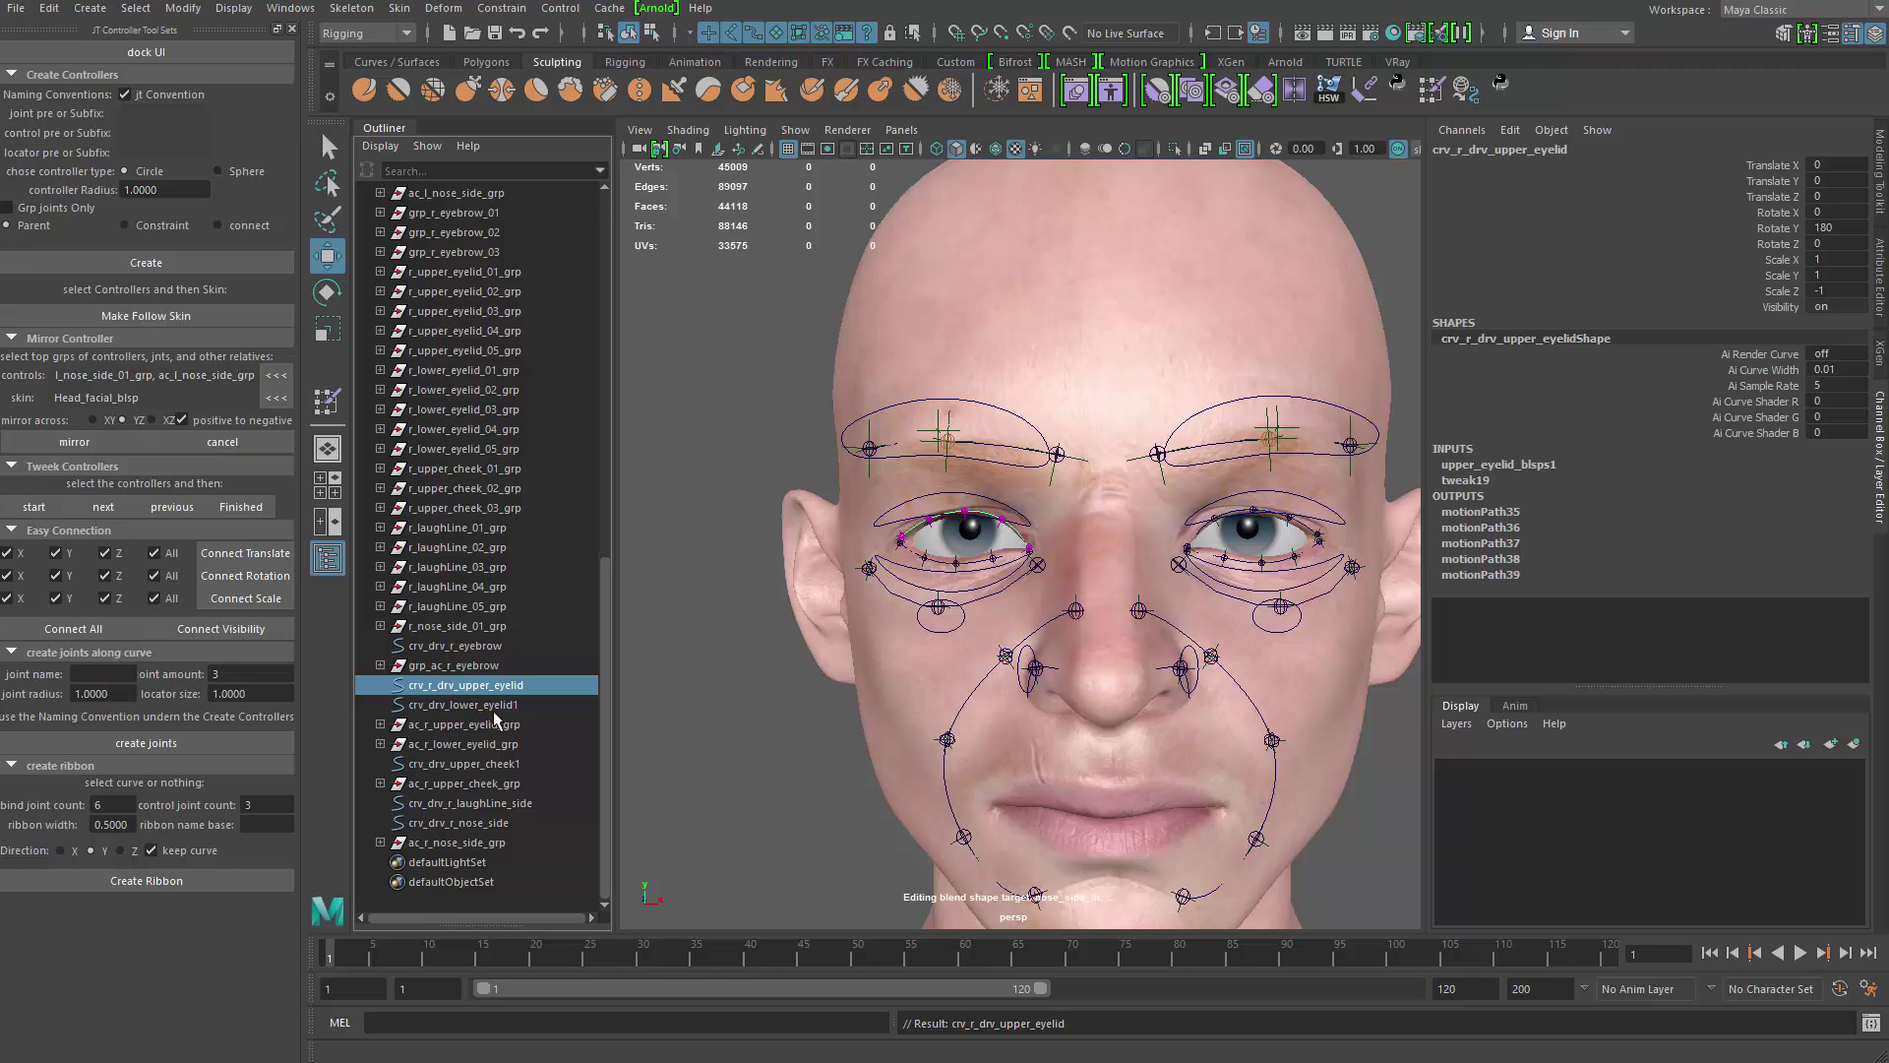
Step: Rename the mirrored curve crv_drv_lower_eyelid1 as crv_r_drv_lower_eyelid
{"action": "double_click", "coordinate": [529, 719]}
{"action": "double_click", "coordinate": [531, 706]}
{"action": "left_click", "coordinate": [583, 700]}
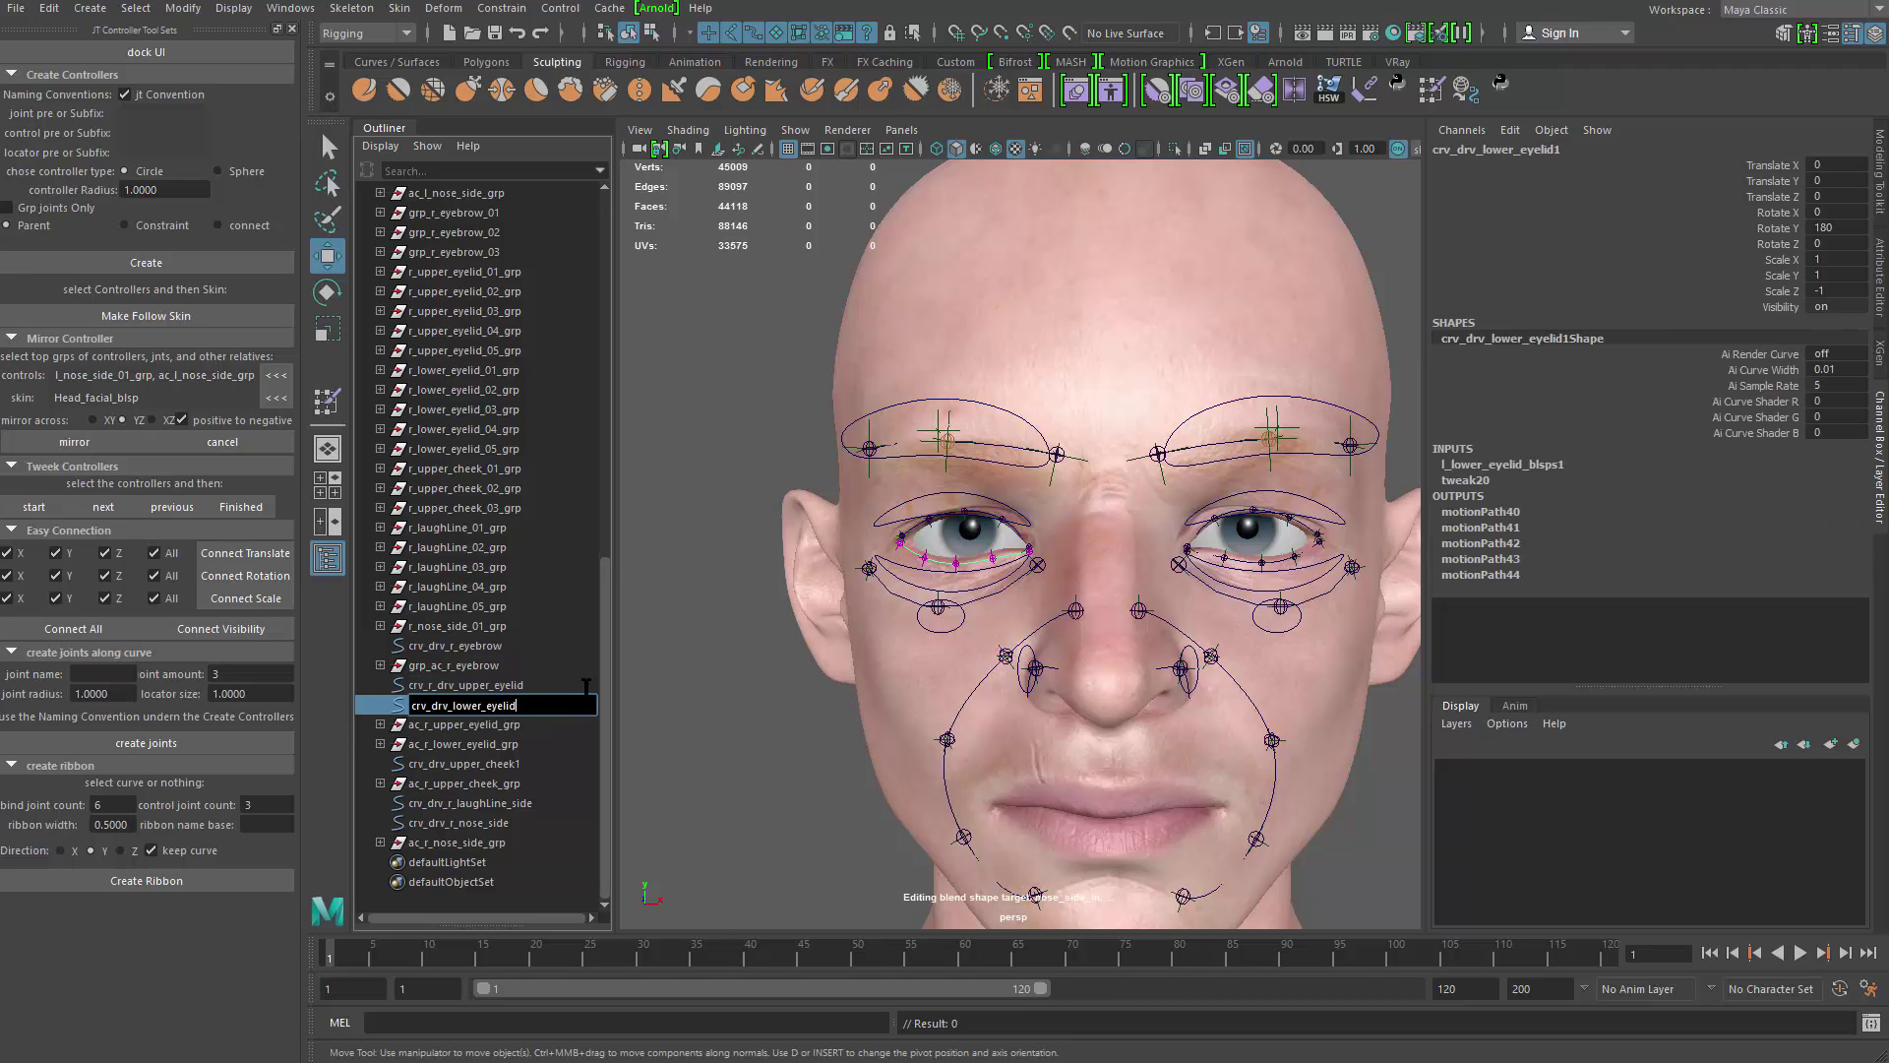
{"action": "type", "text": "r_r"}
{"action": "key", "text": "Return"}
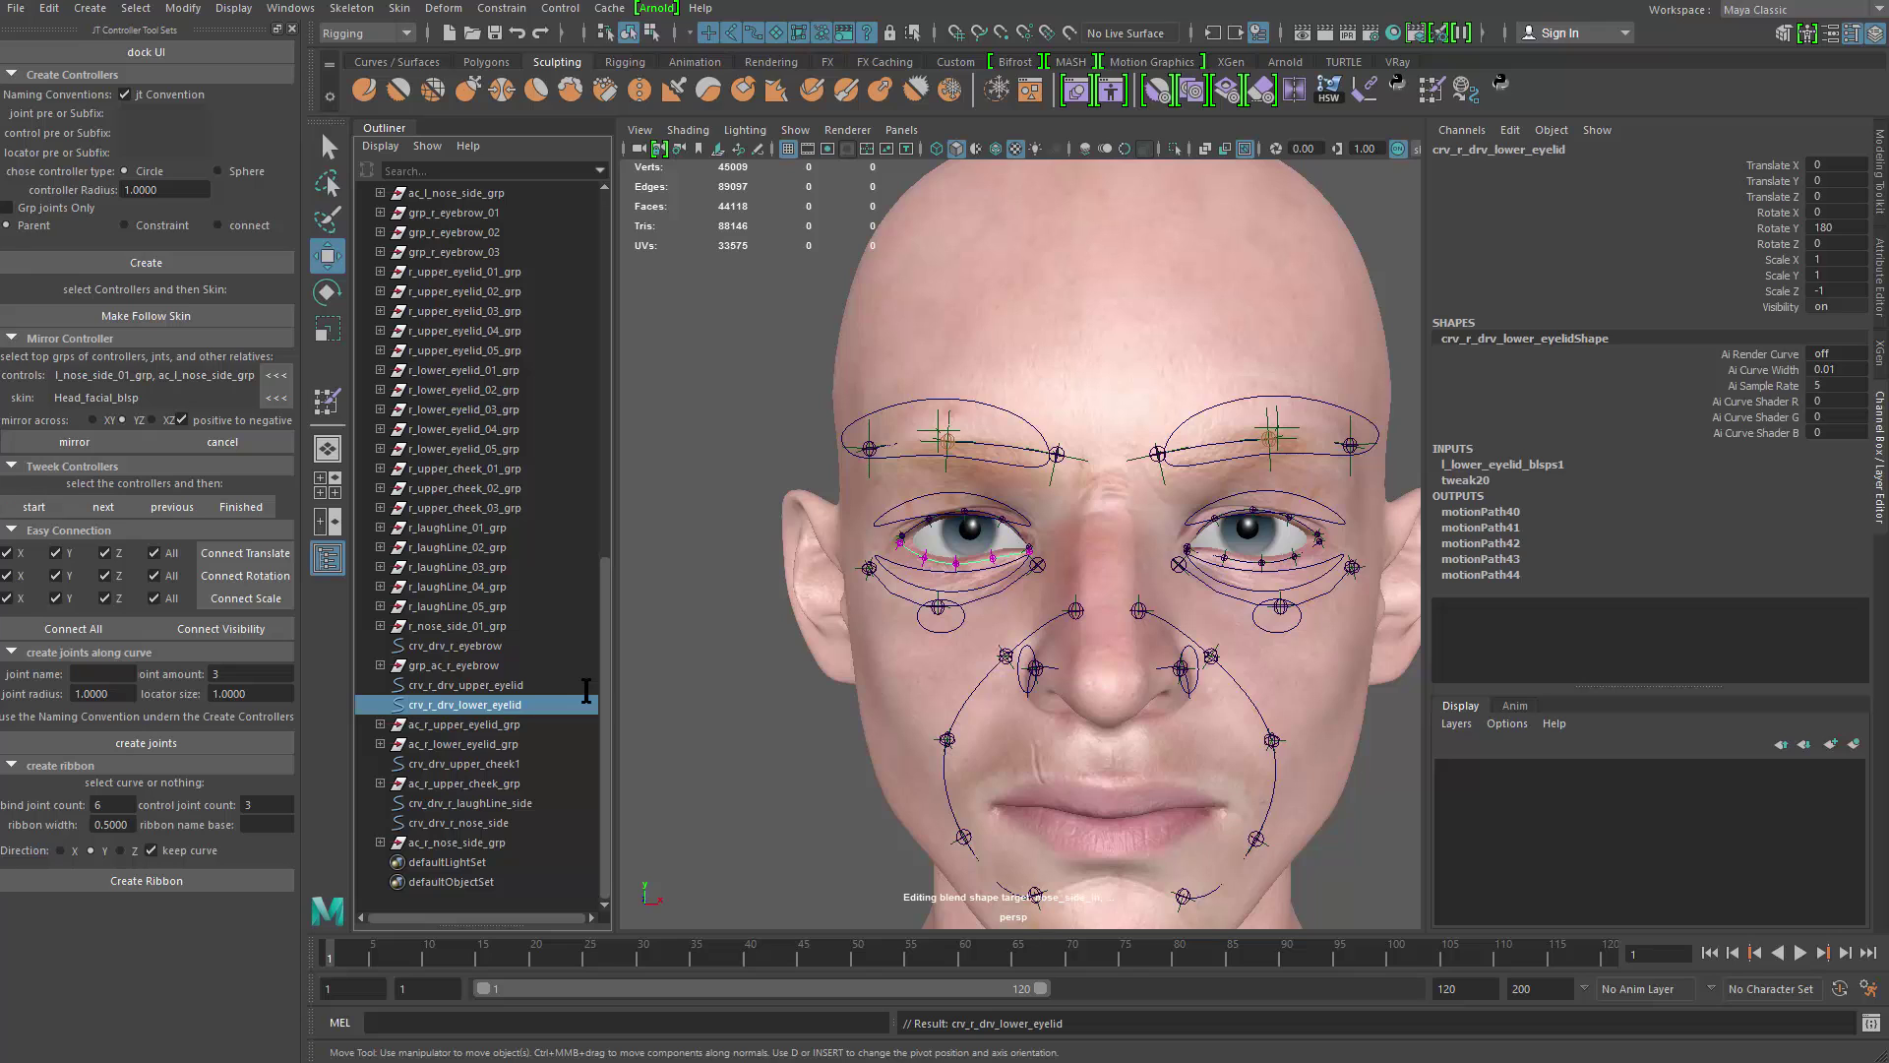
Step: Rename the mirrored curve crv_drv_upper_cheek1 as crv_r_drv_upper_cheek
{"action": "double_click", "coordinate": [522, 765]}
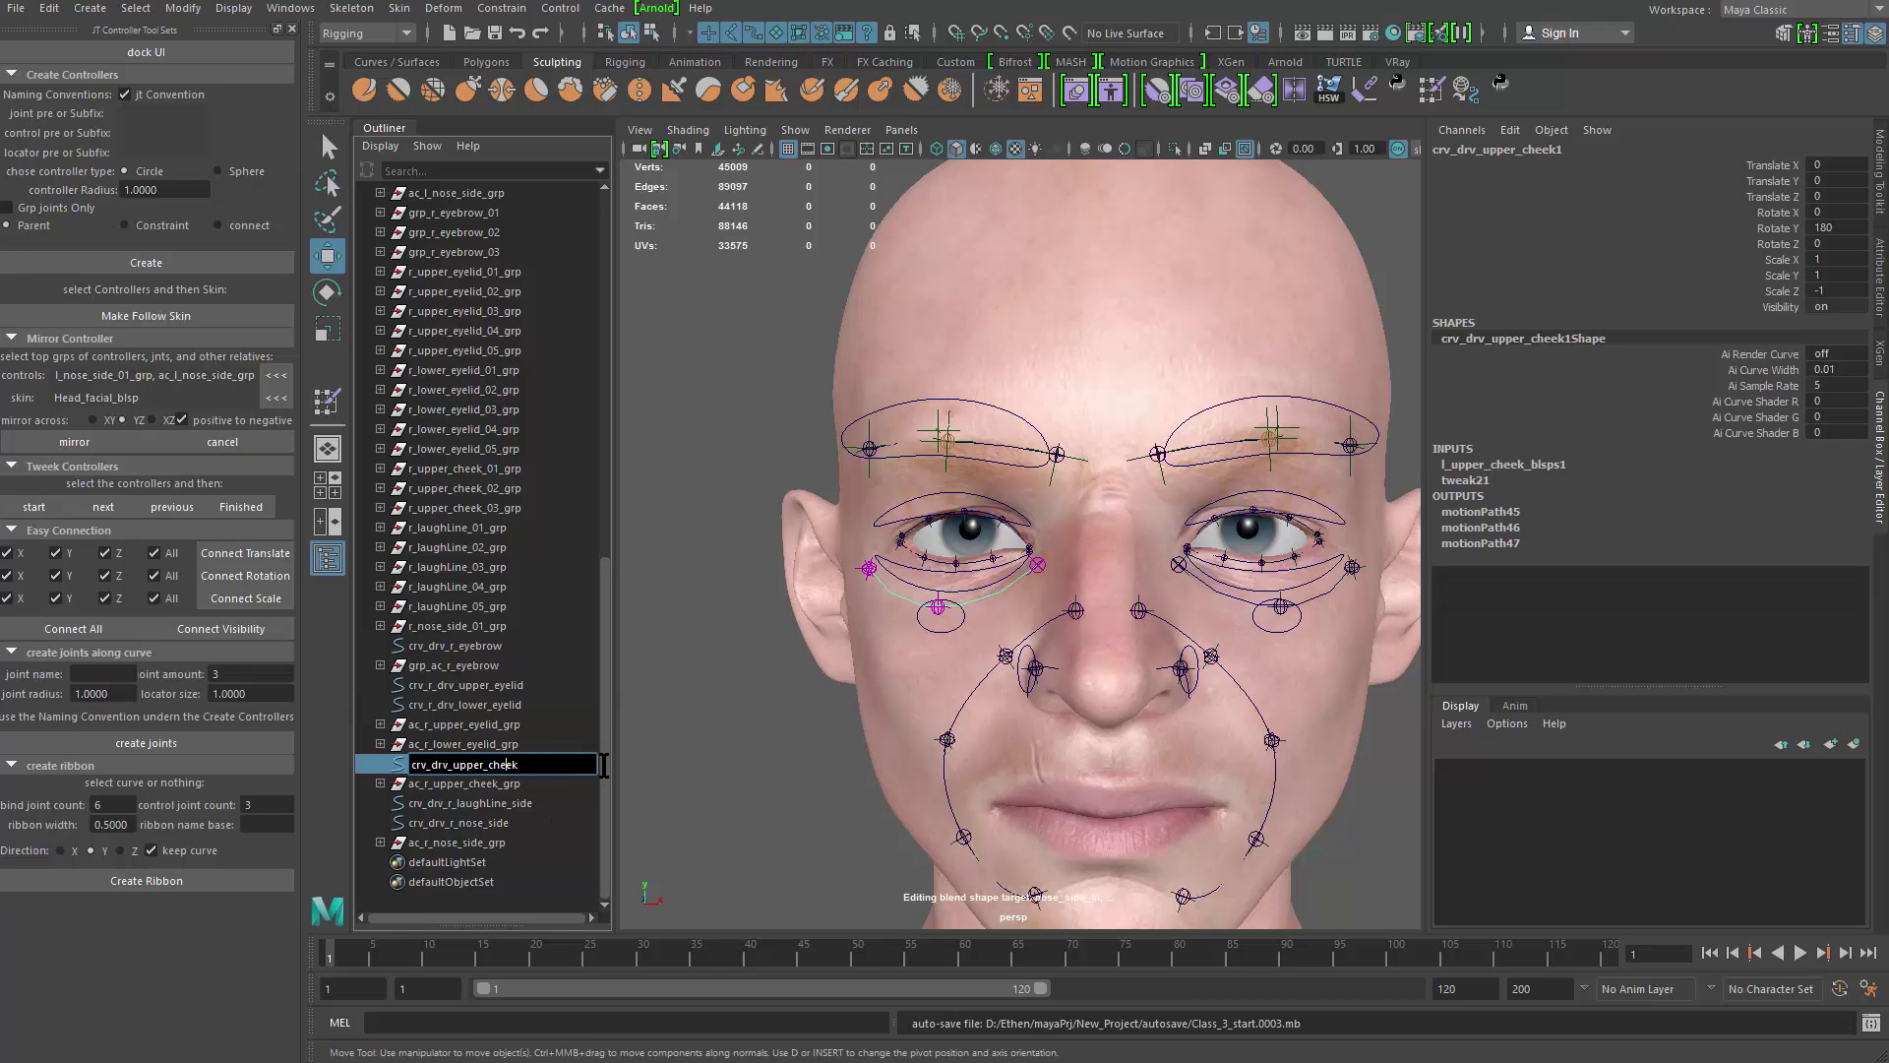
{"action": "type", "text": "r_"}
{"action": "key", "text": "Return"}
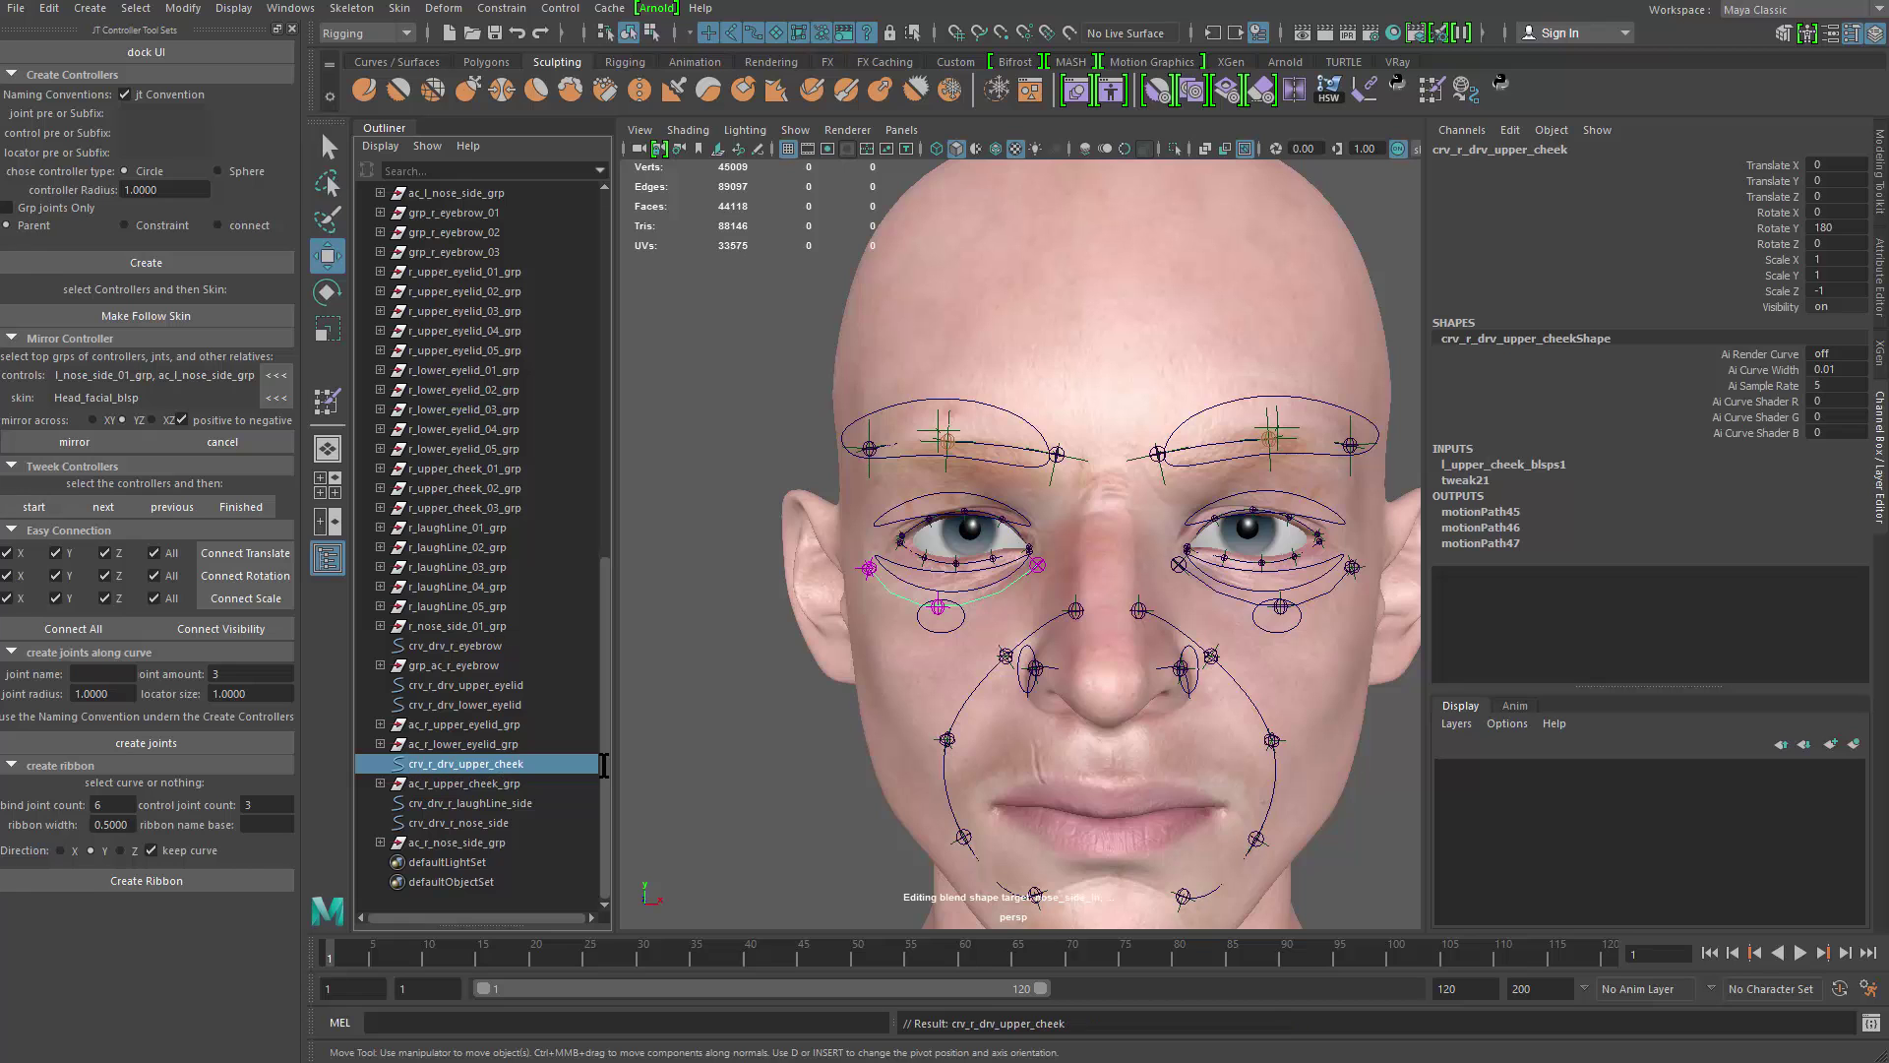
Step: Try moving the left and right eyebrow controls to compare both sides of the rig, and undo the moves
{"action": "scroll", "coordinate": [540, 765], "scroll_direction": "up", "scroll_amount": 6}
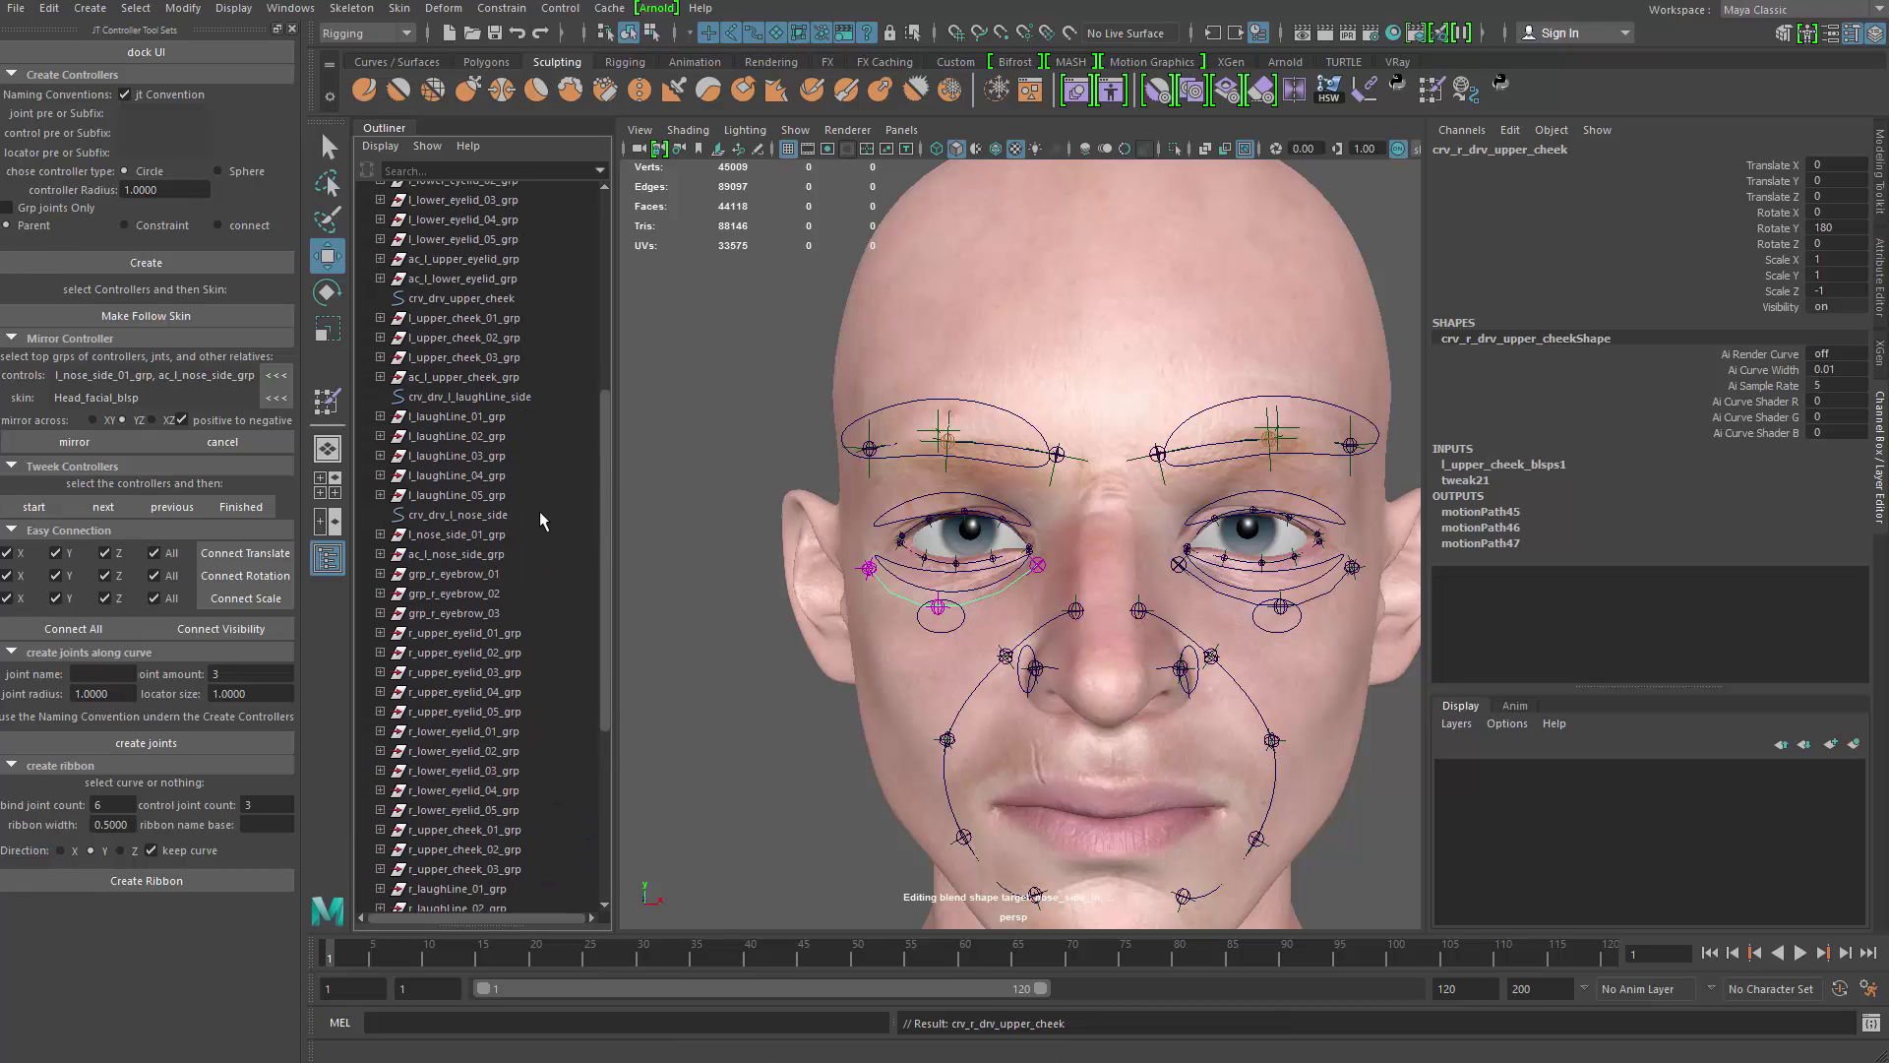
{"action": "scroll", "coordinate": [557, 806], "scroll_direction": "up", "scroll_amount": 7}
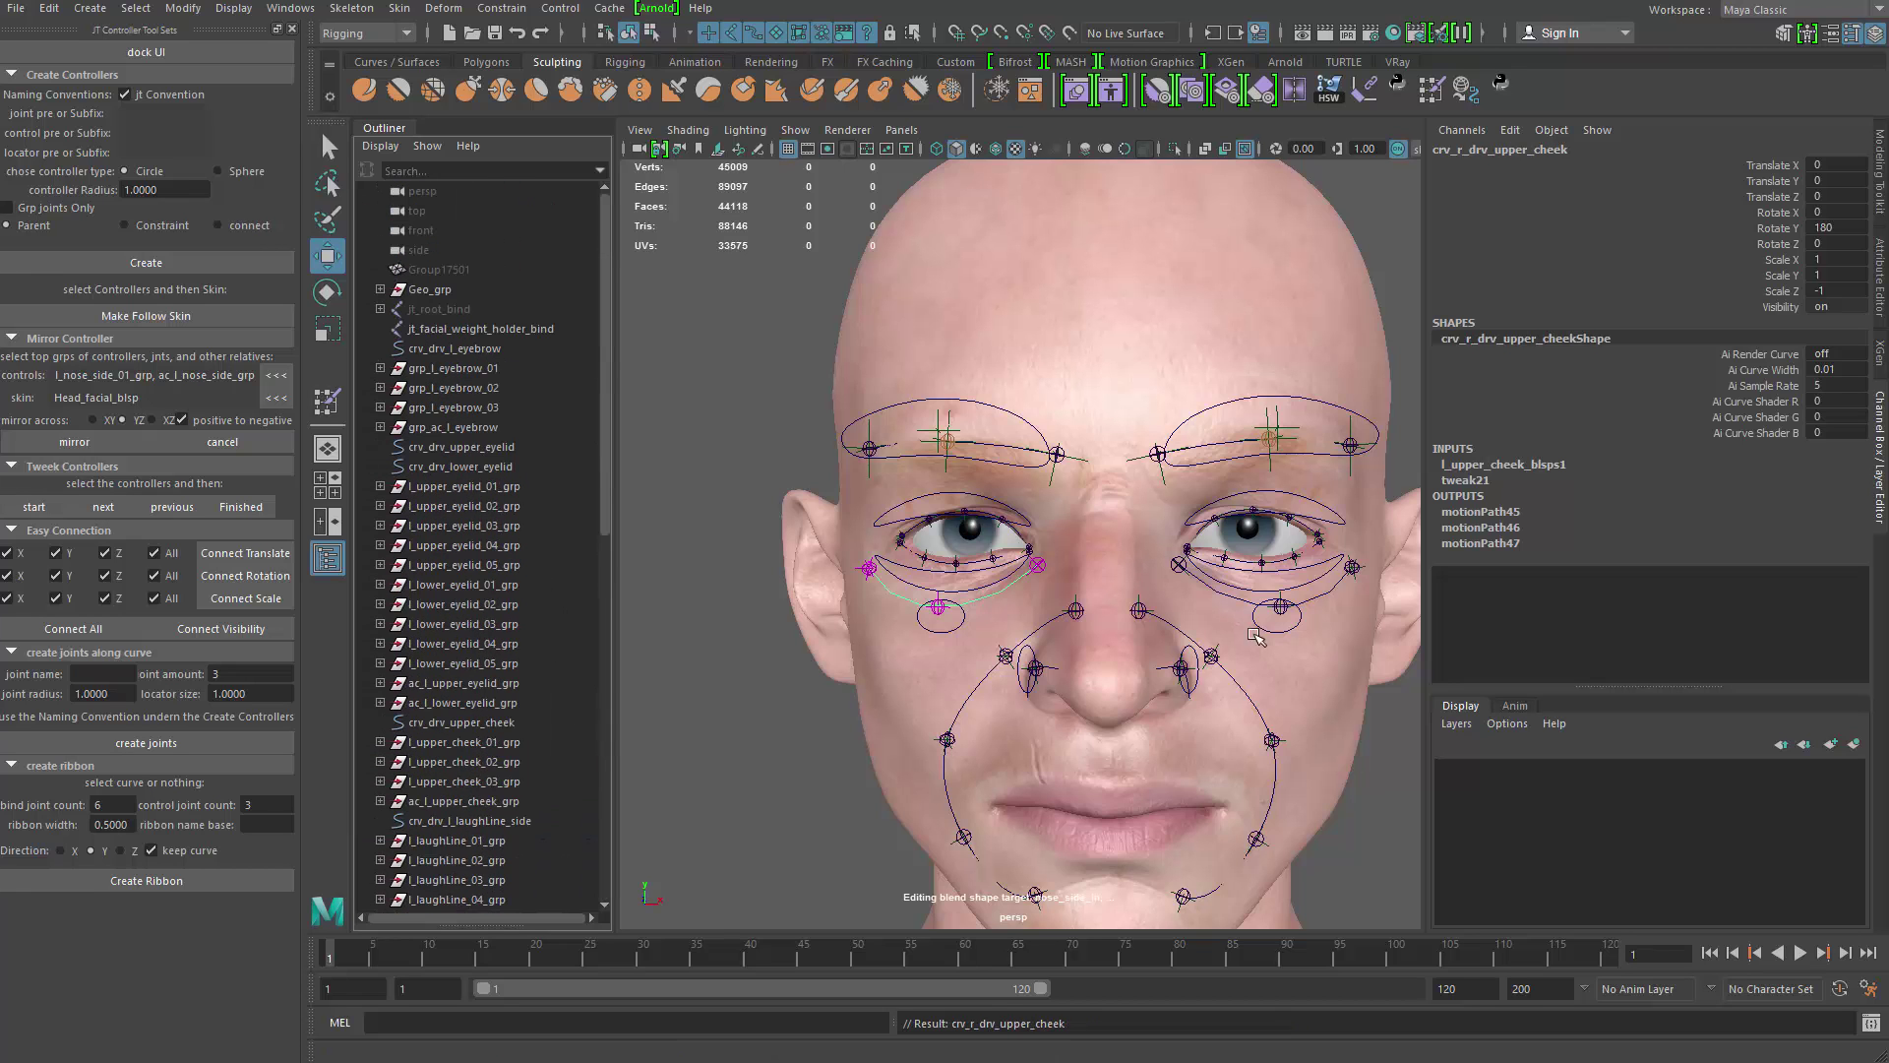
{"action": "right_click_drag", "start_coordinate": [1255, 635], "coordinate": [918, 595], "text": "alt"}
{"action": "left_click_drag", "start_coordinate": [917, 595], "coordinate": [874, 608], "text": "alt"}
{"action": "middle_click_drag", "start_coordinate": [875, 608], "coordinate": [838, 587], "text": "alt"}
{"action": "right_click_drag", "start_coordinate": [838, 587], "coordinate": [1200, 437], "text": "alt"}
{"action": "left_click", "coordinate": [1156, 403]}
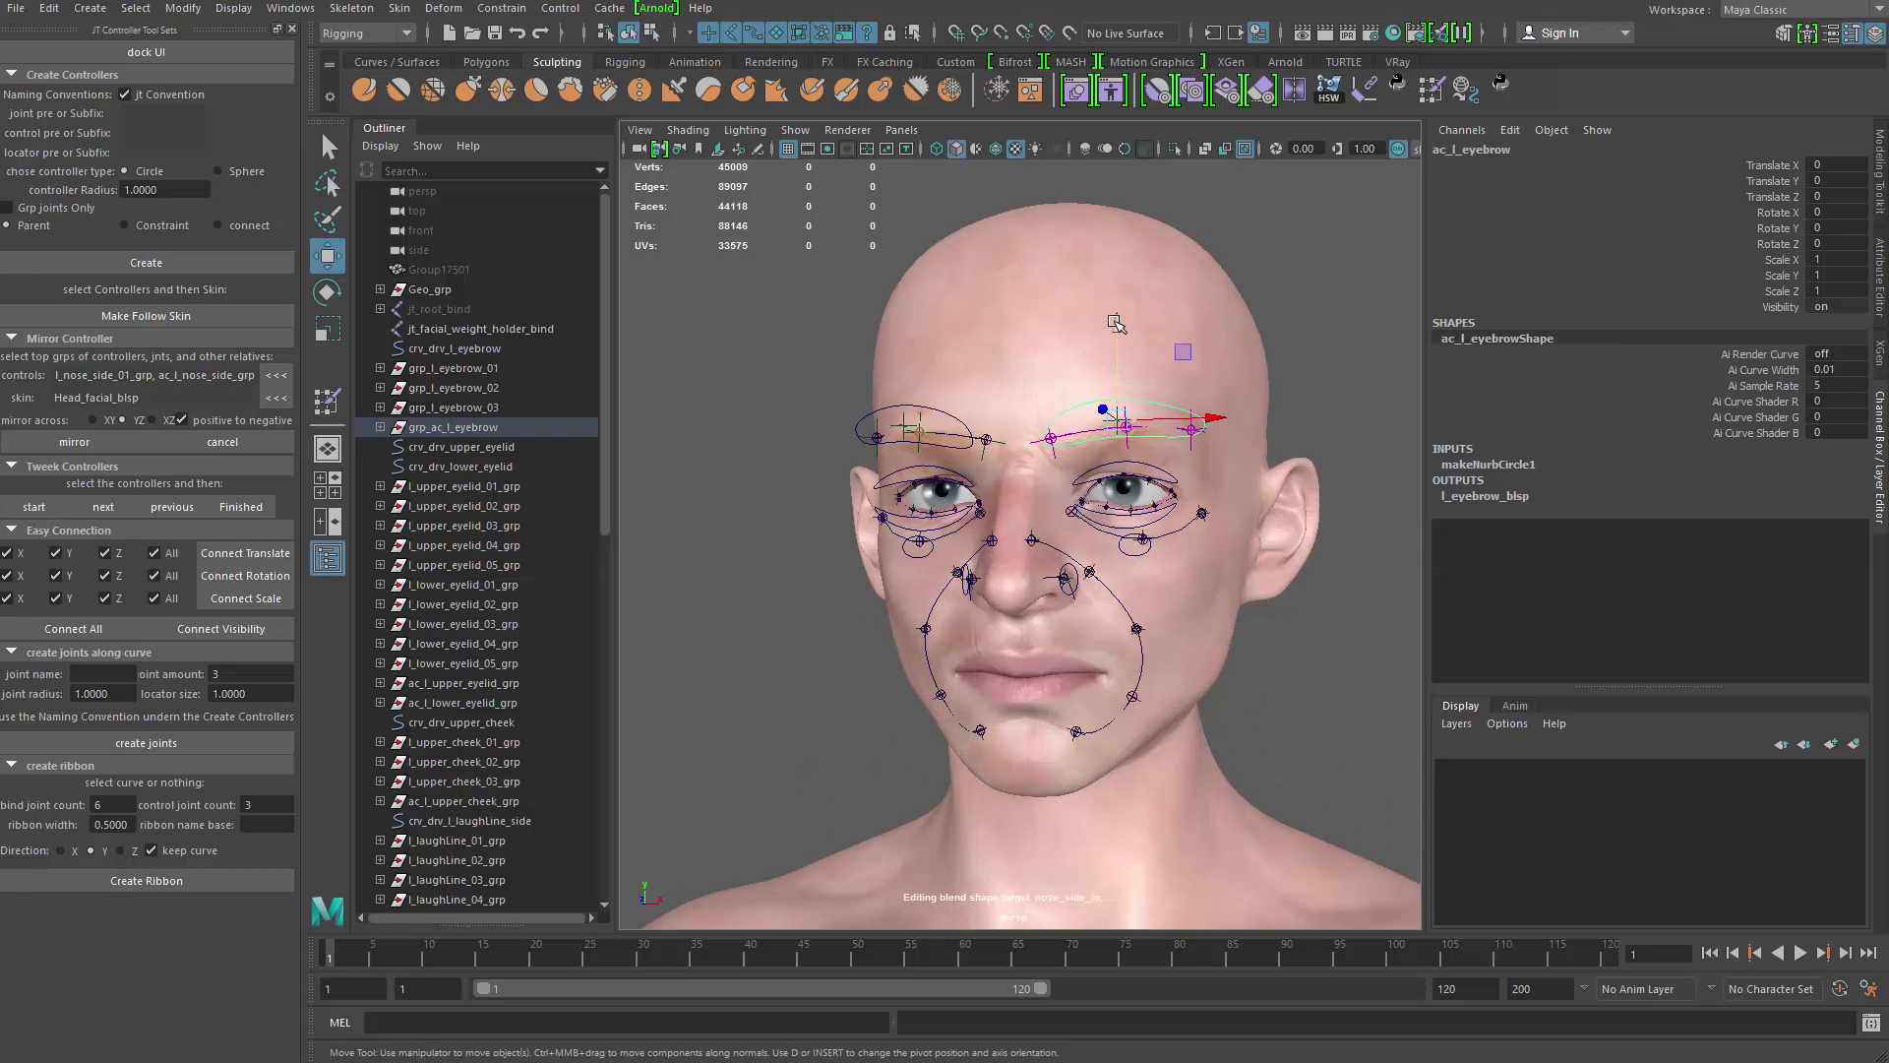
{"action": "left_click_drag", "start_coordinate": [1120, 376], "coordinate": [1121, 372]}
{"action": "left_click", "coordinate": [955, 411]}
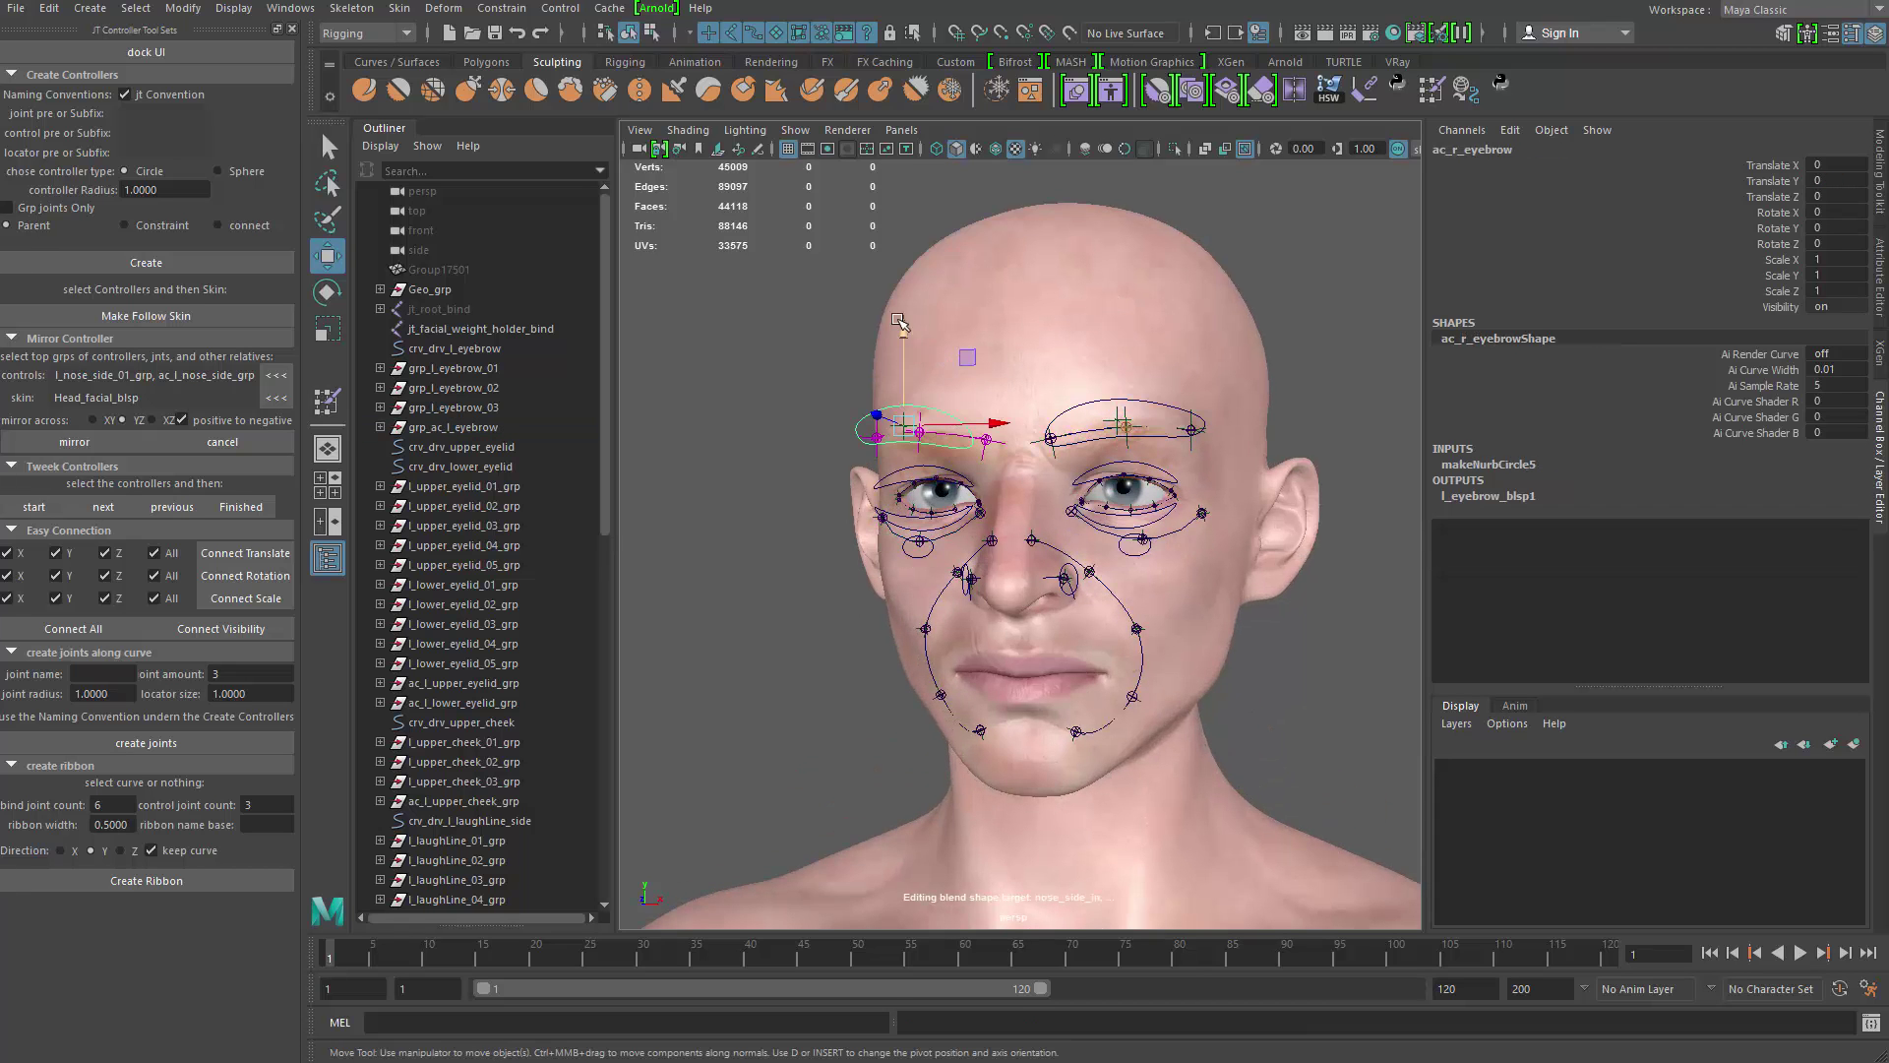
{"action": "left_click_drag", "start_coordinate": [902, 330], "coordinate": [915, 350]}
{"action": "key", "text": "ctrl+z"}
Step: Select the head mesh and examine its edge flow around the lips and eyelids from several angles
{"action": "right_click_drag", "start_coordinate": [915, 350], "coordinate": [1122, 610], "text": "alt"}
{"action": "left_click_drag", "start_coordinate": [1121, 610], "coordinate": [1033, 562], "text": "alt"}
{"action": "key", "text": "q"}
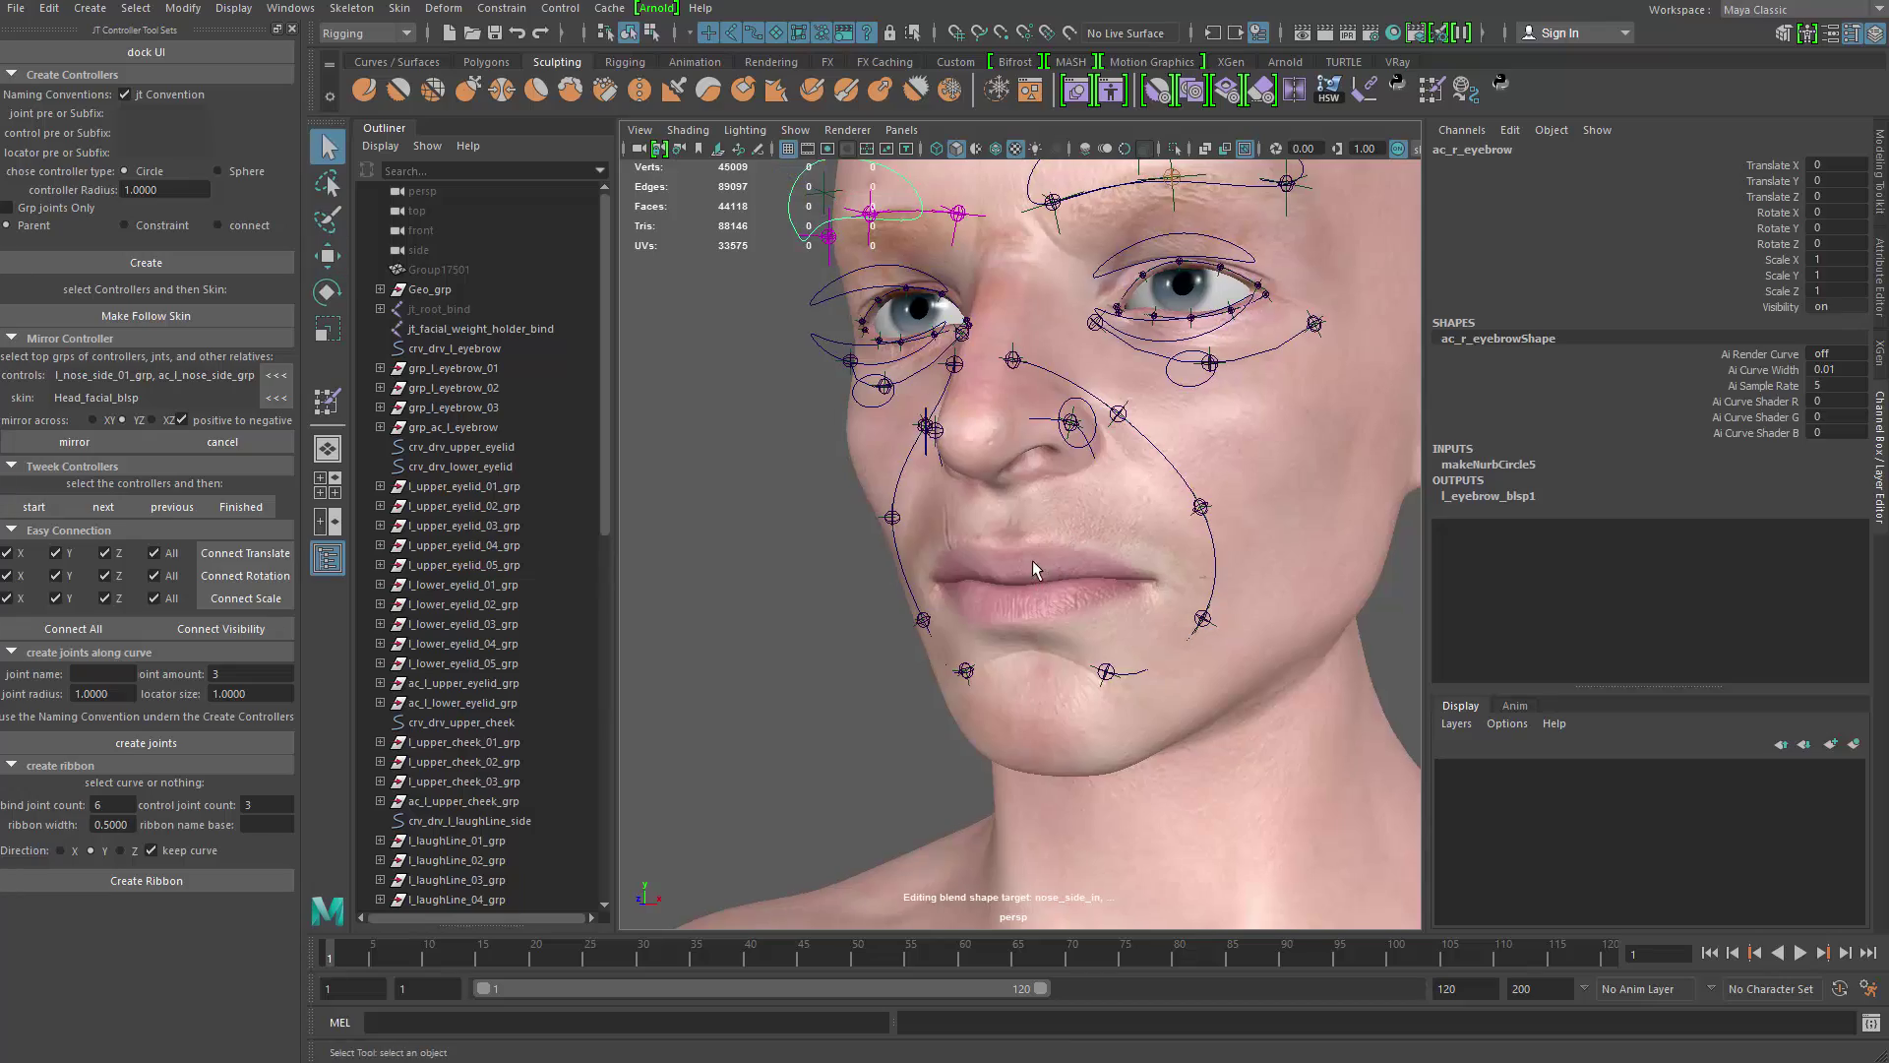
{"action": "left_click", "coordinate": [1033, 562]}
{"action": "right_click_drag", "start_coordinate": [1033, 562], "coordinate": [1092, 629], "text": "alt"}
{"action": "middle_click_drag", "start_coordinate": [1092, 630], "coordinate": [980, 663], "text": "alt"}
{"action": "left_click_drag", "start_coordinate": [981, 663], "coordinate": [1023, 639], "text": "alt"}
{"action": "right_click_drag", "start_coordinate": [984, 629], "coordinate": [1033, 672], "text": "alt"}
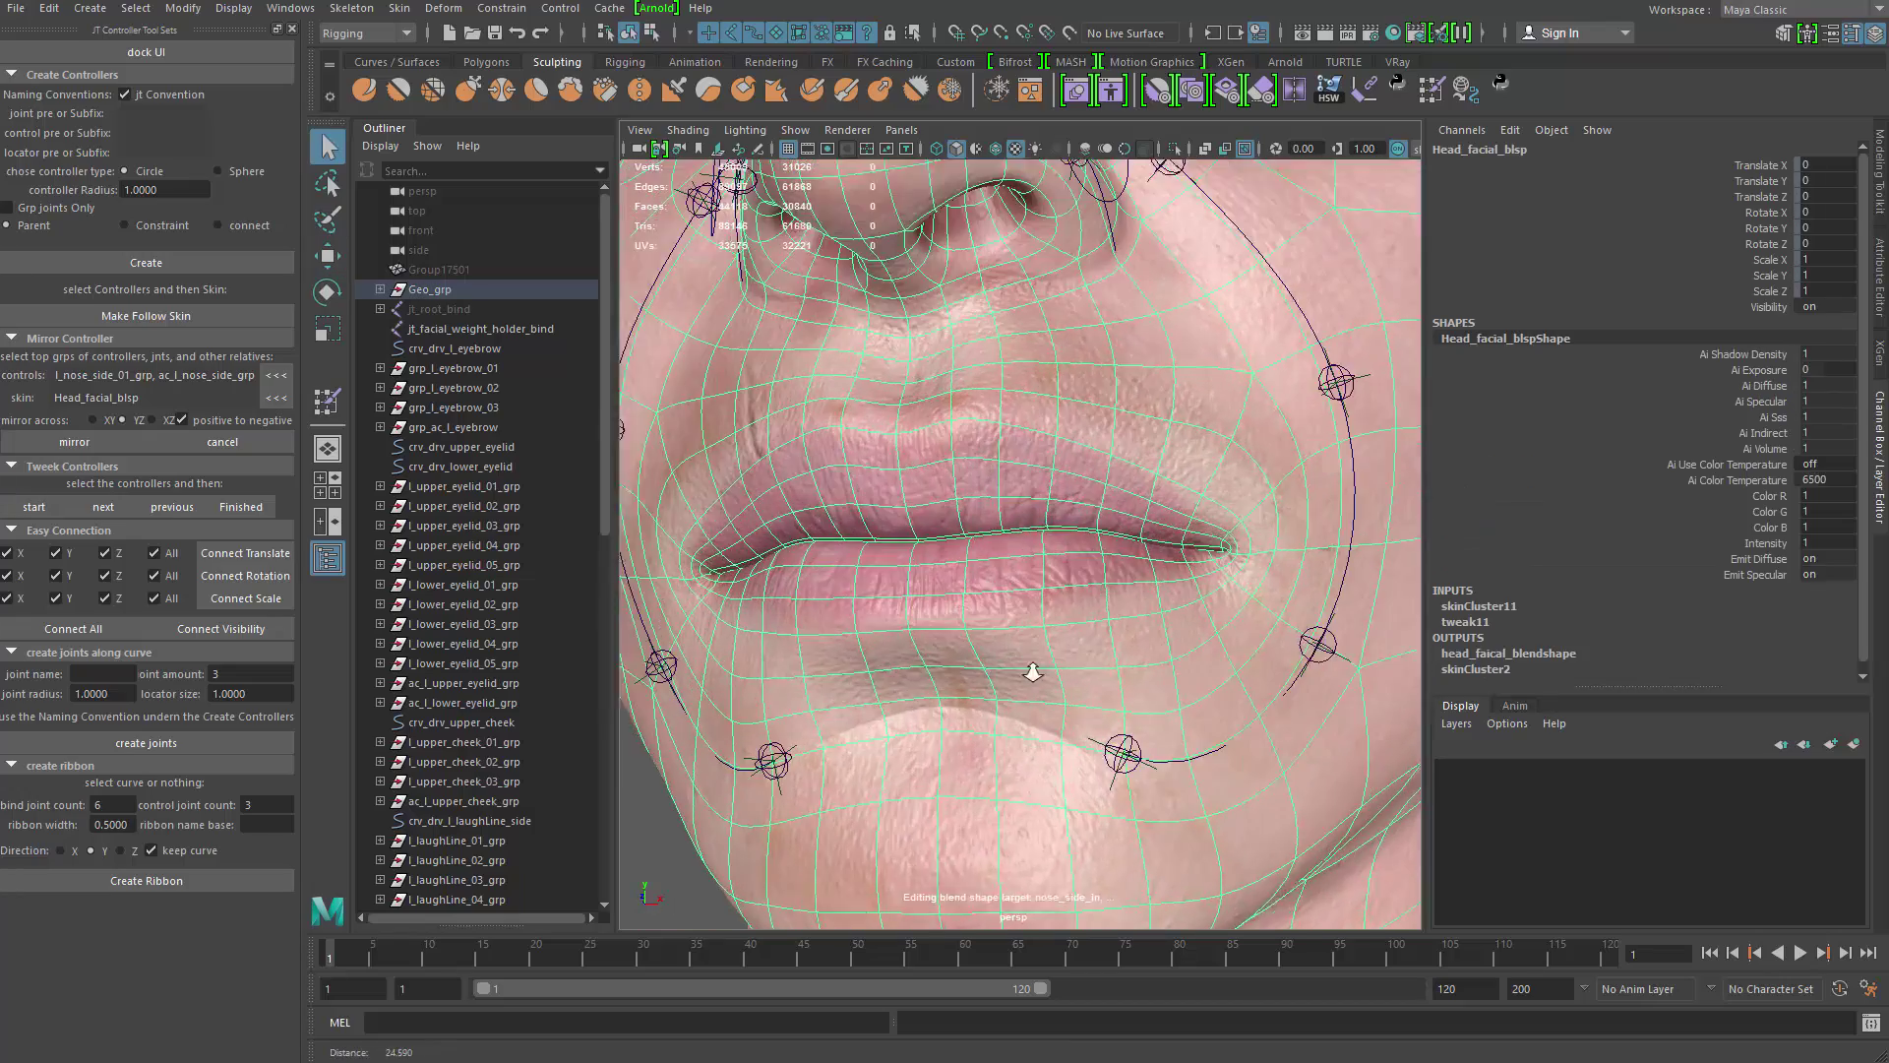
{"action": "scroll", "coordinate": [1033, 672], "scroll_direction": "down", "scroll_amount": 5}
{"action": "left_click_drag", "start_coordinate": [1018, 551], "coordinate": [890, 593], "text": "alt"}
{"action": "middle_click_drag", "start_coordinate": [890, 592], "coordinate": [903, 629], "text": "alt"}
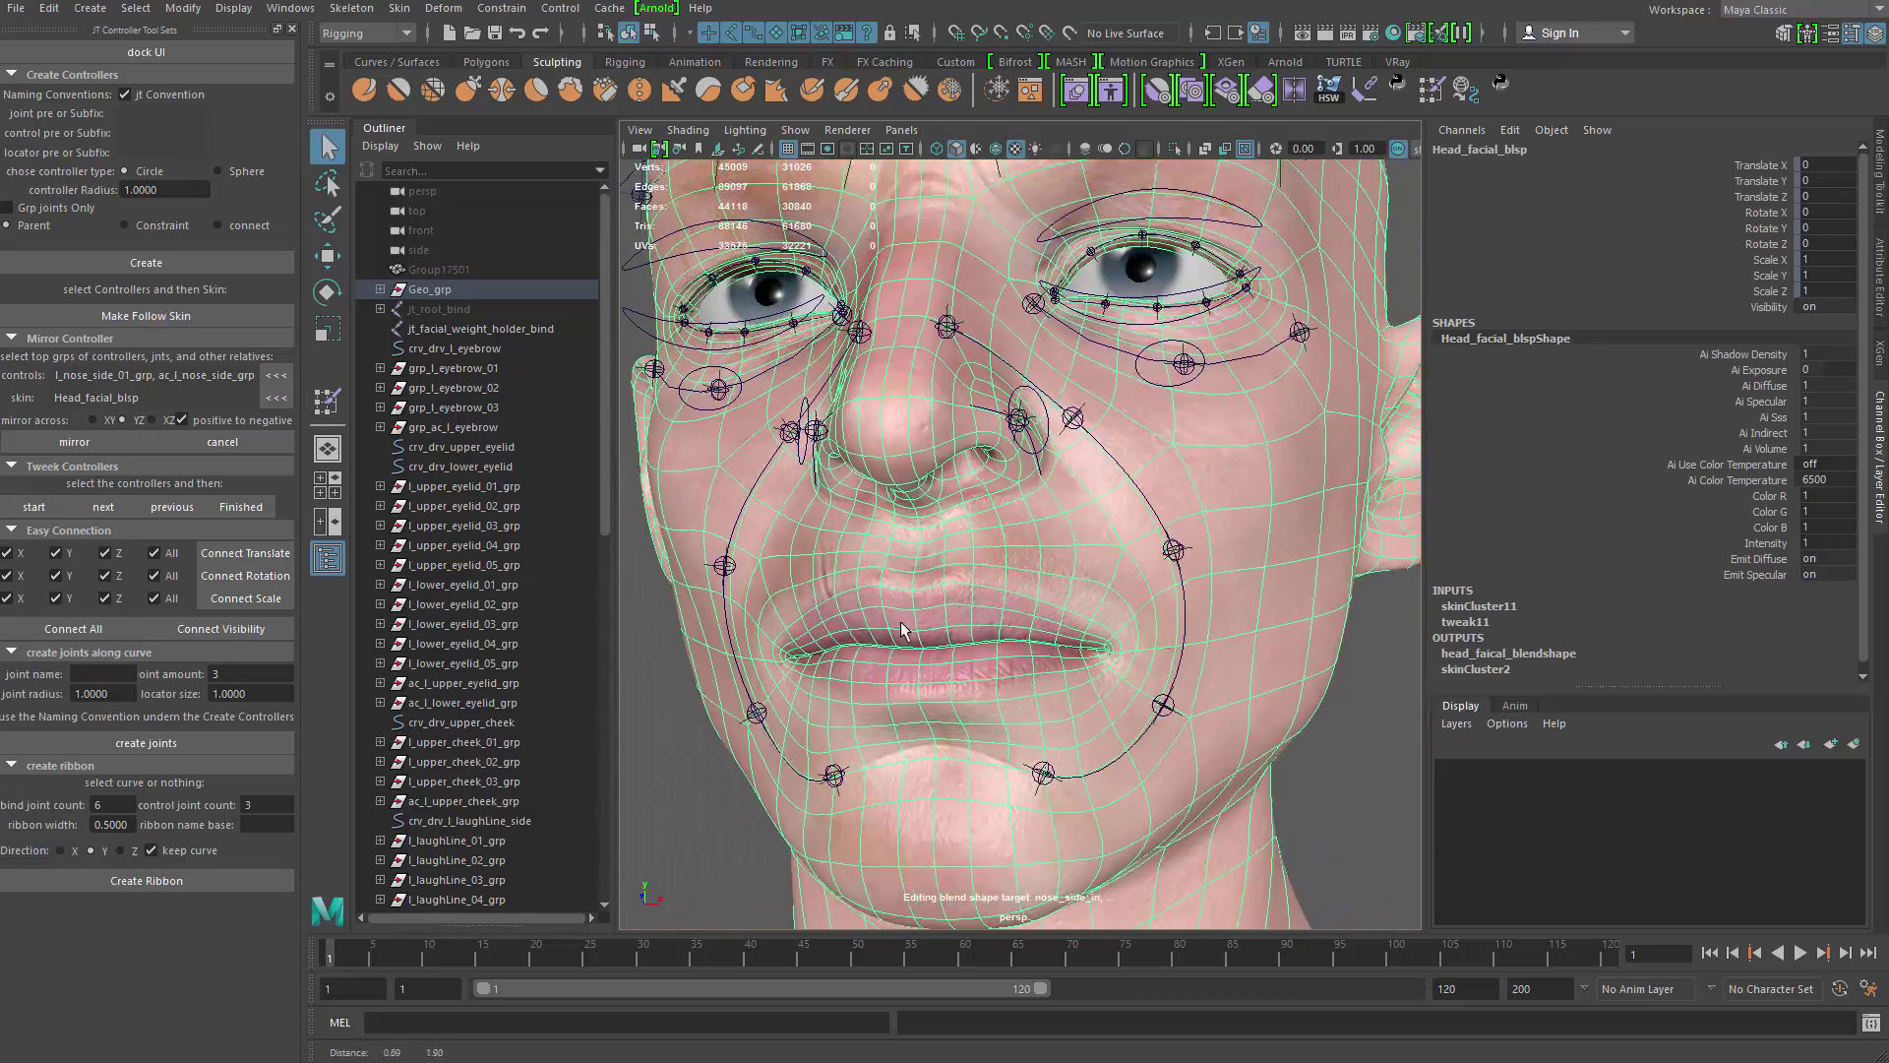
{"action": "right_click_drag", "start_coordinate": [903, 629], "coordinate": [1072, 590], "text": "alt"}
{"action": "middle_click_drag", "start_coordinate": [1200, 325], "coordinate": [1126, 650], "text": "alt"}
{"action": "right_click_drag", "start_coordinate": [1082, 590], "coordinate": [1151, 551], "text": "alt"}
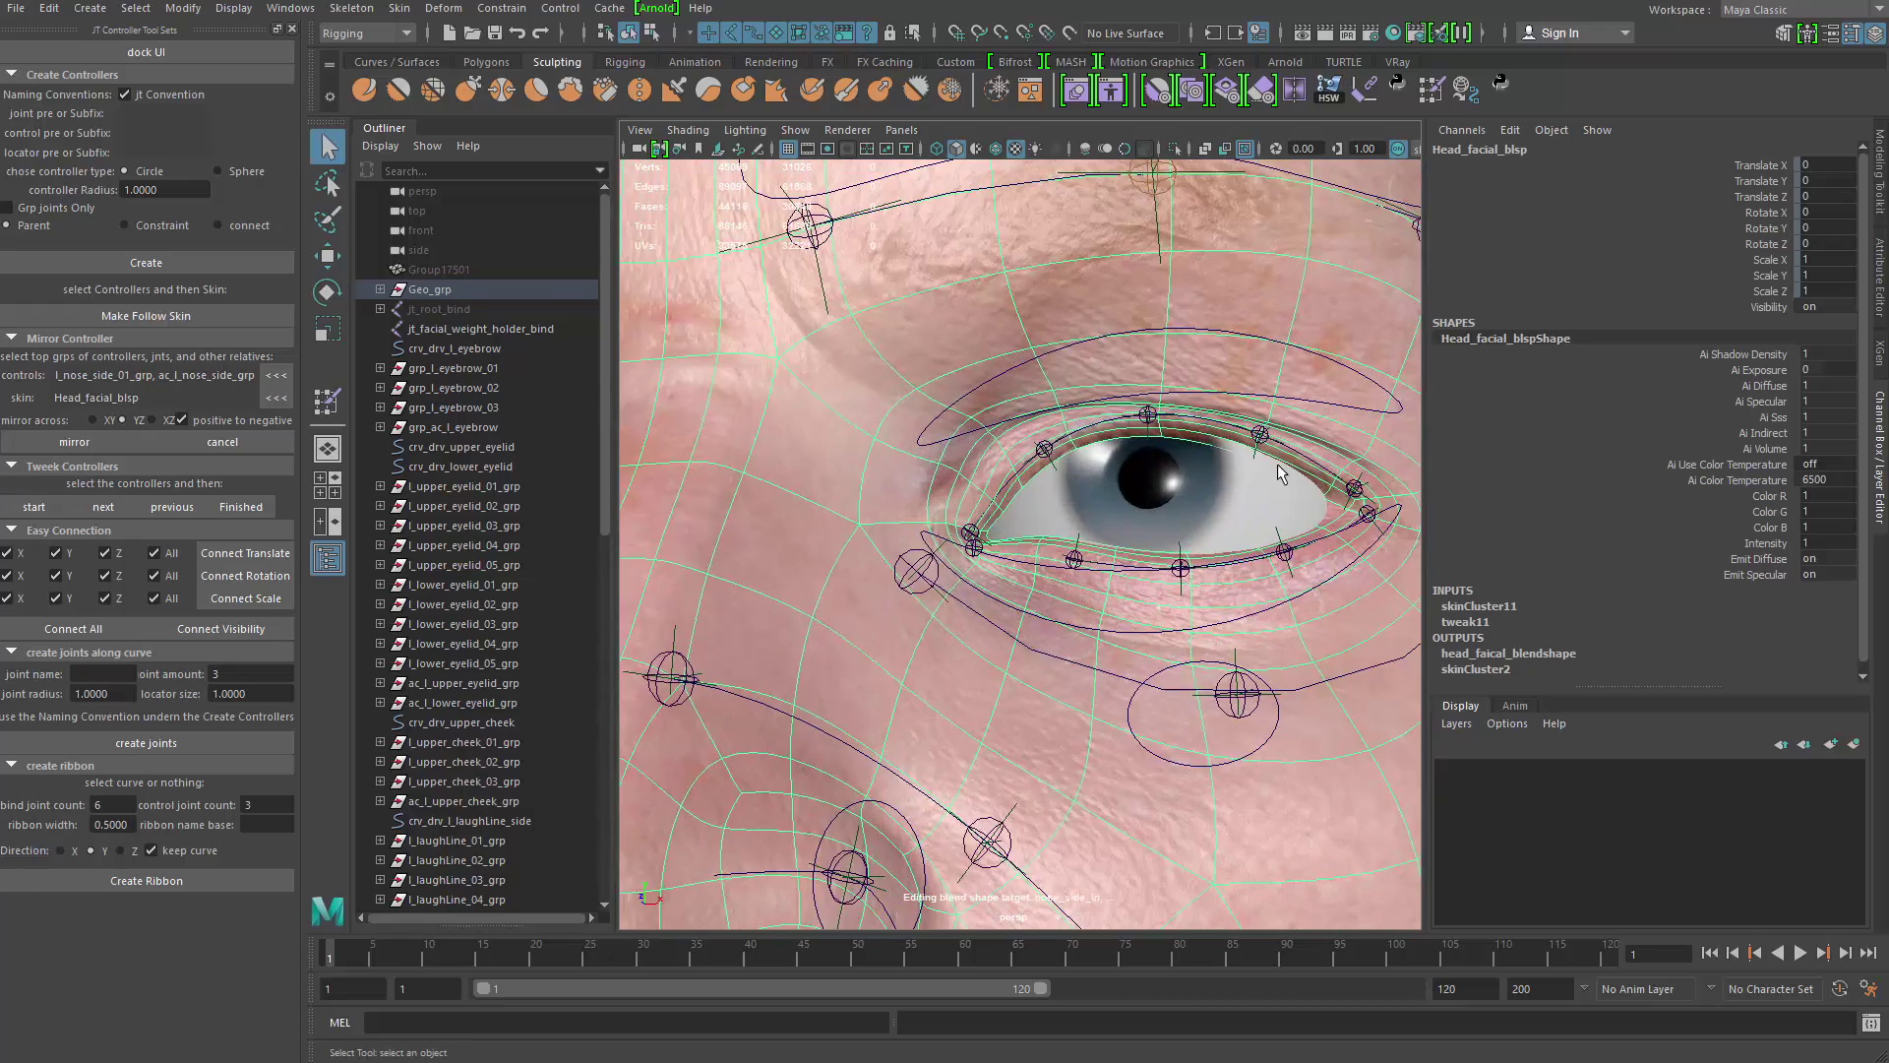
{"action": "right_click_drag", "start_coordinate": [1277, 472], "coordinate": [1063, 393], "text": "alt"}
{"action": "left_click_drag", "start_coordinate": [1062, 393], "coordinate": [957, 452], "text": "alt"}
{"action": "left_click_drag", "start_coordinate": [792, 505], "coordinate": [956, 550], "text": "alt"}
{"action": "middle_click_drag", "start_coordinate": [959, 752], "coordinate": [993, 594], "text": "alt"}
{"action": "mouse_move", "coordinate": [994, 593]}
{"action": "right_mouse_down", "text": "alt"}
{"action": "mouse_move", "coordinate": [1072, 661]}
{"action": "mouse_move", "coordinate": [969, 580]}
{"action": "right_mouse_up", "text": "alt"}
{"action": "left_click_drag", "start_coordinate": [969, 580], "coordinate": [1092, 360], "text": "alt"}
{"action": "right_click_drag", "start_coordinate": [1092, 359], "coordinate": [1045, 339], "text": "alt"}
{"action": "left_click_drag", "start_coordinate": [1044, 340], "coordinate": [1074, 483], "text": "alt"}
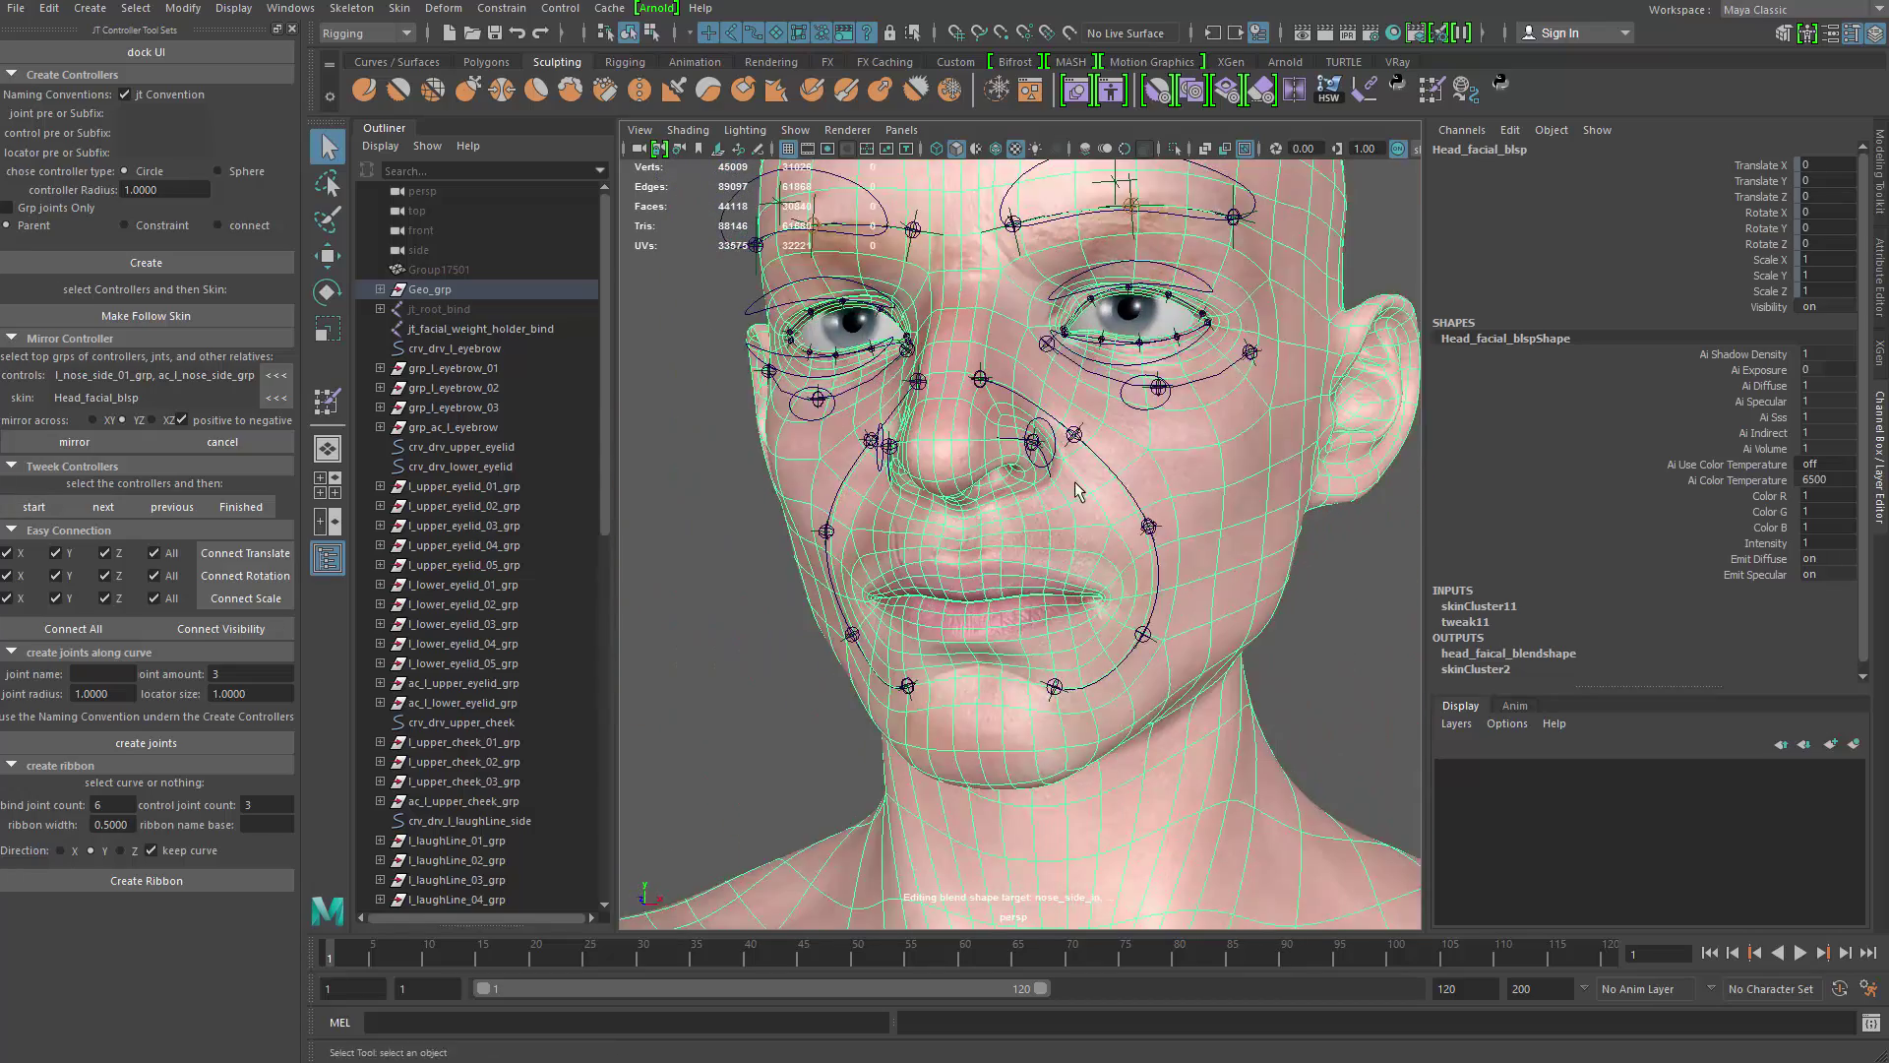
{"action": "scroll", "coordinate": [1077, 489], "scroll_direction": "up", "scroll_amount": 5}
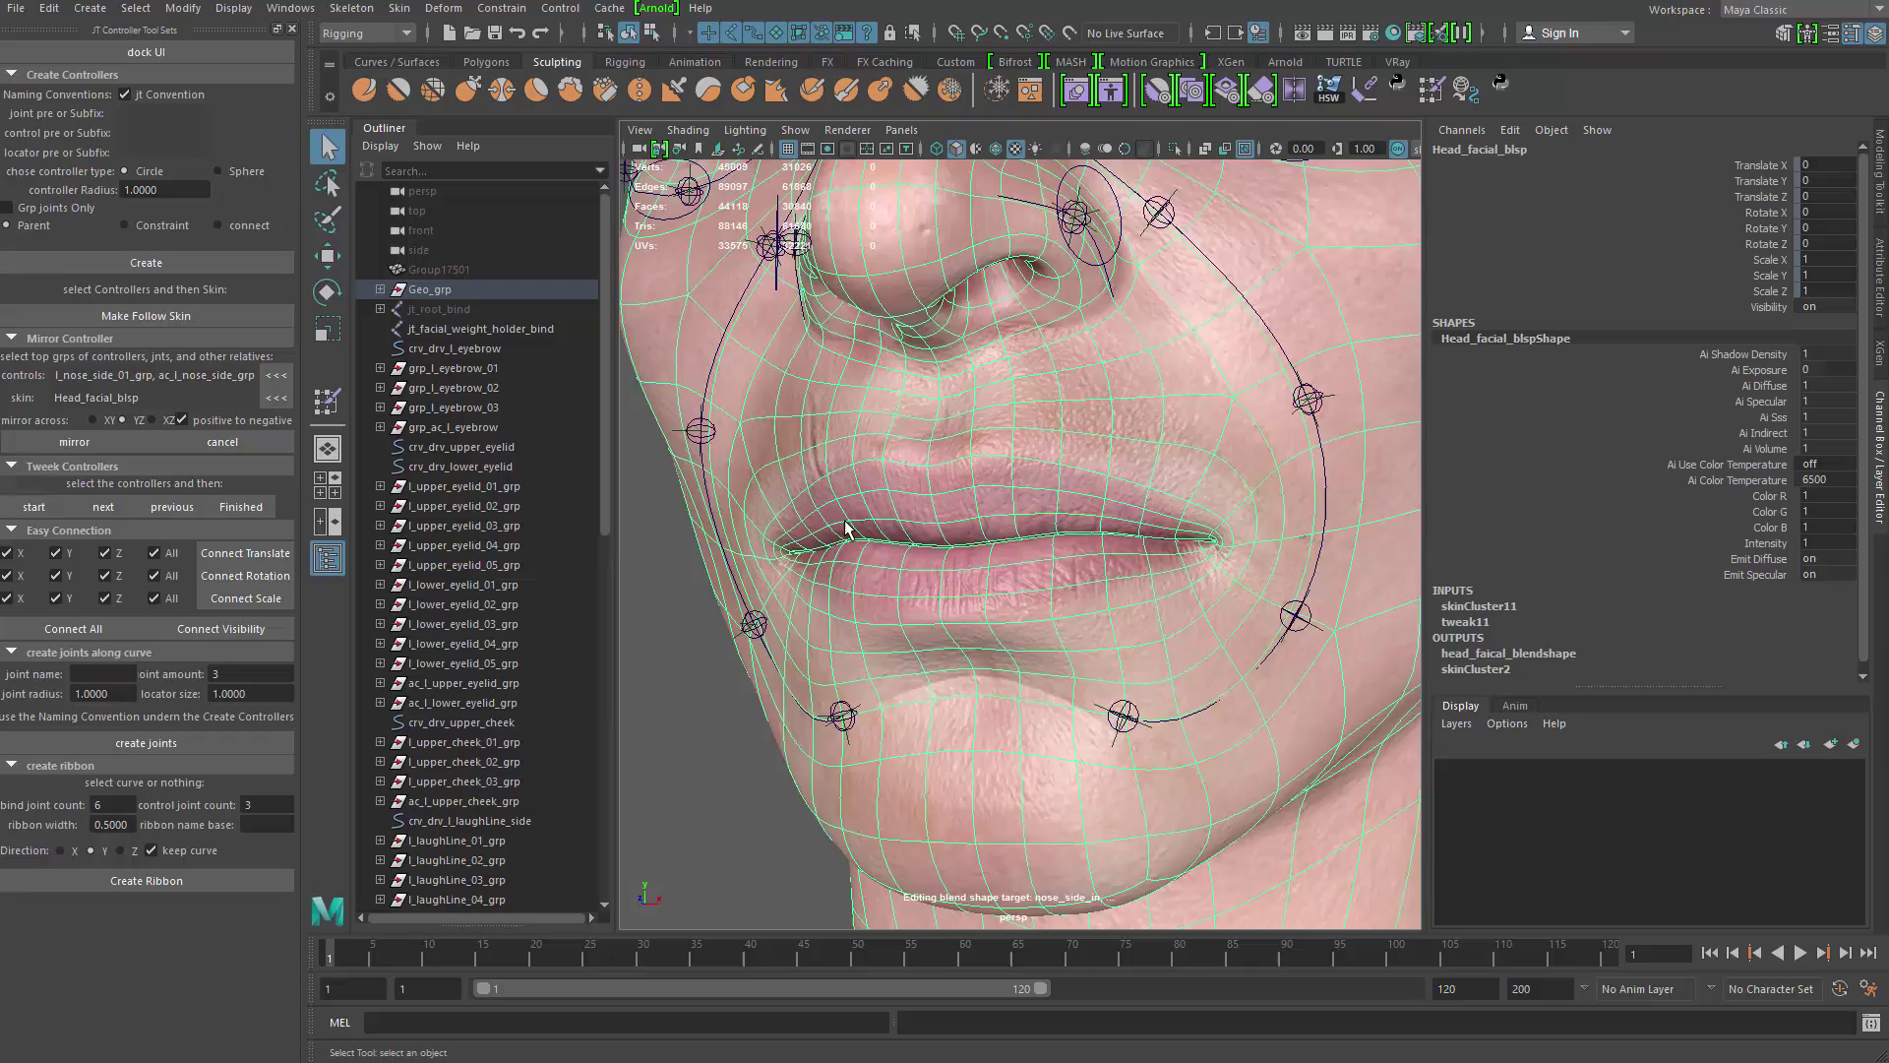
{"action": "left_click_drag", "start_coordinate": [846, 529], "coordinate": [983, 600], "text": "alt"}
{"action": "scroll", "coordinate": [1013, 595], "scroll_direction": "down", "scroll_amount": 5}
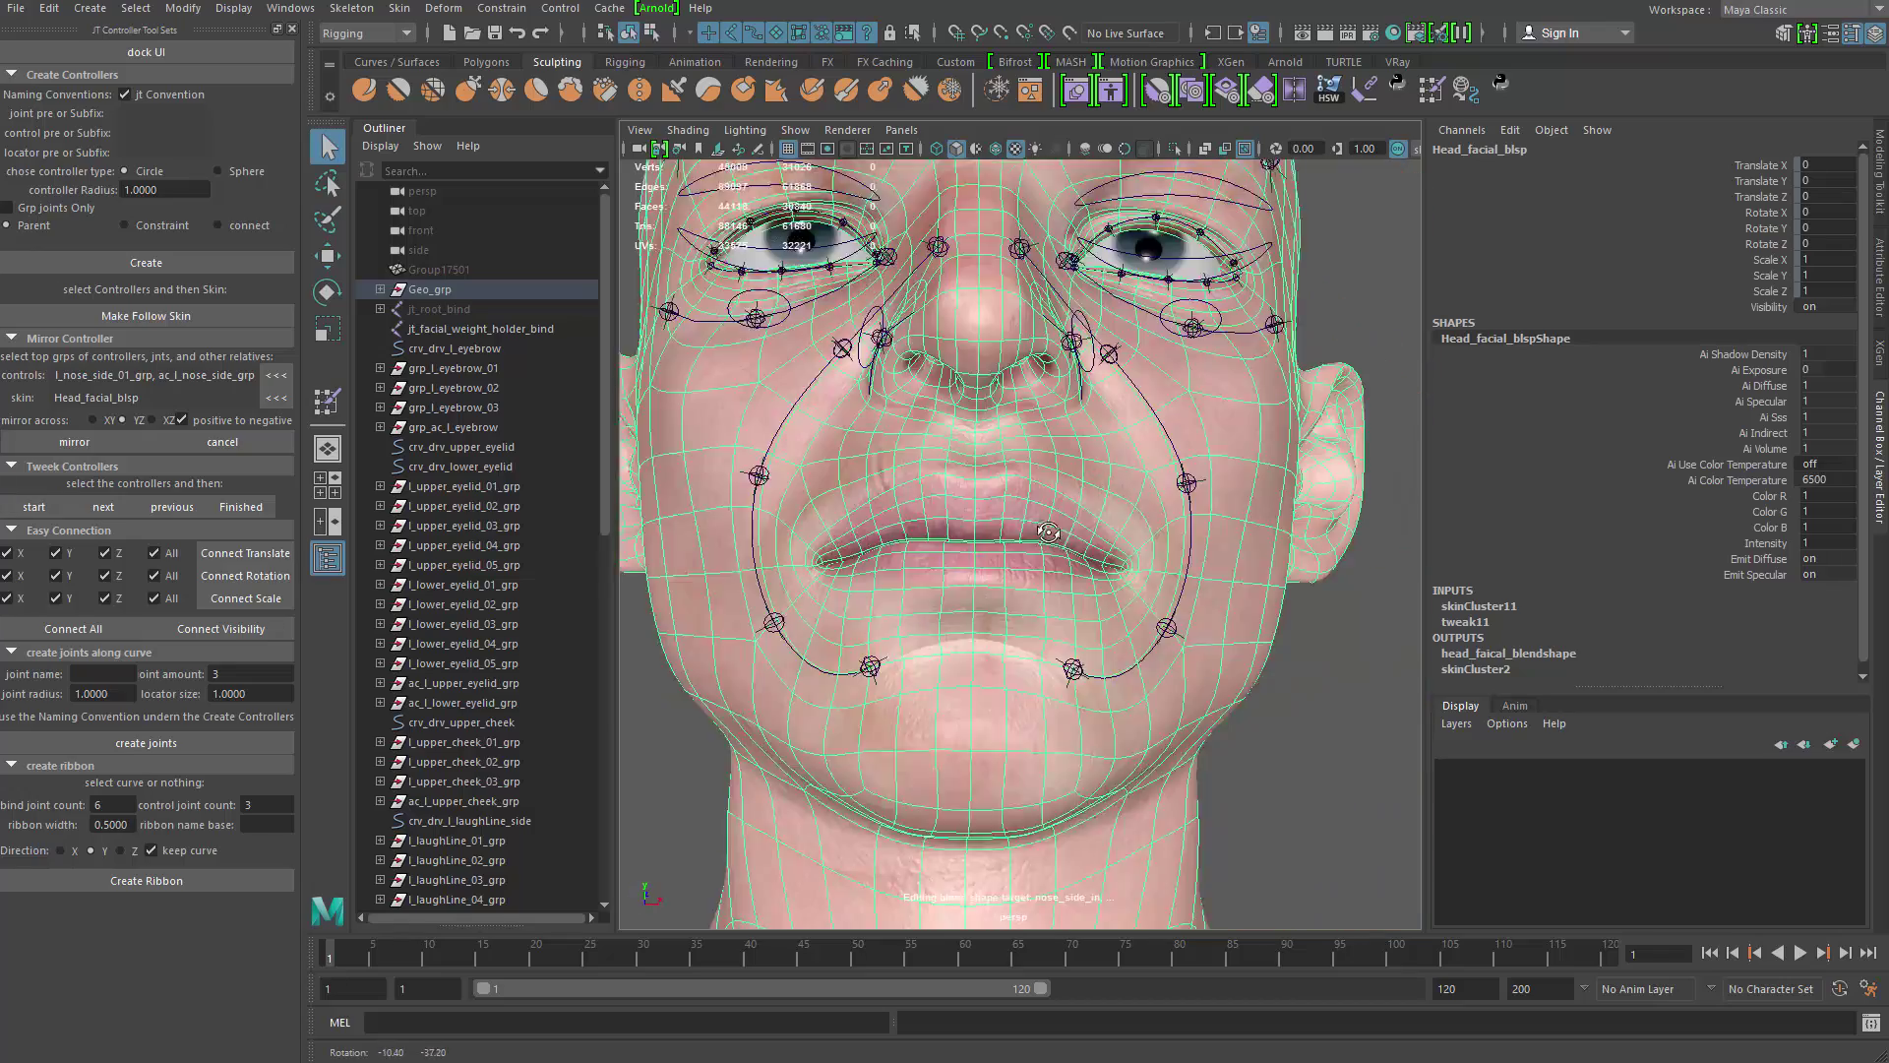
{"action": "middle_click_drag", "start_coordinate": [983, 600], "coordinate": [900, 787], "text": "alt"}
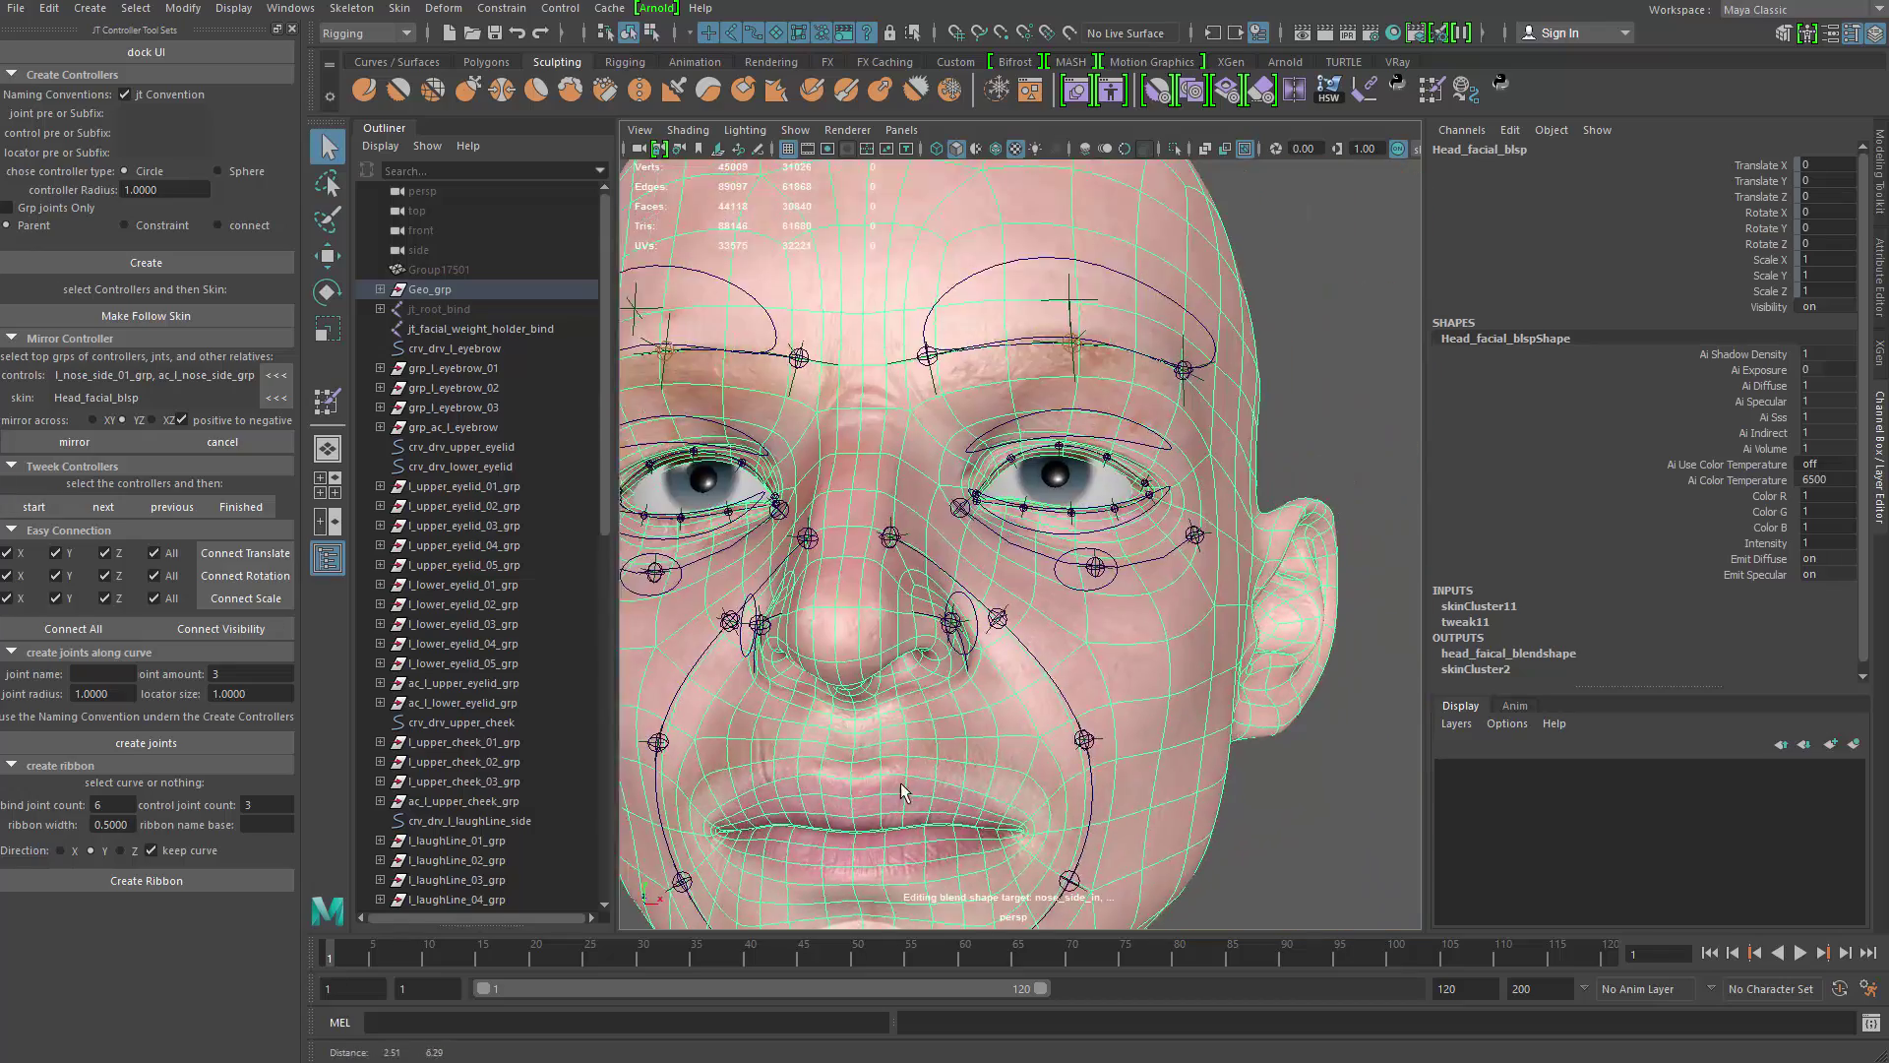
{"action": "scroll", "coordinate": [937, 446], "scroll_direction": "up", "scroll_amount": 5}
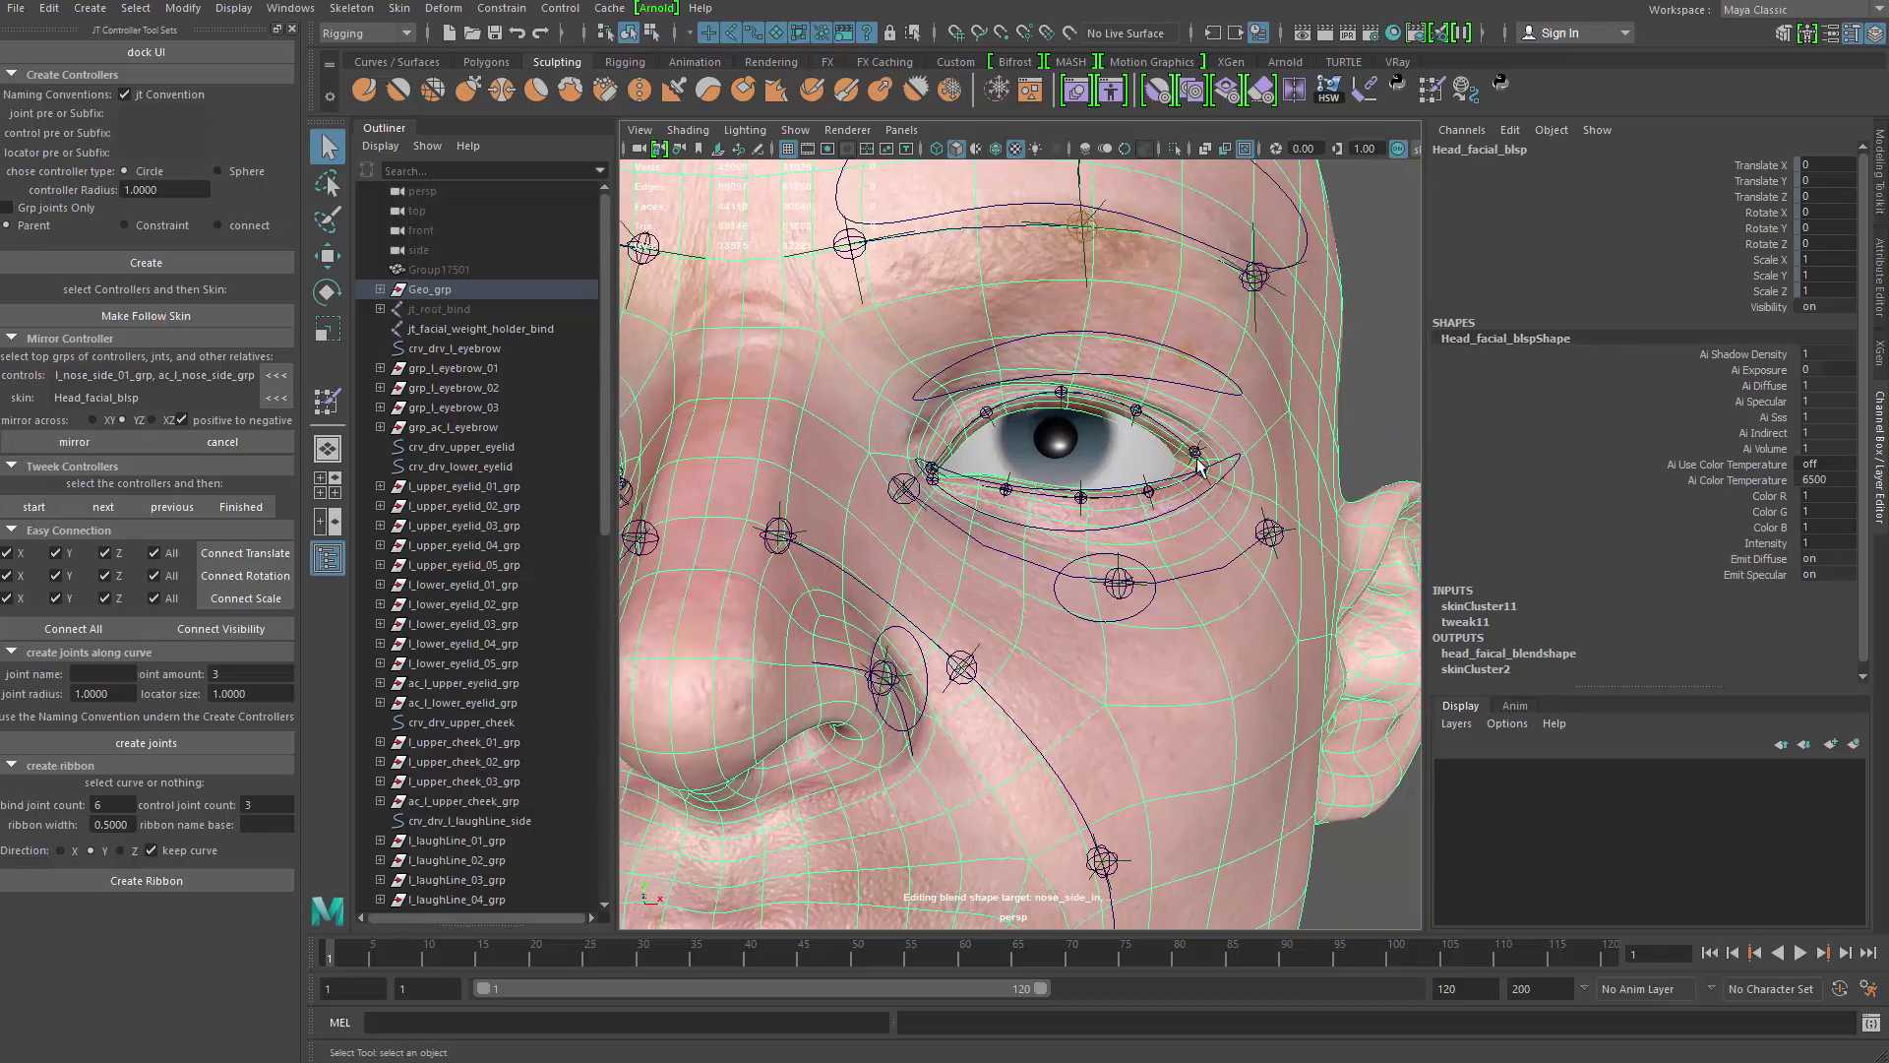
Step: Switch the head mesh to edge selection and select the upper-lip edge loop from one mouth corner to the other
{"action": "middle_click_drag", "start_coordinate": [886, 787], "coordinate": [939, 492], "text": "alt"}
{"action": "scroll", "coordinate": [984, 482], "scroll_direction": "up", "scroll_amount": 5}
{"action": "right_click_drag", "start_coordinate": [1059, 450], "coordinate": [1057, 369]}
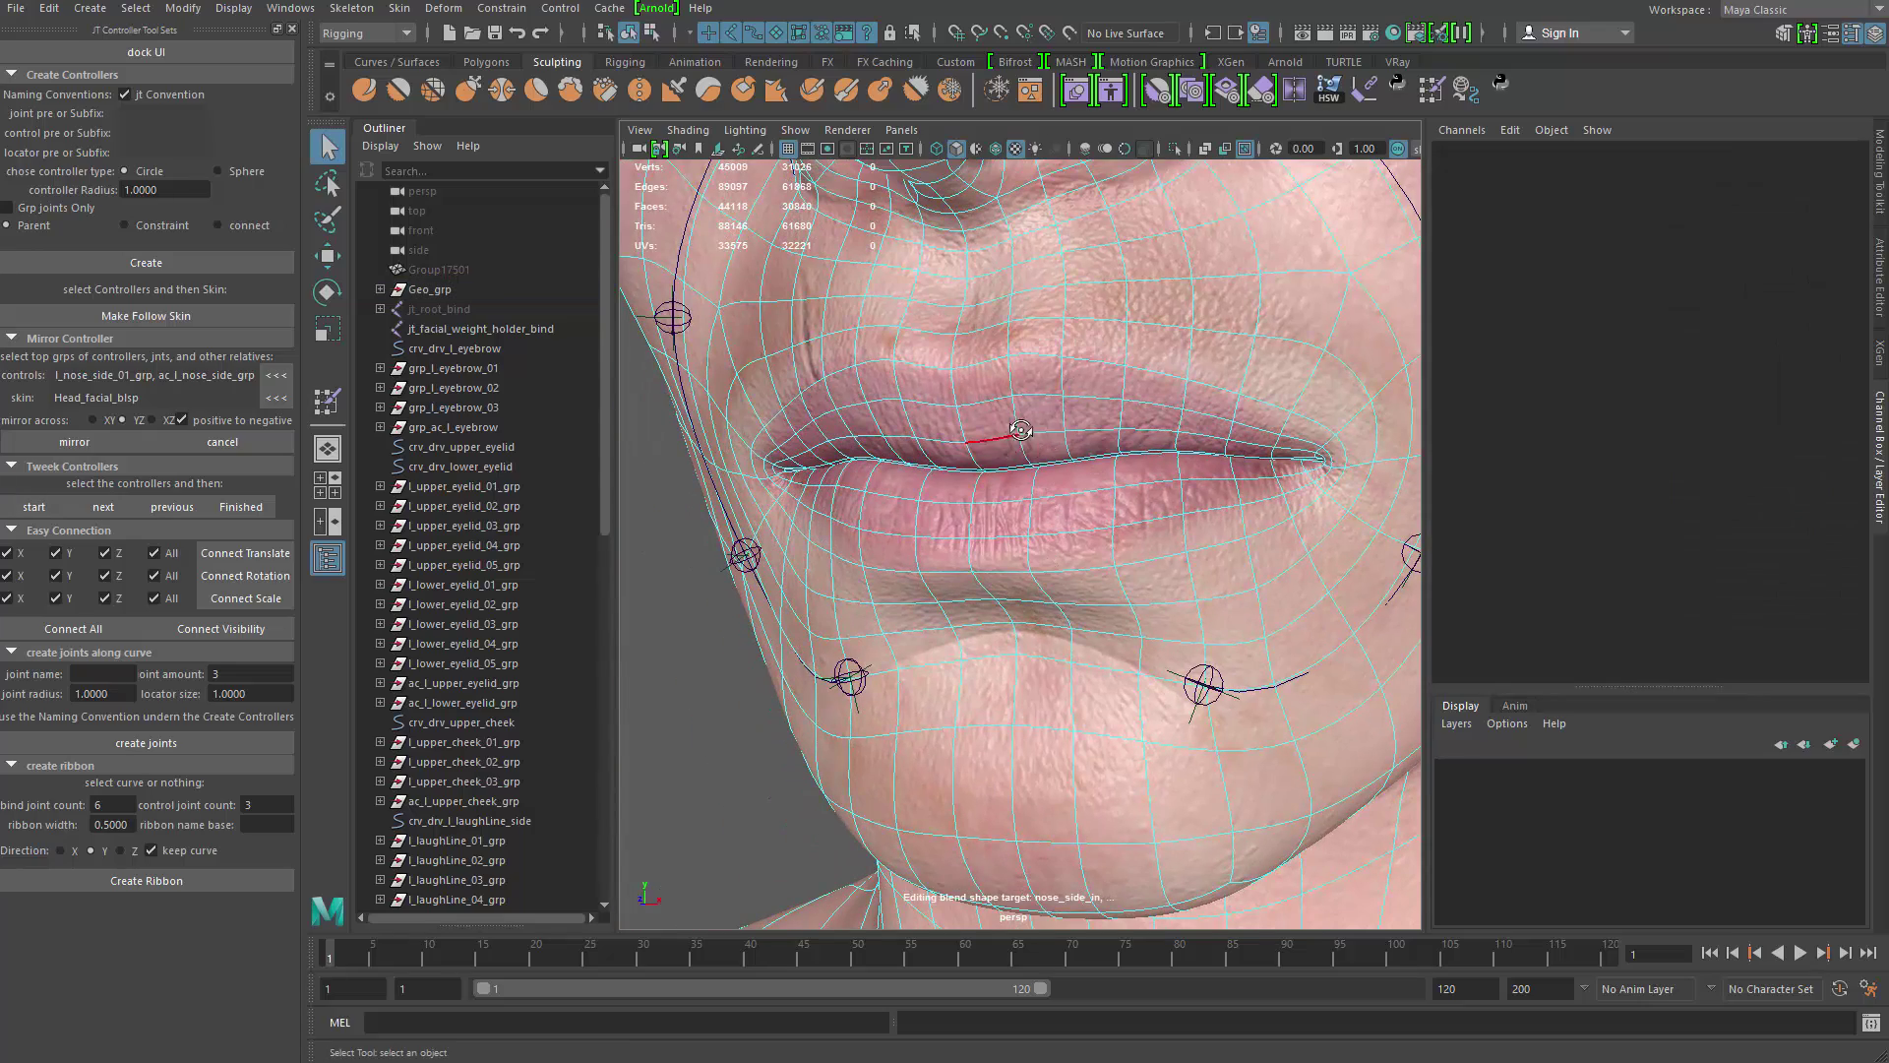
{"action": "left_click_drag", "start_coordinate": [1041, 445], "coordinate": [768, 445], "text": "alt"}
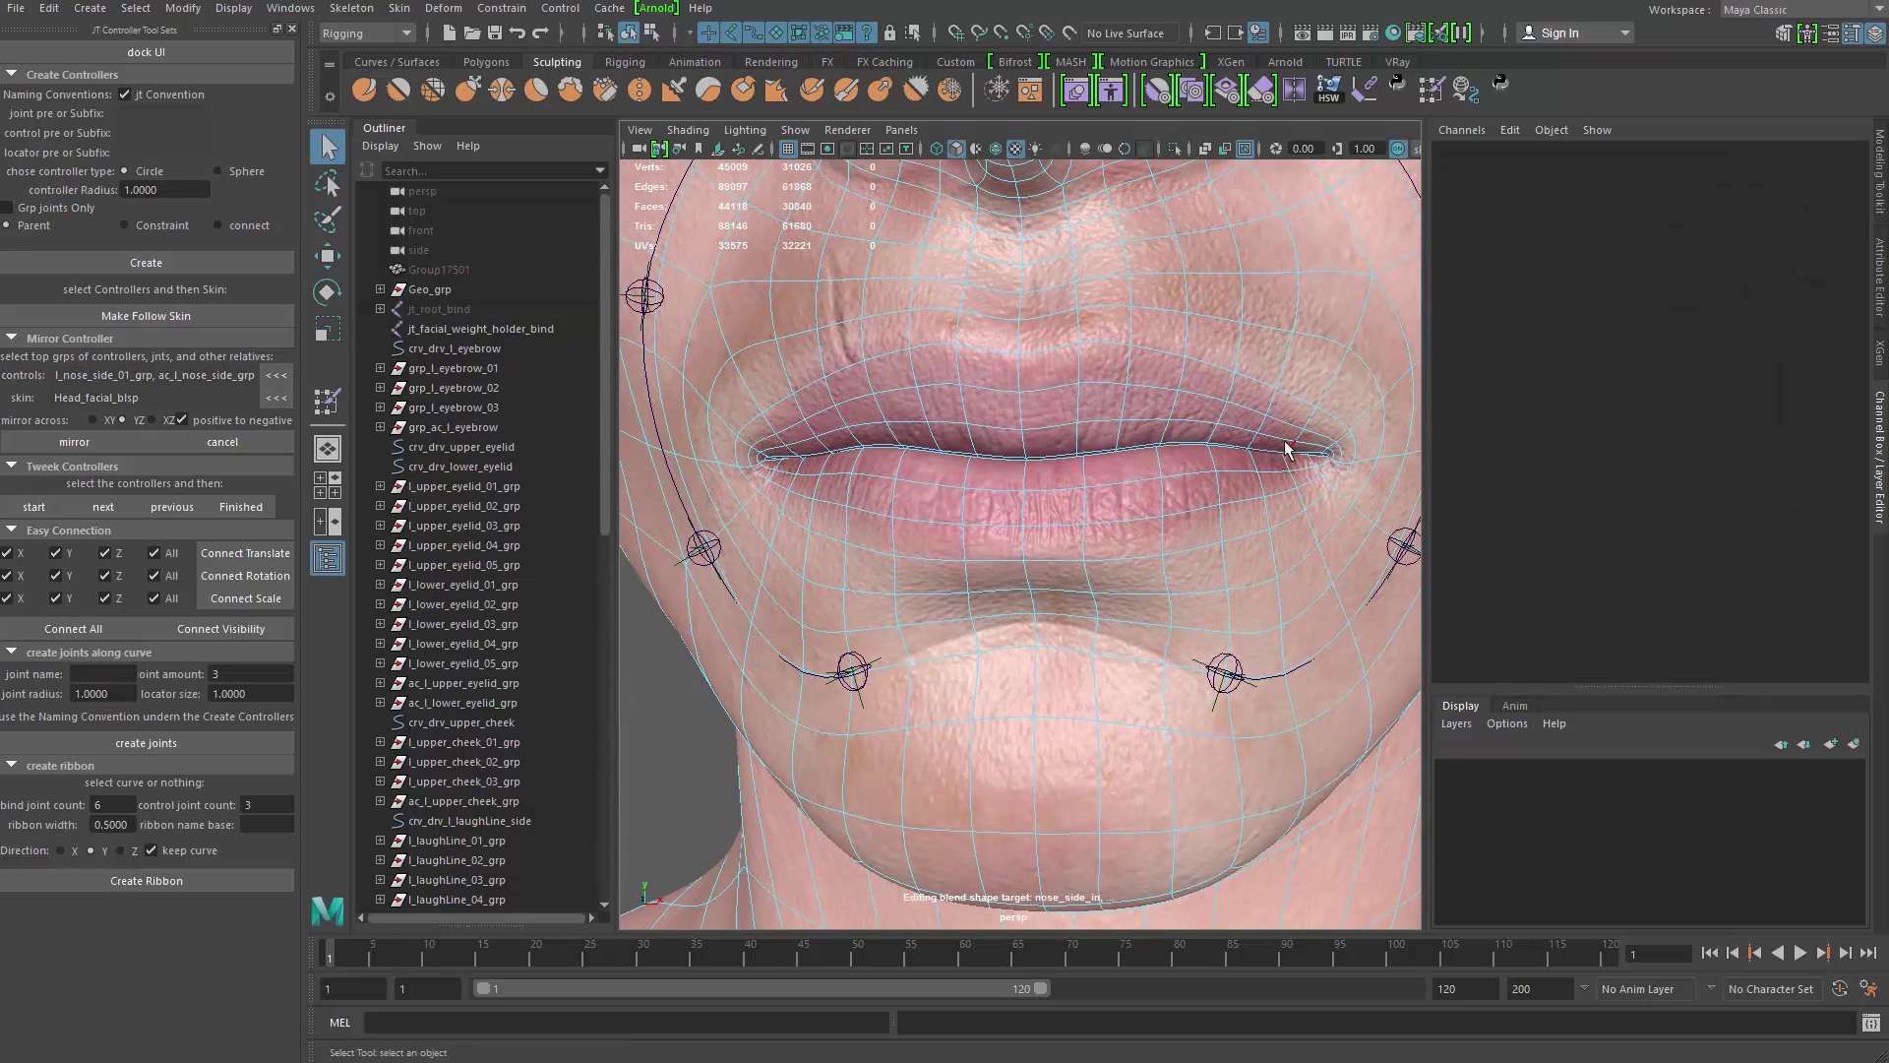
{"action": "left_click", "coordinate": [758, 443]}
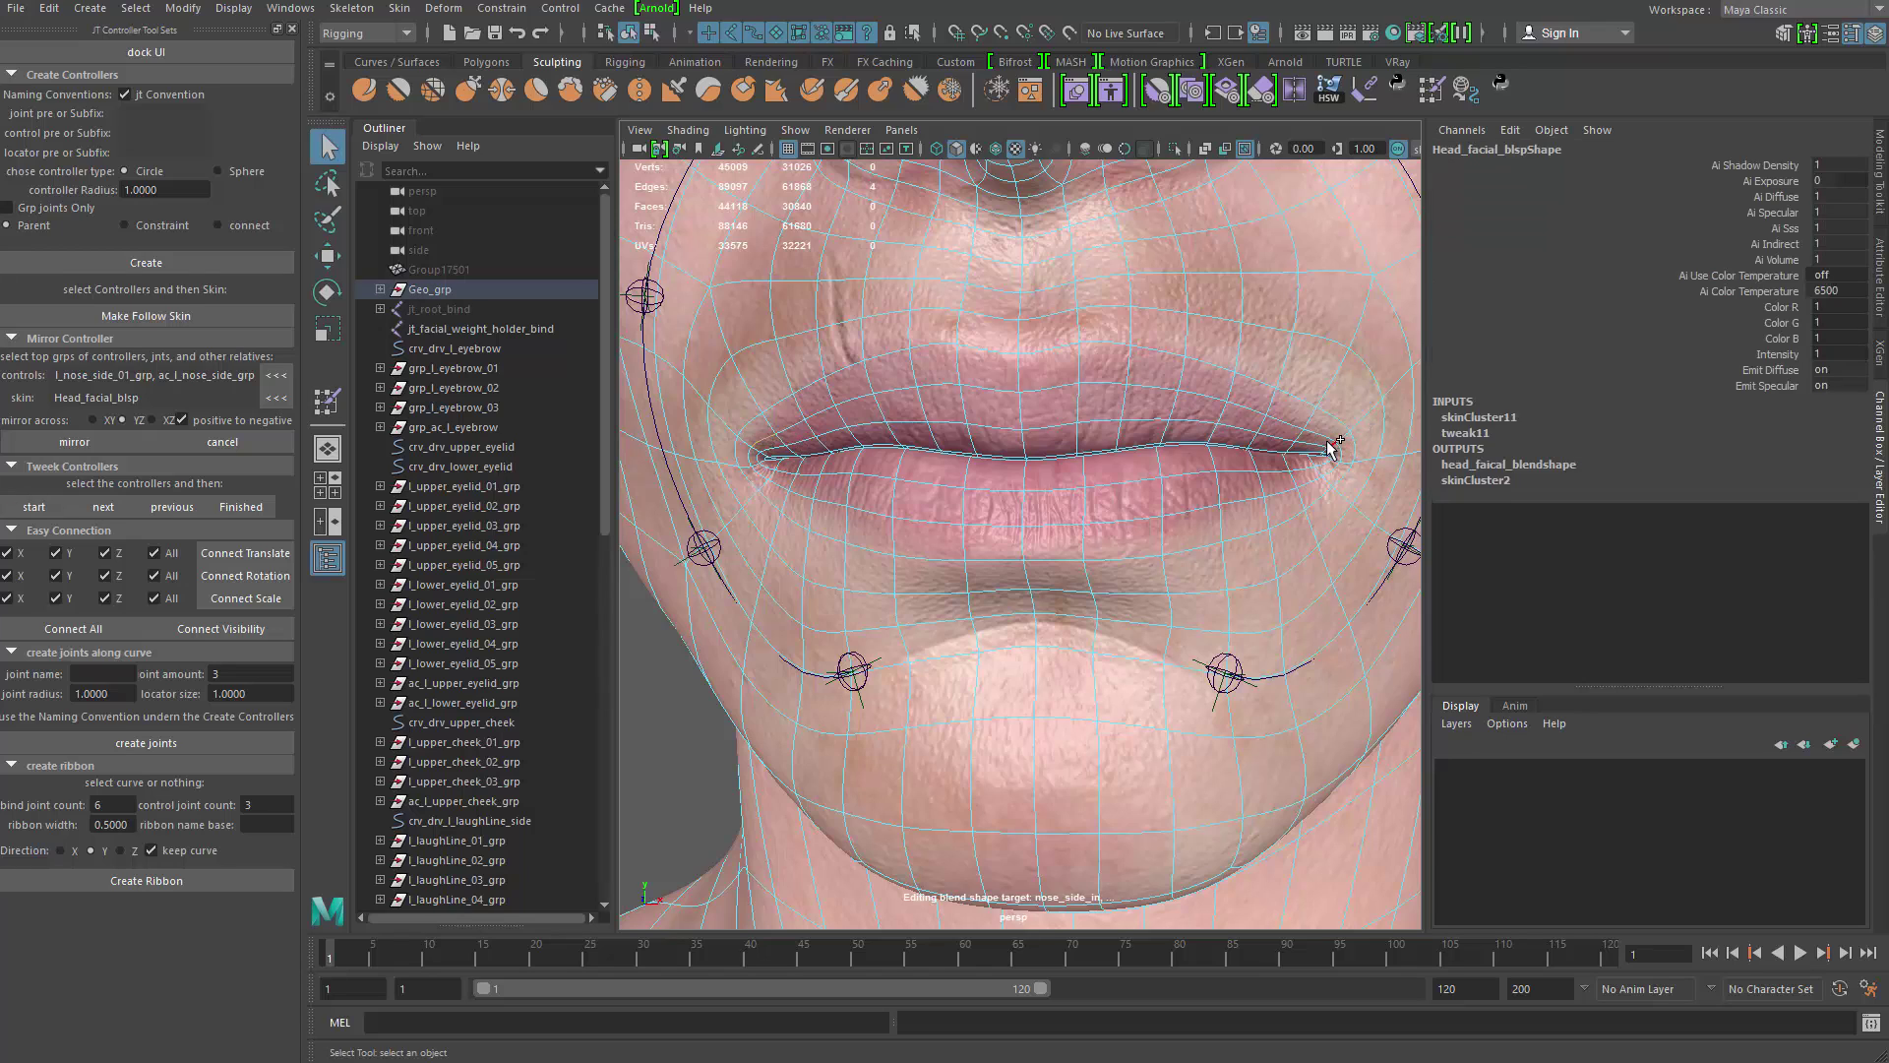
{"action": "double_click", "coordinate": [1319, 442], "text": "shift"}
{"action": "scroll", "coordinate": [847, 434], "scroll_direction": "down", "scroll_amount": 2}
{"action": "left_click_drag", "start_coordinate": [728, 434], "coordinate": [832, 433], "text": "alt"}
{"action": "left_click_drag", "start_coordinate": [974, 437], "coordinate": [841, 494], "text": "alt"}
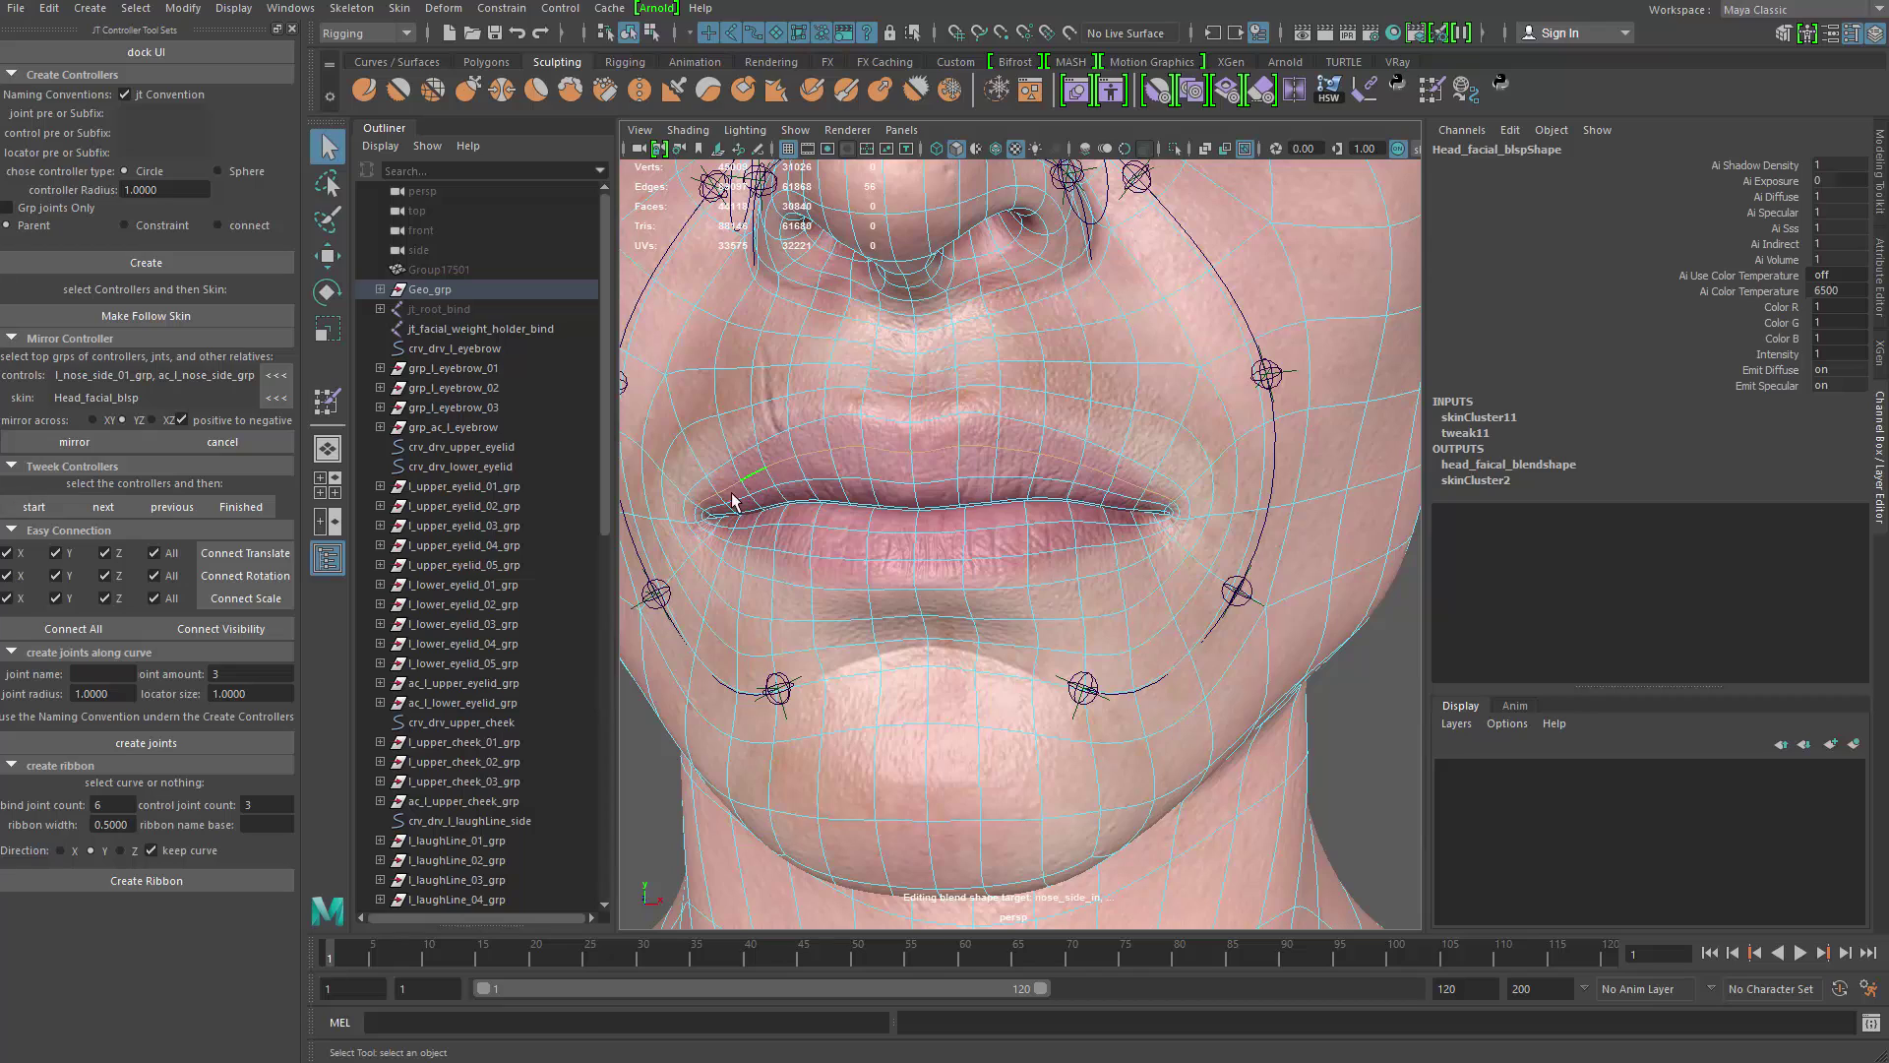
{"action": "left_click_drag", "start_coordinate": [1134, 468], "coordinate": [998, 454], "text": "alt"}
{"action": "scroll", "coordinate": [999, 454], "scroll_direction": "up", "scroll_amount": 2}
{"action": "middle_click_drag", "start_coordinate": [999, 454], "coordinate": [937, 534], "text": "alt"}
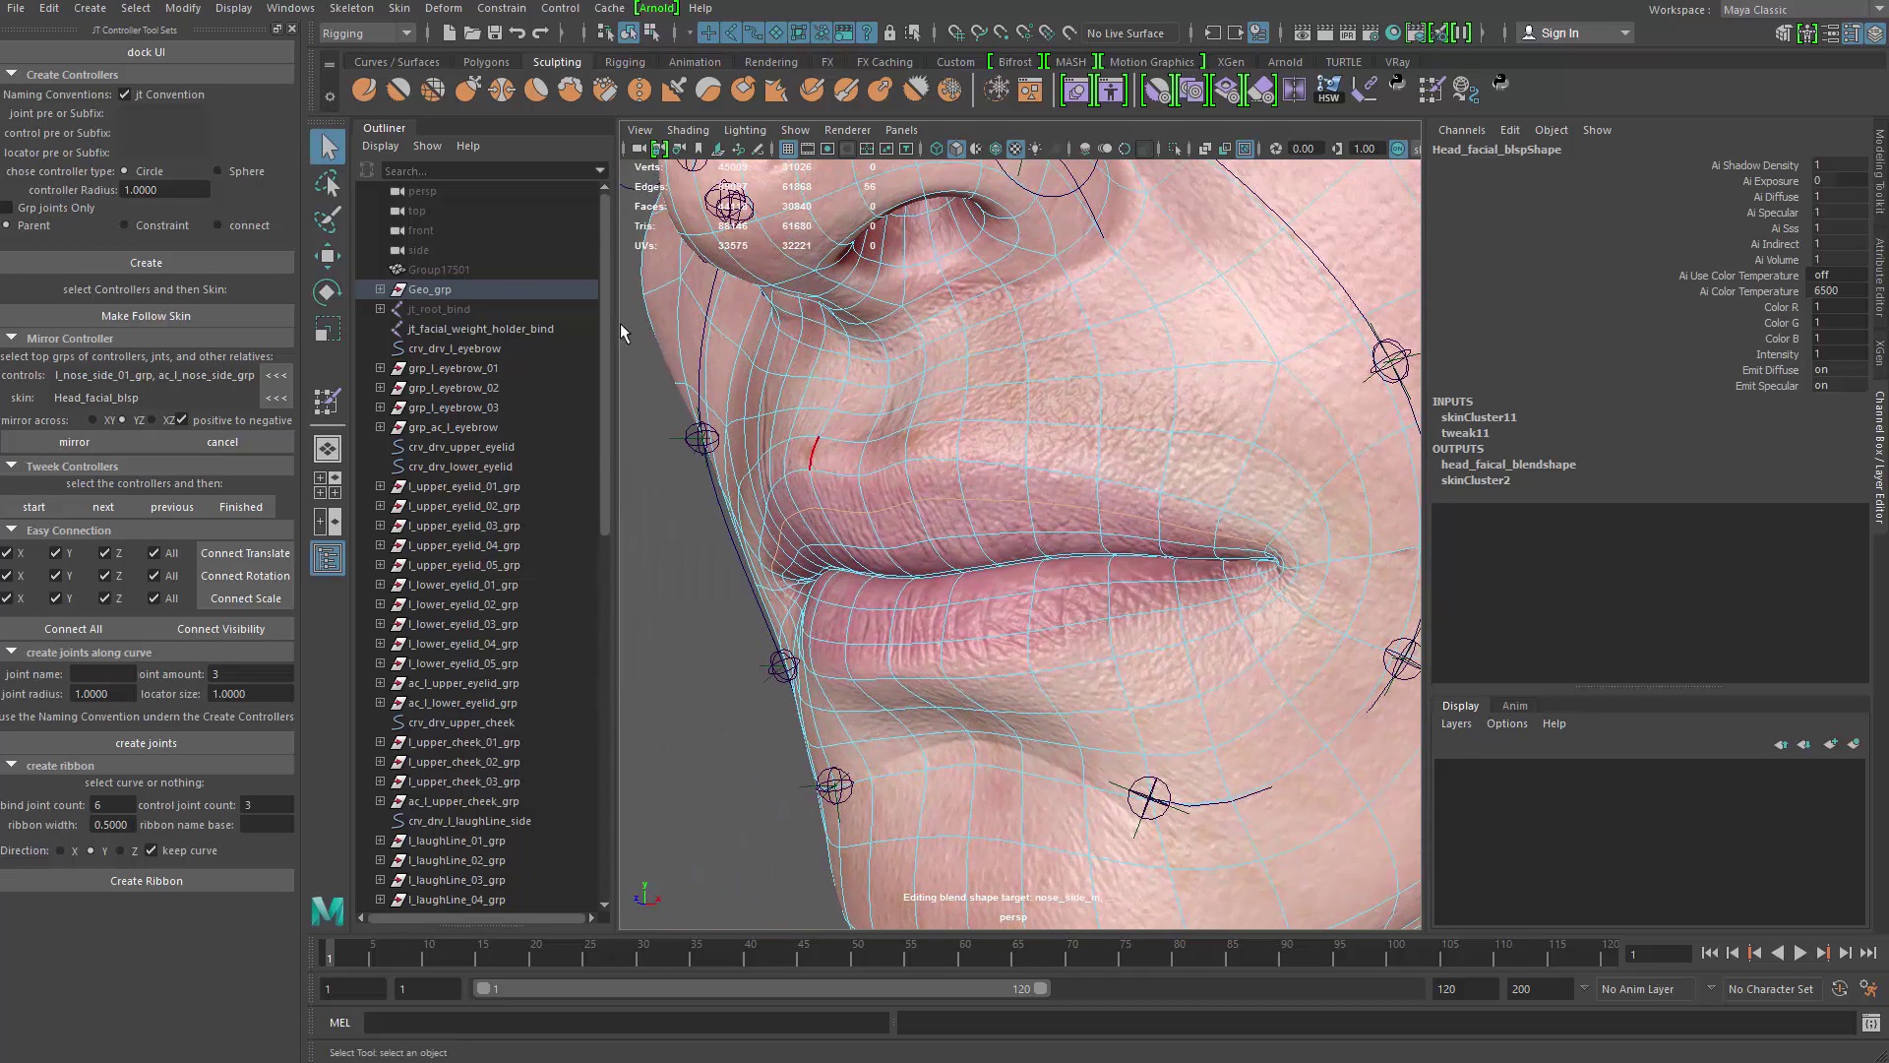
Step: Convert the selected upper-lip edges to a curve
{"action": "left_click", "coordinate": [181, 8]}
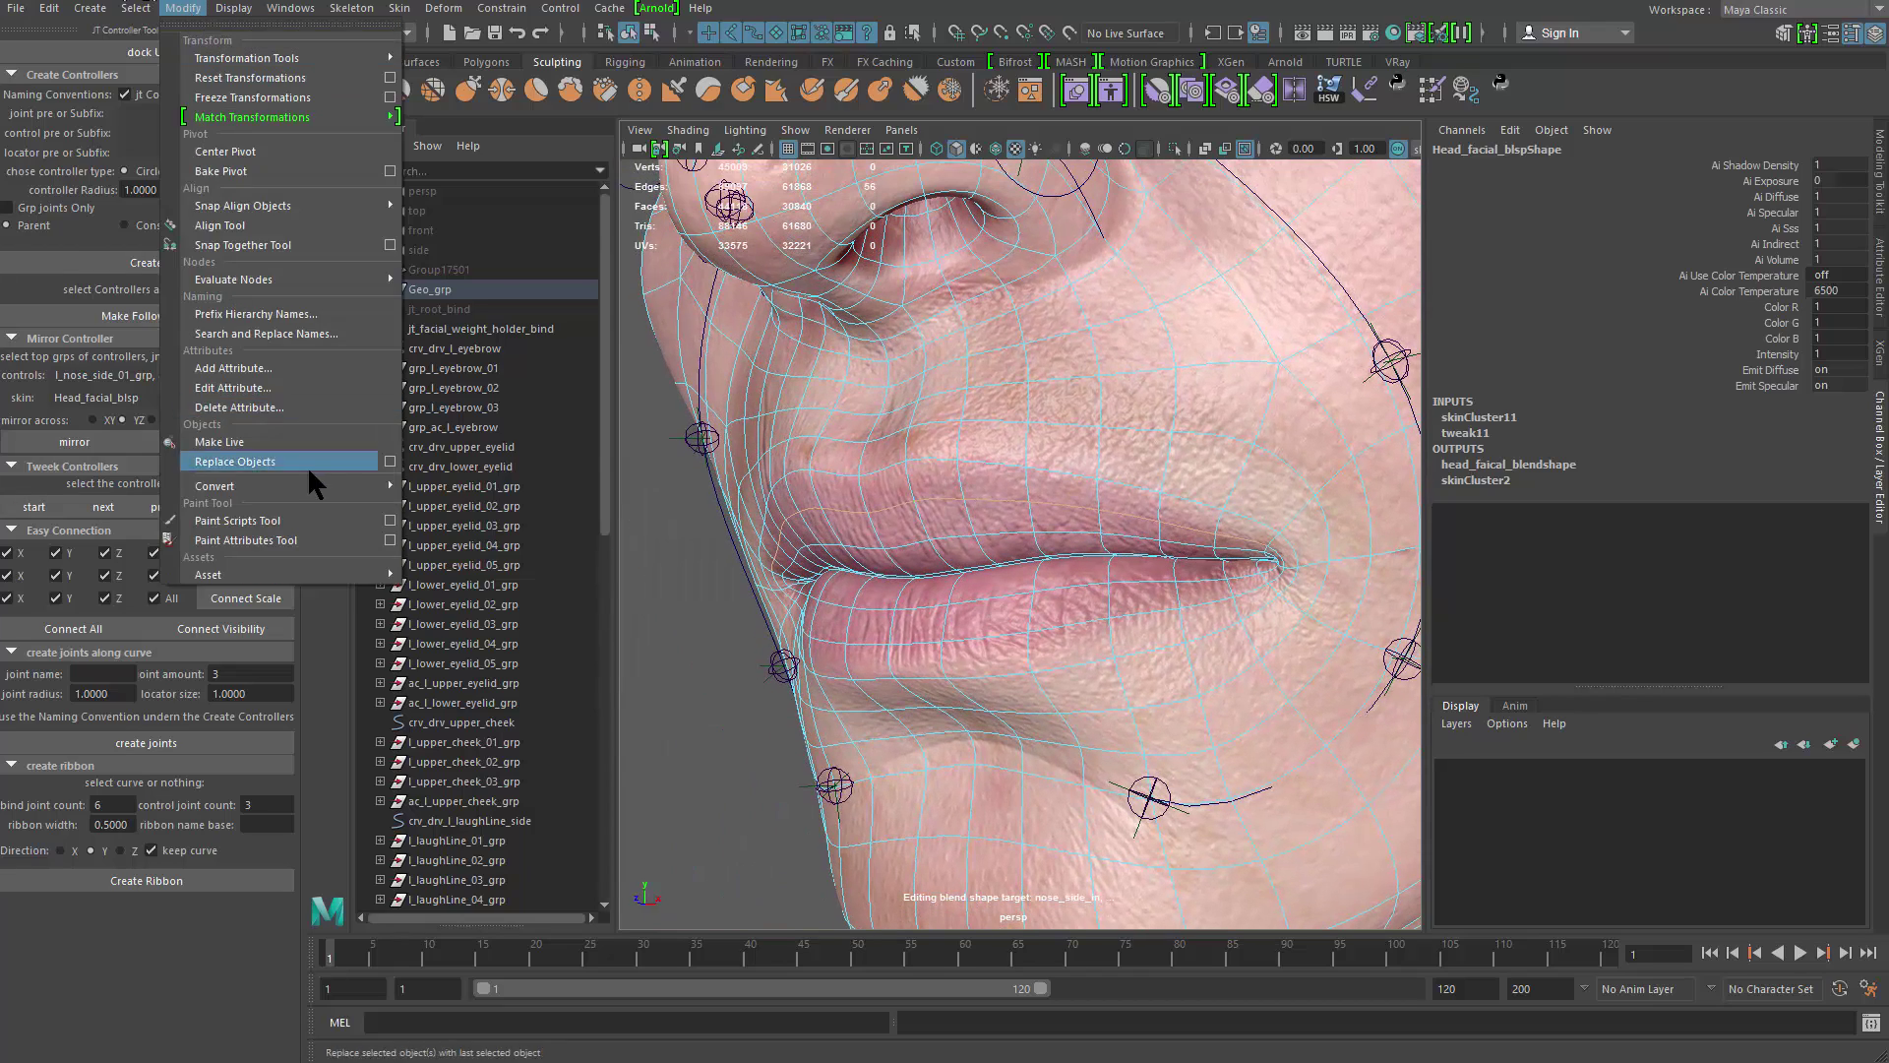
{"action": "mouse_move", "coordinate": [360, 484]}
{"action": "left_click", "coordinate": [547, 579]}
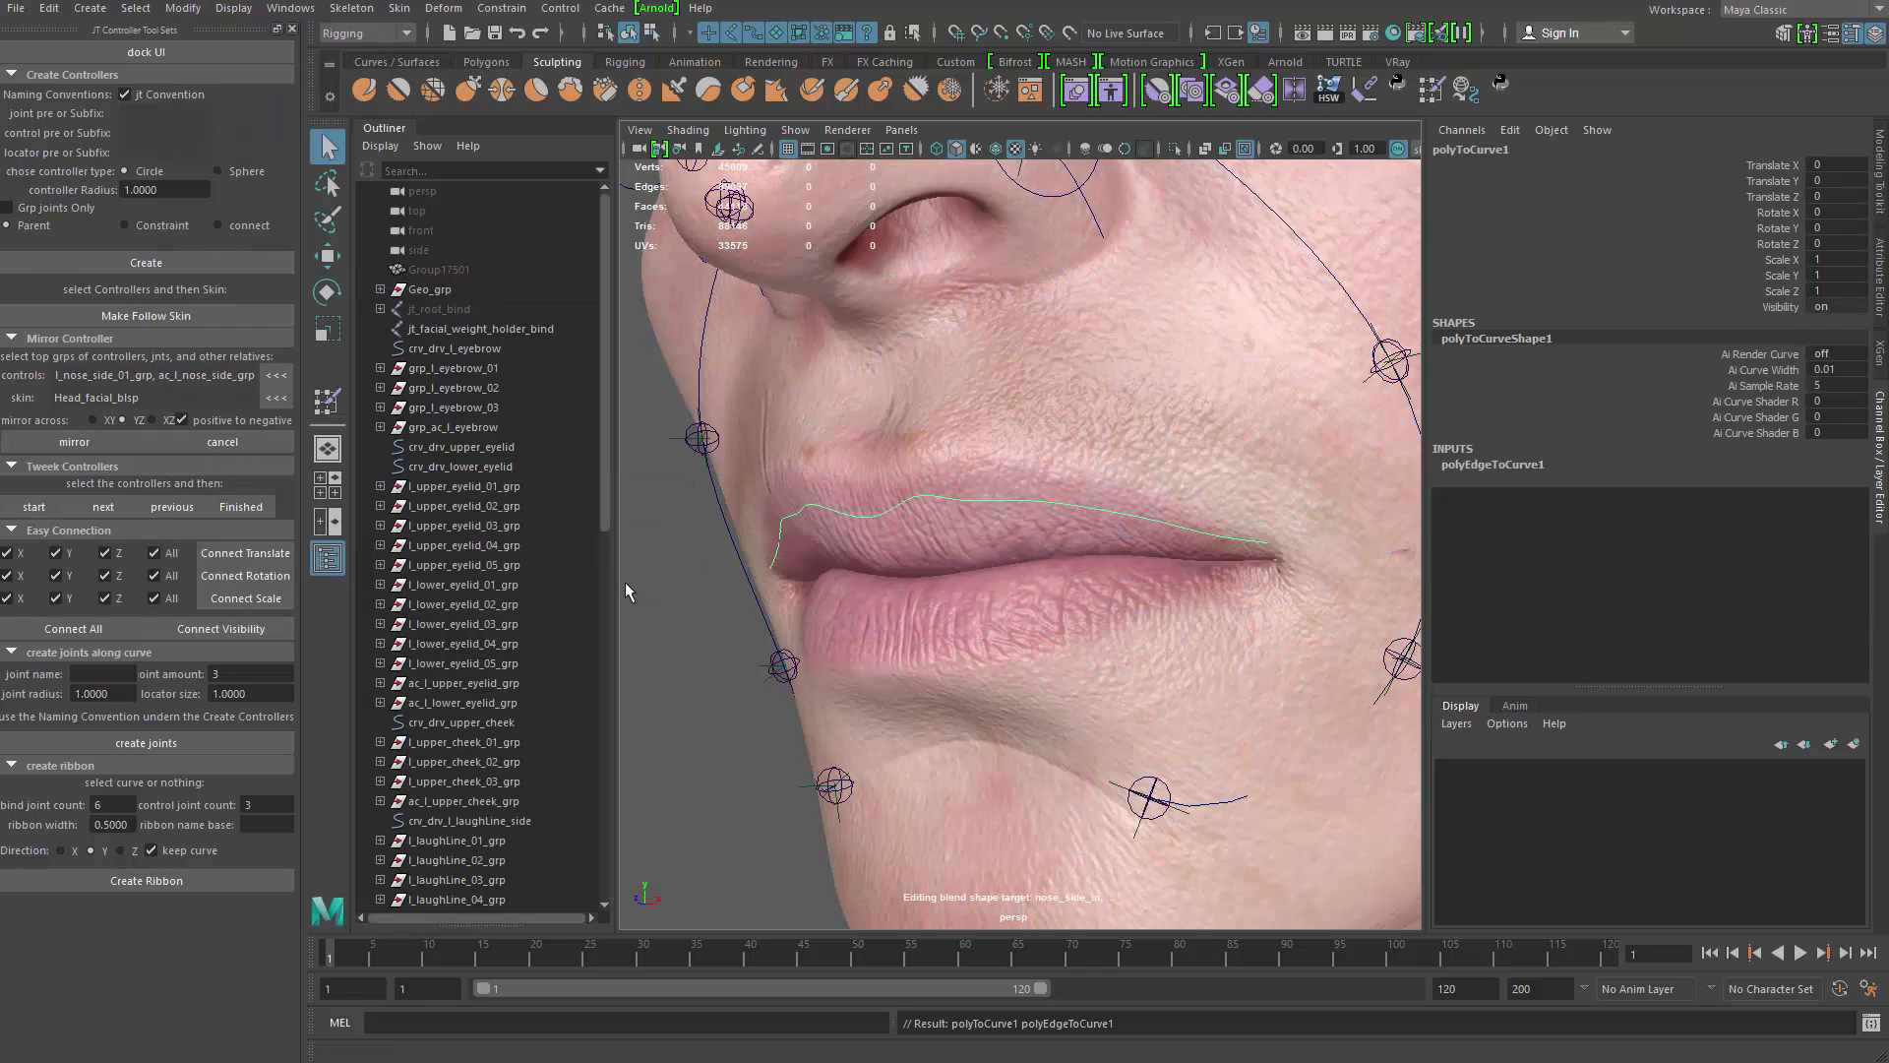
Step: Switch to the Modeling menu set and rebuild the new upper-lip curve
{"action": "scroll", "coordinate": [998, 498], "scroll_direction": "down", "scroll_amount": 3}
{"action": "mouse_move", "coordinate": [998, 498]}
{"action": "left_mouse_down", "text": "alt"}
{"action": "mouse_move", "coordinate": [1011, 544]}
{"action": "mouse_move", "coordinate": [997, 525]}
{"action": "left_mouse_up", "text": "alt"}
{"action": "scroll", "coordinate": [997, 525], "scroll_direction": "up", "scroll_amount": 3}
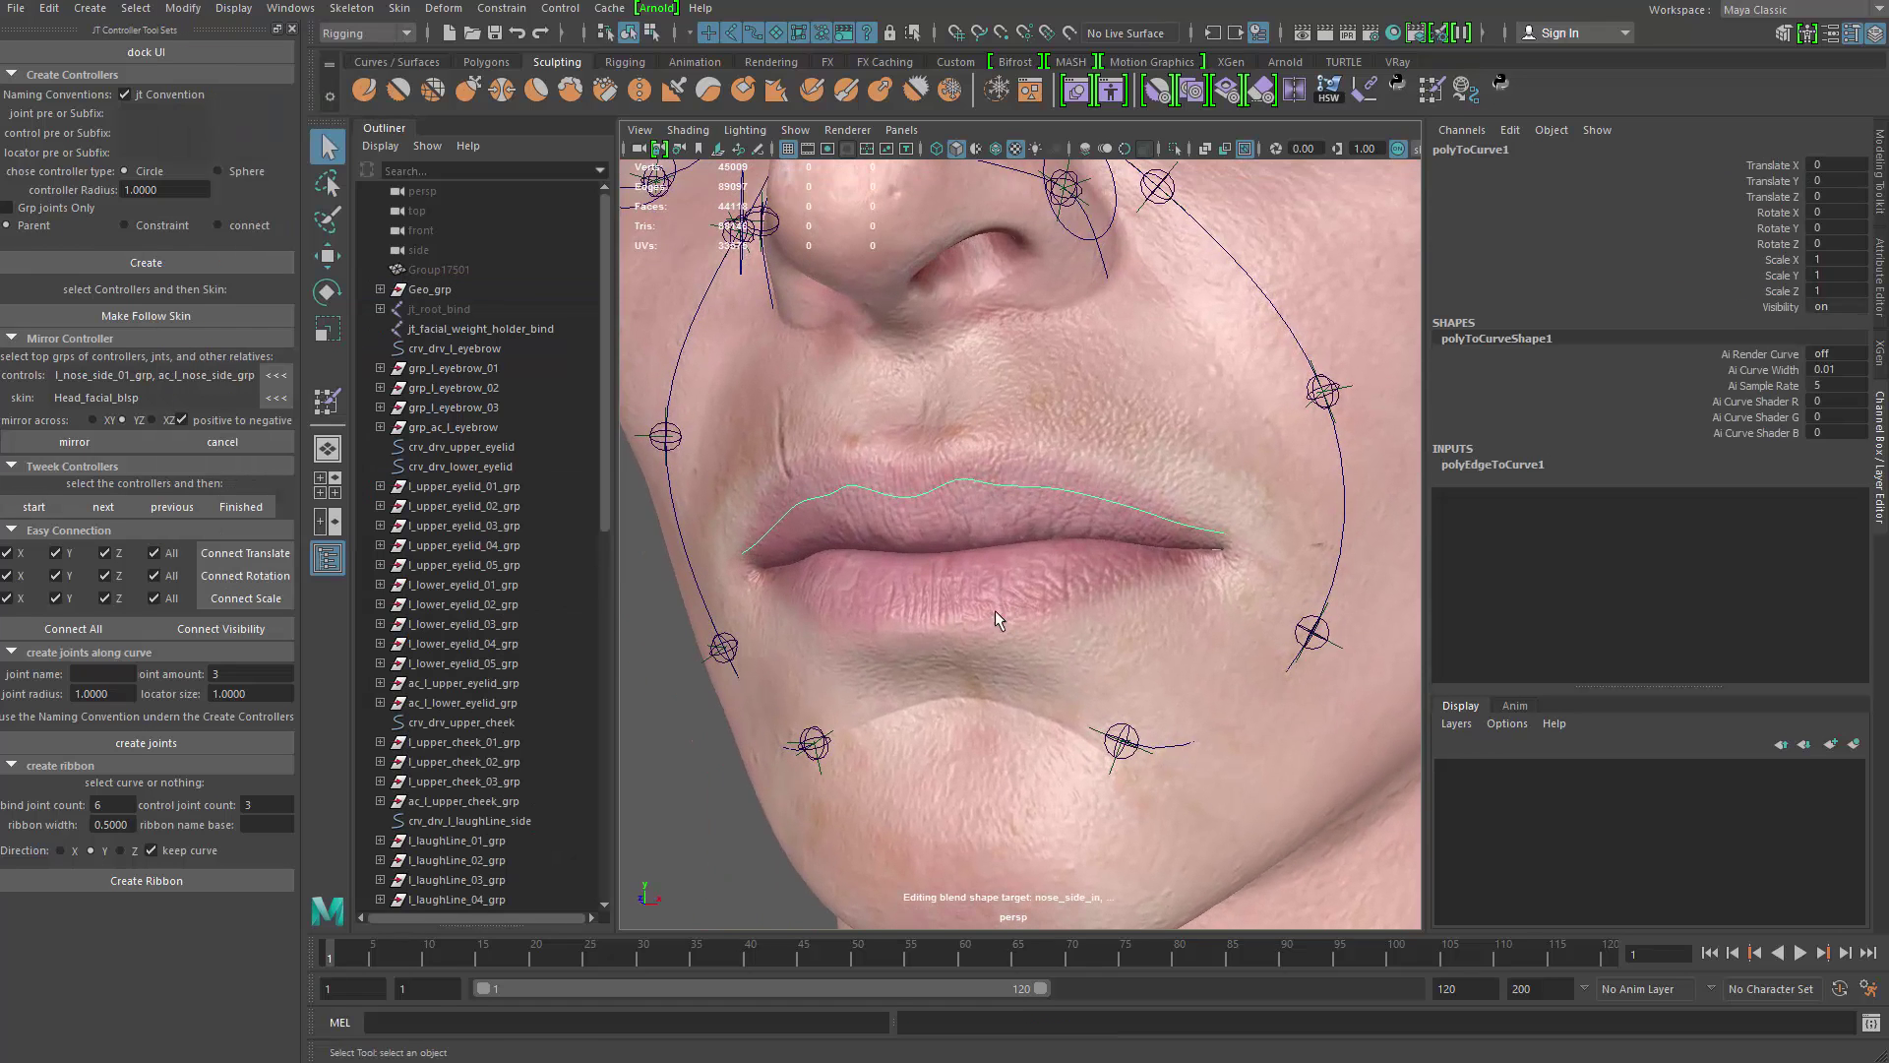
{"action": "middle_click_drag", "start_coordinate": [983, 587], "coordinate": [976, 566], "text": "alt"}
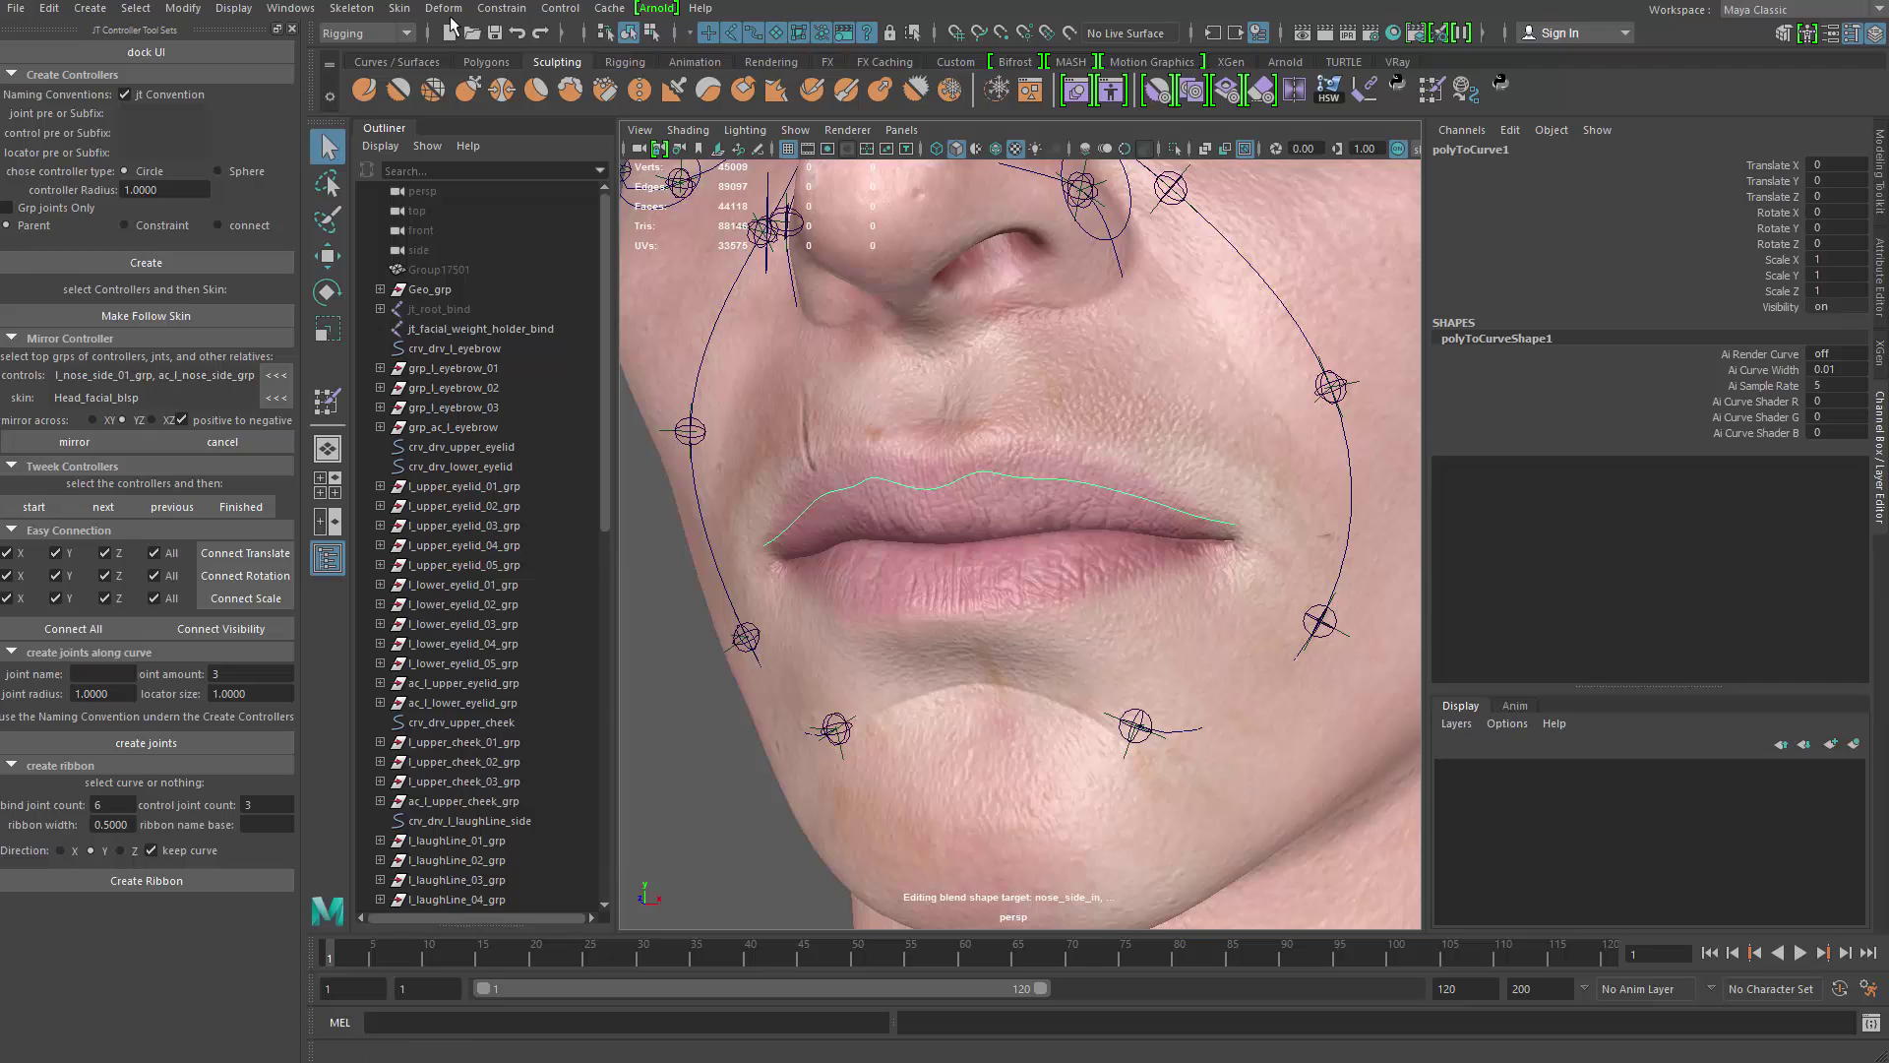
{"action": "left_click", "coordinate": [372, 39]}
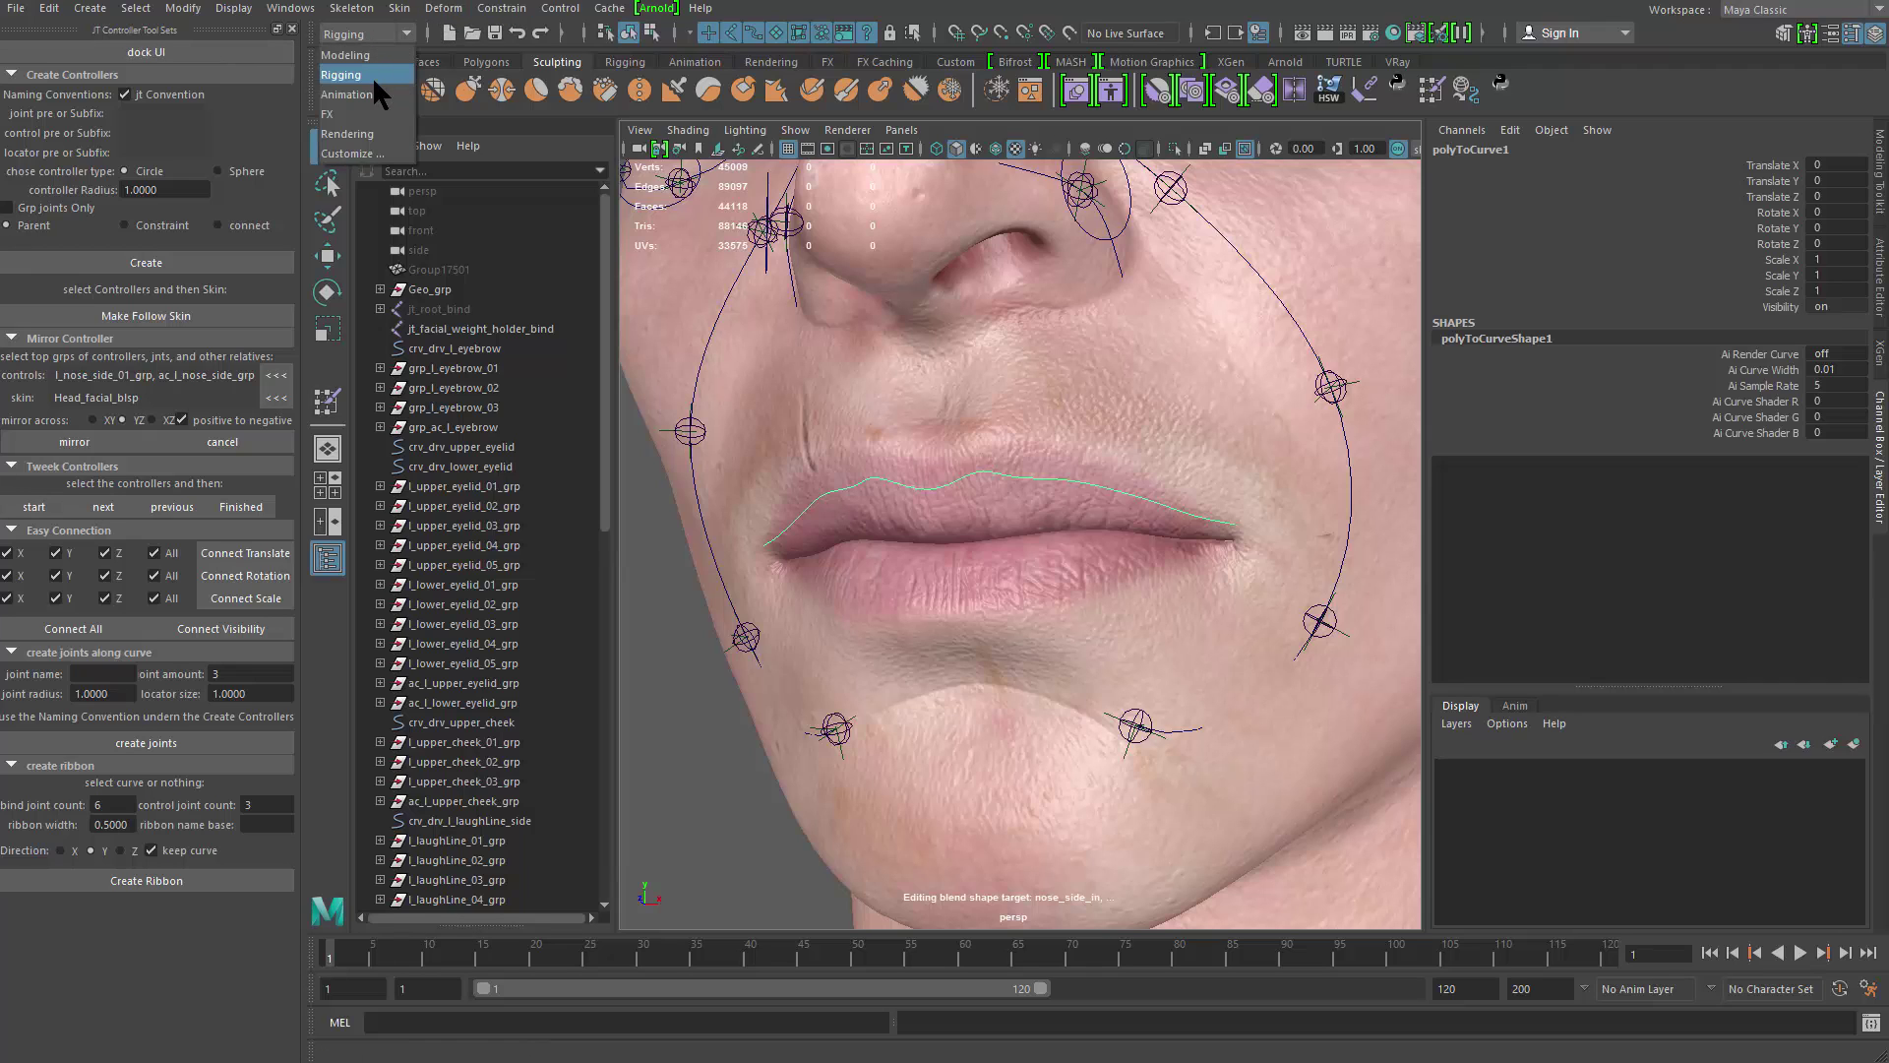
{"action": "left_click", "coordinate": [391, 53]}
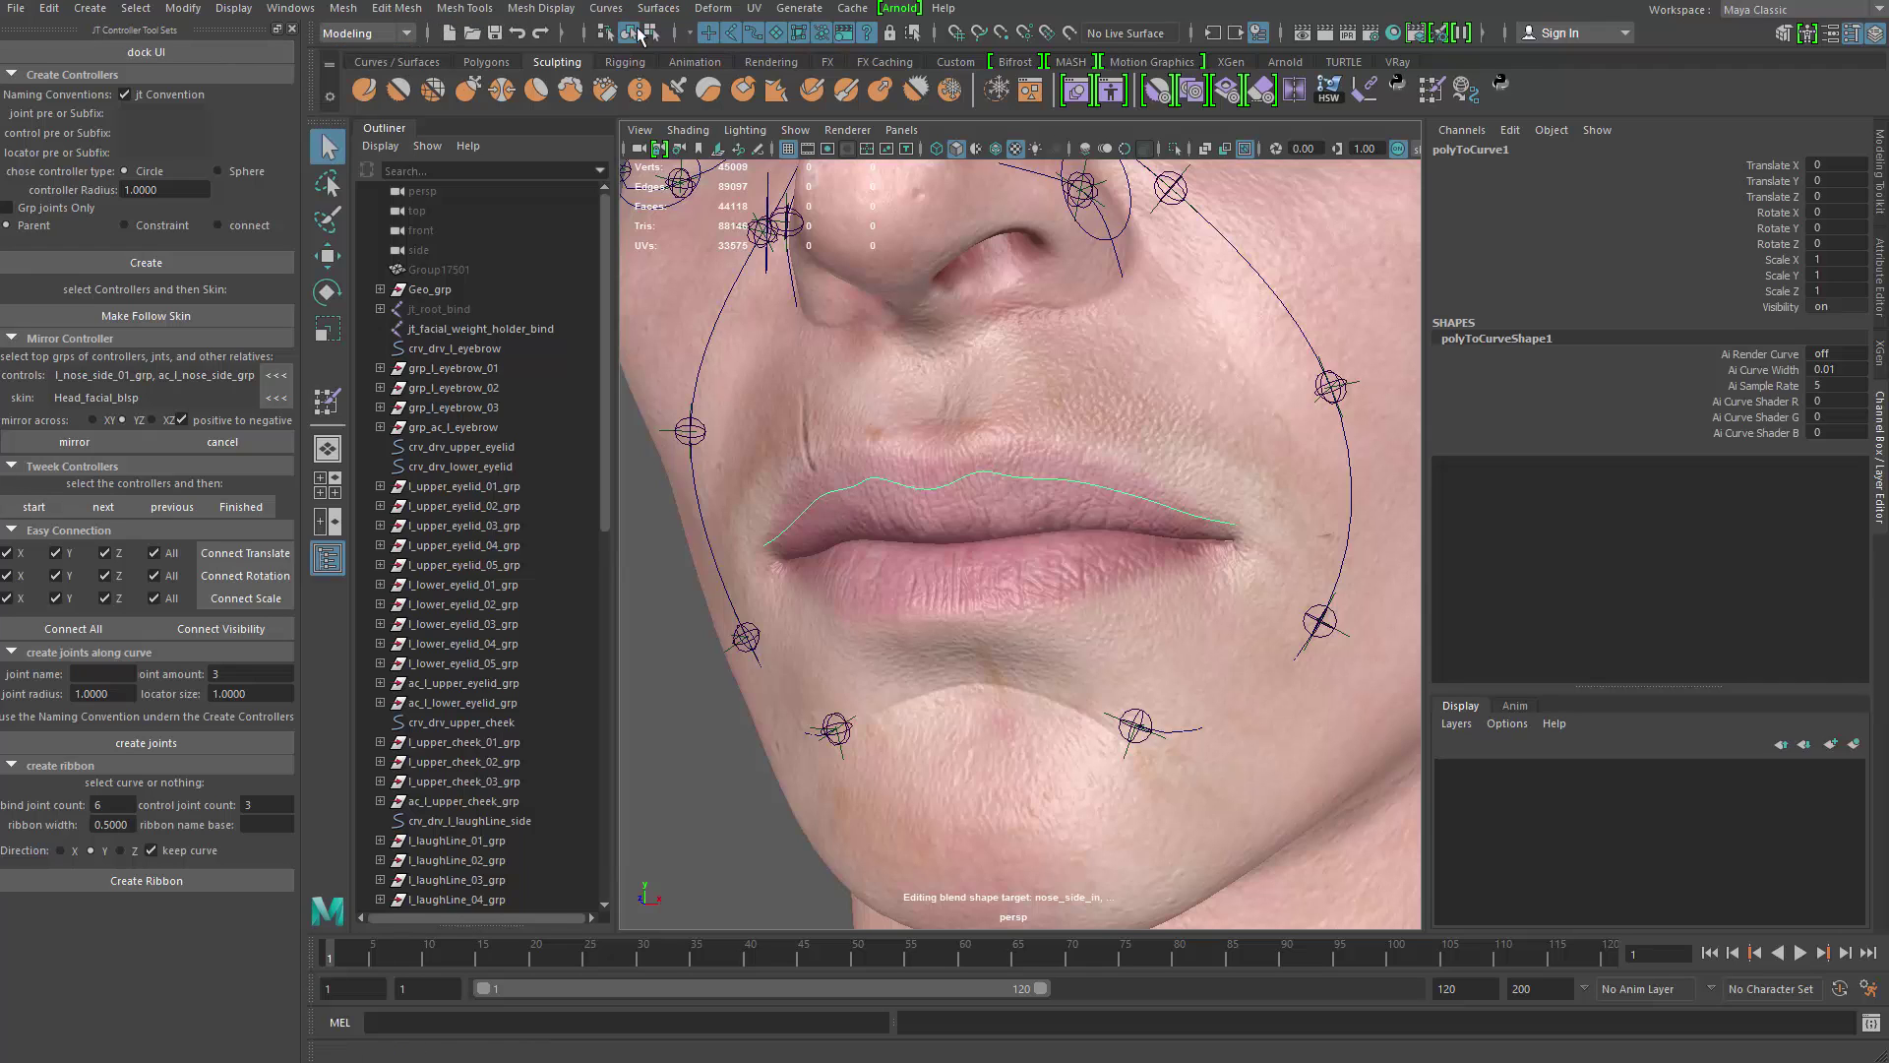
{"action": "left_click", "coordinate": [605, 8]}
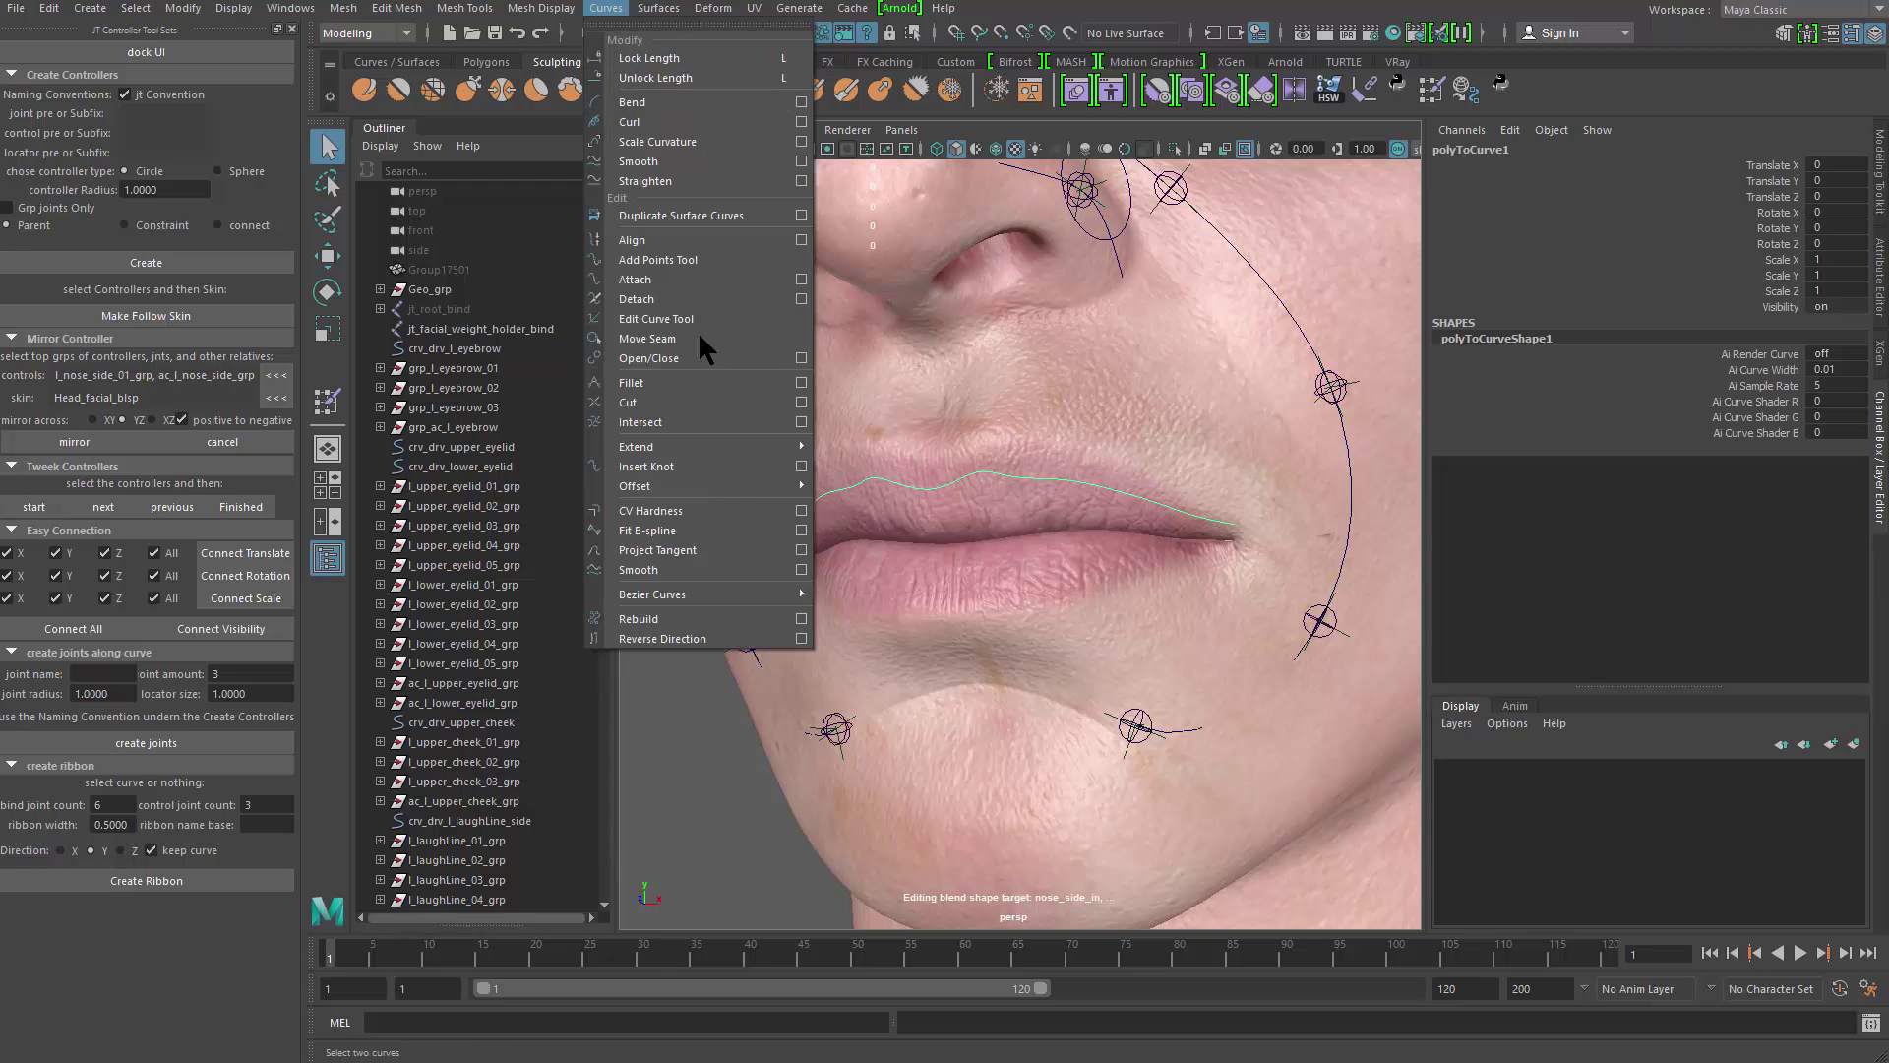
{"action": "left_click", "coordinate": [719, 614]}
Step: Isolate the rebuilt upper-lip curve, examine its control vertices, and review the Rebuild Curve options without applying them
{"action": "middle_click_drag", "start_coordinate": [977, 558], "coordinate": [1058, 514], "text": "alt"}
{"action": "right_click_drag", "start_coordinate": [1057, 514], "coordinate": [1007, 529], "text": "alt"}
{"action": "key", "text": "ctrl+1"}
{"action": "left_click_drag", "start_coordinate": [1049, 508], "coordinate": [1057, 481], "text": "alt"}
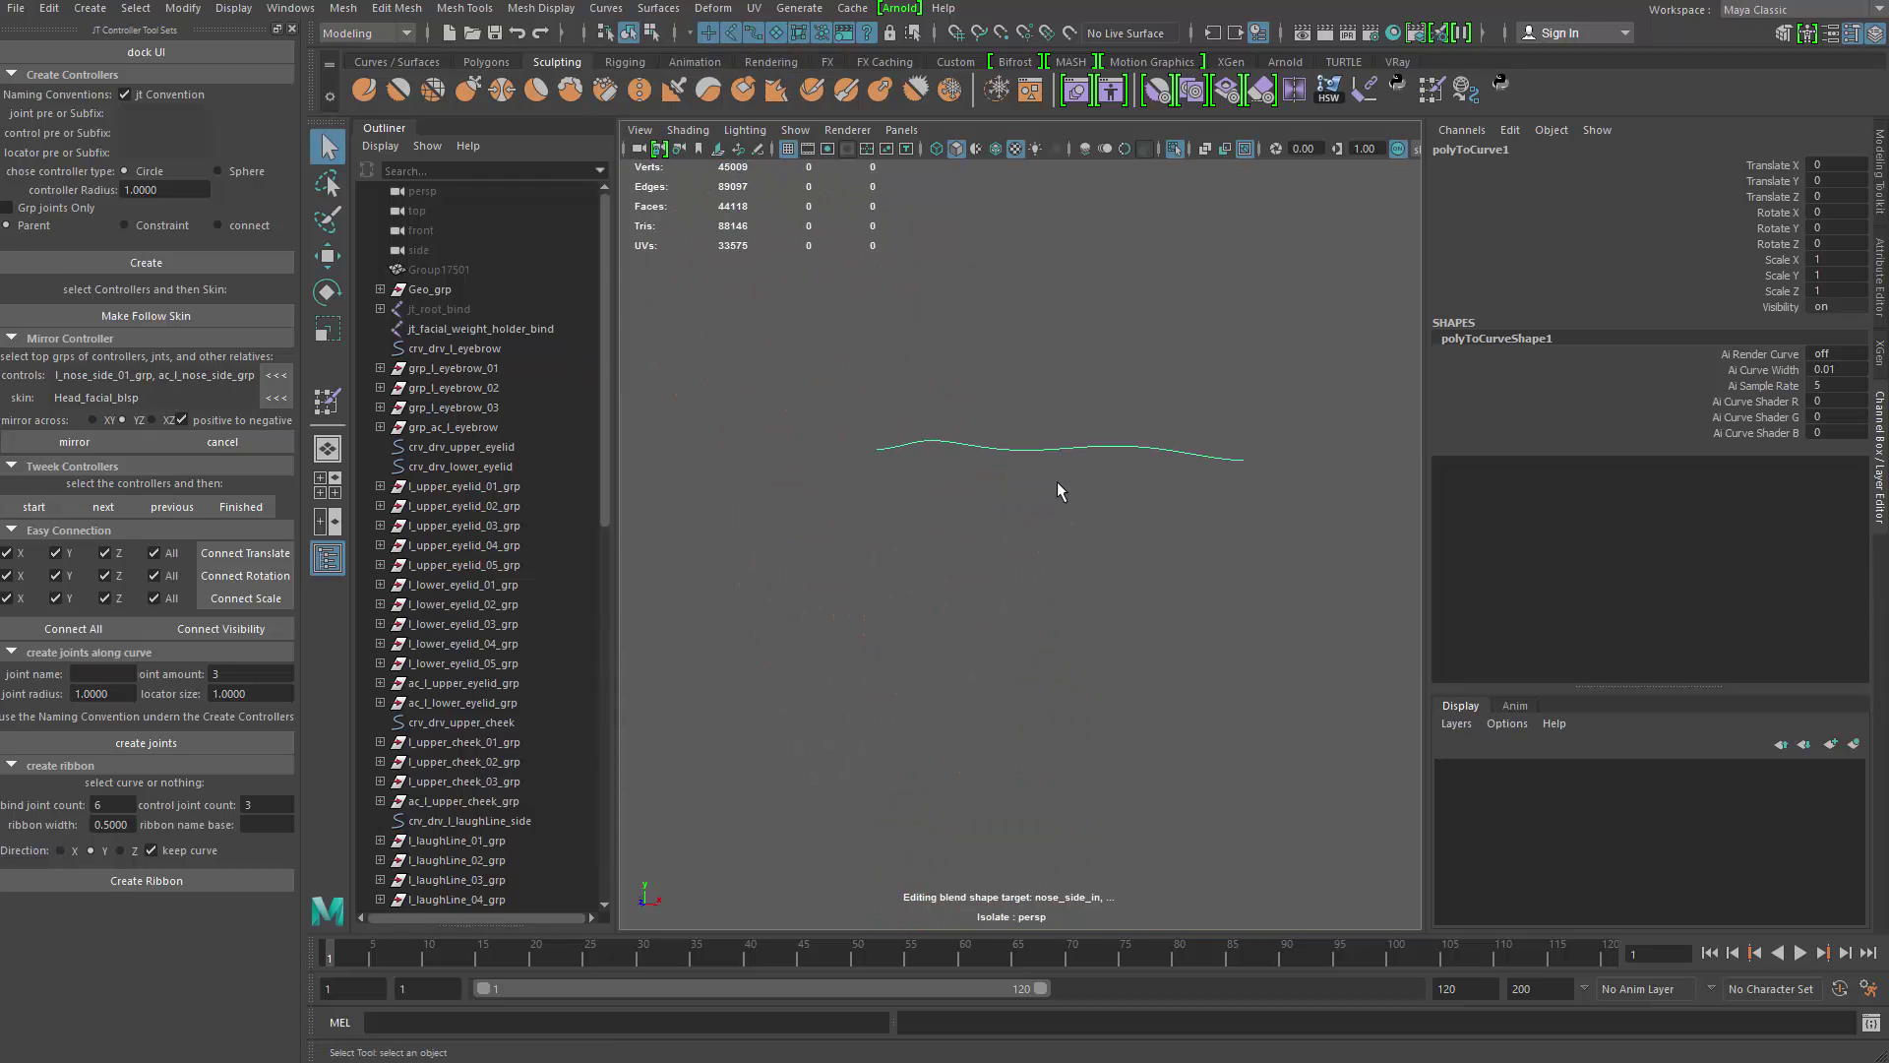
{"action": "right_click_drag", "start_coordinate": [1057, 481], "coordinate": [970, 482]}
{"action": "left_click_drag", "start_coordinate": [970, 482], "coordinate": [1155, 415], "text": "alt"}
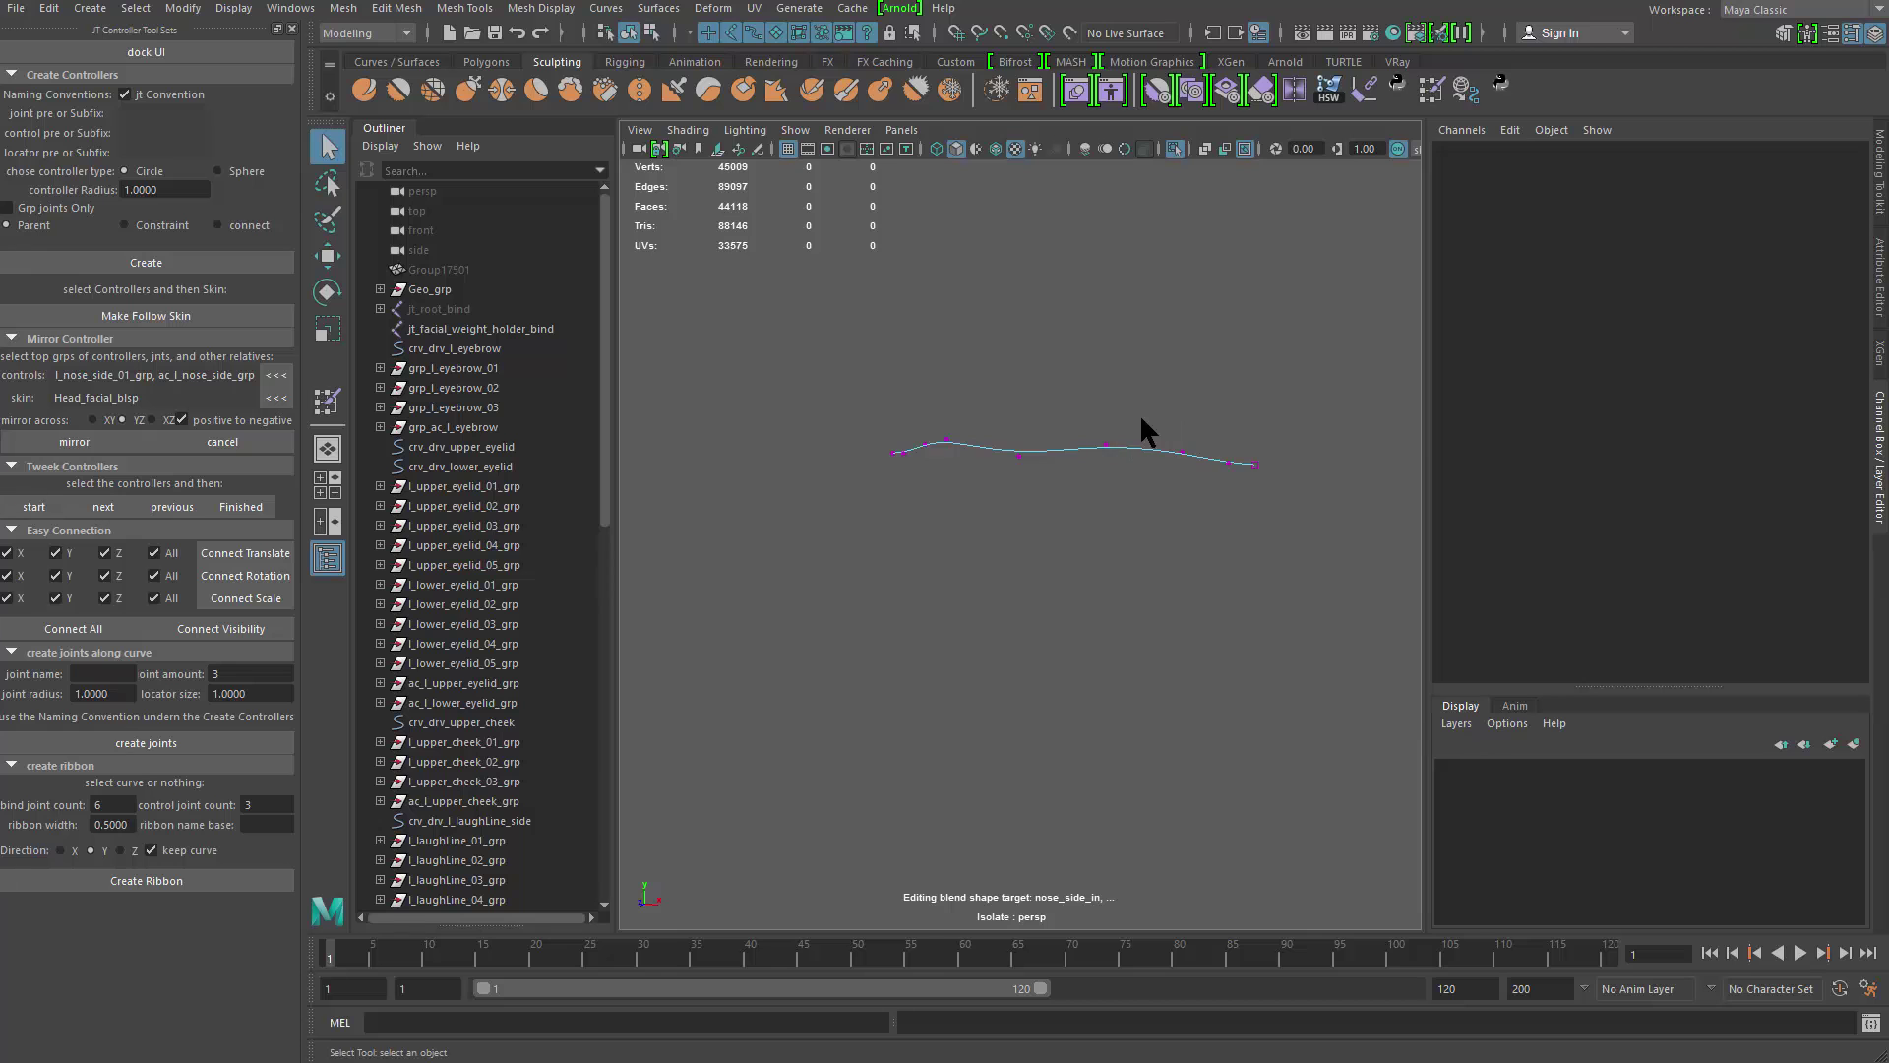
{"action": "key", "text": "F8"}
{"action": "scroll", "coordinate": [997, 608], "scroll_direction": "up", "scroll_amount": 2}
{"action": "left_click", "coordinate": [605, 7]}
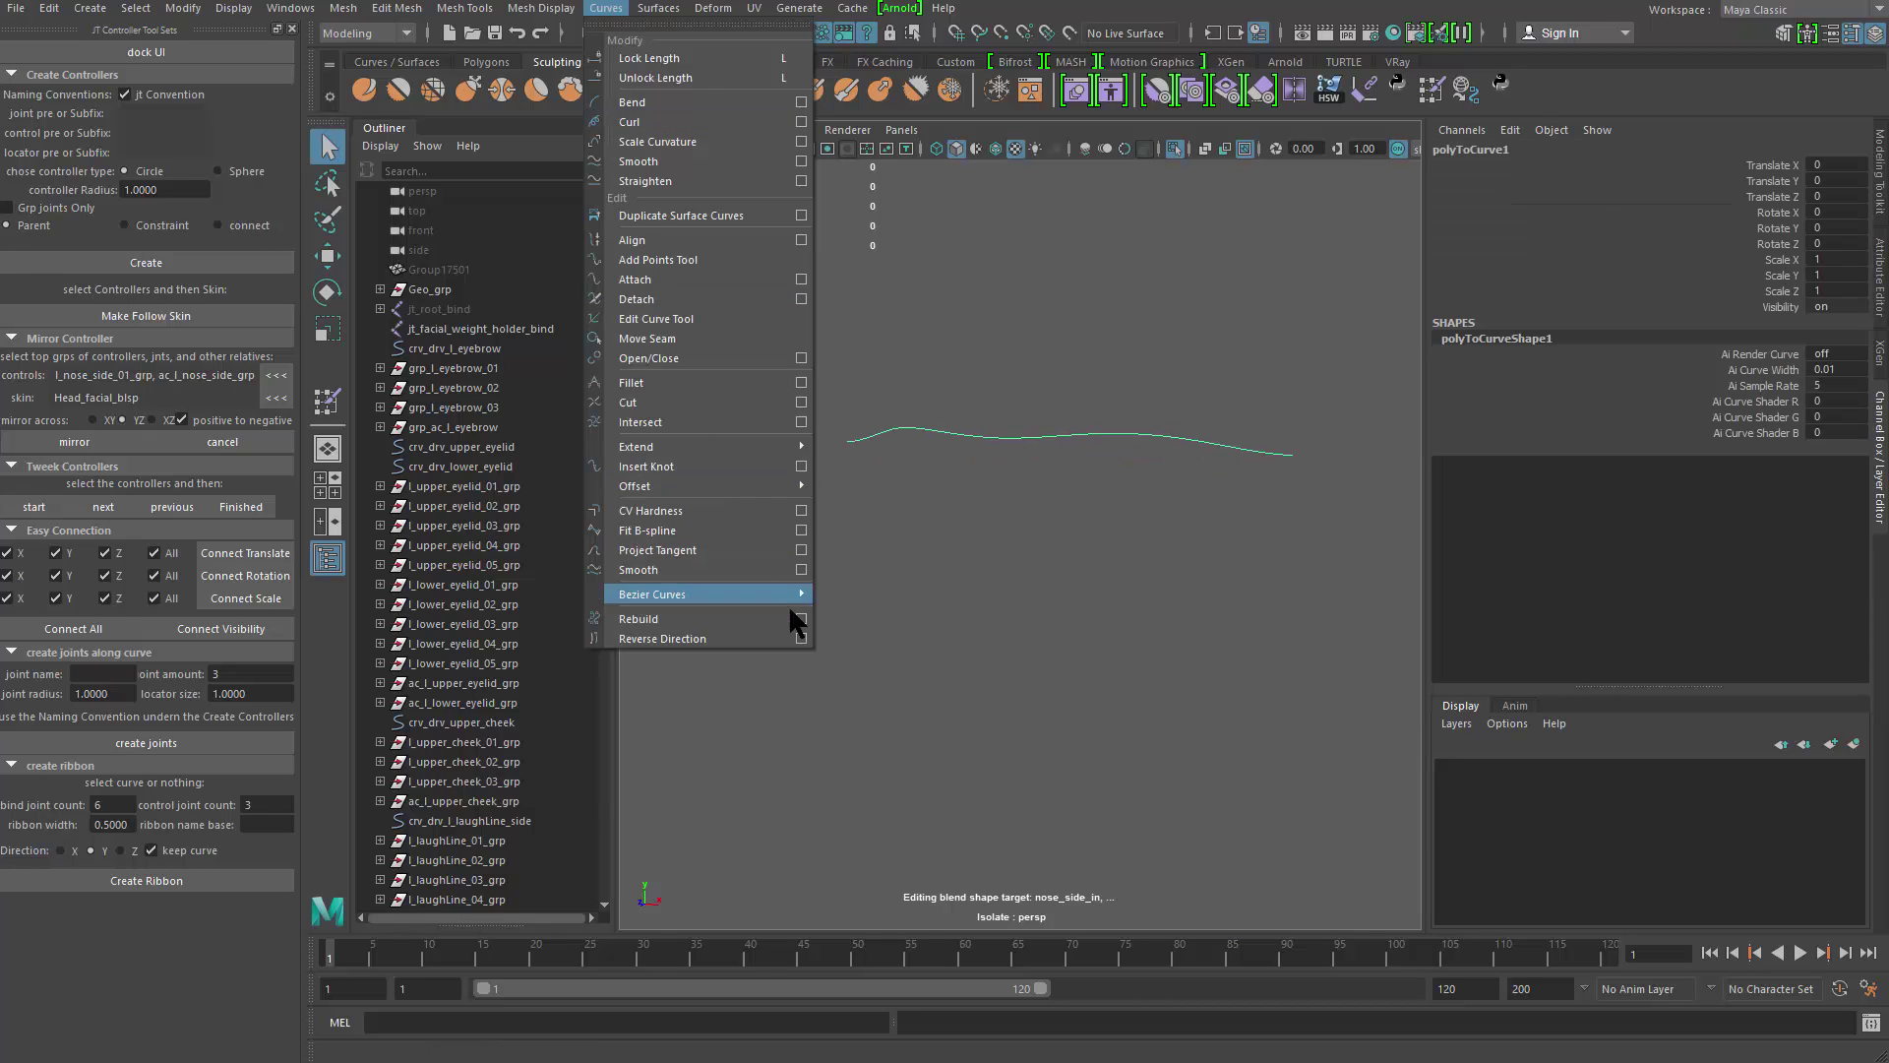
{"action": "left_click", "coordinate": [801, 618]}
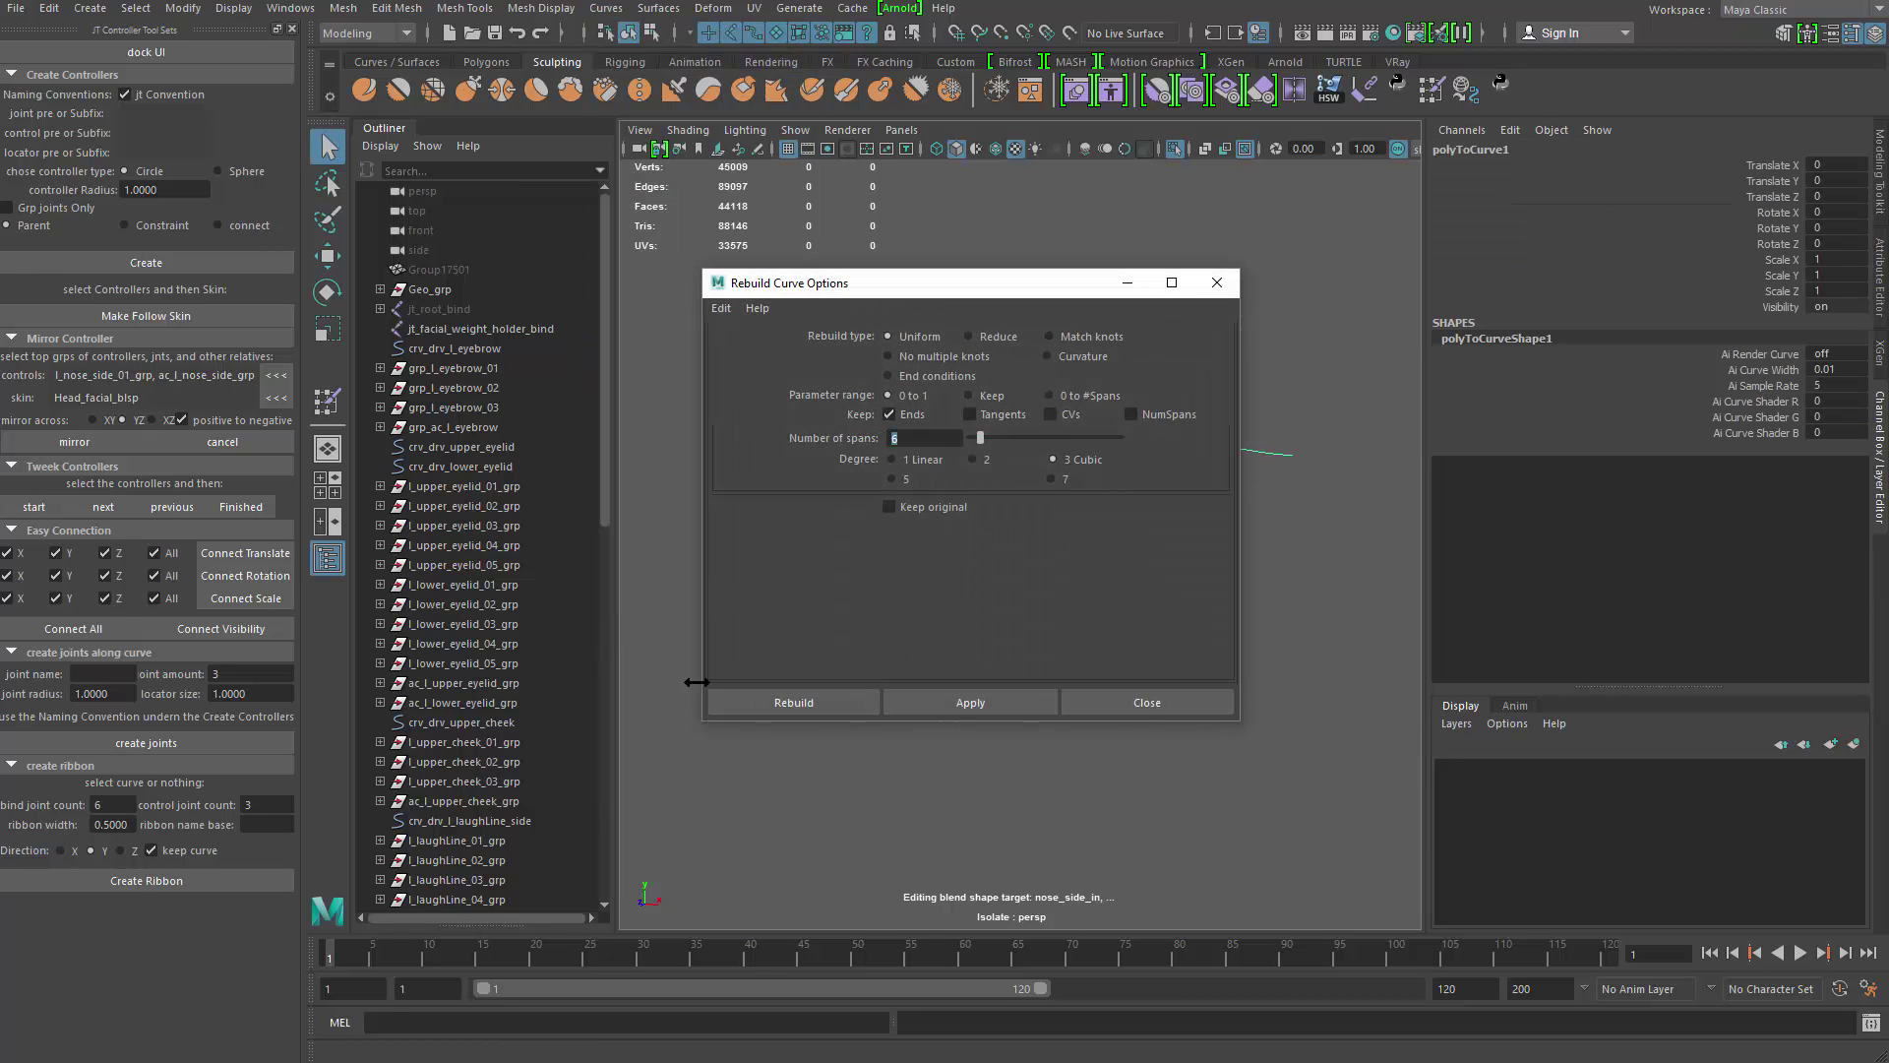
{"action": "left_click", "coordinate": [1220, 285]}
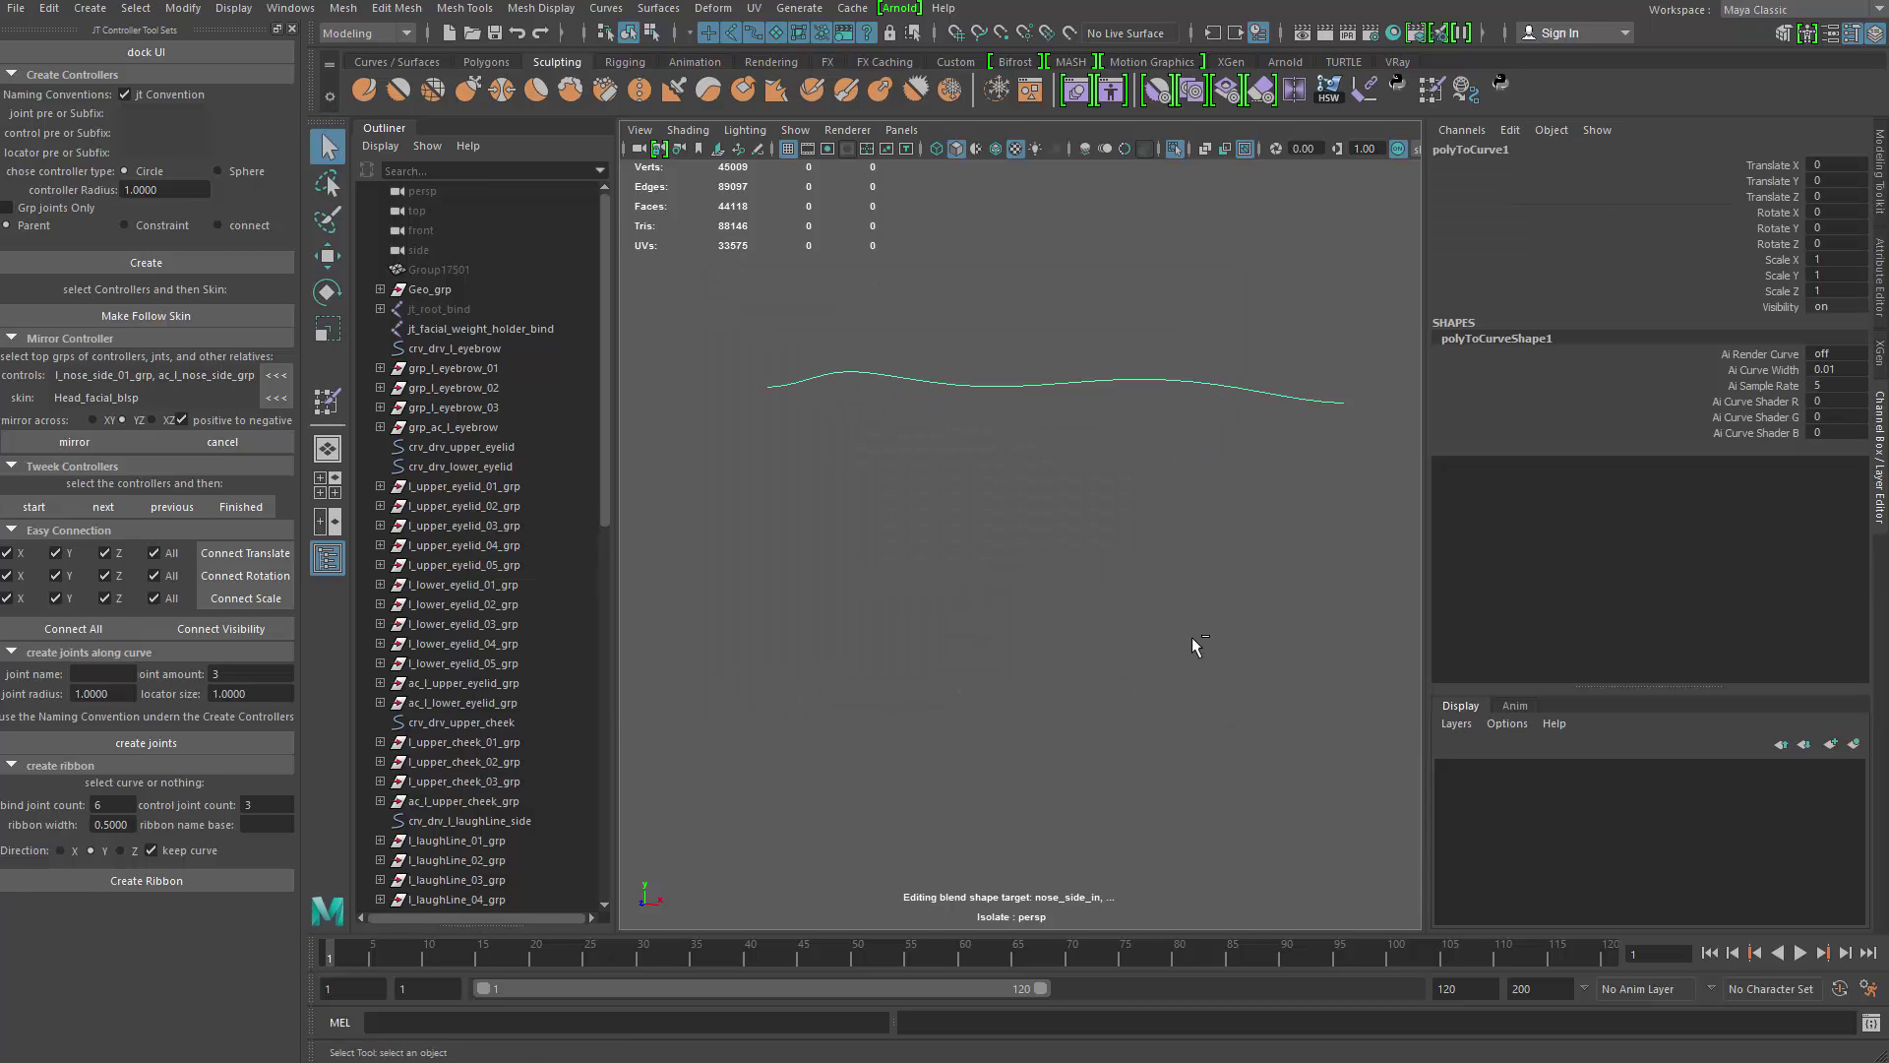
Step: Center the upper-lip curve's pivot, move the curve to Translate Z -0.311, and duplicate it with the copy at Translate Z 0.272
{"action": "key", "text": "ctrl+1"}
{"action": "left_click_drag", "start_coordinate": [1193, 641], "coordinate": [970, 485], "text": "alt"}
{"action": "left_click_drag", "start_coordinate": [1027, 600], "coordinate": [934, 543], "text": "alt"}
{"action": "left_click", "coordinate": [178, 10]}
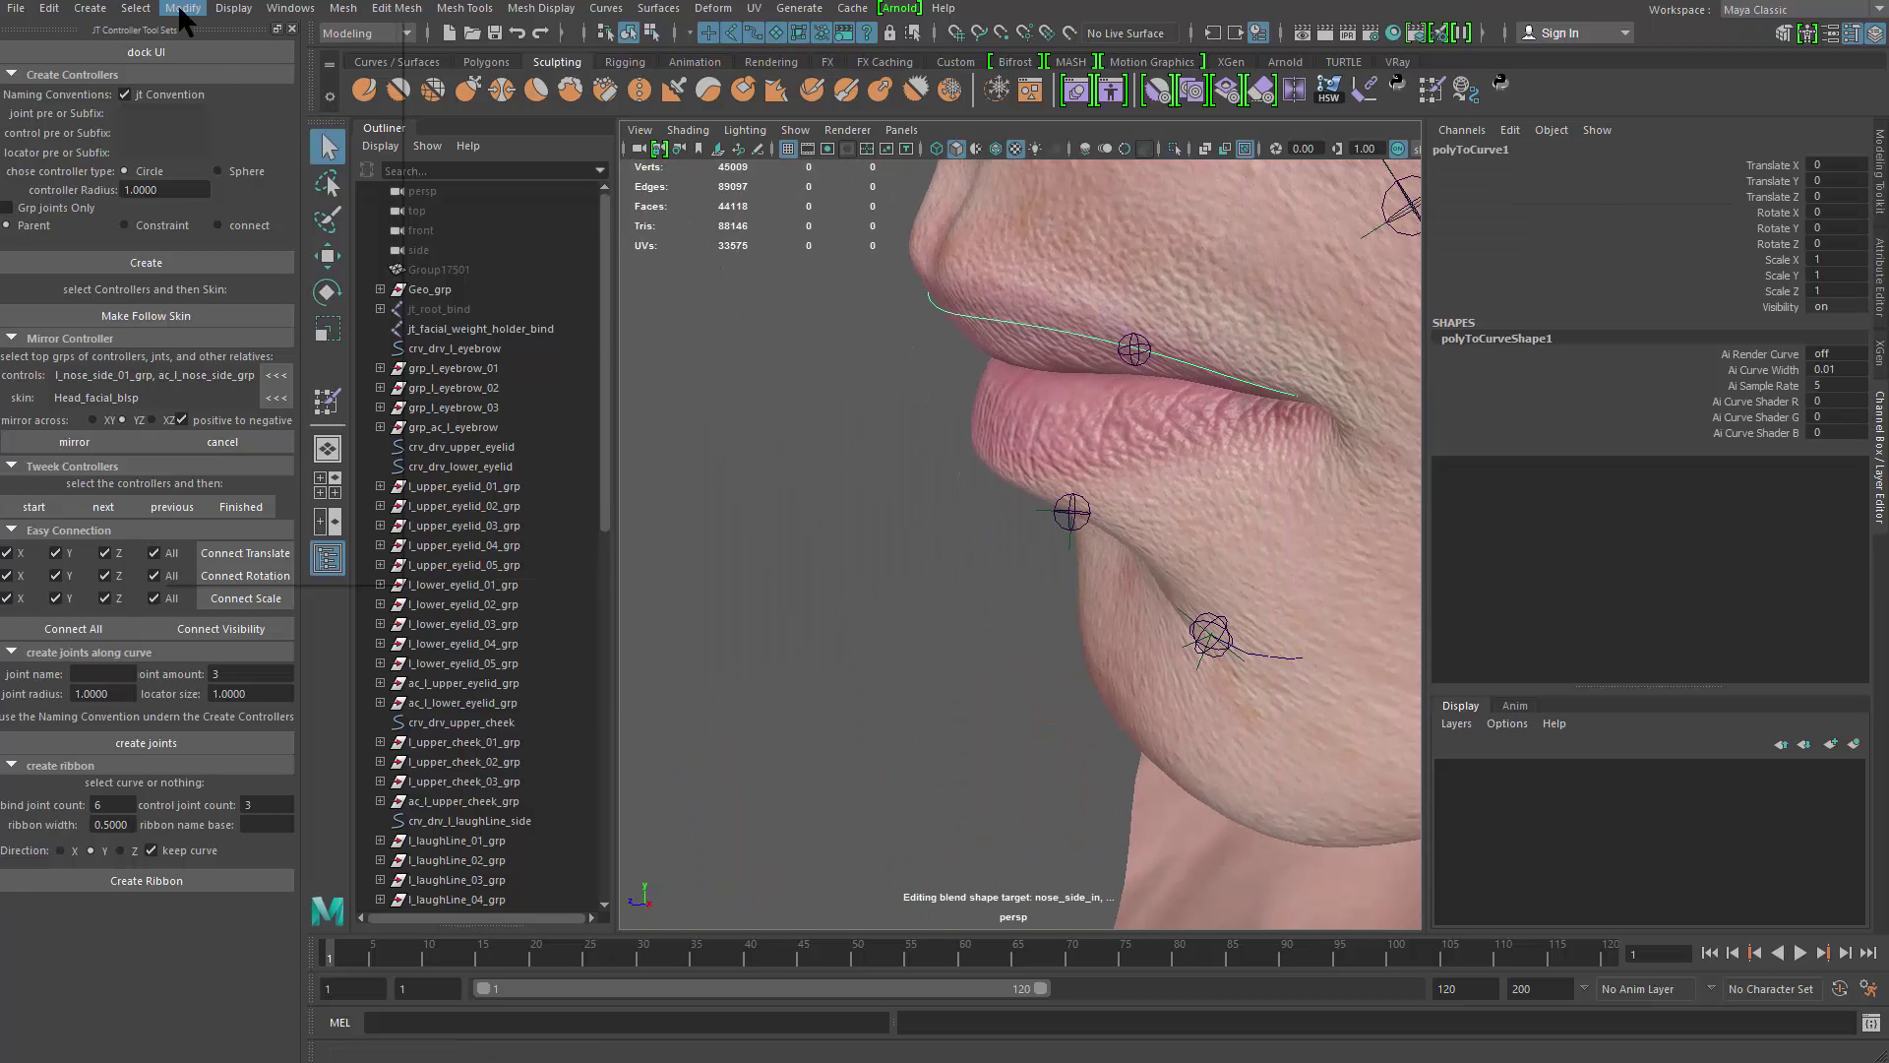
{"action": "left_click", "coordinate": [238, 153]}
{"action": "key", "text": "w"}
{"action": "left_click_drag", "start_coordinate": [1045, 528], "coordinate": [933, 403], "text": "alt"}
{"action": "key", "text": "ctrl+d"}
{"action": "scroll", "coordinate": [521, 761], "scroll_direction": "down", "scroll_amount": 15}
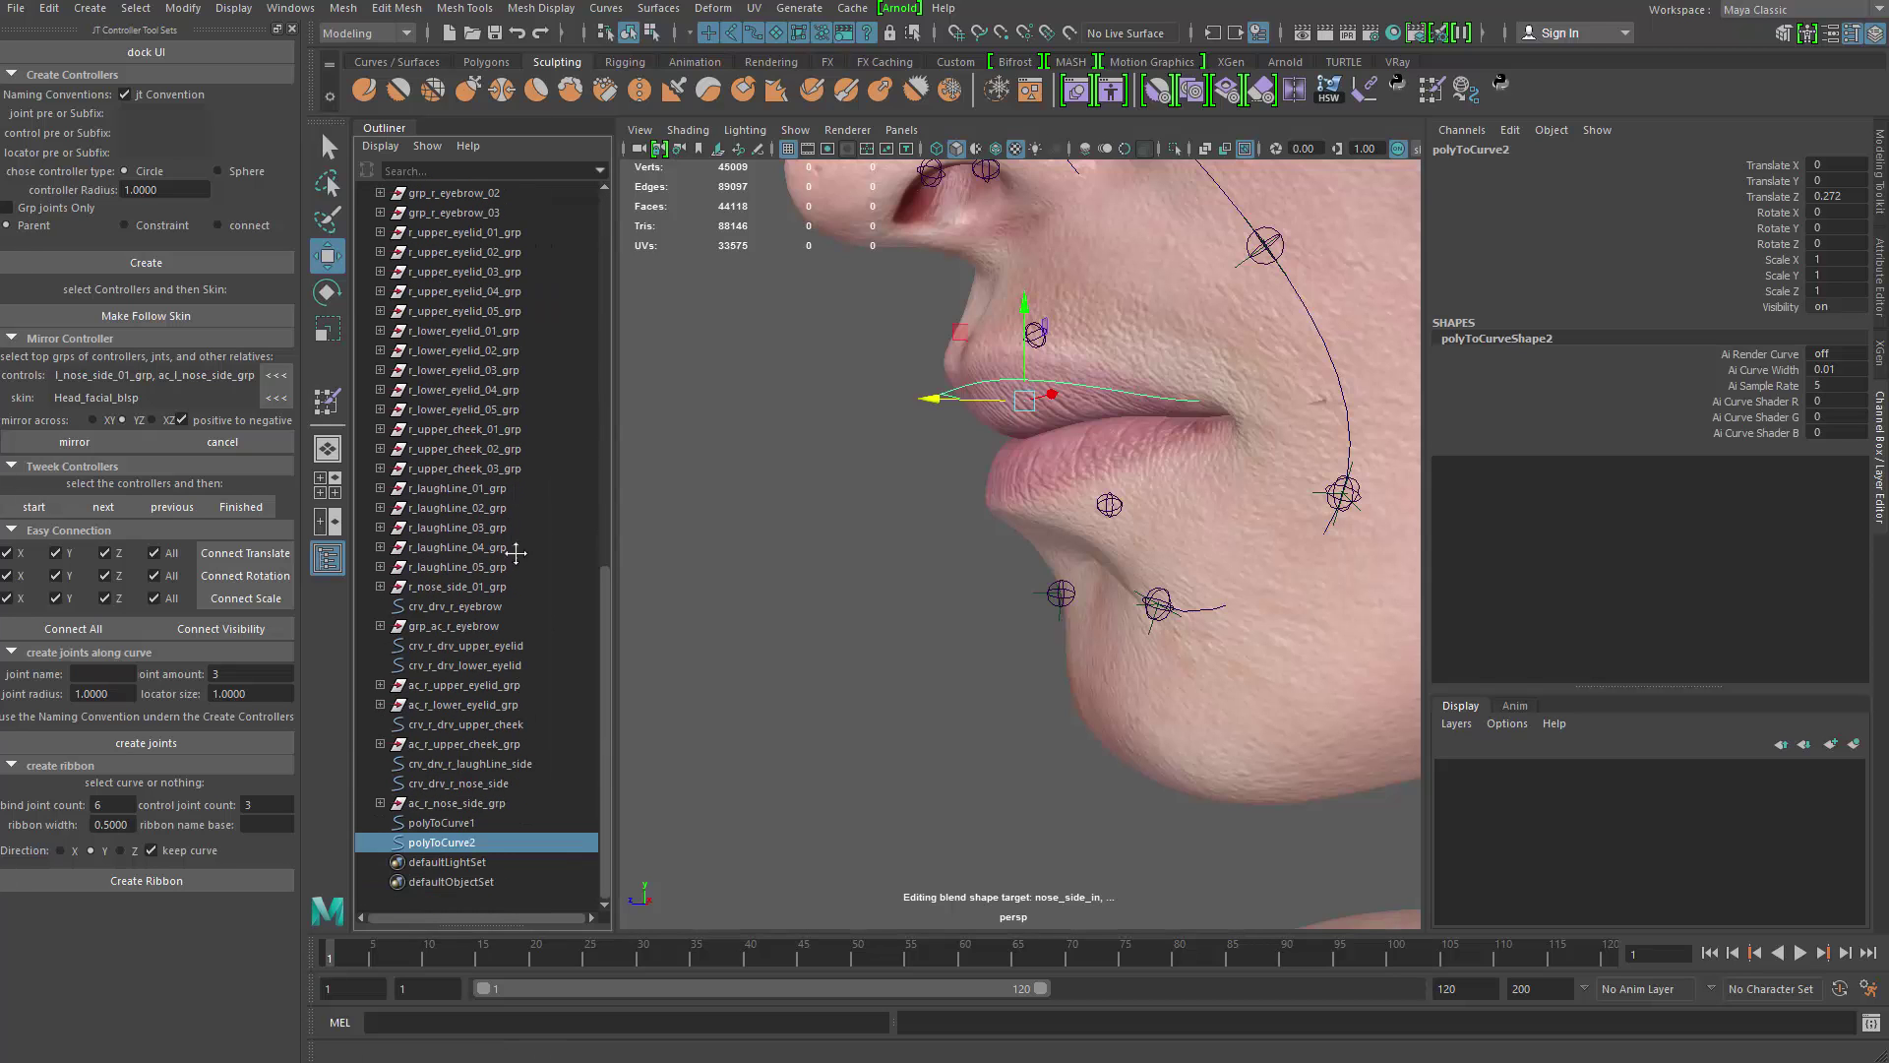
Step: Isolate polyToCurve1 and polyToCurve2 in the viewport
{"action": "left_click", "coordinate": [462, 824]}
{"action": "left_click", "coordinate": [472, 844], "text": "shift"}
{"action": "key", "text": "ctrl+1"}
{"action": "left_click_drag", "start_coordinate": [910, 501], "coordinate": [992, 559], "text": "alt"}
{"action": "left_click", "coordinate": [995, 557]}
{"action": "key", "text": "q"}
Step: Loft a surface between the two upper-lip curves
{"action": "left_click", "coordinate": [1082, 459]}
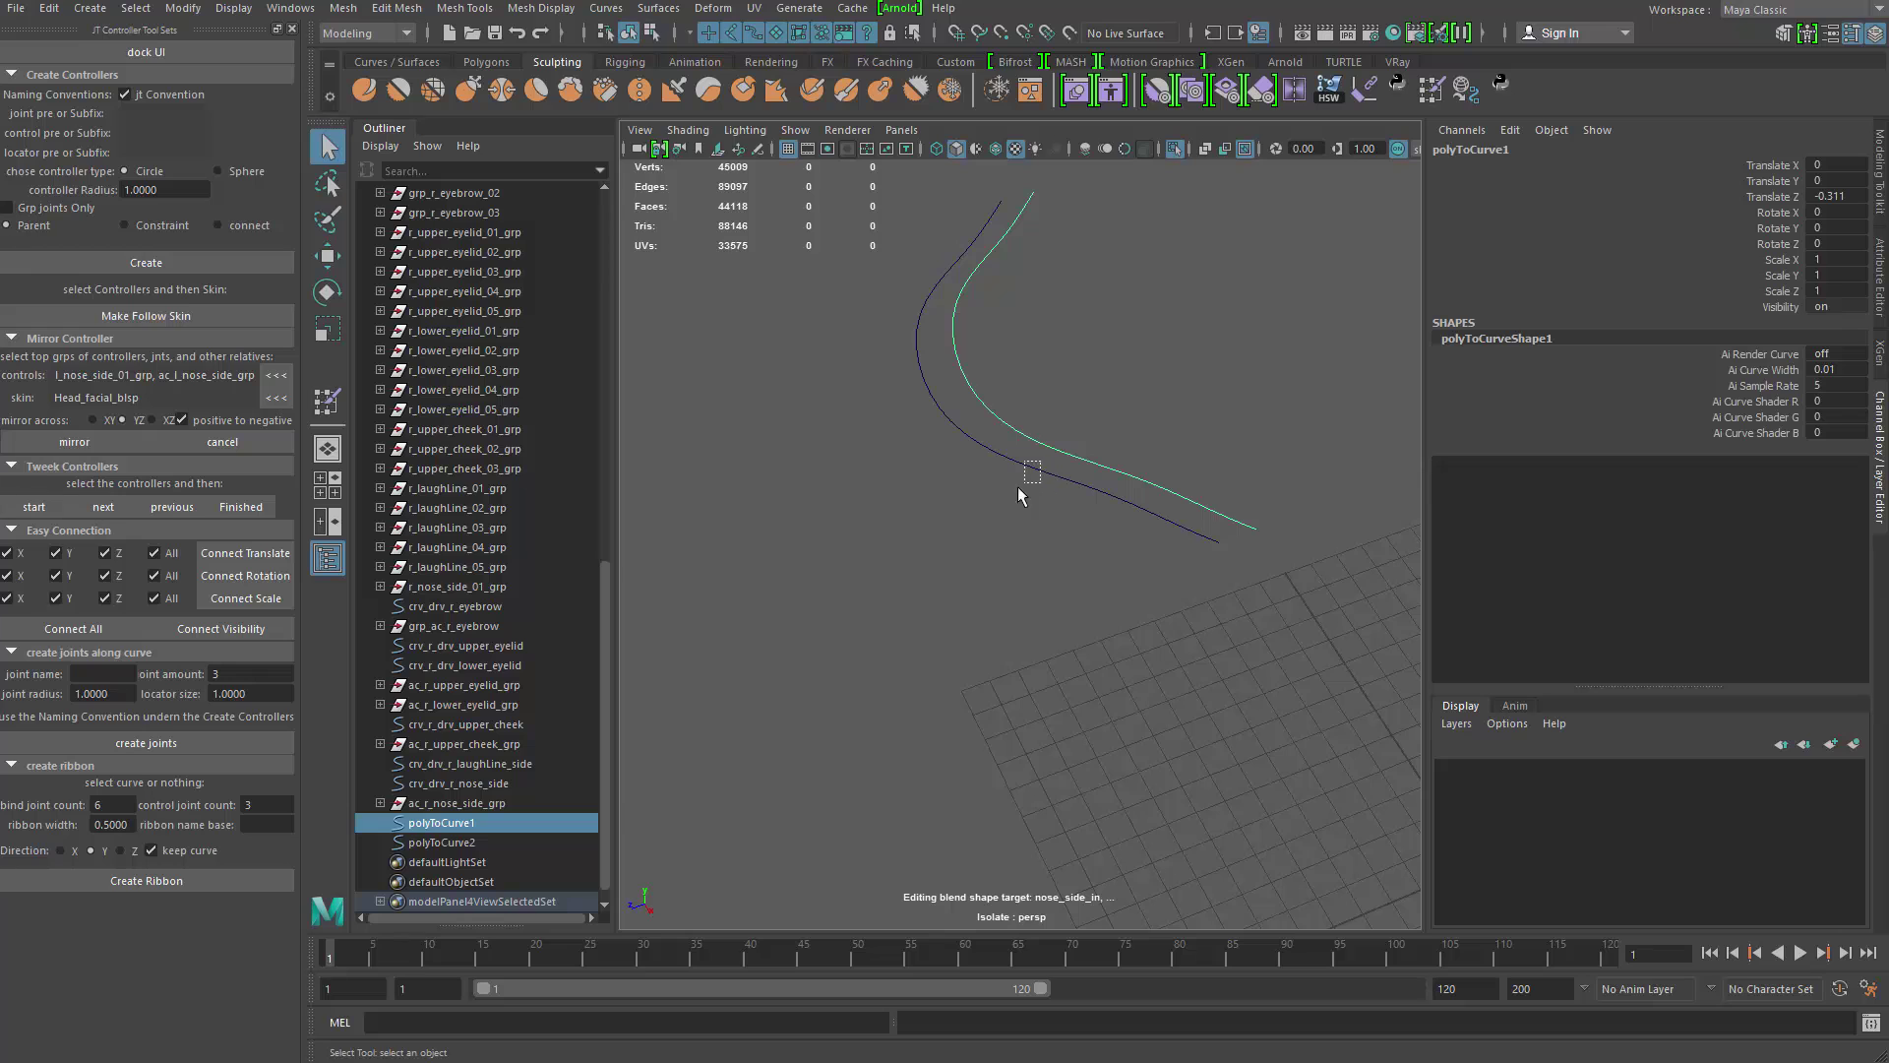
{"action": "left_click_drag", "start_coordinate": [1011, 495], "coordinate": [1011, 497], "text": "shift"}
{"action": "left_click_drag", "start_coordinate": [1072, 432], "coordinate": [1047, 461]}
{"action": "left_click", "coordinate": [1001, 465], "text": "shift"}
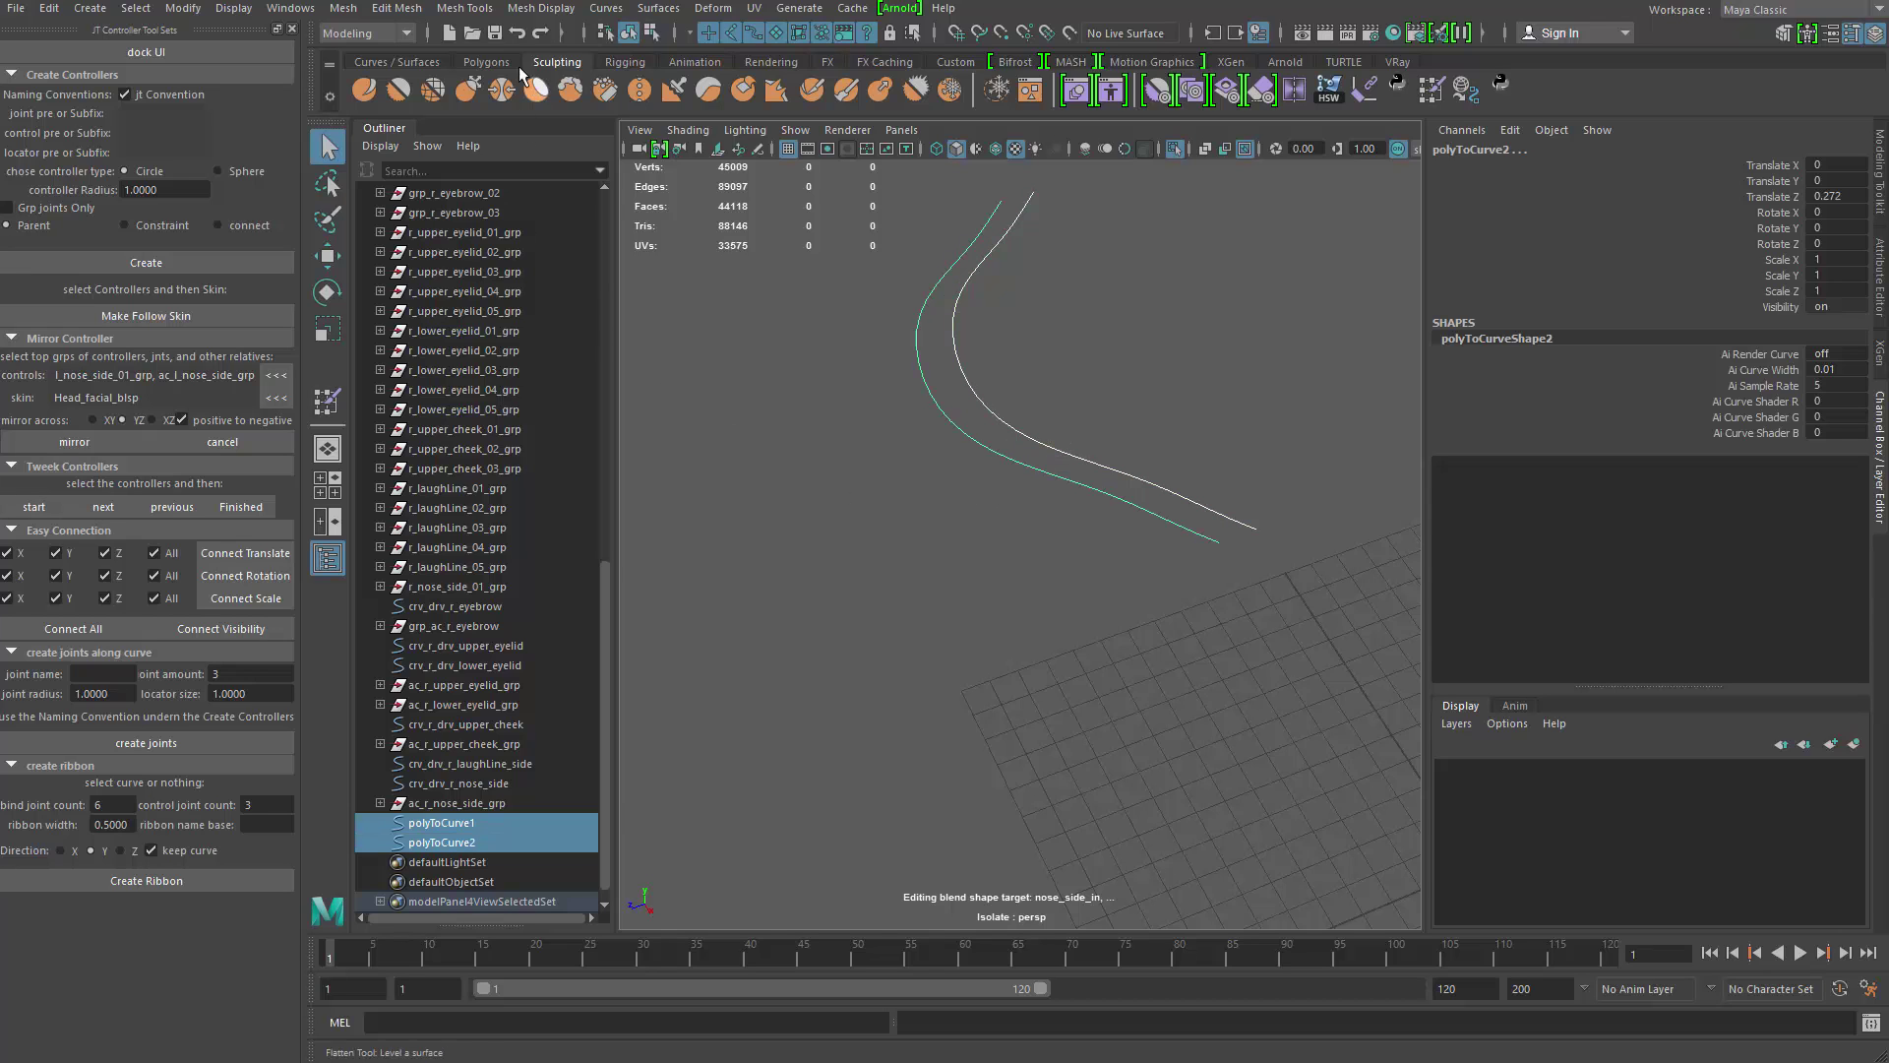
{"action": "left_click", "coordinate": [657, 7]}
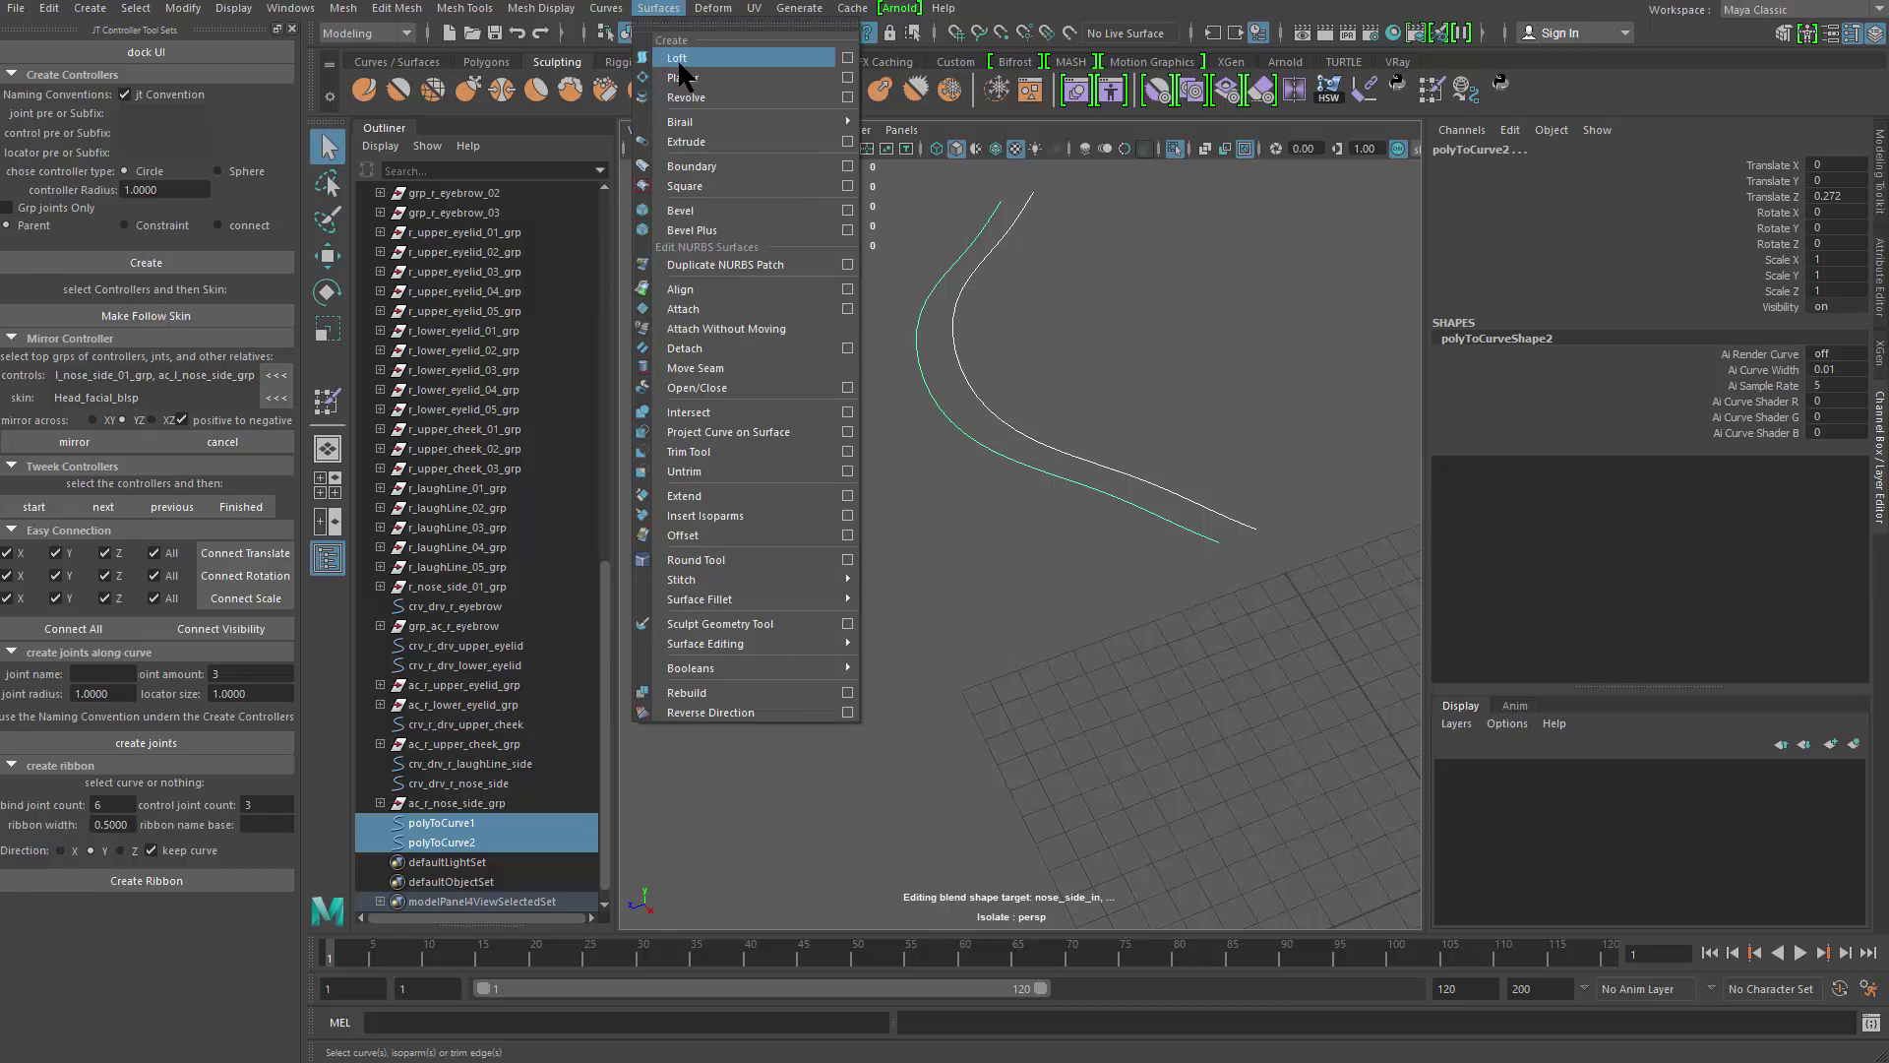
{"action": "left_click", "coordinate": [679, 59]}
{"action": "scroll", "coordinate": [958, 439], "scroll_direction": "up", "scroll_amount": 2}
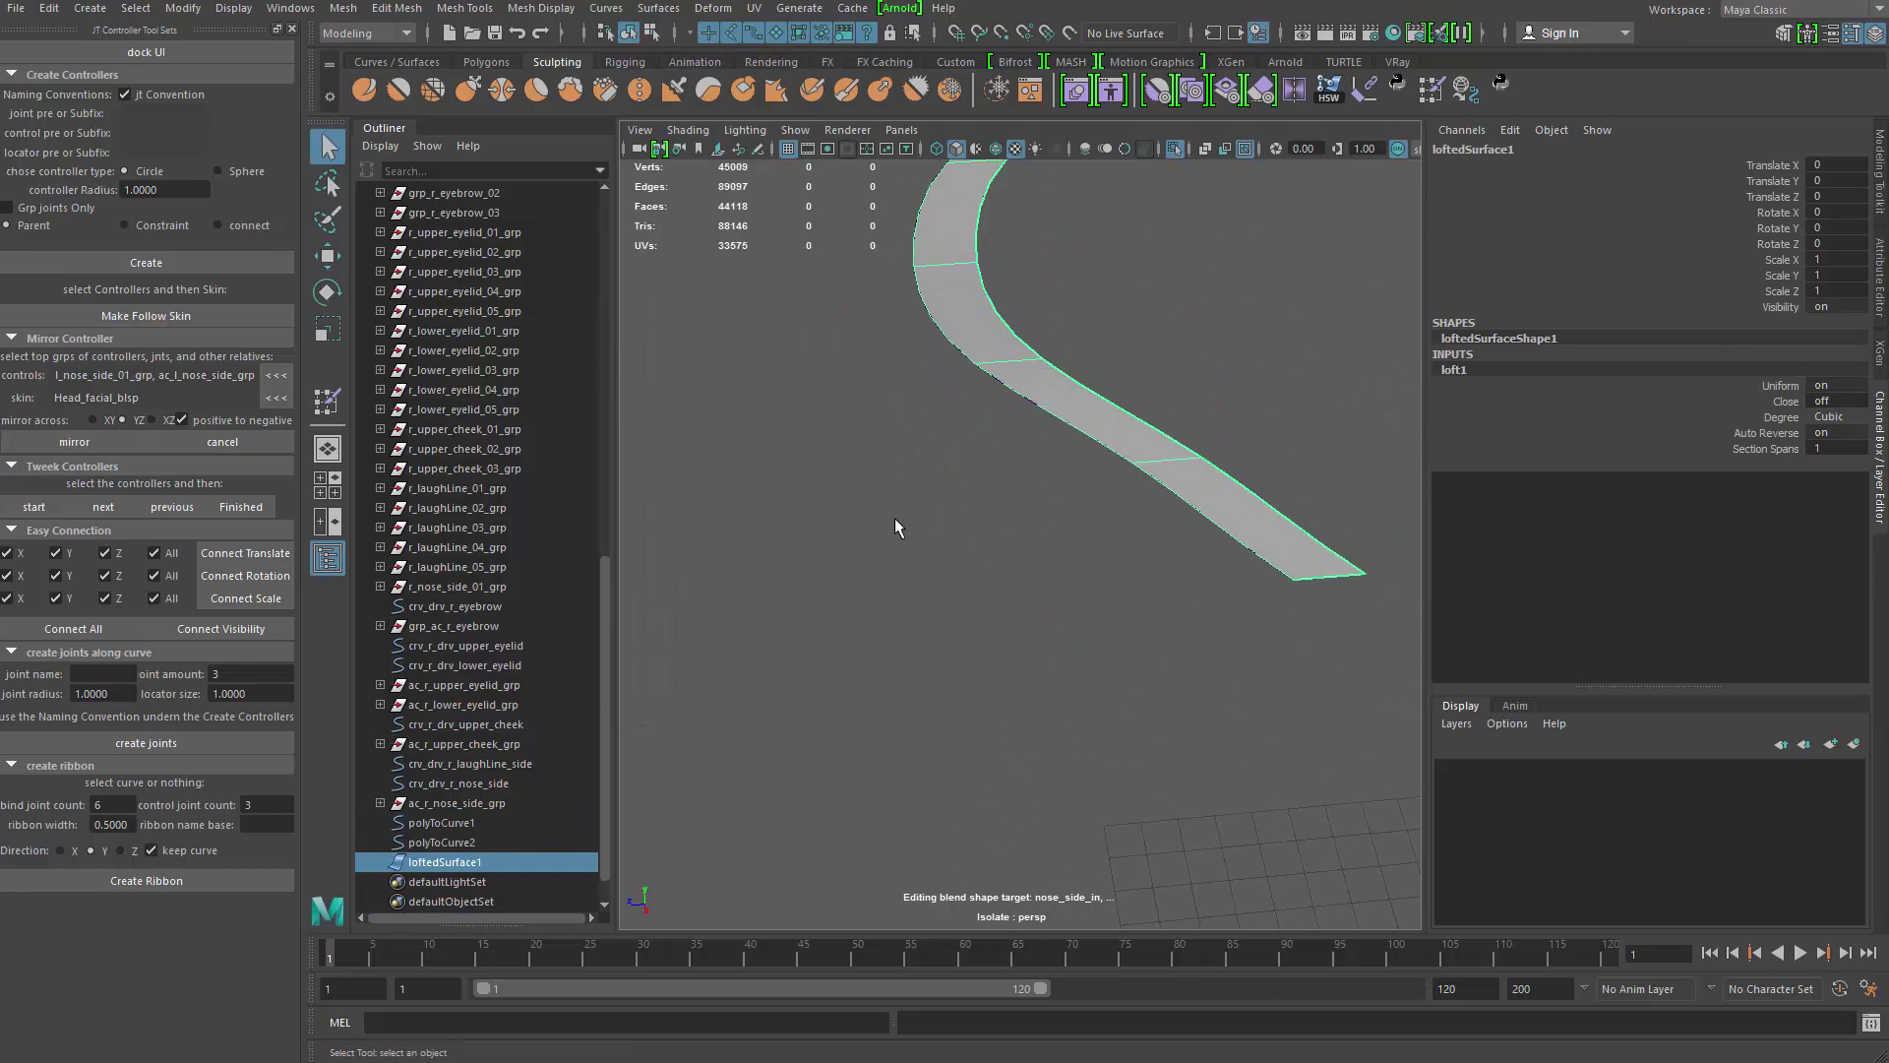
Step: Delete the lofted surface's construction history, and delete the two source curves polyToCurve1 and polyToCurve2
{"action": "left_click", "coordinate": [978, 456]}
{"action": "left_click_drag", "start_coordinate": [894, 518], "coordinate": [907, 654], "text": "alt"}
{"action": "left_click", "coordinate": [1013, 363]}
{"action": "key", "text": "alt+shift+d"}
{"action": "left_click", "coordinate": [479, 825]}
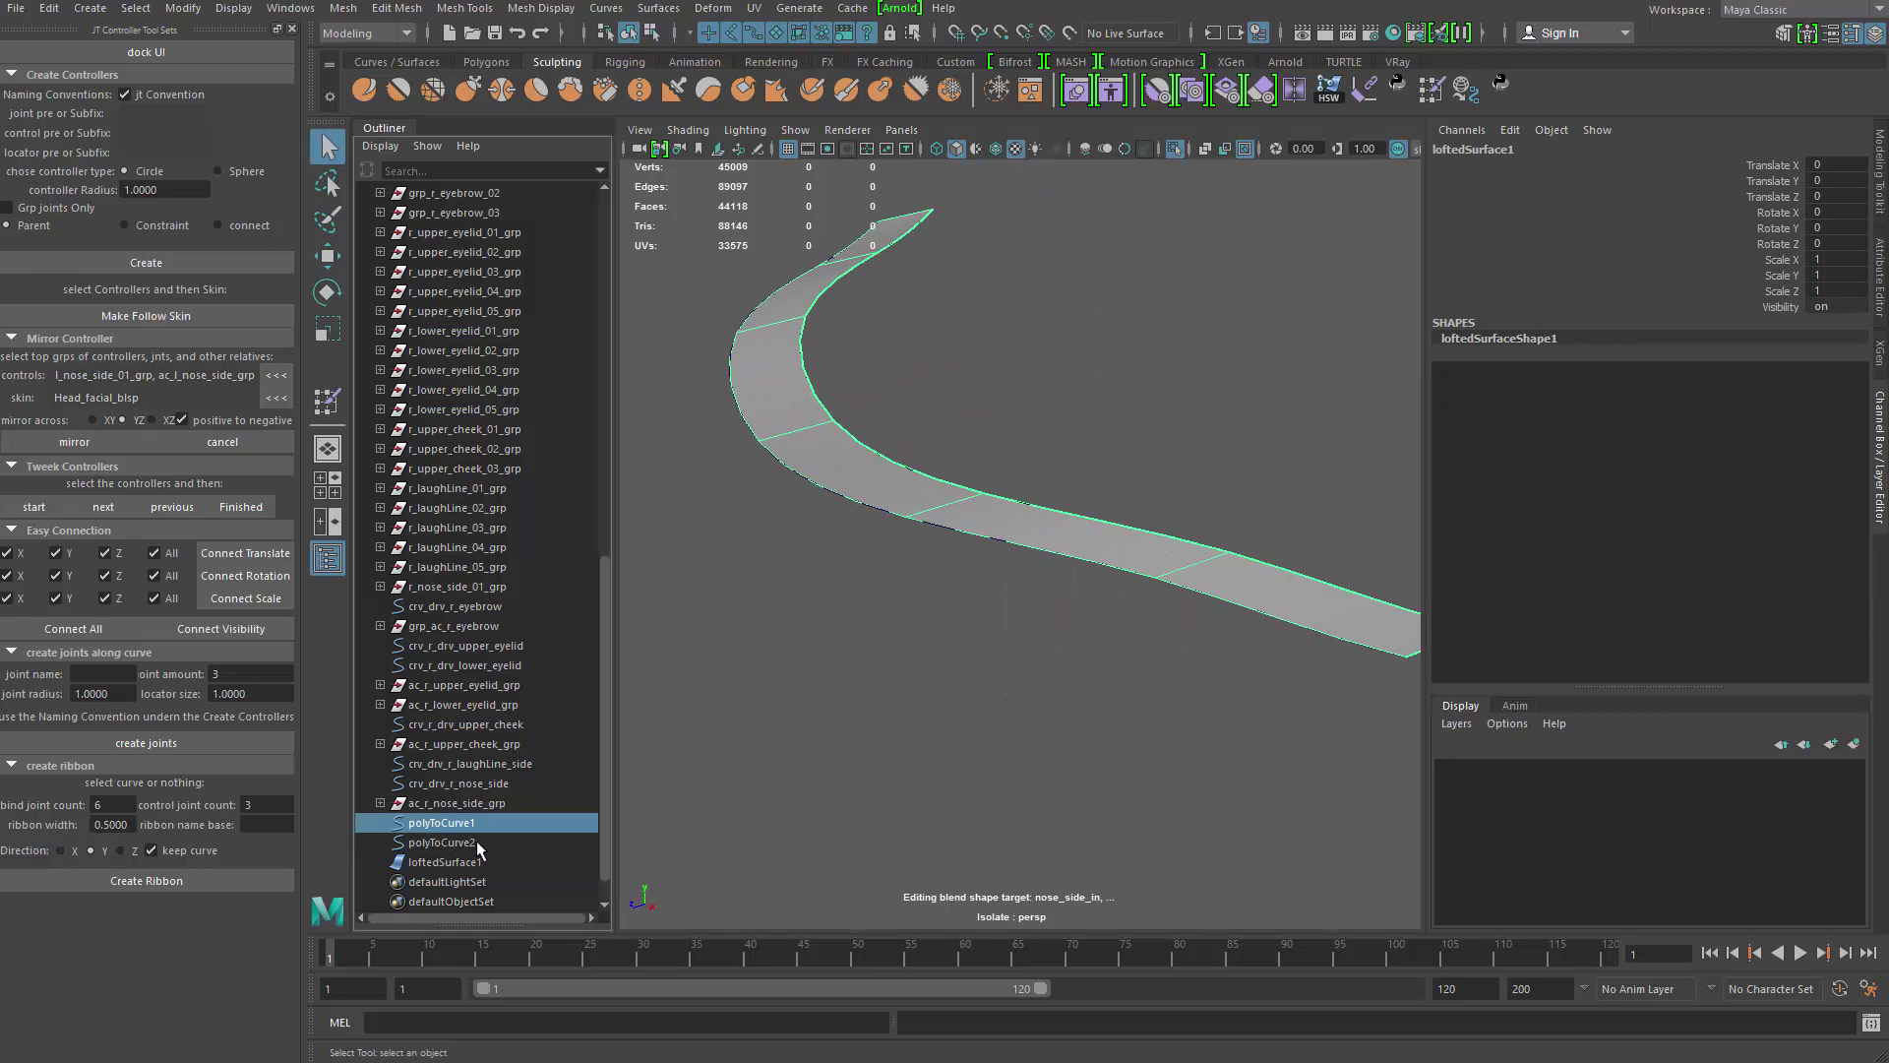
{"action": "left_click", "coordinate": [476, 843], "text": "shift"}
{"action": "key", "text": "Delete"}
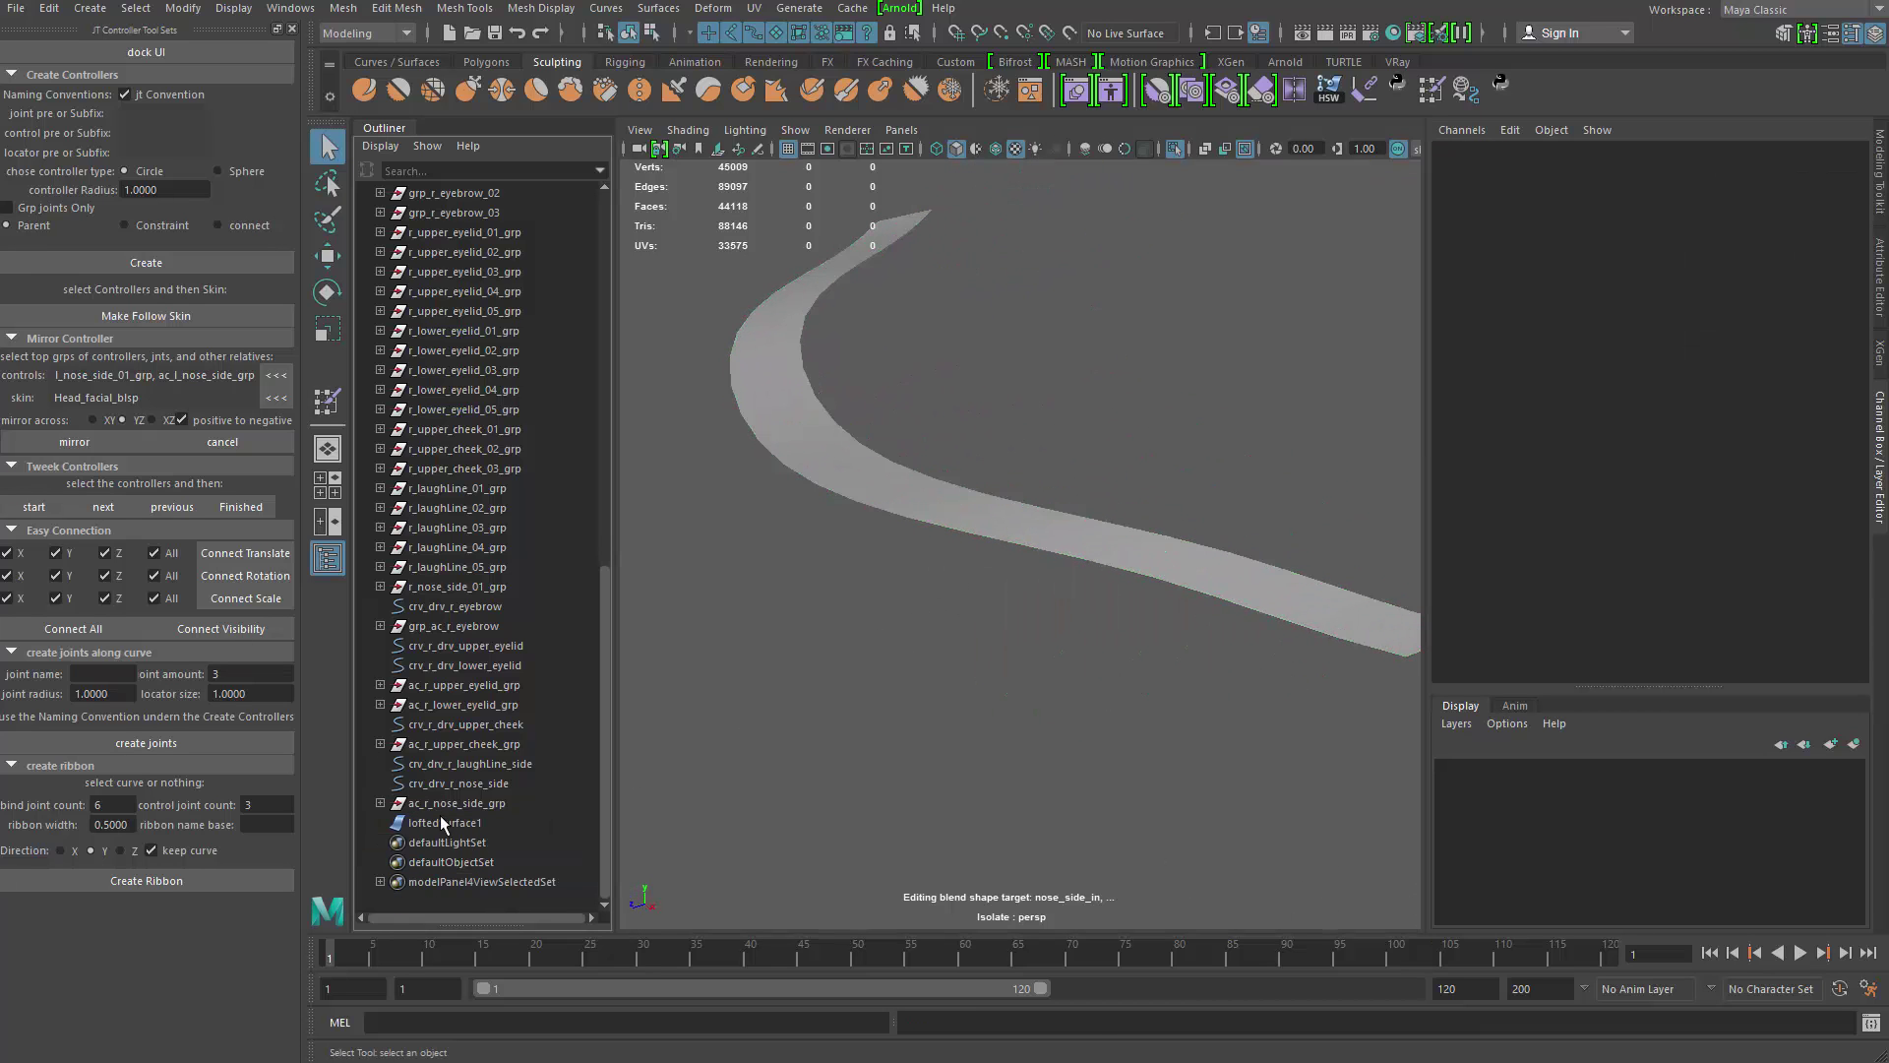
Step: With the lofted surface selected, open the FX Create Hair options, reset them, and set the output to NURBS curves
{"action": "left_click", "coordinate": [439, 822]}
{"action": "left_click_drag", "start_coordinate": [948, 625], "coordinate": [951, 478], "text": "alt"}
{"action": "left_click", "coordinate": [950, 478]}
{"action": "left_click", "coordinate": [915, 556]}
{"action": "left_click_drag", "start_coordinate": [915, 556], "coordinate": [959, 585], "text": "alt"}
{"action": "key", "text": "ctrl+1"}
{"action": "key", "text": "ctrl+1"}
{"action": "left_click", "coordinate": [381, 32]}
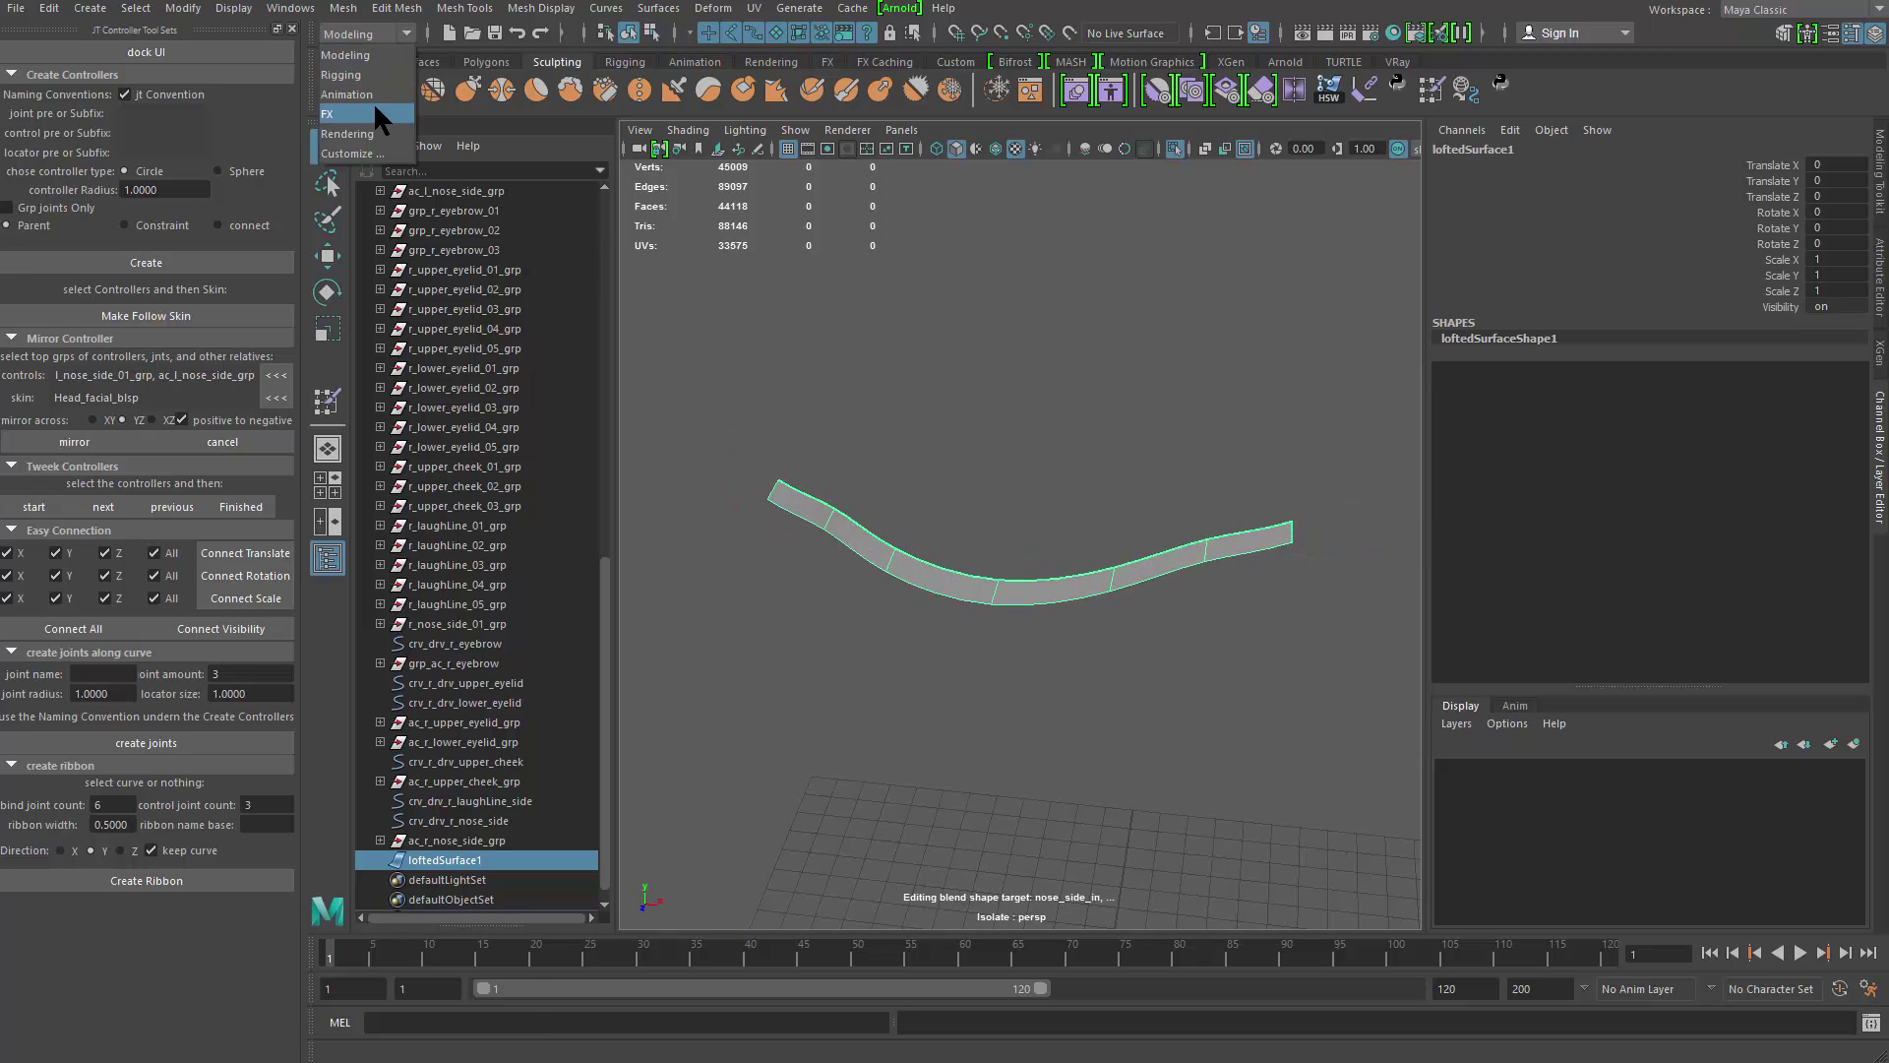
{"action": "left_click", "coordinate": [374, 103]}
{"action": "left_click", "coordinate": [501, 7]}
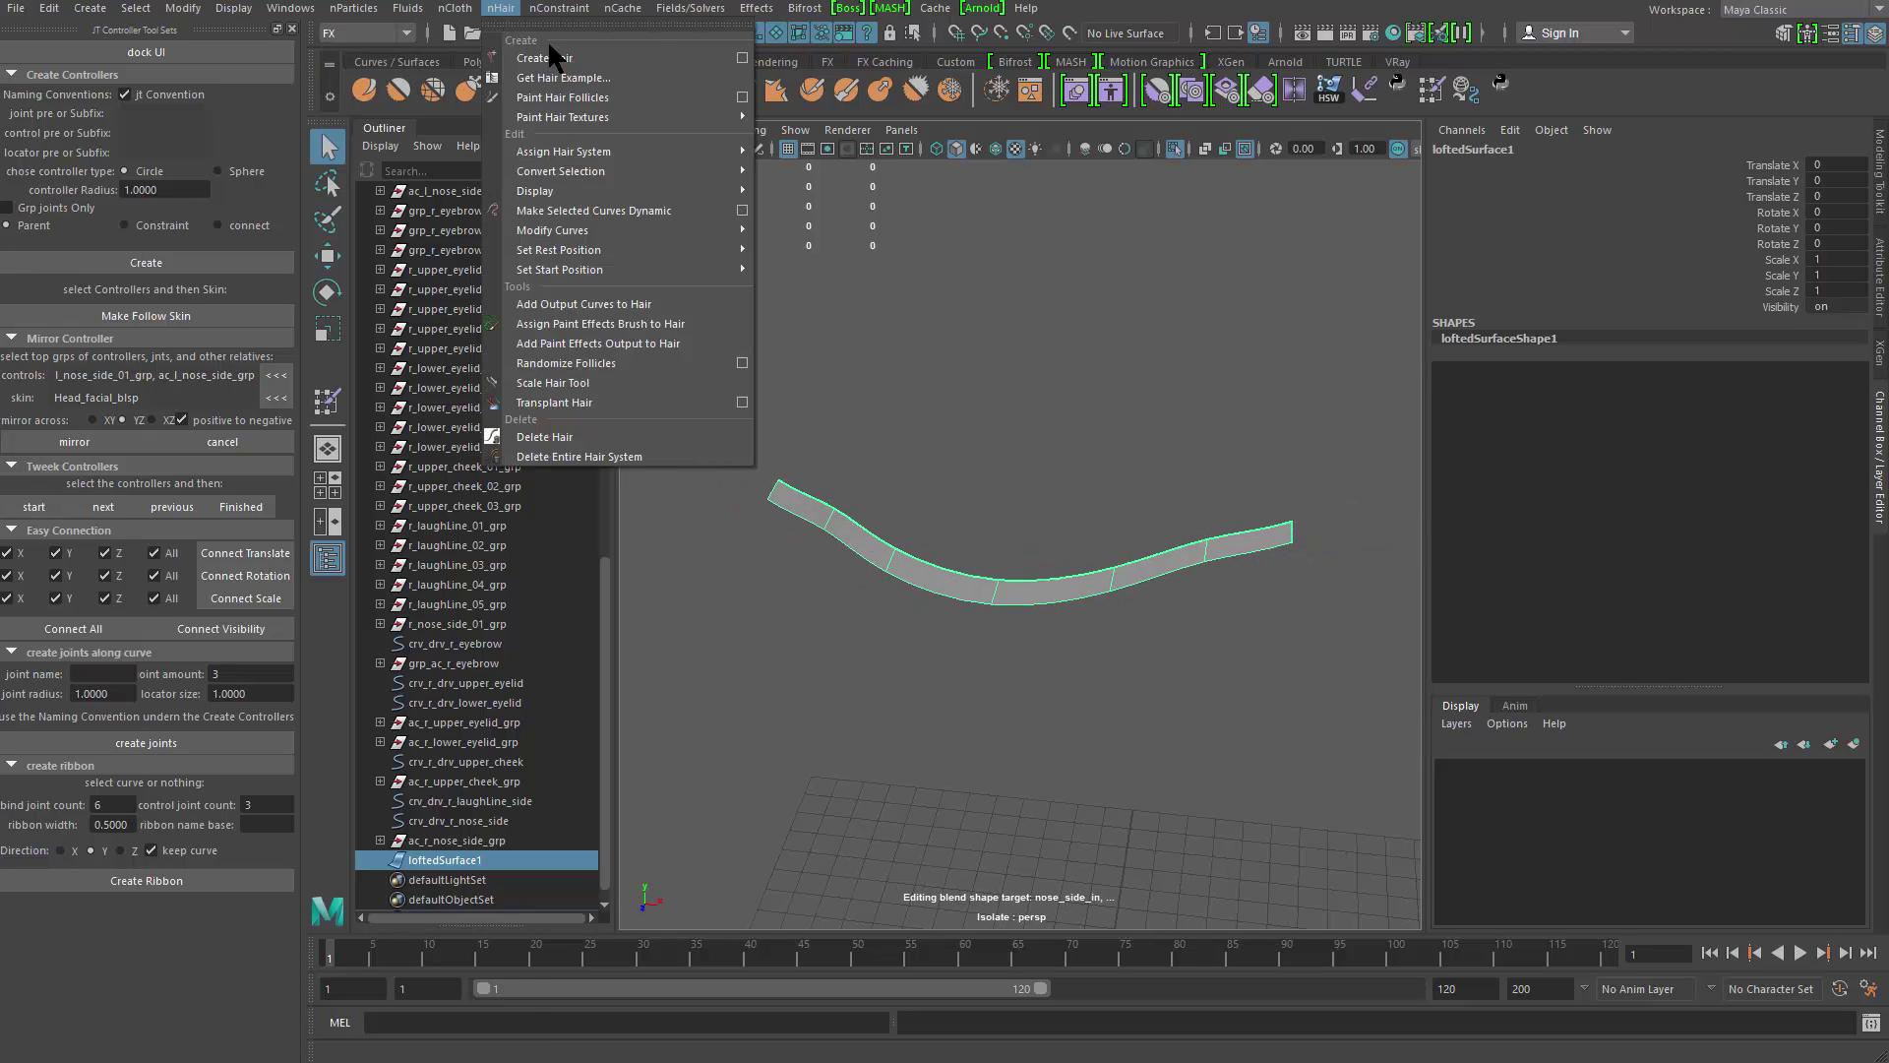
{"action": "left_click", "coordinate": [740, 58]}
{"action": "left_click", "coordinate": [827, 208]}
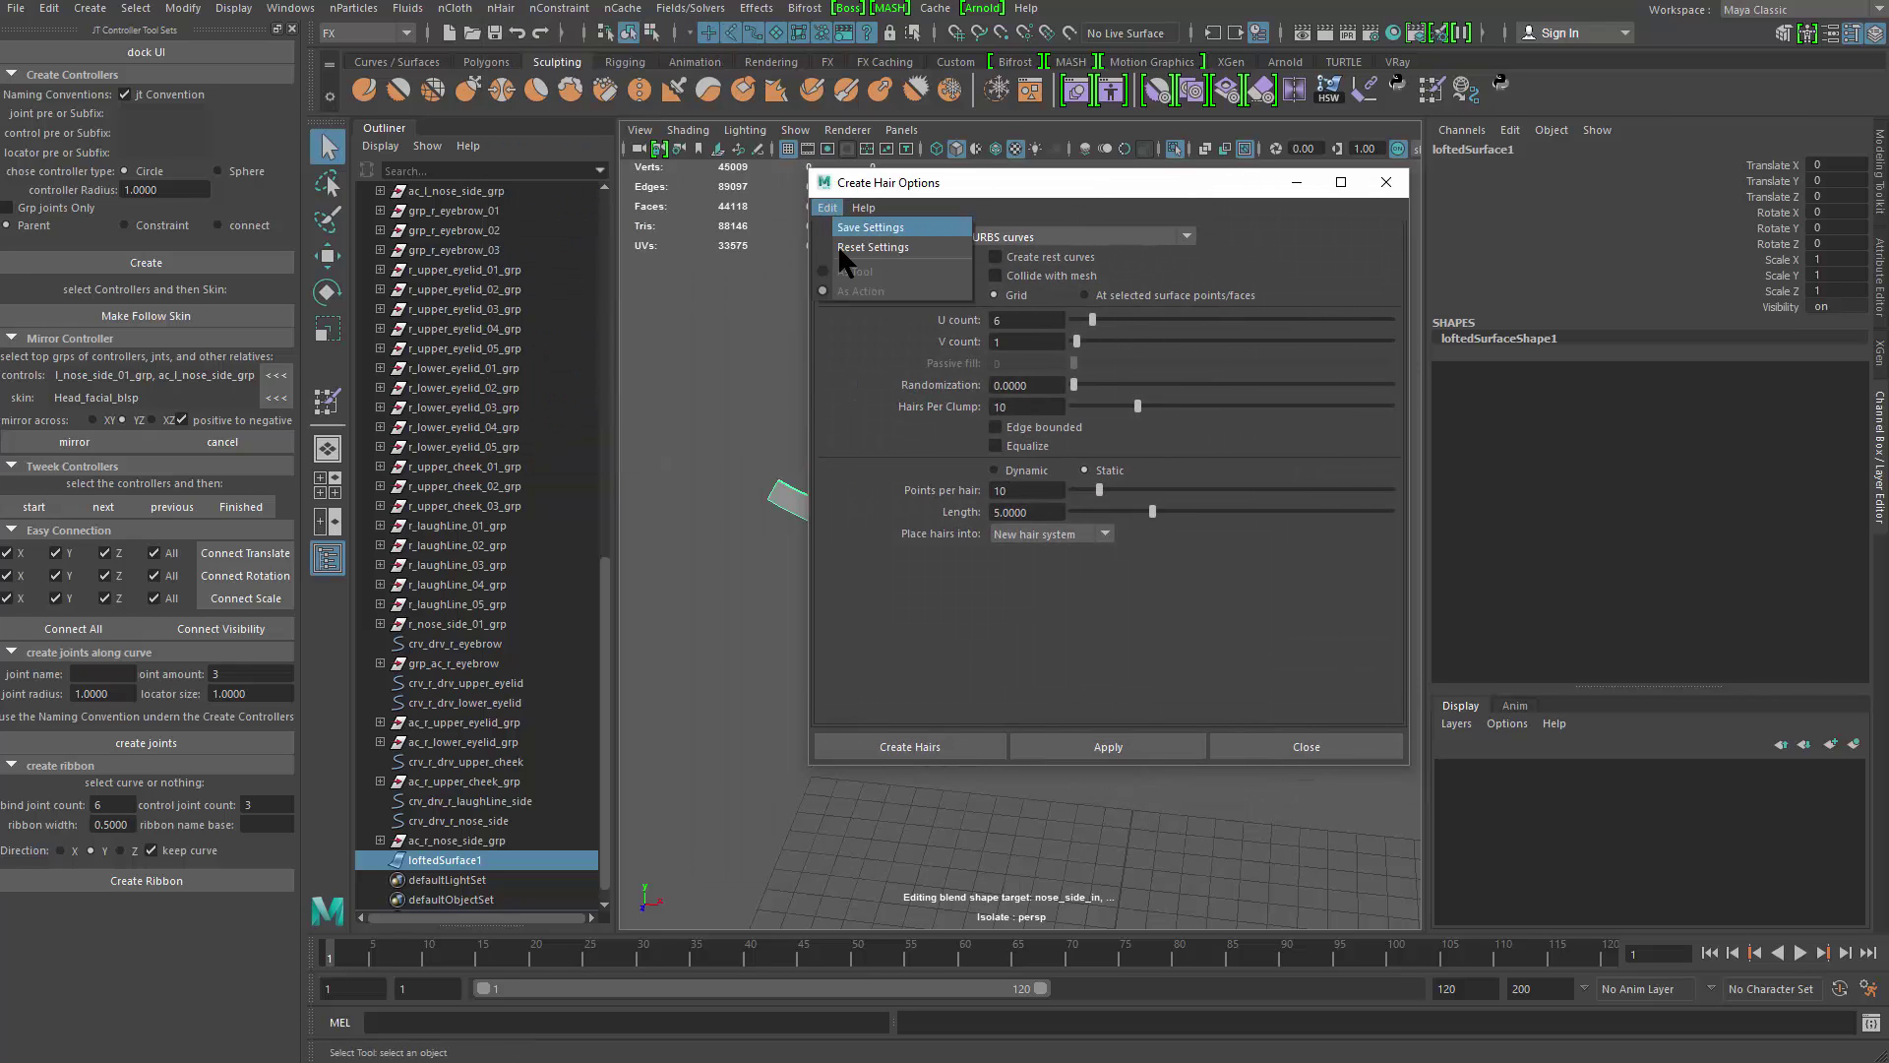
{"action": "left_click", "coordinate": [841, 244]}
{"action": "left_click", "coordinate": [1077, 237]}
{"action": "left_click", "coordinate": [1067, 277]}
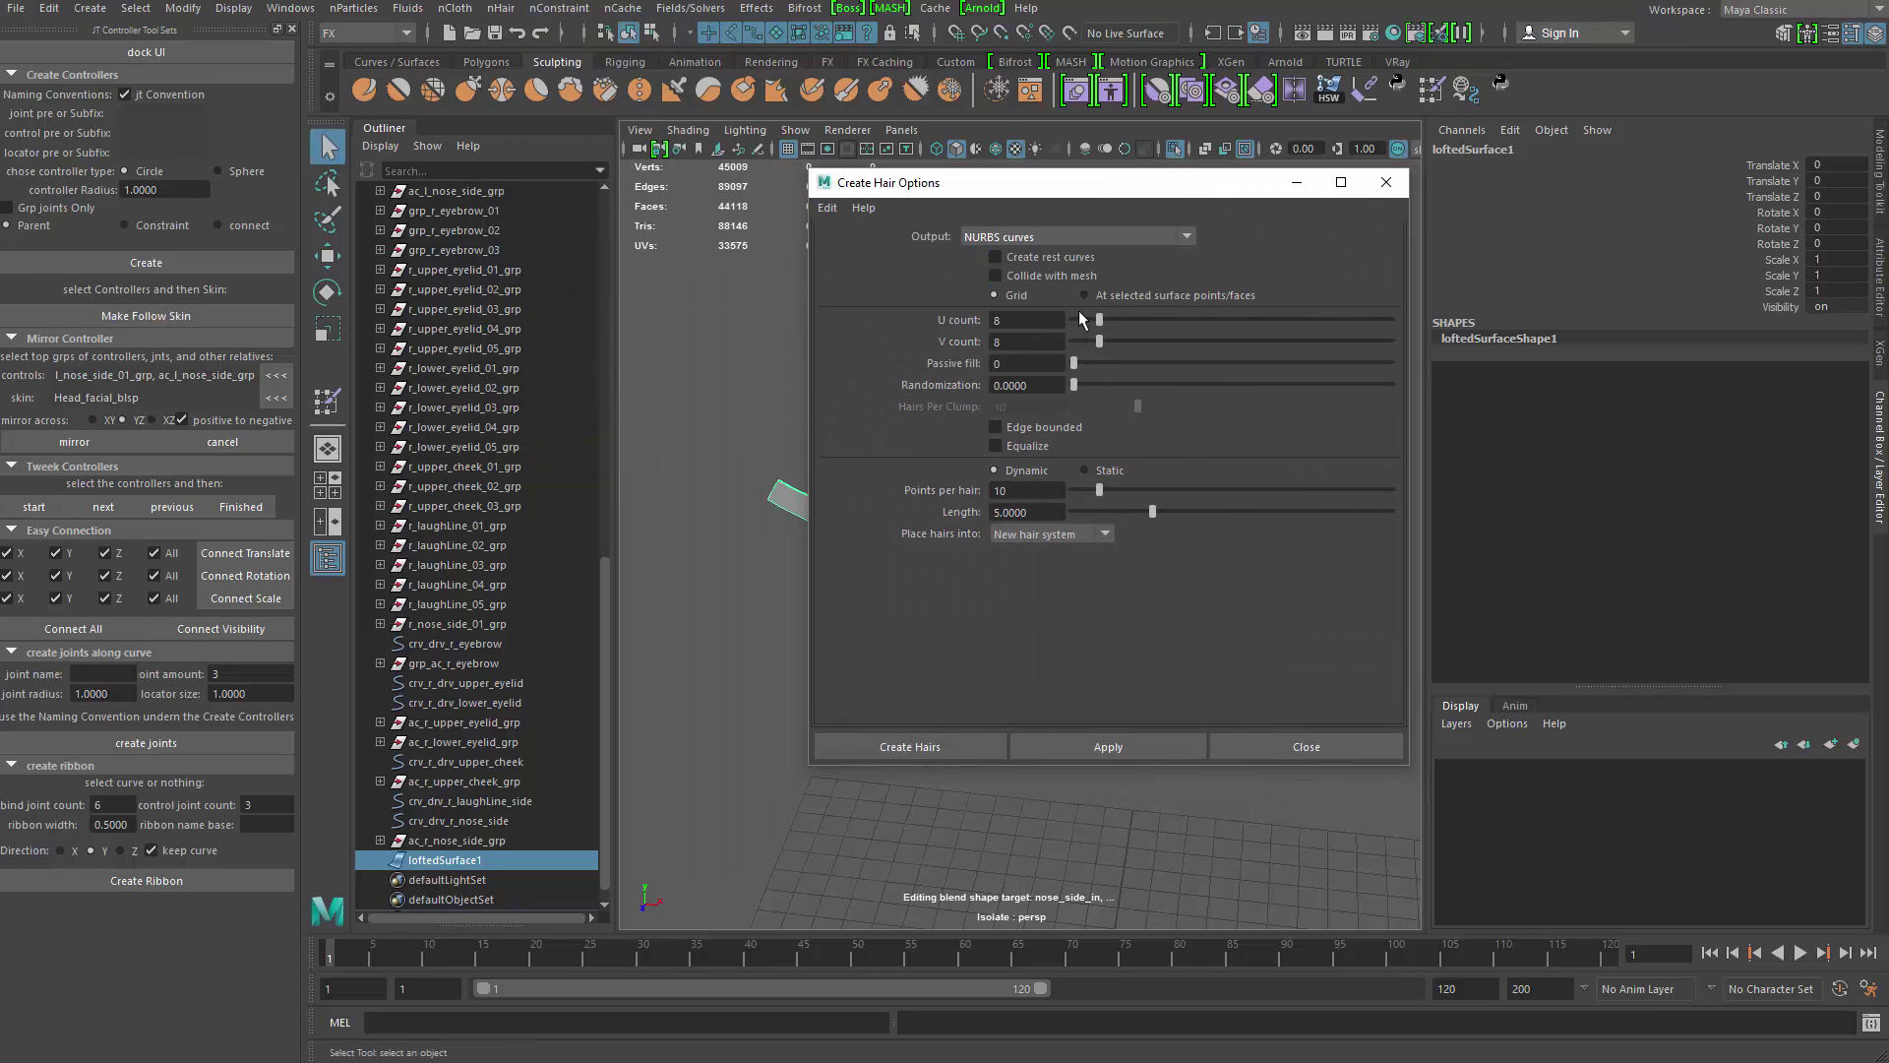
Step: Create static hairs on the lofted surface with U count 7 and V count 1, and close the options
{"action": "double_click", "coordinate": [1024, 321]}
{"action": "middle_click_drag", "start_coordinate": [753, 445], "coordinate": [665, 445], "text": "alt"}
{"action": "middle_click_drag", "start_coordinate": [711, 580], "coordinate": [746, 537], "text": "alt"}
{"action": "type", "text": "1"}
{"action": "left_click_drag", "start_coordinate": [1045, 342], "coordinate": [1110, 499]}
{"action": "left_click", "coordinate": [1112, 472]}
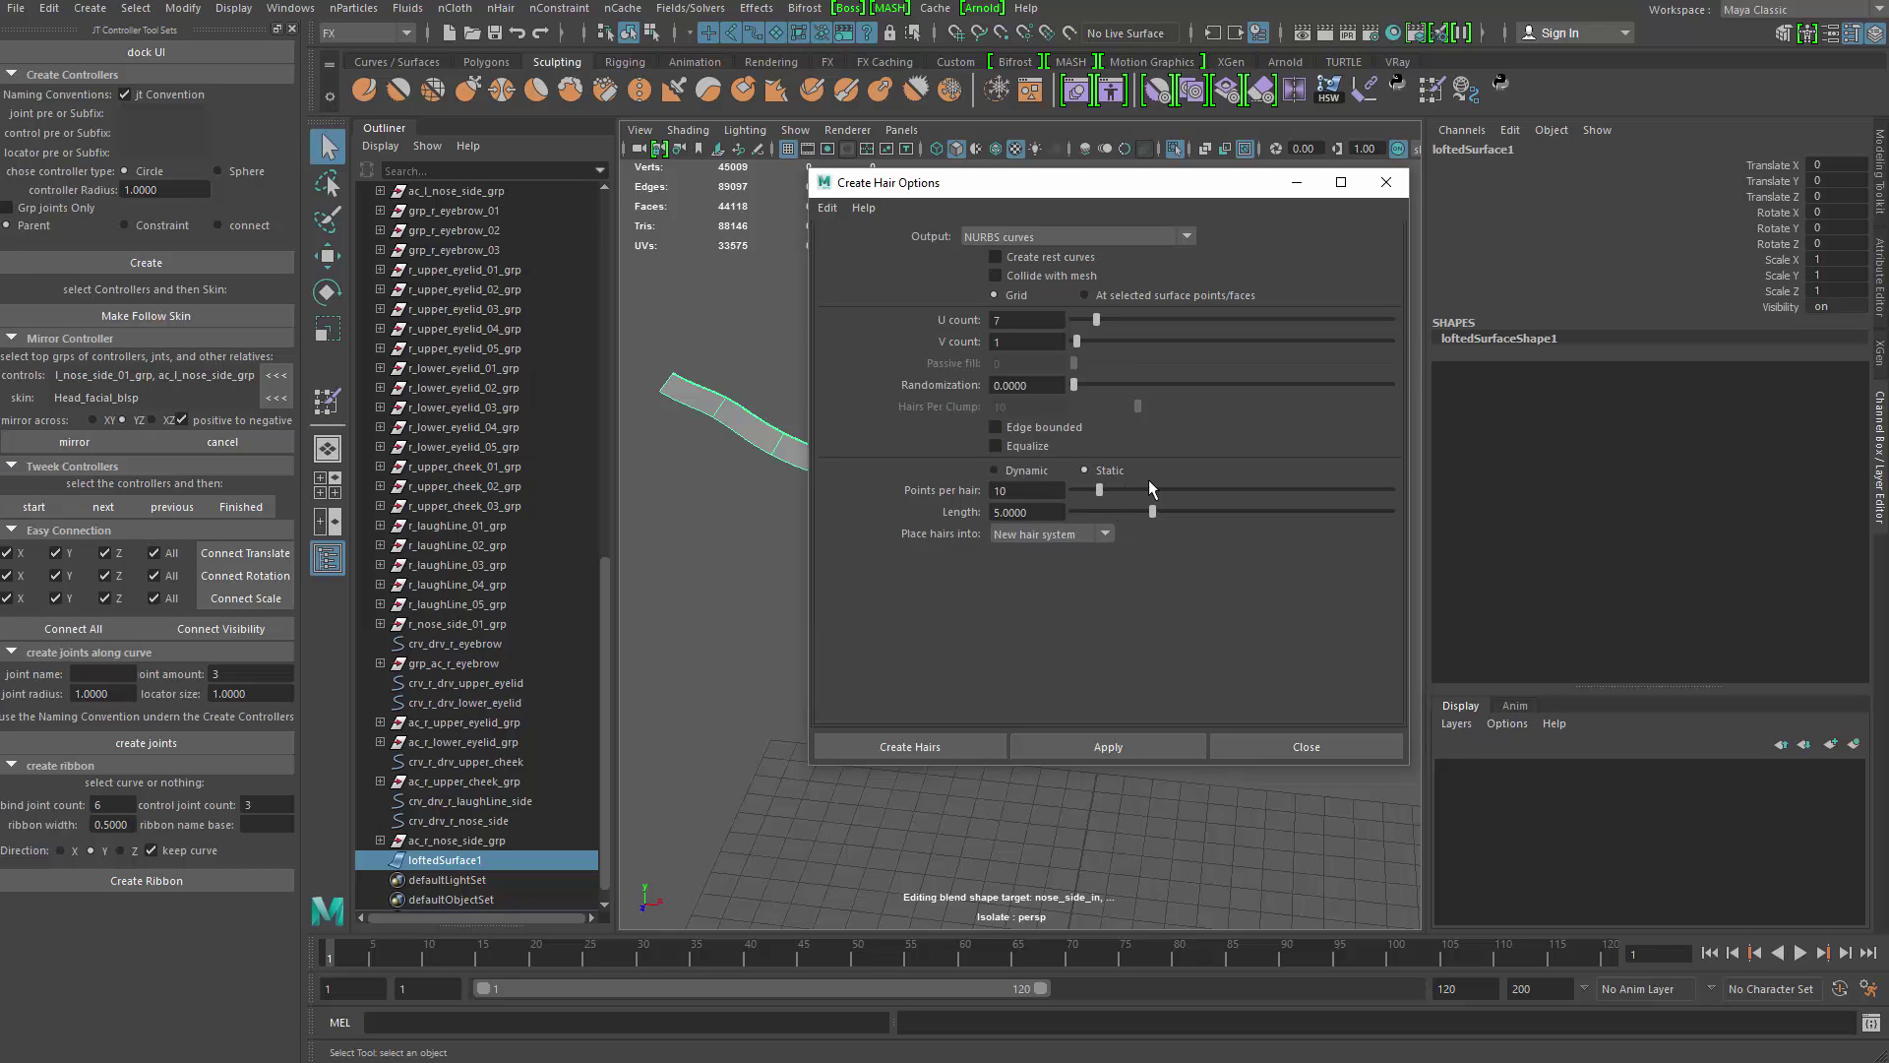
{"action": "left_click", "coordinate": [1131, 750]}
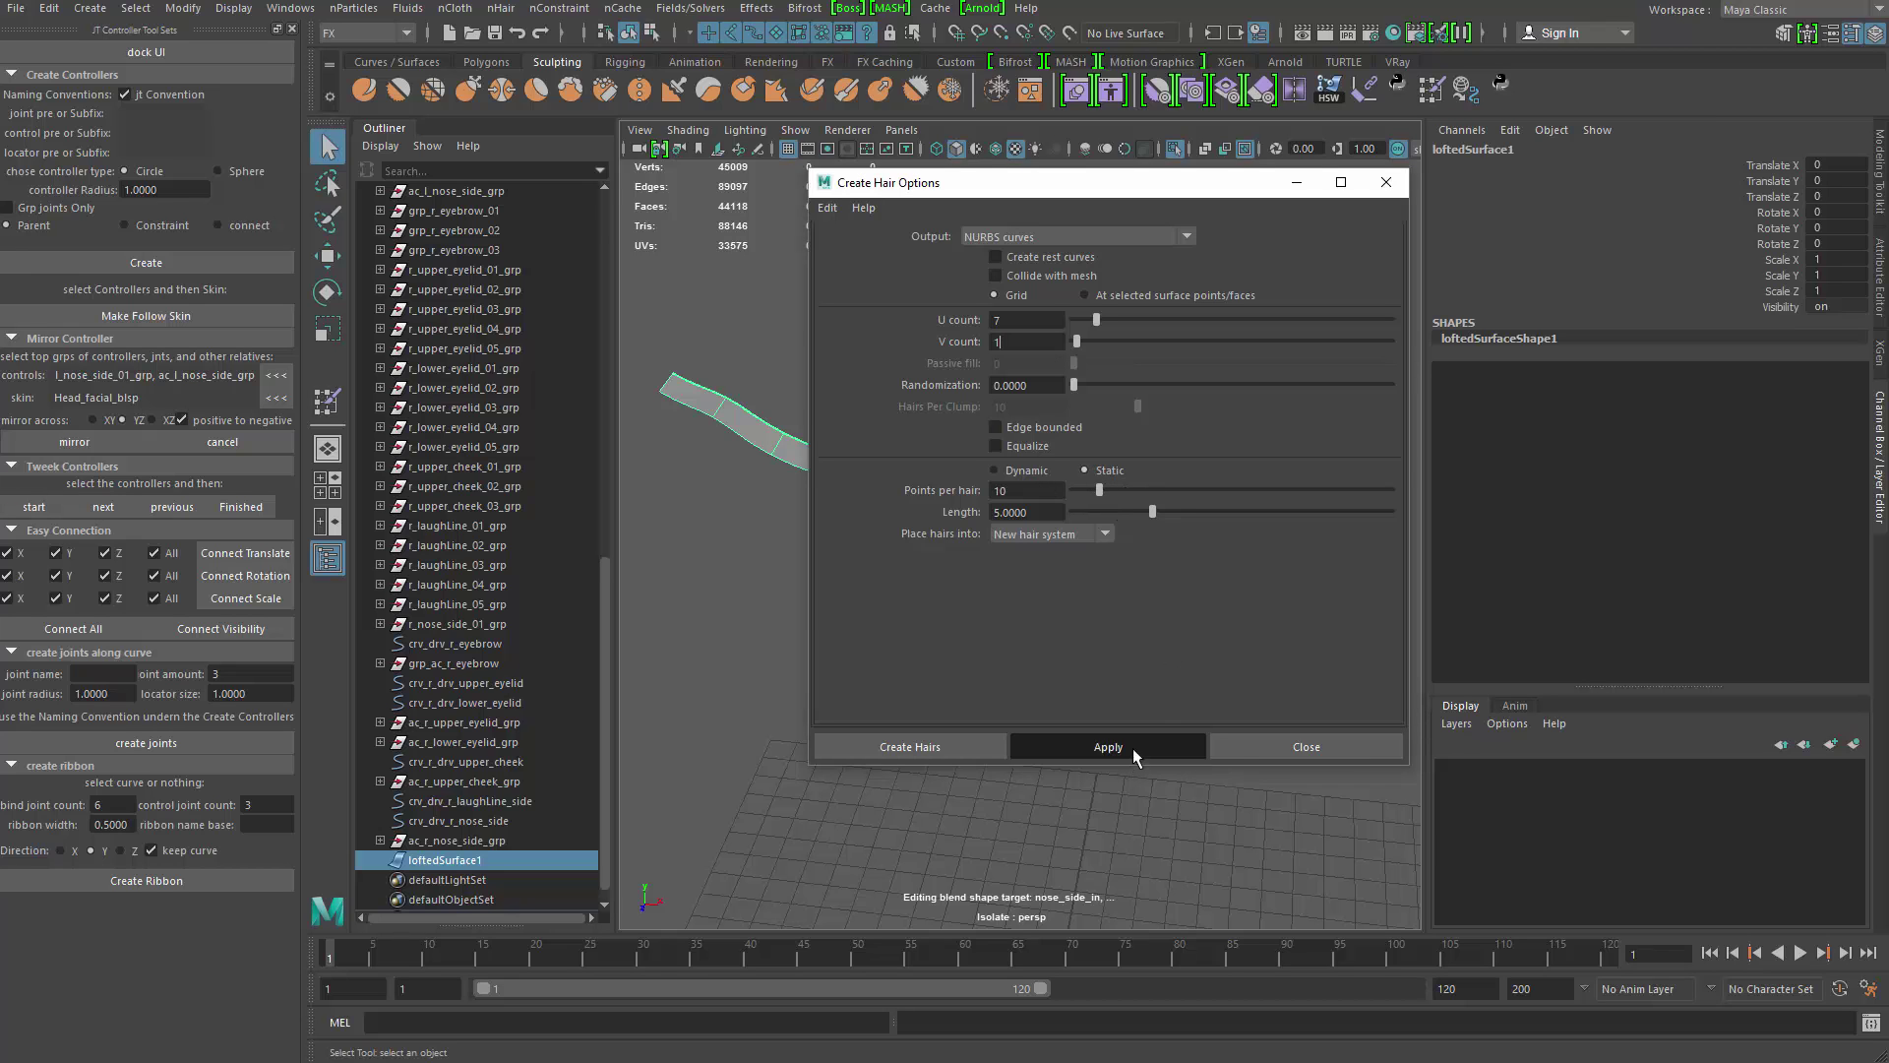
{"action": "left_click", "coordinate": [1242, 747]}
Step: Delete hairSystem1, hairSystem1OutputCurves and nucleus1, keeping only the follicles group
{"action": "left_click_drag", "start_coordinate": [969, 728], "coordinate": [928, 791], "text": "alt"}
{"action": "key", "text": "ctrl+1"}
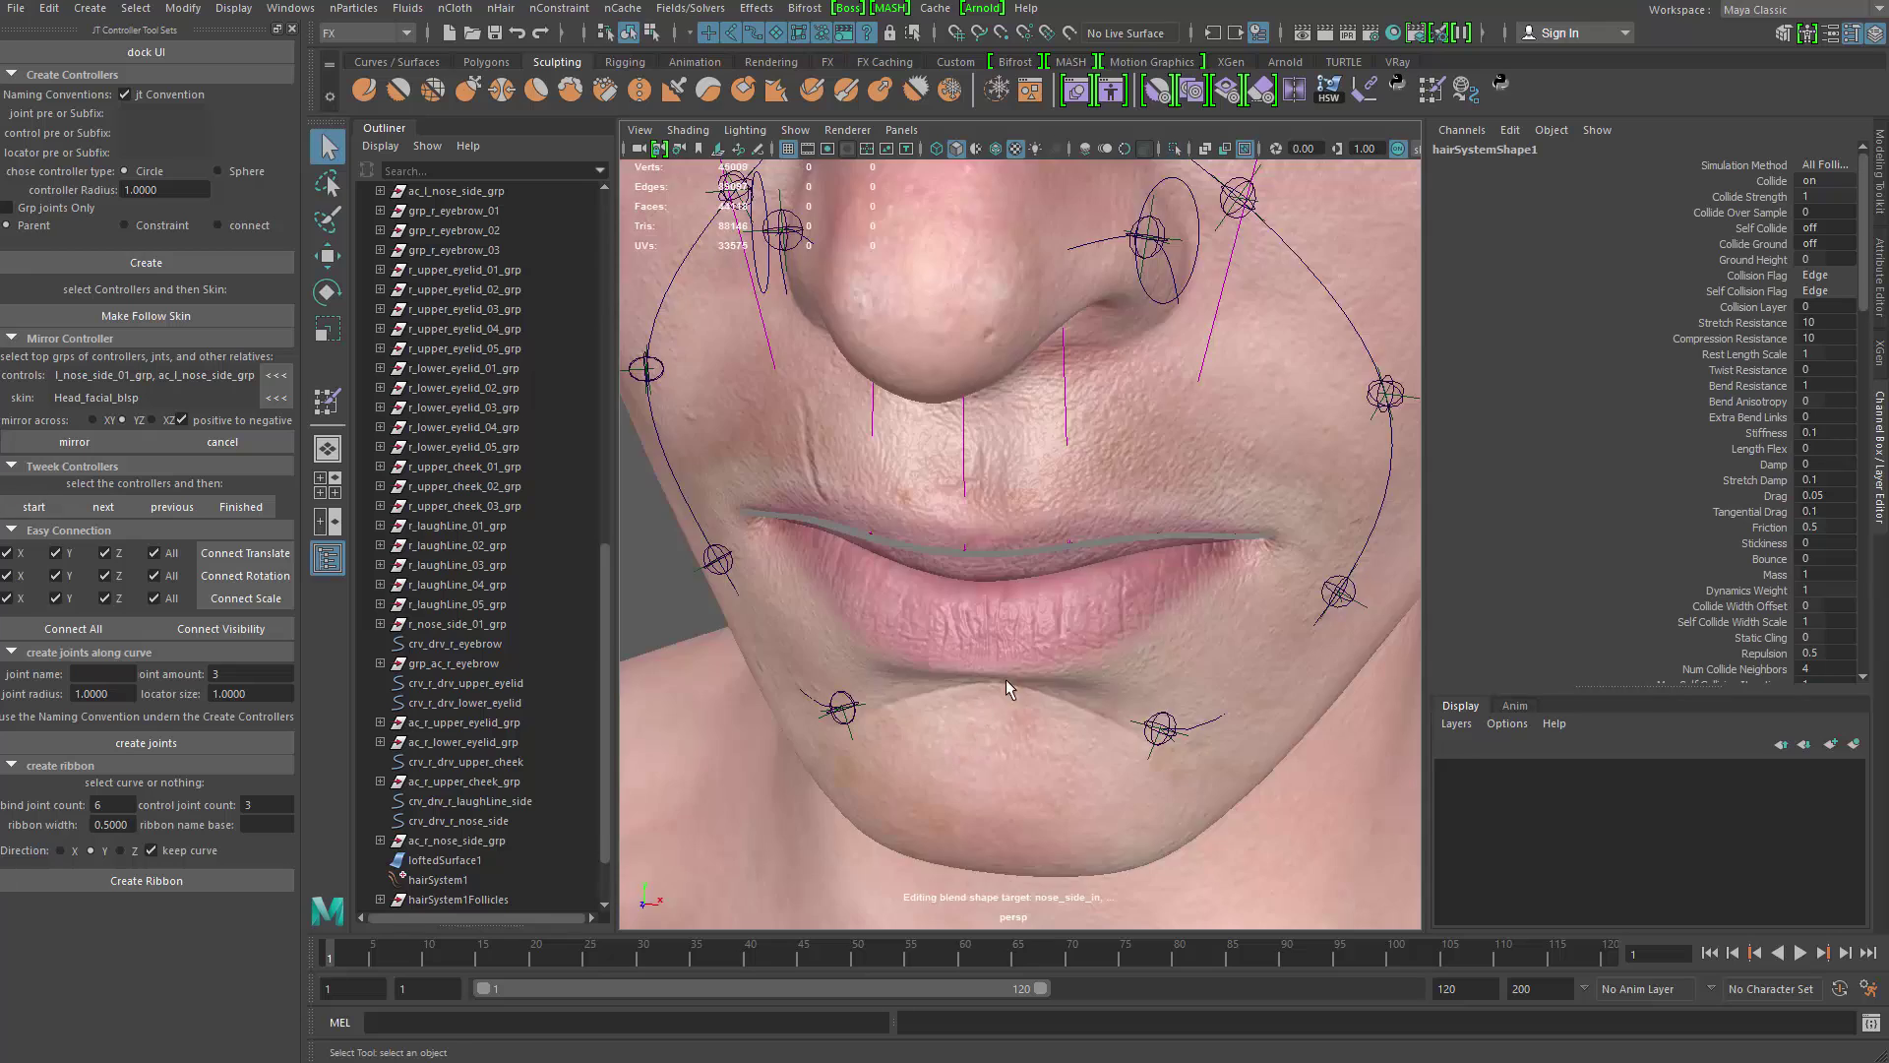
{"action": "left_click_drag", "start_coordinate": [1006, 685], "coordinate": [987, 579], "text": "alt"}
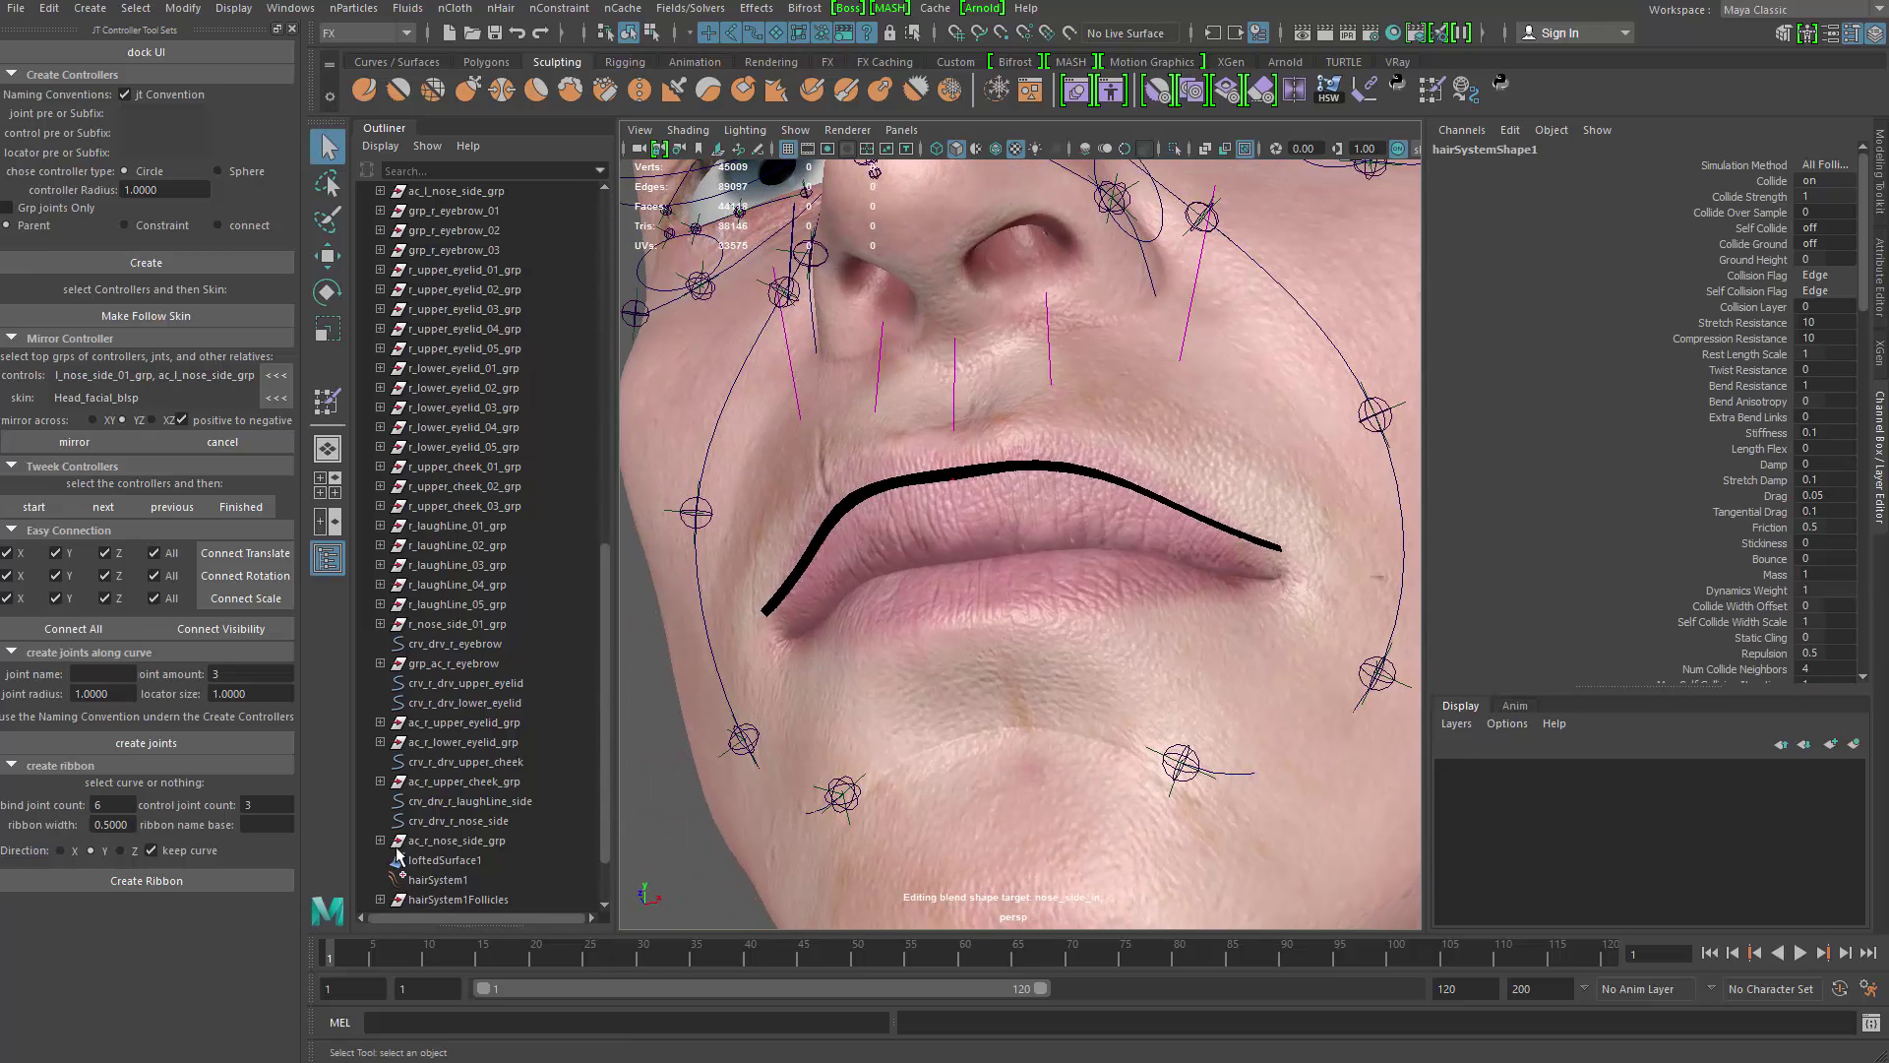
{"action": "scroll", "coordinate": [472, 809], "scroll_direction": "down", "scroll_amount": 3}
{"action": "left_click", "coordinate": [473, 784]}
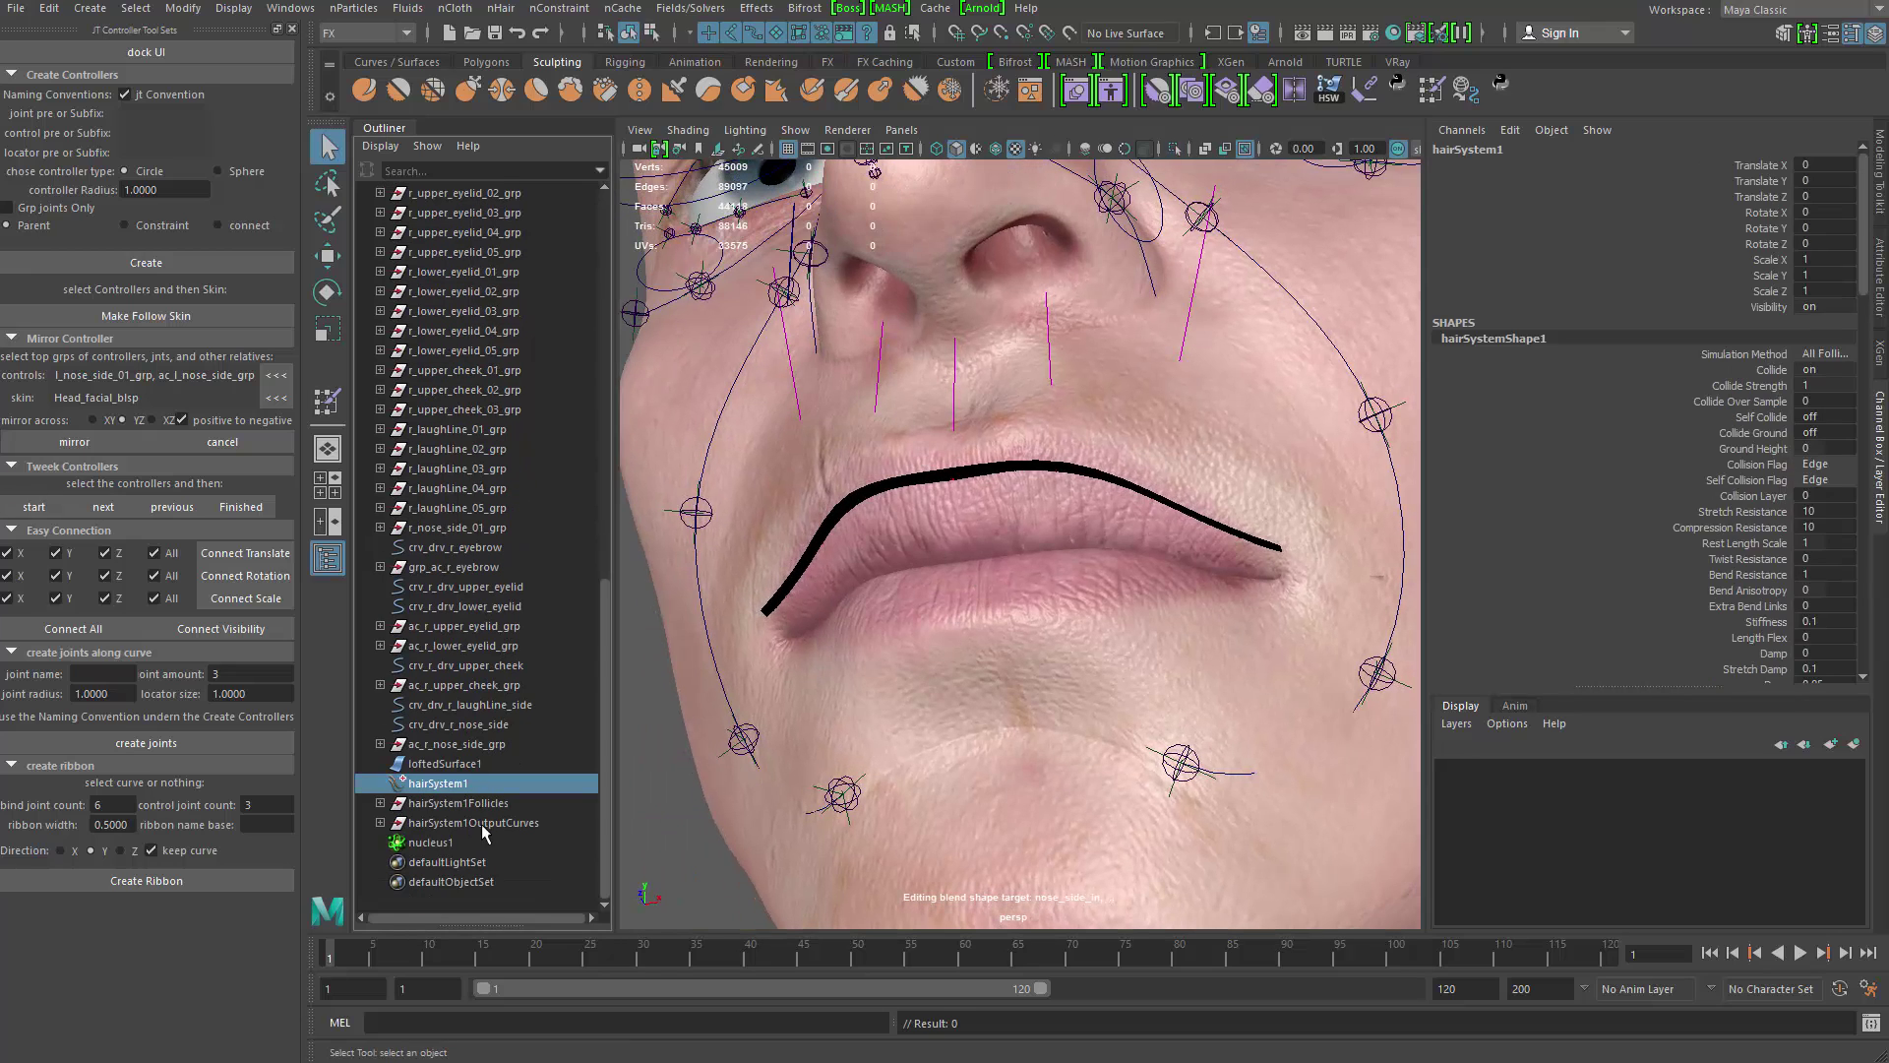
{"action": "key", "text": "Delete"}
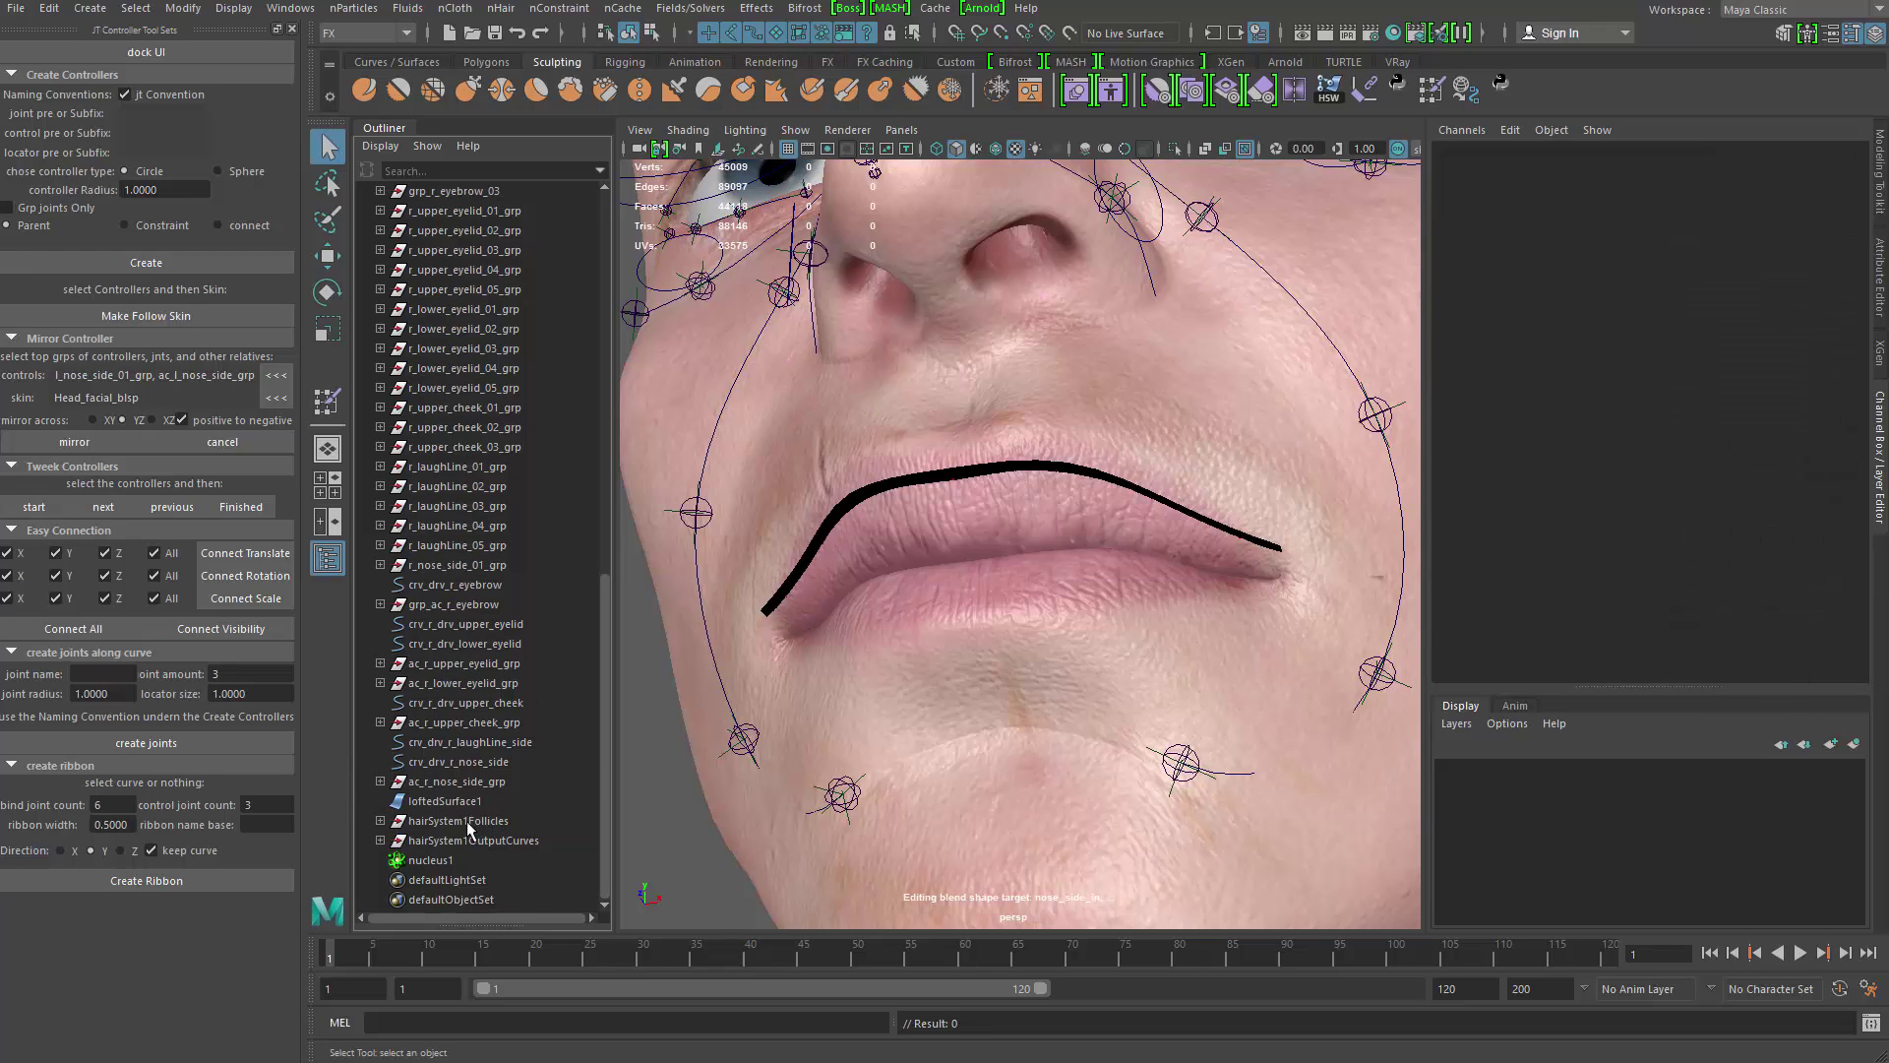
{"action": "left_click", "coordinate": [474, 840]}
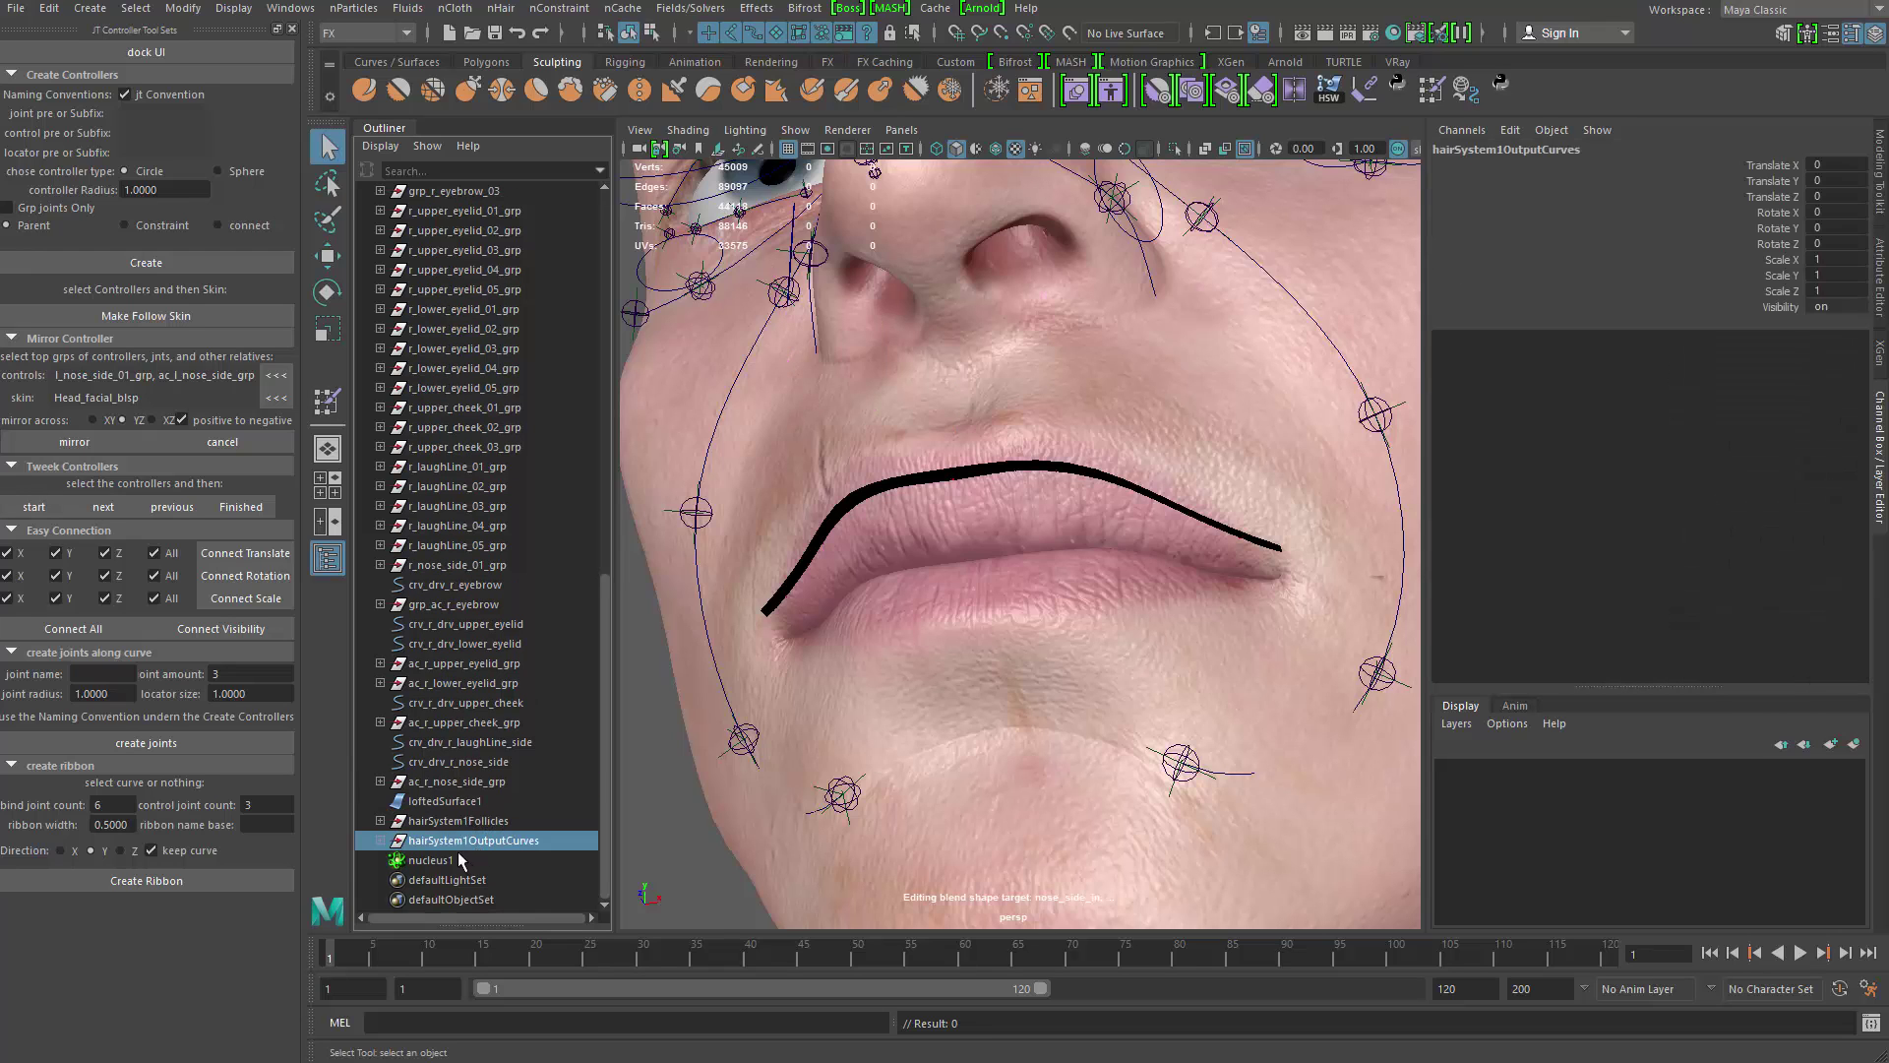
{"action": "key", "text": "Delete"}
{"action": "left_click", "coordinate": [457, 856]}
{"action": "key", "text": "Delete"}
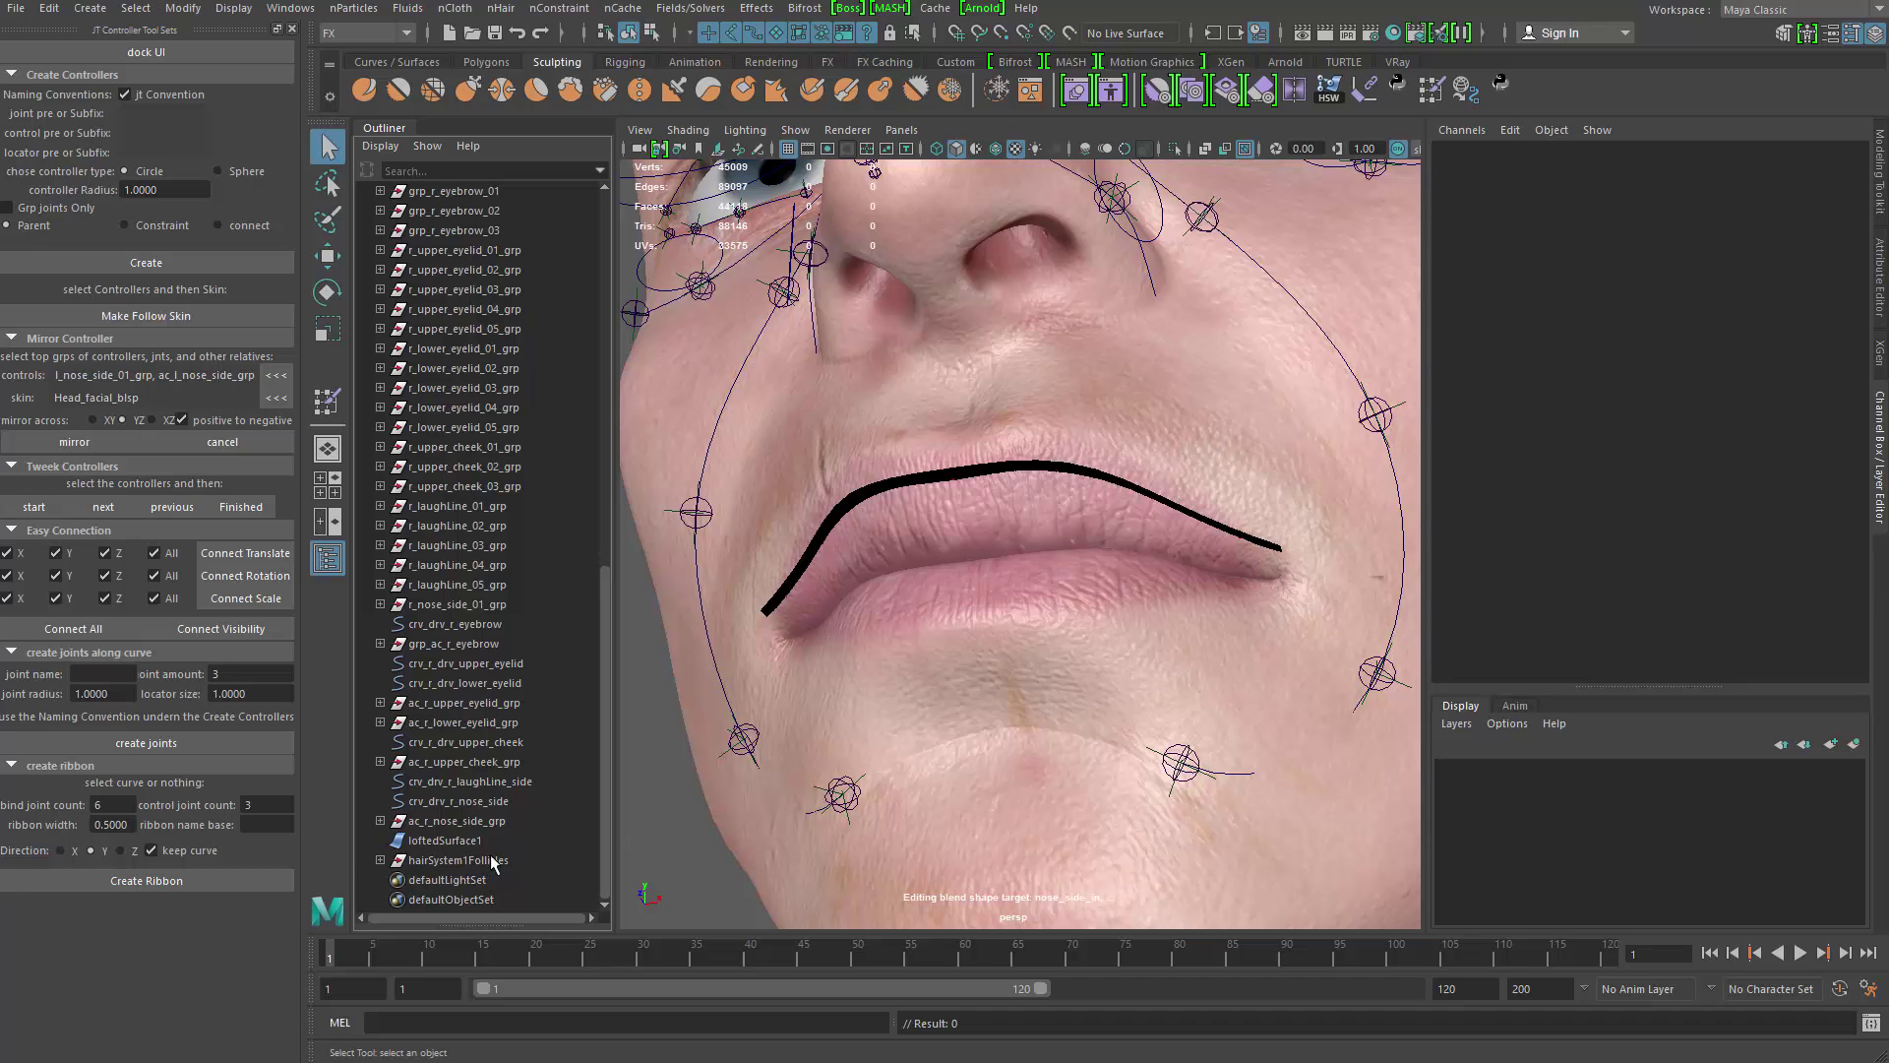
Step: Rename the lofted surface as ribbon_drv_upper_lip
{"action": "left_click", "coordinate": [489, 860]}
{"action": "left_click_drag", "start_coordinate": [982, 558], "coordinate": [957, 657], "text": "alt"}
{"action": "key", "text": "ctrl+1"}
{"action": "key", "text": "ctrl+1"}
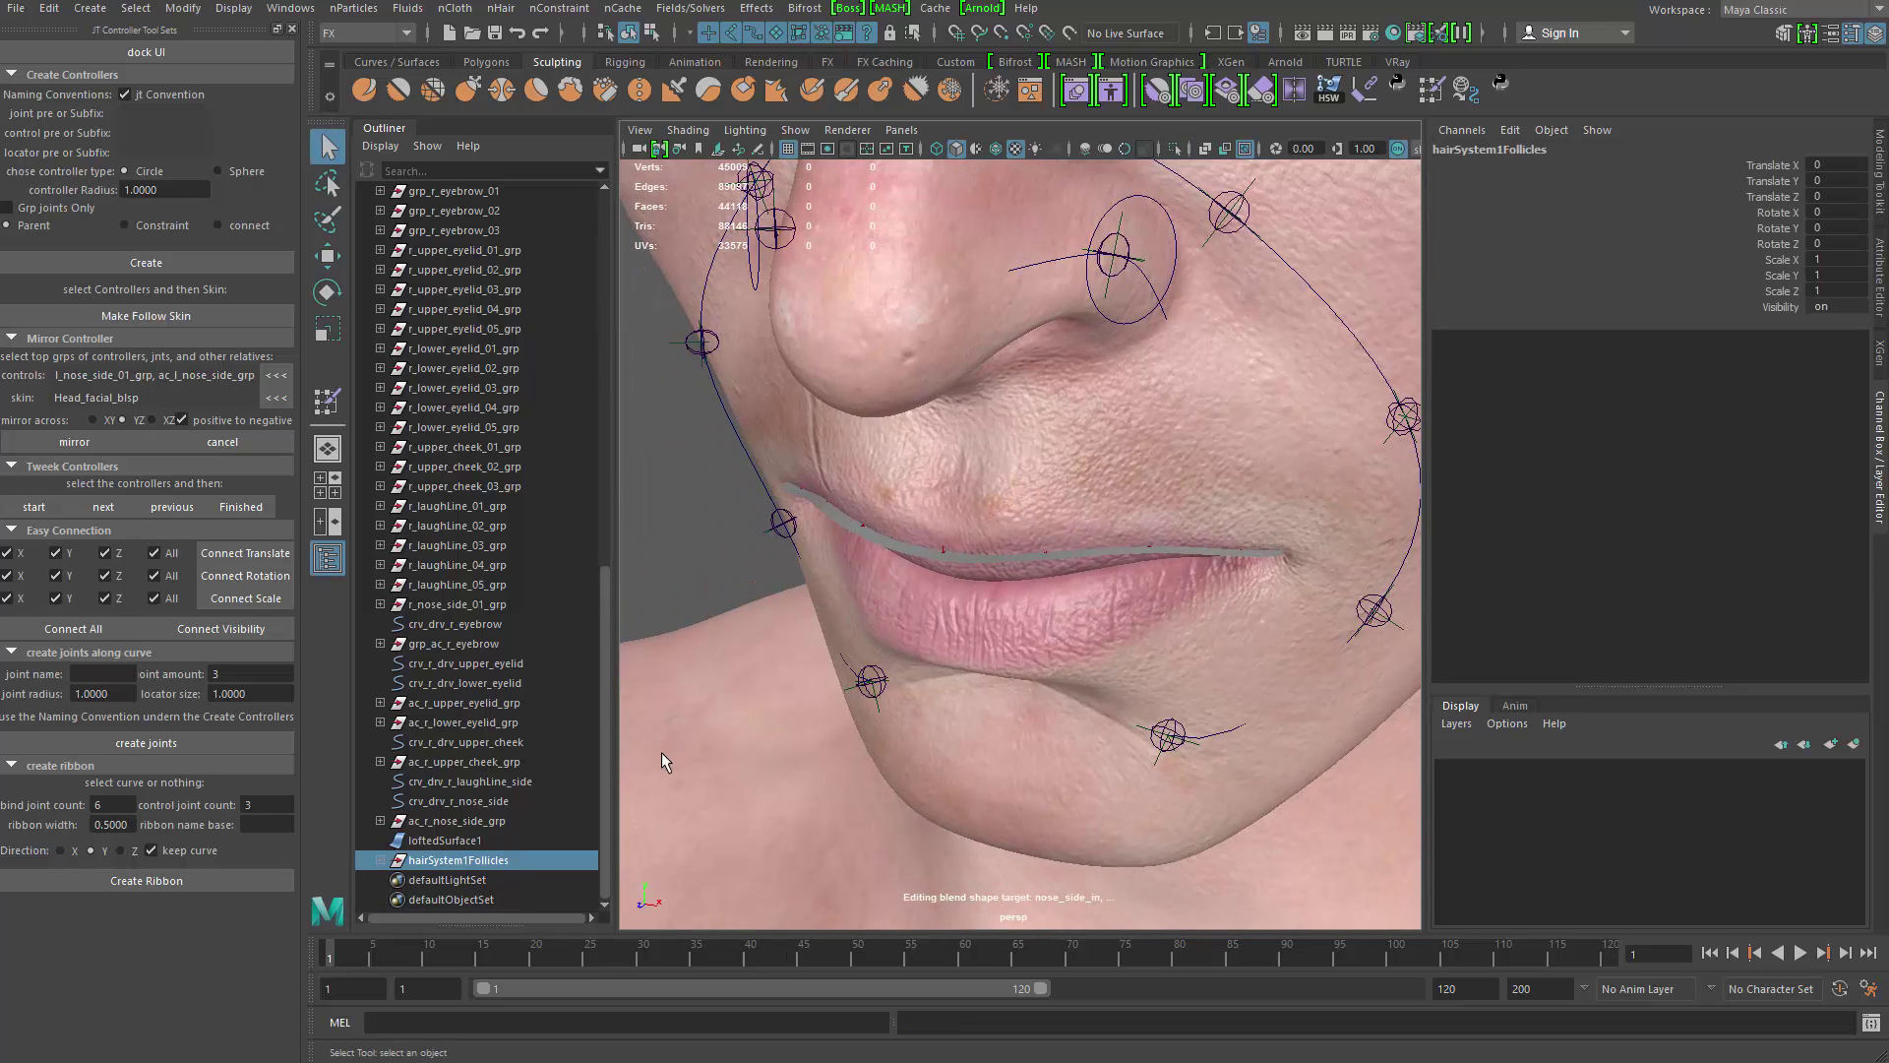
{"action": "left_click", "coordinate": [477, 840]}
{"action": "double_click", "coordinate": [476, 840]}
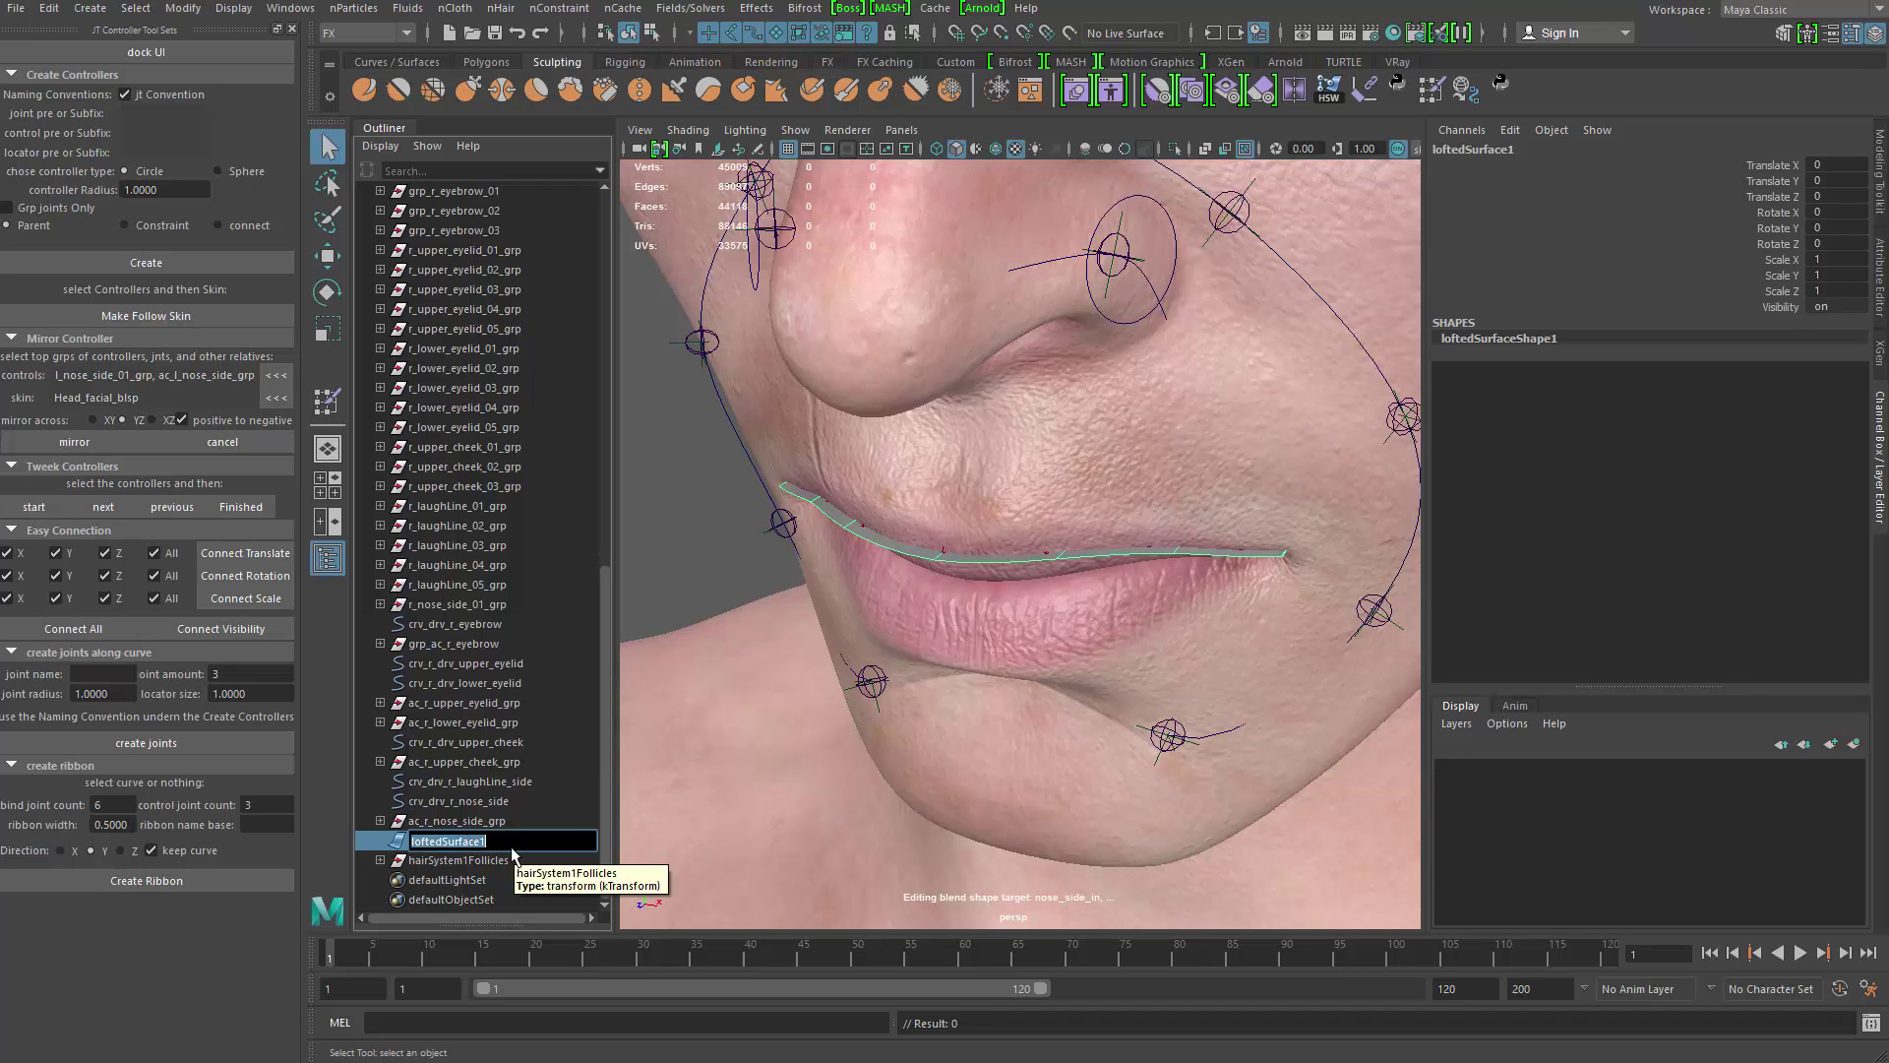
{"action": "type", "text": "r"}
{"action": "key", "text": "BackSpace"}
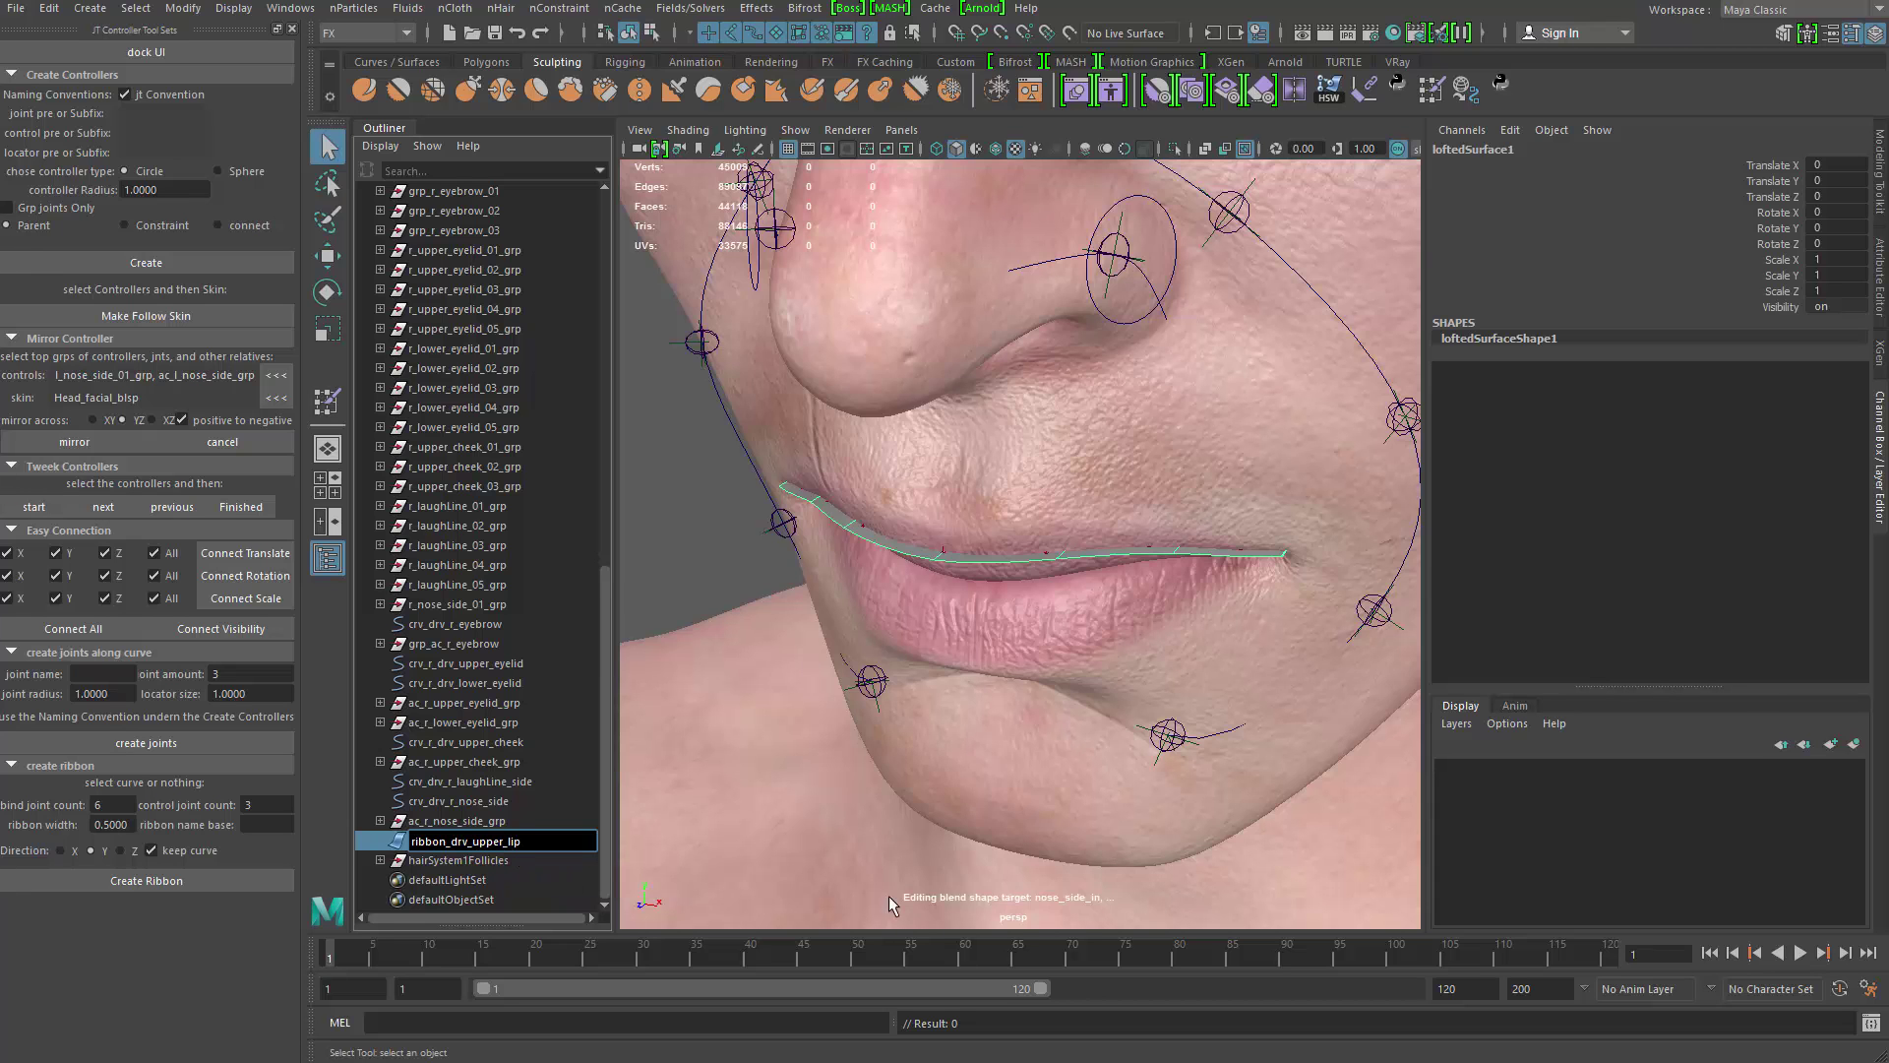
Step: Isolate the upper-lip ribbon surface and examine its shape from different angles
{"action": "left_click_drag", "start_coordinate": [839, 818], "coordinate": [865, 753], "text": "alt"}
{"action": "key", "text": "ctrl+1"}
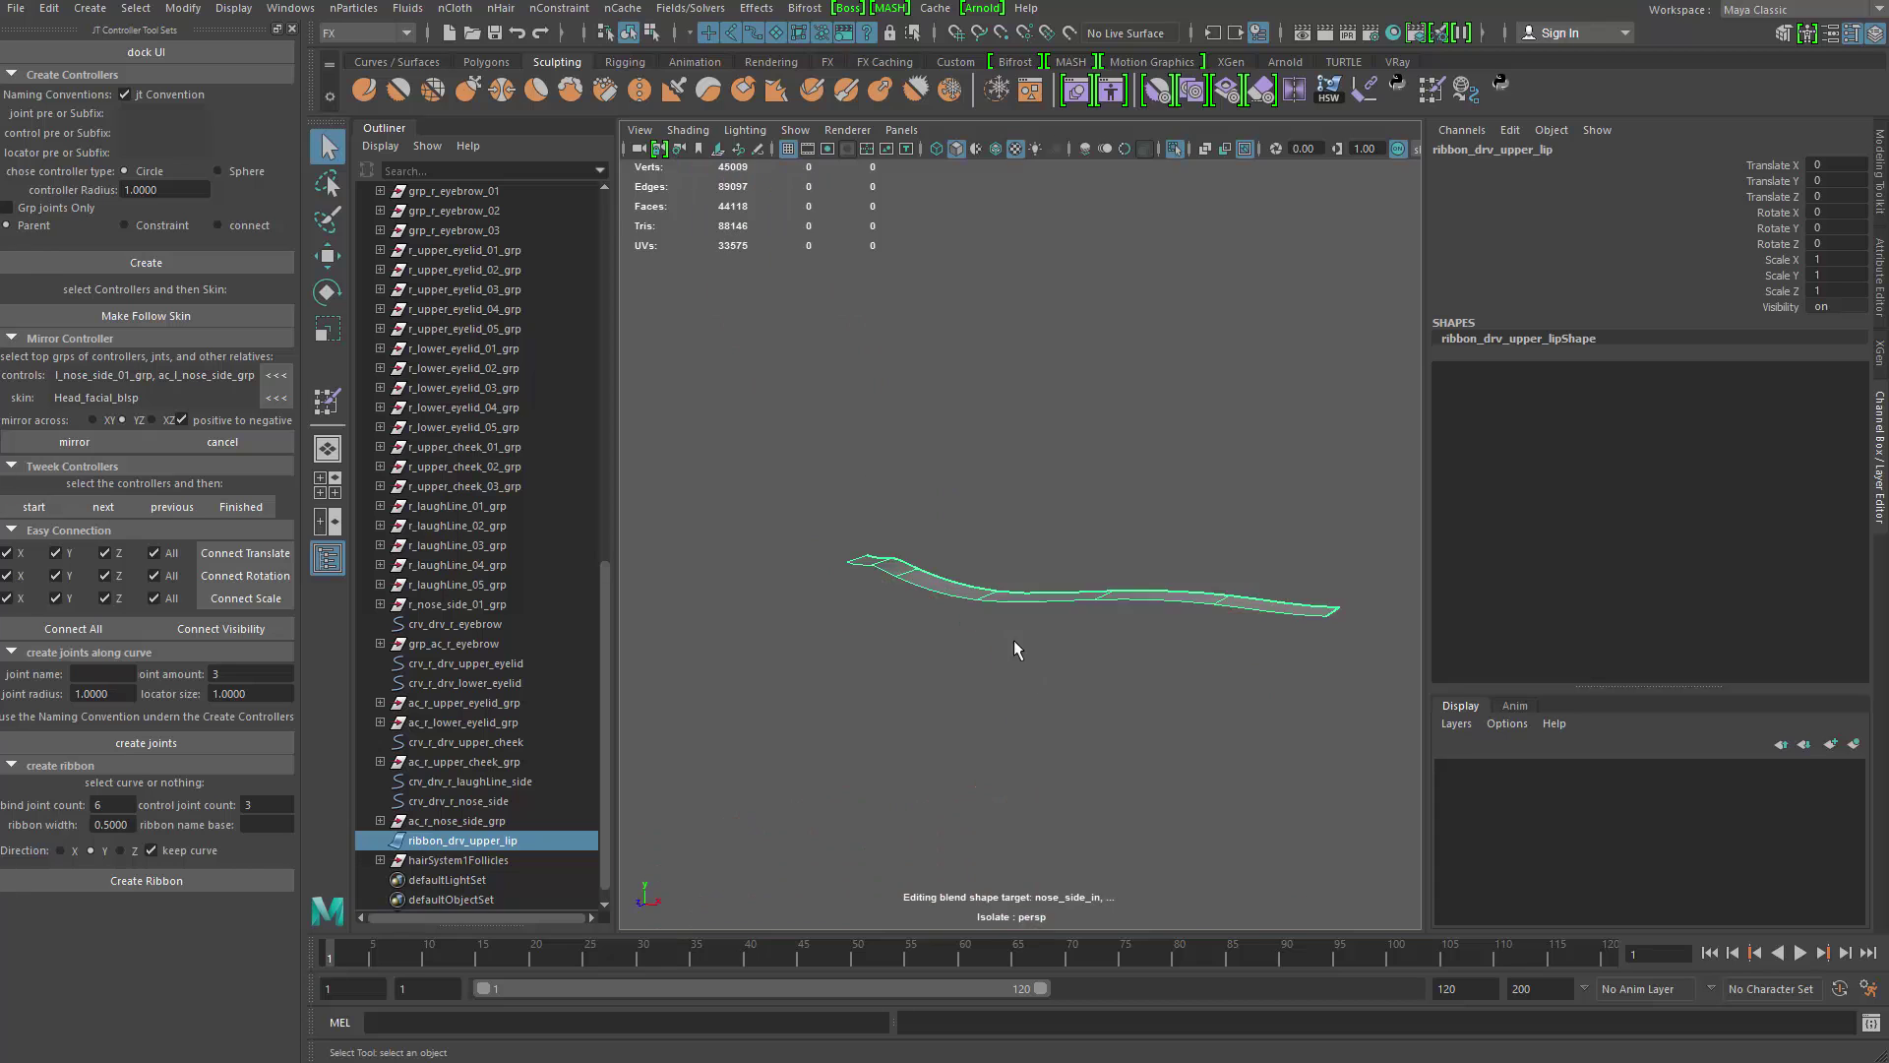
{"action": "left_click_drag", "start_coordinate": [1013, 639], "coordinate": [1060, 679], "text": "alt"}
{"action": "key", "text": "ctrl+1"}
{"action": "key", "text": "ctrl+1"}
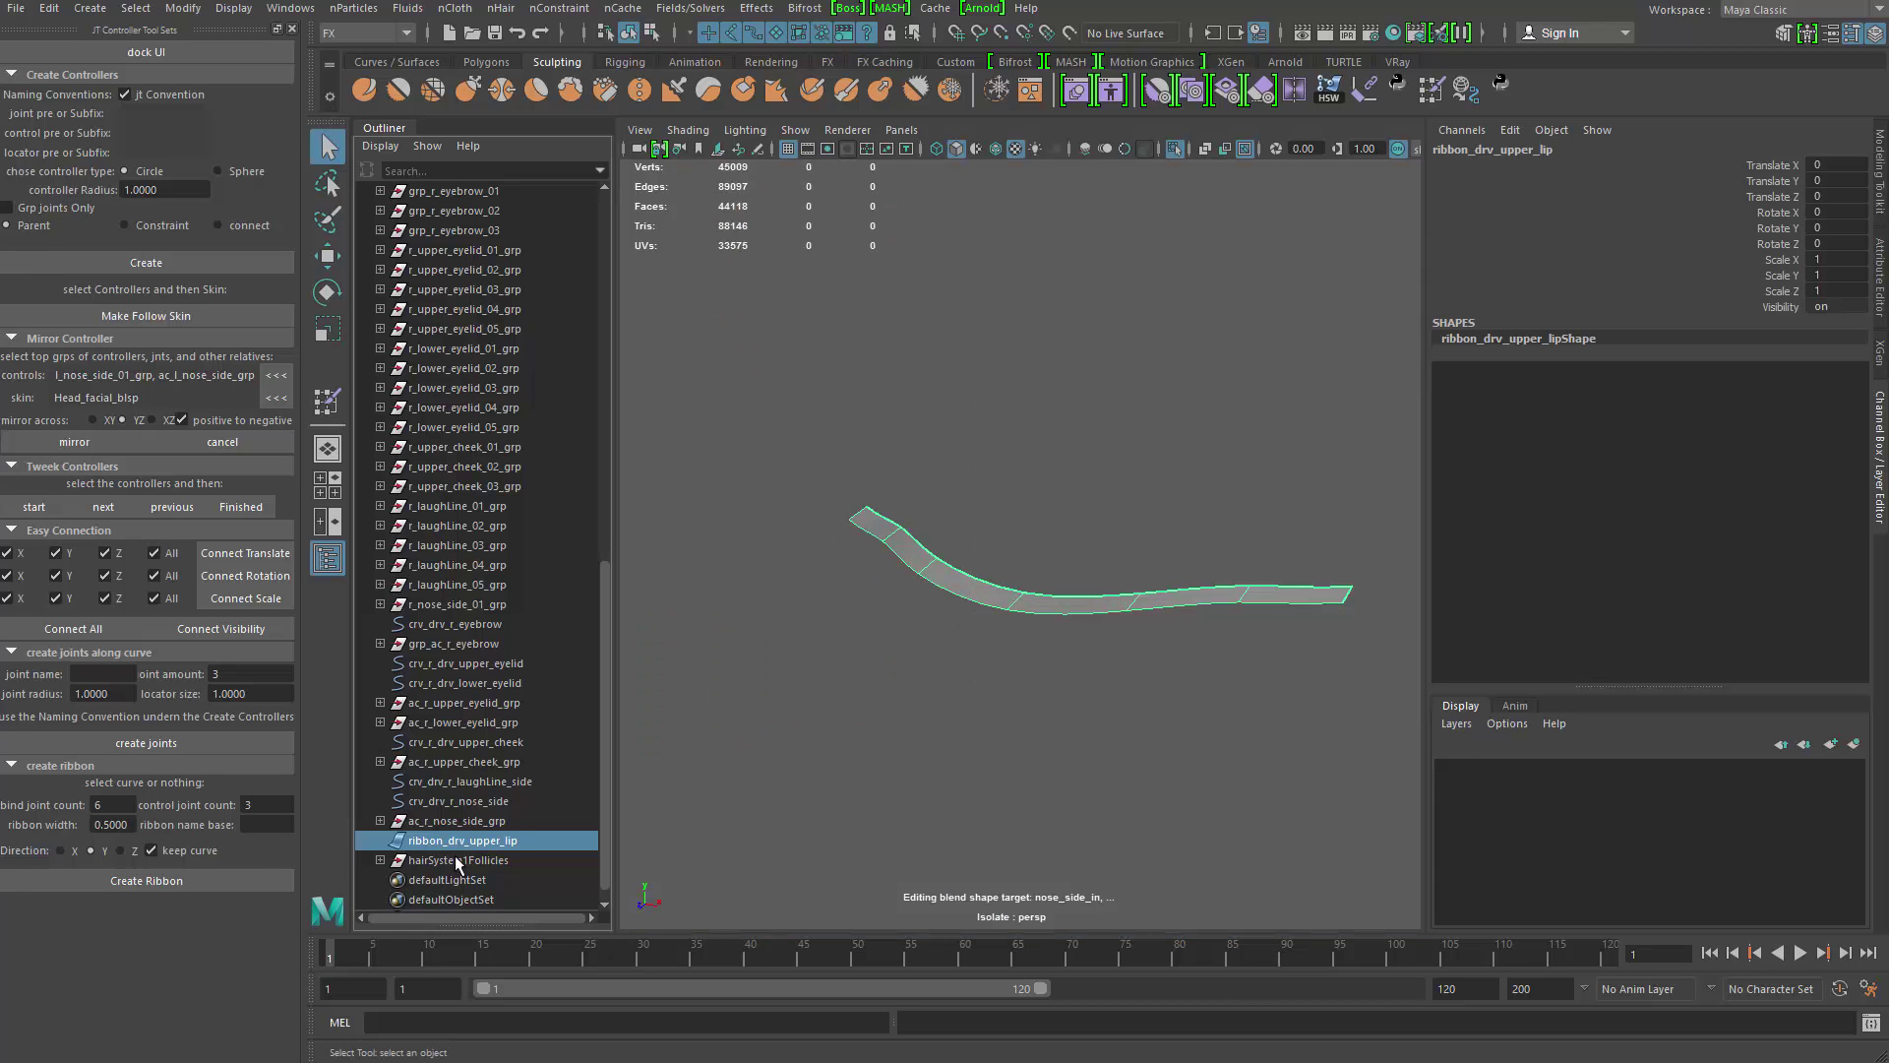
Step: Isolate the upper-lip ribbon surface together with its follicles group, leaving nothing selected
{"action": "left_click", "coordinate": [414, 862], "text": "shift"}
{"action": "key", "text": "ctrl+1"}
{"action": "key", "text": "ctrl+1"}
{"action": "left_click", "coordinate": [911, 660]}
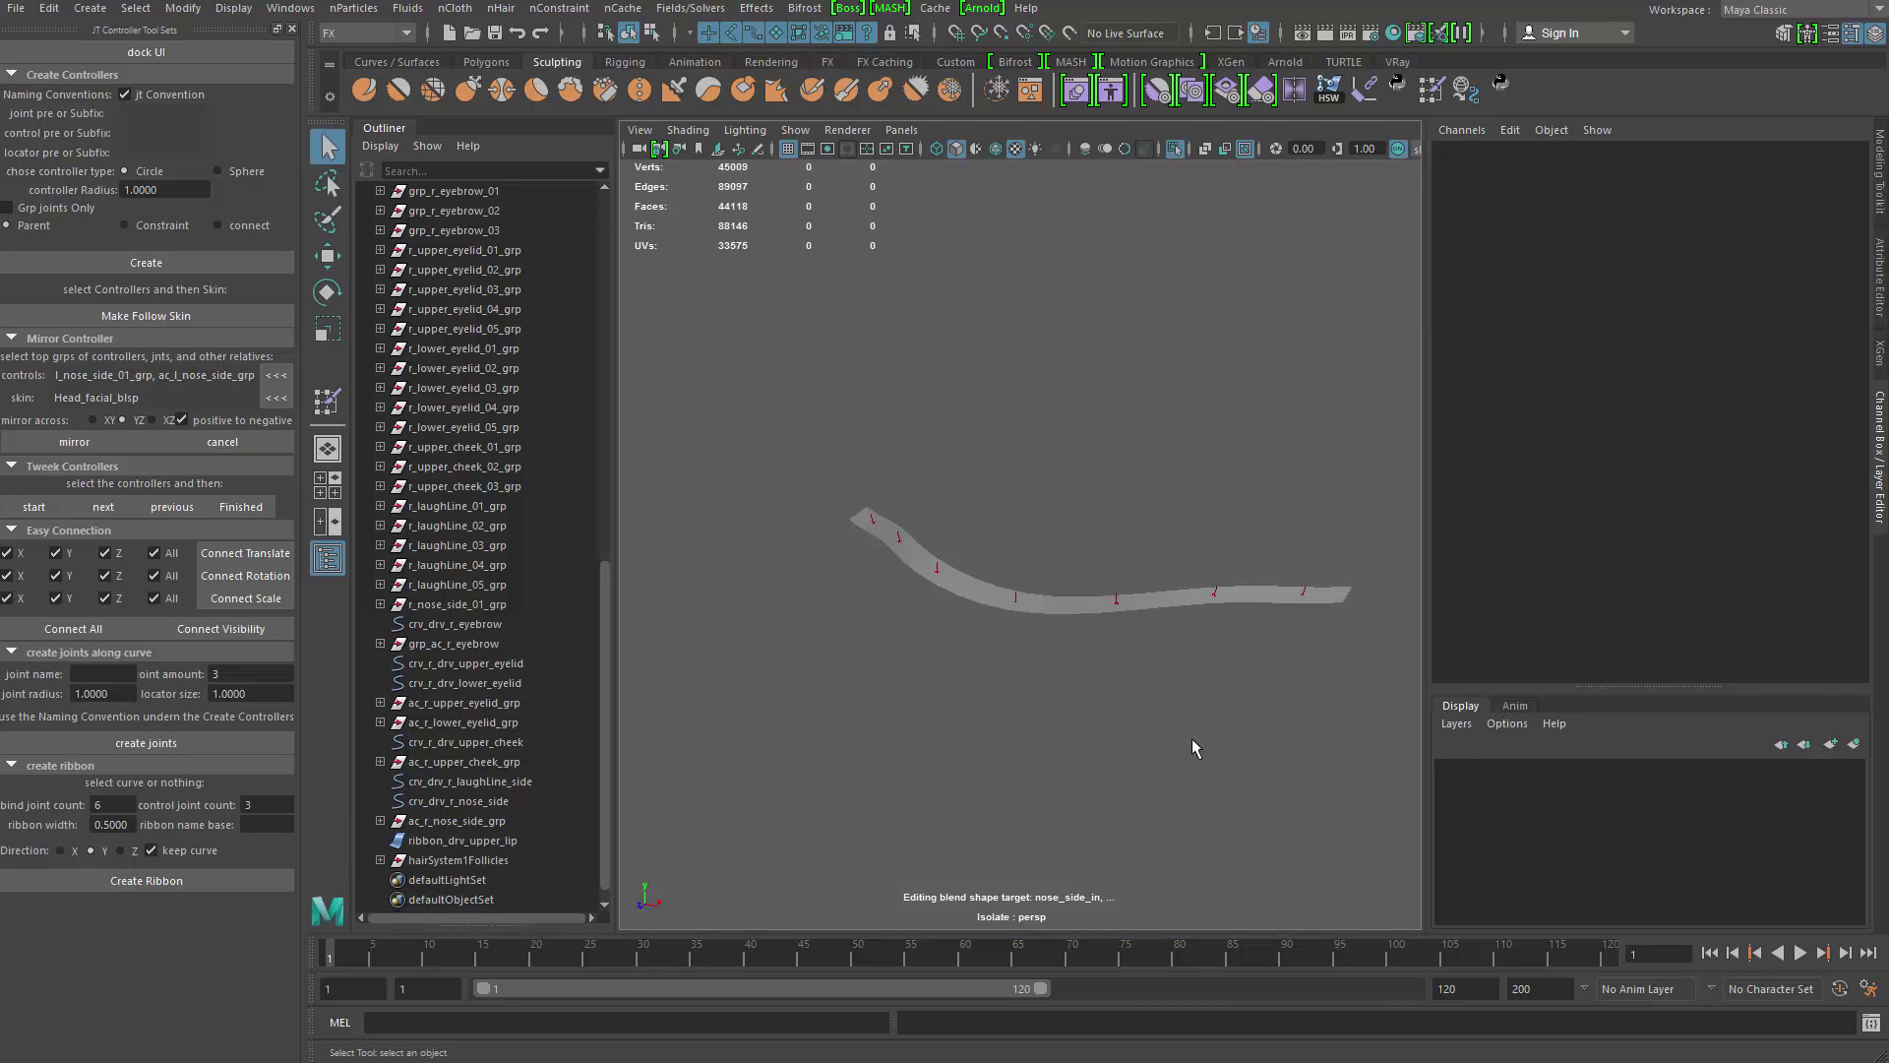
Step: Try moving the ribbon's middle control vertices vertically to test the follicles, undo it and return to object selection
{"action": "left_click", "coordinate": [1117, 601]}
{"action": "left_click_drag", "start_coordinate": [1117, 615], "coordinate": [1143, 676], "text": "alt"}
{"action": "scroll", "coordinate": [1132, 674], "scroll_direction": "up", "scroll_amount": 3}
{"action": "left_click", "coordinate": [1004, 593]}
{"action": "right_click_drag", "start_coordinate": [1005, 595], "coordinate": [978, 603]}
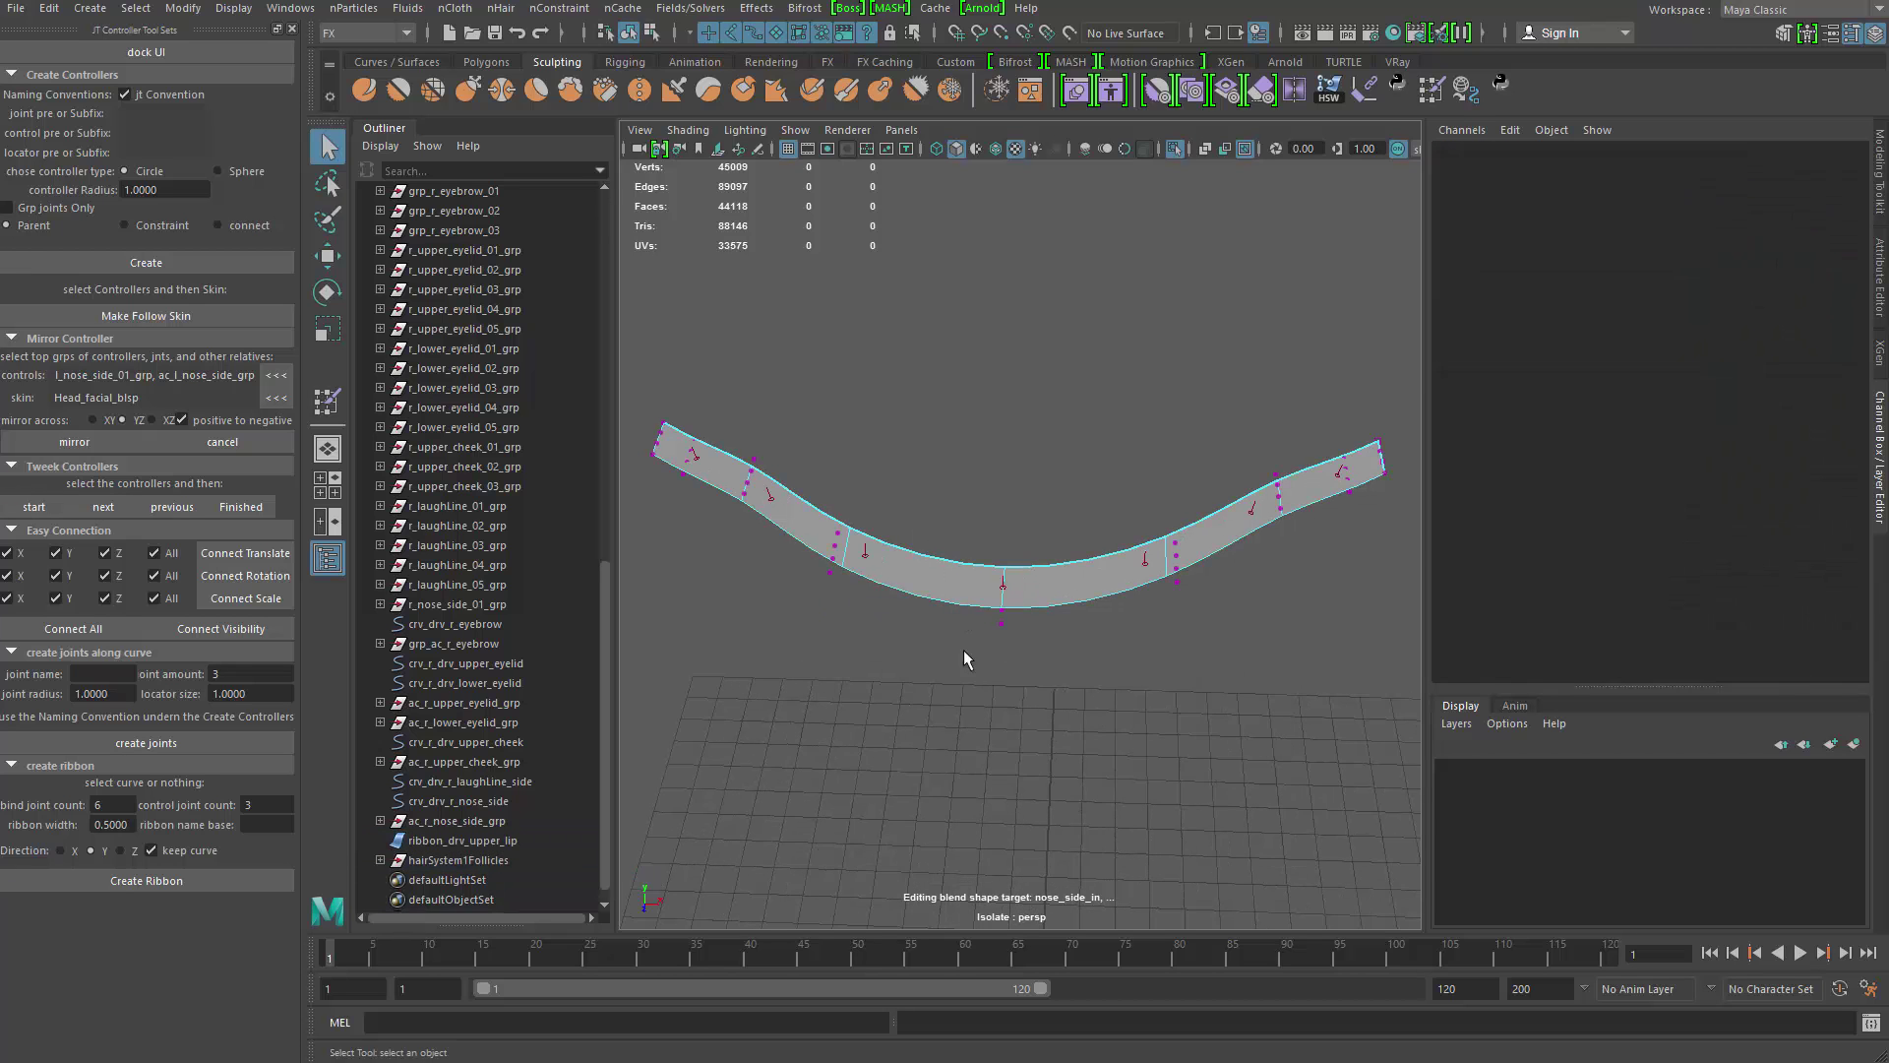
{"action": "left_click_drag", "start_coordinate": [990, 603], "coordinate": [1020, 666]}
{"action": "key", "text": "w"}
{"action": "left_click_drag", "start_coordinate": [1023, 661], "coordinate": [1023, 816], "text": "alt"}
{"action": "key", "text": "ctrl+z"}
{"action": "key", "text": "ctrl+z"}
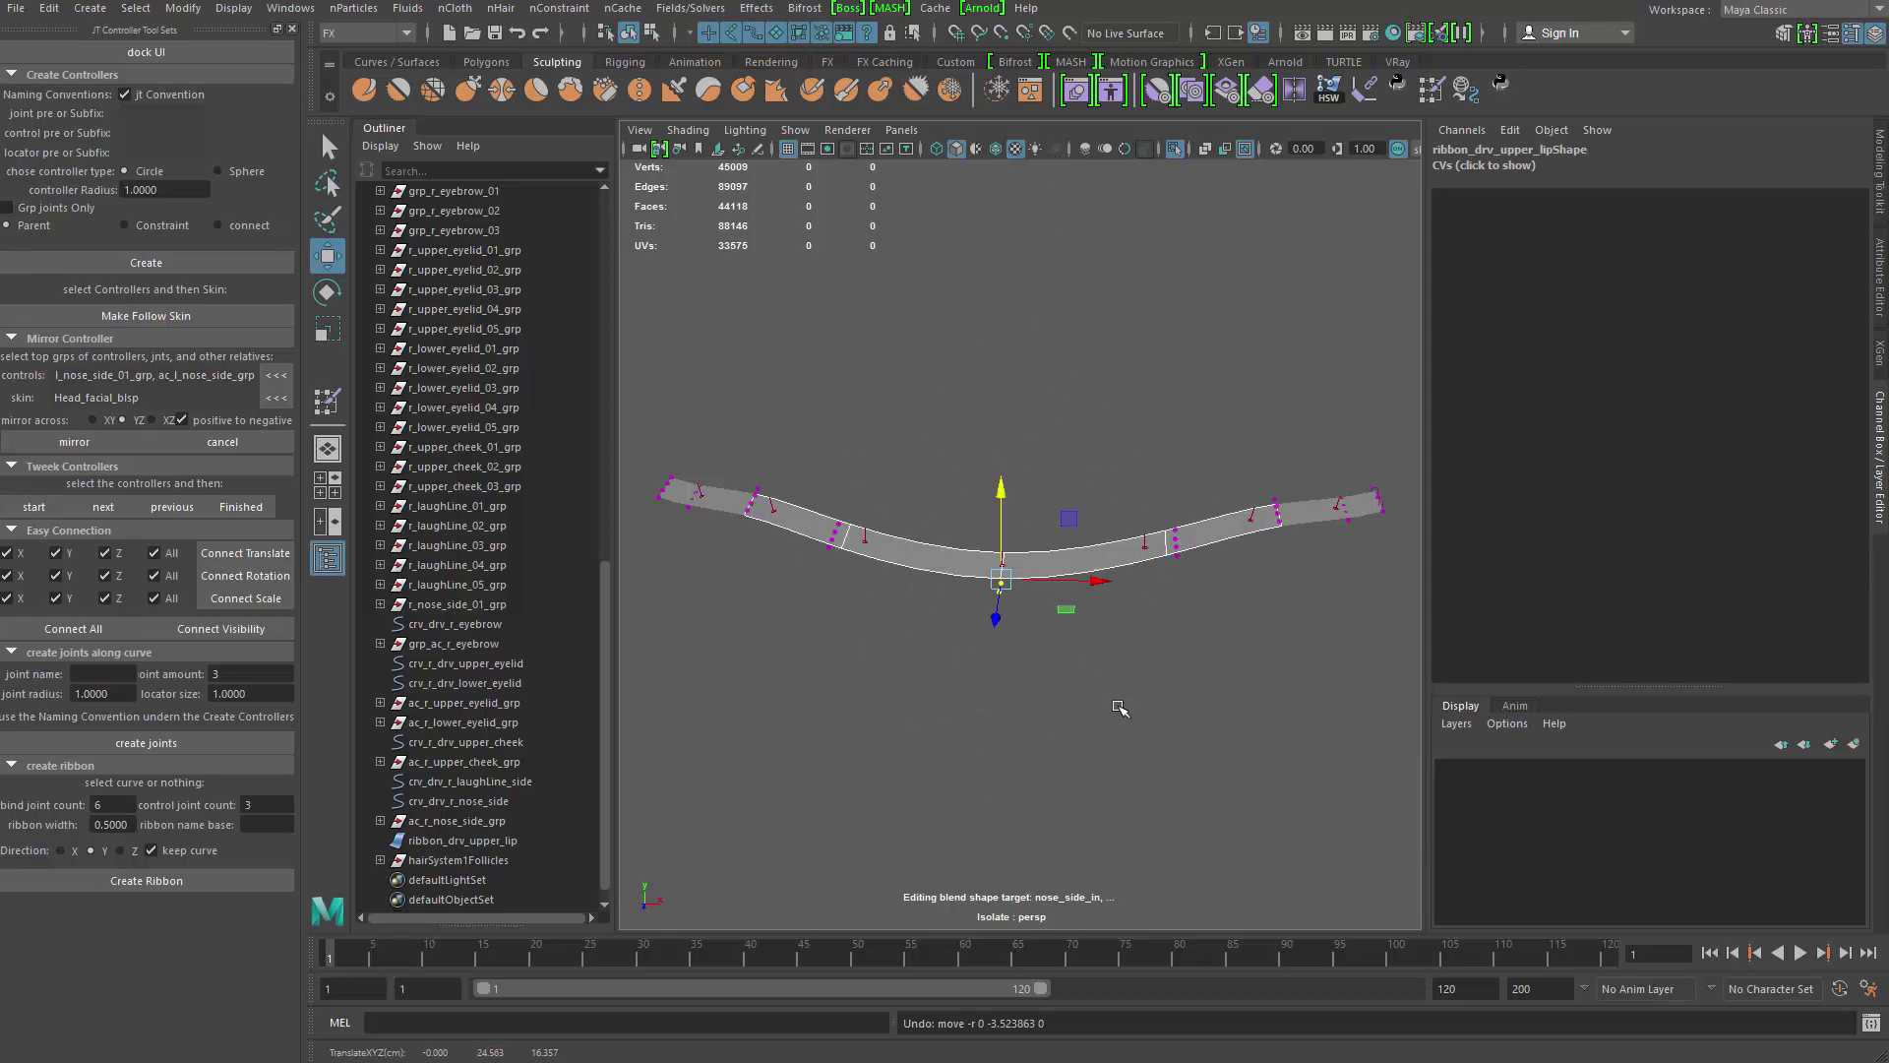
{"action": "key", "text": "q"}
{"action": "right_click_drag", "start_coordinate": [1125, 550], "coordinate": [1195, 477]}
{"action": "left_click", "coordinate": [1232, 440]}
Step: Examine how the follicles are distributed from one end of the upper-lip ribbon to the other
{"action": "left_click_drag", "start_coordinate": [1267, 449], "coordinate": [1110, 582]}
{"action": "left_click_drag", "start_coordinate": [1082, 596], "coordinate": [954, 831], "text": "alt"}
{"action": "scroll", "coordinate": [1074, 707], "scroll_direction": "up", "scroll_amount": 2}
{"action": "left_click_drag", "start_coordinate": [835, 578], "coordinate": [954, 821]}
{"action": "key", "text": "f"}
{"action": "right_click_drag", "start_coordinate": [935, 709], "coordinate": [906, 659], "text": "alt"}
{"action": "left_click_drag", "start_coordinate": [906, 658], "coordinate": [970, 559], "text": "alt"}
{"action": "left_click_drag", "start_coordinate": [1024, 641], "coordinate": [1083, 624], "text": "alt"}
{"action": "left_click_drag", "start_coordinate": [1108, 470], "coordinate": [1262, 722]}
{"action": "mouse_move", "coordinate": [1262, 723]}
{"action": "left_mouse_down", "text": "alt"}
{"action": "mouse_move", "coordinate": [1235, 477]}
{"action": "mouse_move", "coordinate": [1075, 541]}
{"action": "mouse_move", "coordinate": [1096, 548]}
{"action": "mouse_move", "coordinate": [970, 516]}
{"action": "mouse_move", "coordinate": [1077, 609]}
{"action": "left_mouse_up", "text": "alt"}
{"action": "middle_click_drag", "start_coordinate": [1076, 609], "coordinate": [1072, 615], "text": "alt"}
Step: Set Parameter U to 0 on loftedSurface1Follicle750, the follicle nearest the ribbon's positive X end
{"action": "left_click", "coordinate": [1166, 445]}
{"action": "left_click_drag", "start_coordinate": [1222, 366], "coordinate": [1001, 673]}
{"action": "middle_click_drag", "start_coordinate": [1072, 620], "coordinate": [1078, 659], "text": "alt"}
{"action": "right_click_drag", "start_coordinate": [1112, 649], "coordinate": [1252, 629], "text": "alt"}
{"action": "double_click", "coordinate": [1842, 357]}
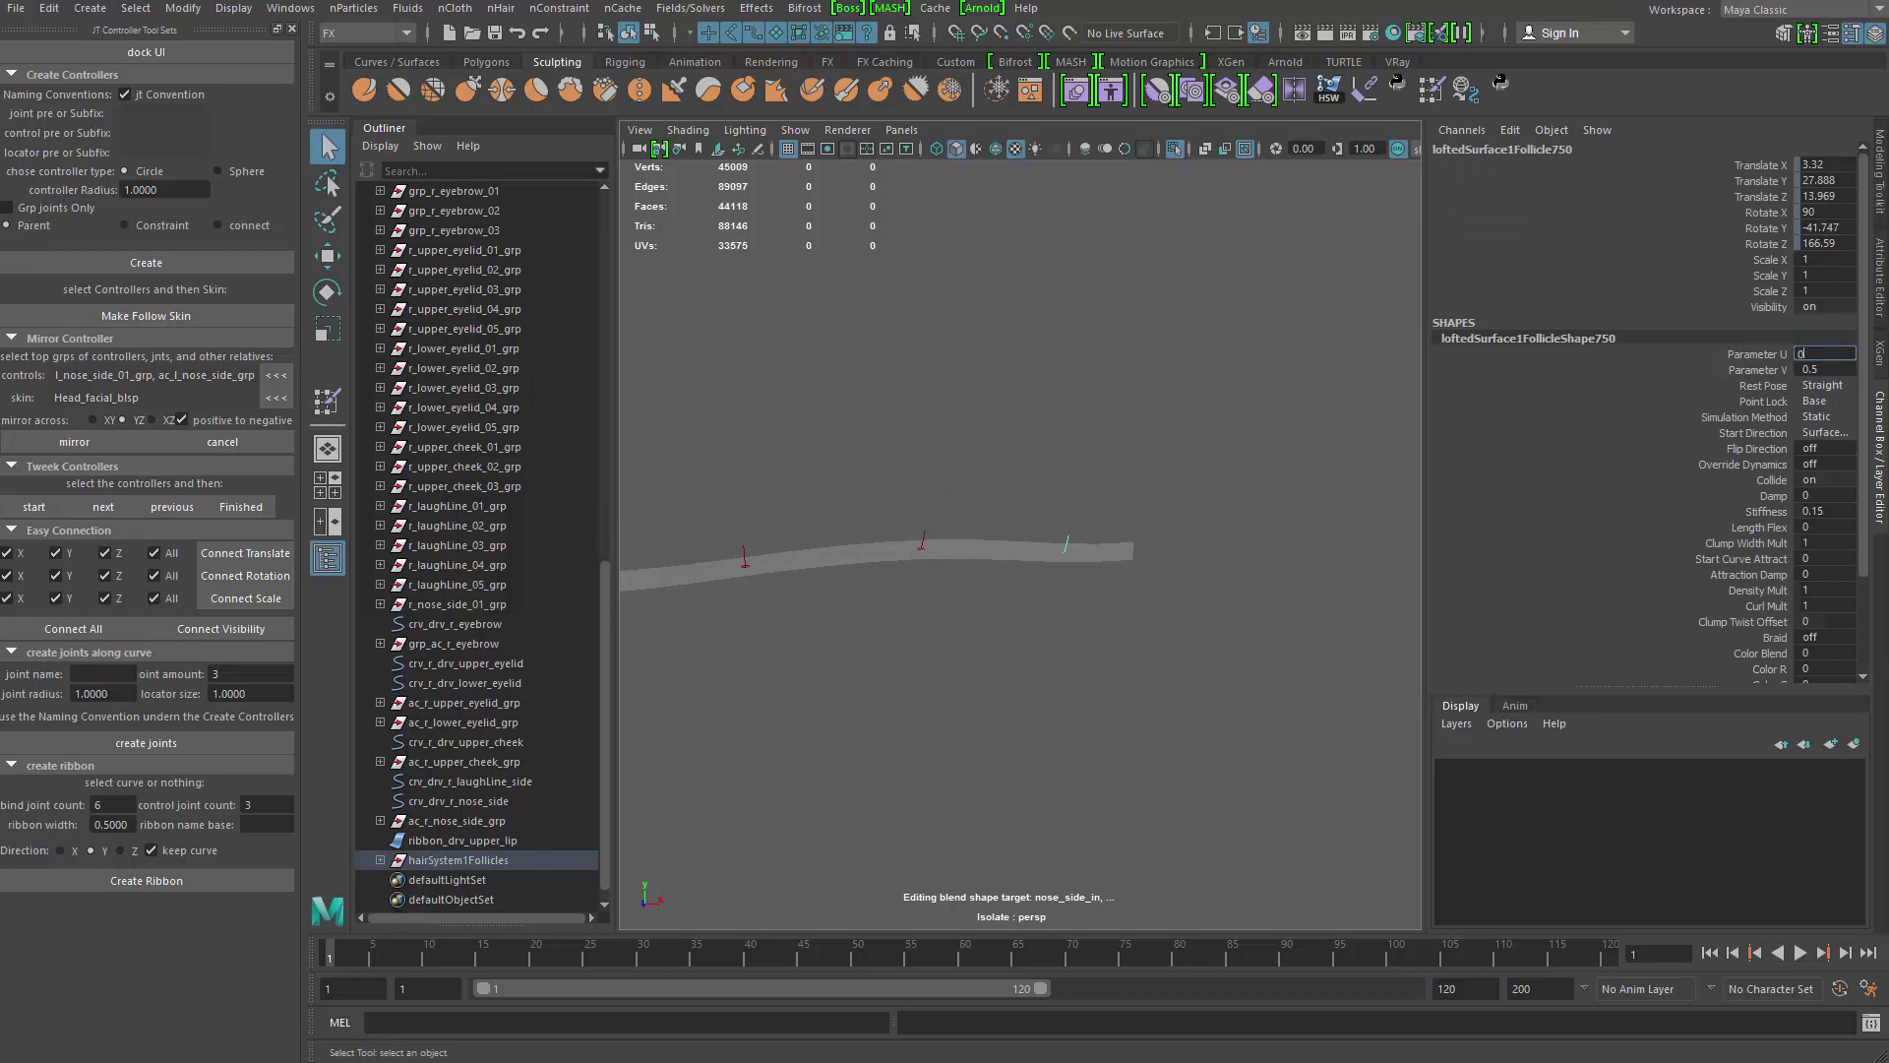
{"action": "type", "text": "0"}
{"action": "key", "text": "Return"}
Step: Set Parameter U to 1 on loftedSurface1Follicle9250, the follicle nearest the ribbon's negative X end
{"action": "left_click_drag", "start_coordinate": [835, 565], "coordinate": [1160, 426], "text": "alt"}
{"action": "left_click_drag", "start_coordinate": [906, 410], "coordinate": [1047, 629]}
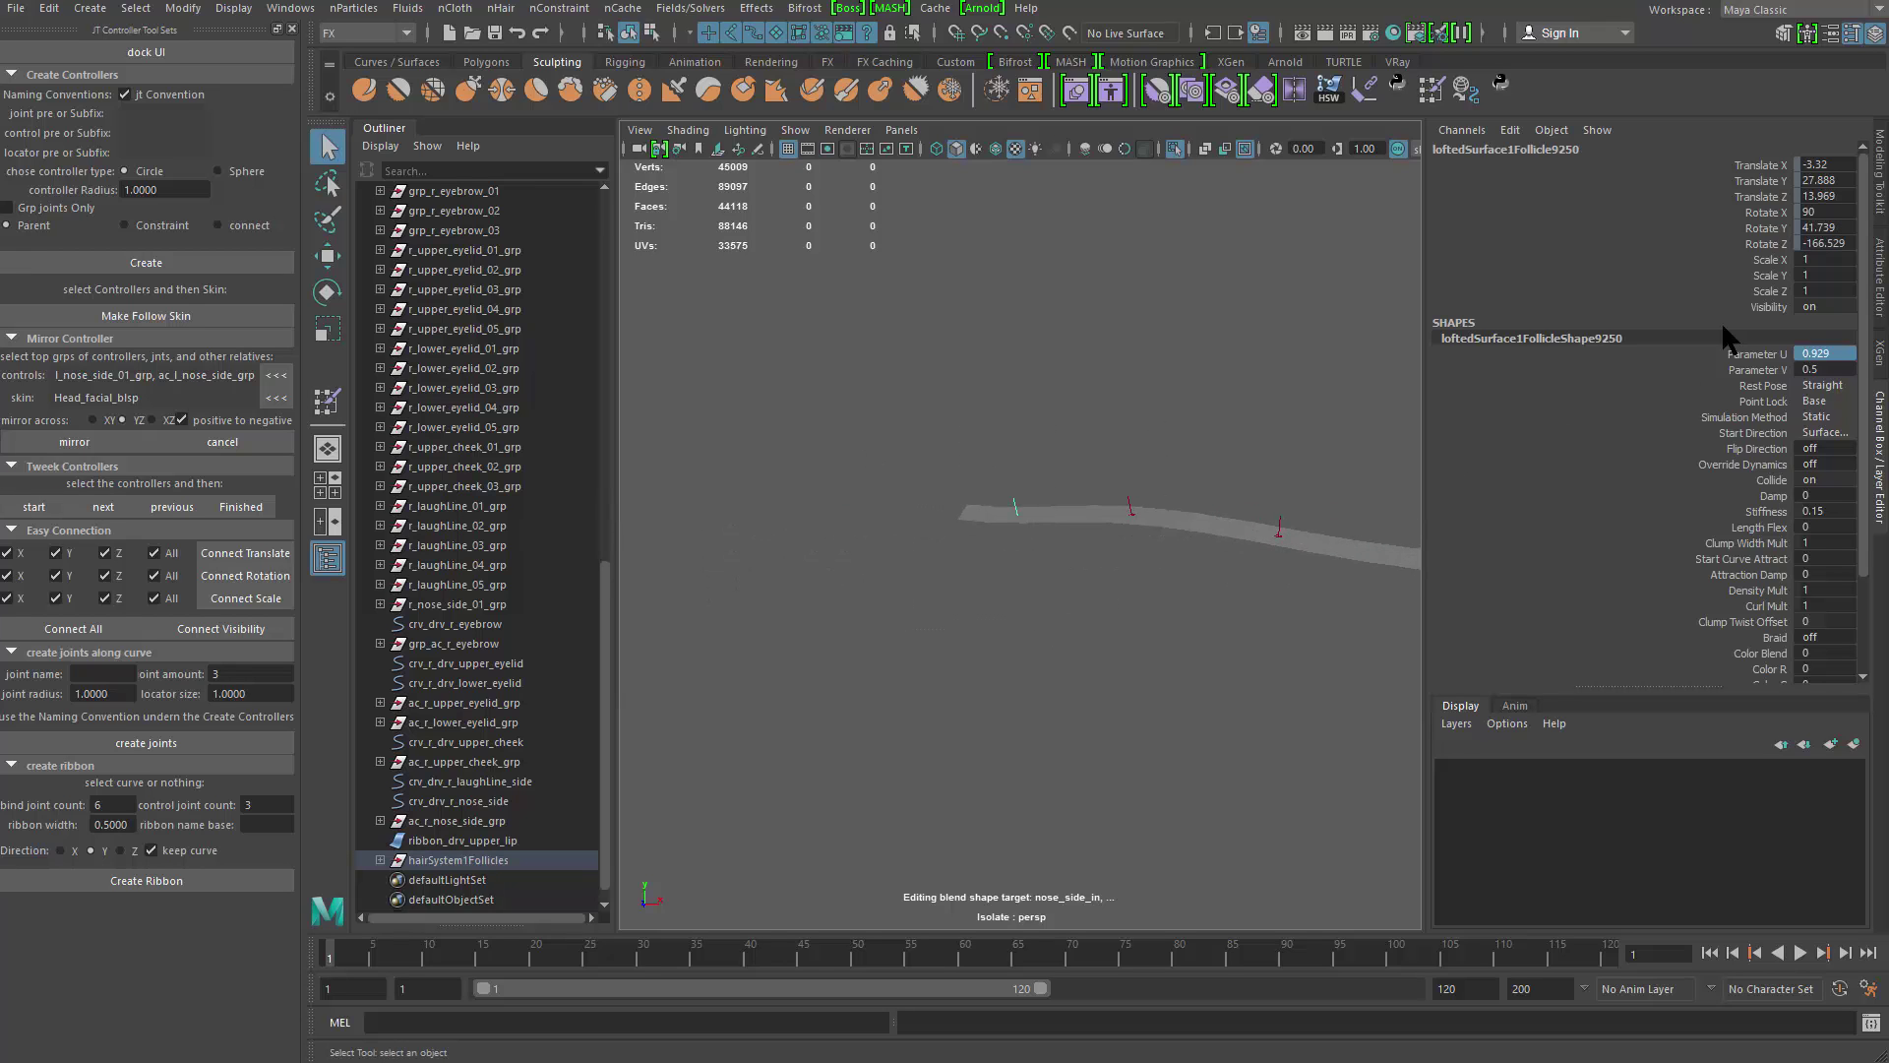
{"action": "double_click", "coordinate": [1846, 354]}
{"action": "type", "text": "1"}
{"action": "key", "text": "Return"}
{"action": "left_click_drag", "start_coordinate": [1160, 518], "coordinate": [1035, 504], "text": "alt"}
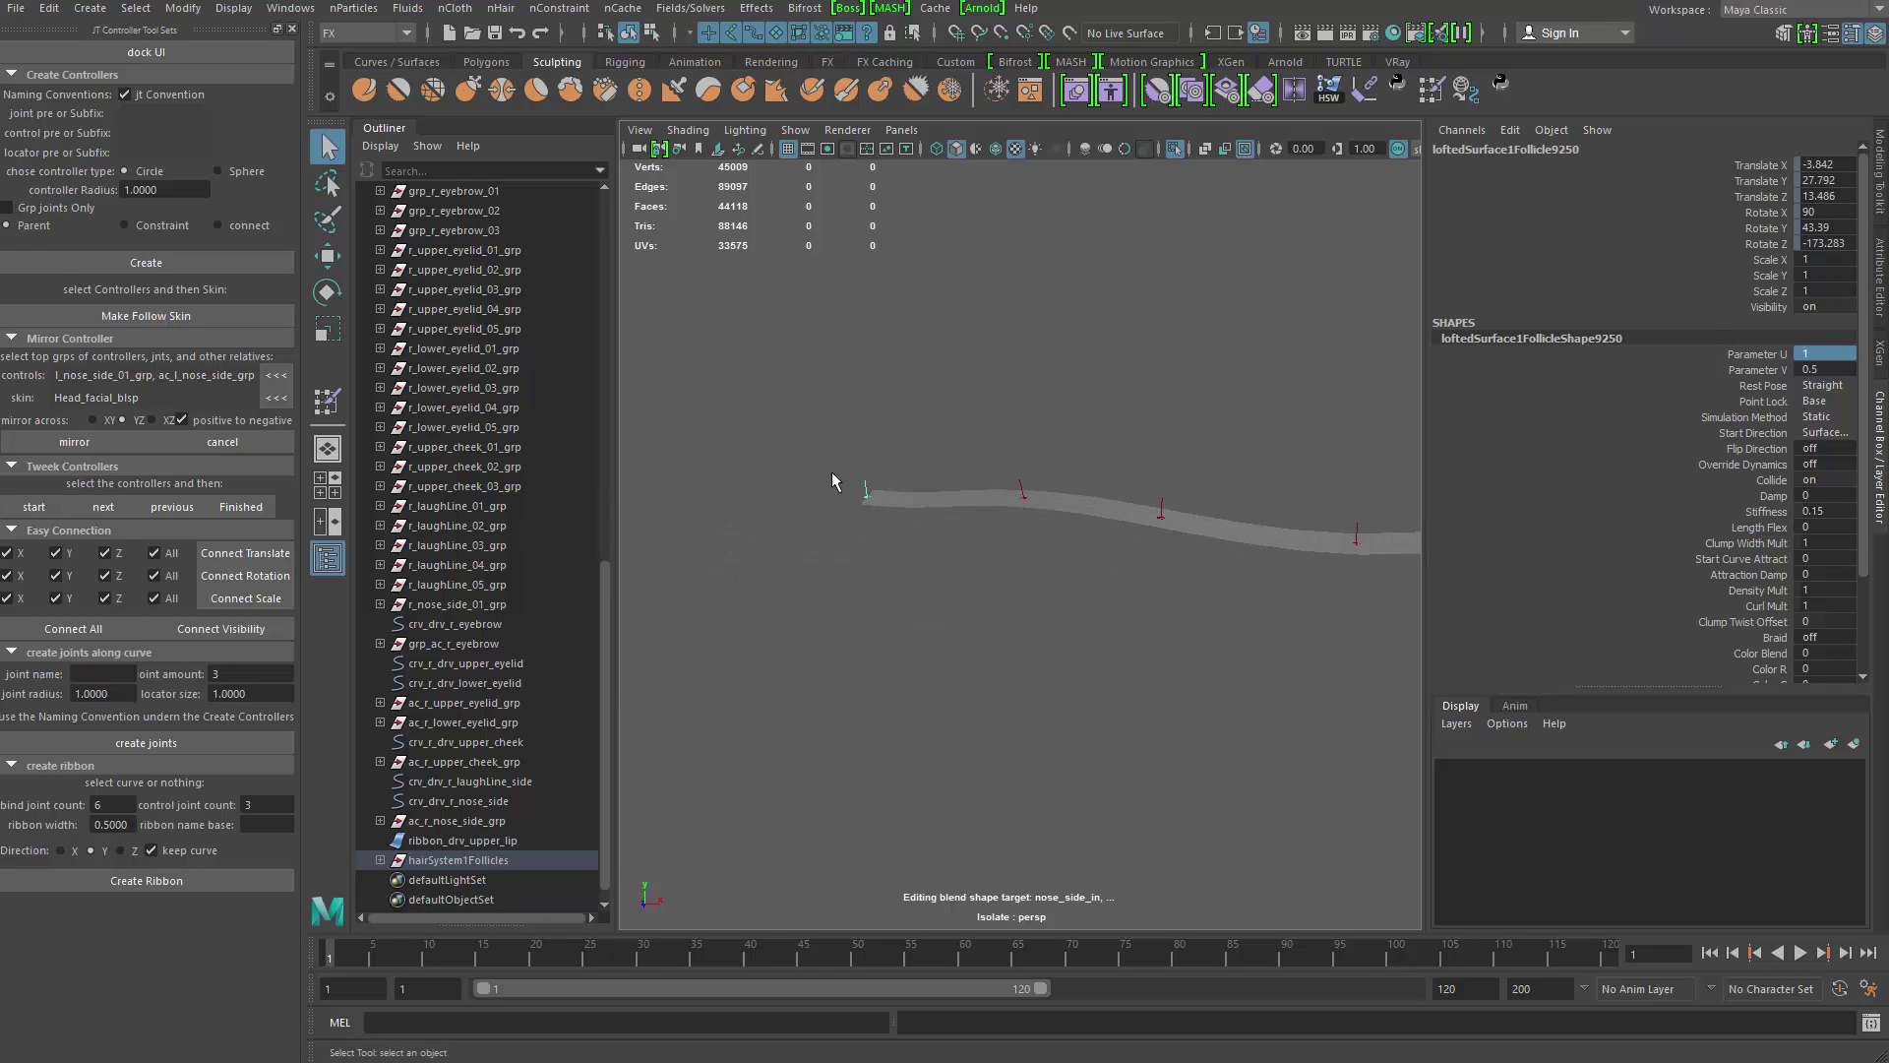
{"action": "left_click_drag", "start_coordinate": [832, 480], "coordinate": [1017, 588], "text": "alt"}
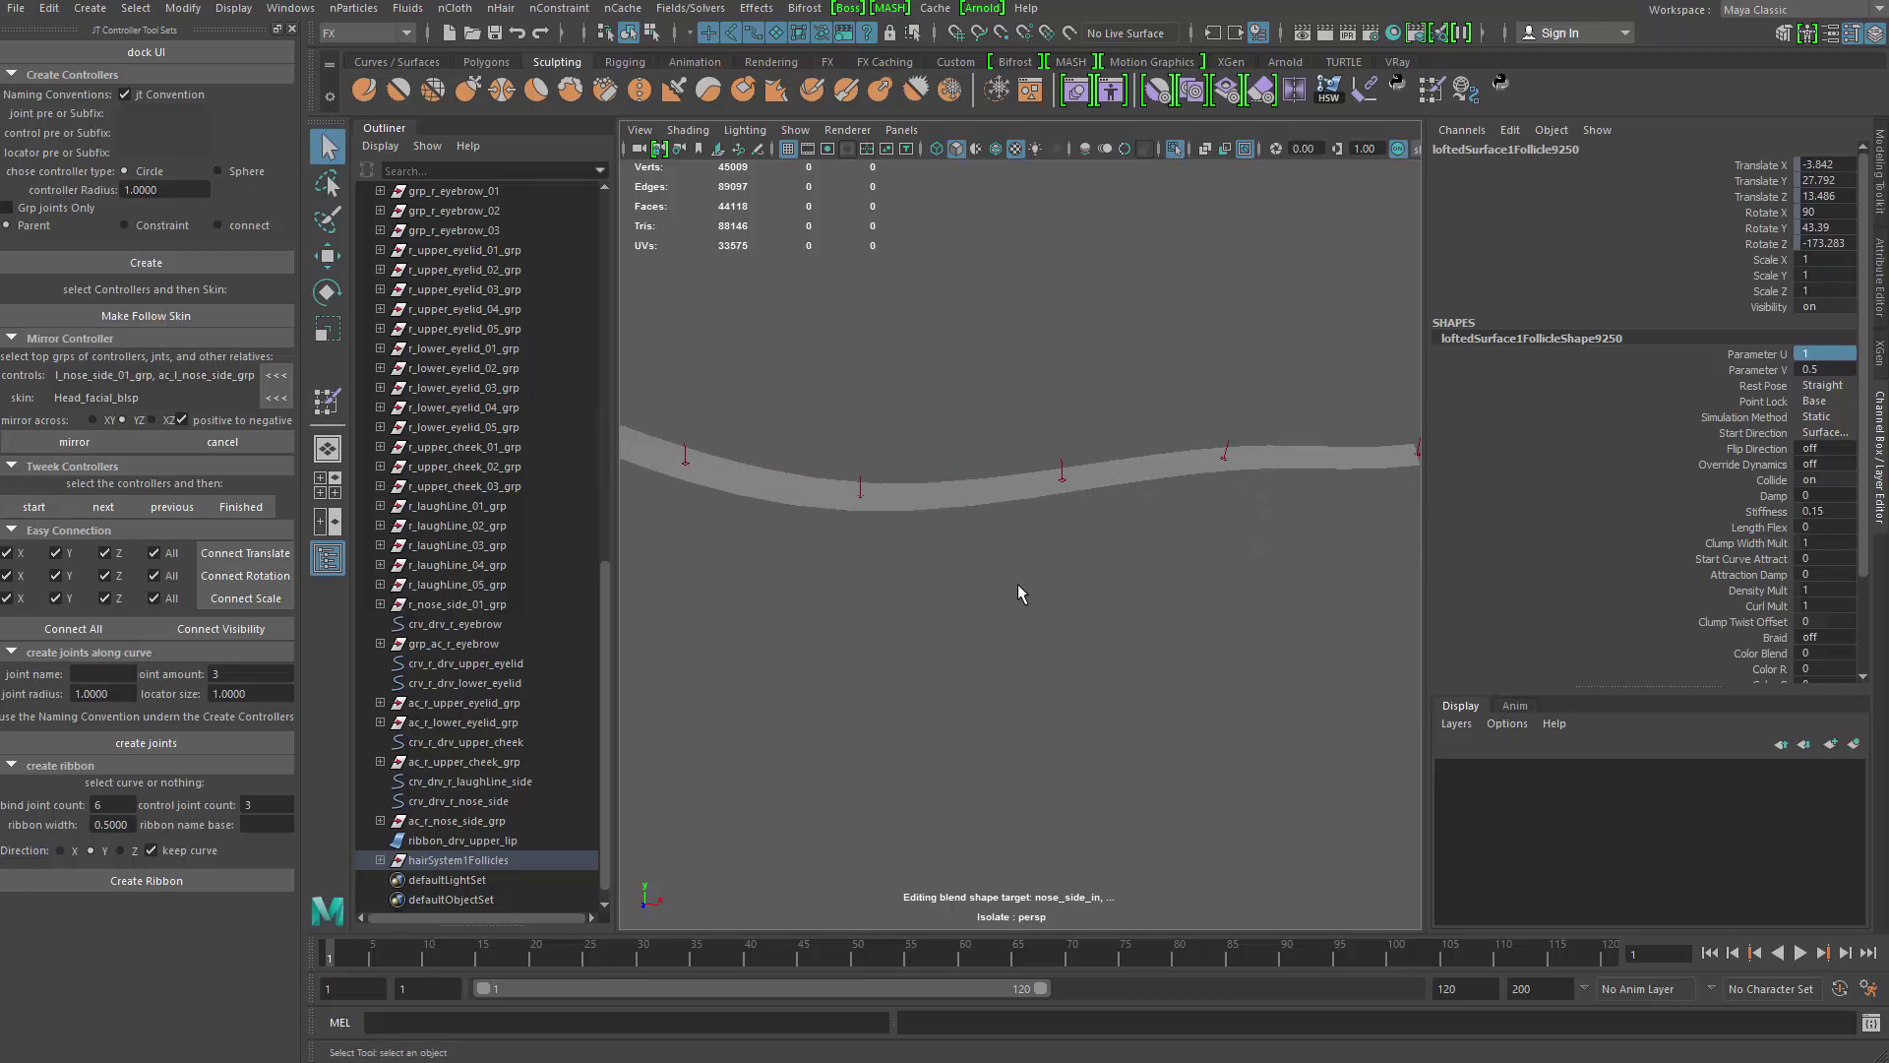
Step: Check the follicle spacing, divide 1 by 6 in Calculator to work out even intervals, and return to Maya
{"action": "left_click_drag", "start_coordinate": [1201, 371], "coordinate": [1303, 586]}
{"action": "left_click_drag", "start_coordinate": [1210, 489], "coordinate": [1165, 508], "text": "alt"}
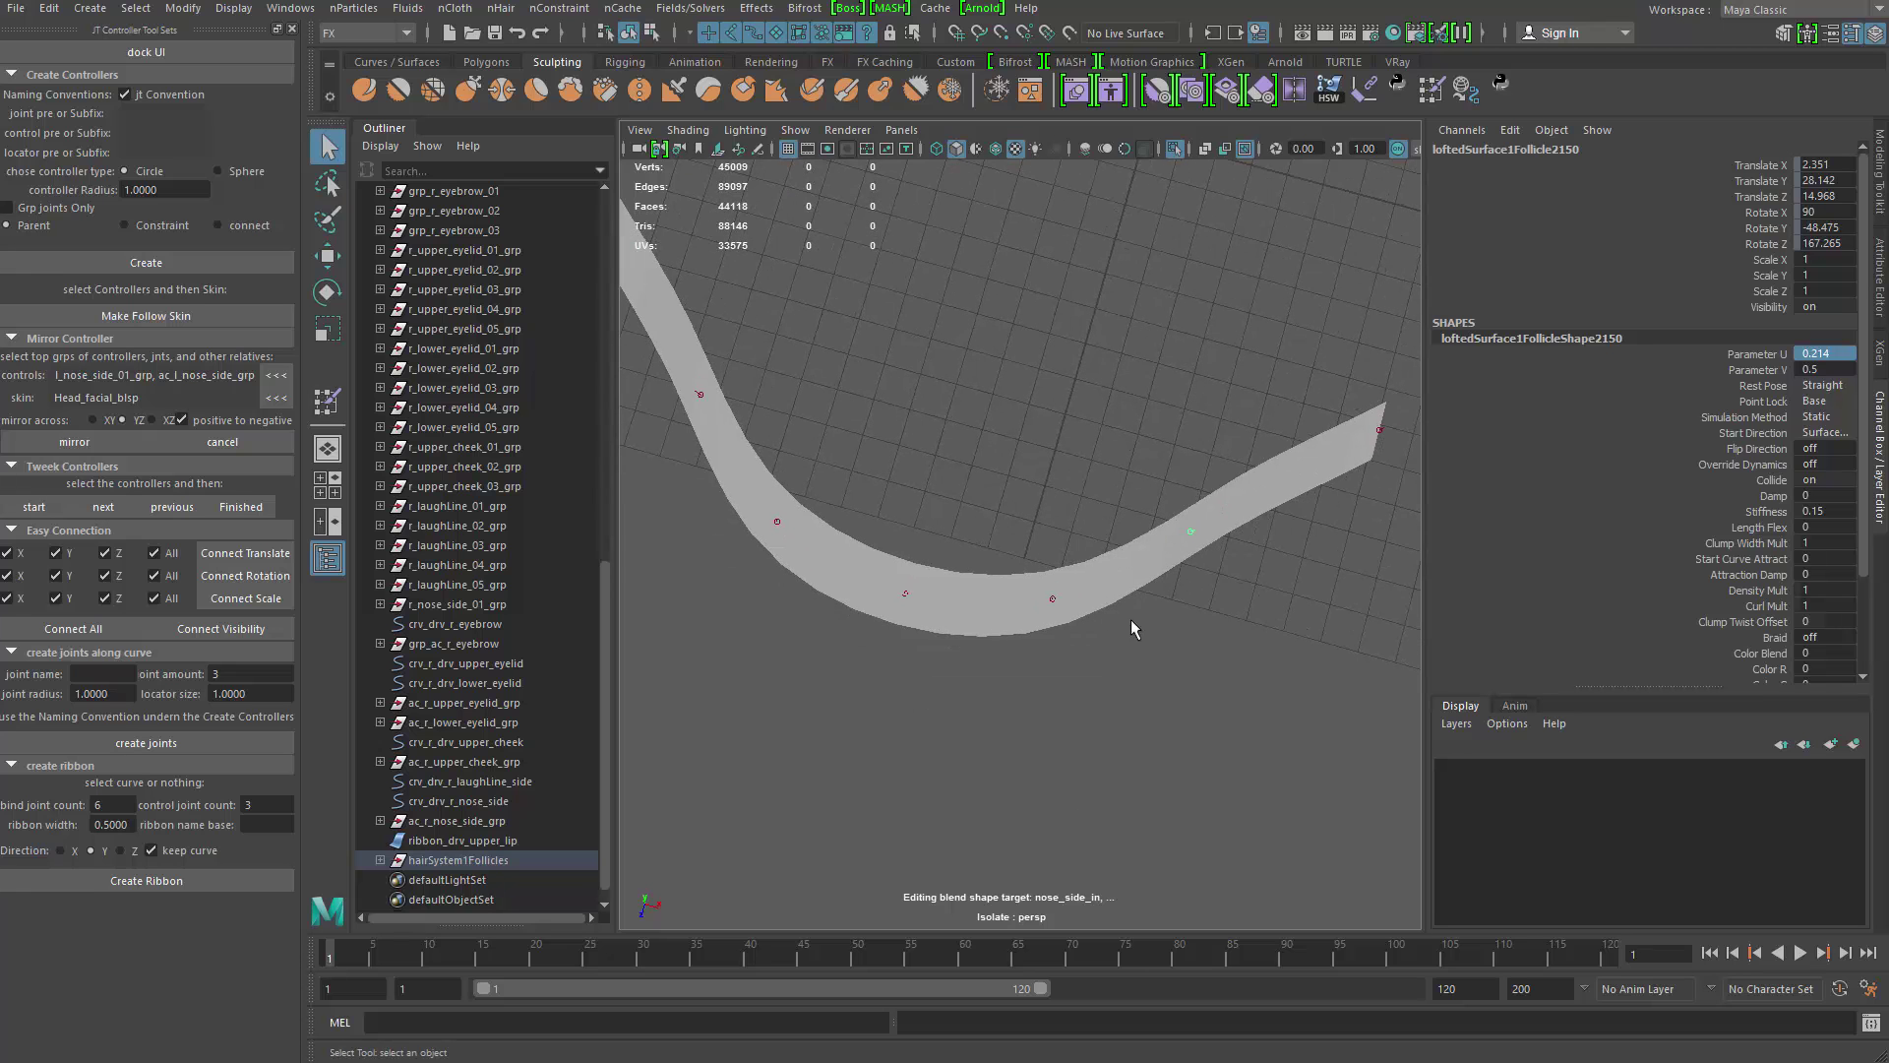
{"action": "left_click_drag", "start_coordinate": [801, 578], "coordinate": [997, 598], "text": "alt"}
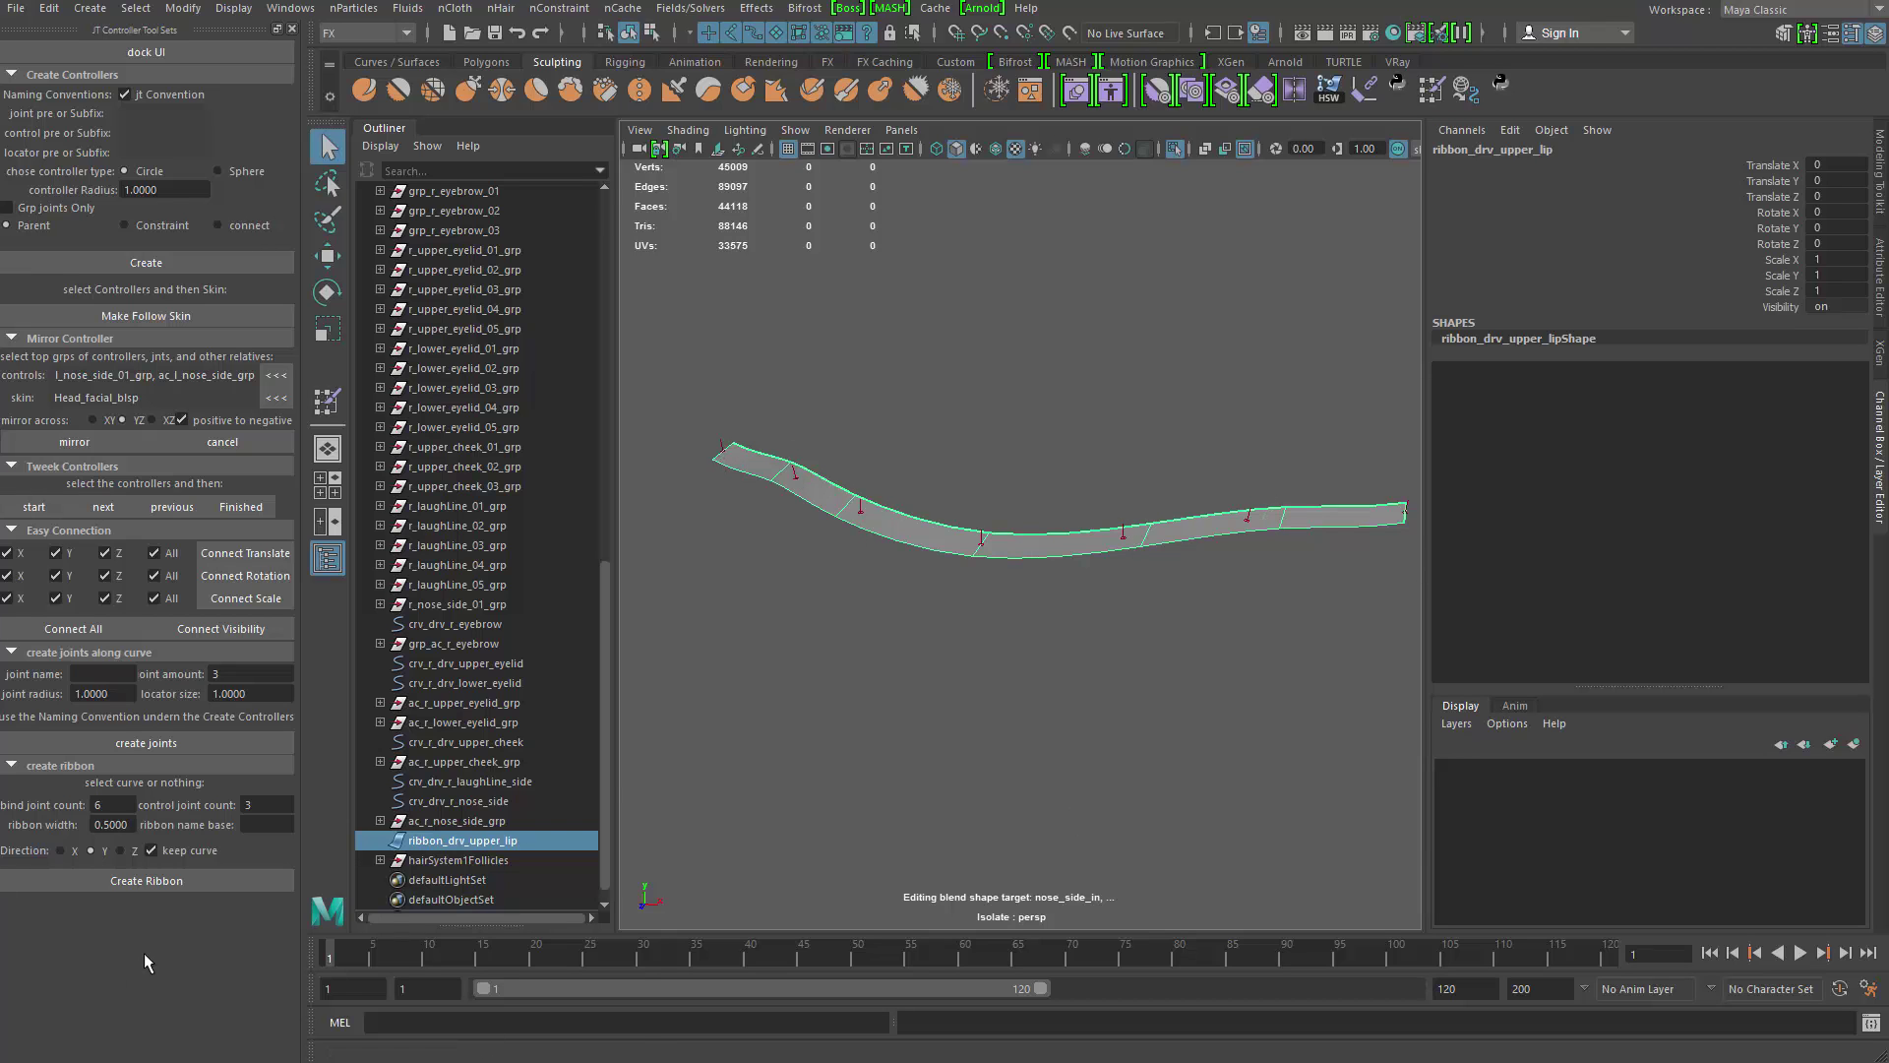
{"action": "key", "text": "super"}
{"action": "key", "text": "Return"}
{"action": "left_click_drag", "start_coordinate": [297, 177], "coordinate": [1217, 157]}
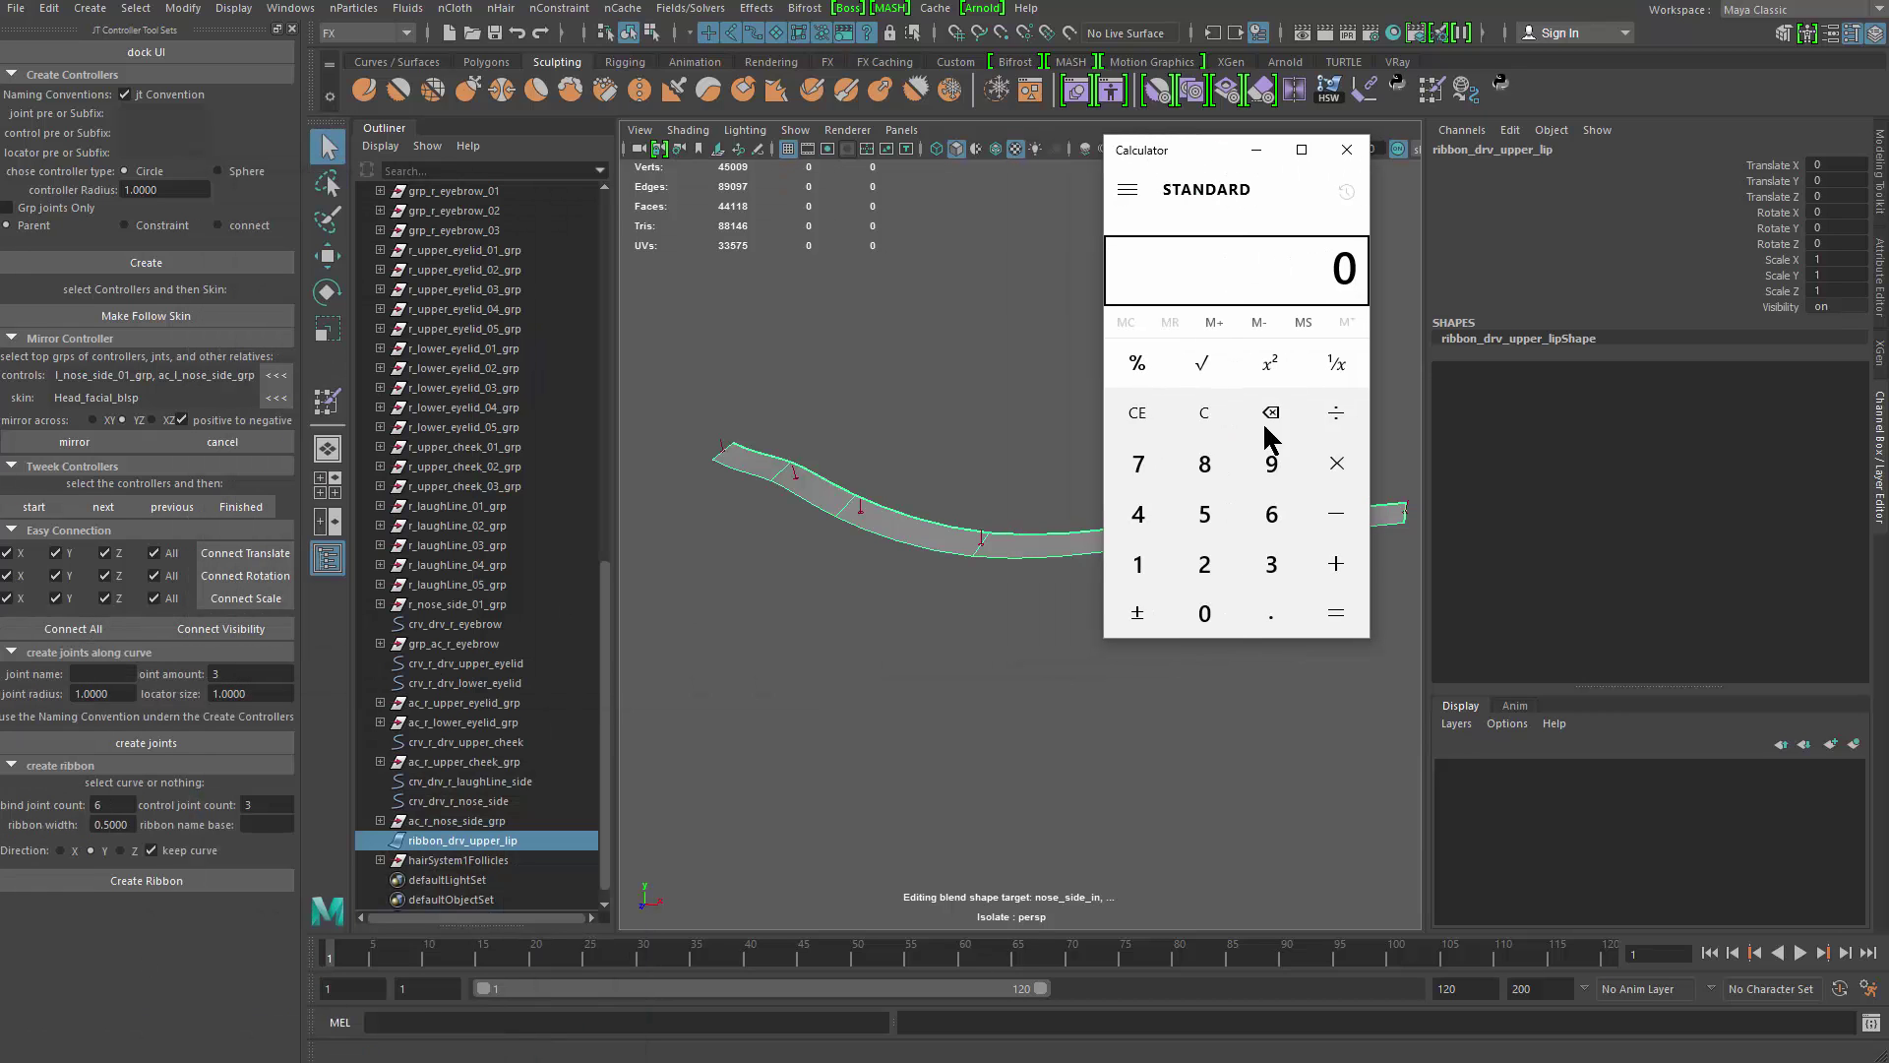
{"action": "left_click", "coordinate": [1138, 564]}
{"action": "left_click", "coordinate": [1353, 421]}
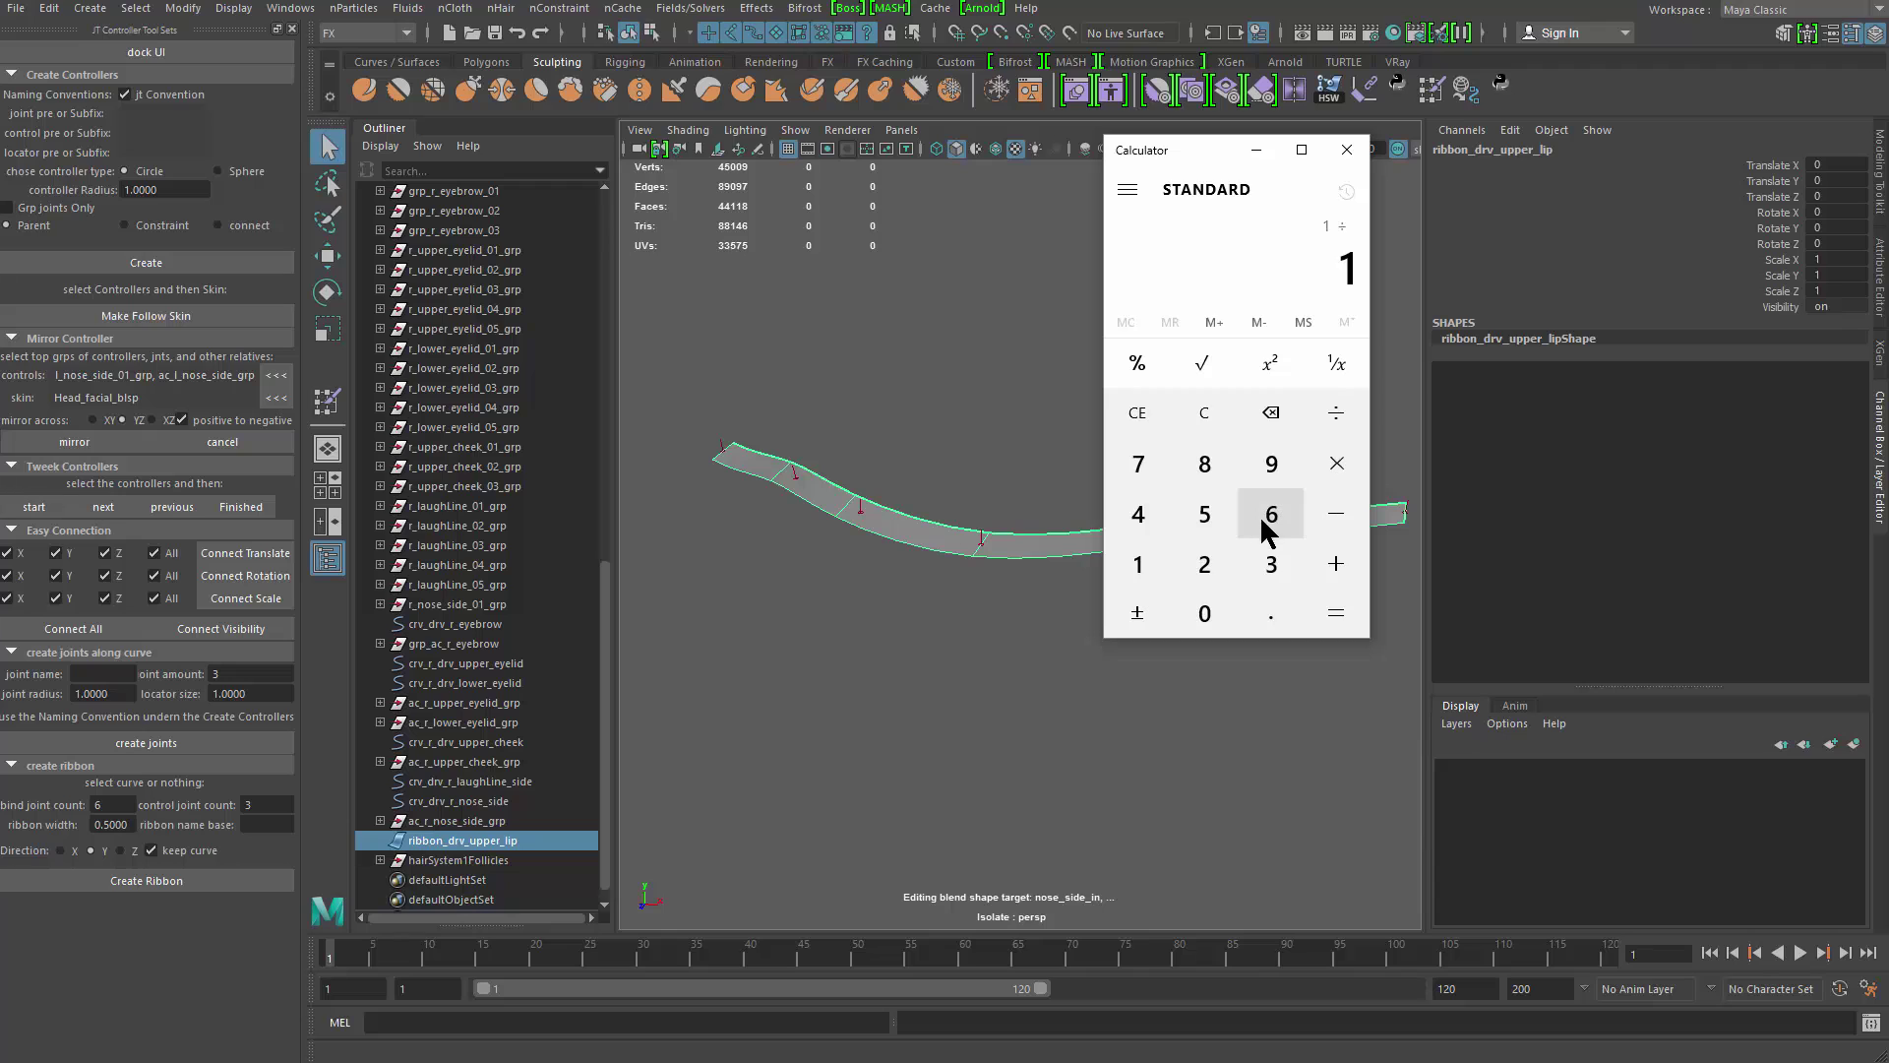
{"action": "left_click", "coordinate": [1268, 520]}
{"action": "left_click", "coordinate": [1336, 620]}
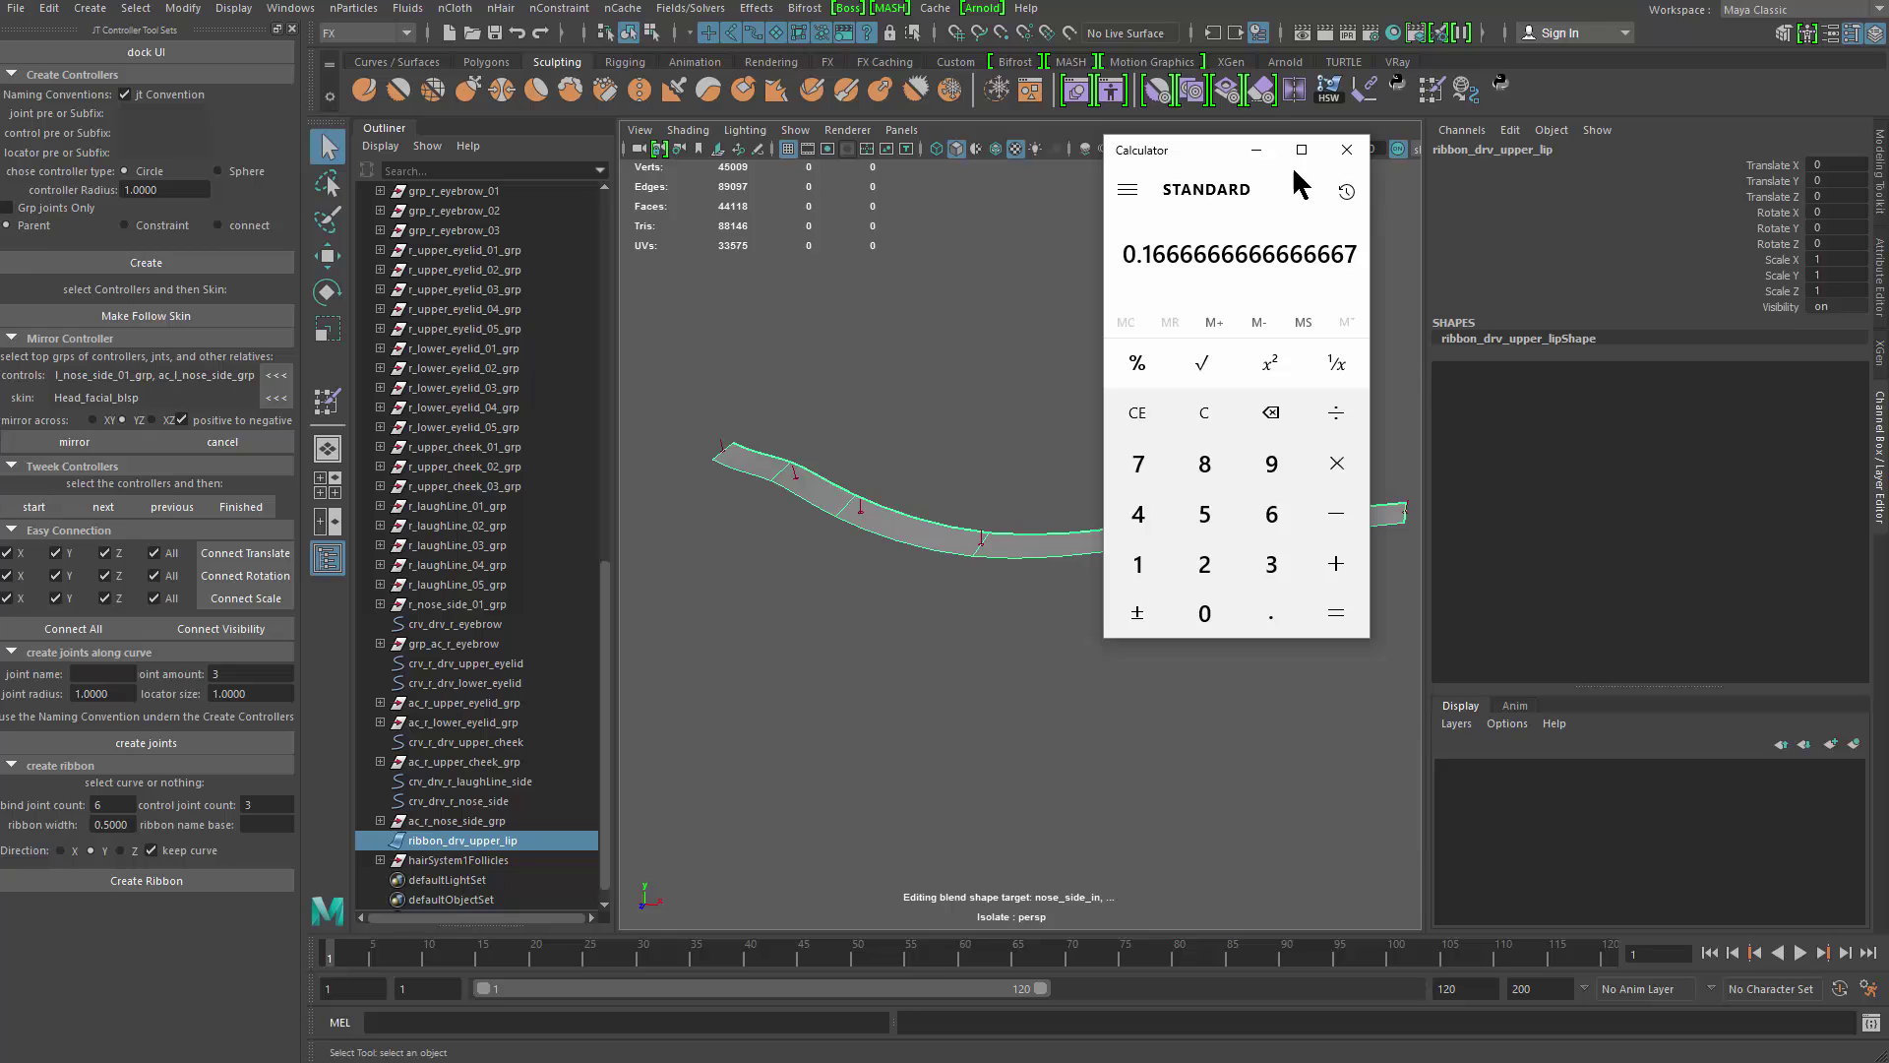
{"action": "left_click", "coordinate": [1256, 149]}
Step: Change Parameter U on loftedSurface1Follicle2150, the follicle next to the positive X end, to match the even spacing
{"action": "left_click_drag", "start_coordinate": [1088, 413], "coordinate": [1175, 651]}
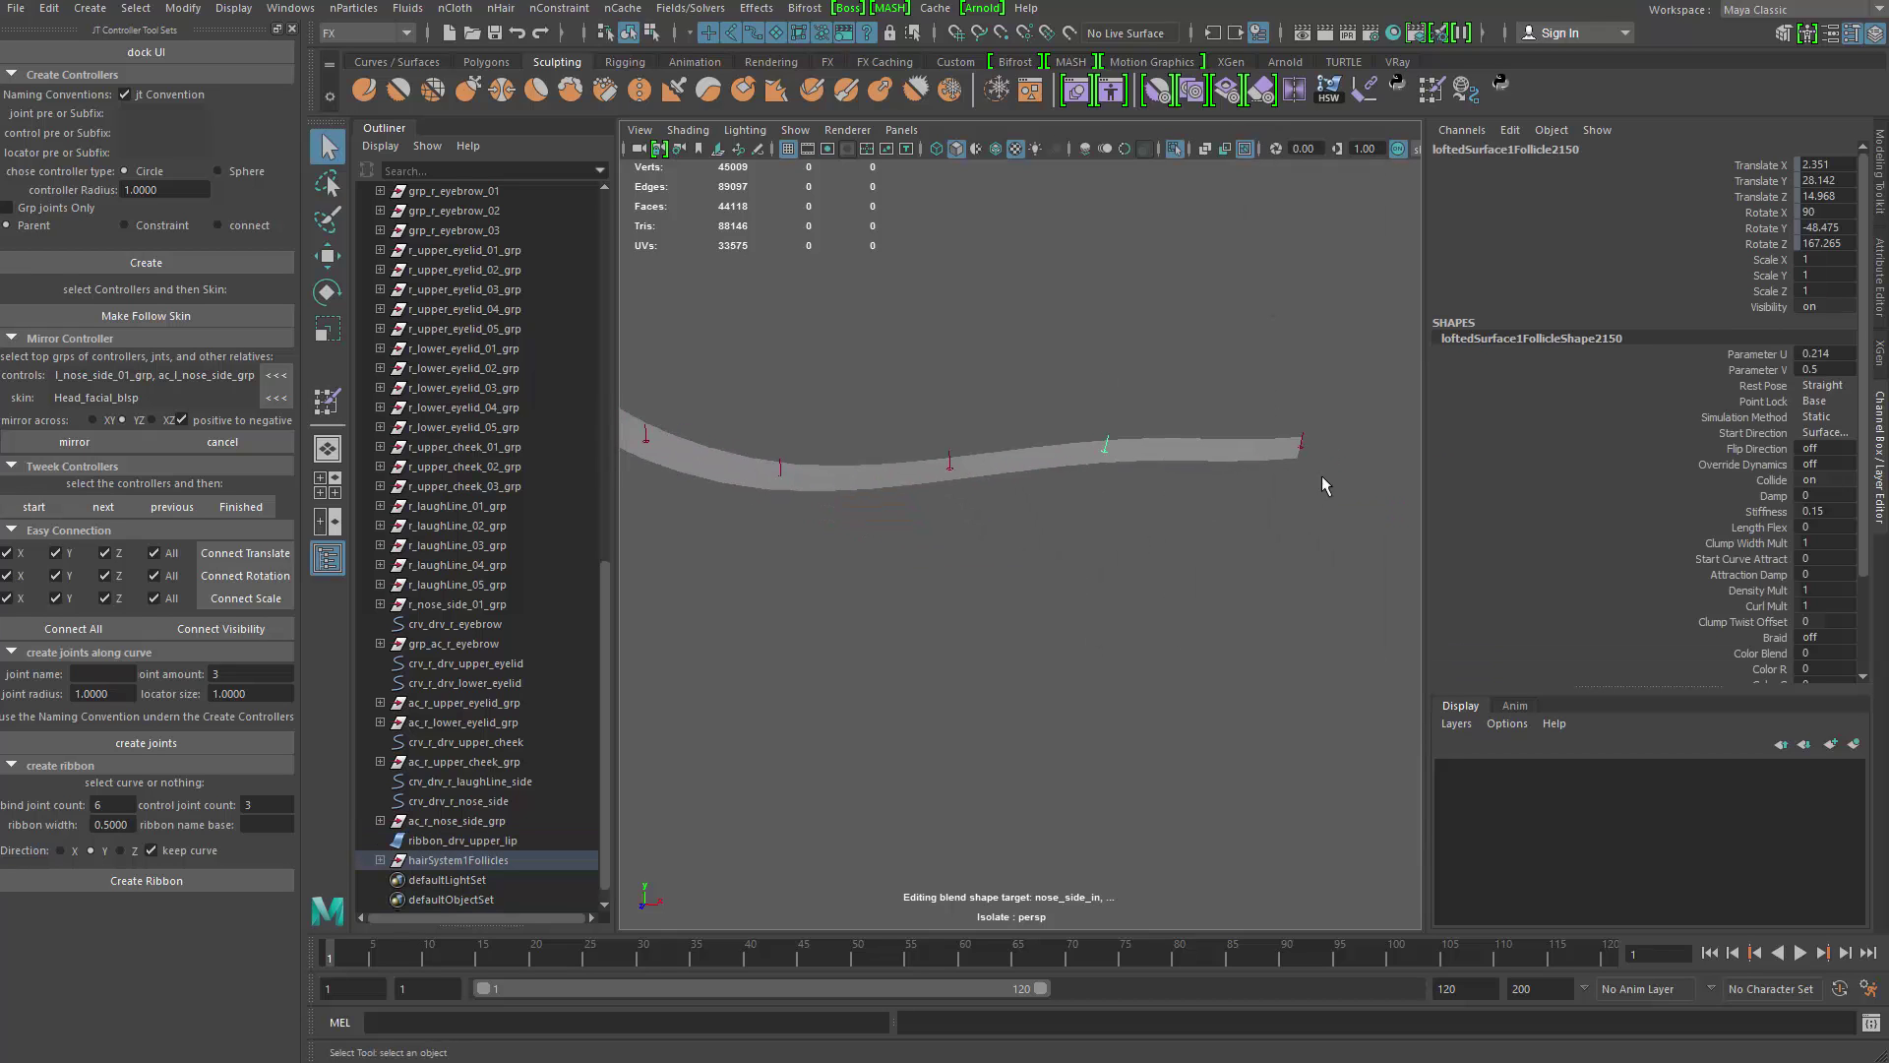
{"action": "left_click", "coordinate": [1822, 354]}
{"action": "key", "text": "Return"}
{"action": "left_click_drag", "start_coordinate": [857, 669], "coordinate": [915, 649], "text": "alt"}
Step: Set Parameter U to 0.34 on loftedSurface1Follicle3550, between the centre and second follicles on the positive X side
{"action": "left_click_drag", "start_coordinate": [970, 492], "coordinate": [1027, 417]}
{"action": "left_click_drag", "start_coordinate": [1048, 559], "coordinate": [1087, 557], "text": "alt"}
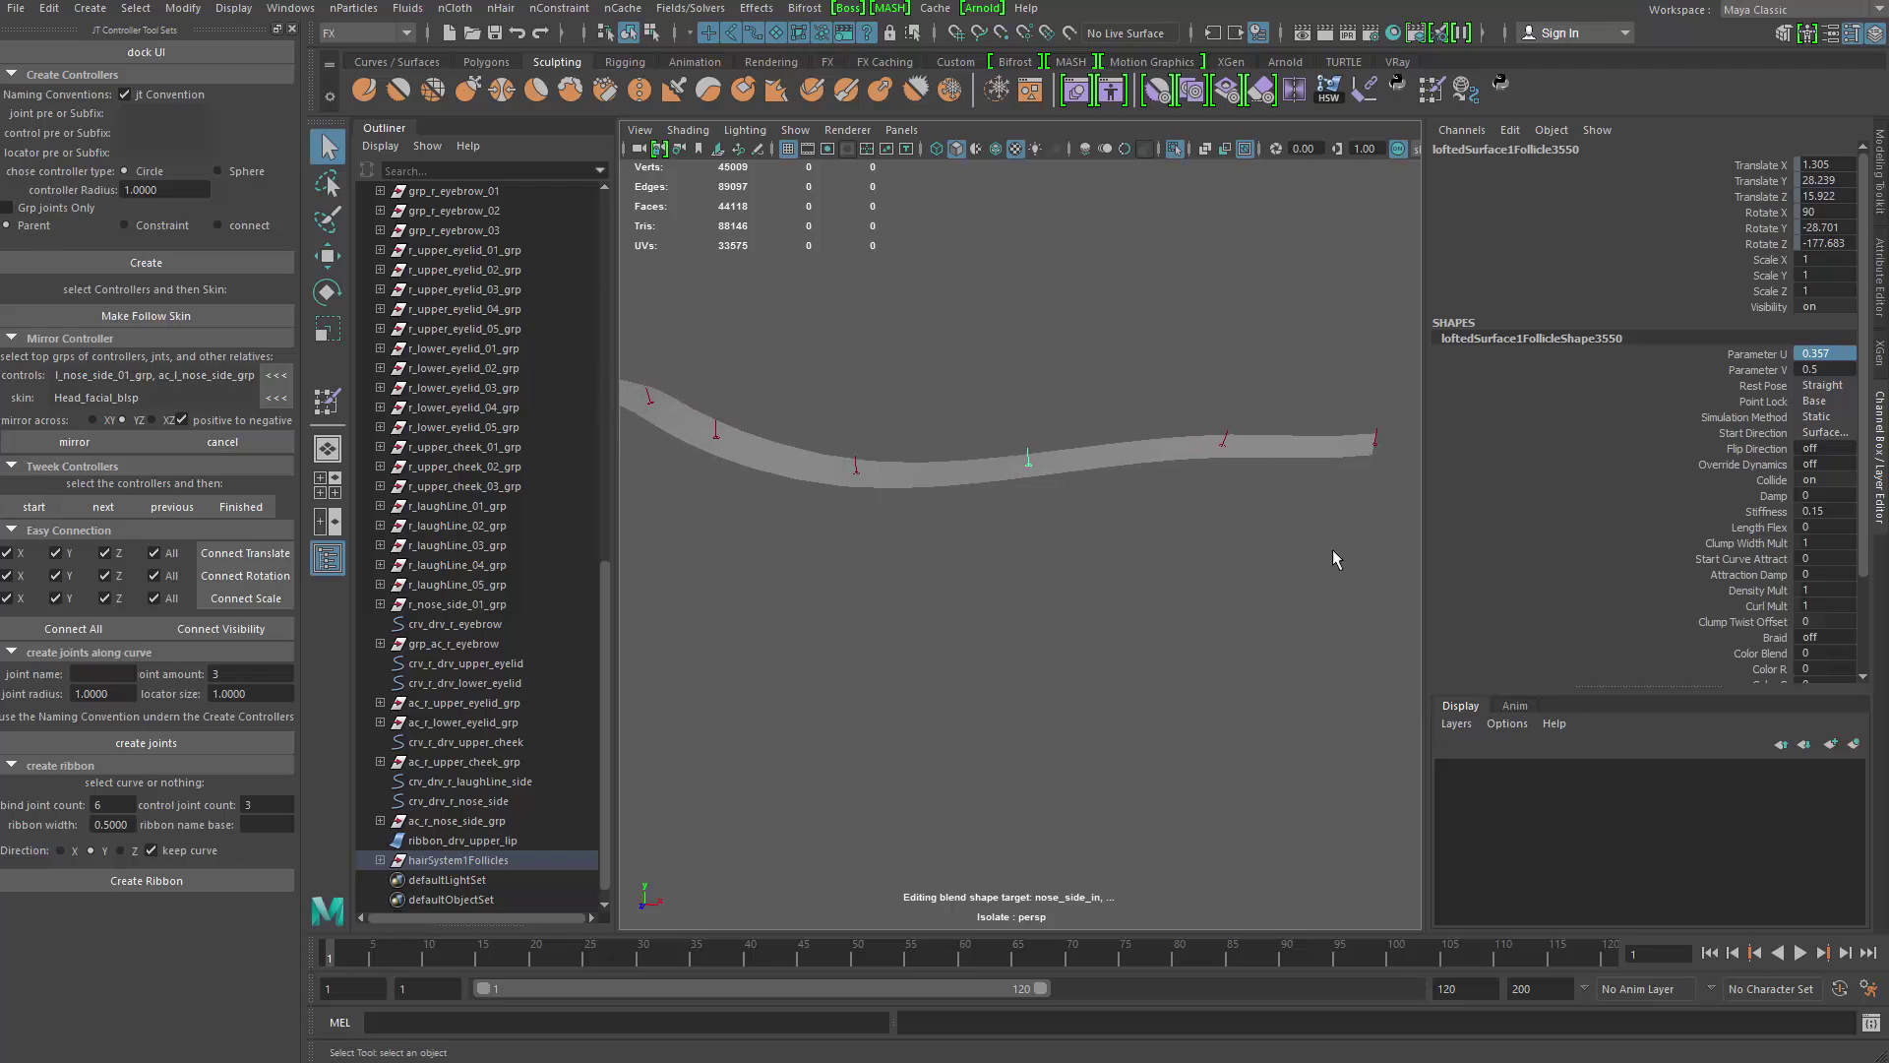
{"action": "left_click", "coordinate": [1838, 355]}
{"action": "key", "text": "BackSpace"}
{"action": "type", "text": ".34"}
{"action": "key", "text": "Return"}
Step: Set Parameter U to 0.83 on loftedSurface1Follicle7850, the follicle next to the negative X end
{"action": "left_click_drag", "start_coordinate": [1269, 688], "coordinate": [1077, 606], "text": "alt"}
{"action": "left_click_drag", "start_coordinate": [901, 411], "coordinate": [997, 577]}
{"action": "left_click_drag", "start_coordinate": [1013, 615], "coordinate": [1078, 644], "text": "alt"}
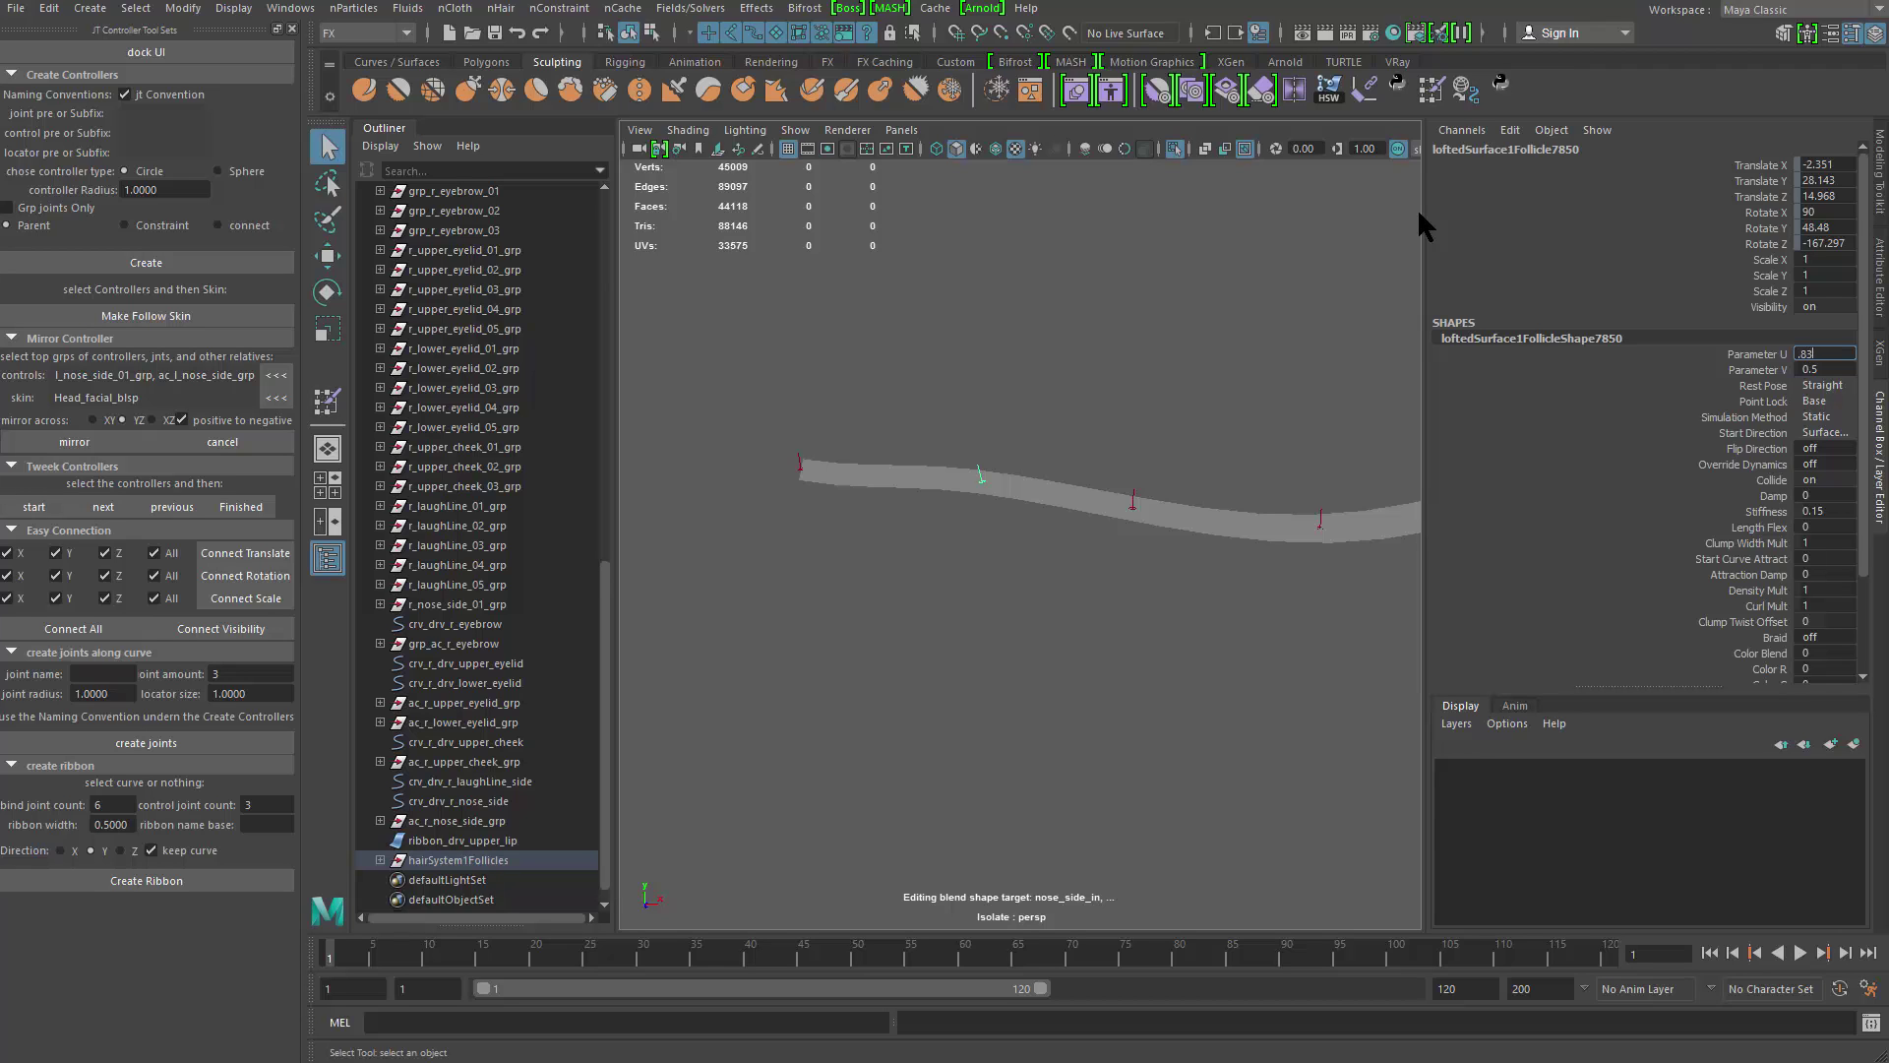
{"action": "key", "text": "Return"}
{"action": "middle_click_drag", "start_coordinate": [1053, 597], "coordinate": [964, 620], "text": "alt"}
{"action": "middle_click_drag", "start_coordinate": [994, 489], "coordinate": [1018, 539], "text": "alt"}
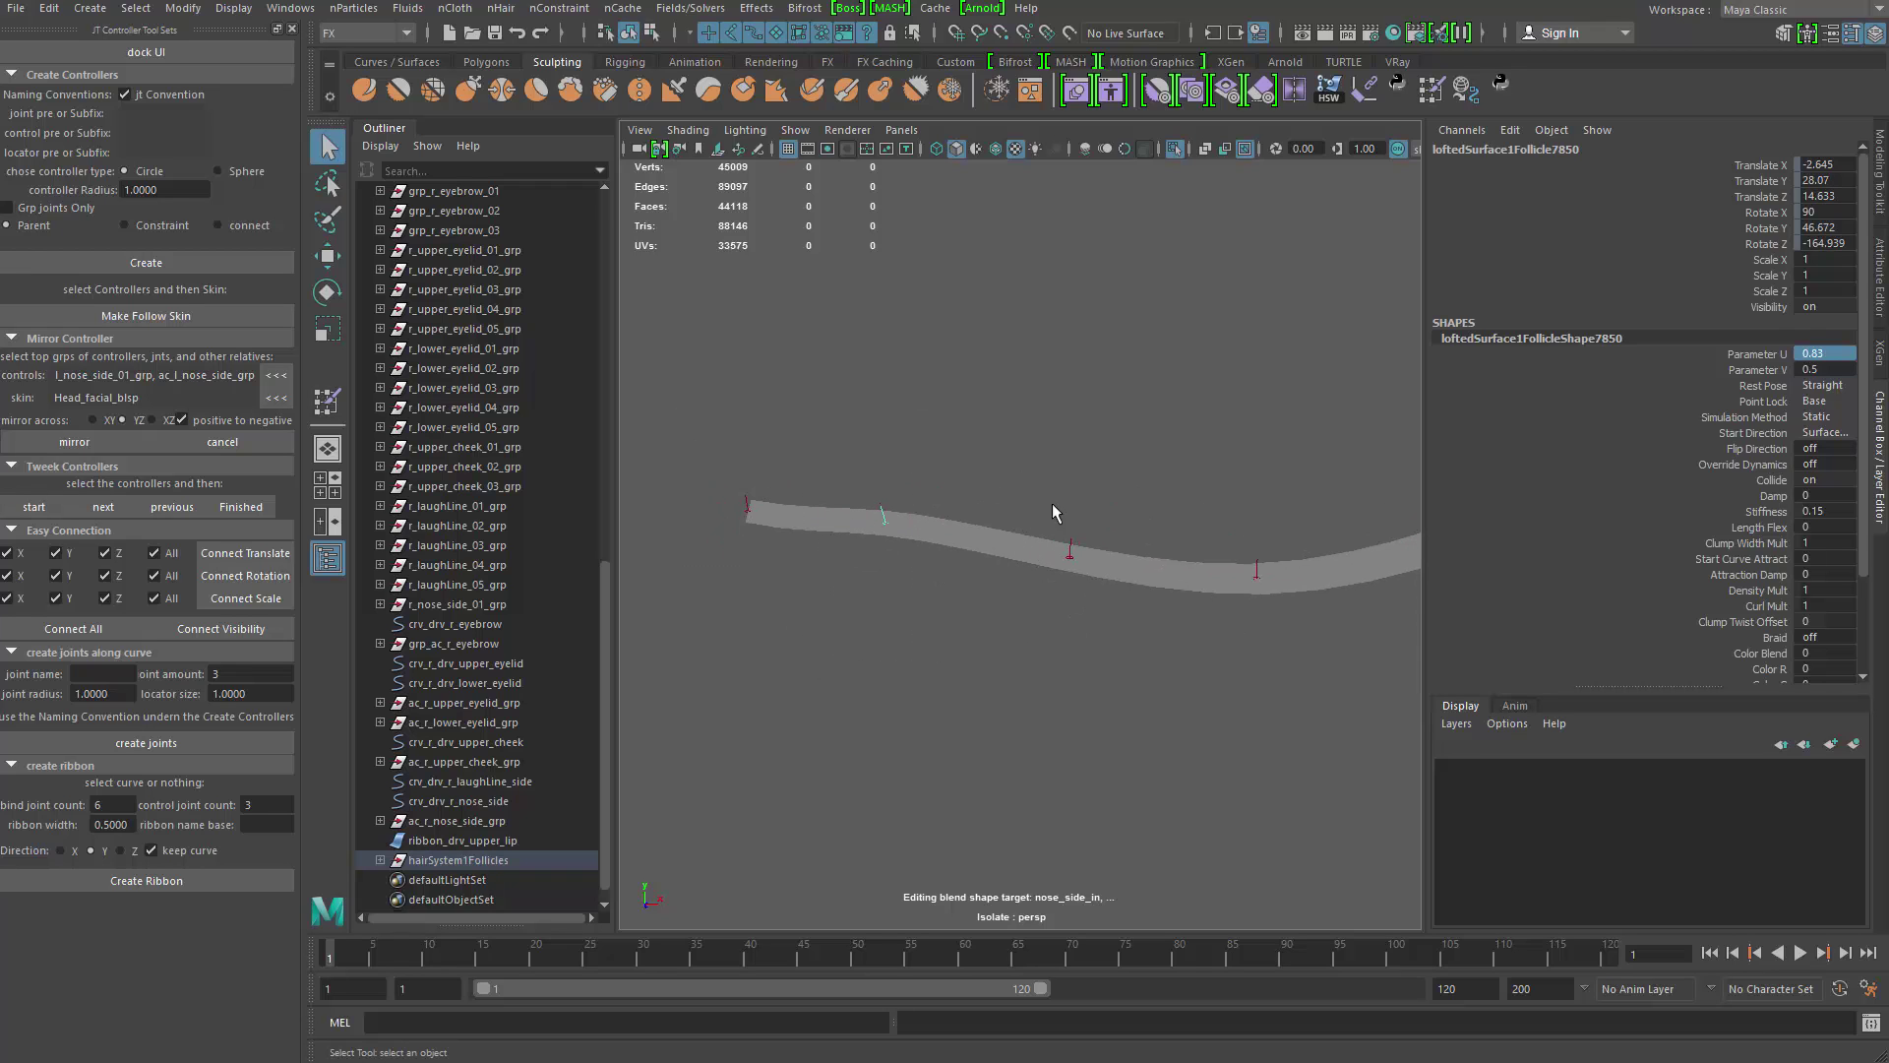
Step: Set Parameter U to 0.66 on loftedSurface1Follicle6450, the follicle beside the centre on the negative X side
{"action": "left_click", "coordinate": [1069, 548]}
{"action": "left_click_drag", "start_coordinate": [676, 431], "coordinate": [799, 605]}
{"action": "left_click_drag", "start_coordinate": [1047, 483], "coordinate": [1125, 708]}
{"action": "left_click_drag", "start_coordinate": [1841, 361], "coordinate": [1580, 341]}
{"action": "left_click_drag", "start_coordinate": [1110, 712], "coordinate": [956, 736], "text": "alt"}
{"action": "left_click", "coordinate": [956, 736]}
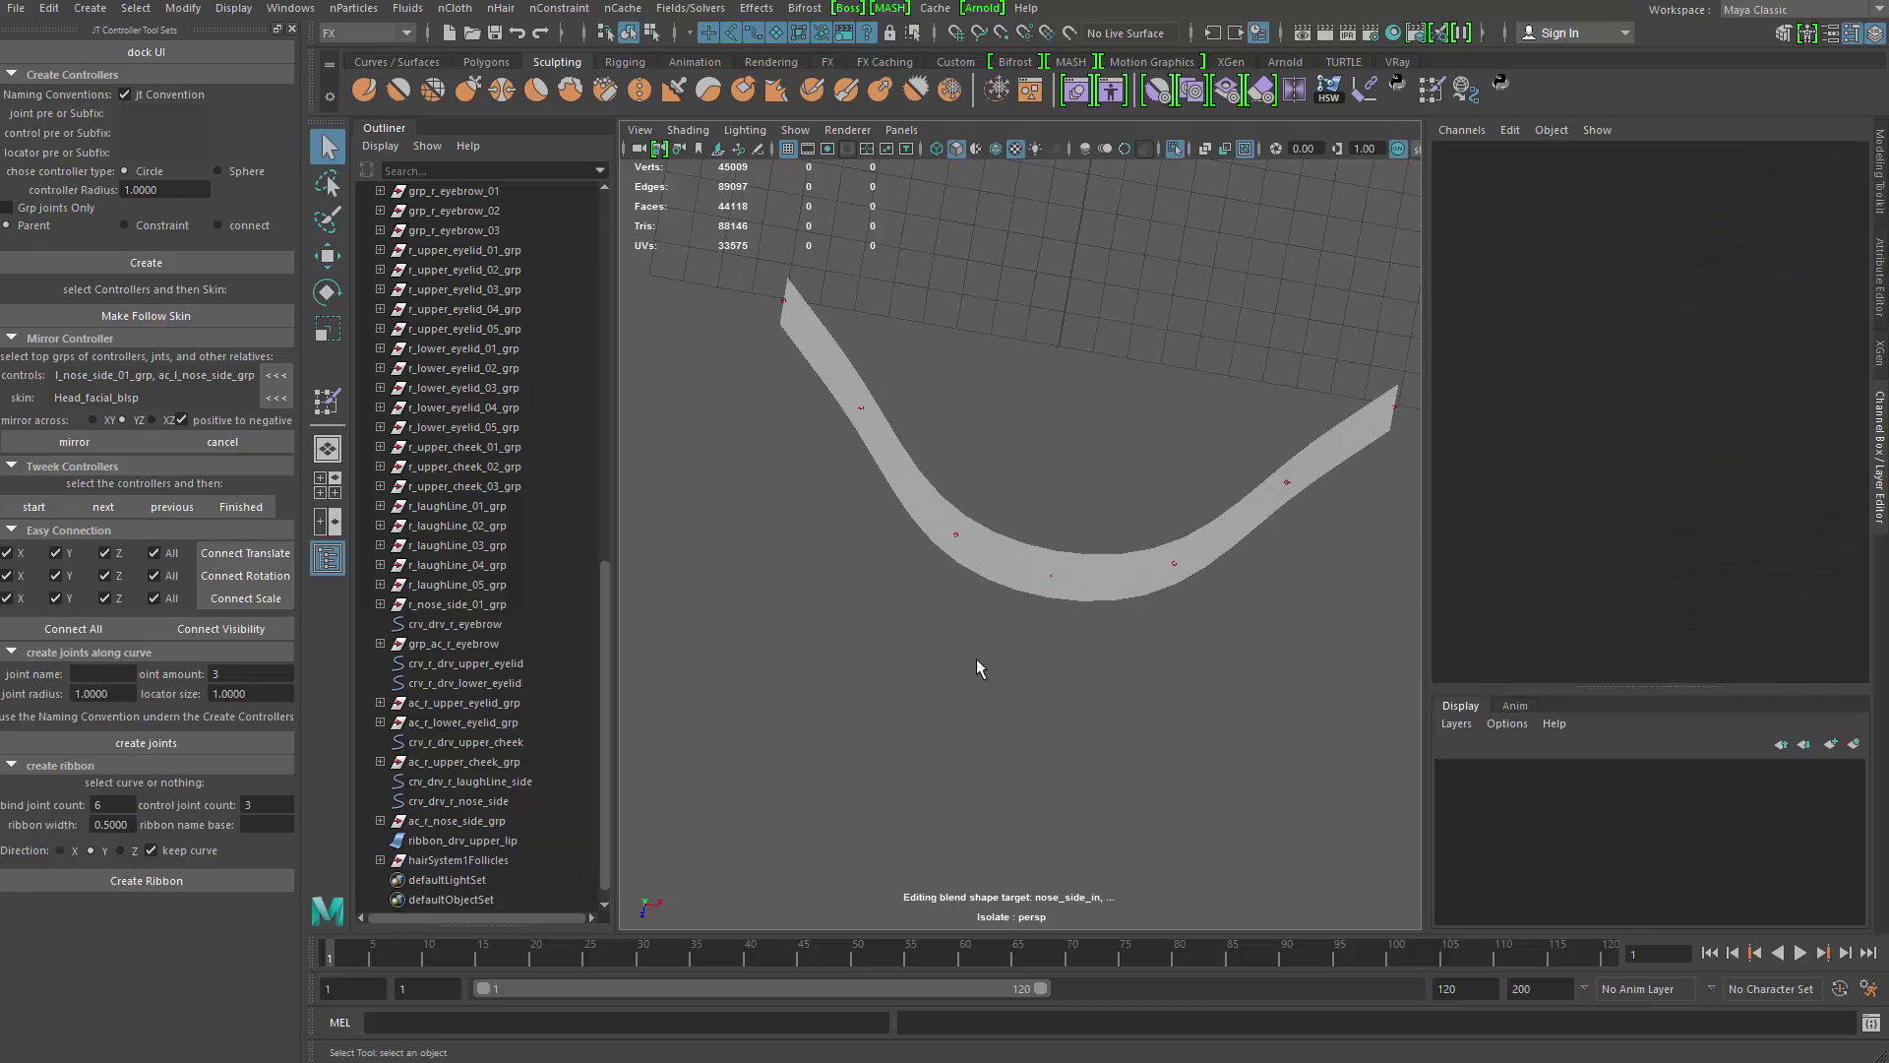
{"action": "left_click_drag", "start_coordinate": [978, 662], "coordinate": [952, 627], "text": "alt"}
{"action": "left_click", "coordinate": [1157, 482]}
{"action": "left_click_drag", "start_coordinate": [952, 627], "coordinate": [1020, 571], "text": "alt"}
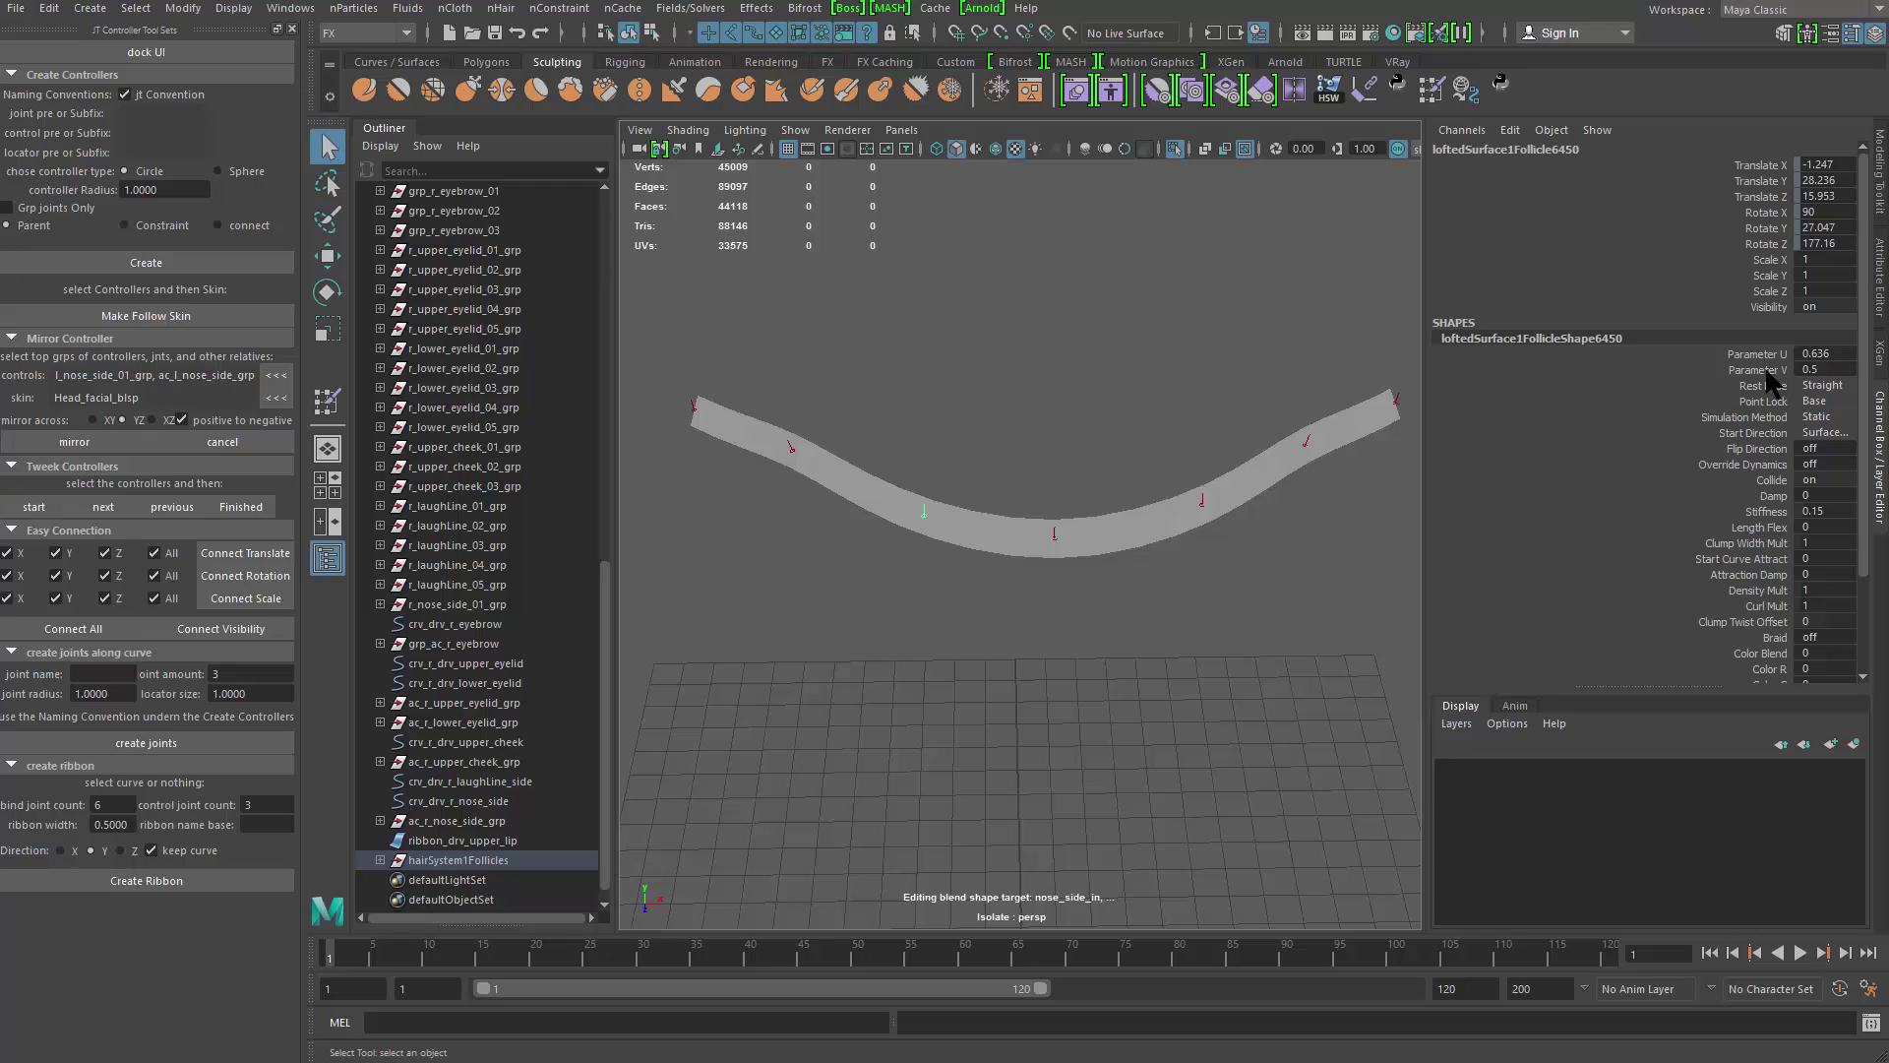
{"action": "left_click", "coordinate": [1810, 353]}
{"action": "key", "text": "BackSpace"}
{"action": "key", "text": "Return"}
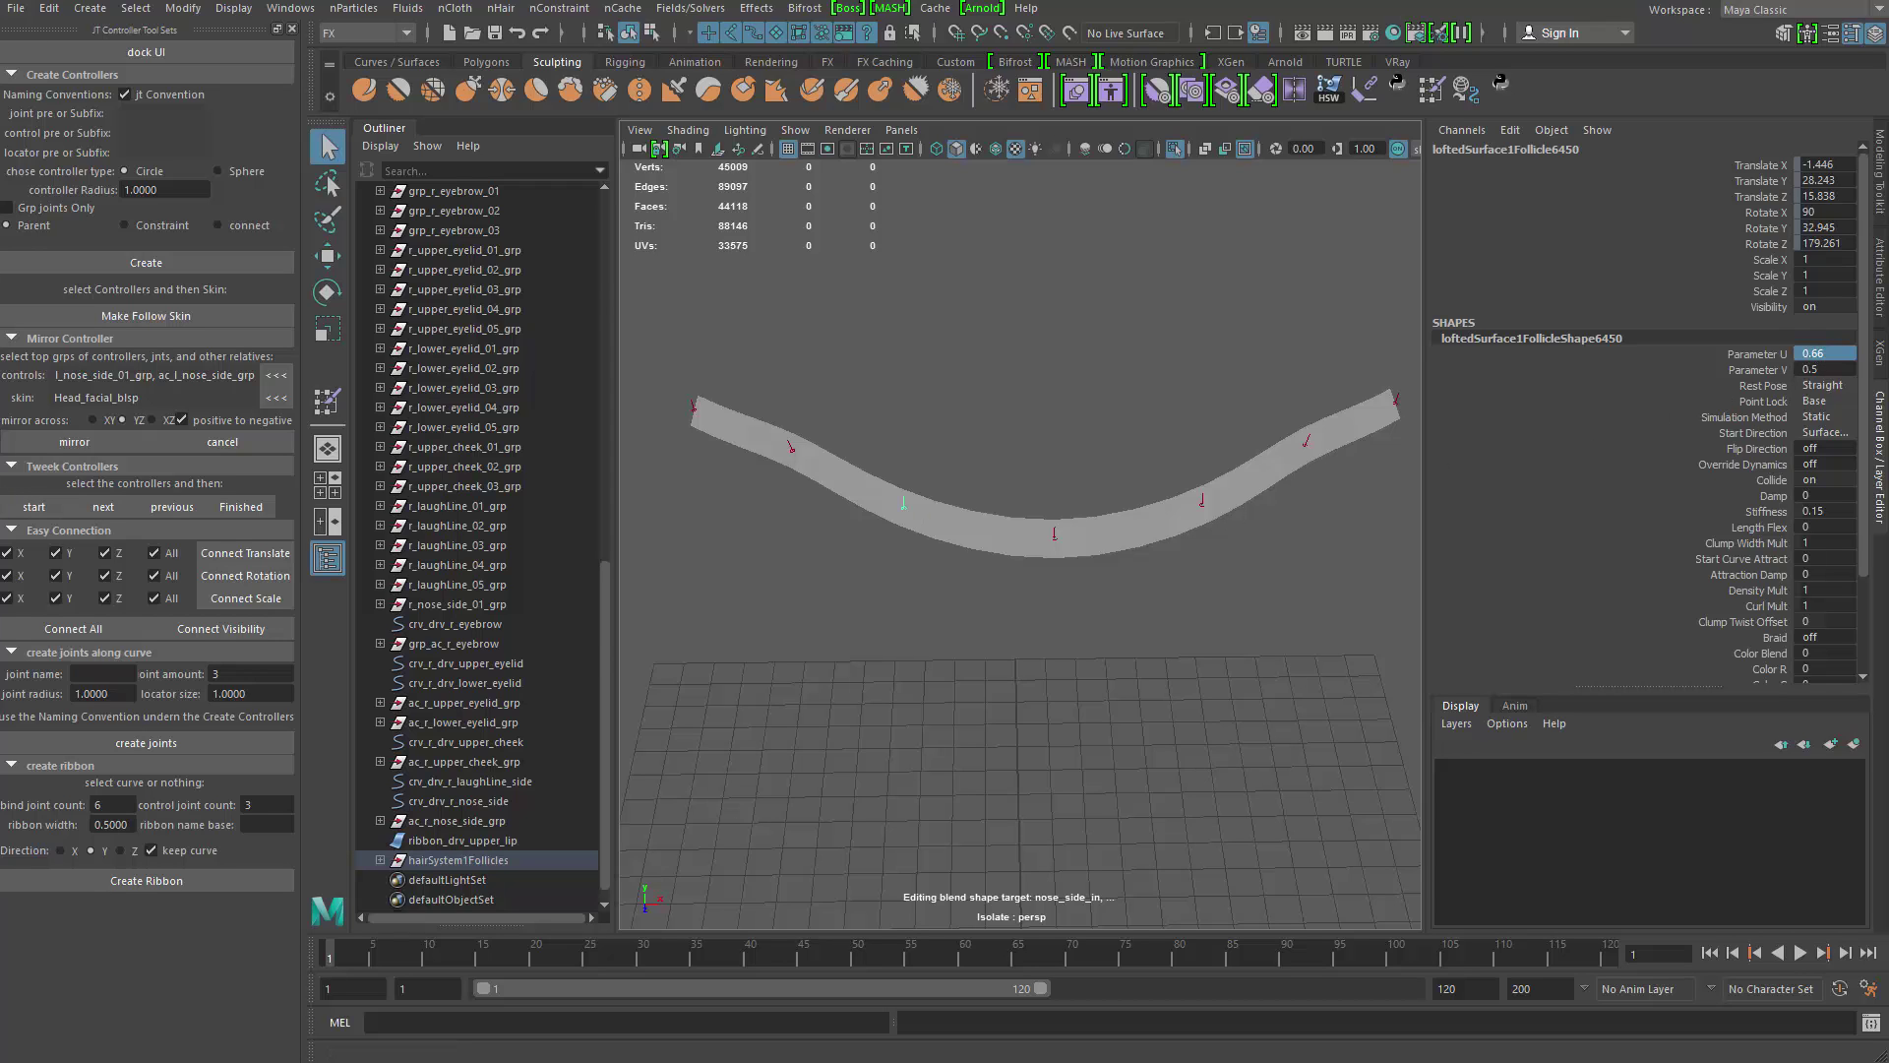
Step: Inspect the spacing of the seven follicles along the upper-lip ribbon from the front and from above
{"action": "middle_click_drag", "start_coordinate": [939, 754], "coordinate": [1053, 743], "text": "alt"}
{"action": "left_click", "coordinate": [1004, 658]}
{"action": "left_click_drag", "start_coordinate": [880, 367], "coordinate": [929, 513]}
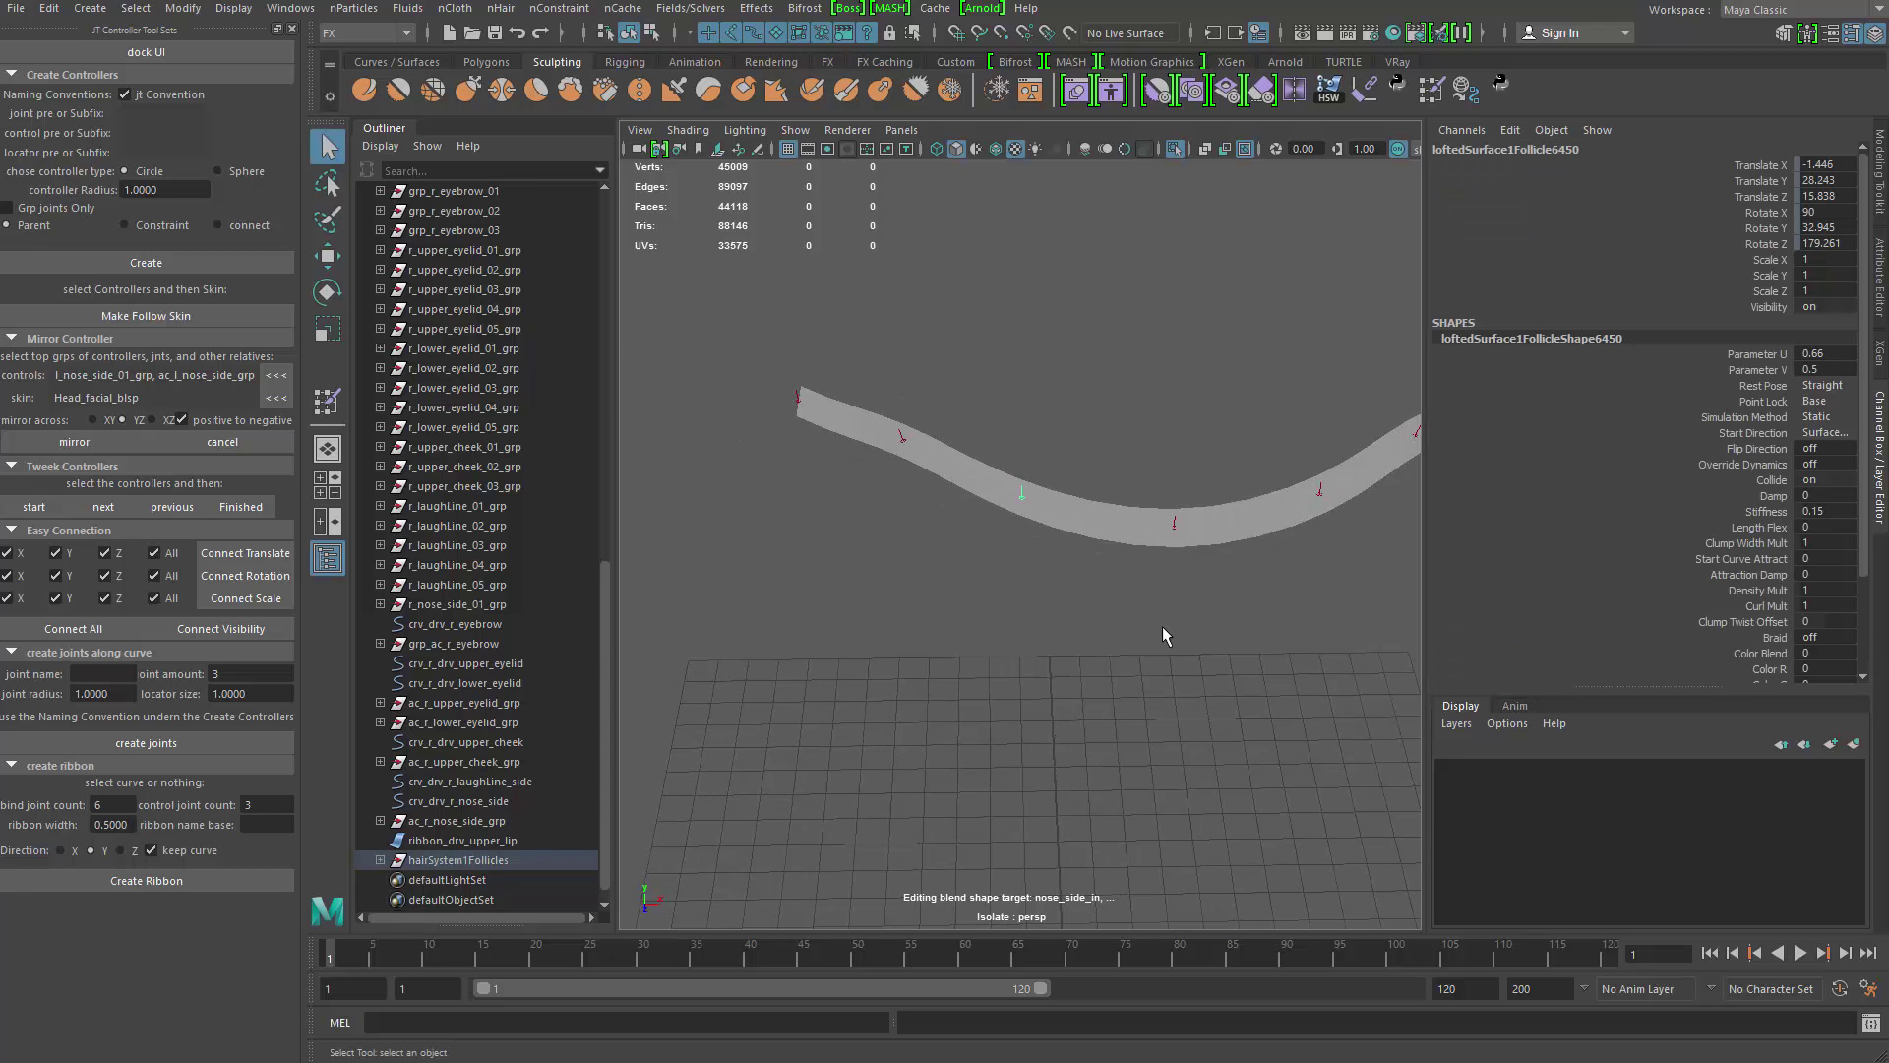
{"action": "left_click", "coordinate": [1092, 524]}
{"action": "left_click_drag", "start_coordinate": [1057, 616], "coordinate": [868, 602], "text": "alt"}
{"action": "left_click", "coordinate": [868, 602]}
{"action": "left_click_drag", "start_coordinate": [1184, 276], "coordinate": [1039, 537]}
{"action": "left_click", "coordinate": [1007, 407]}
{"action": "left_click_drag", "start_coordinate": [1014, 352], "coordinate": [1026, 661]}
{"action": "left_click_drag", "start_coordinate": [1026, 662], "coordinate": [930, 616], "text": "alt"}
{"action": "left_click", "coordinate": [998, 481]}
{"action": "left_click_drag", "start_coordinate": [865, 699], "coordinate": [807, 748], "text": "alt"}
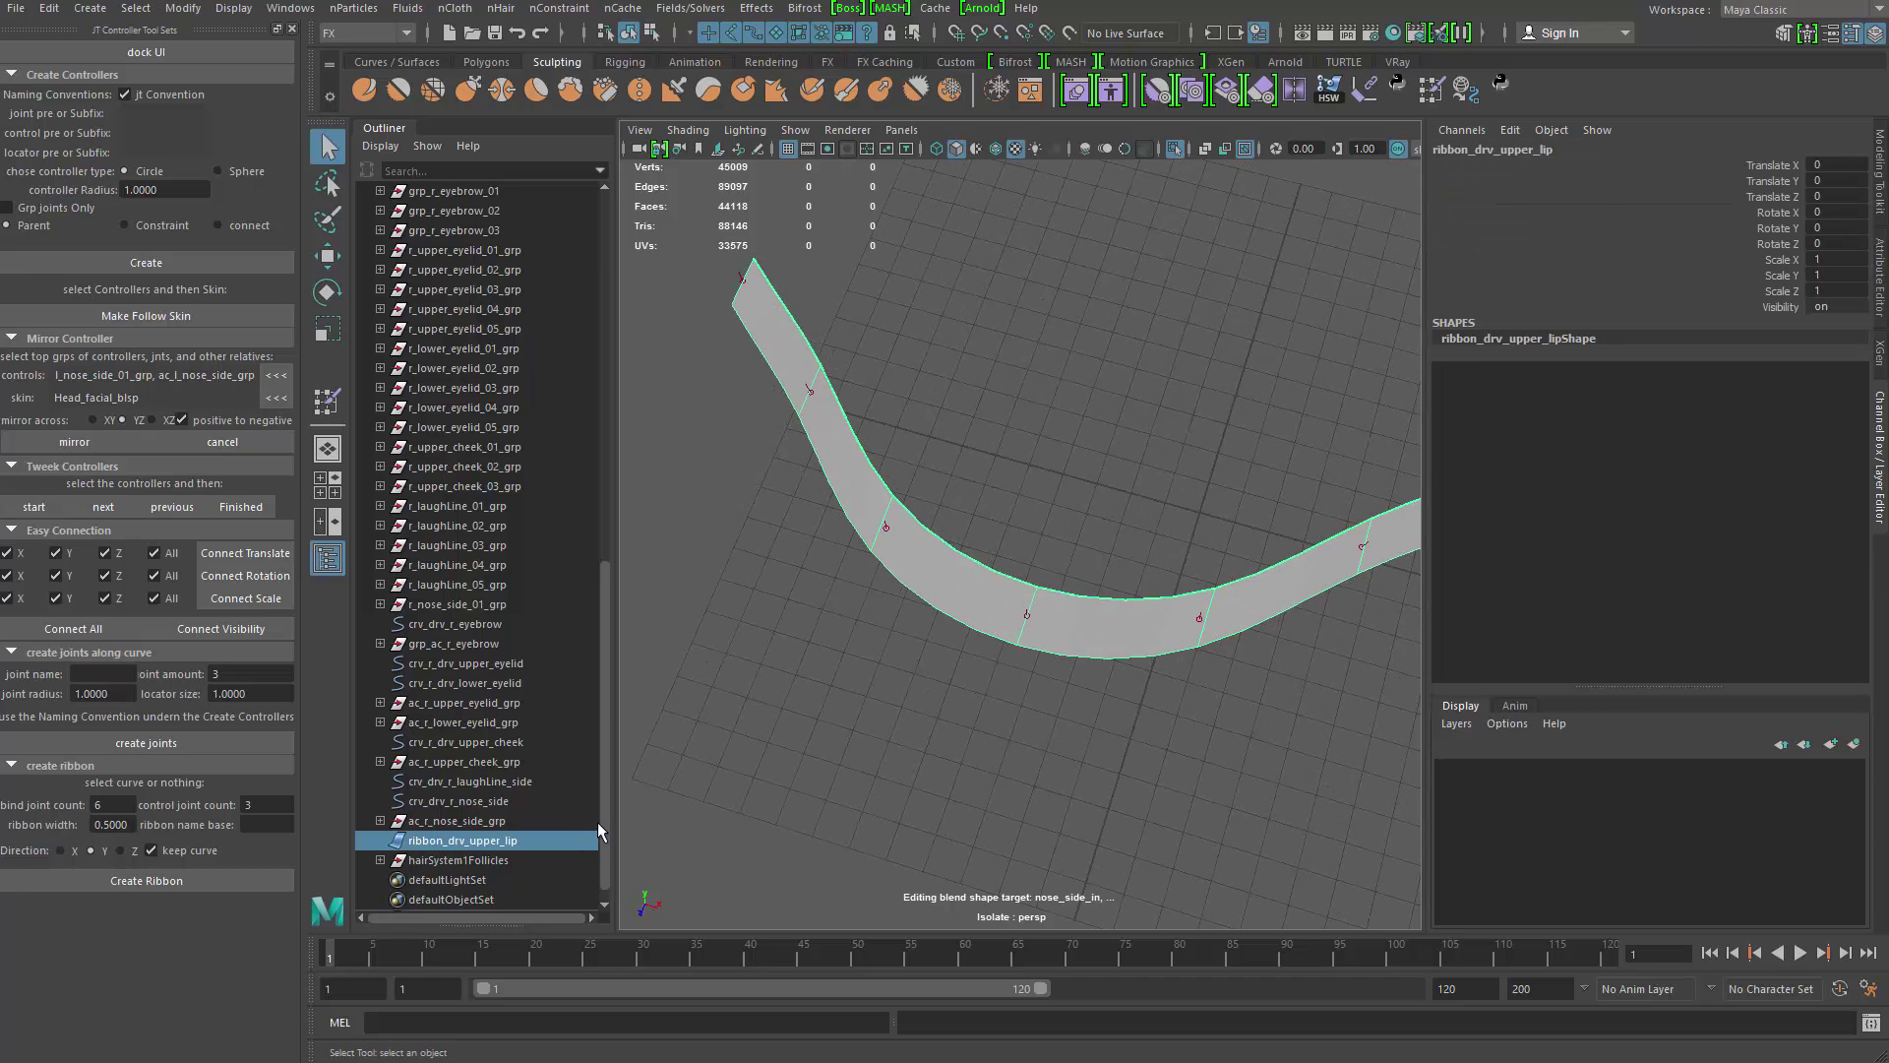
{"action": "left_click_drag", "start_coordinate": [604, 822], "coordinate": [604, 893]}
{"action": "left_click_drag", "start_coordinate": [732, 738], "coordinate": [952, 565], "text": "alt"}
{"action": "scroll", "coordinate": [810, 662], "scroll_direction": "down", "scroll_amount": 4}
{"action": "left_click", "coordinate": [952, 562]}
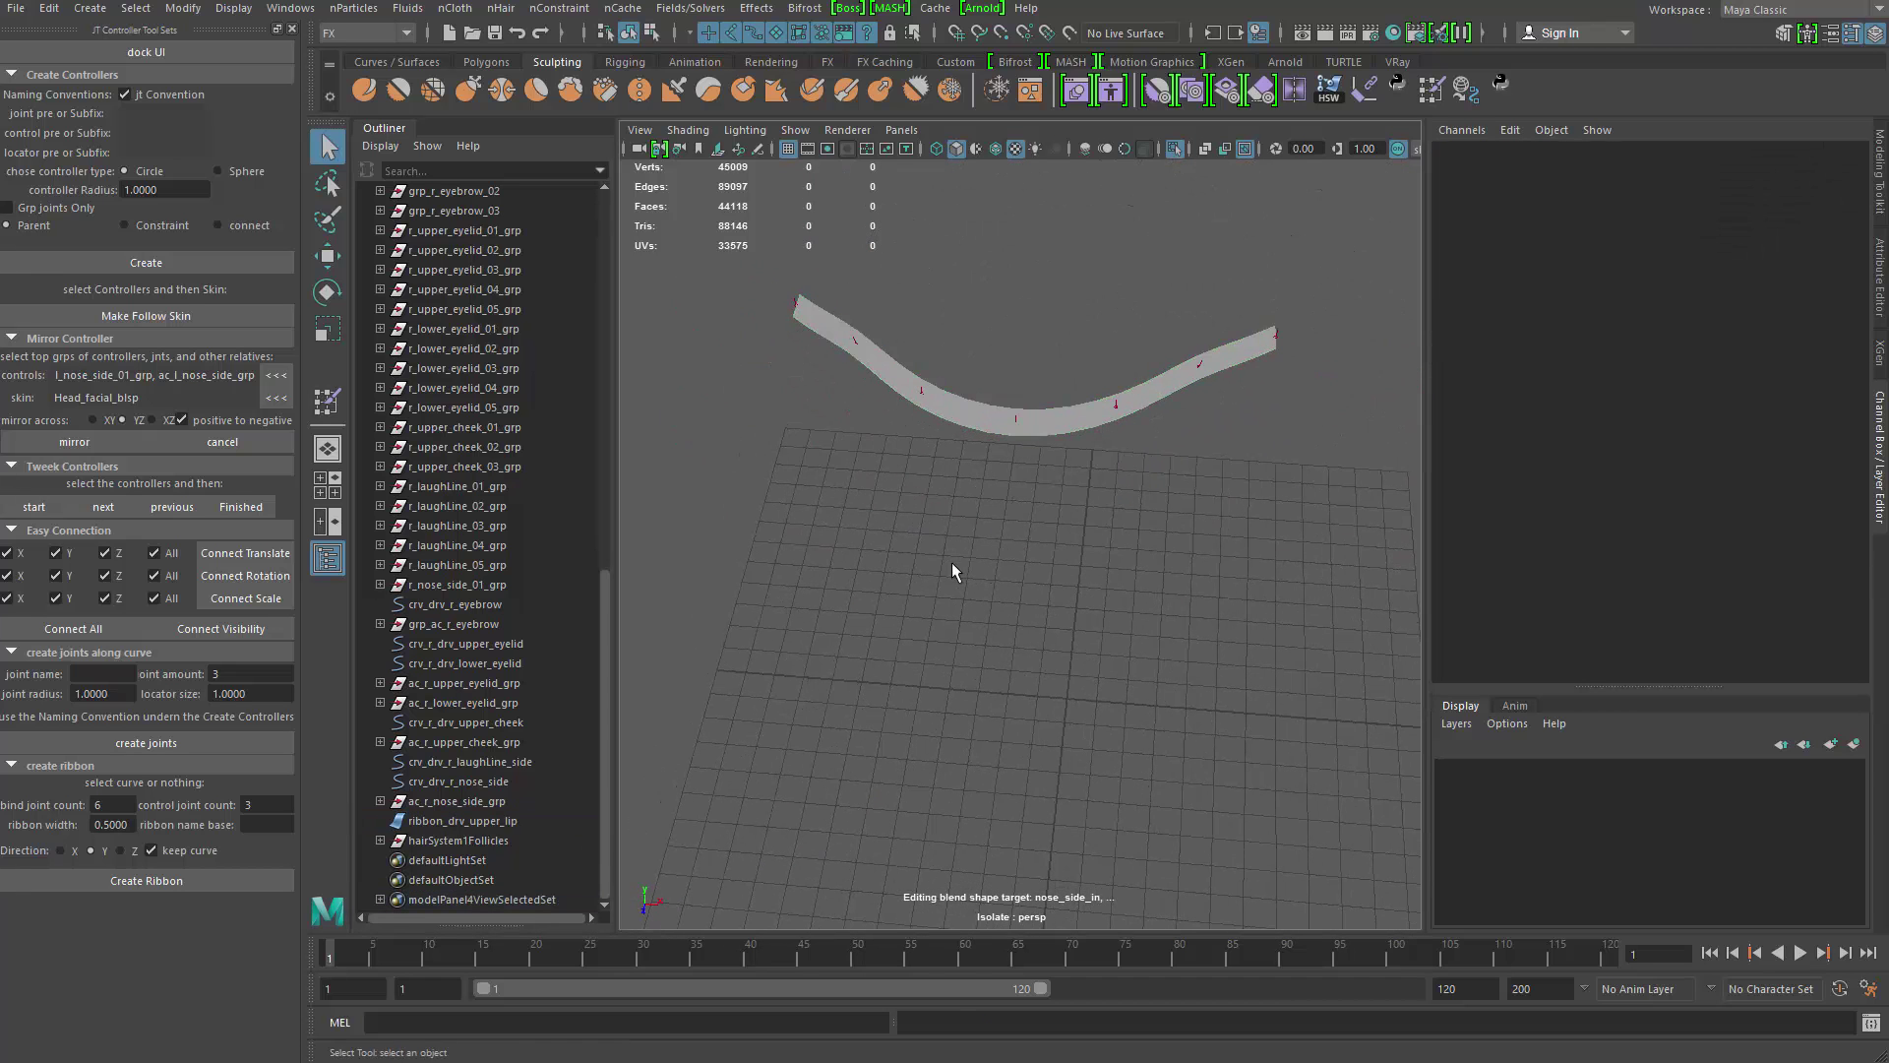
Step: Switch to the Rigging toolset and create a single joint at the grid origin
{"action": "left_click", "coordinate": [354, 34]}
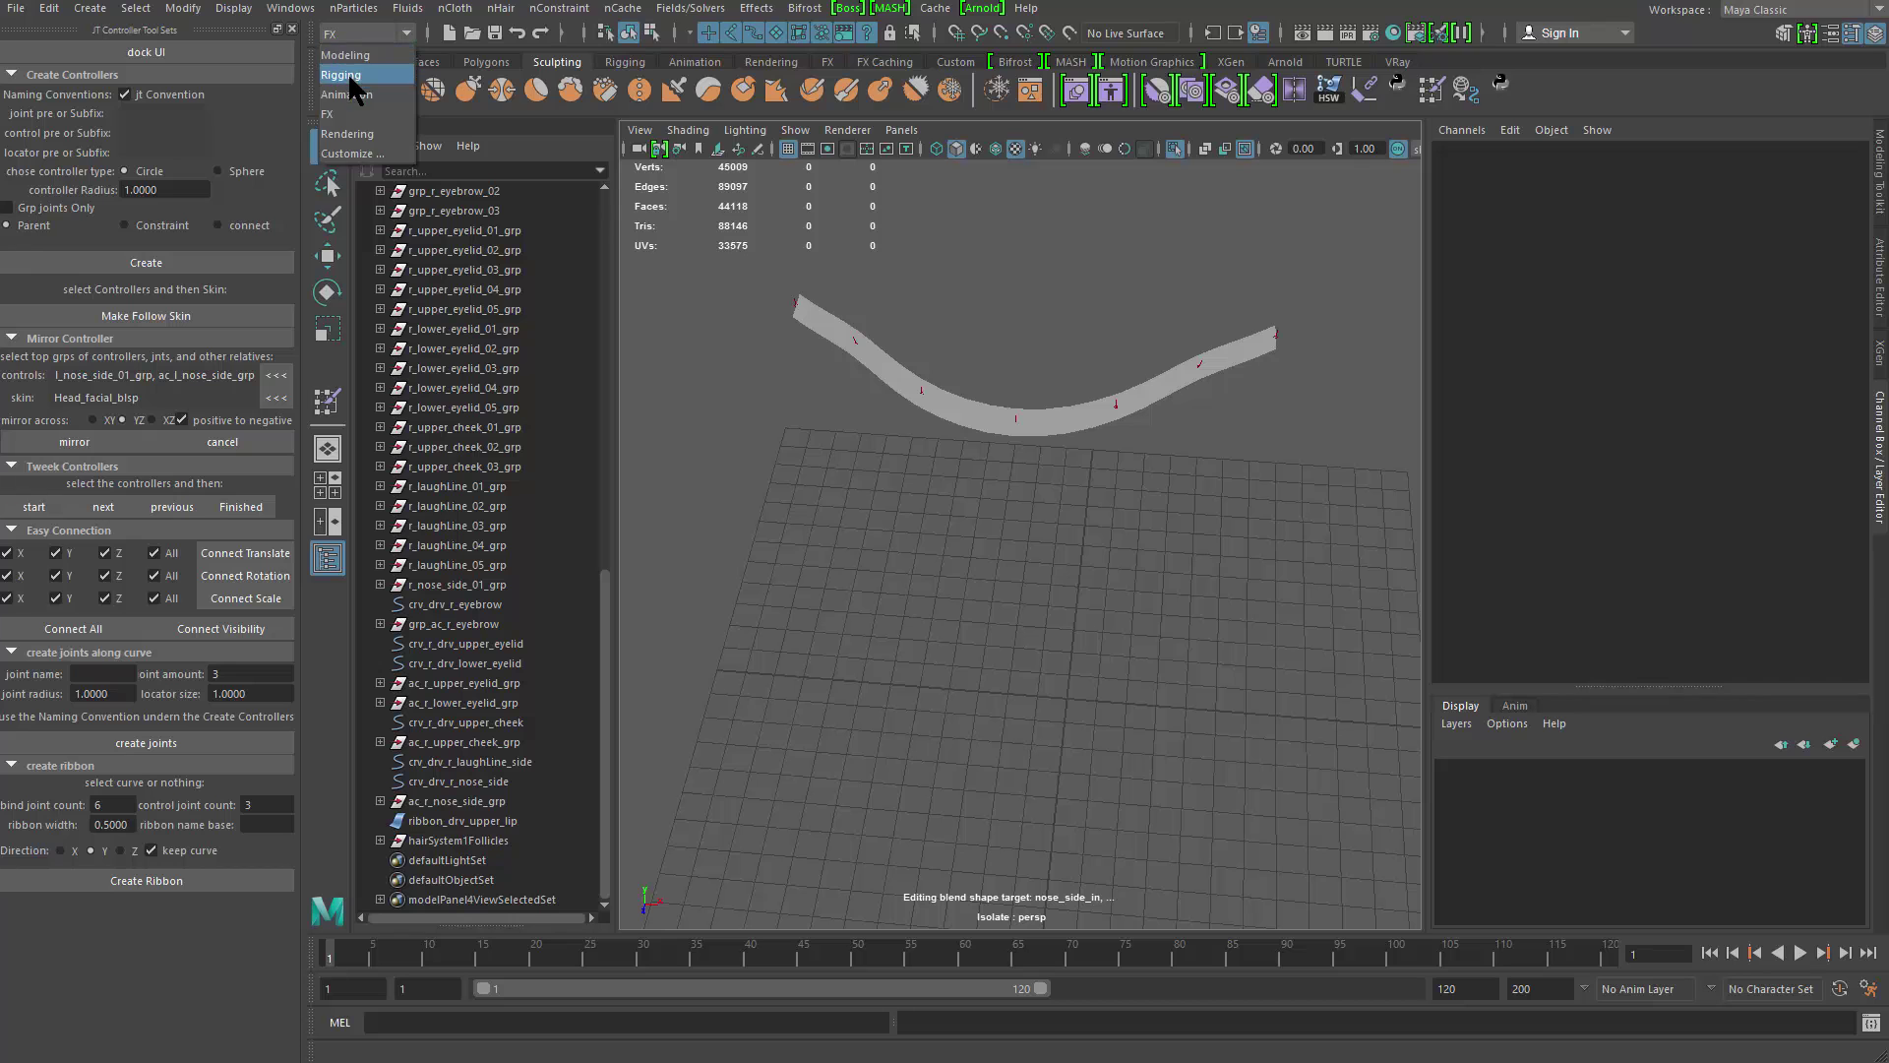
{"action": "left_click", "coordinate": [349, 77]}
{"action": "left_click", "coordinate": [351, 7]}
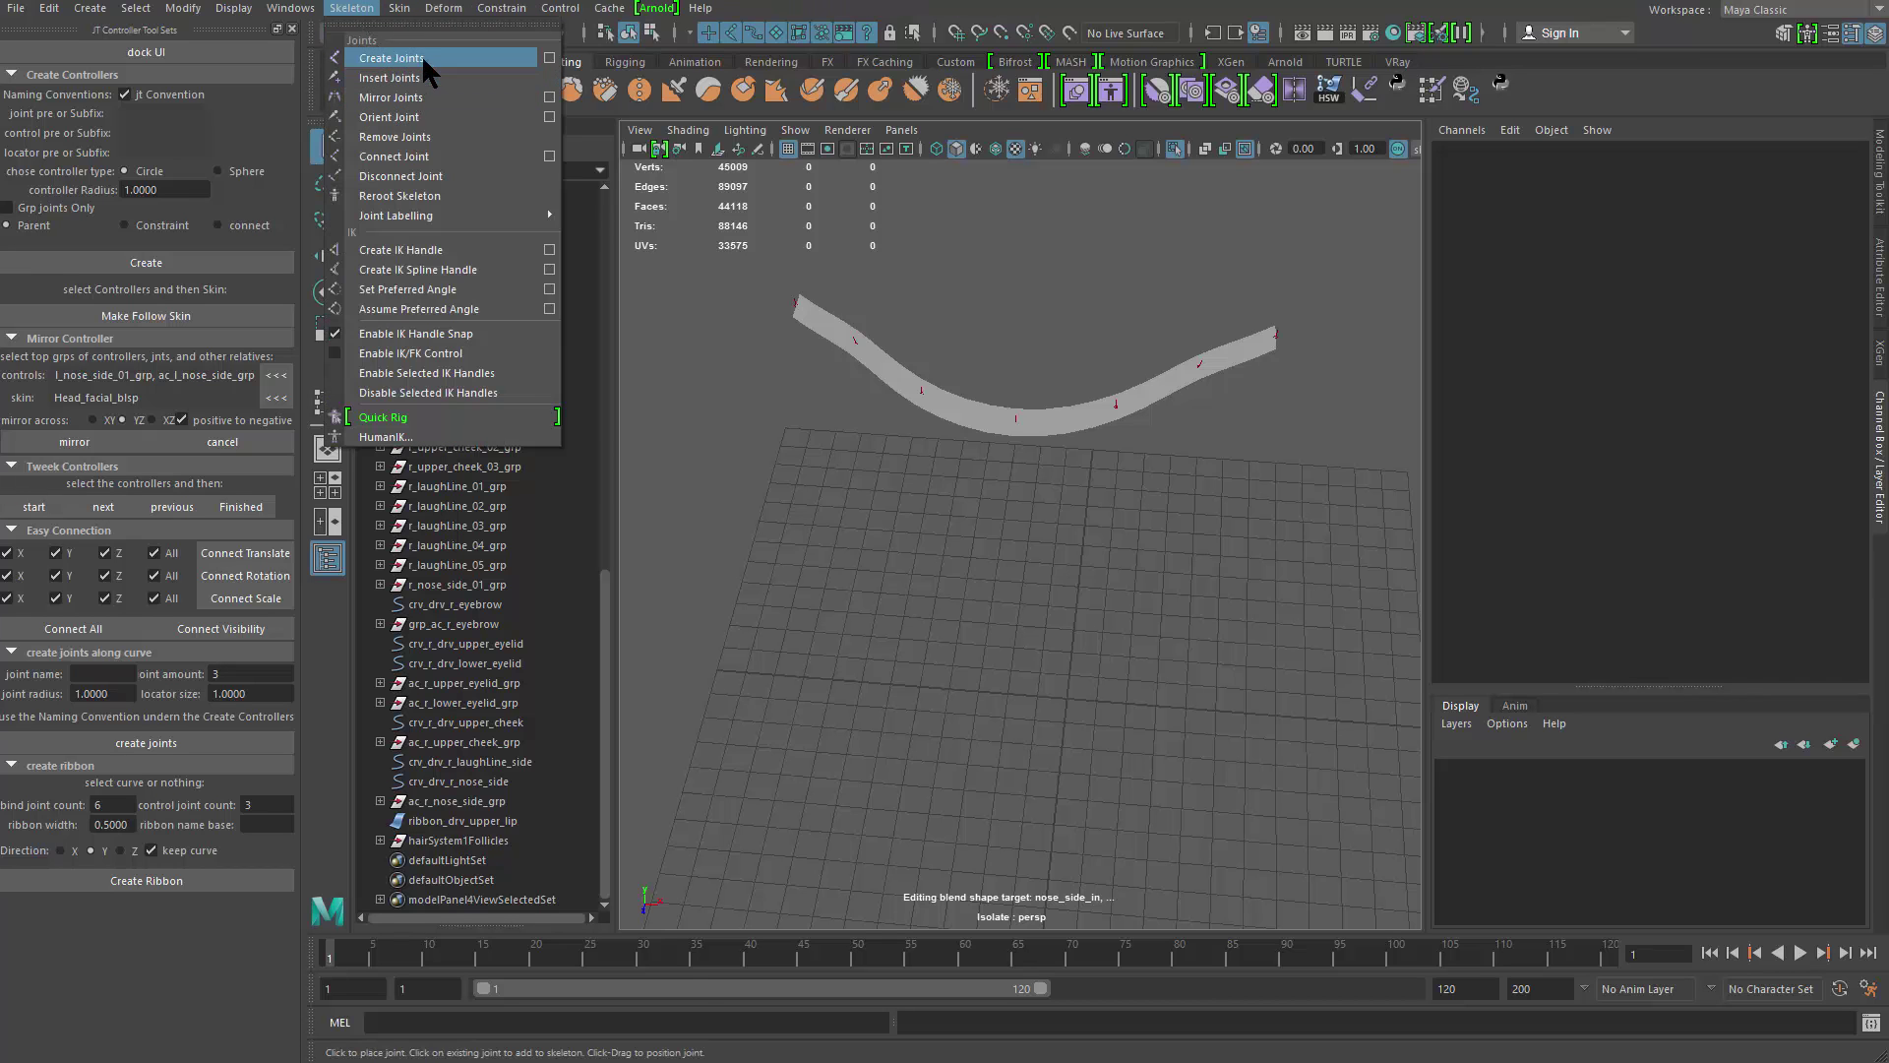
{"action": "left_click", "coordinate": [421, 57]}
{"action": "left_click", "coordinate": [1016, 615]}
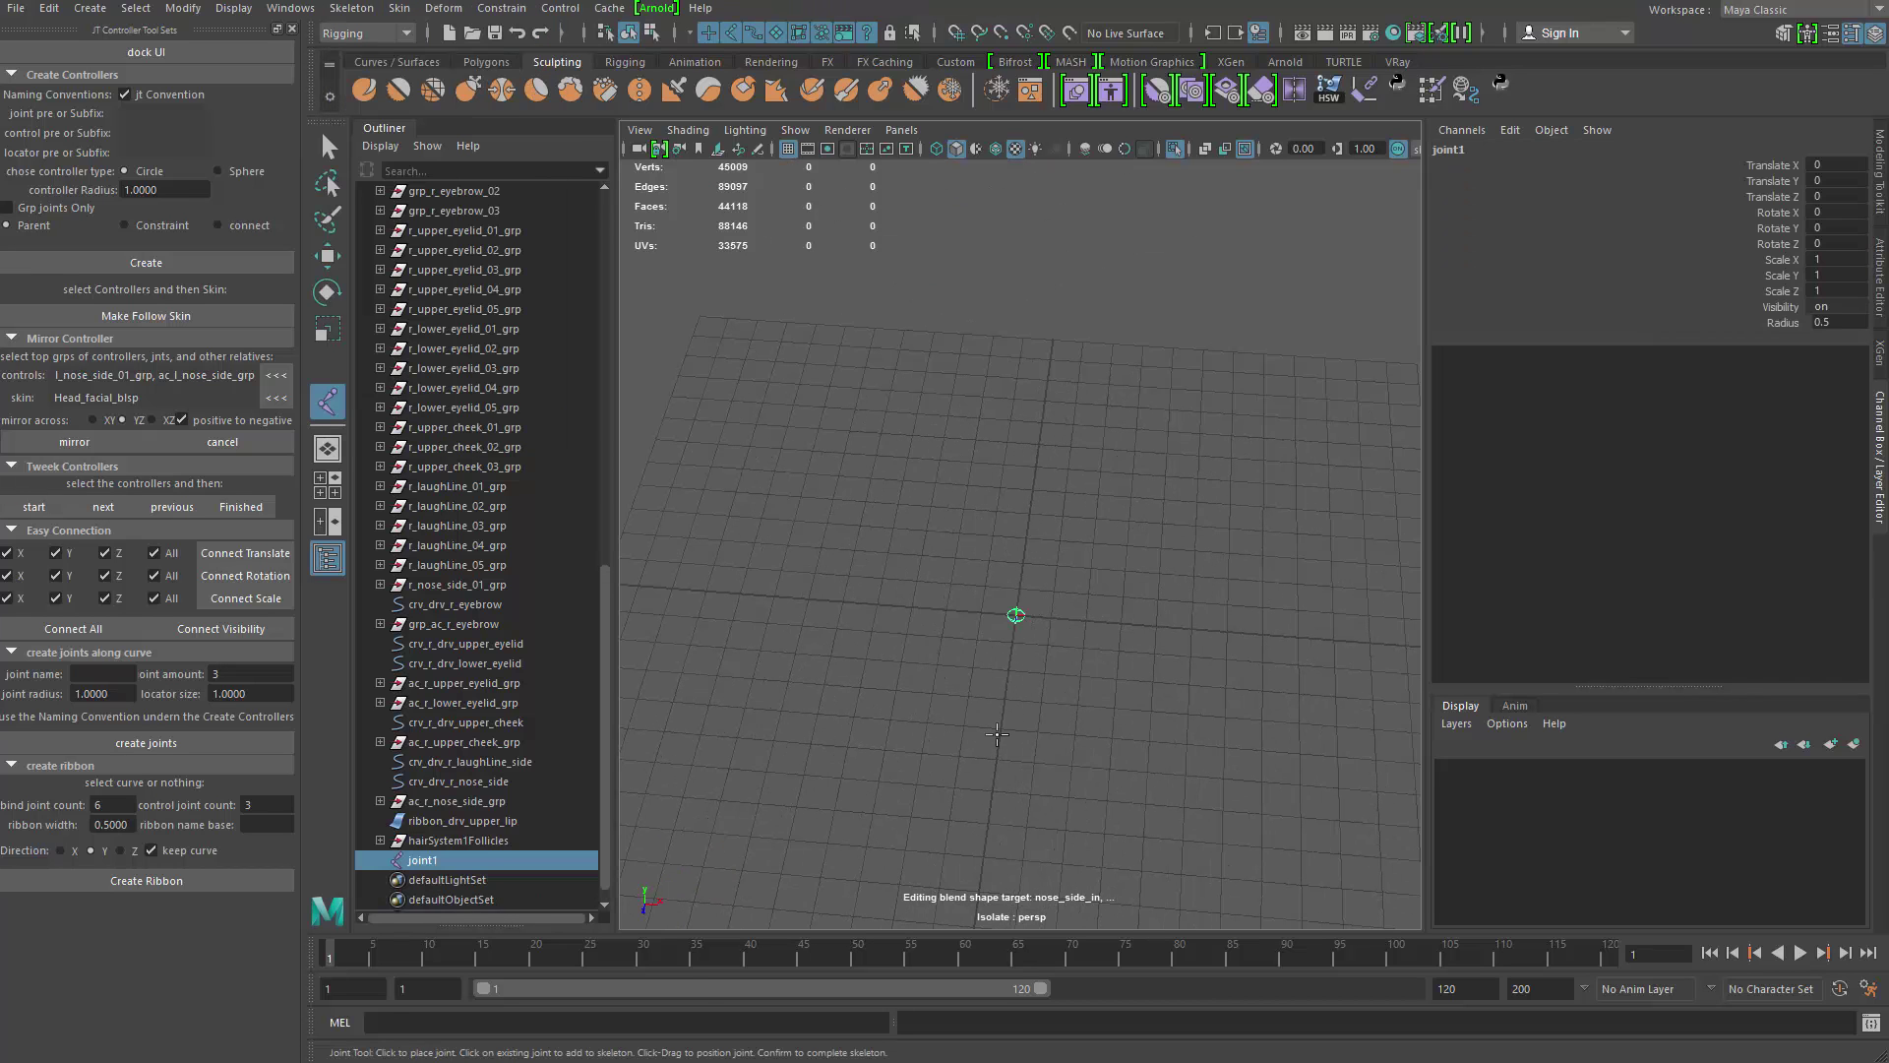
{"action": "key", "text": "q"}
Step: Rename the new joint as jt_upper_lip_ribbon_bind_01
{"action": "double_click", "coordinate": [454, 858]}
{"action": "type", "text": "j"}
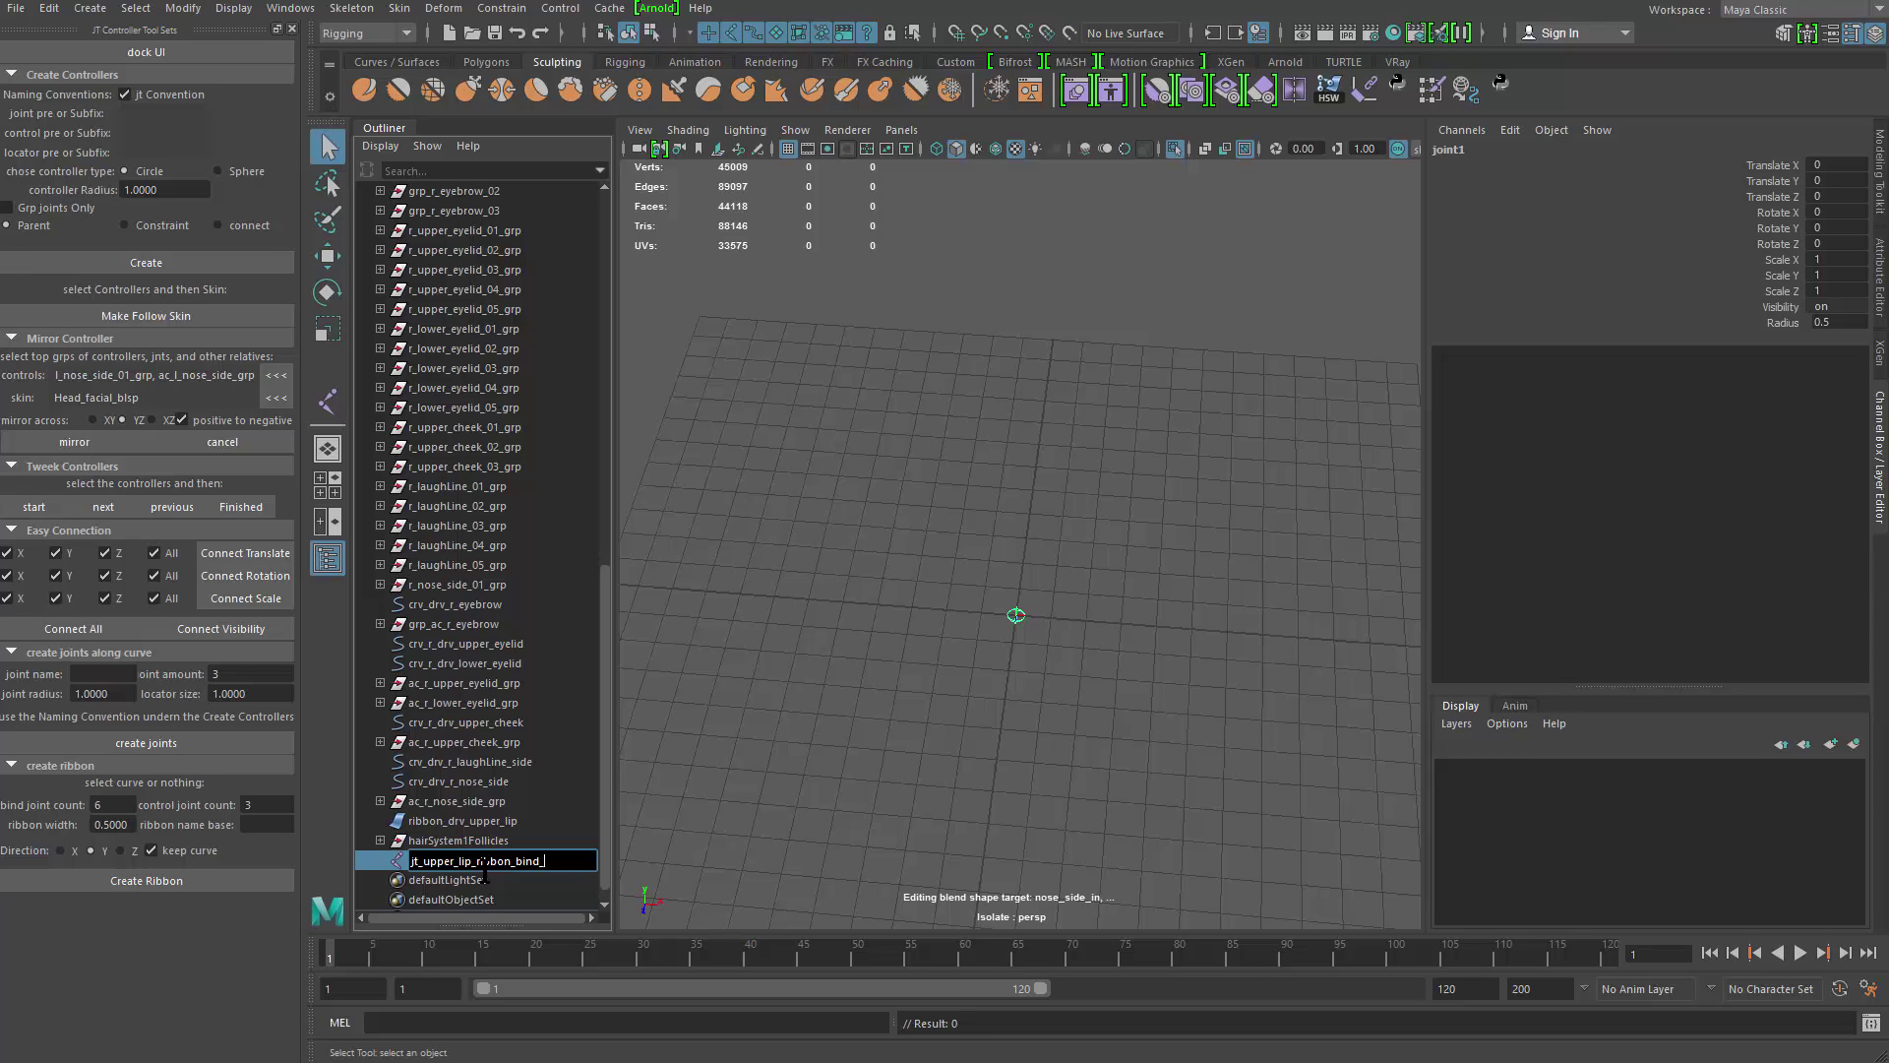
{"action": "key", "text": "Return"}
{"action": "middle_click_drag", "start_coordinate": [939, 602], "coordinate": [934, 555], "text": "alt"}
Step: Duplicate the upper-lip bind joint six times to get joints 01 to 07
{"action": "key", "text": "ctrl+d"}
{"action": "key", "text": "ctrl+d"}
{"action": "key", "text": "ctrl+d"}
{"action": "key", "text": "ctrl+d"}
{"action": "key", "text": "ctrl+d"}
{"action": "key", "text": "ctrl+d"}
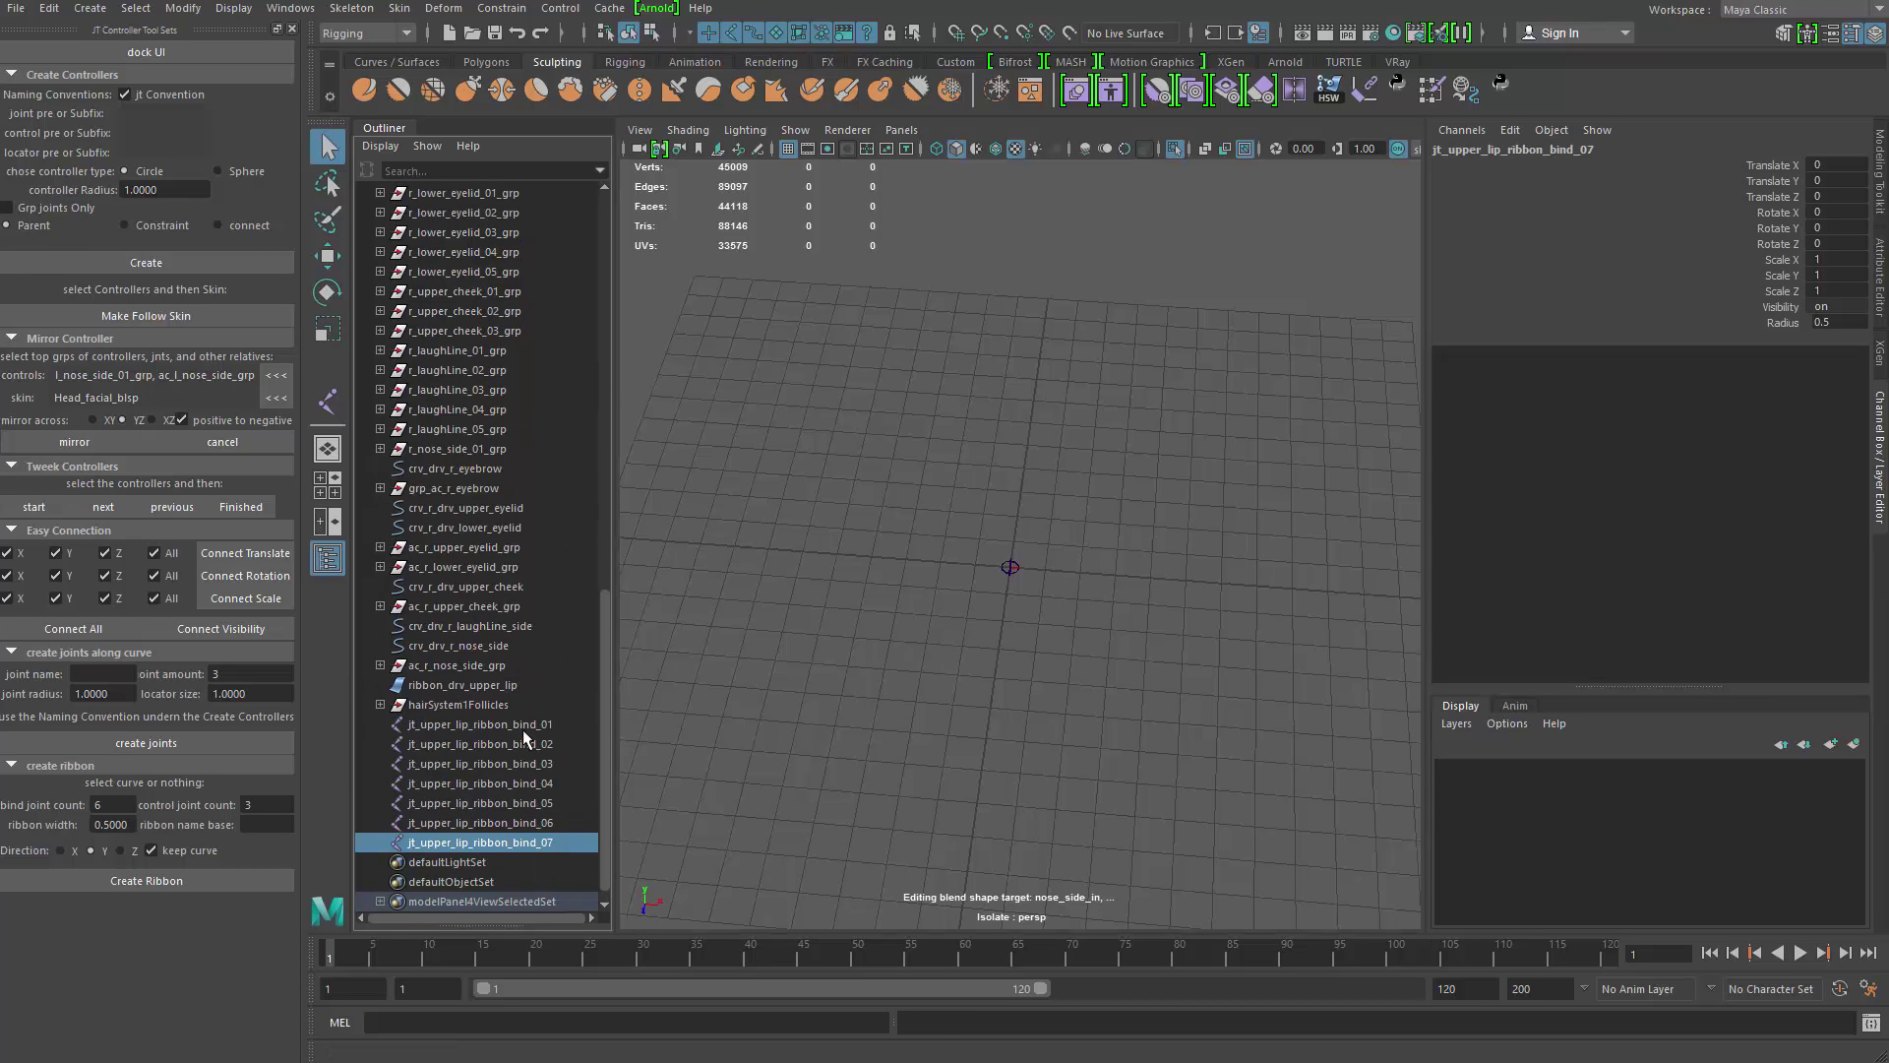
Step: Create parent groups for all seven upper-lip ribbon bind joints using the Grp joints Only option
{"action": "left_click", "coordinate": [522, 729], "text": "shift"}
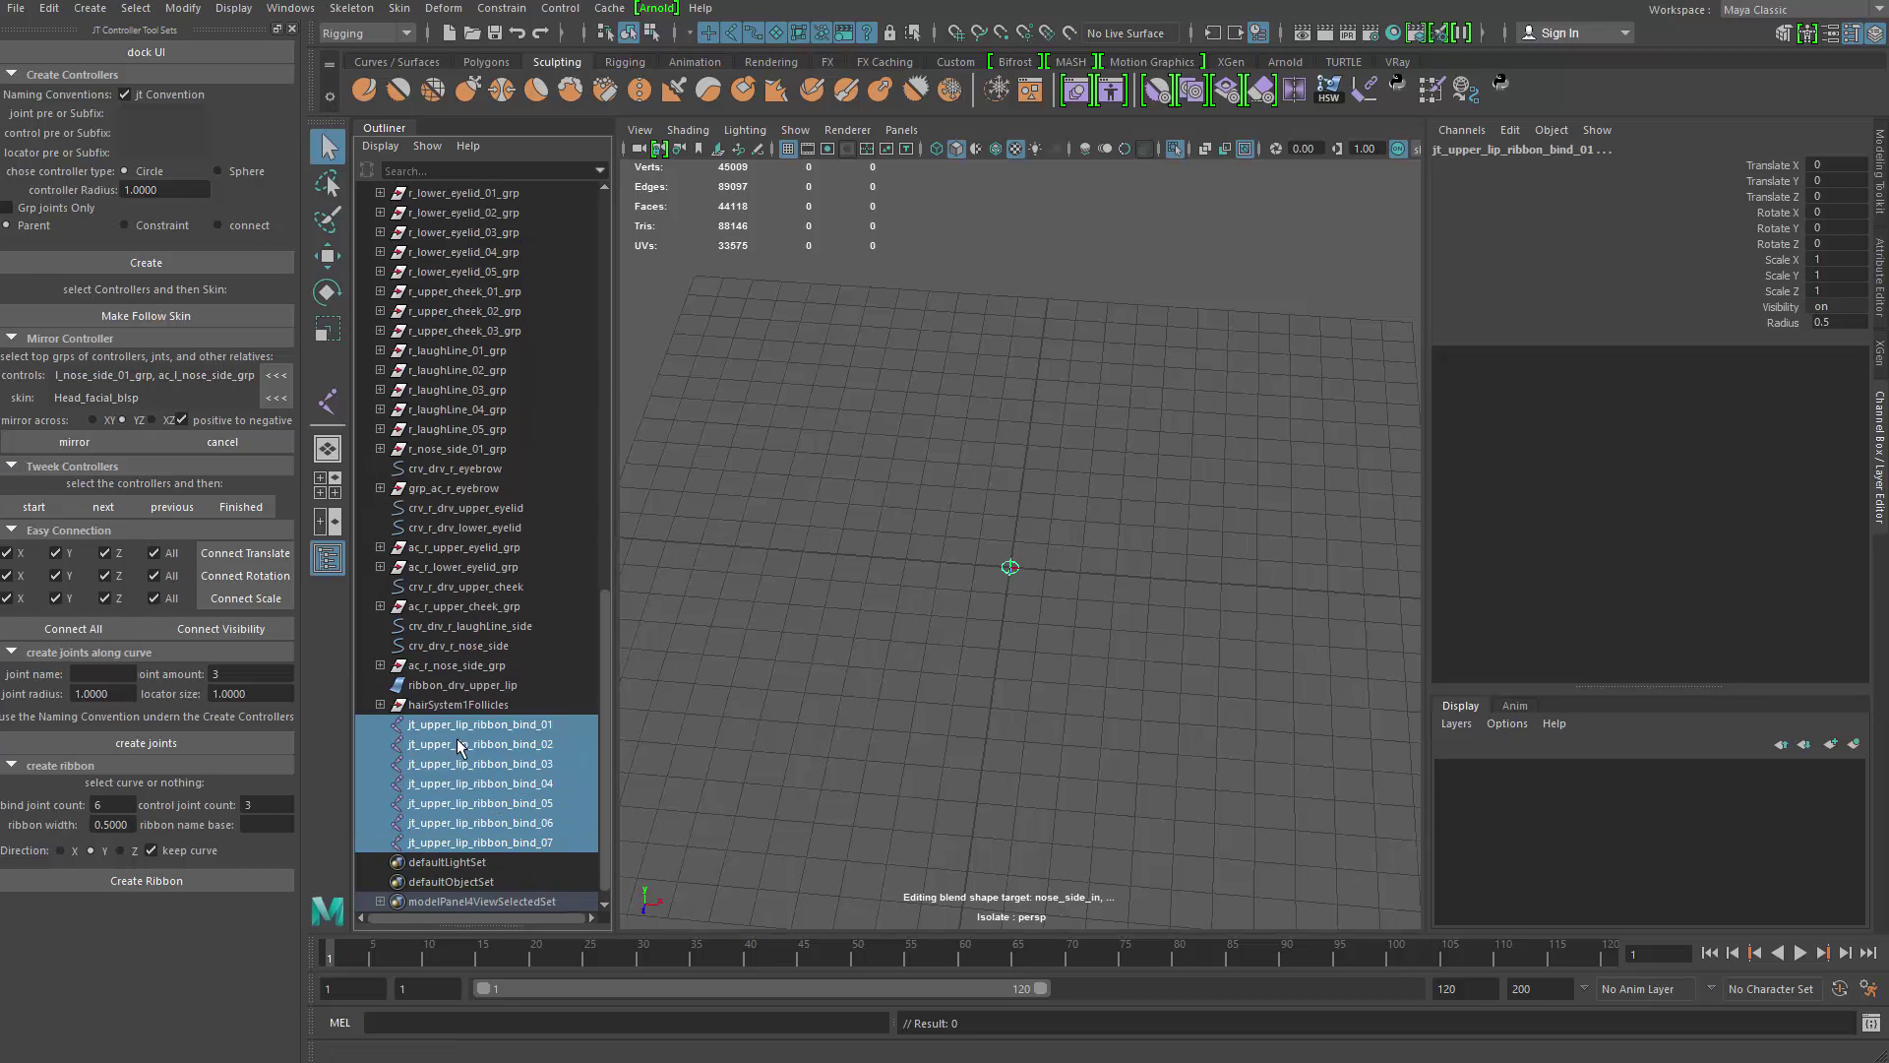
{"action": "left_click", "coordinate": [380, 704]}
{"action": "scroll", "coordinate": [472, 808], "scroll_direction": "down", "scroll_amount": 5}
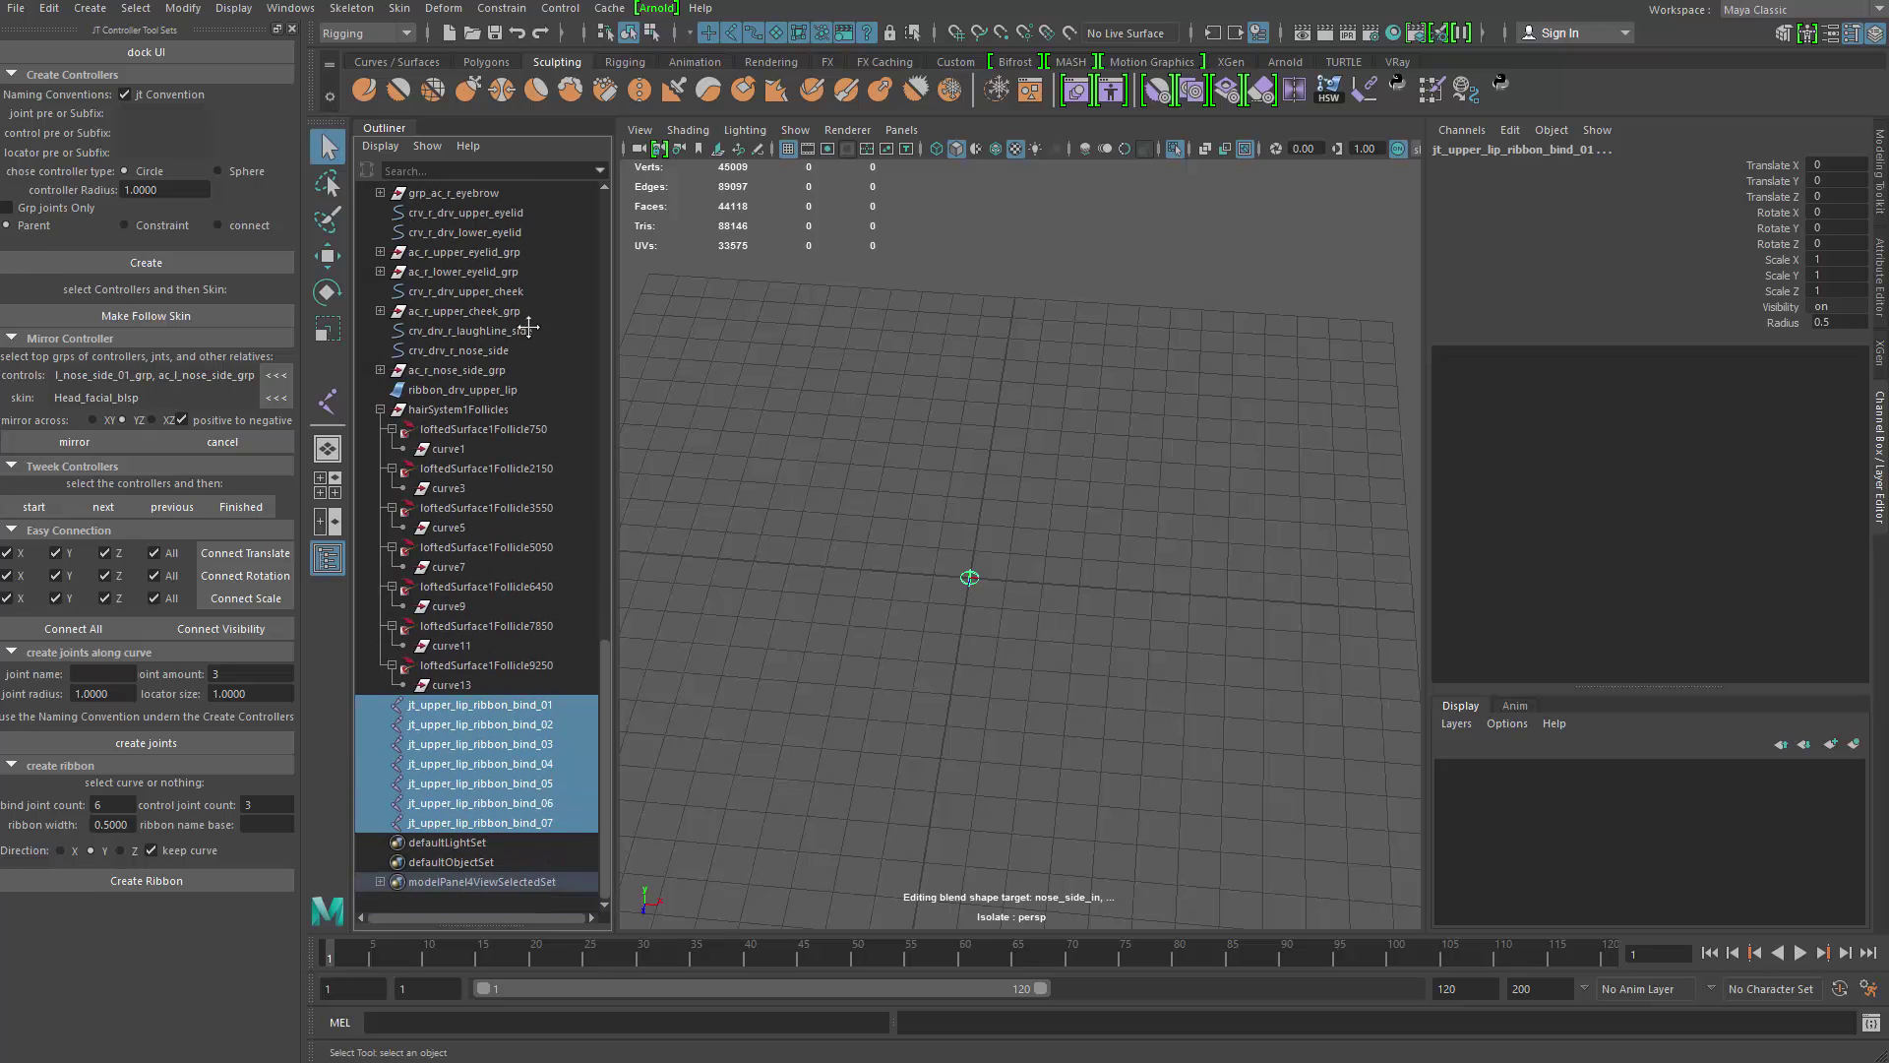
{"action": "left_click", "coordinate": [379, 409]}
{"action": "left_click", "coordinate": [483, 723]}
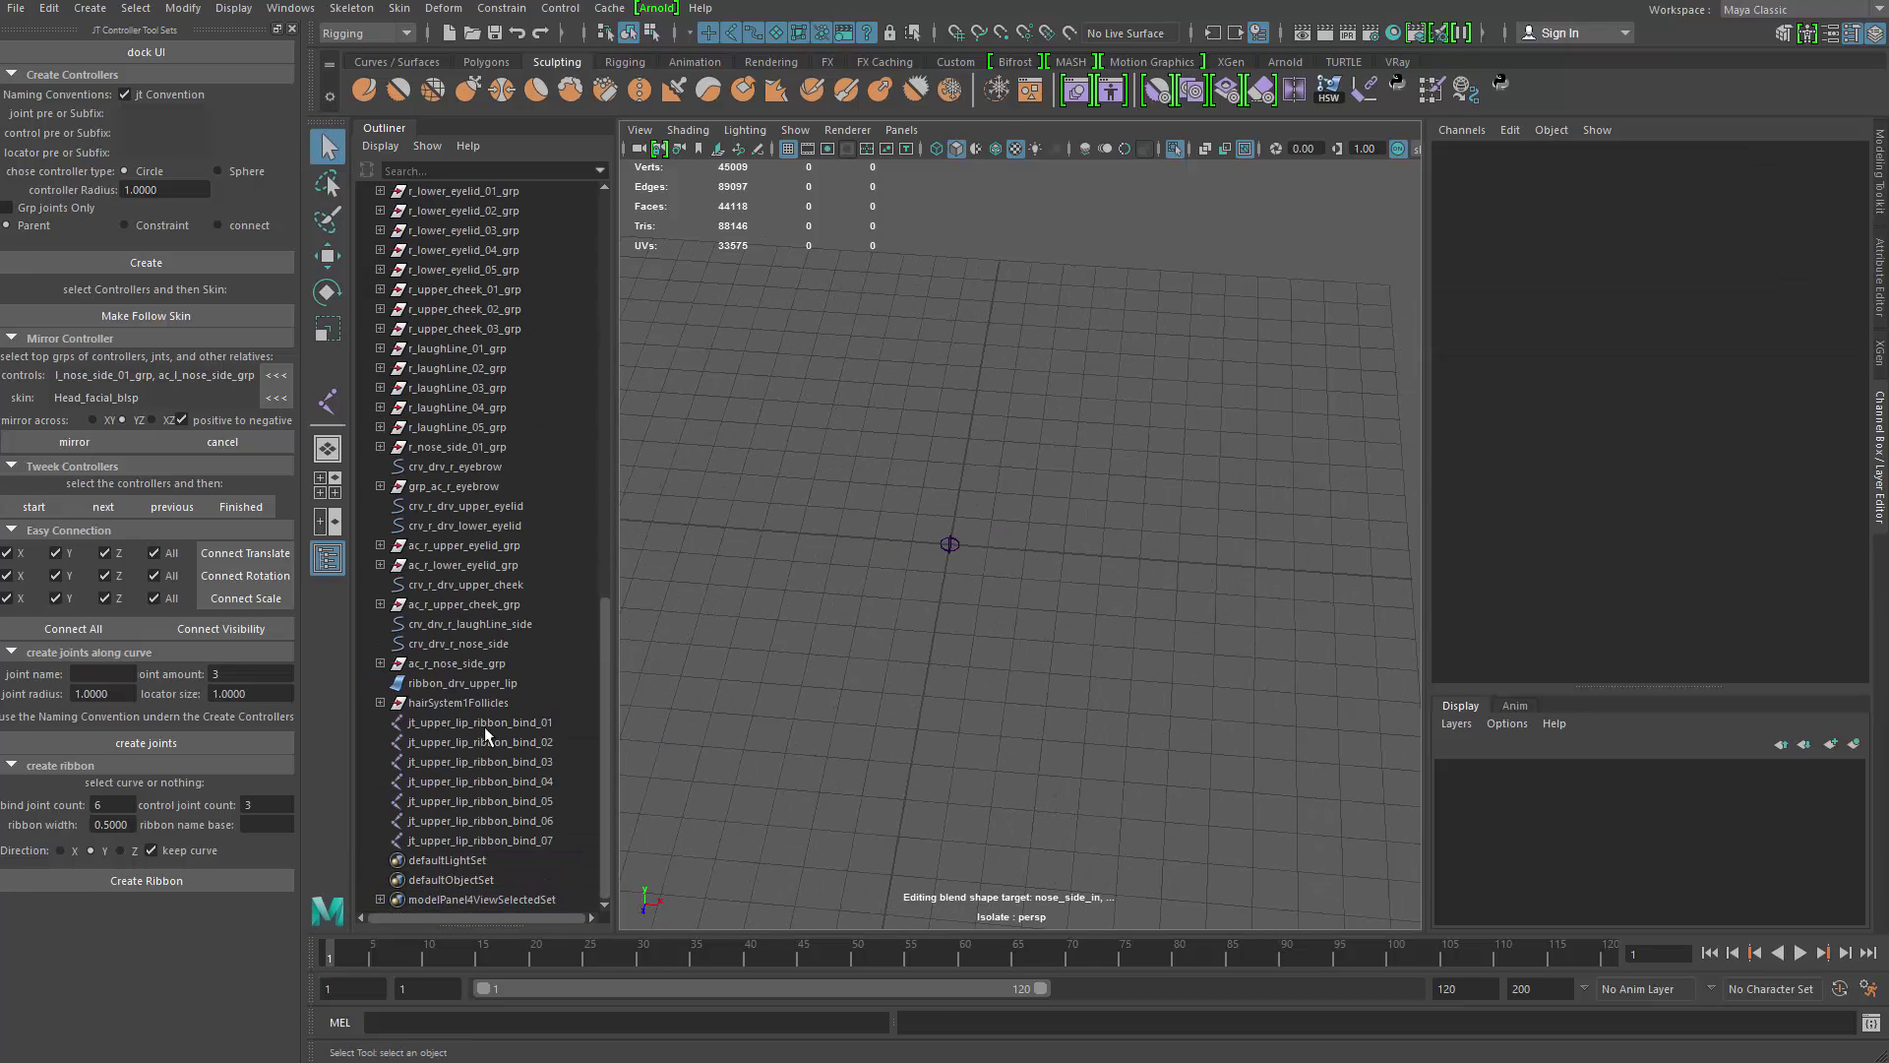
{"action": "left_click", "coordinate": [486, 842], "text": "shift"}
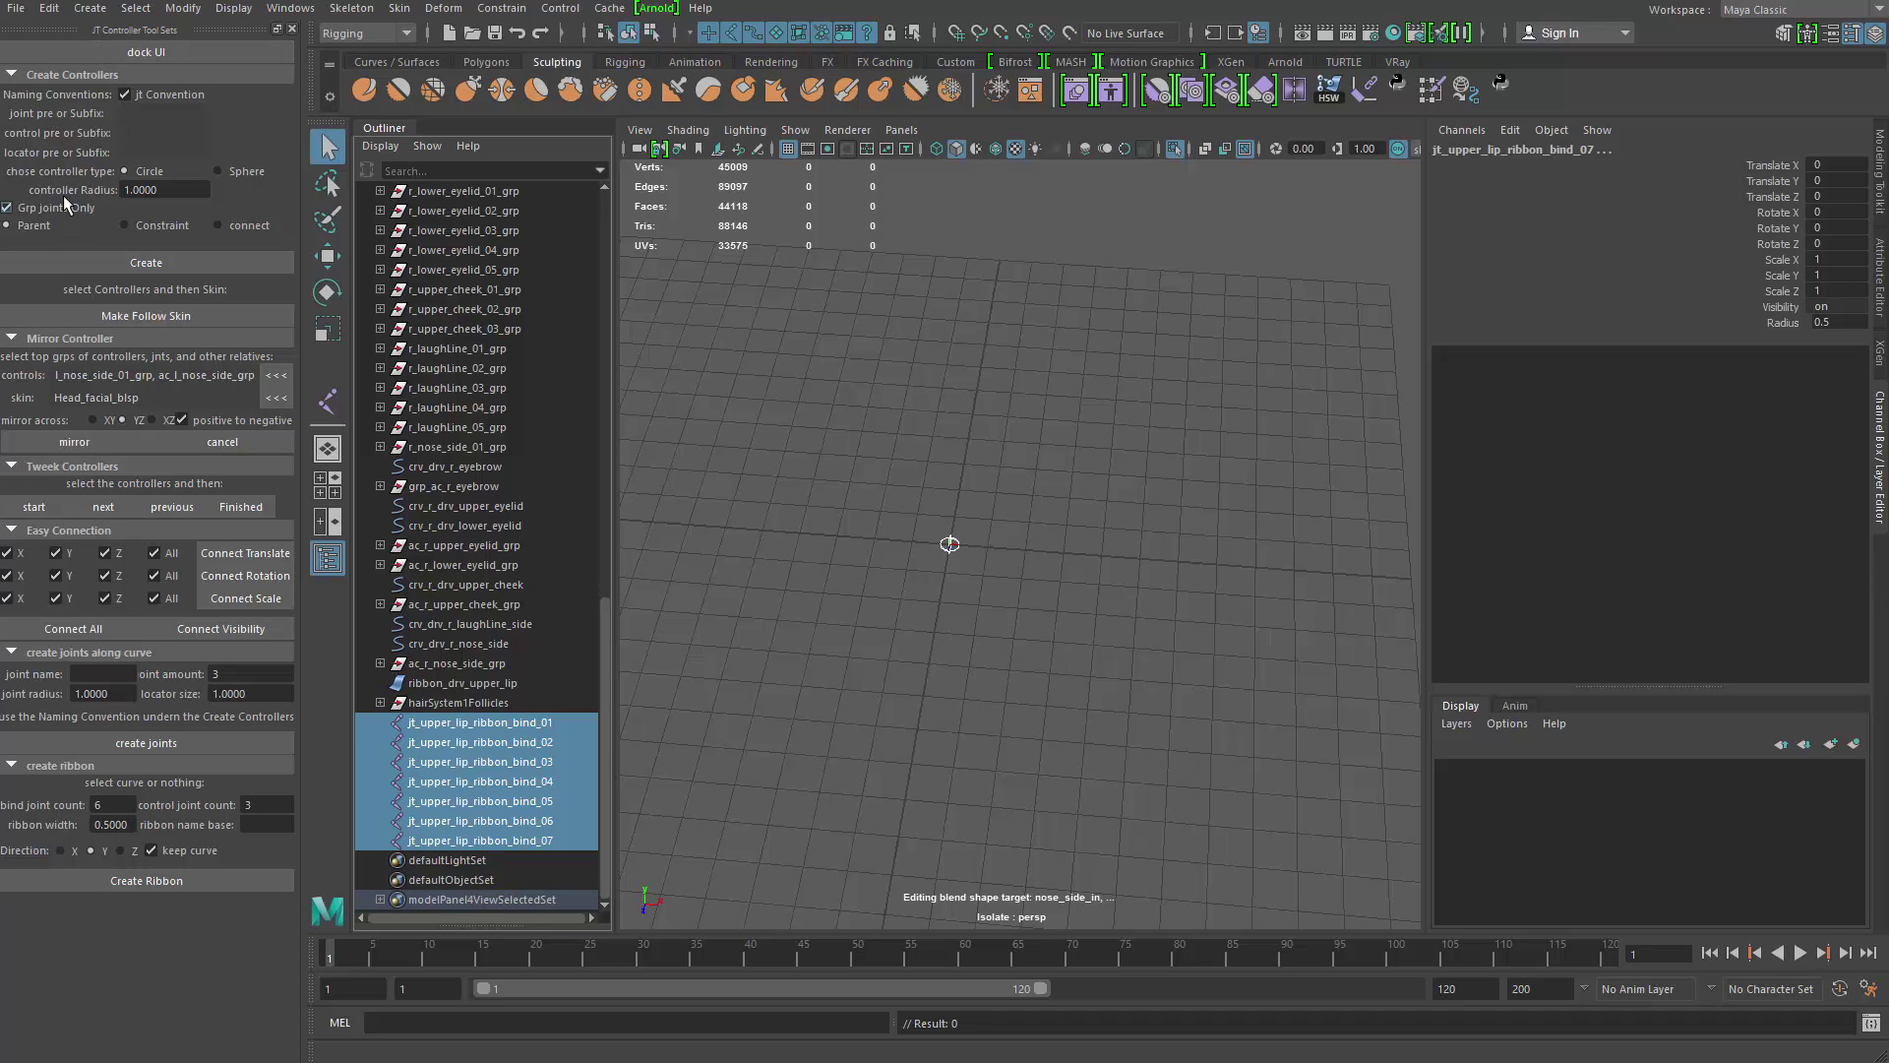
{"action": "left_click", "coordinate": [174, 264]}
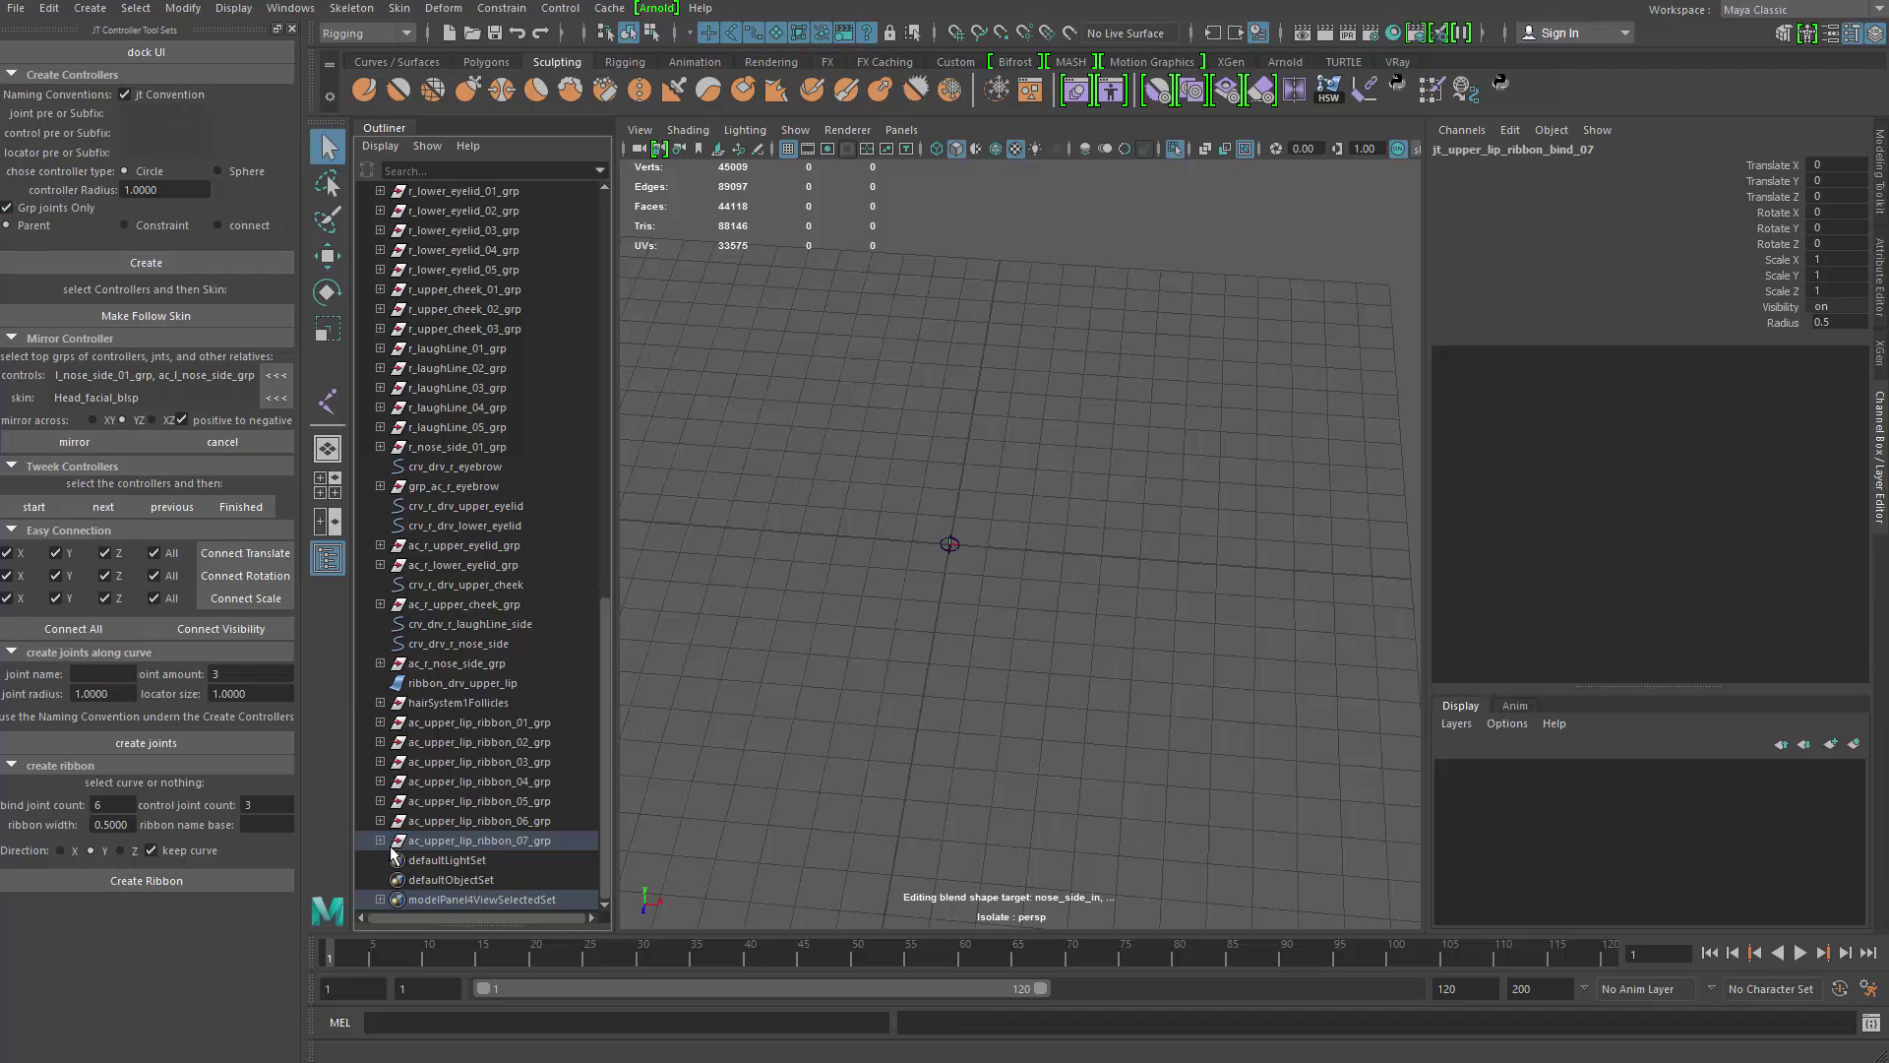
Step: Examine the group, locator and joint hierarchy inside ac_upper_lip_ribbon_07_grp, and collapse it again
{"action": "left_click", "coordinate": [380, 840]}
{"action": "left_click", "coordinate": [391, 860]}
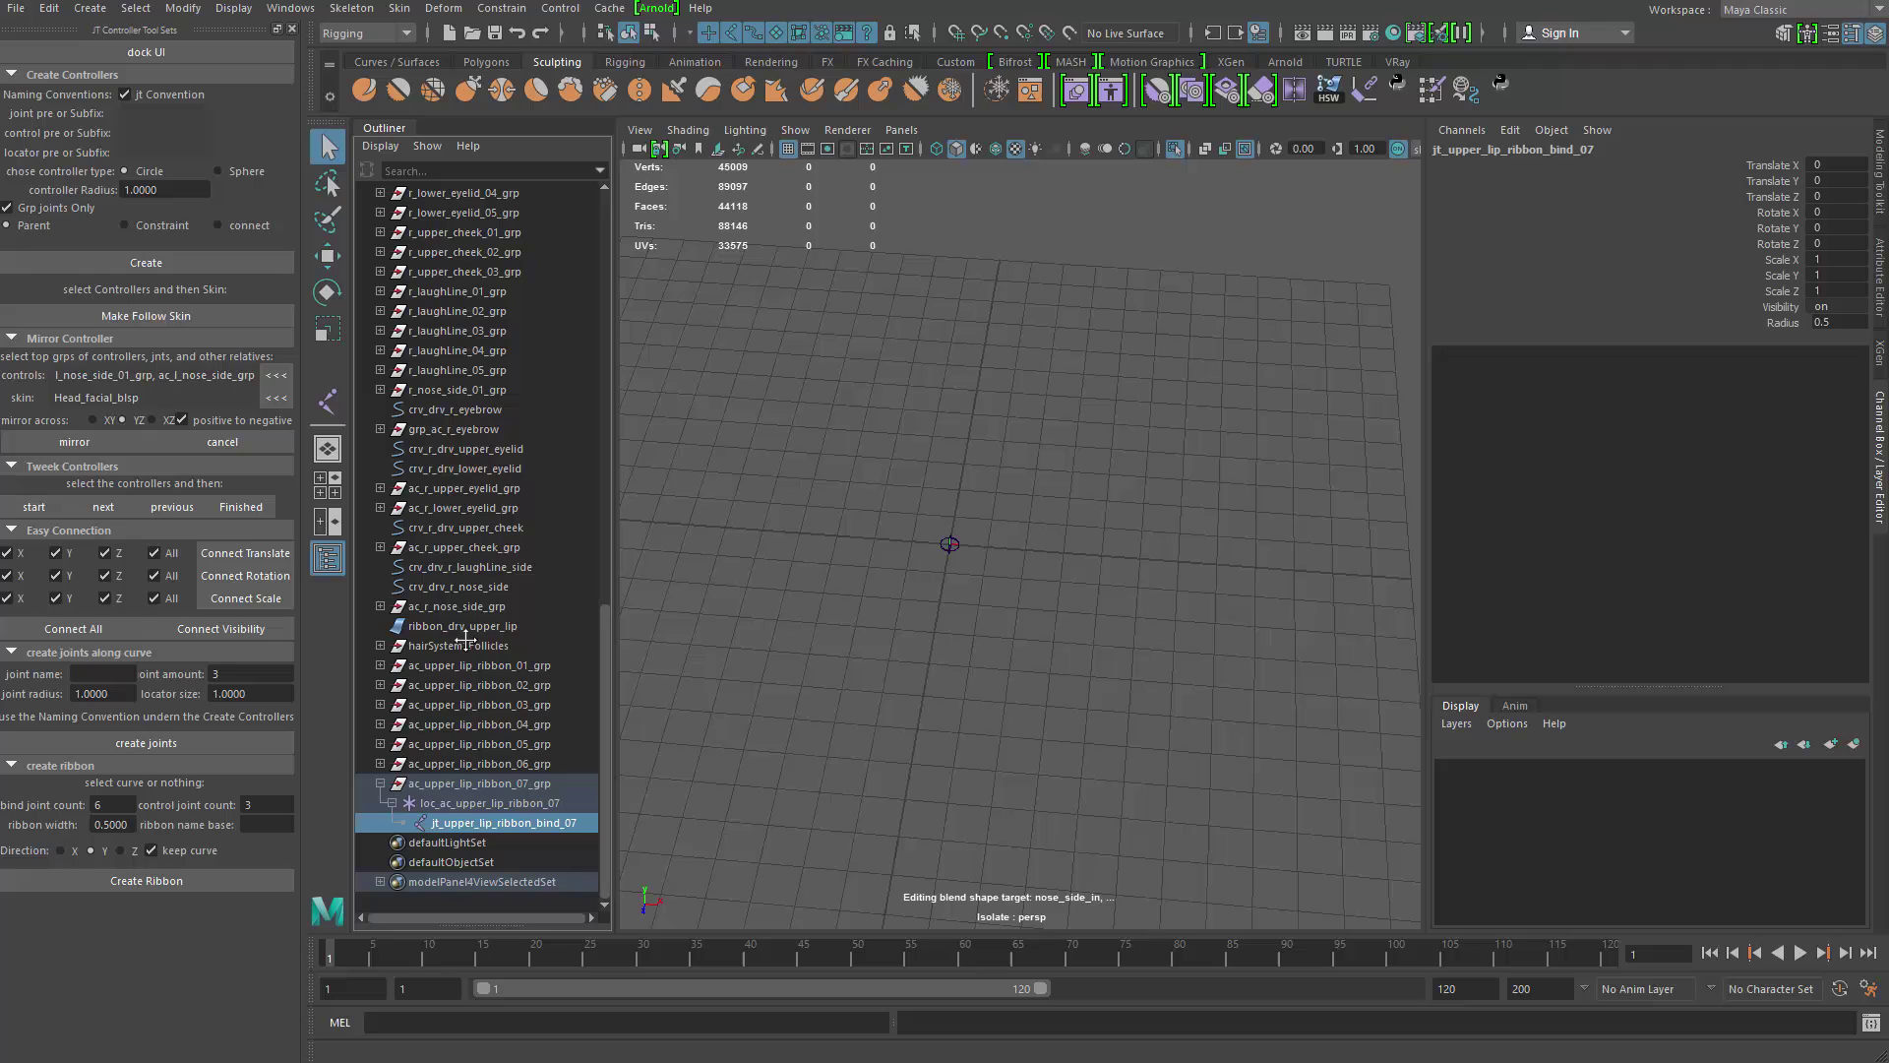
{"action": "double_click", "coordinate": [455, 804]}
{"action": "left_click", "coordinate": [451, 787]}
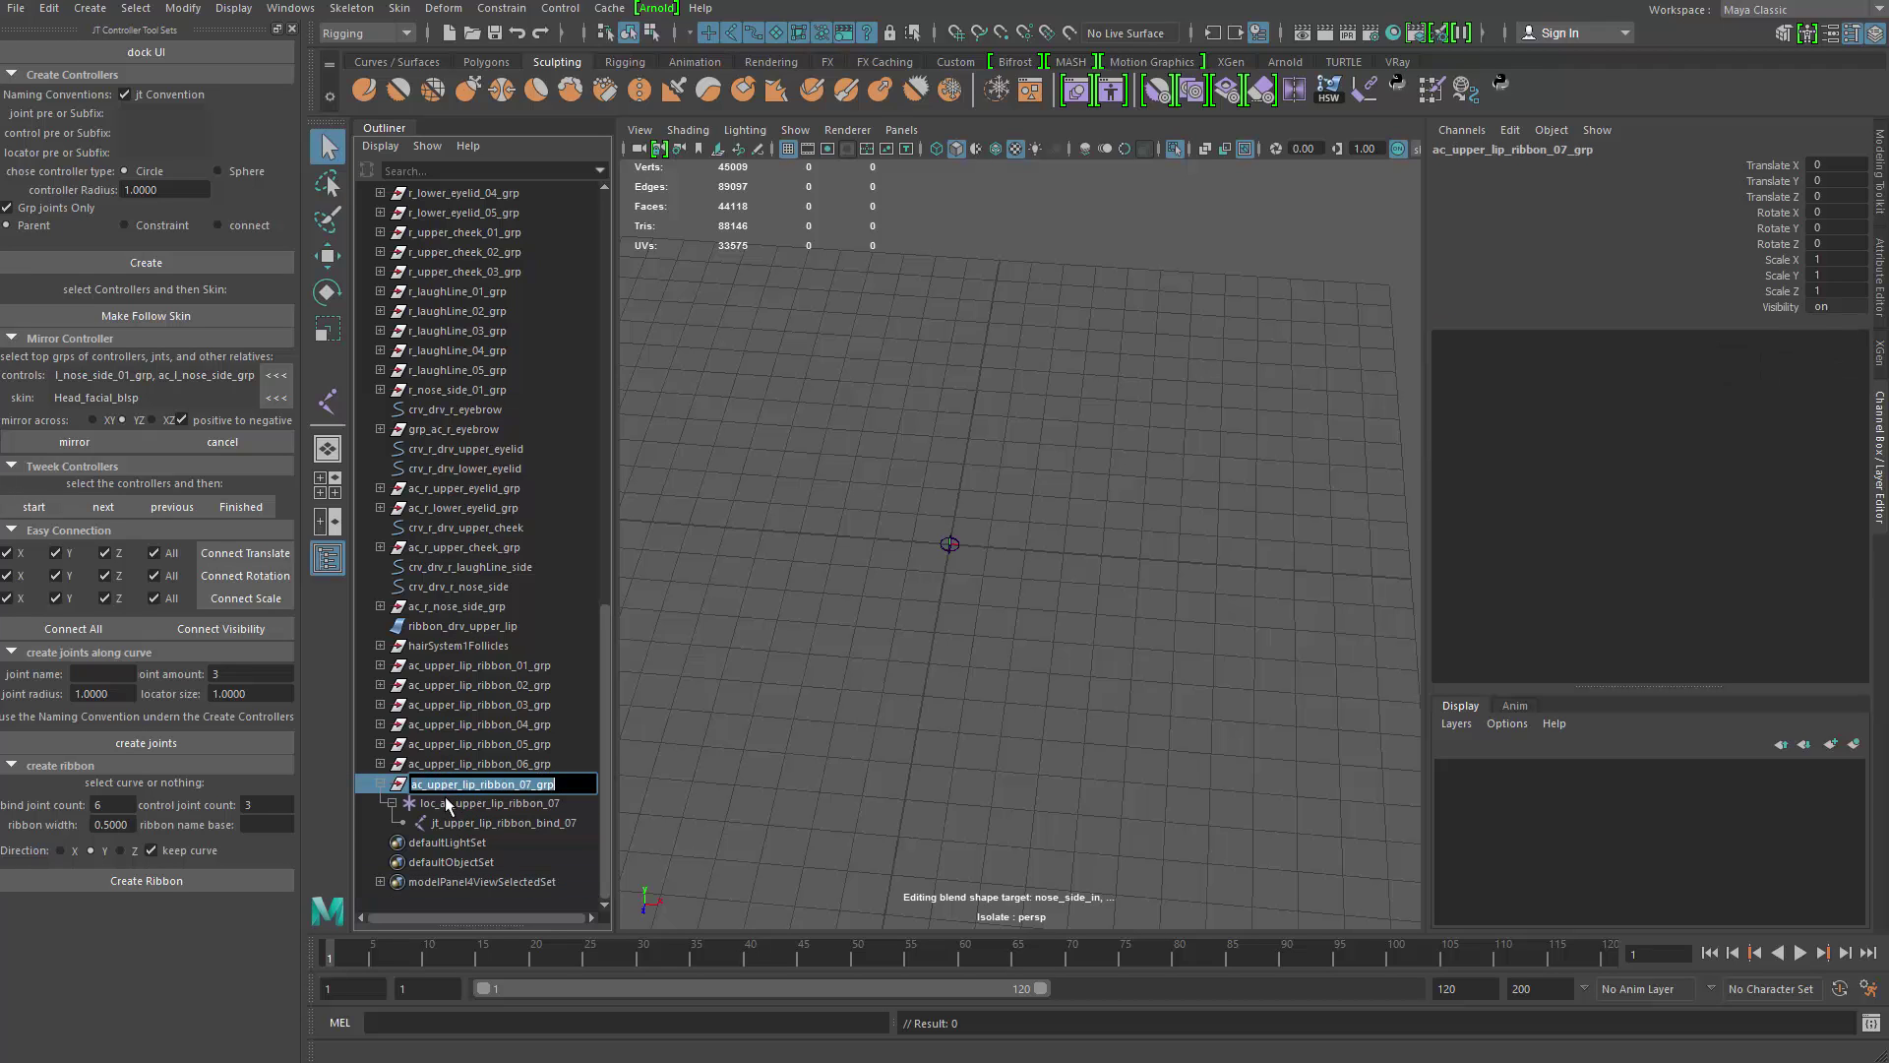
{"action": "double_click", "coordinate": [445, 786]}
{"action": "left_click", "coordinate": [380, 784]}
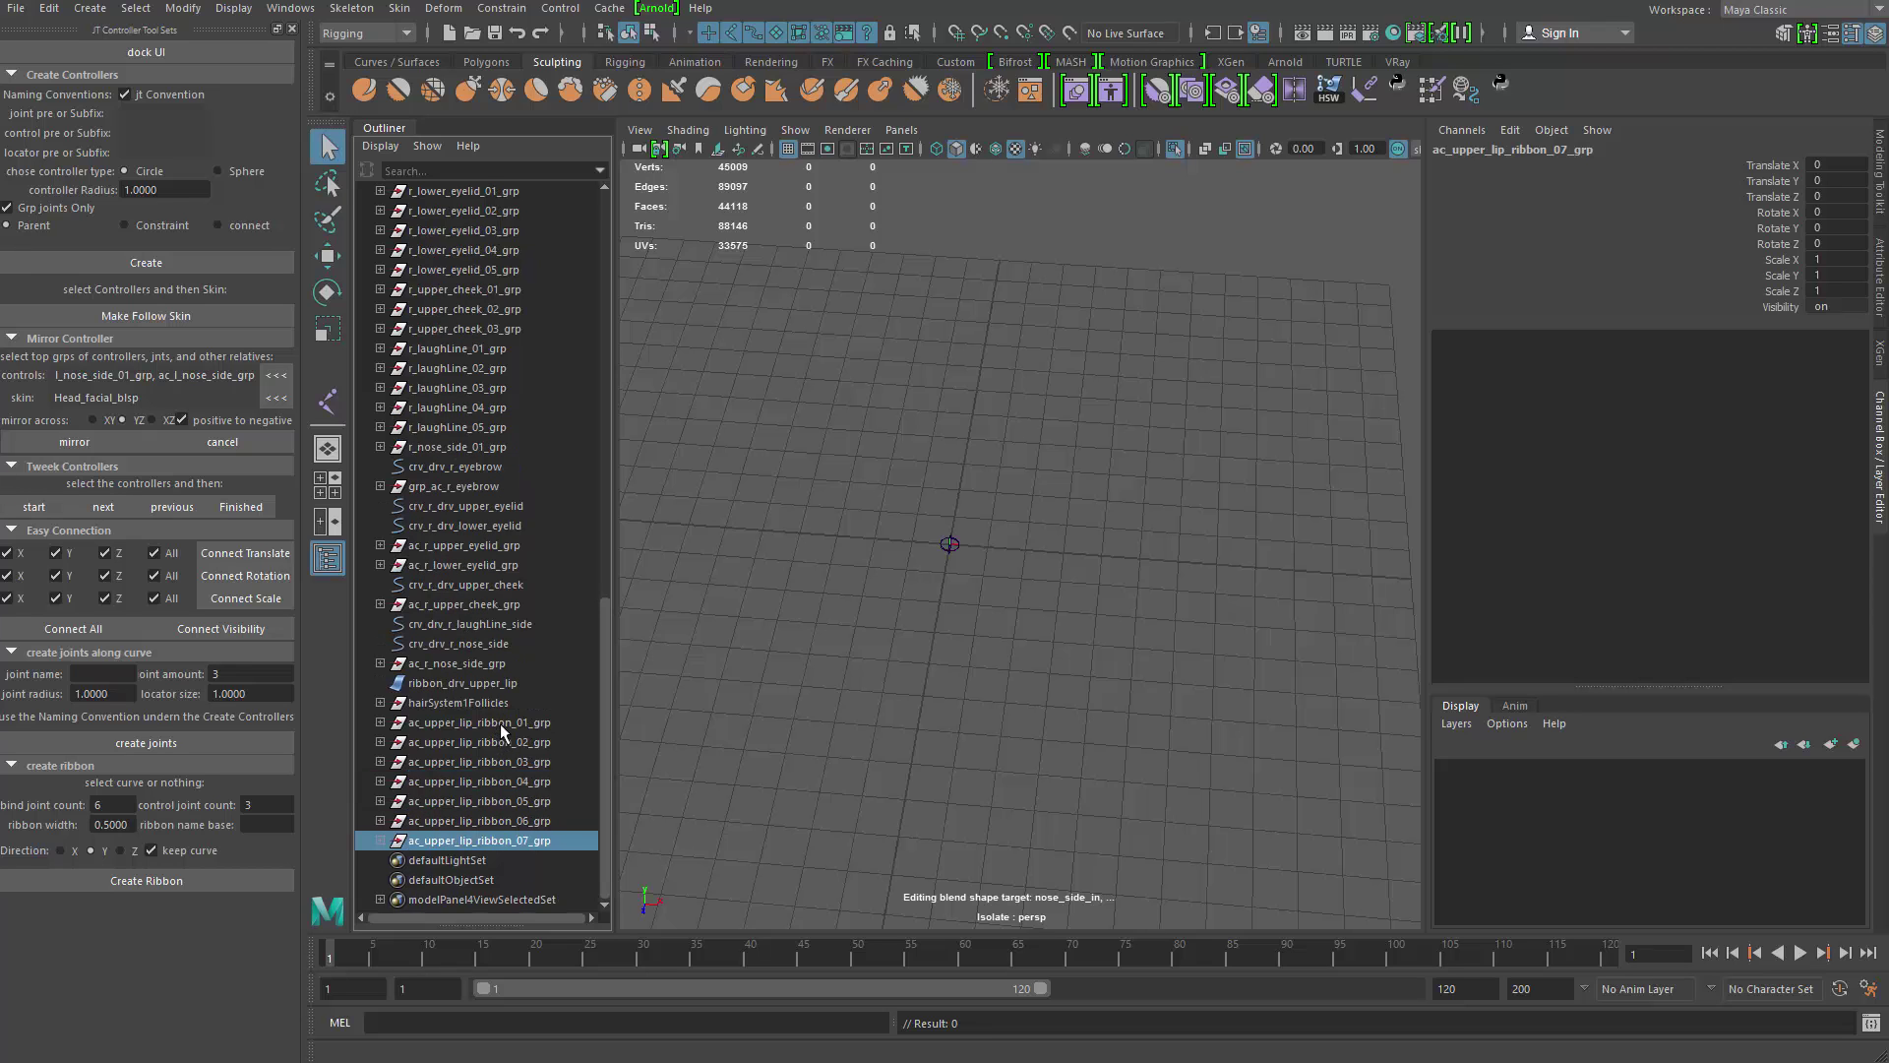
Step: Replace the prefix ac_ with jt_ throughout the hierarchies of the seven upper-lip ribbon groups
{"action": "left_click", "coordinate": [500, 723], "text": "shift"}
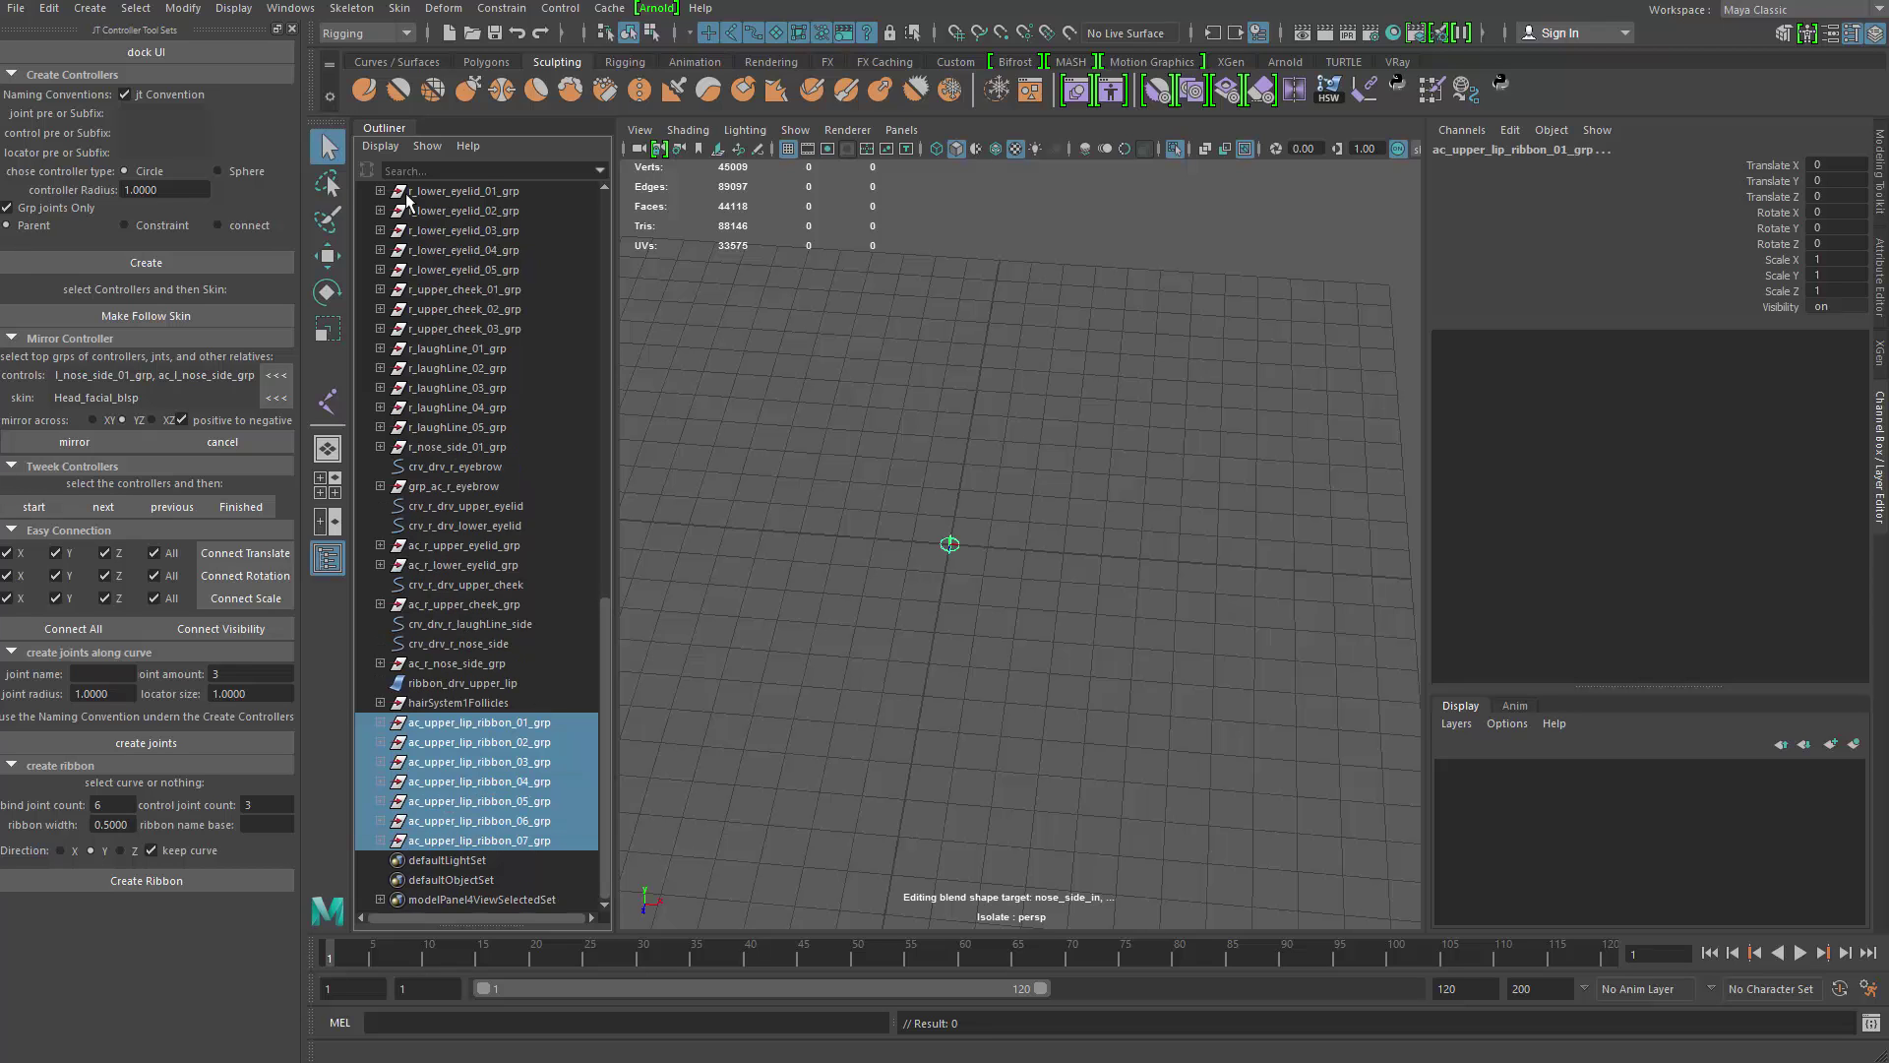
{"action": "left_click", "coordinate": [183, 7]}
{"action": "mouse_move", "coordinate": [275, 274]}
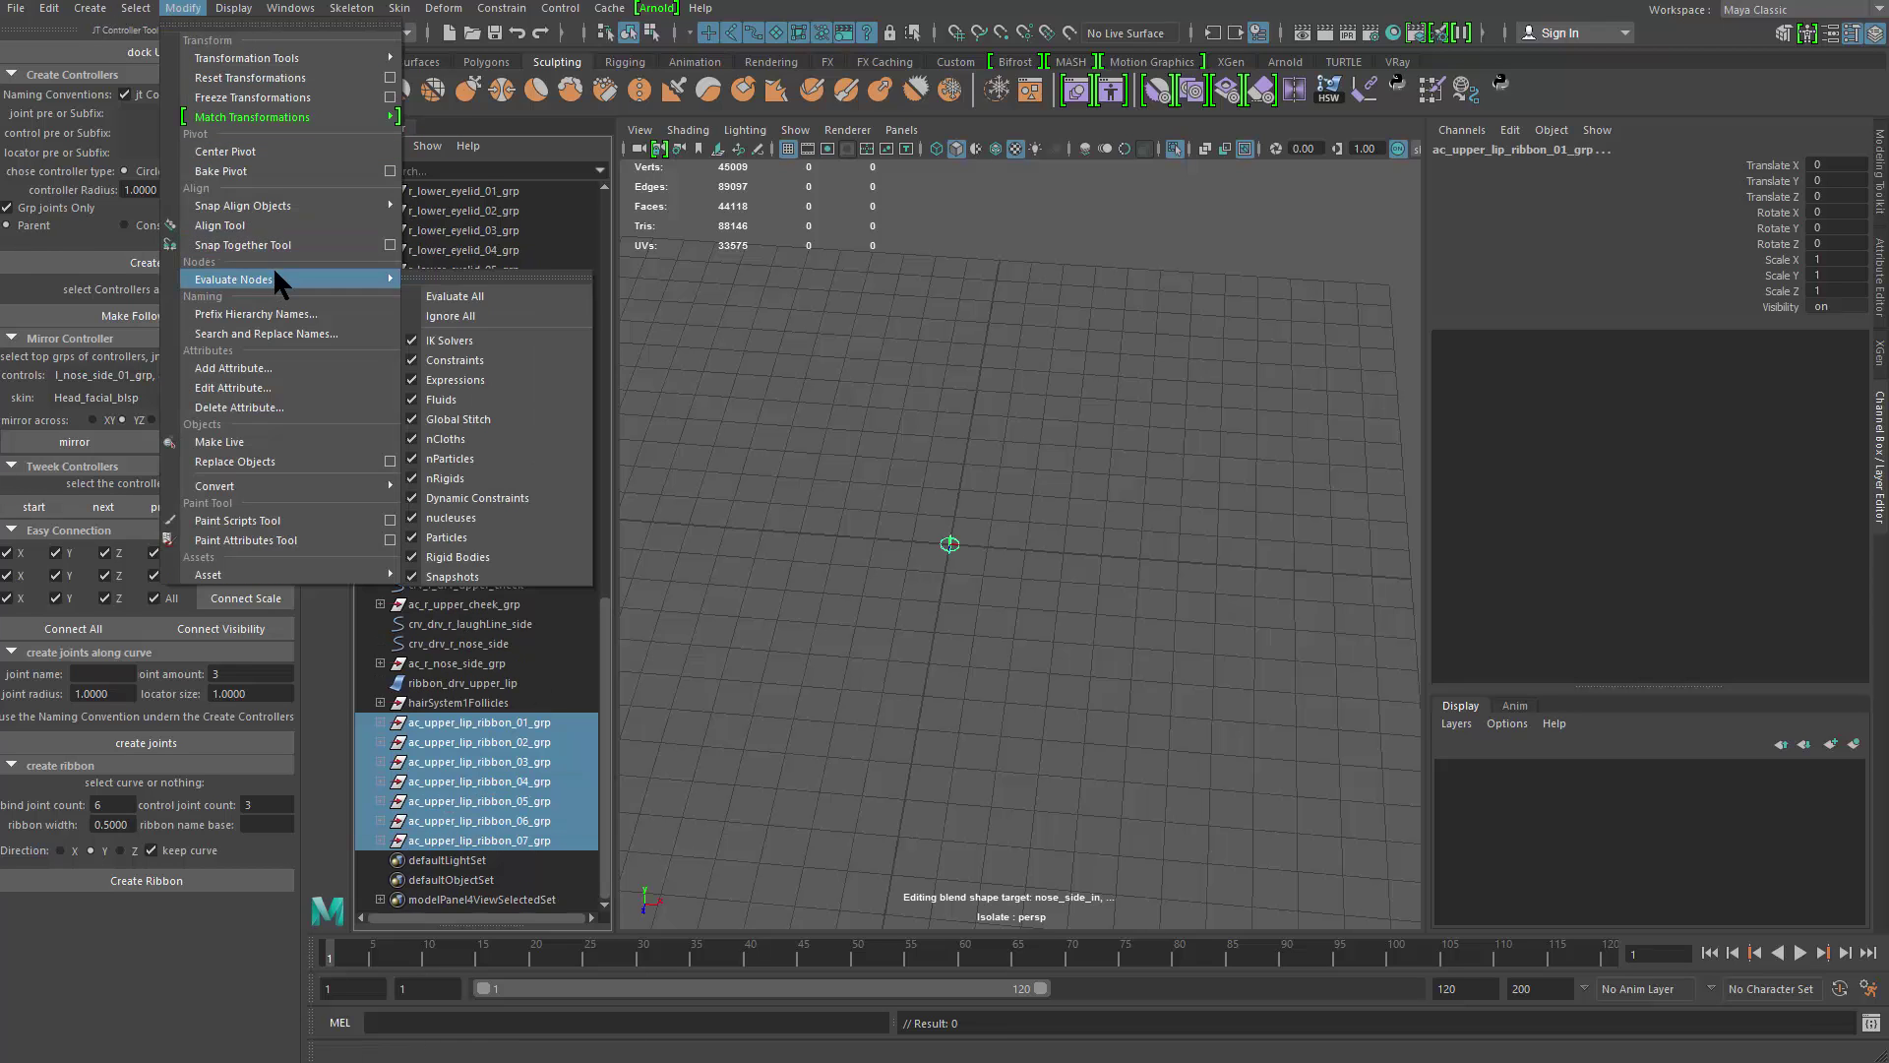
{"action": "left_click", "coordinate": [286, 334]}
{"action": "key", "text": "Tab"}
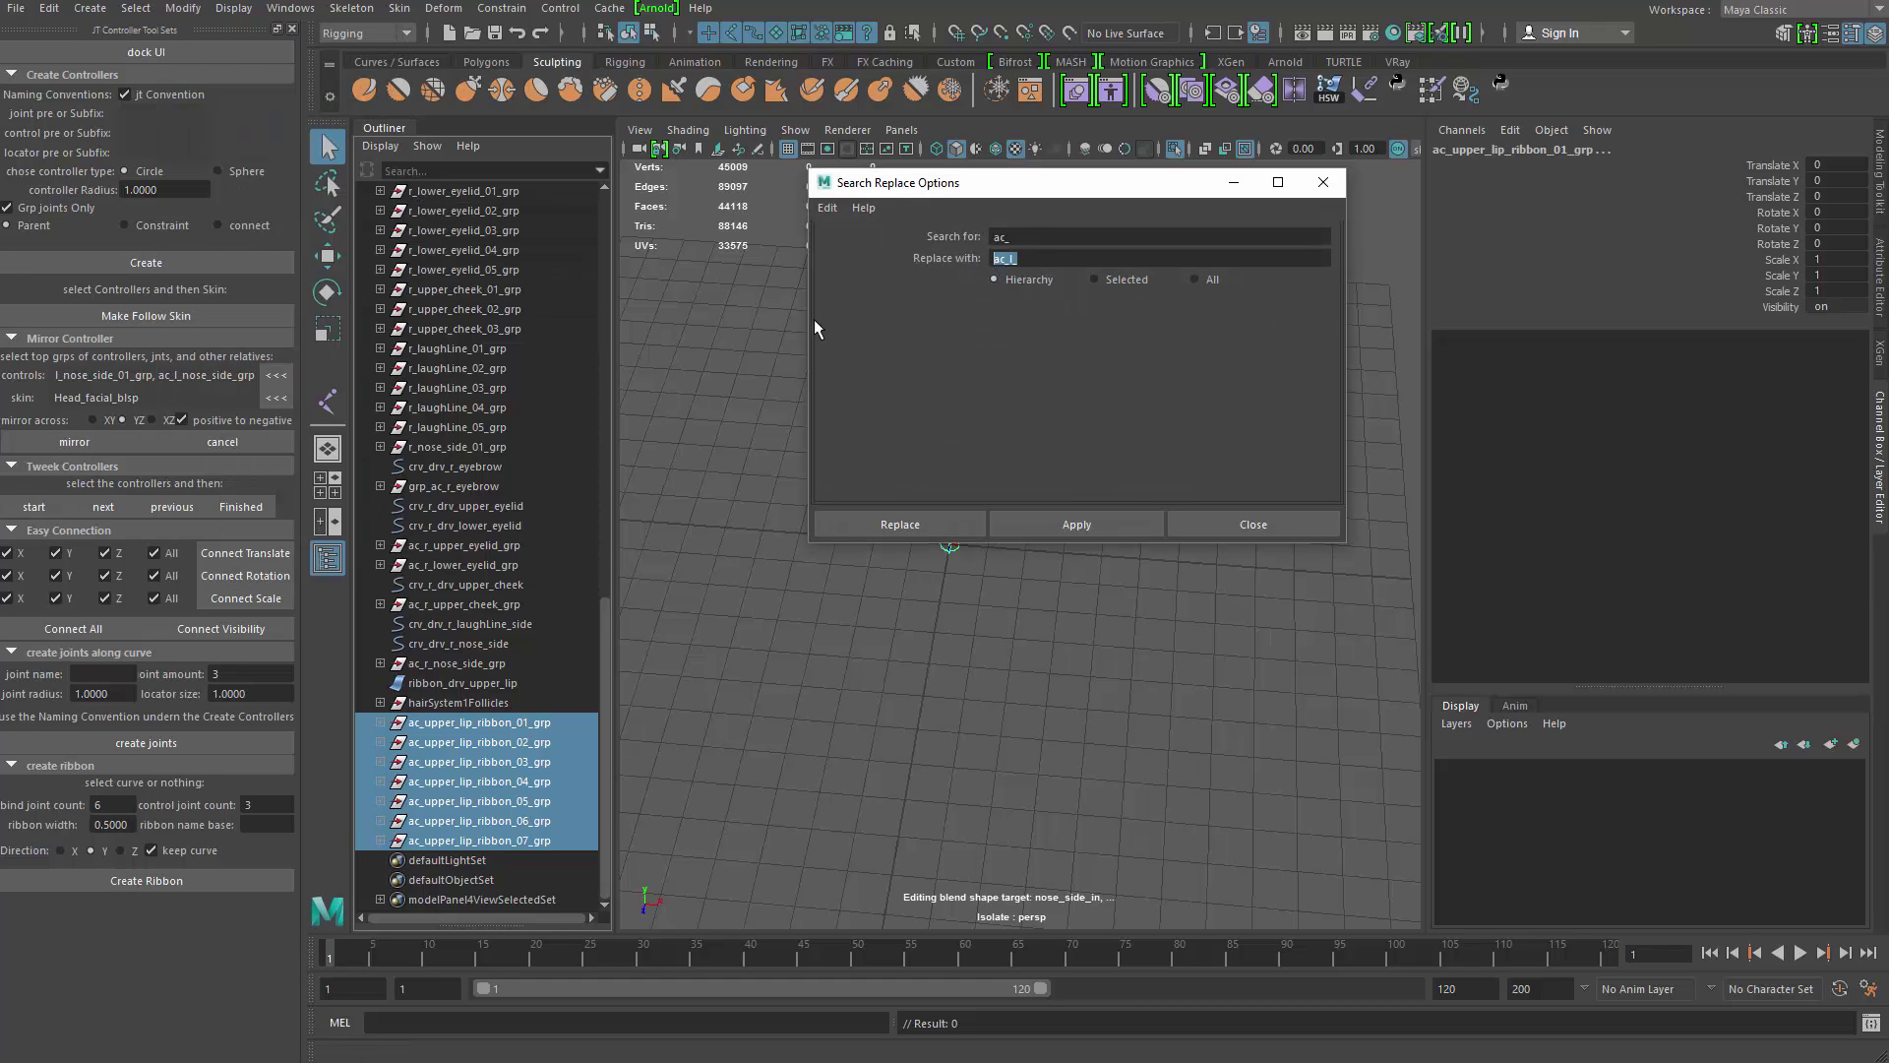
{"action": "type", "text": "jt_"}
{"action": "left_click", "coordinate": [1033, 523]}
{"action": "left_click", "coordinate": [1253, 524]}
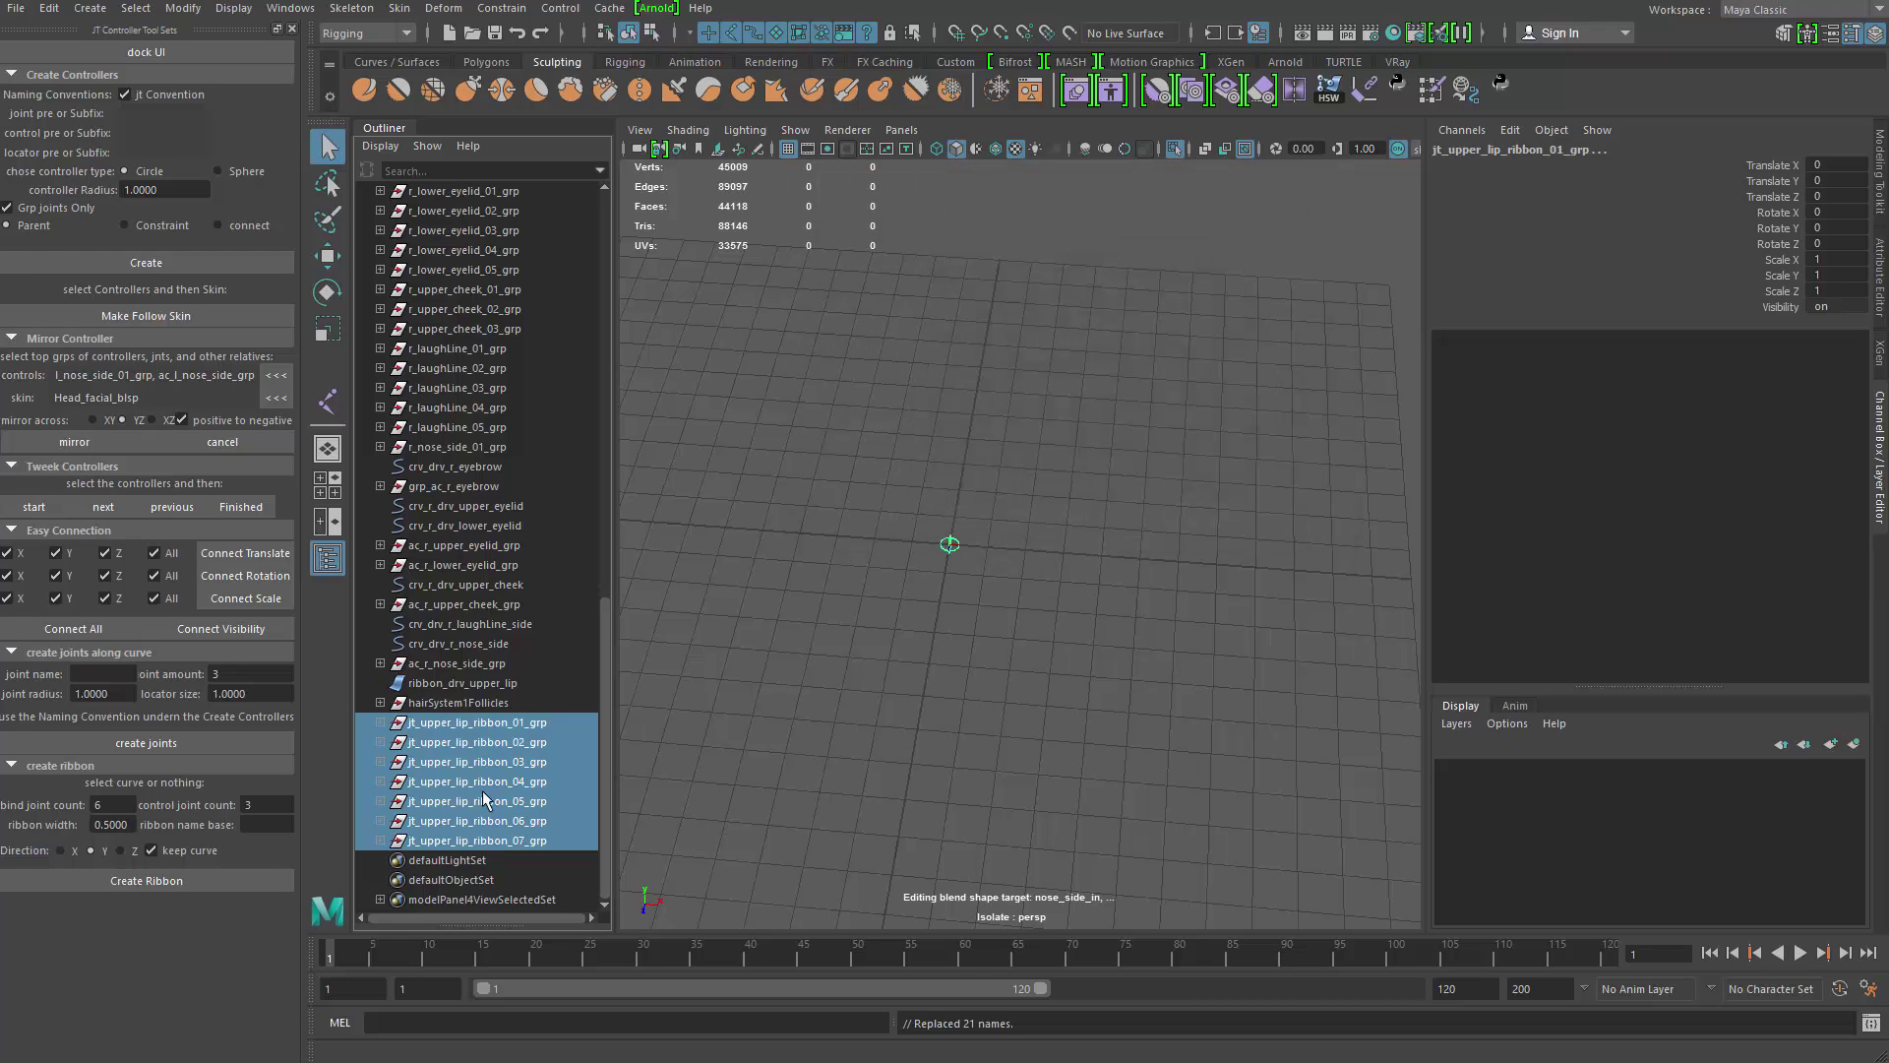
Step: Examine the locator and bind joint inside jt_upper_lip_ribbon_07_grp, and collapse the group again
{"action": "left_click", "coordinate": [482, 722]}
{"action": "left_click", "coordinate": [488, 840], "text": "shift"}
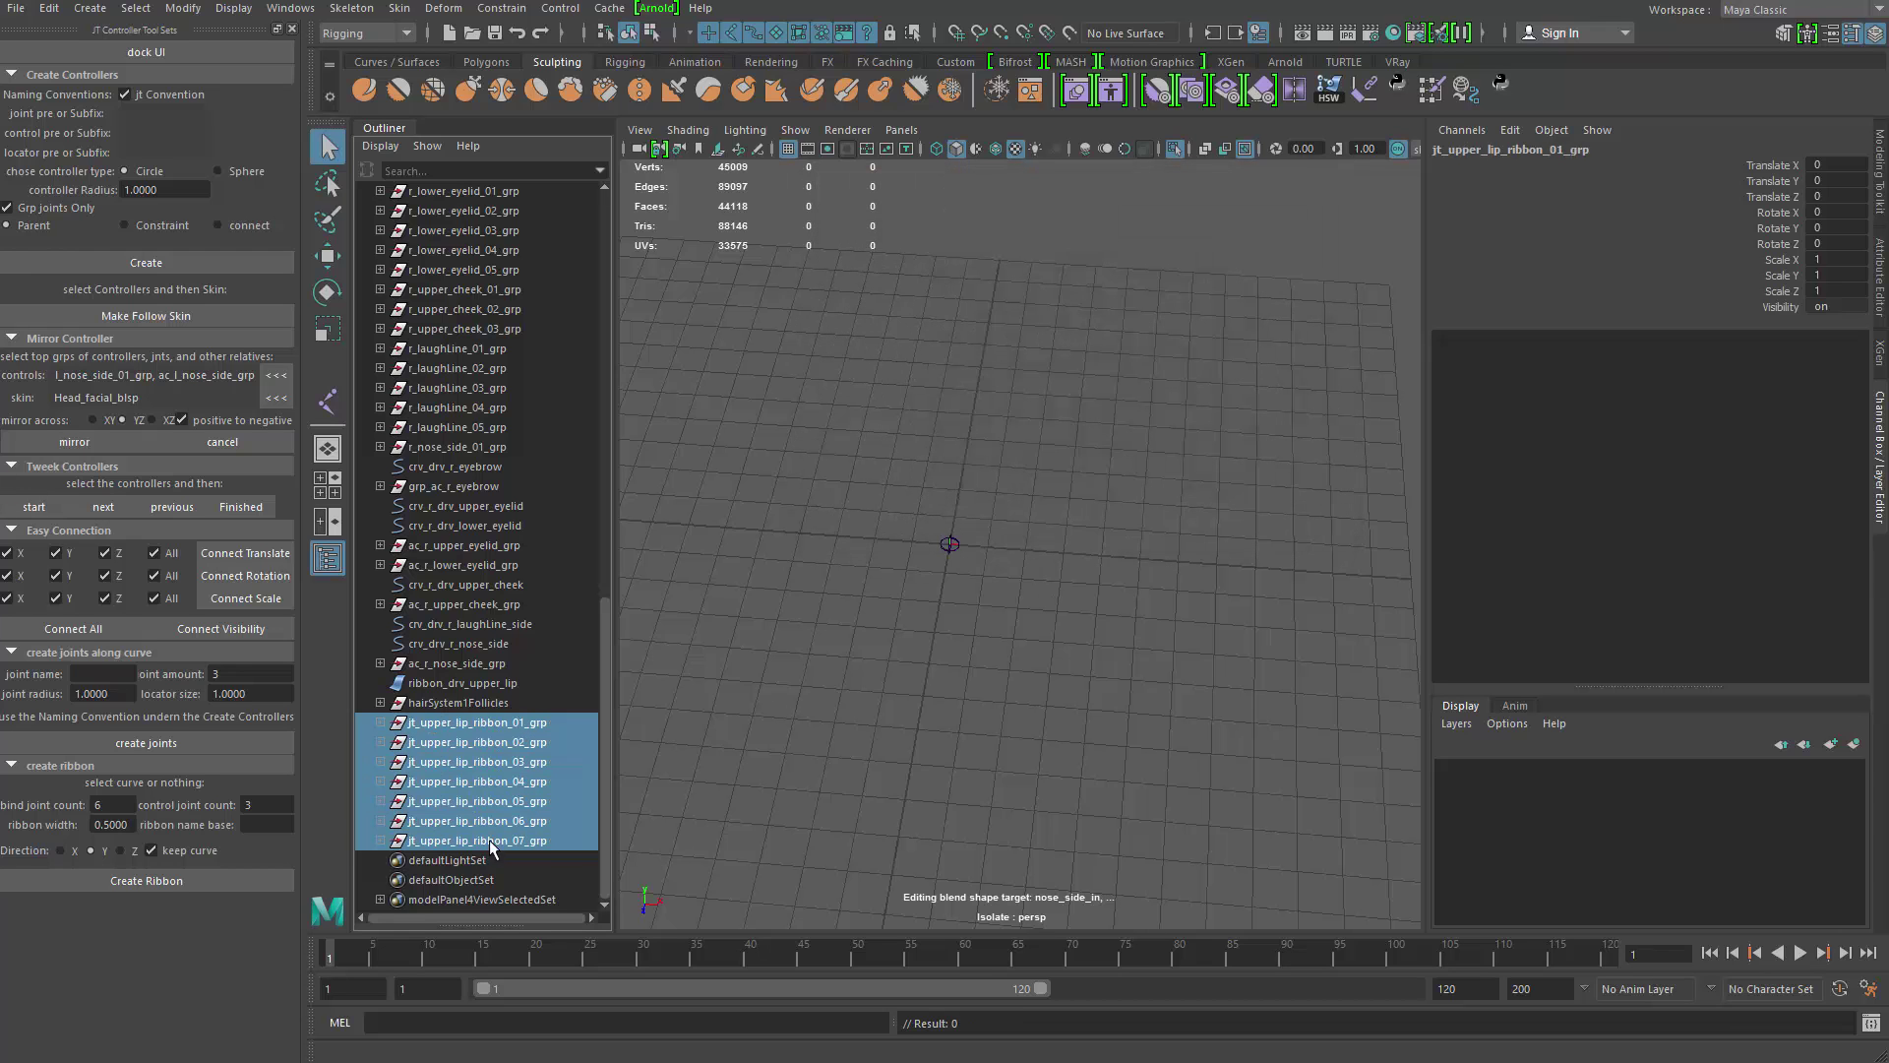
{"action": "left_click", "coordinate": [379, 841]}
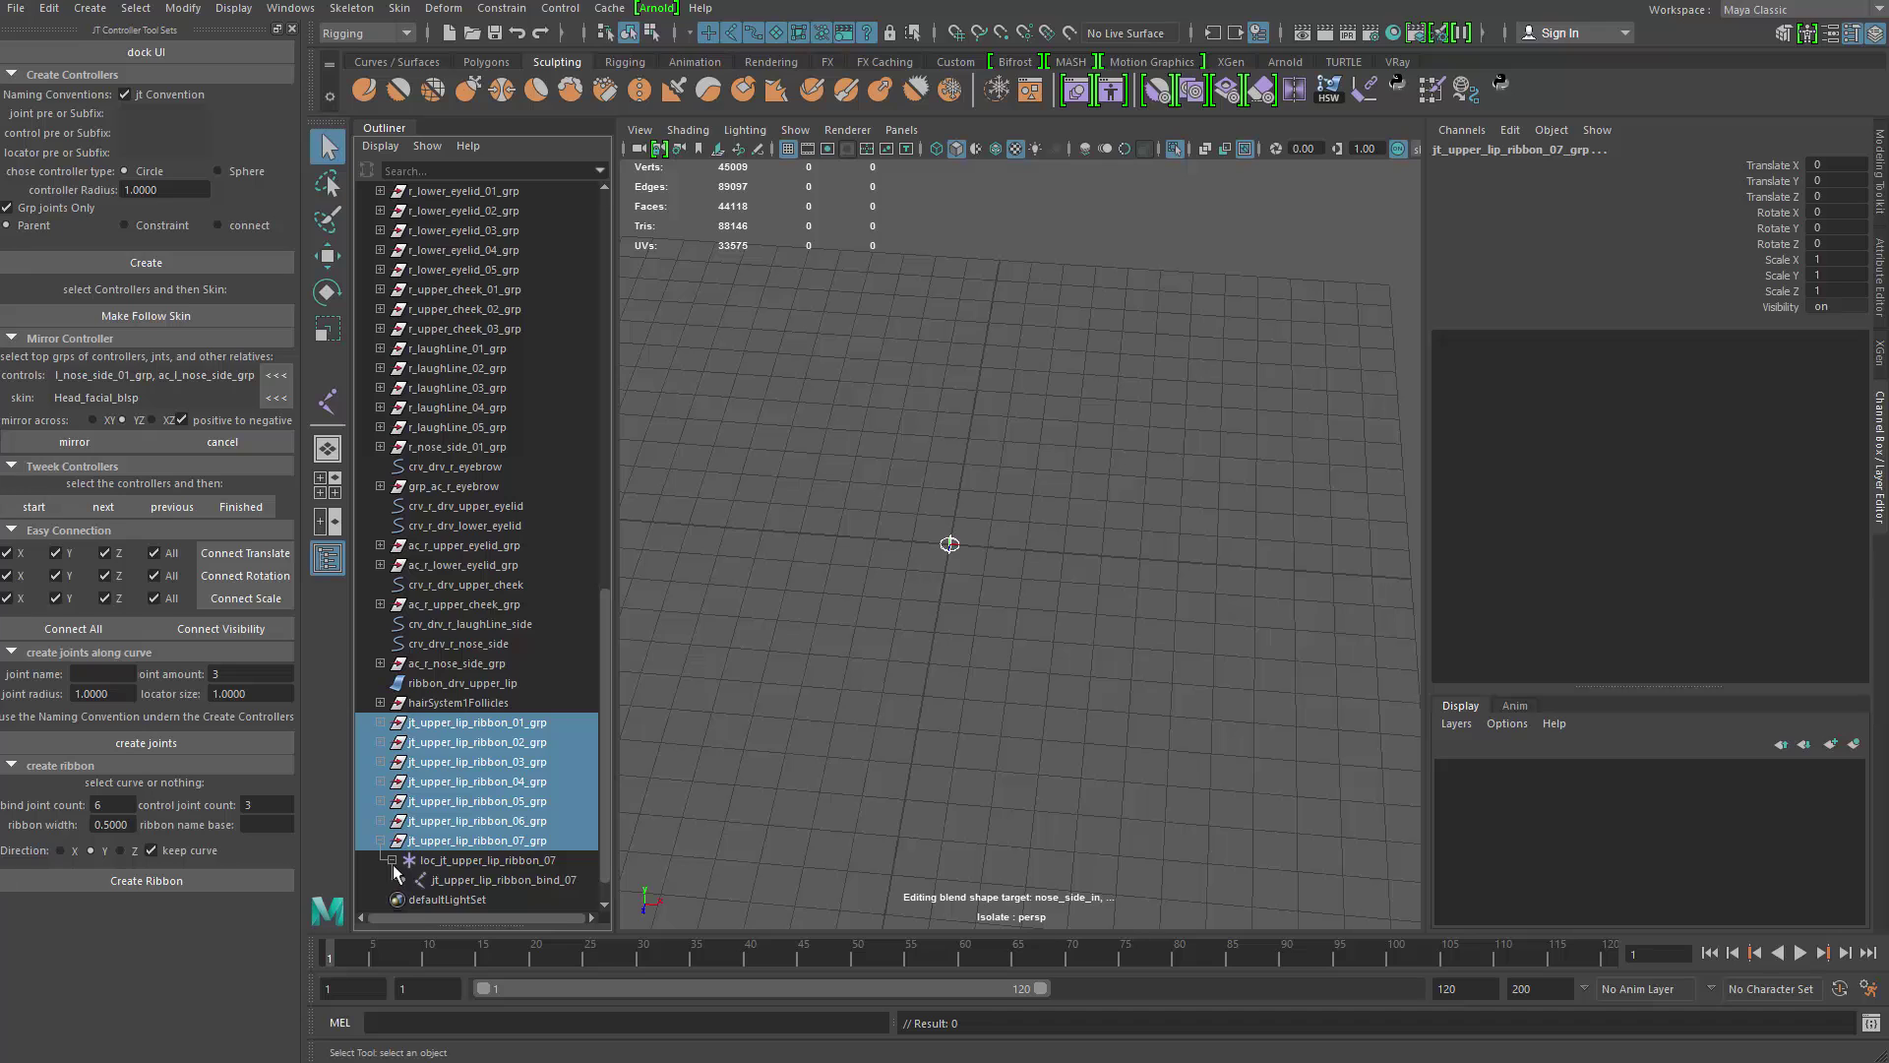
{"action": "left_click", "coordinate": [380, 841]}
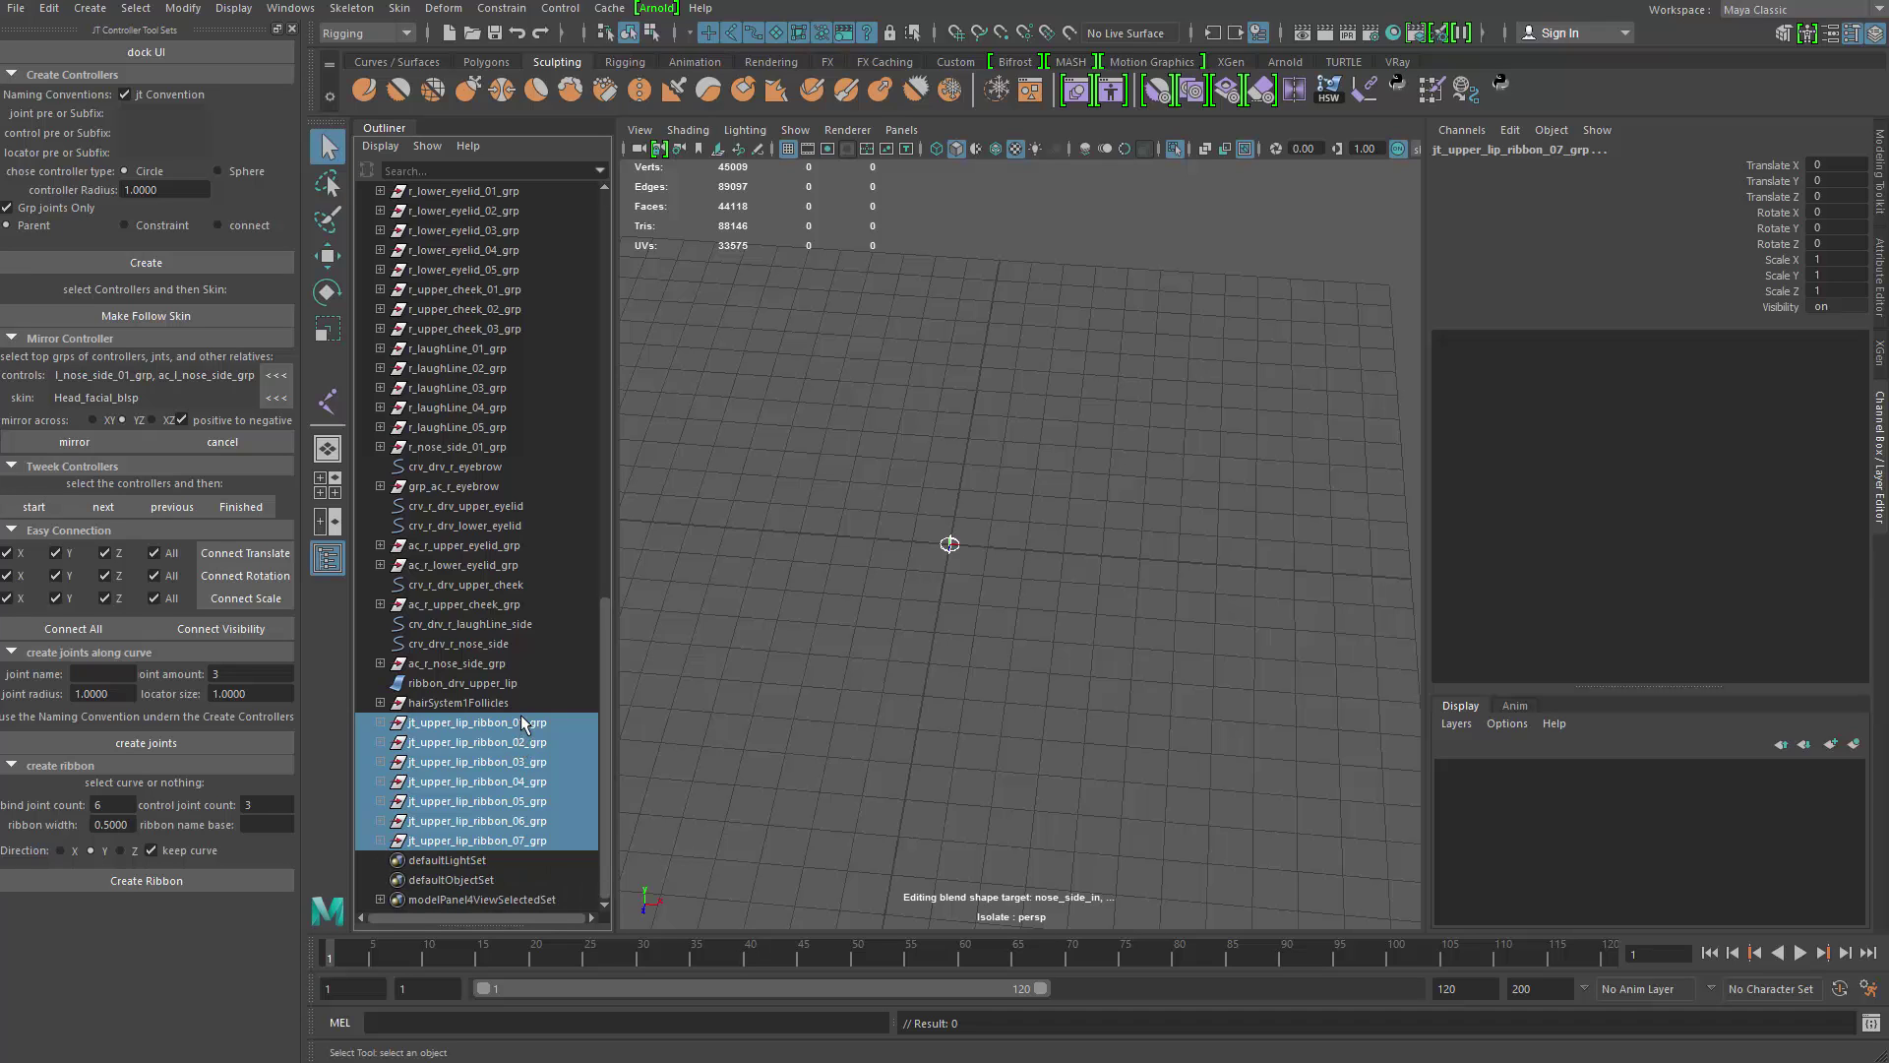
{"action": "left_click", "coordinate": [521, 724]}
{"action": "left_click", "coordinate": [379, 841]}
{"action": "left_click", "coordinate": [379, 841]}
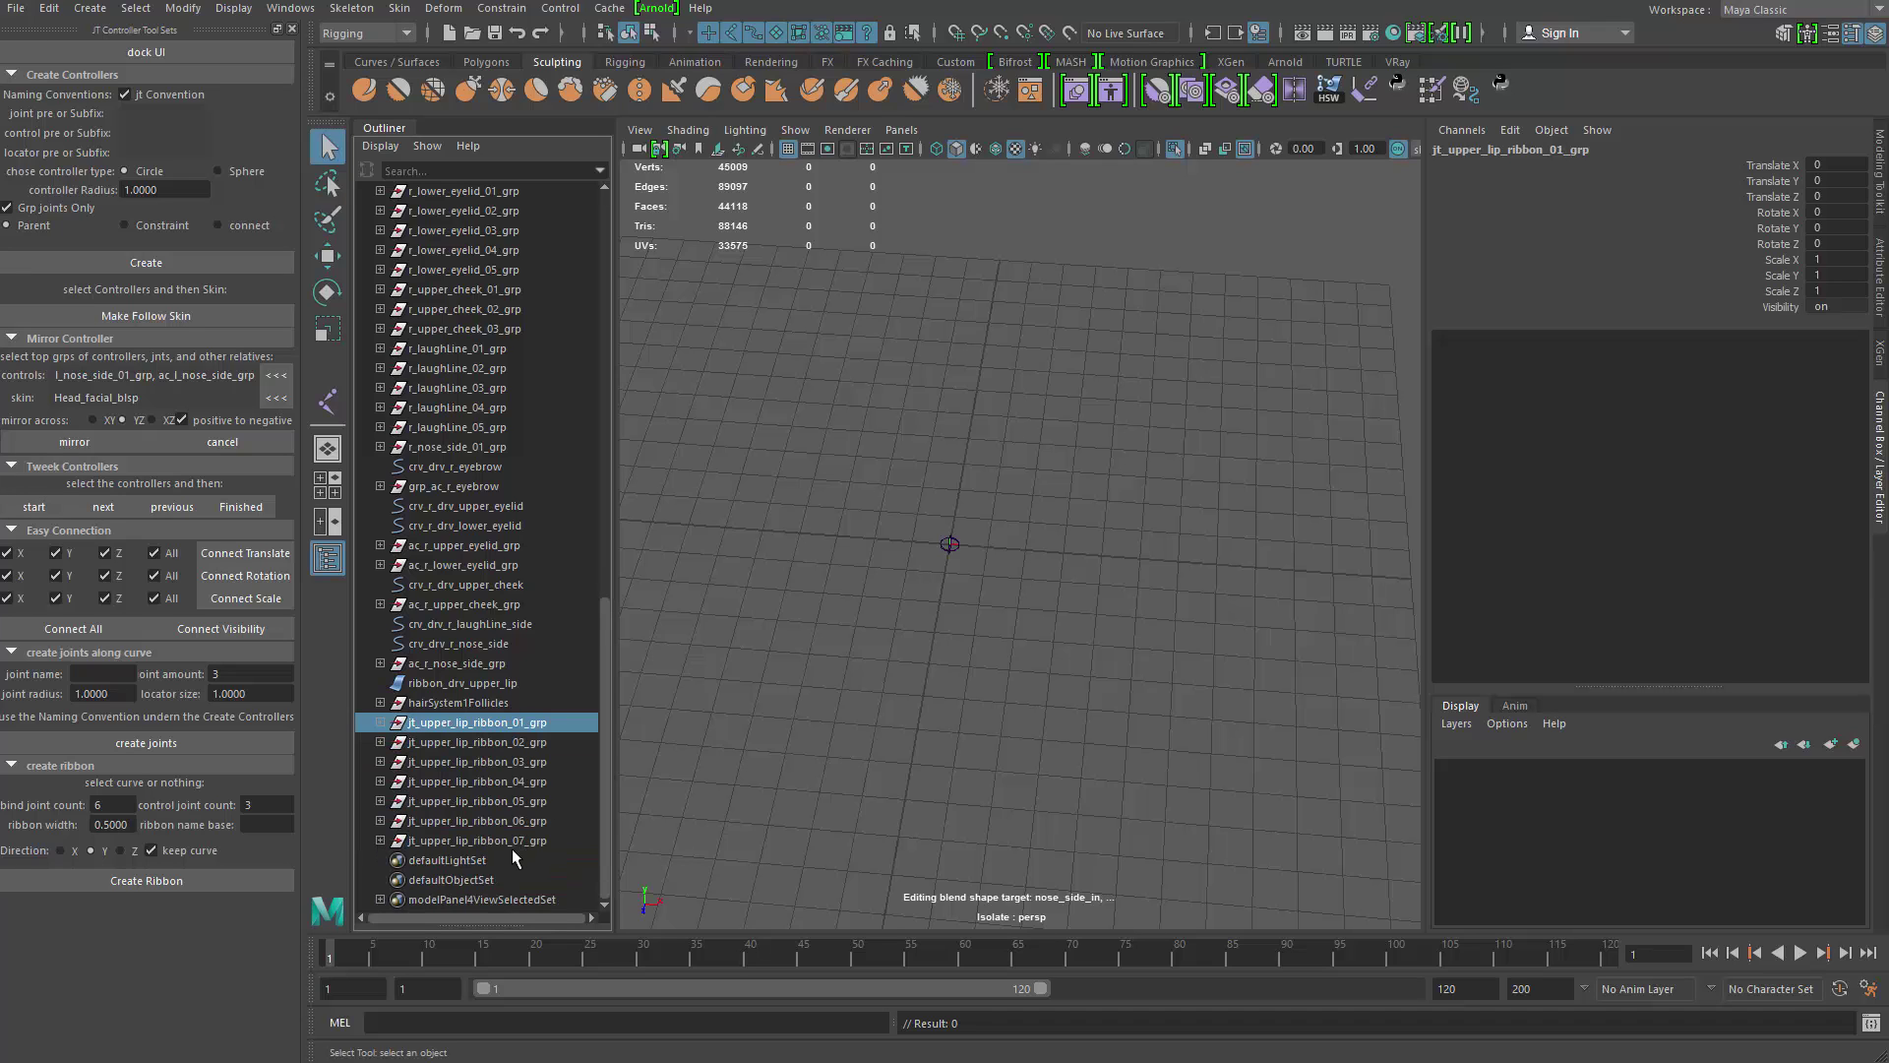
{"action": "left_click", "coordinate": [513, 842], "text": "shift"}
Step: Delete the curve nodes under all seven follicles in hairSystem1Follicles, from curve1 to curve13
{"action": "left_click", "coordinate": [380, 702], "text": "shift"}
{"action": "scroll", "coordinate": [511, 590], "scroll_direction": "down", "scroll_amount": 4}
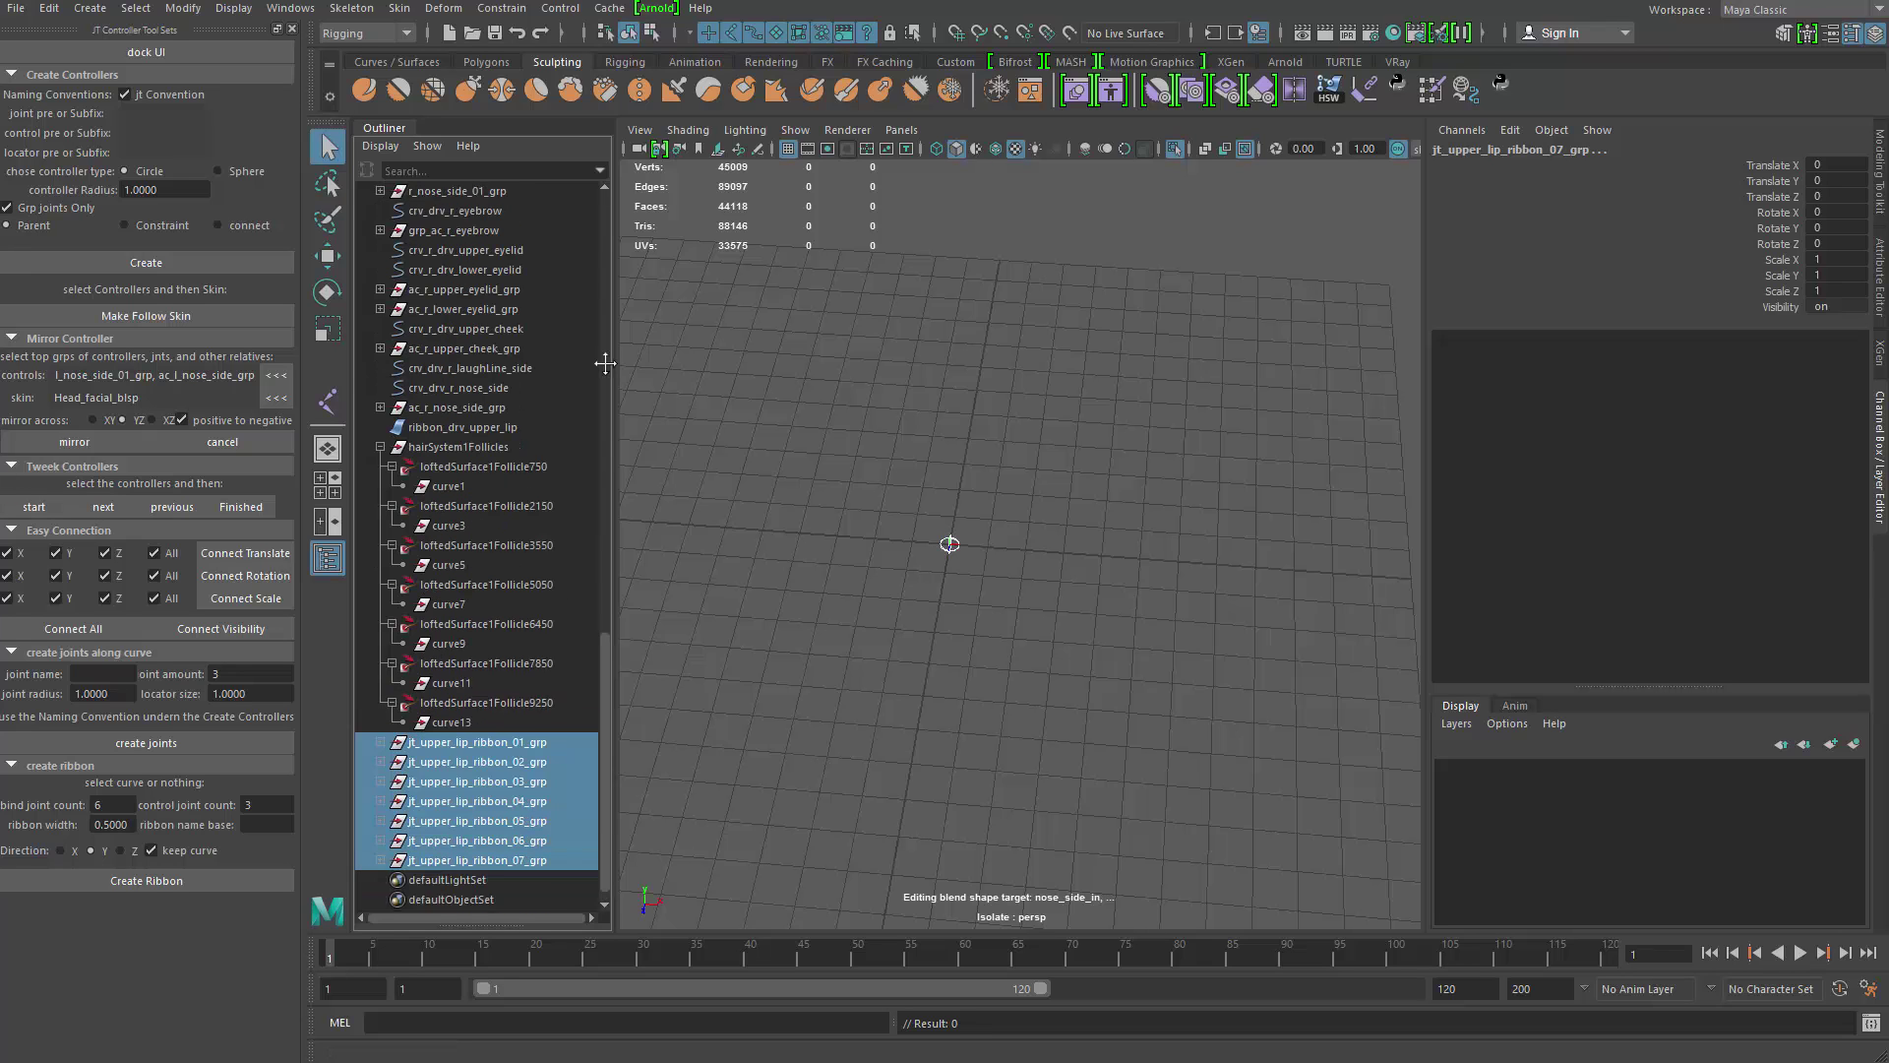
{"action": "scroll", "coordinate": [441, 653], "scroll_direction": "down", "scroll_amount": 1}
{"action": "left_click", "coordinate": [470, 678]}
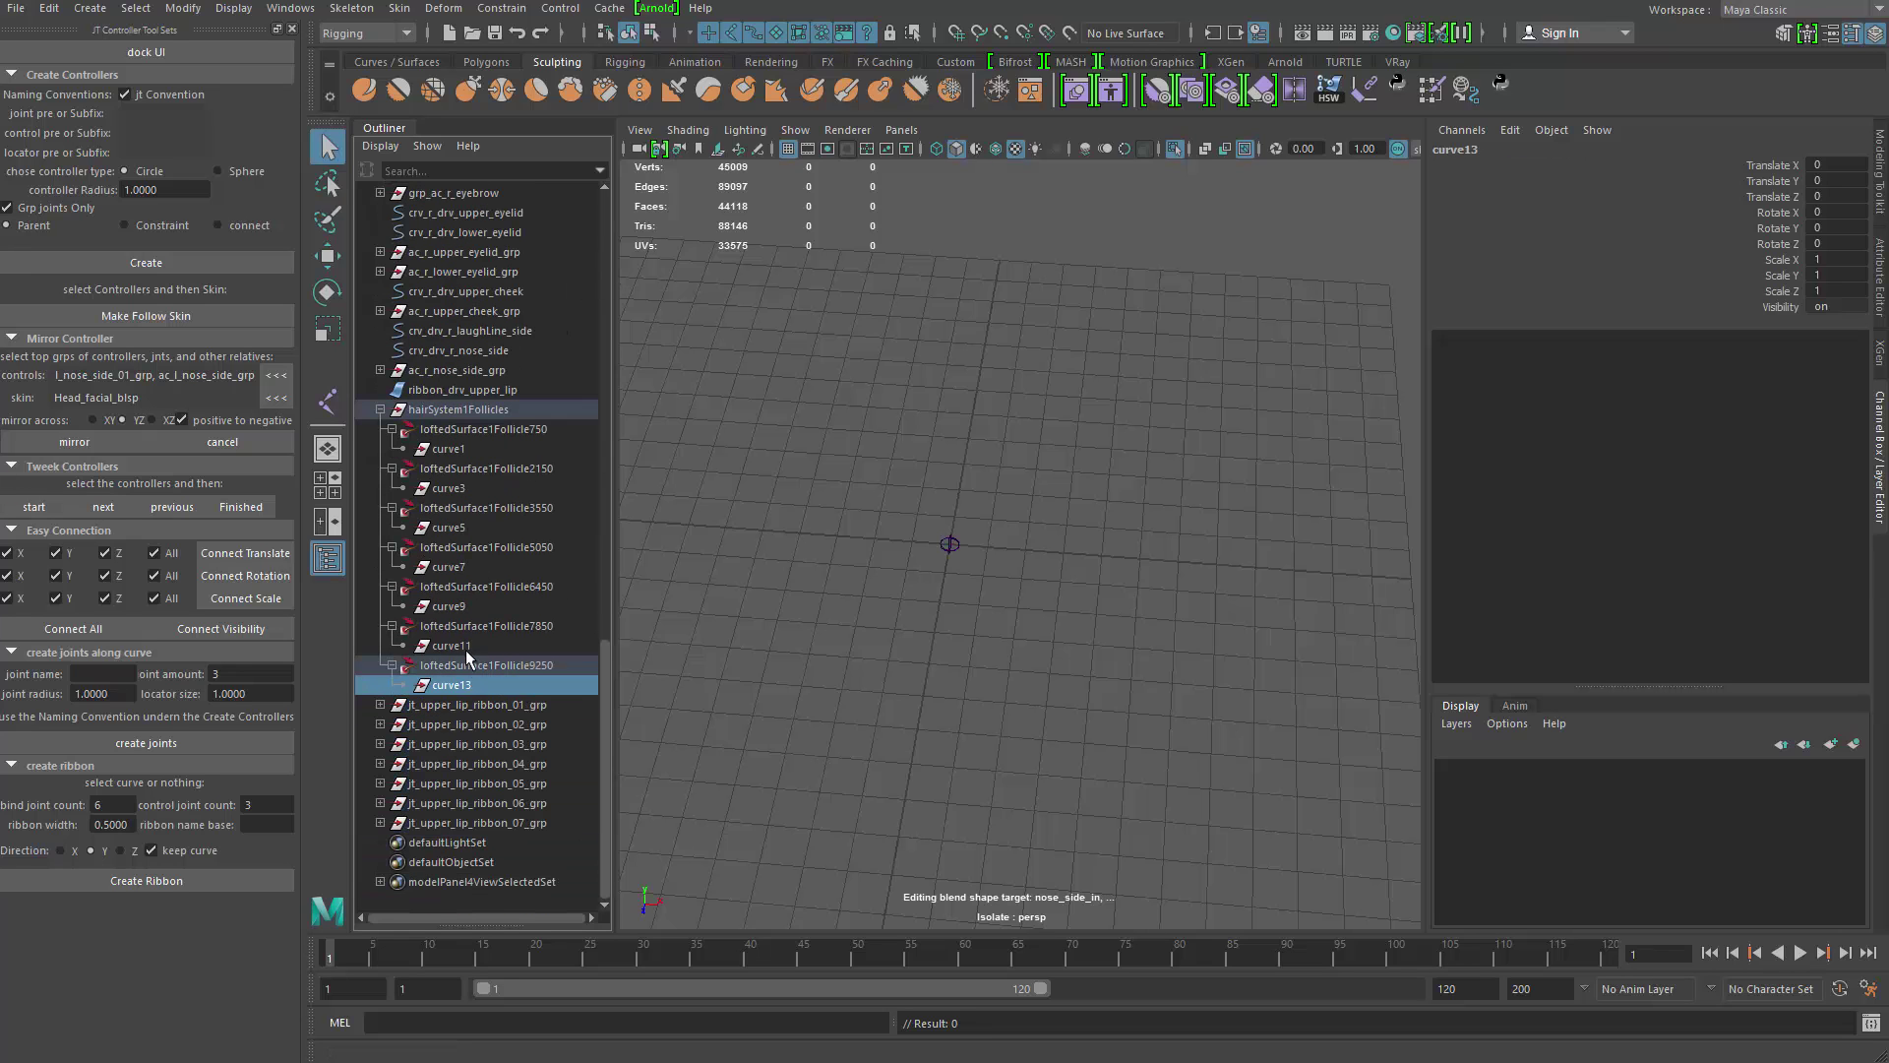
{"action": "left_click", "coordinate": [466, 646], "text": "ctrl"}
{"action": "left_click", "coordinate": [466, 606], "text": "ctrl"}
{"action": "left_click", "coordinate": [464, 567], "text": "ctrl"}
{"action": "left_click", "coordinate": [468, 526], "text": "ctrl"}
{"action": "left_click", "coordinate": [469, 487], "text": "ctrl"}
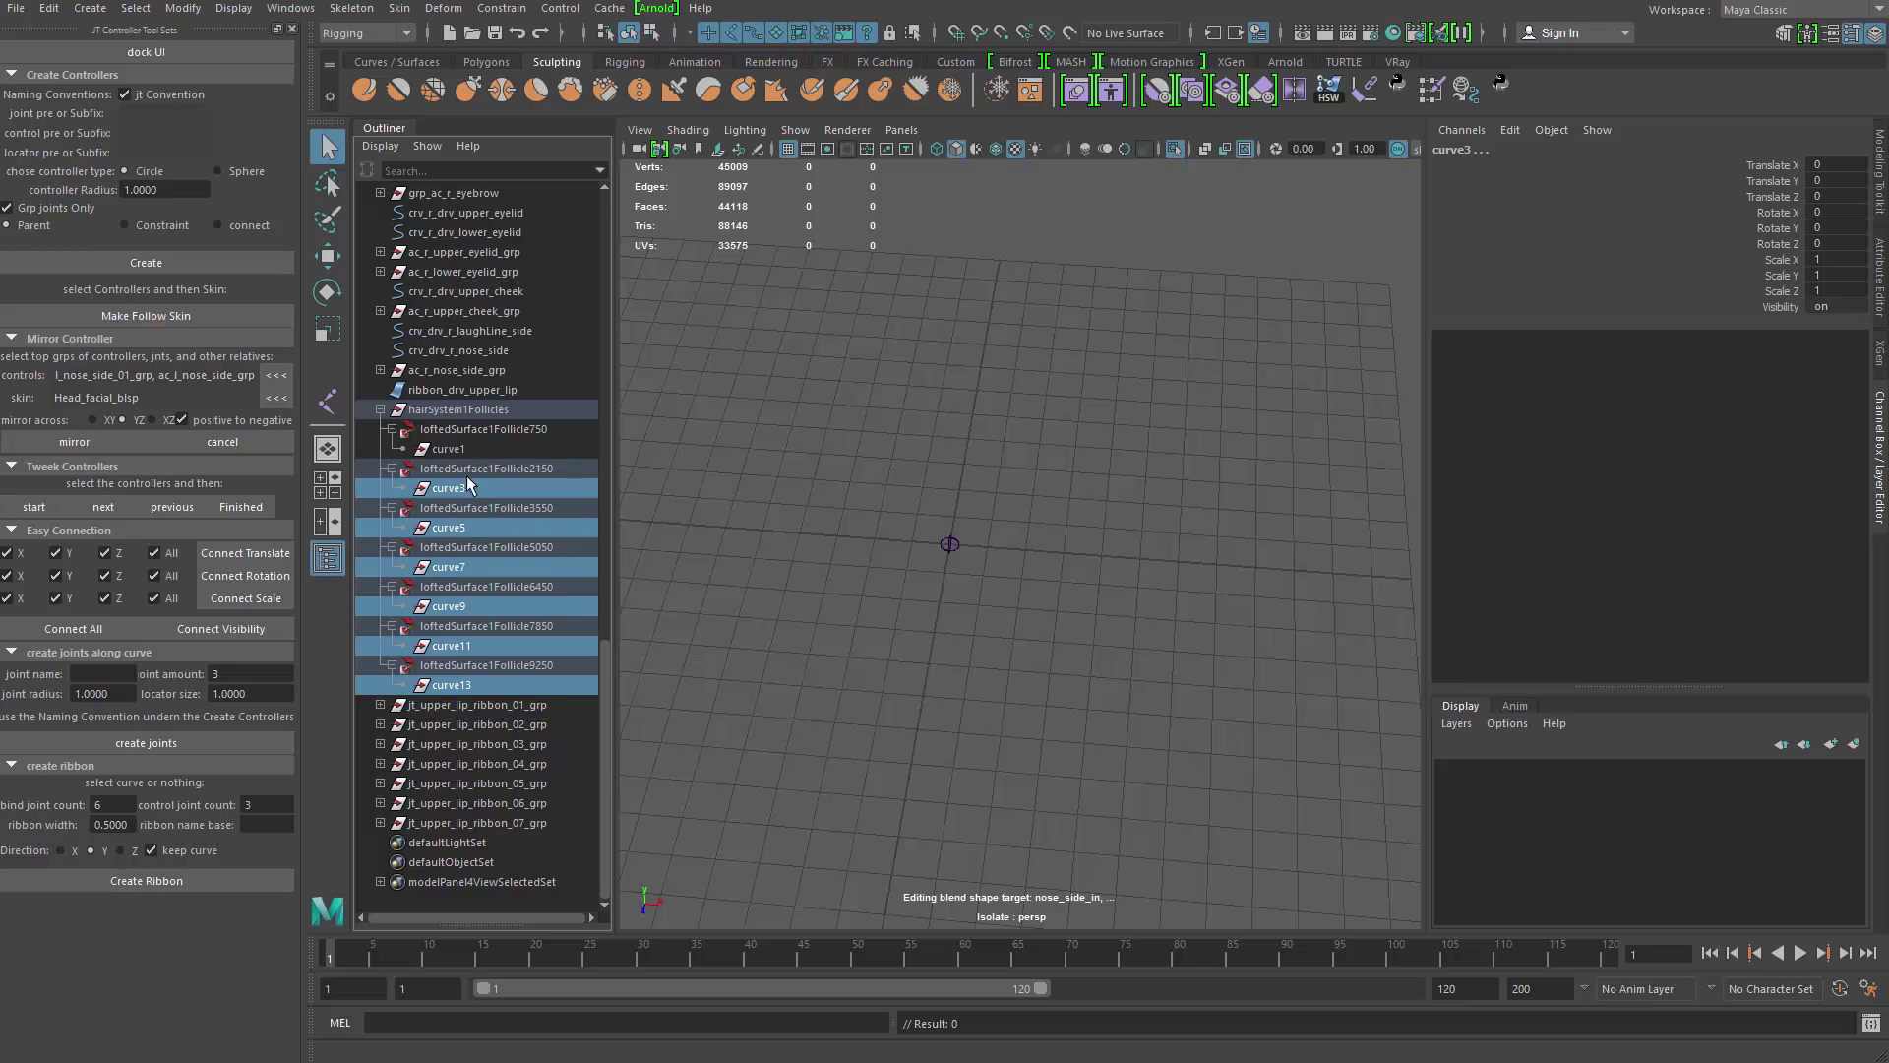
{"action": "left_click", "coordinate": [467, 451], "text": "ctrl"}
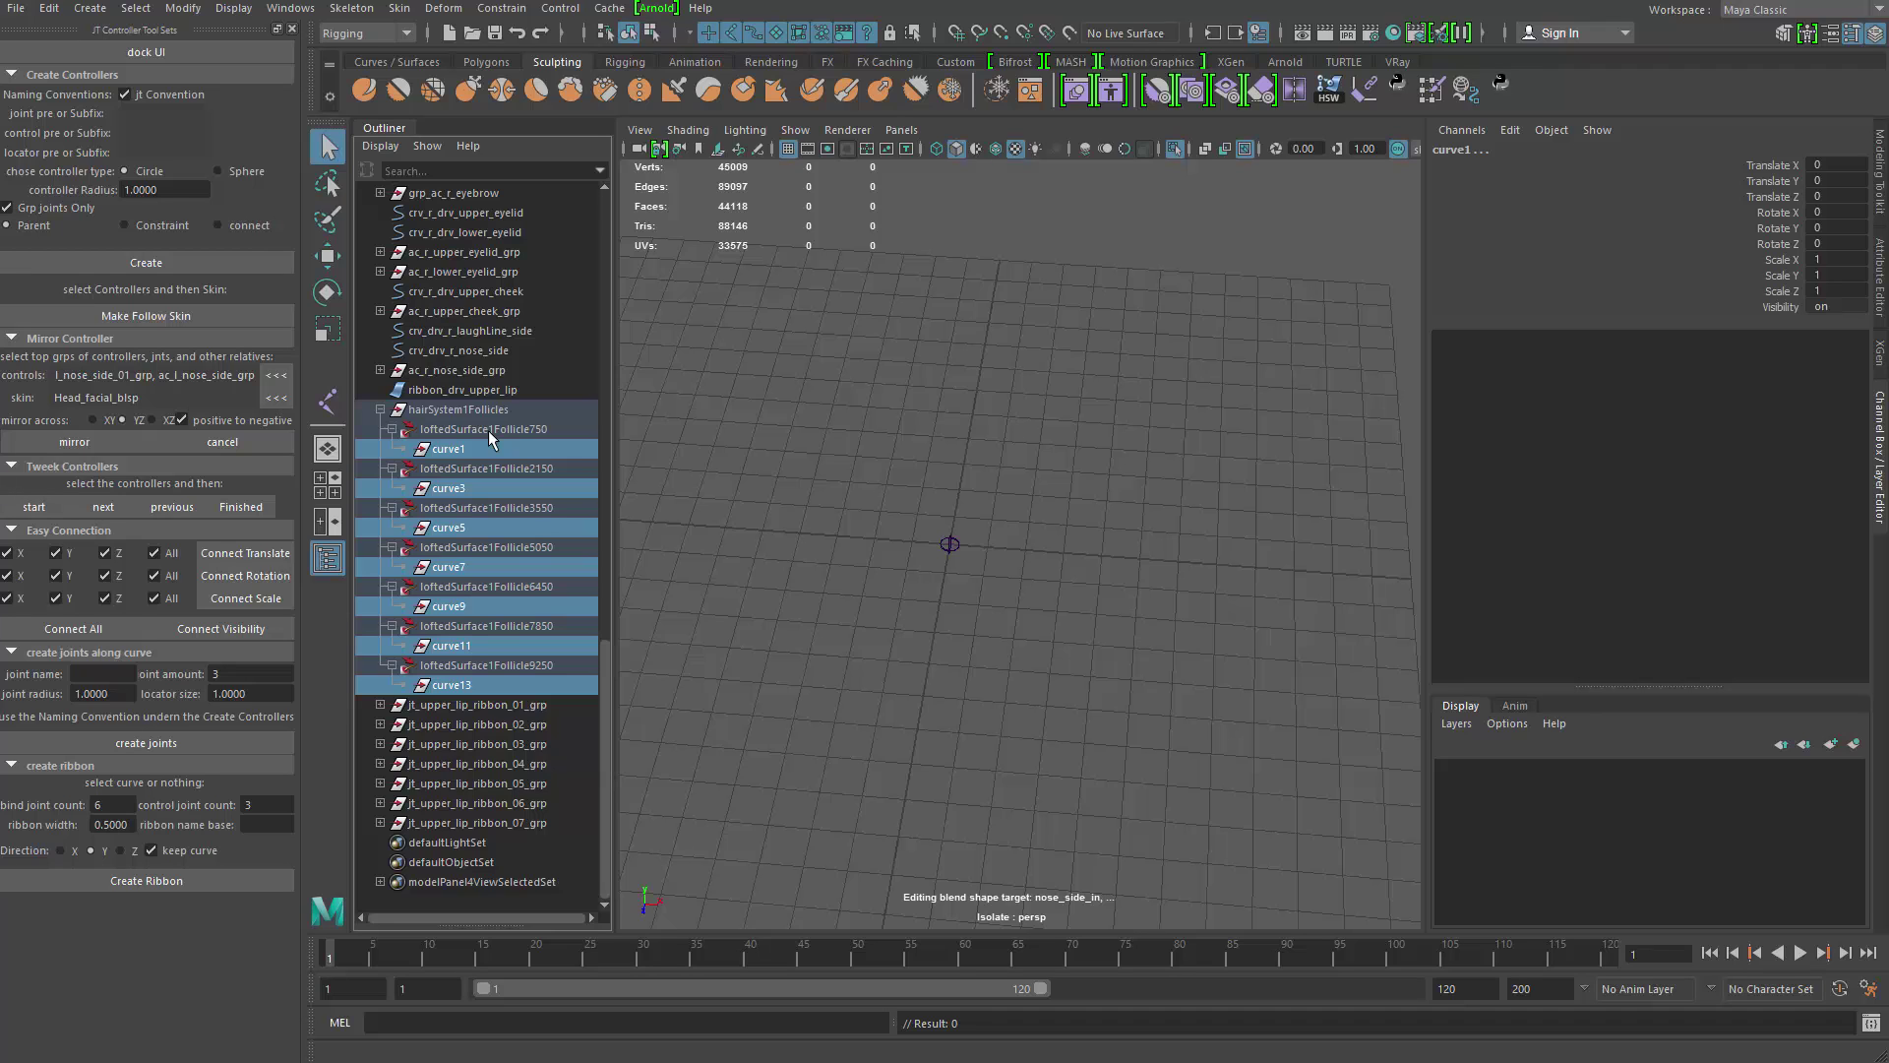
{"action": "key", "text": "Delete"}
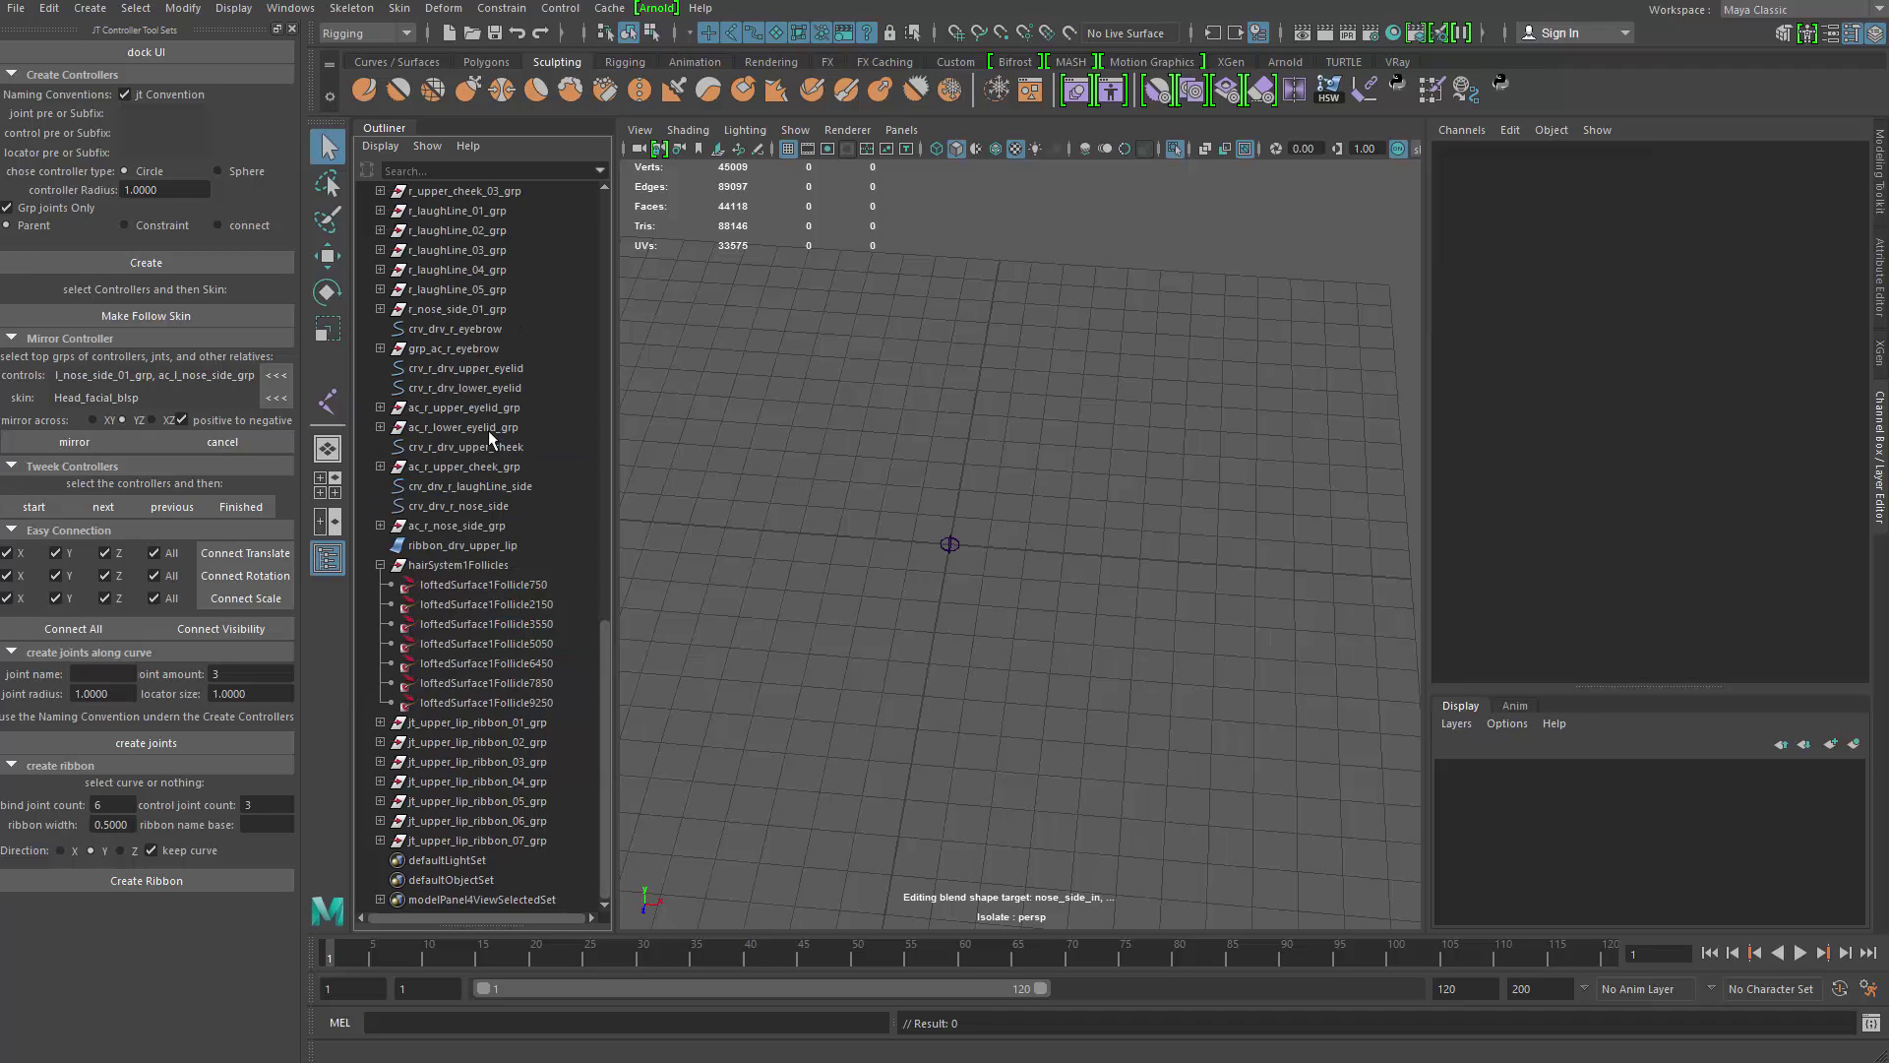
Step: Parent jt_upper_lip_ribbon groups 01 to 04 in order under loftedSurface1Follicle750, 2150, 3550 and 5050
{"action": "left_click", "coordinate": [476, 722]}
{"action": "left_click_drag", "start_coordinate": [488, 722], "coordinate": [525, 603]}
{"action": "left_click_drag", "start_coordinate": [525, 745], "coordinate": [541, 634]}
{"action": "left_click", "coordinate": [528, 765]}
{"action": "left_click_drag", "start_coordinate": [527, 765], "coordinate": [548, 661]}
{"action": "left_click", "coordinate": [512, 801]}
{"action": "left_click_drag", "start_coordinate": [511, 801], "coordinate": [553, 698]}
Step: Parent jt_upper_lip_ribbon groups 06 and 07 under loftedSurface1Follicle7850 and 9250, and try to parent group 05 under loftedSurface1Follicle6450
{"action": "left_click", "coordinate": [529, 807]}
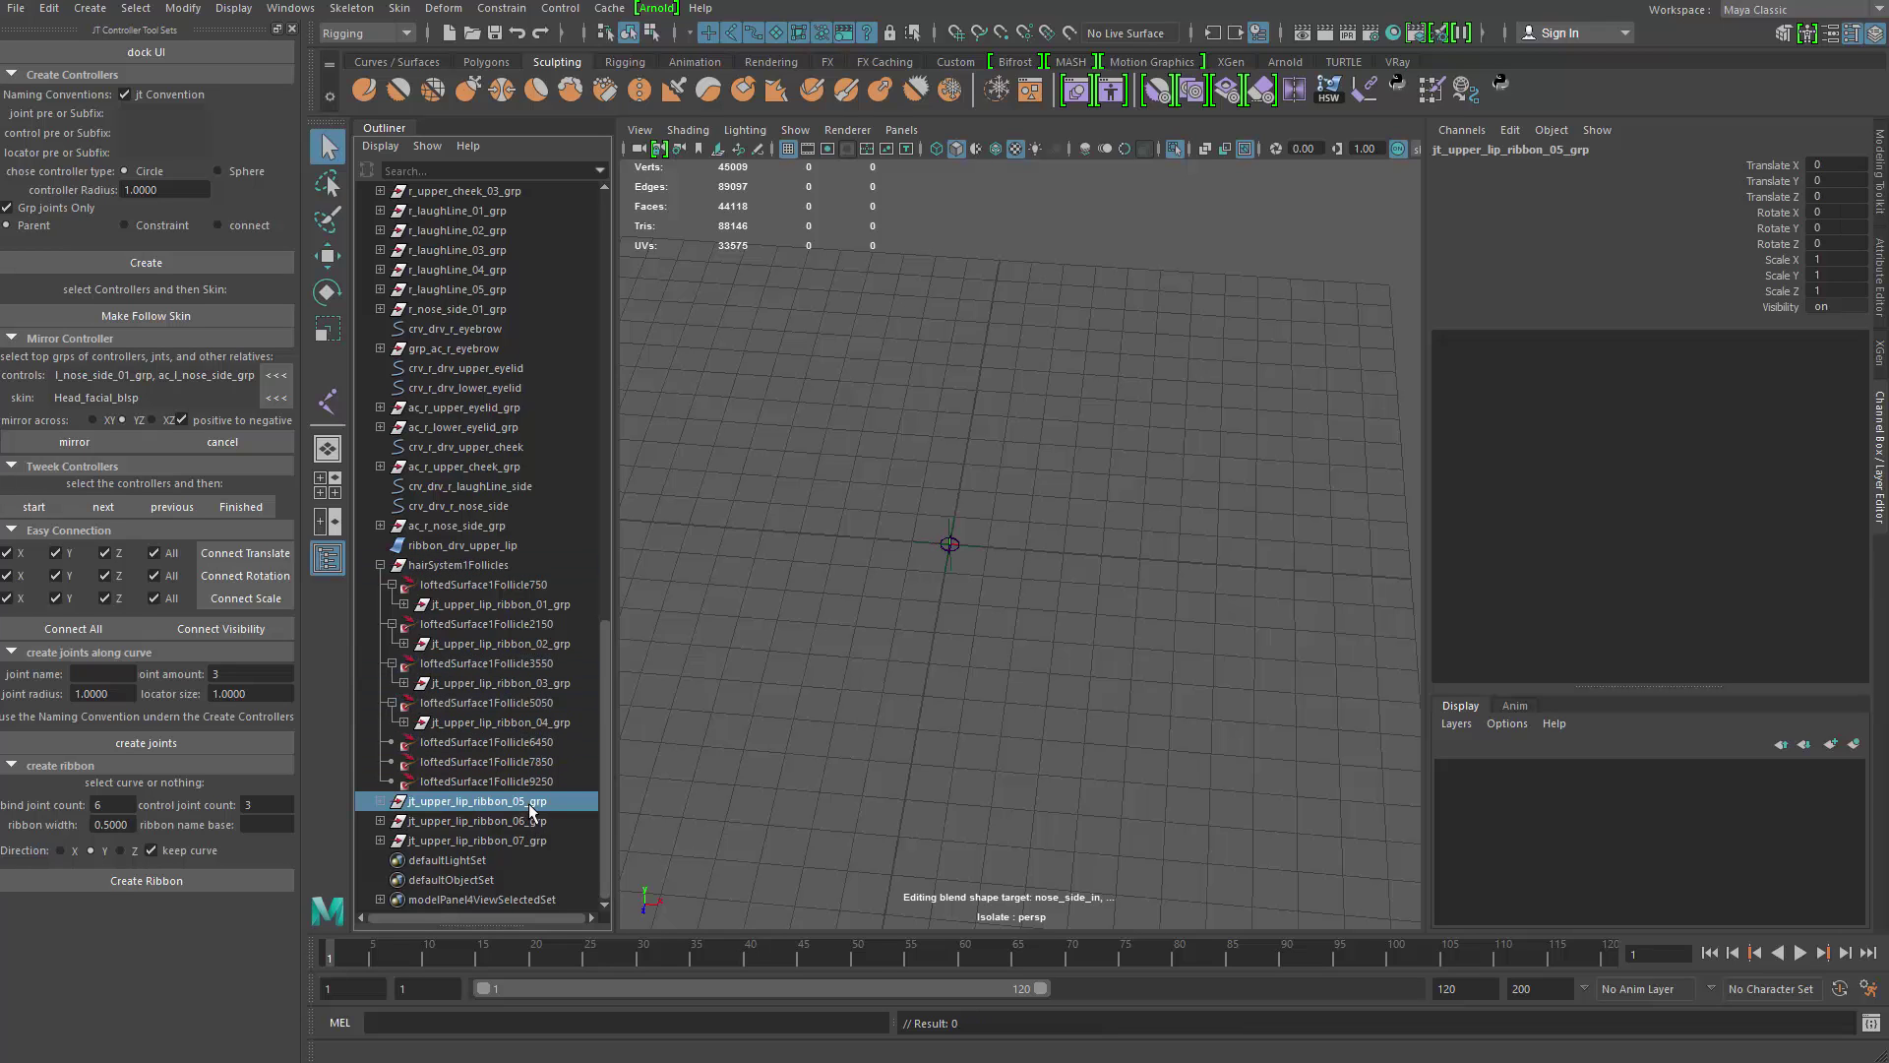
{"action": "left_click_drag", "start_coordinate": [528, 802], "coordinate": [547, 746]}
{"action": "left_click", "coordinate": [527, 822]}
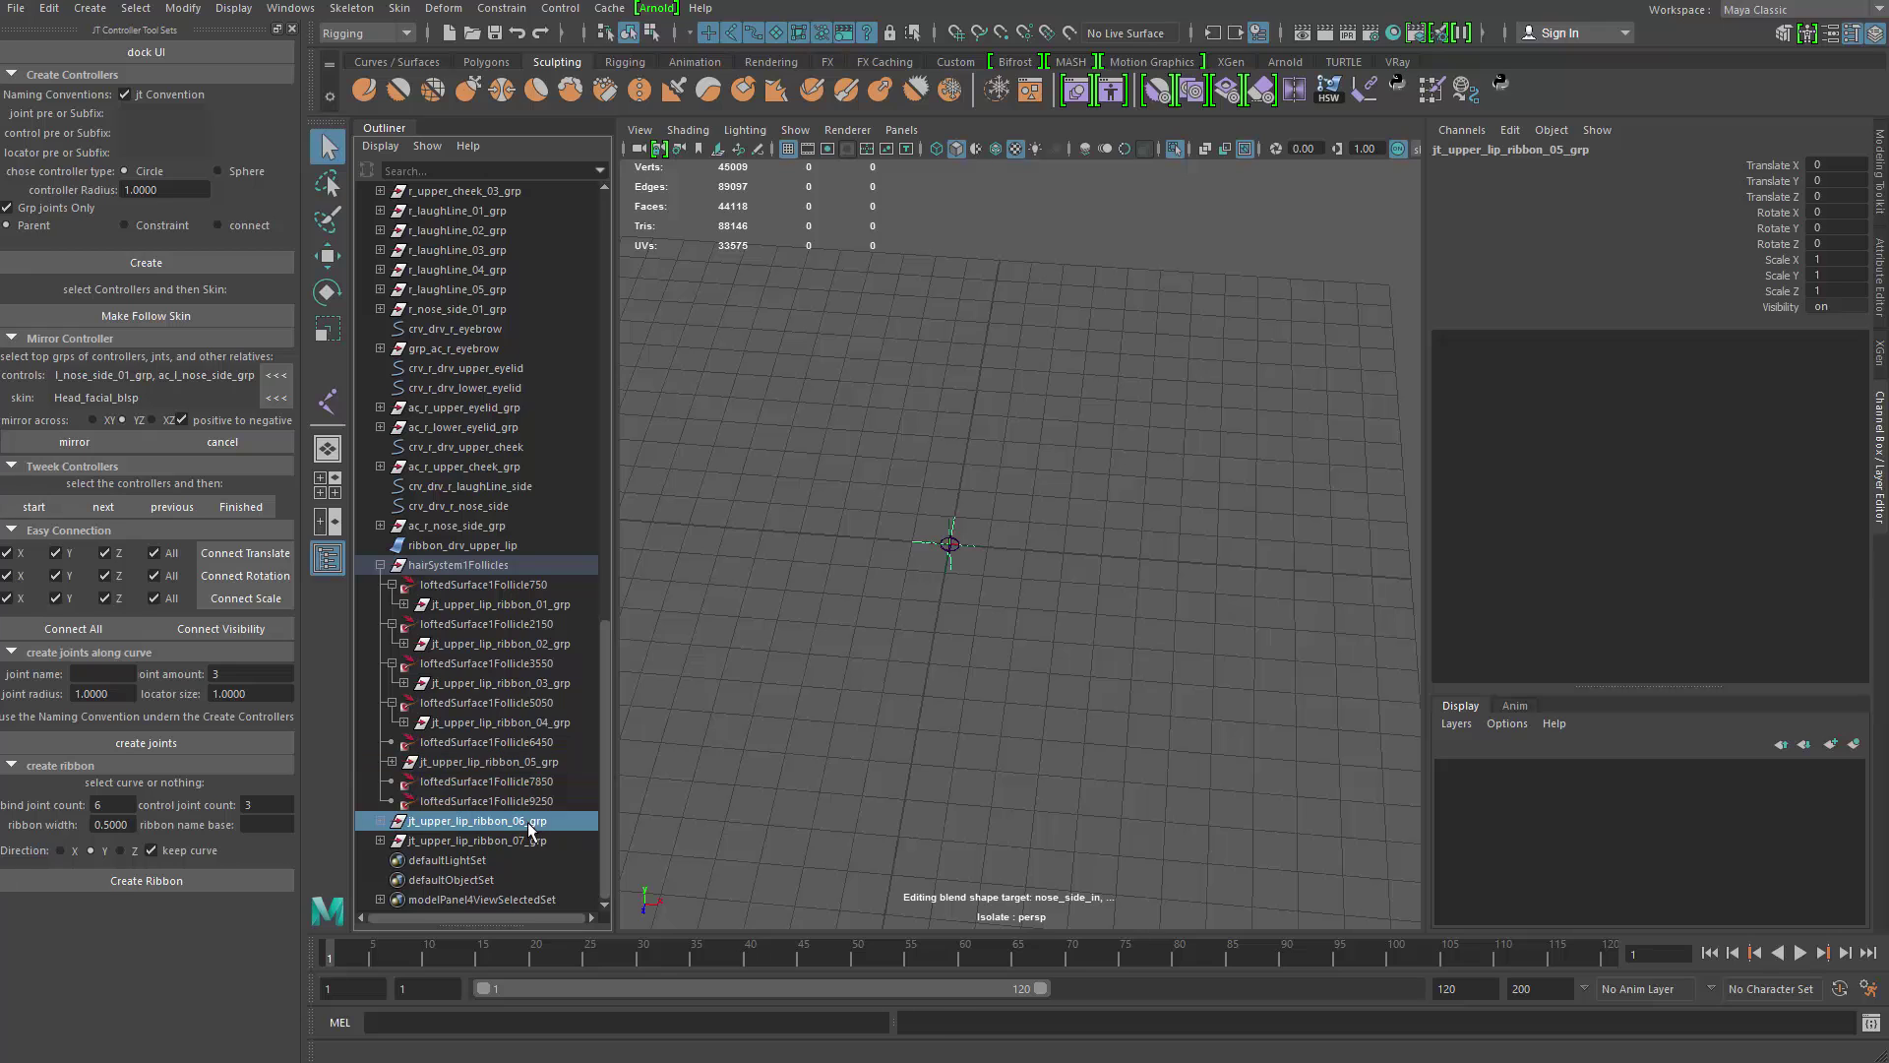
{"action": "left_click_drag", "start_coordinate": [527, 822], "coordinate": [543, 781]}
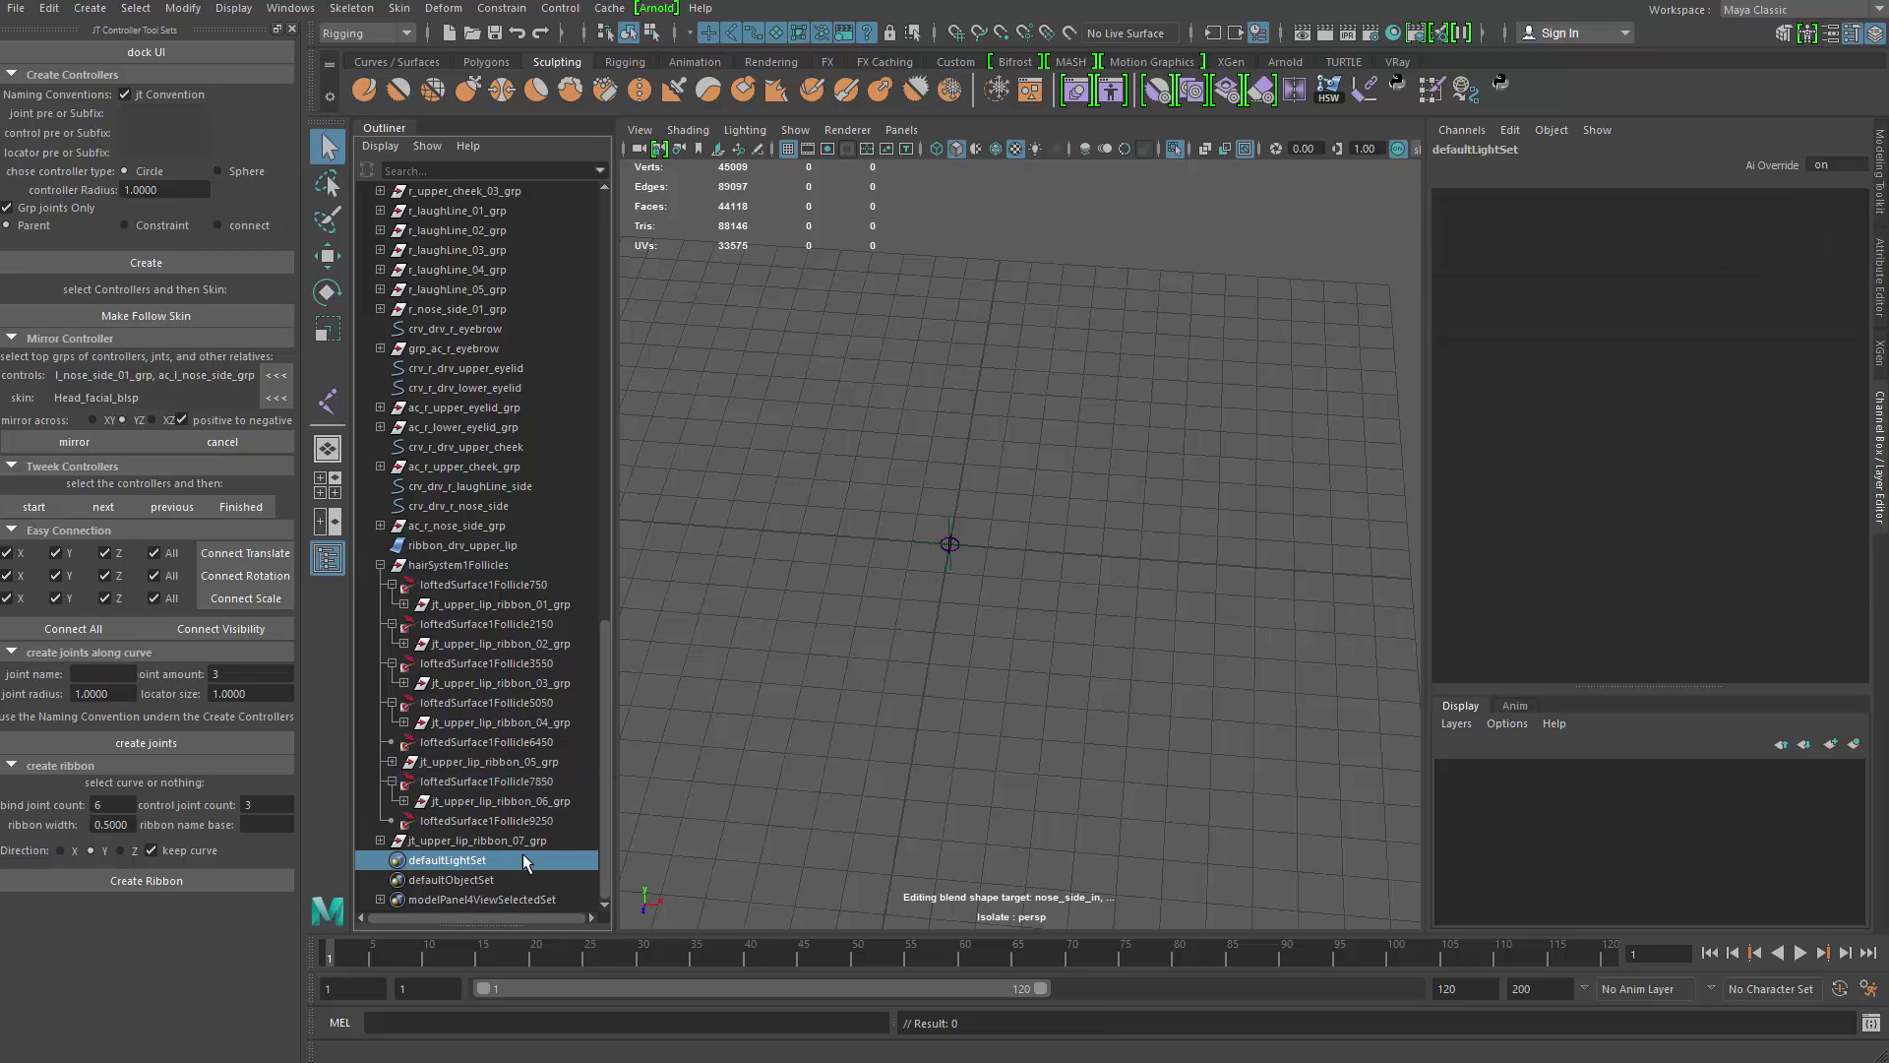
{"action": "left_click", "coordinate": [521, 846]}
{"action": "left_click_drag", "start_coordinate": [522, 844], "coordinate": [535, 821]}
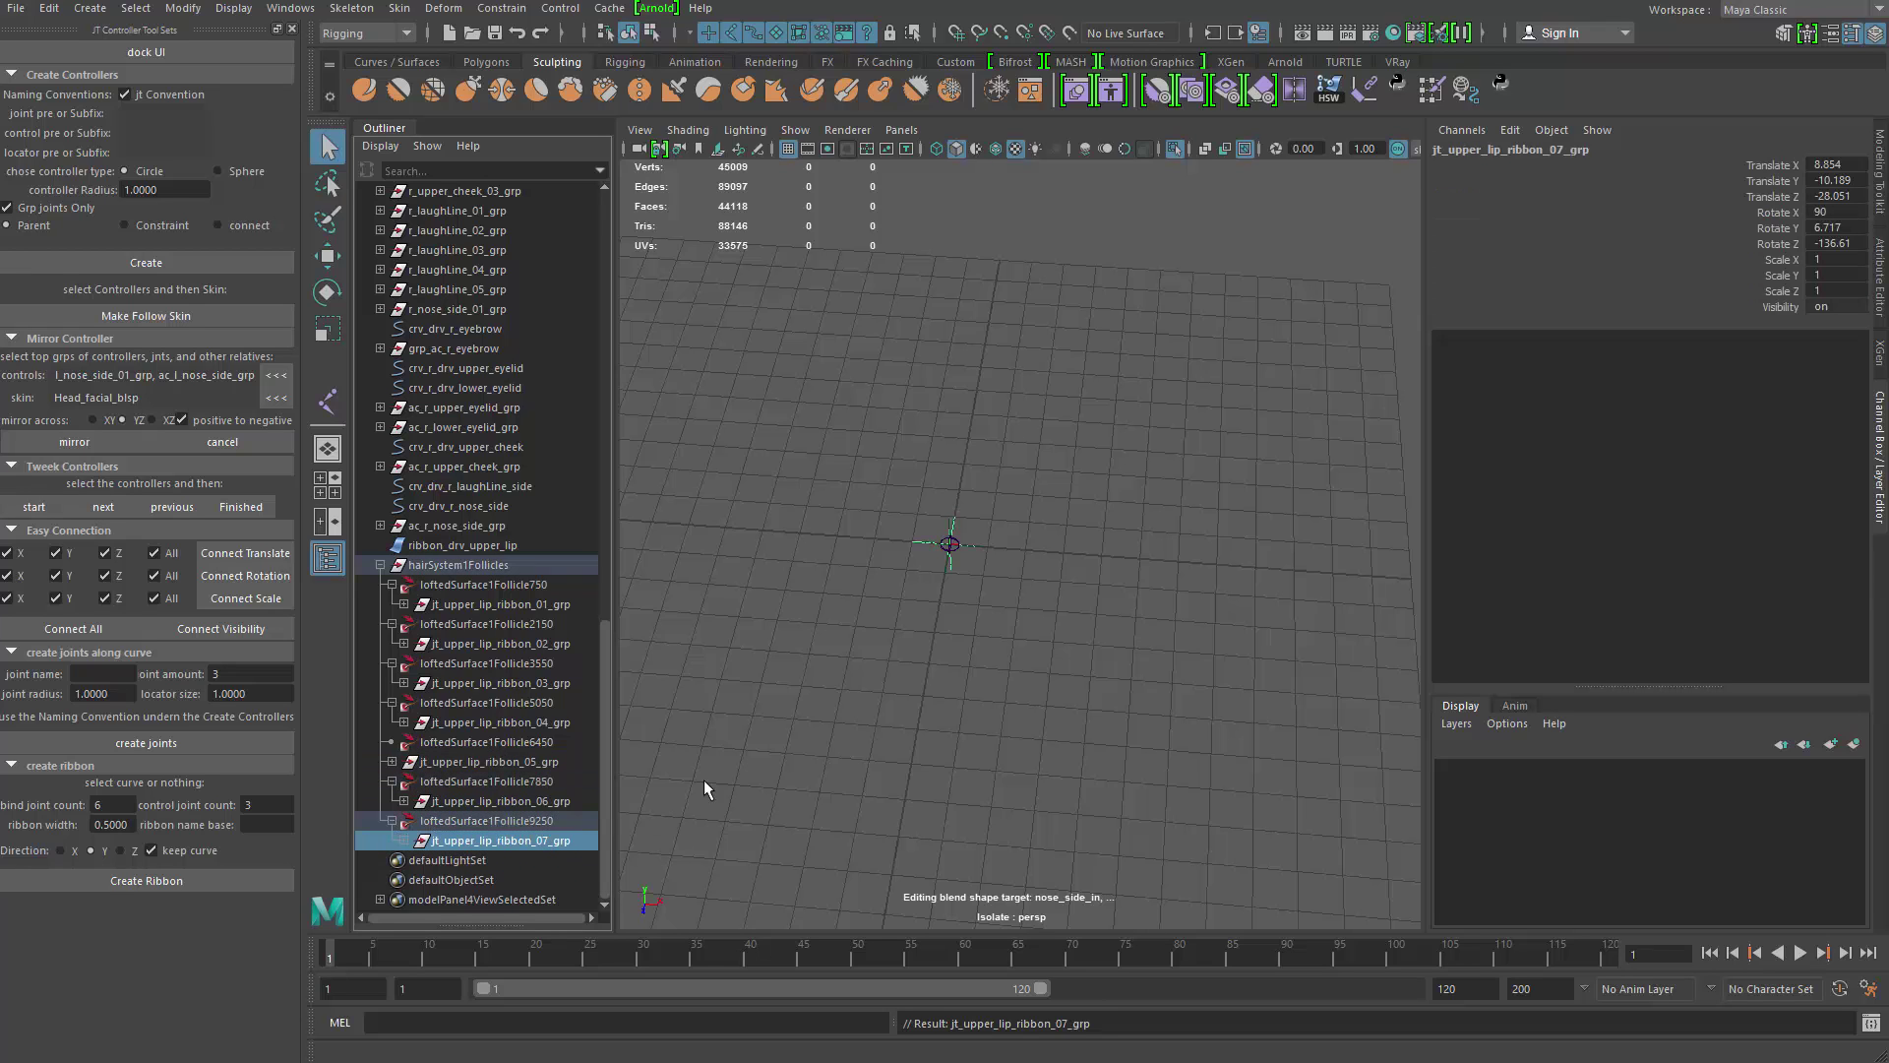
Step: Try to zero the translation and rotation of all seven groups by walking up from the bind joints
{"action": "left_click", "coordinate": [704, 779]}
{"action": "left_click_drag", "start_coordinate": [826, 431], "coordinate": [1112, 736]}
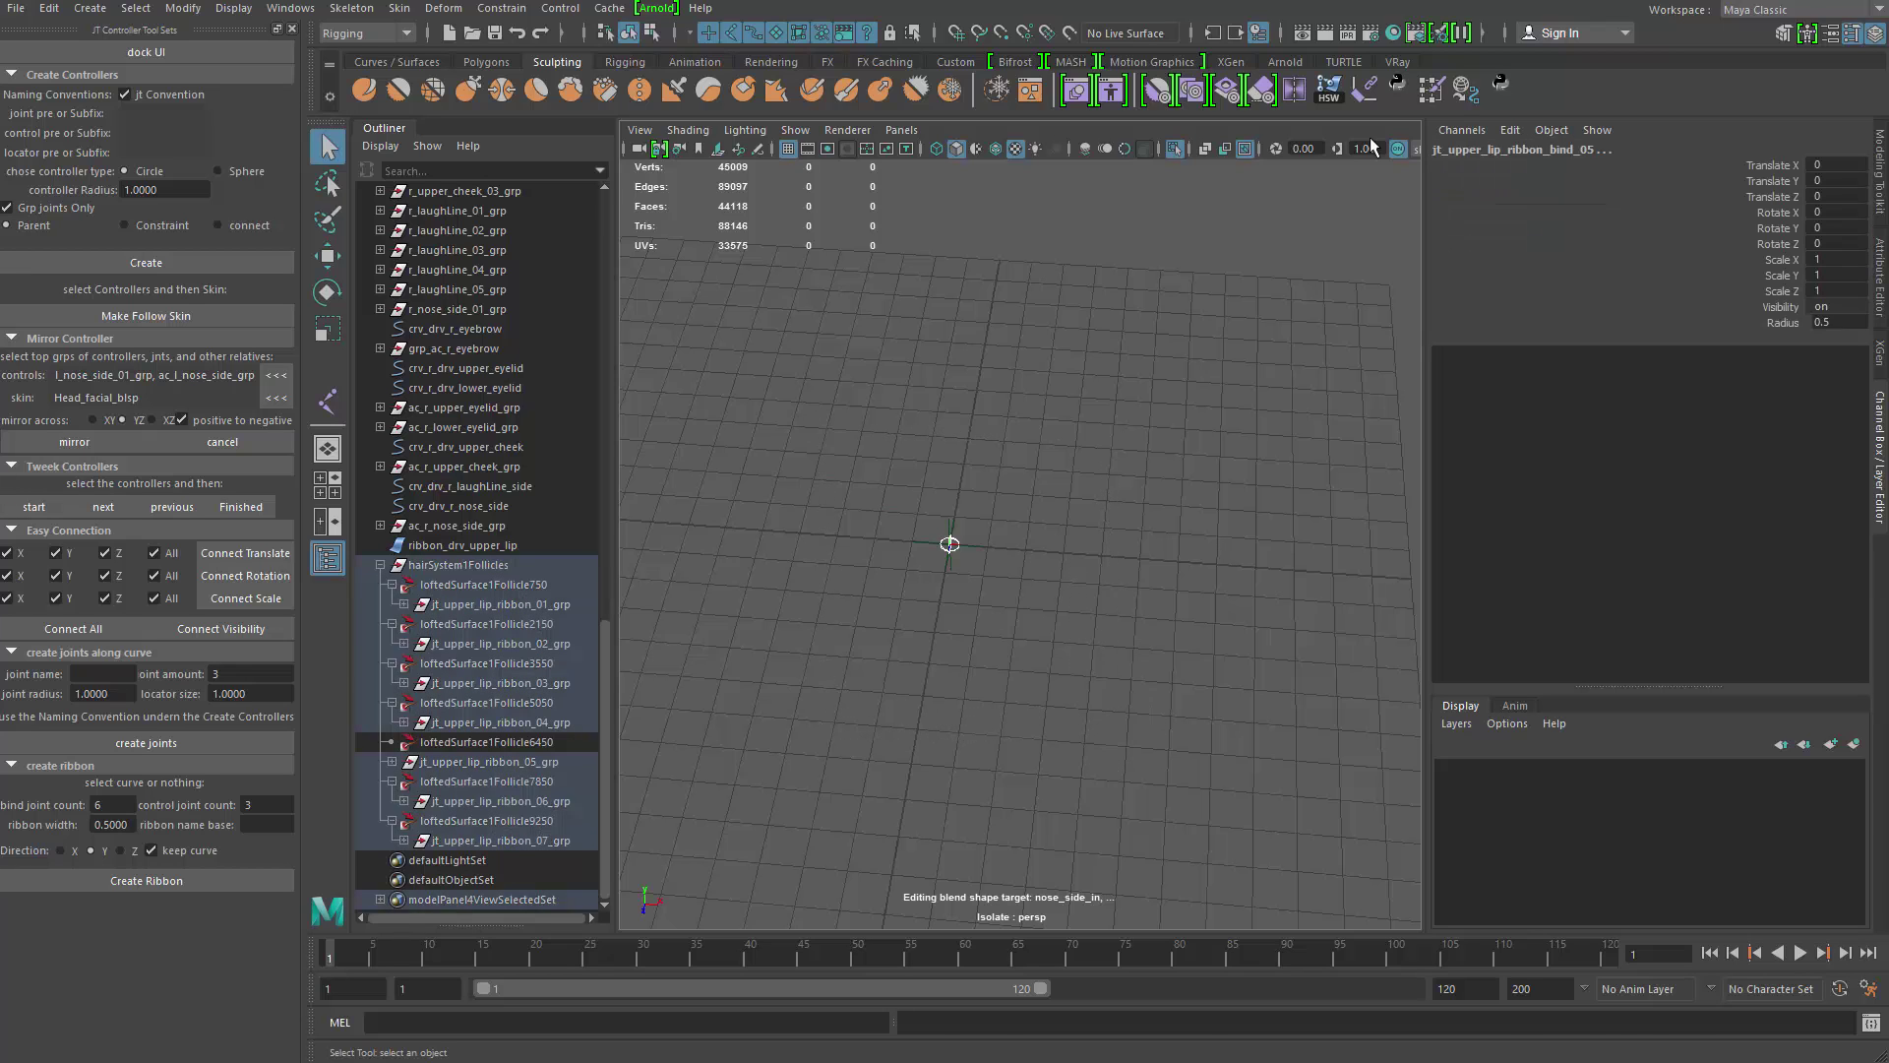
{"action": "key", "text": "Up"}
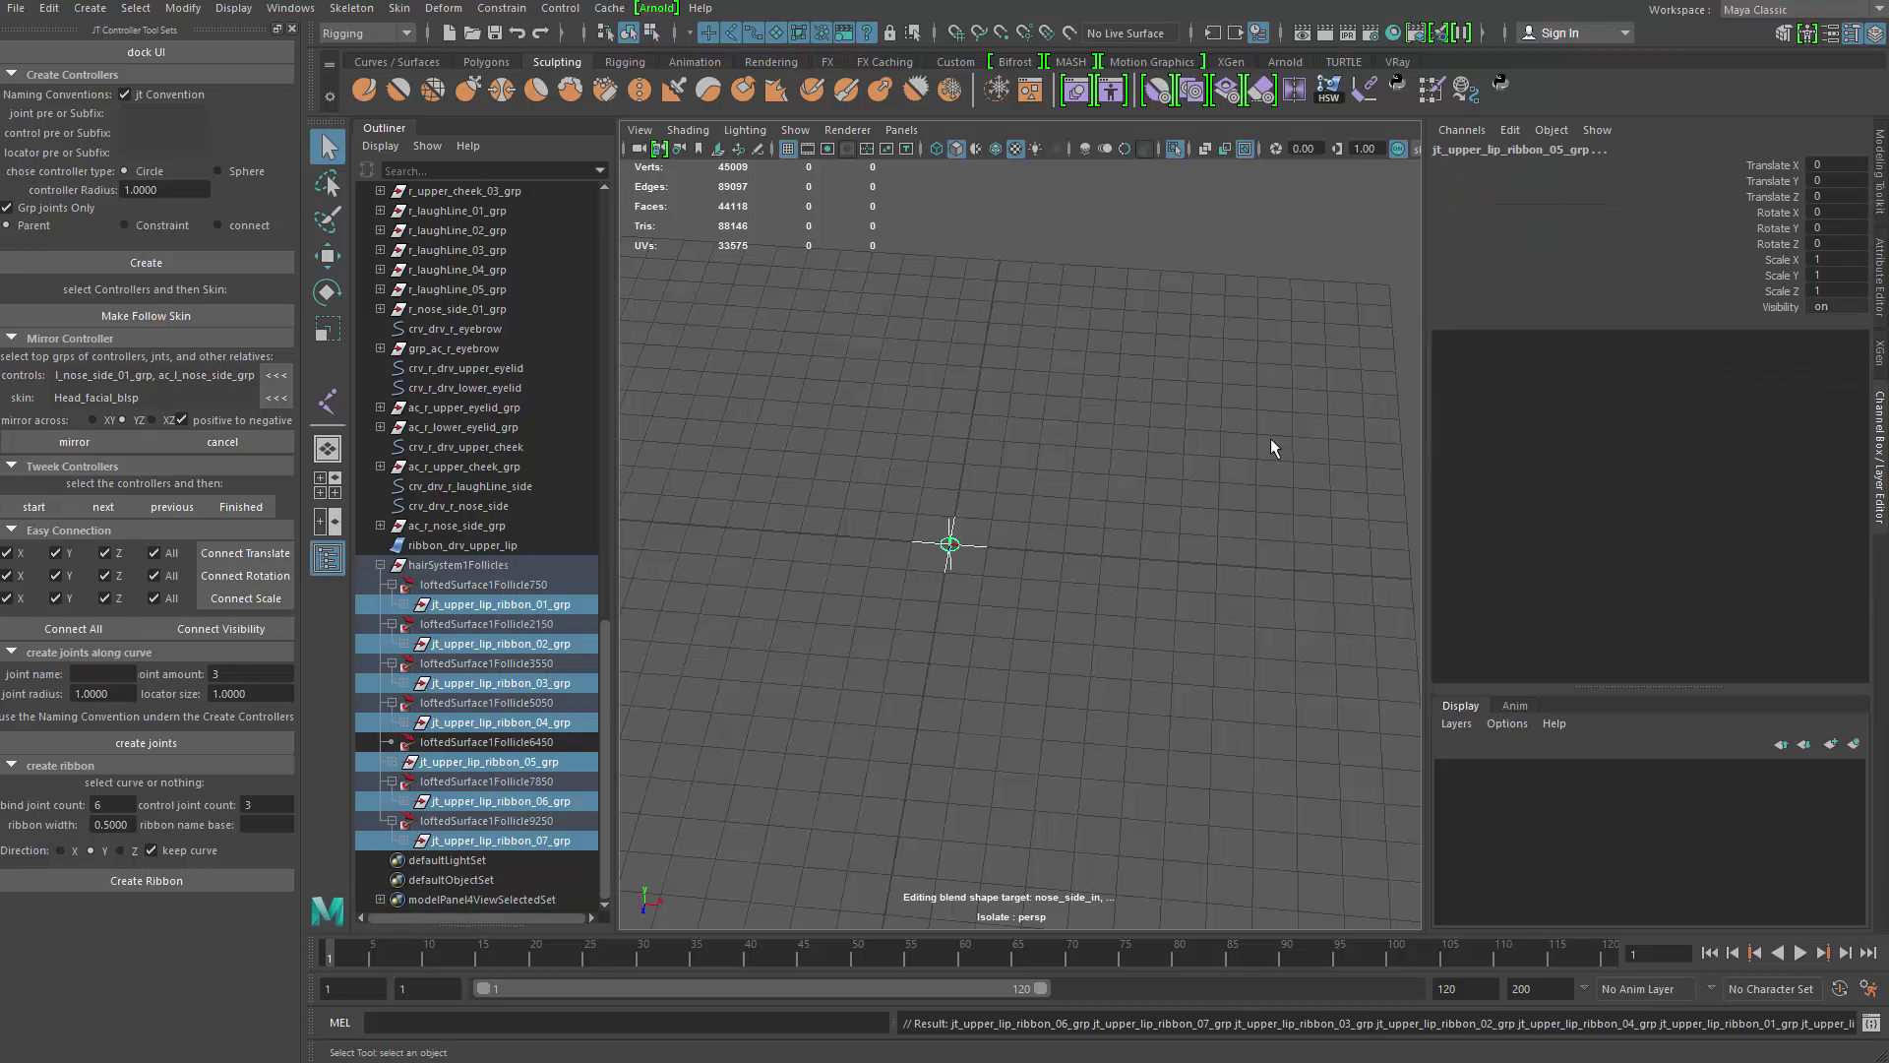
{"action": "left_click_drag", "start_coordinate": [1827, 165], "coordinate": [1836, 244]}
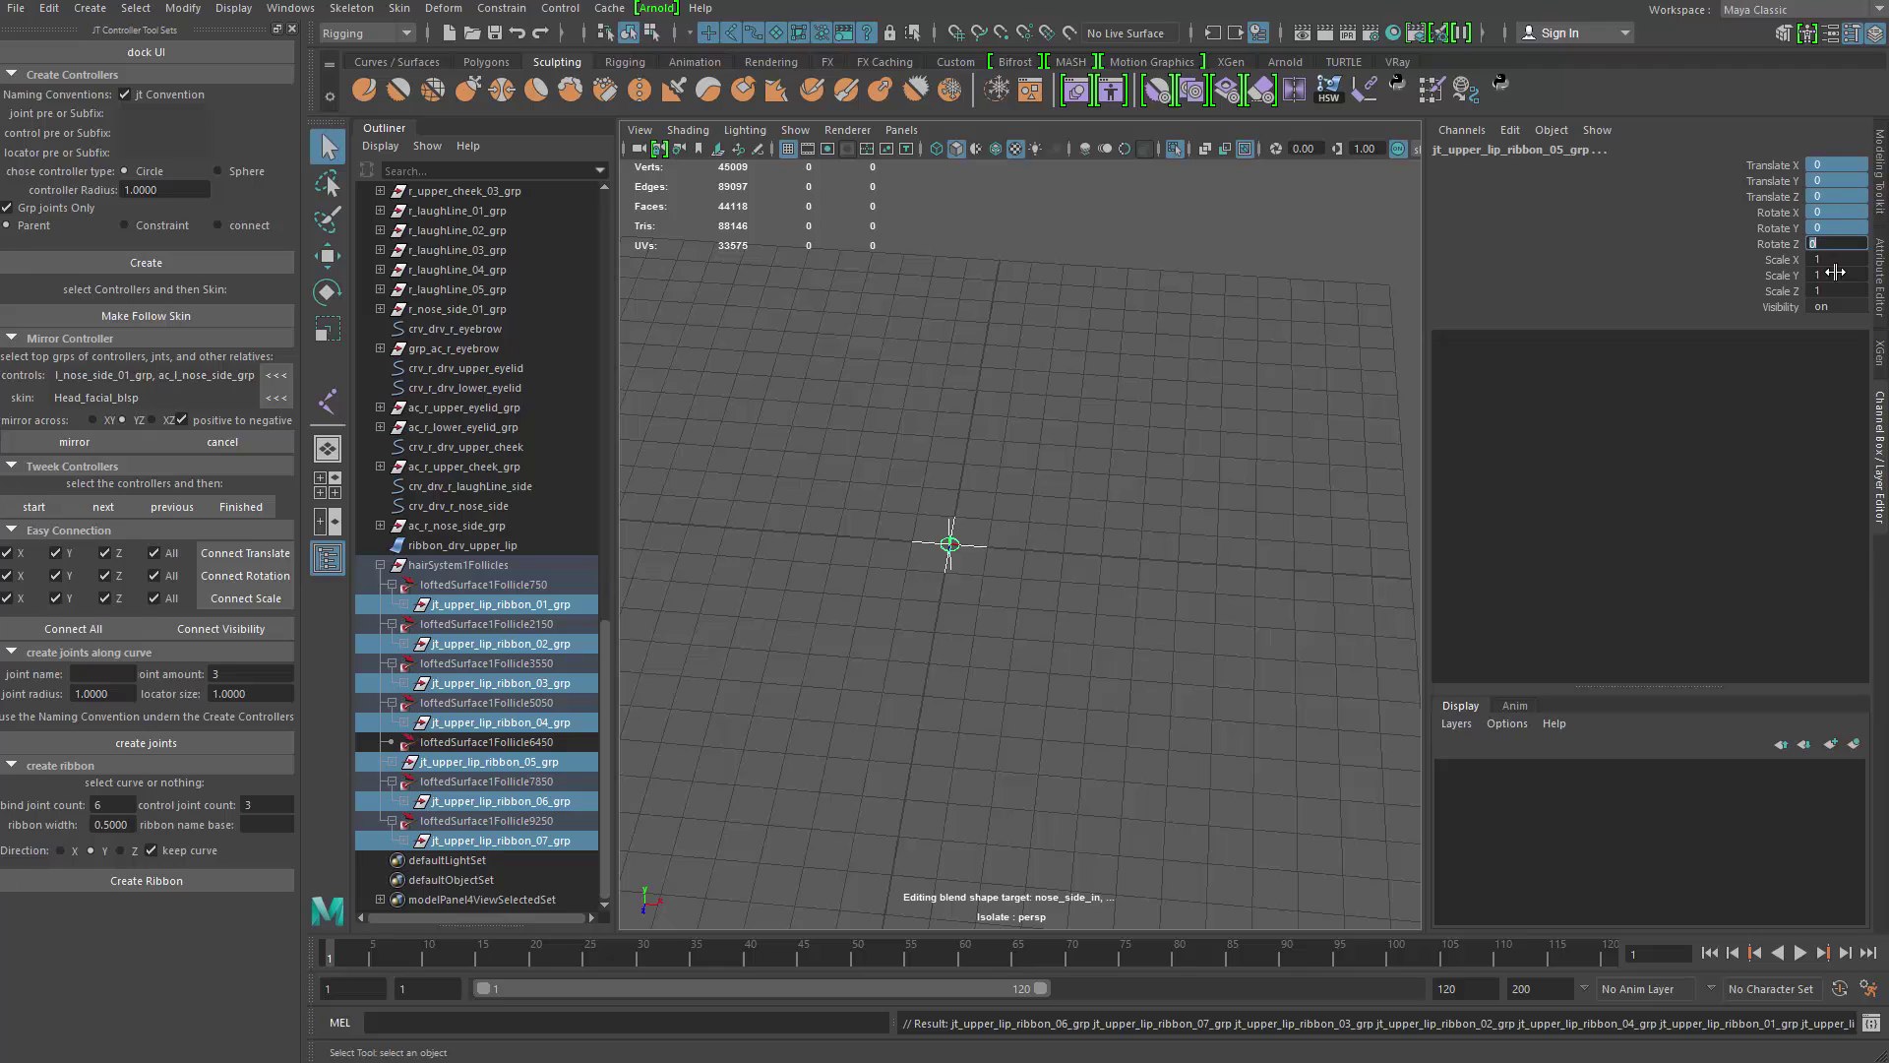
{"action": "key", "text": "Return"}
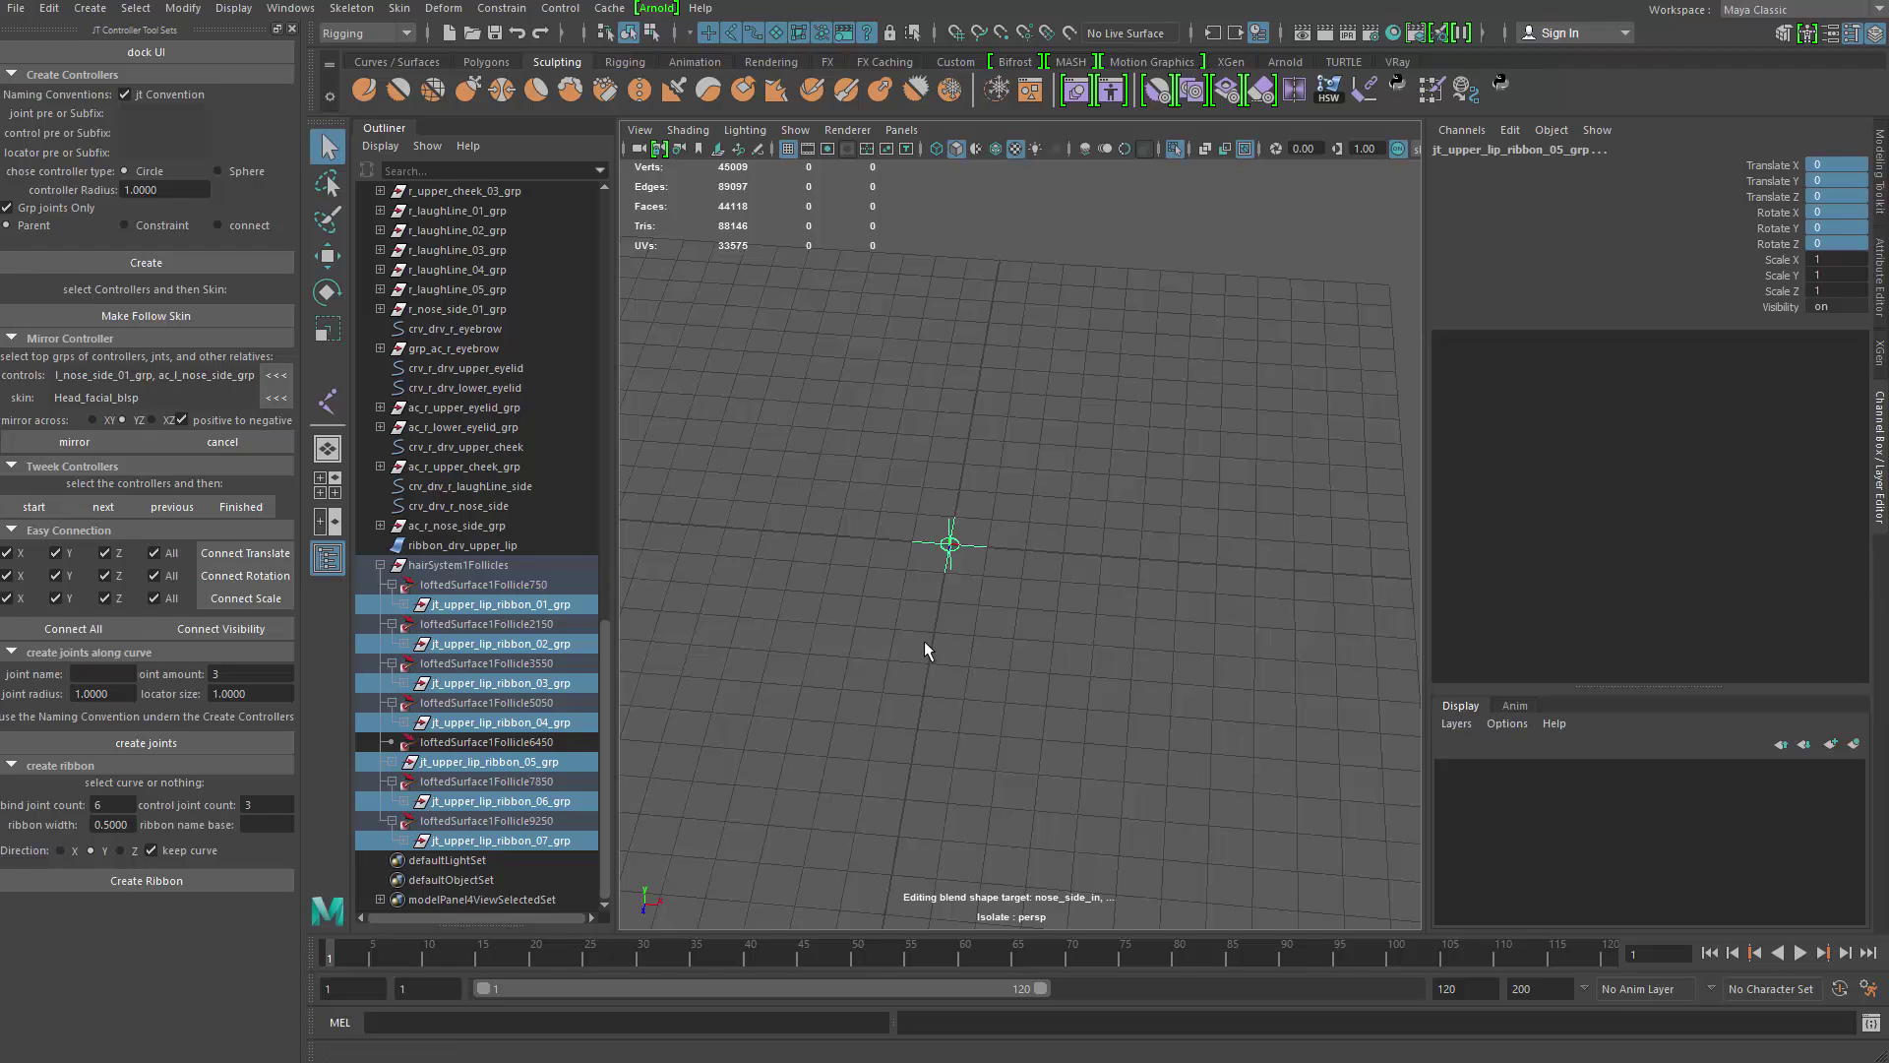
{"action": "key", "text": "ctrl+z"}
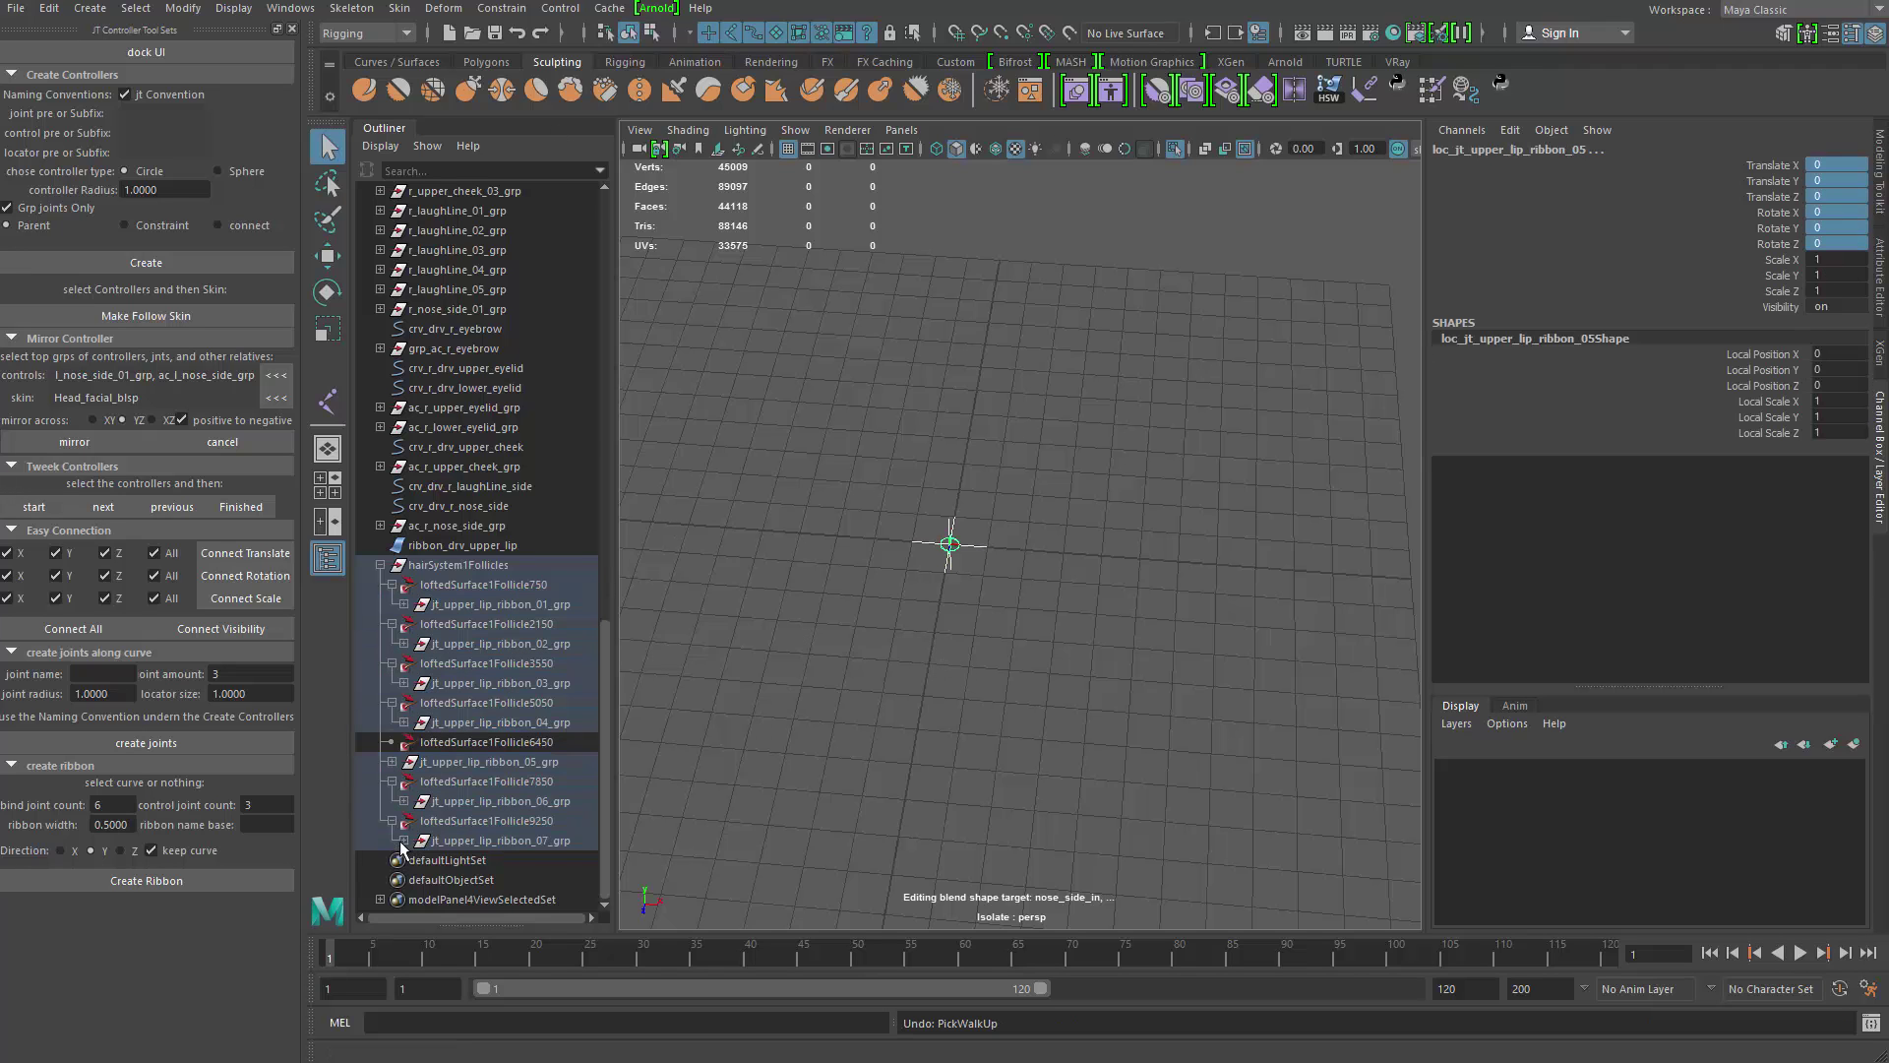
{"action": "left_click", "coordinate": [403, 840]}
{"action": "key", "text": "Up"}
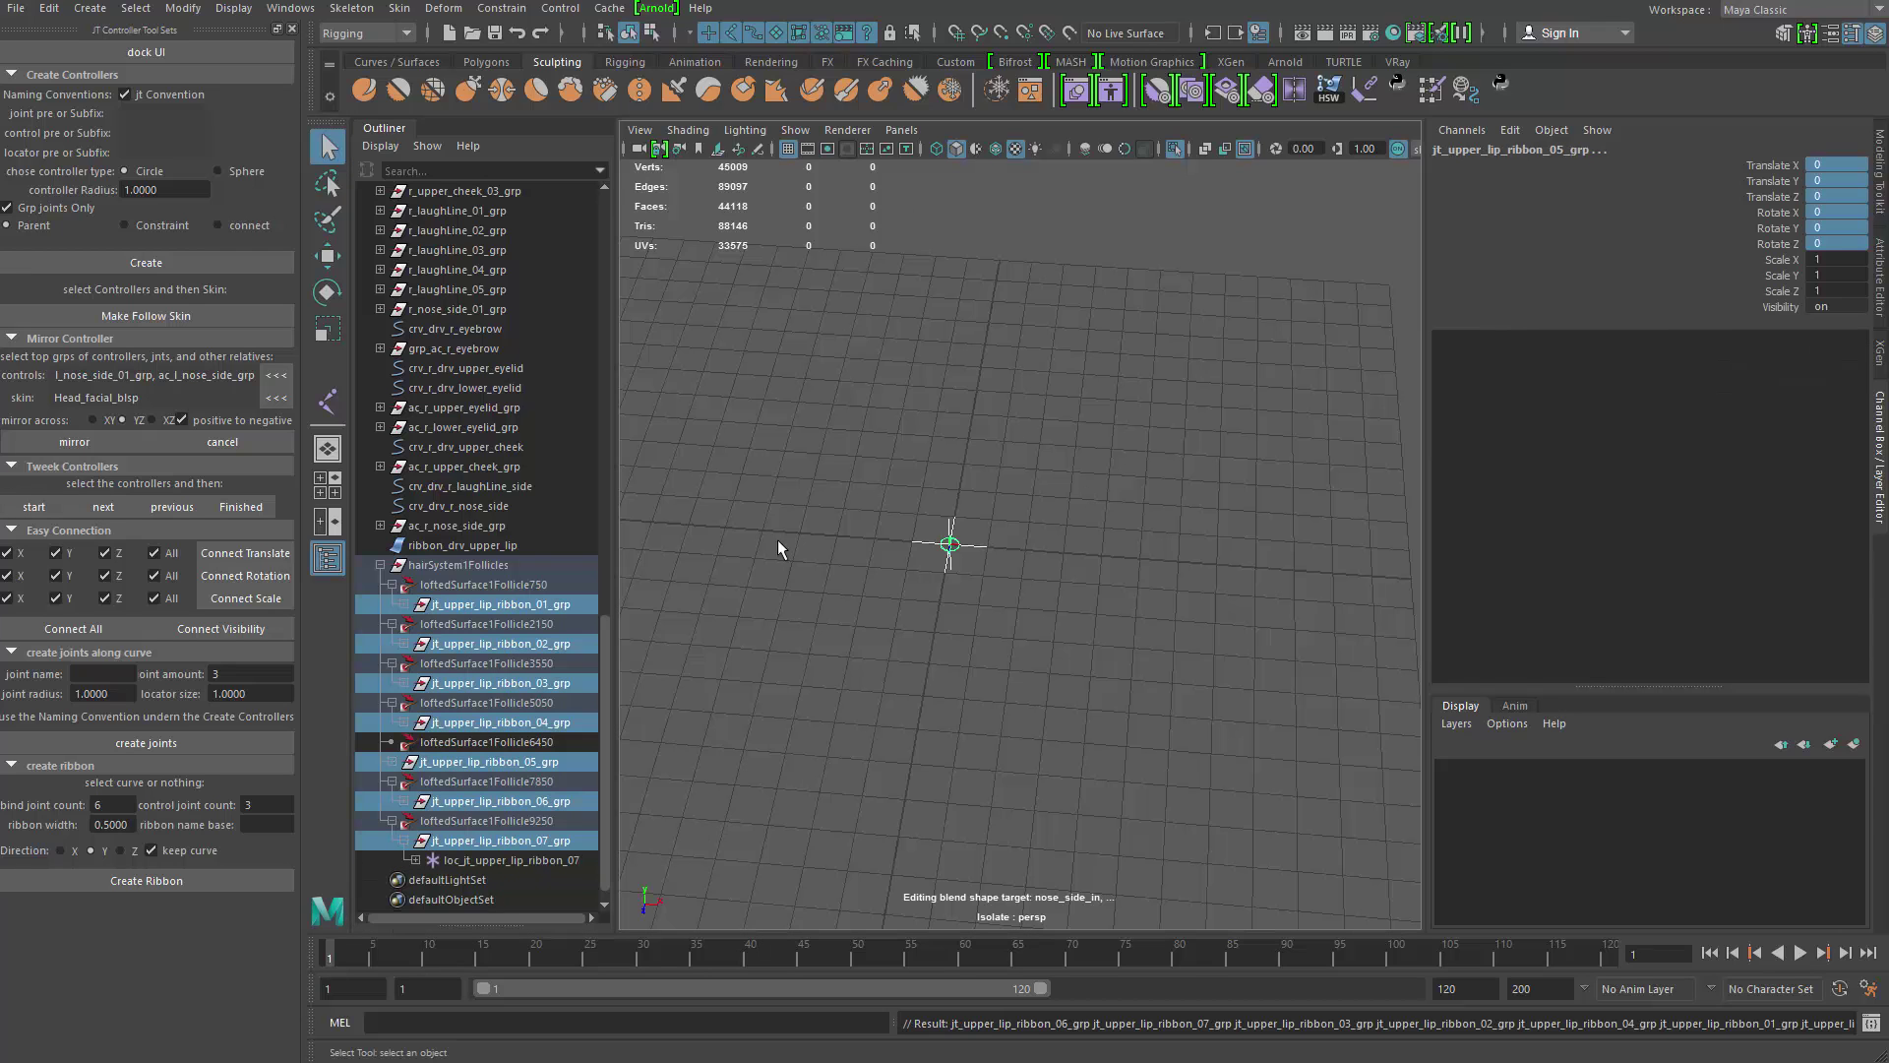
Step: Parent jt_upper_lip_ribbon_05_grp under loftedSurface1Follicle6450
{"action": "left_click", "coordinate": [455, 842]}
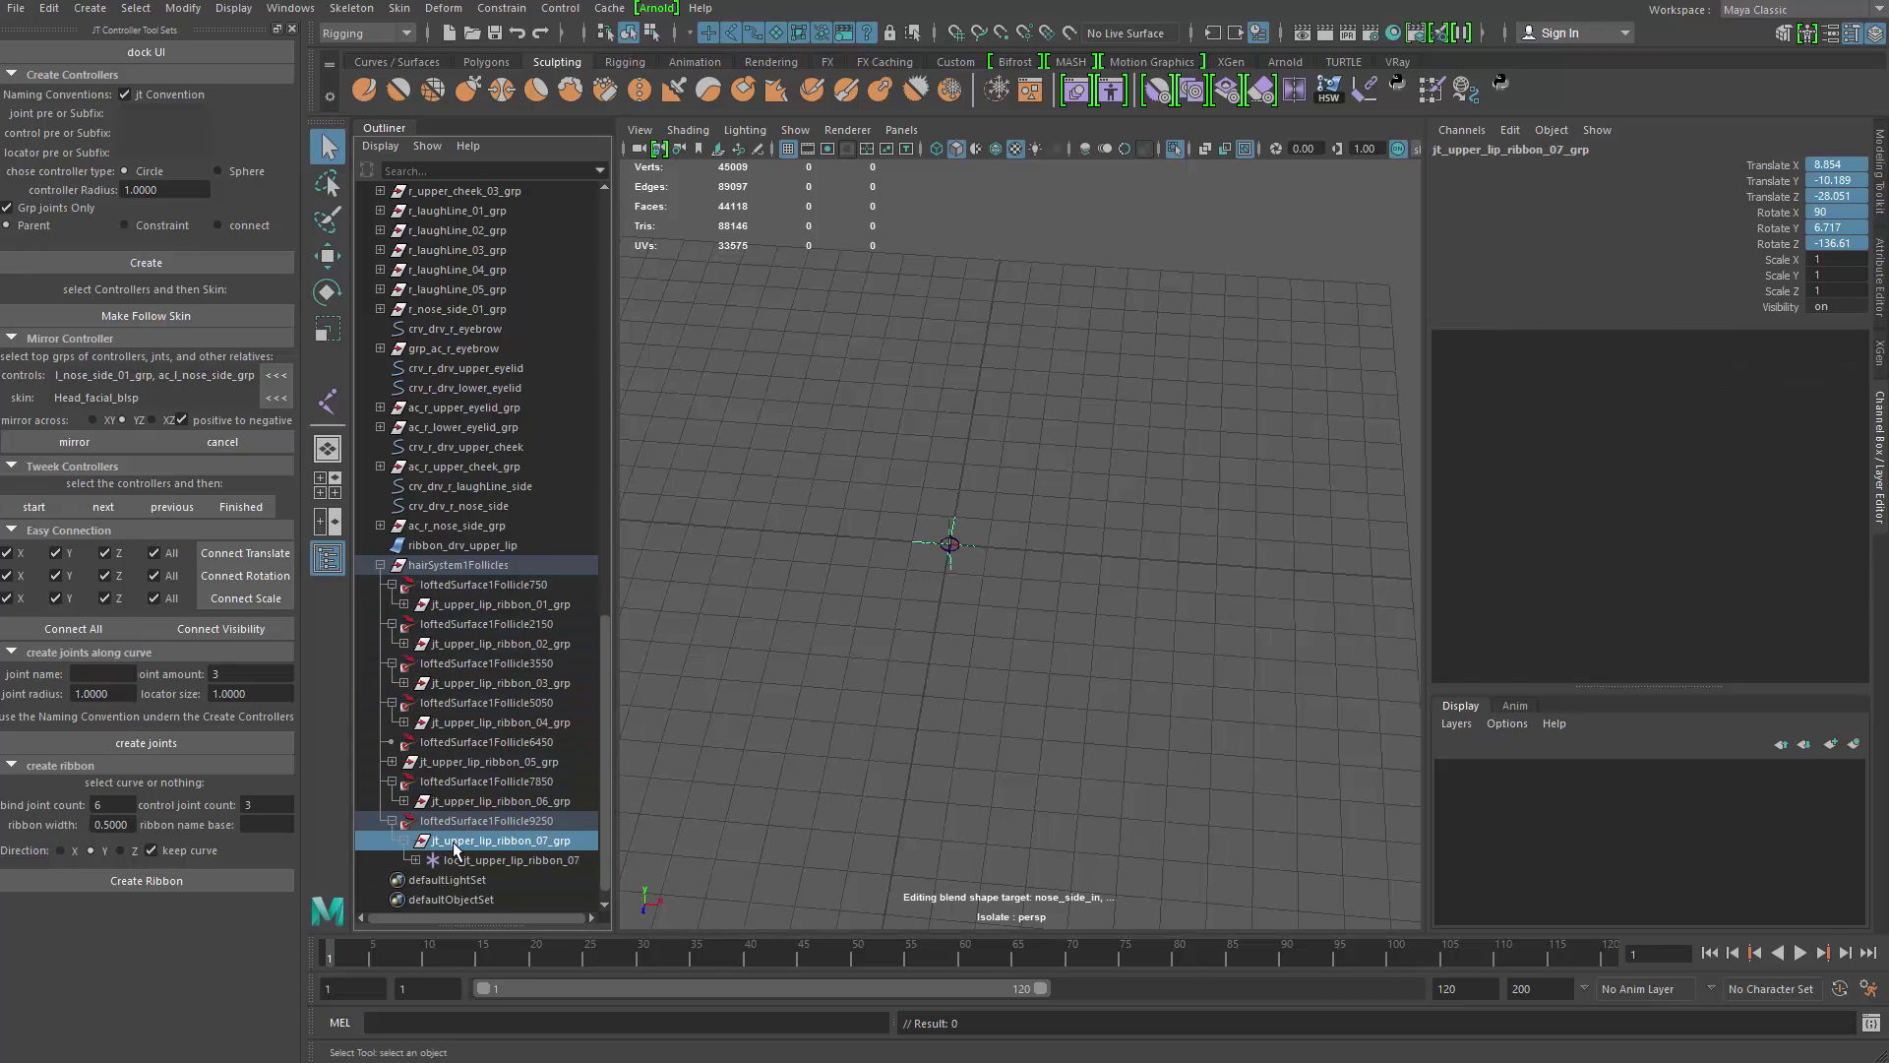
{"action": "left_click", "coordinate": [487, 802], "text": "ctrl"}
{"action": "left_click", "coordinate": [495, 763], "text": "ctrl"}
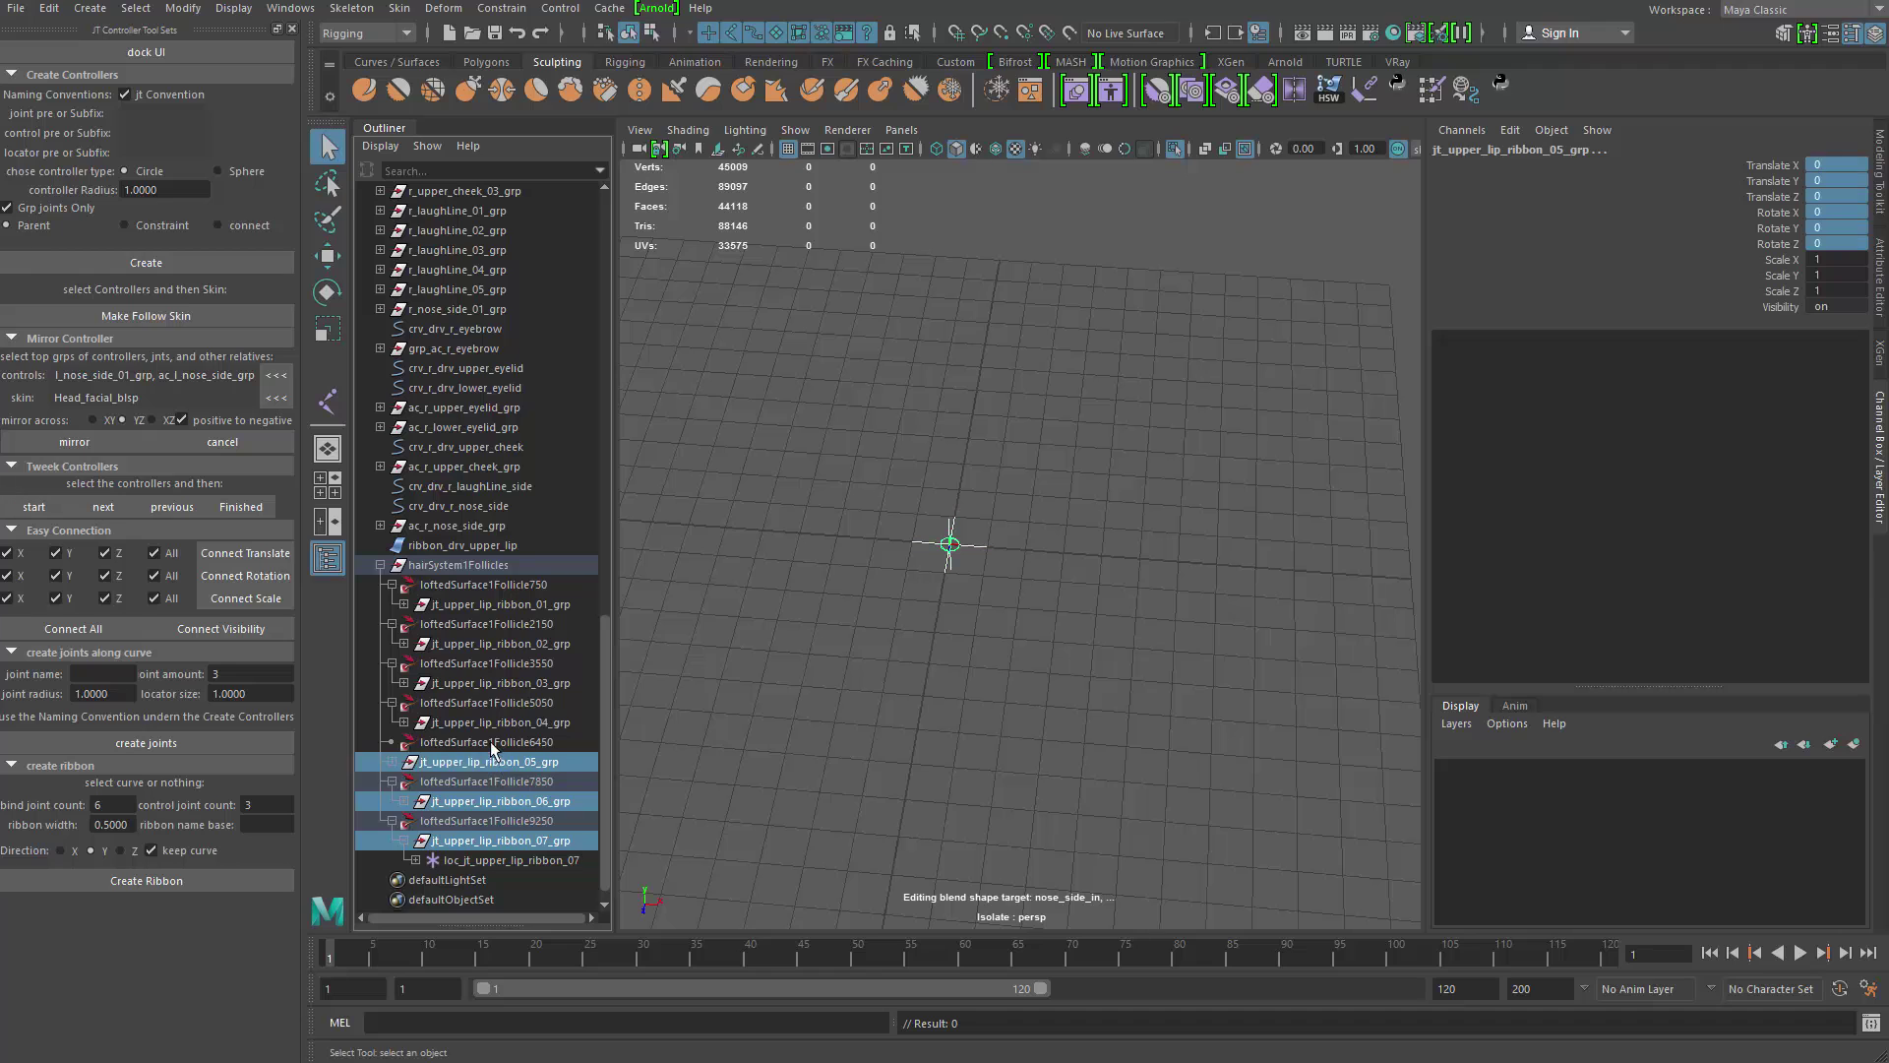
{"action": "left_click", "coordinate": [450, 764]}
{"action": "middle_click_drag", "start_coordinate": [471, 765], "coordinate": [486, 745]}
Step: Set the translation and rotation of all seven jt_upper_lip_ribbon groups to 0
{"action": "left_click", "coordinate": [488, 842]}
{"action": "left_click", "coordinate": [487, 802], "text": "ctrl"}
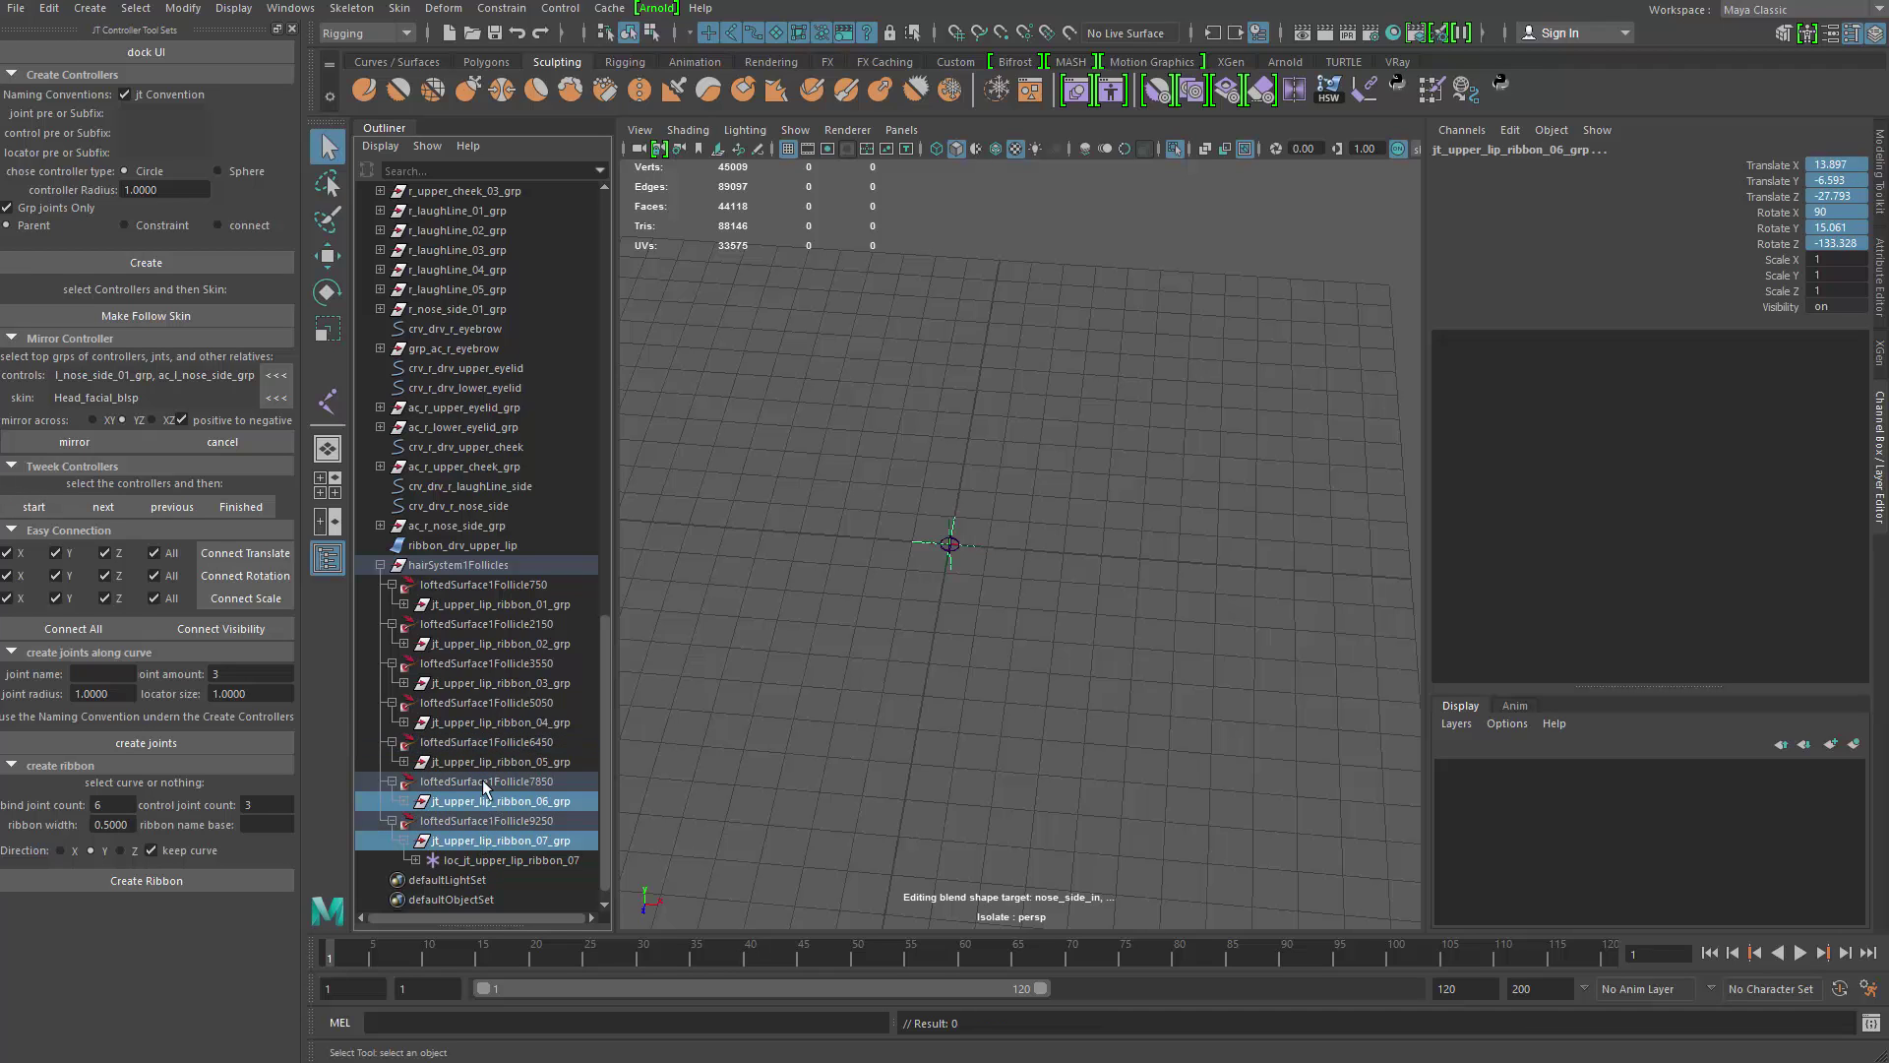
{"action": "left_click", "coordinate": [487, 763], "text": "ctrl"}
{"action": "left_click", "coordinate": [486, 723], "text": "ctrl"}
{"action": "left_click", "coordinate": [490, 683], "text": "ctrl"}
{"action": "left_click", "coordinate": [490, 644], "text": "ctrl"}
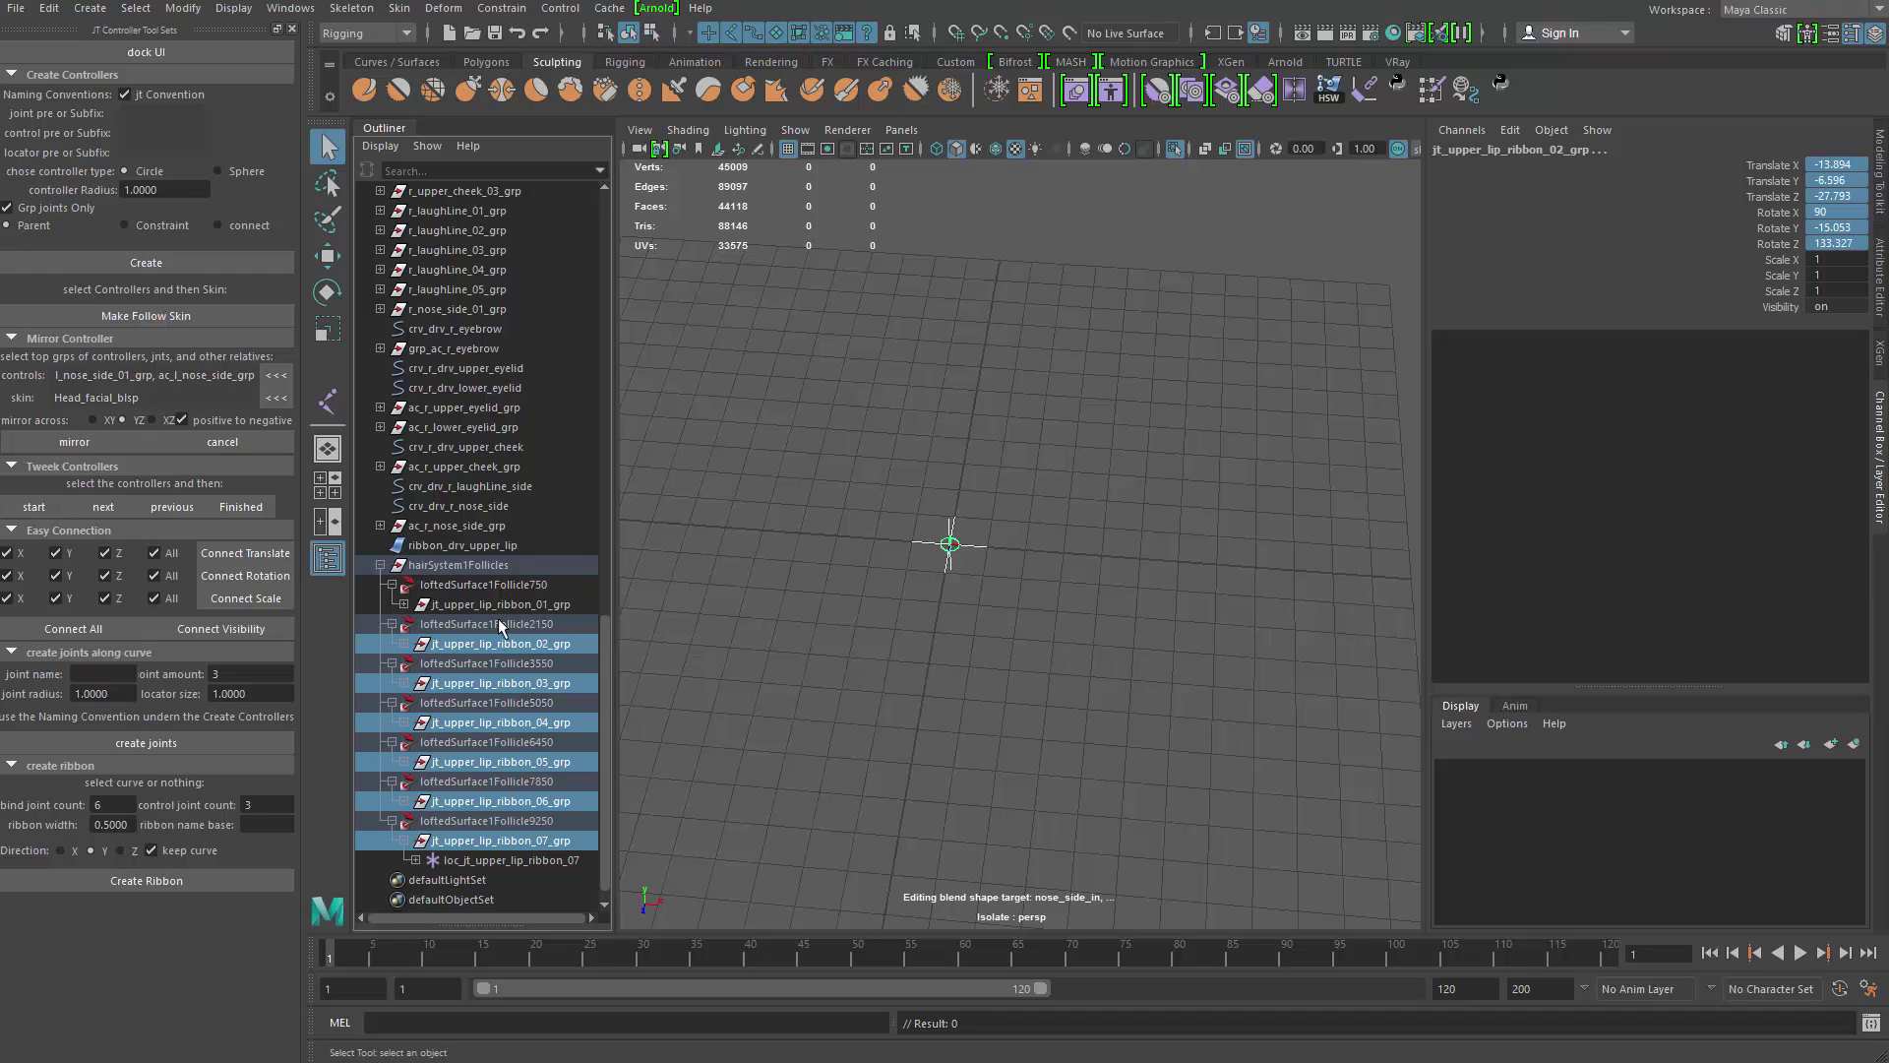
{"action": "left_click", "coordinate": [490, 604], "text": "ctrl"}
{"action": "left_click_drag", "start_coordinate": [1852, 167], "coordinate": [1828, 244]}
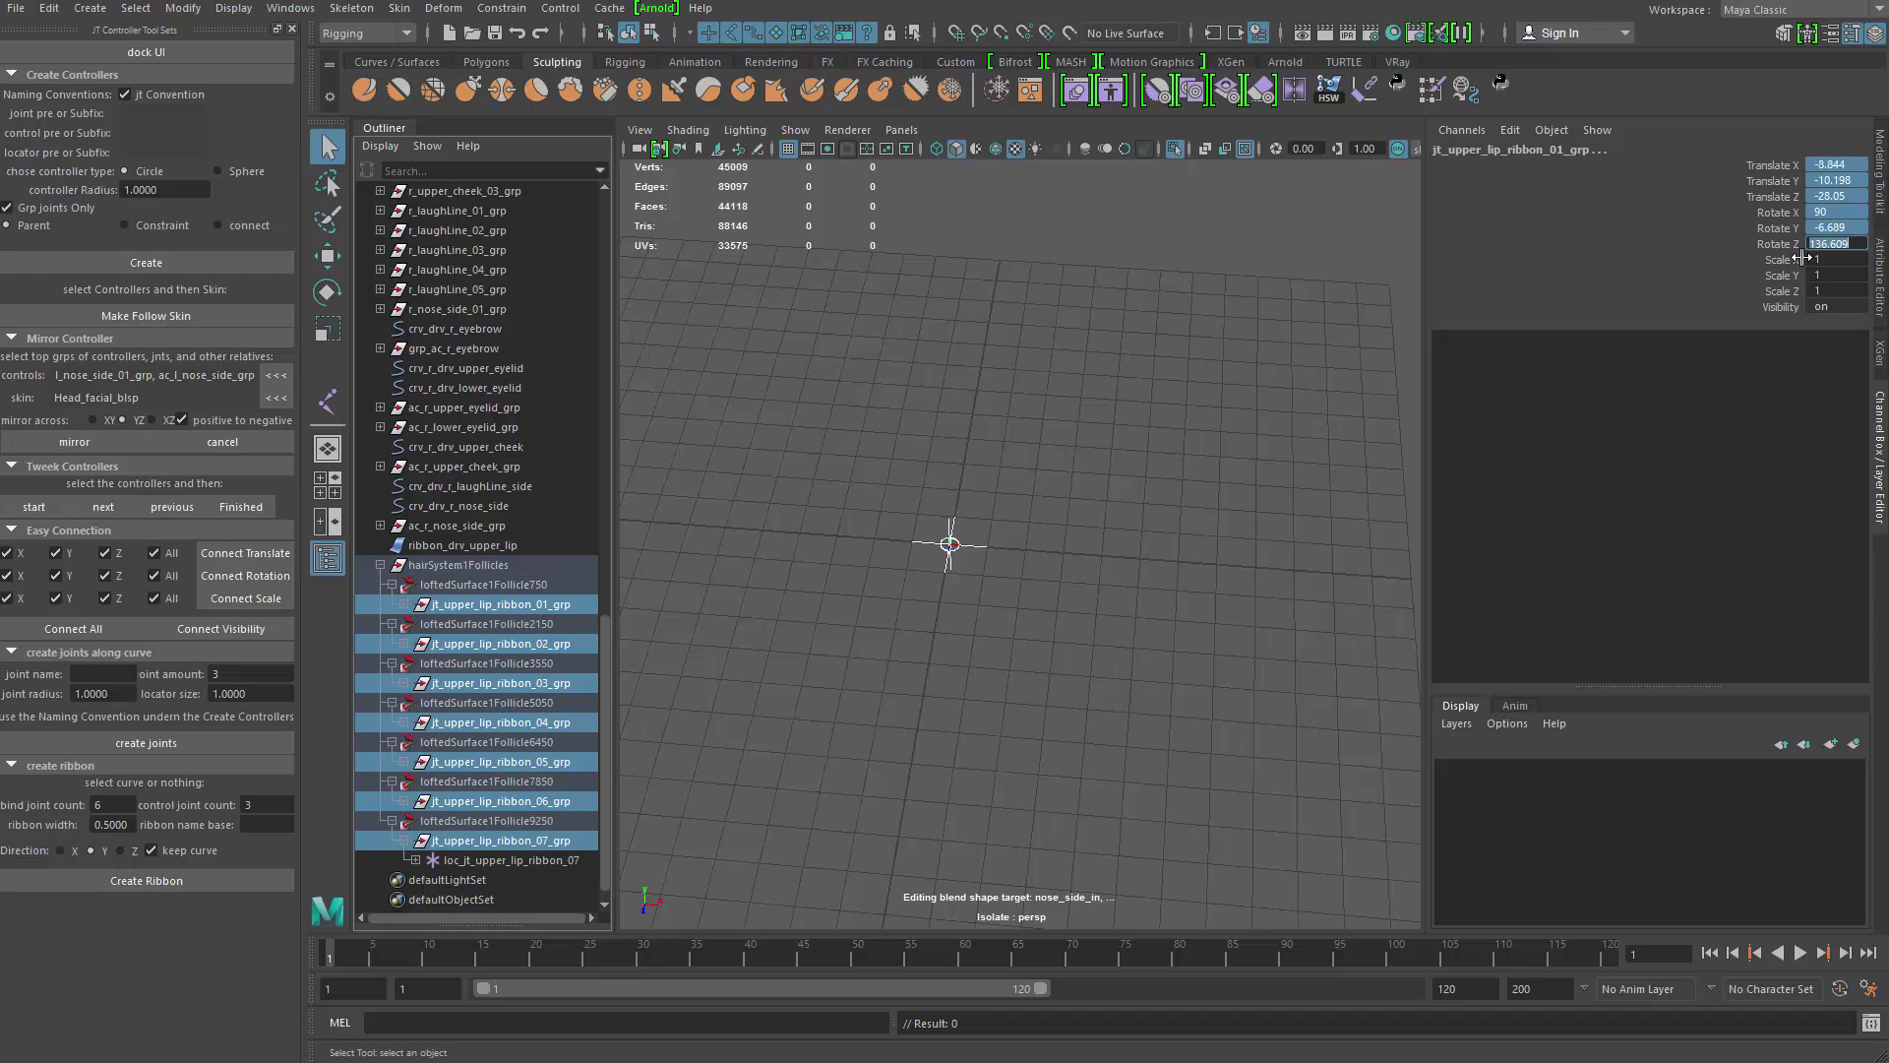
{"action": "type", "text": "0"}
{"action": "key", "text": "Return"}
Step: Frame the upper-lip ribbon and examine how the joints and locators sit along it
{"action": "key", "text": "f"}
{"action": "left_click_drag", "start_coordinate": [944, 602], "coordinate": [1012, 634], "text": "alt"}
{"action": "middle_click_drag", "start_coordinate": [1011, 634], "coordinate": [1001, 511], "text": "alt"}
{"action": "scroll", "coordinate": [1000, 510], "scroll_direction": "up", "scroll_amount": 5}
{"action": "left_click", "coordinate": [974, 496]}
{"action": "left_click", "coordinate": [951, 524]}
{"action": "left_click_drag", "start_coordinate": [928, 544], "coordinate": [1044, 532], "text": "alt"}
{"action": "right_click_drag", "start_coordinate": [1029, 477], "coordinate": [956, 488]}
{"action": "left_click_drag", "start_coordinate": [942, 532], "coordinate": [954, 512], "text": "alt"}
Step: Test whether the joints follow the ribbon by moving its middle control vertices upward, and undo the move
{"action": "left_click", "coordinate": [651, 33]}
{"action": "left_click_drag", "start_coordinate": [879, 402], "coordinate": [1056, 653]}
{"action": "key", "text": "w"}
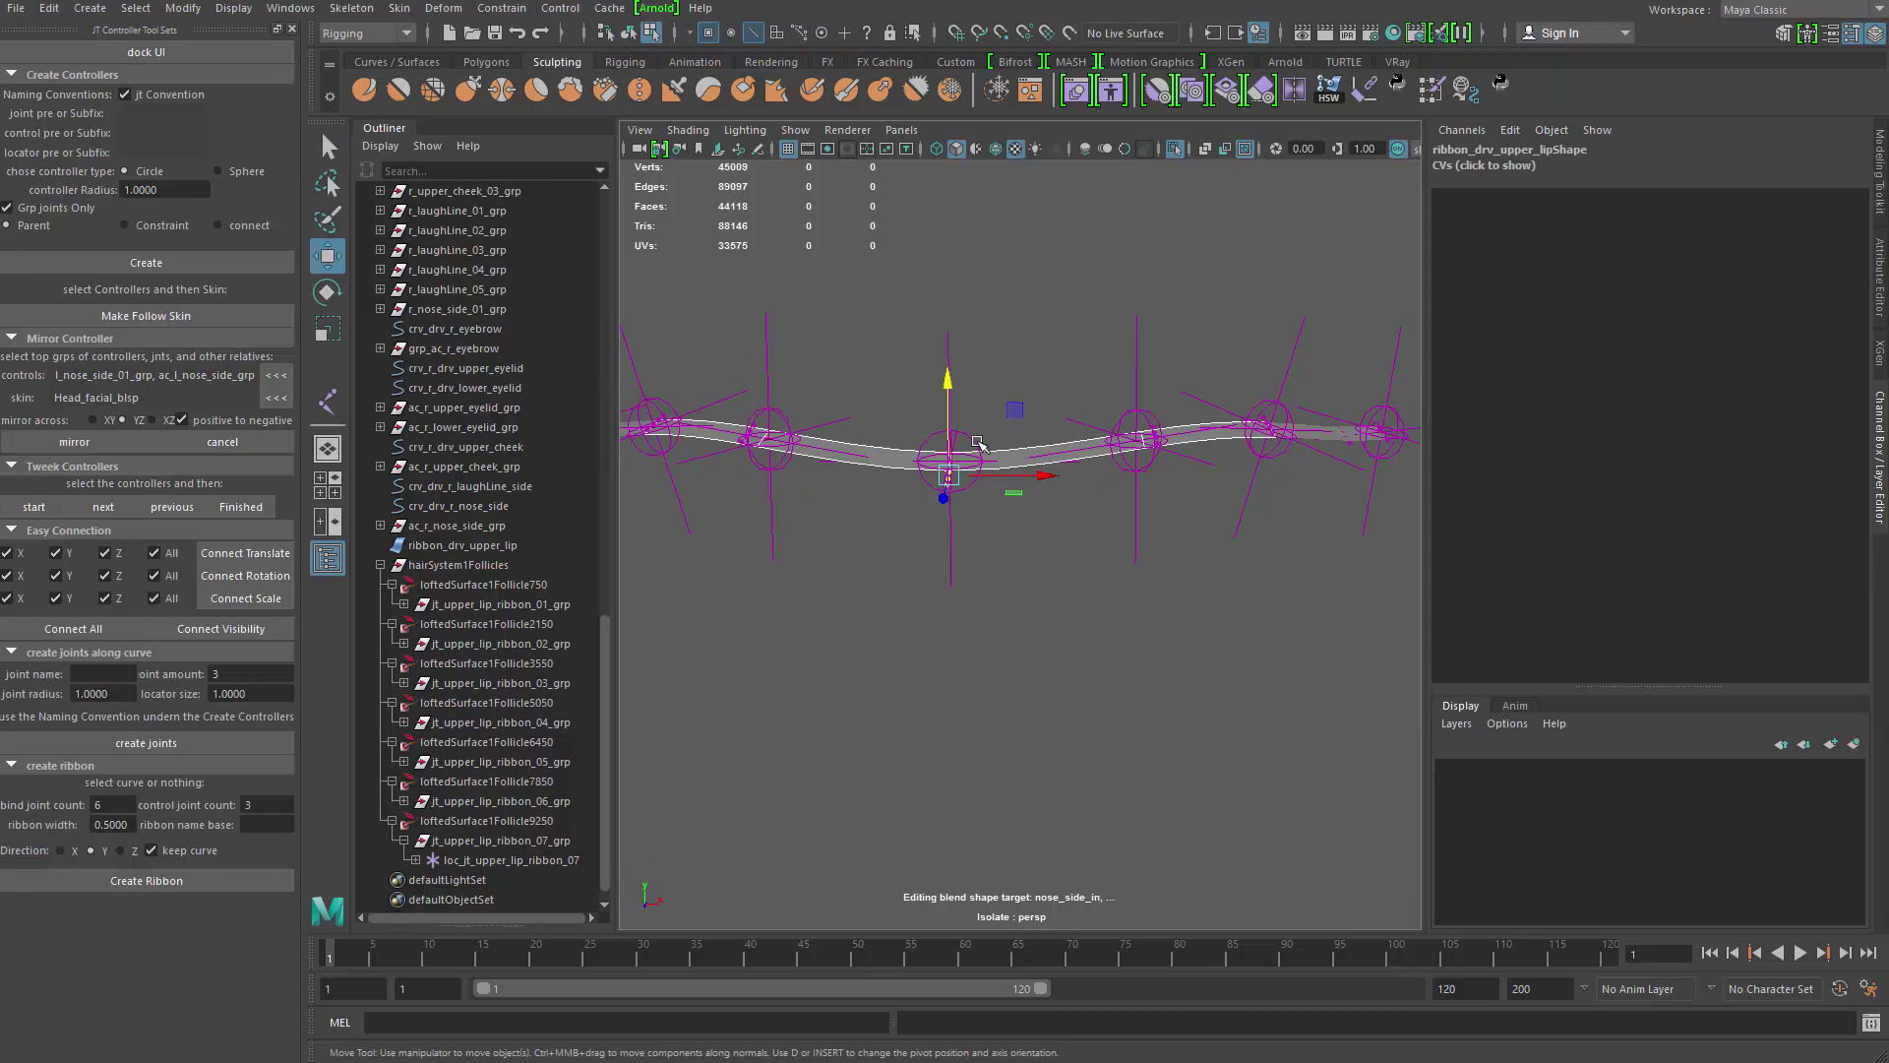
{"action": "left_click_drag", "start_coordinate": [949, 364], "coordinate": [1023, 173]}
{"action": "key", "text": "ctrl+z"}
{"action": "key", "text": "q"}
{"action": "left_click_drag", "start_coordinate": [1088, 506], "coordinate": [829, 541], "text": "alt"}
{"action": "key", "text": "F8"}
Step: Select ribbon_drv_upper_lip and inspect the joint placement along its whole length
{"action": "left_click", "coordinate": [1050, 506]}
{"action": "left_click", "coordinate": [1049, 512]}
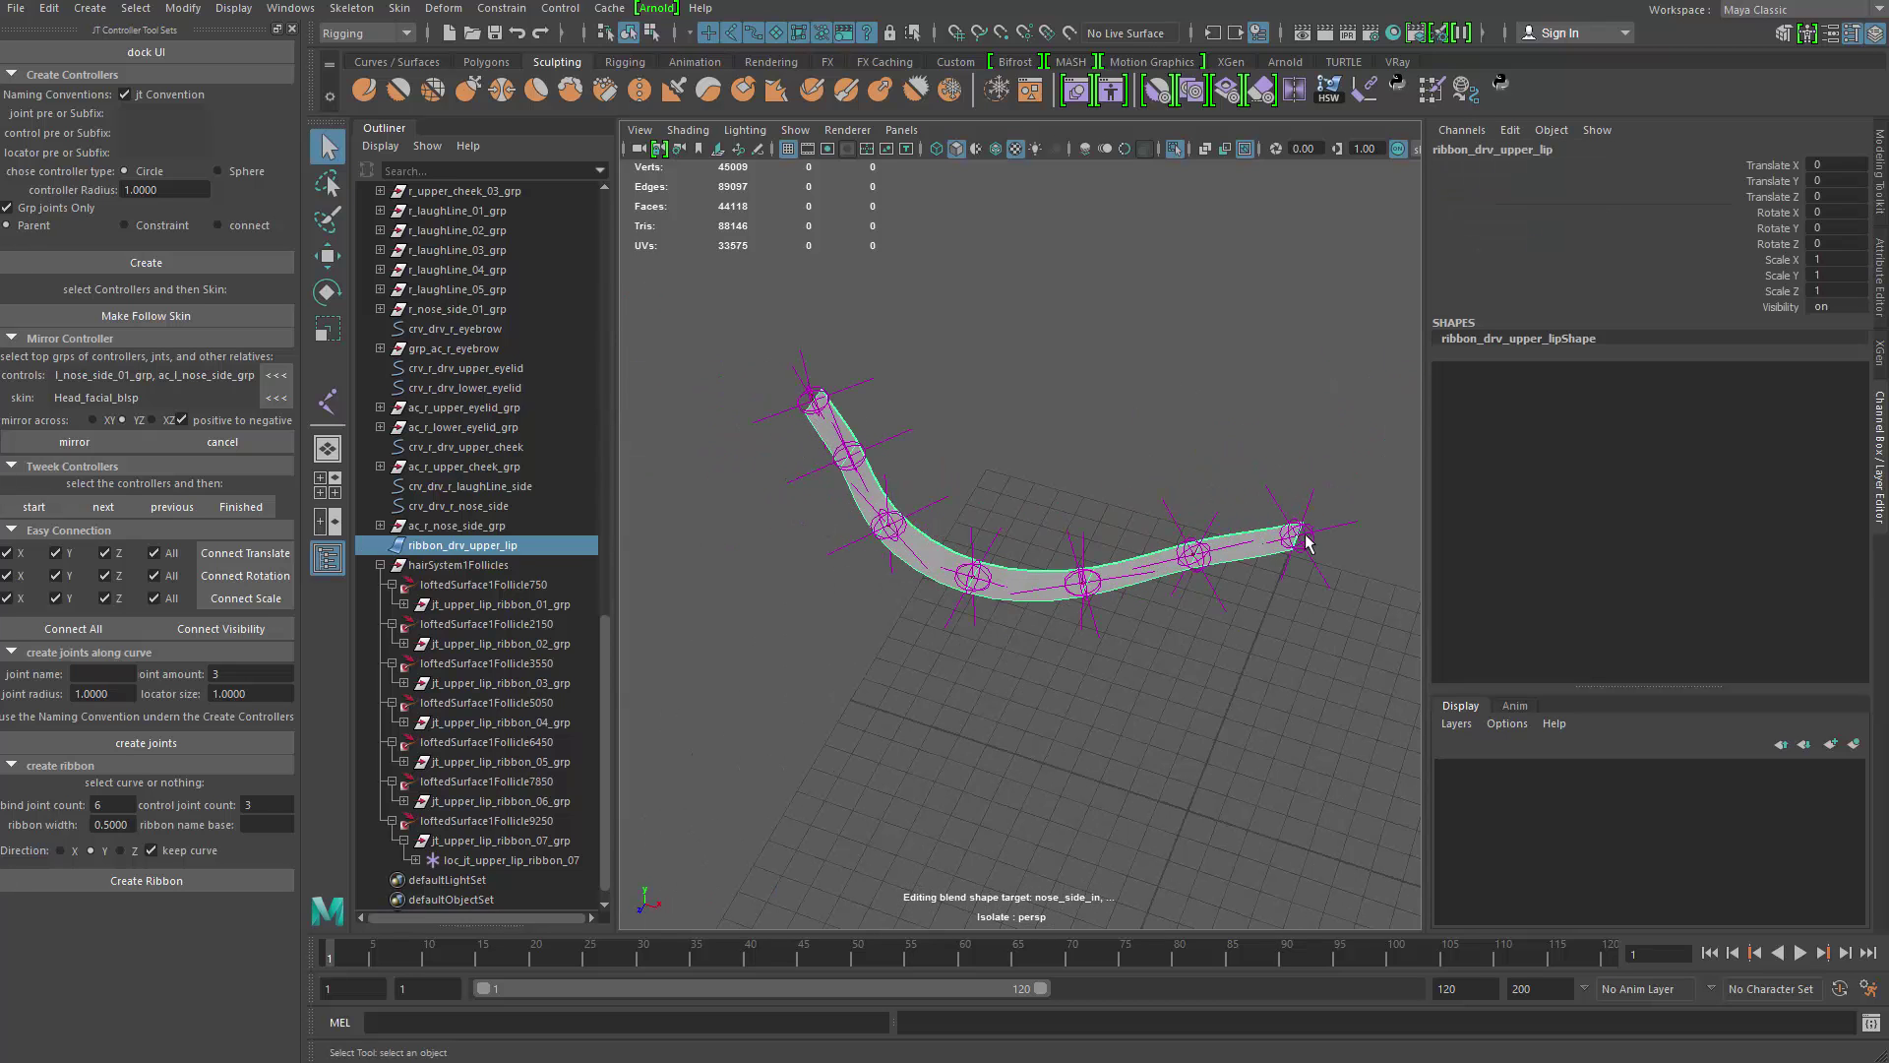
{"action": "scroll", "coordinate": [940, 536], "scroll_direction": "up", "scroll_amount": 5}
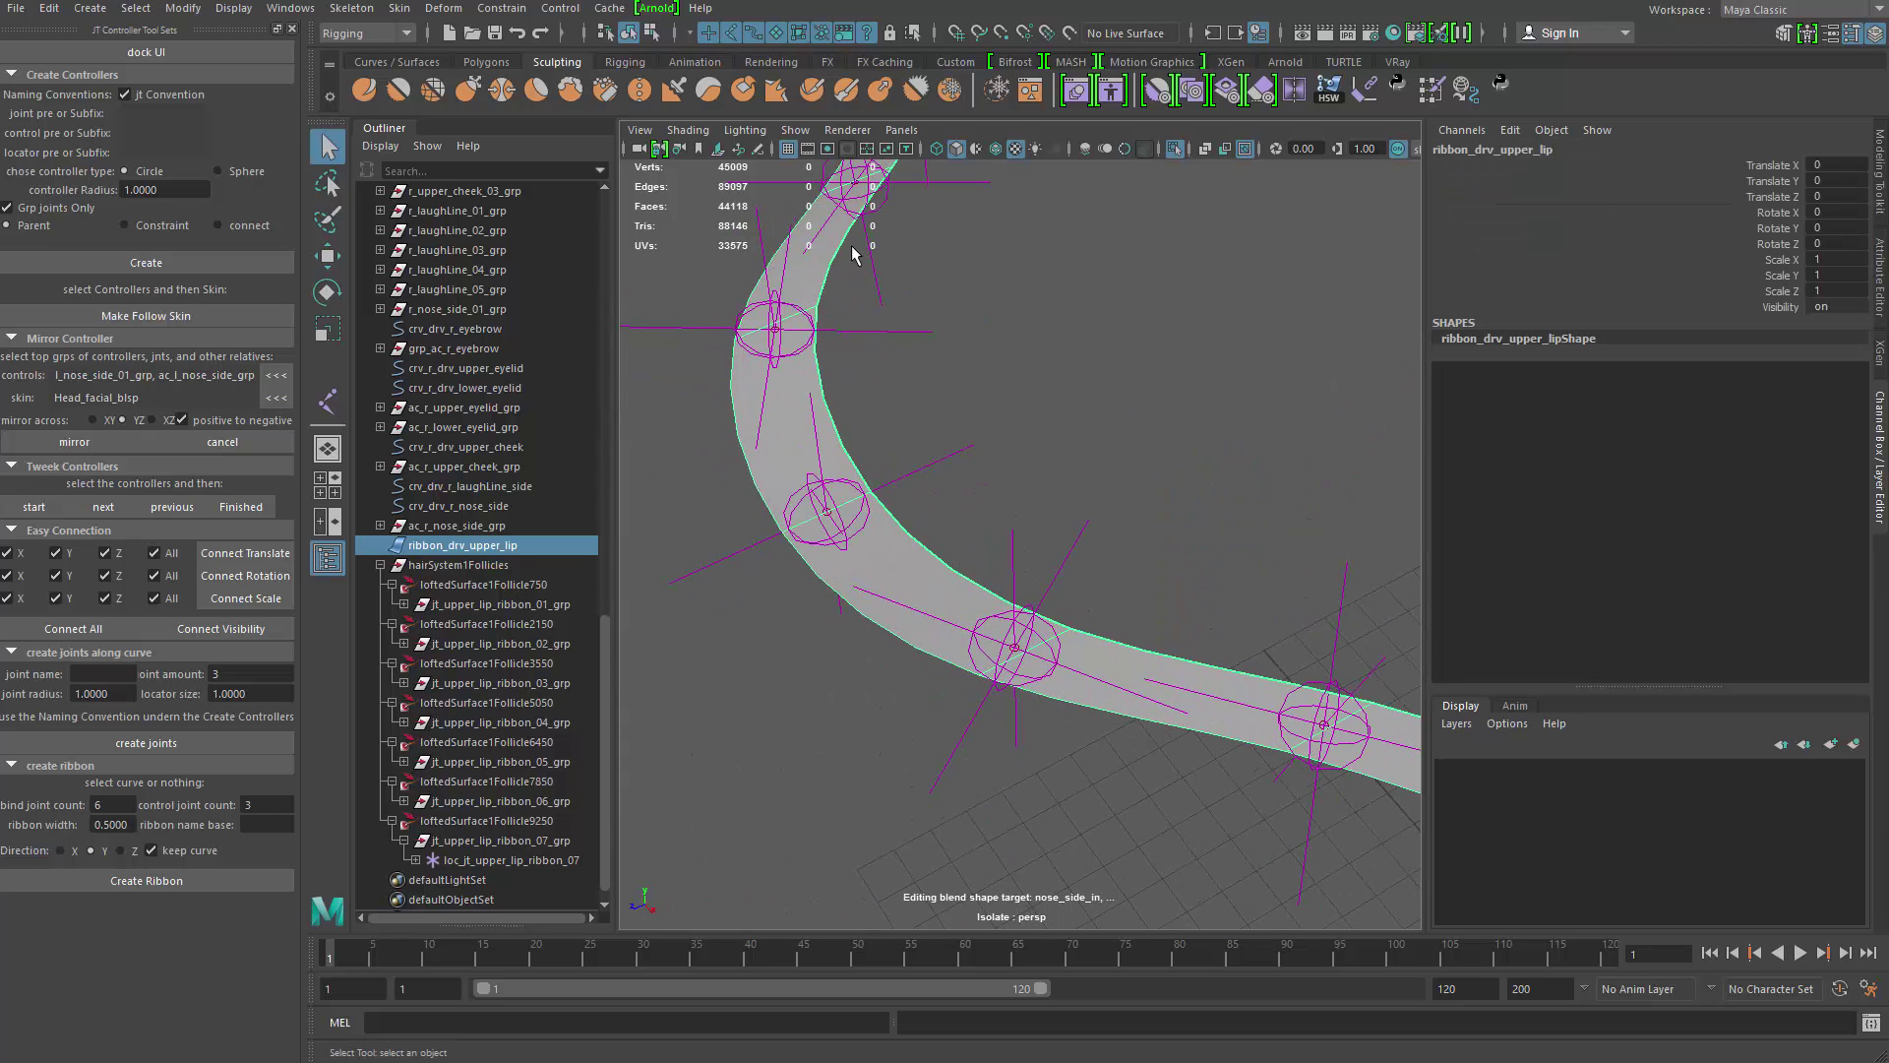
{"action": "middle_click_drag", "start_coordinate": [852, 255], "coordinate": [885, 378], "text": "alt"}
{"action": "scroll", "coordinate": [817, 498], "scroll_direction": "down", "scroll_amount": 5}
{"action": "left_click_drag", "start_coordinate": [817, 497], "coordinate": [900, 423], "text": "alt"}
{"action": "scroll", "coordinate": [1281, 675], "scroll_direction": "up", "scroll_amount": 5}
{"action": "middle_click_drag", "start_coordinate": [1279, 733], "coordinate": [1149, 640], "text": "alt"}
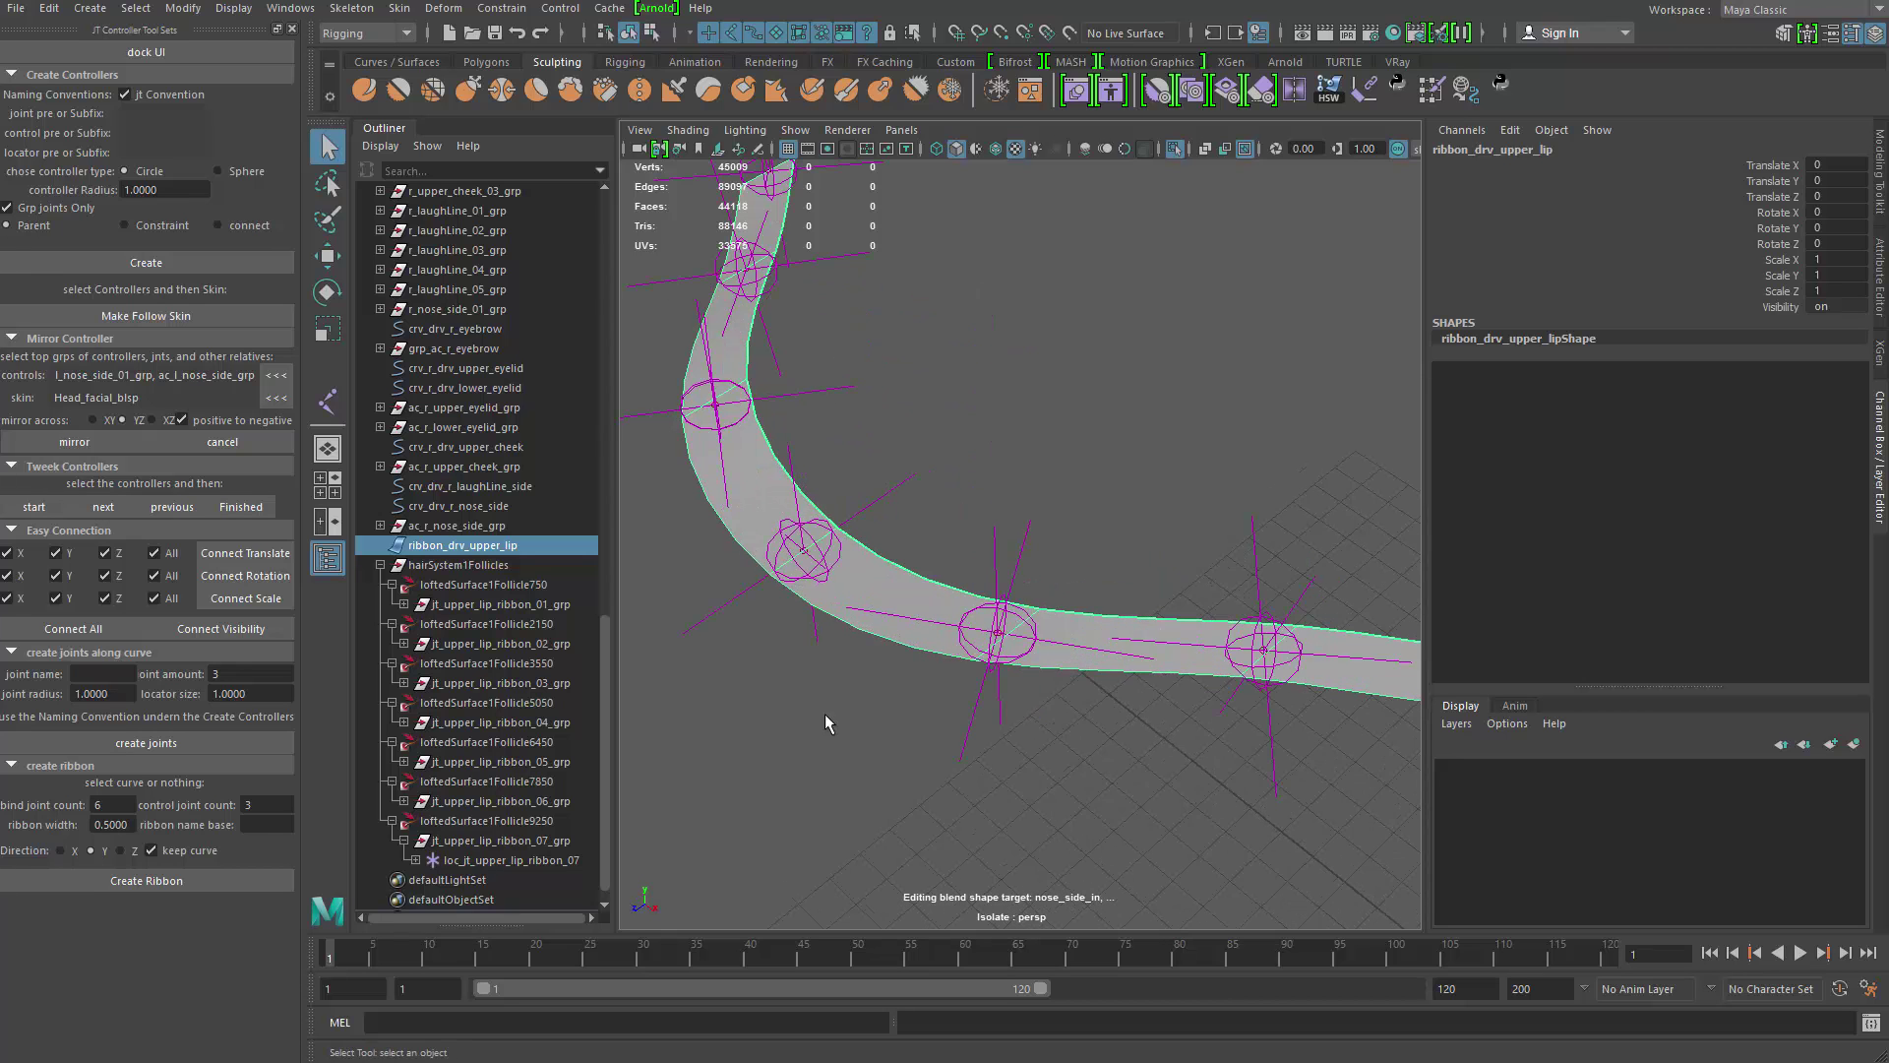
{"action": "left_click_drag", "start_coordinate": [825, 715], "coordinate": [894, 606], "text": "alt"}
Step: Duplicate the lengthwise middle isoparm of ribbon_drv_upper_lip as a curve with Duplicate Surface Curves
{"action": "right_click_drag", "start_coordinate": [913, 586], "coordinate": [919, 445]}
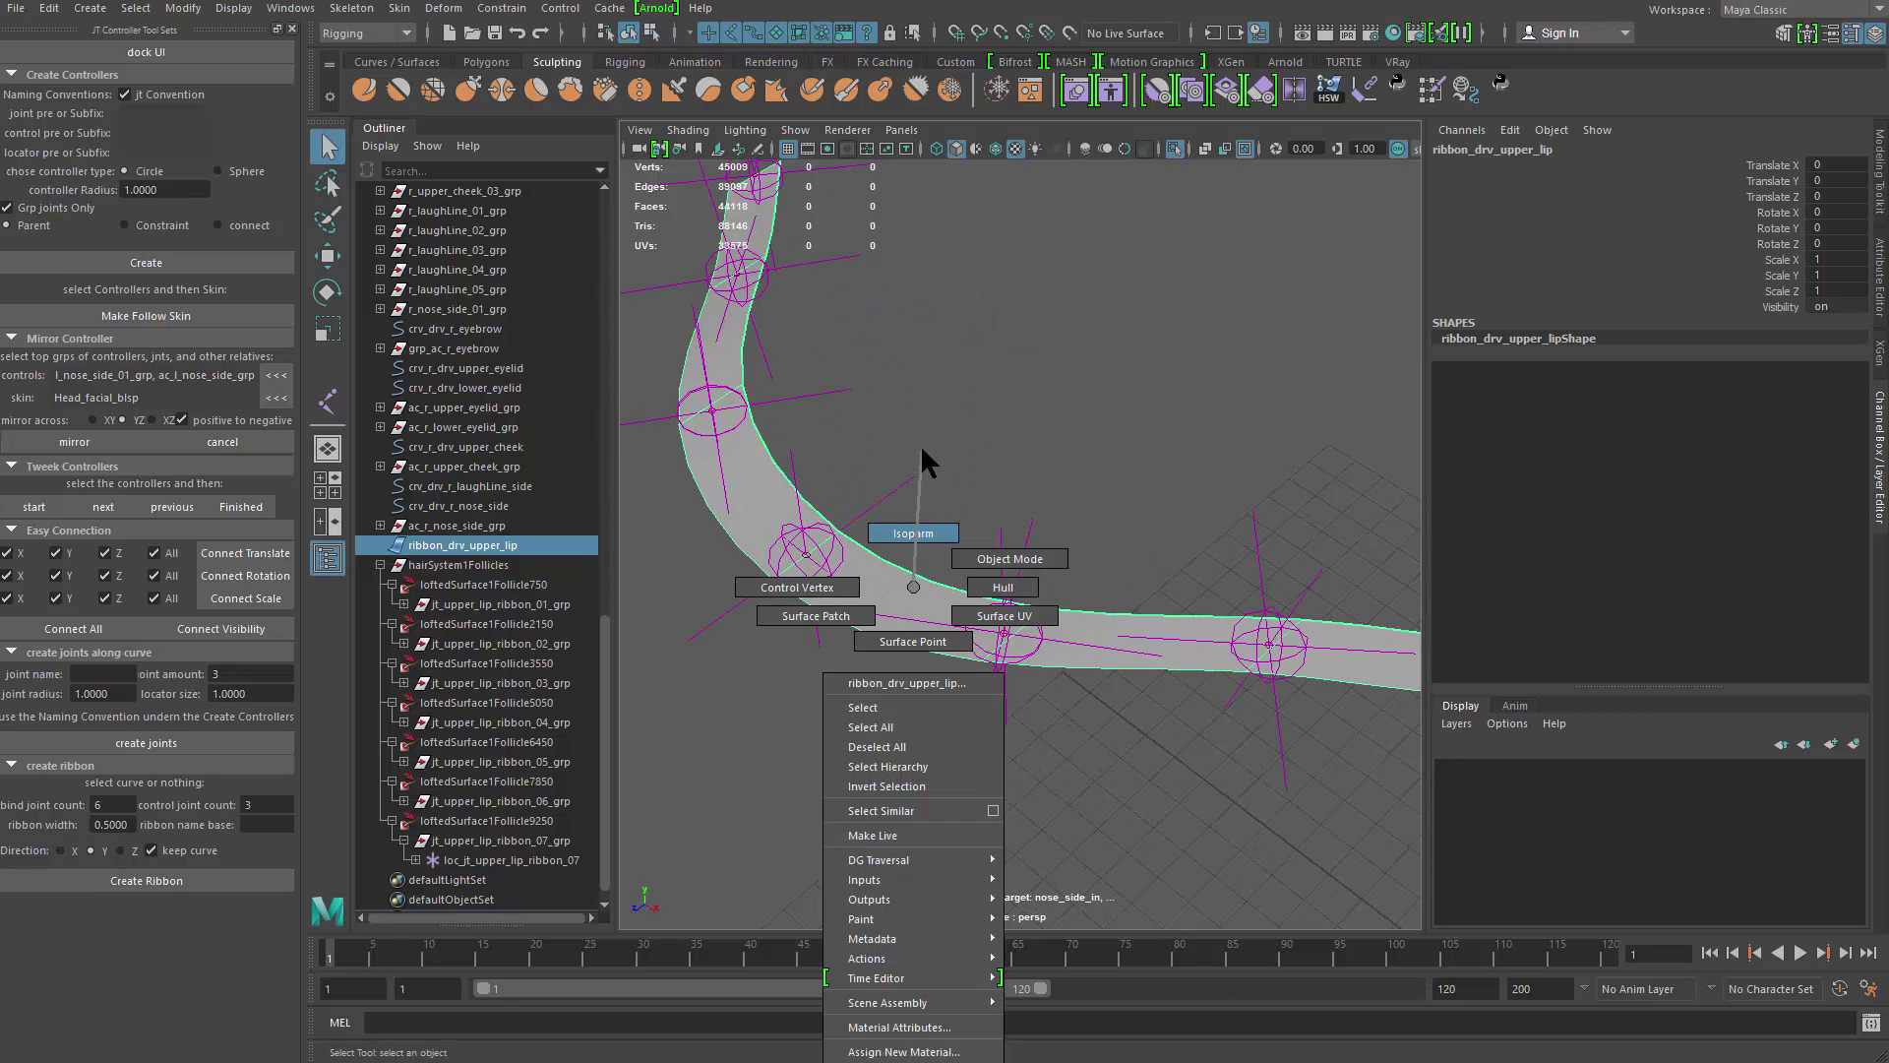
{"action": "right_click_drag", "start_coordinate": [919, 534], "coordinate": [919, 534]}
{"action": "left_click", "coordinate": [891, 578]}
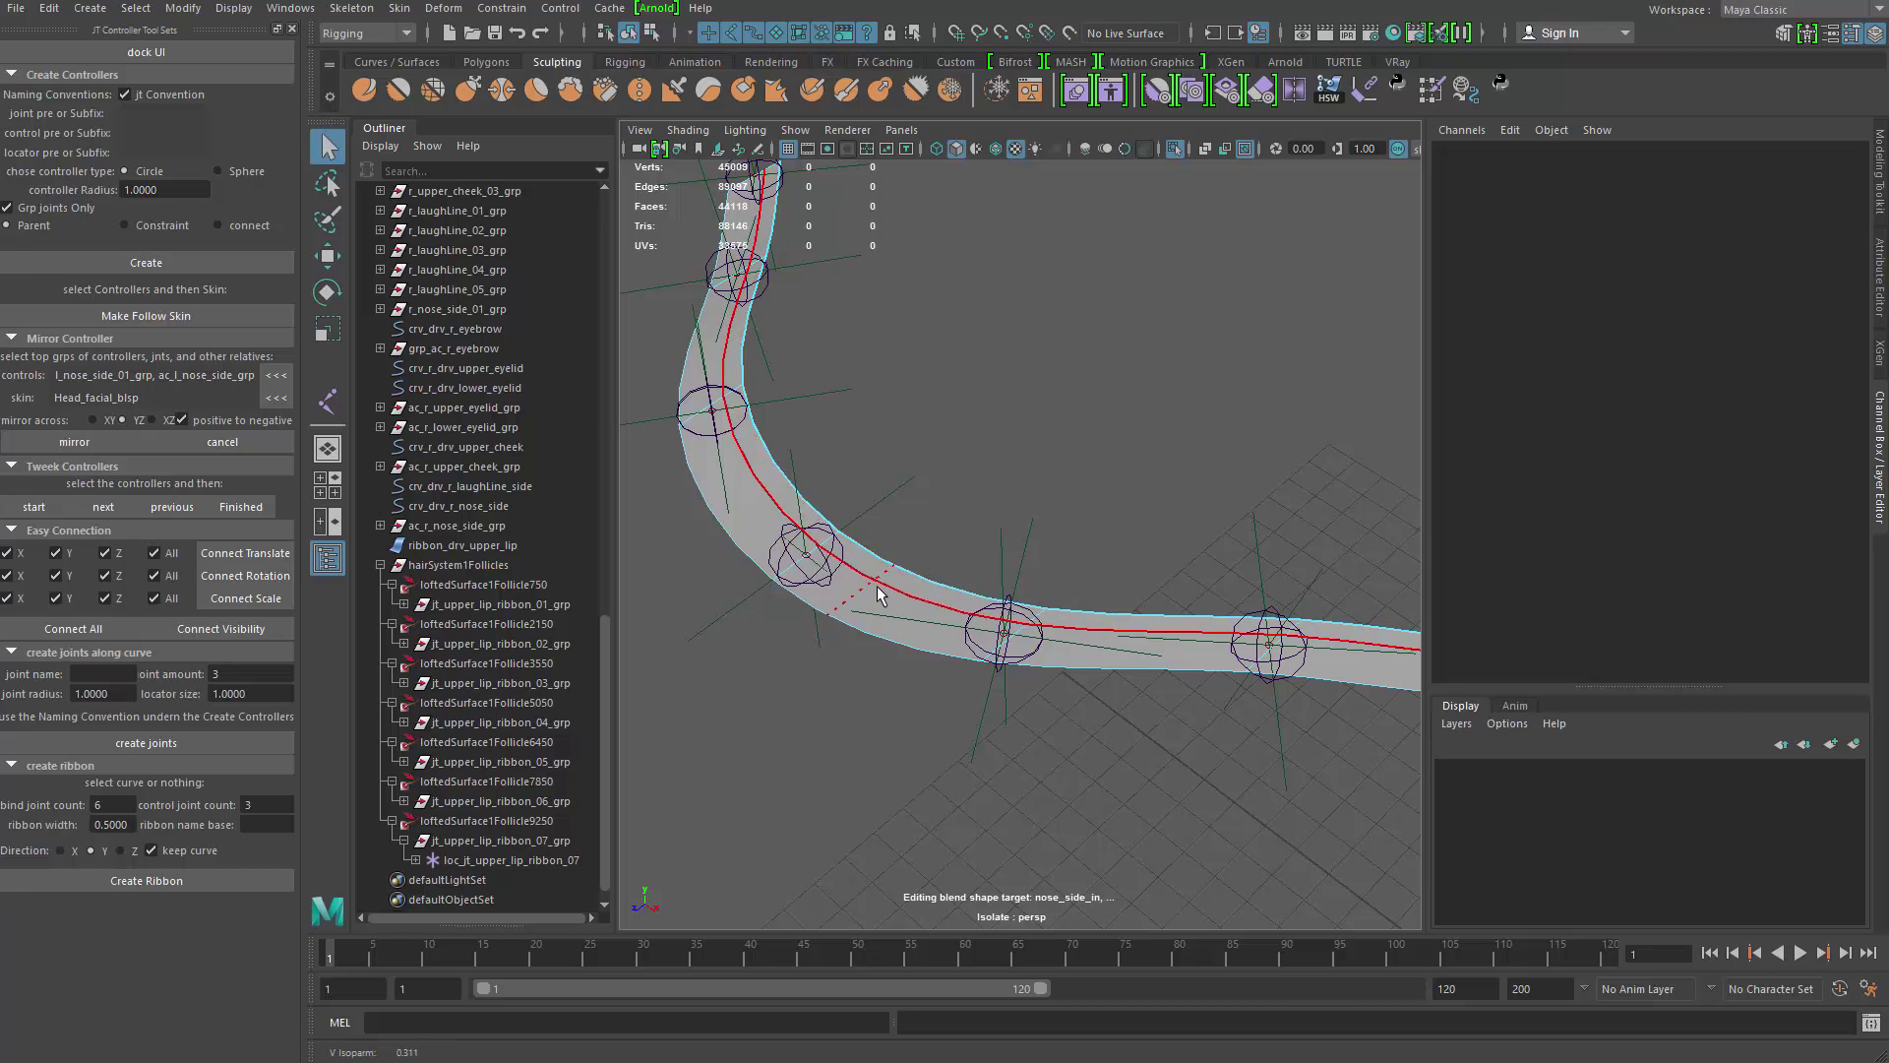
{"action": "left_click", "coordinate": [871, 597]}
{"action": "right_click_drag", "start_coordinate": [871, 598], "coordinate": [770, 553], "text": "alt"}
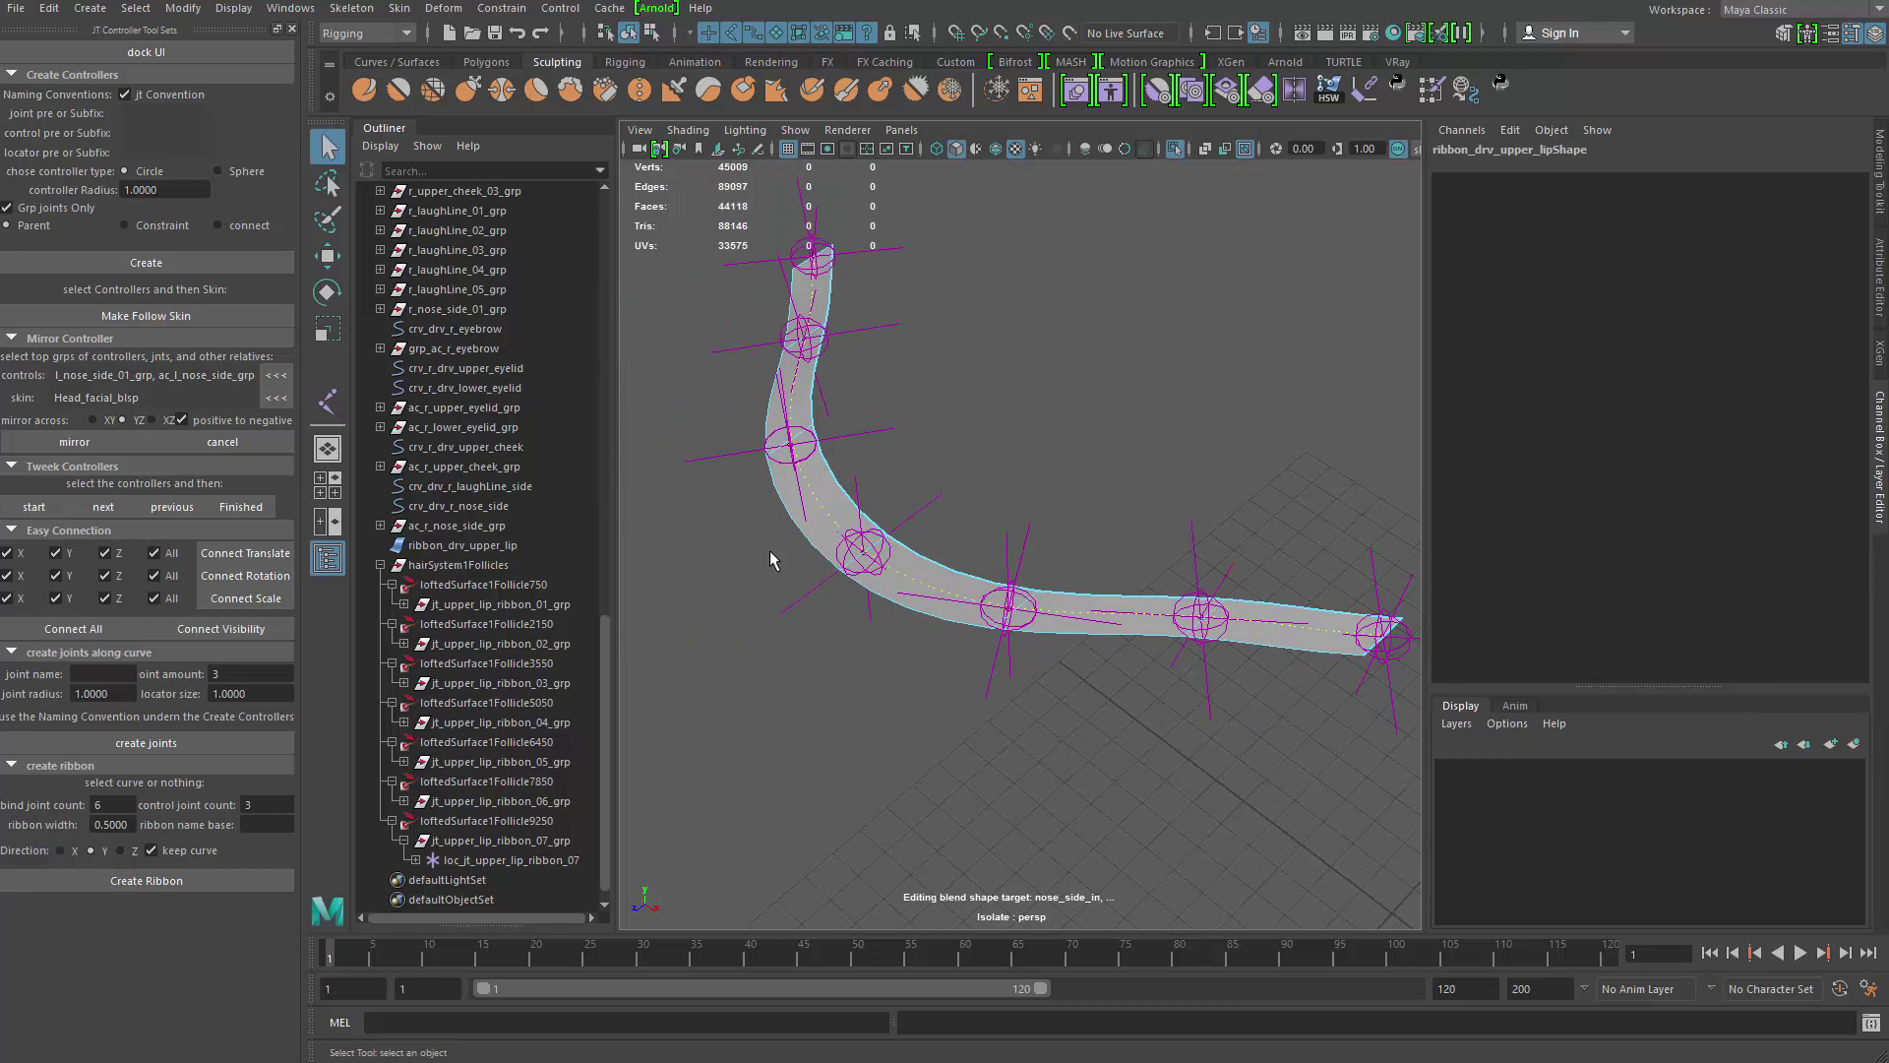
{"action": "left_click_drag", "start_coordinate": [770, 553], "coordinate": [842, 511], "text": "alt"}
{"action": "left_click", "coordinate": [402, 35]}
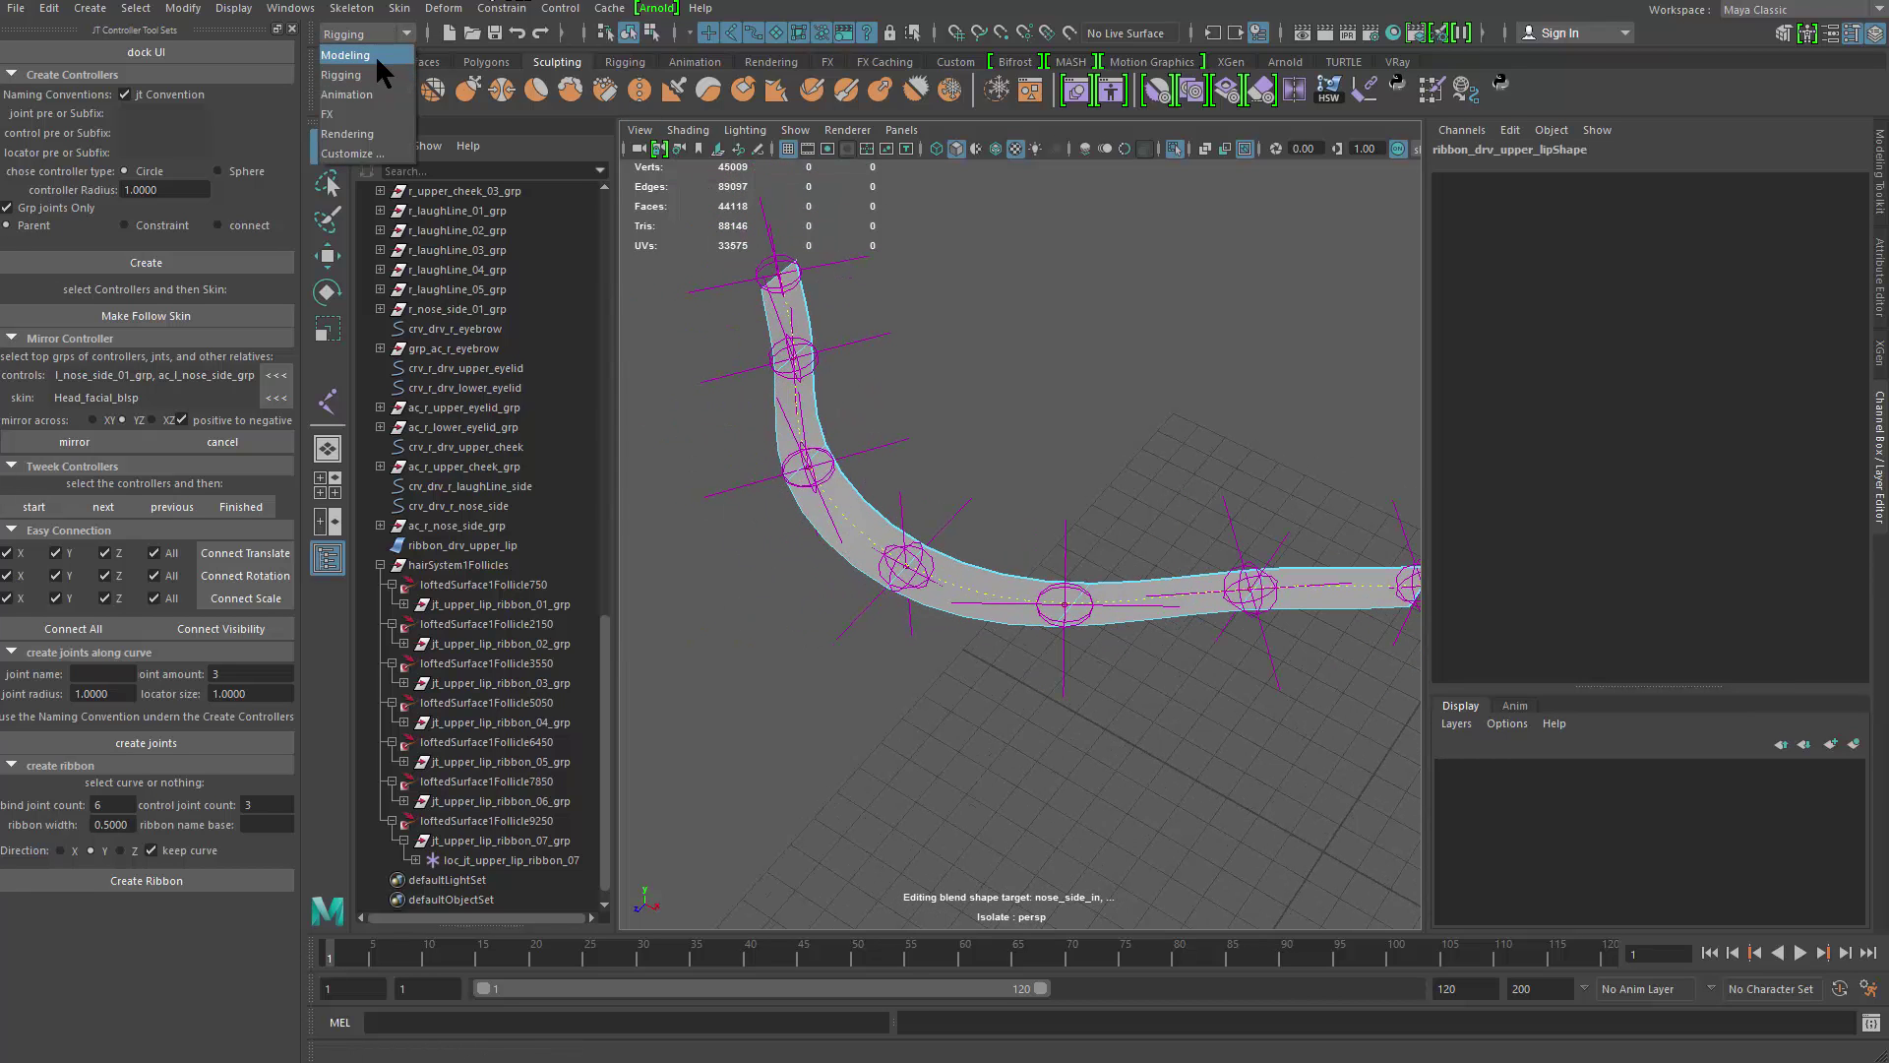
{"action": "left_click", "coordinate": [375, 55]}
{"action": "left_click", "coordinate": [607, 9]}
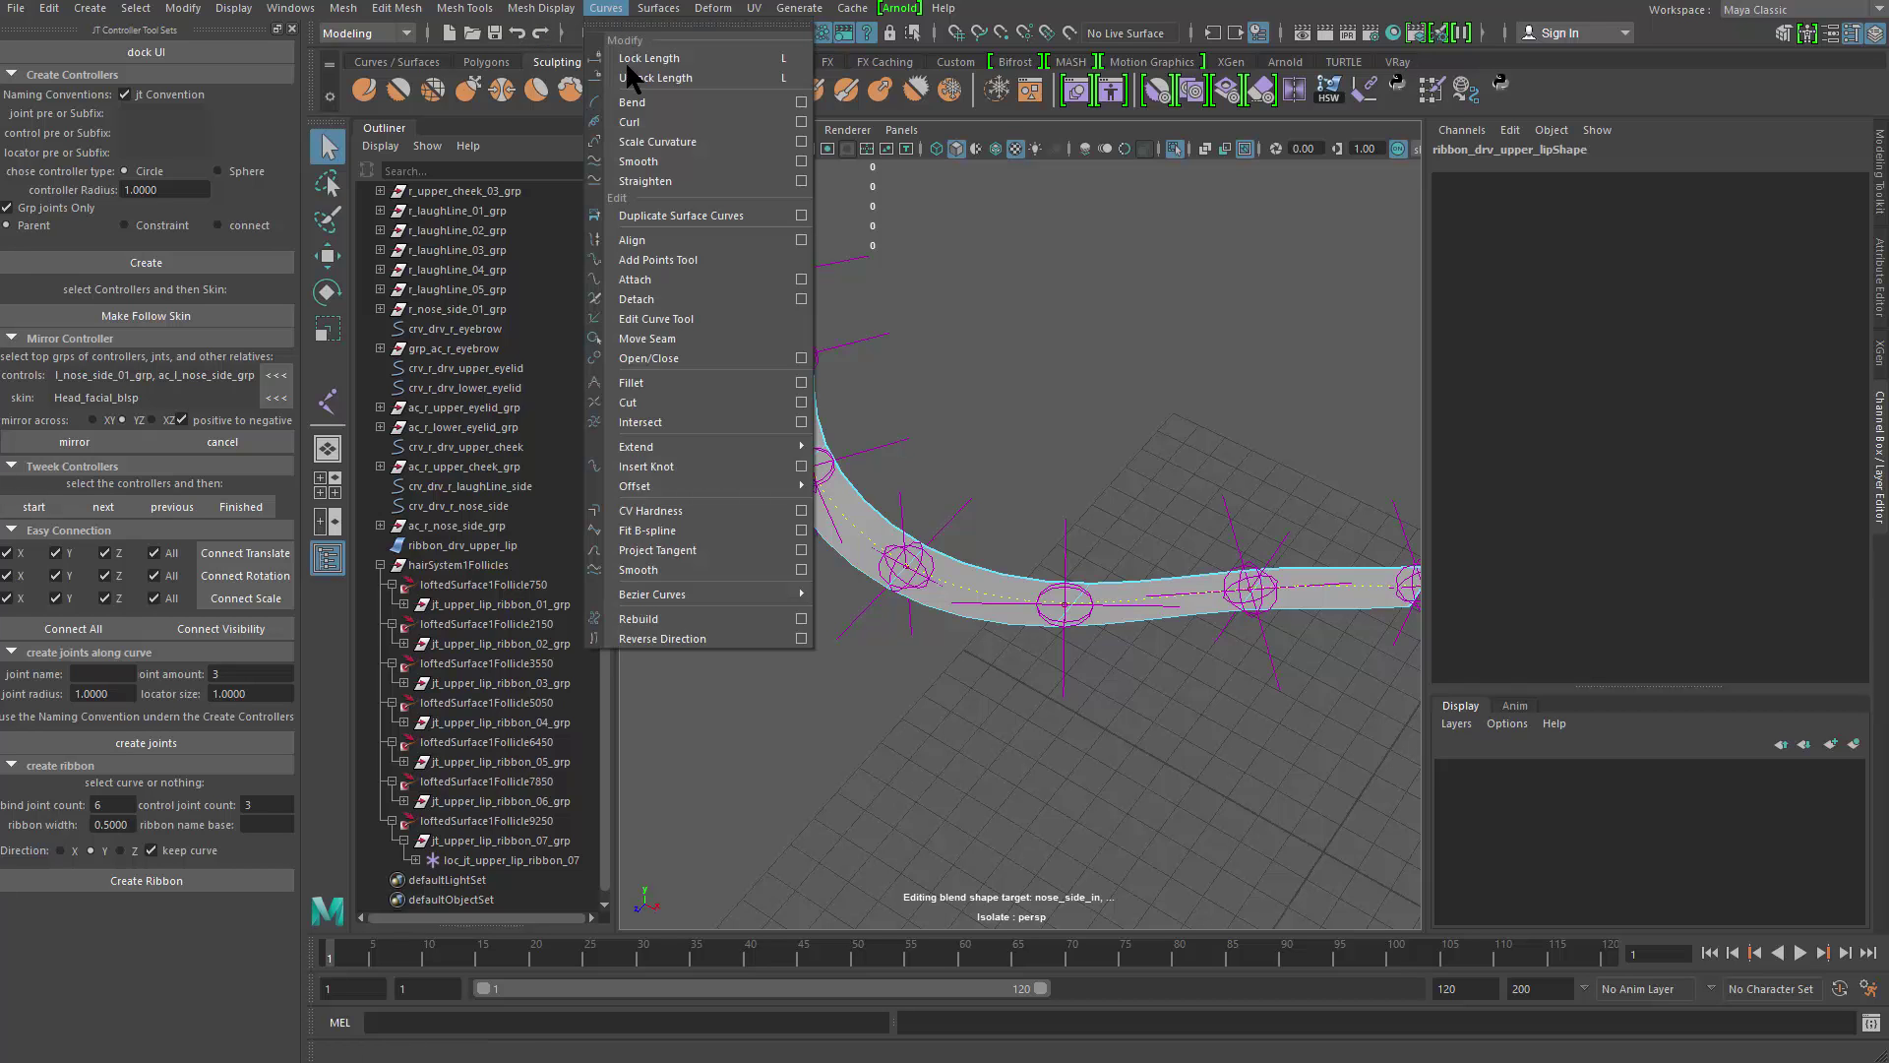
{"action": "left_click", "coordinate": [731, 218]}
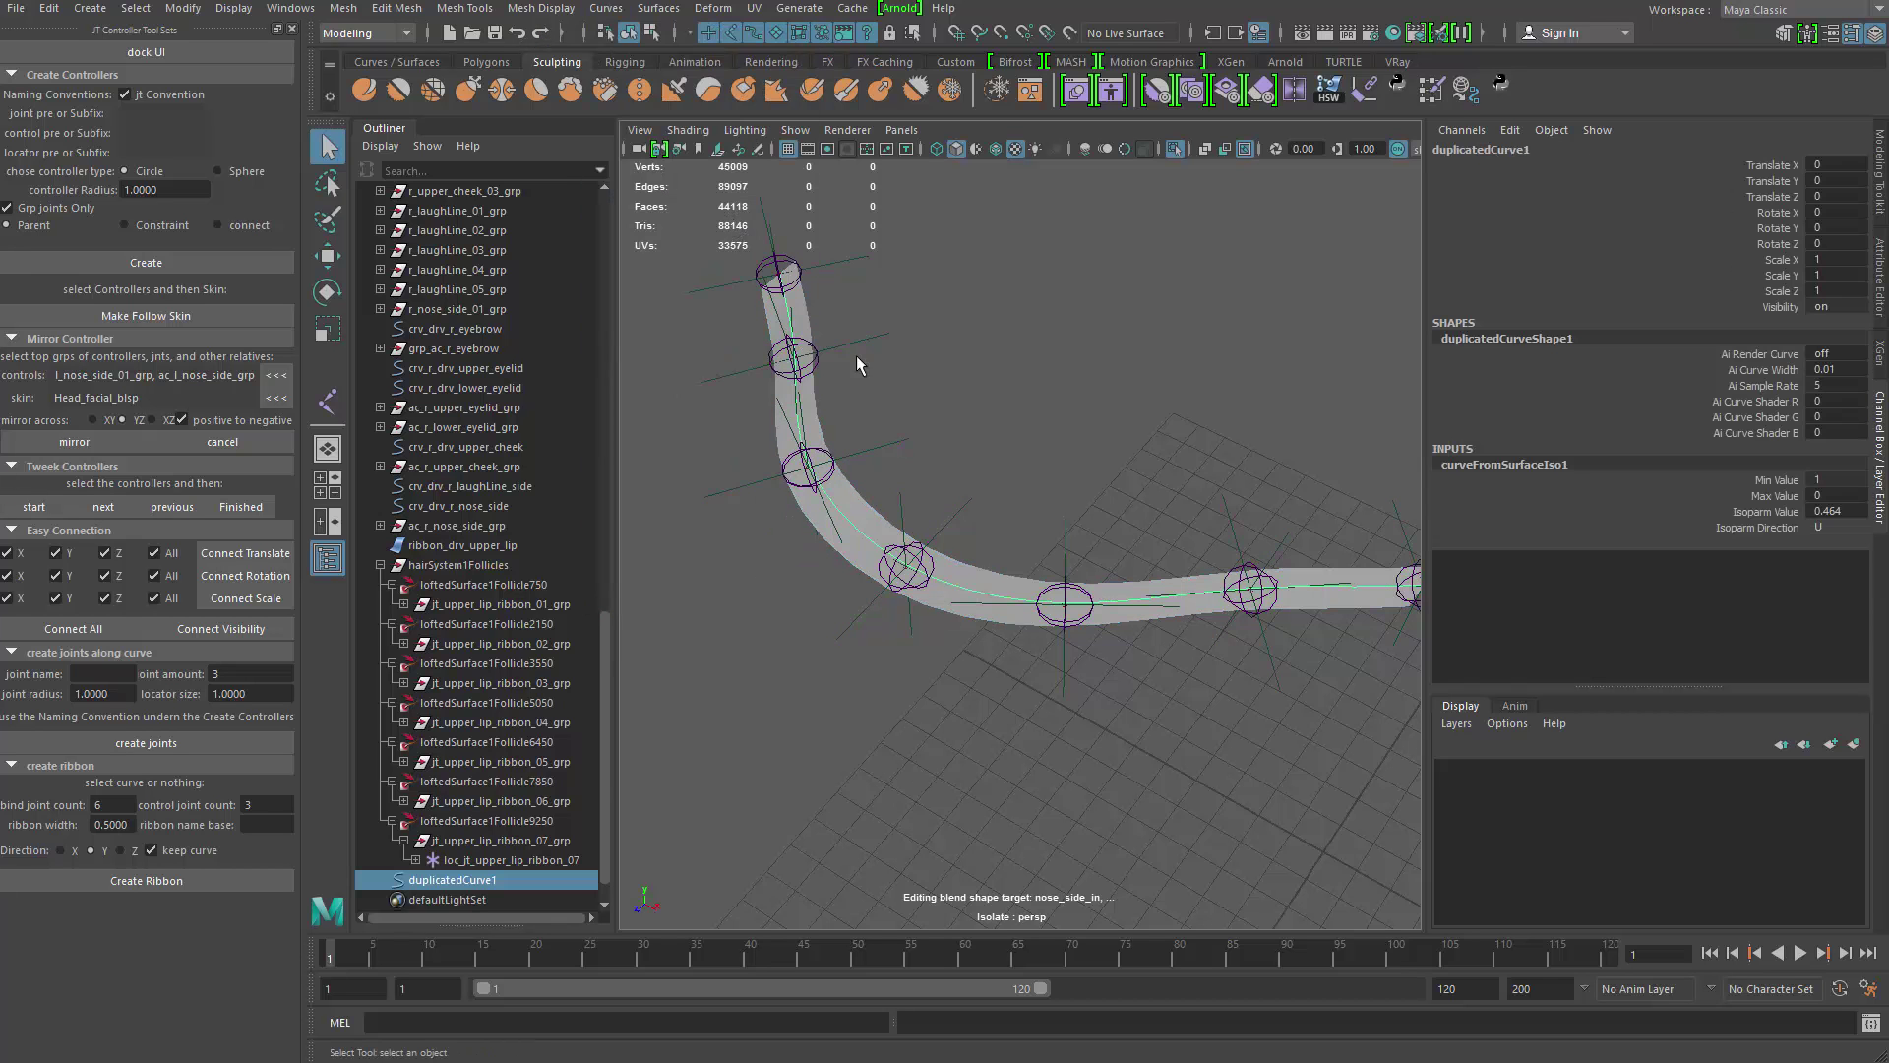
Step: Delete the construction history of duplicatedCurve1 and isolate the curve in the viewport
{"action": "middle_click_drag", "start_coordinate": [862, 693], "coordinate": [851, 675], "text": "alt"}
{"action": "left_click_drag", "start_coordinate": [854, 675], "coordinate": [872, 692], "text": "alt"}
{"action": "right_click_drag", "start_coordinate": [873, 692], "coordinate": [947, 777], "text": "alt"}
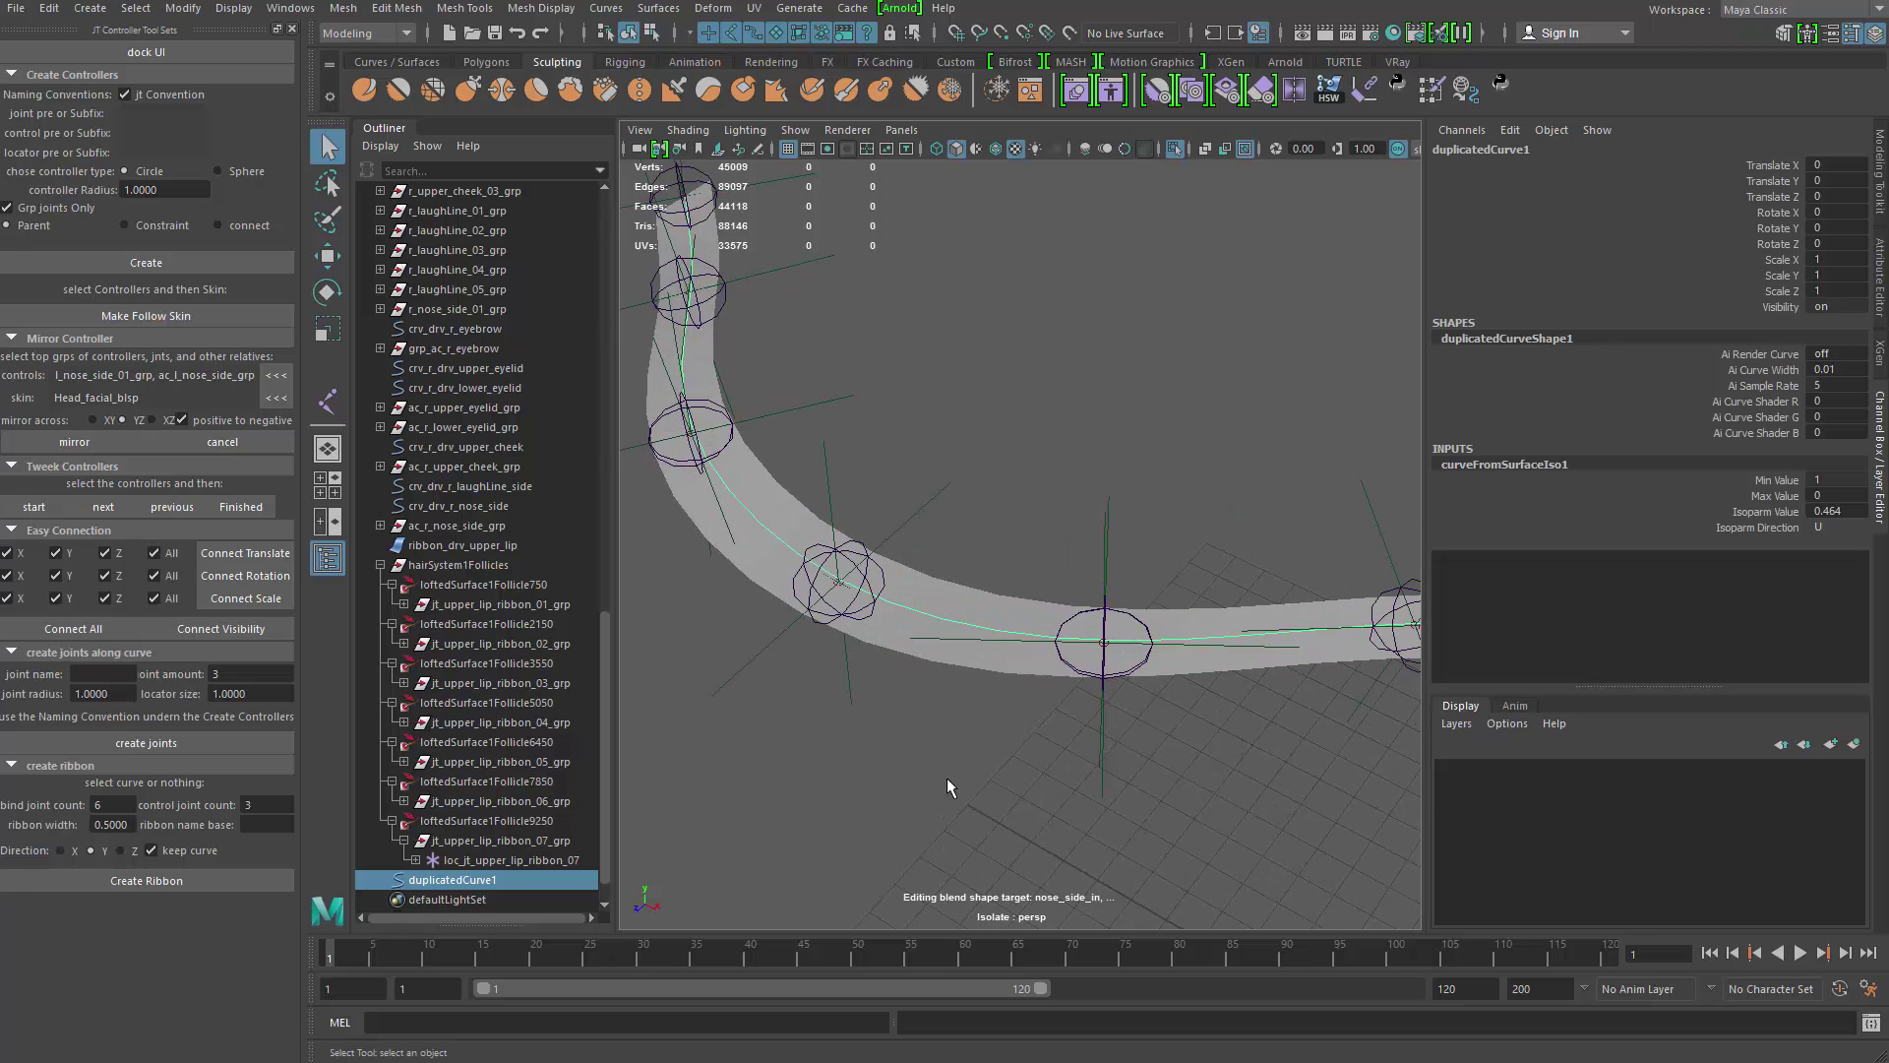
{"action": "left_click_drag", "start_coordinate": [902, 759], "coordinate": [878, 694], "text": "alt"}
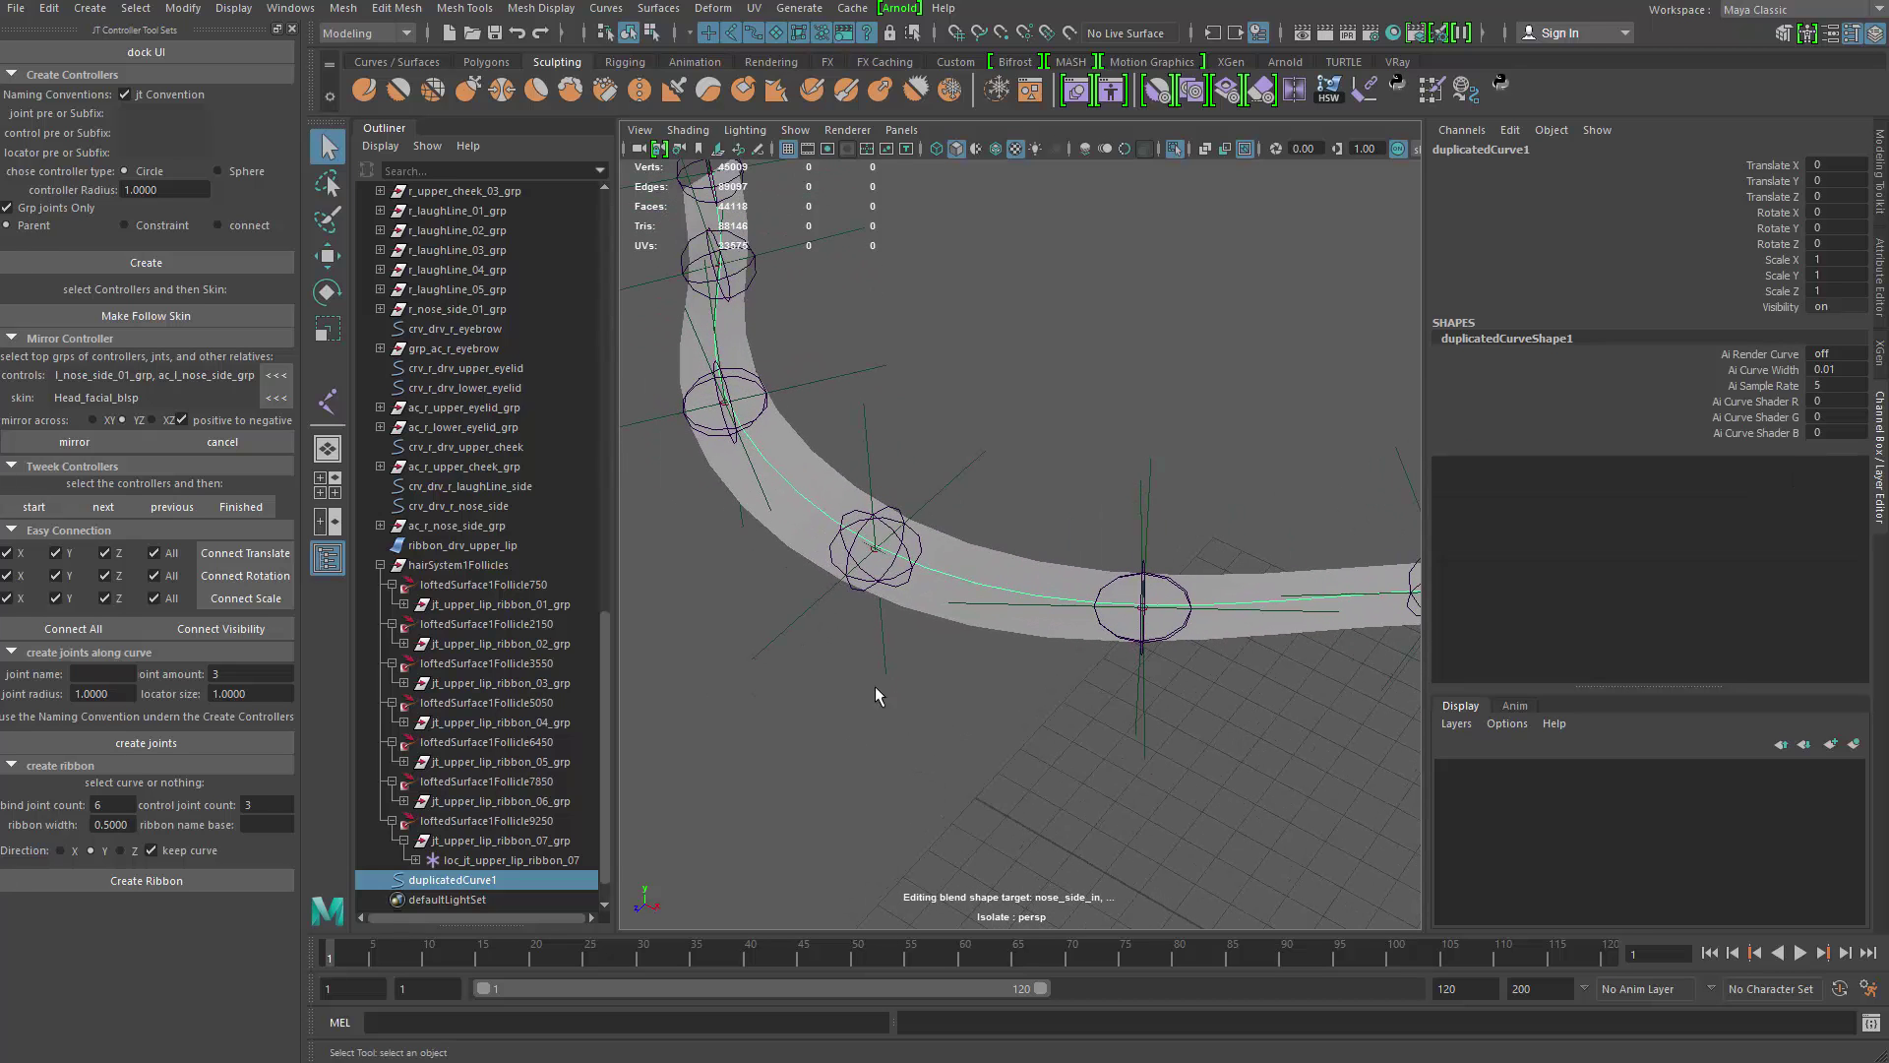
{"action": "key", "text": "ctrl+1"}
{"action": "key", "text": "ctrl+1"}
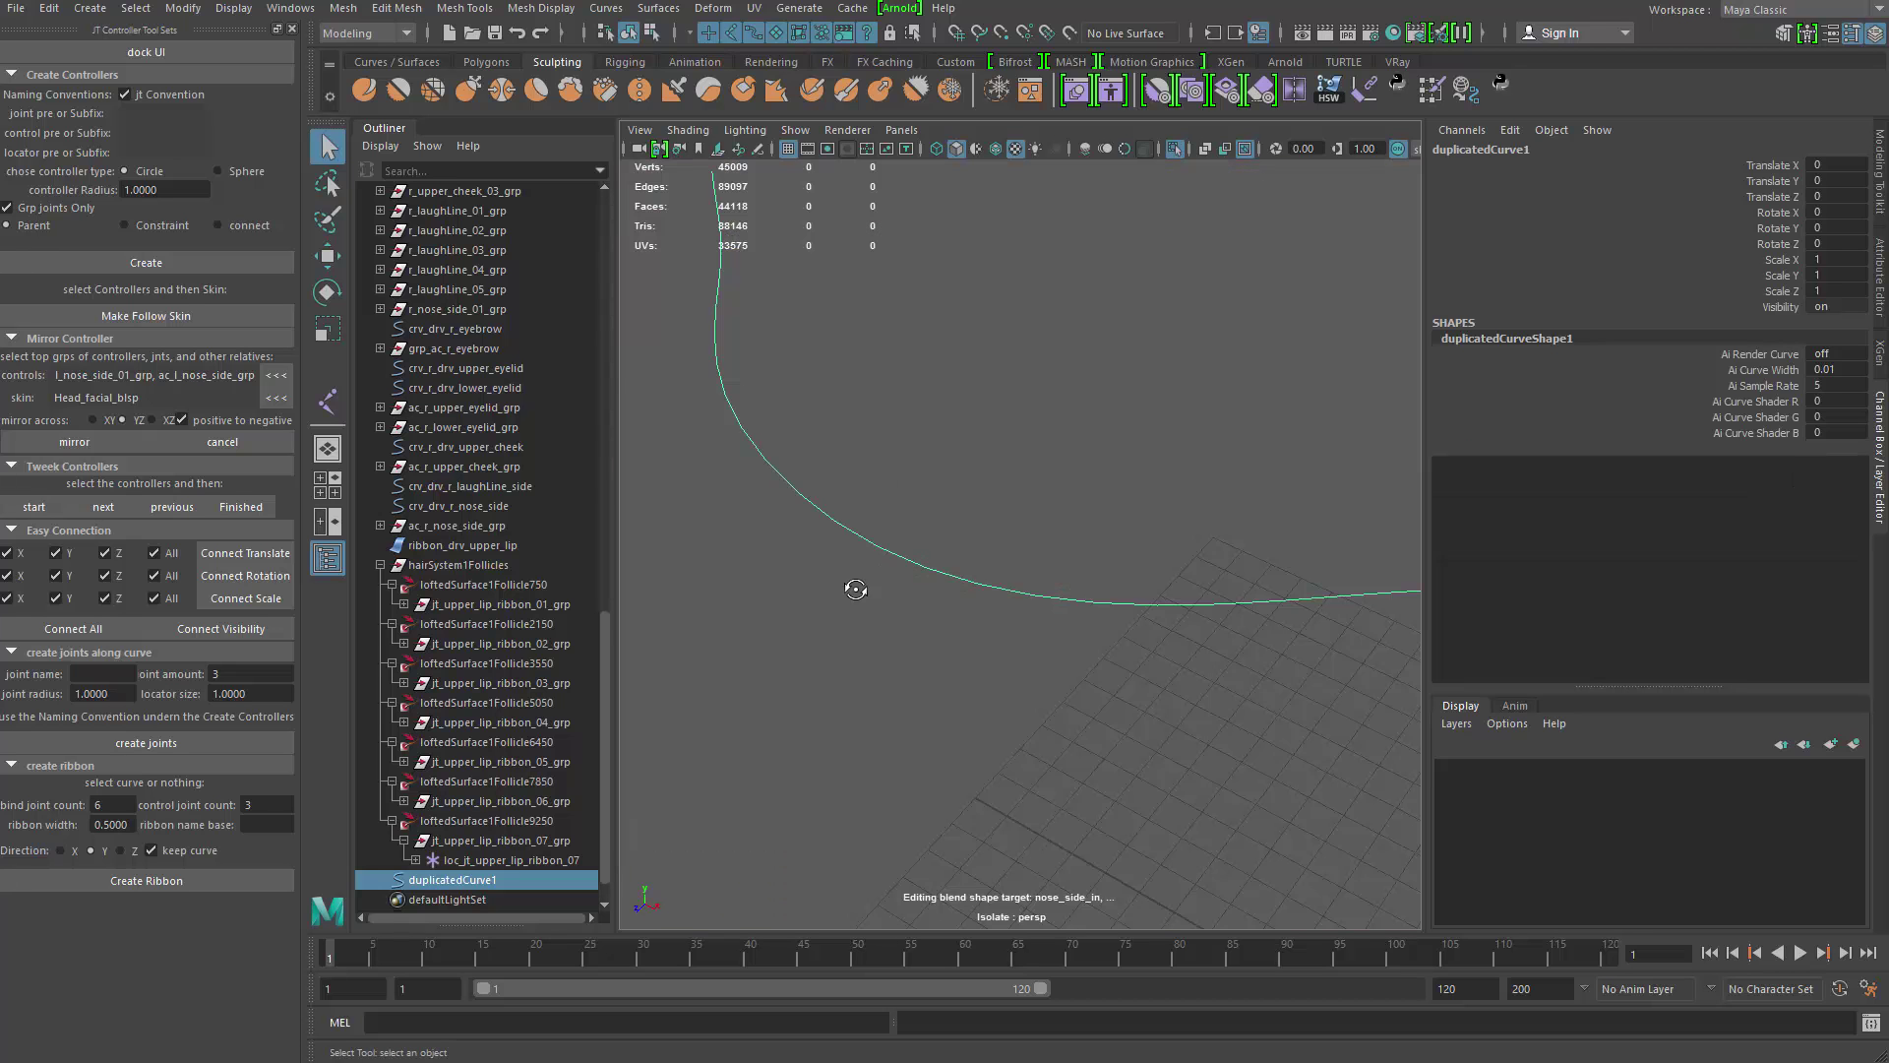
{"action": "mouse_move", "coordinate": [856, 590]}
{"action": "left_mouse_down", "text": "alt"}
{"action": "mouse_move", "coordinate": [906, 544]}
{"action": "mouse_move", "coordinate": [835, 577]}
{"action": "mouse_move", "coordinate": [882, 582]}
{"action": "left_mouse_up", "text": "alt"}
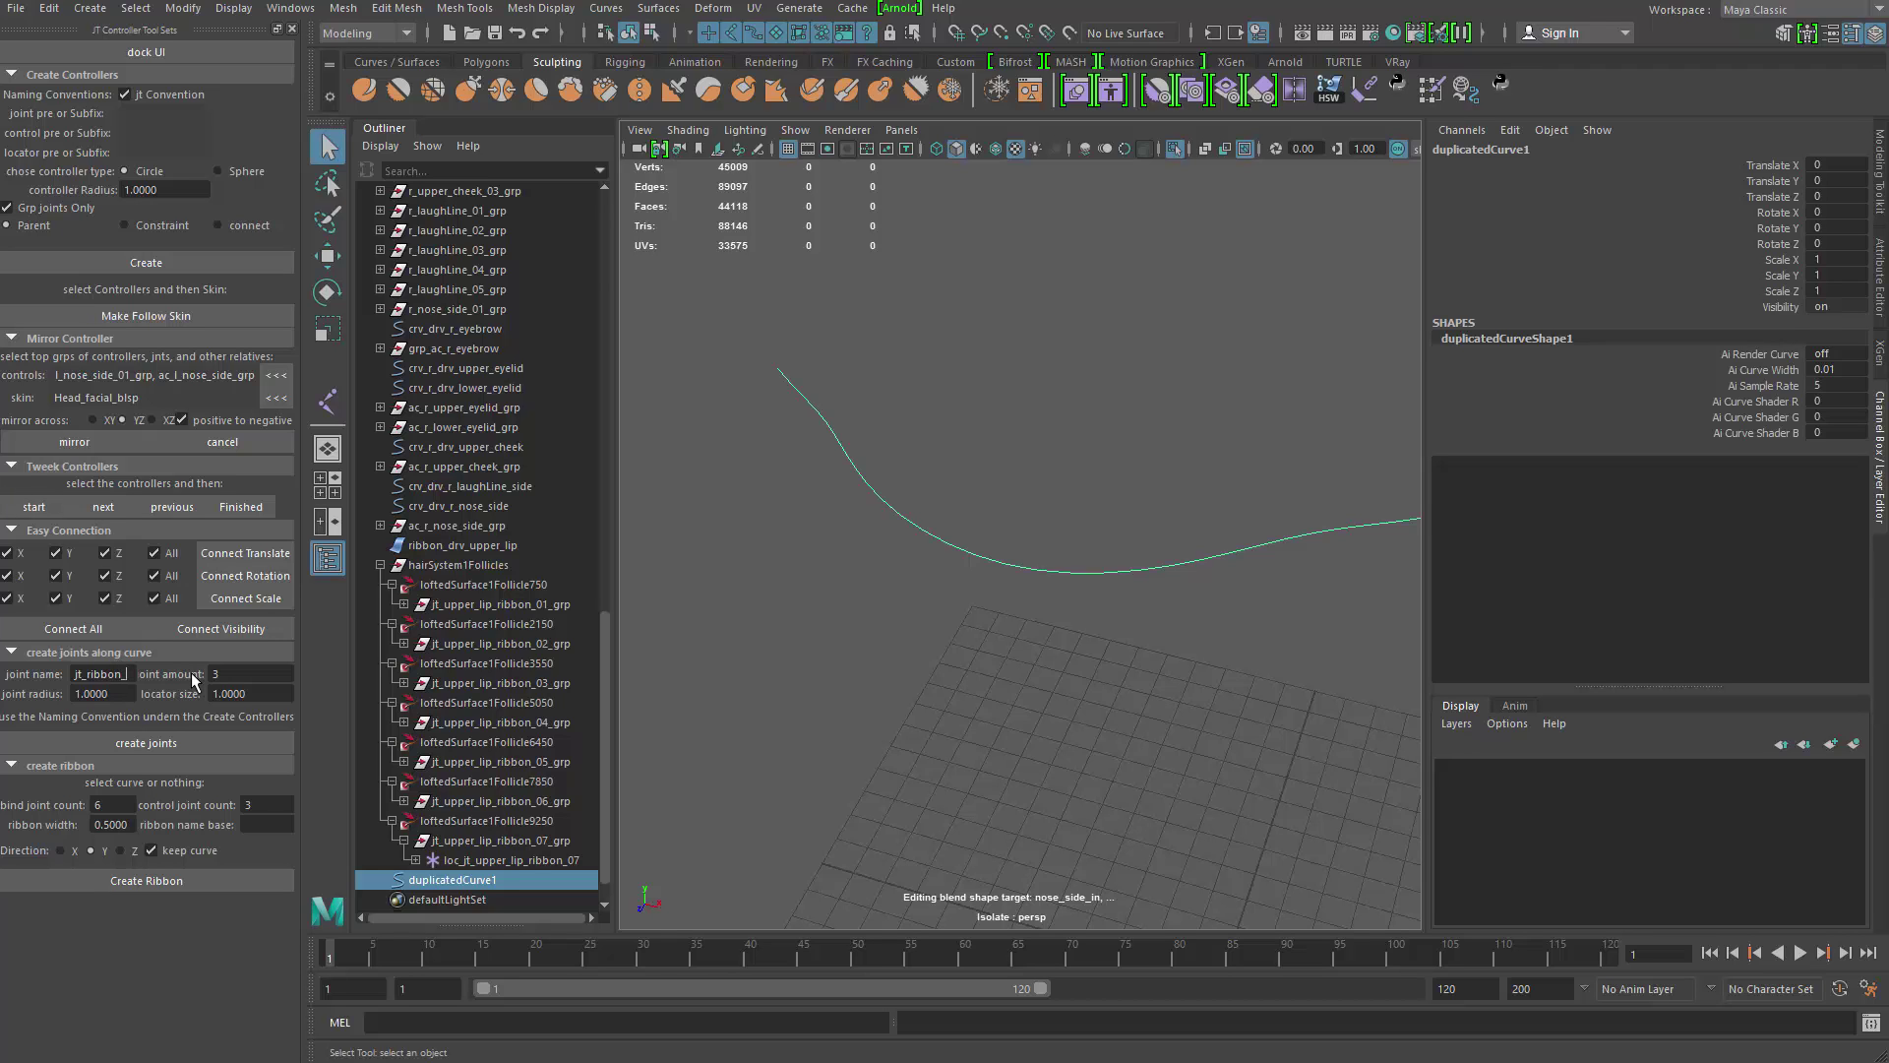
Step: Set the joints-along-curve options to the joint name jt_ribbon_drv and a joint amount of 5
{"action": "type", "text": "drv_"}
{"action": "key", "text": "BackSpace"}
{"action": "left_click_drag", "start_coordinate": [233, 673], "coordinate": [197, 678]}
{"action": "type", "text": "5"}
{"action": "left_click", "coordinate": [118, 742]}
{"action": "left_click_drag", "start_coordinate": [109, 694], "coordinate": [54, 710]}
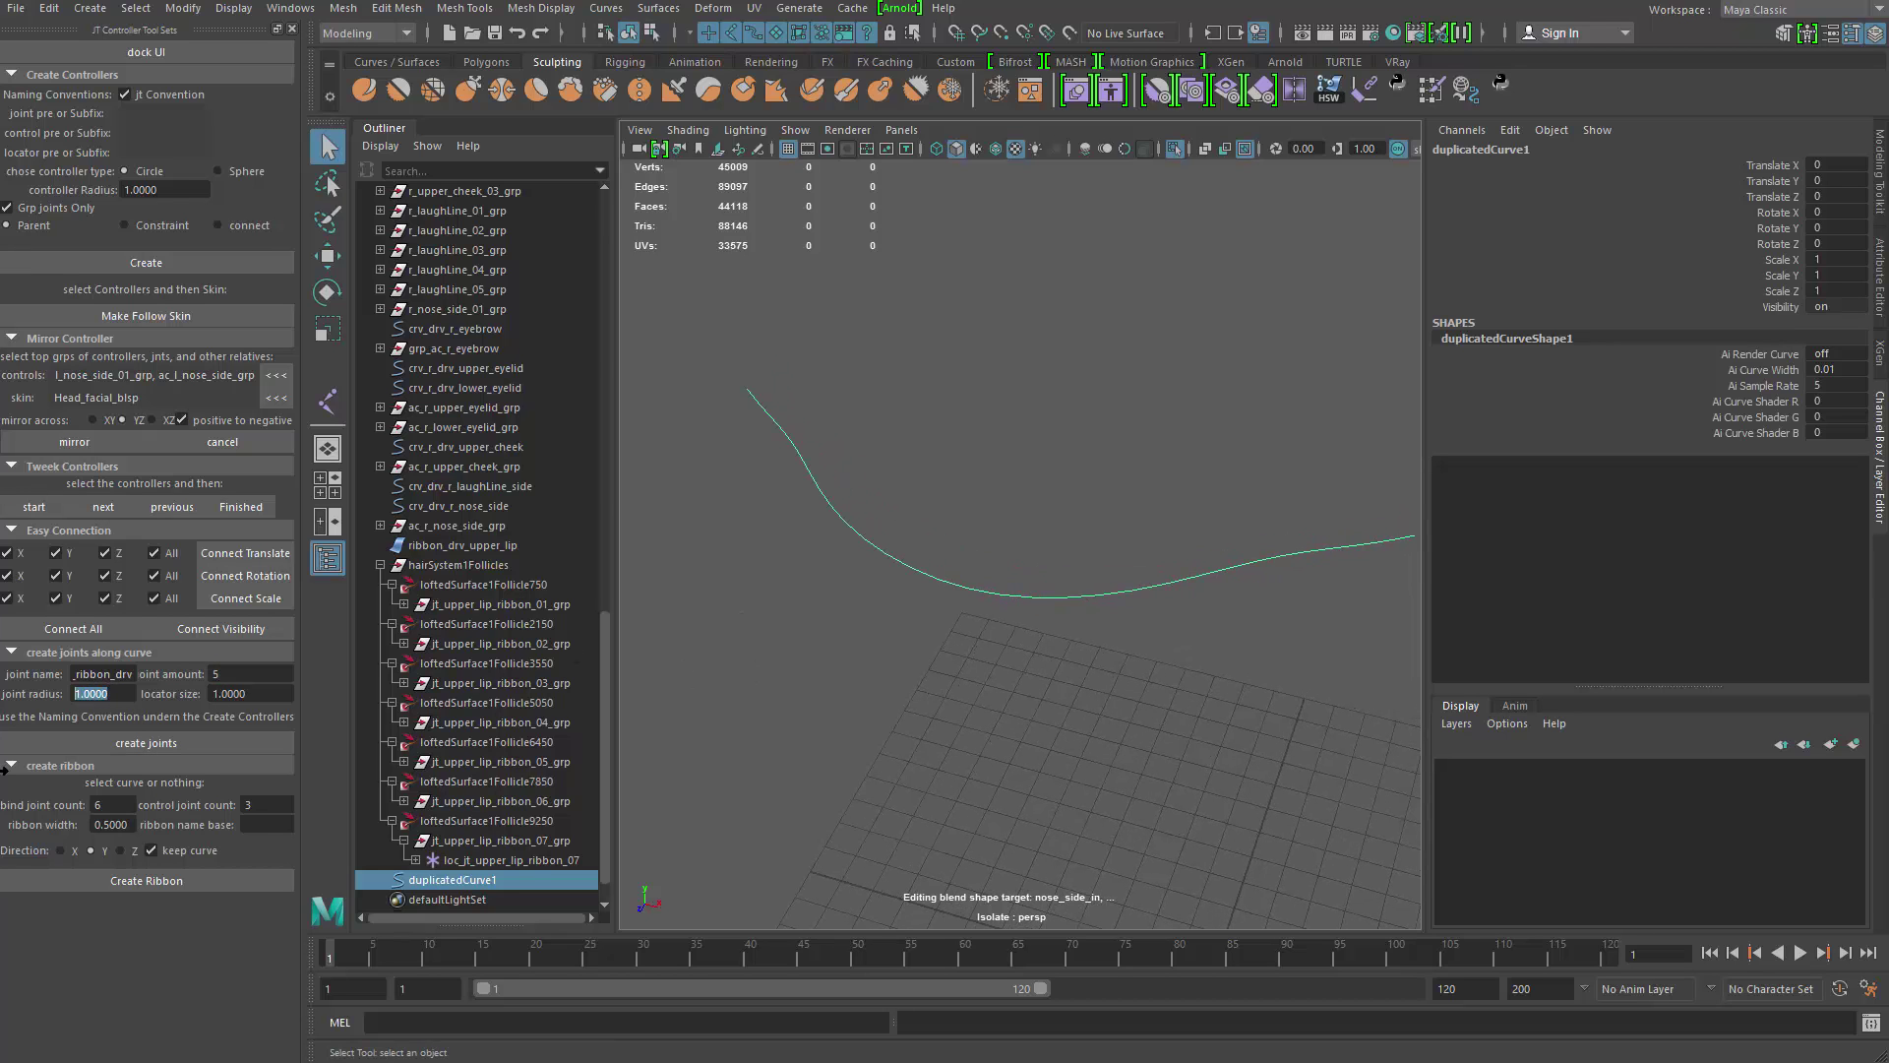
{"action": "left_click", "coordinate": [194, 882]}
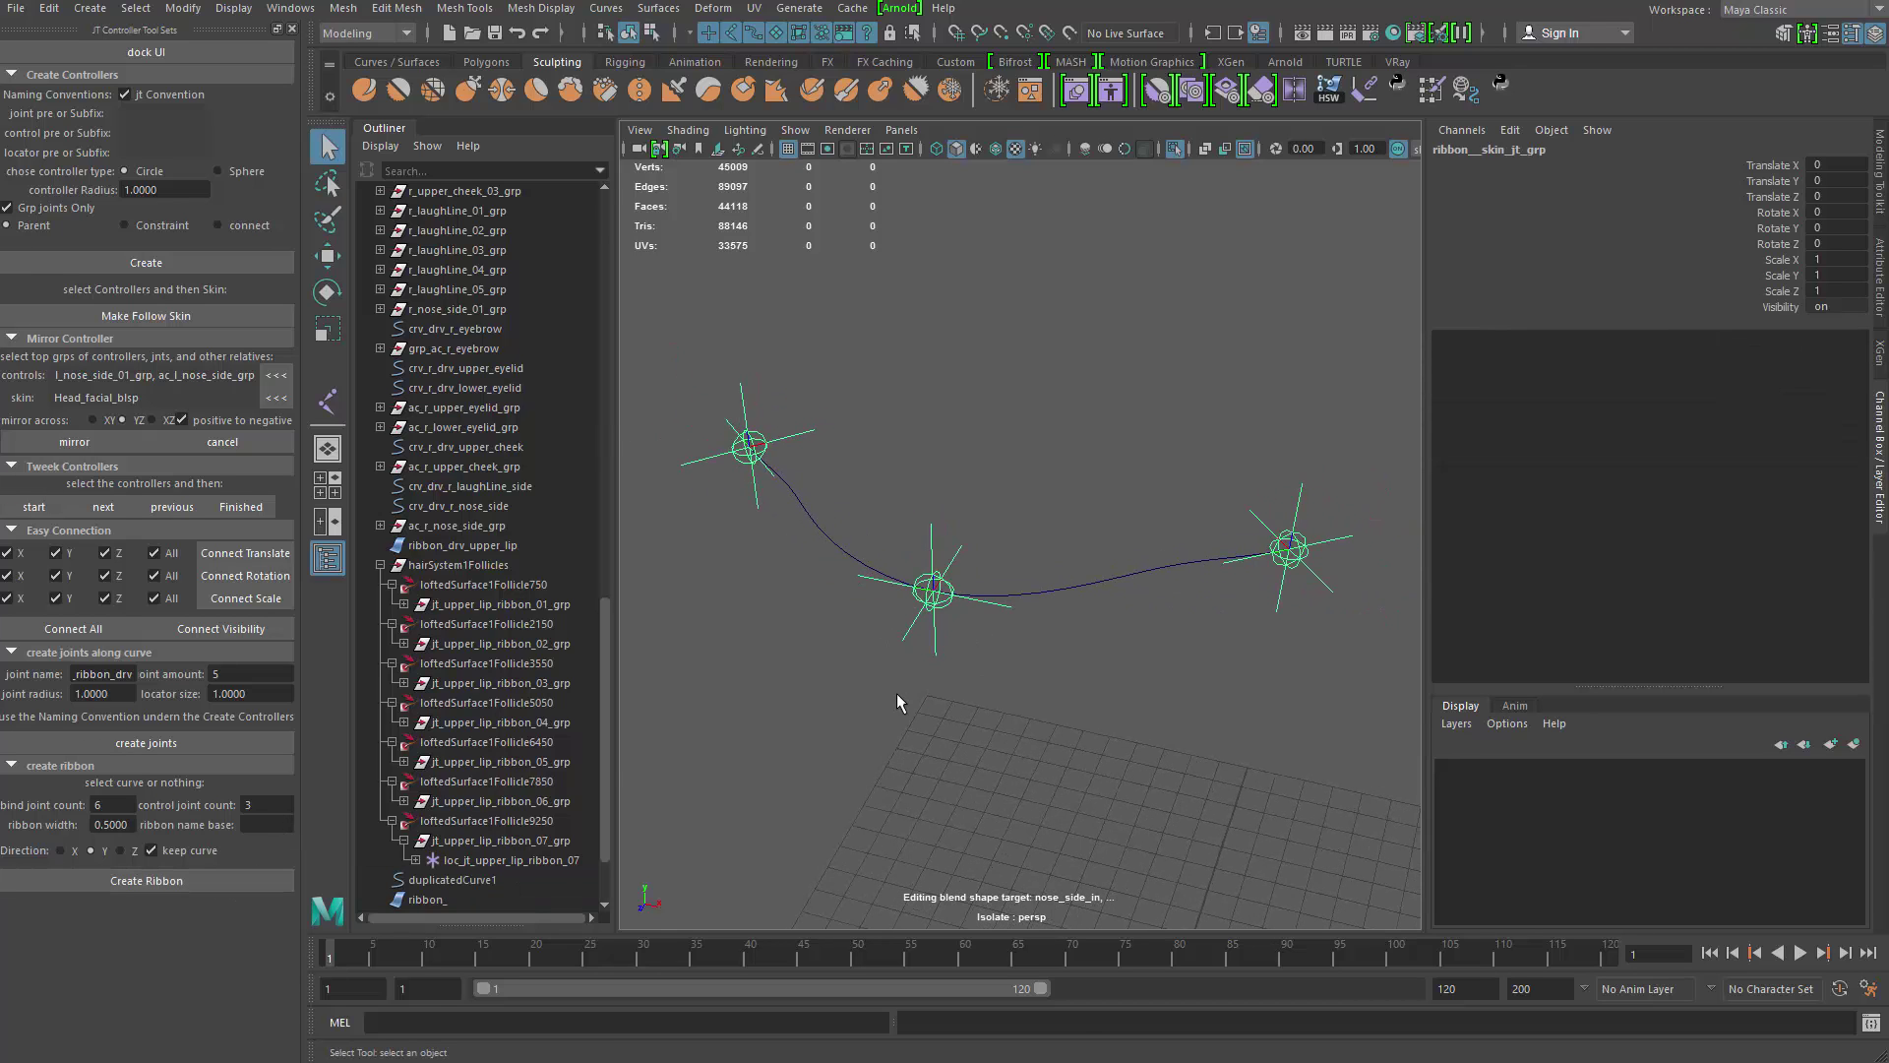
{"action": "key", "text": "ctrl+z"}
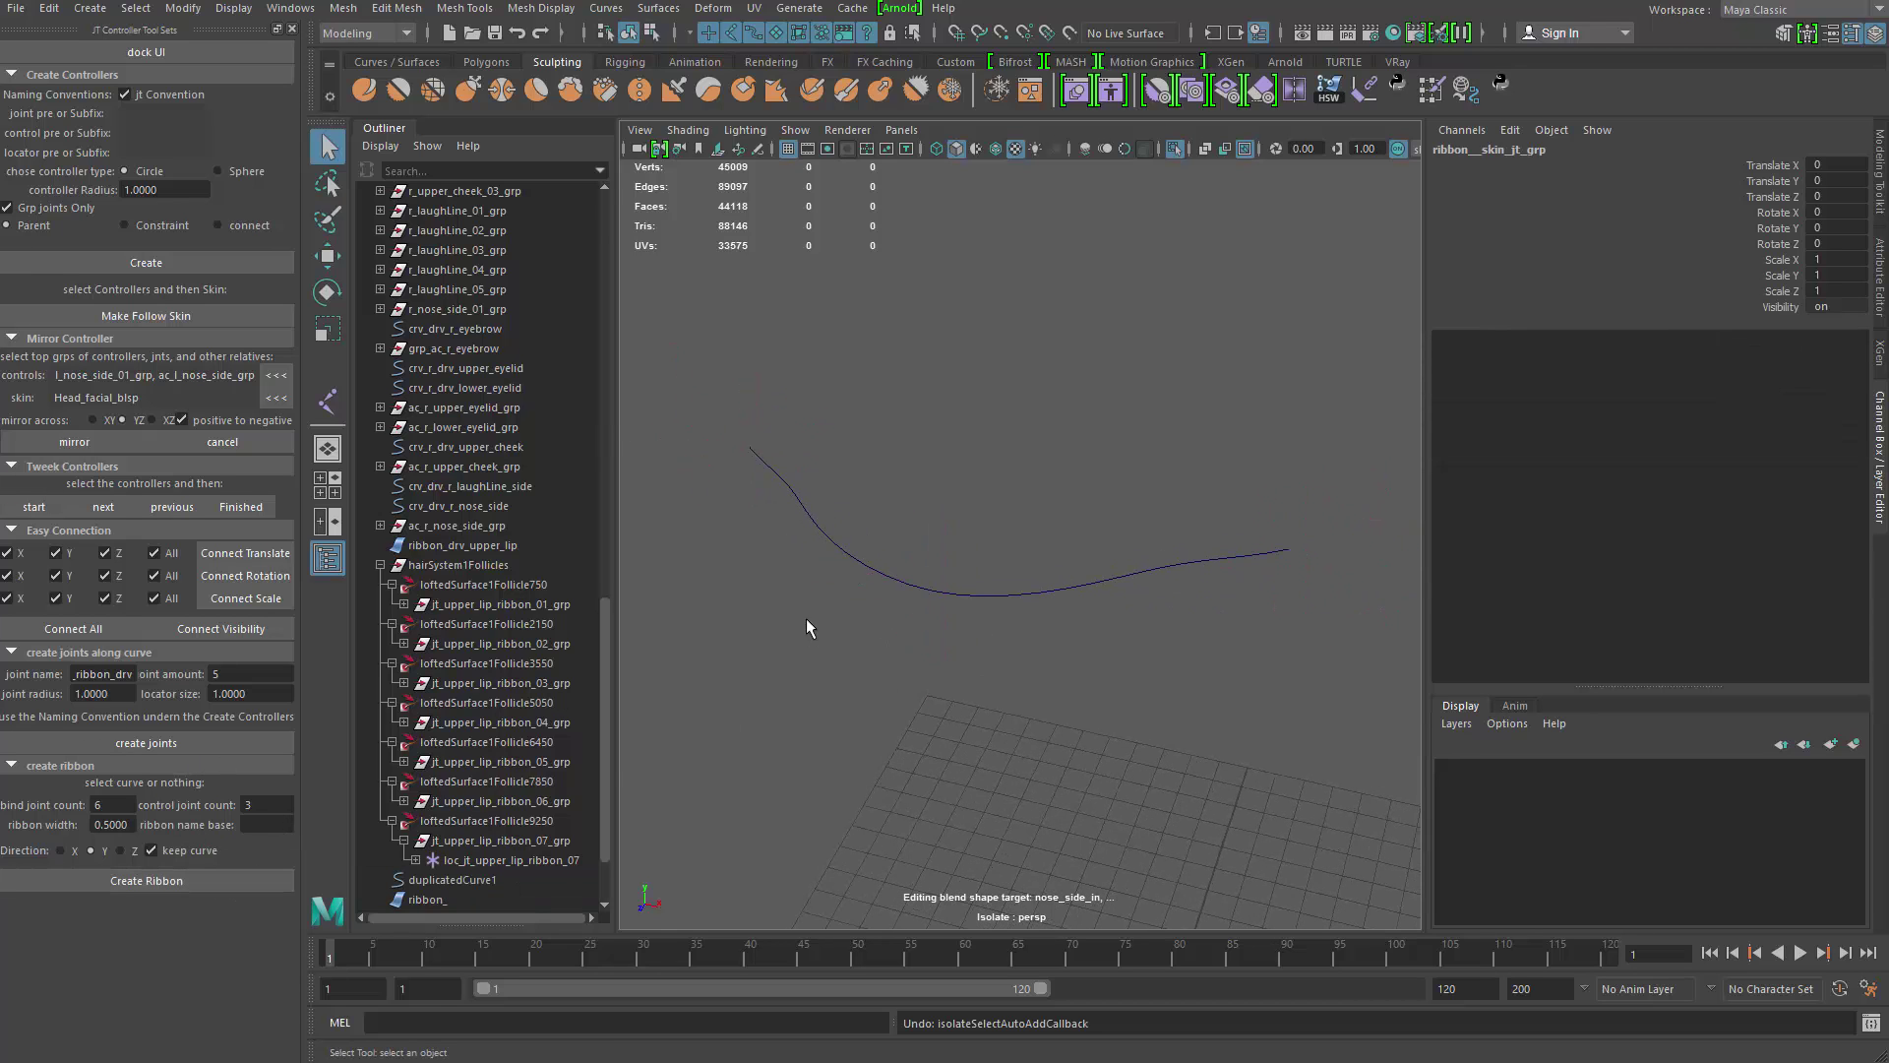
{"action": "middle_click_drag", "start_coordinate": [805, 620], "coordinate": [779, 640], "text": "alt"}
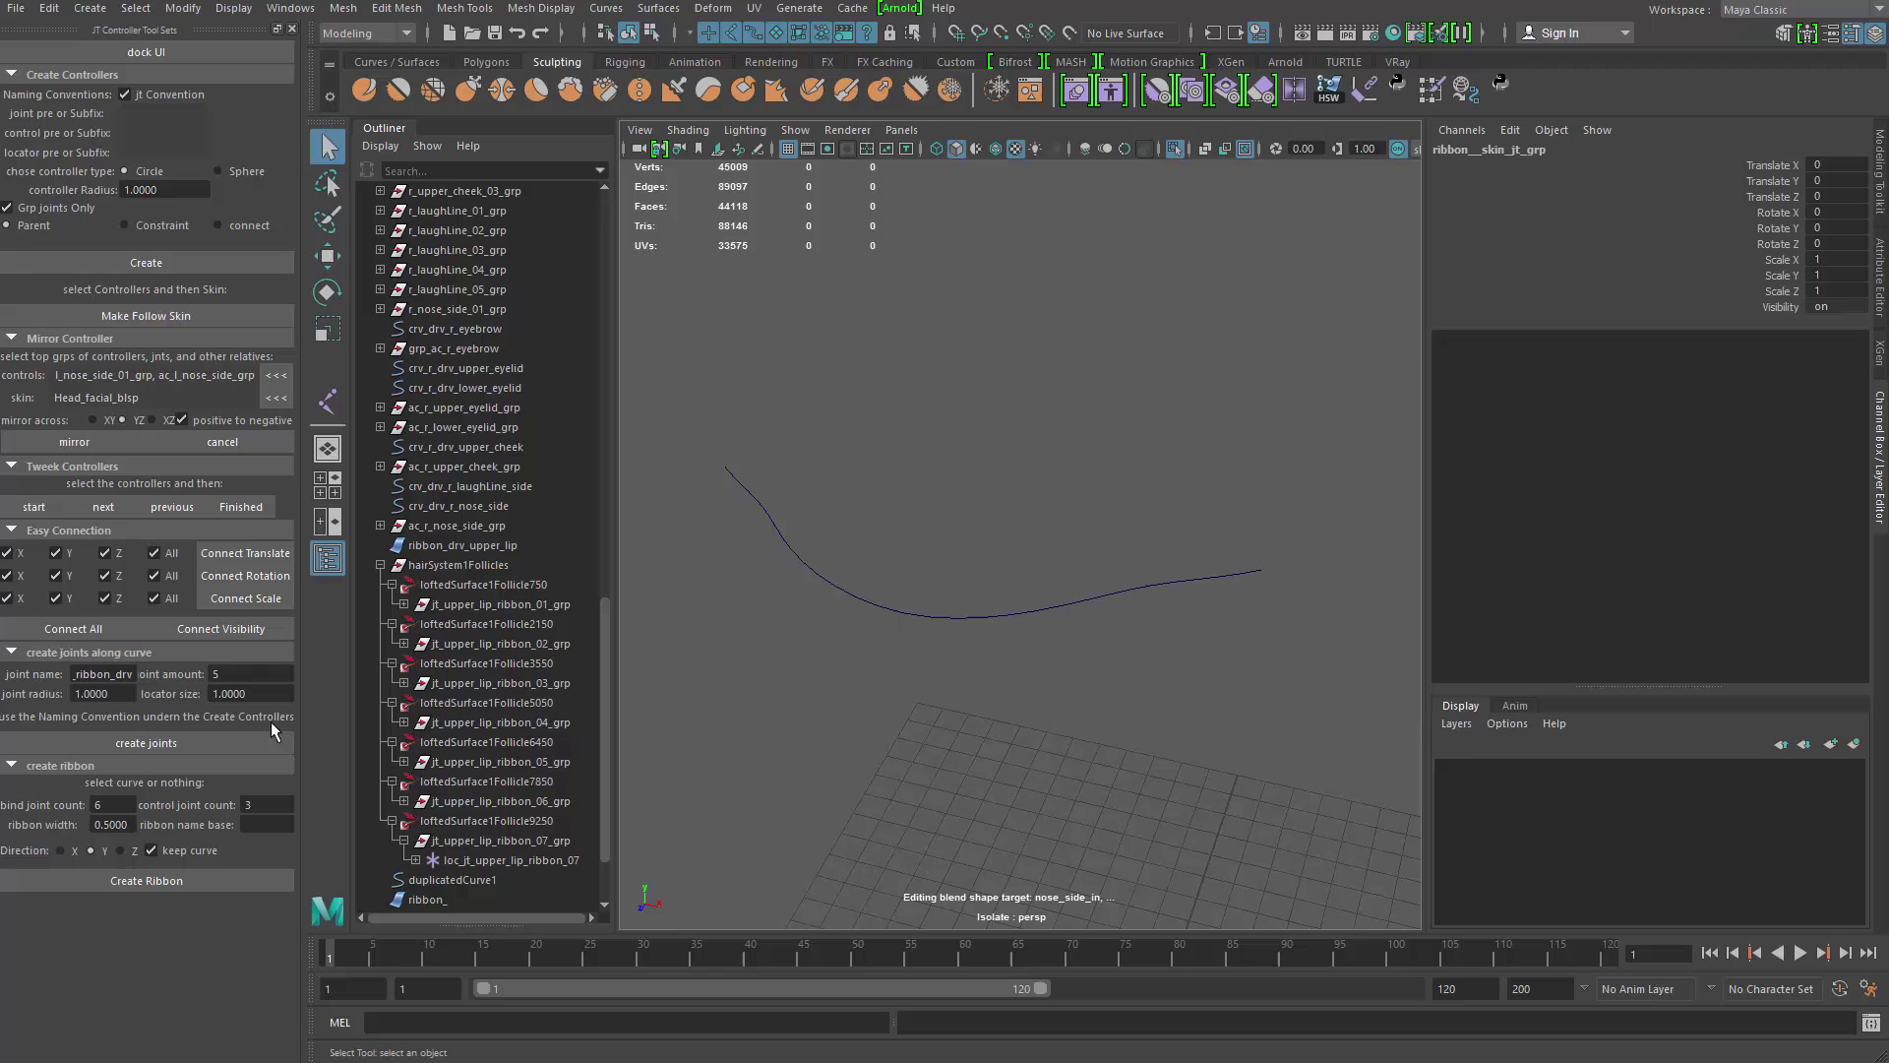
{"action": "left_click", "coordinate": [187, 741]}
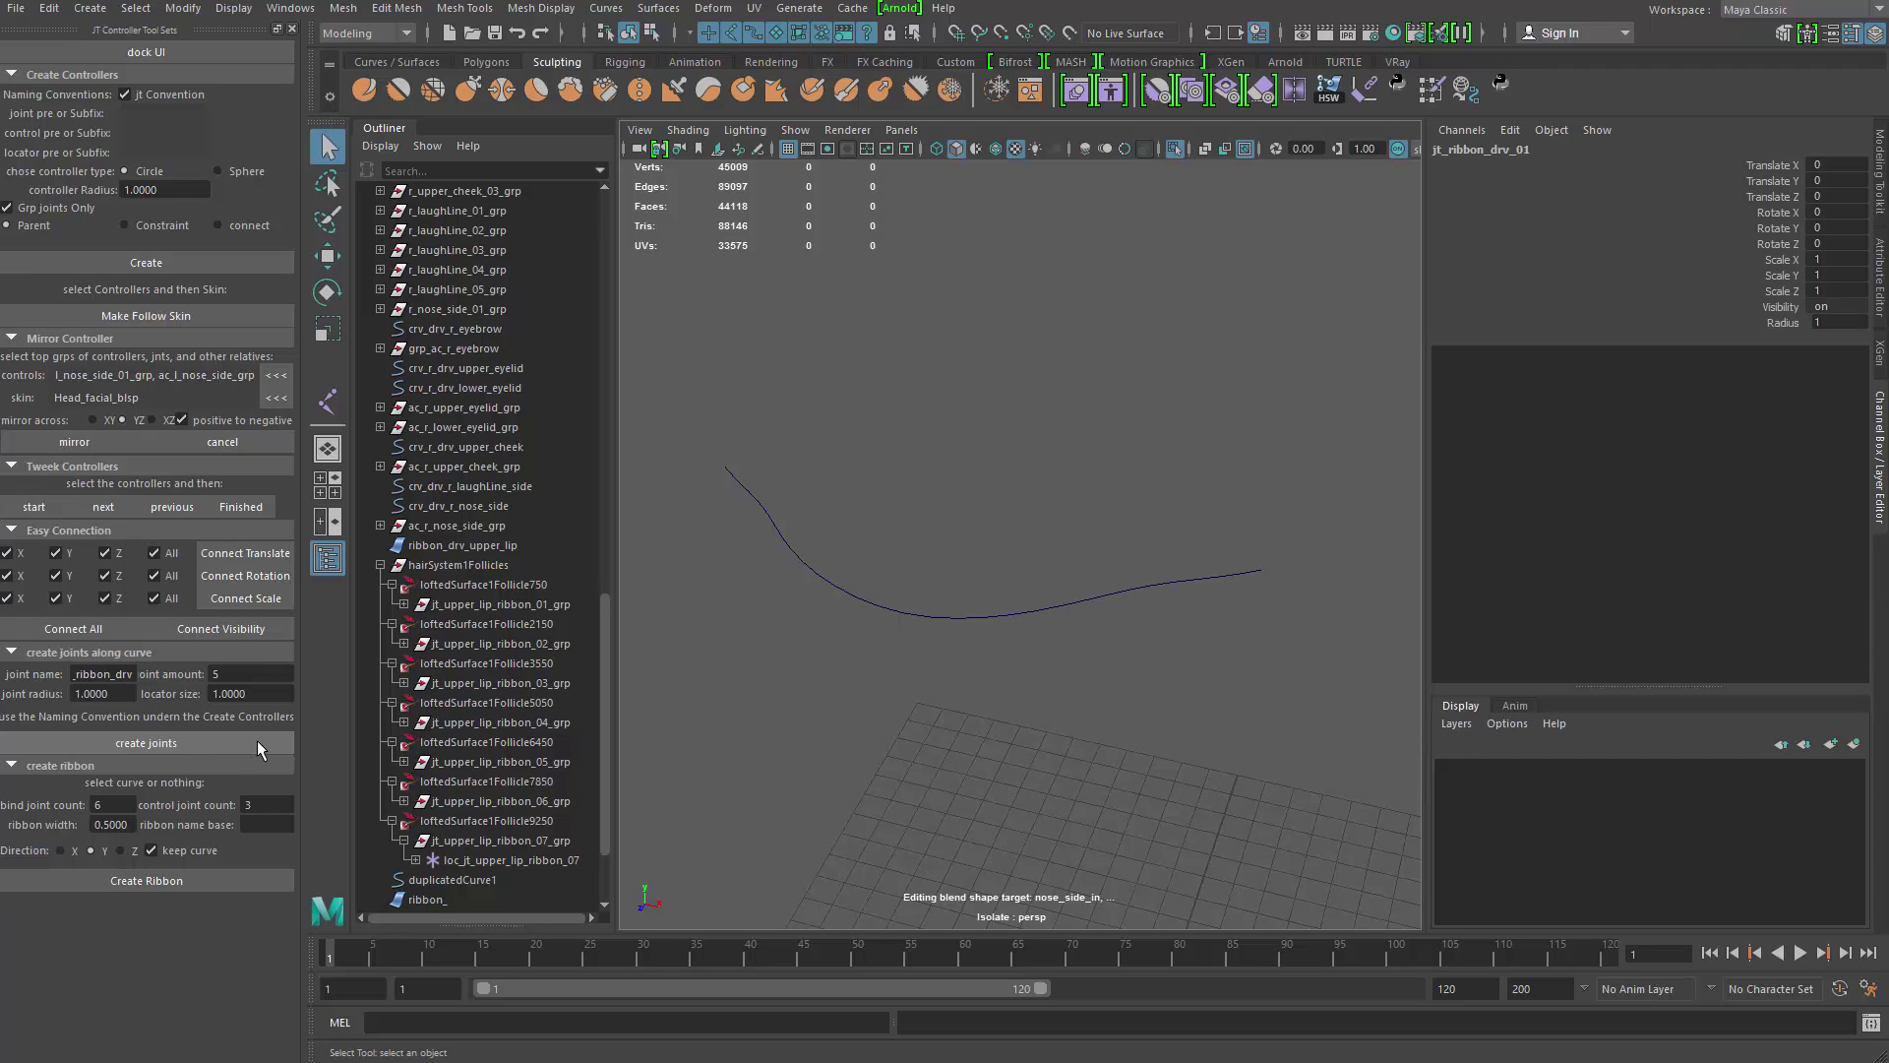
{"action": "left_click", "coordinate": [957, 612]}
{"action": "left_click", "coordinate": [185, 738]}
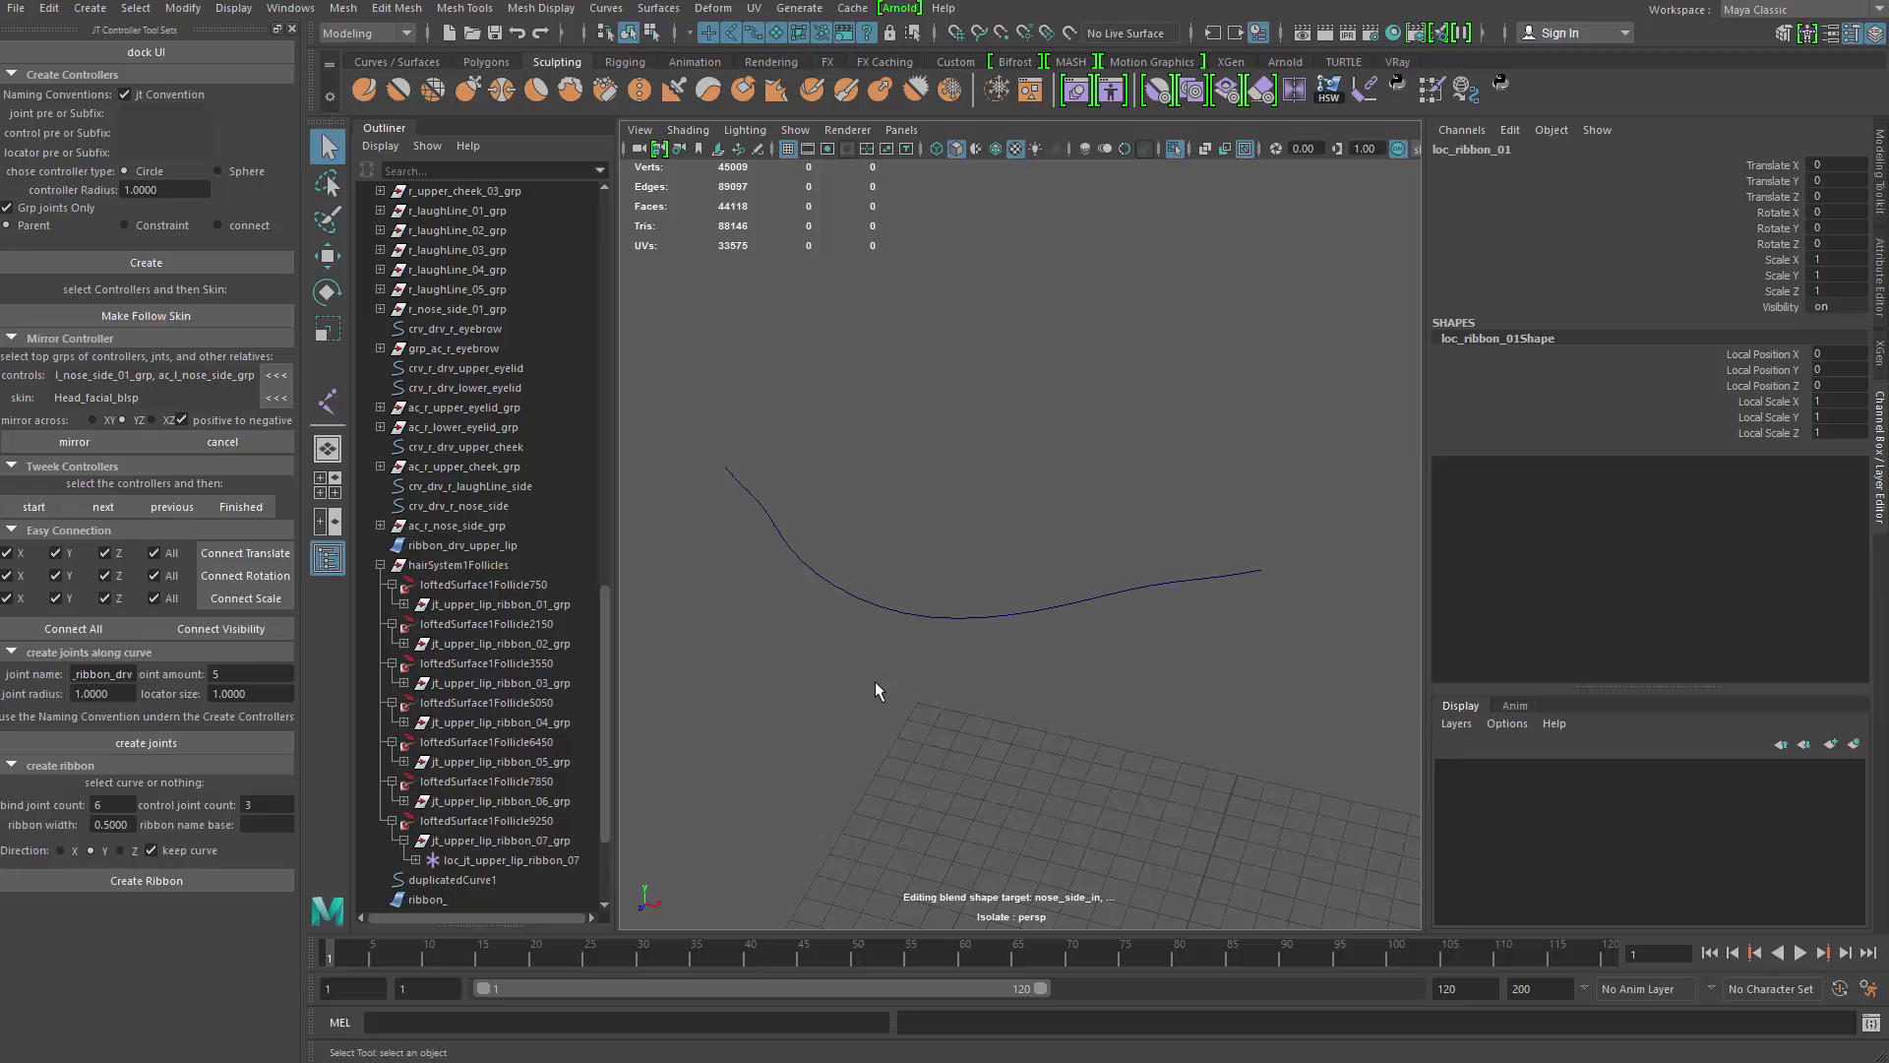
{"action": "key", "text": "ctrl+z"}
{"action": "key", "text": "ctrl+z"}
{"action": "middle_click_drag", "start_coordinate": [897, 698], "coordinate": [922, 718], "text": "alt"}
{"action": "right_click_drag", "start_coordinate": [923, 718], "coordinate": [948, 750], "text": "alt"}
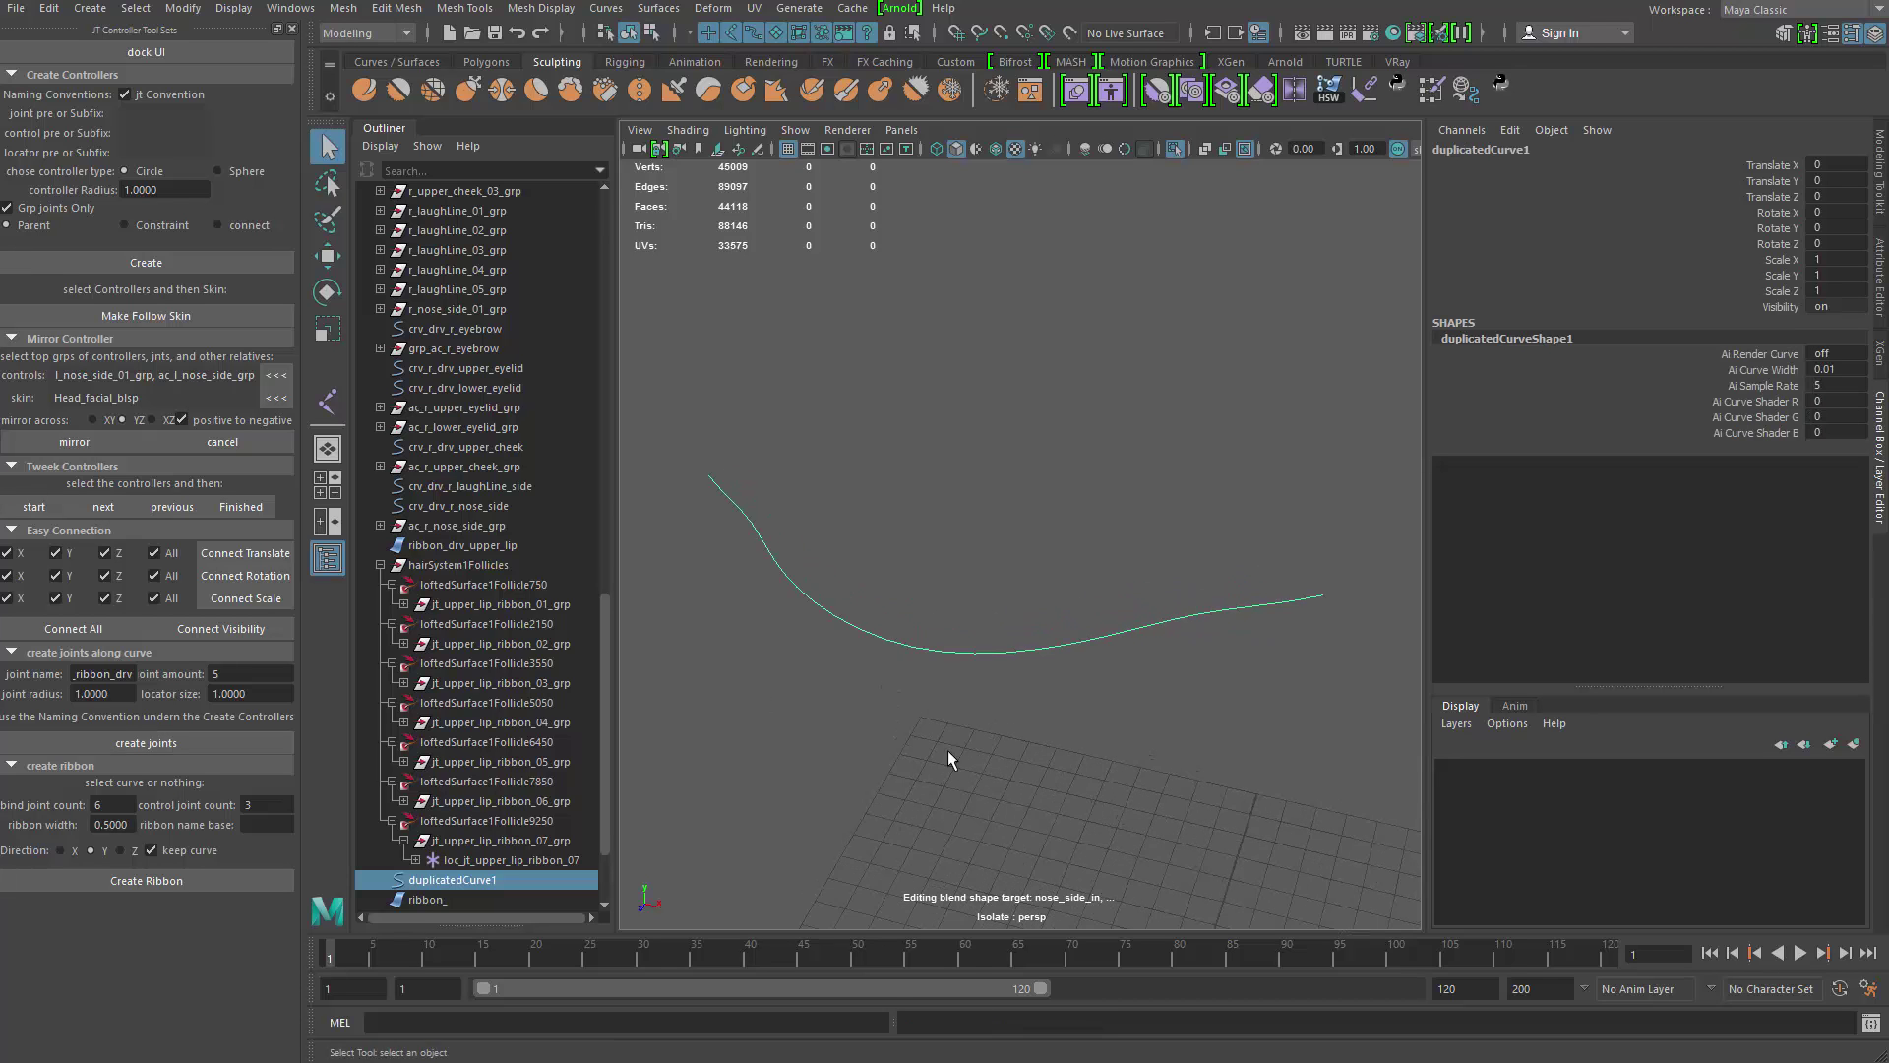
{"action": "middle_click_drag", "start_coordinate": [947, 749], "coordinate": [944, 736], "text": "alt"}
Step: Delete the leftover ribbon_, ribbon__follicles_grp, ribbon__skin_jt_grp and ribbon_01_grp nodes and show the whole scene
{"action": "scroll", "coordinate": [484, 895], "scroll_direction": "down", "scroll_amount": 3}
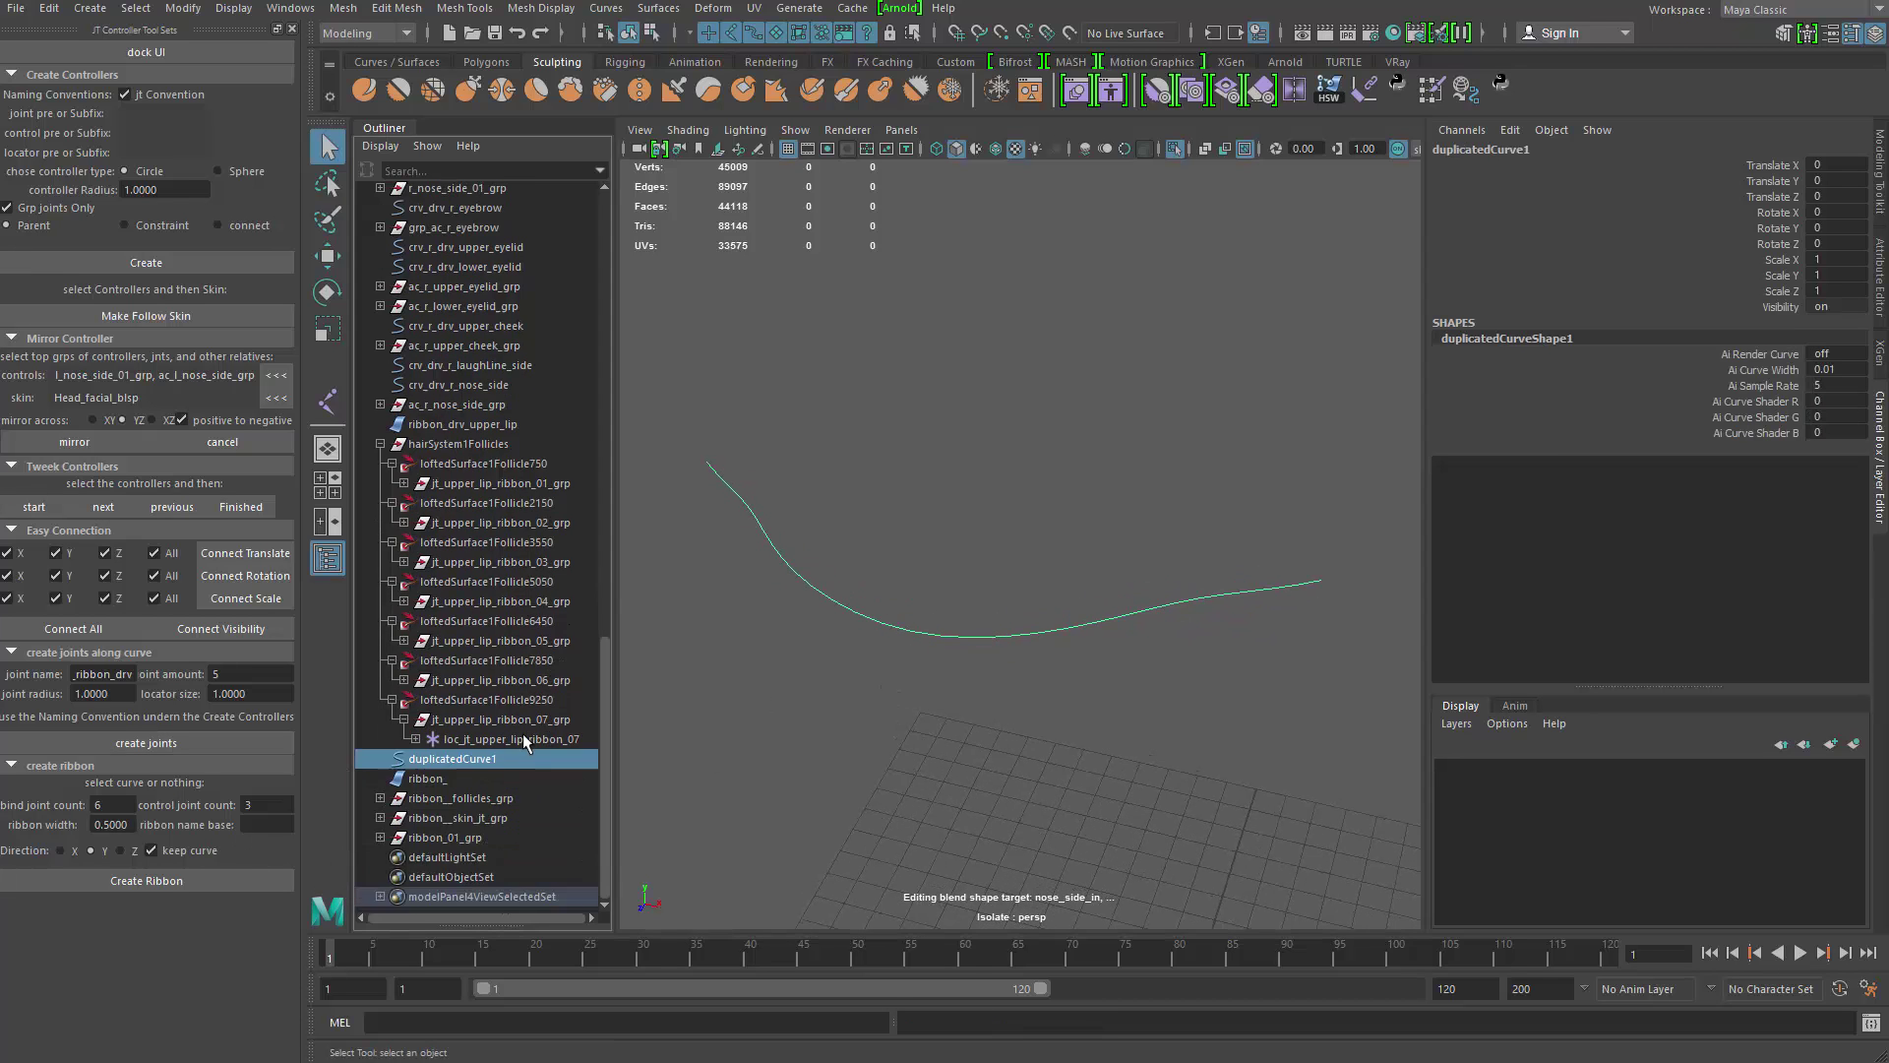
{"action": "left_click", "coordinate": [486, 777]}
{"action": "left_click", "coordinate": [496, 838], "text": "shift"}
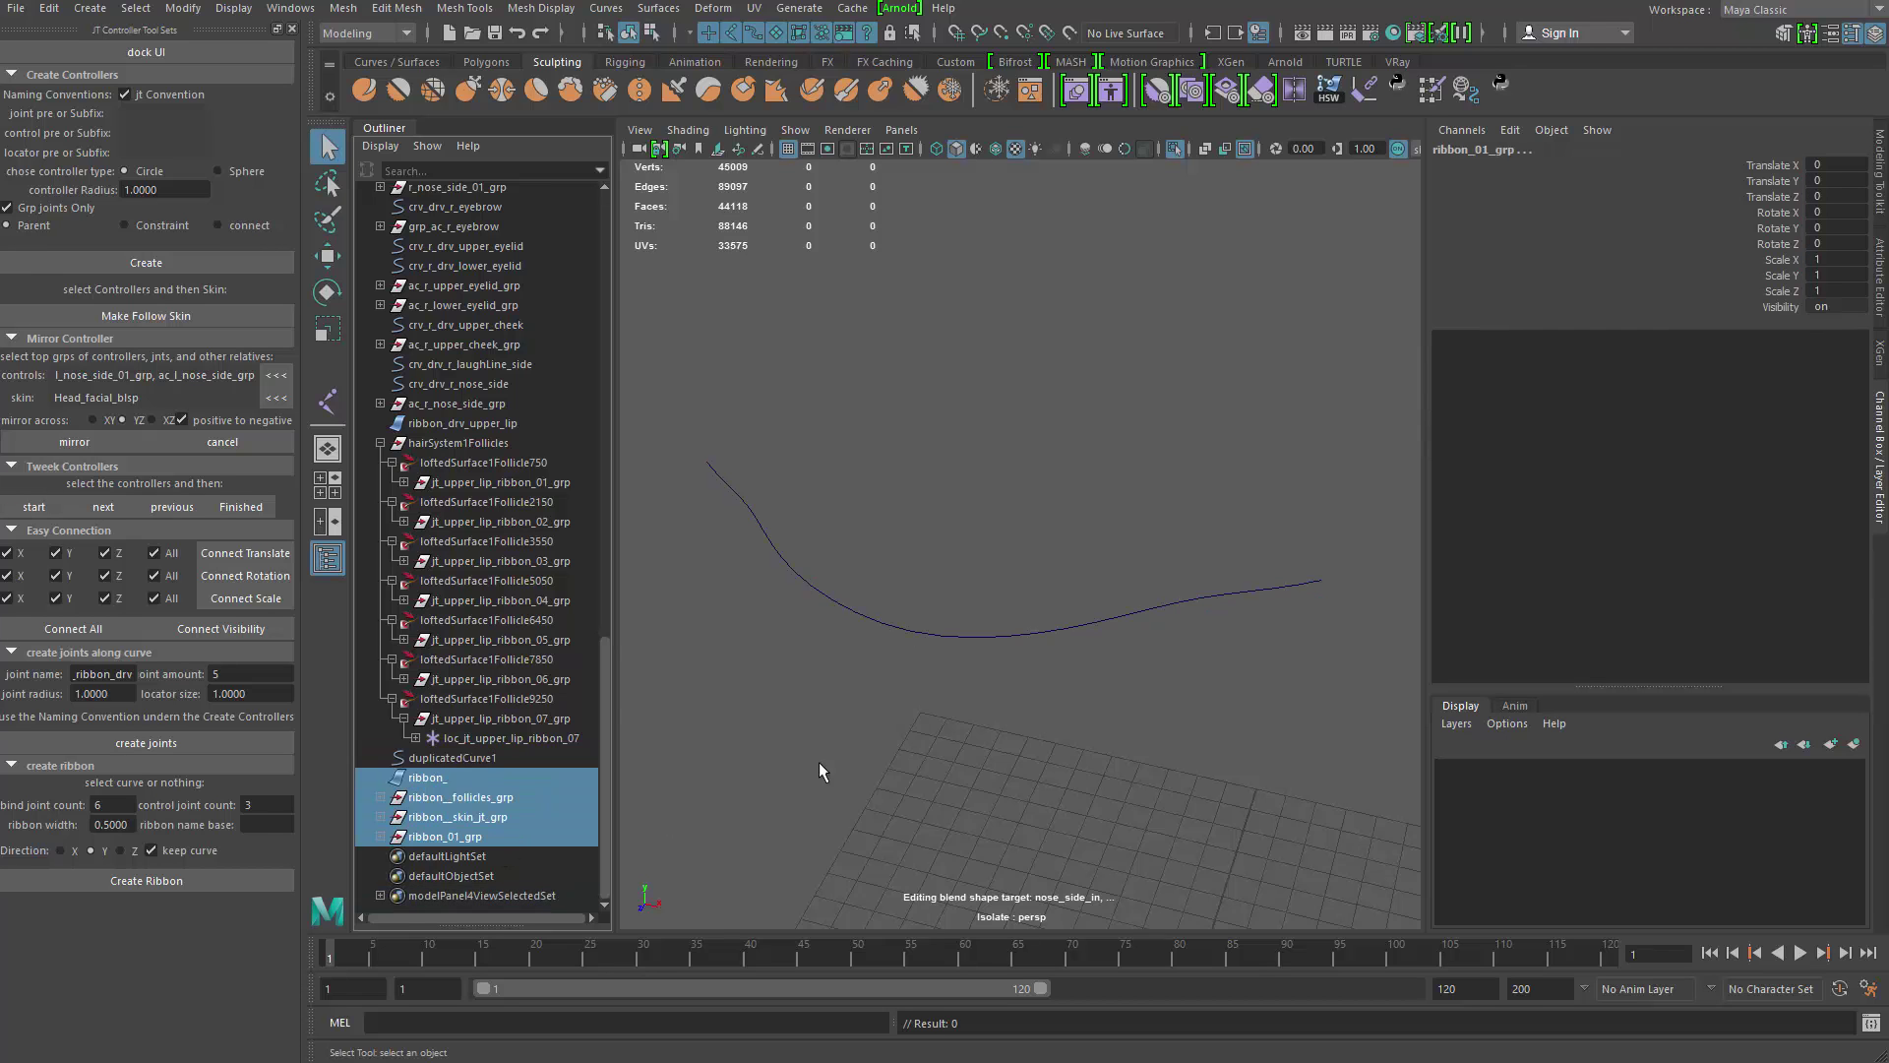
{"action": "key", "text": "ctrl+1"}
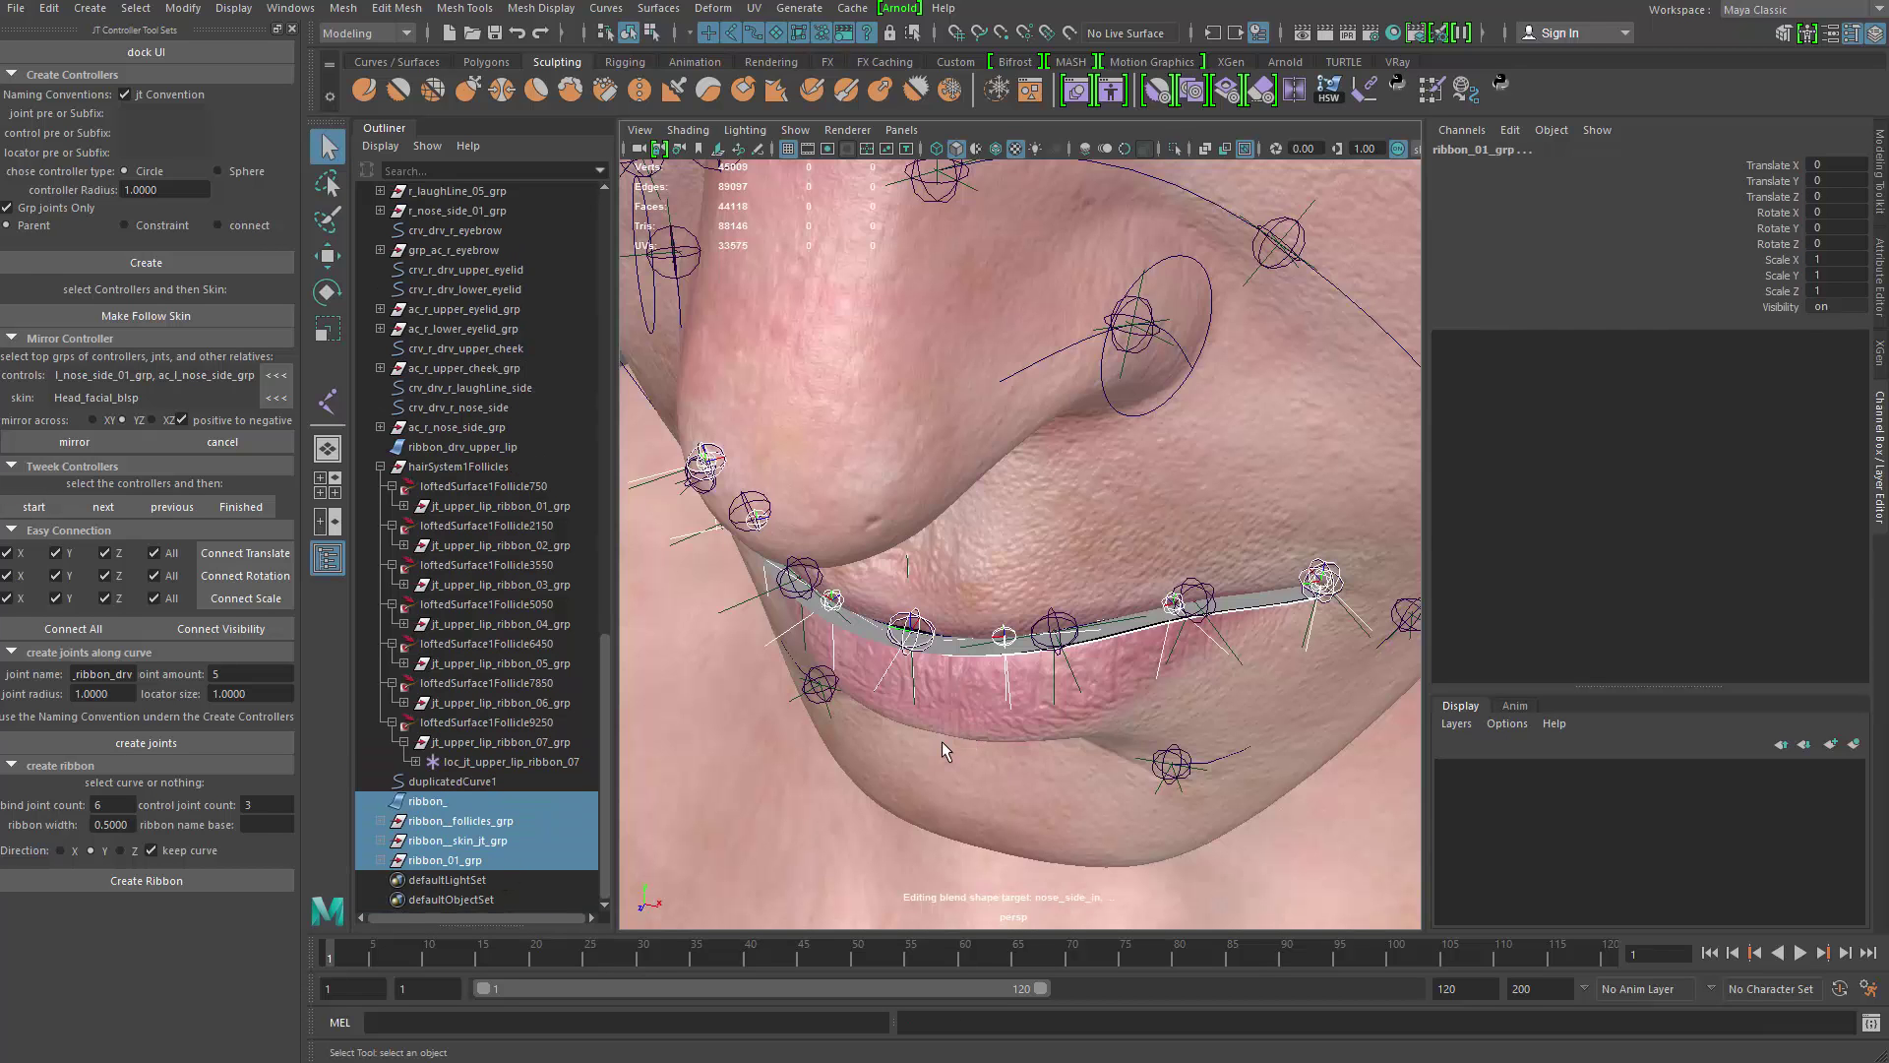
{"action": "key", "text": "Delete"}
Step: Isolate duplicatedCurve1, create the five jt_ribbon_drv joints along it, and show the whole scene again
{"action": "left_click", "coordinate": [455, 859]}
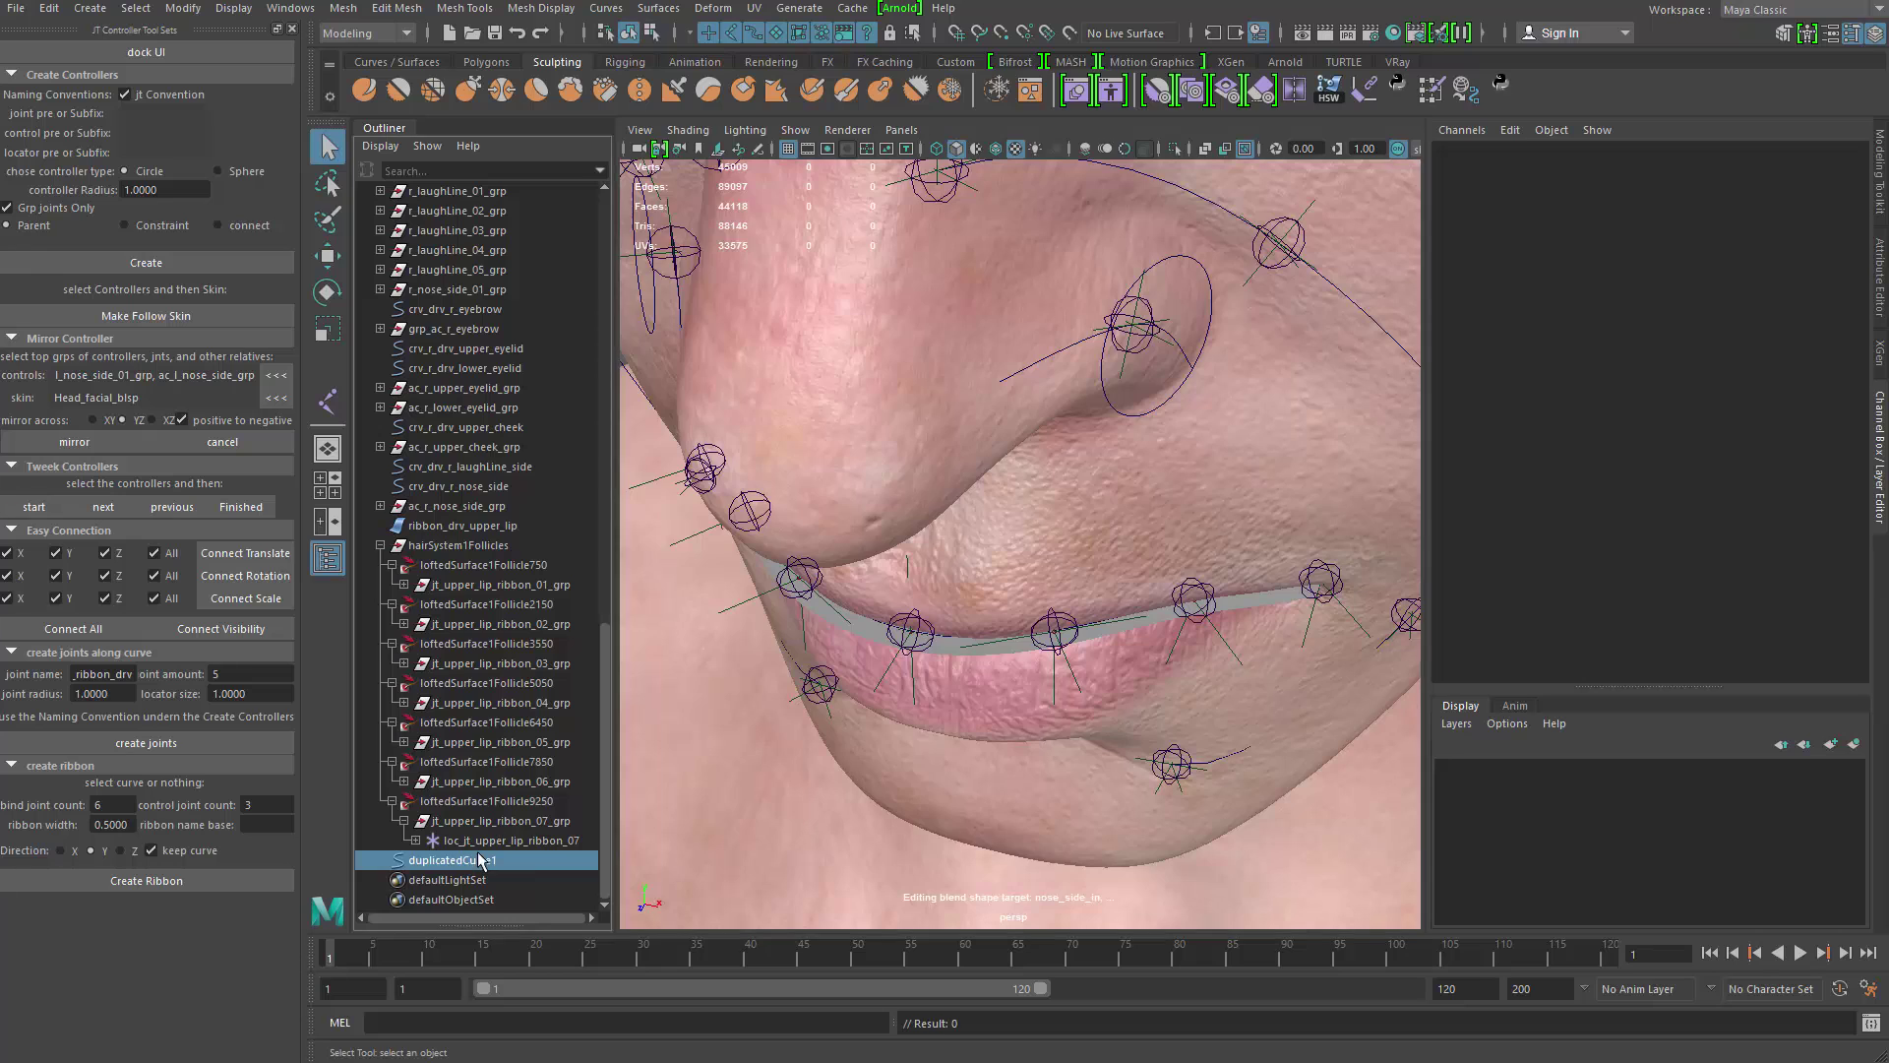
{"action": "key", "text": "ctrl+1"}
{"action": "left_click", "coordinate": [991, 474]}
{"action": "left_click", "coordinate": [396, 862]}
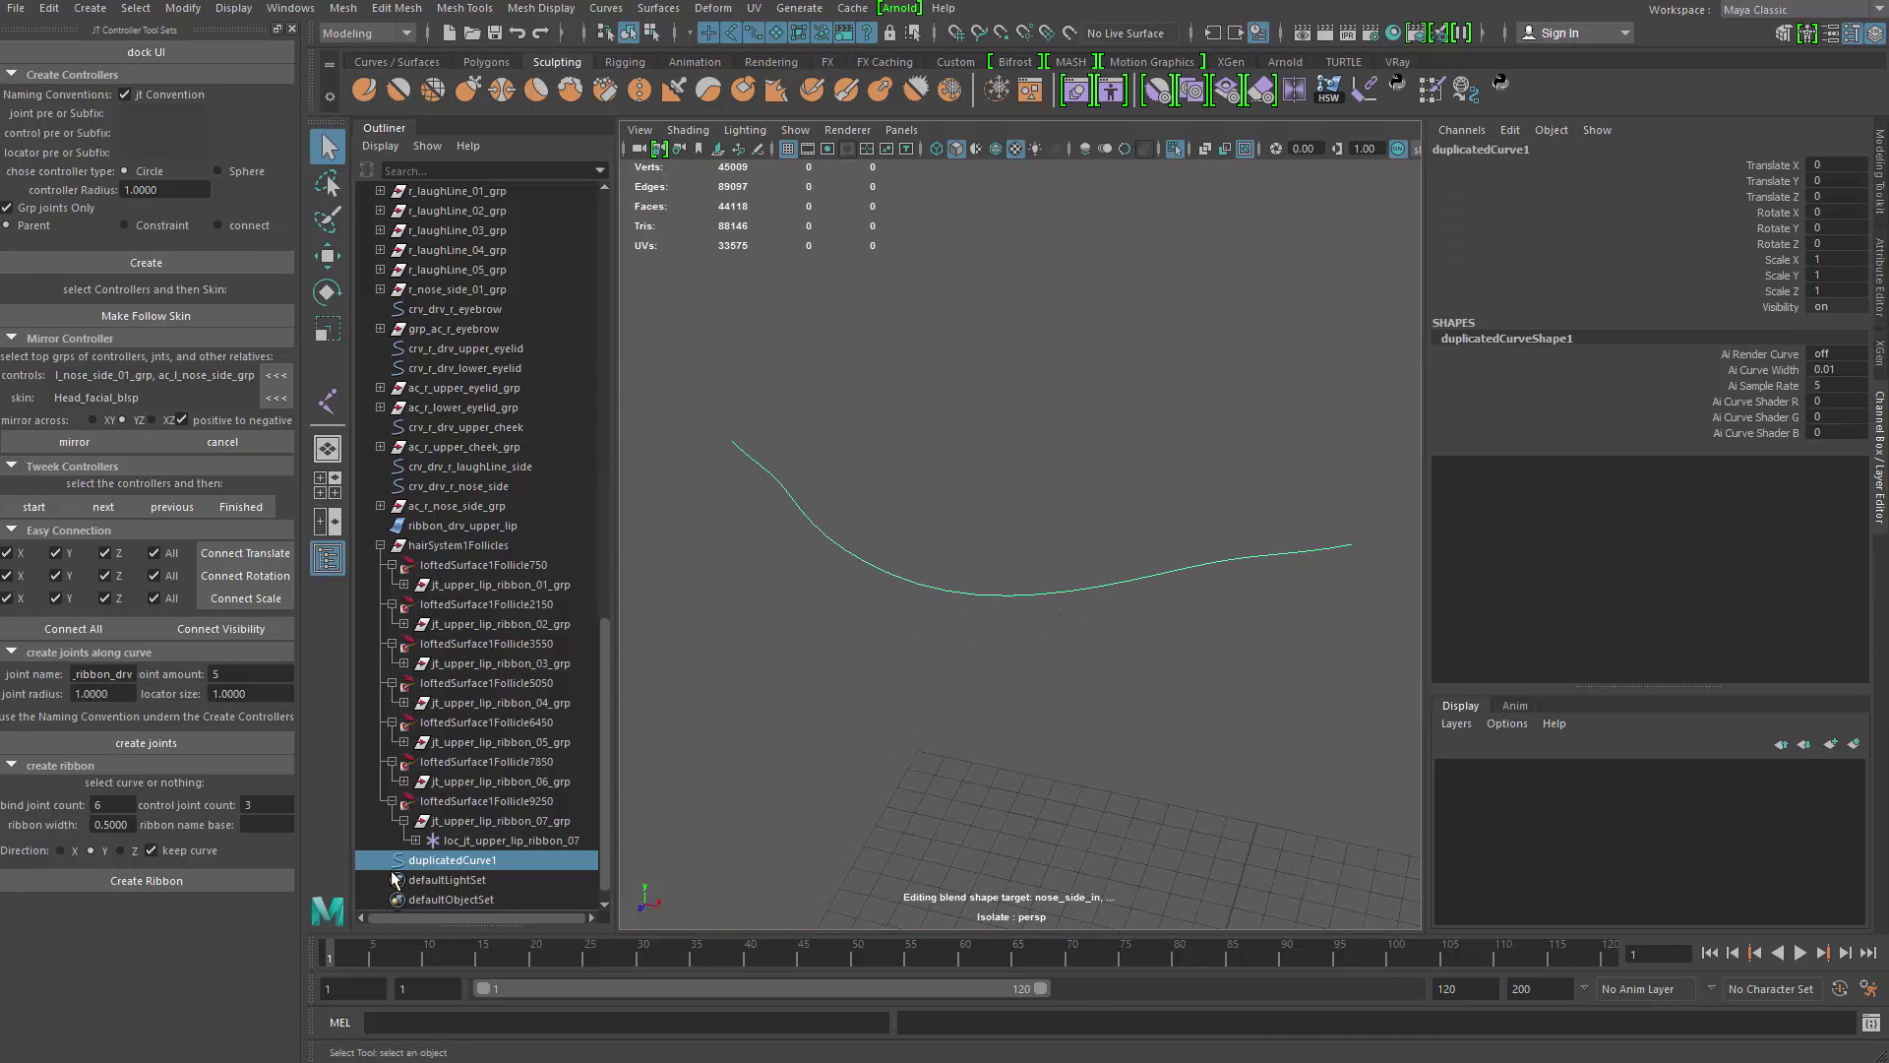
{"action": "left_click", "coordinate": [155, 743]}
{"action": "key", "text": "ctrl+1"}
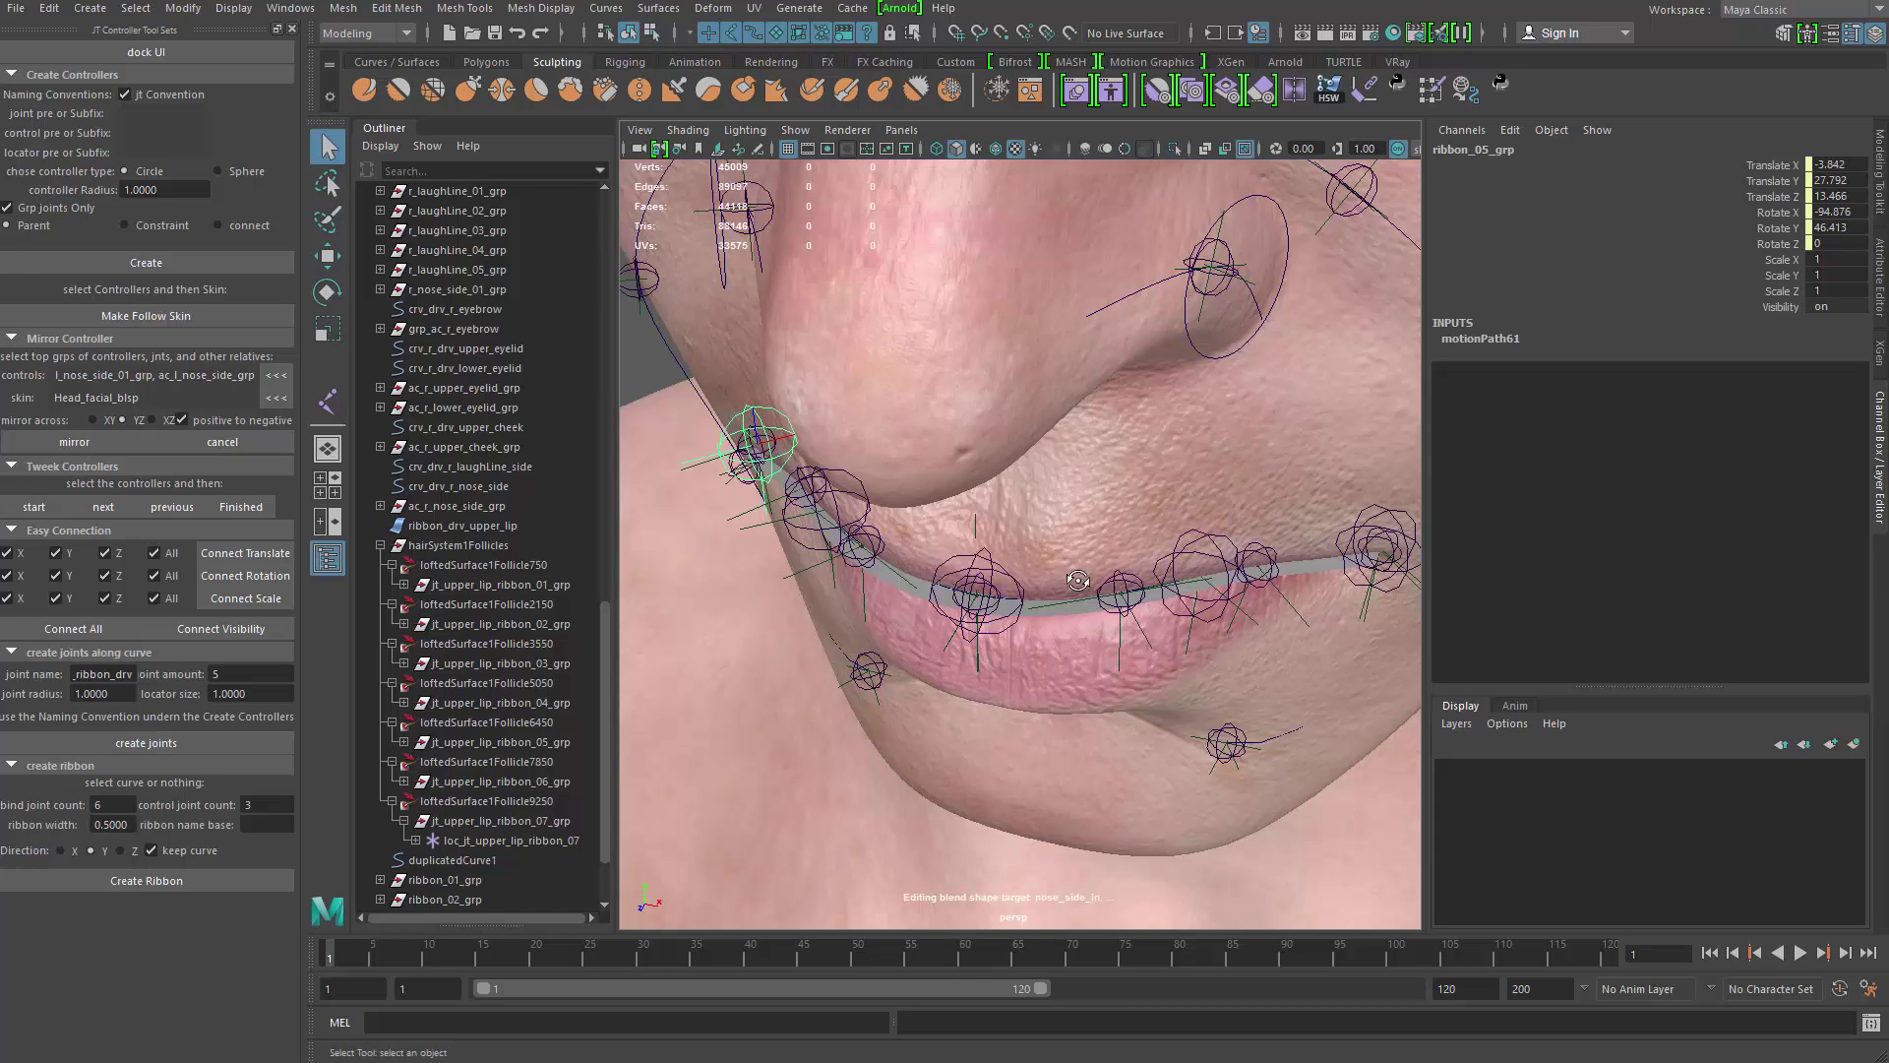
Step: Select the five jt_ribbon_drv joints one after another and check their placement along the upper lip
{"action": "left_click_drag", "start_coordinate": [1078, 581], "coordinate": [882, 560], "text": "alt"}
{"action": "left_click", "coordinate": [842, 546]}
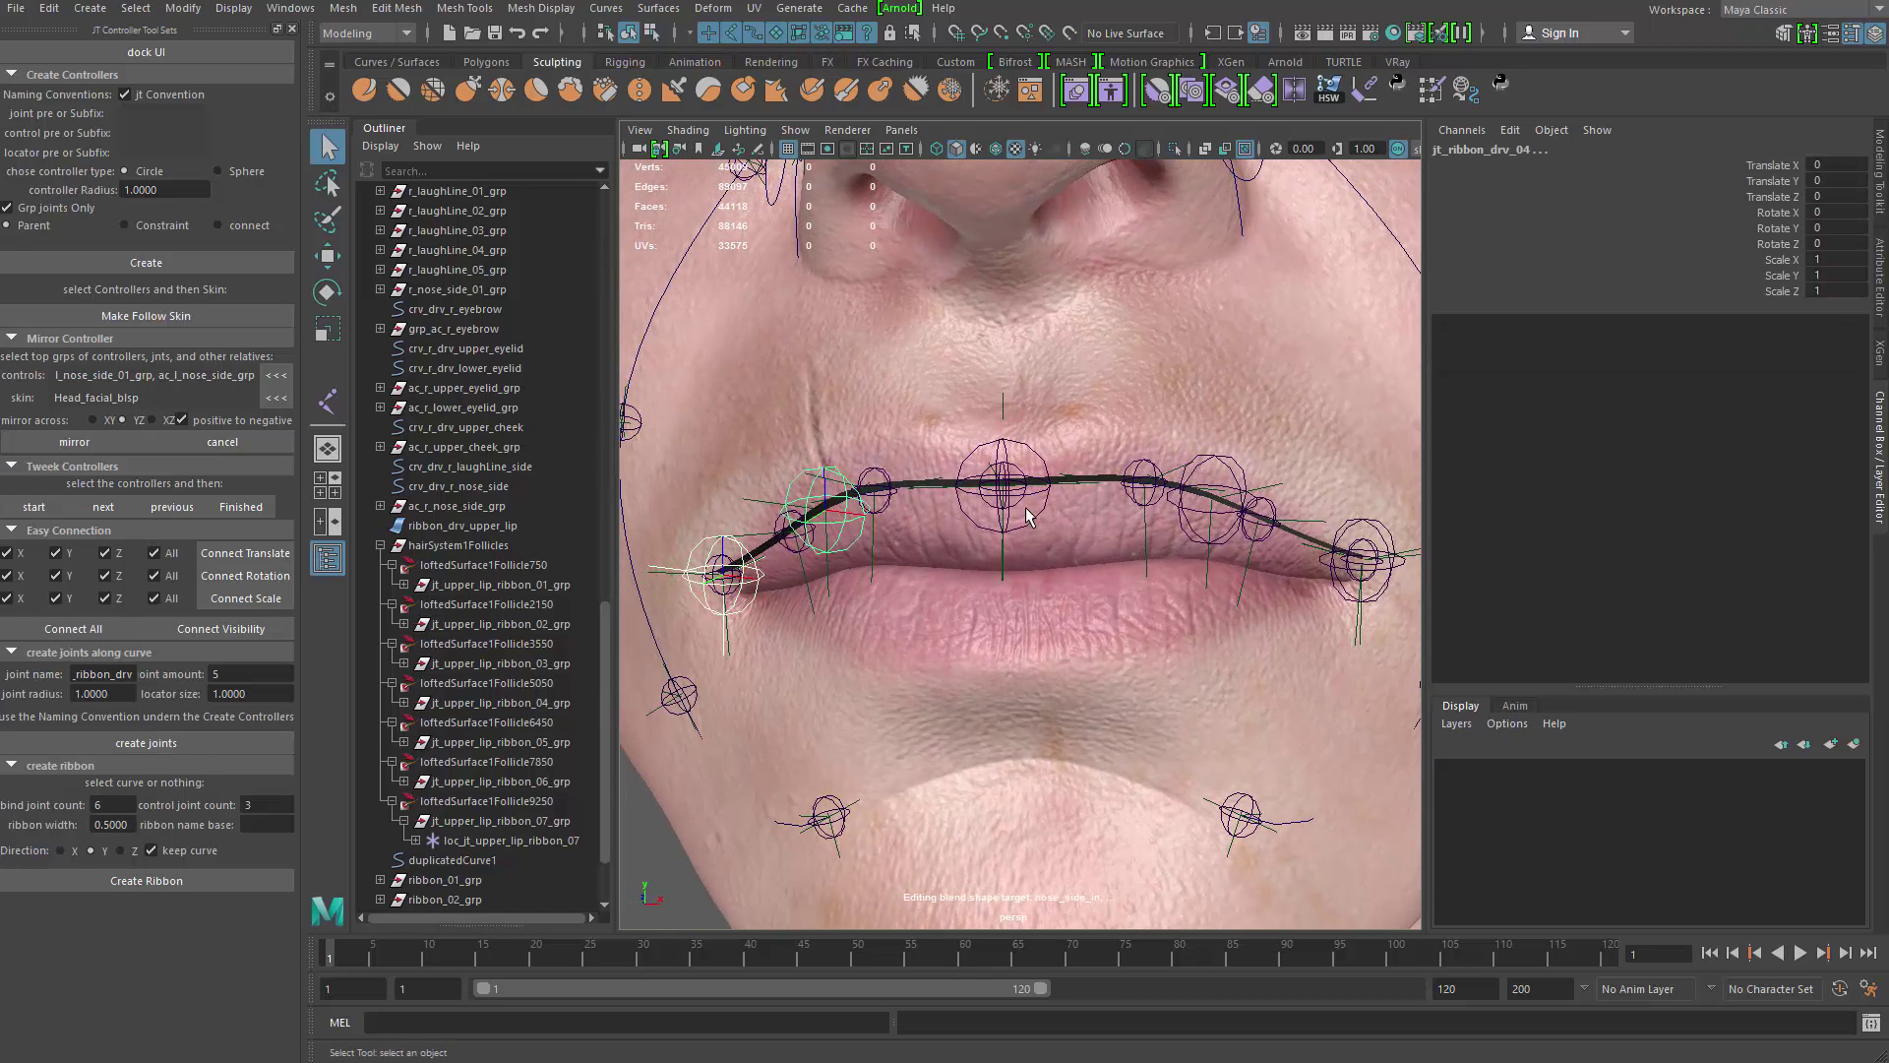
{"action": "left_click", "coordinate": [1067, 518]}
{"action": "left_click", "coordinate": [1042, 527]}
{"action": "left_click", "coordinate": [1230, 513], "text": "shift"}
{"action": "left_click", "coordinate": [1379, 532], "text": "shift"}
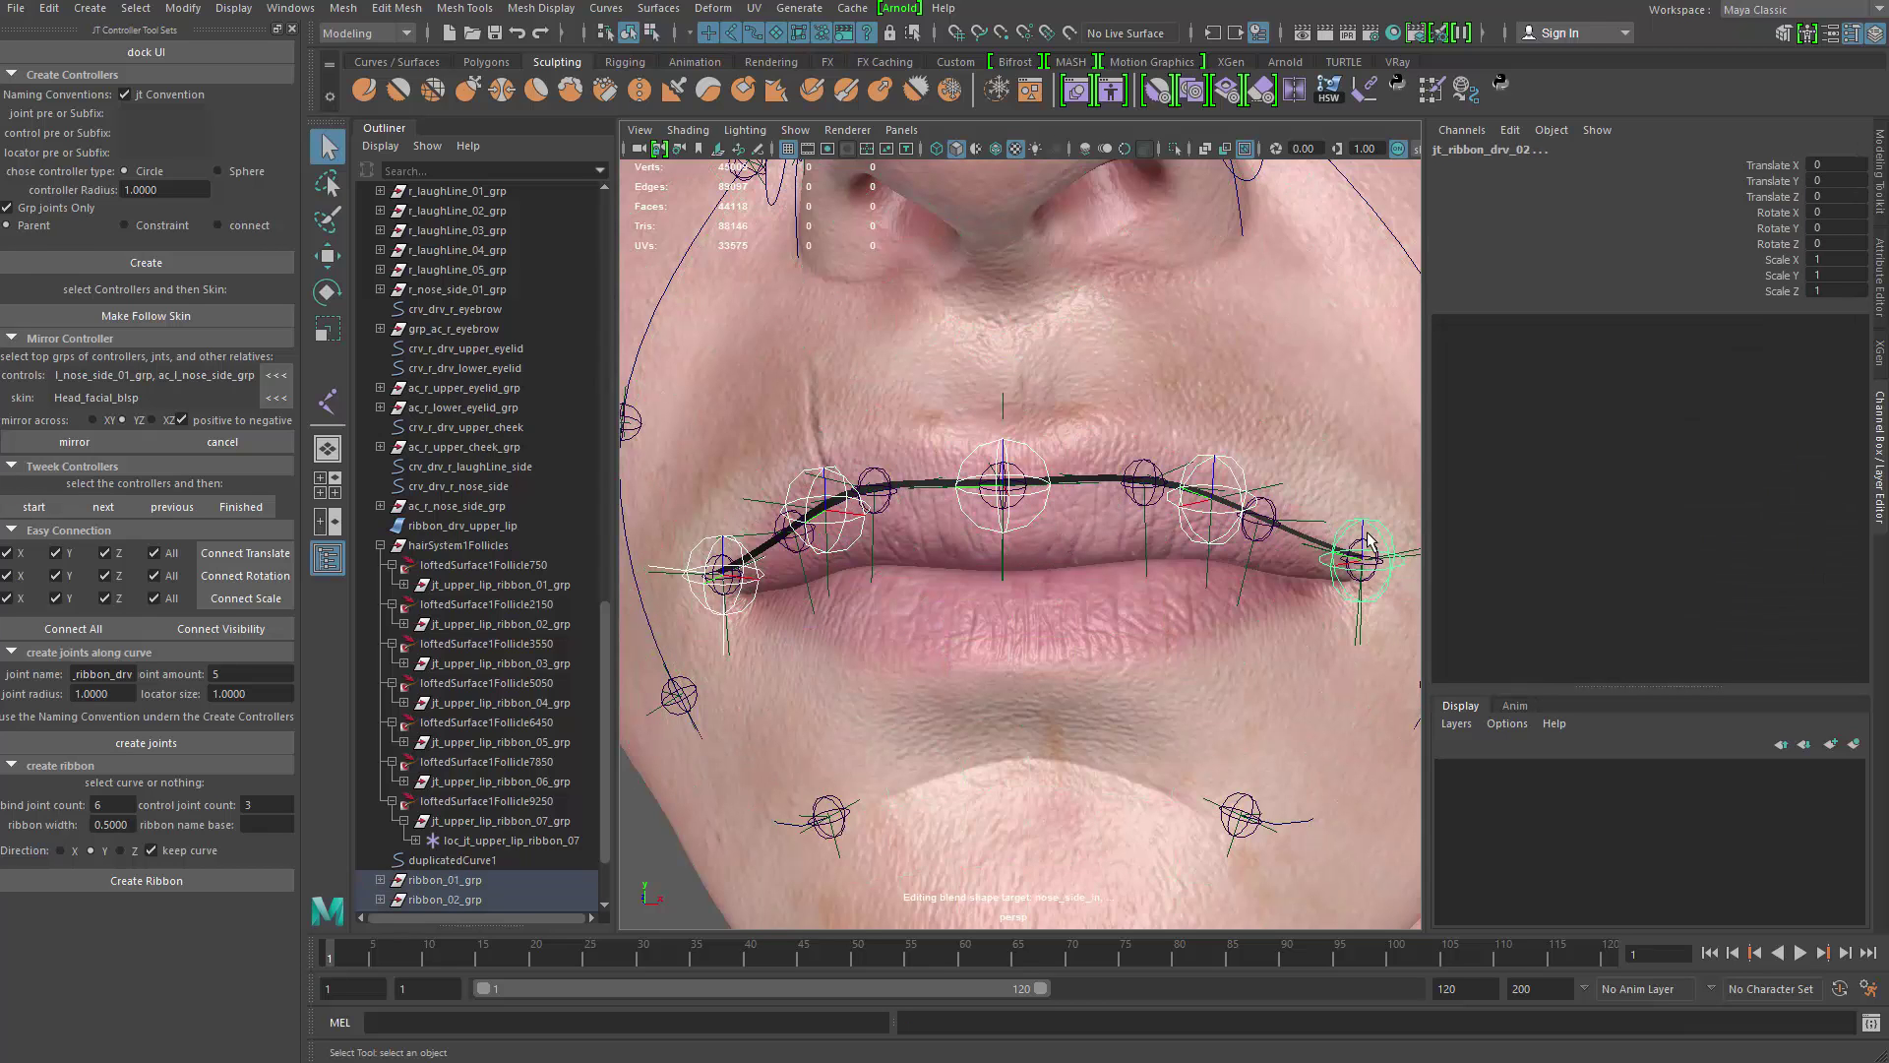
{"action": "left_click_drag", "start_coordinate": [1081, 578], "coordinate": [1065, 610], "text": "alt"}
Step: Test whether the driver joints follow duplicatedCurve1 by moving its middle upward, and undo the move
{"action": "left_click", "coordinate": [488, 859]}
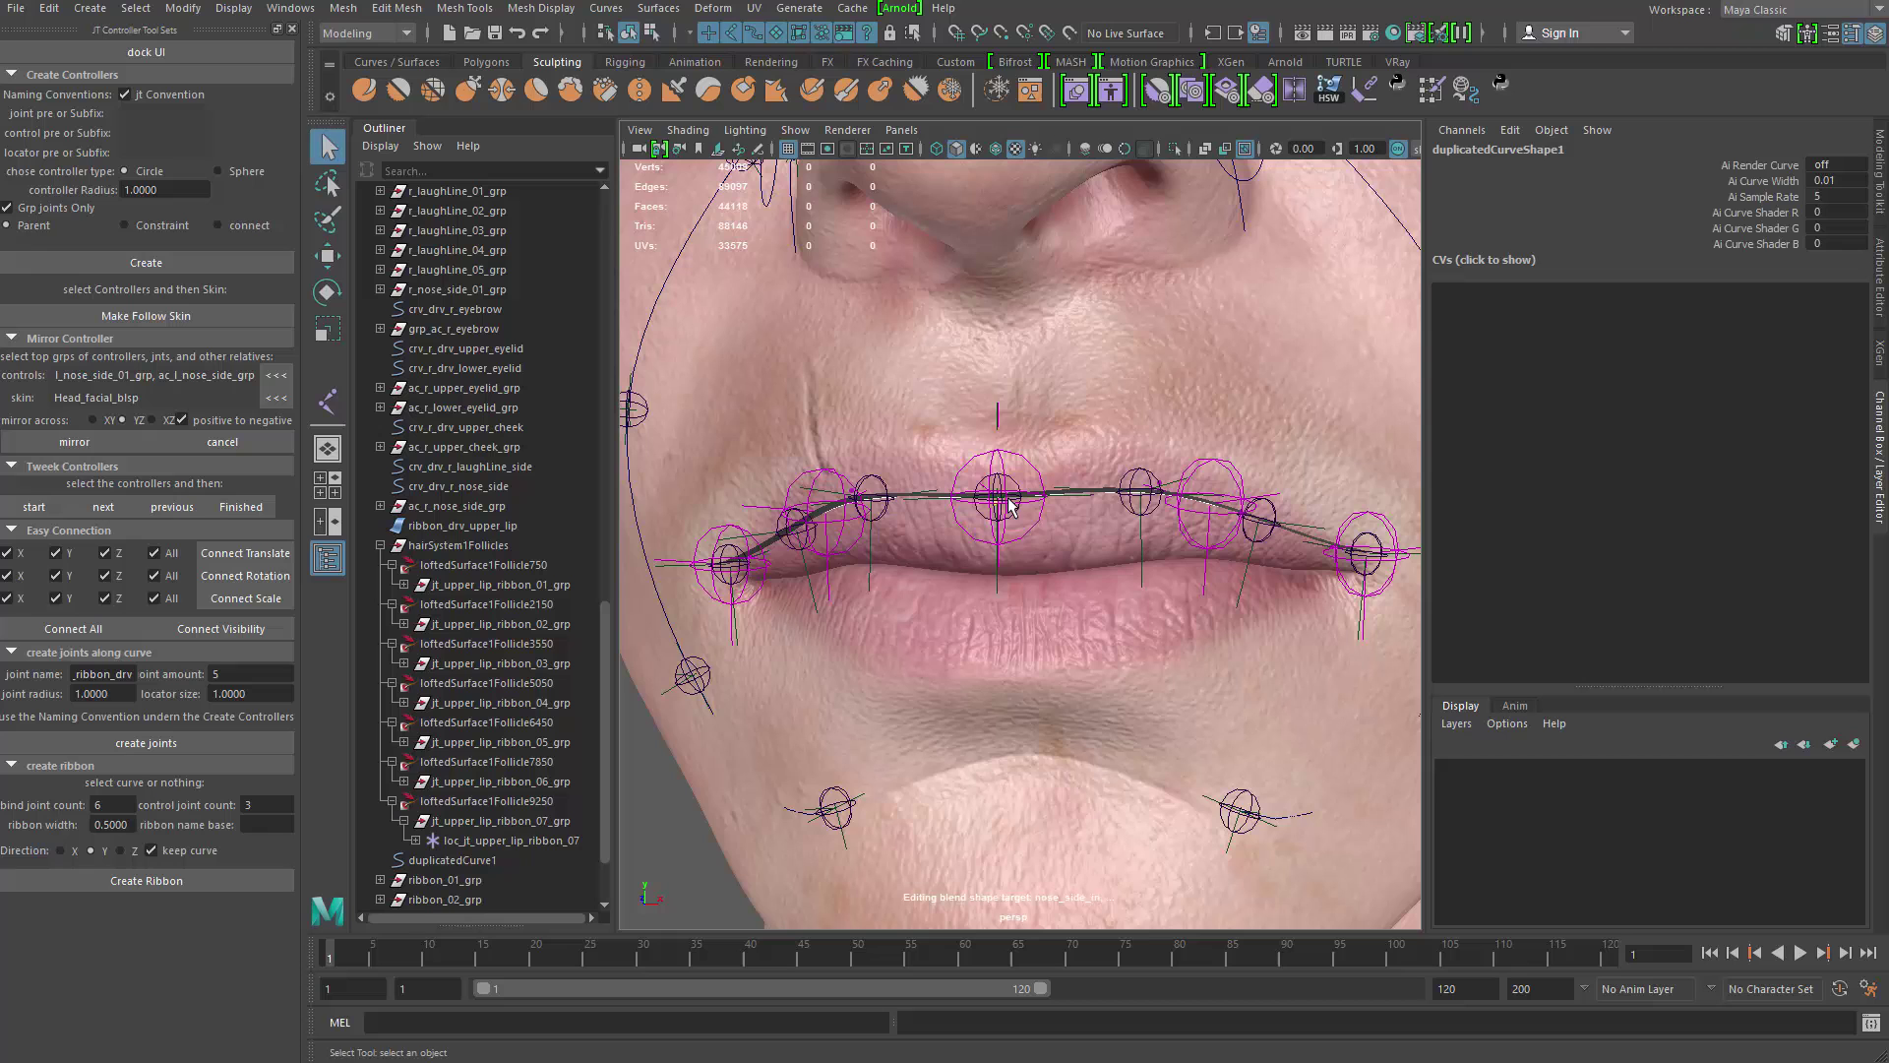
{"action": "key", "text": "w"}
{"action": "left_click_drag", "start_coordinate": [1001, 408], "coordinate": [998, 349]}
{"action": "key", "text": "ctrl+z"}
Step: Delete duplicatedCurve1, keeping the five ribbon joint groups
{"action": "left_click", "coordinate": [477, 860]}
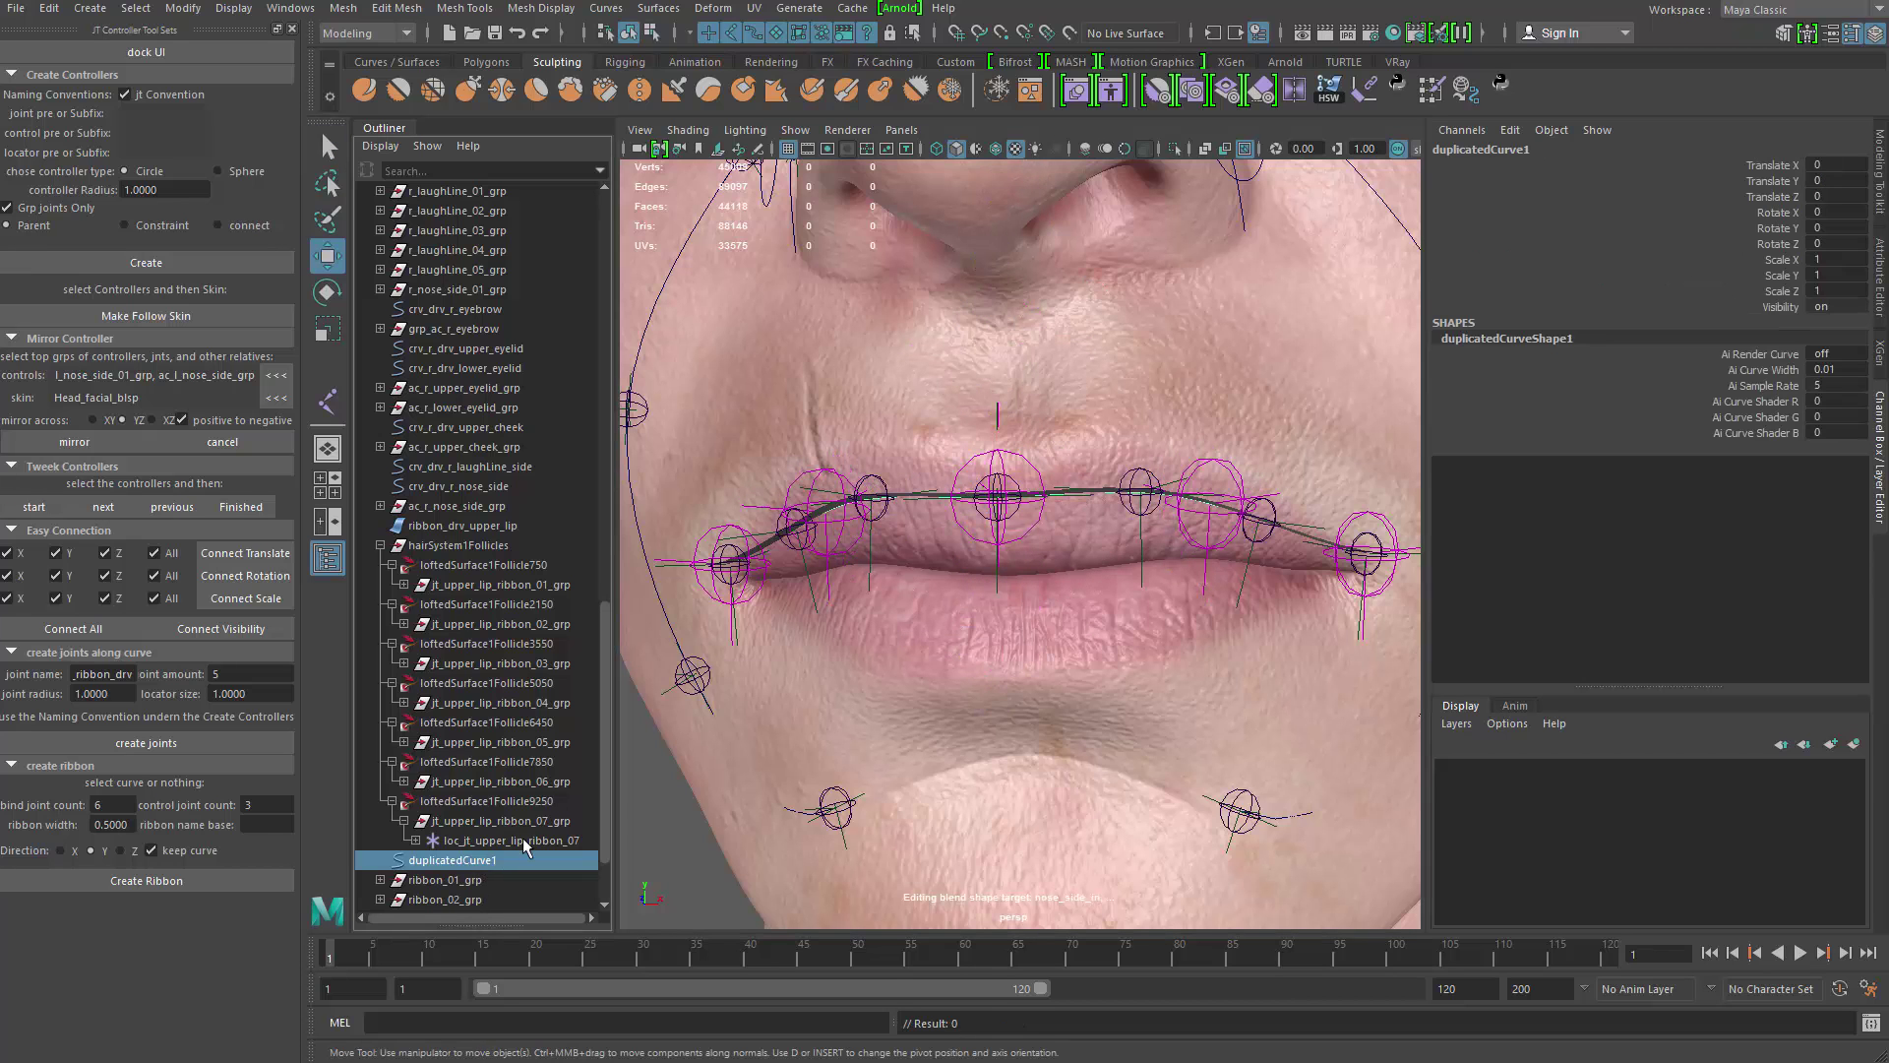
{"action": "key", "text": "Delete"}
{"action": "scroll", "coordinate": [473, 787], "scroll_direction": "down", "scroll_amount": 2}
Step: Select ribbon_01_grp through ribbon_05_grp and expand them down to their locators and joints
{"action": "left_click", "coordinate": [462, 766]}
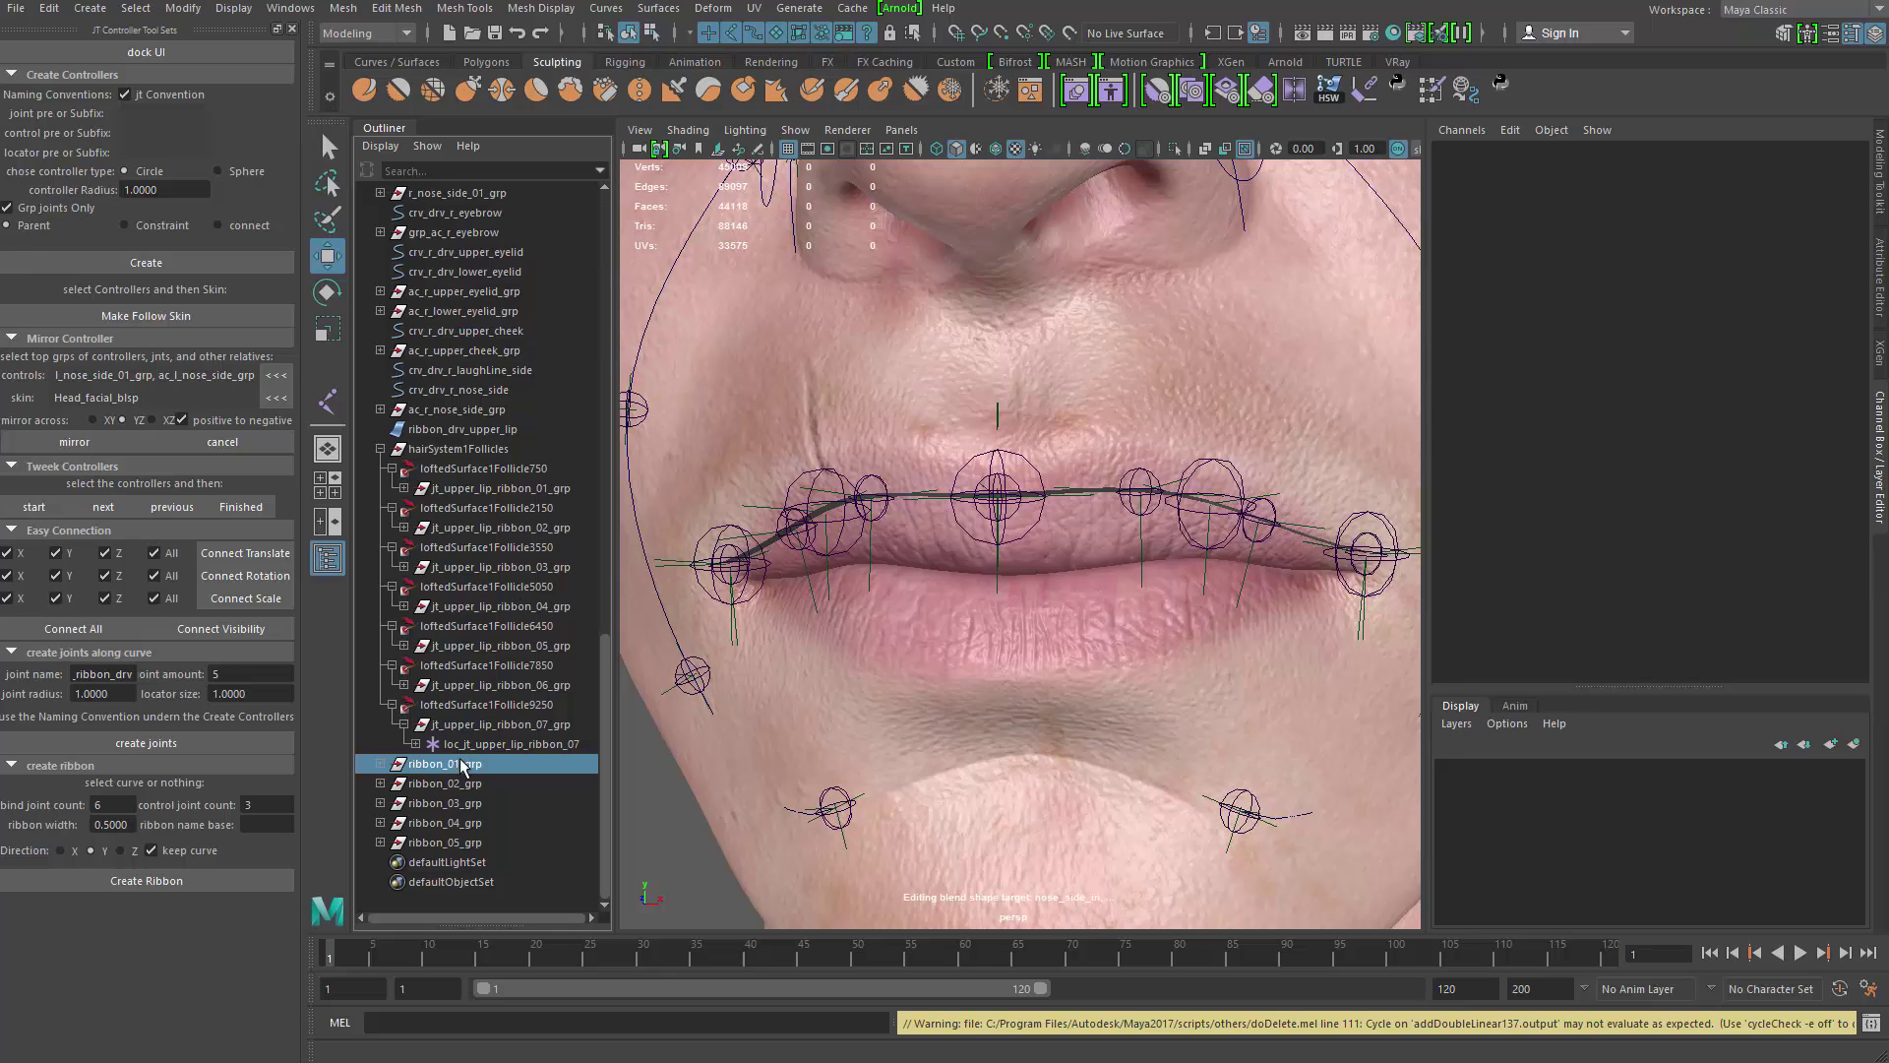
{"action": "left_click", "coordinate": [448, 842], "text": "shift"}
{"action": "left_click", "coordinate": [380, 842]}
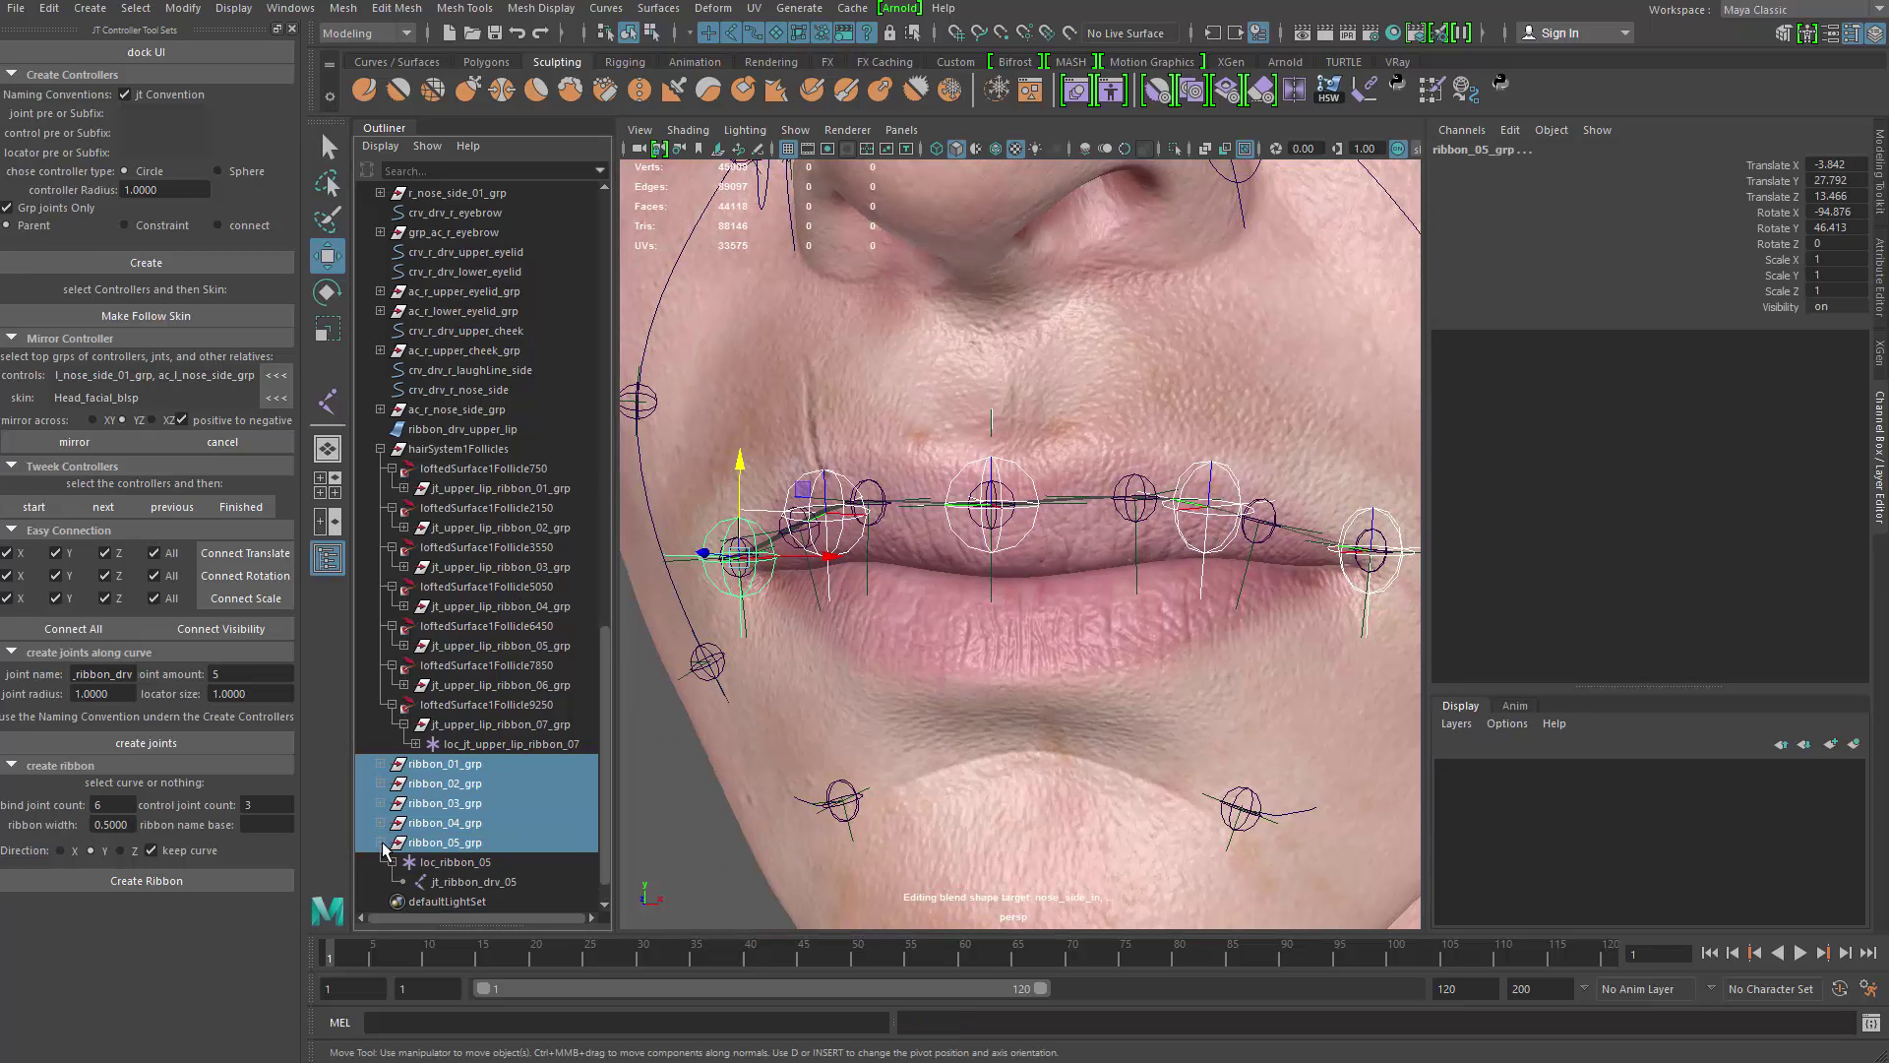
{"action": "left_click", "coordinate": [380, 824], "text": "shift"}
{"action": "left_click", "coordinate": [381, 804], "text": "shift"}
{"action": "left_click", "coordinate": [381, 784], "text": "shift"}
{"action": "left_click", "coordinate": [381, 765], "text": "shift"}
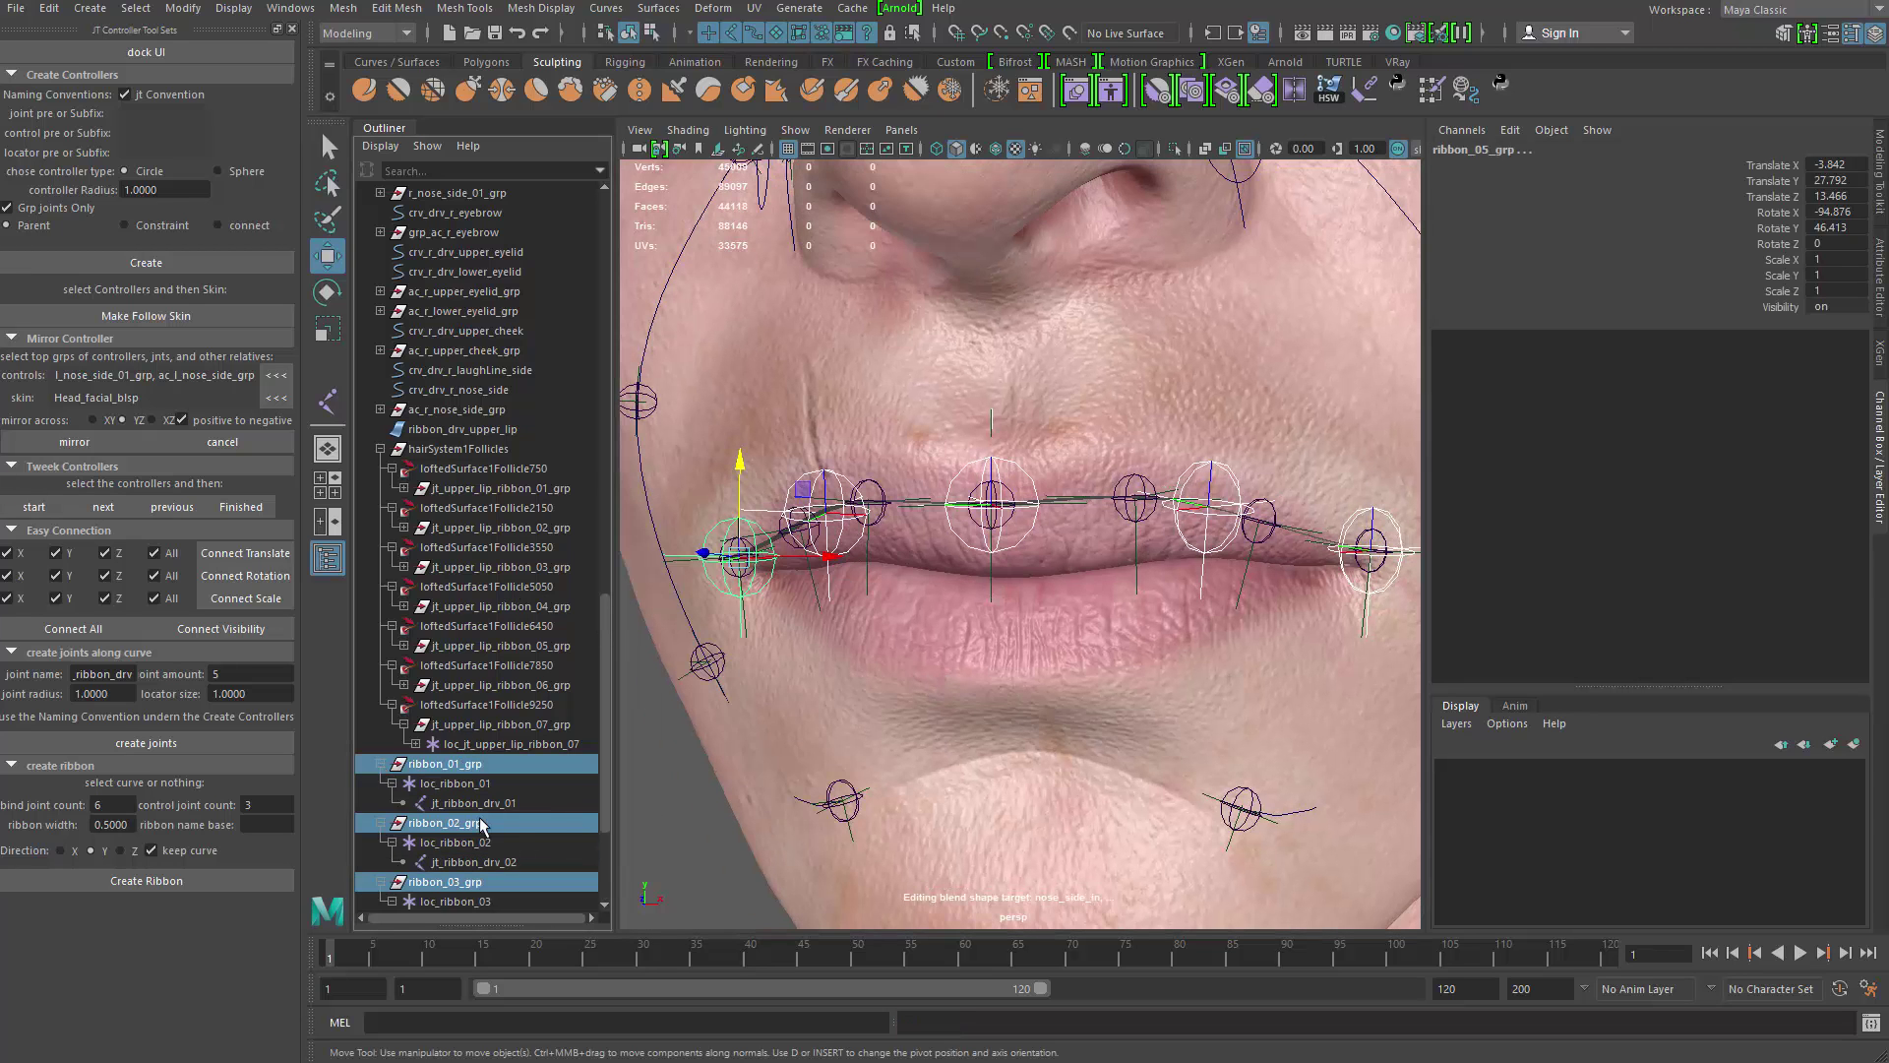
{"action": "middle_click_drag", "start_coordinate": [482, 825], "coordinate": [535, 537], "text": "alt"}
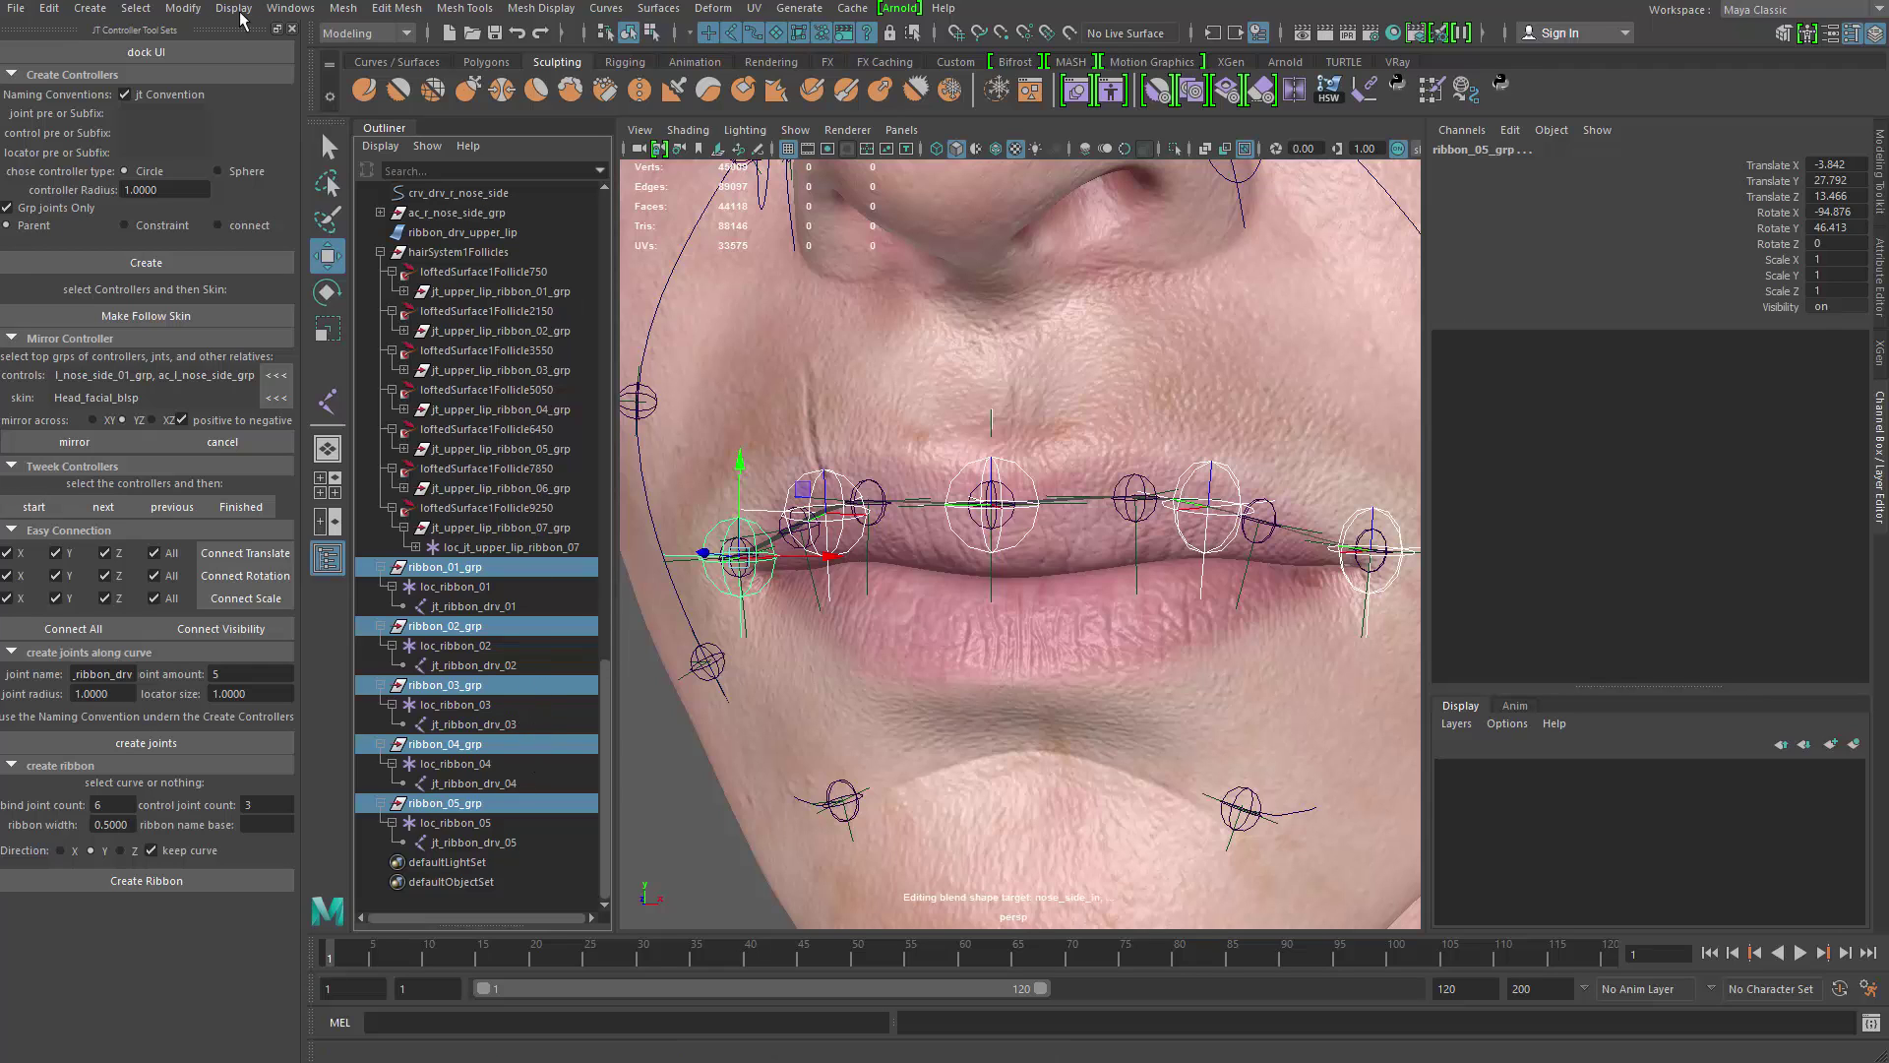
Step: Search and replace "ribbon" with "jt_ribbon" in the names of the selected groups and their hierarchy
{"action": "left_click", "coordinate": [183, 8]}
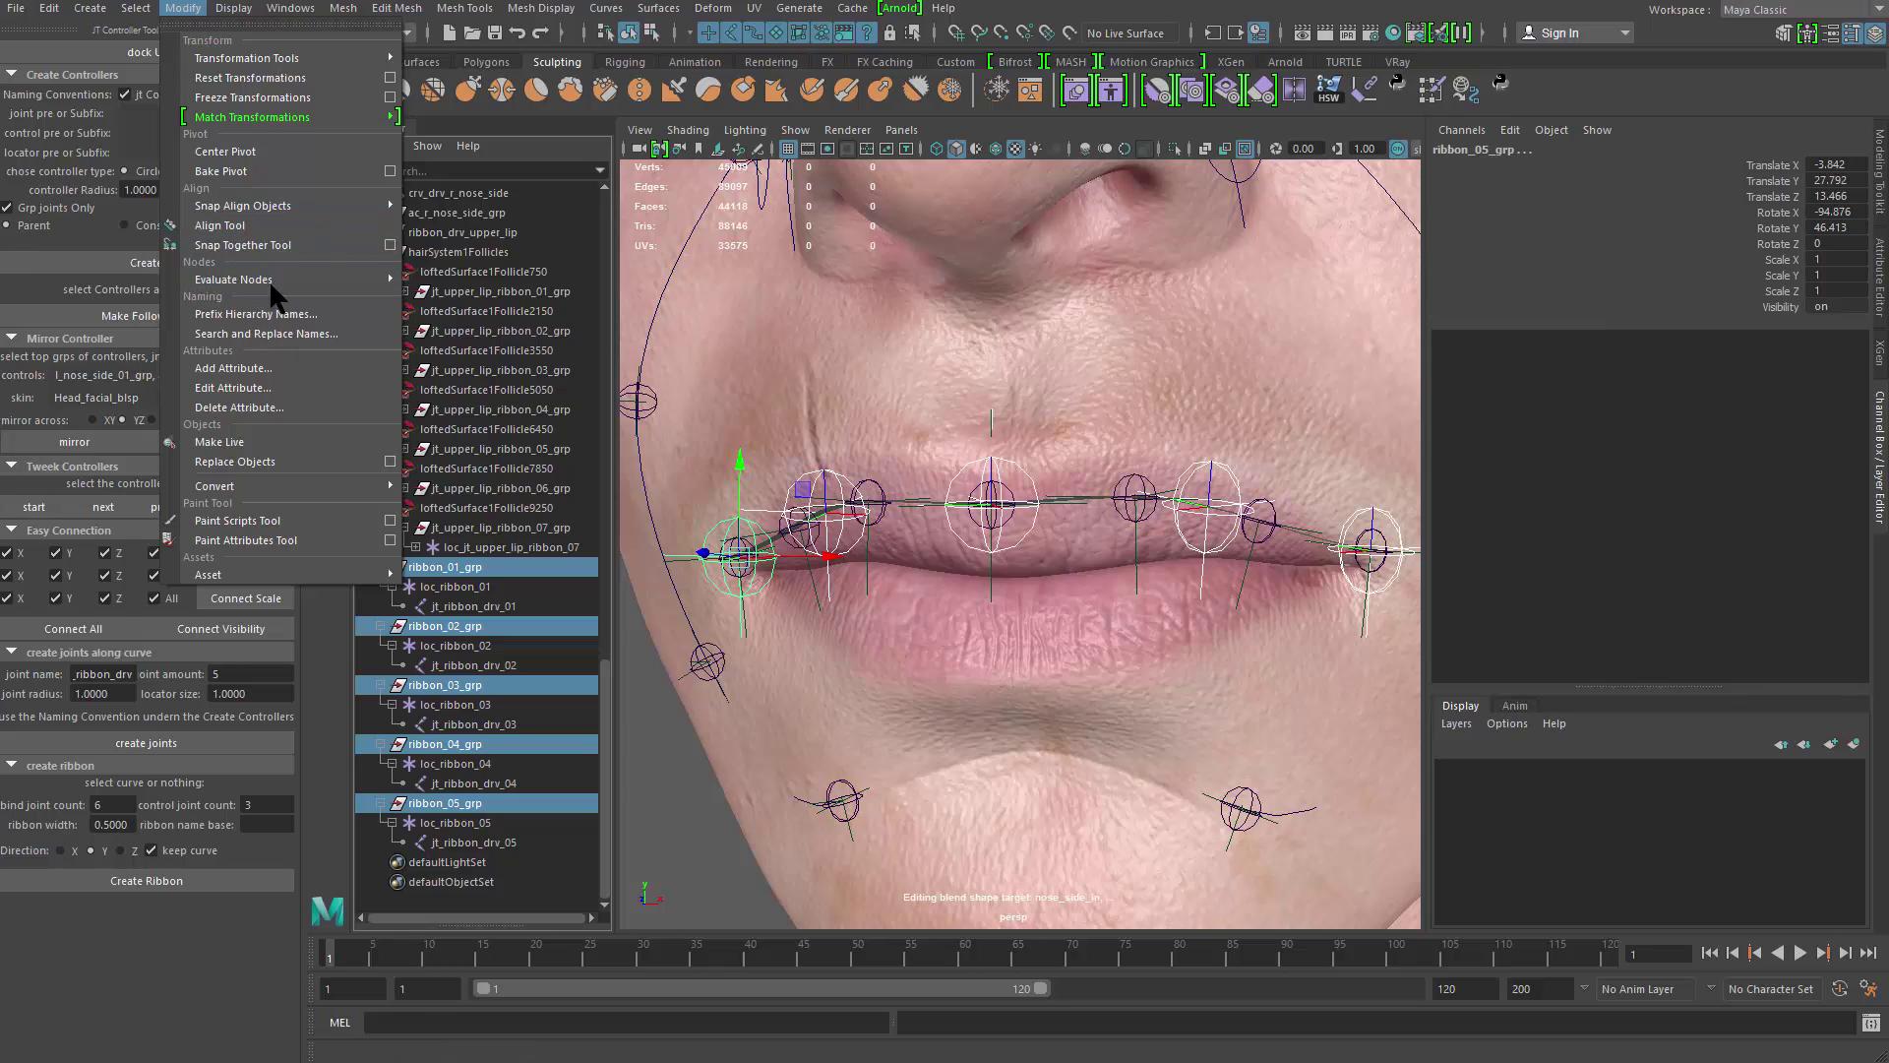
{"action": "left_click", "coordinate": [293, 332]}
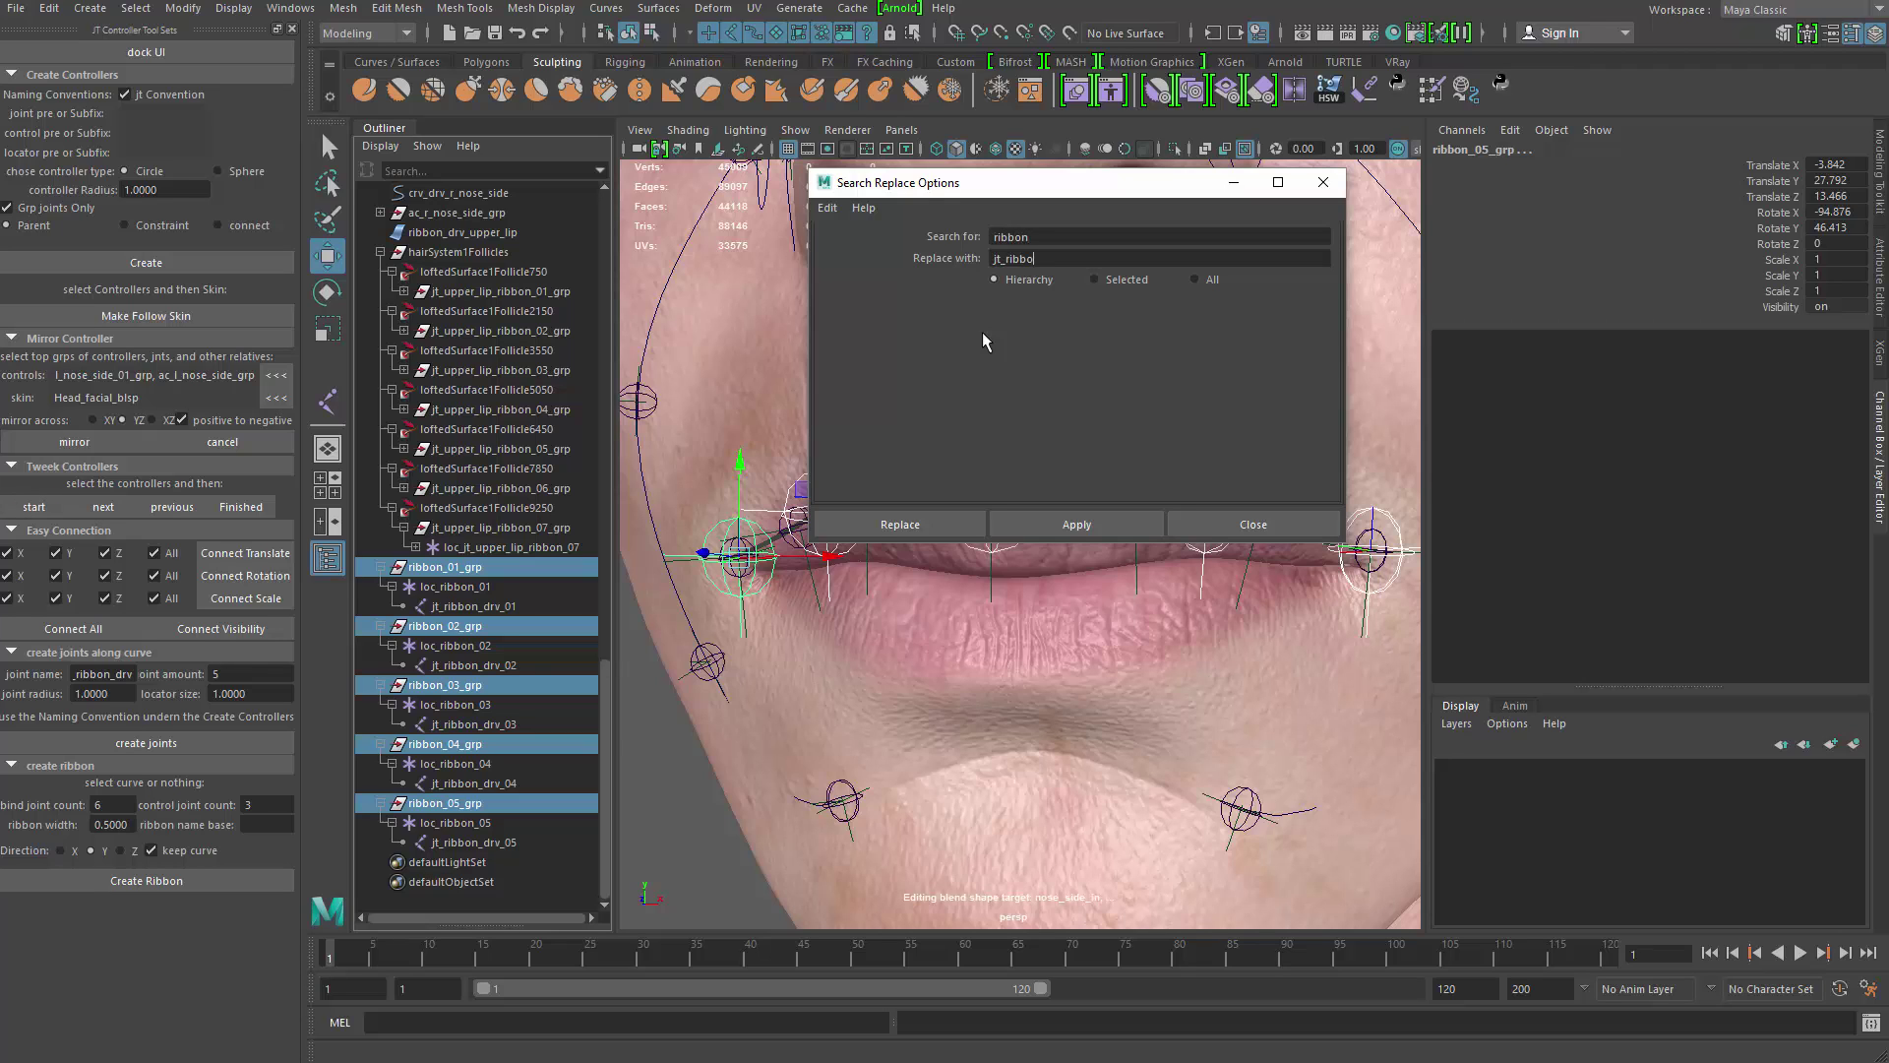
{"action": "left_click", "coordinate": [930, 524]}
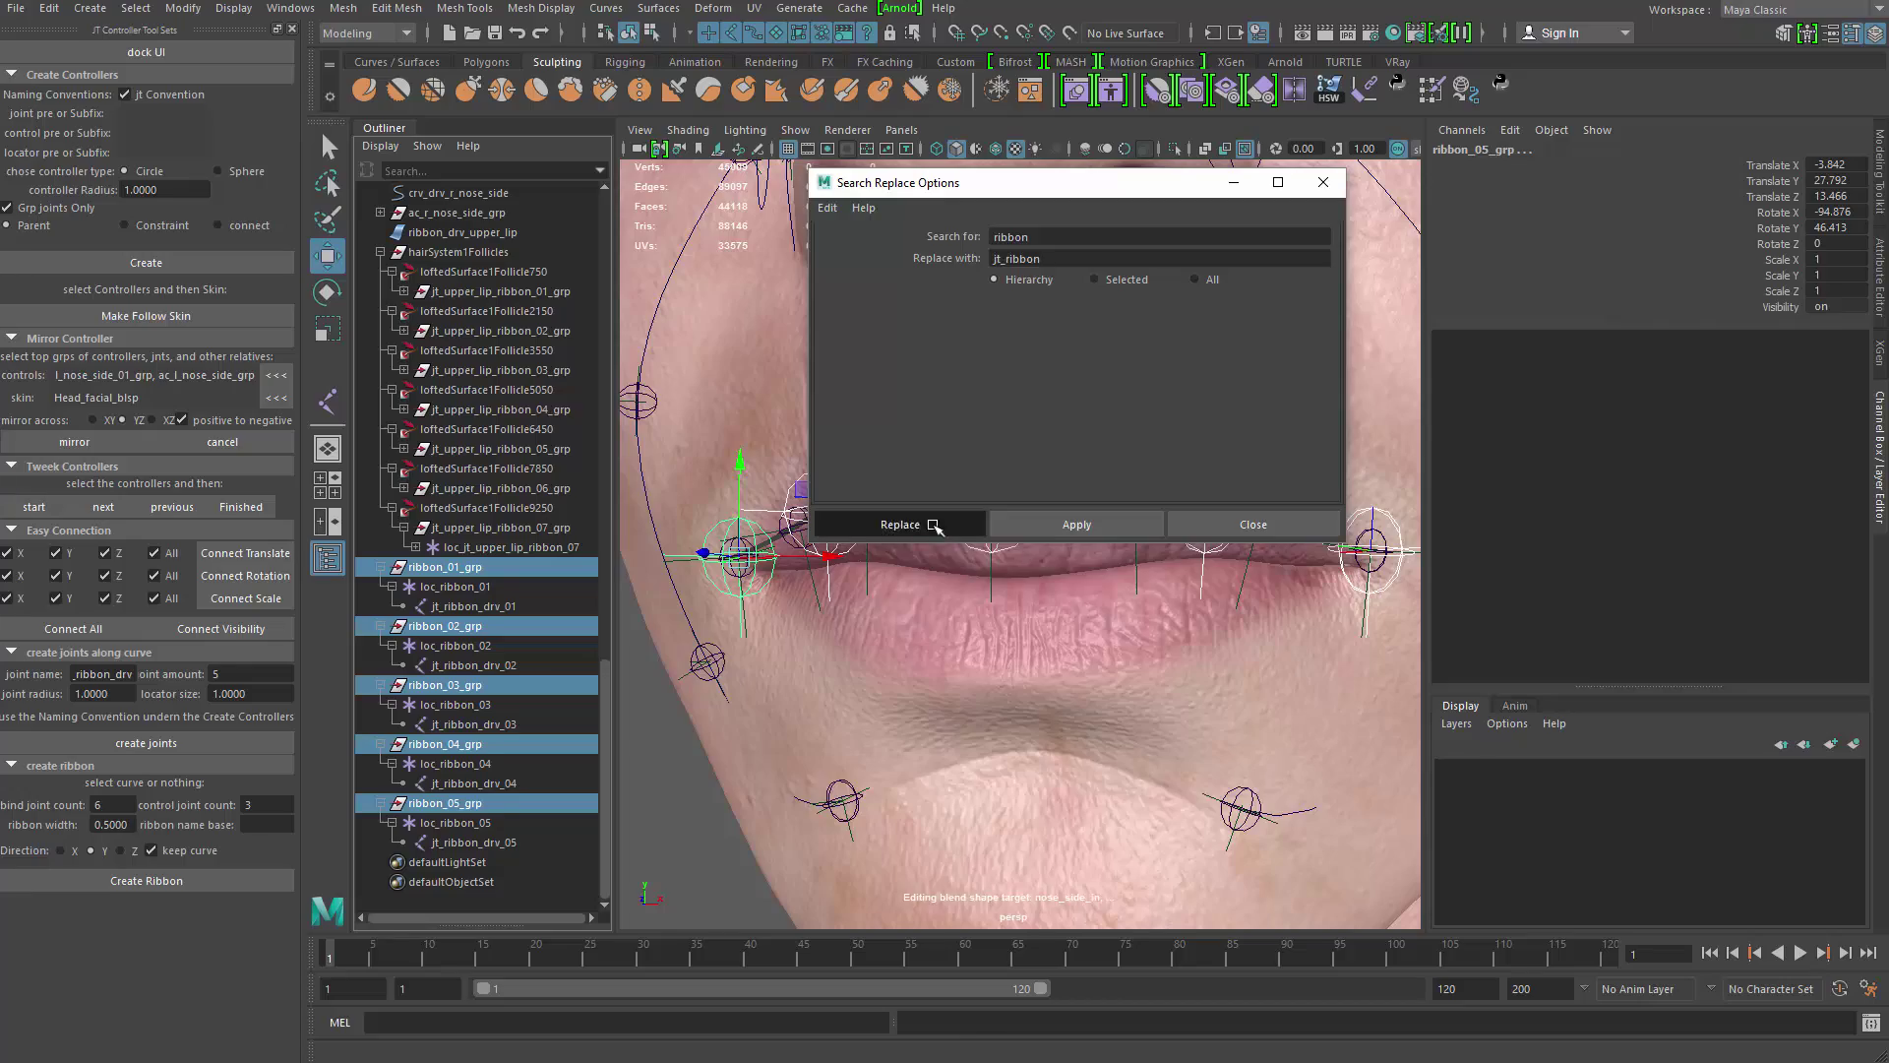
{"action": "right_click_drag", "start_coordinate": [941, 554], "coordinate": [820, 567], "text": "alt"}
{"action": "left_click_drag", "start_coordinate": [821, 569], "coordinate": [875, 630], "text": "alt"}
{"action": "right_click_drag", "start_coordinate": [876, 630], "coordinate": [888, 543], "text": "alt"}
{"action": "left_click_drag", "start_coordinate": [888, 542], "coordinate": [843, 629], "text": "alt"}
{"action": "right_click_drag", "start_coordinate": [843, 629], "coordinate": [910, 635], "text": "alt"}
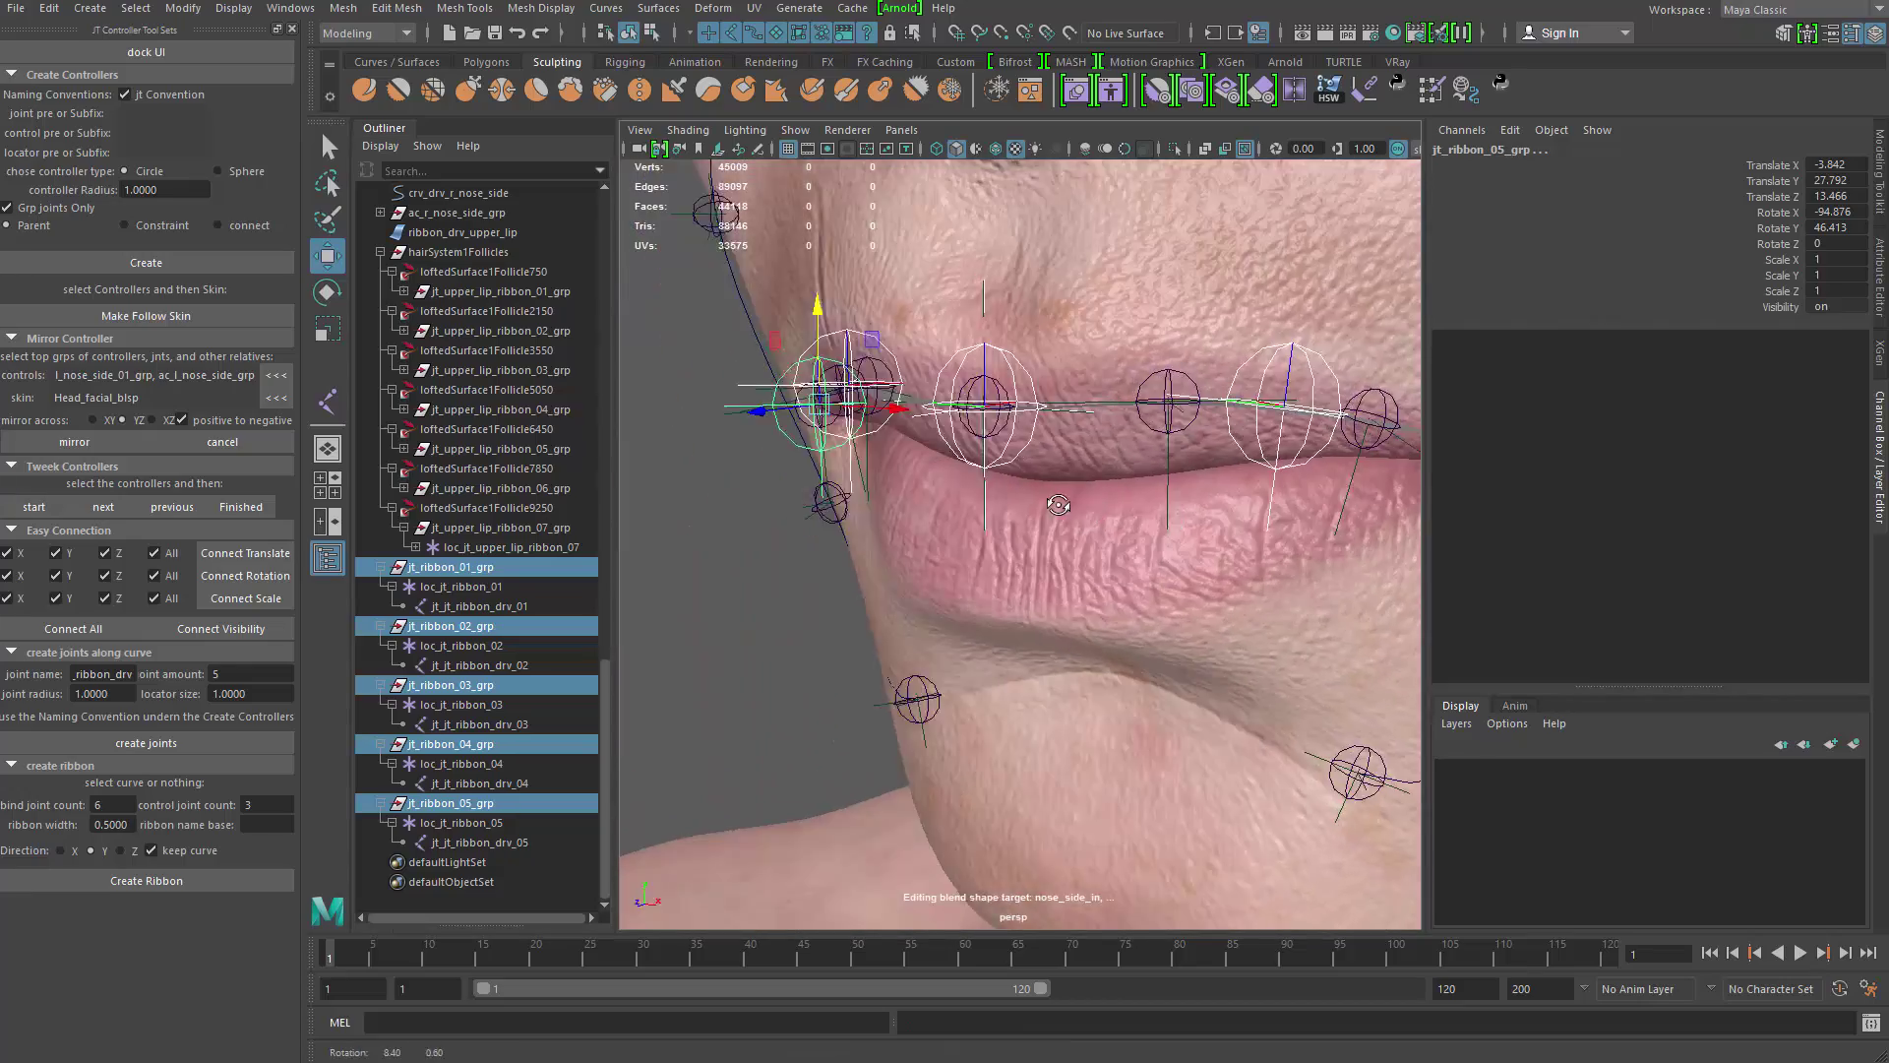
Step: Select the five driver joints jt_jt_ribbon_drv_01 through jt_jt_ribbon_drv_05 in the ribbon groups
{"action": "left_click_drag", "start_coordinate": [910, 635], "coordinate": [710, 614], "text": "alt"}
{"action": "left_click", "coordinate": [514, 606]}
{"action": "left_click", "coordinate": [518, 665], "text": "ctrl"}
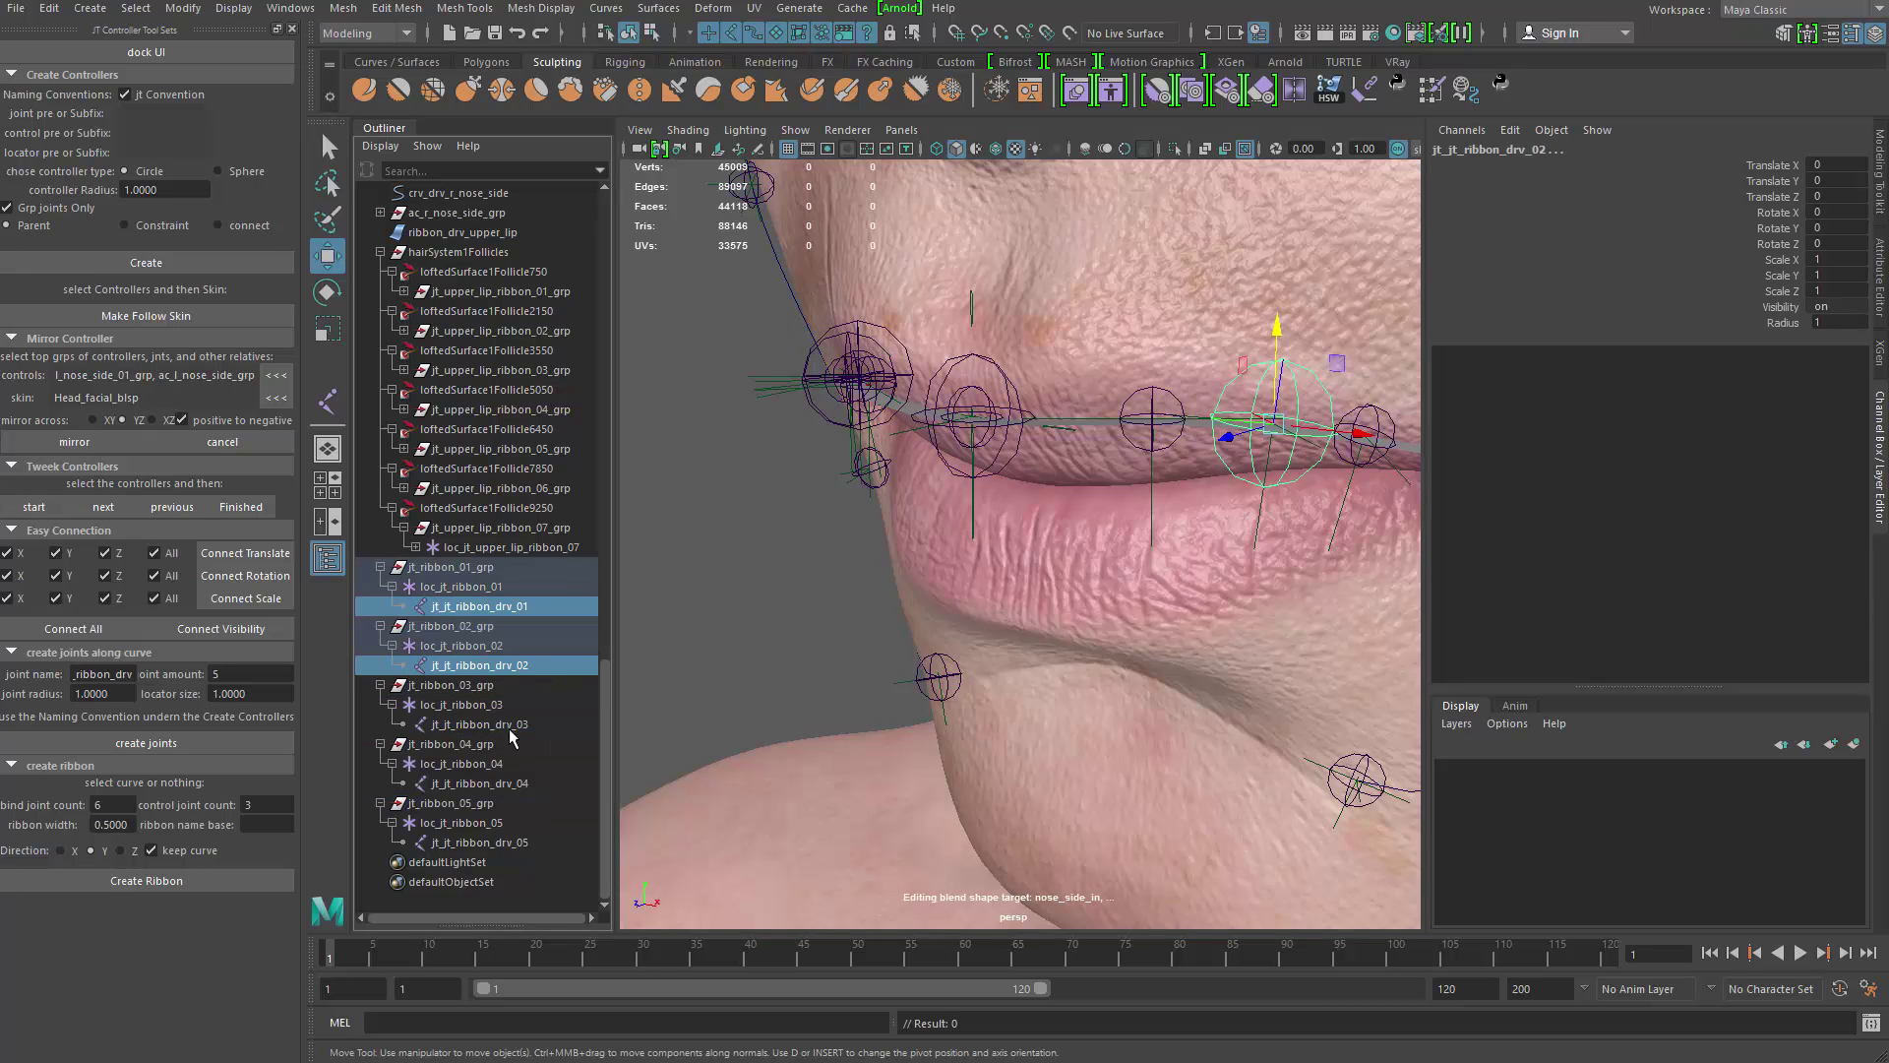
{"action": "left_click", "coordinate": [517, 724], "text": "ctrl"}
{"action": "left_click", "coordinate": [522, 783], "text": "ctrl"}
{"action": "left_click", "coordinate": [525, 844], "text": "ctrl"}
Step: Add the upper-lip ribbon surface to the selected driver joints and isolate them in the viewport
{"action": "left_click_drag", "start_coordinate": [1045, 413], "coordinate": [1085, 533], "text": "alt"}
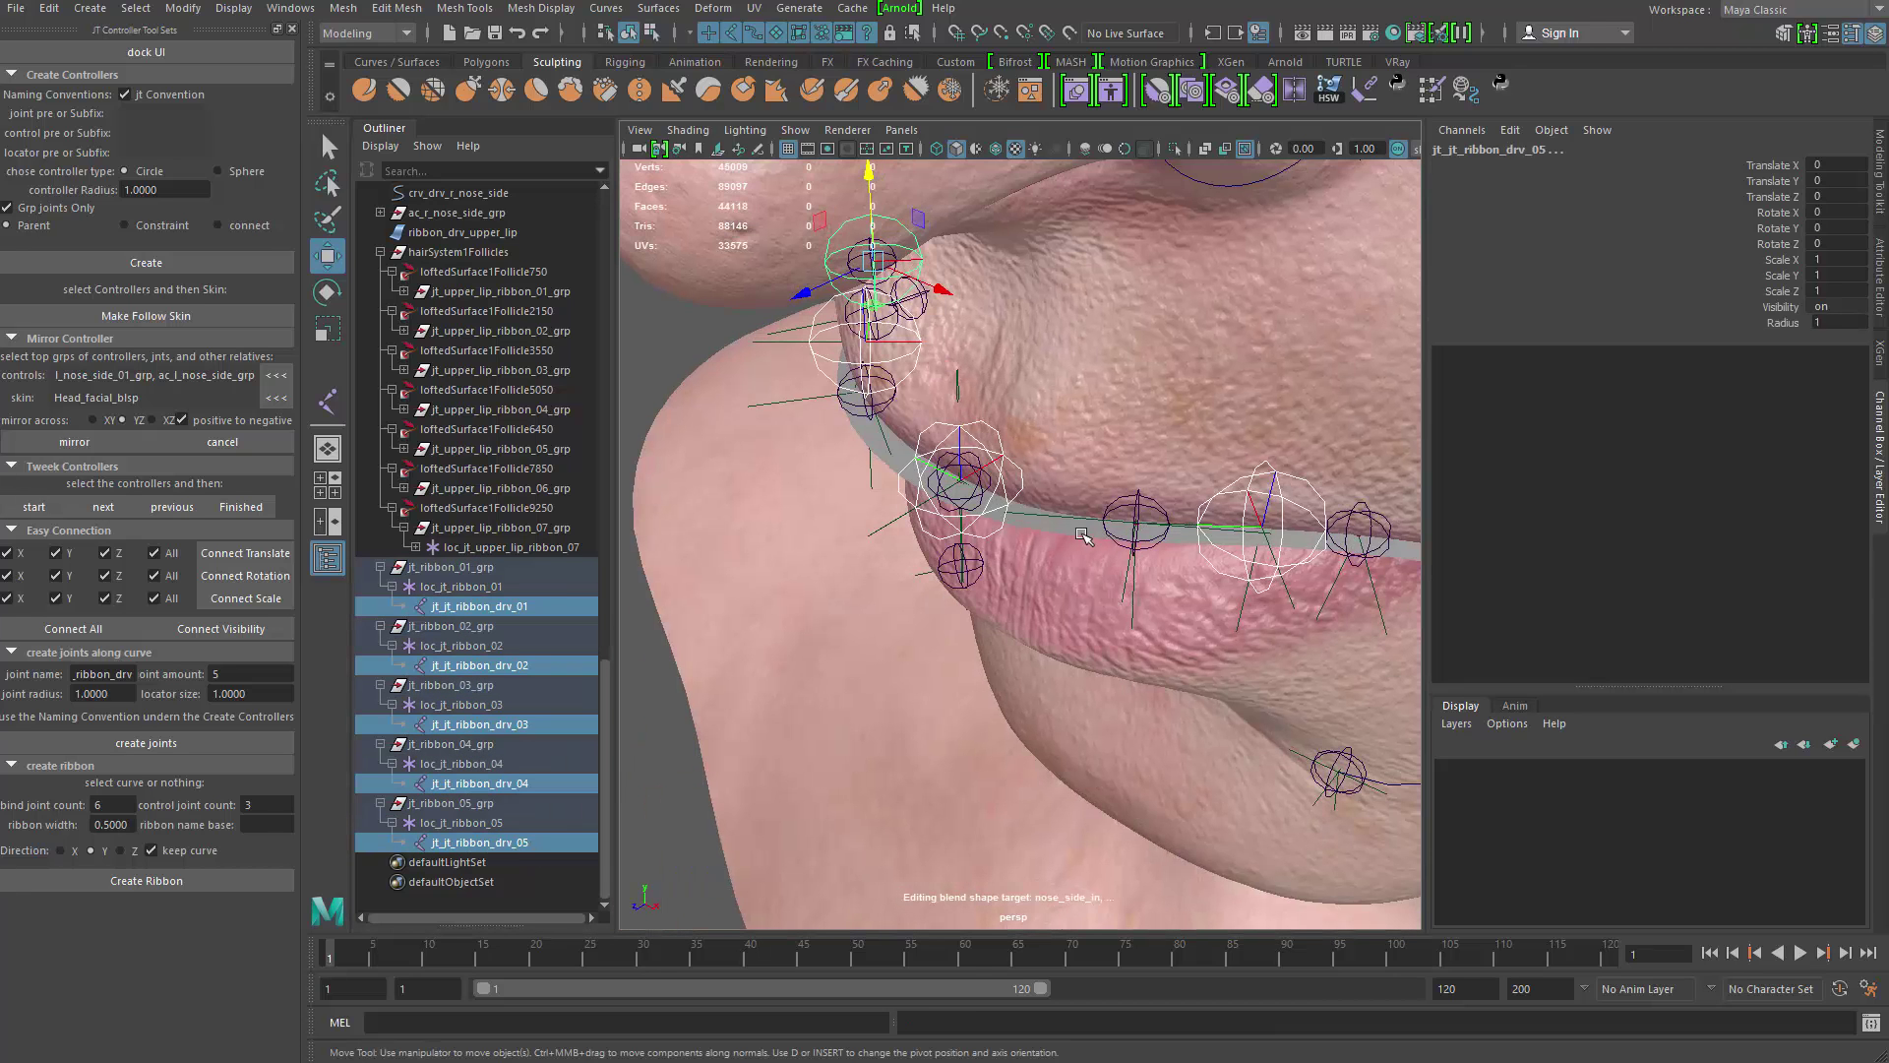
{"action": "left_click", "coordinate": [1066, 534], "text": "shift"}
{"action": "left_click_drag", "start_coordinate": [836, 349], "coordinate": [772, 306], "text": "alt"}
{"action": "key", "text": "ctrl+1"}
{"action": "right_click_drag", "start_coordinate": [935, 420], "coordinate": [644, 236], "text": "alt"}
Step: Bind ribbon_drv_upper_lip to the five driver joints with Bind Skin
{"action": "left_click", "coordinate": [805, 321]}
{"action": "left_click_drag", "start_coordinate": [806, 321], "coordinate": [1409, 641]}
{"action": "right_click_drag", "start_coordinate": [949, 527], "coordinate": [1053, 597], "text": "alt"}
{"action": "key", "text": "q"}
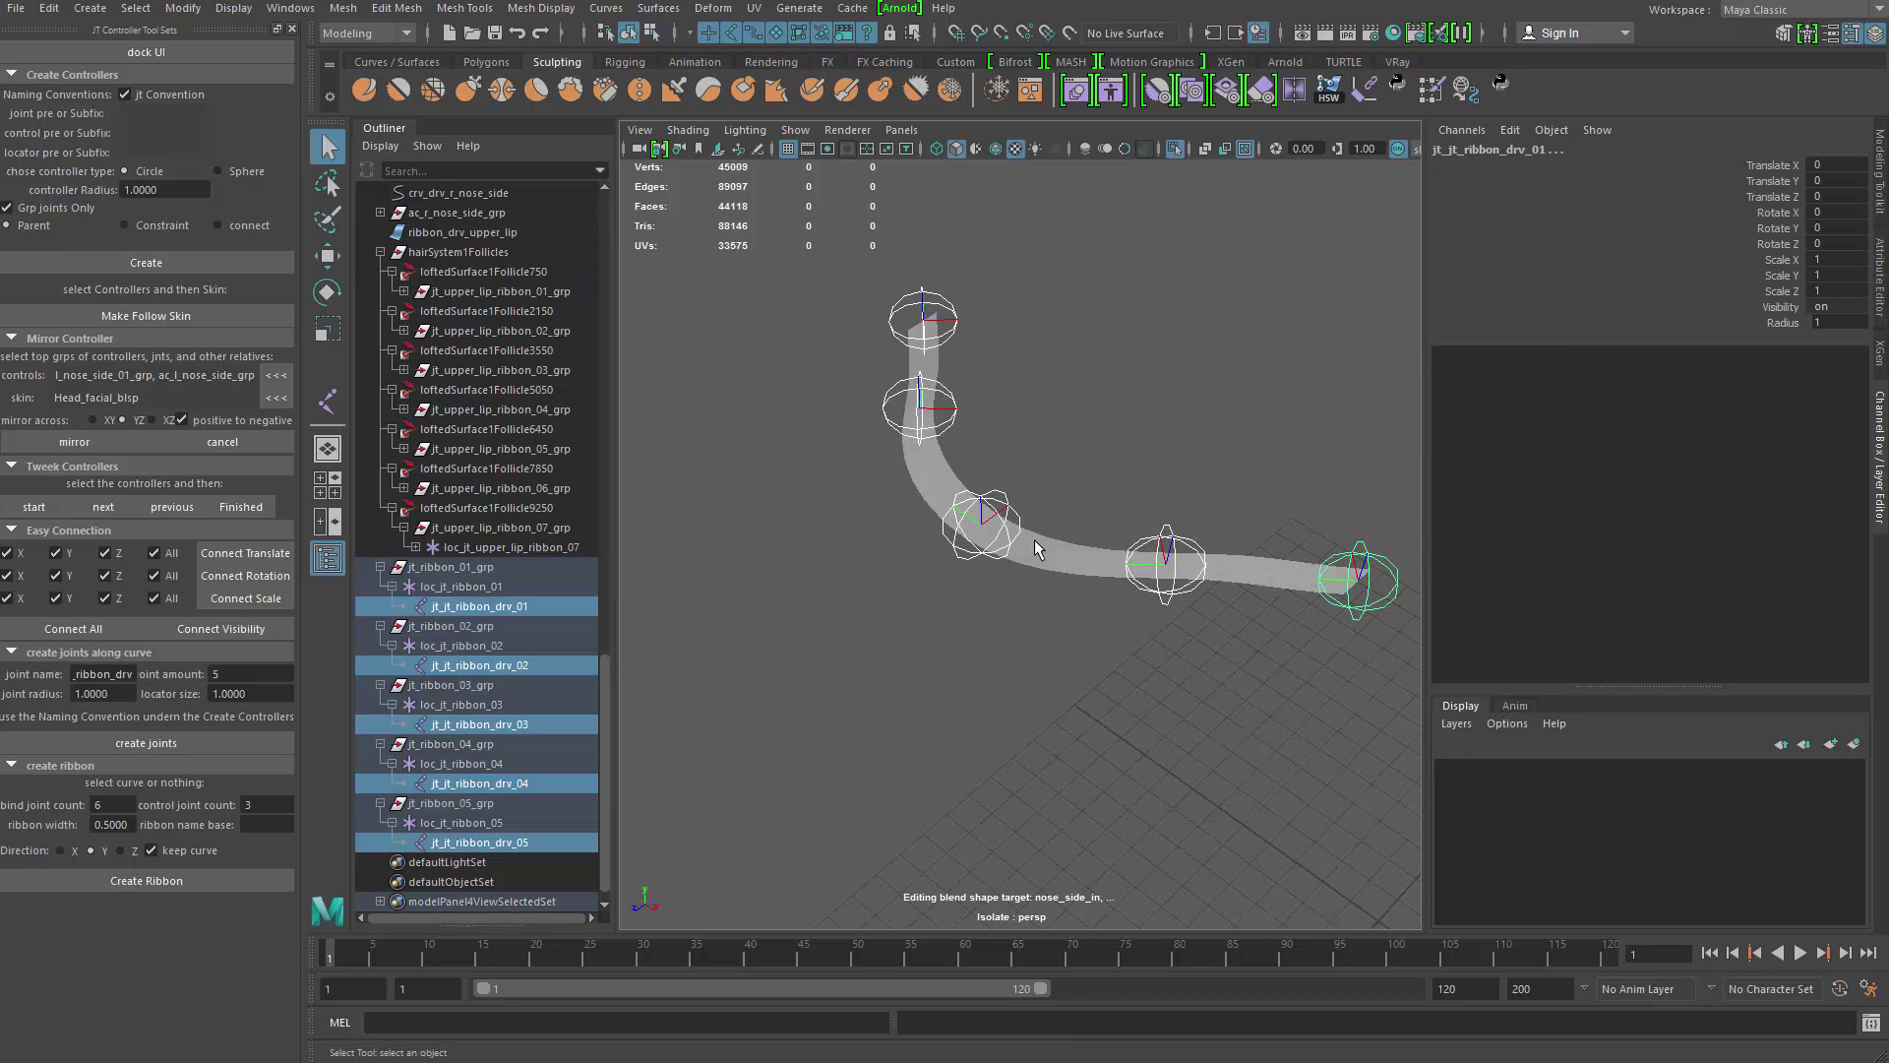
{"action": "left_click", "coordinate": [1036, 541], "text": "shift"}
{"action": "left_click", "coordinate": [374, 33]}
{"action": "left_click", "coordinate": [369, 62]}
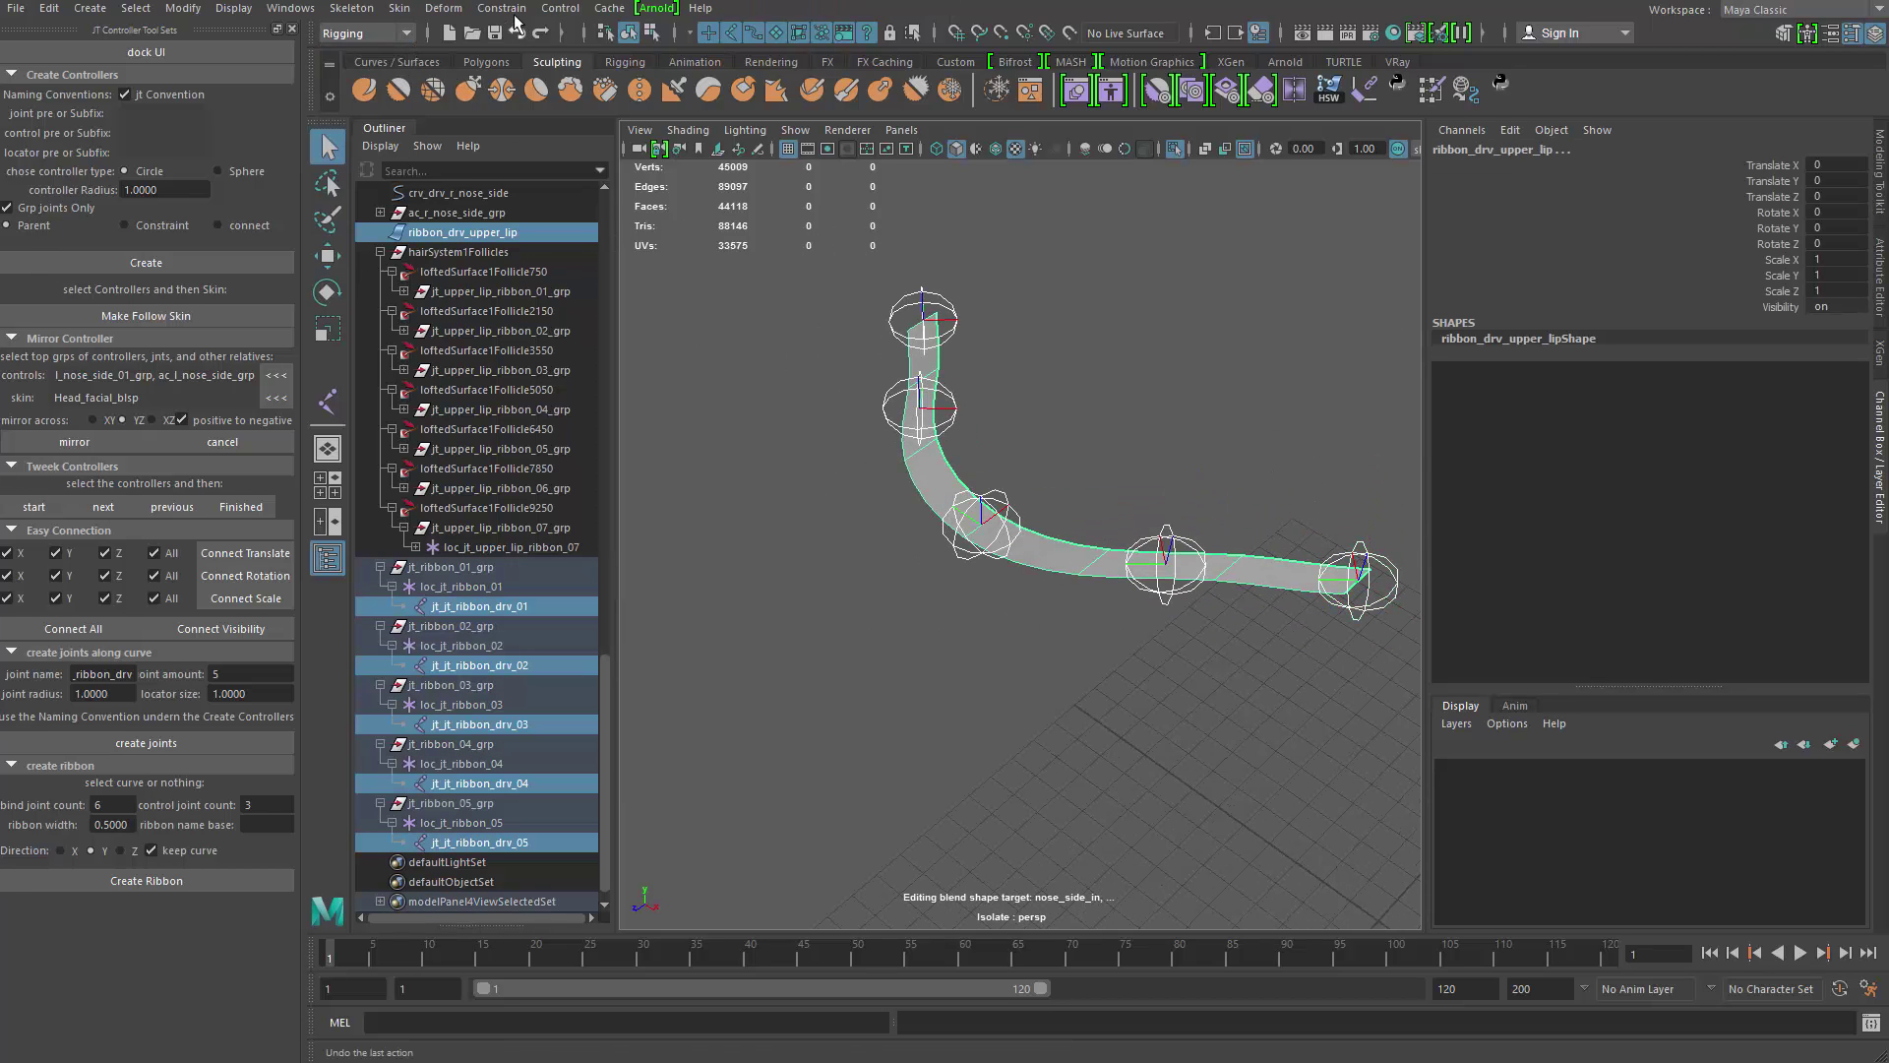
{"action": "left_click", "coordinate": [398, 8]}
{"action": "left_click", "coordinate": [441, 59]}
Step: Show the full scene, test the binding by moving the middle driver joint jt_jt_ribbon_drv_03 vertically, and undo the move
{"action": "left_click", "coordinate": [1164, 566]}
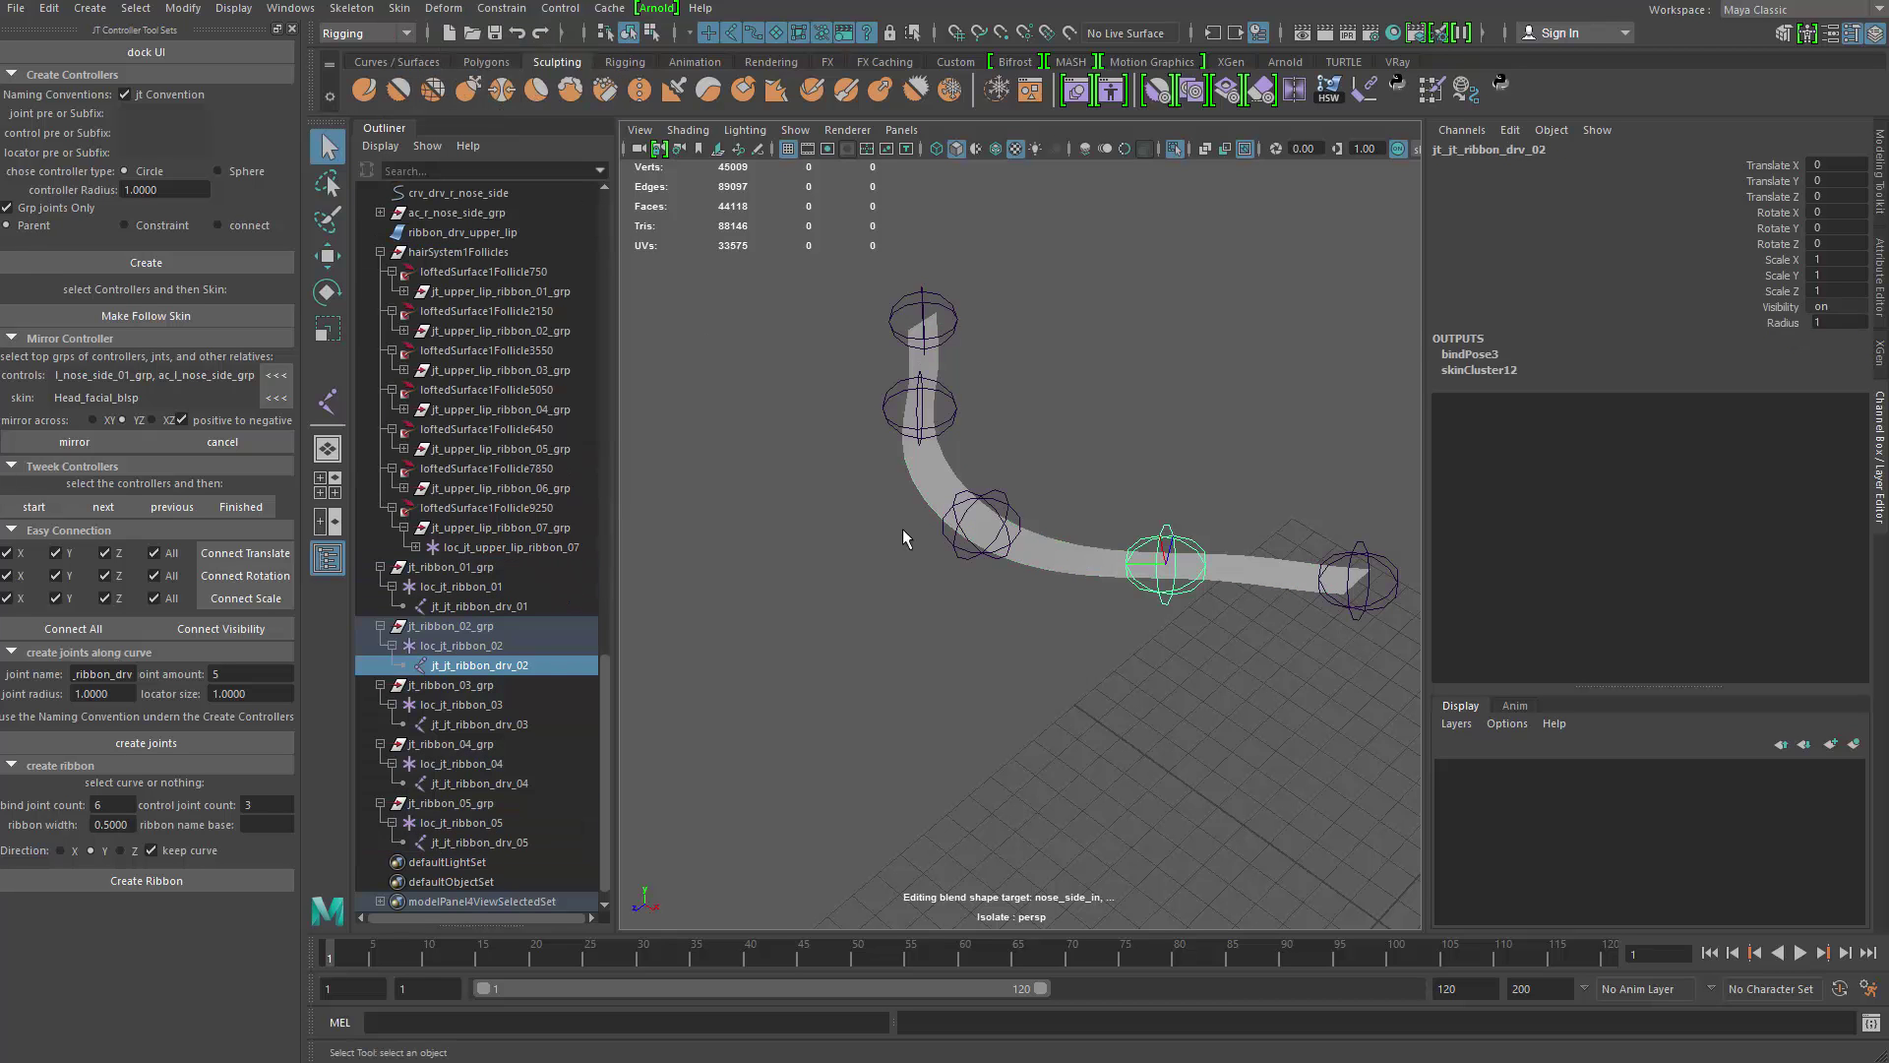
{"action": "left_click", "coordinate": [901, 528]}
{"action": "left_click", "coordinate": [1007, 547]}
{"action": "left_click_drag", "start_coordinate": [941, 582], "coordinate": [1041, 462], "text": "alt"}
{"action": "key", "text": "ctrl+1"}
{"action": "key", "text": "w"}
{"action": "key", "text": "ctrl+z"}
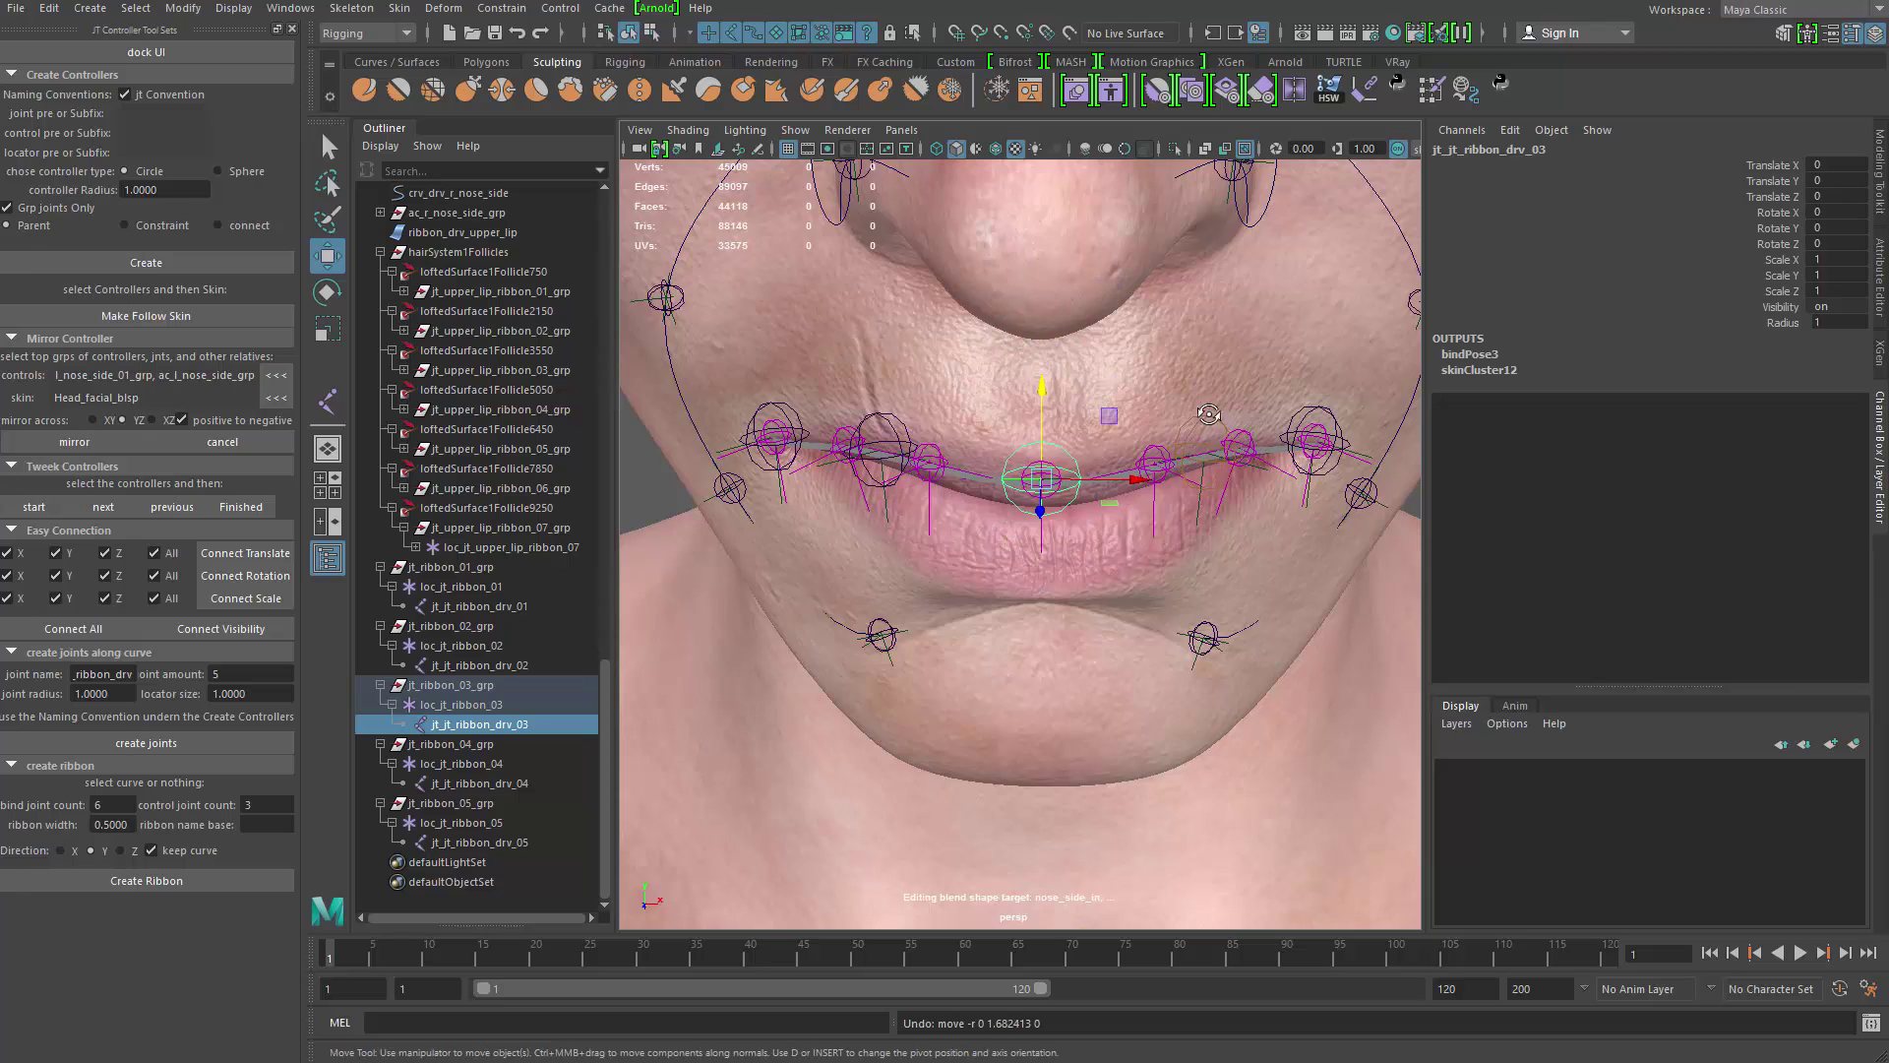
Step: Test the ribbon by moving the driver joint between the lip centre and the mouth corner, and undo the move
{"action": "left_click_drag", "start_coordinate": [1161, 423], "coordinate": [1067, 388], "text": "alt"}
{"action": "key", "text": "q"}
{"action": "left_click", "coordinate": [1188, 362]}
{"action": "key", "text": "w"}
{"action": "left_click_drag", "start_coordinate": [1189, 362], "coordinate": [1257, 207], "text": "alt"}
{"action": "left_click", "coordinate": [1200, 429]}
{"action": "key", "text": "ctrl+z"}
Step: Test the mouth-corner driver joint jt_jt_ribbon_drv_01 by moving it upward, and undo the move
{"action": "left_click", "coordinate": [1363, 446]}
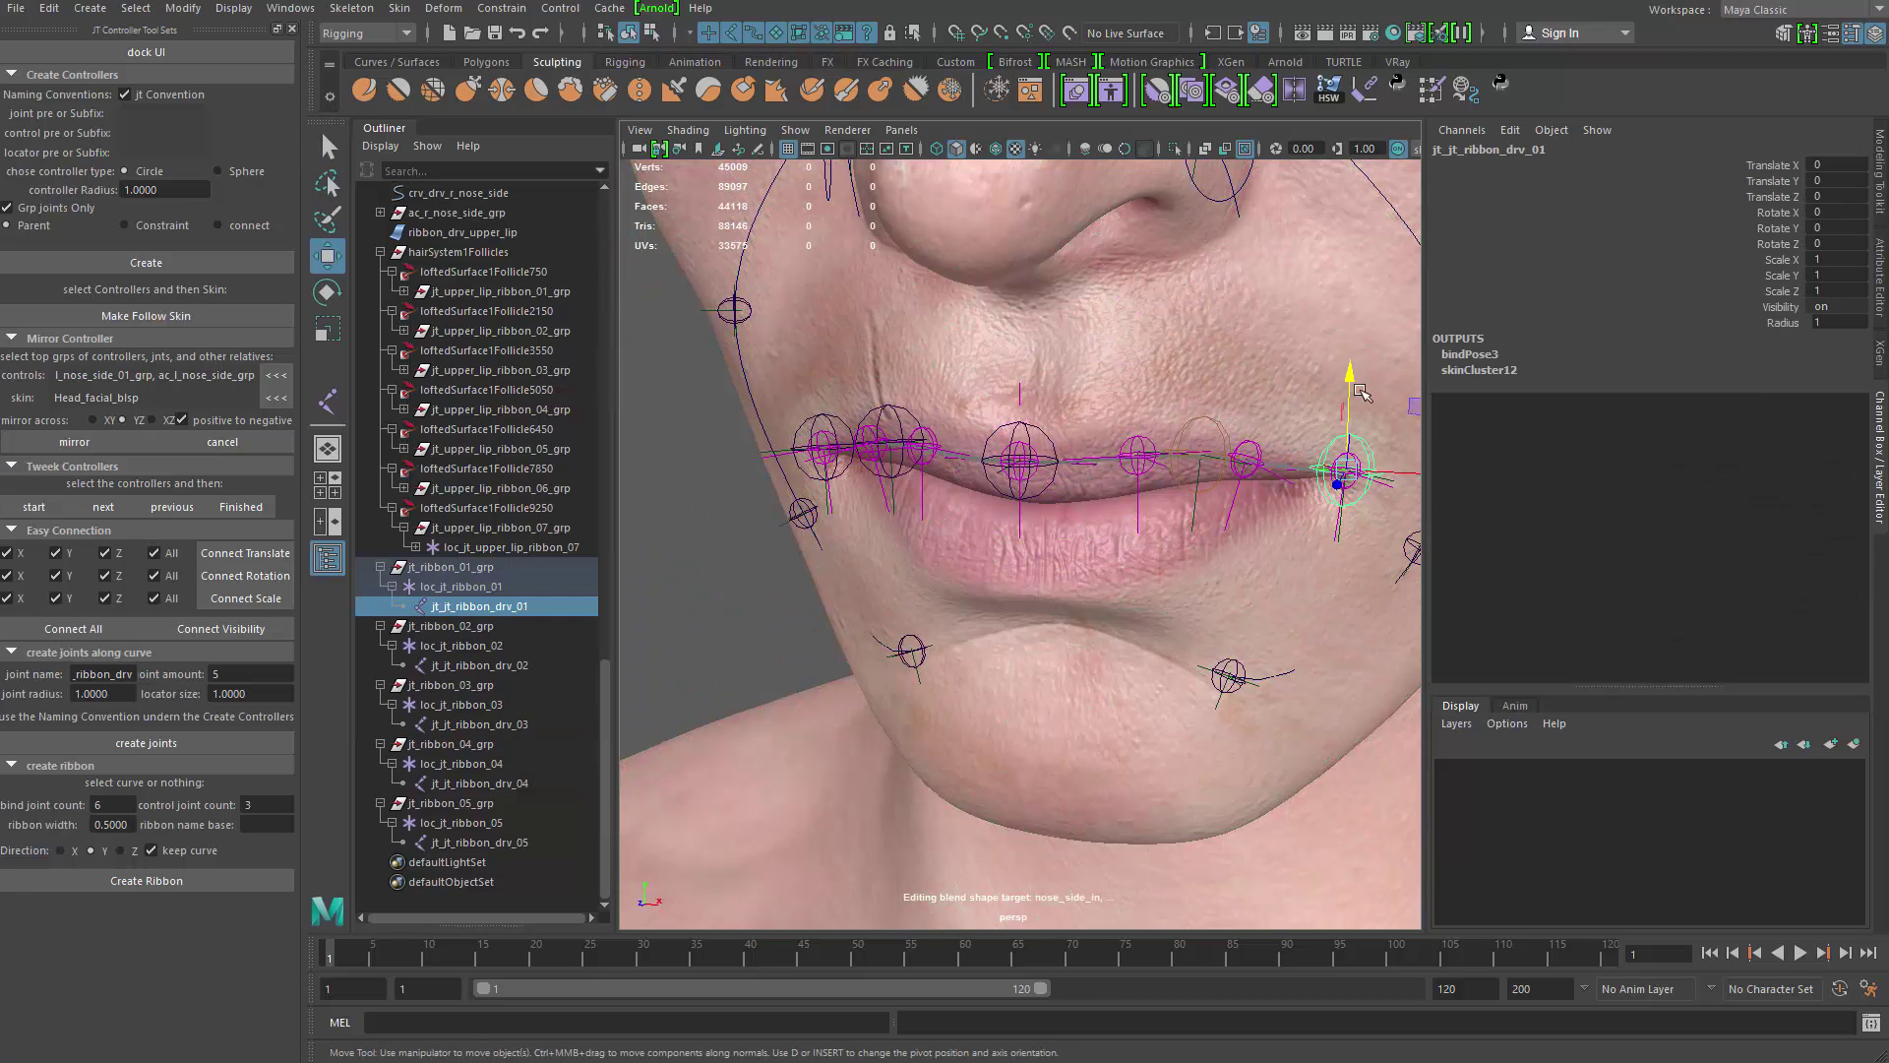
{"action": "left_click_drag", "start_coordinate": [1351, 377], "coordinate": [1359, 218]}
{"action": "key", "text": "ctrl+z"}
Step: Collapse the hierarchies of jt_ribbon_01_grp through jt_ribbon_05_grp and of hairSystem1Follicles in the Outliner
{"action": "left_click_drag", "start_coordinate": [1012, 522], "coordinate": [787, 539], "text": "alt"}
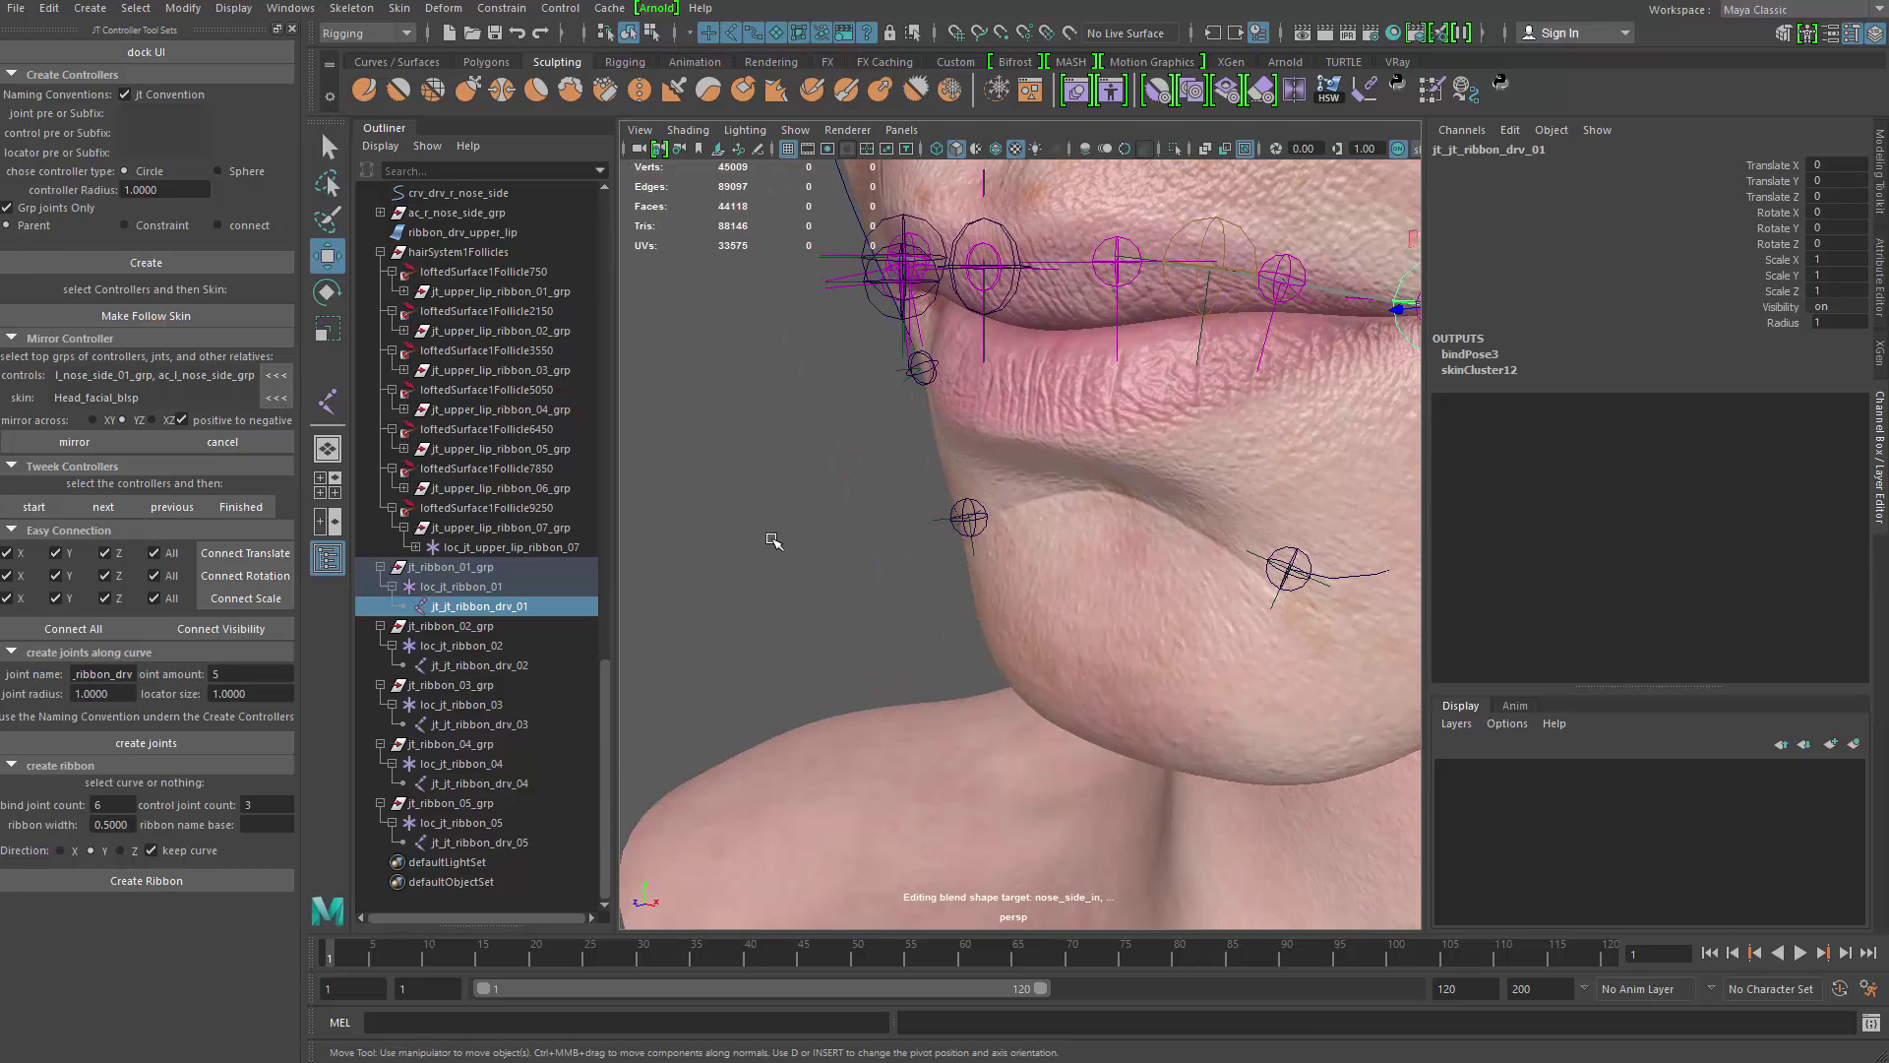
{"action": "left_click", "coordinate": [381, 567]}
{"action": "left_click", "coordinate": [380, 644]}
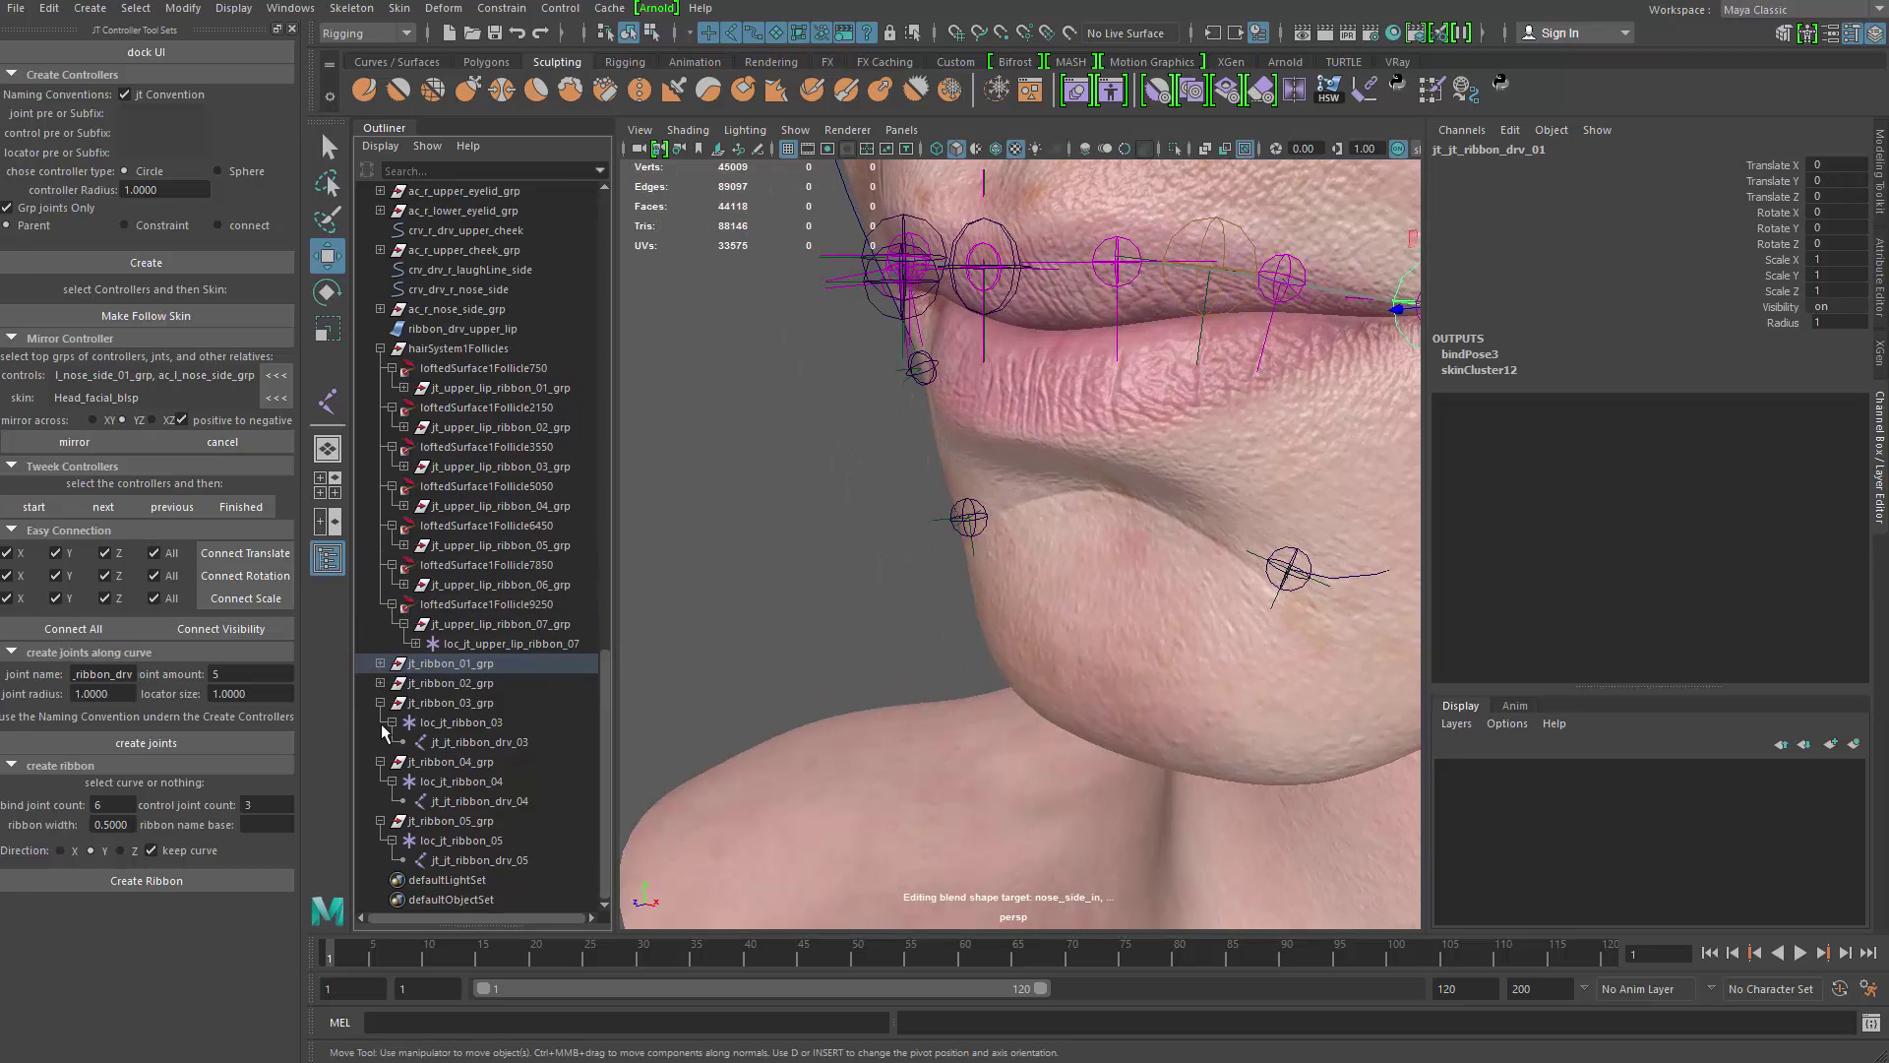
{"action": "left_click", "coordinate": [380, 722]}
{"action": "left_click", "coordinate": [382, 781]}
{"action": "left_click", "coordinate": [379, 761]}
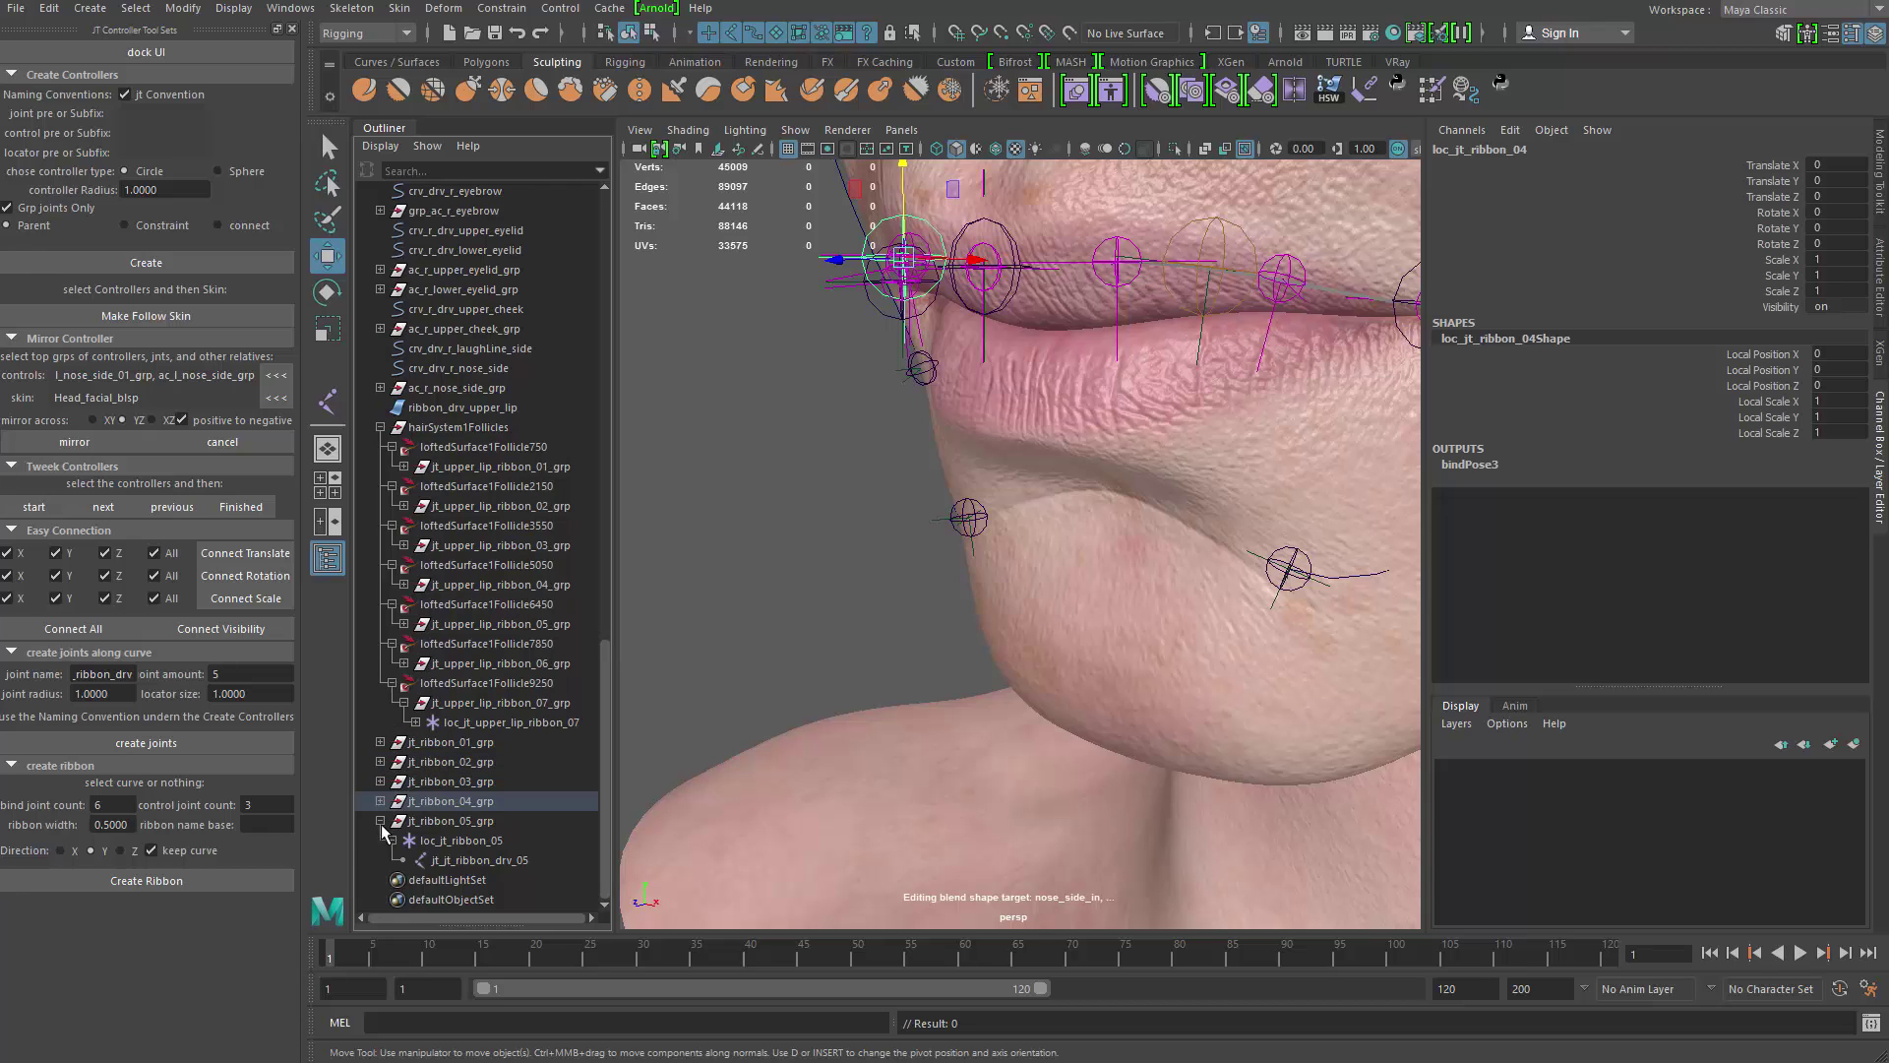
{"action": "left_click", "coordinate": [380, 821]}
{"action": "left_click", "coordinate": [381, 467]}
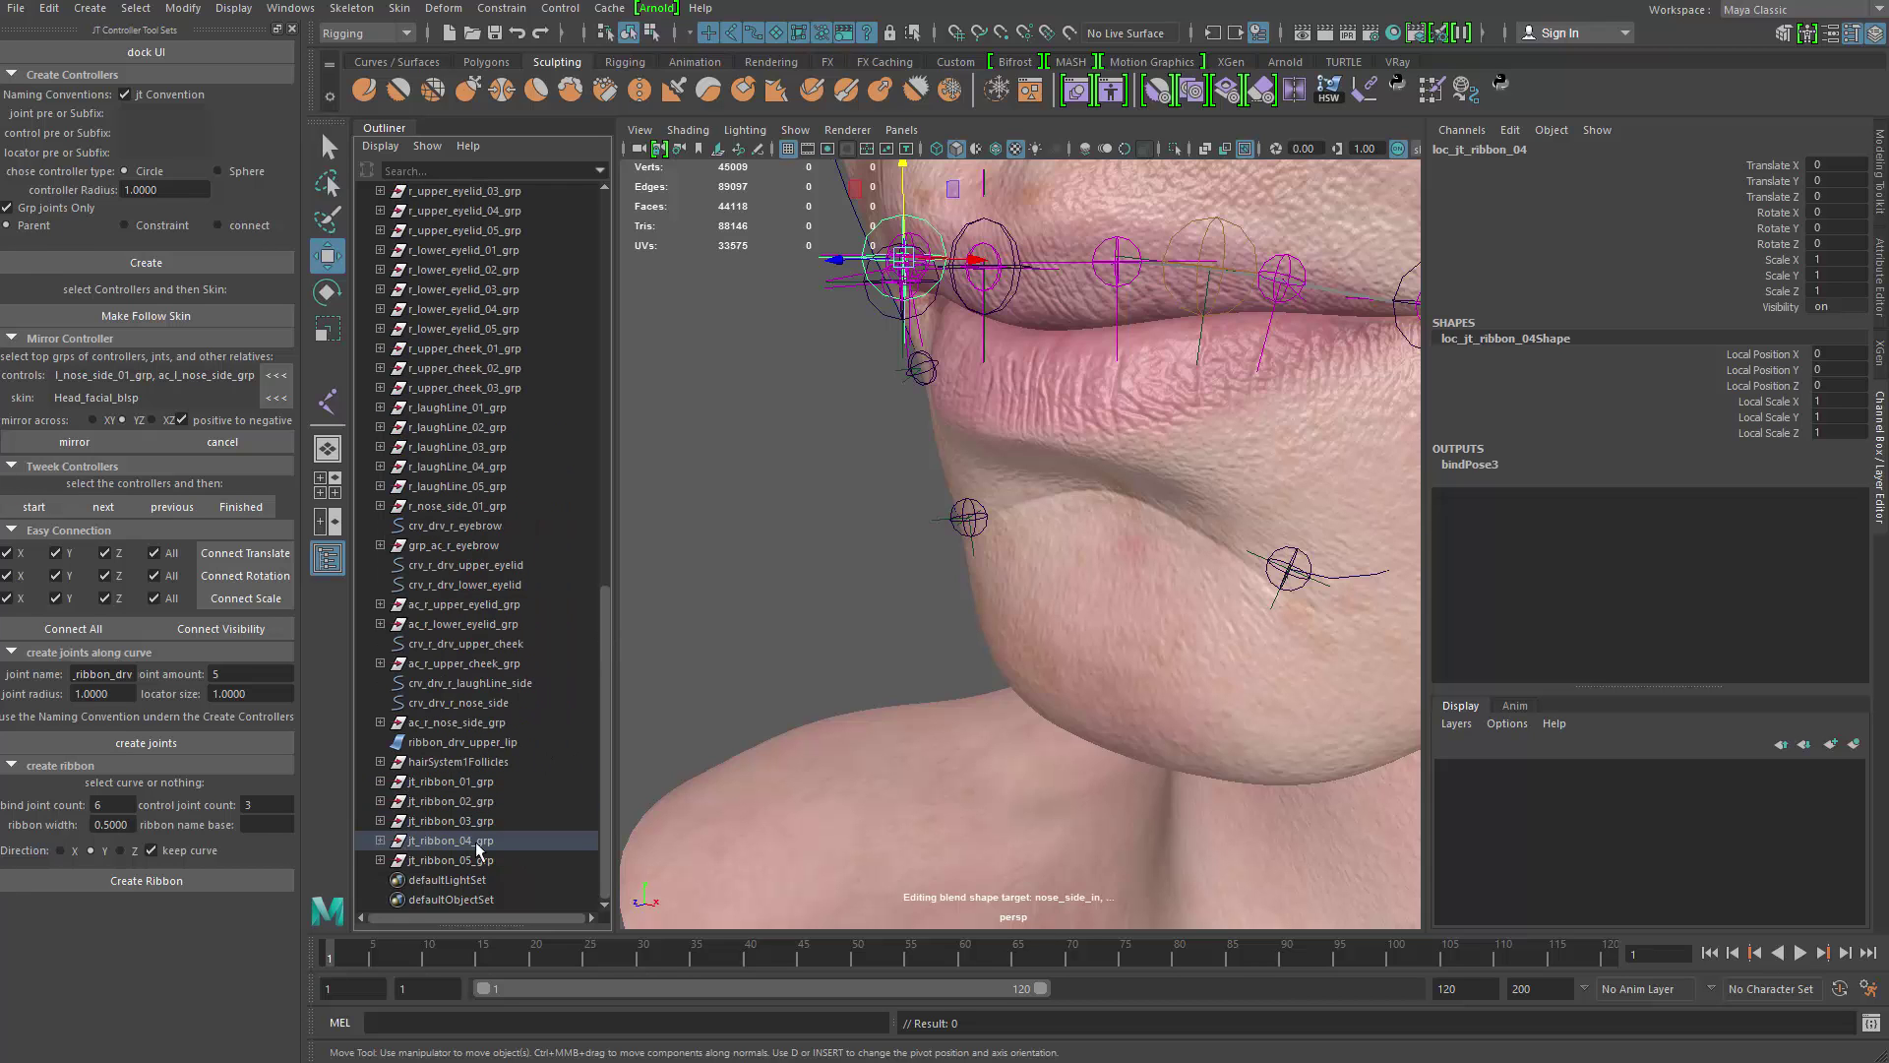
{"action": "scroll", "coordinate": [490, 759], "scroll_direction": "down", "scroll_amount": 2}
Step: Isolate ribbon_drv_upper_lip to examine the ribbon surface's shape, and show the full scene again
{"action": "right_click_drag", "start_coordinate": [1068, 509], "coordinate": [950, 475], "text": "alt"}
{"action": "left_click_drag", "start_coordinate": [950, 475], "coordinate": [921, 512], "text": "alt"}
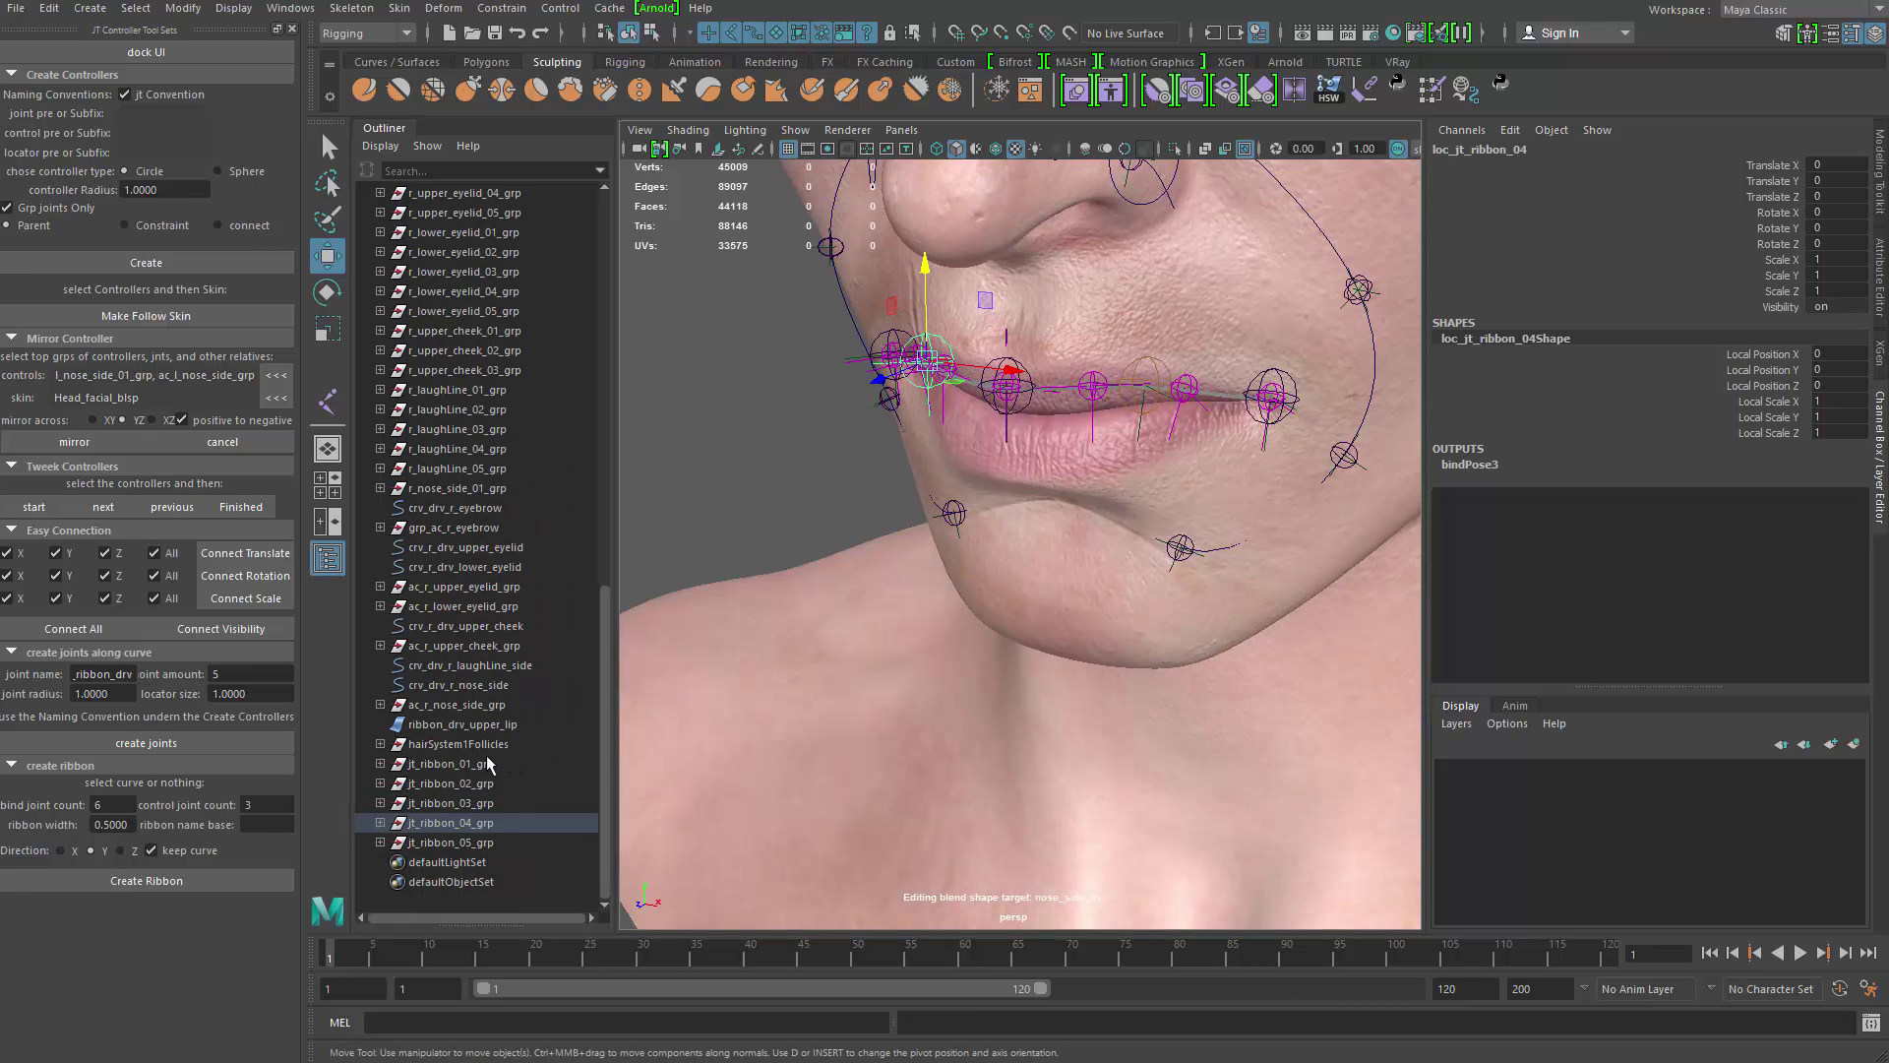
{"action": "left_click", "coordinate": [486, 732]}
{"action": "key", "text": "ctrl+1"}
{"action": "key", "text": "f"}
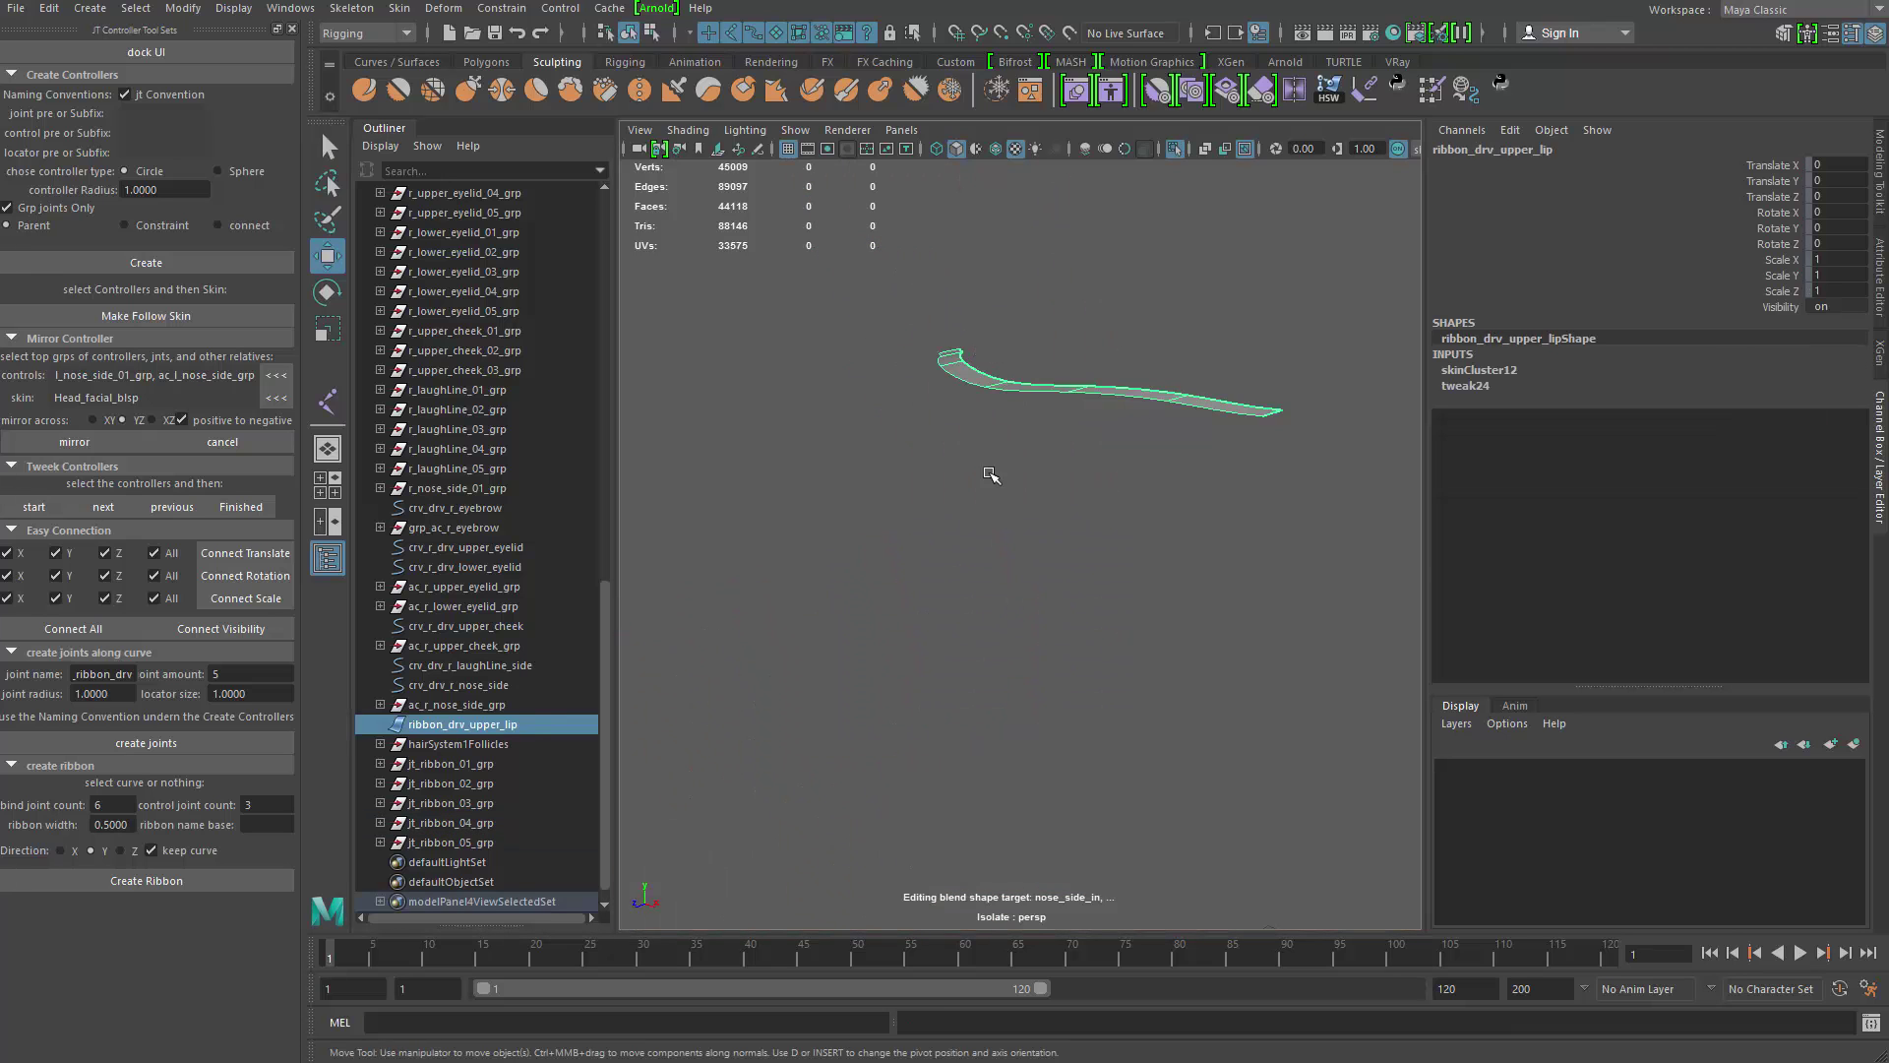
{"action": "left_click_drag", "start_coordinate": [1066, 629], "coordinate": [1075, 746], "text": "alt"}
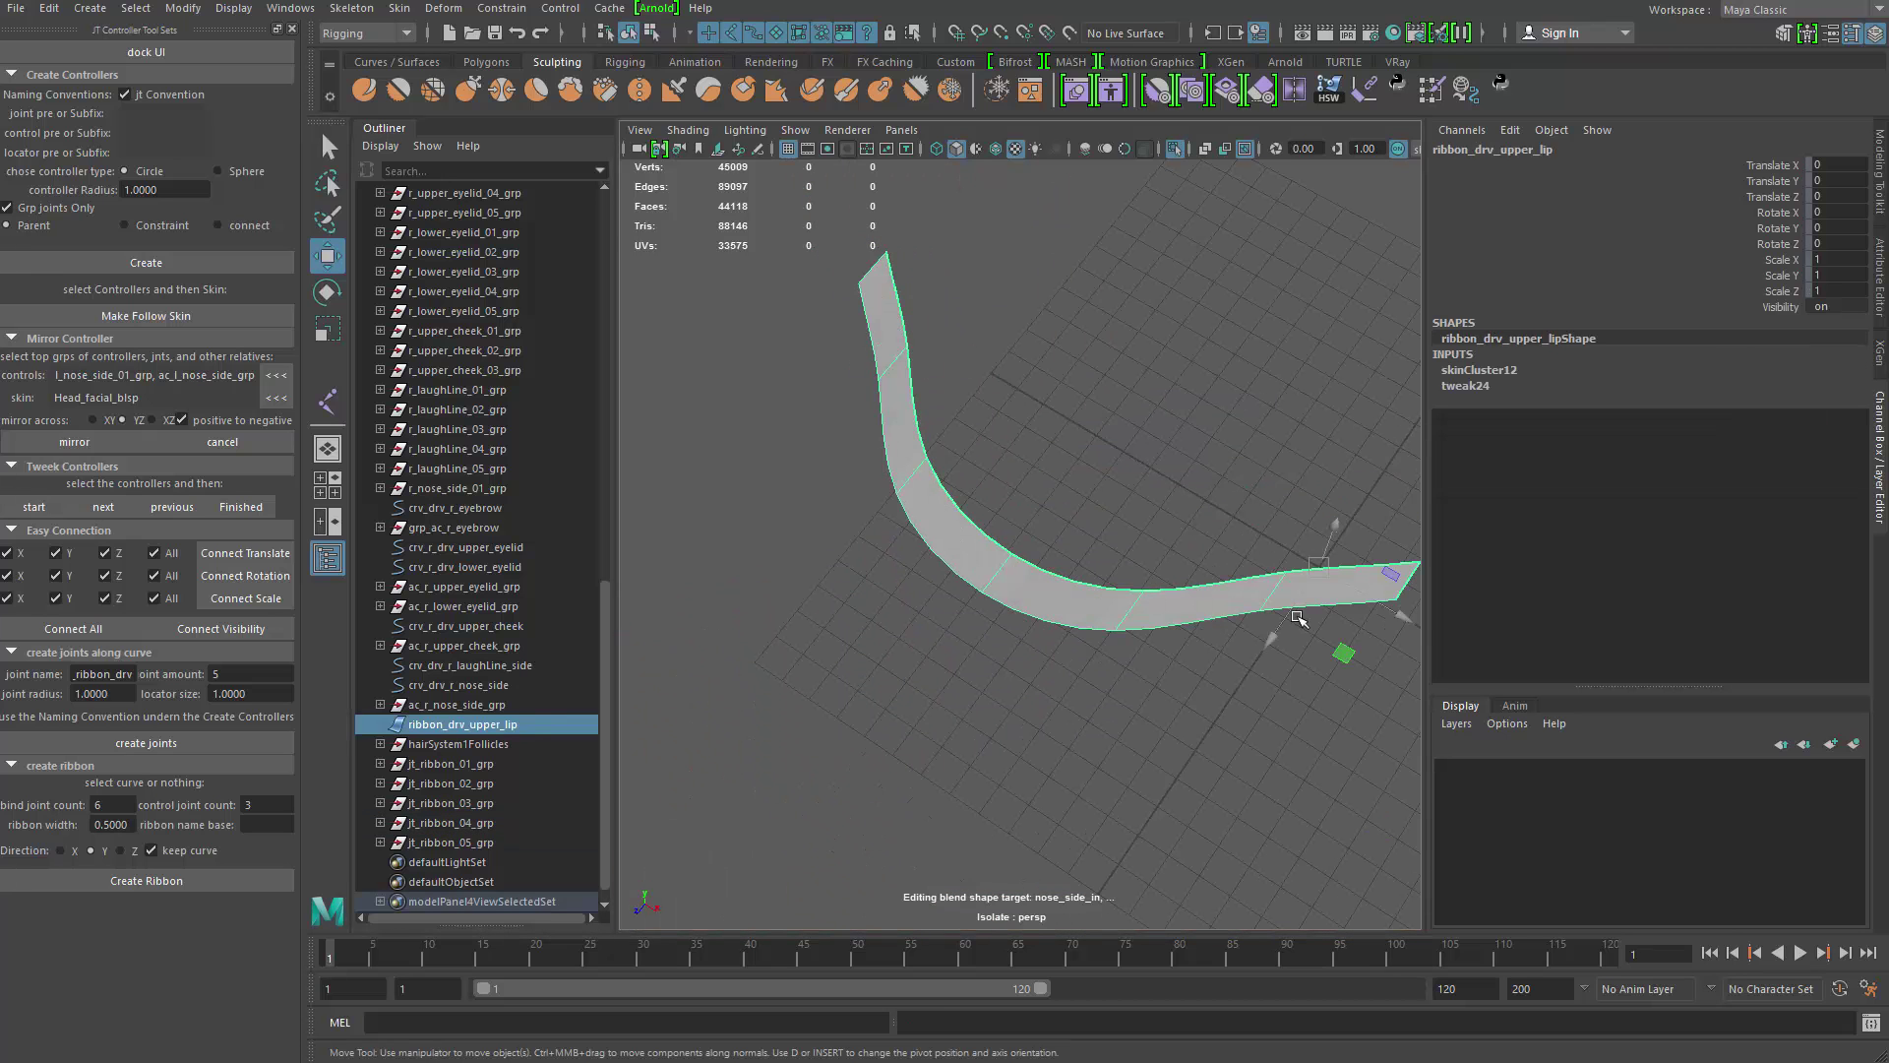
{"action": "key", "text": "ctrl+1"}
{"action": "left_click_drag", "start_coordinate": [839, 729], "coordinate": [846, 624], "text": "alt"}
Step: Isolate hairSystem1Follicles and select its seven follicles to examine their placement along the ribbon
{"action": "left_click", "coordinate": [462, 749]}
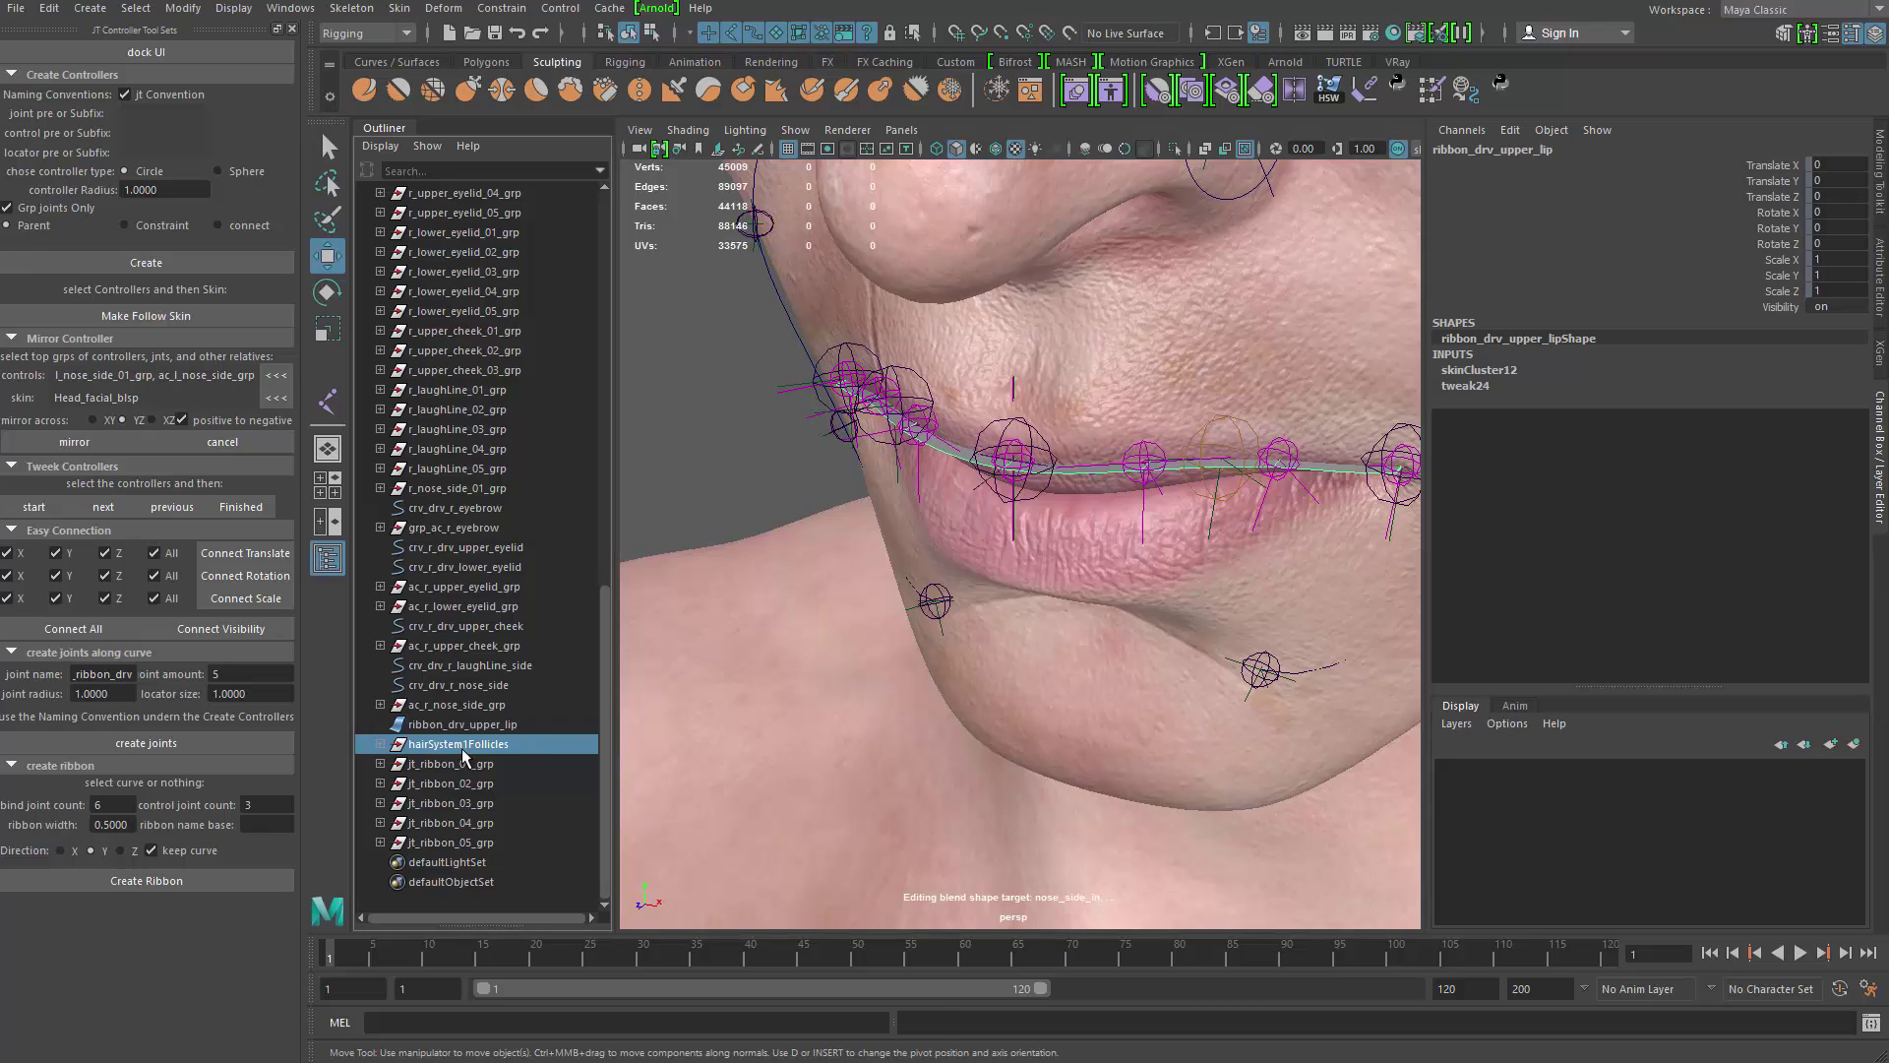
{"action": "key", "text": "ctrl+1"}
{"action": "left_click", "coordinate": [381, 744]}
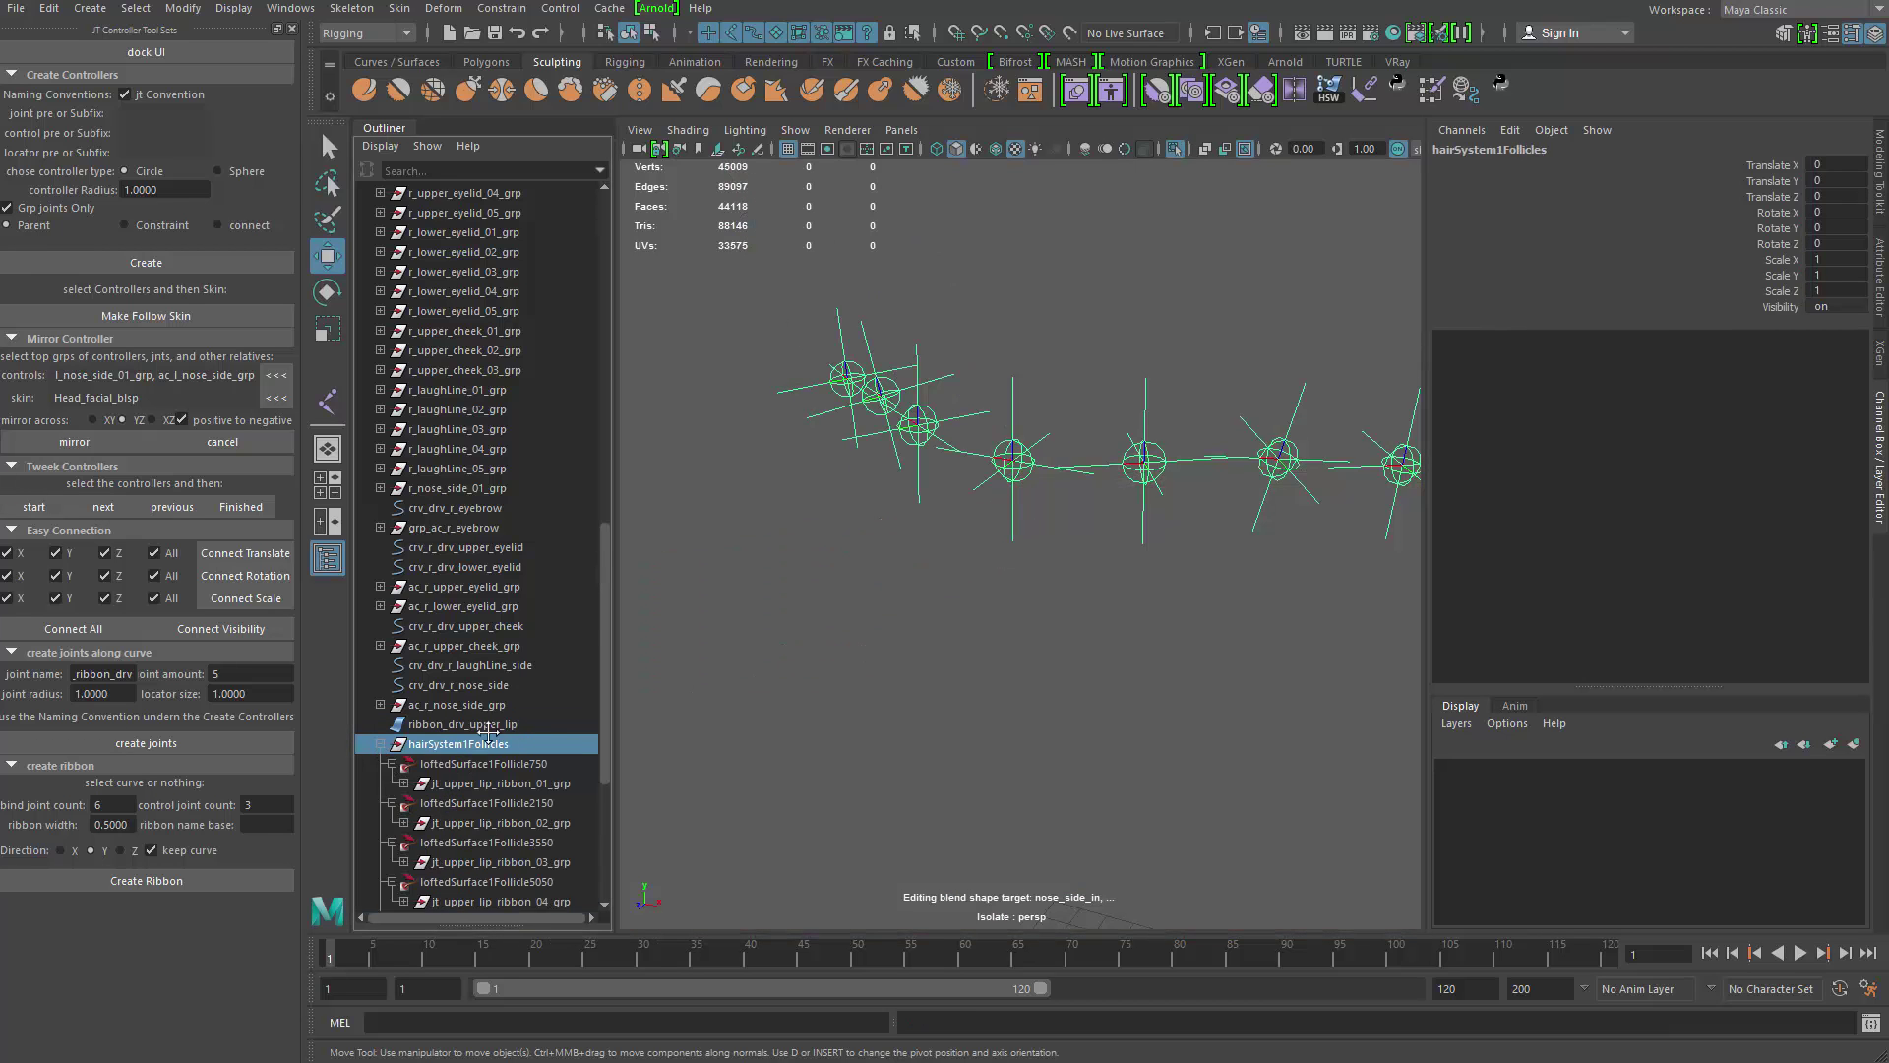
{"action": "scroll", "coordinate": [406, 459], "scroll_direction": "down", "scroll_amount": 5}
{"action": "left_click", "coordinate": [381, 429]}
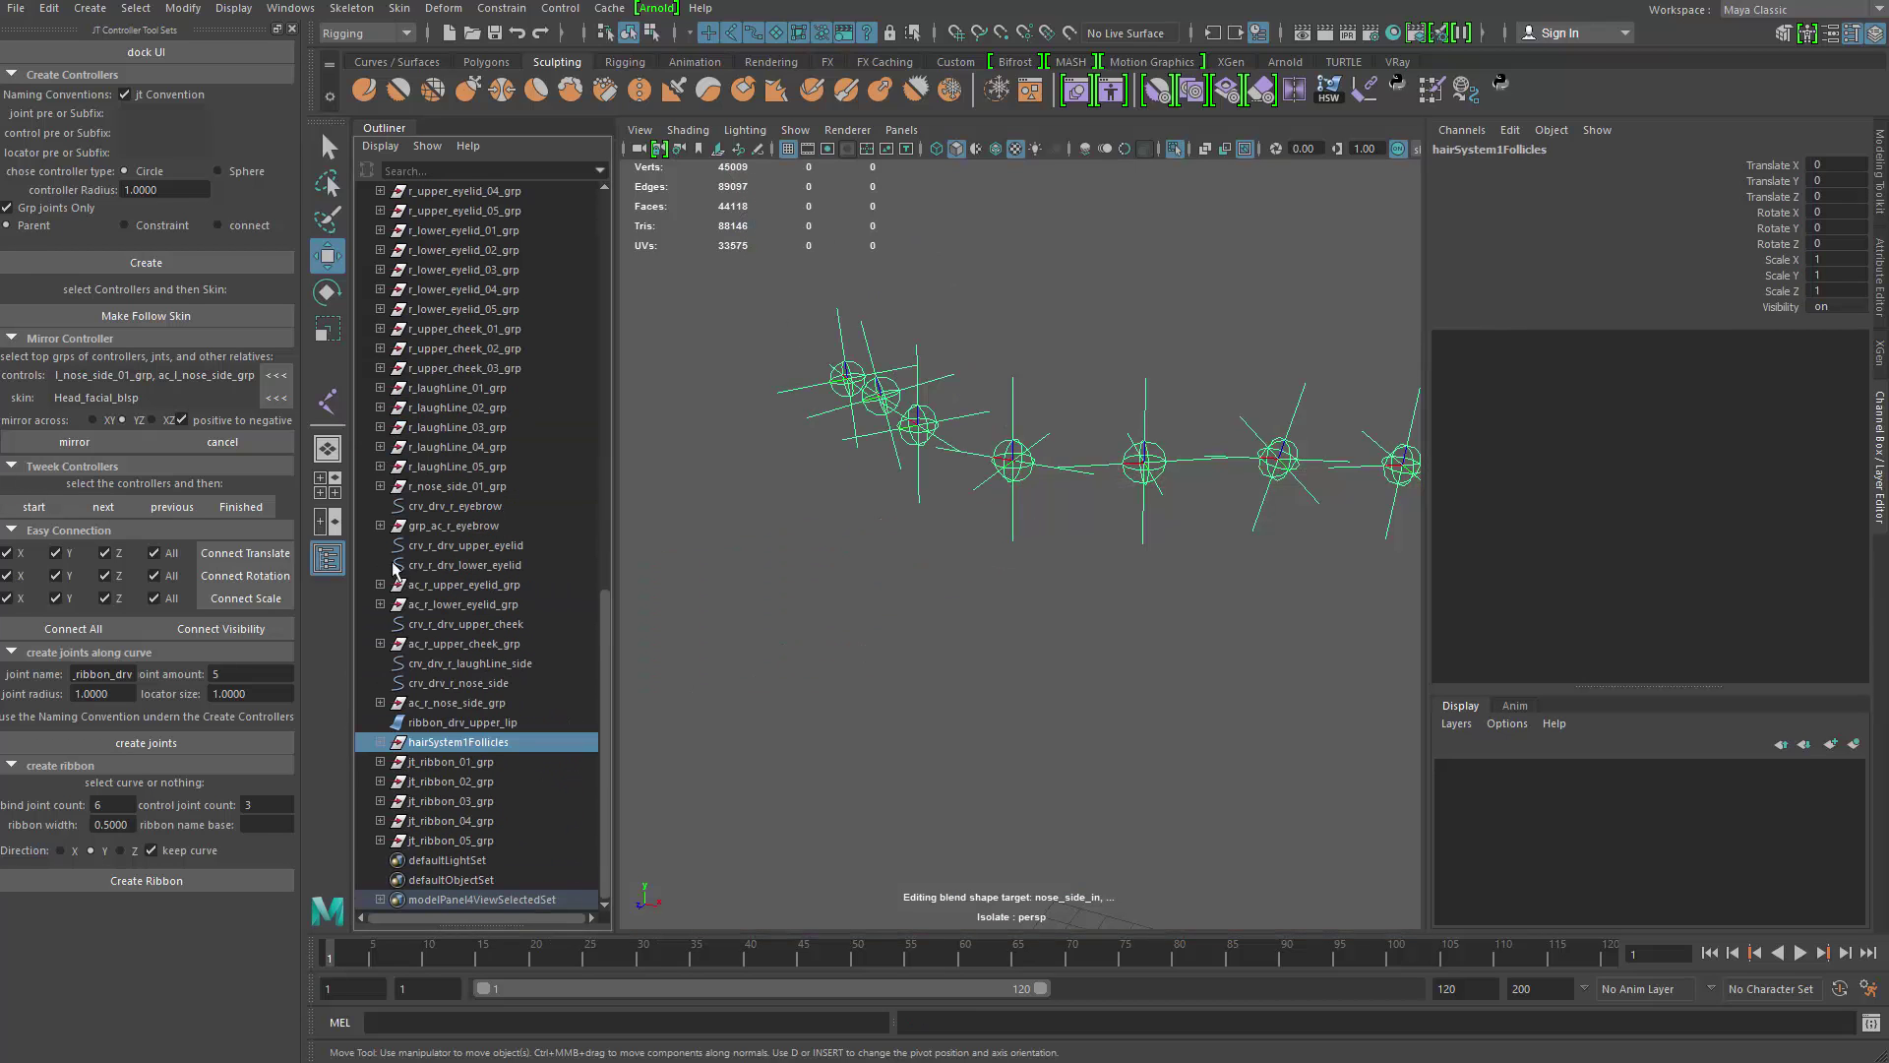
{"action": "left_click", "coordinate": [381, 742]}
{"action": "scroll", "coordinate": [382, 747], "scroll_direction": "down", "scroll_amount": 3}
{"action": "left_click", "coordinate": [482, 606]}
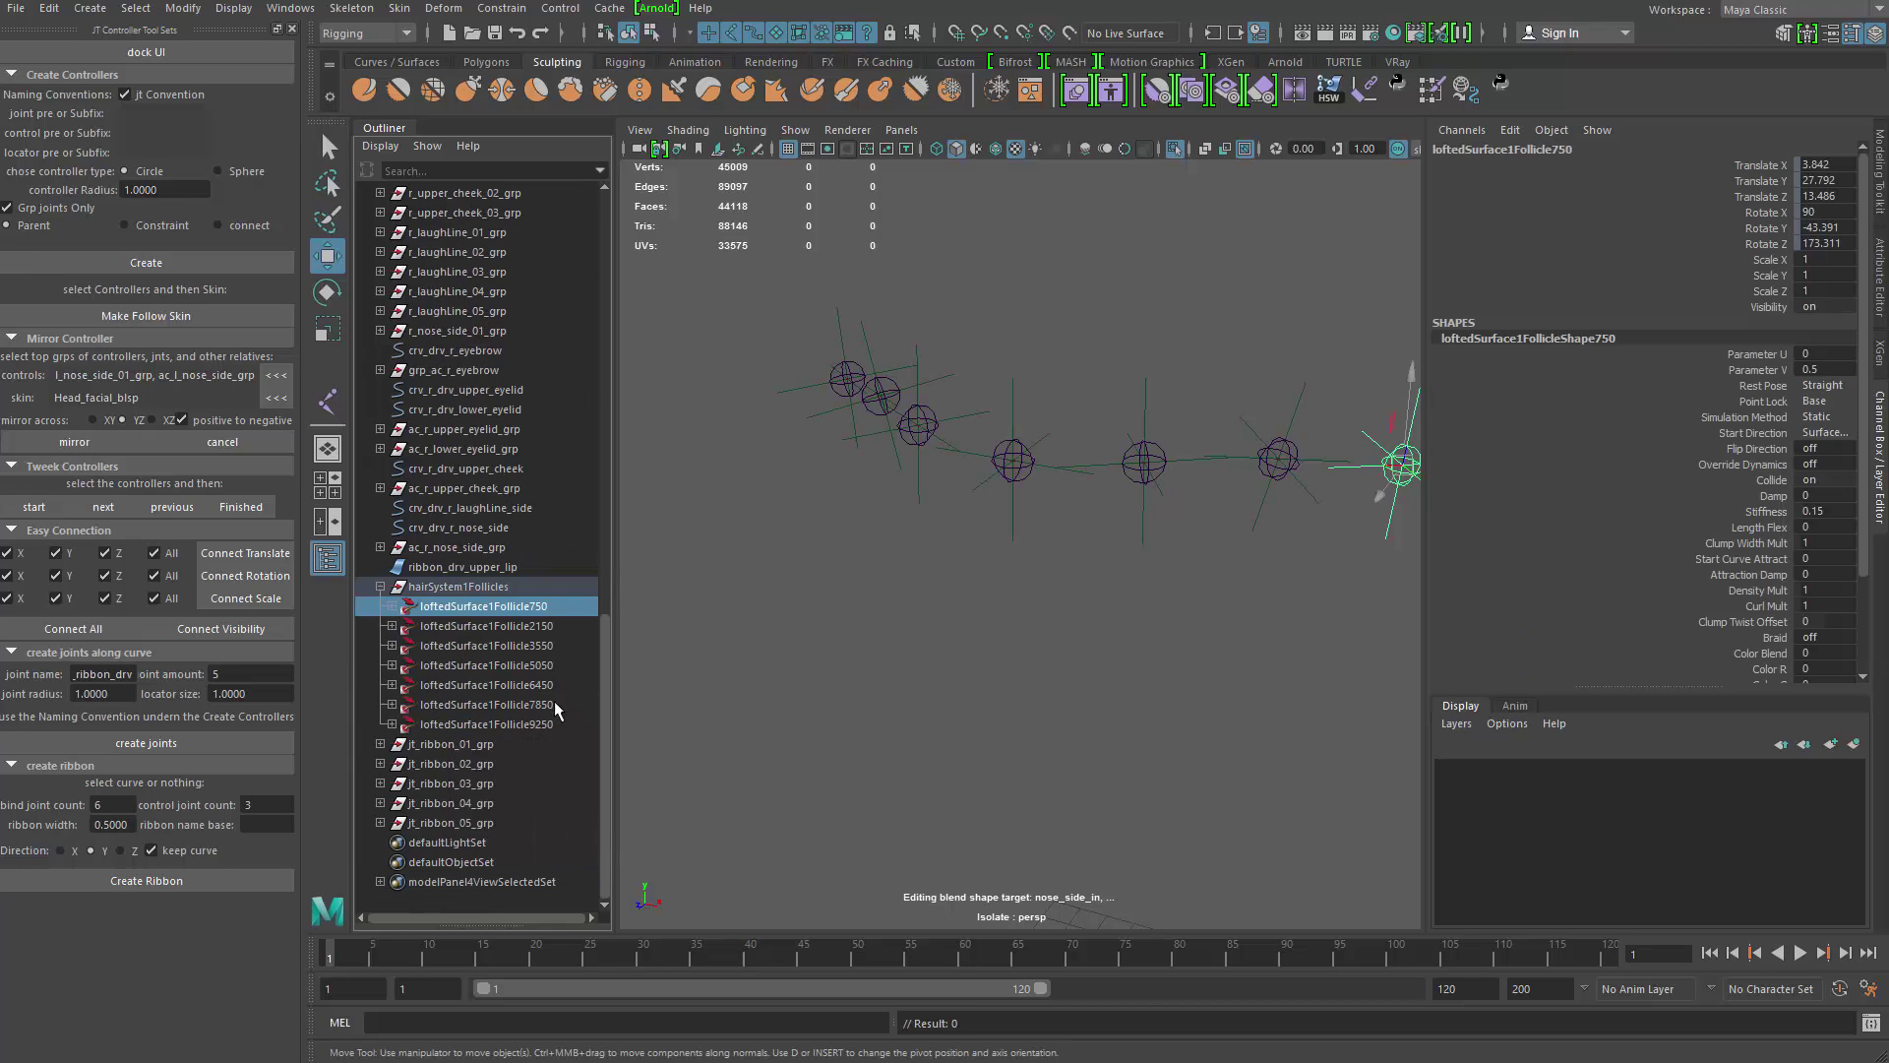
{"action": "left_click", "coordinate": [549, 724], "text": "shift"}
{"action": "key", "text": "f"}
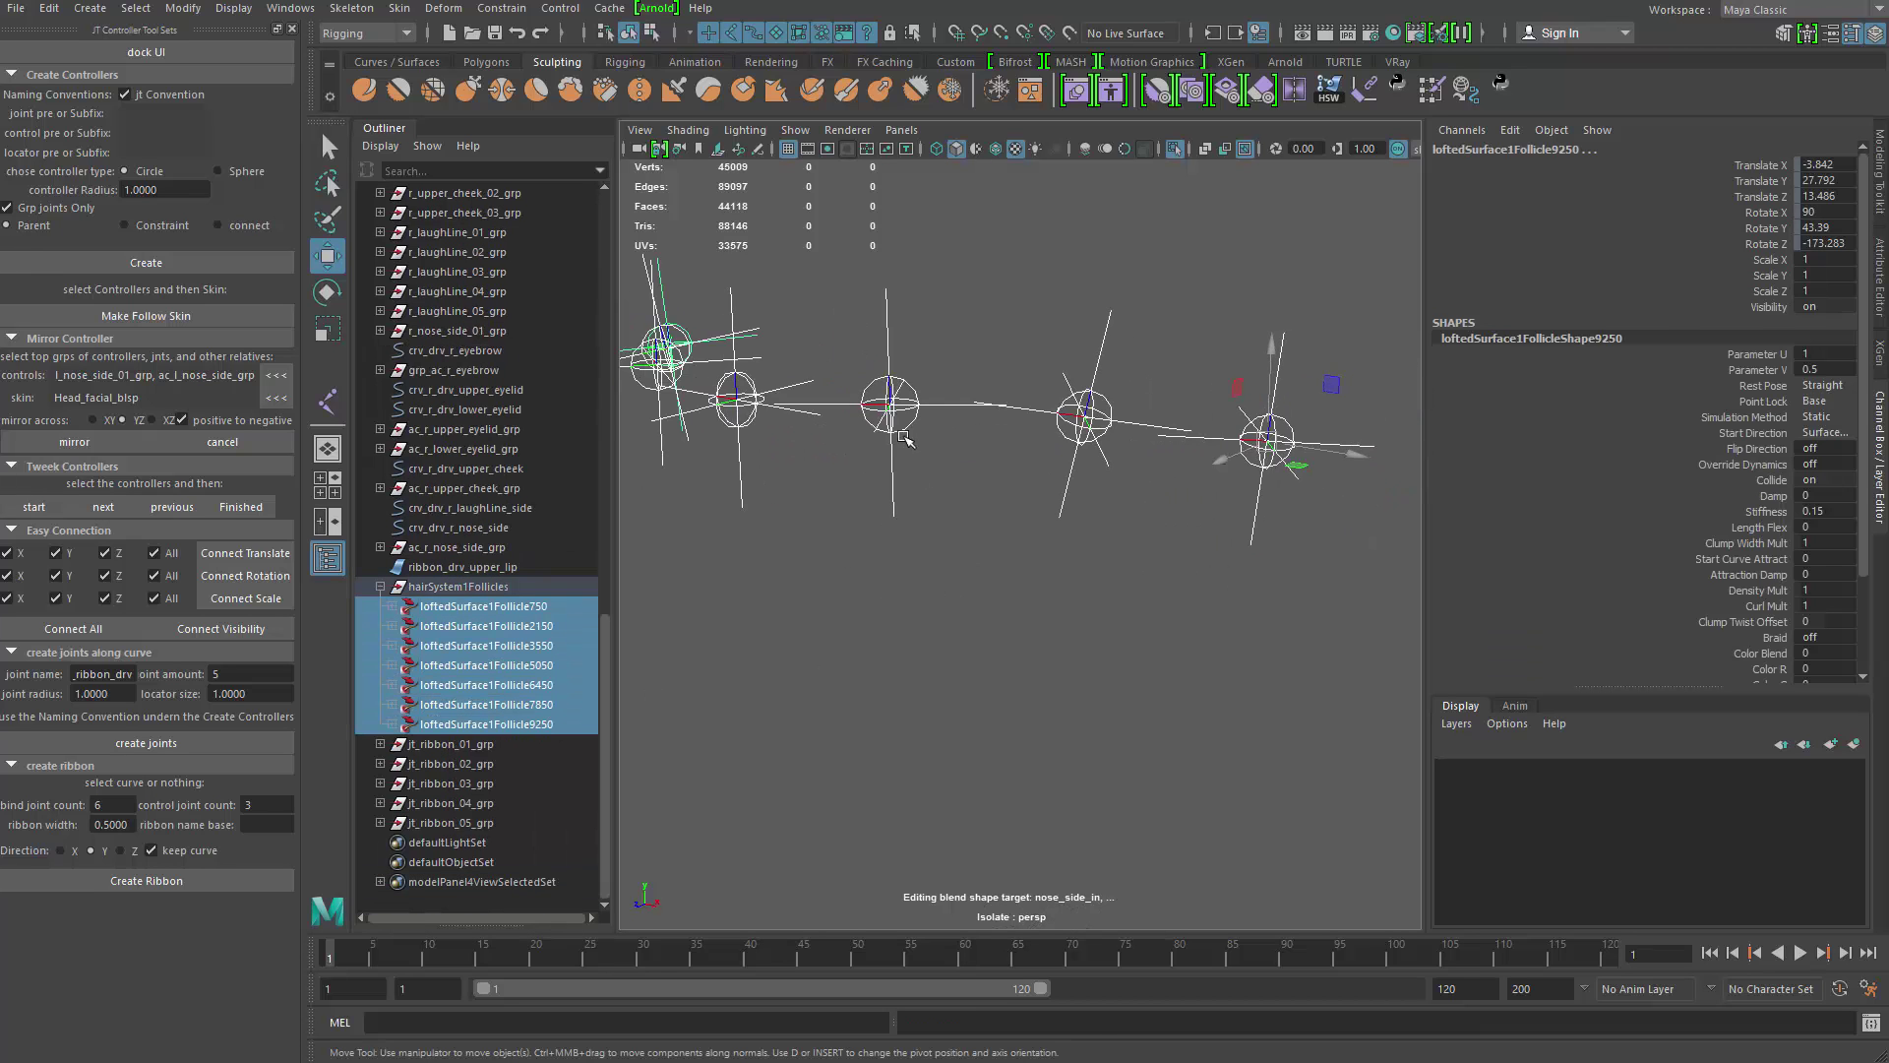
Step: Examine the last follicle's hierarchy down to its bind joint, collapse it again and leave the isolated view
{"action": "left_click", "coordinate": [392, 724]}
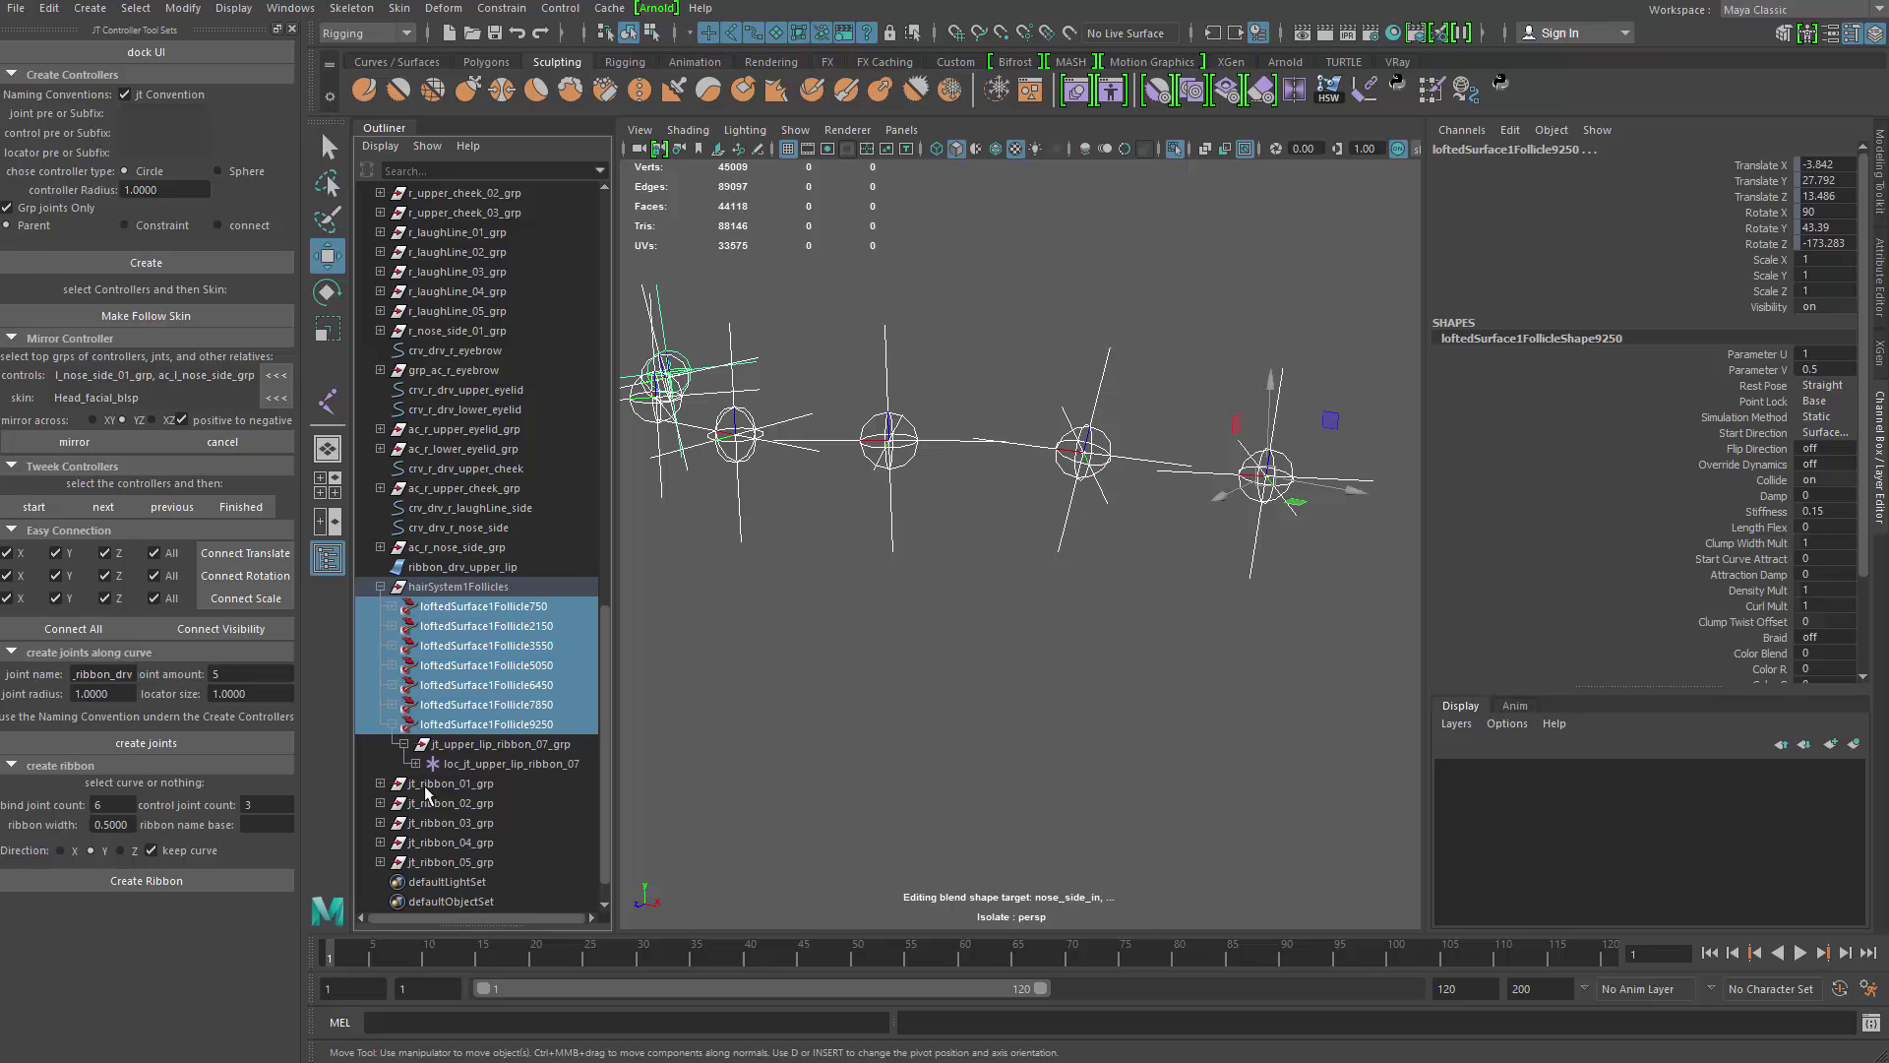
{"action": "left_click", "coordinate": [415, 764]}
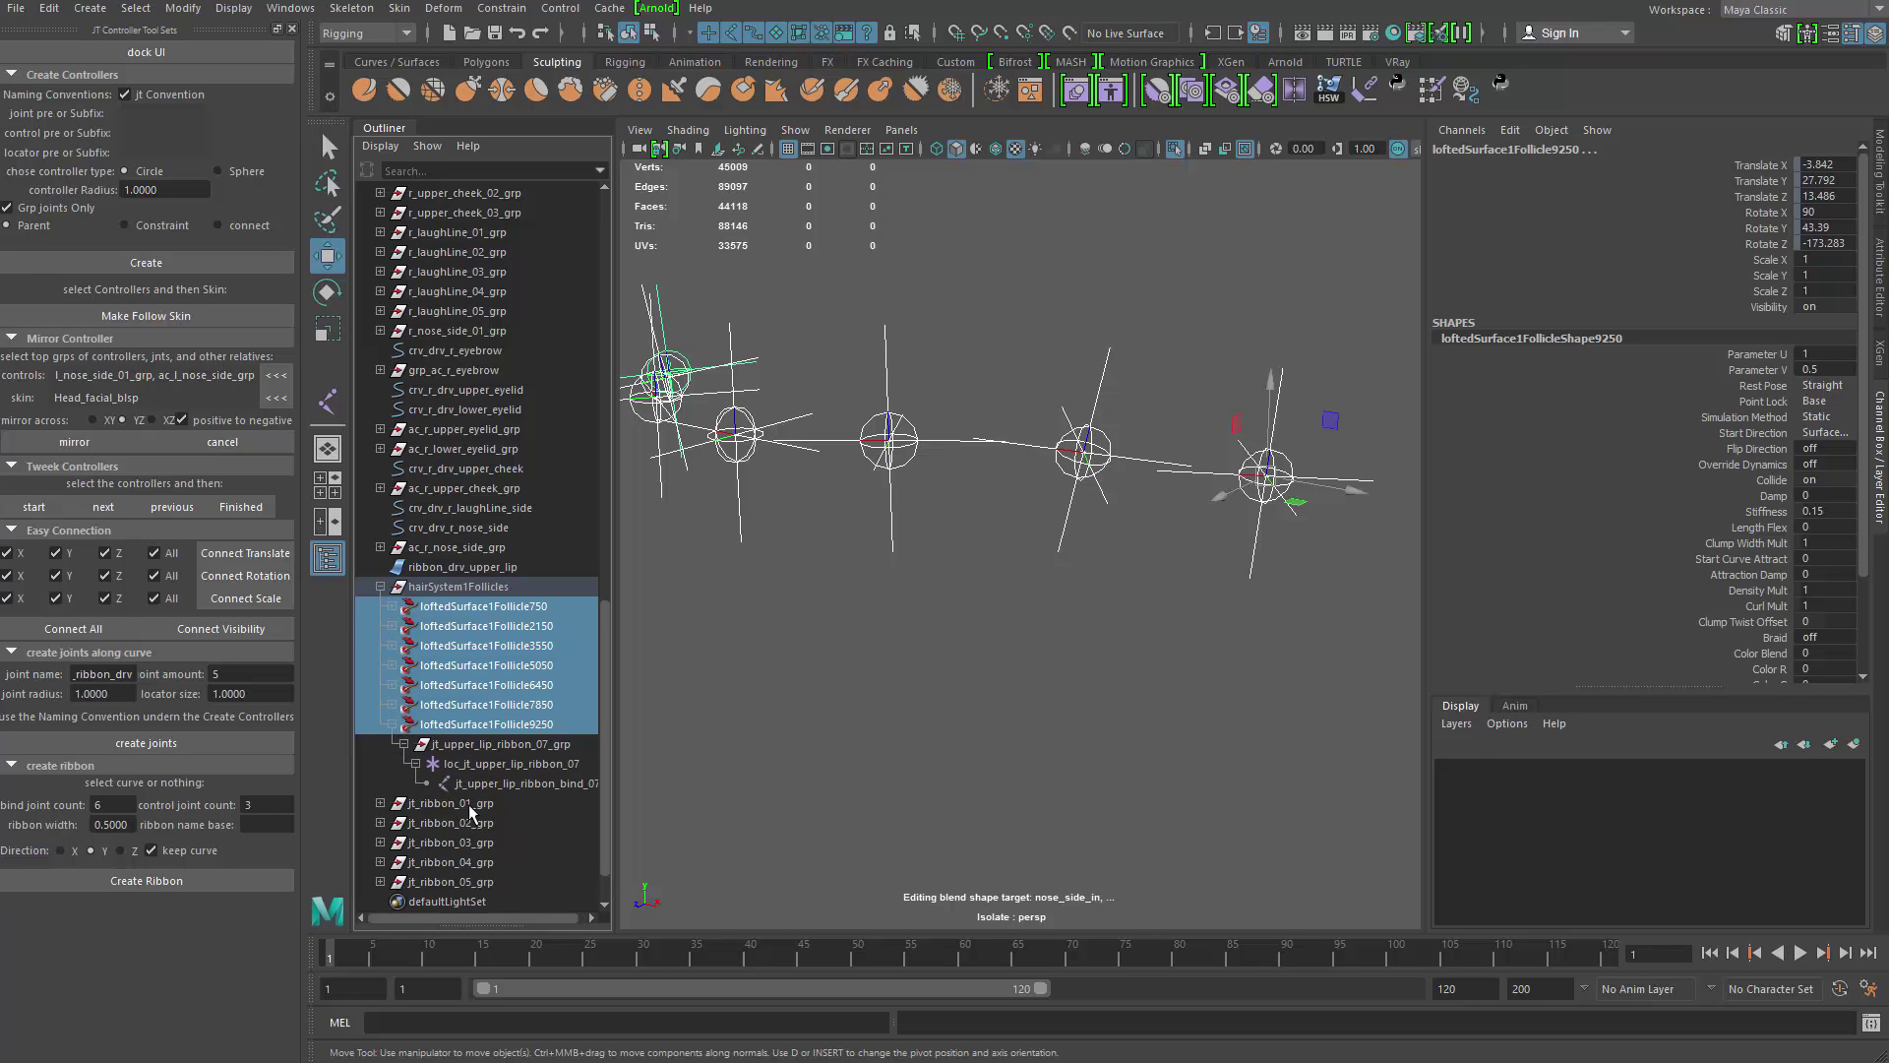
{"action": "left_click", "coordinate": [391, 724]}
{"action": "left_click", "coordinate": [380, 586]}
{"action": "scroll", "coordinate": [889, 696], "scroll_direction": "down", "scroll_amount": 3}
{"action": "left_click", "coordinate": [888, 697]}
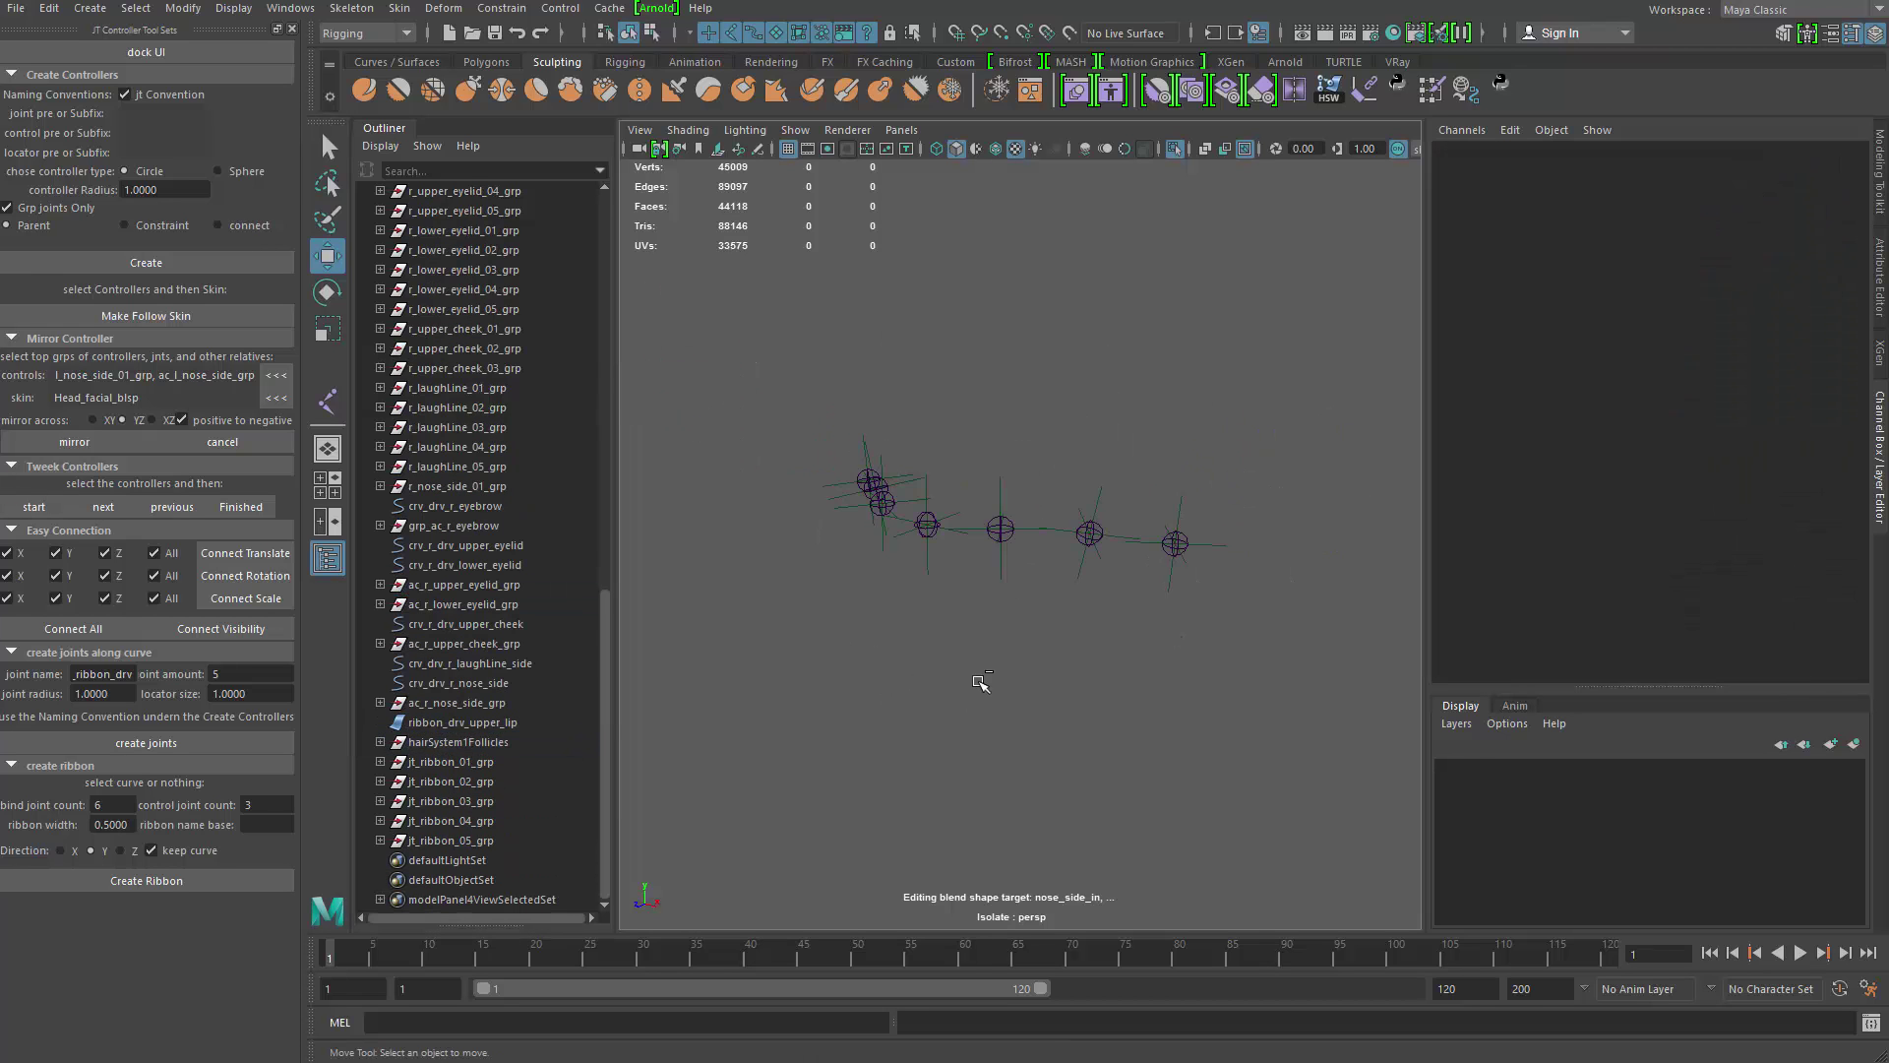
{"action": "key", "text": "ctrl+1"}
Step: Isolate the head mesh Head_facial_blsp and switch it to edge selection
{"action": "scroll", "coordinate": [987, 629], "scroll_direction": "up", "scroll_amount": 6}
{"action": "left_click", "coordinate": [987, 594]}
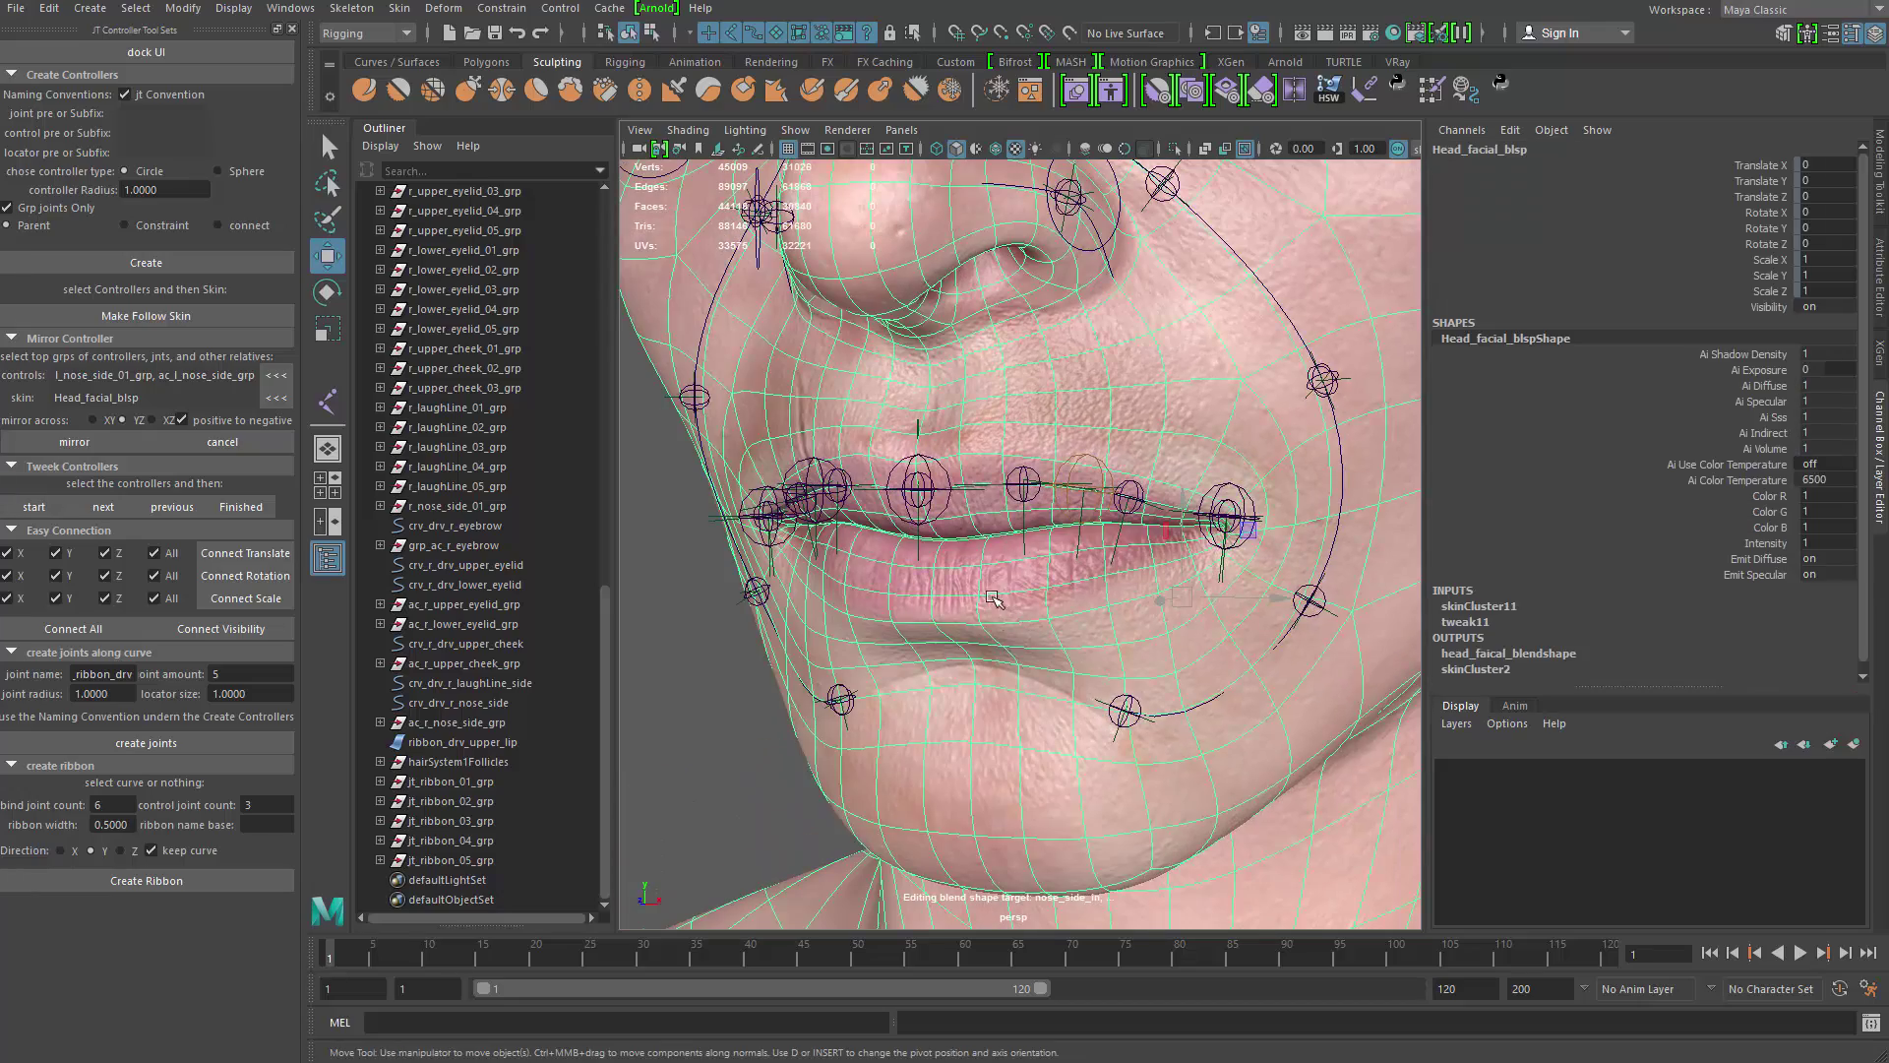
{"action": "mouse_move", "coordinate": [995, 598]}
{"action": "left_mouse_down", "text": "alt"}
{"action": "mouse_move", "coordinate": [864, 598]}
{"action": "mouse_move", "coordinate": [801, 566]}
{"action": "mouse_move", "coordinate": [888, 468]}
{"action": "mouse_move", "coordinate": [771, 582]}
{"action": "mouse_move", "coordinate": [983, 645]}
{"action": "mouse_move", "coordinate": [996, 572]}
{"action": "left_mouse_up", "text": "alt"}
{"action": "key", "text": "ctrl+1"}
{"action": "right_click_drag", "start_coordinate": [996, 479], "coordinate": [998, 476]}
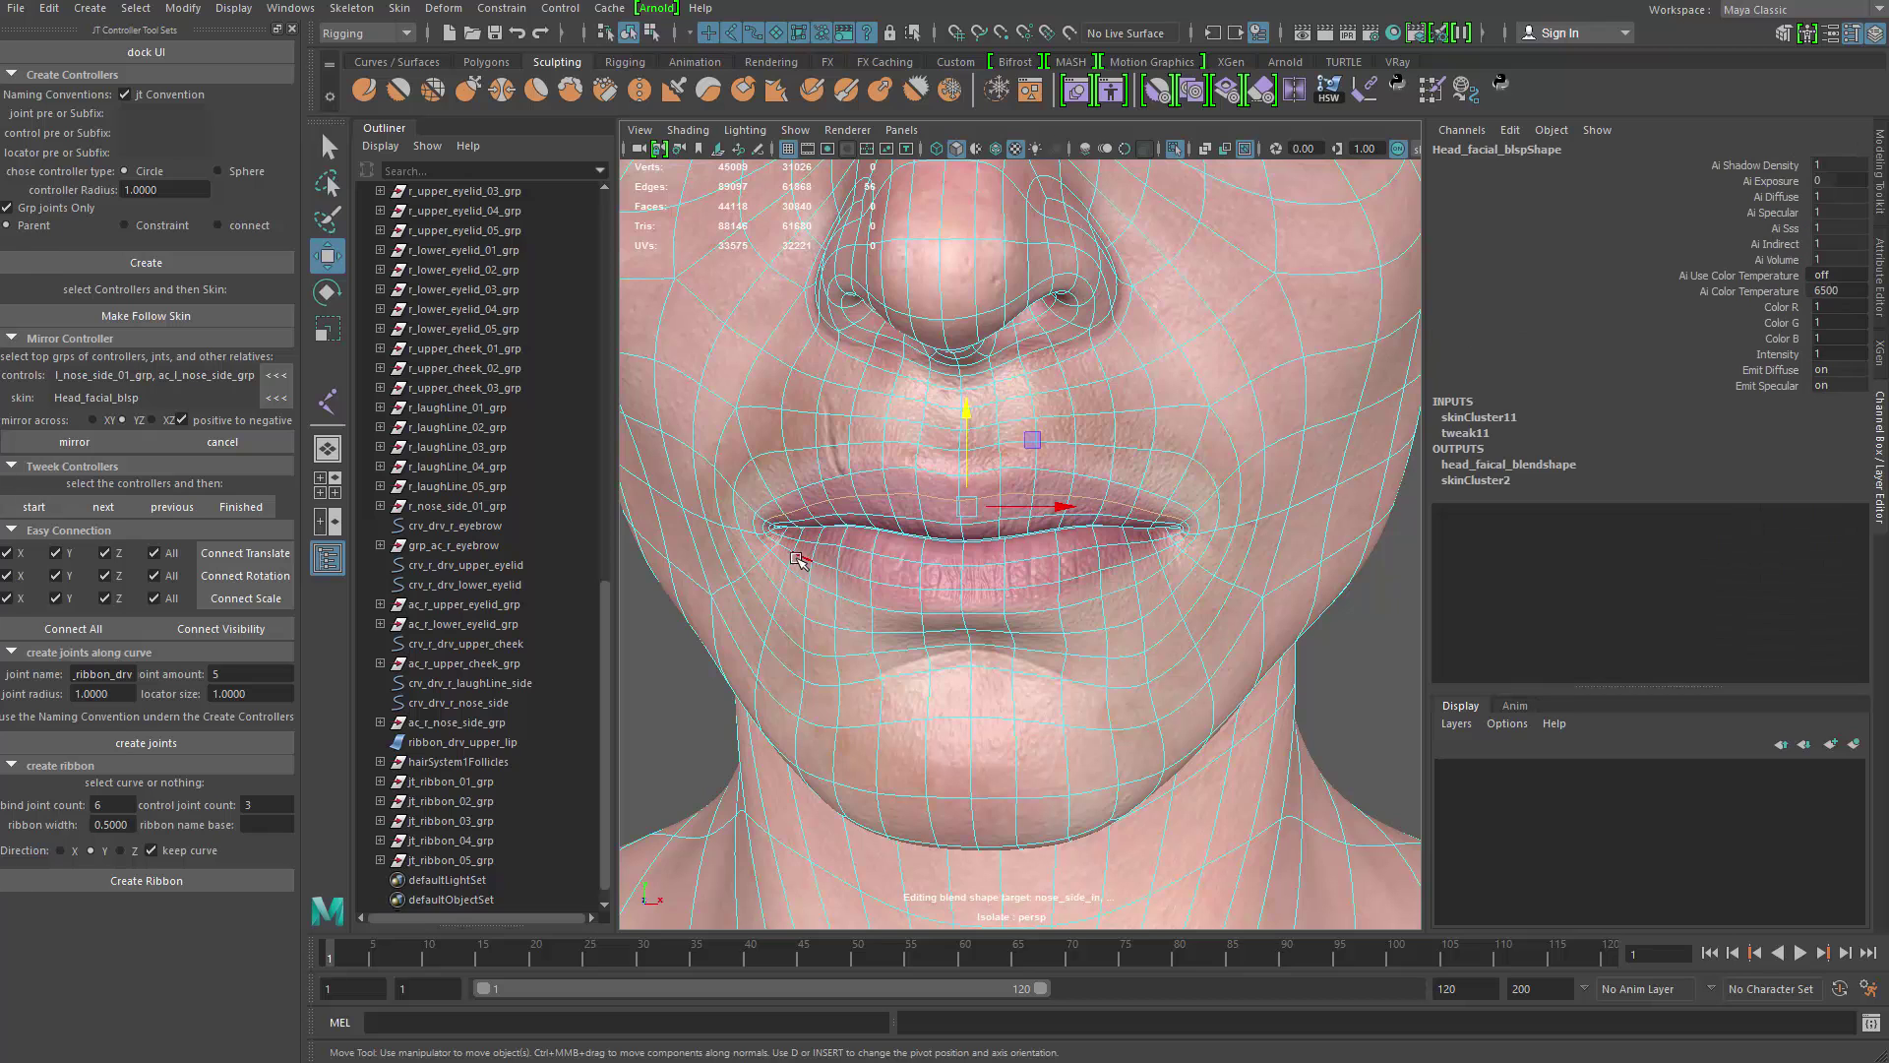
Step: Select the row of edges running along the lower lip from one mouth corner to the other
{"action": "left_click", "coordinate": [780, 536]}
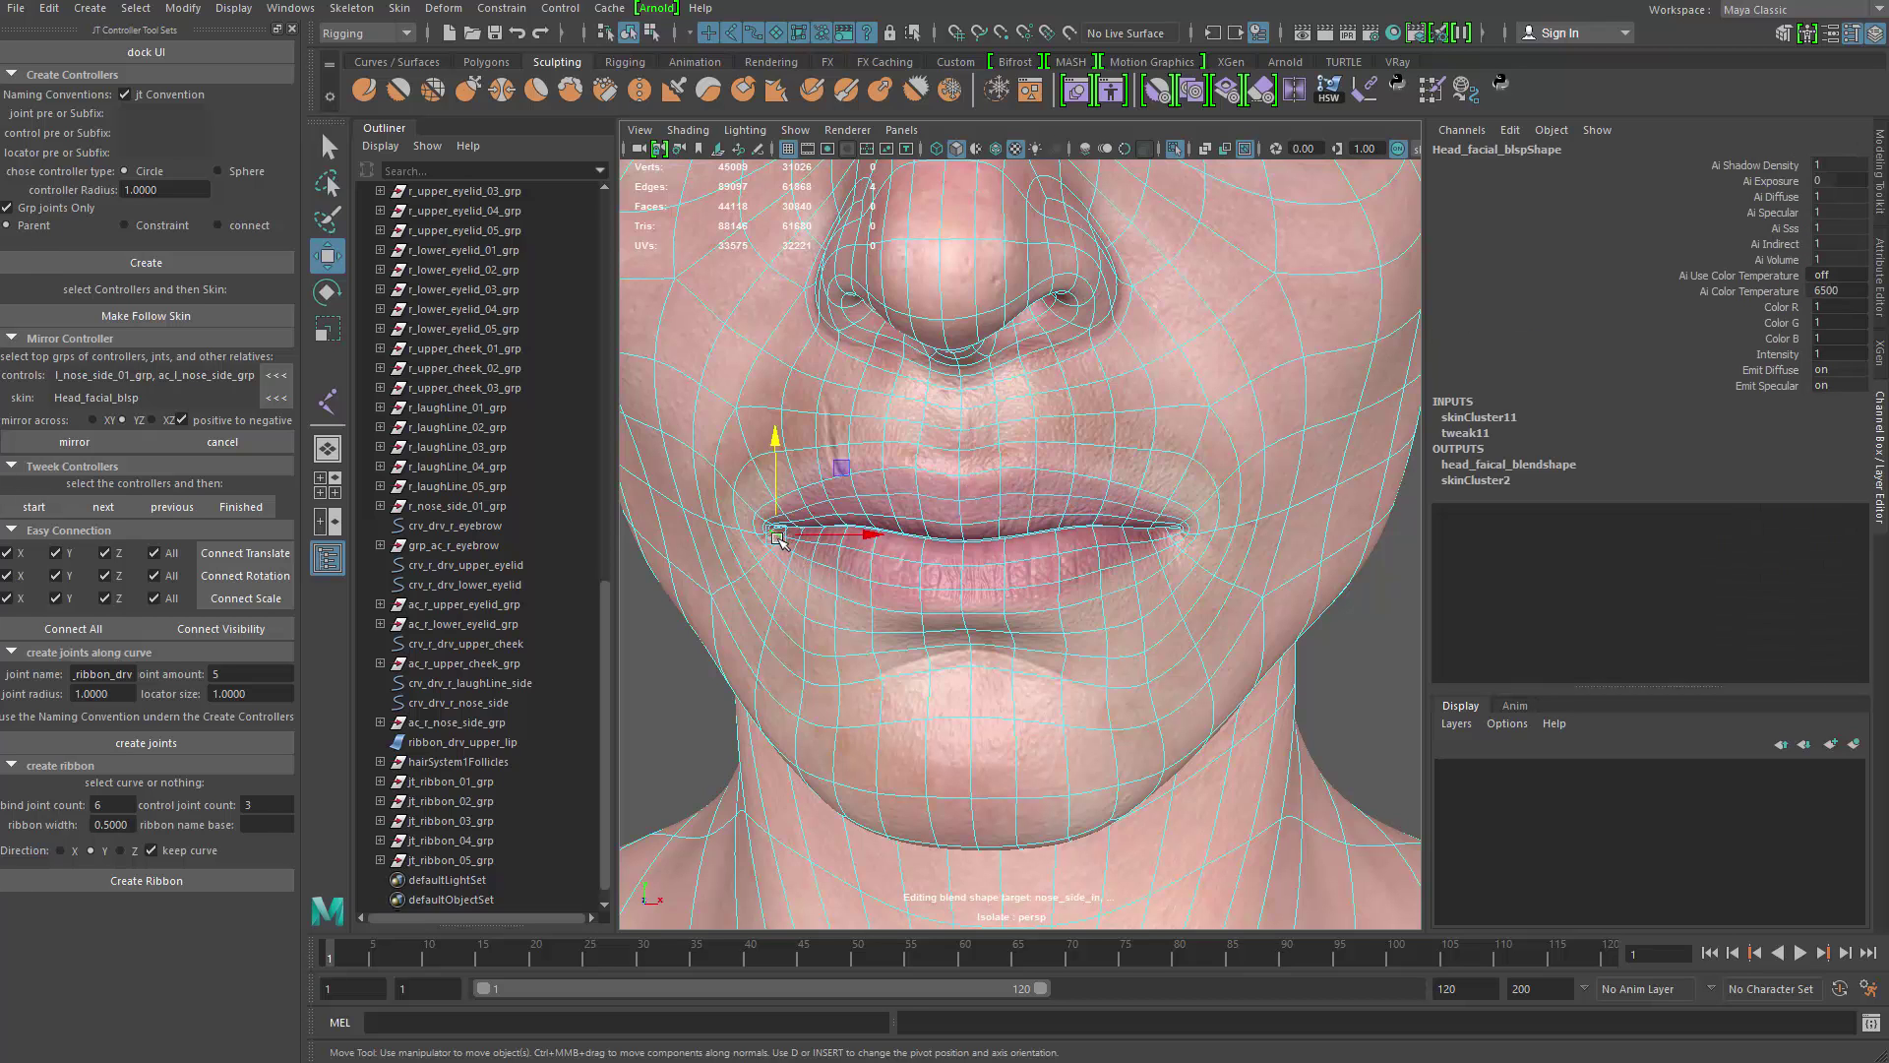
{"action": "scroll", "coordinate": [733, 551], "scroll_direction": "up", "scroll_amount": 5}
{"action": "key", "text": "q"}
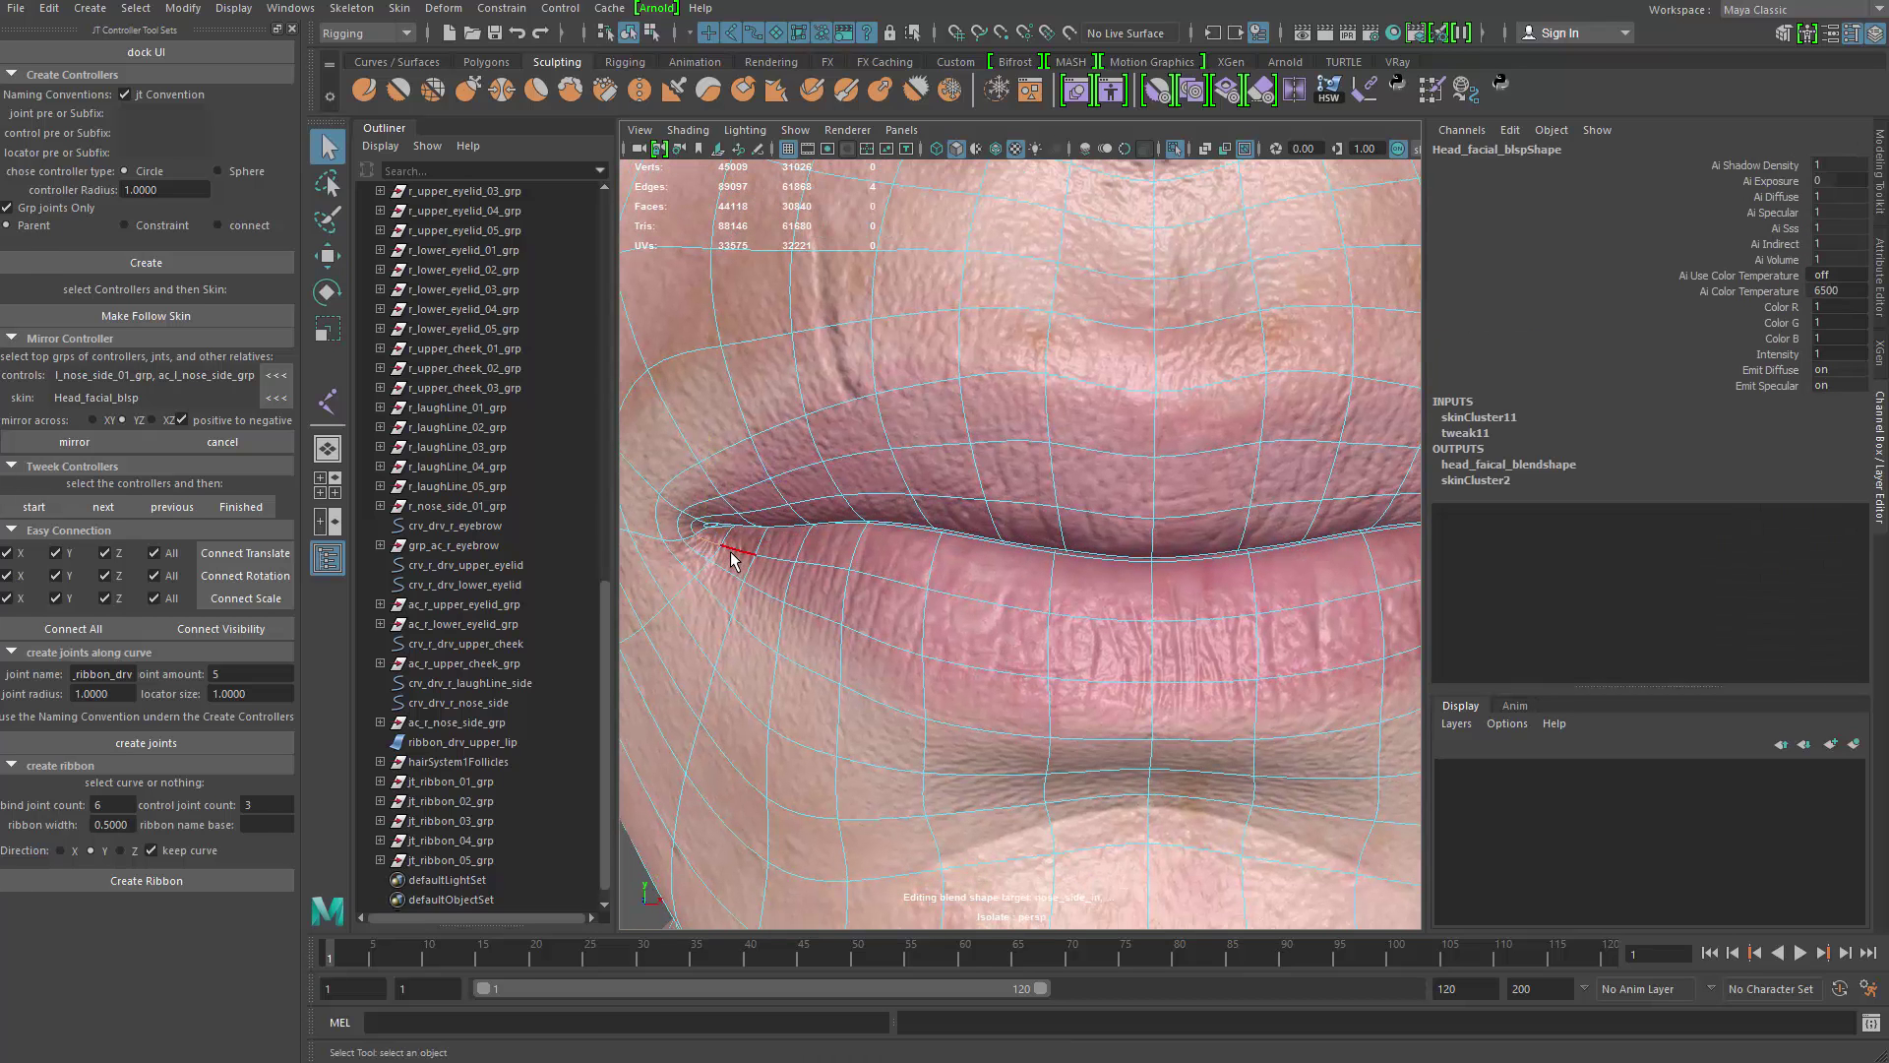
{"action": "scroll", "coordinate": [787, 573], "scroll_direction": "down", "scroll_amount": 3}
{"action": "left_click_drag", "start_coordinate": [881, 611], "coordinate": [807, 568], "text": "alt"}
{"action": "double_click", "coordinate": [1378, 546], "text": "shift"}
{"action": "scroll", "coordinate": [1263, 577], "scroll_direction": "down", "scroll_amount": 4}
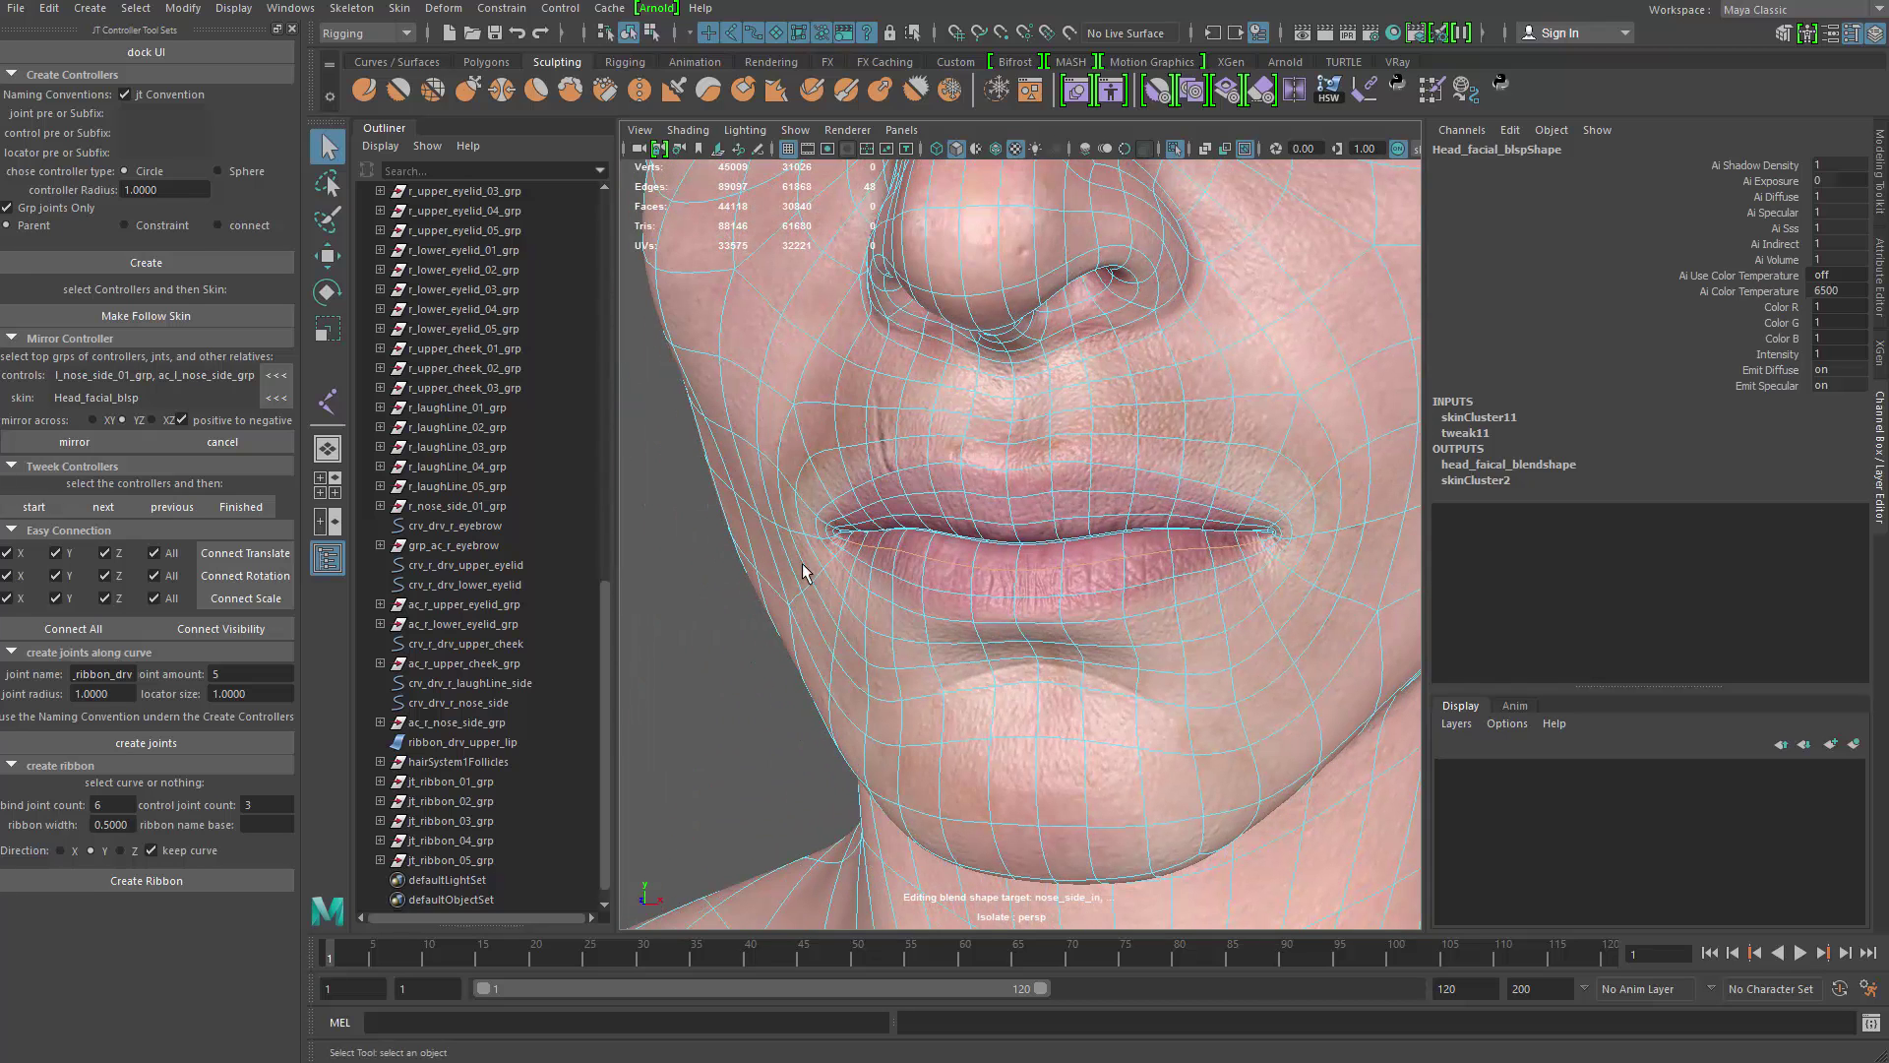
Step: Convert the selected lower-lip edges to a curve with Polygon Edges to Curve and show the full scene
{"action": "left_click", "coordinate": [199, 12]}
{"action": "mouse_move", "coordinate": [295, 485]}
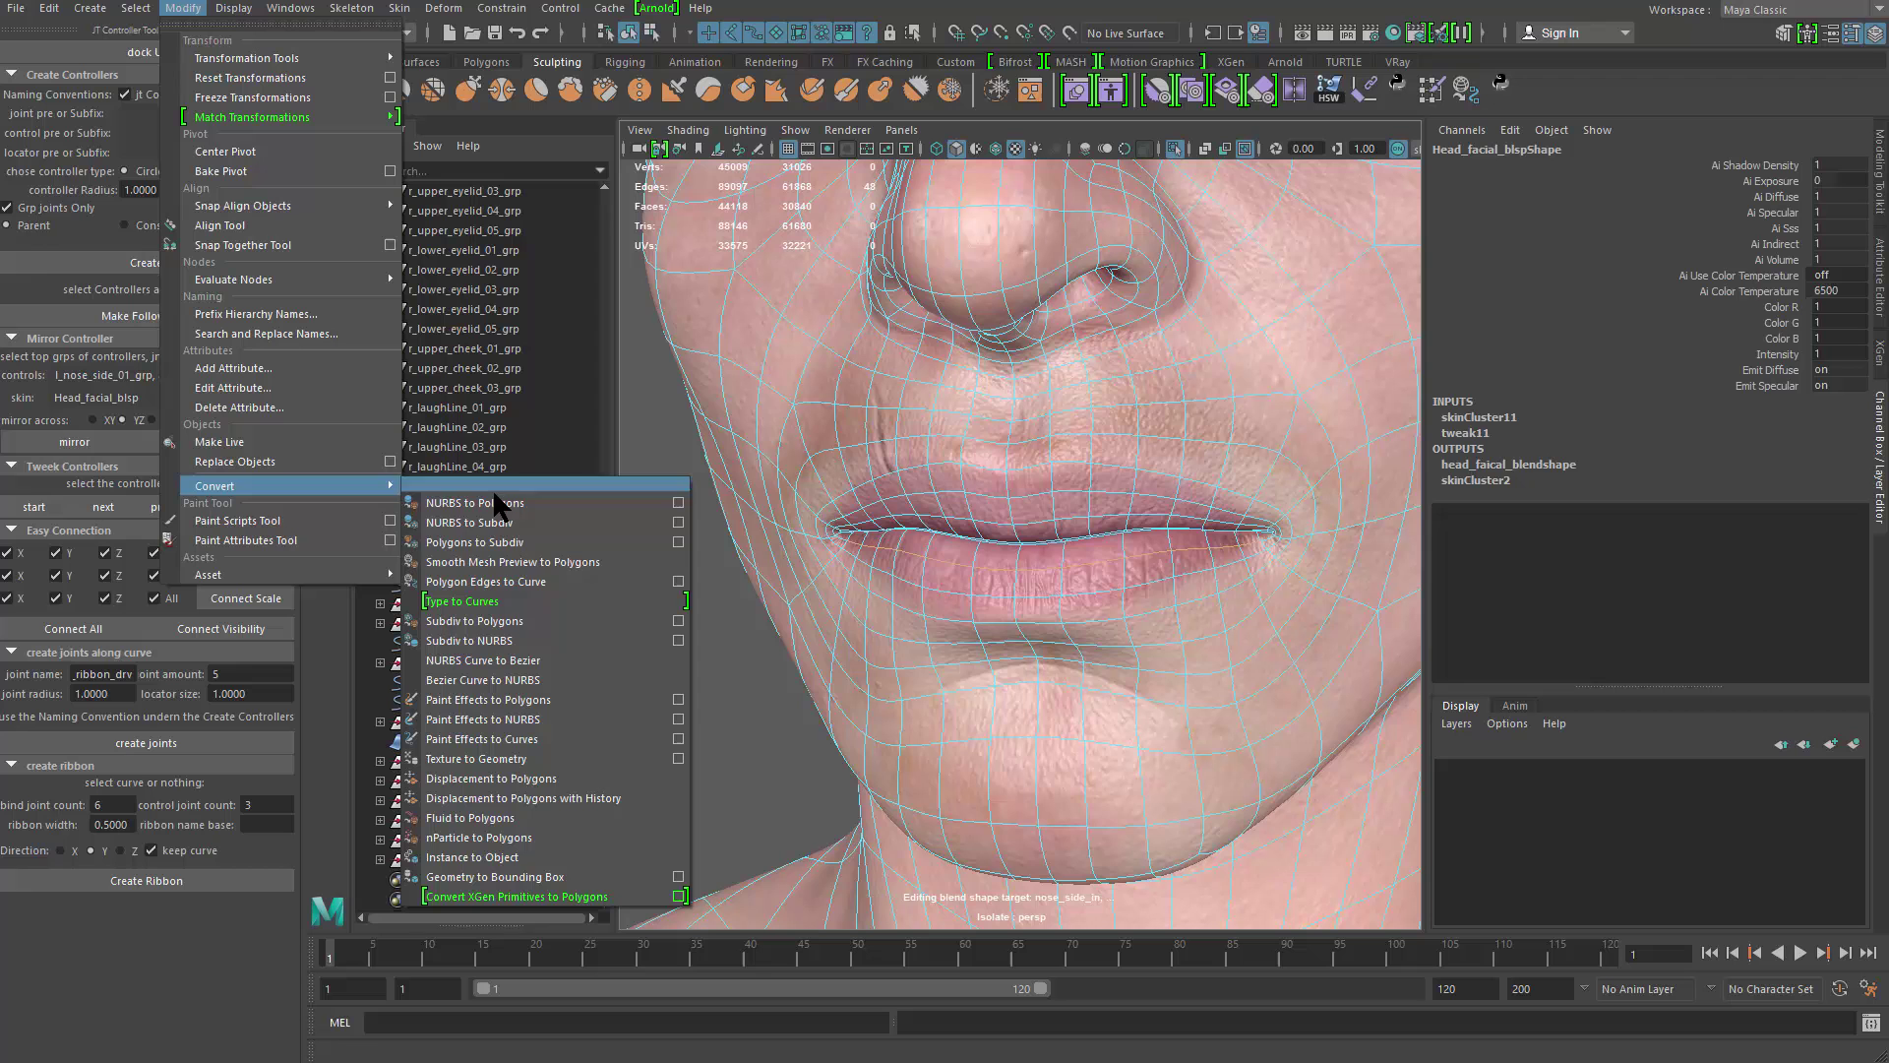
{"action": "left_click", "coordinate": [592, 578]}
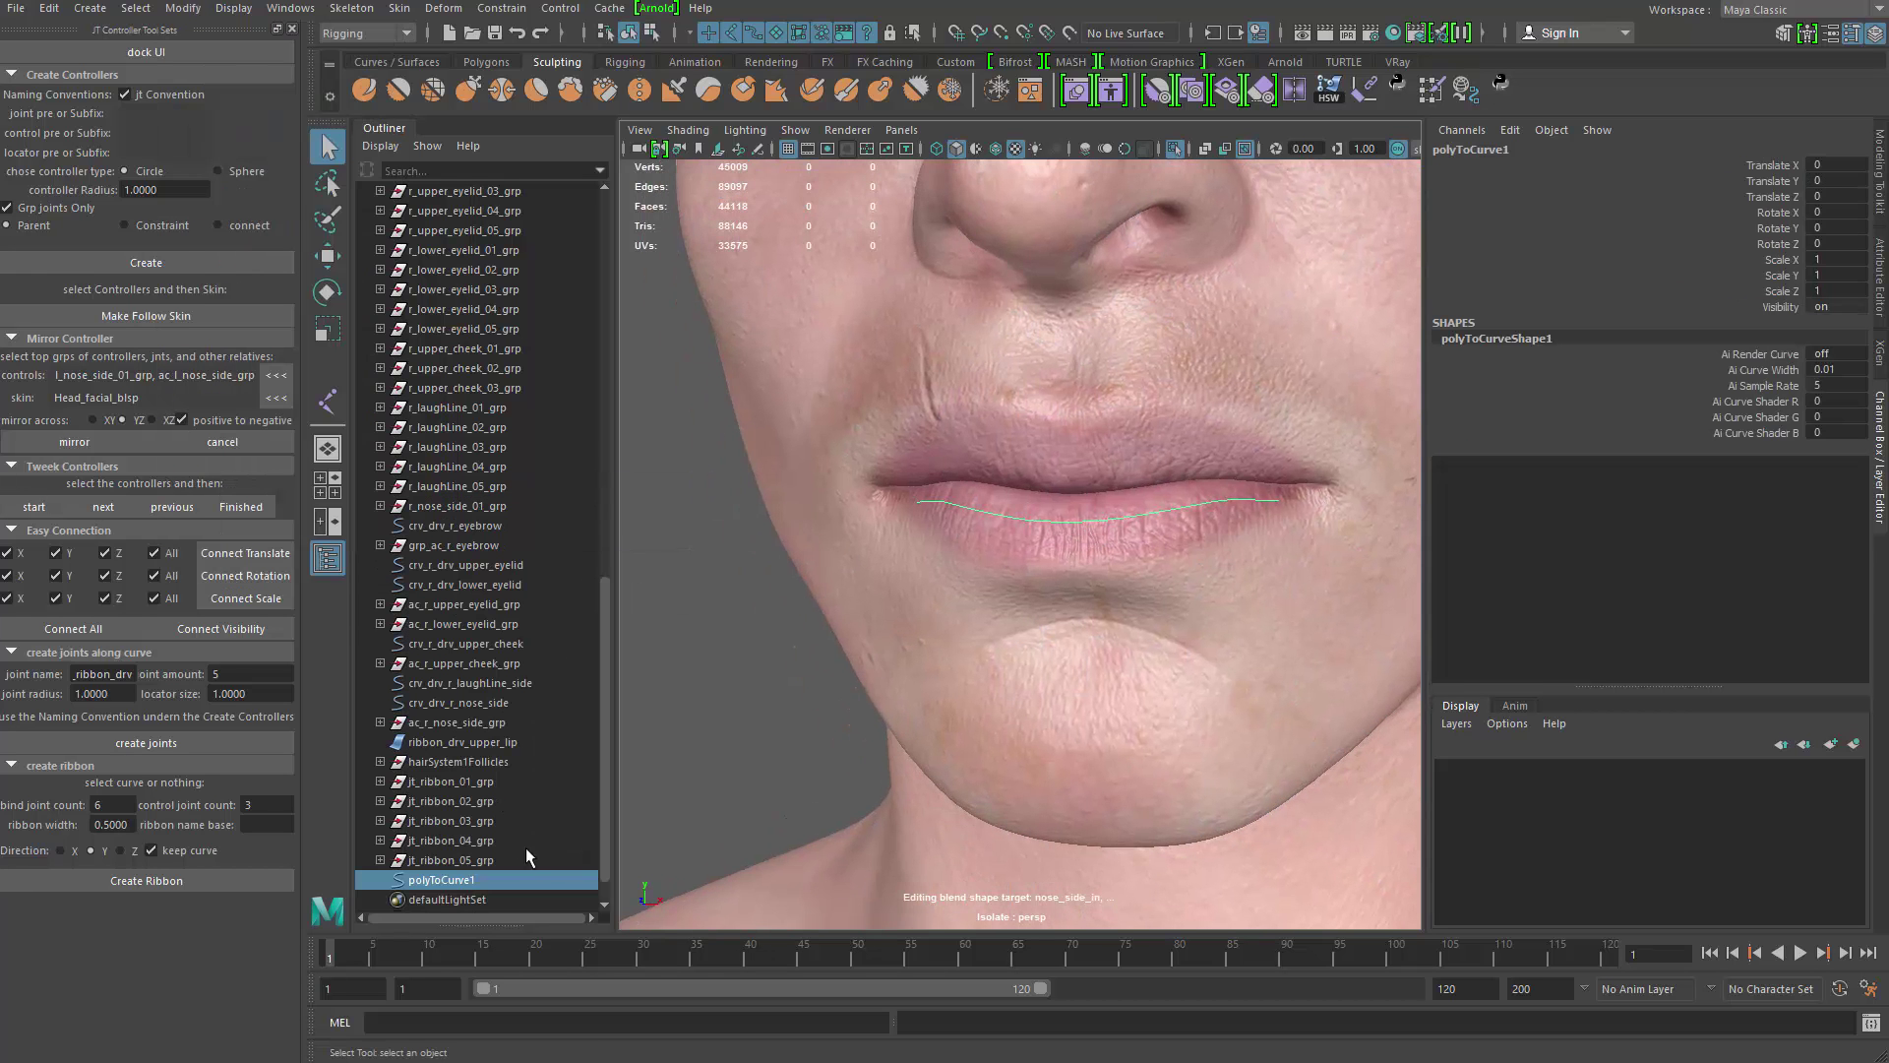
{"action": "left_click_drag", "start_coordinate": [1102, 590], "coordinate": [1082, 645], "text": "alt"}
{"action": "key", "text": "ctrl+1"}
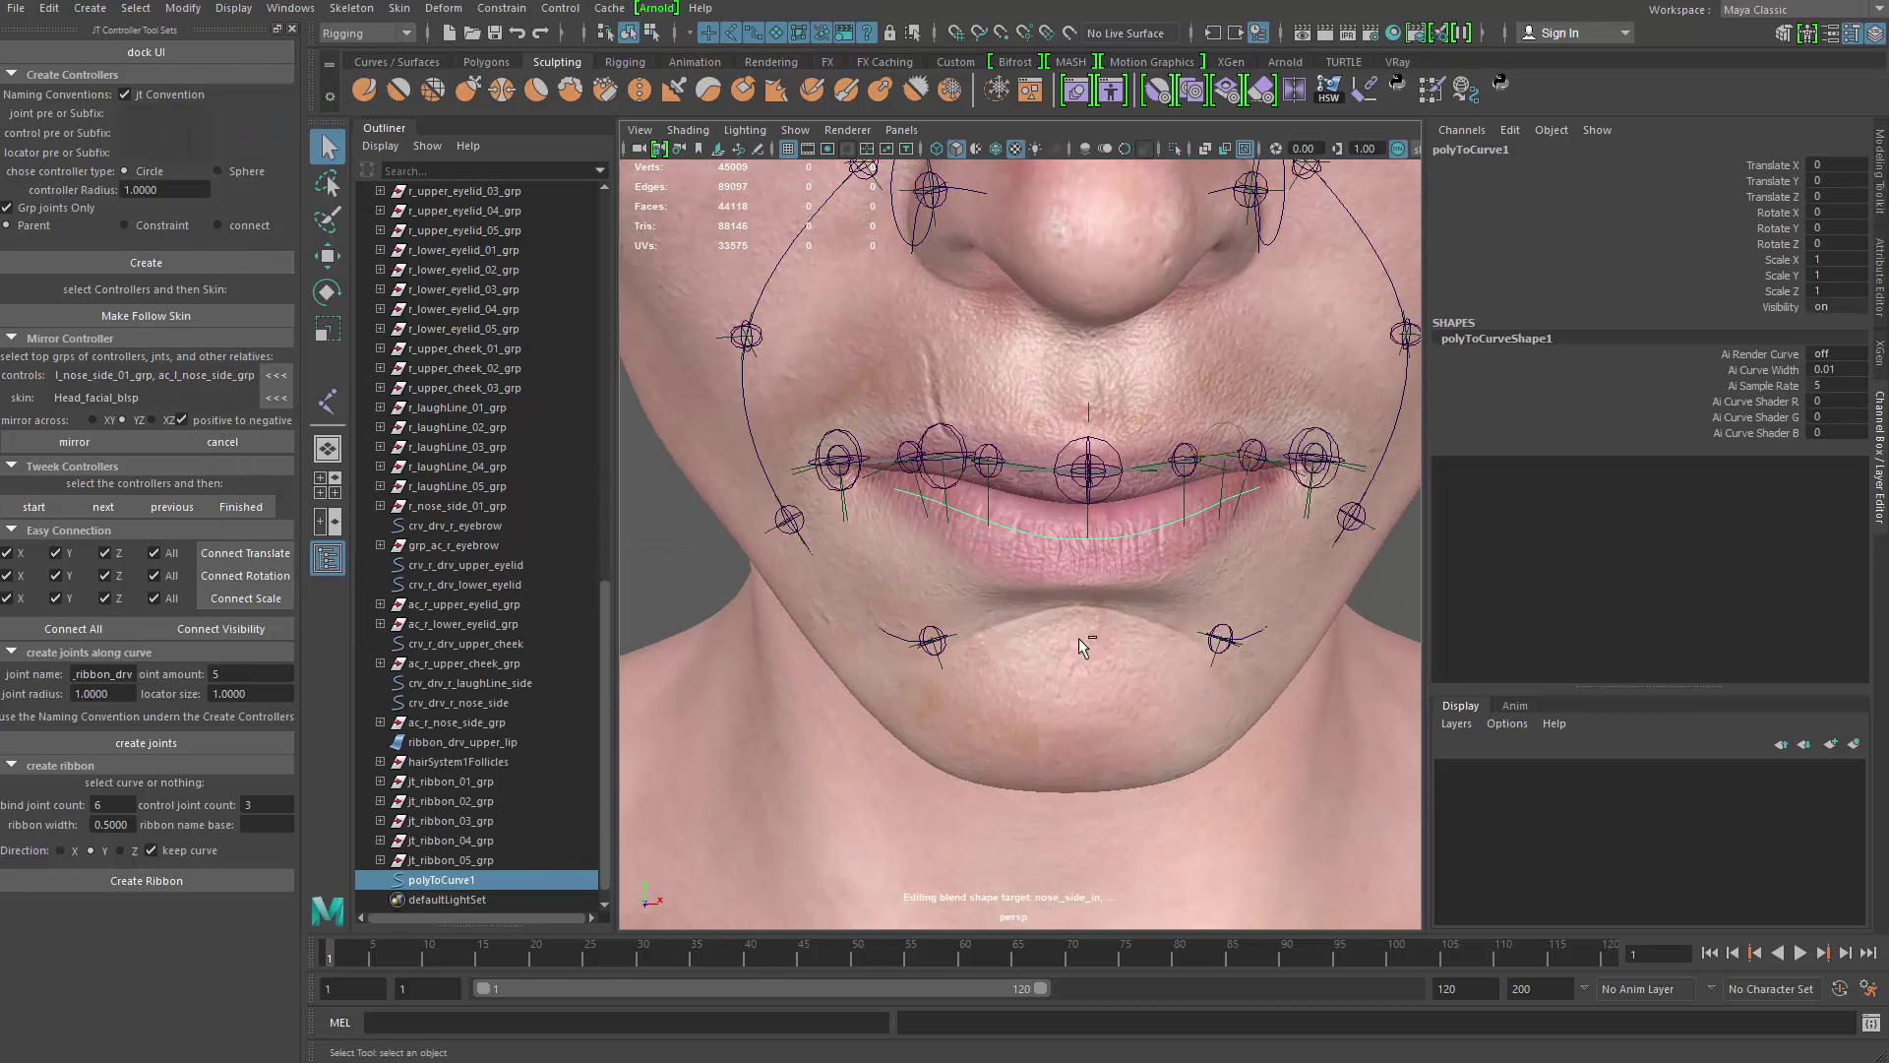
{"action": "key", "text": "ctrl+1"}
{"action": "key", "text": "ctrl+1"}
{"action": "left_click_drag", "start_coordinate": [936, 622], "coordinate": [969, 570], "text": "alt"}
{"action": "key", "text": "ctrl+1"}
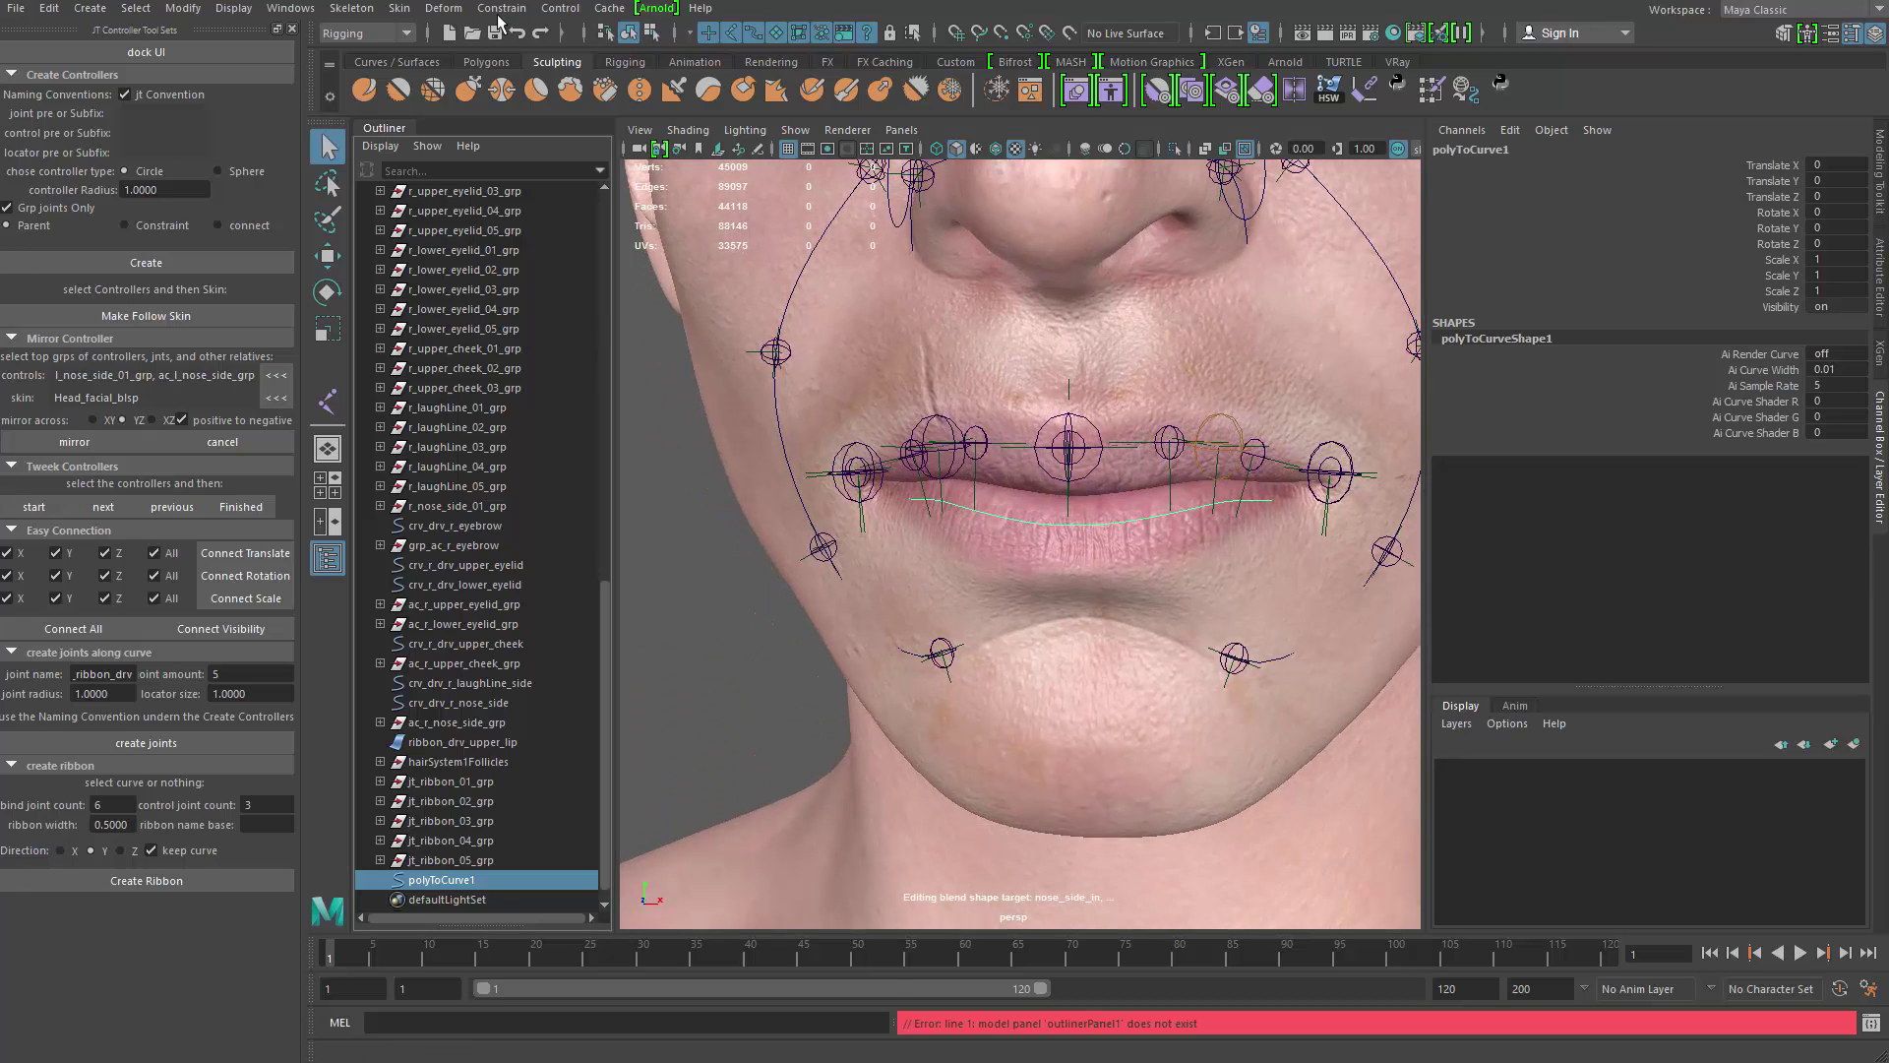
{"action": "middle_click_drag", "start_coordinate": [819, 344], "coordinate": [779, 369], "text": "alt"}
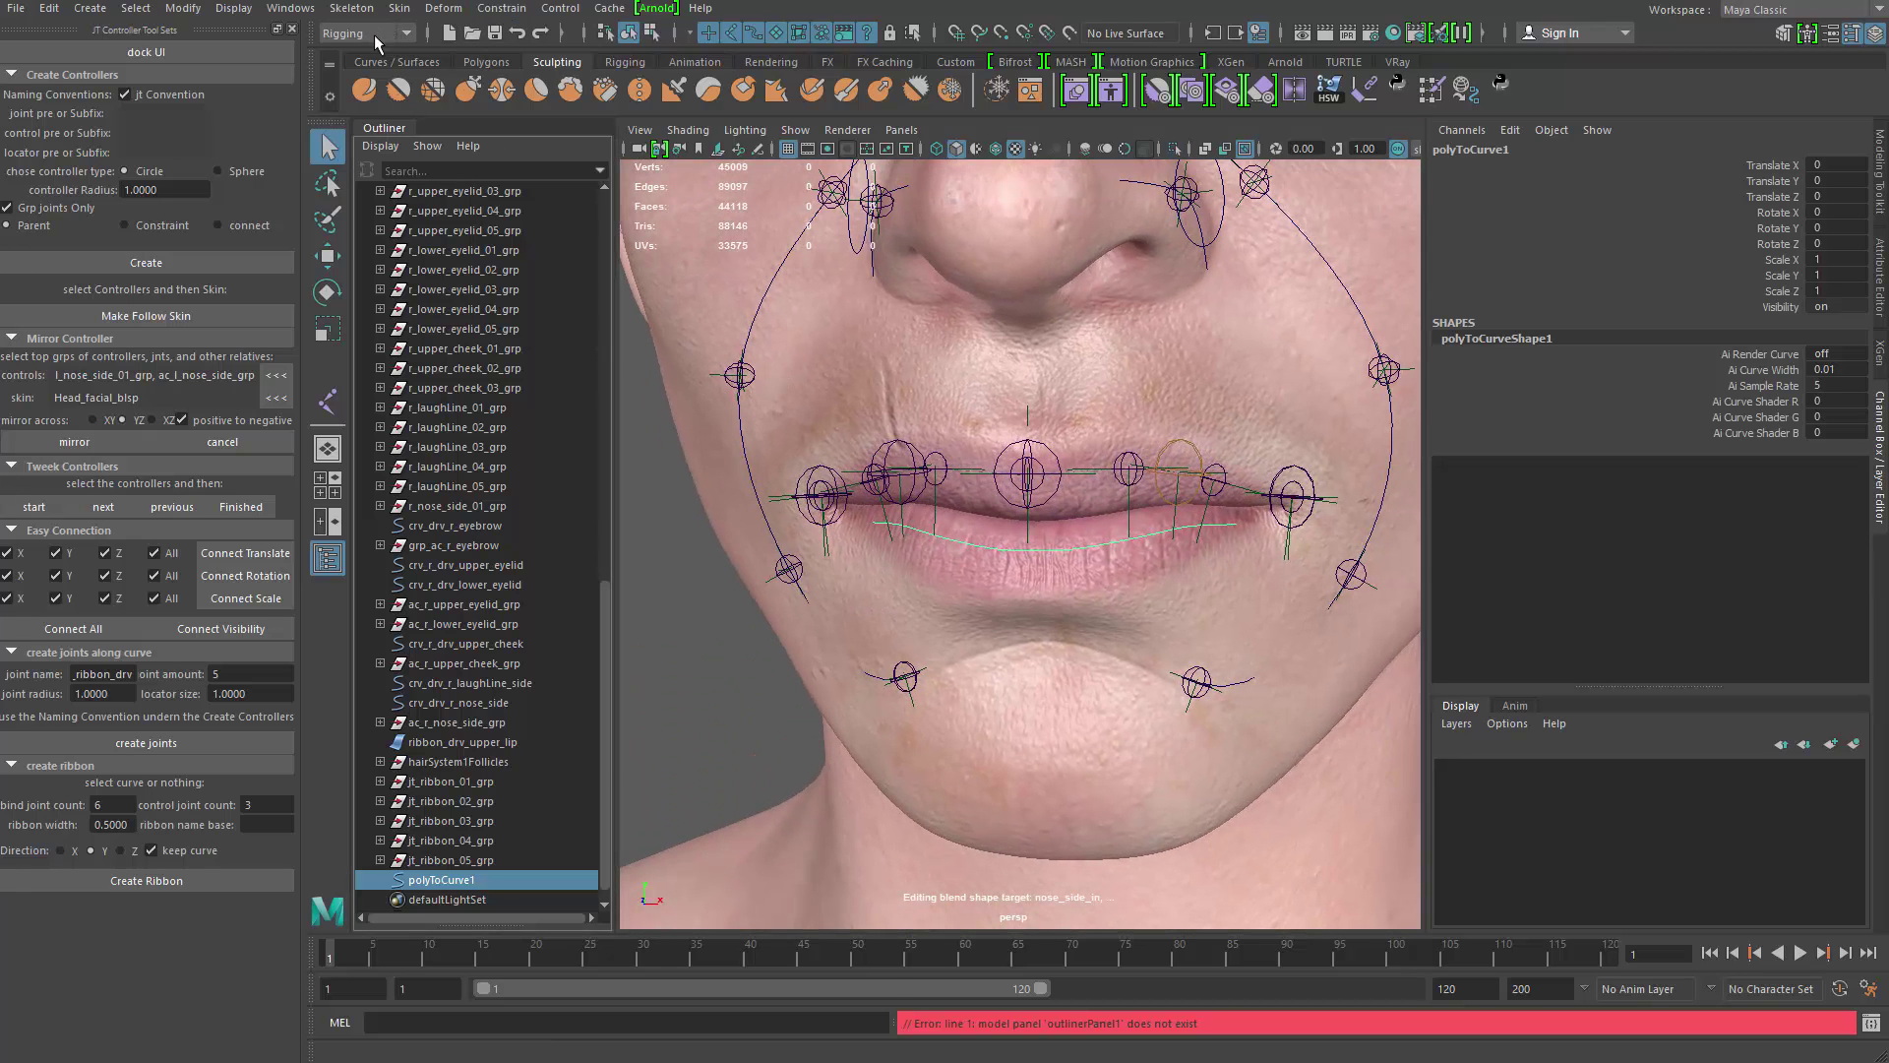
Step: Rebuild the lower-lip curve polyToCurve1 using the modeling Rebuild curve command
{"action": "left_click", "coordinate": [374, 33]}
{"action": "left_click", "coordinate": [374, 51]}
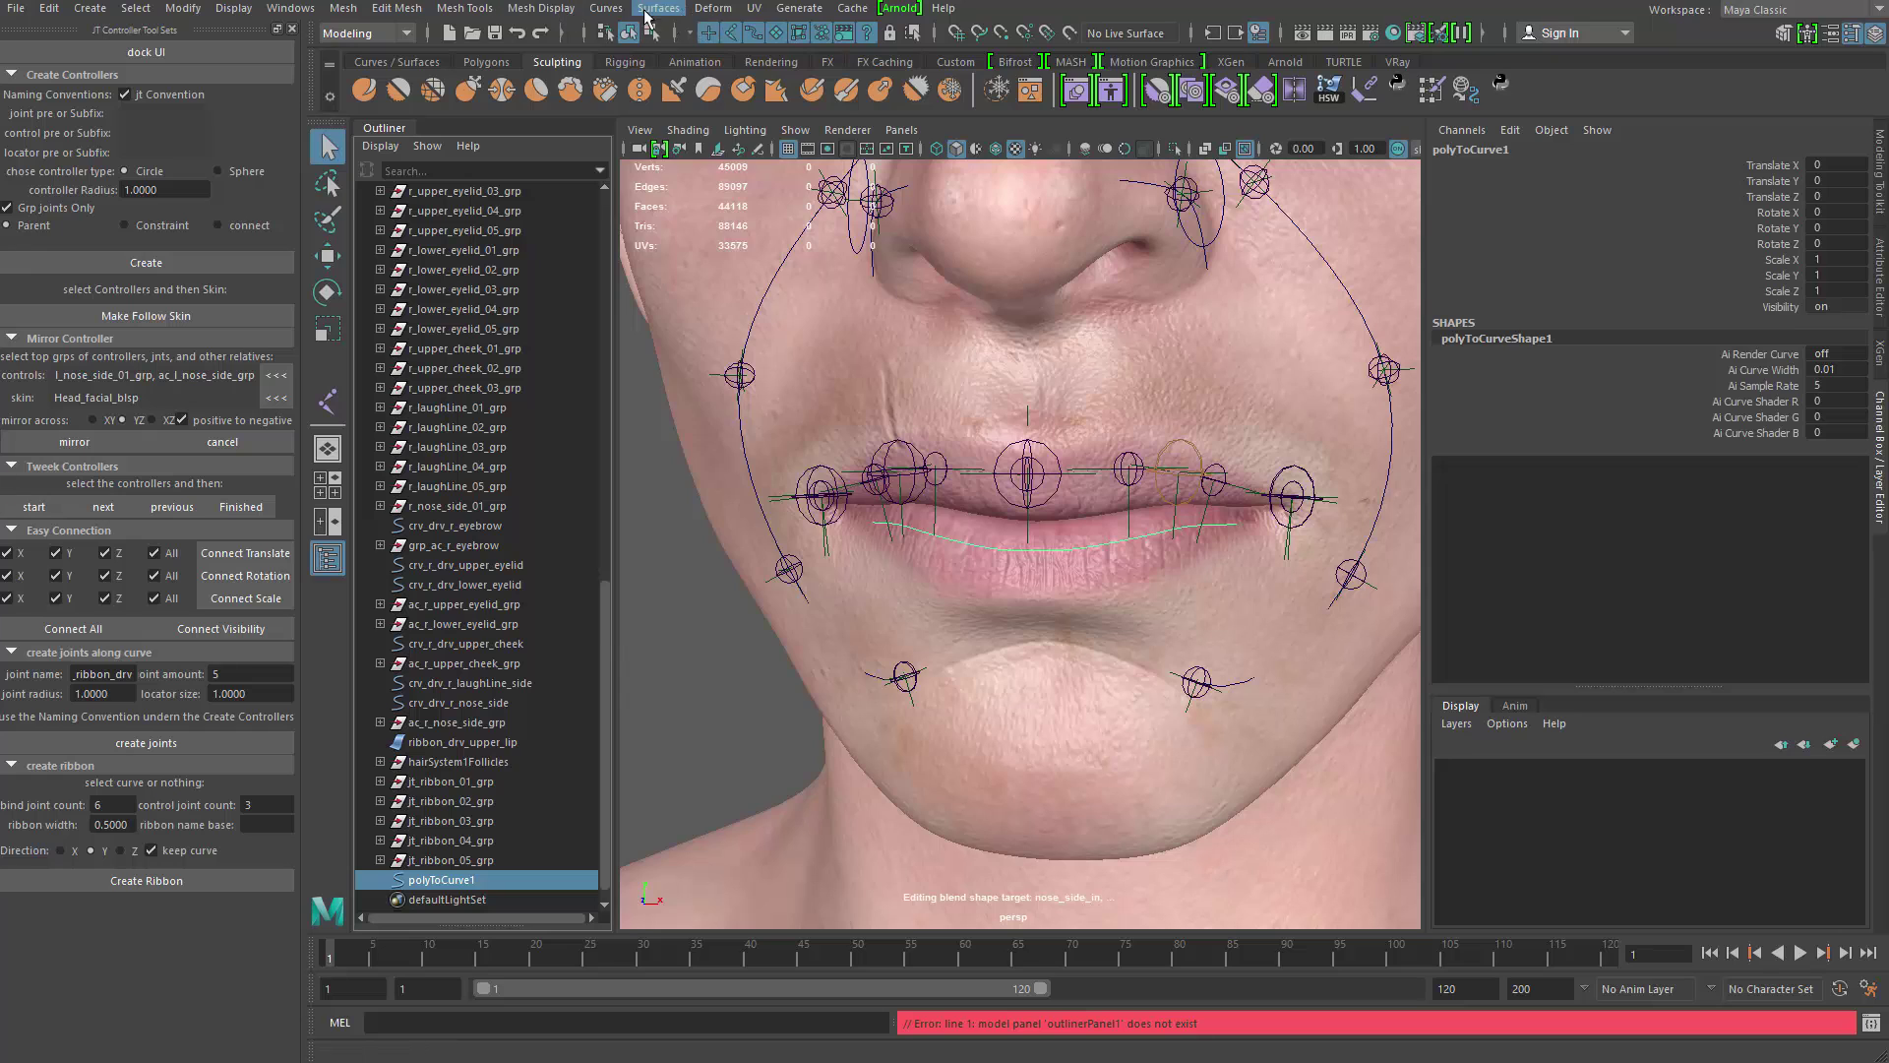
{"action": "left_click", "coordinate": [608, 9]}
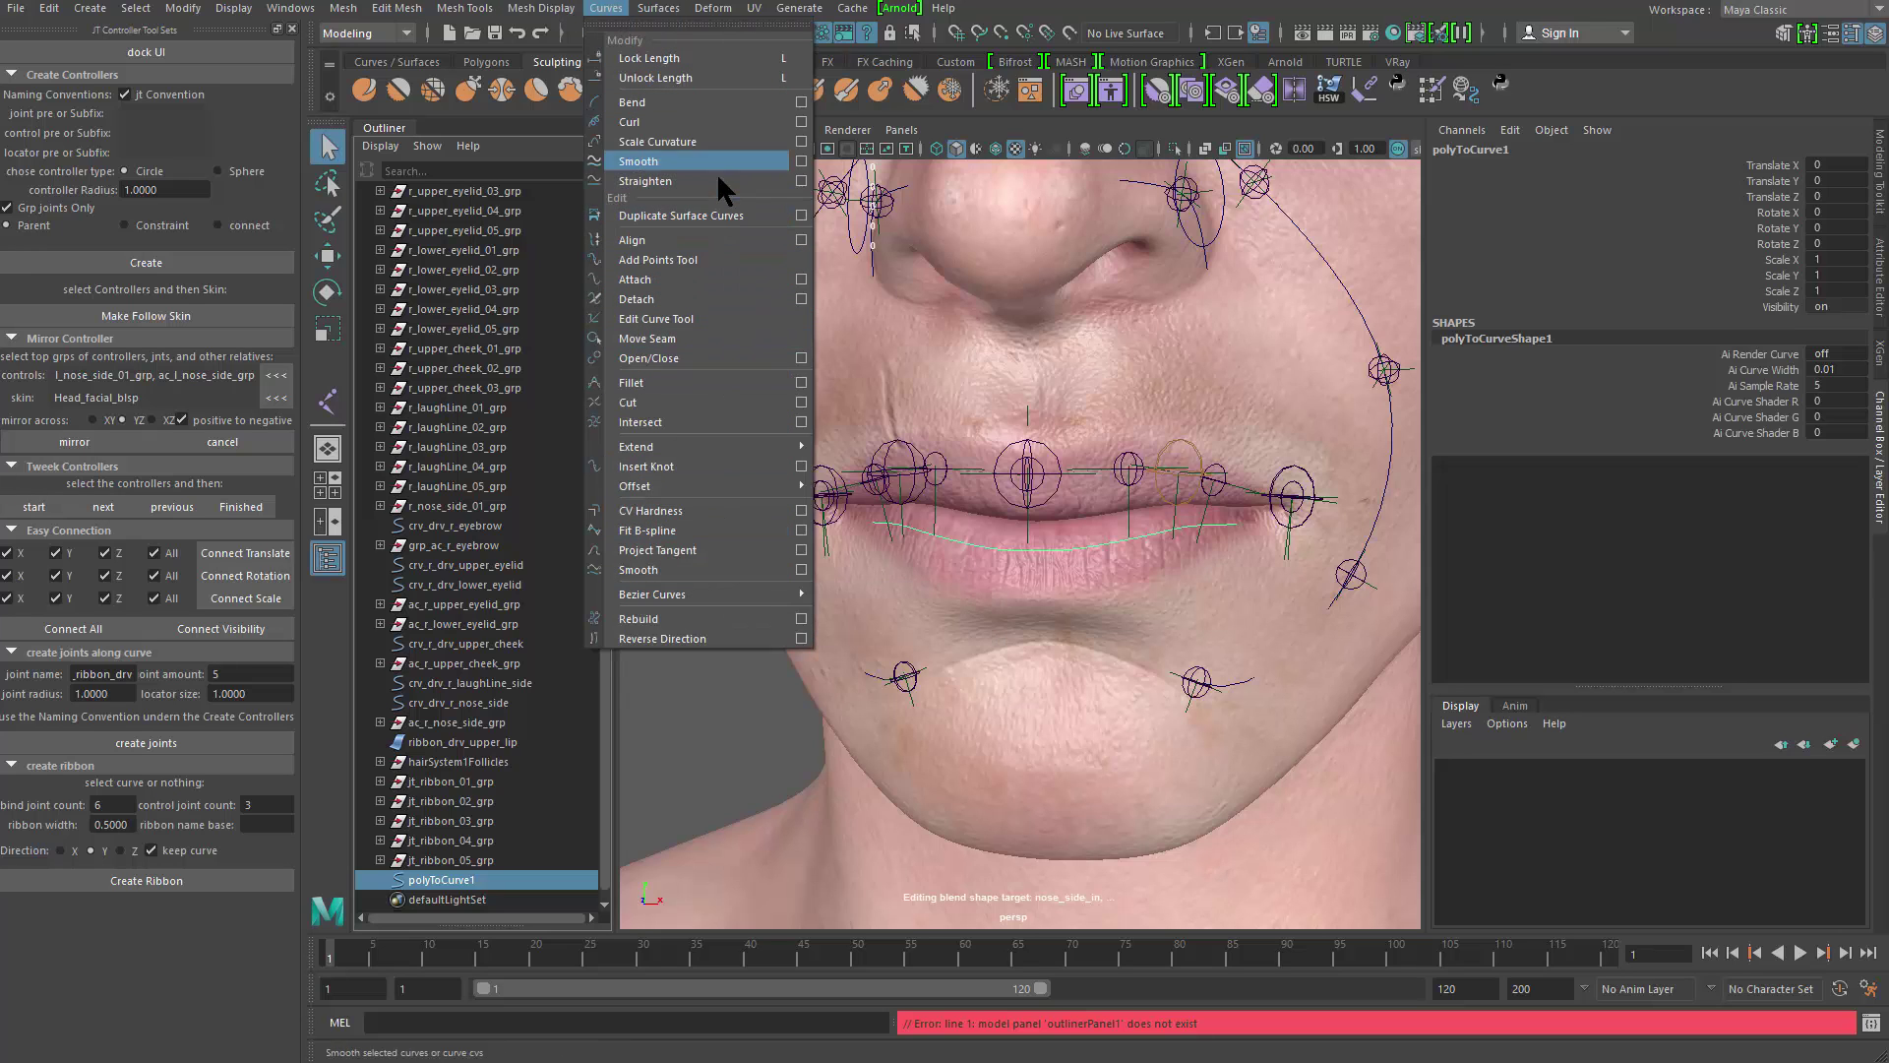
{"action": "left_click", "coordinate": [671, 618]}
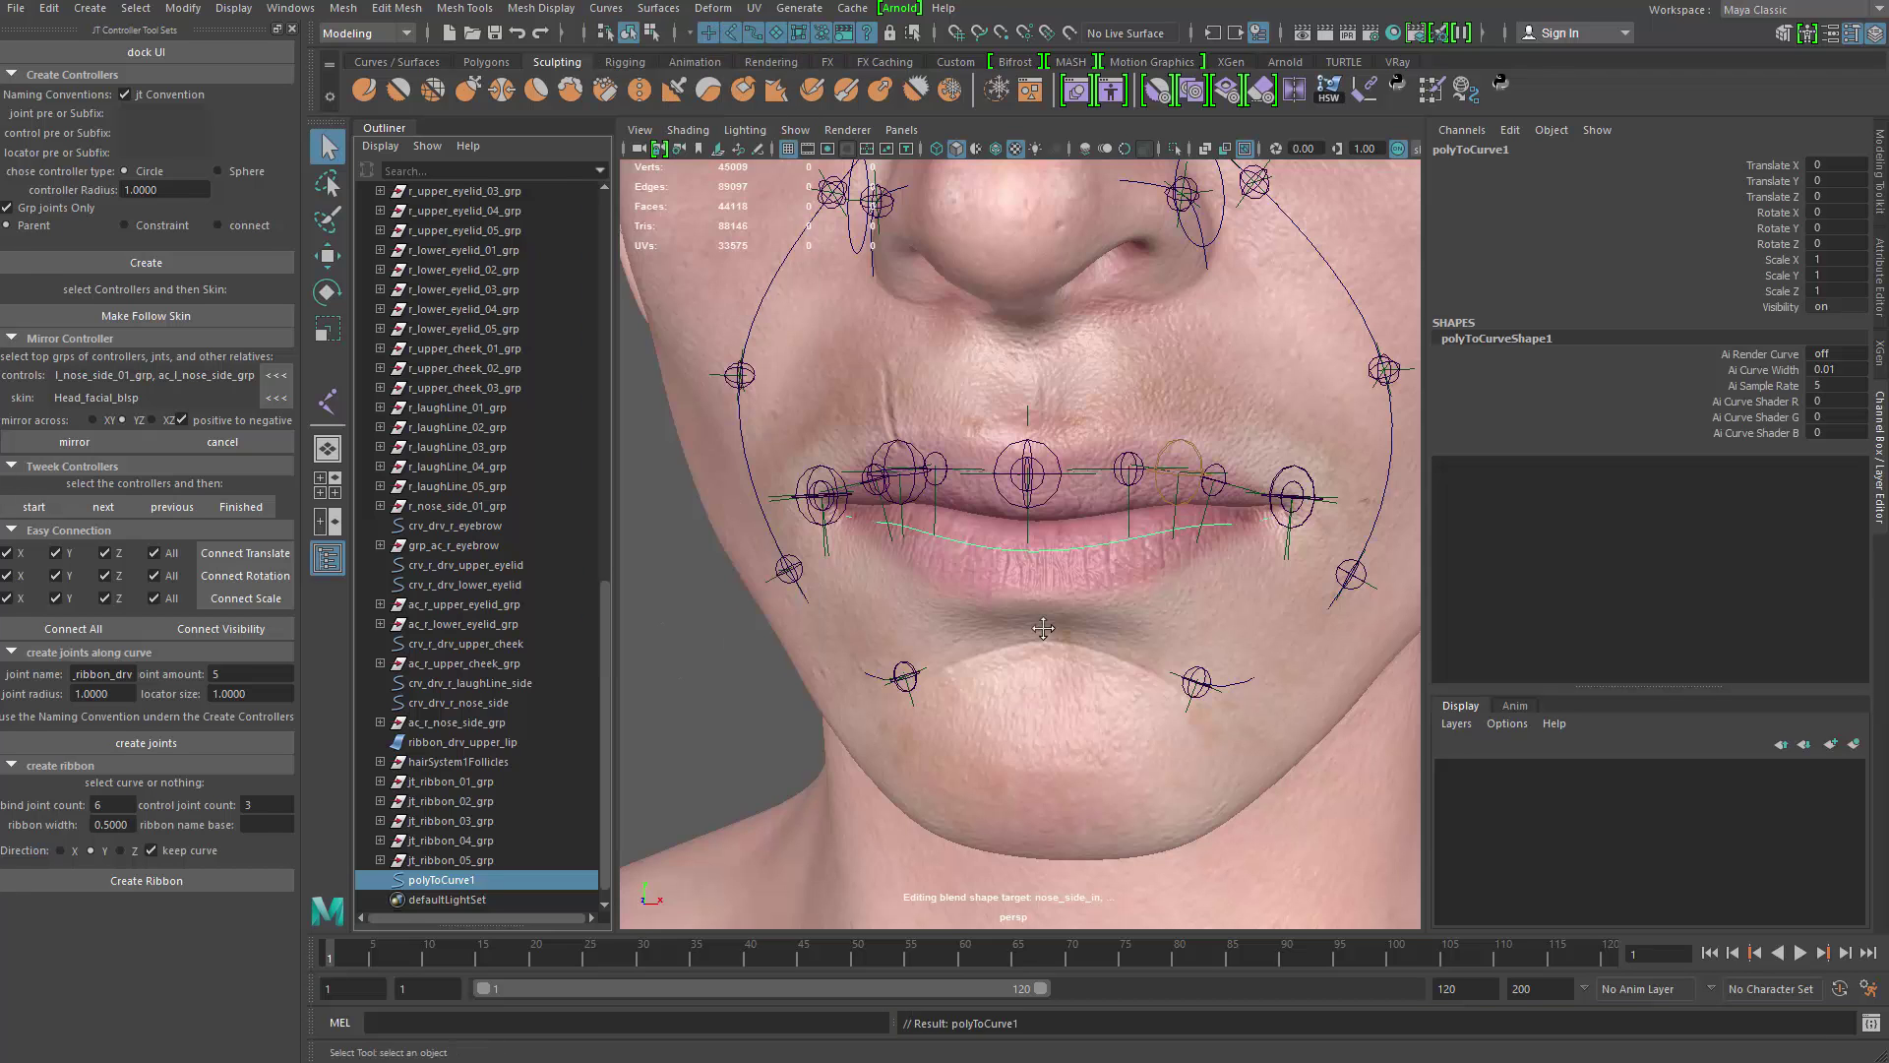
Step: Set the ribbon's bind joint count to 7 and its control joint count to 5 for the lower-lip curve
{"action": "left_click_drag", "start_coordinate": [1043, 627], "coordinate": [984, 598], "text": "alt"}
{"action": "middle_click_drag", "start_coordinate": [984, 599], "coordinate": [946, 602], "text": "alt"}
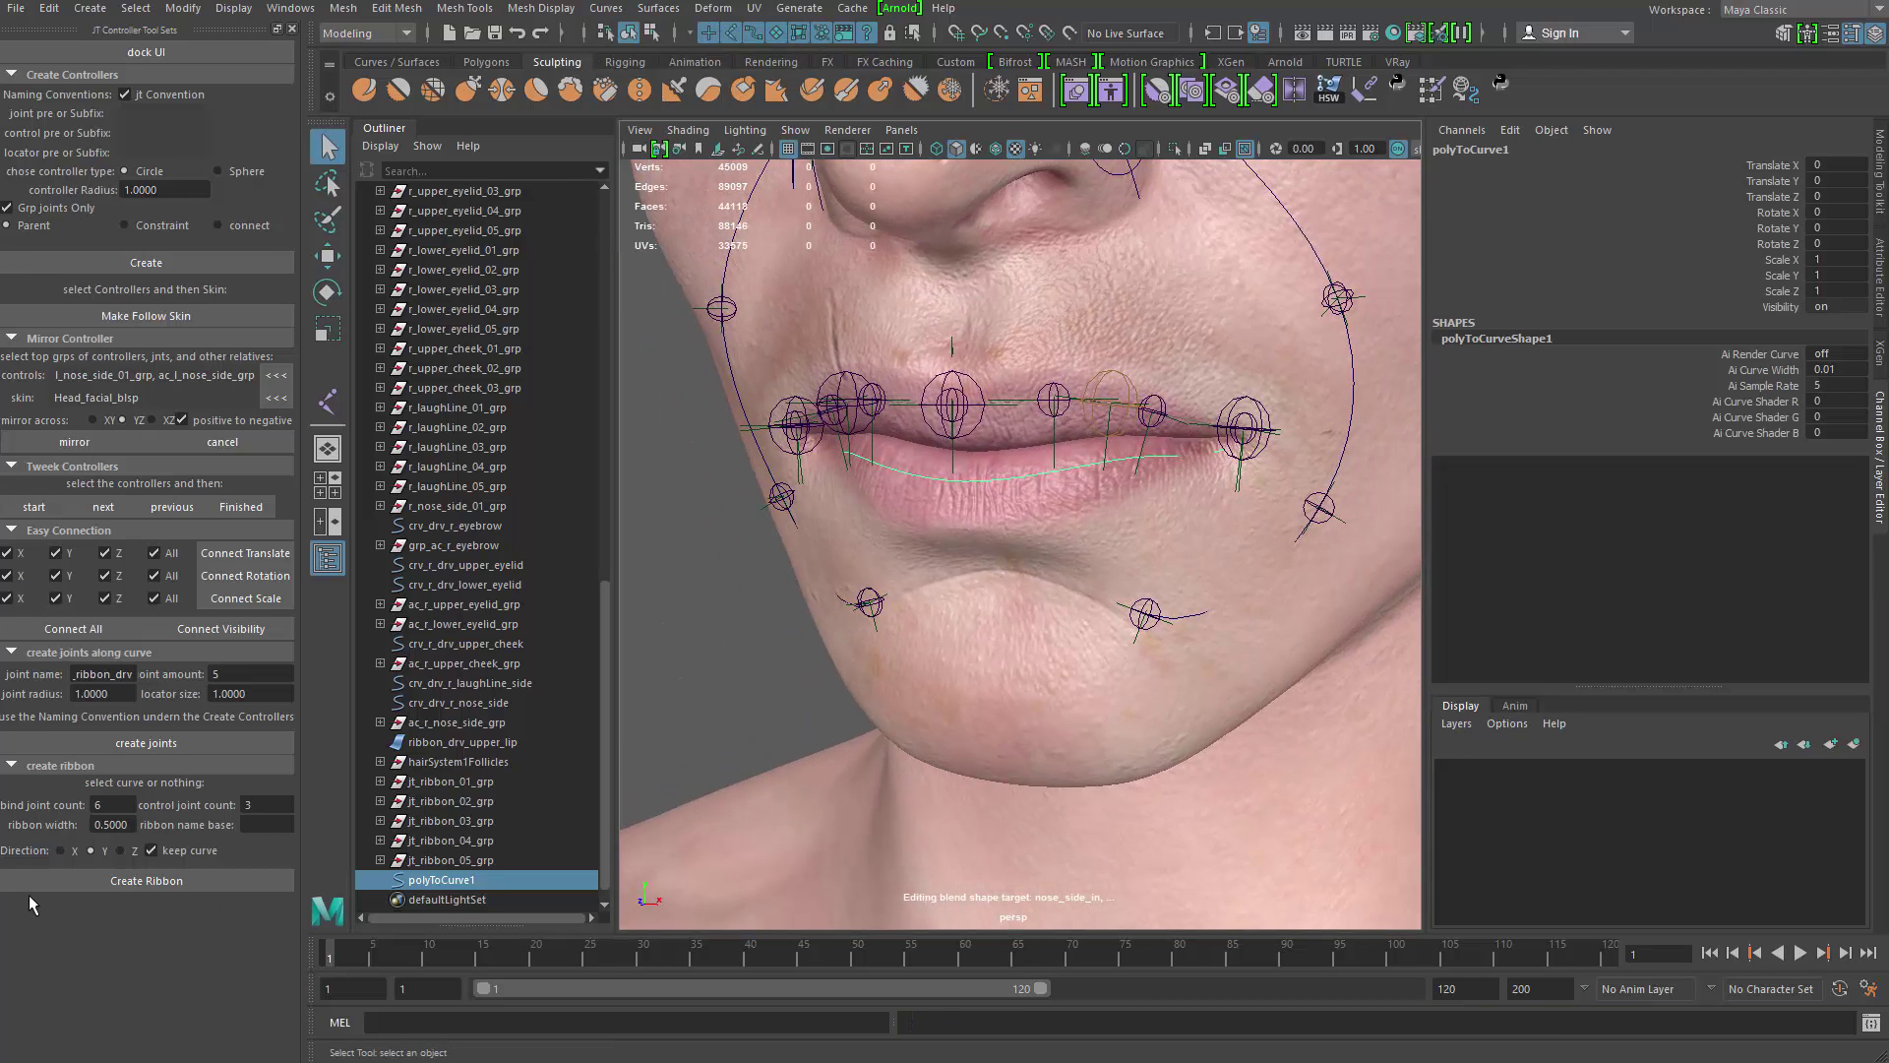
{"action": "double_click", "coordinate": [104, 804]}
{"action": "left_click_drag", "start_coordinate": [1039, 616], "coordinate": [720, 399], "text": "alt"}
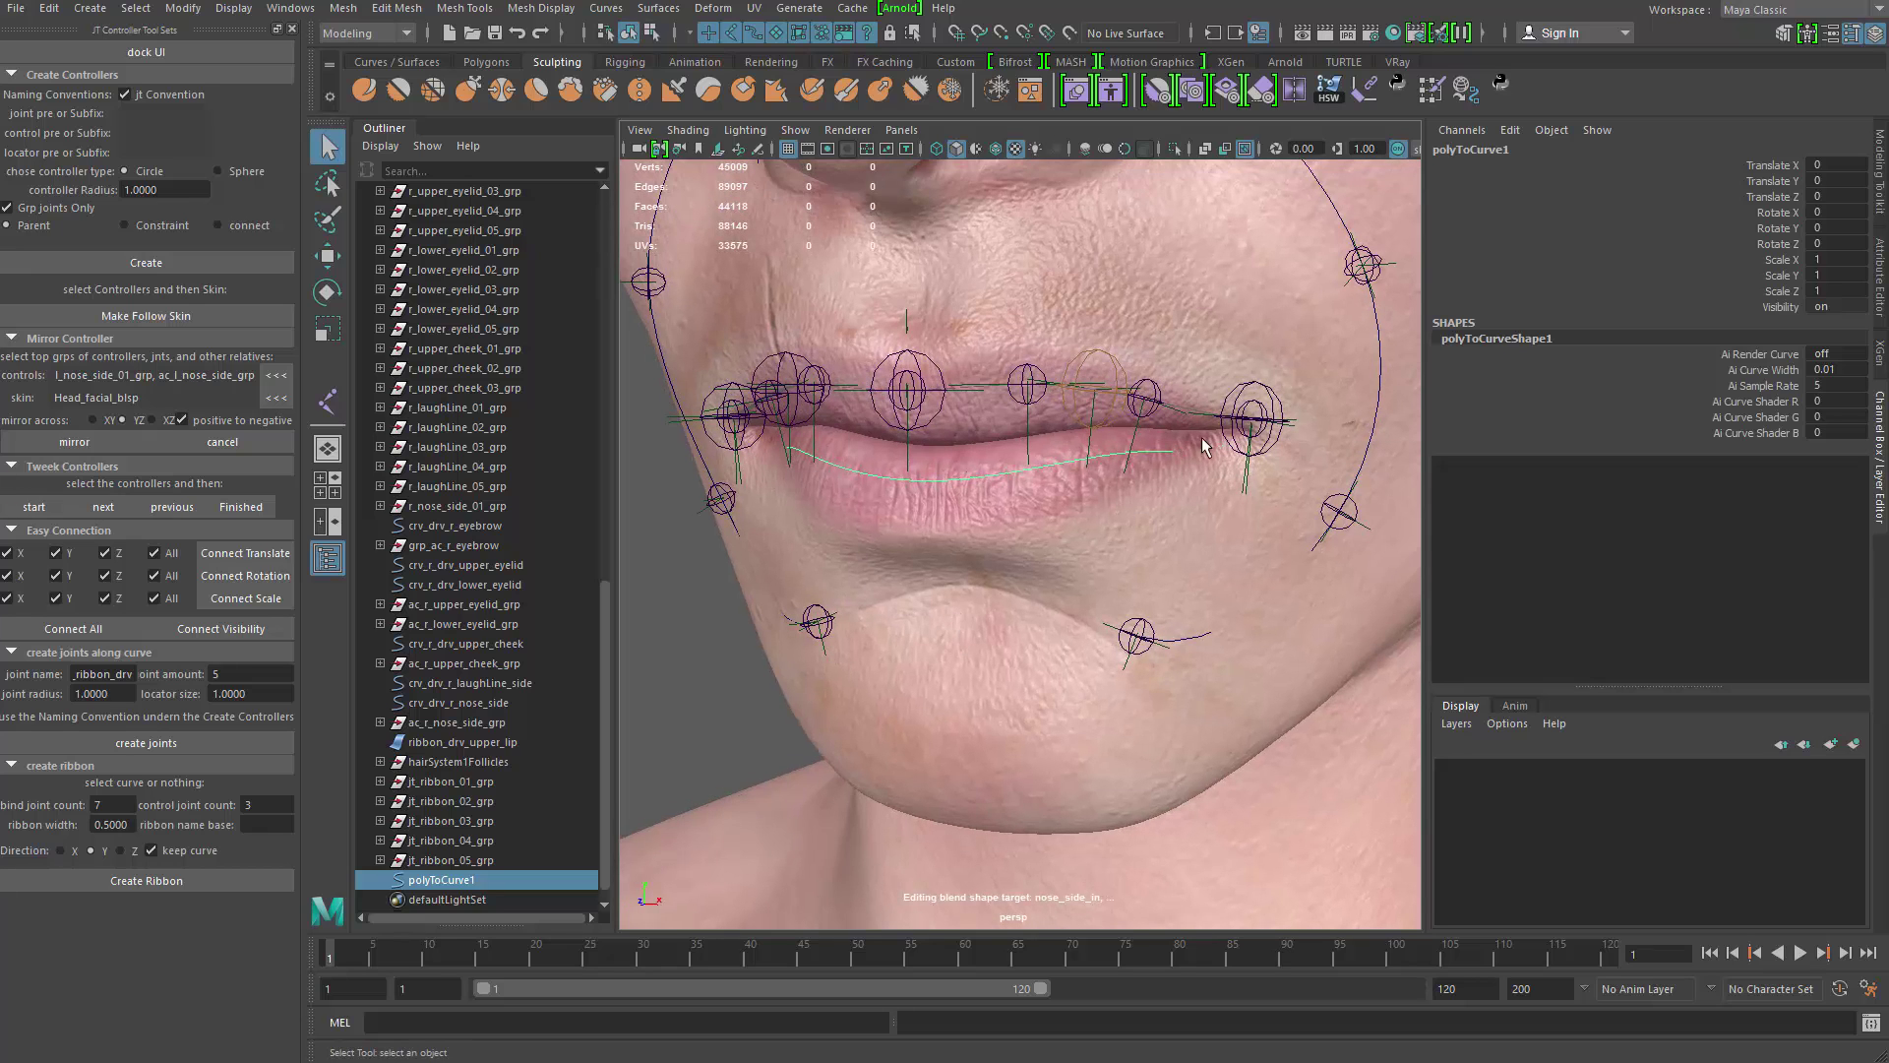
{"action": "double_click", "coordinate": [263, 804]}
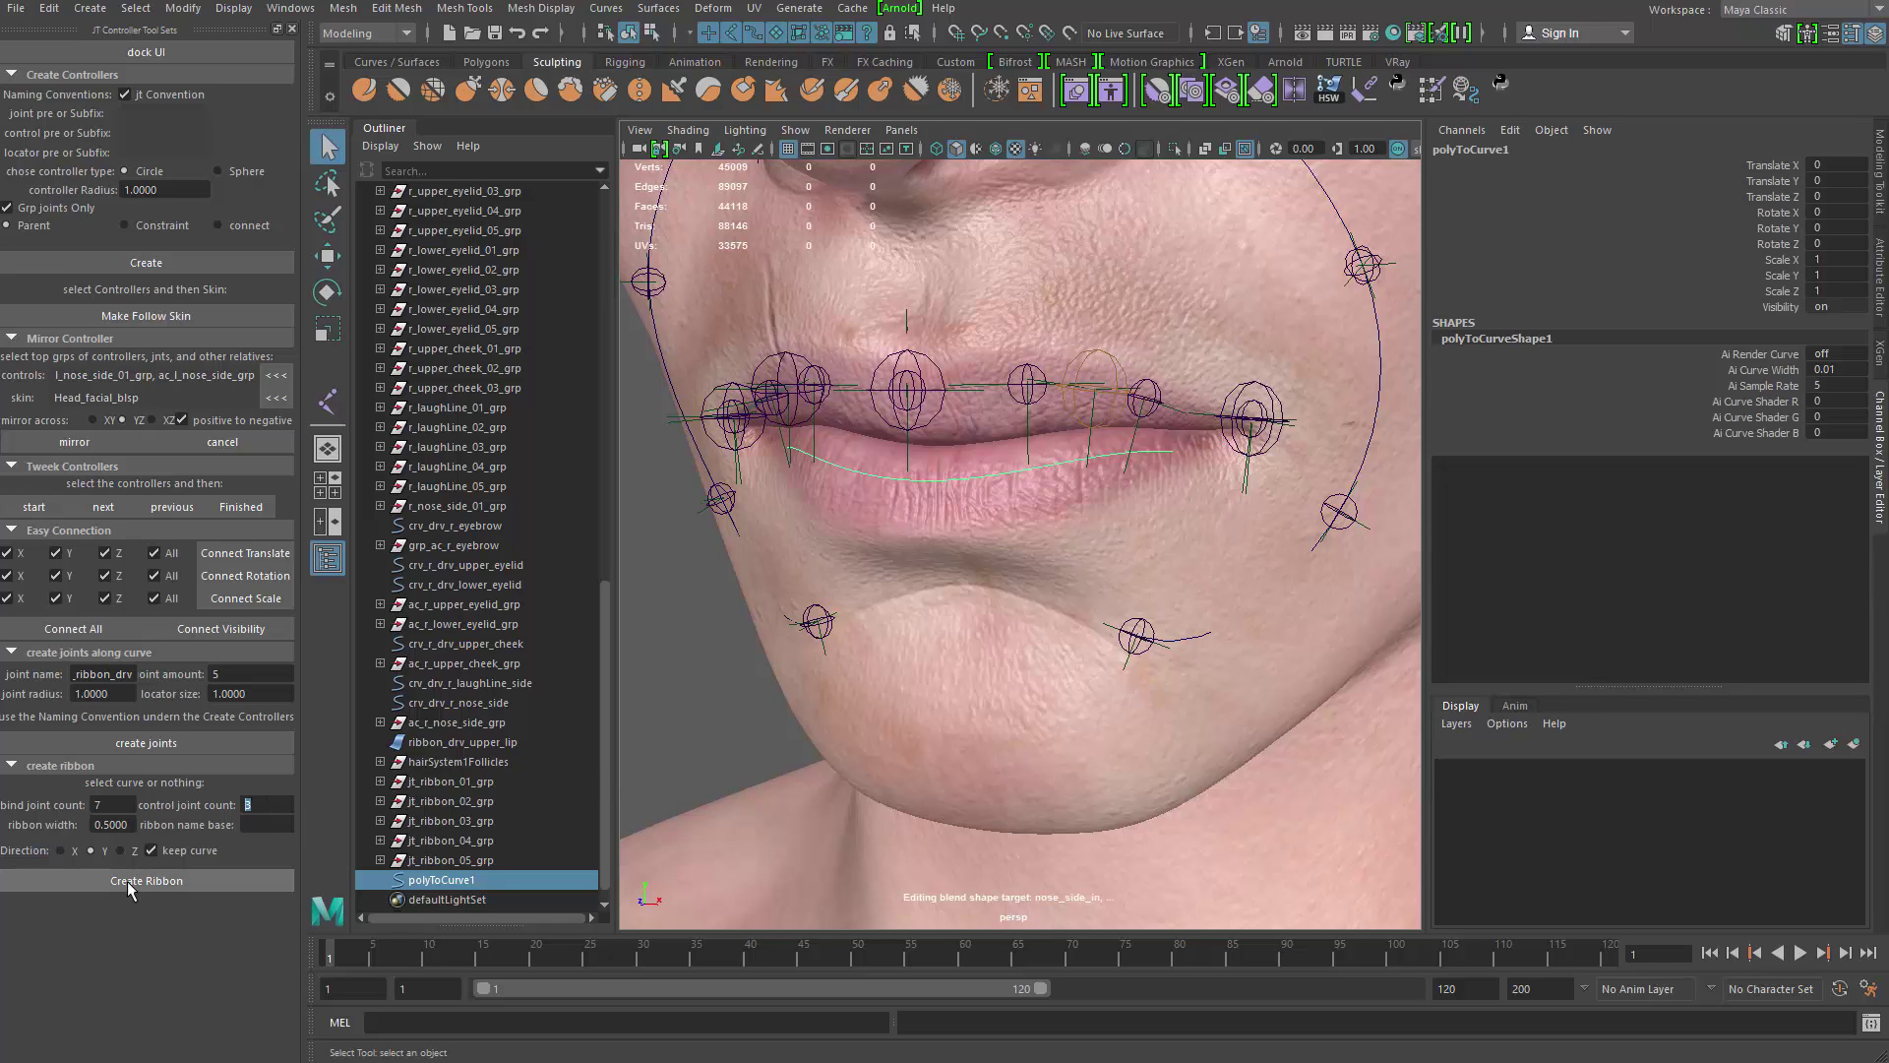
{"action": "type", "text": "5"}
{"action": "left_click_drag", "start_coordinate": [784, 575], "coordinate": [798, 551], "text": "alt"}
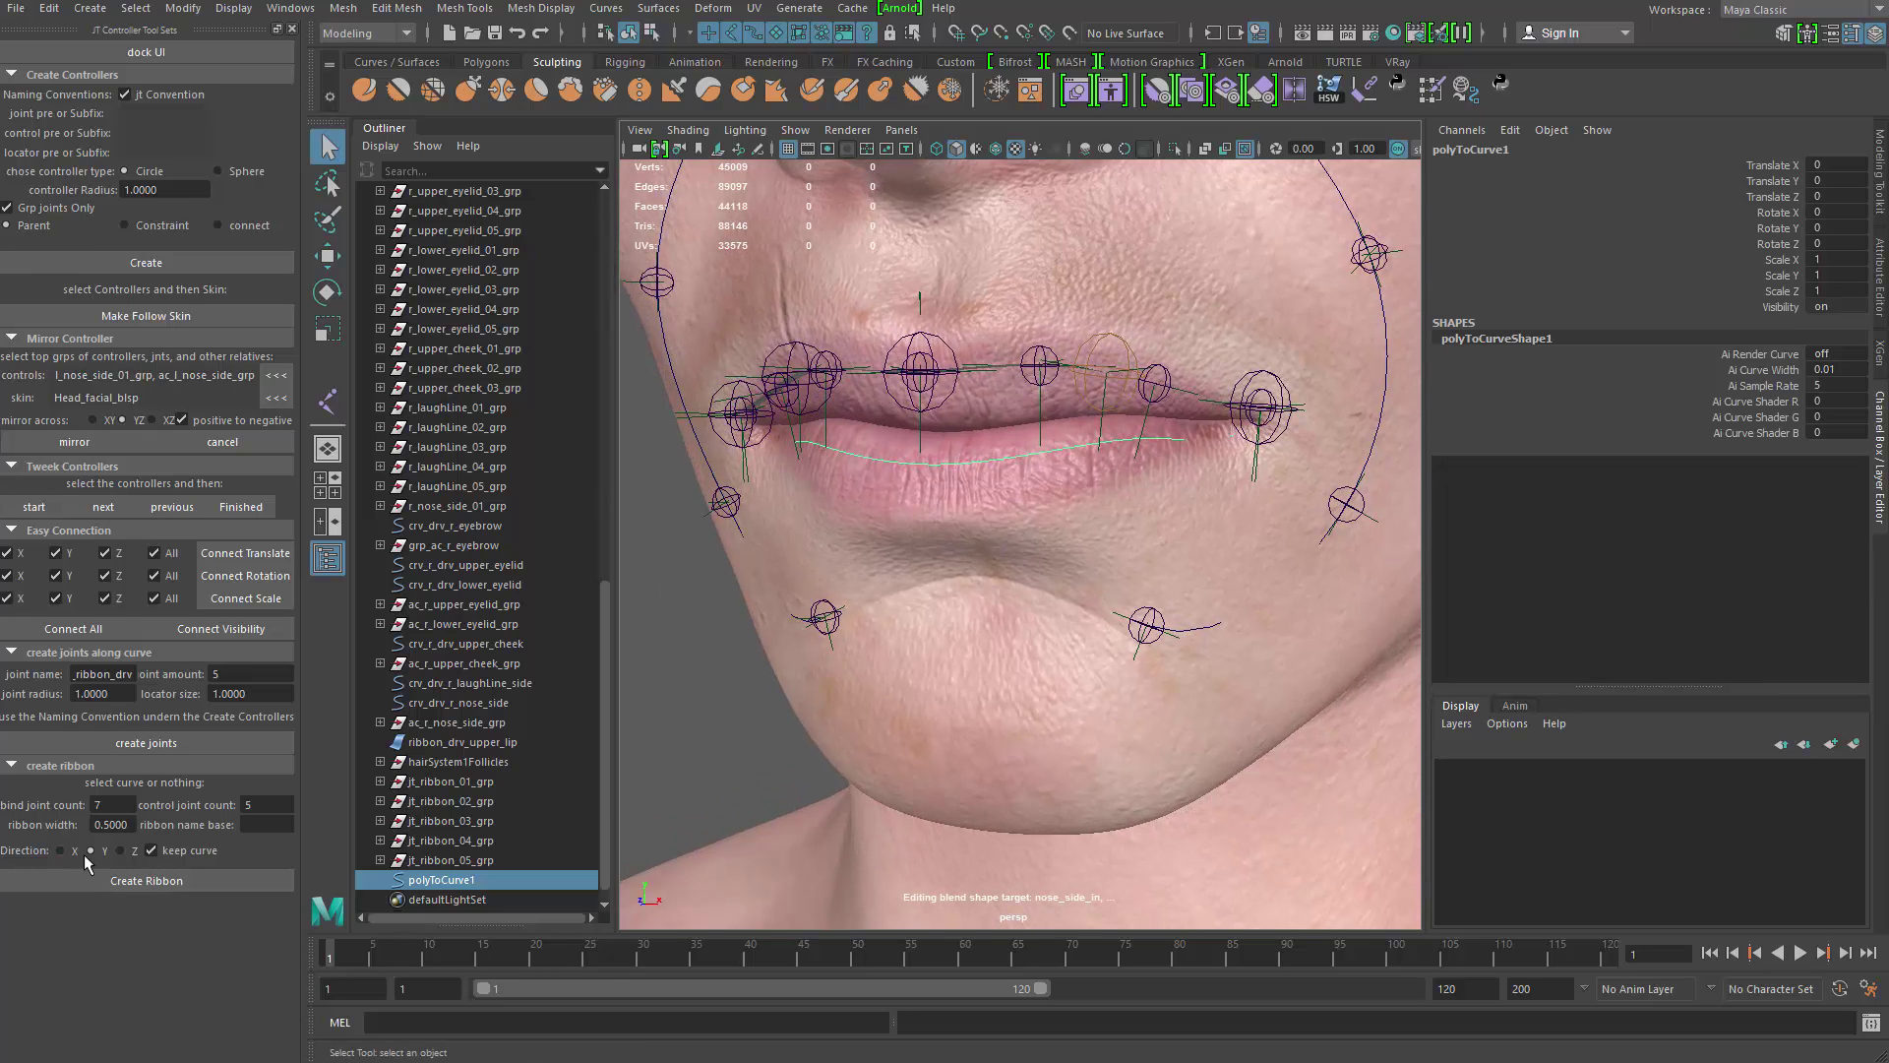
Step: Set the ribbon name base to riibon_lower_lip and create the ribbon from the lower-lip curve polyToCurve1
{"action": "double_click", "coordinate": [129, 831]}
{"action": "left_click", "coordinate": [251, 825]}
{"action": "type", "text": "ribbon_low"}
{"action": "left_click_drag", "start_coordinate": [305, 823], "coordinate": [370, 838]}
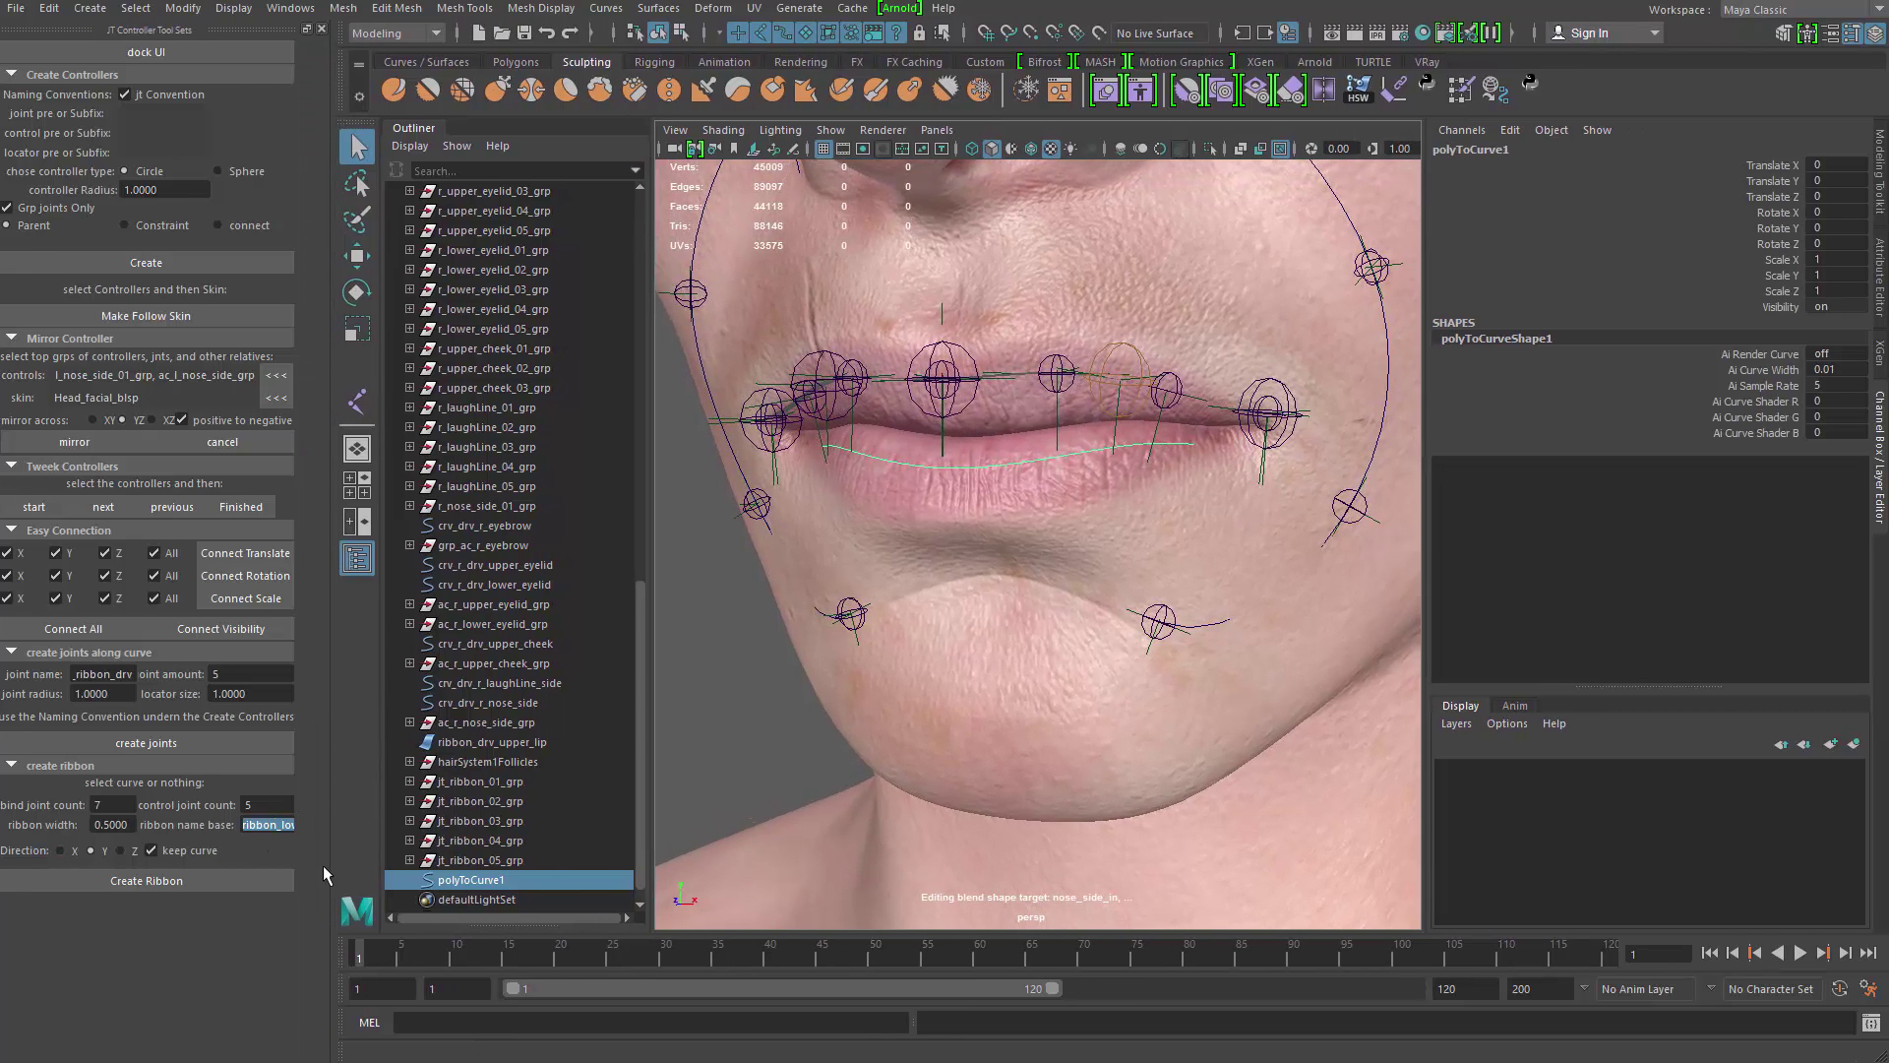
{"action": "type", "text": "riib"}
{"action": "middle_click_drag", "start_coordinate": [913, 503], "coordinate": [888, 557], "text": "alt"}
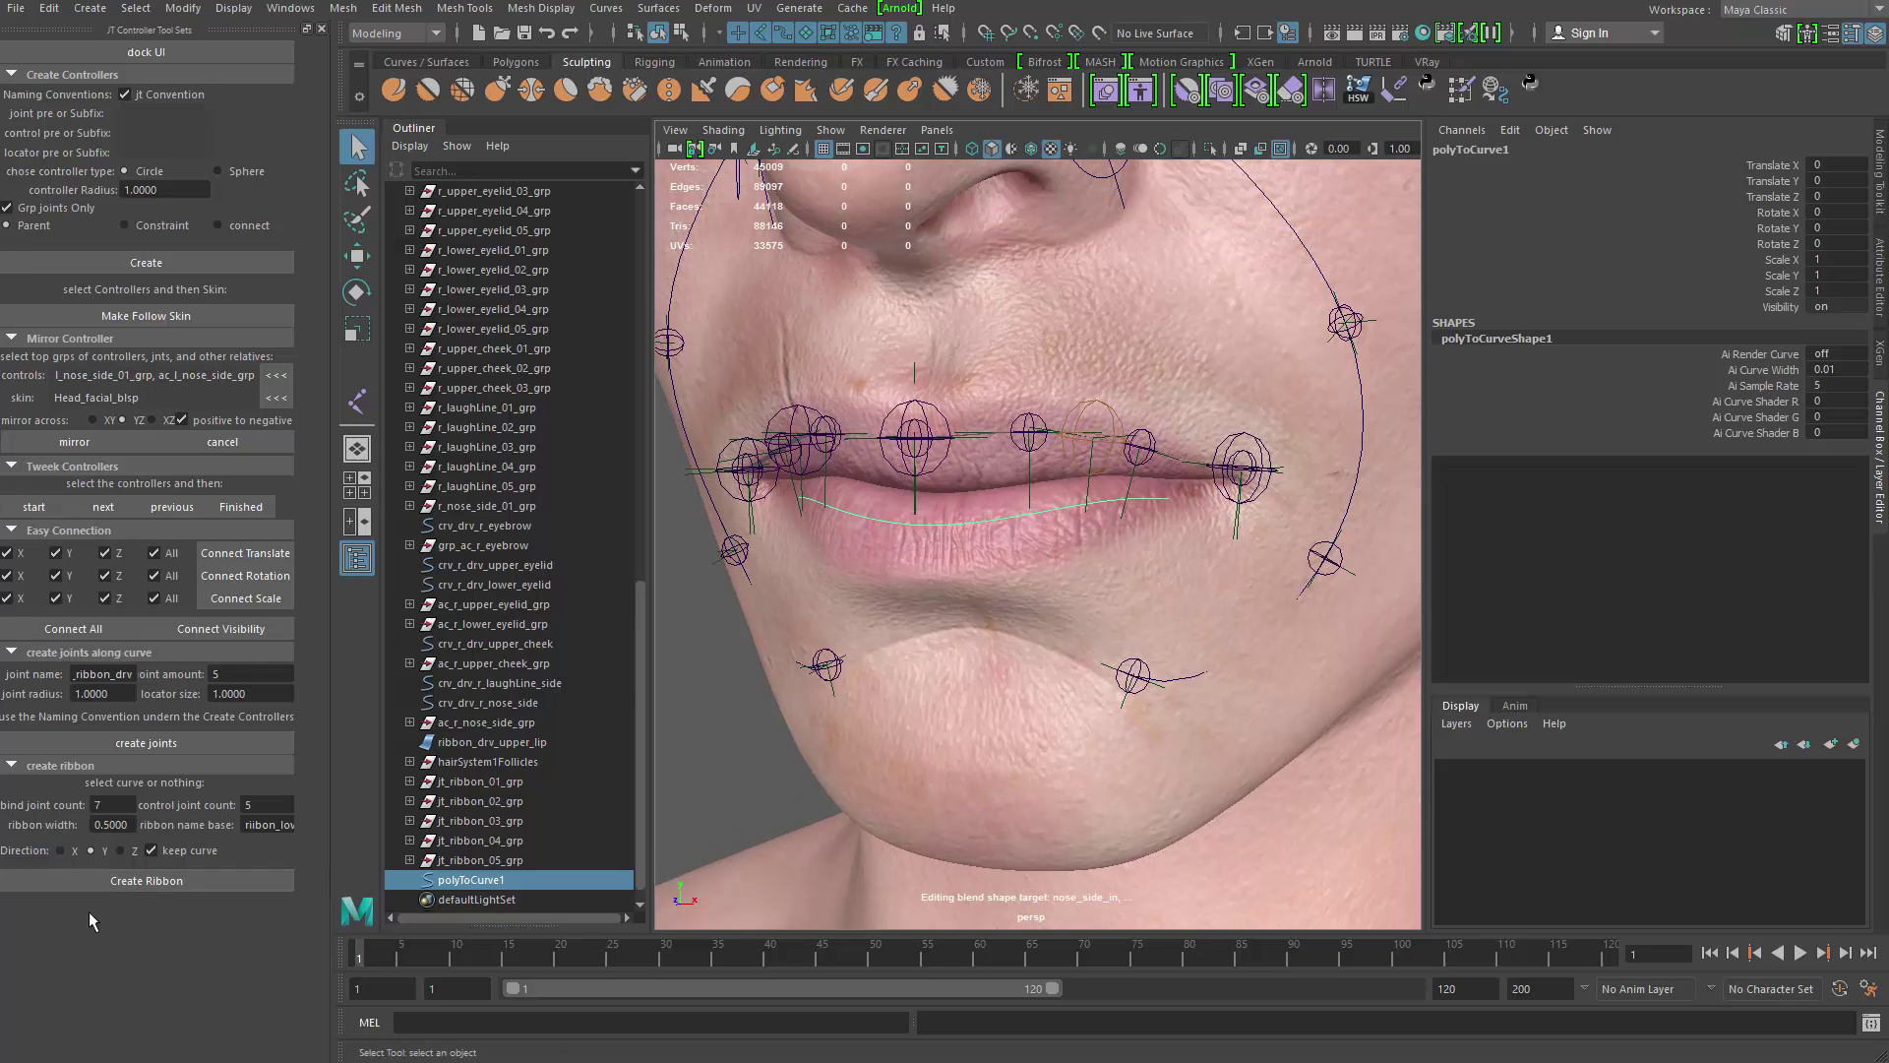
{"action": "left_click_drag", "start_coordinate": [679, 620], "coordinate": [875, 622], "text": "alt"}
{"action": "left_click", "coordinate": [163, 879]}
Step: Select the new lower-lip ribbon surface together with its follicles group and its skin joint group
{"action": "left_click_drag", "start_coordinate": [642, 754], "coordinate": [632, 829]}
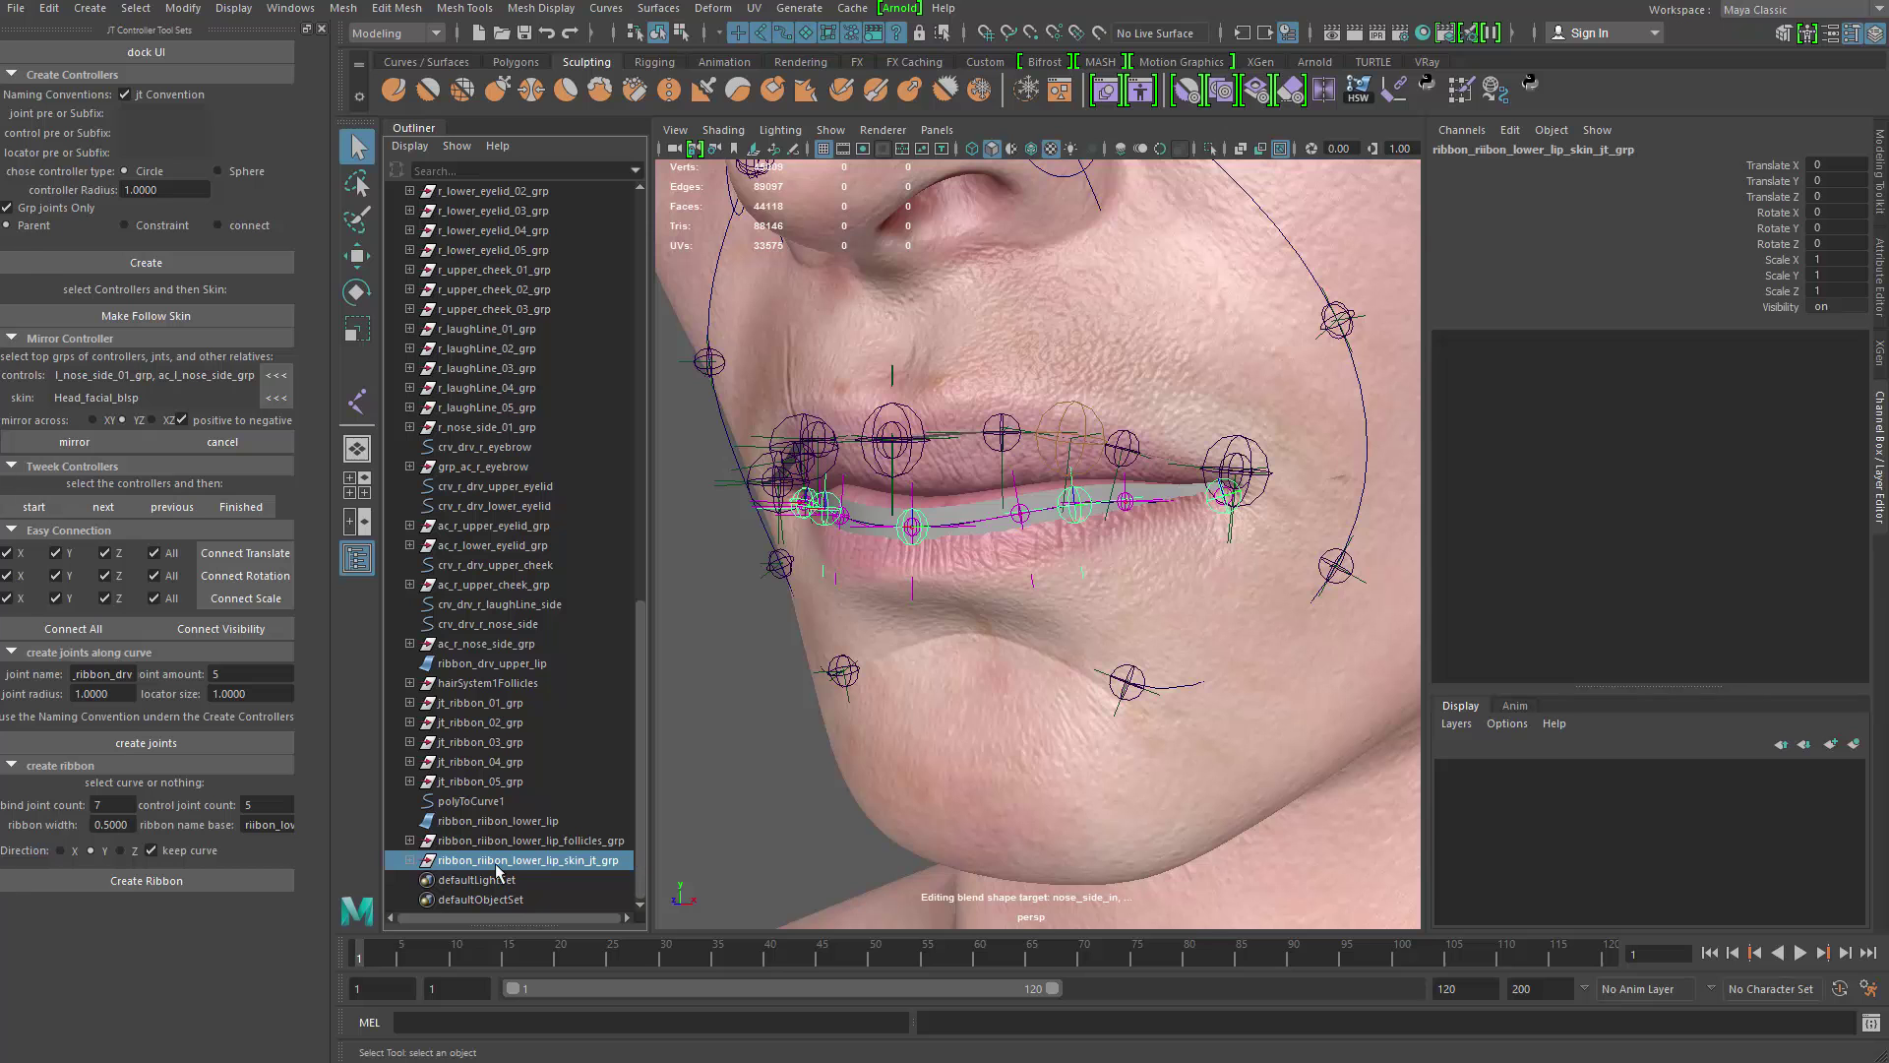
{"action": "left_click", "coordinate": [531, 840], "text": "ctrl"}
{"action": "left_click", "coordinate": [548, 823], "text": "ctrl"}
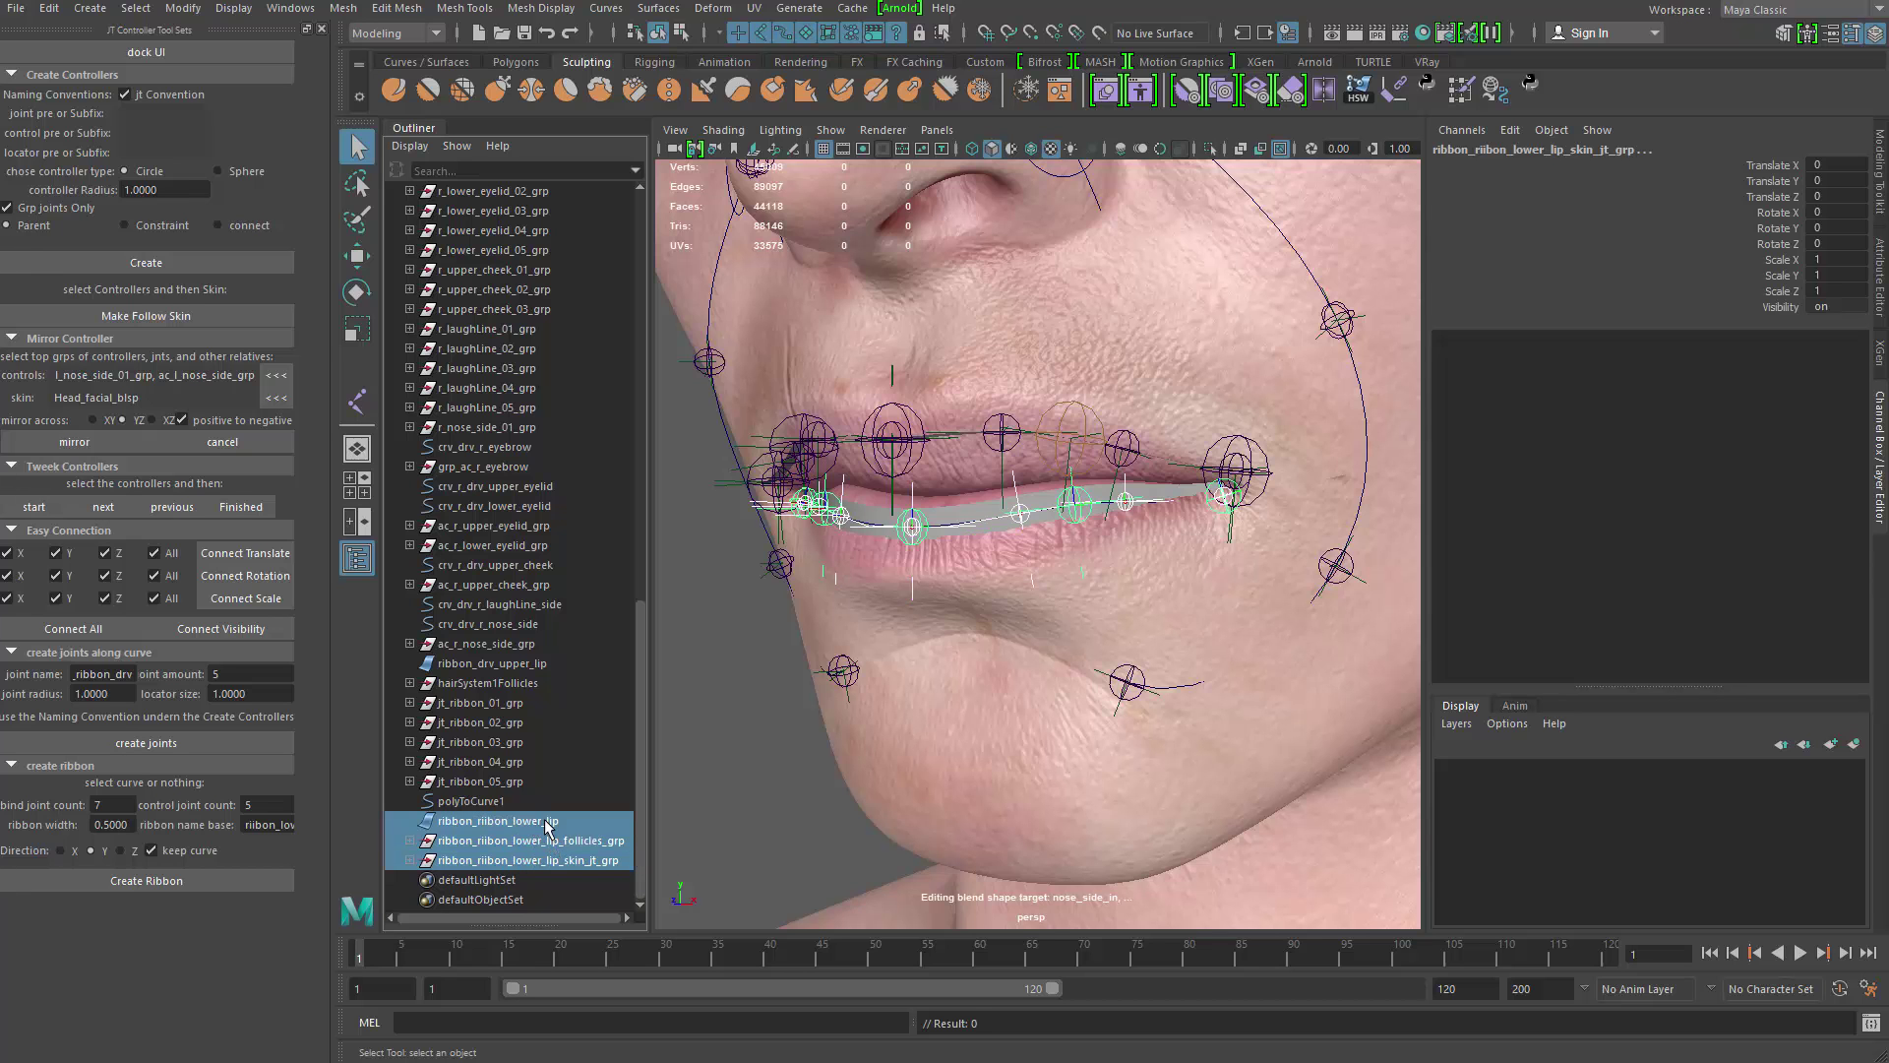
Step: Delete the selected lower lip ribbon together with its follicles group and skin joint group
{"action": "right_click_drag", "start_coordinate": [901, 665], "coordinate": [935, 686], "text": "alt"}
{"action": "middle_click_drag", "start_coordinate": [935, 687], "coordinate": [933, 727], "text": "alt"}
{"action": "key", "text": "Delete"}
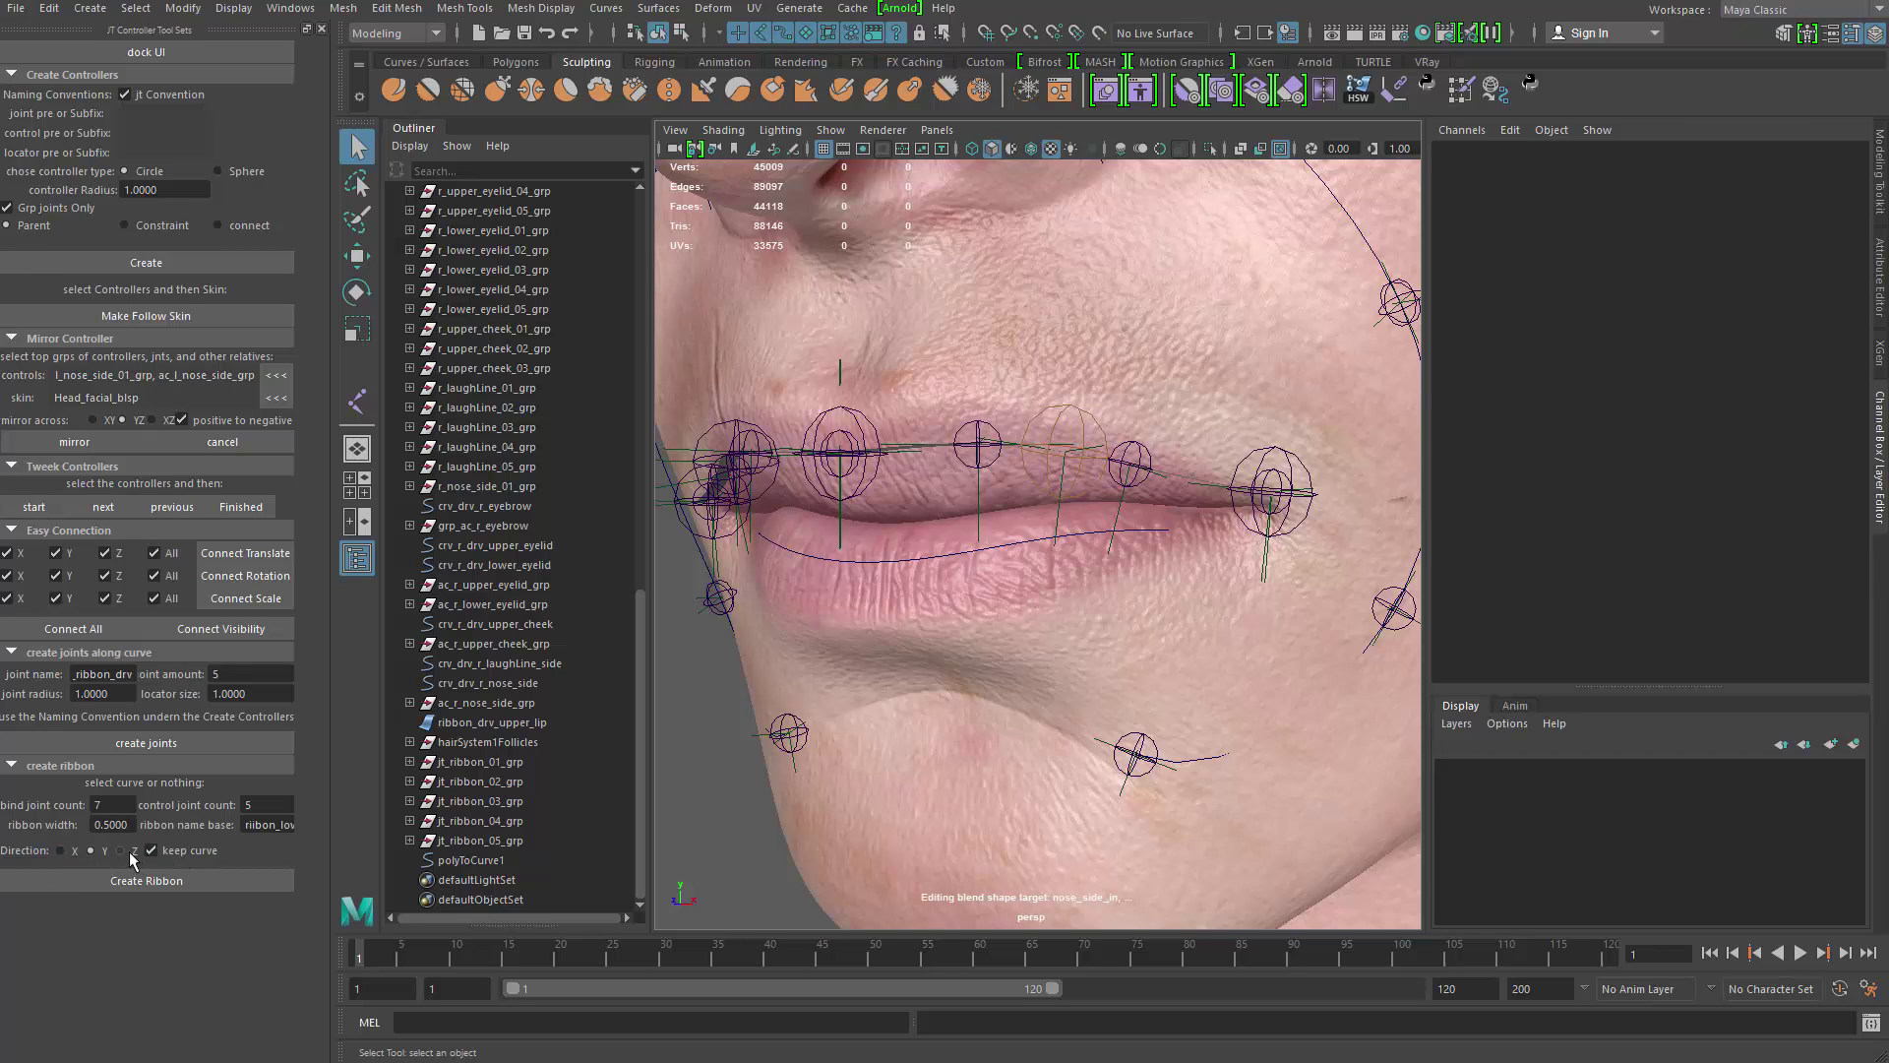
Step: Create a ribbon from the lower lip curve polyToCurve1 with direction Z and keep curve turned off
{"action": "middle_click_drag", "start_coordinate": [917, 649], "coordinate": [917, 659], "text": "alt"}
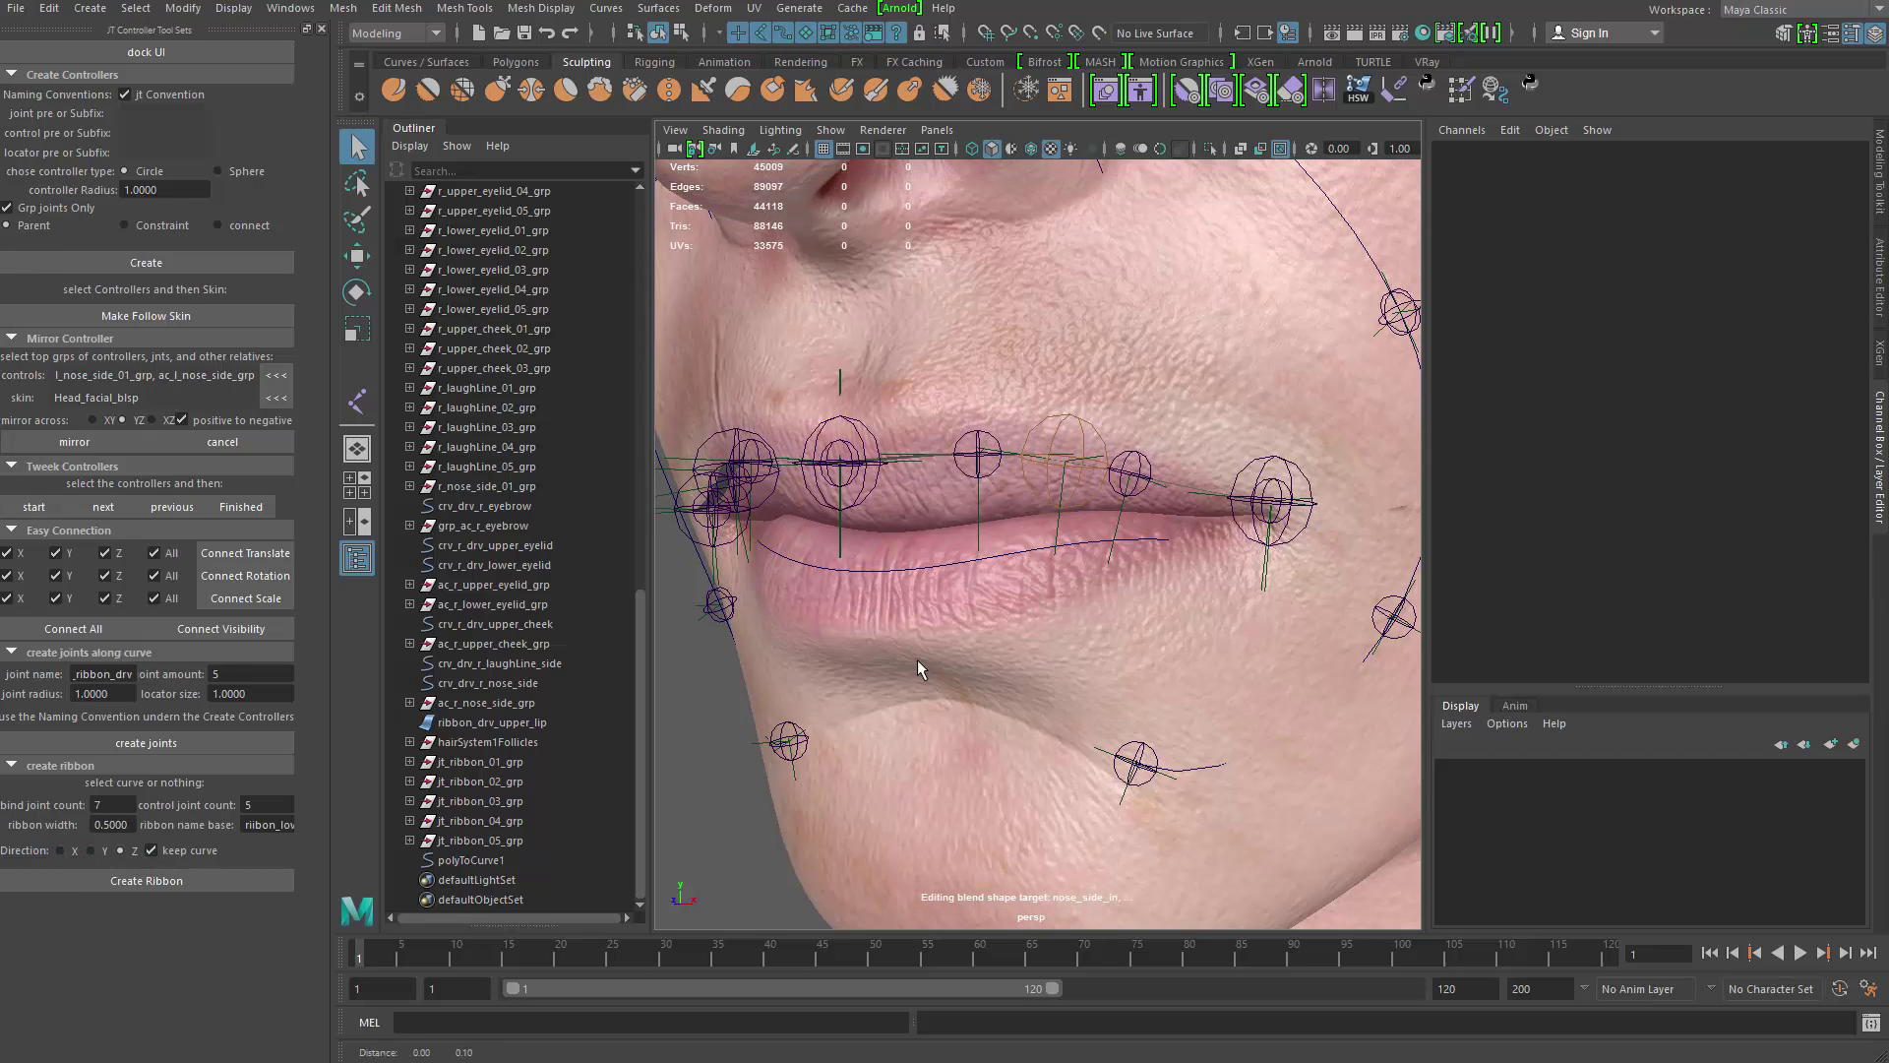
{"action": "left_click", "coordinate": [902, 572]}
{"action": "left_click_drag", "start_coordinate": [901, 612], "coordinate": [842, 645], "text": "alt"}
{"action": "middle_click_drag", "start_coordinate": [842, 645], "coordinate": [837, 653], "text": "alt"}
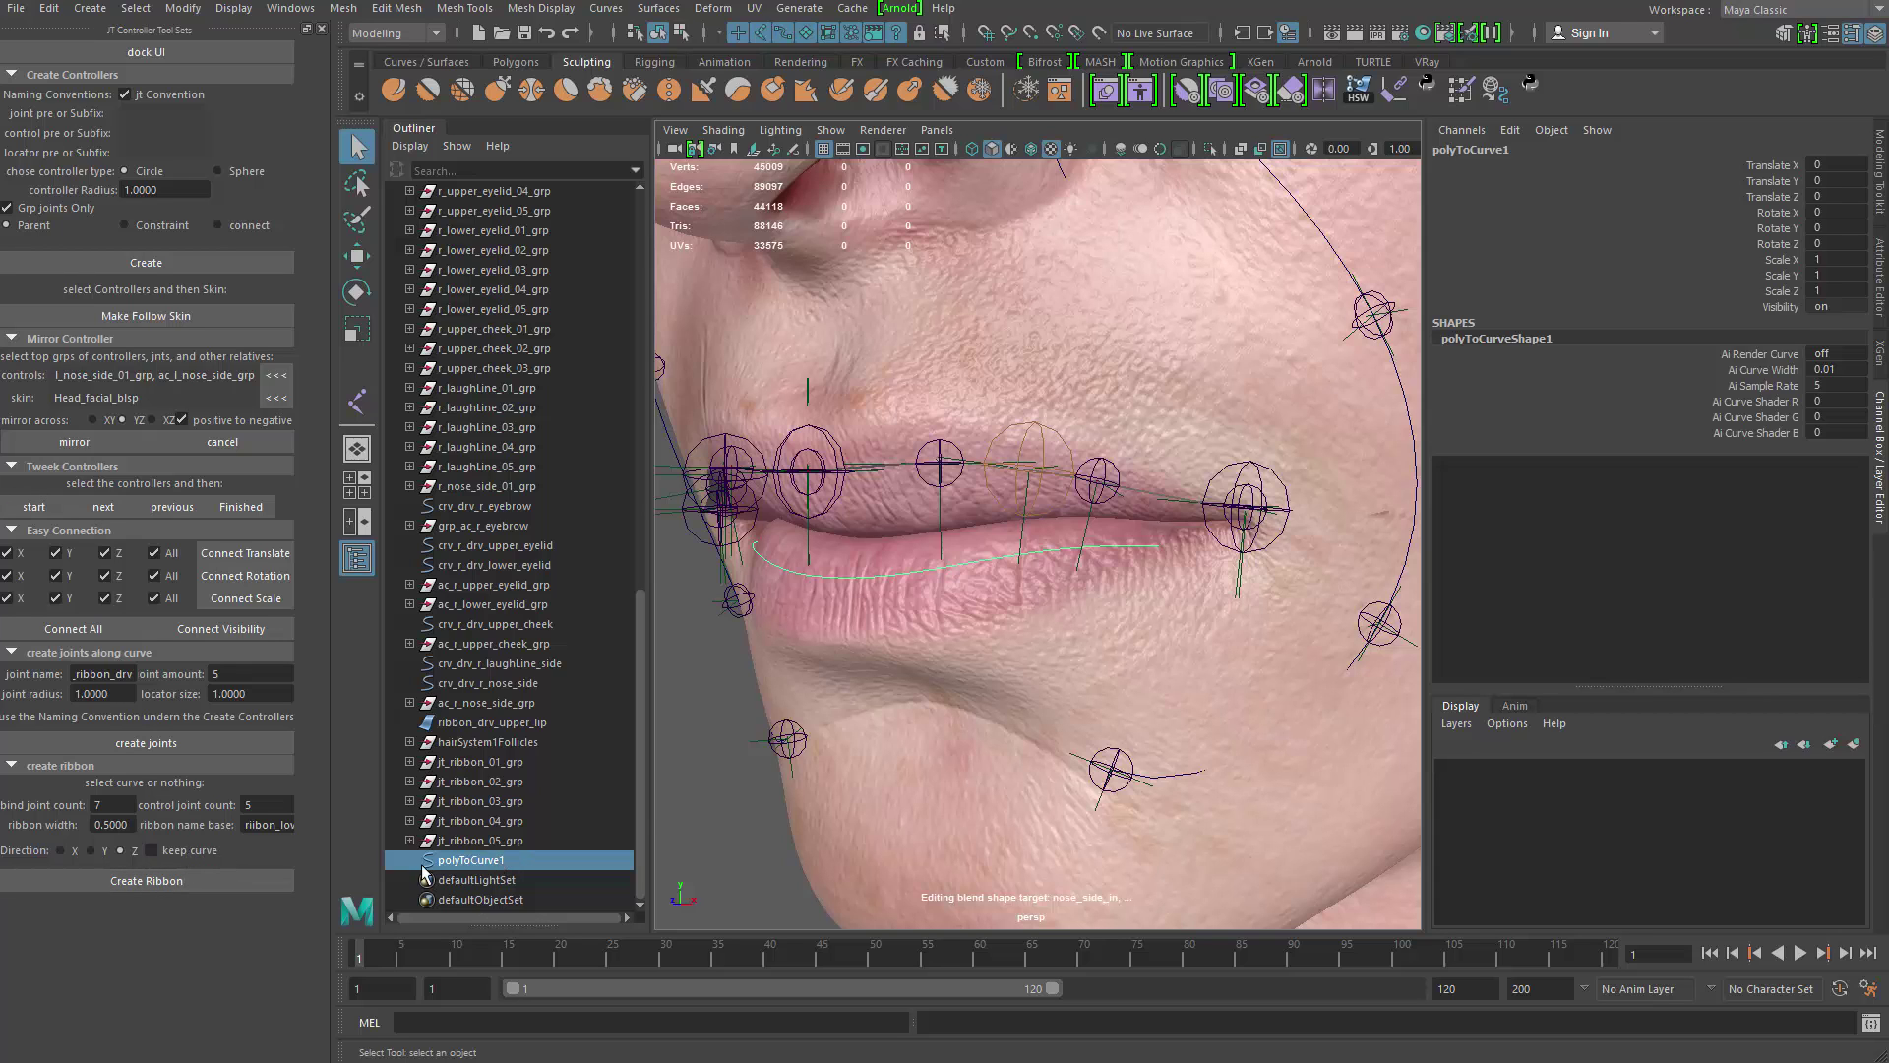
{"action": "left_click_drag", "start_coordinate": [864, 683], "coordinate": [906, 664], "text": "alt"}
{"action": "middle_click_drag", "start_coordinate": [906, 664], "coordinate": [876, 605], "text": "alt"}
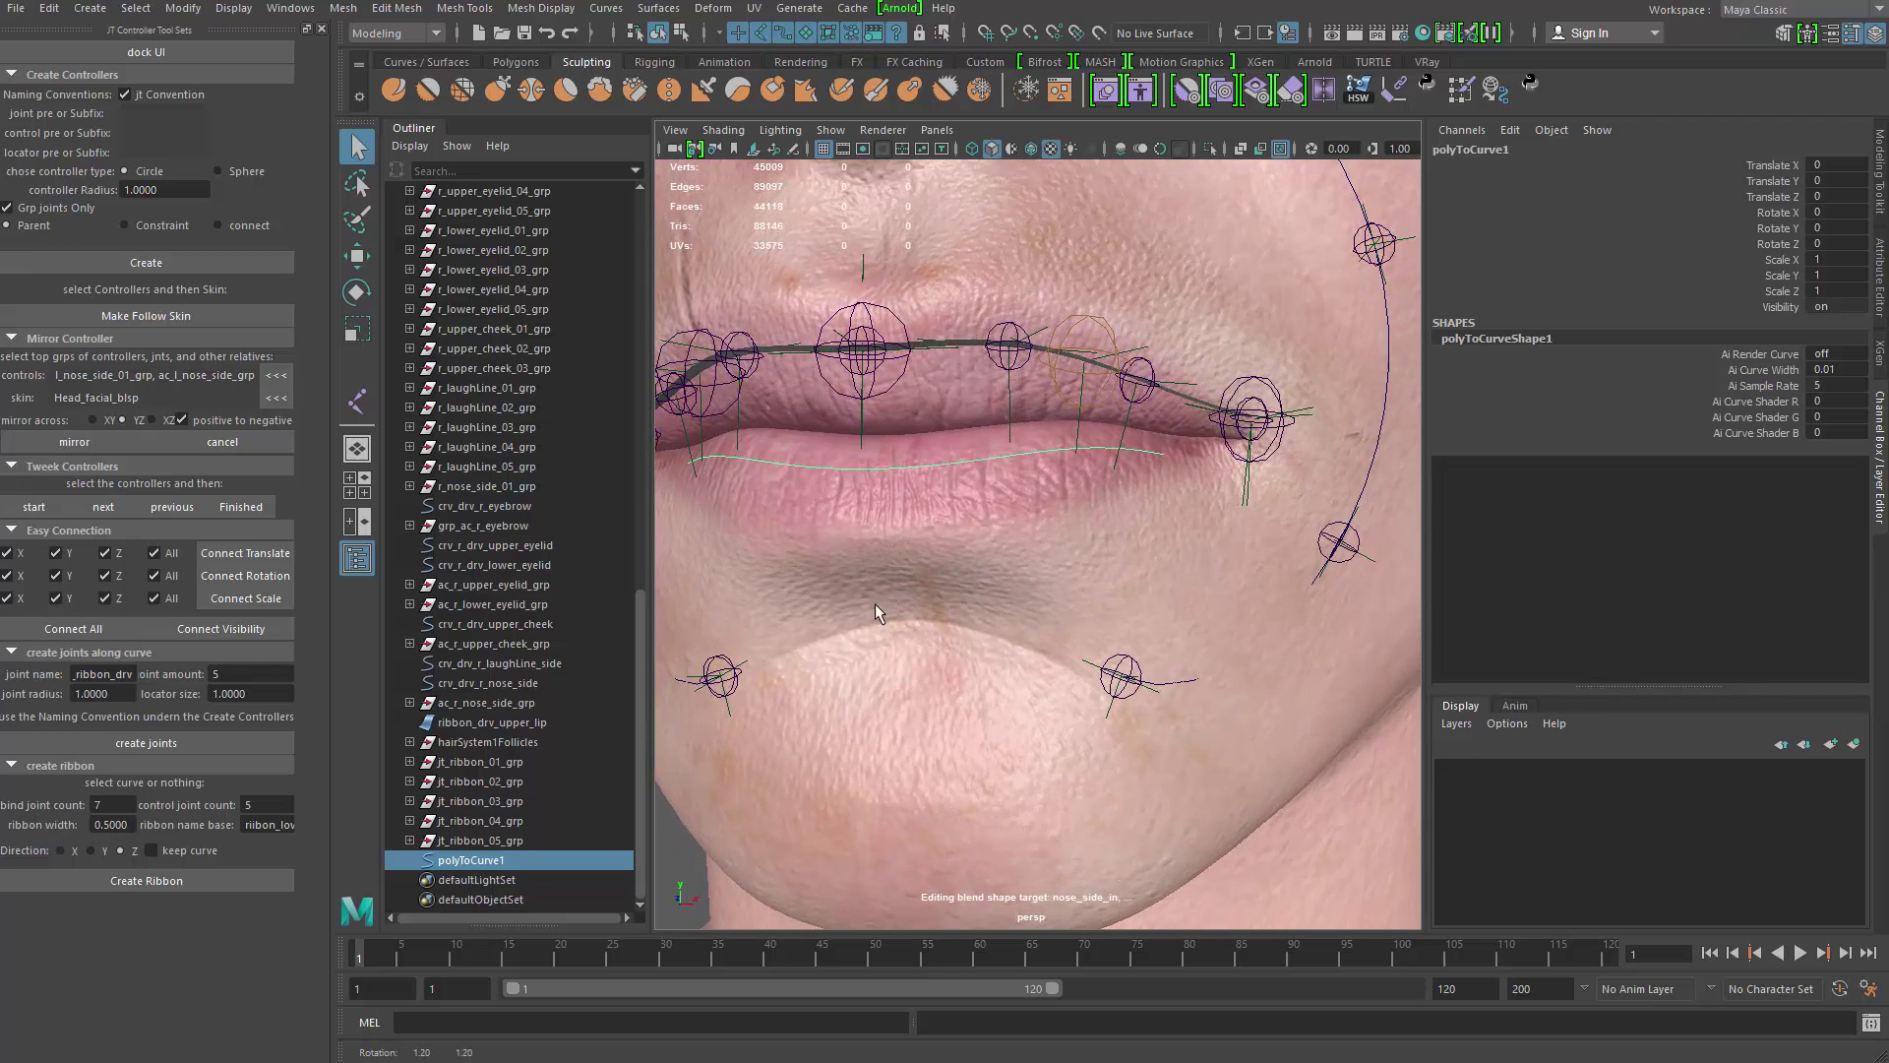
{"action": "left_click", "coordinate": [185, 879]}
Step: Examine the new lower lip ribbon on the face and view its follicles group in isolation
{"action": "left_click_drag", "start_coordinate": [982, 640], "coordinate": [792, 670], "text": "alt"}
{"action": "scroll", "coordinate": [569, 663], "scroll_direction": "down", "scroll_amount": 2}
{"action": "left_click_drag", "start_coordinate": [907, 599], "coordinate": [894, 681], "text": "alt"}
{"action": "left_click", "coordinate": [523, 805]}
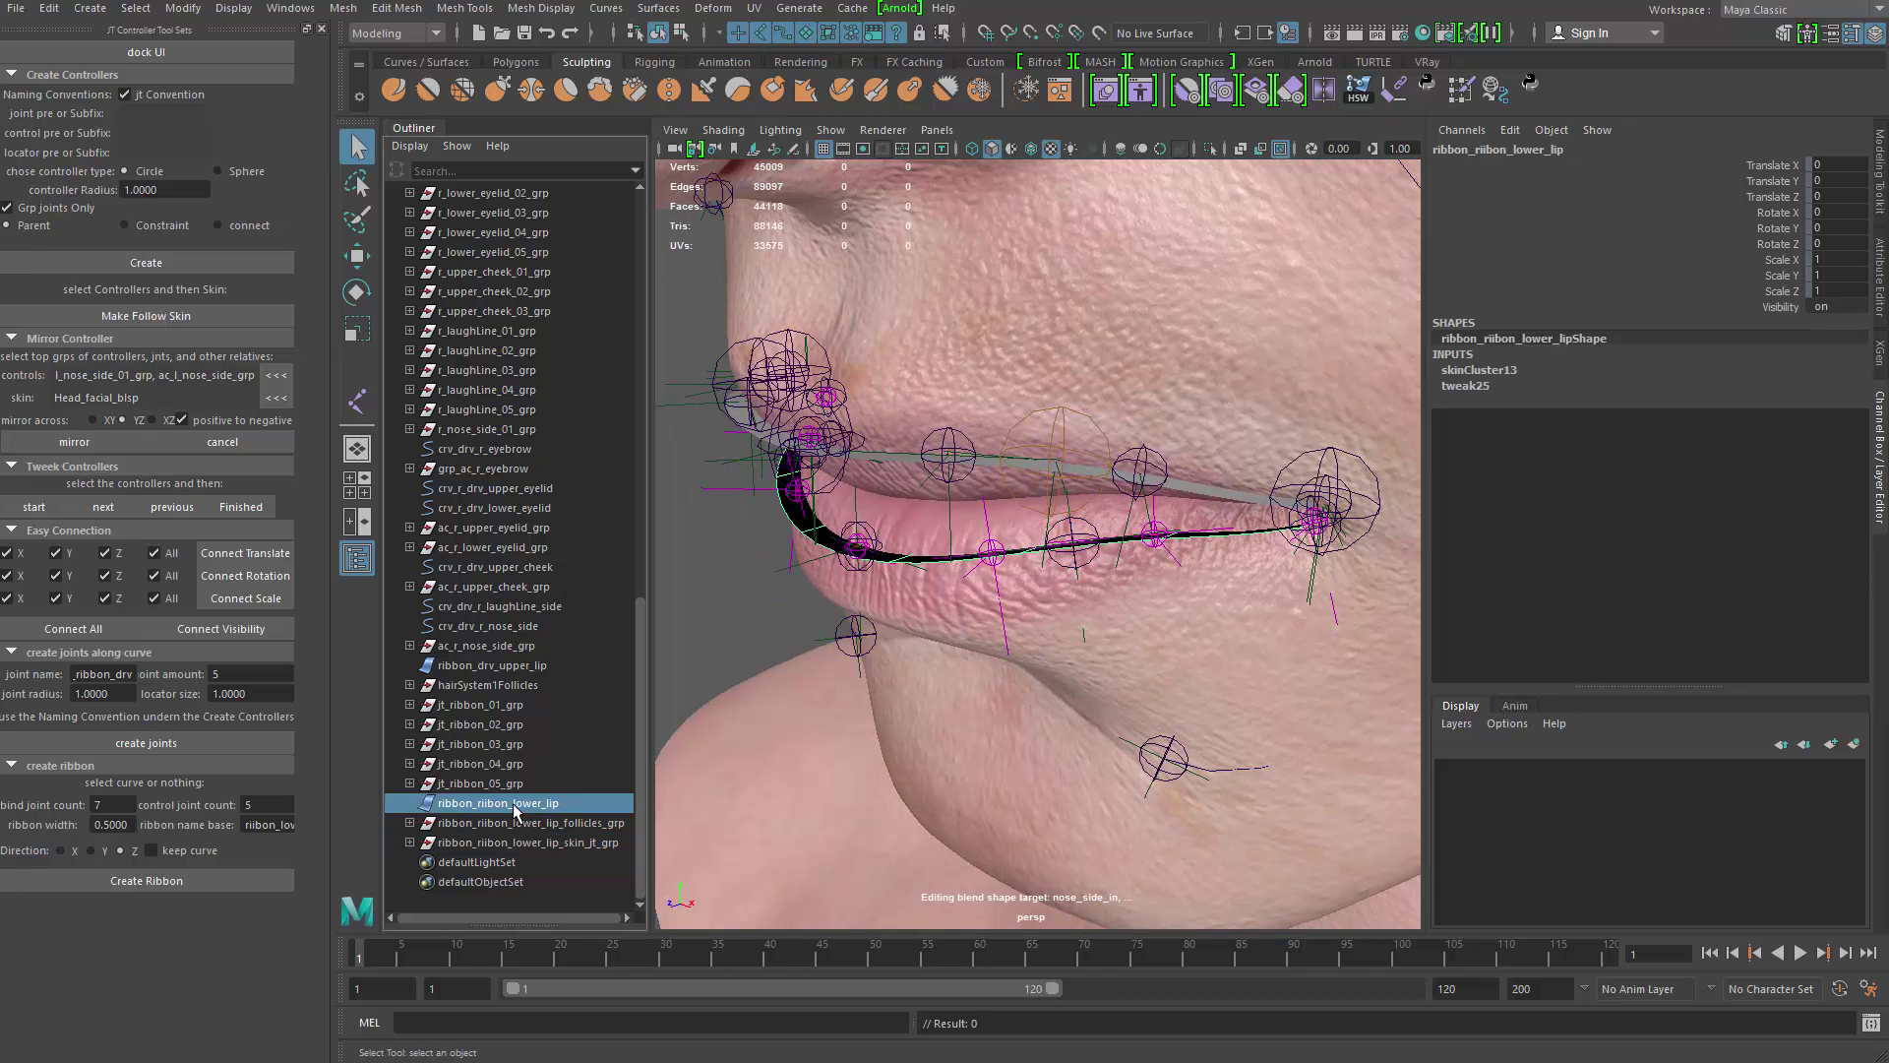
{"action": "left_click", "coordinate": [531, 823]}
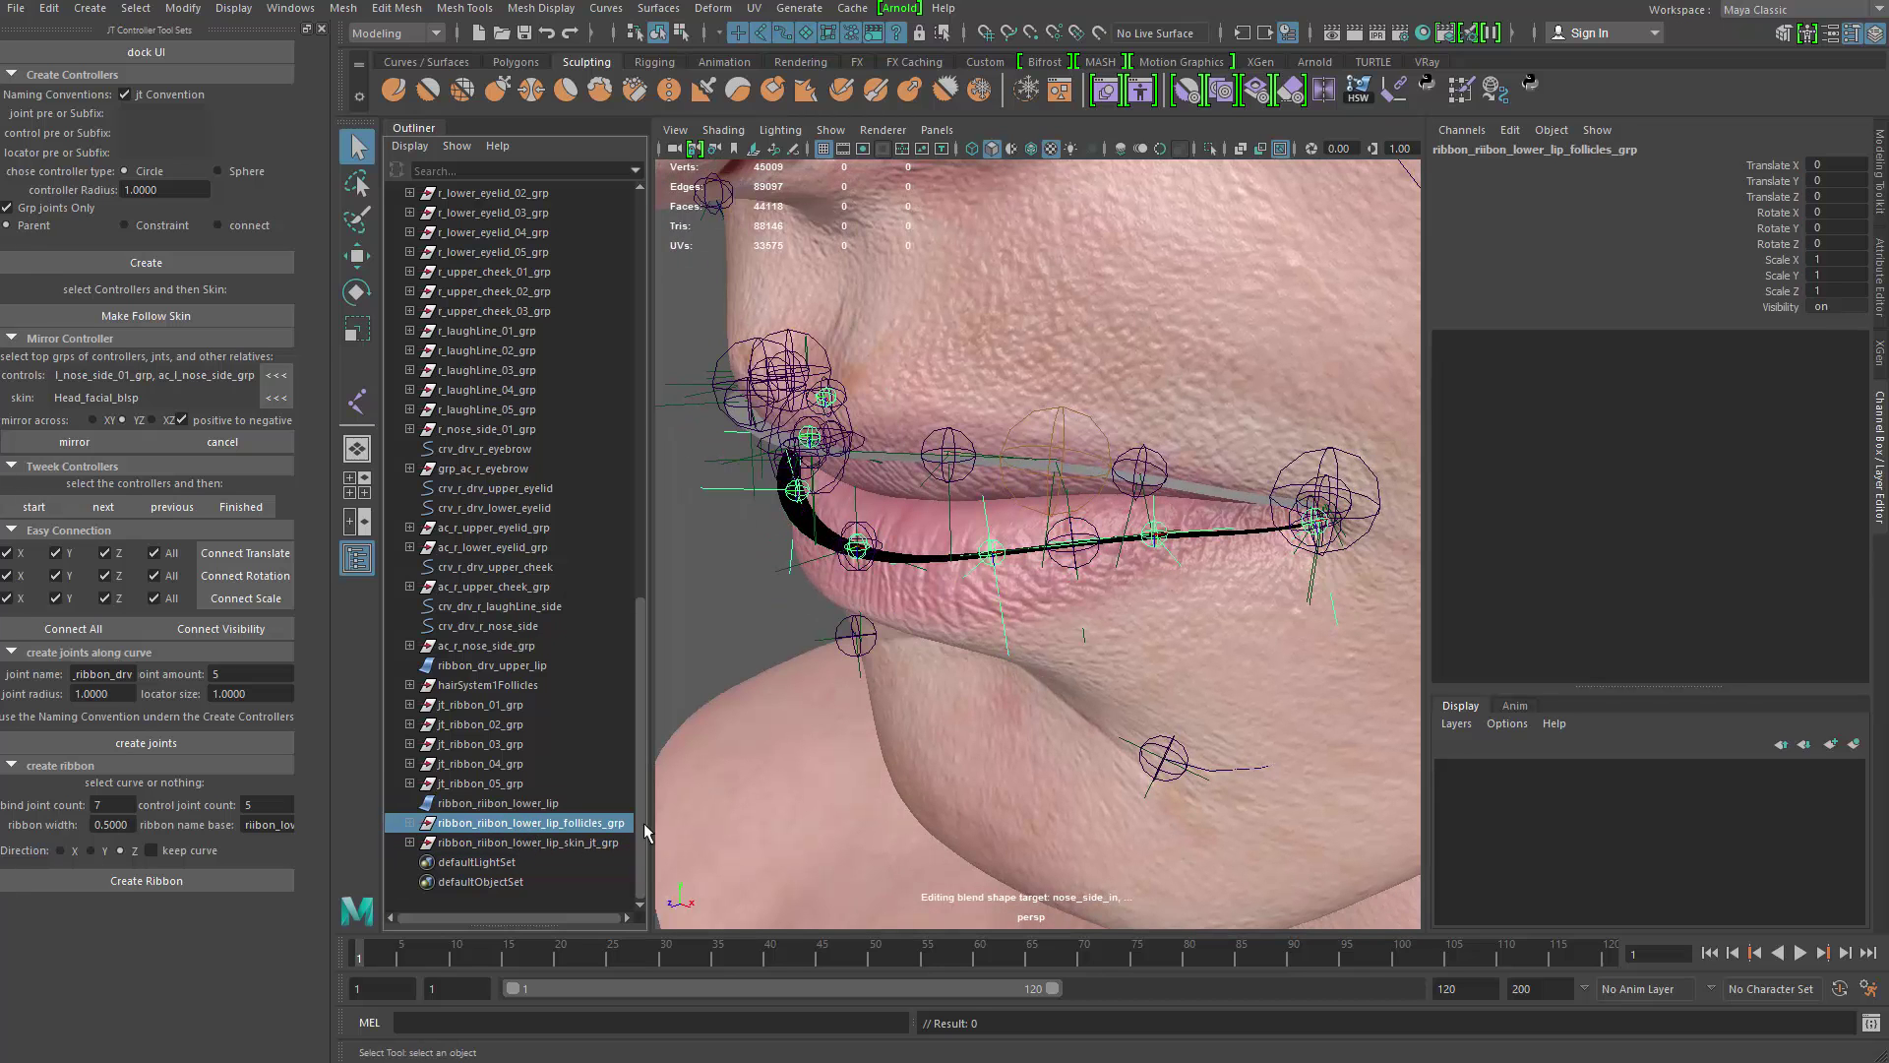
{"action": "key", "text": "ctrl+1"}
{"action": "left_click", "coordinate": [836, 685]}
{"action": "left_click_drag", "start_coordinate": [836, 684], "coordinate": [836, 821], "text": "alt"}
Step: Isolate the lower lip ribbon's skin joint group and examine its control joints
{"action": "left_click", "coordinate": [544, 843]}
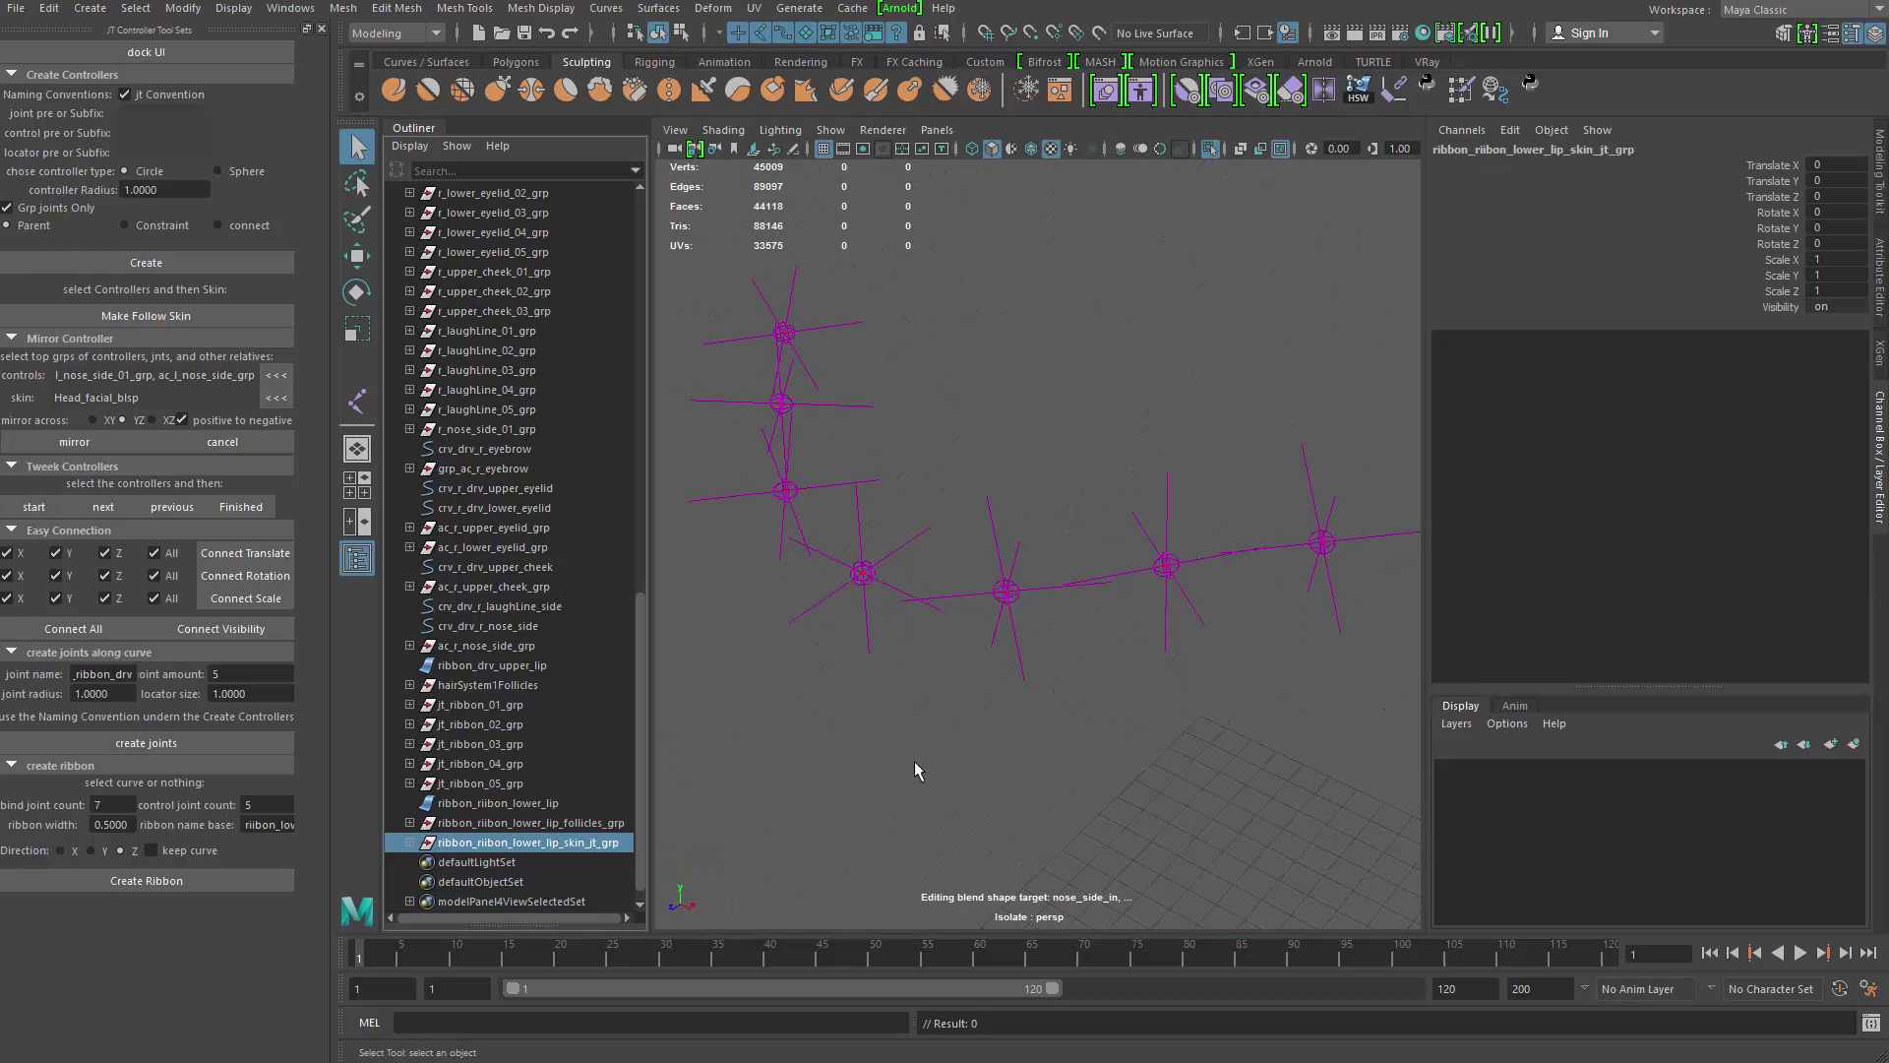
{"action": "key", "text": "ctrl+1"}
{"action": "scroll", "coordinate": [942, 736], "scroll_direction": "up", "scroll_amount": 5}
{"action": "key", "text": "ctrl+1"}
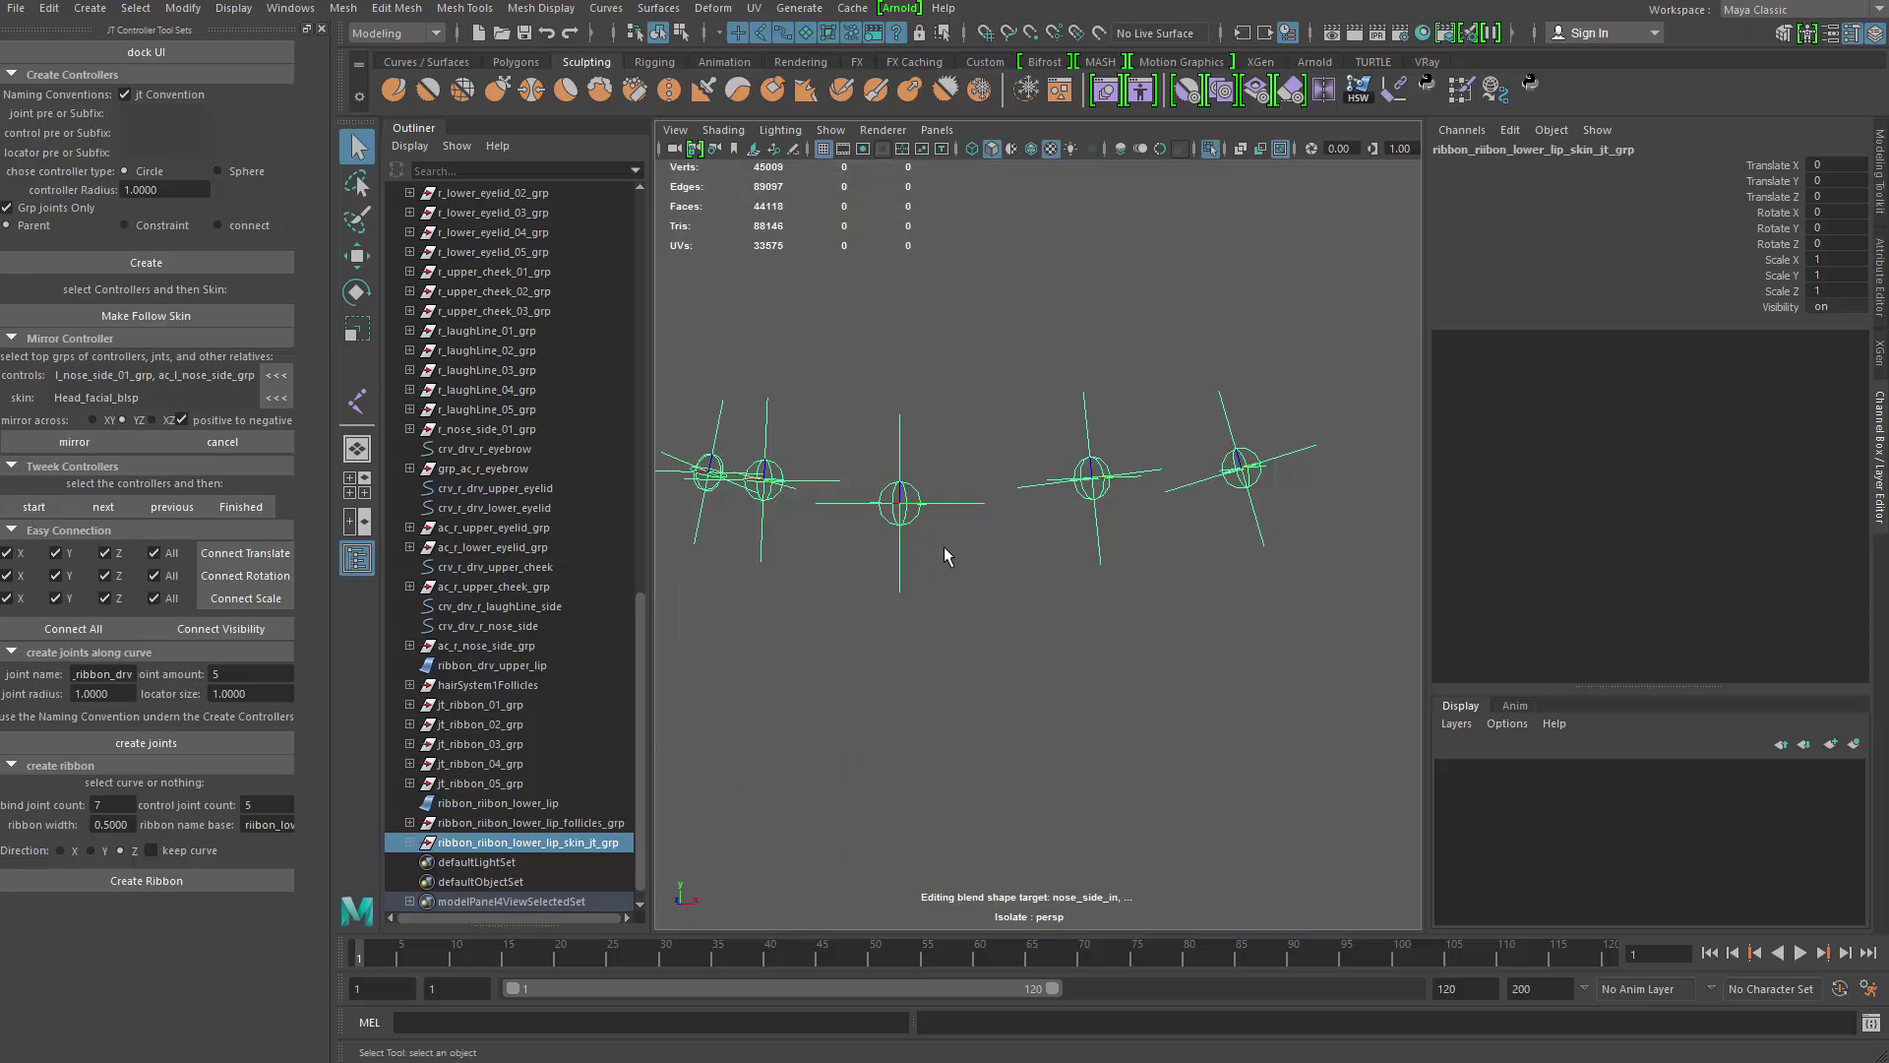
{"action": "left_click_drag", "start_coordinate": [942, 546], "coordinate": [956, 507], "text": "alt"}
Step: Restore the full view, try moving the middle lower lip control joint vertically, and undo the move
{"action": "left_click", "coordinate": [932, 575]}
{"action": "left_click", "coordinate": [905, 535]}
{"action": "key", "text": "ctrl+1"}
{"action": "key", "text": "w"}
{"action": "left_click_drag", "start_coordinate": [903, 407], "coordinate": [888, 529]}
{"action": "key", "text": "ctrl+z"}
{"action": "key", "text": "ctrl+z"}
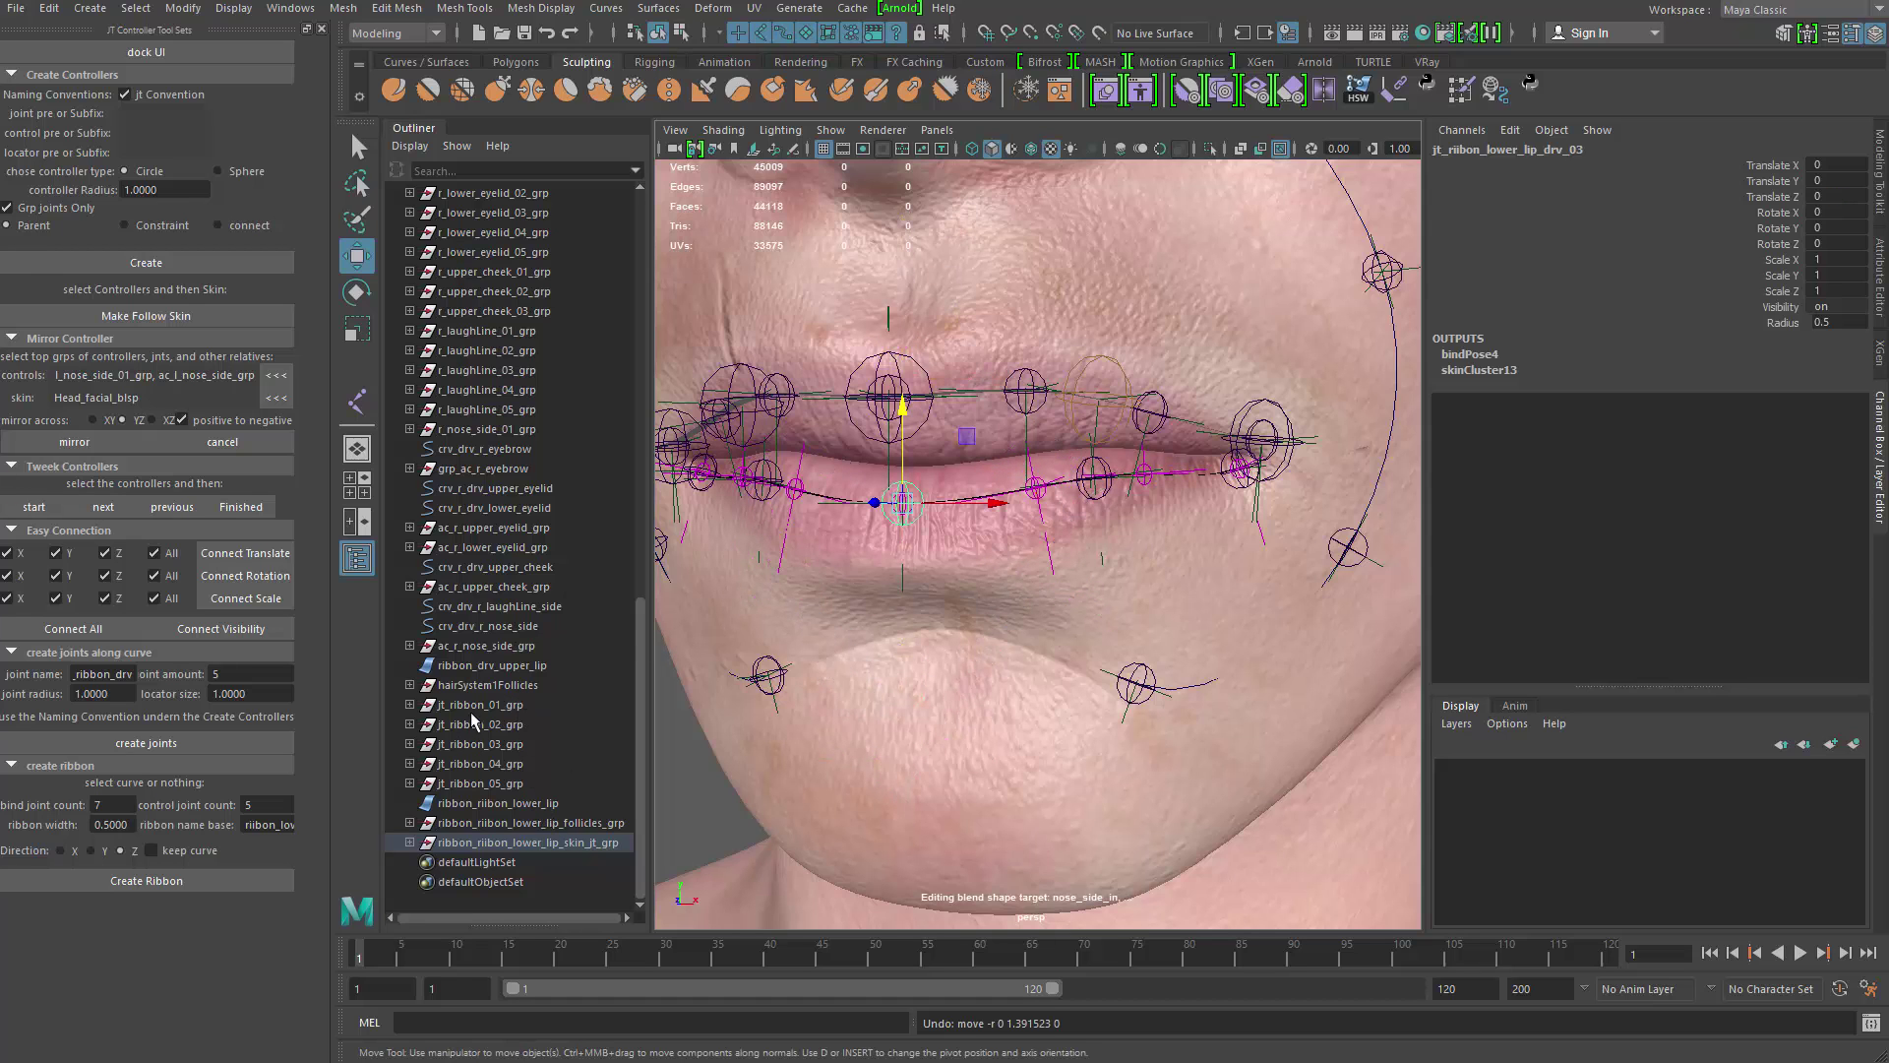
Step: Group the five upper lip joint groups, jt_ribbon_01_grp through jt_ribbon_05_grp, under one new group
{"action": "left_click", "coordinate": [603, 788]}
{"action": "left_click", "coordinate": [505, 691], "text": "shift"}
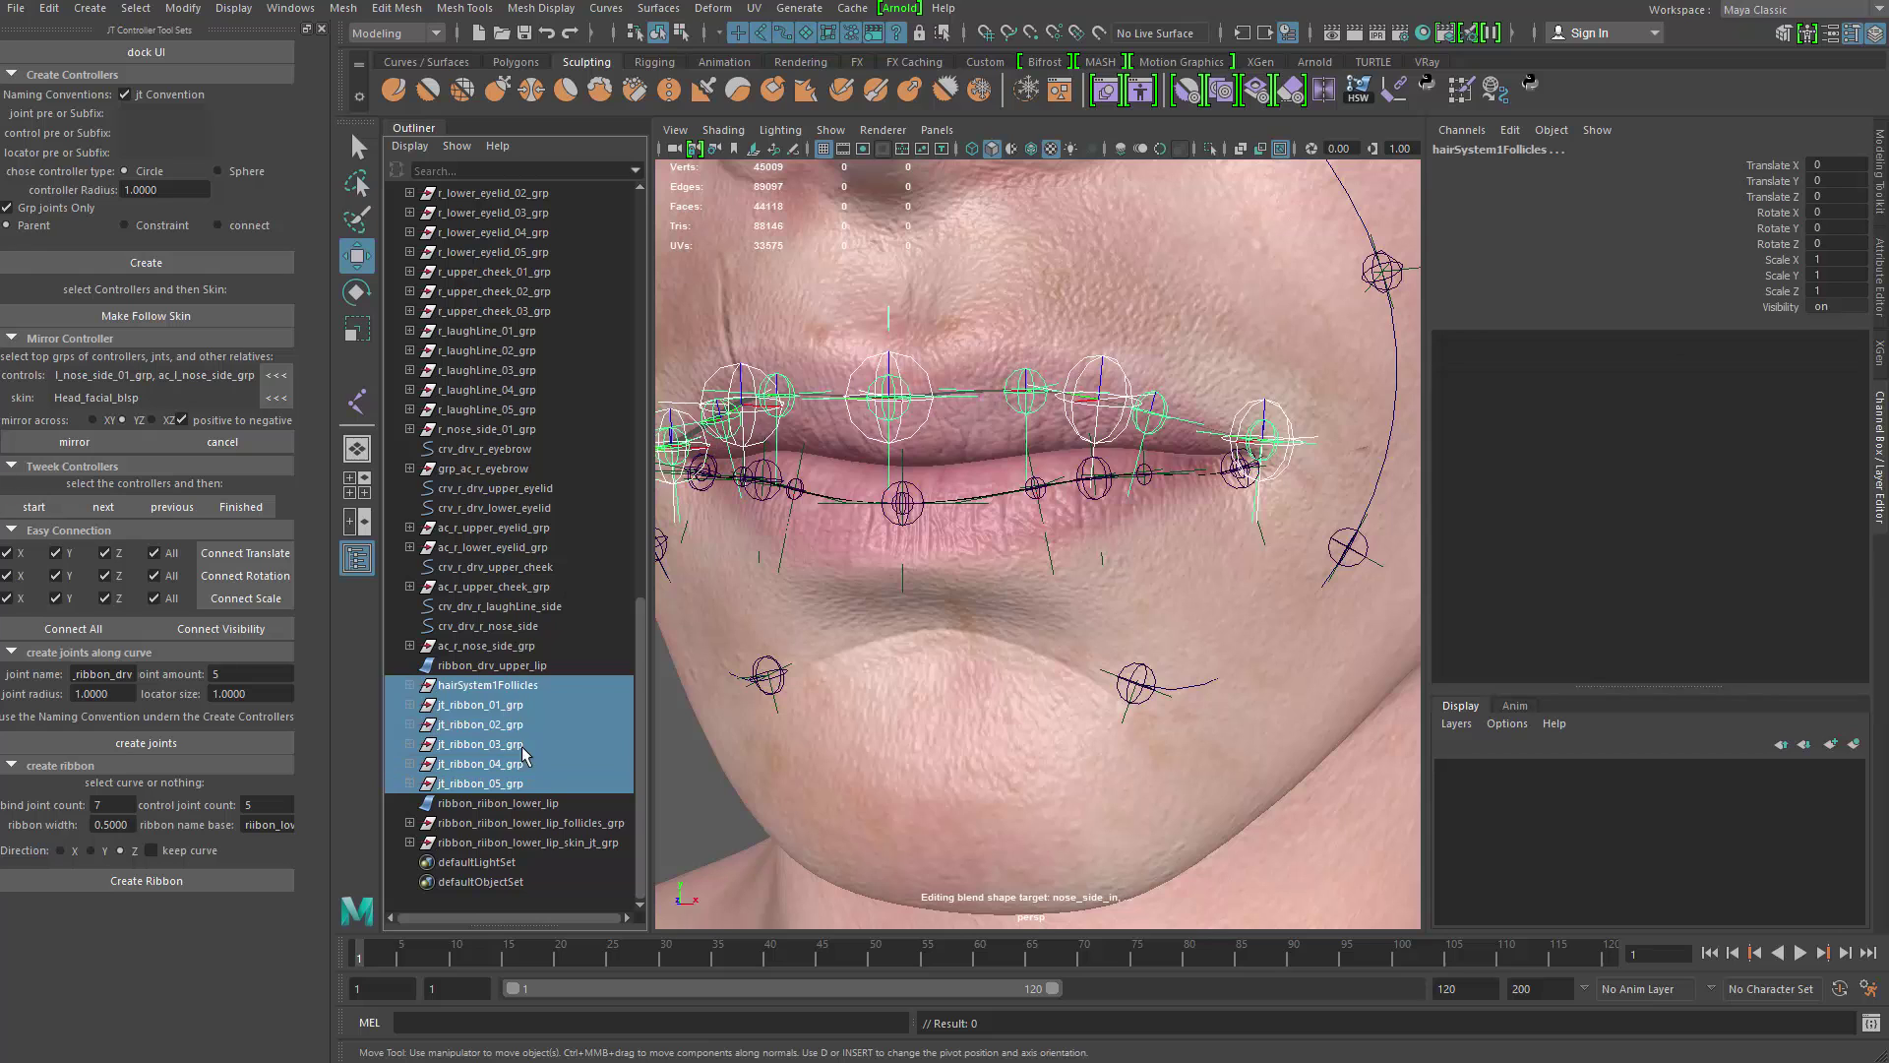
{"action": "left_click", "coordinate": [508, 706]}
{"action": "left_click", "coordinate": [516, 802], "text": "shift"}
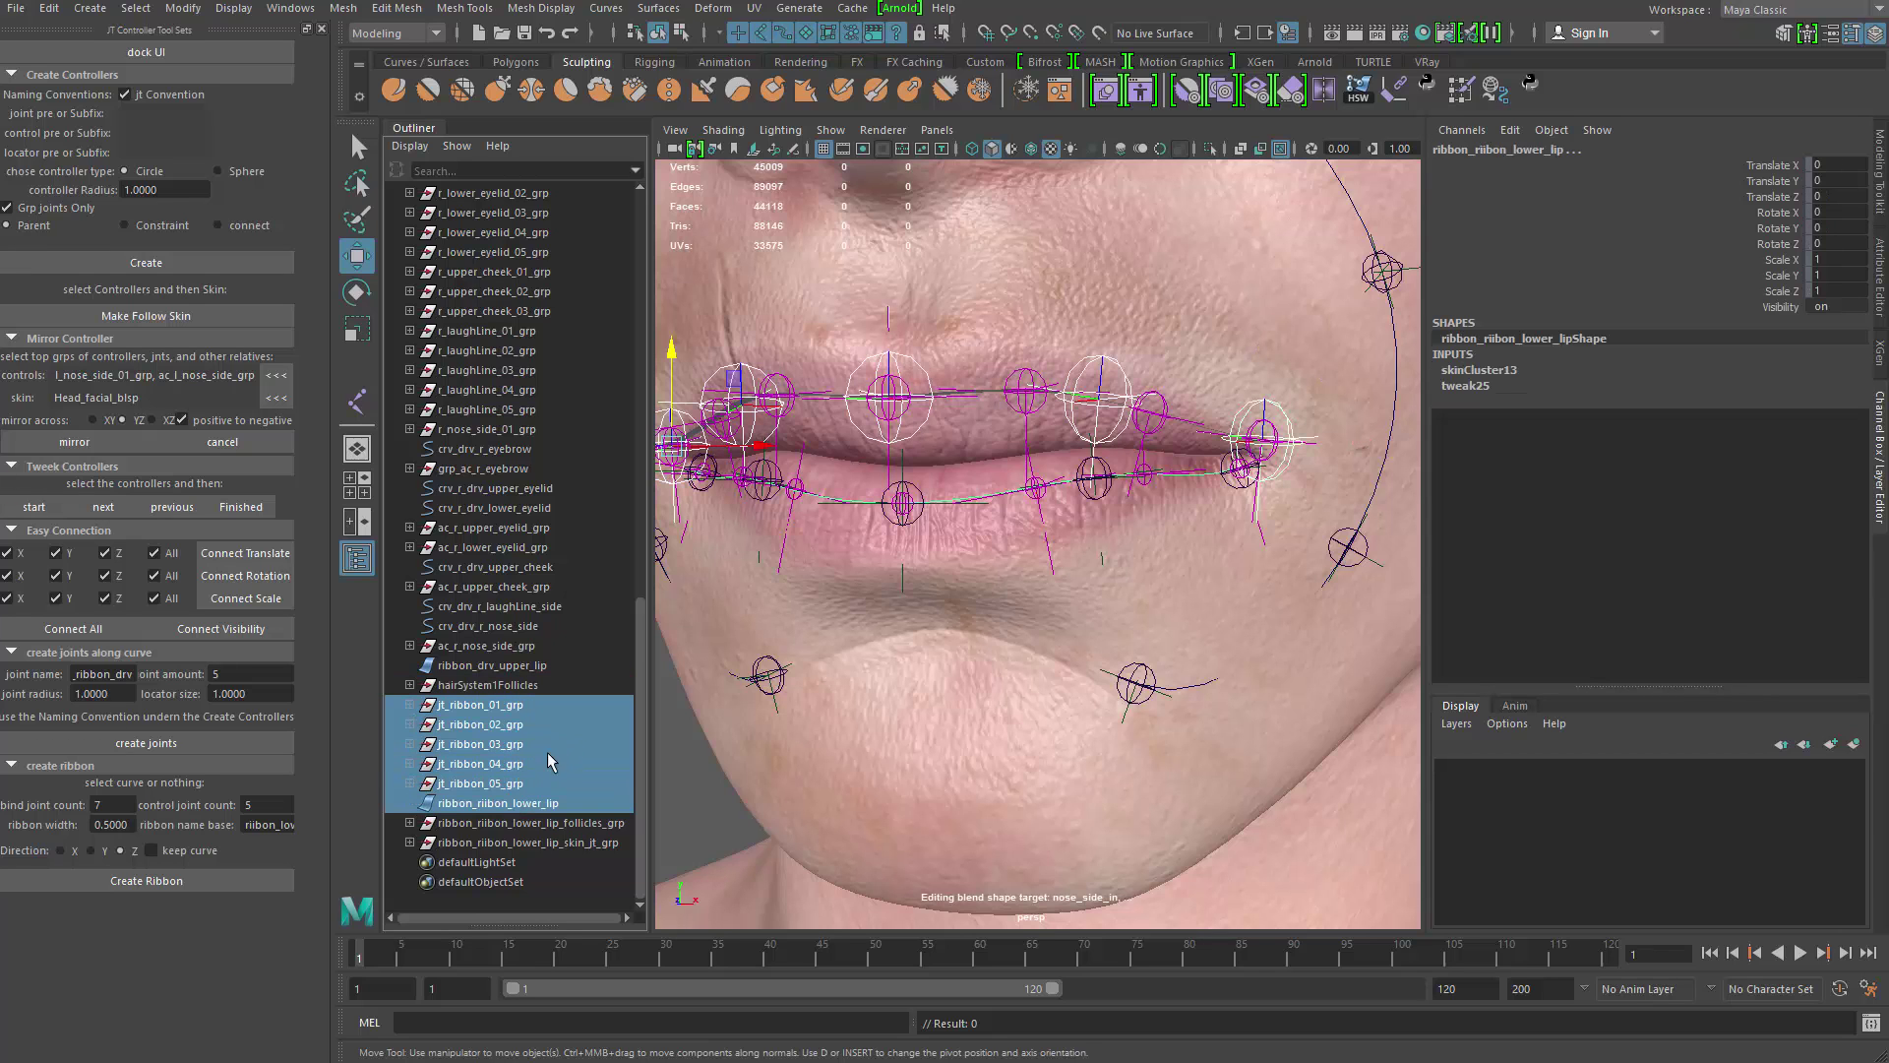
{"action": "left_click", "coordinate": [522, 784]}
{"action": "left_click", "coordinate": [522, 708], "text": "shift"}
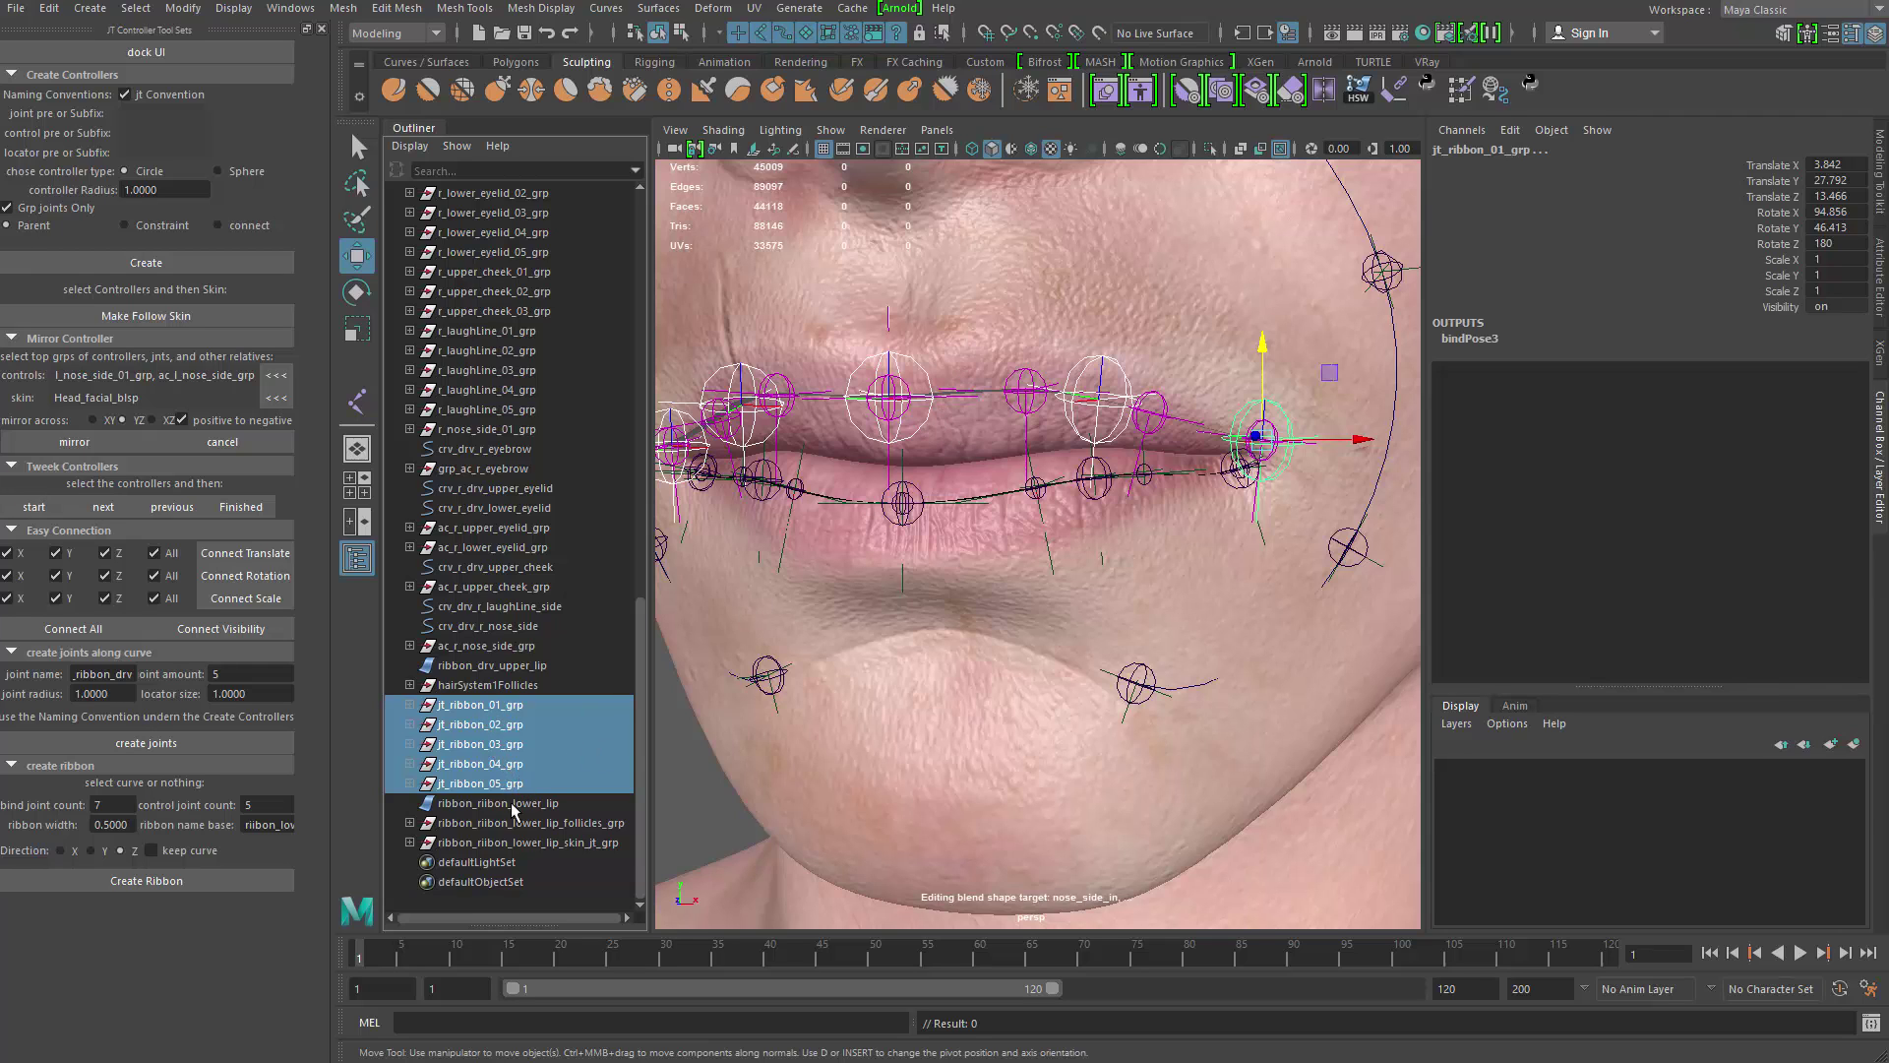
{"action": "key", "text": "ctrl+g"}
Step: Rename group1 to ribbon_riibon_upper_lip_skin_jt_grp, based on the lower lip skin joint group's name
{"action": "double_click", "coordinate": [532, 841]}
{"action": "key", "text": "ctrl+c"}
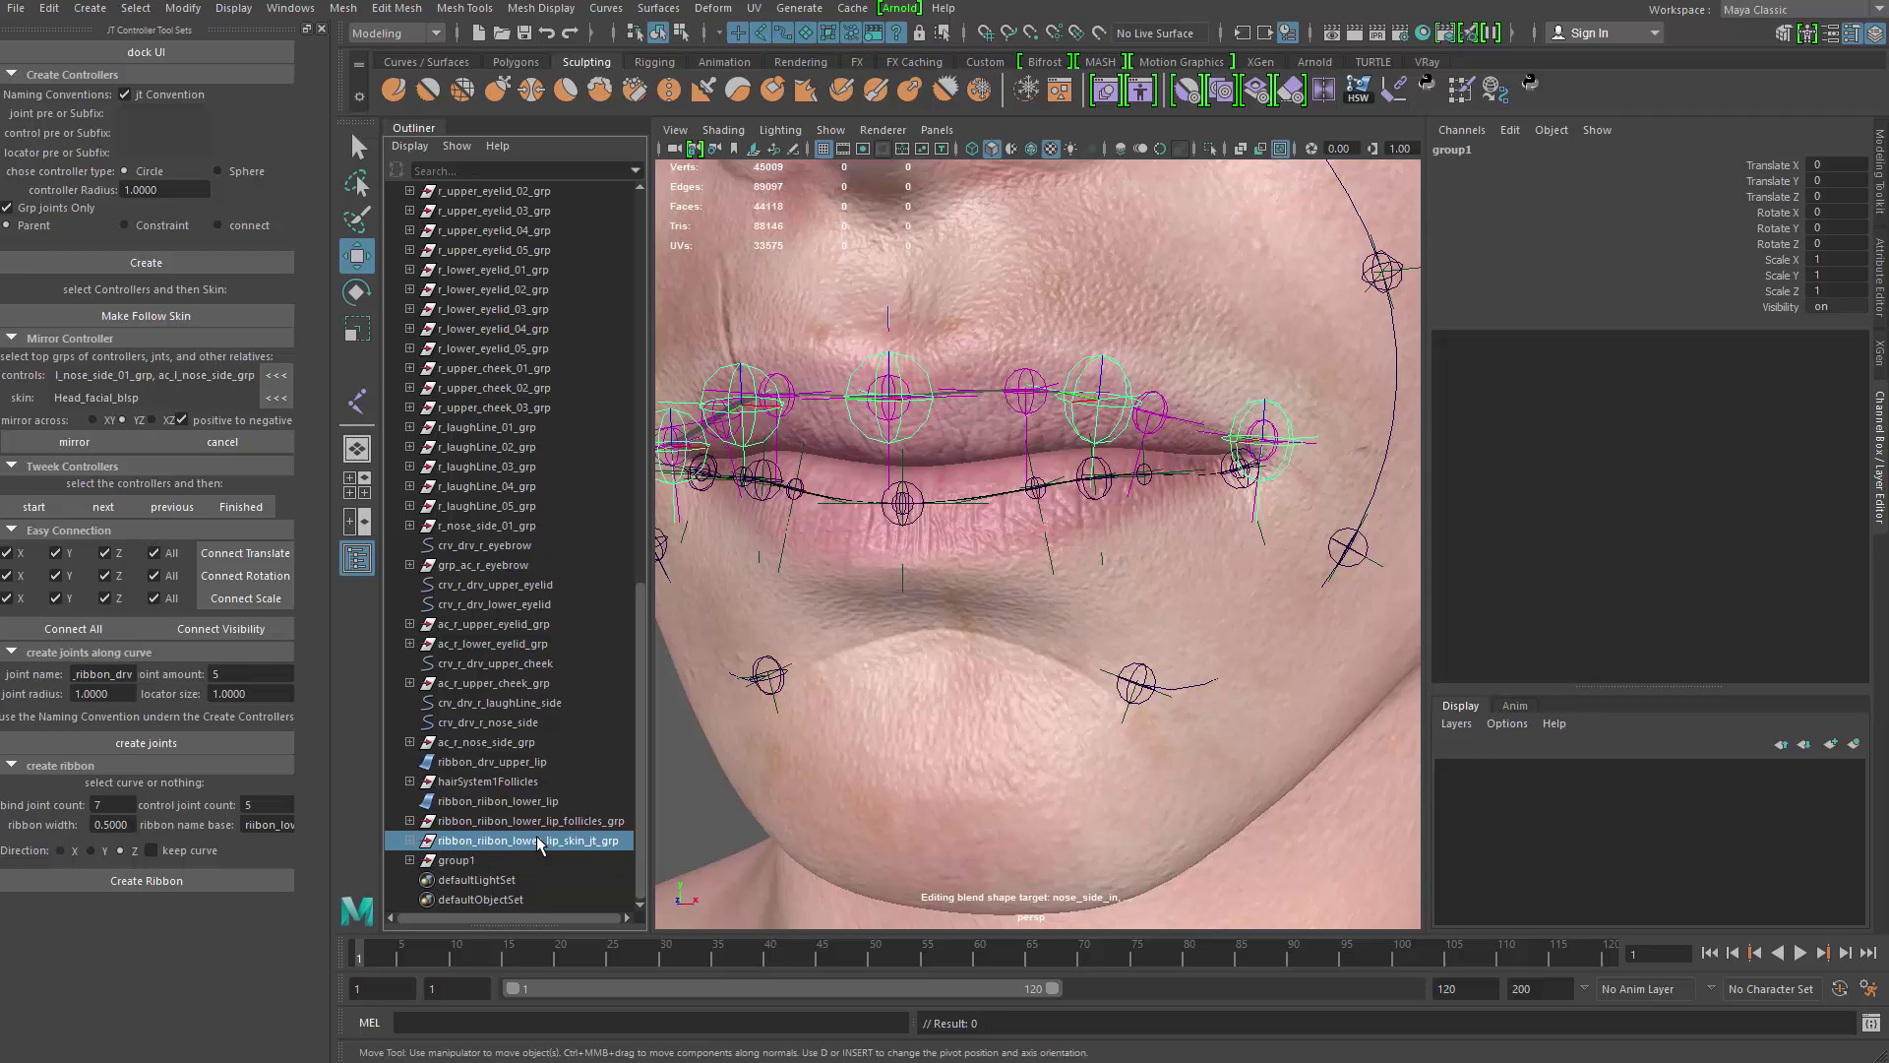
{"action": "double_click", "coordinate": [507, 862]}
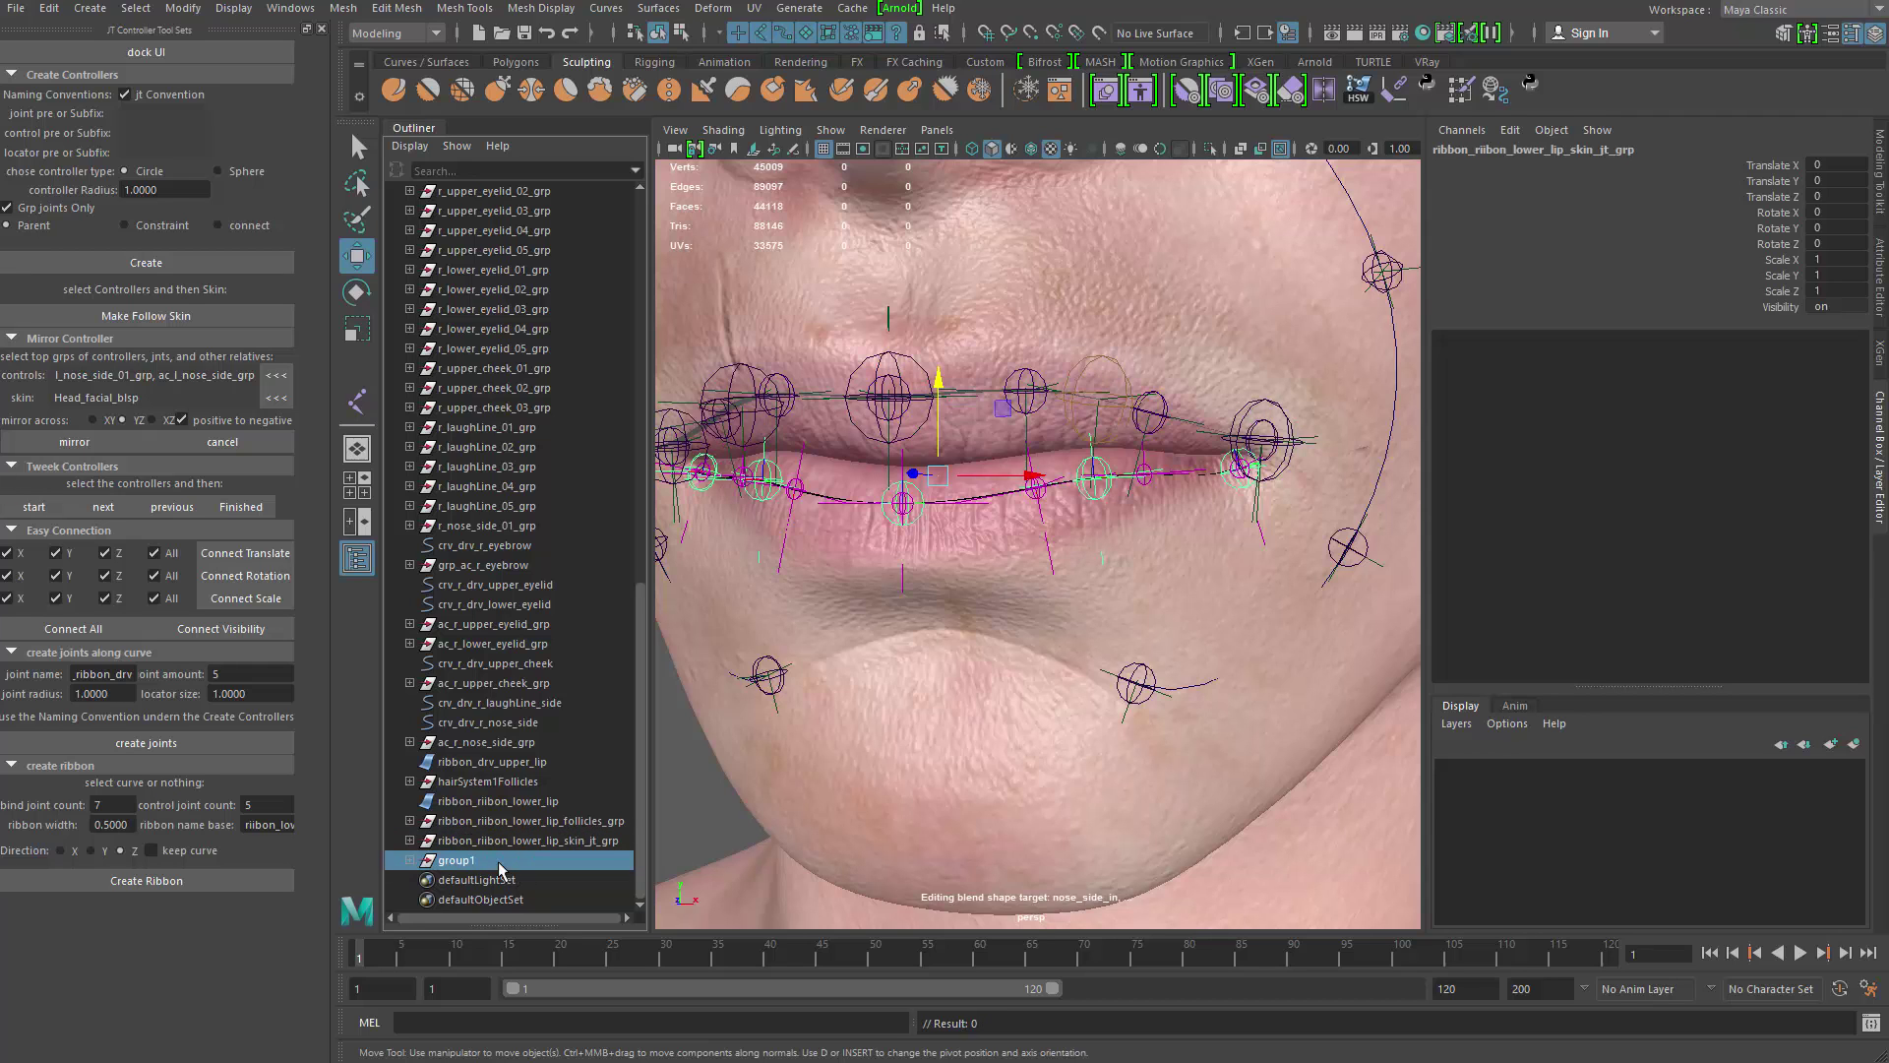
{"action": "key", "text": "ctrl+v"}
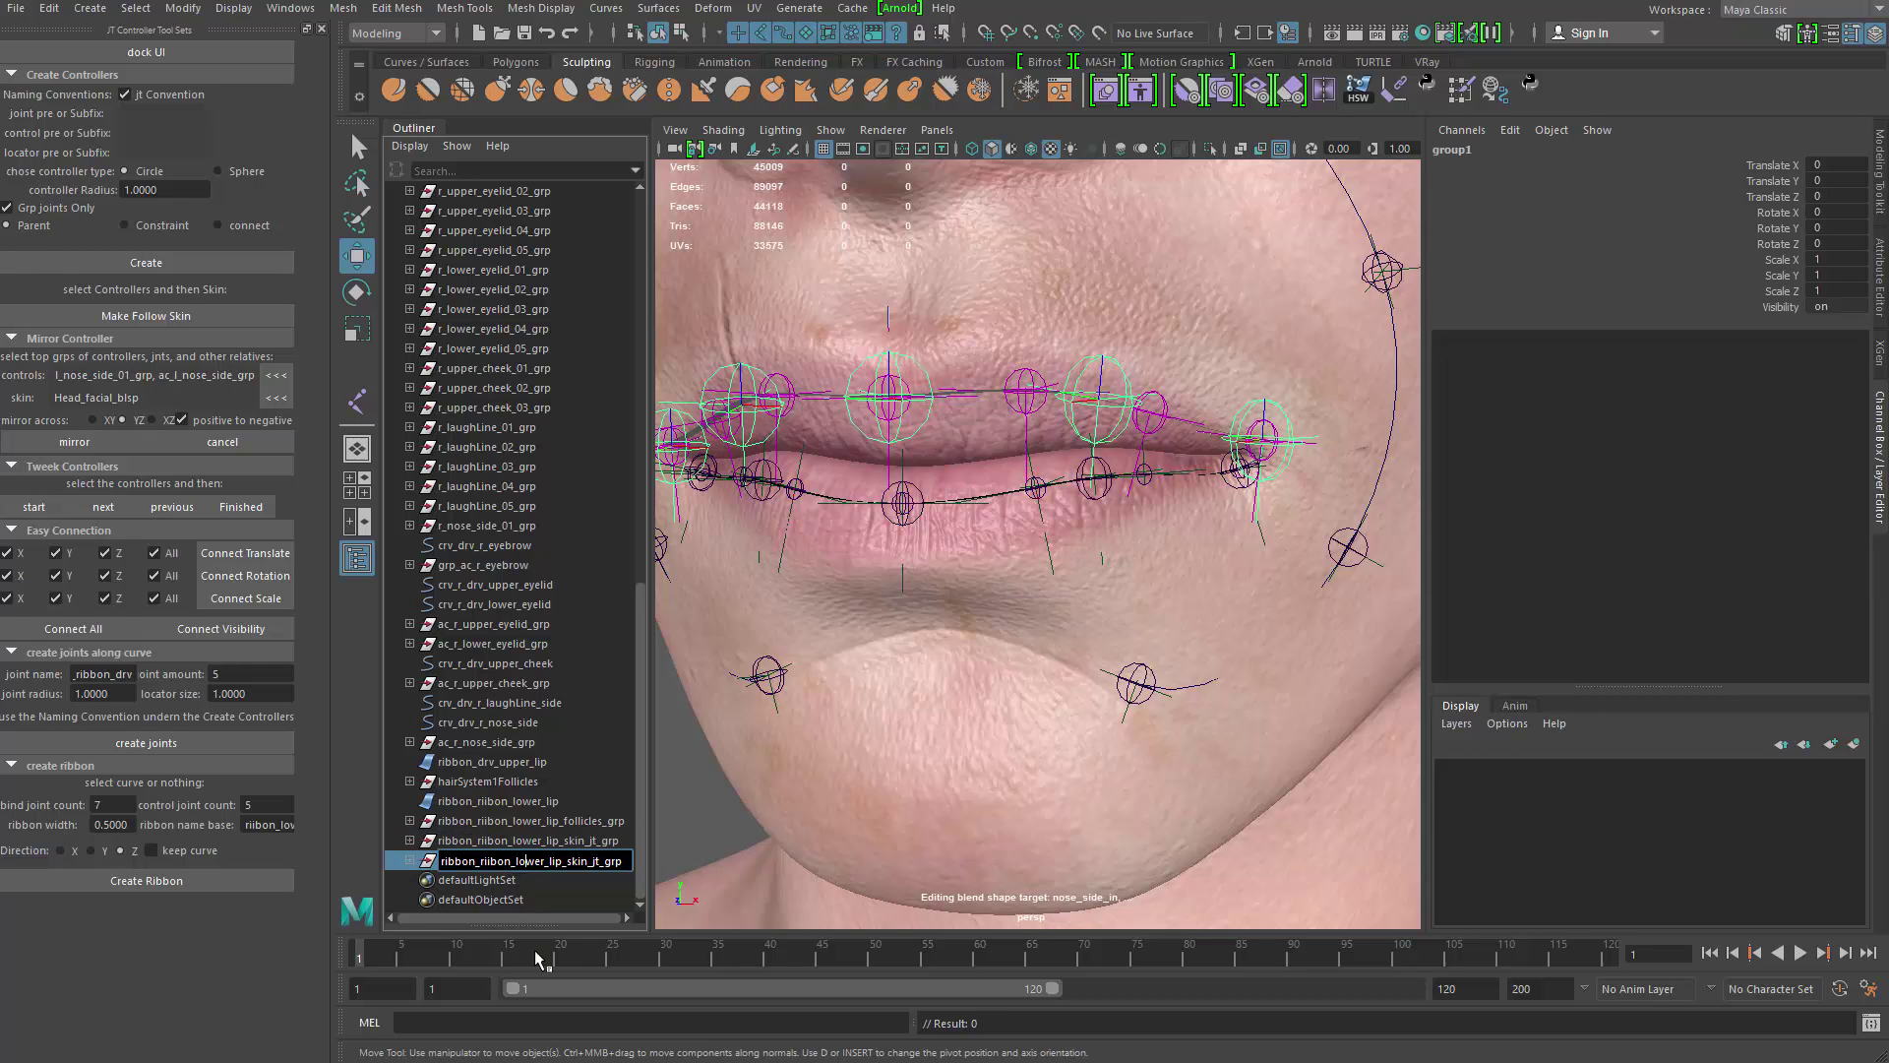
{"action": "key", "text": "BackSpace"}
{"action": "key", "text": "BackSpace"}
{"action": "key", "text": "BackSpace"}
{"action": "type", "text": "upp"}
{"action": "key", "text": "Return"}
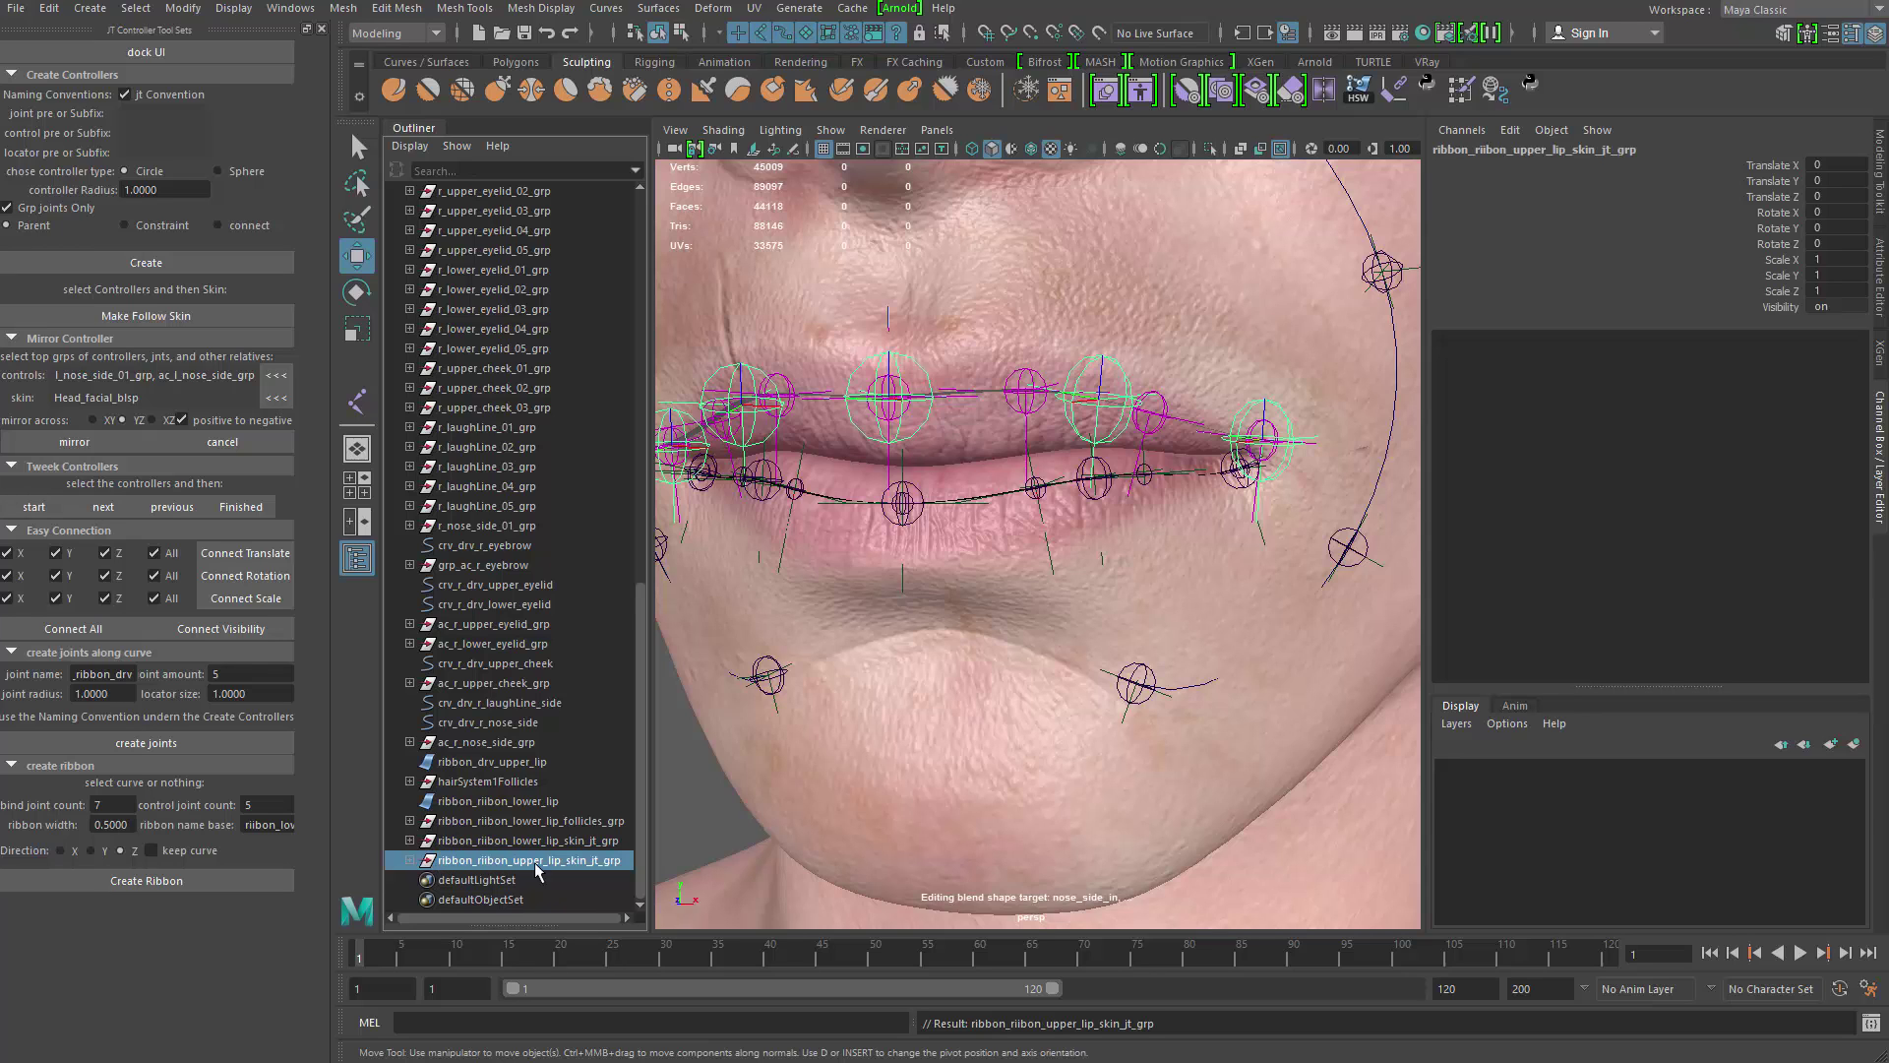
Step: Rename hairSystem1Follicles to ribbon_riibon_upper_lip_follicles_grp, based on the lower lip follicles group's name
{"action": "double_click", "coordinate": [476, 783]}
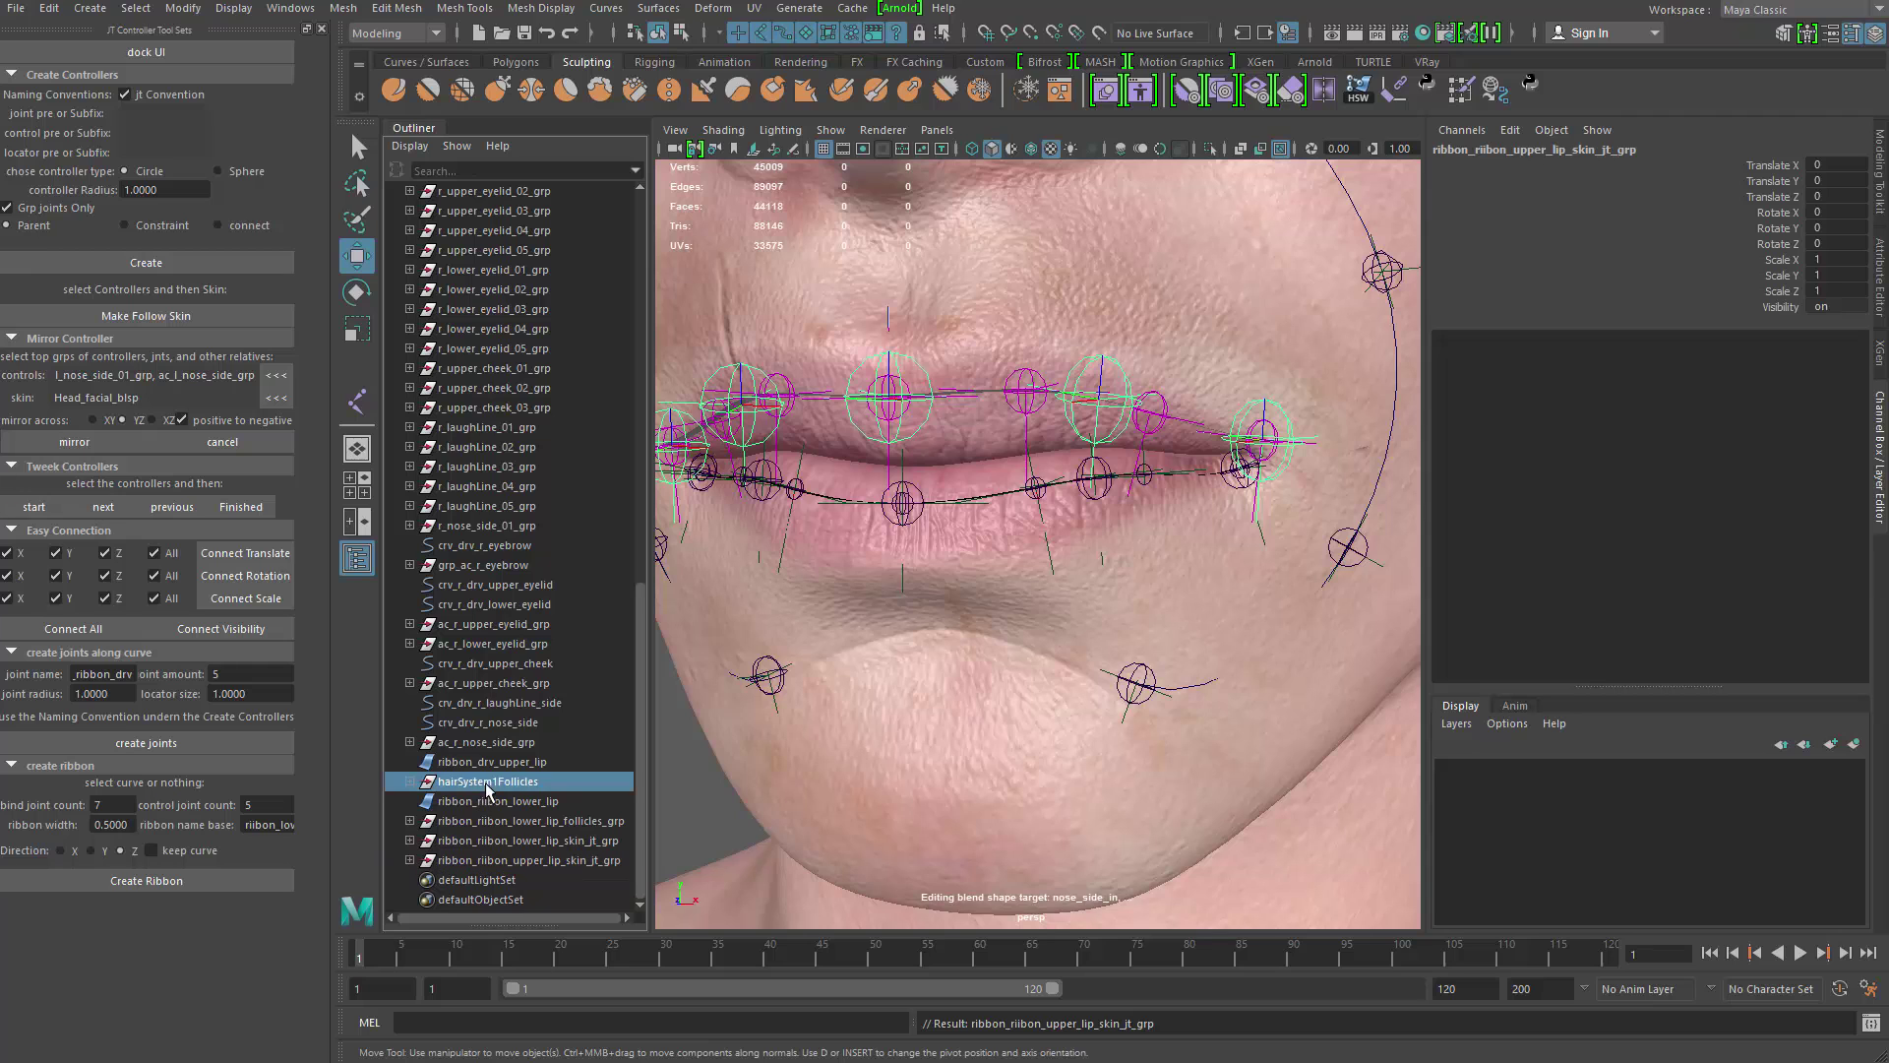
{"action": "double_click", "coordinate": [533, 822]}
{"action": "key", "text": "ctrl+c"}
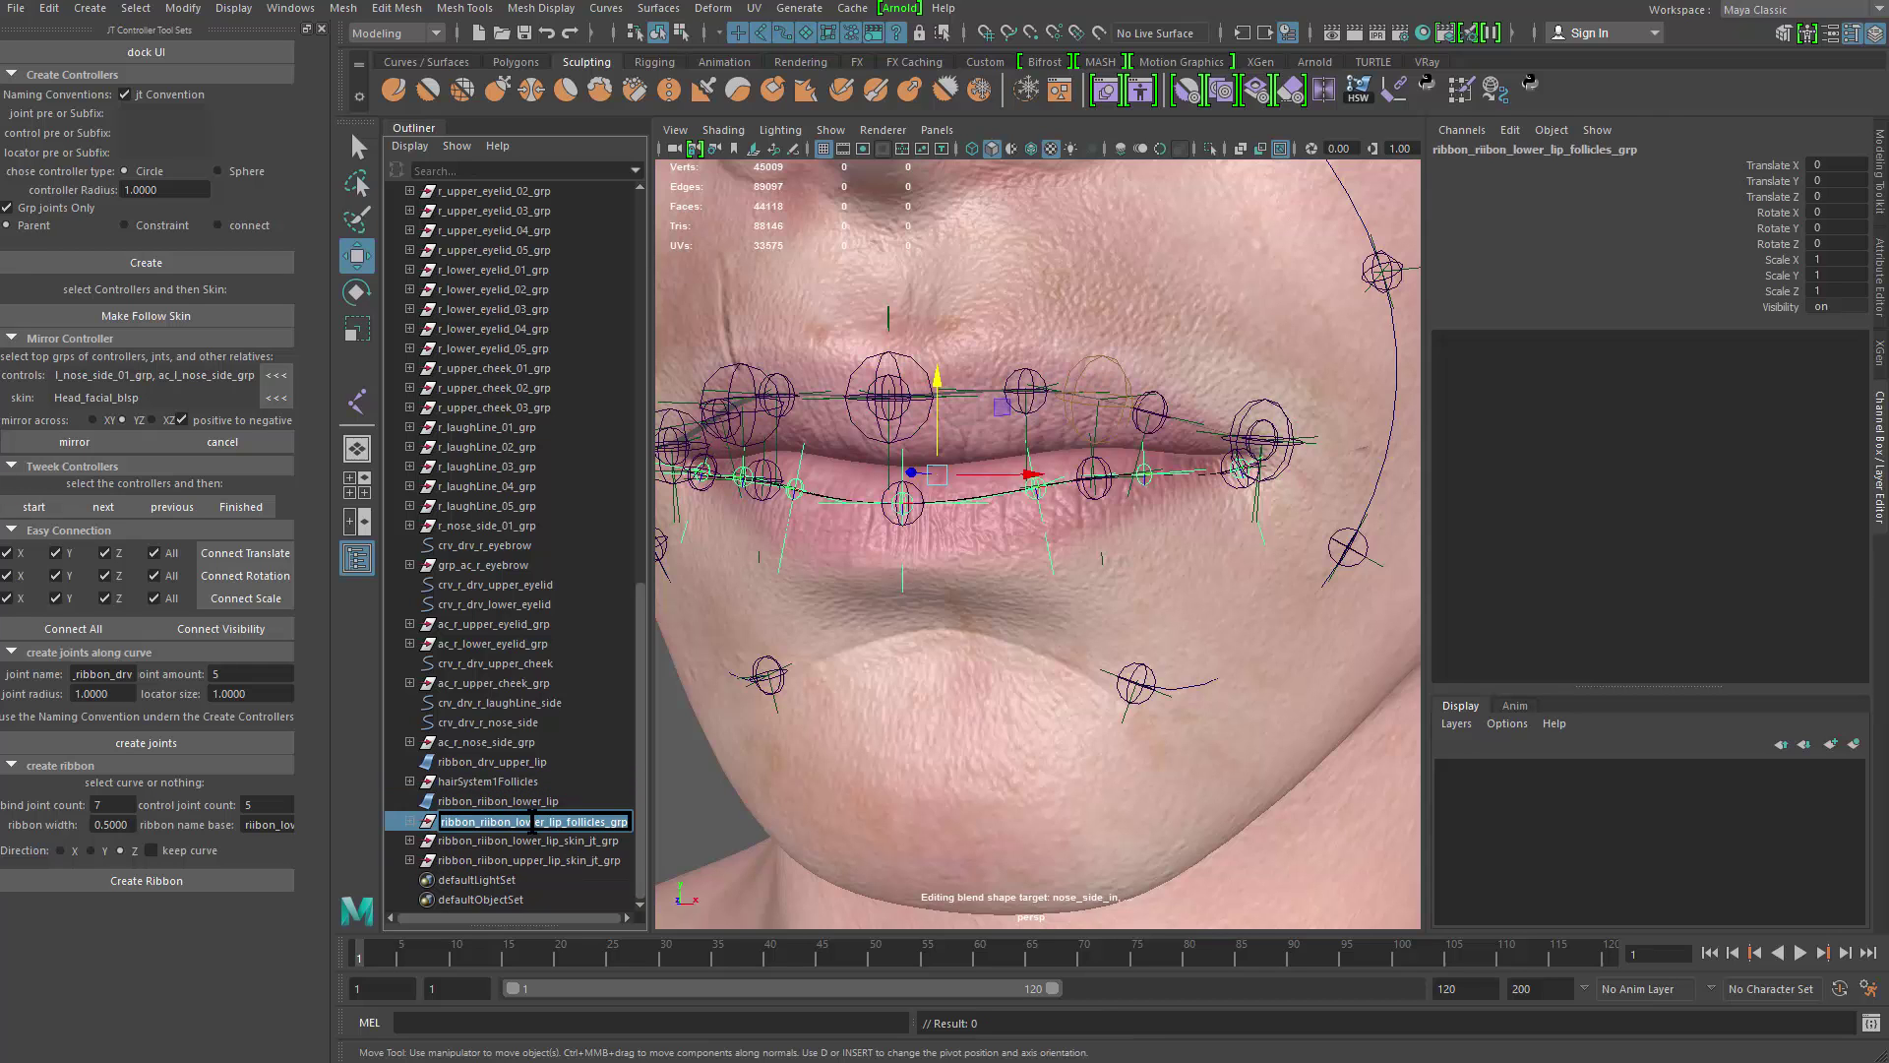
{"action": "double_click", "coordinate": [521, 784]}
{"action": "key", "text": "ctrl+v"}
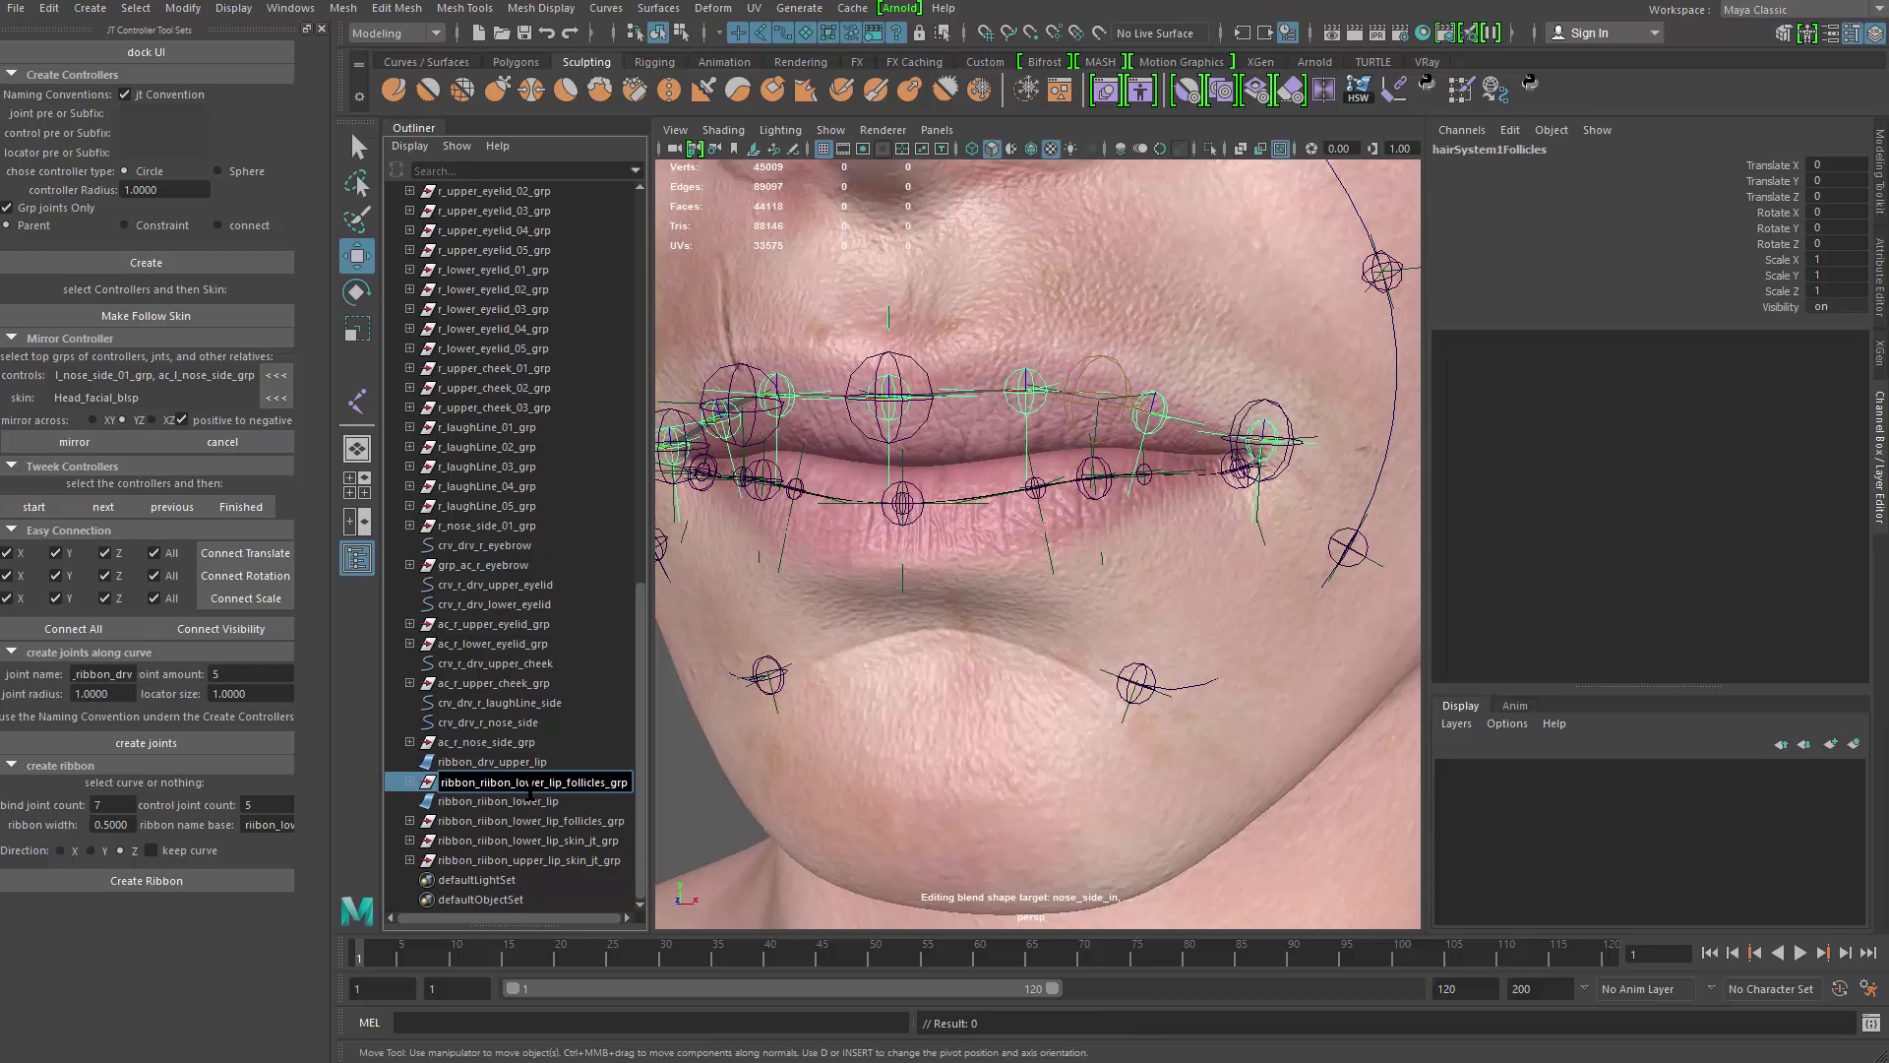
{"action": "key", "text": "BackSpace"}
{"action": "key", "text": "BackSpace"}
{"action": "key", "text": "BackSpace"}
{"action": "key", "text": "BackSpace"}
{"action": "type", "text": "upper_lip"}
Step: Reorder the hierarchy list so the lower lip ribbon sits directly below ribbon_drv_upper_lip, and select both ribbons
{"action": "middle_click_drag", "start_coordinate": [862, 806], "coordinate": [876, 754], "text": "alt"}
{"action": "mouse_move", "coordinate": [557, 785]}
{"action": "middle_mouse_down"}
{"action": "mouse_move", "coordinate": [567, 814]}
{"action": "mouse_move", "coordinate": [549, 790]}
{"action": "middle_mouse_up"}
{"action": "left_click_drag", "start_coordinate": [548, 763], "coordinate": [554, 781]}
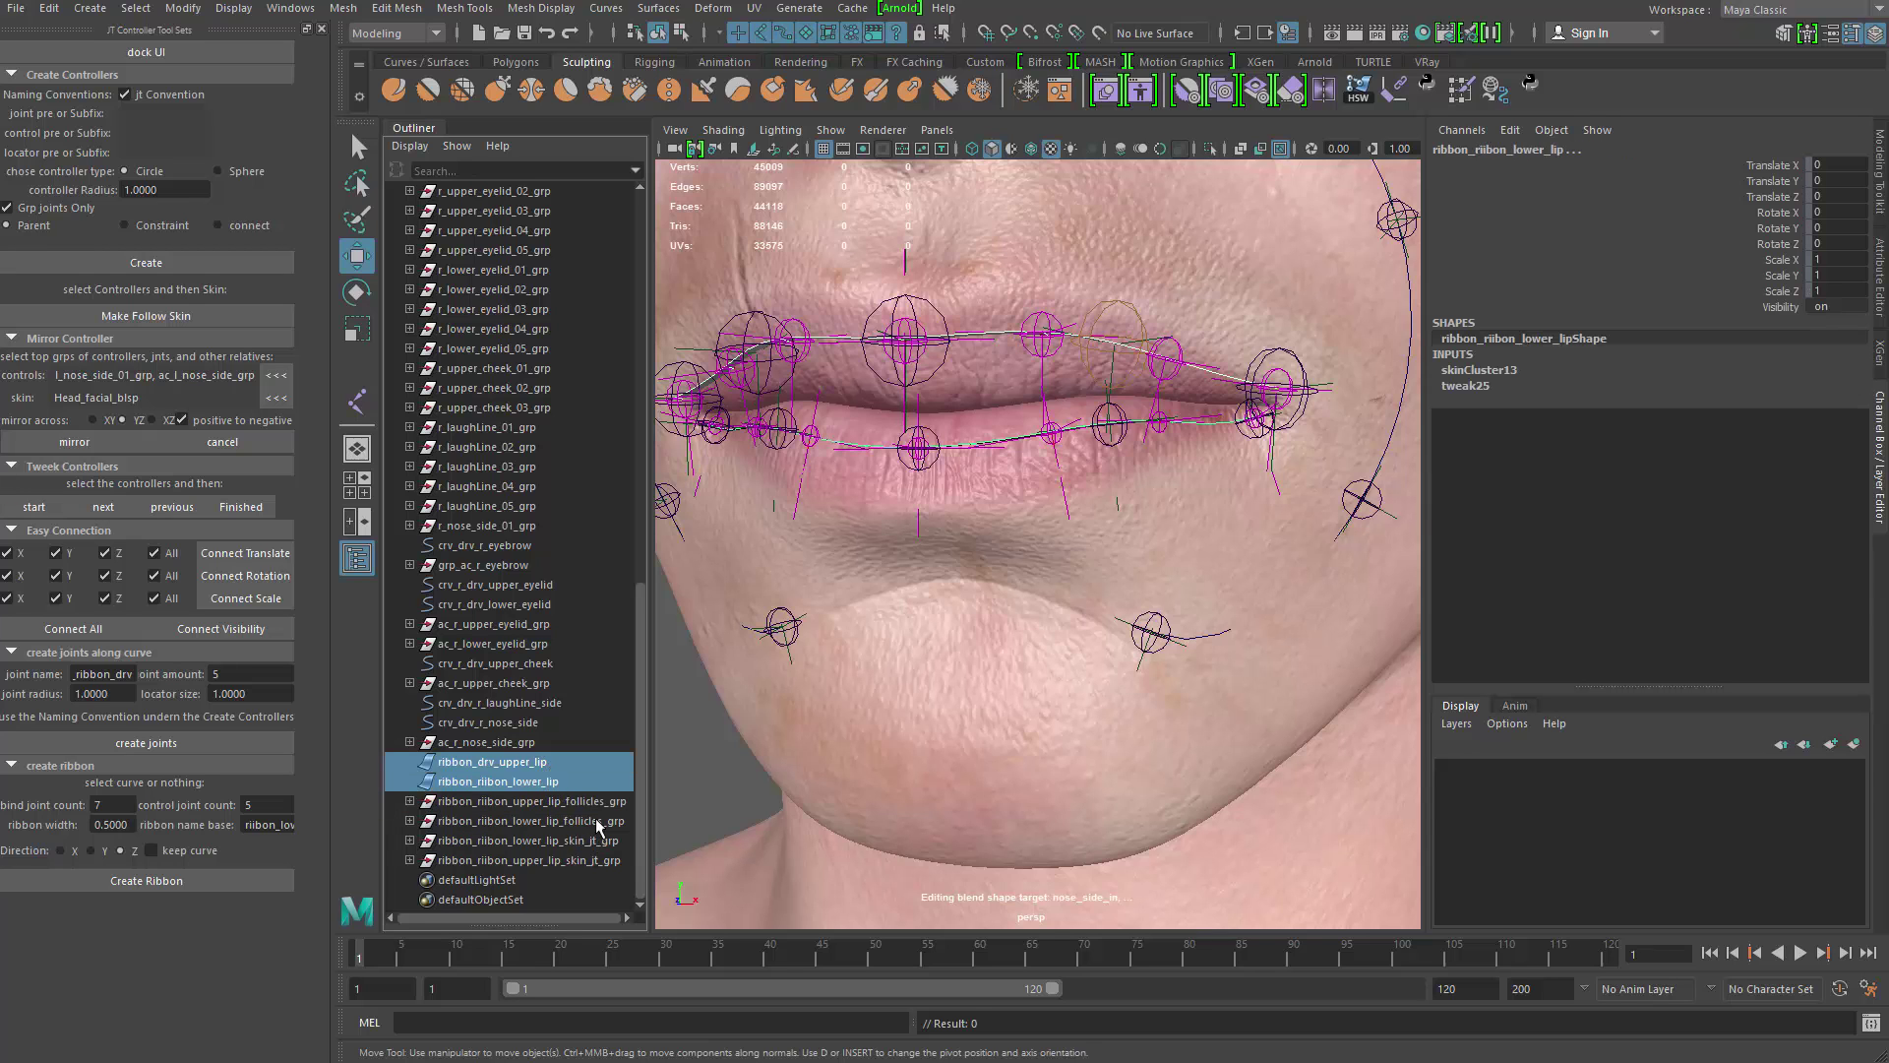
Step: Examine both lip ribbons with their follicle and skin joint groups, including the middle lower lip bind joint up close
{"action": "left_click", "coordinate": [532, 801], "text": "shift"}
{"action": "left_click", "coordinate": [531, 820], "text": "shift"}
{"action": "left_click", "coordinate": [528, 840], "text": "shift"}
{"action": "left_click", "coordinate": [528, 860], "text": "shift"}
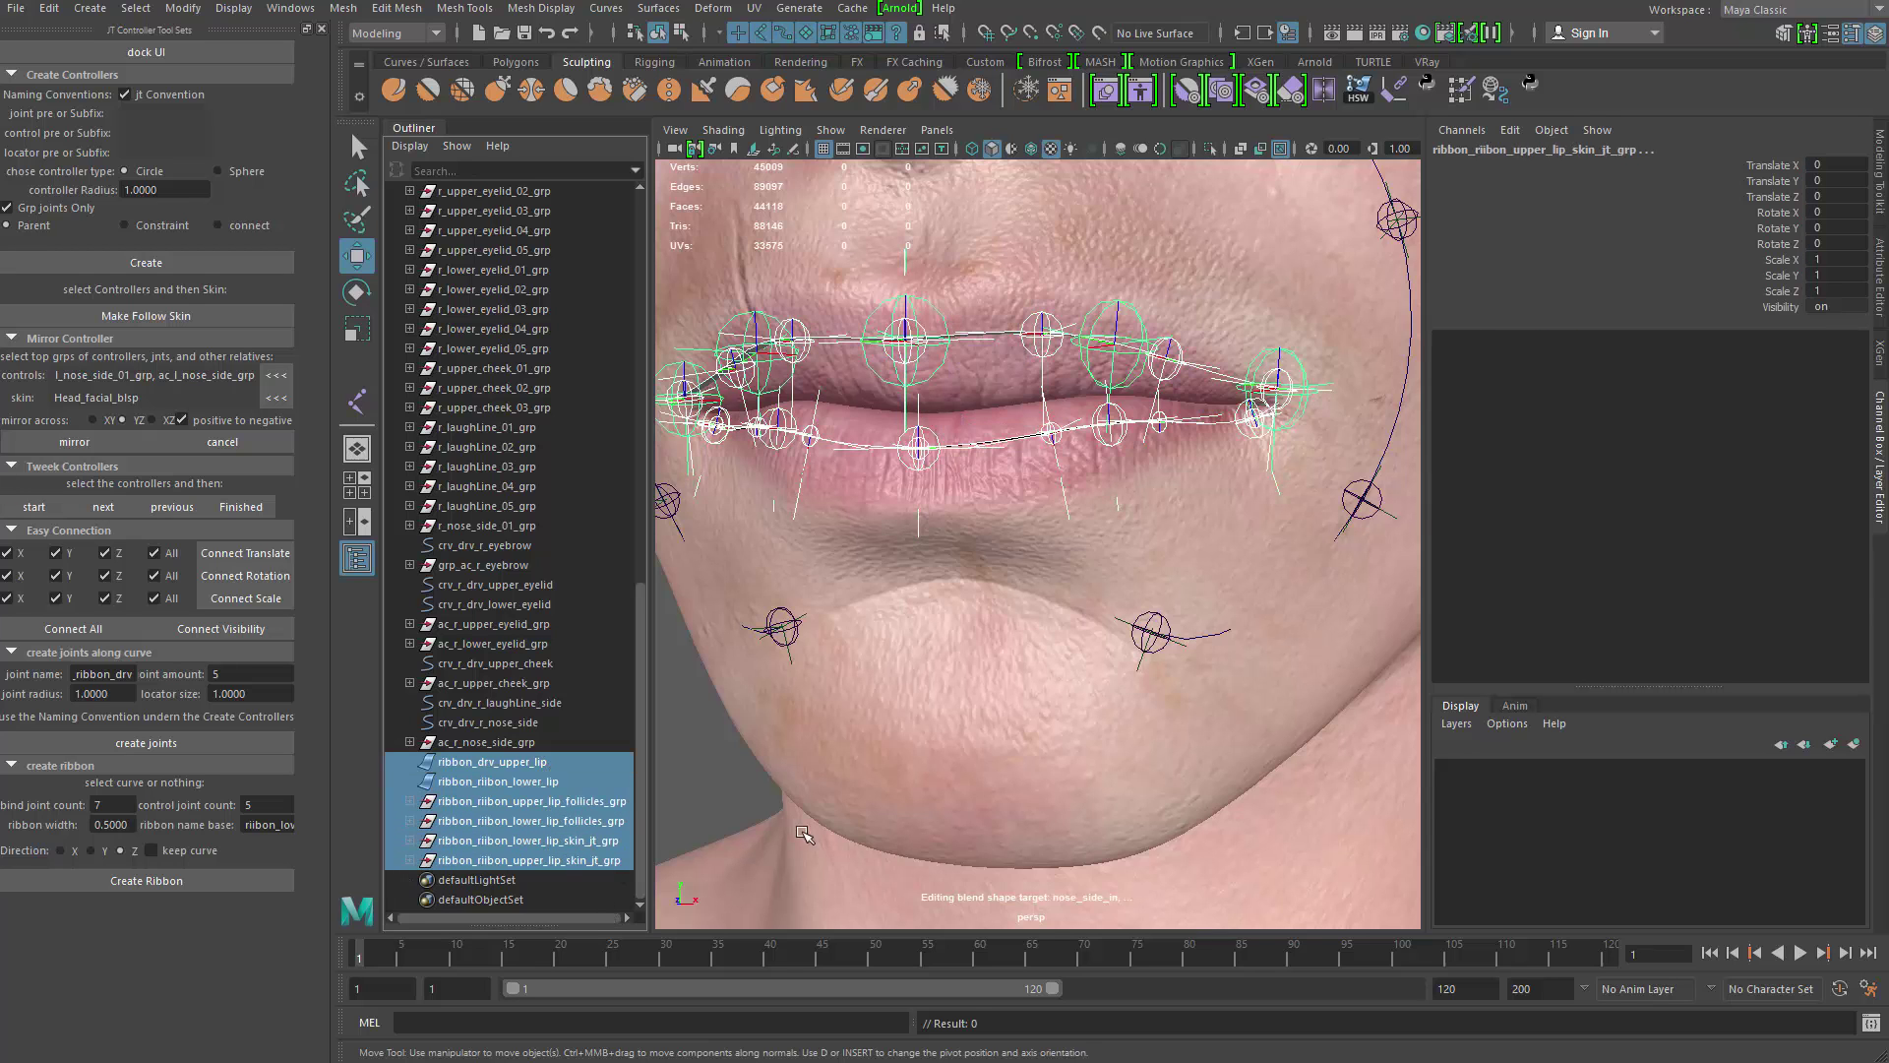
{"action": "left_click_drag", "start_coordinate": [804, 834], "coordinate": [917, 630], "text": "alt"}
{"action": "left_click", "coordinate": [823, 685]}
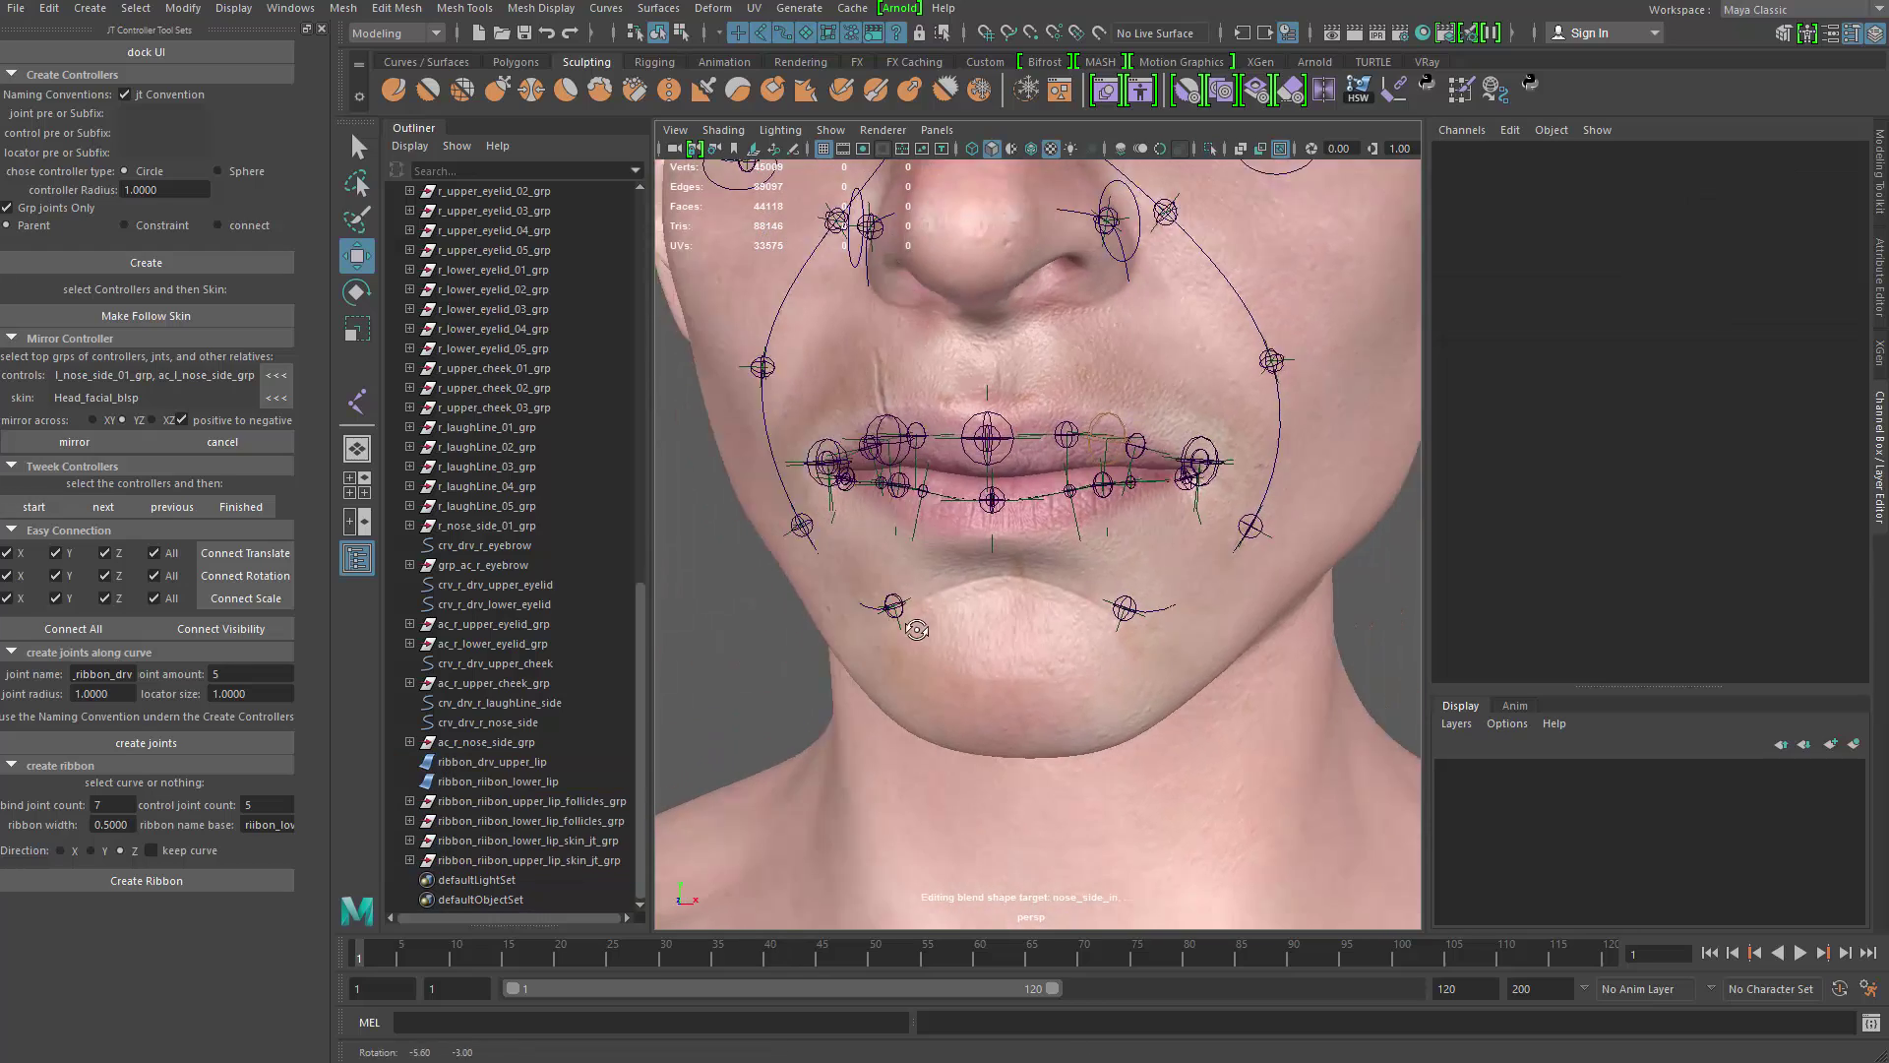
{"action": "scroll", "coordinate": [916, 629], "scroll_direction": "up", "scroll_amount": 10}
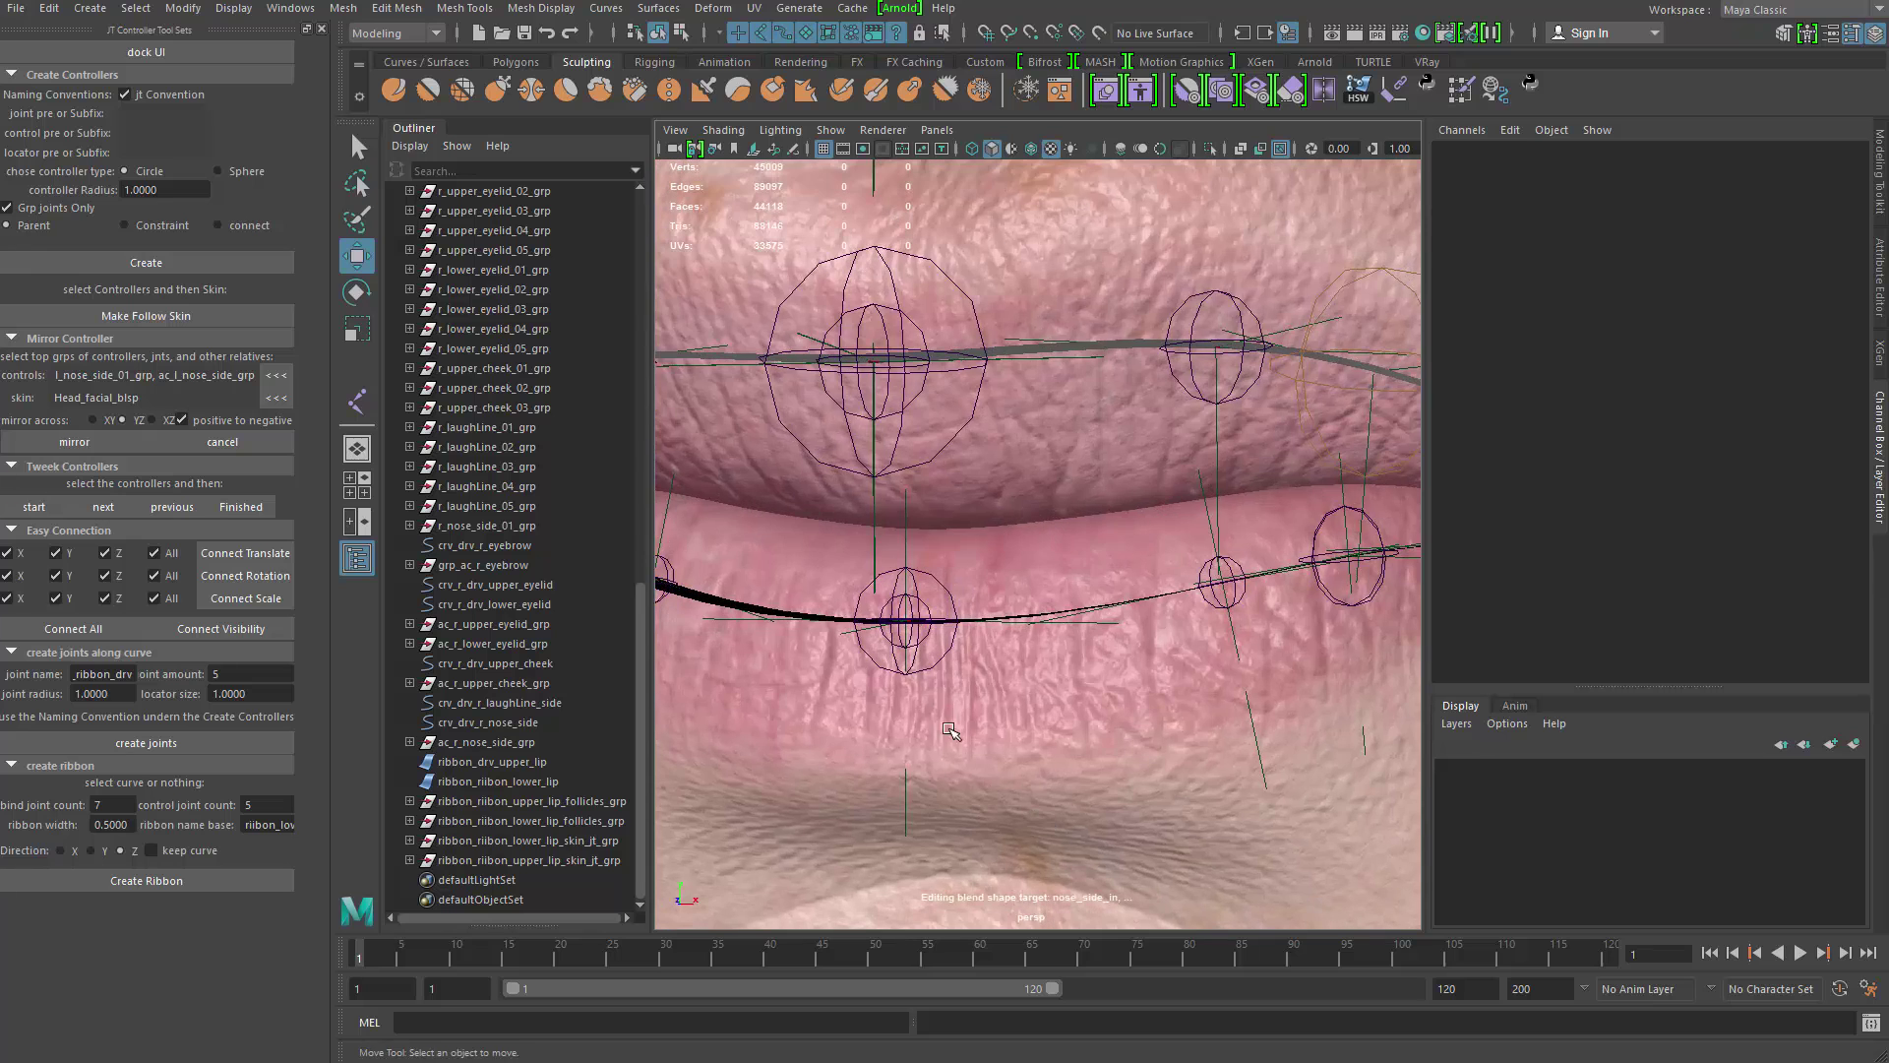
{"action": "key", "text": "q"}
{"action": "left_click", "coordinate": [930, 638]}
{"action": "scroll", "coordinate": [852, 599], "scroll_direction": "down", "scroll_amount": 10}
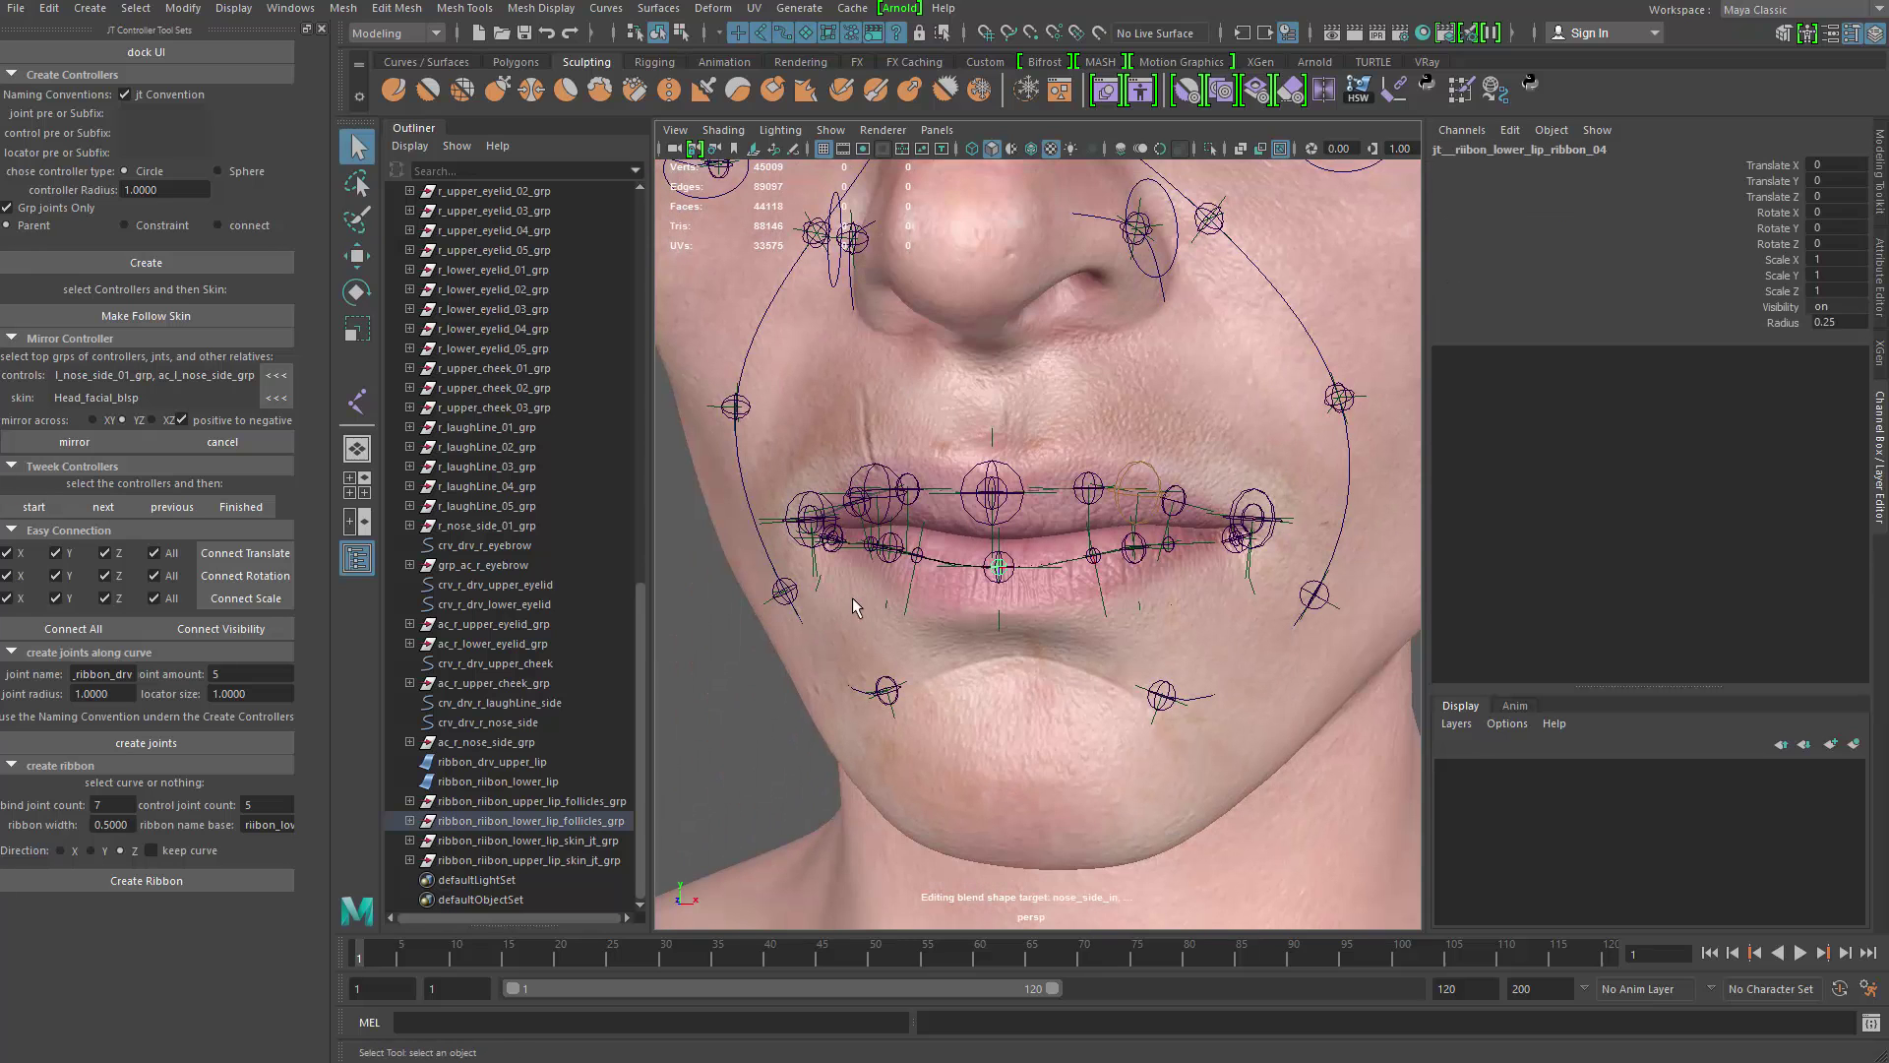
Step: Isolate both lip follicles groups, select all their bind joints, restore the full view and add the head mesh to the selection
{"action": "left_click_drag", "start_coordinate": [578, 821], "coordinate": [600, 801]}
{"action": "key", "text": "f"}
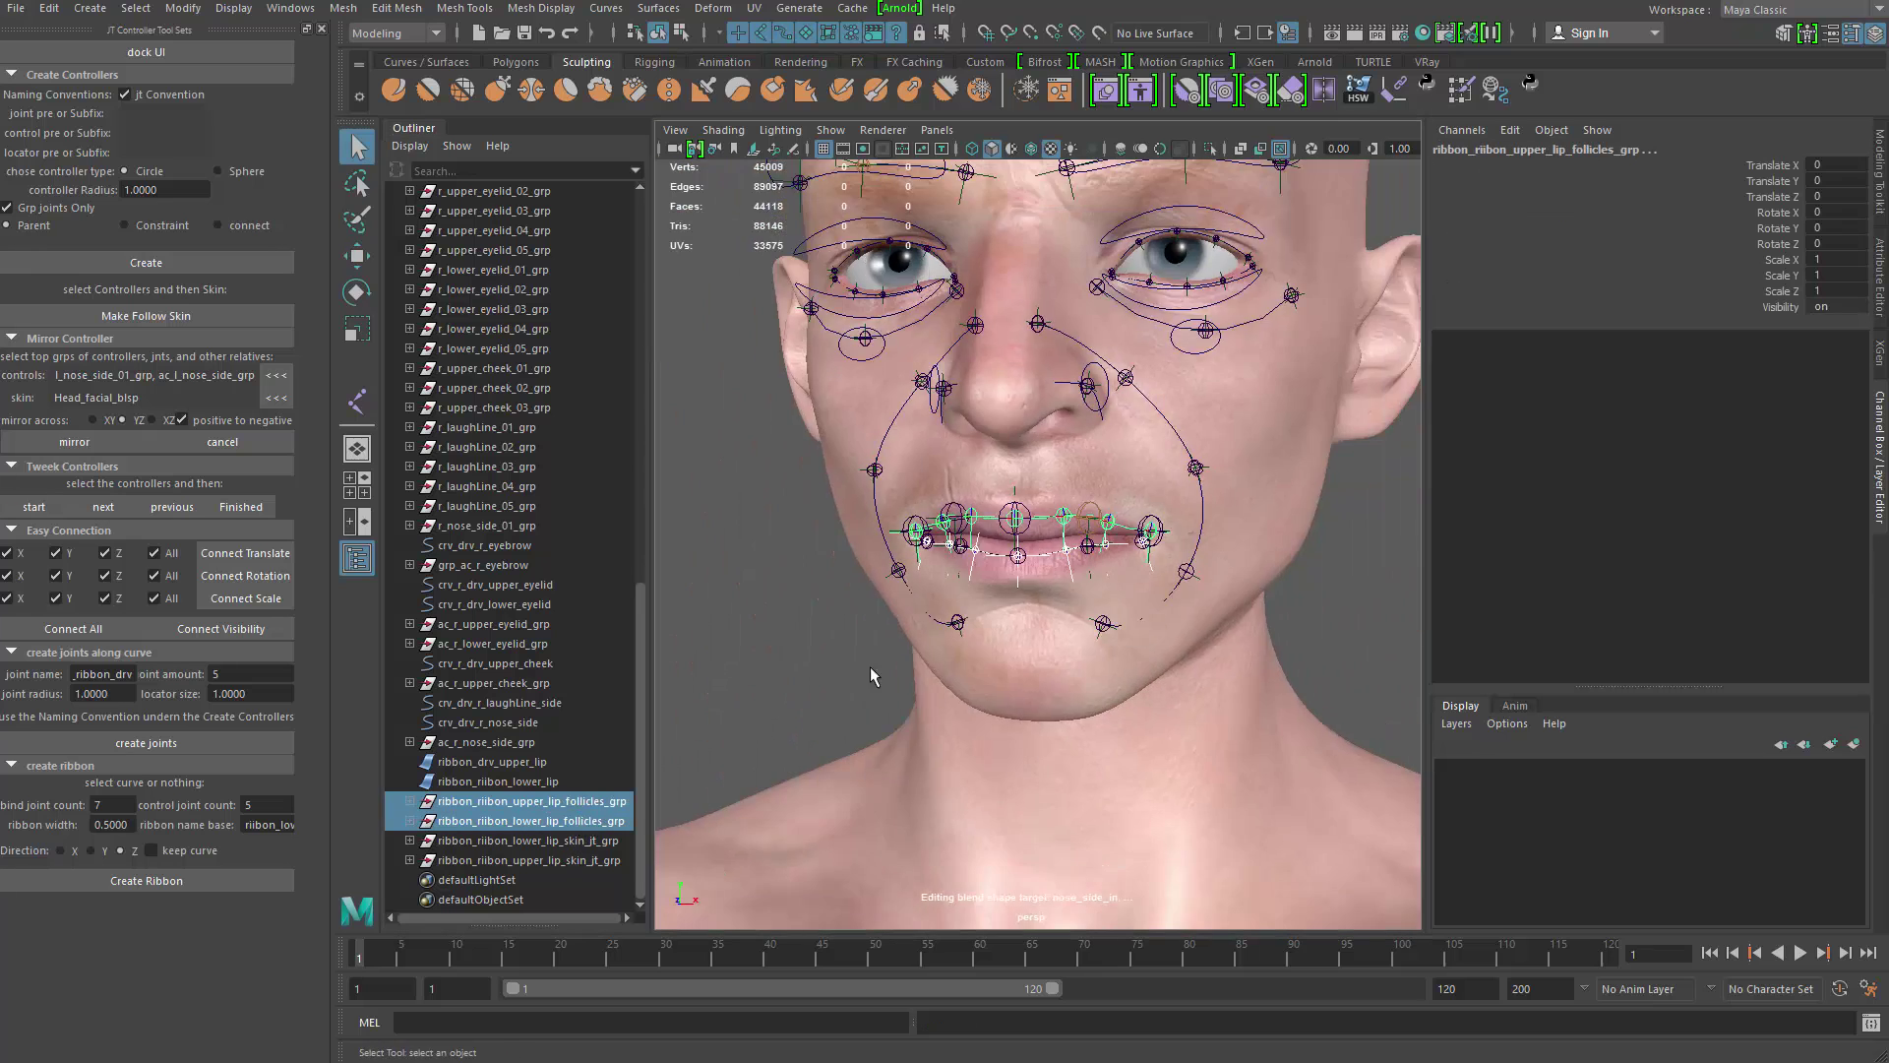
{"action": "key", "text": "ctrl+1"}
{"action": "left_click", "coordinate": [726, 368]}
{"action": "left_click_drag", "start_coordinate": [719, 367], "coordinate": [1306, 669]}
{"action": "left_click_drag", "start_coordinate": [1155, 694], "coordinate": [1082, 694], "text": "alt"}
{"action": "right_click_drag", "start_coordinate": [1082, 694], "coordinate": [1179, 693], "text": "alt"}
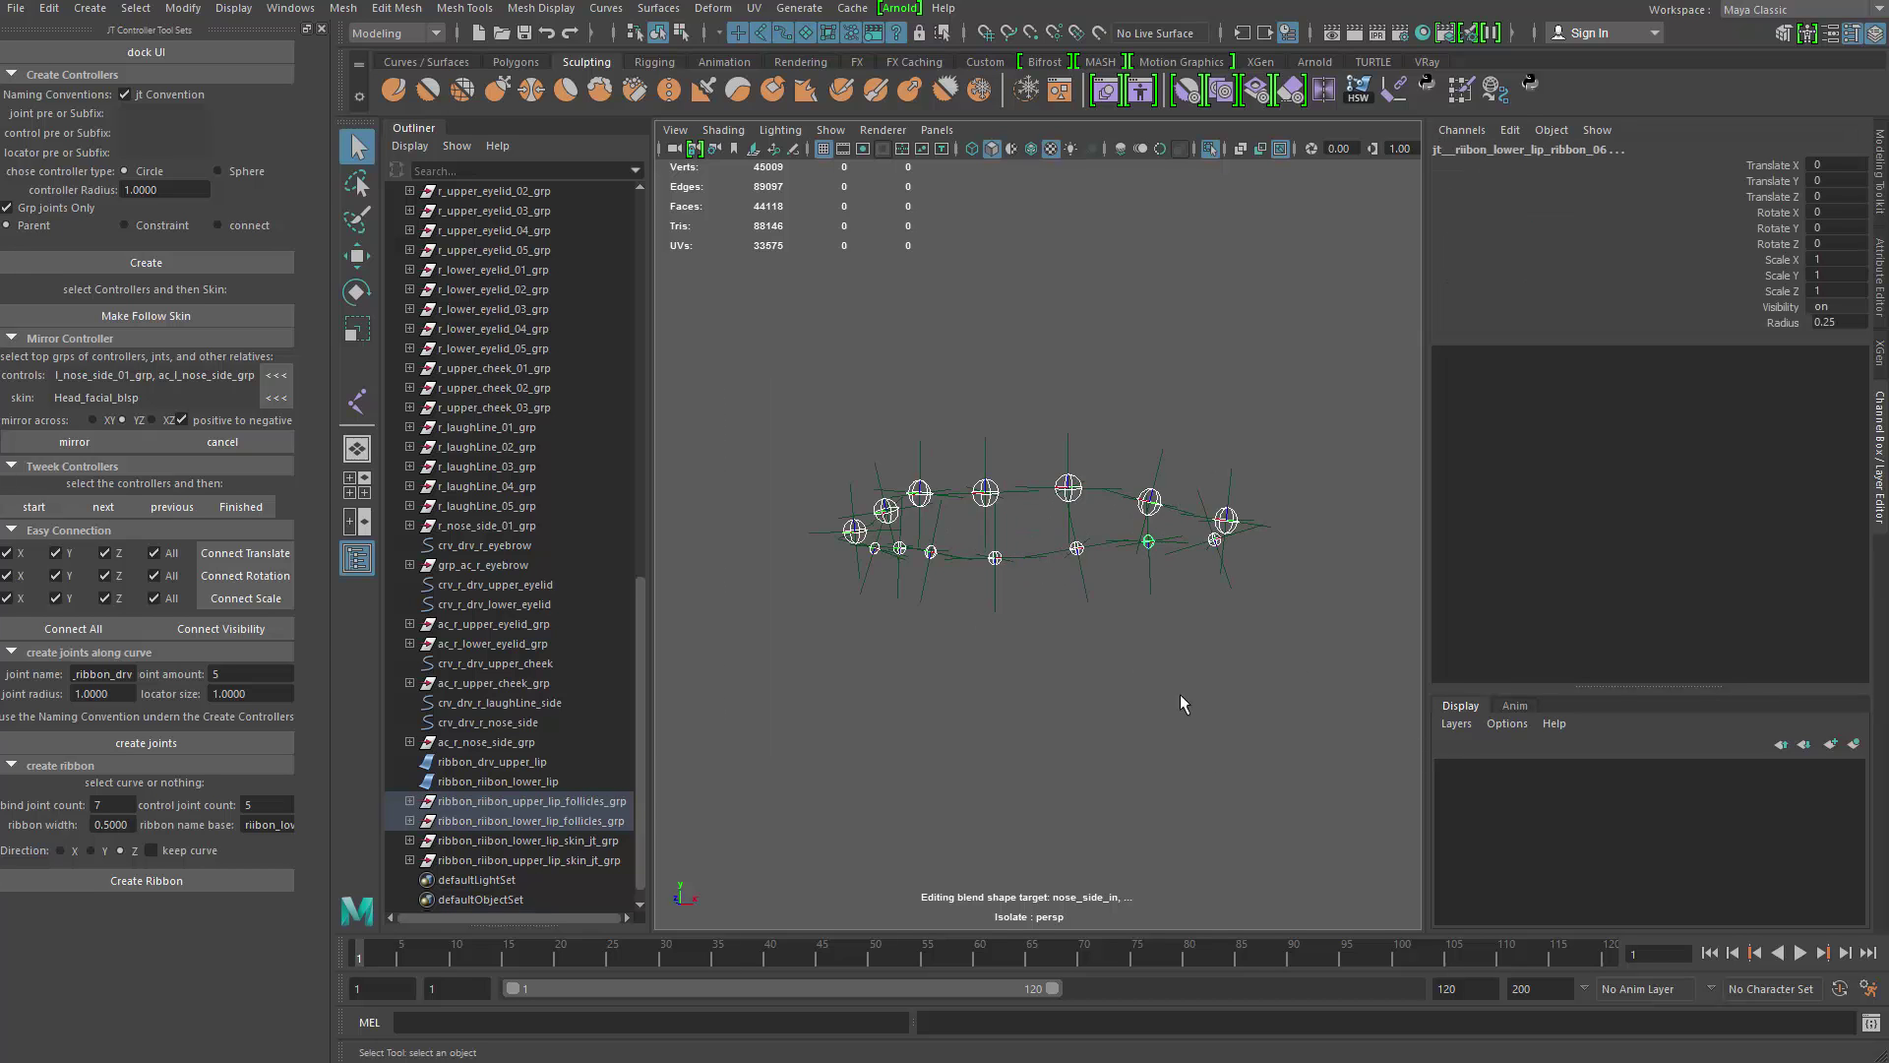
{"action": "key", "text": "ctrl+1"}
{"action": "left_click", "coordinate": [1058, 657]}
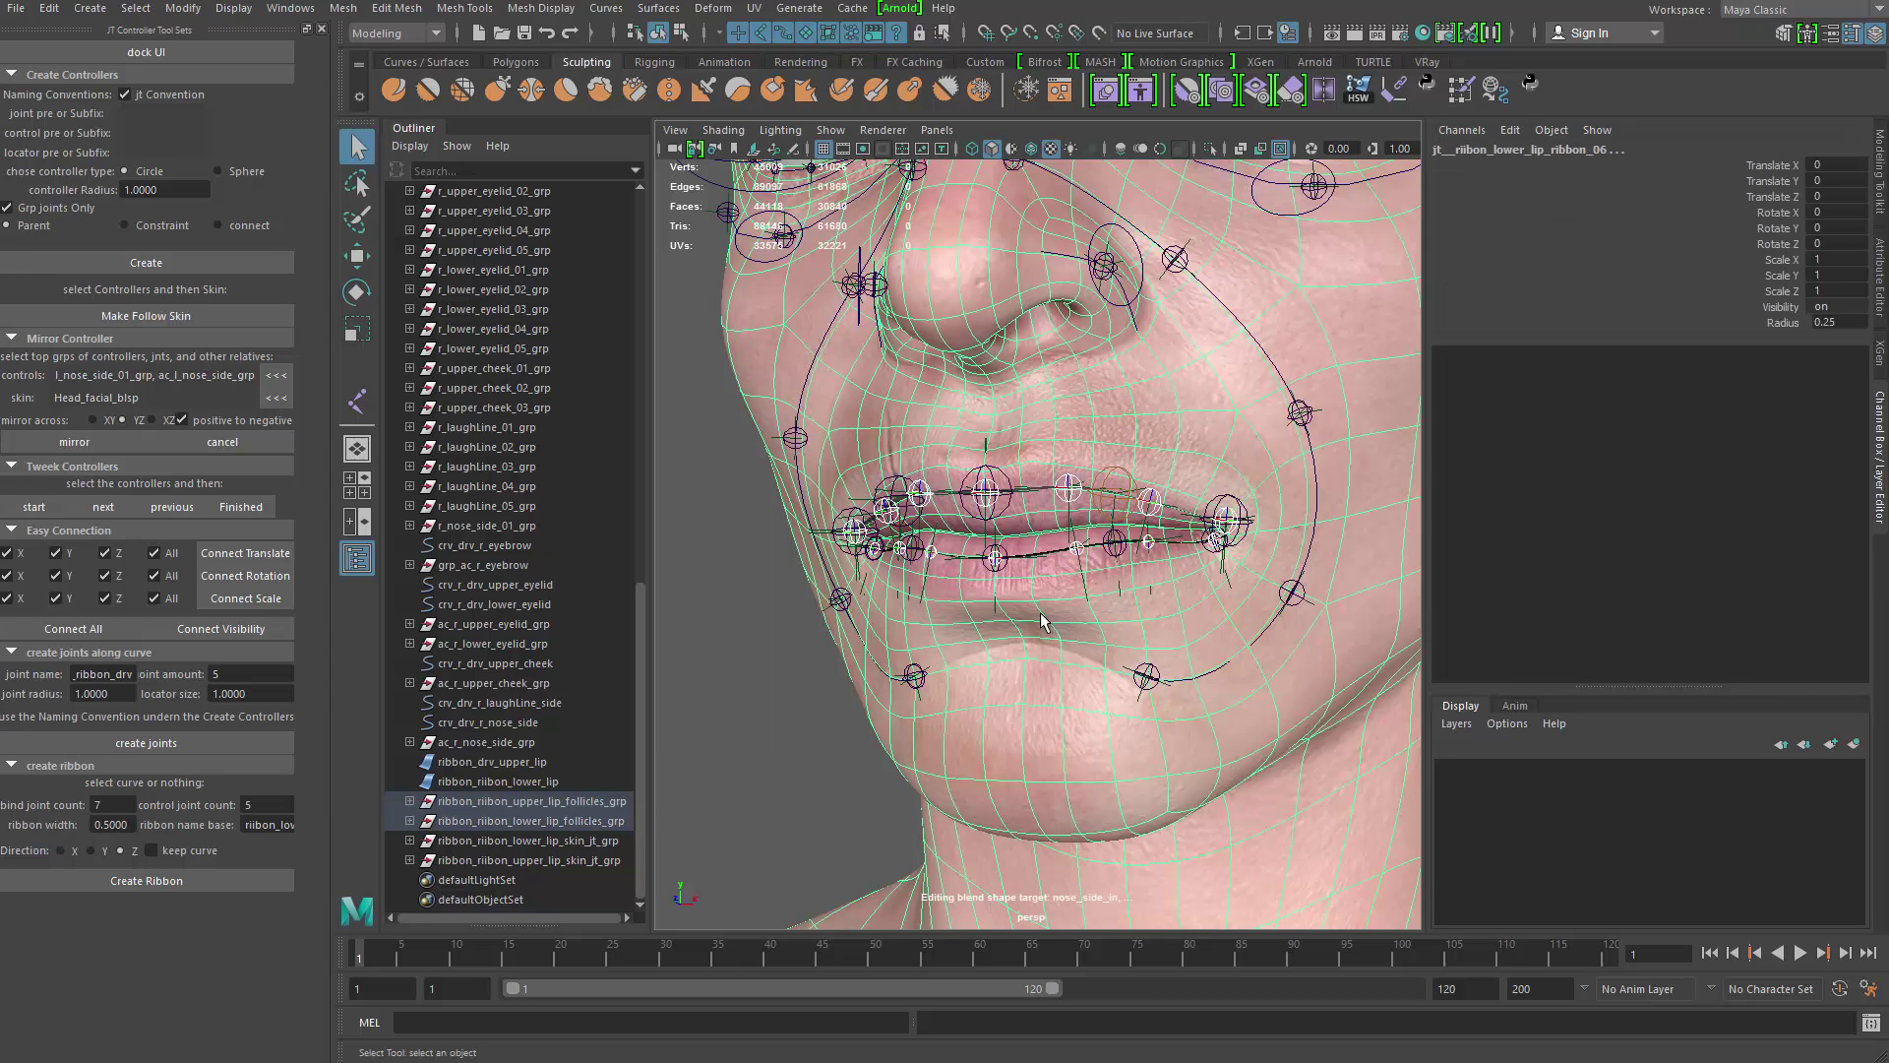
Step: Add the selected lip bind joints as influences on Head_facial_blsp with dropoff 4.0, locked weights and default weight 0
{"action": "left_click", "coordinate": [378, 31]}
{"action": "left_click", "coordinate": [368, 74]}
{"action": "left_click", "coordinate": [400, 7]}
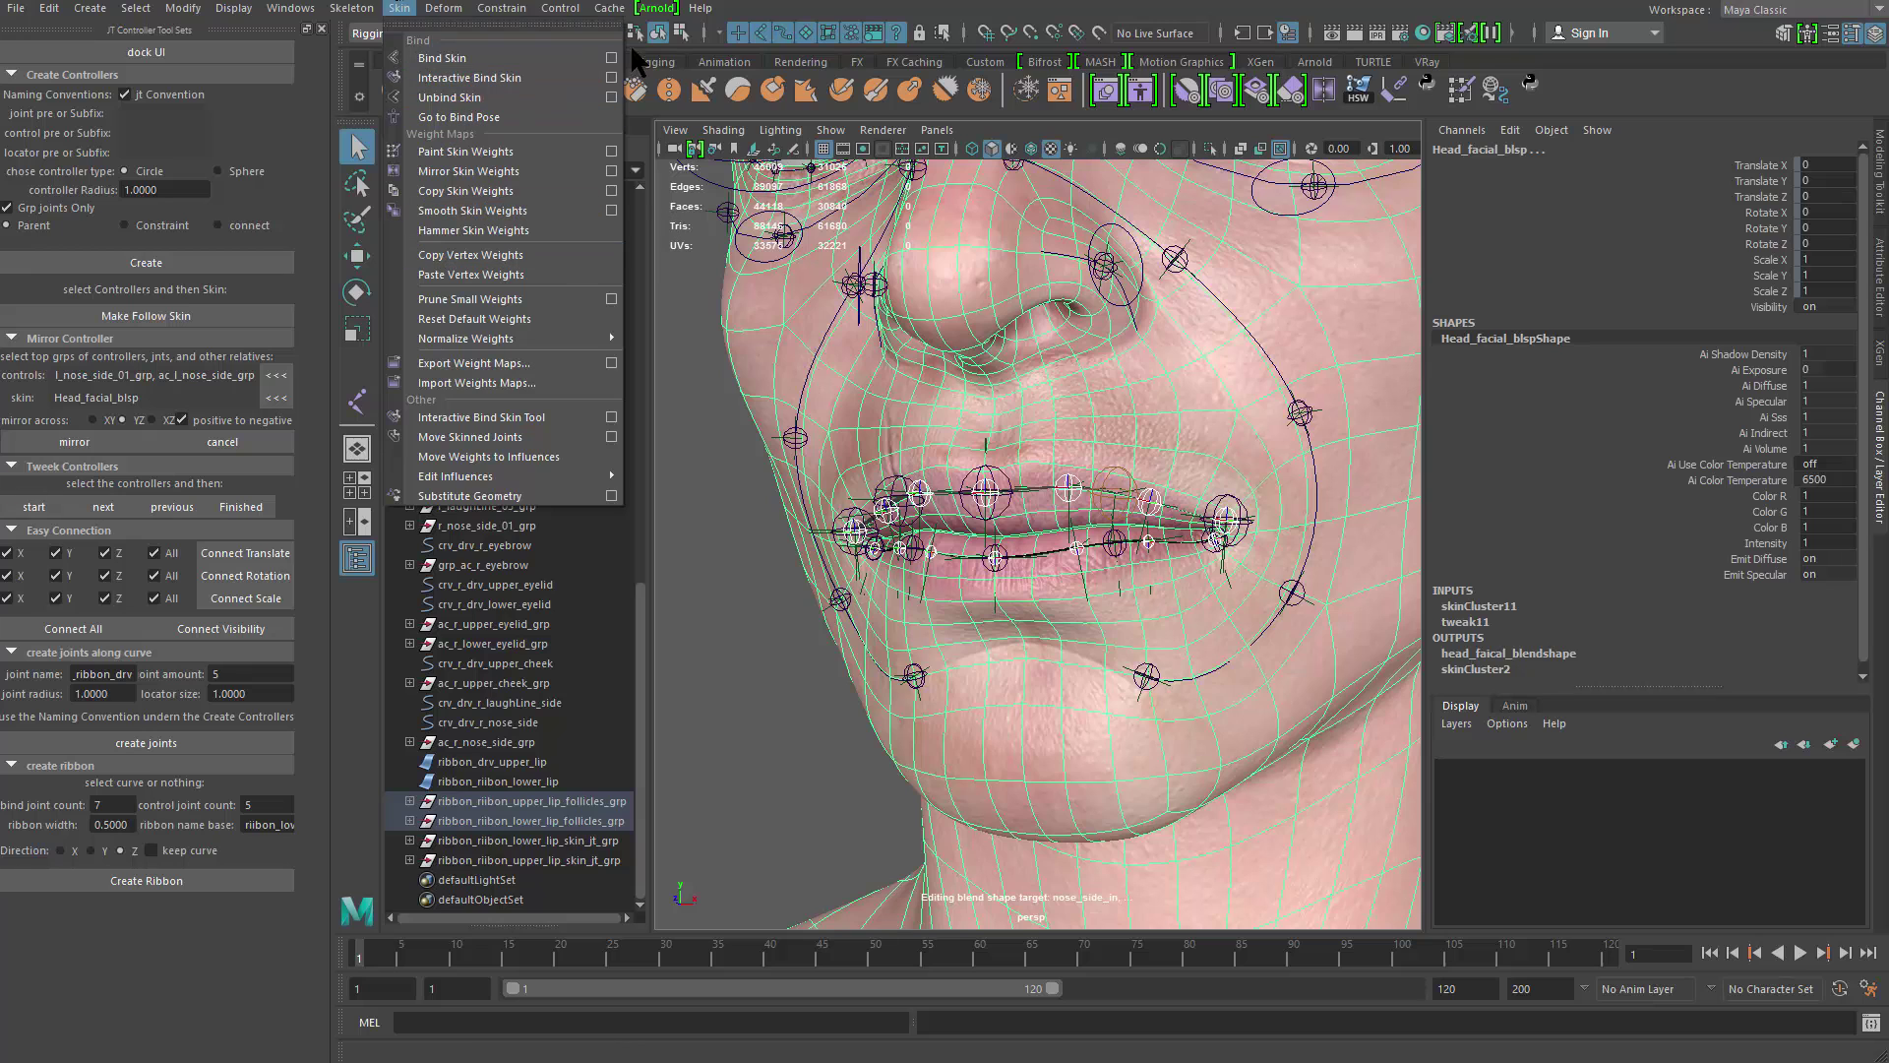
{"action": "mouse_move", "coordinate": [599, 475]}
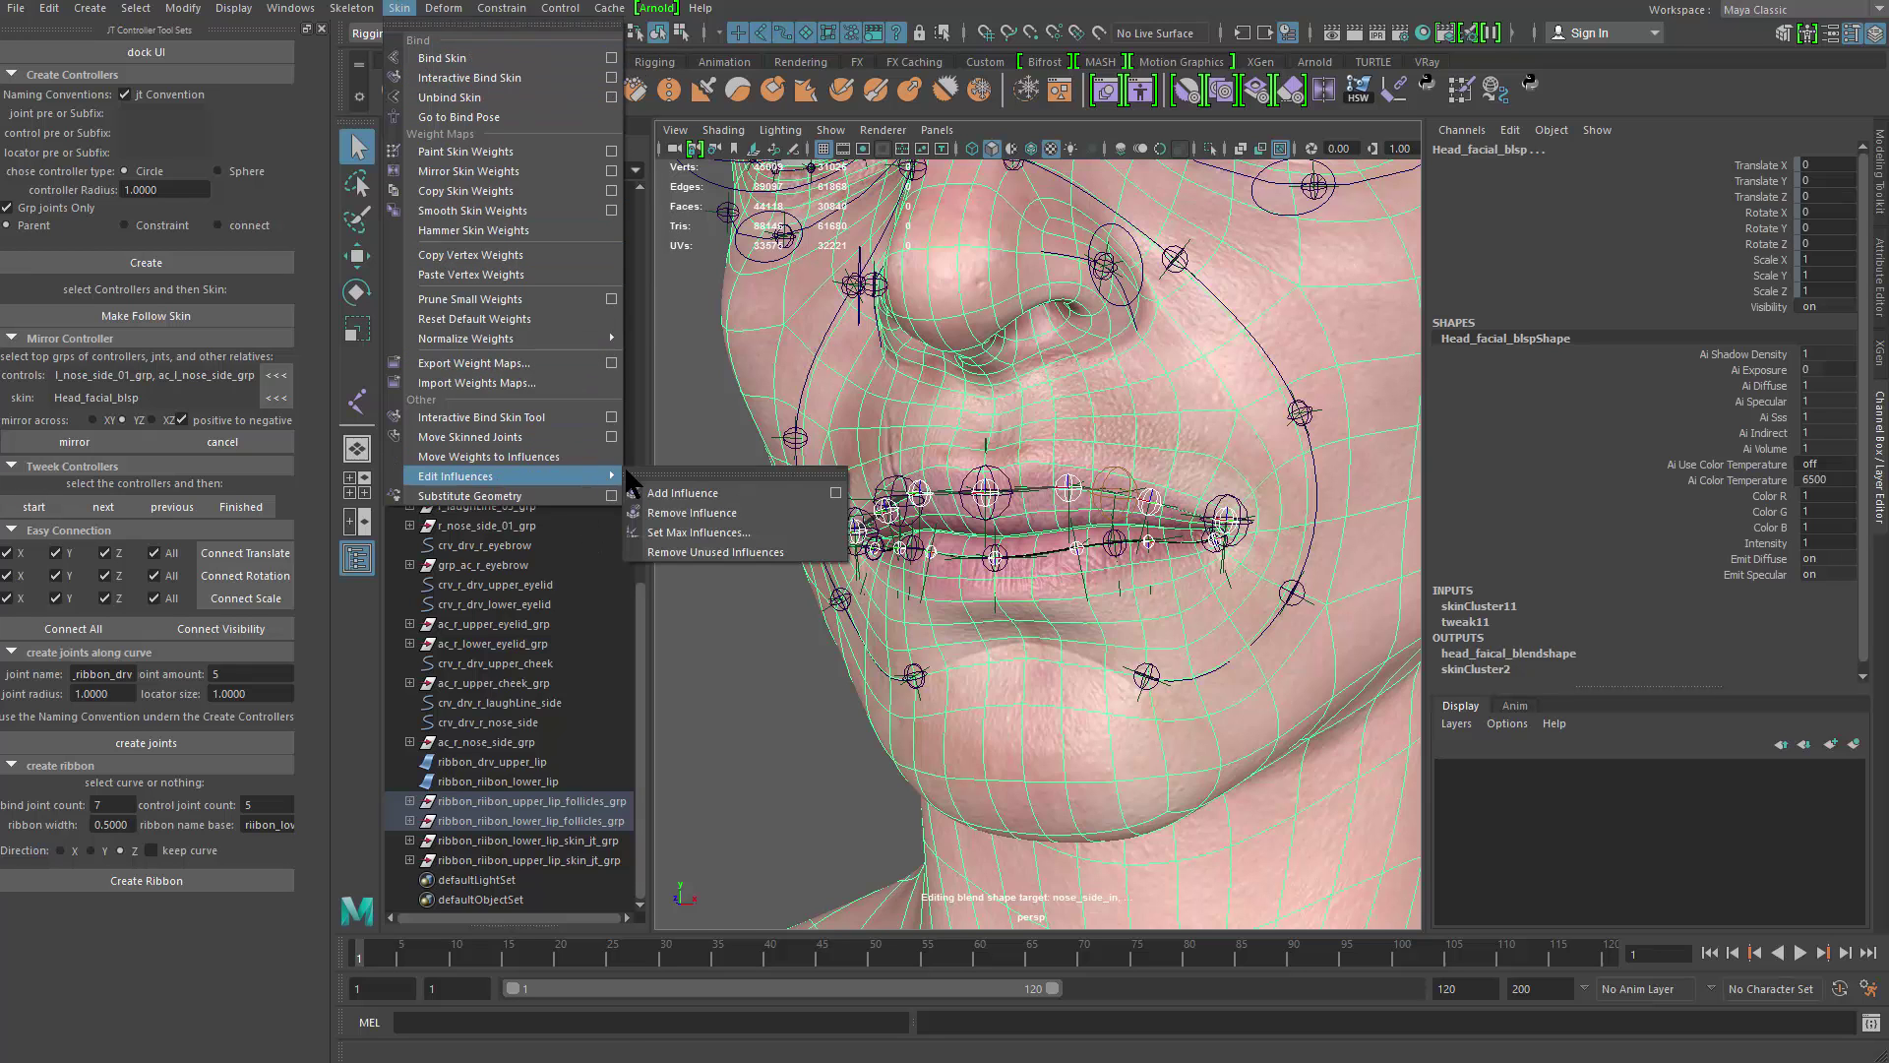
{"action": "left_click", "coordinate": [831, 489]}
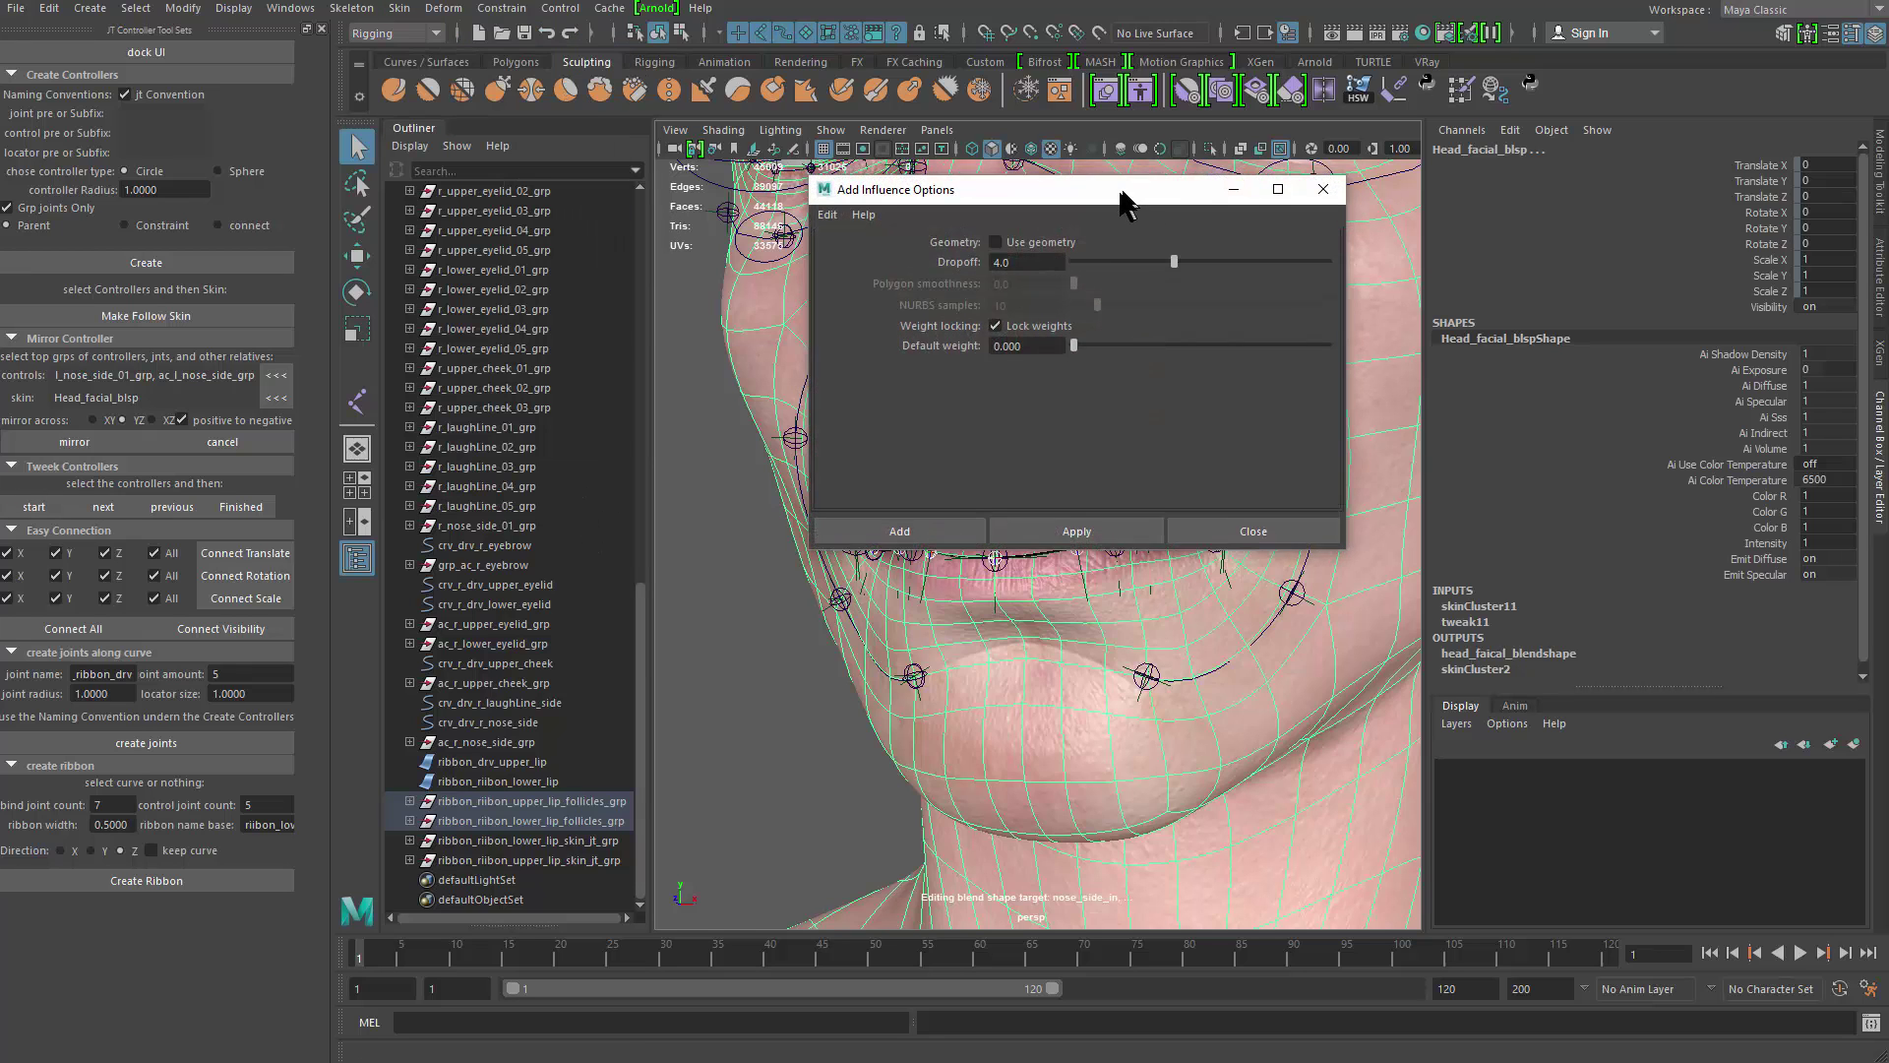
{"action": "left_click", "coordinate": [1122, 519]}
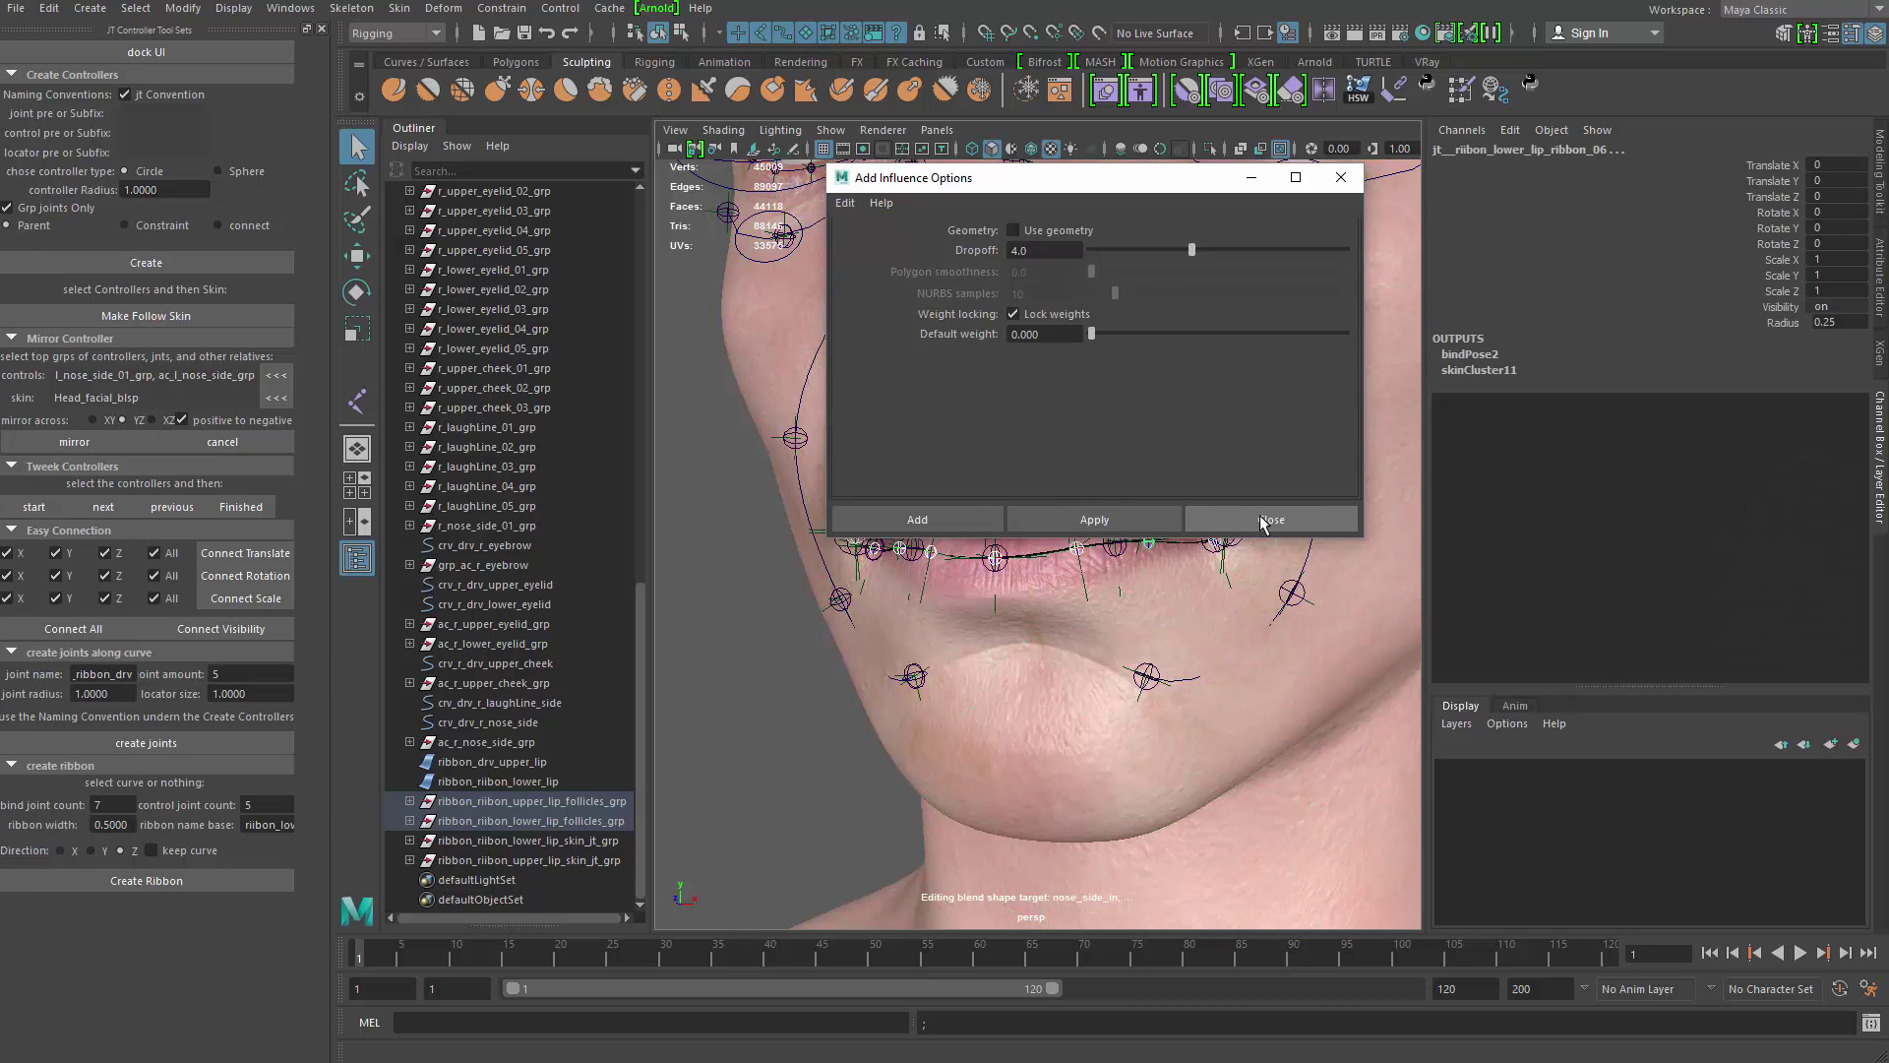
{"action": "left_click", "coordinate": [1205, 520]}
Step: Start painting skin weights on the head mesh and unlock the influences jt_r_eyebrow_bind_01, 02 and 03
{"action": "right_click_drag", "start_coordinate": [1057, 618], "coordinate": [935, 587]}
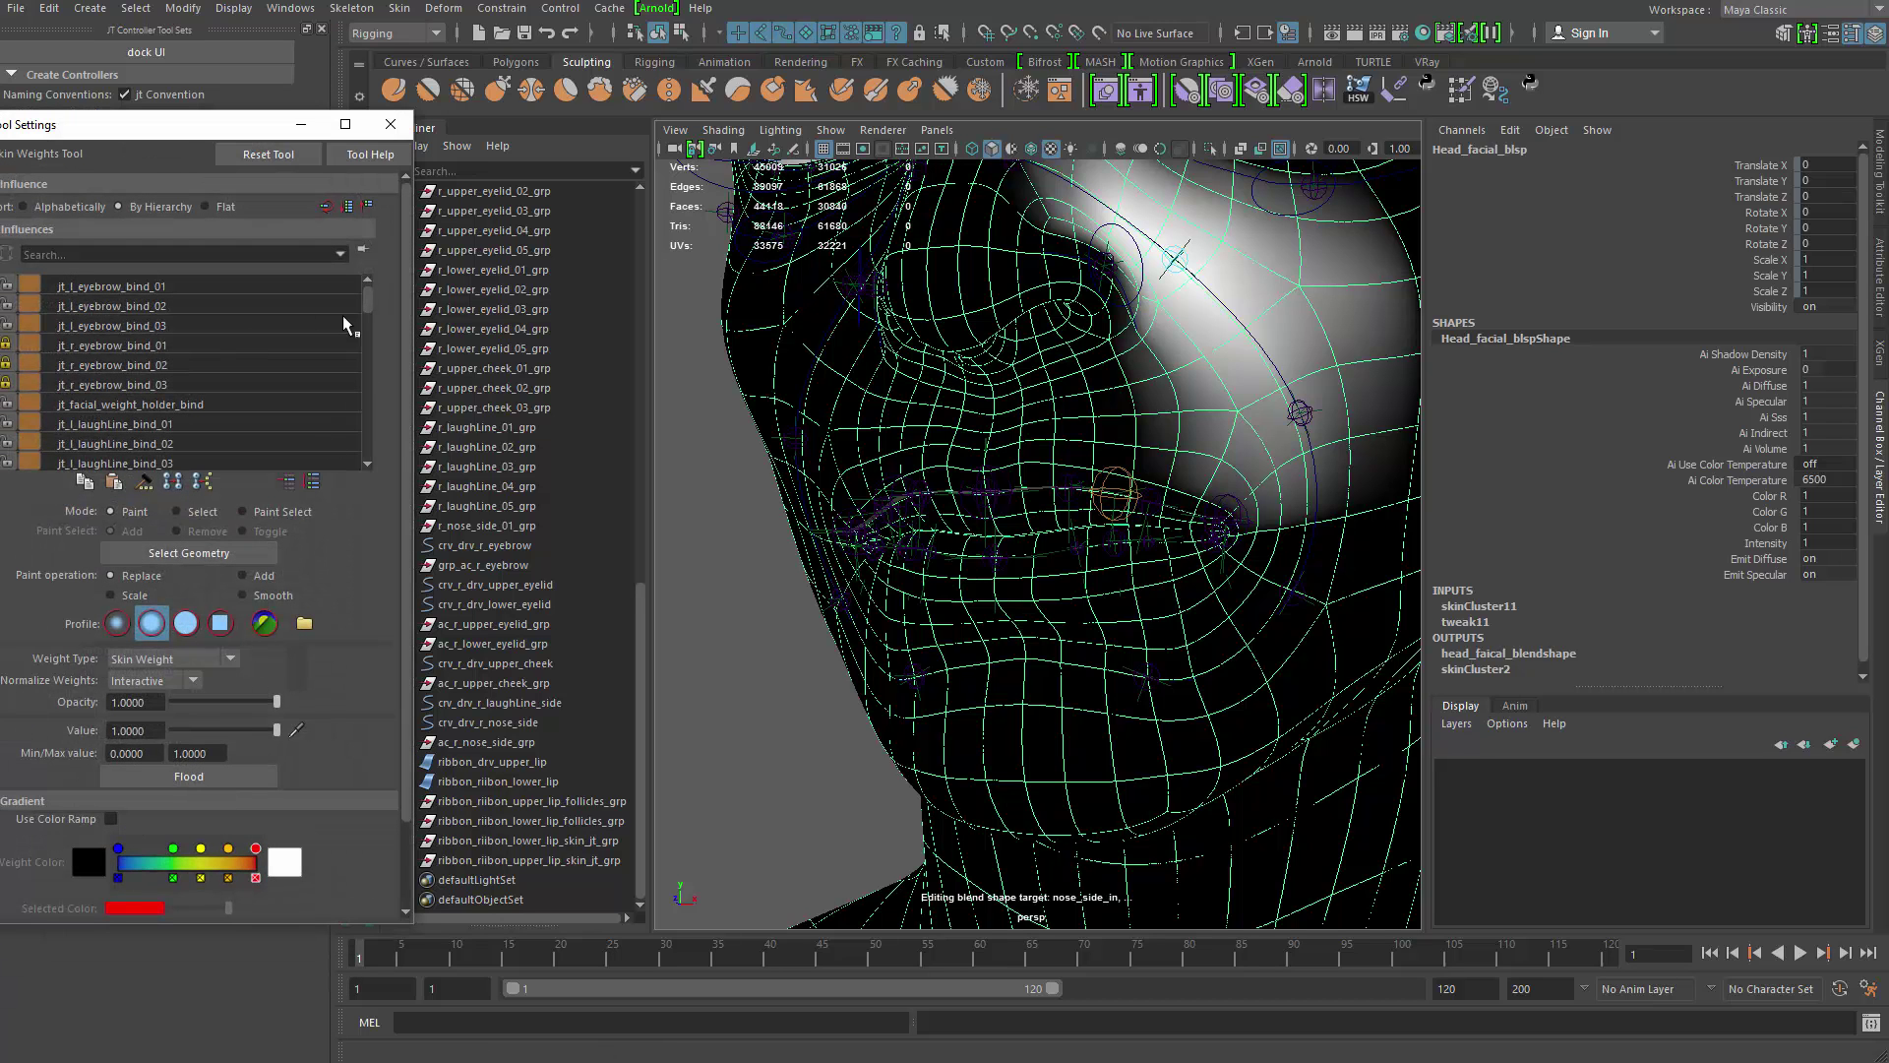
{"action": "left_click", "coordinate": [5, 349]}
{"action": "left_click", "coordinate": [5, 366]}
{"action": "left_click", "coordinate": [5, 386]}
Step: Browse the influences down to the right laugh-line joints and enlarge the influence list
{"action": "left_click_drag", "start_coordinate": [369, 295], "coordinate": [349, 516]}
{"action": "left_click_drag", "start_coordinate": [367, 448], "coordinate": [367, 361]}
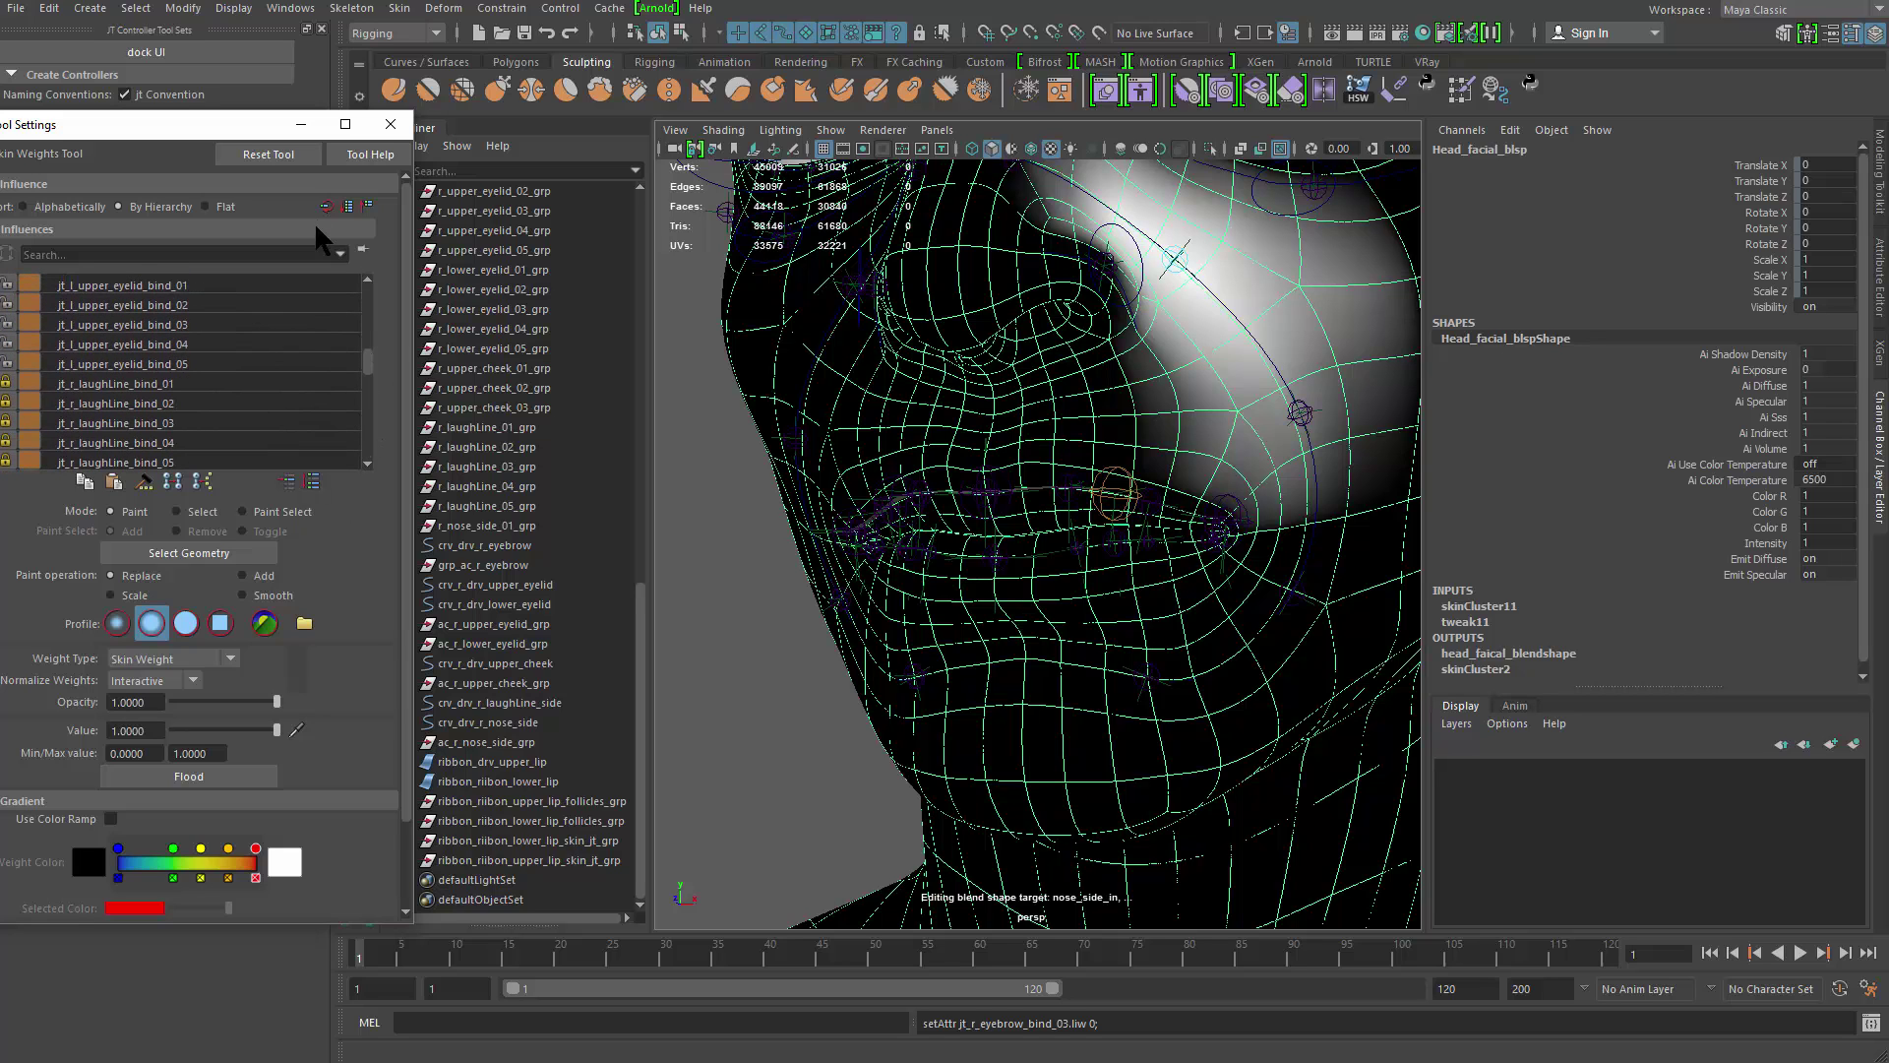
{"action": "left_click", "coordinate": [350, 203]}
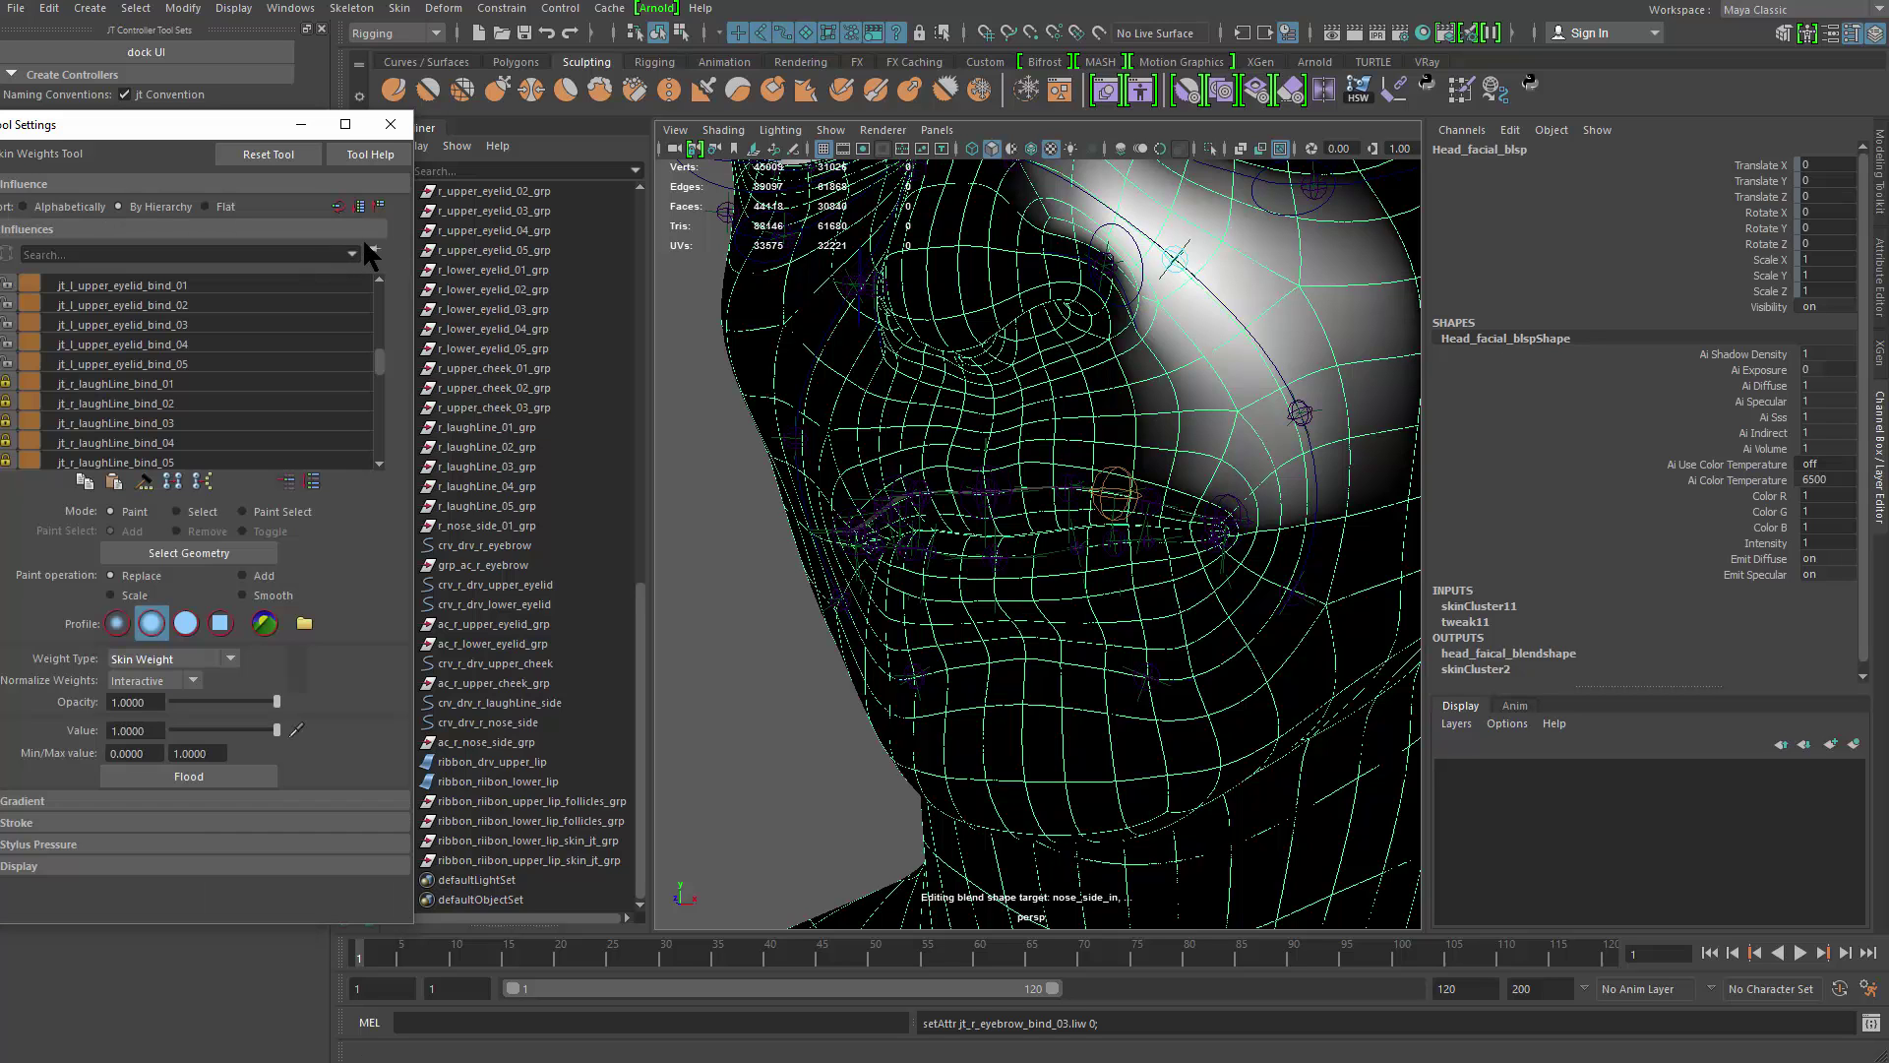
{"action": "left_click", "coordinate": [359, 206]}
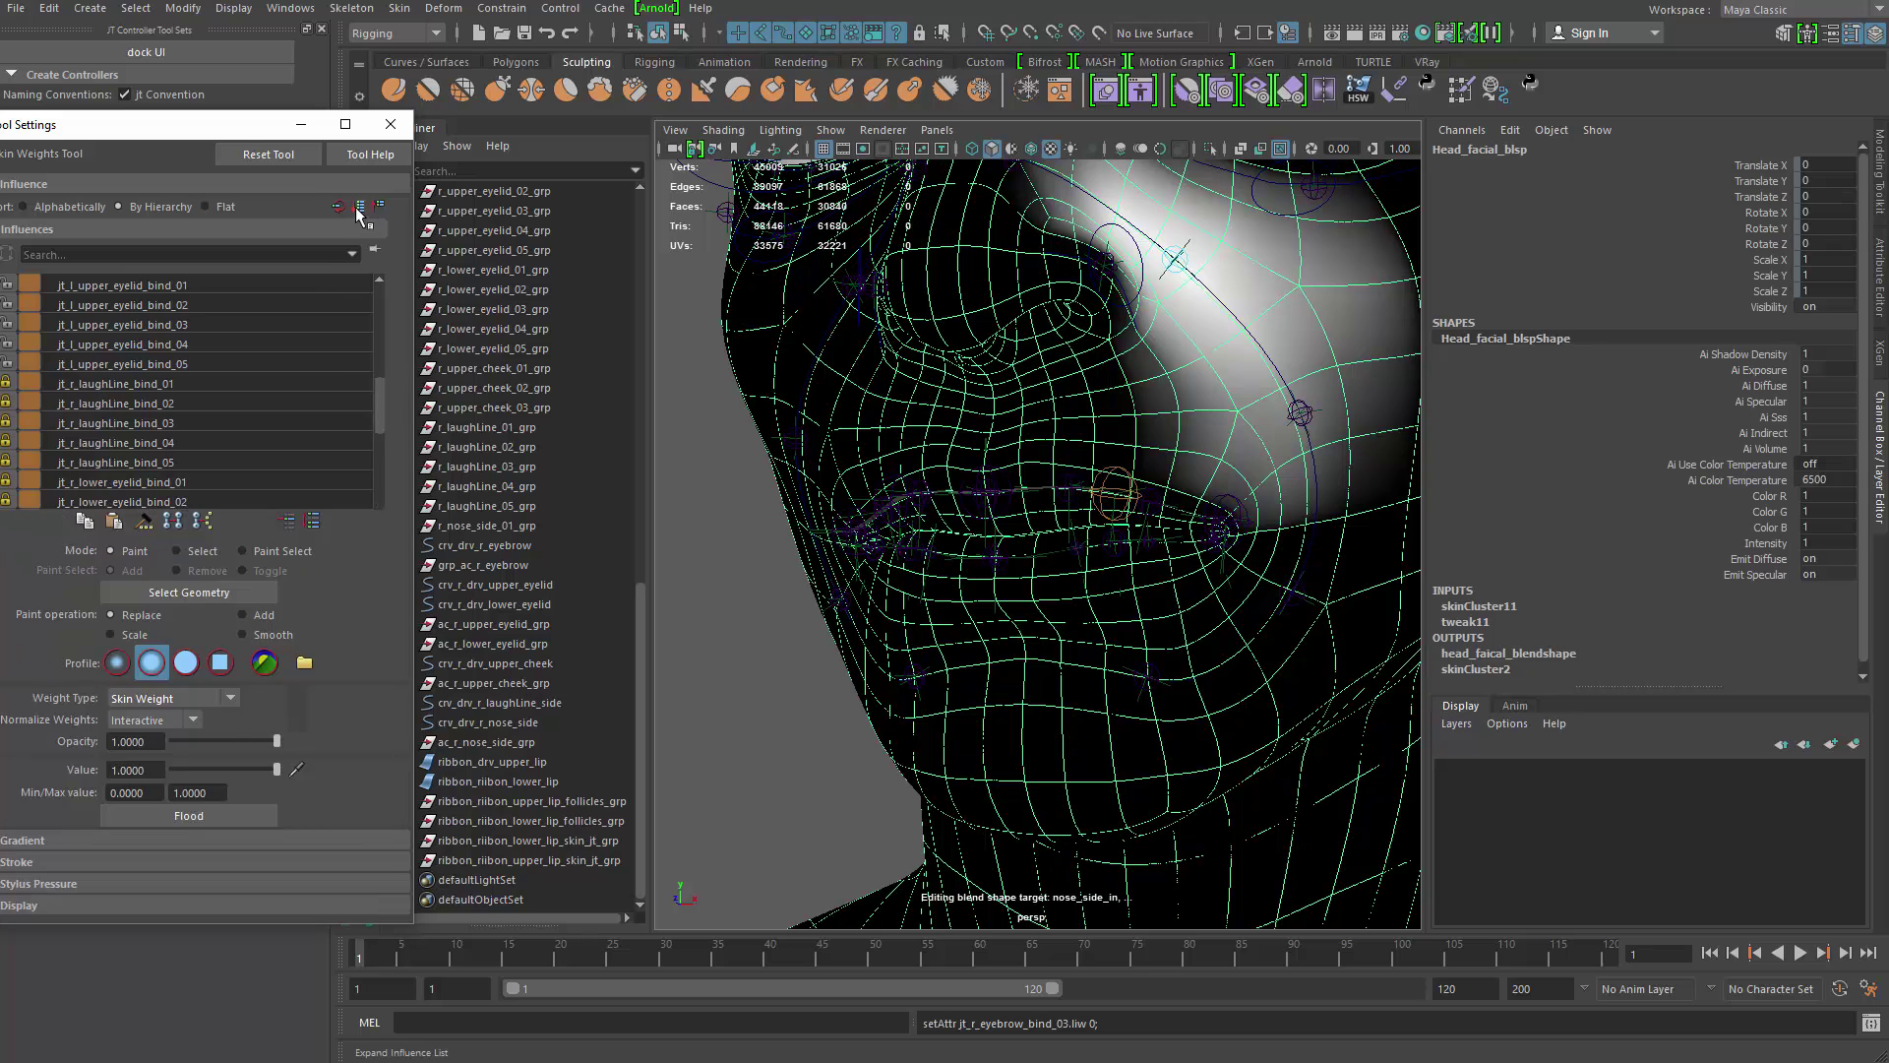
Step: Enlarge the influence list and unlock the influences from jt_r_laughLine_bind_01 to jt_upper_lip_ribbon_bind_07
{"action": "left_click", "coordinate": [355, 207]}
{"action": "left_click", "coordinate": [346, 213]}
{"action": "left_click", "coordinate": [346, 211]}
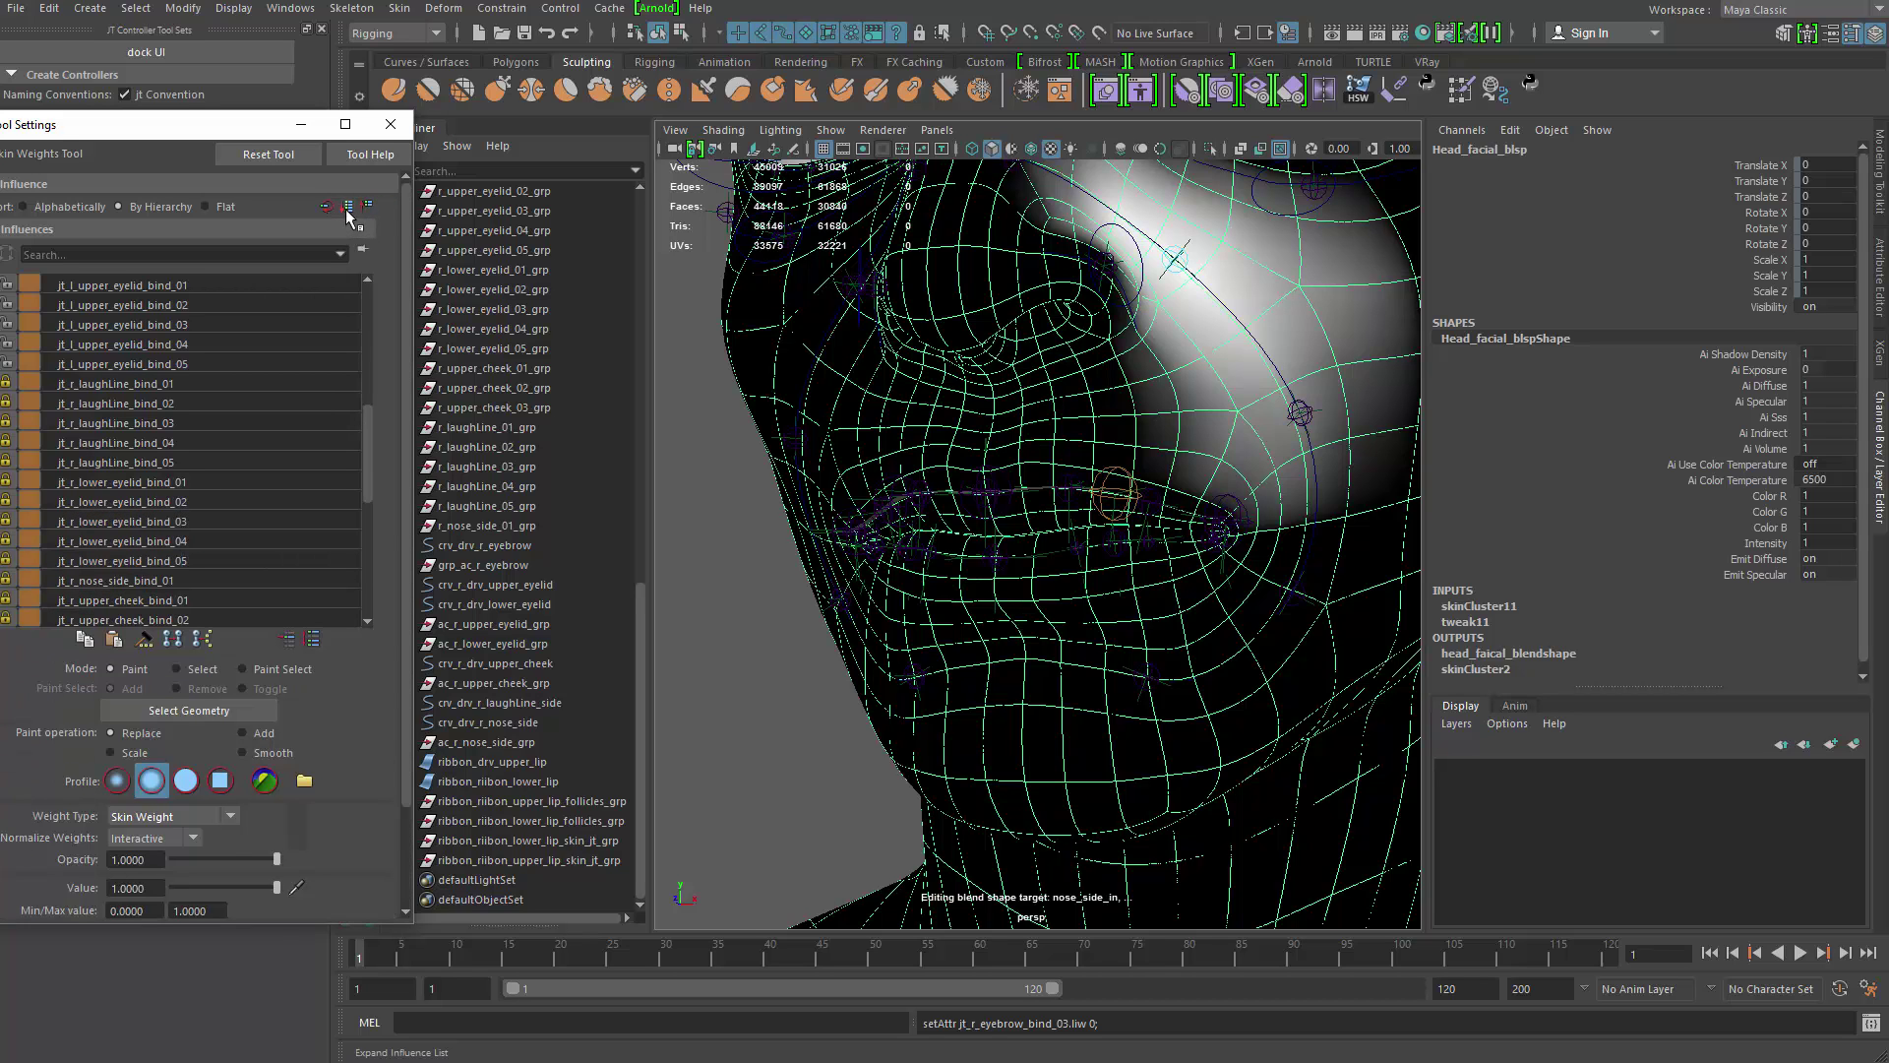
{"action": "left_click", "coordinate": [346, 208]}
{"action": "left_click", "coordinate": [347, 206]}
{"action": "left_click", "coordinate": [346, 206]}
{"action": "mouse_move", "coordinate": [369, 486]}
{"action": "left_mouse_down"}
{"action": "mouse_move", "coordinate": [370, 652]}
{"action": "mouse_move", "coordinate": [380, 512]}
{"action": "left_mouse_up"}
{"action": "left_click", "coordinate": [346, 207]}
{"action": "left_click", "coordinate": [347, 206]}
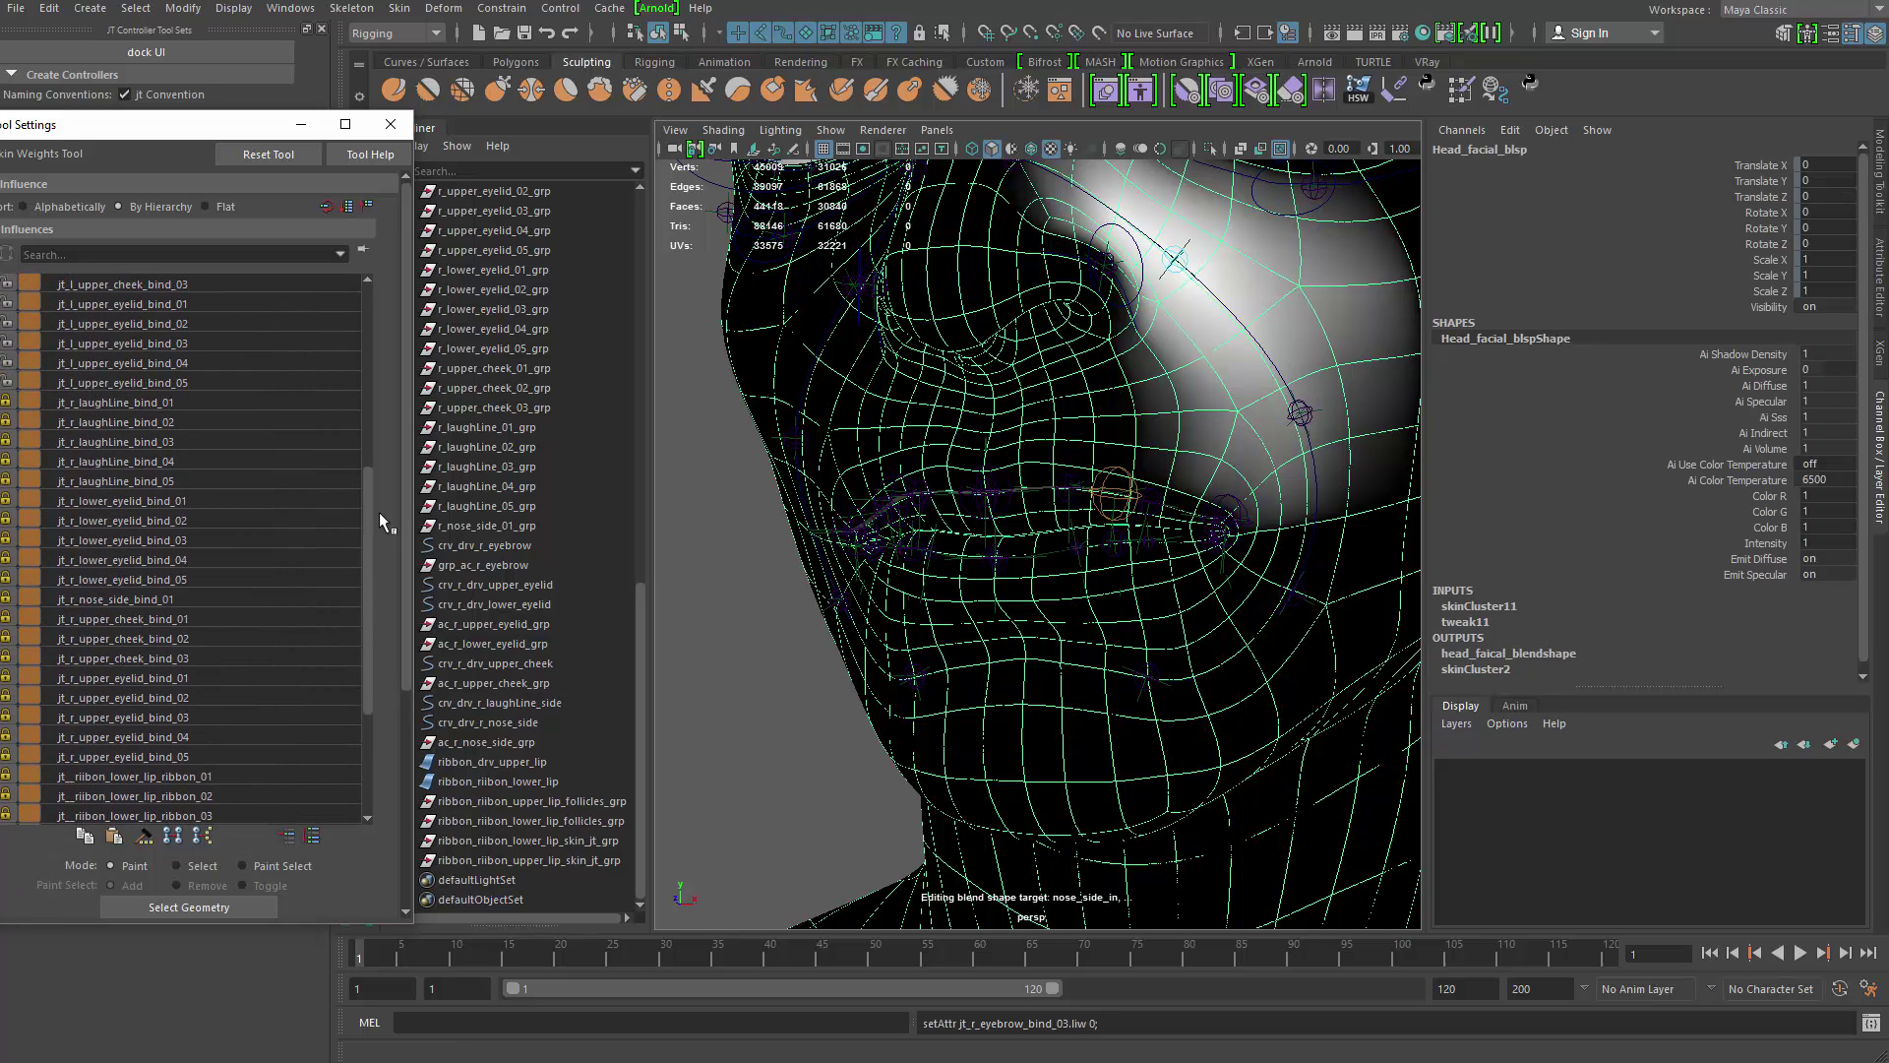
{"action": "left_click", "coordinate": [148, 402]}
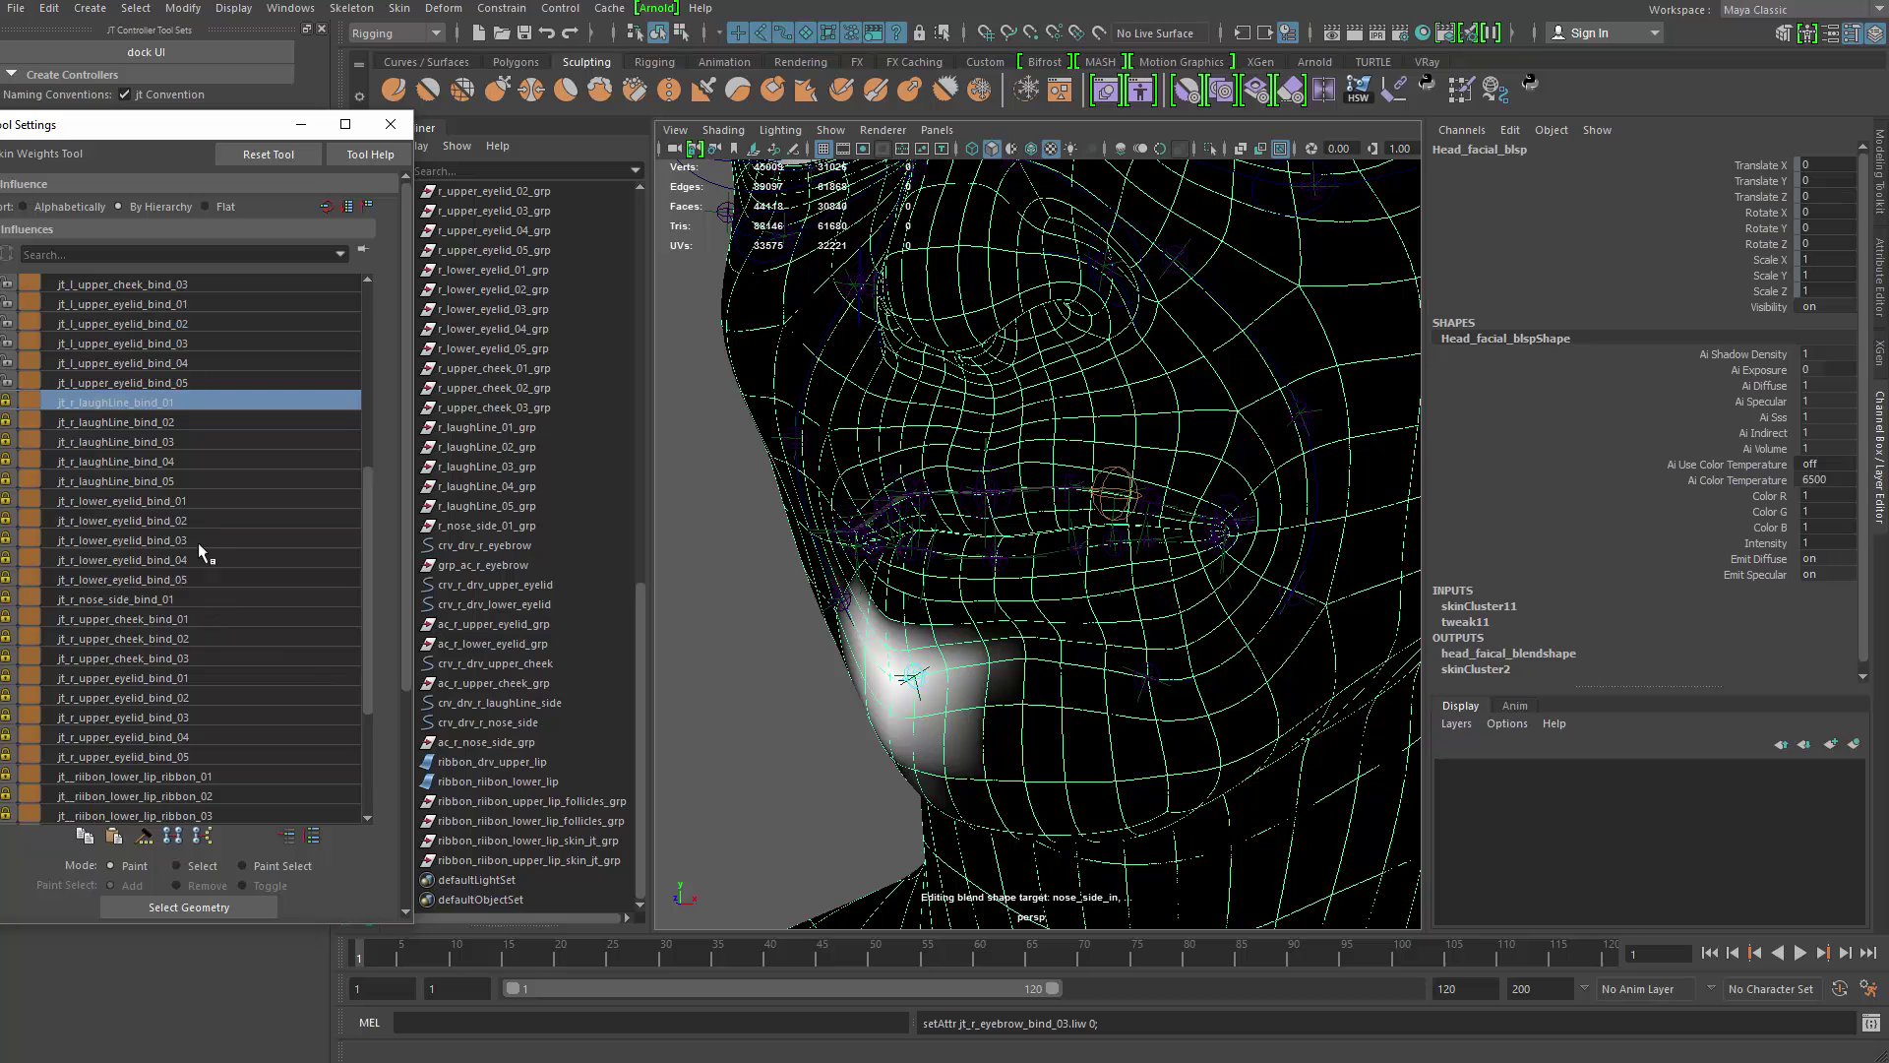
{"action": "left_click_drag", "start_coordinate": [368, 647], "coordinate": [368, 754]}
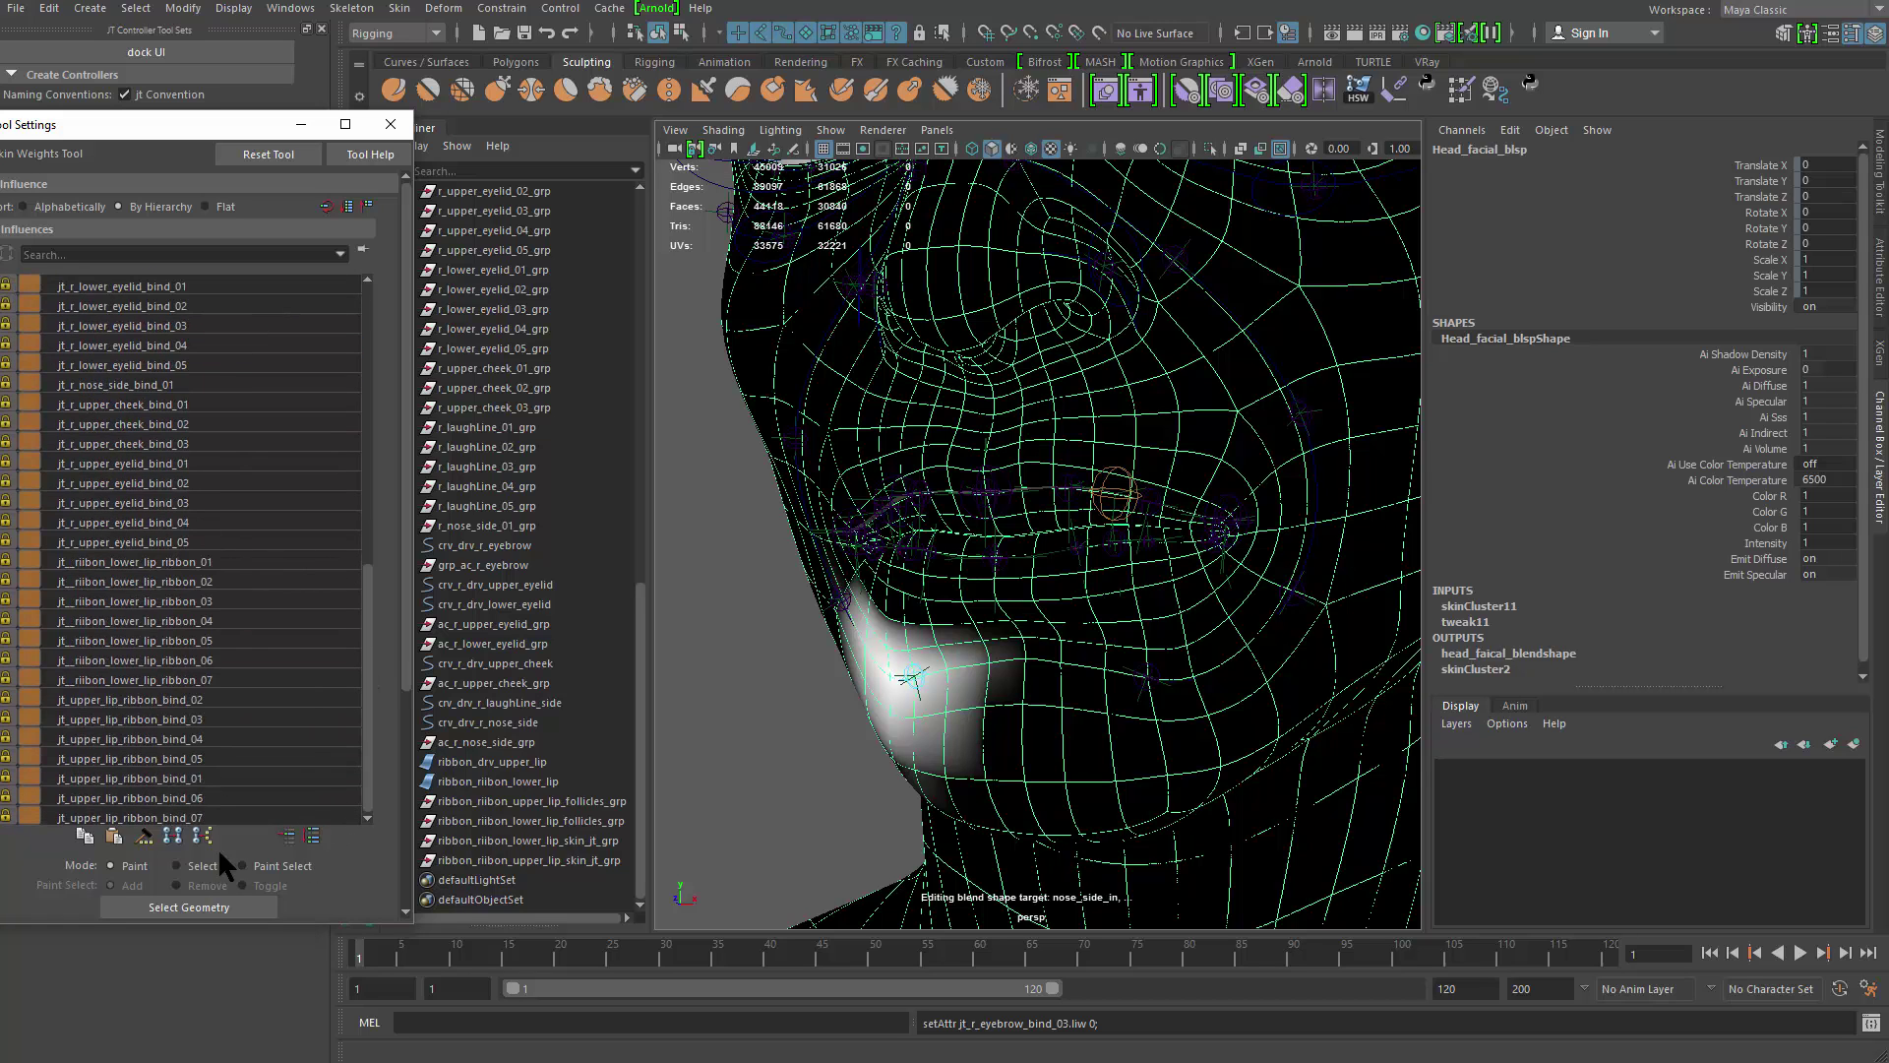
{"action": "left_click", "coordinate": [194, 818], "text": "shift"}
{"action": "left_click_drag", "start_coordinate": [372, 610], "coordinate": [363, 736]}
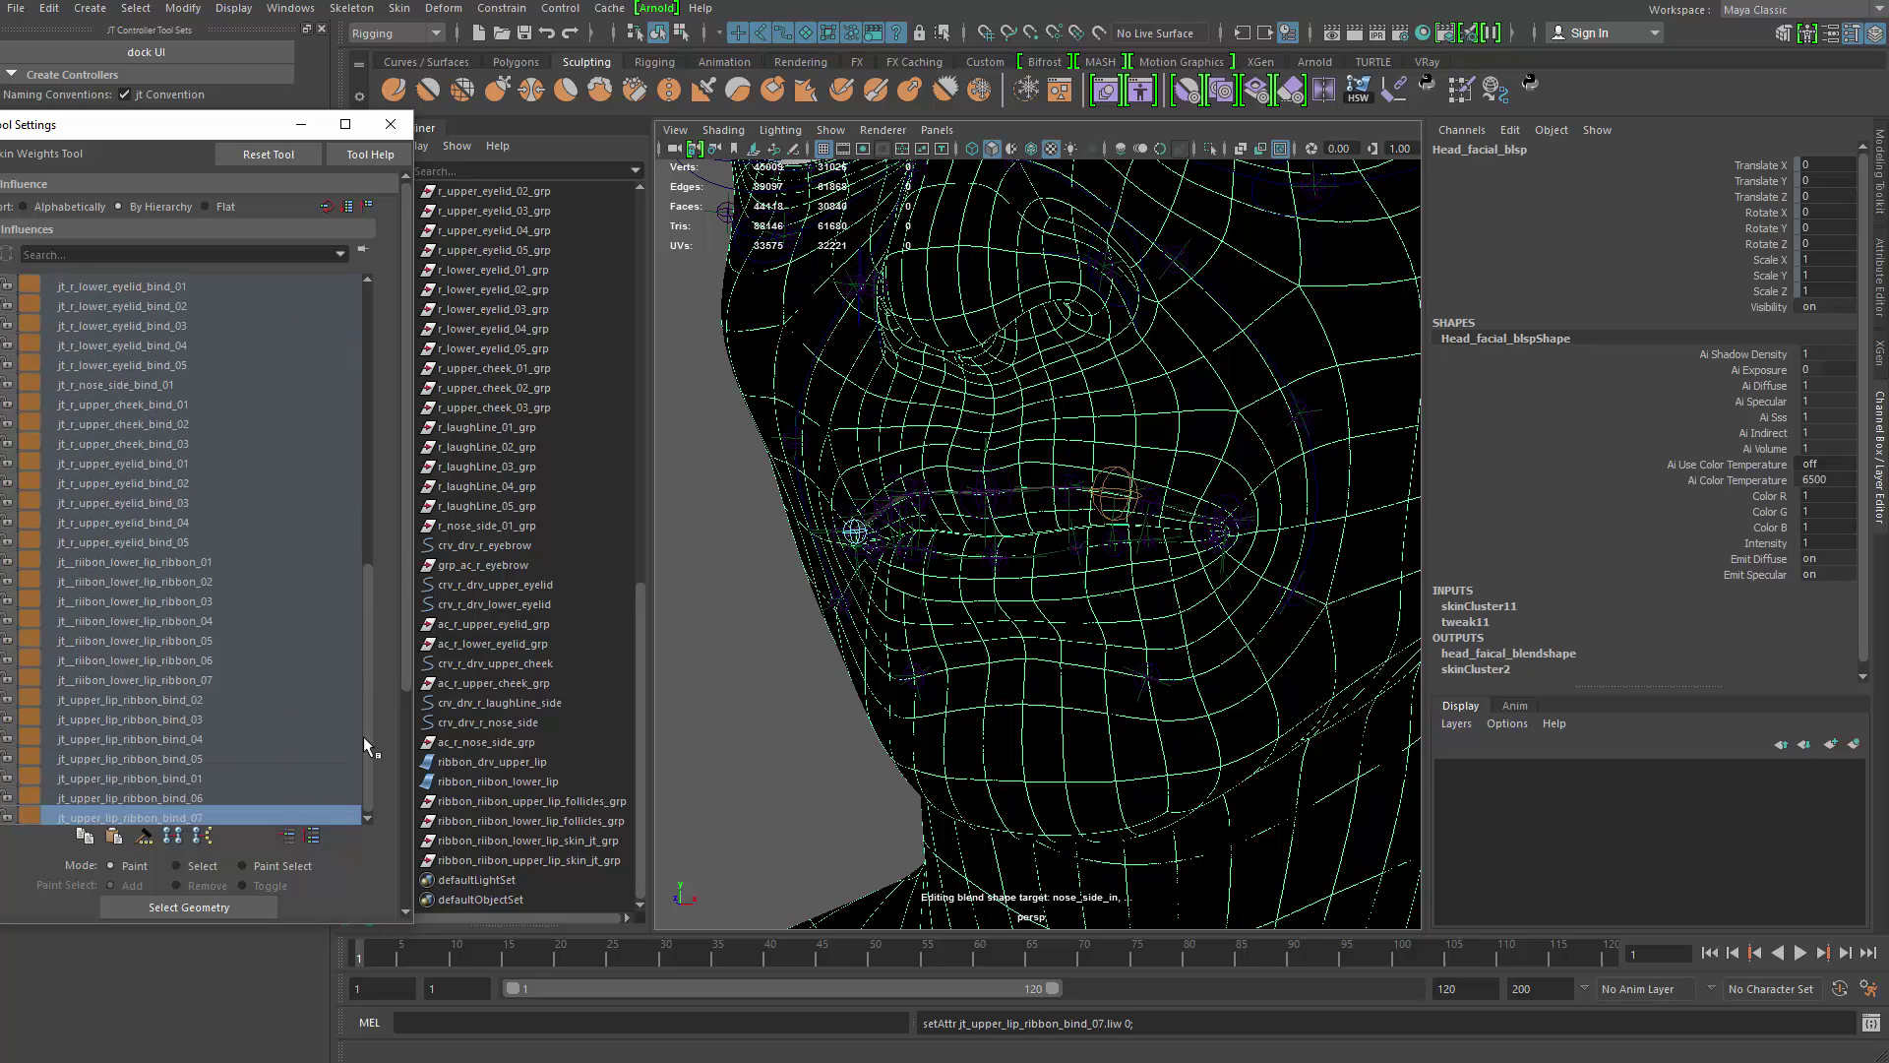
Step: Select all lip ribbon influences and narrow the selection to the seven lower lip ribbon influences to check them on the head mesh
{"action": "left_click", "coordinate": [193, 567]}
{"action": "left_click", "coordinate": [197, 818], "text": "shift"}
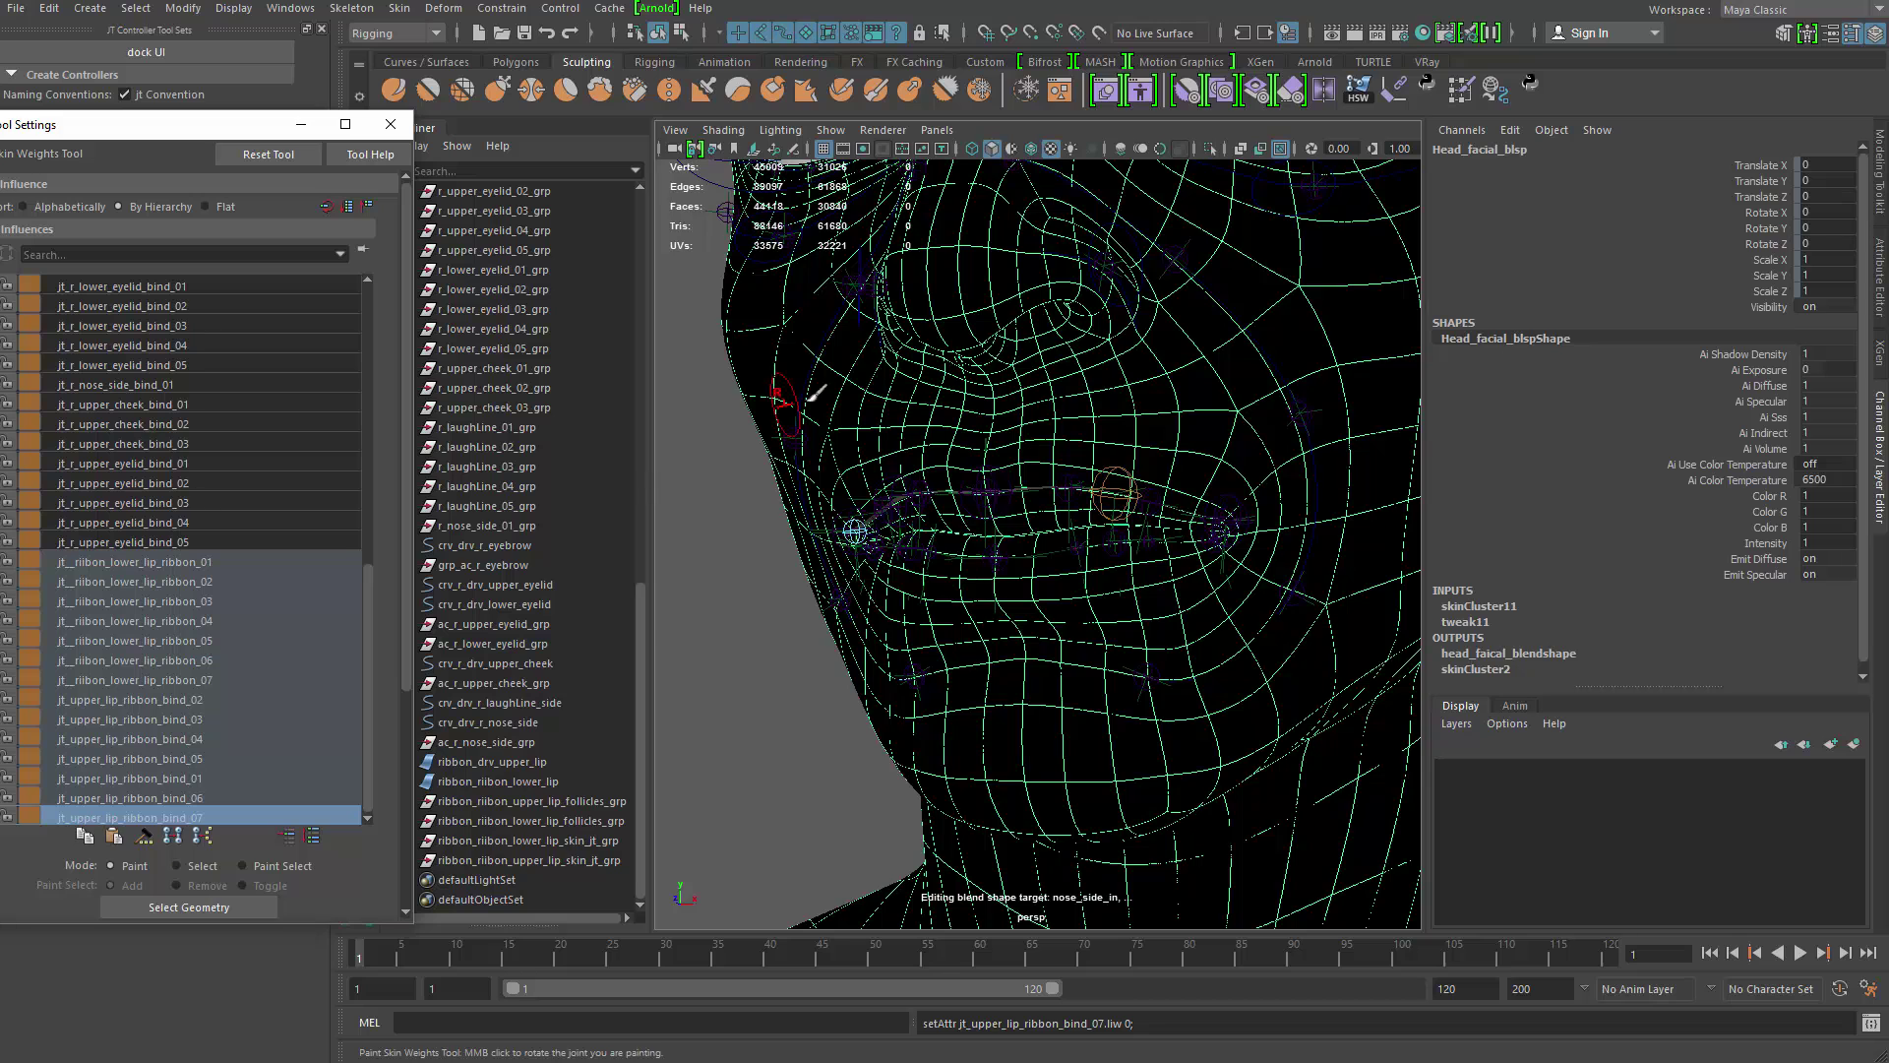
{"action": "middle_click_drag", "start_coordinate": [778, 403], "coordinate": [509, 515], "text": "alt"}
{"action": "scroll", "coordinate": [366, 588], "scroll_direction": "up", "scroll_amount": 5}
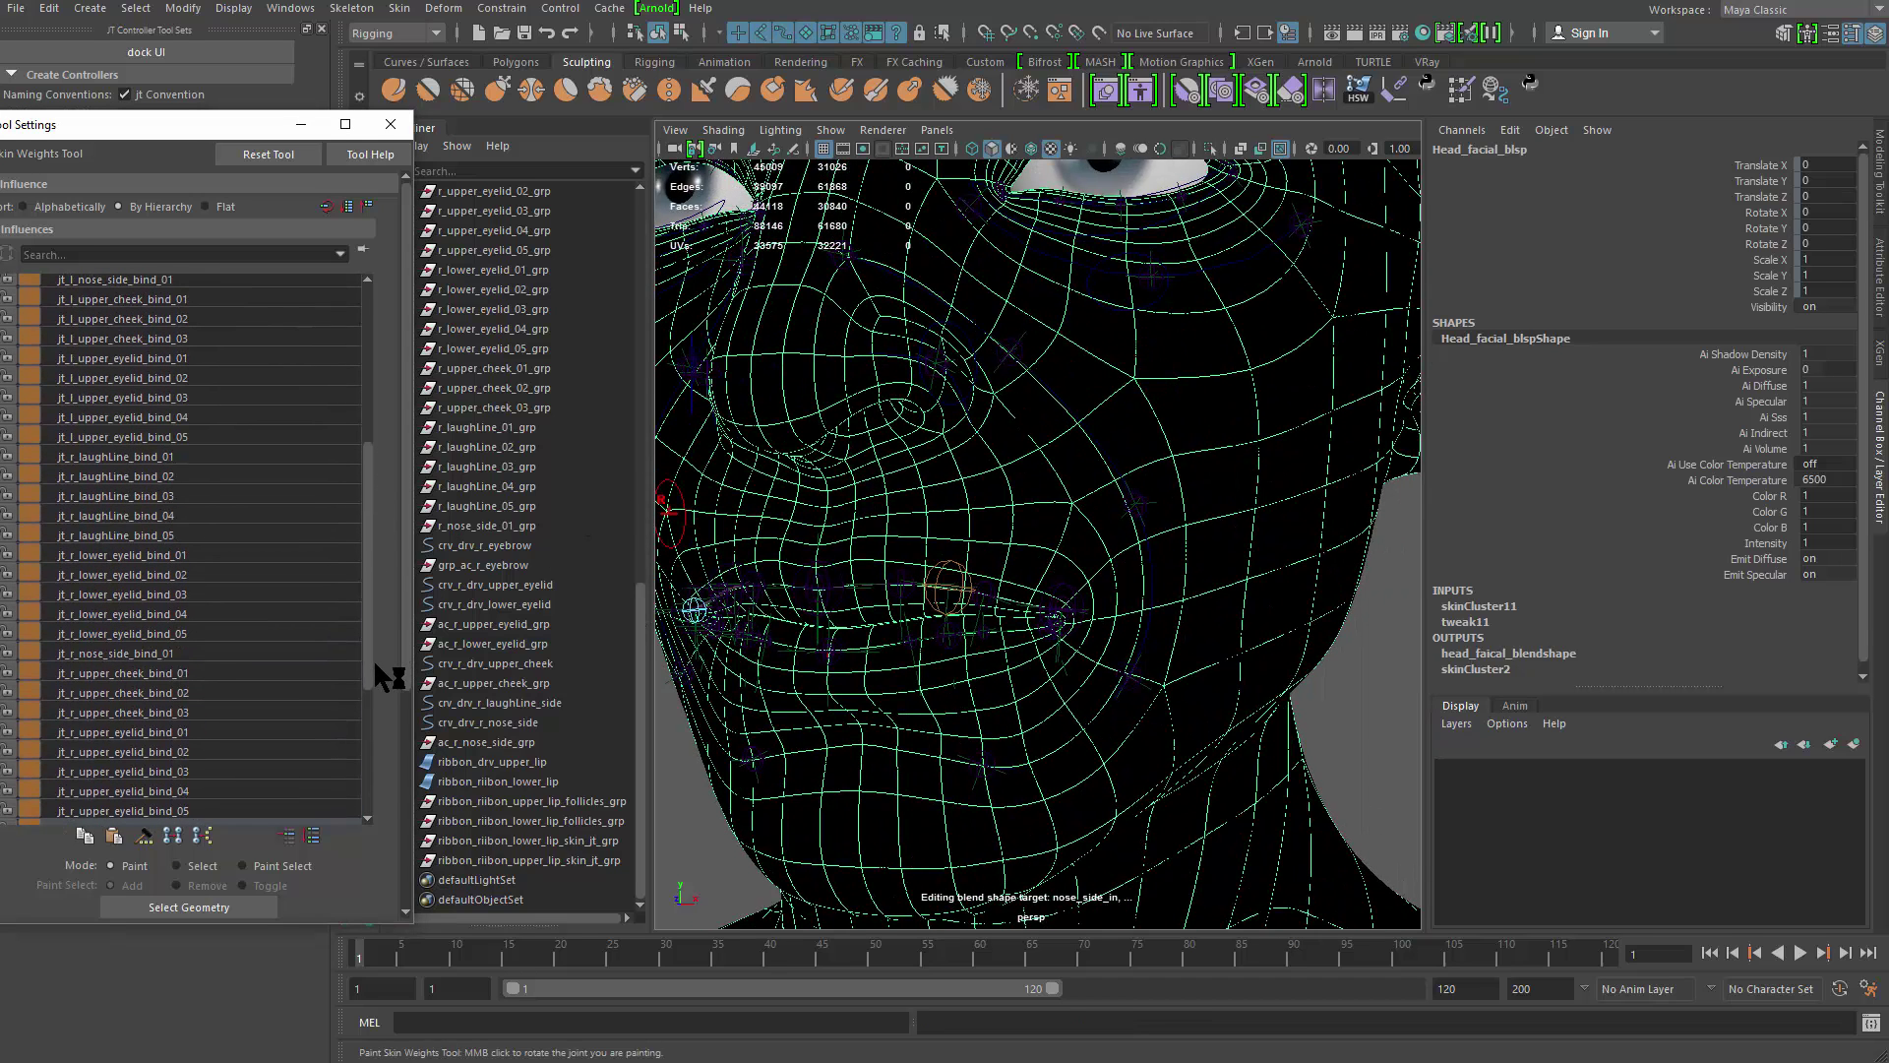
{"action": "left_click_drag", "start_coordinate": [371, 653], "coordinate": [363, 789]}
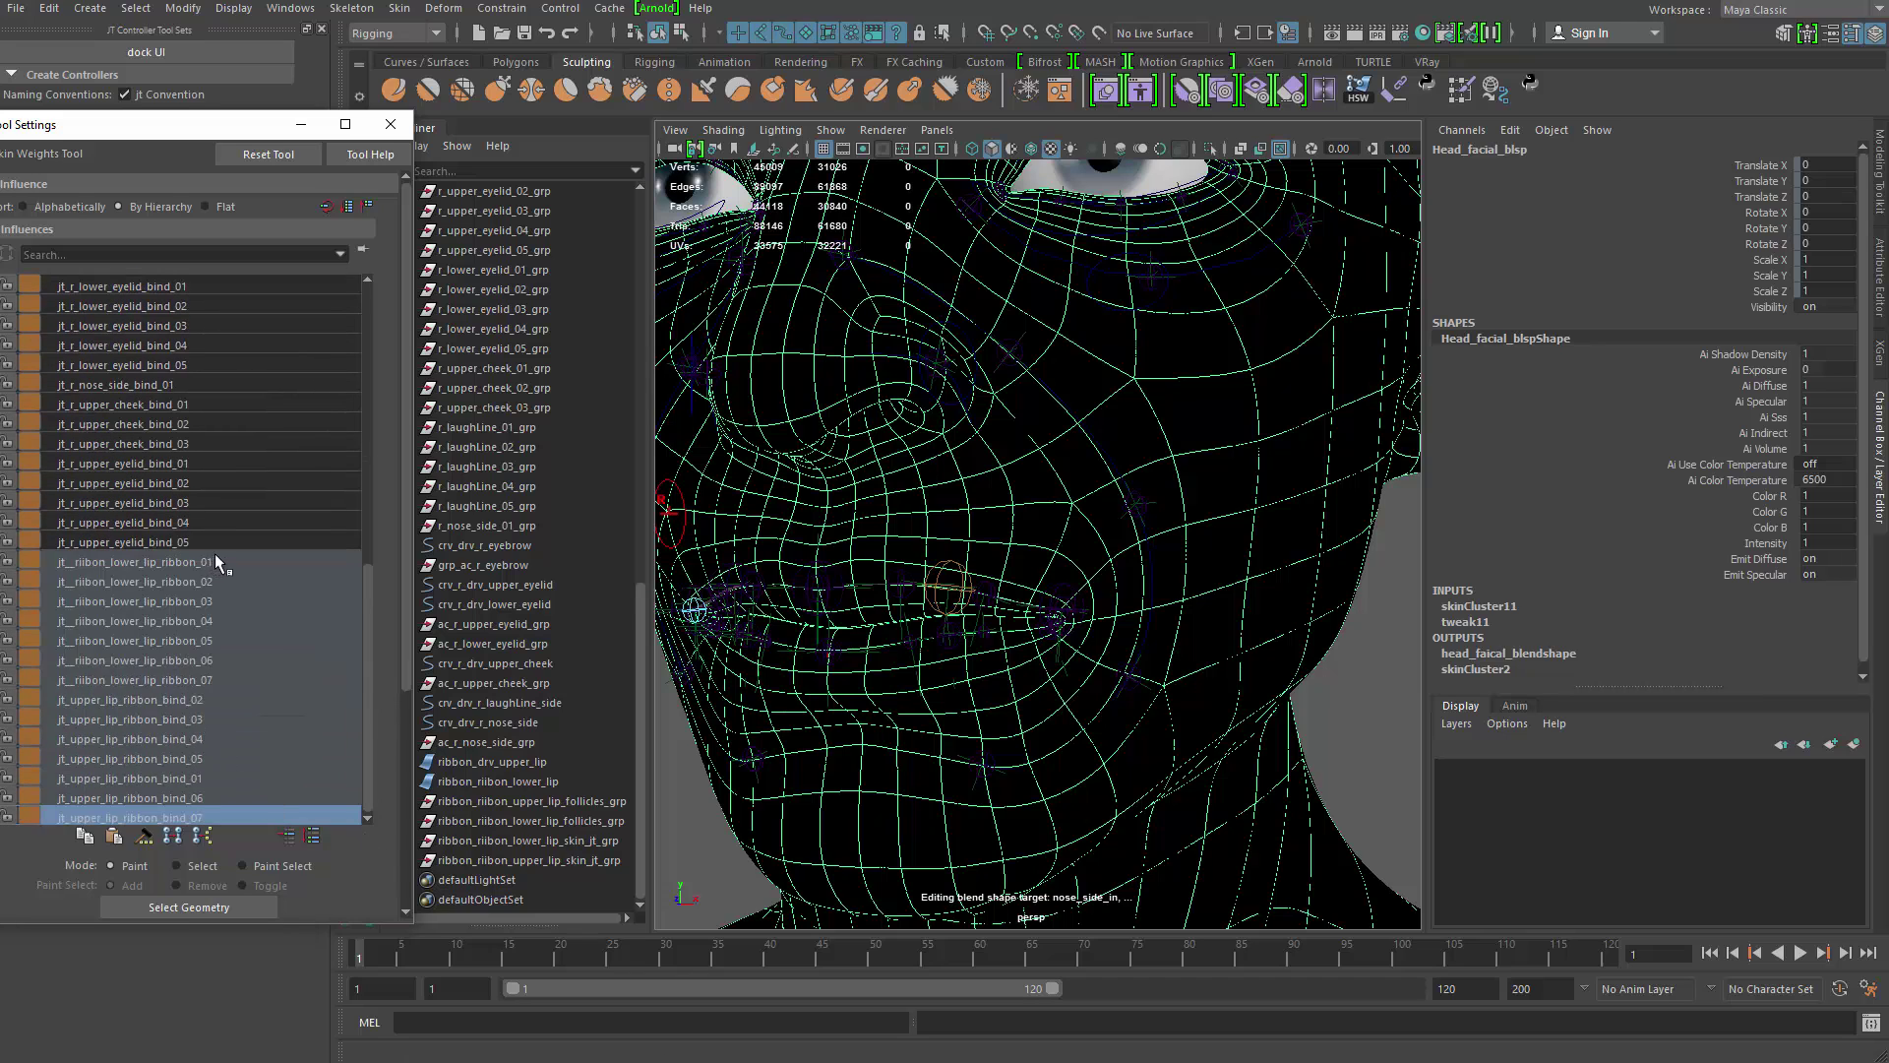
{"action": "left_click", "coordinate": [215, 674]}
{"action": "left_click_drag", "start_coordinate": [984, 570], "coordinate": [1038, 506], "text": "alt"}
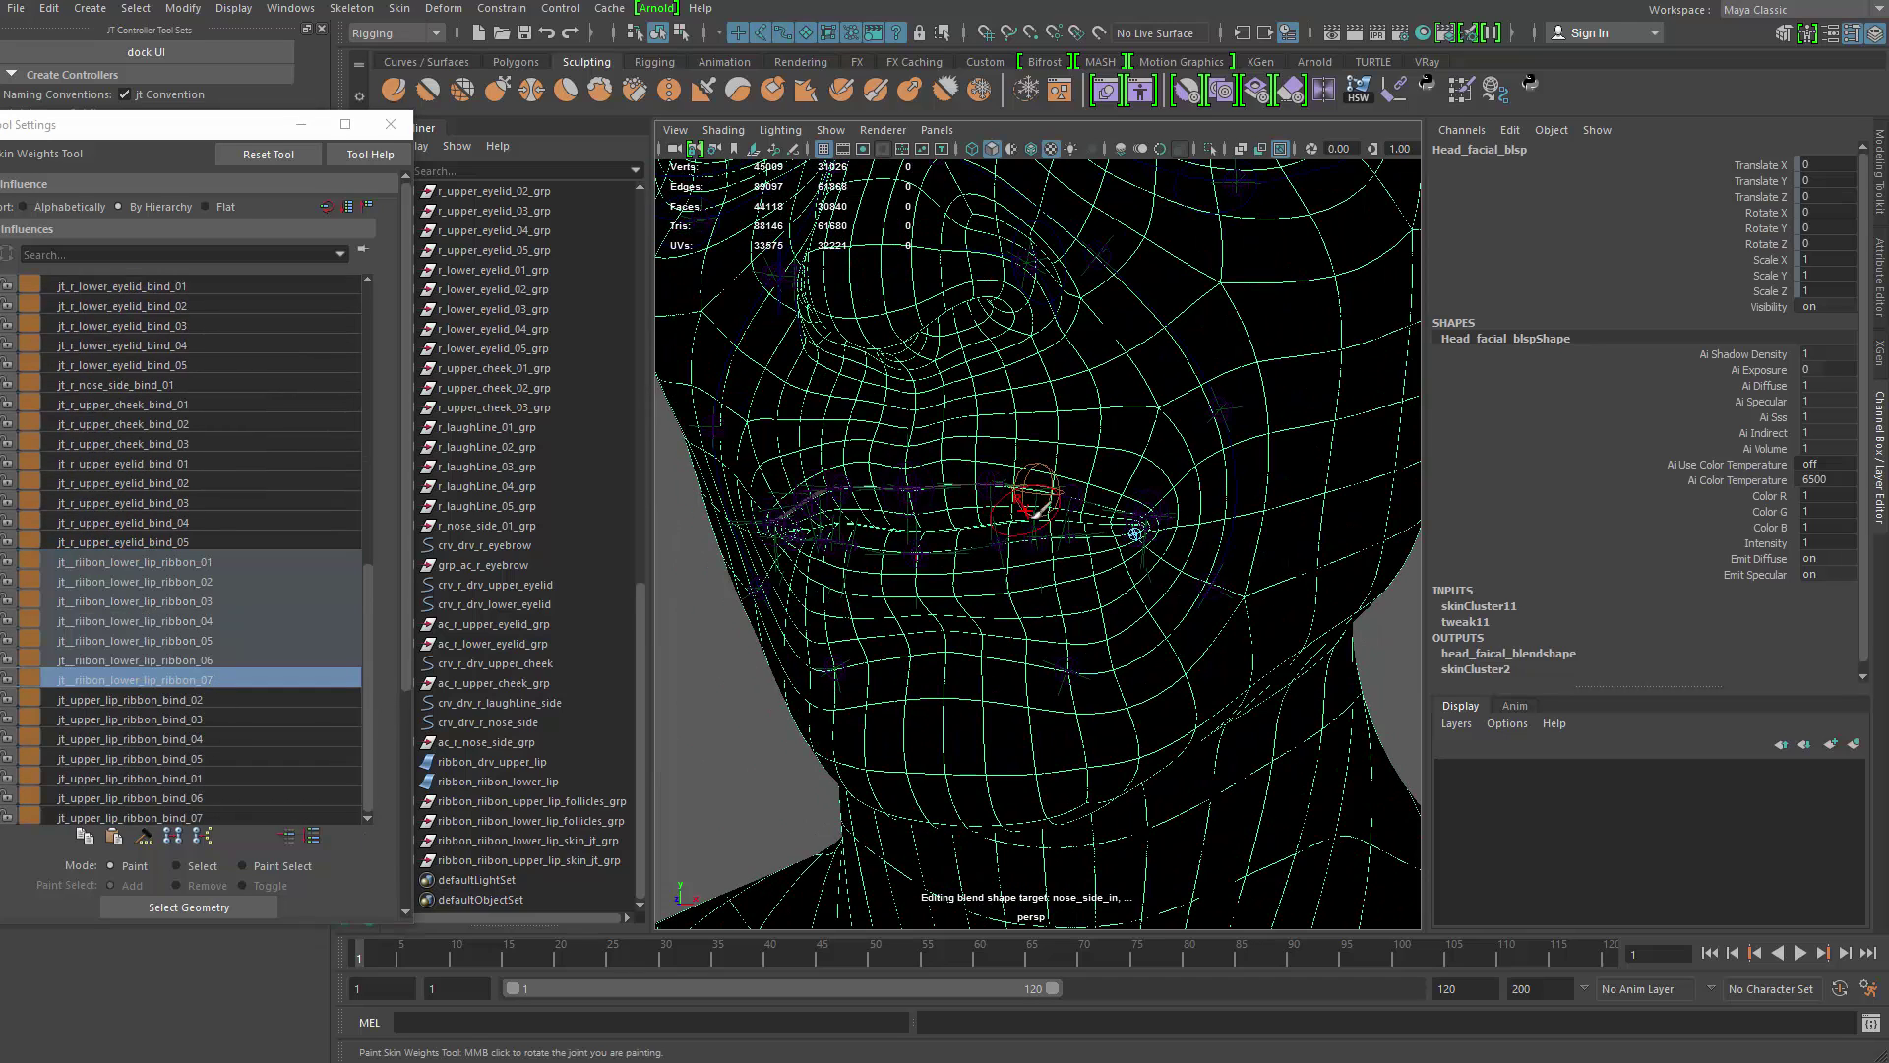
Step: Select the five upper lip ribbon driver joints and raise them about 1.7 units above the upper lip
{"action": "key", "text": "q"}
{"action": "left_click", "coordinate": [1038, 492]}
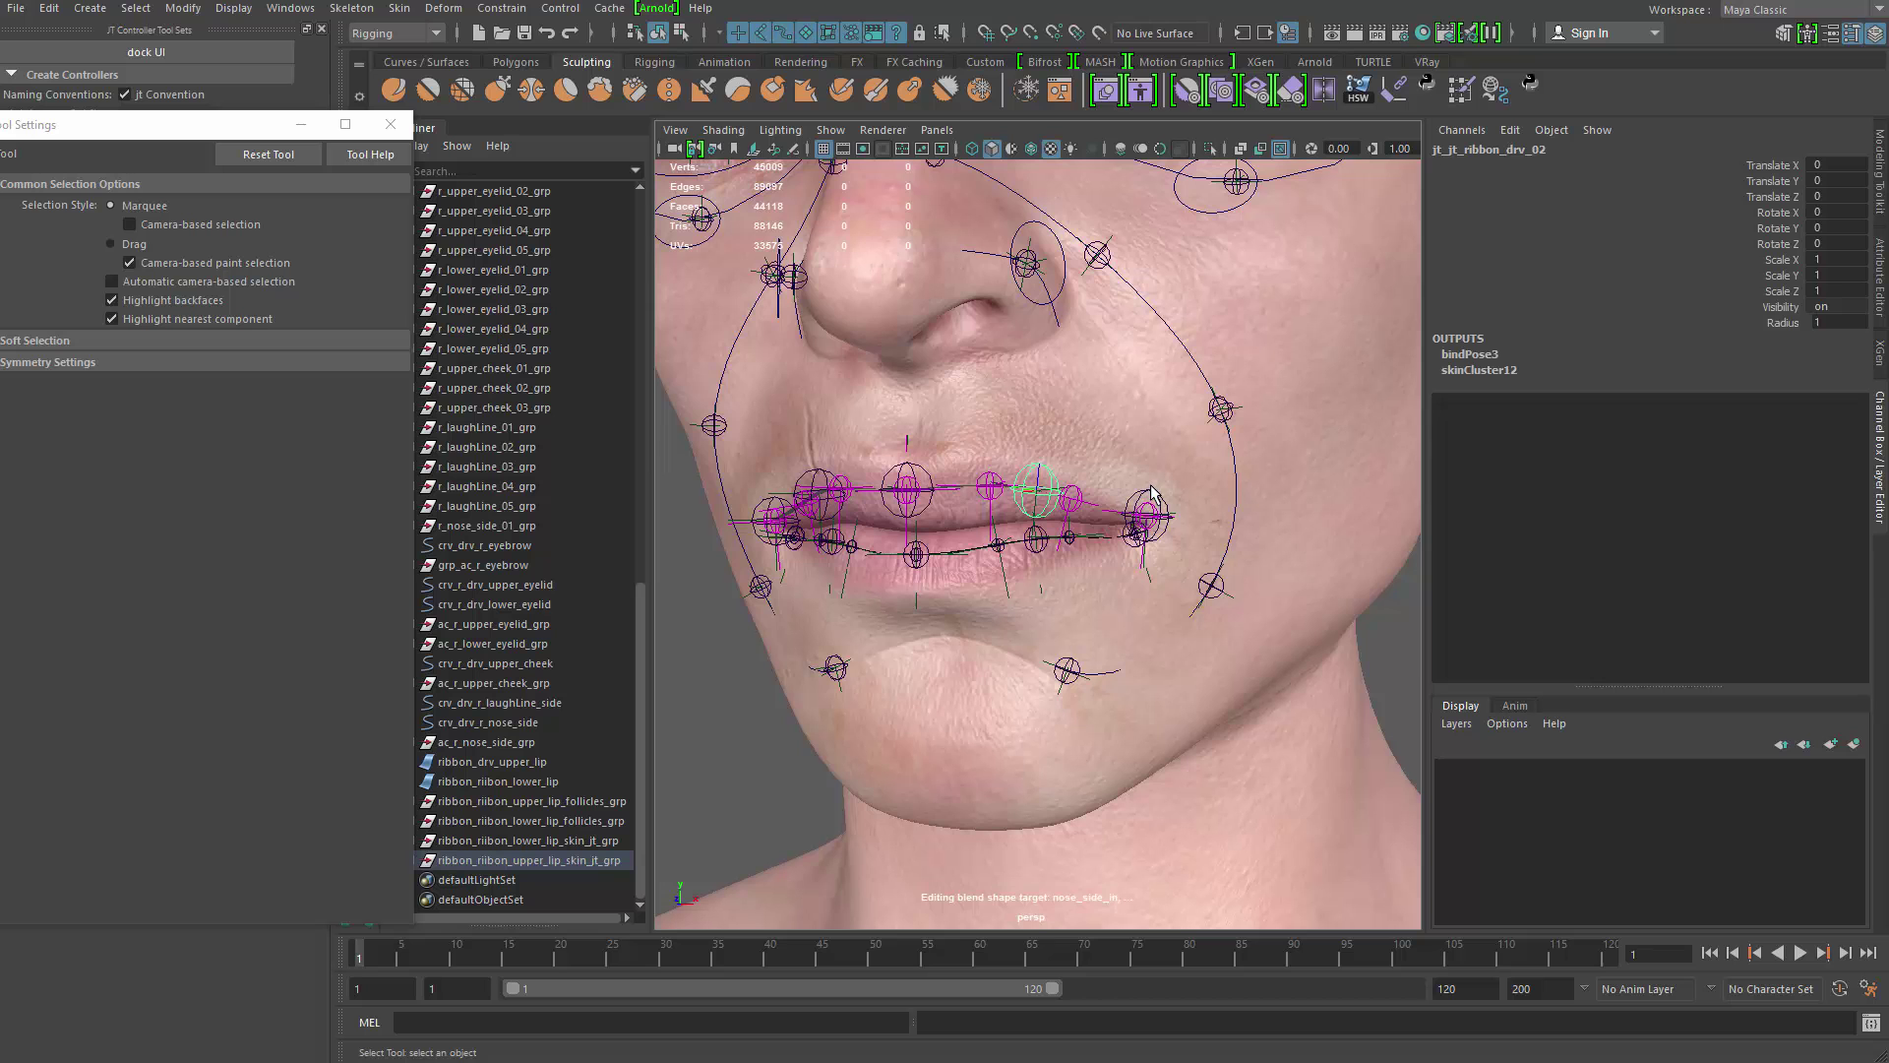
{"action": "left_click", "coordinate": [915, 483], "text": "shift"}
{"action": "left_click", "coordinate": [1162, 495], "text": "shift"}
{"action": "left_click_drag", "start_coordinate": [1029, 500], "coordinate": [1100, 500], "text": "alt"}
{"action": "left_click", "coordinate": [815, 468], "text": "shift"}
{"action": "left_click", "coordinate": [726, 492], "text": "shift"}
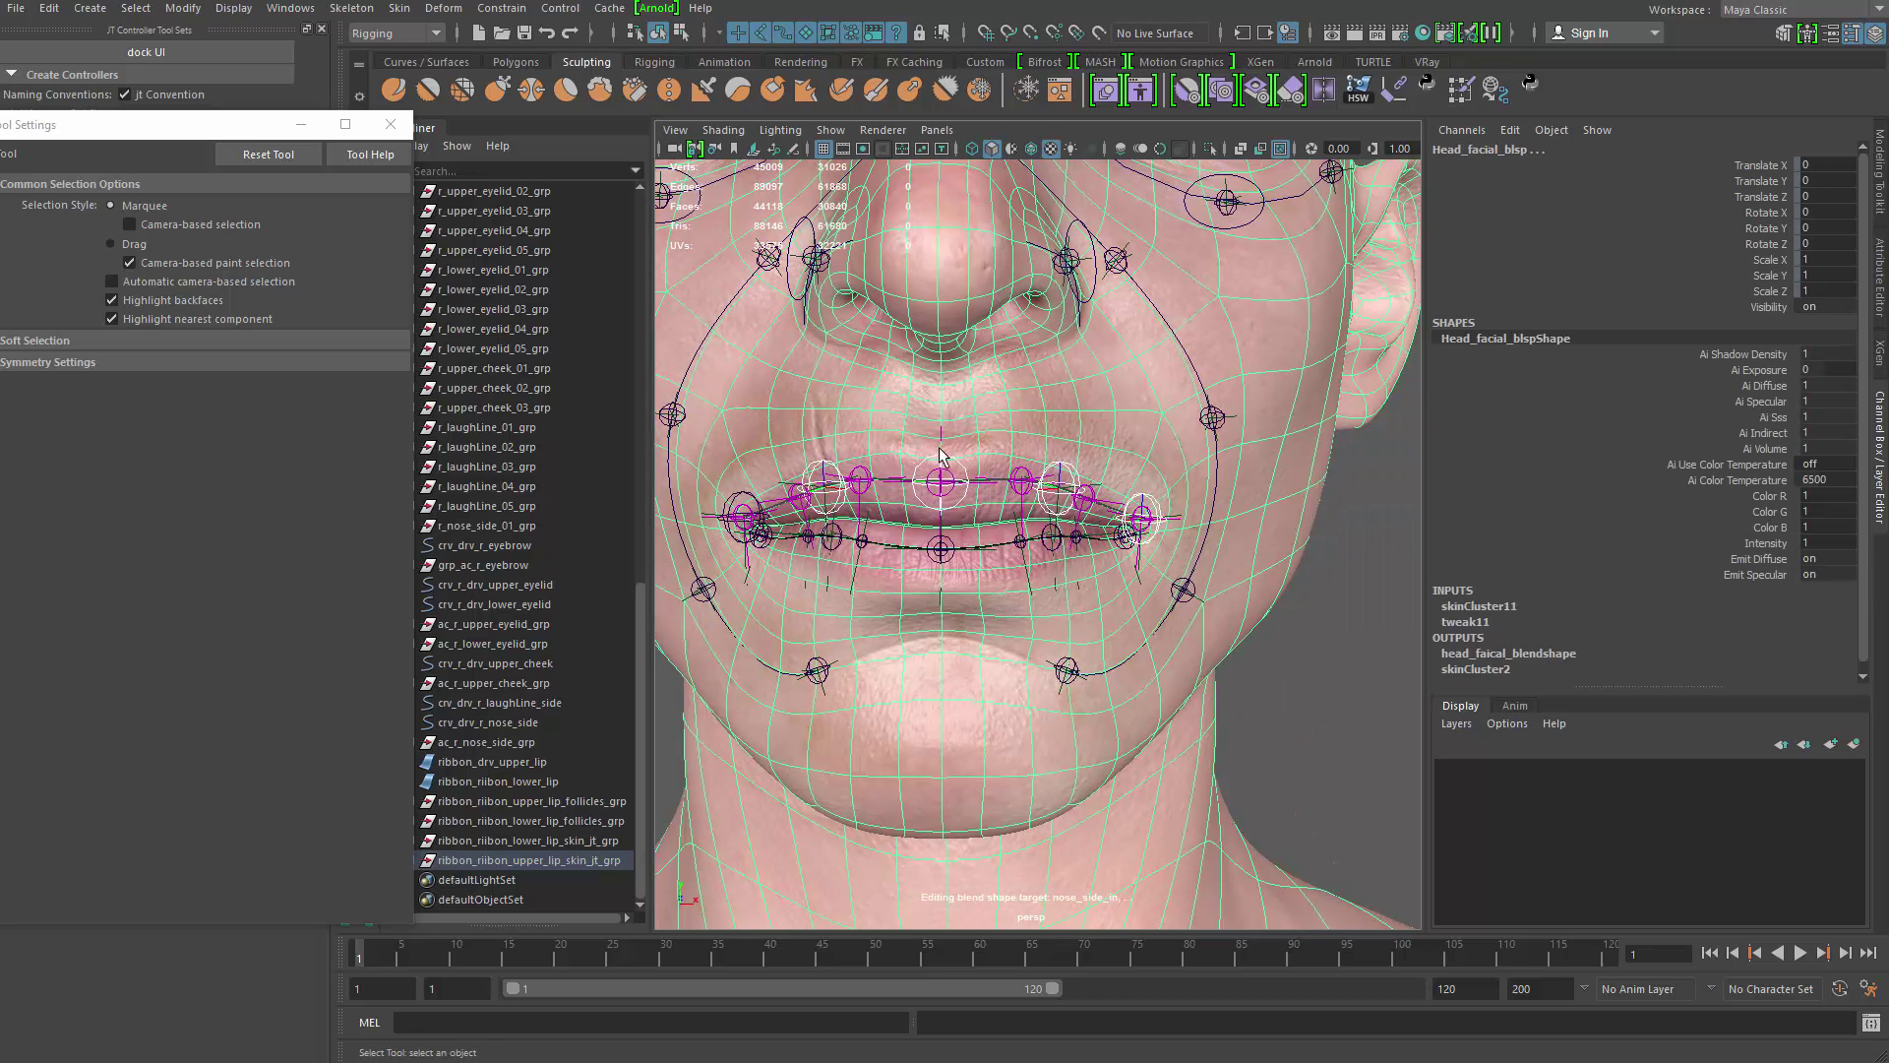
{"action": "key", "text": "ctrl+z"}
{"action": "left_click", "coordinate": [744, 517], "text": "shift"}
{"action": "key", "text": "w"}
{"action": "left_click_drag", "start_coordinate": [945, 463], "coordinate": [917, 418], "text": "alt"}
{"action": "left_click_drag", "start_coordinate": [751, 420], "coordinate": [774, 332]}
Step: Select the five lower lip ribbon driver joints and lower them about 1.5 units below the lower lip
{"action": "key", "text": "q"}
{"action": "left_click", "coordinate": [765, 548]}
{"action": "left_click", "coordinate": [830, 551], "text": "shift"}
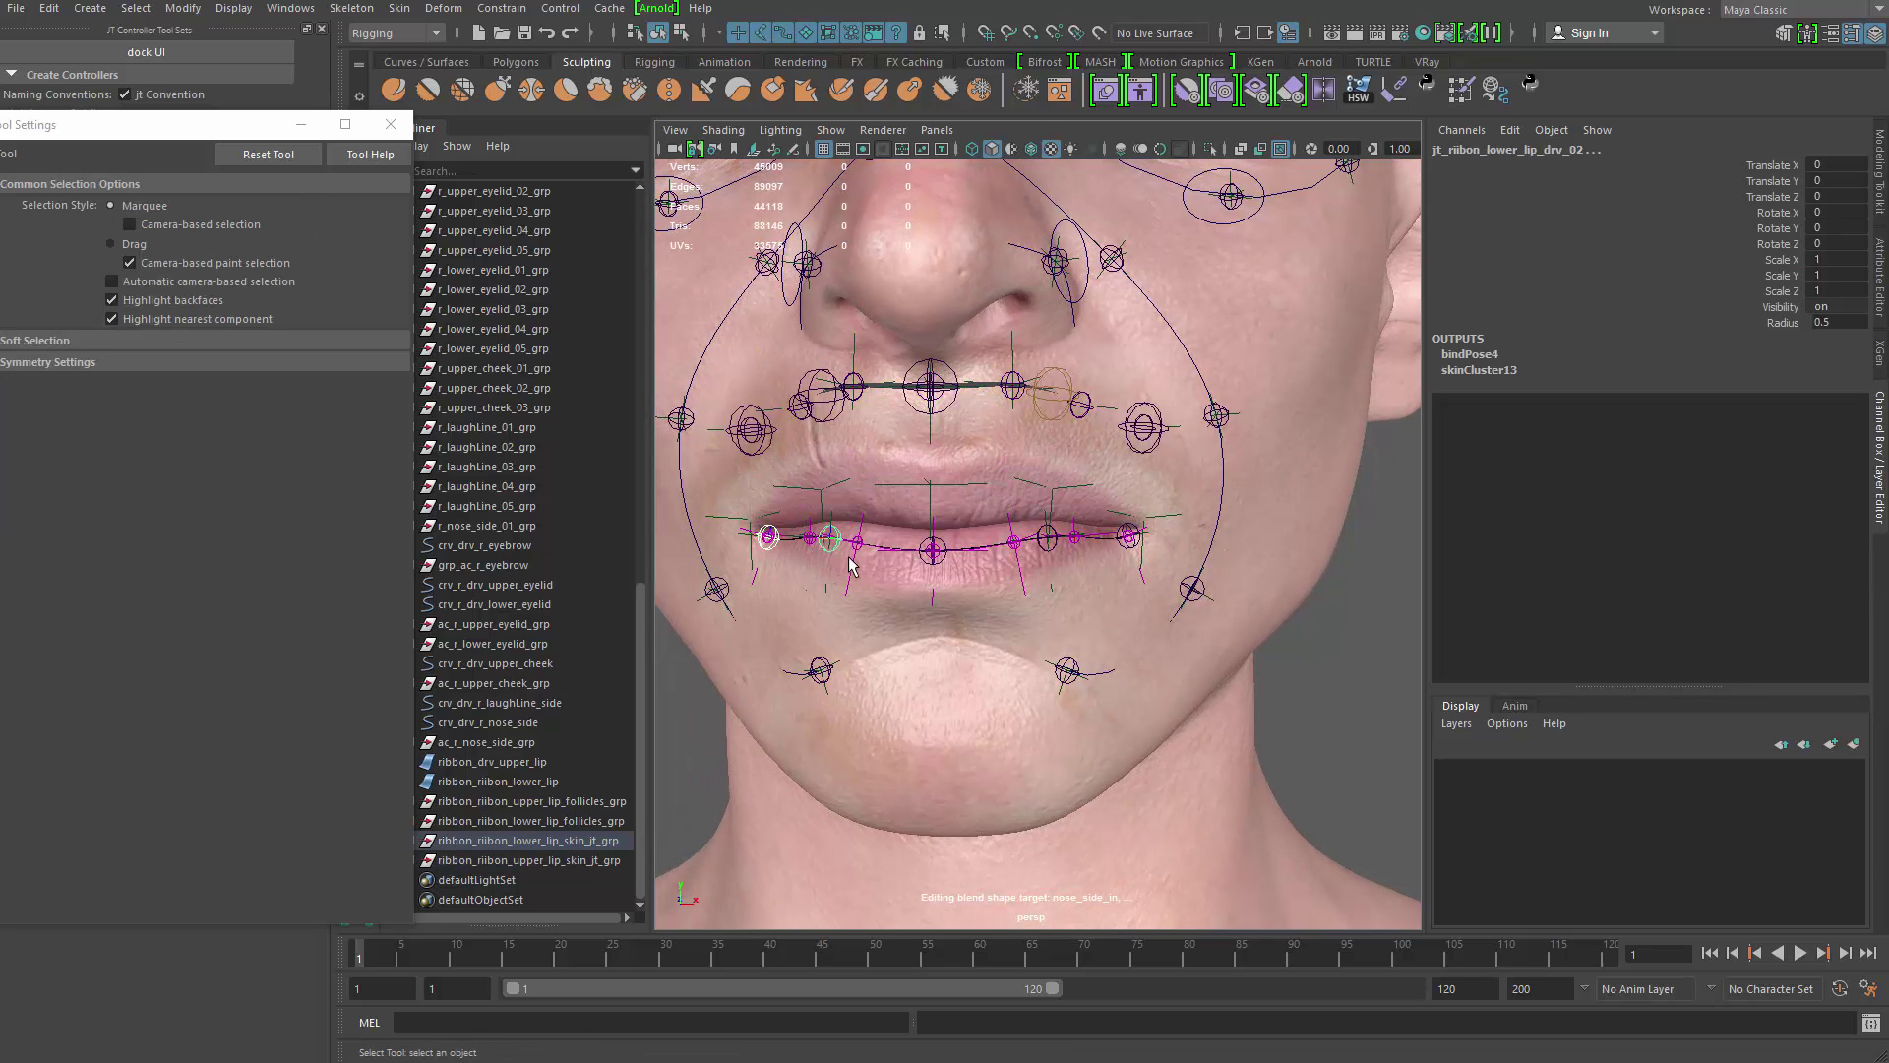
{"action": "left_click", "coordinate": [935, 552], "text": "shift"}
{"action": "left_click", "coordinate": [1049, 541], "text": "shift"}
{"action": "left_click", "coordinate": [1127, 542], "text": "shift"}
{"action": "left_click_drag", "start_coordinate": [1127, 544], "coordinate": [923, 480], "text": "alt"}
{"action": "key", "text": "w"}
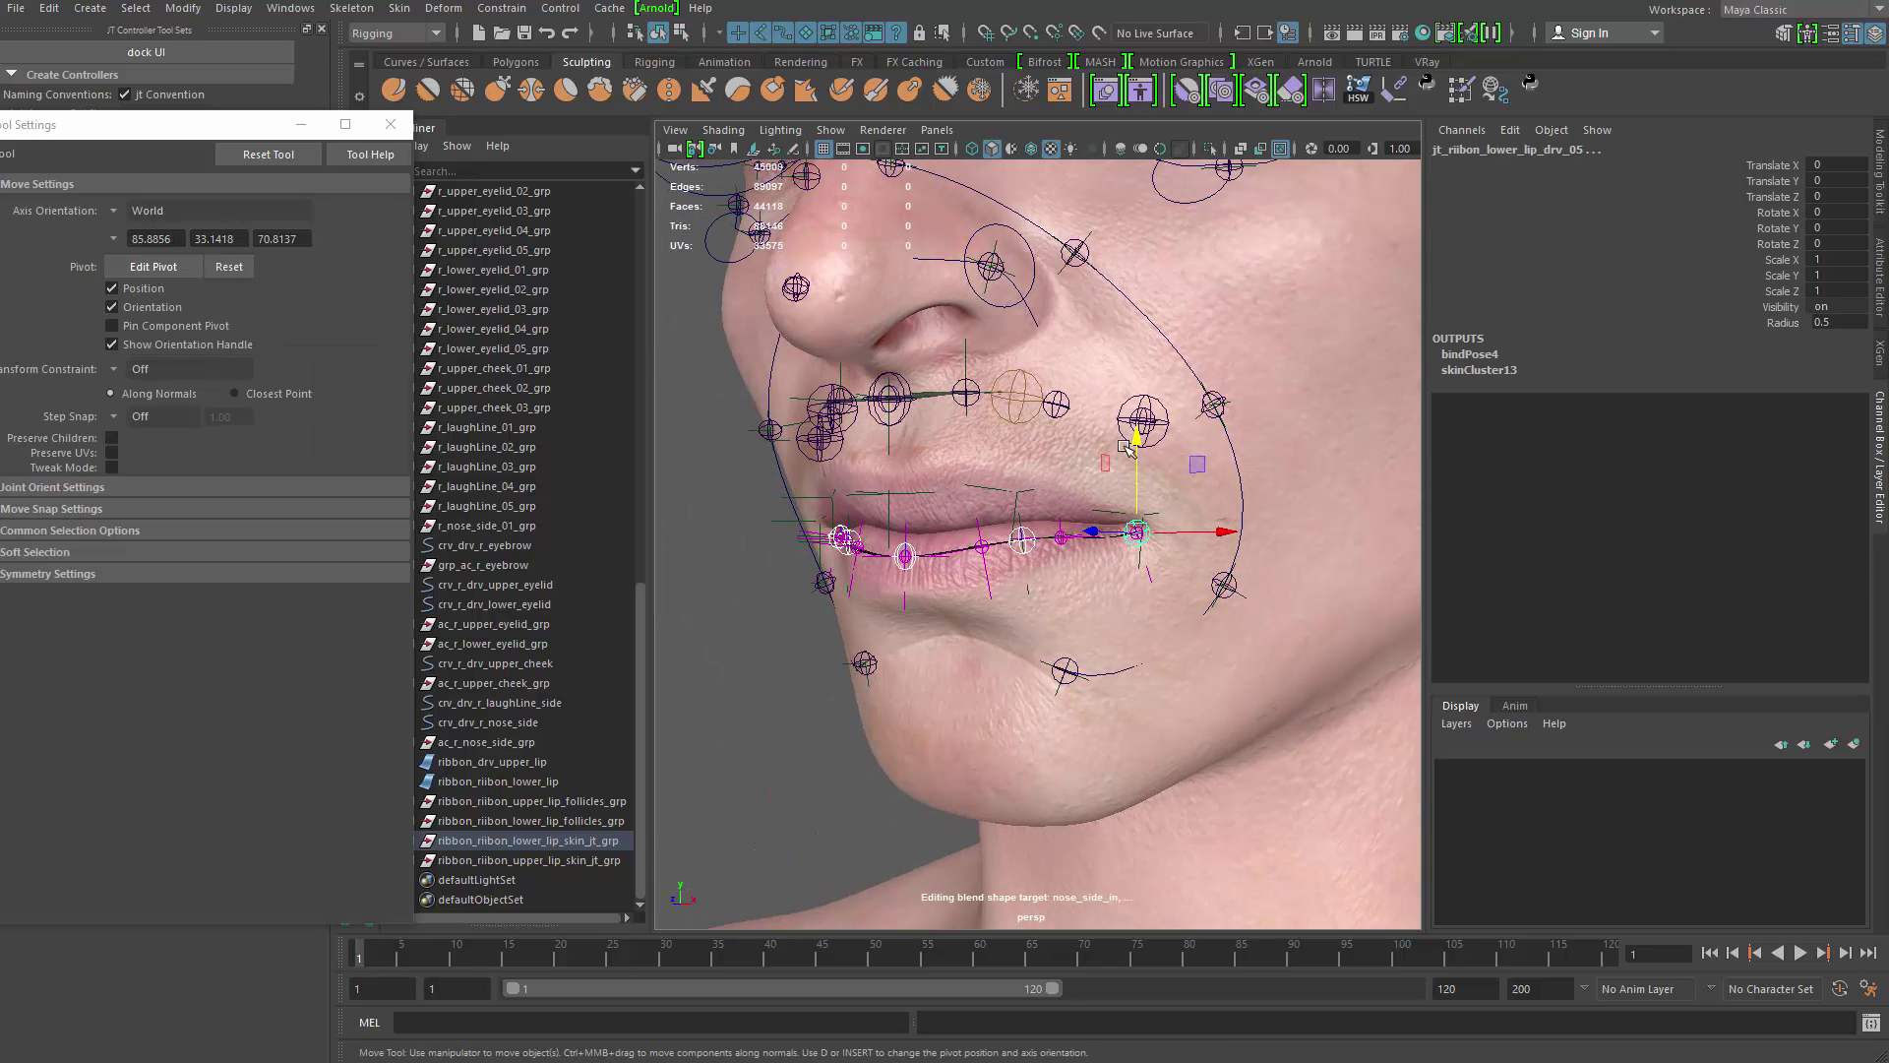
{"action": "left_click_drag", "start_coordinate": [1138, 438], "coordinate": [925, 439]}
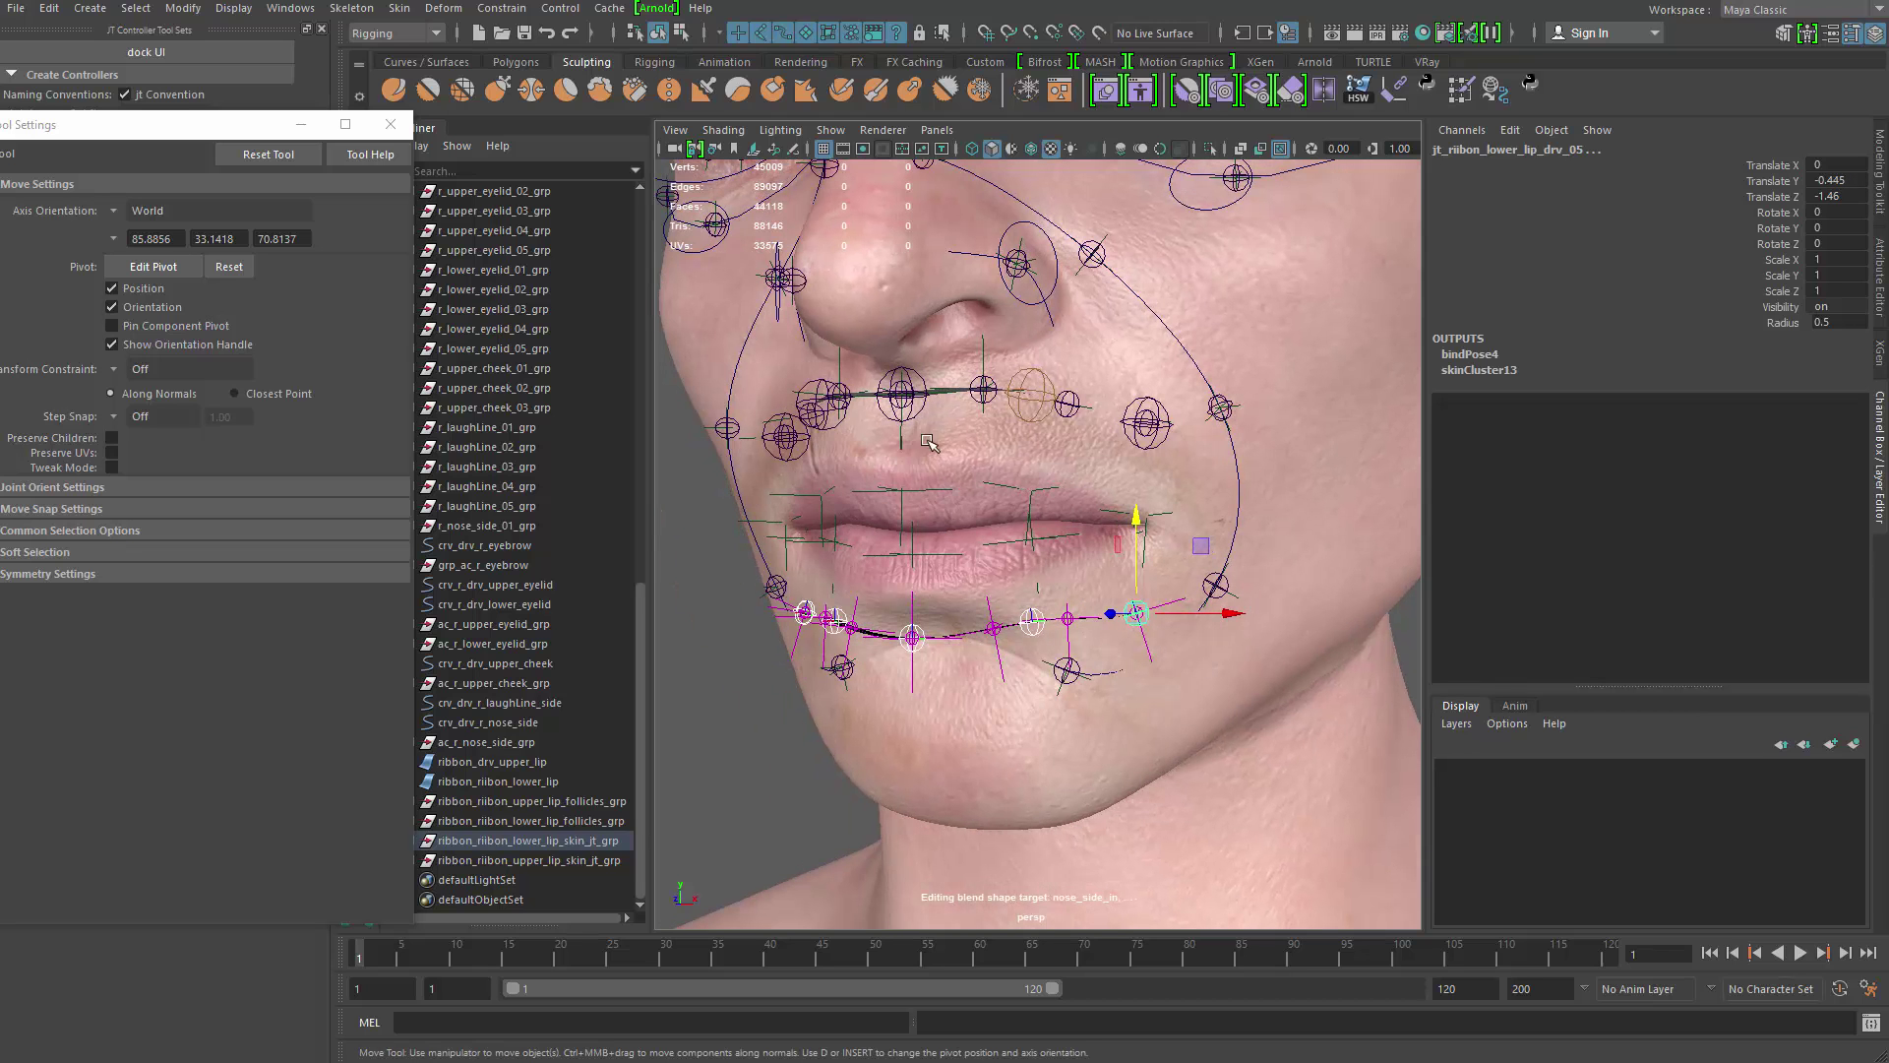
Step: Reselect the five upper lip ribbon driver joints and shift them slightly downward
{"action": "left_click", "coordinate": [915, 418]}
{"action": "key", "text": "q"}
{"action": "left_click", "coordinate": [1029, 417], "text": "shift"}
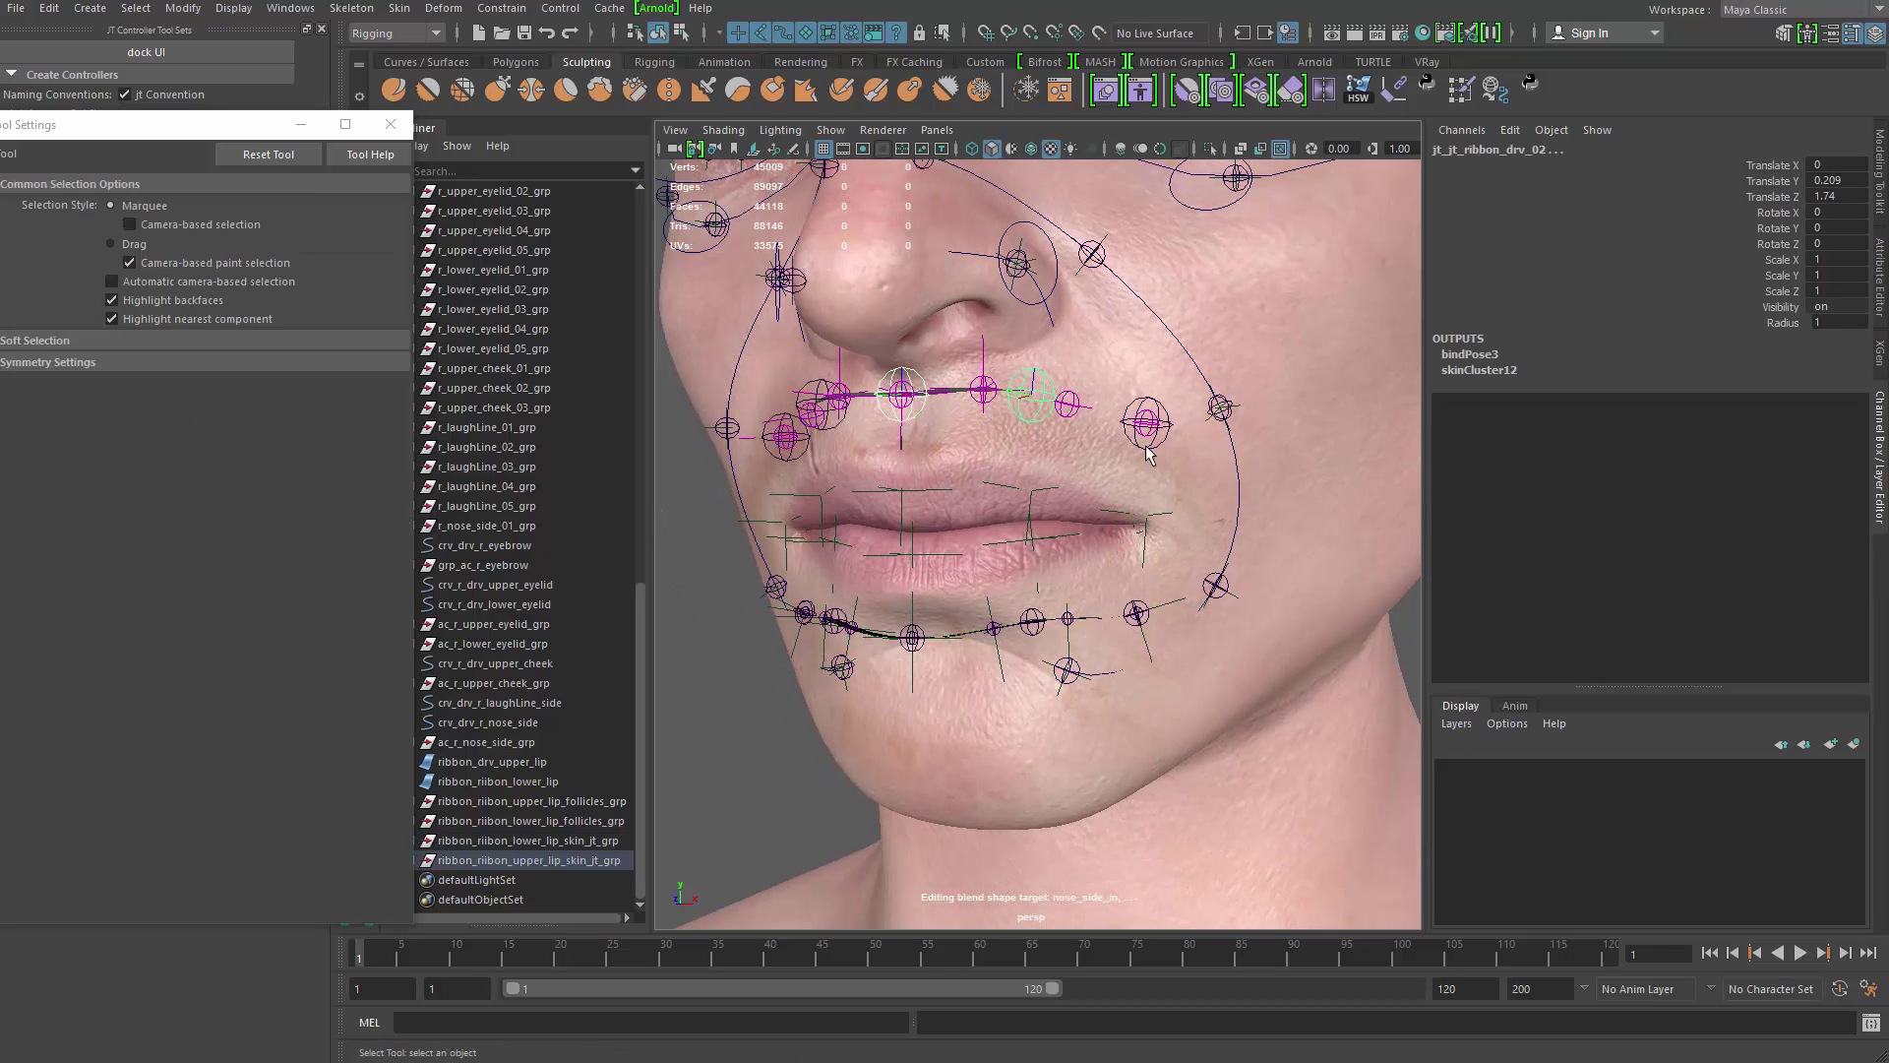
{"action": "left_click", "coordinate": [1147, 445], "text": "shift"}
{"action": "left_click", "coordinate": [785, 437]}
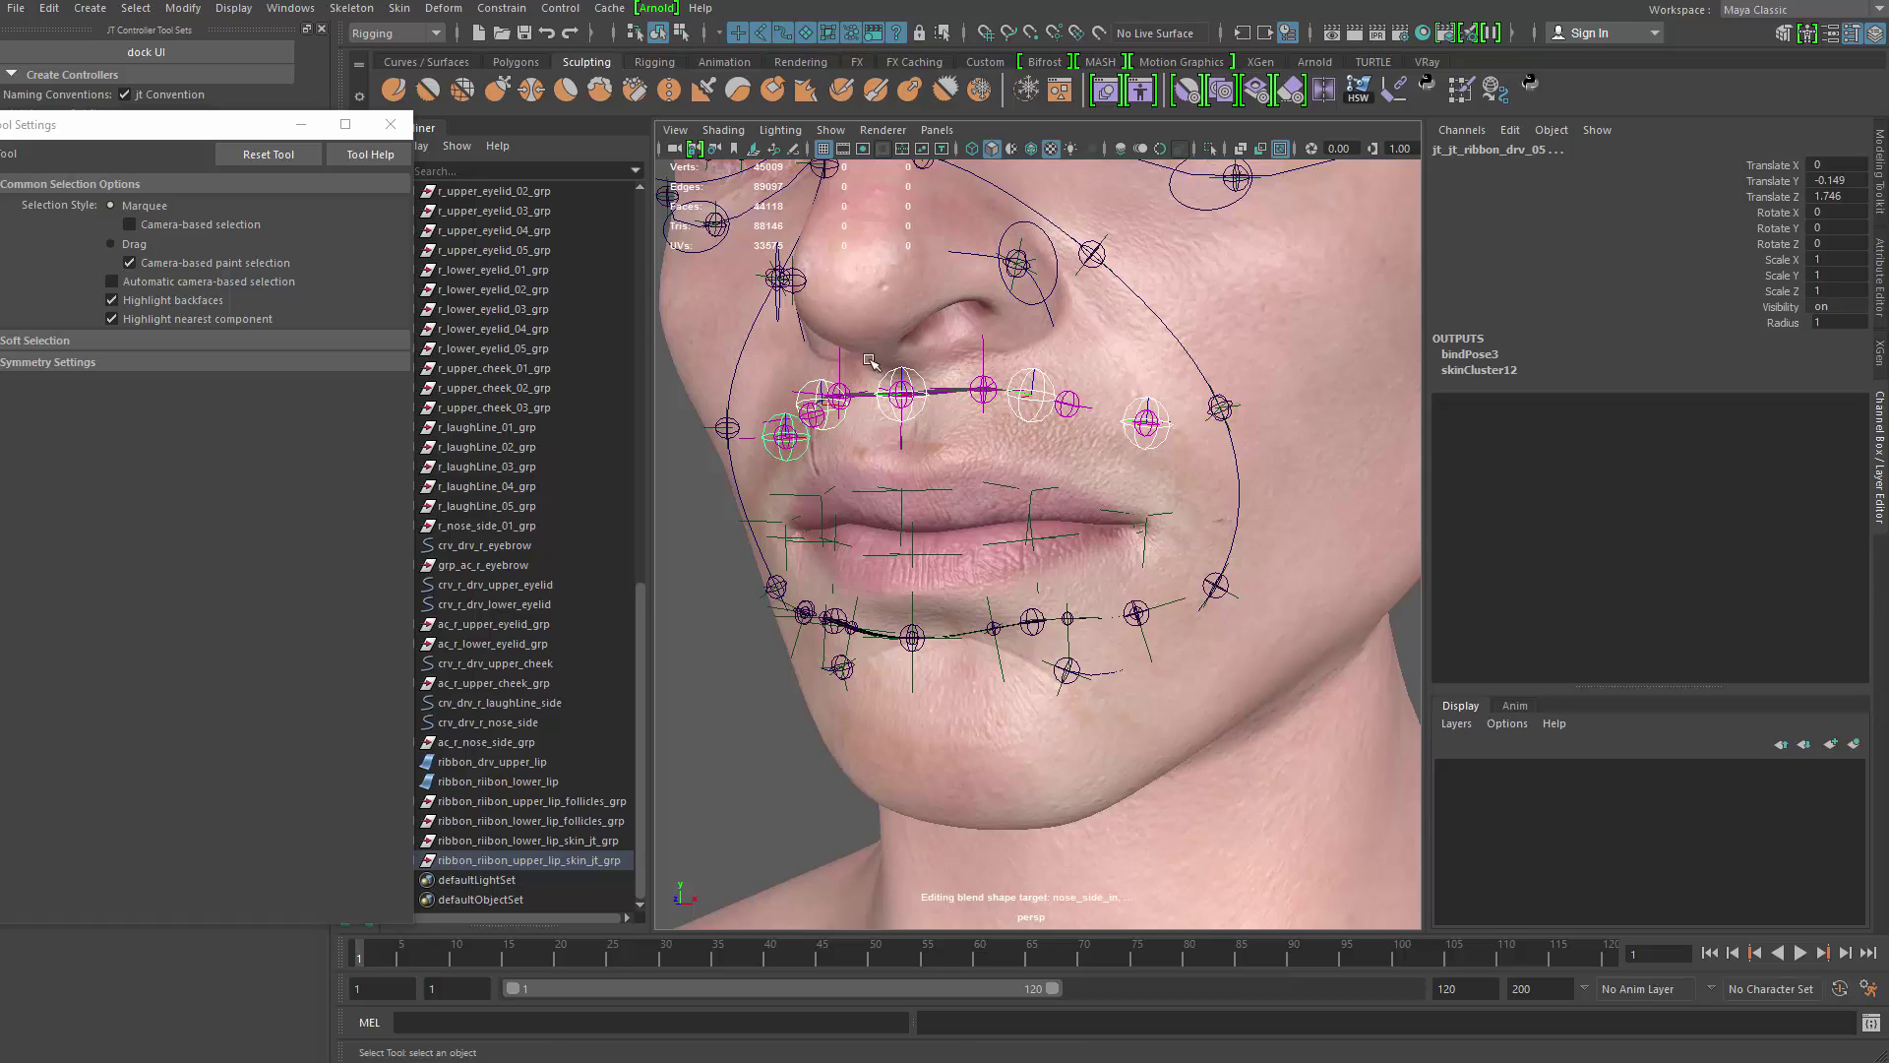
{"action": "key", "text": "w"}
{"action": "left_click_drag", "start_coordinate": [788, 344], "coordinate": [792, 352]}
{"action": "key", "text": "q"}
Step: Close the tool settings, select a lip face on the head mesh and grow the face selection around the mouth
{"action": "left_click", "coordinate": [1025, 476]}
{"action": "mouse_move", "coordinate": [1025, 477]}
{"action": "left_mouse_down", "text": "alt"}
{"action": "mouse_move", "coordinate": [1055, 480]}
{"action": "mouse_move", "coordinate": [941, 481]}
{"action": "mouse_move", "coordinate": [1049, 486]}
{"action": "left_mouse_up", "text": "alt"}
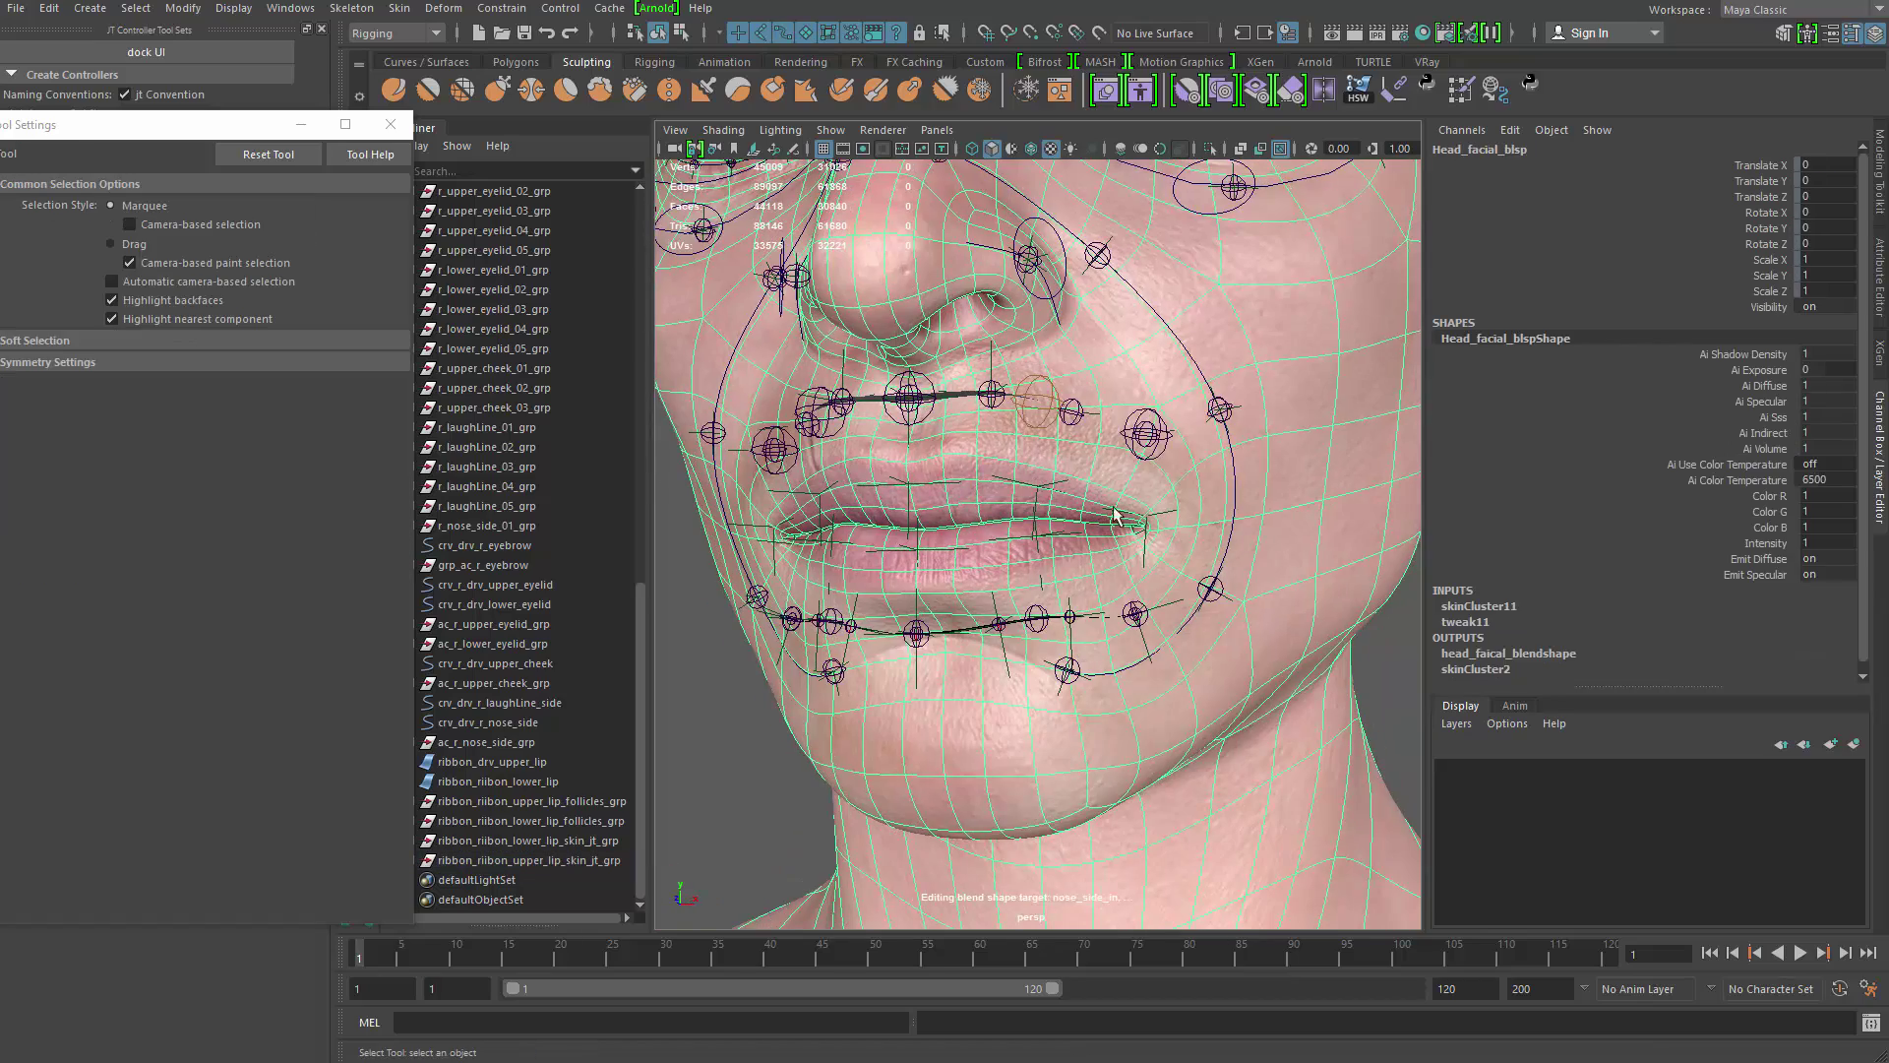
{"action": "left_click", "coordinate": [390, 124]}
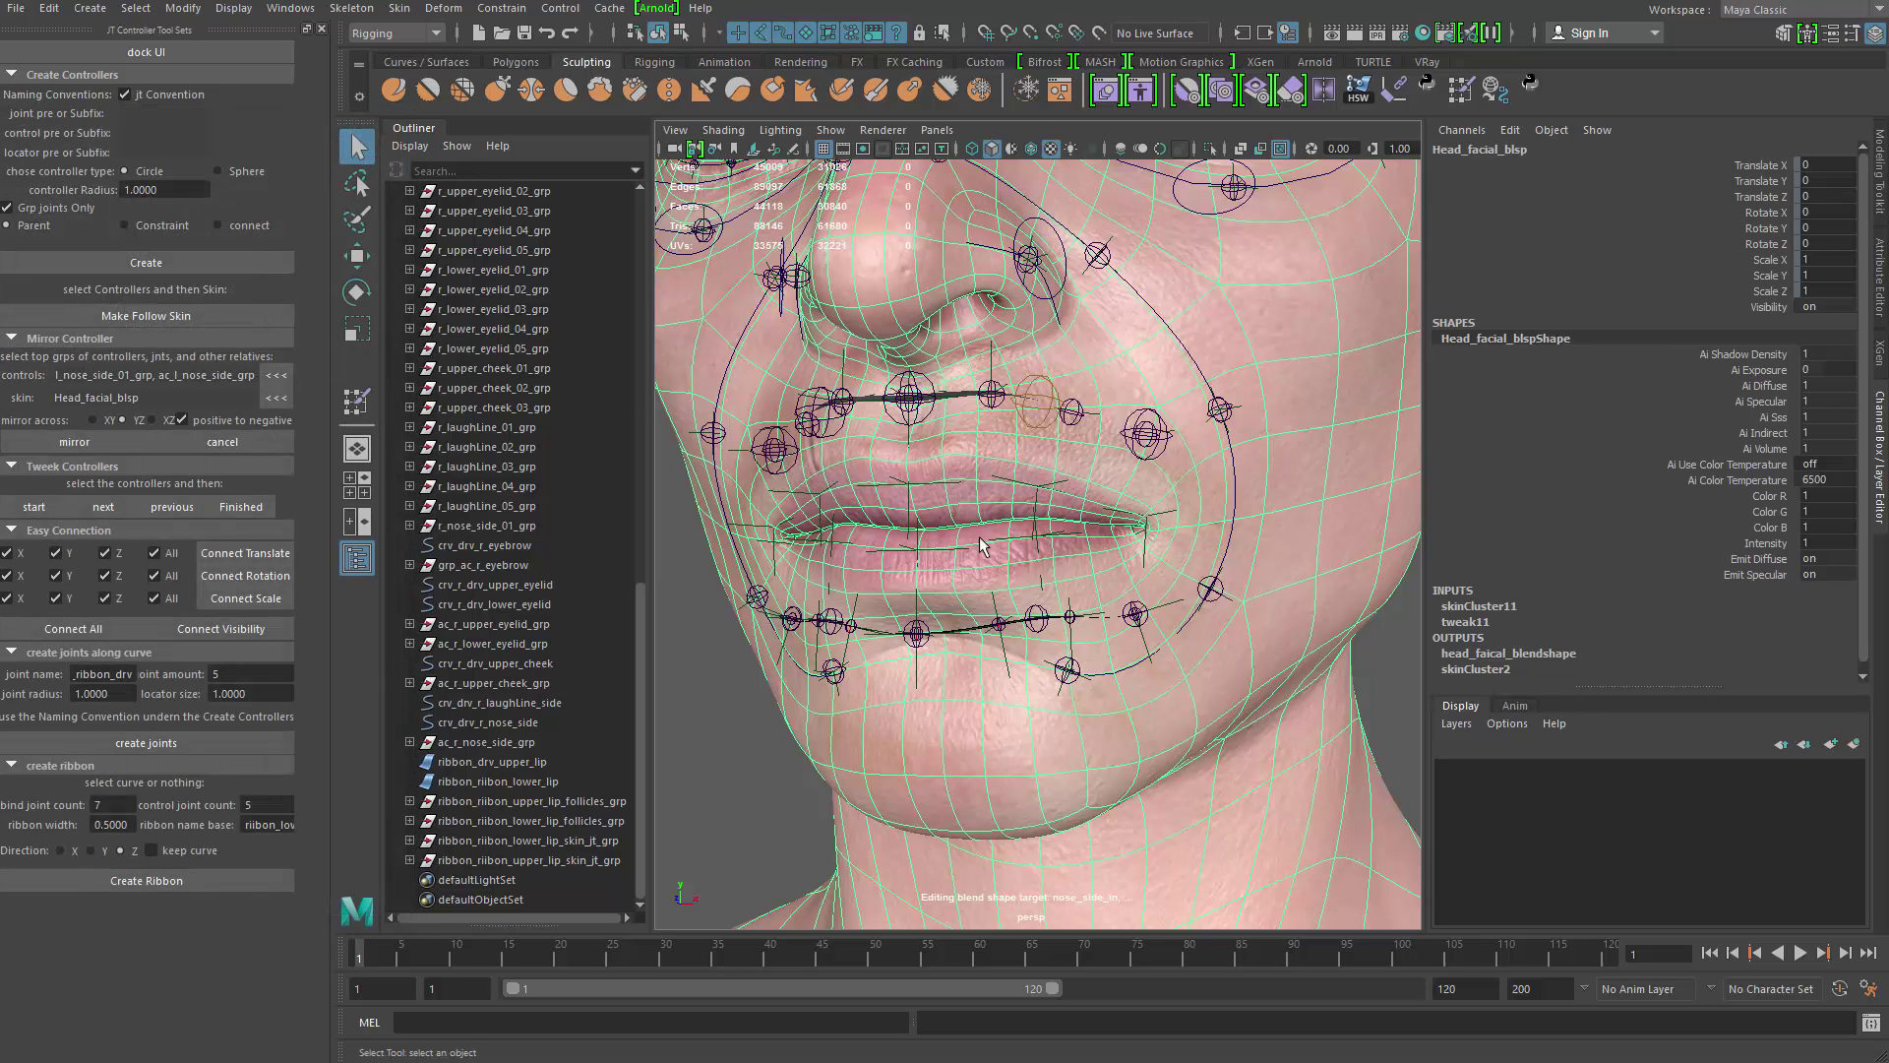
{"action": "right_click_drag", "start_coordinate": [962, 513], "coordinate": [961, 645]}
{"action": "left_click", "coordinate": [964, 514]}
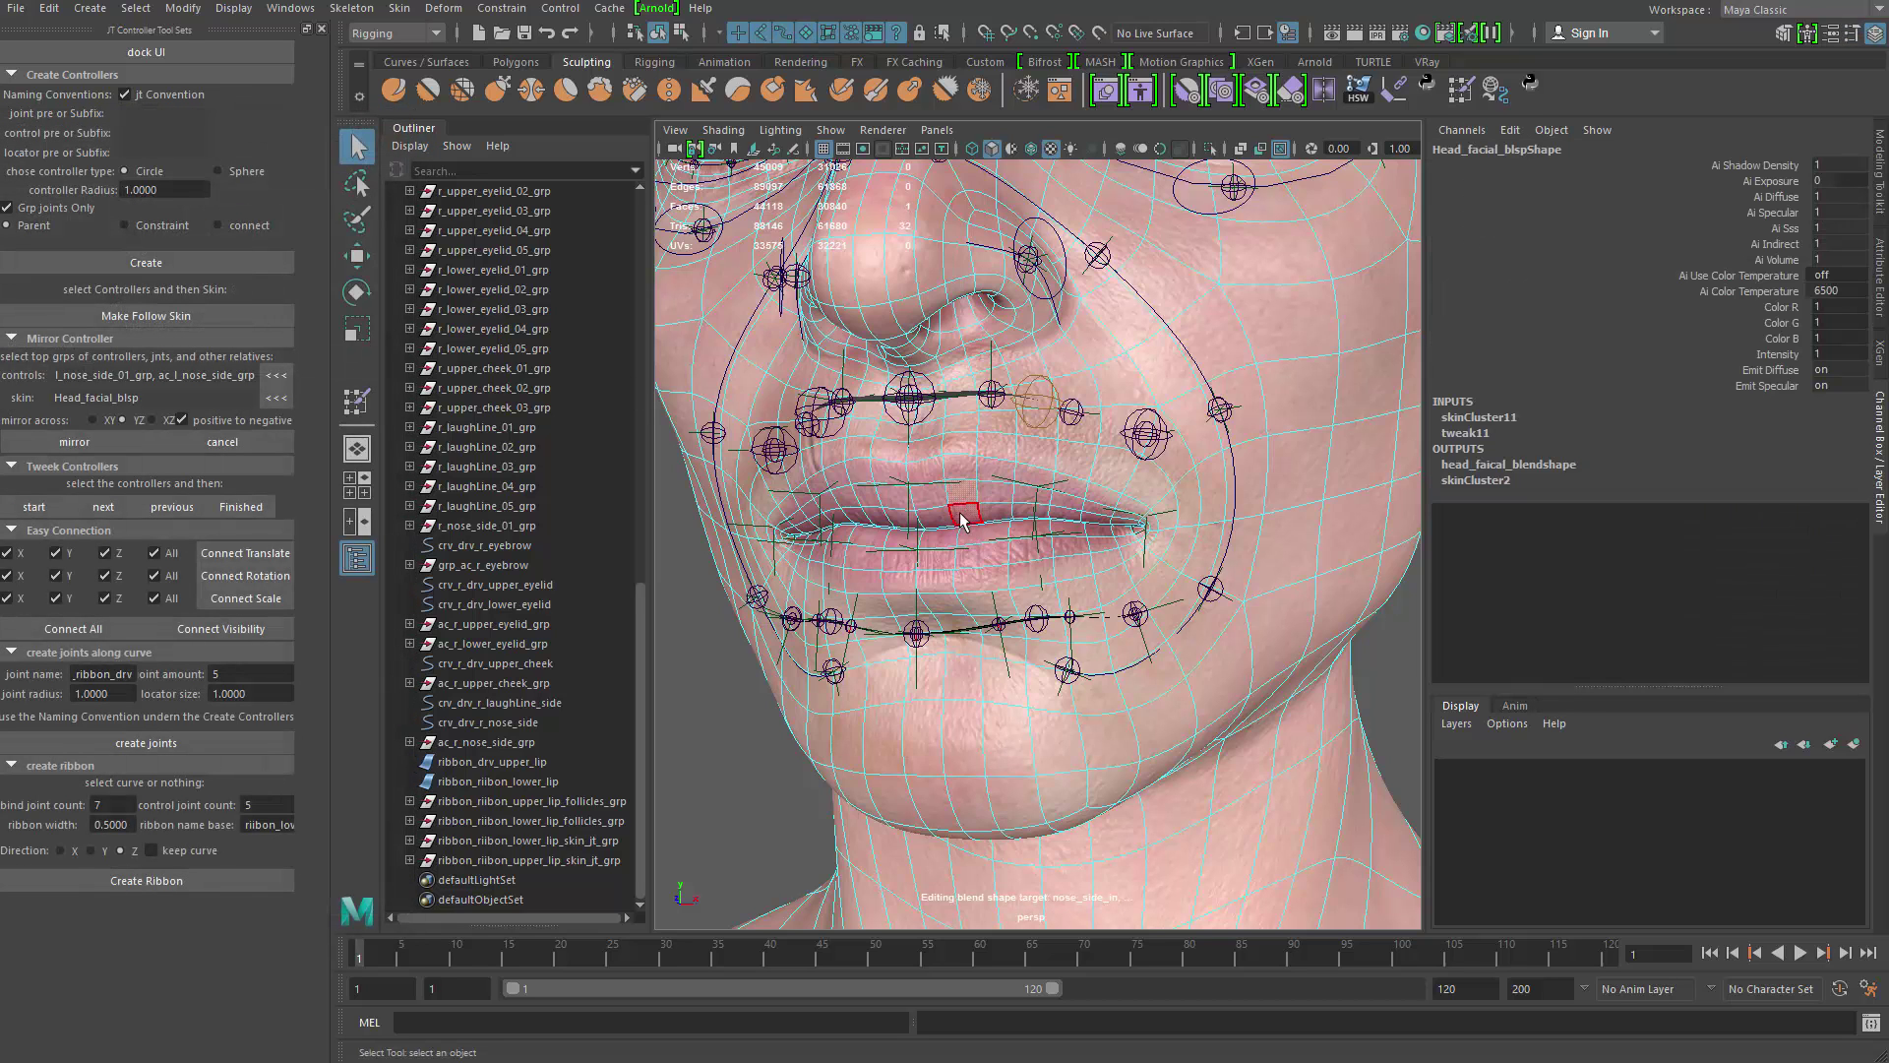
{"action": "left_click_drag", "start_coordinate": [989, 506], "coordinate": [994, 601], "text": "alt"}
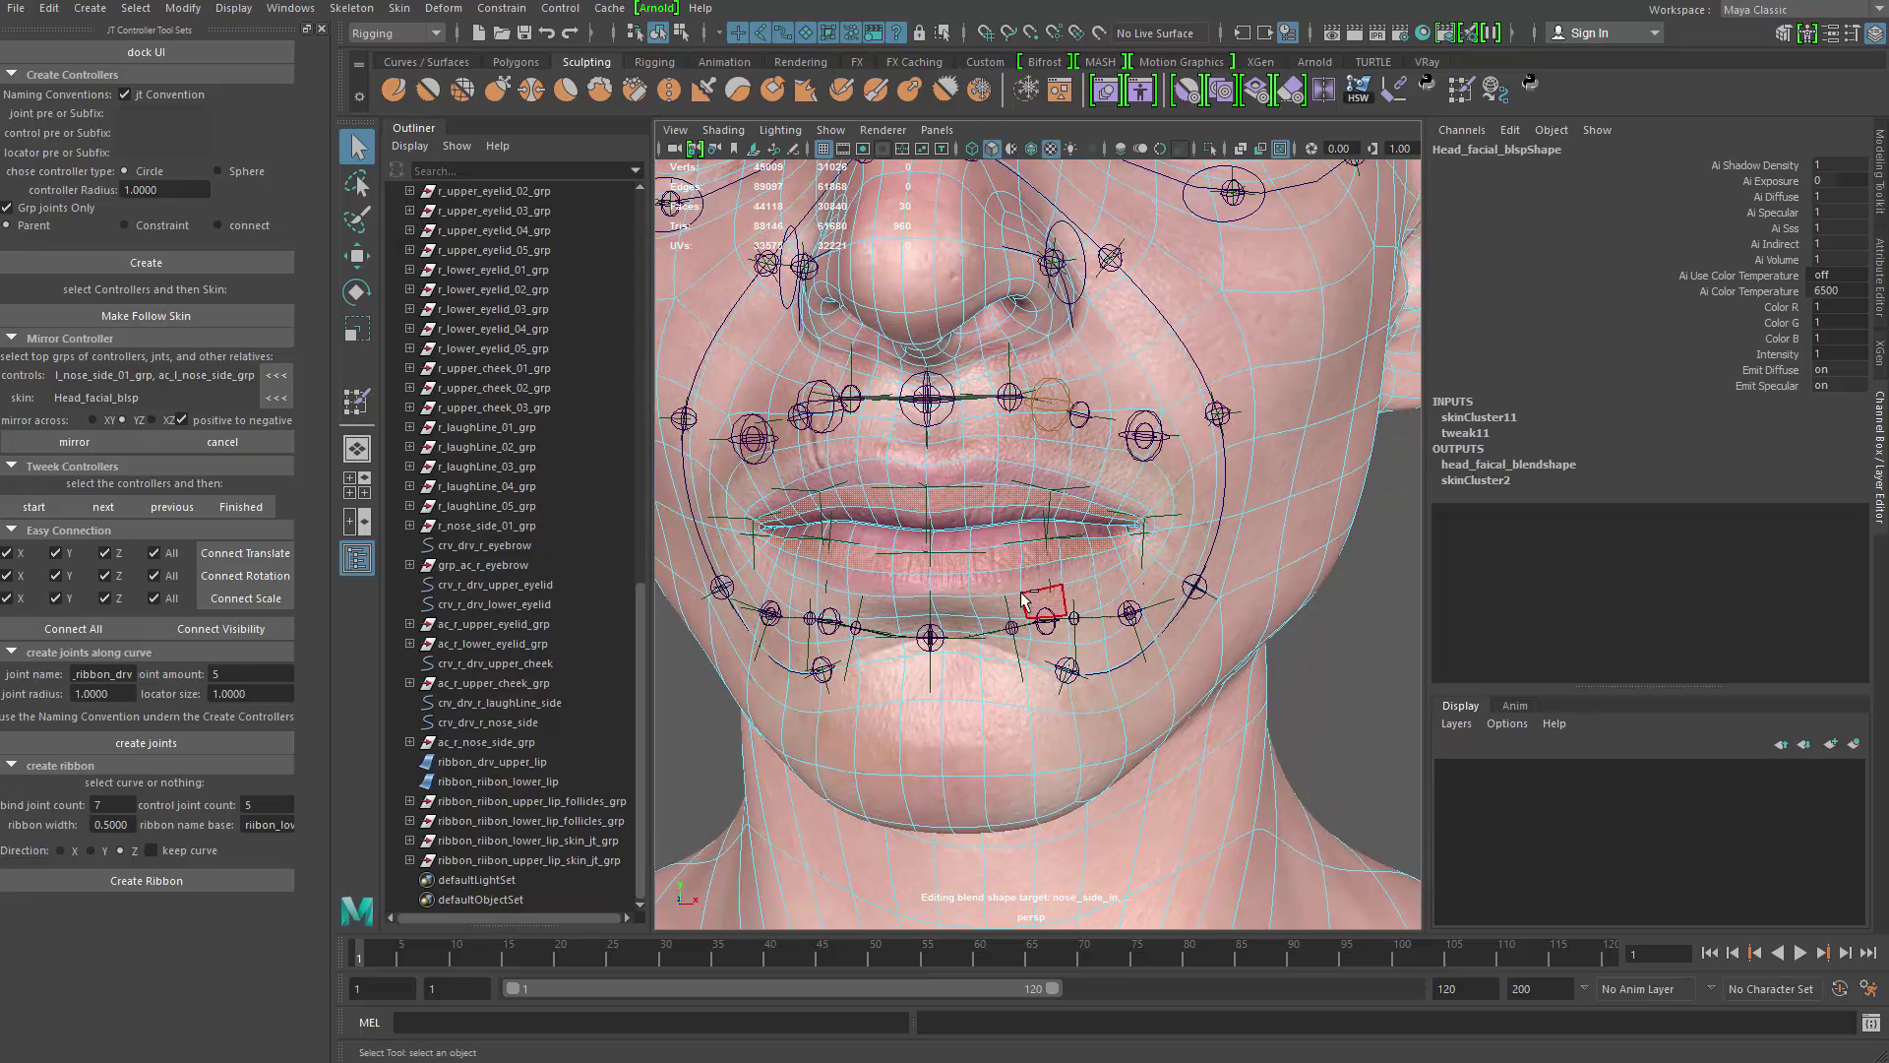
{"action": "right_click_drag", "start_coordinate": [1021, 593], "coordinate": [1108, 561], "text": "shift"}
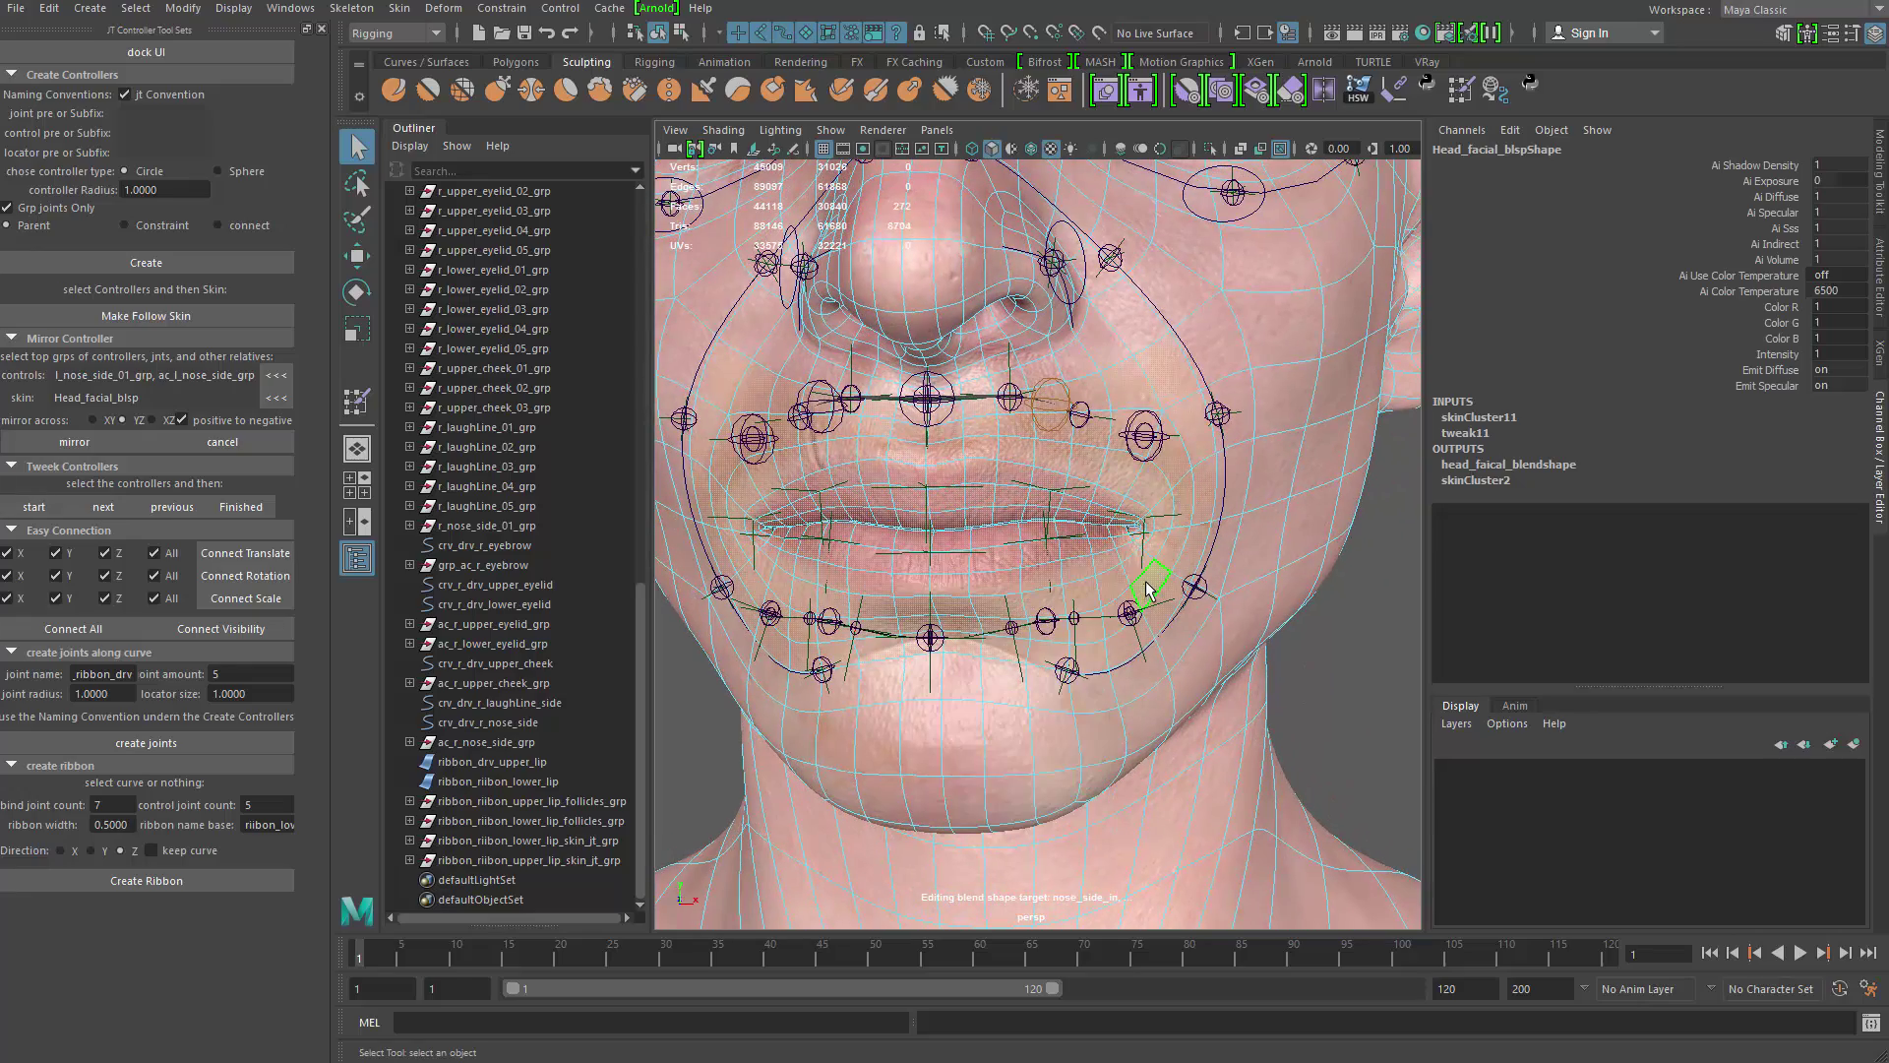
Step: Isolate the mouth faces together with the upper and lower lip follicles groups, leaving out the faces at the back of the inner mouth
{"action": "left_click_drag", "start_coordinate": [917, 586], "coordinate": [879, 591], "text": "alt"}
{"action": "left_click", "coordinate": [599, 802]}
{"action": "left_click", "coordinate": [598, 819], "text": "ctrl"}
{"action": "key", "text": "ctrl+1"}
{"action": "left_click_drag", "start_coordinate": [934, 593], "coordinate": [915, 553], "text": "alt"}
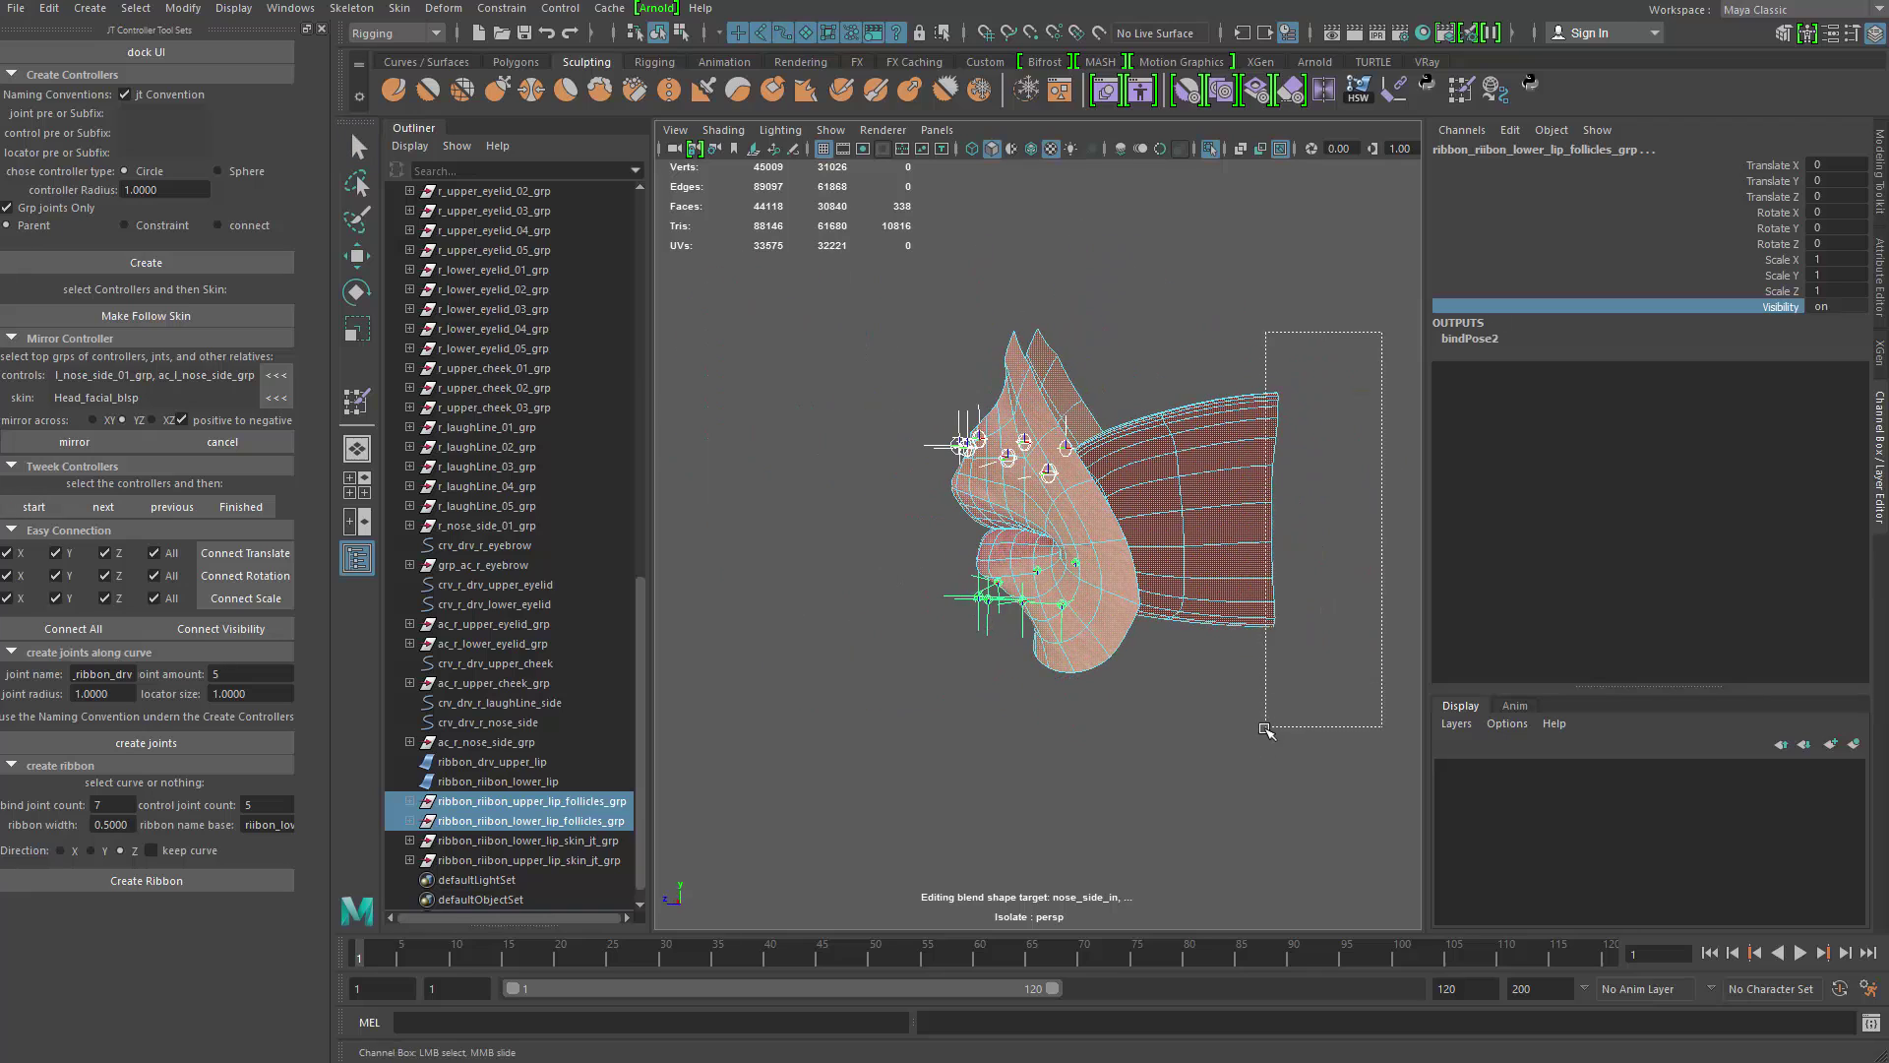
{"action": "left_click_drag", "start_coordinate": [1265, 729], "coordinate": [1228, 733], "text": "ctrl"}
{"action": "left_click_drag", "start_coordinate": [1159, 686], "coordinate": [1245, 633], "text": "alt"}
{"action": "key", "text": "ctrl+1"}
{"action": "key", "text": "ctrl+1"}
Step: Return the isolated head mesh to object mode and start the Paint Skin Weights tool on it
{"action": "left_click_drag", "start_coordinate": [1007, 608], "coordinate": [1184, 581], "text": "alt"}
{"action": "key", "text": "q"}
{"action": "left_click", "coordinate": [1185, 581]}
{"action": "right_click_drag", "start_coordinate": [1136, 458], "coordinate": [1176, 439]}
{"action": "left_click_drag", "start_coordinate": [1145, 488], "coordinate": [1183, 395], "text": "alt"}
{"action": "right_click_drag", "start_coordinate": [1183, 395], "coordinate": [1149, 380]}
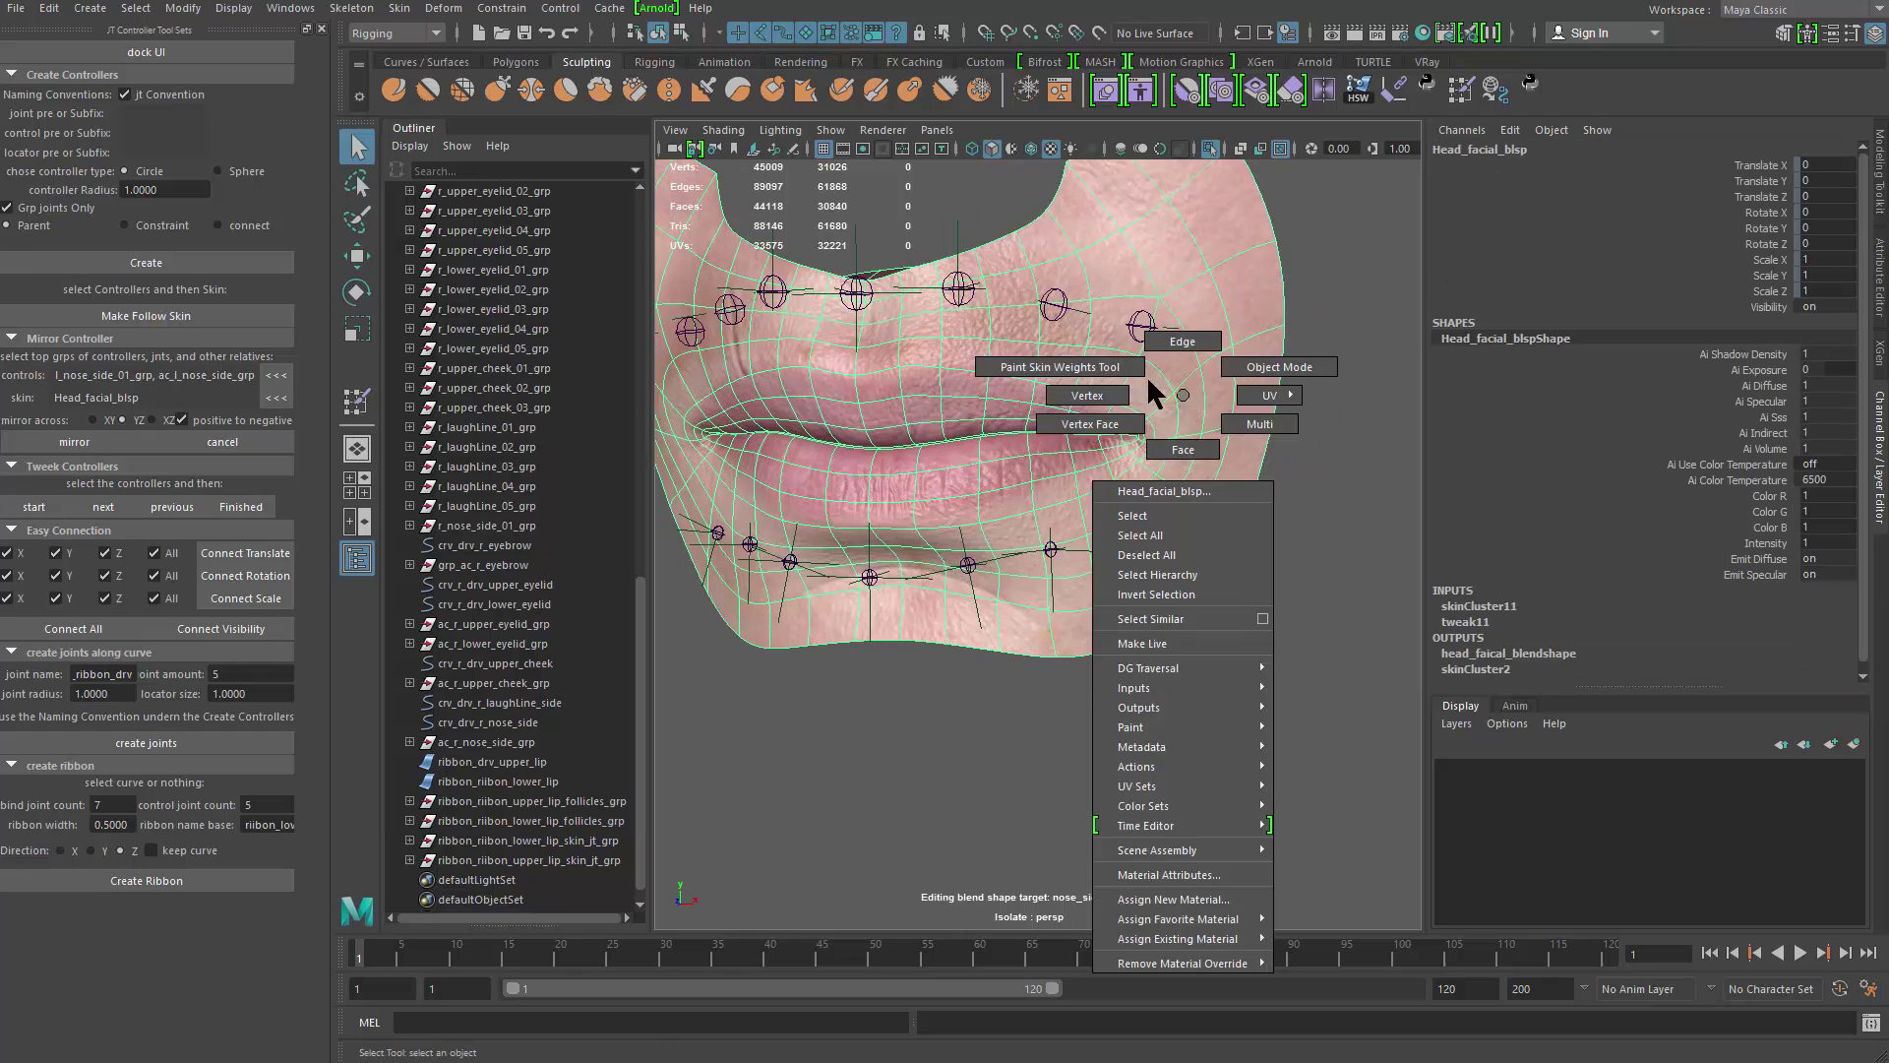
{"action": "left_click", "coordinate": [1060, 366]}
Step: Pick the influence jt_upper_lip_ribbon_bind_01 and paint its weights around the mouth corner, cheek side and lip edge
{"action": "right_click", "coordinate": [1168, 366]}
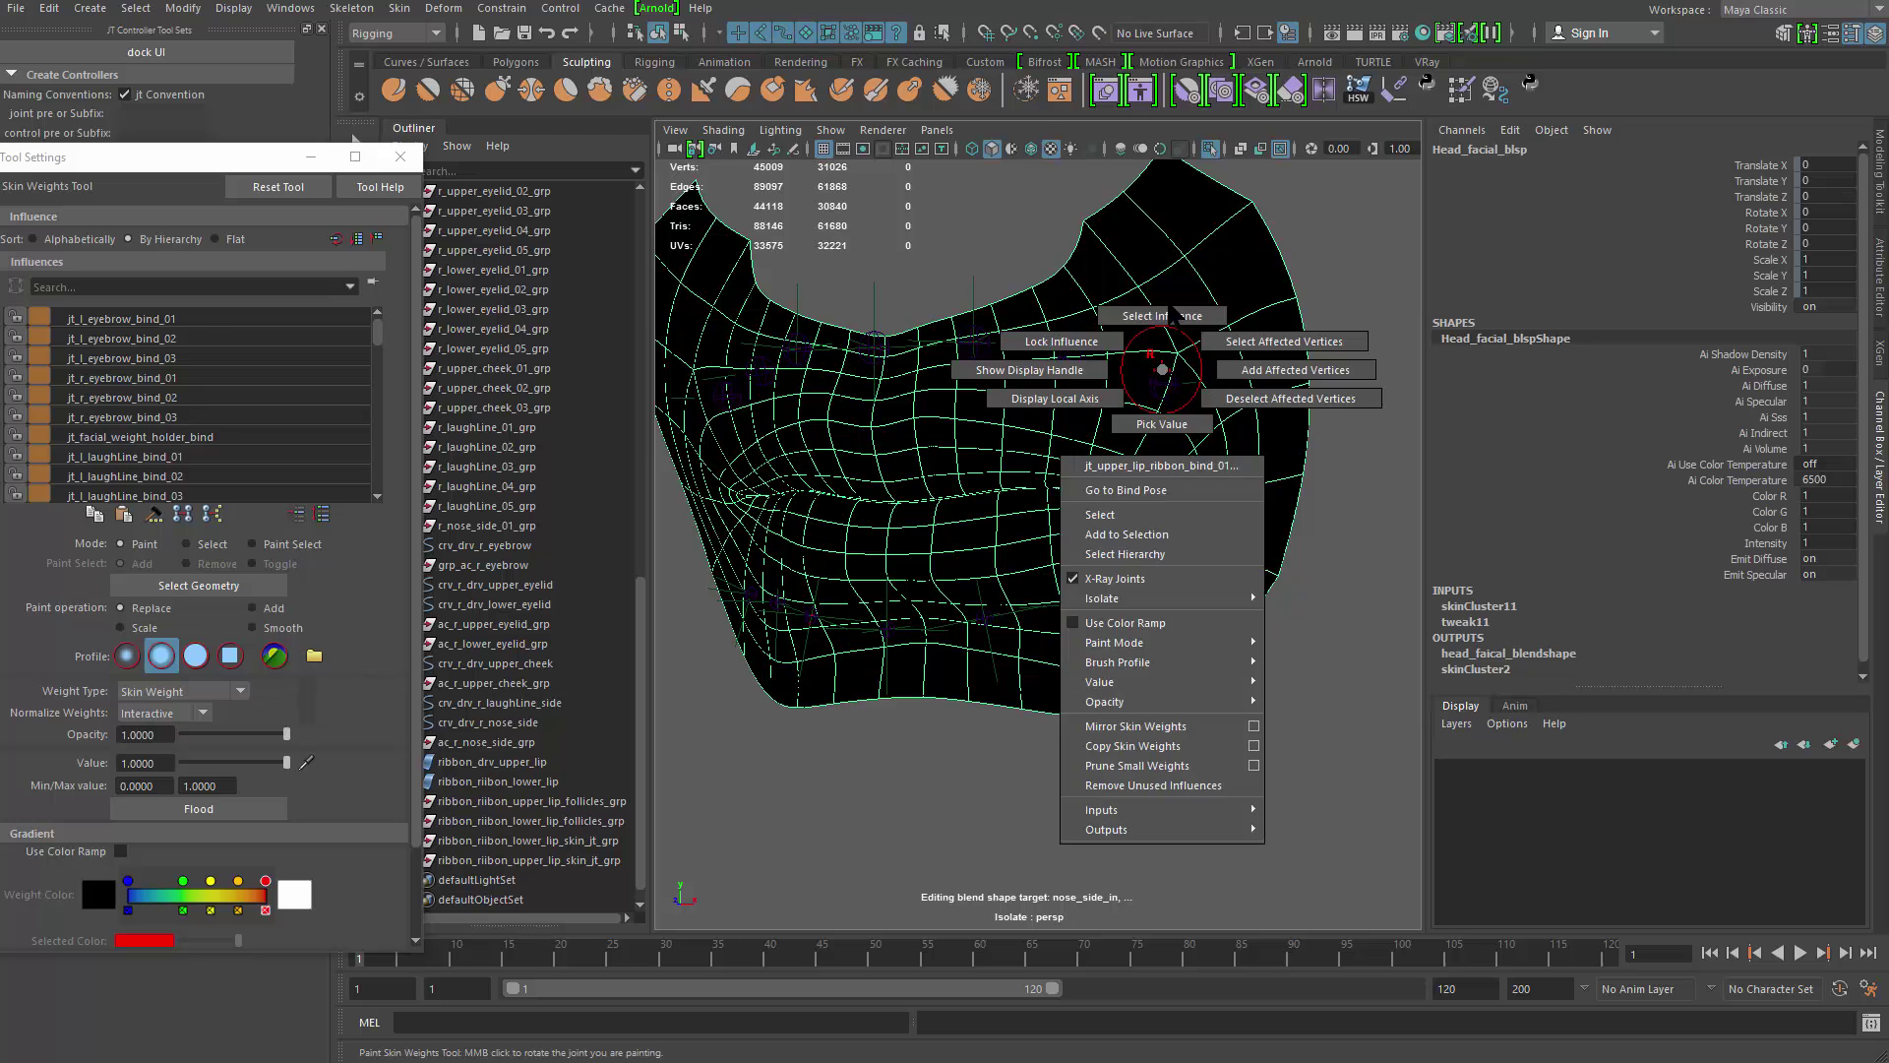
{"action": "left_click", "coordinate": [1129, 433]}
{"action": "scroll", "coordinate": [1125, 444], "scroll_direction": "up", "scroll_amount": 2}
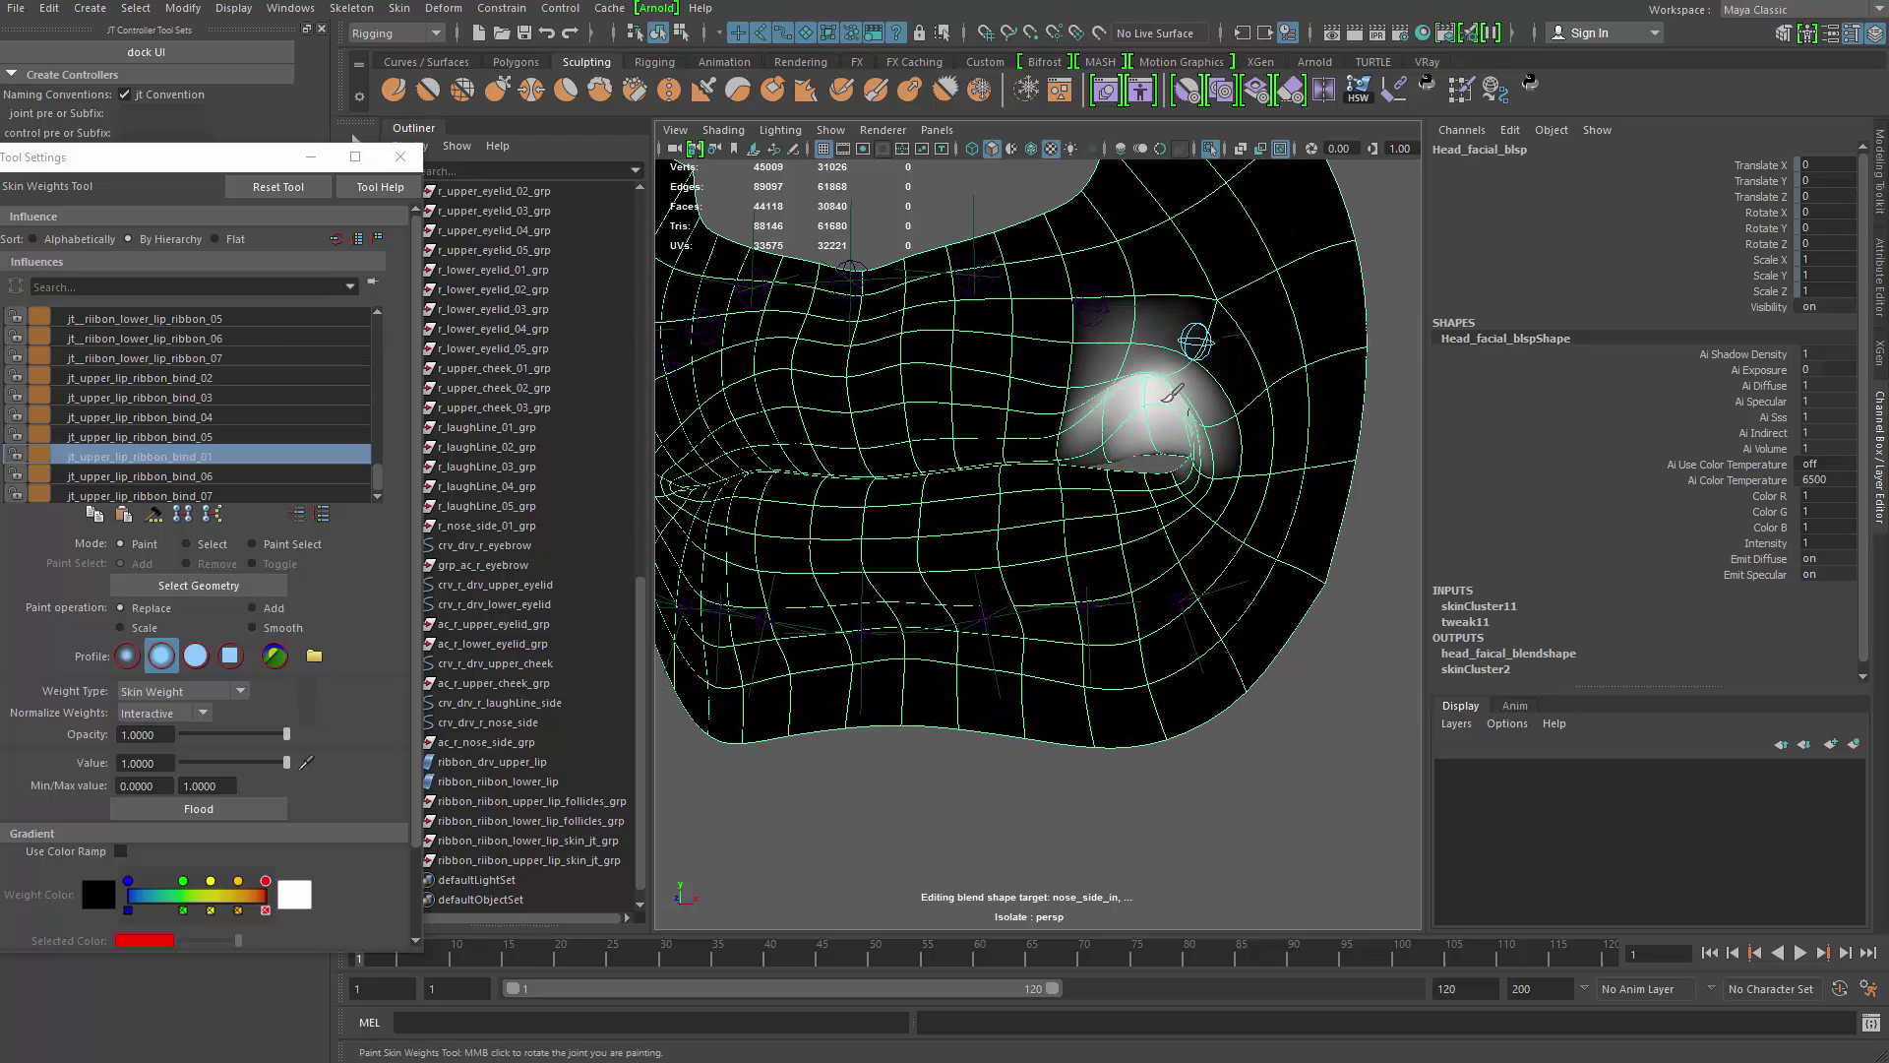
{"action": "left_click_drag", "start_coordinate": [1193, 382], "coordinate": [1050, 387], "text": "alt"}
{"action": "left_click_drag", "start_coordinate": [1160, 414], "coordinate": [845, 444], "text": "alt"}
{"action": "scroll", "coordinate": [964, 435], "scroll_direction": "up", "scroll_amount": 3}
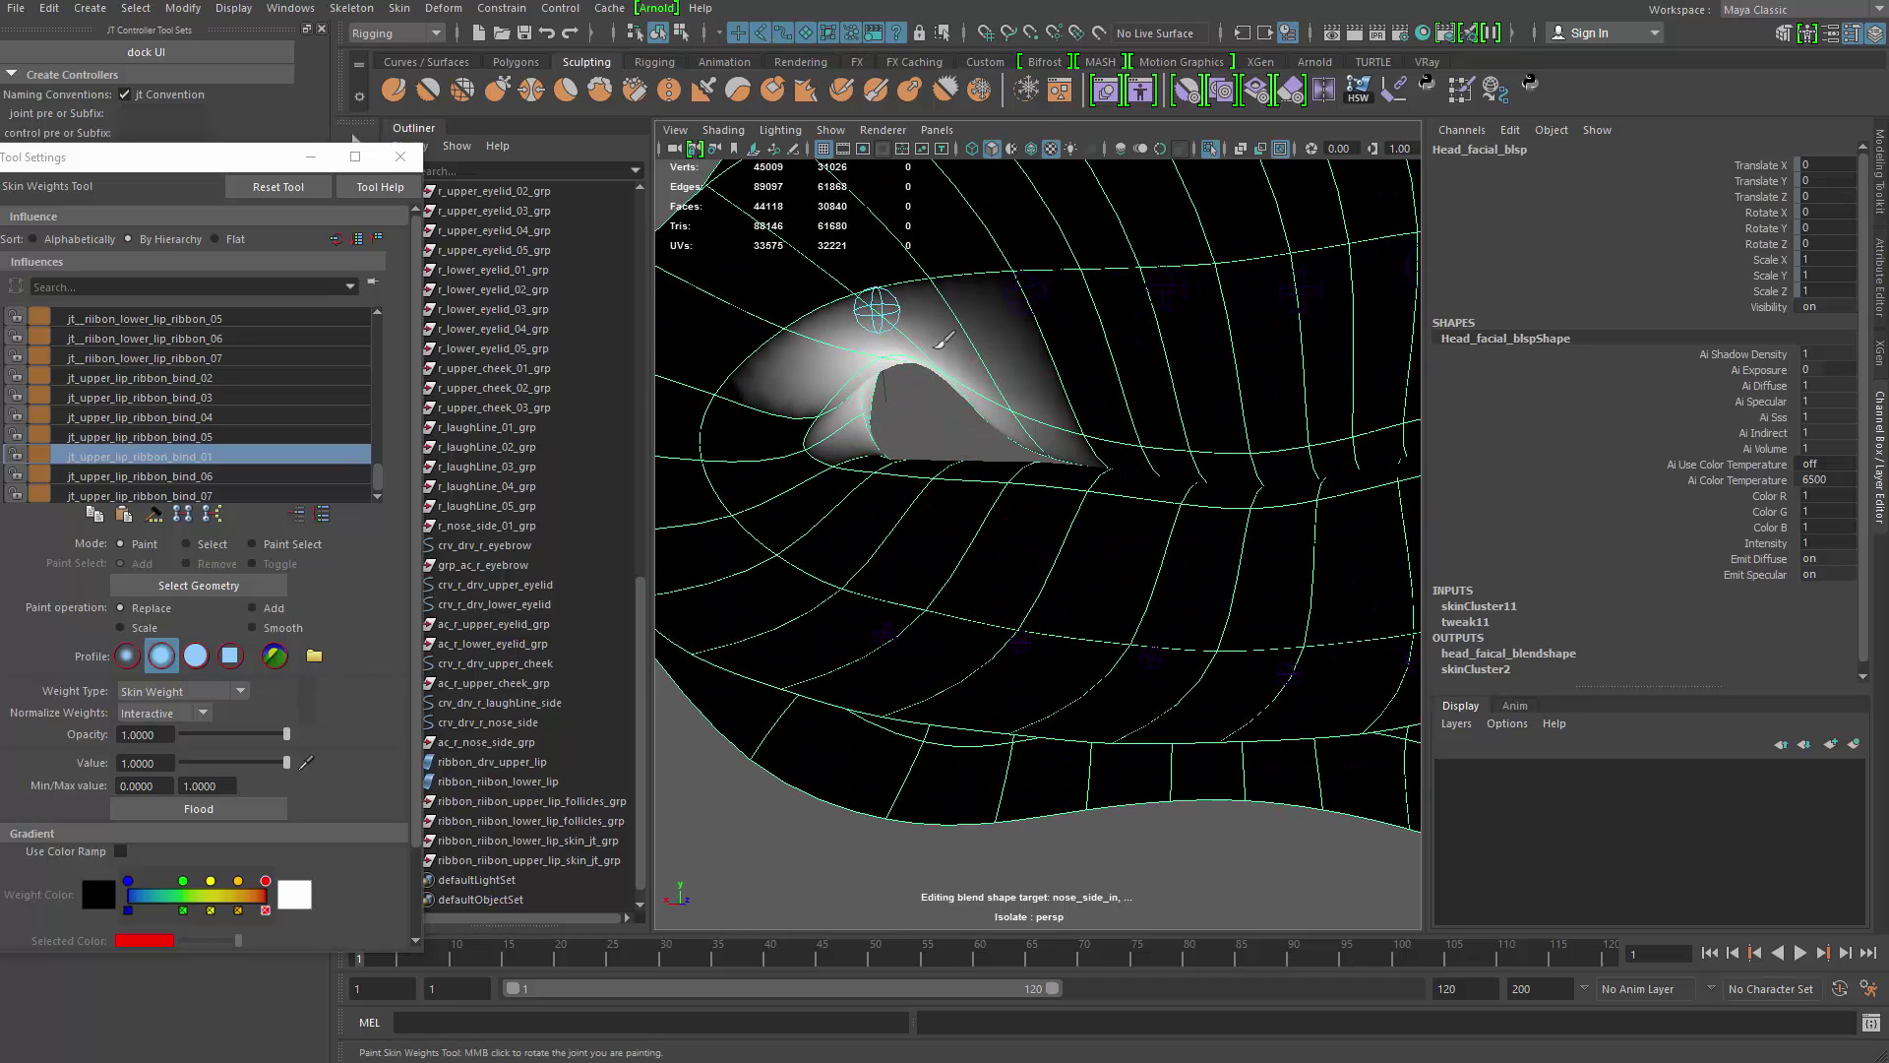
{"action": "mouse_move", "coordinate": [914, 273]}
{"action": "left_mouse_down"}
{"action": "mouse_move", "coordinate": [856, 351]}
{"action": "mouse_move", "coordinate": [1062, 428]}
{"action": "mouse_move", "coordinate": [1195, 443]}
{"action": "left_mouse_up"}
{"action": "middle_click_drag", "start_coordinate": [1195, 443], "coordinate": [1167, 482], "text": "alt"}
{"action": "left_click_drag", "start_coordinate": [1168, 482], "coordinate": [1181, 405], "text": "alt"}
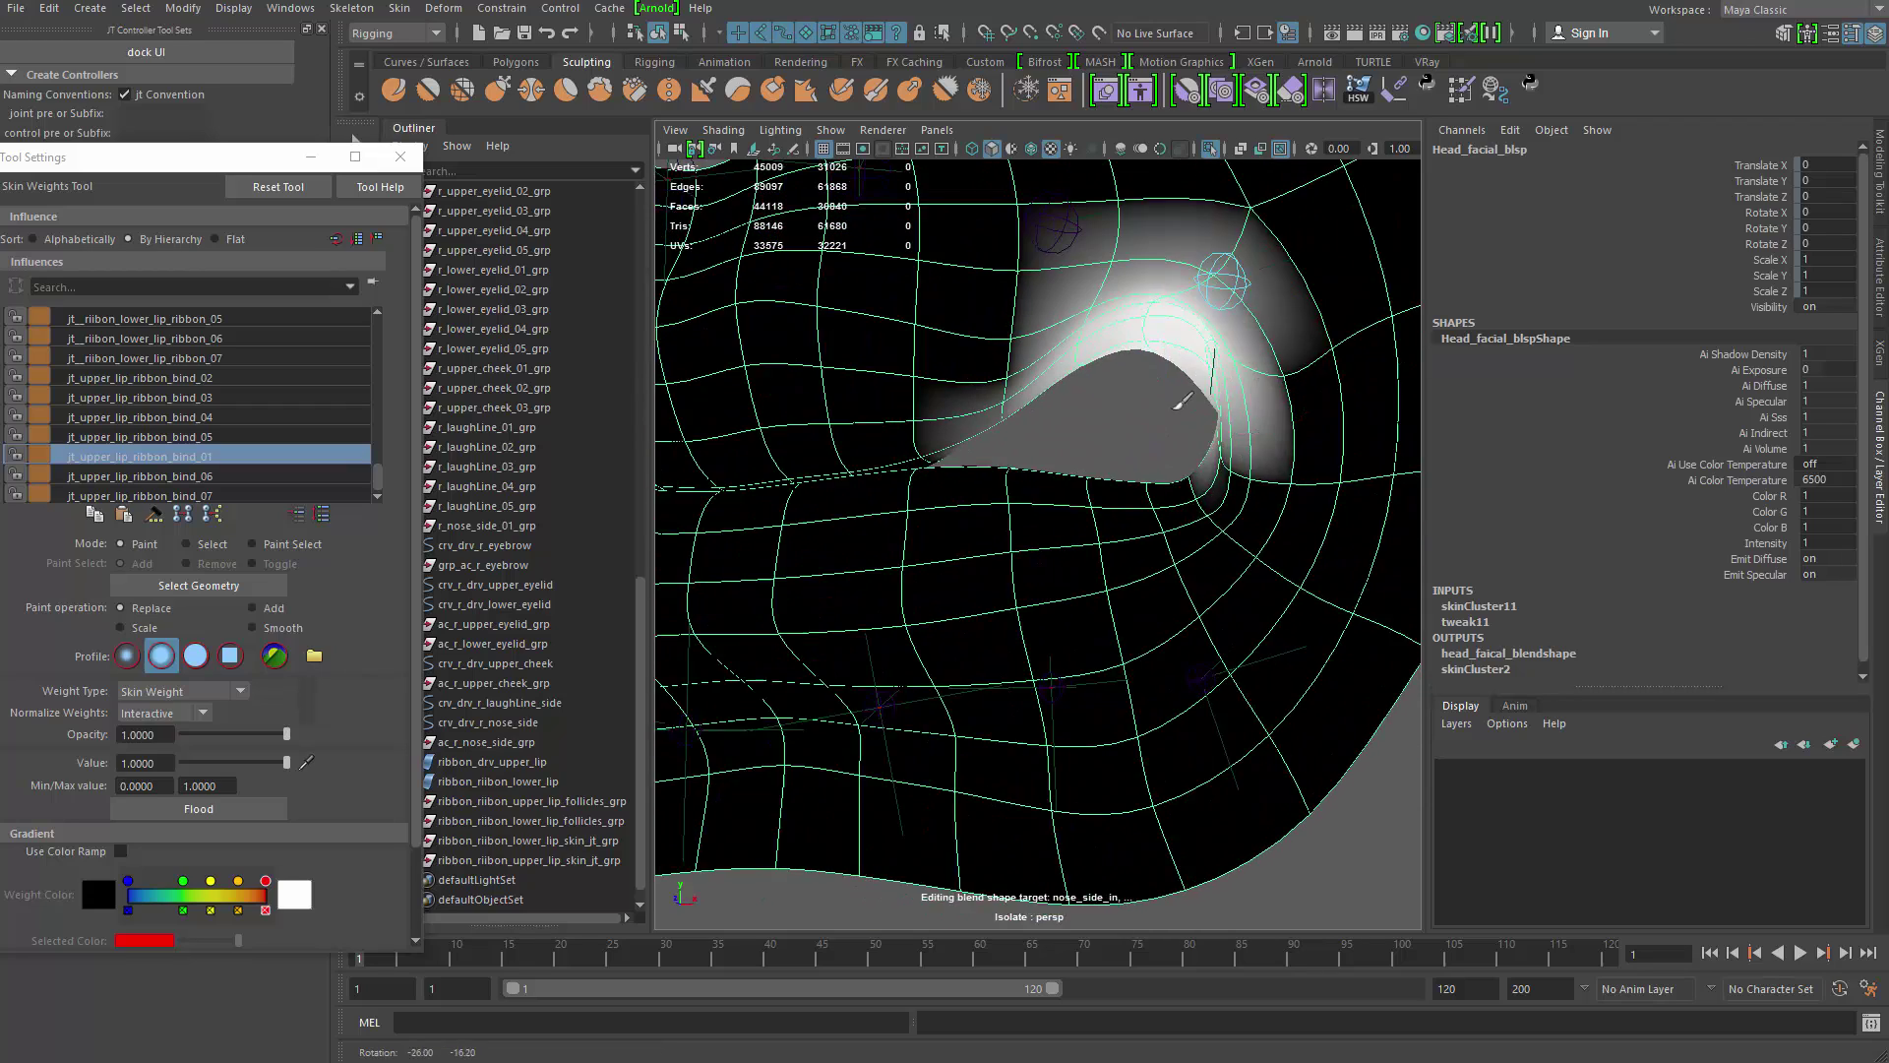
{"action": "middle_click_drag", "start_coordinate": [1180, 405], "coordinate": [1136, 445], "text": "alt"}
{"action": "mouse_move", "coordinate": [1210, 453]}
{"action": "left_mouse_down"}
{"action": "mouse_move", "coordinate": [1131, 316]}
{"action": "mouse_move", "coordinate": [1050, 354]}
{"action": "mouse_move", "coordinate": [1170, 413]}
{"action": "mouse_move", "coordinate": [1119, 418]}
{"action": "left_mouse_up"}
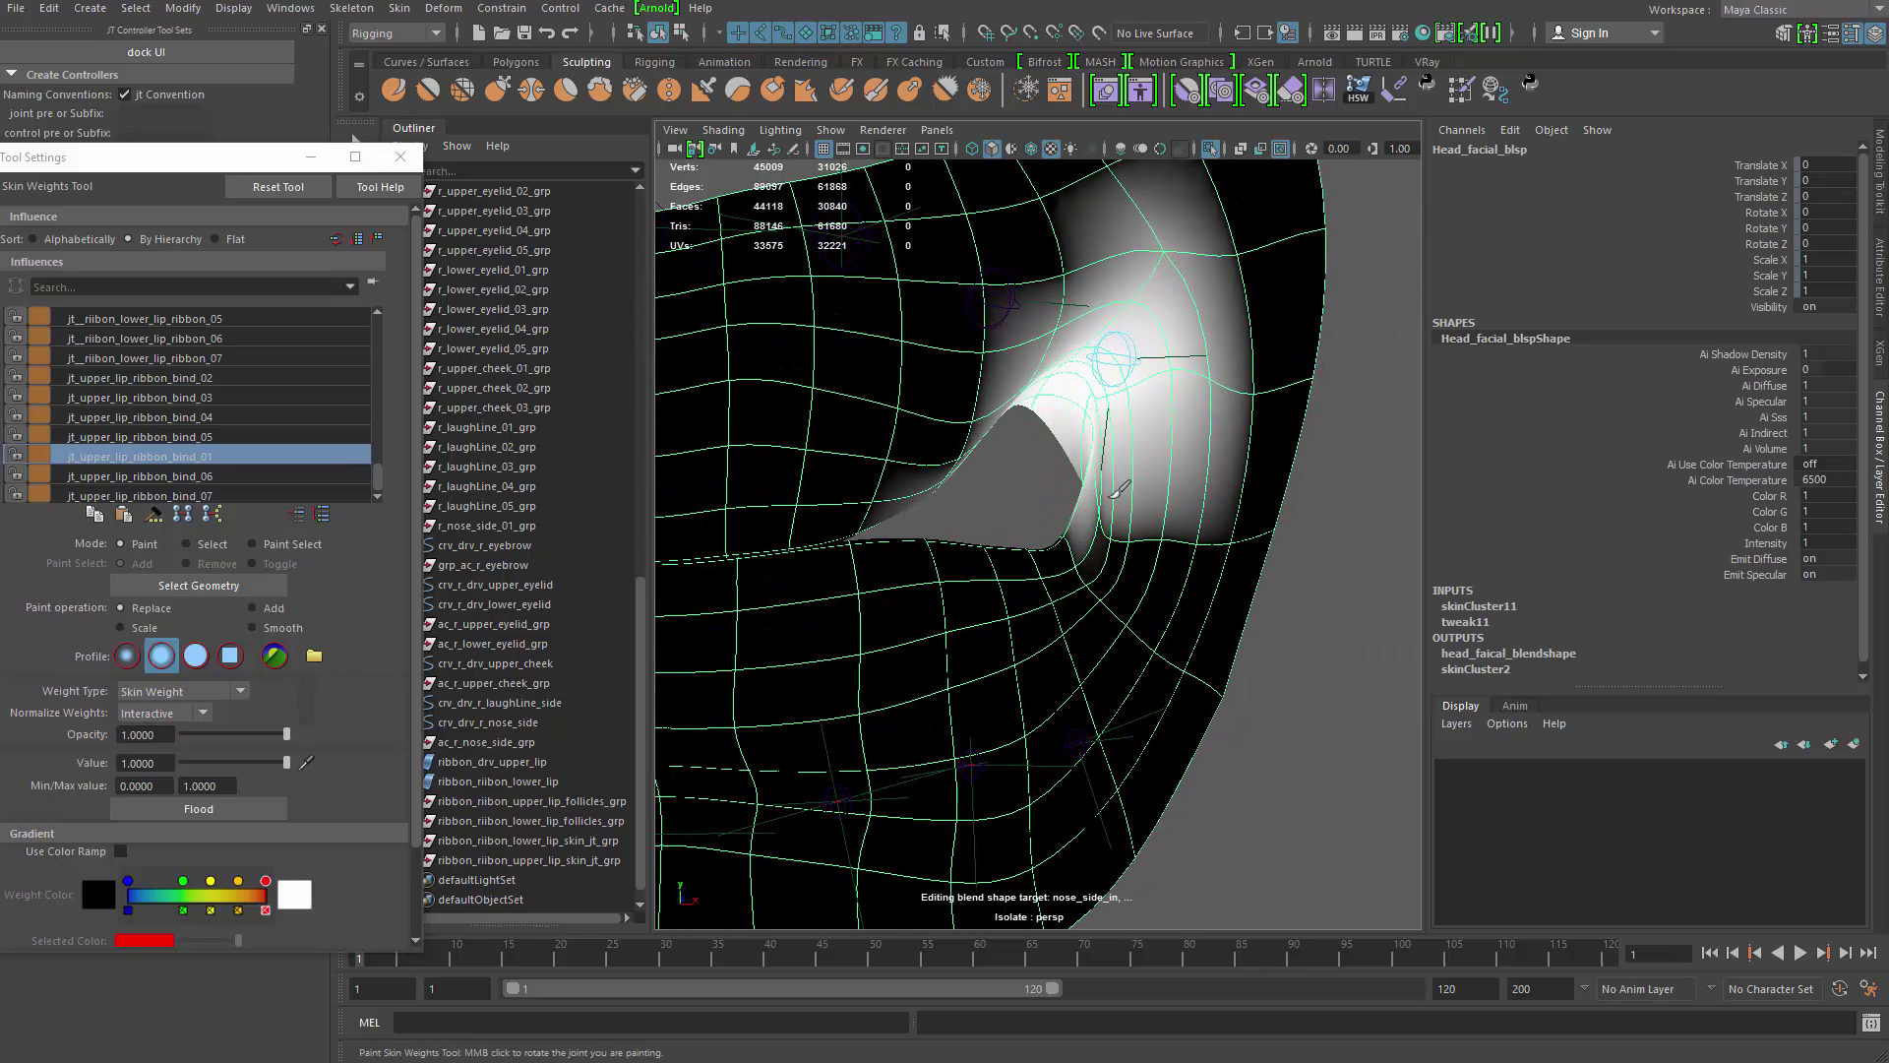
{"action": "left_click_drag", "start_coordinate": [1194, 513], "coordinate": [1051, 512], "text": "alt"}
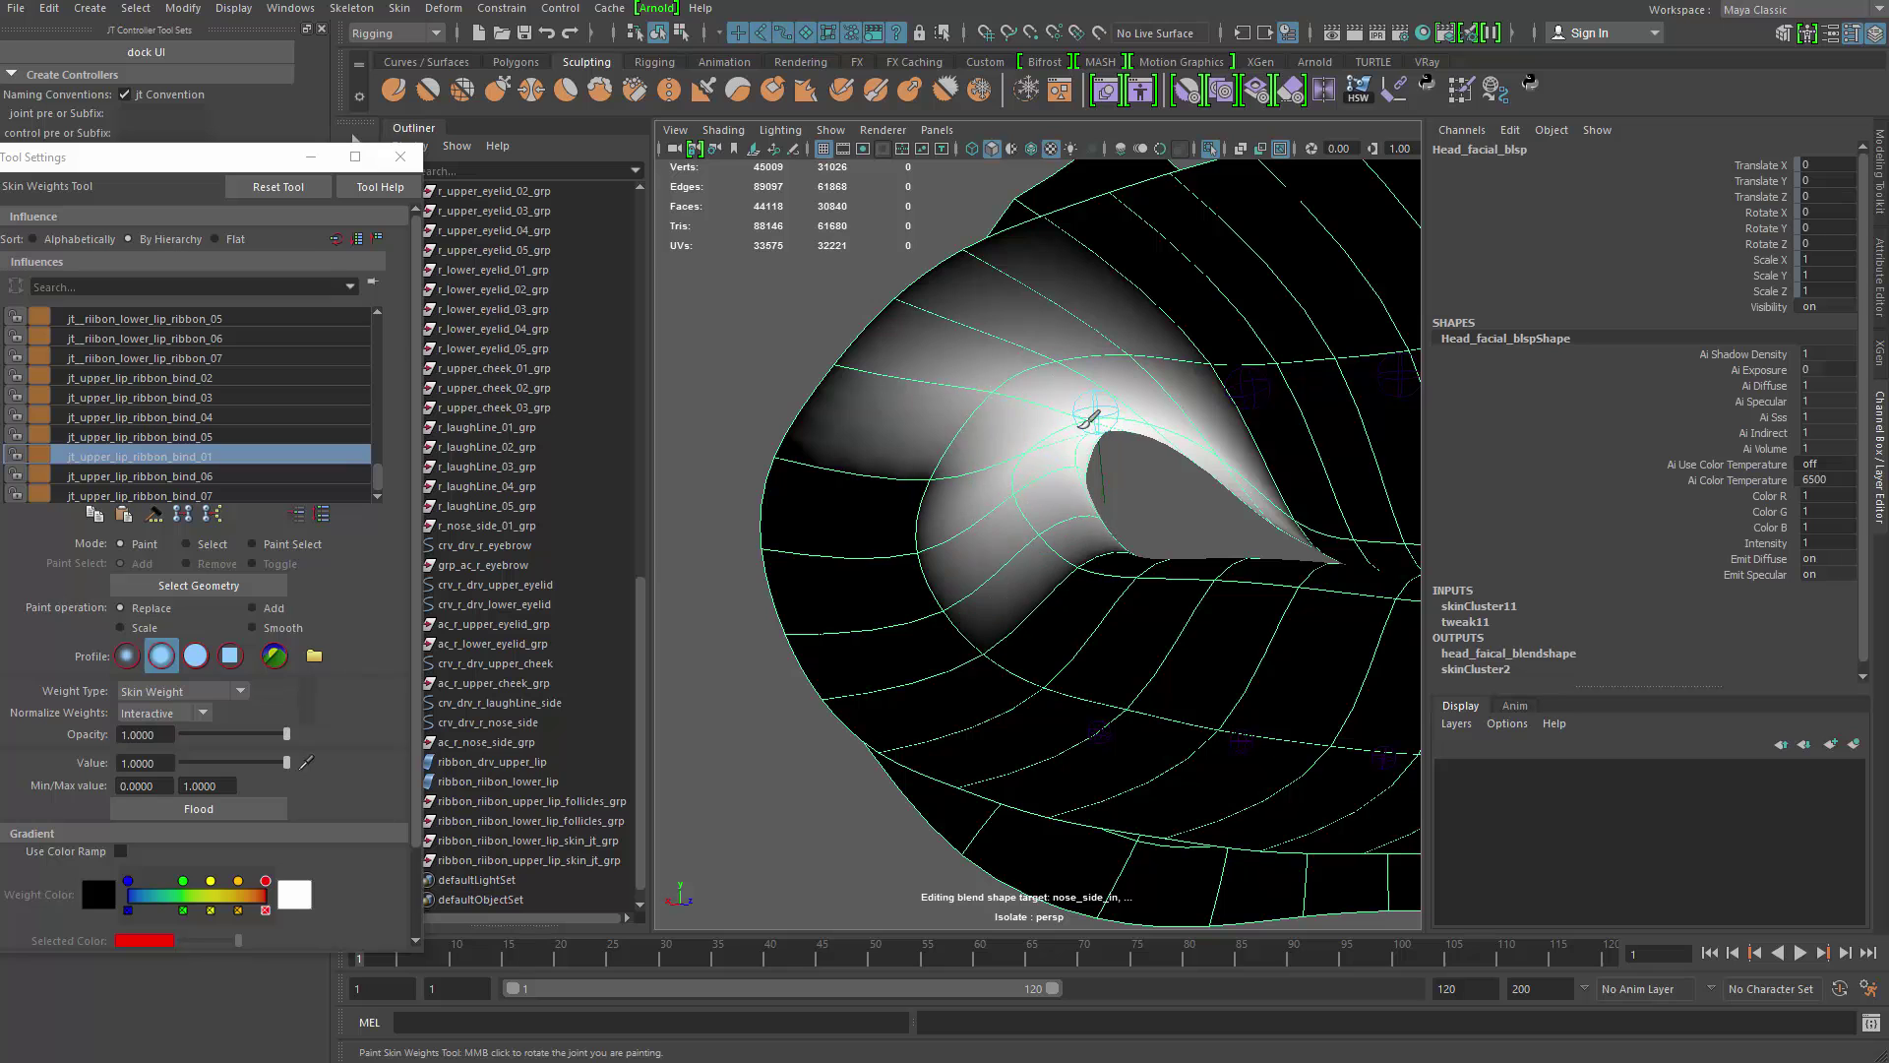
{"action": "left_click_drag", "start_coordinate": [1074, 522], "coordinate": [1070, 359], "text": "alt"}
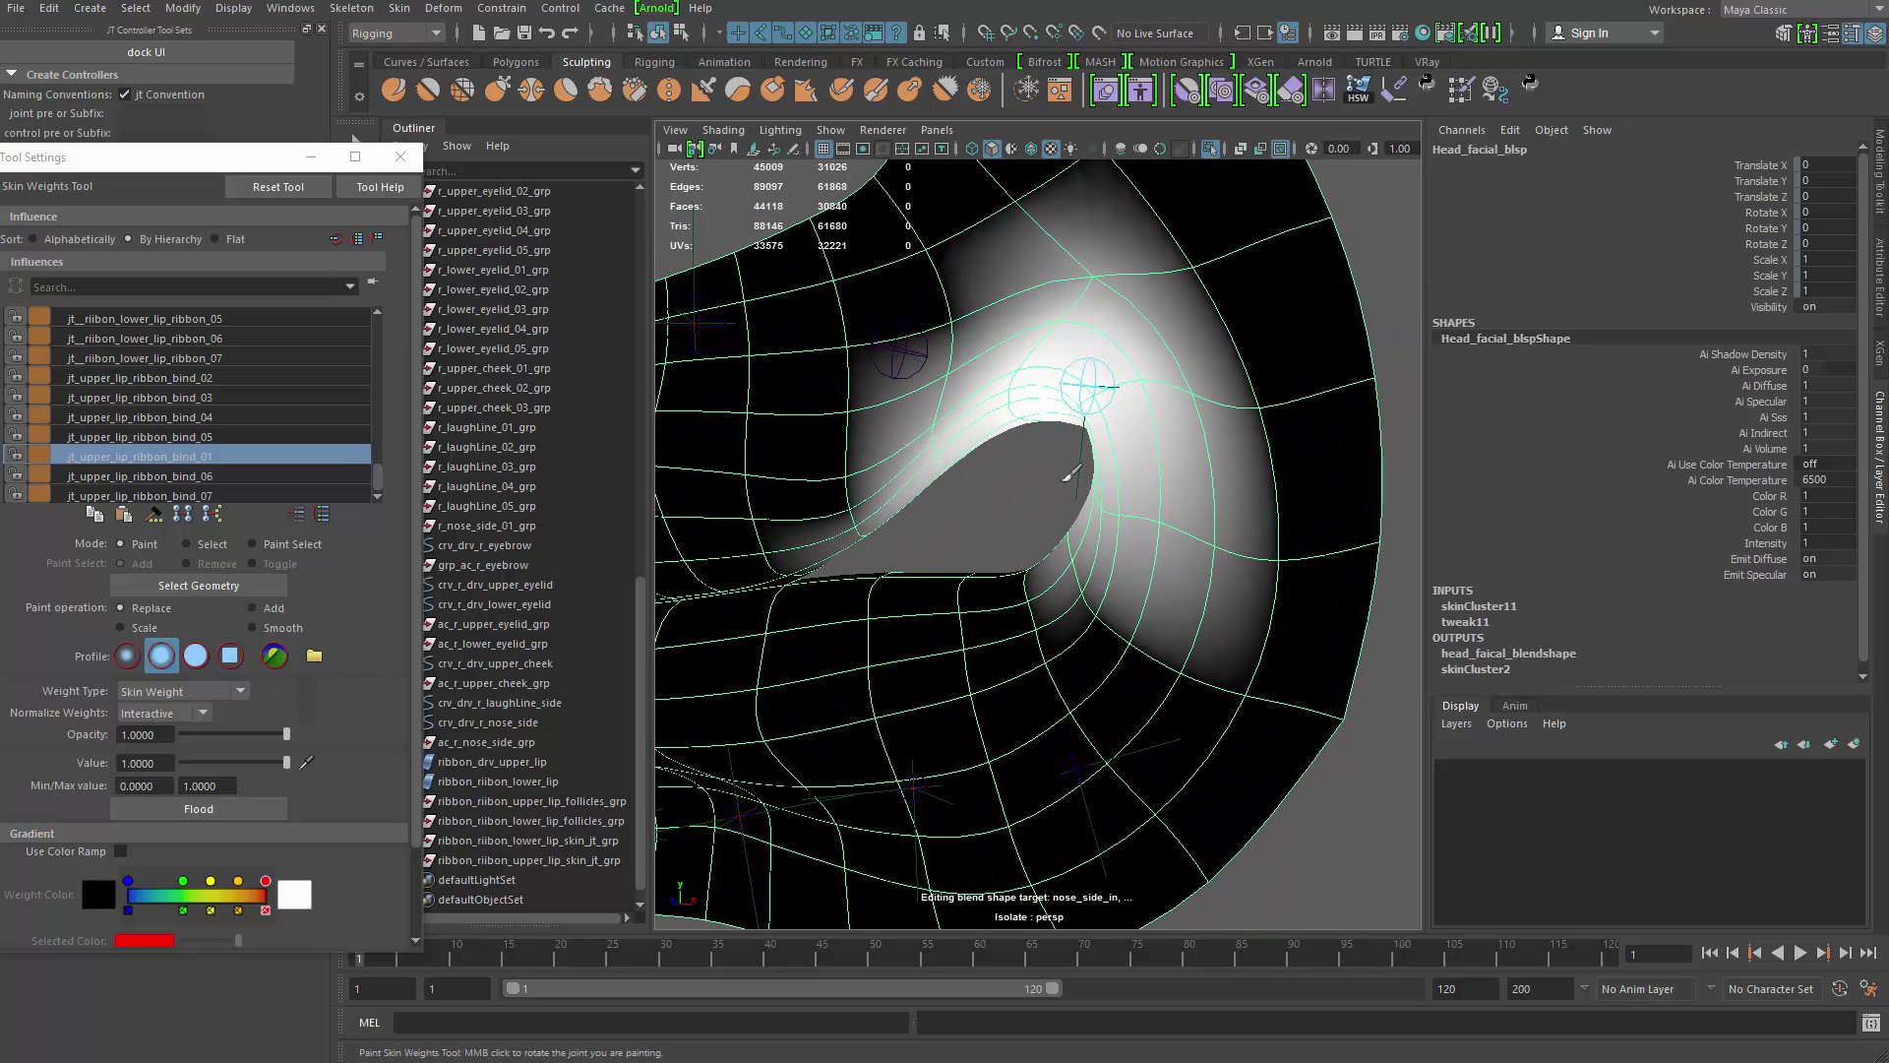
{"action": "left_click_drag", "start_coordinate": [1083, 451], "coordinate": [1120, 441], "text": "alt"}
Step: Paint the weights of jt_upper_lip_ribbon_bind_02 and 03 along the upper lip and select the influence jt_upper_lip_ribbon_bind_04
{"action": "right_click_drag", "start_coordinate": [1006, 344], "coordinate": [964, 395]}
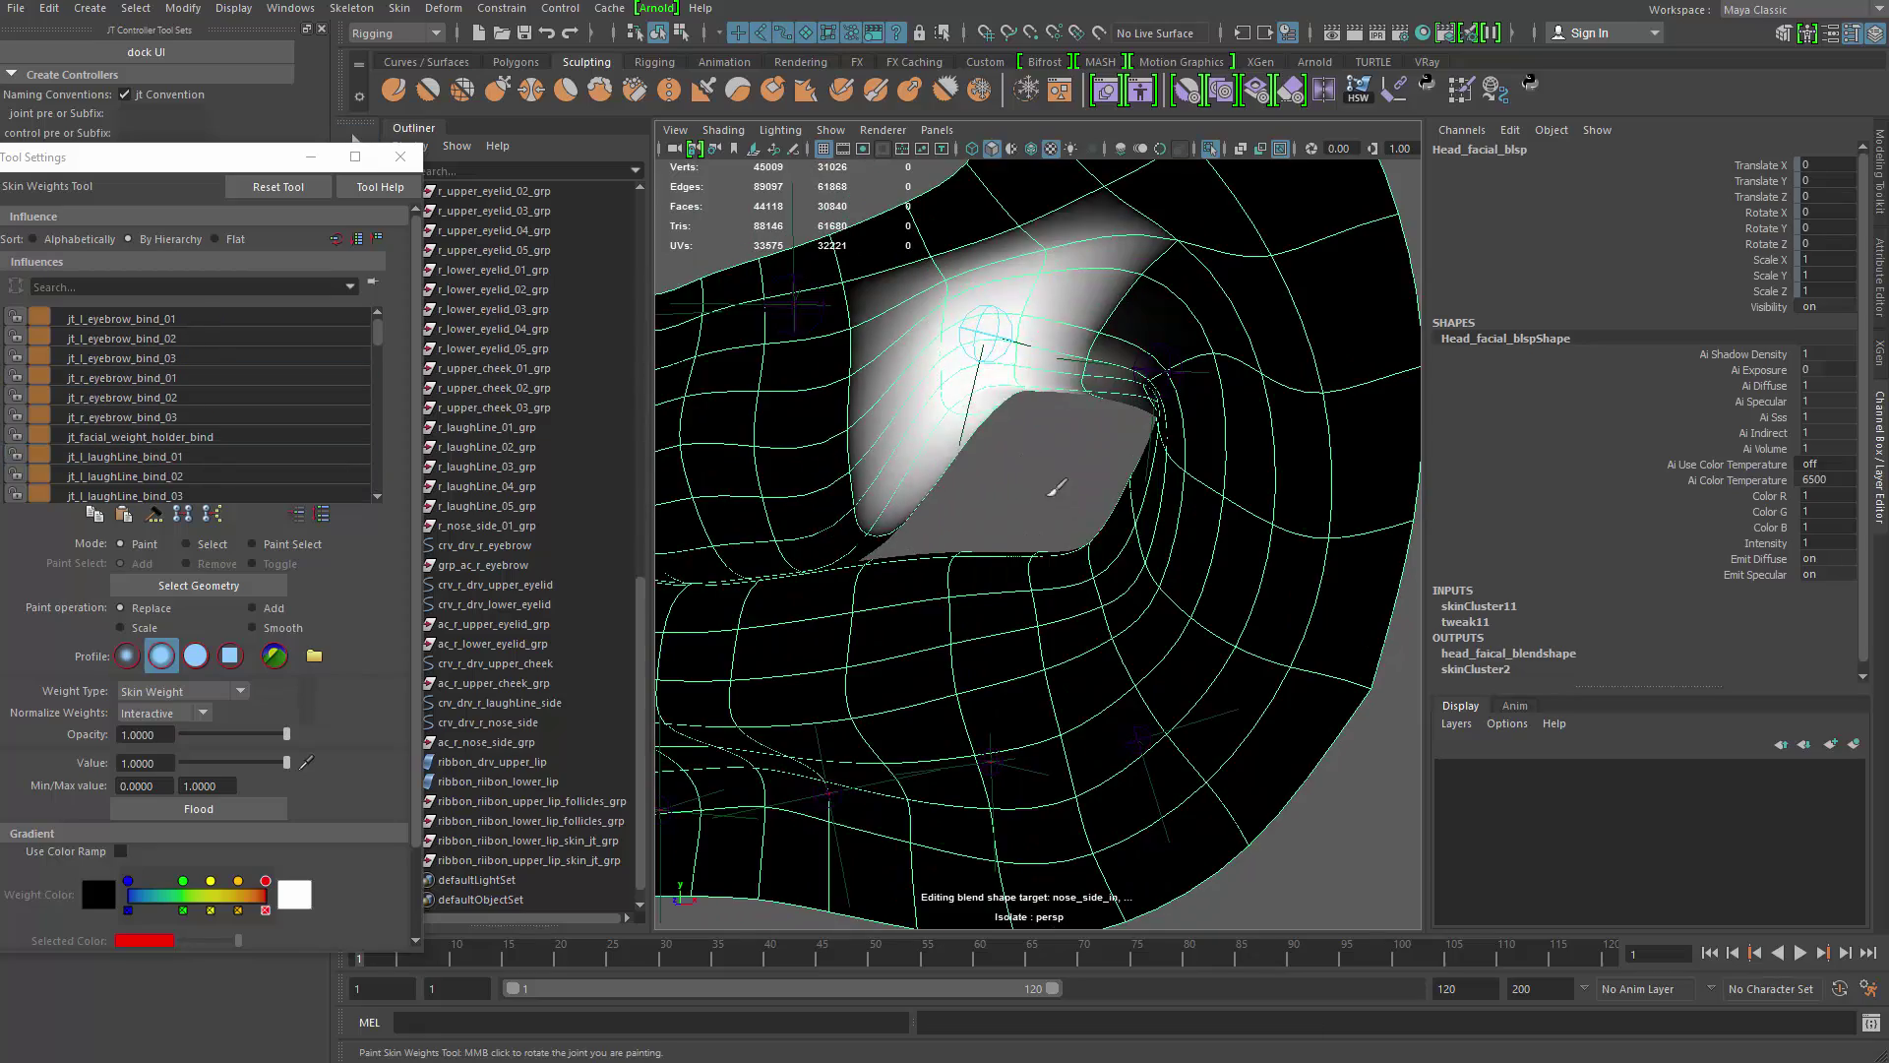
{"action": "left_click_drag", "start_coordinate": [1054, 489], "coordinate": [1011, 297], "text": "alt"}
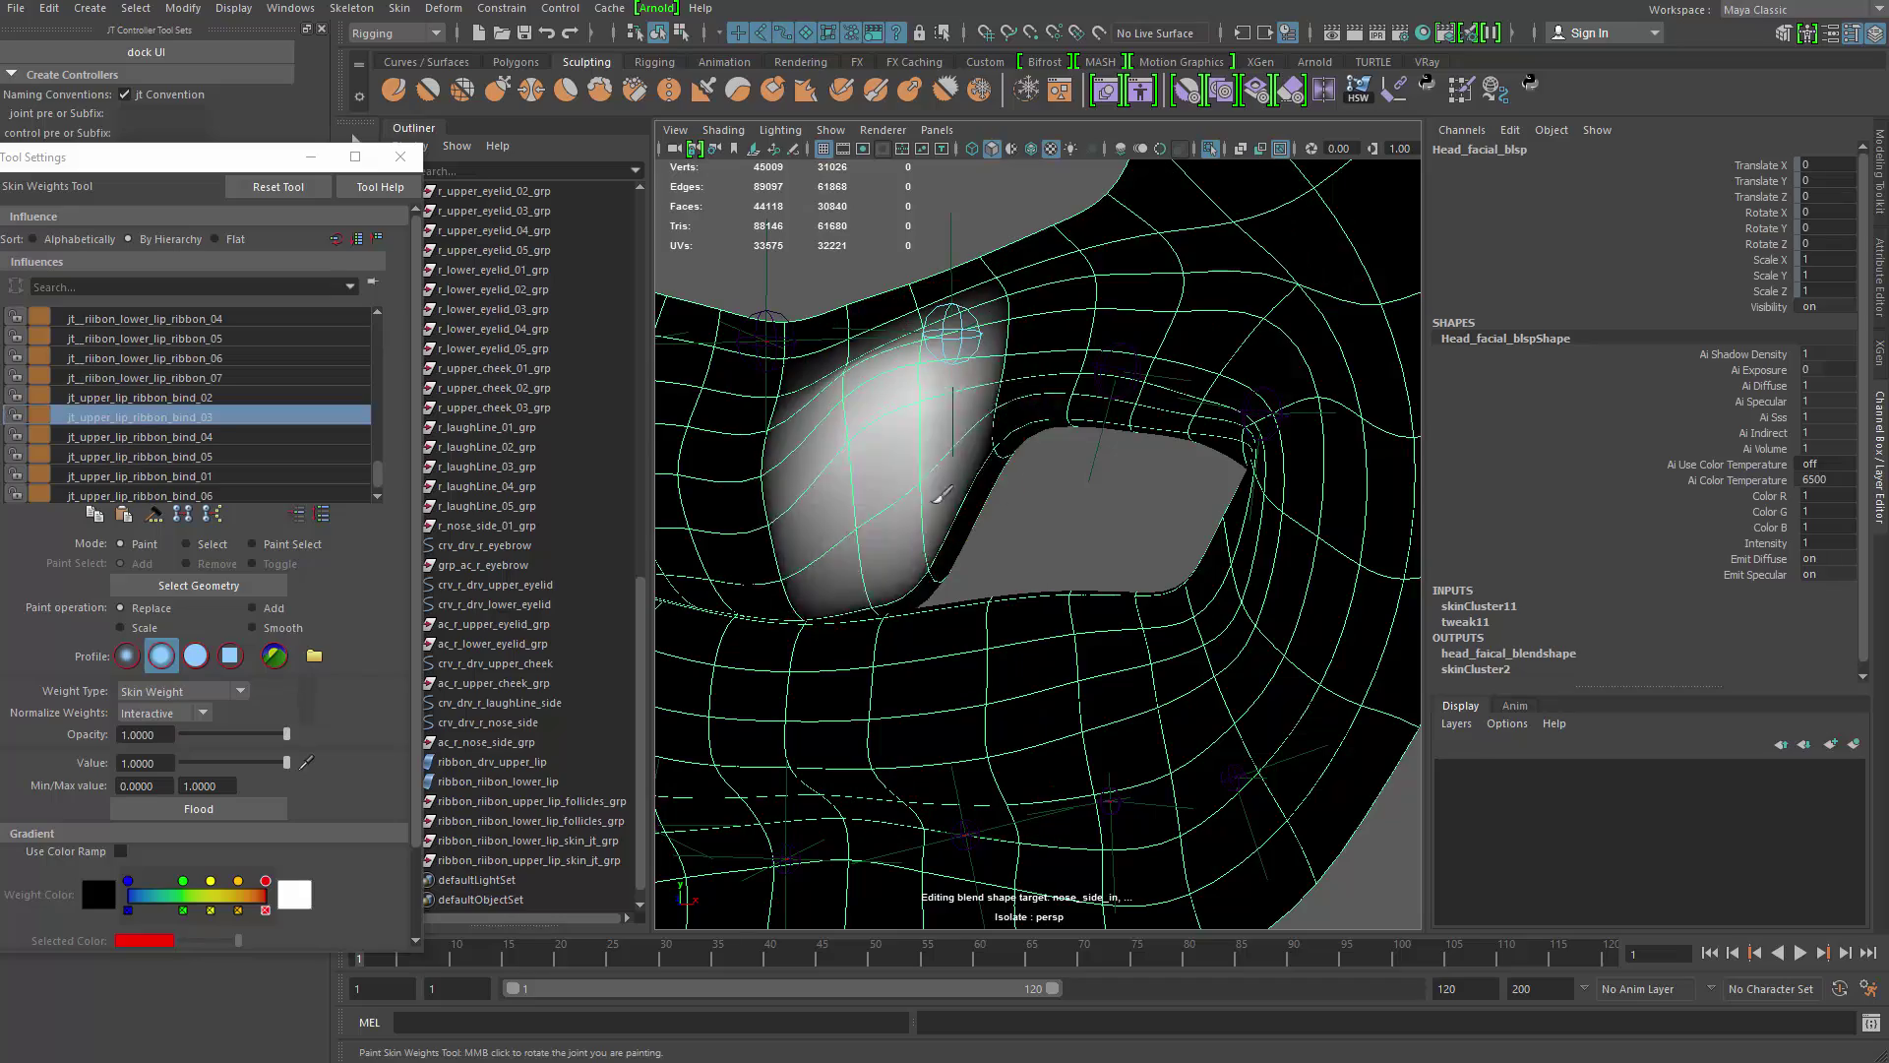
{"action": "left_click_drag", "start_coordinate": [971, 356], "coordinate": [987, 433], "text": "alt"}
{"action": "mouse_move", "coordinate": [1079, 362]}
{"action": "left_mouse_down", "text": "alt"}
{"action": "mouse_move", "coordinate": [1154, 357]}
{"action": "mouse_move", "coordinate": [1220, 399]}
{"action": "mouse_move", "coordinate": [1201, 521]}
{"action": "mouse_move", "coordinate": [1220, 325]}
{"action": "mouse_move", "coordinate": [1003, 433]}
{"action": "mouse_move", "coordinate": [1062, 394]}
{"action": "left_mouse_up", "text": "alt"}
{"action": "left_click", "coordinate": [140, 436]}
{"action": "mouse_move", "coordinate": [1102, 305]}
{"action": "left_mouse_down"}
{"action": "mouse_move", "coordinate": [1033, 453]}
{"action": "mouse_move", "coordinate": [1024, 387]}
{"action": "mouse_move", "coordinate": [1225, 535]}
{"action": "mouse_move", "coordinate": [850, 624]}
{"action": "mouse_move", "coordinate": [1012, 485]}
{"action": "mouse_move", "coordinate": [1052, 423]}
{"action": "mouse_move", "coordinate": [1024, 409]}
{"action": "mouse_move", "coordinate": [1109, 432]}
{"action": "mouse_move", "coordinate": [961, 400]}
{"action": "mouse_move", "coordinate": [987, 408]}
{"action": "mouse_move", "coordinate": [1010, 377]}
{"action": "mouse_move", "coordinate": [1041, 545]}
{"action": "mouse_move", "coordinate": [1231, 476]}
{"action": "left_mouse_up"}
{"action": "middle_click_drag", "start_coordinate": [1231, 476], "coordinate": [1108, 423], "text": "alt"}
{"action": "key", "text": "3"}
Step: Touch up the weights of jt_upper_lip_ribbon_bind_02 and 01 between the upper lip and the mouth corner
{"action": "right_click_drag", "start_coordinate": [1109, 423], "coordinate": [1130, 600]}
{"action": "mouse_move", "coordinate": [1136, 594]}
{"action": "left_mouse_down", "text": "alt"}
{"action": "mouse_move", "coordinate": [1111, 406]}
{"action": "mouse_move", "coordinate": [1201, 653]}
{"action": "mouse_move", "coordinate": [971, 569]}
{"action": "mouse_move", "coordinate": [983, 548]}
{"action": "mouse_move", "coordinate": [971, 593]}
{"action": "mouse_move", "coordinate": [910, 531]}
{"action": "left_mouse_up", "text": "alt"}
{"action": "right_click_drag", "start_coordinate": [1128, 494], "coordinate": [1131, 590]}
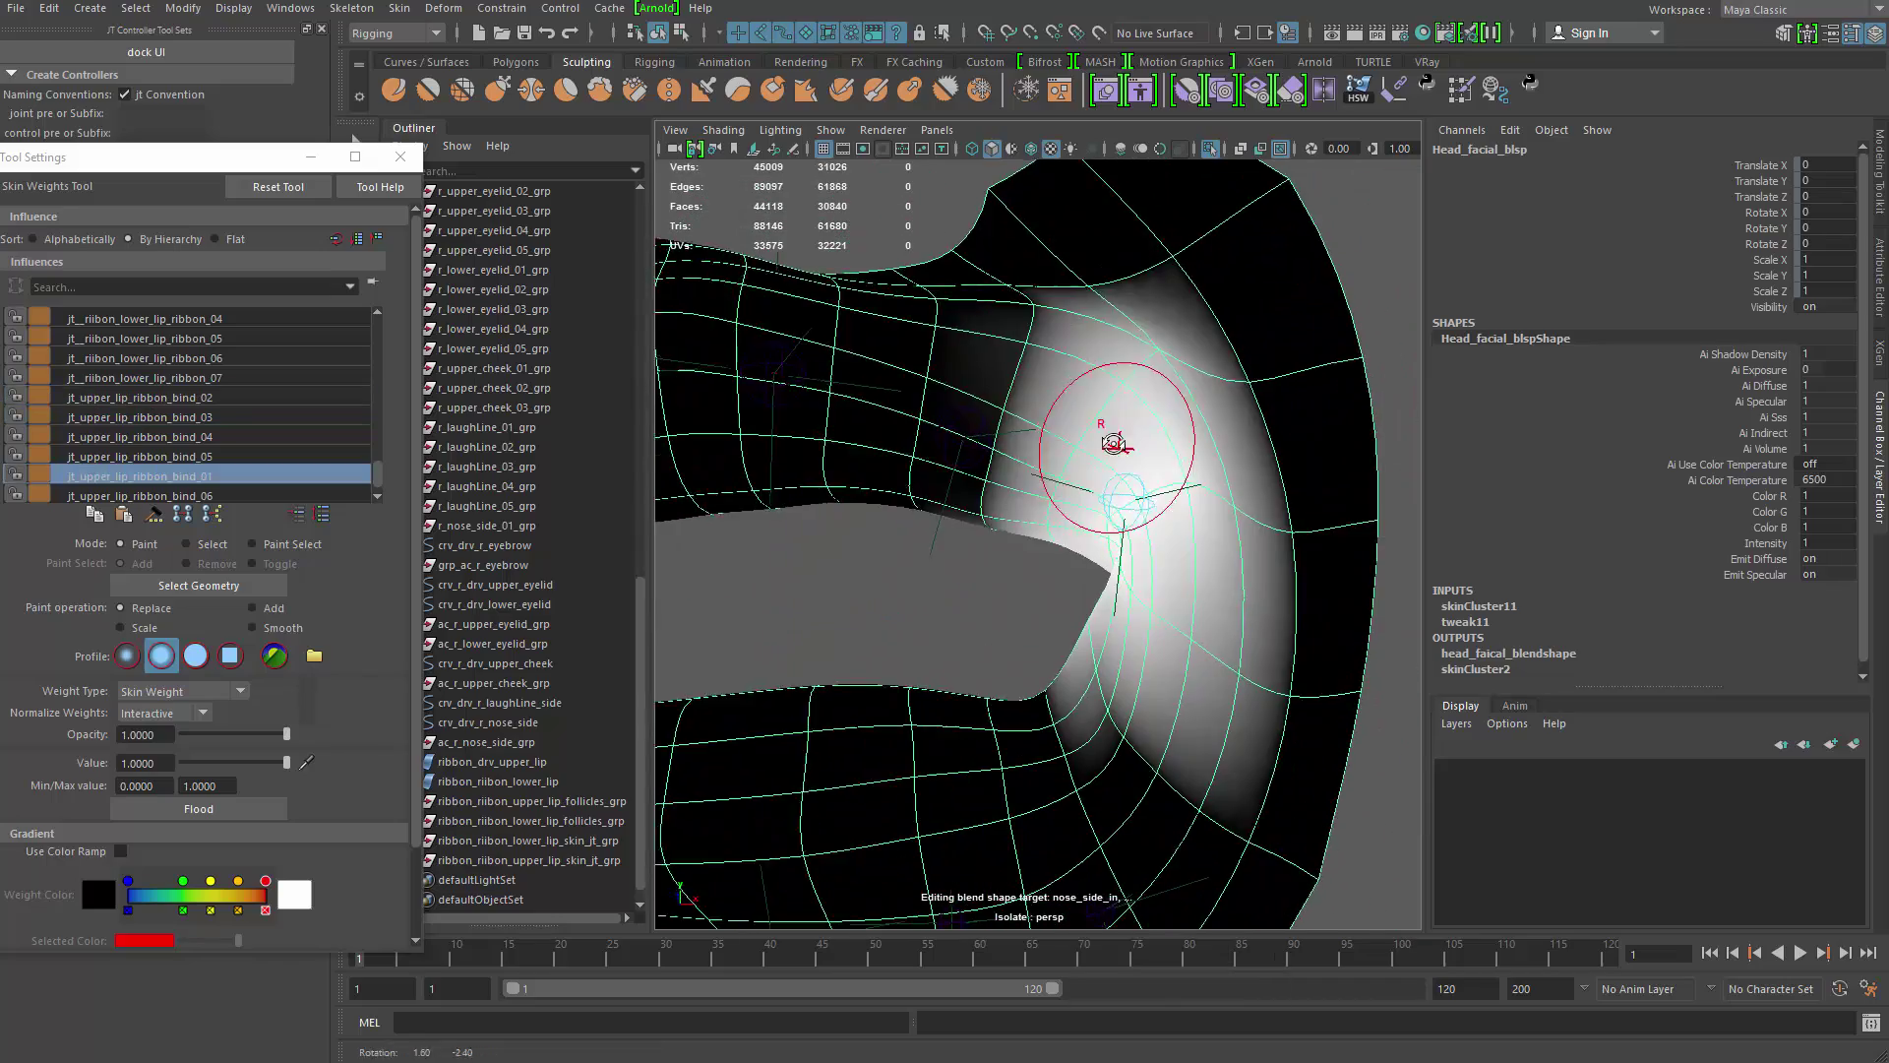
{"action": "key", "text": "ctrl+z"}
{"action": "right_click_drag", "start_coordinate": [984, 421], "coordinate": [988, 352]}
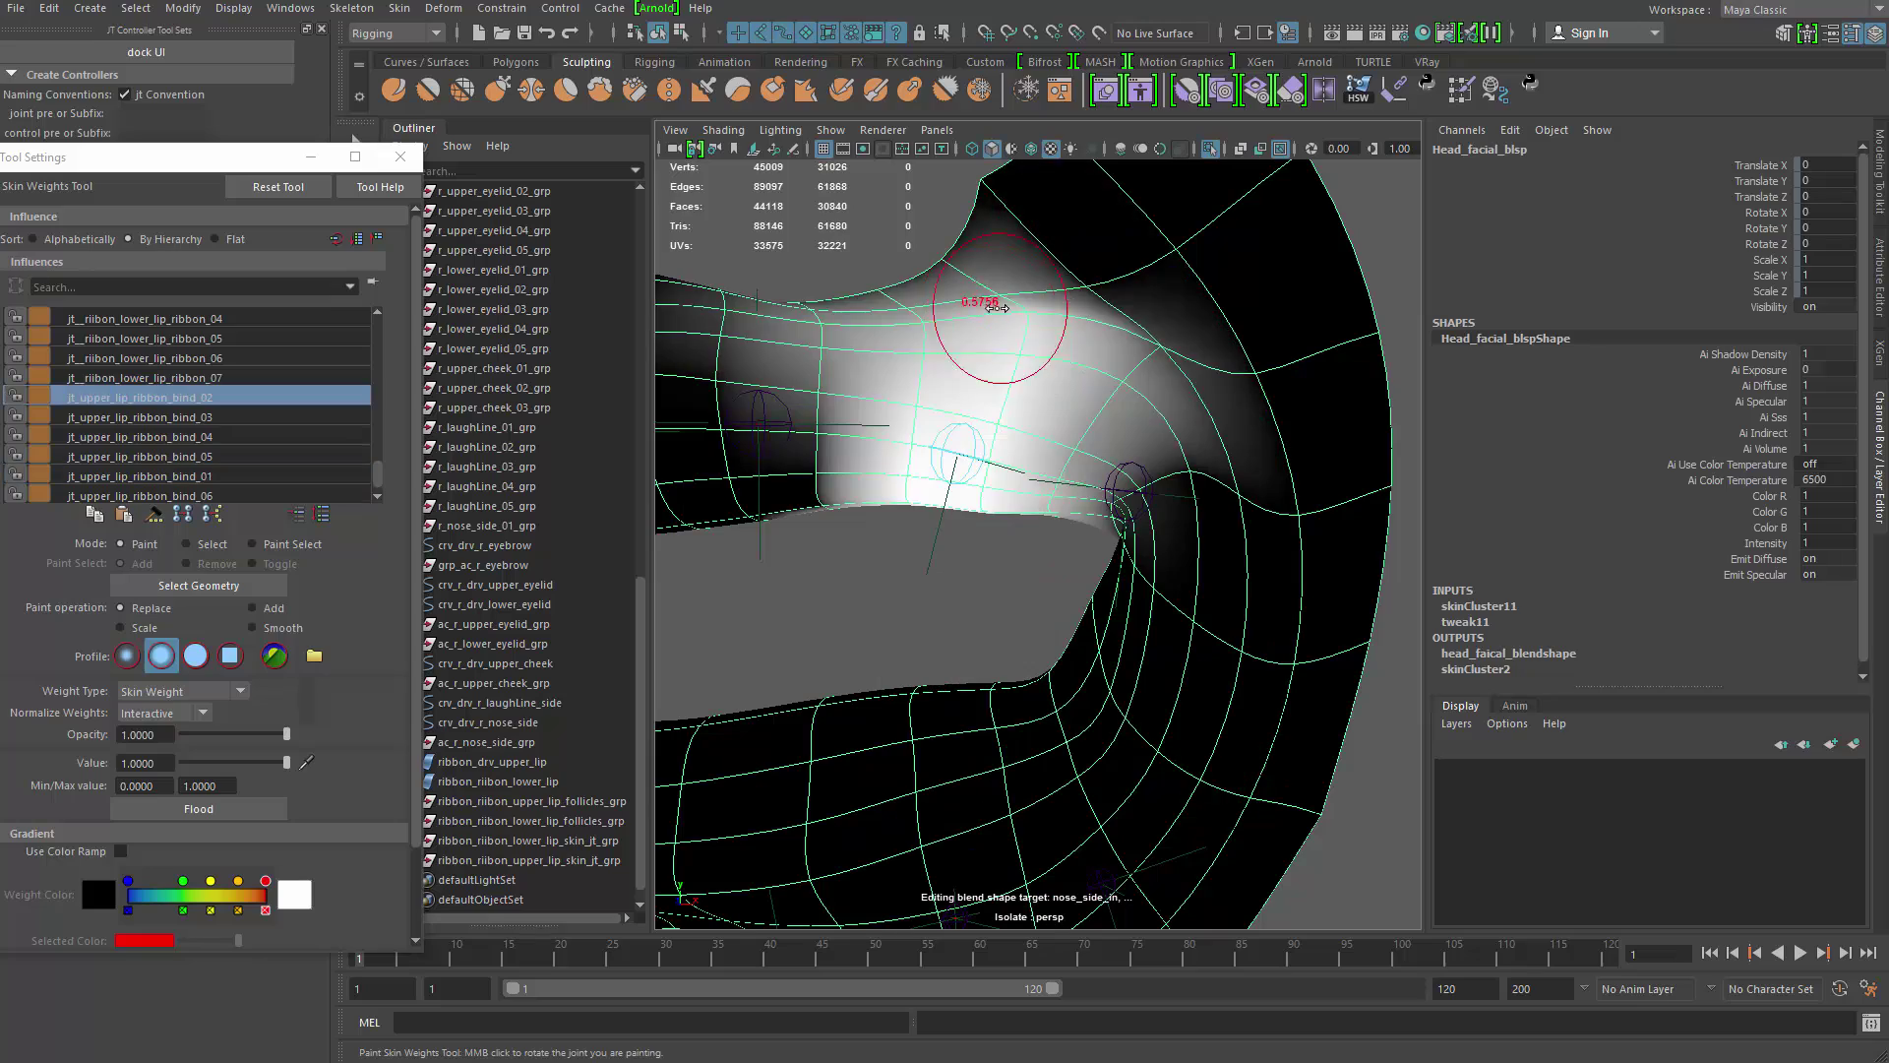
{"action": "right_click_drag", "start_coordinate": [1130, 491], "coordinate": [1132, 436]}
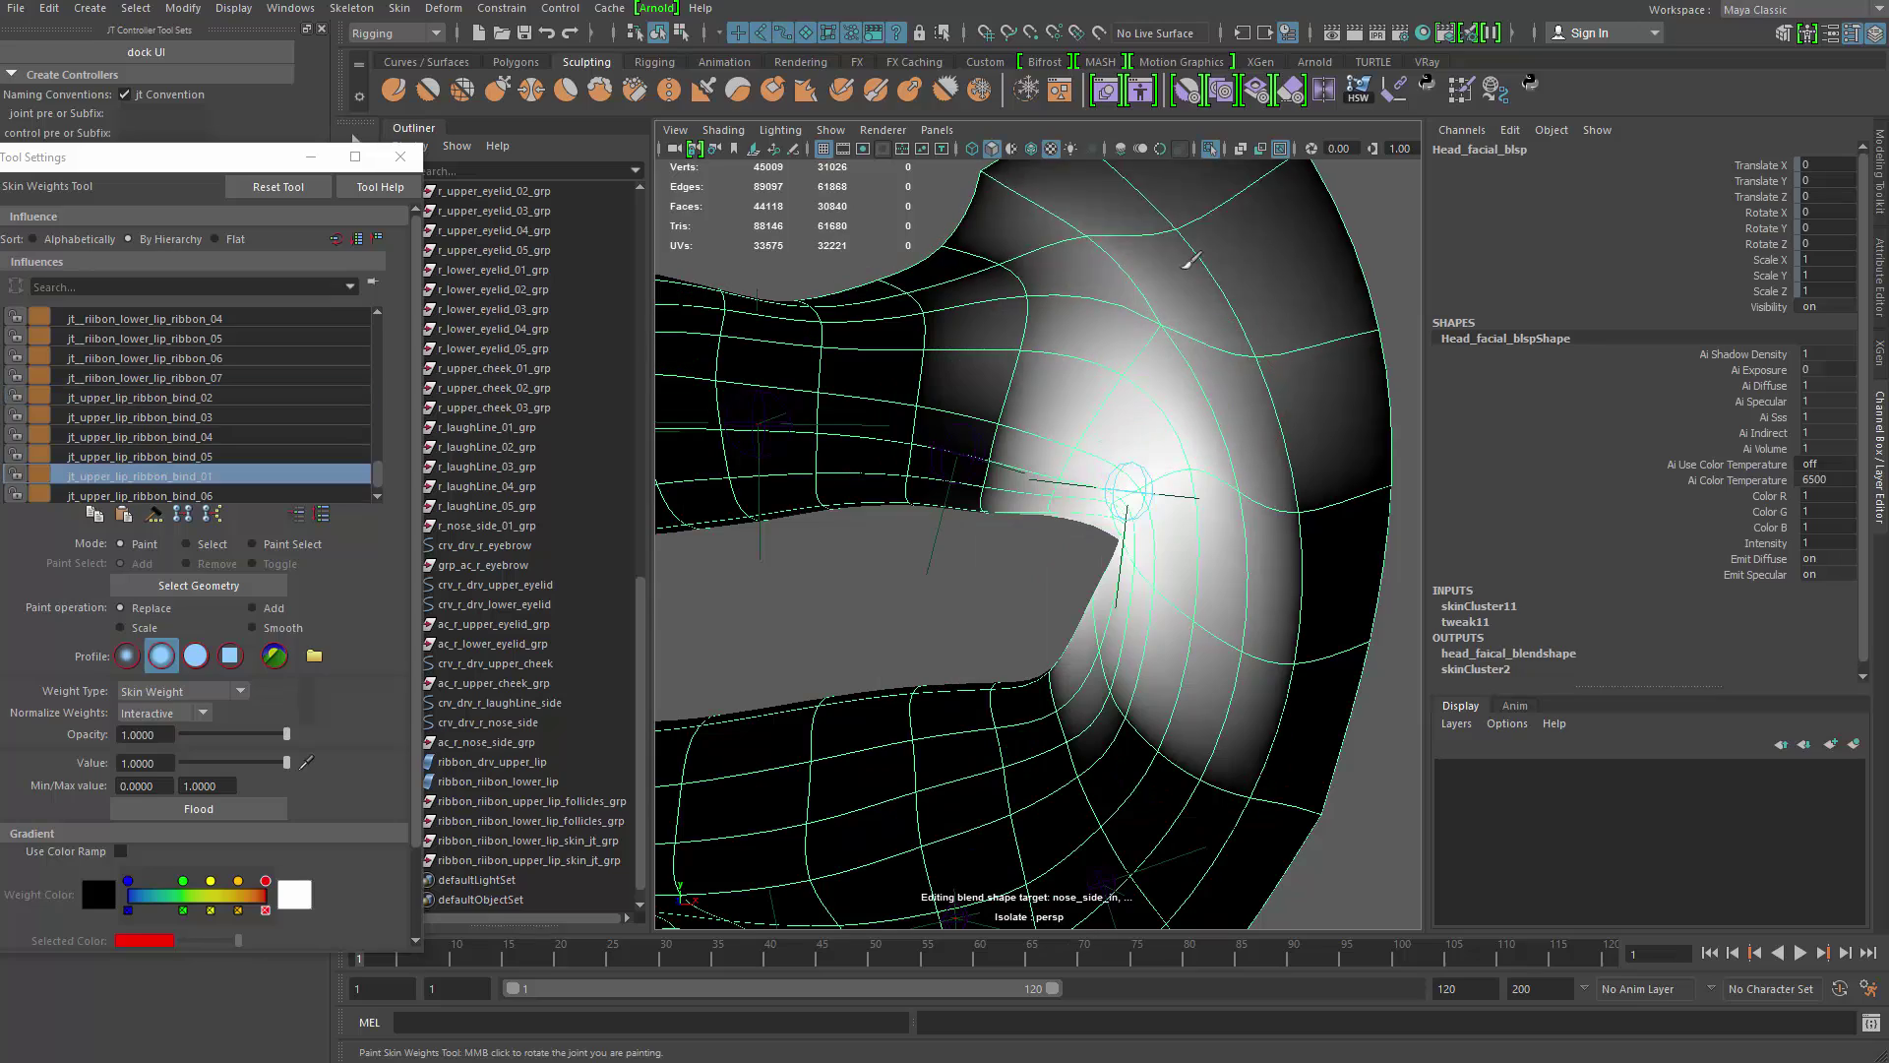
Step: Pick the influence jt__riibon_lower_lip_ribbon_07 and paint its weights around the lower mouth corner
{"action": "left_click_drag", "start_coordinate": [1185, 267], "coordinate": [1063, 485], "text": "alt"}
{"action": "middle_click_drag", "start_coordinate": [1043, 610], "coordinate": [872, 493], "text": "alt"}
{"action": "scroll", "coordinate": [307, 481], "scroll_direction": "down", "scroll_amount": 1}
{"action": "scroll", "coordinate": [300, 468], "scroll_direction": "up", "scroll_amount": 5}
{"action": "left_click", "coordinate": [258, 336]}
{"action": "scroll", "coordinate": [1092, 542], "scroll_direction": "down", "scroll_amount": 5}
{"action": "right_click_drag", "start_coordinate": [913, 500], "coordinate": [915, 447]}
{"action": "left_click_drag", "start_coordinate": [912, 469], "coordinate": [923, 468], "text": "alt"}
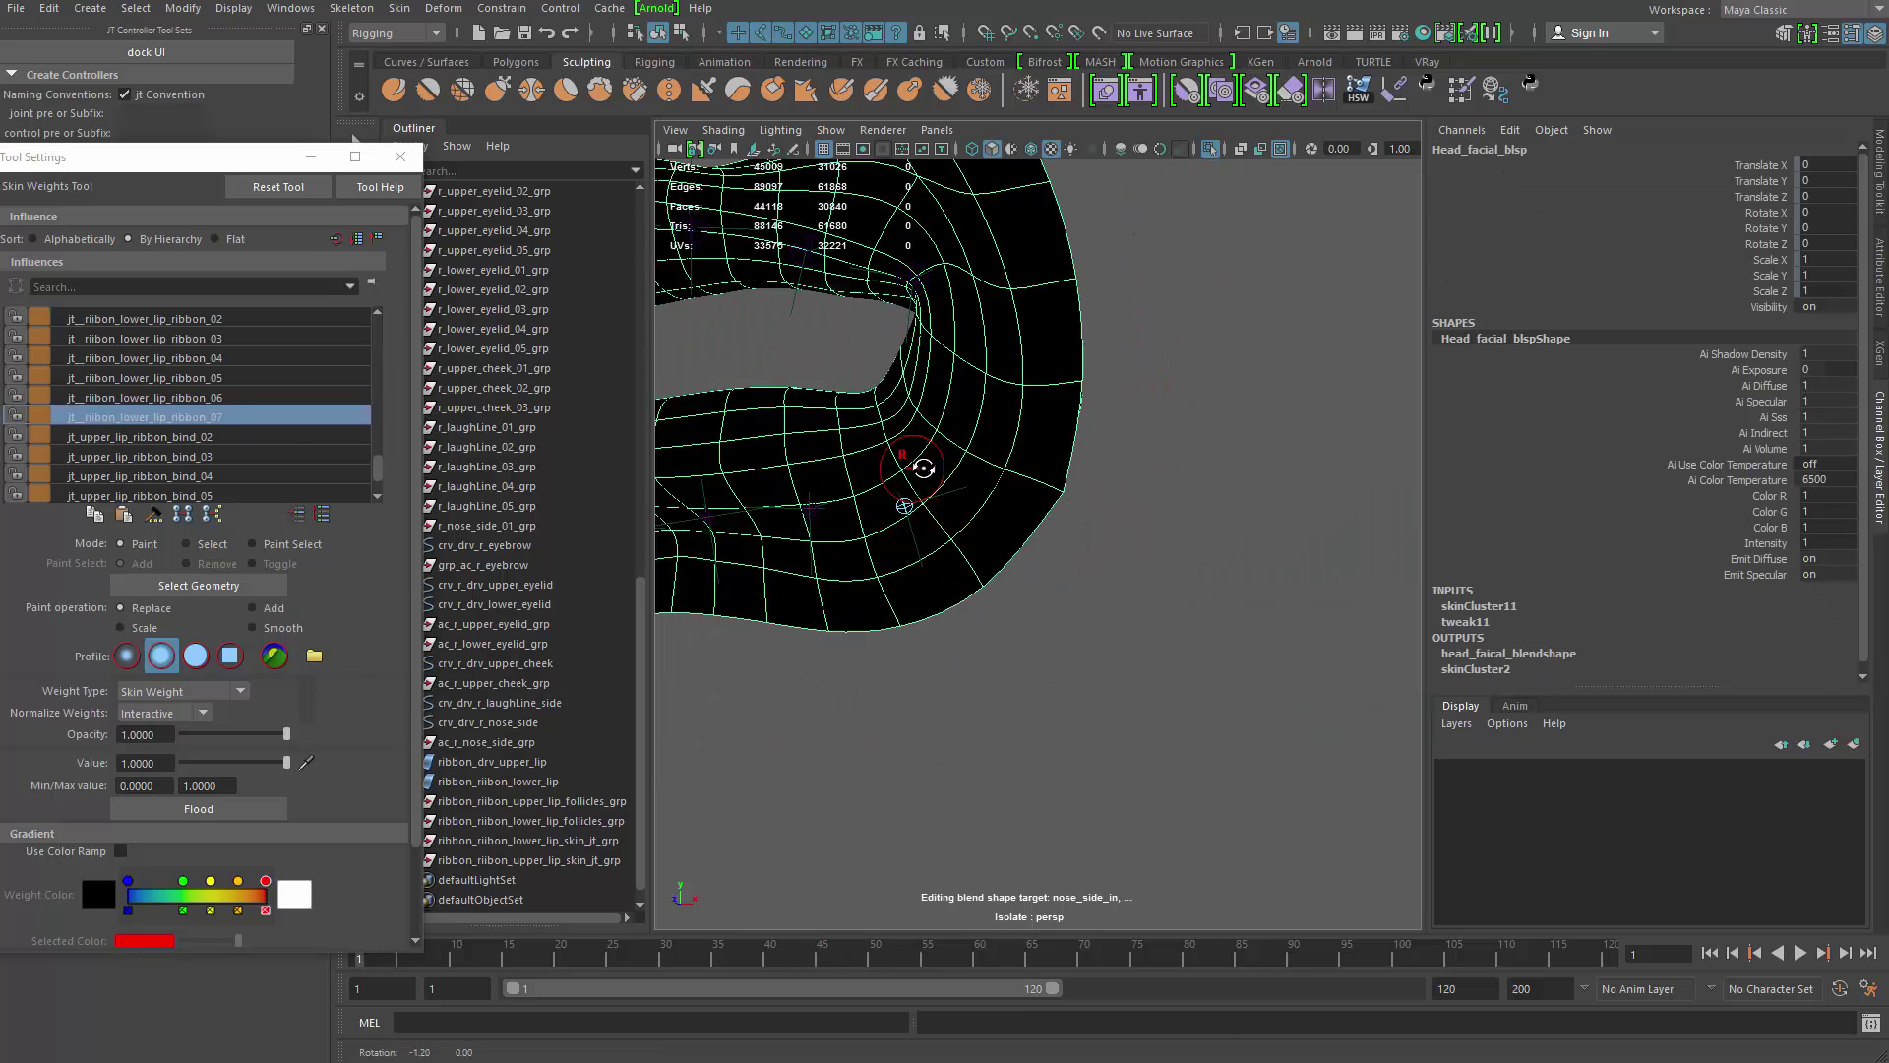
{"action": "mouse_move", "coordinate": [1089, 489]}
{"action": "left_mouse_down", "text": "alt"}
{"action": "mouse_move", "coordinate": [972, 398]}
{"action": "mouse_move", "coordinate": [984, 541]}
{"action": "mouse_move", "coordinate": [1147, 515]}
{"action": "left_mouse_up", "text": "alt"}
{"action": "left_click_drag", "start_coordinate": [1000, 442], "coordinate": [1121, 482], "text": "alt"}
{"action": "mouse_move", "coordinate": [993, 511]}
{"action": "left_mouse_down", "text": "shift"}
{"action": "mouse_move", "coordinate": [974, 573]}
{"action": "mouse_move", "coordinate": [886, 551]}
{"action": "left_mouse_up", "text": "shift"}
{"action": "left_click_drag", "start_coordinate": [1113, 374], "coordinate": [1015, 357], "text": "alt"}
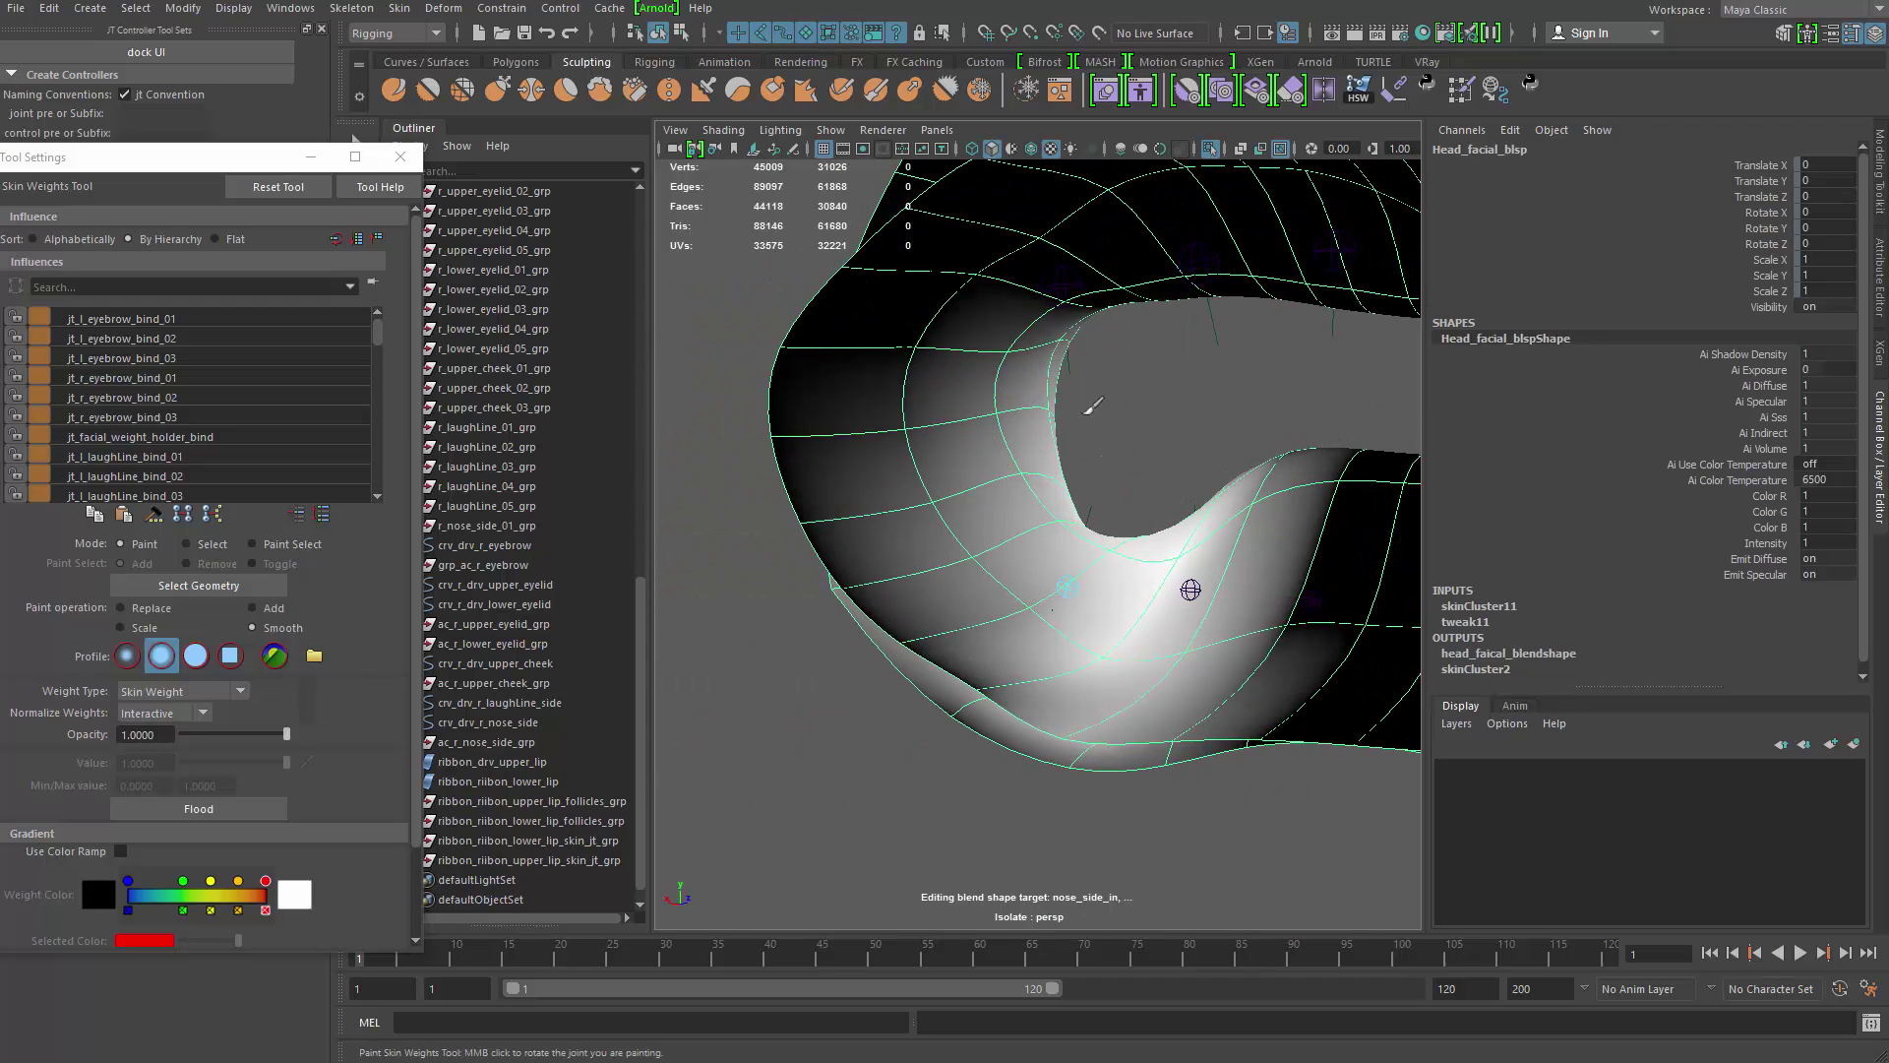
Step: Smooth the painted weights around the lower mouth corner and toward the neighbouring lower lip joint
{"action": "mouse_move", "coordinate": [1092, 404]}
{"action": "left_mouse_down", "text": "alt"}
{"action": "mouse_move", "coordinate": [1028, 294]}
{"action": "mouse_move", "coordinate": [1088, 393]}
{"action": "left_mouse_up", "text": "alt"}
{"action": "left_click_drag", "start_coordinate": [1060, 329], "coordinate": [1047, 423], "text": "alt"}
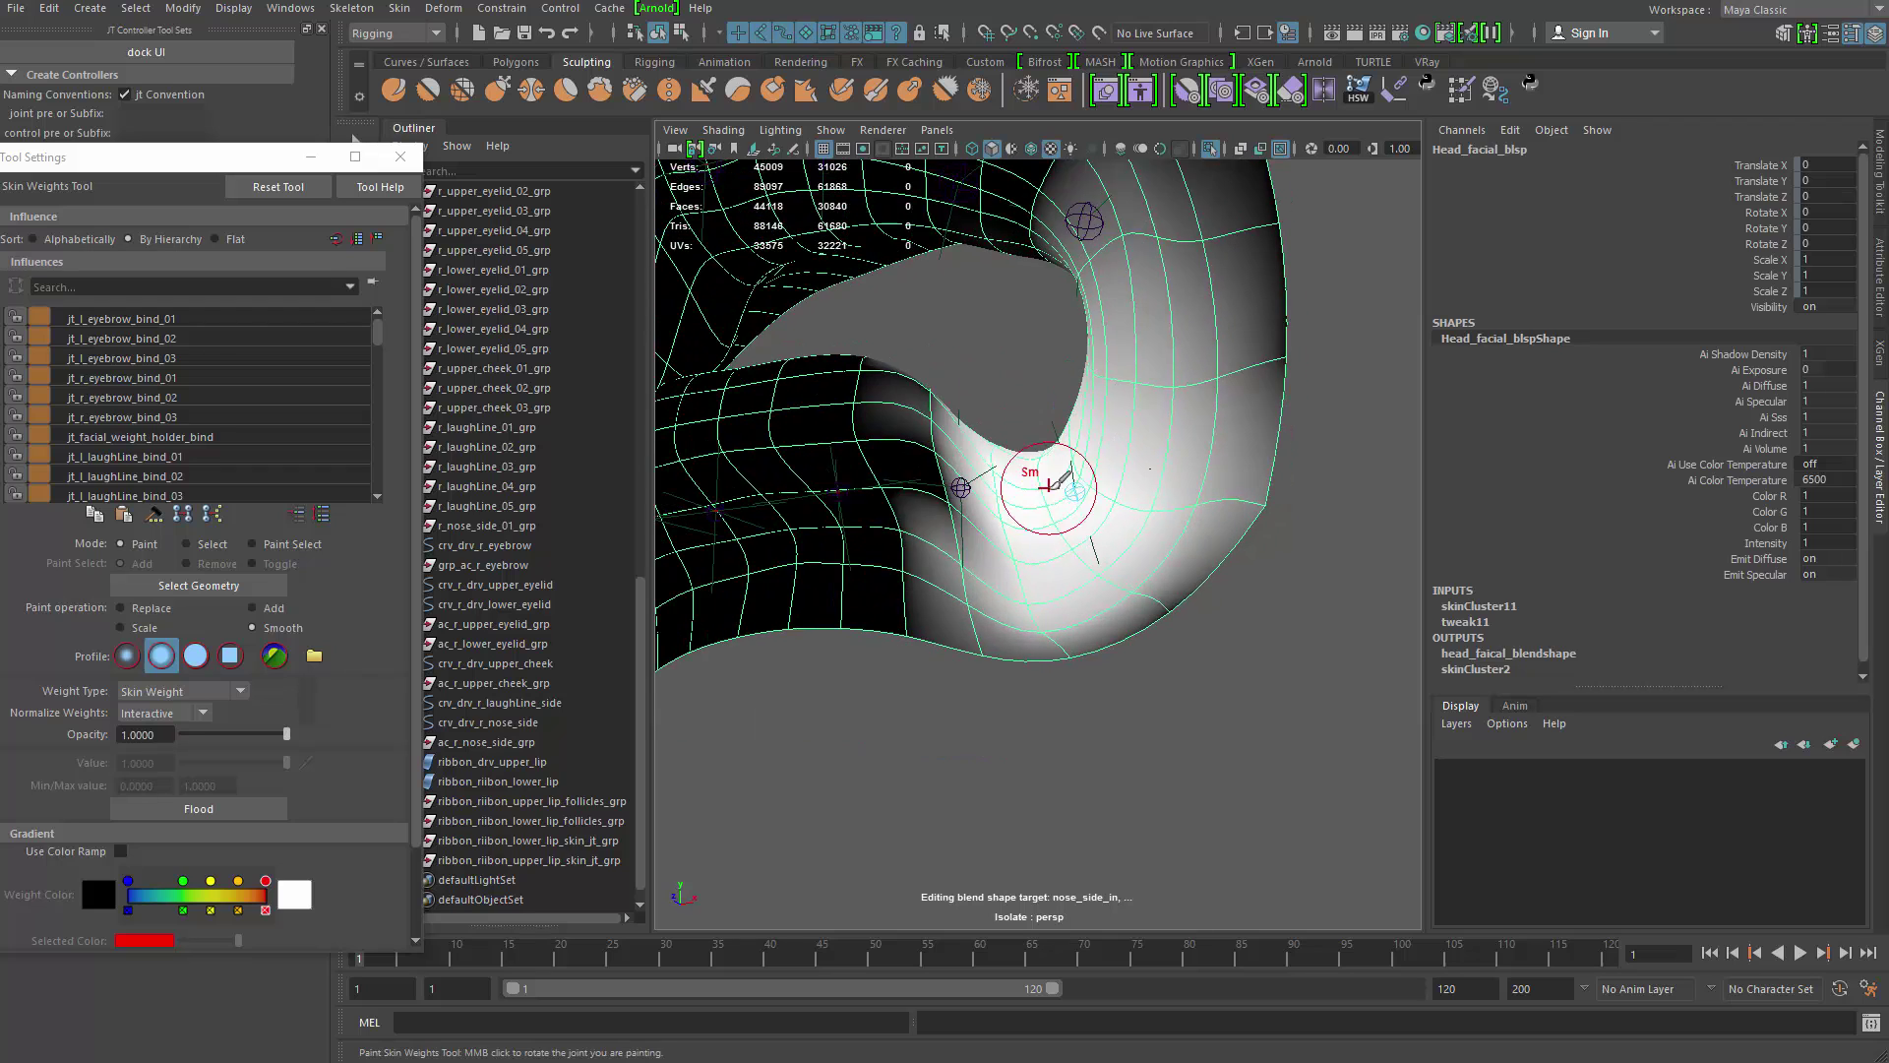
{"action": "middle_click_drag", "start_coordinate": [1045, 485], "coordinate": [1161, 411], "text": "alt"}
{"action": "right_click_drag", "start_coordinate": [1080, 409], "coordinate": [1051, 354]}
{"action": "left_click_drag", "start_coordinate": [1072, 379], "coordinate": [1104, 411]}
{"action": "left_click_drag", "start_coordinate": [1042, 404], "coordinate": [748, 423], "text": "alt"}
{"action": "mouse_move", "coordinate": [915, 378]}
{"action": "left_mouse_down"}
{"action": "mouse_move", "coordinate": [859, 421]}
{"action": "mouse_move", "coordinate": [1141, 404]}
{"action": "left_mouse_up"}
Step: Pick the influences jt__riibon_lower_lip_ribbon_06 and 05 in turn and paint their weights along the lower lip edge
{"action": "key", "text": "1"}
{"action": "right_click_drag", "start_coordinate": [1210, 421], "coordinate": [1205, 344]}
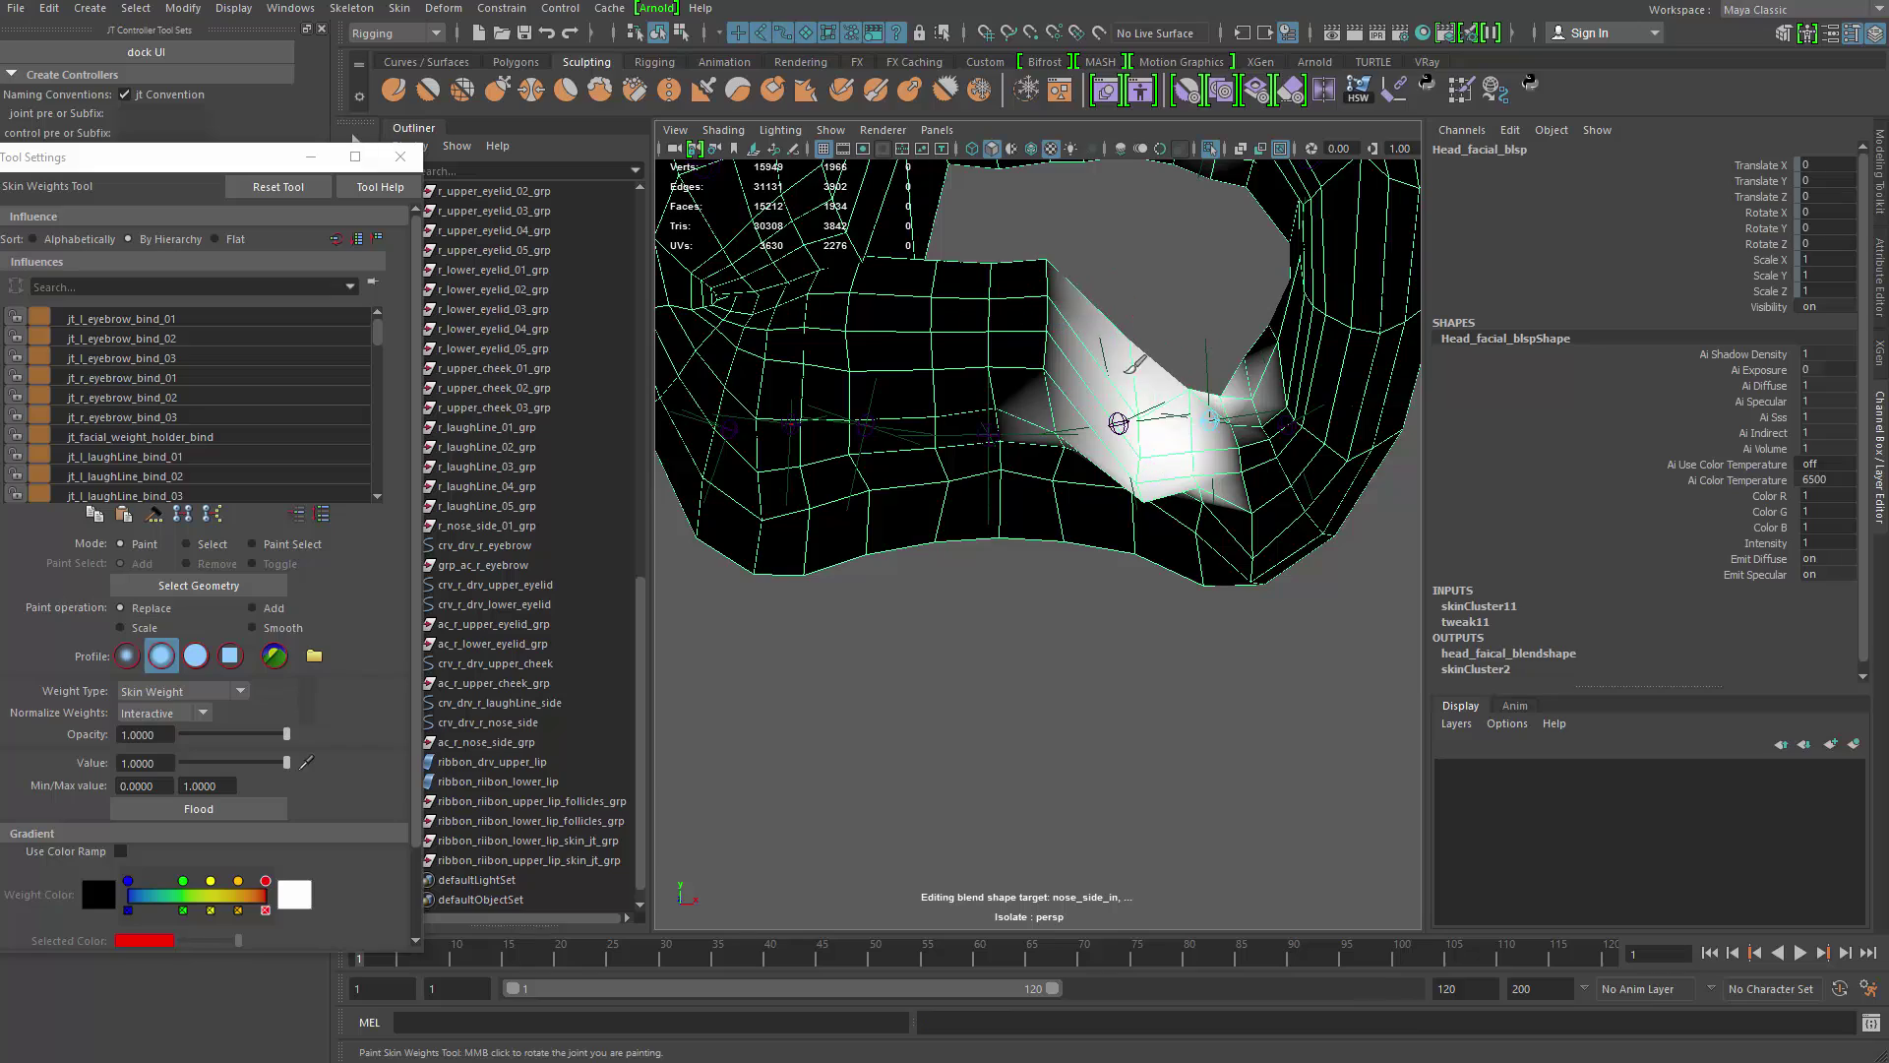
{"action": "mouse_move", "coordinate": [1132, 366]}
{"action": "left_mouse_down", "text": "alt"}
{"action": "mouse_move", "coordinate": [924, 485]}
{"action": "mouse_move", "coordinate": [1188, 475]}
{"action": "left_mouse_up", "text": "alt"}
{"action": "key", "text": "3"}
{"action": "left_click_drag", "start_coordinate": [1322, 508], "coordinate": [1196, 463], "text": "alt"}
{"action": "right_click_drag", "start_coordinate": [1120, 394], "coordinate": [1113, 339]}
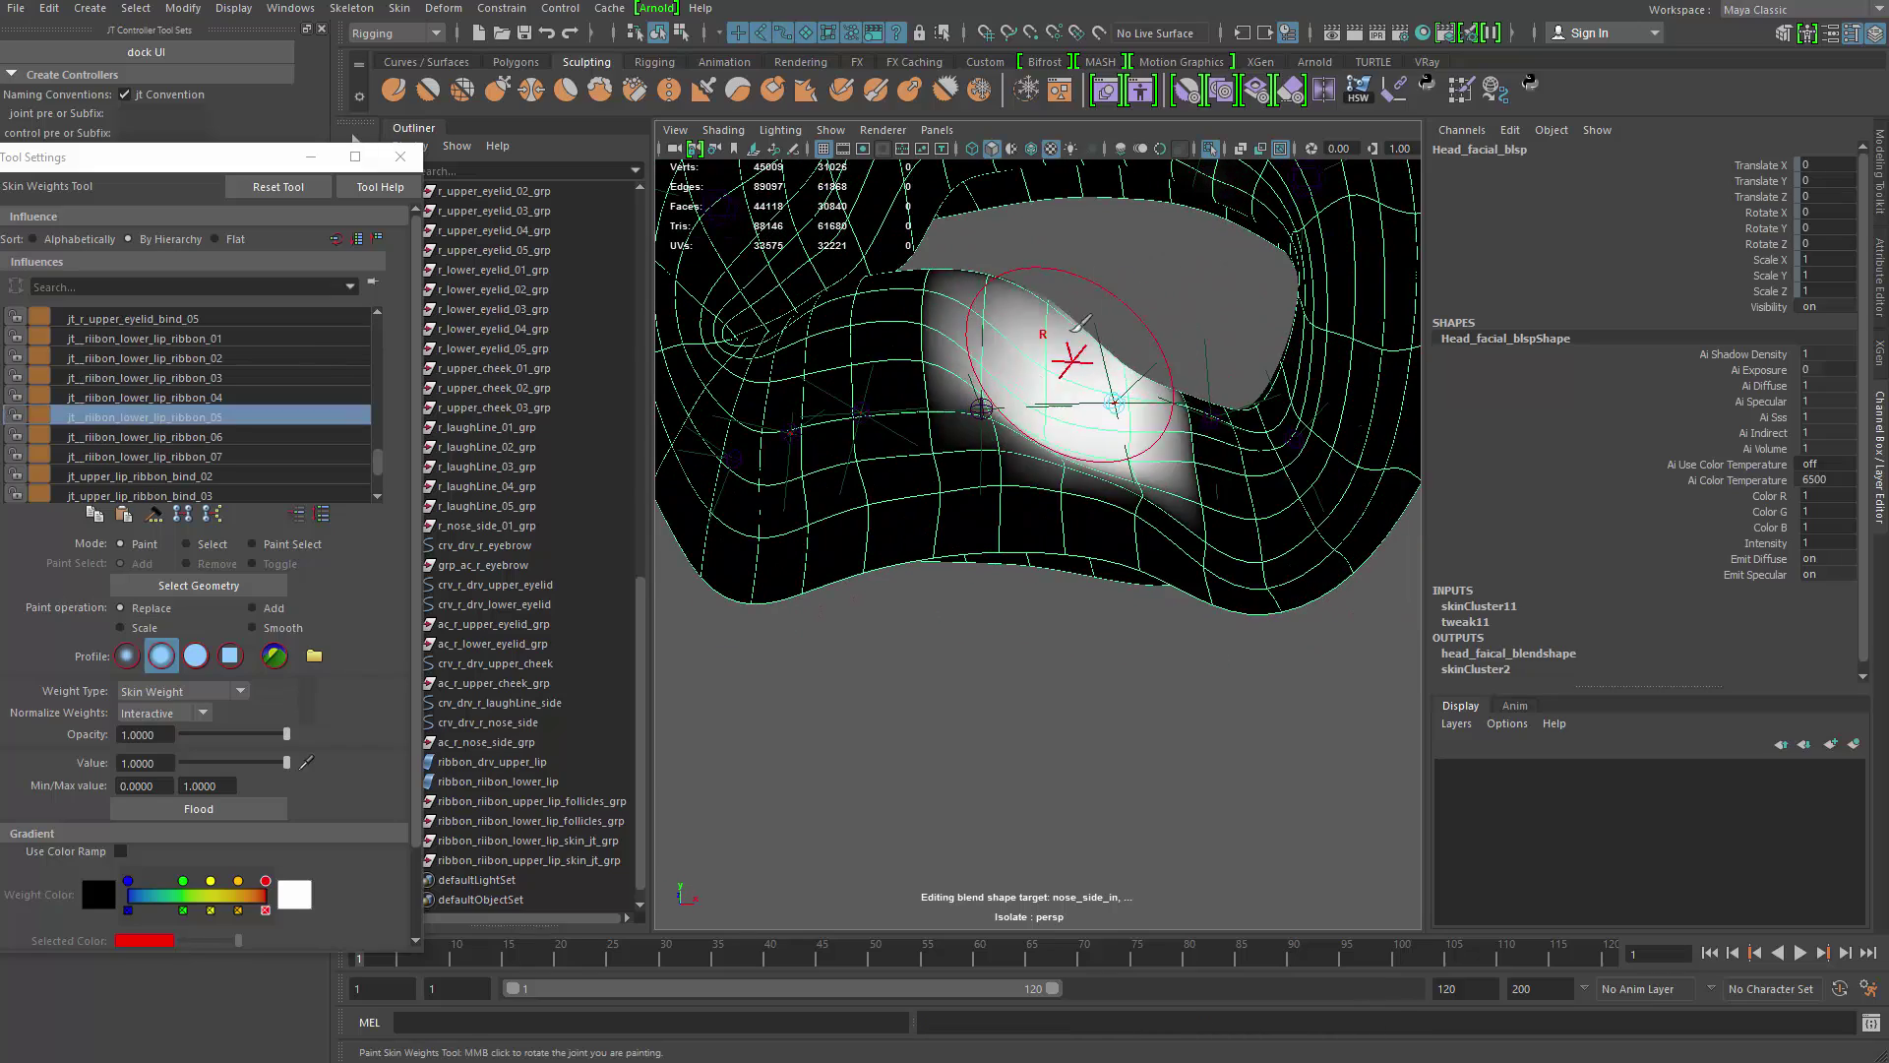
{"action": "left_click_drag", "start_coordinate": [1071, 364], "coordinate": [1112, 418]}
Step: Paint the weights of jt__riibon_lower_lip_ribbon_05 and 04 from the lower lip down to the mesh edge
{"action": "mouse_move", "coordinate": [1111, 418]}
{"action": "left_mouse_down", "text": "alt"}
{"action": "mouse_move", "coordinate": [1124, 503]}
{"action": "mouse_move", "coordinate": [1060, 482]}
{"action": "mouse_move", "coordinate": [1018, 423]}
{"action": "left_mouse_up", "text": "alt"}
{"action": "right_click_drag", "start_coordinate": [1021, 423], "coordinate": [1018, 369]}
{"action": "left_click_drag", "start_coordinate": [1017, 369], "coordinate": [1079, 455], "text": "alt"}
{"action": "right_click_drag", "start_coordinate": [1083, 452], "coordinate": [1081, 401]}
{"action": "mouse_move", "coordinate": [1090, 513]}
{"action": "left_mouse_down", "text": "alt"}
{"action": "mouse_move", "coordinate": [743, 528]}
{"action": "mouse_move", "coordinate": [979, 538]}
{"action": "mouse_move", "coordinate": [1164, 453]}
{"action": "left_mouse_up", "text": "alt"}
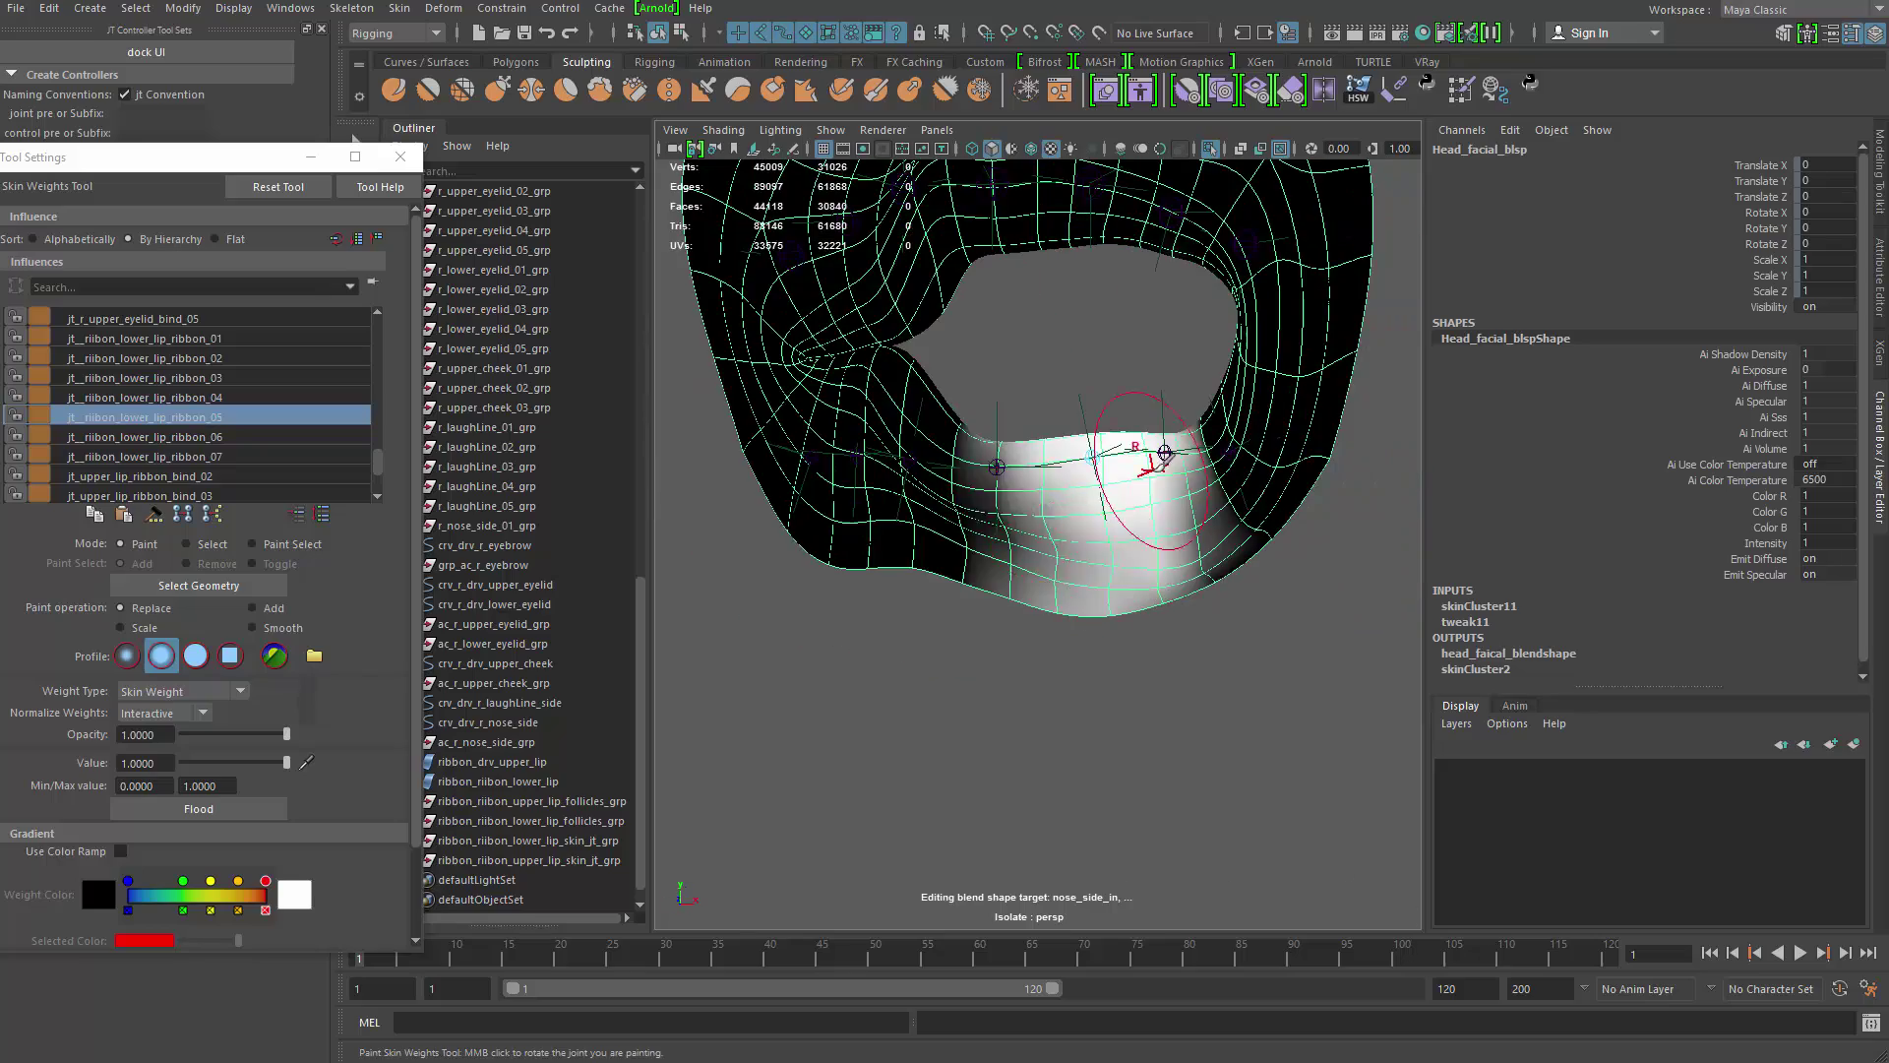
{"action": "left_click_drag", "start_coordinate": [1074, 541], "coordinate": [1023, 463], "text": "alt"}
{"action": "right_click_drag", "start_coordinate": [1000, 419], "coordinate": [999, 383]}
{"action": "mouse_move", "coordinate": [1023, 482]}
{"action": "left_mouse_down", "text": "alt"}
{"action": "mouse_move", "coordinate": [1039, 515]}
{"action": "mouse_move", "coordinate": [1106, 463]}
{"action": "mouse_move", "coordinate": [1028, 535]}
{"action": "mouse_move", "coordinate": [1067, 404]}
{"action": "left_mouse_up", "text": "alt"}
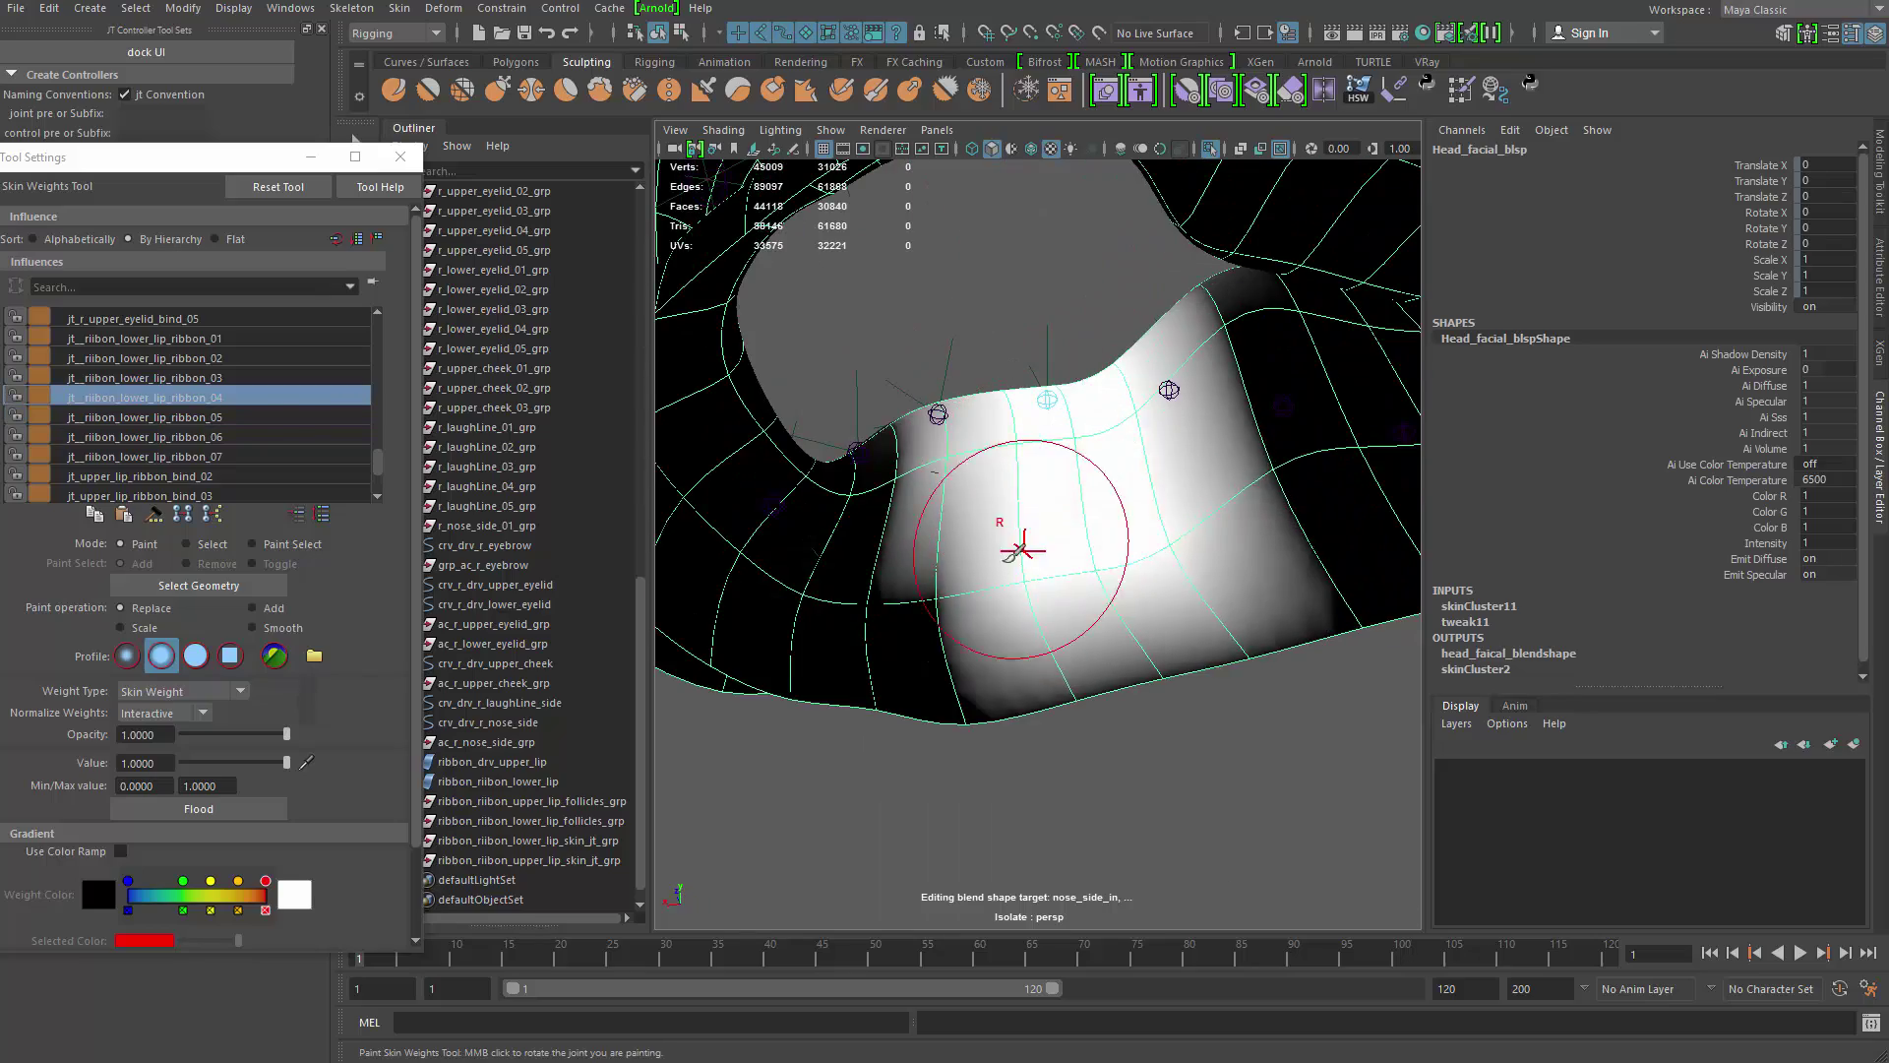
Step: Touch up the weights of jt__riibon_lower_lip_ribbon_05 and its neighbouring joints along the lower lip
{"action": "left_click_drag", "start_coordinate": [1012, 541], "coordinate": [1106, 497], "text": "alt"}
{"action": "left_click_drag", "start_coordinate": [898, 645], "coordinate": [1088, 422], "text": "alt"}
{"action": "right_click", "coordinate": [1210, 414]}
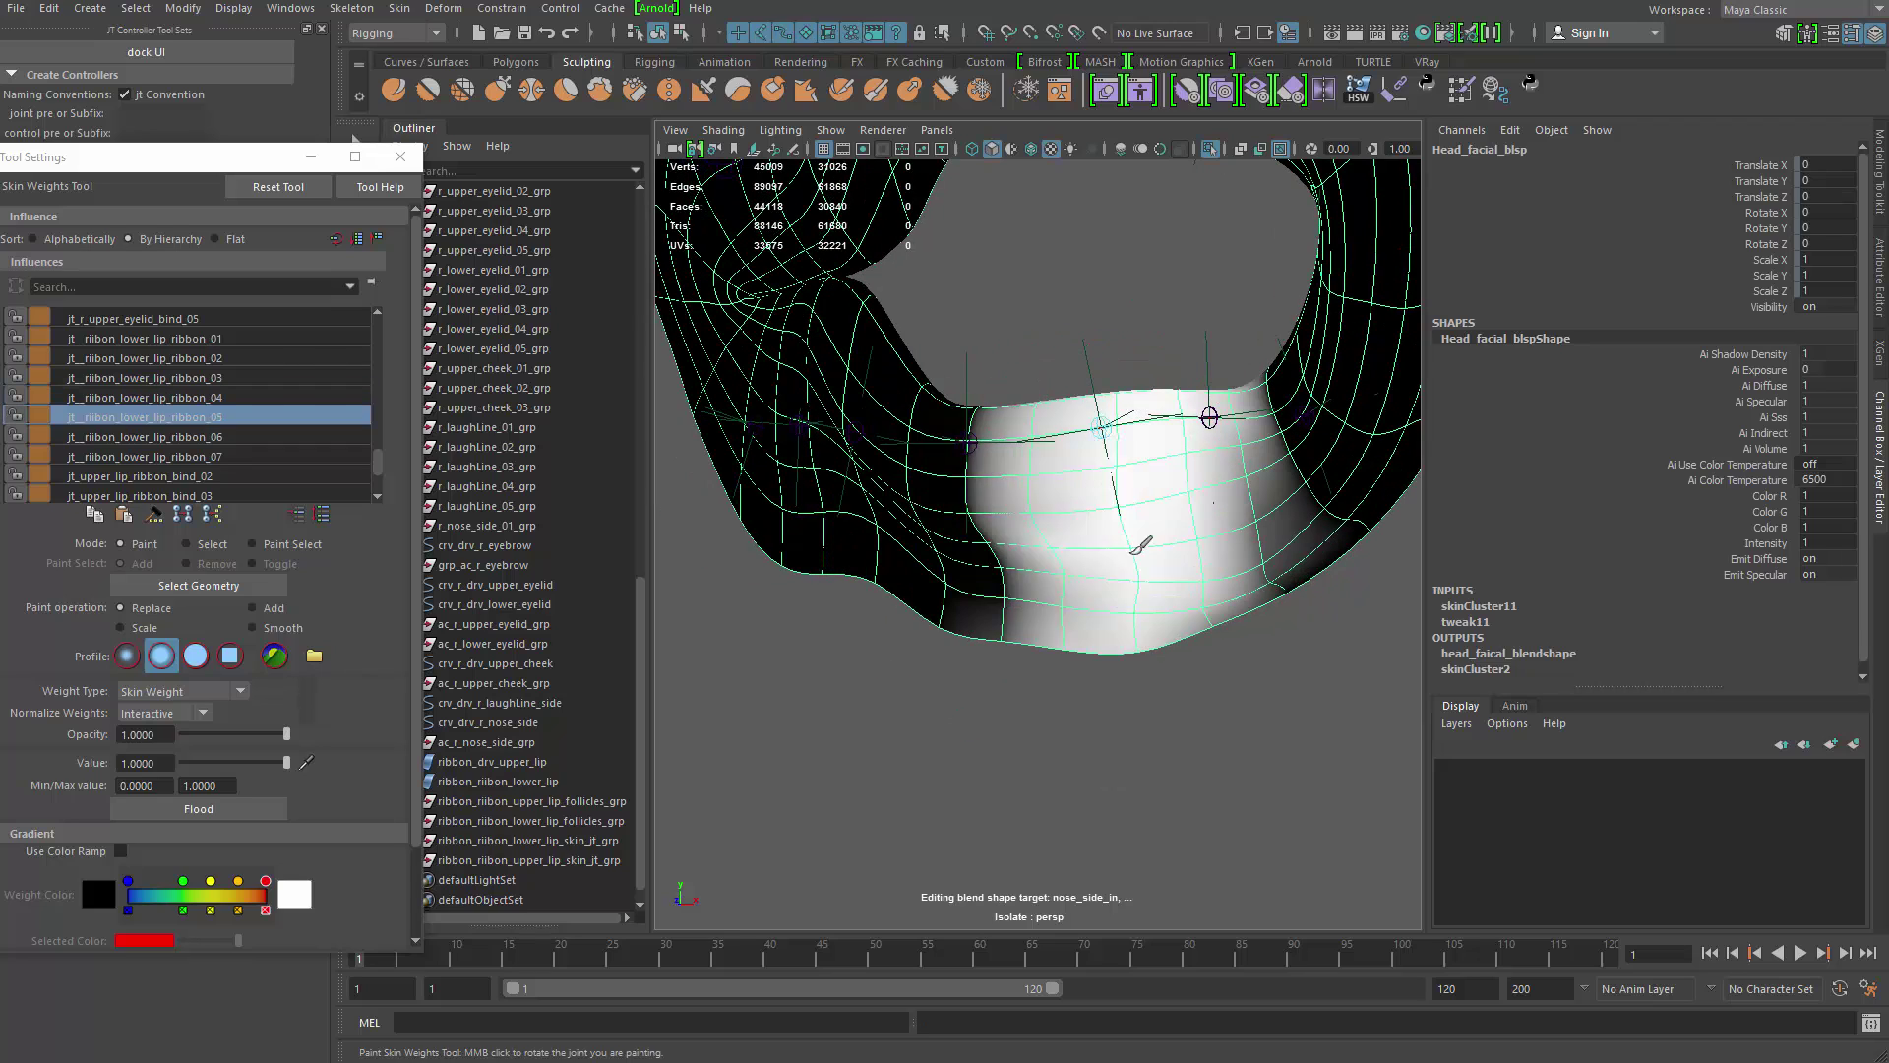
{"action": "mouse_move", "coordinate": [1210, 413]}
{"action": "left_mouse_down", "text": "alt"}
{"action": "mouse_move", "coordinate": [970, 469]}
{"action": "mouse_move", "coordinate": [1015, 449]}
{"action": "left_mouse_up", "text": "alt"}
{"action": "left_click_drag", "start_coordinate": [991, 531], "coordinate": [1112, 429], "text": "alt"}
{"action": "right_click_drag", "start_coordinate": [1101, 435], "coordinate": [1107, 493]}
{"action": "mouse_move", "coordinate": [1089, 439]}
{"action": "left_mouse_down"}
{"action": "mouse_move", "coordinate": [1106, 414]}
{"action": "mouse_move", "coordinate": [989, 470]}
{"action": "mouse_move", "coordinate": [905, 575]}
{"action": "left_mouse_up"}
{"action": "left_click_drag", "start_coordinate": [988, 633], "coordinate": [1067, 511], "text": "alt"}
{"action": "mouse_move", "coordinate": [1067, 512]}
{"action": "left_mouse_down"}
{"action": "mouse_move", "coordinate": [1080, 598]}
{"action": "mouse_move", "coordinate": [1092, 492]}
{"action": "left_mouse_up"}
Step: Pick the influence jt__riibon_lower_lip_ribbon_07 again and smooth its weights at the mouth corner
{"action": "right_click_drag", "start_coordinate": [1058, 463], "coordinate": [1058, 413]}
{"action": "left_click_drag", "start_coordinate": [1112, 453], "coordinate": [1377, 492], "text": "alt"}
{"action": "mouse_move", "coordinate": [1003, 394]}
{"action": "left_mouse_down"}
{"action": "mouse_move", "coordinate": [880, 452]}
{"action": "mouse_move", "coordinate": [1003, 423]}
{"action": "left_mouse_up"}
{"action": "left_click_drag", "start_coordinate": [1118, 397], "coordinate": [1046, 400], "text": "alt"}
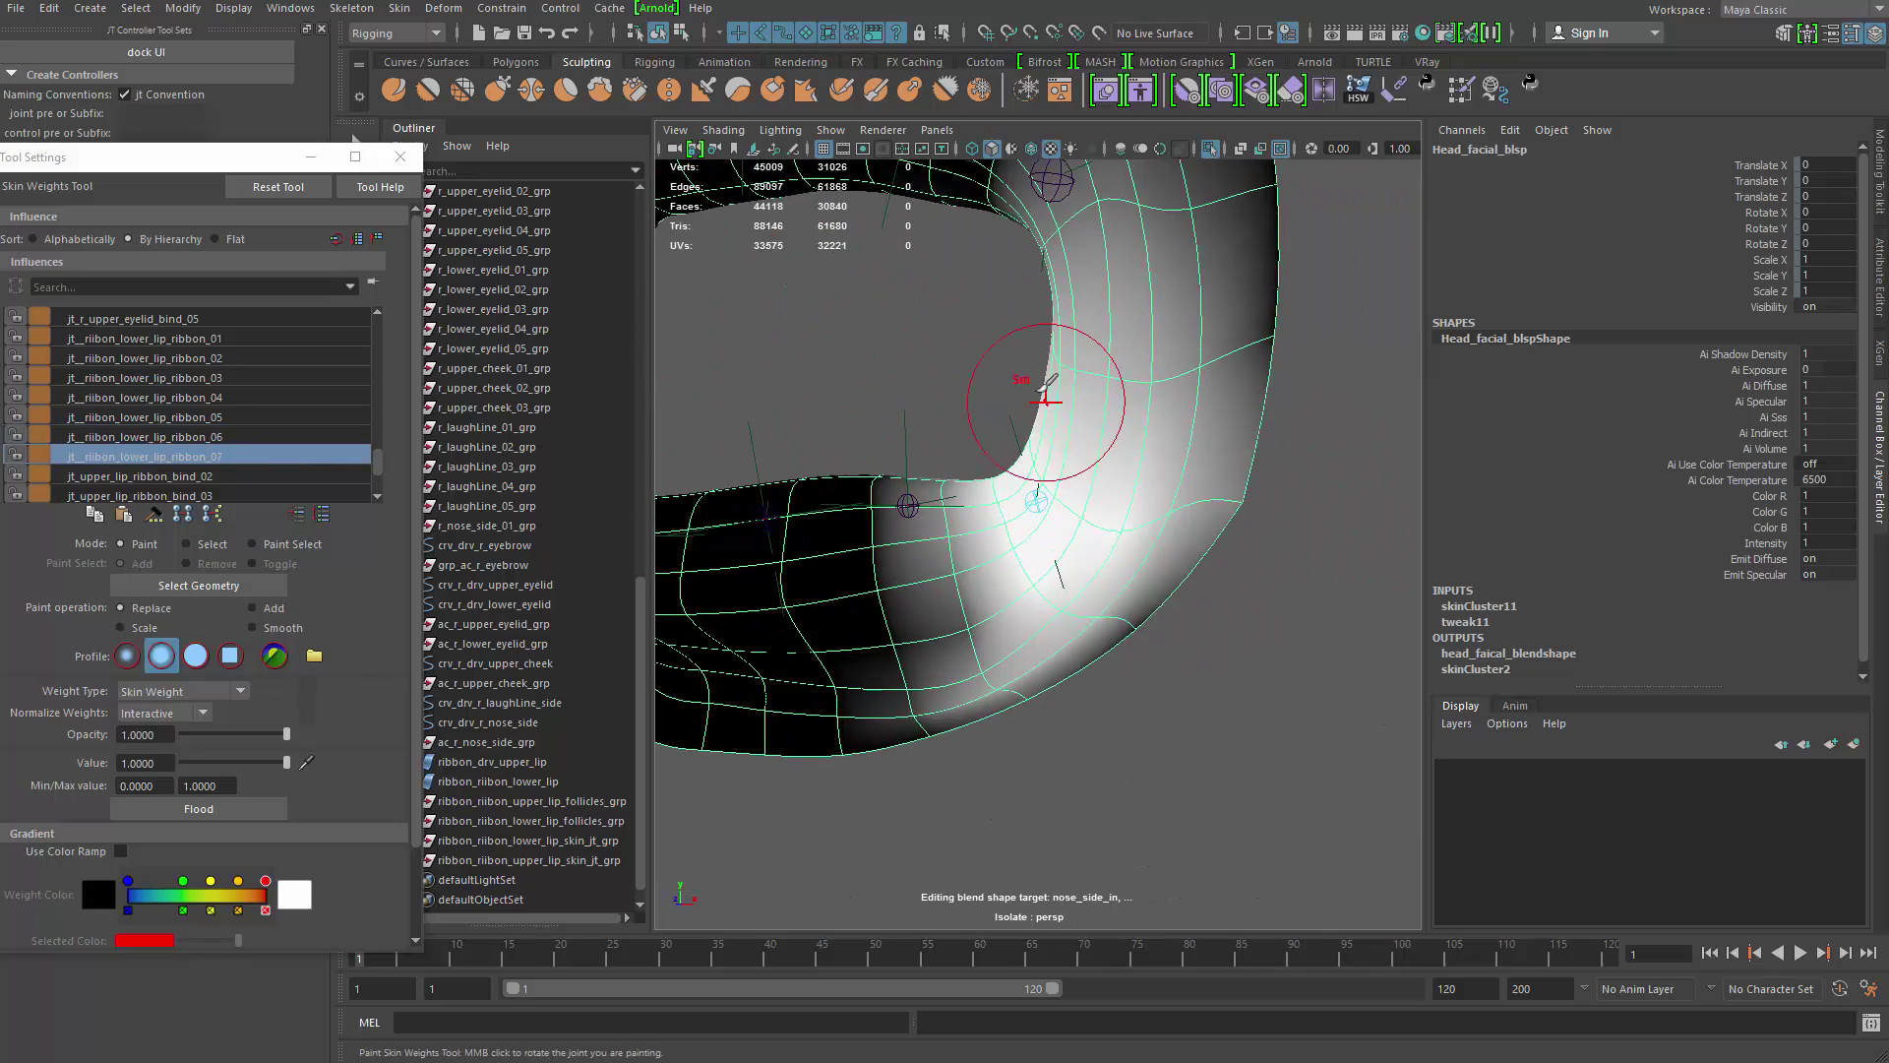
{"action": "right_click_drag", "start_coordinate": [1046, 401], "coordinate": [1028, 432], "text": "alt"}
{"action": "left_click_drag", "start_coordinate": [1047, 532], "coordinate": [1021, 485]}
{"action": "right_click_drag", "start_coordinate": [1020, 485], "coordinate": [964, 521], "text": "alt"}
Step: Leave the Paint Skin Weights tool and turn off the mouth isolation to show the whole head
{"action": "key", "text": "q"}
{"action": "left_click", "coordinate": [1208, 531]}
{"action": "left_click_drag", "start_coordinate": [1208, 532], "coordinate": [1132, 477], "text": "alt"}
{"action": "right_click_drag", "start_coordinate": [1132, 477], "coordinate": [1200, 483], "text": "alt"}
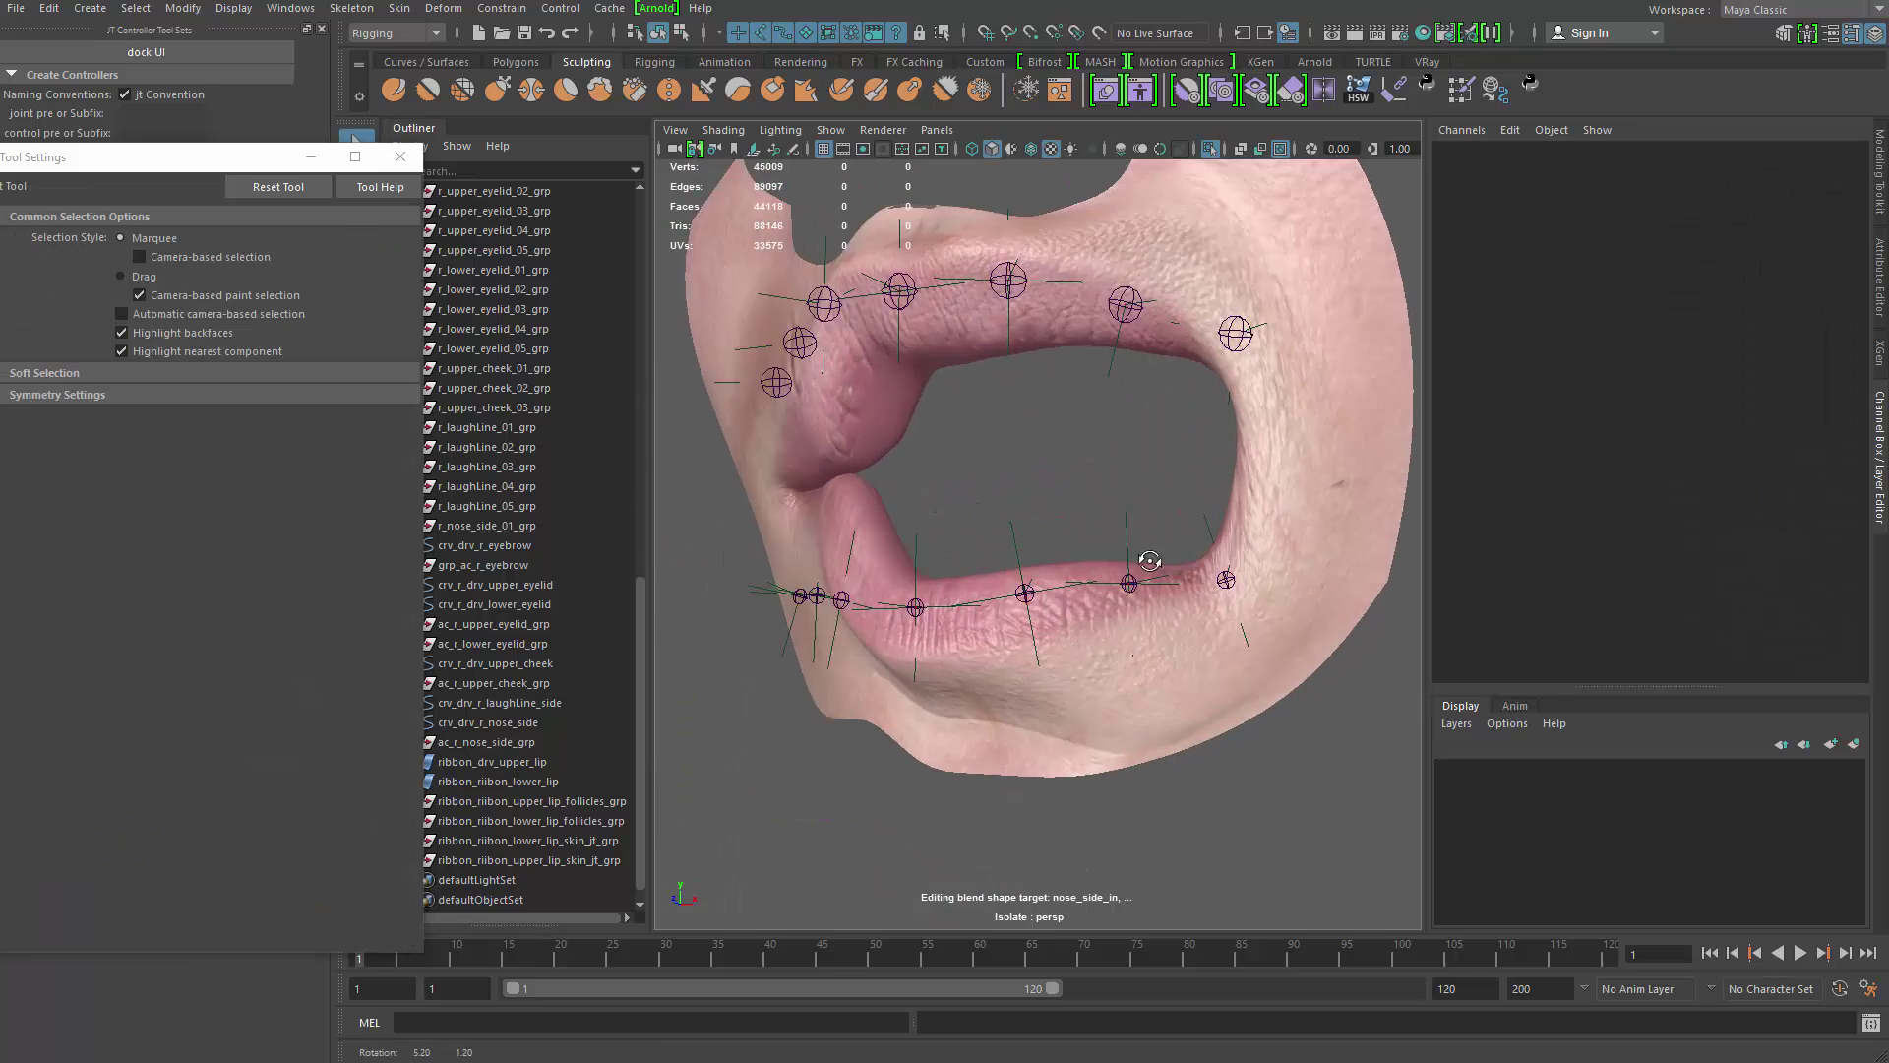
{"action": "left_click_drag", "start_coordinate": [1131, 472], "coordinate": [1181, 477], "text": "alt"}
{"action": "left_click", "coordinate": [1101, 337]}
{"action": "left_click", "coordinate": [1201, 371], "text": "shift"}
{"action": "left_click_drag", "start_coordinate": [1198, 384], "coordinate": [978, 438], "text": "alt"}
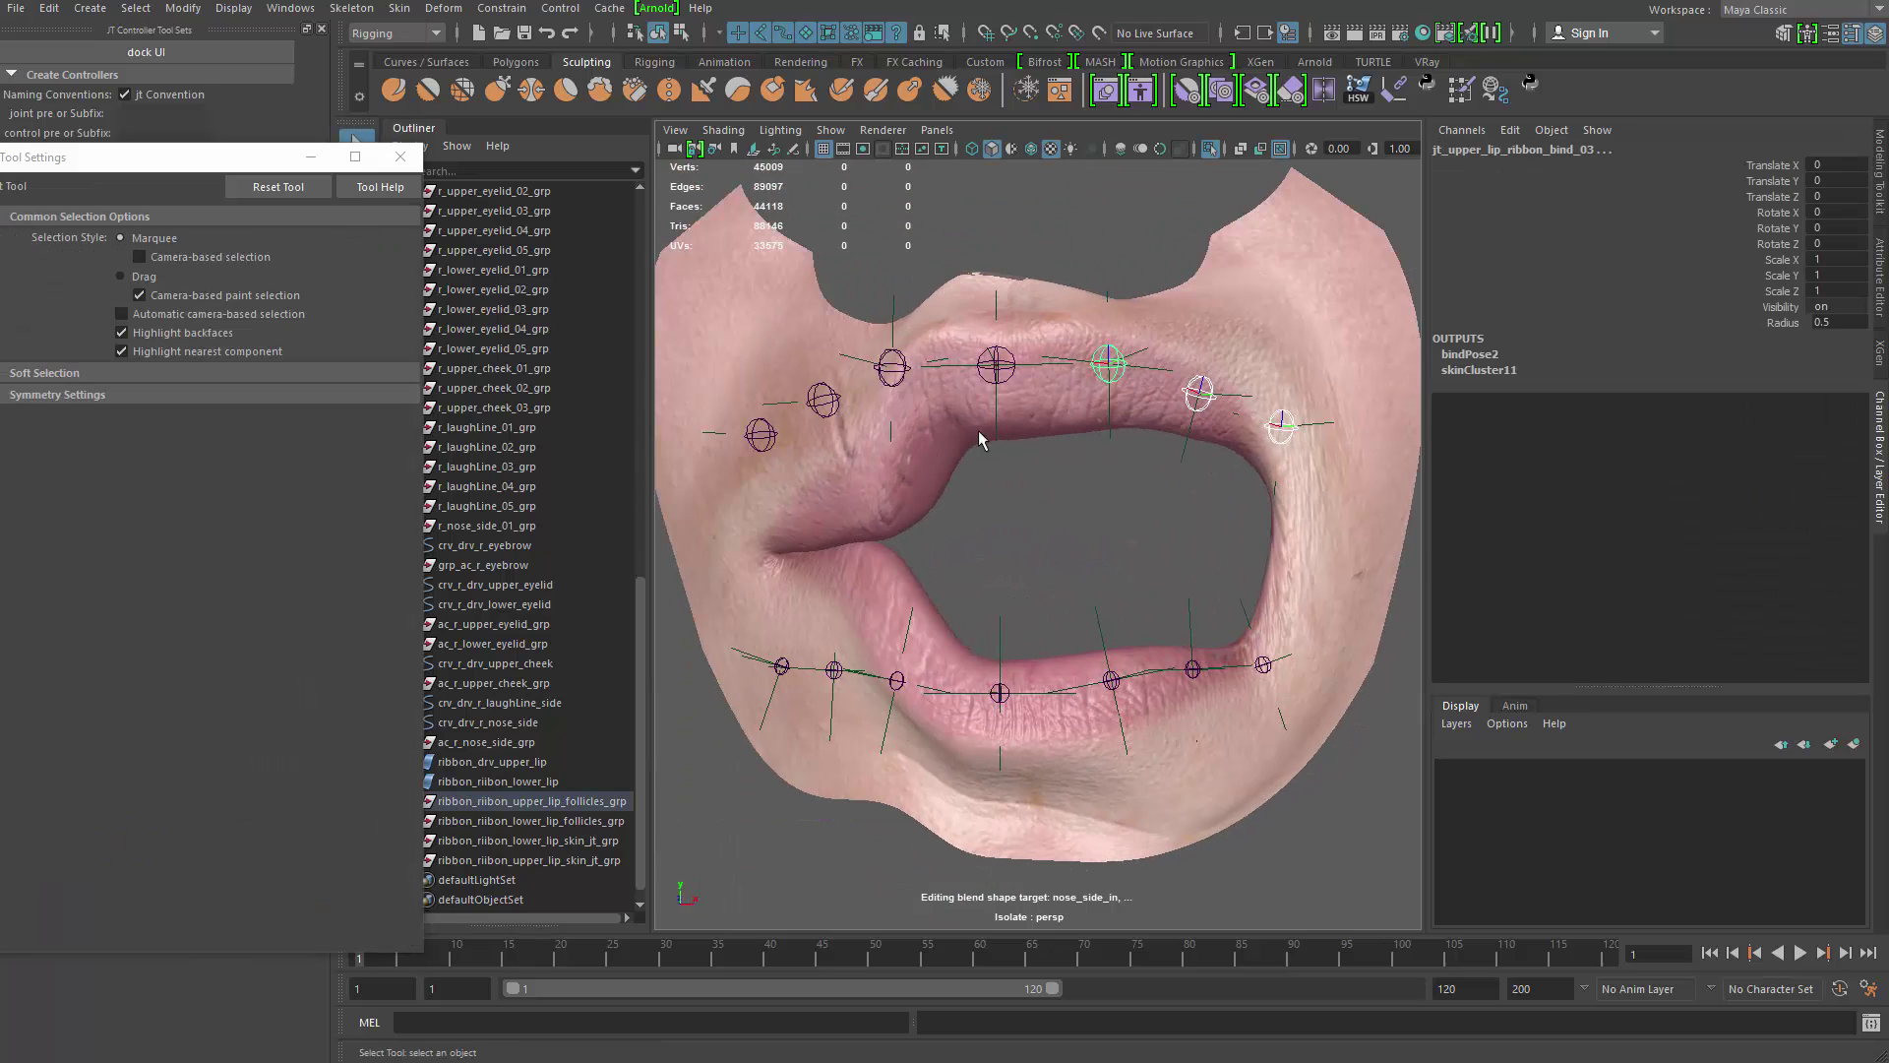
{"action": "key", "text": "ctrl+1"}
Step: Select the driver joints of the upper and lower lip ribbons and reset their translations to 0
{"action": "left_click", "coordinate": [761, 434]}
{"action": "left_click", "coordinate": [850, 385], "text": "shift"}
{"action": "left_click", "coordinate": [1013, 381], "text": "shift"}
{"action": "key", "text": "ctrl+z"}
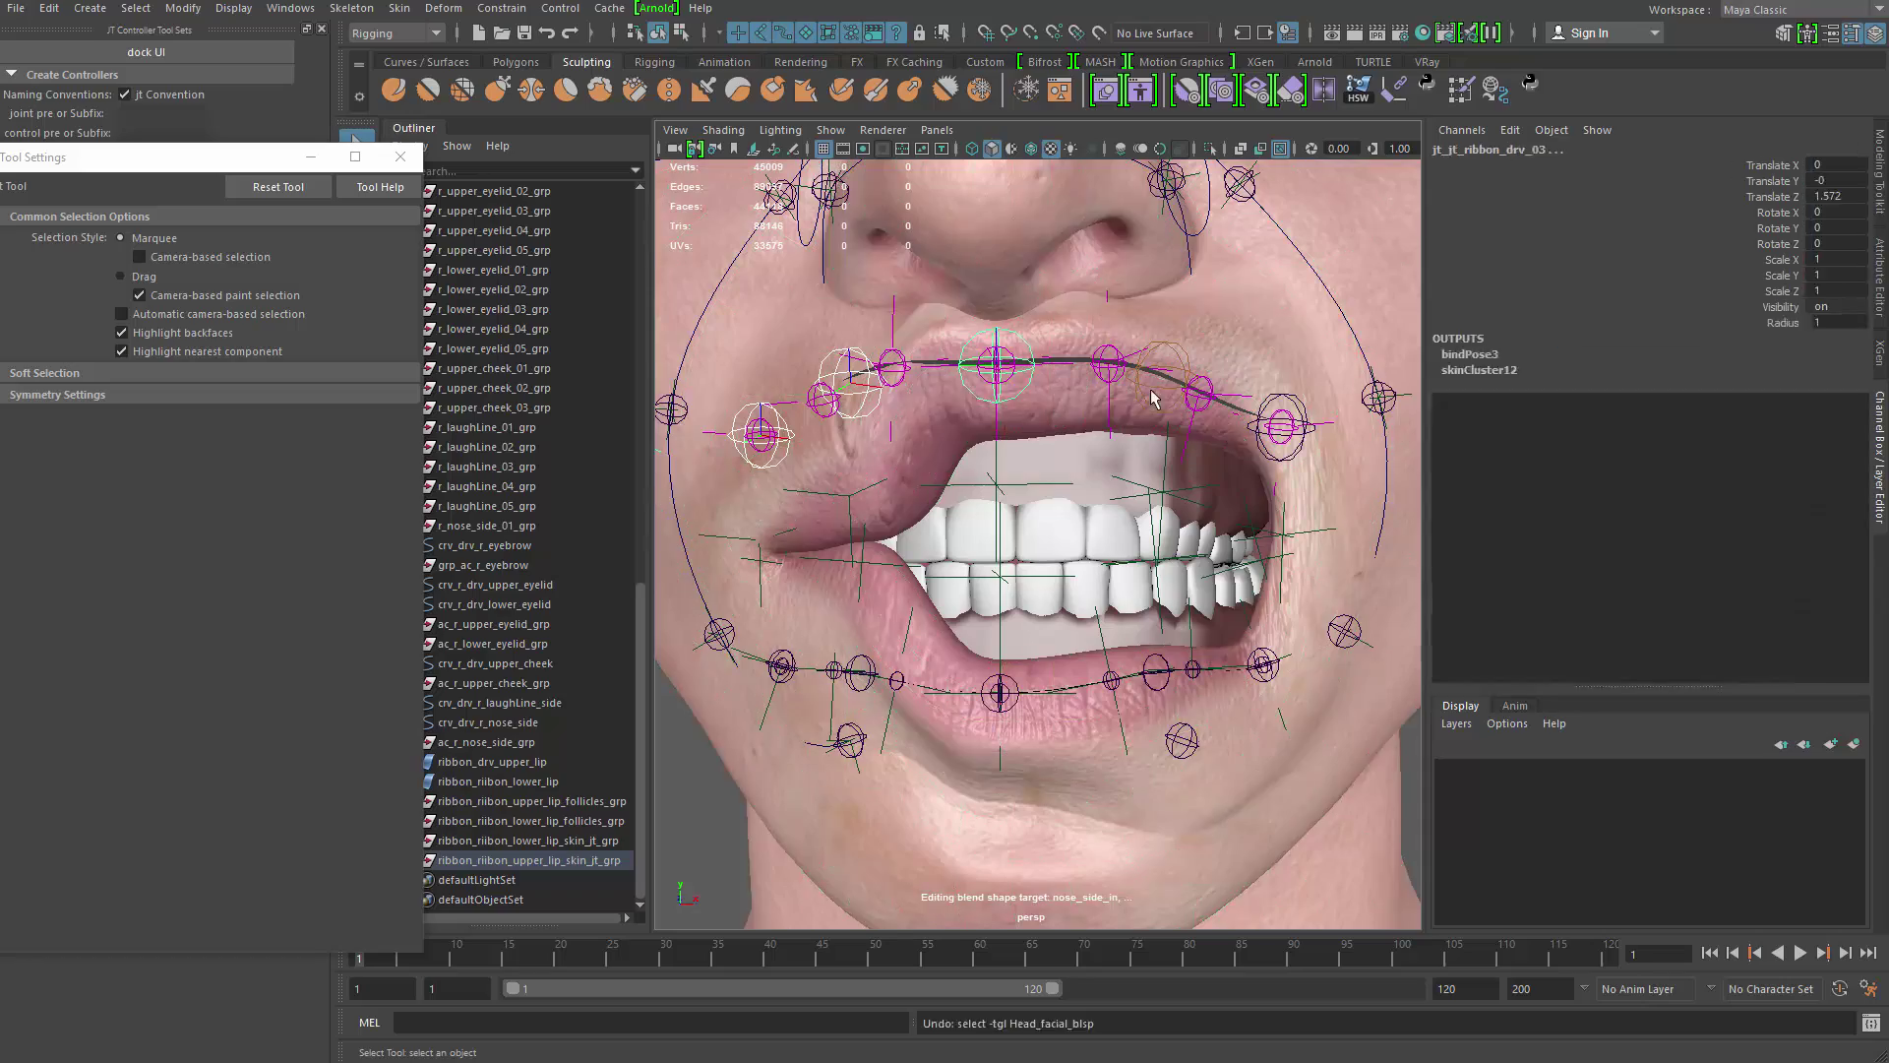
{"action": "left_click", "coordinate": [1161, 394], "text": "shift"}
{"action": "left_click", "coordinate": [1277, 433], "text": "shift"}
{"action": "left_click", "coordinate": [1167, 405], "text": "shift"}
{"action": "left_click", "coordinate": [1236, 451], "text": "shift"}
{"action": "middle_click_drag", "start_coordinate": [1219, 709], "coordinate": [1179, 573], "text": "alt"}
{"action": "mouse_move", "coordinate": [1179, 573]}
{"action": "left_mouse_down", "text": "alt"}
{"action": "mouse_move", "coordinate": [1092, 556]}
{"action": "mouse_move", "coordinate": [1171, 556]}
{"action": "left_mouse_up", "text": "alt"}
{"action": "left_click", "coordinate": [1246, 529], "text": "shift"}
{"action": "left_click", "coordinate": [1092, 530], "text": "shift"}
{"action": "left_click", "coordinate": [1110, 568], "text": "shift"}
{"action": "left_click", "coordinate": [951, 570]}
{"action": "left_click_drag", "start_coordinate": [950, 571], "coordinate": [1374, 398], "text": "alt"}
{"action": "key", "text": "Return"}
Step: Start the Paint Skin Weights tool on the head mesh and raise the upper lip's middle driver joint to test the deformation
{"action": "left_click", "coordinate": [895, 251]}
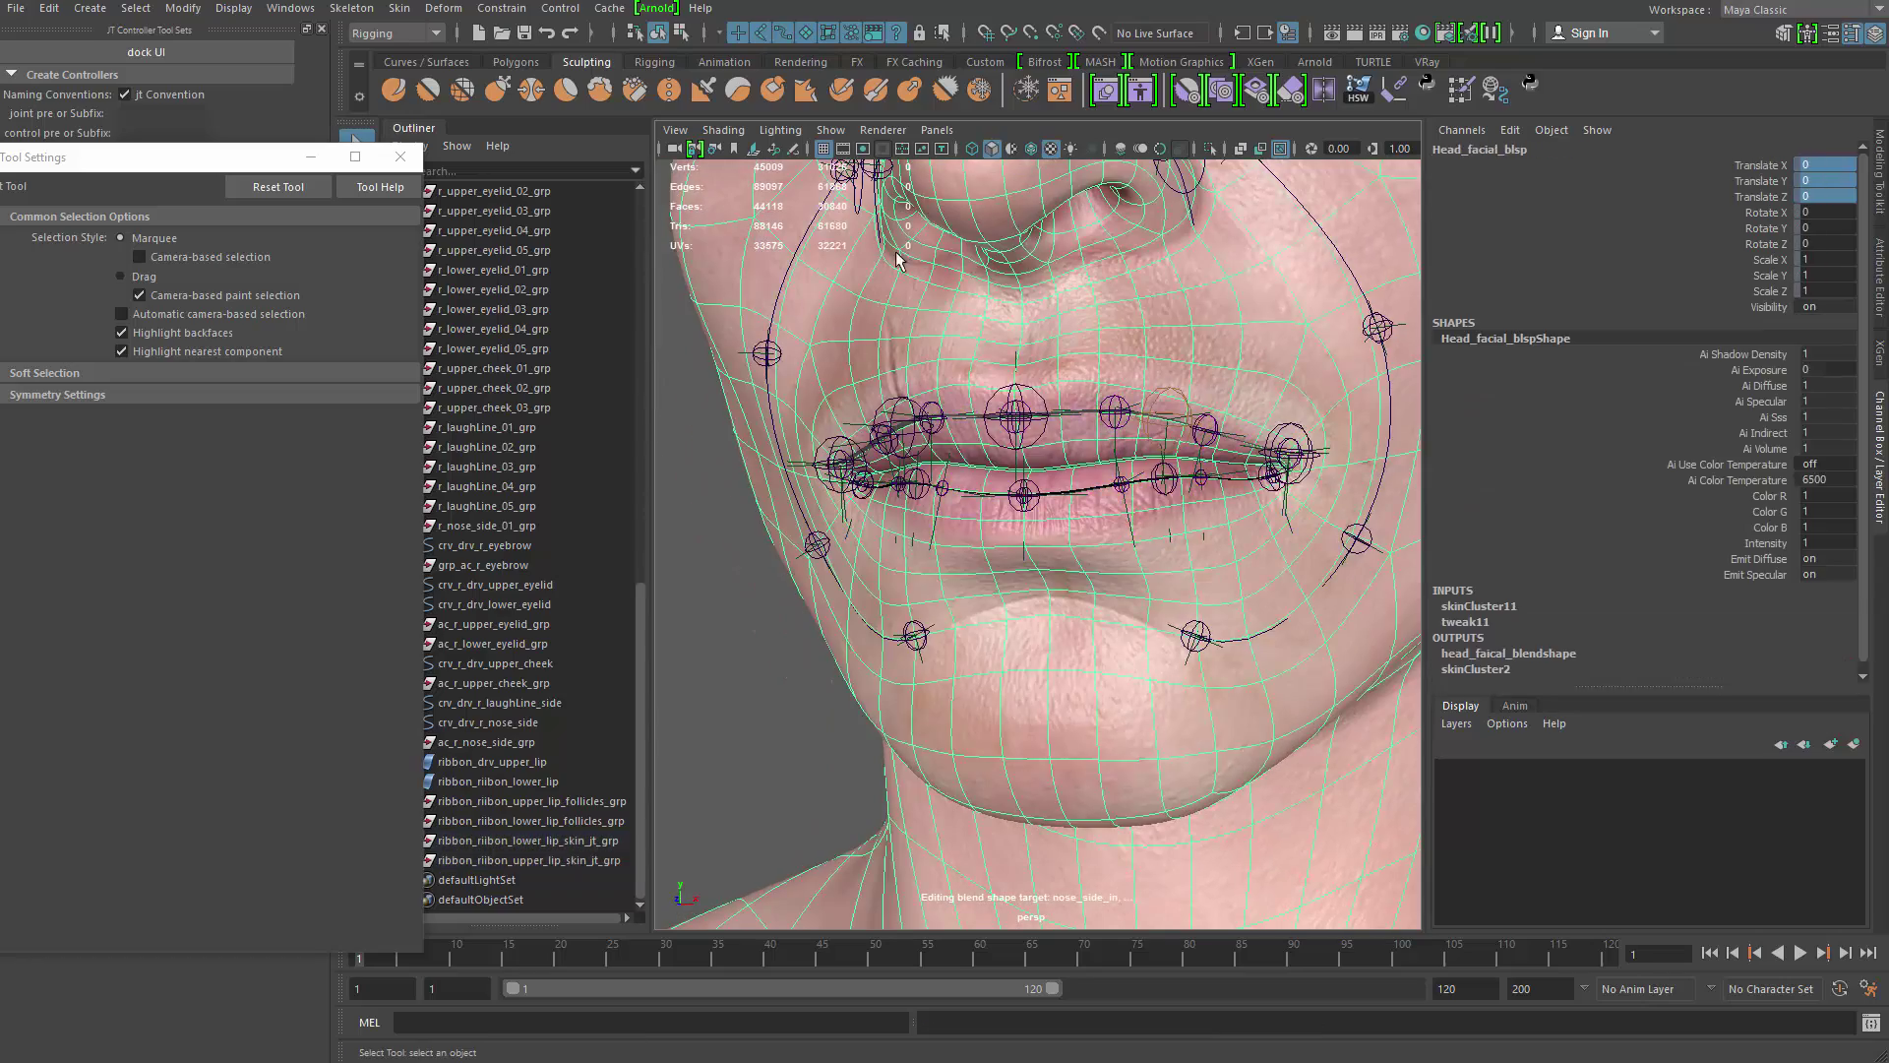
{"action": "left_click", "coordinate": [398, 8]}
{"action": "left_click", "coordinate": [467, 172]}
{"action": "left_click_drag", "start_coordinate": [974, 393], "coordinate": [1013, 399], "text": "alt"}
{"action": "left_click", "coordinate": [1013, 389]}
{"action": "key", "text": "w"}
{"action": "left_click_drag", "start_coordinate": [1018, 313], "coordinate": [1018, 226]}
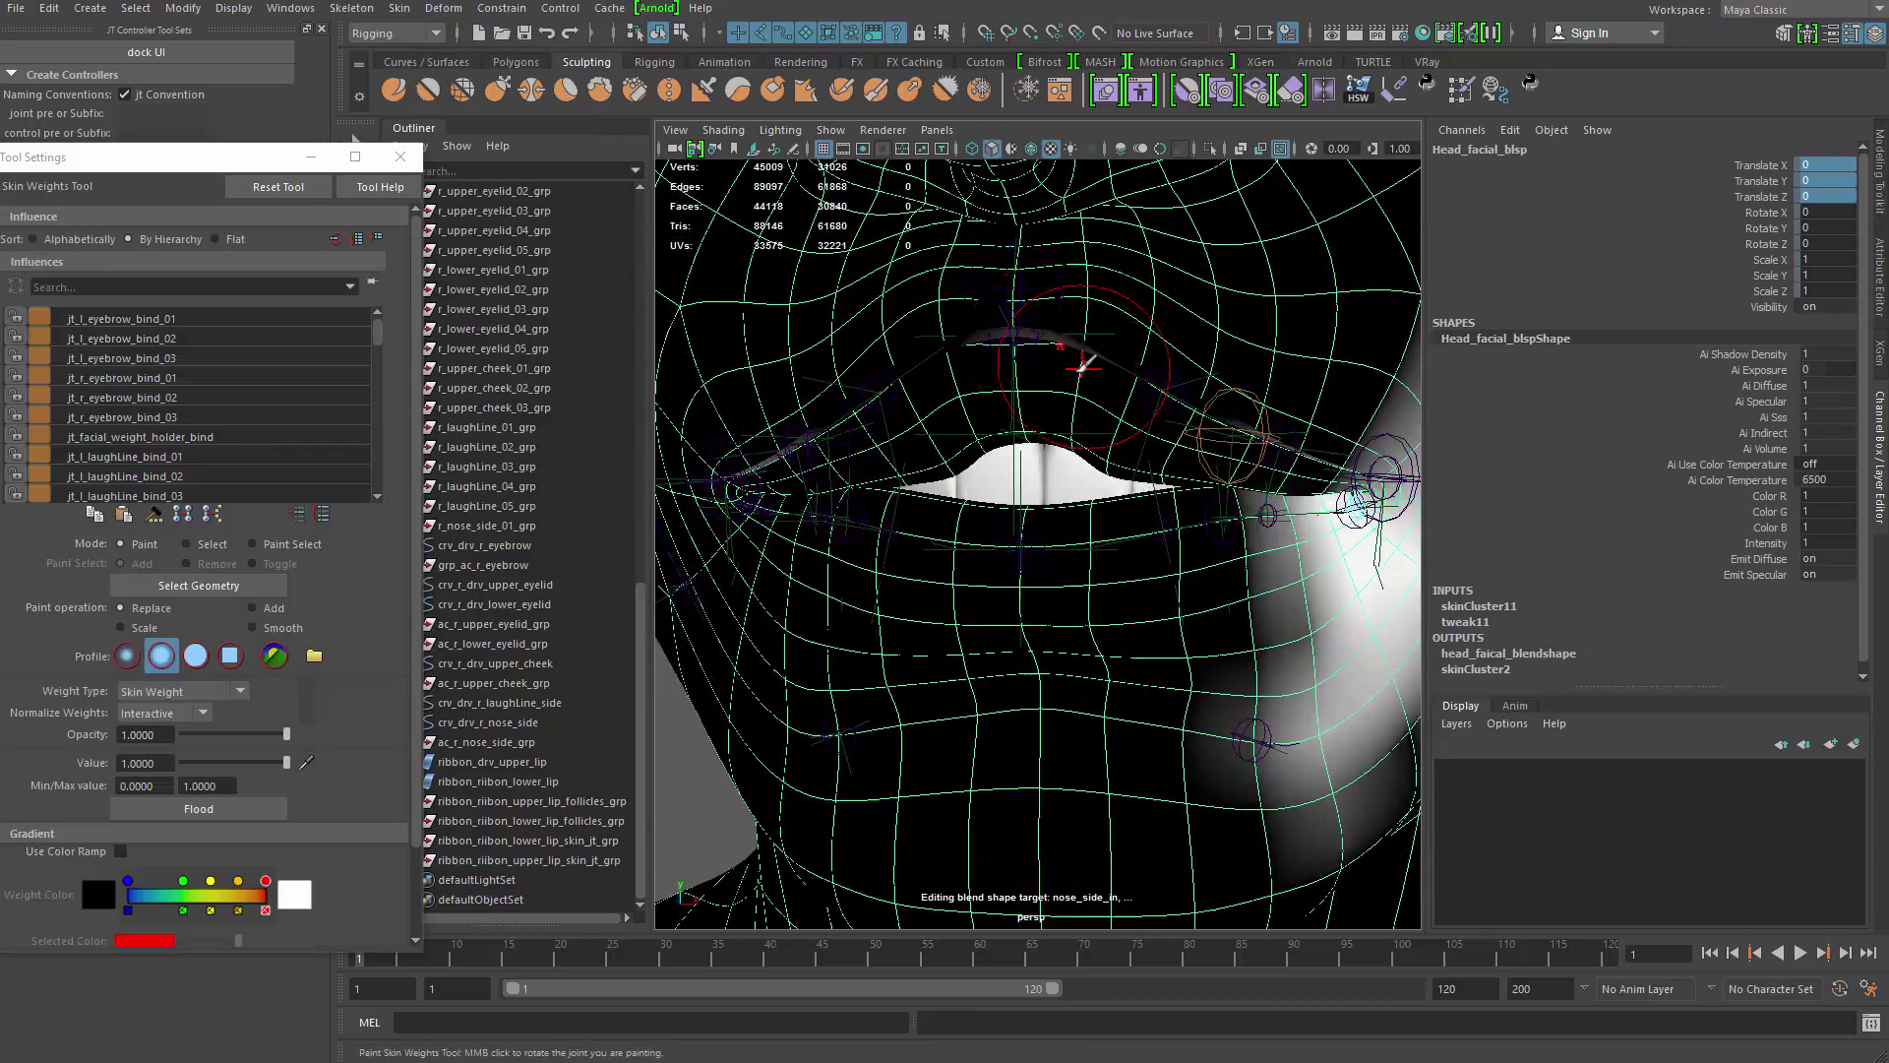
{"action": "right_click", "coordinate": [1003, 338]}
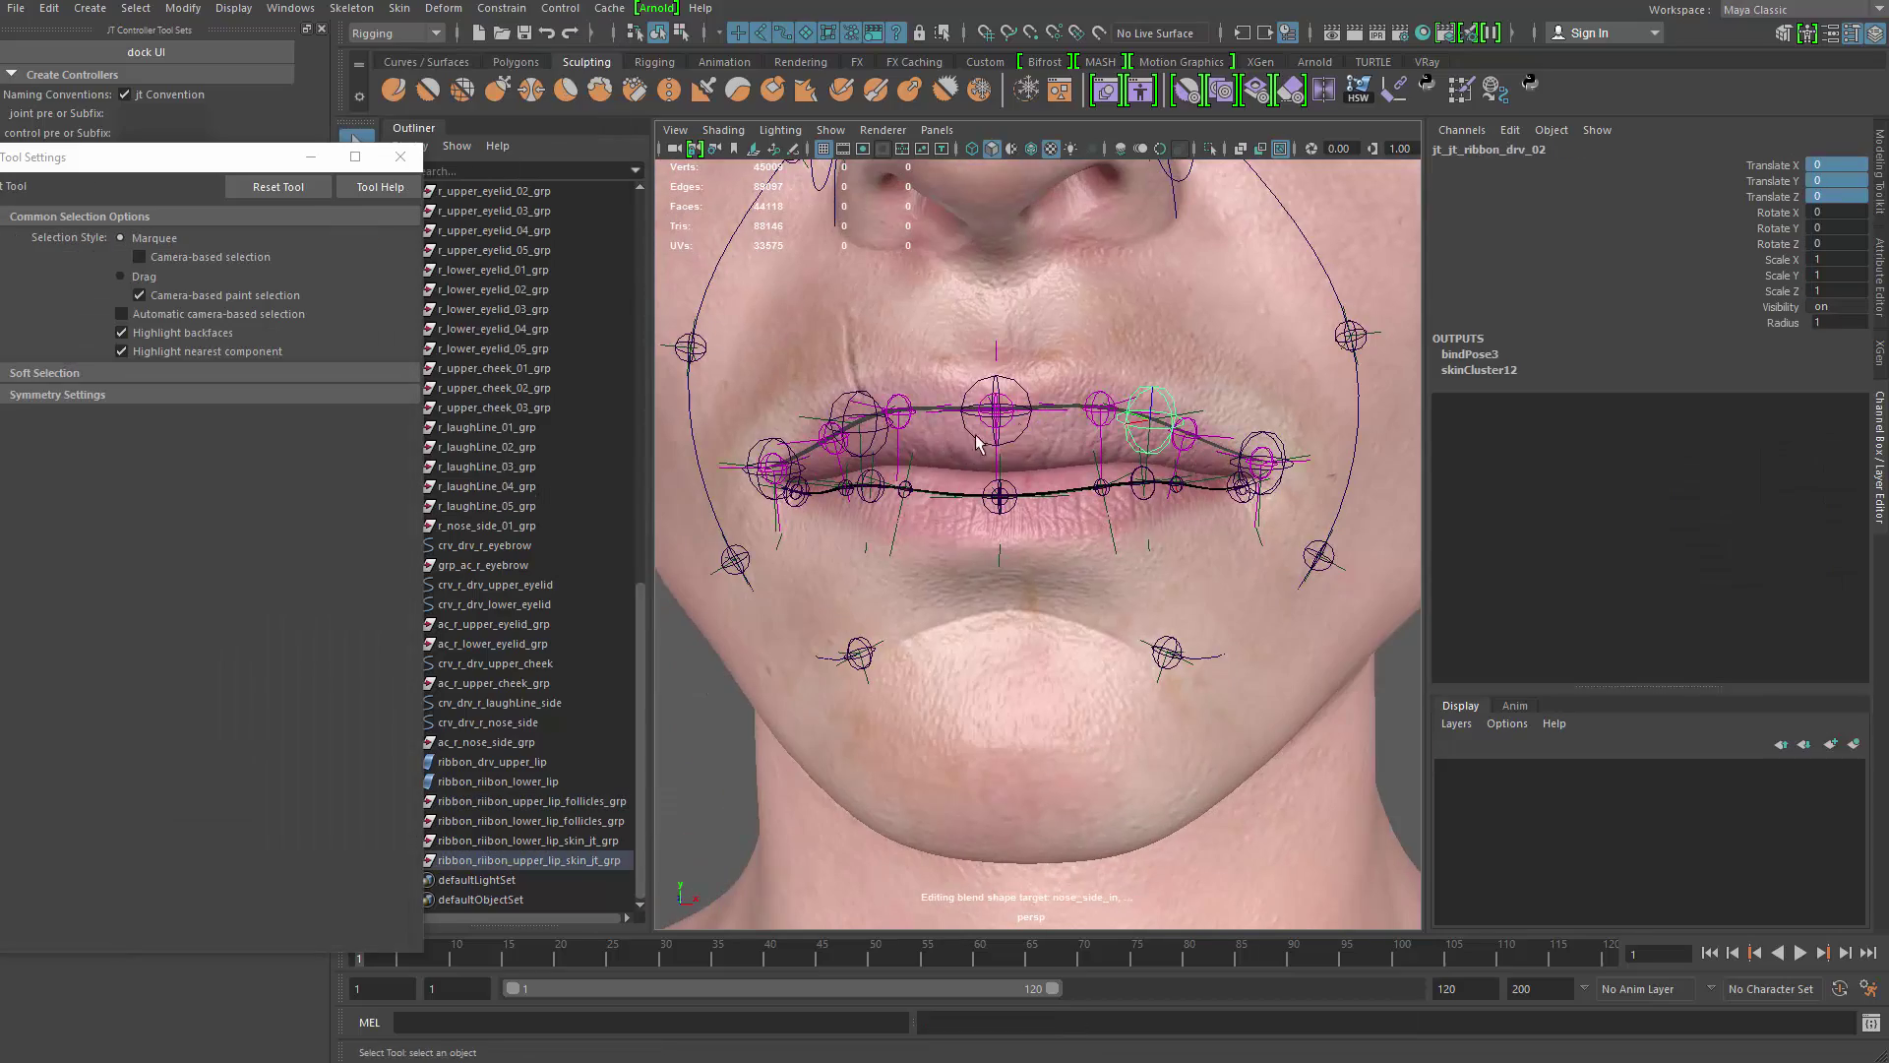
{"action": "left_click", "coordinate": [1026, 402]}
{"action": "key", "text": "w"}
{"action": "key", "text": "q"}
{"action": "left_click", "coordinate": [1011, 408]}
{"action": "key", "text": "w"}
{"action": "left_click_drag", "start_coordinate": [996, 317], "coordinate": [997, 299]}
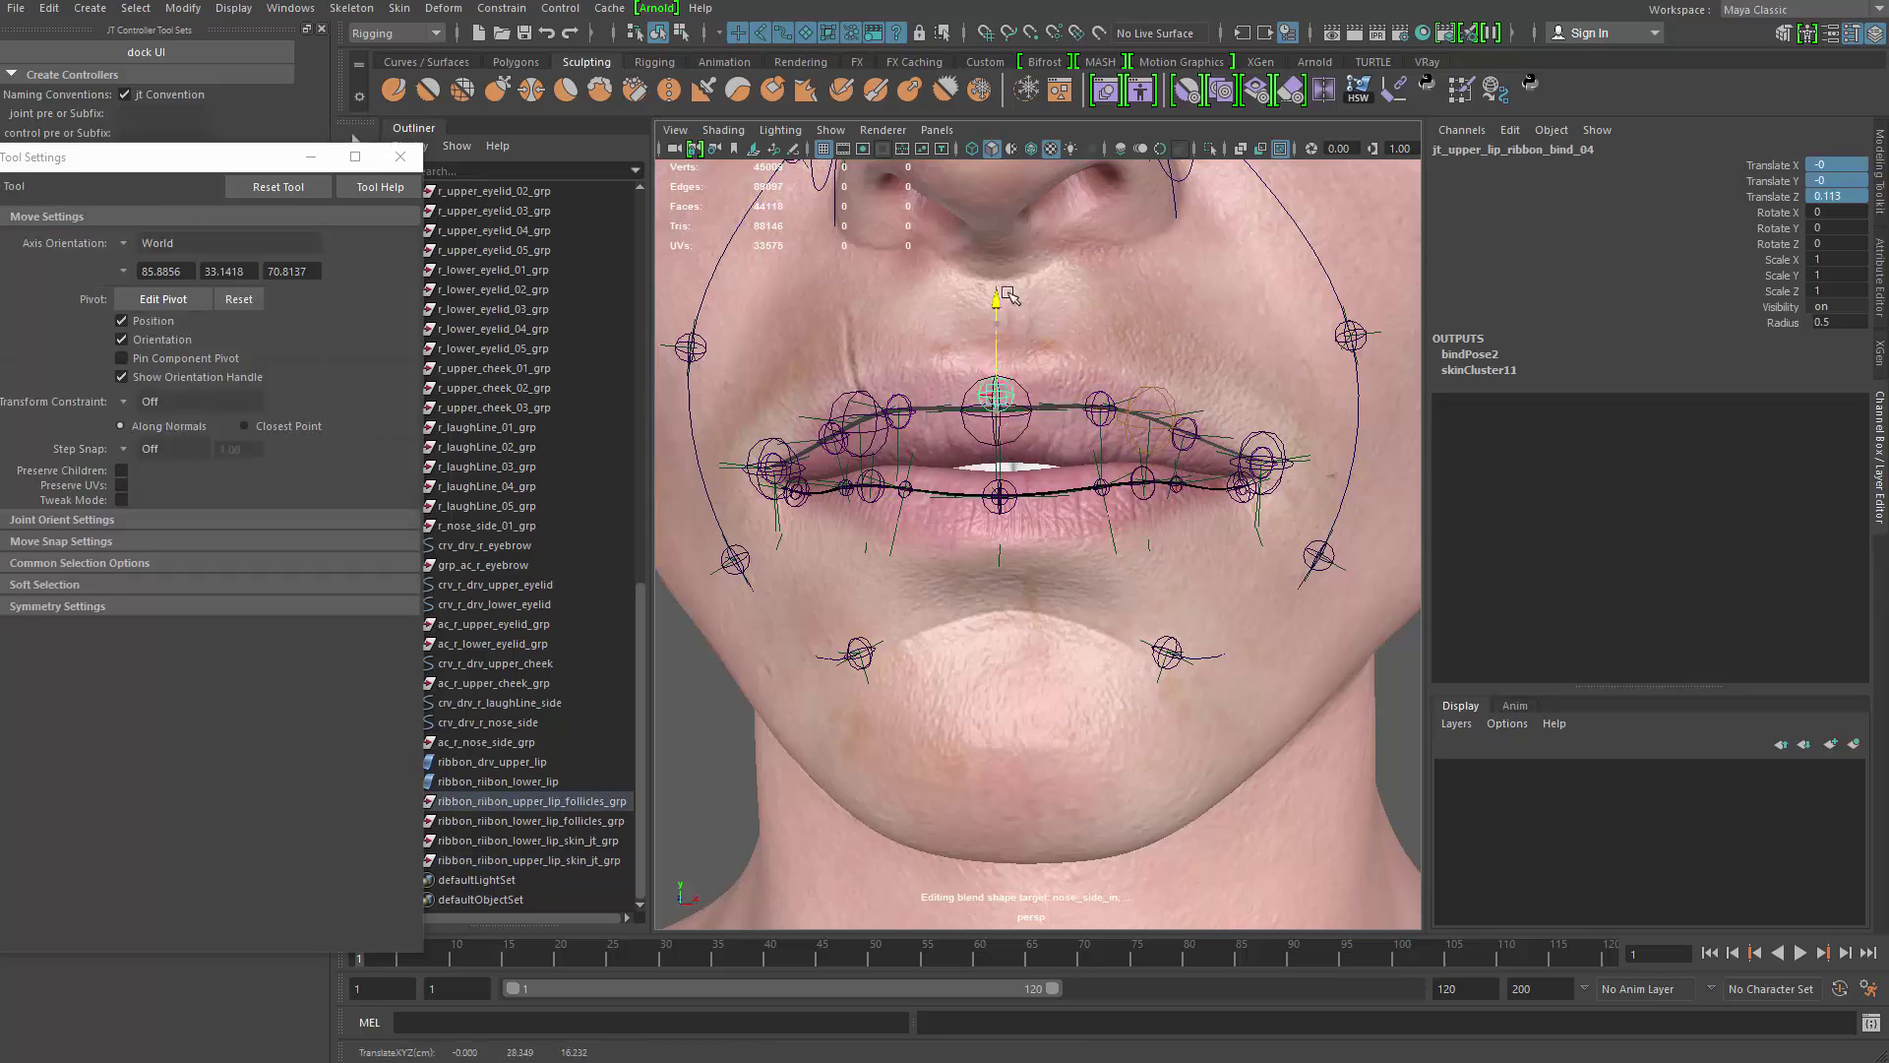
{"action": "key", "text": "ctrl+z"}
{"action": "key", "text": "q"}
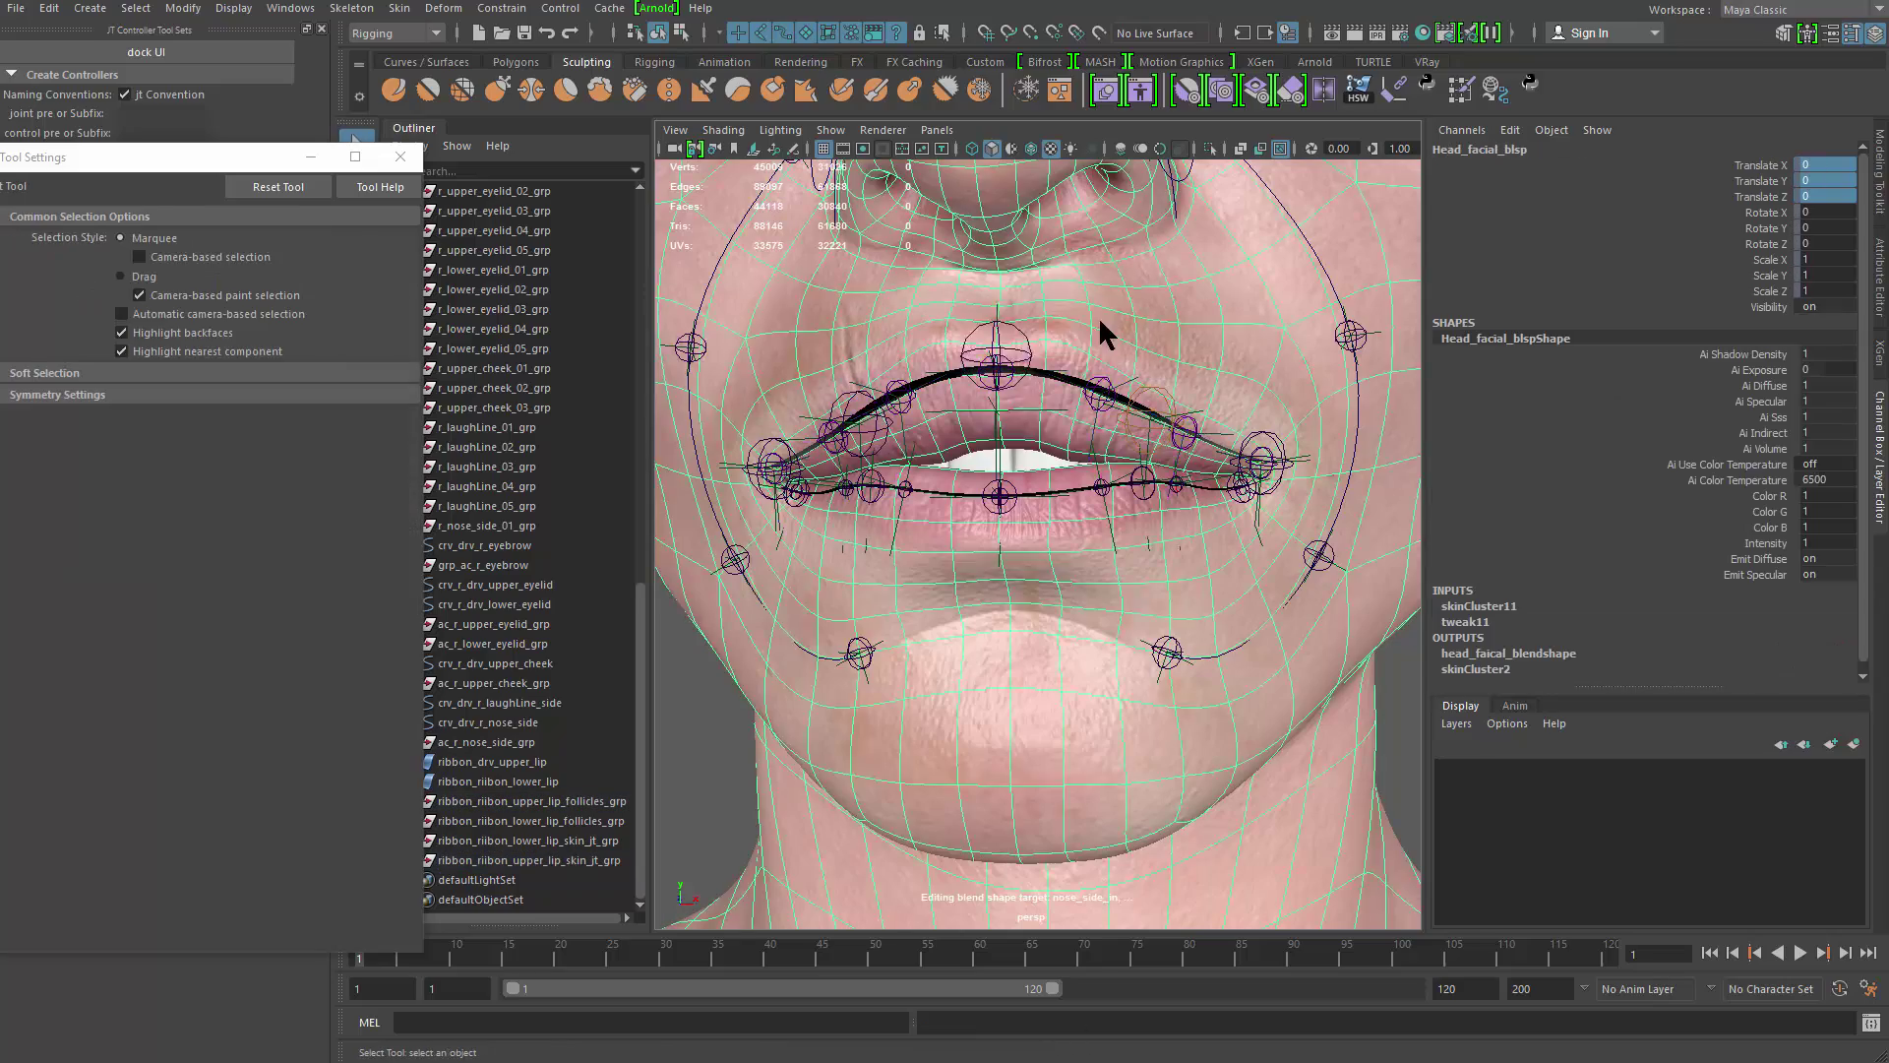
Step: Pose the lips open with the driver joints and examine the weights of the upper lip's middle bind joint and its neighbour
{"action": "right_click", "coordinate": [979, 426]}
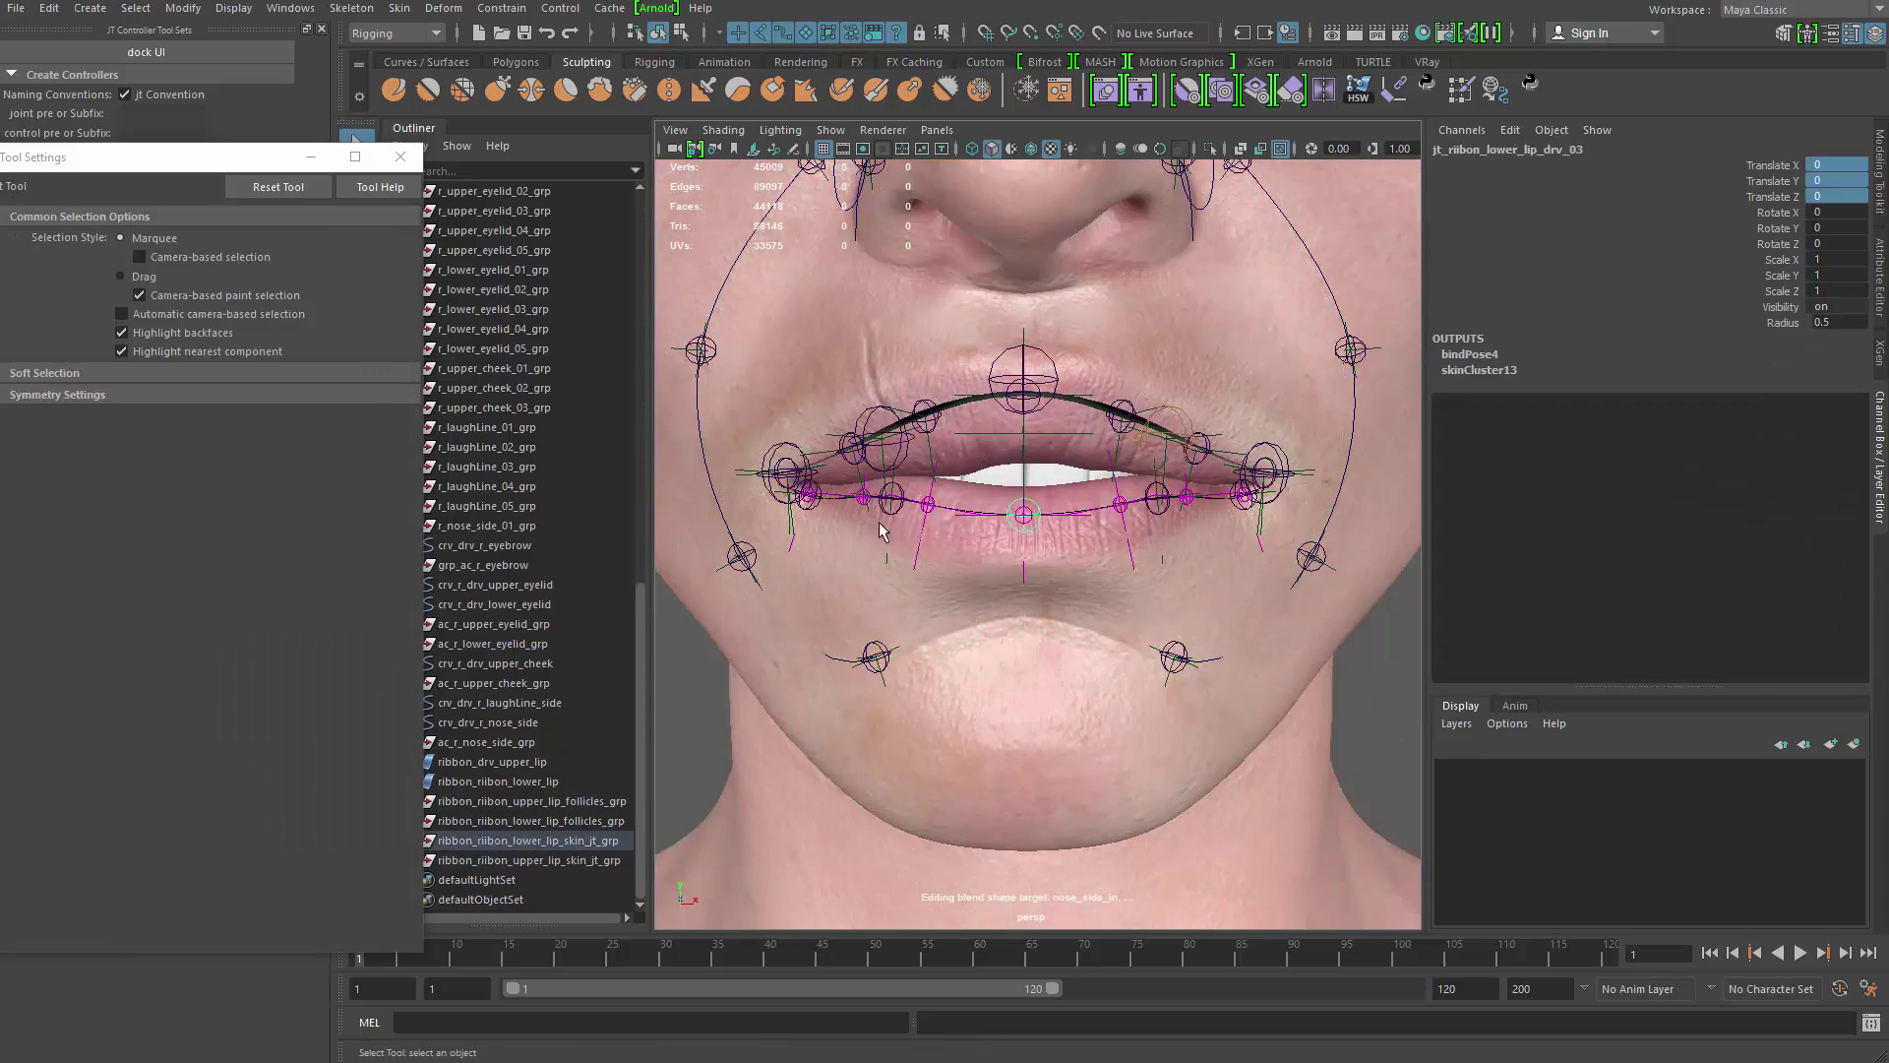
{"action": "left_click", "coordinate": [1159, 513]}
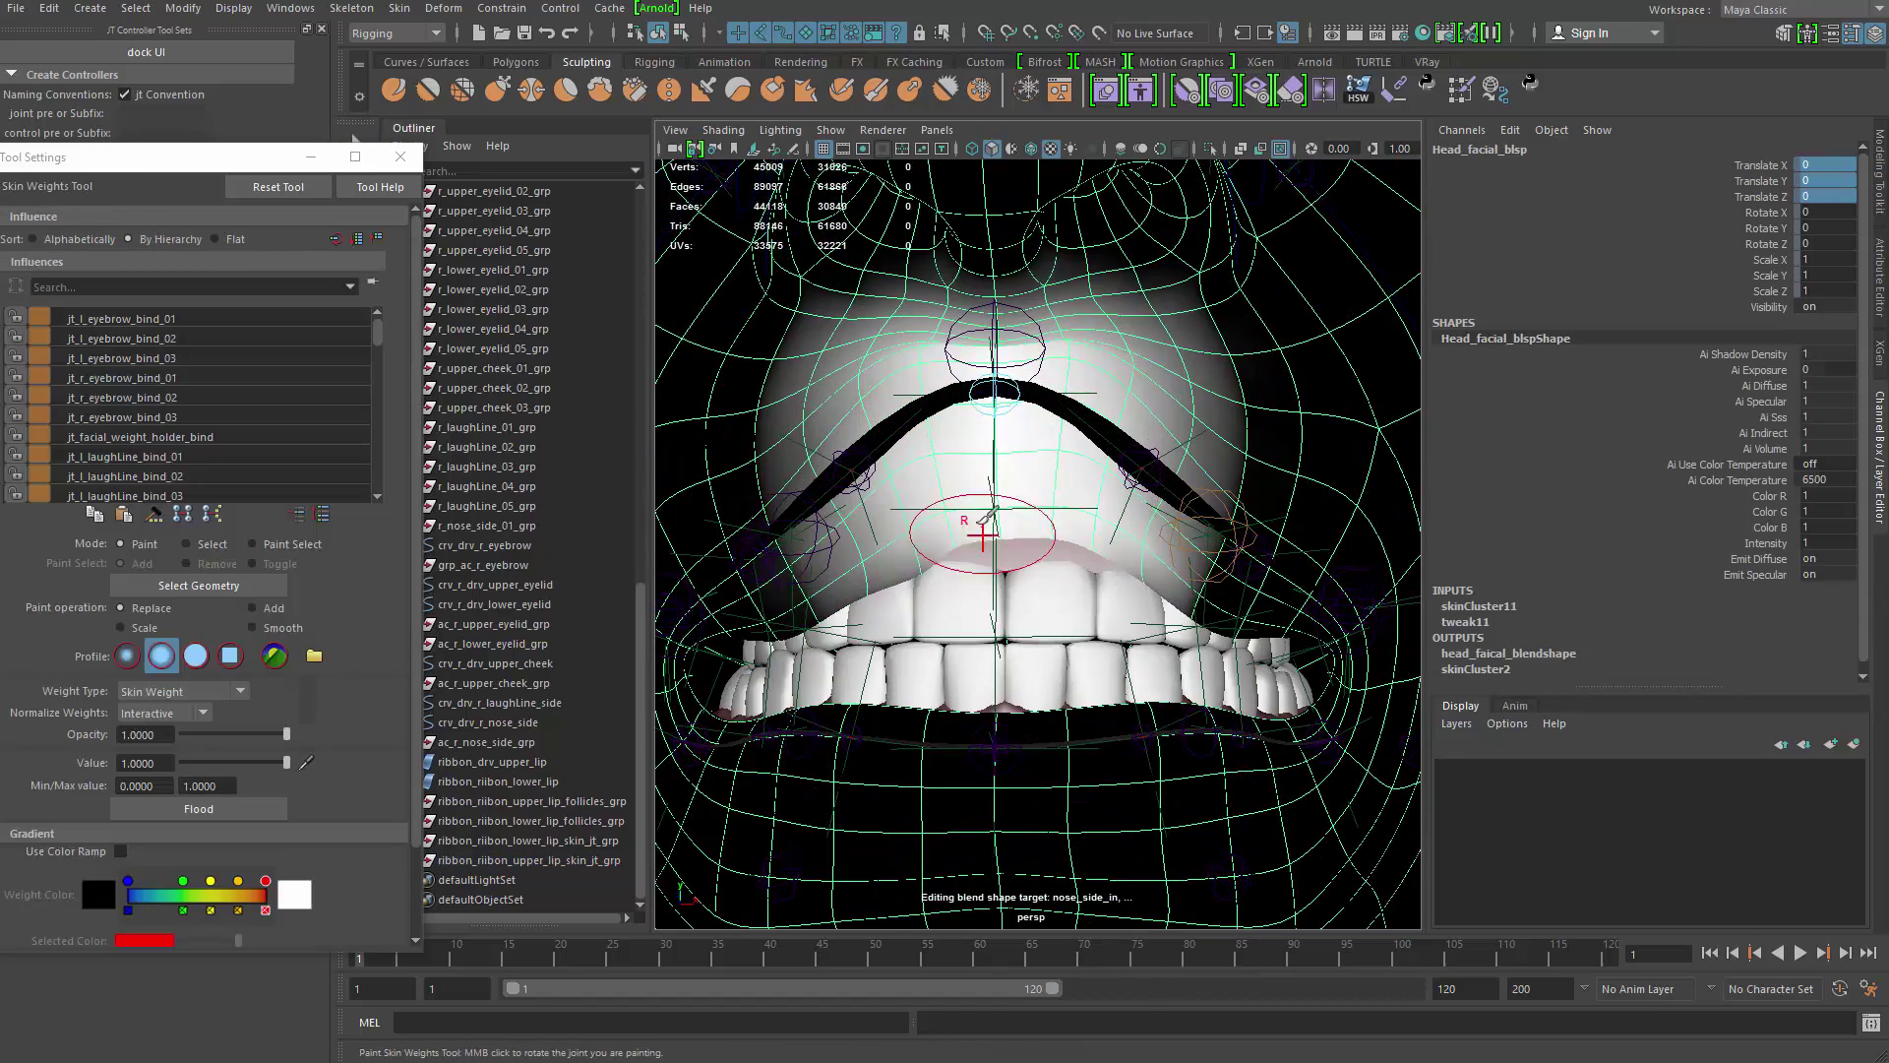
{"action": "left_click_drag", "start_coordinate": [1043, 563], "coordinate": [1075, 425], "text": "alt"}
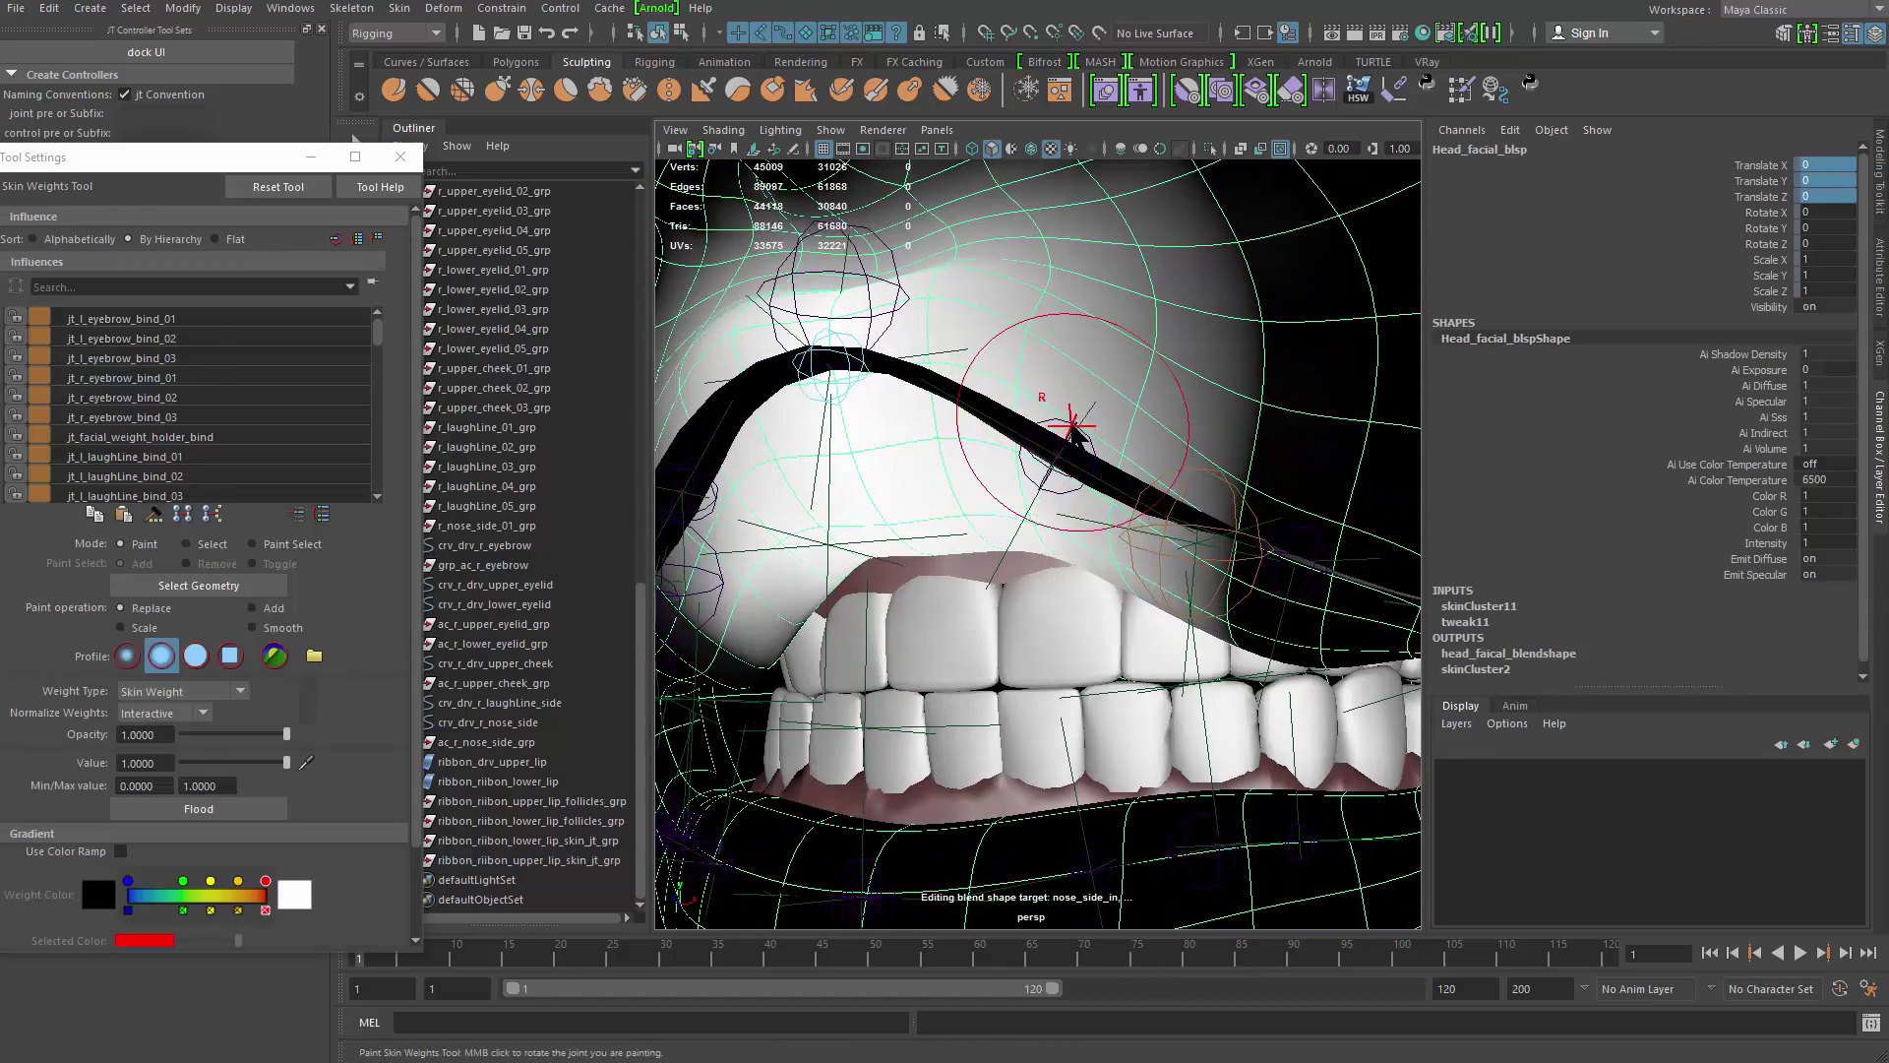
{"action": "right_click_drag", "start_coordinate": [1075, 425], "coordinate": [1095, 521]}
{"action": "mouse_move", "coordinate": [1103, 505]}
{"action": "left_mouse_down", "text": "alt"}
{"action": "mouse_move", "coordinate": [1193, 540]}
{"action": "mouse_move", "coordinate": [1138, 400]}
{"action": "left_mouse_up", "text": "alt"}
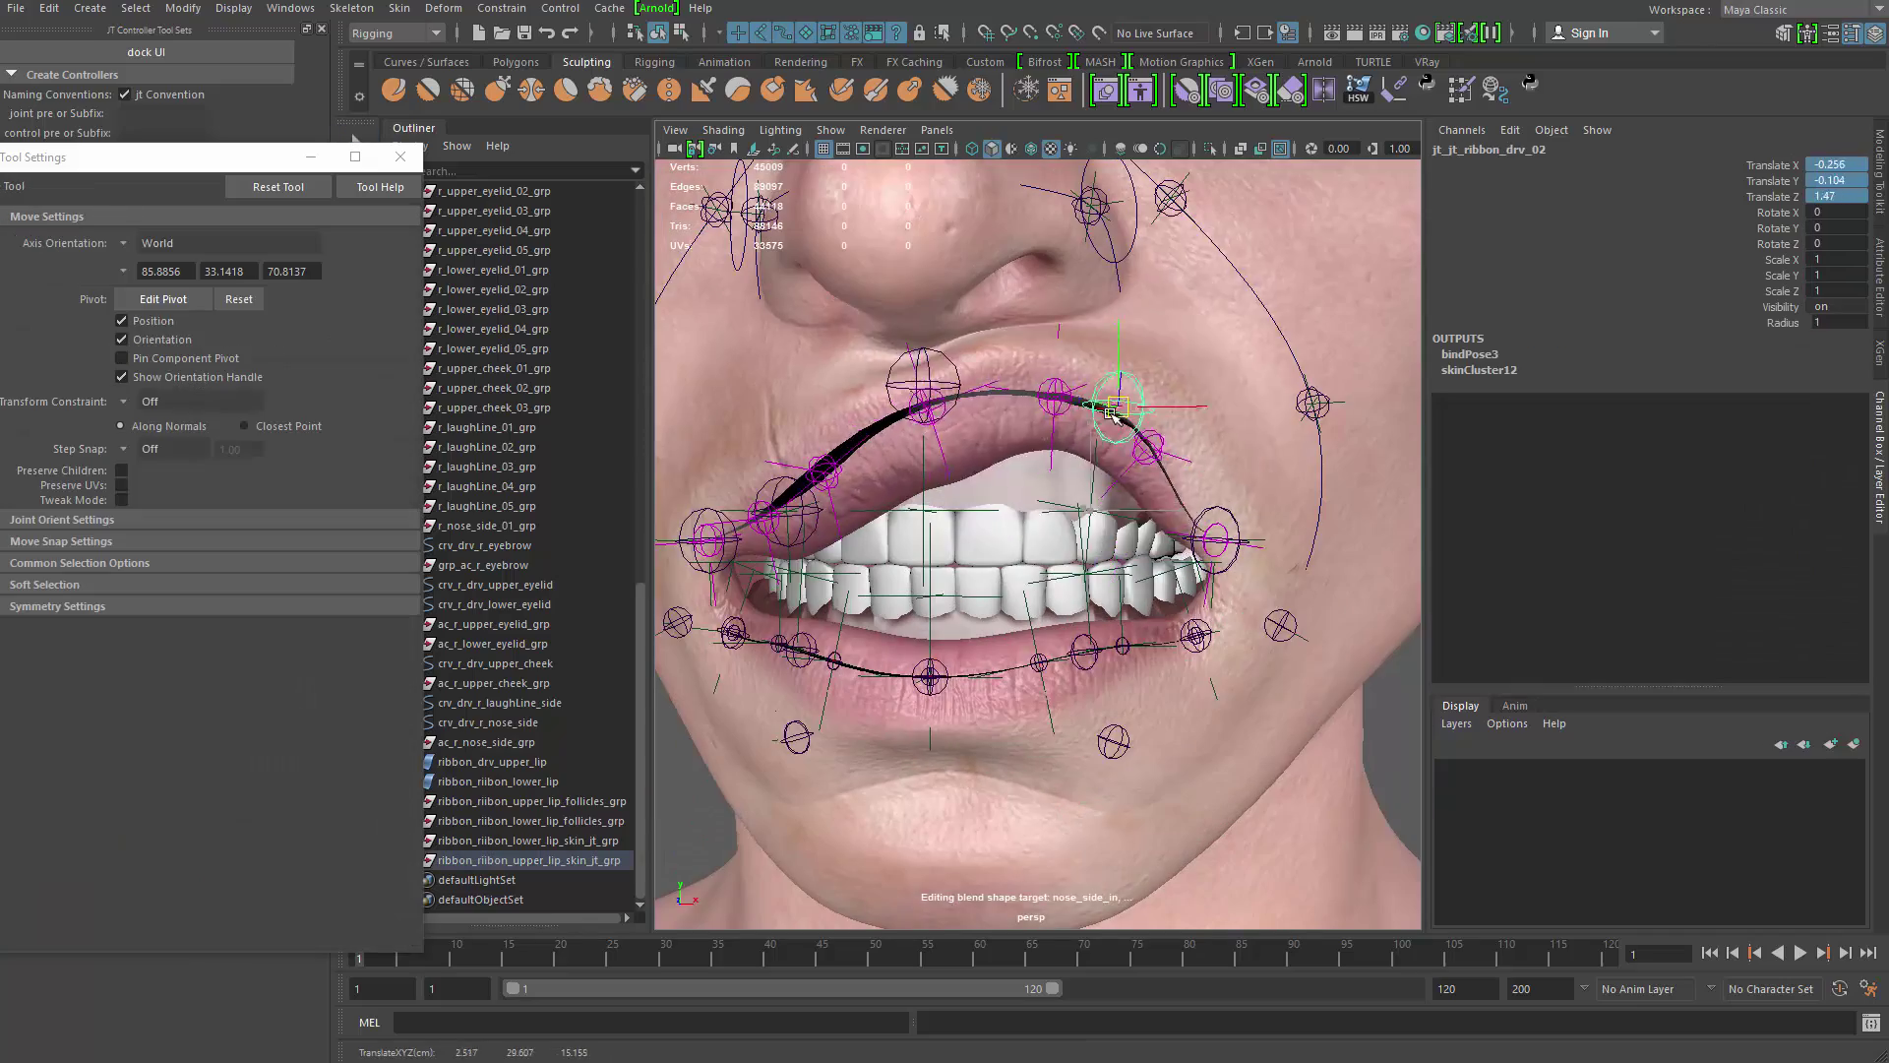
Step: Raise the upper lip driver jt_jt_ribbon_drv_02 and pull jt_riibon_lower_lip_drv_05 down at the mouth corner
{"action": "mouse_move", "coordinate": [1118, 407]}
{"action": "left_mouse_down"}
{"action": "mouse_move", "coordinate": [1118, 306]}
{"action": "mouse_move", "coordinate": [1118, 394]}
{"action": "left_mouse_up"}
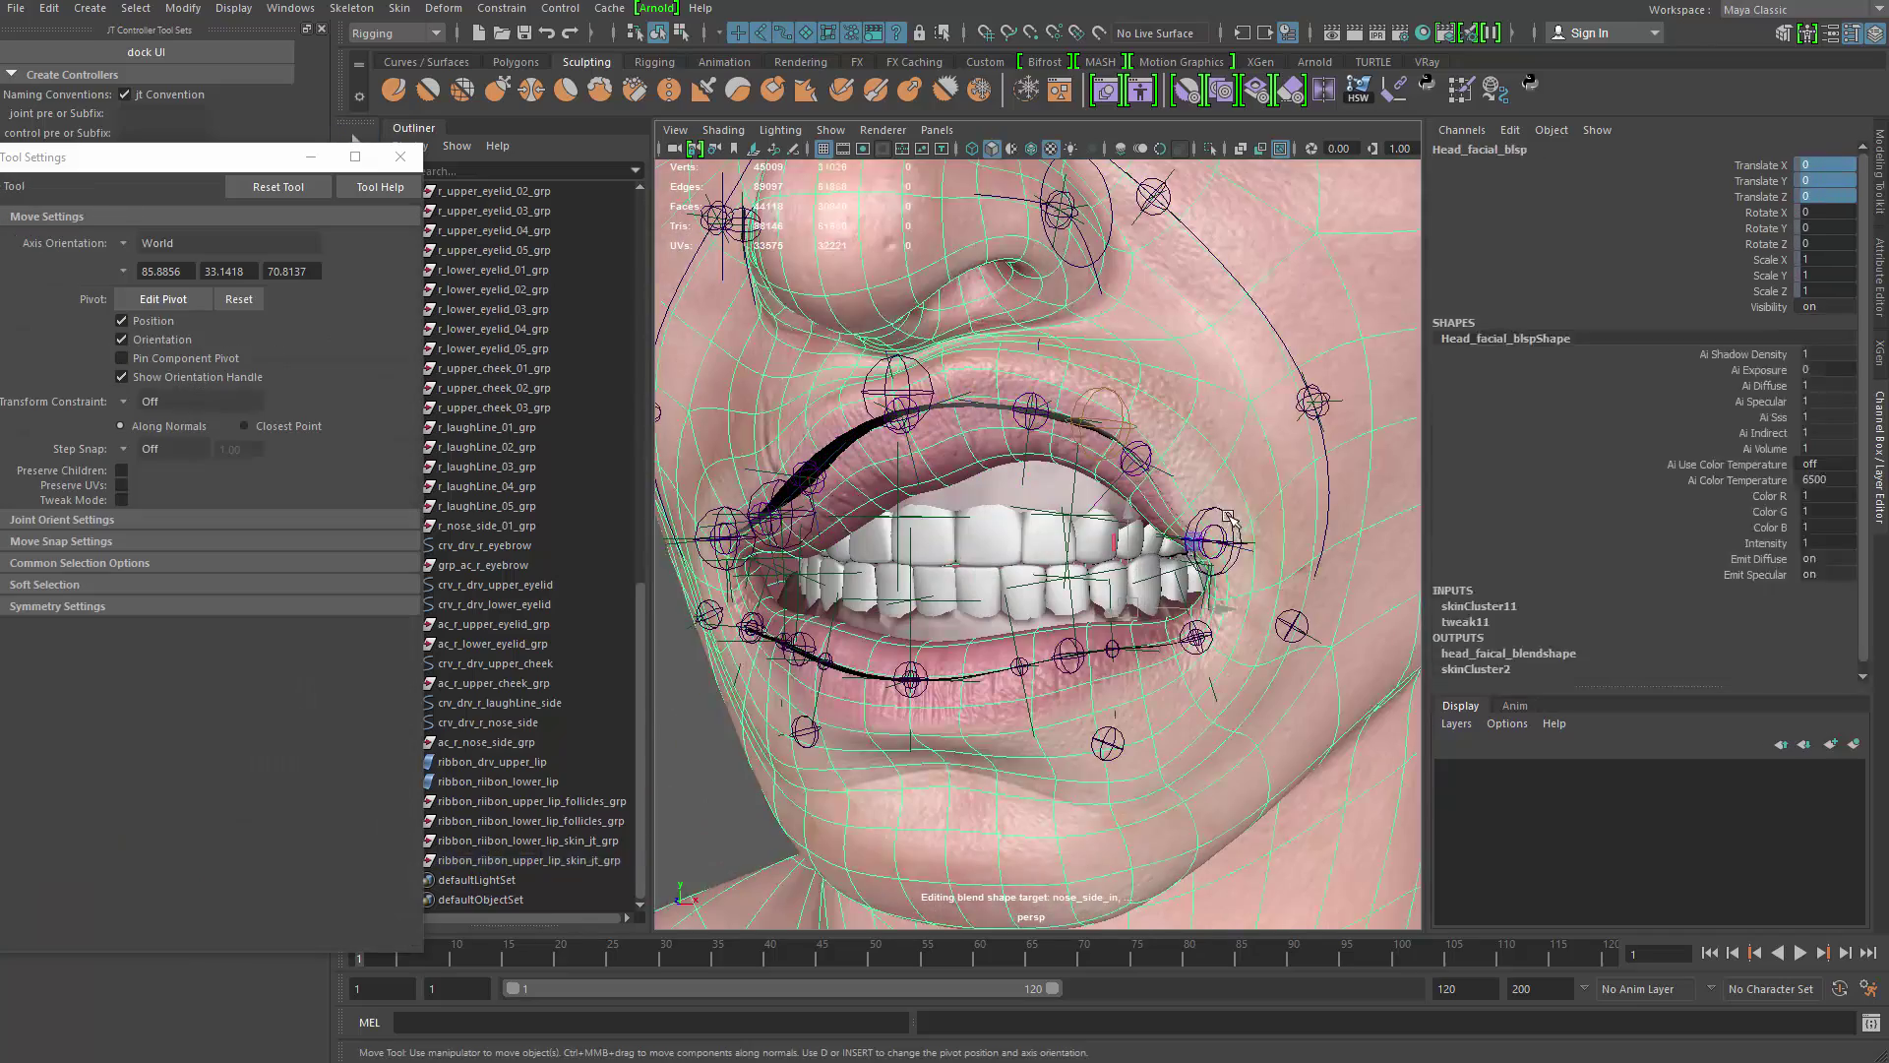
{"action": "left_click", "coordinate": [1227, 516]}
{"action": "key", "text": "q"}
{"action": "left_click", "coordinate": [1192, 523]}
{"action": "key", "text": "w"}
{"action": "left_click_drag", "start_coordinate": [1192, 523], "coordinate": [1181, 599]}
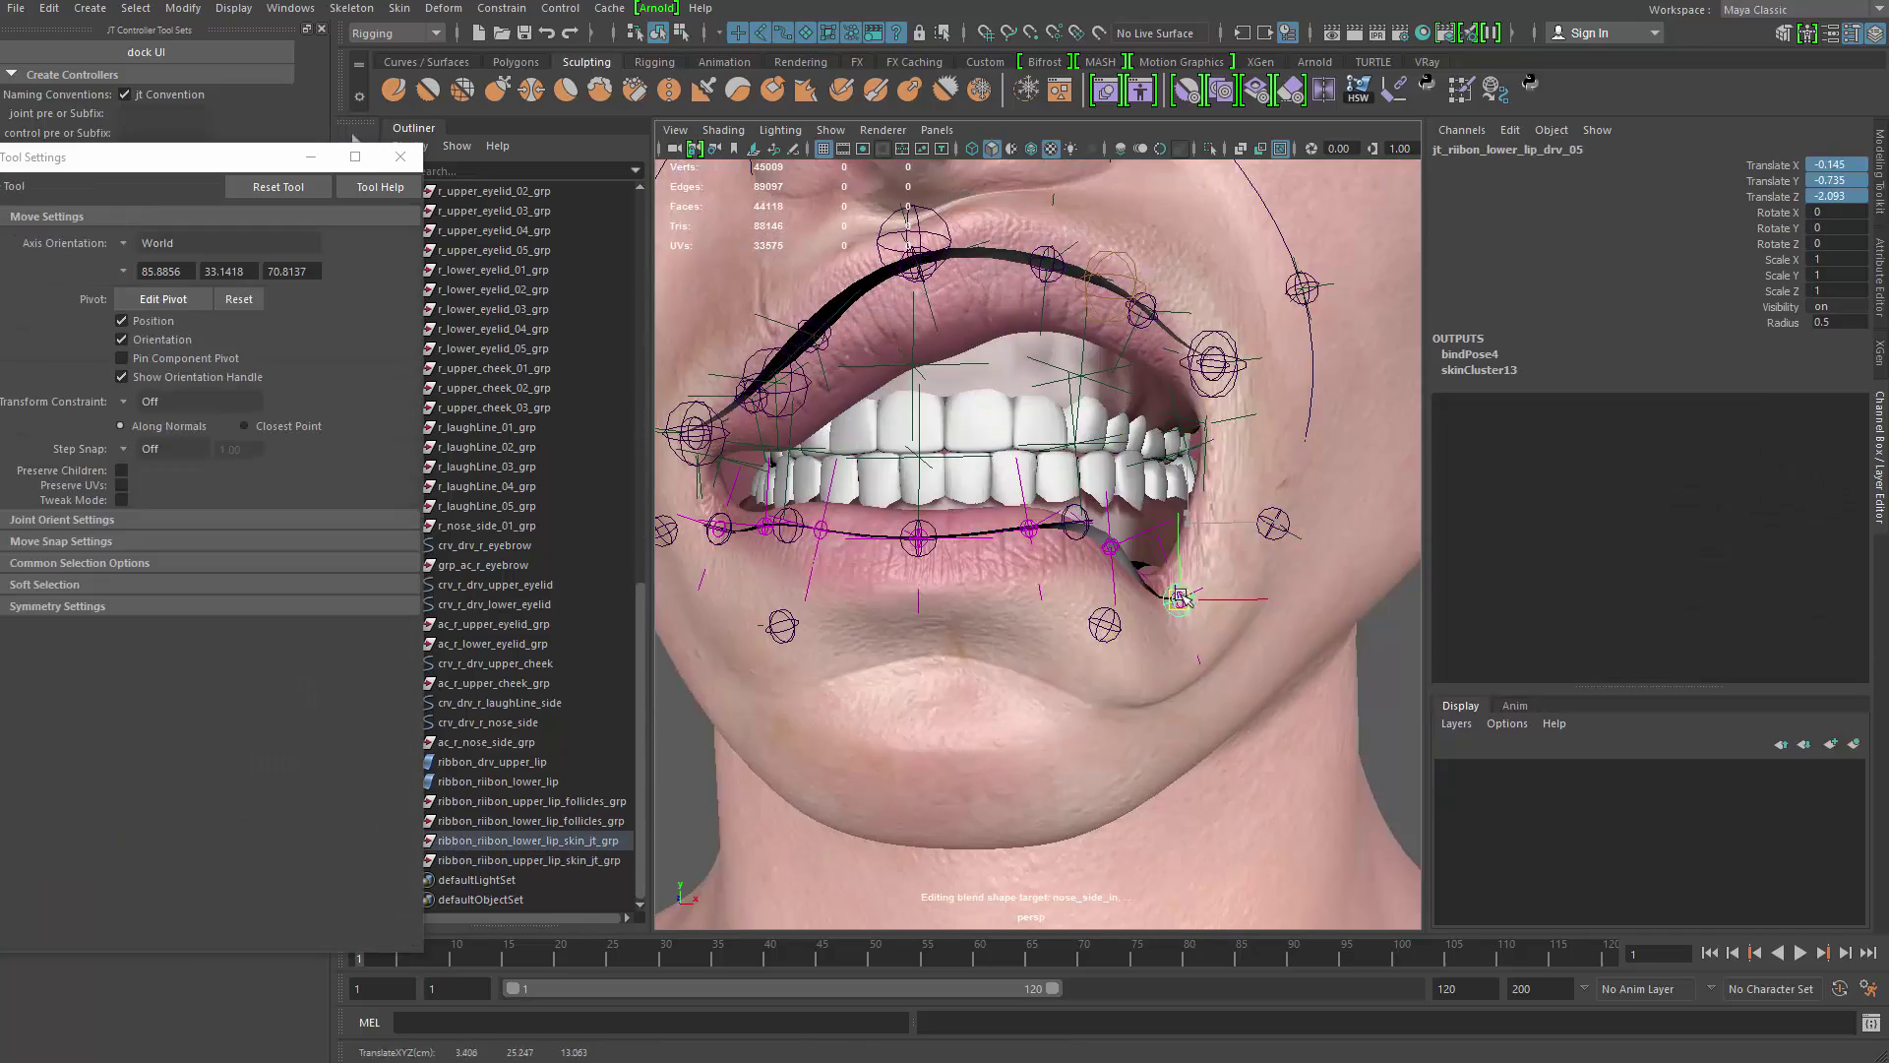
Step: Return to painting the head's skin weights and show the influence jt__riibon_lower_lip_ribbon_07 at the posed mouth corner
{"action": "key", "text": "q"}
{"action": "left_click", "coordinate": [1108, 453]}
{"action": "key", "text": "y"}
{"action": "mouse_move", "coordinate": [1109, 454]}
{"action": "left_mouse_down", "text": "alt"}
{"action": "mouse_move", "coordinate": [1130, 417]}
{"action": "mouse_move", "coordinate": [1082, 418]}
{"action": "left_mouse_up", "text": "alt"}
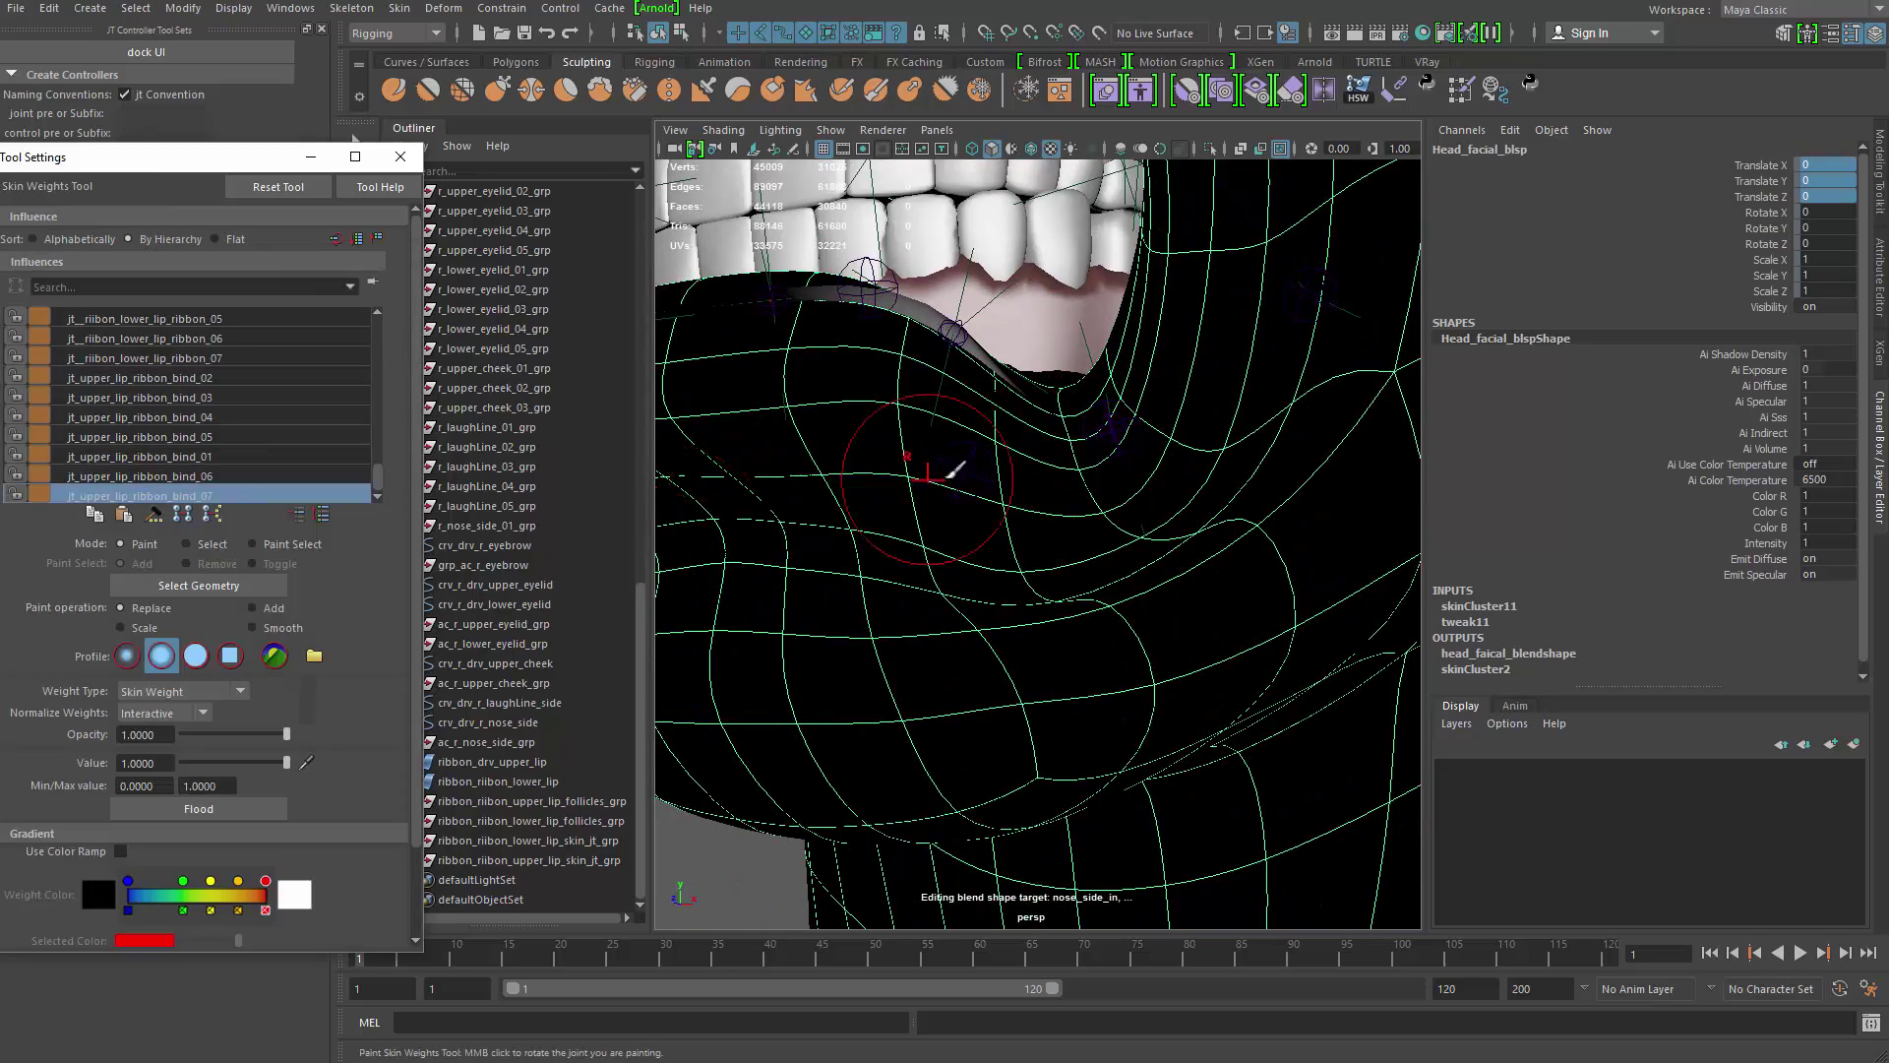
{"action": "right_click_drag", "start_coordinate": [928, 479], "coordinate": [846, 479], "text": "alt"}
{"action": "left_click", "coordinate": [179, 476]}
{"action": "left_click", "coordinate": [179, 437]}
{"action": "left_click", "coordinate": [179, 358]}
{"action": "mouse_move", "coordinate": [1082, 511]}
{"action": "left_mouse_down", "text": "alt"}
{"action": "mouse_move", "coordinate": [1023, 511]}
{"action": "mouse_move", "coordinate": [1040, 578]}
{"action": "left_mouse_up", "text": "alt"}
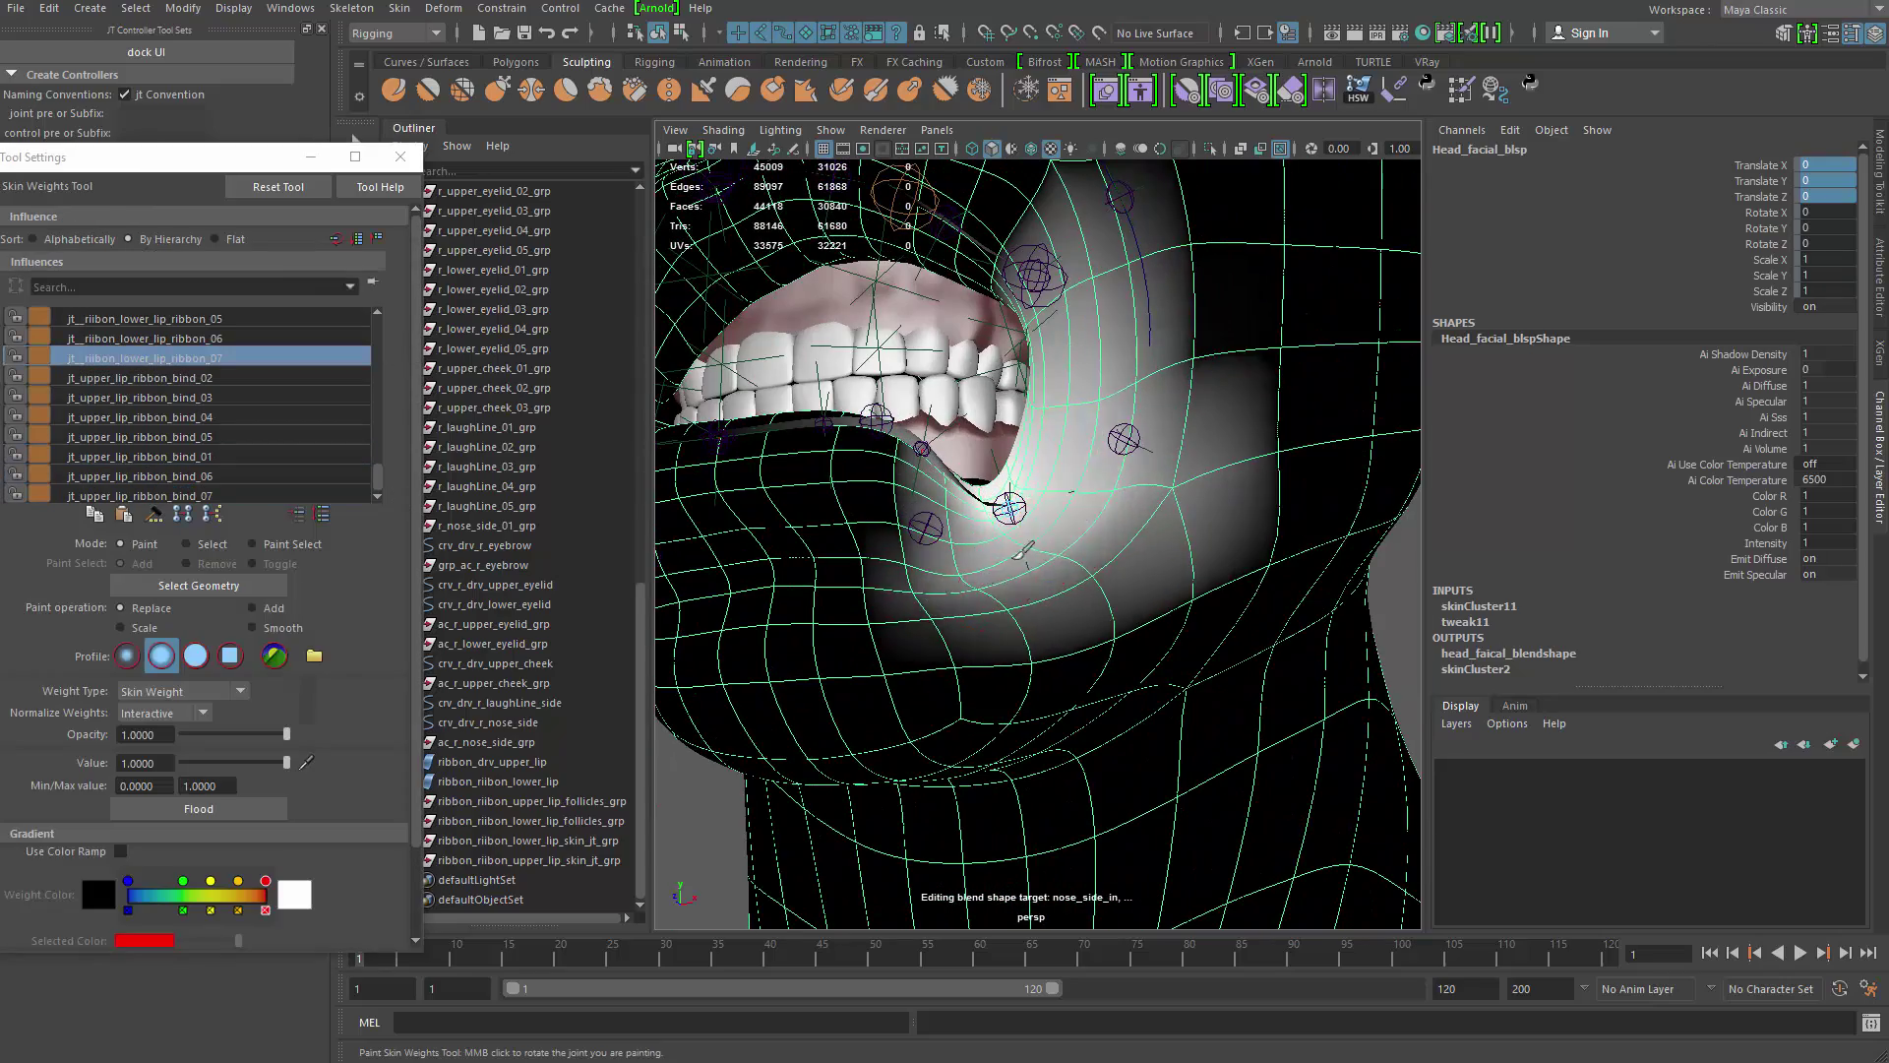
{"action": "right_click_drag", "start_coordinate": [1023, 551], "coordinate": [1083, 561], "text": "alt"}
{"action": "right_click_drag", "start_coordinate": [976, 523], "coordinate": [935, 439]}
{"action": "key", "text": "q"}
{"action": "left_click", "coordinate": [981, 522]}
{"action": "key", "text": "w"}
{"action": "left_click_drag", "start_coordinate": [981, 523], "coordinate": [995, 611]}
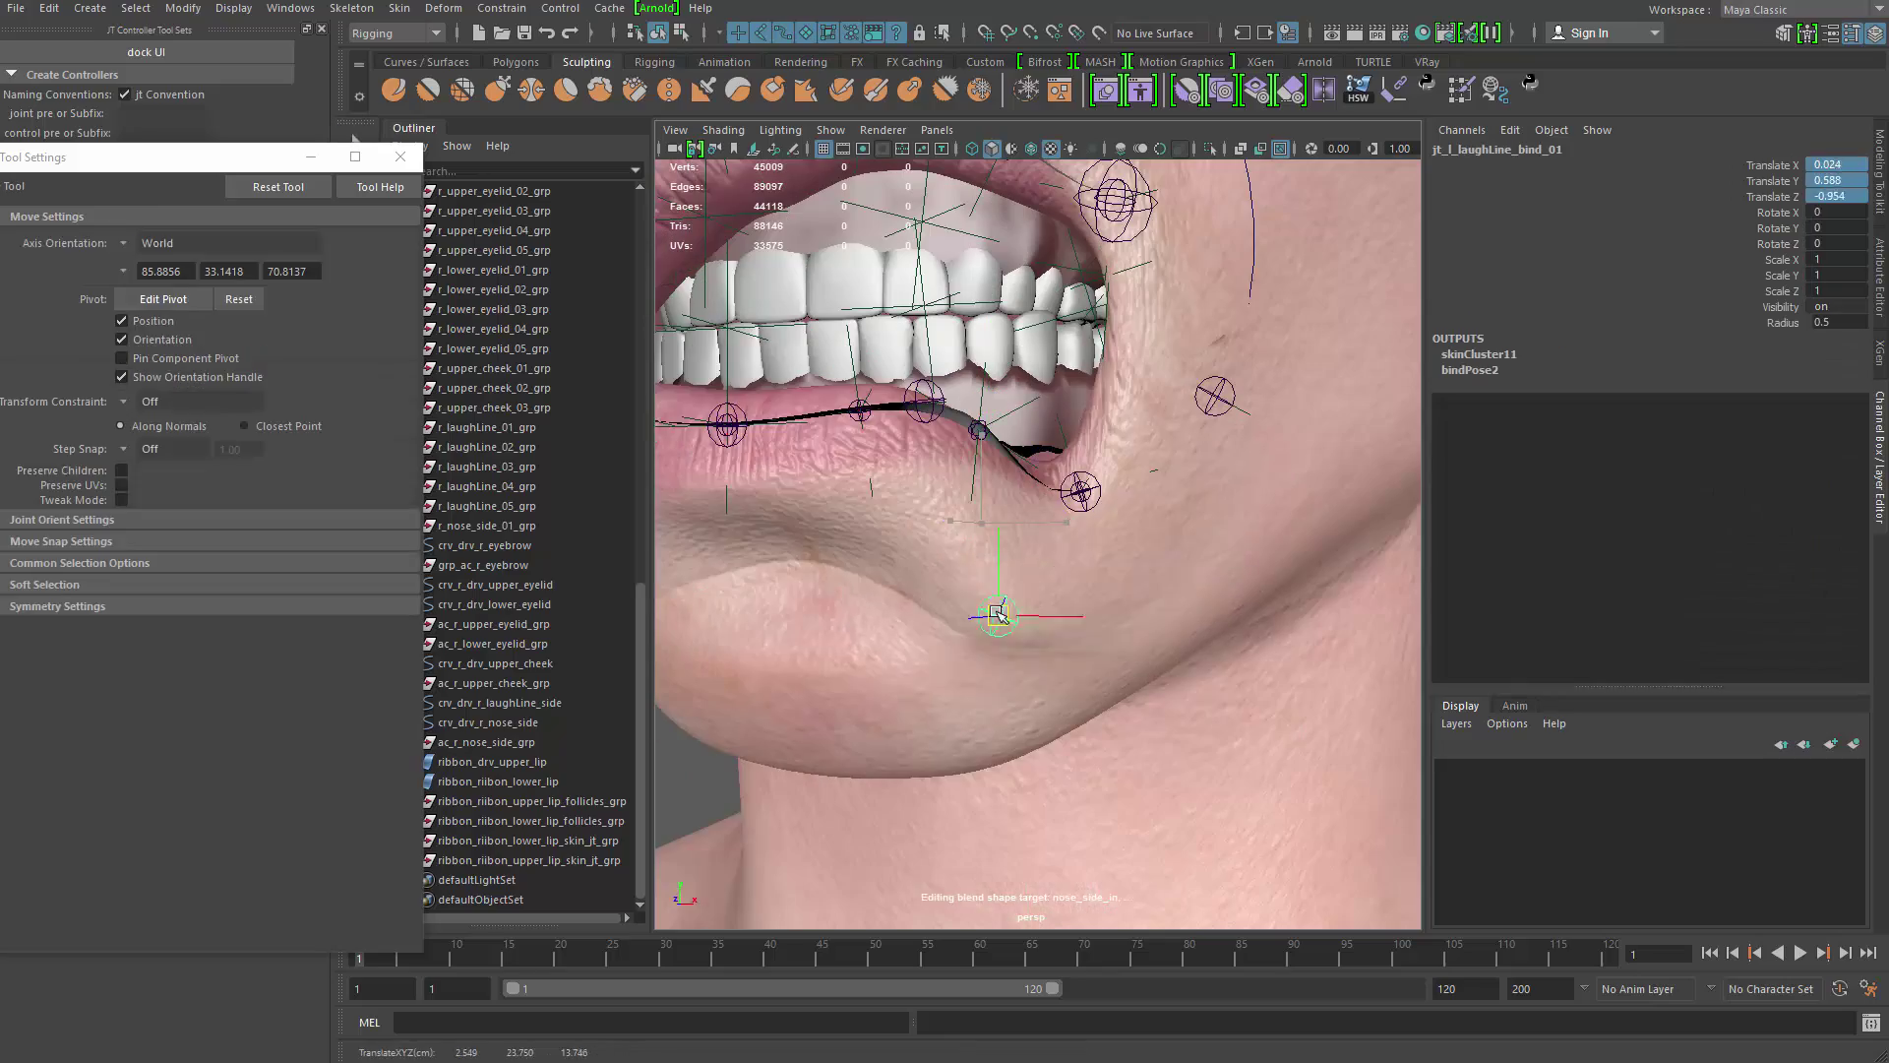
{"action": "left_click", "coordinate": [911, 495]}
{"action": "key", "text": "ctrl+z"}
Step: Resume the Paint Skin Weights tool and pick the influence jt__riibon_lower_lip_ribbon_07 after checking the laugh line weights
{"action": "key", "text": "y"}
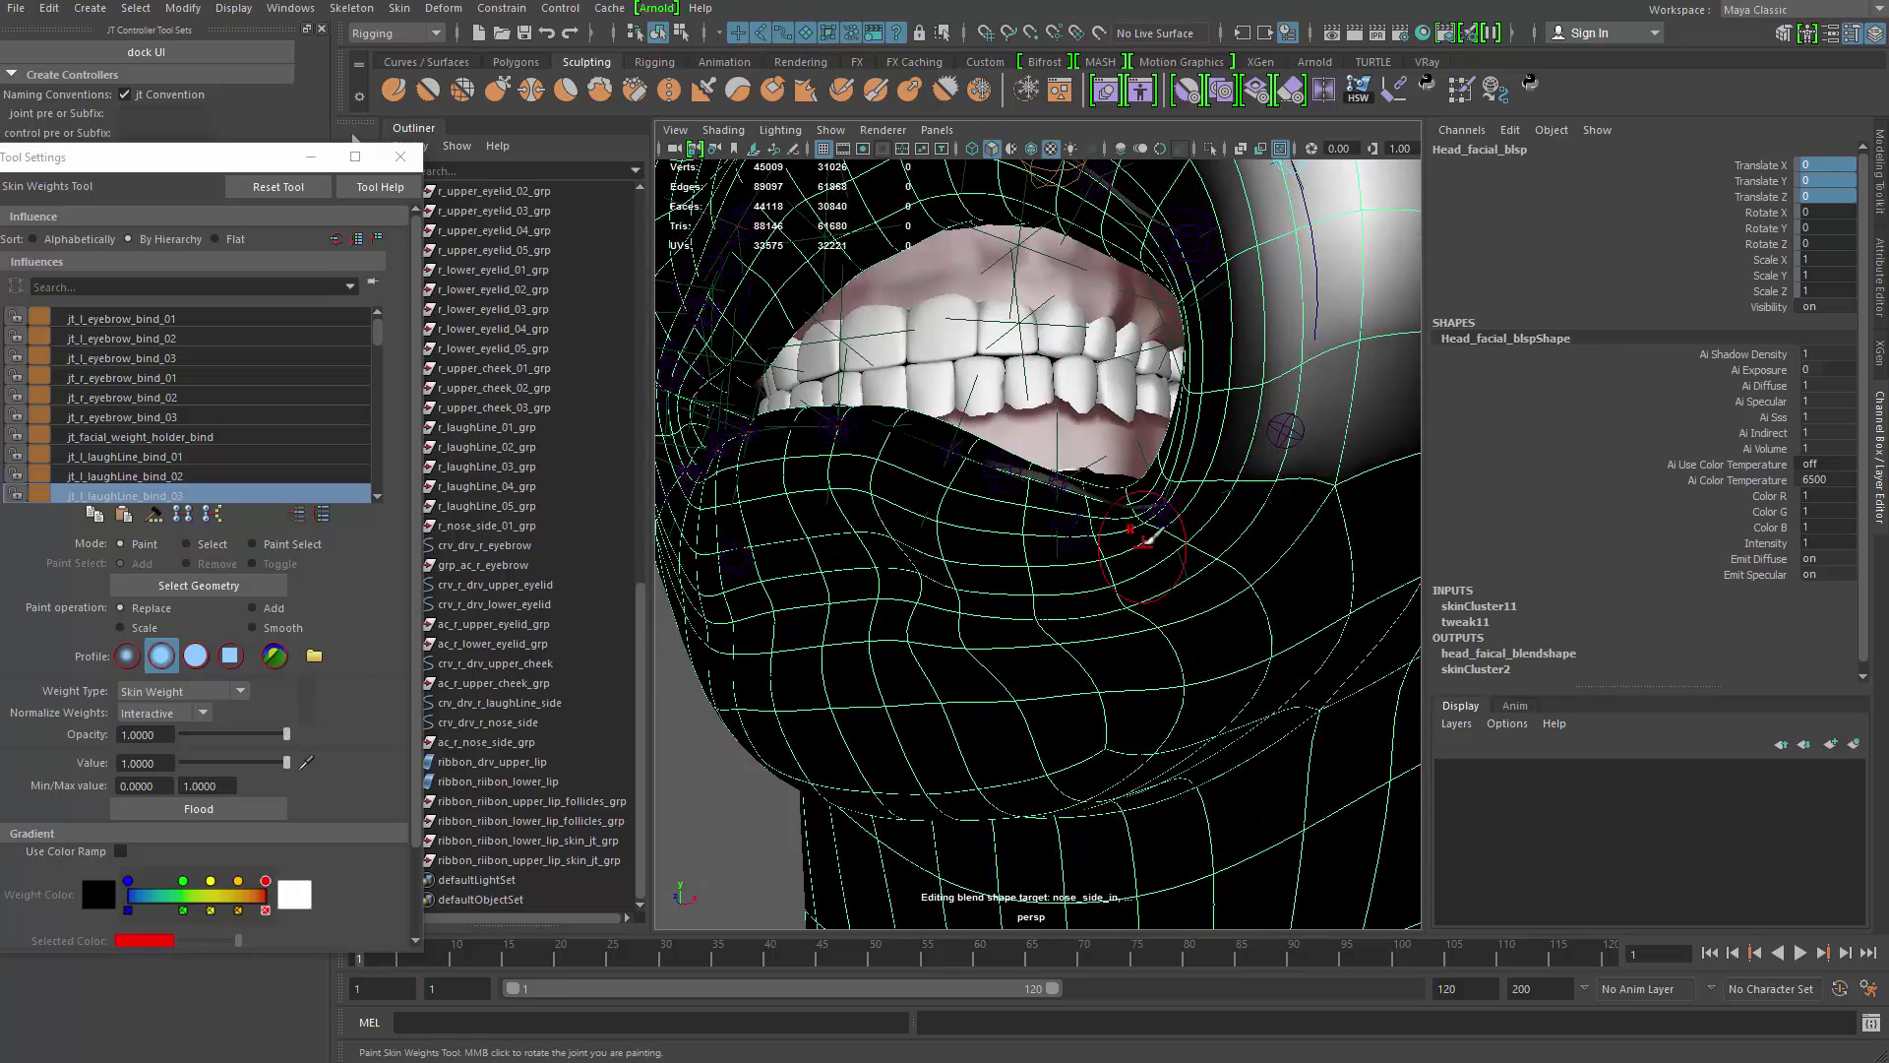
{"action": "right_click_drag", "start_coordinate": [1169, 505], "coordinate": [1146, 433]}
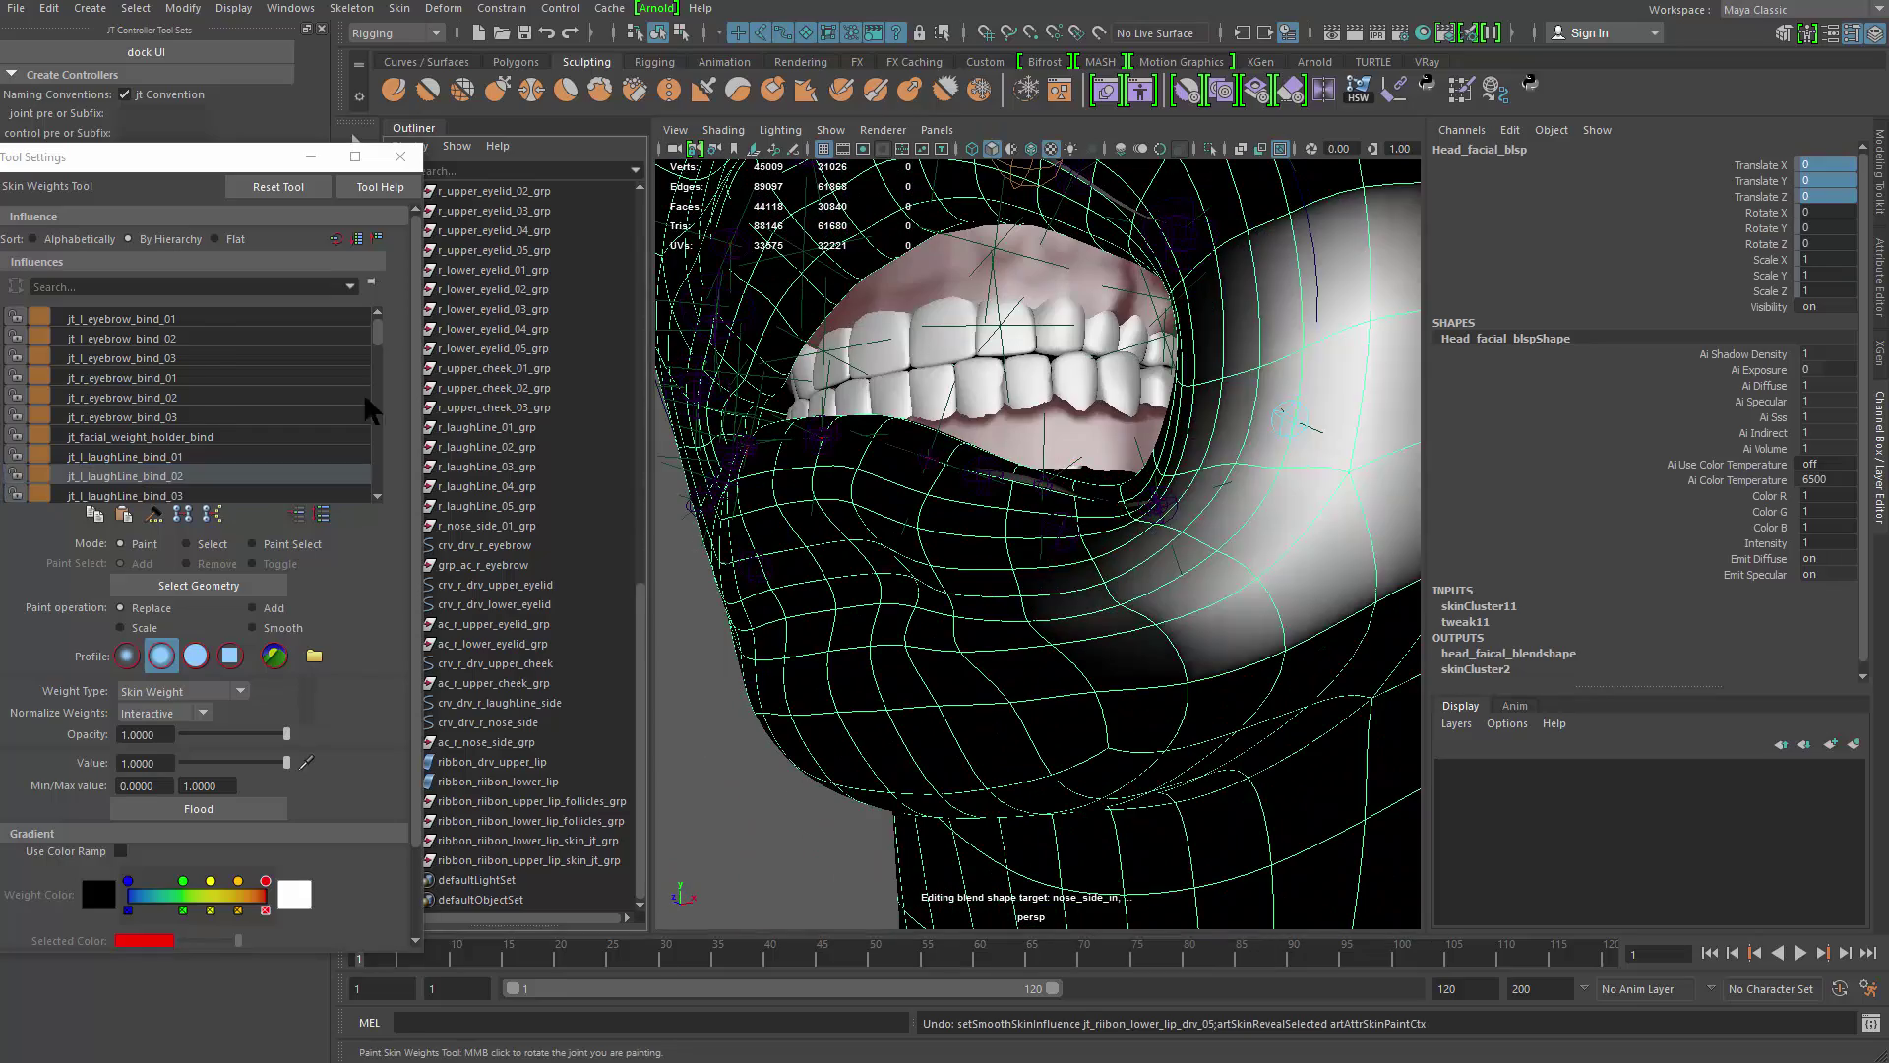
{"action": "left_click_drag", "start_coordinate": [984, 488], "coordinate": [1038, 493], "text": "alt"}
{"action": "scroll", "coordinate": [256, 375], "scroll_direction": "down", "scroll_amount": 2}
{"action": "left_click", "coordinate": [256, 362]}
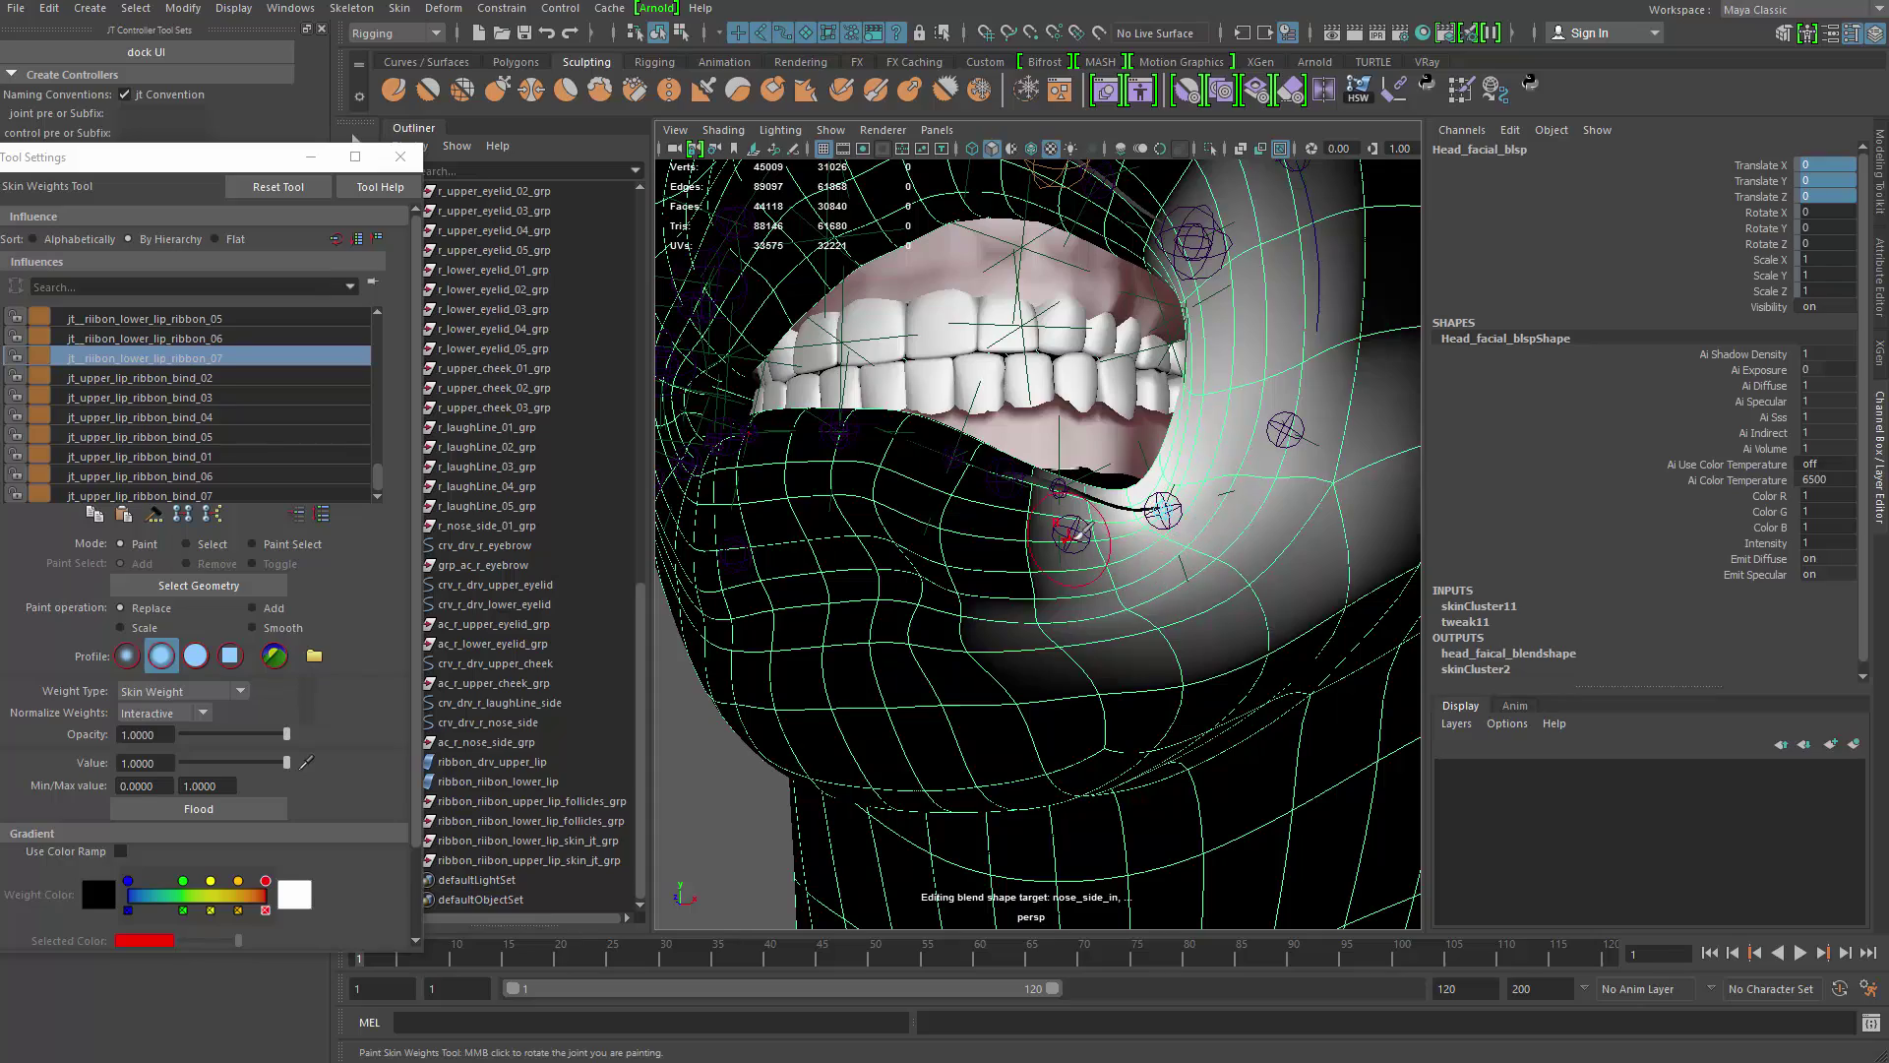
Step: Switch to the influence jt__riibon_lower_lip_ribbon_05 and smooth its weights below the lower lip
{"action": "right_click_drag", "start_coordinate": [1060, 488], "coordinate": [1061, 438]}
{"action": "left_click_drag", "start_coordinate": [1059, 516], "coordinate": [969, 474], "text": "alt"}
{"action": "key", "text": "Up"}
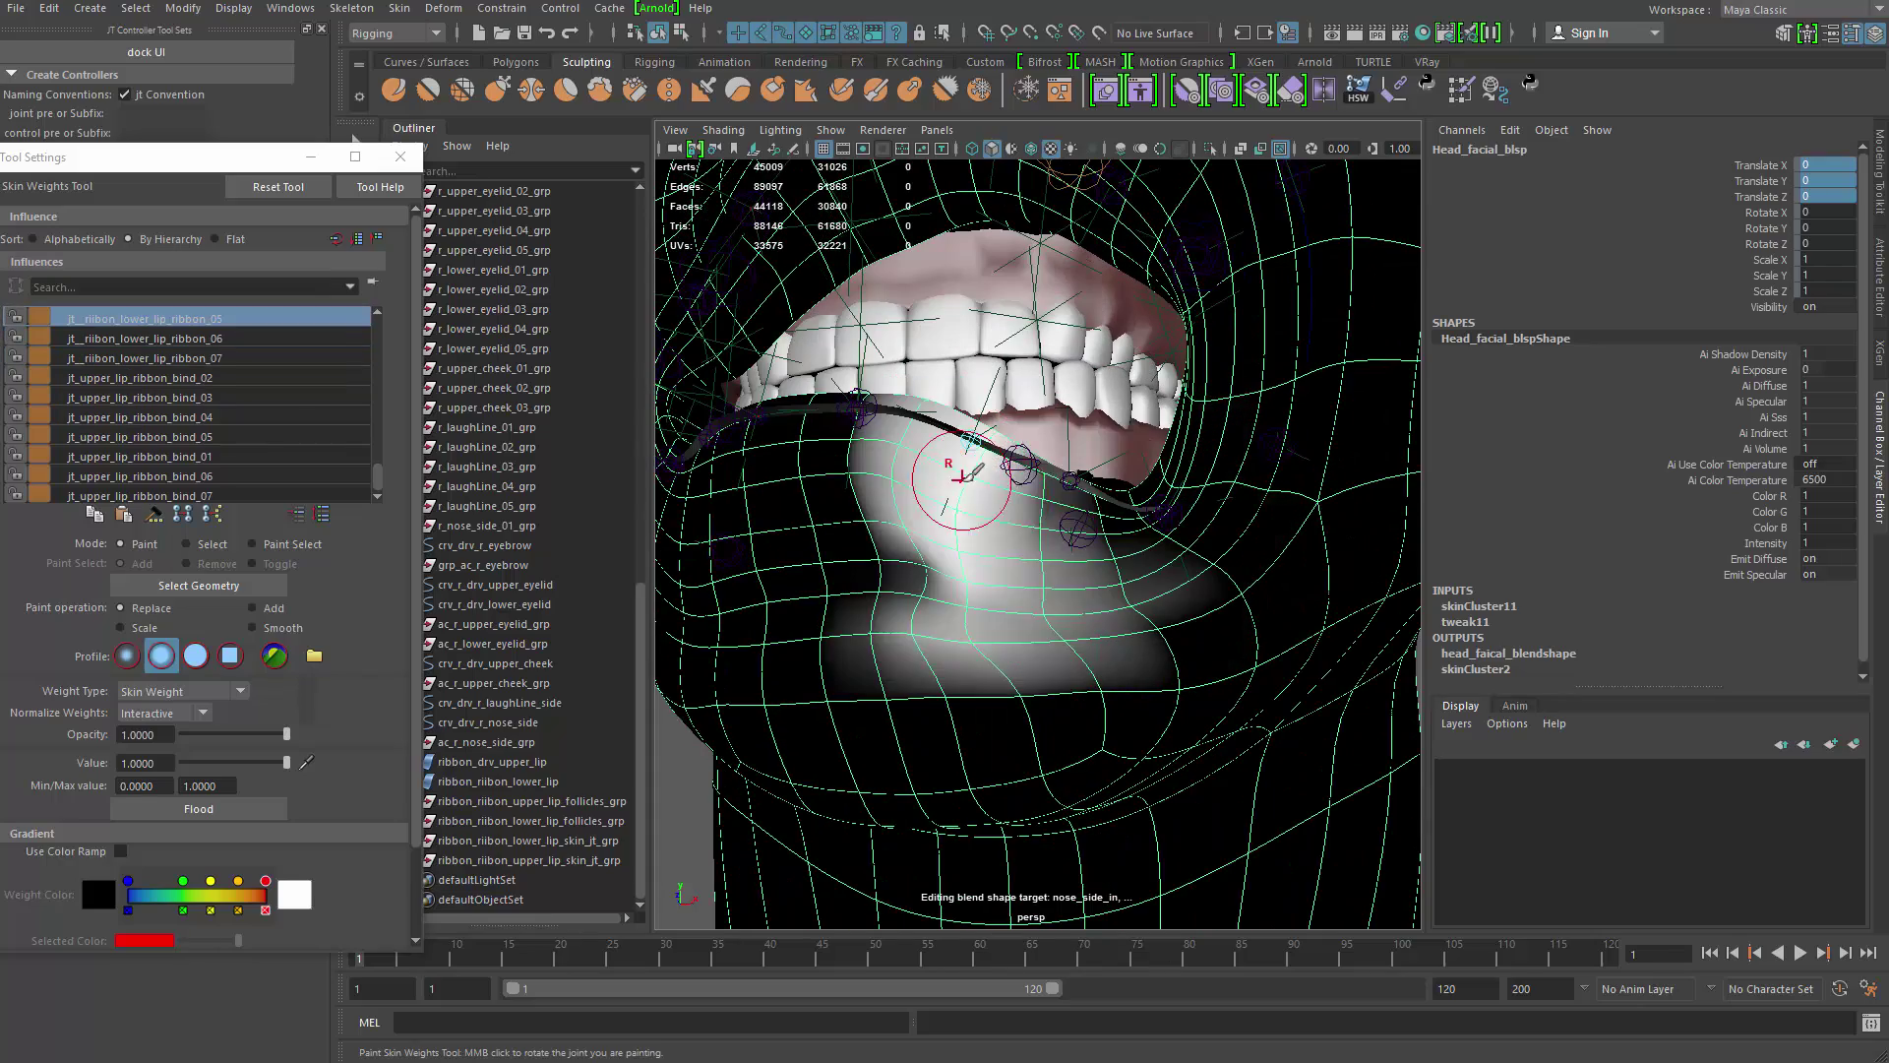
{"action": "left_click_drag", "start_coordinate": [895, 583], "coordinate": [920, 610], "text": "shift"}
{"action": "left_click_drag", "start_coordinate": [920, 610], "coordinate": [851, 743], "text": "alt"}
Step: Pick the influence jt_facial_weight_holder_bind, smooth its weights below the lower lip, and check them around the mouth and cheek
{"action": "left_click_drag", "start_coordinate": [380, 472], "coordinate": [375, 337]}
{"action": "left_click", "coordinate": [187, 365]}
{"action": "left_click_drag", "start_coordinate": [842, 580], "coordinate": [893, 582], "text": "shift"}
{"action": "left_click_drag", "start_coordinate": [893, 582], "coordinate": [900, 428], "text": "alt"}
{"action": "right_click_drag", "start_coordinate": [900, 428], "coordinate": [964, 448], "text": "alt"}
{"action": "left_click_drag", "start_coordinate": [869, 466], "coordinate": [1050, 536], "text": "alt"}
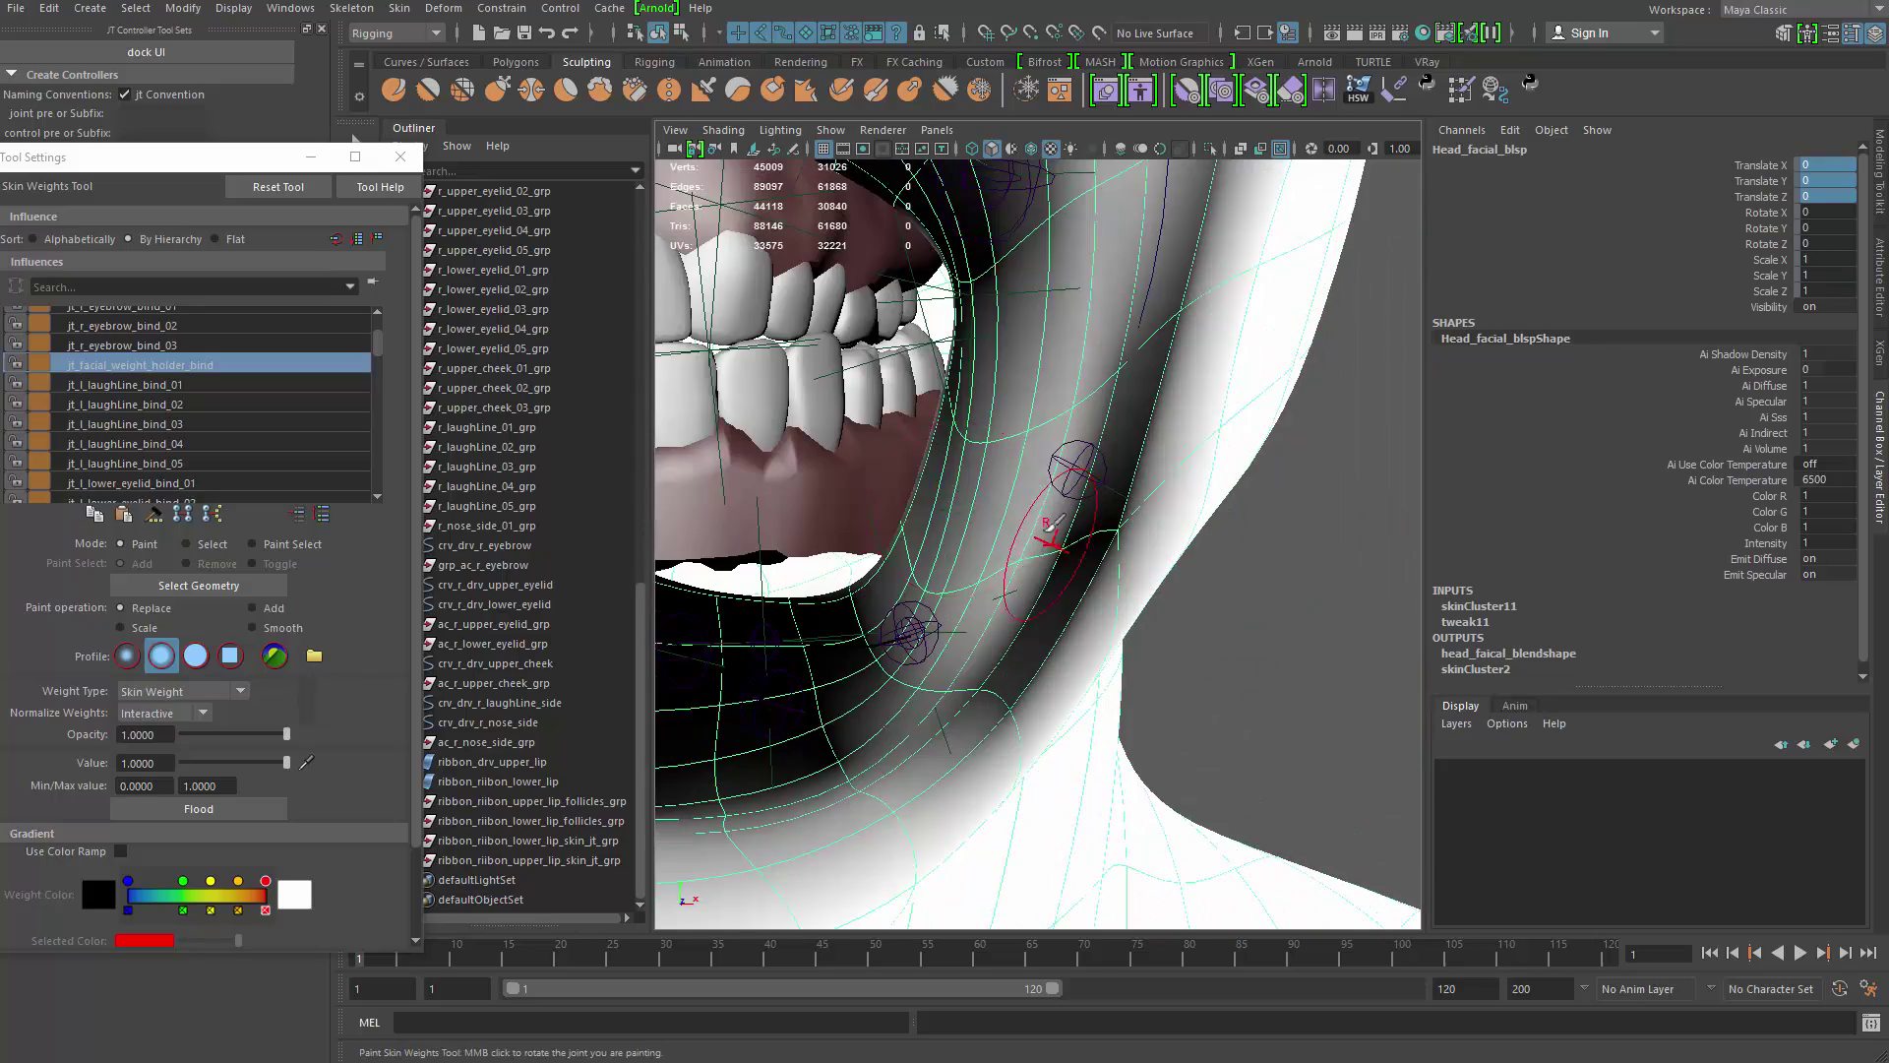
{"action": "right_click_drag", "start_coordinate": [952, 492], "coordinate": [1053, 535], "text": "alt"}
{"action": "left_click_drag", "start_coordinate": [1053, 536], "coordinate": [873, 551], "text": "alt"}
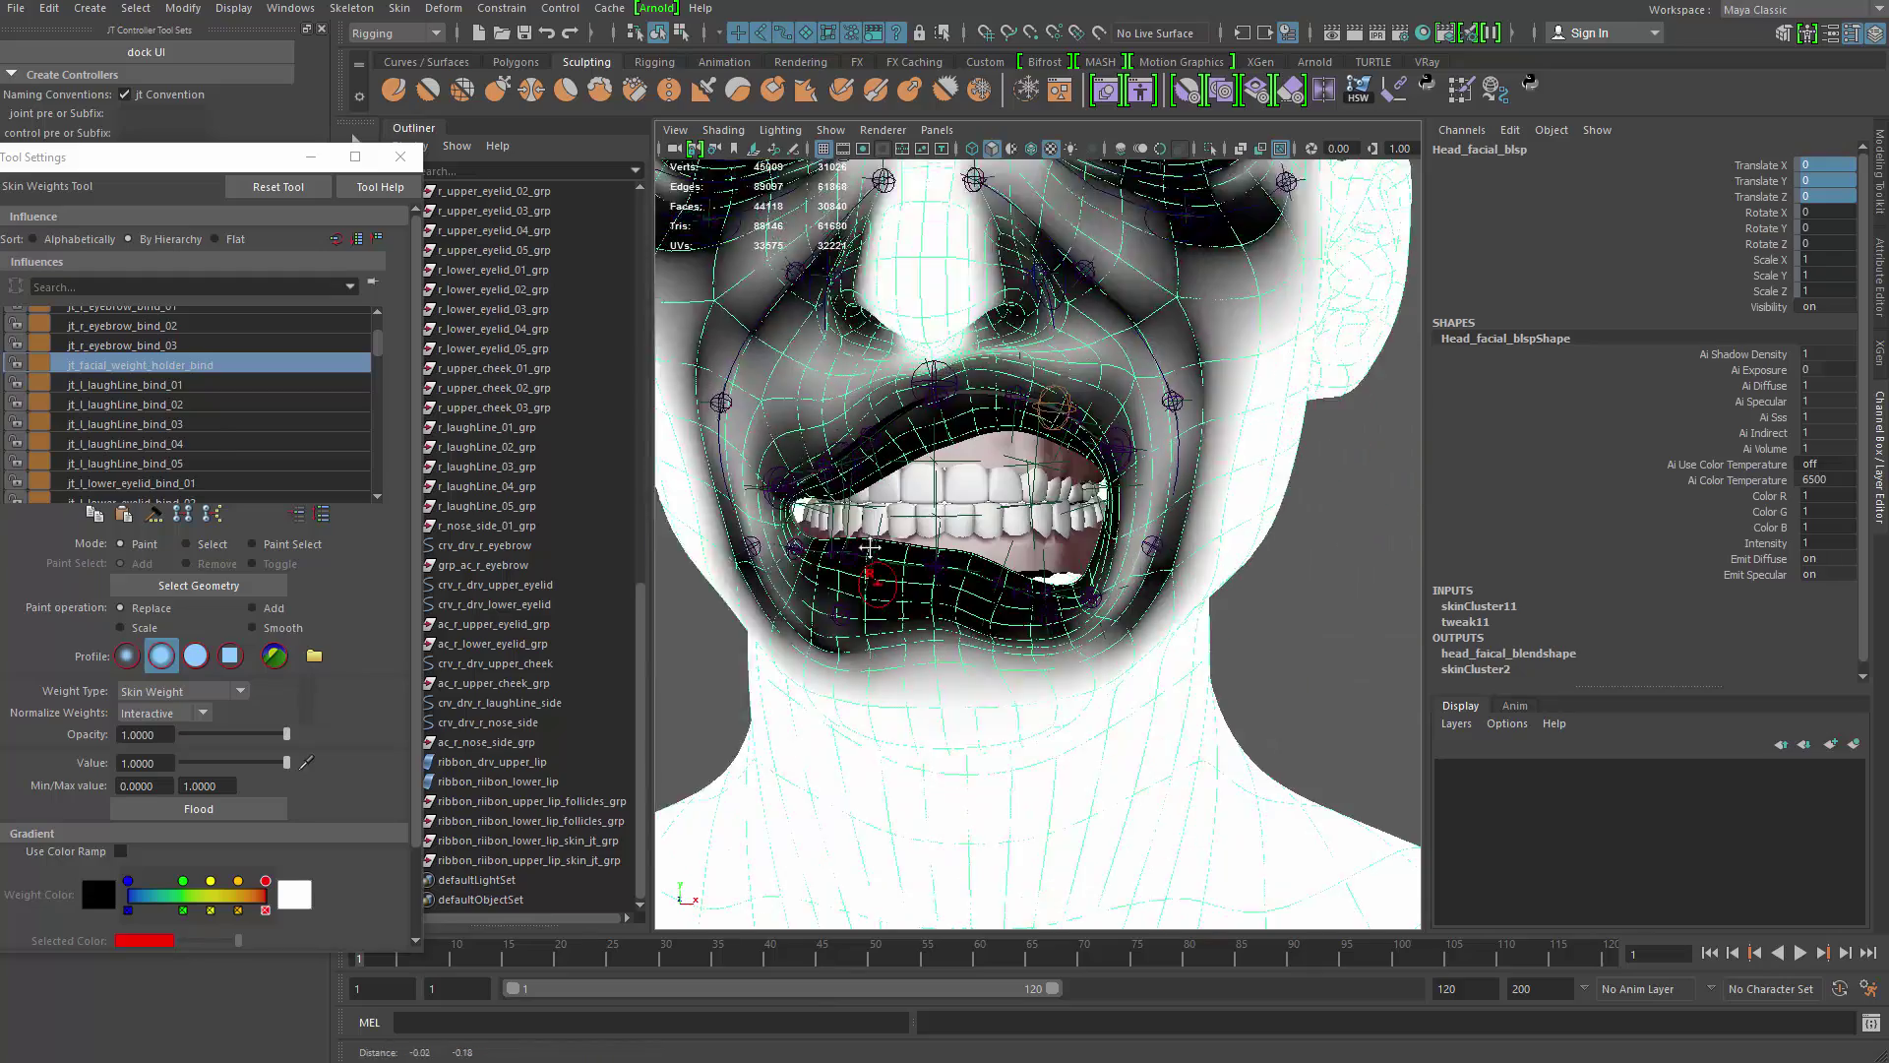
Step: Leave weight painting and mirror the skin weights of the Head_facial_blsp mesh
{"action": "right_click_drag", "start_coordinate": [974, 461], "coordinate": [983, 521]}
{"action": "left_click_drag", "start_coordinate": [984, 521], "coordinate": [1050, 472], "text": "alt"}
{"action": "right_click_drag", "start_coordinate": [1047, 470], "coordinate": [1076, 511]}
{"action": "key", "text": "b"}
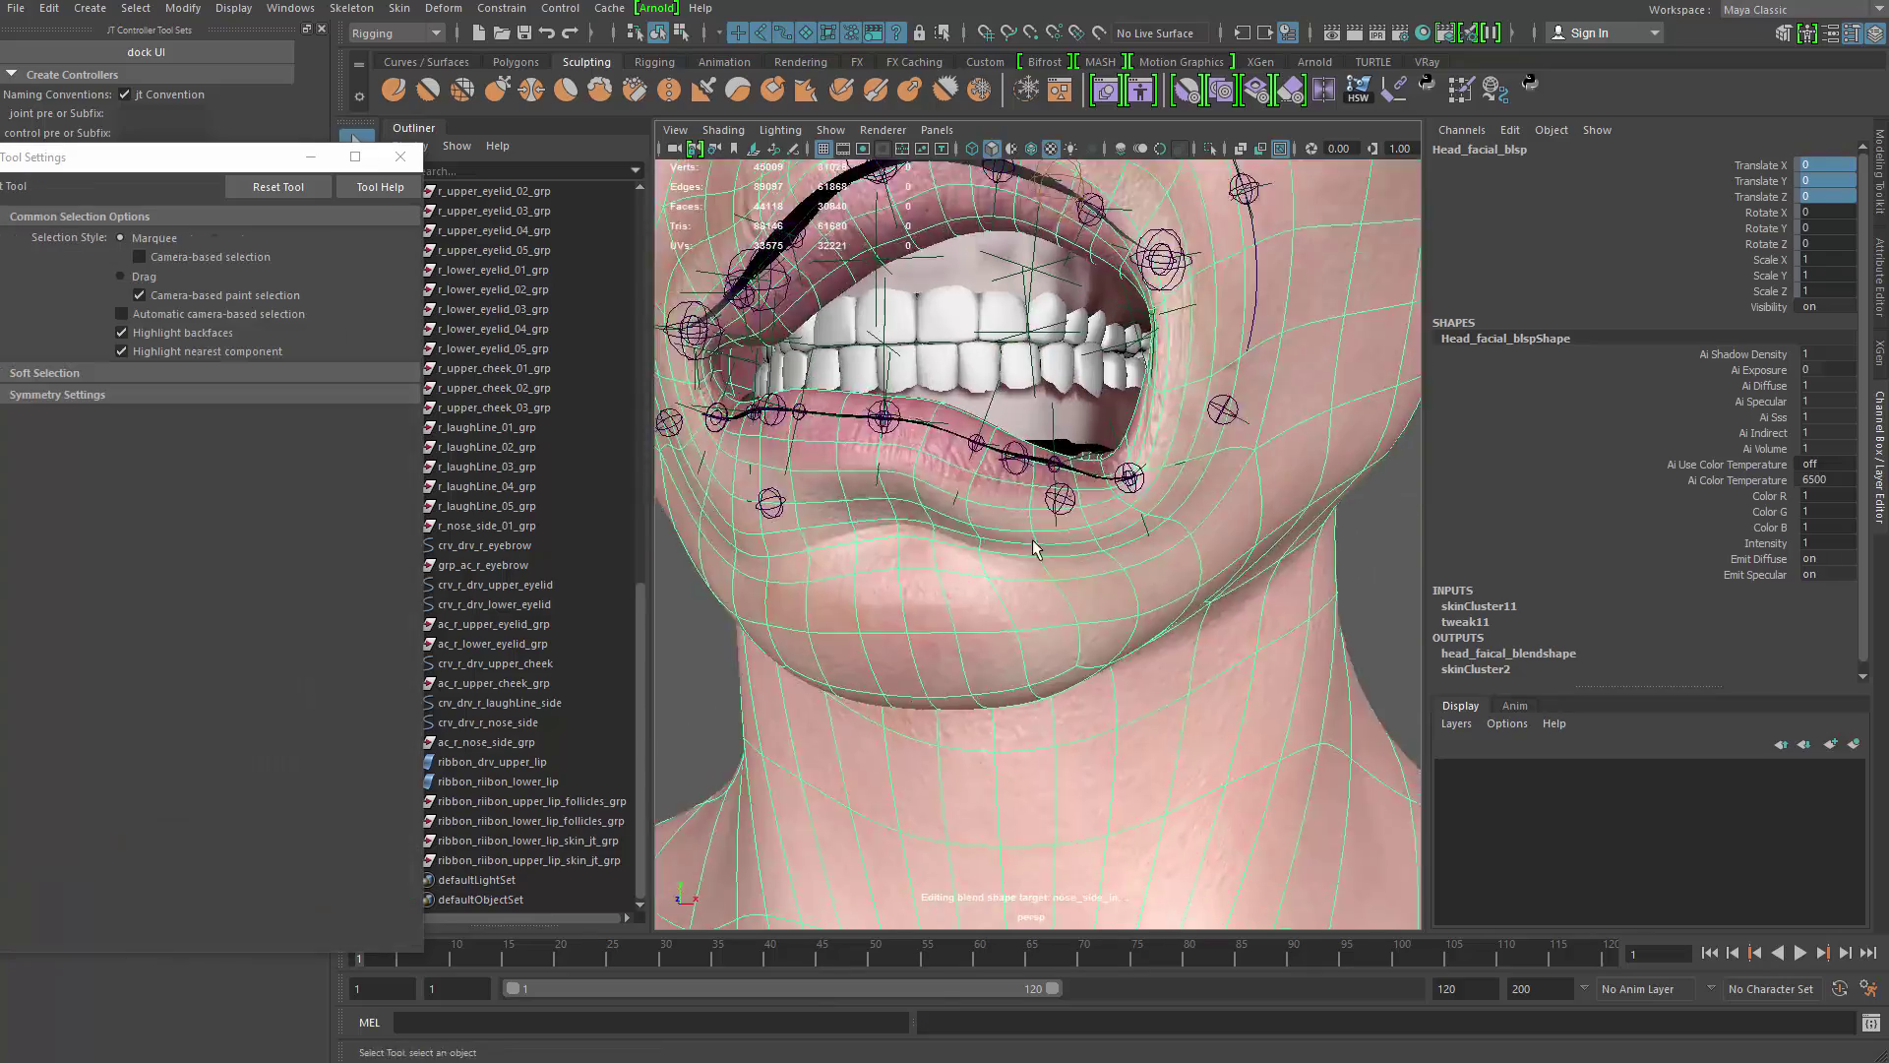
{"action": "key", "text": "w"}
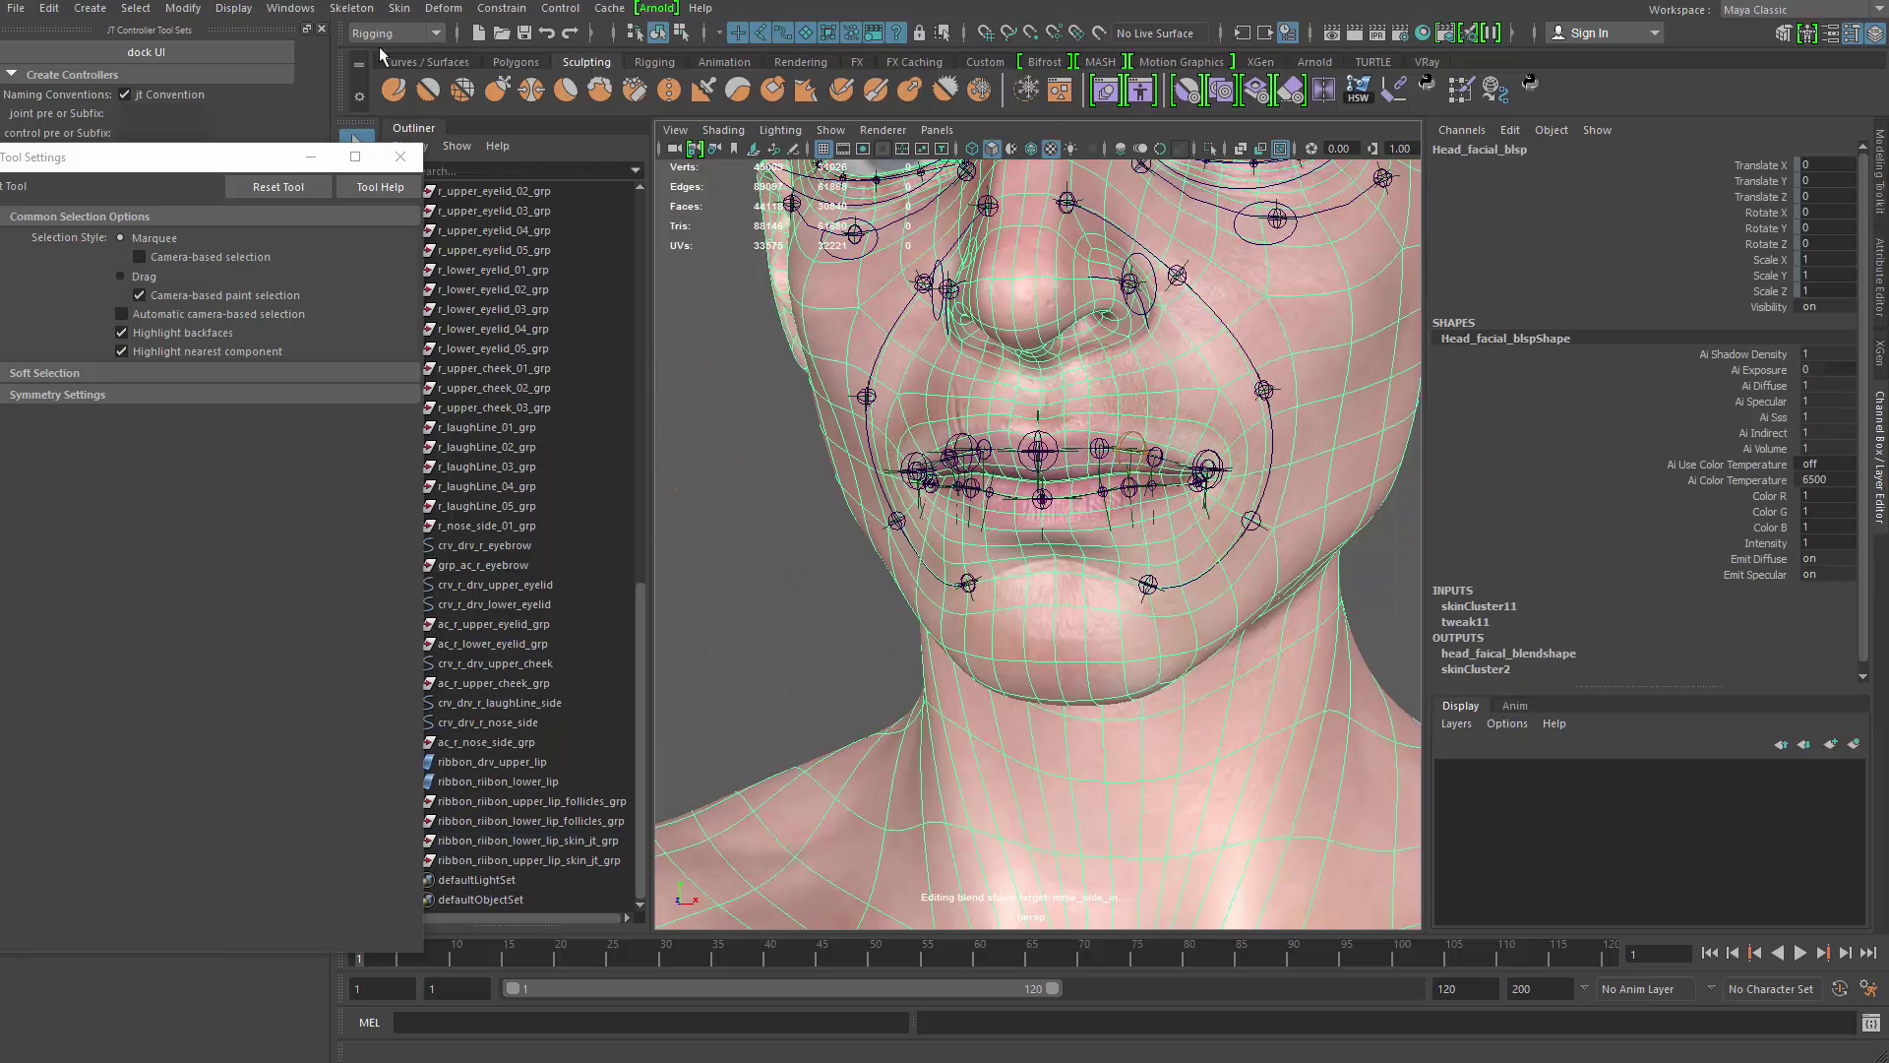
{"action": "left_click", "coordinate": [397, 8]}
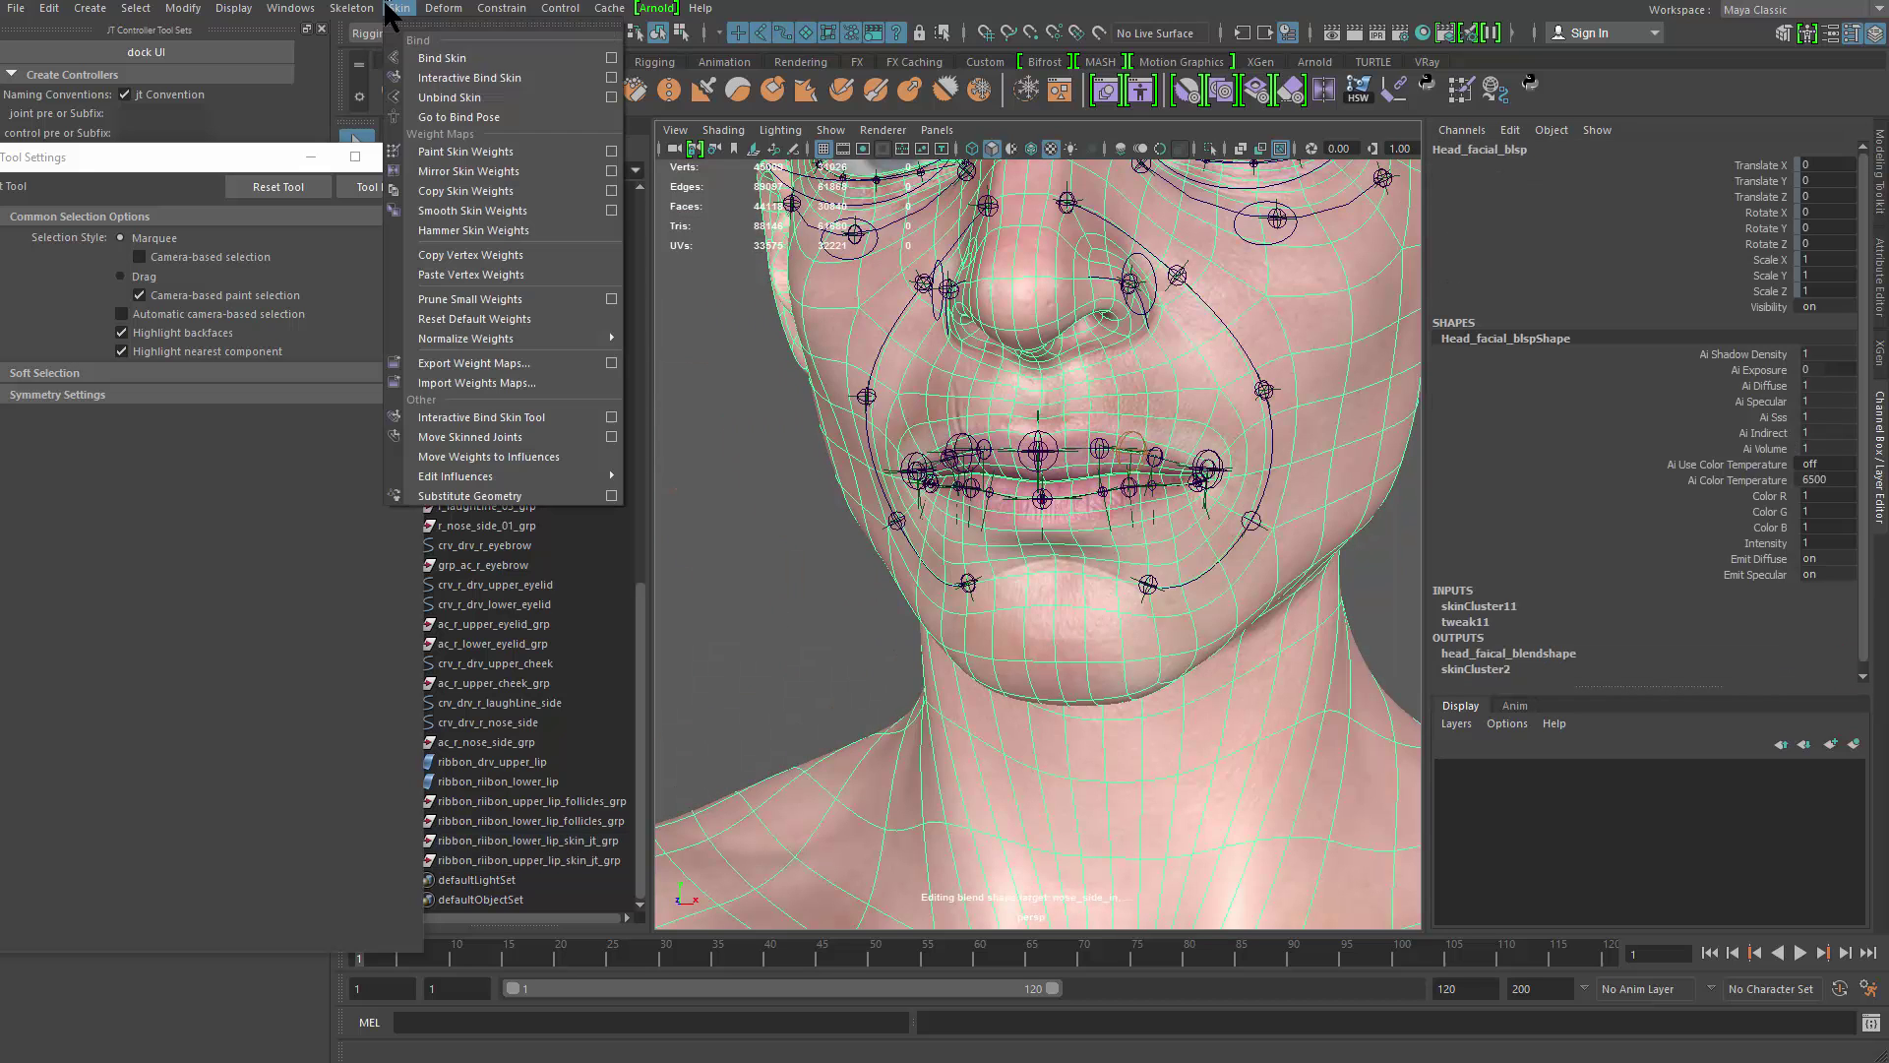
{"action": "left_click", "coordinate": [475, 171]}
Step: Close the floating Tool Settings window after checking the face around the mouth
{"action": "left_click_drag", "start_coordinate": [1063, 551], "coordinate": [1048, 543], "text": "alt"}
{"action": "right_click_drag", "start_coordinate": [1048, 543], "coordinate": [1106, 561], "text": "alt"}
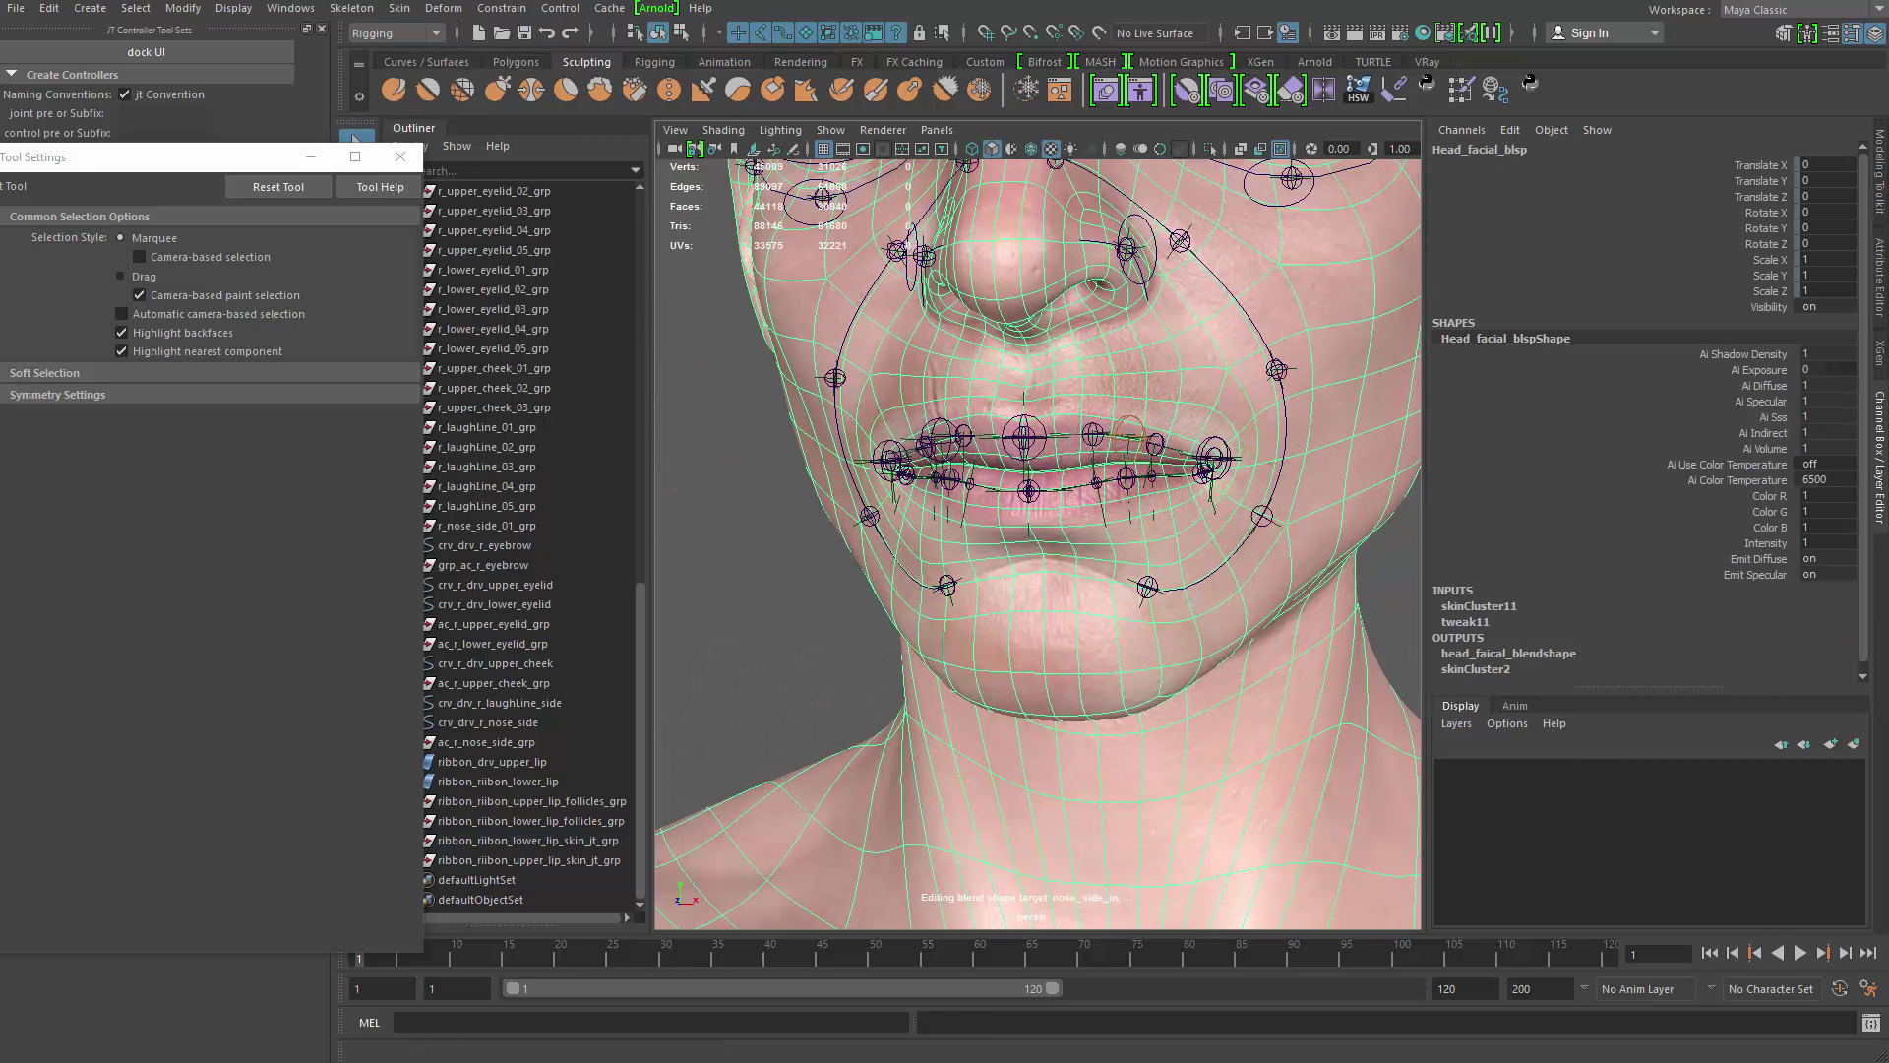
{"action": "middle_click_drag", "start_coordinate": [920, 556], "coordinate": [907, 693], "text": "alt"}
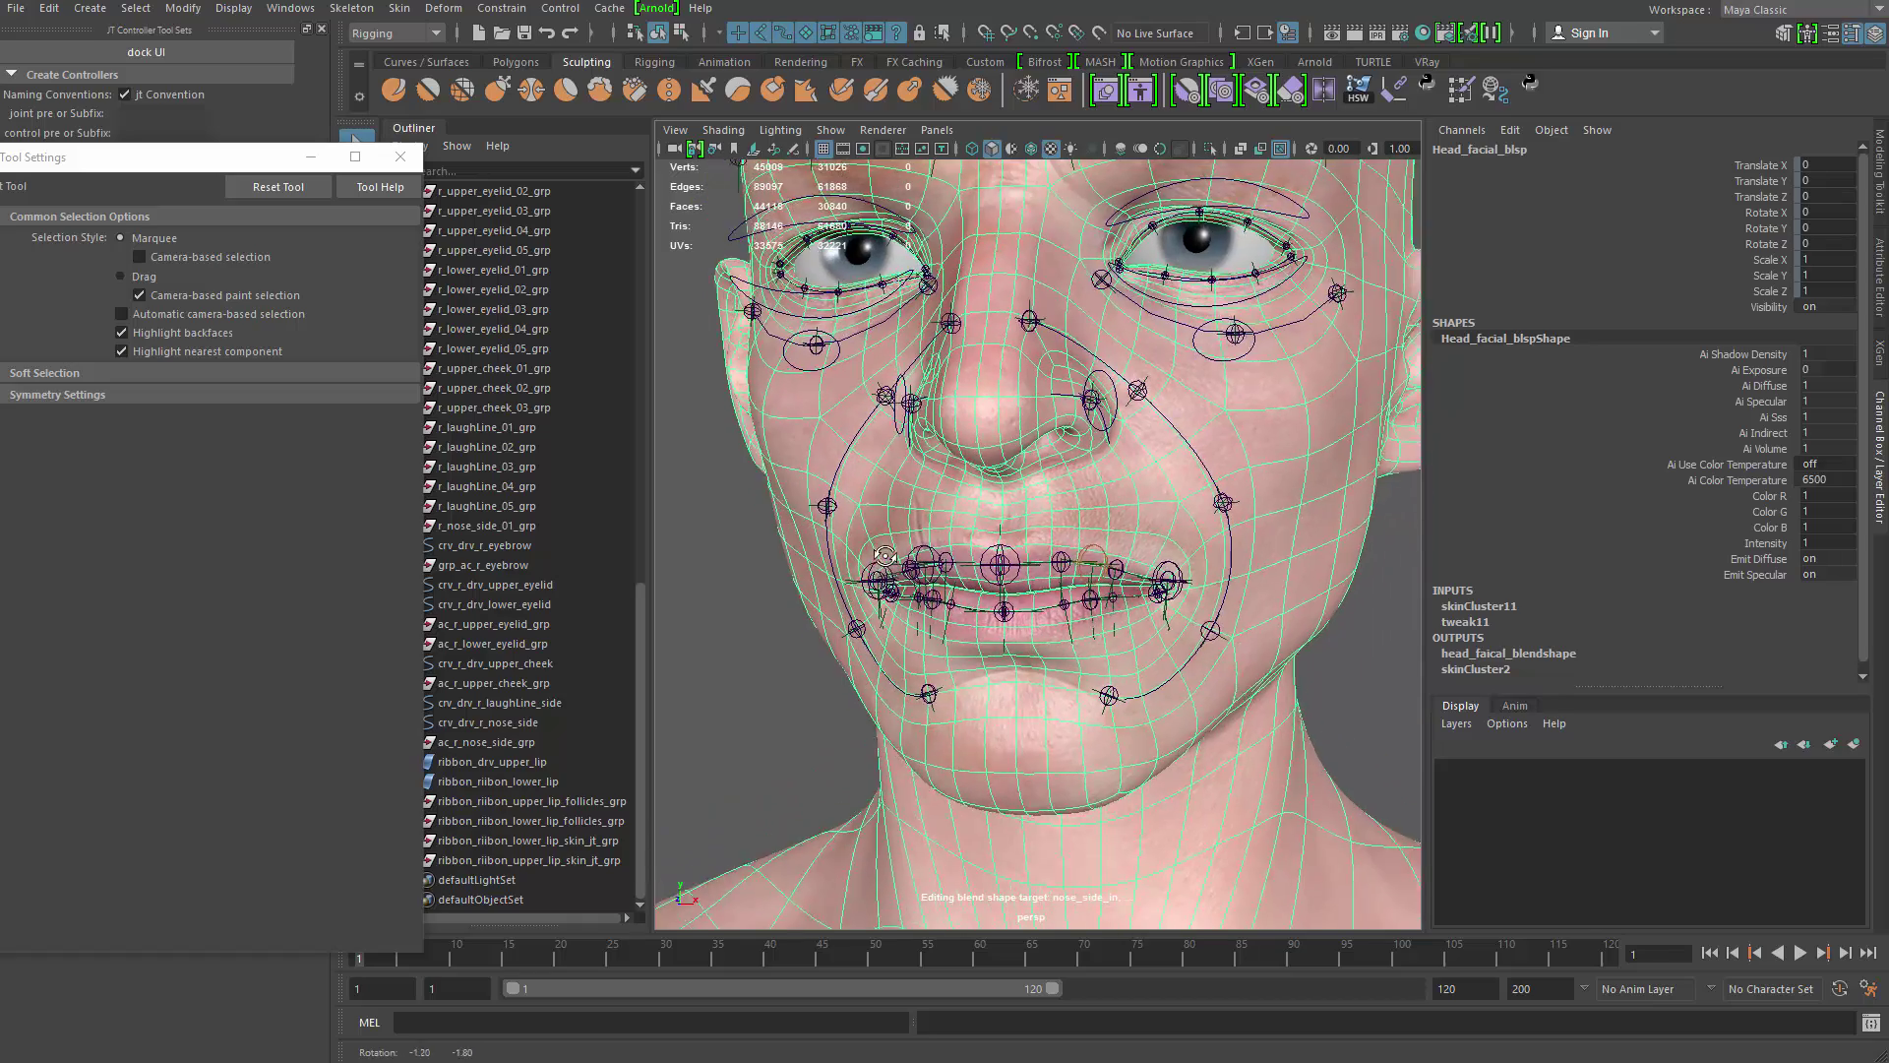
{"action": "right_click_drag", "start_coordinate": [907, 693], "coordinate": [984, 738], "text": "alt"}
{"action": "left_click_drag", "start_coordinate": [234, 163], "coordinate": [462, 114]}
{"action": "left_click", "coordinate": [637, 113]}
Step: Test the upper lip deformation by raising the ribbon driver joints from the middle of the lip to the mouth corner
{"action": "right_click_drag", "start_coordinate": [984, 561], "coordinate": [1097, 436], "text": "alt"}
{"action": "left_click", "coordinate": [843, 570]}
{"action": "left_click", "coordinate": [1005, 341]}
{"action": "key", "text": "w"}
{"action": "middle_click_drag", "start_coordinate": [1004, 342], "coordinate": [978, 438], "text": "alt"}
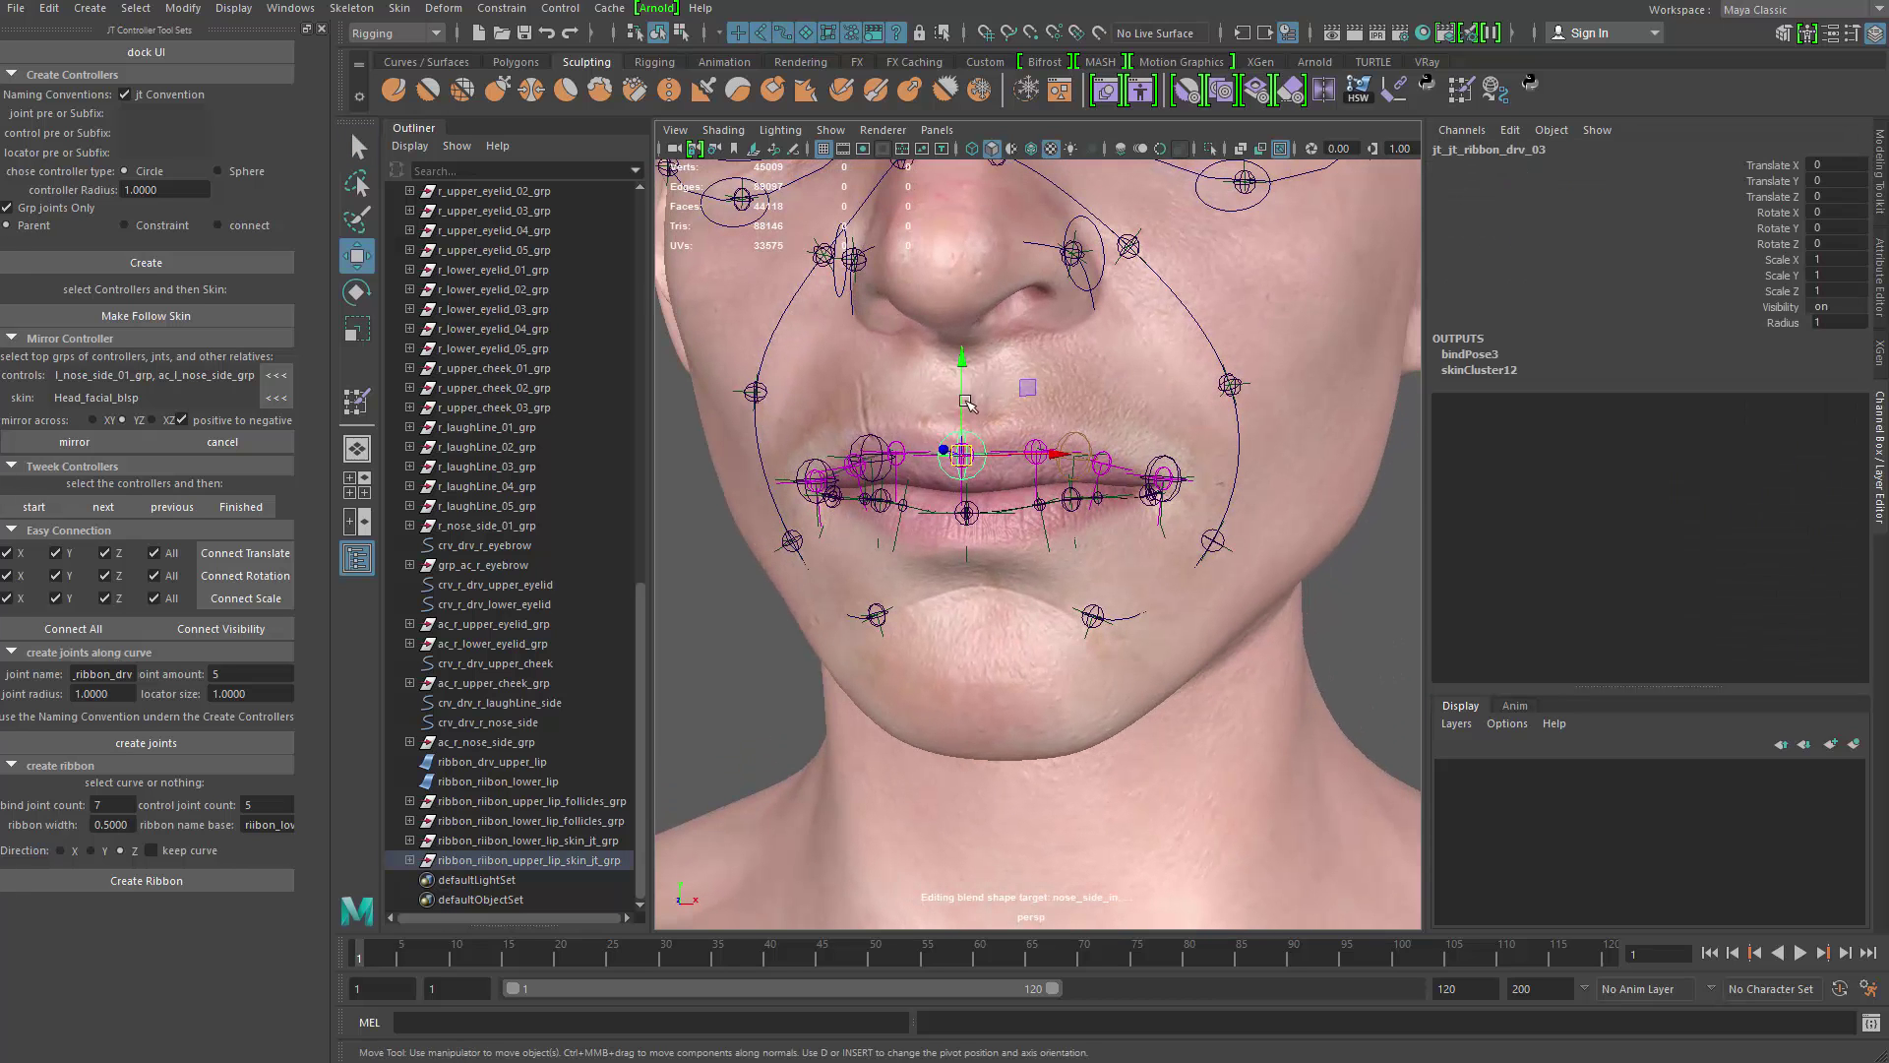
{"action": "left_click_drag", "start_coordinate": [969, 316], "coordinate": [982, 305]}
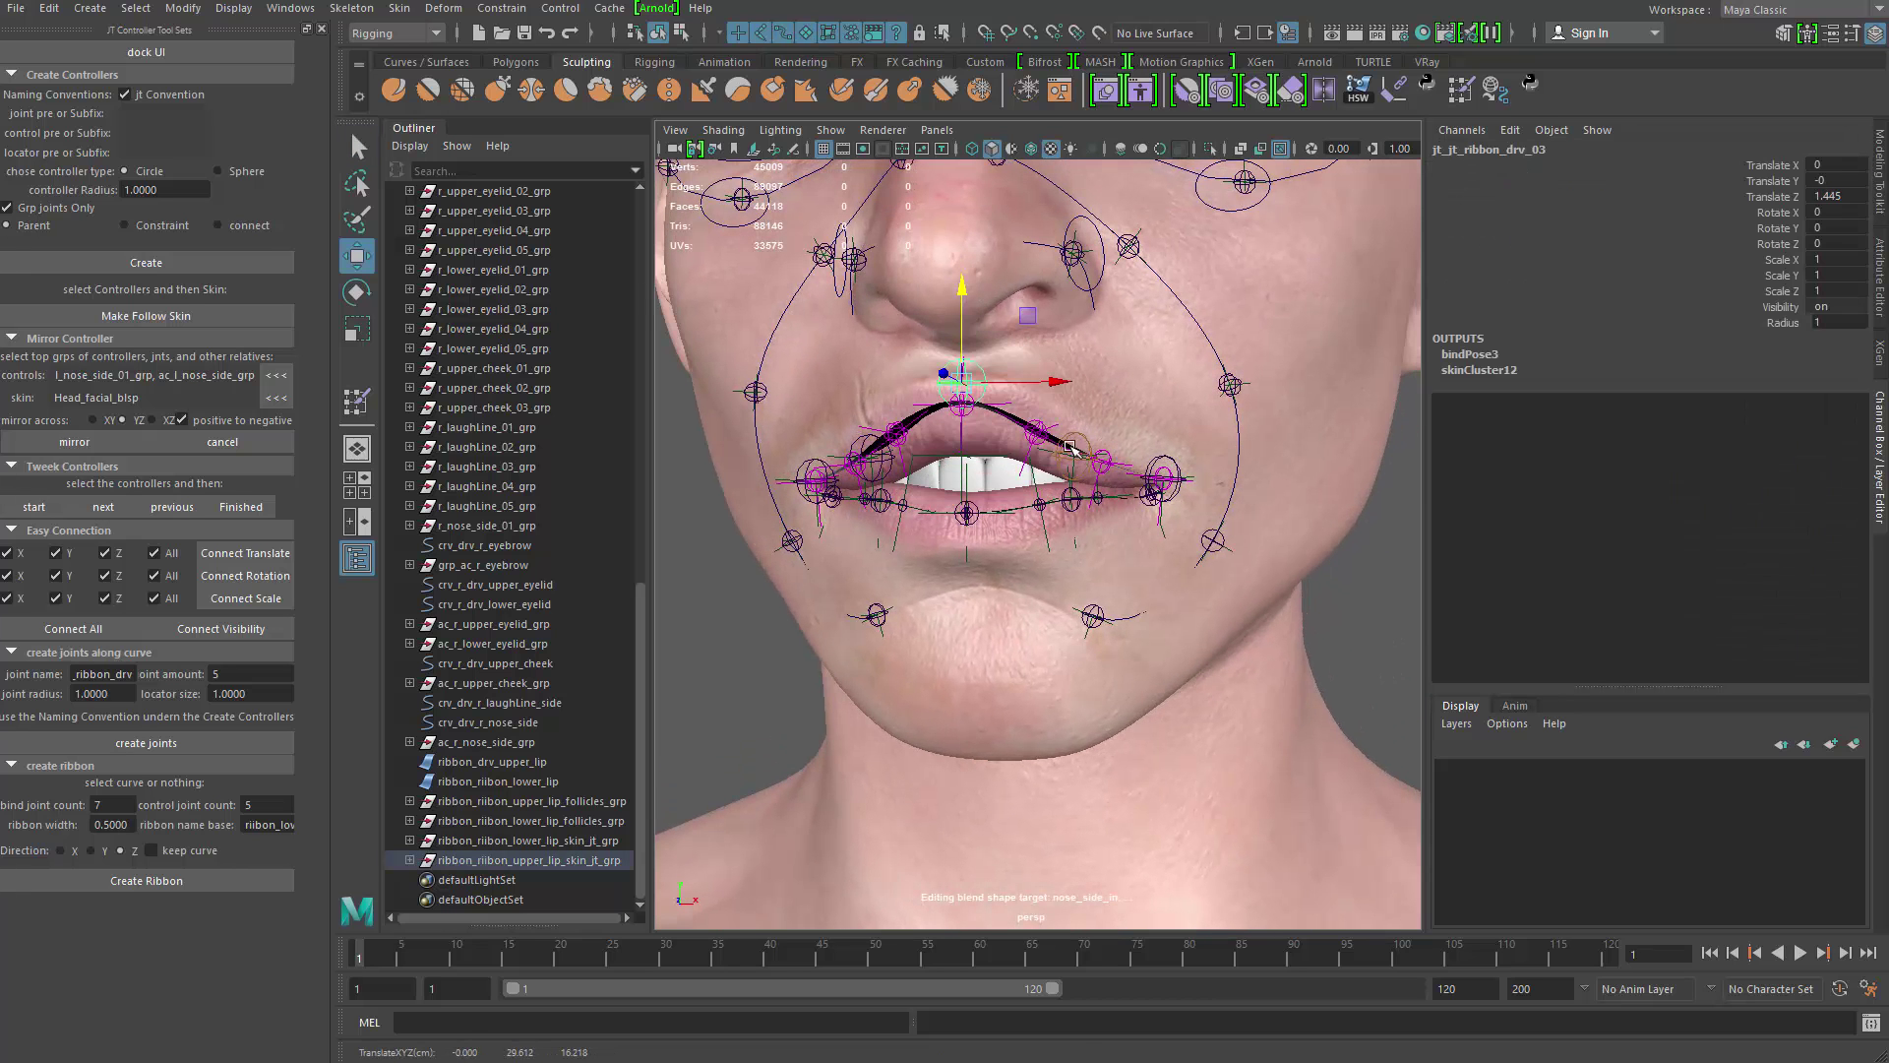
{"action": "left_click_drag", "start_coordinate": [1075, 365], "coordinate": [1164, 300]}
{"action": "left_click", "coordinate": [1153, 477]}
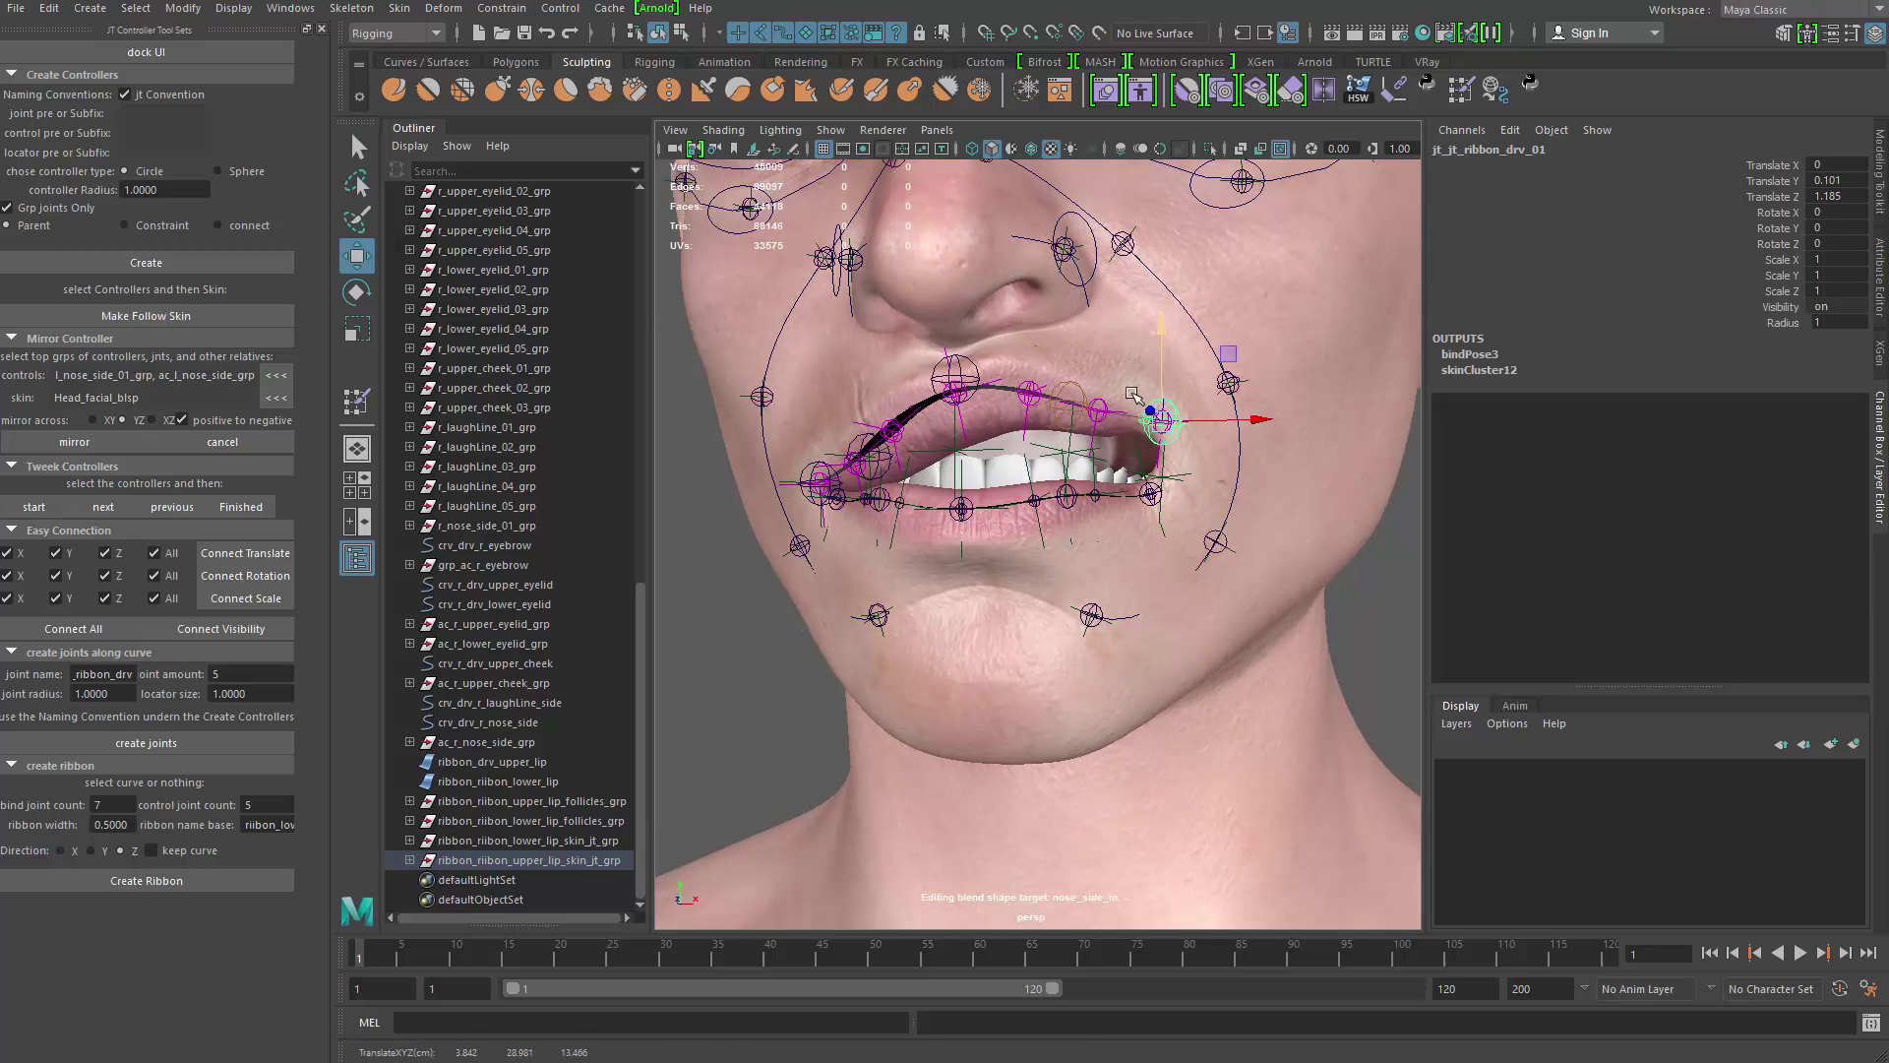
Step: Raise the individual joints jt_upper_lip_ribbon_bind_02 and jt_upper_lip_ribbon_bind_03 to test the local upper lip deformation
{"action": "key", "text": "q"}
{"action": "left_click_drag", "start_coordinate": [1101, 275], "coordinate": [1101, 302]}
{"action": "key", "text": "q"}
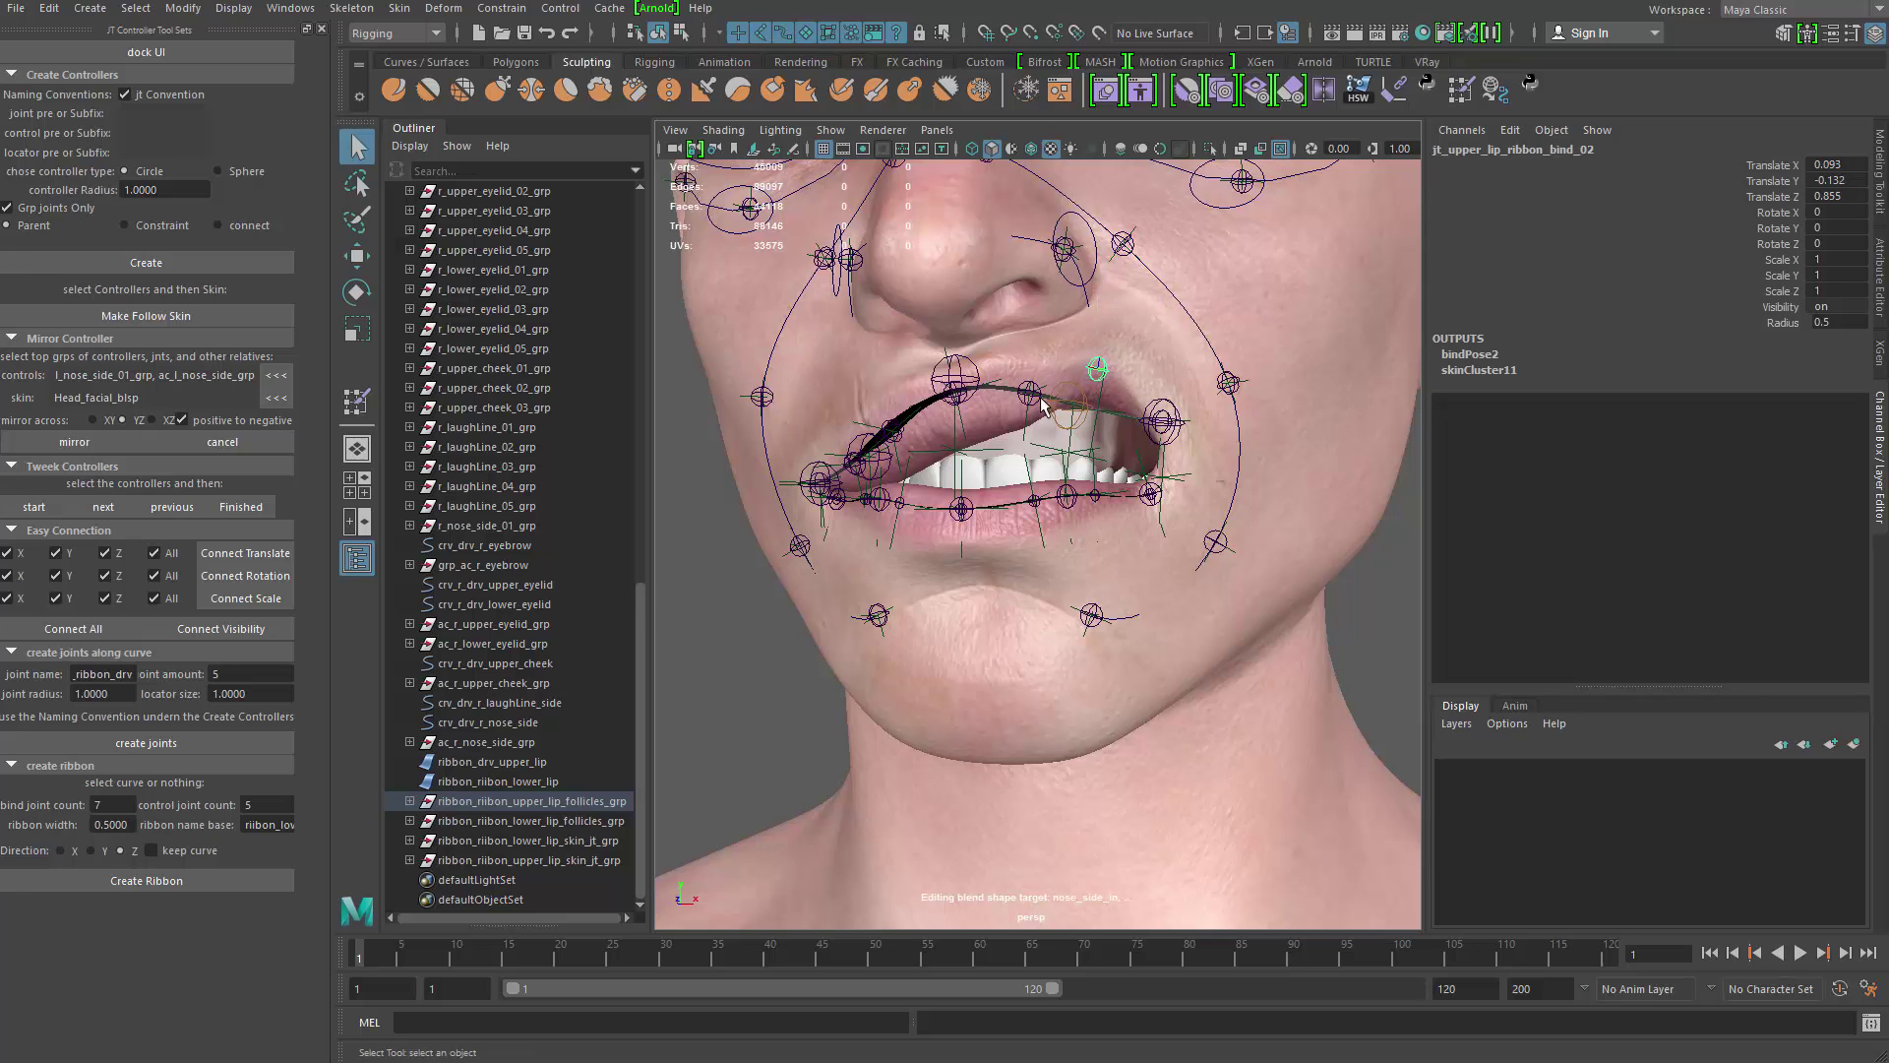
{"action": "key", "text": "w"}
{"action": "left_click_drag", "start_coordinate": [1031, 371], "coordinate": [1030, 330]}
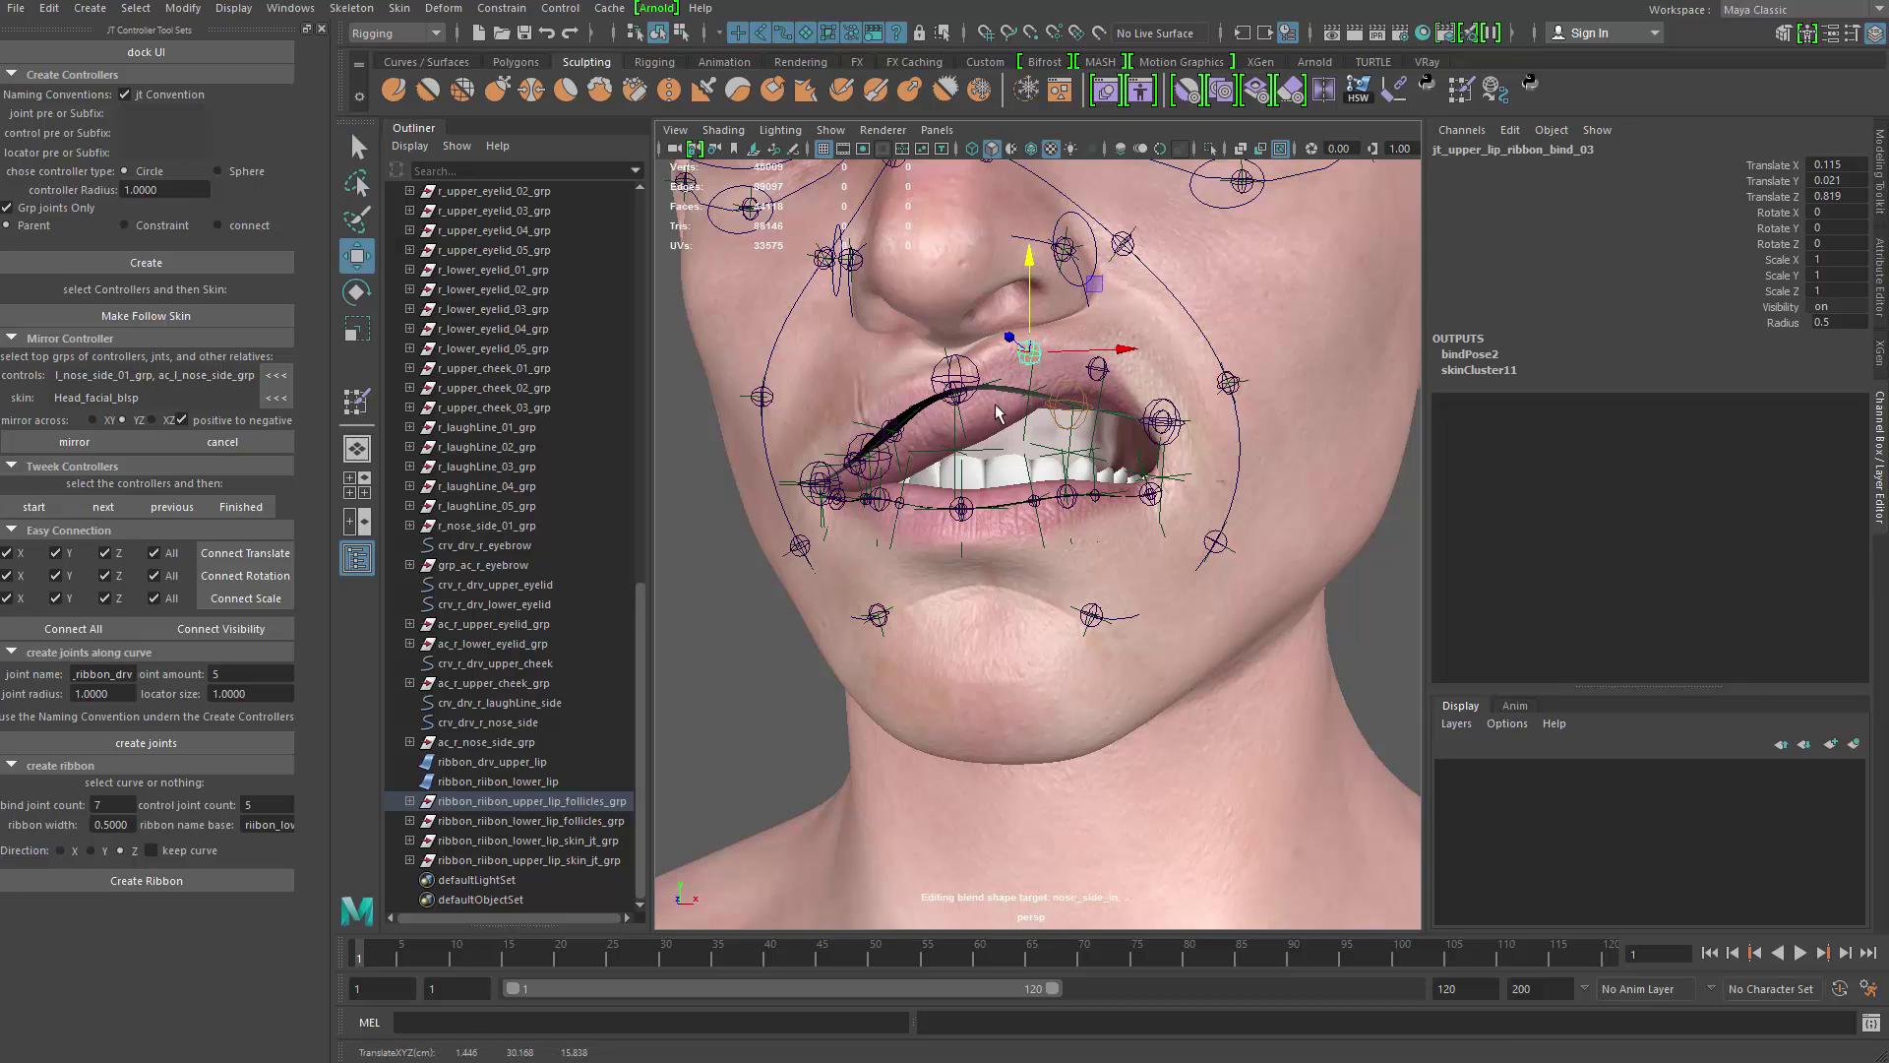
Step: Move, rotate and scale jt_upper_lip_ribbon_bind_04 at the middle of the upper lip to test its deformation
{"action": "key", "text": "q"}
{"action": "left_click", "coordinate": [958, 400]}
{"action": "middle_click_drag", "start_coordinate": [957, 401], "coordinate": [1018, 443], "text": "alt"}
{"action": "key", "text": "w"}
{"action": "left_click_drag", "start_coordinate": [1017, 339], "coordinate": [1043, 423]}
{"action": "scroll", "coordinate": [977, 356], "scroll_direction": "down", "scroll_amount": 1}
{"action": "key", "text": "e"}
{"action": "key", "text": "r"}
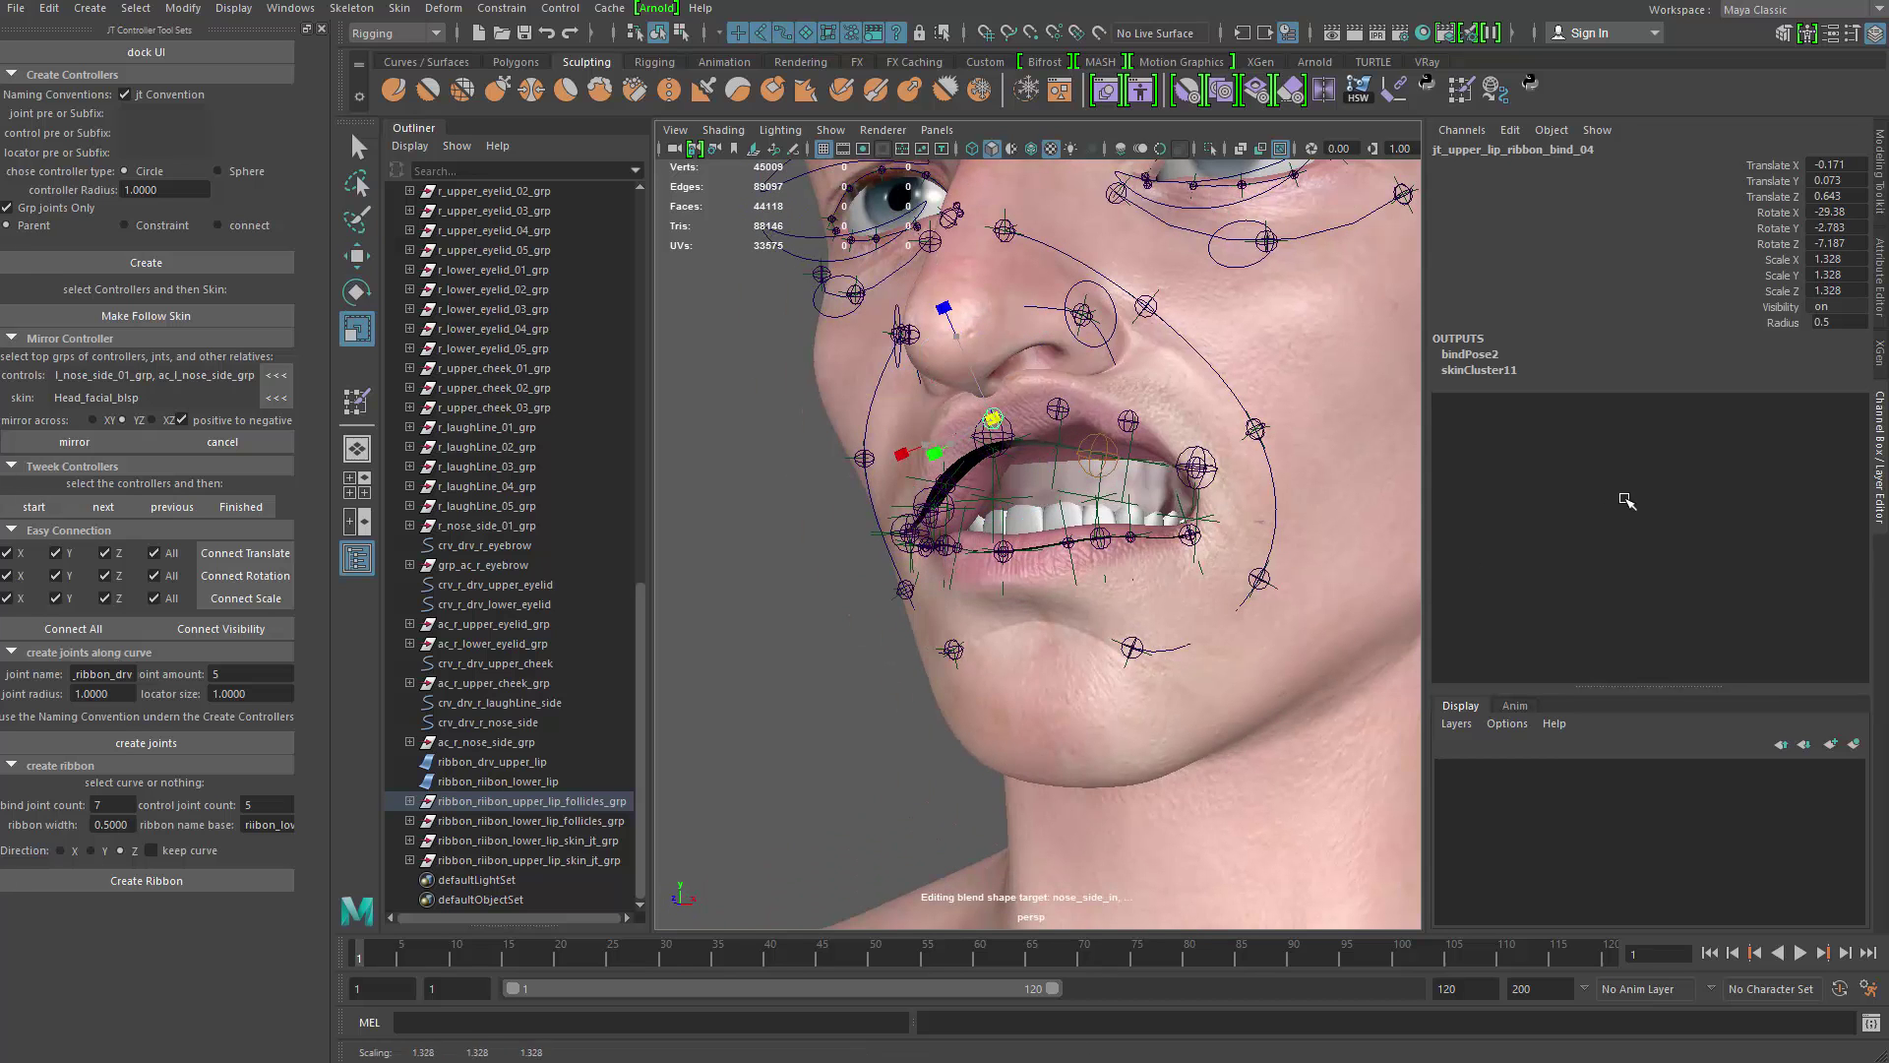
Step: Undo all the test transforms on the upper lip bind and driver joints
{"action": "key", "text": "ctrl+z"}
{"action": "key", "text": "ctrl+z"}
{"action": "key", "text": "ctrl+z"}
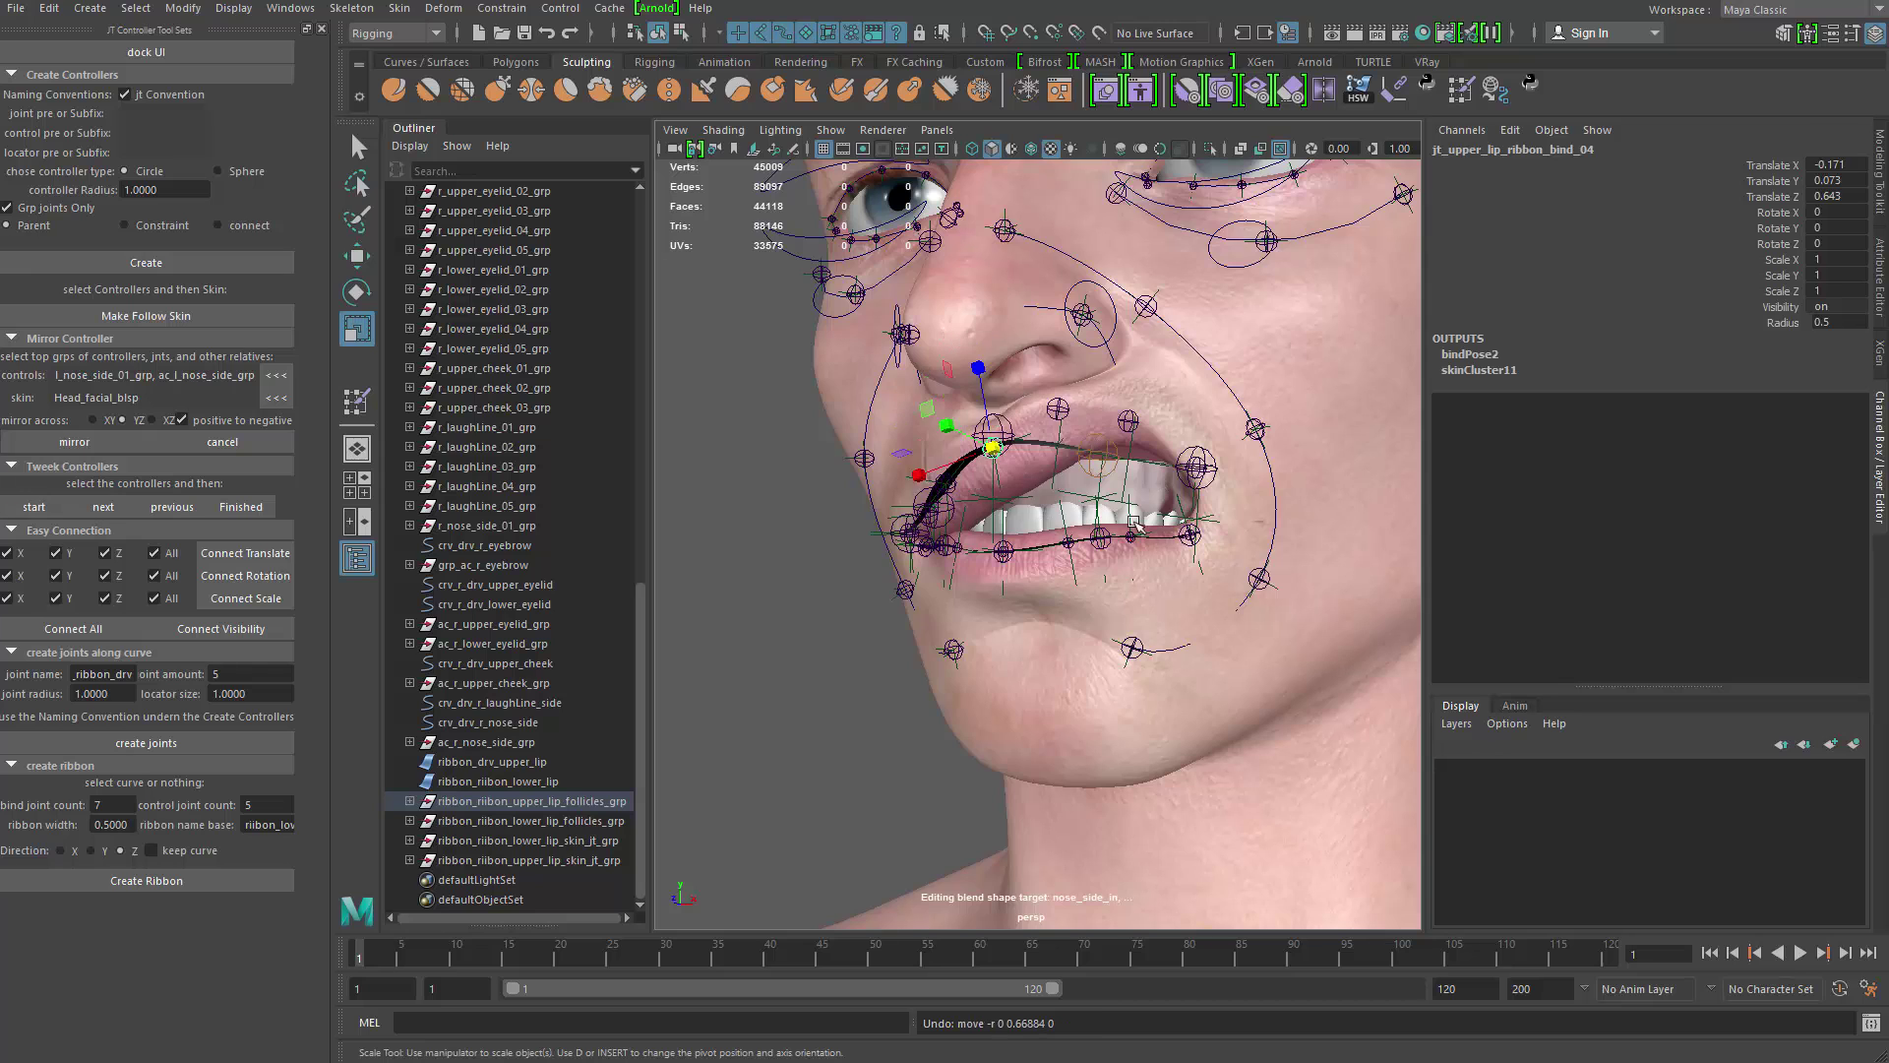
{"action": "key", "text": "ctrl+z"}
{"action": "key", "text": "ctrl+z"}
{"action": "key", "text": "ctrl+z"}
{"action": "key", "text": "ctrl+z"}
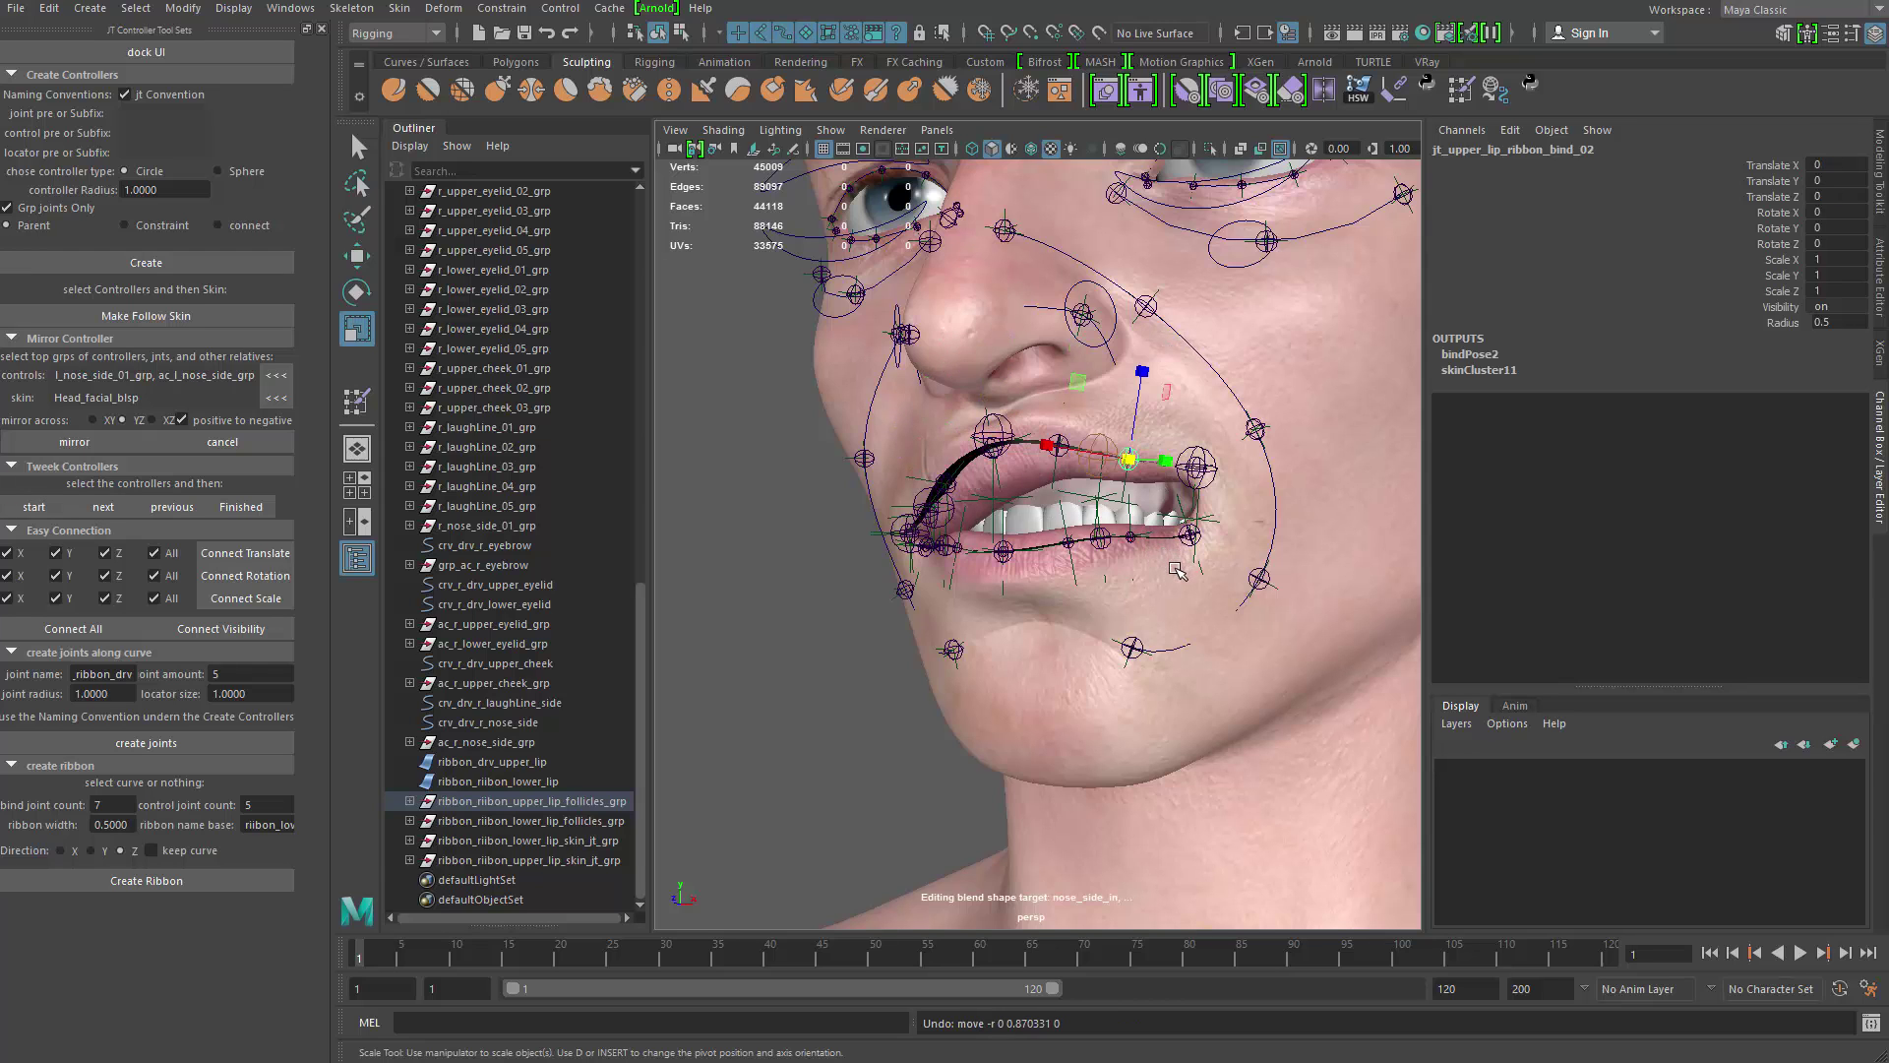
{"action": "key", "text": "ctrl+z"}
{"action": "key", "text": "ctrl+z"}
{"action": "key", "text": "ctrl+z"}
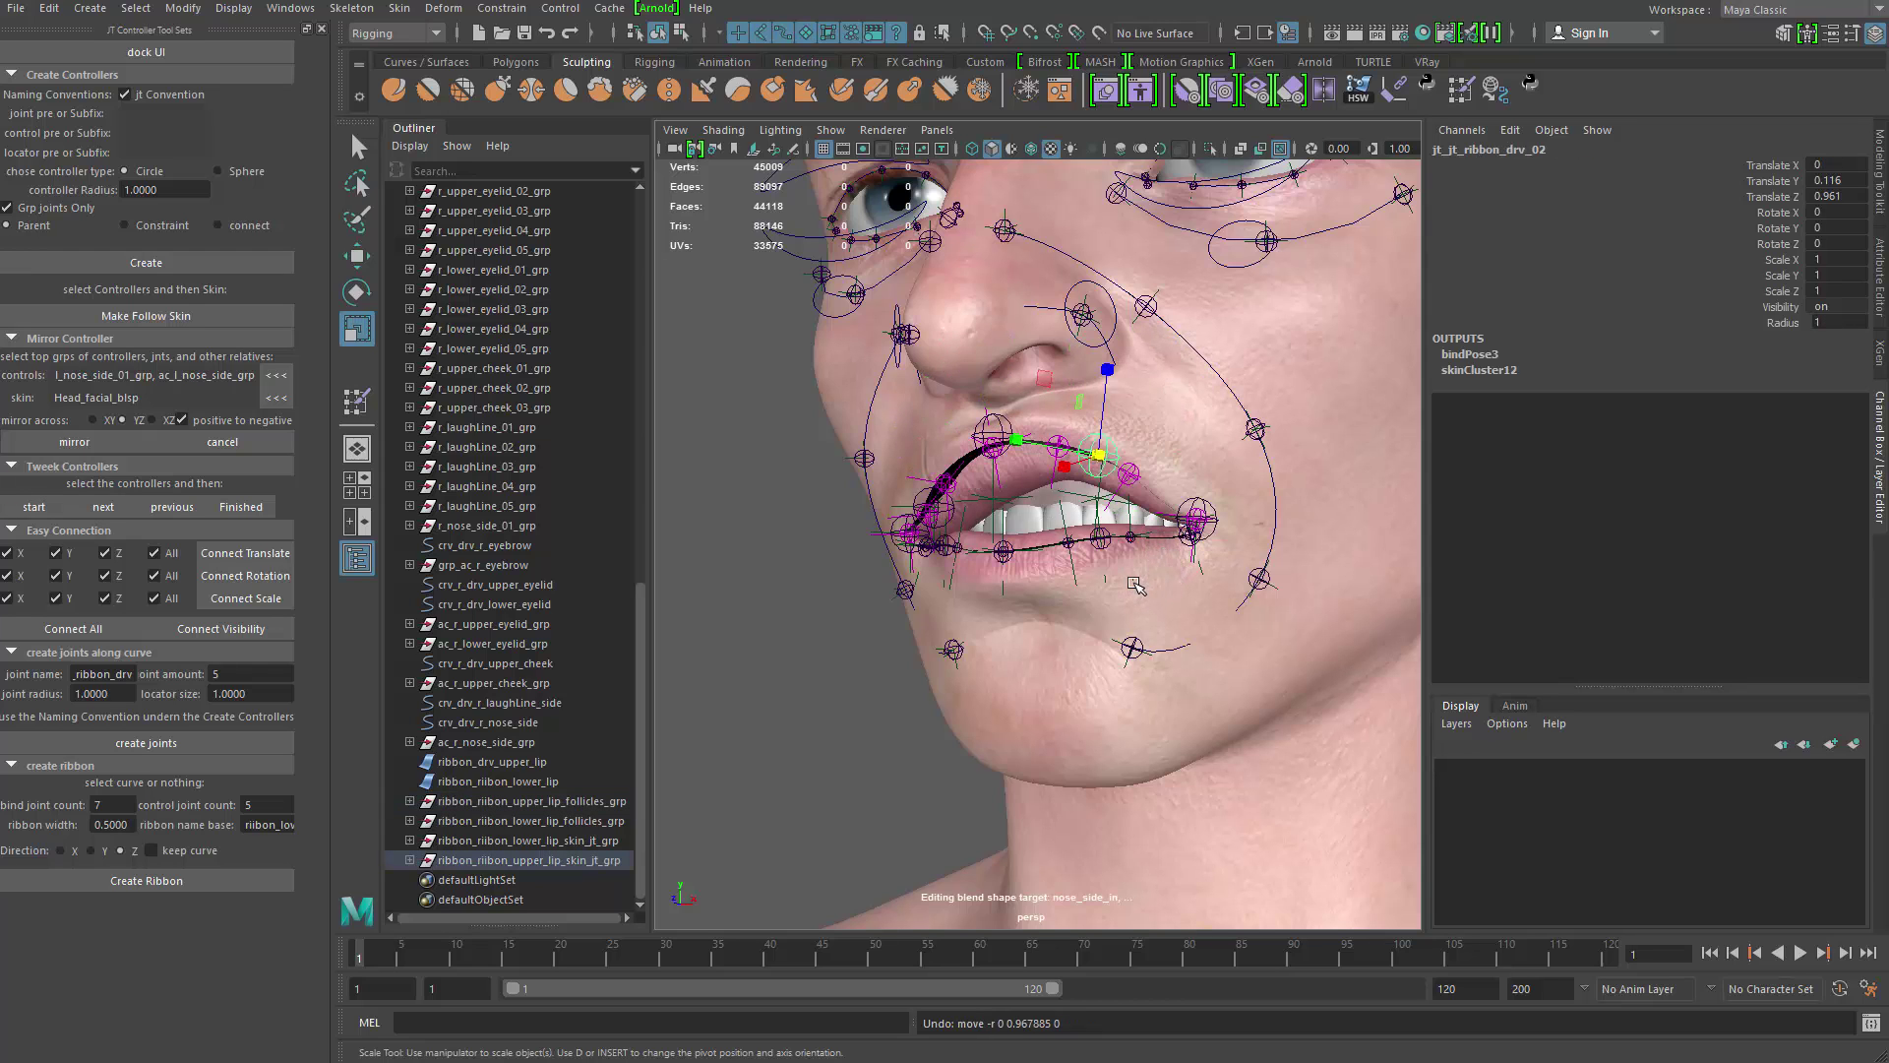
{"action": "key", "text": "ctrl+z"}
{"action": "key", "text": "ctrl+z"}
Step: Raise the upper lip's middle driver joint as a test and undo the move
{"action": "left_click_drag", "start_coordinate": [1159, 584], "coordinate": [1273, 594], "text": "alt"}
{"action": "key", "text": "w"}
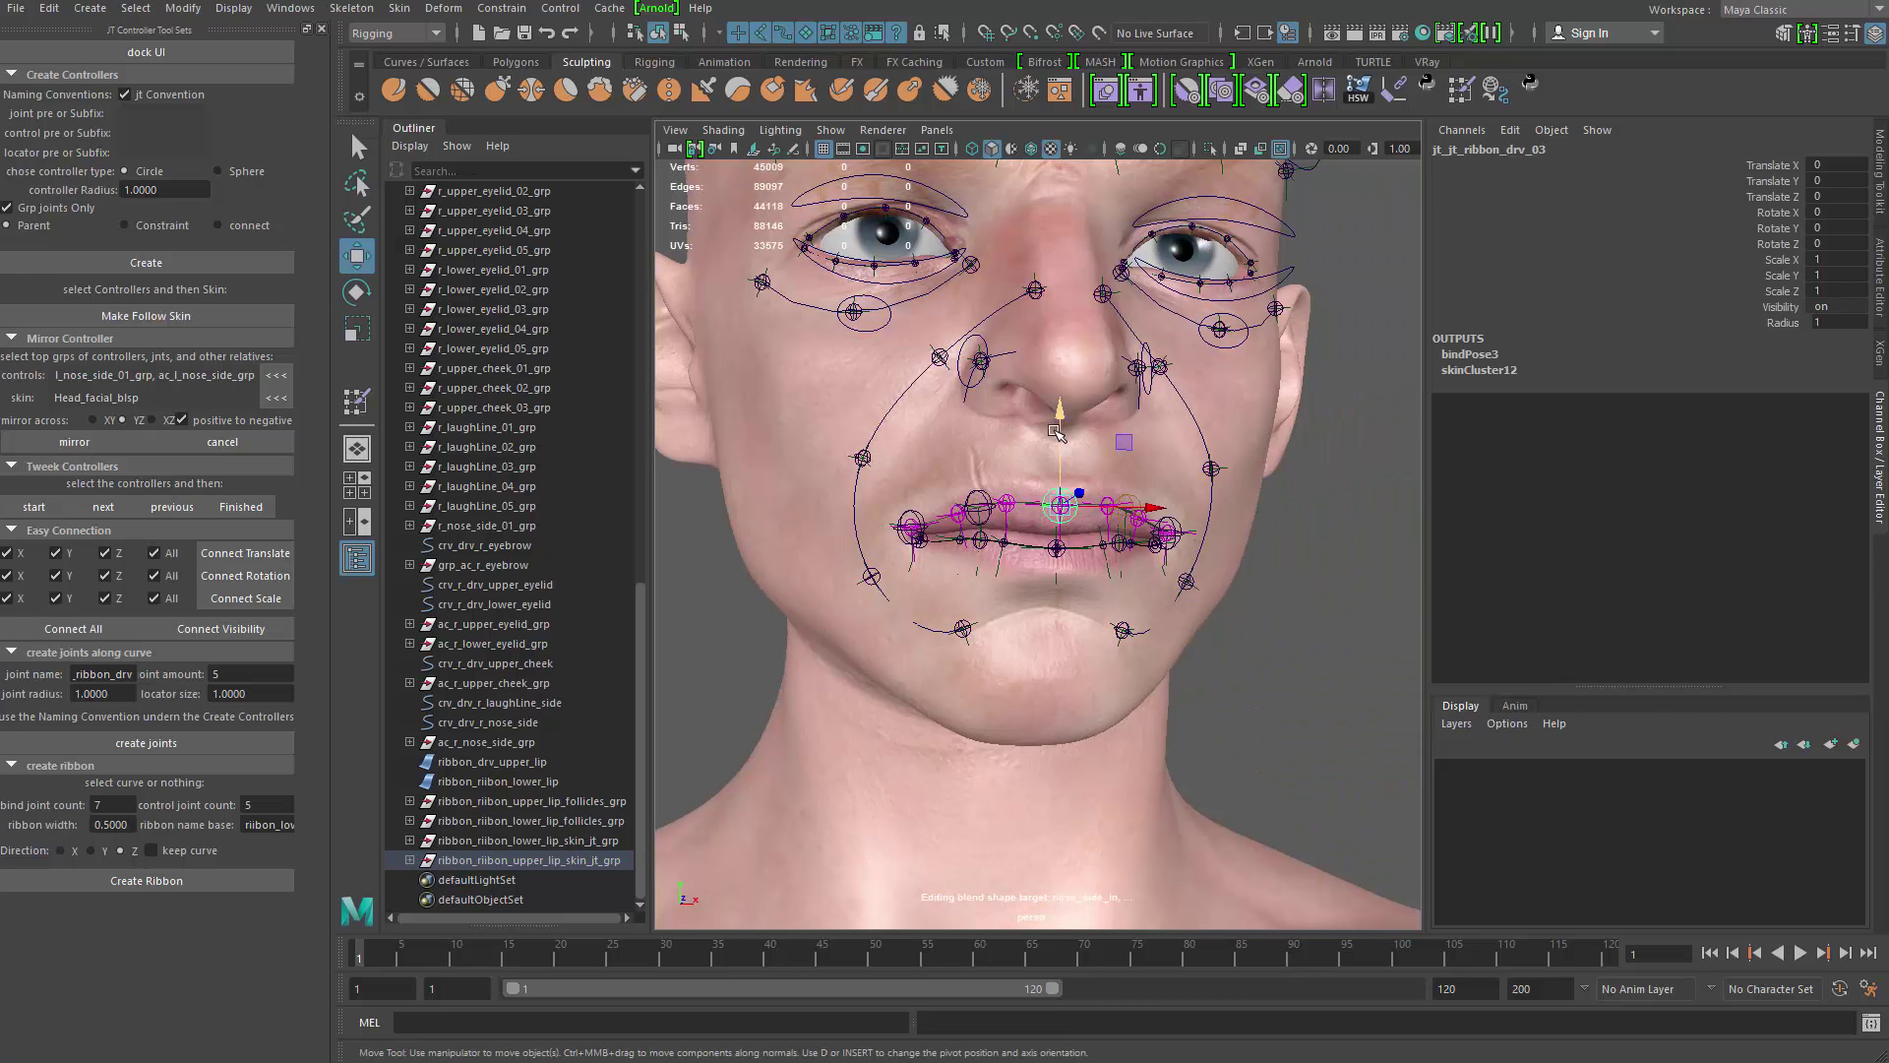
{"action": "left_click_drag", "start_coordinate": [1056, 431], "coordinate": [1056, 366]}
{"action": "key", "text": "ctrl+z"}
Step: Move jt_ribon_lower_lip_drv_03 to test the lower lip deformation, and undo the move
{"action": "left_click_drag", "start_coordinate": [1112, 530], "coordinate": [1053, 561], "text": "alt"}
{"action": "scroll", "coordinate": [1082, 536], "scroll_direction": "up", "scroll_amount": 4}
{"action": "key", "text": "q"}
{"action": "left_click", "coordinate": [1039, 548]}
{"action": "key", "text": "w"}
{"action": "key", "text": "ctrl+z"}
{"action": "left_click_drag", "start_coordinate": [1182, 598], "coordinate": [1004, 604], "text": "alt"}
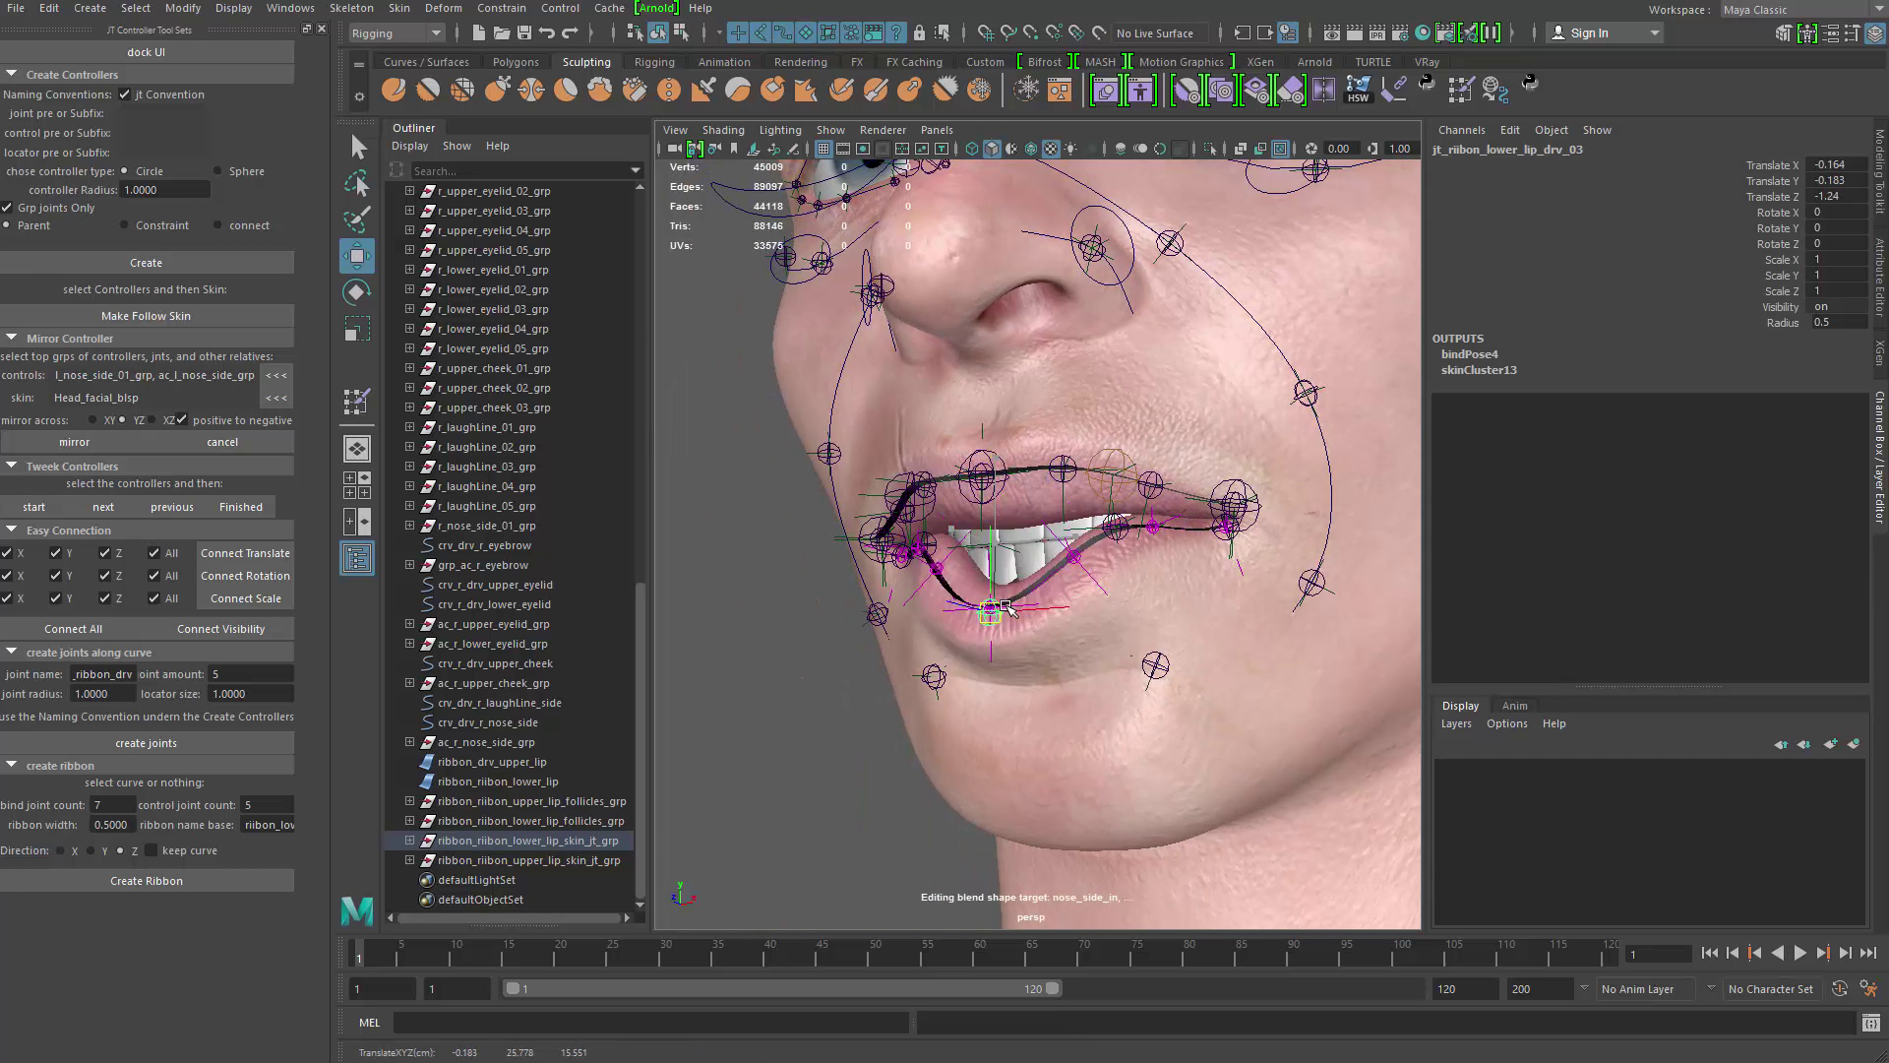
{"action": "key", "text": "ctrl+z"}
Step: Clear the selection and unhide the jt_root_bind joint hierarchy
{"action": "scroll", "coordinate": [927, 498], "scroll_direction": "down", "scroll_amount": 5}
{"action": "left_click_drag", "start_coordinate": [928, 498], "coordinate": [1043, 517], "text": "alt"}
{"action": "key", "text": "q"}
{"action": "left_click", "coordinate": [882, 620]}
{"action": "left_click_drag", "start_coordinate": [1092, 580], "coordinate": [890, 612], "text": "alt"}
{"action": "scroll", "coordinate": [1023, 562], "scroll_direction": "up", "scroll_amount": 3}
{"action": "left_click_drag", "start_coordinate": [641, 612], "coordinate": [631, 204]}
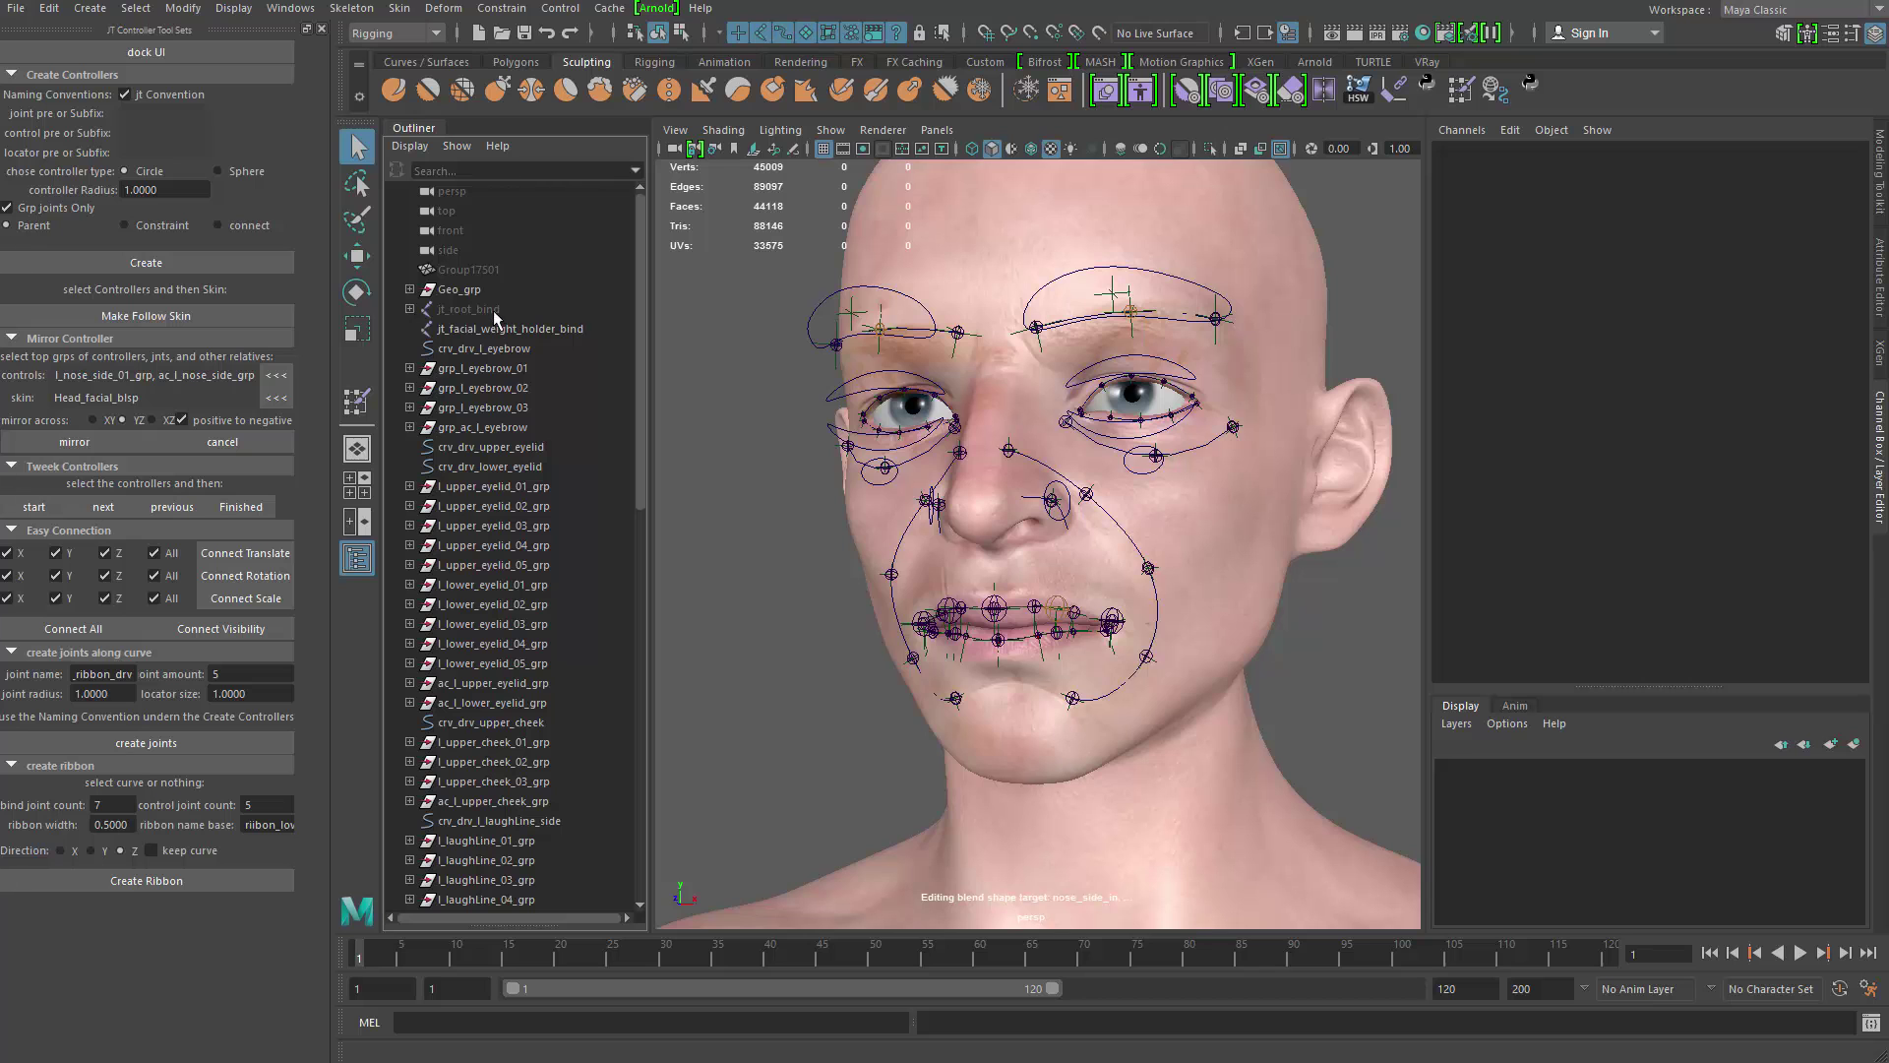
{"action": "left_click", "coordinate": [521, 310]}
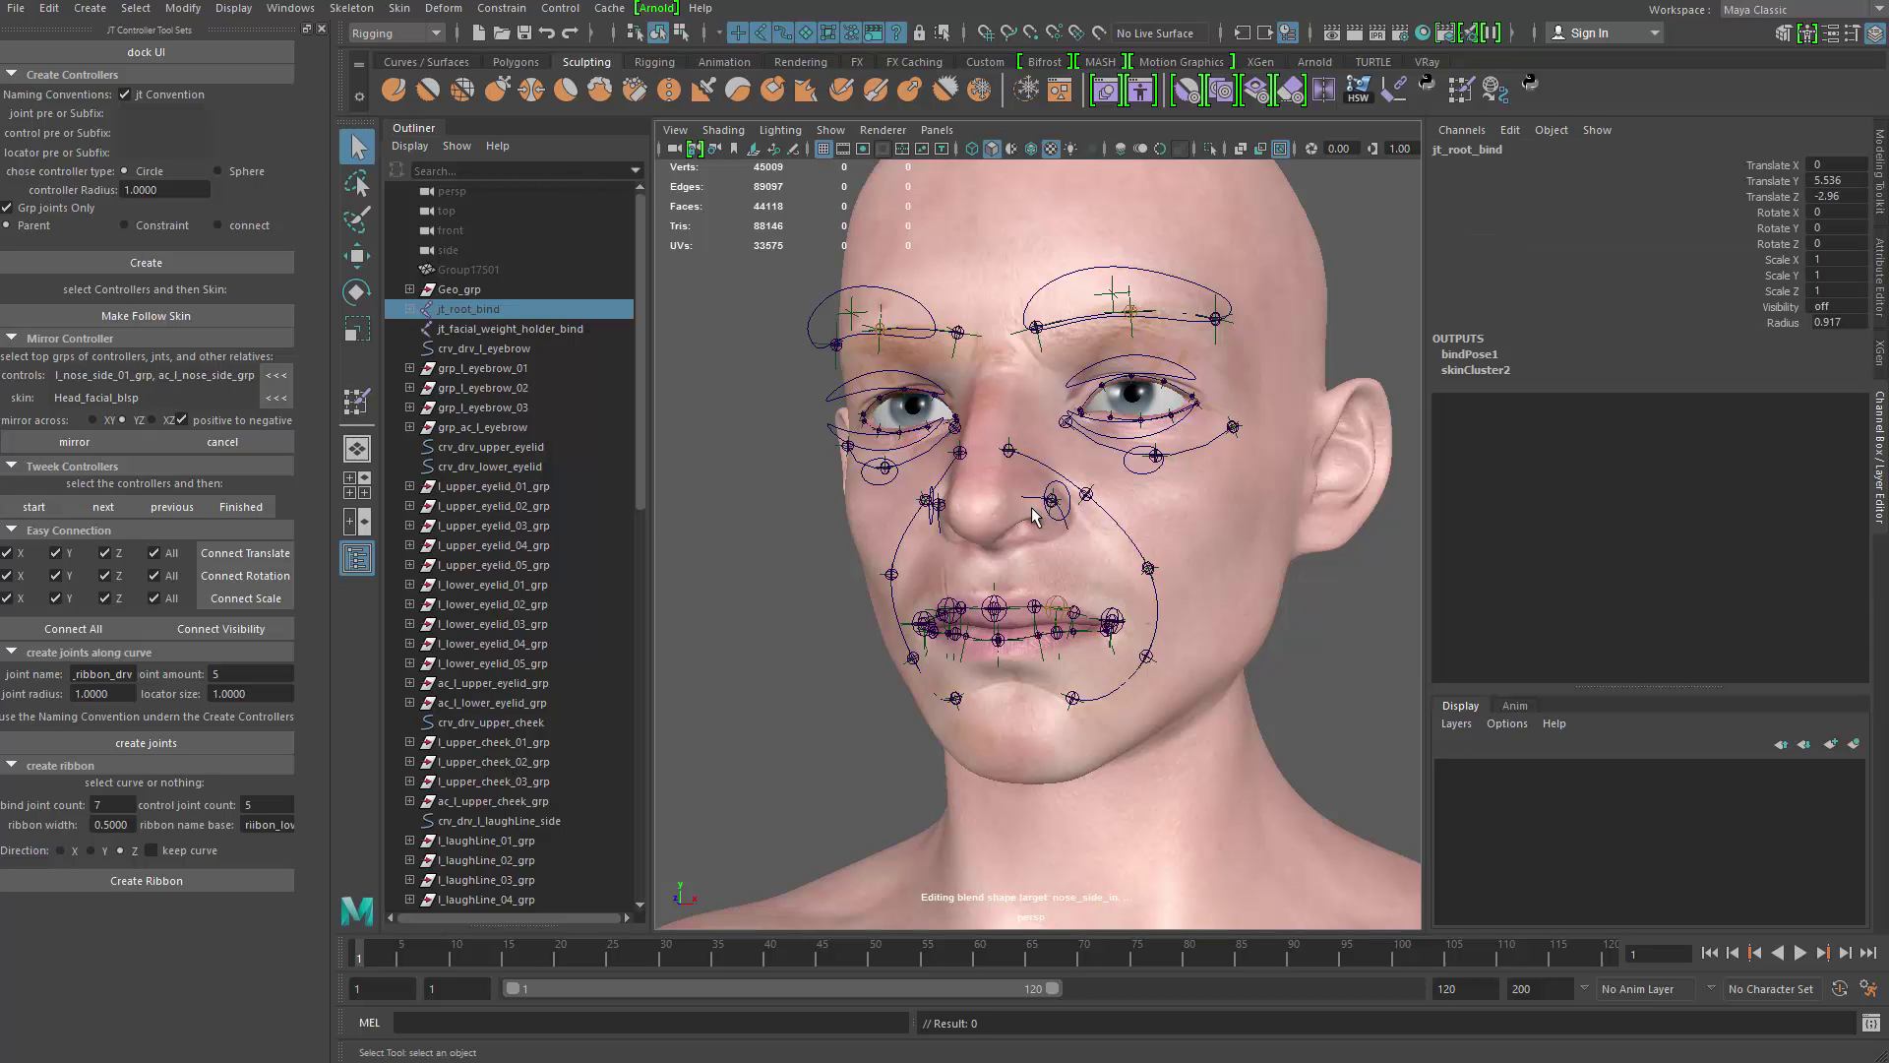
{"action": "key", "text": "shift+h"}
Step: Expand Geo_grp and unhide the Head_Geo mesh
{"action": "left_click_drag", "start_coordinate": [1096, 574], "coordinate": [1054, 581], "text": "alt"}
{"action": "left_click", "coordinate": [410, 289]}
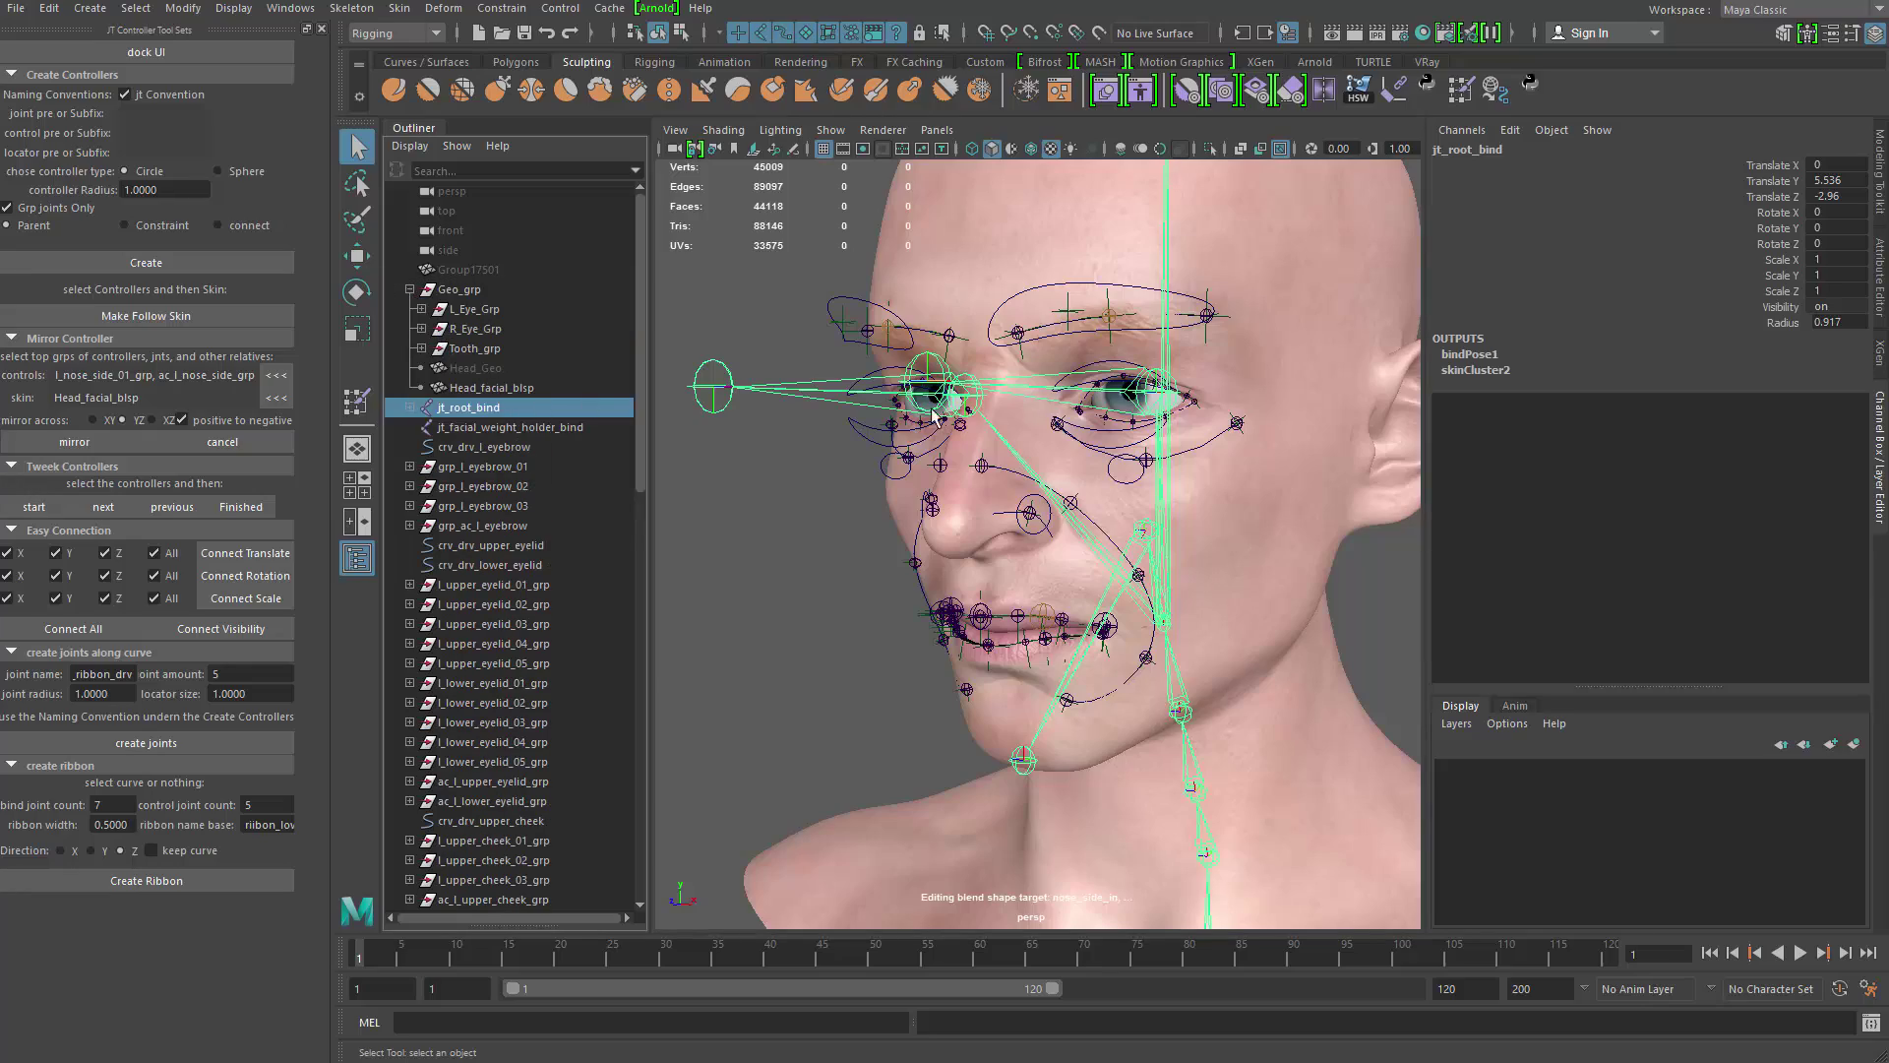
{"action": "left_click_drag", "start_coordinate": [932, 415], "coordinate": [898, 514], "text": "alt"}
{"action": "left_click", "coordinate": [566, 370]}
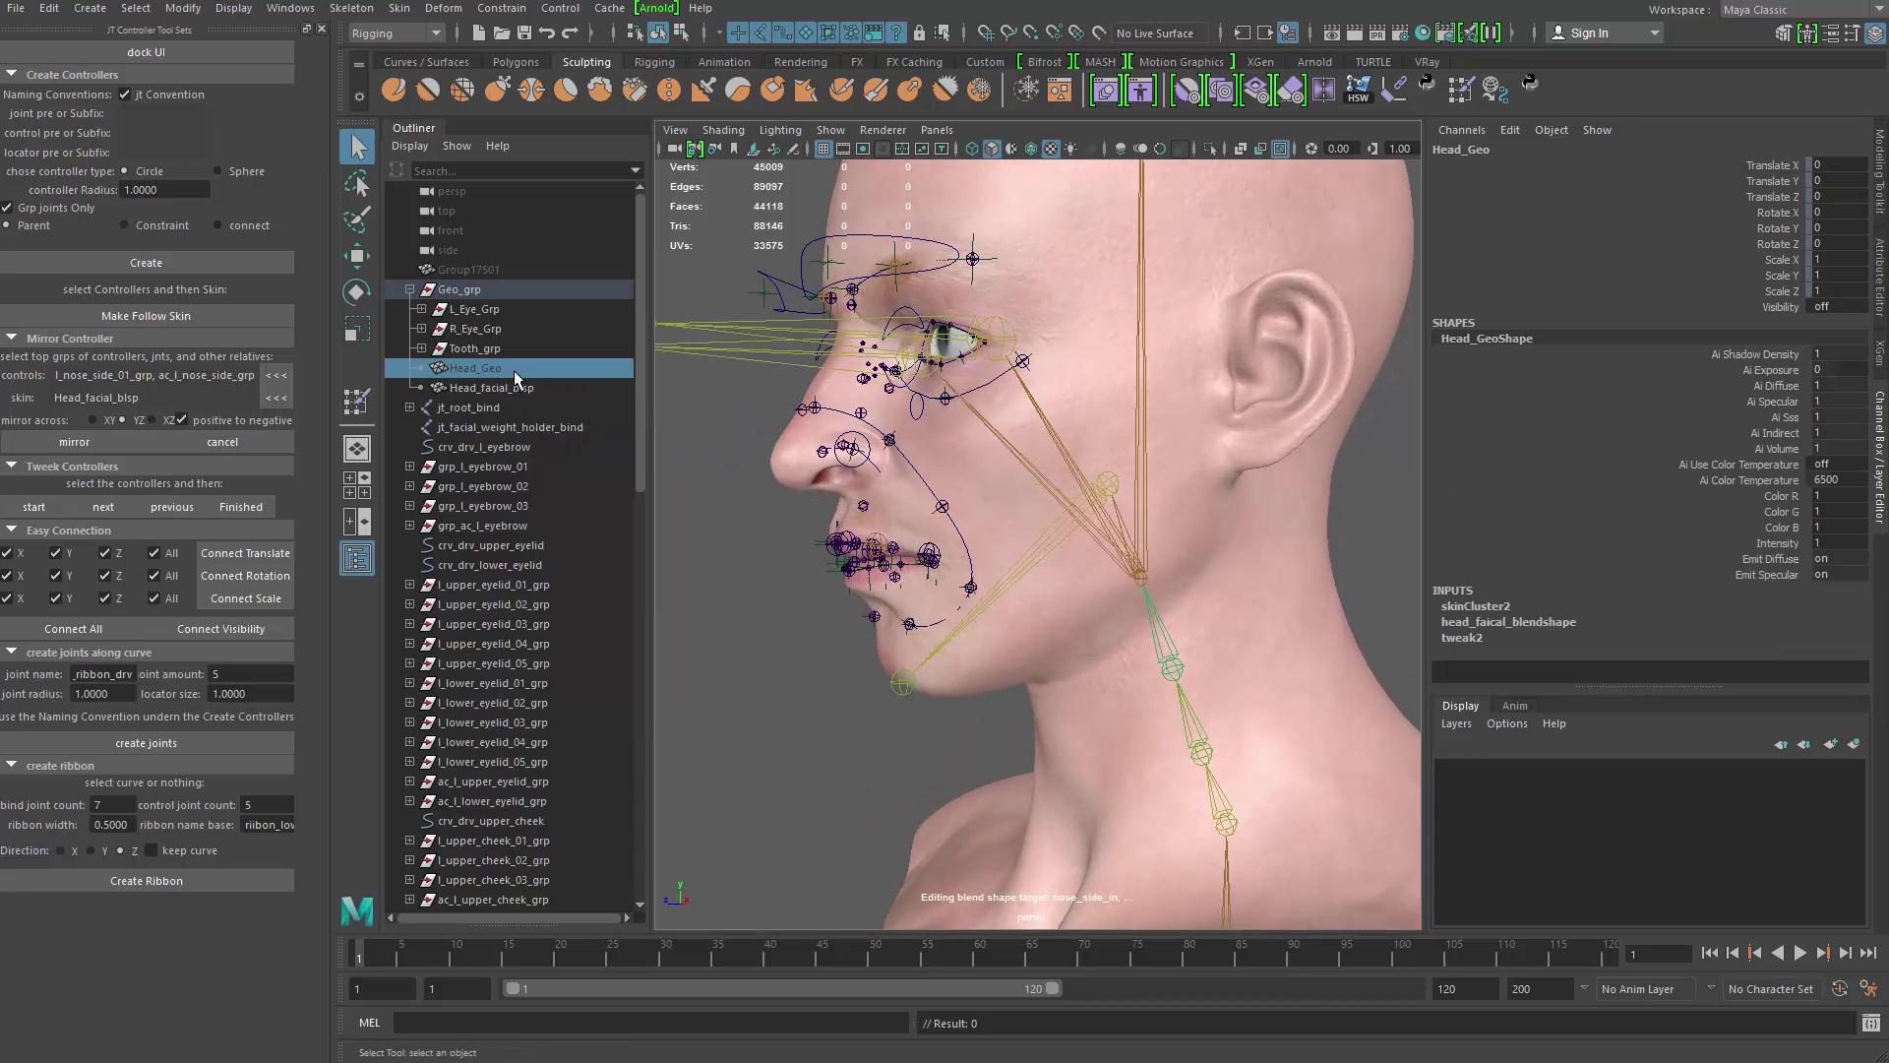
{"action": "key", "text": "shift+h"}
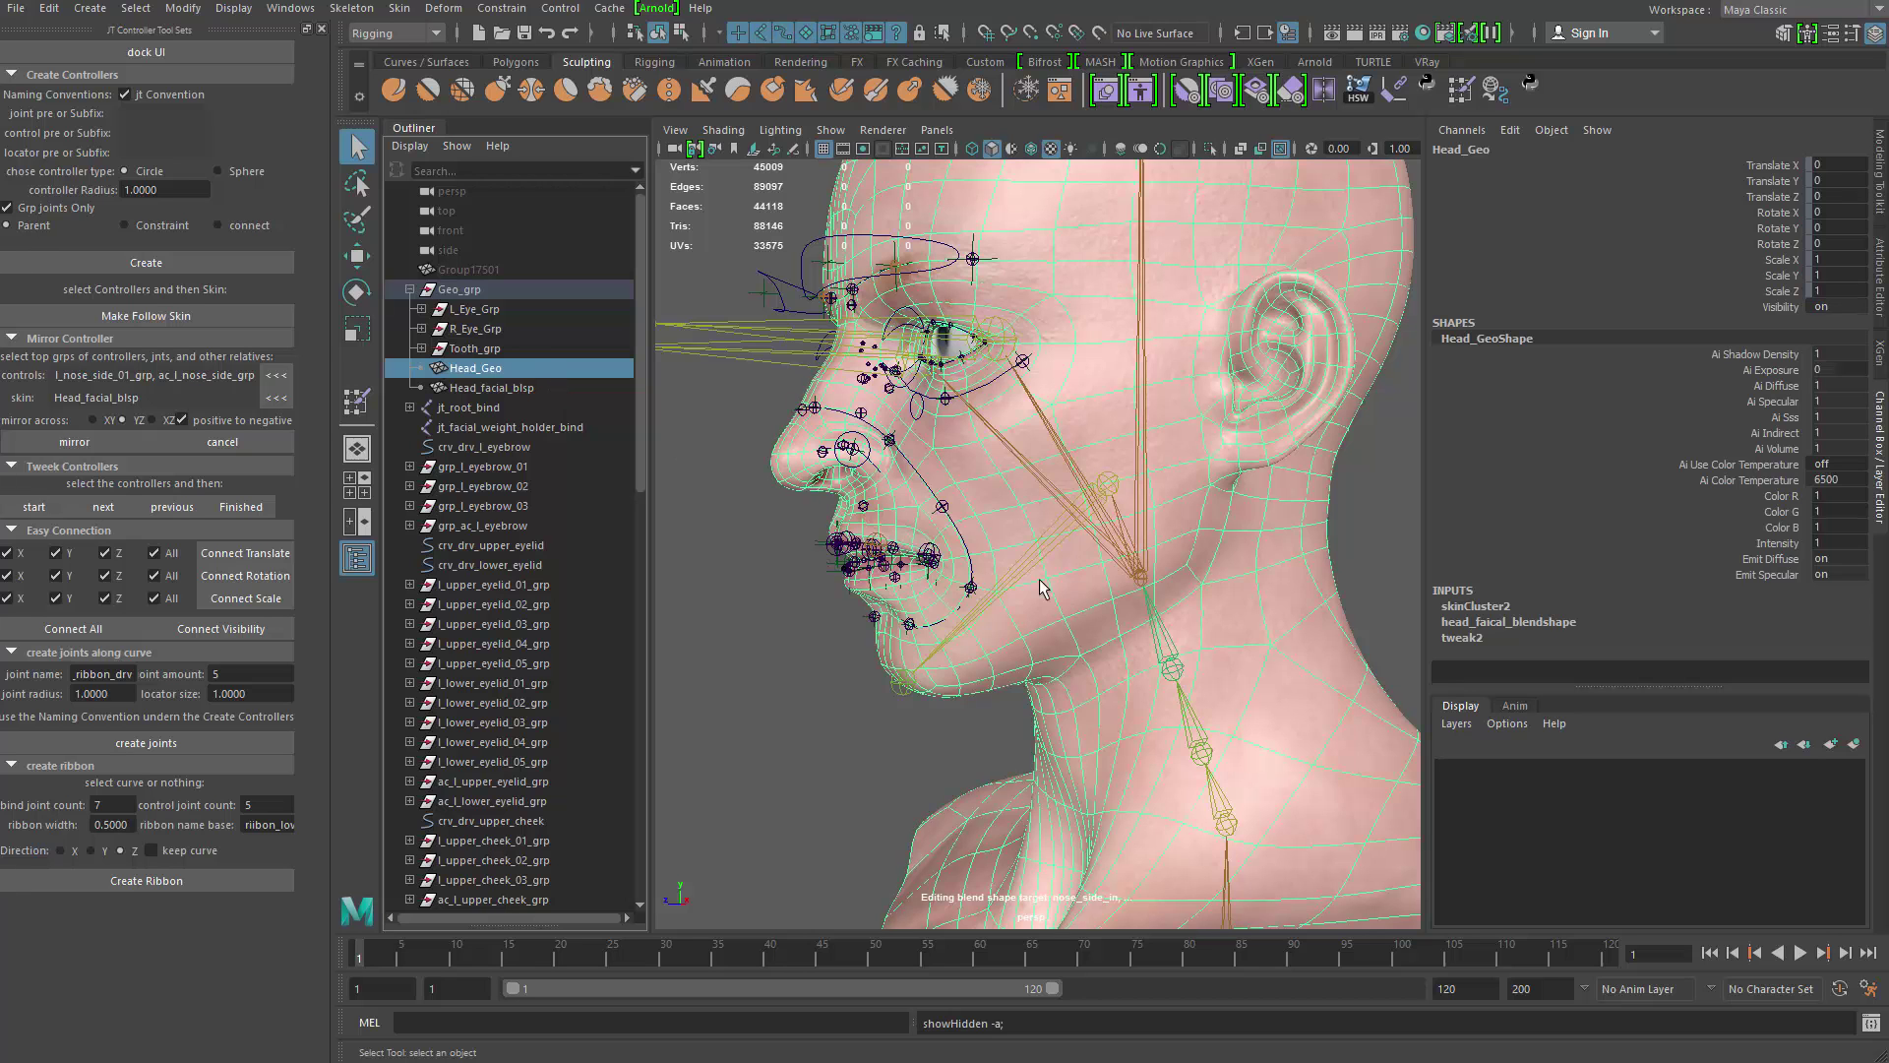
Step: Select jt_l_jaw_bind_01 and open the jaw by rotating it about -25 degrees on Z
{"action": "left_click", "coordinate": [1024, 549]}
{"action": "left_click_drag", "start_coordinate": [1023, 547], "coordinate": [1043, 547], "text": "alt"}
{"action": "middle_click_drag", "start_coordinate": [1043, 547], "coordinate": [983, 463], "text": "alt"}
{"action": "key", "text": "e"}
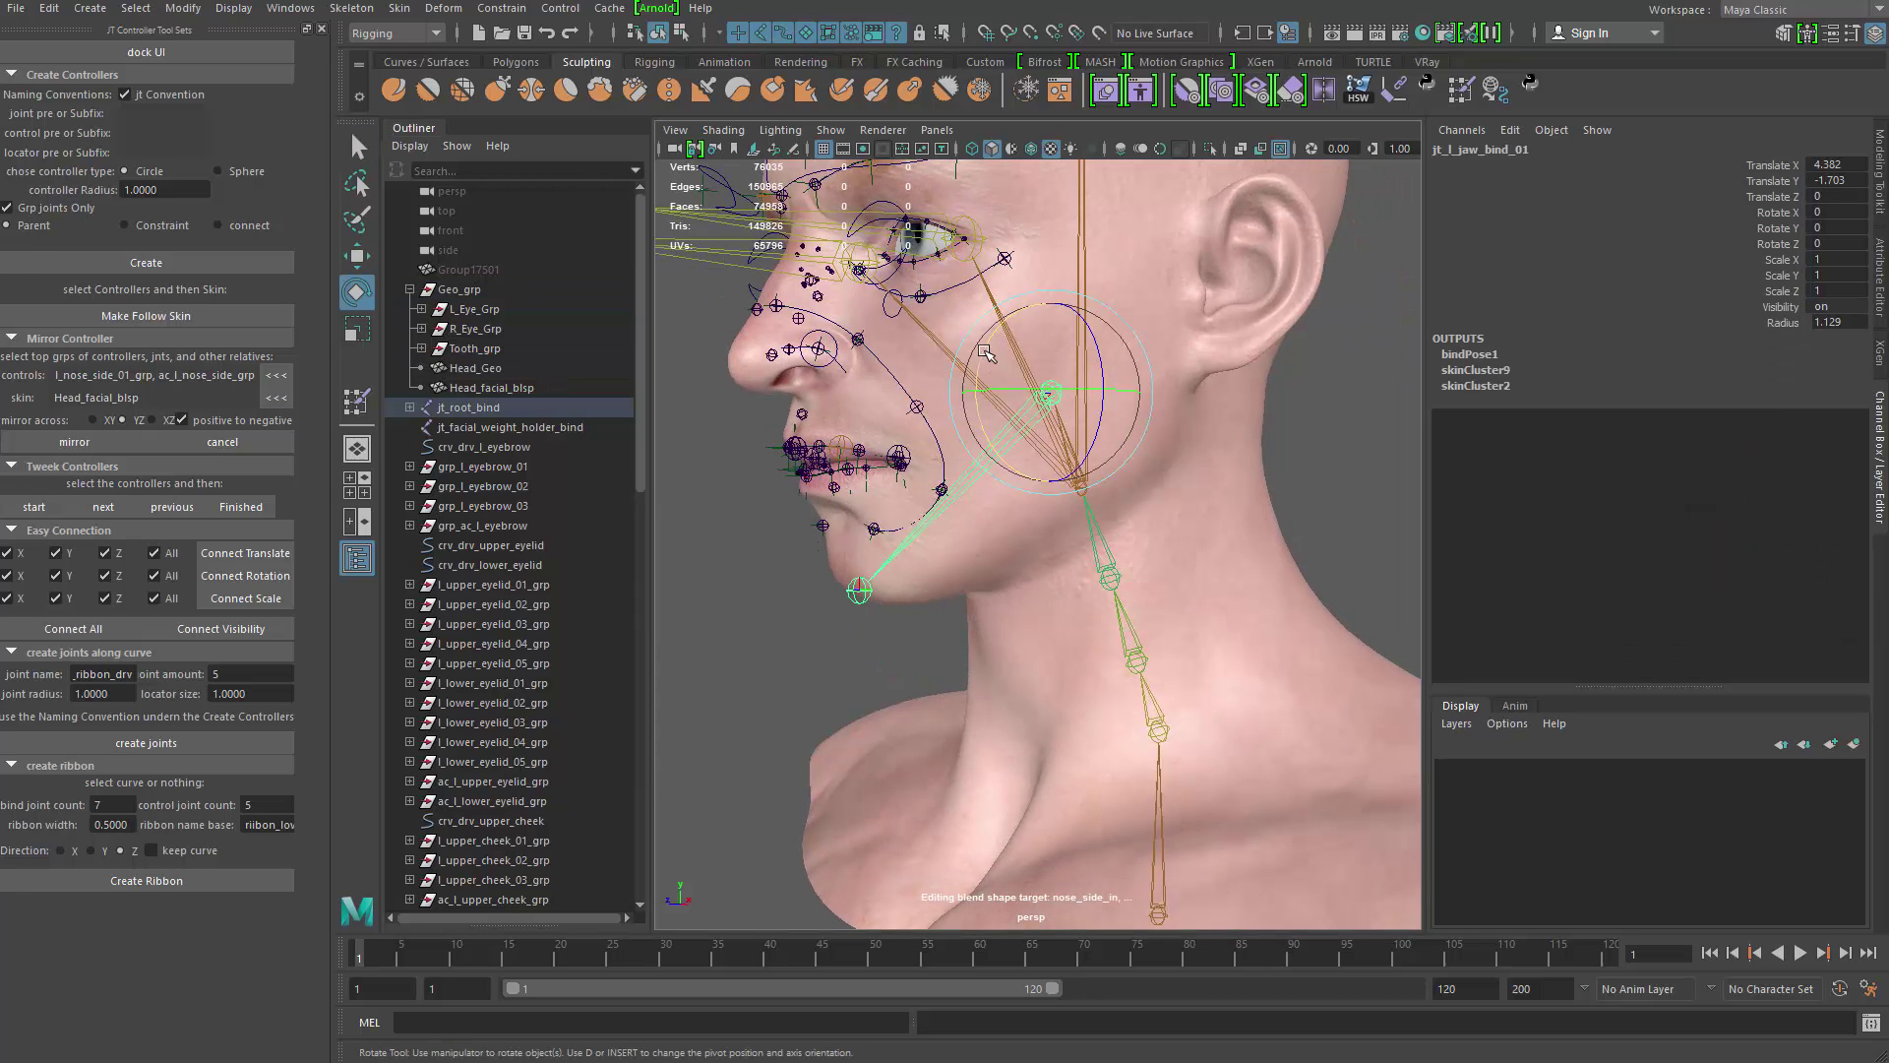
{"action": "left_click_drag", "start_coordinate": [984, 351], "coordinate": [976, 393]}
{"action": "left_click_drag", "start_coordinate": [975, 394], "coordinate": [939, 395], "text": "alt"}
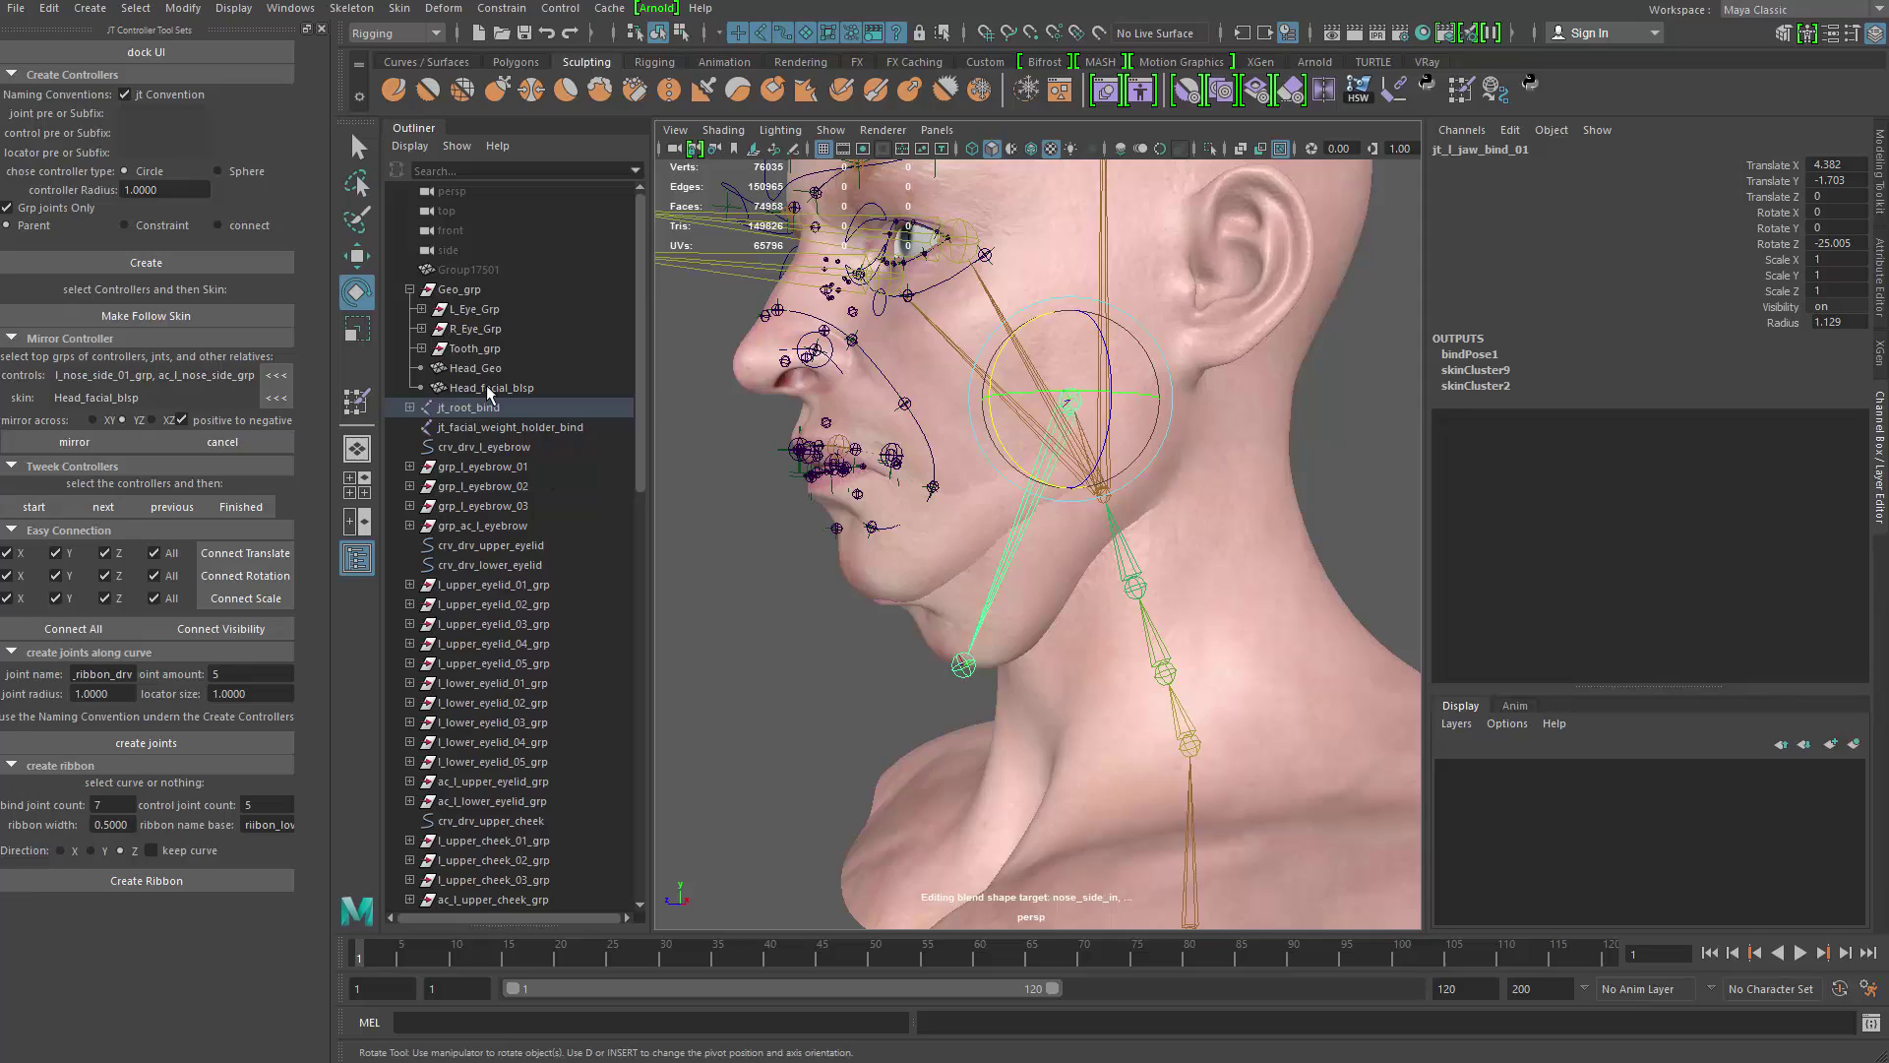
Step: Compare Head_Geo with Head_facial_blsp and hide the Head_facial_blsp mesh
{"action": "left_click", "coordinate": [492, 370]}
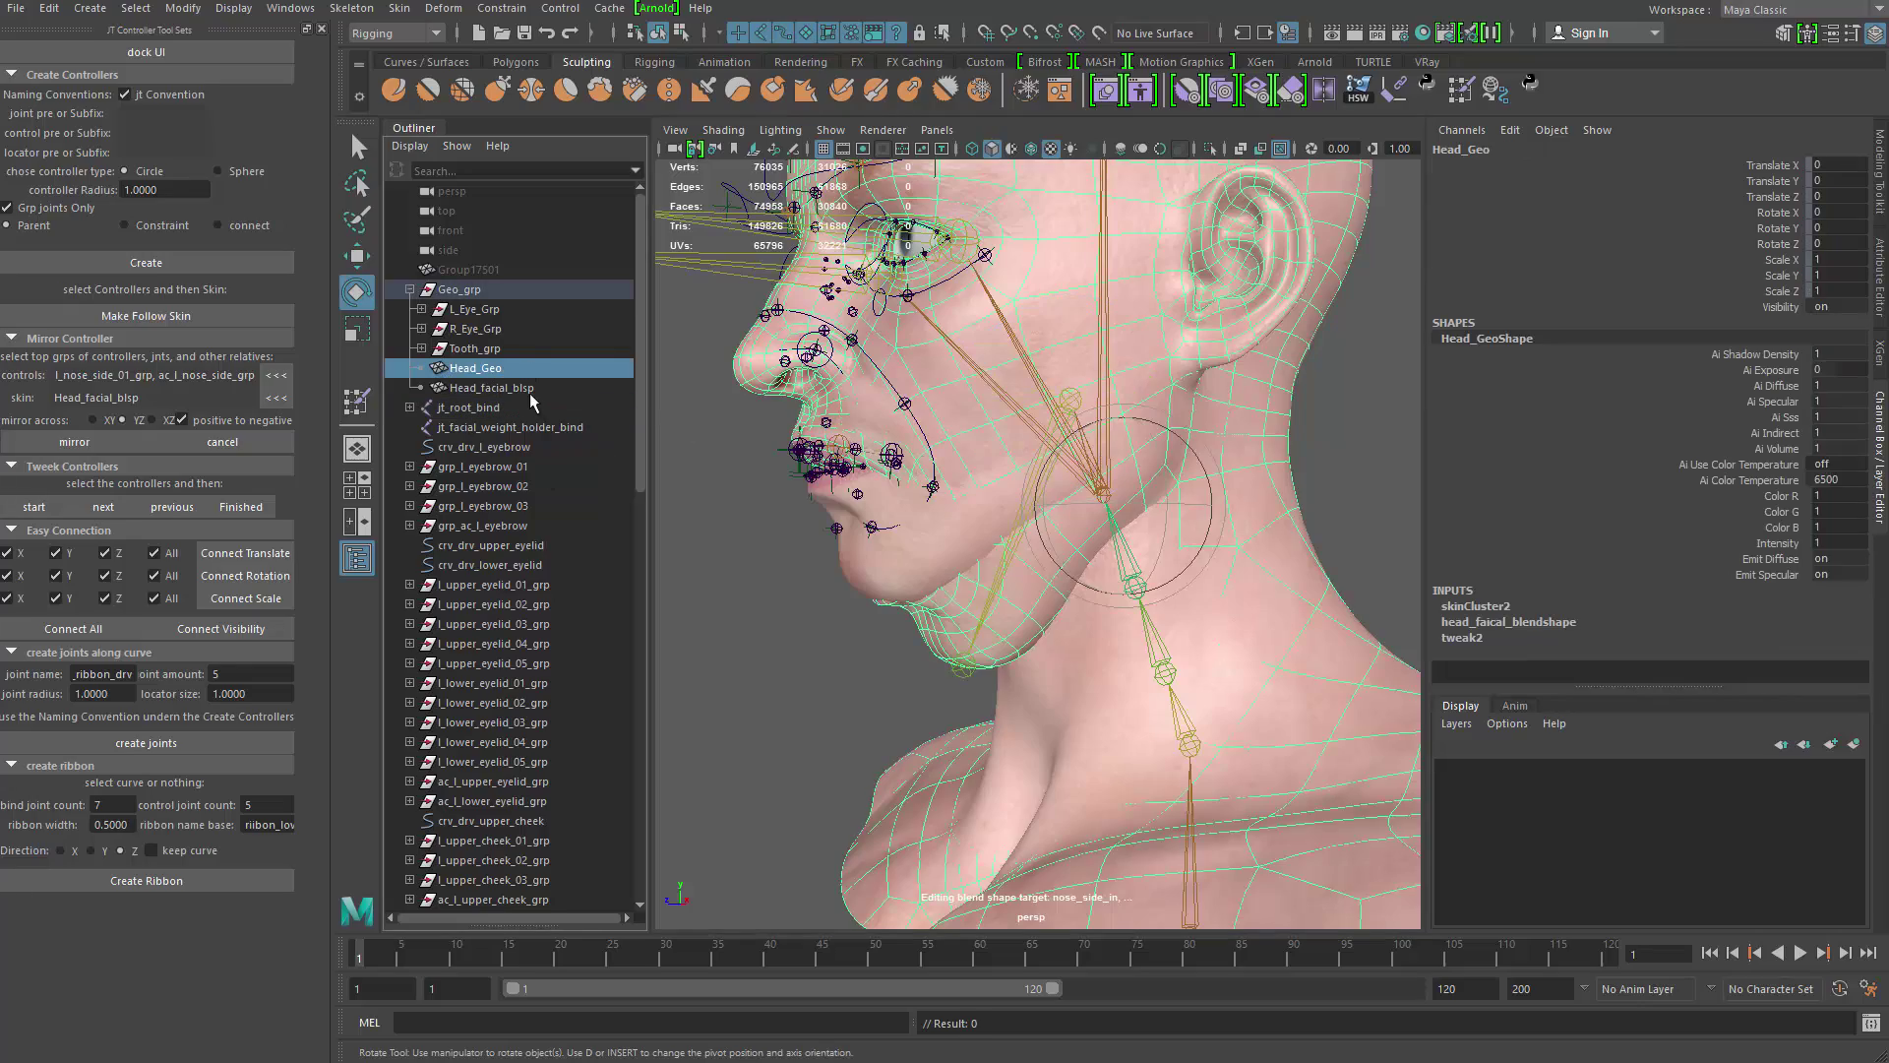
{"action": "left_click", "coordinate": [529, 392]}
{"action": "left_click_drag", "start_coordinate": [945, 423], "coordinate": [996, 480], "text": "alt"}
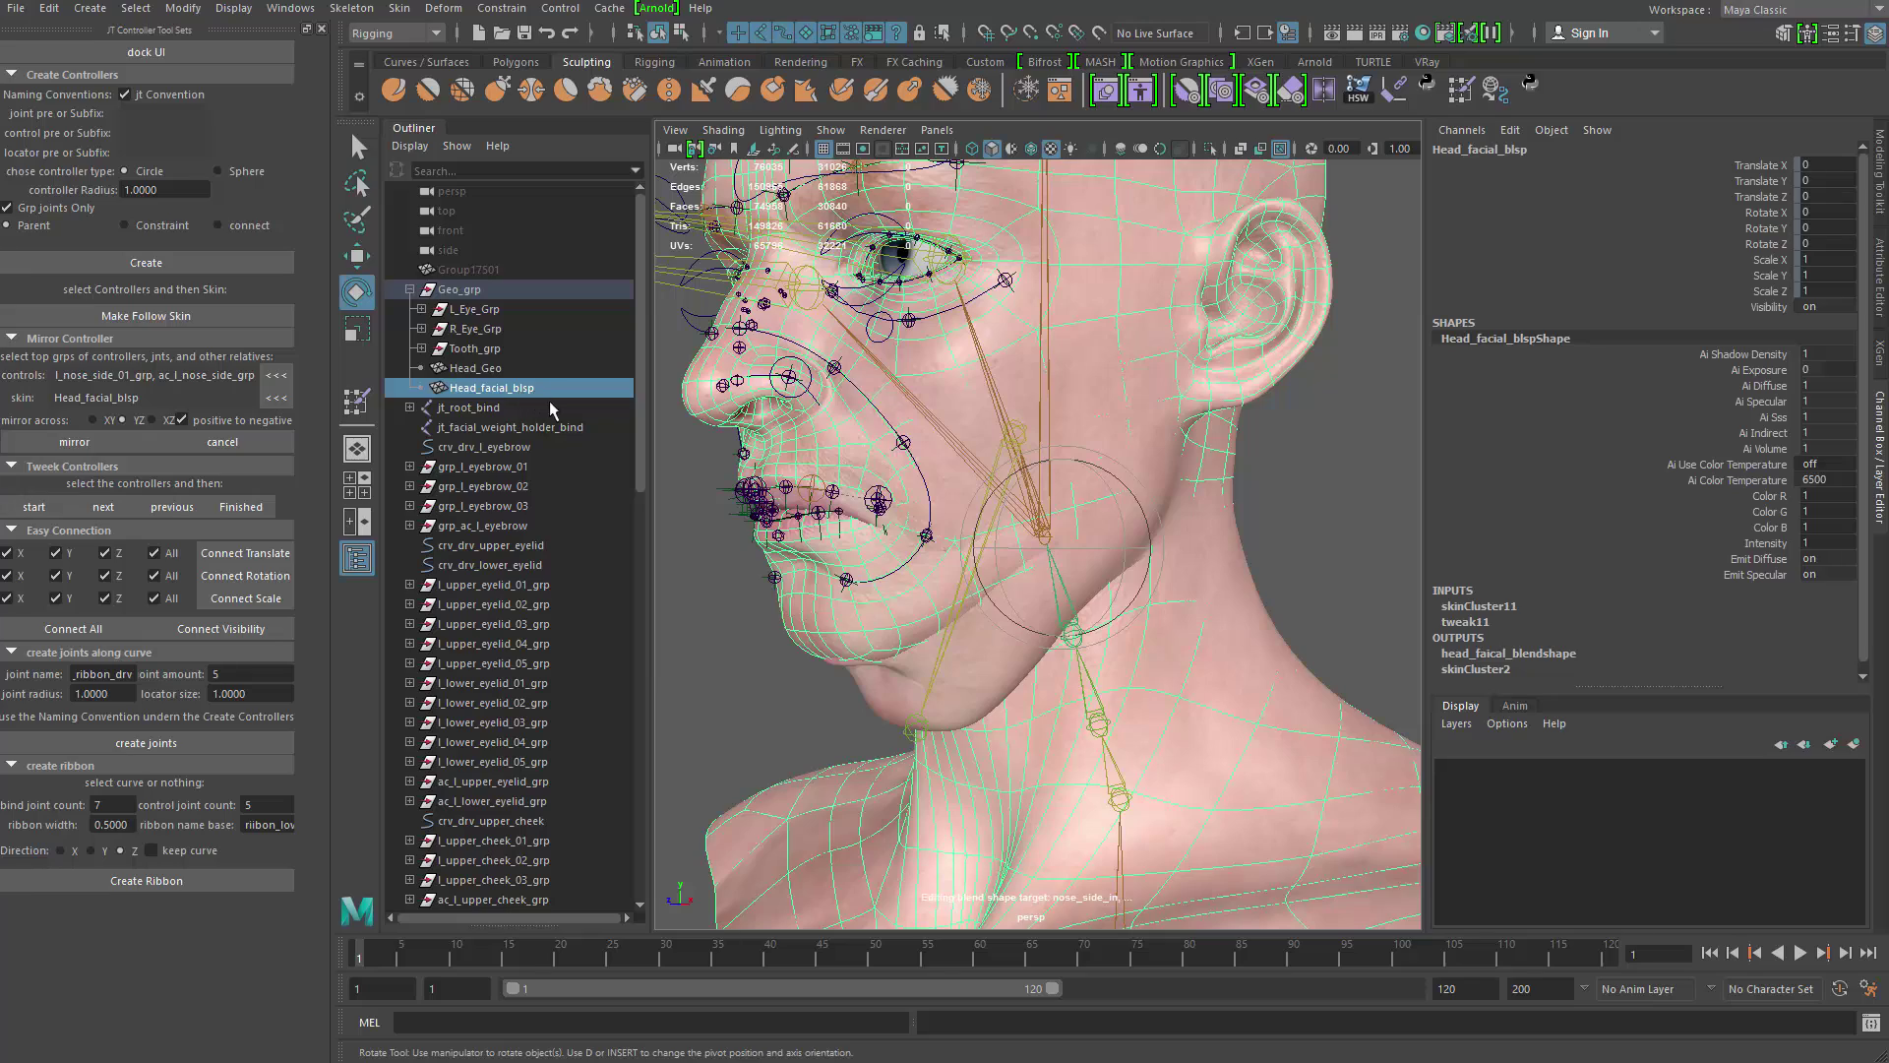
{"action": "key", "text": "ctrl+h"}
Step: Examine the open mouth and the facial controls around it from several angles
{"action": "left_click_drag", "start_coordinate": [1023, 542], "coordinate": [738, 503], "text": "alt"}
{"action": "scroll", "coordinate": [830, 599], "scroll_direction": "up", "scroll_amount": 3}
{"action": "scroll", "coordinate": [738, 503], "scroll_direction": "down", "scroll_amount": 3}
{"action": "middle_click_drag", "start_coordinate": [738, 503], "coordinate": [819, 563], "text": "alt"}
{"action": "left_click_drag", "start_coordinate": [818, 562], "coordinate": [822, 572], "text": "alt"}
{"action": "middle_click_drag", "start_coordinate": [822, 573], "coordinate": [820, 490], "text": "alt"}
{"action": "scroll", "coordinate": [820, 490], "scroll_direction": "down", "scroll_amount": 2}
{"action": "left_click_drag", "start_coordinate": [820, 490], "coordinate": [774, 491], "text": "alt"}
Step: Open the jaw joint jt_l_jaw_bind_01 further and set its Rotate Z to -30
{"action": "left_click", "coordinate": [1018, 548]}
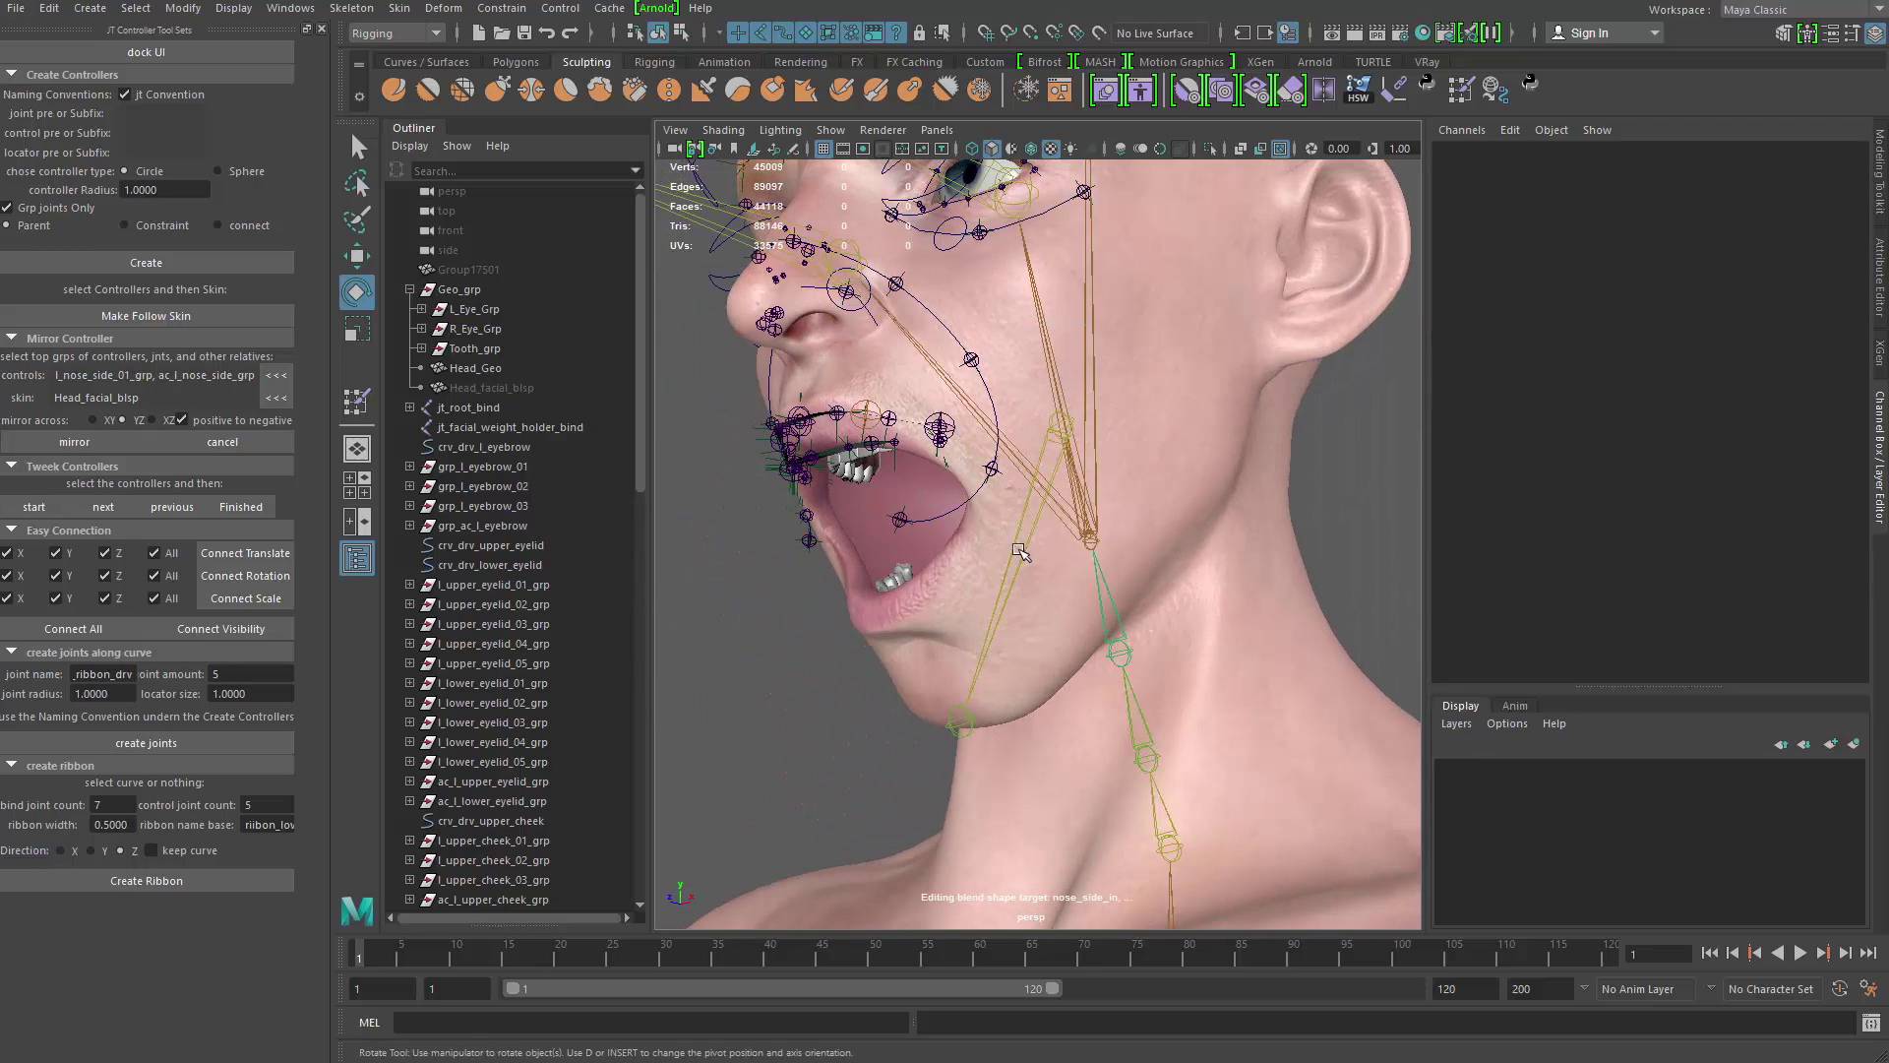
{"action": "left_click_drag", "start_coordinate": [1031, 491], "coordinate": [1169, 439]}
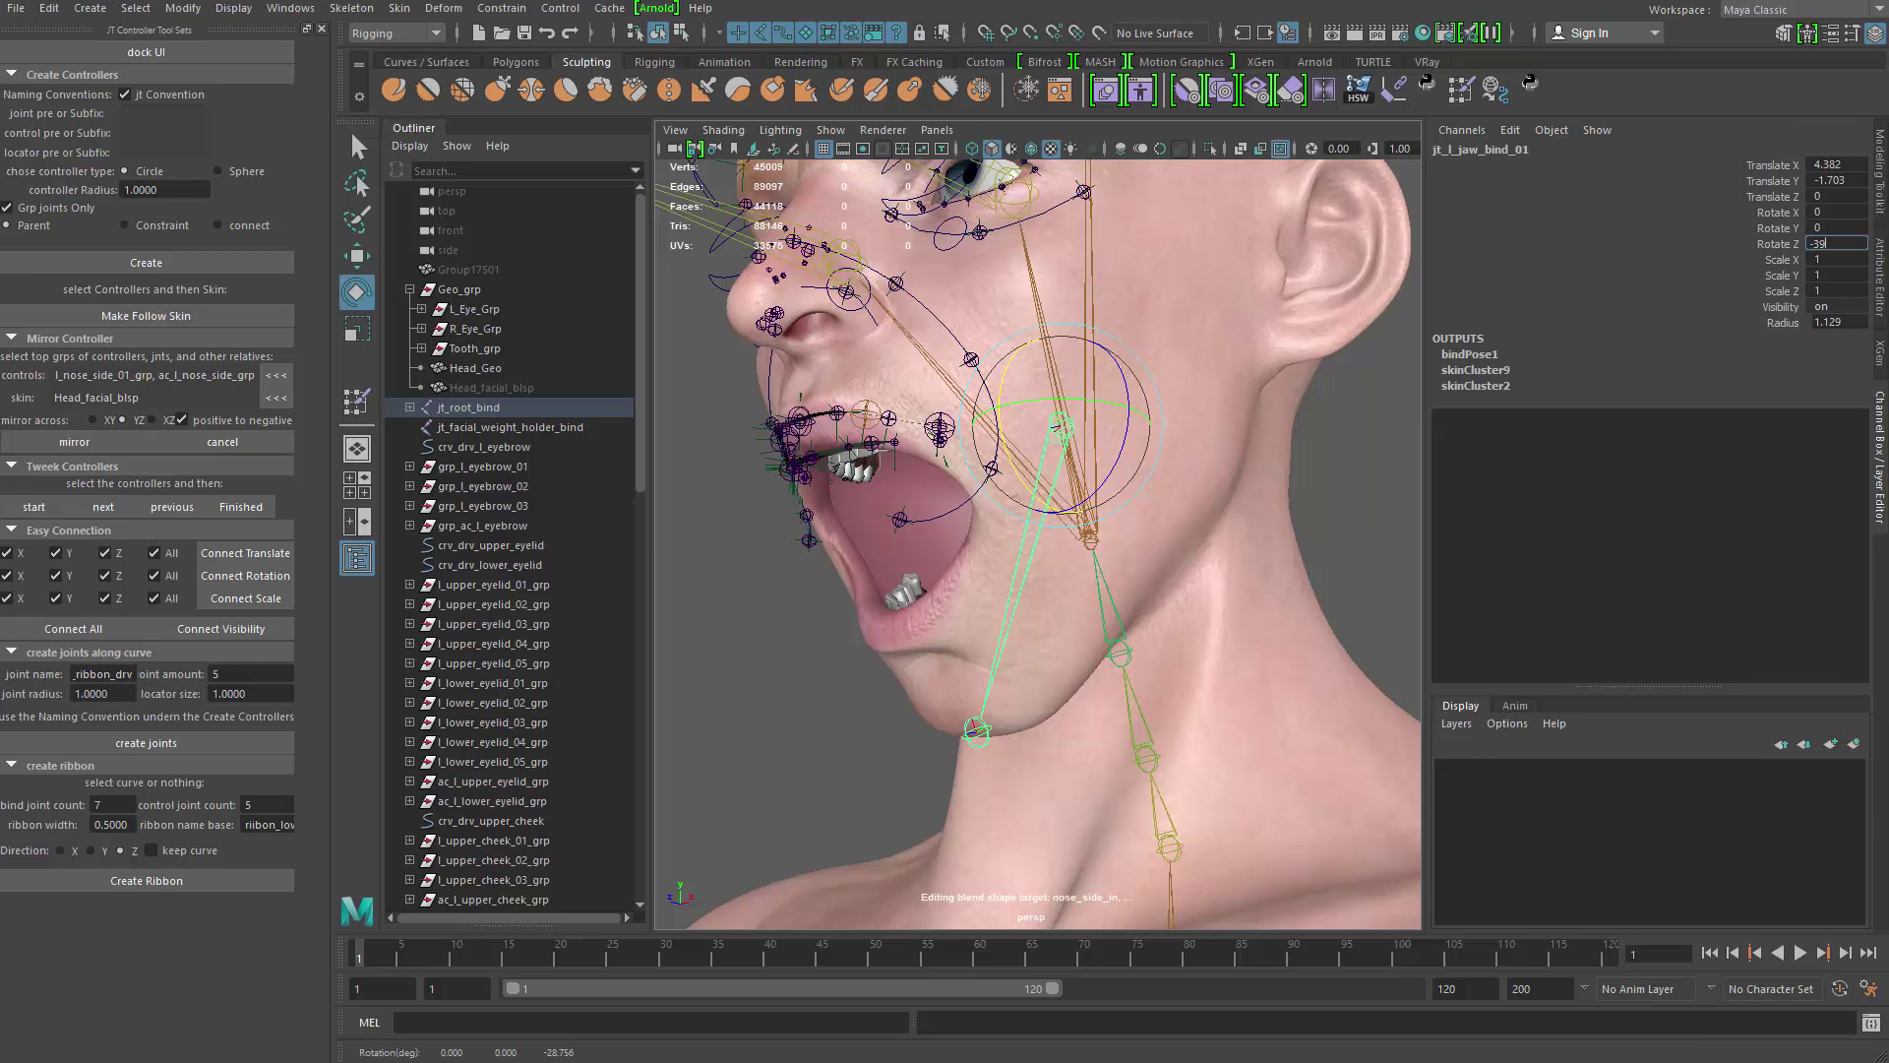
{"action": "key", "text": "Return"}
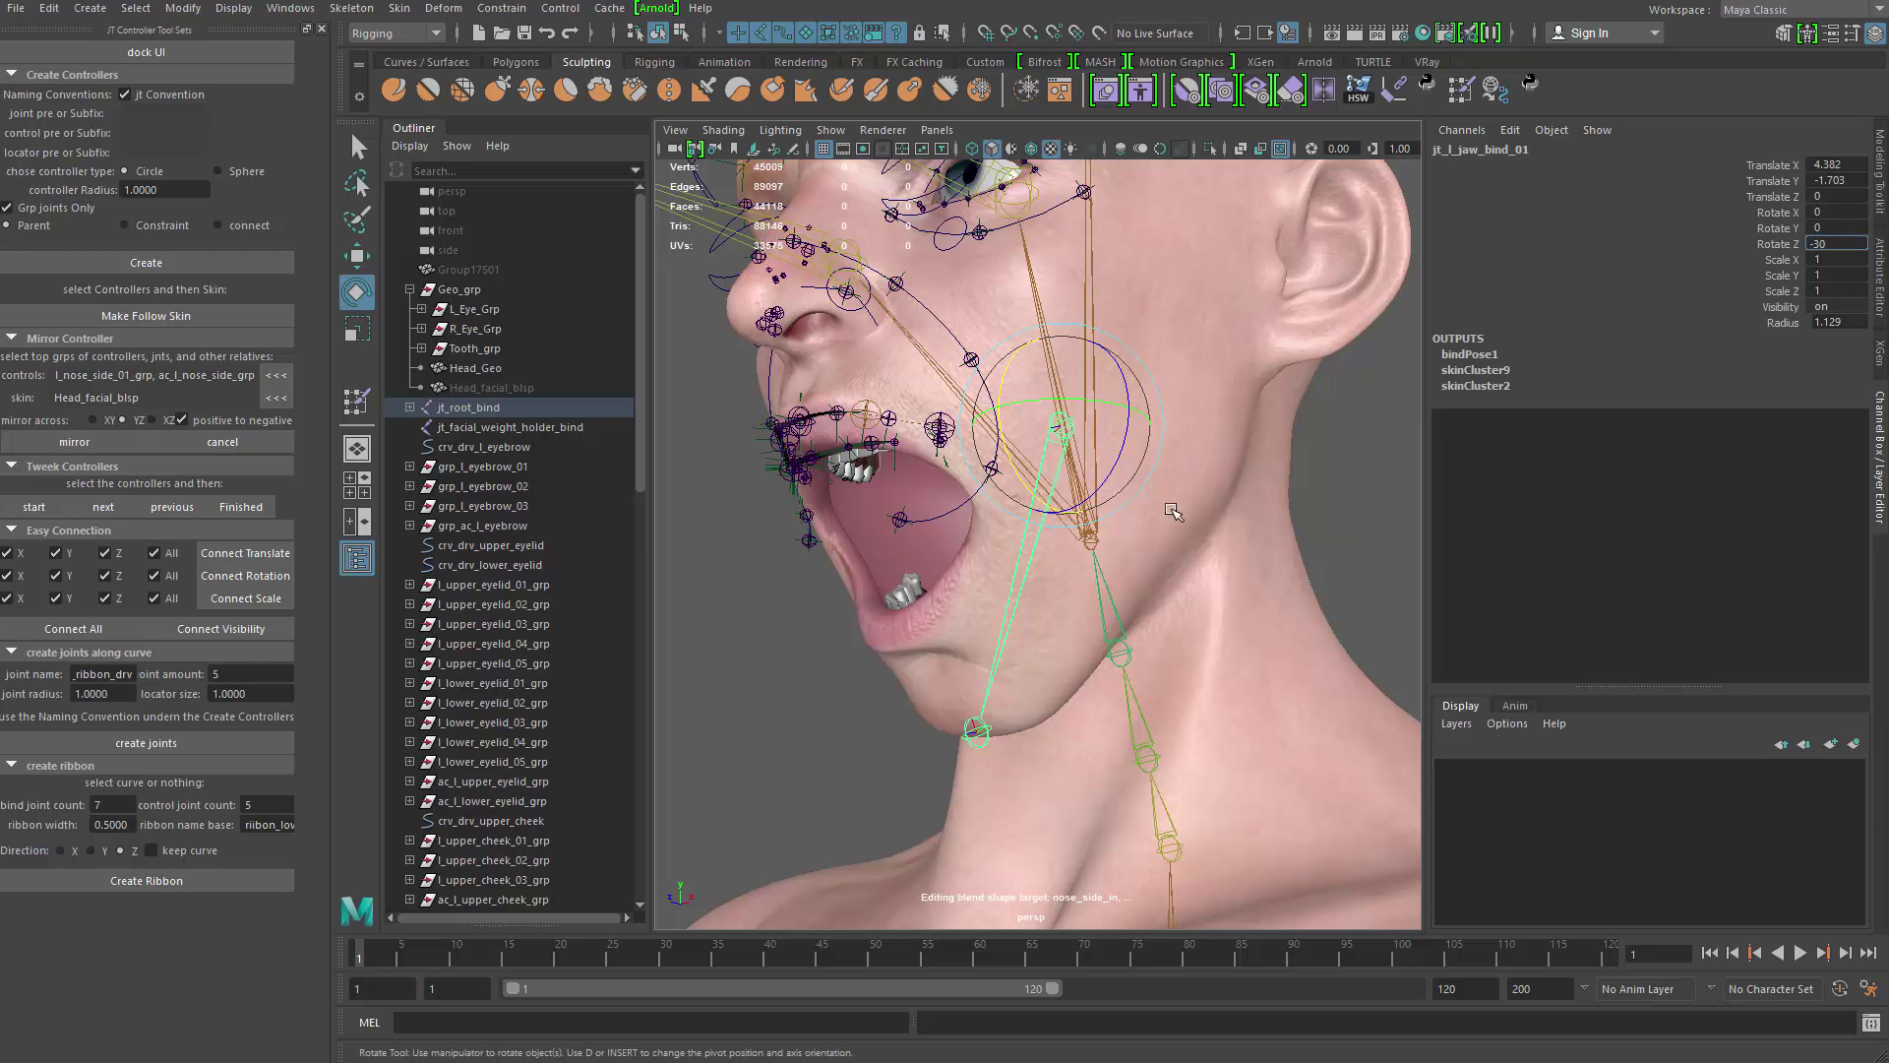
Step: Select the laugh line driver curves on both sides of the face
{"action": "scroll", "coordinate": [826, 596], "scroll_direction": "down", "scroll_amount": 4}
{"action": "left_click_drag", "start_coordinate": [826, 596], "coordinate": [972, 391], "text": "alt"}
{"action": "scroll", "coordinate": [902, 598], "scroll_direction": "up", "scroll_amount": 3}
{"action": "key", "text": "q"}
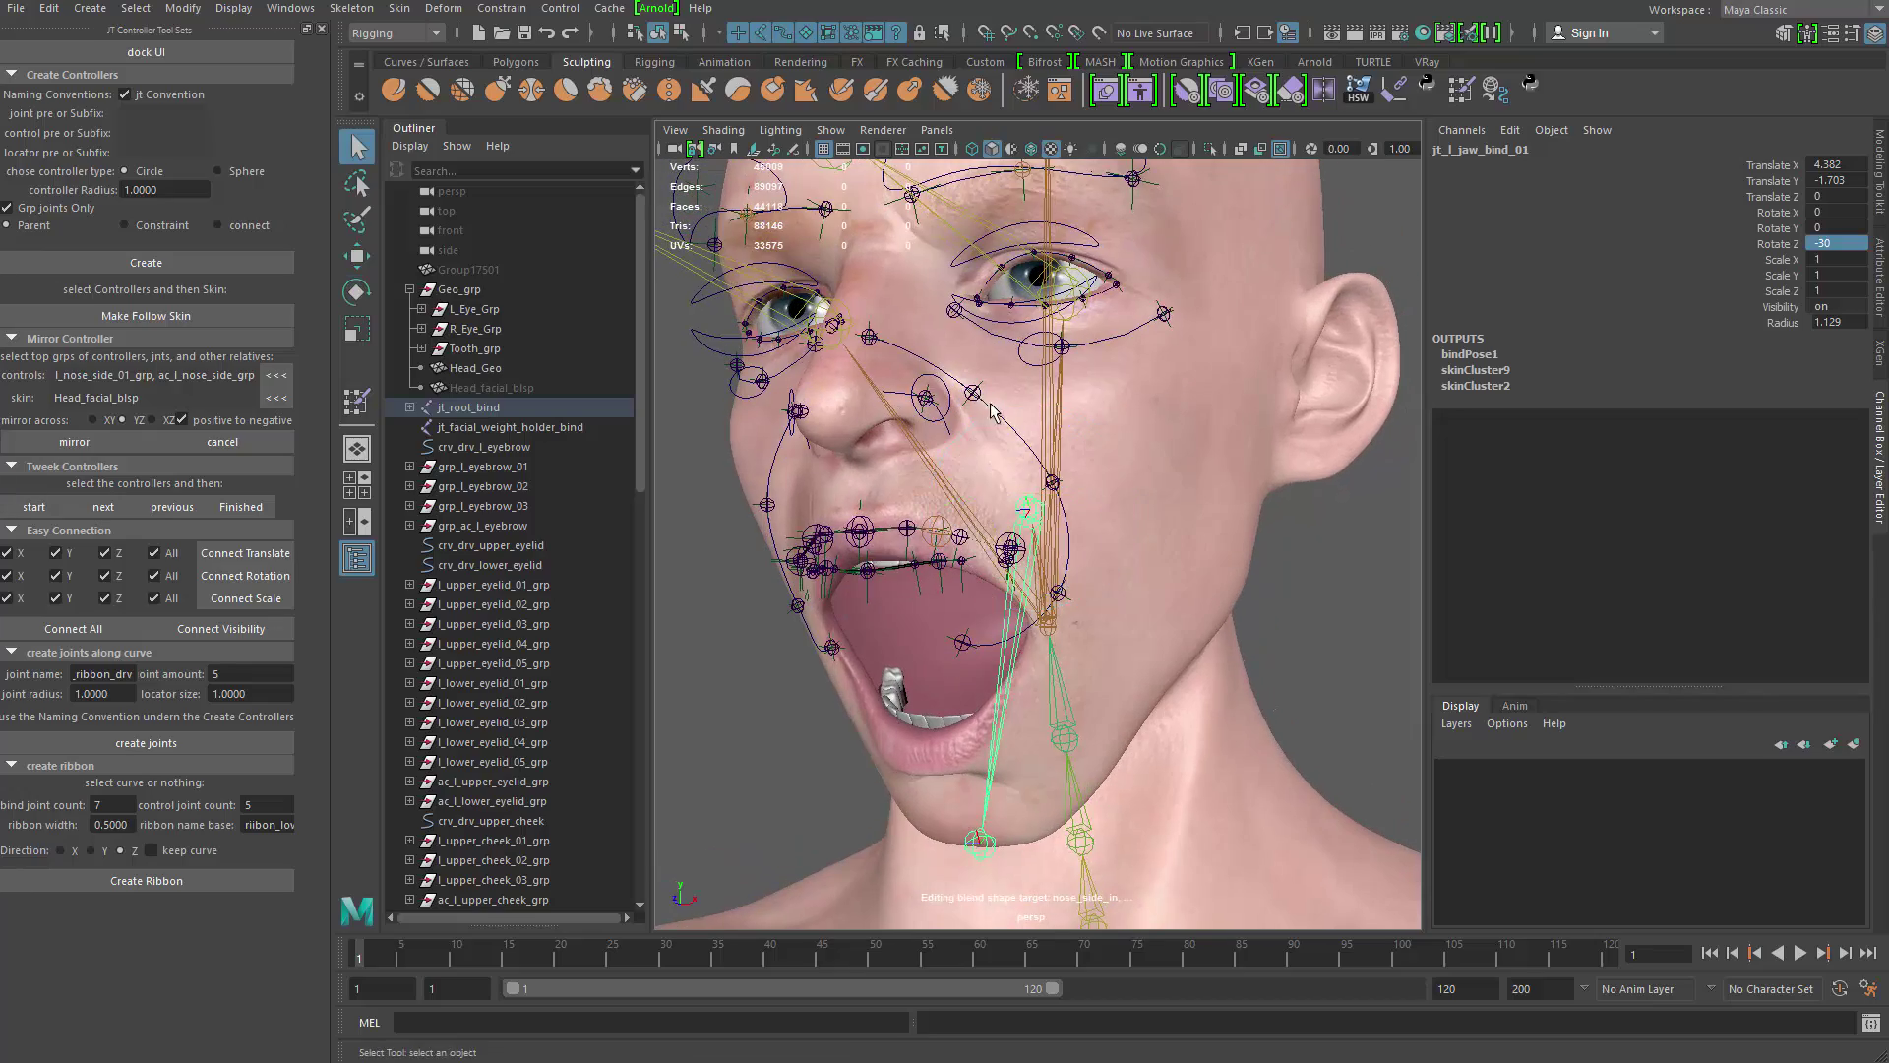
{"action": "left_click", "coordinate": [987, 401]}
{"action": "left_click_drag", "start_coordinate": [756, 502], "coordinate": [804, 396], "text": "alt"}
{"action": "left_click", "coordinate": [809, 437], "text": "shift"}
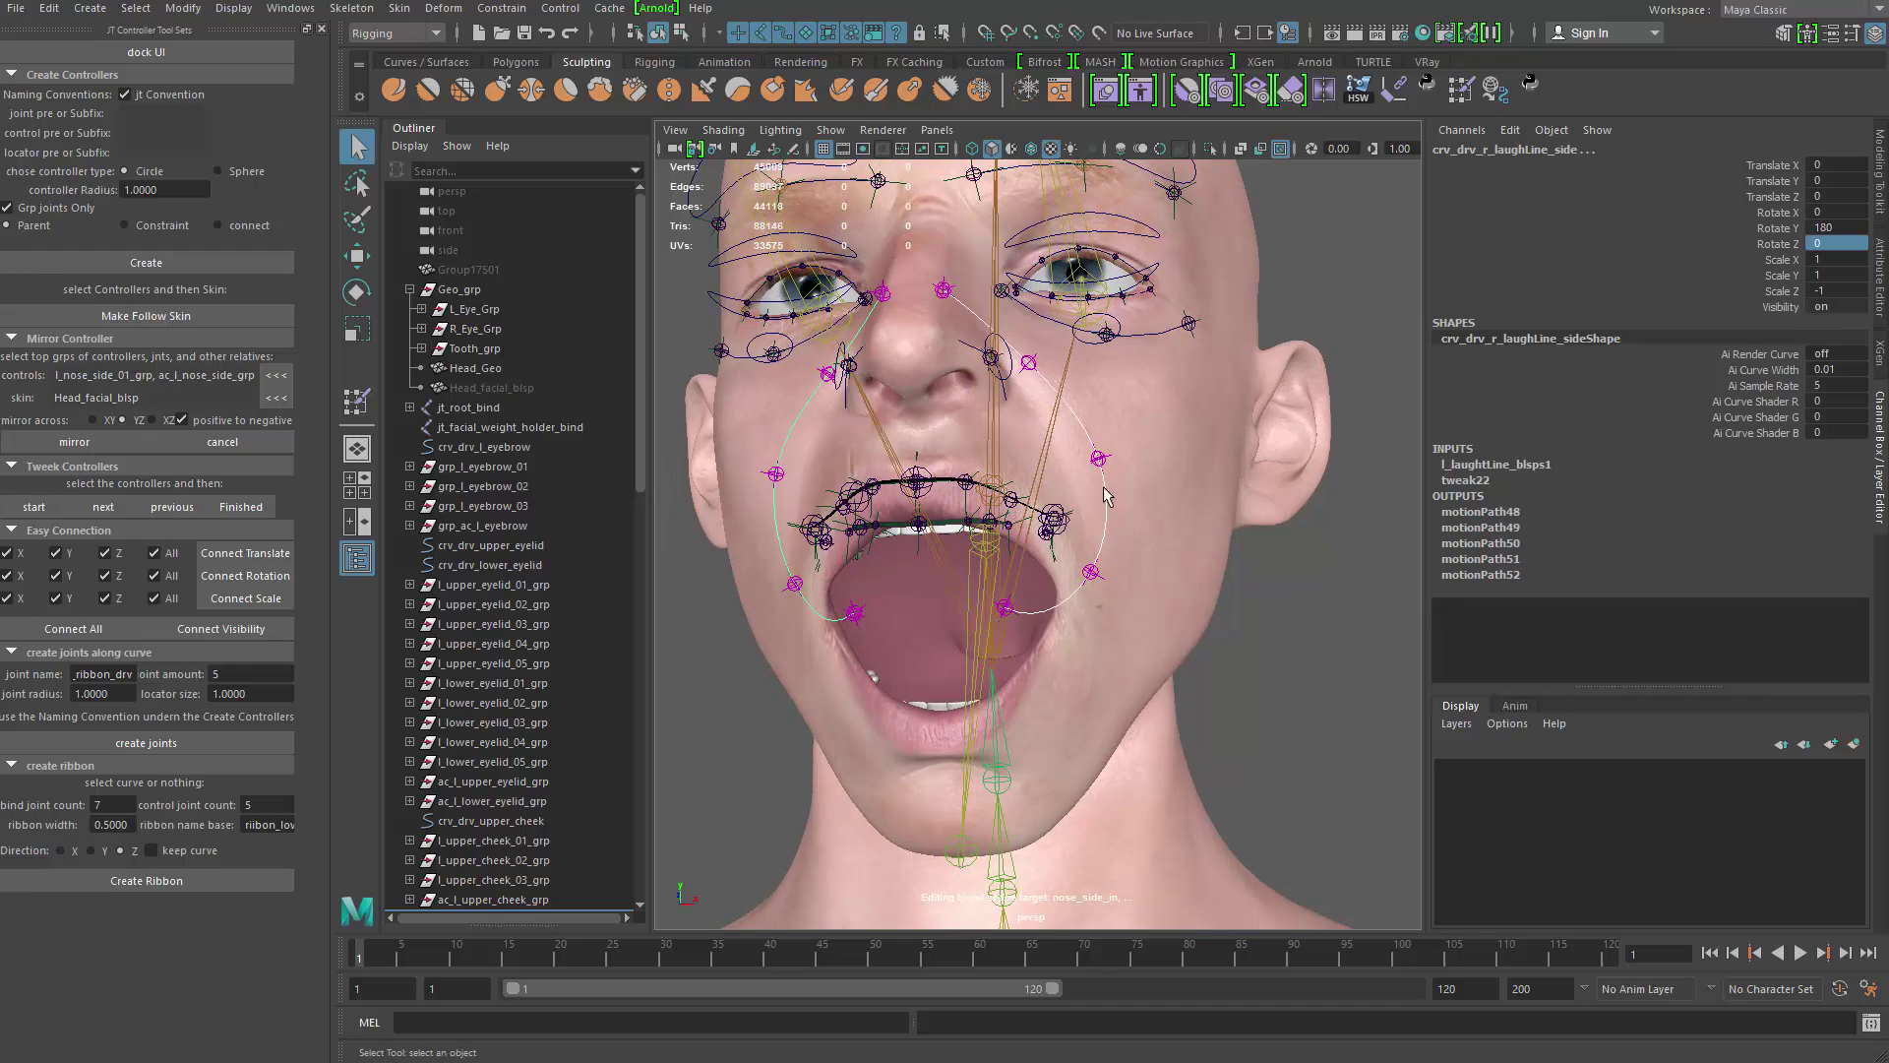
Step: Open the Shape Editor, place it beside the face and enlarge it to show the blend shape targets
{"action": "left_click_drag", "start_coordinate": [1104, 495], "coordinate": [929, 460], "text": "alt"}
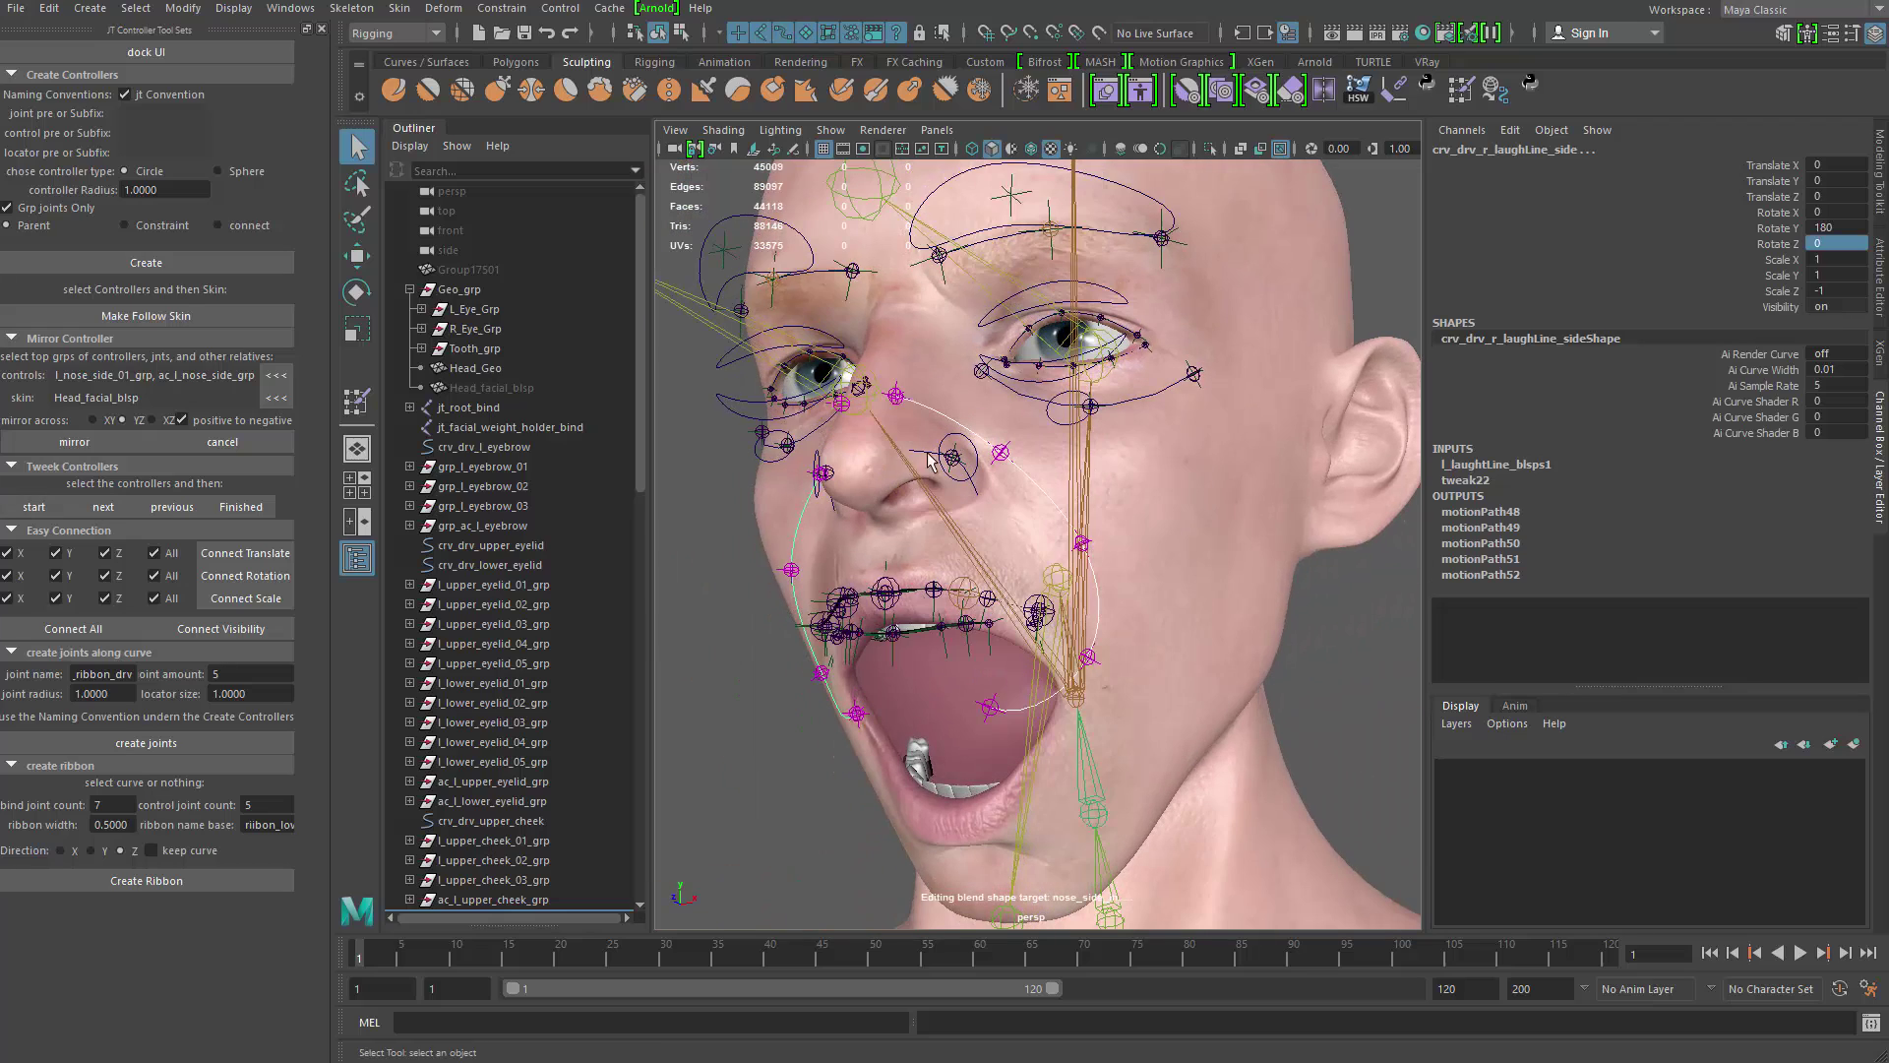
{"action": "left_click", "coordinate": [1107, 93]}
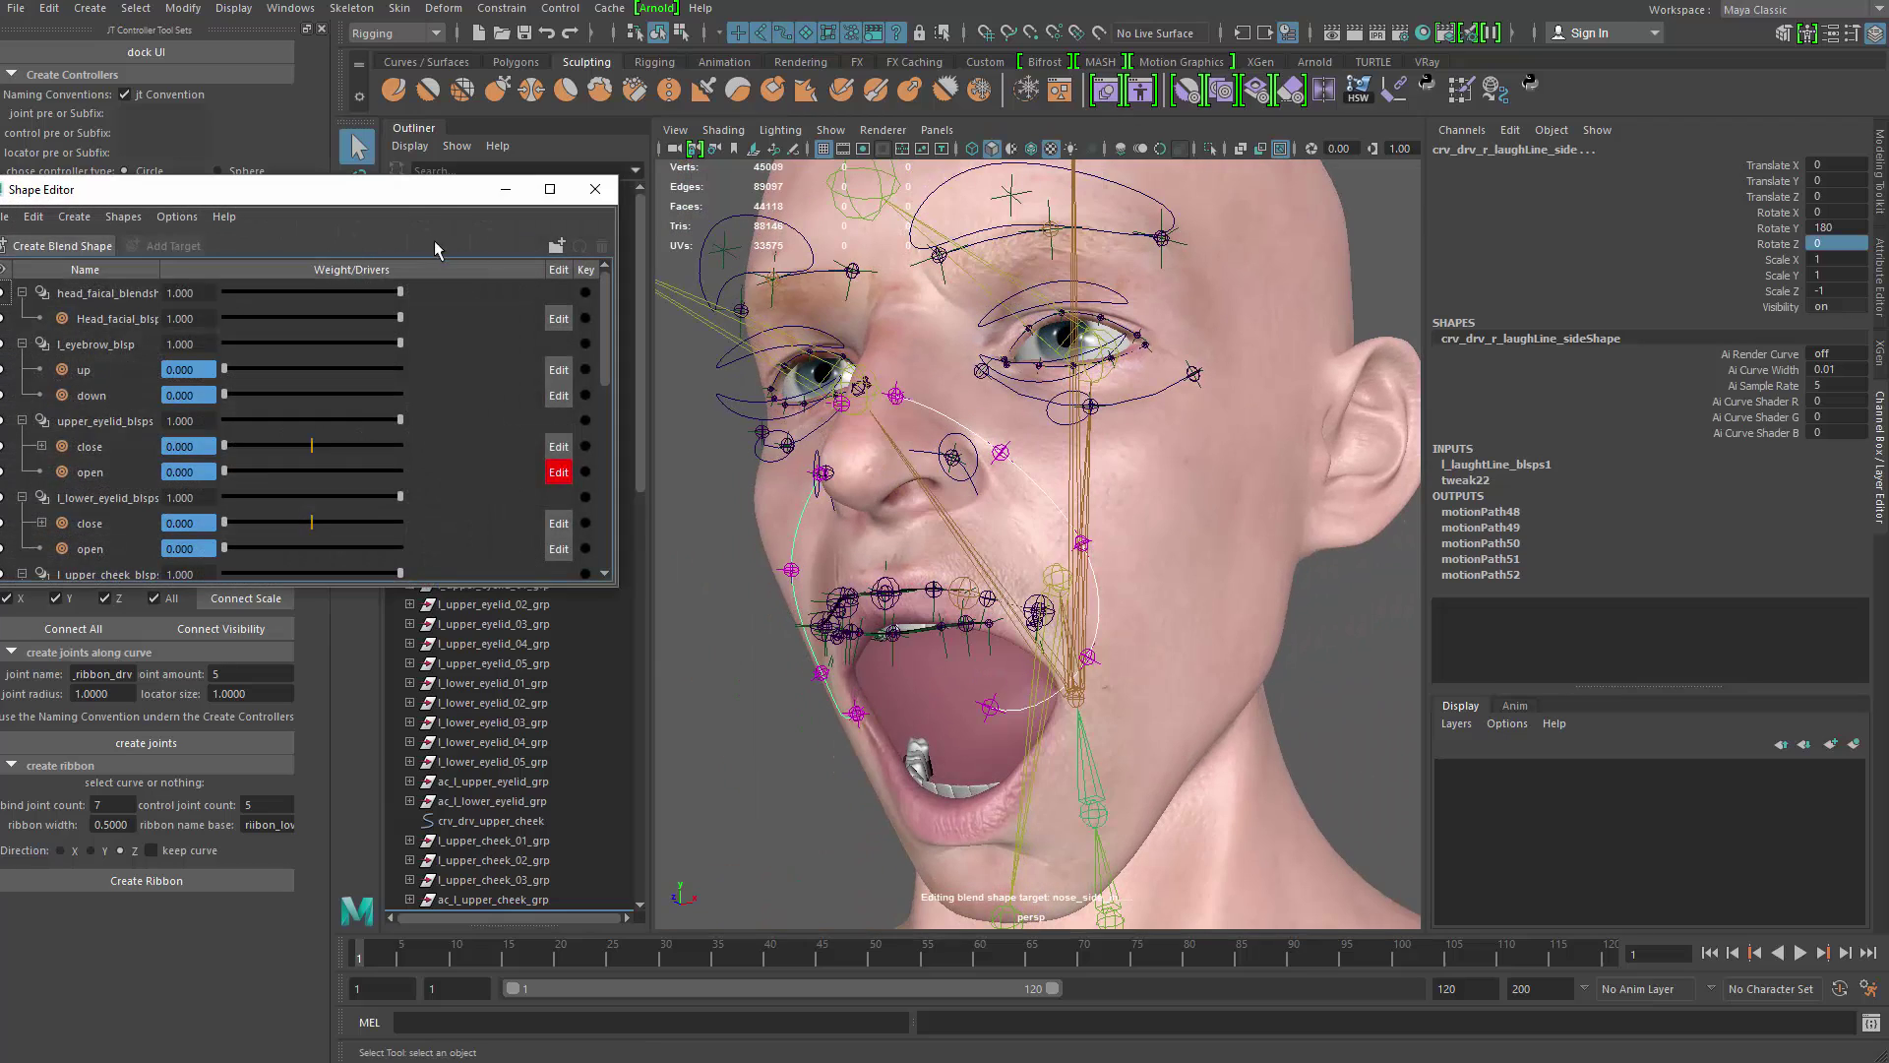
{"action": "left_click_drag", "start_coordinate": [426, 190], "coordinate": [1491, 121]}
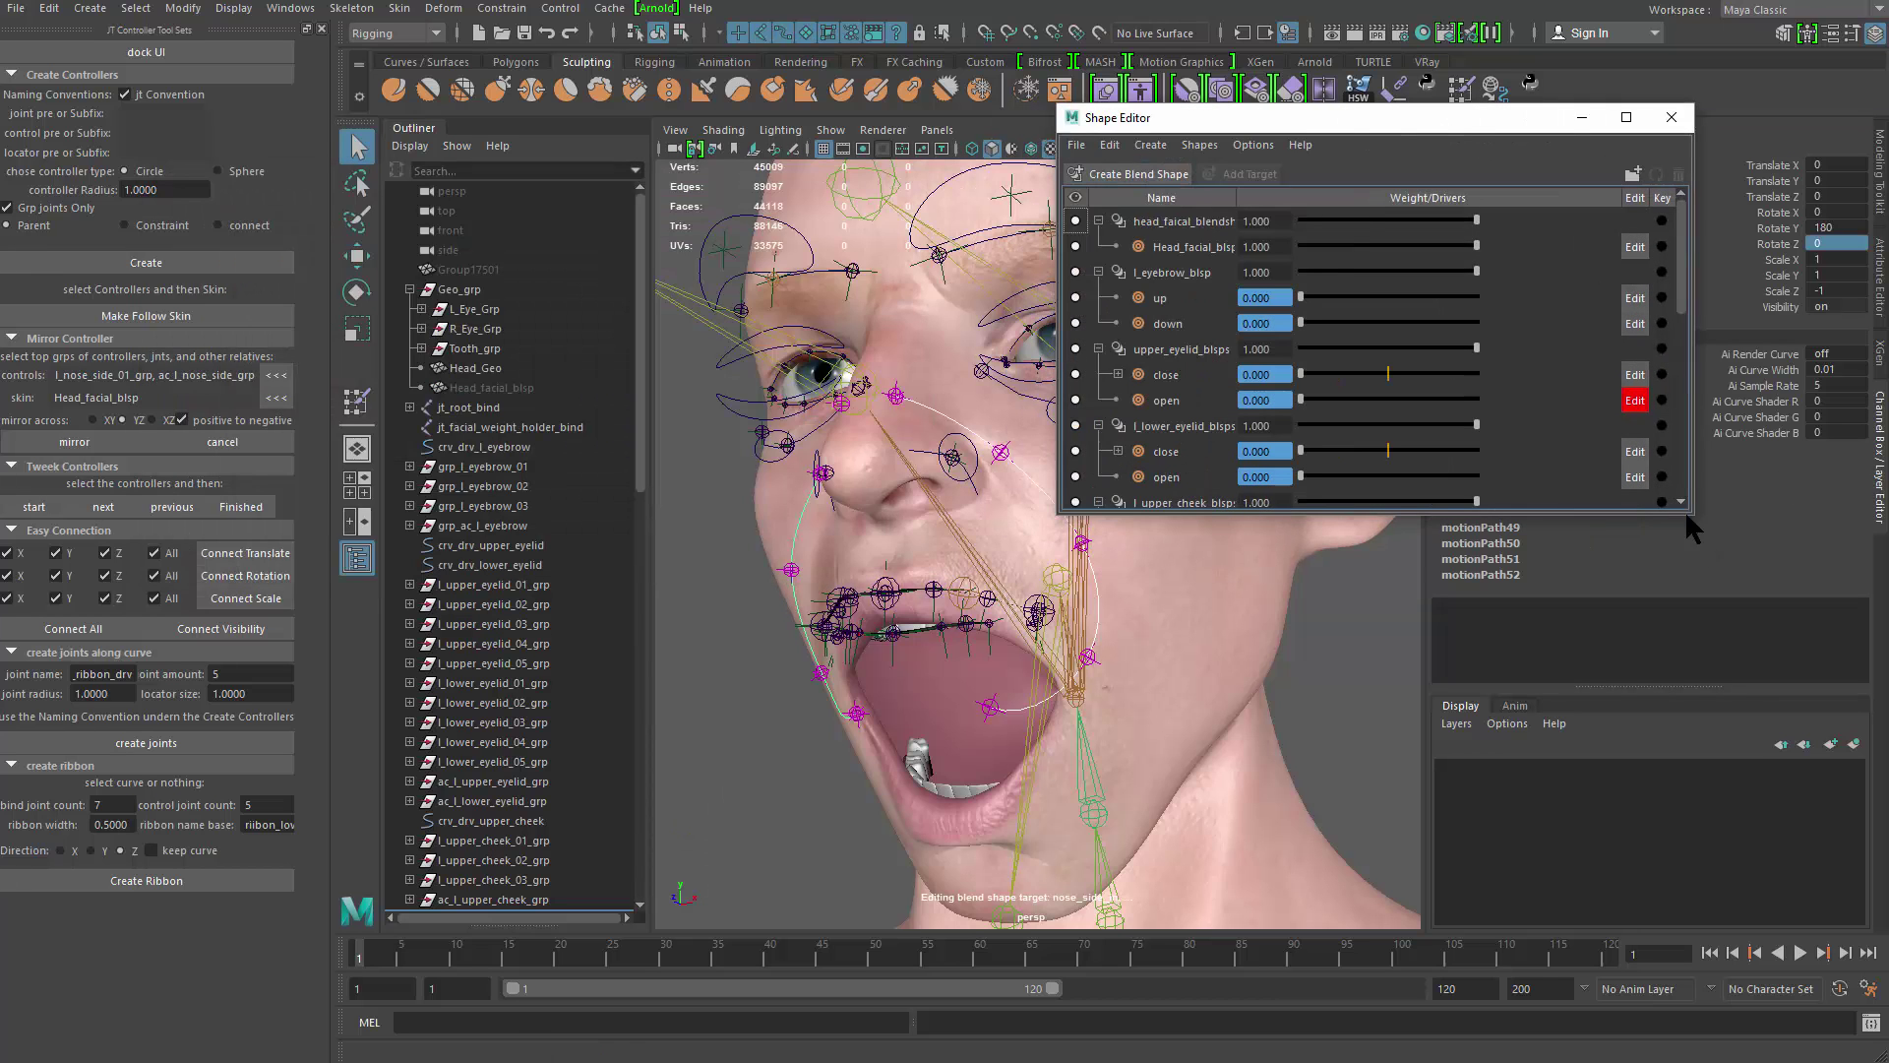
{"action": "left_click_drag", "start_coordinate": [1695, 523], "coordinate": [1688, 925]}
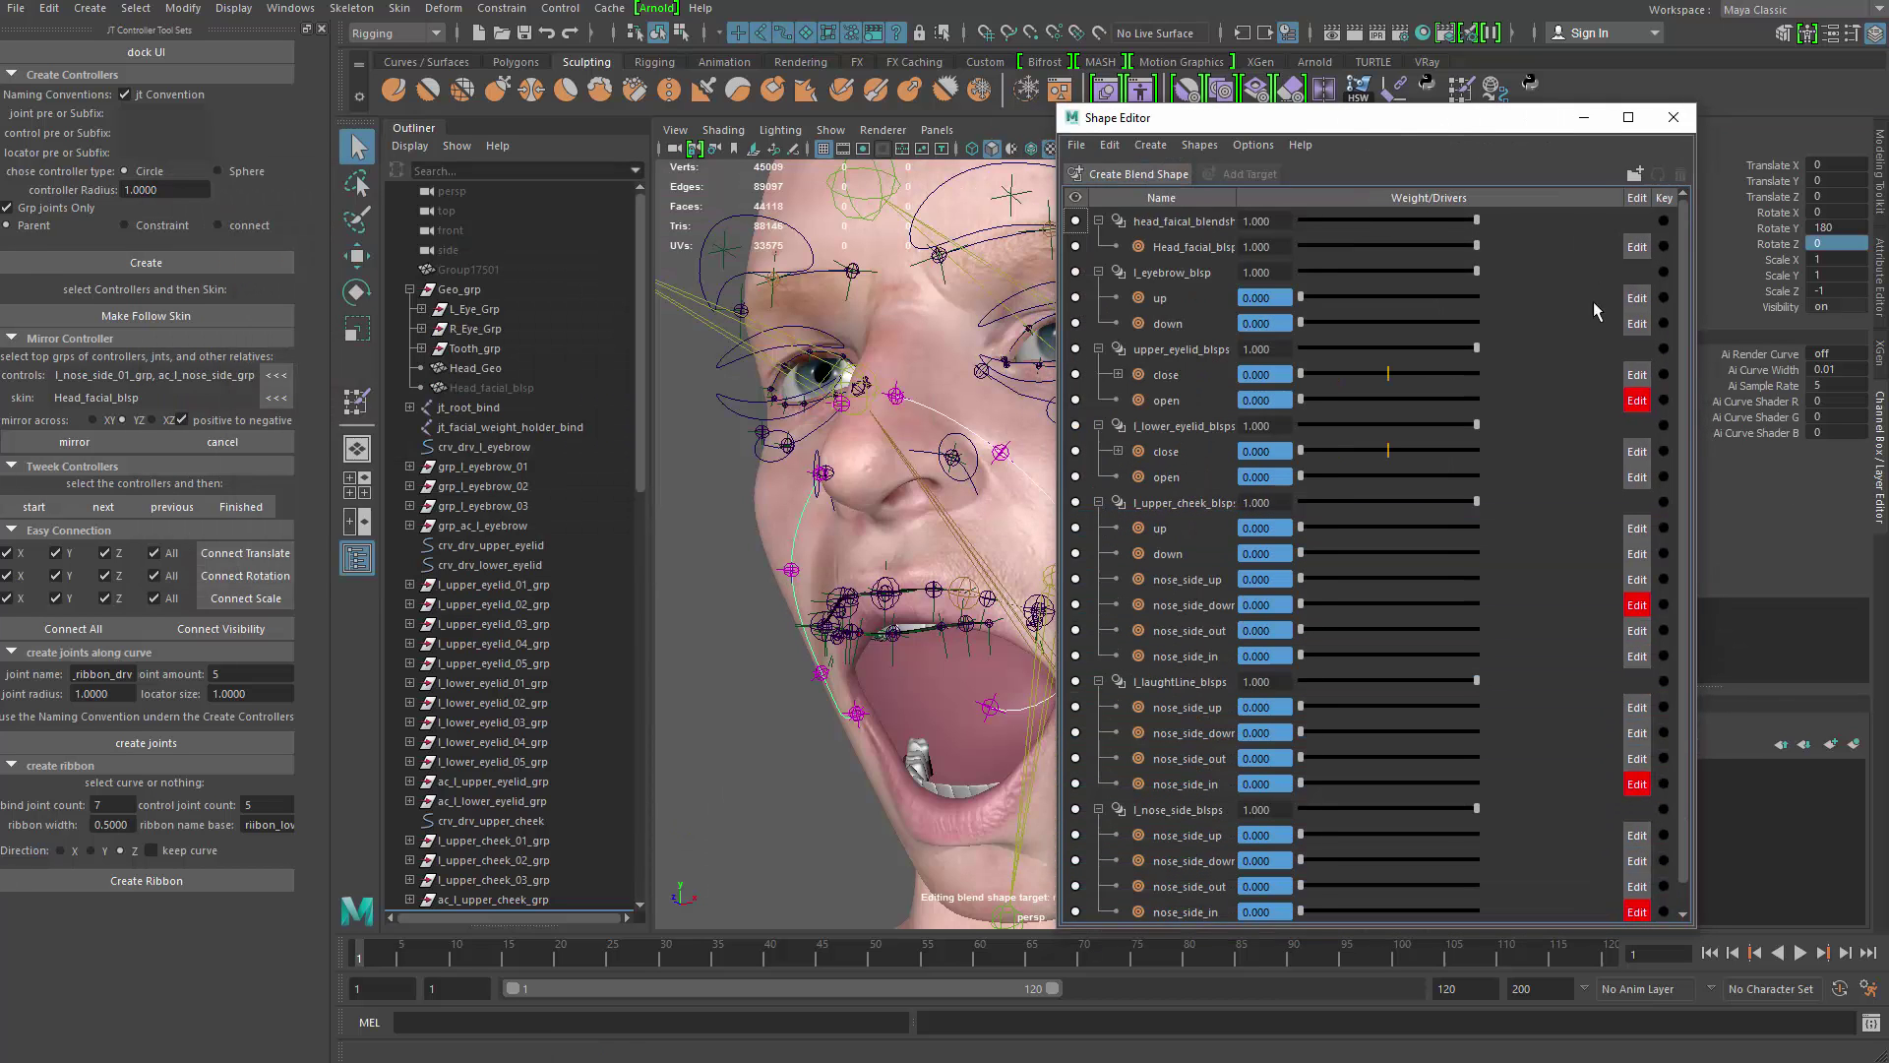
{"action": "left_click_drag", "start_coordinate": [1523, 127], "coordinate": [1613, 76]}
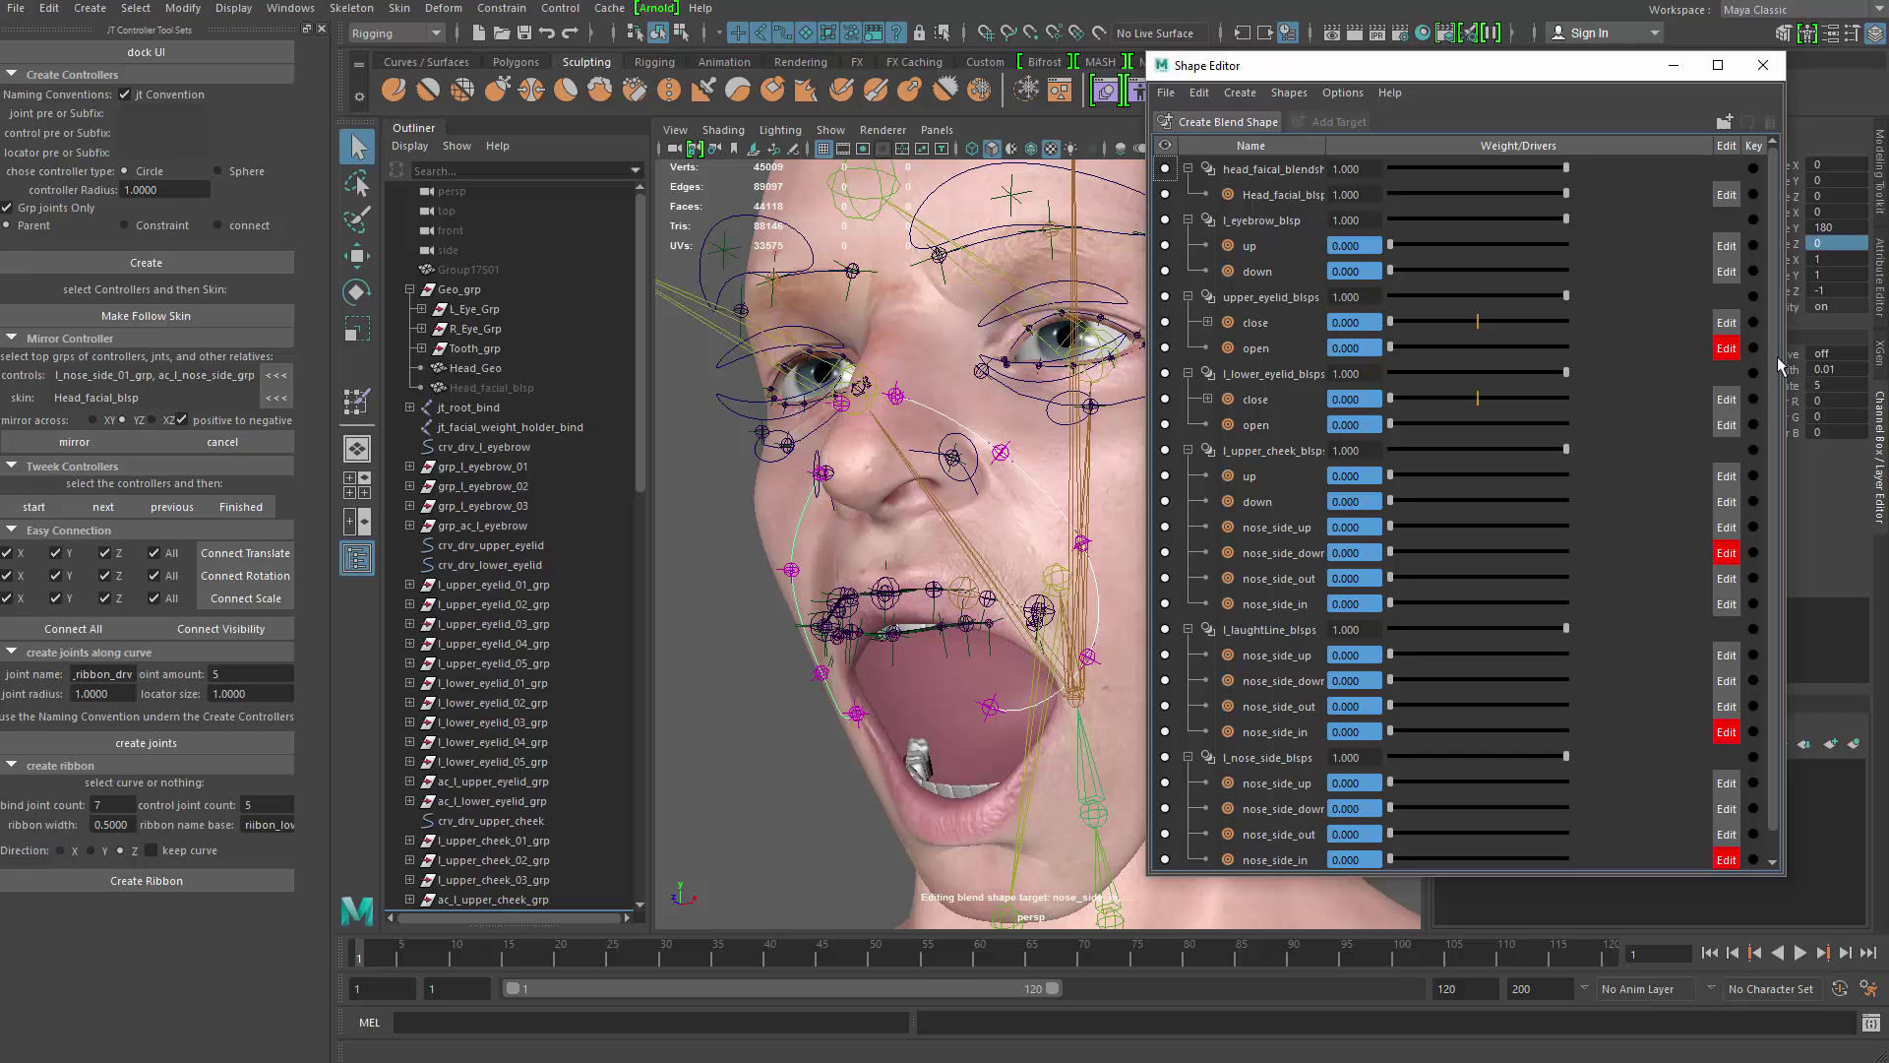
Step: Add a blend shape target named mouth_open to the left upper cheek curve's blend shape
{"action": "left_click_drag", "start_coordinate": [1777, 358], "coordinate": [1782, 226]}
{"action": "left_click_drag", "start_coordinate": [934, 550], "coordinate": [1032, 501], "text": "alt"}
{"action": "left_click", "coordinate": [1030, 529]}
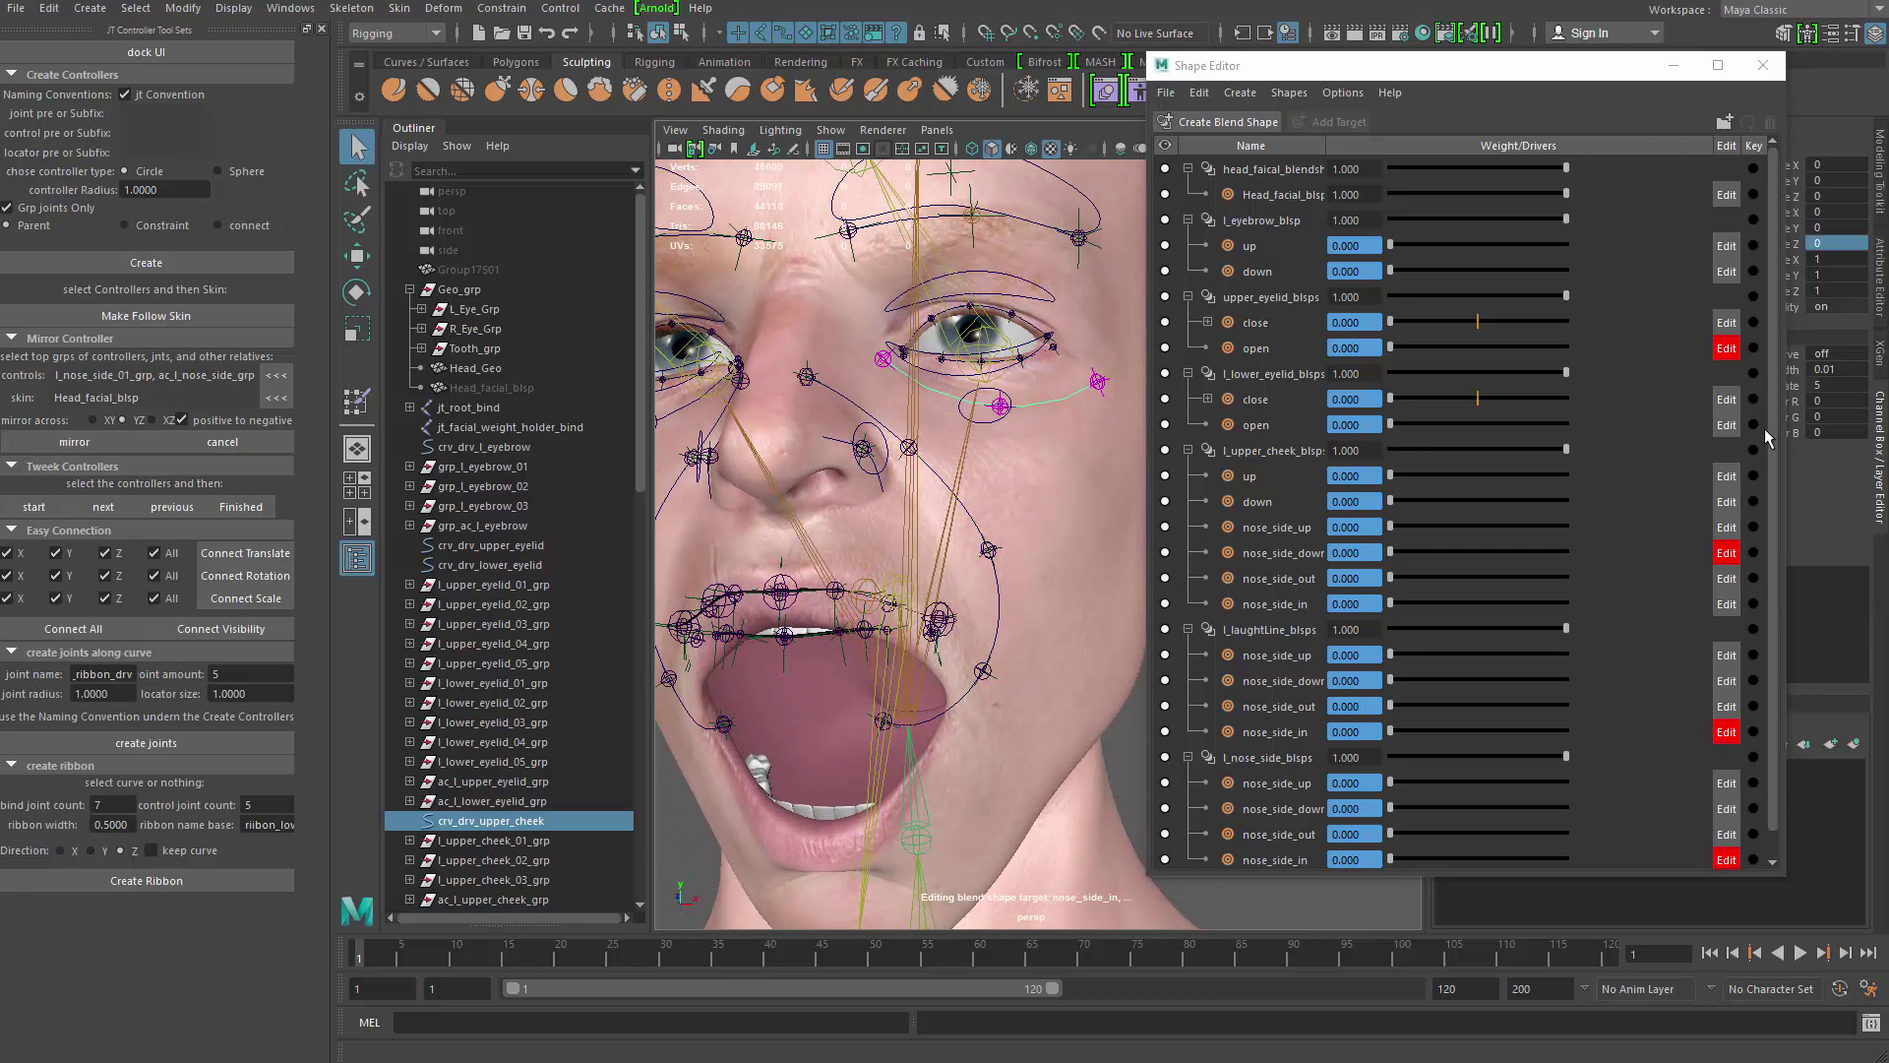
{"action": "left_click_drag", "start_coordinate": [1772, 431], "coordinate": [1774, 468]}
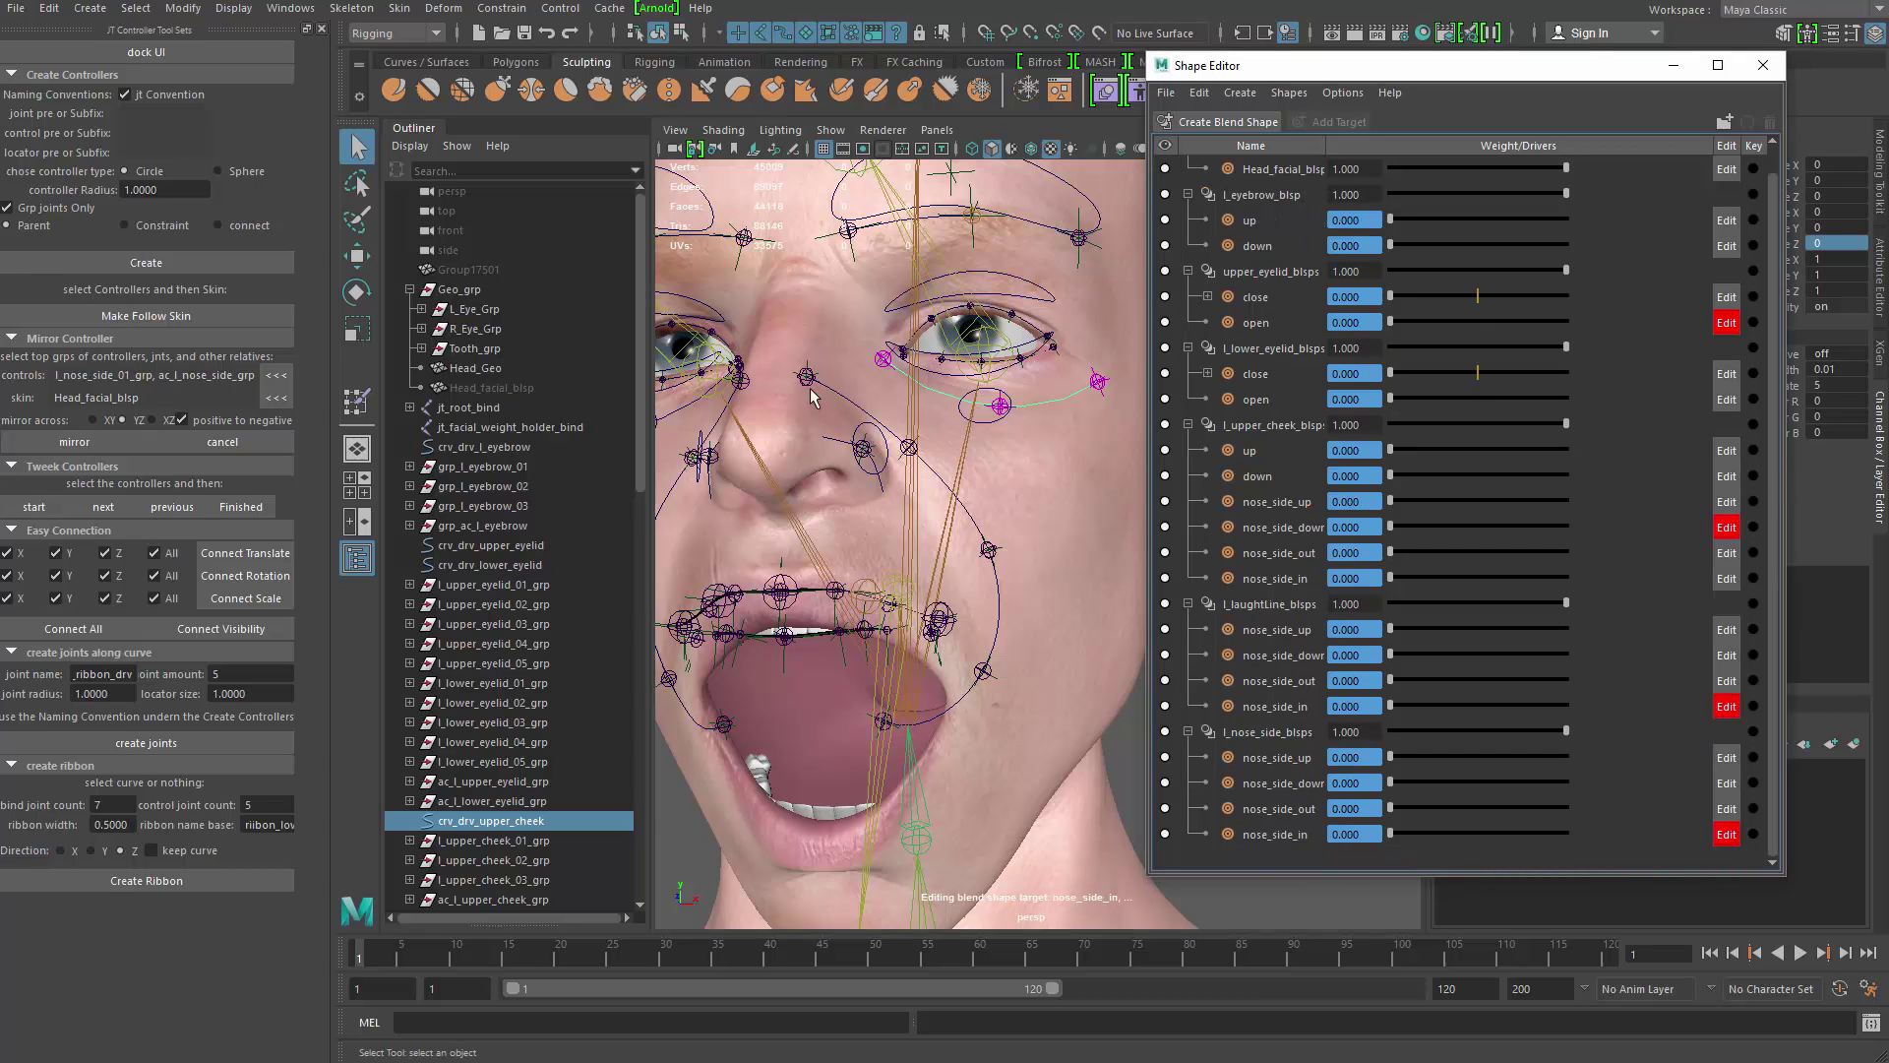
{"action": "left_click_drag", "start_coordinate": [992, 787], "coordinate": [1030, 558], "text": "alt"}
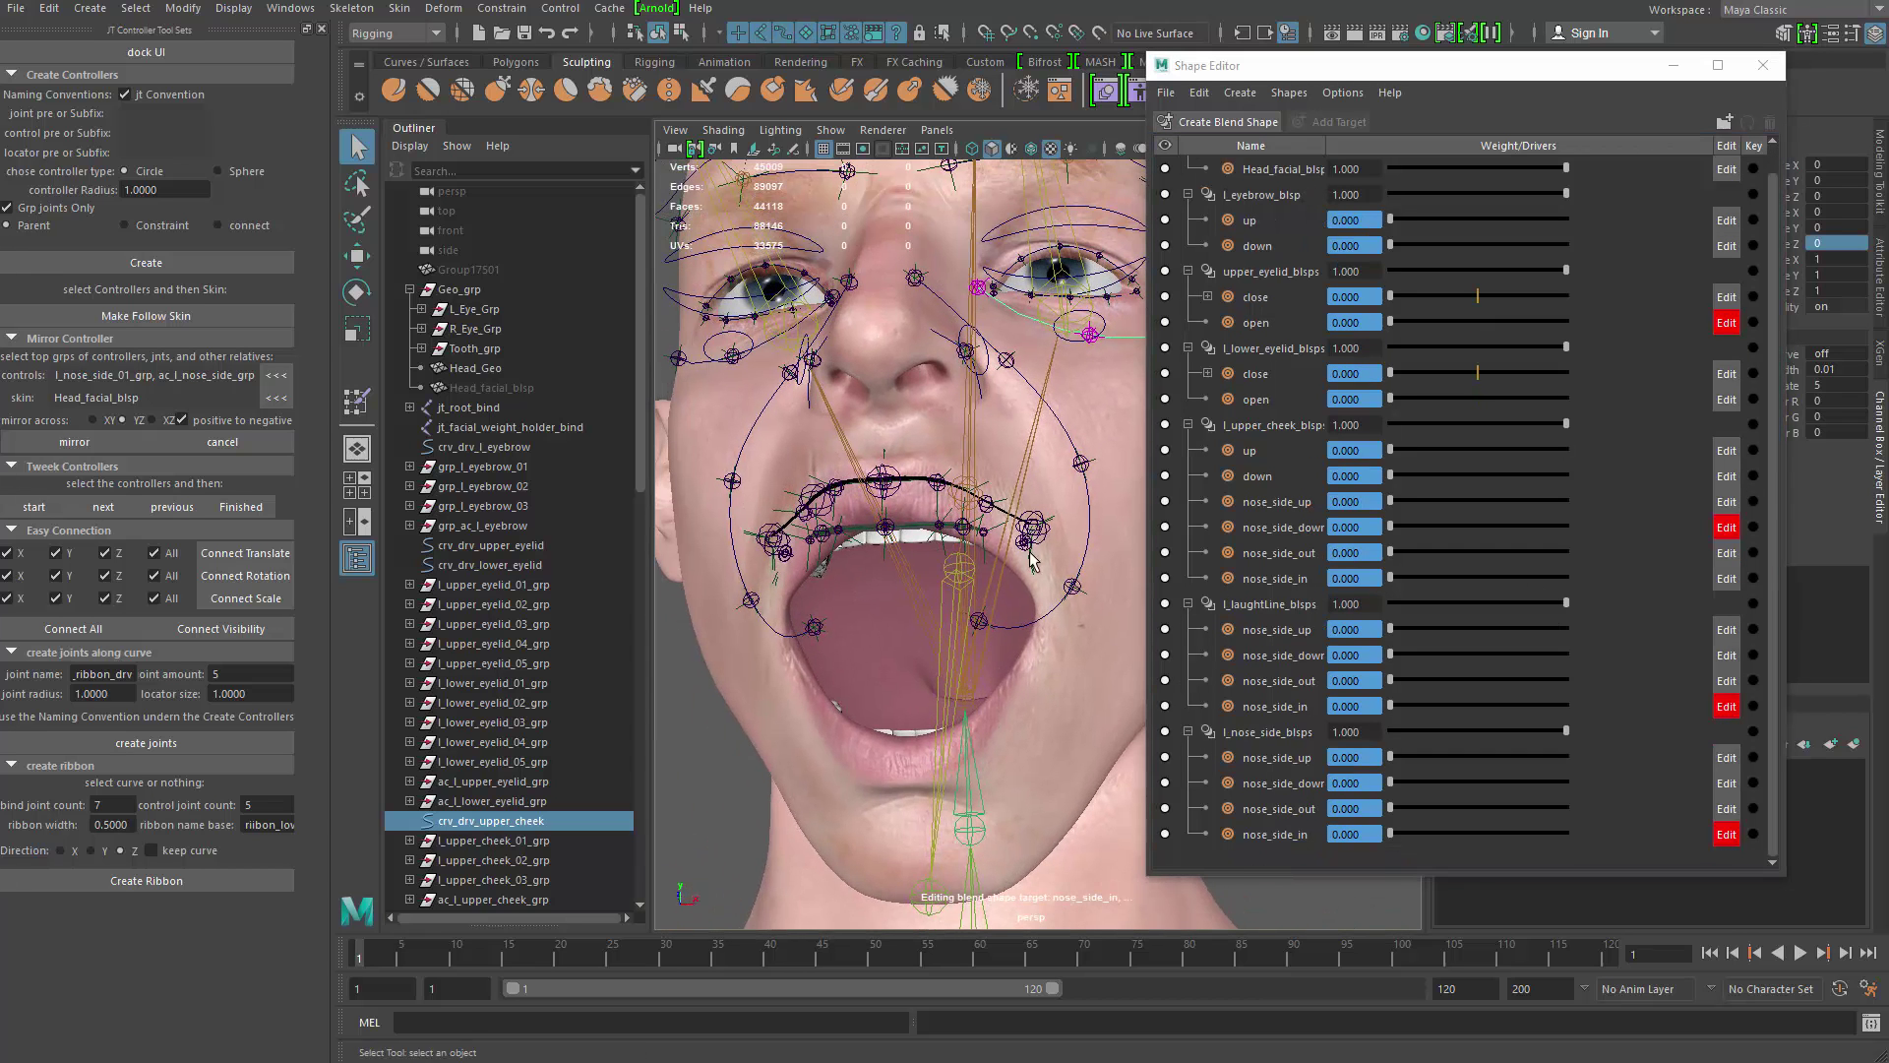
{"action": "left_click_drag", "start_coordinate": [927, 459], "coordinate": [933, 504], "text": "alt"}
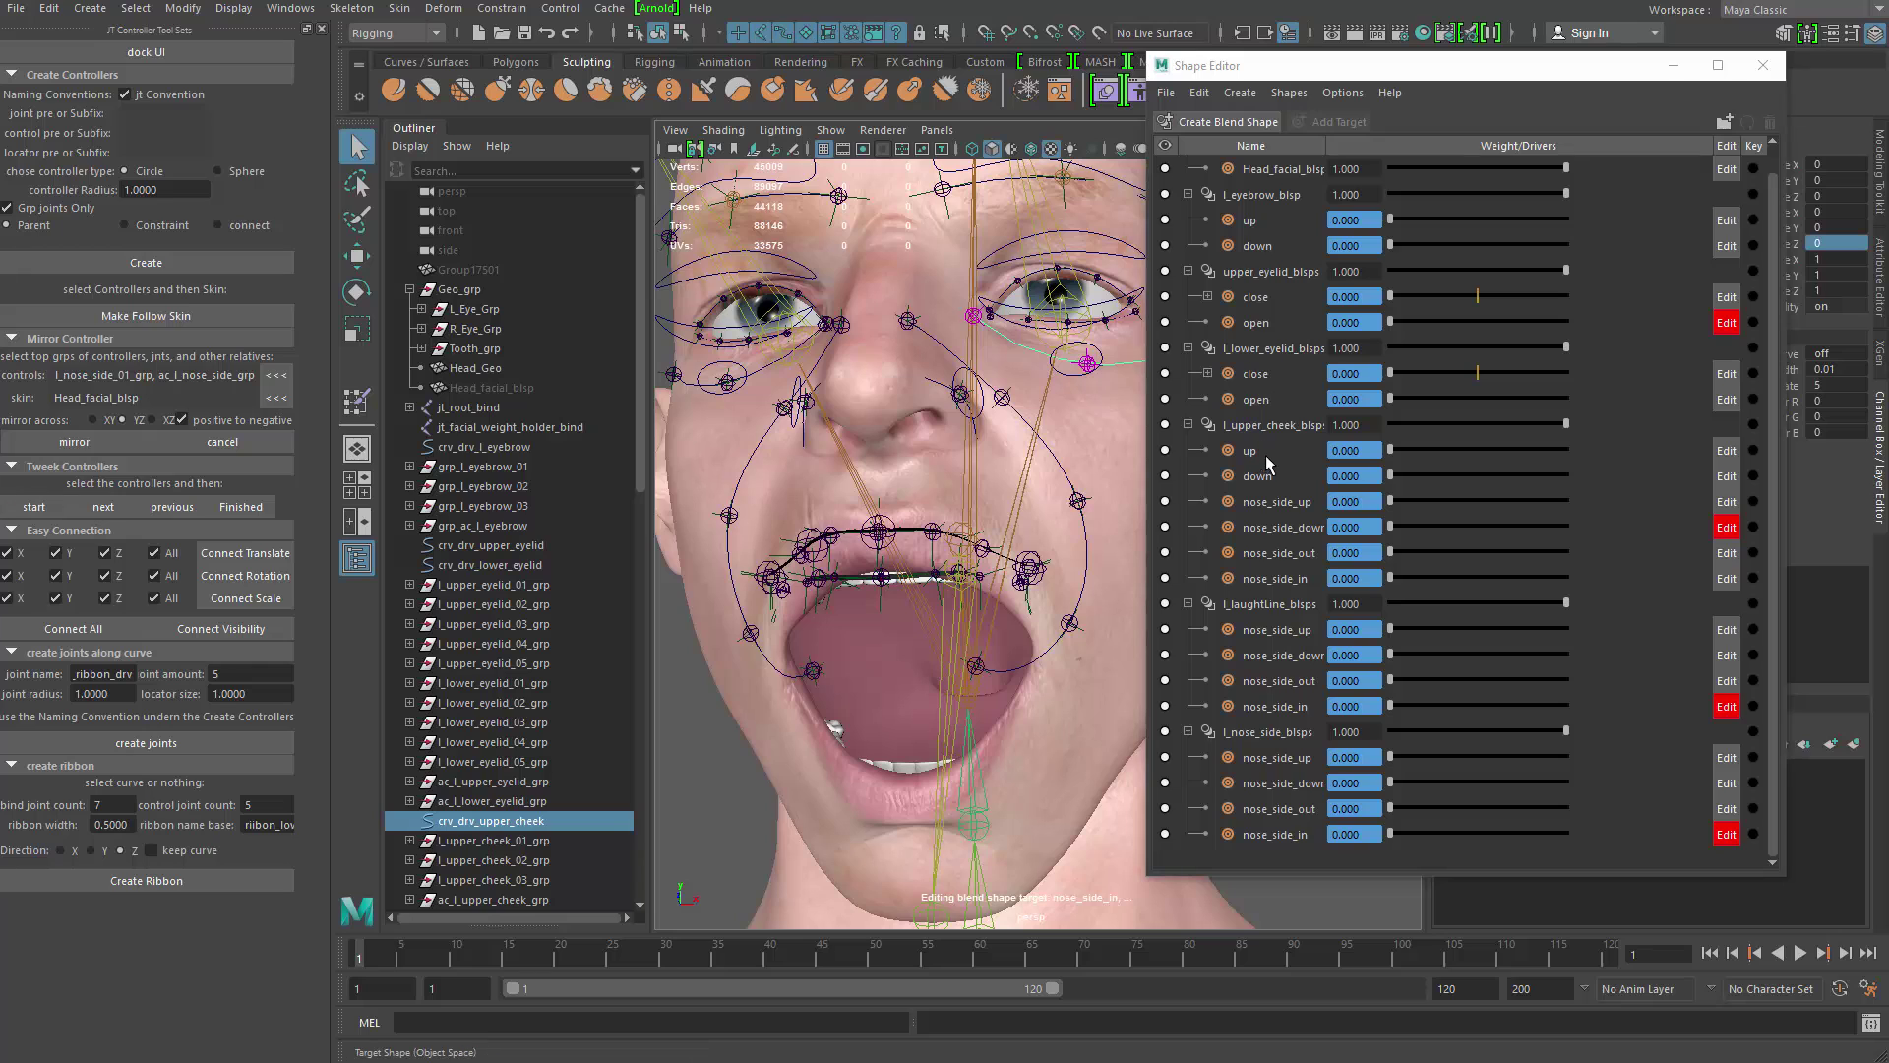
{"action": "left_click", "coordinate": [1279, 428]}
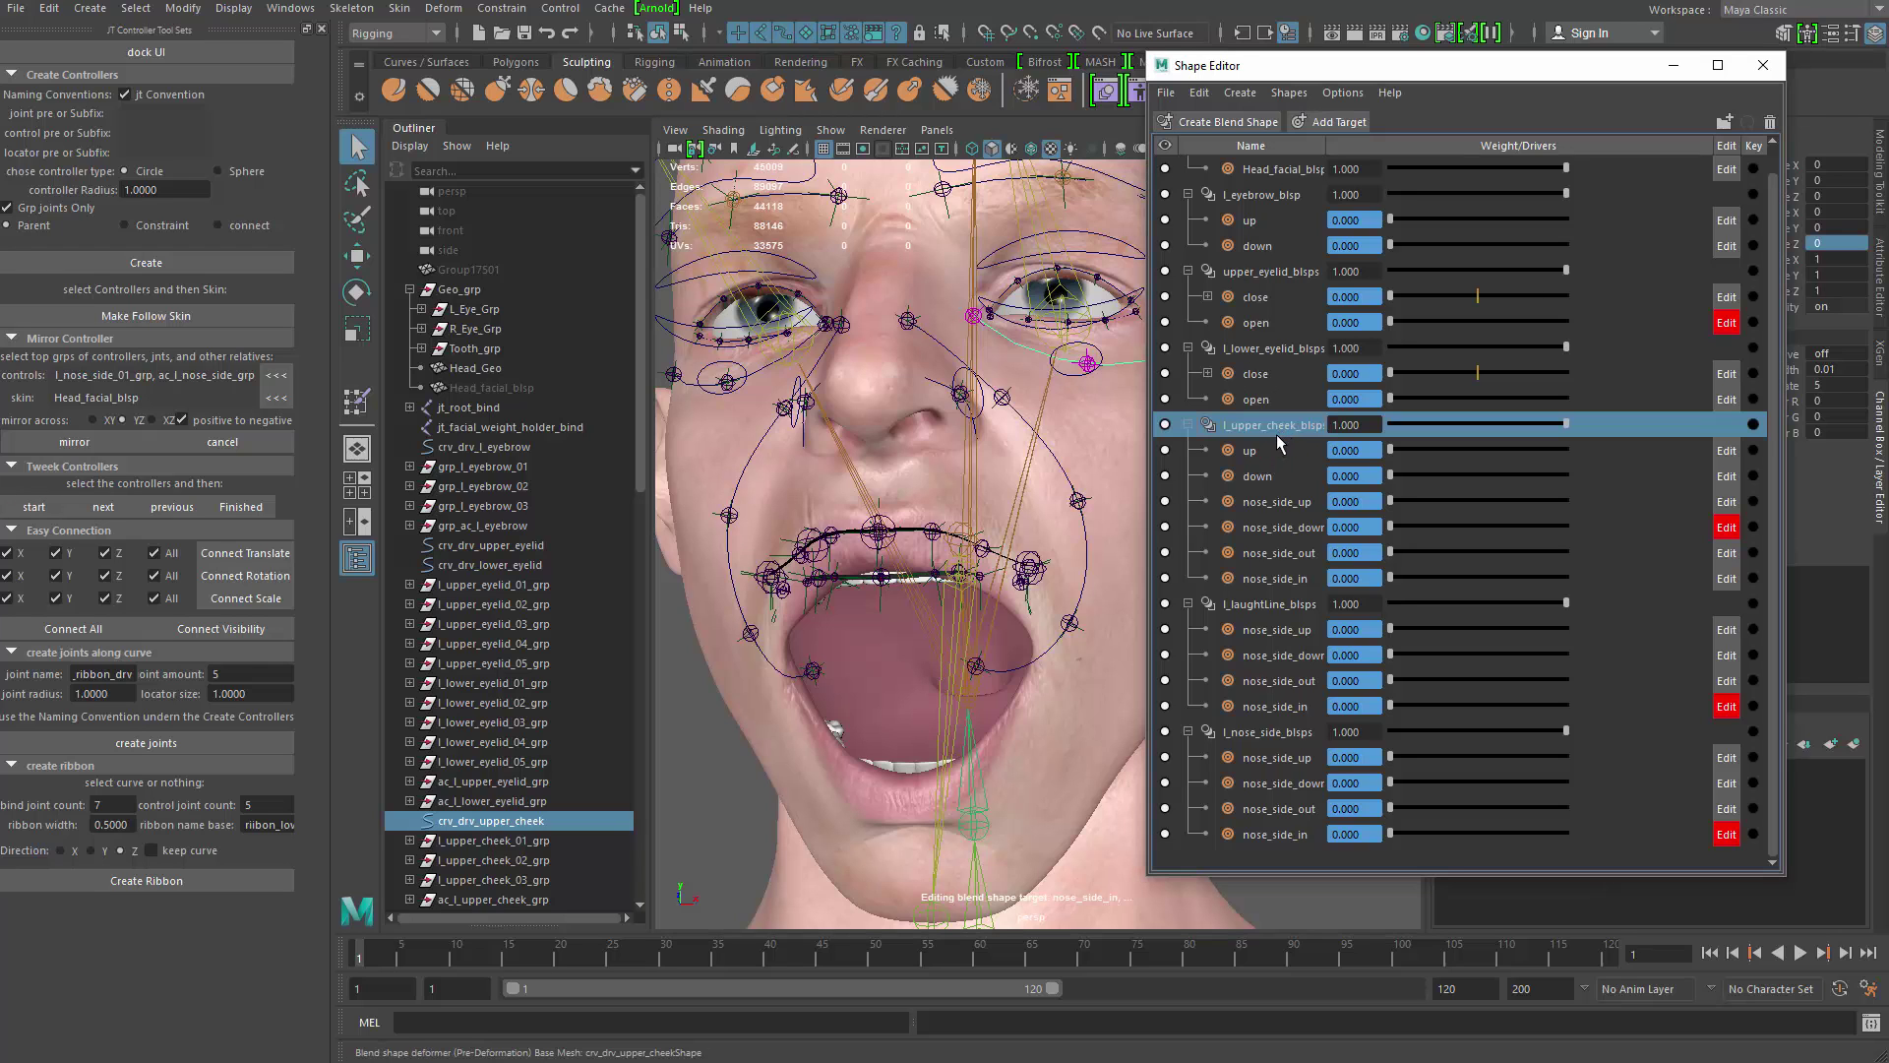
{"action": "right_click", "coordinate": [1275, 427]}
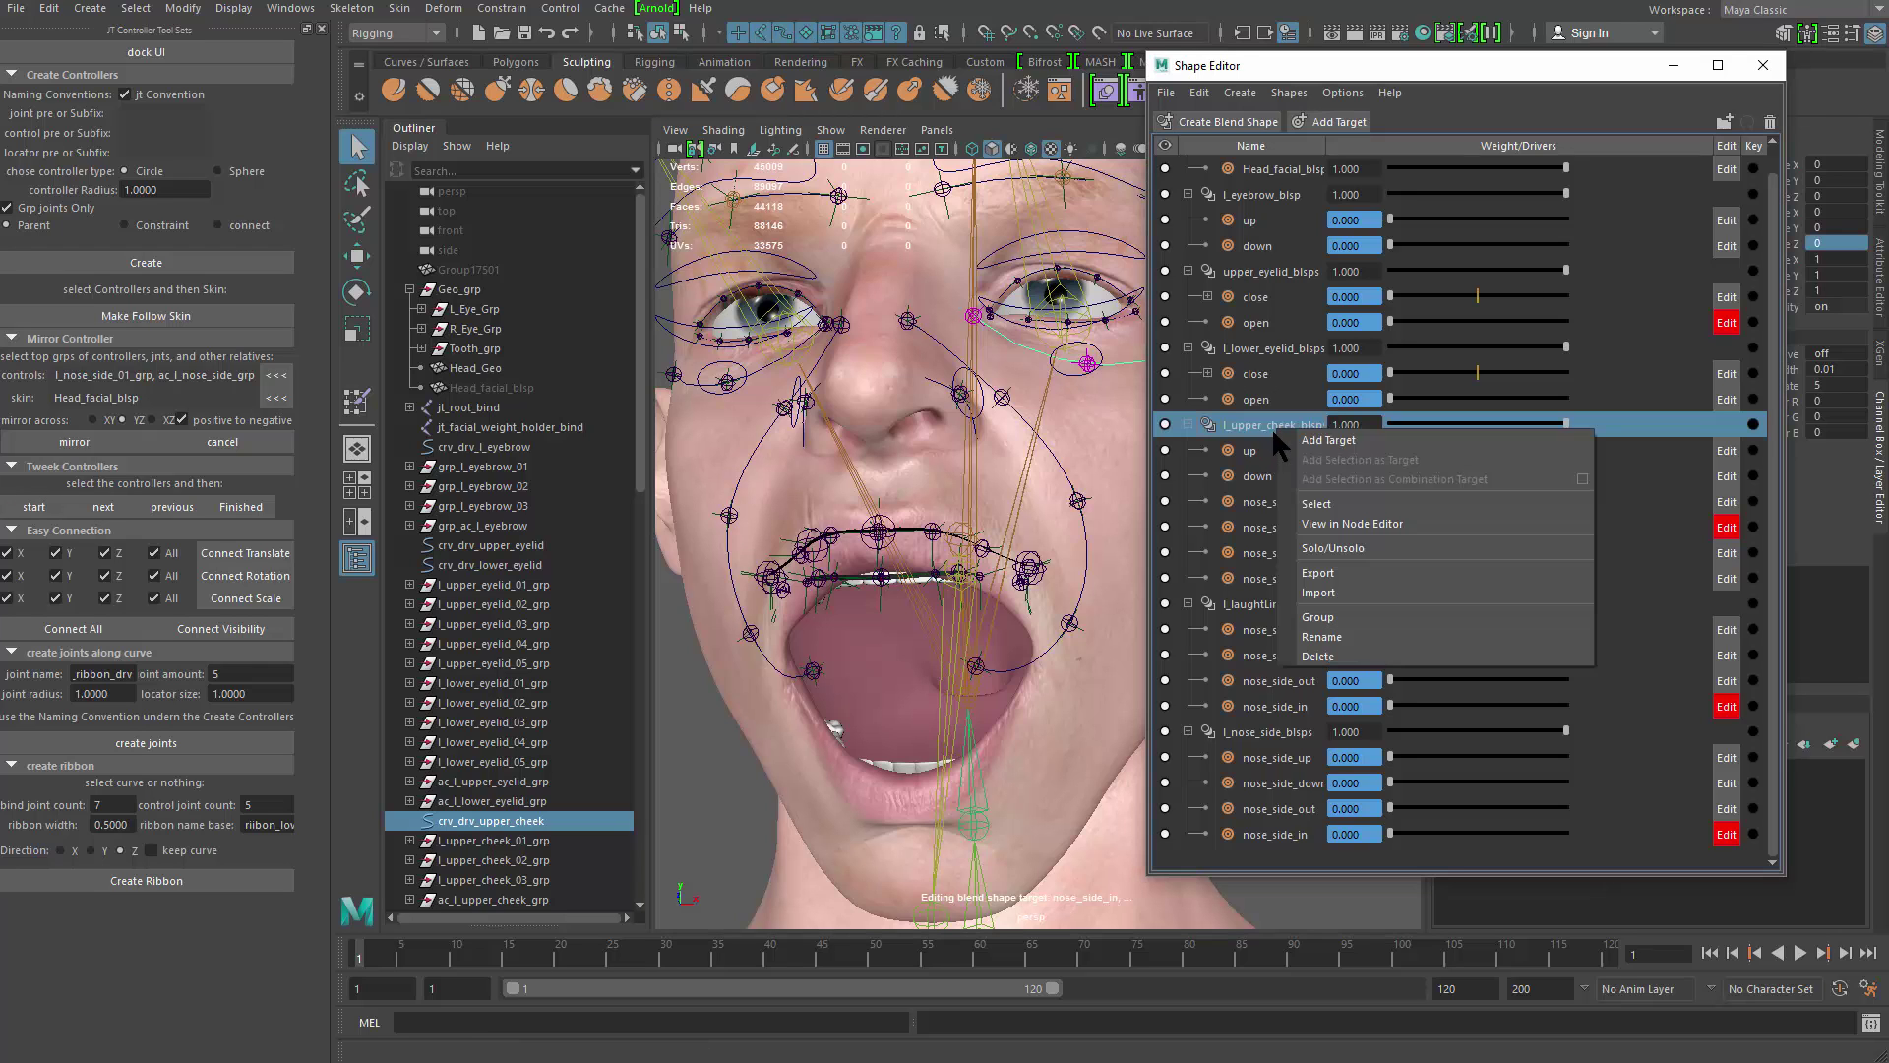
{"action": "left_click", "coordinate": [1331, 437]}
{"action": "double_click", "coordinate": [1285, 605]}
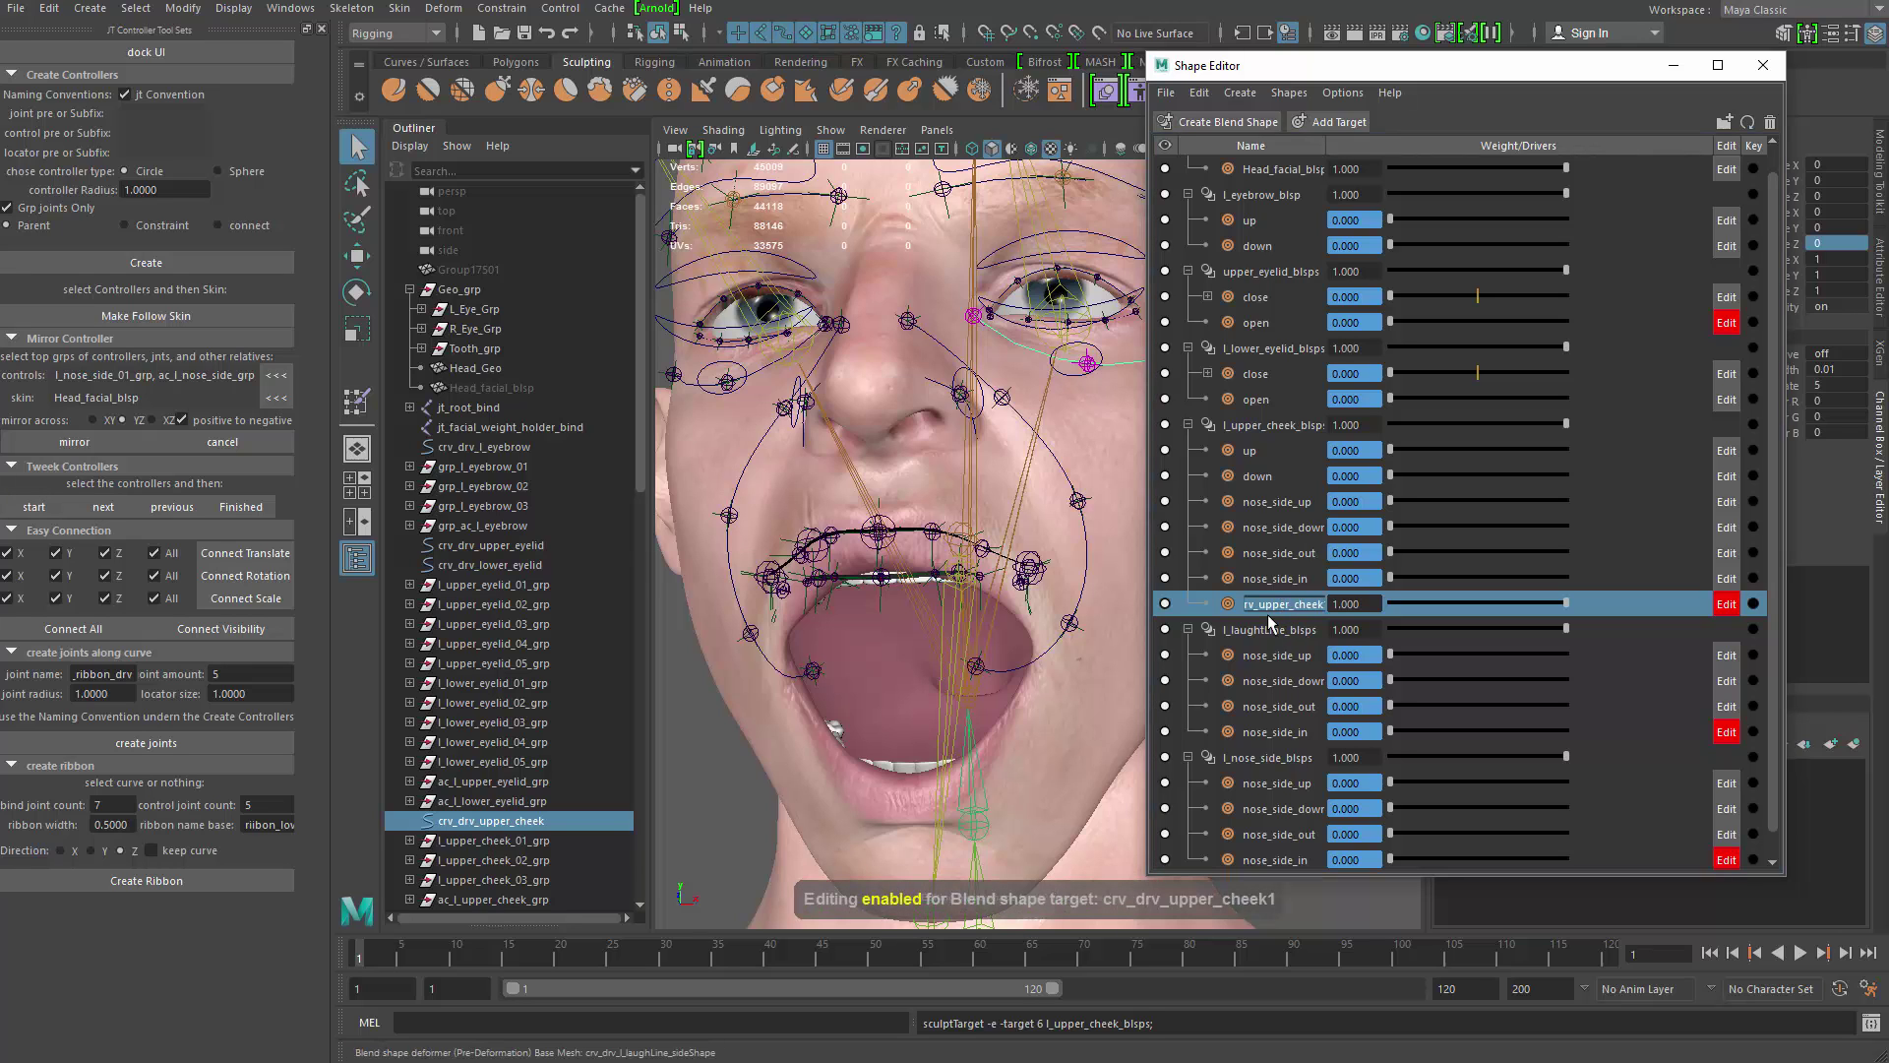
{"action": "type", "text": "mouth_open"}
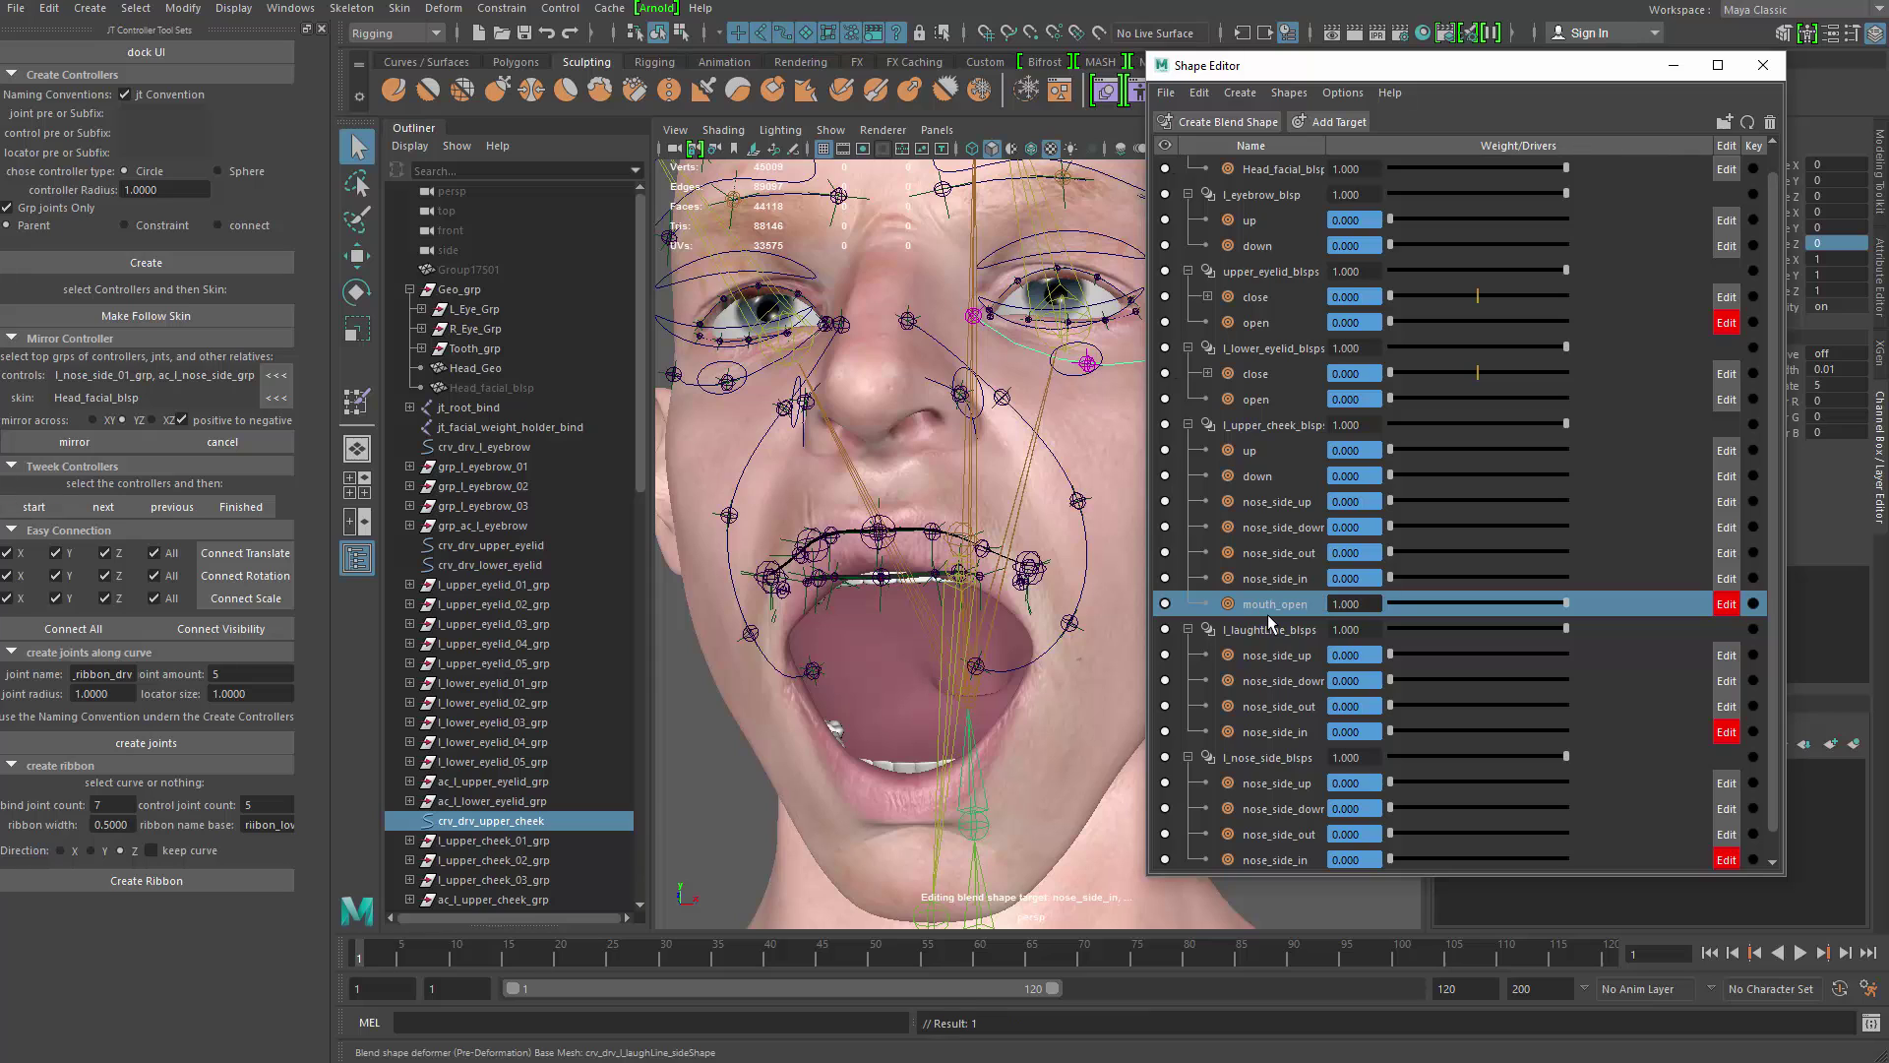
Step: Reuse the mouth_open name for a new target added to the l_laughtLine_blsps blend shape
{"action": "double_click", "coordinate": [1278, 609]}
{"action": "key", "text": "ctrl+c"}
{"action": "left_click", "coordinate": [1290, 641]}
{"action": "right_click", "coordinate": [1289, 635]}
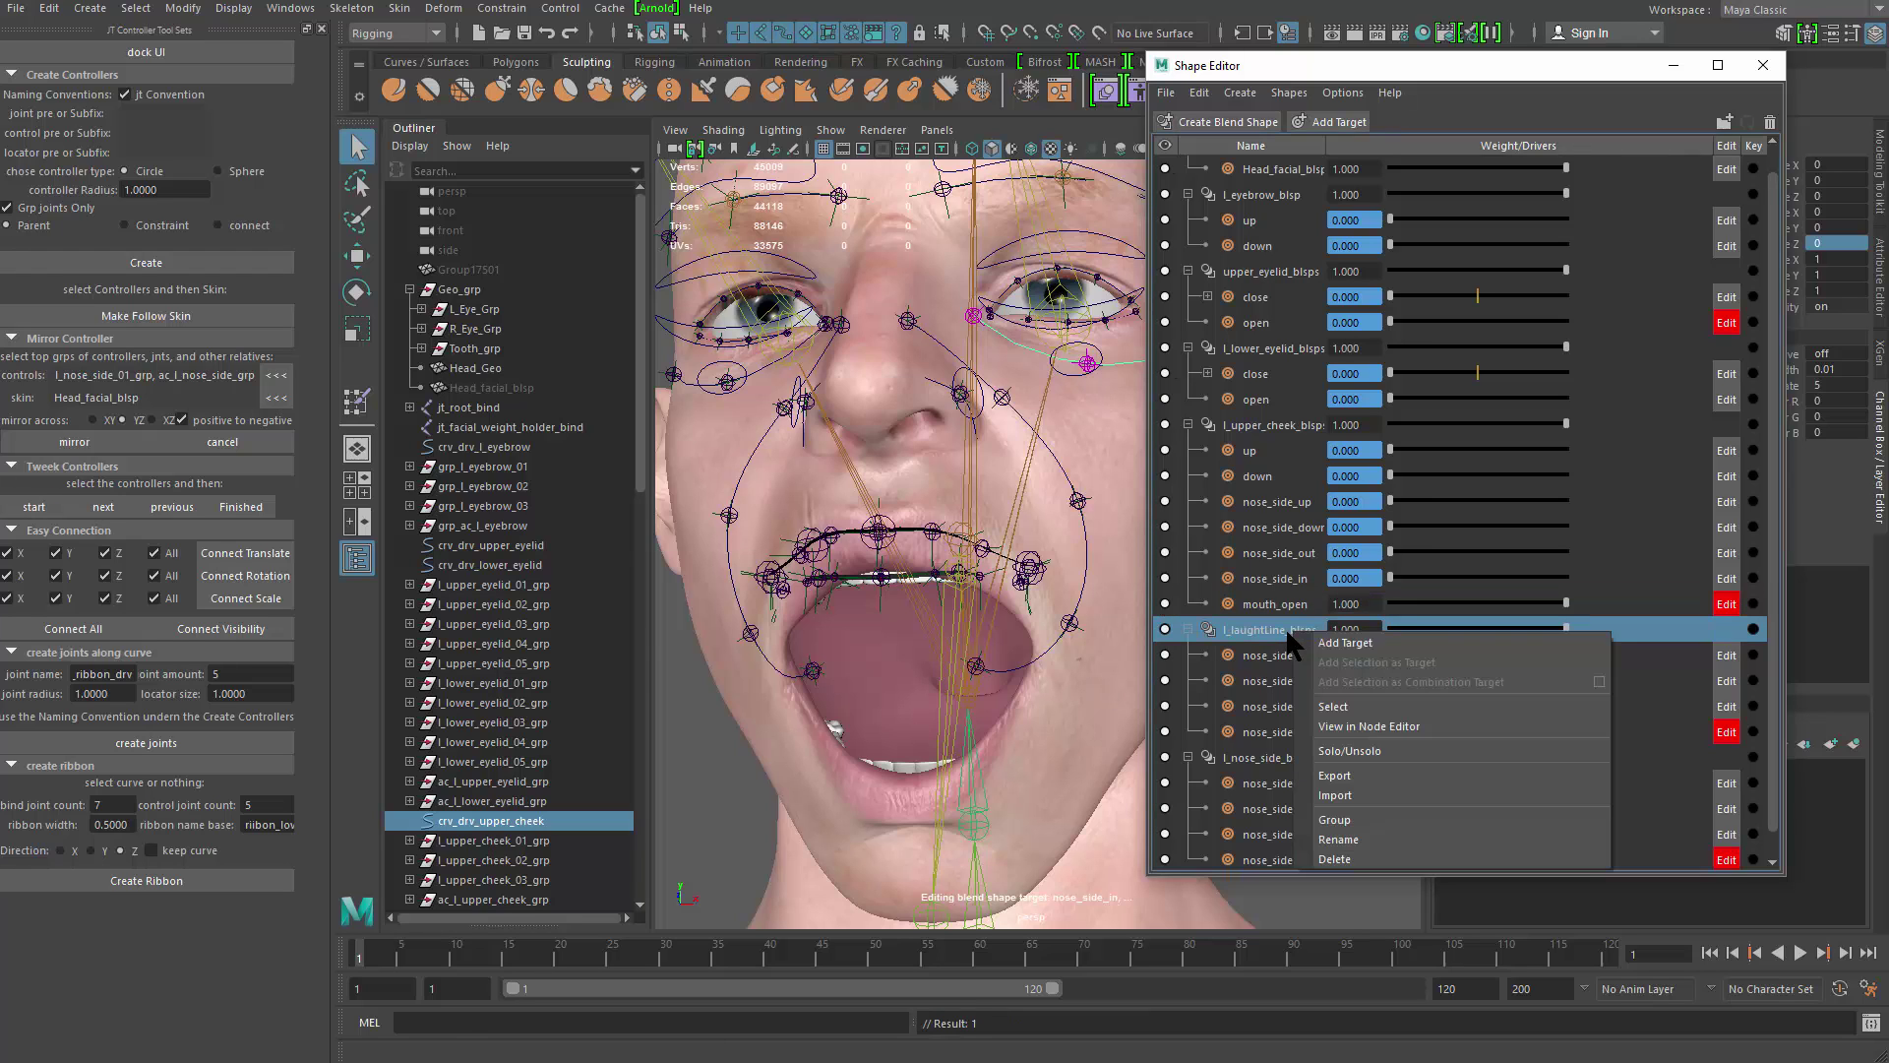
{"action": "left_click", "coordinate": [1330, 638]}
{"action": "double_click", "coordinate": [1289, 756]}
{"action": "key", "text": "ctrl+v"}
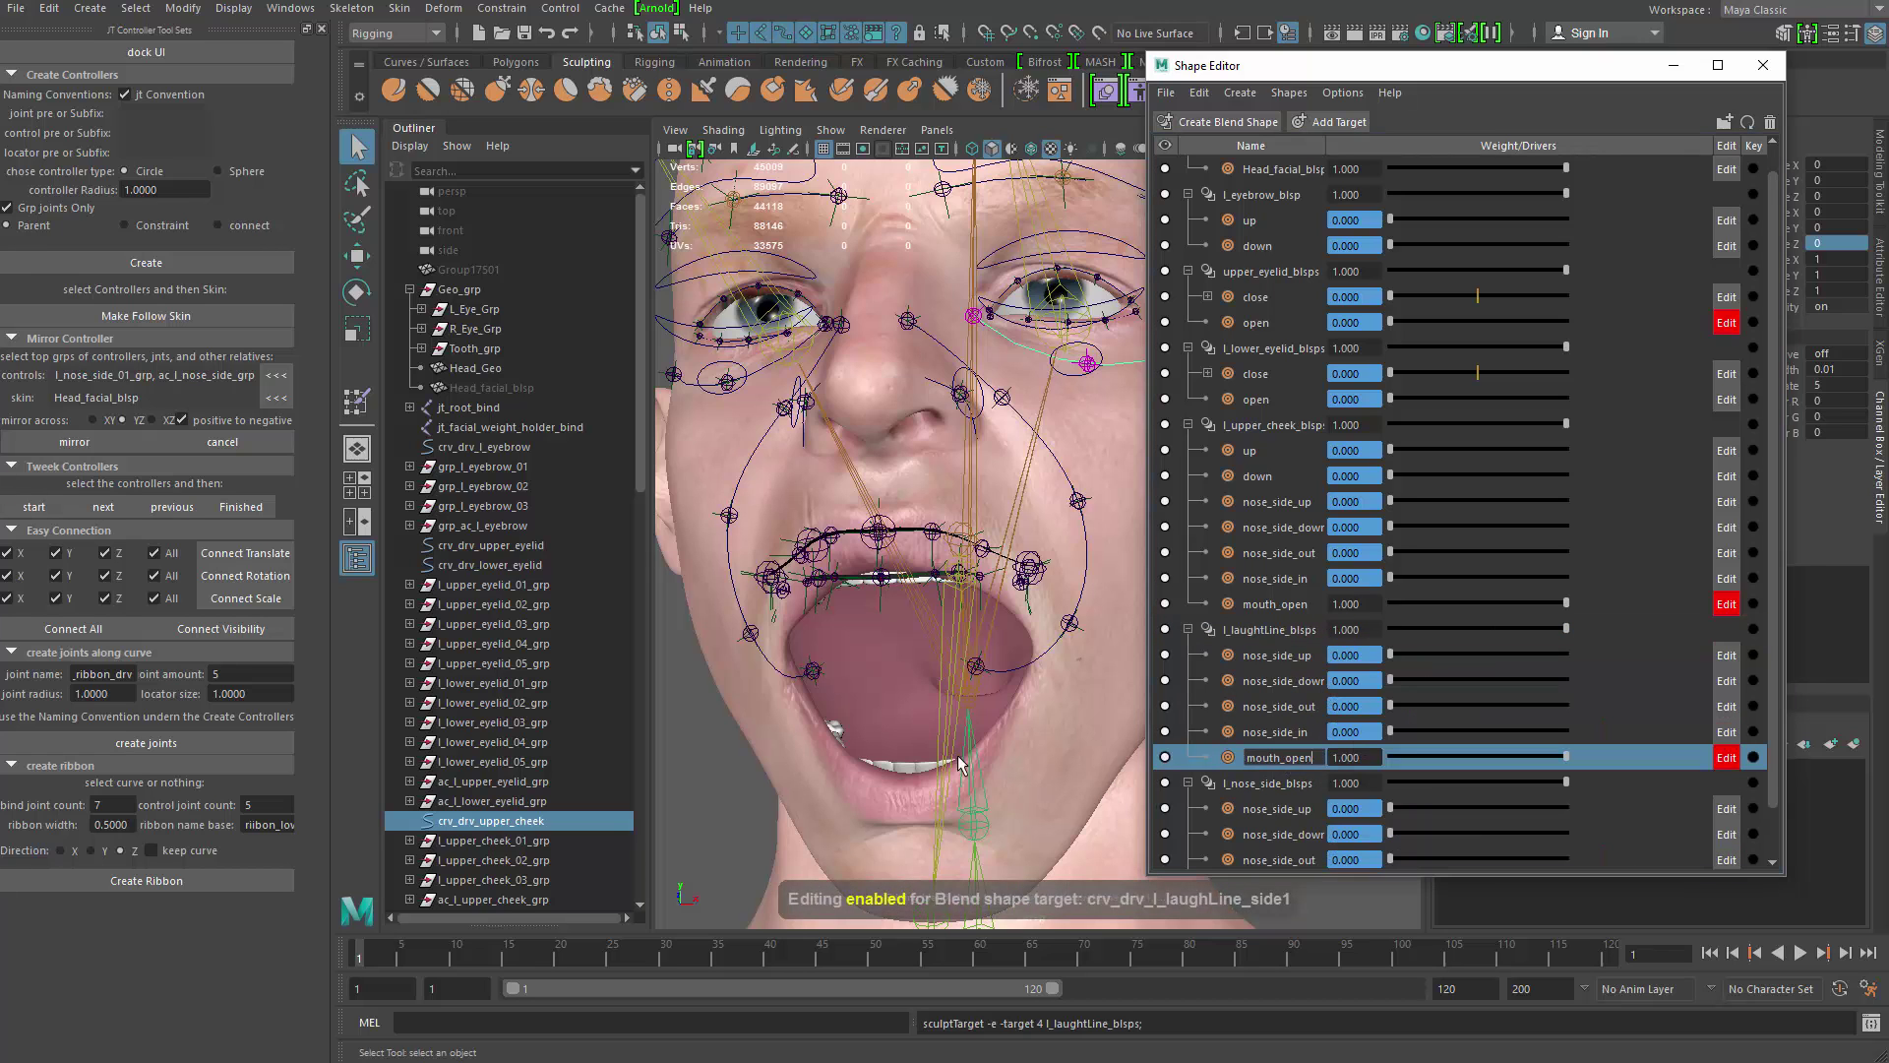
Step: Add a target named mouth_open to the l_nose_side_blsps blend shape
{"action": "middle_click_drag", "start_coordinate": [957, 711], "coordinate": [981, 565], "text": "alt"}
{"action": "scroll", "coordinate": [1309, 802], "scroll_direction": "down", "scroll_amount": 1}
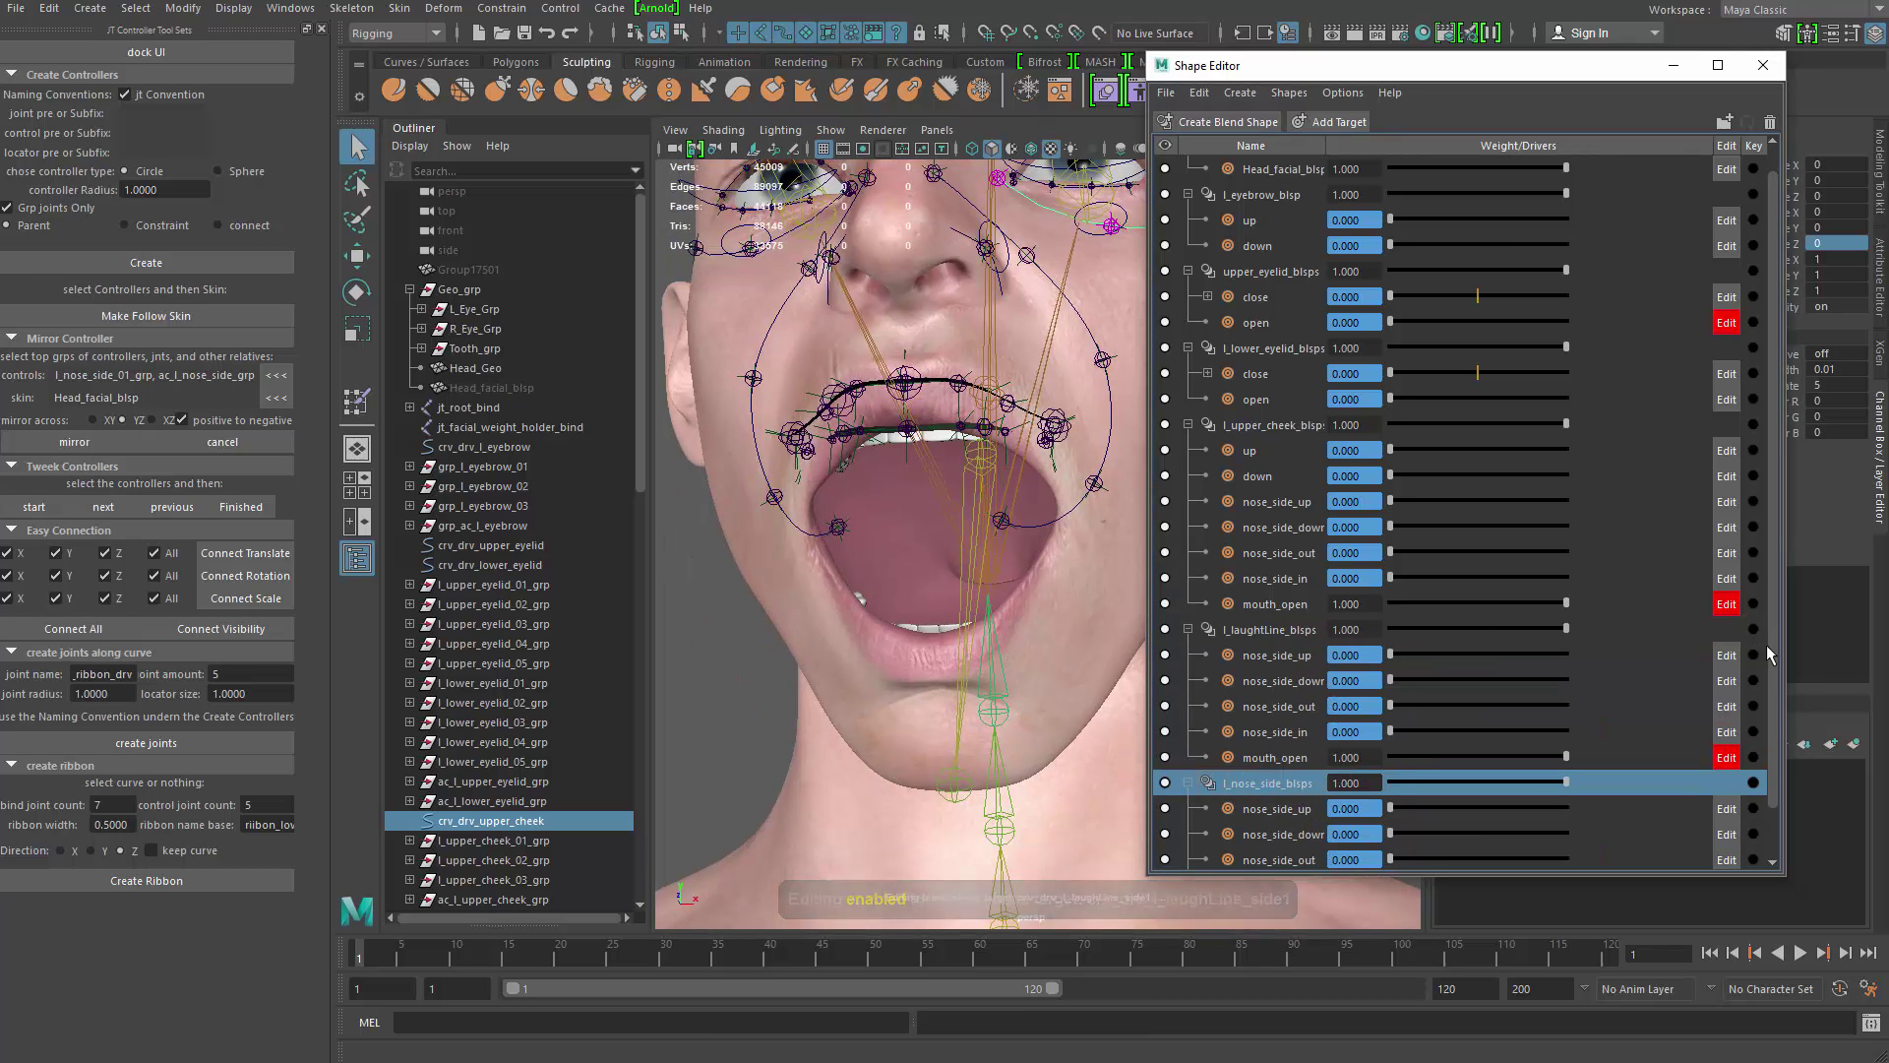
{"action": "left_click", "coordinate": [1766, 731]}
{"action": "right_click", "coordinate": [1314, 749]}
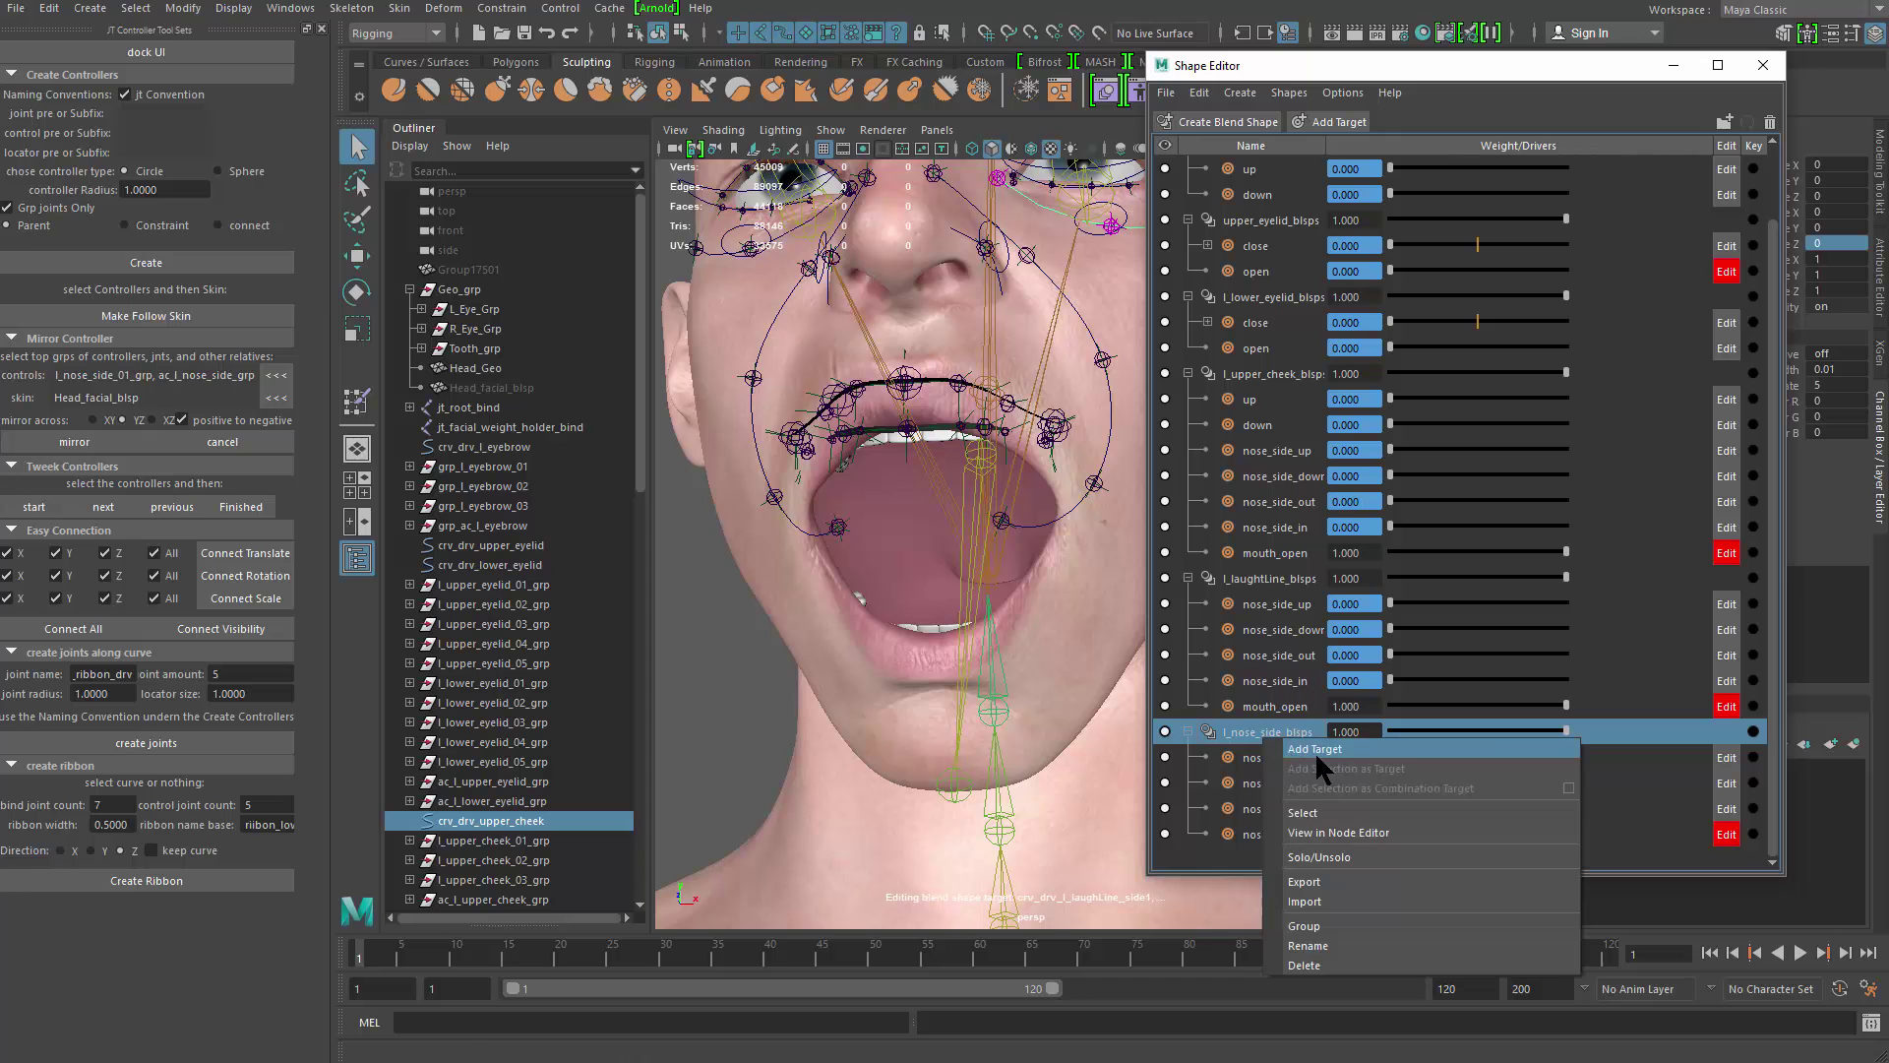
{"action": "left_click", "coordinate": [1324, 760]}
{"action": "double_click", "coordinate": [1300, 841]}
{"action": "key", "text": "ctrl+v"}
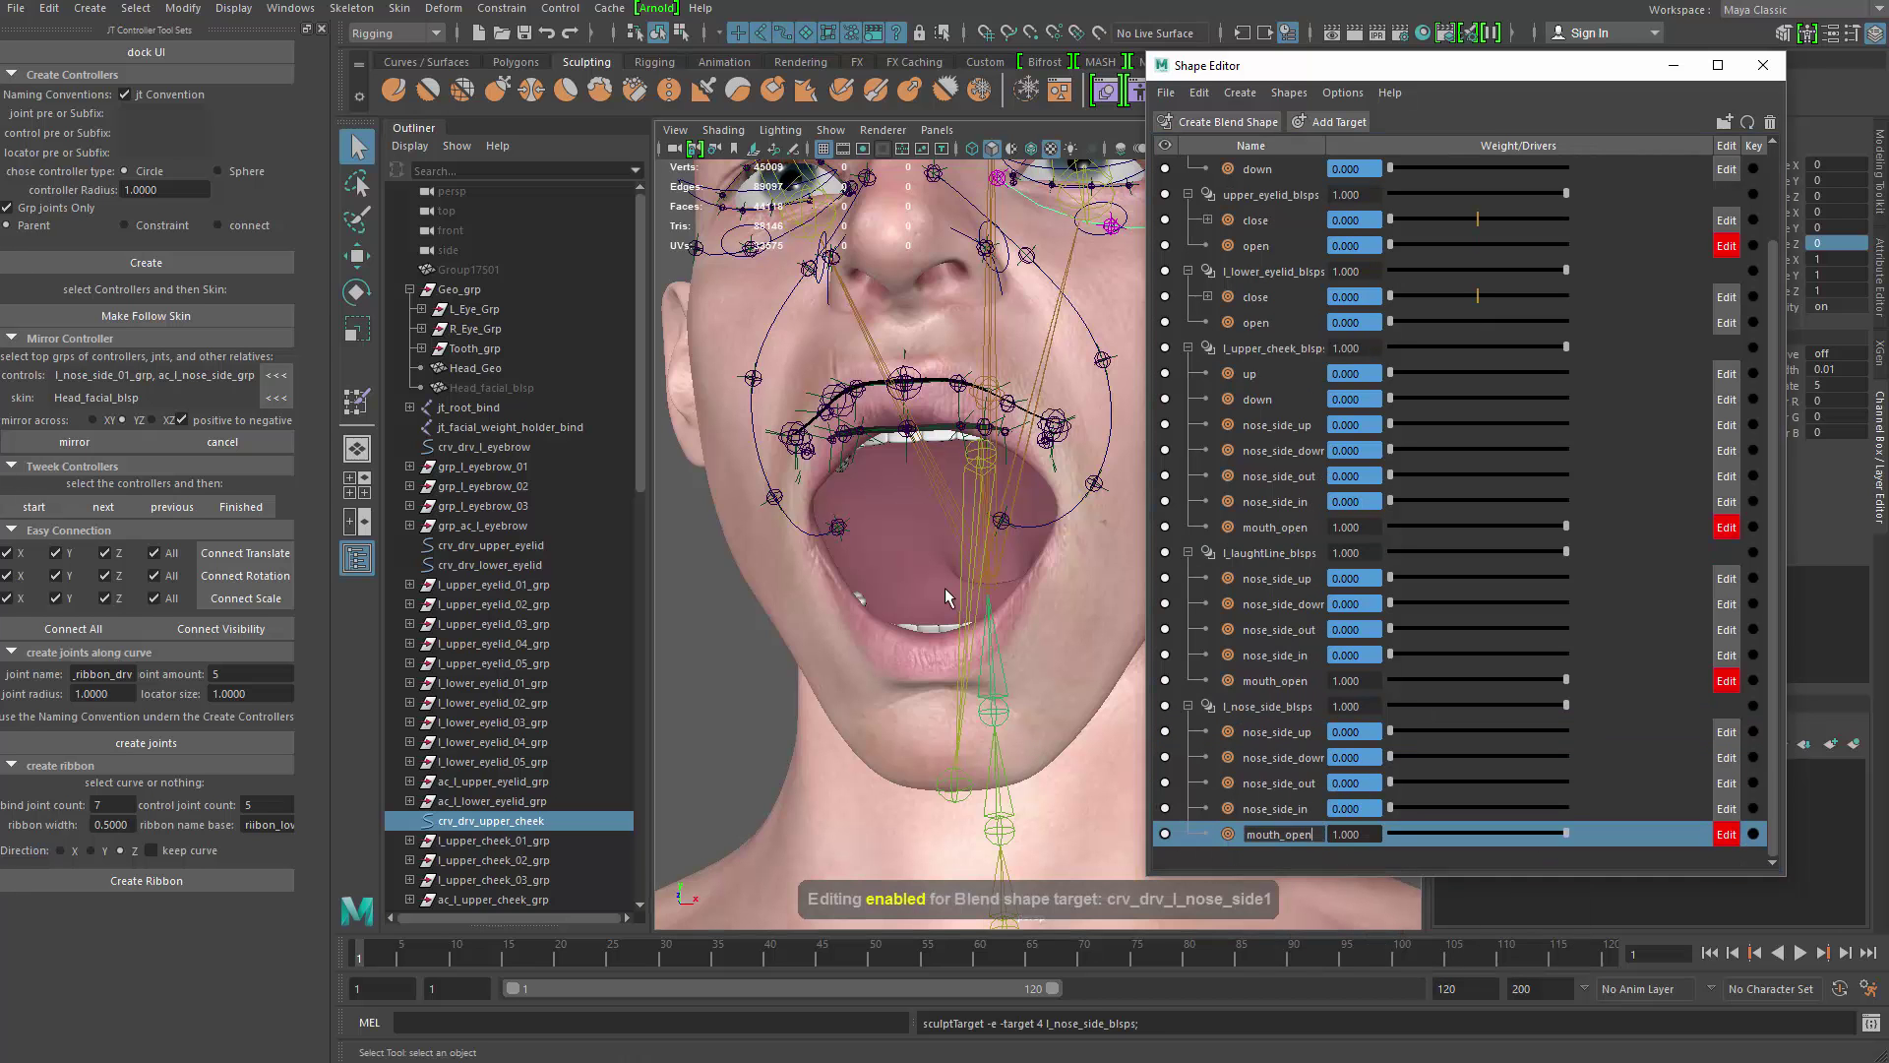
Step: Create a blend shape on the upper lip driver ribbon and name it upper_lip_blsps
{"action": "left_click_drag", "start_coordinate": [944, 587], "coordinate": [900, 509], "text": "alt"}
{"action": "left_click", "coordinate": [893, 445]}
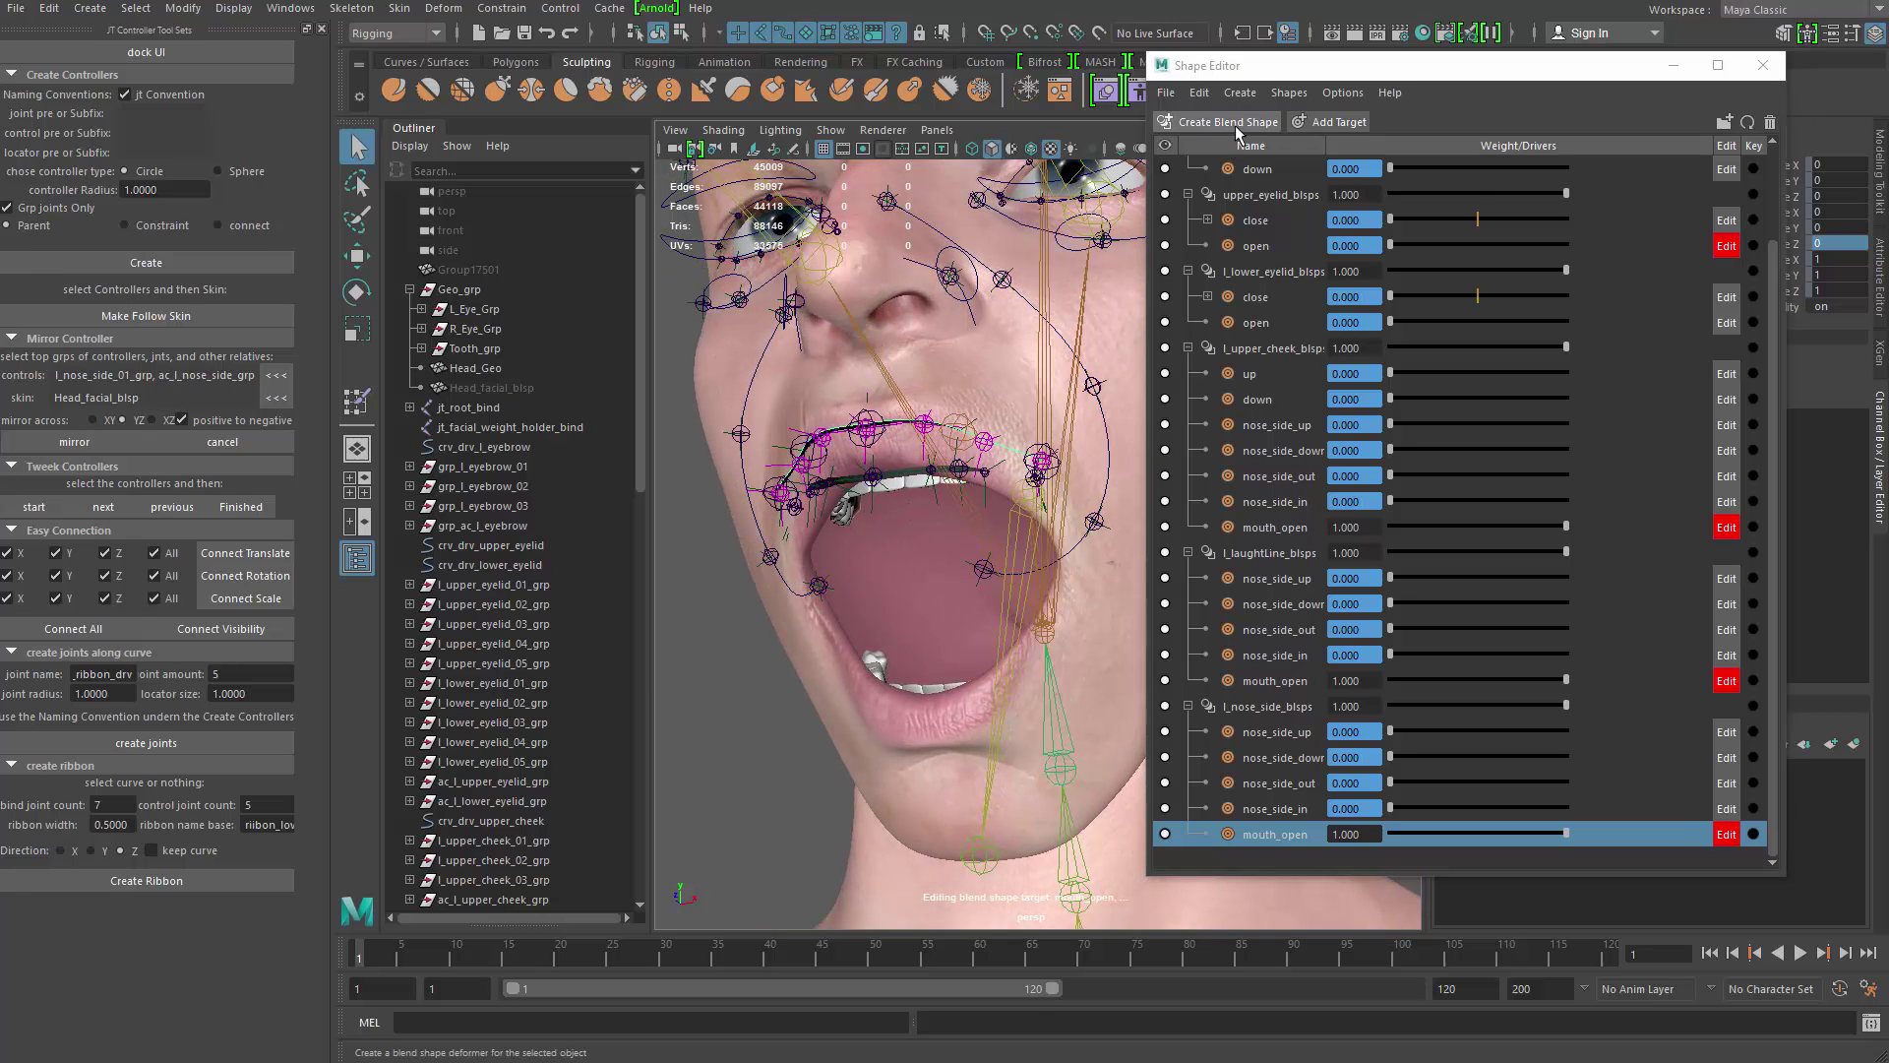
{"action": "left_click", "coordinate": [1220, 121]}
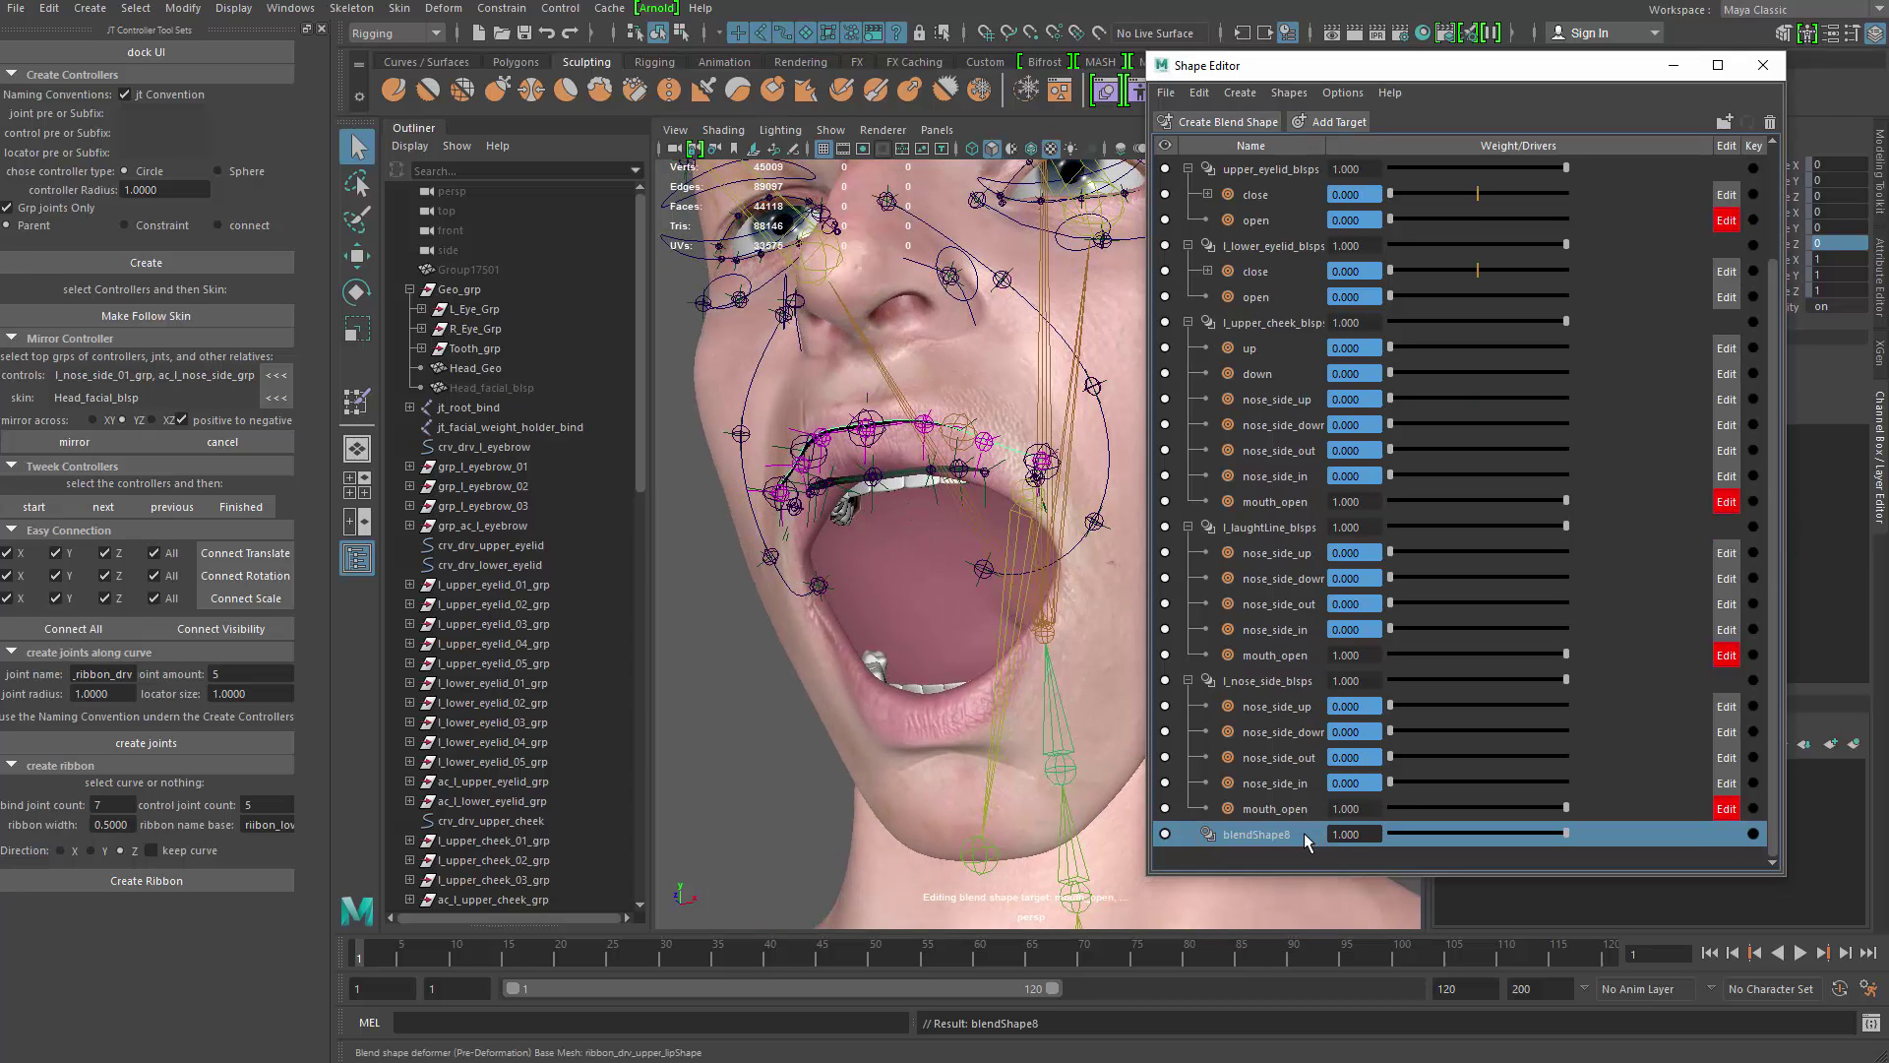
{"action": "double_click", "coordinate": [1261, 834]}
{"action": "type", "text": "u"}
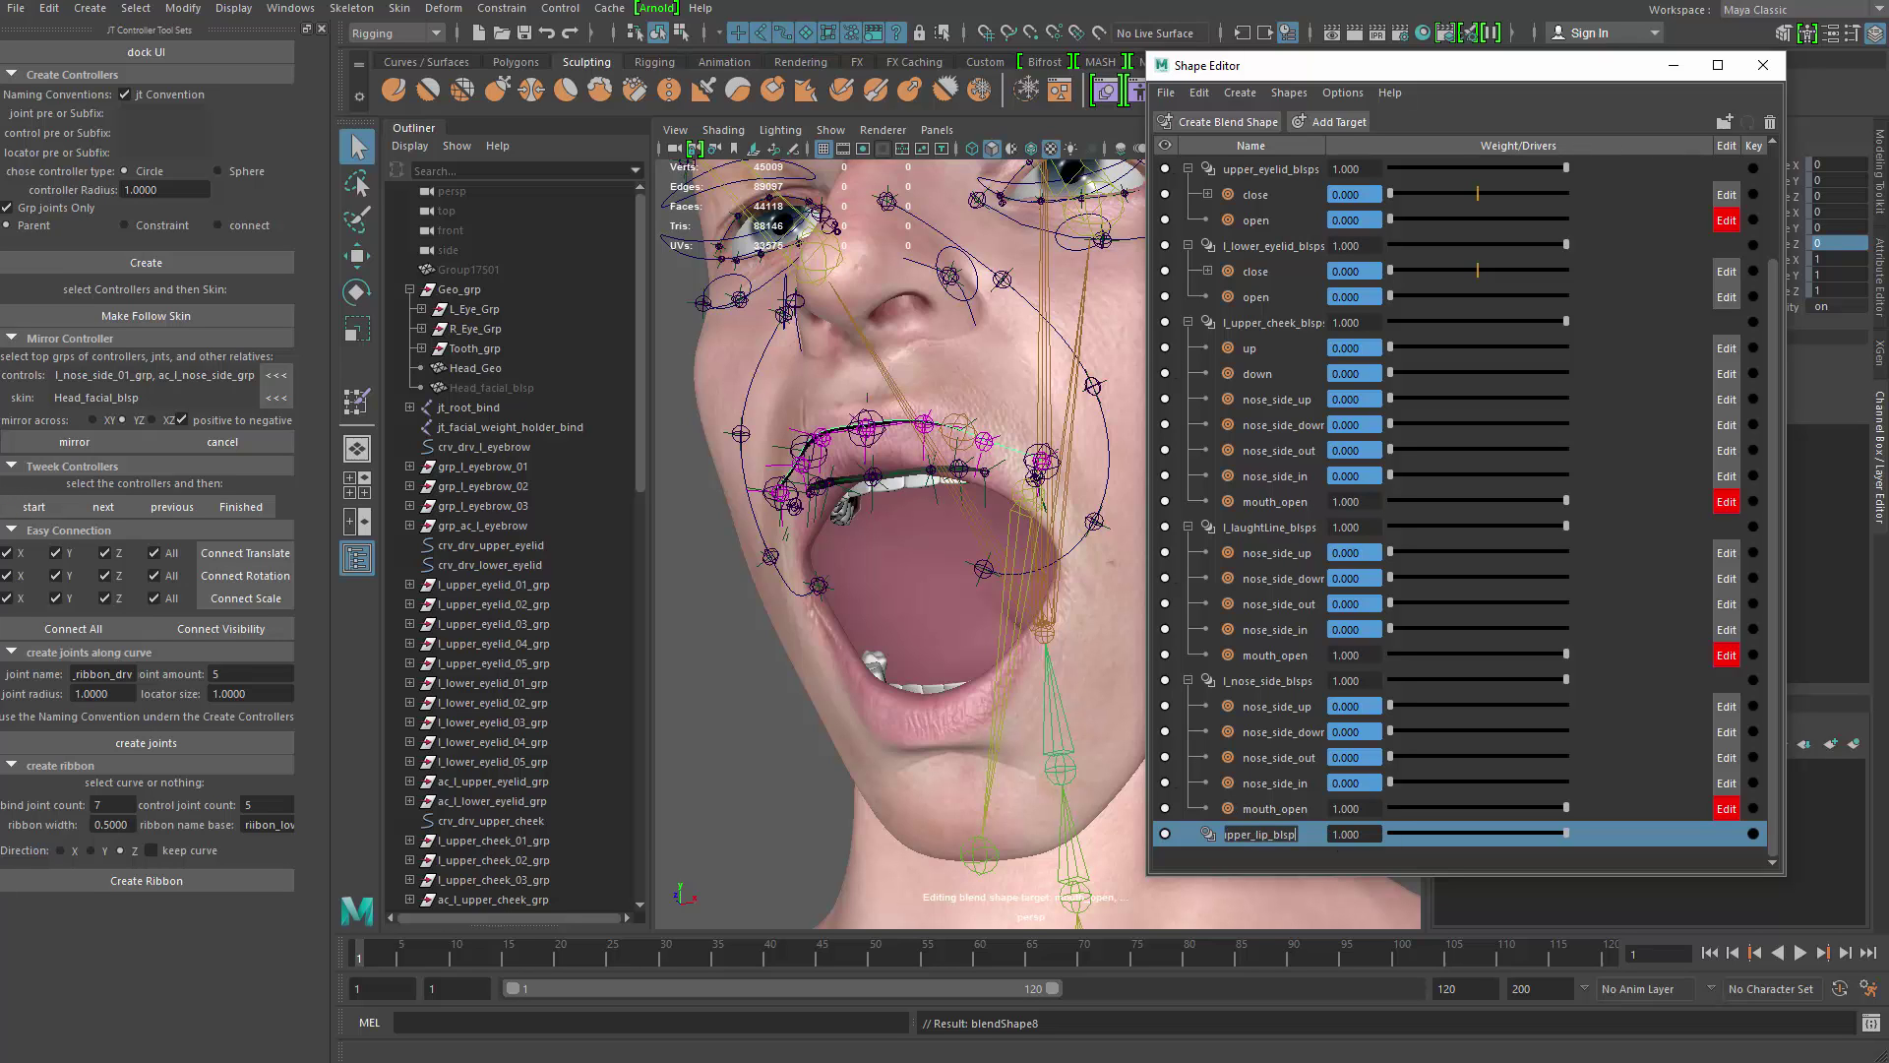
{"action": "type", "text": "pper_lip_blsps"}
{"action": "key", "text": "Return"}
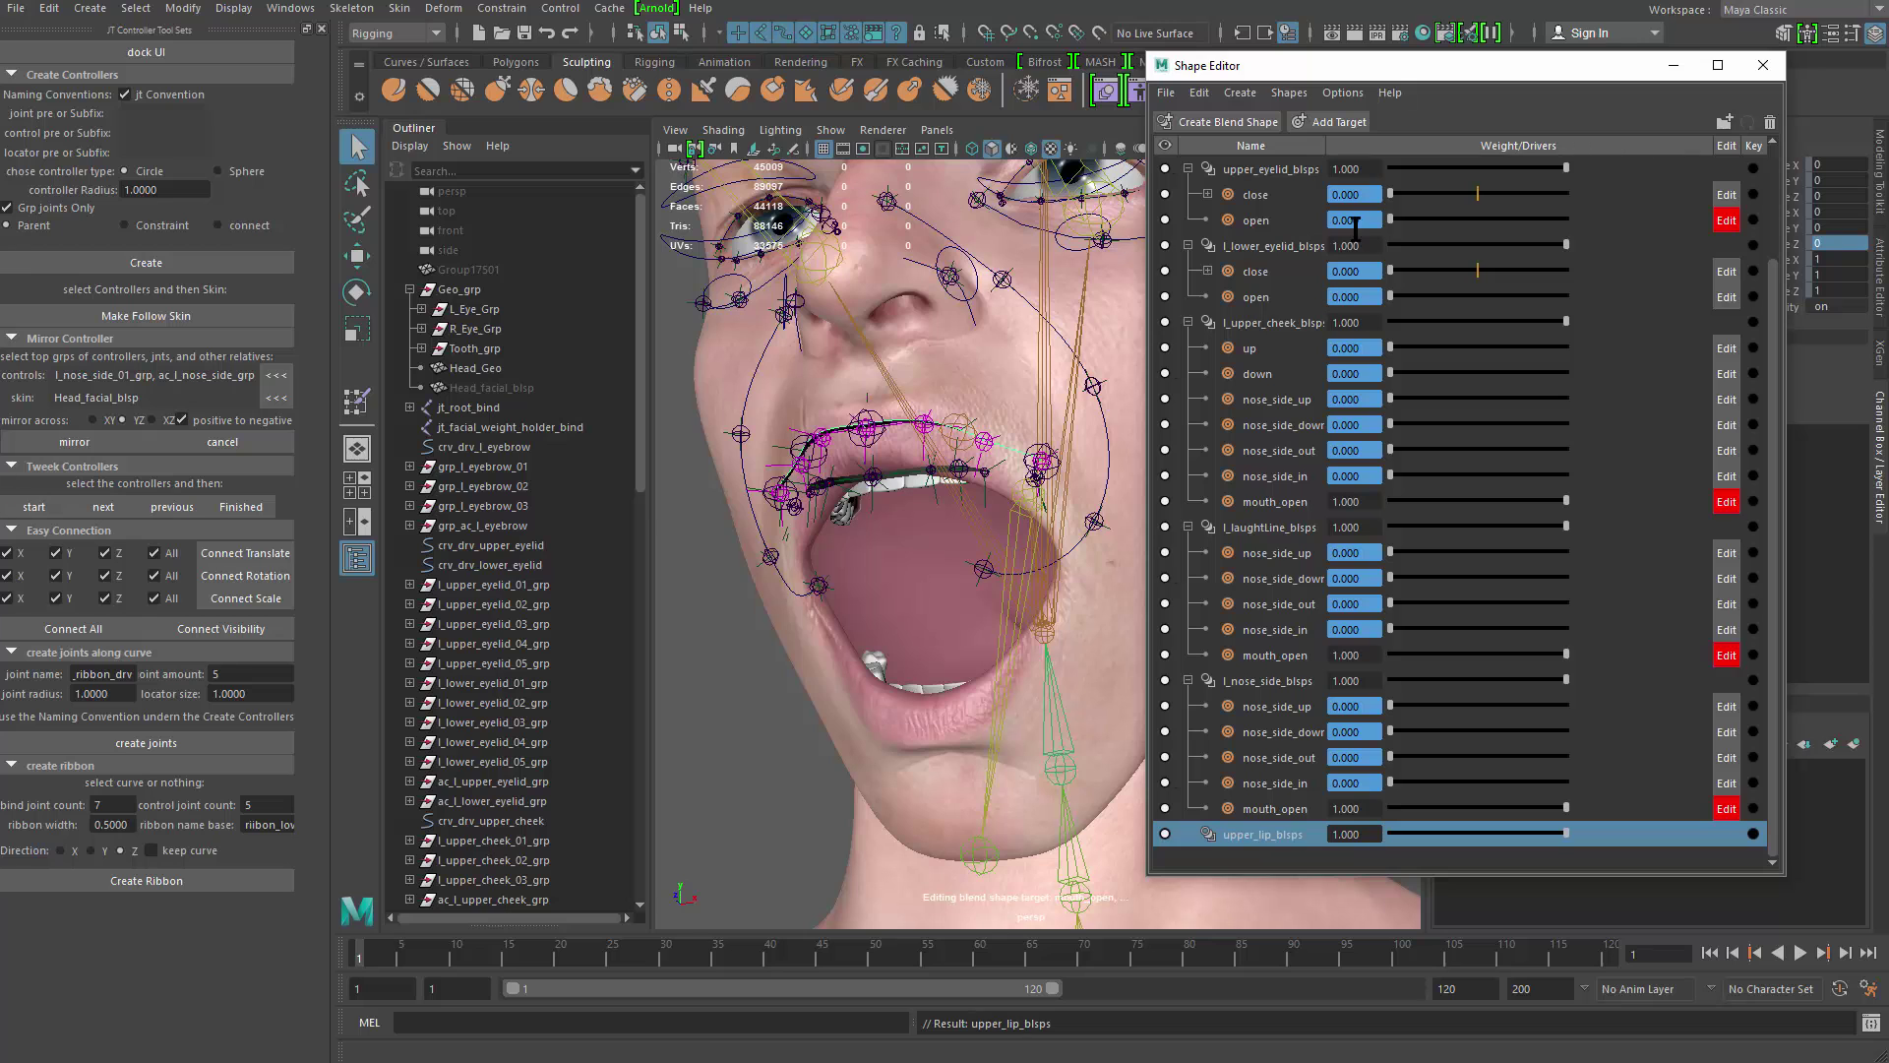
Step: Add a target named mouth_open to upper_lip_blsps
{"action": "left_click", "coordinate": [1330, 121]}
{"action": "double_click", "coordinate": [1278, 836]}
{"action": "type", "text": "mouth_open"}
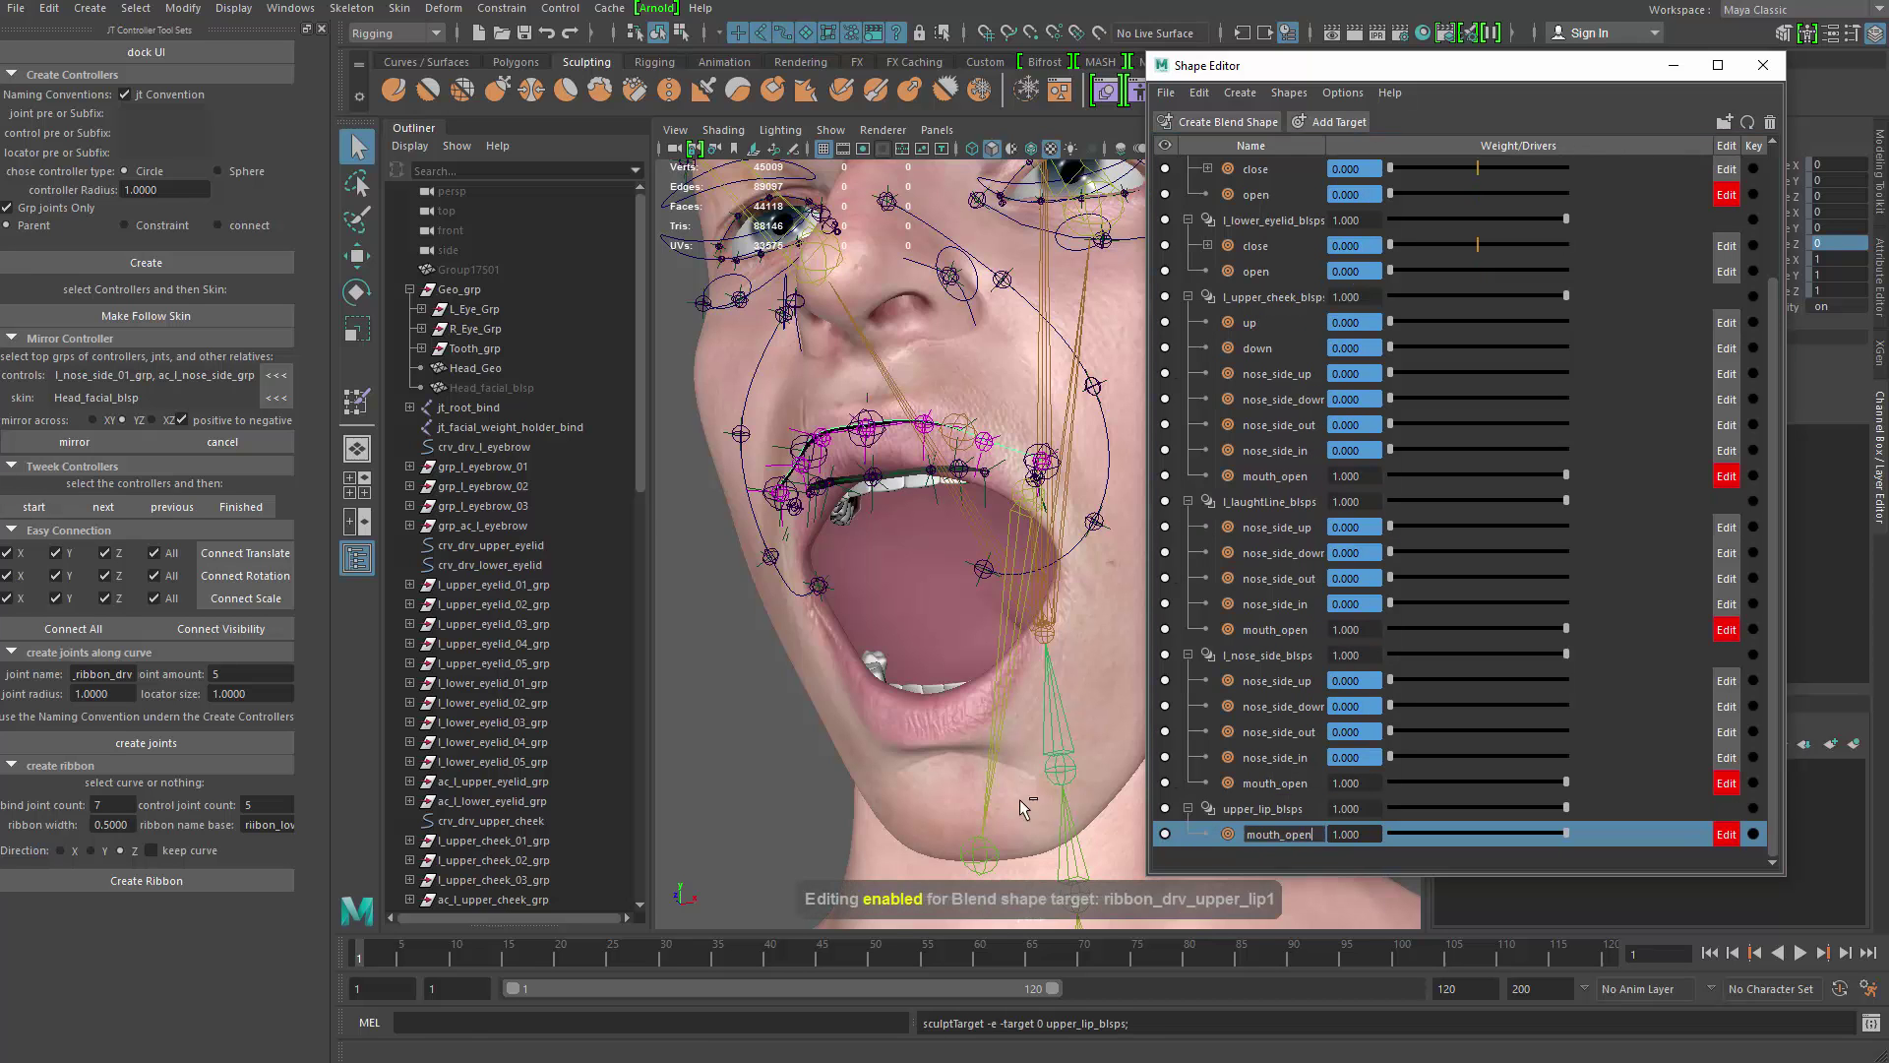
Step: Create a blend shape on the lower lip ribbon and name it lower_lip_blsps
{"action": "left_click_drag", "start_coordinate": [839, 679], "coordinate": [885, 531], "text": "alt"}
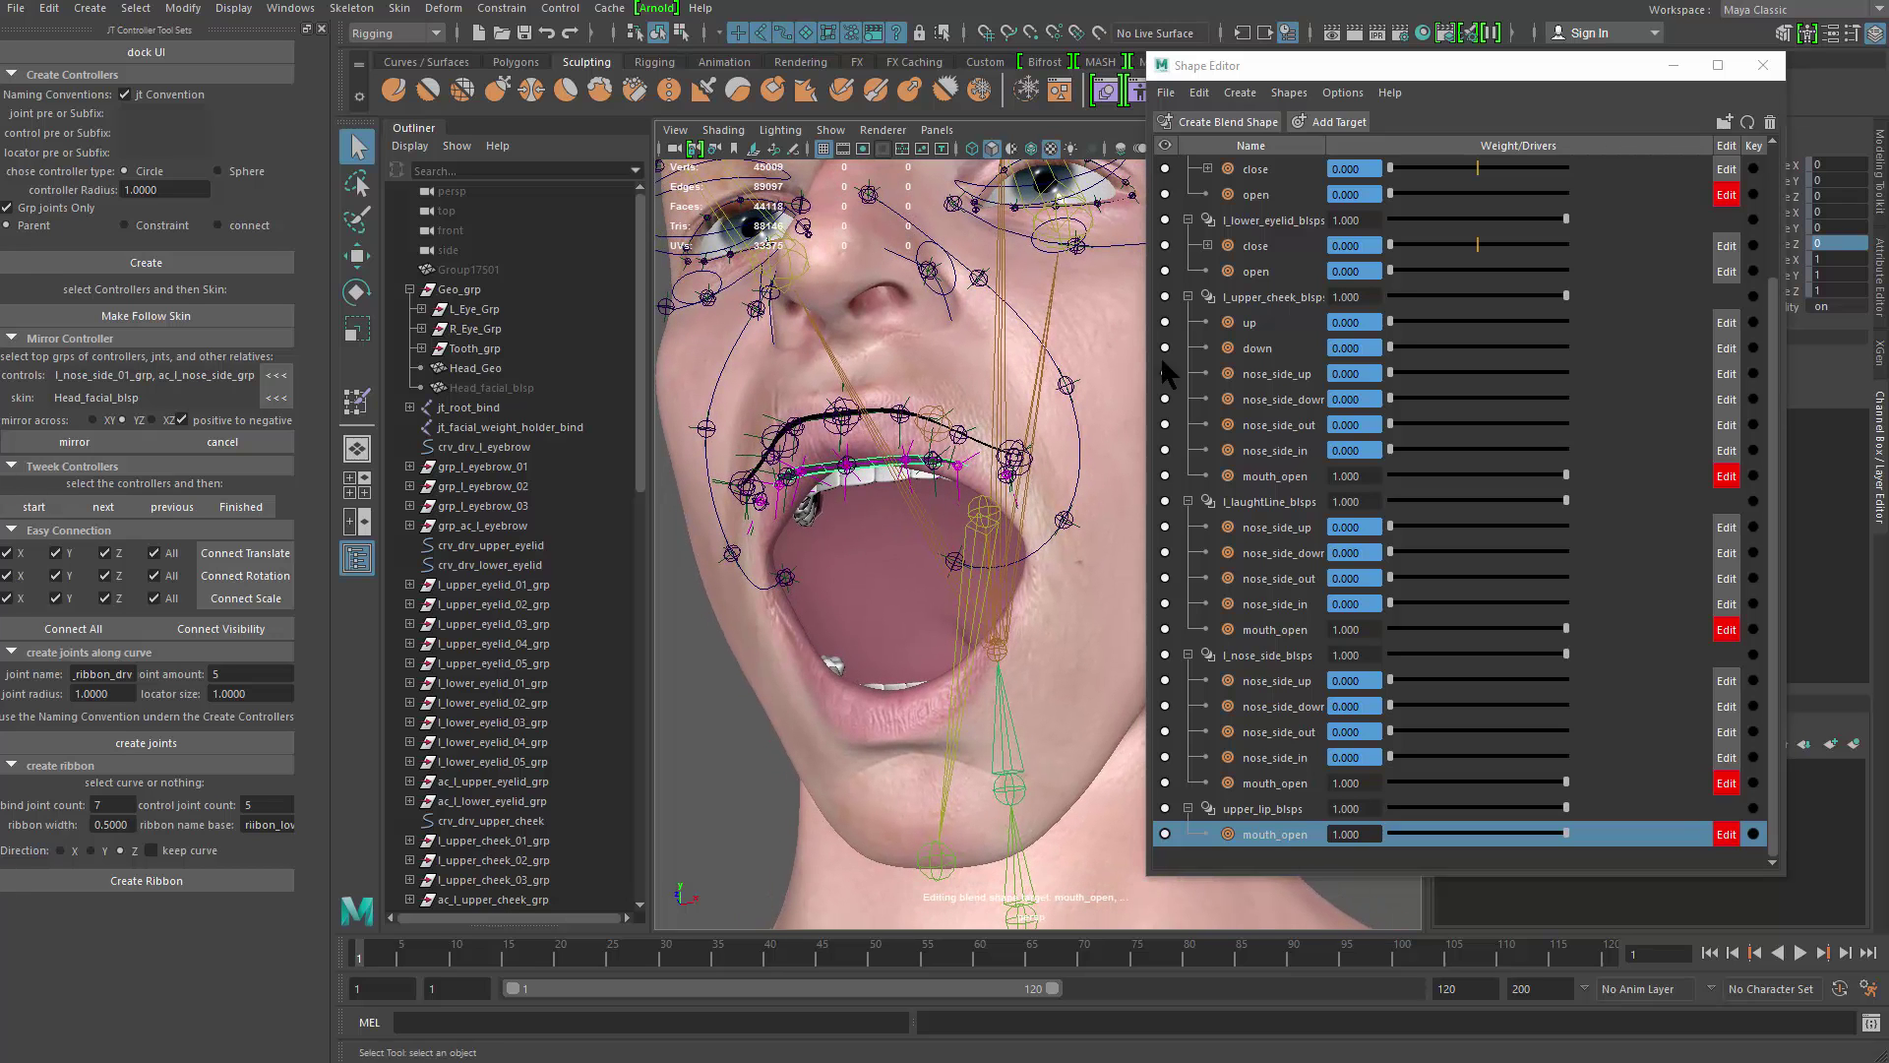
{"action": "left_click", "coordinate": [1236, 123]}
{"action": "double_click", "coordinate": [1277, 833]}
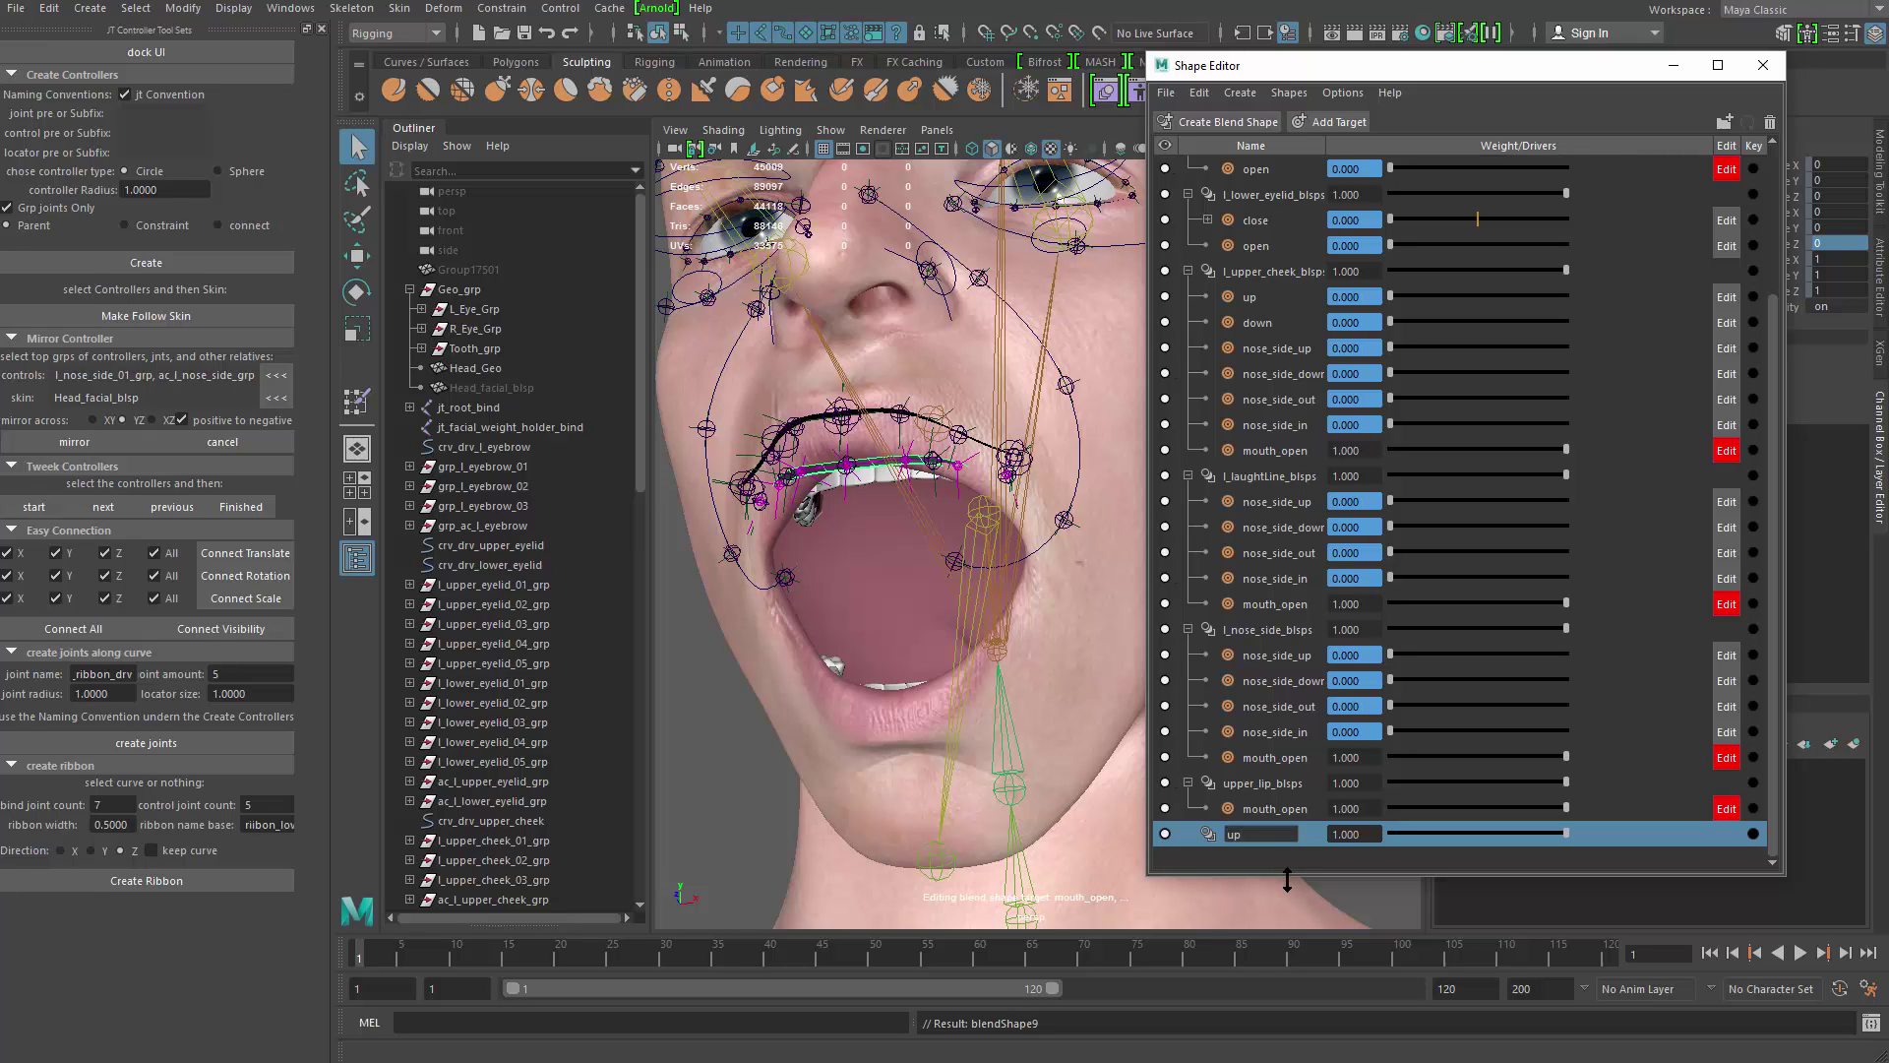
{"action": "type", "text": "upper_"}
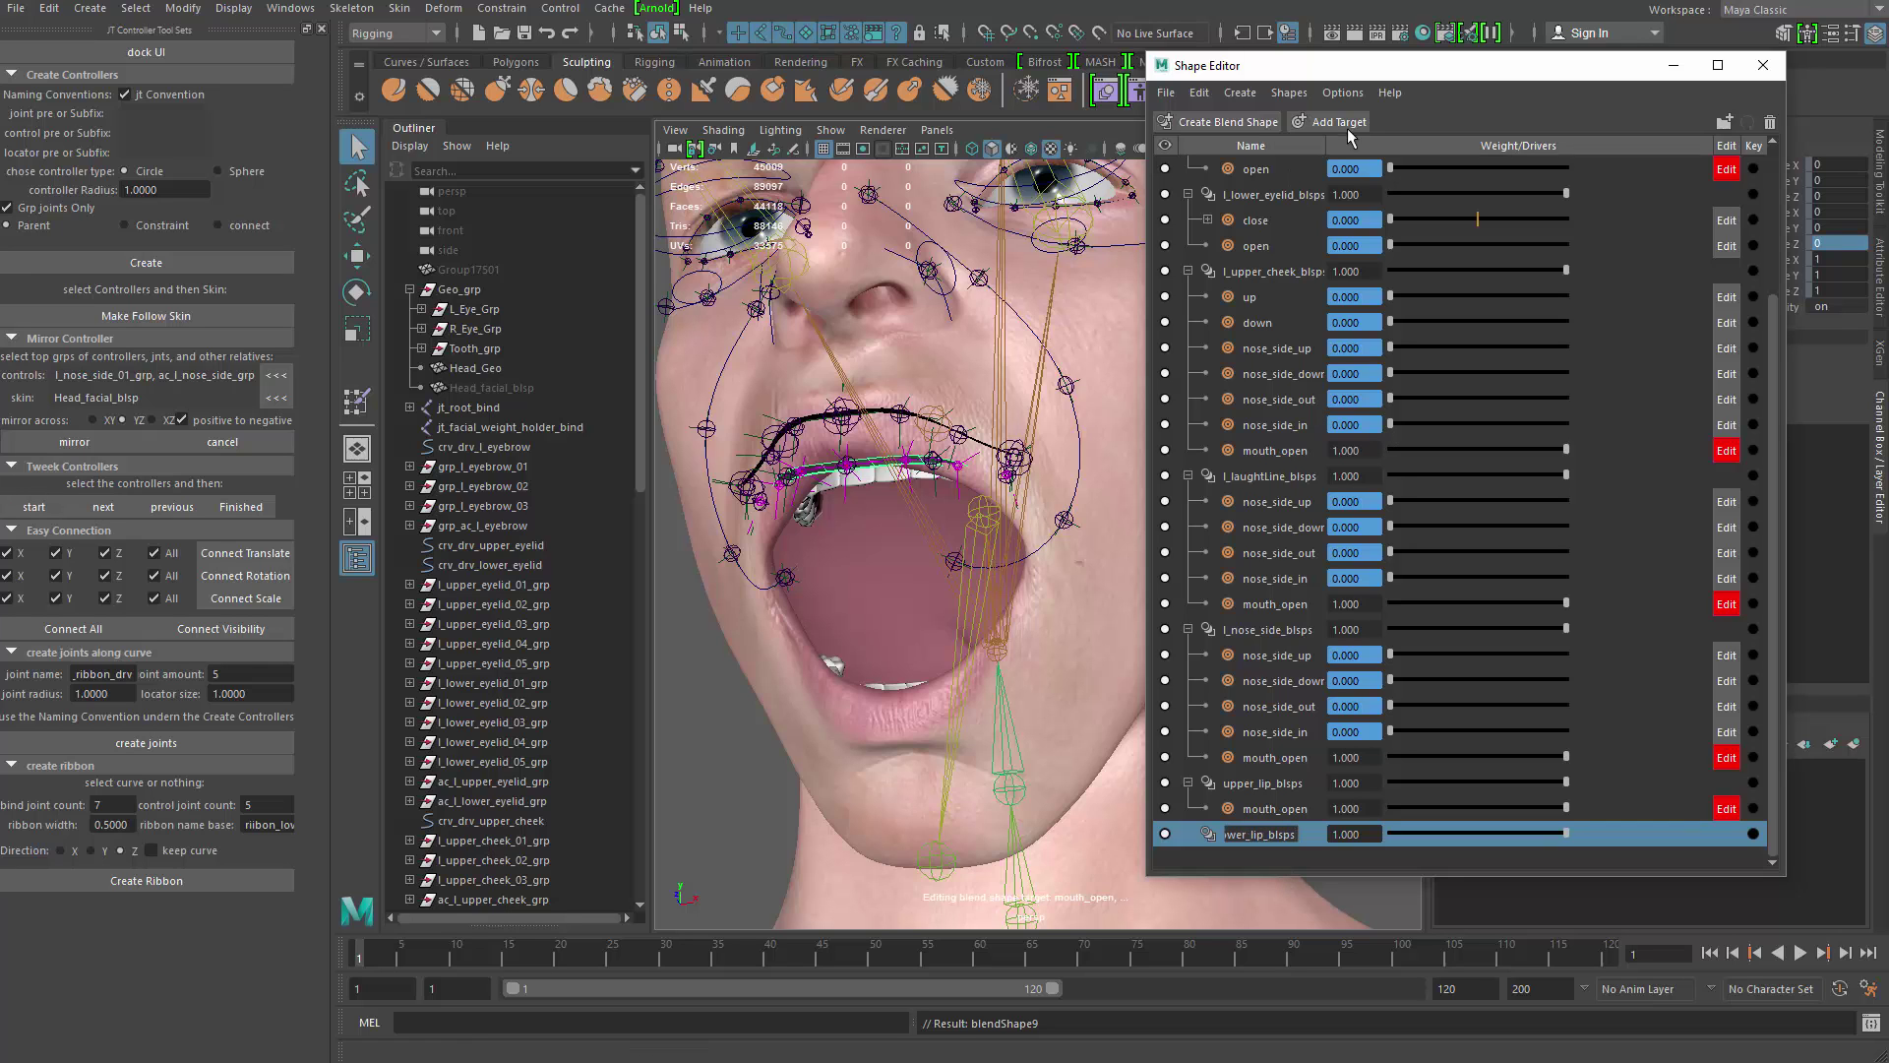
Step: Add a target named mouth_open to lower_lip_blsps
{"action": "middle_click_drag", "start_coordinate": [941, 469], "coordinate": [947, 439], "text": "alt"}
{"action": "left_click", "coordinate": [1372, 122]}
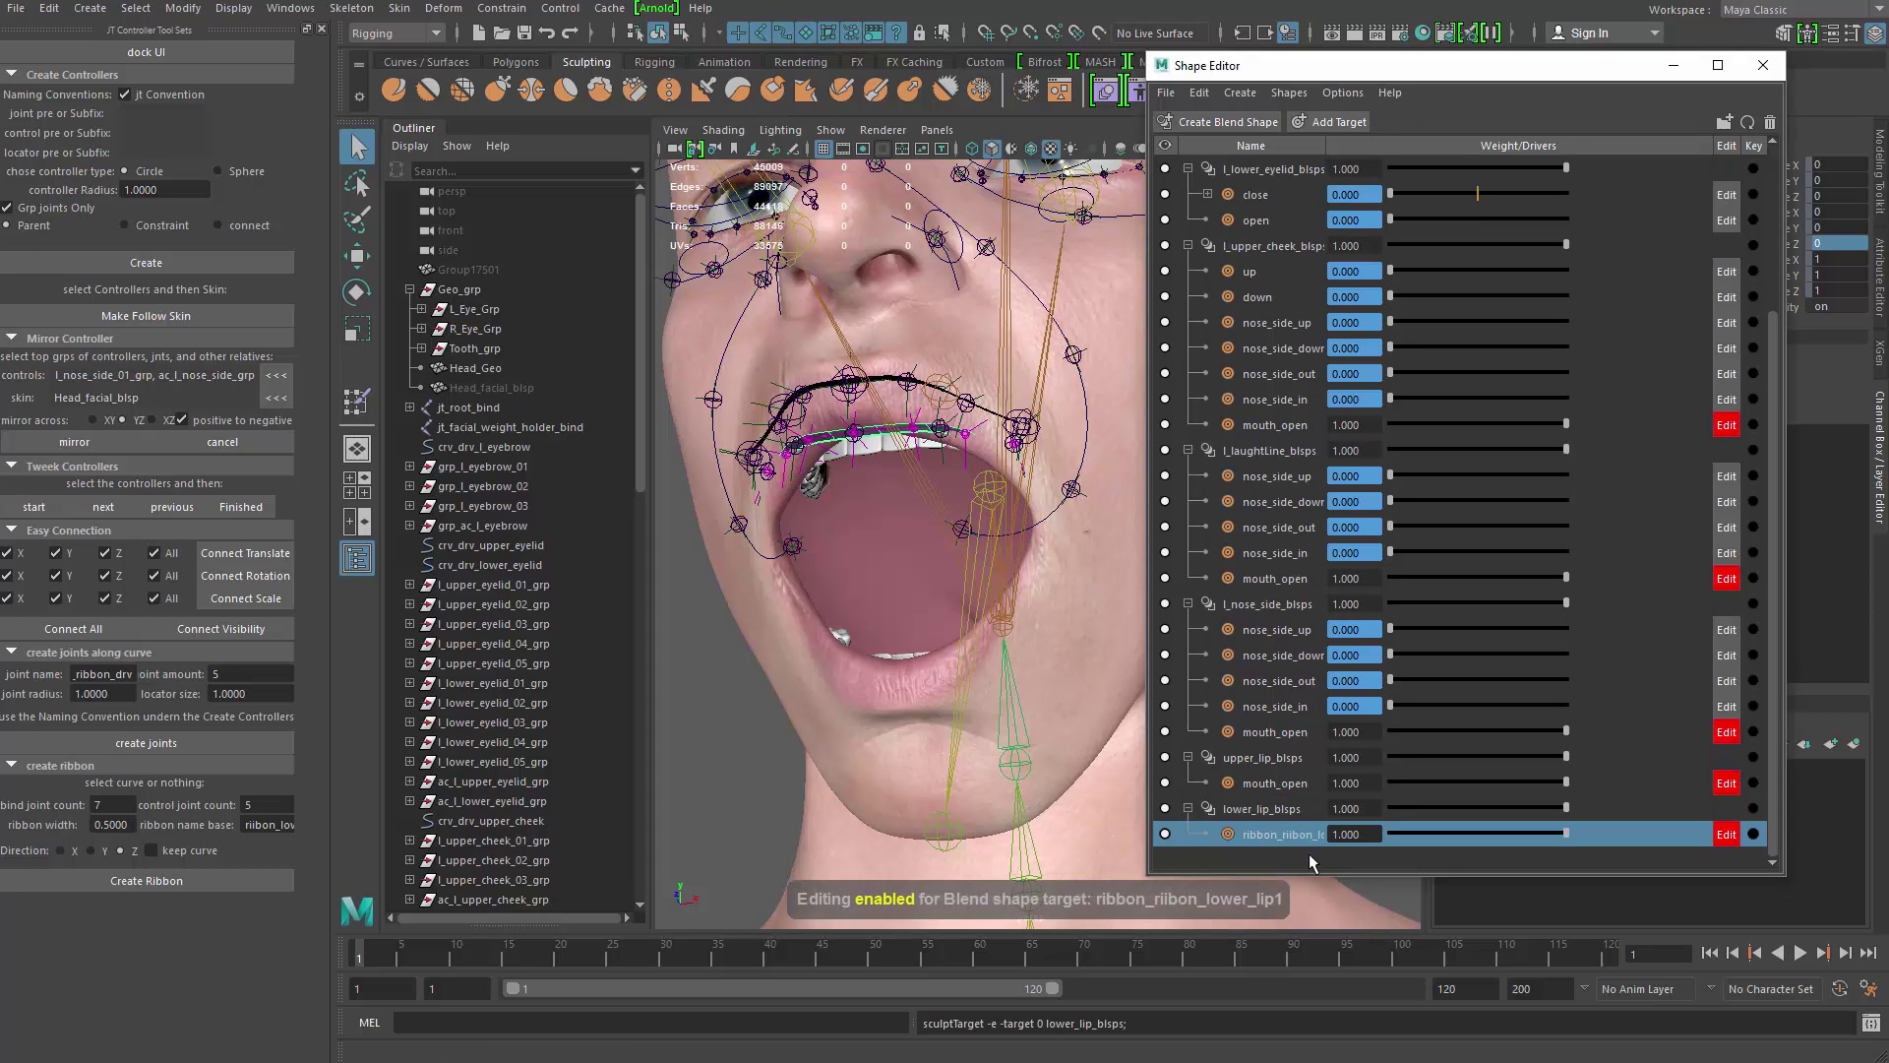
{"action": "double_click", "coordinate": [1262, 838]}
{"action": "type", "text": "mouth_open"}
Step: Select the mouth_open targets of the left cheek, laugh line, nose side and both lip blend shapes together
{"action": "right_click_drag", "start_coordinate": [1023, 649], "coordinate": [939, 645], "text": "alt"}
{"action": "middle_click_drag", "start_coordinate": [939, 644], "coordinate": [970, 710], "text": "alt"}
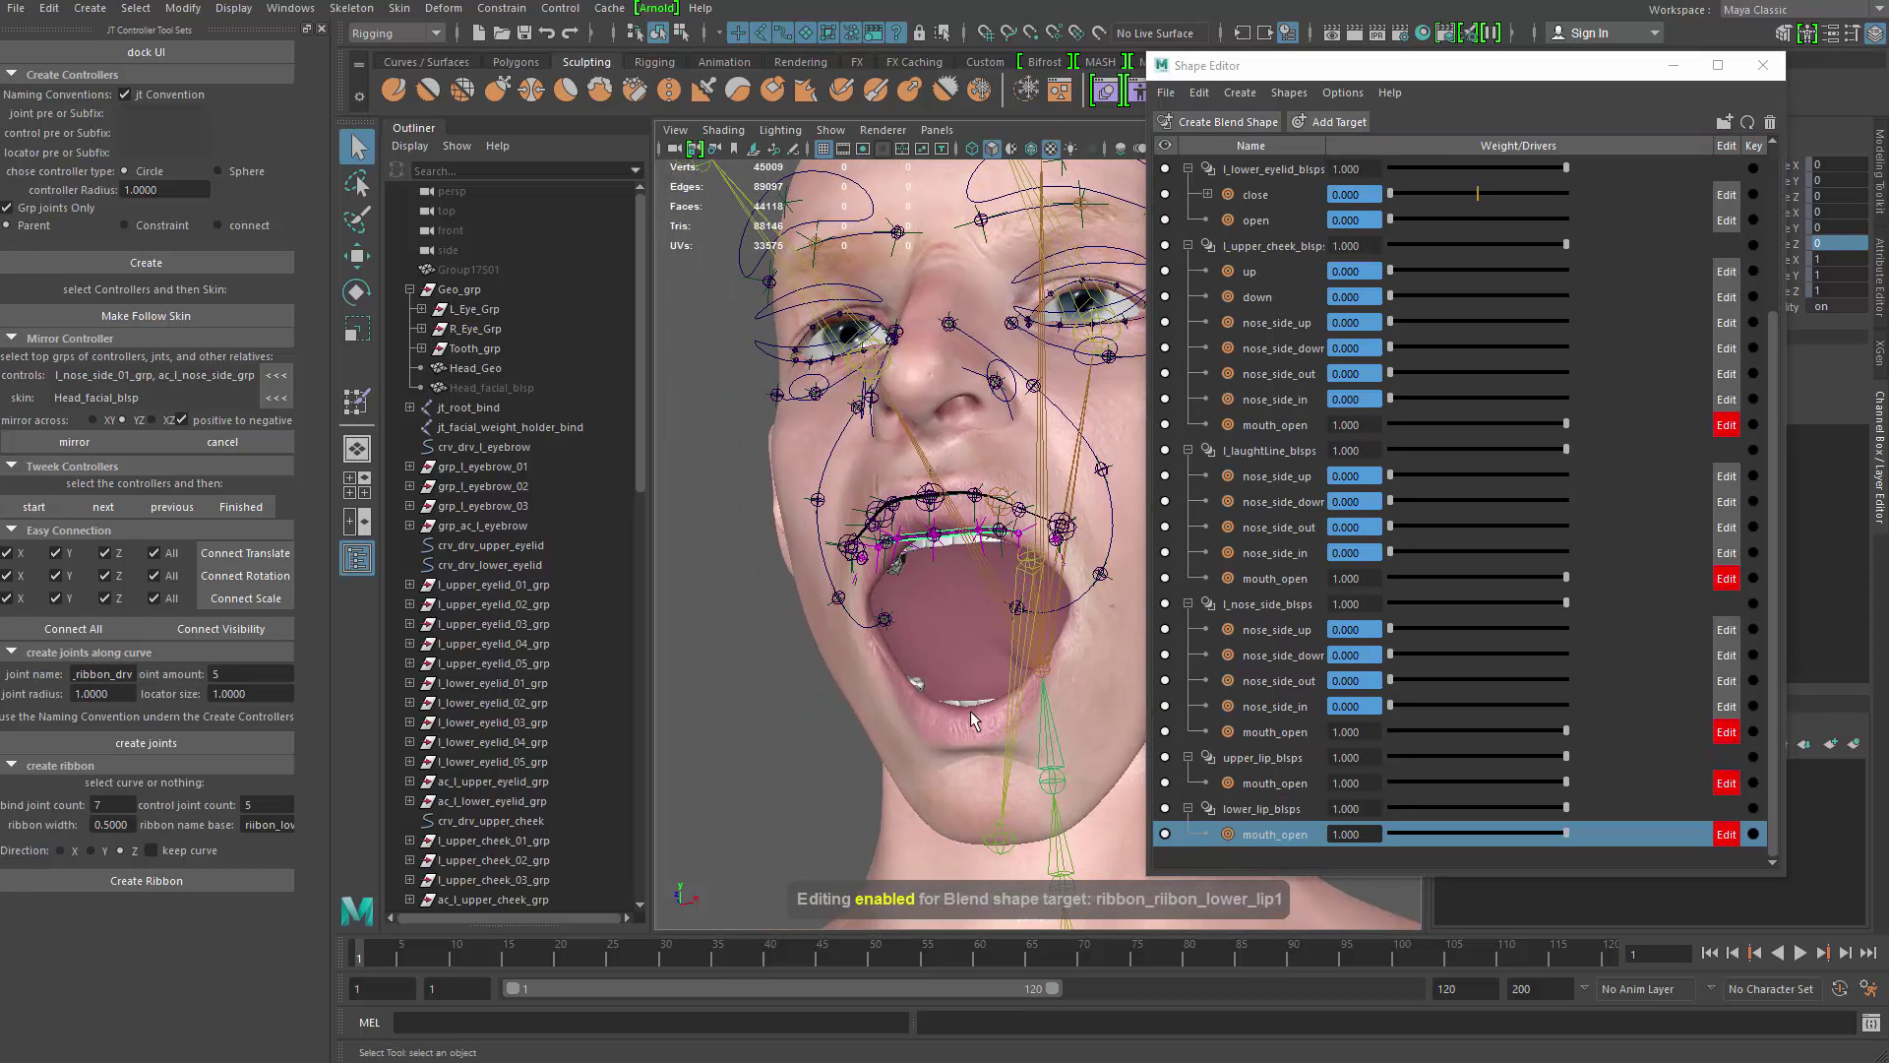
{"action": "left_click", "coordinate": [1277, 784], "text": "ctrl"}
{"action": "left_click", "coordinate": [1277, 730], "text": "ctrl"}
{"action": "left_click", "coordinate": [1279, 577], "text": "ctrl"}
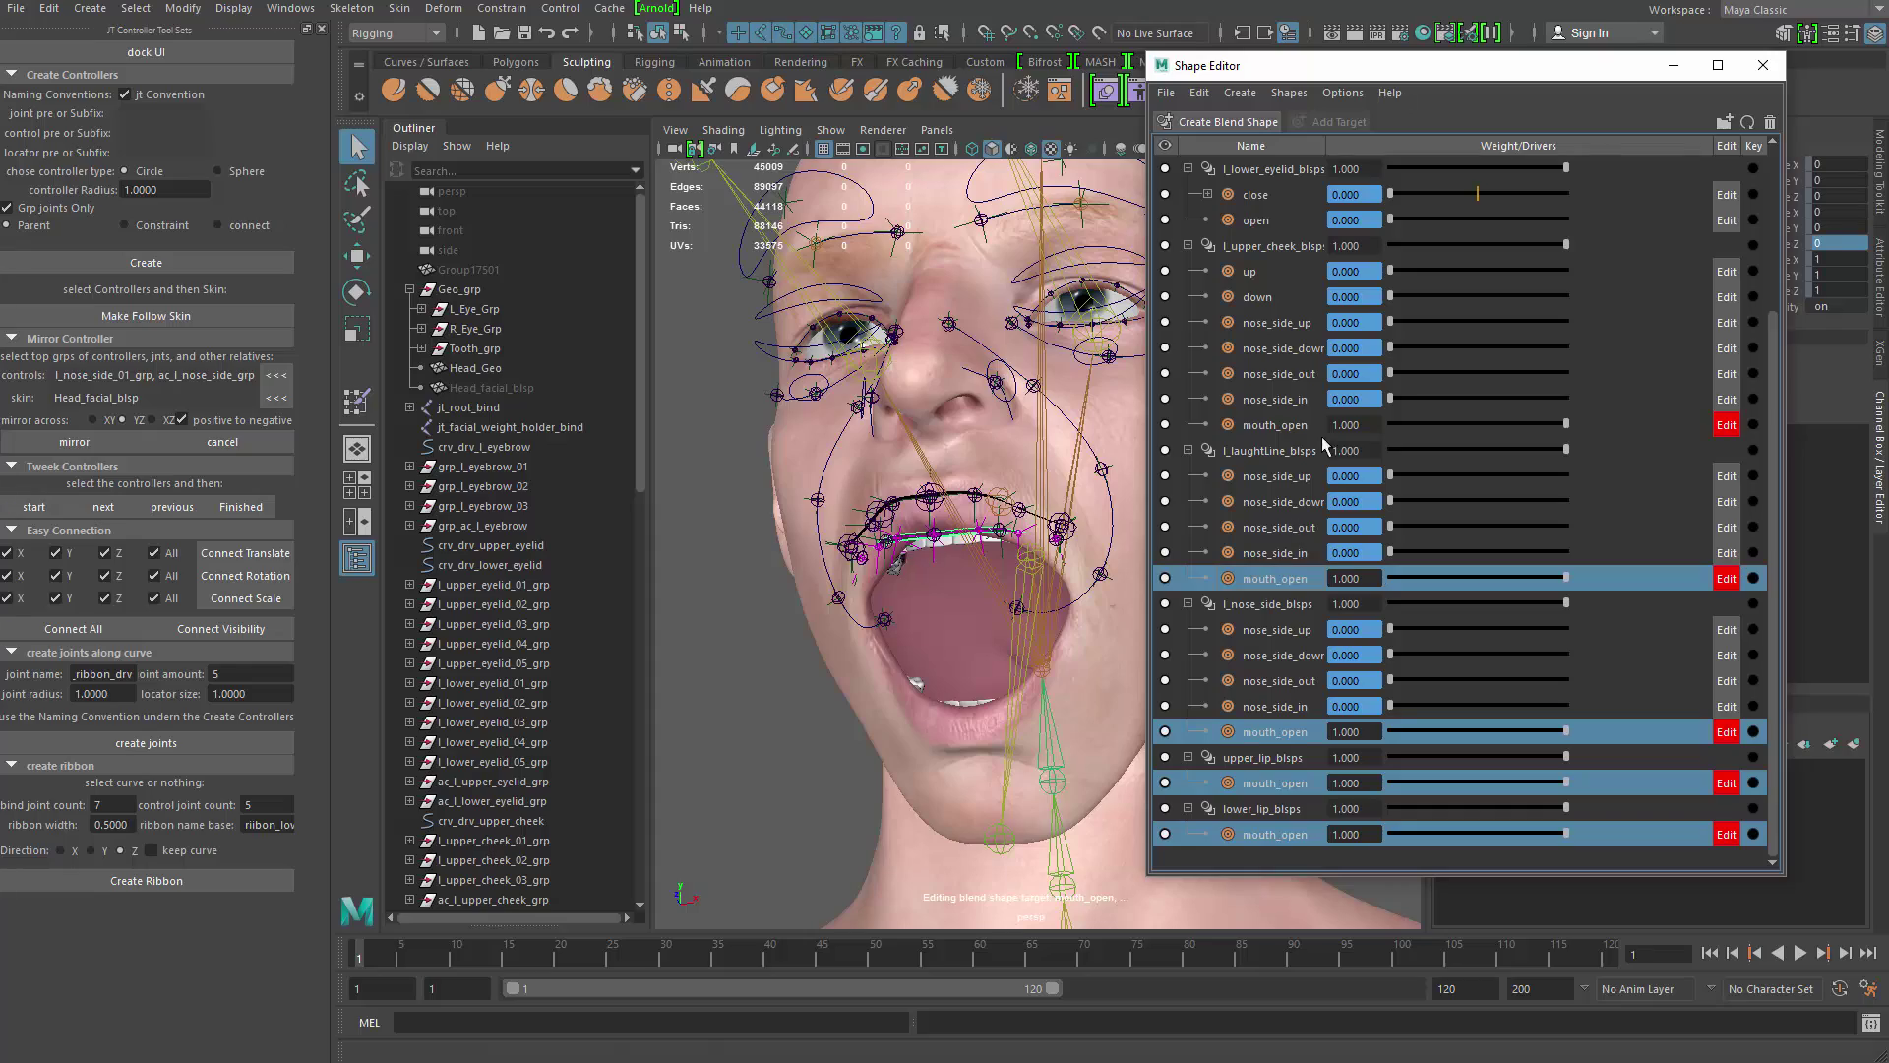
{"action": "left_click", "coordinate": [1309, 426], "text": "ctrl"}
Step: Create a blend shape deformer on the right laugh line curve with the deformation order set to Parallel
{"action": "left_click_drag", "start_coordinate": [991, 568], "coordinate": [875, 492], "text": "alt"}
{"action": "left_click", "coordinate": [871, 471]}
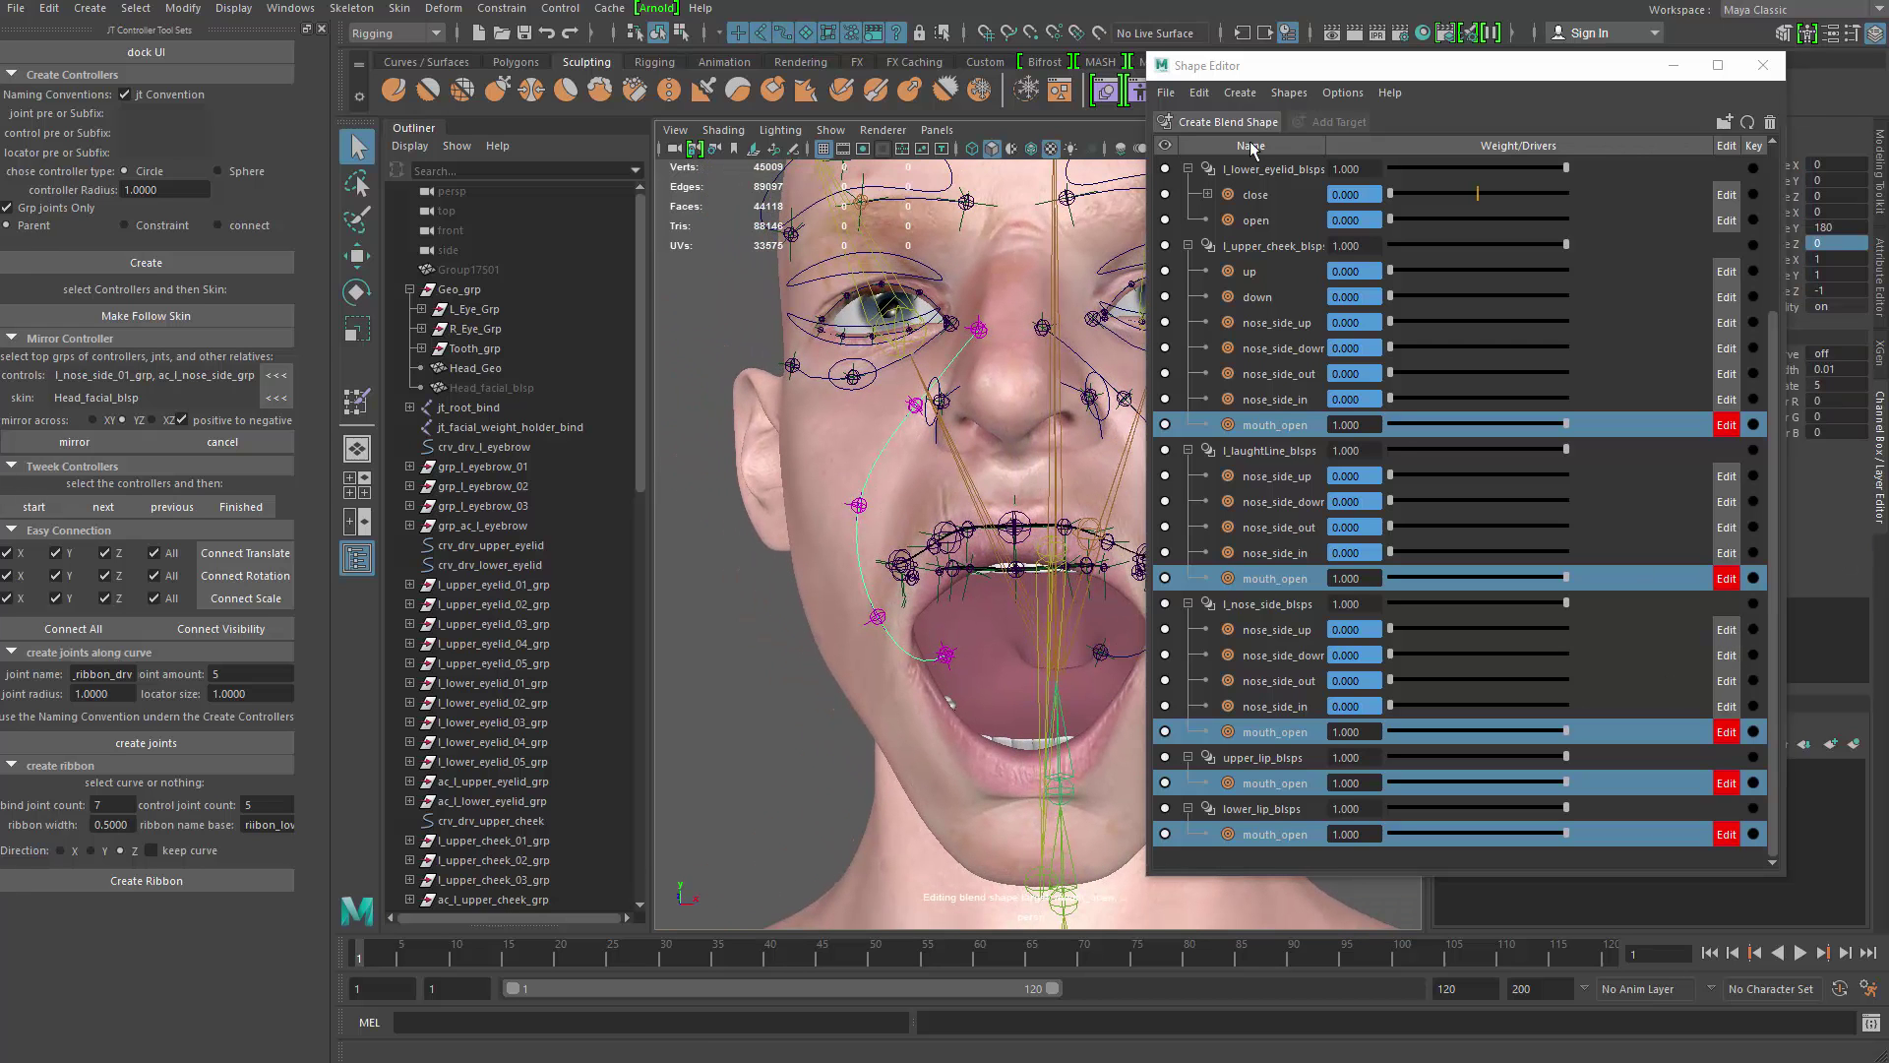
{"action": "left_click", "coordinate": [1241, 92]}
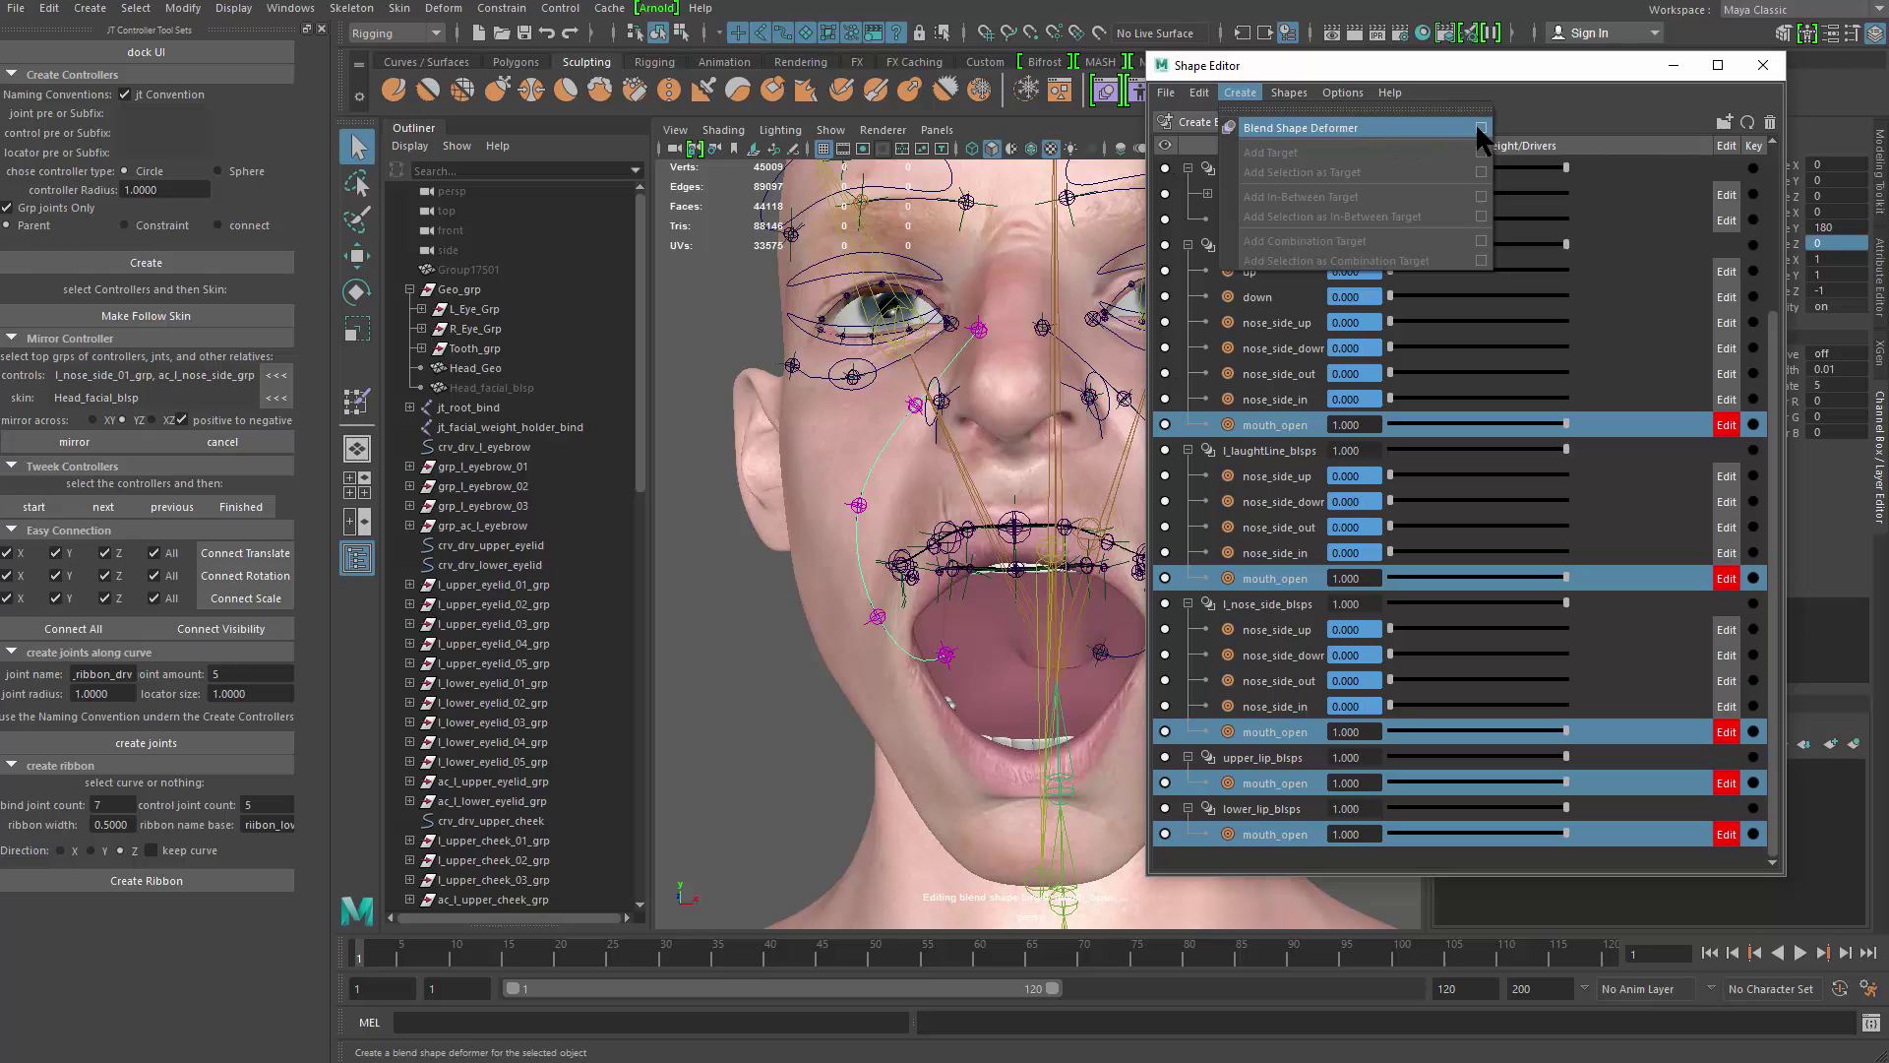
{"action": "left_click", "coordinate": [1480, 128]}
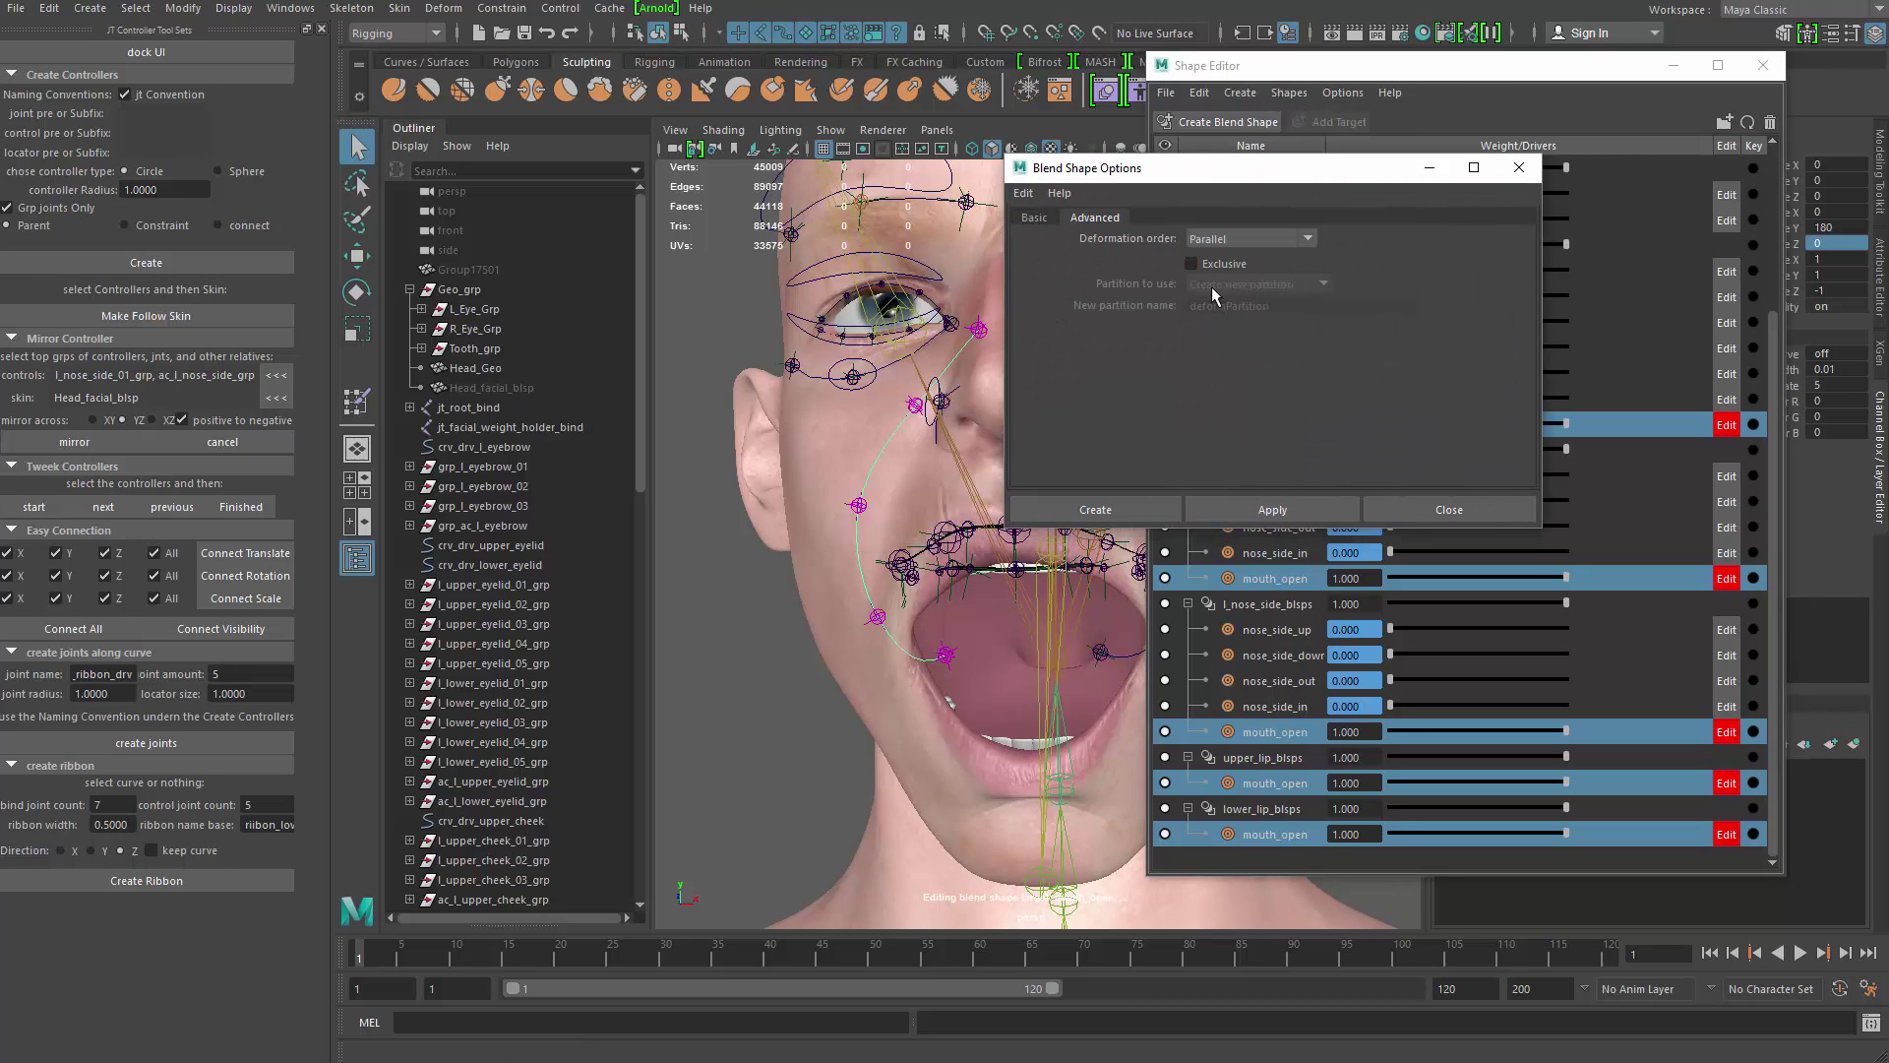
{"action": "left_click", "coordinate": [1238, 239]}
{"action": "left_click", "coordinate": [1319, 241]}
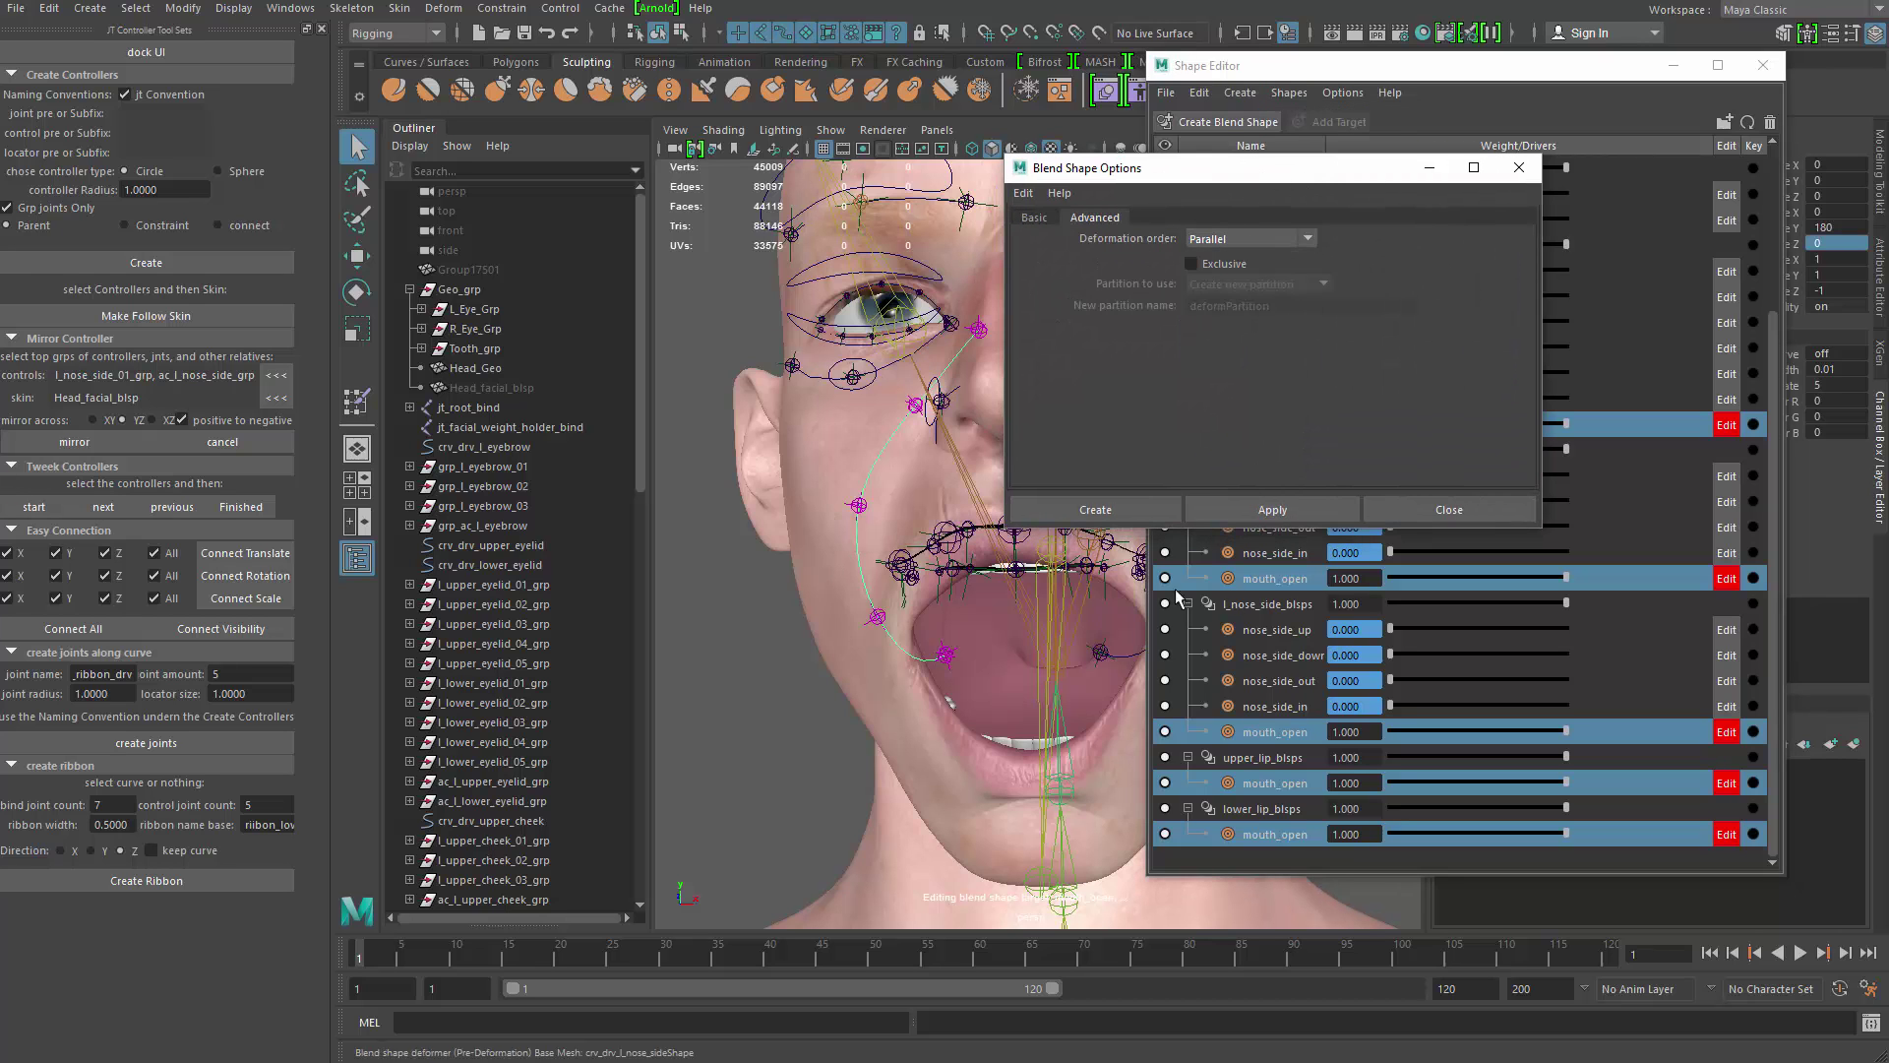
{"action": "left_click", "coordinate": [1129, 506]}
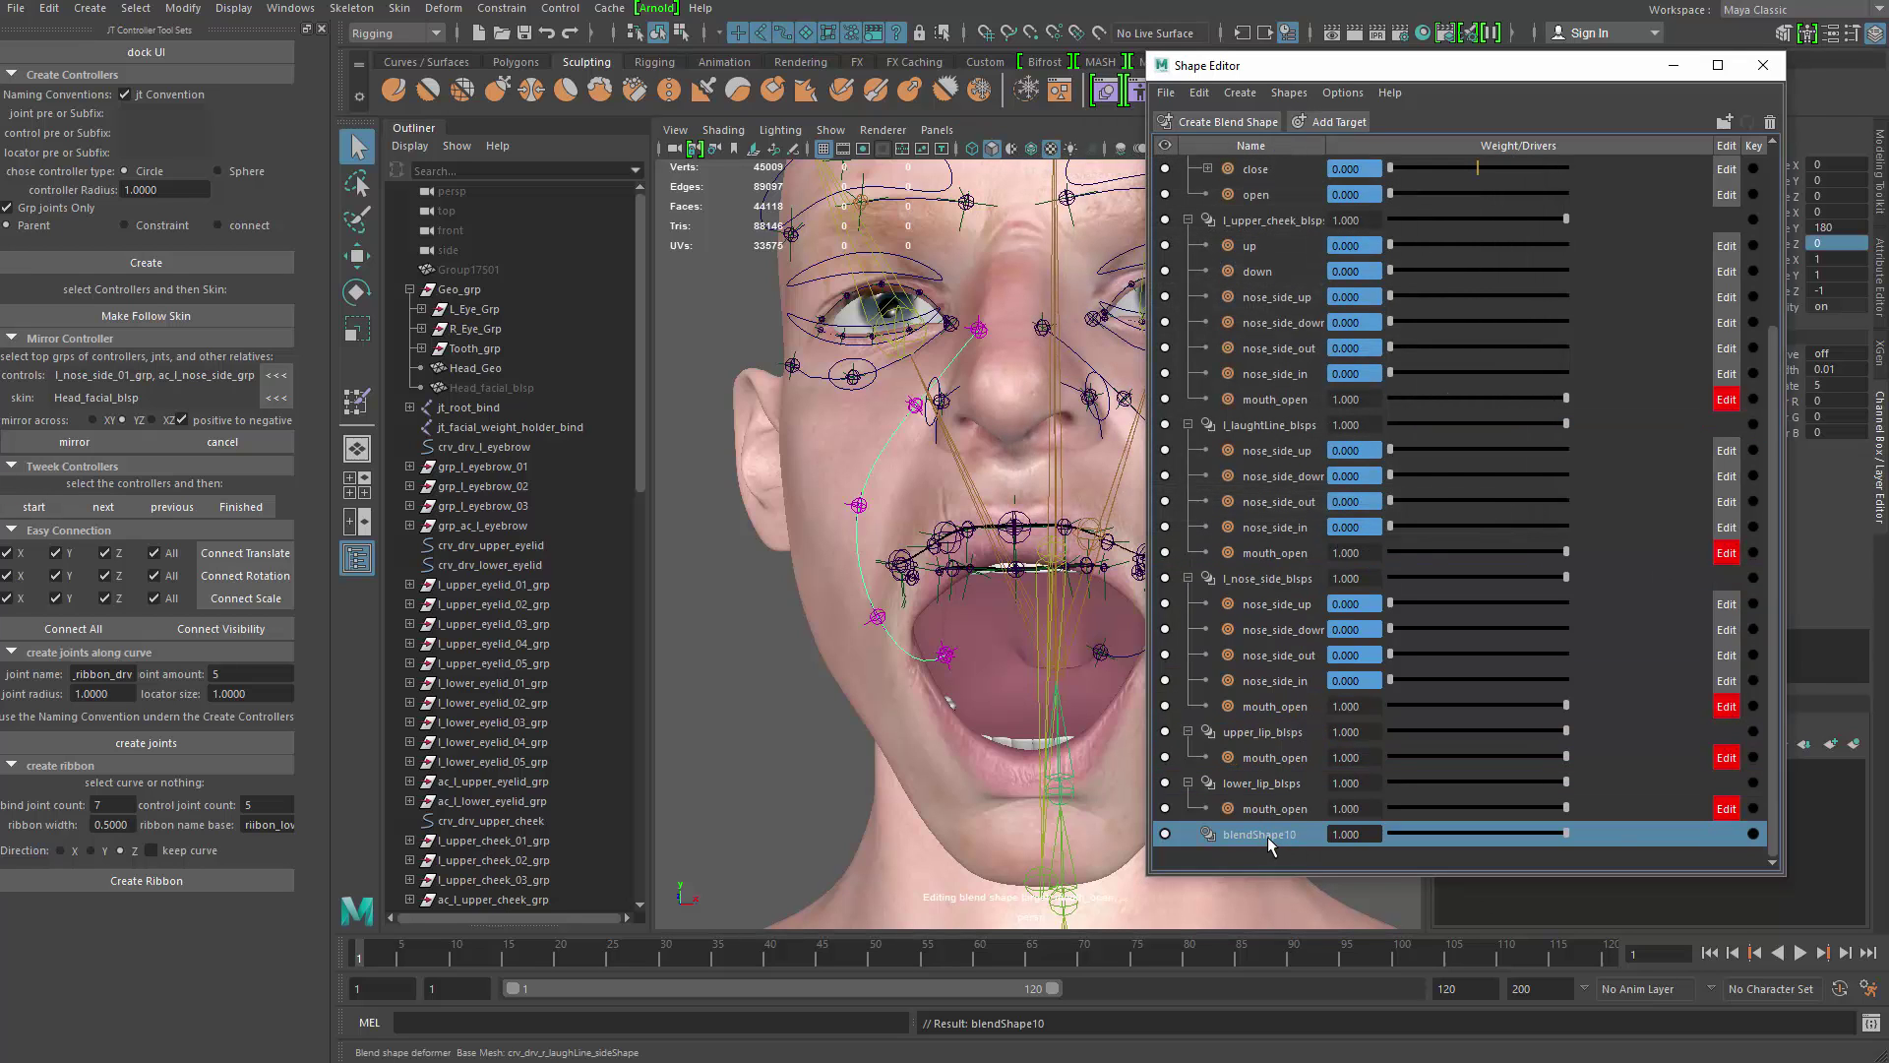
Step: Name the right laugh line blend shape r_laugh_line_blsps and add a target named mouth_open to it
{"action": "double_click", "coordinate": [1259, 834]}
{"action": "type", "text": "r_laugh_line_bl"}
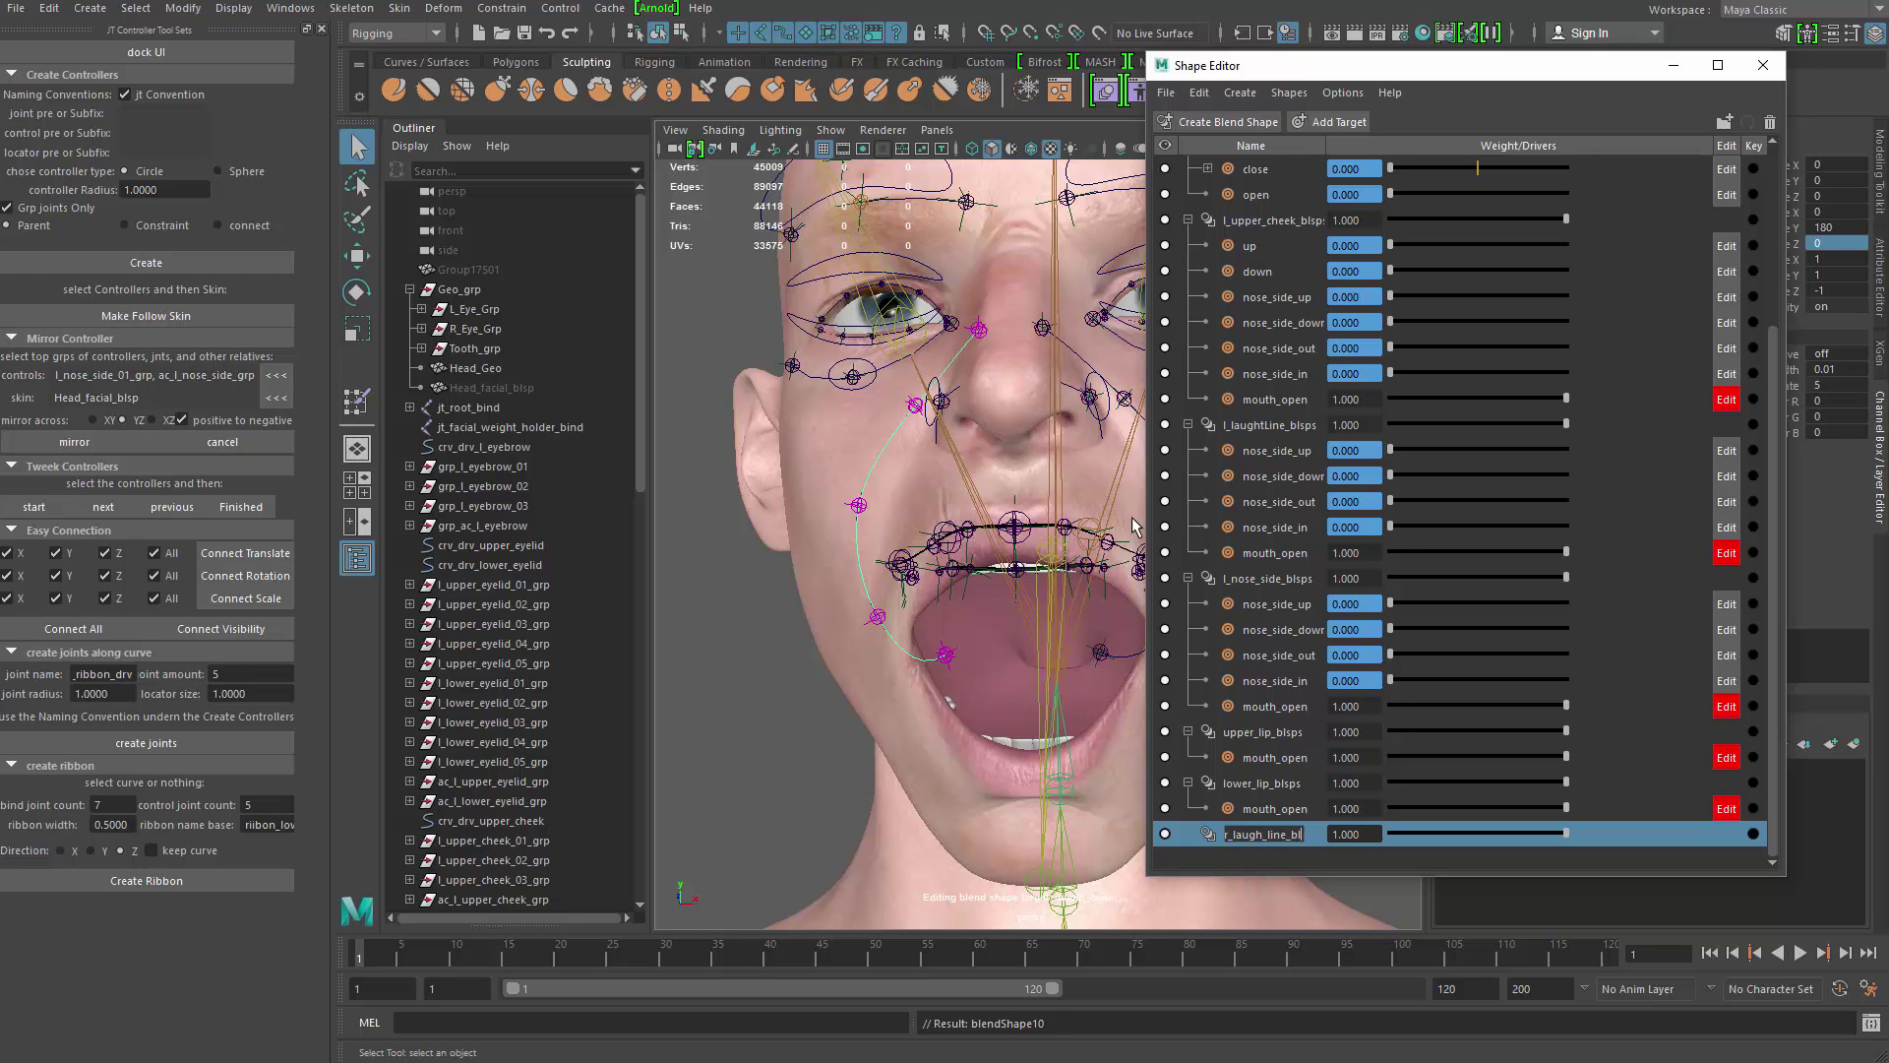
{"action": "type", "text": "sp"}
{"action": "key", "text": "Return"}
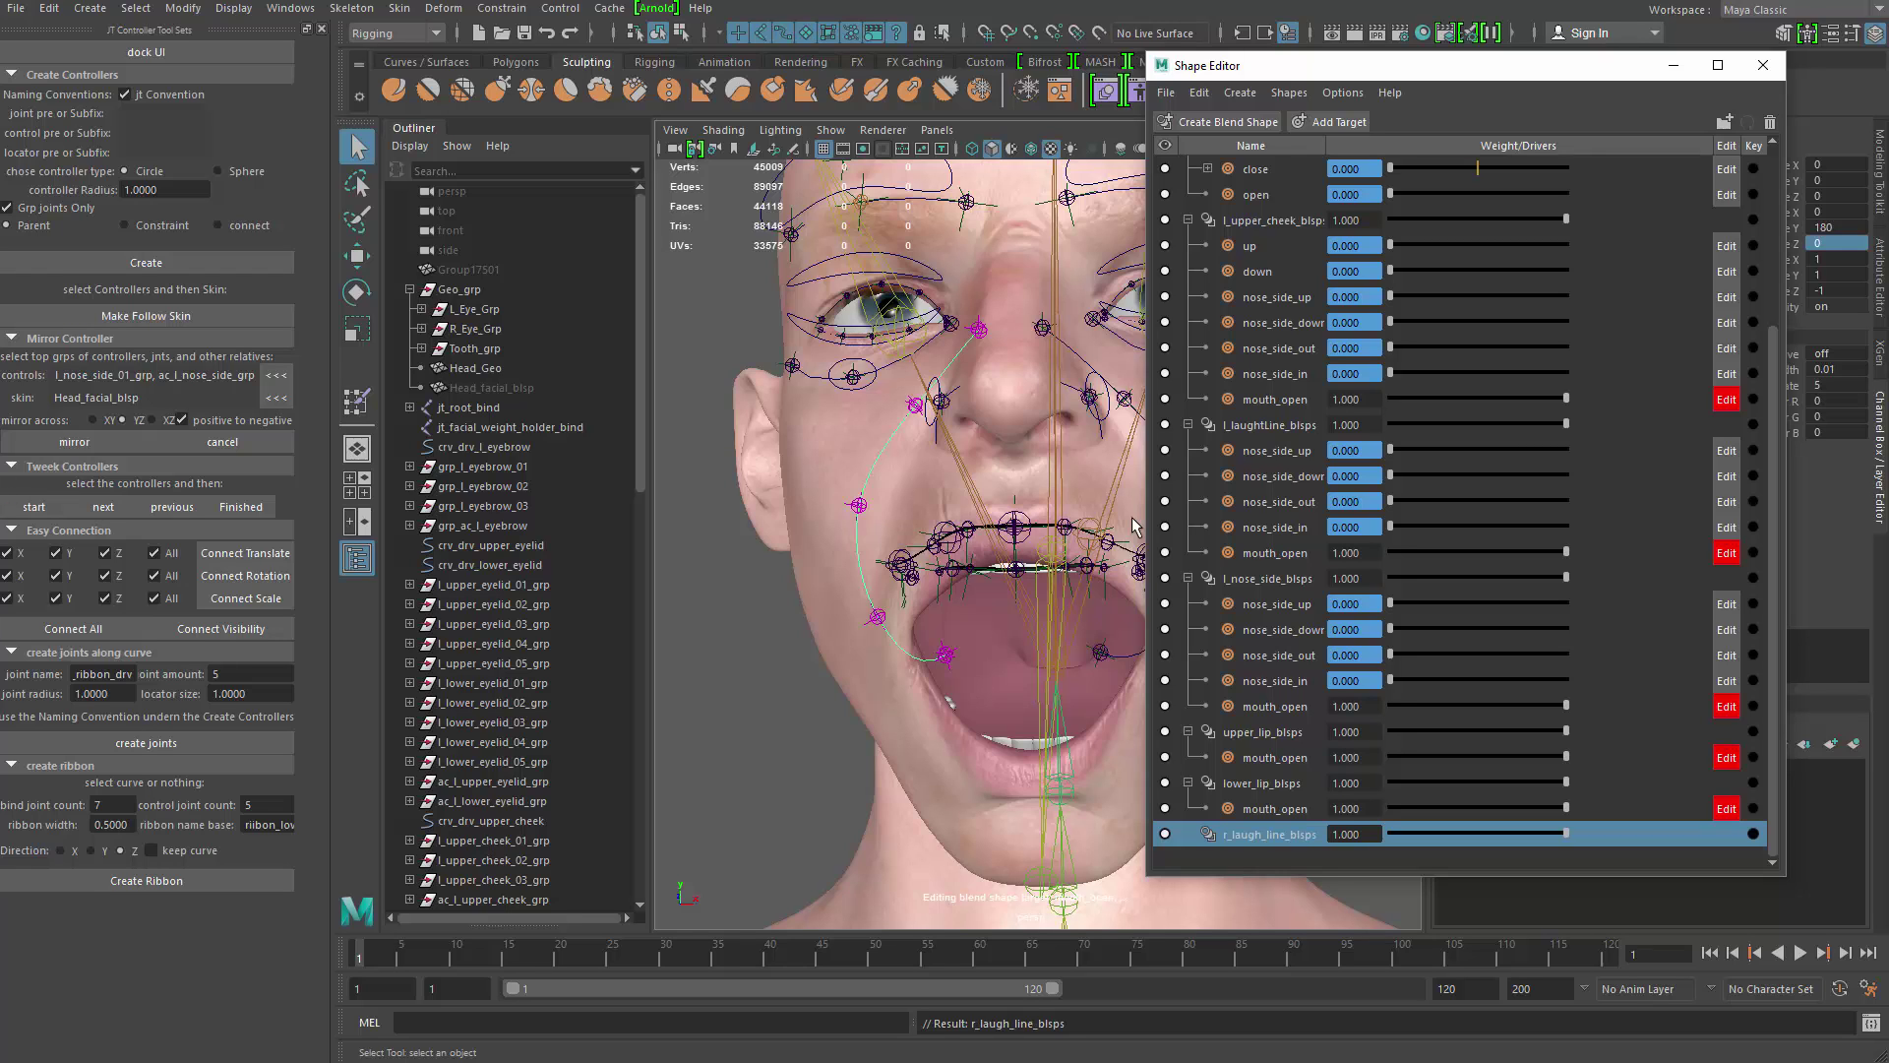
{"action": "left_click", "coordinate": [1328, 122]}
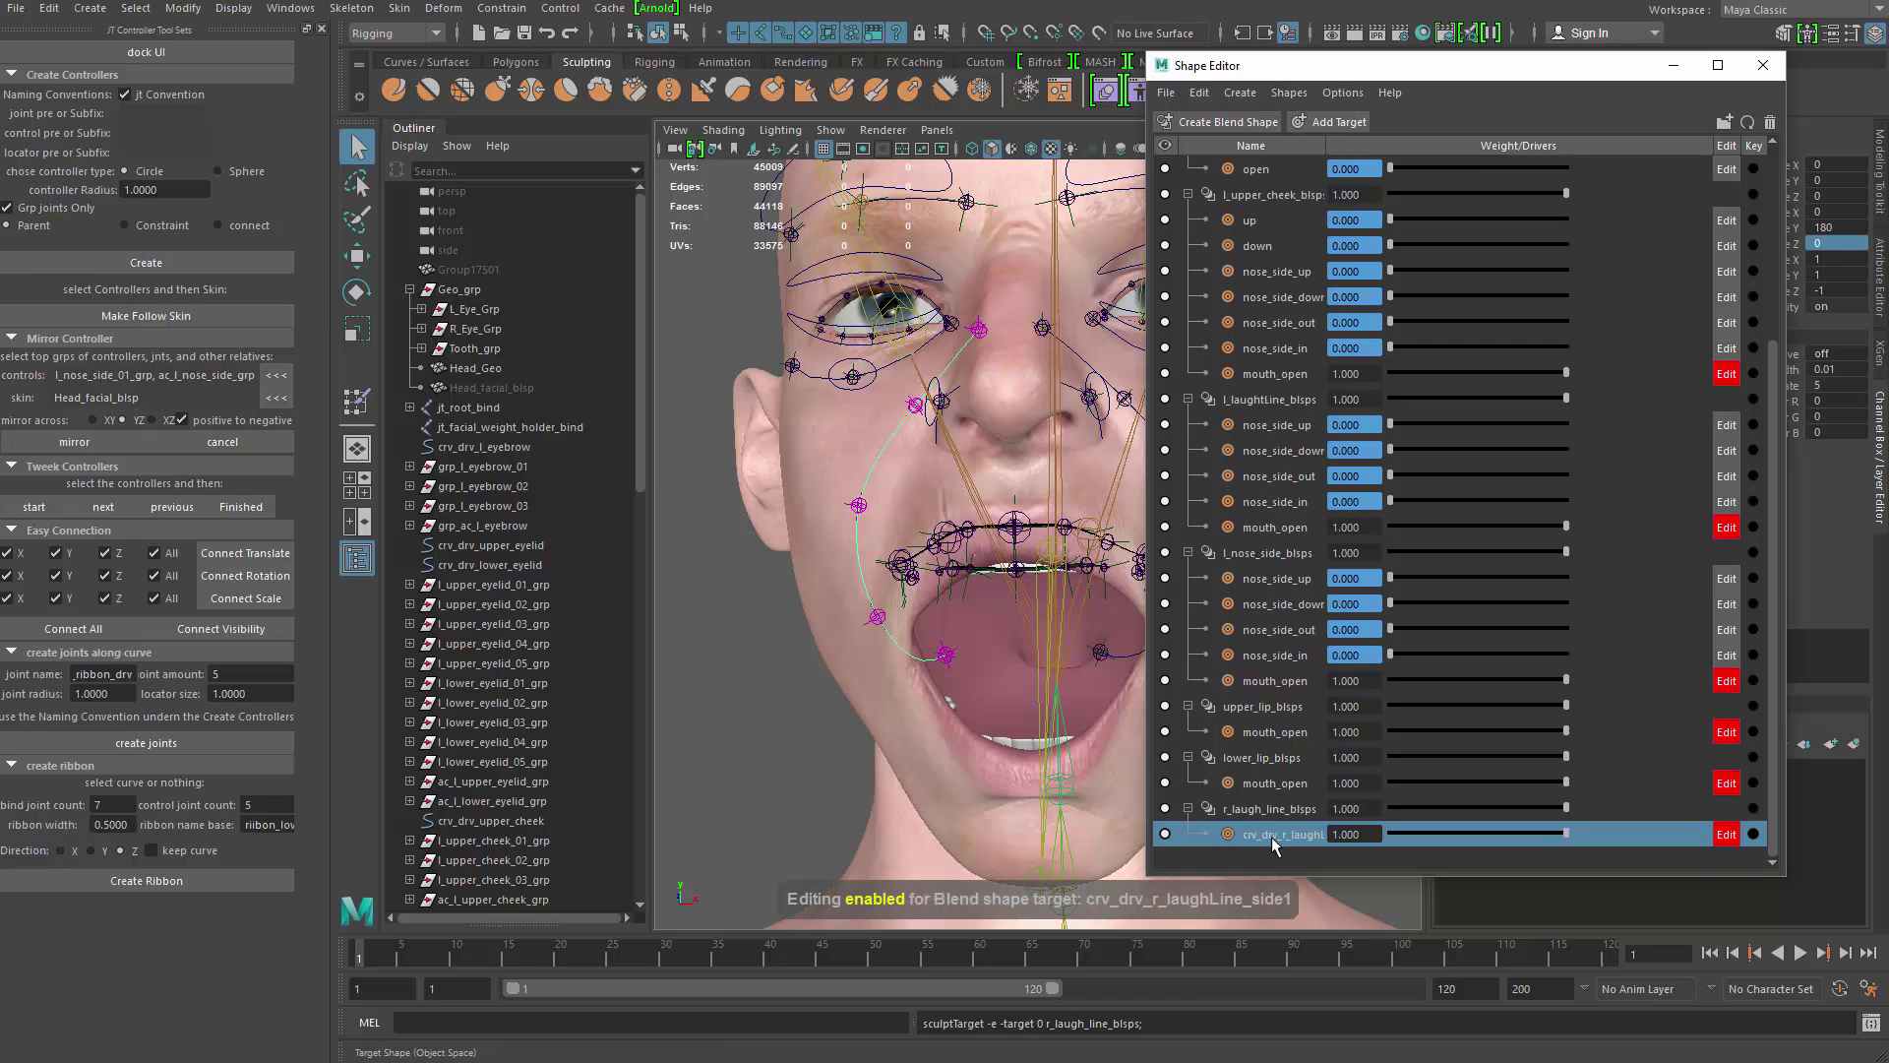
{"action": "double_click", "coordinate": [1277, 834]}
{"action": "type", "text": "mouth_open"}
Step: Create a blend shape deformer on the right nose side driver curve
{"action": "right_click_drag", "start_coordinate": [923, 707], "coordinate": [990, 704], "text": "alt"}
{"action": "middle_click_drag", "start_coordinate": [885, 565], "coordinate": [907, 693], "text": "alt"}
{"action": "left_click_drag", "start_coordinate": [907, 693], "coordinate": [952, 637], "text": "alt"}
{"action": "left_click", "coordinate": [950, 641]}
{"action": "middle_click_drag", "start_coordinate": [951, 641], "coordinate": [923, 593], "text": "alt"}
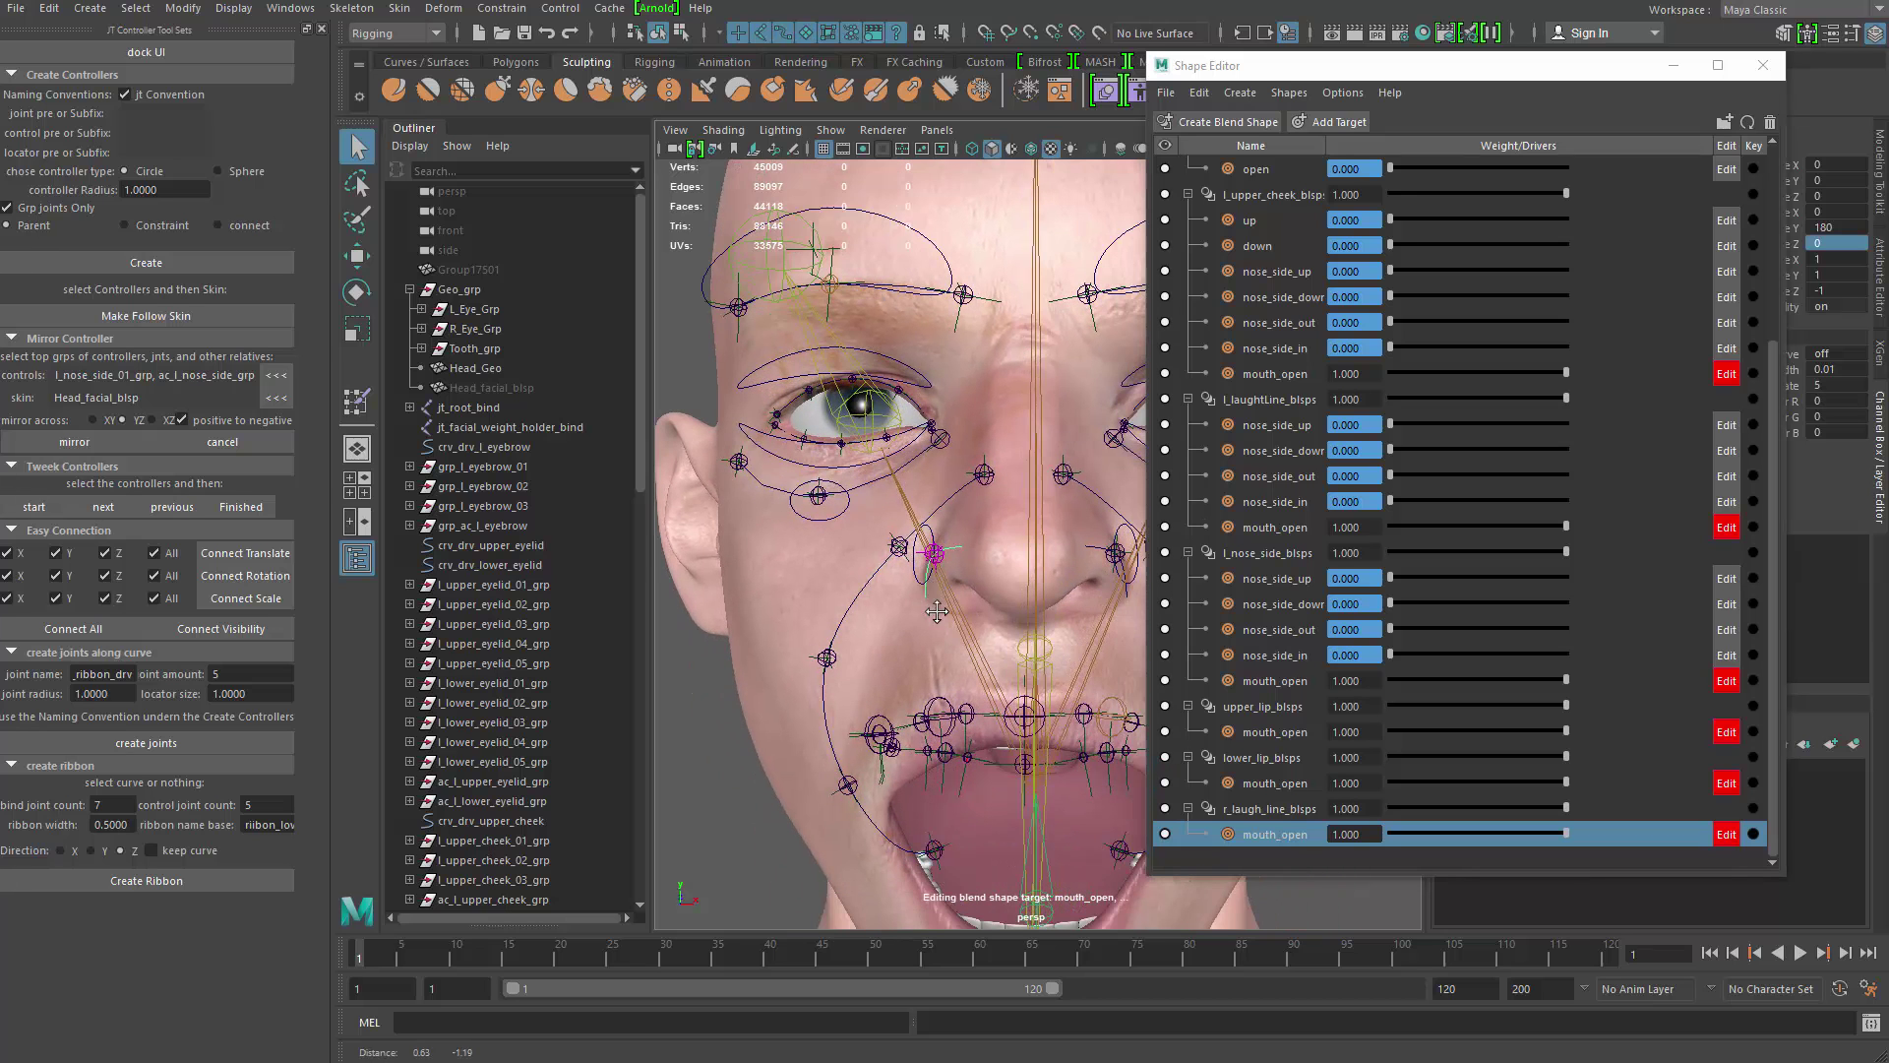
{"action": "left_click", "coordinate": [1237, 94]}
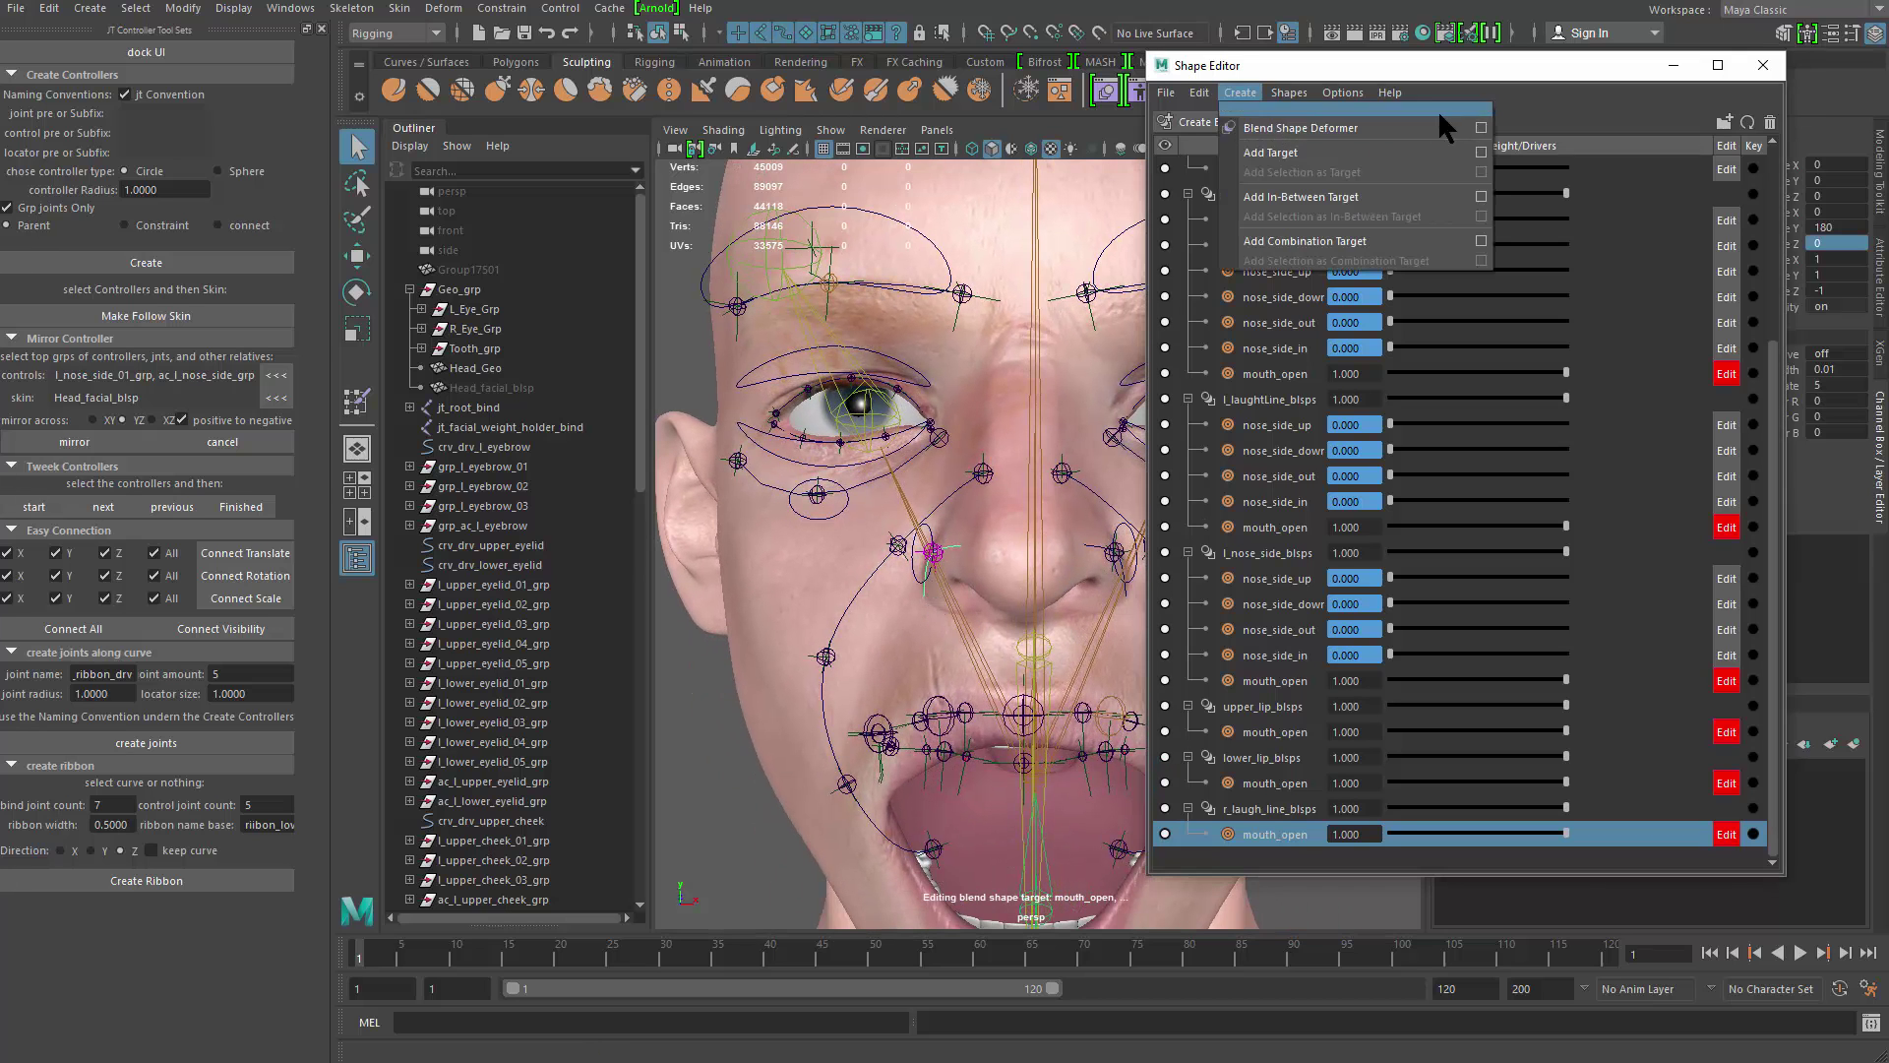
{"action": "left_click", "coordinate": [1481, 127]}
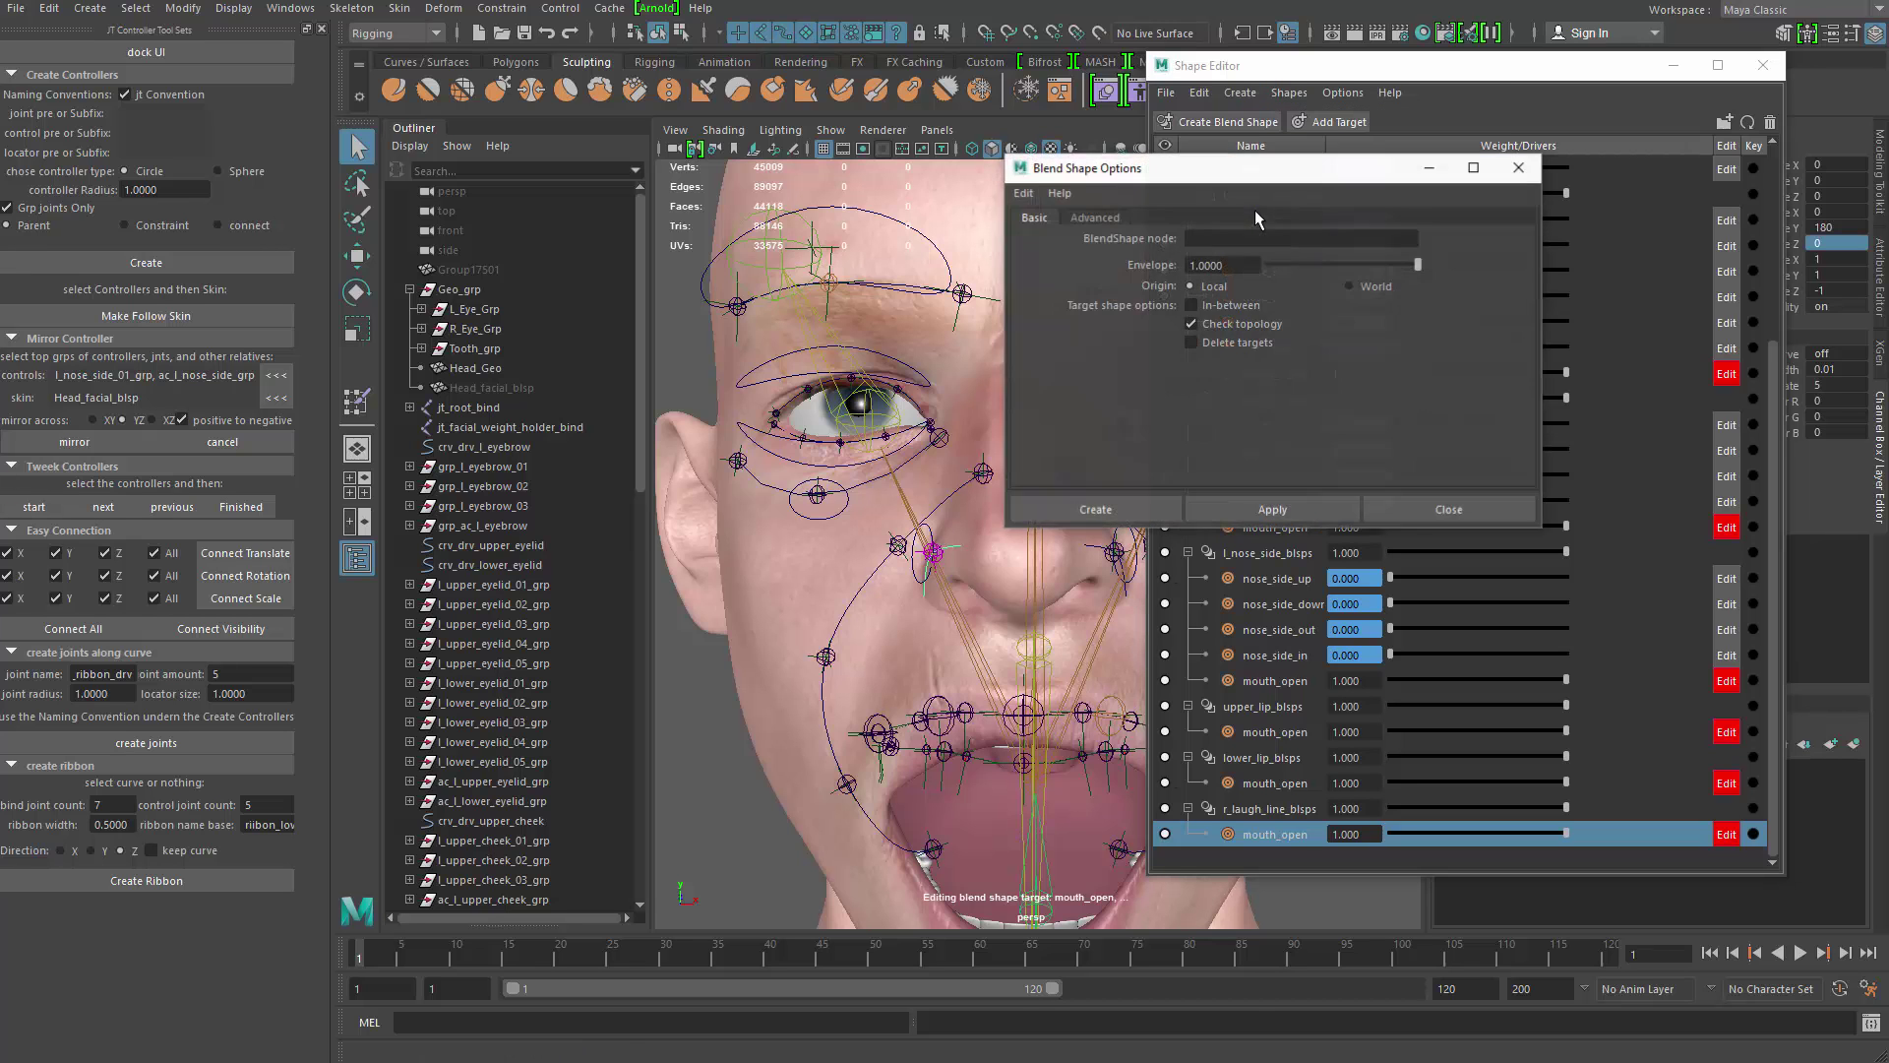
{"action": "left_click", "coordinate": [1107, 217]}
{"action": "left_click", "coordinate": [1519, 167]}
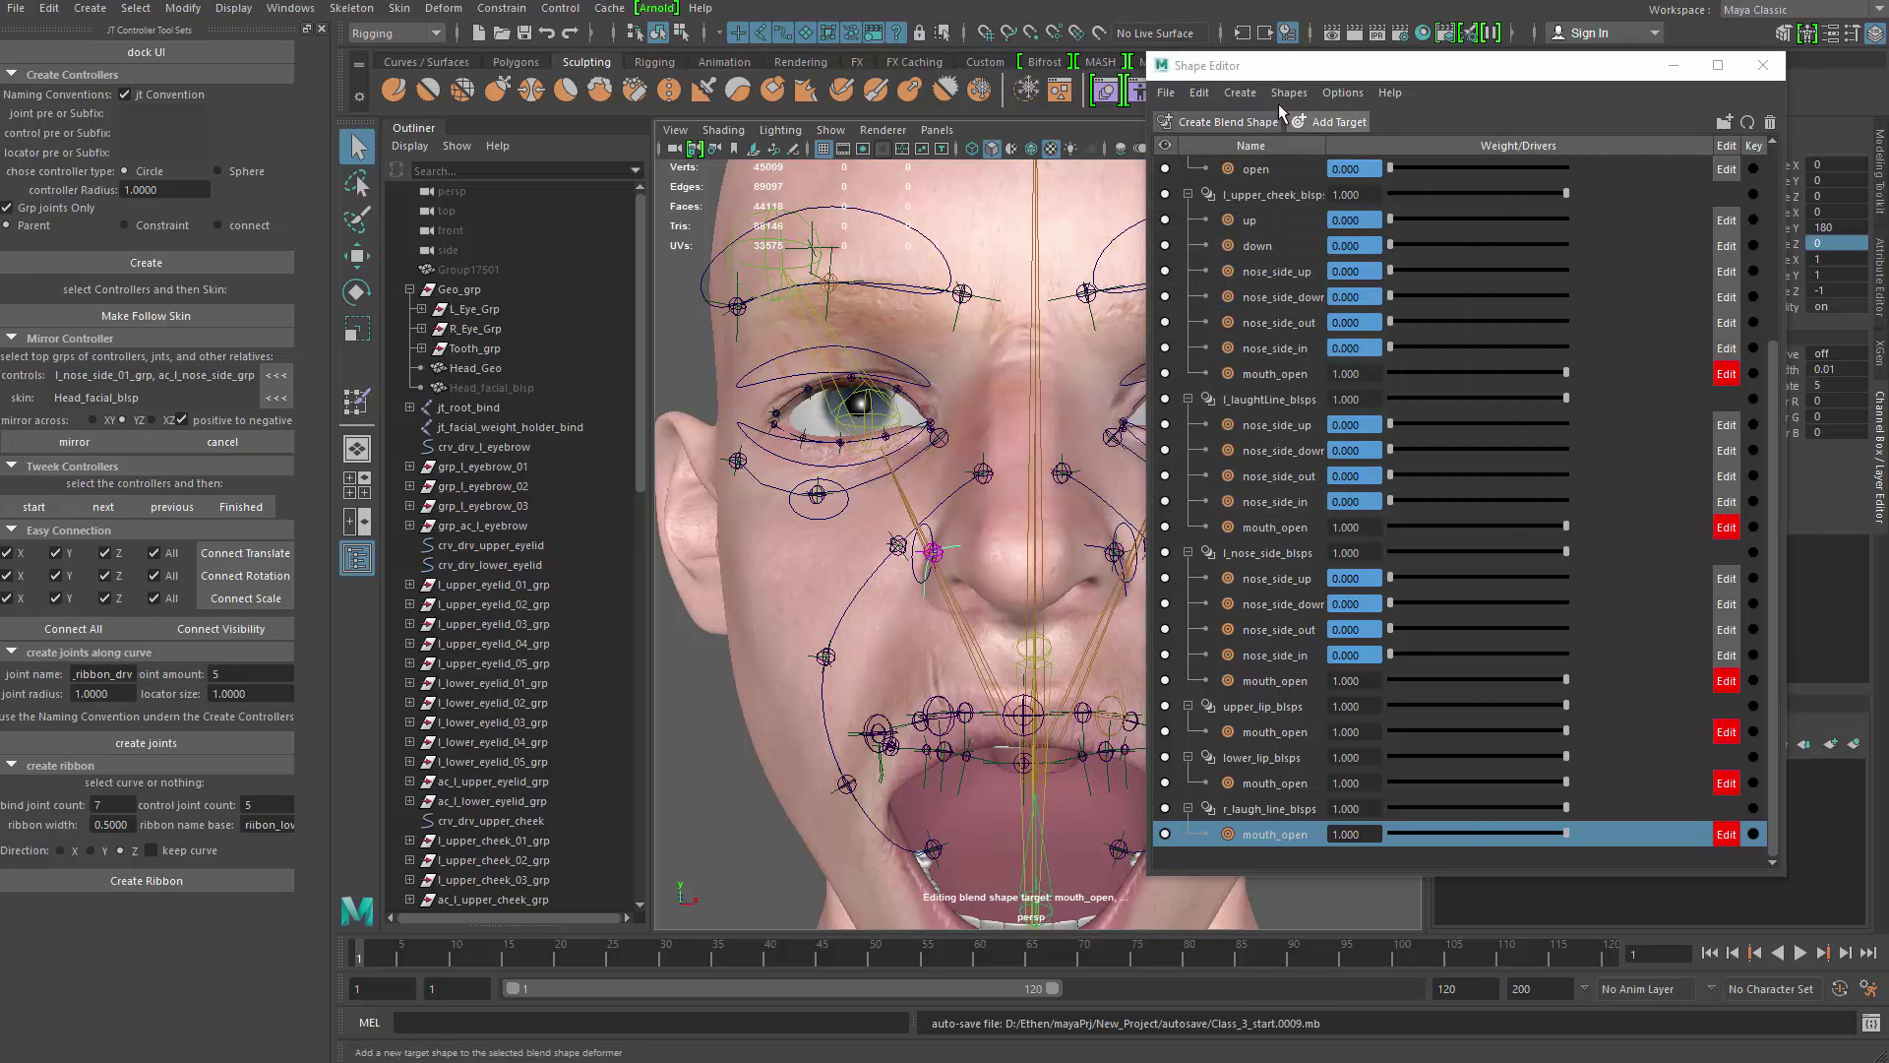
{"action": "left_click", "coordinate": [1242, 94]}
{"action": "left_click", "coordinate": [1267, 126]}
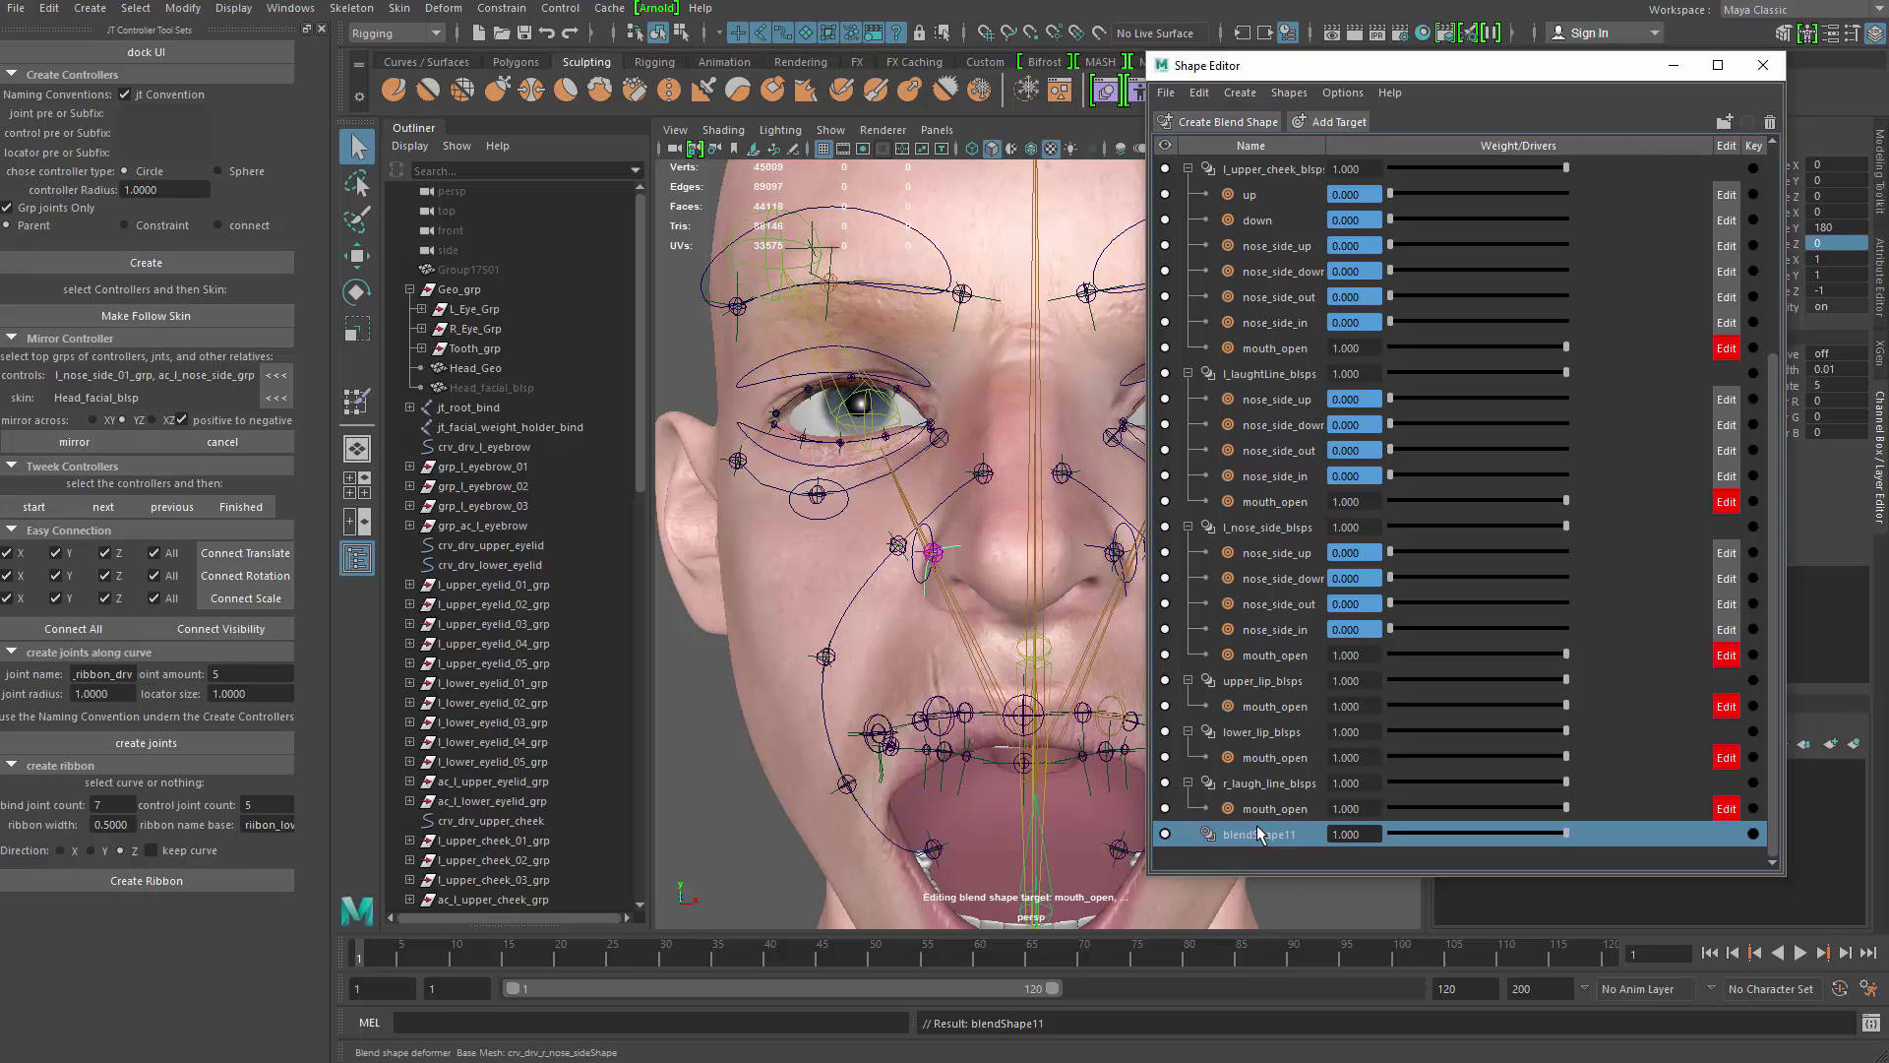
Step: Name the right nose side blend shape r_nose_side_blsps and add a target named mouth_open to it
{"action": "double_click", "coordinate": [1253, 834]}
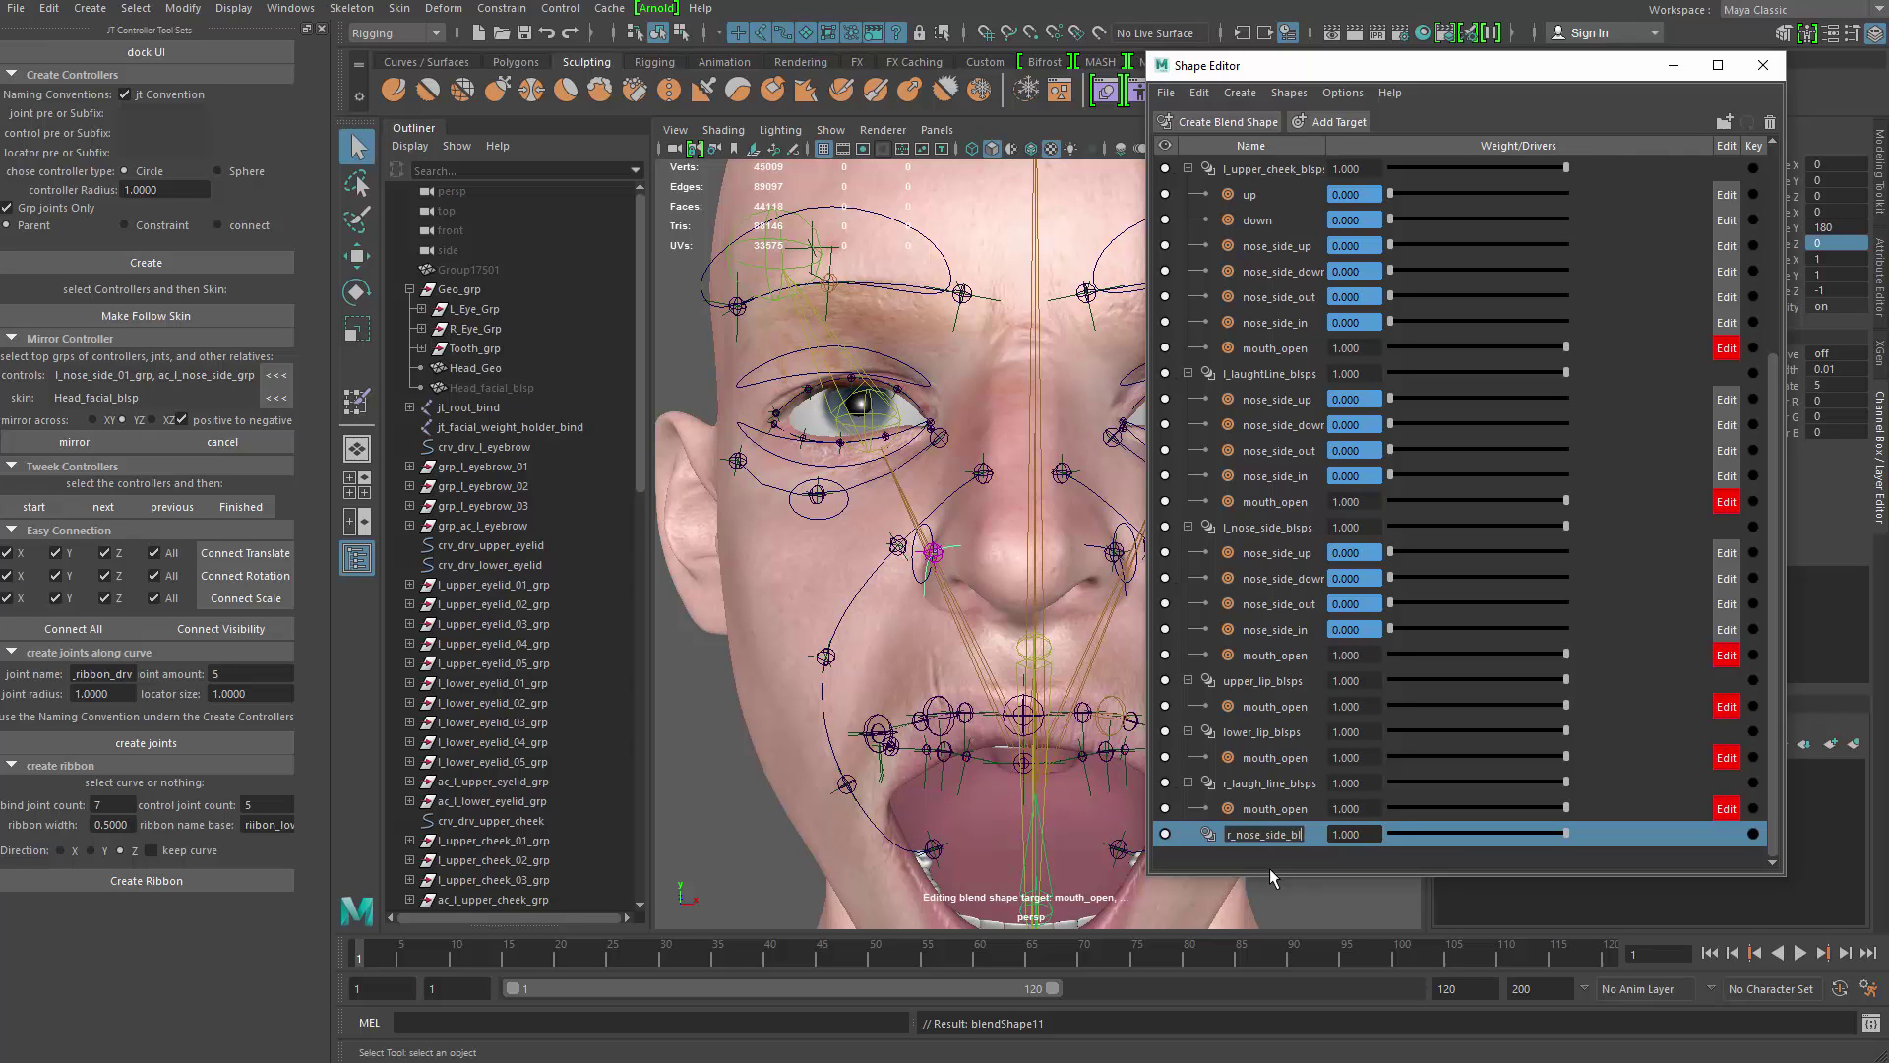
{"action": "type", "text": "r_nose_side_blsp"}
{"action": "type", "text": "sps"}
{"action": "key", "text": "Return"}
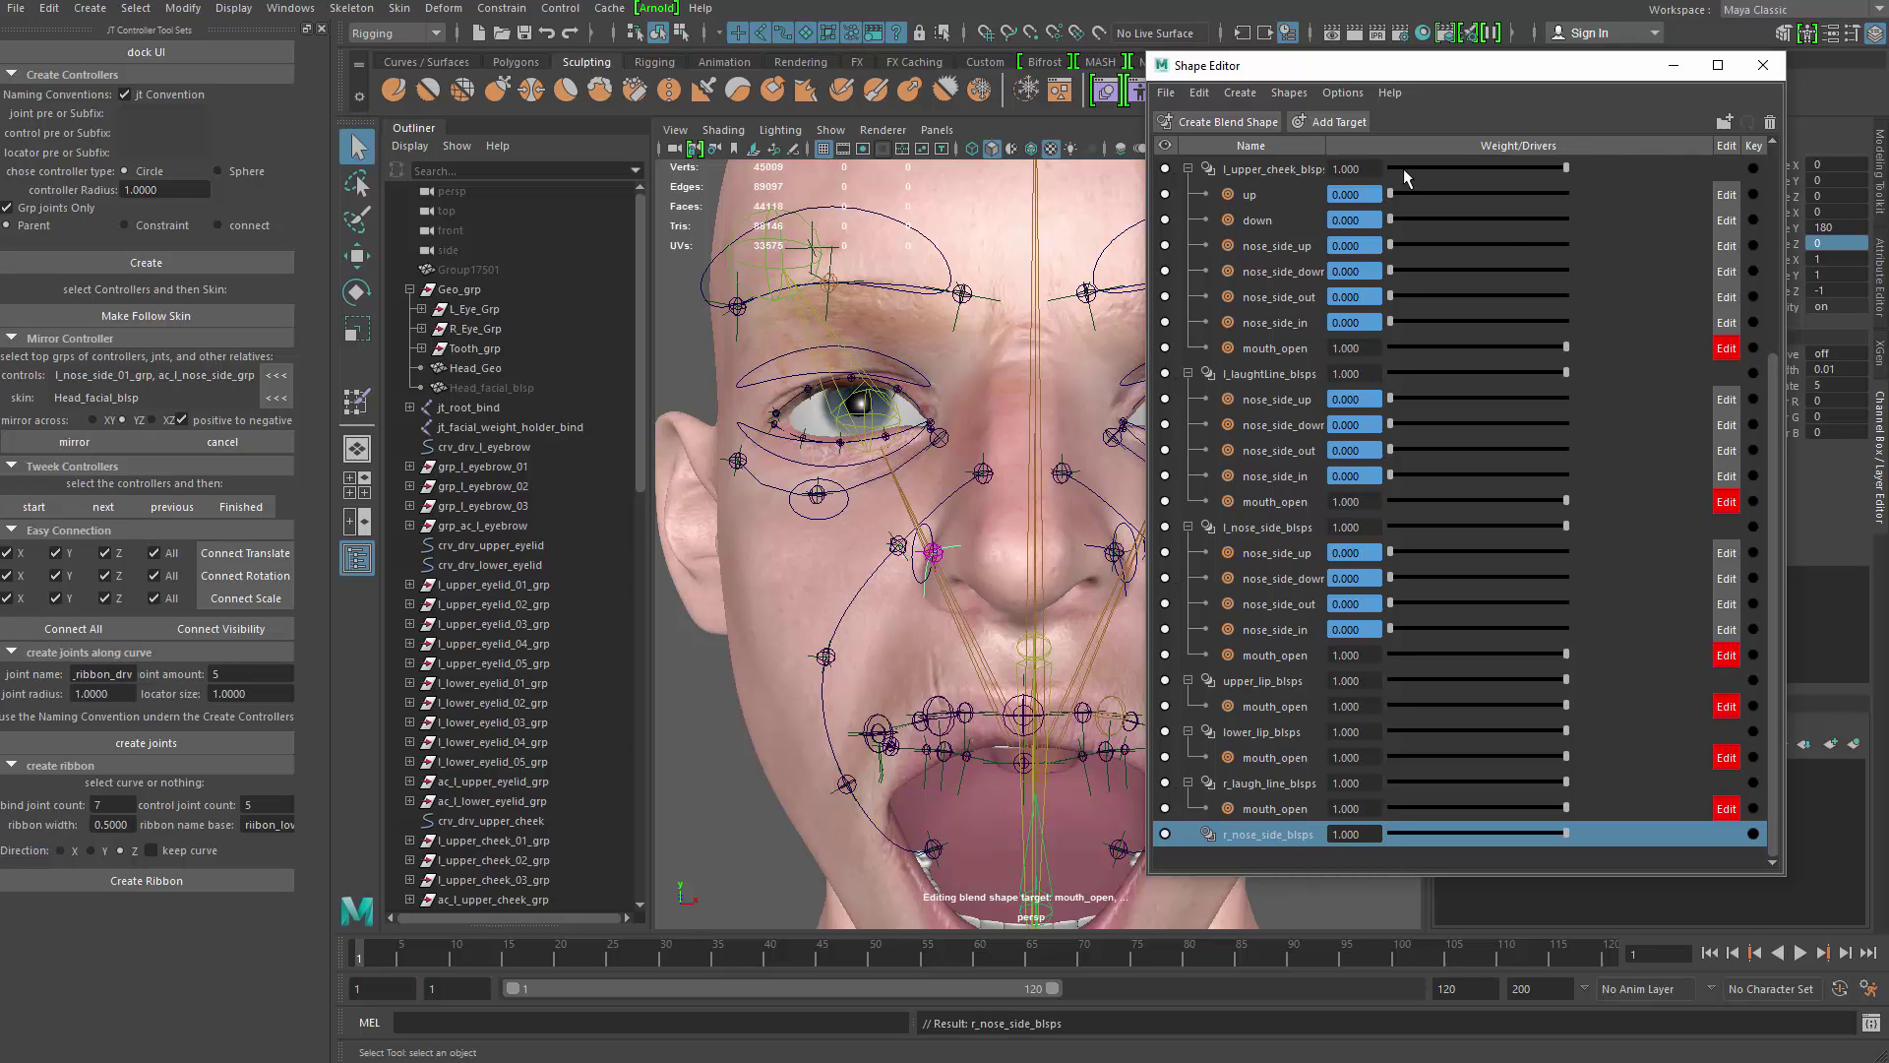
{"action": "left_click", "coordinate": [1323, 121]}
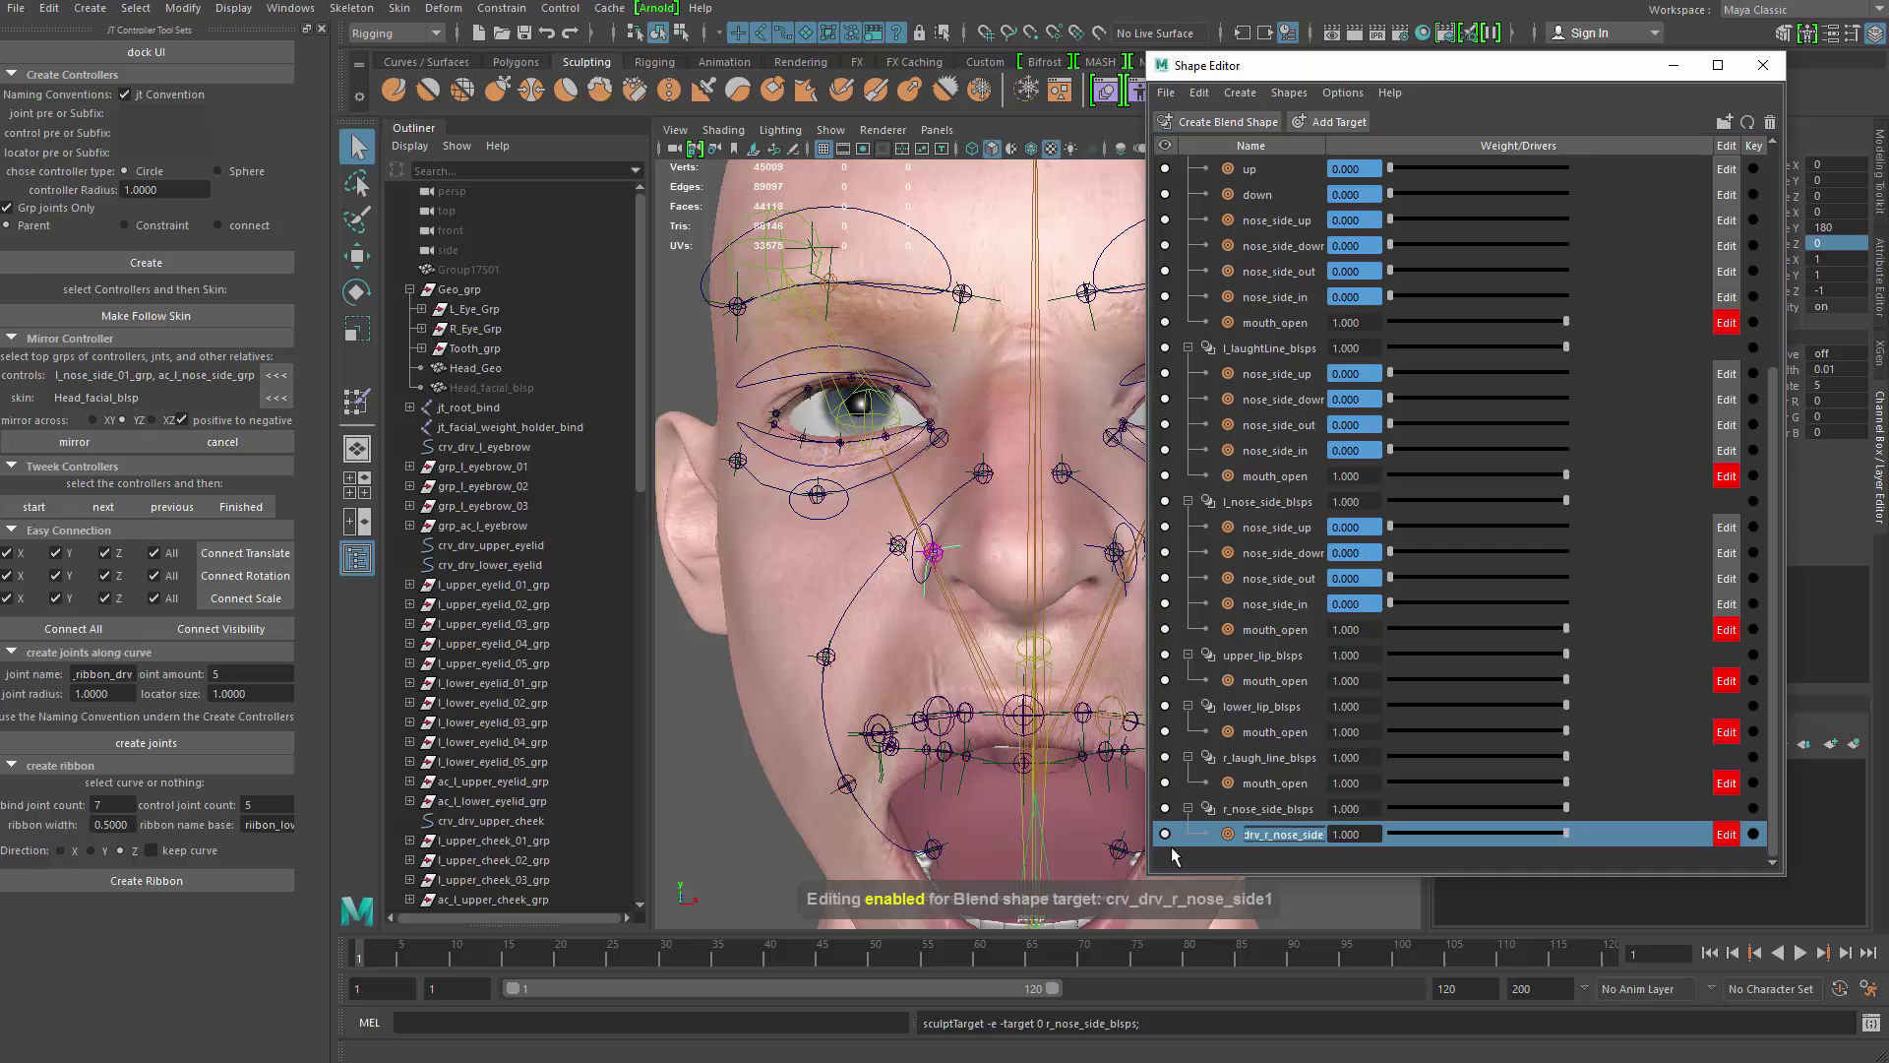
{"action": "type", "text": "mouth_open"}
Step: Create a blend shape deformer on the right upper cheek driver curve
{"action": "right_click_drag", "start_coordinate": [848, 575], "coordinate": [871, 566], "text": "alt"}
{"action": "left_click_drag", "start_coordinate": [863, 558], "coordinate": [1035, 411], "text": "alt"}
{"action": "left_click", "coordinate": [878, 537]}
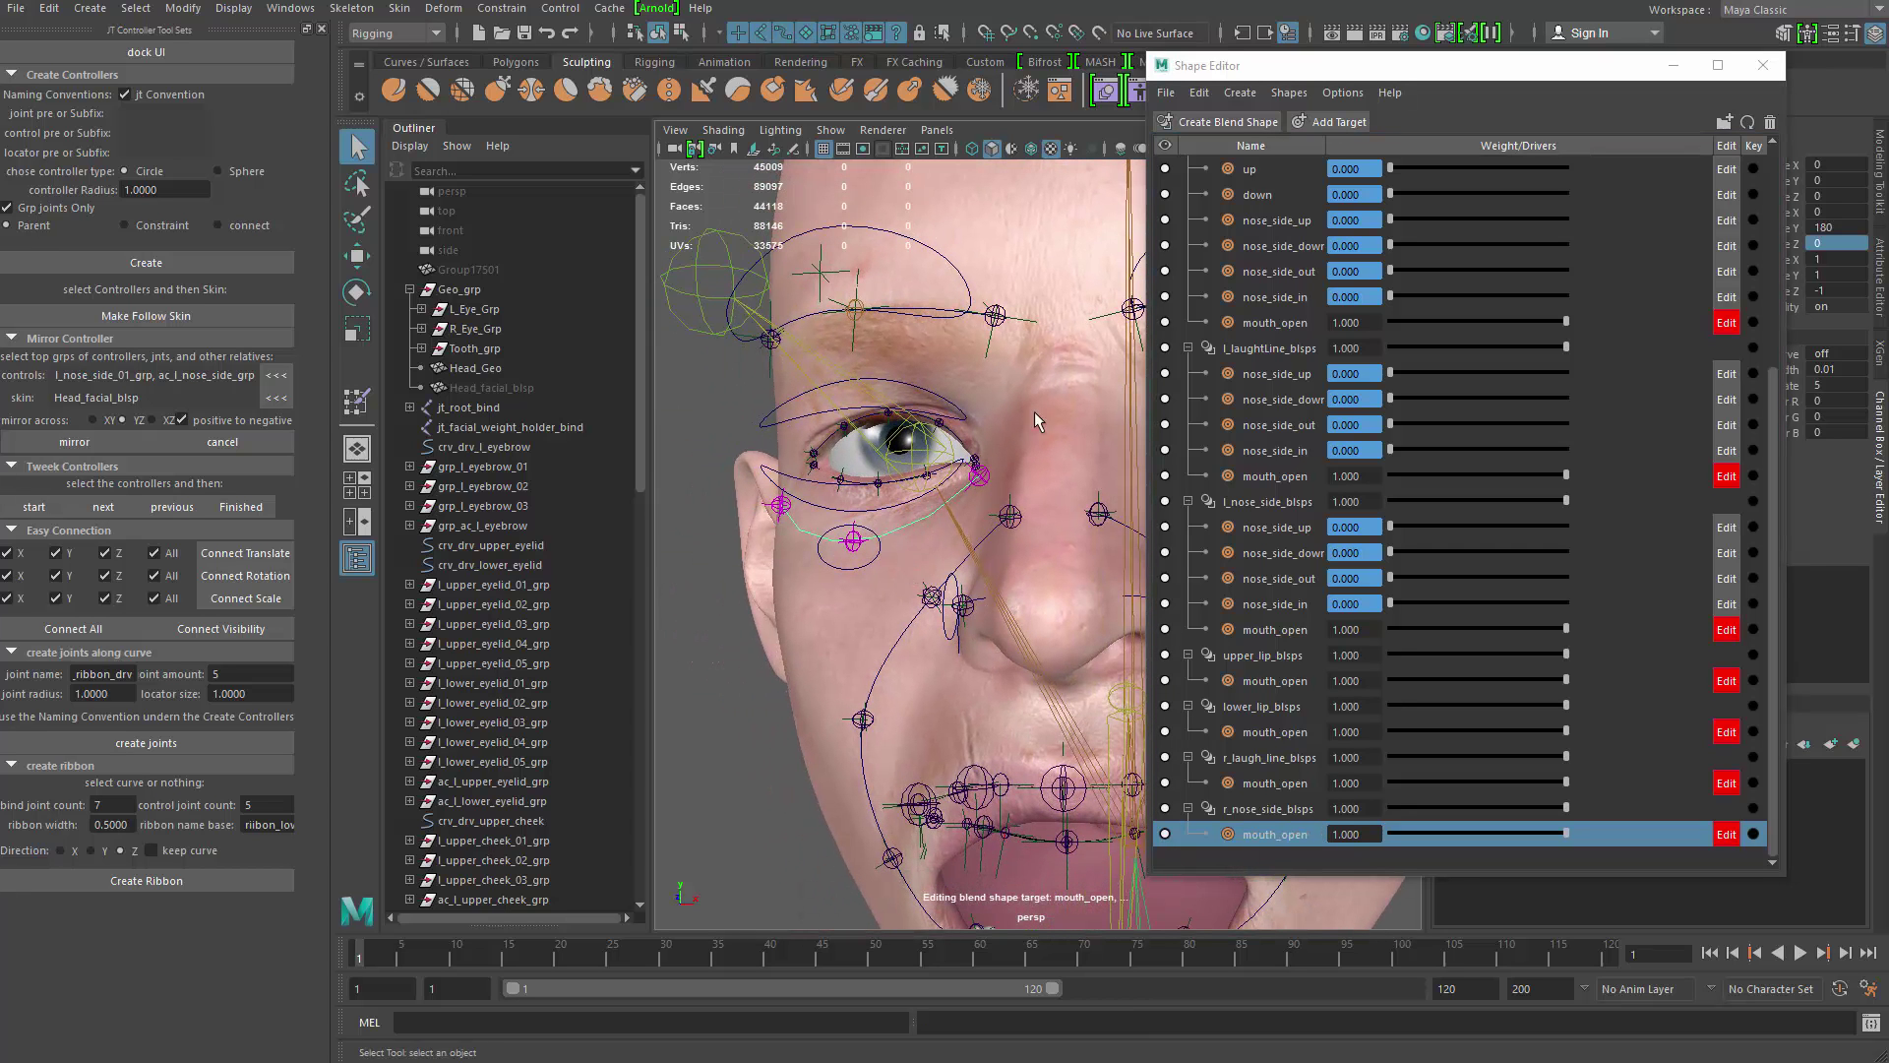
{"action": "left_click", "coordinate": [1241, 93]}
{"action": "left_click", "coordinate": [1283, 132]}
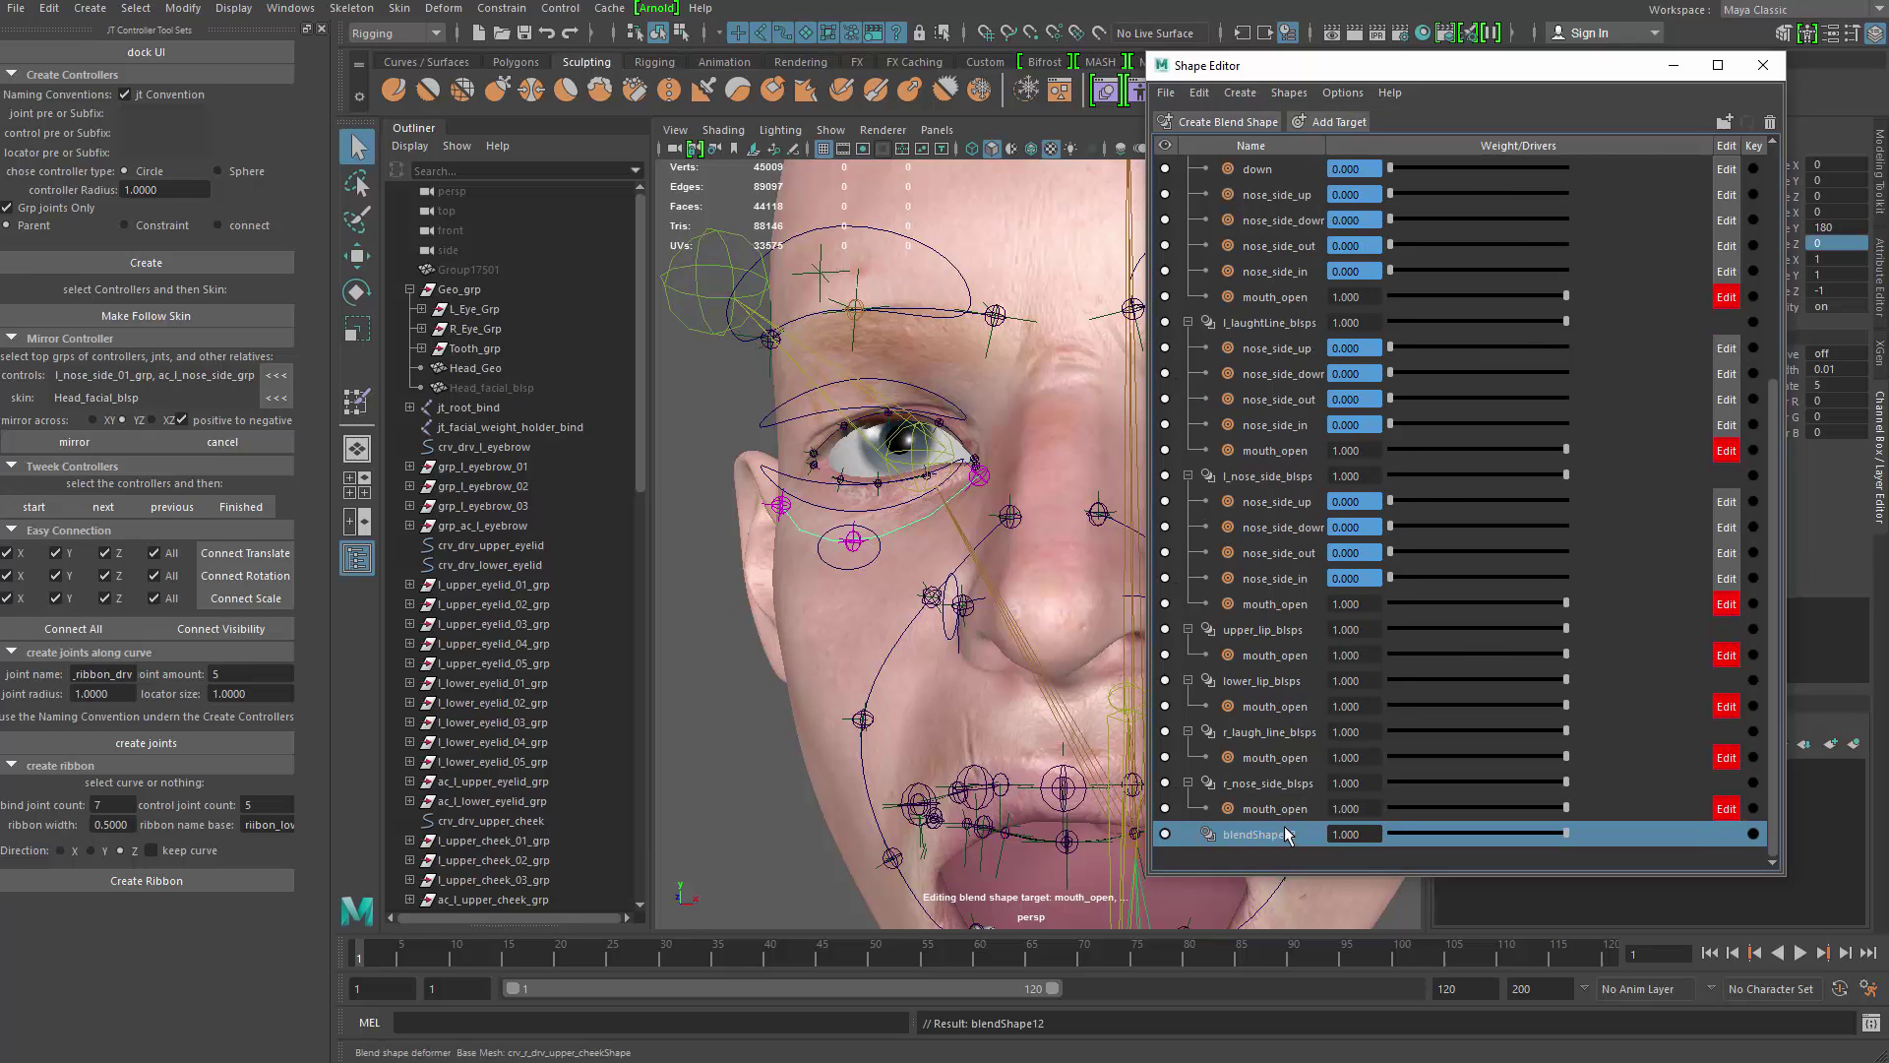
Step: Name the right upper cheek blend shape r_upper_cheek_blsps and add a target named mouth_open to it
{"action": "double_click", "coordinate": [1286, 834]}
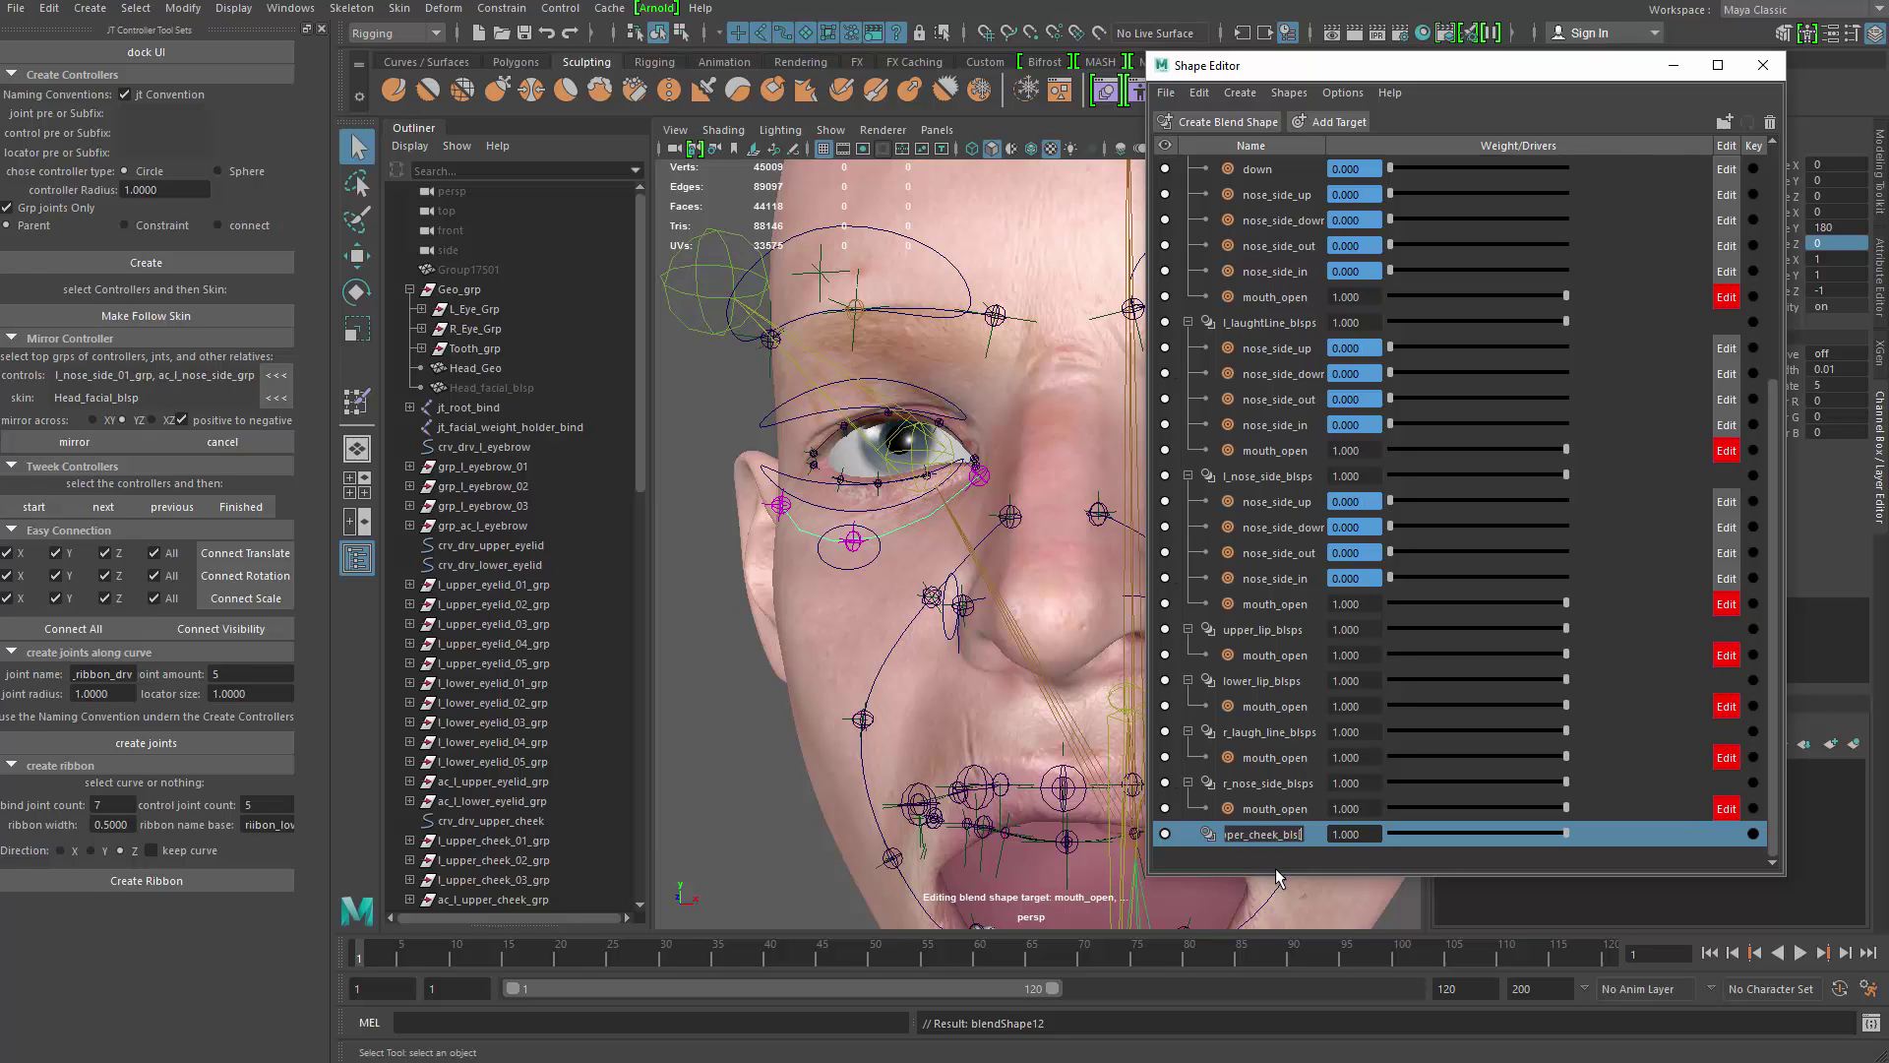
{"action": "type", "text": "ps"}
{"action": "key", "text": "Return"}
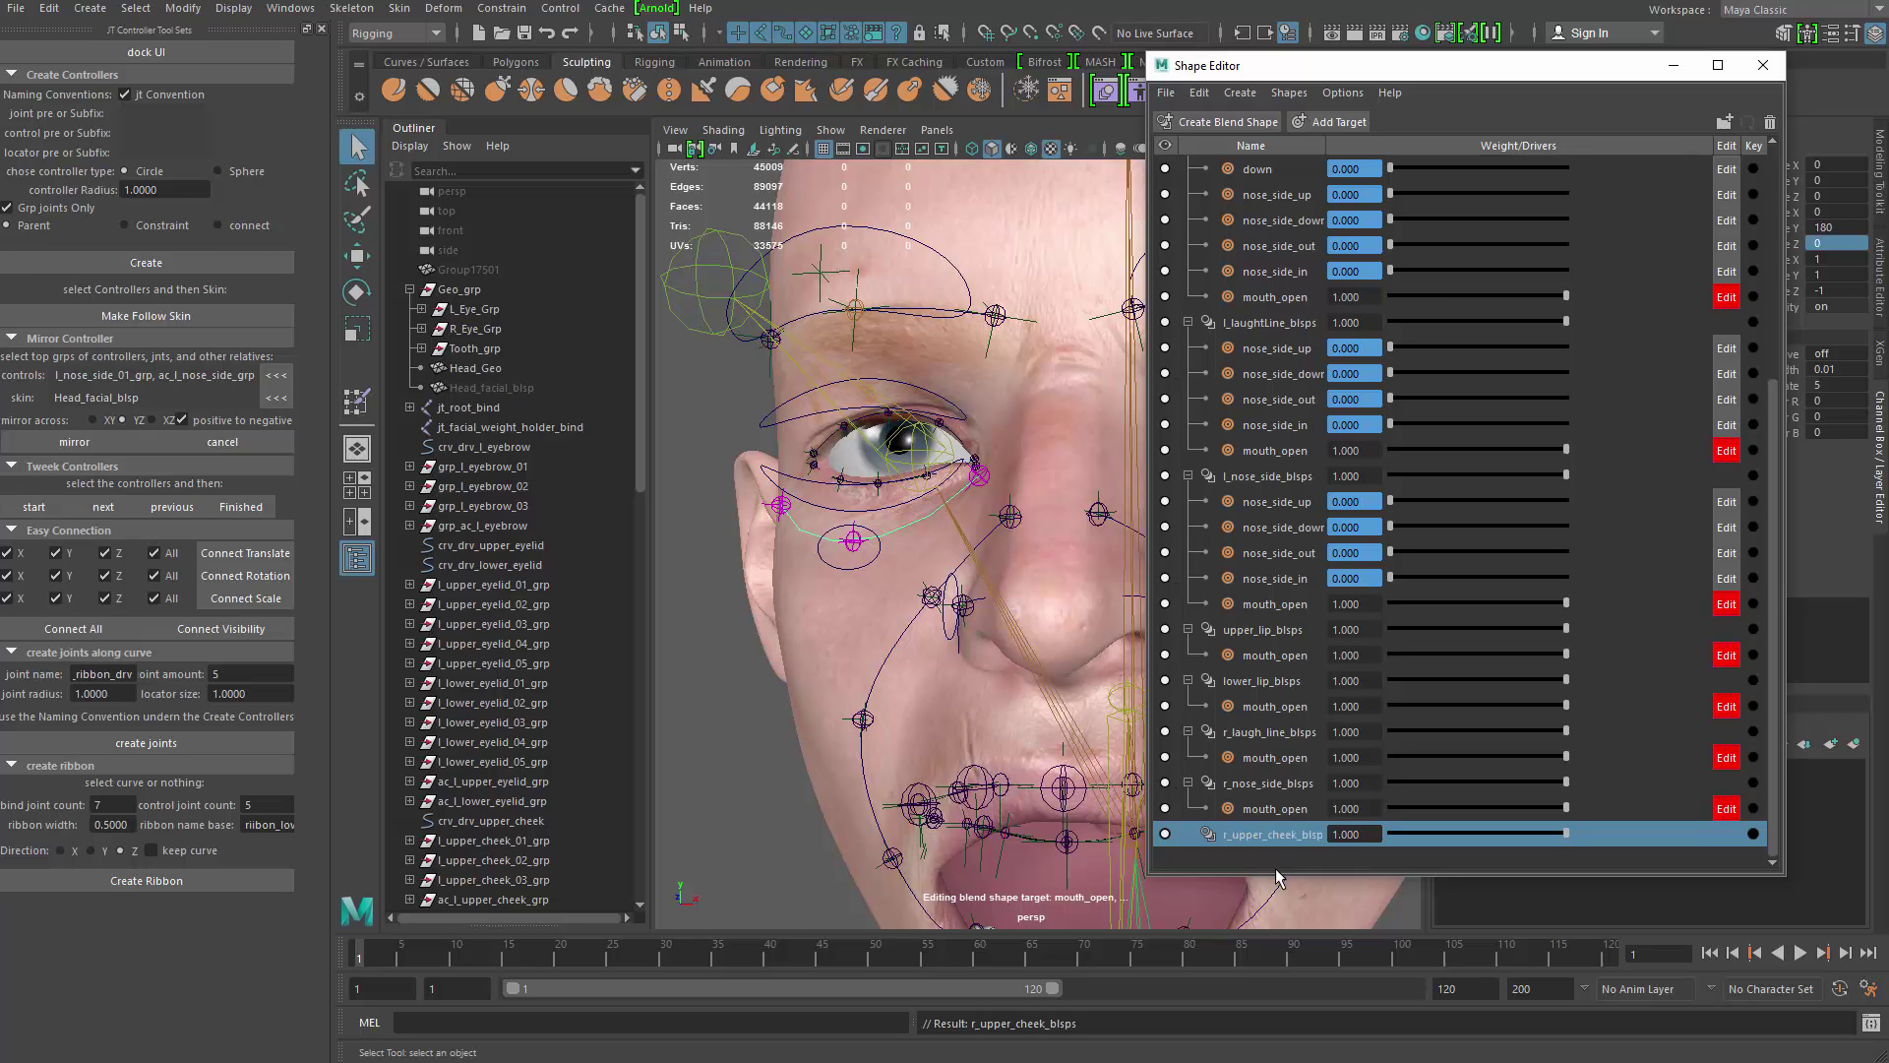
{"action": "left_click", "coordinate": [1322, 126]}
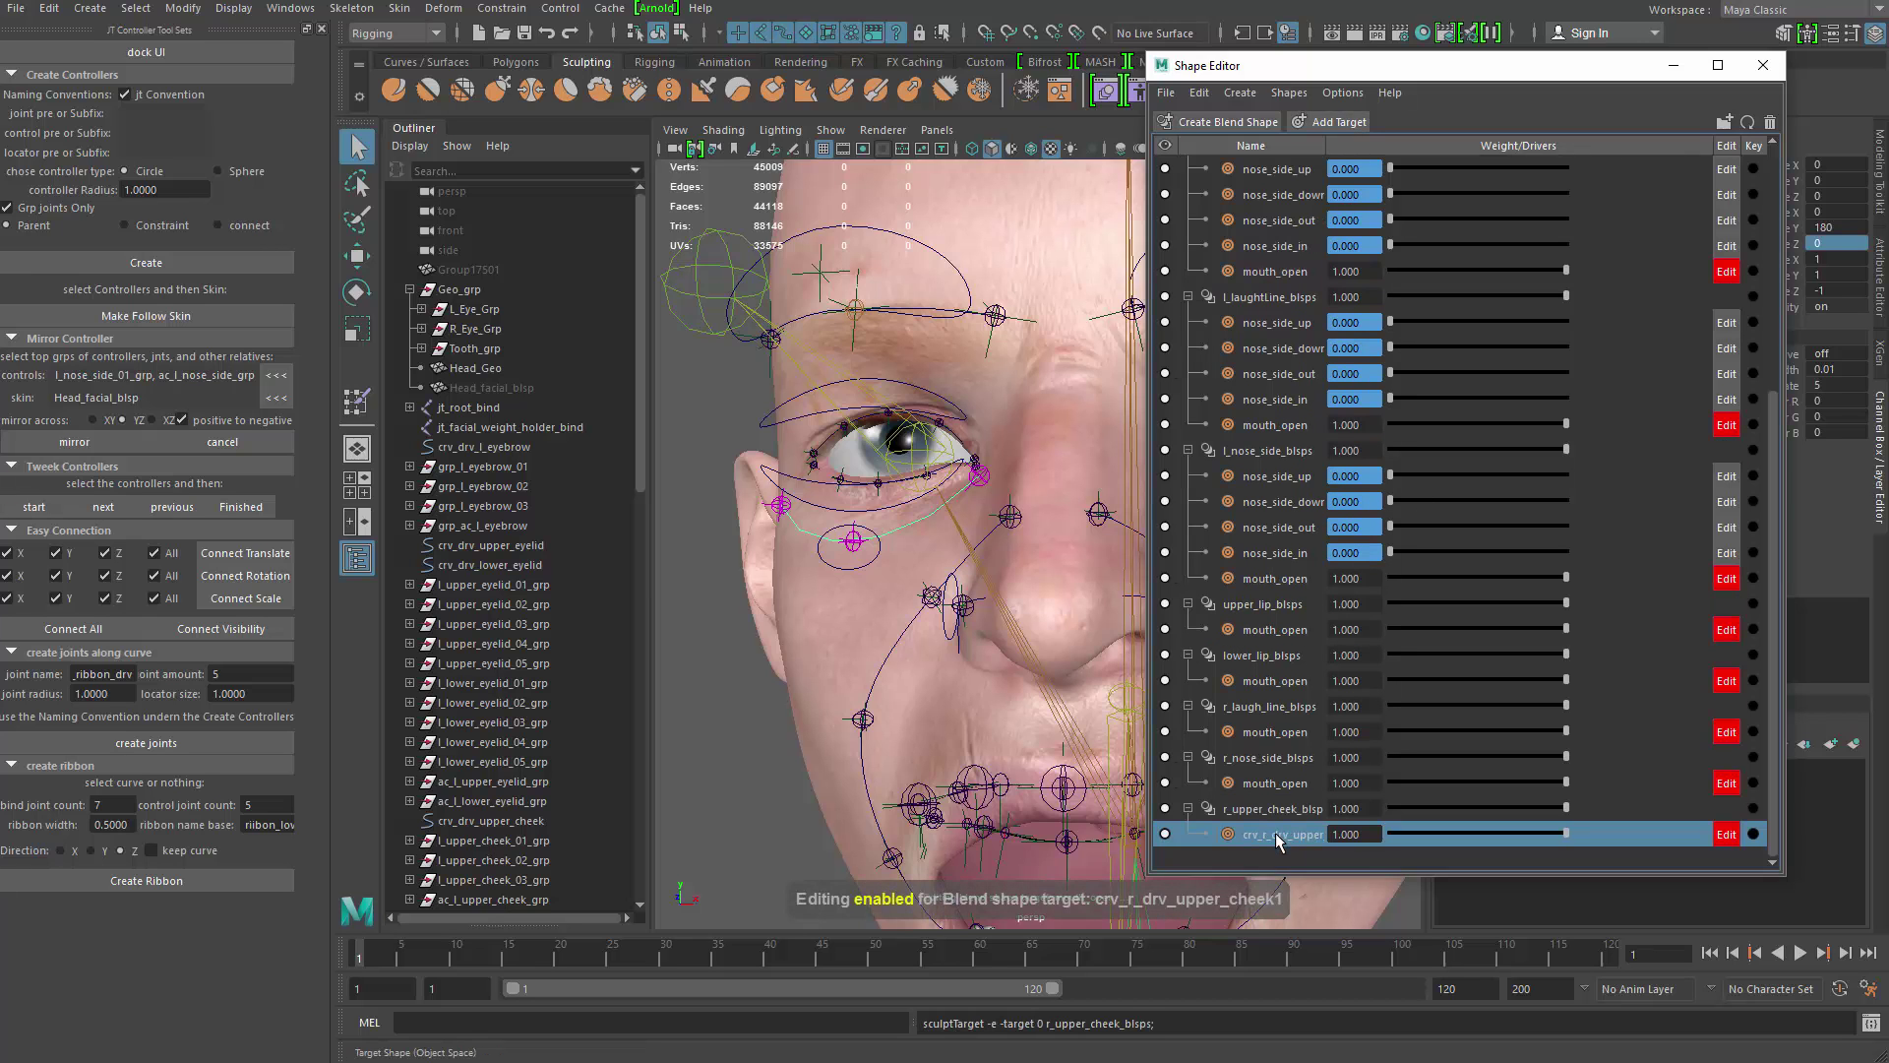
Step: Select the mouth_open targets of the left and right cheek, laugh line, nose side and both lip blend shapes together
{"action": "middle_click_drag", "start_coordinate": [974, 772], "coordinate": [972, 686], "text": "alt"}
{"action": "scroll", "coordinate": [971, 677], "scroll_direction": "down", "scroll_amount": 3}
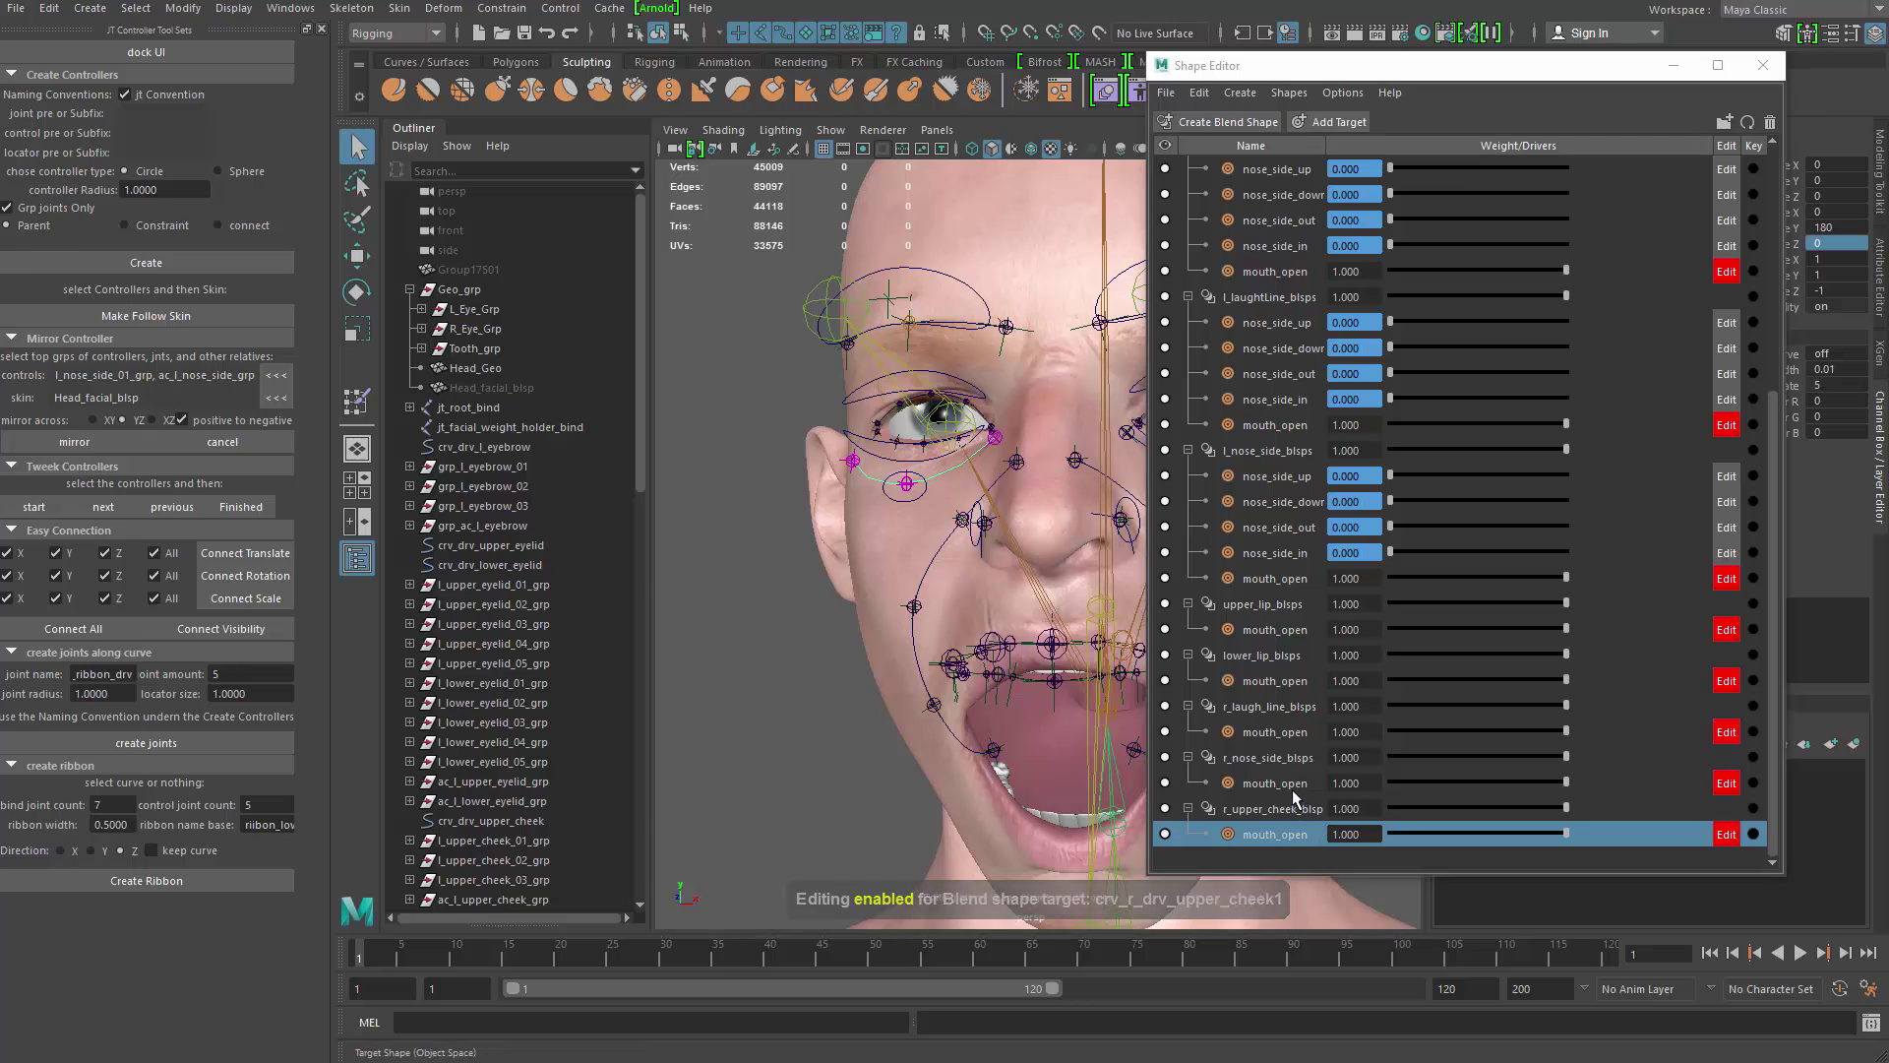
{"action": "left_click", "coordinate": [1291, 787], "text": "ctrl"}
{"action": "left_click", "coordinate": [1291, 736], "text": "ctrl"}
{"action": "left_click", "coordinate": [1288, 681], "text": "ctrl"}
{"action": "left_click", "coordinate": [1285, 630], "text": "ctrl"}
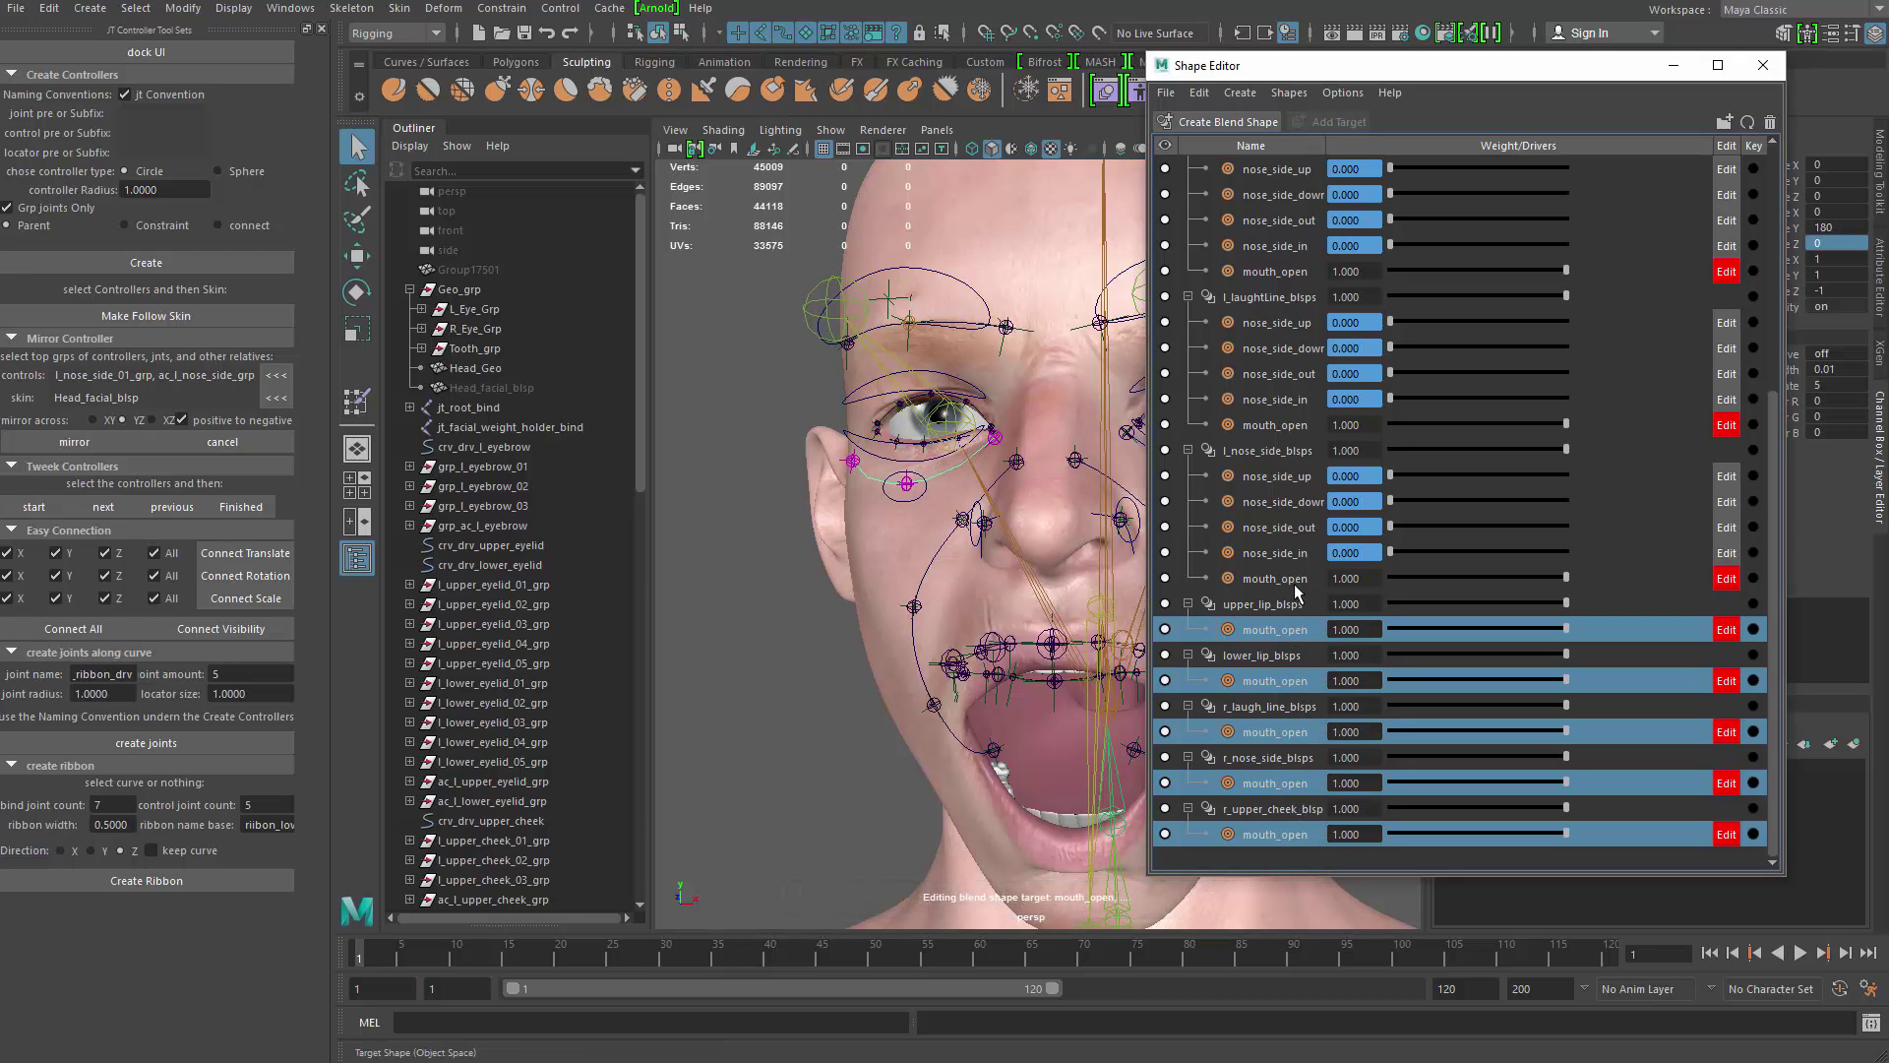
{"action": "left_click", "coordinate": [1281, 579], "text": "ctrl"}
{"action": "left_click", "coordinate": [1279, 425], "text": "ctrl"}
{"action": "left_click", "coordinate": [1279, 271], "text": "ctrl"}
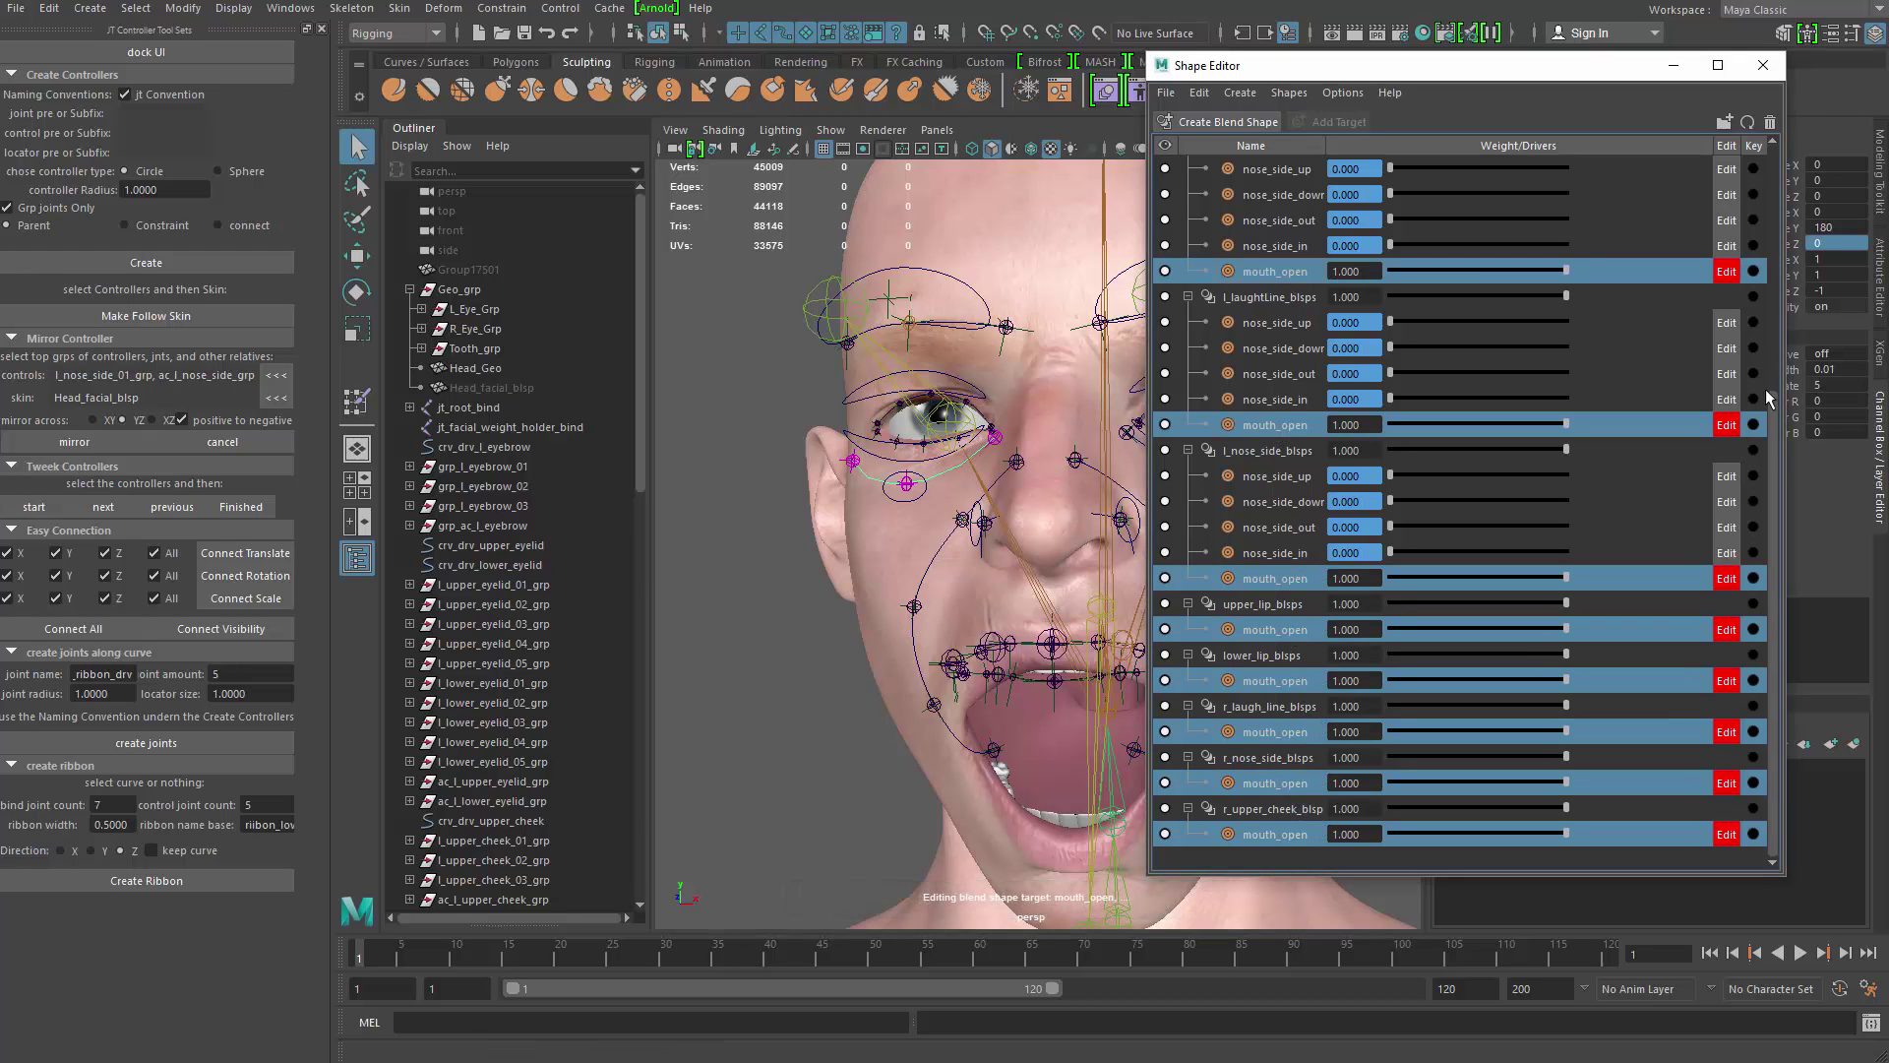
Step: Examine the facial driver curves and lip ribbons against the open mouth from several angles
{"action": "scroll", "coordinate": [1776, 425], "scroll_direction": "up", "scroll_amount": 3}
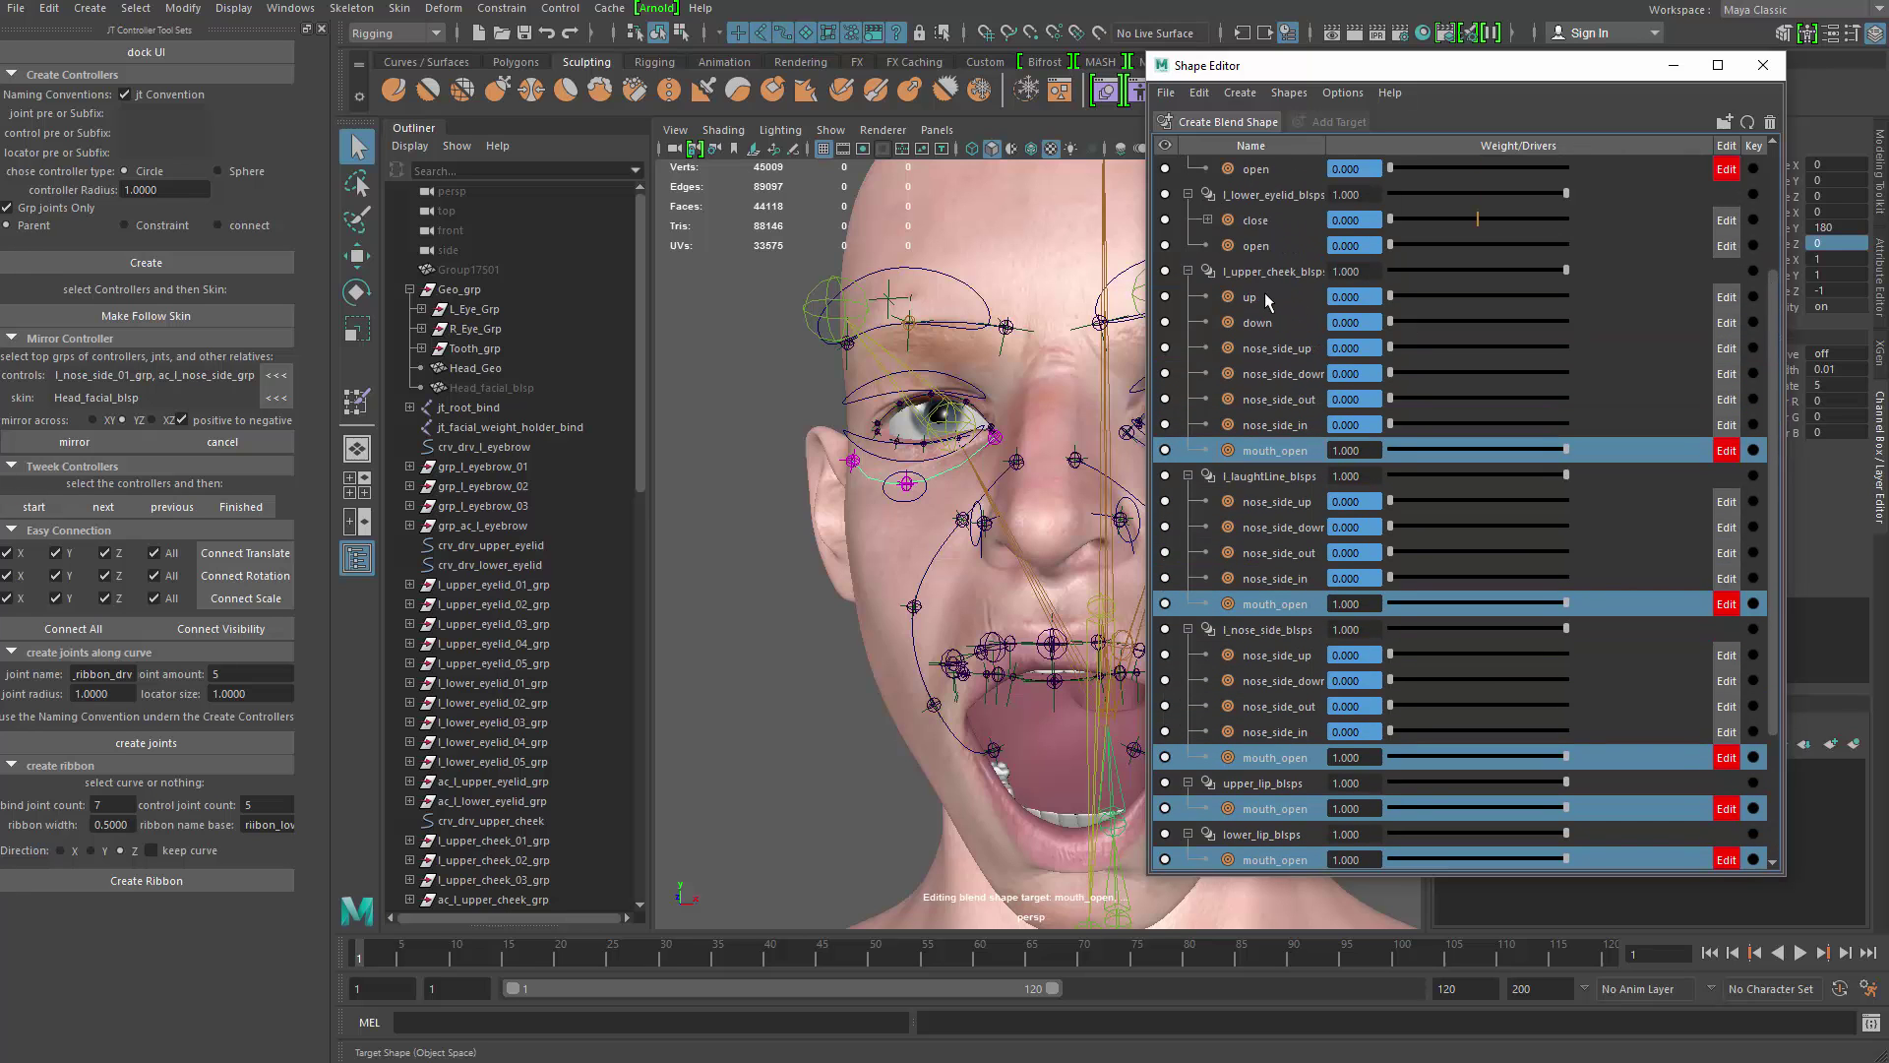
{"action": "left_click_drag", "start_coordinate": [1051, 487], "coordinate": [1014, 399], "text": "alt"}
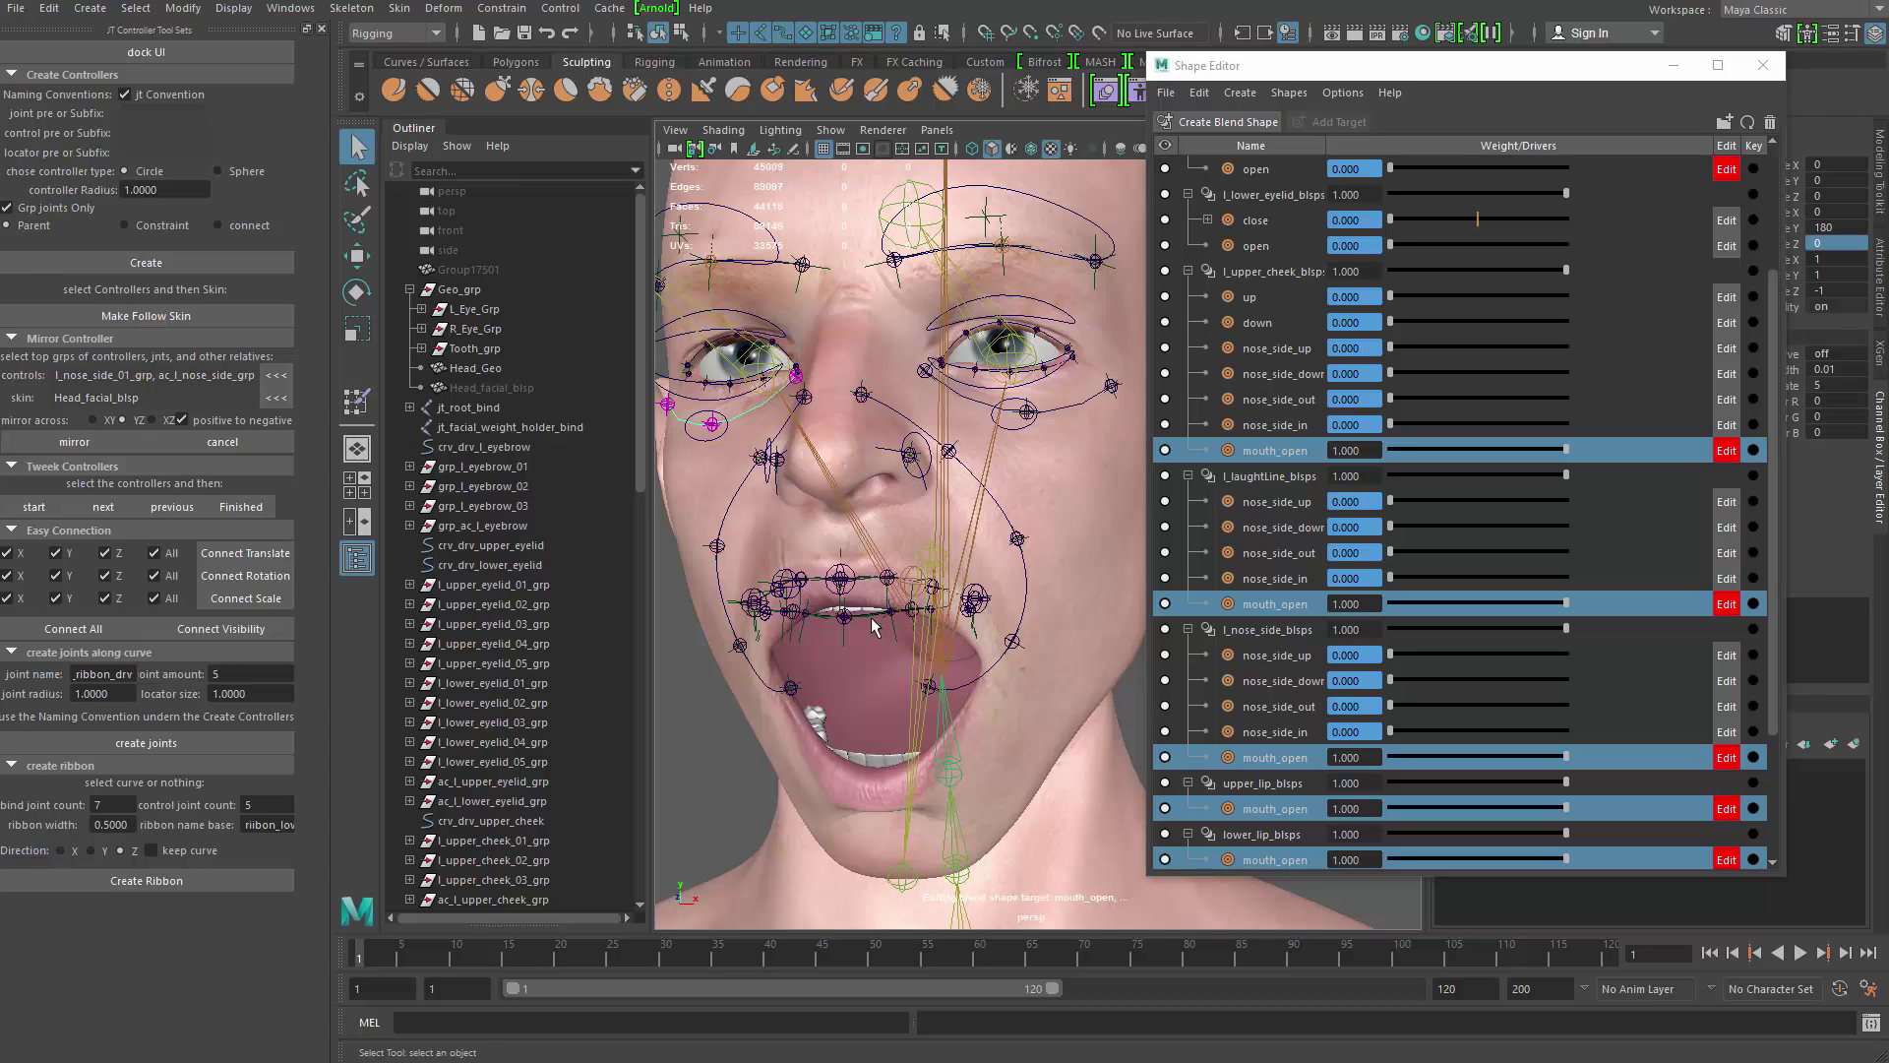
{"action": "left_click_drag", "start_coordinate": [871, 620], "coordinate": [943, 632], "text": "alt"}
{"action": "middle_click_drag", "start_coordinate": [844, 536], "coordinate": [882, 577], "text": "alt"}
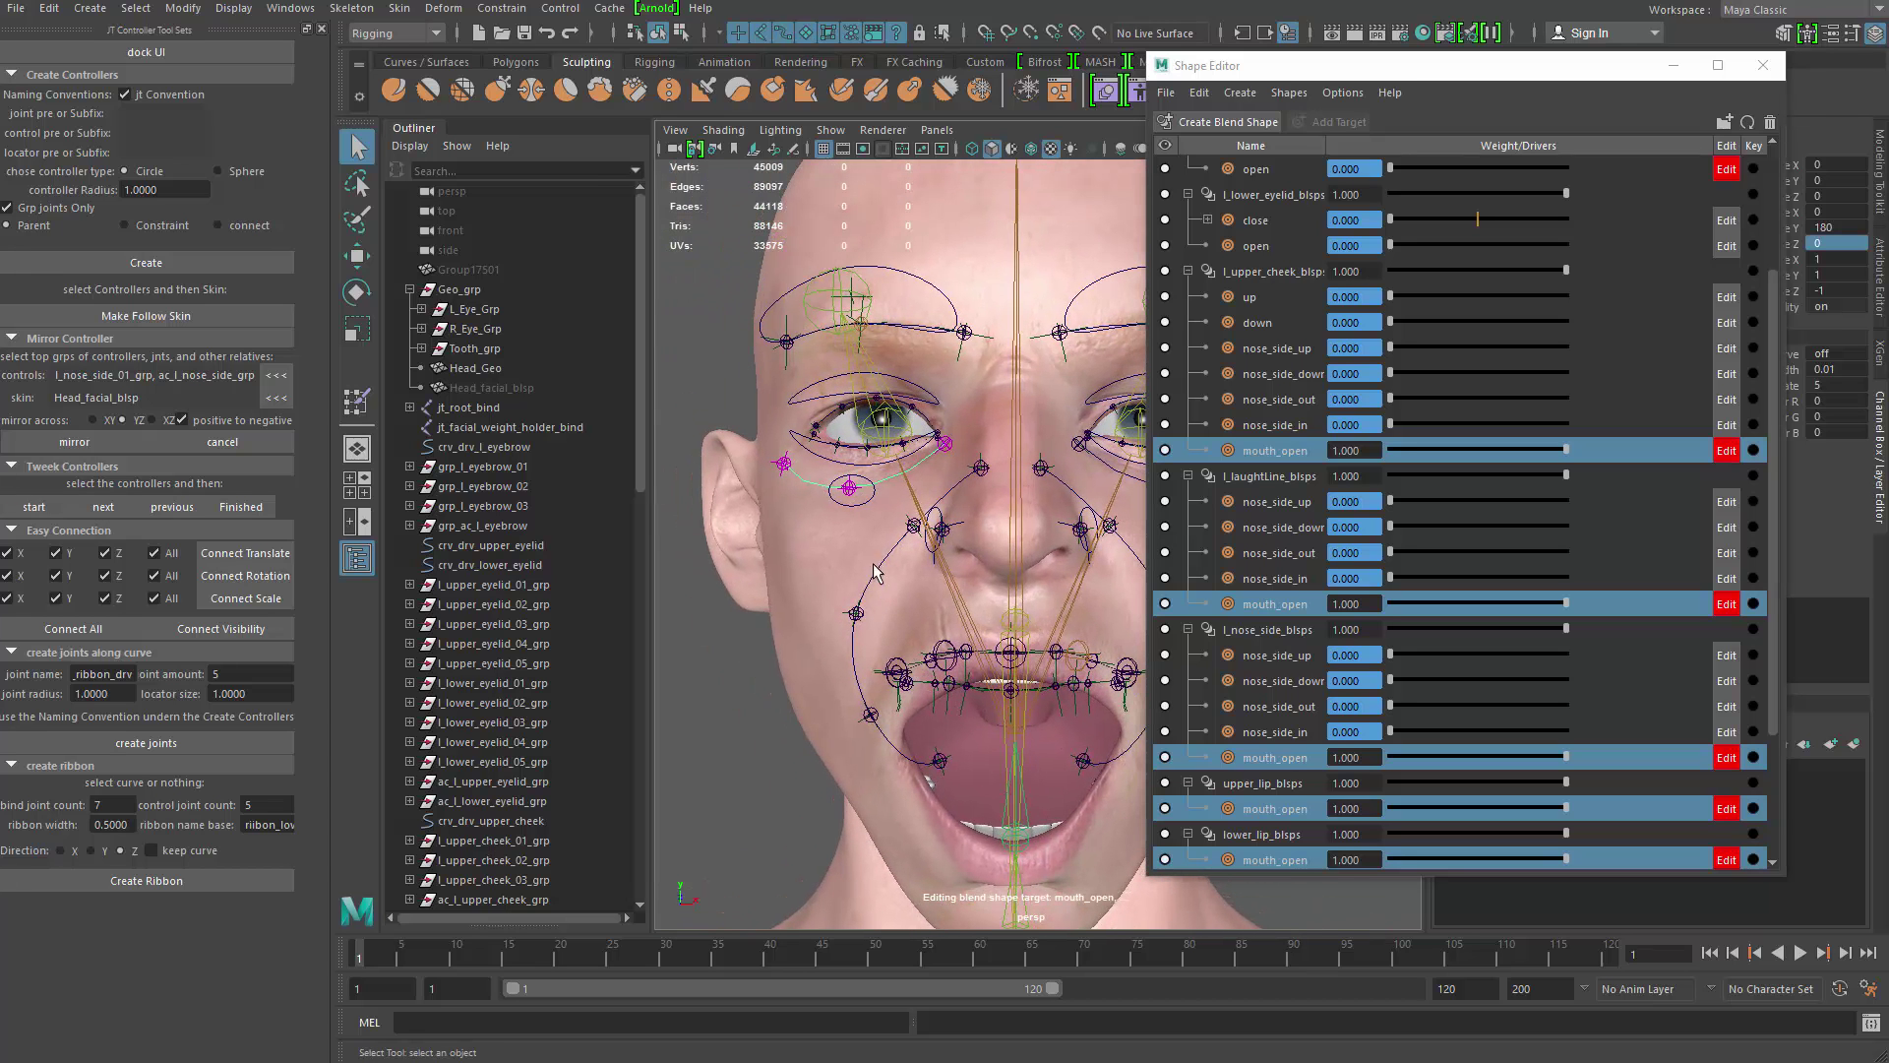
{"action": "left_click_drag", "start_coordinate": [944, 521], "coordinate": [876, 536], "text": "alt"}
{"action": "middle_click_drag", "start_coordinate": [875, 537], "coordinate": [920, 504], "text": "alt"}
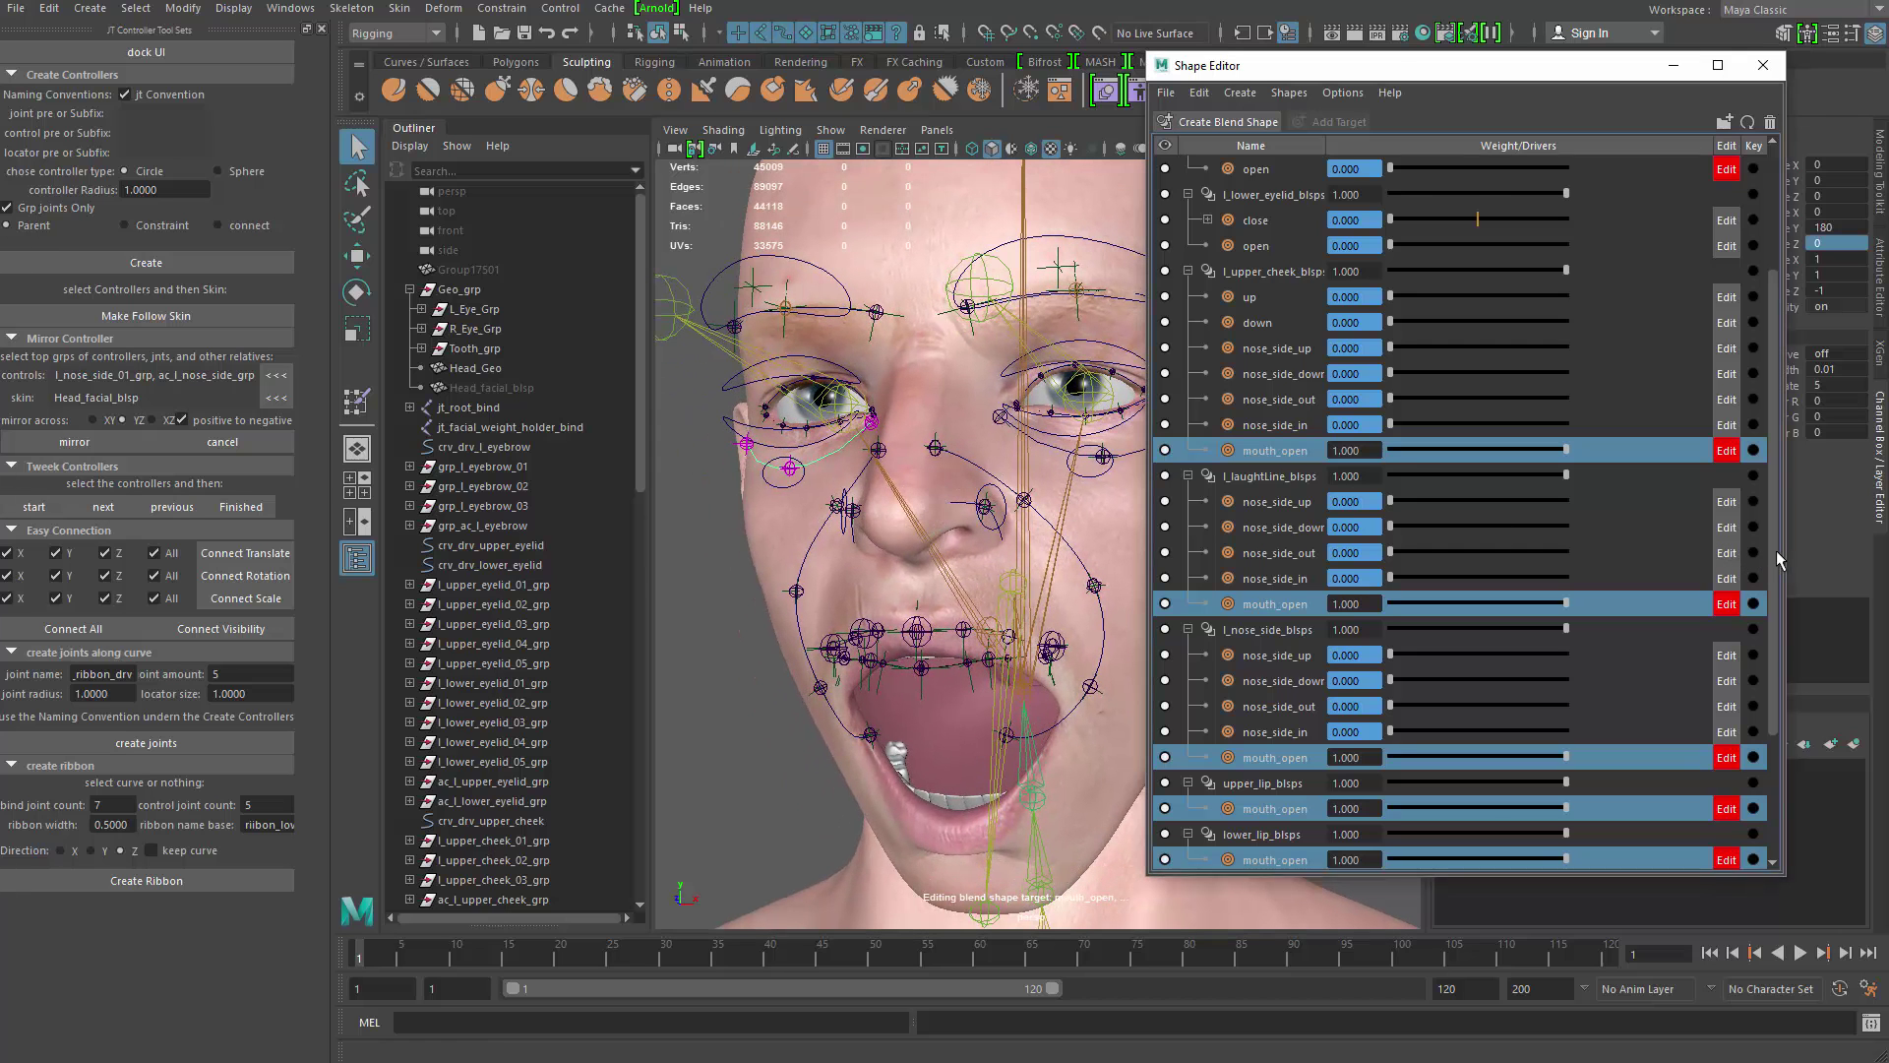
{"action": "left_click_drag", "start_coordinate": [1775, 551], "coordinate": [1761, 620]}
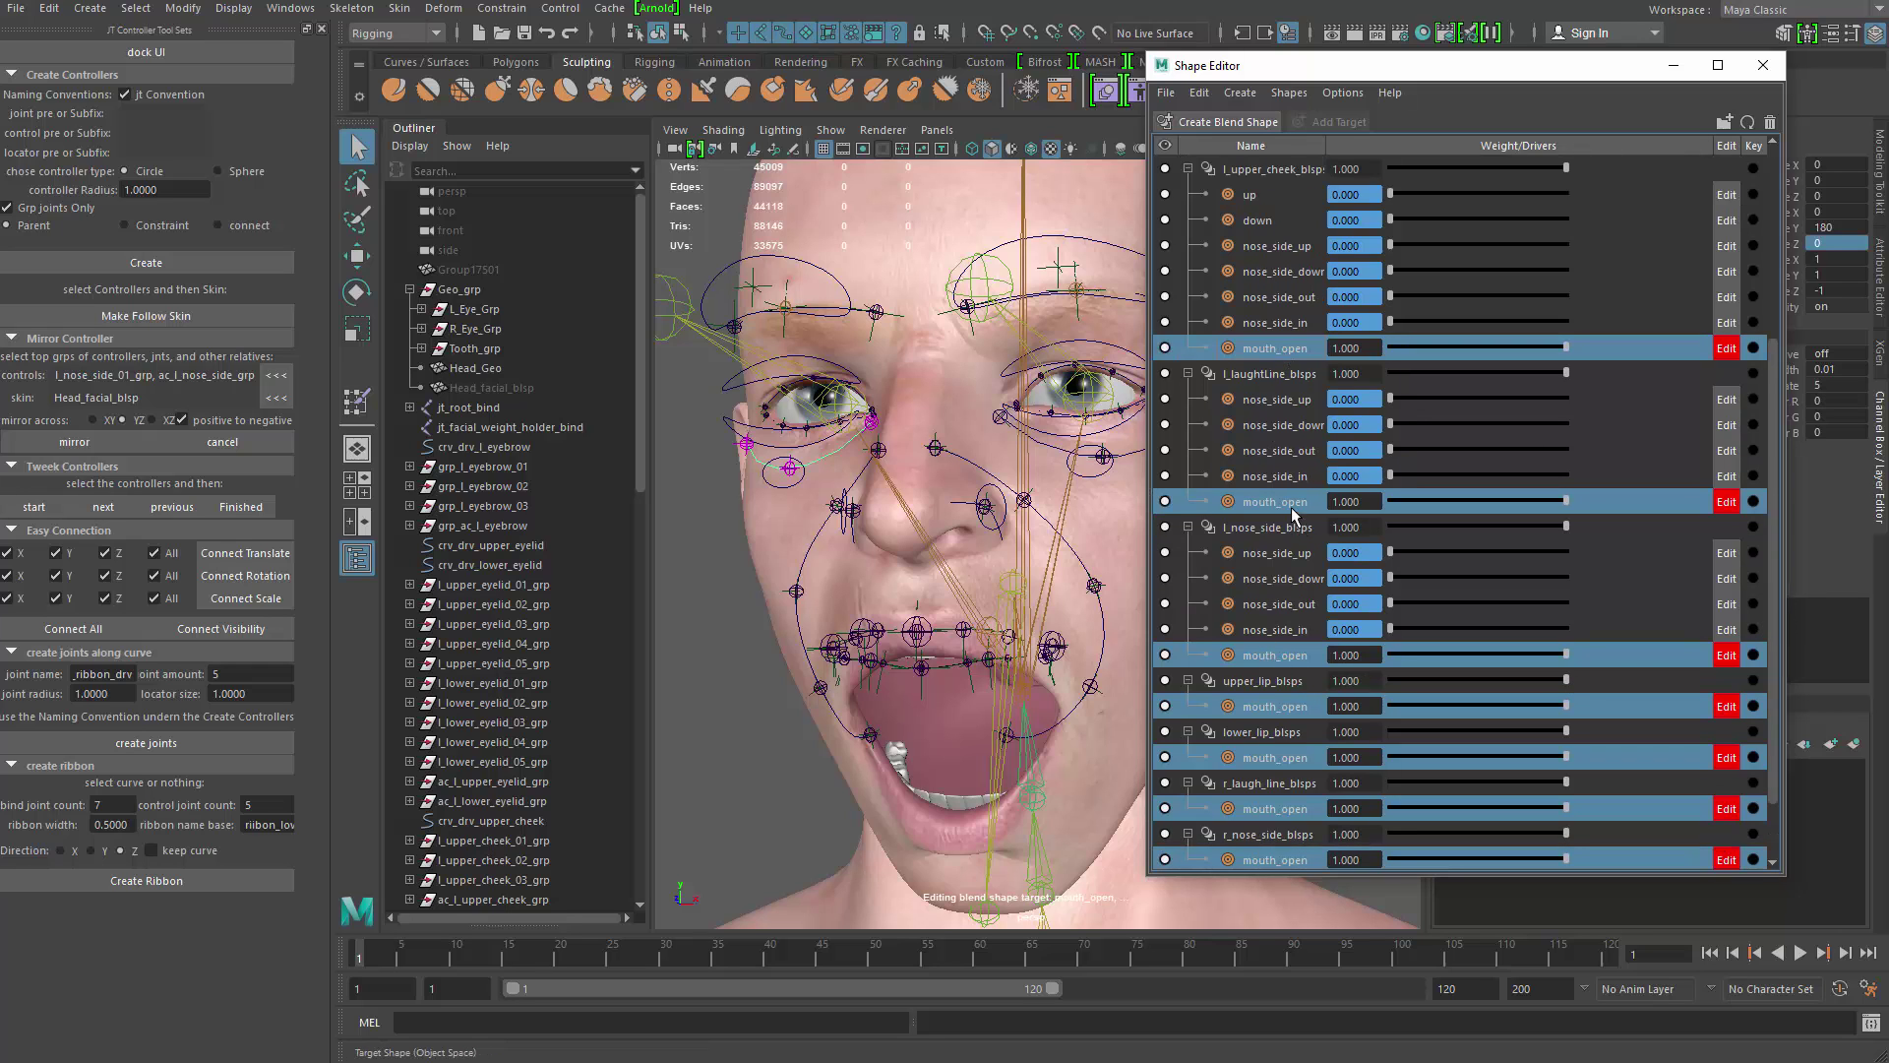
{"action": "left_click_drag", "start_coordinate": [907, 742], "coordinate": [996, 656], "text": "alt"}
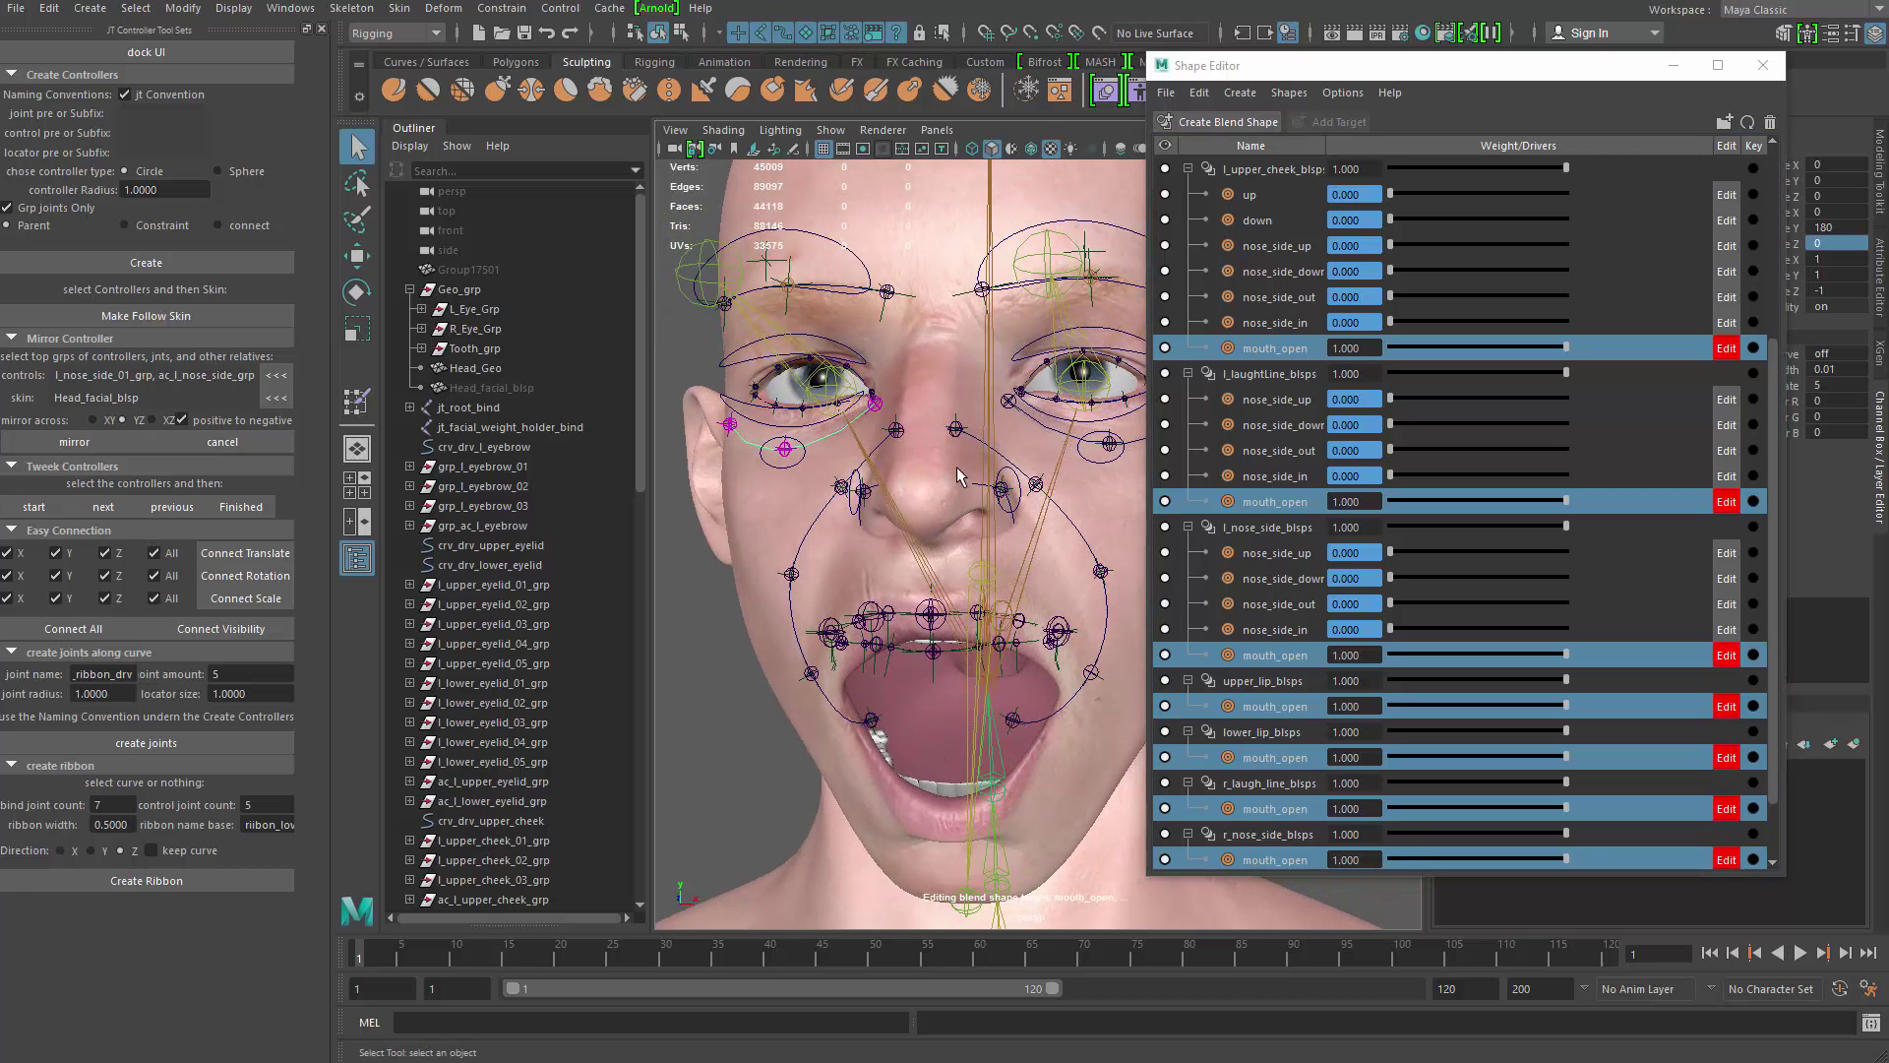
Step: Select the lower lip ribbon and switch to component selection to expose its control points
{"action": "left_click", "coordinate": [787, 527]}
{"action": "left_click", "coordinate": [835, 453]}
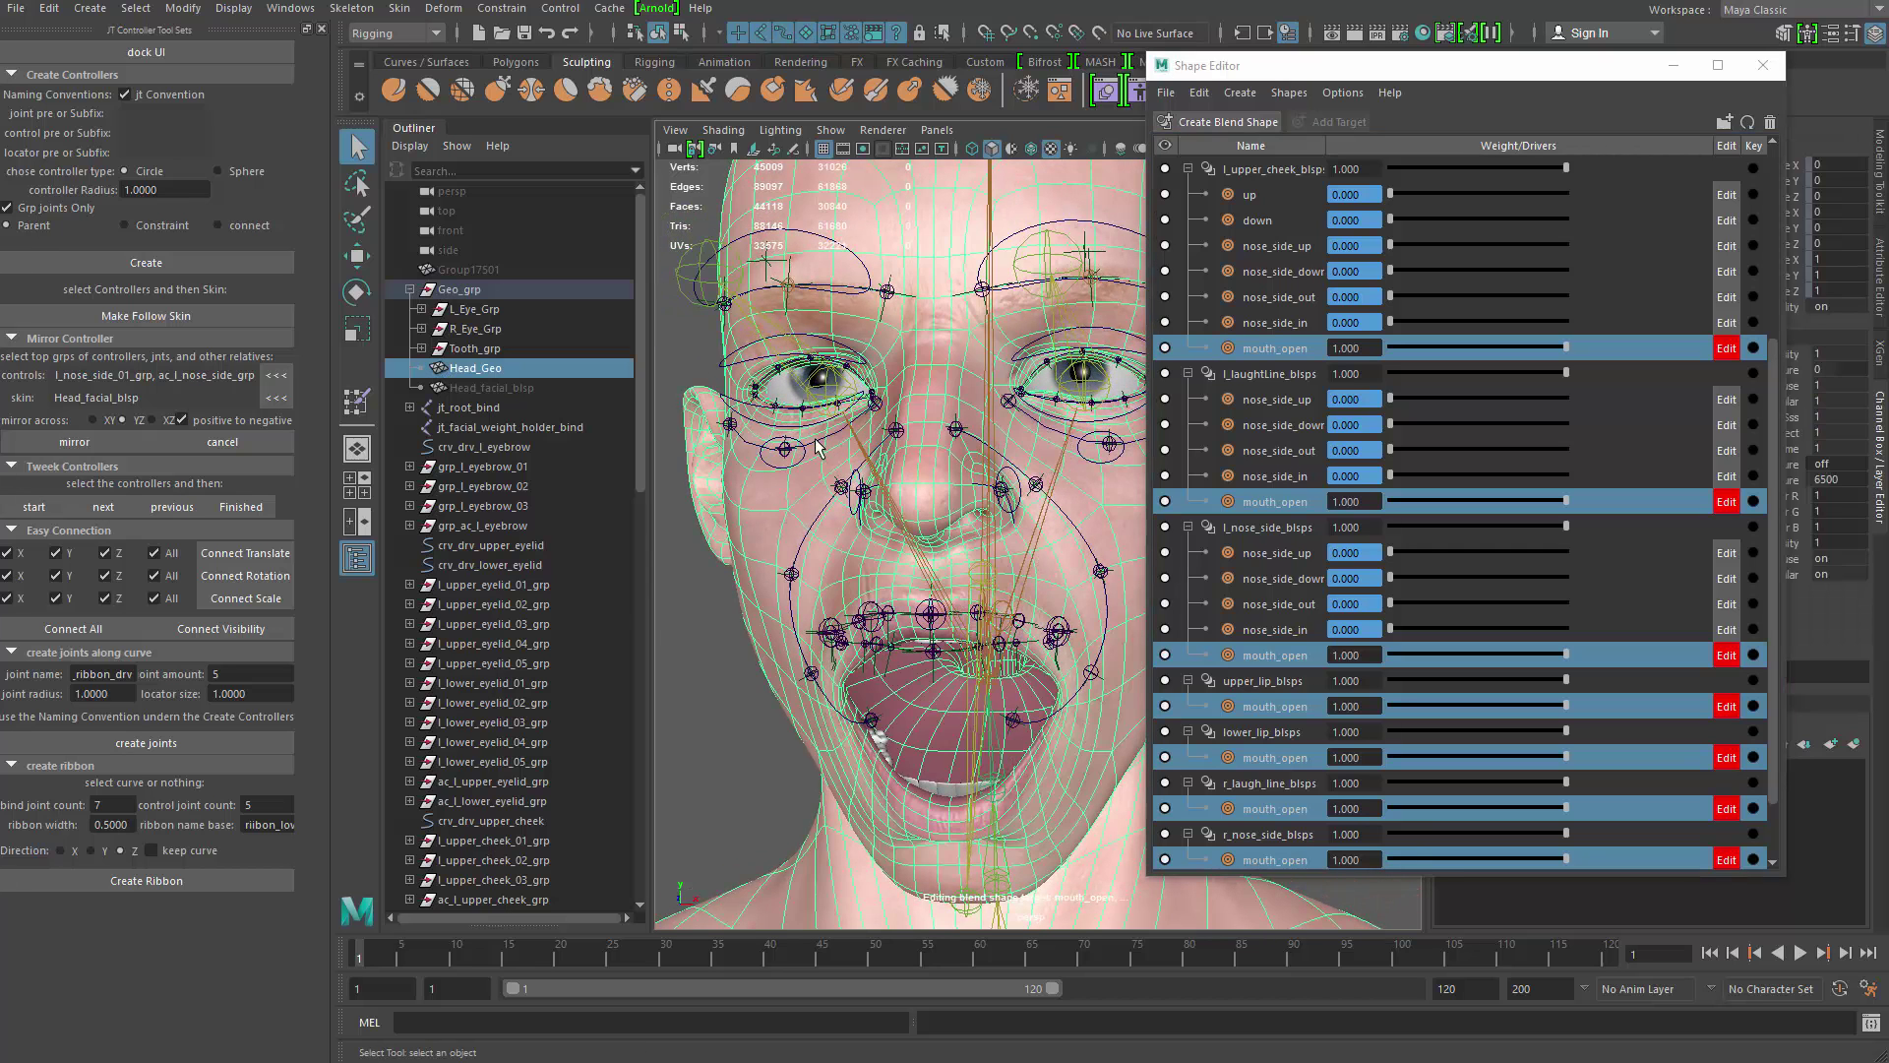
{"action": "left_click", "coordinate": [816, 448]}
{"action": "scroll", "coordinate": [891, 654], "scroll_direction": "up", "scroll_amount": 2}
{"action": "middle_click_drag", "start_coordinate": [893, 657], "coordinate": [885, 565], "text": "alt"}
{"action": "left_click_drag", "start_coordinate": [900, 630], "coordinate": [911, 596], "text": "alt"}
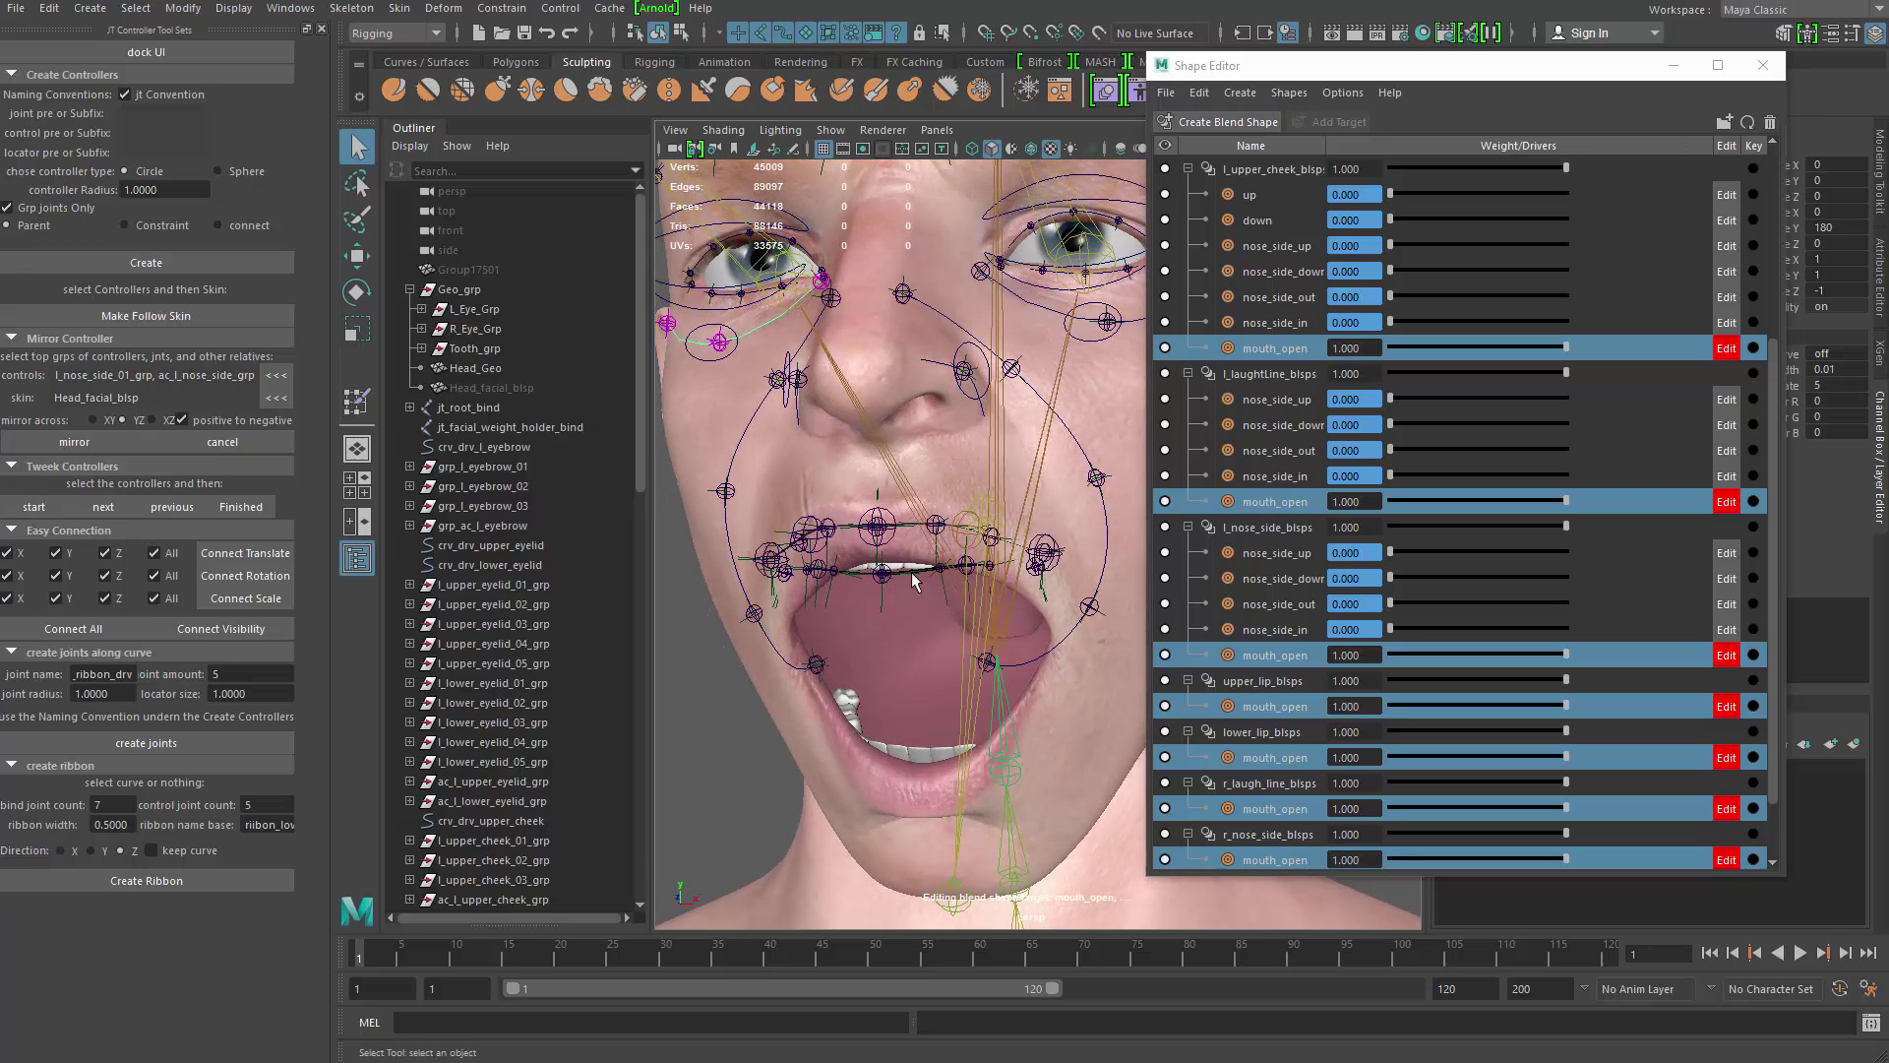
{"action": "left_click", "coordinate": [911, 573]}
{"action": "left_click_drag", "start_coordinate": [927, 709], "coordinate": [824, 574], "text": "alt"}
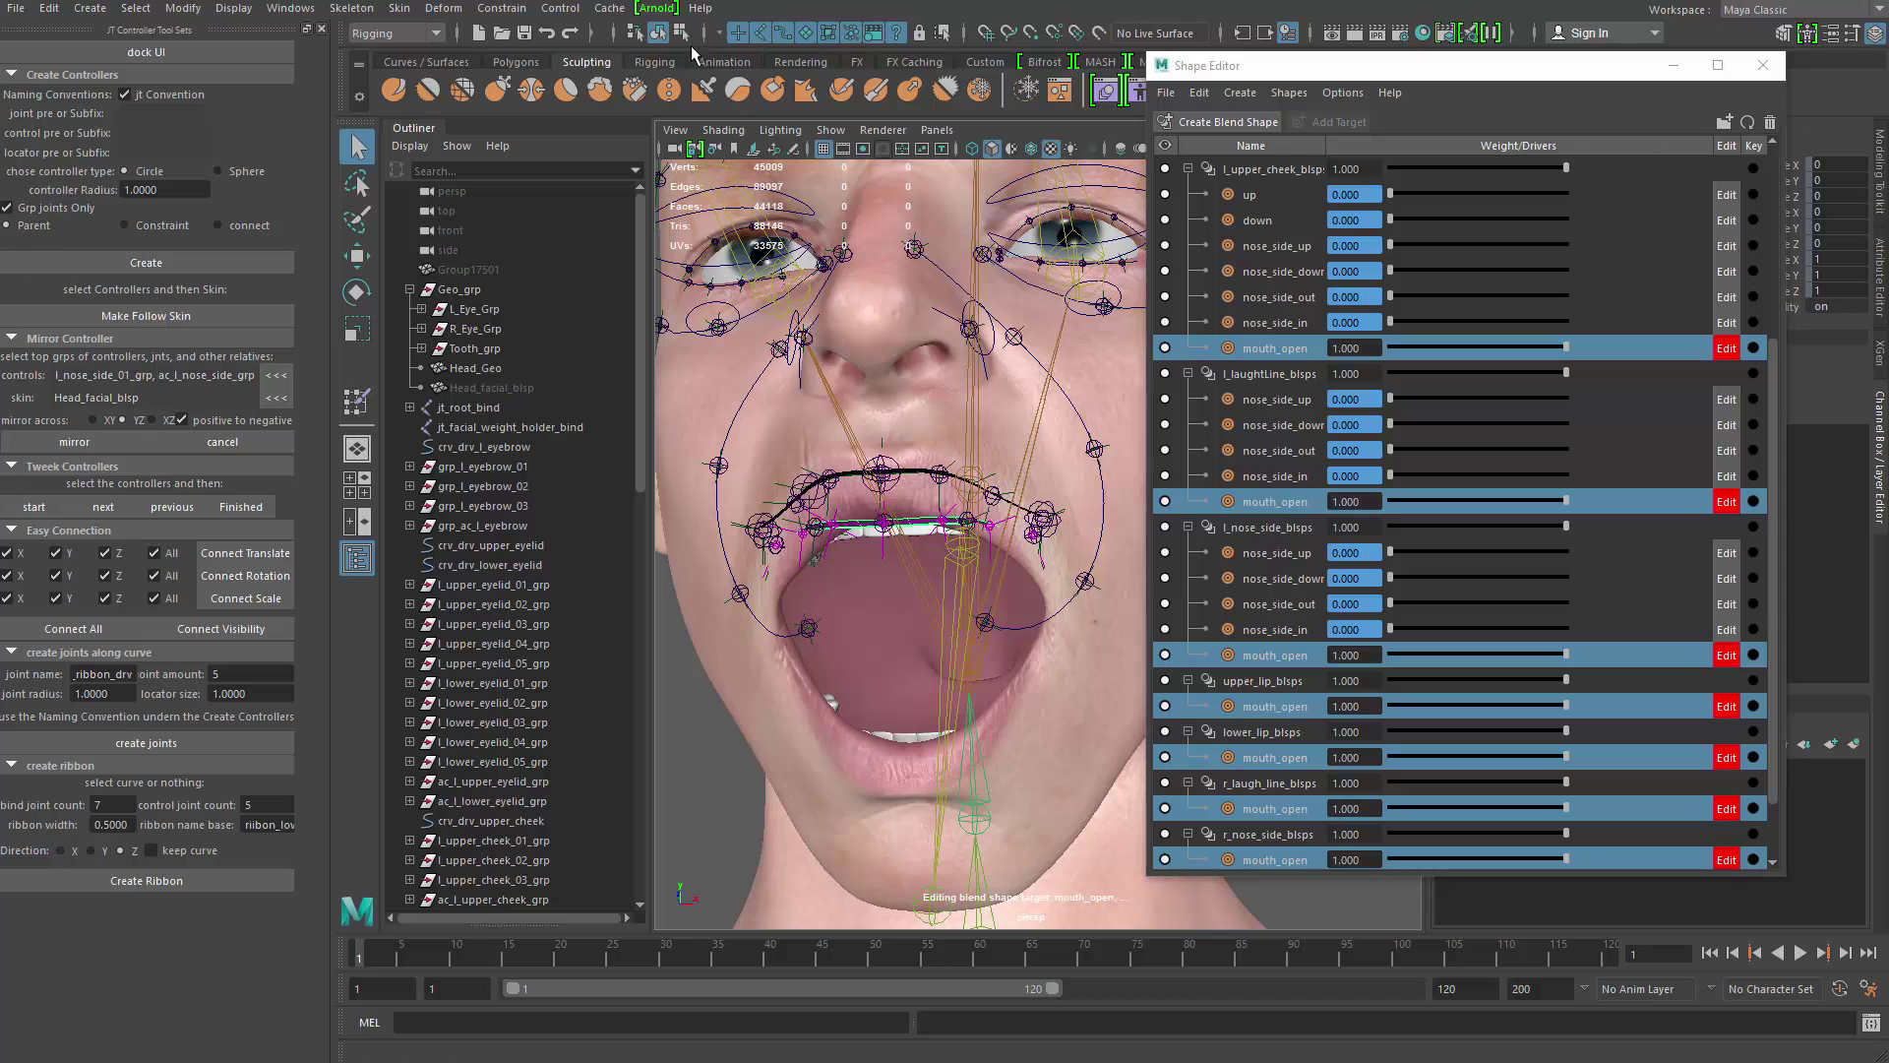
{"action": "left_click", "coordinate": [680, 33]}
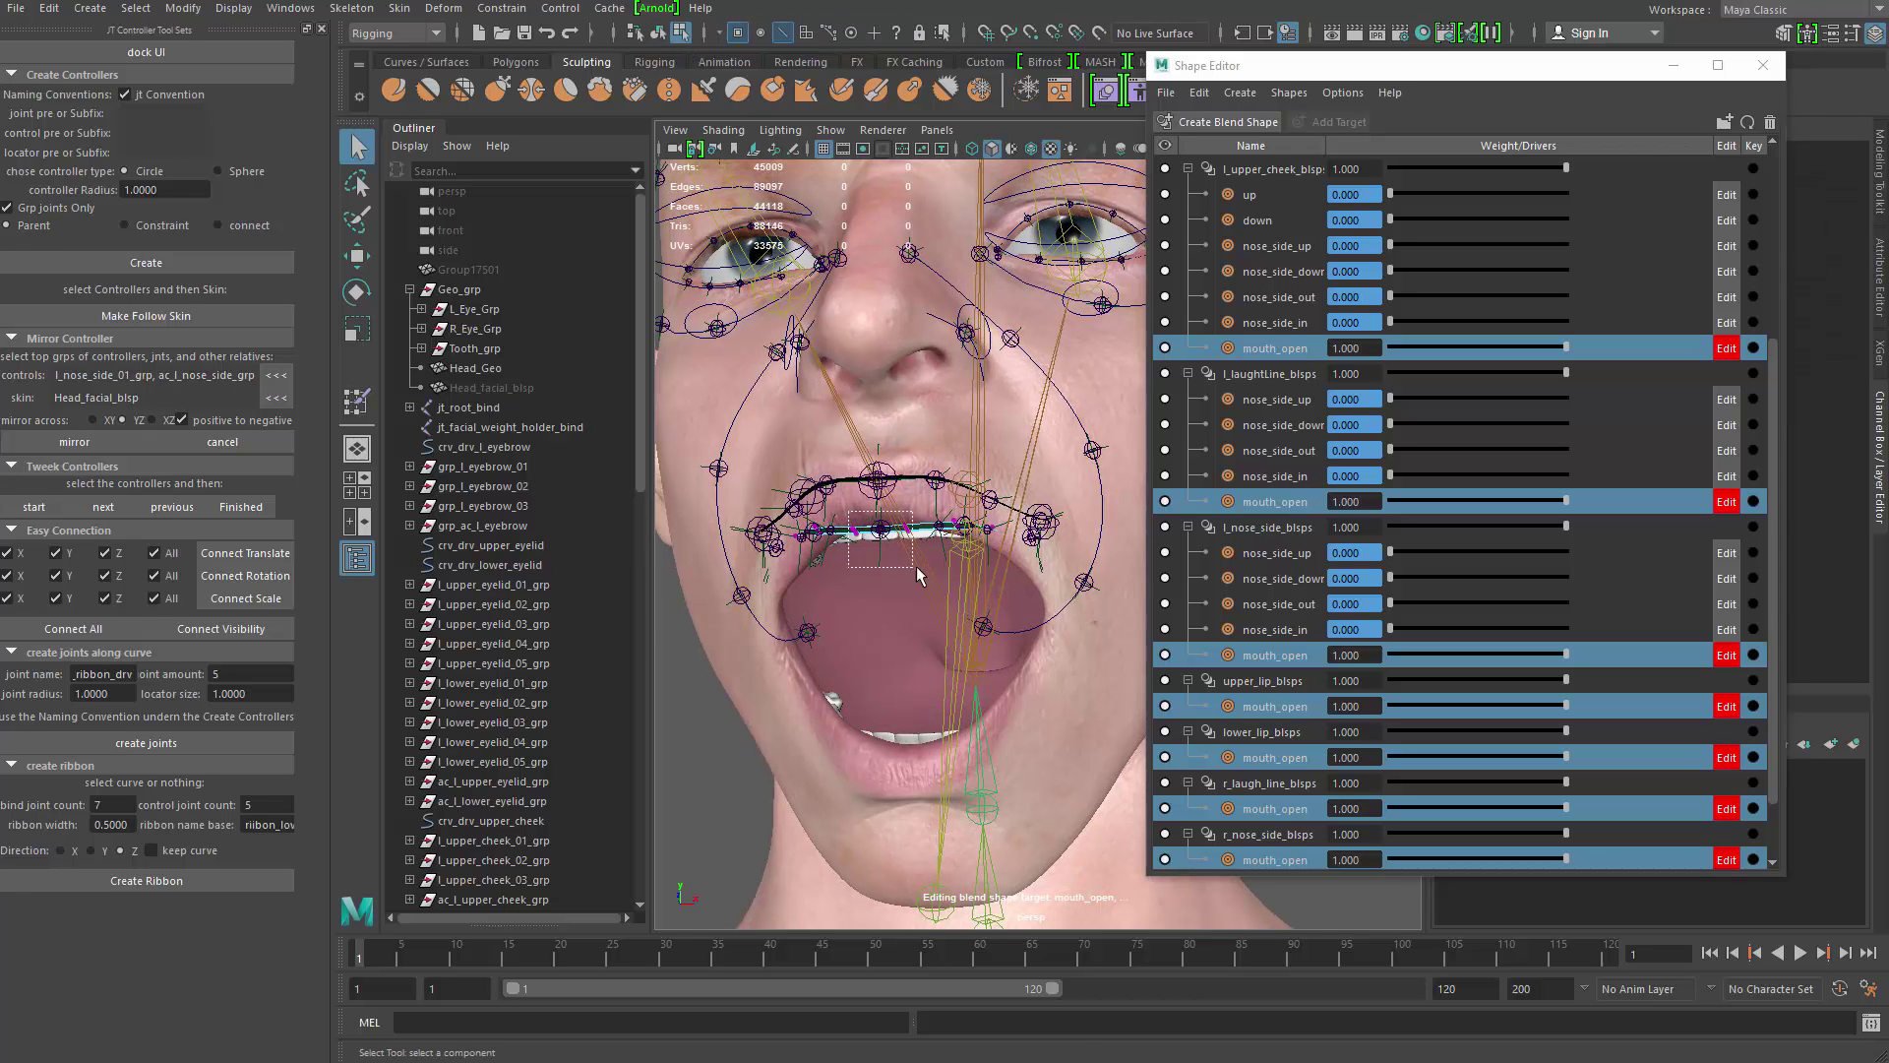
Step: Lower the middle control points of the lower lip ribbon with soft selection to start following the open mouth
{"action": "left_click_drag", "start_coordinate": [917, 567], "coordinate": [917, 568]}
{"action": "left_click_drag", "start_coordinate": [917, 568], "coordinate": [930, 451], "text": "alt"}
{"action": "key", "text": "w"}
{"action": "key", "text": "ctrl+z"}
{"action": "key", "text": "b"}
{"action": "key", "text": "q"}
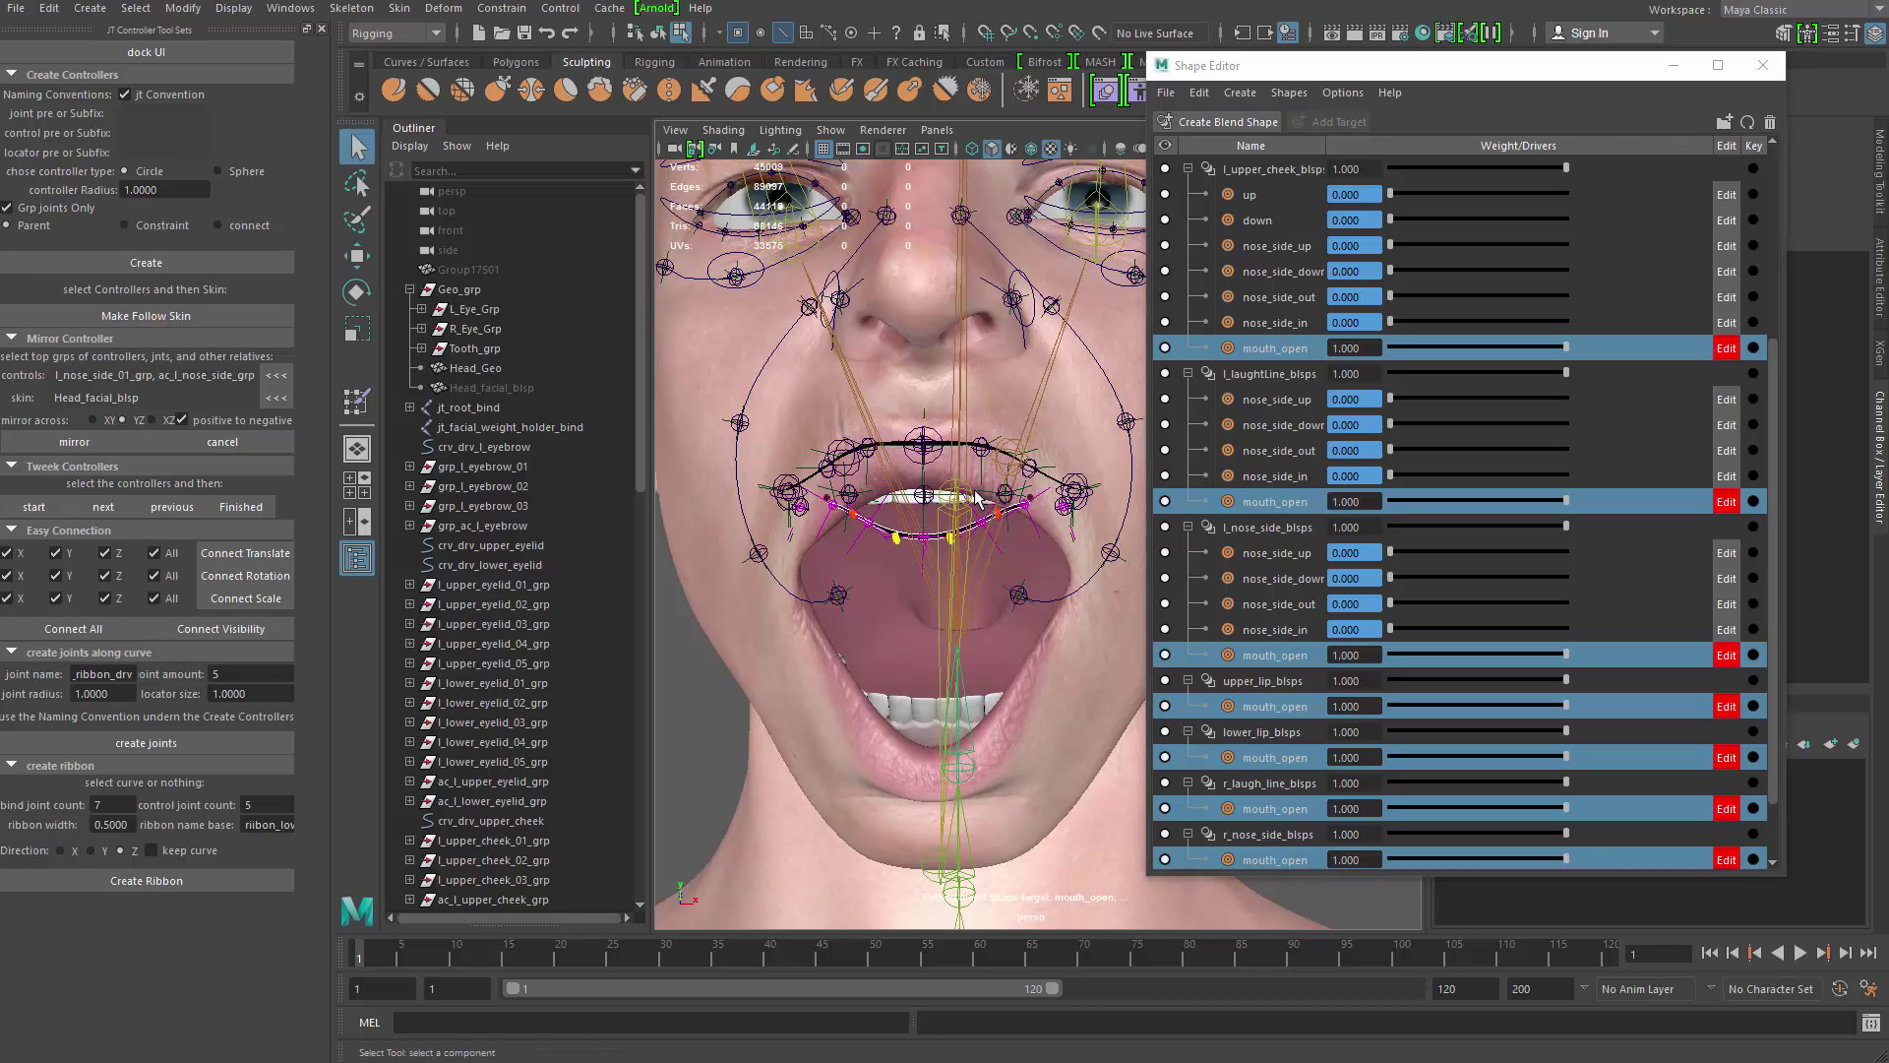
Step: Pull the lower lip ribbon's side control points down with soft selection and object X symmetry
{"action": "key", "text": "w"}
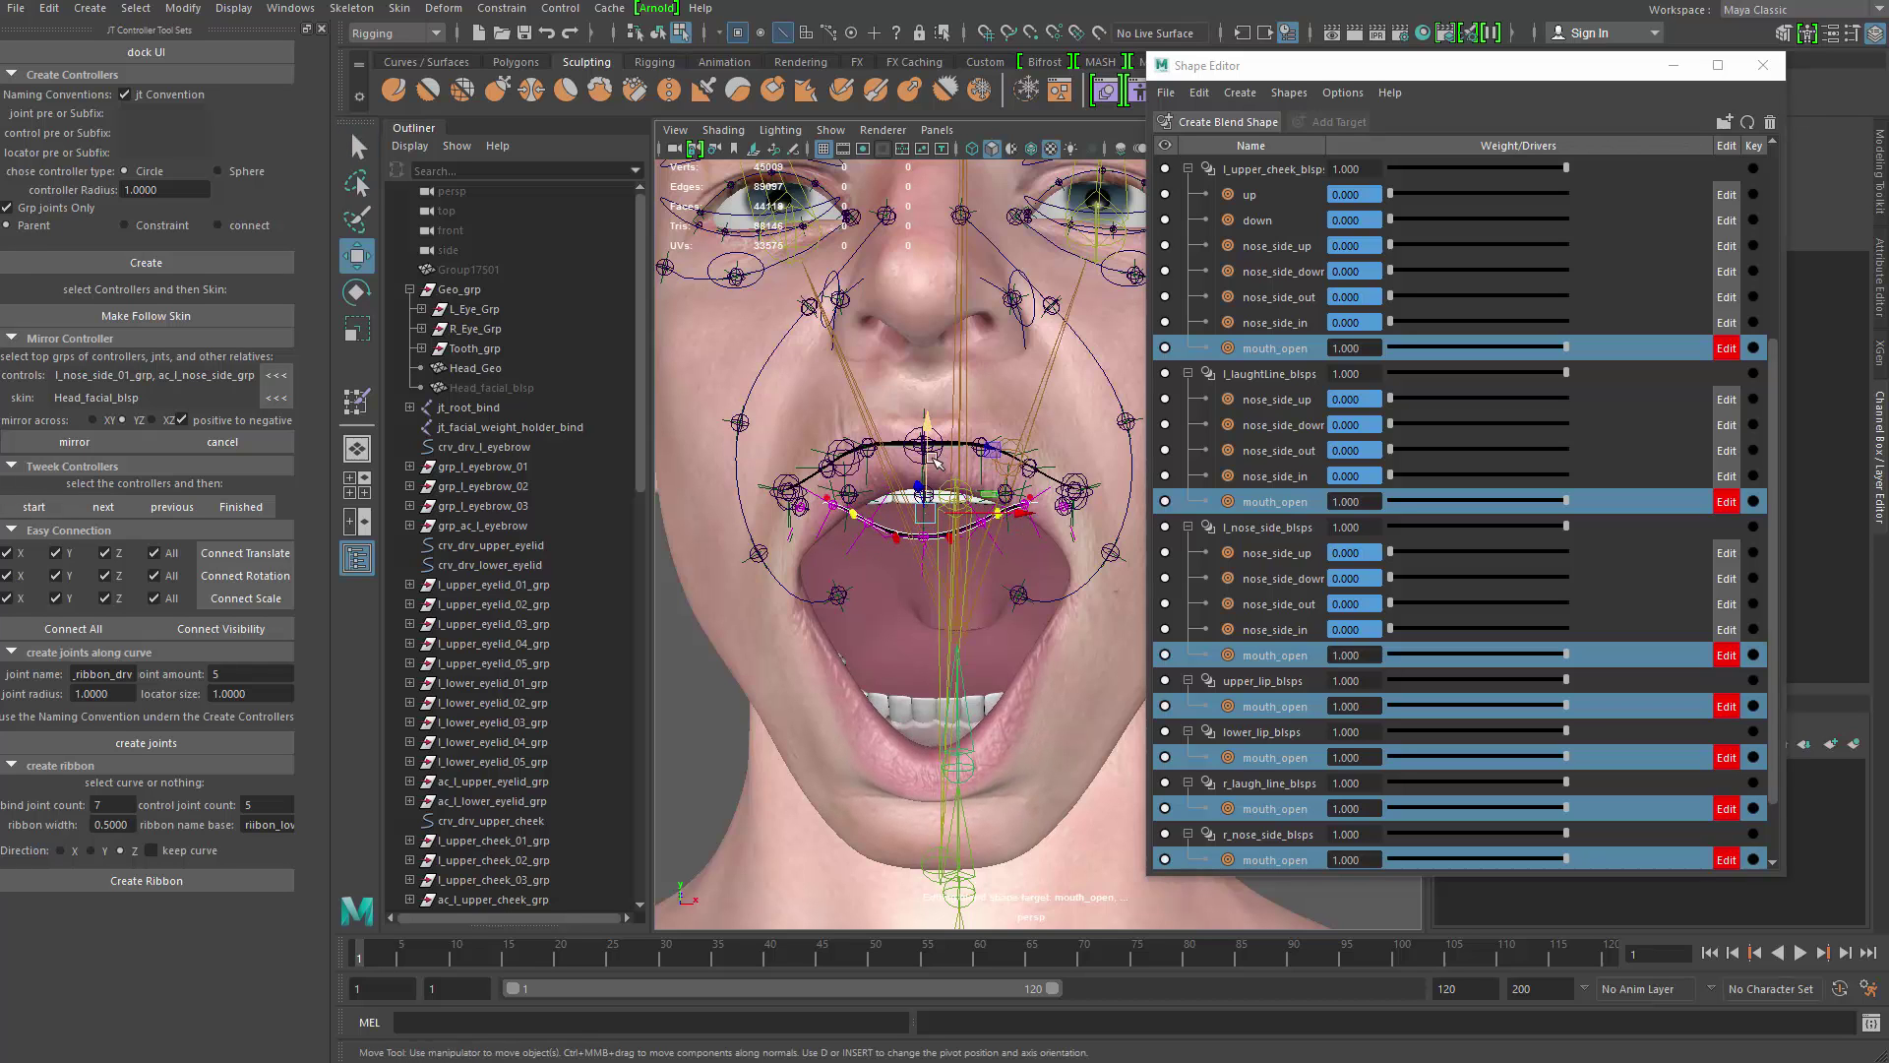
{"action": "left_click", "coordinate": [997, 506]}
{"action": "left_click_drag", "start_coordinate": [997, 486], "coordinate": [998, 397]}
{"action": "key", "text": "q"}
{"action": "left_click_drag", "start_coordinate": [1000, 542], "coordinate": [1010, 470]}
{"action": "key", "text": "w"}
{"action": "left_click_drag", "start_coordinate": [1042, 538], "coordinate": [1019, 494]}
{"action": "key", "text": "q"}
{"action": "key", "text": "w"}
{"action": "left_click_drag", "start_coordinate": [1033, 428], "coordinate": [1037, 460]}
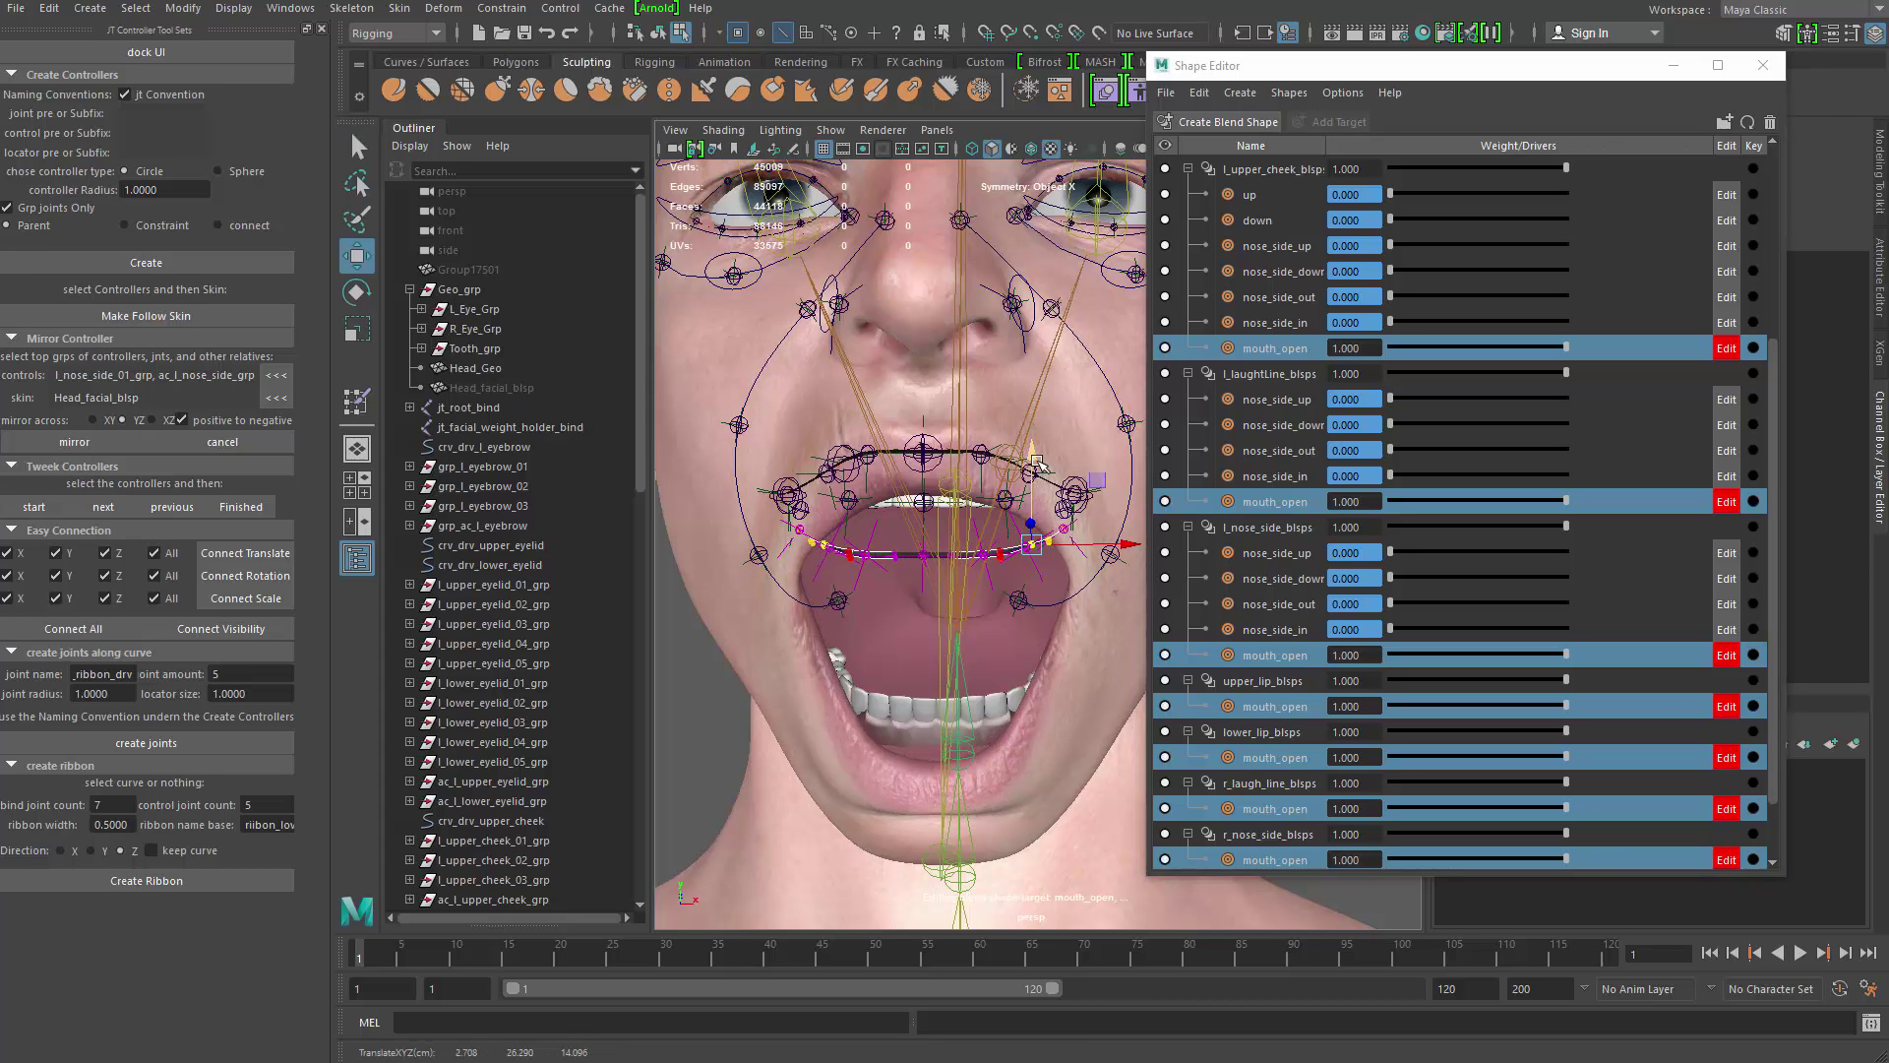
{"action": "key", "text": "q"}
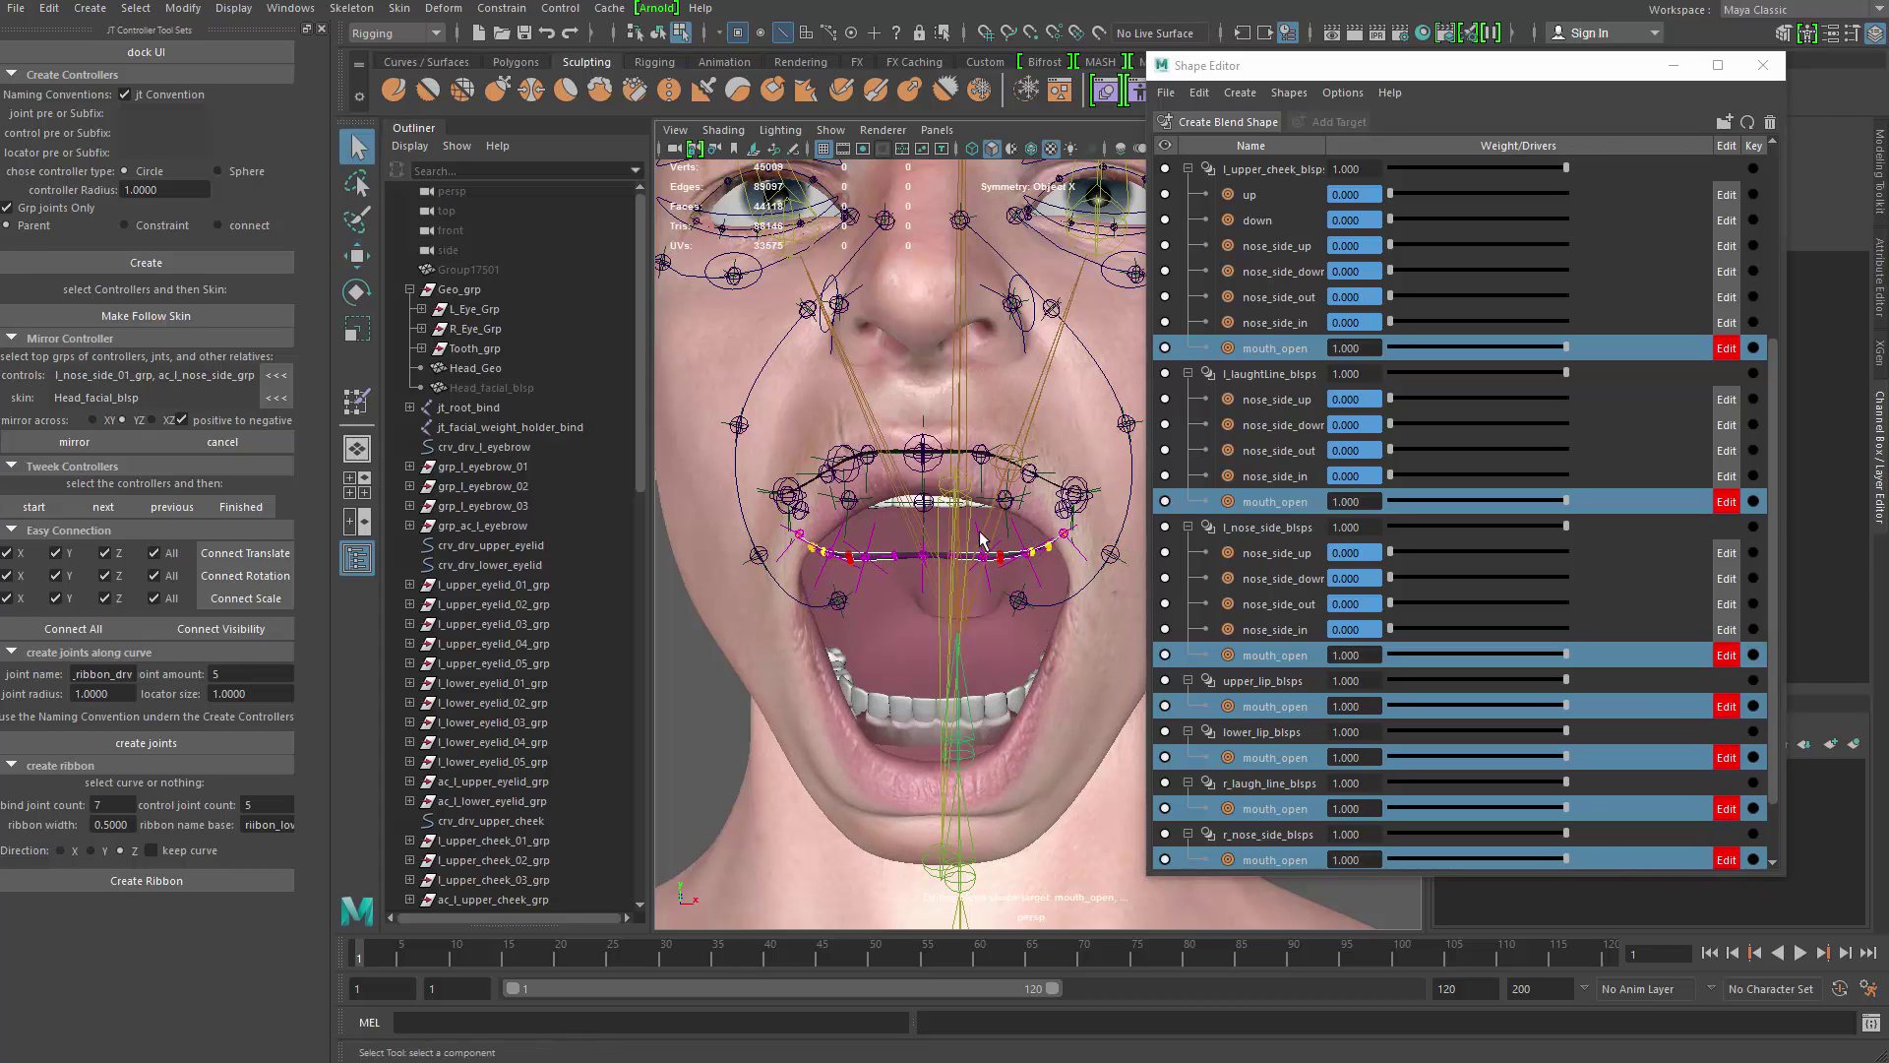
Step: Refine the lower lip ribbon's curvature by adjusting the control points near the mouth corners and beside the centre symmetrically
{"action": "left_click_drag", "start_coordinate": [889, 544], "coordinate": [956, 570]}
{"action": "left_click_drag", "start_coordinate": [1063, 494], "coordinate": [1101, 535]}
{"action": "key", "text": "w"}
{"action": "mouse_move", "coordinate": [1063, 449]}
{"action": "left_mouse_down"}
{"action": "mouse_move", "coordinate": [1063, 431]}
{"action": "mouse_move", "coordinate": [1062, 449]}
{"action": "left_mouse_up"}
{"action": "key", "text": "q"}
{"action": "left_click_drag", "start_coordinate": [1015, 516], "coordinate": [1113, 553]}
{"action": "key", "text": "w"}
{"action": "key", "text": "q"}
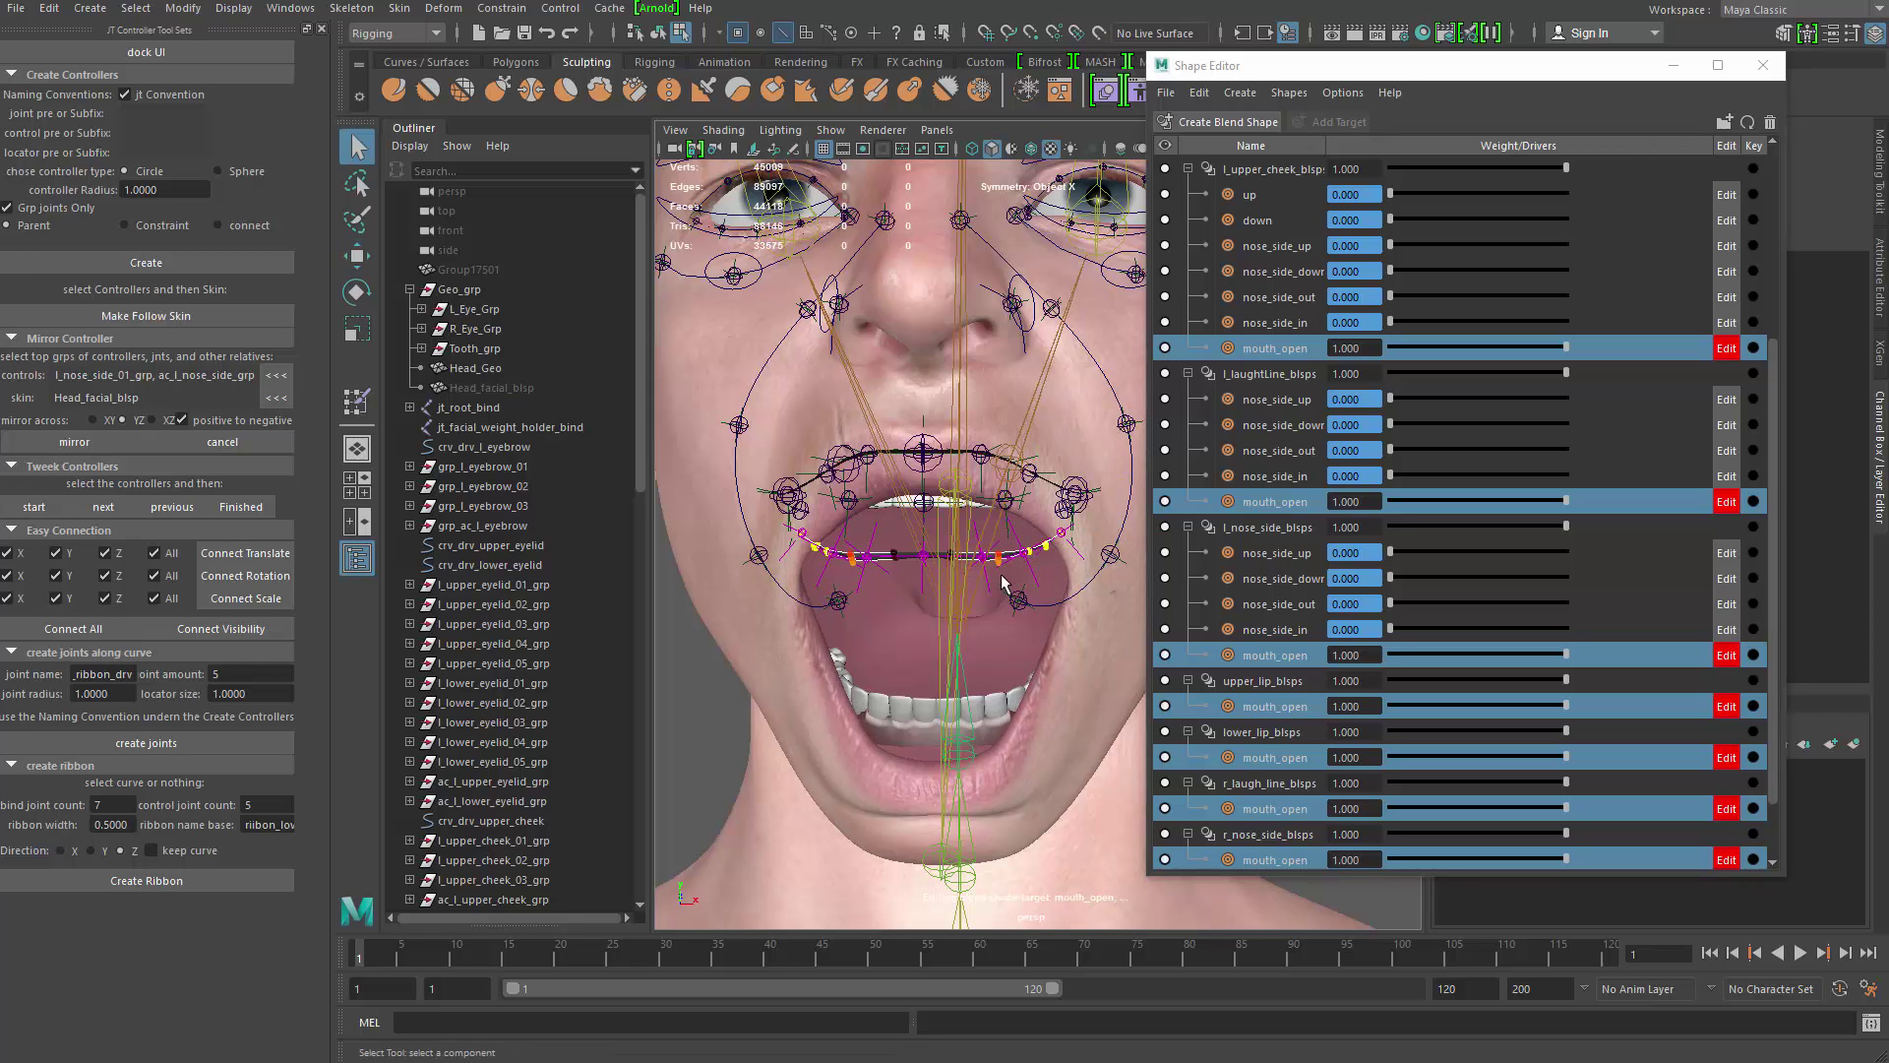
{"action": "key", "text": "w"}
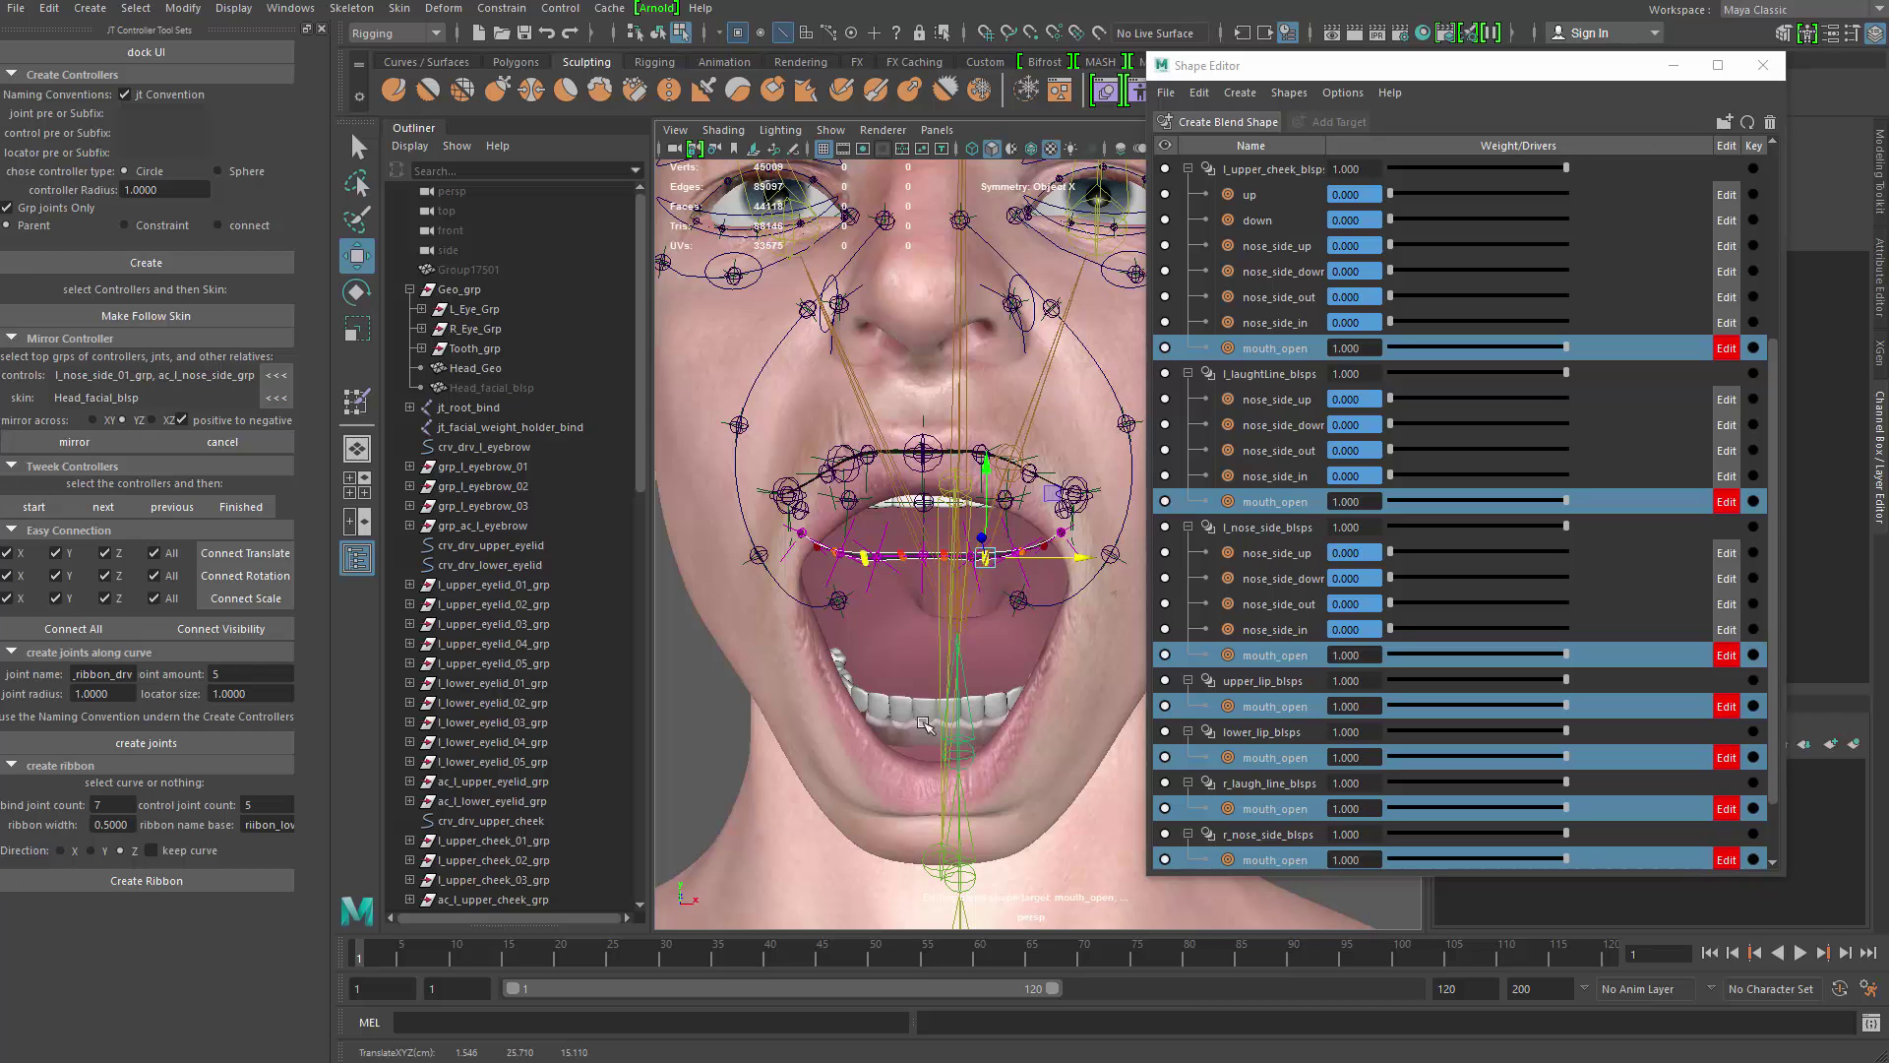
Step: Select the upper lip ribbon and adjust its side control points symmetrically to follow the open upper lip
{"action": "left_click_drag", "start_coordinate": [928, 580], "coordinate": [981, 551], "text": "alt"}
{"action": "key", "text": "q"}
{"action": "left_click_drag", "start_coordinate": [942, 534], "coordinate": [928, 402], "text": "alt"}
{"action": "key", "text": "w"}
{"action": "left_click_drag", "start_coordinate": [974, 477], "coordinate": [1027, 494], "text": "alt"}
{"action": "key", "text": "q"}
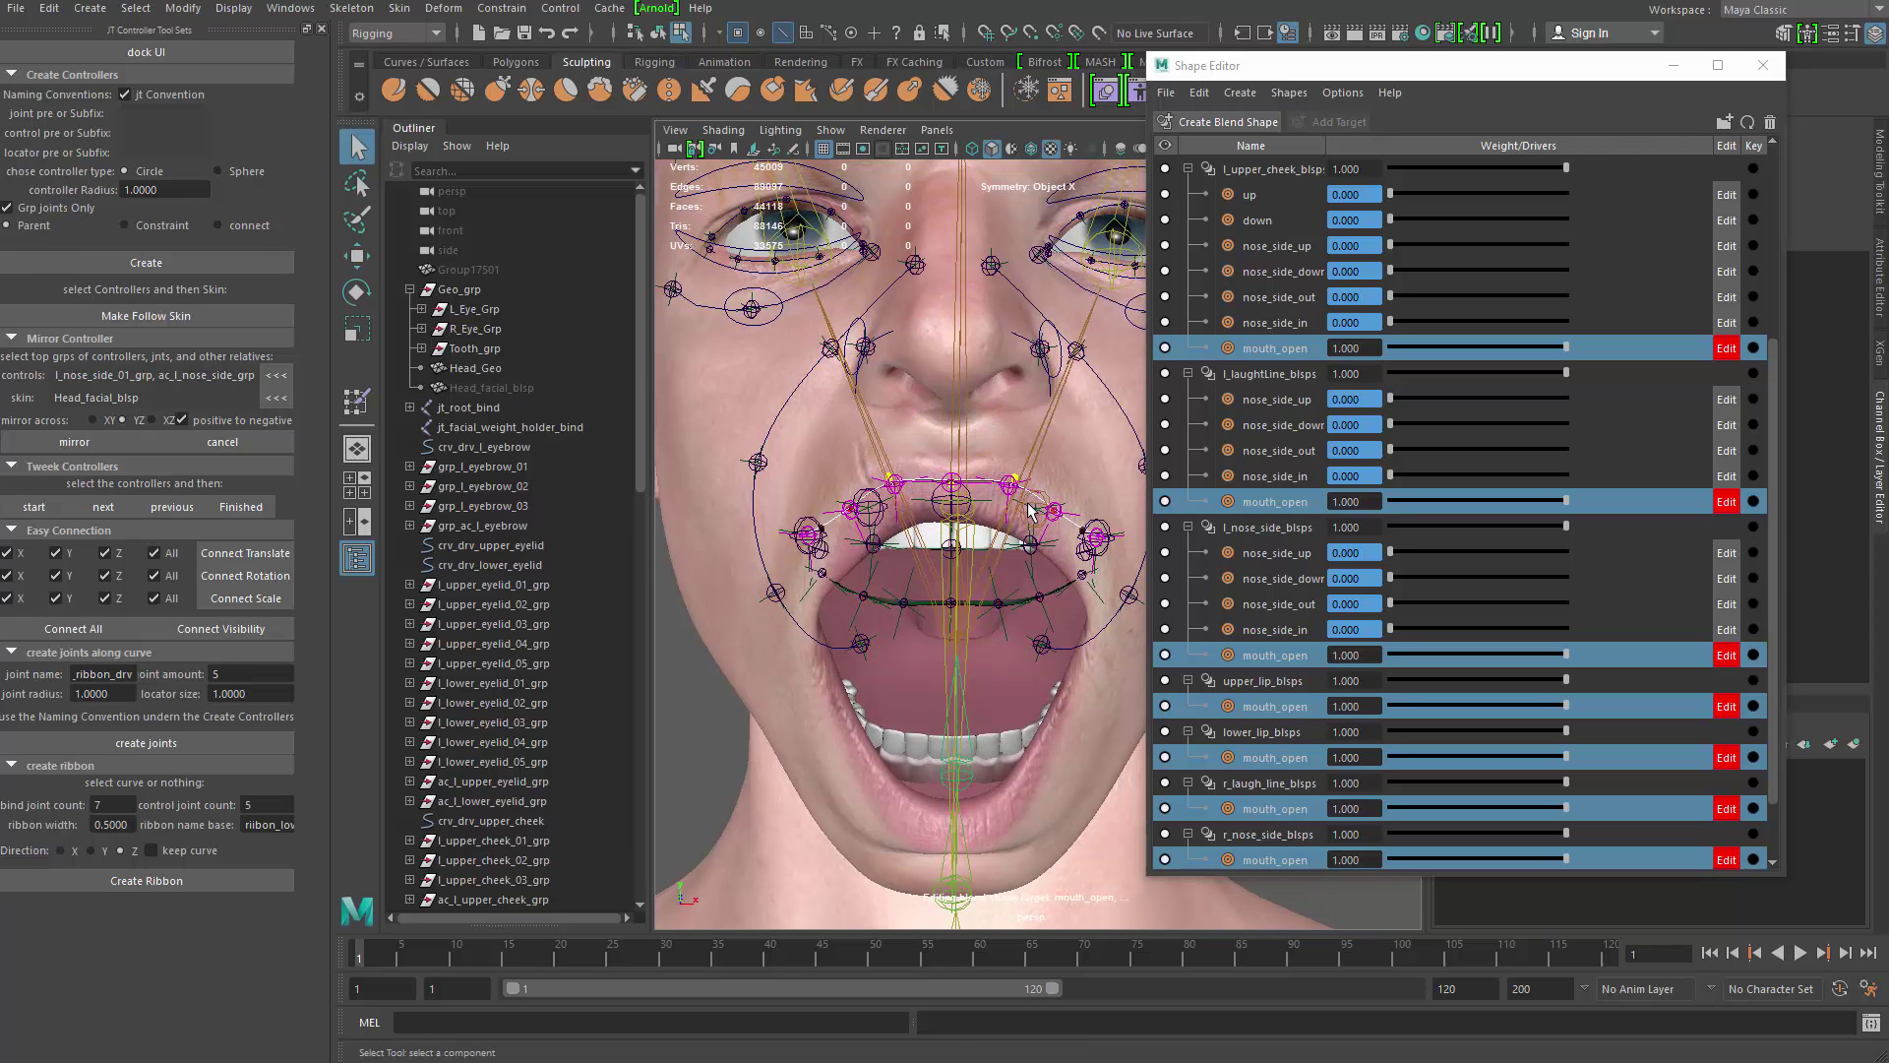
{"action": "key", "text": "w"}
{"action": "left_click_drag", "start_coordinate": [1010, 398], "coordinate": [1013, 402]}
Step: Raise the centre control points of the upper lip ribbon slightly
{"action": "left_click_drag", "start_coordinate": [942, 461], "coordinate": [966, 499]}
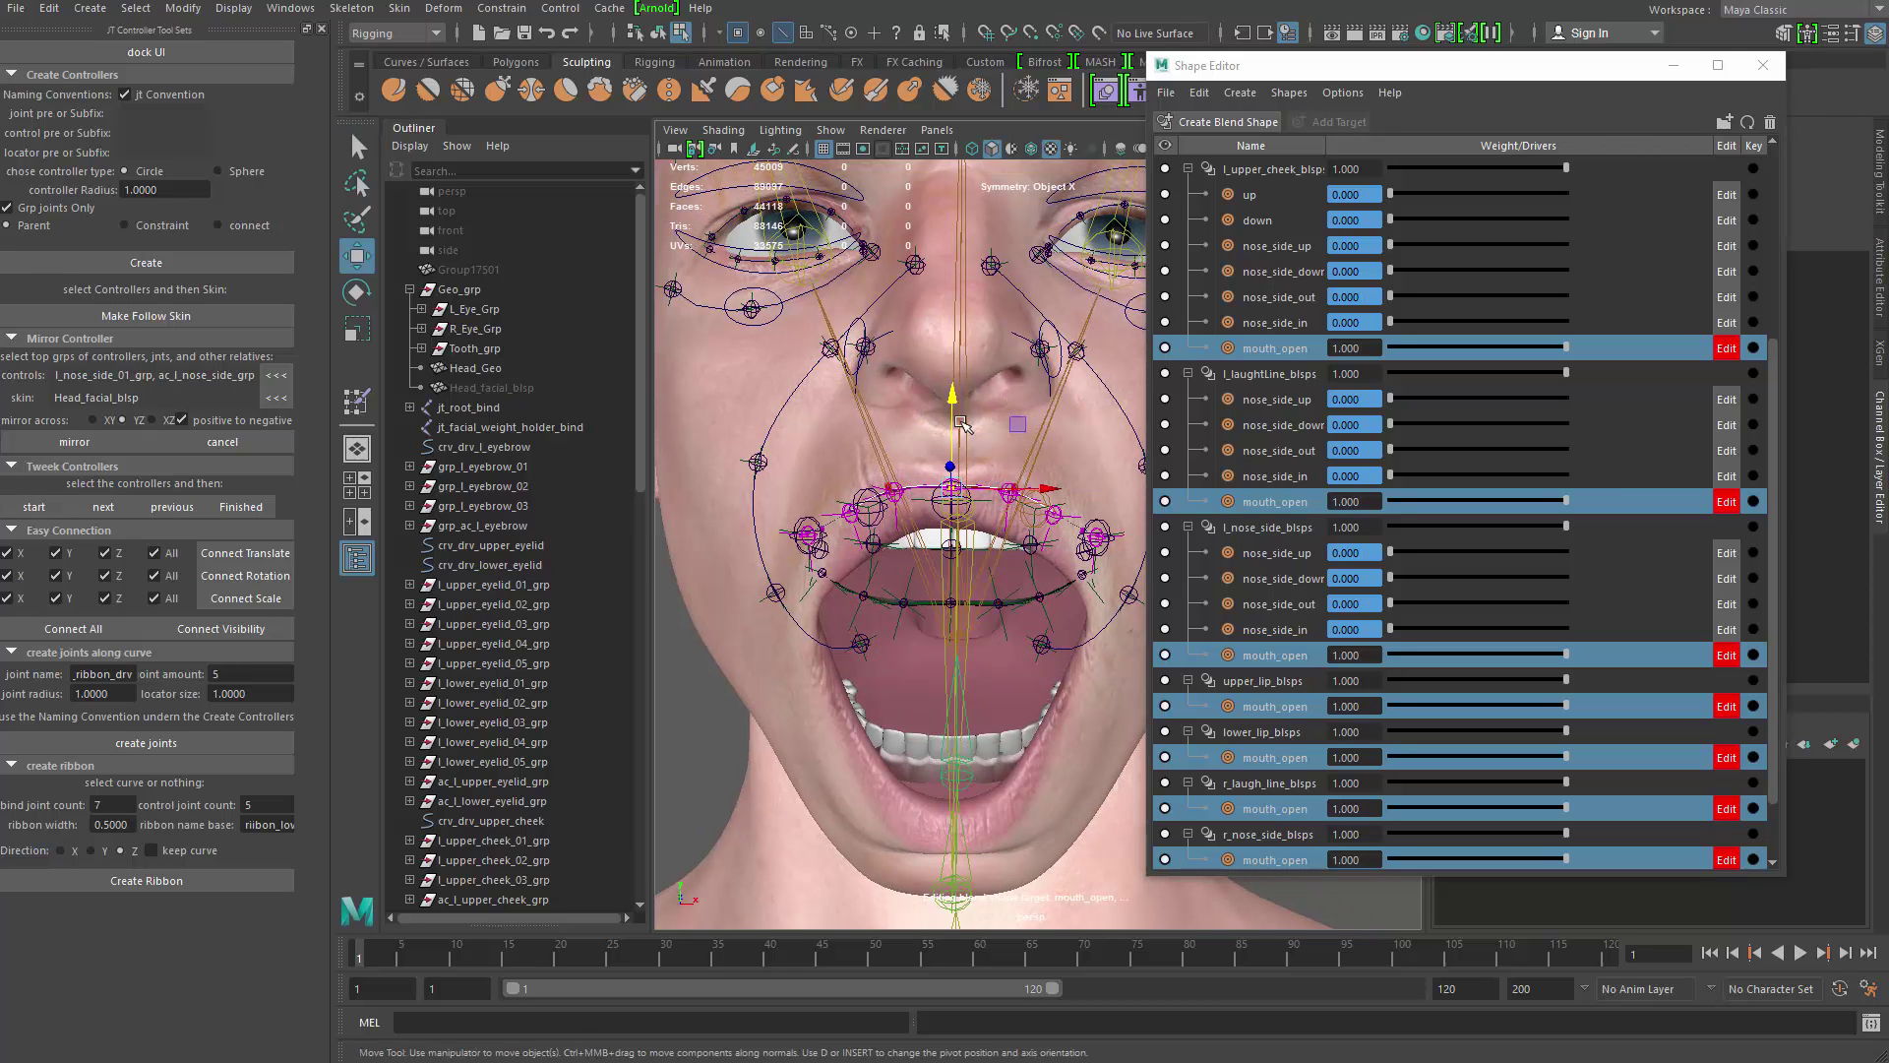
{"action": "left_click_drag", "start_coordinate": [952, 397], "coordinate": [951, 389]}
{"action": "middle_click_drag", "start_coordinate": [959, 403], "coordinate": [893, 360], "text": "alt"}
{"action": "key", "text": "q"}
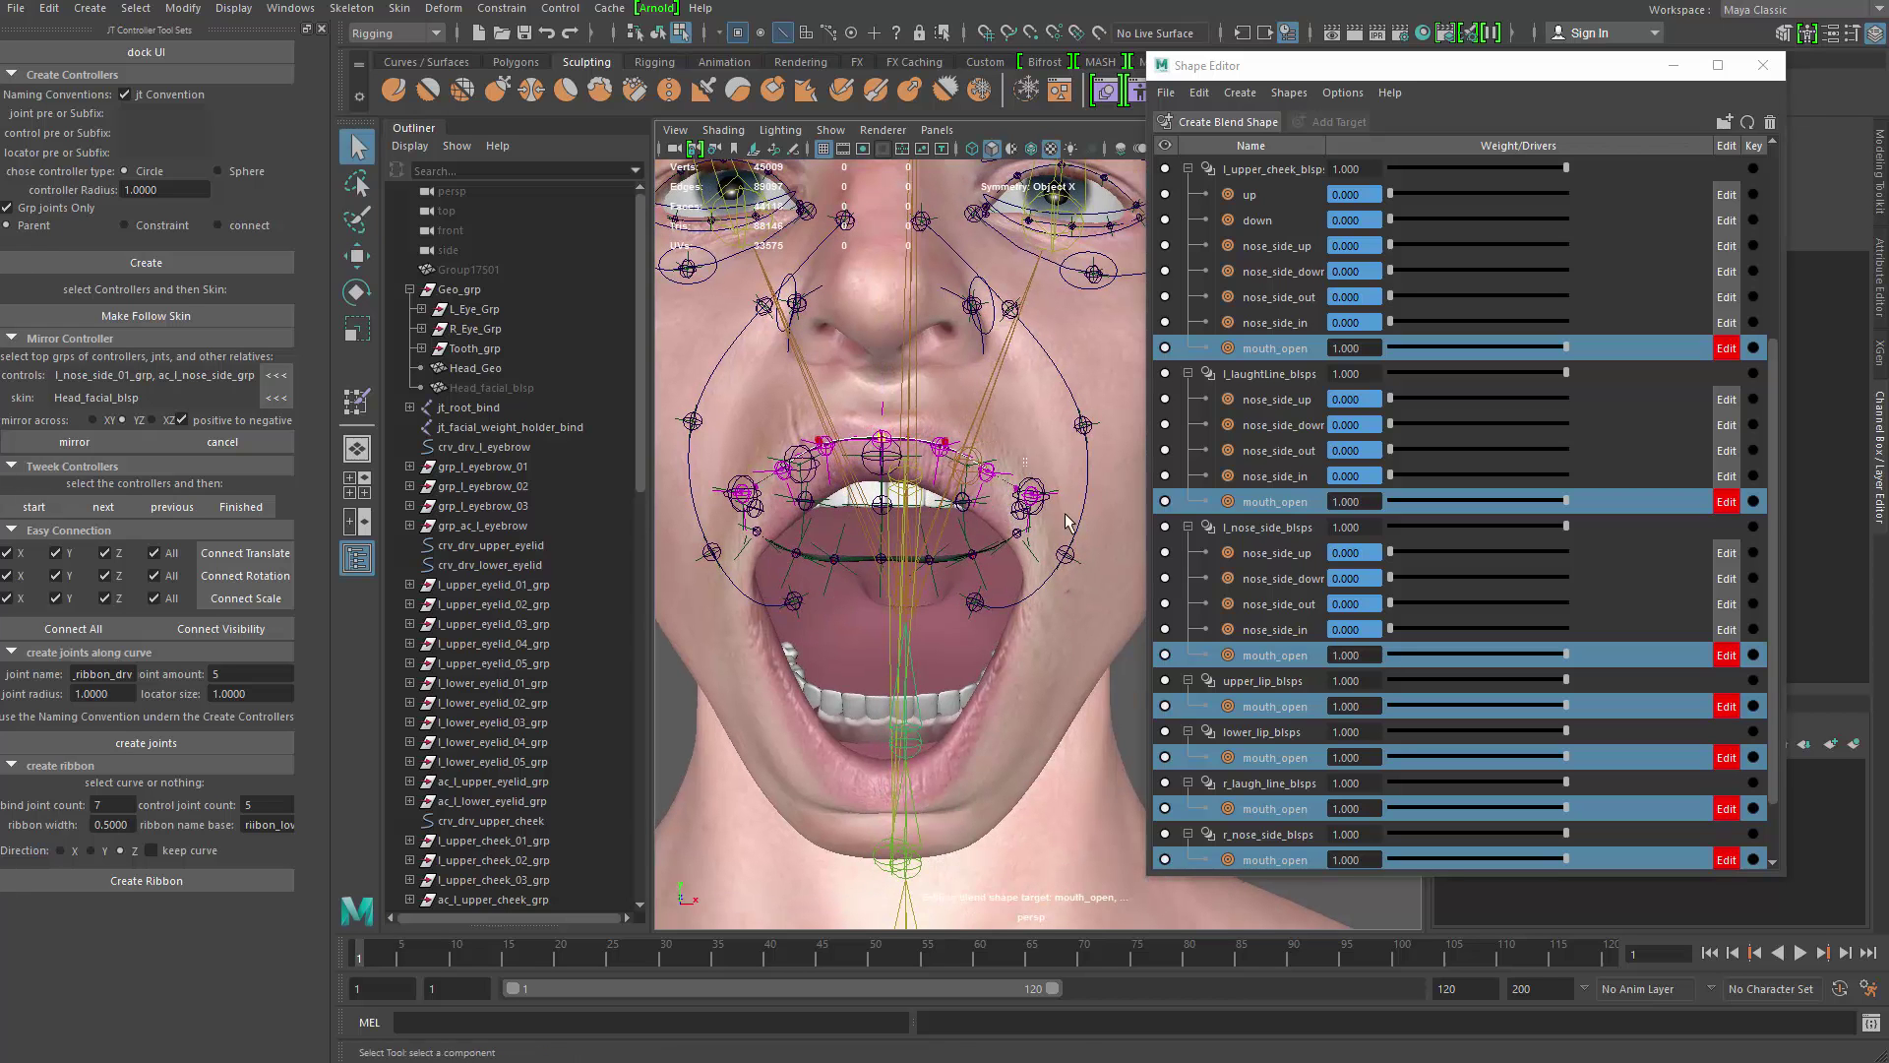
Step: Adjust the upper lip ribbon's mouth-corner control points in depth so they fit the side profile of the open mouth
{"action": "key", "text": "w"}
{"action": "left_click_drag", "start_coordinate": [1040, 468], "coordinate": [974, 484]}
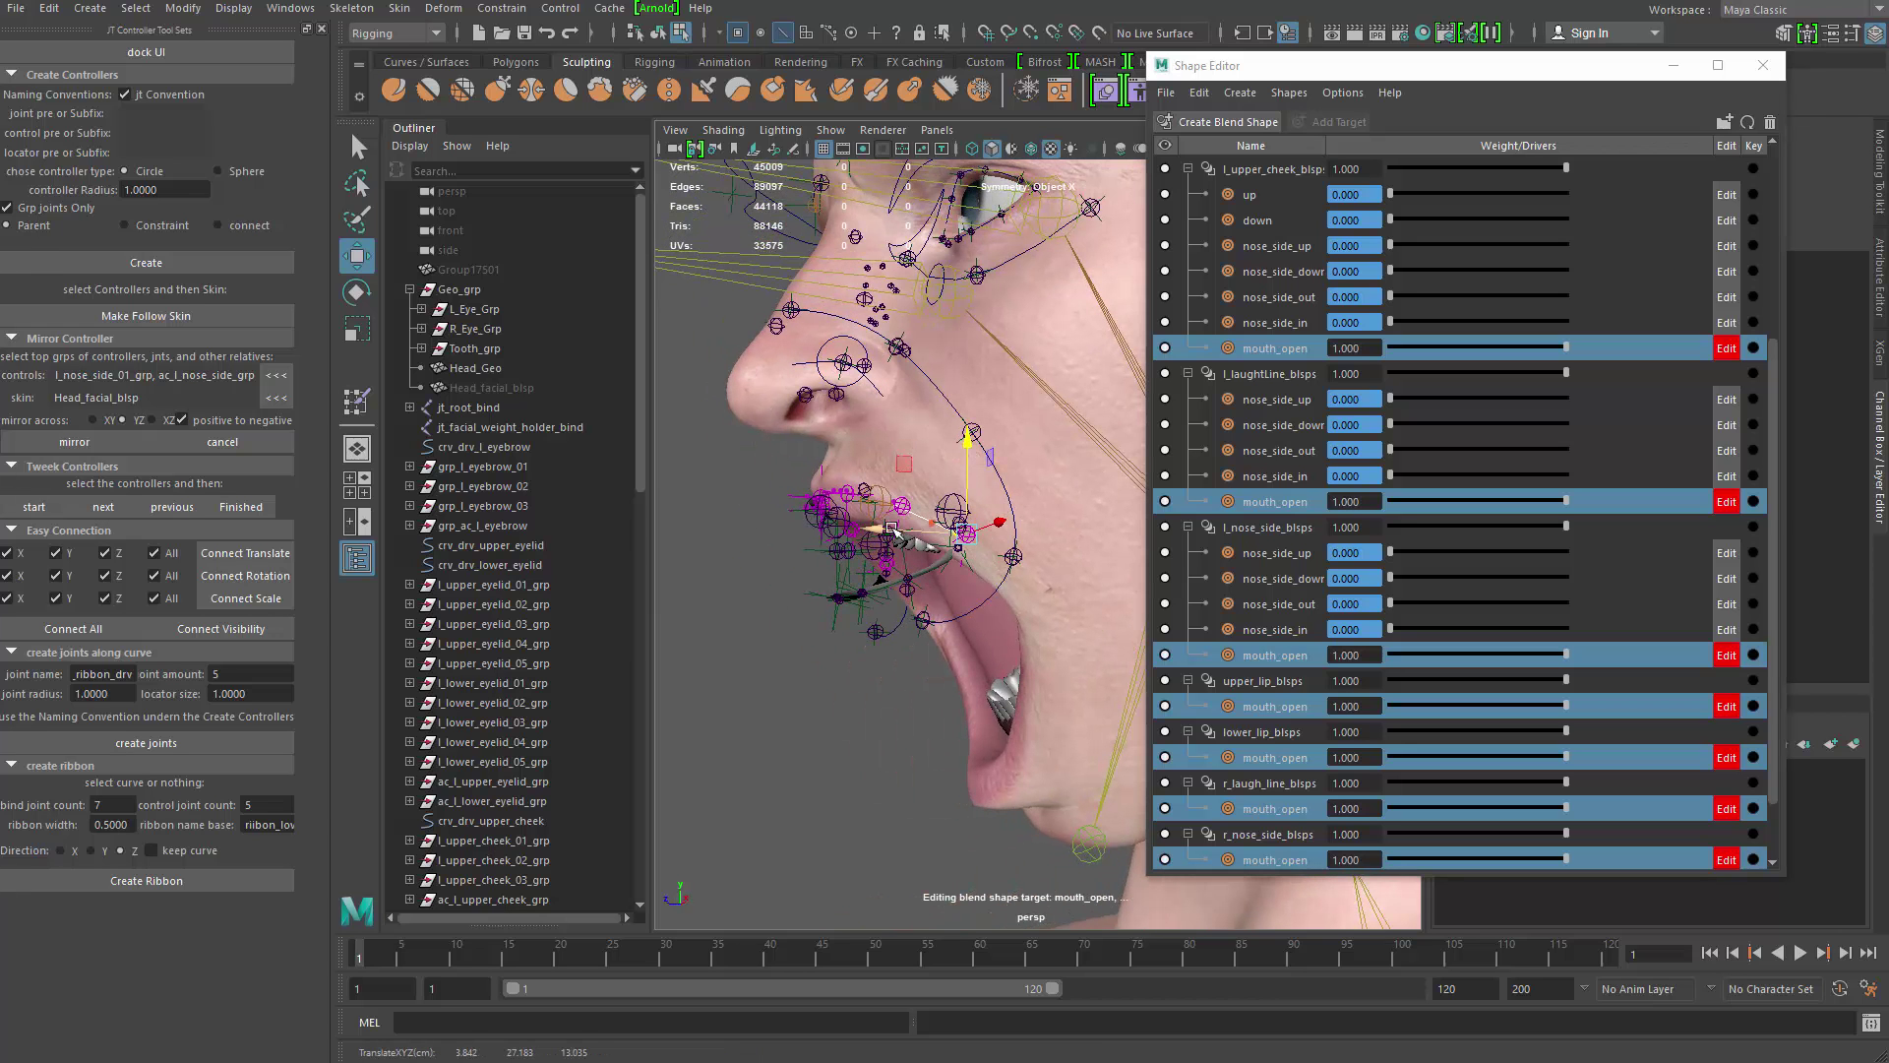
{"action": "left_click_drag", "start_coordinate": [974, 484], "coordinate": [881, 536], "text": "alt"}
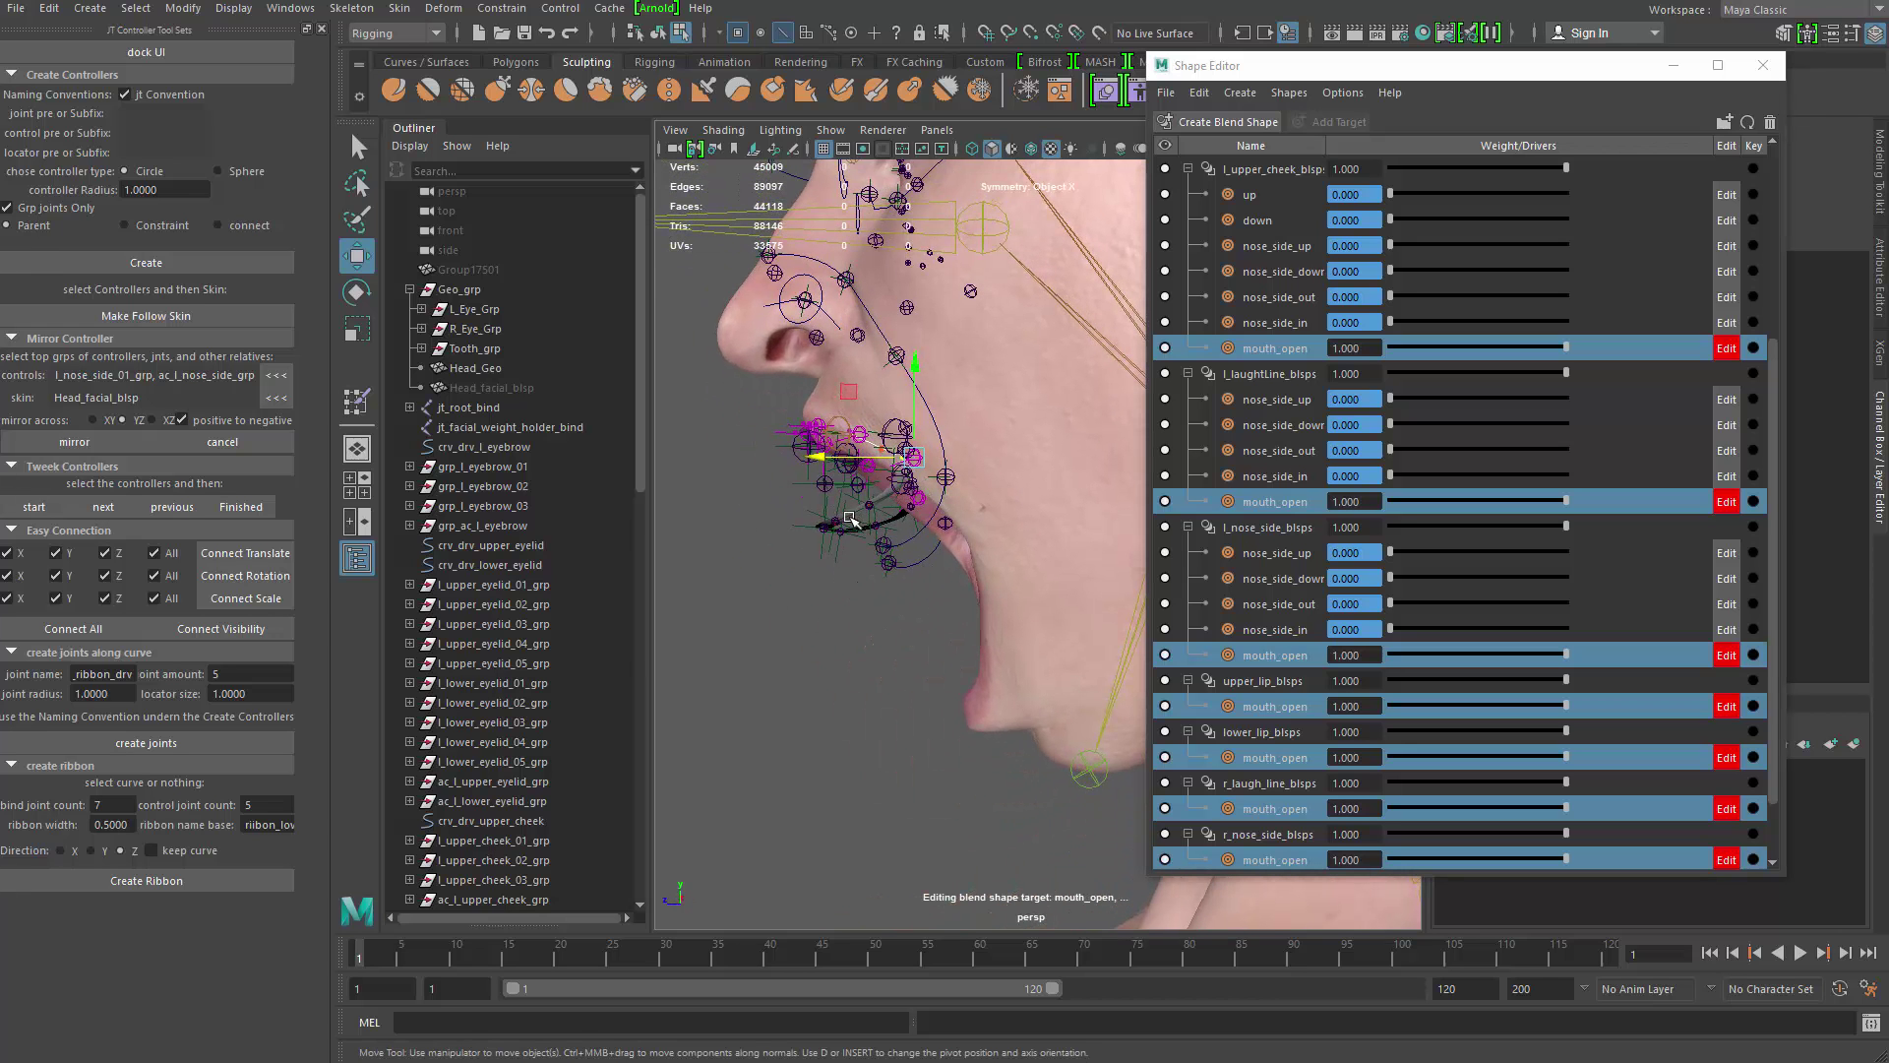
{"action": "left_click_drag", "start_coordinate": [856, 645], "coordinate": [883, 565], "text": "alt"}
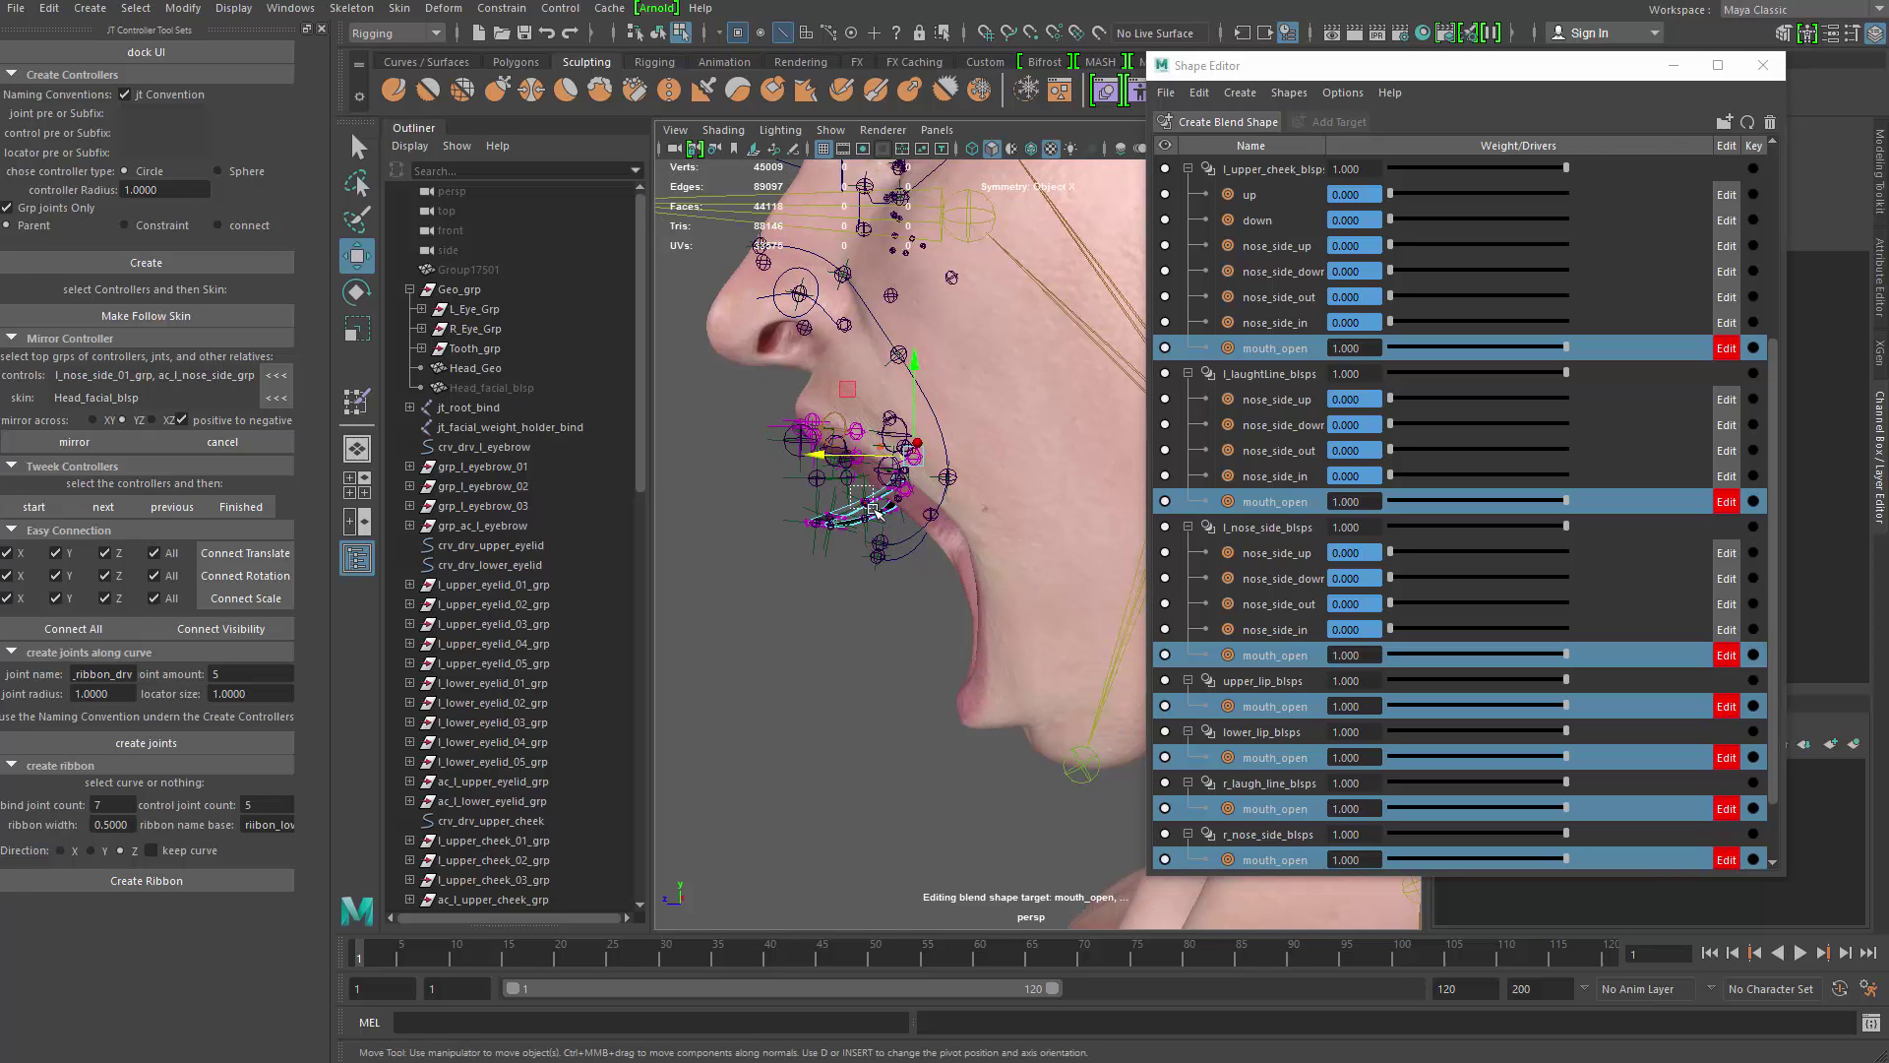
Step: Reposition the lower lip ribbon's side control points in depth to follow the mouth-corner profile
{"action": "left_click", "coordinate": [873, 511]}
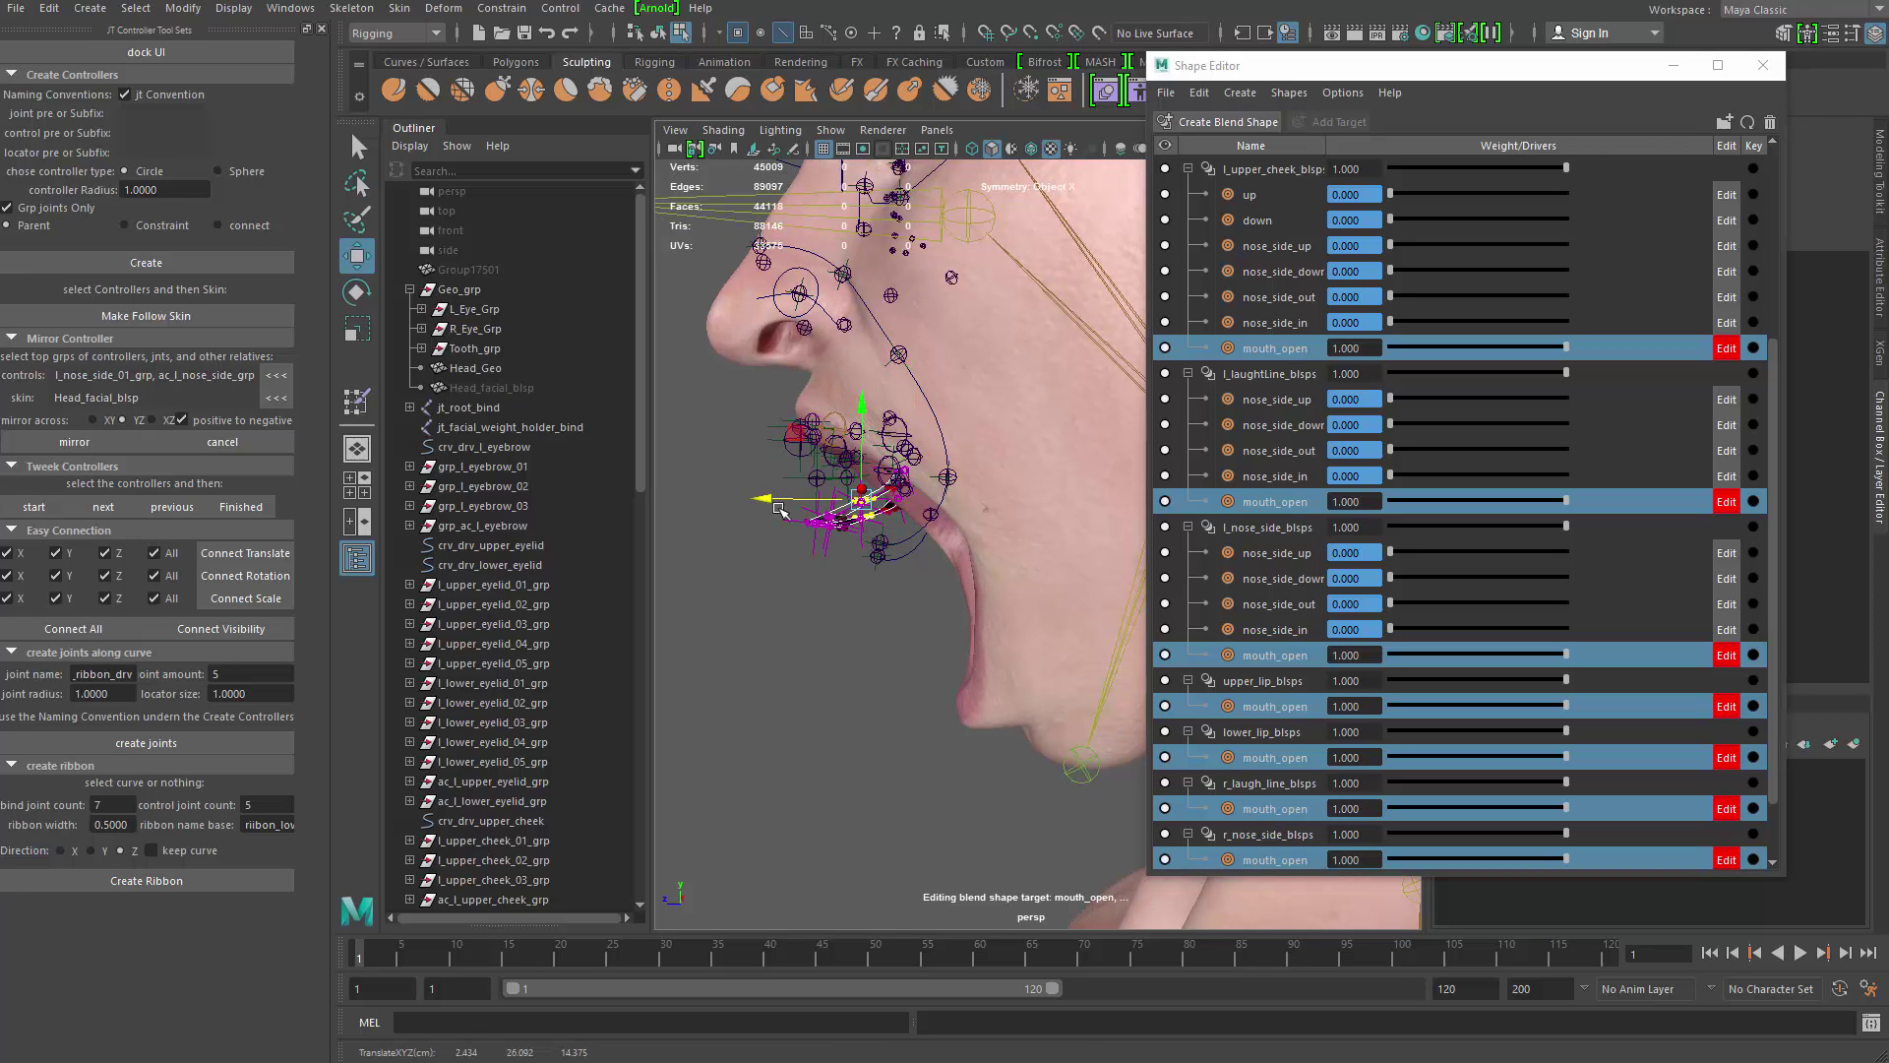
{"action": "key", "text": "q"}
{"action": "left_click_drag", "start_coordinate": [844, 544], "coordinate": [797, 475], "text": "alt"}
{"action": "left_click", "coordinate": [906, 467]}
{"action": "key", "text": "e"}
{"action": "key", "text": "w"}
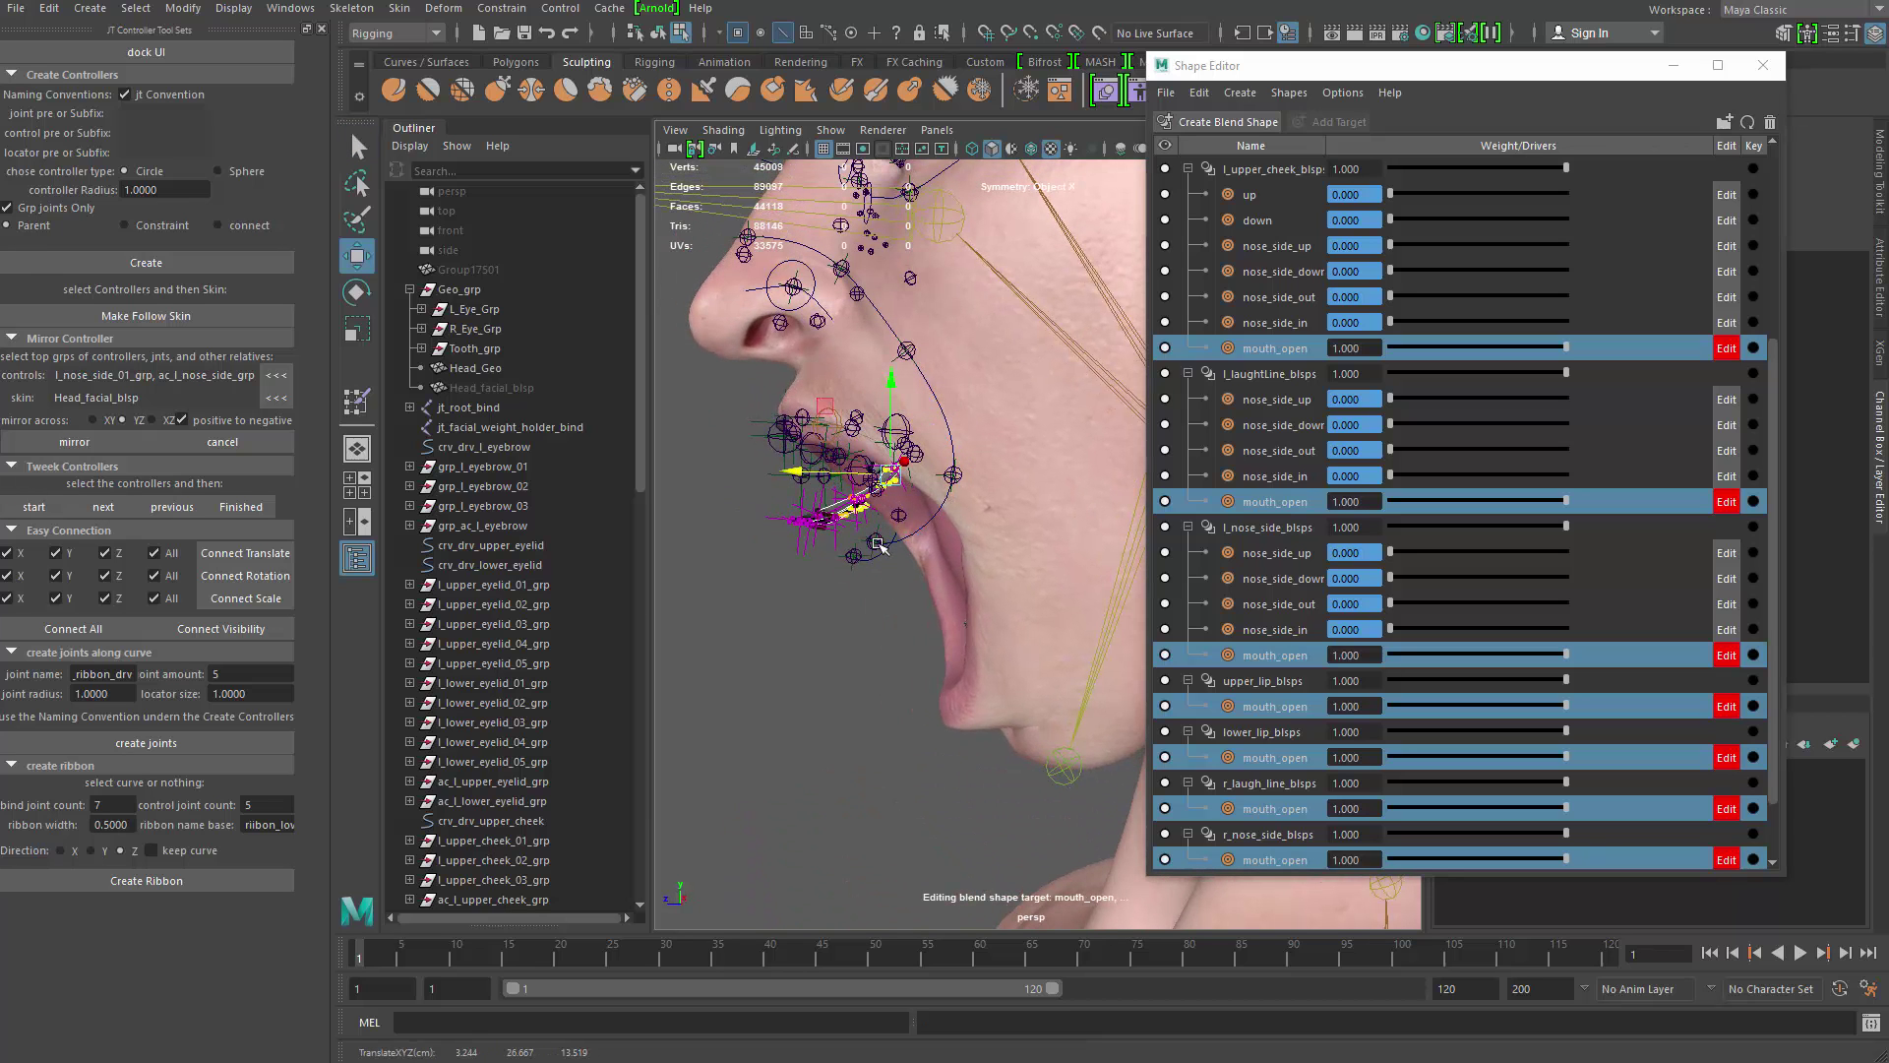
Step: Rotate and move the lower lip ribbon's centre control points, using soft selection, to fit the open lip
{"action": "mouse_move", "coordinate": [878, 674]}
{"action": "left_mouse_down", "text": "alt"}
{"action": "mouse_move", "coordinate": [909, 595]}
{"action": "mouse_move", "coordinate": [813, 593]}
{"action": "mouse_move", "coordinate": [793, 629]}
{"action": "mouse_move", "coordinate": [957, 639]}
{"action": "mouse_move", "coordinate": [863, 650]}
{"action": "left_mouse_up", "text": "alt"}
{"action": "left_click", "coordinate": [870, 557]}
{"action": "key", "text": "e"}
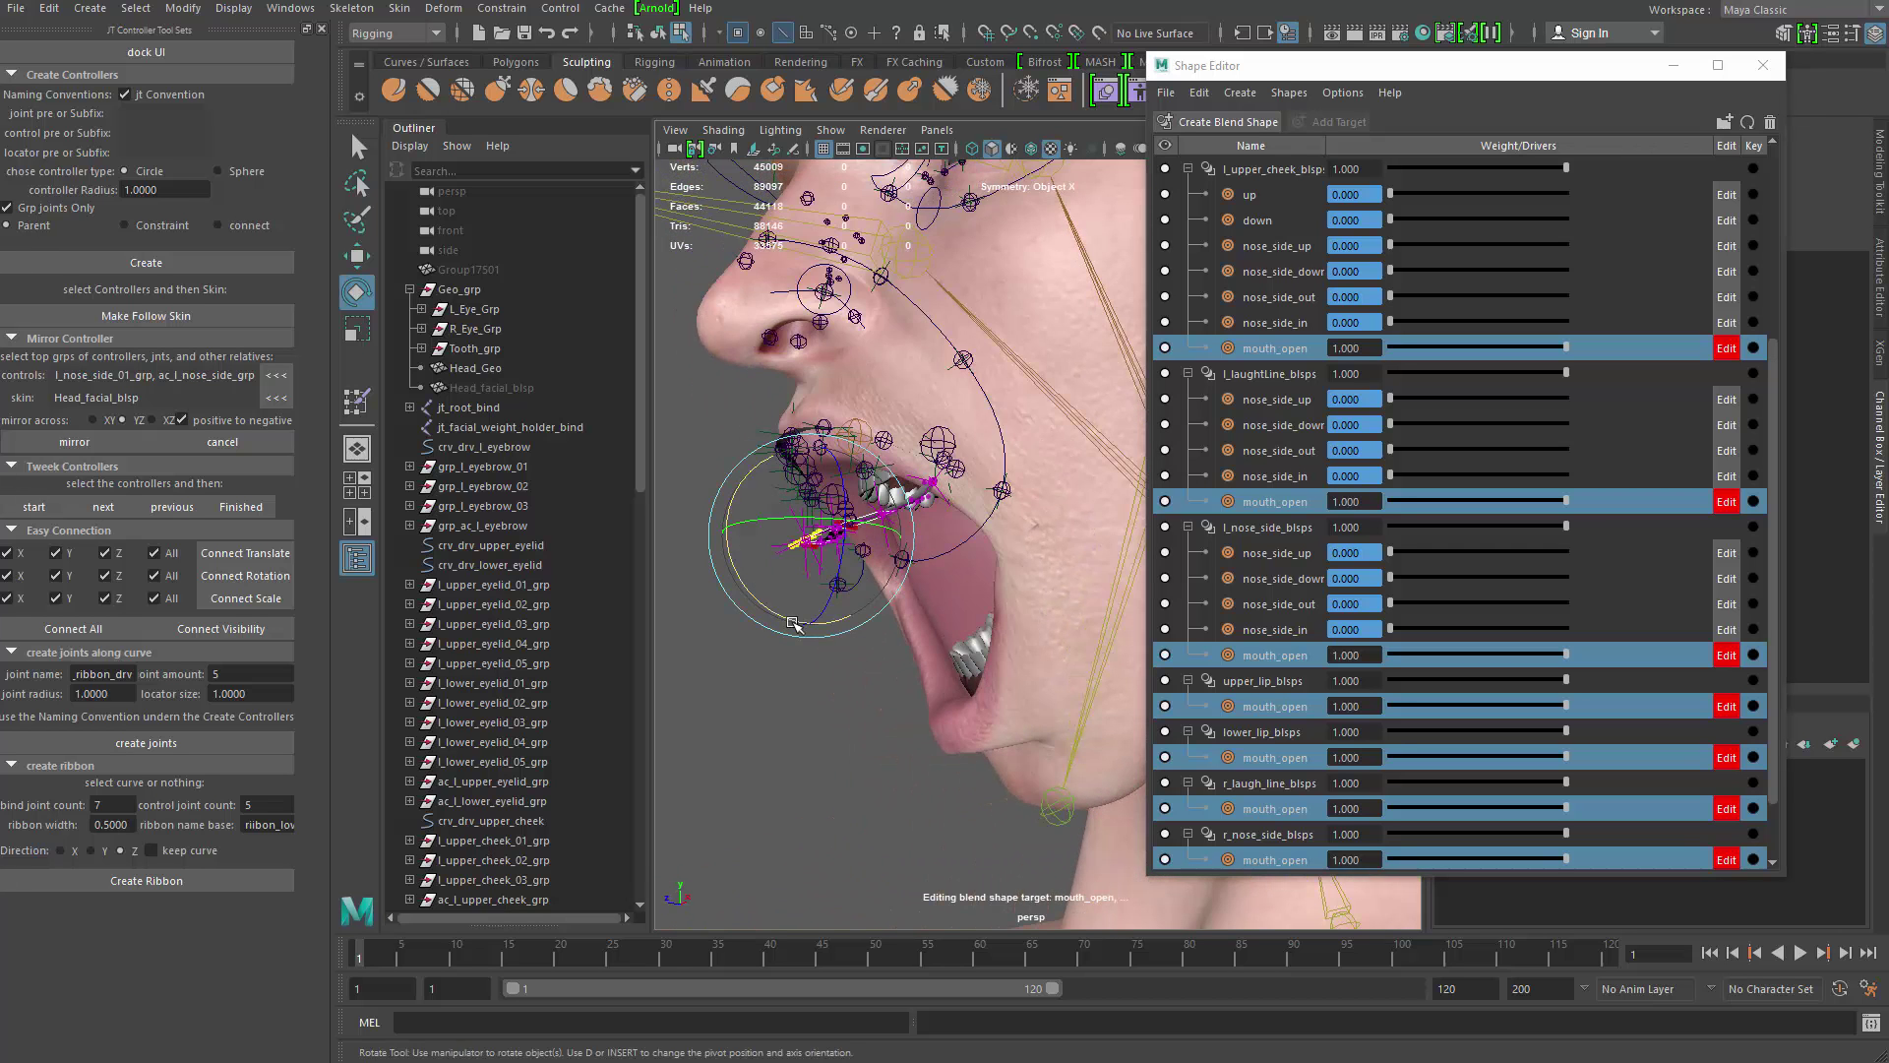
{"action": "key", "text": "w"}
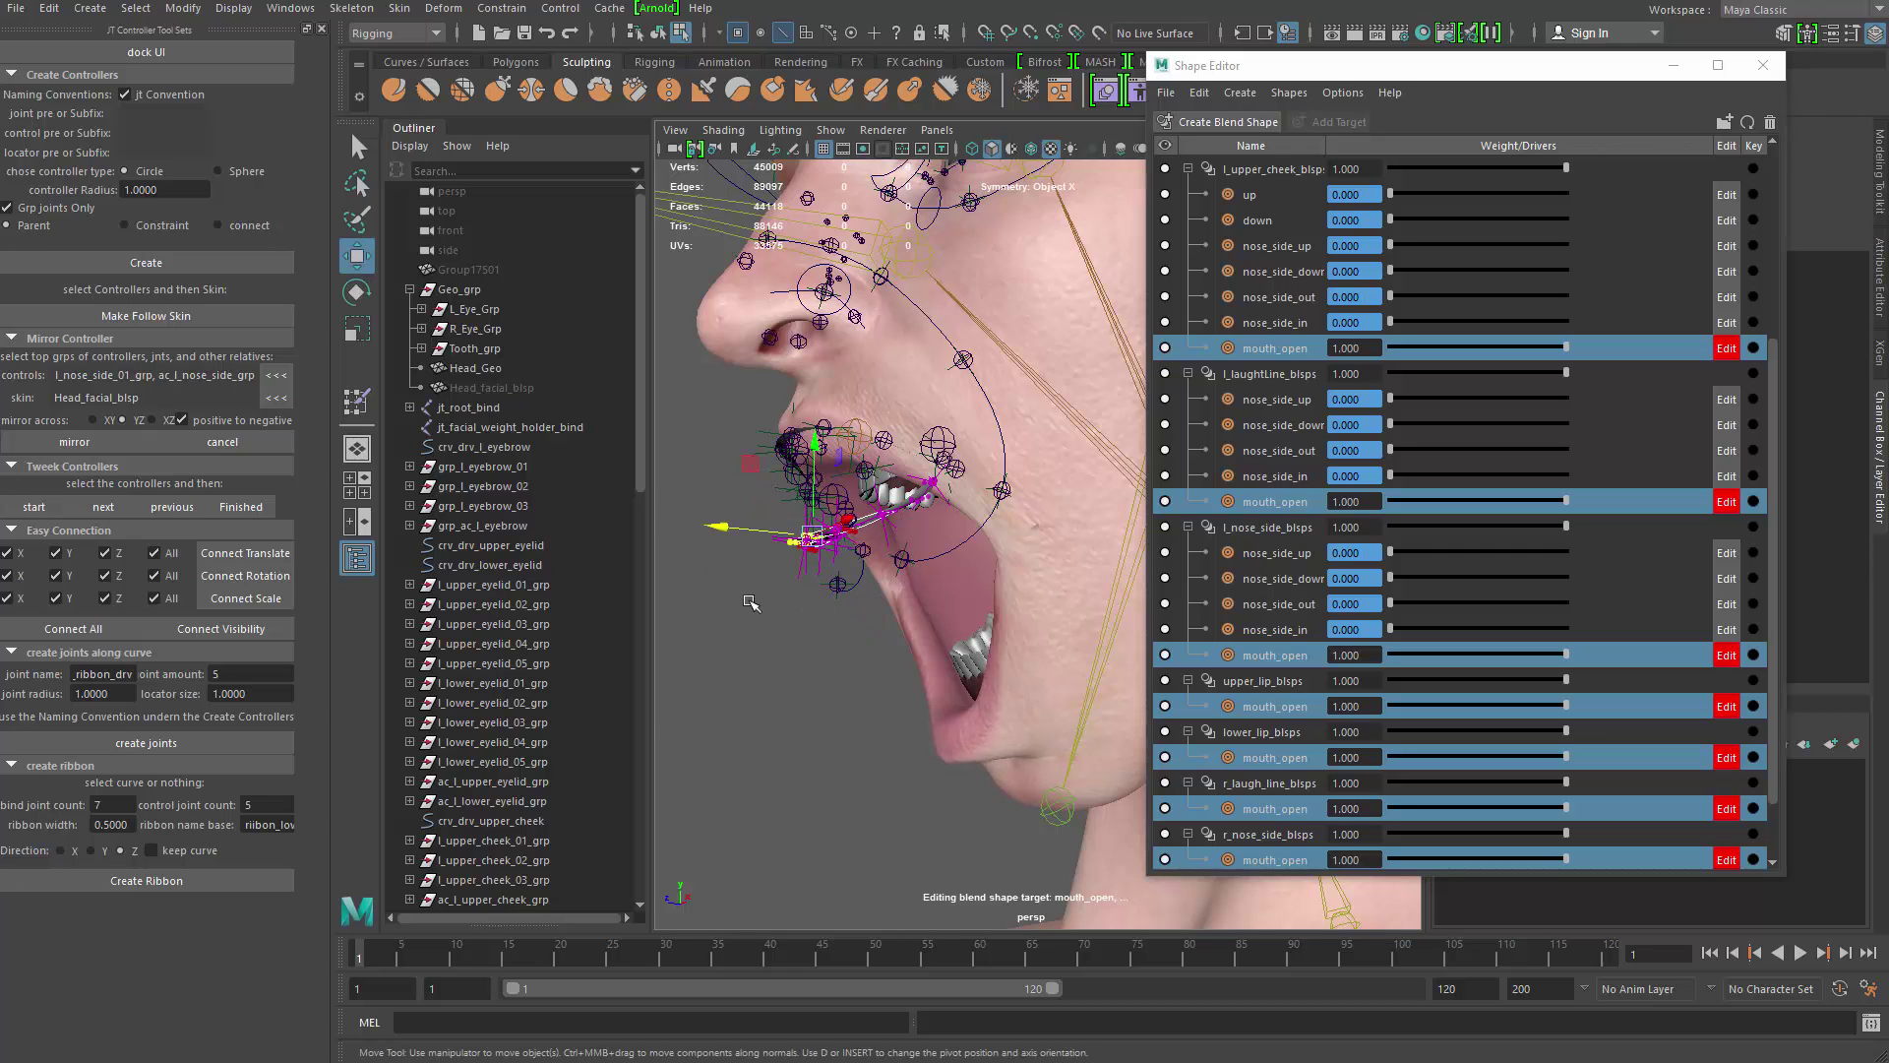
{"action": "left_click_drag", "start_coordinate": [751, 603], "coordinate": [884, 519], "text": "alt"}
{"action": "key", "text": "q"}
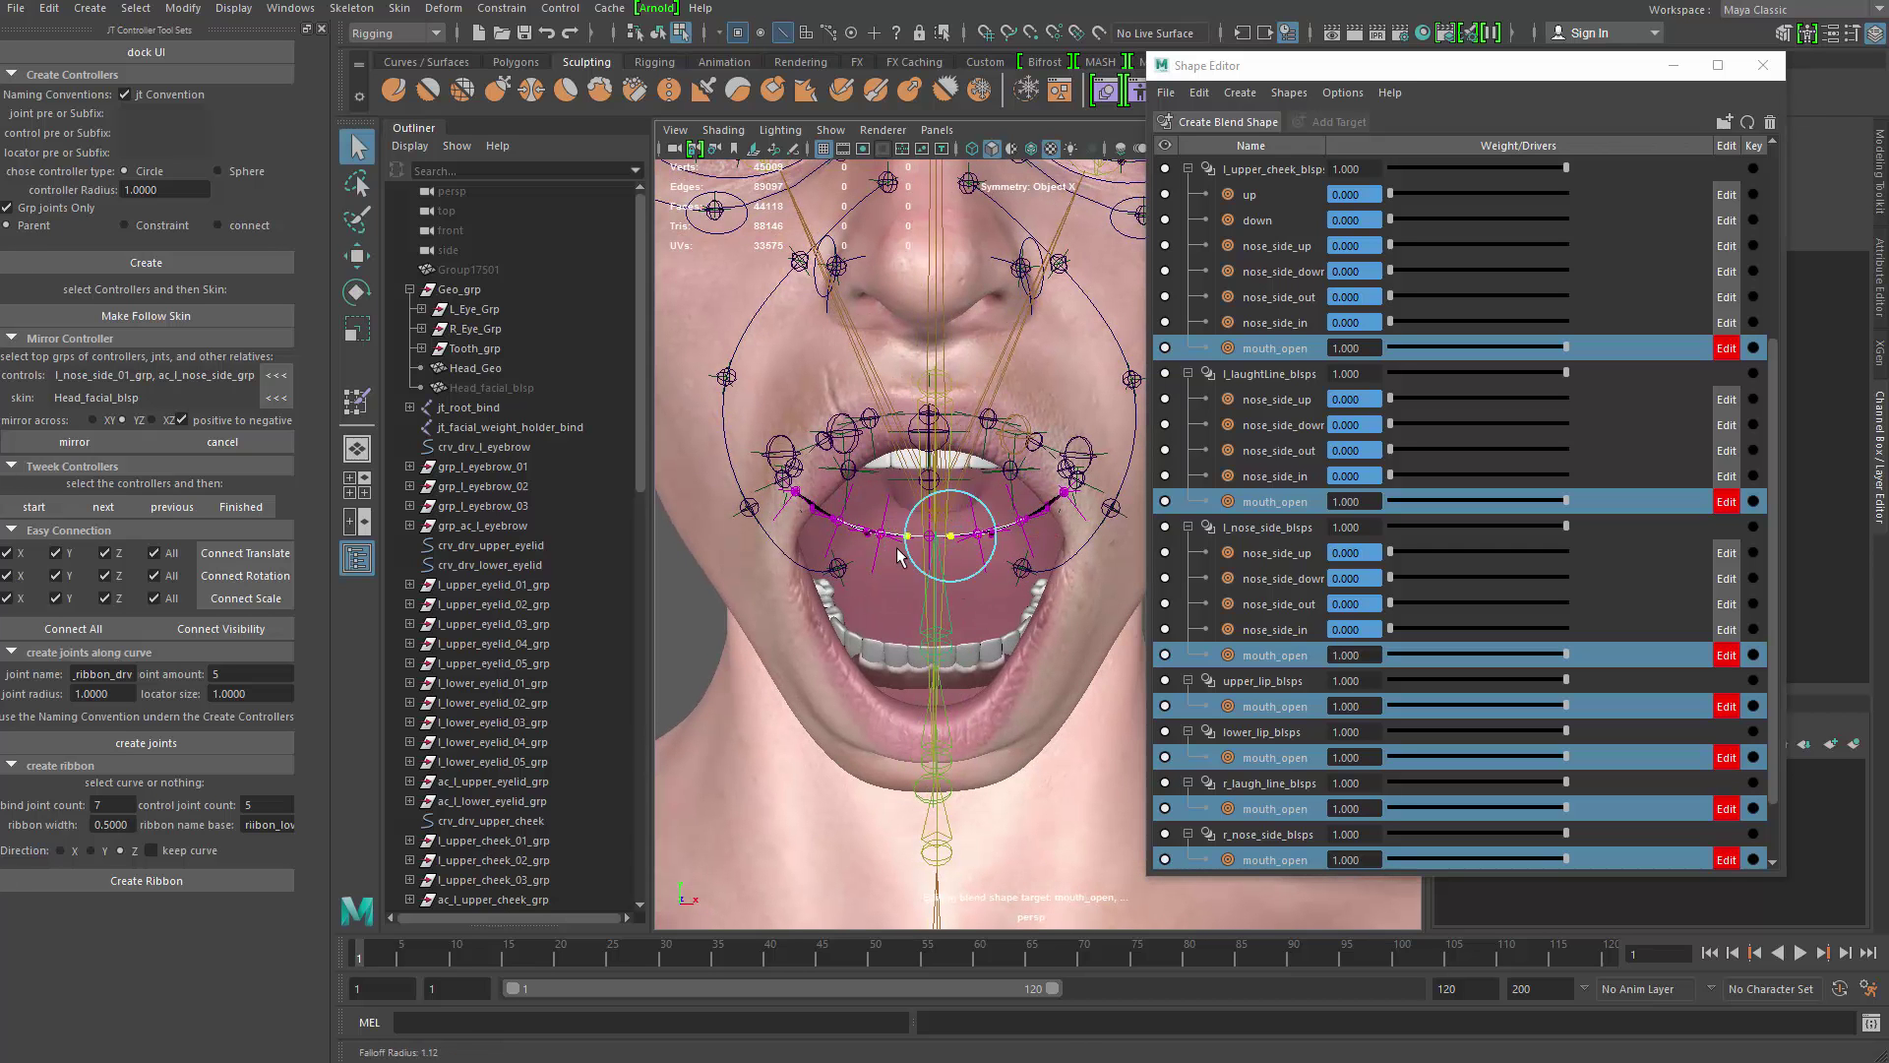
{"action": "key", "text": "w"}
{"action": "left_click_drag", "start_coordinate": [897, 543], "coordinate": [849, 432], "text": "alt"}
{"action": "scroll", "coordinate": [844, 452], "scroll_direction": "down", "scroll_amount": 3}
{"action": "scroll", "coordinate": [887, 540], "scroll_direction": "up", "scroll_amount": 4}
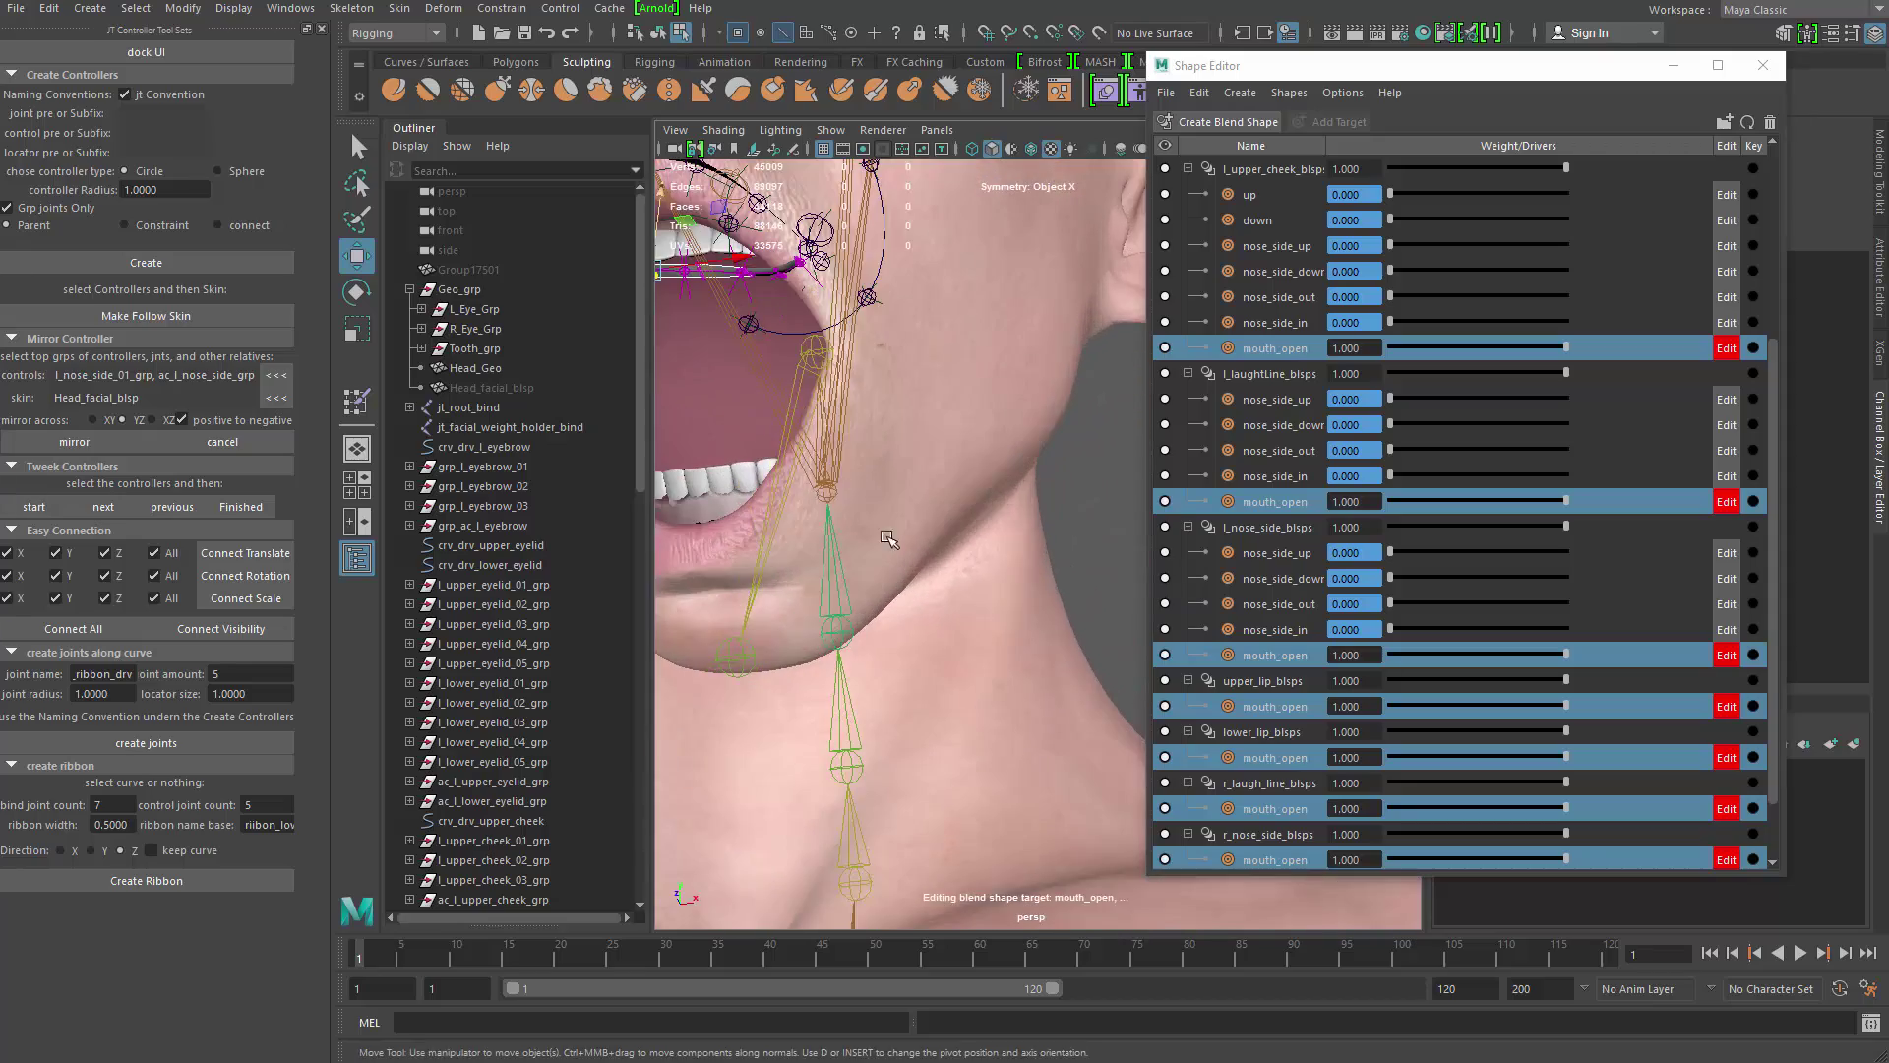
Step: Leave the lip ribbon's component editing and show the left laugh line driver curve's control points for editing
{"action": "key", "text": "q"}
{"action": "left_click", "coordinate": [888, 539]}
{"action": "left_click_drag", "start_coordinate": [890, 536], "coordinate": [936, 482], "text": "alt"}
{"action": "right_click_drag", "start_coordinate": [947, 428], "coordinate": [1029, 364]}
{"action": "middle_click_drag", "start_coordinate": [948, 471], "coordinate": [959, 473], "text": "alt"}
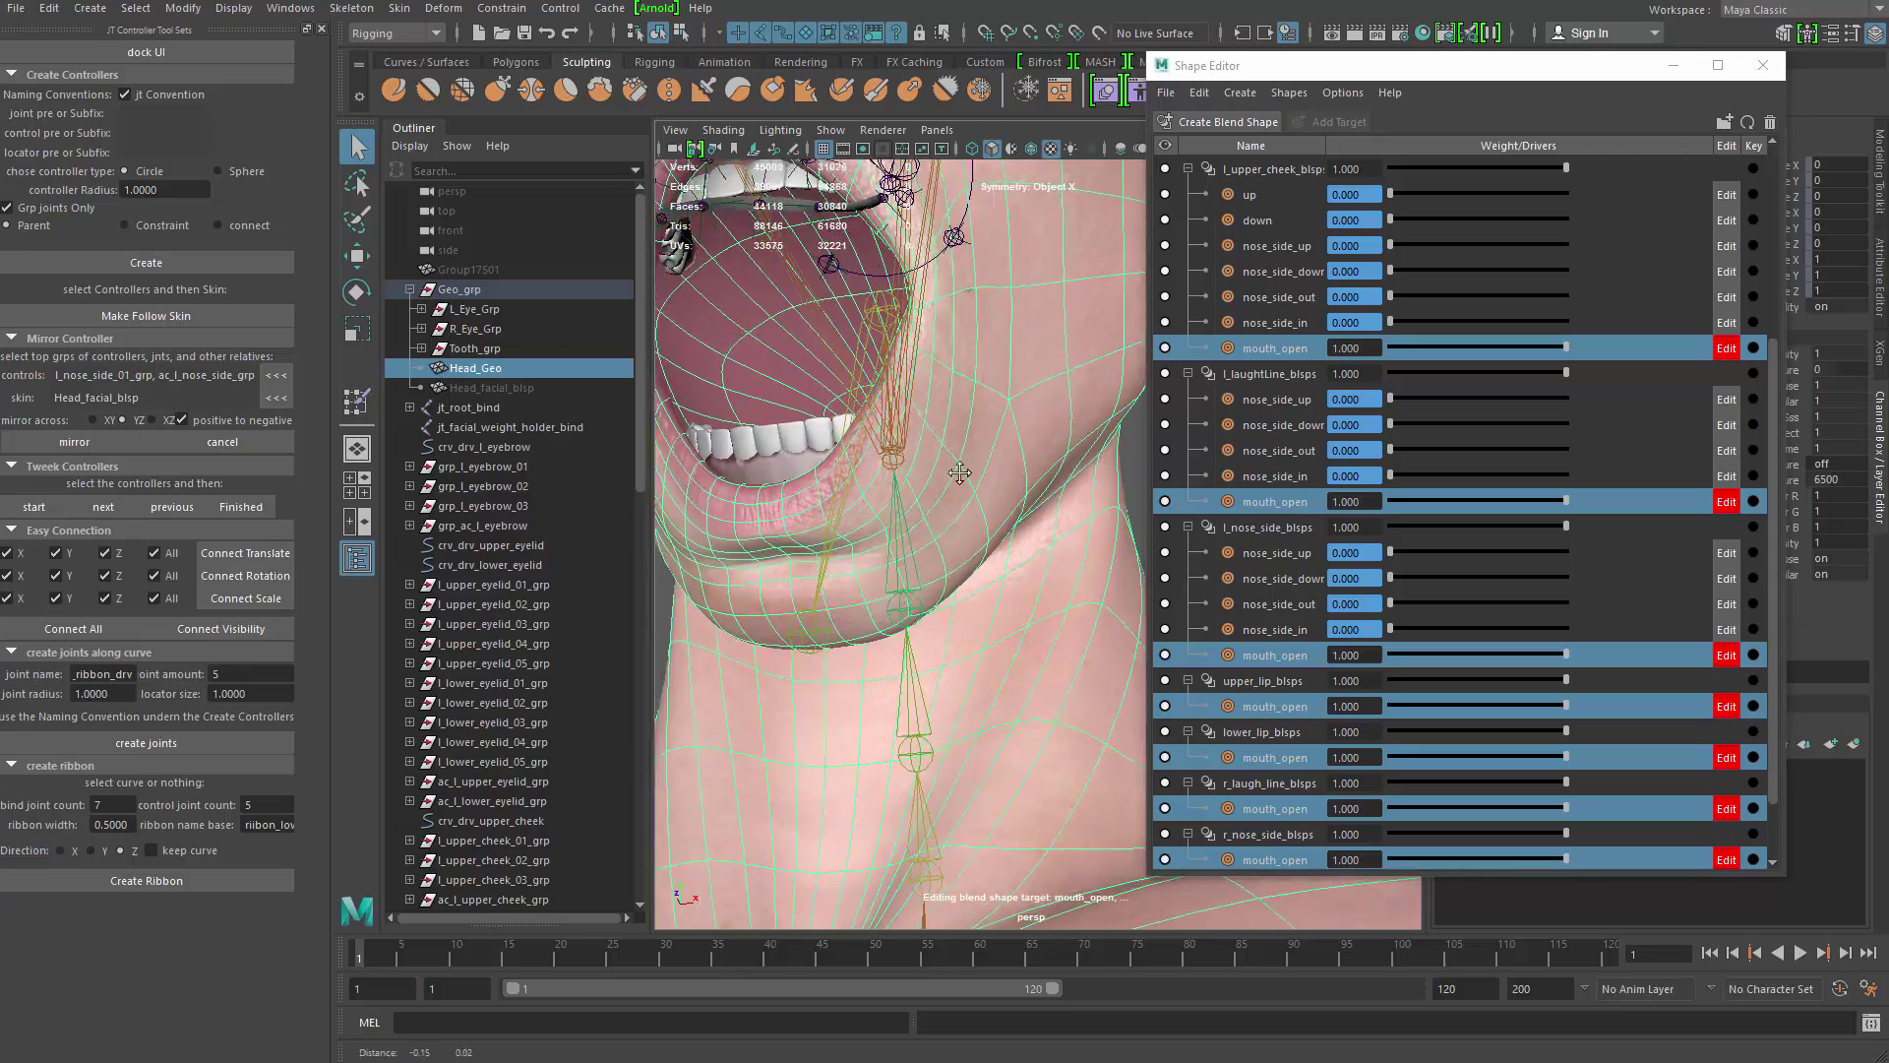
{"action": "scroll", "coordinate": [917, 474], "scroll_direction": "down", "scroll_amount": 4}
{"action": "left_click_drag", "start_coordinate": [946, 506], "coordinate": [1023, 471], "text": "alt"}
{"action": "left_click", "coordinate": [787, 557]}
{"action": "left_click", "coordinate": [1024, 471]}
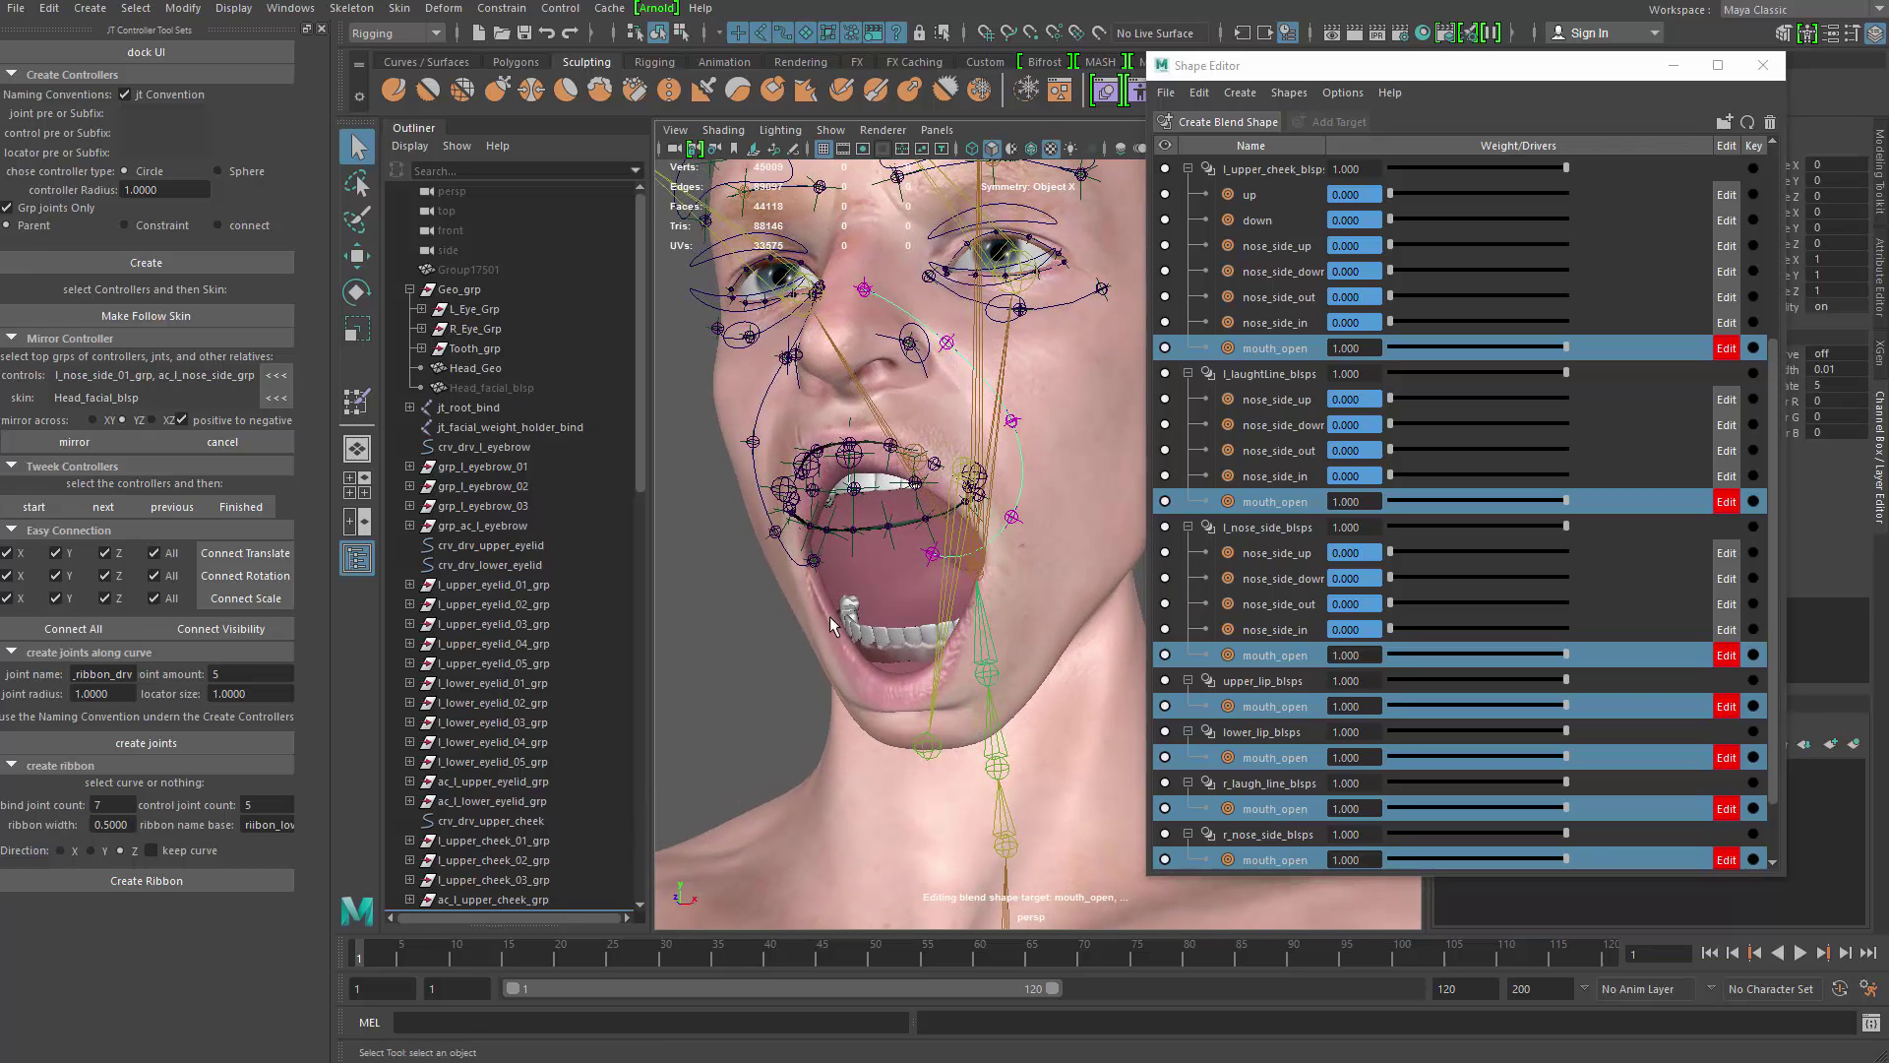
{"action": "left_click_drag", "start_coordinate": [829, 616], "coordinate": [907, 559], "text": "alt"}
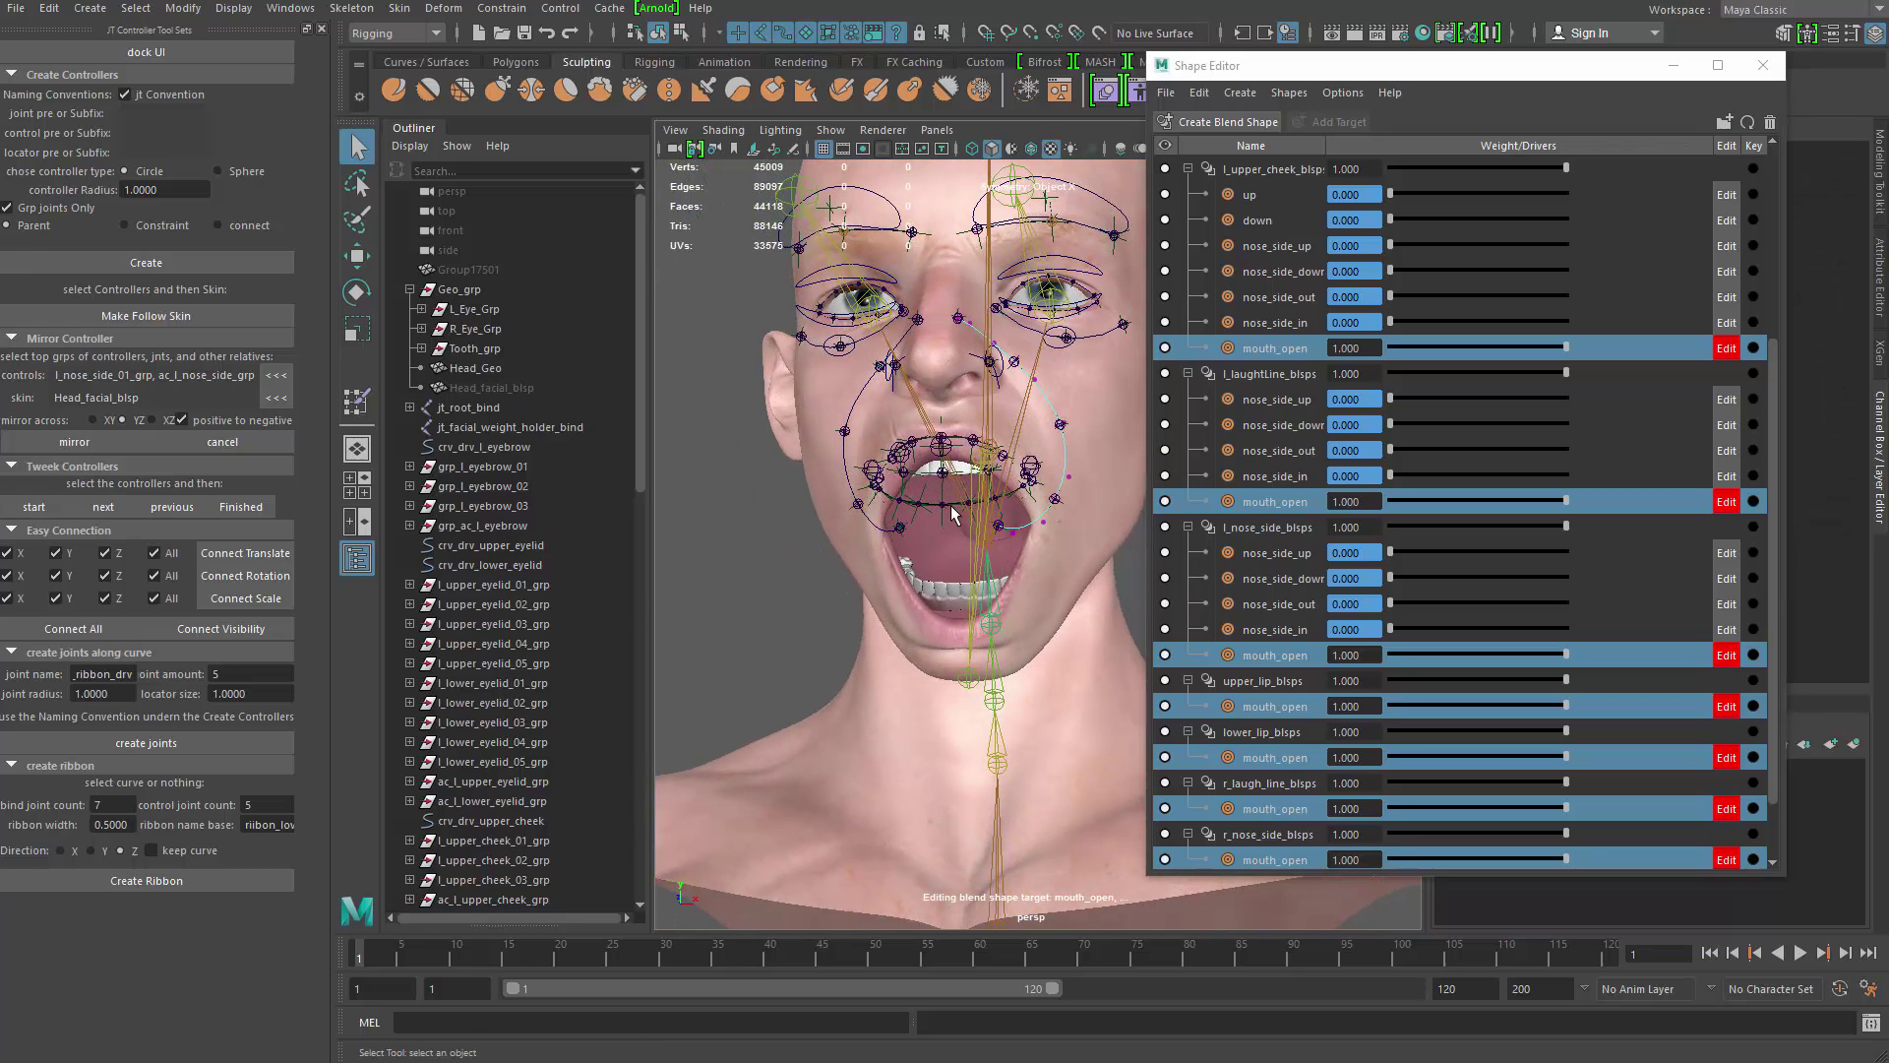
{"action": "key", "text": "ctrl+z"}
{"action": "left_click", "coordinate": [682, 32]}
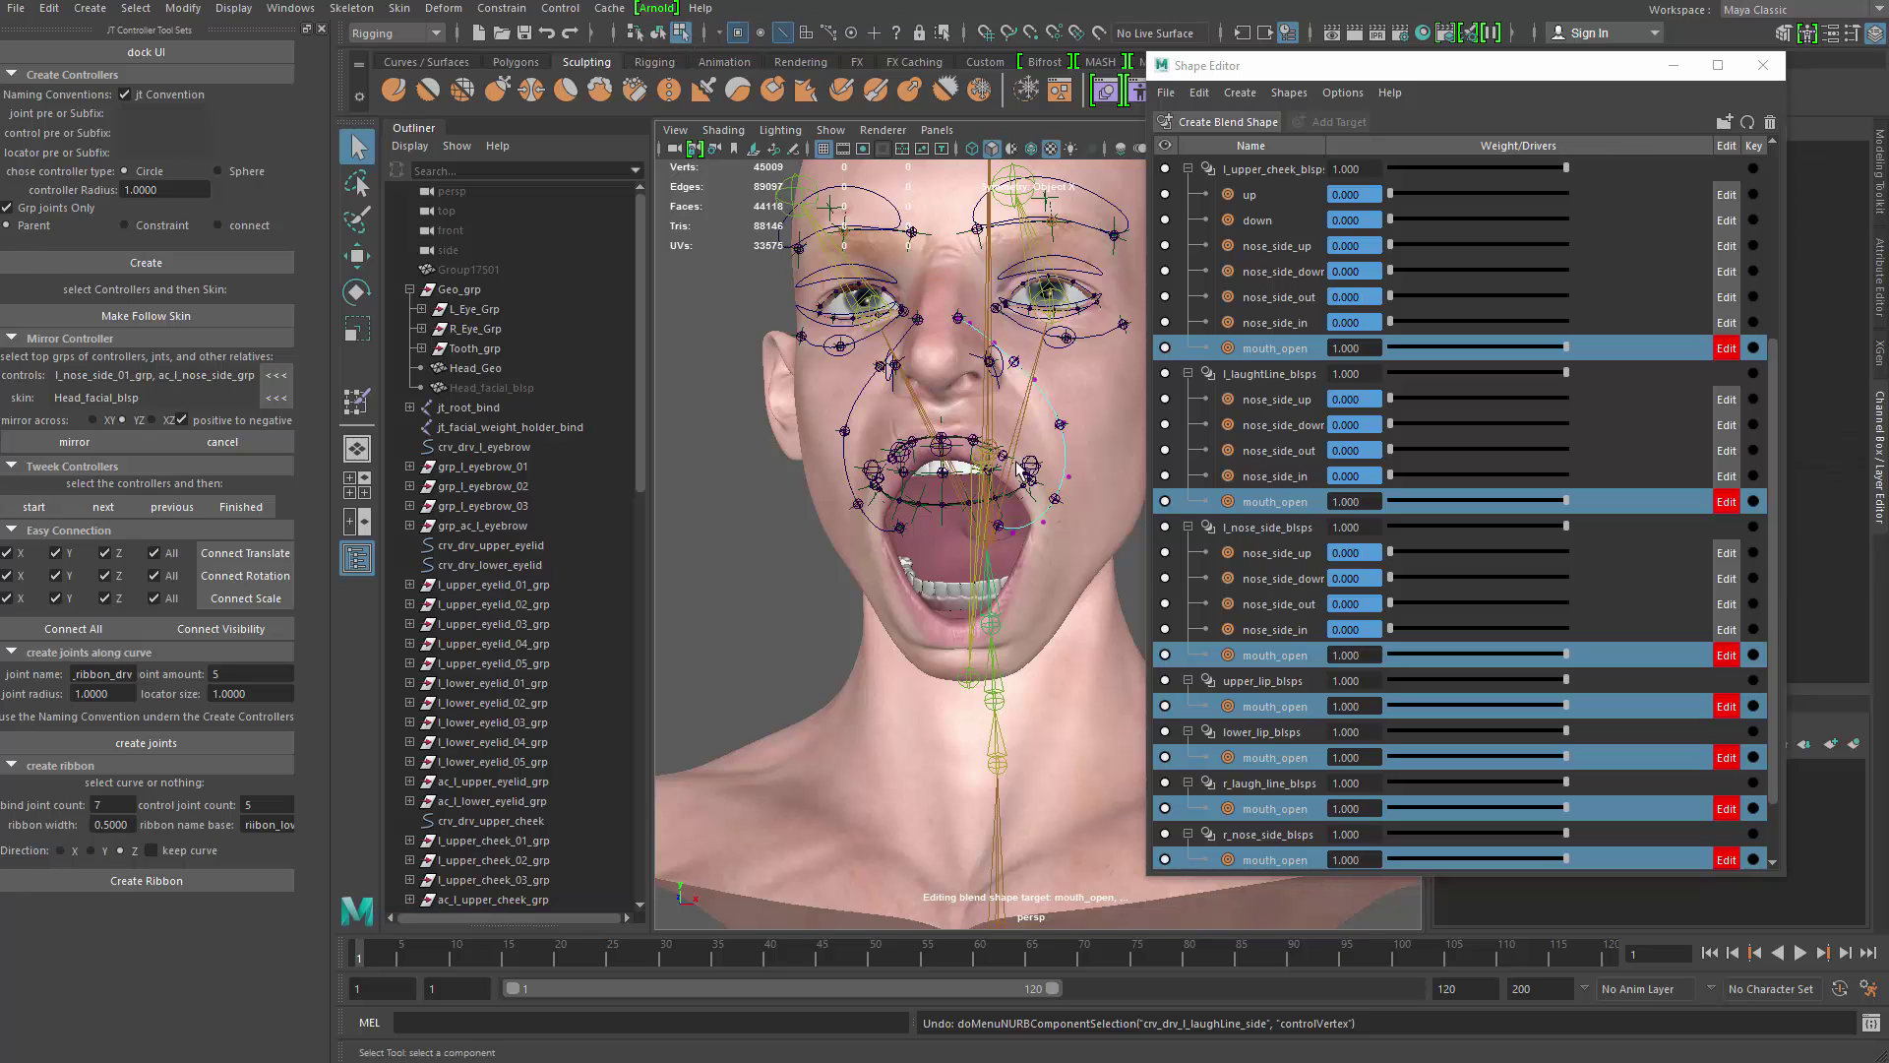
Step: Move the left laugh line curve's upper control points beside the nose to follow the open-mouth cheek crease
{"action": "left_click_drag", "start_coordinate": [1015, 347], "coordinate": [1103, 469]}
{"action": "key", "text": "w"}
{"action": "key", "text": "f"}
{"action": "left_click_drag", "start_coordinate": [1038, 402], "coordinate": [994, 335]}
{"action": "key", "text": "q"}
{"action": "left_click", "coordinate": [922, 284]}
{"action": "key", "text": "w"}
{"action": "left_click_drag", "start_coordinate": [923, 284], "coordinate": [950, 303]}
{"action": "key", "text": "q"}
{"action": "left_click", "coordinate": [1031, 394]}
{"action": "key", "text": "w"}
{"action": "key", "text": "q"}
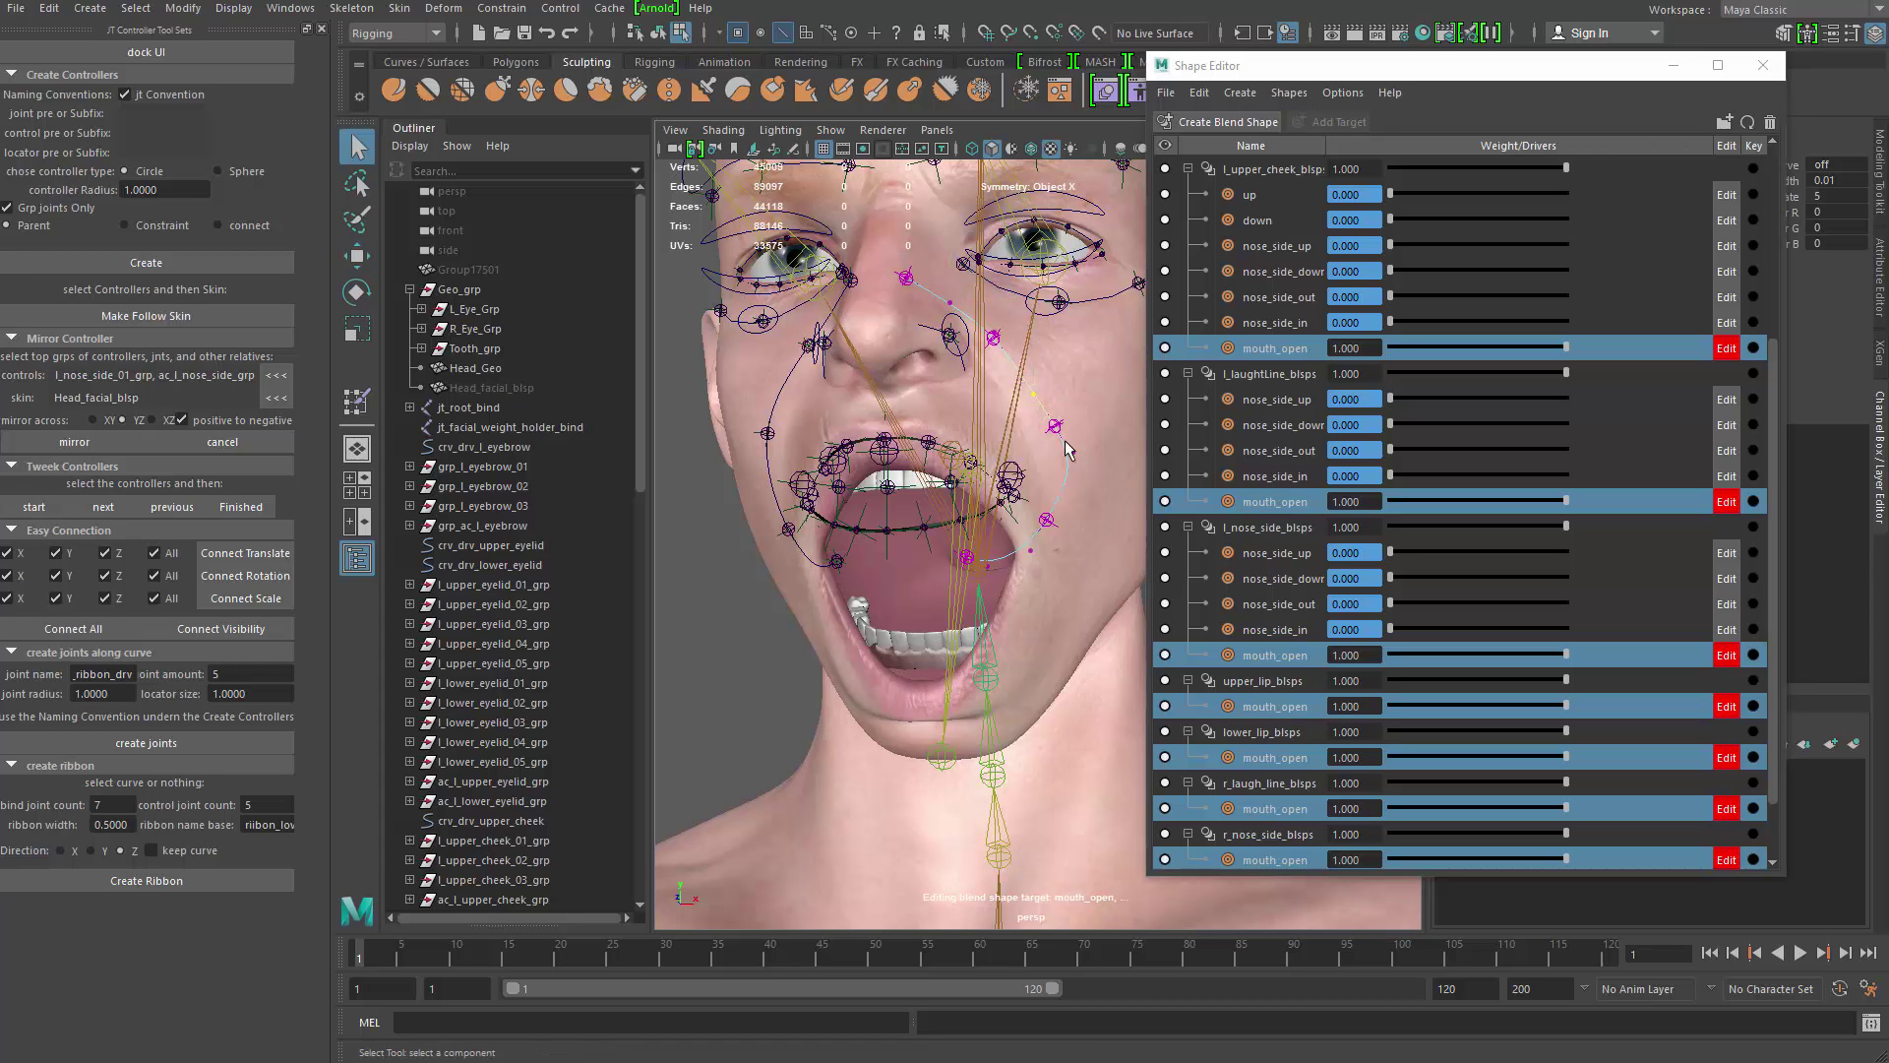
Step: Adjust the left laugh line curve's cheek control points and refine the points beside the nose
{"action": "key", "text": "w"}
{"action": "left_click_drag", "start_coordinate": [1033, 395], "coordinate": [1067, 486]}
{"action": "key", "text": "q"}
{"action": "key", "text": "w"}
{"action": "left_click_drag", "start_coordinate": [995, 340], "coordinate": [948, 302]}
{"action": "key", "text": "q"}
{"action": "left_click", "coordinate": [1032, 391]}
{"action": "key", "text": "w"}
{"action": "left_click_drag", "start_coordinate": [1031, 391], "coordinate": [1033, 393]}
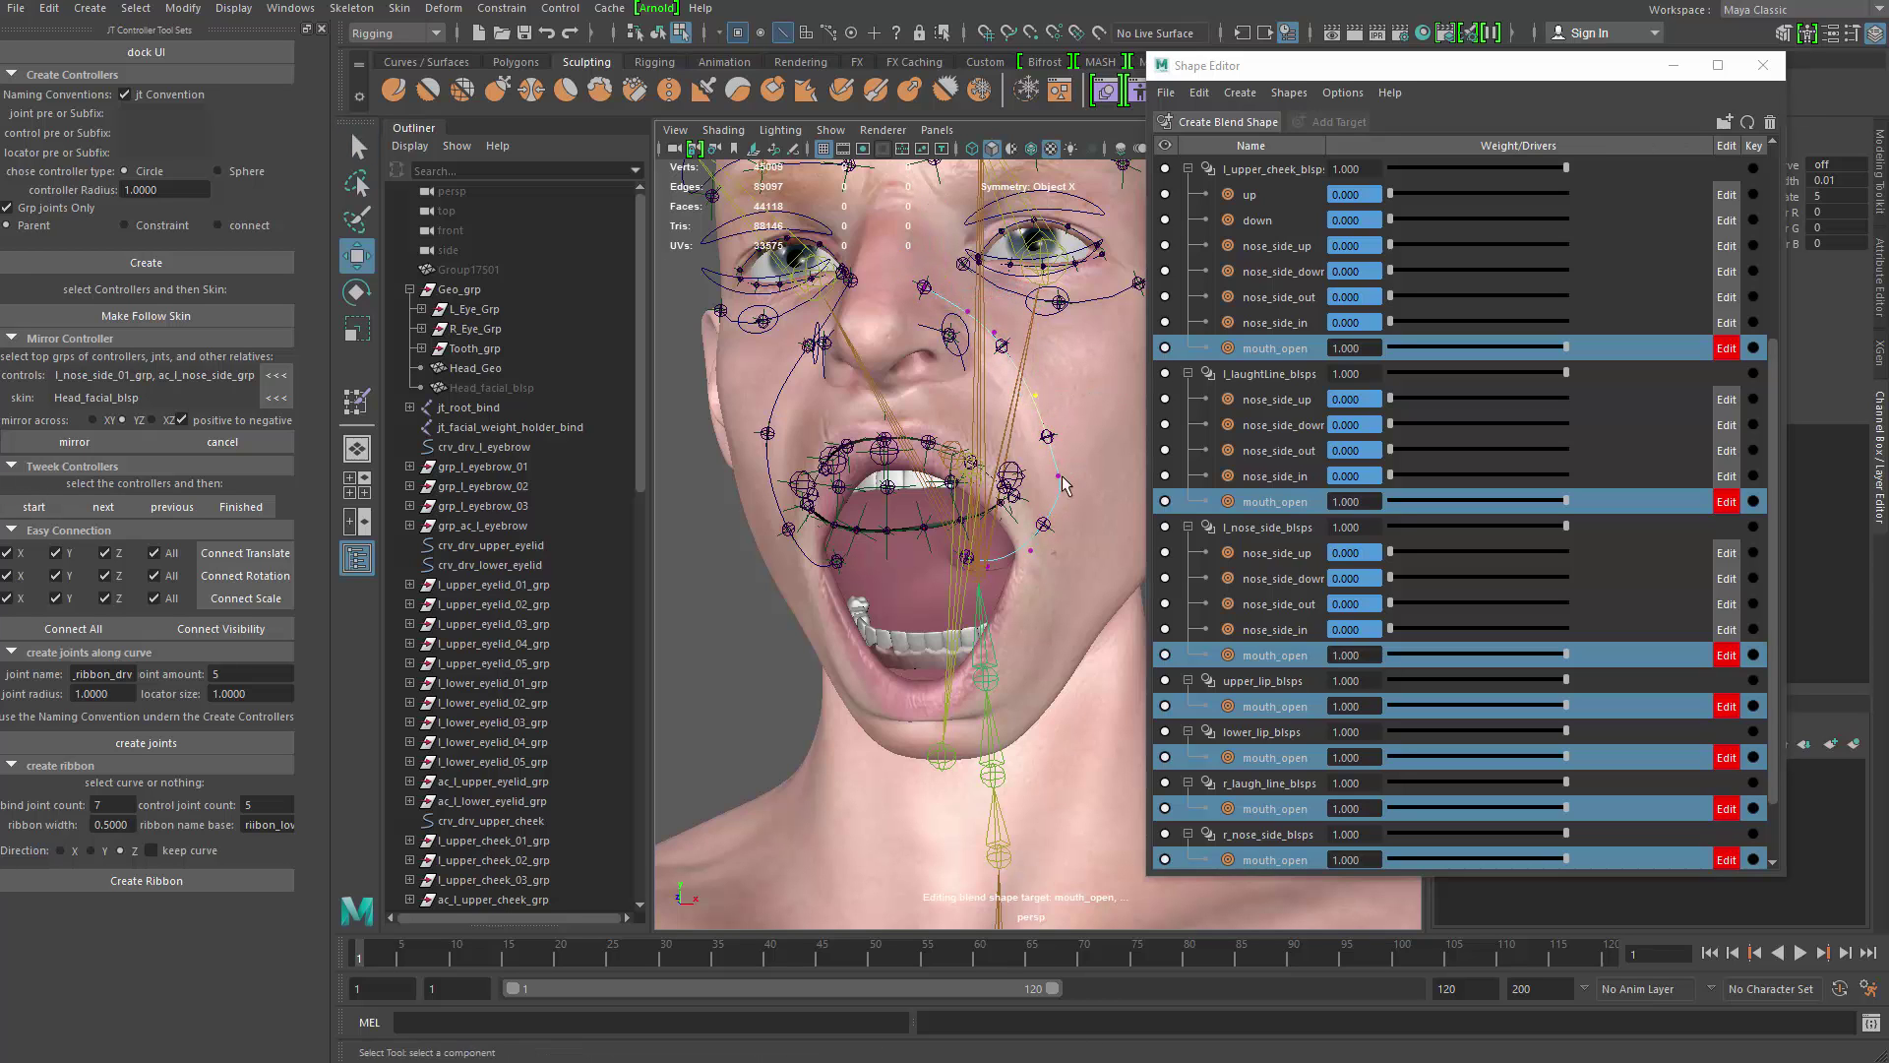
Step: Reposition the left laugh line curve's lower control points beside the mouth corner
{"action": "key", "text": "q"}
{"action": "left_click", "coordinate": [1058, 475]}
{"action": "key", "text": "w"}
{"action": "left_click_drag", "start_coordinate": [1058, 476], "coordinate": [1047, 568]}
{"action": "key", "text": "q"}
{"action": "key", "text": "w"}
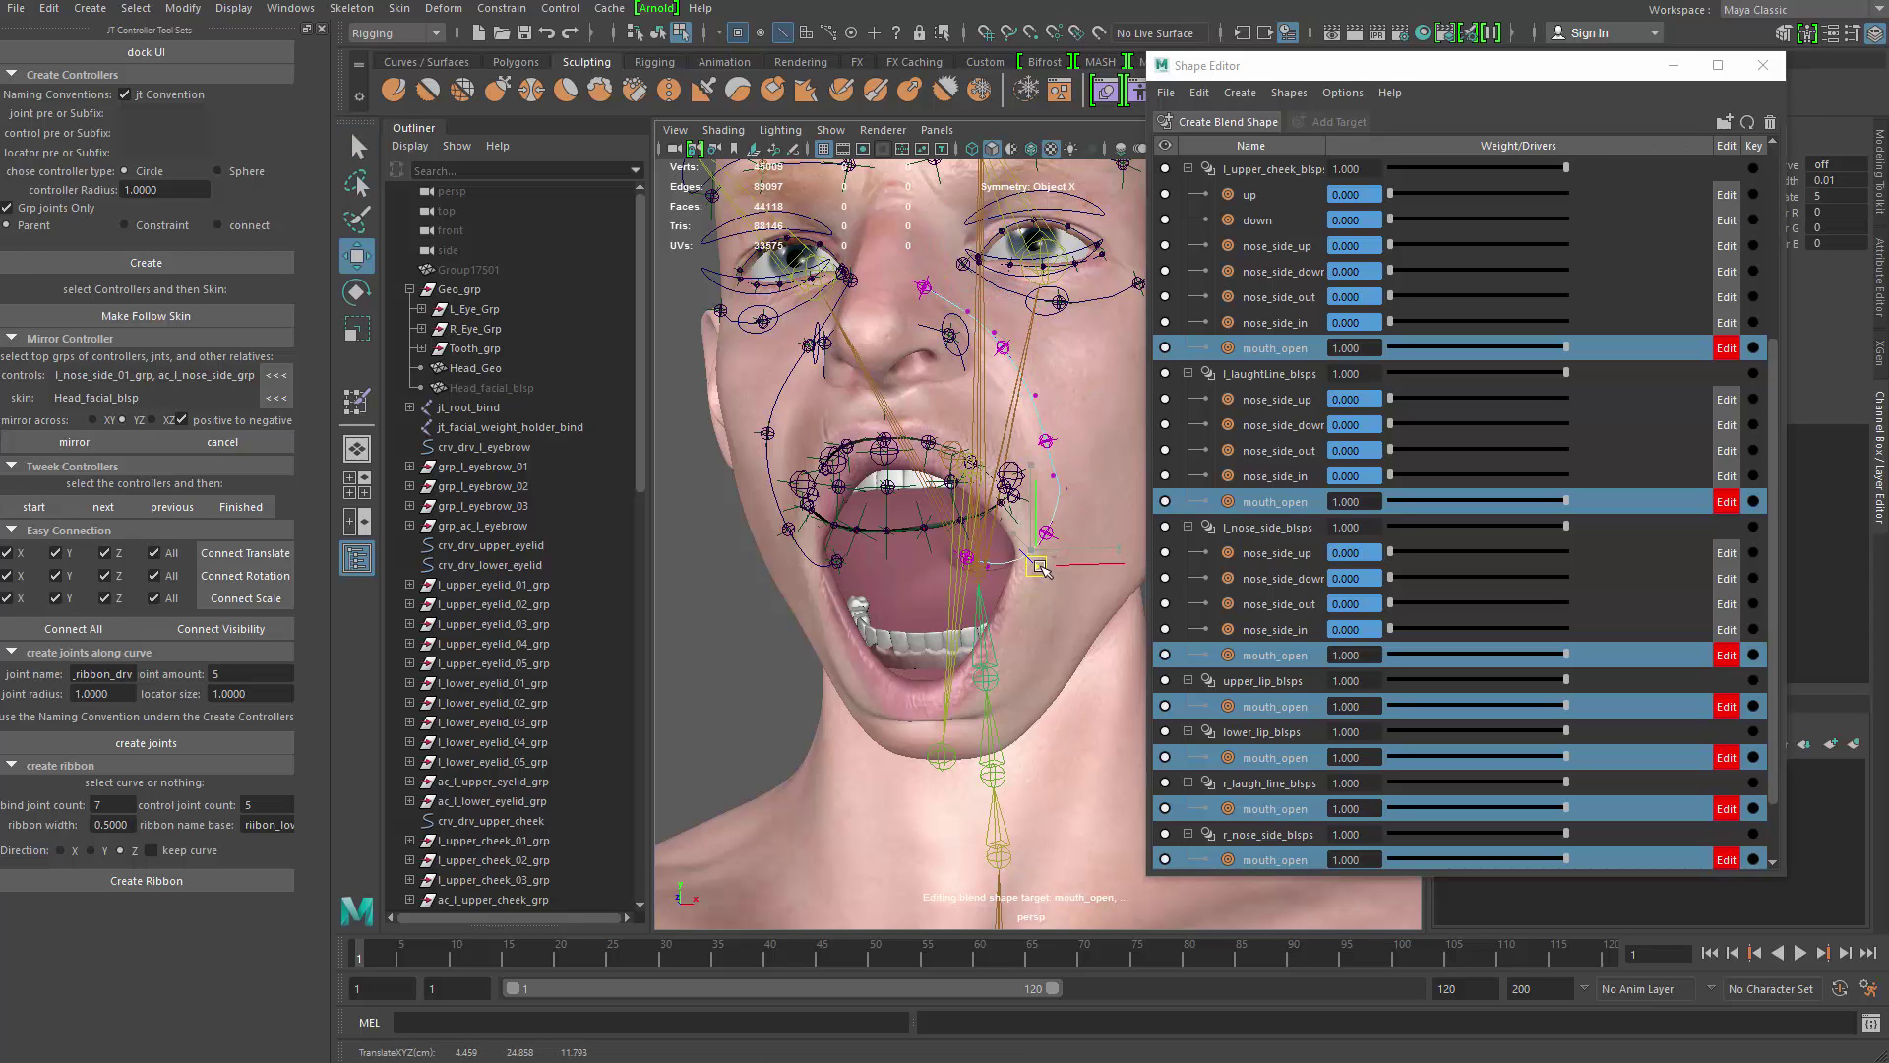
{"action": "key", "text": "q"}
{"action": "key", "text": "w"}
{"action": "key", "text": "q"}
{"action": "key", "text": "w"}
Step: Fine-tune the spacing and curvature of the left laugh line's mid-cheek control points
{"action": "mouse_move", "coordinate": [1059, 490]}
{"action": "left_mouse_down"}
{"action": "mouse_move", "coordinate": [1083, 516]}
{"action": "mouse_move", "coordinate": [1059, 506]}
{"action": "mouse_move", "coordinate": [1057, 472]}
{"action": "left_mouse_up"}
{"action": "key", "text": "q"}
{"action": "key", "text": "w"}
{"action": "key", "text": "q"}
{"action": "key", "text": "w"}
{"action": "key", "text": "q"}
{"action": "key", "text": "w"}
{"action": "key", "text": "q"}
{"action": "key", "text": "w"}
{"action": "left_click_drag", "start_coordinate": [1023, 384], "coordinate": [1060, 472]}
{"action": "key", "text": "q"}
{"action": "key", "text": "w"}
{"action": "mouse_move", "coordinate": [1026, 388]}
{"action": "left_mouse_down"}
{"action": "mouse_move", "coordinate": [1060, 433]}
{"action": "mouse_move", "coordinate": [1044, 409]}
{"action": "left_mouse_up"}
Step: Edit the right laugh line curve and shift its top control point beside the nose slightly down and outward
{"action": "left_click_drag", "start_coordinate": [782, 391], "coordinate": [899, 405], "text": "alt"}
{"action": "key", "text": "q"}
{"action": "left_click", "coordinate": [825, 418]}
{"action": "key", "text": "w"}
{"action": "key", "text": "q"}
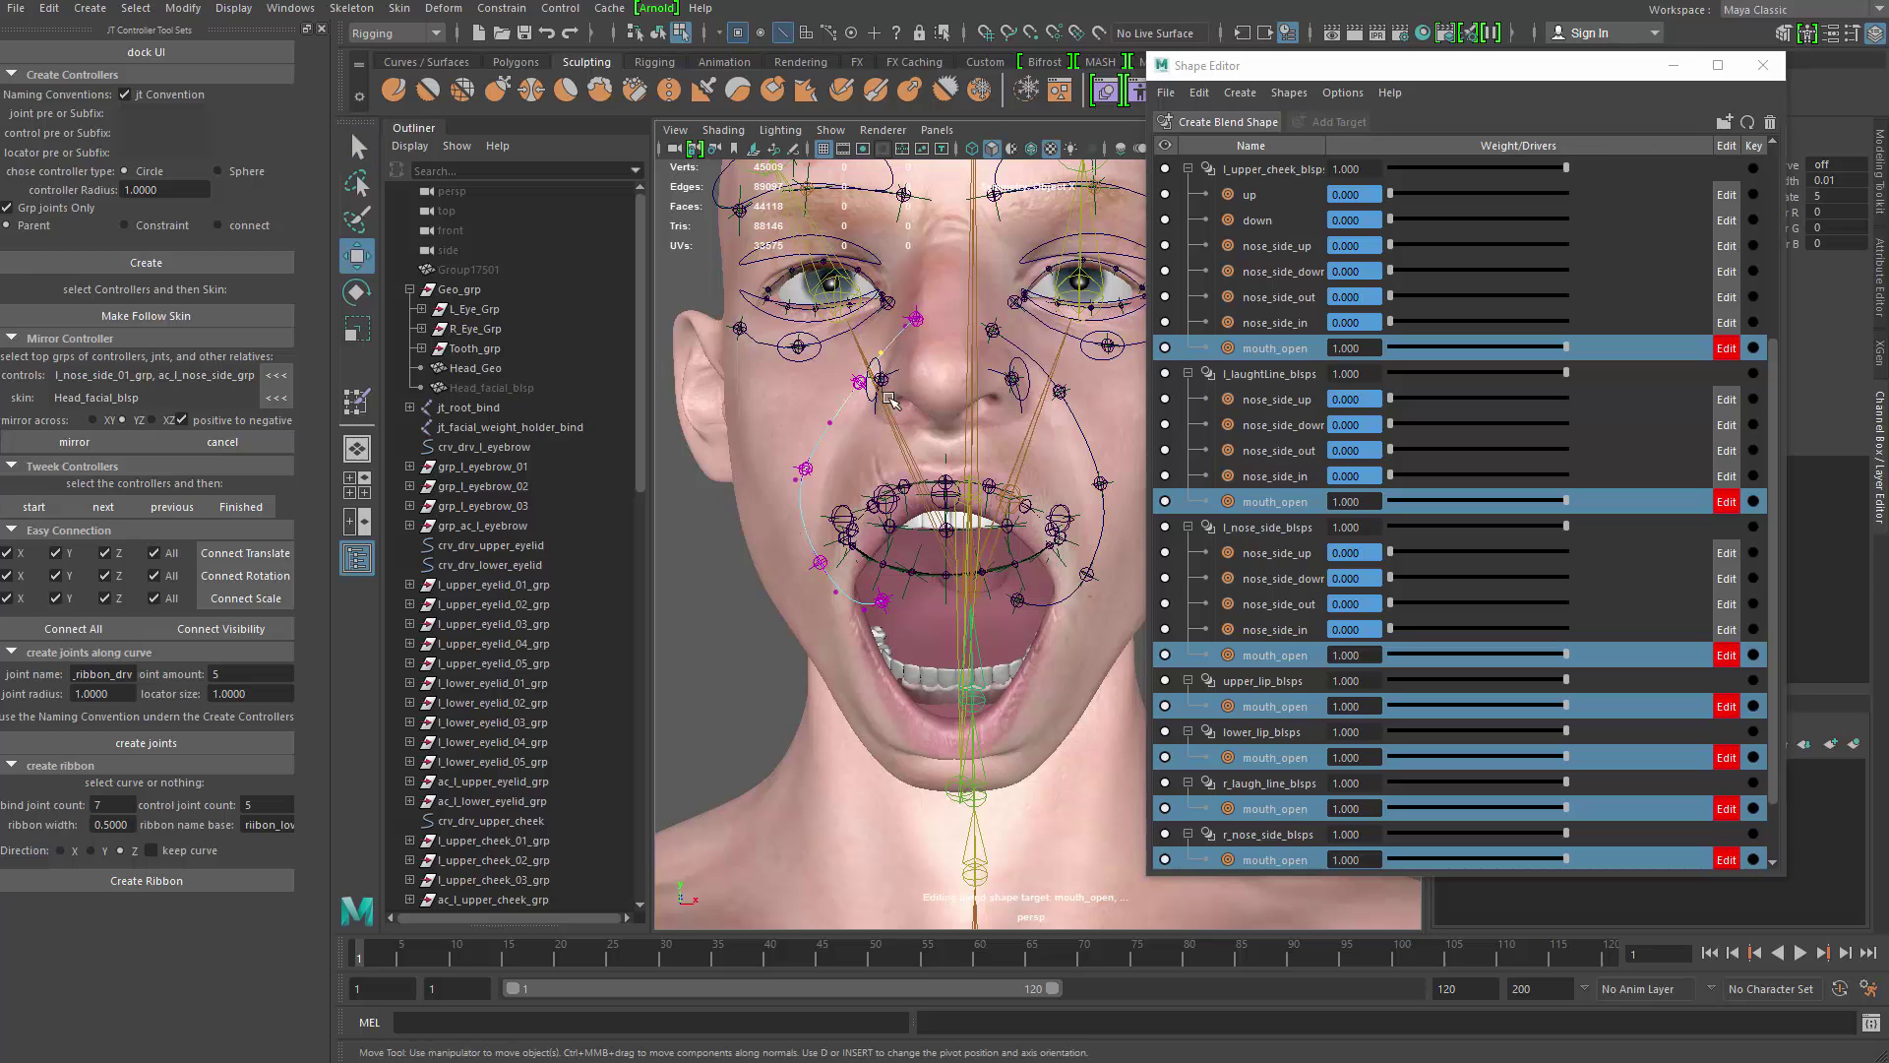
{"action": "key", "text": "w"}
{"action": "key", "text": "q"}
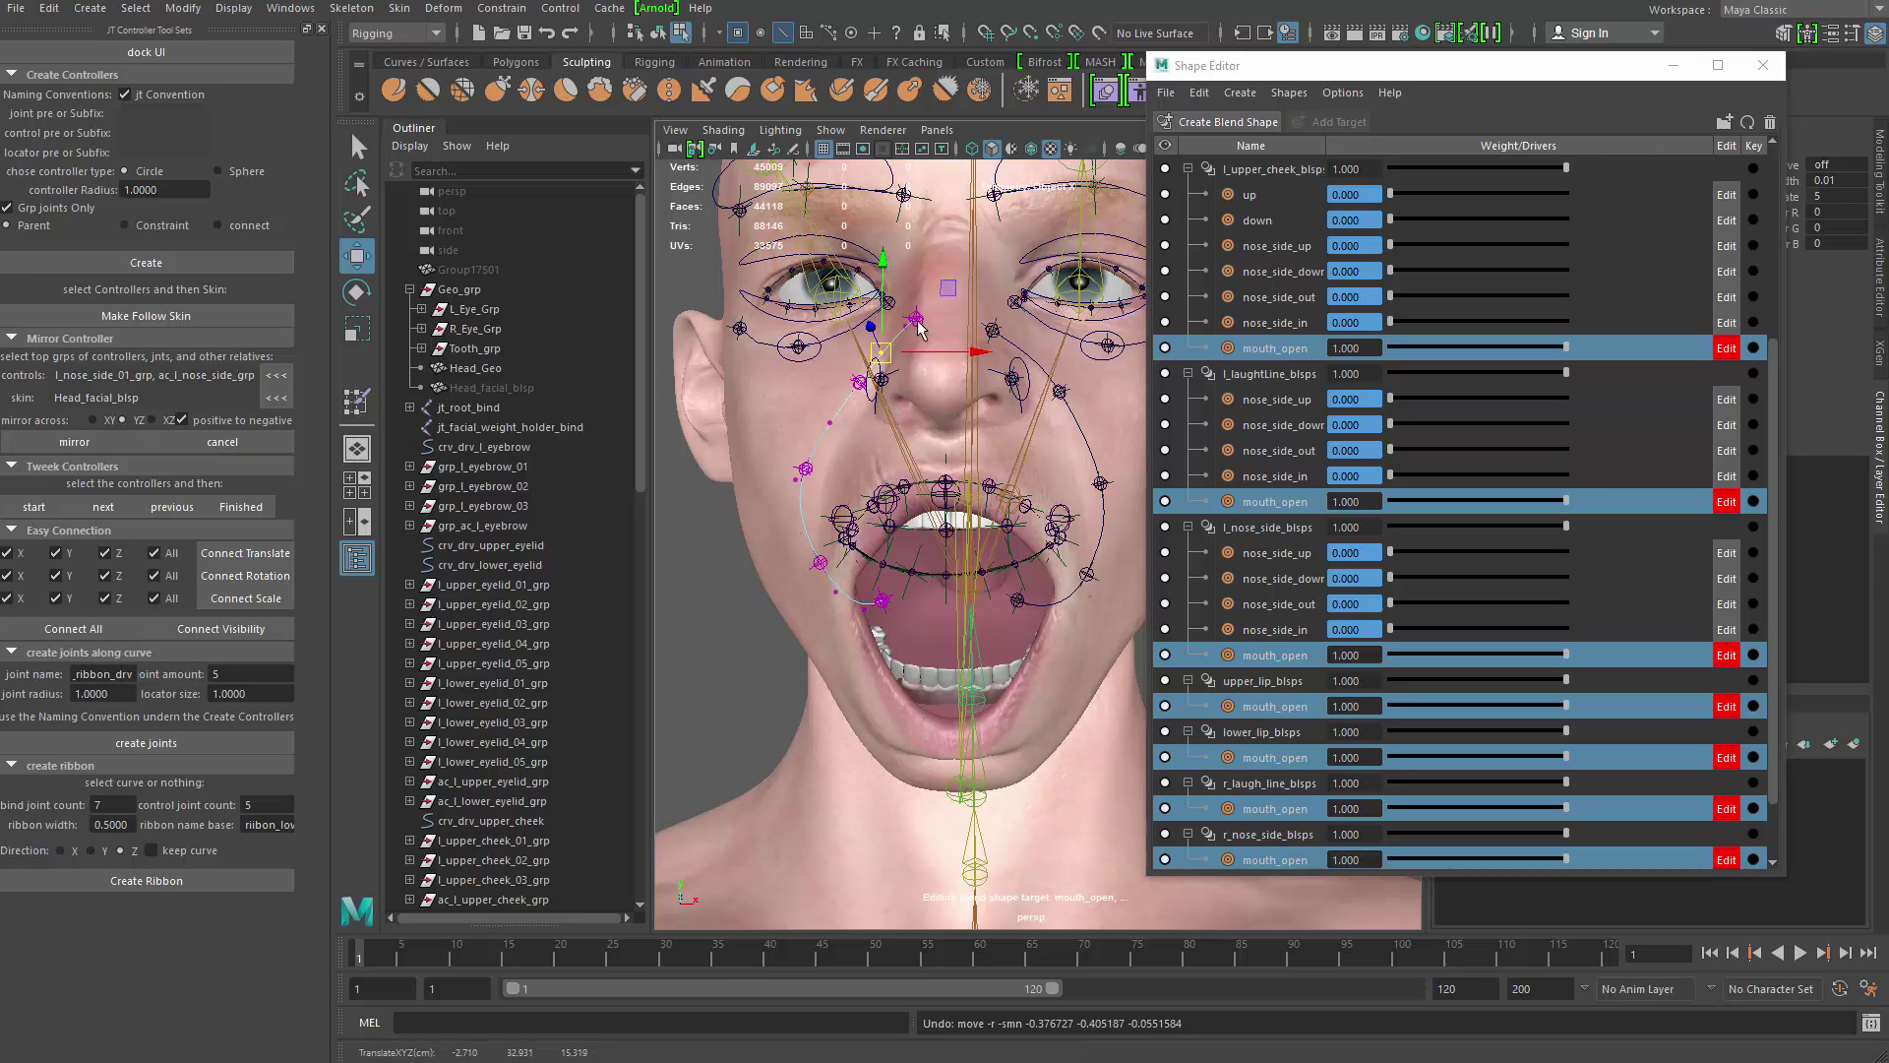
{"action": "left_click", "coordinate": [914, 320]}
{"action": "key", "text": "w"}
{"action": "left_click_drag", "start_coordinate": [916, 321], "coordinate": [876, 364]}
Step: Adjust the right laugh line curve's cheek and mouth-corner control points to follow the open mouth
{"action": "key", "text": "q"}
{"action": "left_click", "coordinate": [882, 354]}
{"action": "key", "text": "w"}
{"action": "left_click", "coordinate": [831, 425]}
{"action": "left_click_drag", "start_coordinate": [833, 434], "coordinate": [800, 483]}
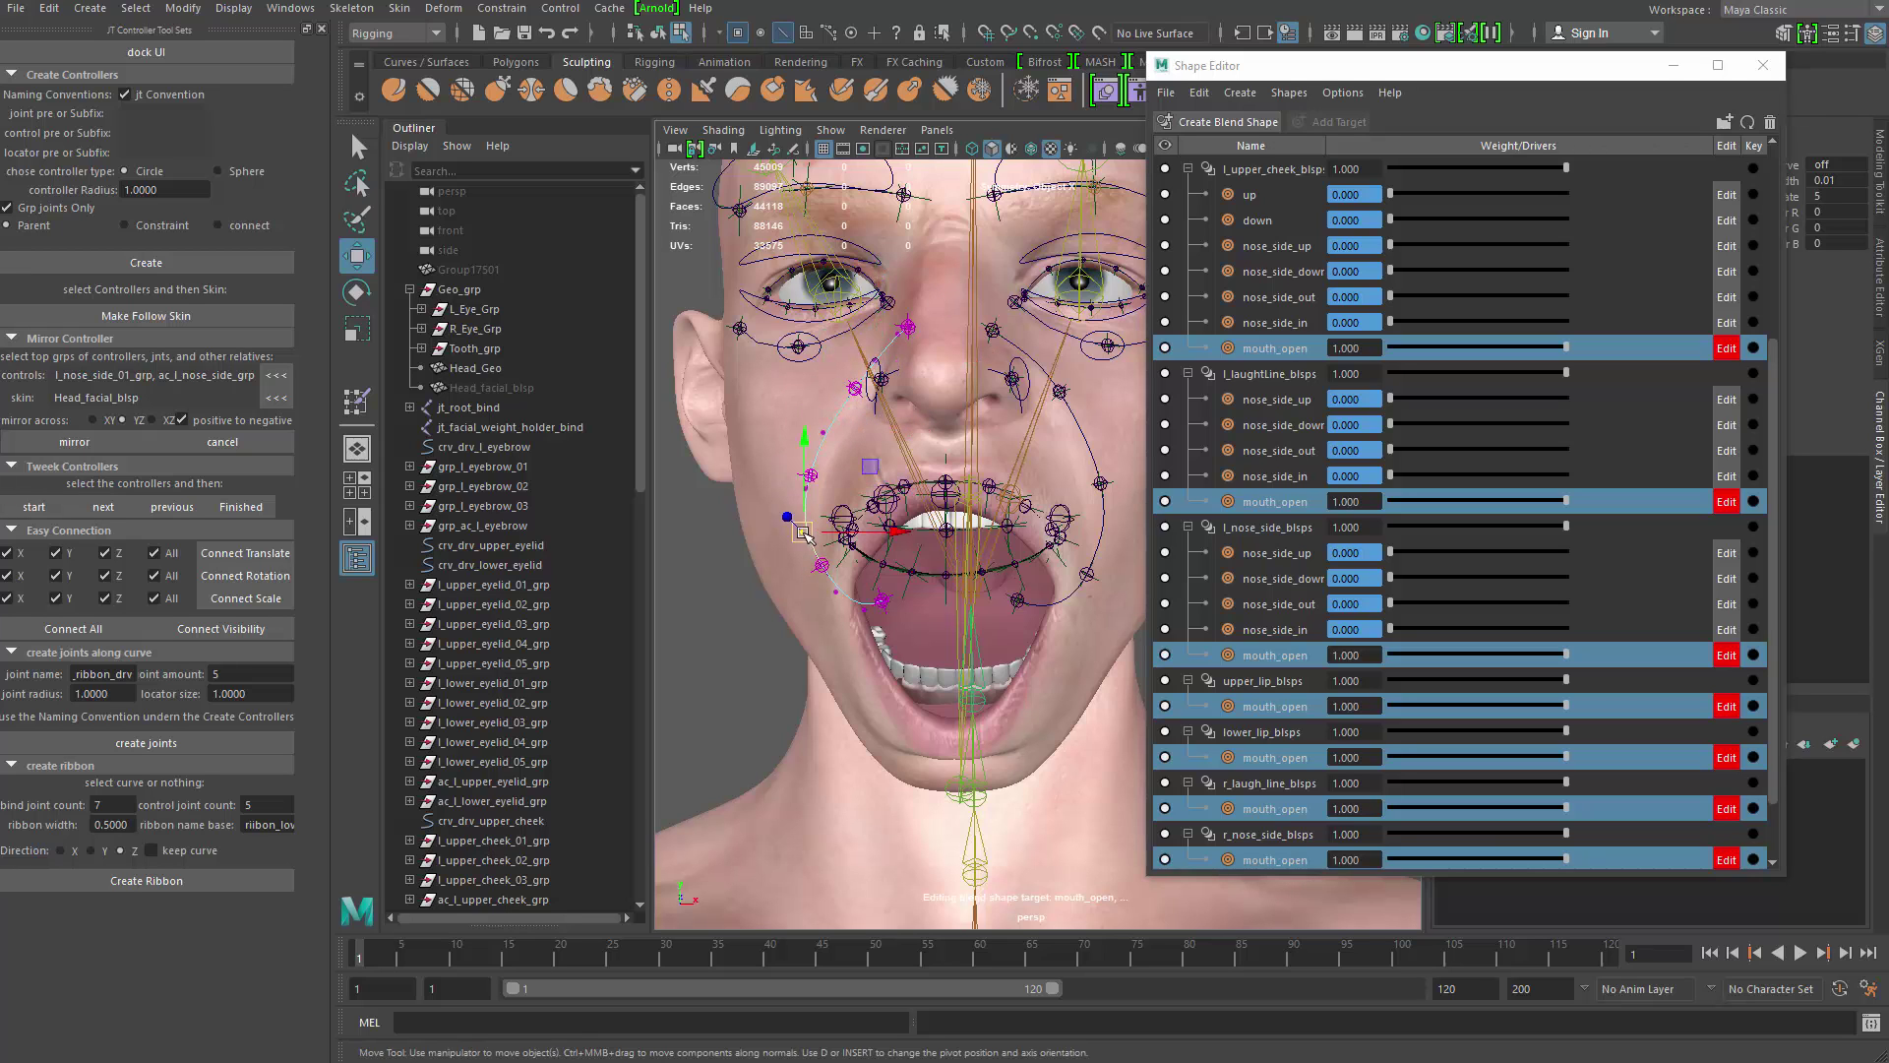
{"action": "key", "text": "q"}
{"action": "key", "text": "w"}
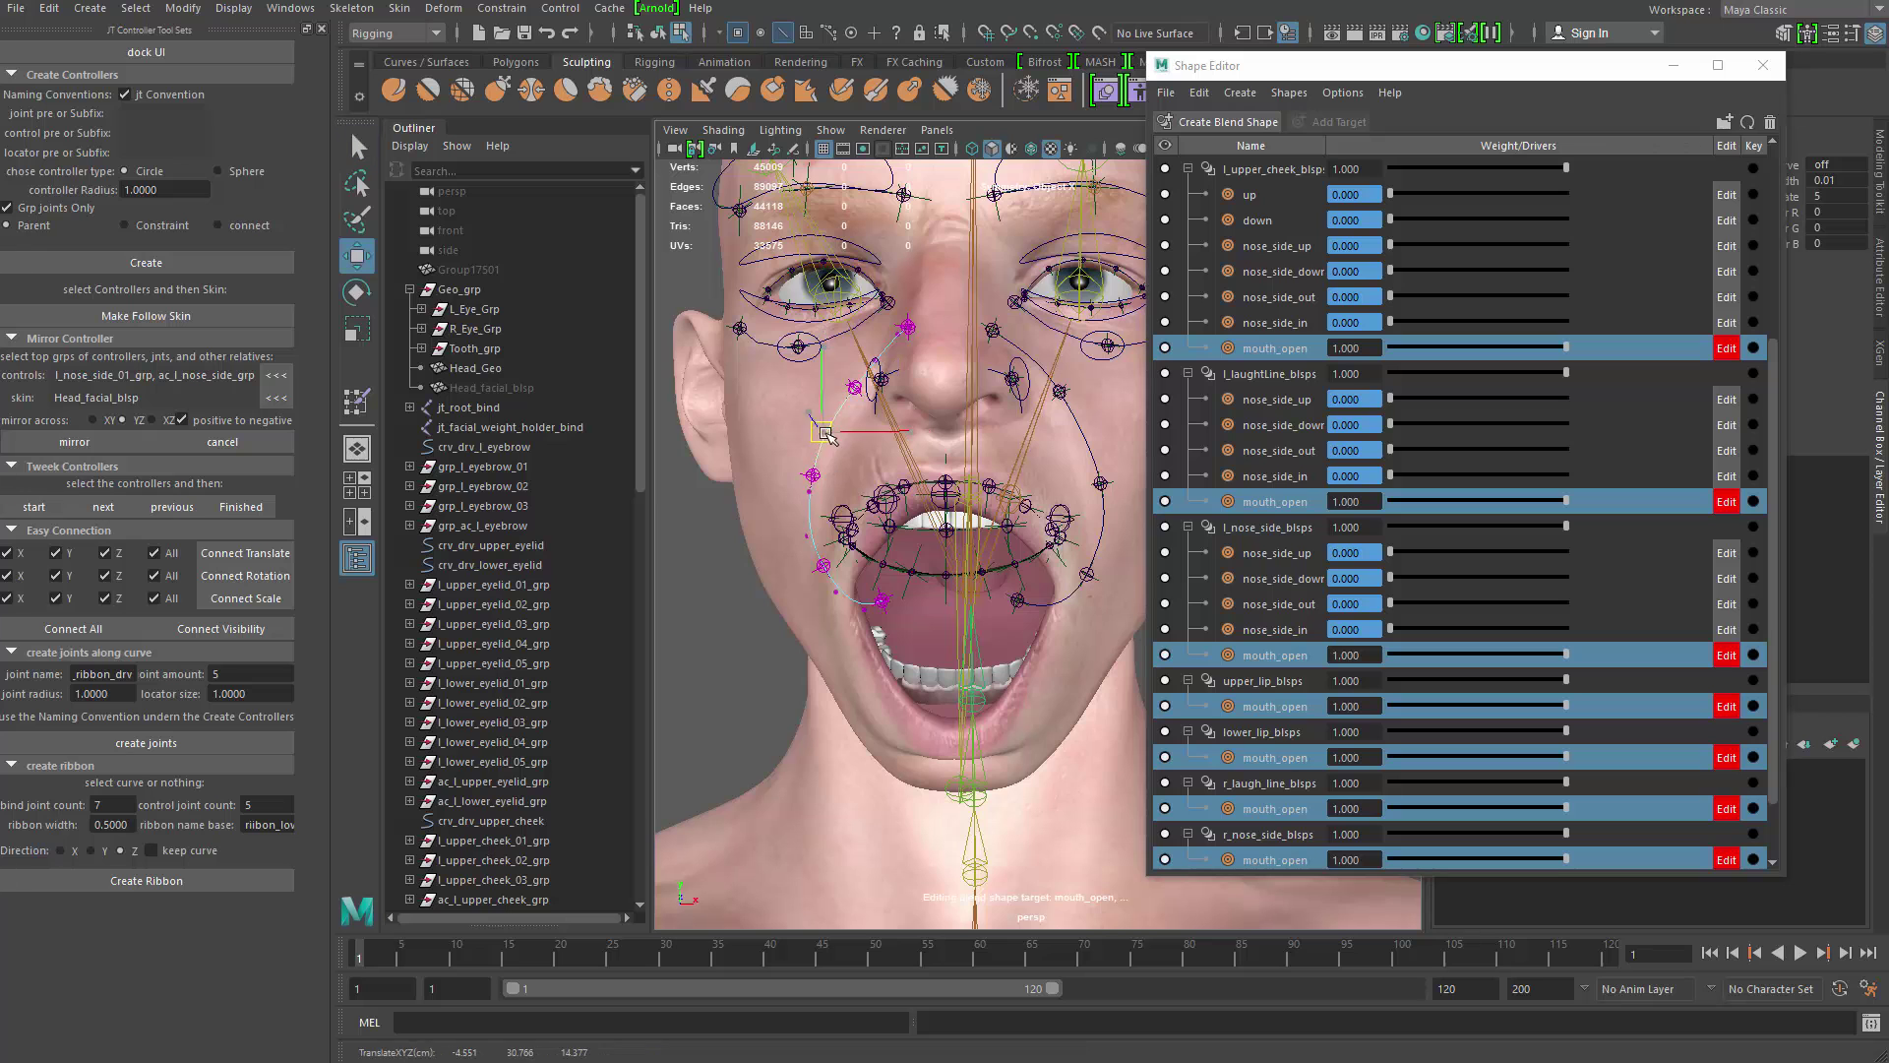
{"action": "left_click", "coordinate": [834, 590]}
{"action": "left_click_drag", "start_coordinate": [834, 591], "coordinate": [864, 612]}
{"action": "left_click_drag", "start_coordinate": [763, 431], "coordinate": [852, 479]}
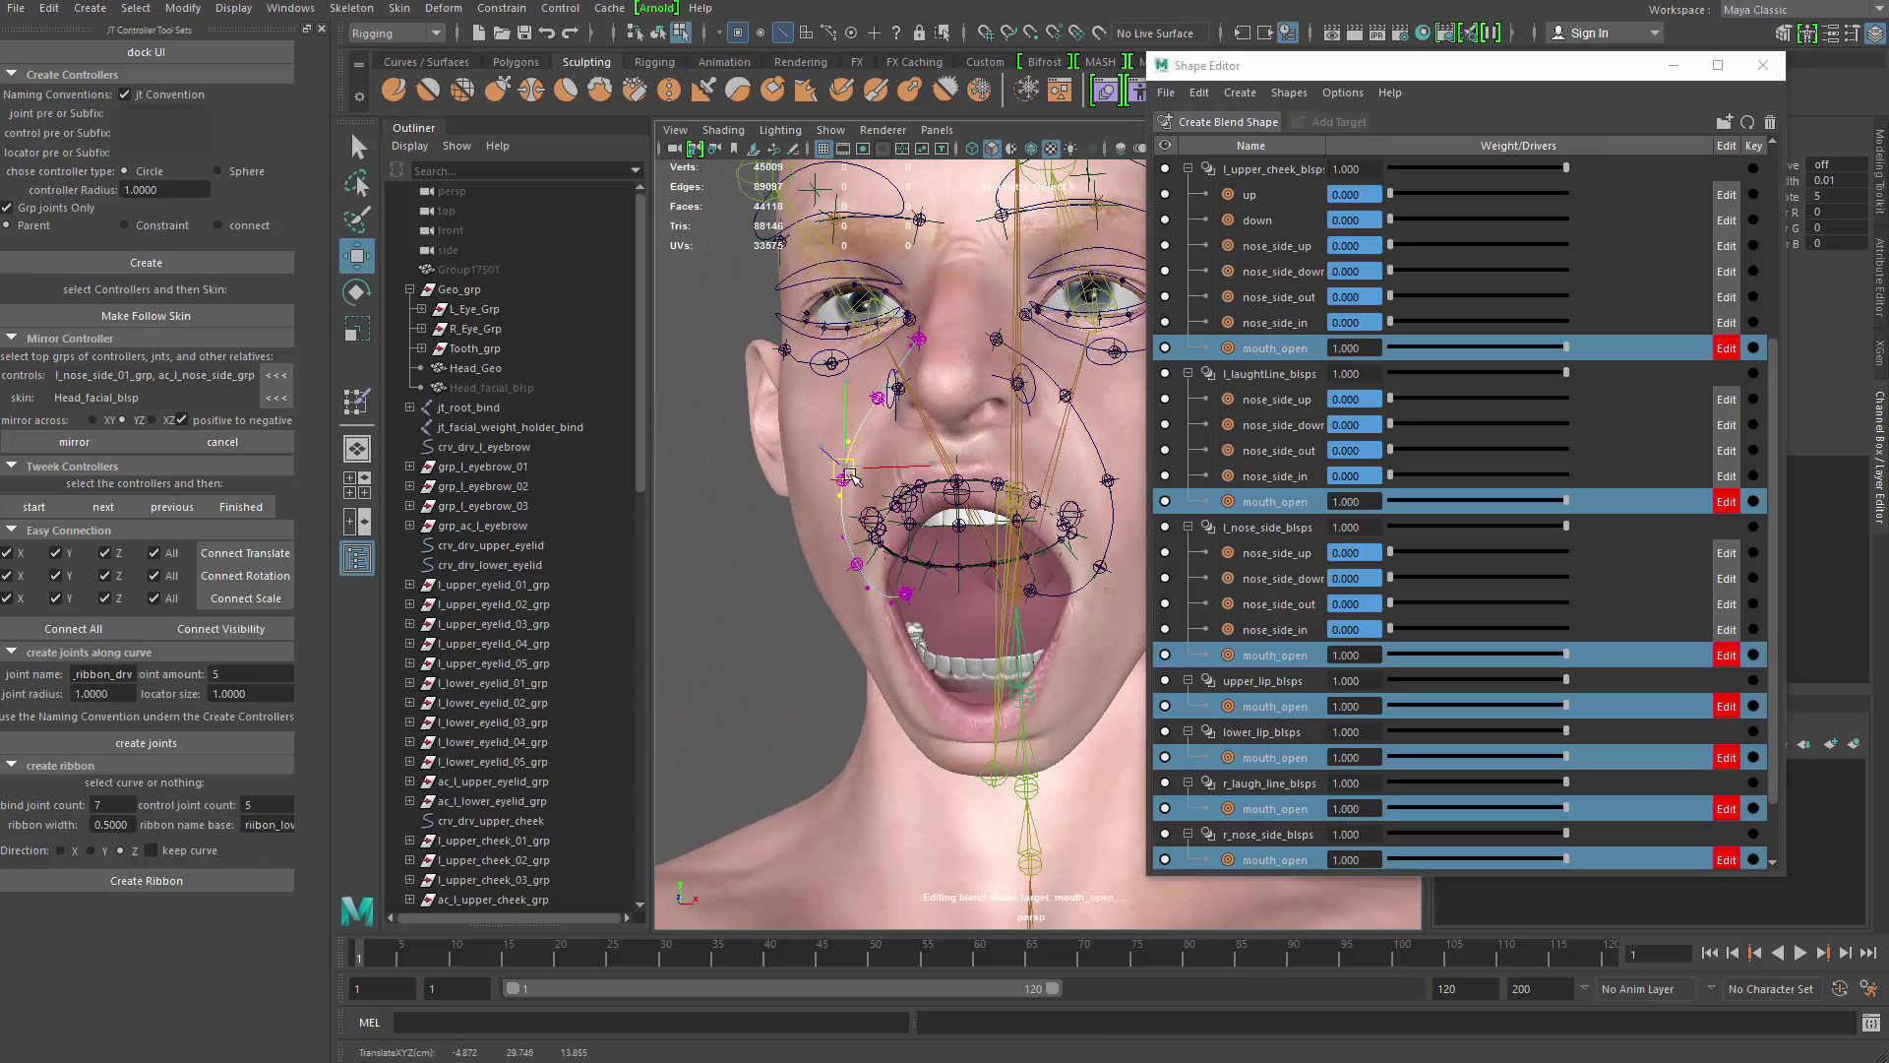
Step: Refine the right laugh line's control points beside the nose to match the left curve
{"action": "key", "text": "q"}
{"action": "left_click", "coordinate": [896, 370]}
{"action": "left_click_drag", "start_coordinate": [896, 370], "coordinate": [856, 313], "text": "alt"}
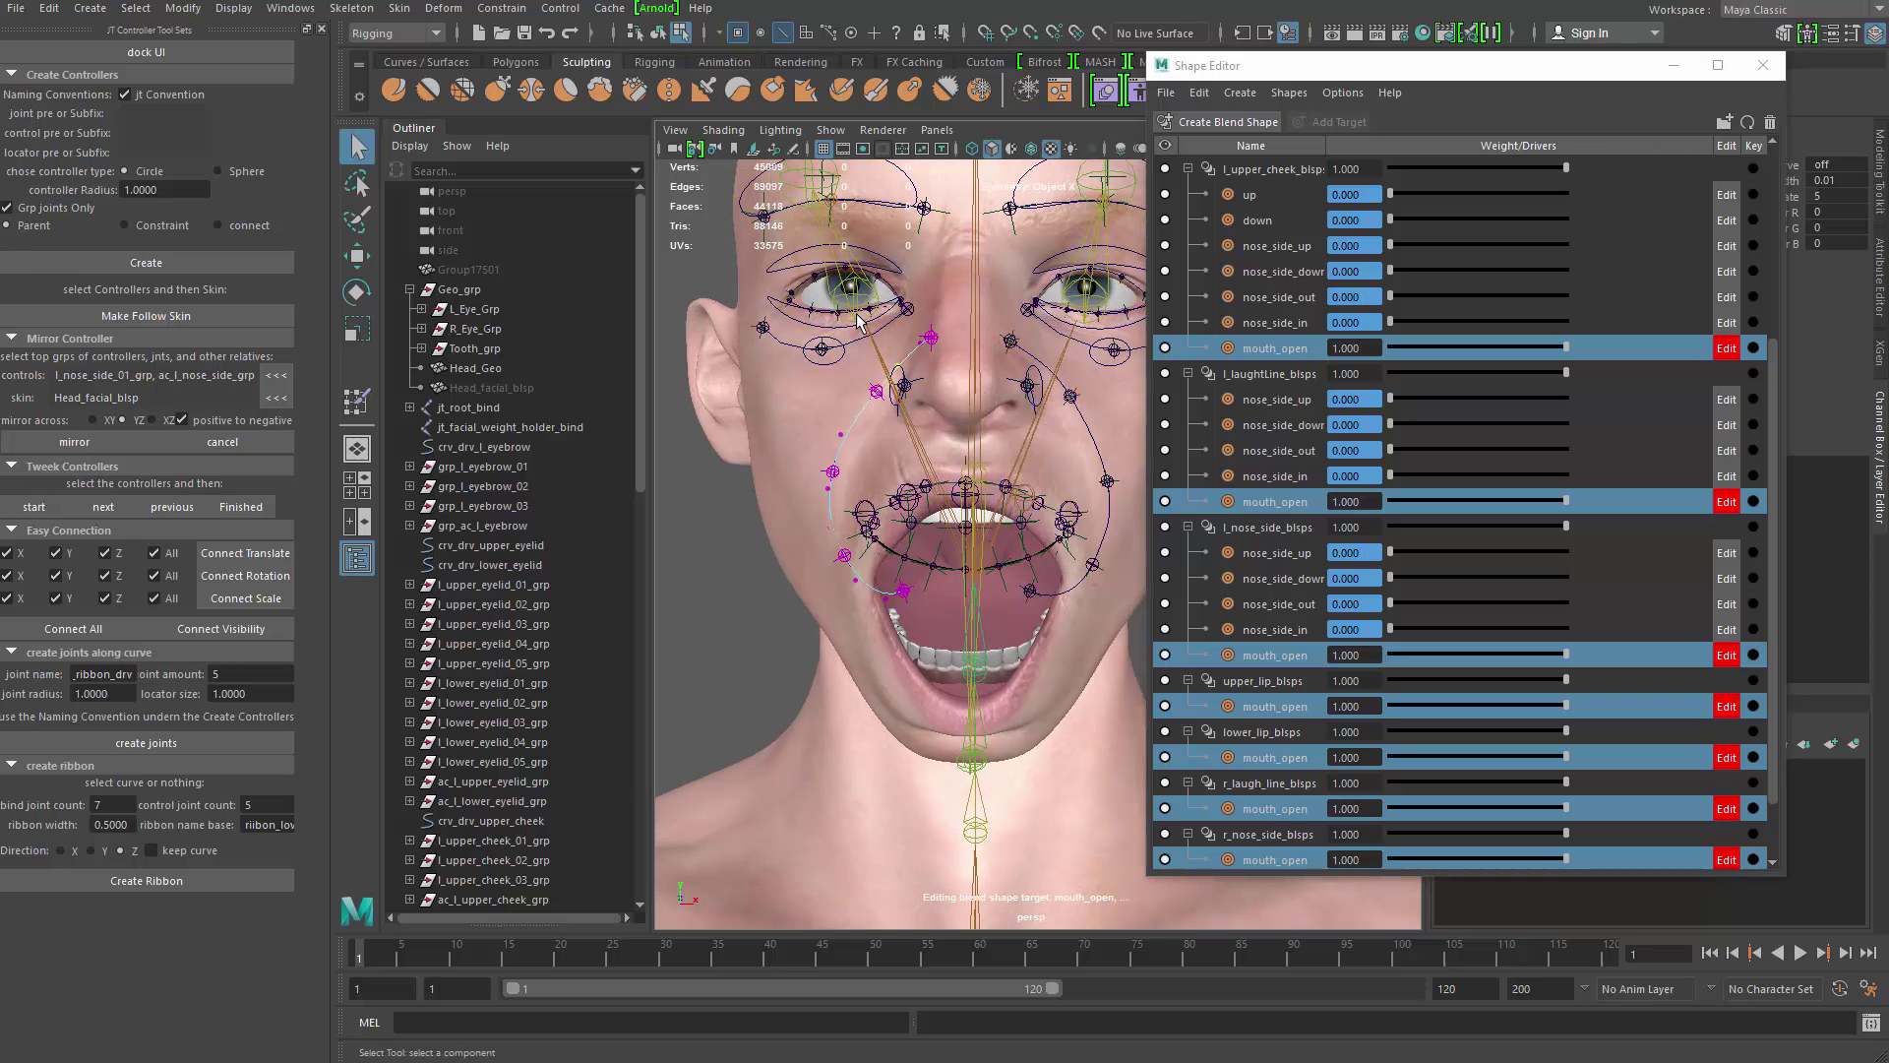
{"action": "left_click_drag", "start_coordinate": [927, 417], "coordinate": [885, 393], "text": "alt"}
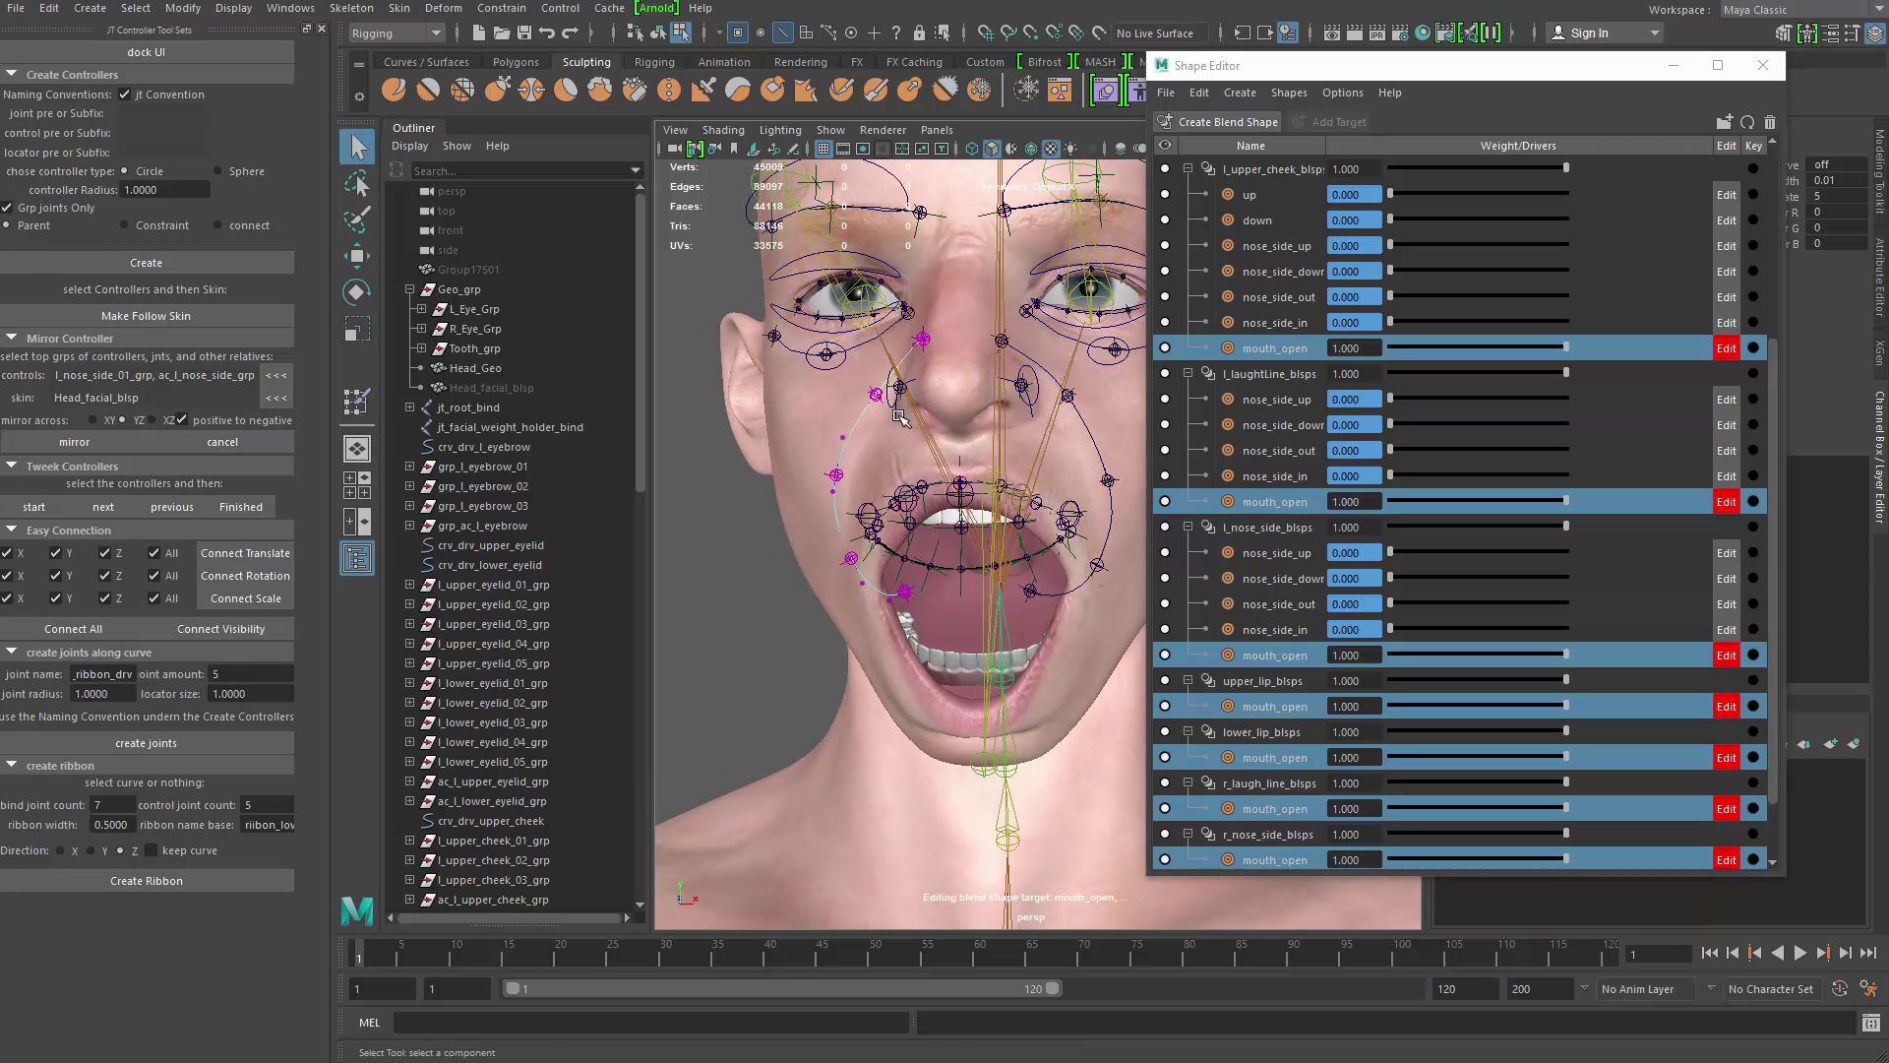
{"action": "key", "text": "w"}
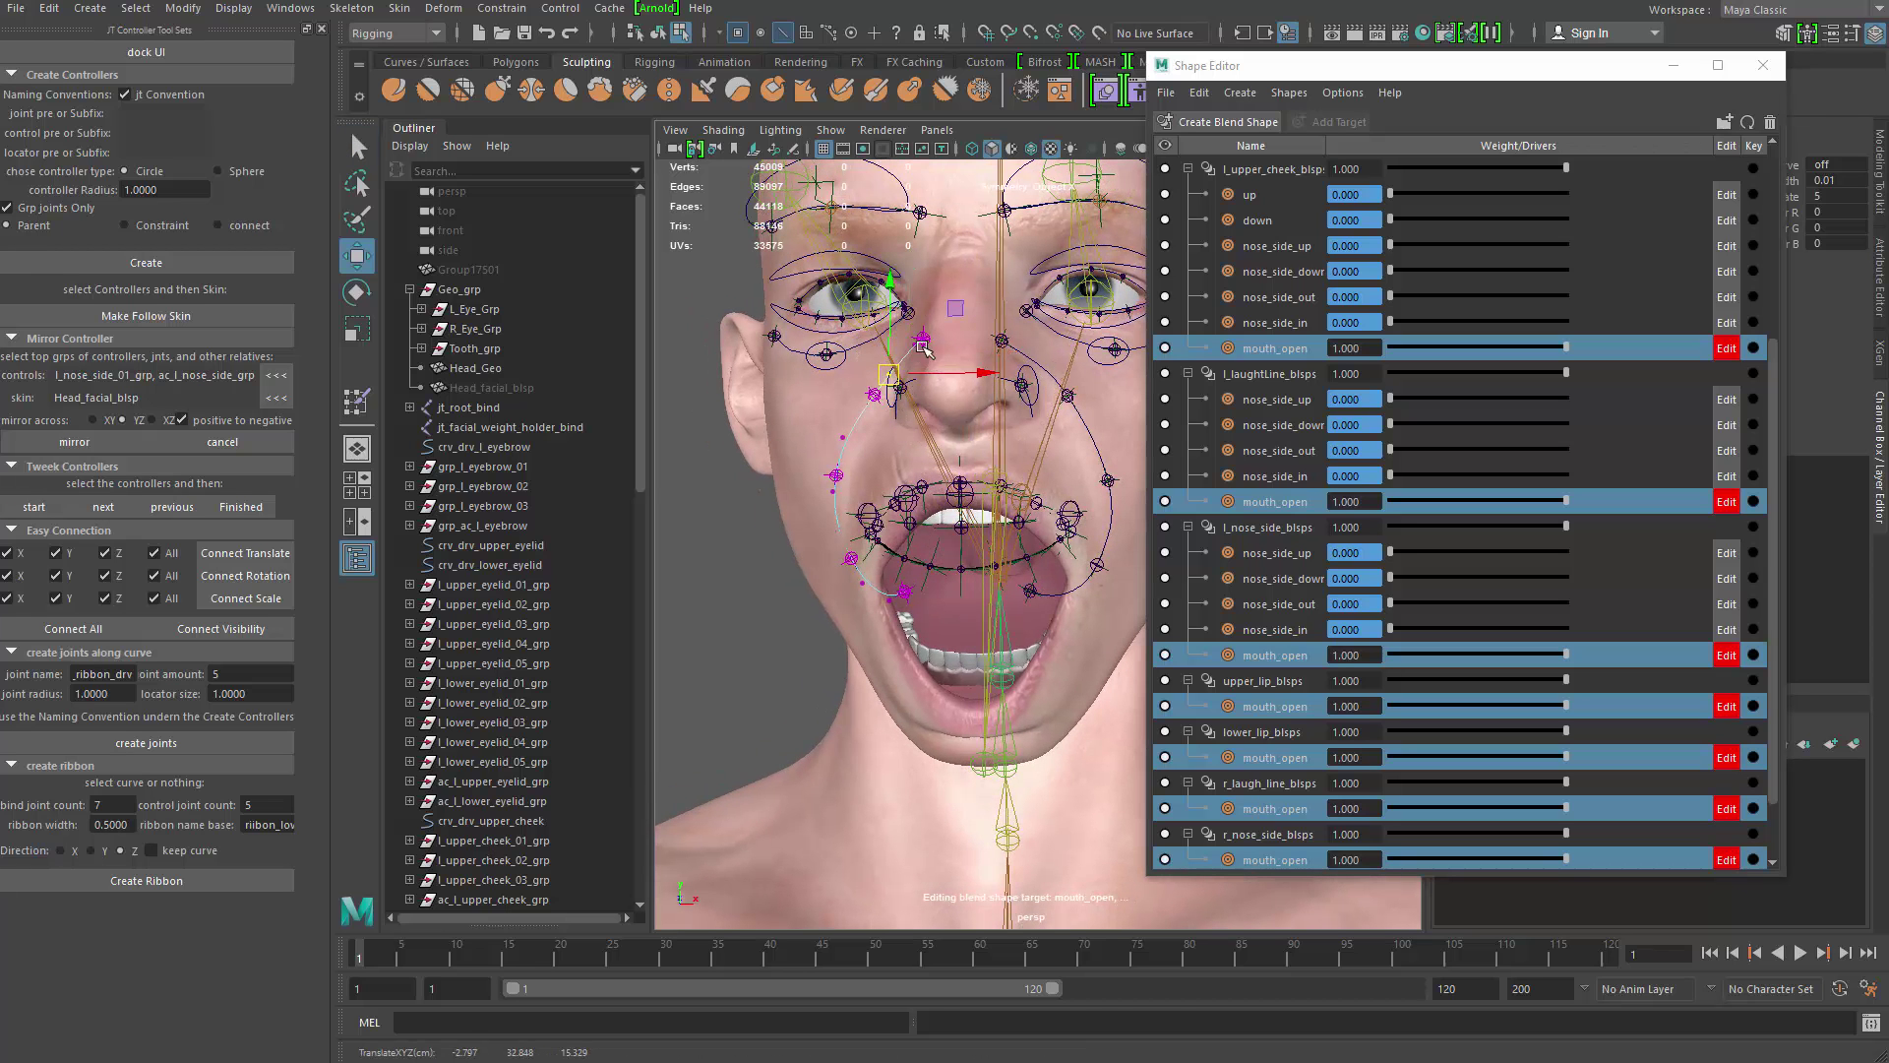
{"action": "left_click", "coordinate": [914, 350]}
{"action": "left_click_drag", "start_coordinate": [911, 353], "coordinate": [904, 359]}
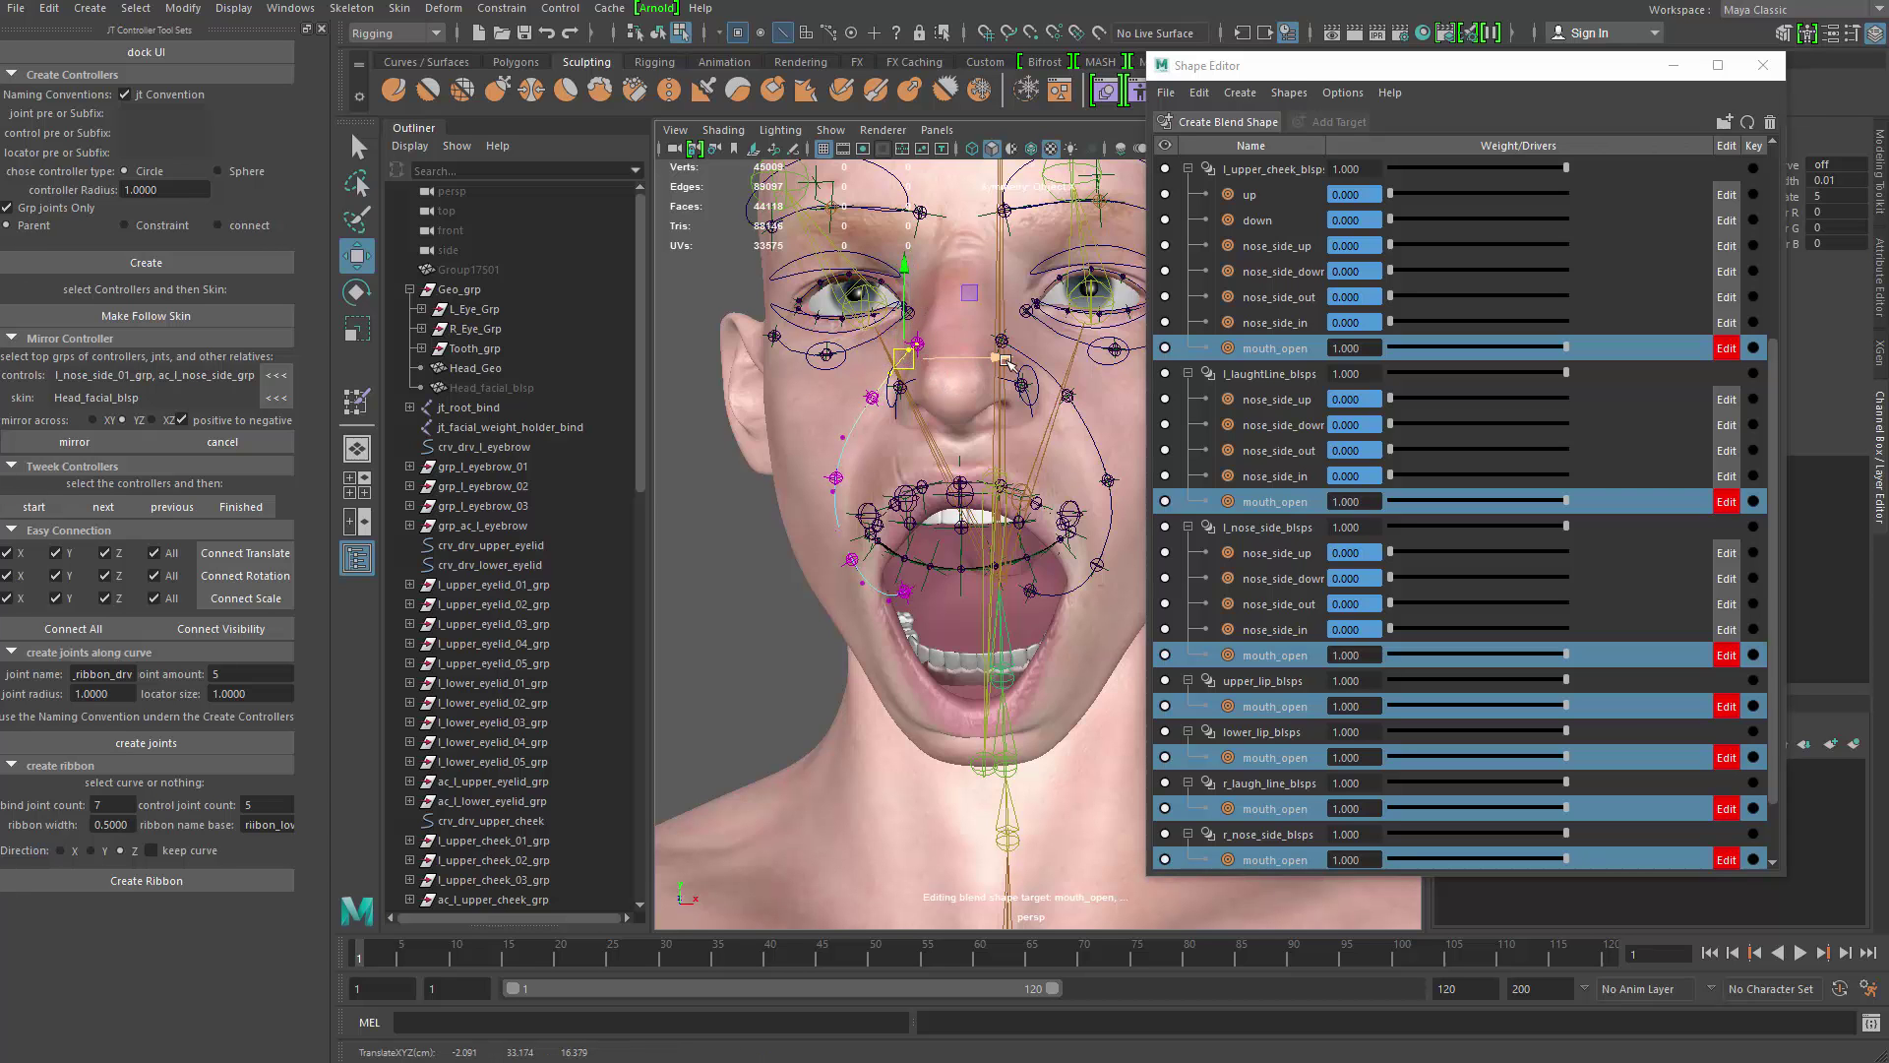
{"action": "key", "text": "q"}
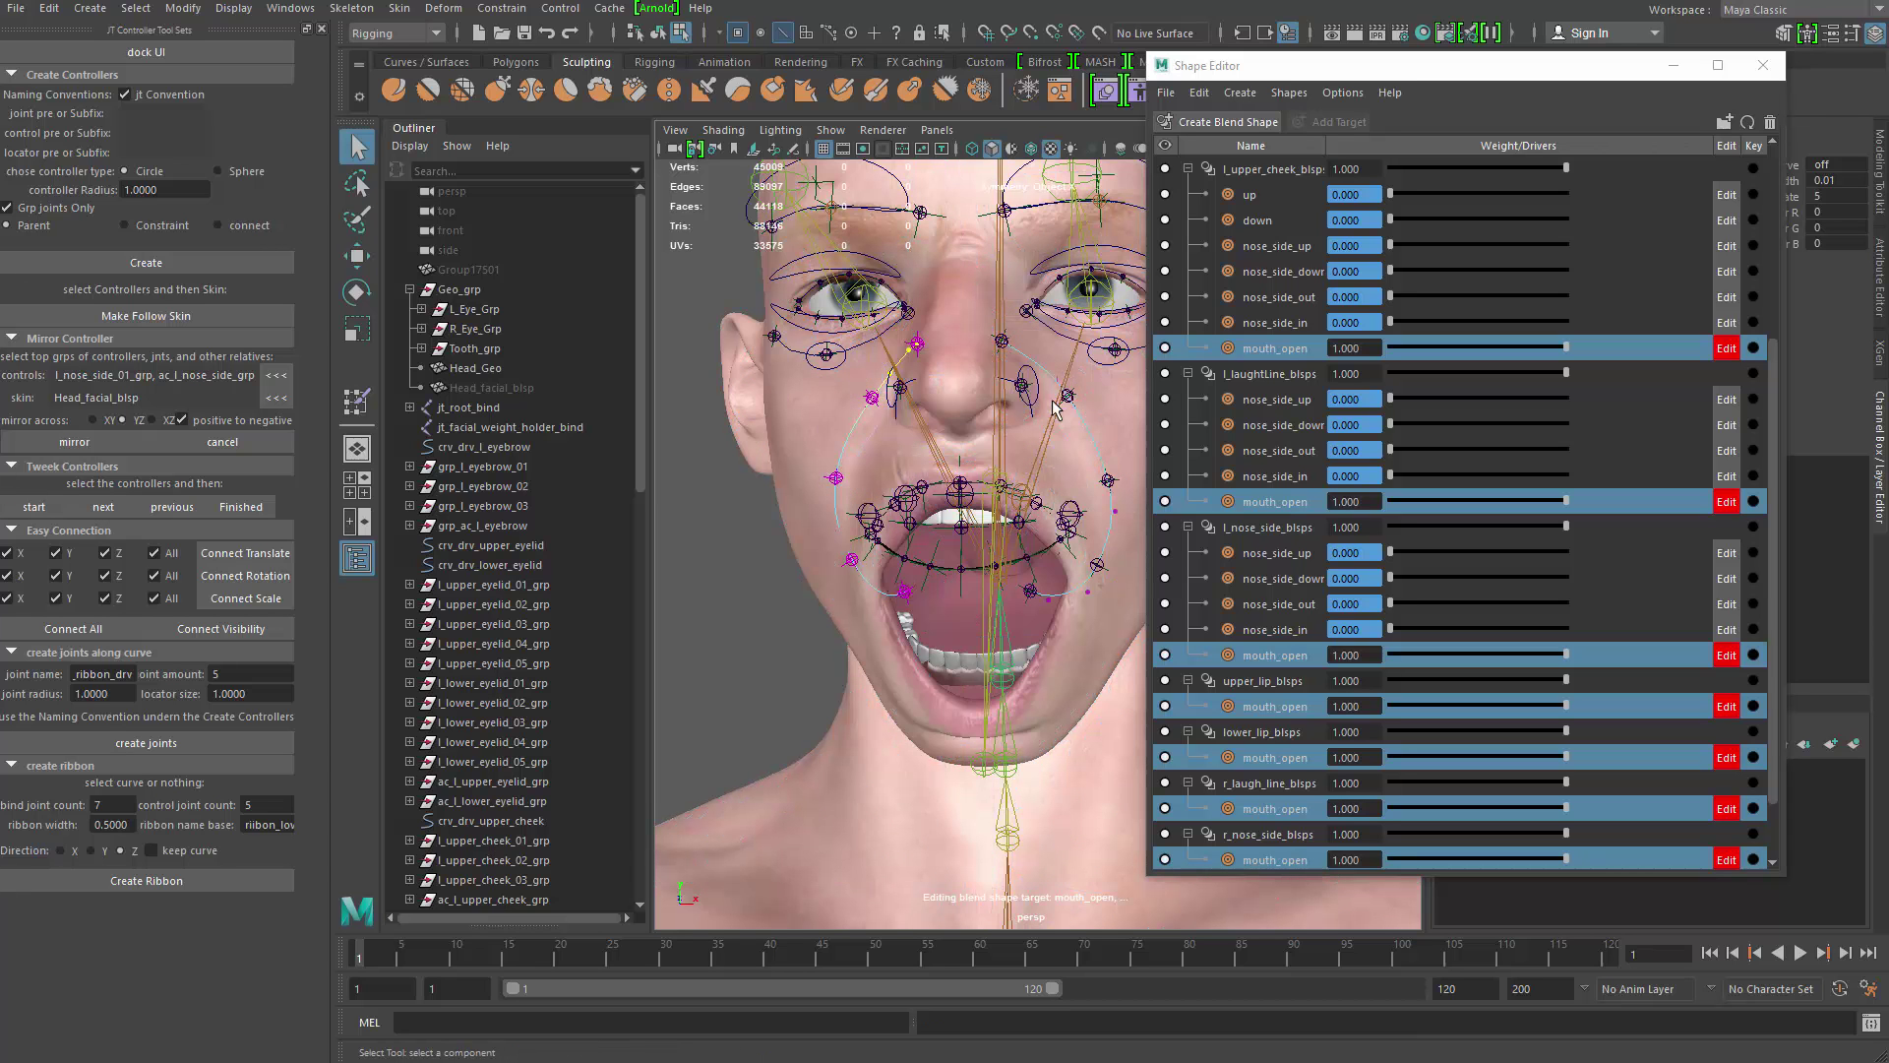
Step: Adjust the left laugh line's cheek and nose-side control points against the face's side profile
{"action": "left_click_drag", "start_coordinate": [1055, 408], "coordinate": [1044, 616], "text": "alt"}
{"action": "key", "text": "w"}
{"action": "key", "text": "ctrl+z"}
{"action": "key", "text": "q"}
{"action": "key", "text": "w"}
{"action": "left_click_drag", "start_coordinate": [904, 516], "coordinate": [912, 505]}
{"action": "key", "text": "q"}
{"action": "key", "text": "w"}
{"action": "left_click_drag", "start_coordinate": [1029, 500], "coordinate": [999, 456]}
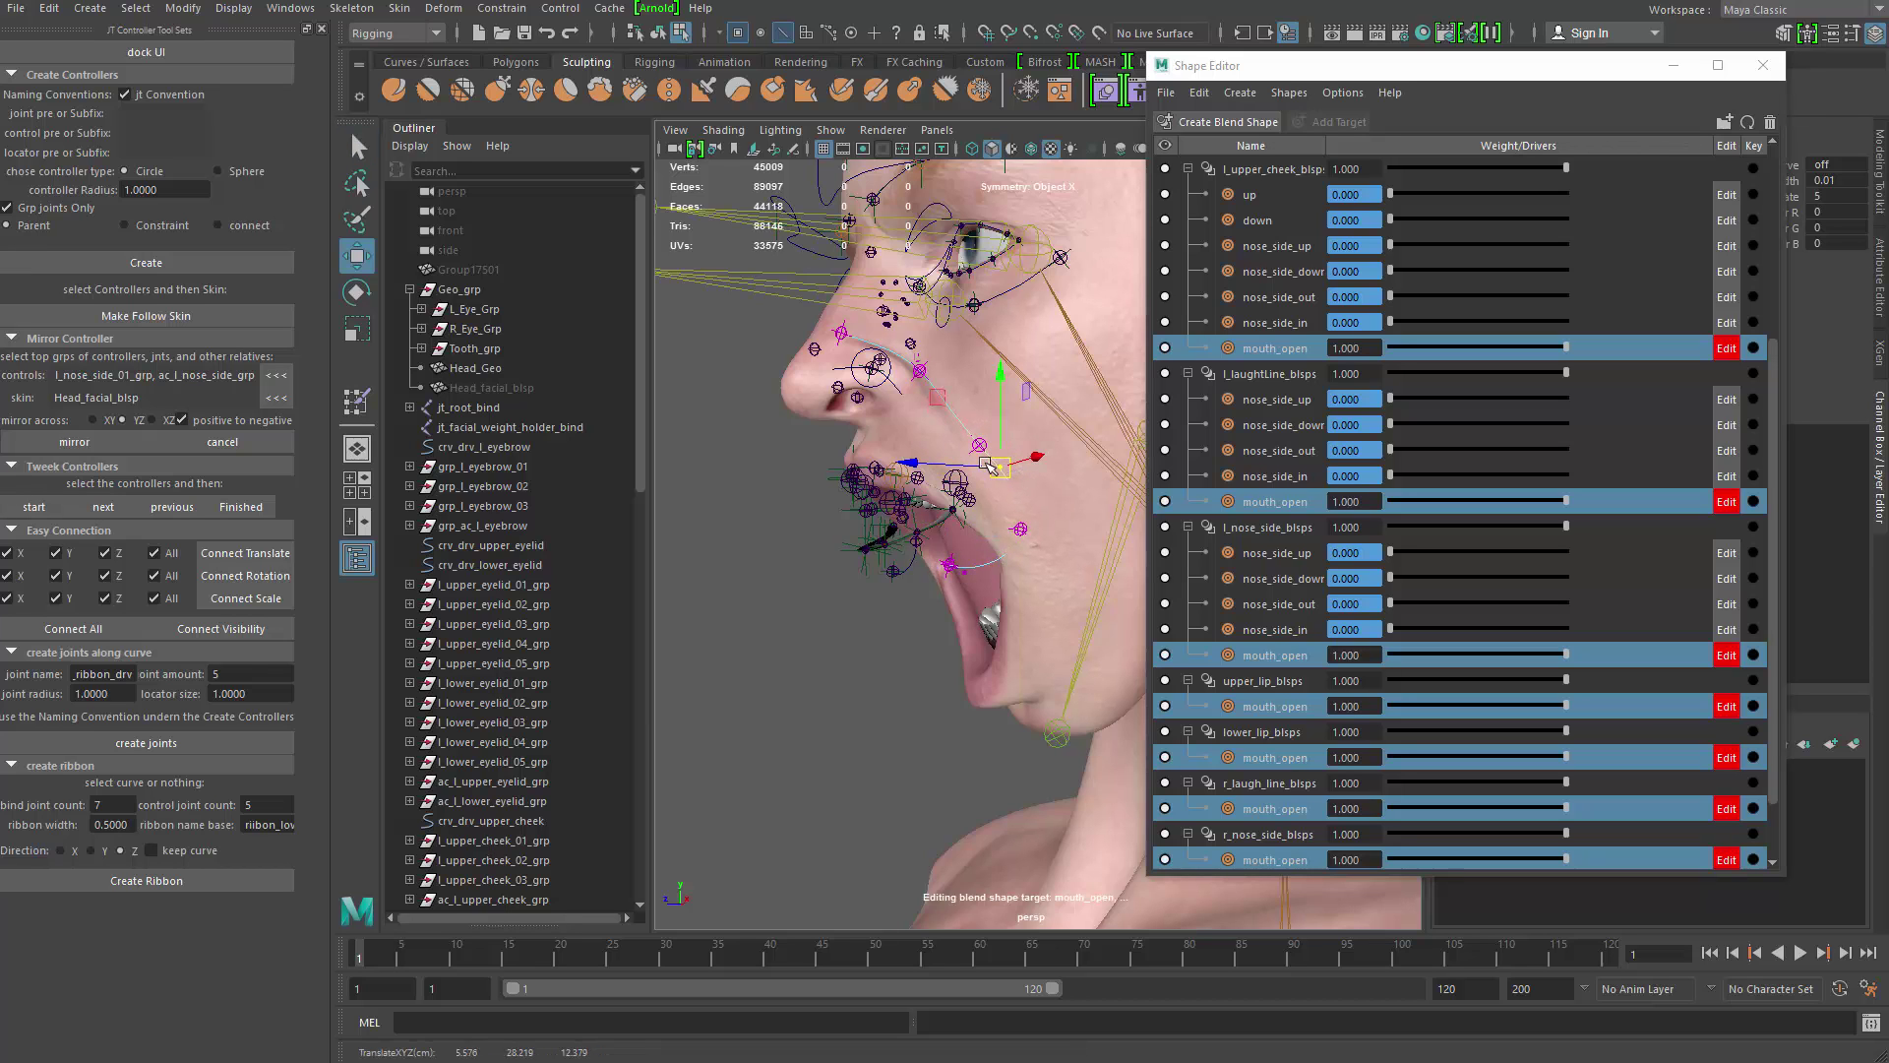
{"action": "left_click_drag", "start_coordinate": [889, 324], "coordinate": [951, 391]}
{"action": "left_click_drag", "start_coordinate": [952, 394], "coordinate": [1078, 473], "text": "alt"}
Step: Undo the last left laugh line edits and readjust its mid-cheek control point
{"action": "key", "text": "q"}
{"action": "left_click", "coordinate": [1013, 483]}
{"action": "key", "text": "w"}
{"action": "key", "text": "ctrl+z"}
{"action": "key", "text": "ctrl+z"}
{"action": "key", "text": "ctrl+z"}
{"action": "key", "text": "q"}
{"action": "key", "text": "w"}
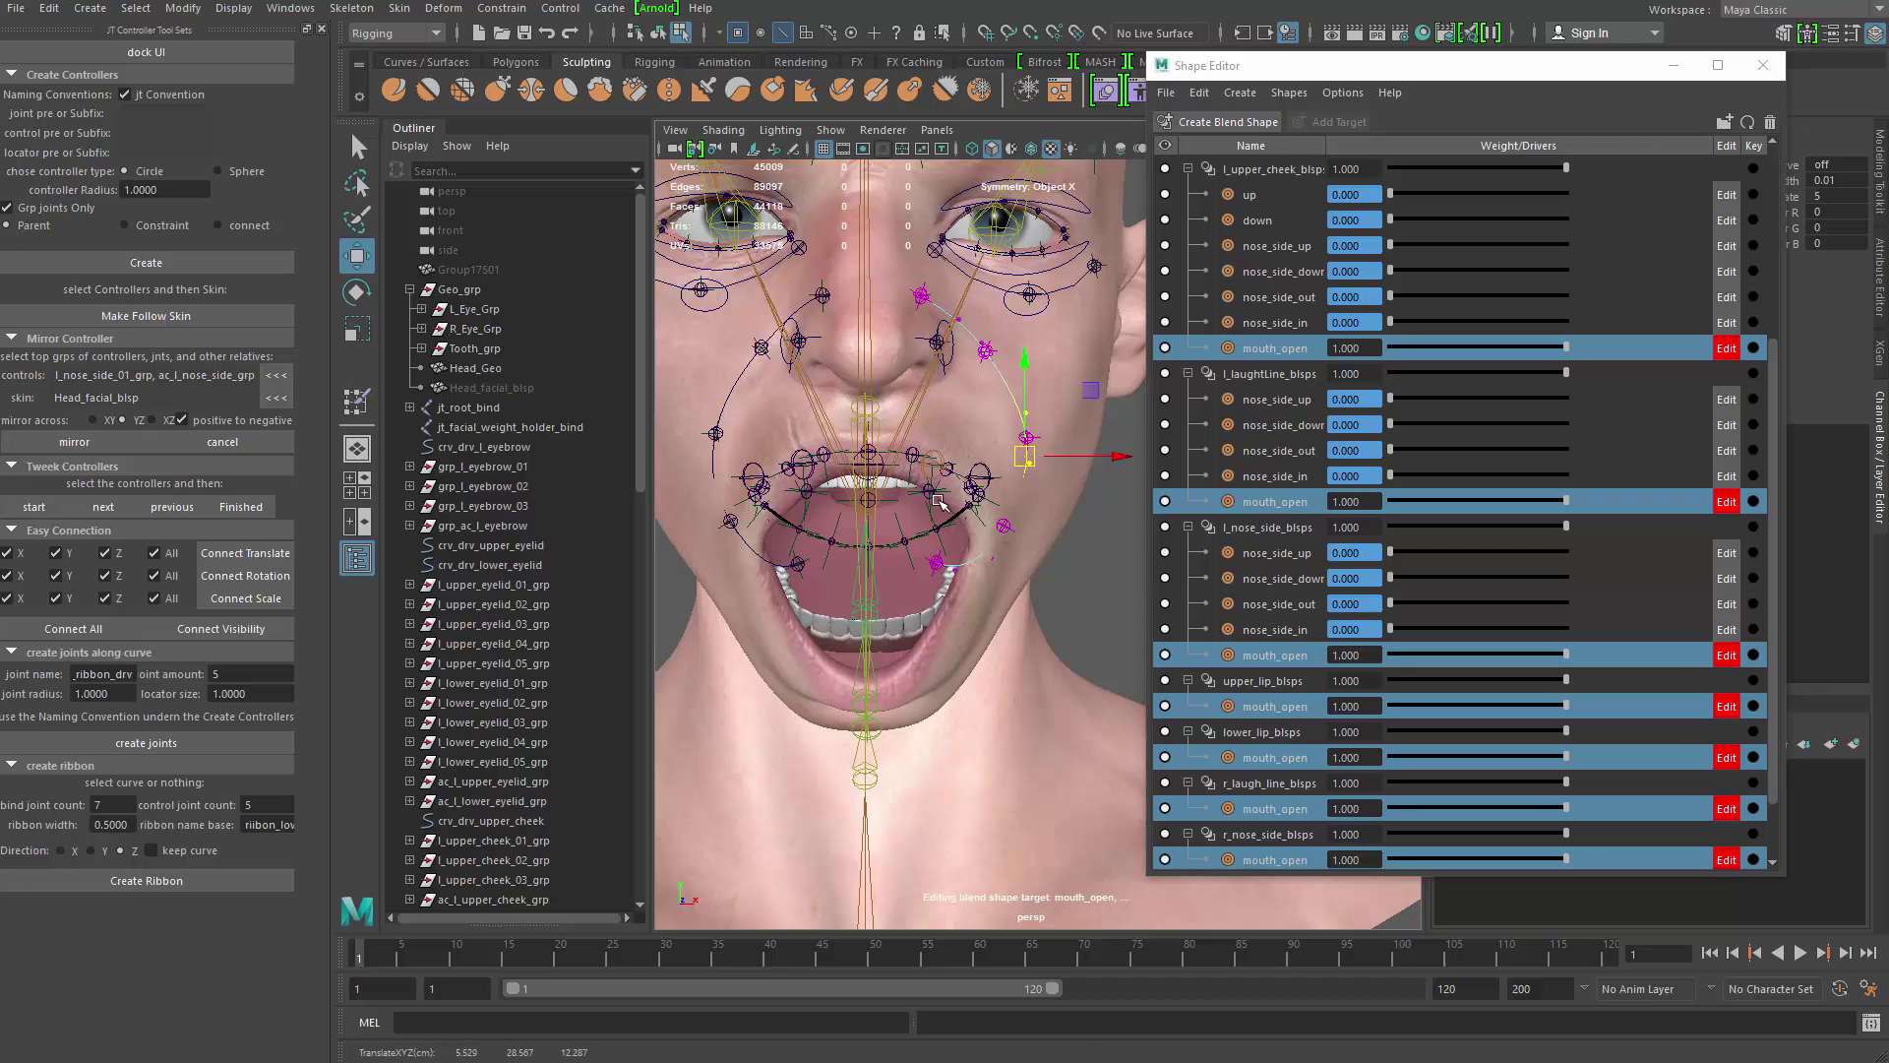
Step: Move the right laugh line's cheek control points in depth to sit along the cheek surface
{"action": "left_click_drag", "start_coordinate": [938, 501], "coordinate": [982, 501], "text": "alt"}
{"action": "middle_click_drag", "start_coordinate": [799, 453], "coordinate": [903, 424], "text": "alt"}
{"action": "key", "text": "["}
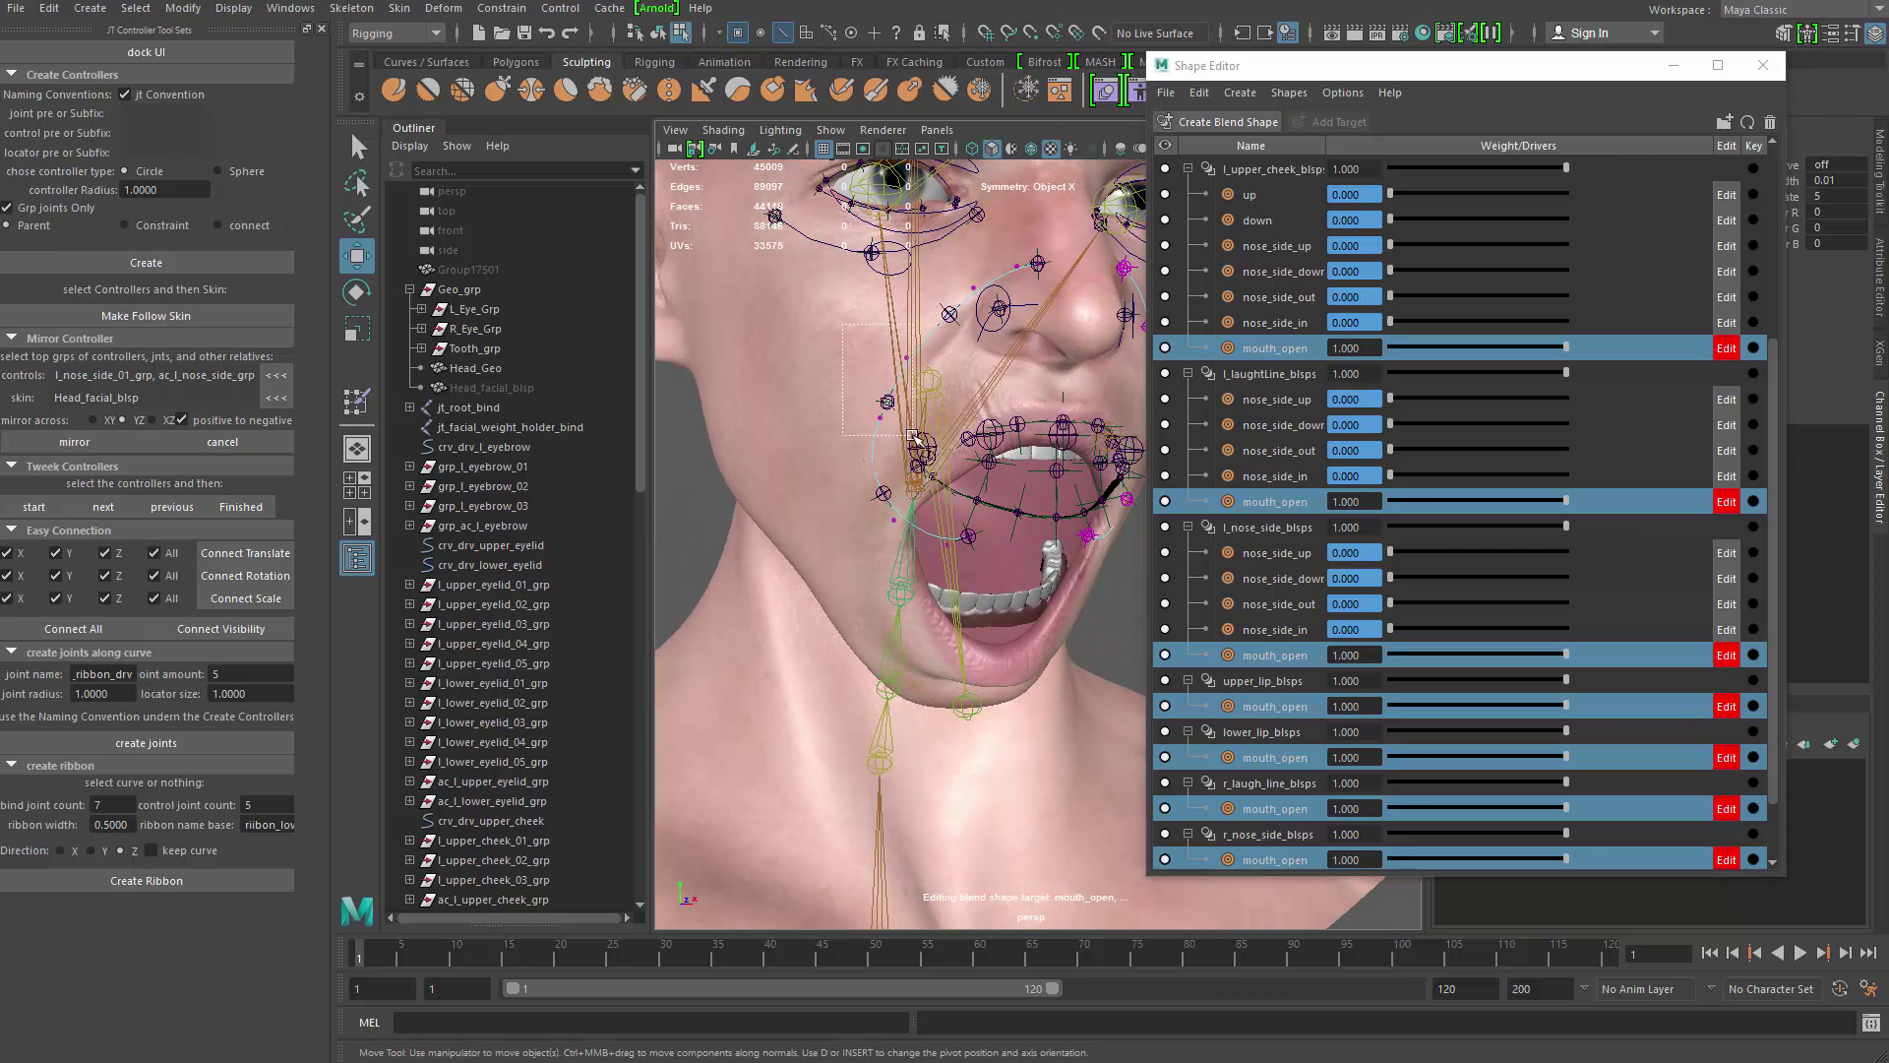
{"action": "left_click_drag", "start_coordinate": [913, 435], "coordinate": [915, 437]}
{"action": "left_click_drag", "start_coordinate": [897, 476], "coordinate": [944, 497], "text": "alt"}
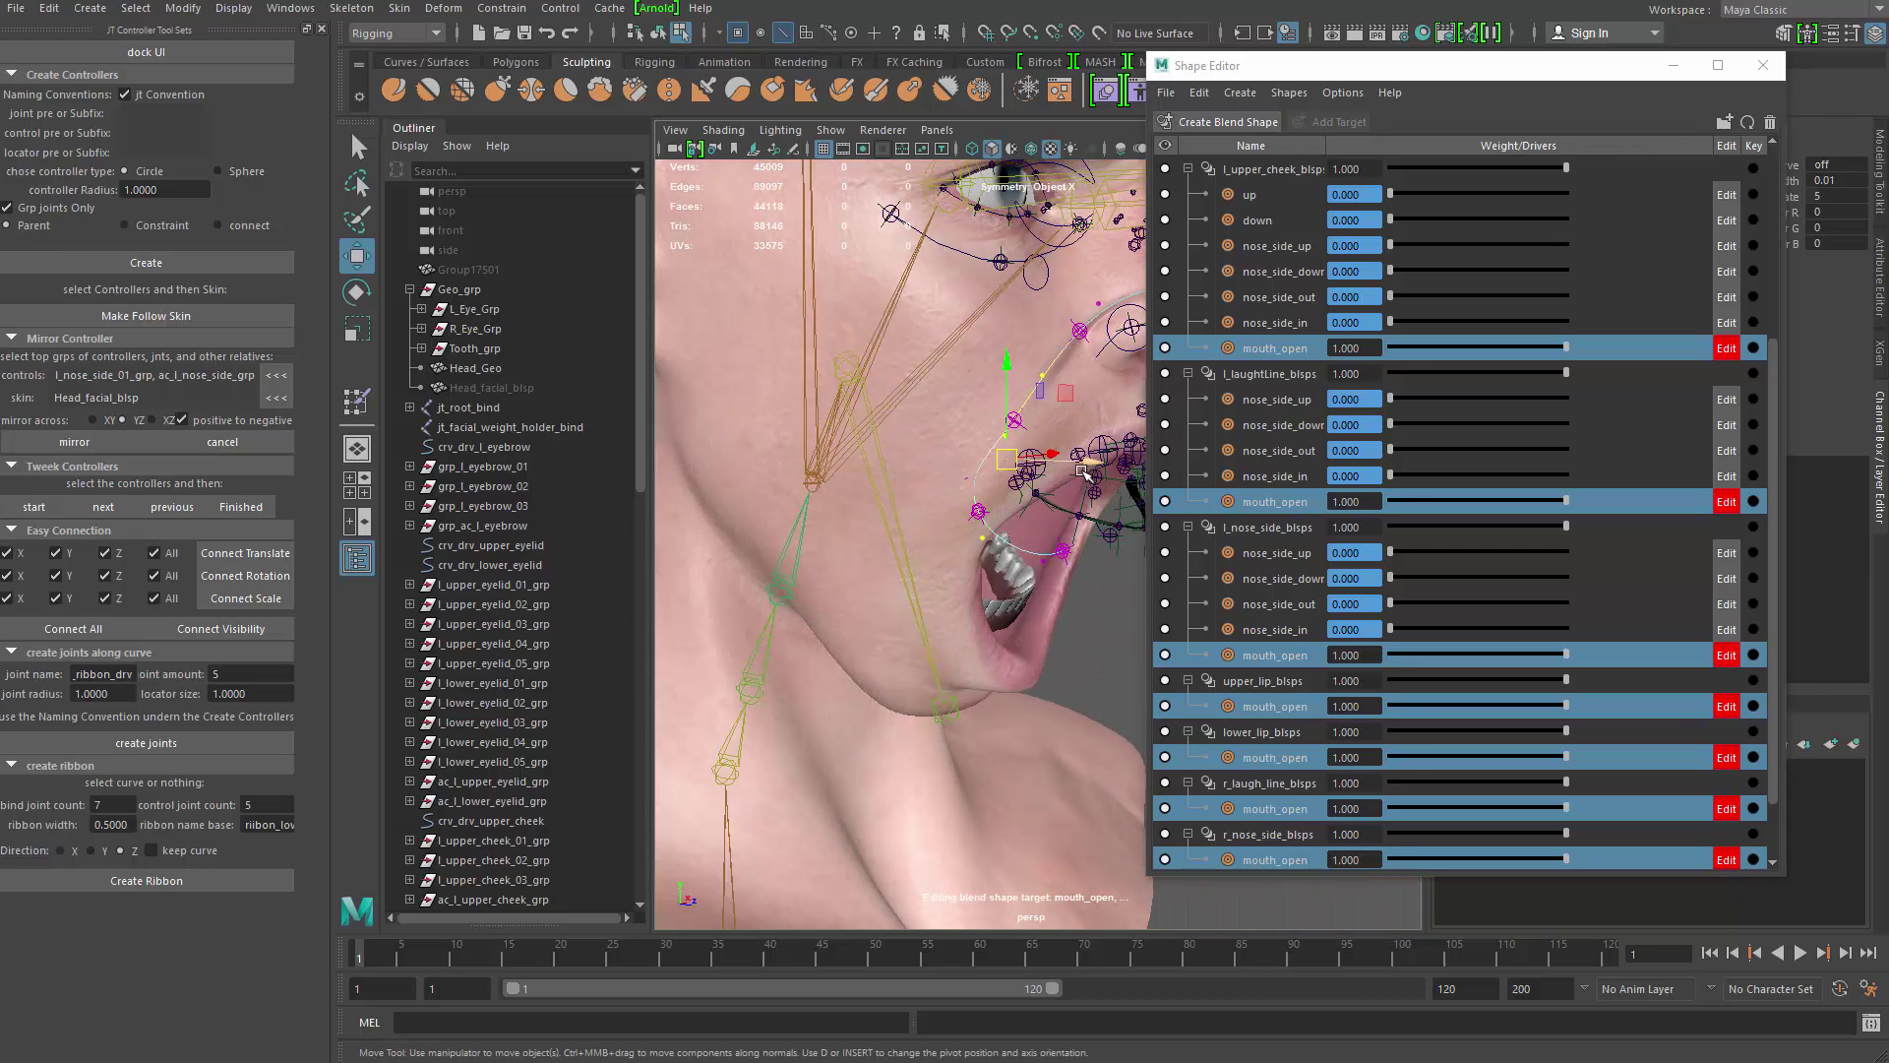
{"action": "left_click_drag", "start_coordinate": [1083, 472], "coordinate": [888, 364]}
{"action": "key", "text": "q"}
{"action": "key", "text": "w"}
{"action": "key", "text": "q"}
{"action": "key", "text": "w"}
{"action": "scroll", "coordinate": [940, 369], "scroll_direction": "down", "scroll_amount": 3}
{"action": "key", "text": "ctrl+z"}
Step: Return to object selection and select both nose side driver curves
{"action": "key", "text": "q"}
{"action": "left_click", "coordinate": [885, 392]}
{"action": "scroll", "coordinate": [880, 395], "scroll_direction": "up", "scroll_amount": 3}
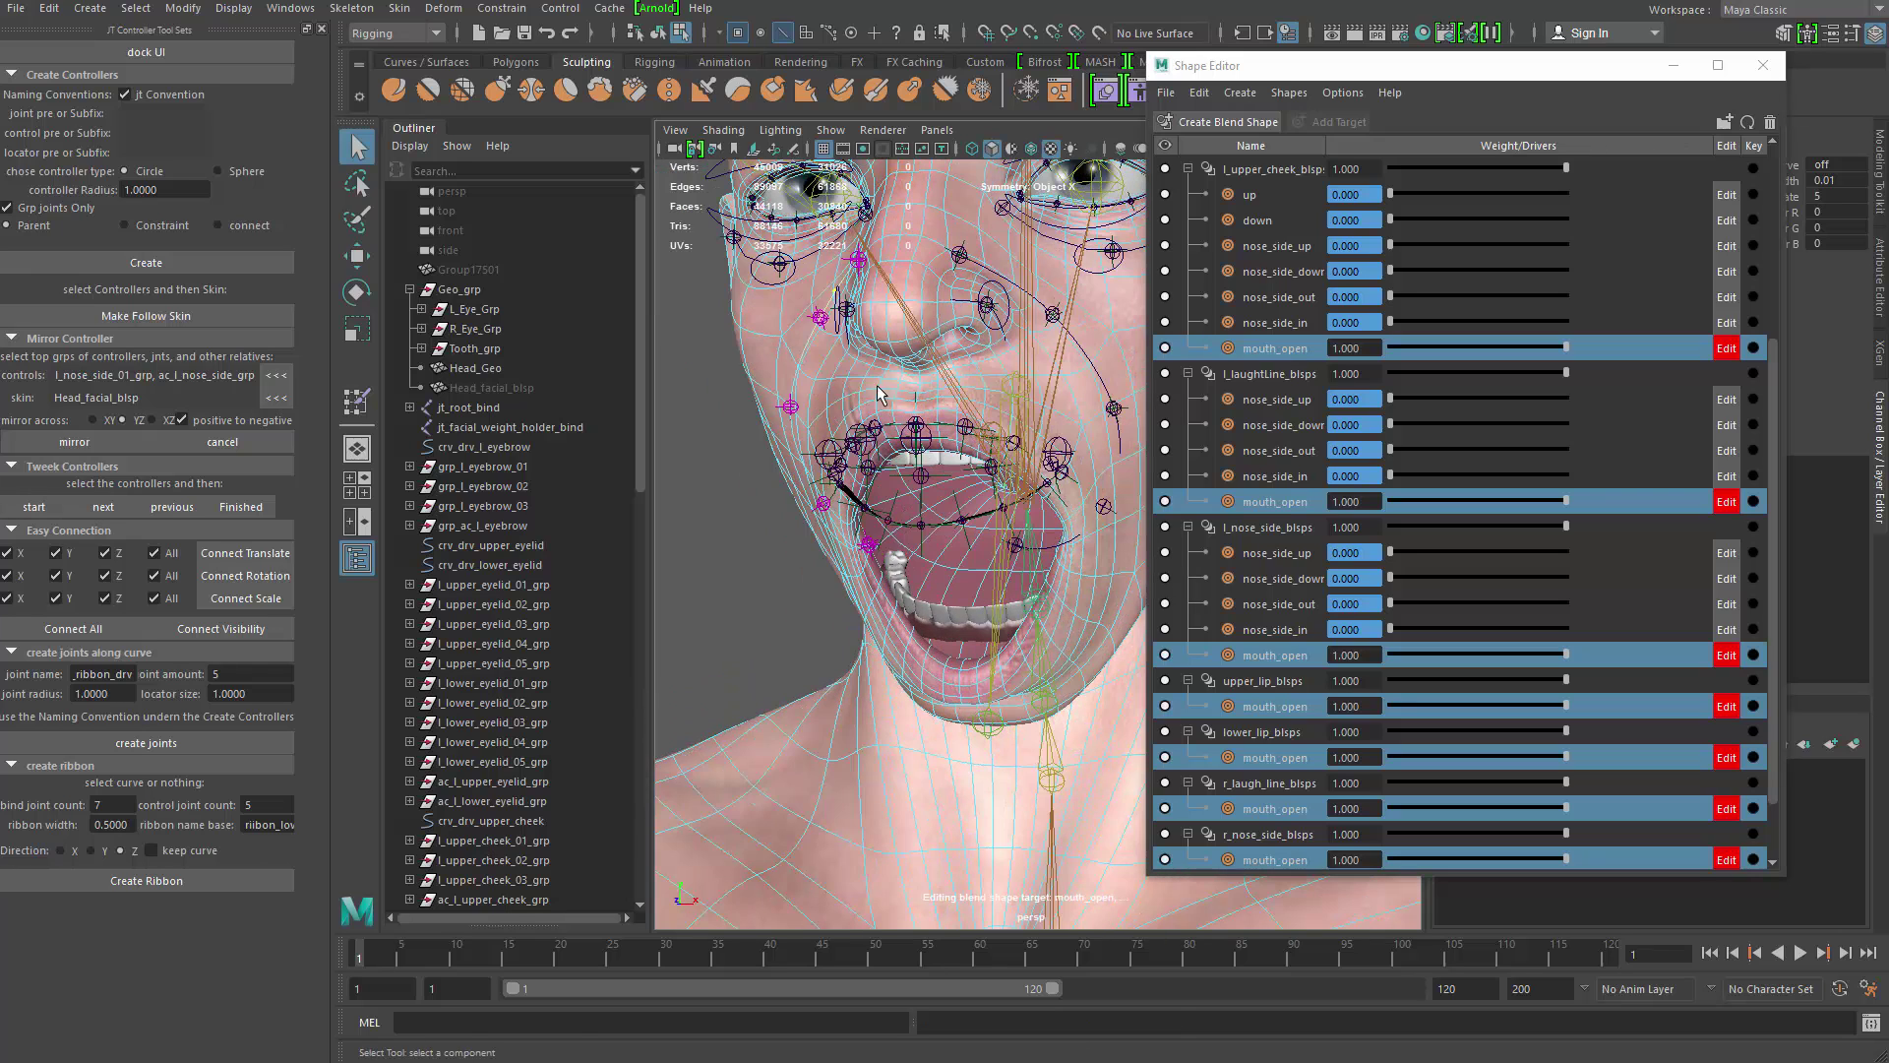
{"action": "right_click_drag", "start_coordinate": [880, 395], "coordinate": [1027, 298], "text": "shift"}
{"action": "key", "text": "q"}
{"action": "left_click", "coordinate": [949, 374]}
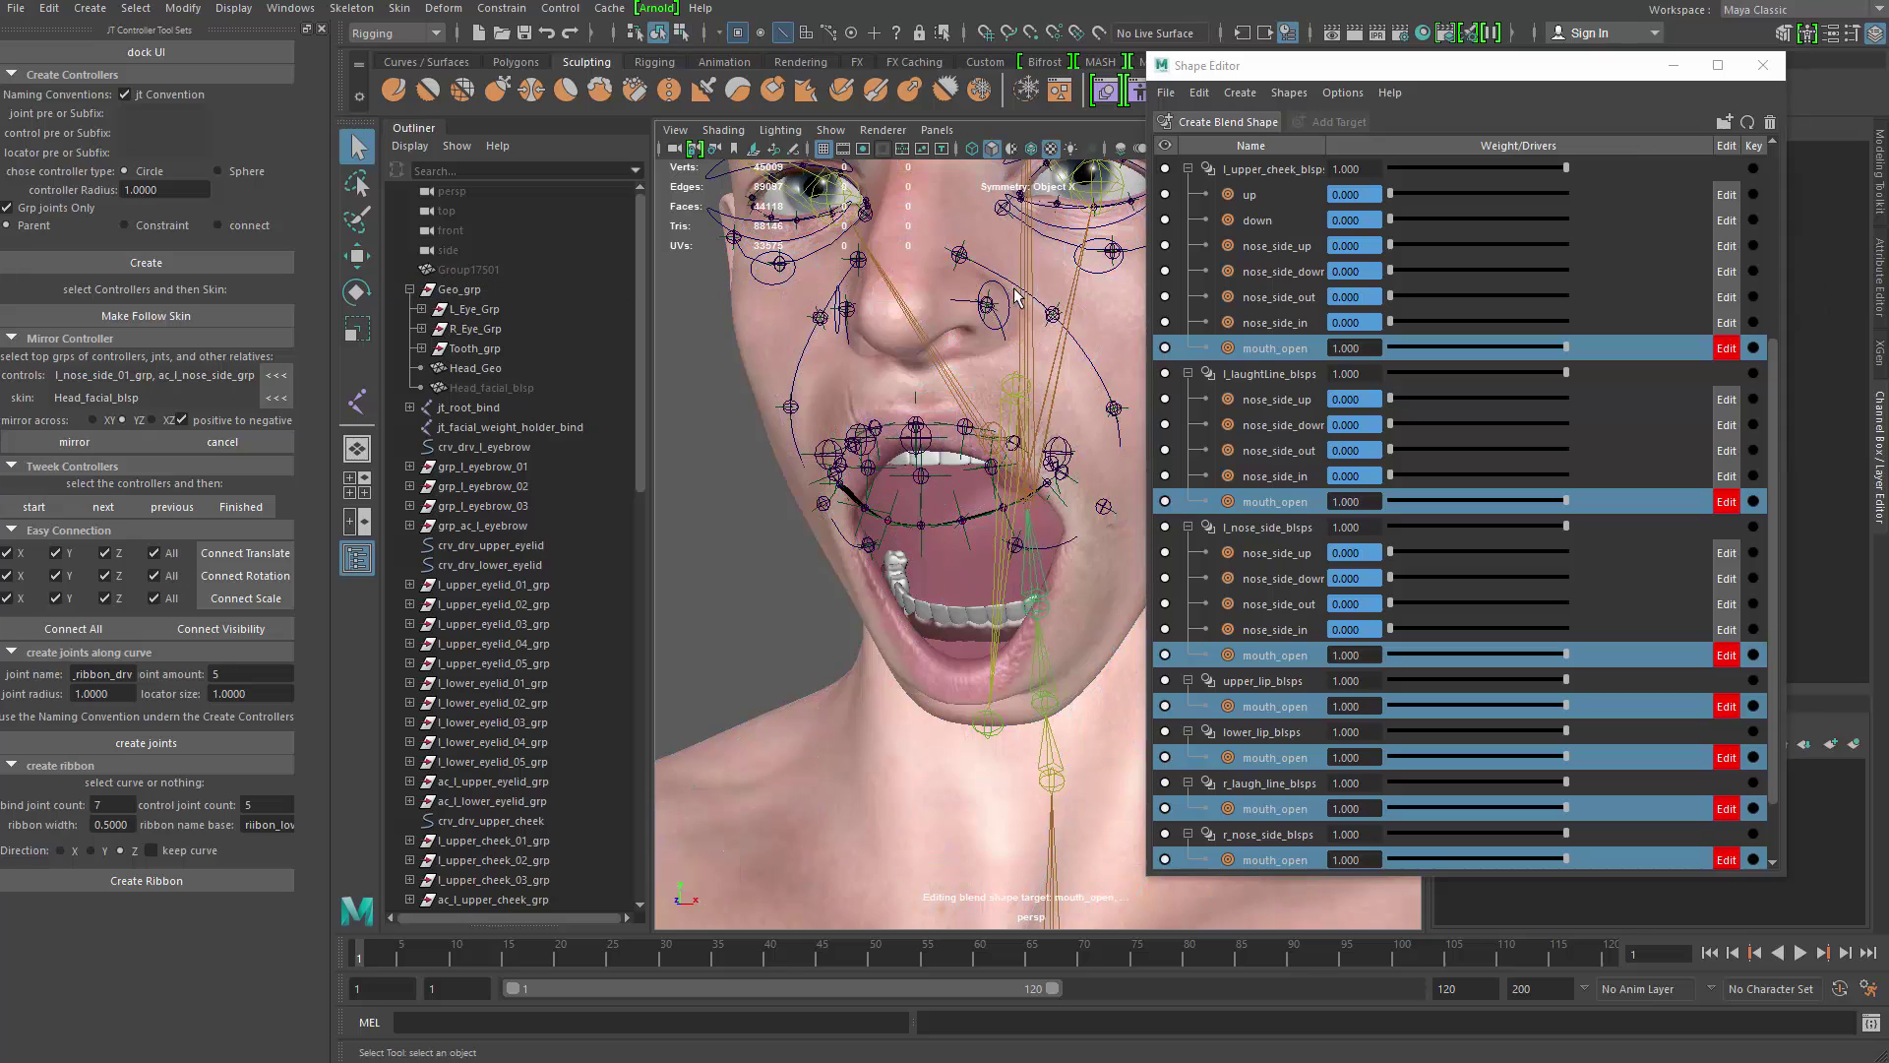
{"action": "left_click_drag", "start_coordinate": [949, 374], "coordinate": [916, 355], "text": "alt"}
{"action": "left_click", "coordinate": [961, 306]}
{"action": "left_click", "coordinate": [911, 340]}
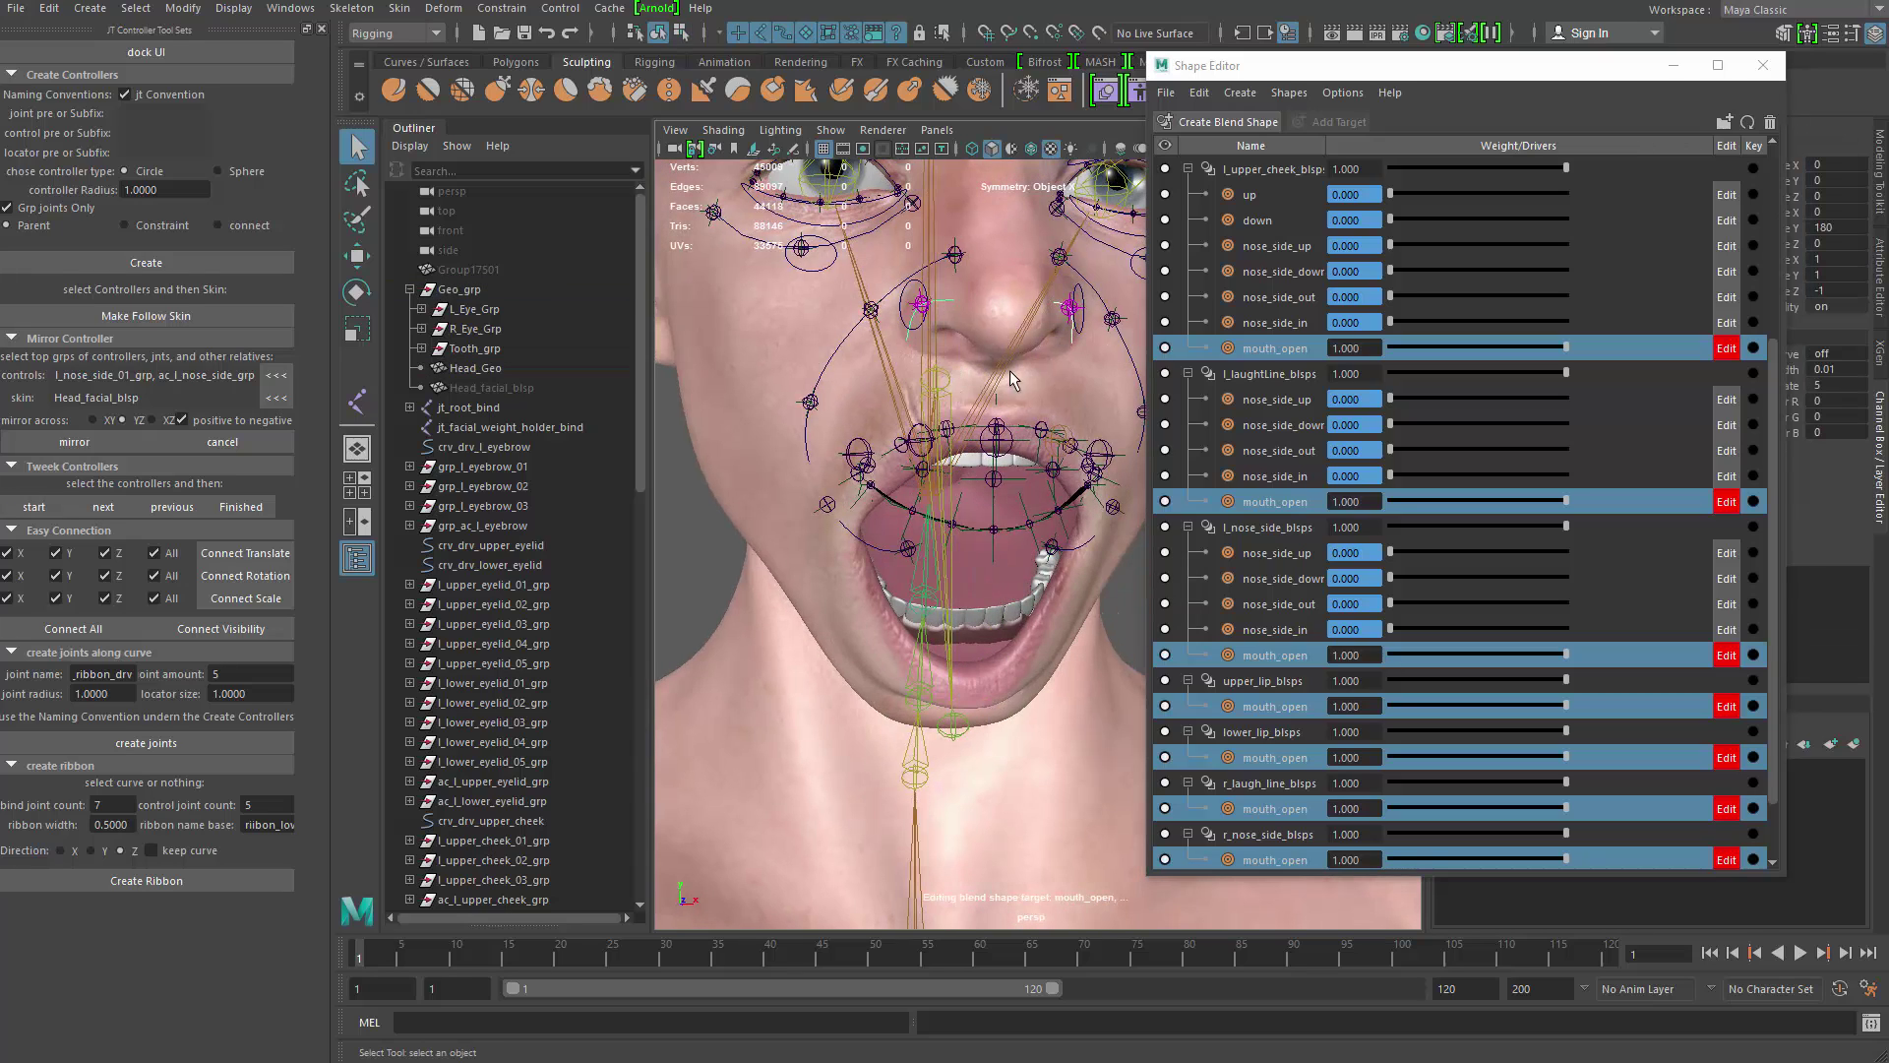
Step: Select the control points of both nose side driver curves and adjust them against the nostrils in the mouth_open target
{"action": "left_click", "coordinate": [681, 34]}
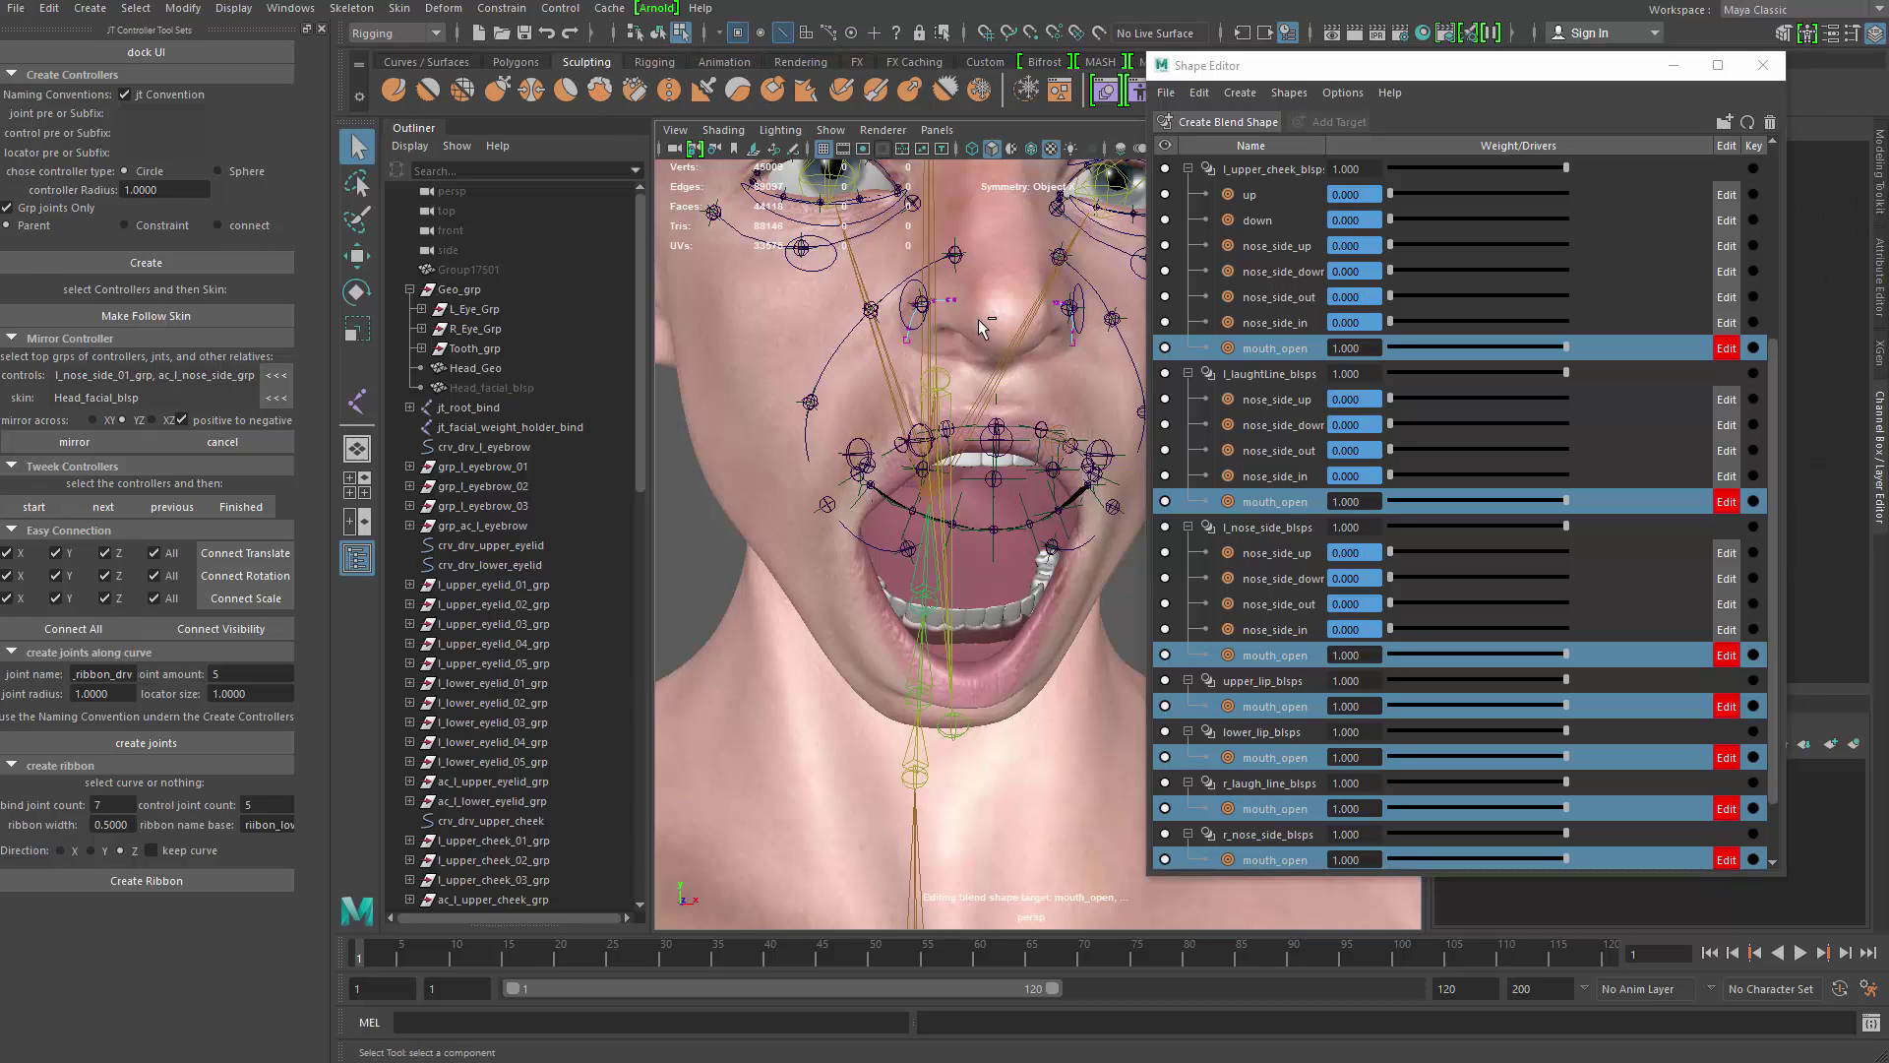
{"action": "left_click_drag", "start_coordinate": [1022, 323], "coordinate": [1108, 433], "text": "alt"}
{"action": "left_click_drag", "start_coordinate": [817, 247], "coordinate": [948, 386], "text": "shift"}
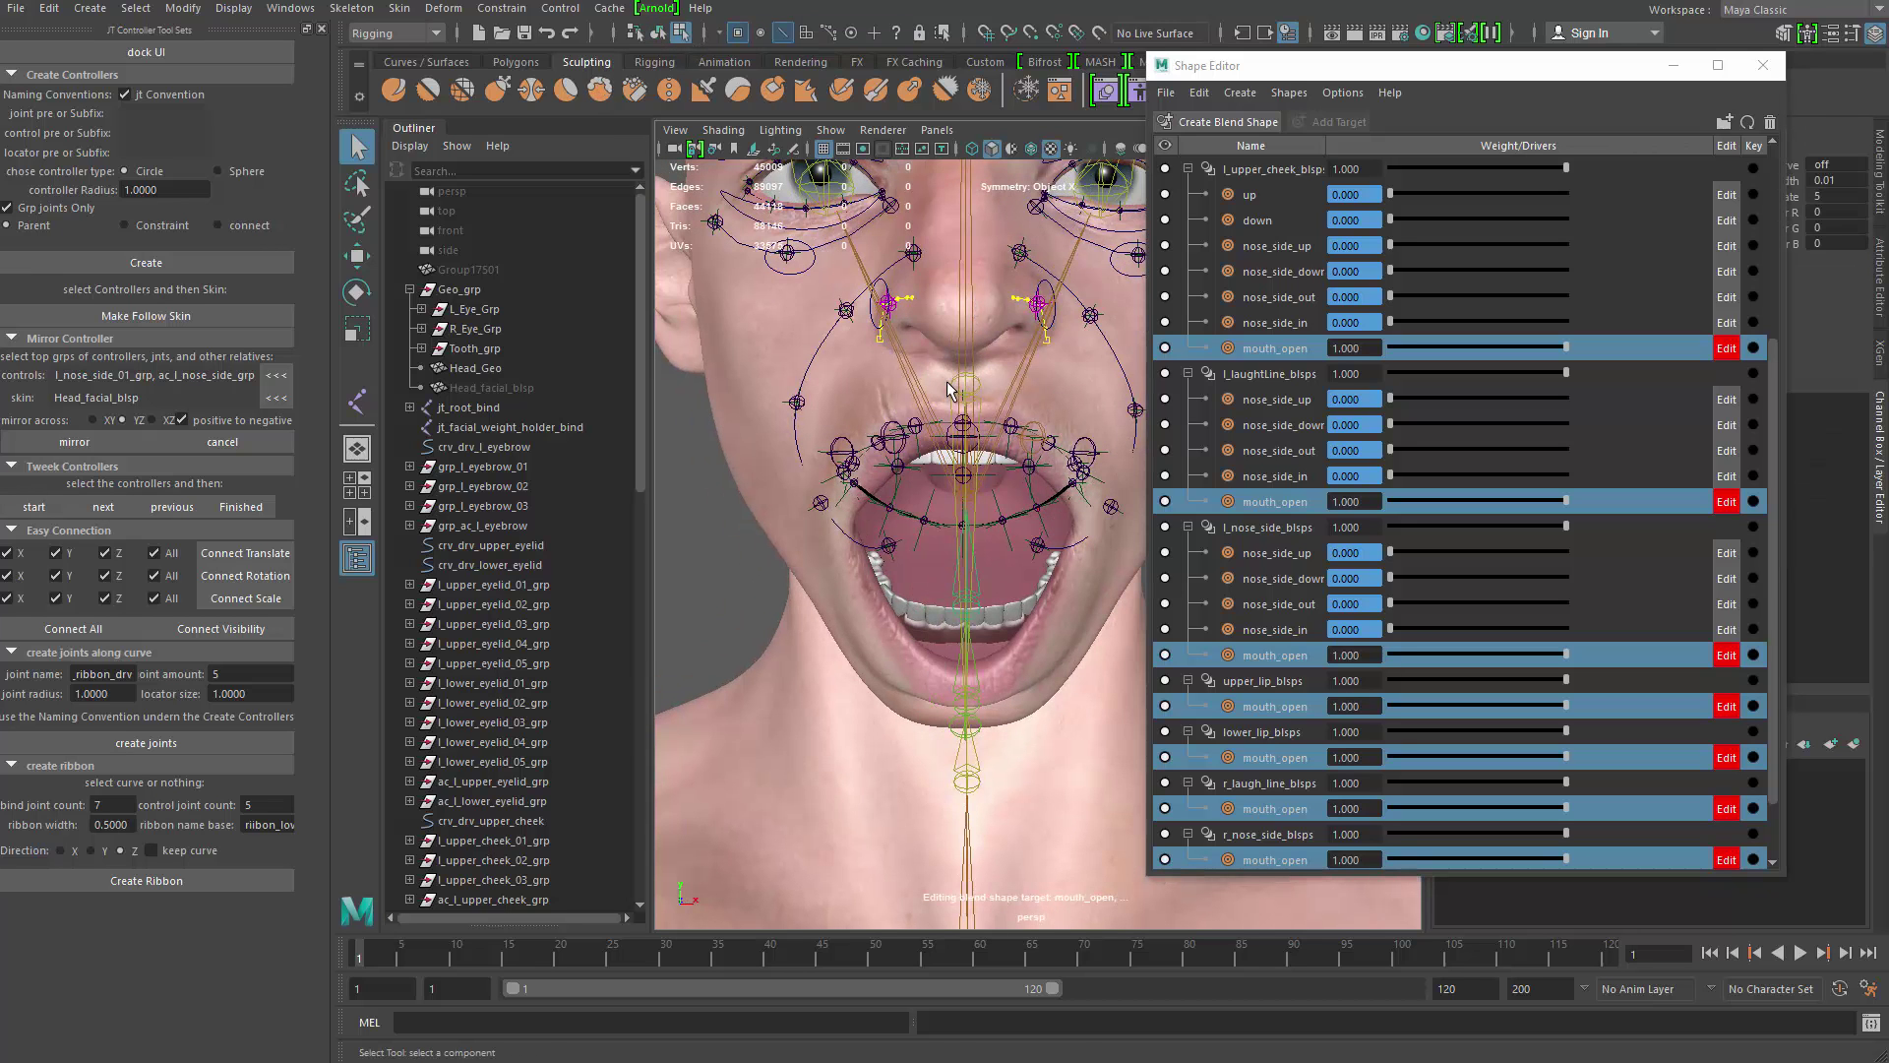
{"action": "key", "text": "w"}
{"action": "left_click", "coordinate": [961, 238]}
{"action": "left_click_drag", "start_coordinate": [984, 258], "coordinate": [915, 279], "text": "alt"}
{"action": "key", "text": "e"}
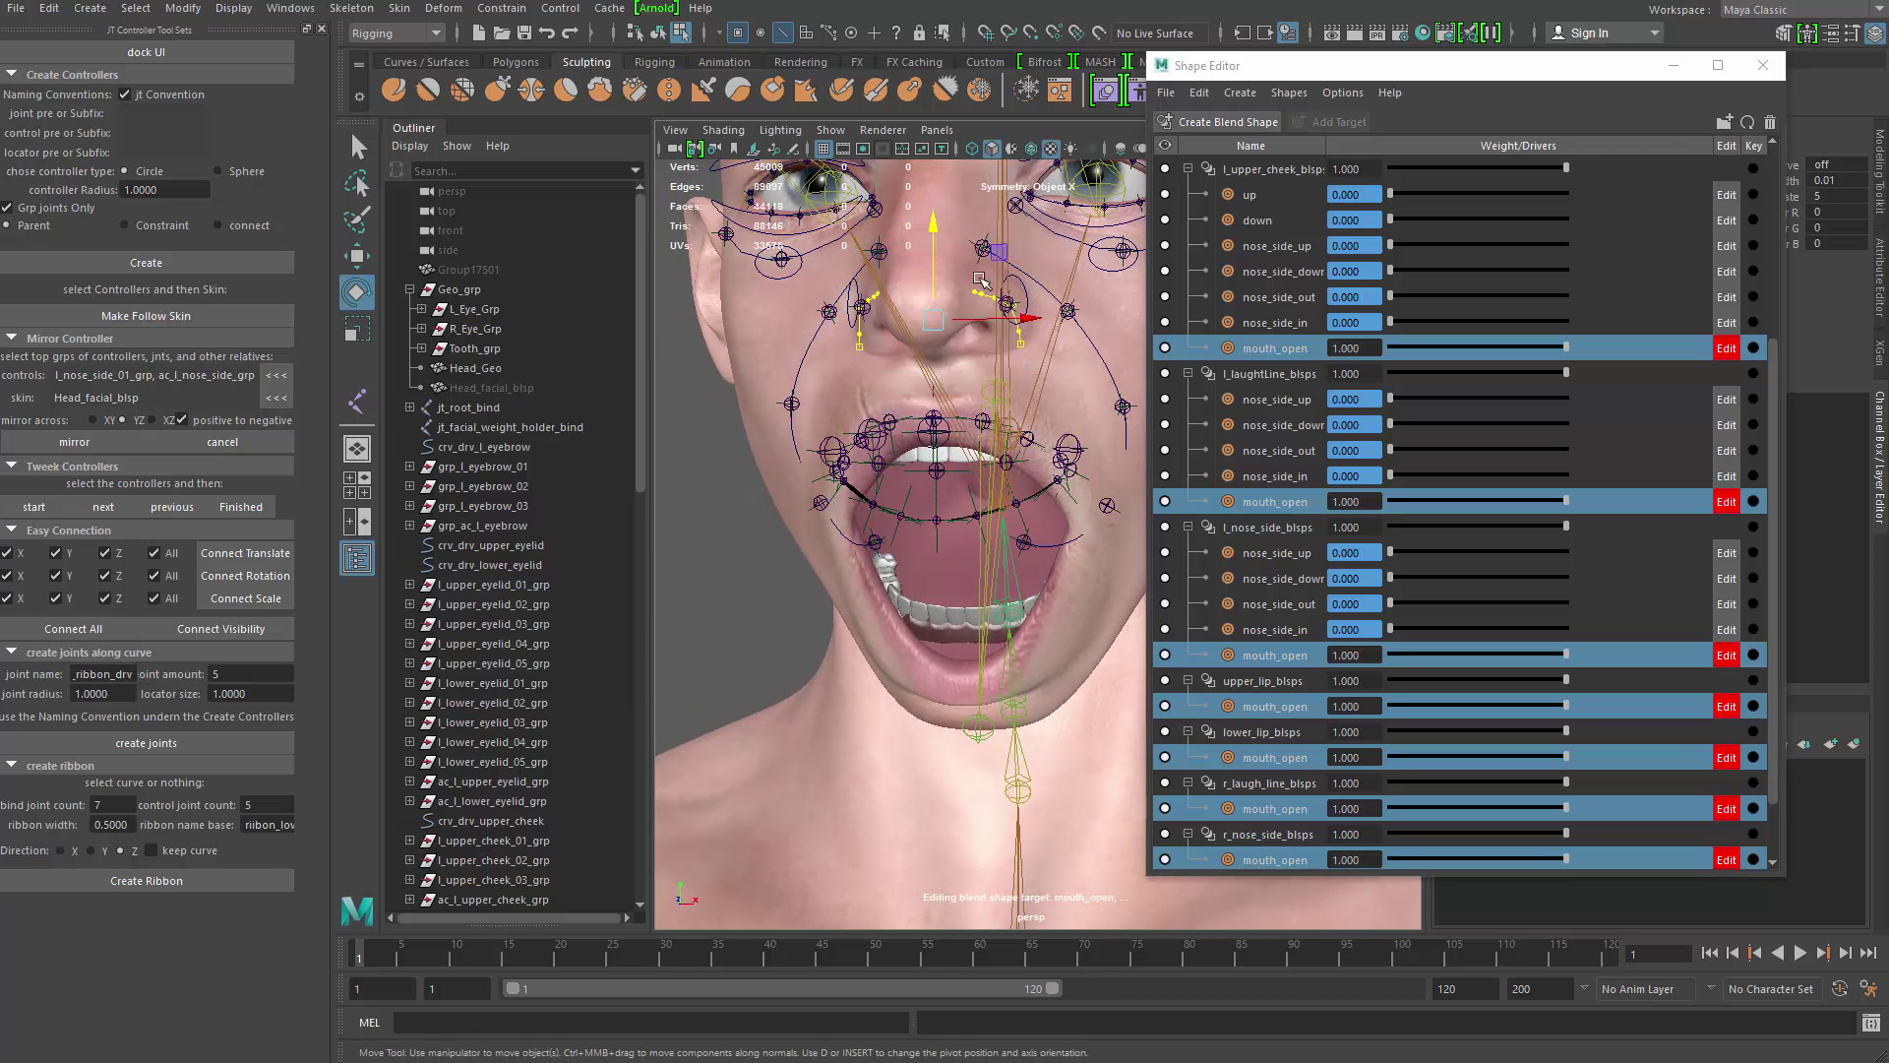
{"action": "key", "text": "w"}
{"action": "left_click_drag", "start_coordinate": [918, 270], "coordinate": [906, 315], "text": "alt"}
{"action": "middle_click_drag", "start_coordinate": [935, 313], "coordinate": [853, 323], "text": "alt"}
Step: Leave component editing on the head mesh and return to object selection
{"action": "key", "text": "q"}
{"action": "left_click", "coordinate": [753, 477]}
{"action": "right_click_drag", "start_coordinate": [749, 482], "coordinate": [742, 443]}
{"action": "key", "text": "y"}
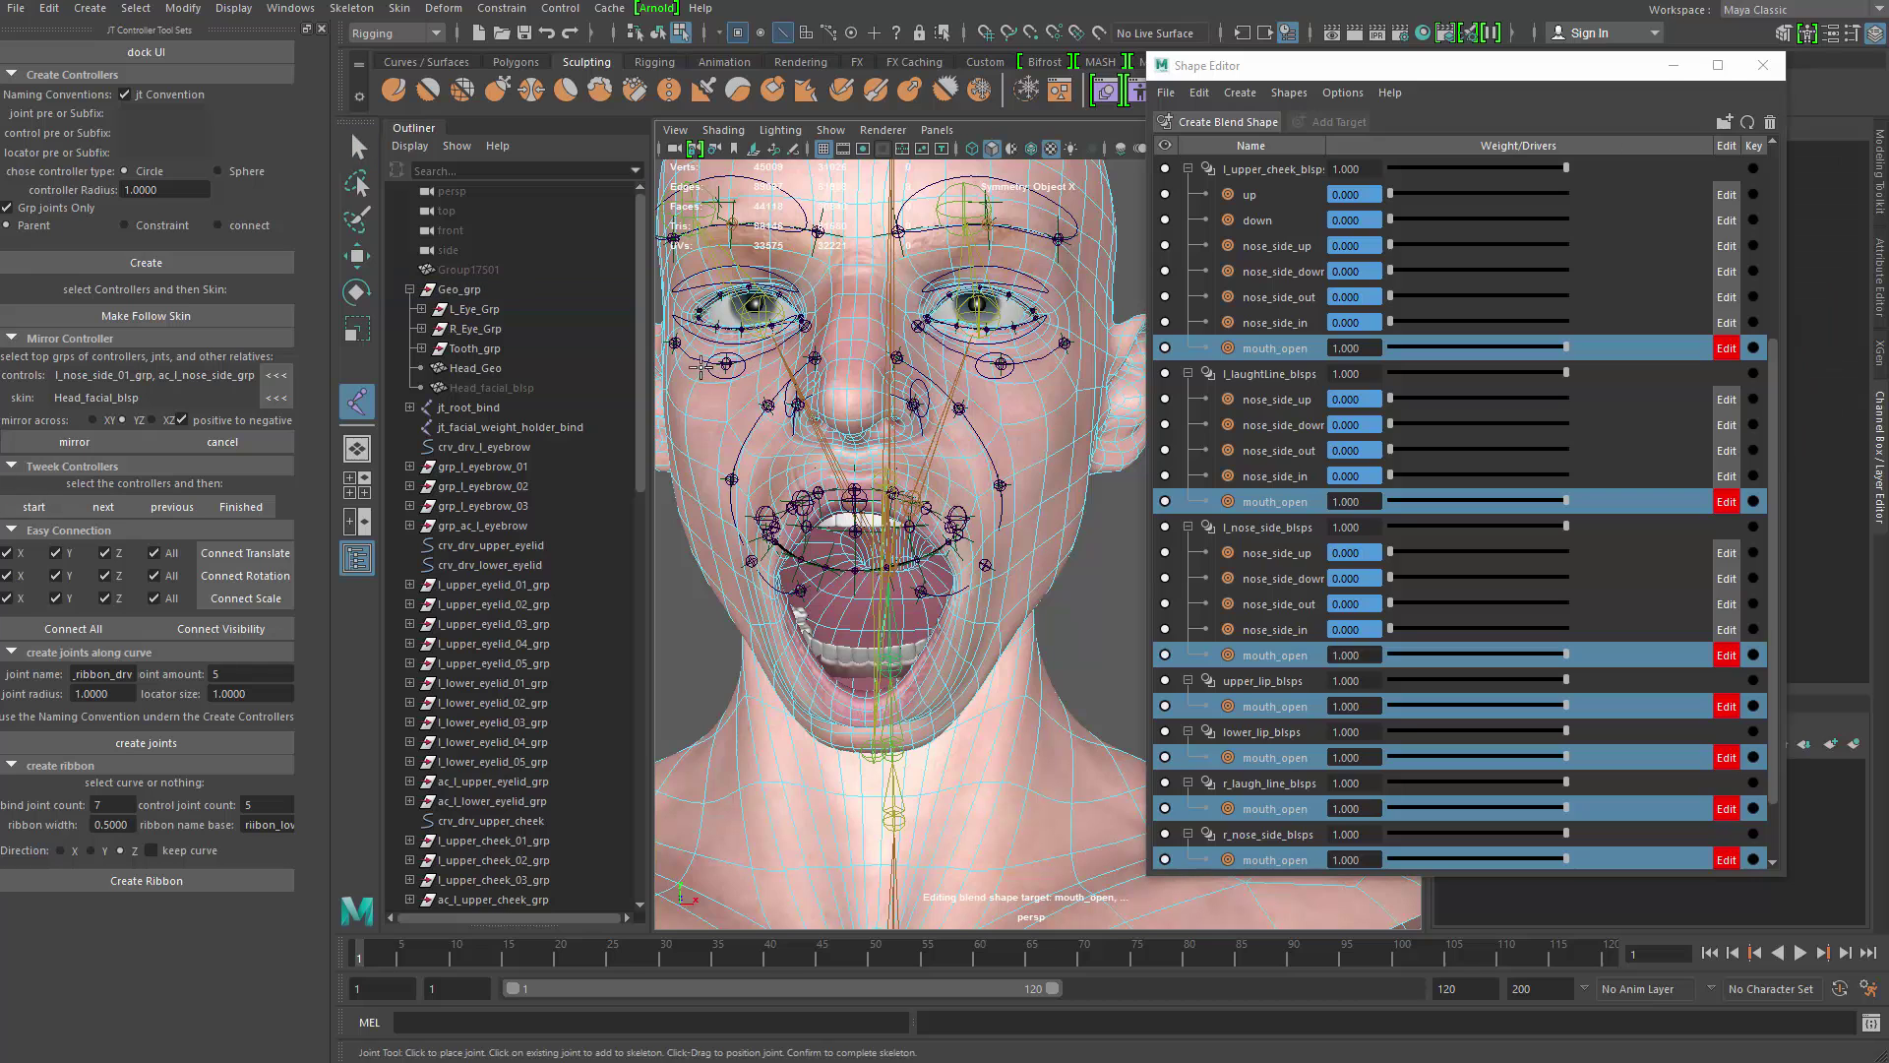
{"action": "key", "text": "q"}
{"action": "left_click", "coordinate": [697, 364]}
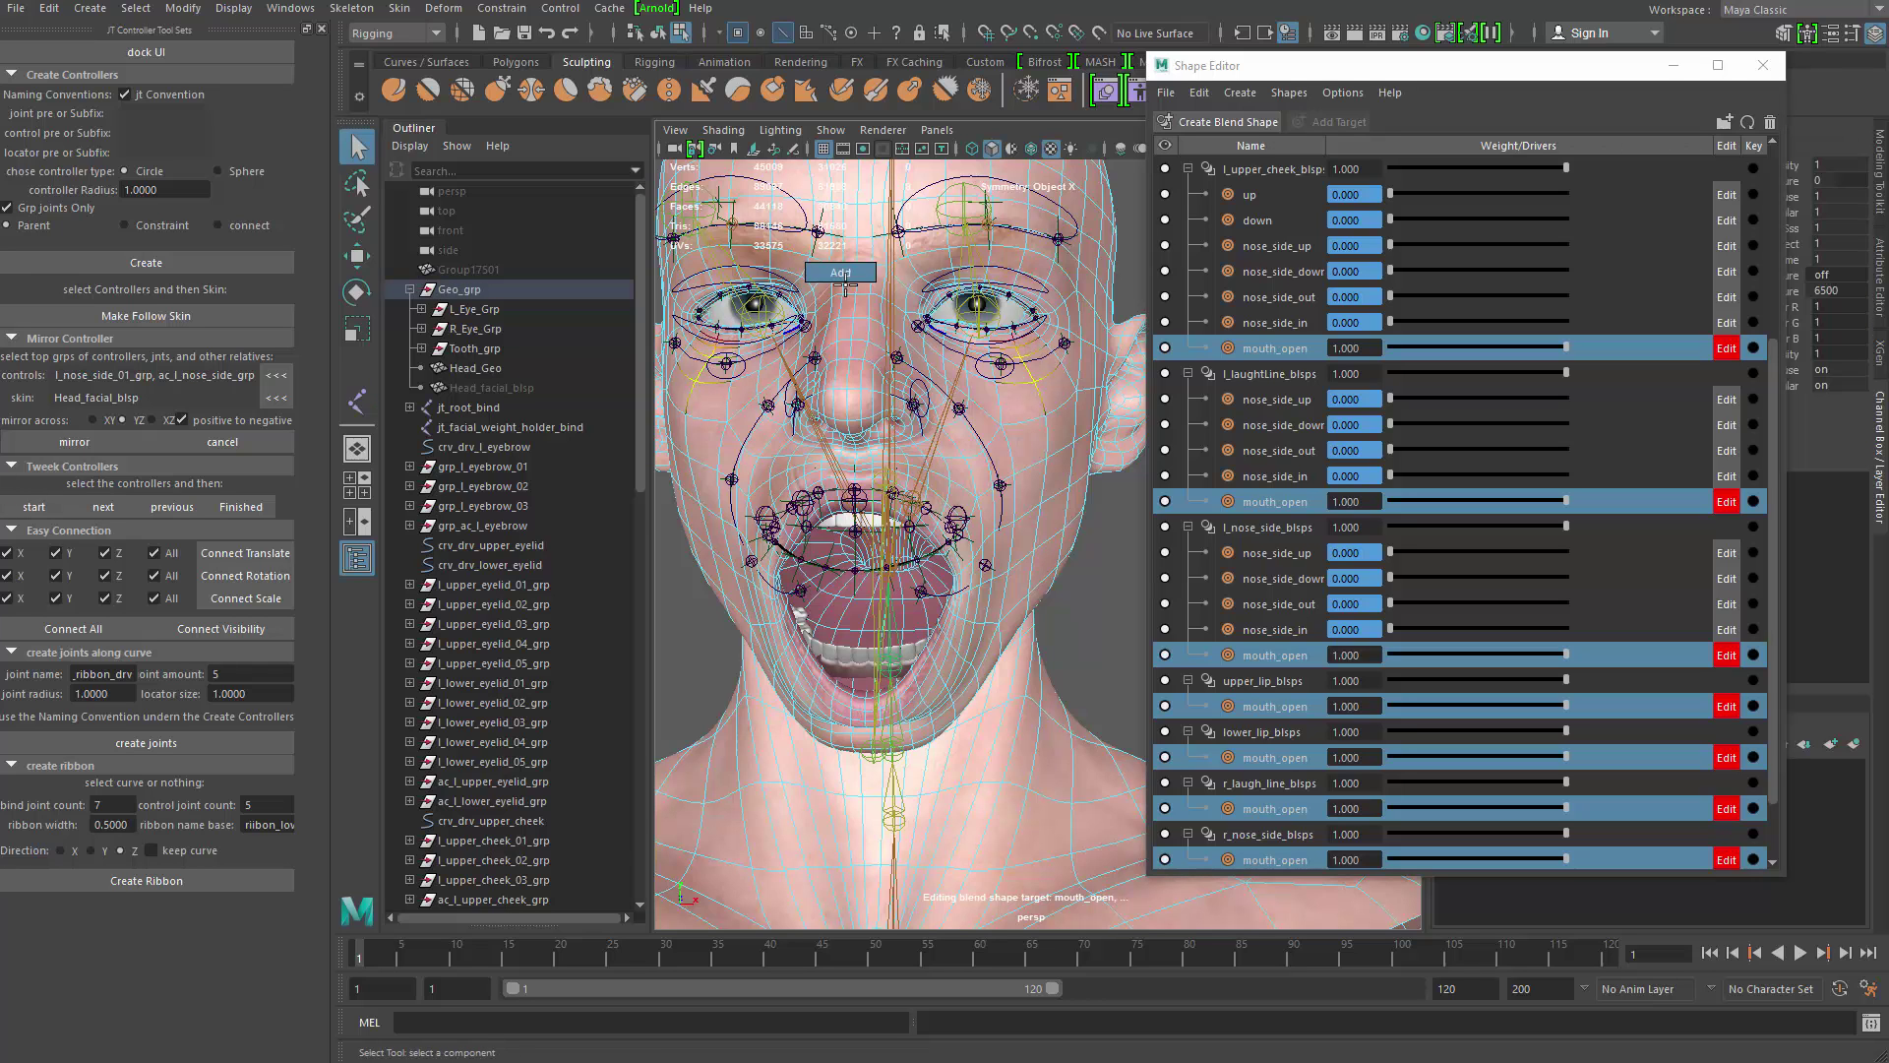
{"action": "key", "text": "y"}
{"action": "right_click", "coordinate": [798, 316]}
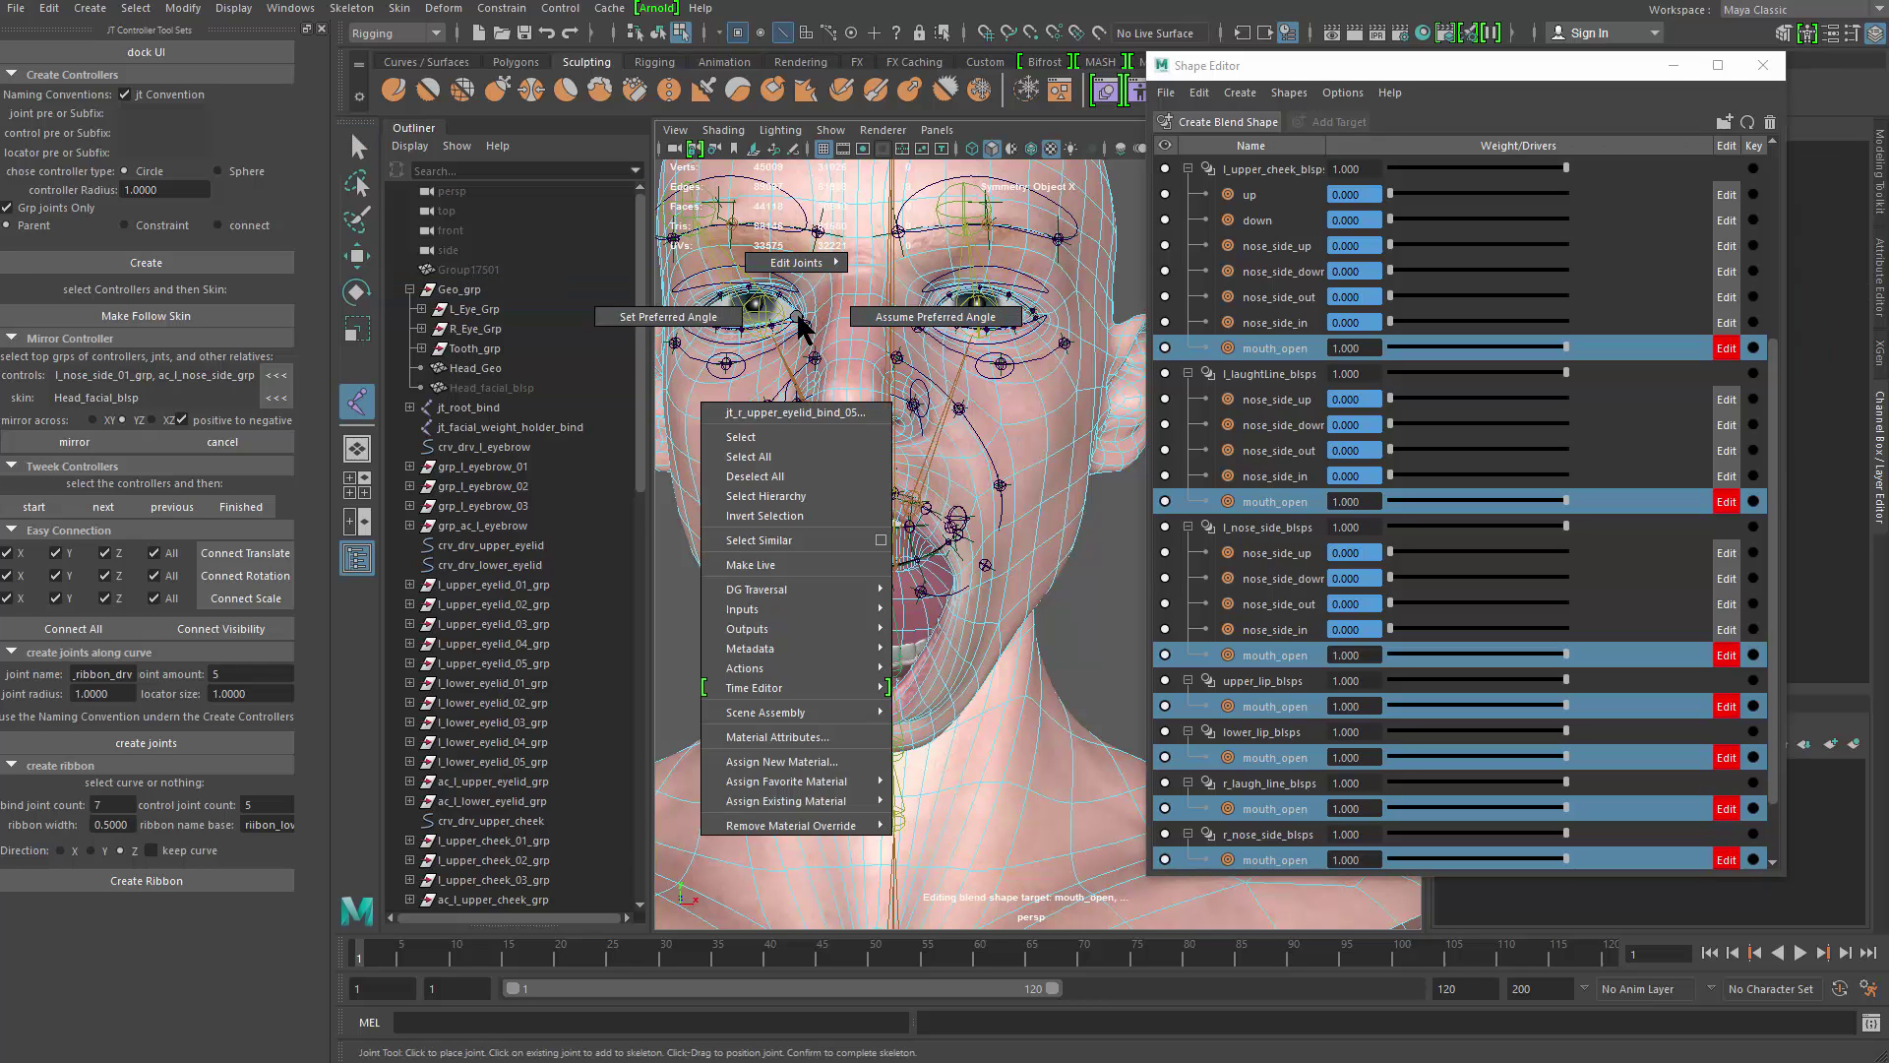
{"action": "key", "text": "q"}
{"action": "right_click", "coordinate": [839, 295]}
{"action": "left_click", "coordinate": [887, 267]}
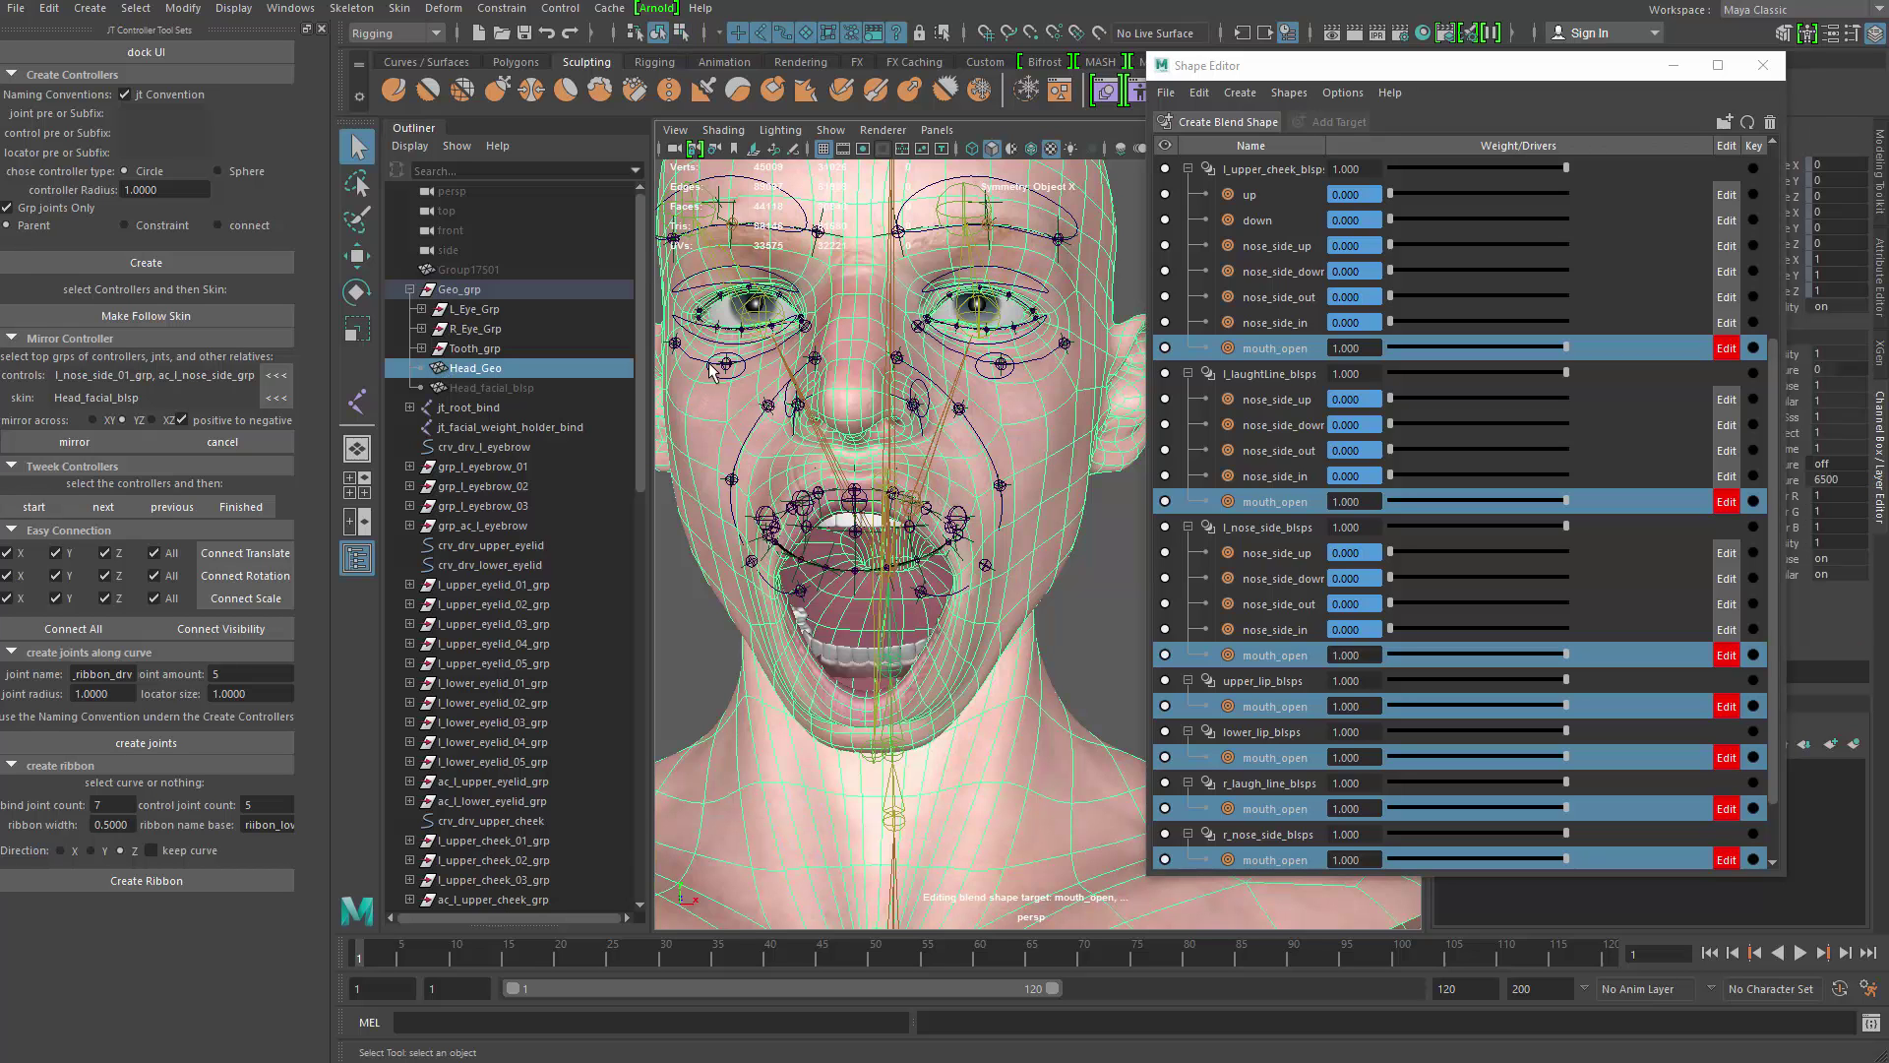
Step: Isolate both upper cheek driver curves, select their lower middle control points, and bring the full scene back into view
{"action": "left_click", "coordinate": [708, 367]}
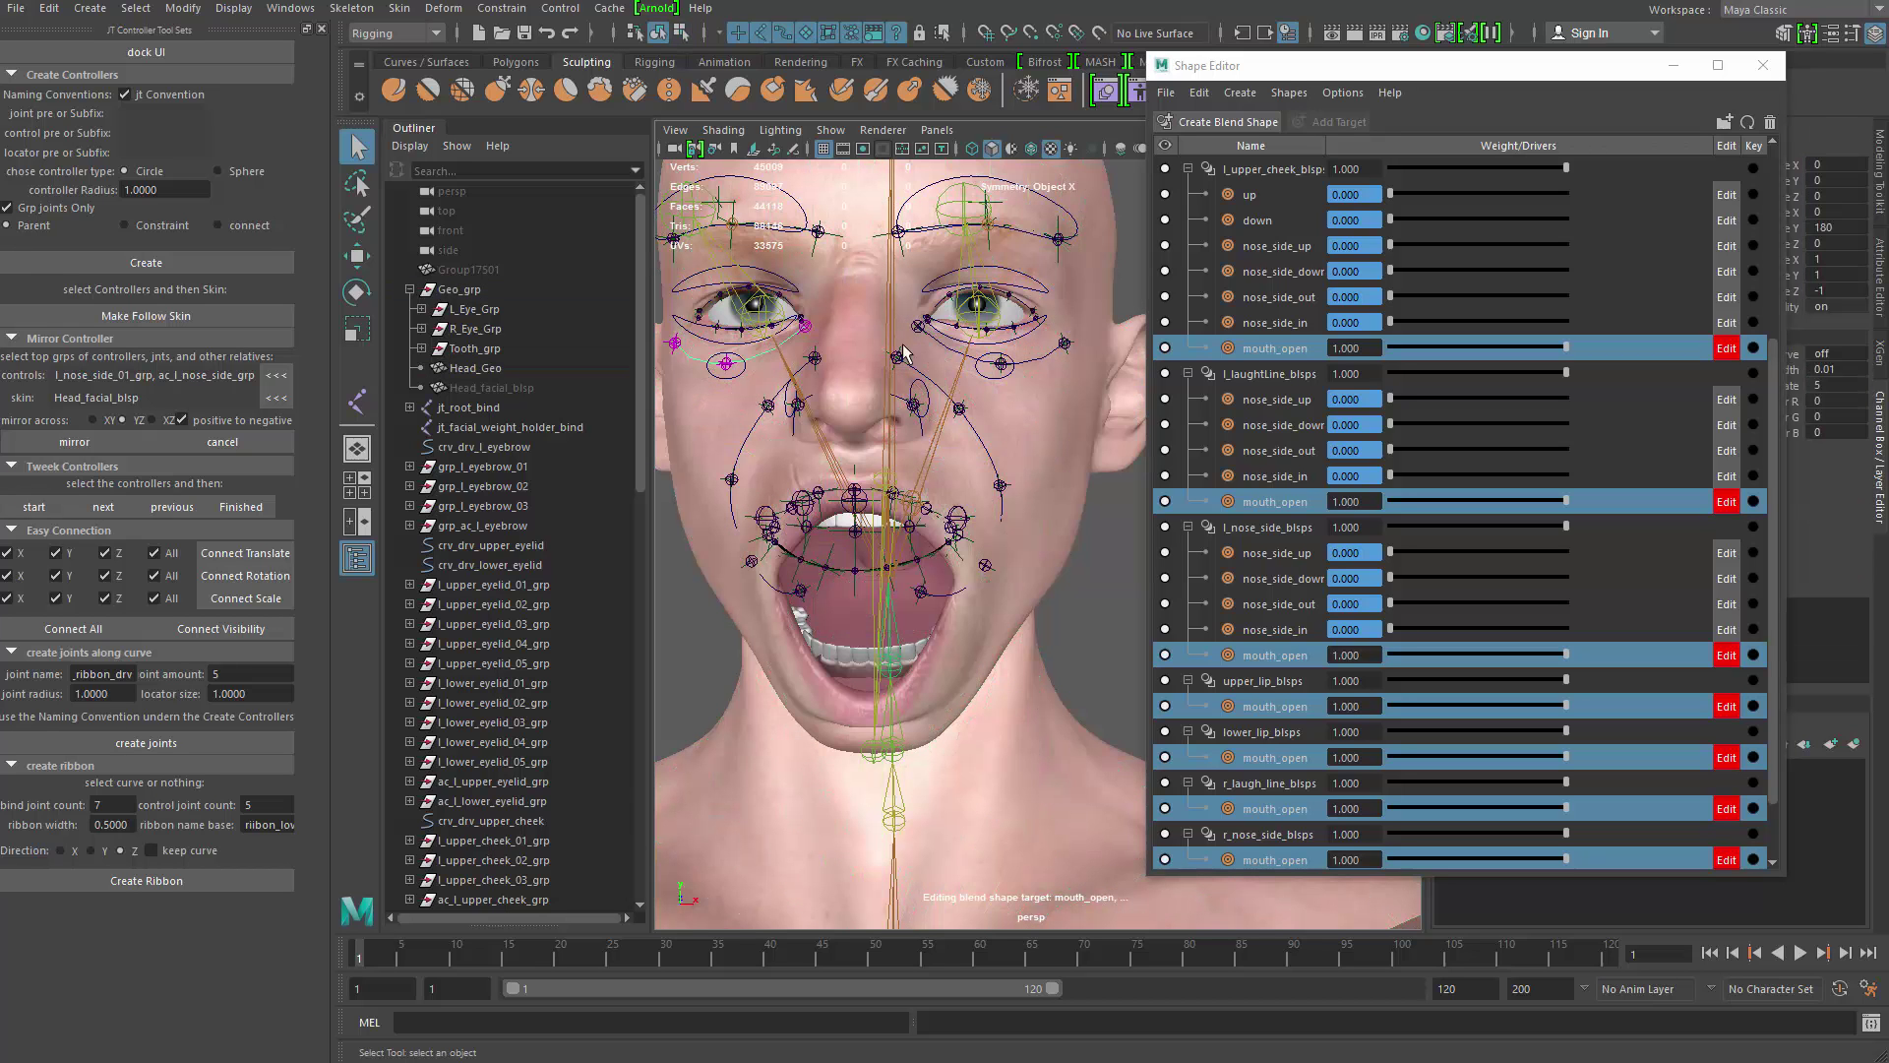
{"action": "left_click", "coordinate": [1033, 361], "text": "shift"}
{"action": "key", "text": "ctrl+1"}
{"action": "right_click_drag", "start_coordinate": [937, 474], "coordinate": [712, 373]}
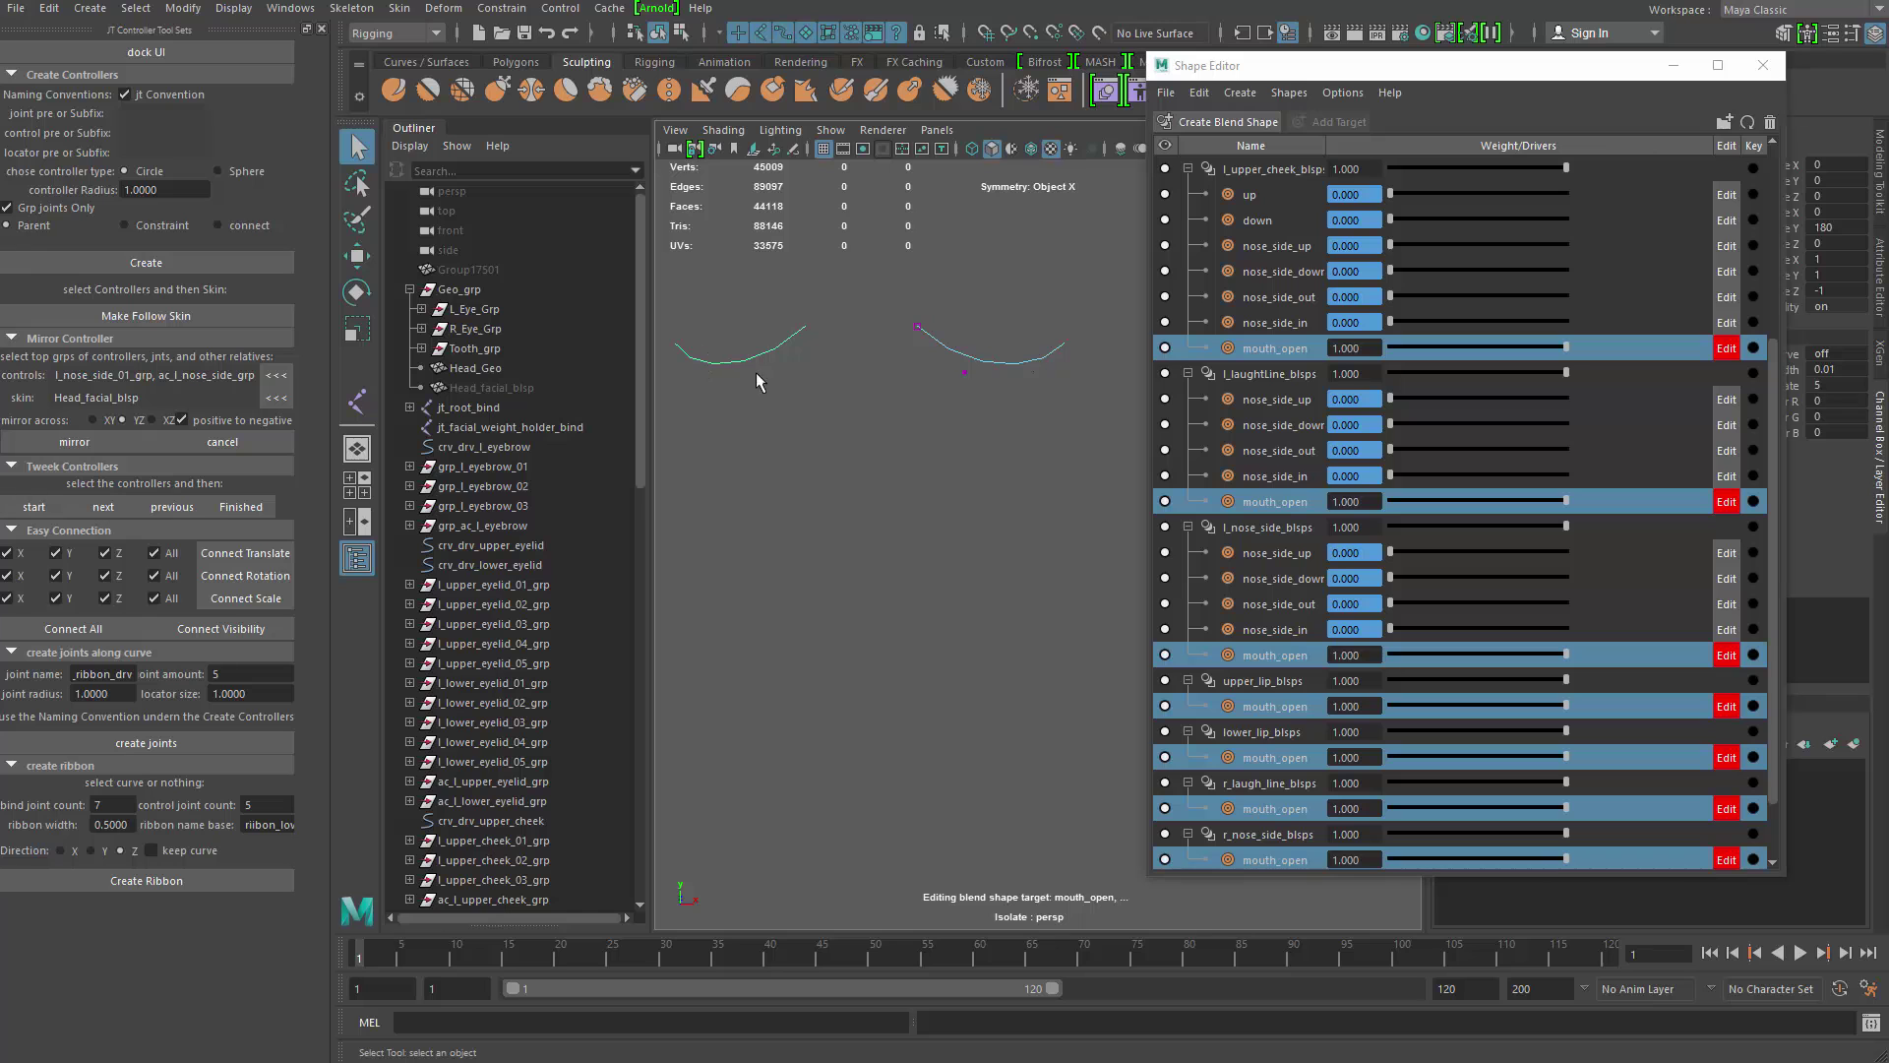
{"action": "left_click", "coordinate": [721, 381]}
{"action": "left_click_drag", "start_coordinate": [808, 419], "coordinate": [808, 419]}
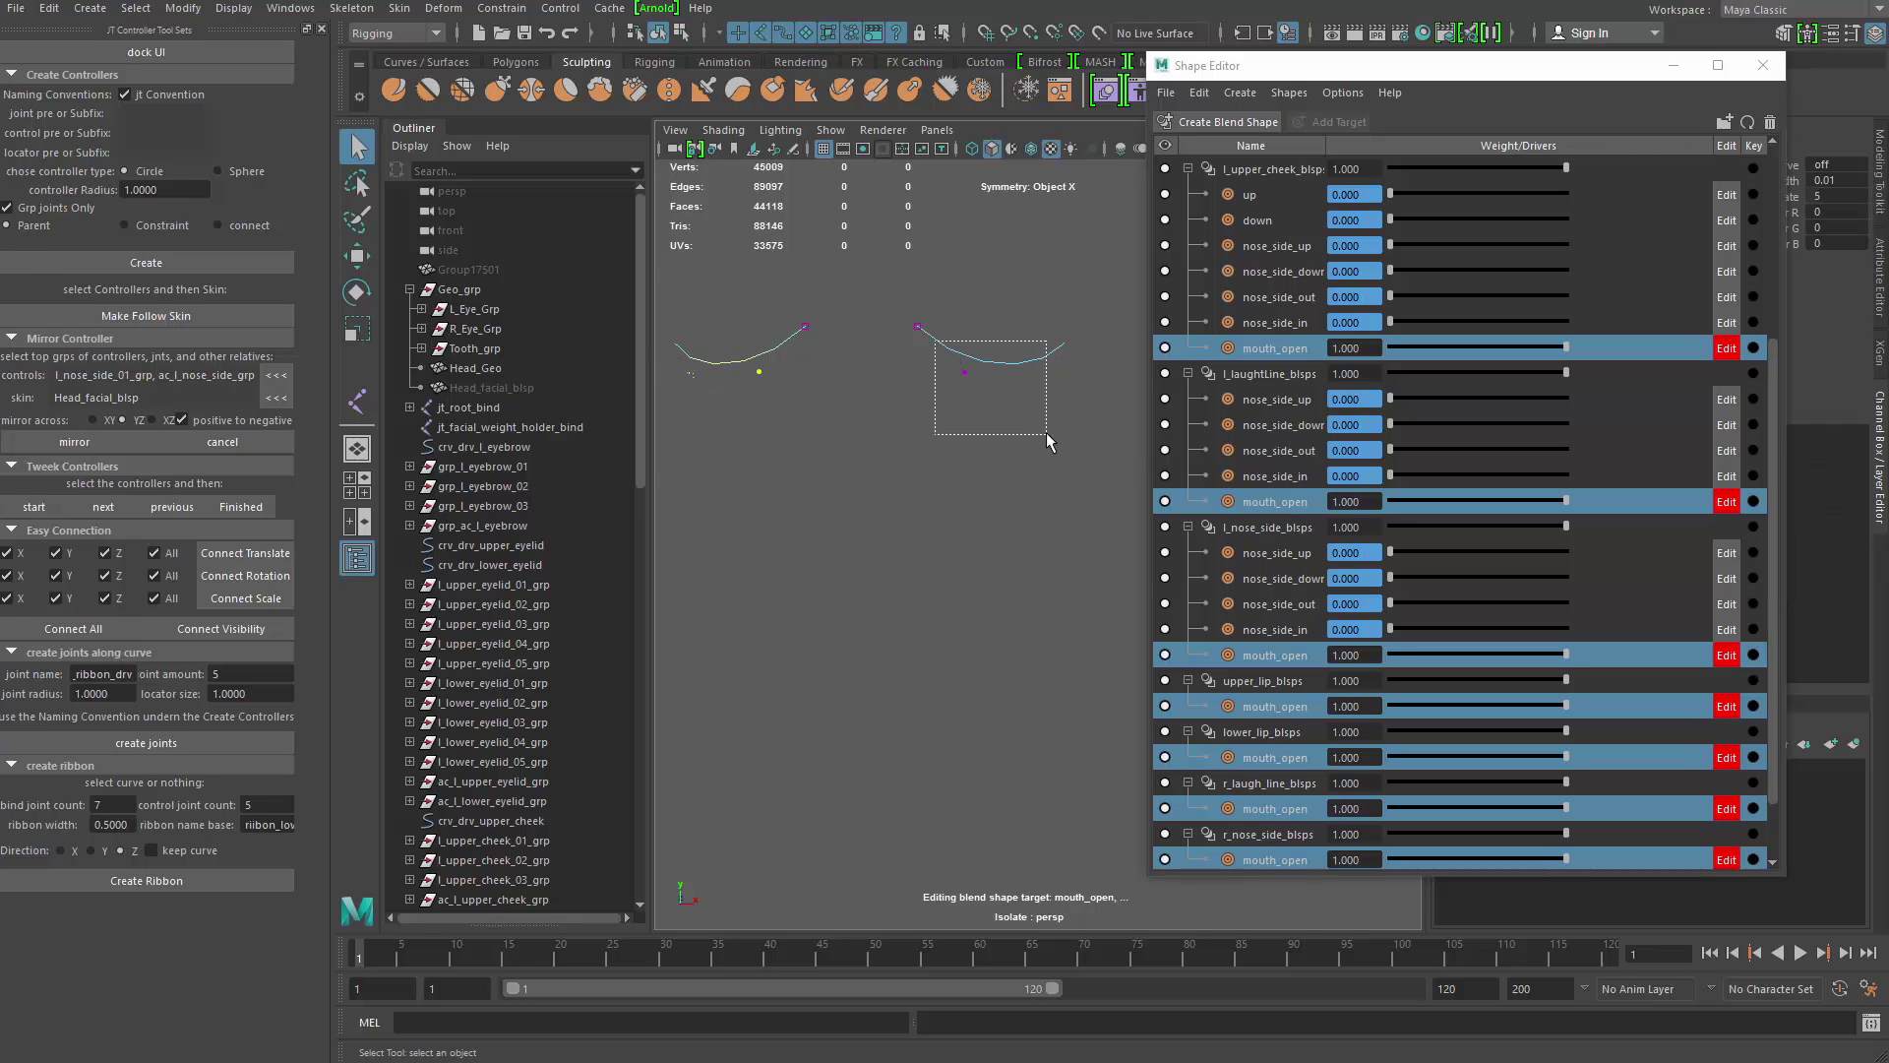
{"action": "left_click_drag", "start_coordinate": [1047, 434], "coordinate": [1047, 434], "text": "shift"}
{"action": "key", "text": "ctrl+1"}
Step: Raise the selected upper cheek control points to fit the open-mouth face, then deselect them
{"action": "key", "text": "w"}
{"action": "mouse_move", "coordinate": [923, 340]}
{"action": "left_mouse_down", "text": "alt"}
{"action": "mouse_move", "coordinate": [857, 298]}
{"action": "mouse_move", "coordinate": [937, 340]}
{"action": "left_mouse_up", "text": "alt"}
{"action": "left_click", "coordinate": [680, 32]}
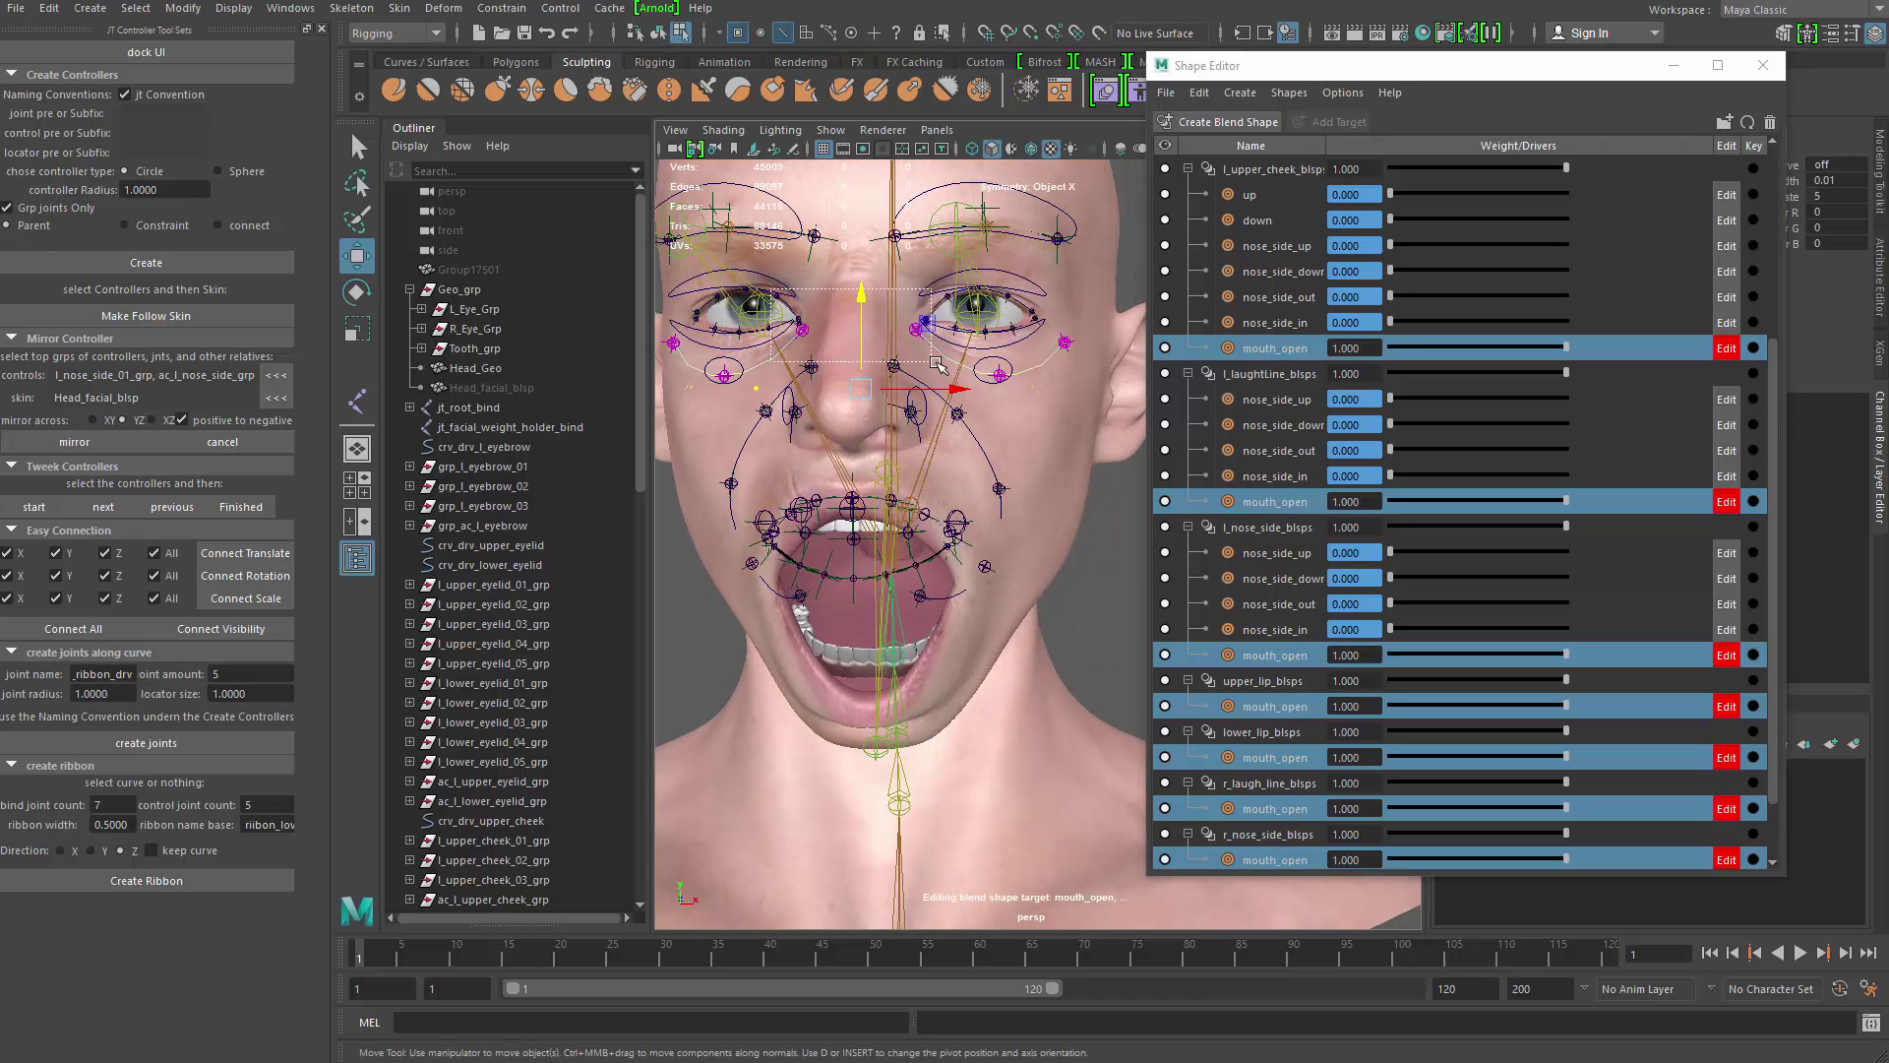
{"action": "left_click_drag", "start_coordinate": [869, 269], "coordinate": [859, 258]}
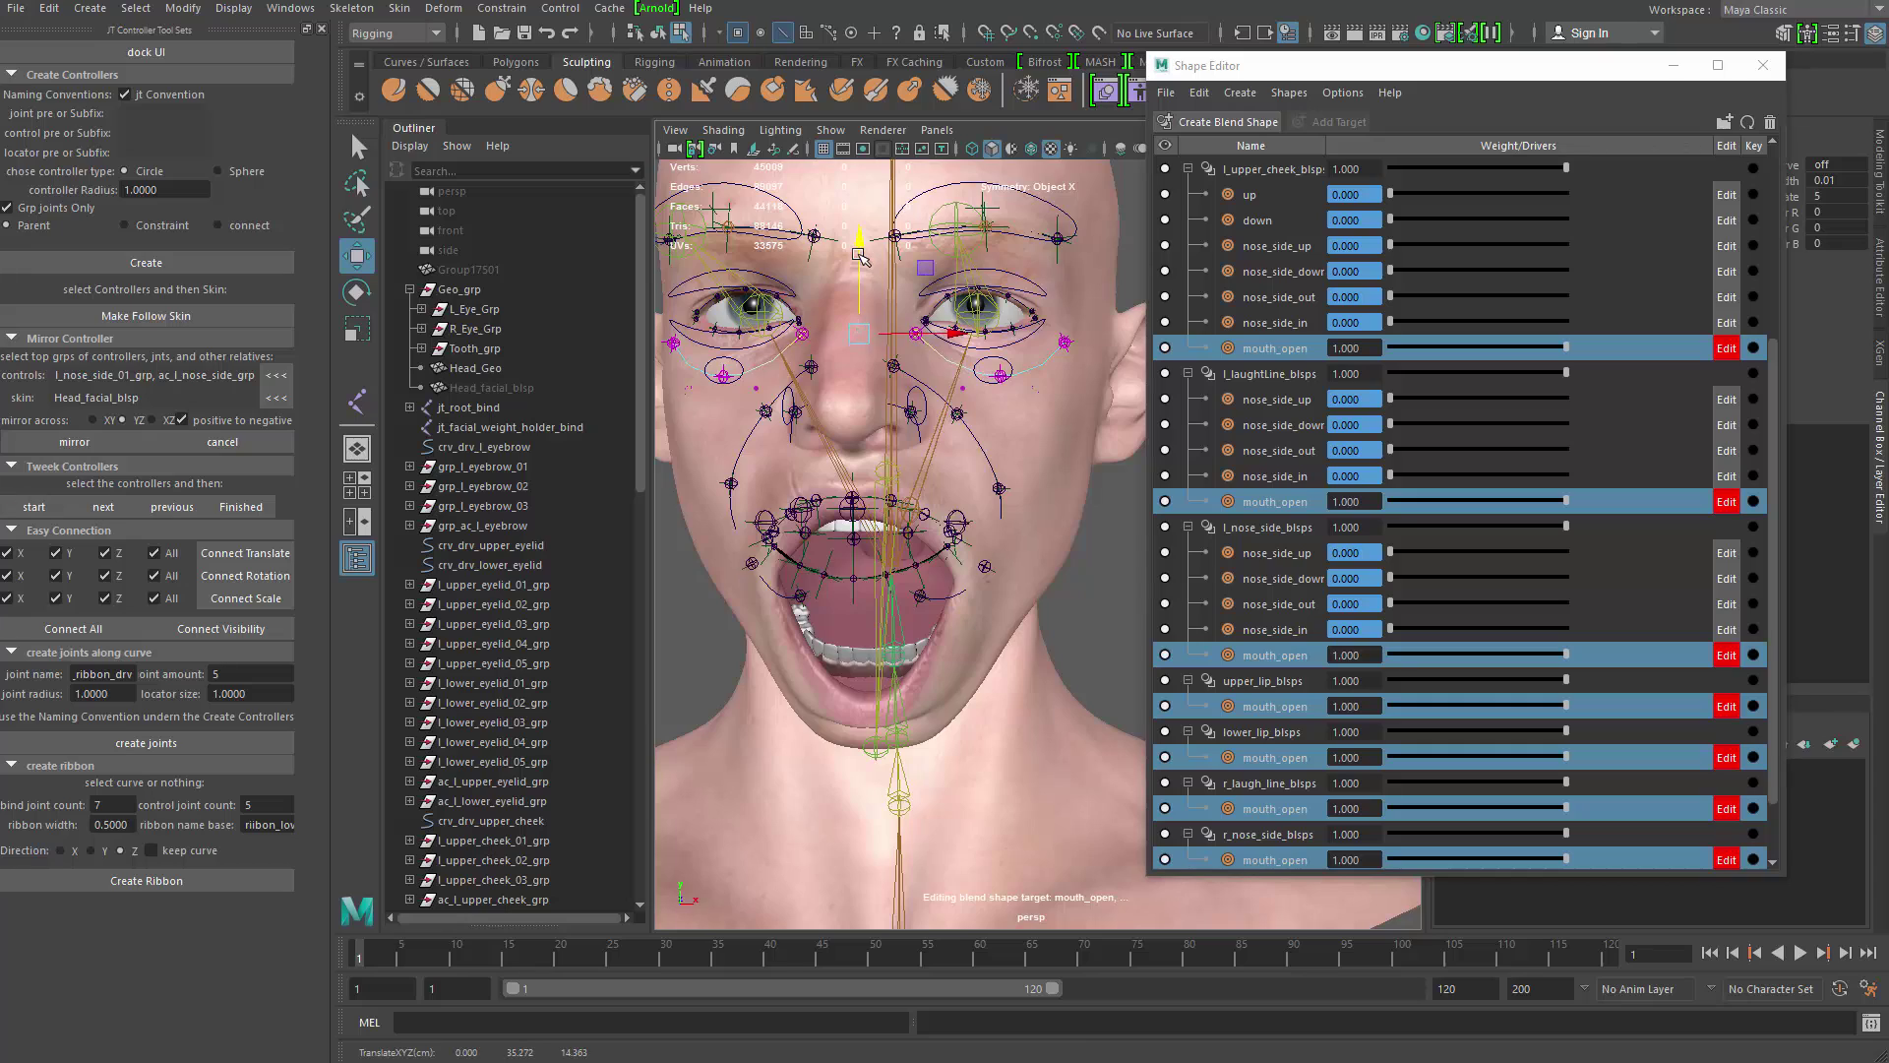
{"action": "left_click_drag", "start_coordinate": [917, 330], "coordinate": [836, 374], "text": "alt"}
{"action": "left_click", "coordinate": [771, 563]}
{"action": "left_click_drag", "start_coordinate": [828, 559], "coordinate": [839, 512], "text": "alt"}
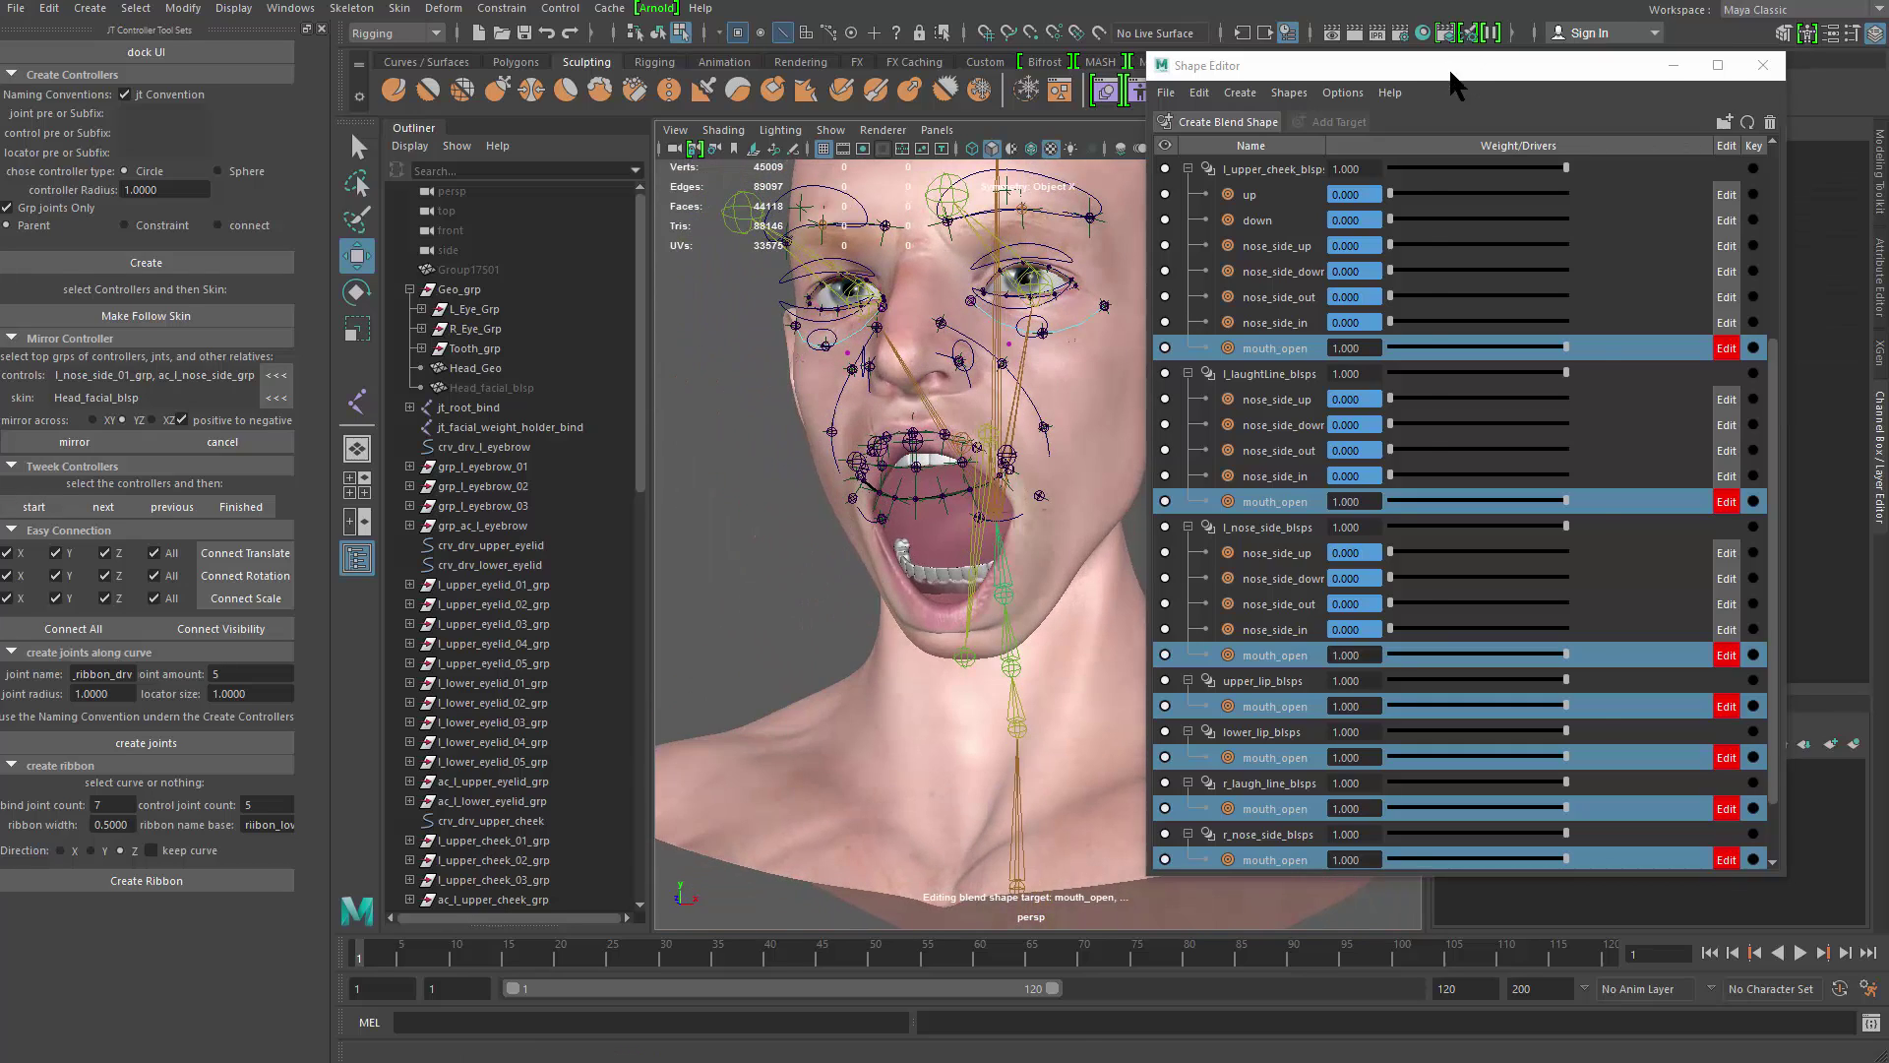
Step: Highlight the upper cheek, laugh line and nose side blend shape nodes of both sides plus upper_lip_blsps and lower_lip_blsps
{"action": "left_click_drag", "start_coordinate": [1450, 83], "coordinate": [1514, 58]}
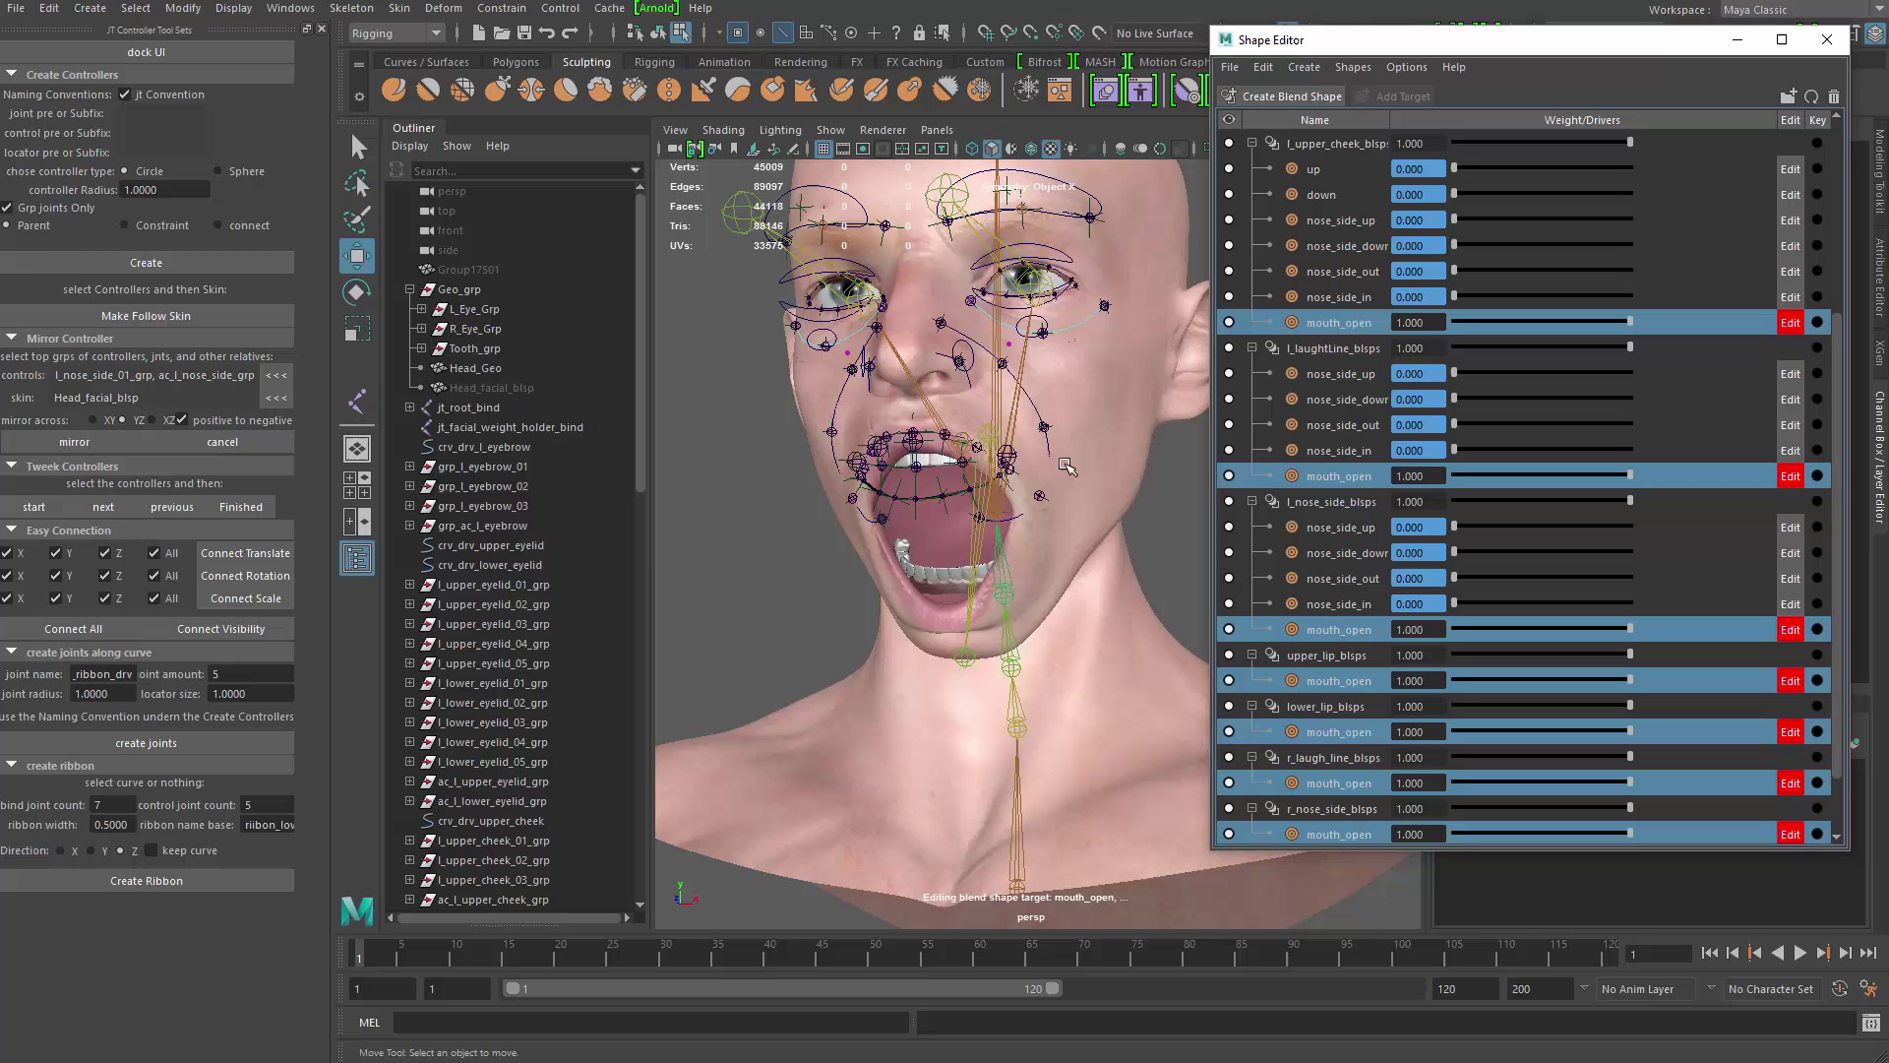
{"action": "left_click", "coordinate": [1350, 147]}
{"action": "left_click", "coordinate": [1347, 348], "text": "ctrl"}
{"action": "left_click", "coordinate": [1340, 502], "text": "ctrl"}
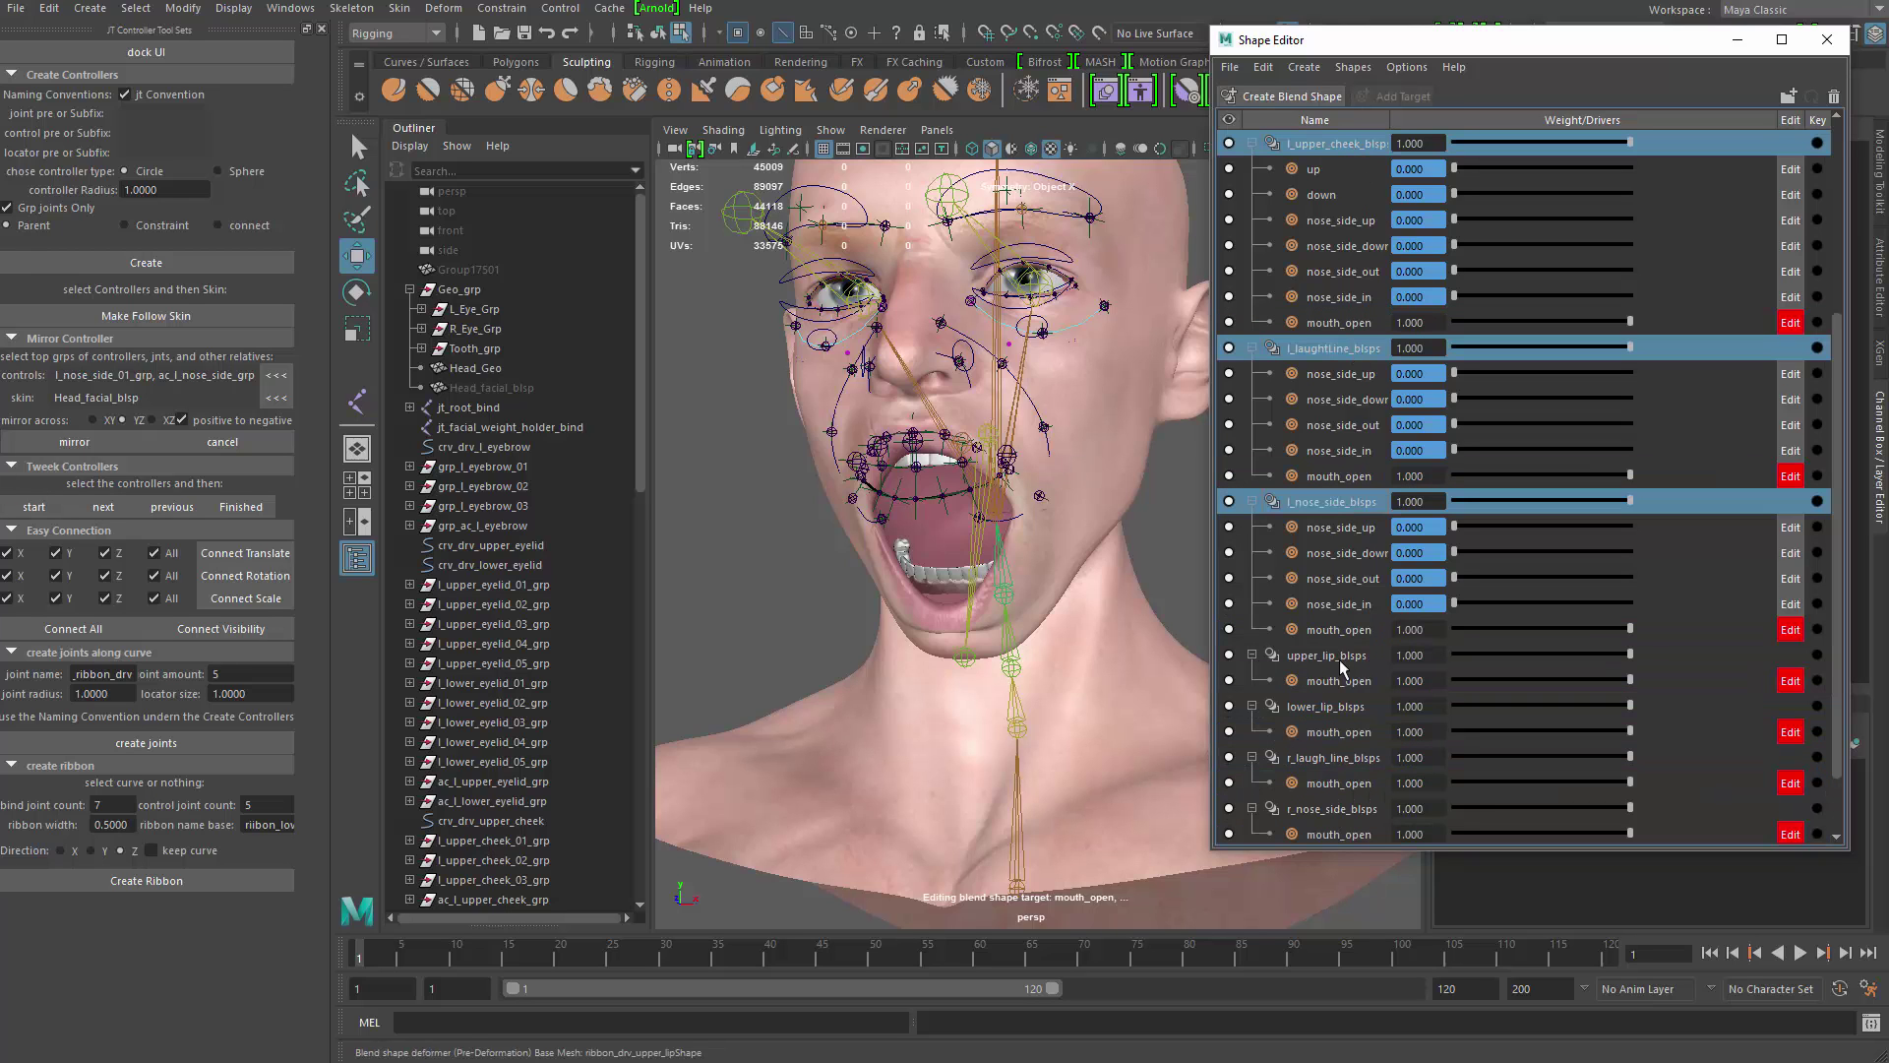
{"action": "left_click", "coordinate": [1340, 657], "text": "ctrl"}
{"action": "left_click", "coordinate": [1342, 709], "text": "ctrl"}
{"action": "left_click", "coordinate": [1338, 757], "text": "ctrl"}
{"action": "left_click", "coordinate": [1337, 809], "text": "ctrl"}
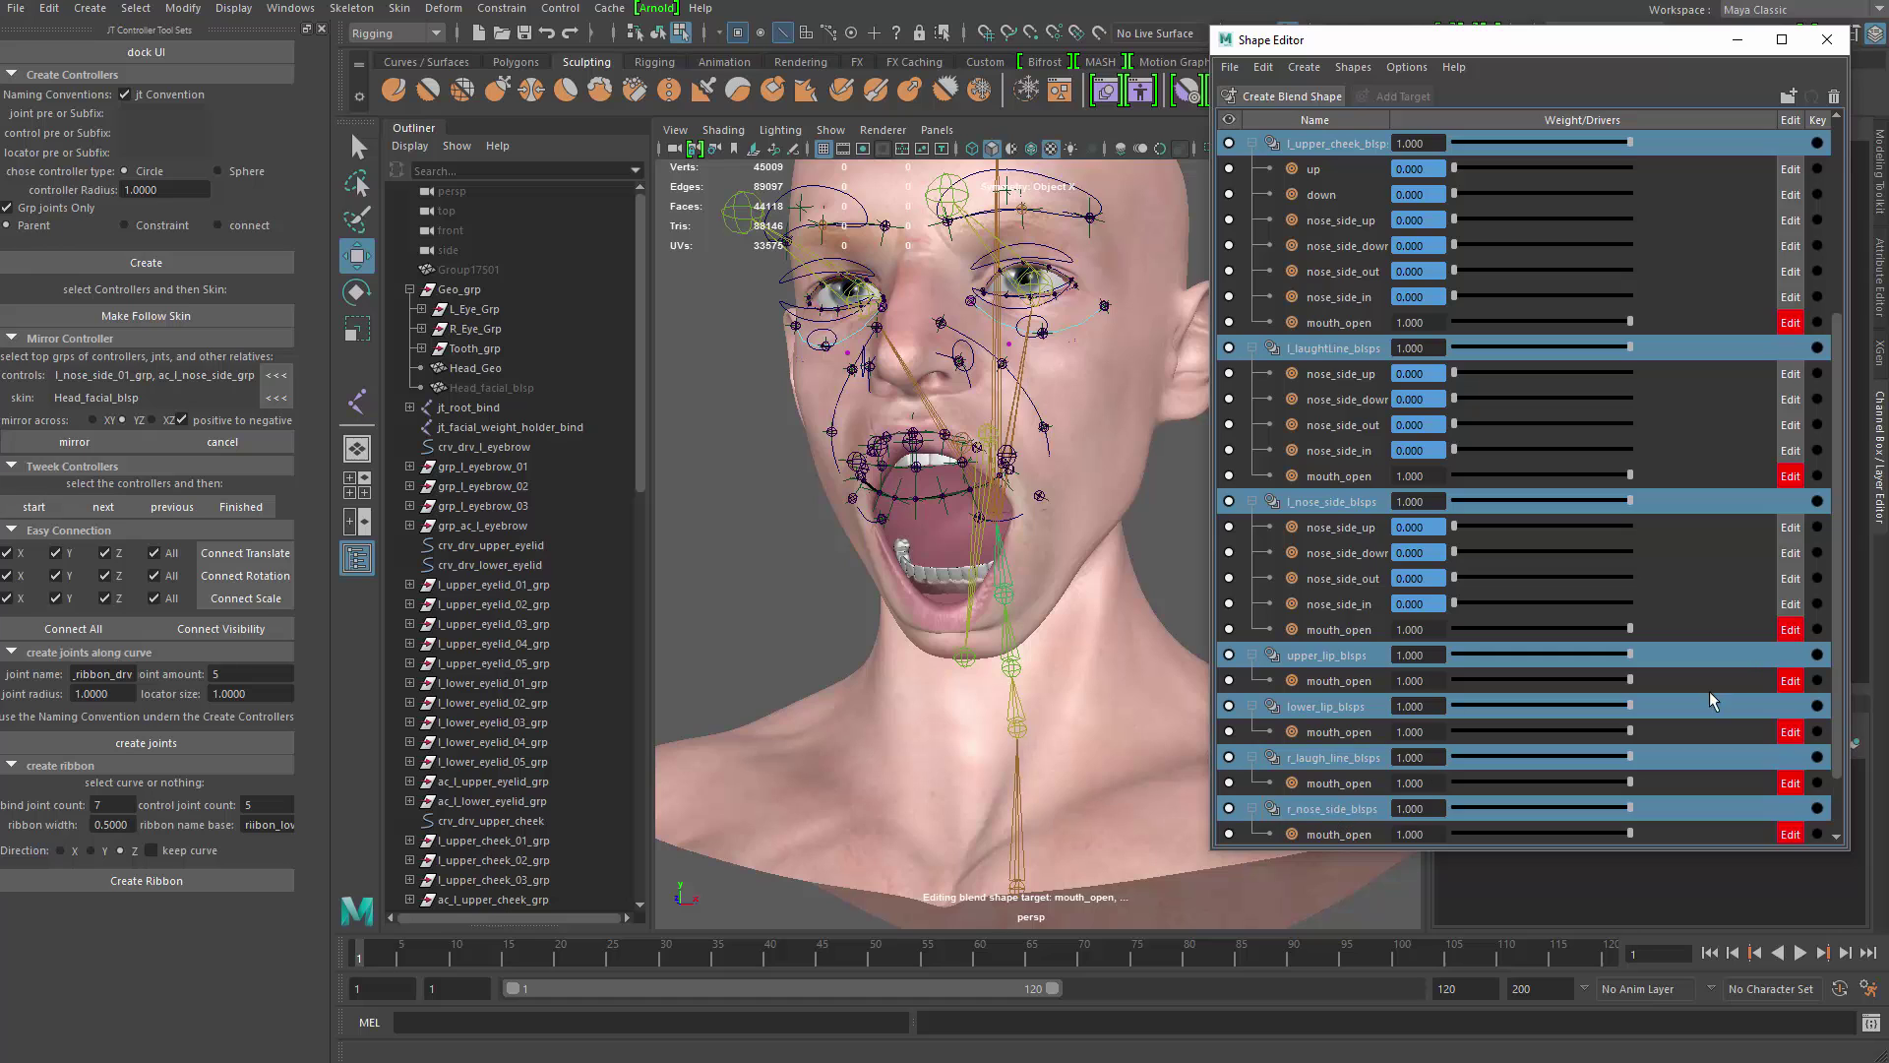
{"action": "scroll", "coordinate": [1832, 733], "scroll_direction": "down", "scroll_amount": 3}
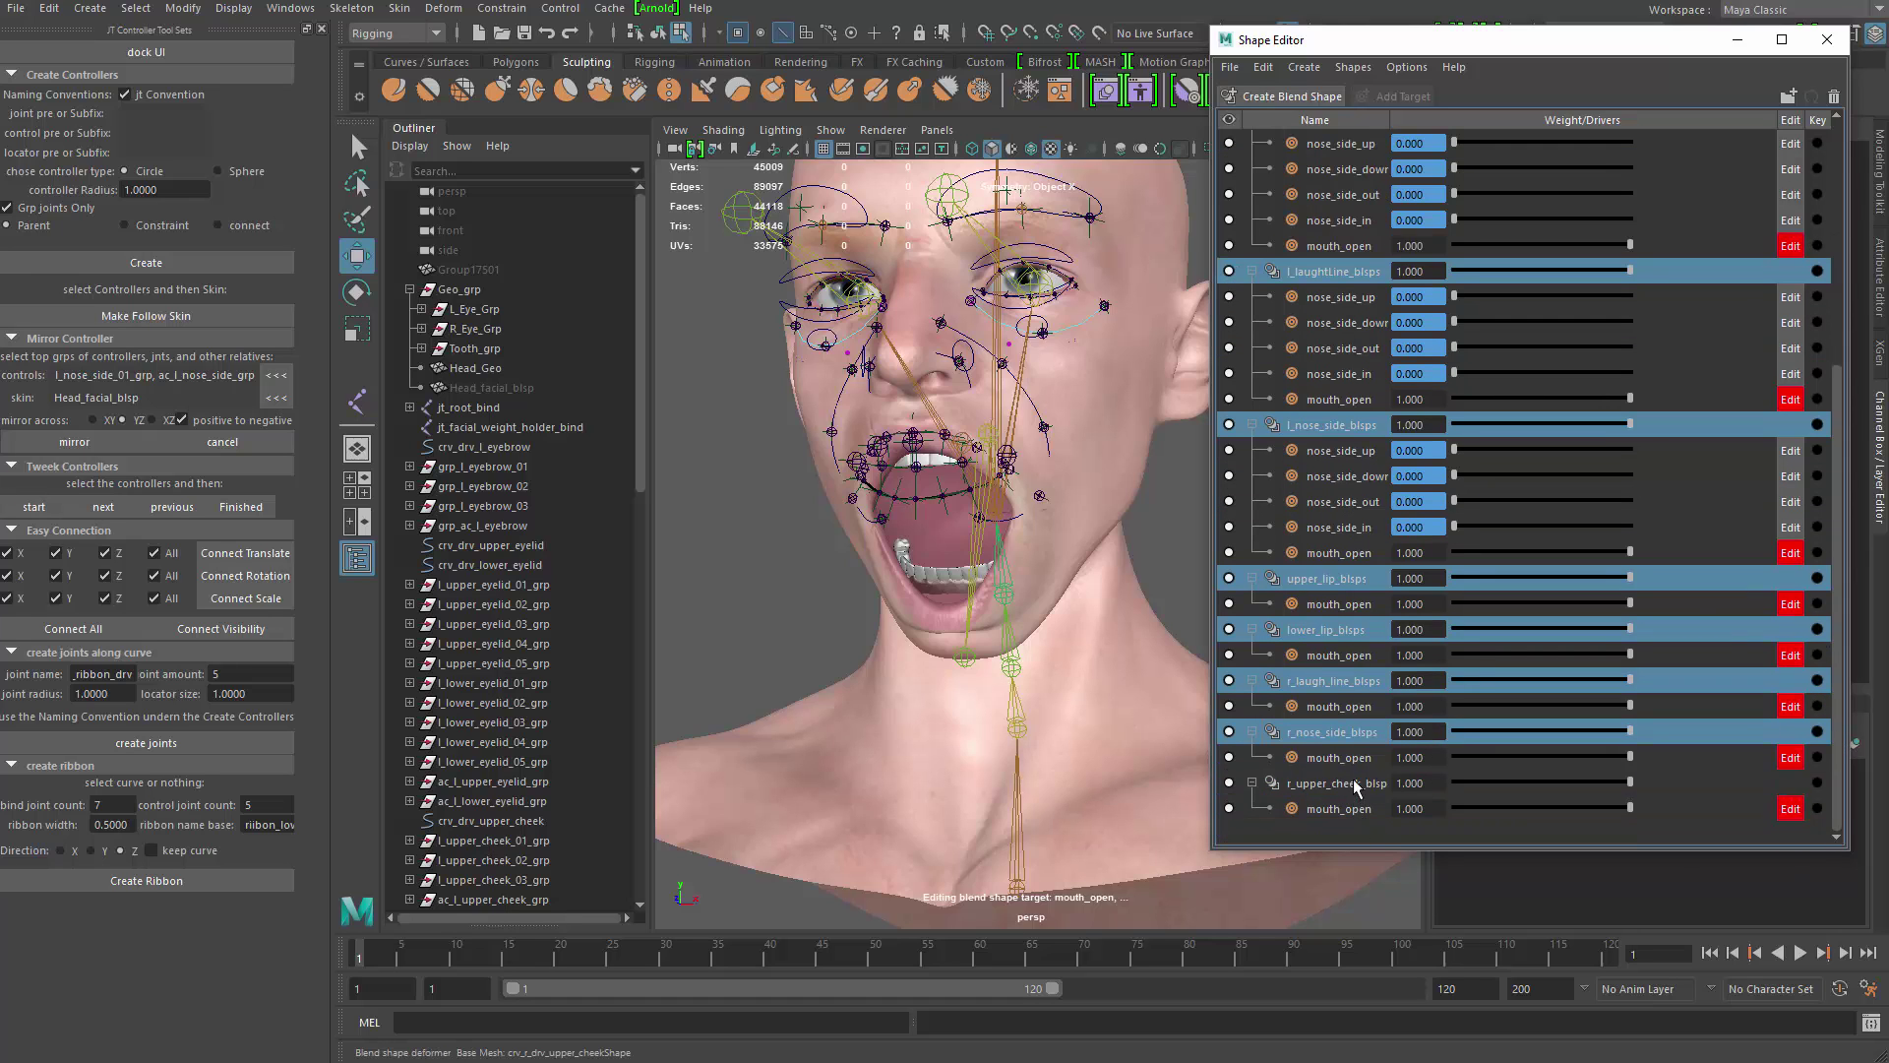
{"action": "left_click", "coordinate": [1363, 783], "text": "ctrl"}
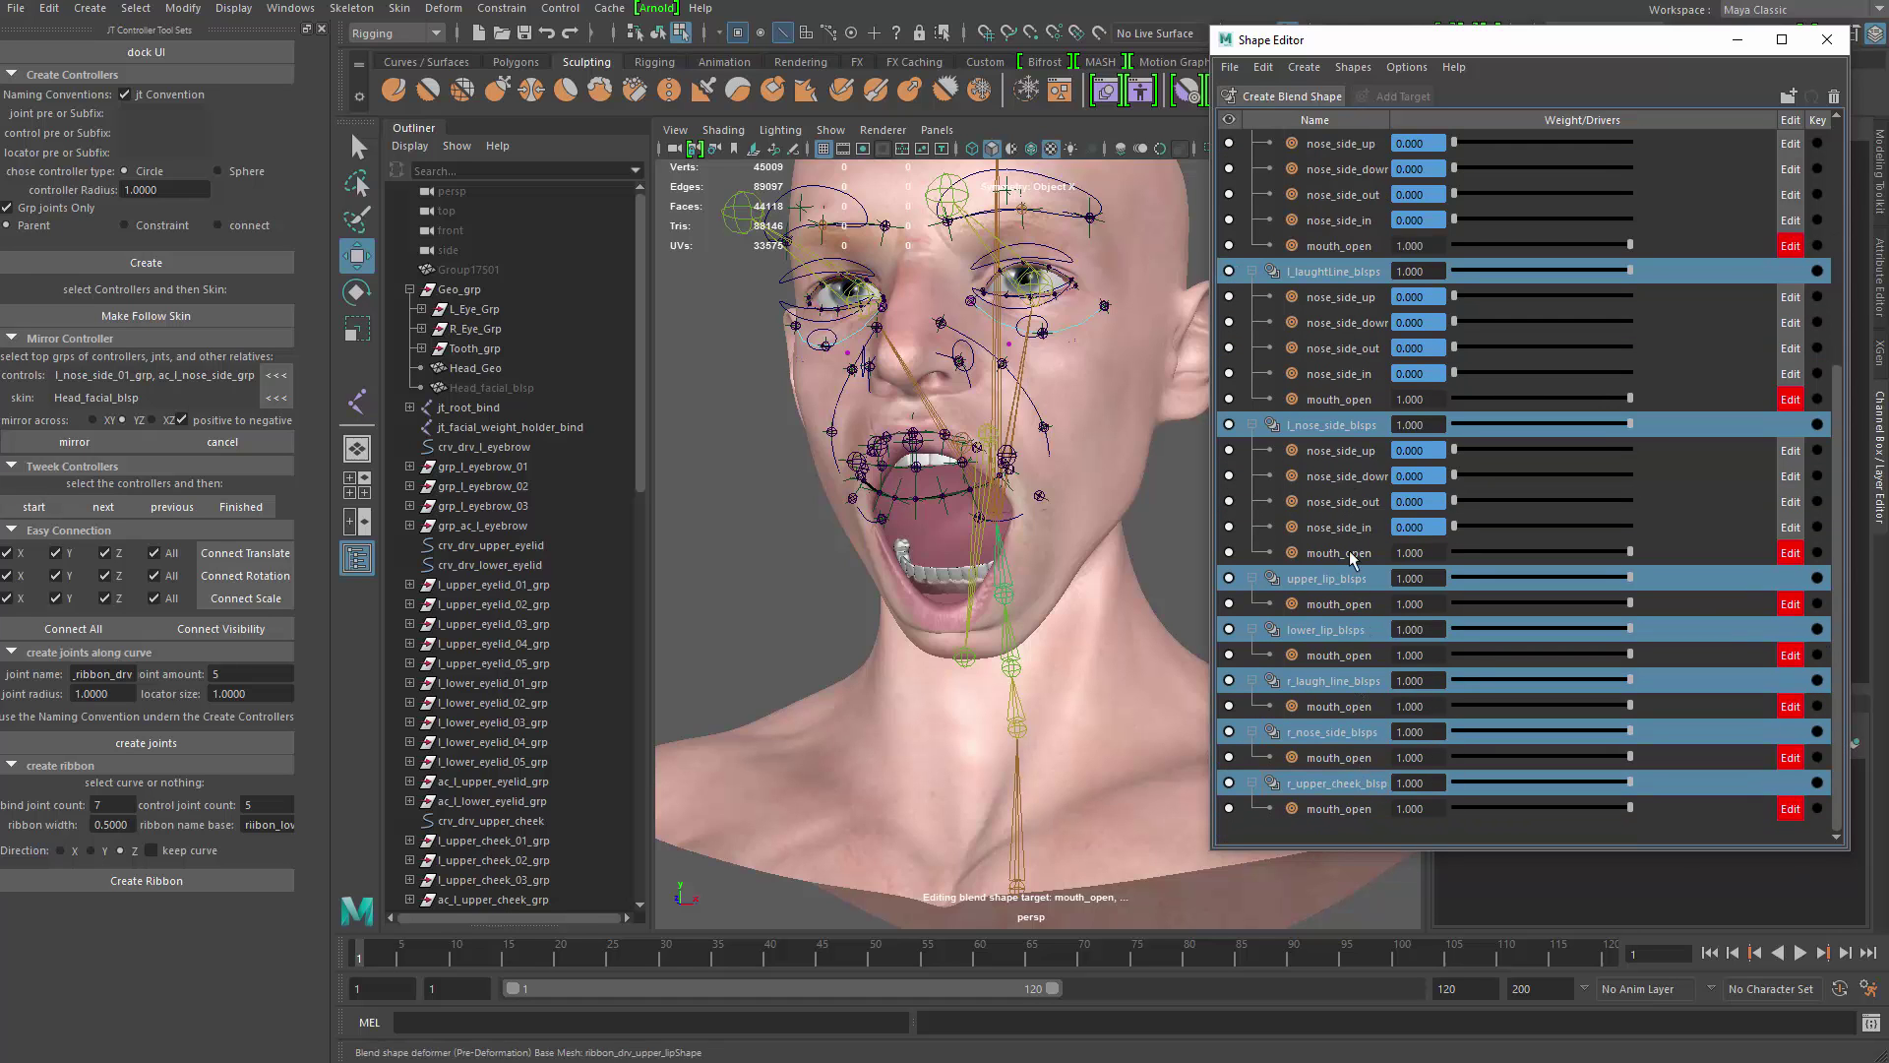
Step: Review the highlighted blend shape nodes in the Shape Editor and select them all in the scene
{"action": "left_click_drag", "start_coordinate": [898, 415], "coordinate": [935, 412], "text": "alt"}
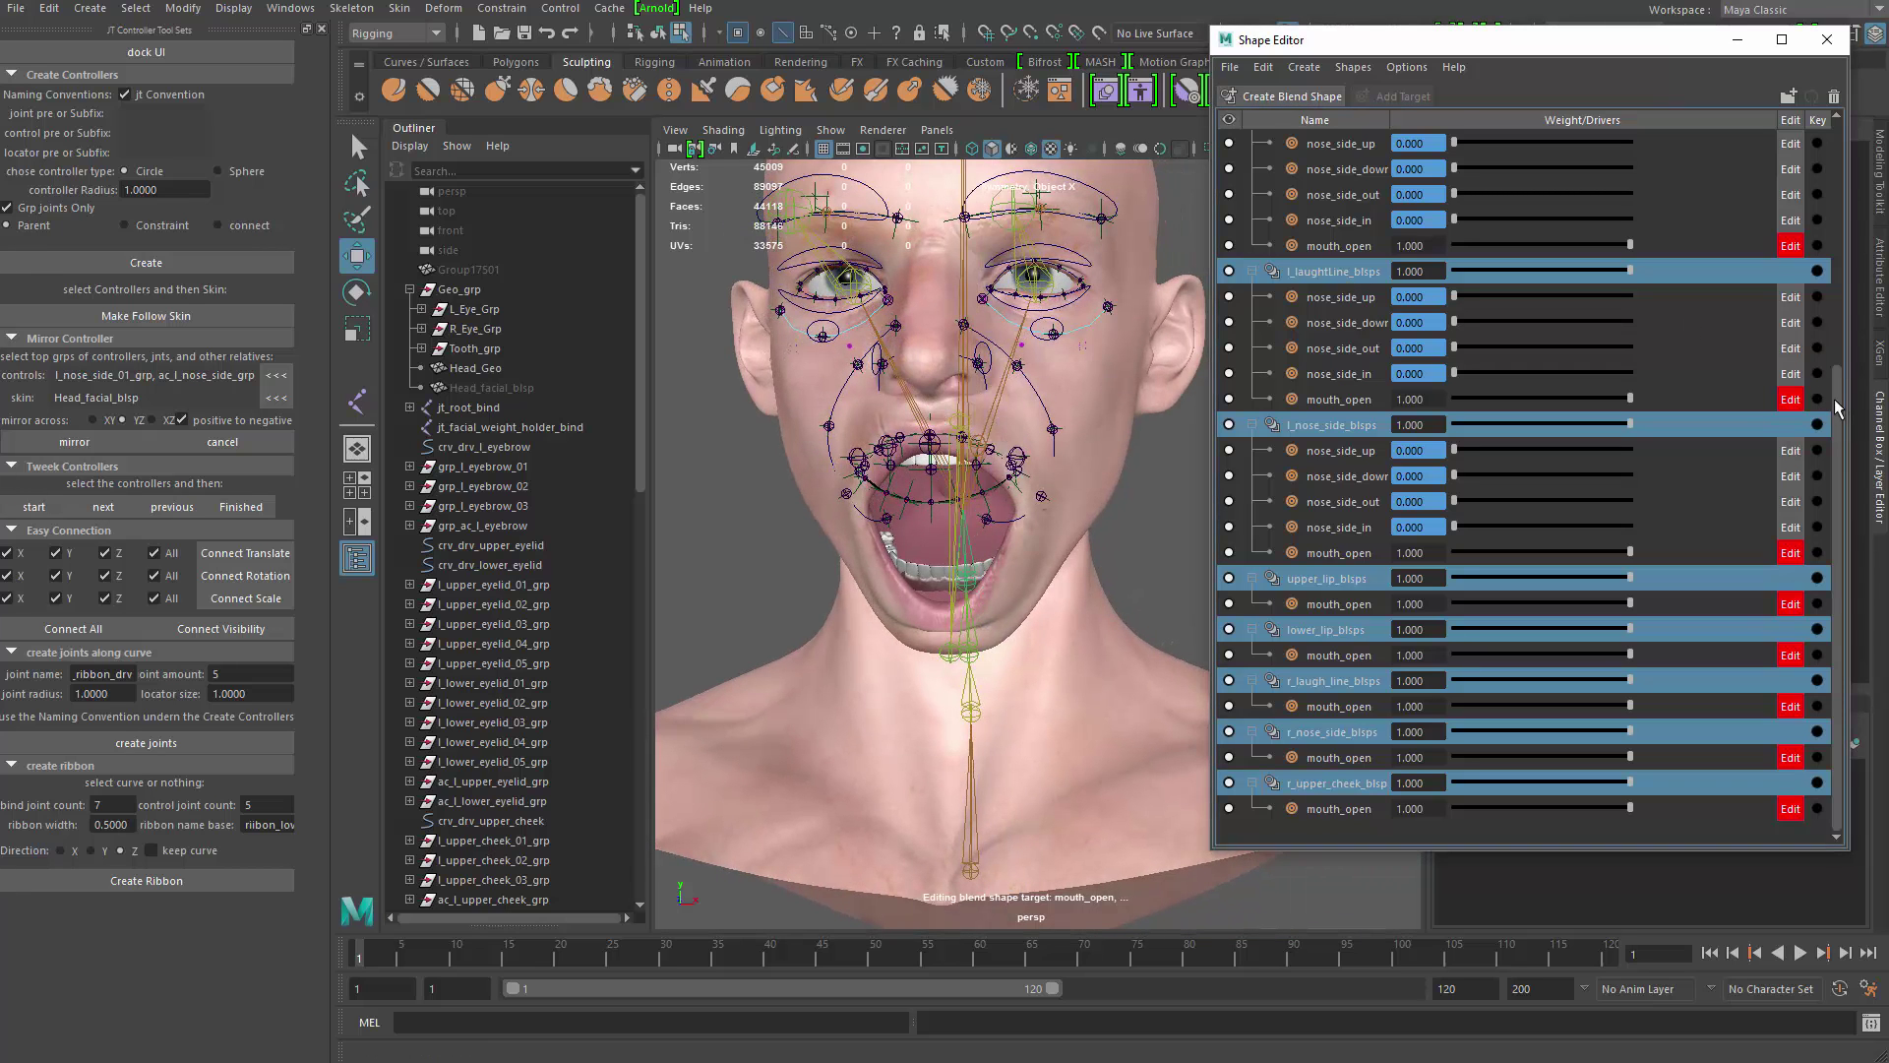
{"action": "scroll", "coordinate": [1836, 404], "scroll_direction": "up", "scroll_amount": 3}
{"action": "left_click_drag", "start_coordinate": [1563, 28], "coordinate": [1540, 2]}
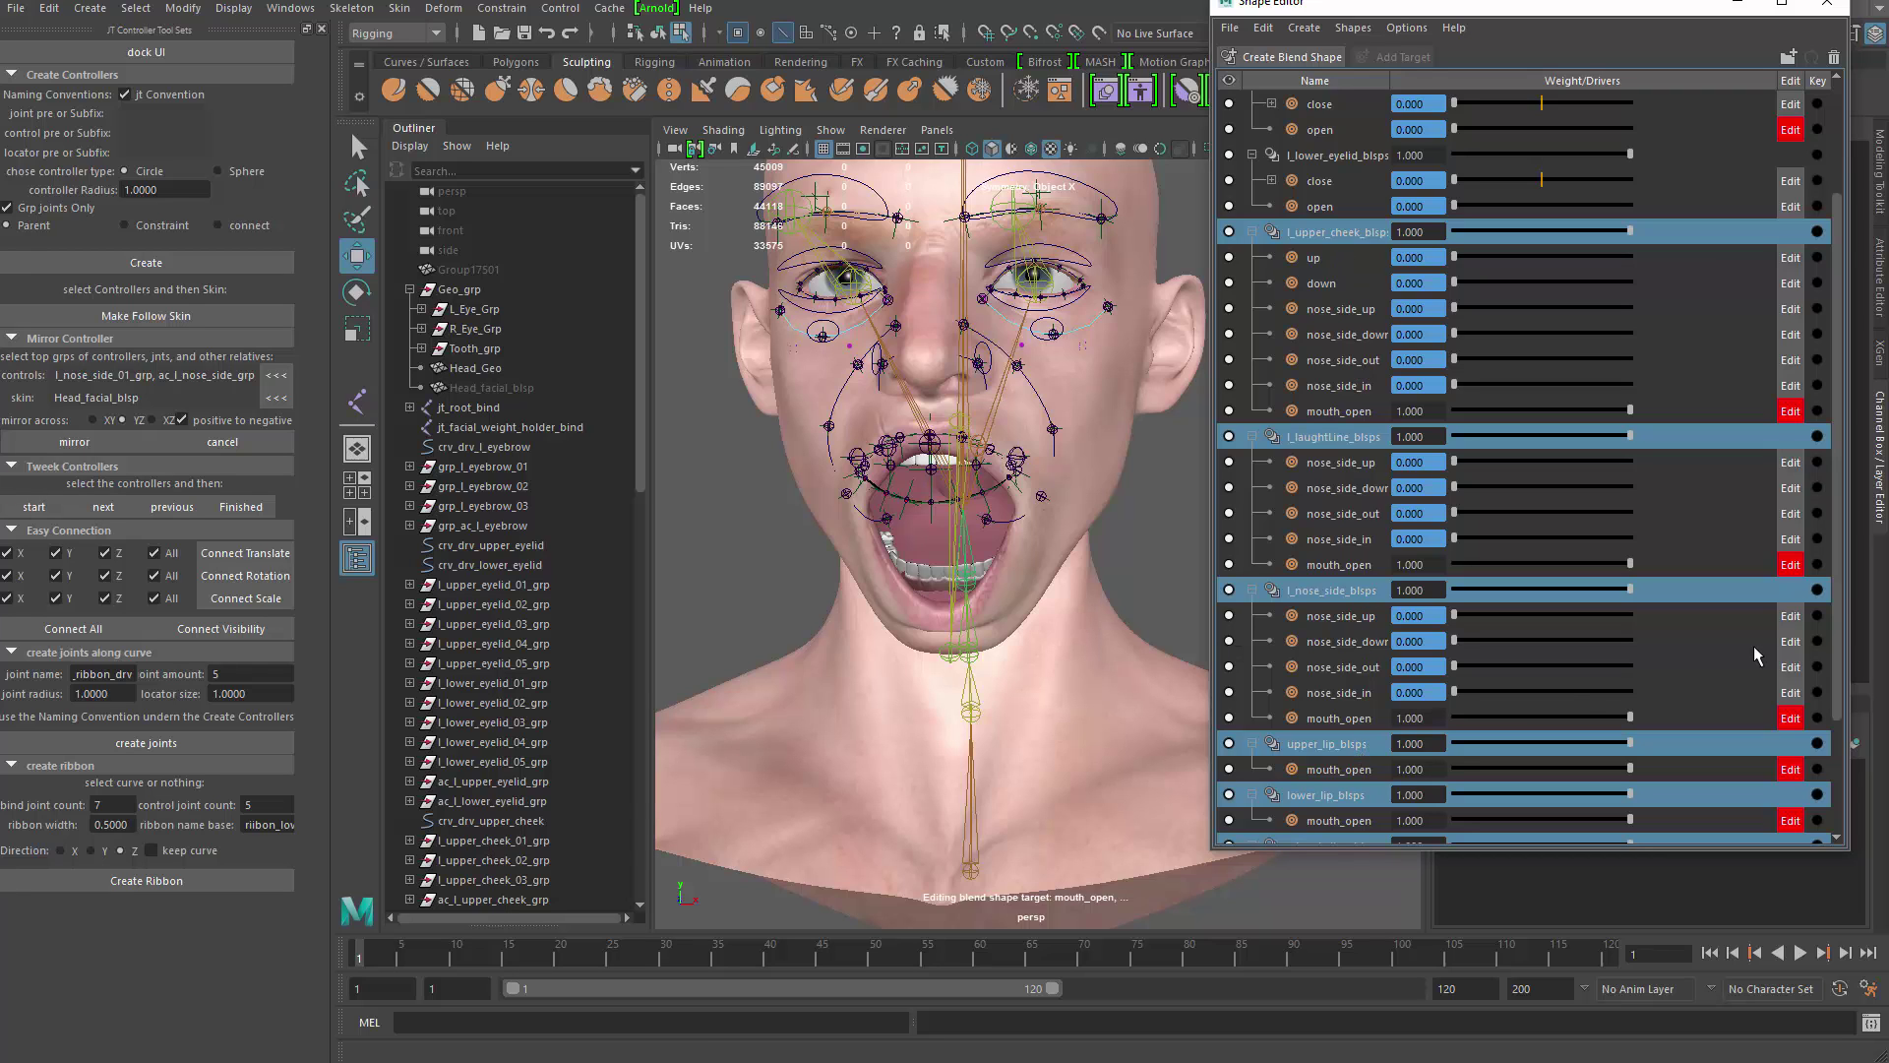
{"action": "left_click_drag", "start_coordinate": [1838, 602], "coordinate": [1834, 738]}
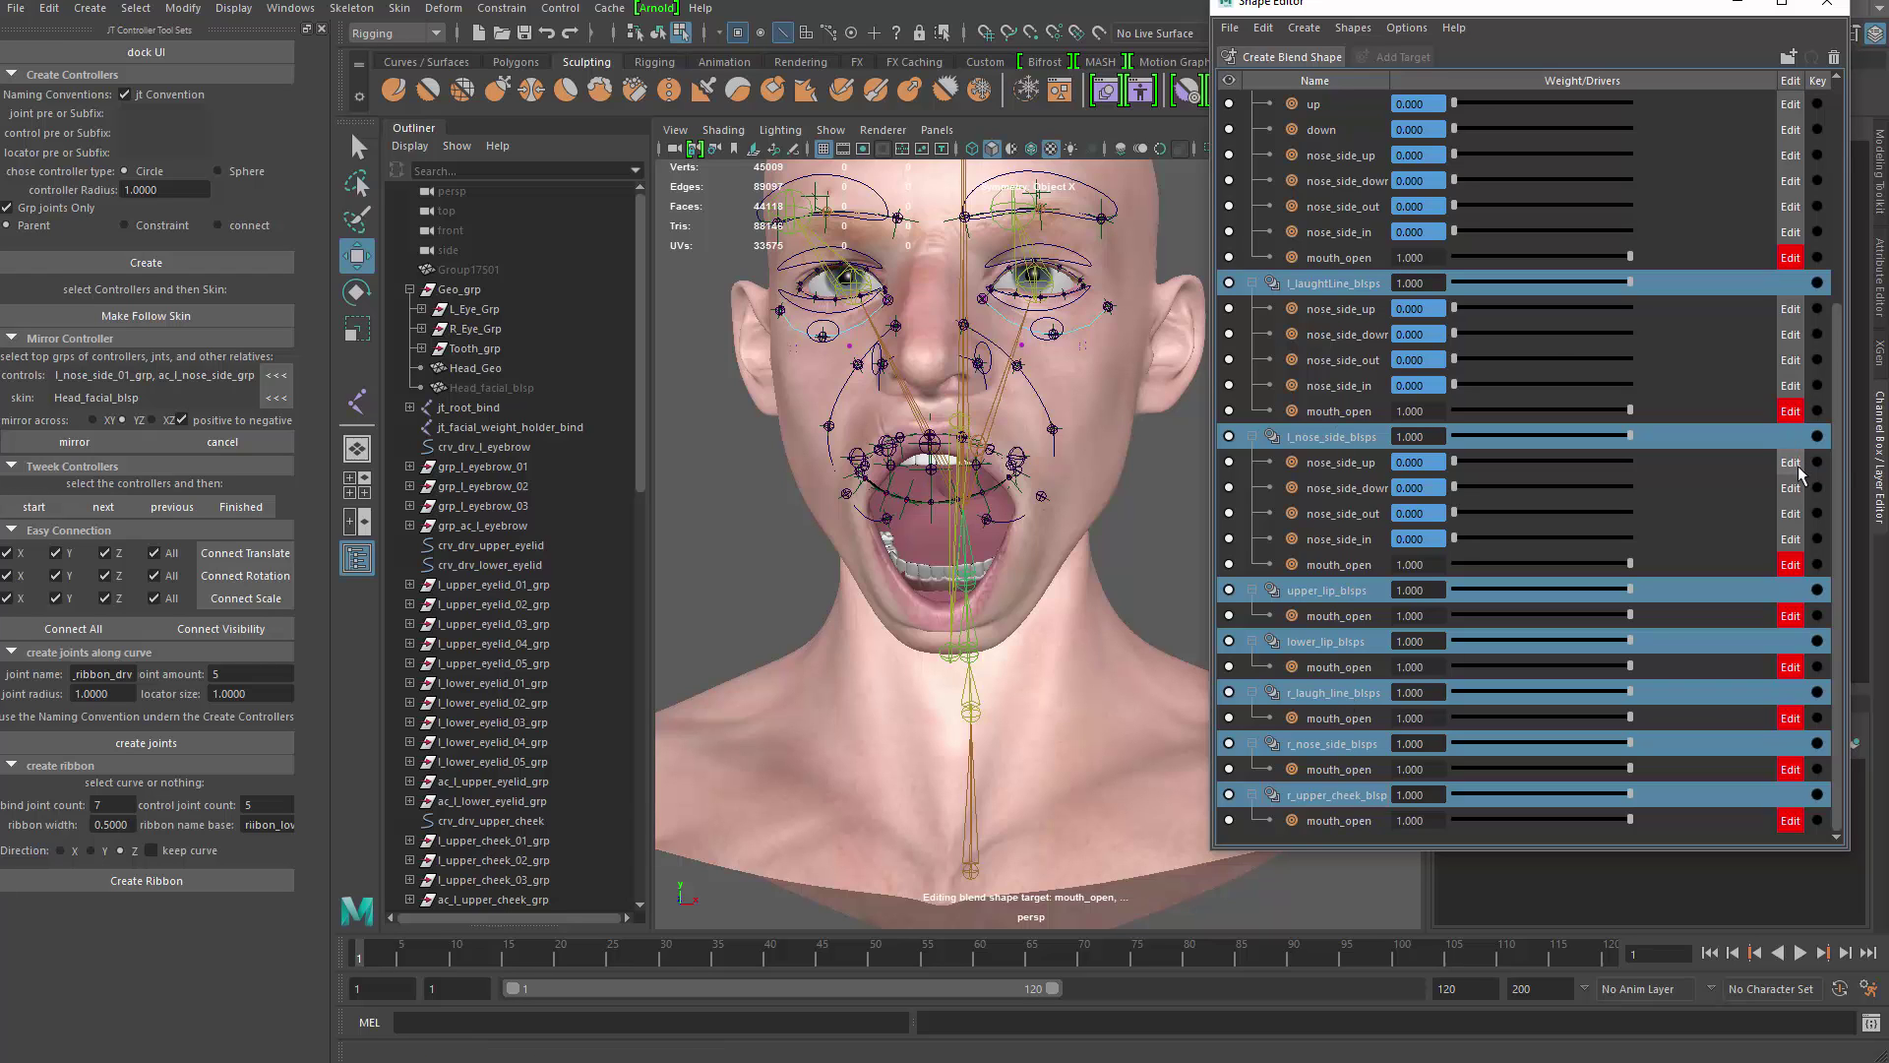
{"action": "left_click_drag", "start_coordinate": [1839, 463], "coordinate": [1839, 384]}
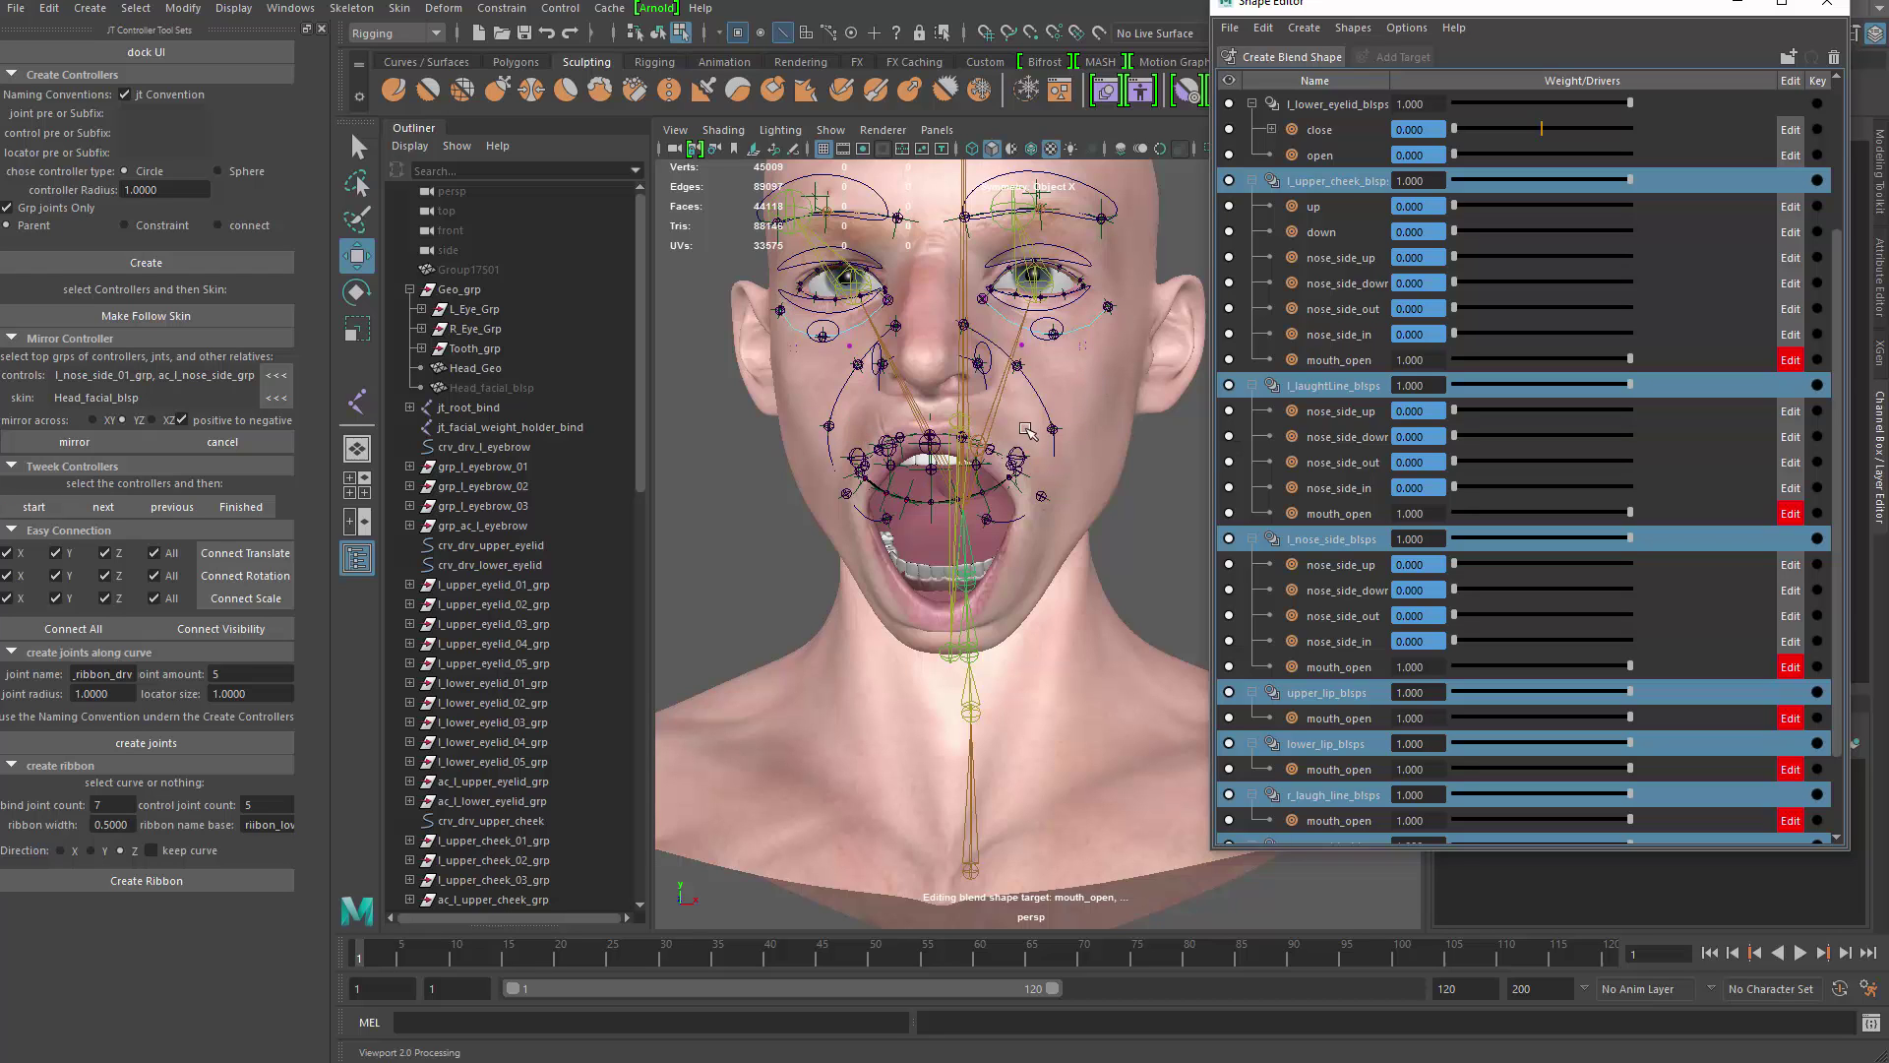
{"action": "right_click", "coordinate": [1346, 184]}
{"action": "left_click", "coordinate": [1385, 259]}
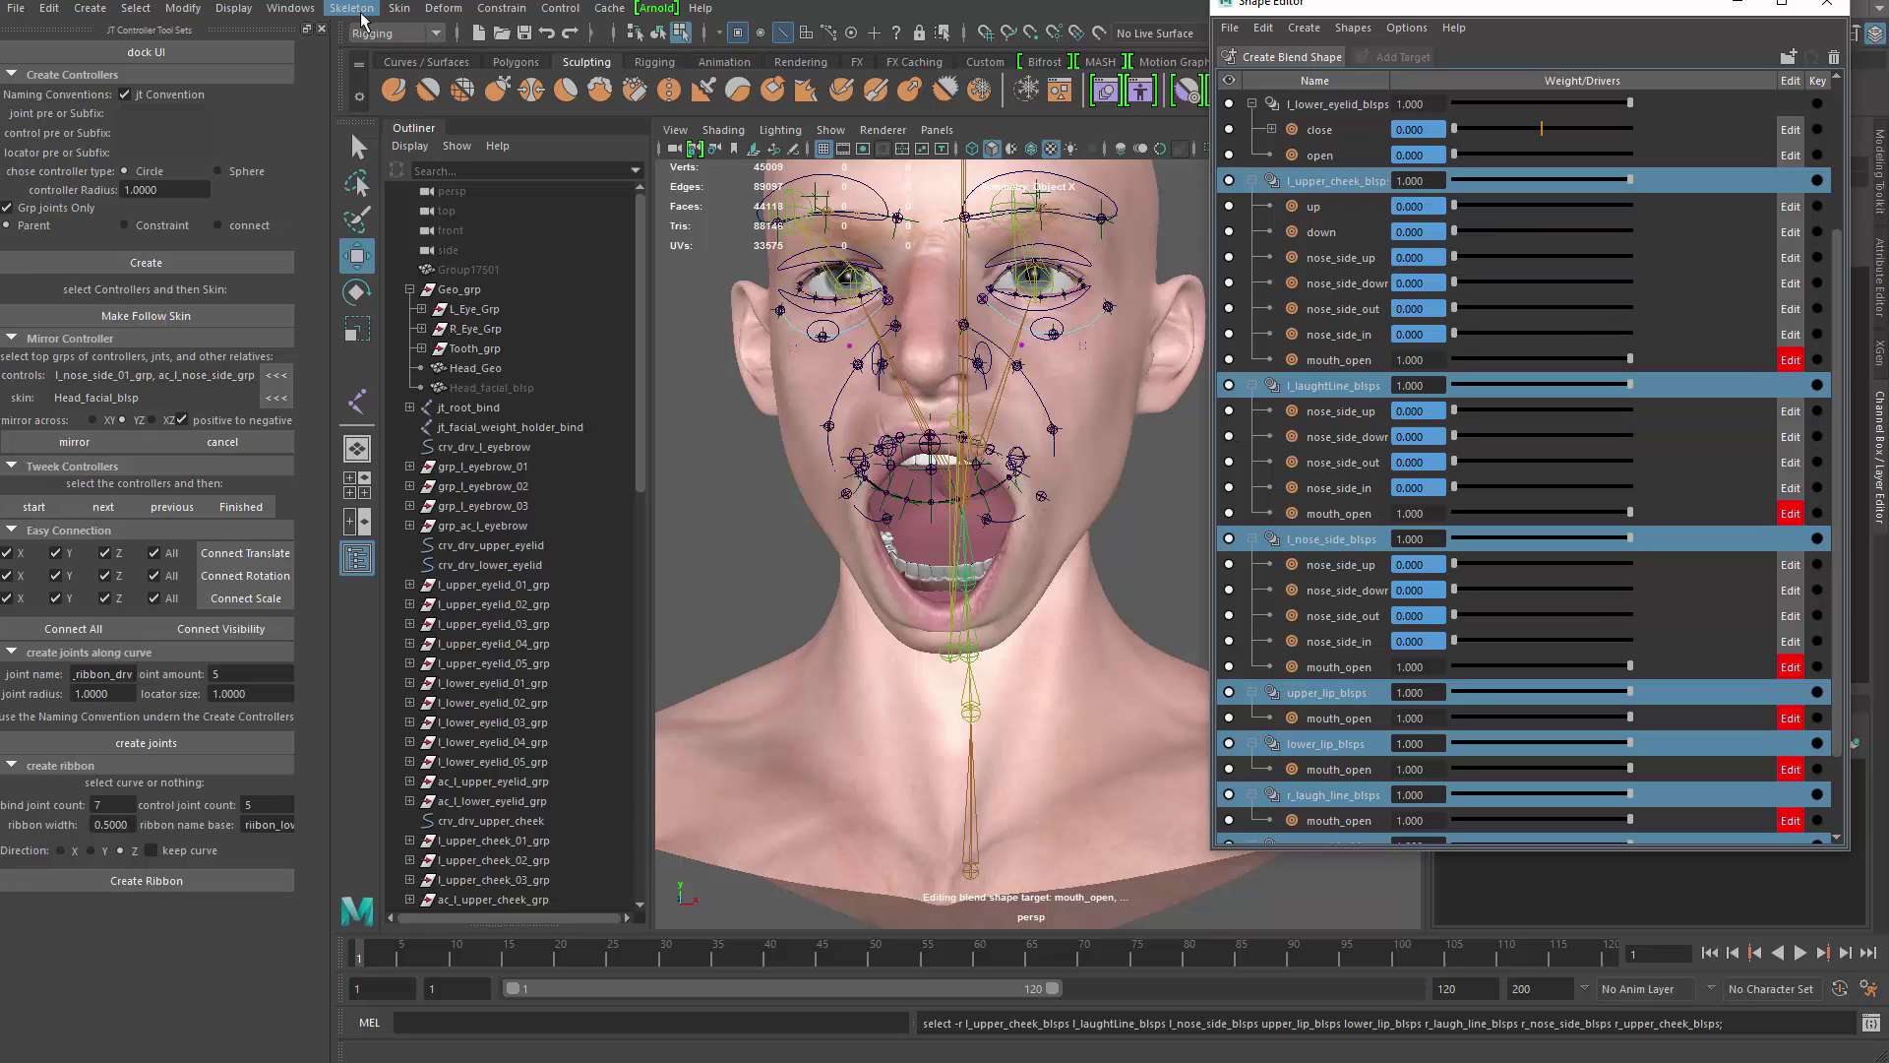
Step: Open Set Driven Key with the eight blend shape nodes as driven objects and choose their mouth_open attribute
{"action": "left_click", "coordinate": [394, 33]}
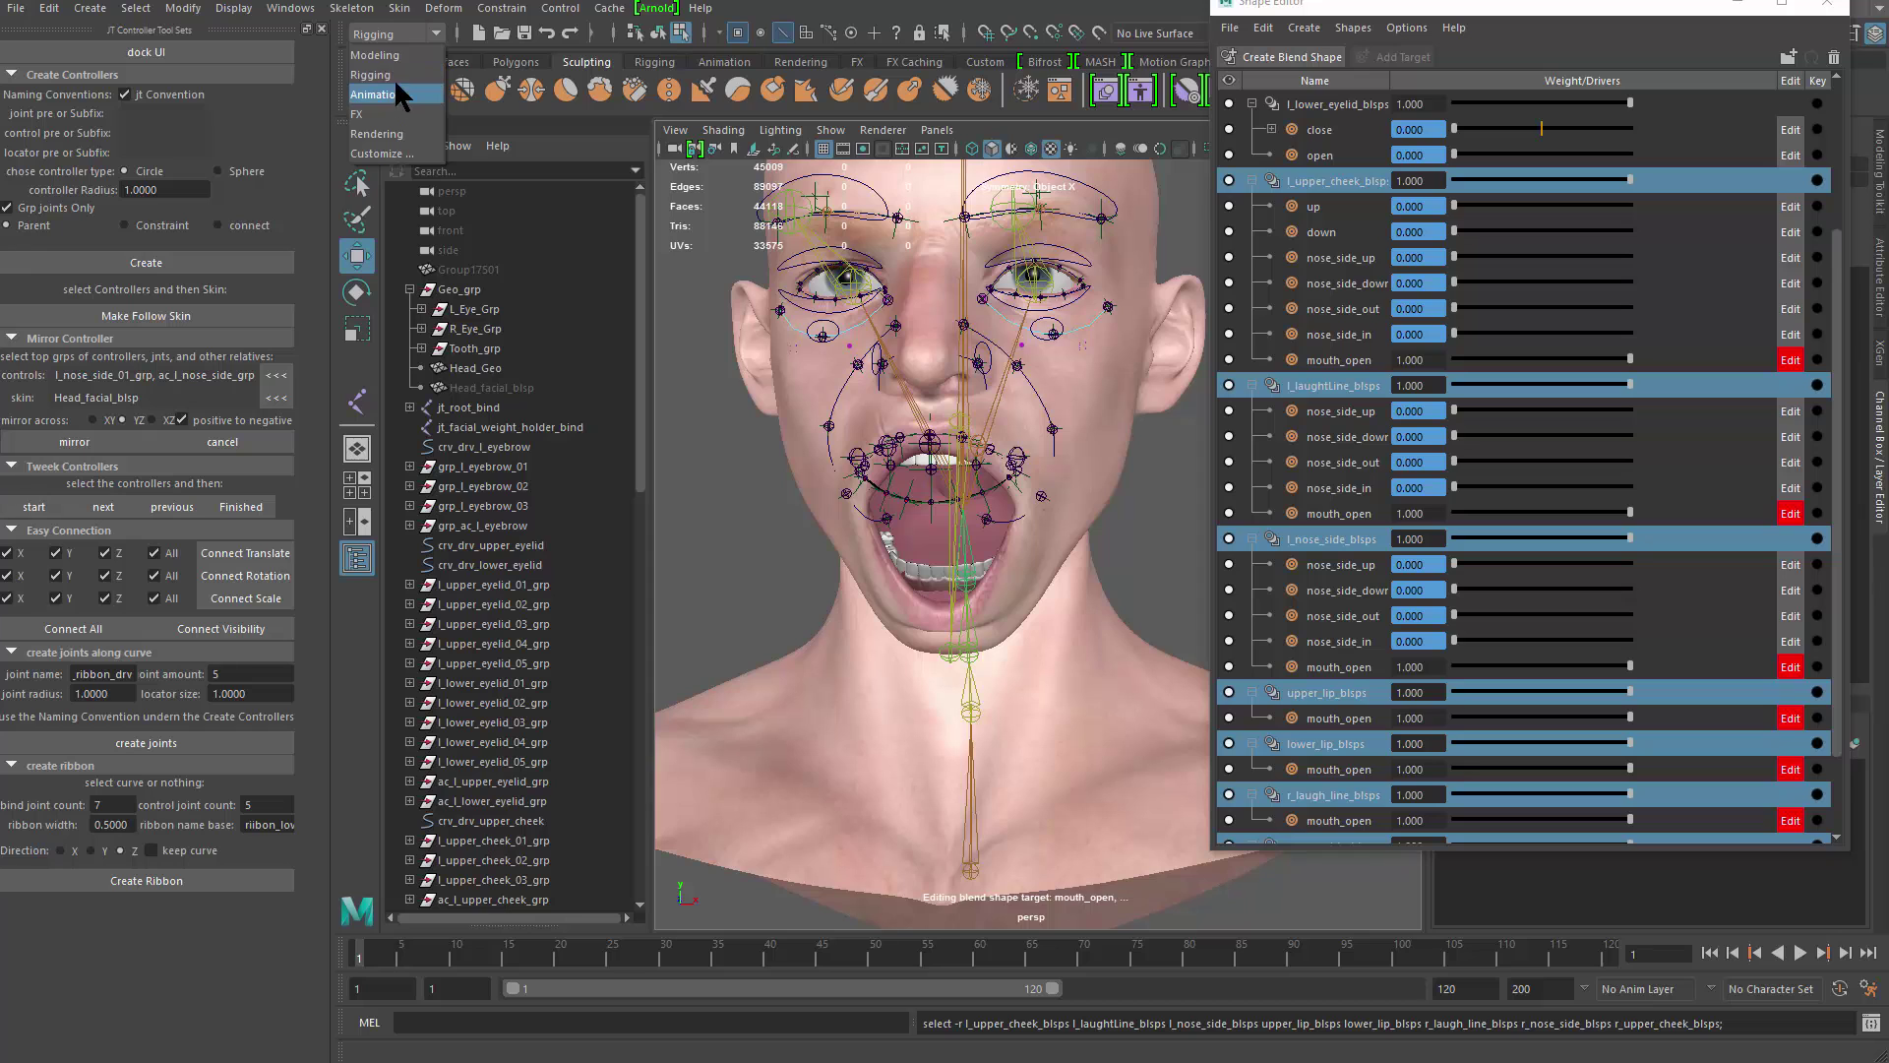
{"action": "left_click", "coordinate": [397, 94]}
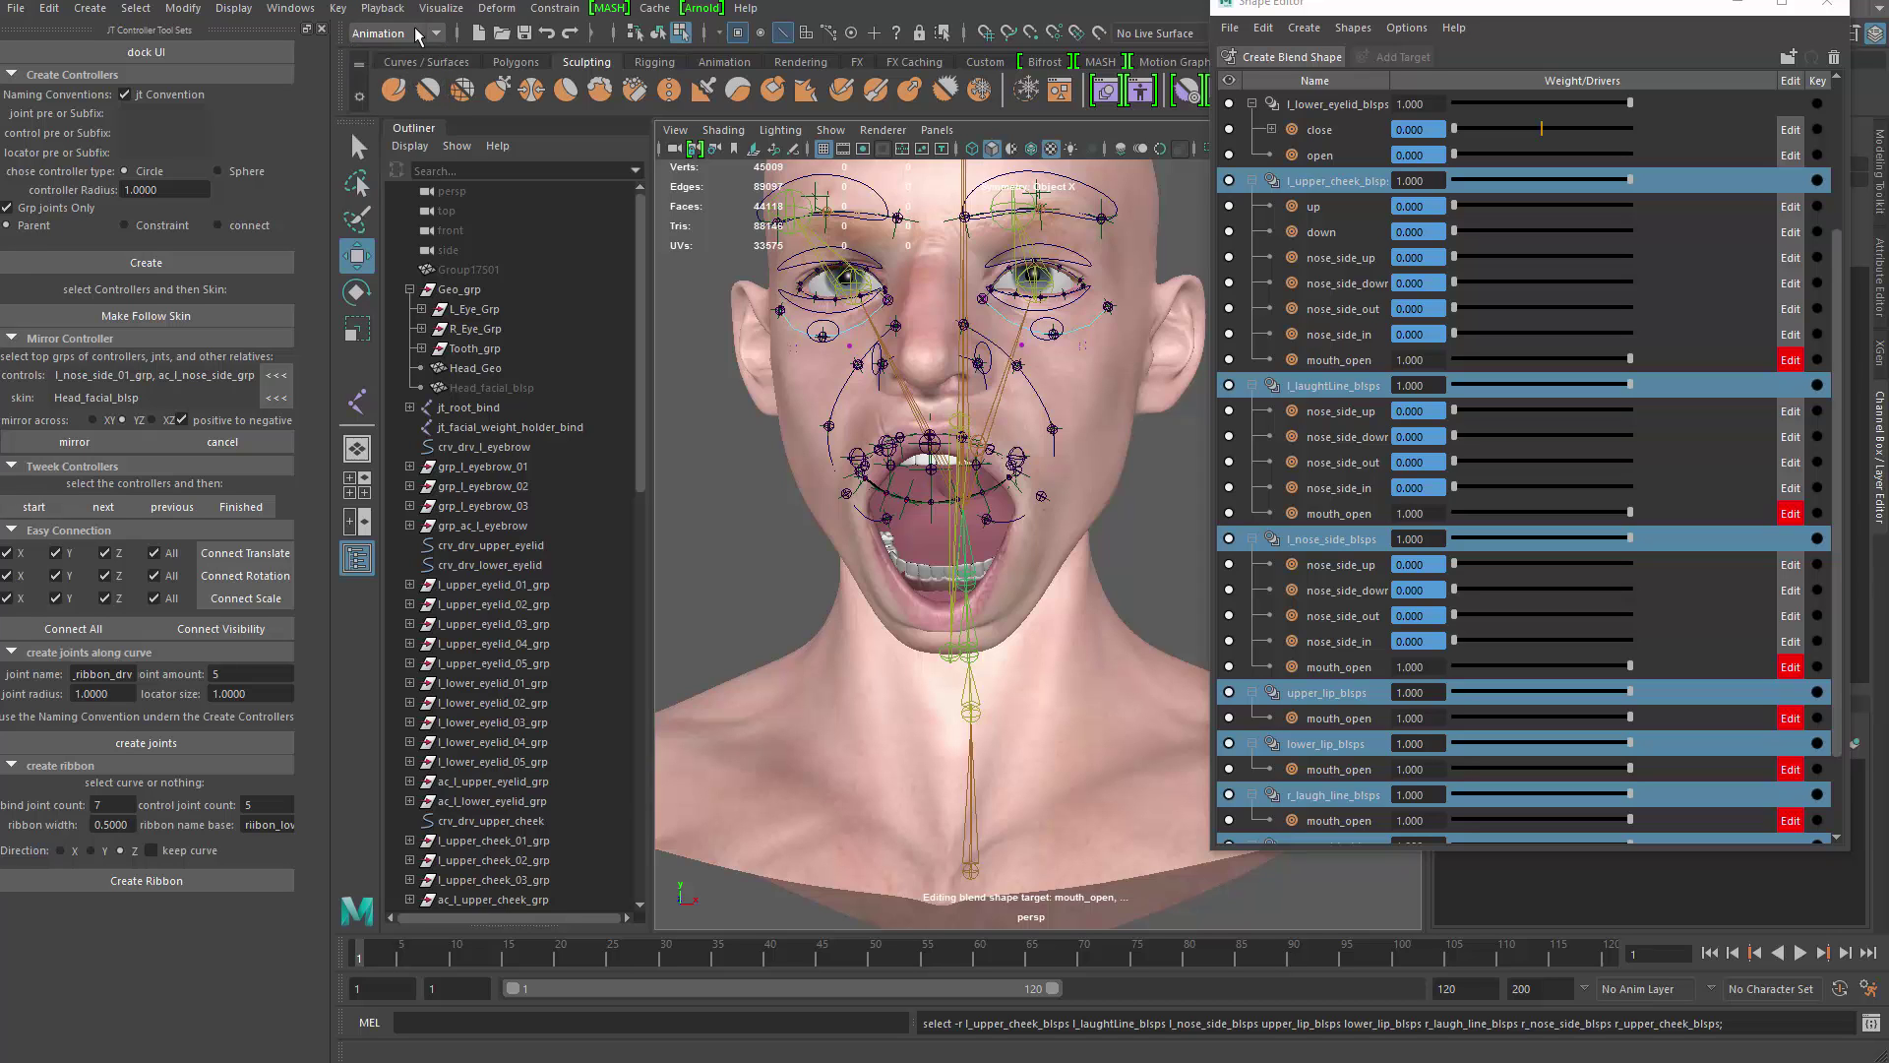
{"action": "left_click", "coordinate": [337, 8]}
{"action": "mouse_move", "coordinate": [567, 172]}
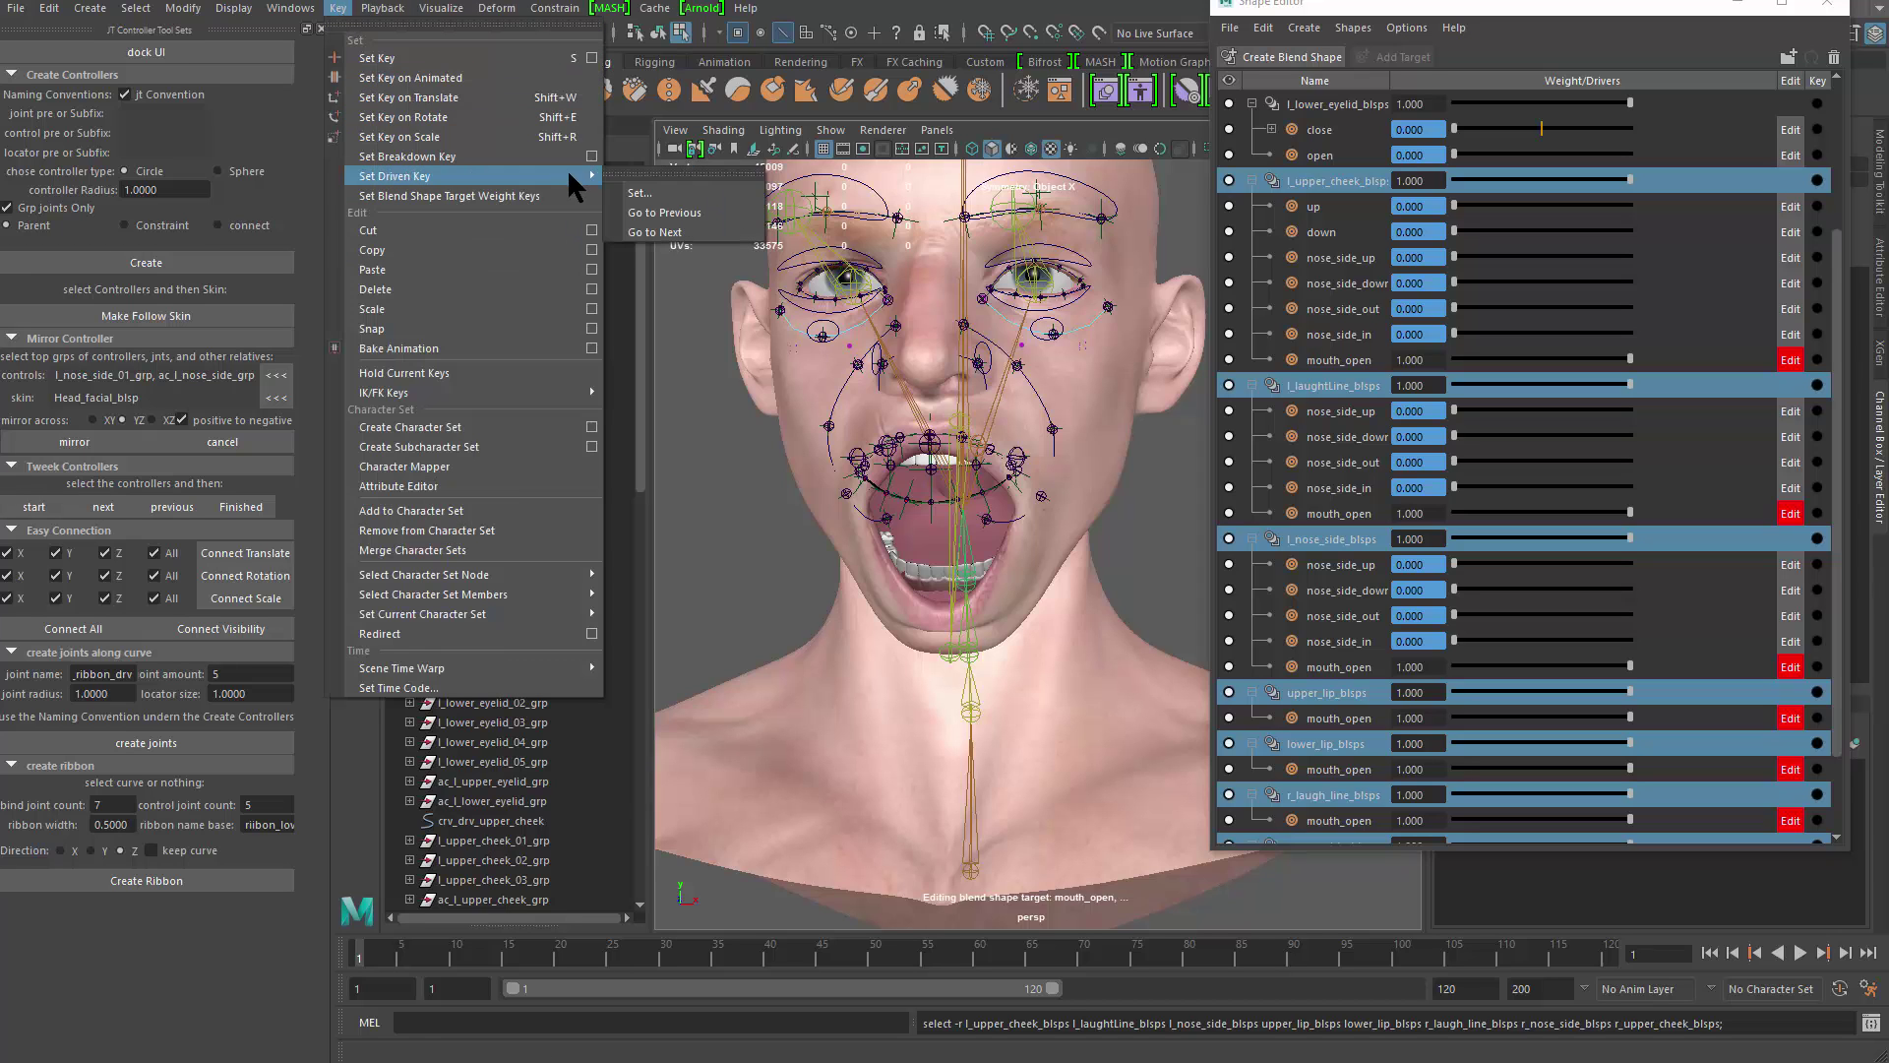
{"action": "left_click", "coordinate": [712, 192]}
{"action": "left_click_drag", "start_coordinate": [285, 411], "coordinate": [286, 500]}
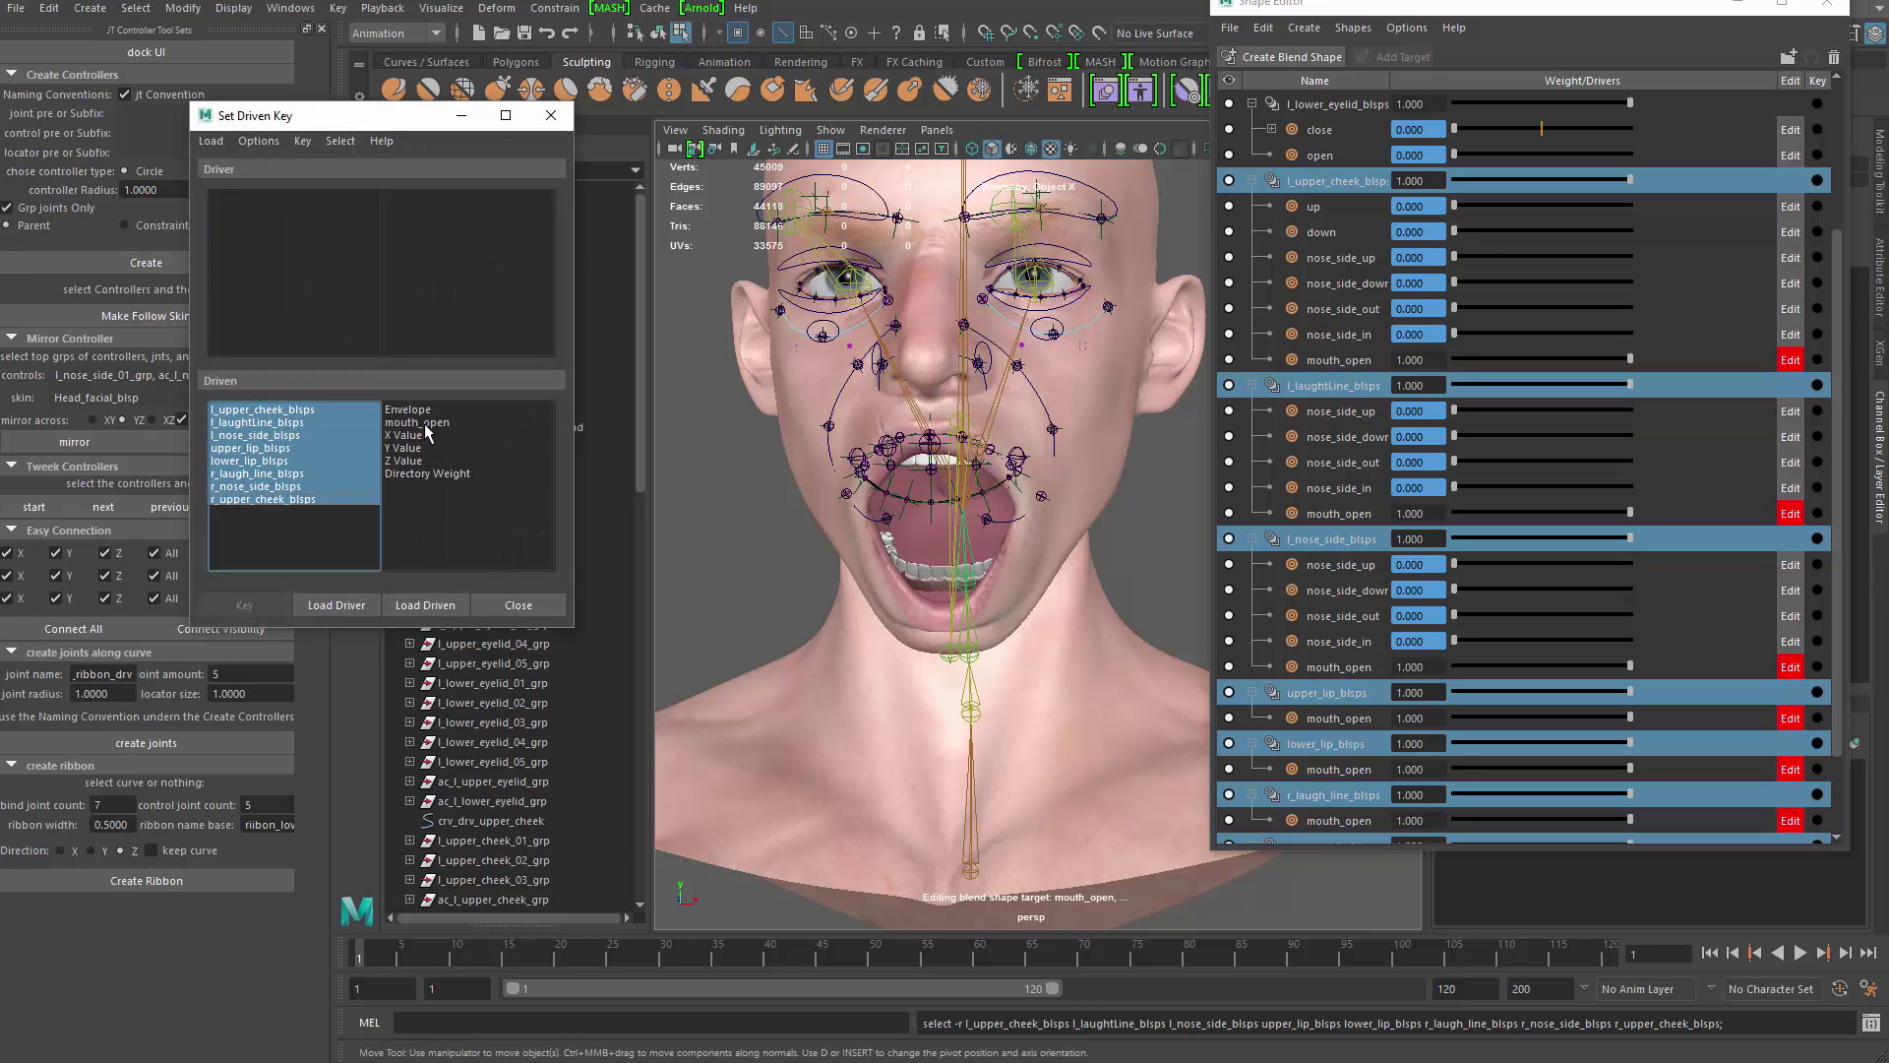
{"action": "left_click", "coordinate": [425, 424]}
Step: Load the jaw joint jt_l_jaw_bind_01 as the driver and choose its Rotate Z attribute
{"action": "left_click_drag", "start_coordinate": [891, 414], "coordinate": [928, 510], "text": "alt"}
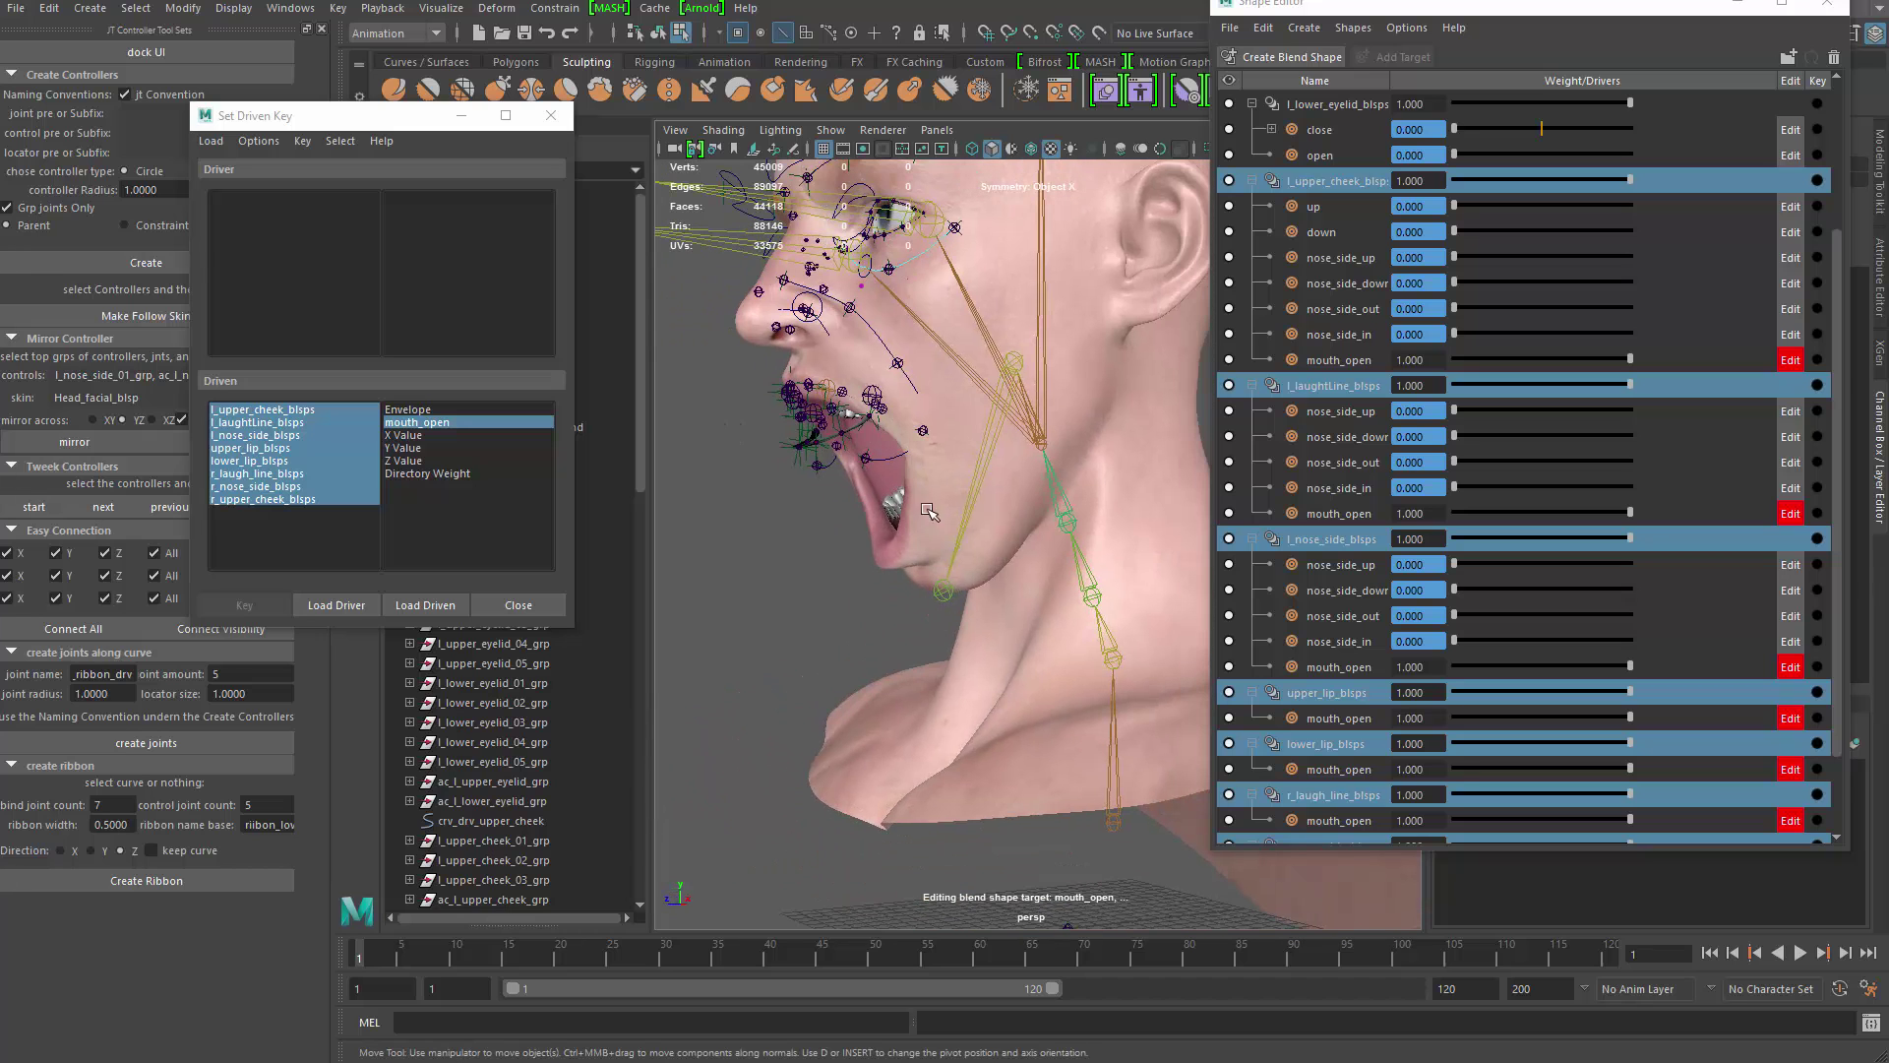
{"action": "left_click", "coordinate": [985, 482]}
{"action": "key", "text": "y"}
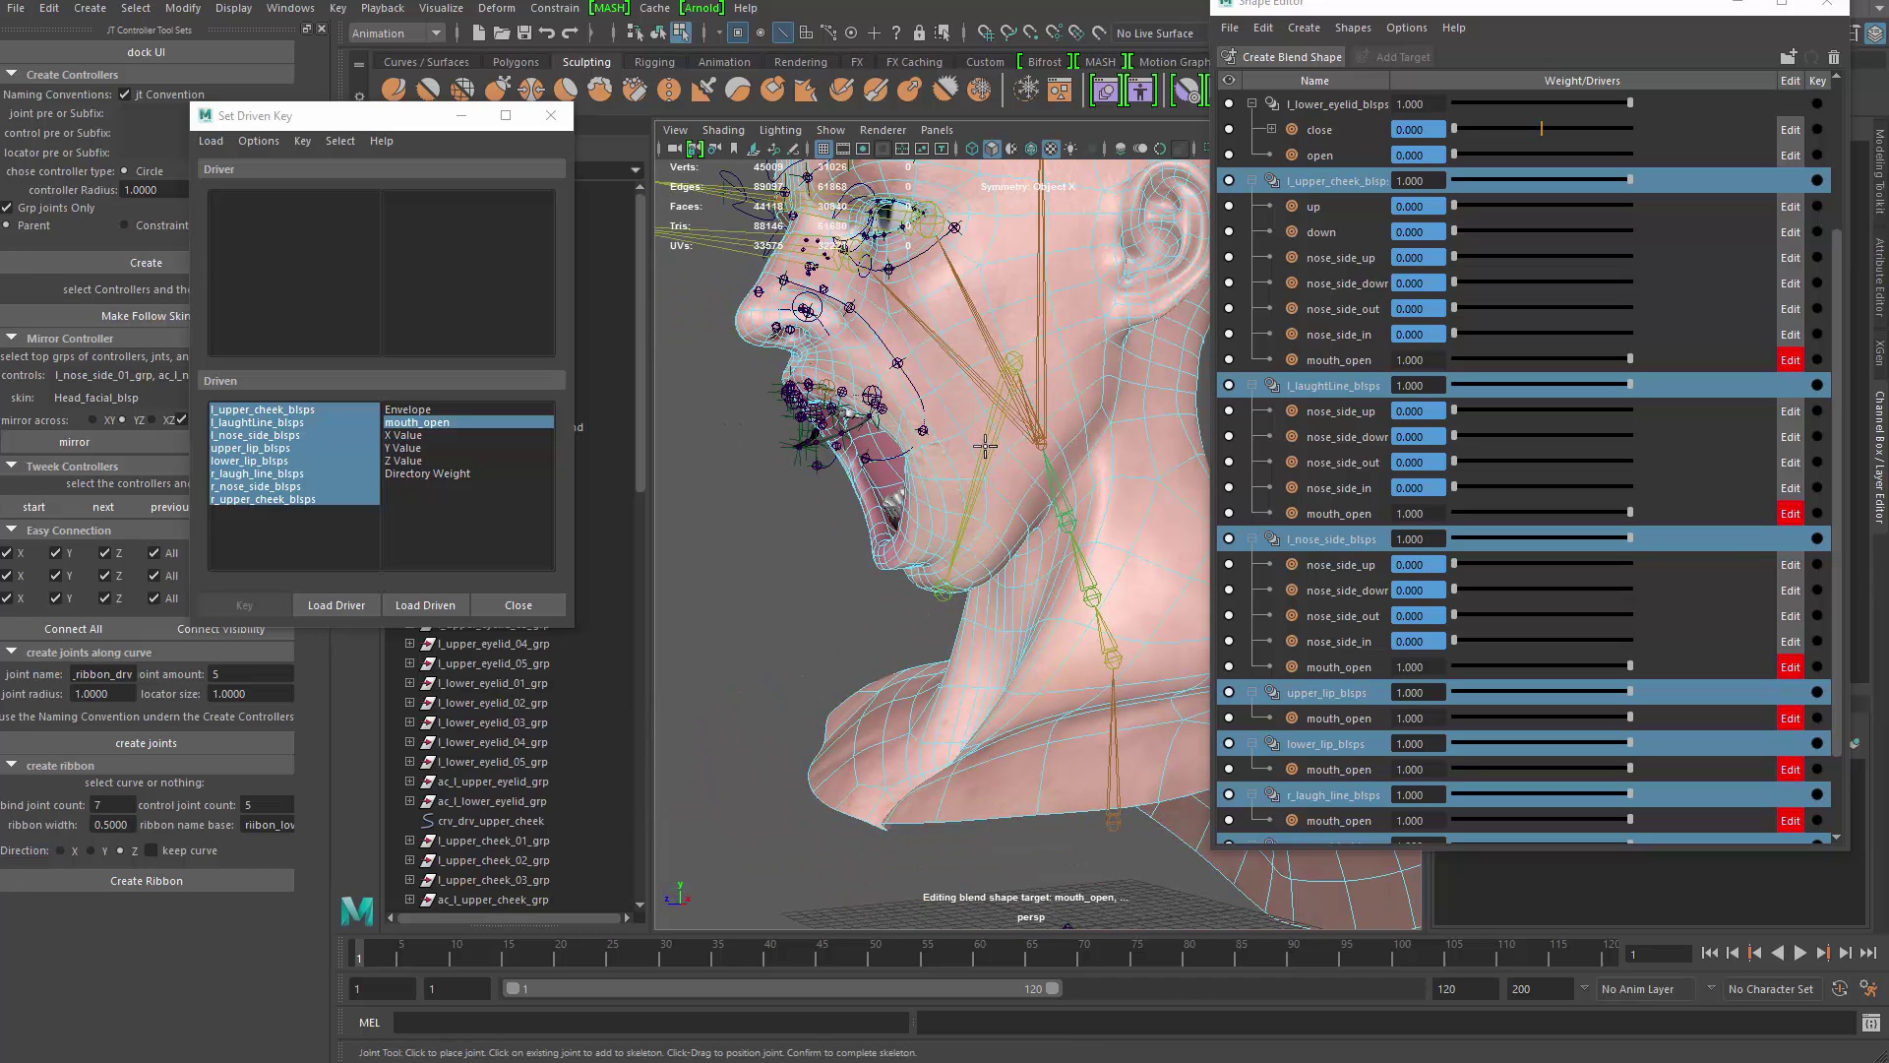
{"action": "right_click", "coordinate": [985, 445]}
{"action": "key", "text": "q"}
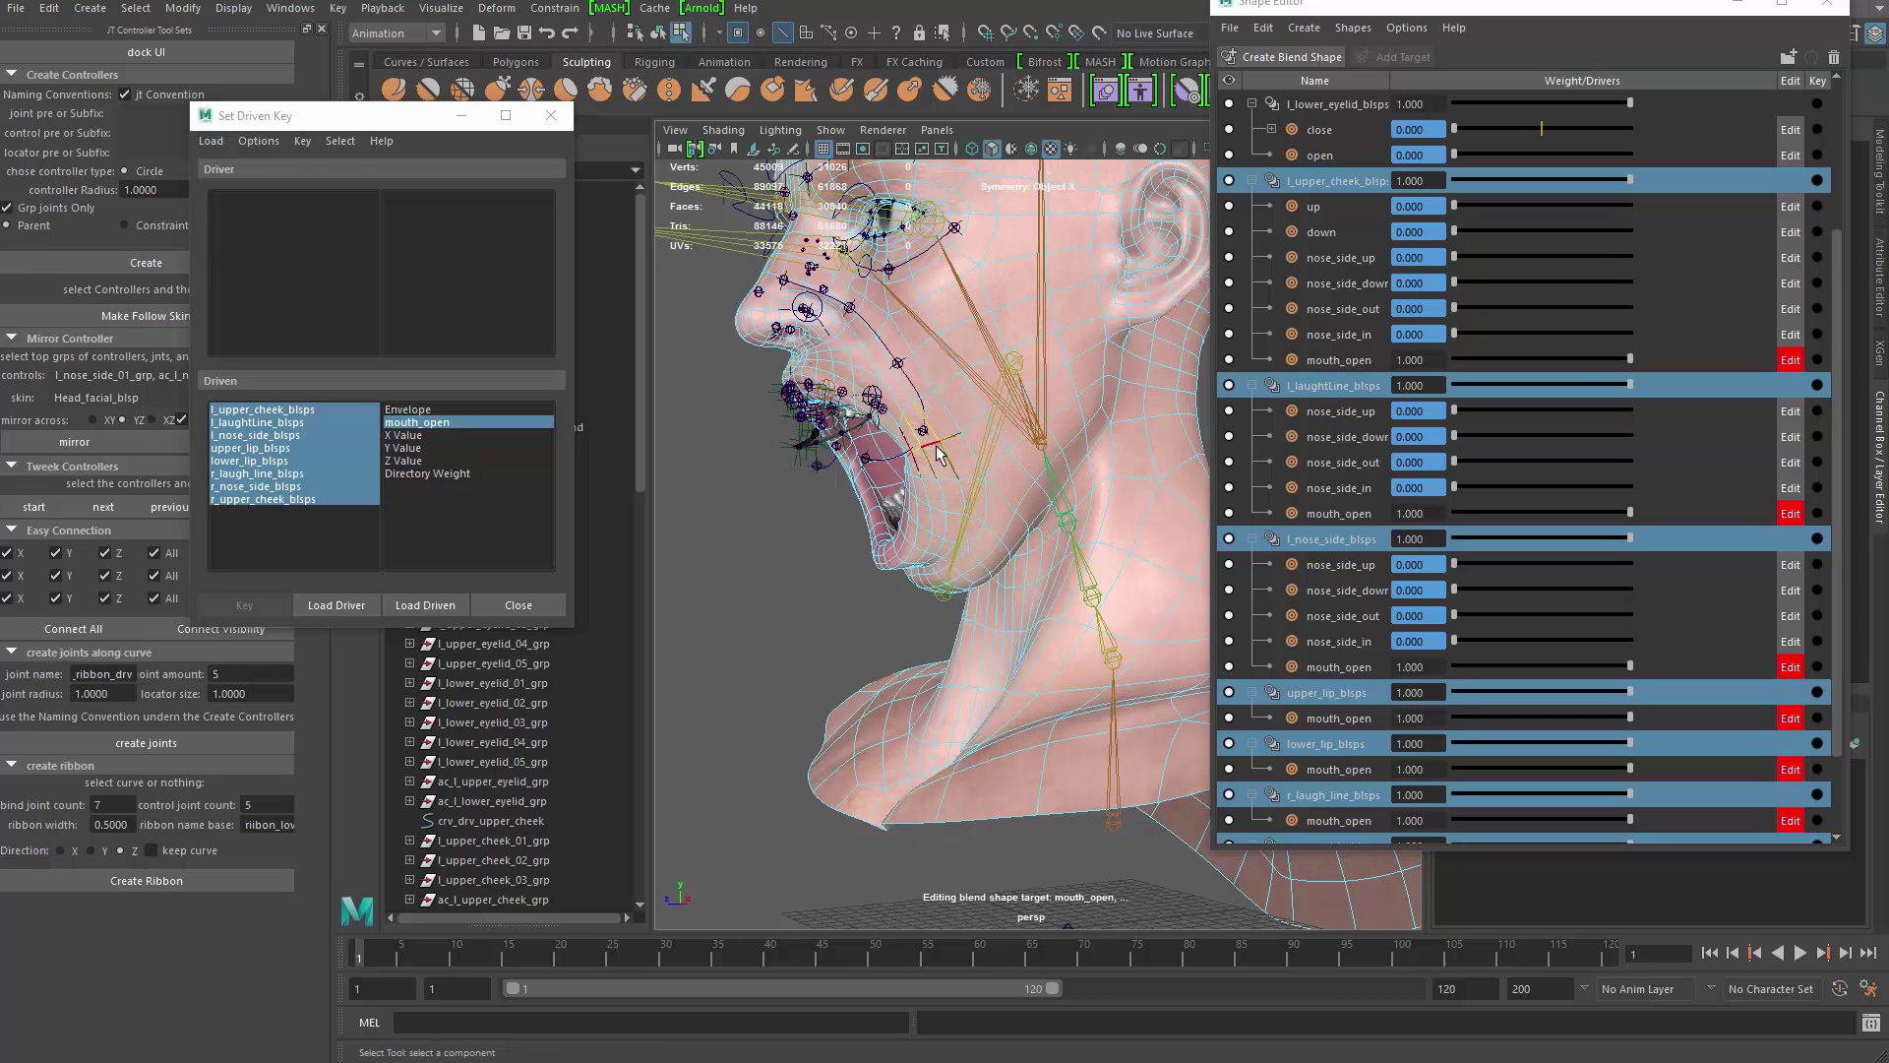
{"action": "right_click_drag", "start_coordinate": [940, 453], "coordinate": [1018, 423]}
{"action": "left_click", "coordinate": [781, 561]}
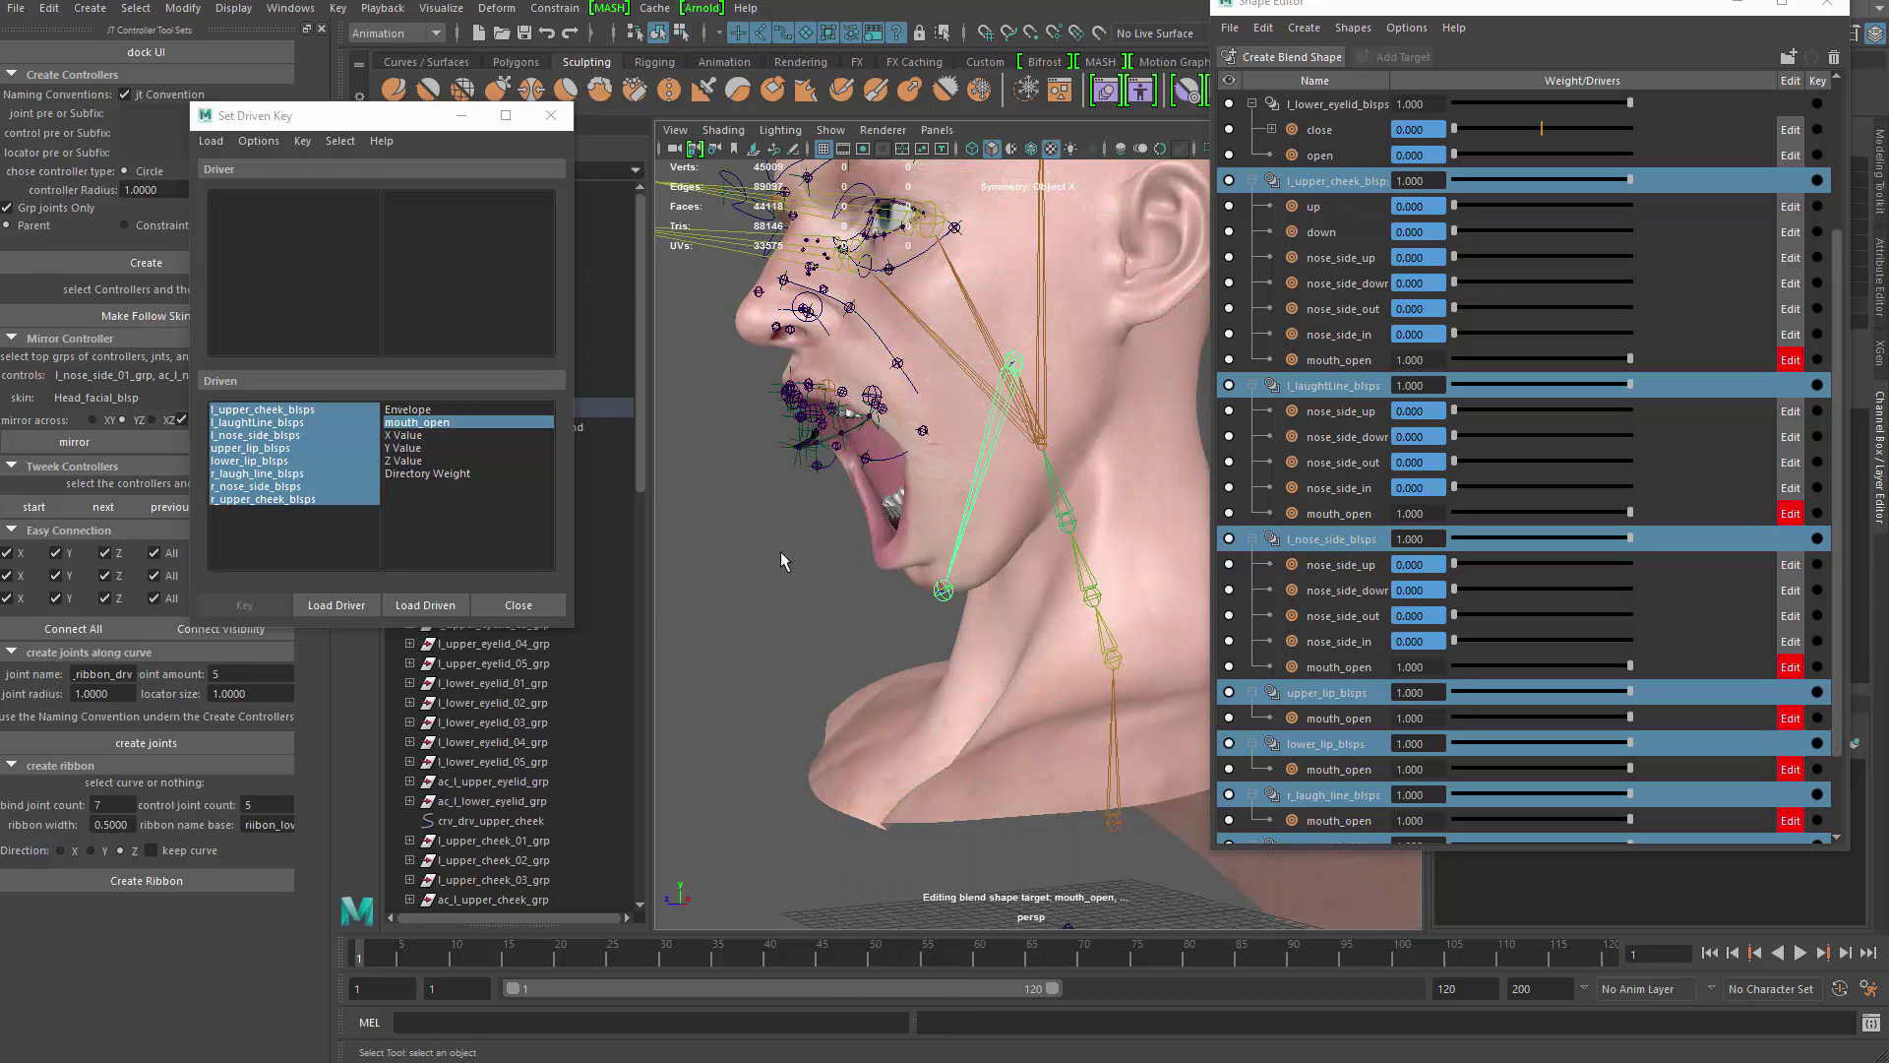
{"action": "left_click", "coordinate": [336, 605]}
{"action": "left_click", "coordinate": [443, 274]}
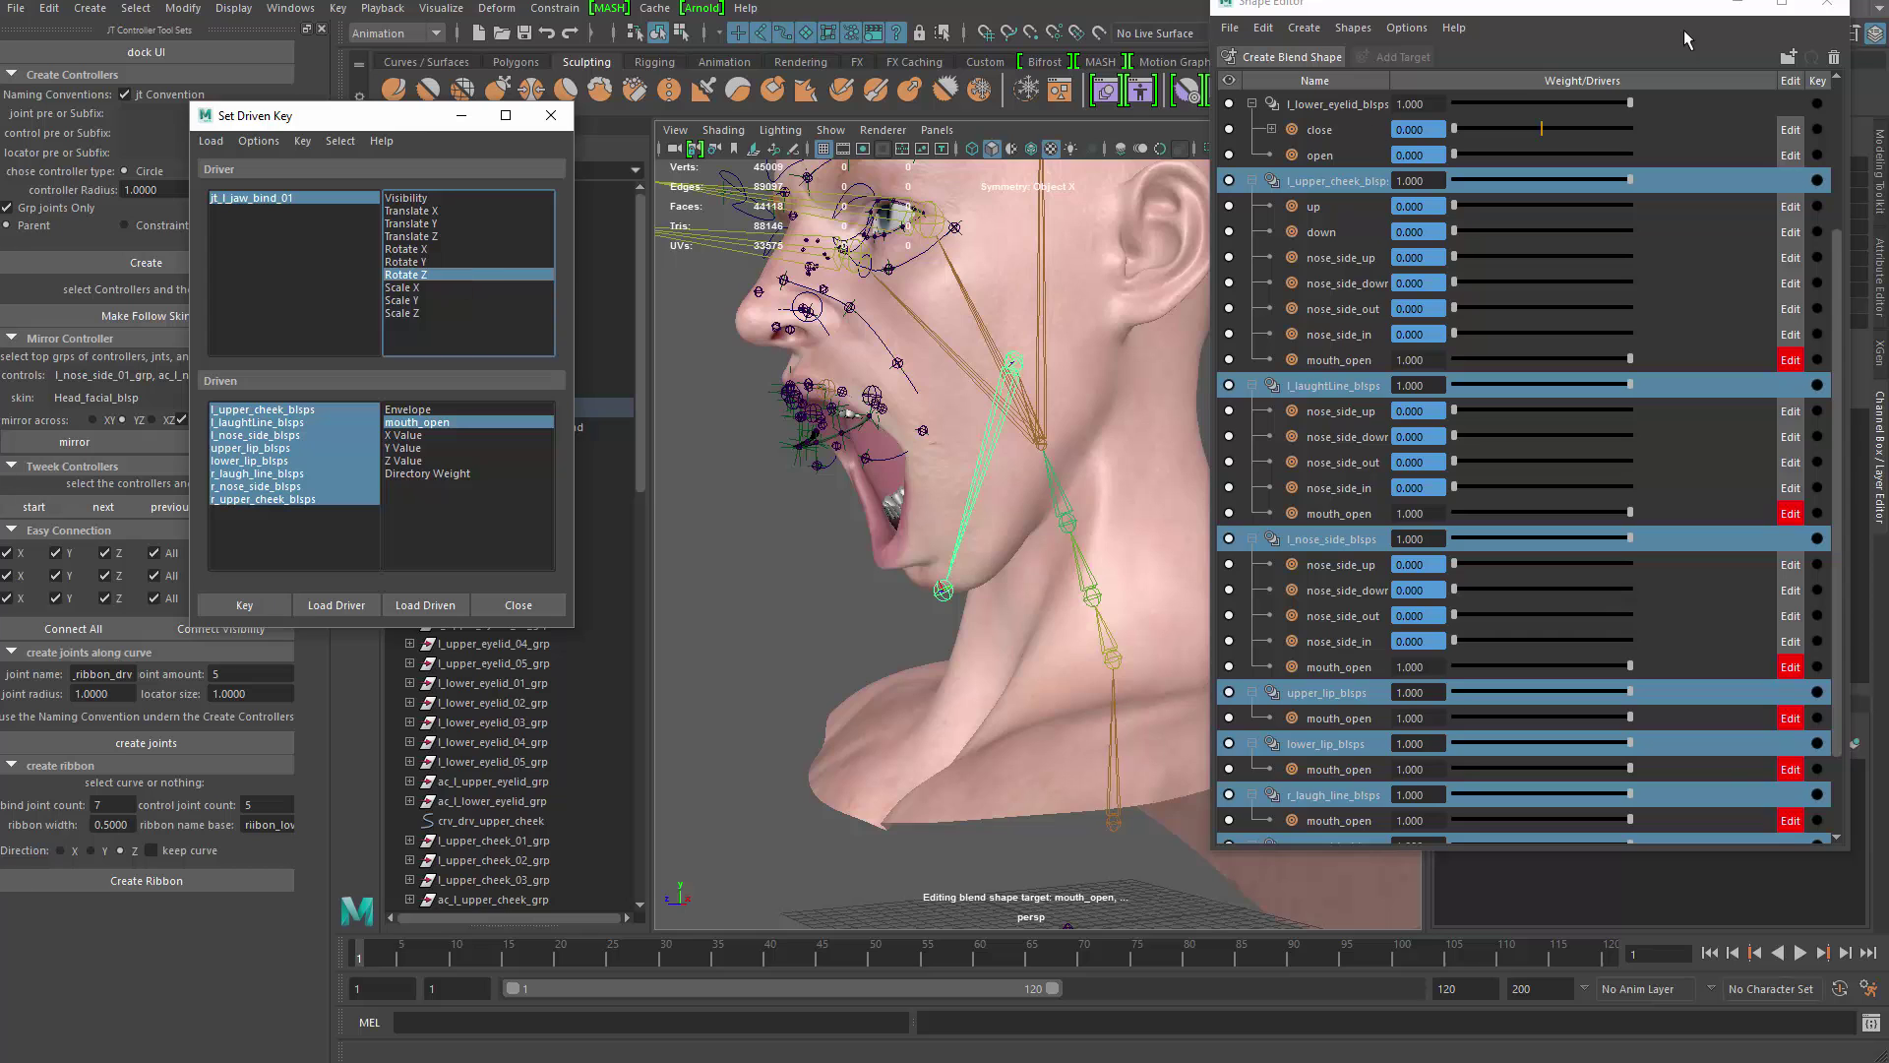
Step: Minimize the Shape Editor and key the mouth_open targets at 1 against the jaw's Rotate Z of -30
{"action": "left_click_drag", "start_coordinate": [1685, 10], "coordinate": [1406, 59]}
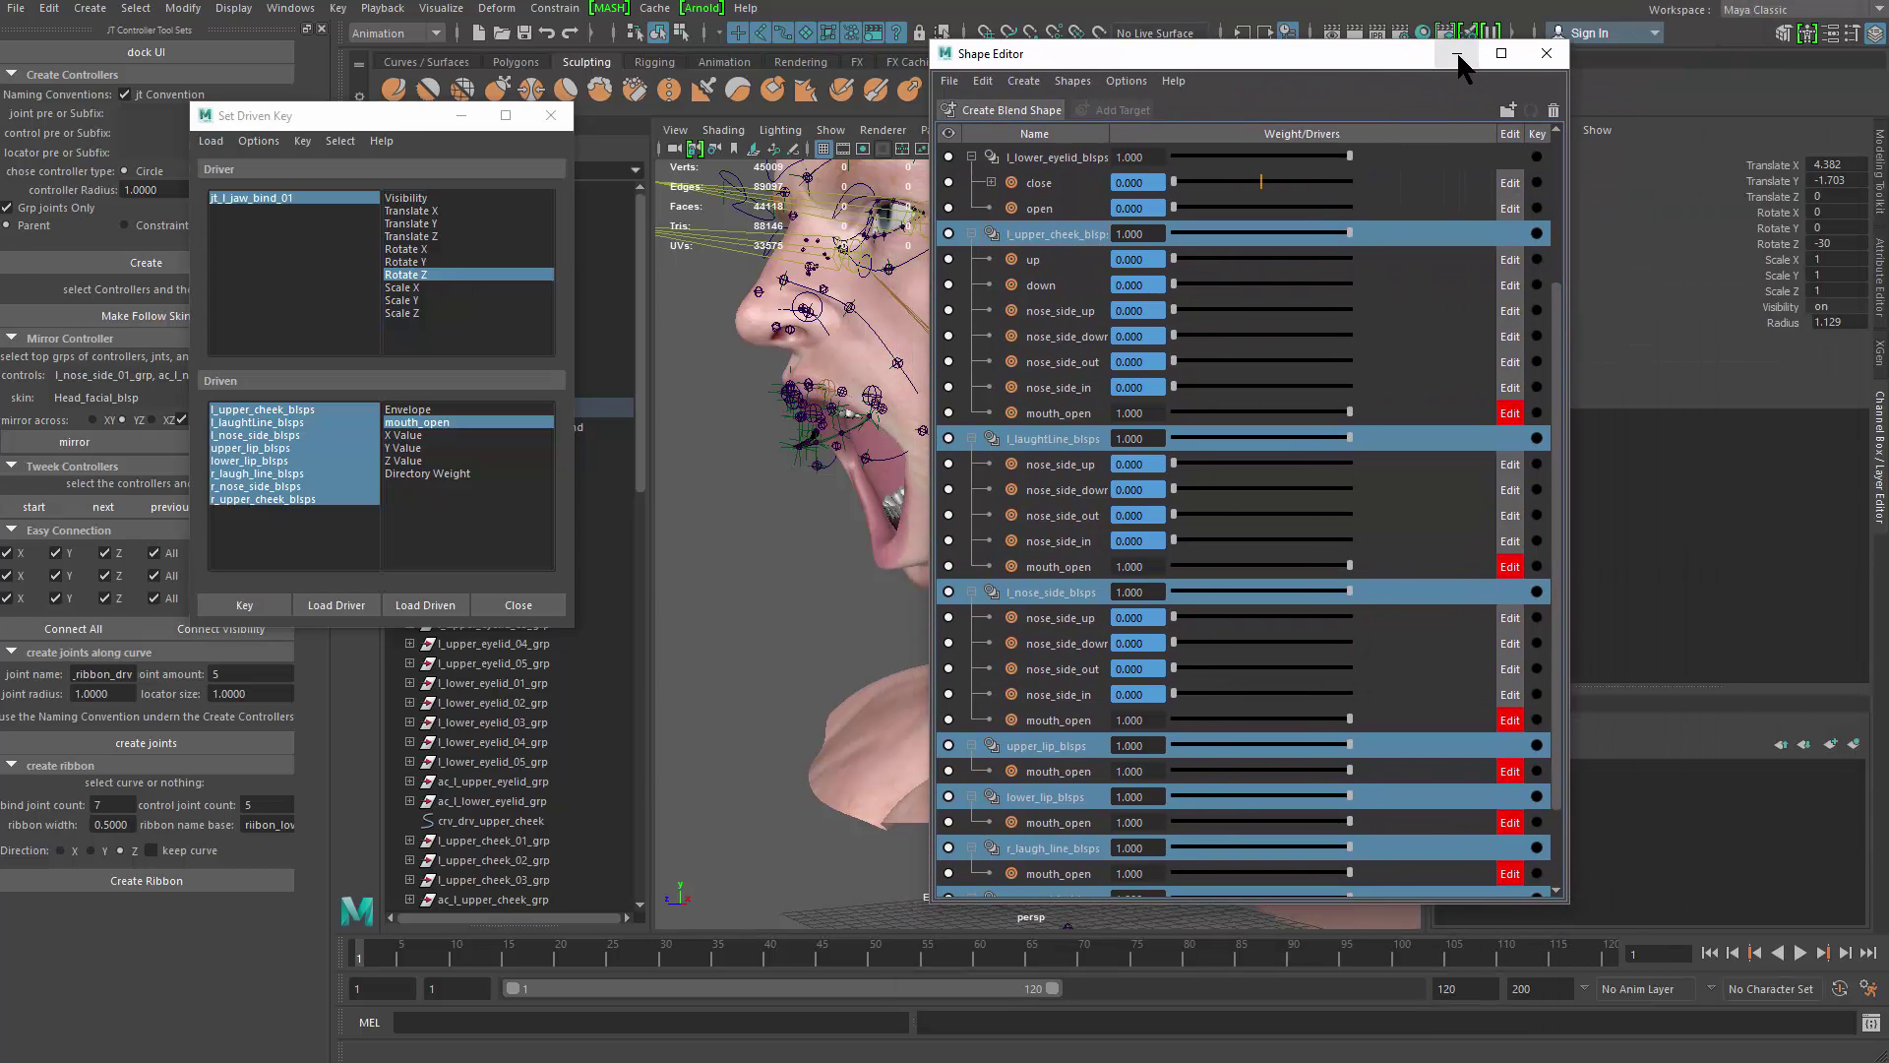
{"action": "left_click", "coordinate": [1459, 65]}
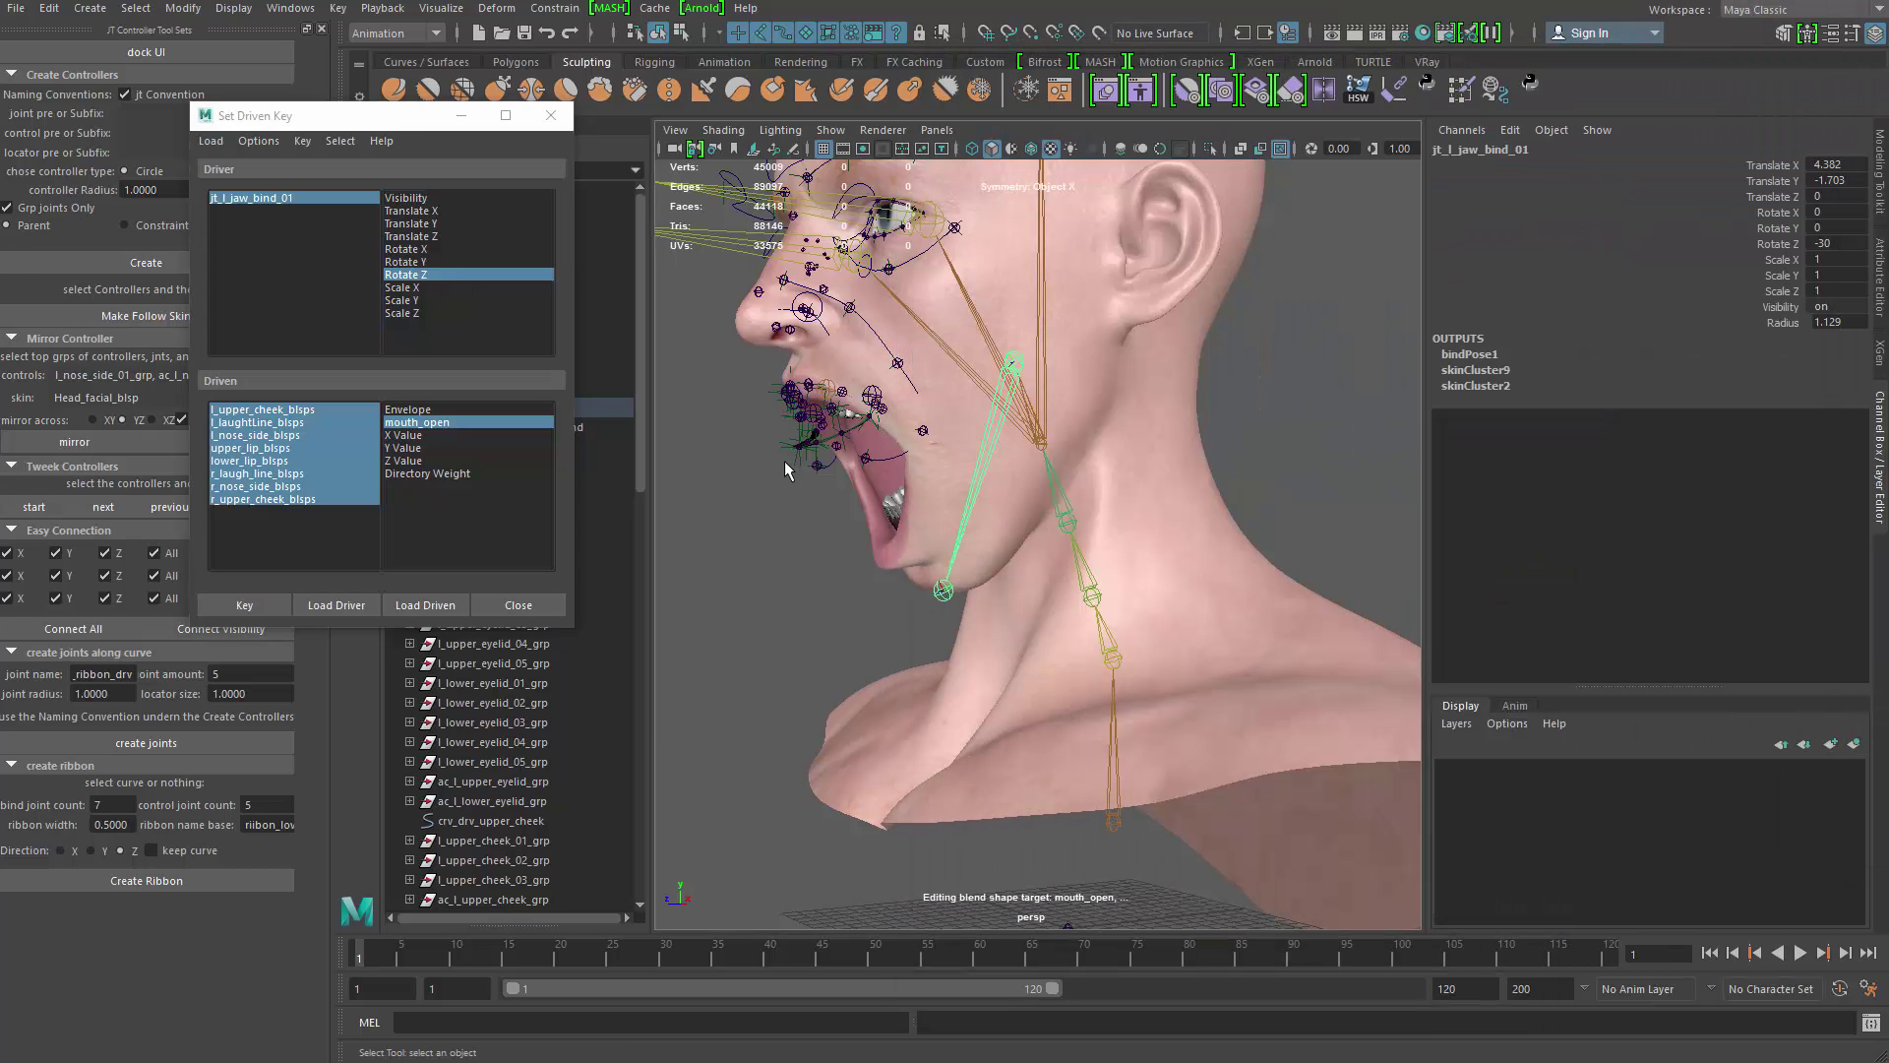
{"action": "left_click_drag", "start_coordinate": [788, 470], "coordinate": [539, 547], "text": "alt"}
{"action": "left_click", "coordinate": [254, 605]}
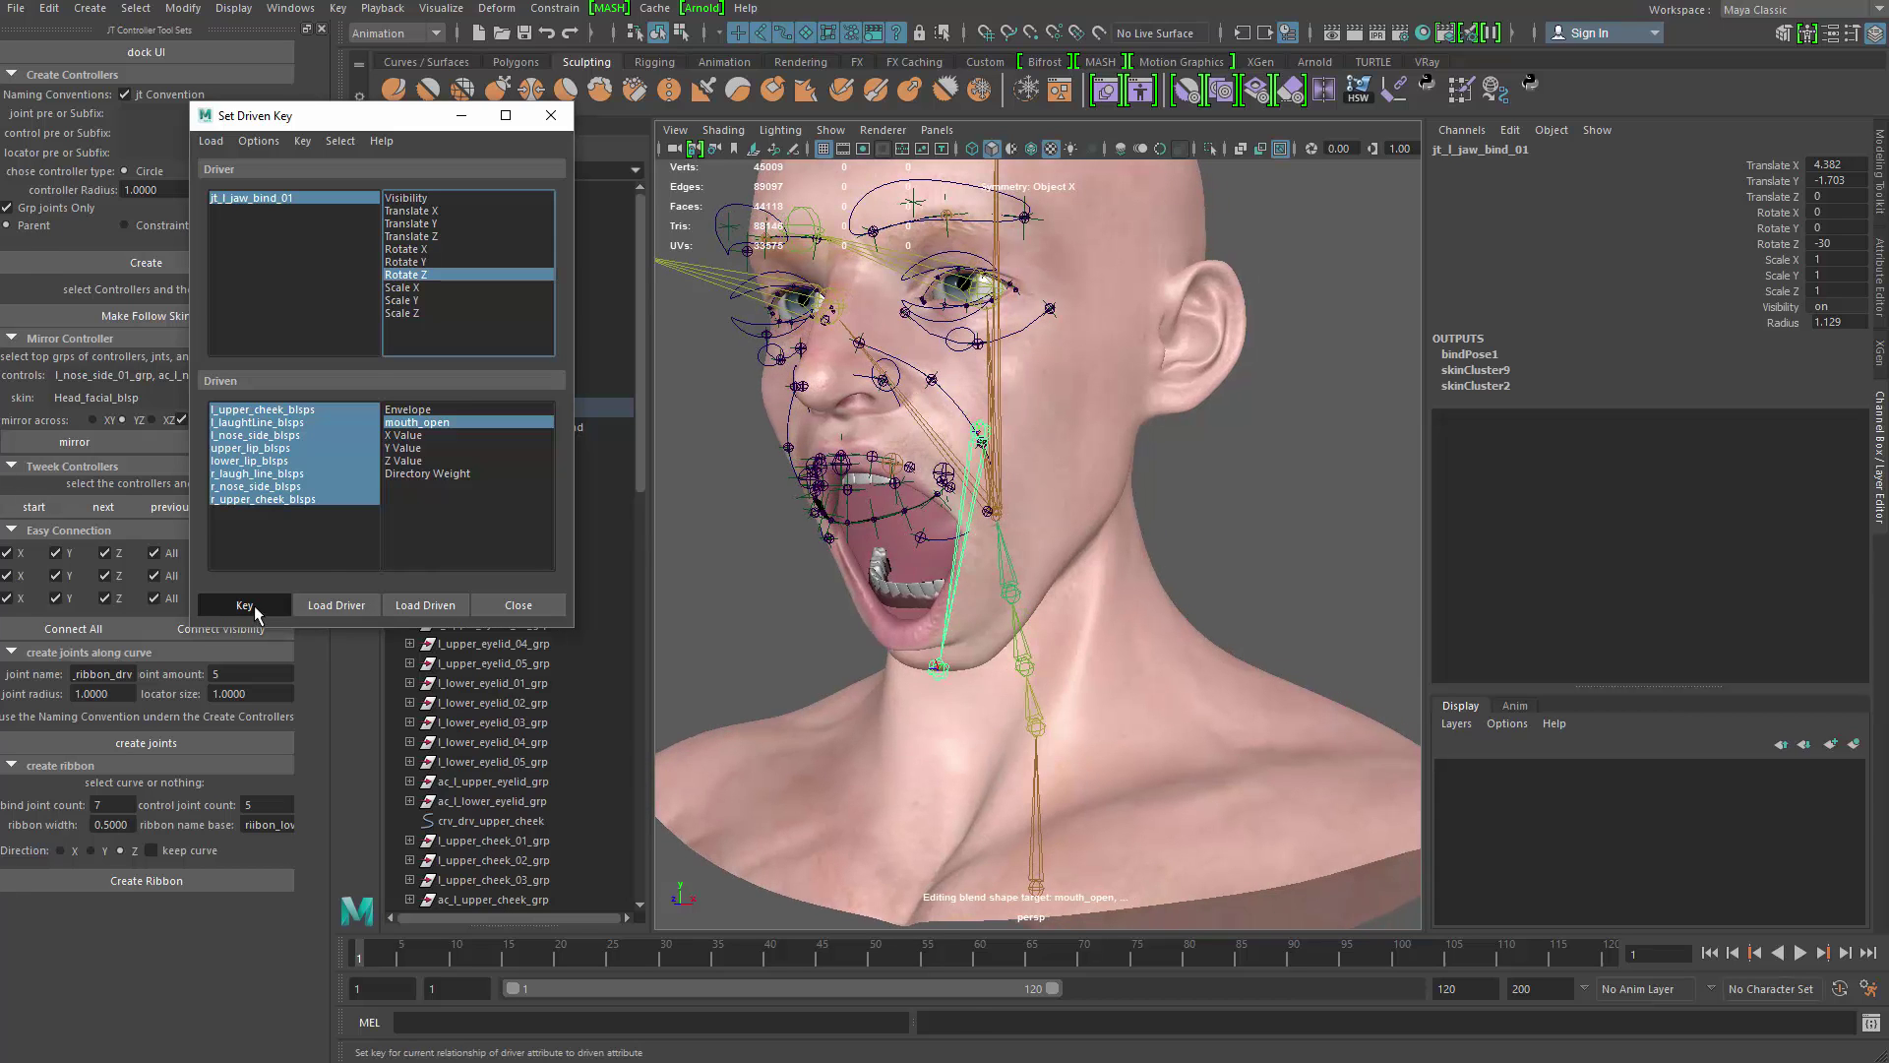
Step: Return the jaw joint jt_l_jaw_bind_01 to its closed pose with Rotate Z at 0
{"action": "left_click_drag", "start_coordinate": [1083, 511], "coordinate": [991, 519], "text": "alt"}
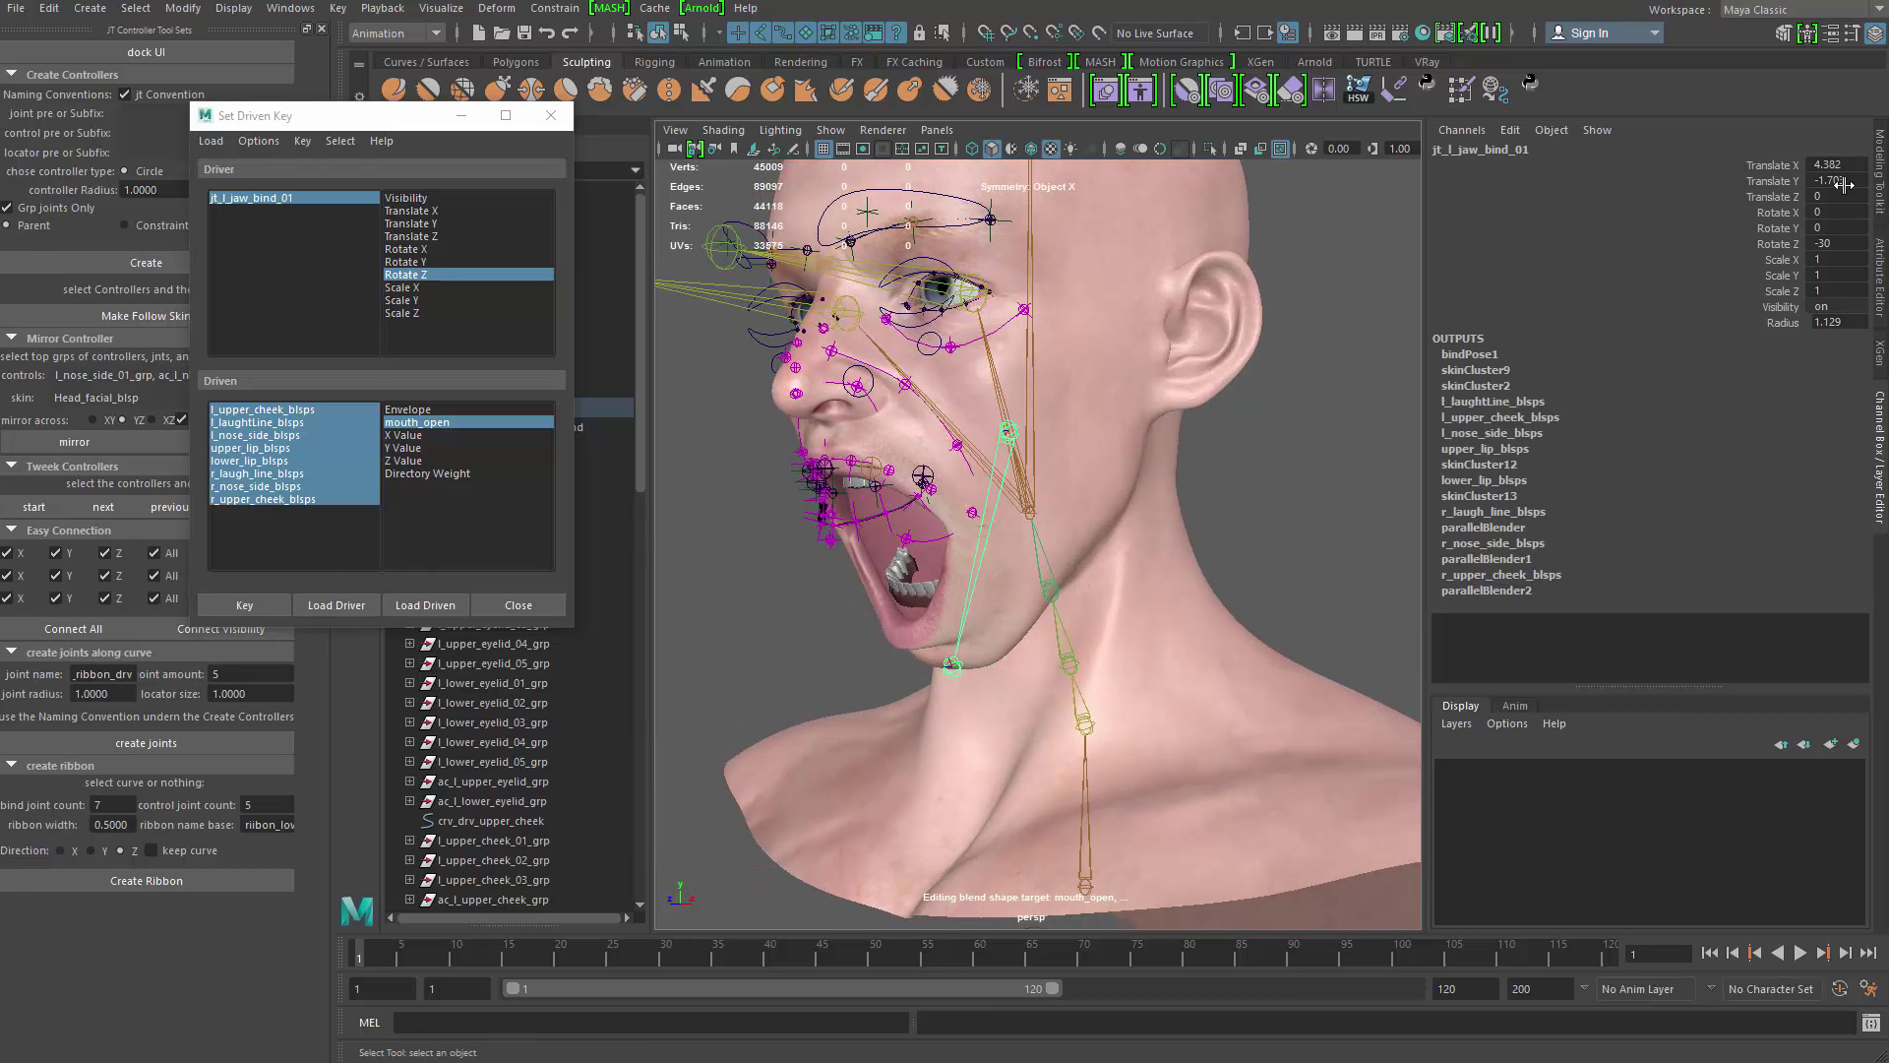
{"action": "double_click", "coordinate": [1832, 242]}
{"action": "type", "text": "0"}
{"action": "key", "text": "Return"}
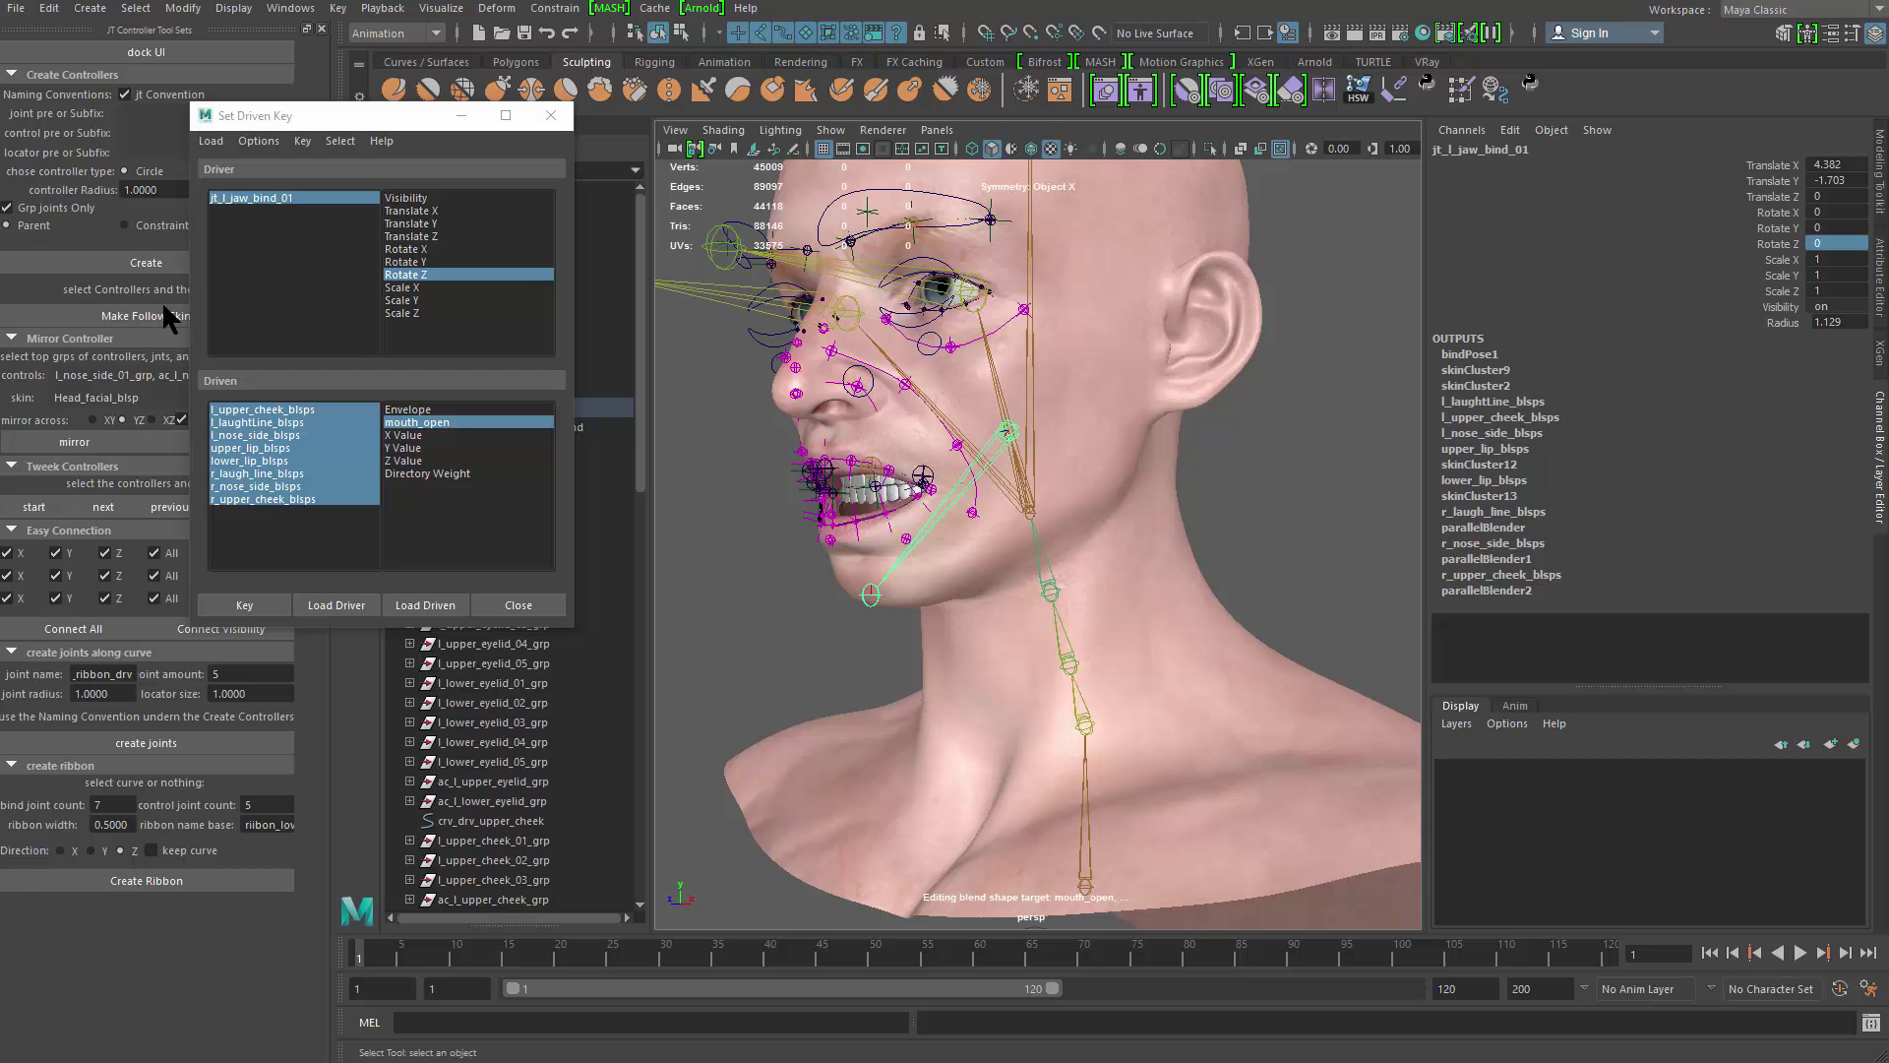
Step: Set mouth_open to 0 on all the driven blend shape nodes and key it against the jaw's closed pose
{"action": "left_click", "coordinate": [297, 500], "text": "ctrl"}
{"action": "left_click_drag", "start_coordinate": [297, 498], "coordinate": [299, 502]}
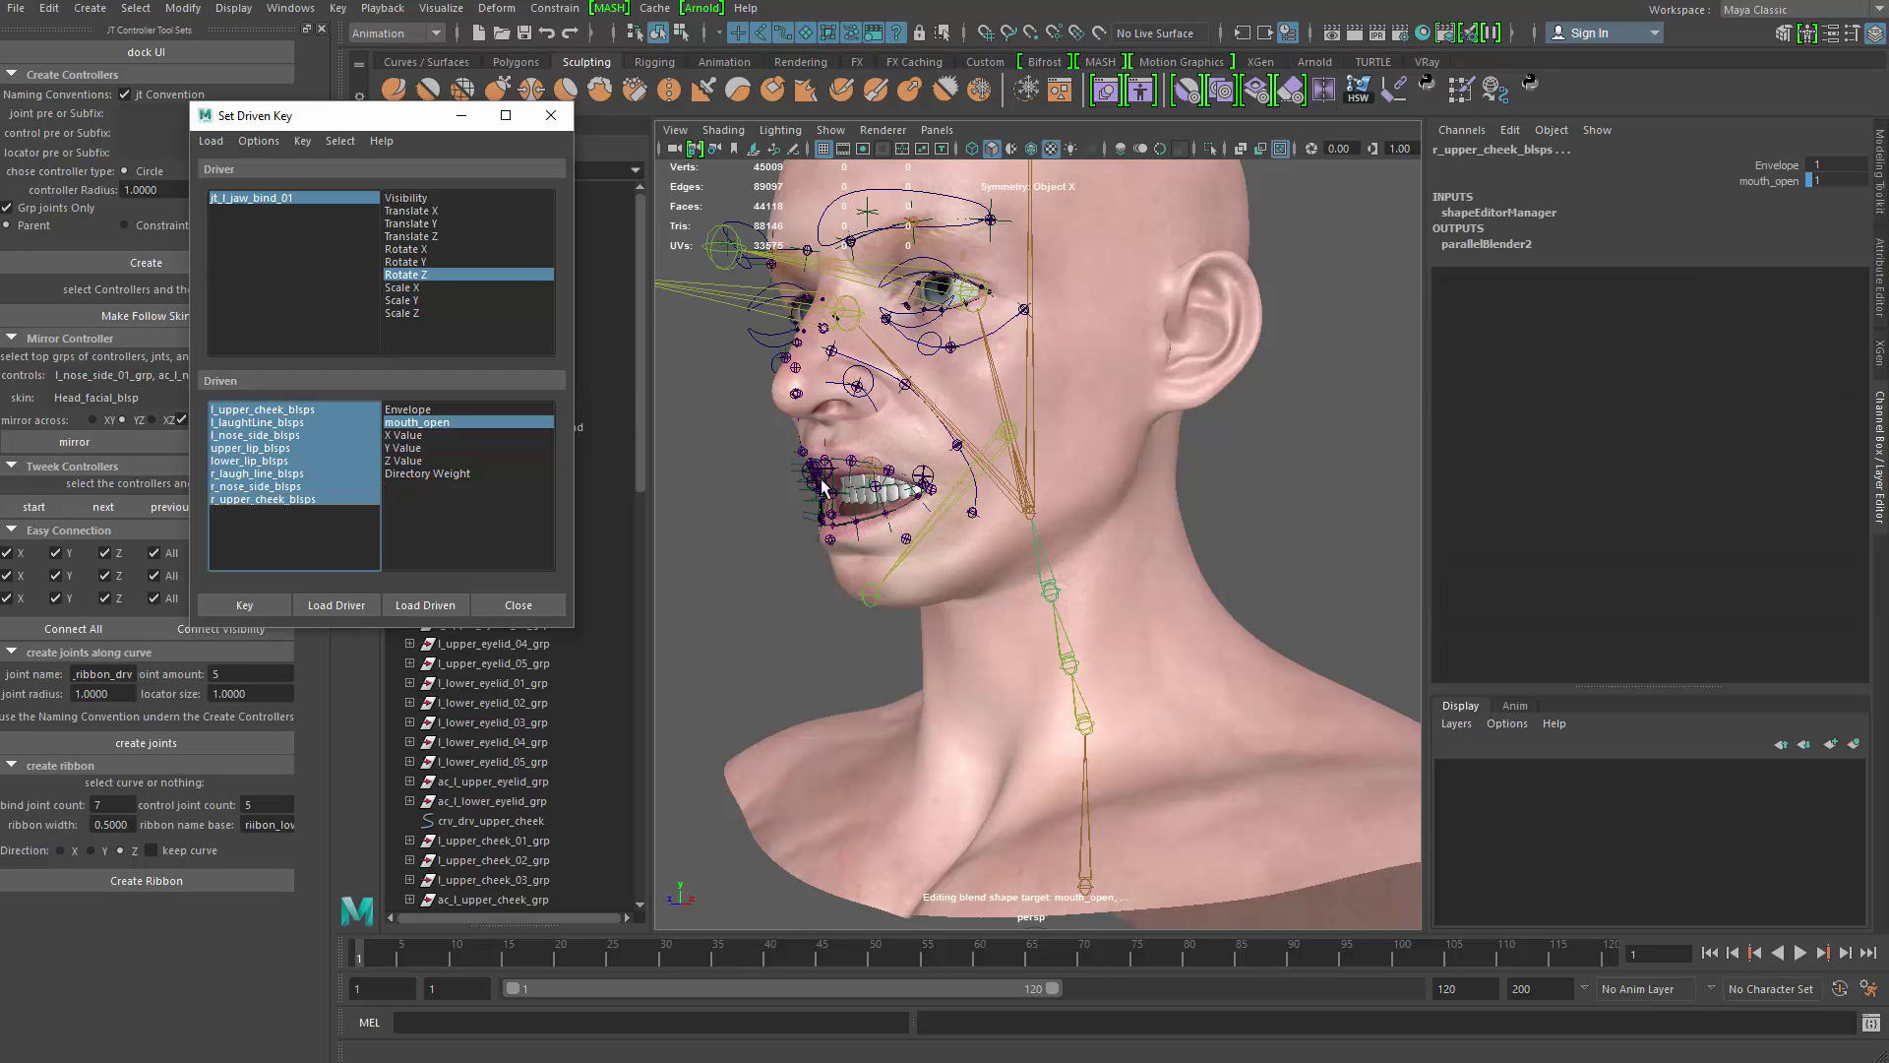
{"action": "left_click_drag", "start_coordinate": [1092, 305], "coordinate": [1197, 393], "text": "alt"}
{"action": "middle_click_drag", "start_coordinate": [1197, 417], "coordinate": [1203, 444], "text": "alt"}
{"action": "left_click_drag", "start_coordinate": [1180, 433], "coordinate": [1173, 433], "text": "alt"}
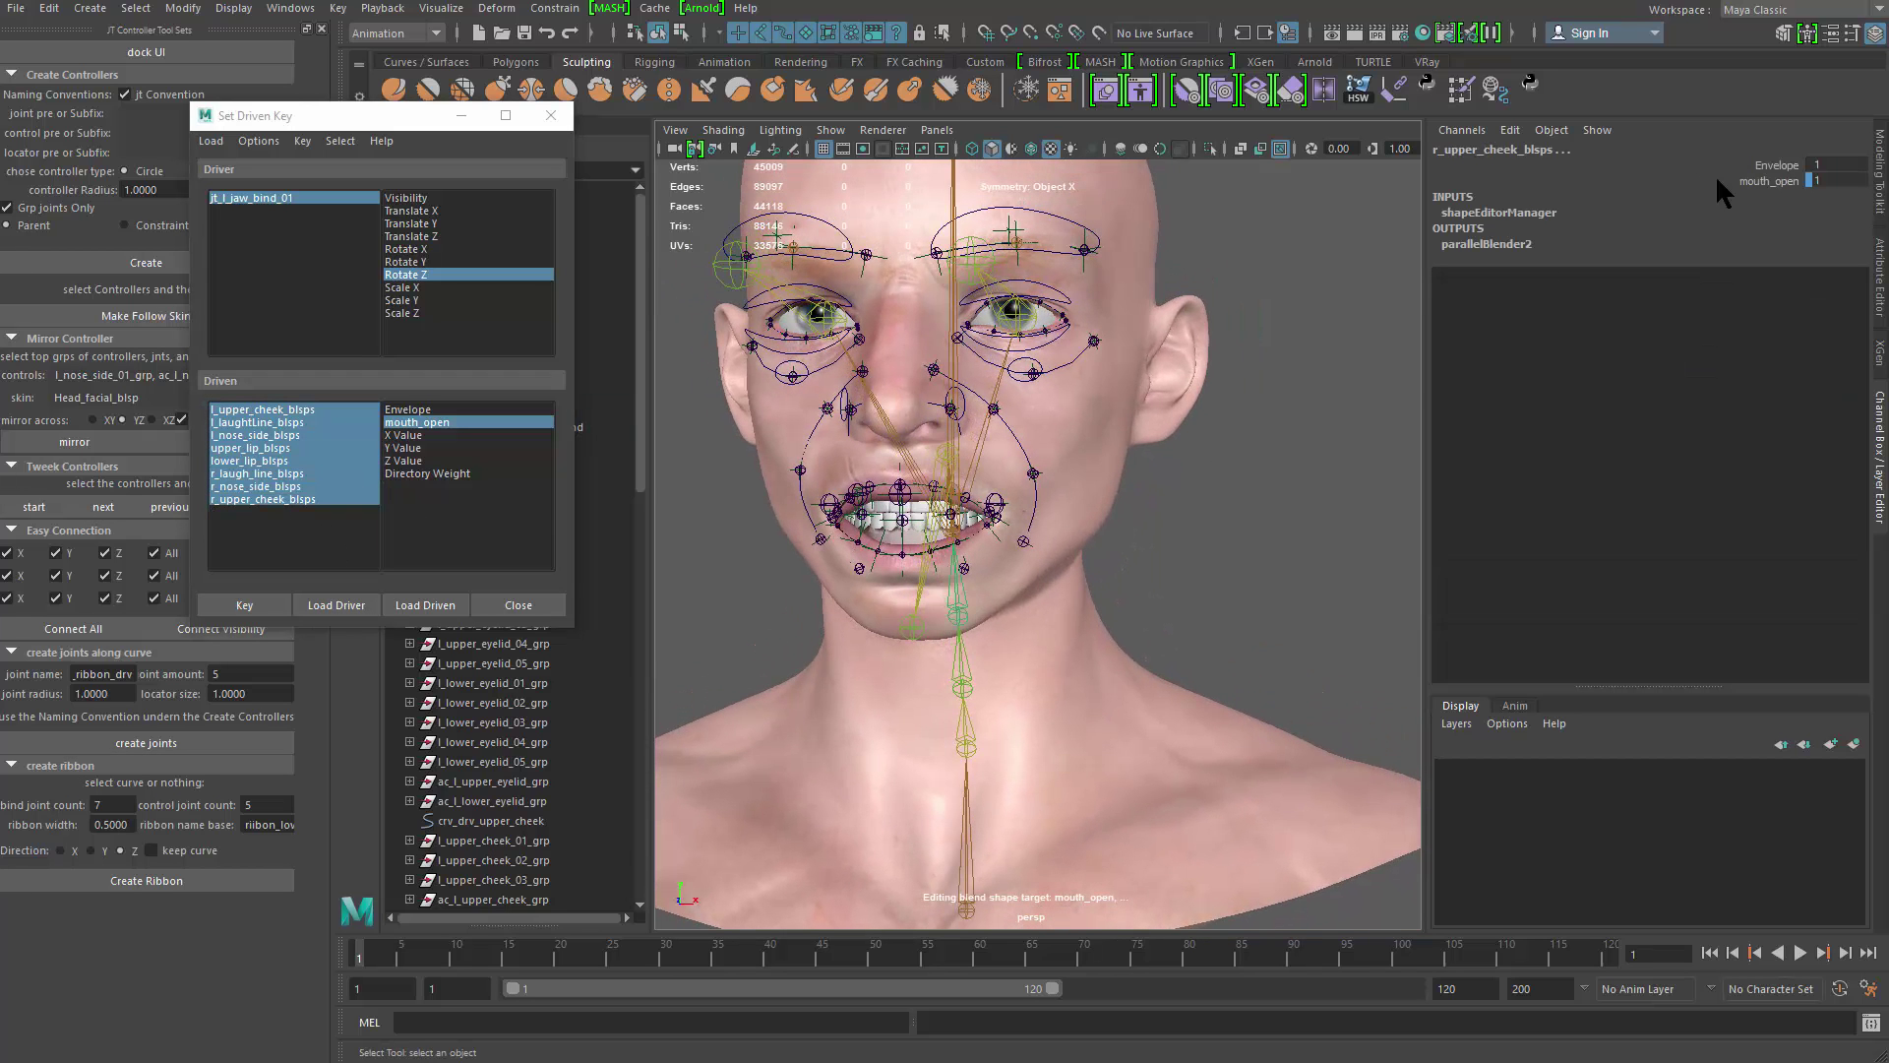
{"action": "left_click", "coordinate": [1777, 181]}
{"action": "left_click_drag", "start_coordinate": [1036, 477], "coordinate": [899, 474], "text": "alt"}
{"action": "left_click", "coordinate": [250, 608]}
Step: Rotate the jaw joint open to test the driven mouth_open shapes, and reset its Rotate Z to 0
{"action": "scroll", "coordinate": [880, 510], "scroll_direction": "up", "scroll_amount": 2}
{"action": "left_click", "coordinate": [858, 532]}
{"action": "key", "text": "e"}
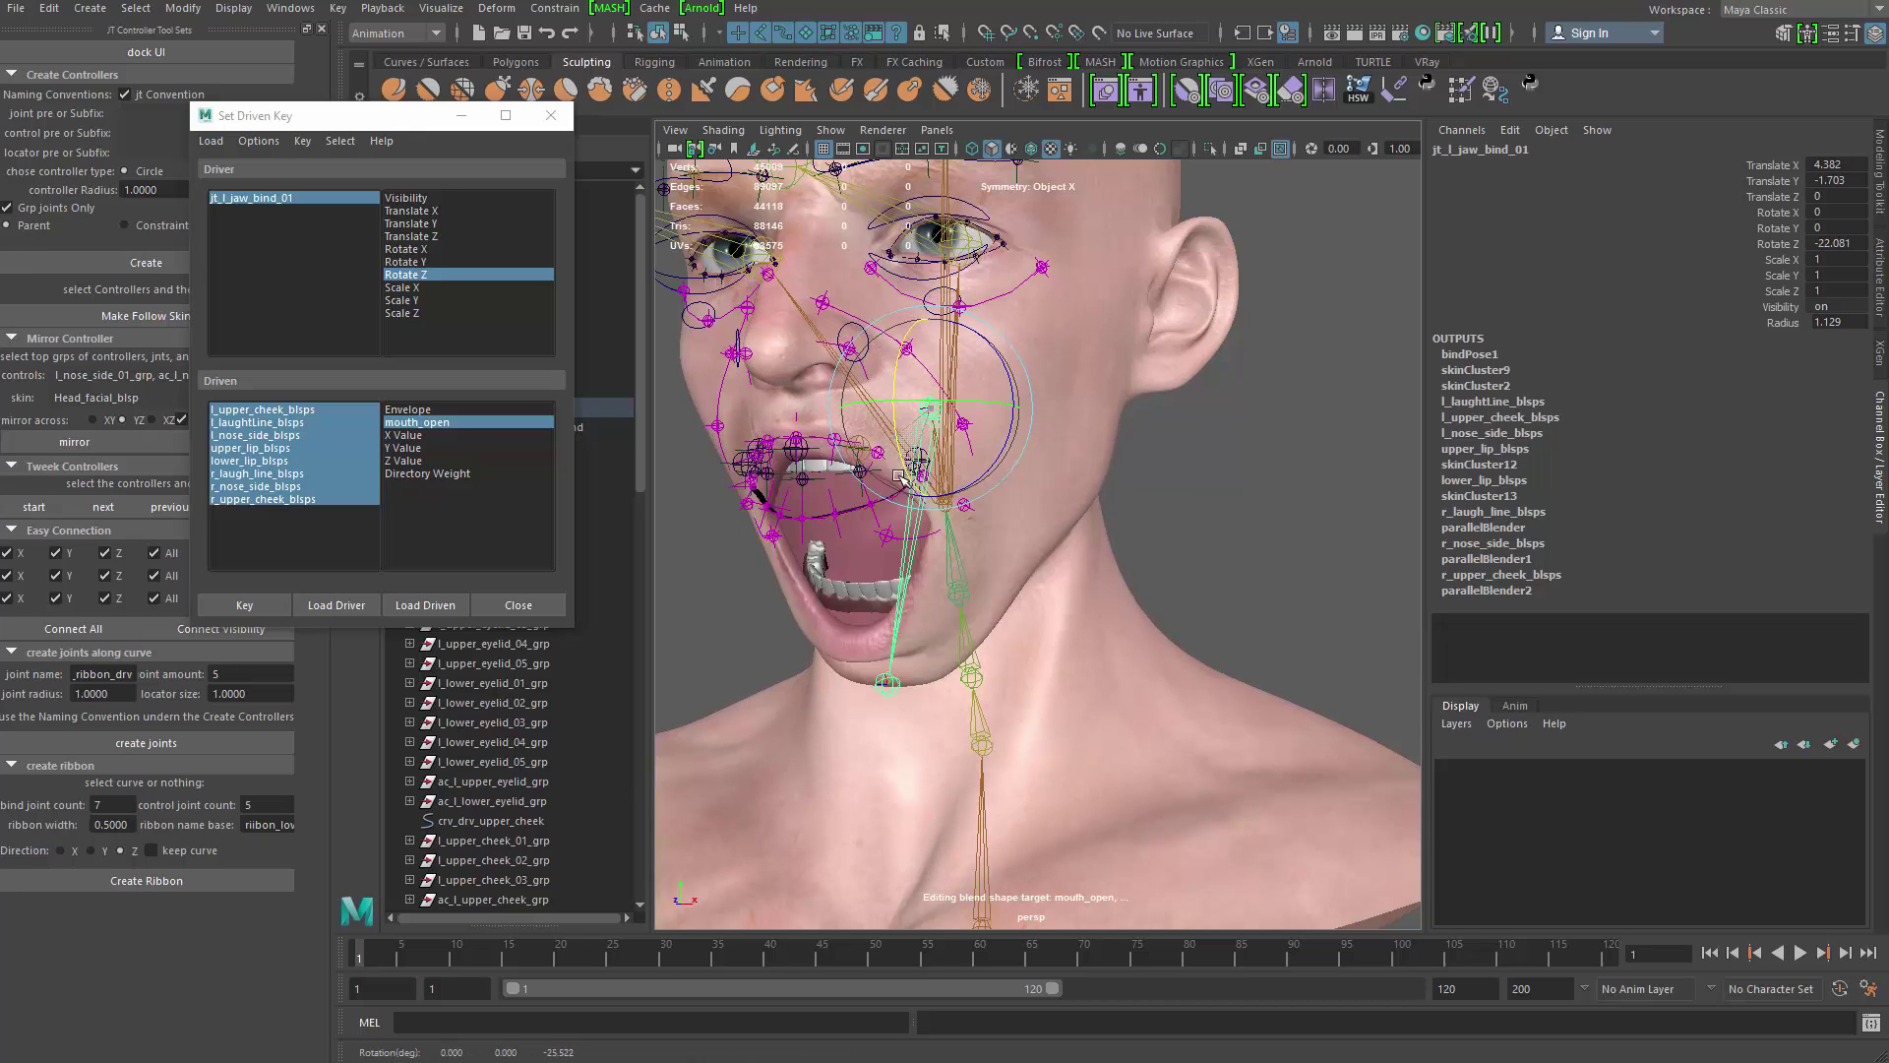
{"action": "left_click_drag", "start_coordinate": [878, 325], "coordinate": [916, 493], "text": "alt"}
{"action": "middle_click_drag", "start_coordinate": [916, 492], "coordinate": [930, 493], "text": "alt"}
{"action": "key", "text": "ctrl+z"}
{"action": "key", "text": "ctrl+z"}
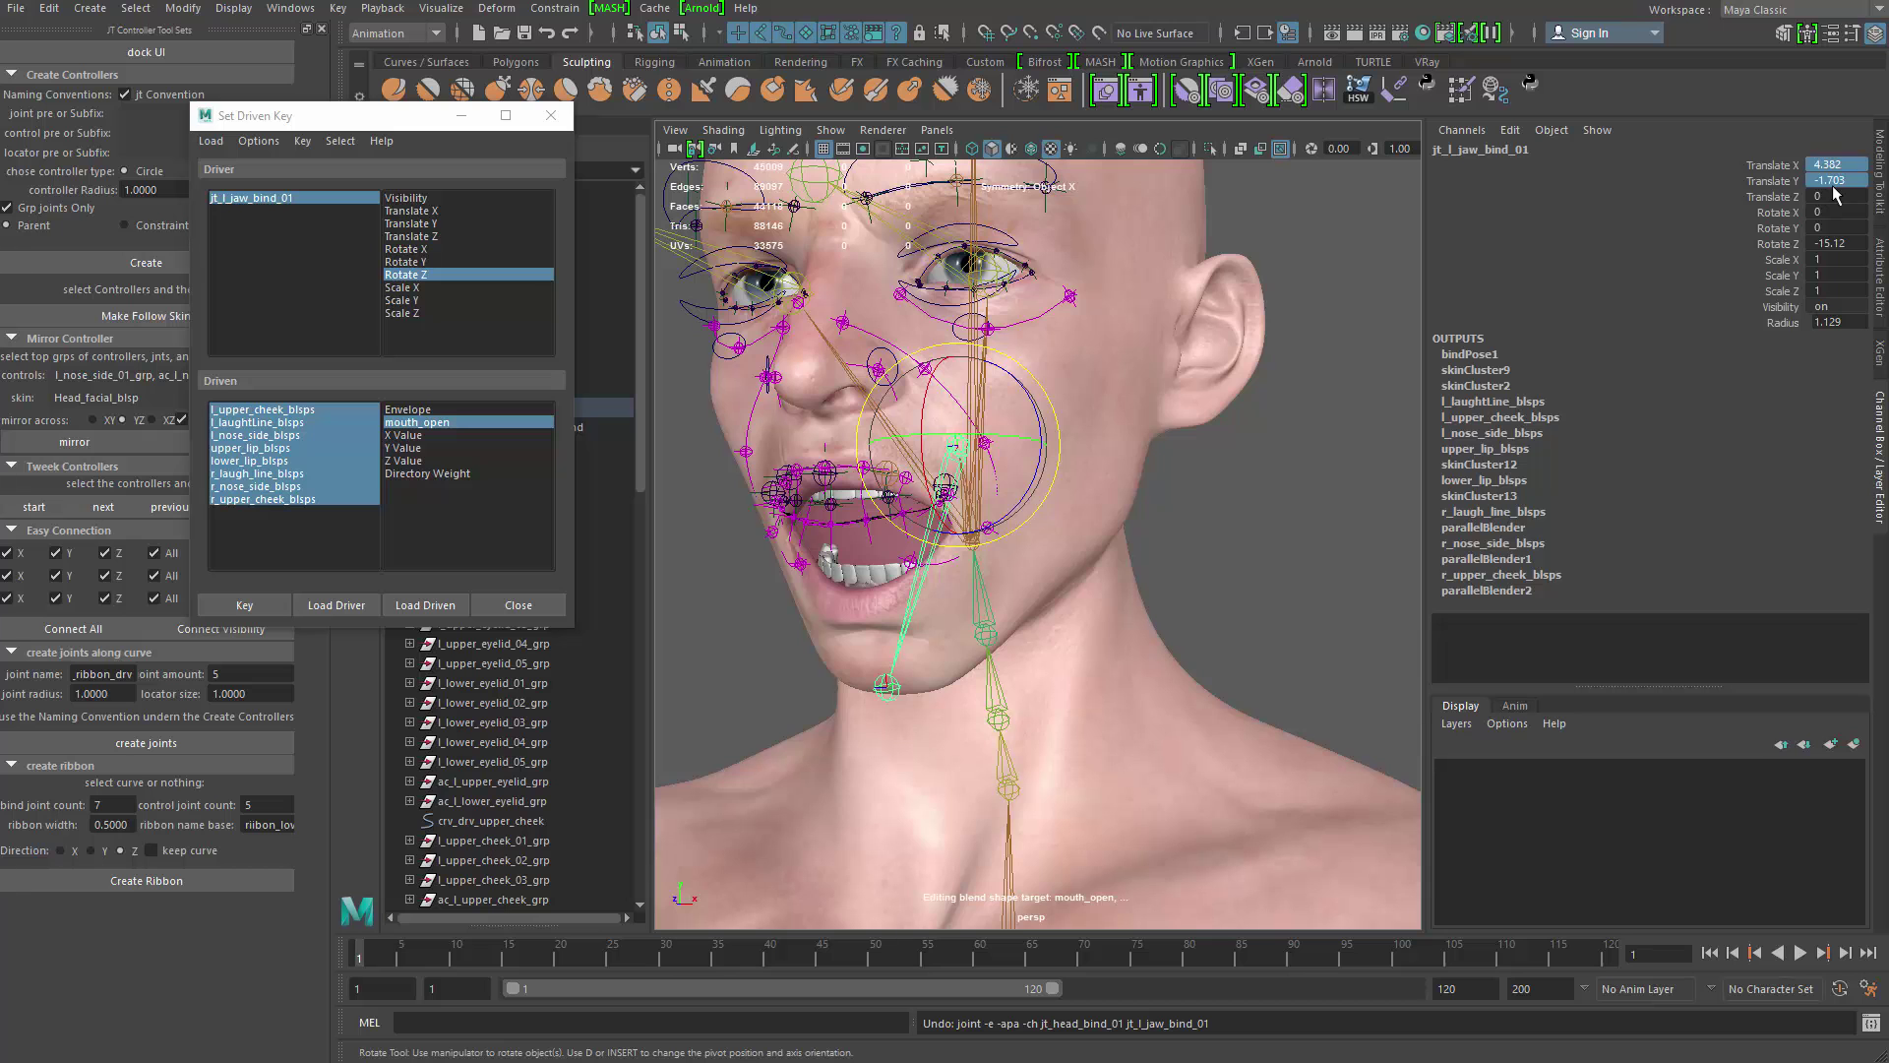
{"action": "left_click", "coordinate": [1836, 243]}
{"action": "type", "text": "0"}
{"action": "key", "text": "Return"}
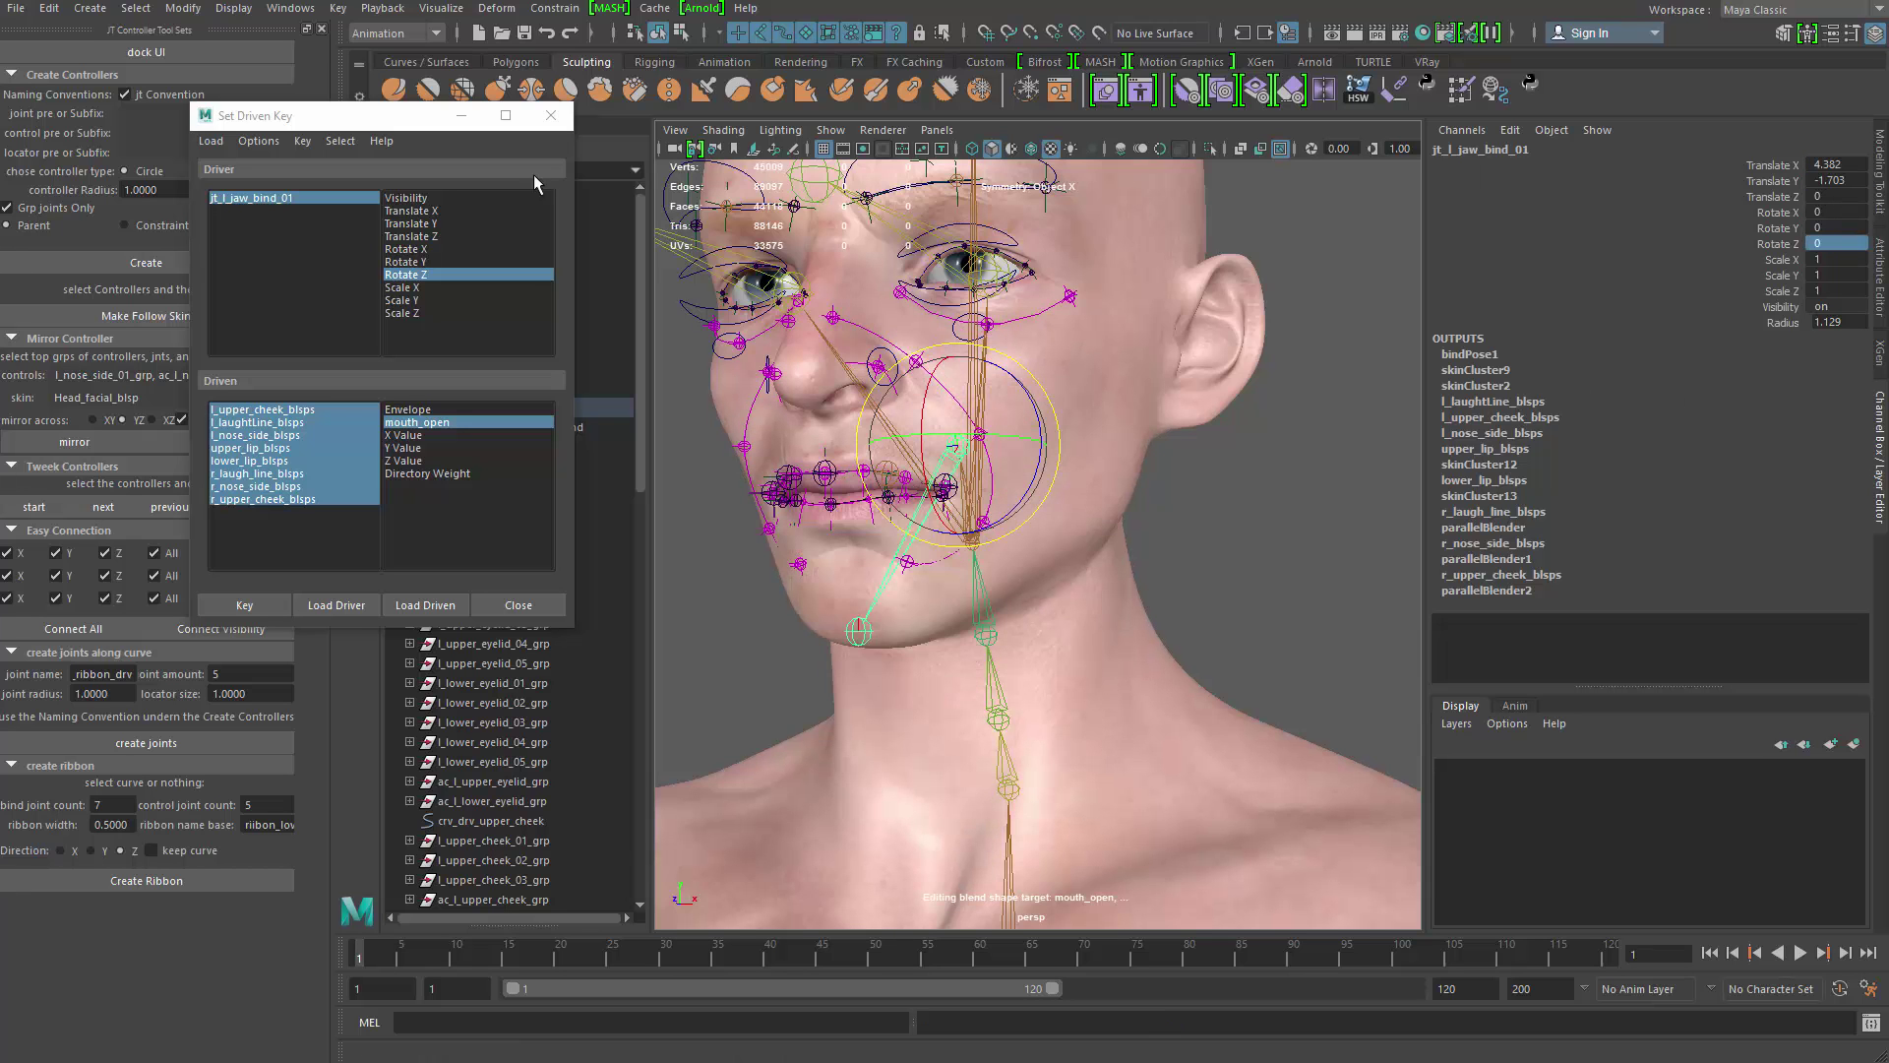
Step: Create a polygon cube and place it at the left mouth corner, at about X 4.361, Y 27.65, Z 13.492
{"action": "left_click_drag", "start_coordinate": [787, 679], "coordinate": [828, 655], "text": "alt"}
{"action": "left_click", "coordinate": [775, 607]}
{"action": "right_click_drag", "start_coordinate": [828, 654], "coordinate": [1082, 590], "text": "alt"}
{"action": "right_click_drag", "start_coordinate": [786, 475], "coordinate": [782, 436], "text": "alt"}
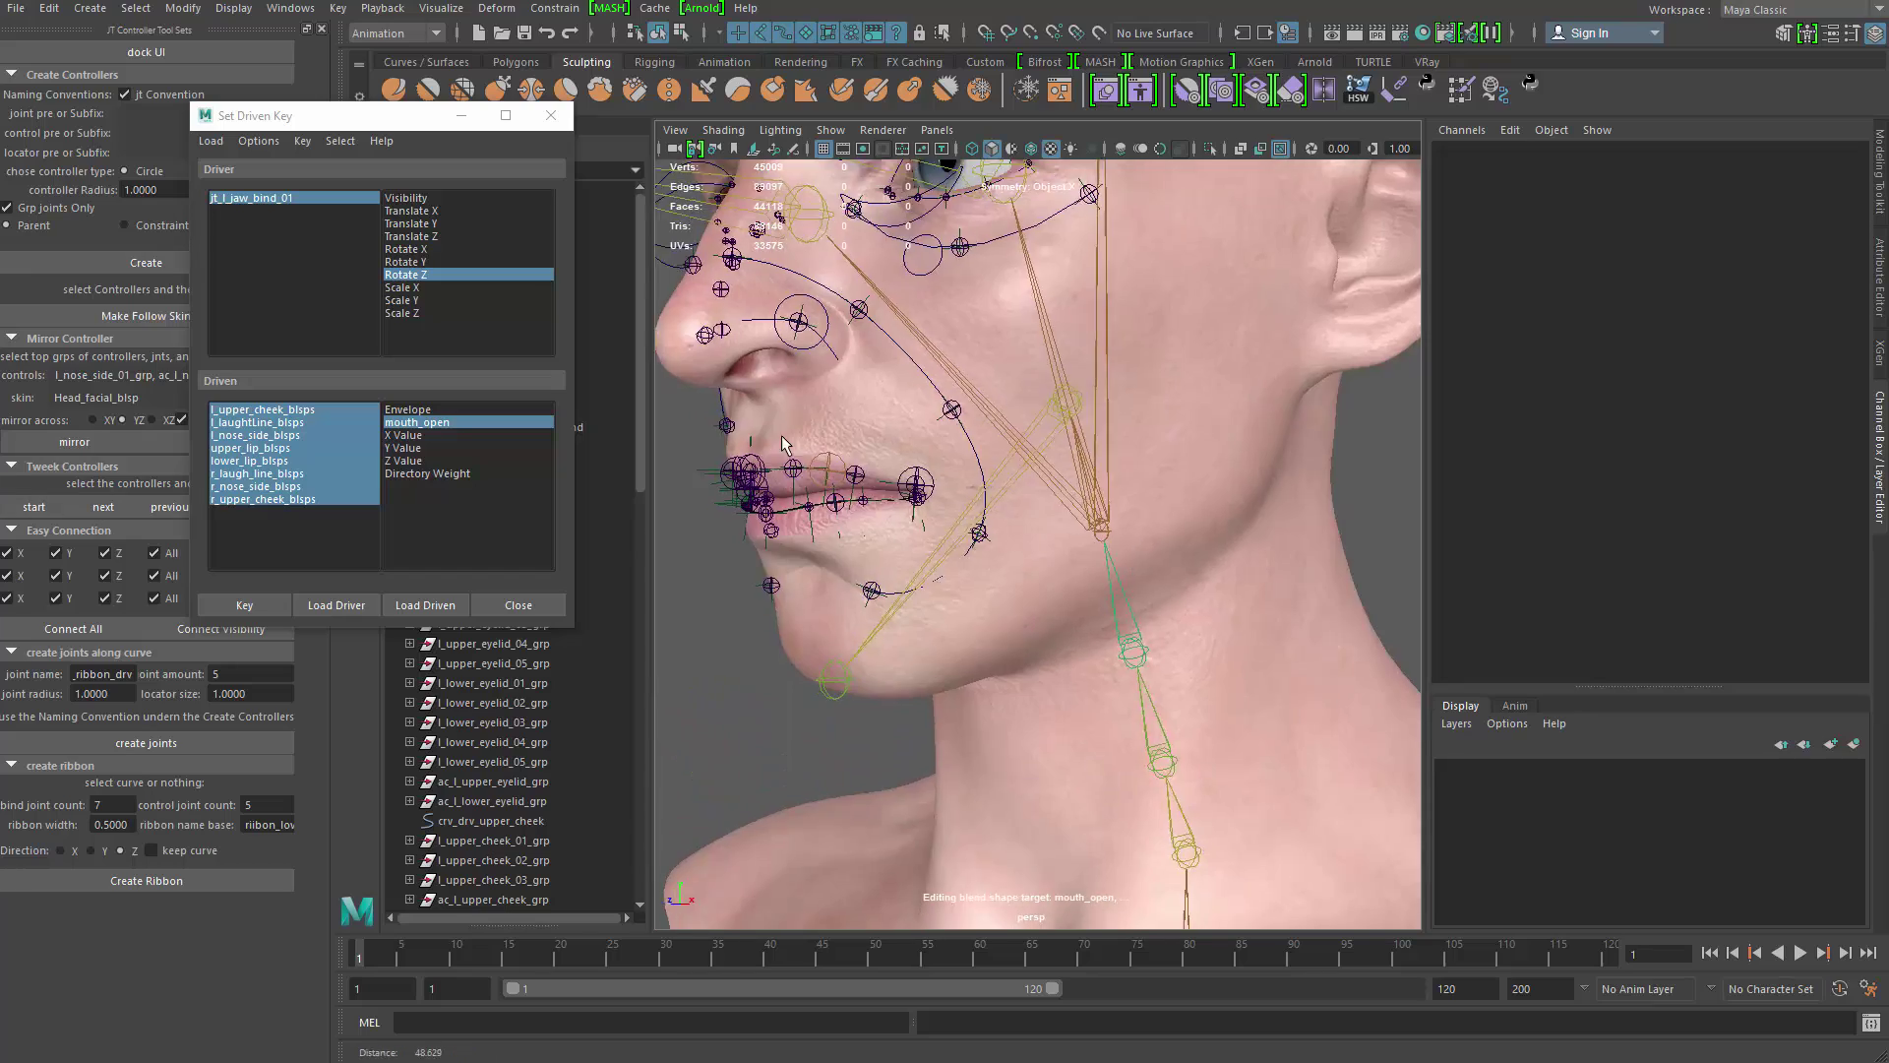
{"action": "left_click_drag", "start_coordinate": [782, 436], "coordinate": [755, 640], "text": "alt"}
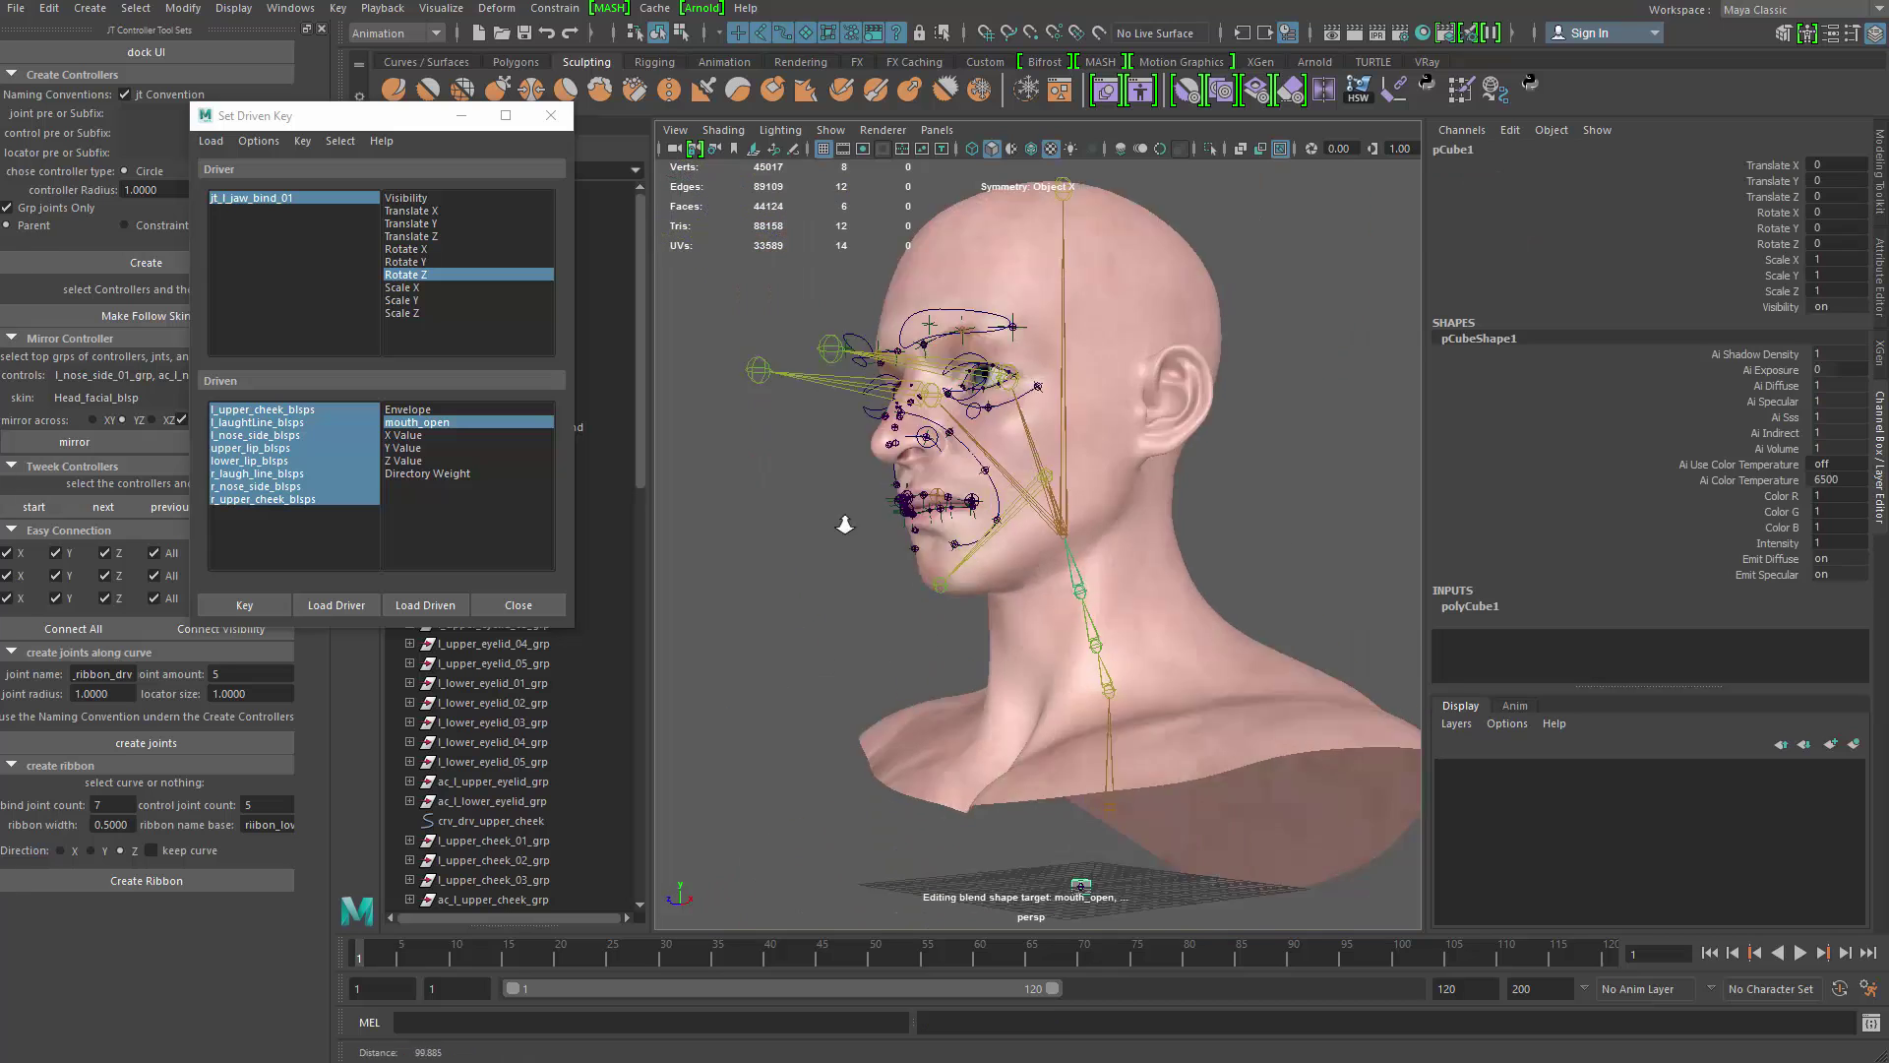
{"action": "left_click_drag", "start_coordinate": [885, 610], "coordinate": [987, 434], "text": "alt"}
{"action": "key", "text": "v"}
{"action": "key", "text": "f"}
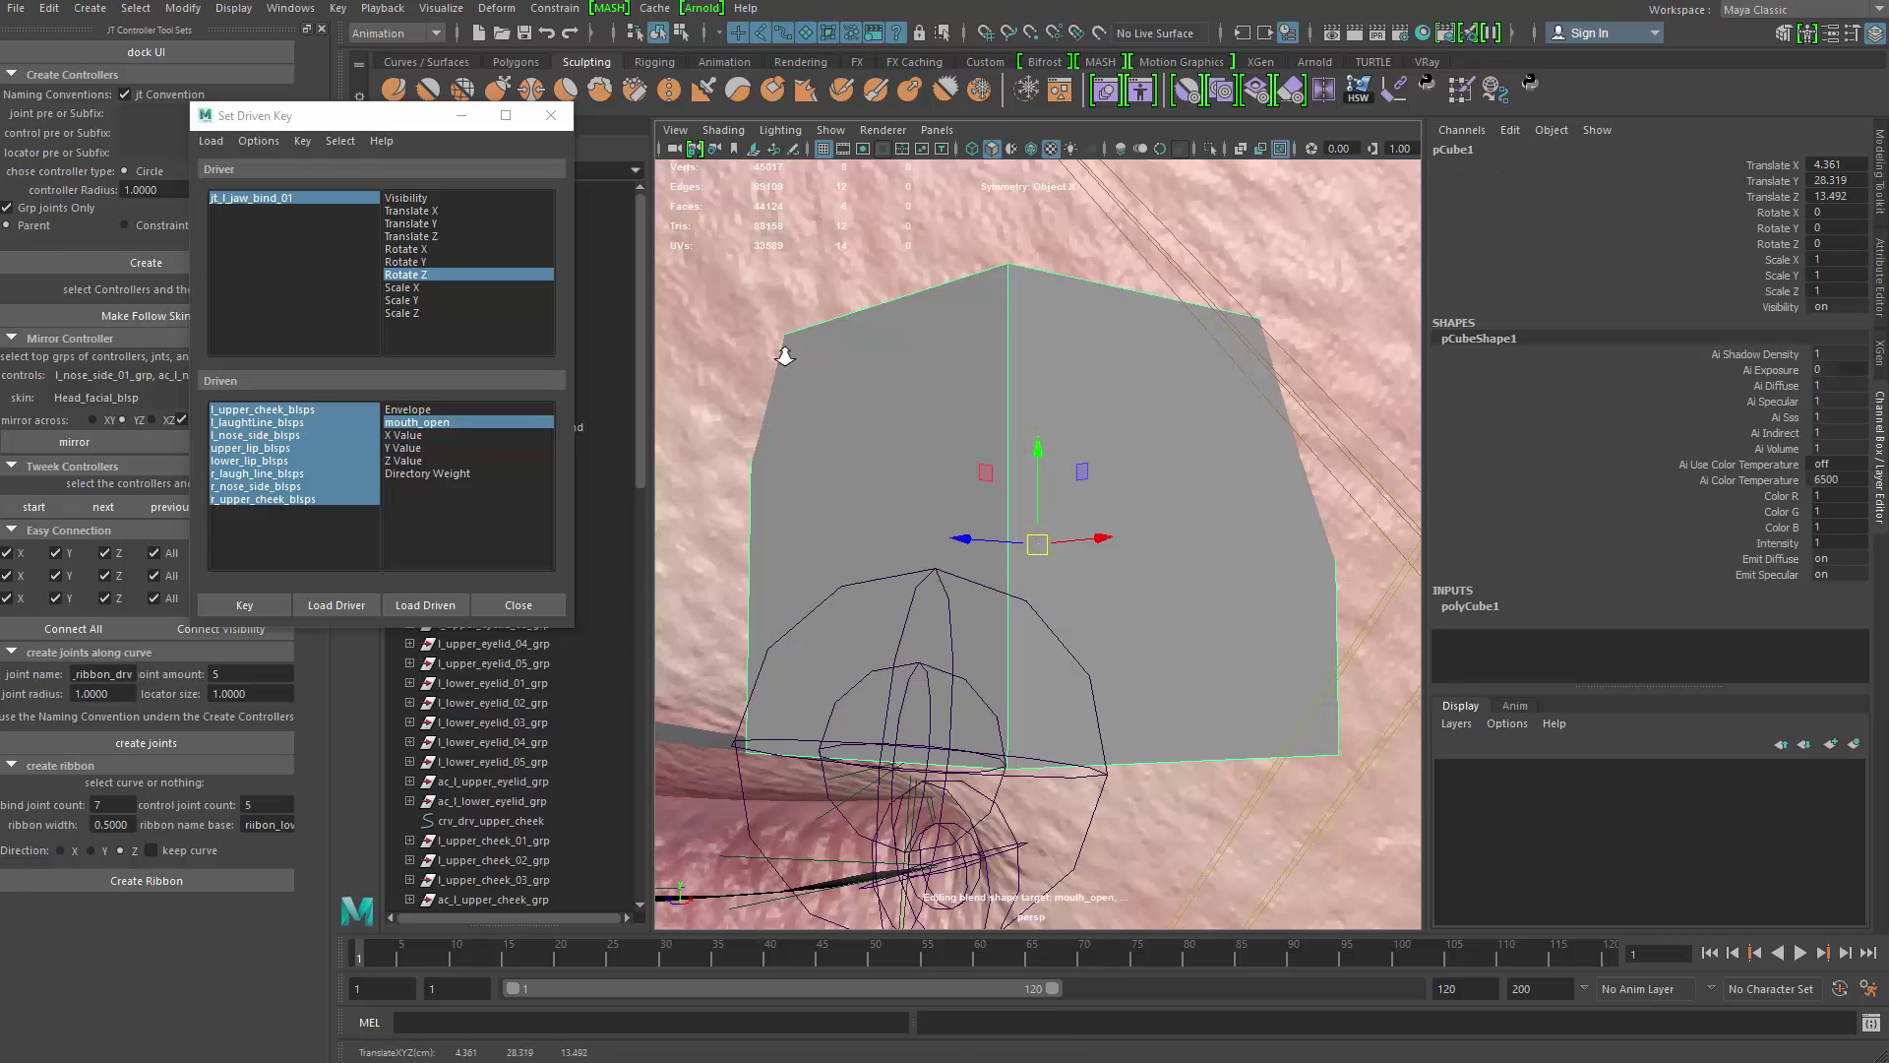
{"action": "right_click_drag", "start_coordinate": [785, 356], "coordinate": [678, 403], "text": "alt"}
{"action": "left_click_drag", "start_coordinate": [1036, 462], "coordinate": [1033, 496]}
{"action": "left_click_drag", "start_coordinate": [928, 463], "coordinate": [1217, 575], "text": "alt"}
Step: Rename the cube at the mouth corner as jt_l_mouth_conner
{"action": "left_click", "coordinate": [1524, 150]}
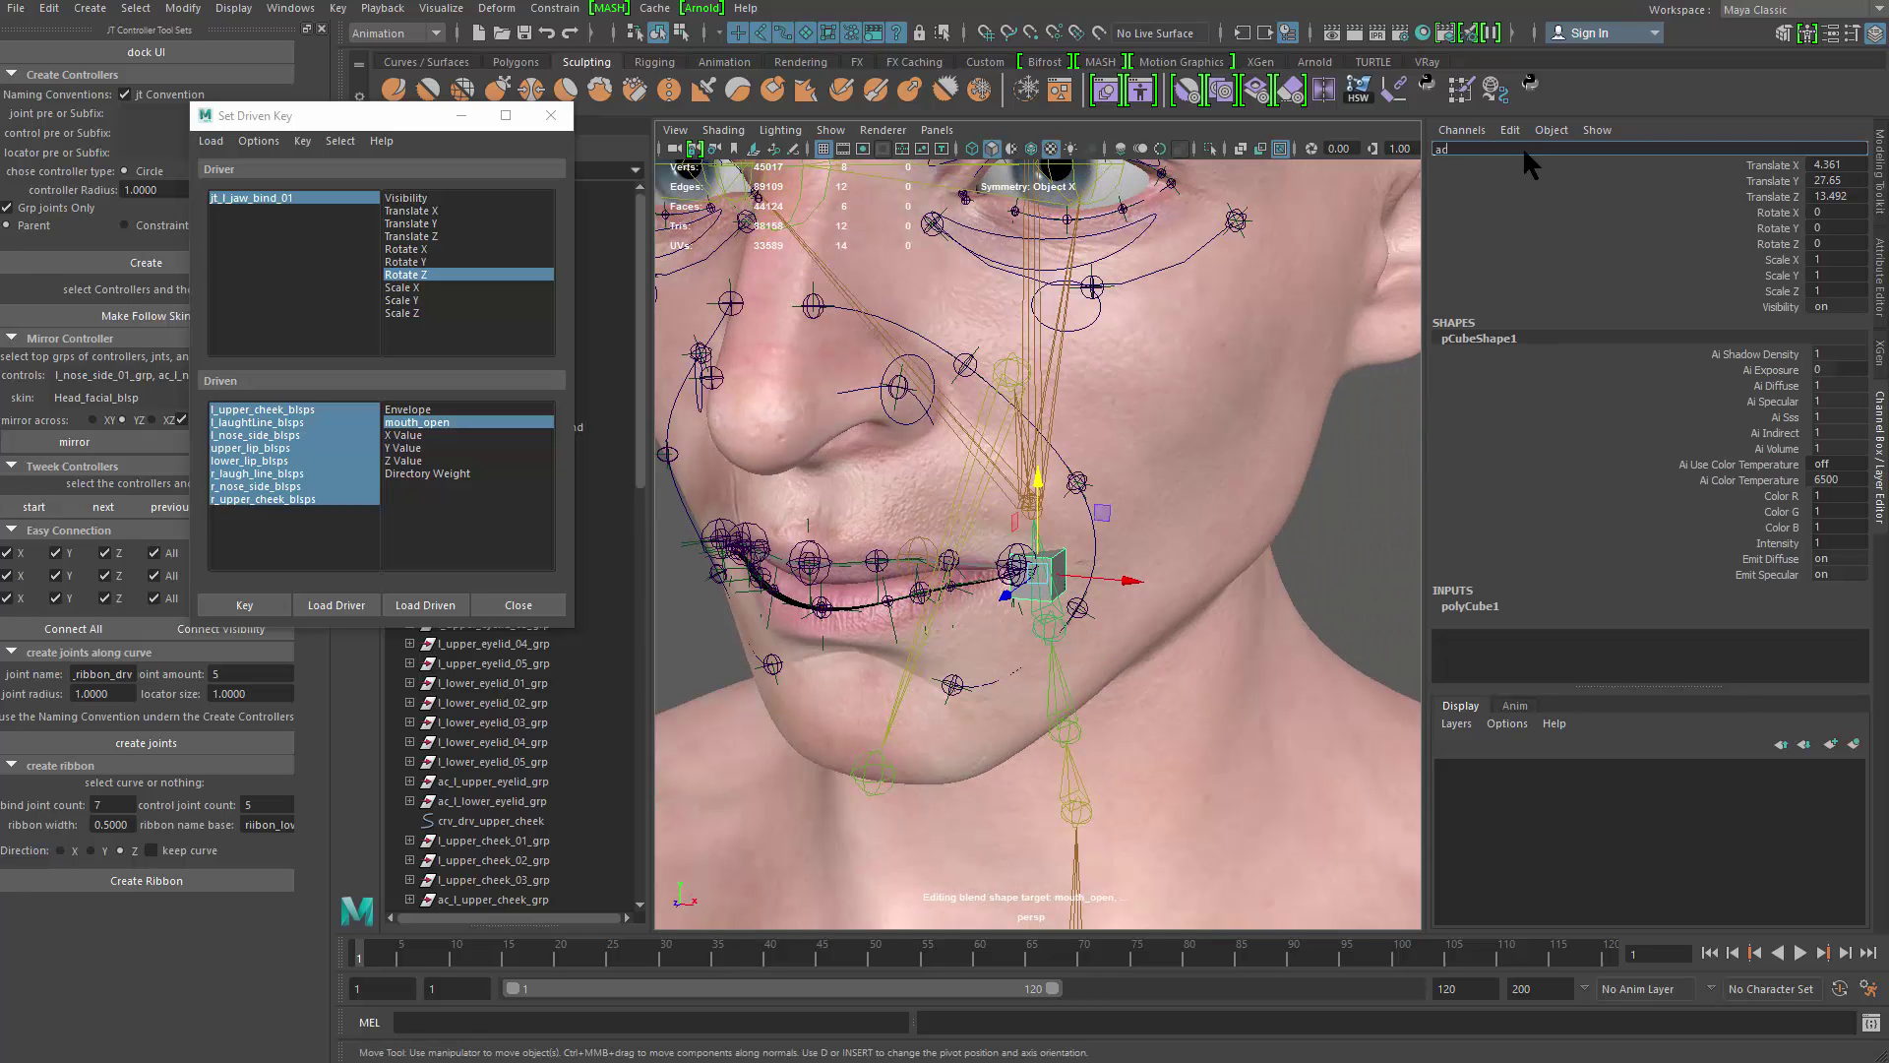
{"action": "type", "text": "jjt_l_mouth_conner"}
{"action": "key", "text": "Return"}
{"action": "left_click_drag", "start_coordinate": [948, 494], "coordinate": [658, 317], "text": "alt"}
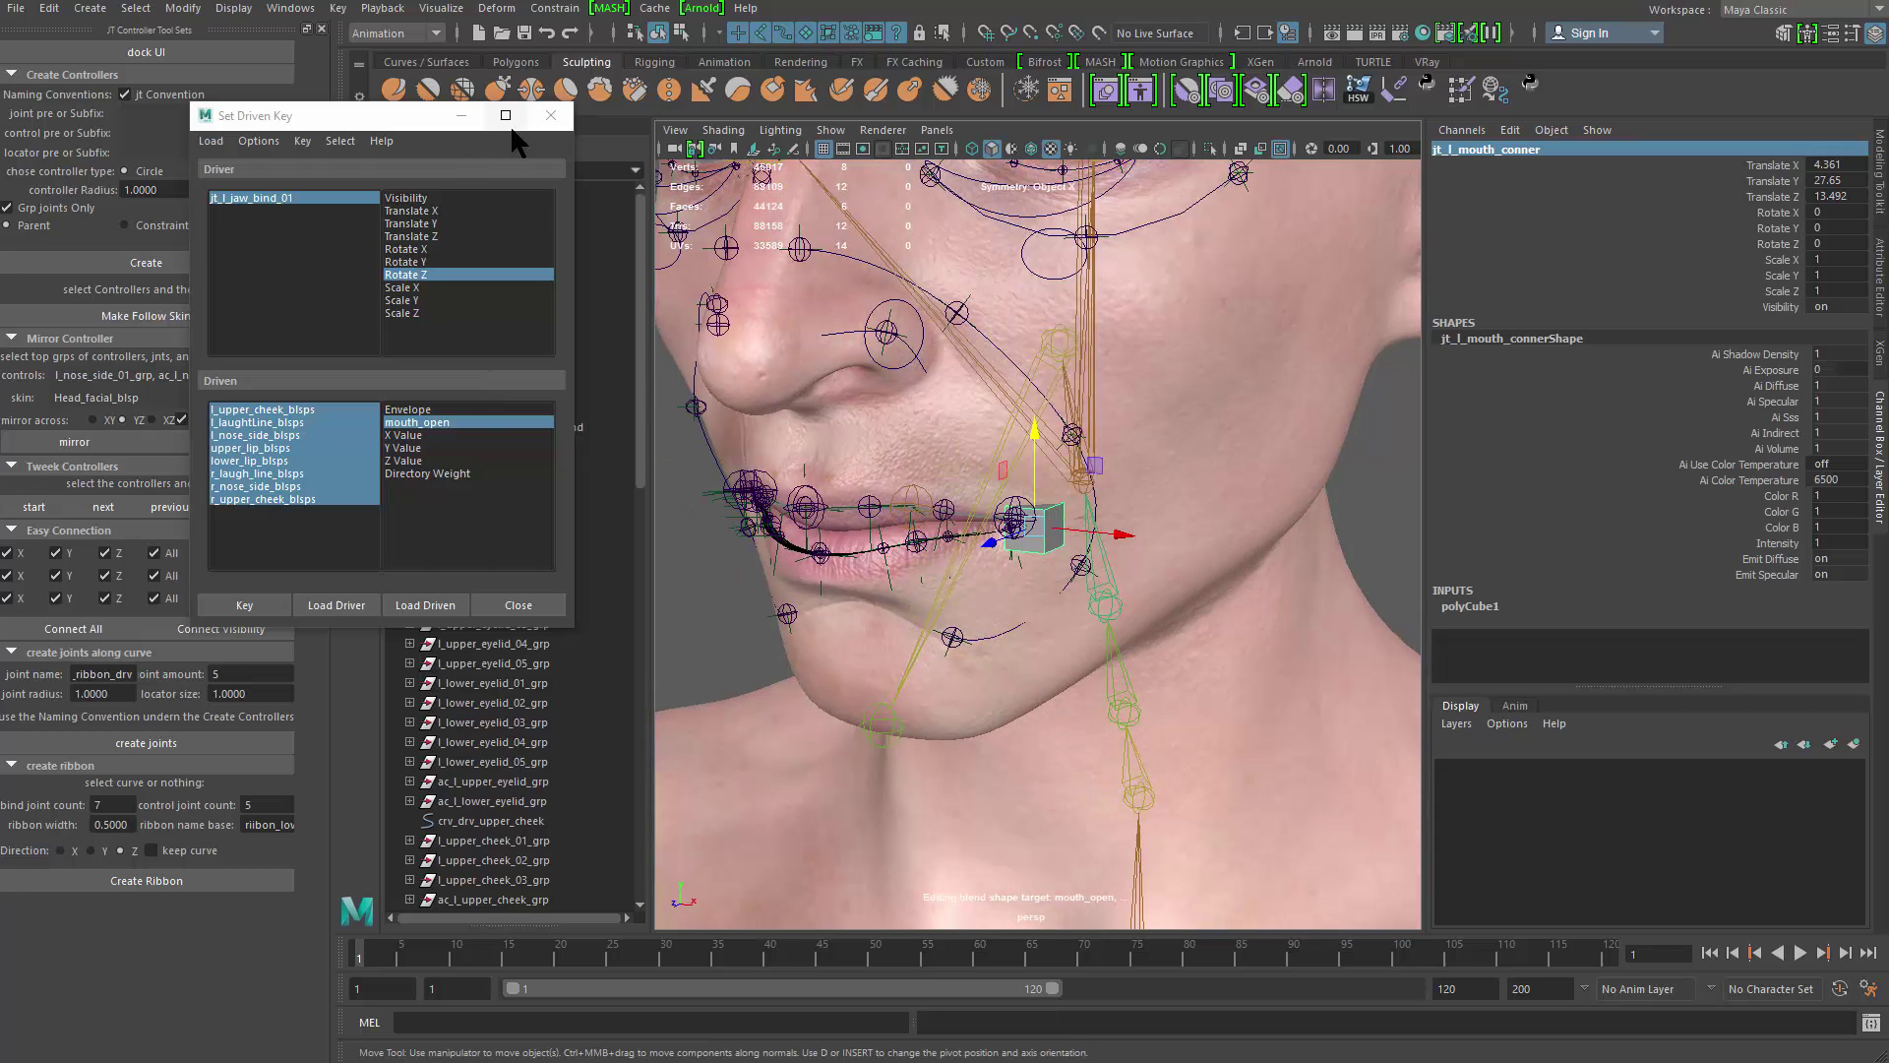
Step: Minimize Set Driven Key and create a circle controller from jt_l_mouth_conner with Grp joints Only turned off
{"action": "left_click", "coordinate": [461, 115]}
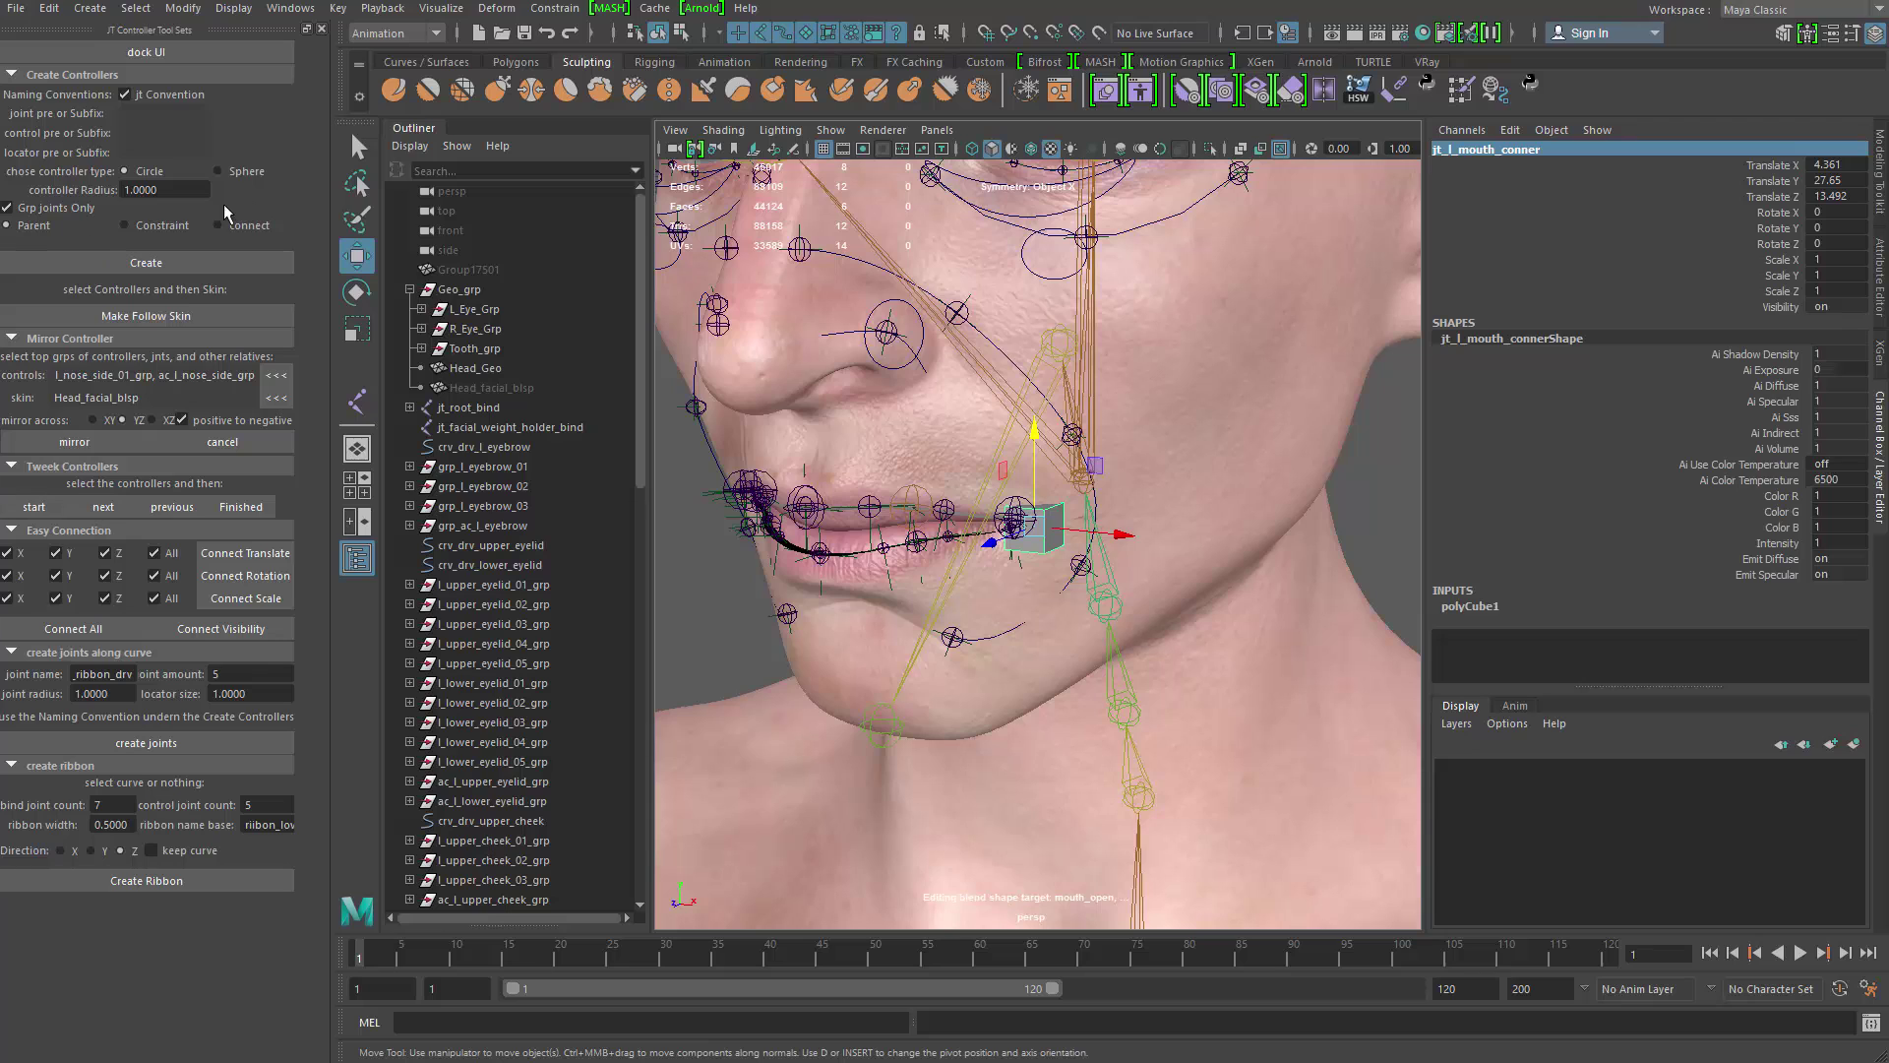
{"action": "left_click", "coordinate": [56, 213]}
{"action": "left_click", "coordinate": [162, 267]}
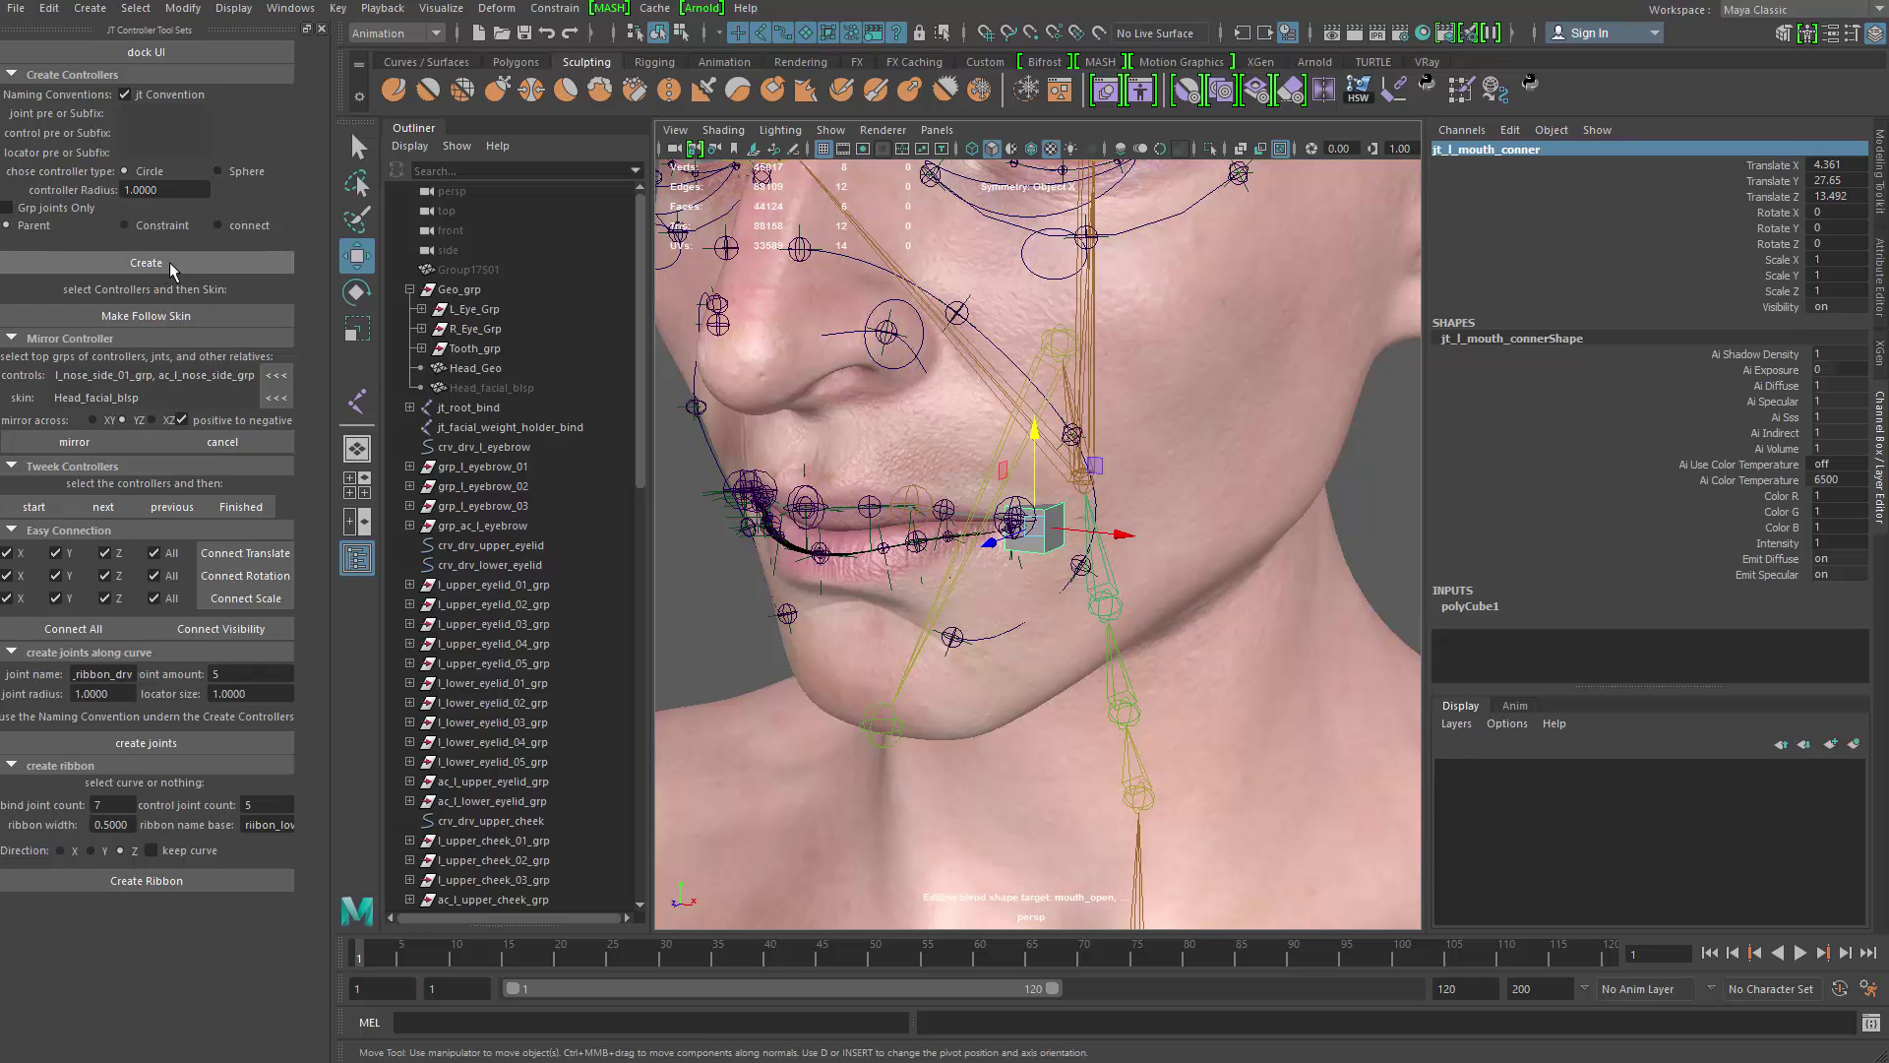
{"action": "left_click", "coordinate": [169, 263]}
{"action": "middle_click_drag", "start_coordinate": [873, 431], "coordinate": [863, 378], "text": "alt"}
{"action": "left_click_drag", "start_coordinate": [863, 378], "coordinate": [844, 354], "text": "alt"}
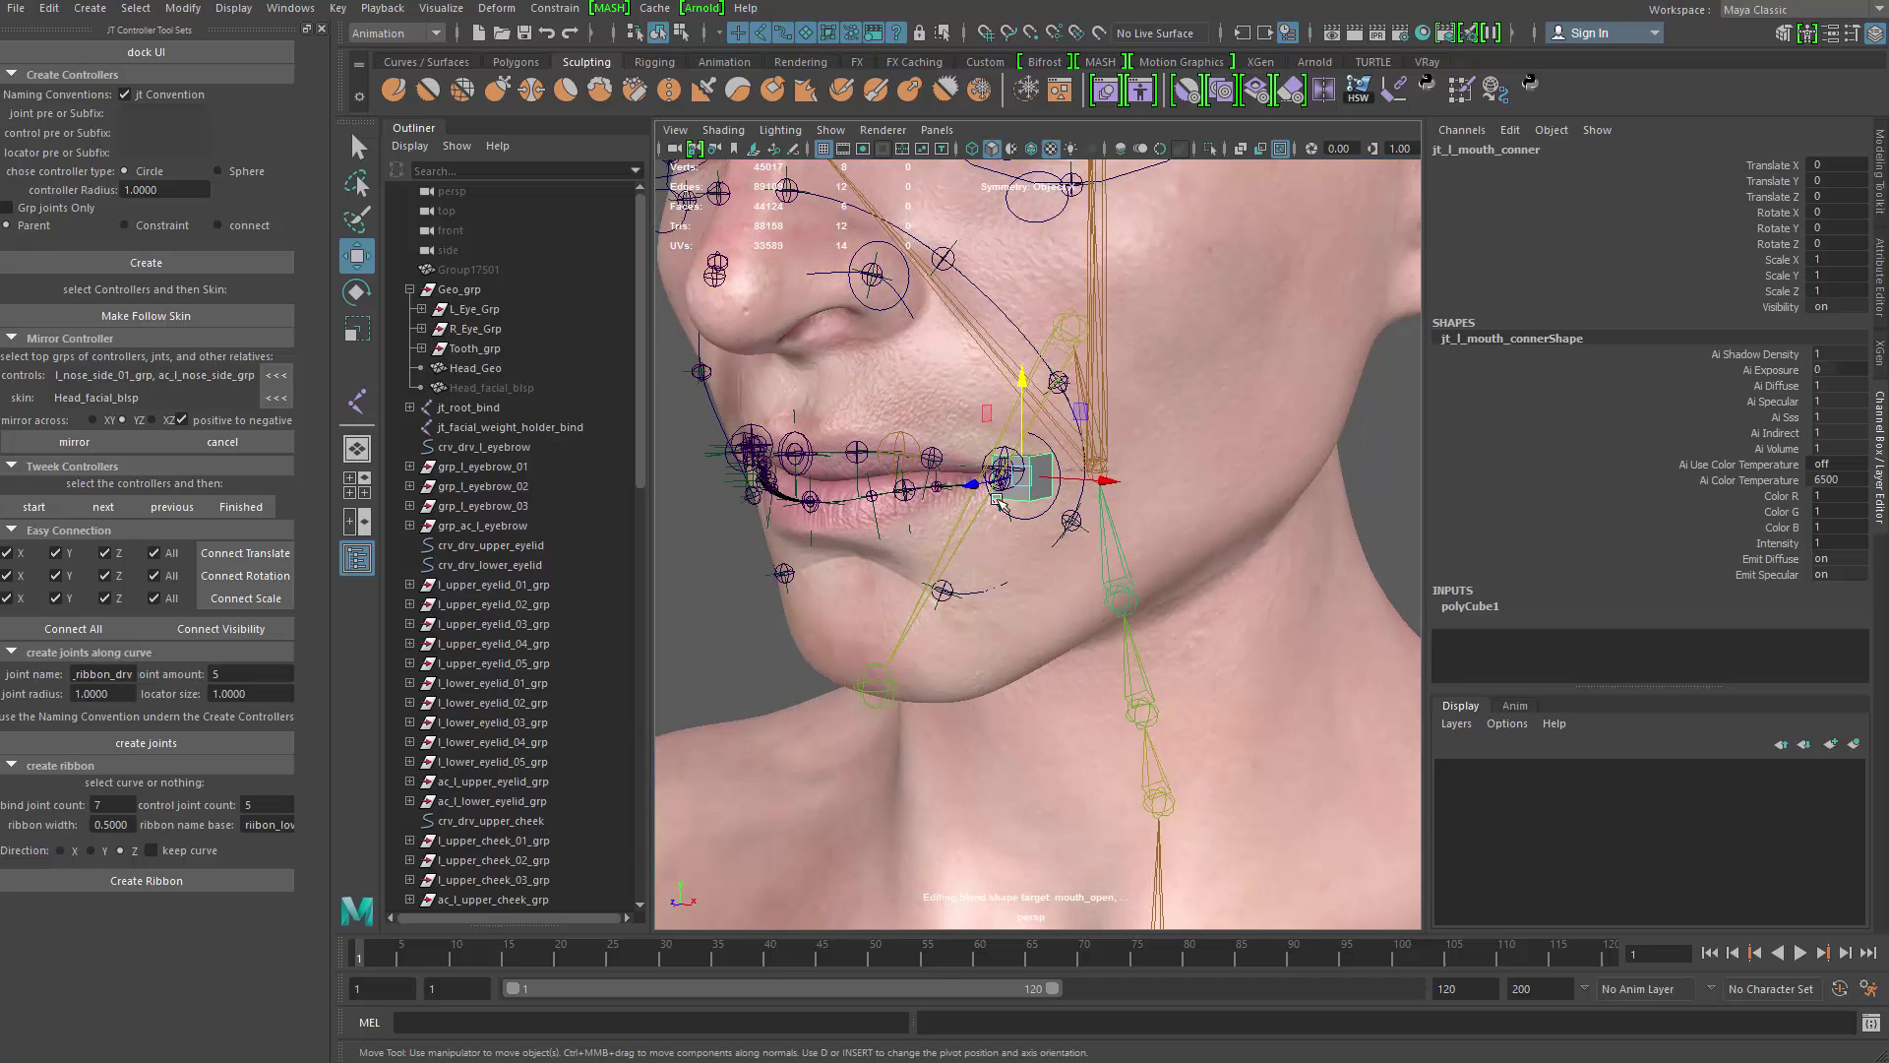
Step: Delete the placeholder cube at the mouth corner and select the ac_l_mouth_conner controller, locating it in the scene hierarchy
{"action": "left_click", "coordinate": [1041, 533]}
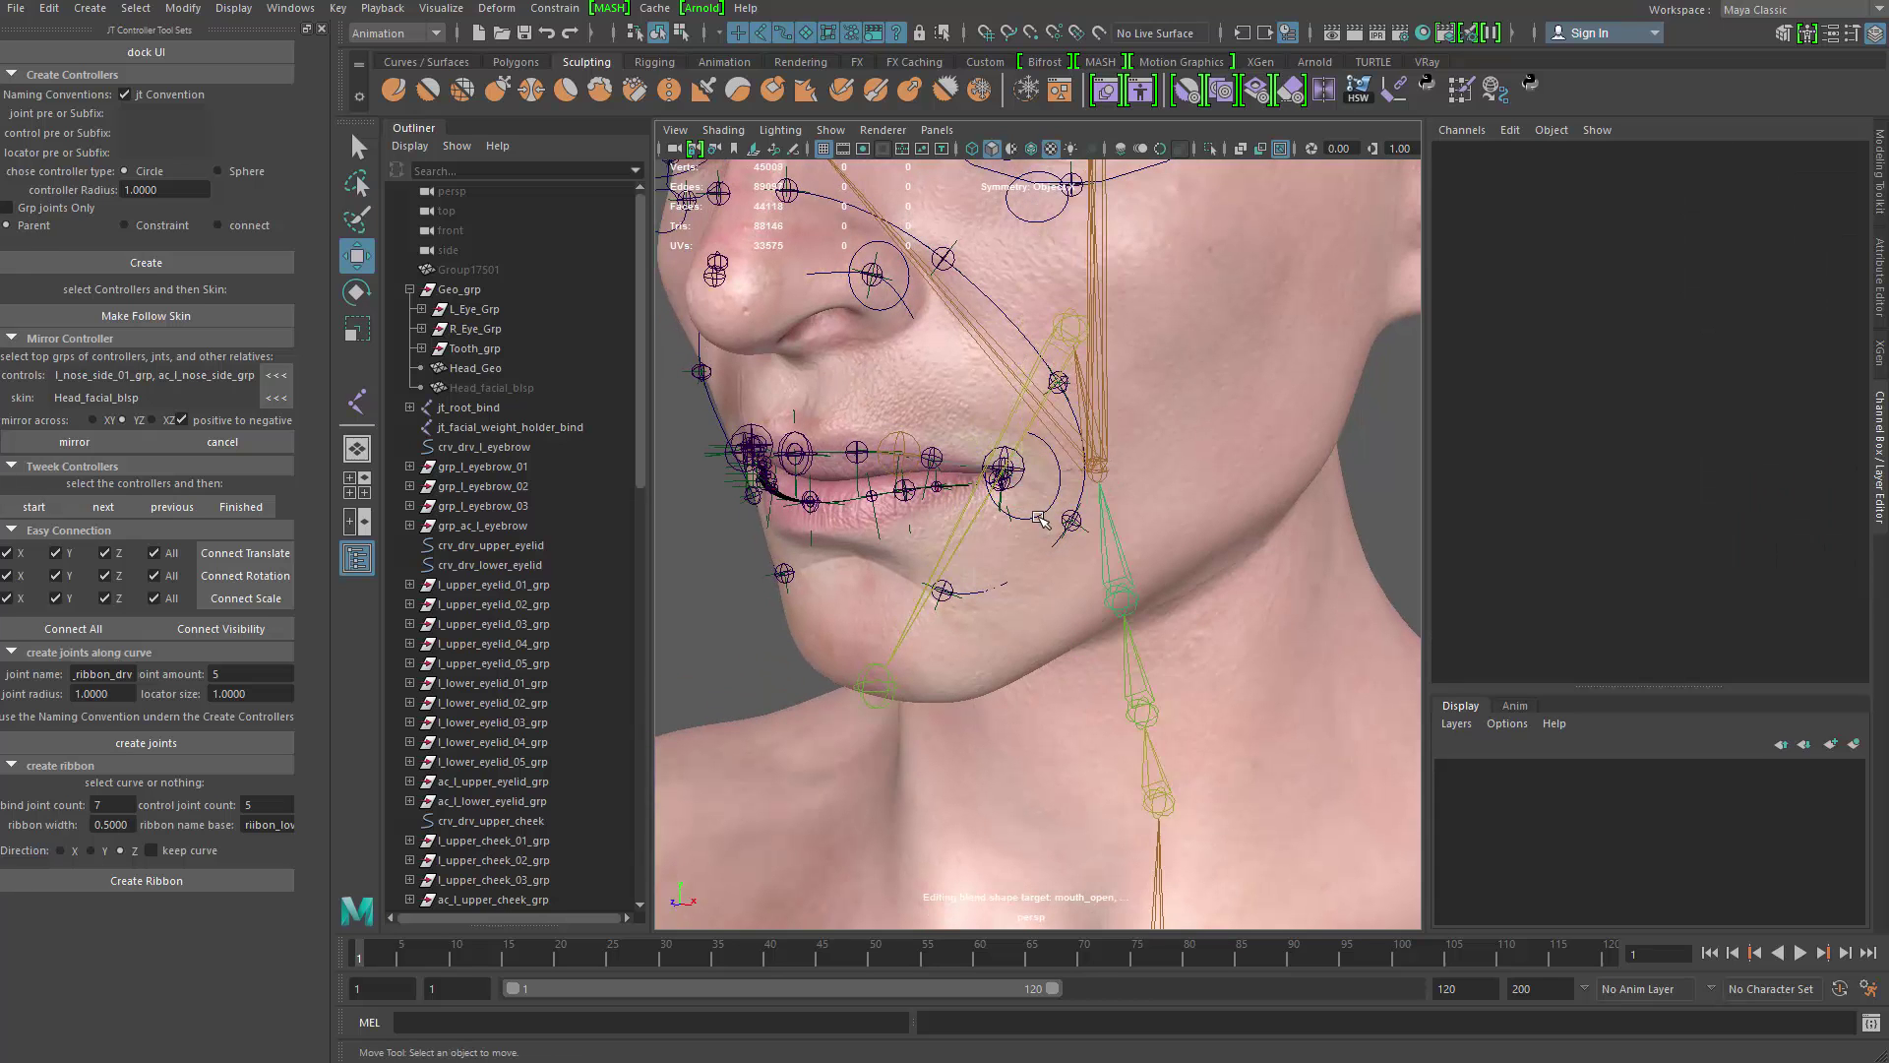
{"action": "left_click", "coordinate": [1035, 517]}
{"action": "left_click_drag", "start_coordinate": [1035, 517], "coordinate": [979, 524], "text": "alt"}
{"action": "middle_click_drag", "start_coordinate": [544, 775], "coordinate": [609, 172], "text": "alt"}
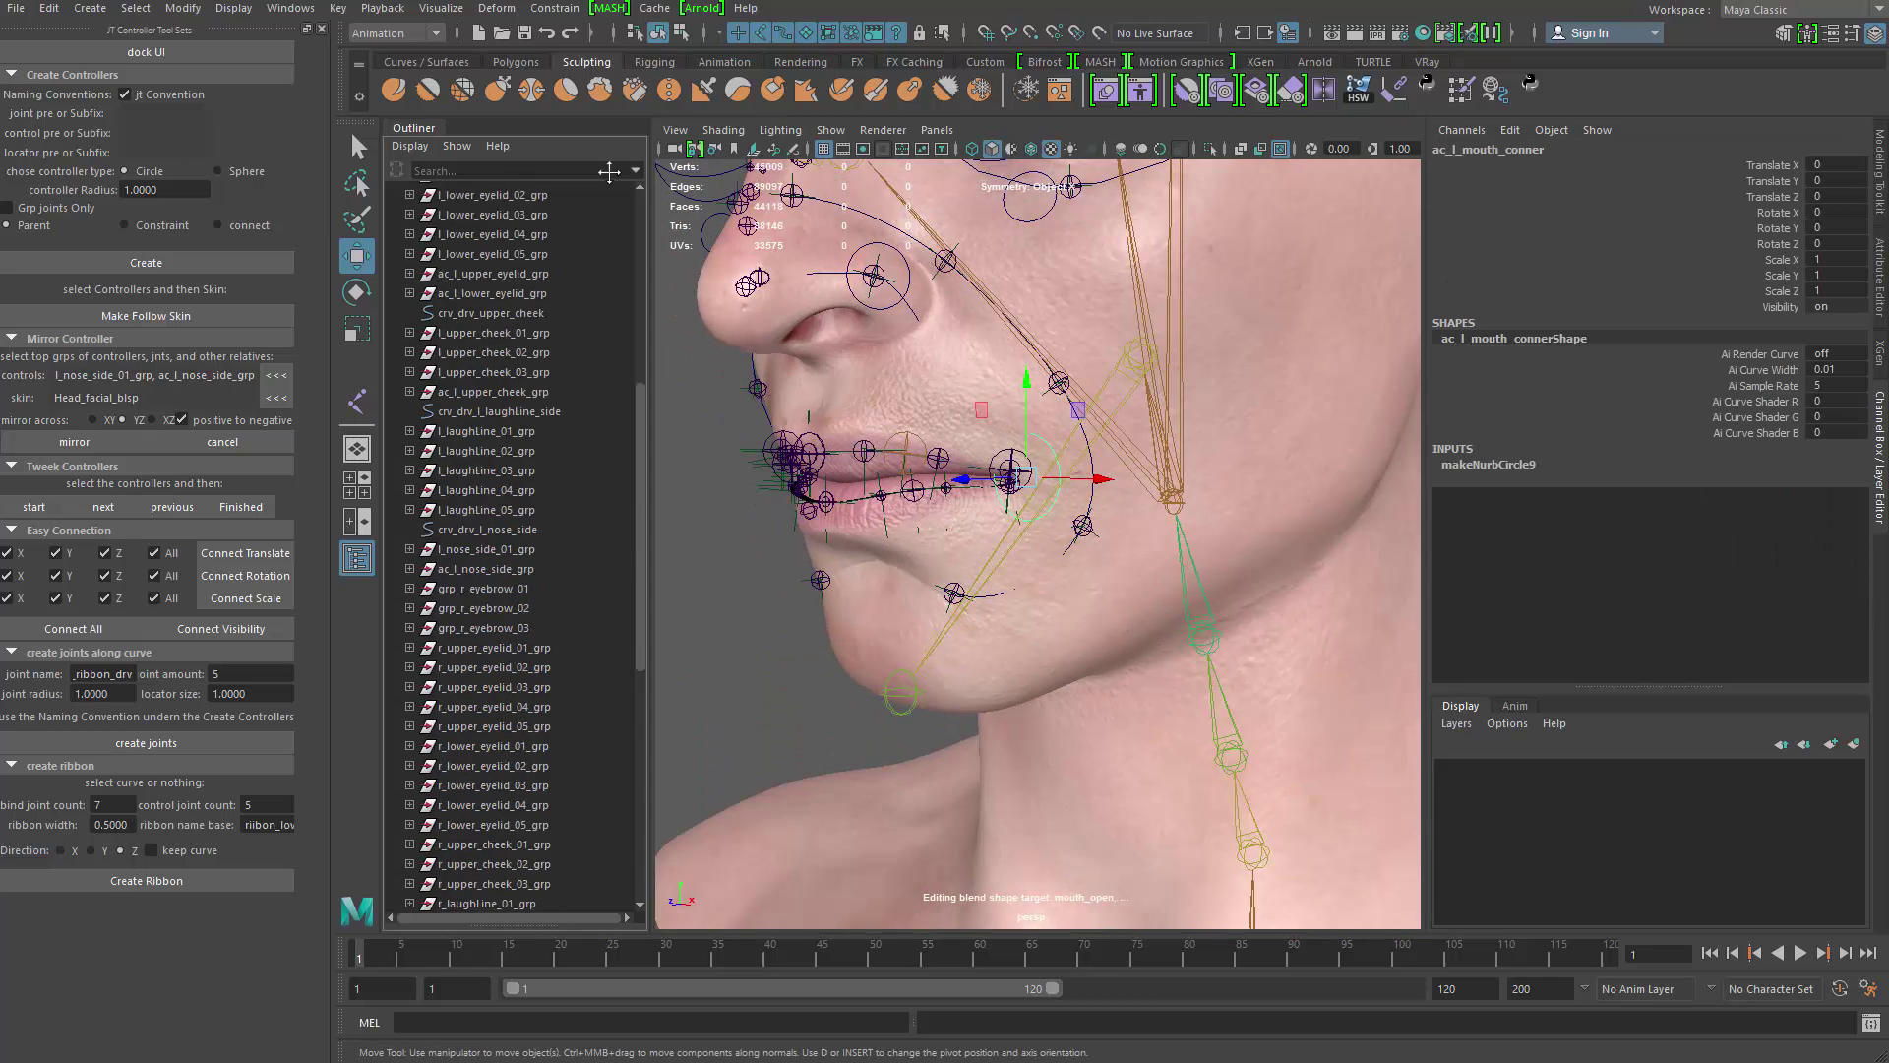
{"action": "scroll", "coordinate": [531, 494], "scroll_direction": "down", "scroll_amount": 5}
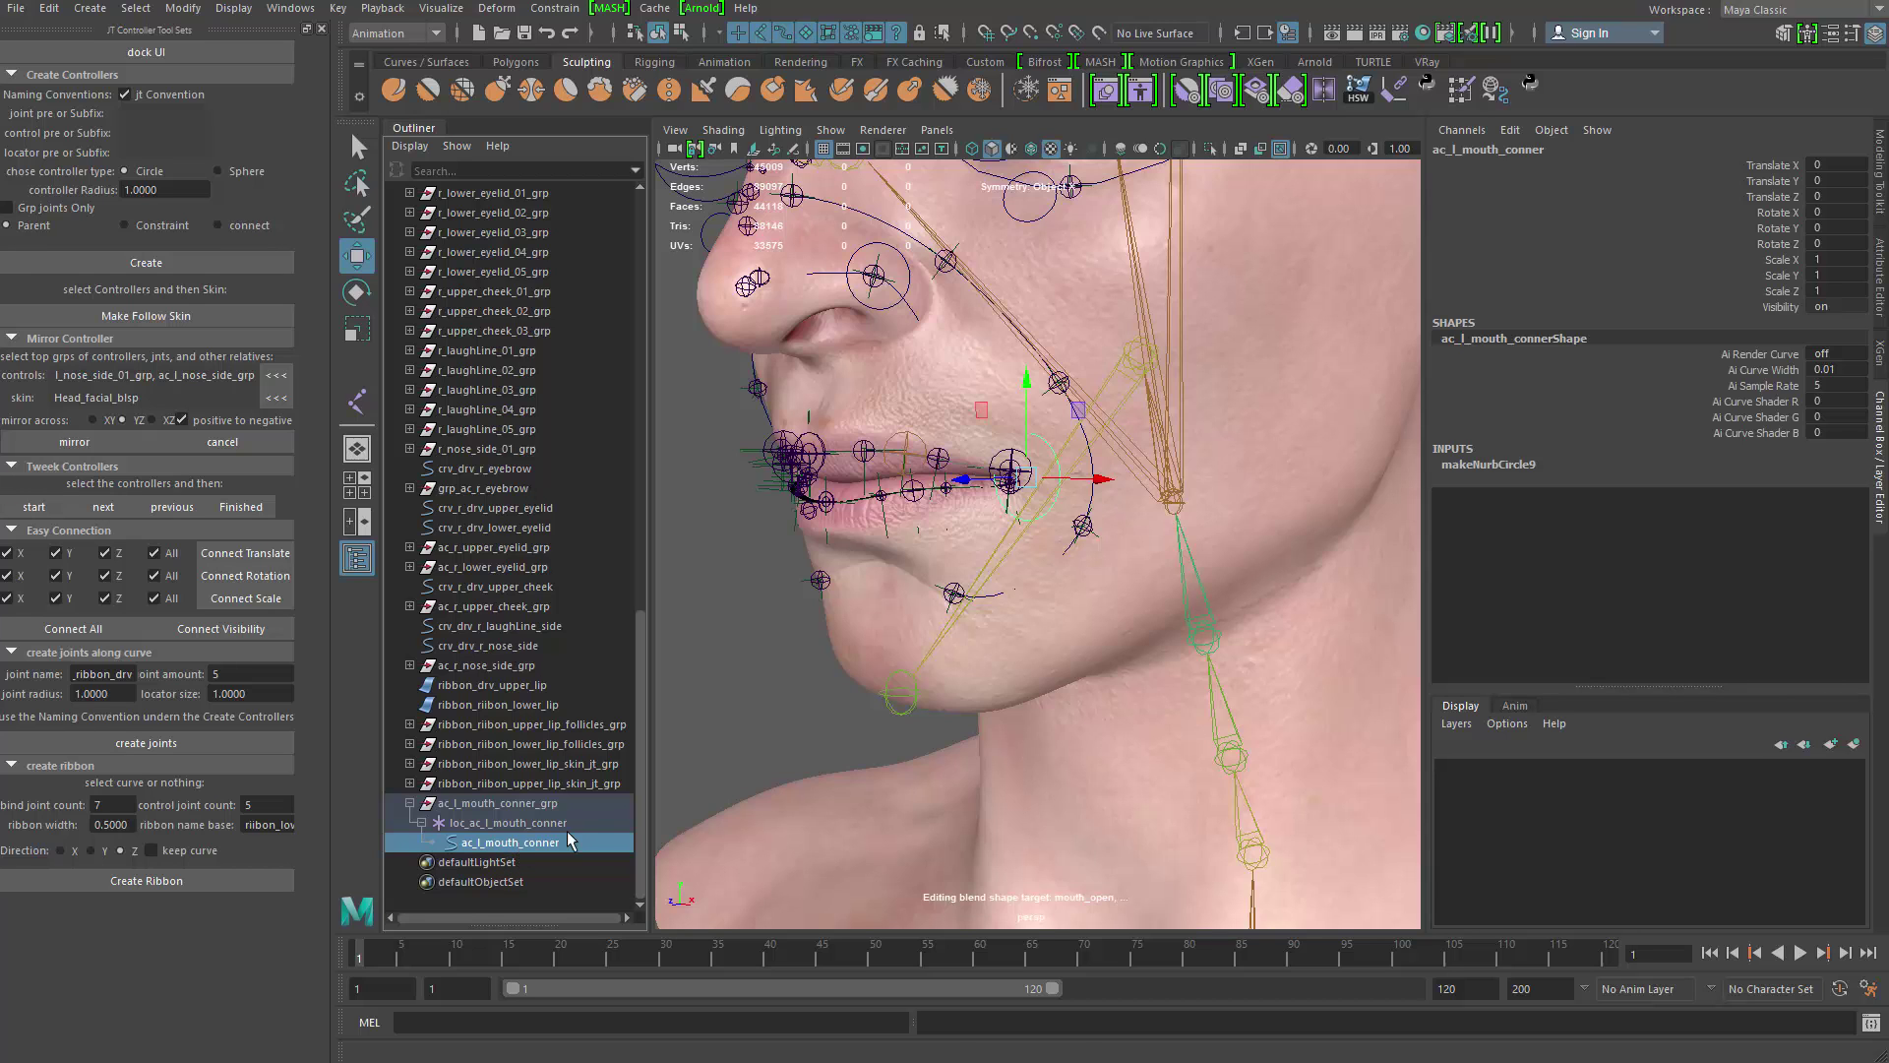
{"action": "key", "text": "ctrl+1"}
{"action": "key", "text": "F9"}
{"action": "left_click_drag", "start_coordinate": [924, 325], "coordinate": [1210, 646]}
{"action": "key", "text": "ctrl+1"}
{"action": "key", "text": "e"}
{"action": "left_click_drag", "start_coordinate": [1039, 479], "coordinate": [1062, 485]}
{"action": "key", "text": "w"}
{"action": "key", "text": "e"}
{"action": "key", "text": "ctrl+z"}
{"action": "key", "text": "ctrl+z"}
{"action": "key", "text": "ctrl+z"}
{"action": "key", "text": "ctrl+z"}
{"action": "key", "text": "ctrl+z"}
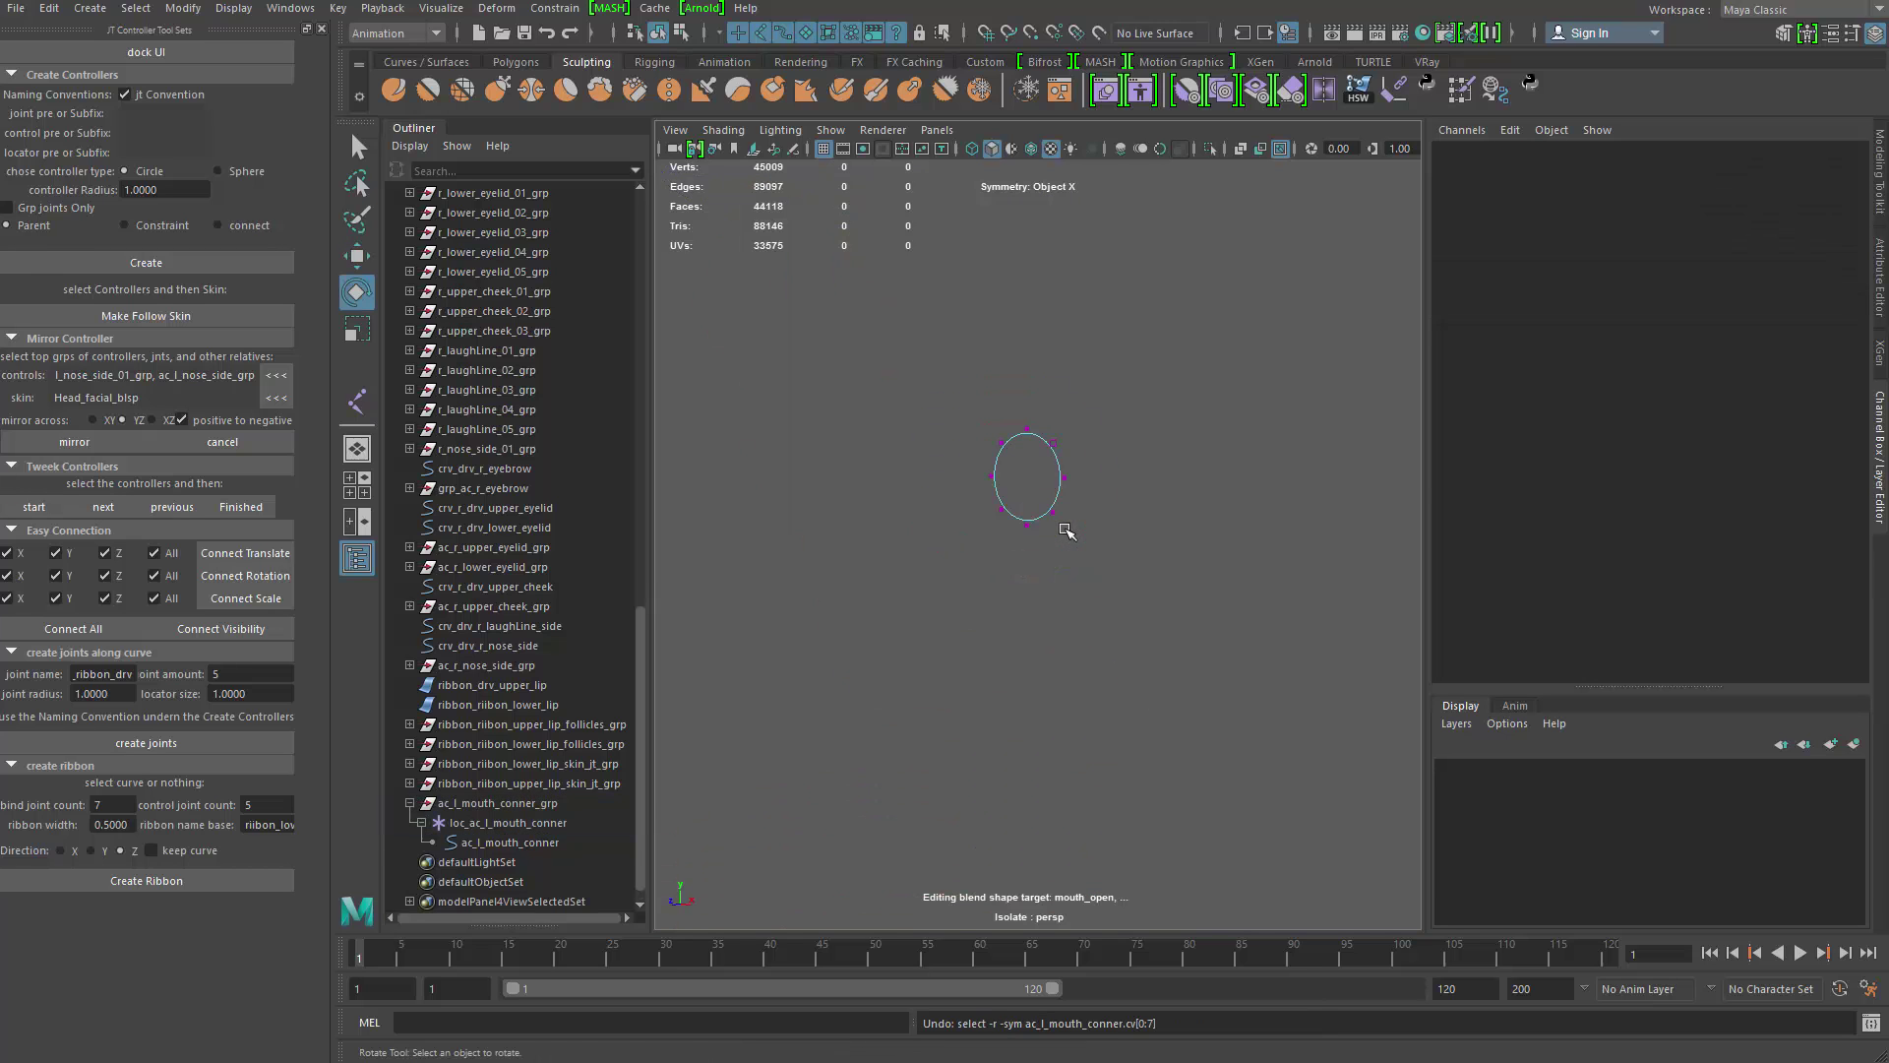
{"action": "key", "text": "ctrl+z"}
{"action": "key", "text": "ctrl+1"}
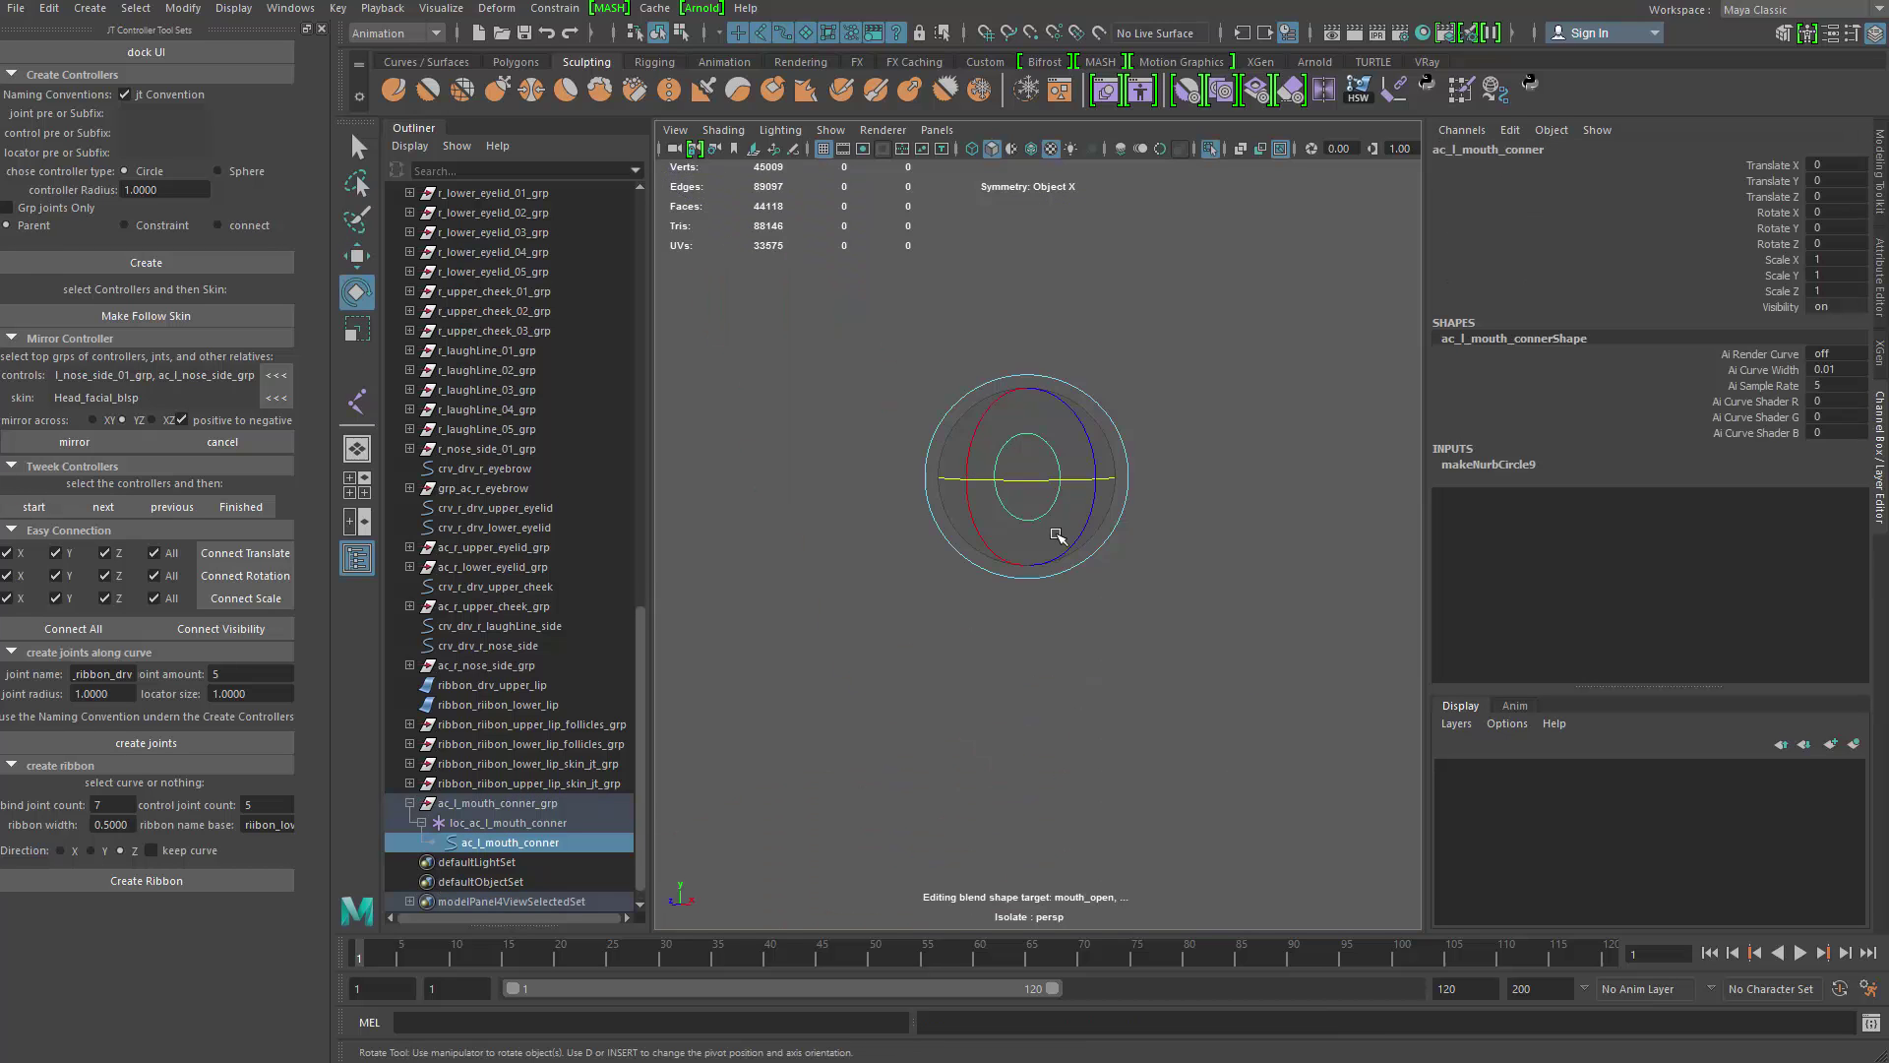
Step: Select all control vertices of the isolated ac_l_mouth_conner circle, scale them up slightly and end the isolation
{"action": "right_click_drag", "start_coordinate": [1052, 529], "coordinate": [884, 530]}
{"action": "left_click_drag", "start_coordinate": [815, 326], "coordinate": [1128, 632]}
{"action": "key", "text": "w"}
{"action": "left_click_drag", "start_coordinate": [1041, 467], "coordinate": [1041, 312]}
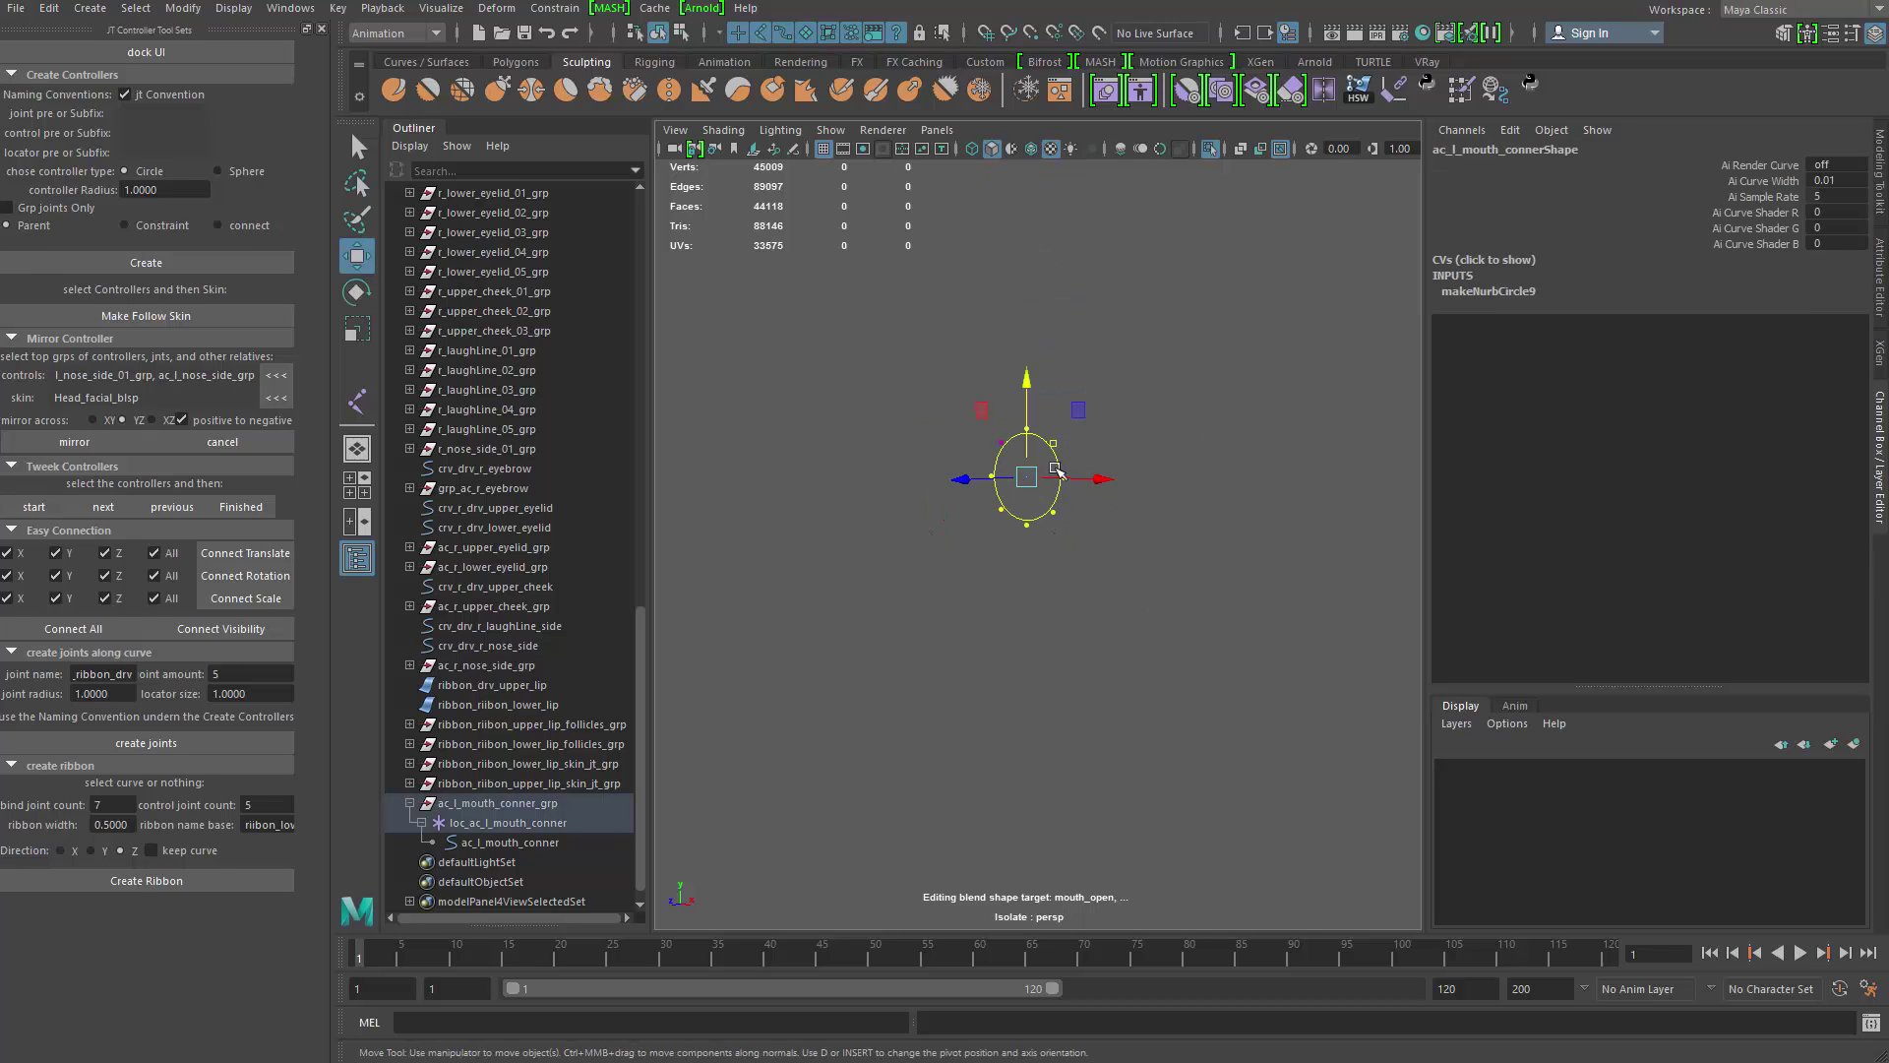
{"action": "key", "text": "e"}
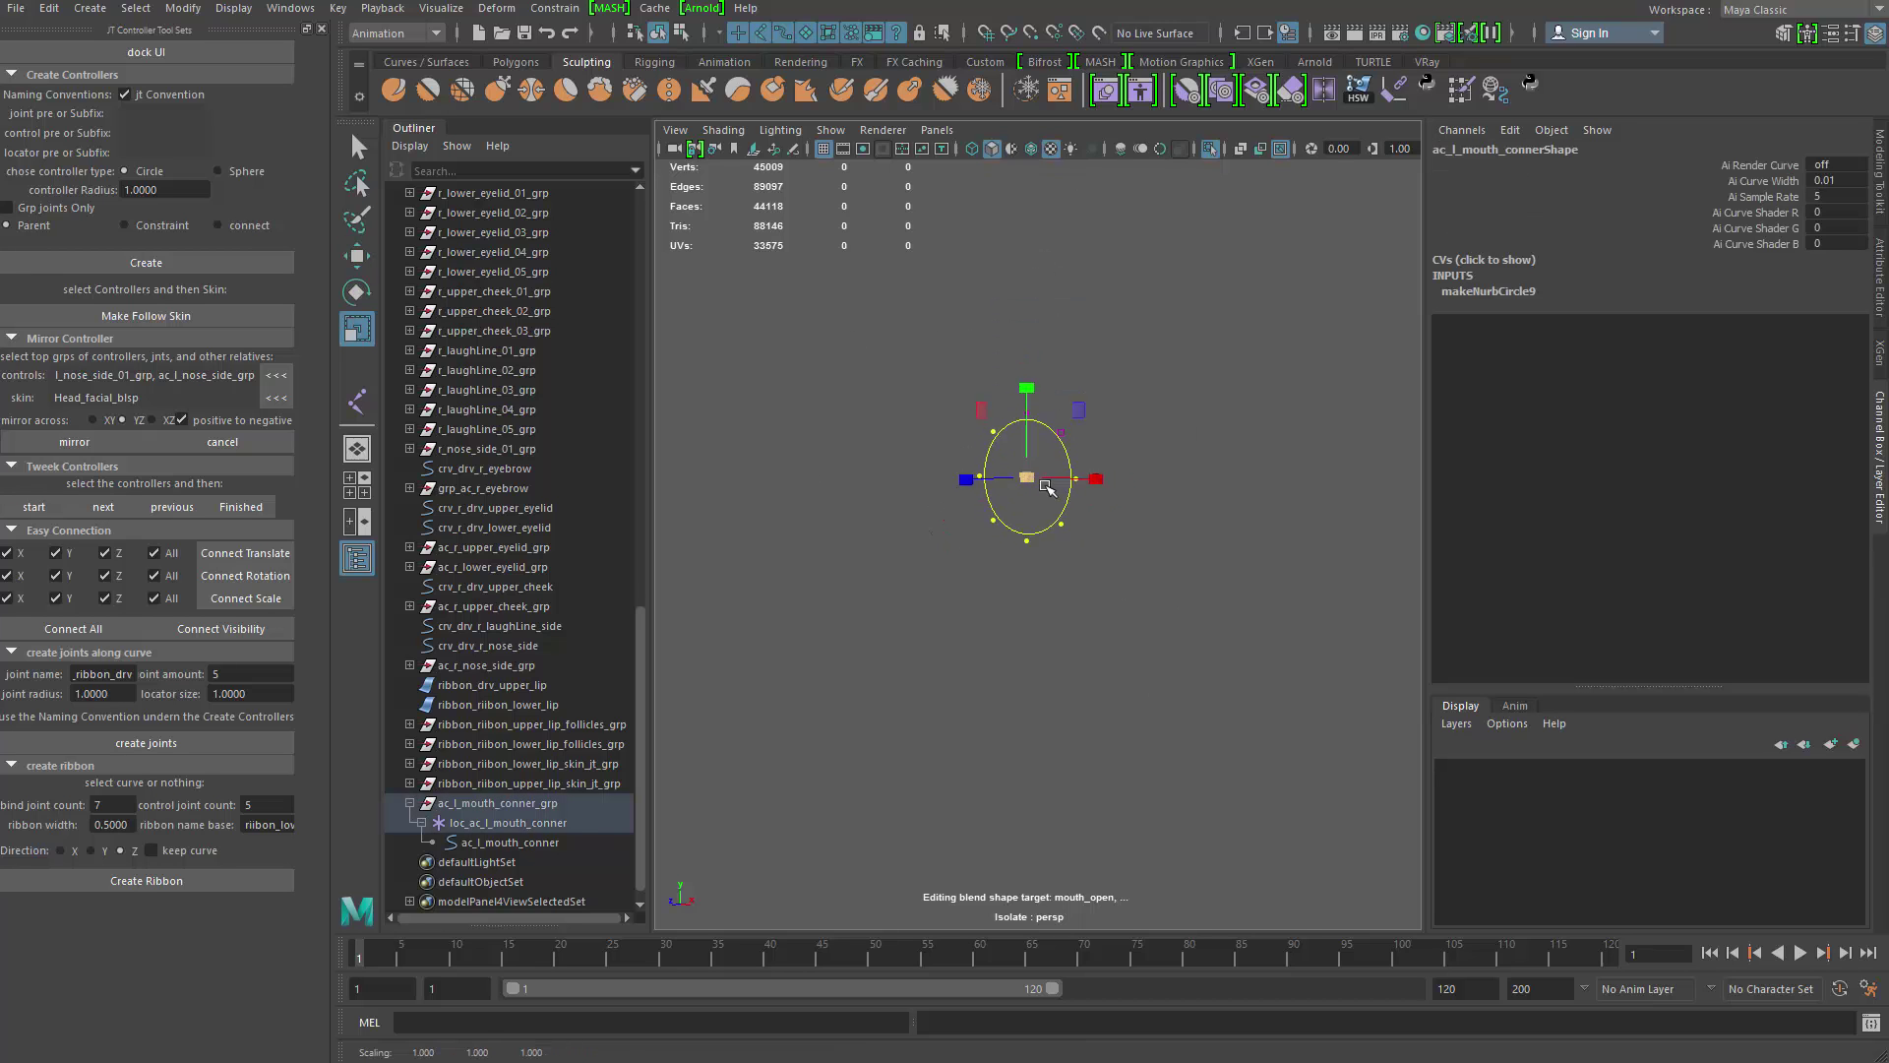
{"action": "key", "text": "ctrl+1"}
Step: Move the circle's control vertices outward so the controller shape sits off the skin beside the left mouth corner
{"action": "key", "text": "w"}
{"action": "left_click_drag", "start_coordinate": [1062, 503], "coordinate": [1135, 449], "text": "alt"}
{"action": "mouse_move", "coordinate": [1021, 410]}
{"action": "left_mouse_down"}
{"action": "mouse_move", "coordinate": [1041, 524]}
{"action": "mouse_move", "coordinate": [996, 504]}
{"action": "mouse_move", "coordinate": [1019, 385]}
{"action": "left_mouse_up"}
{"action": "key", "text": "r"}
{"action": "key", "text": "w"}
{"action": "mouse_move", "coordinate": [1018, 470]}
{"action": "left_mouse_down"}
{"action": "mouse_move", "coordinate": [1020, 494]}
{"action": "mouse_move", "coordinate": [997, 444]}
{"action": "left_mouse_up"}
{"action": "key", "text": "e"}
{"action": "key", "text": "q"}
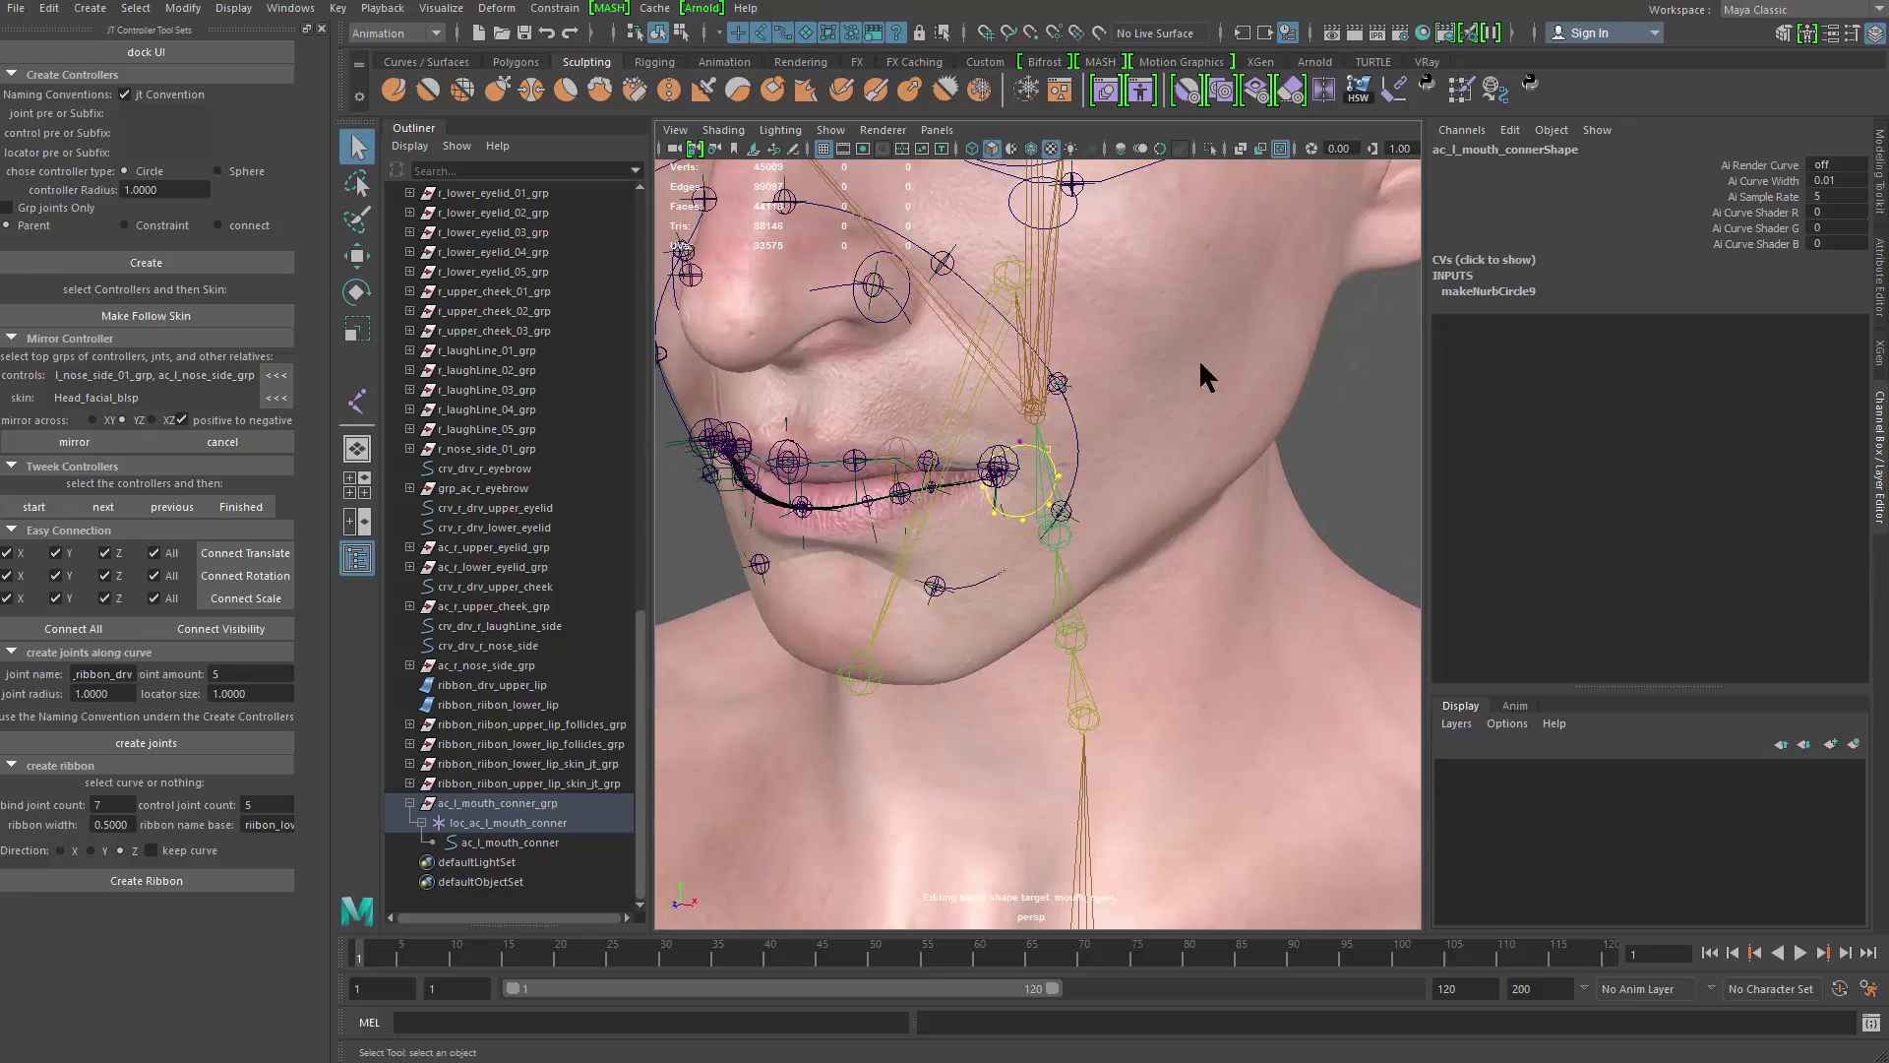
{"action": "left_click", "coordinate": [1201, 371]}
Step: Move the ac_l_mouth_conner controller outward to a Translate X of about 2.014
{"action": "left_click_drag", "start_coordinate": [1201, 371], "coordinate": [890, 433], "text": "alt"}
{"action": "left_click", "coordinate": [1005, 458]}
{"action": "left_click_drag", "start_coordinate": [1005, 458], "coordinate": [1180, 494], "text": "alt"}
{"action": "scroll", "coordinate": [1067, 521], "scroll_direction": "up", "scroll_amount": 3}
{"action": "key", "text": "w"}
{"action": "left_click_drag", "start_coordinate": [1075, 551], "coordinate": [996, 578], "text": "alt"}
{"action": "middle_click_drag", "start_coordinate": [995, 578], "coordinate": [1052, 547], "text": "alt"}
{"action": "scroll", "coordinate": [1052, 547], "scroll_direction": "up", "scroll_amount": 5}
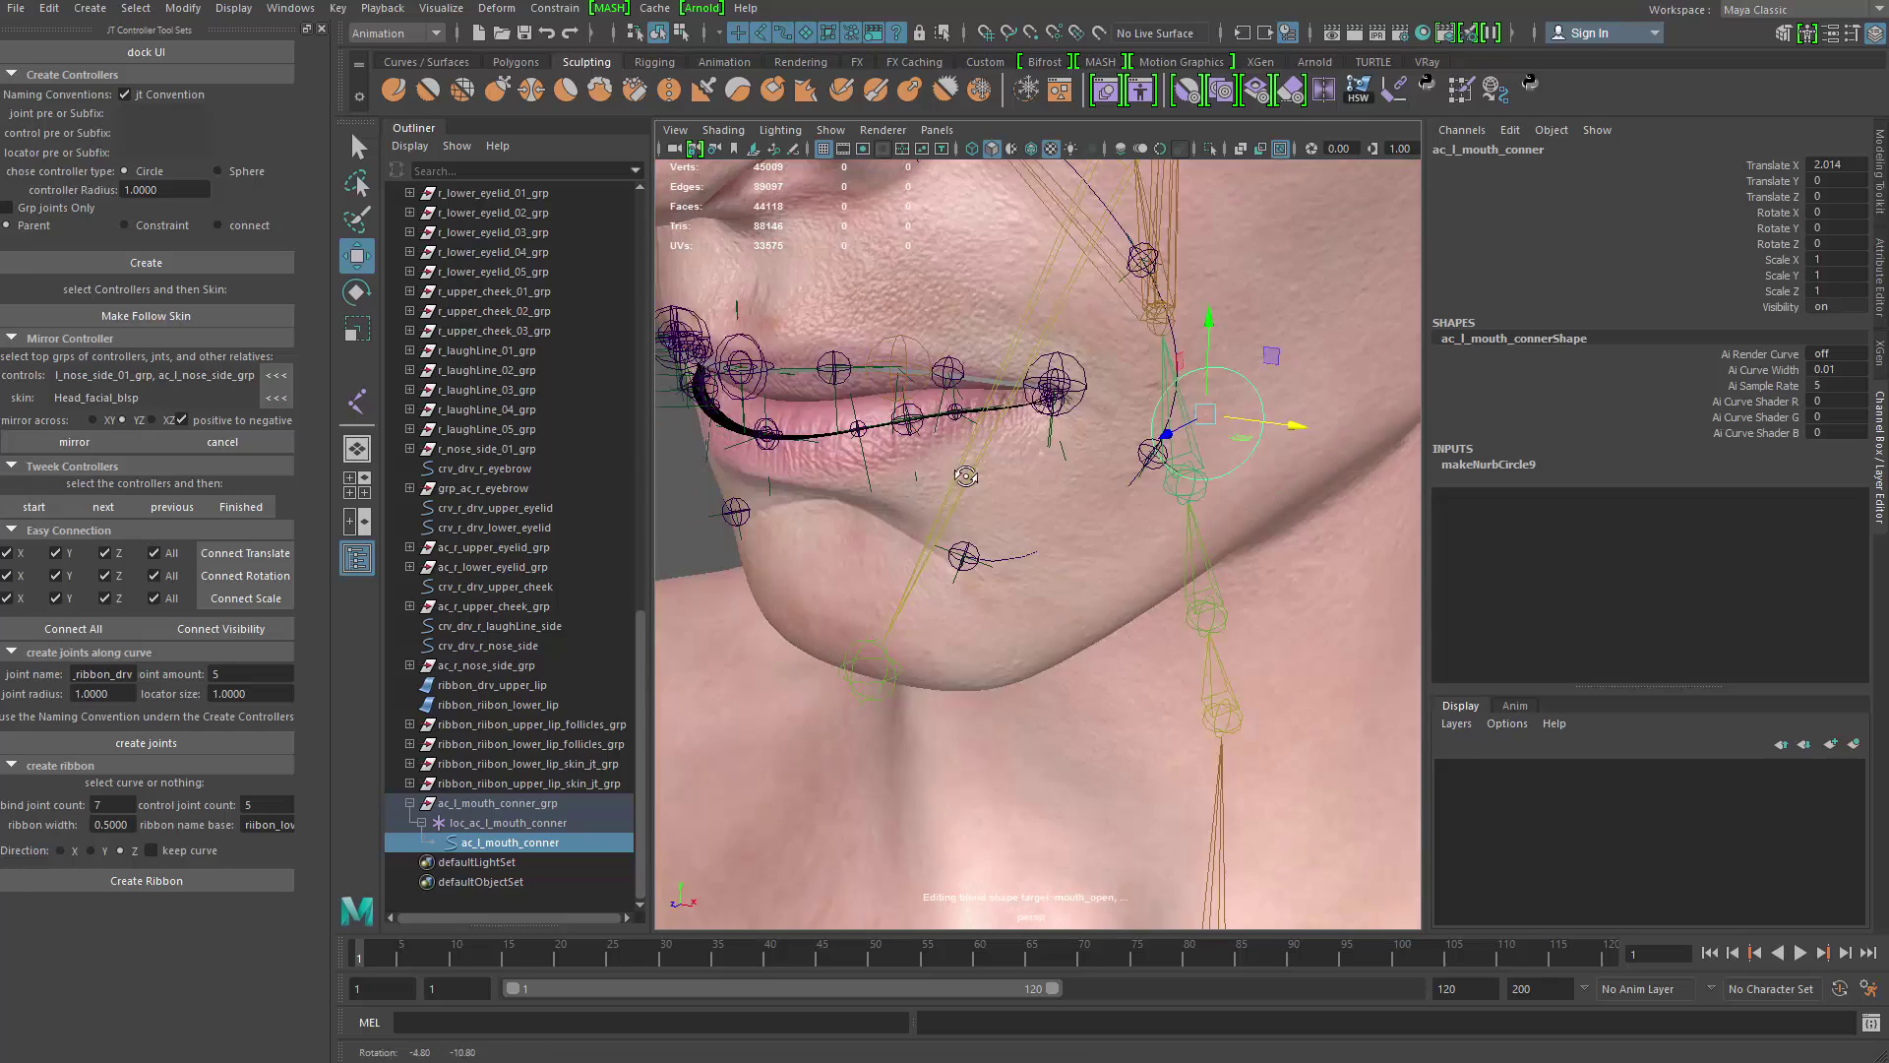
{"action": "left_click_drag", "start_coordinate": [959, 419], "coordinate": [1026, 500], "text": "alt"}
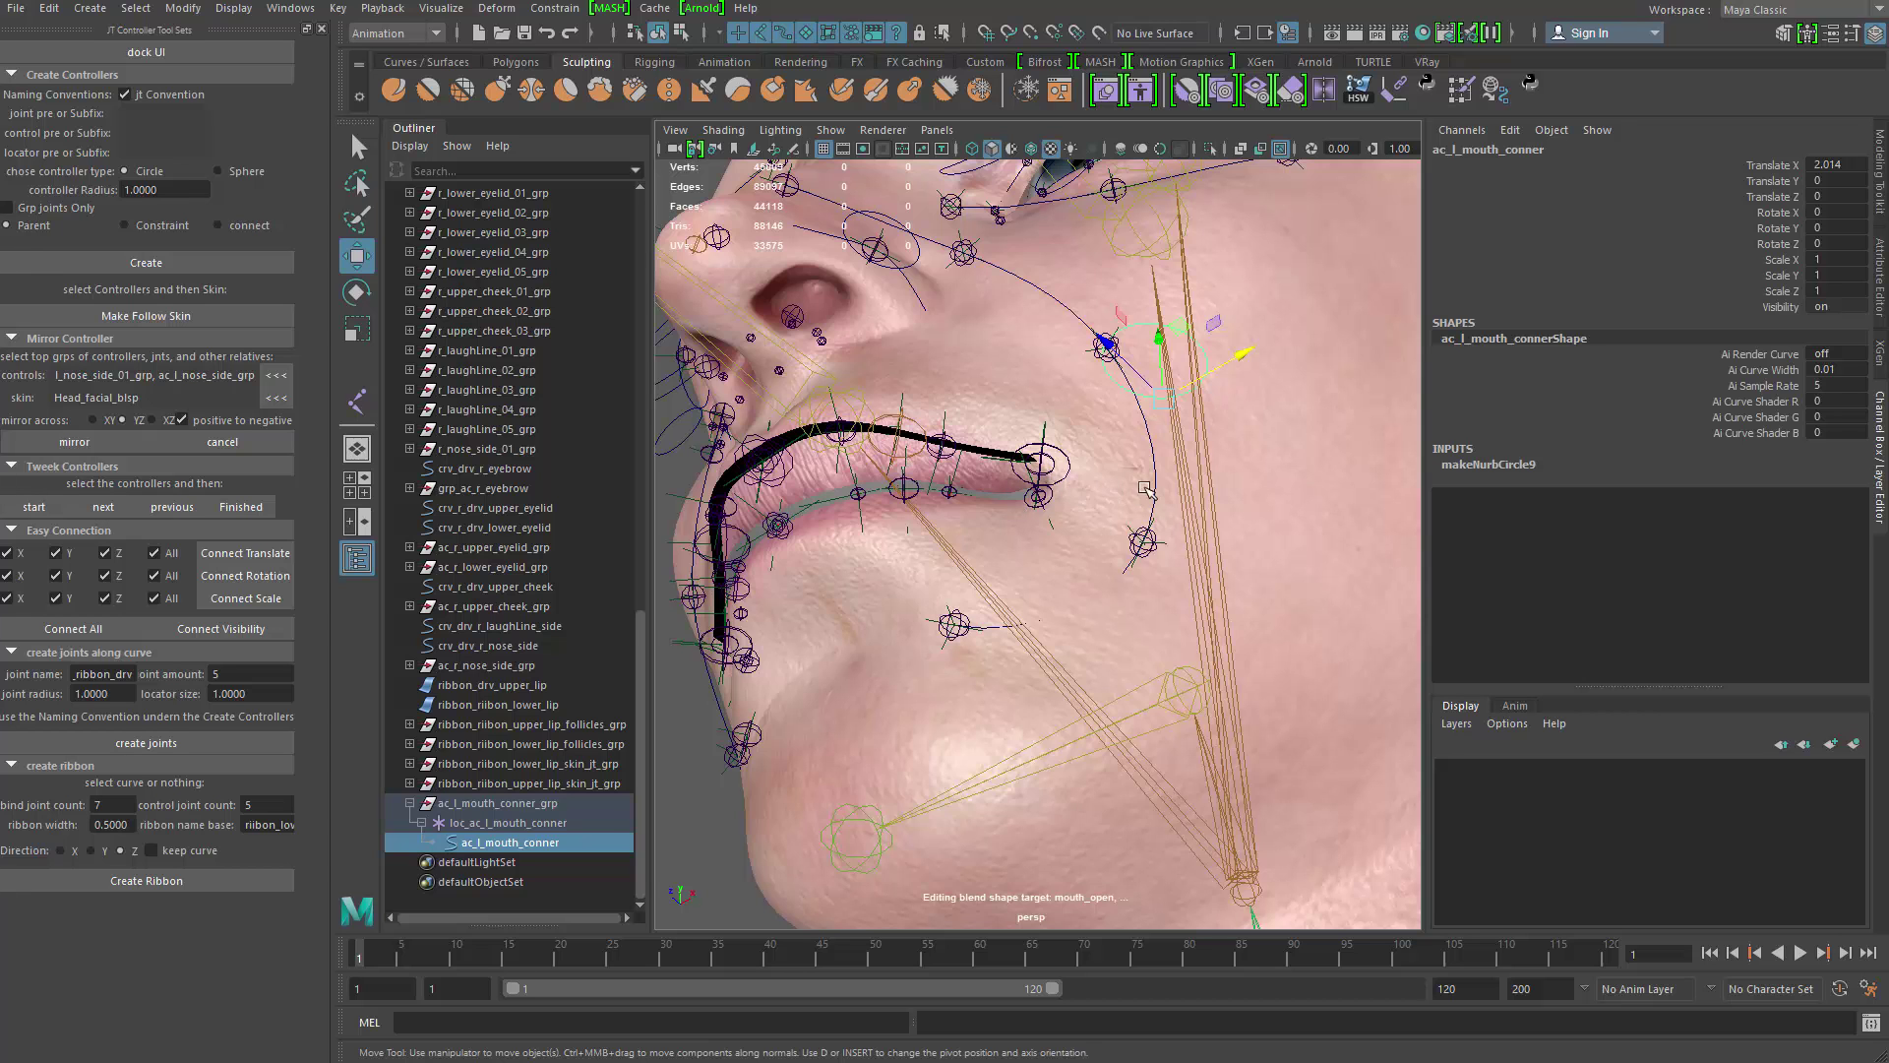
Step: Select the ribbons ribbon_drv_upper_lip and ribbon_riibon_lower_lip and bring up their blend shapes in the Shape Editor
{"action": "left_click_drag", "start_coordinate": [1146, 490], "coordinate": [1013, 254], "text": "alt"}
{"action": "left_click_drag", "start_coordinate": [1037, 510], "coordinate": [970, 408], "text": "alt"}
{"action": "key", "text": "q"}
{"action": "left_click", "coordinate": [974, 386]}
{"action": "left_click", "coordinate": [959, 364], "text": "shift"}
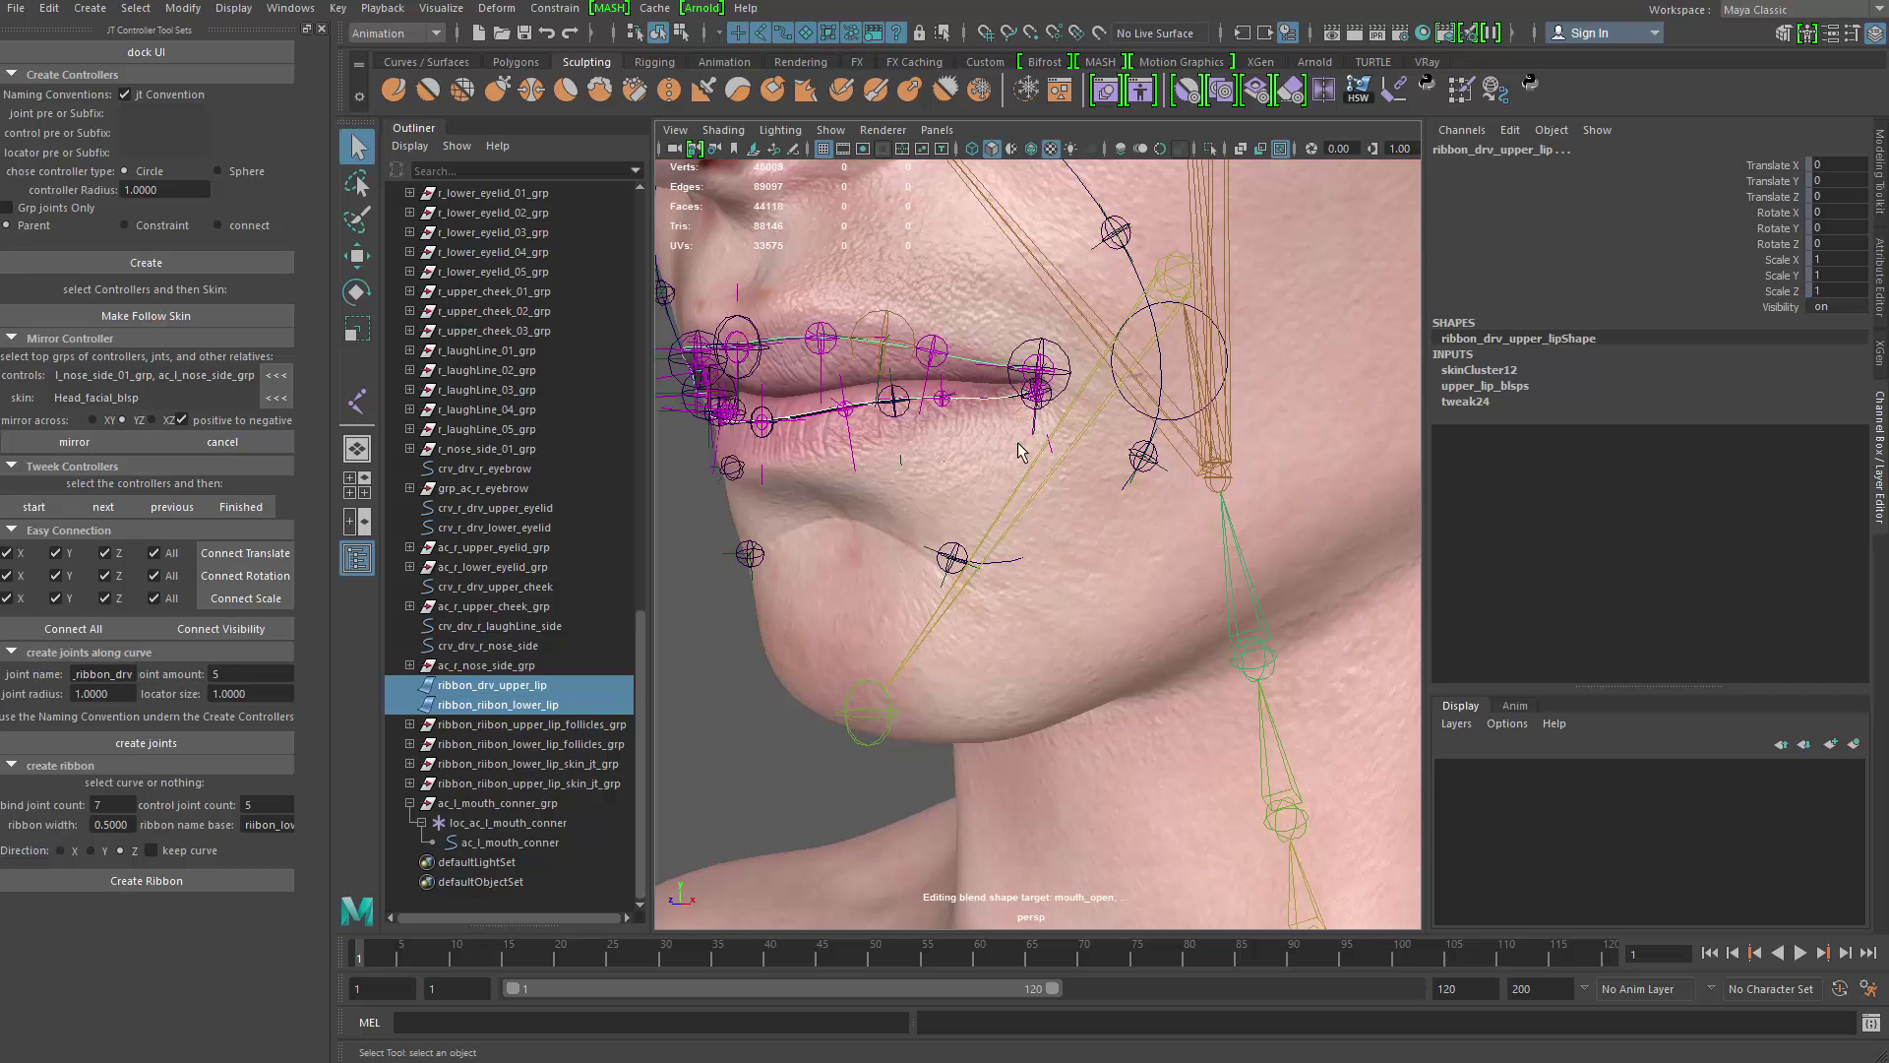
{"action": "left_click", "coordinate": [1315, 85]}
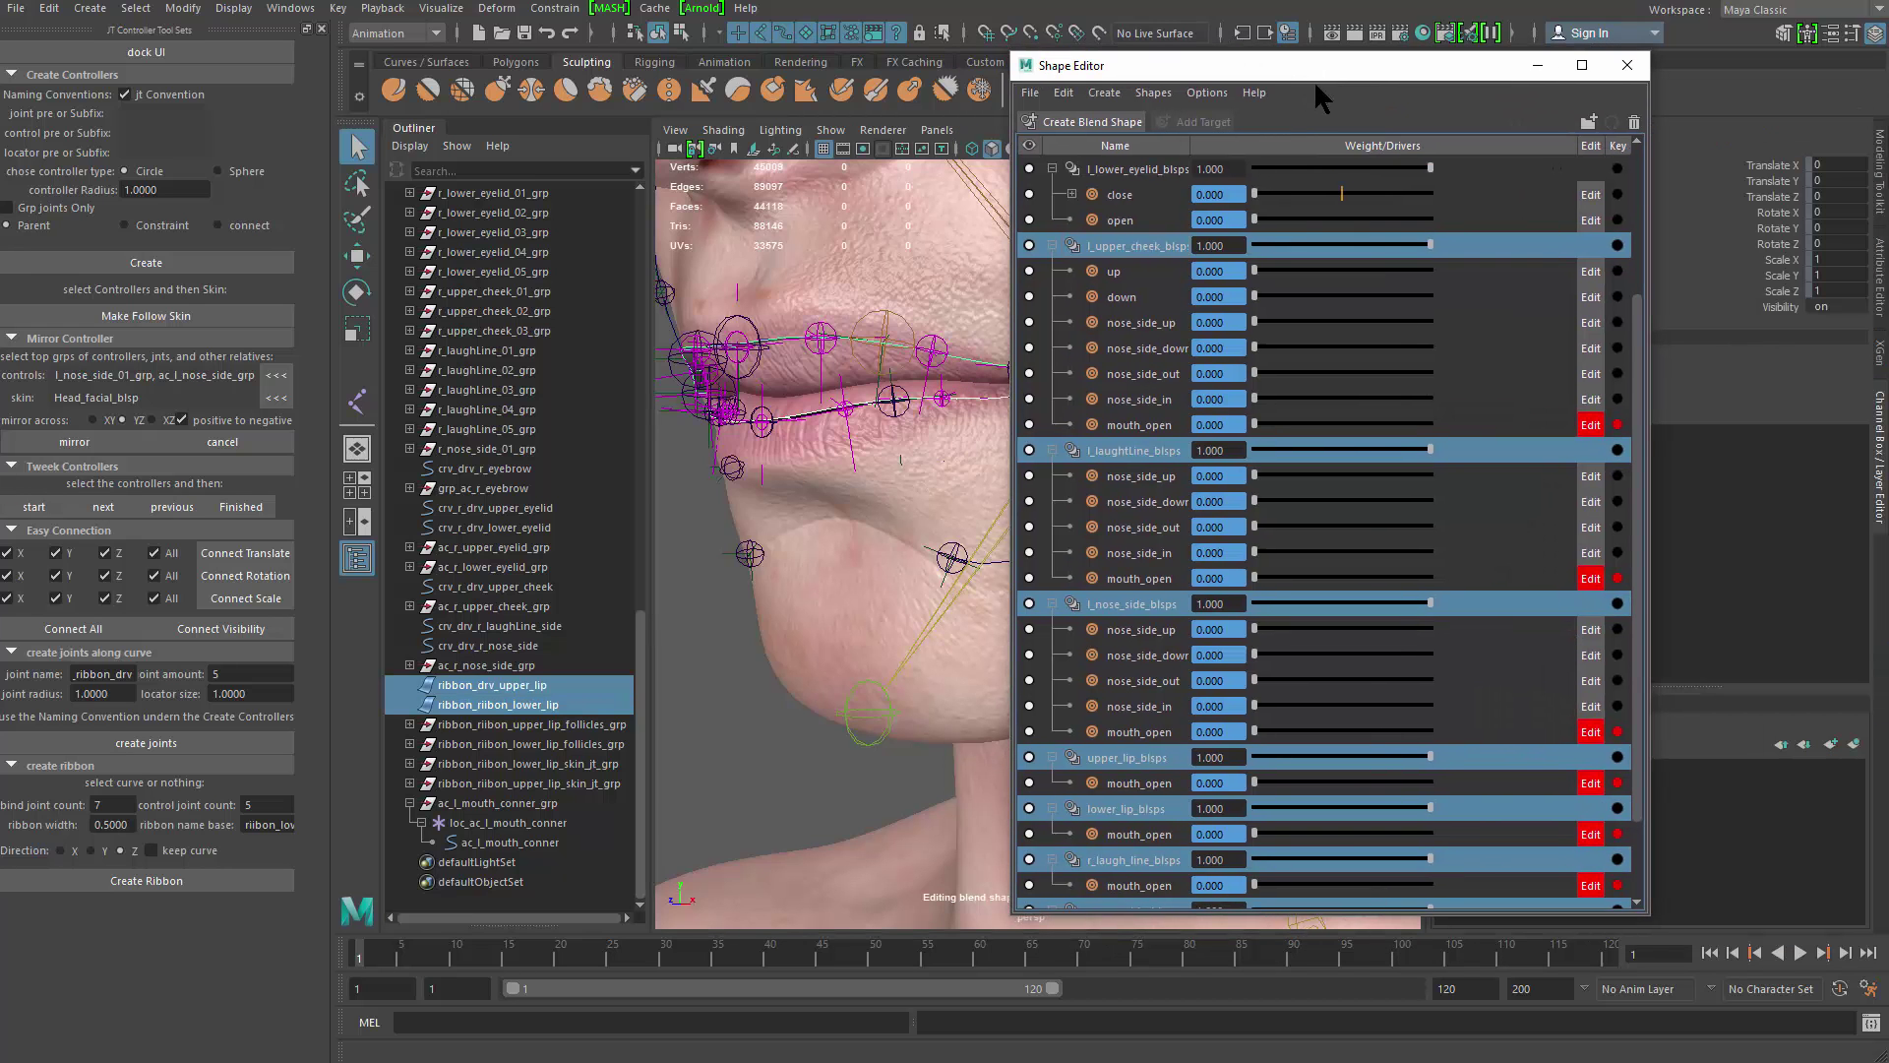
{"action": "scroll", "coordinate": [1637, 639], "scroll_direction": "down", "scroll_amount": 2}
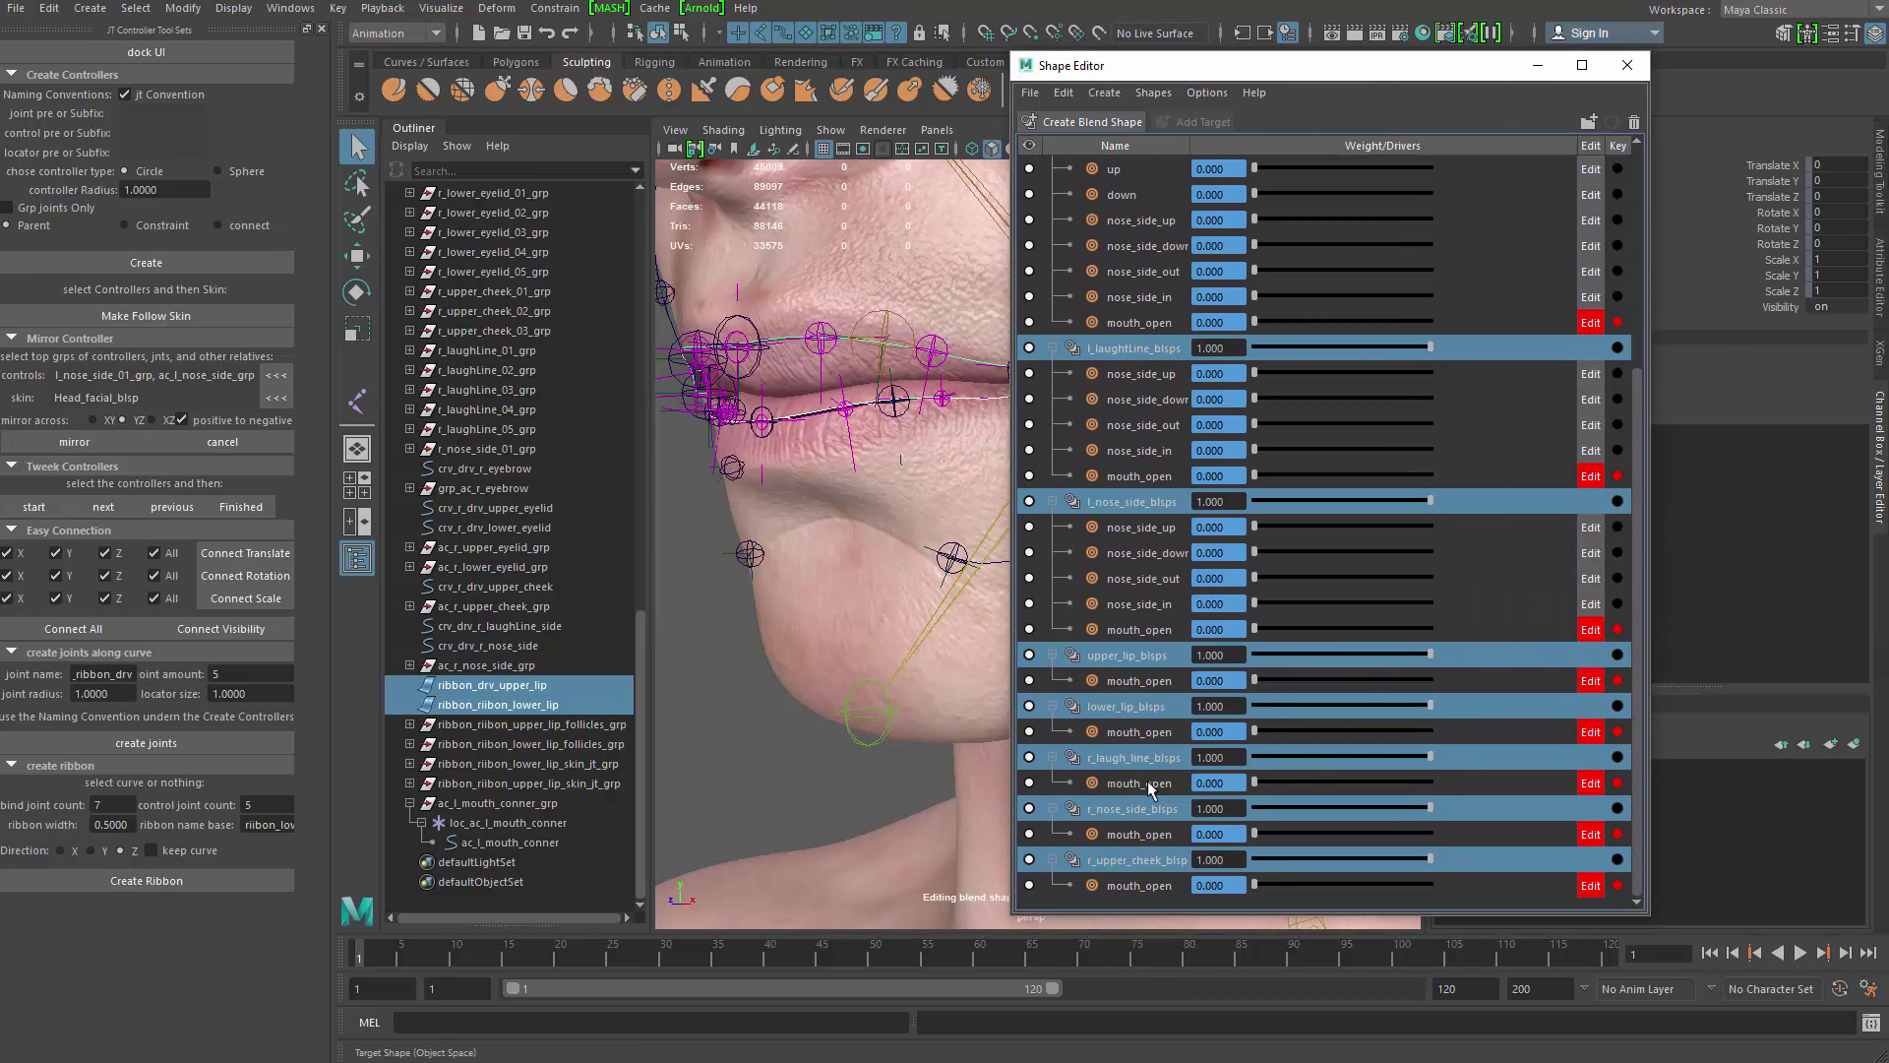
Step: Add a target to upper_lip_blsps and name it mouth_l_conner_out
{"action": "left_click", "coordinate": [1155, 707]}
{"action": "left_click", "coordinate": [1157, 655]}
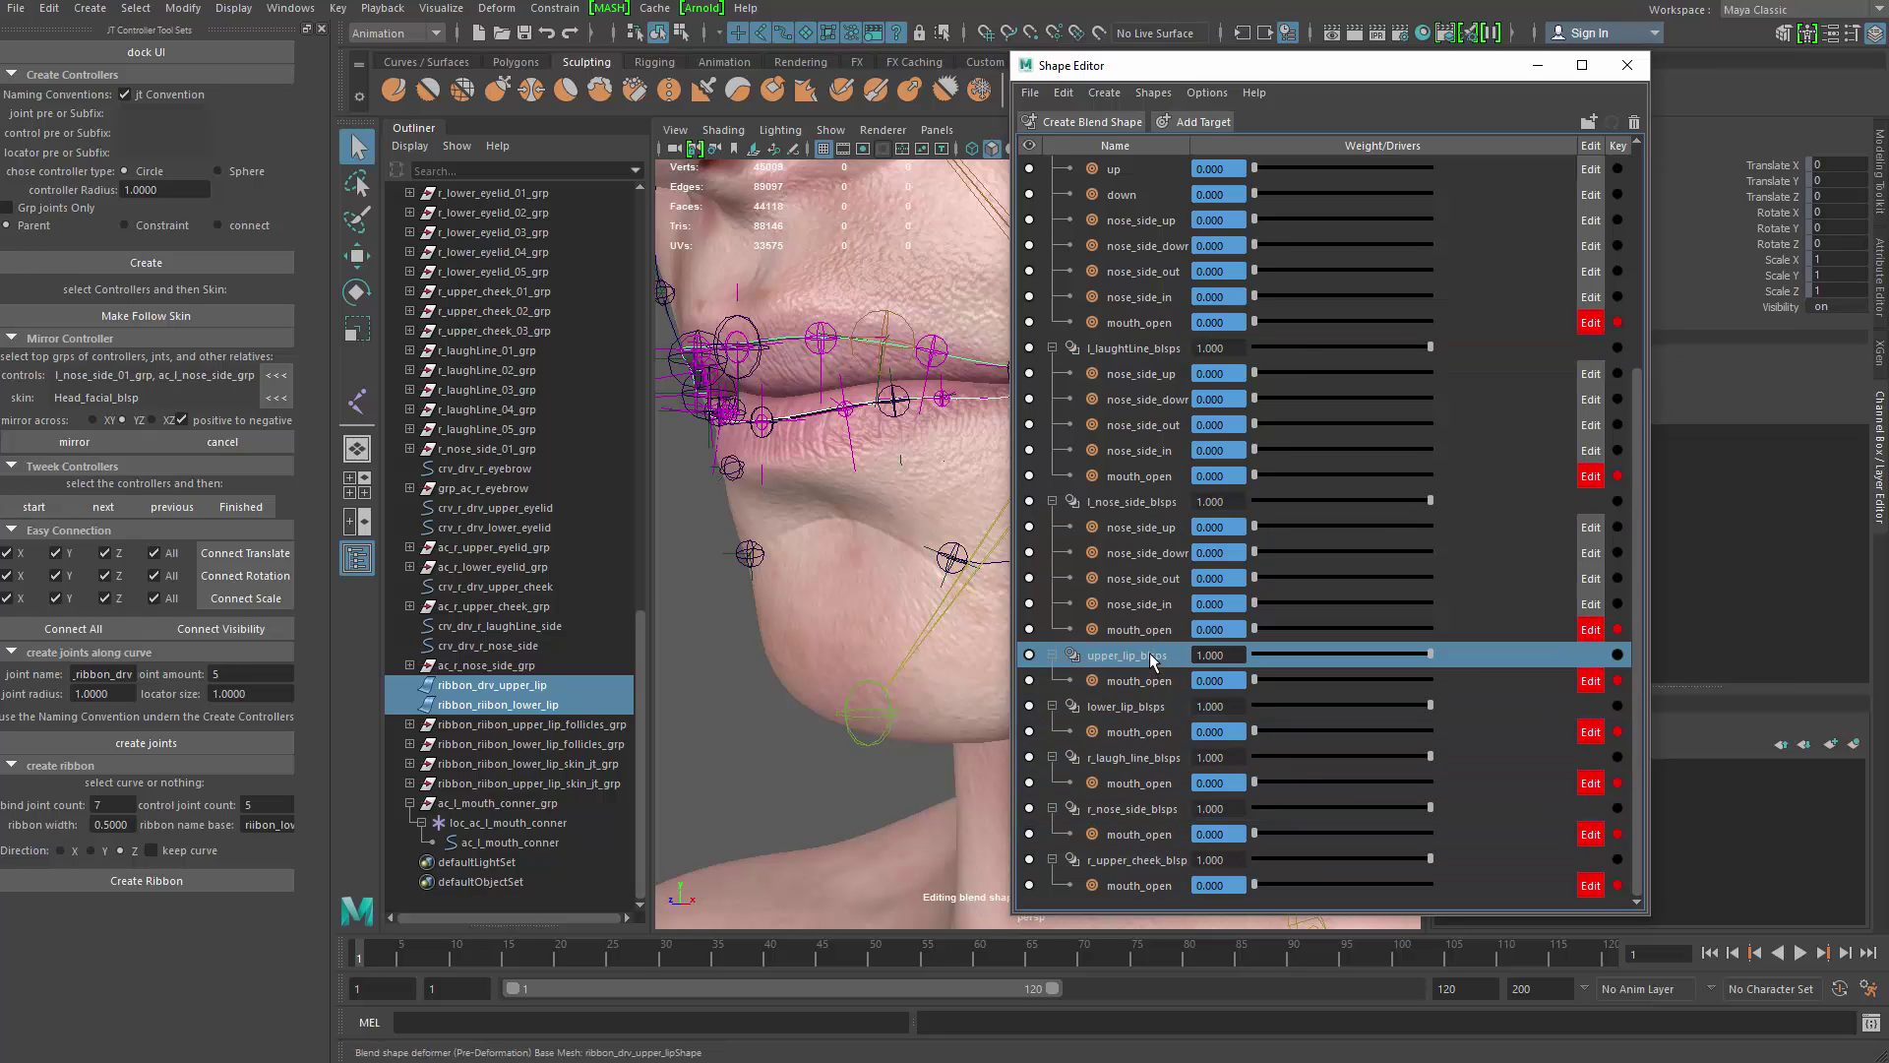
{"action": "right_click", "coordinate": [1165, 657]}
{"action": "left_click", "coordinate": [1177, 665]}
{"action": "double_click", "coordinate": [1147, 706]}
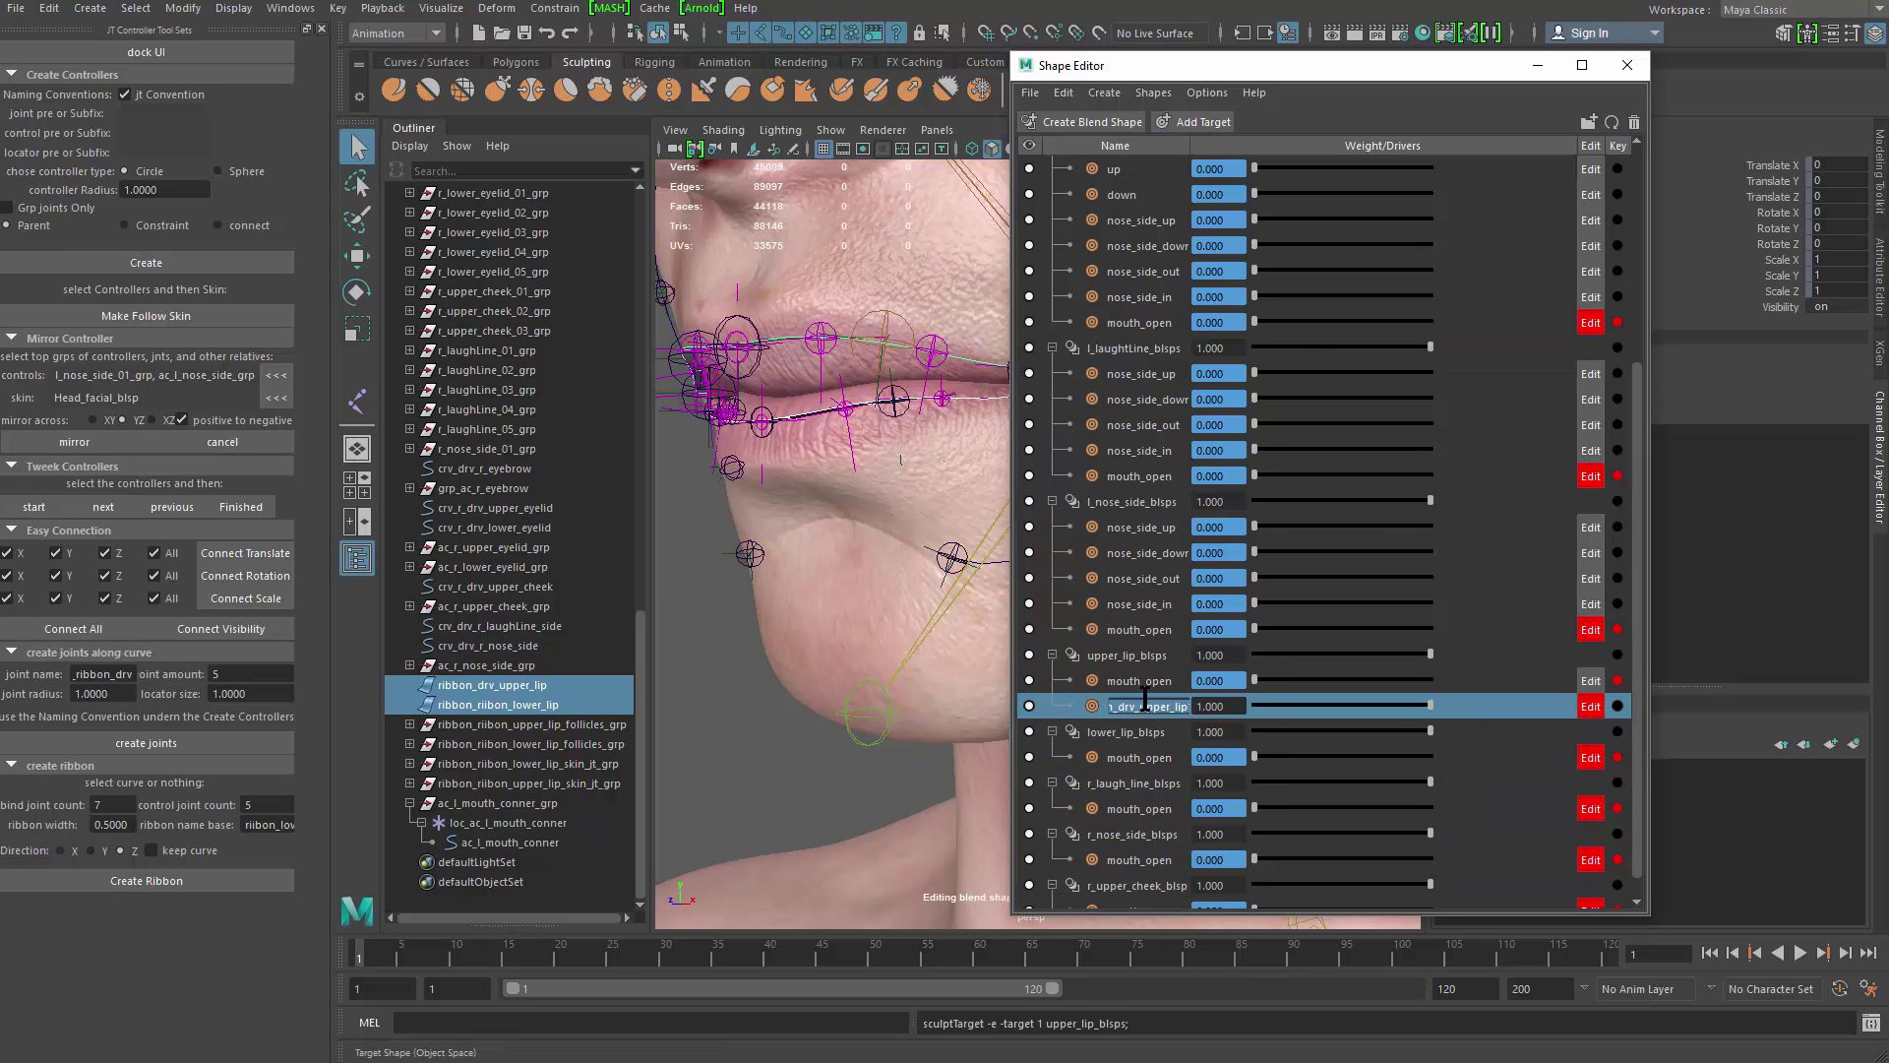
{"action": "type", "text": "m"}
{"action": "key", "text": "Return"}
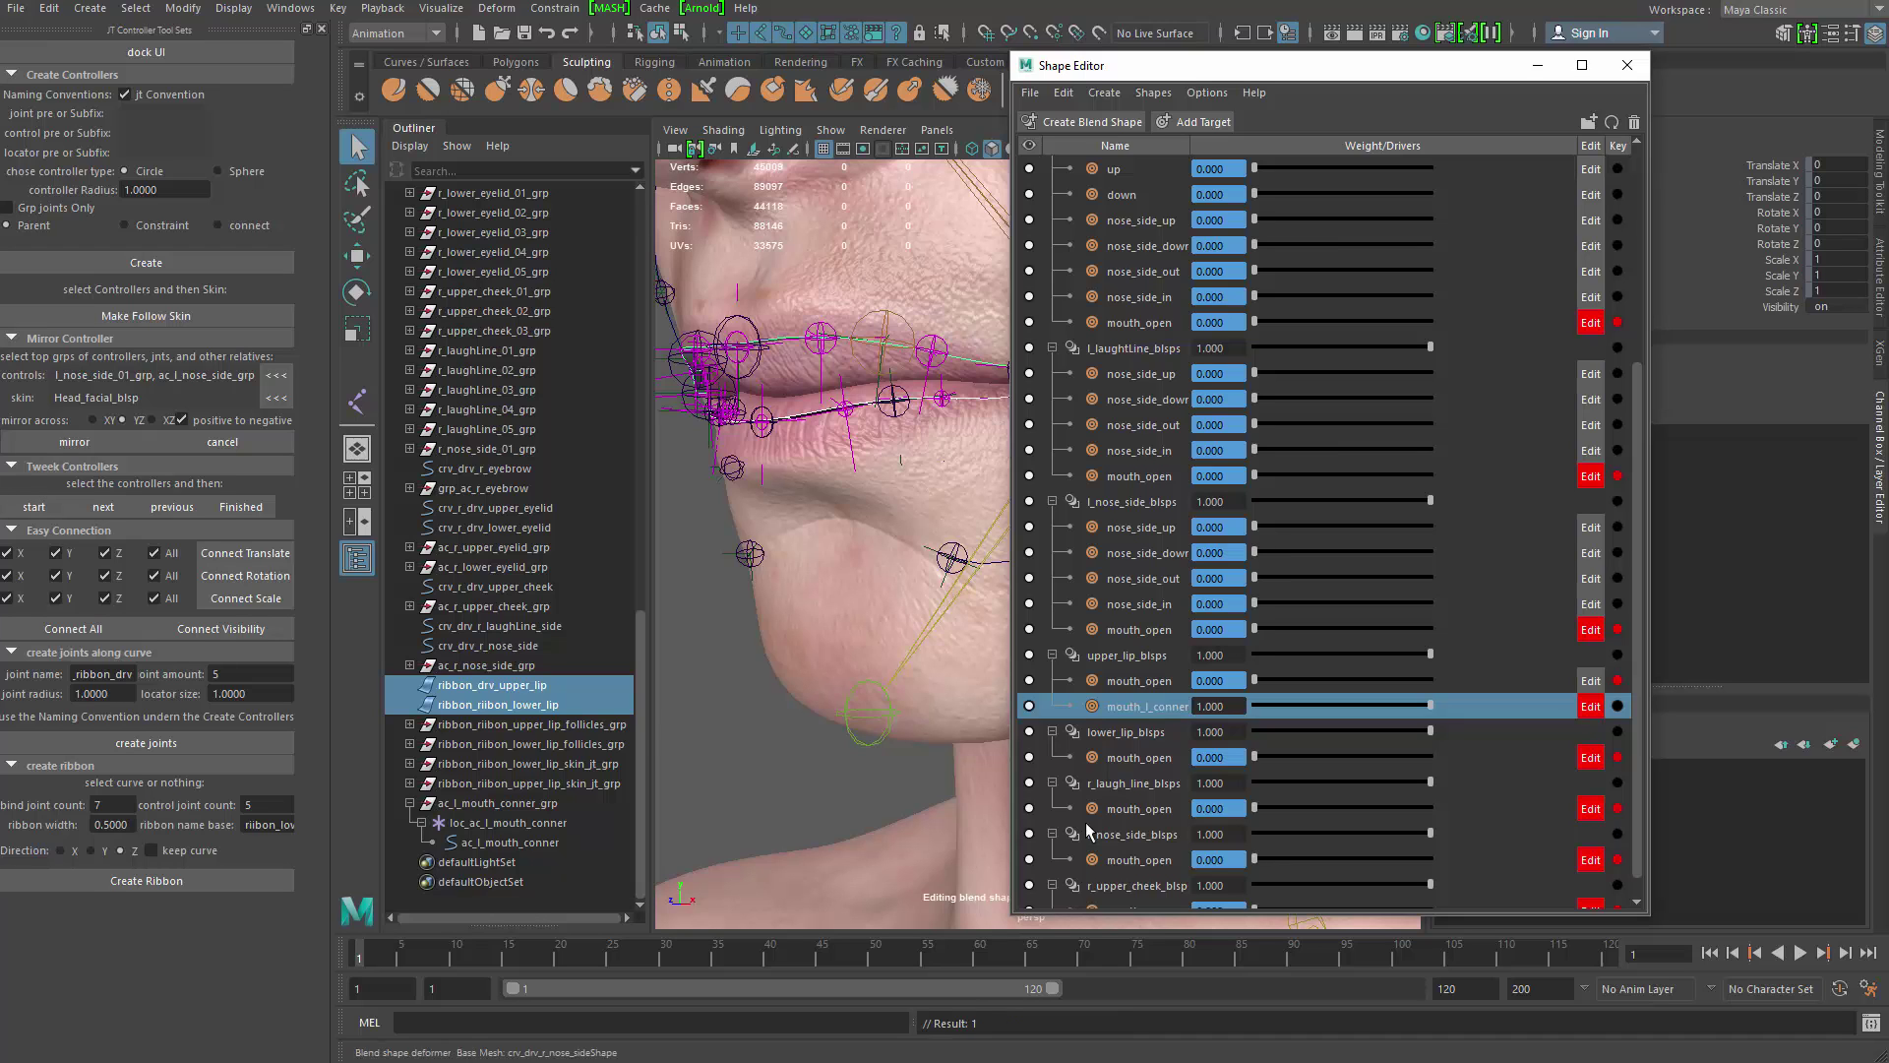
Step: Add a target named mouth_l_conner_out to lower_lip_blsps and widen the Shape Editor's Name column
{"action": "double_click", "coordinate": [1165, 712]}
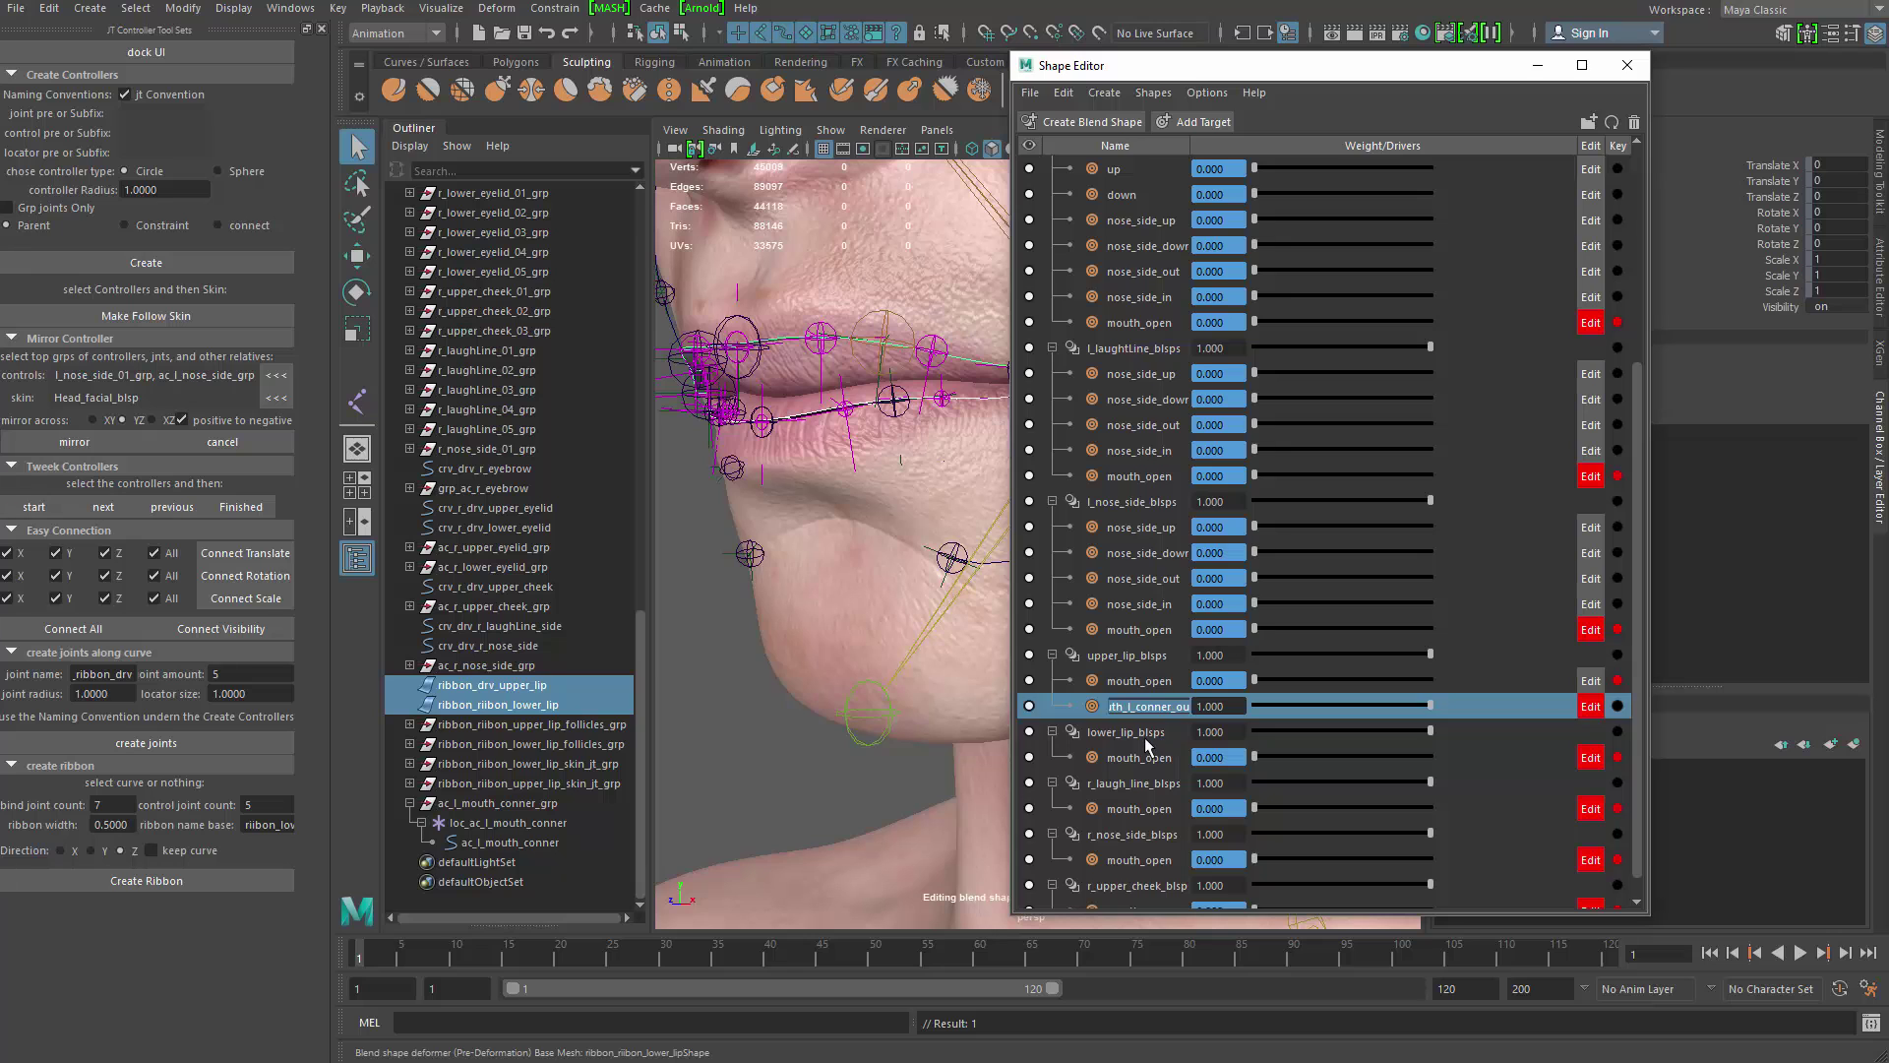
{"action": "left_click", "coordinate": [1143, 733]}
{"action": "left_click", "coordinate": [1188, 124]}
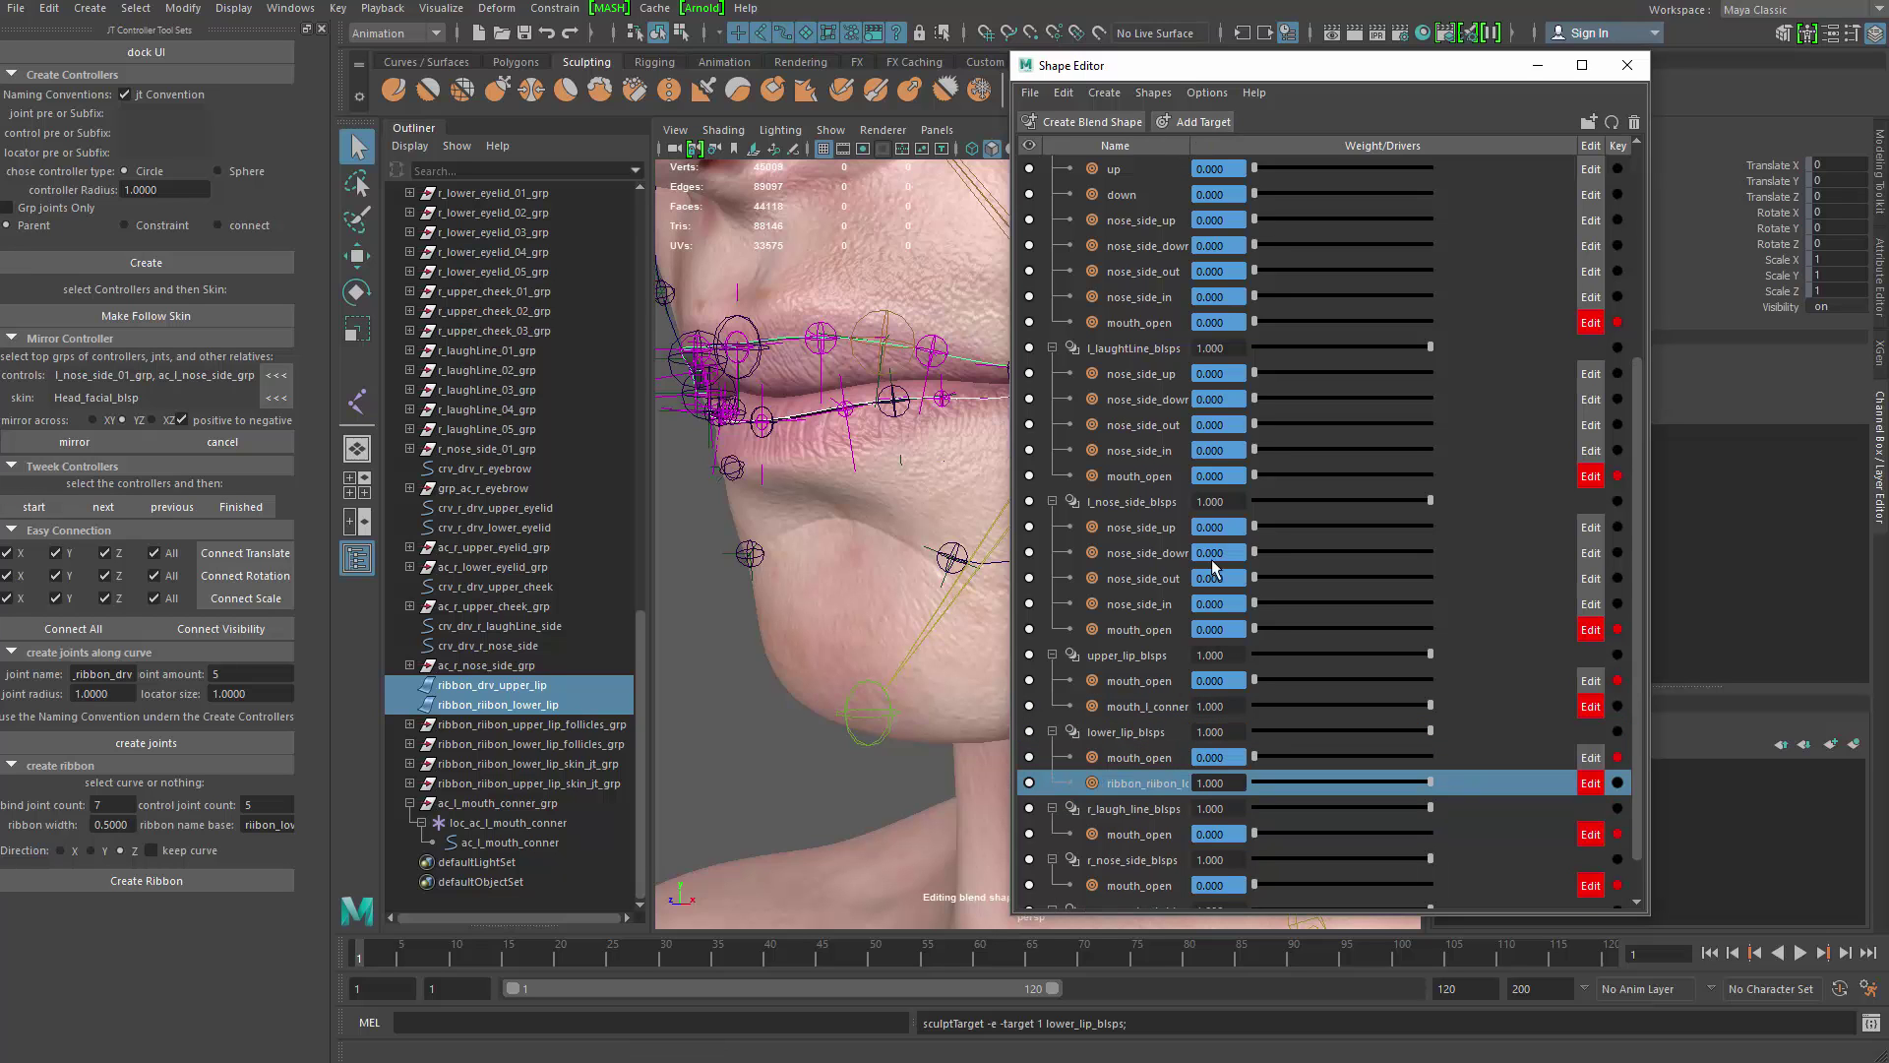
{"action": "double_click", "coordinate": [1134, 783]}
{"action": "type", "text": "mouth_l_conner_out"}
{"action": "middle_click_drag", "start_coordinate": [941, 632], "coordinate": [870, 705], "text": "alt"}
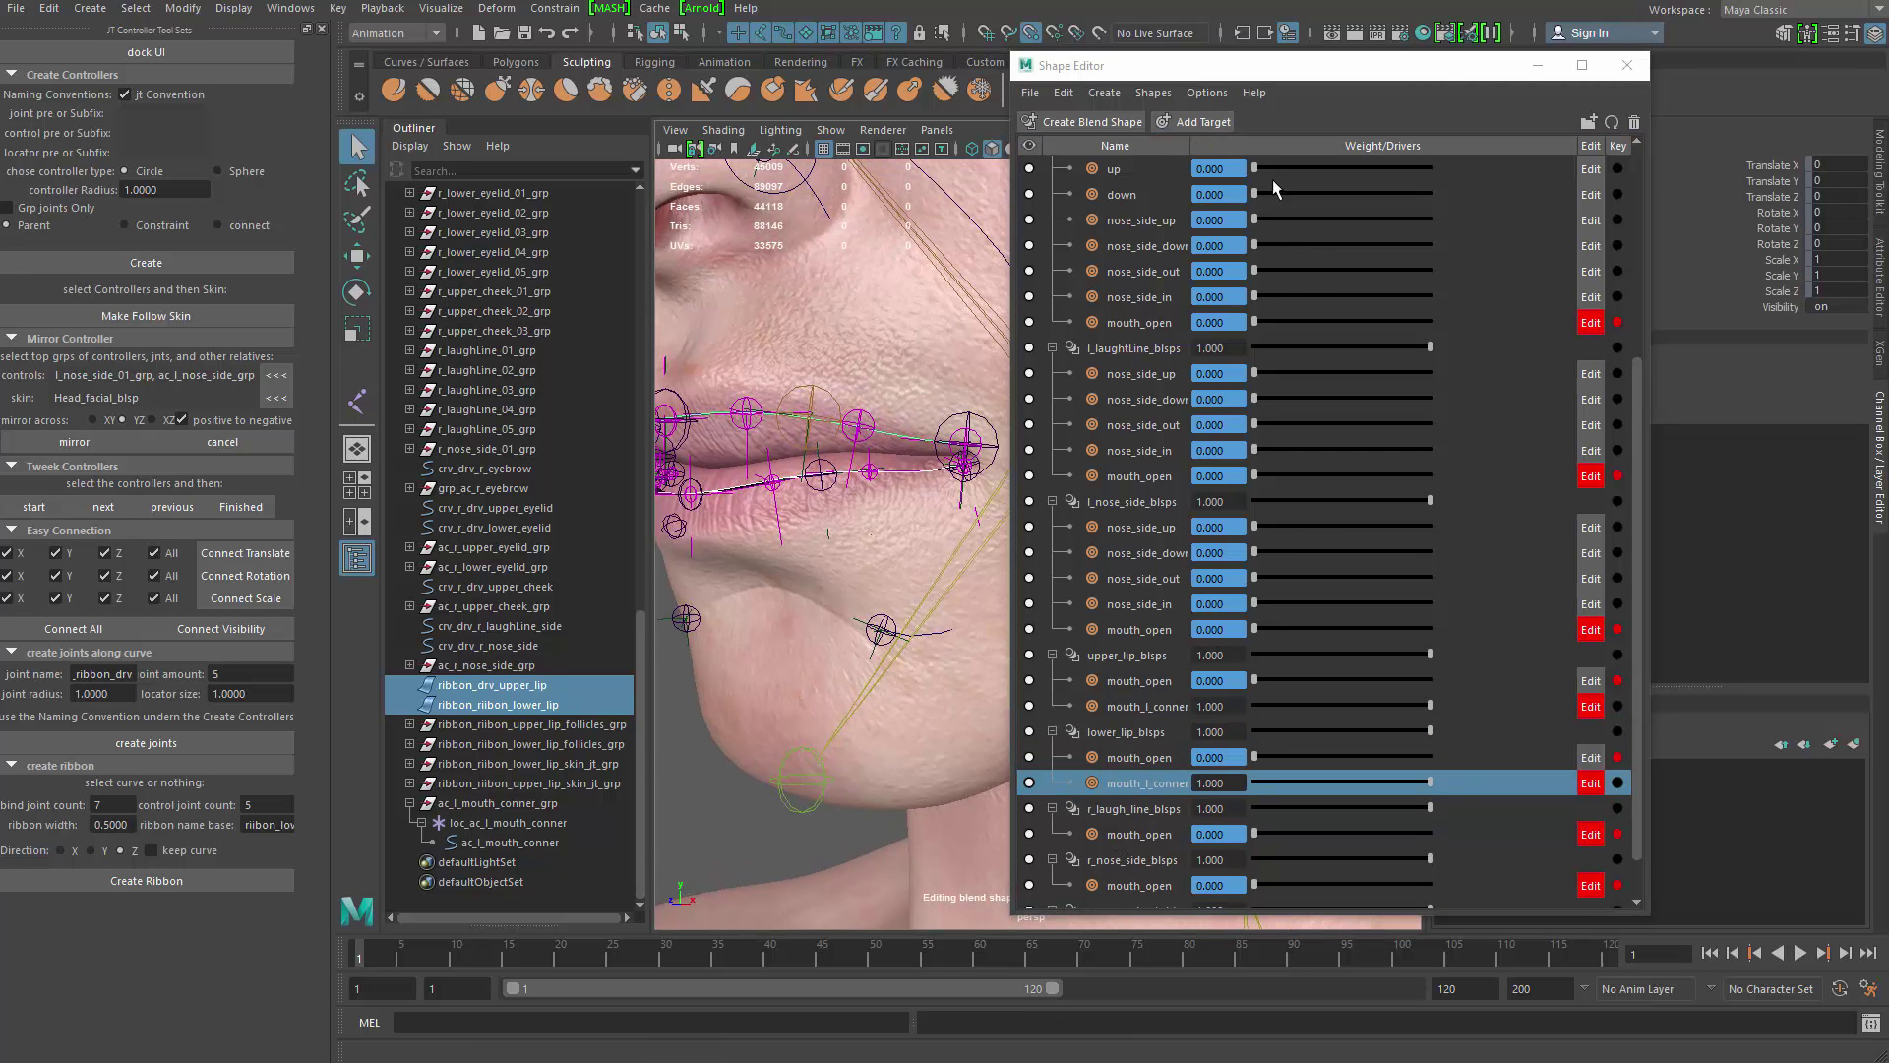
{"action": "left_click_drag", "start_coordinate": [1191, 143], "coordinate": [1329, 138]}
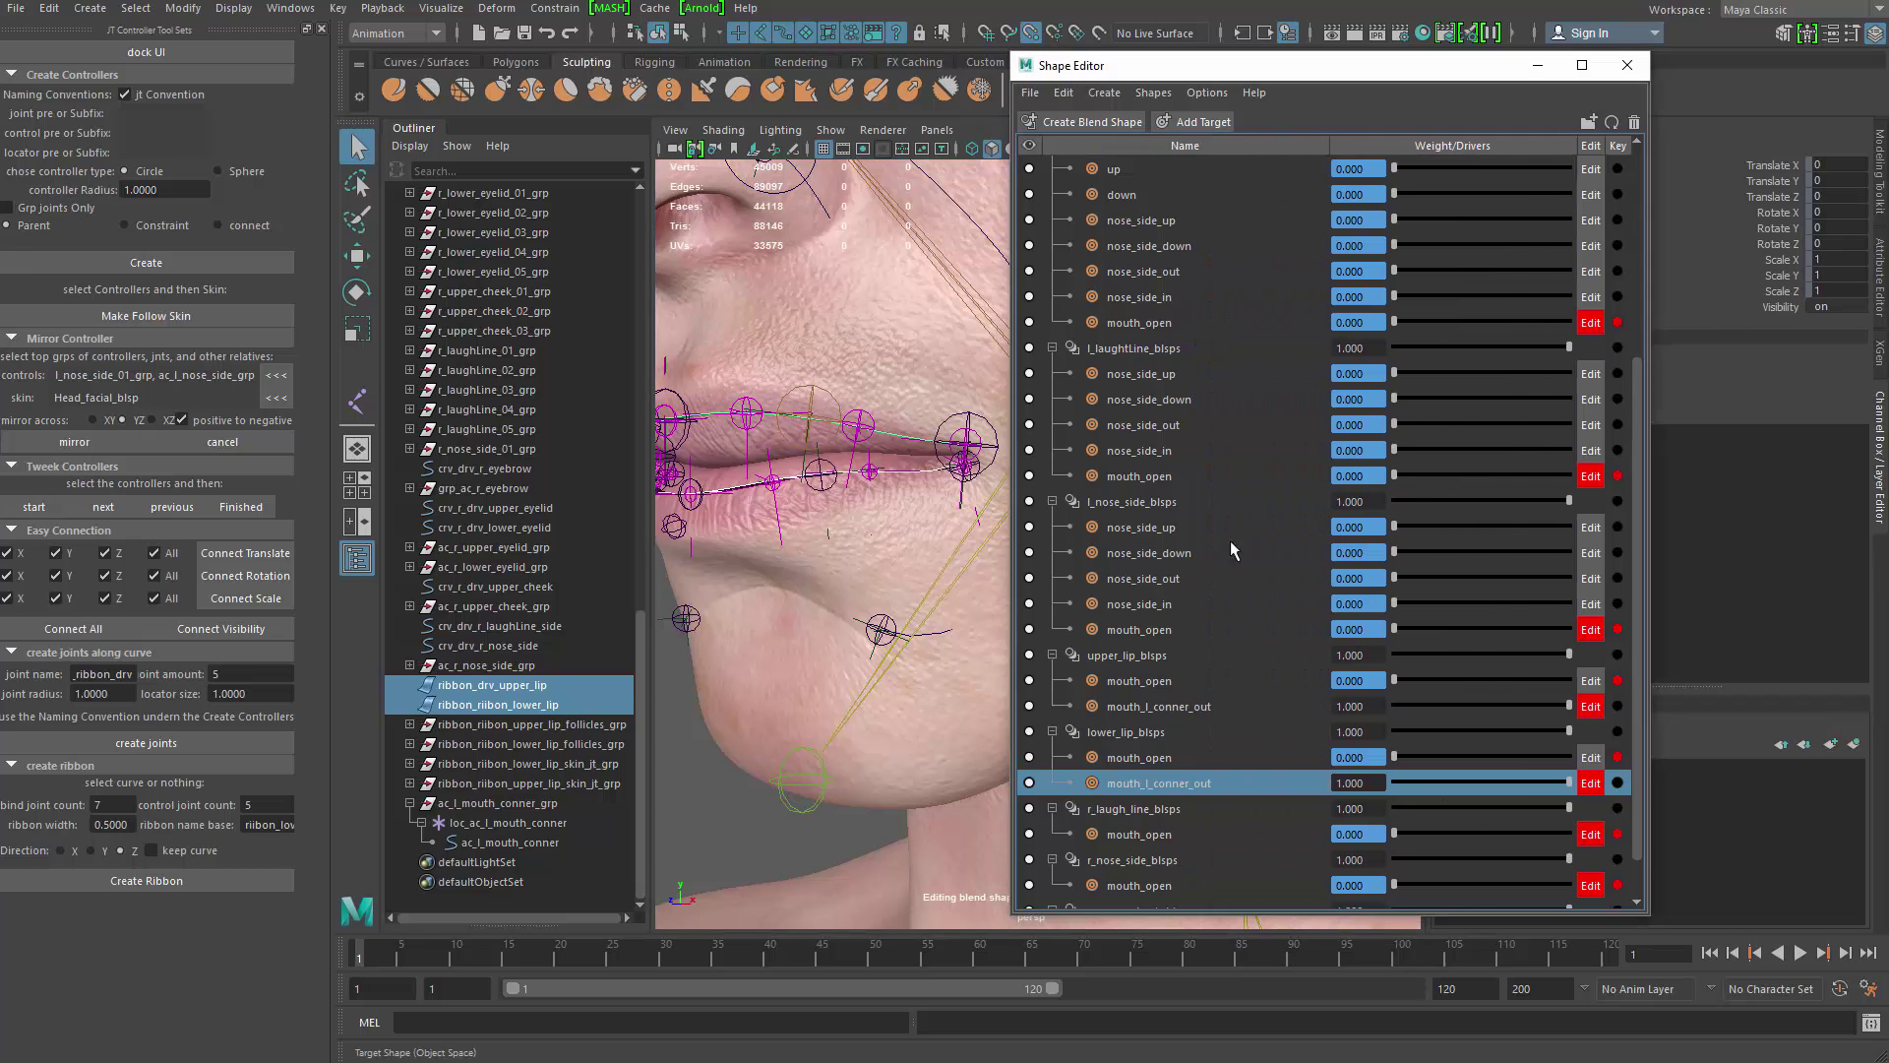
Step: Select the left laugh line curve and add a target named mouth_l_conner_out to l_laughtLine_blsps
{"action": "left_click", "coordinate": [1175, 706], "text": "ctrl"}
{"action": "scroll", "coordinate": [950, 464], "scroll_direction": "up", "scroll_amount": 3}
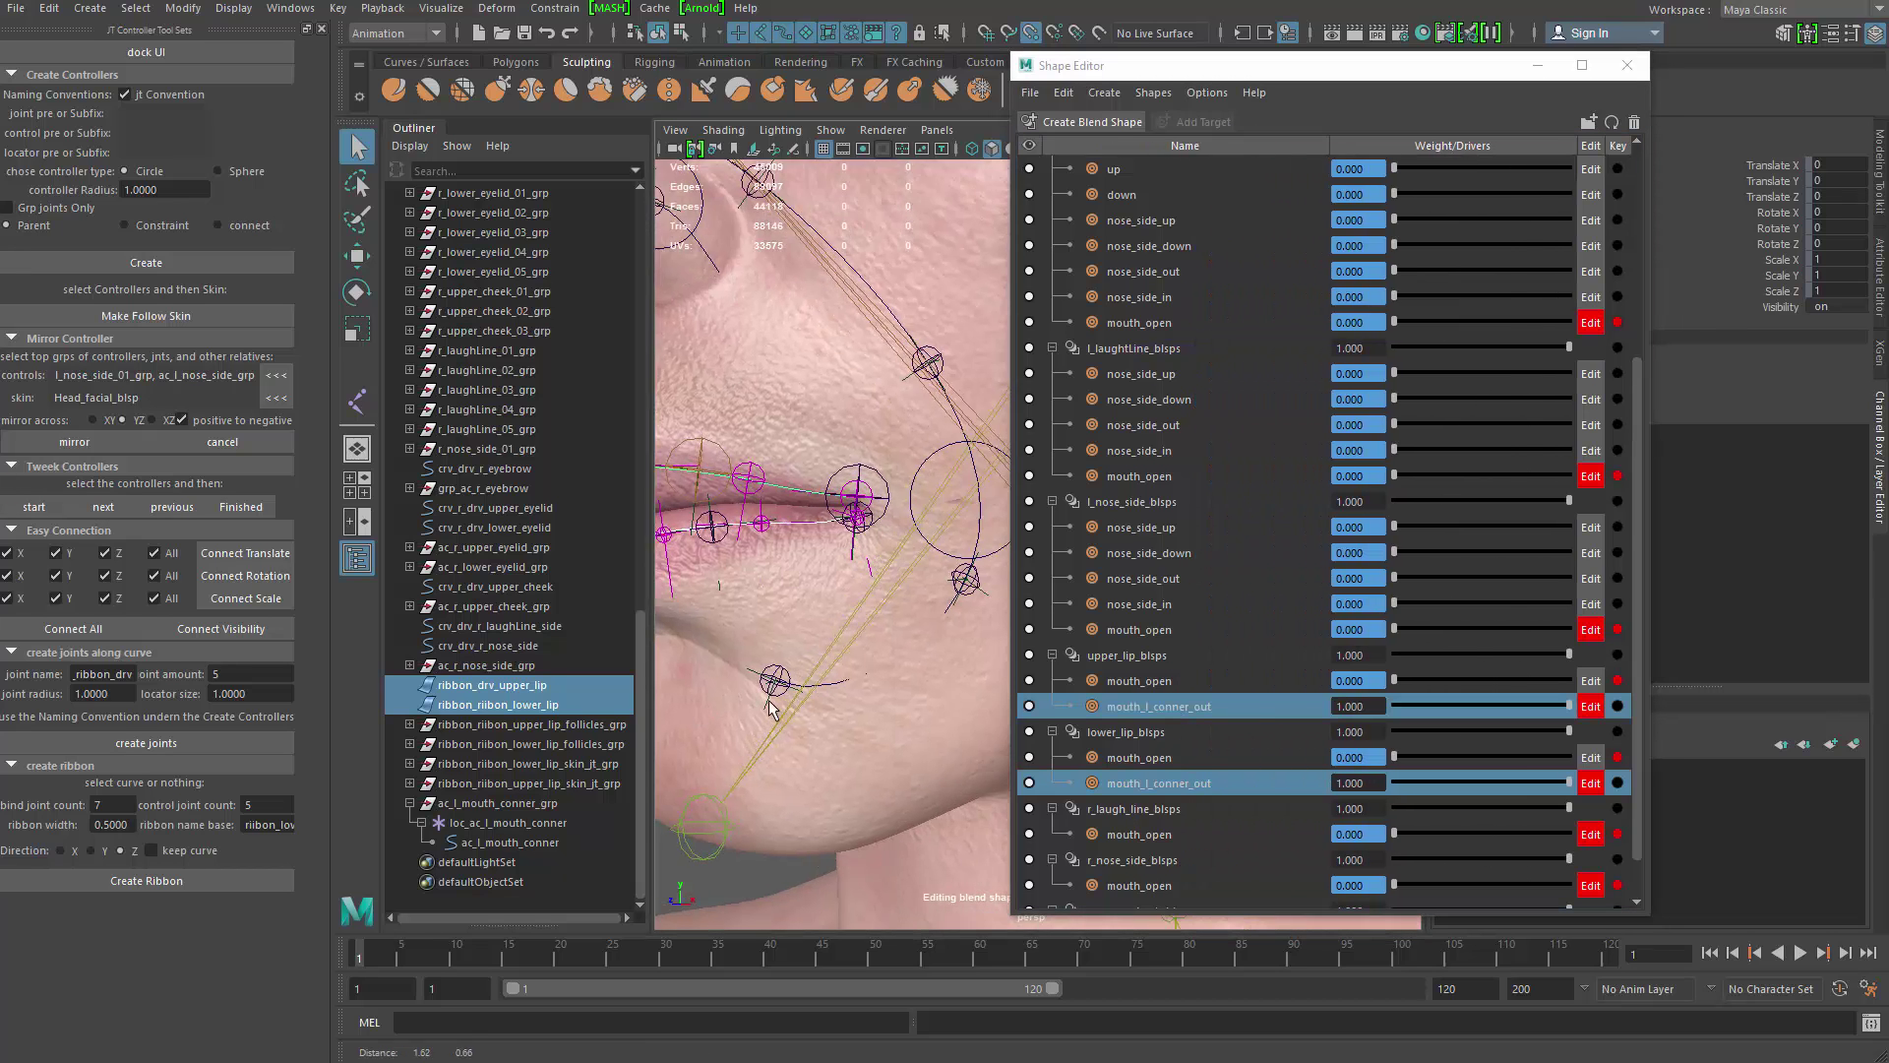
{"action": "left_click", "coordinate": [959, 432]}
{"action": "left_click_drag", "start_coordinate": [1635, 742], "coordinate": [1617, 591]}
{"action": "right_click", "coordinate": [1137, 557]}
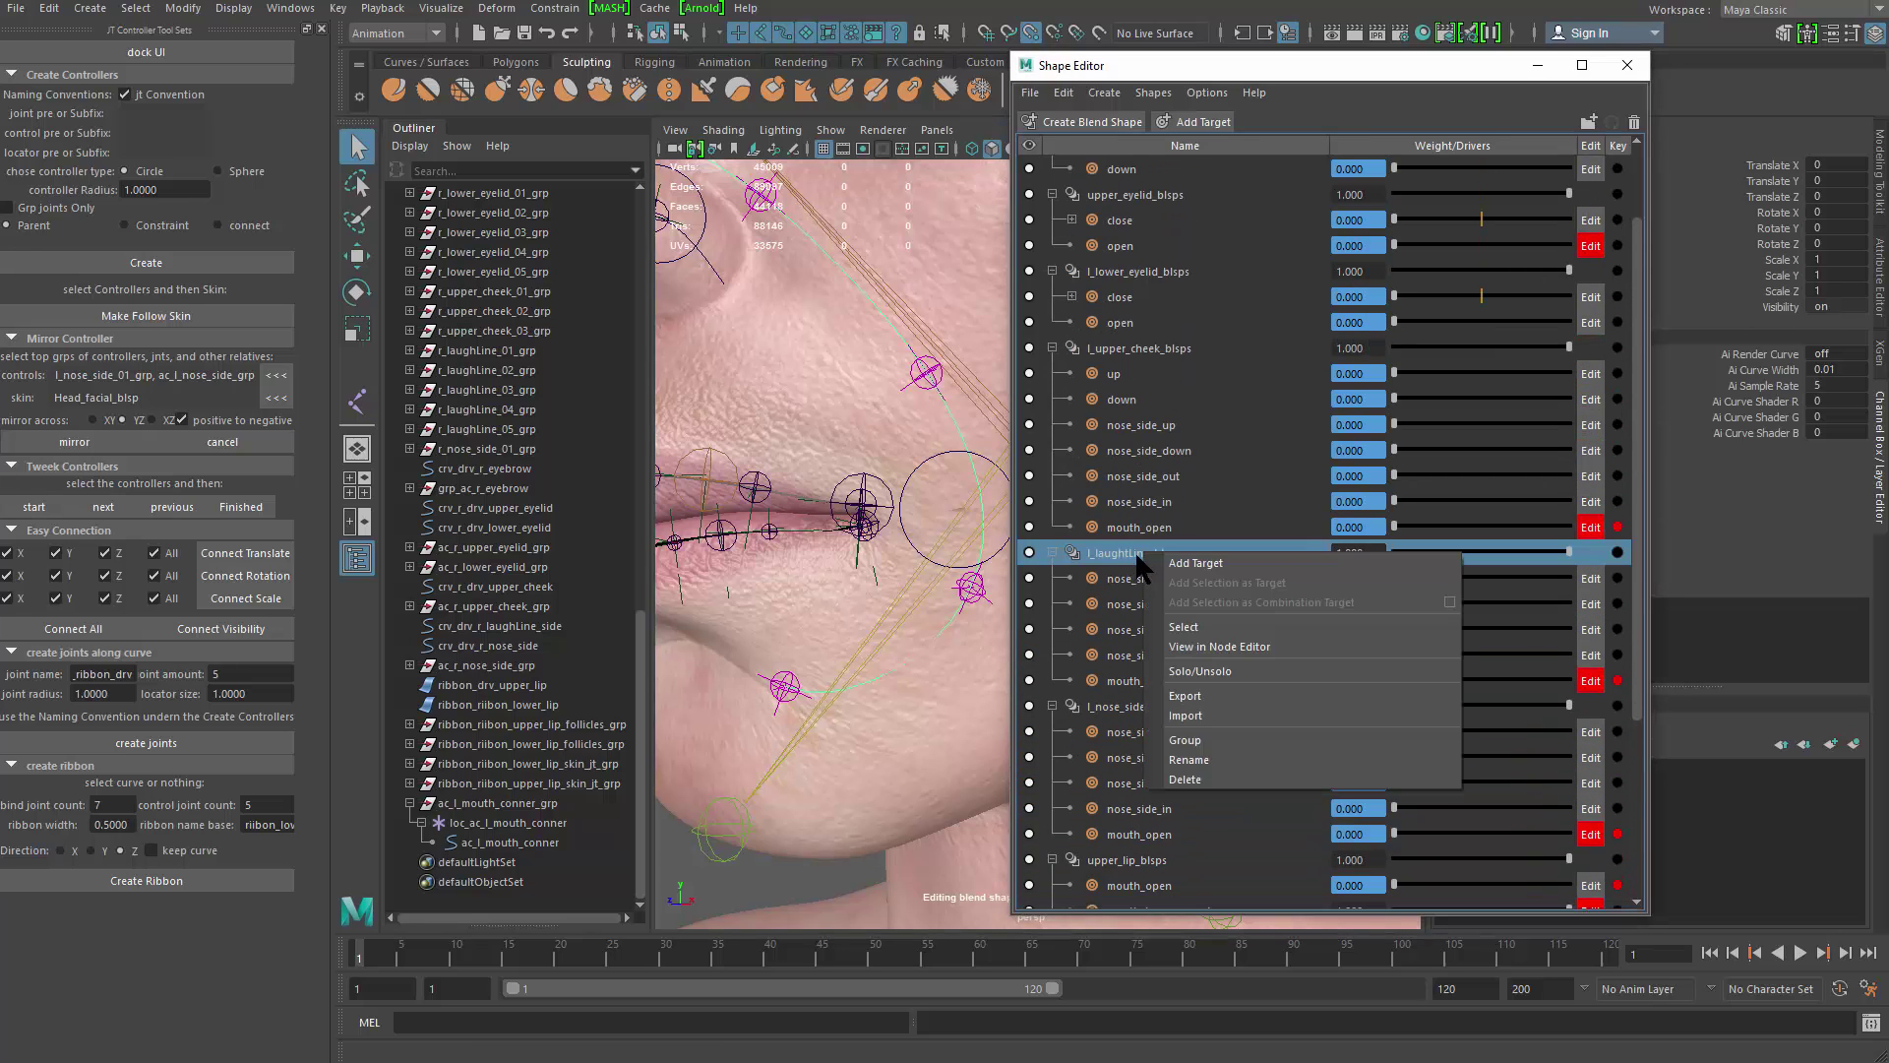
{"action": "left_click", "coordinate": [1187, 561]}
{"action": "double_click", "coordinate": [1161, 708]}
{"action": "type", "text": "mouth_l_conner_out"}
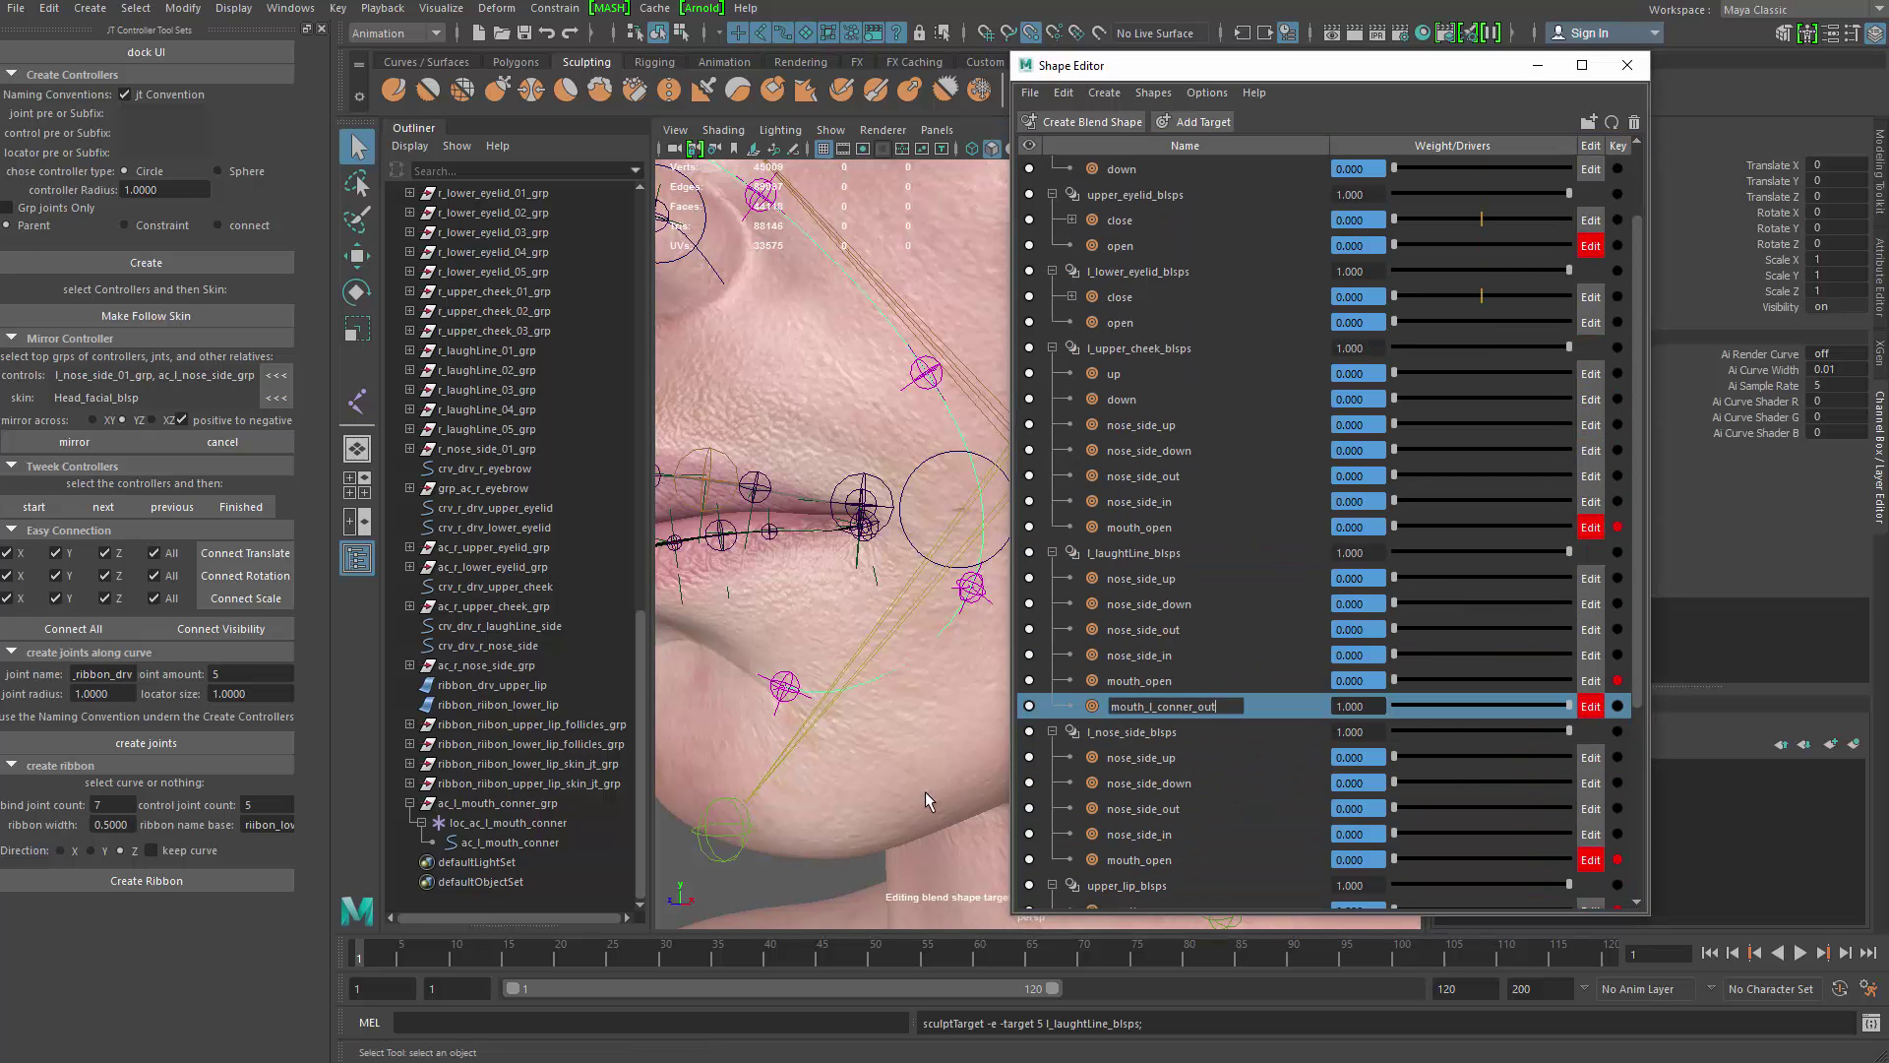
{"action": "middle_click_drag", "start_coordinate": [878, 717], "coordinate": [915, 645], "text": "alt"}
{"action": "left_click_drag", "start_coordinate": [915, 646], "coordinate": [911, 697], "text": "alt"}
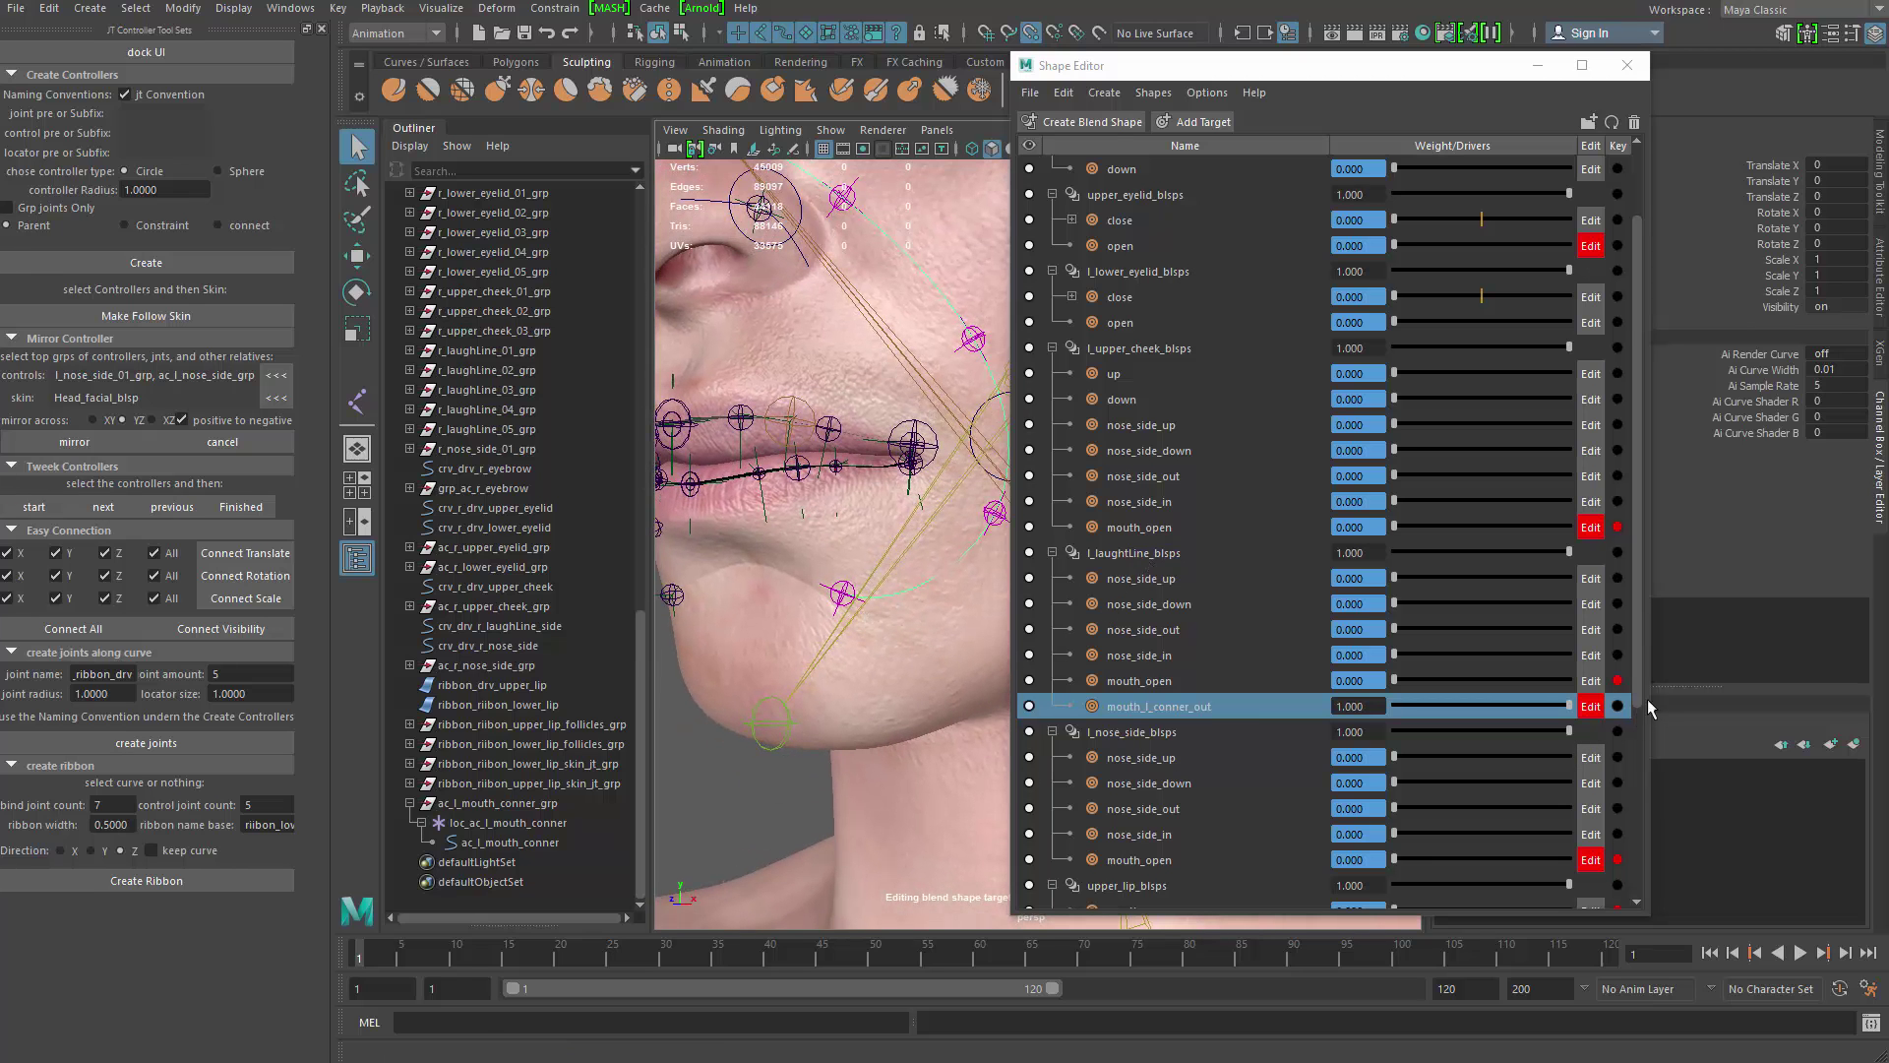
{"action": "left_click_drag", "start_coordinate": [1638, 696], "coordinate": [1644, 798]}
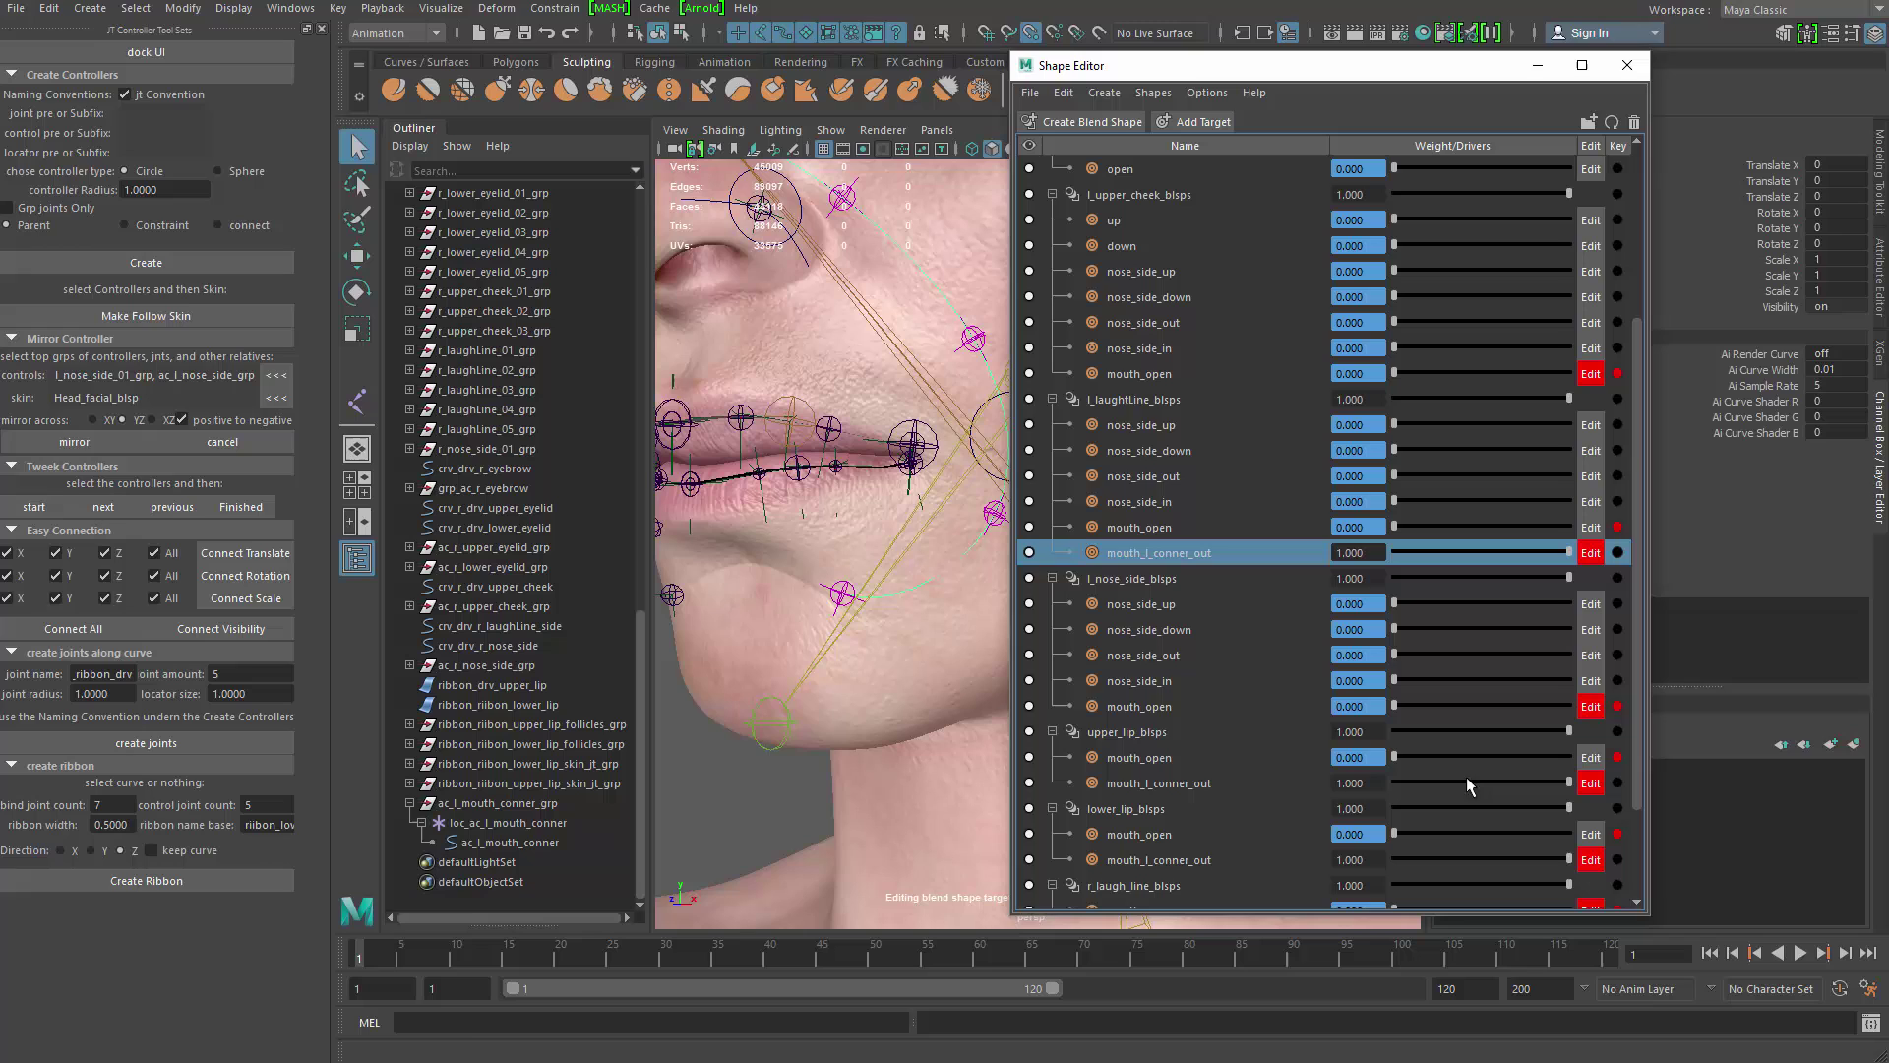
{"action": "left_click", "coordinate": [1154, 710], "text": "ctrl"}
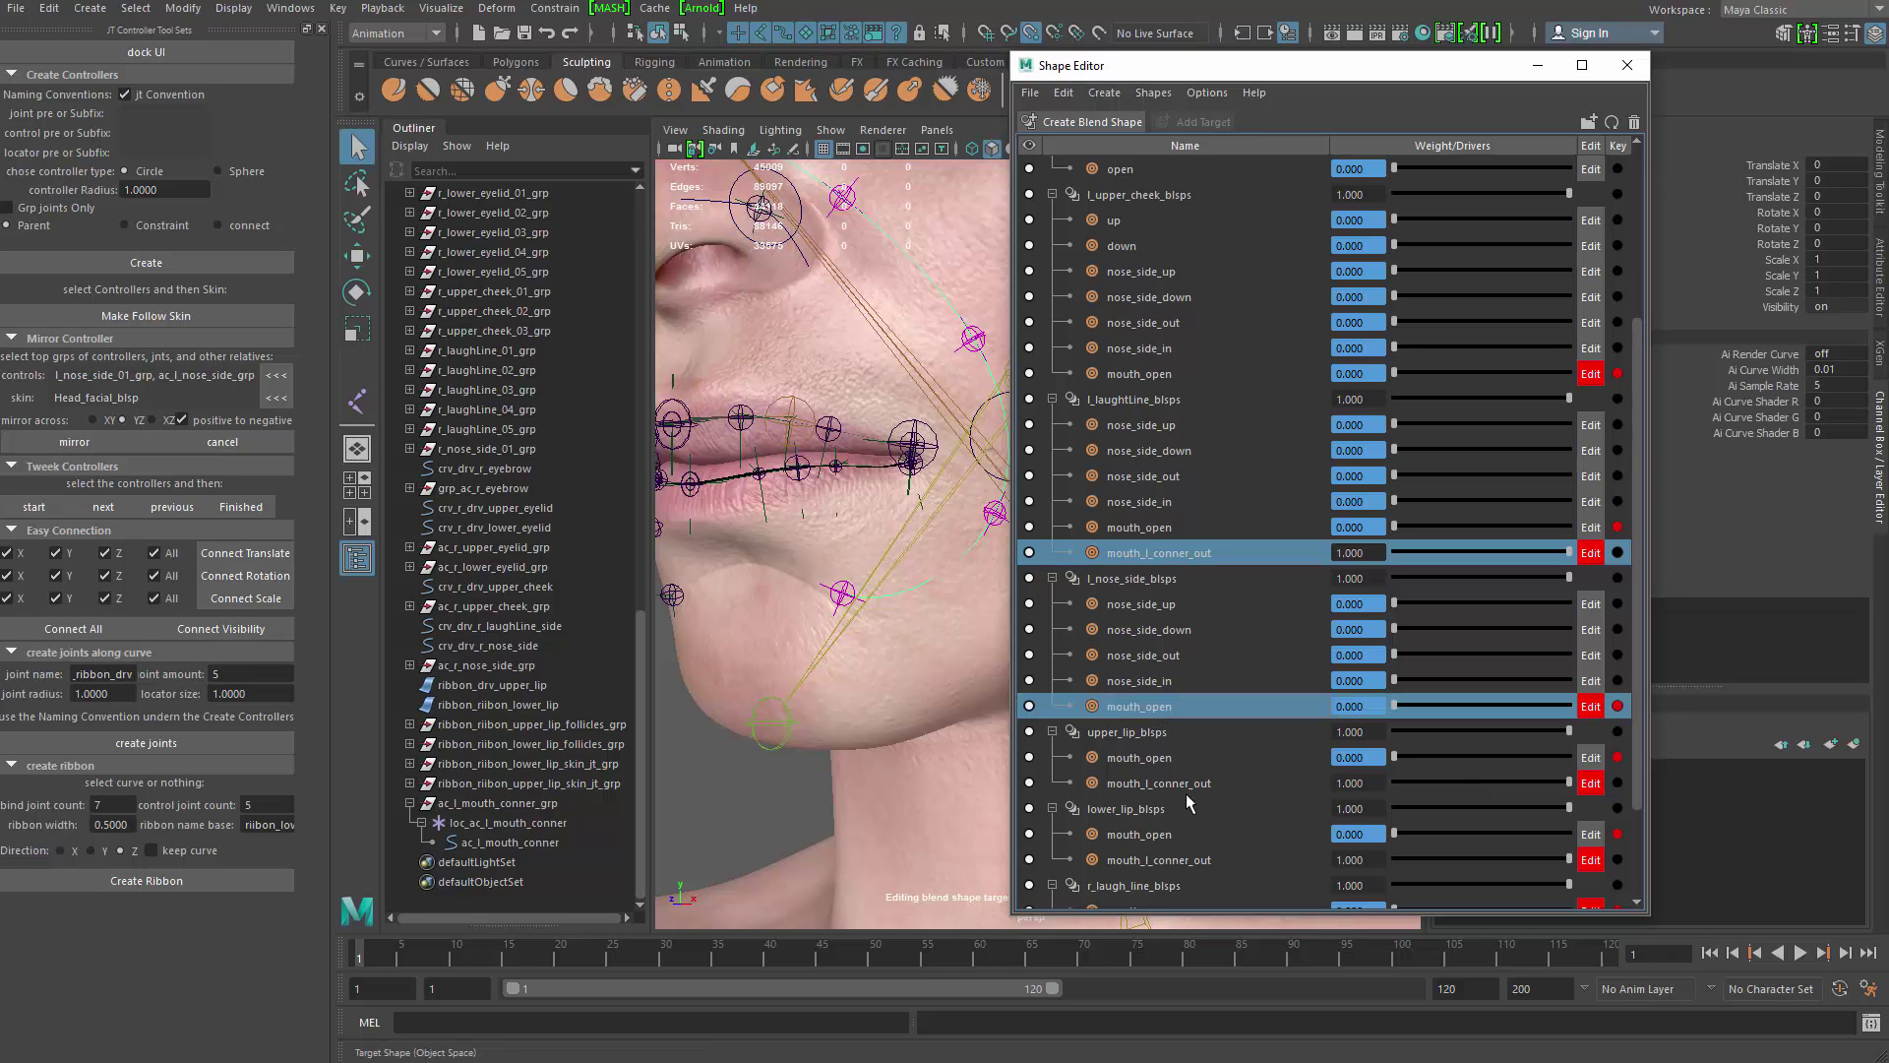
{"action": "left_click", "coordinate": [1162, 710], "text": "ctrl"}
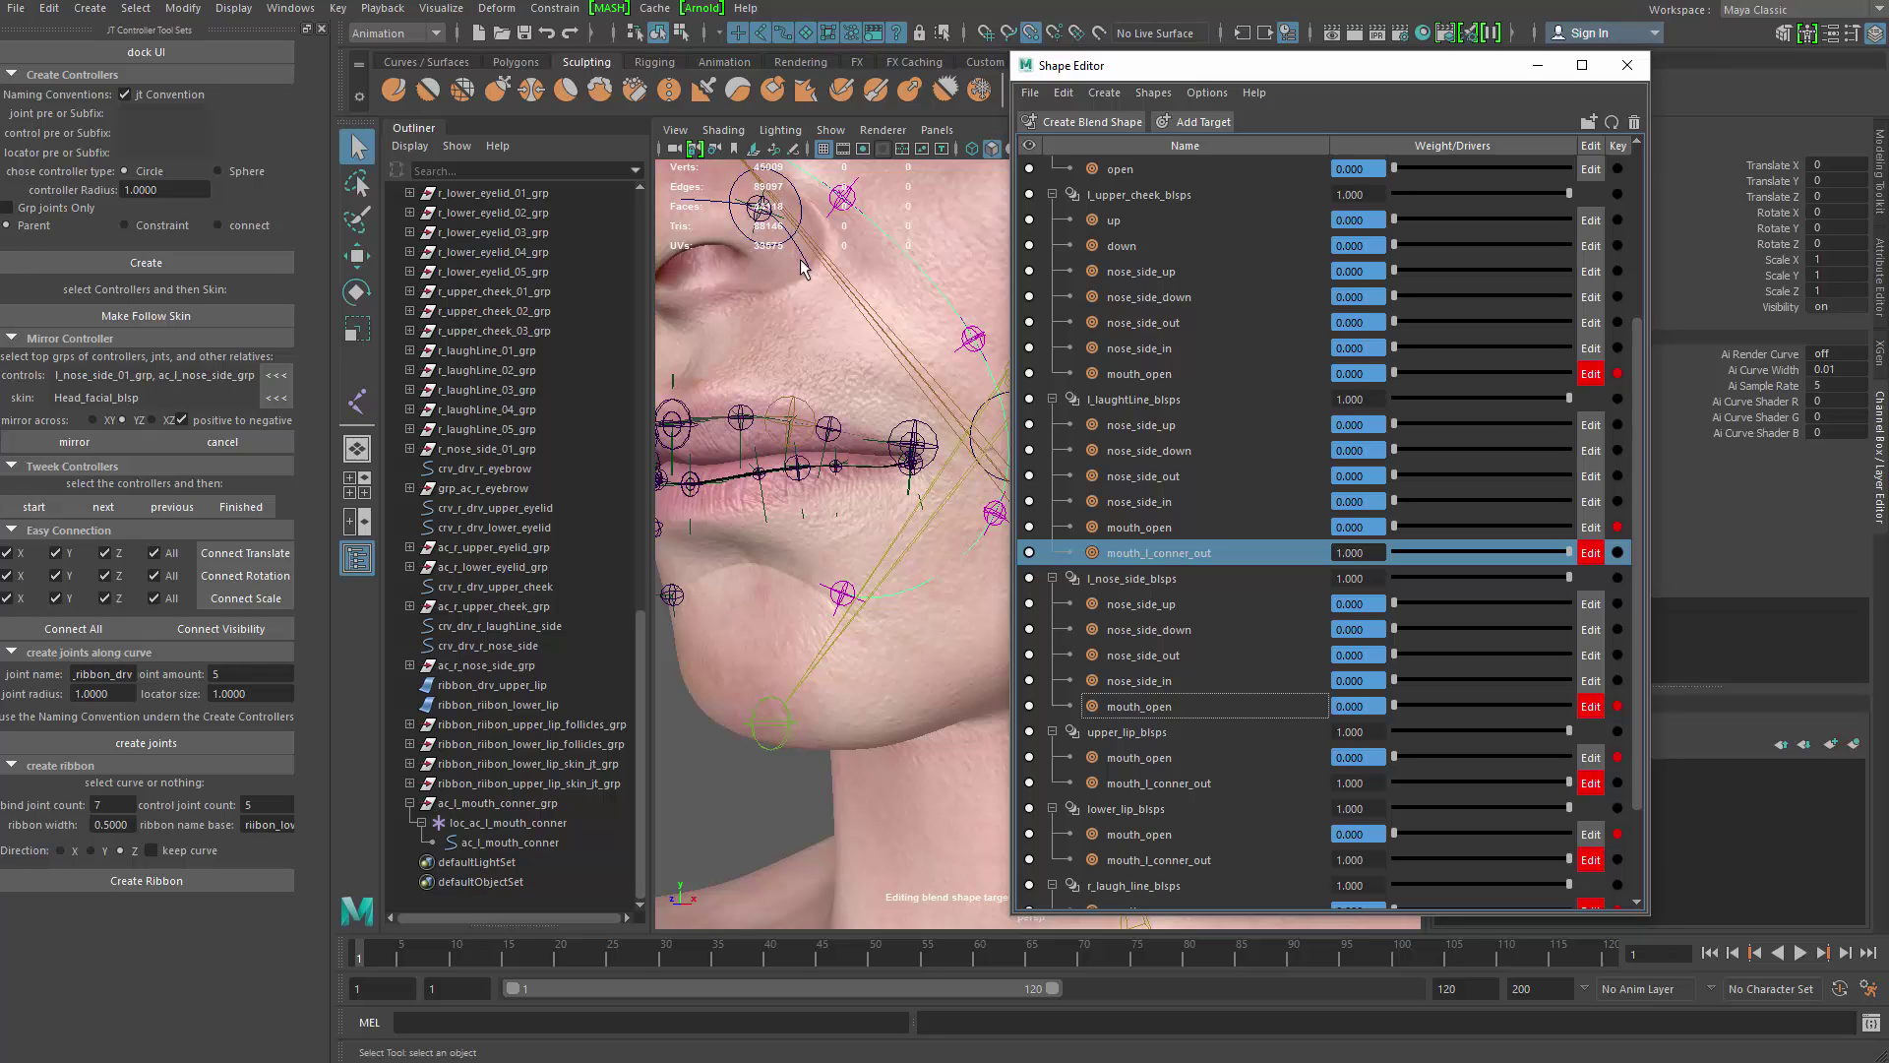
Step: Add a target named mouth_l_conner_out to the l_nose_side_blsps blend shape
{"action": "left_click", "coordinate": [1141, 580]}
{"action": "right_click", "coordinate": [1145, 582]}
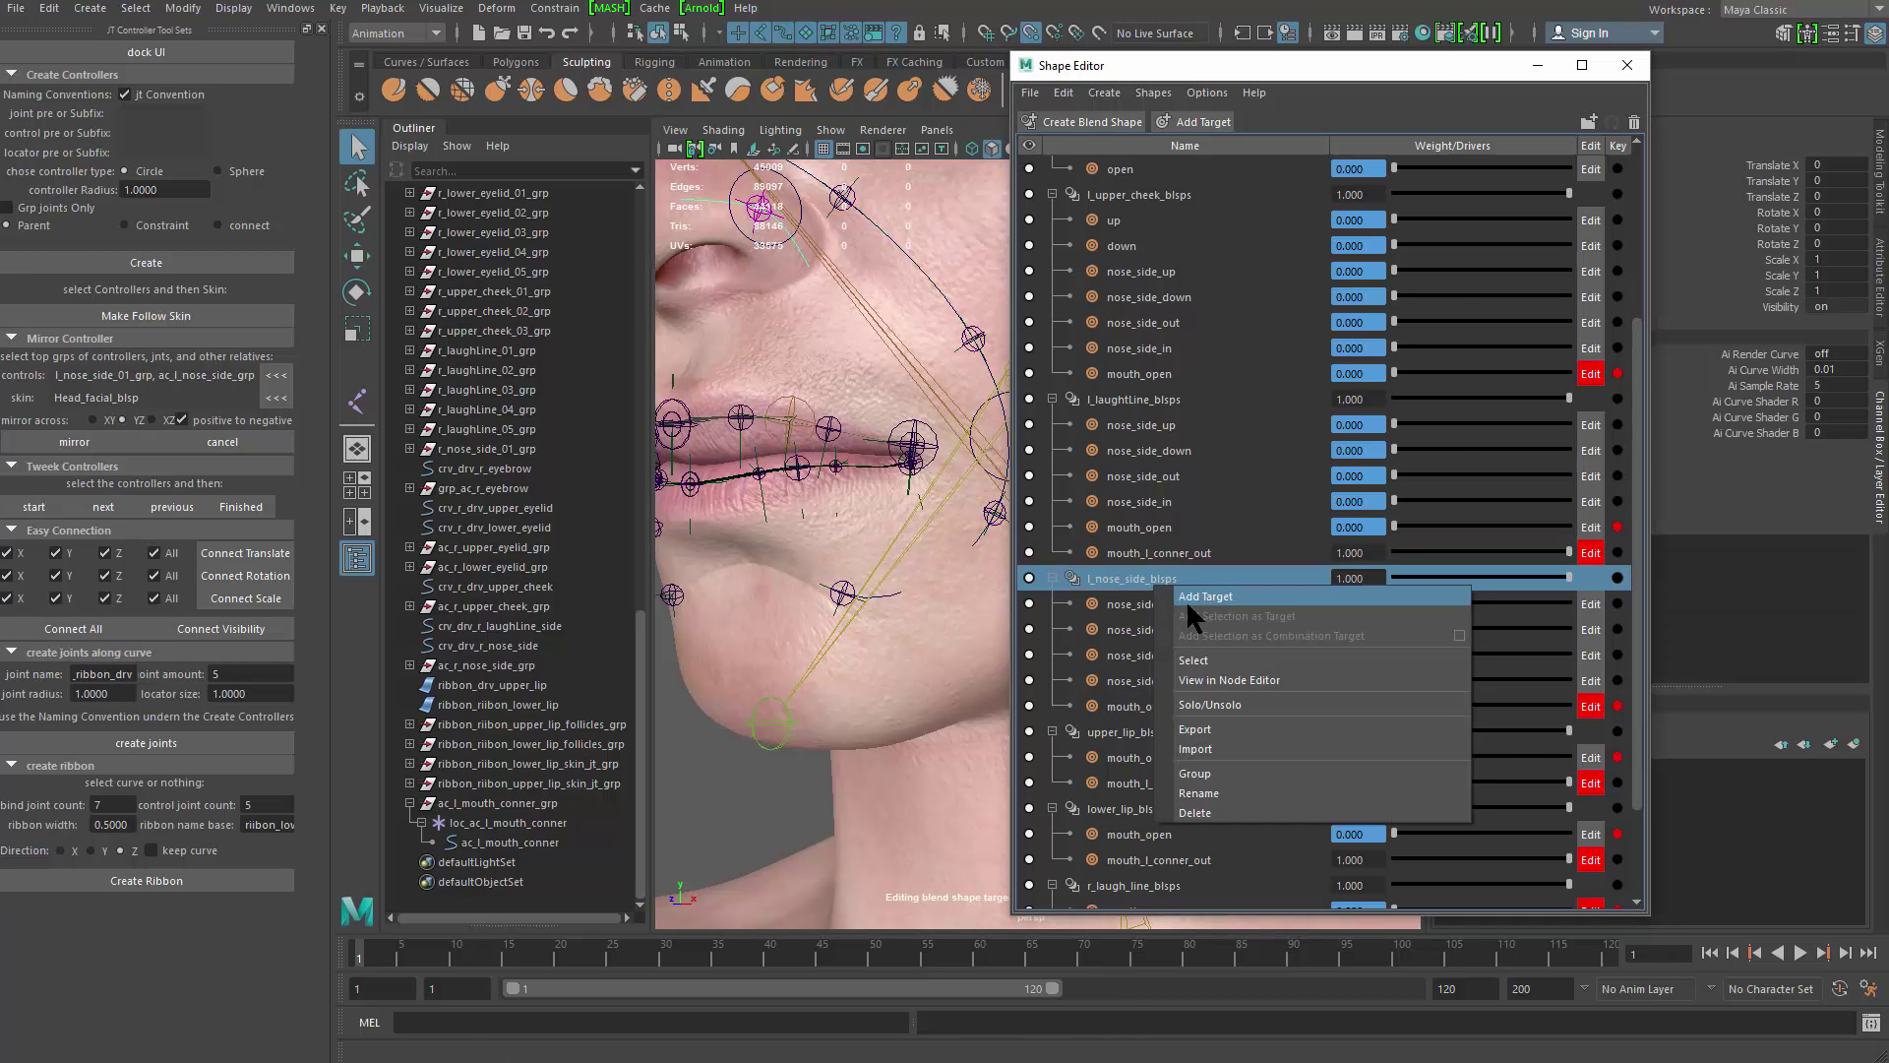
{"action": "left_click", "coordinate": [1188, 602]}
{"action": "type", "text": "mouth_l_conner_out"}
{"action": "key", "text": "Return"}
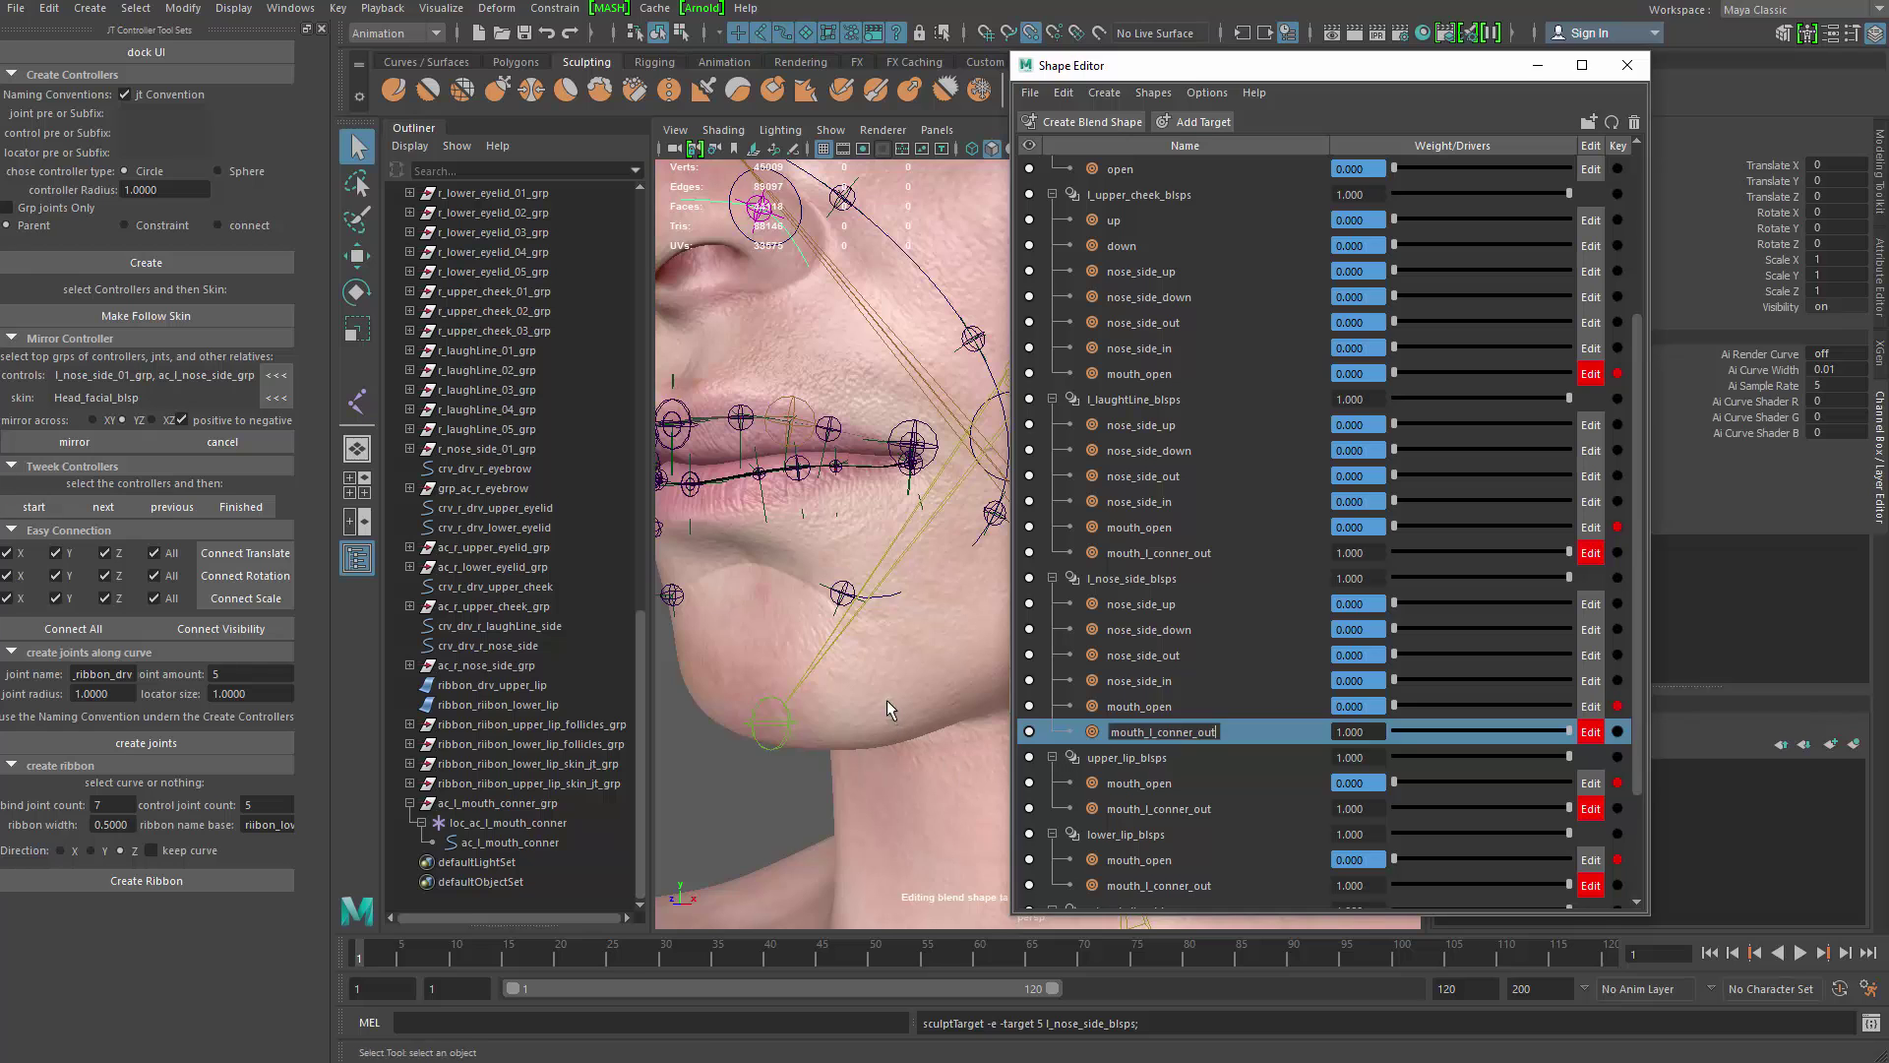
Step: Select the mouth_l_conner_out targets of the laugh-line, nose-side, upper-lip and lower-lip blend shapes together
{"action": "left_click_drag", "start_coordinate": [888, 700], "coordinate": [972, 616], "text": "alt"}
{"action": "left_click", "coordinate": [1183, 553], "text": "ctrl"}
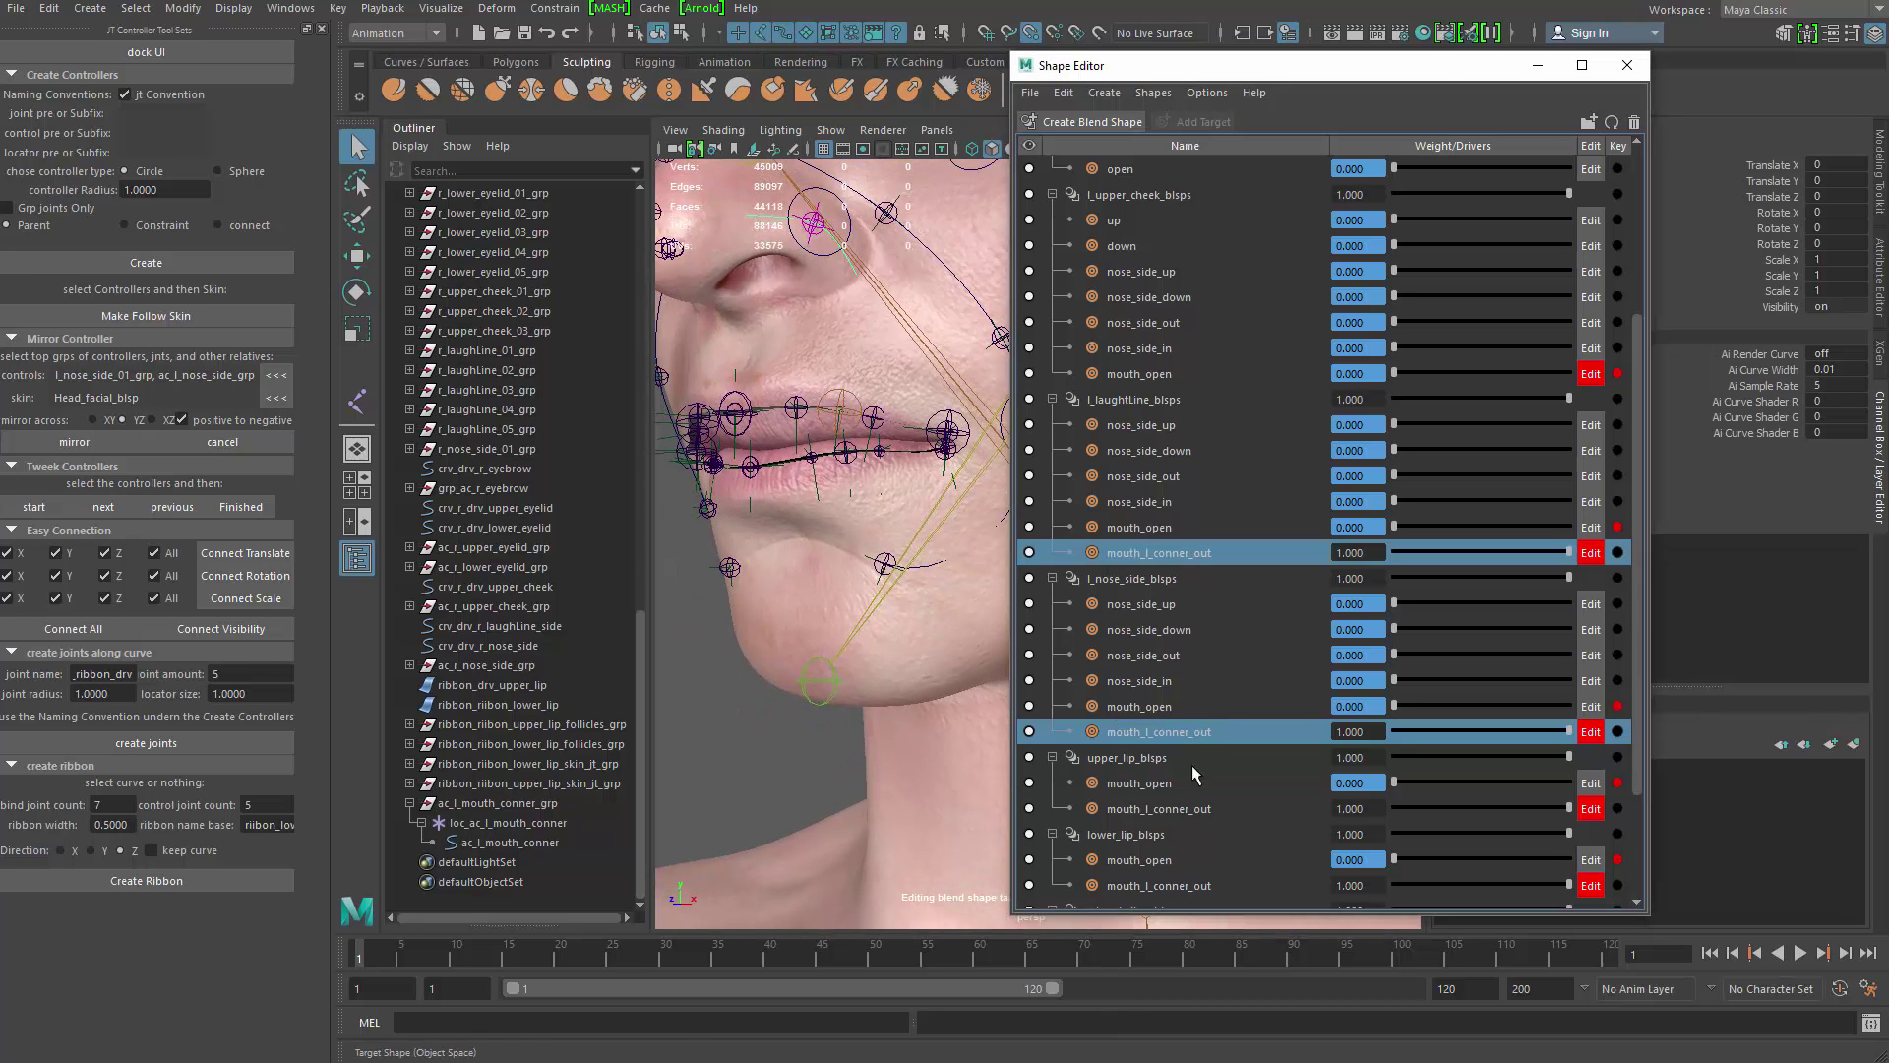
{"action": "left_click", "coordinate": [1195, 808], "text": "ctrl"}
{"action": "left_click", "coordinate": [1202, 886], "text": "ctrl"}
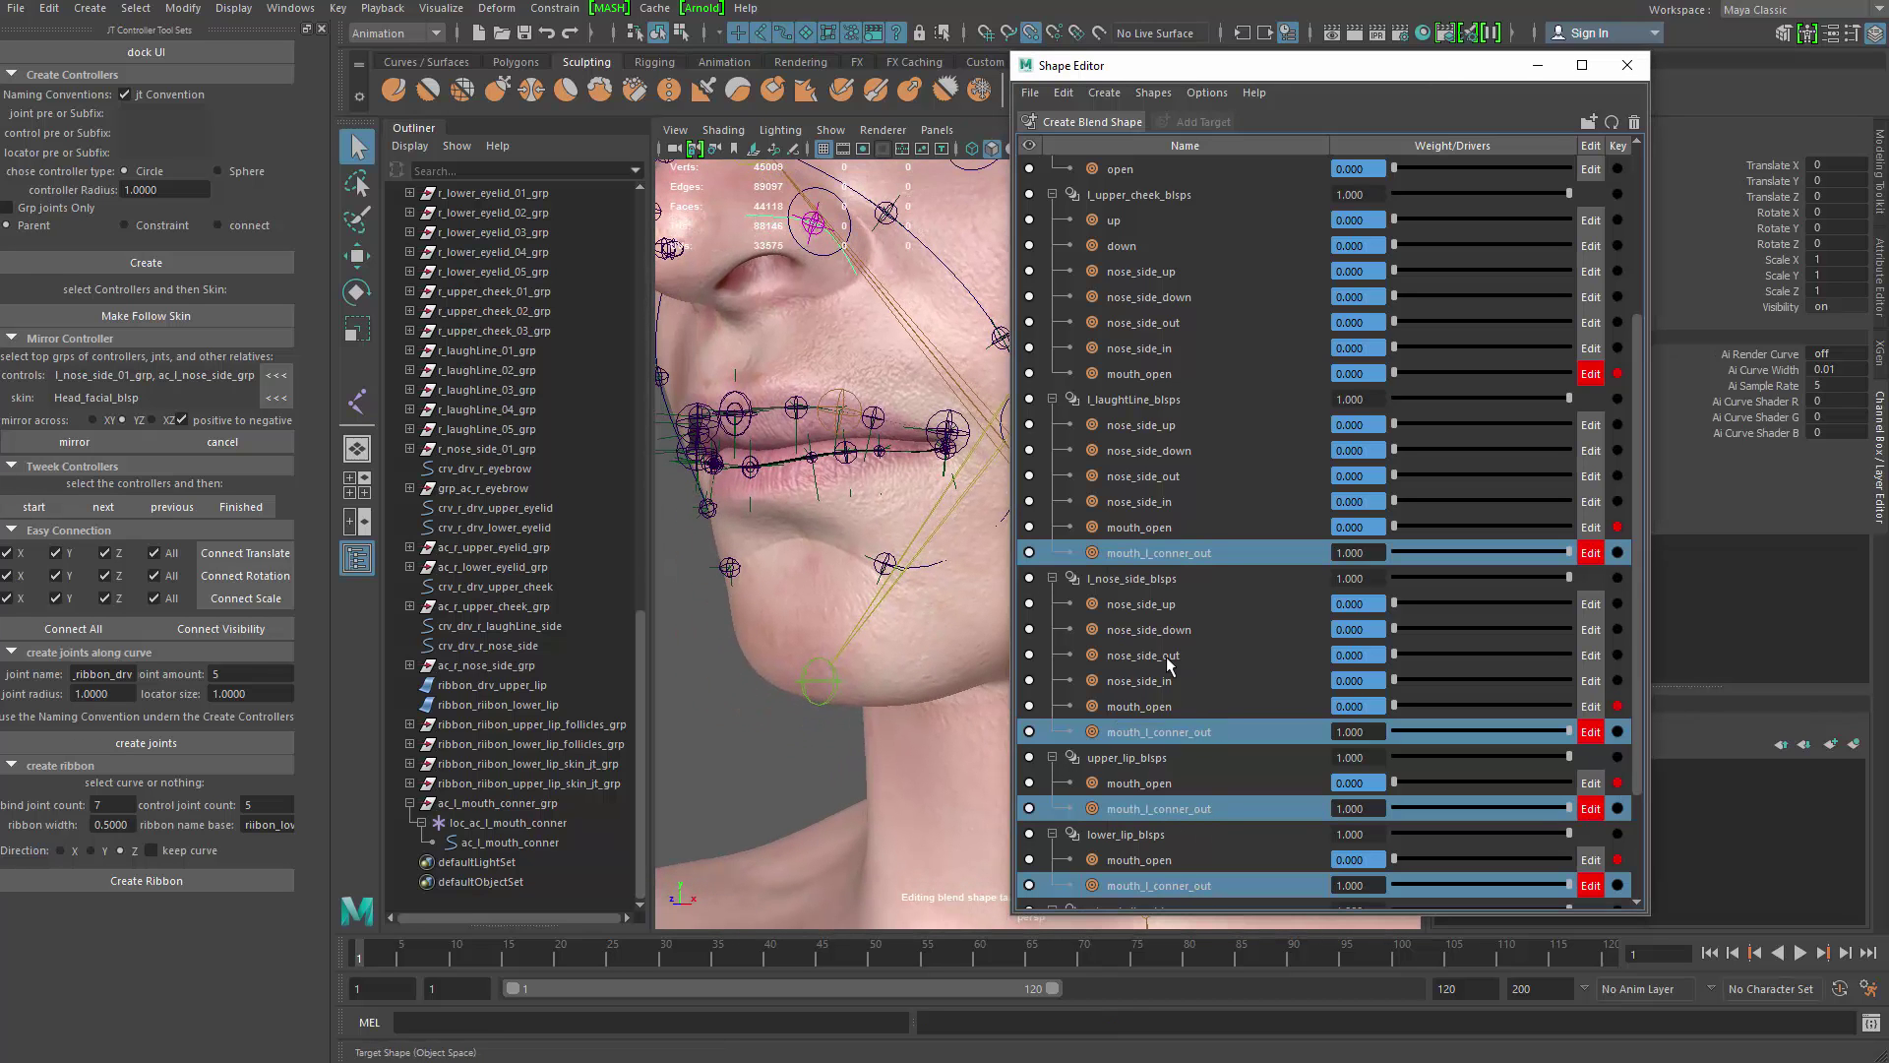
Step: Select the left laugh-line curve and switch to component mode to show its control points
{"action": "mouse_move", "coordinate": [915, 423]}
{"action": "left_mouse_down", "text": "alt"}
{"action": "mouse_move", "coordinate": [876, 472]}
{"action": "mouse_move", "coordinate": [910, 444]}
{"action": "left_mouse_up", "text": "alt"}
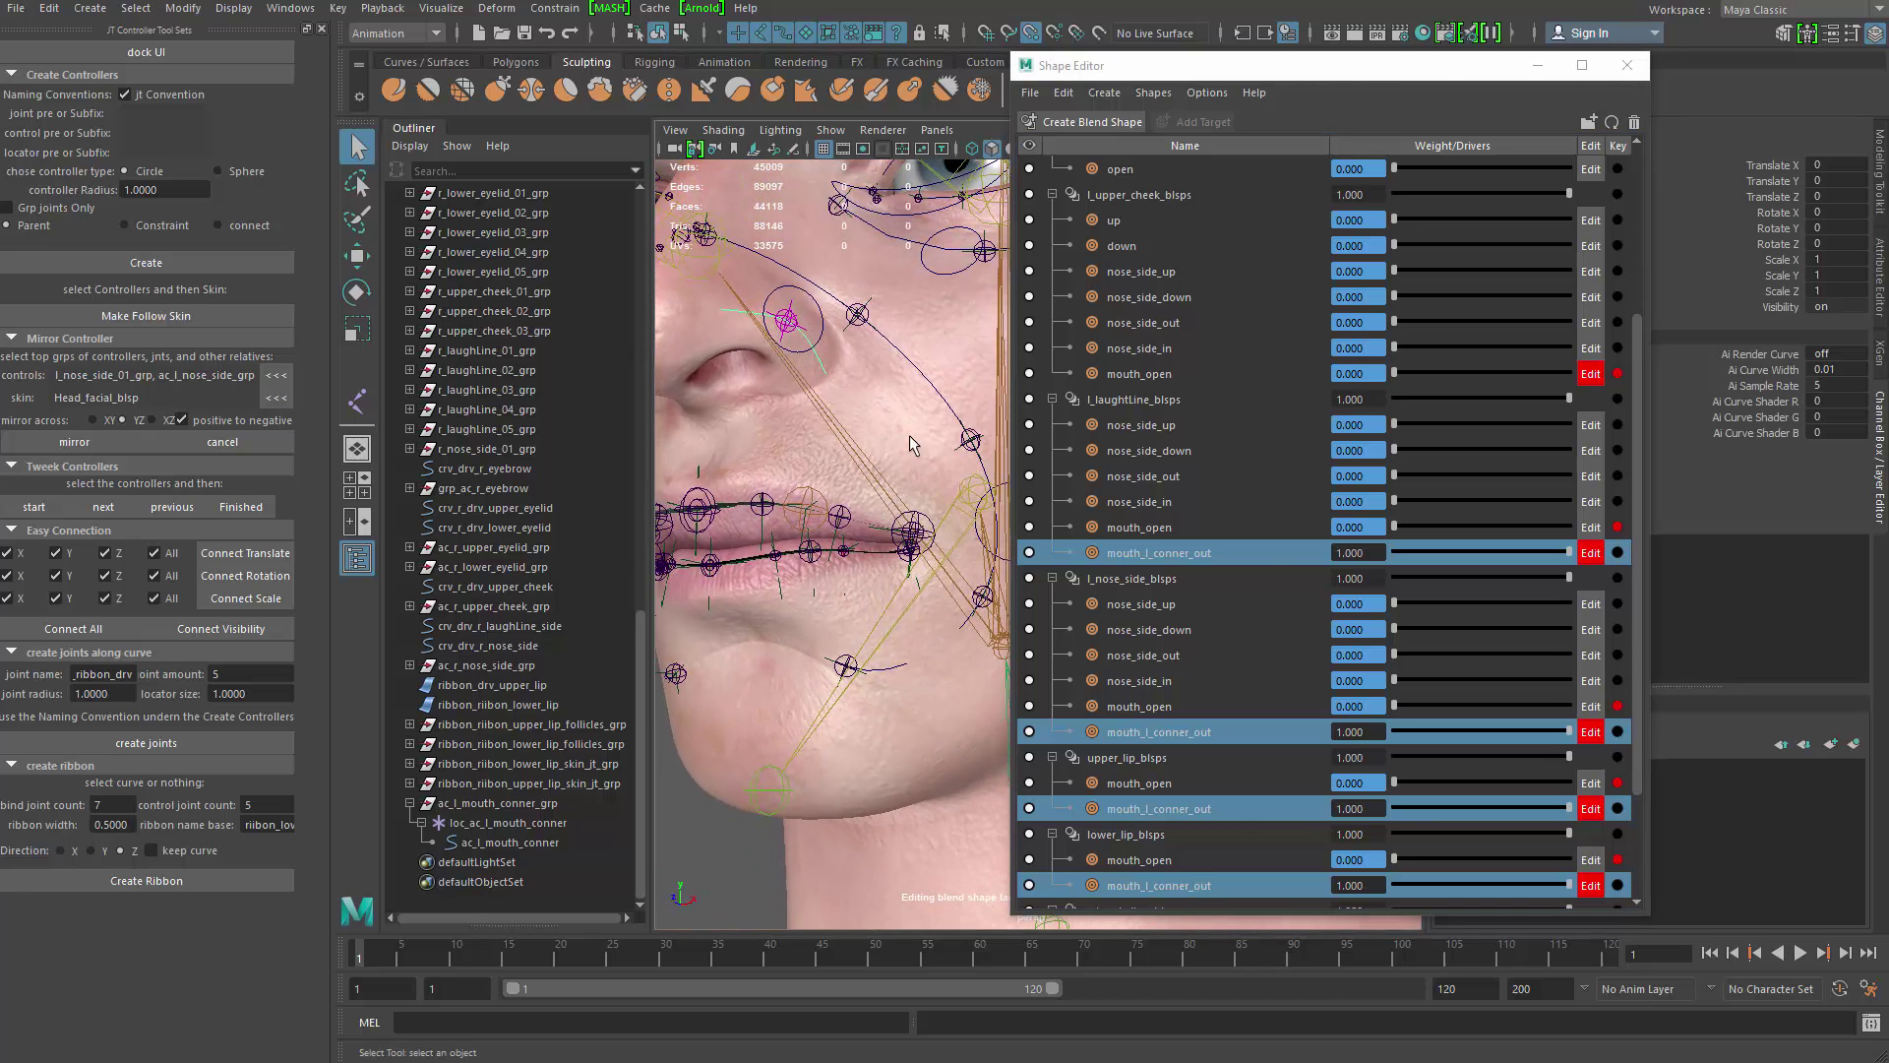
{"action": "left_click", "coordinate": [942, 397]}
{"action": "scroll", "coordinate": [934, 398], "scroll_direction": "down", "scroll_amount": 5}
{"action": "scroll", "coordinate": [866, 388], "scroll_direction": "up", "scroll_amount": 3}
{"action": "mouse_move", "coordinate": [856, 381]}
{"action": "left_mouse_down", "text": "alt"}
{"action": "mouse_move", "coordinate": [839, 396]}
{"action": "mouse_move", "coordinate": [869, 409]}
{"action": "left_mouse_up", "text": "alt"}
{"action": "left_click", "coordinate": [681, 33]}
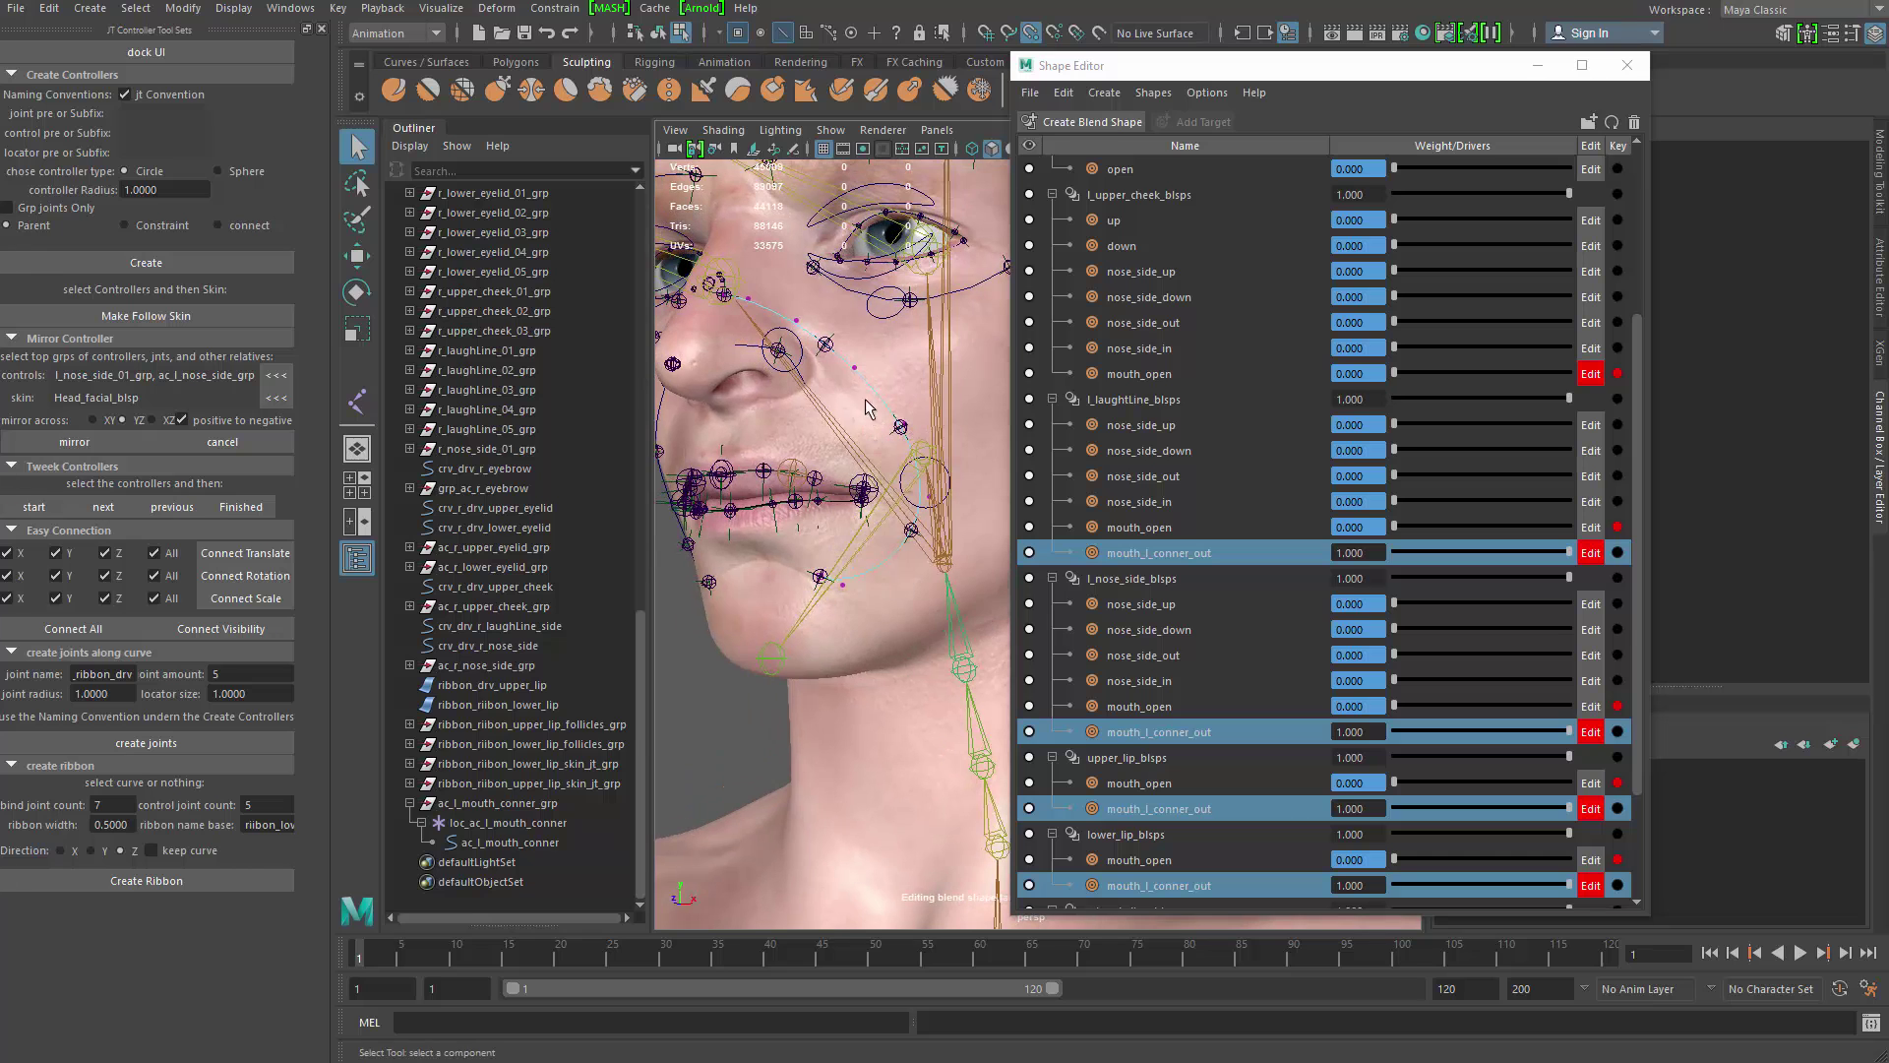
{"action": "left_click_drag", "start_coordinate": [972, 575], "coordinate": [974, 568]}
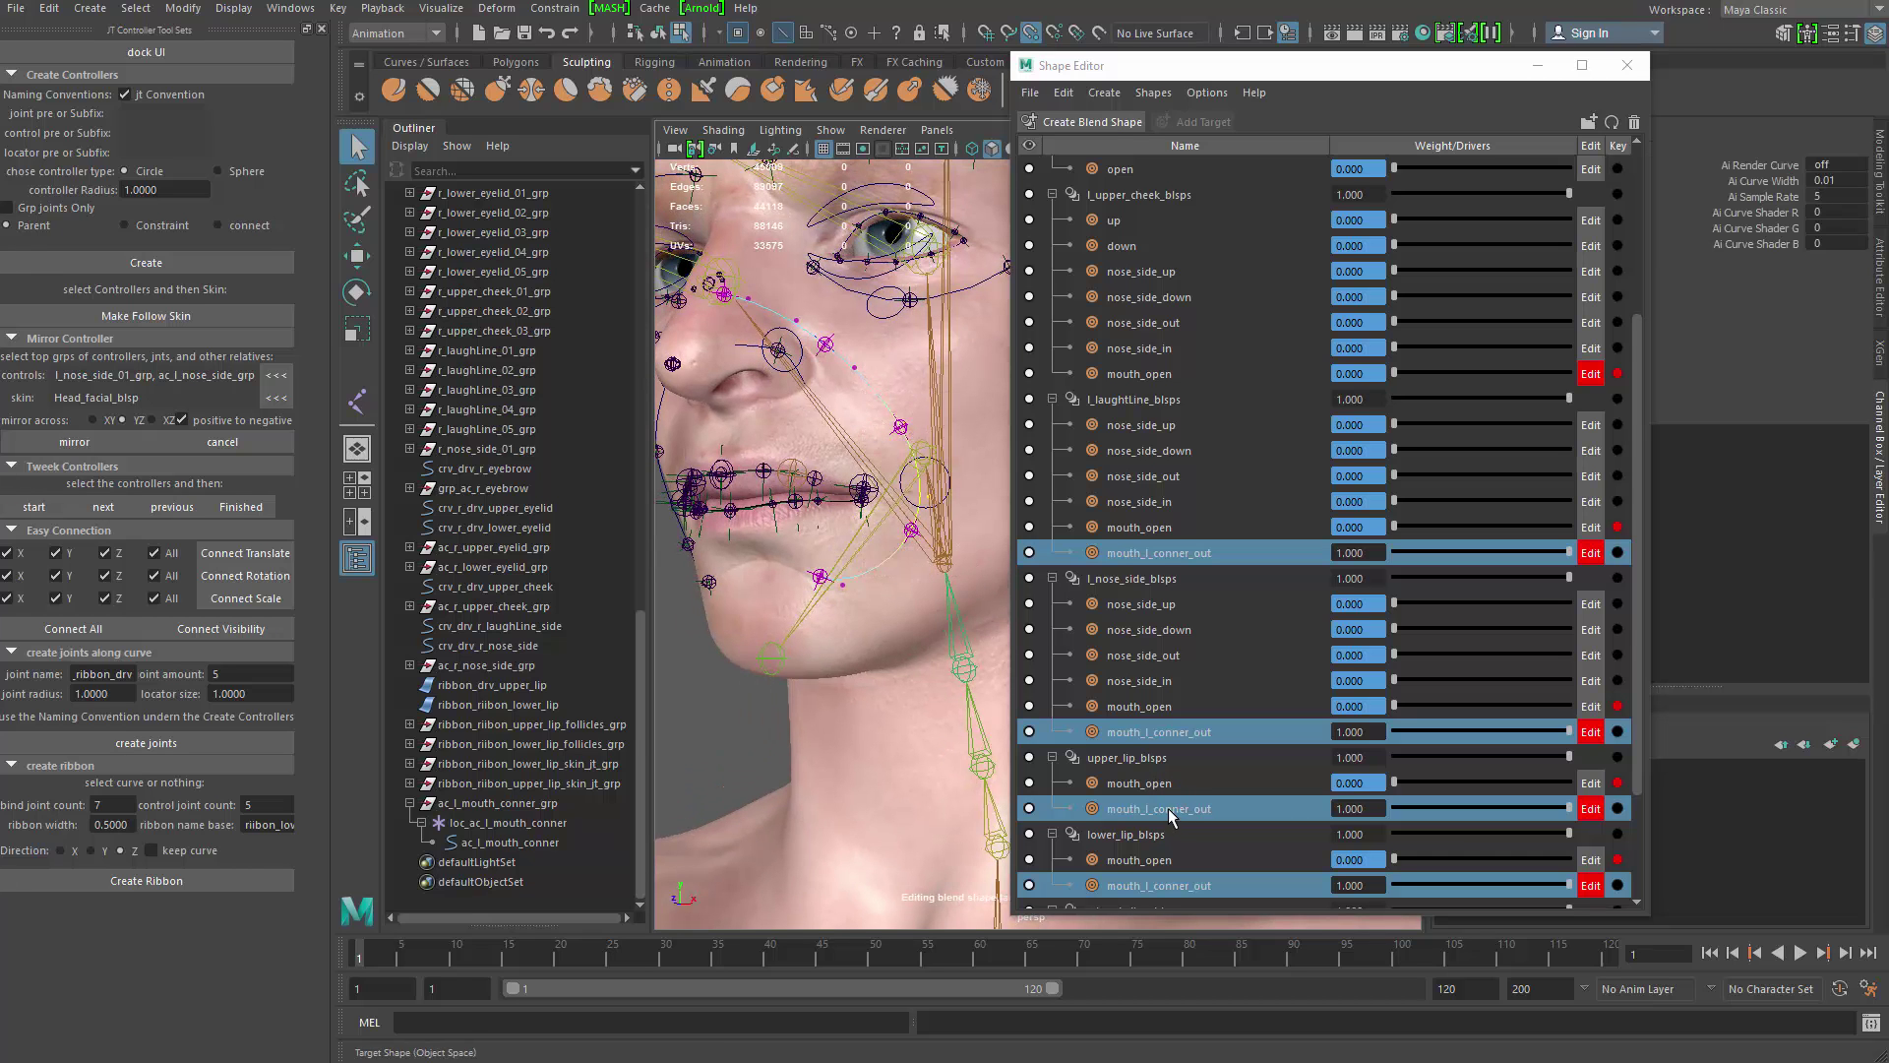
Step: Try to move the lower lip curve's control points near the left mouth corner with soft selection
{"action": "middle_click_drag", "start_coordinate": [855, 593], "coordinate": [890, 647], "text": "alt"}
{"action": "scroll", "coordinate": [828, 582], "scroll_direction": "up", "scroll_amount": 5}
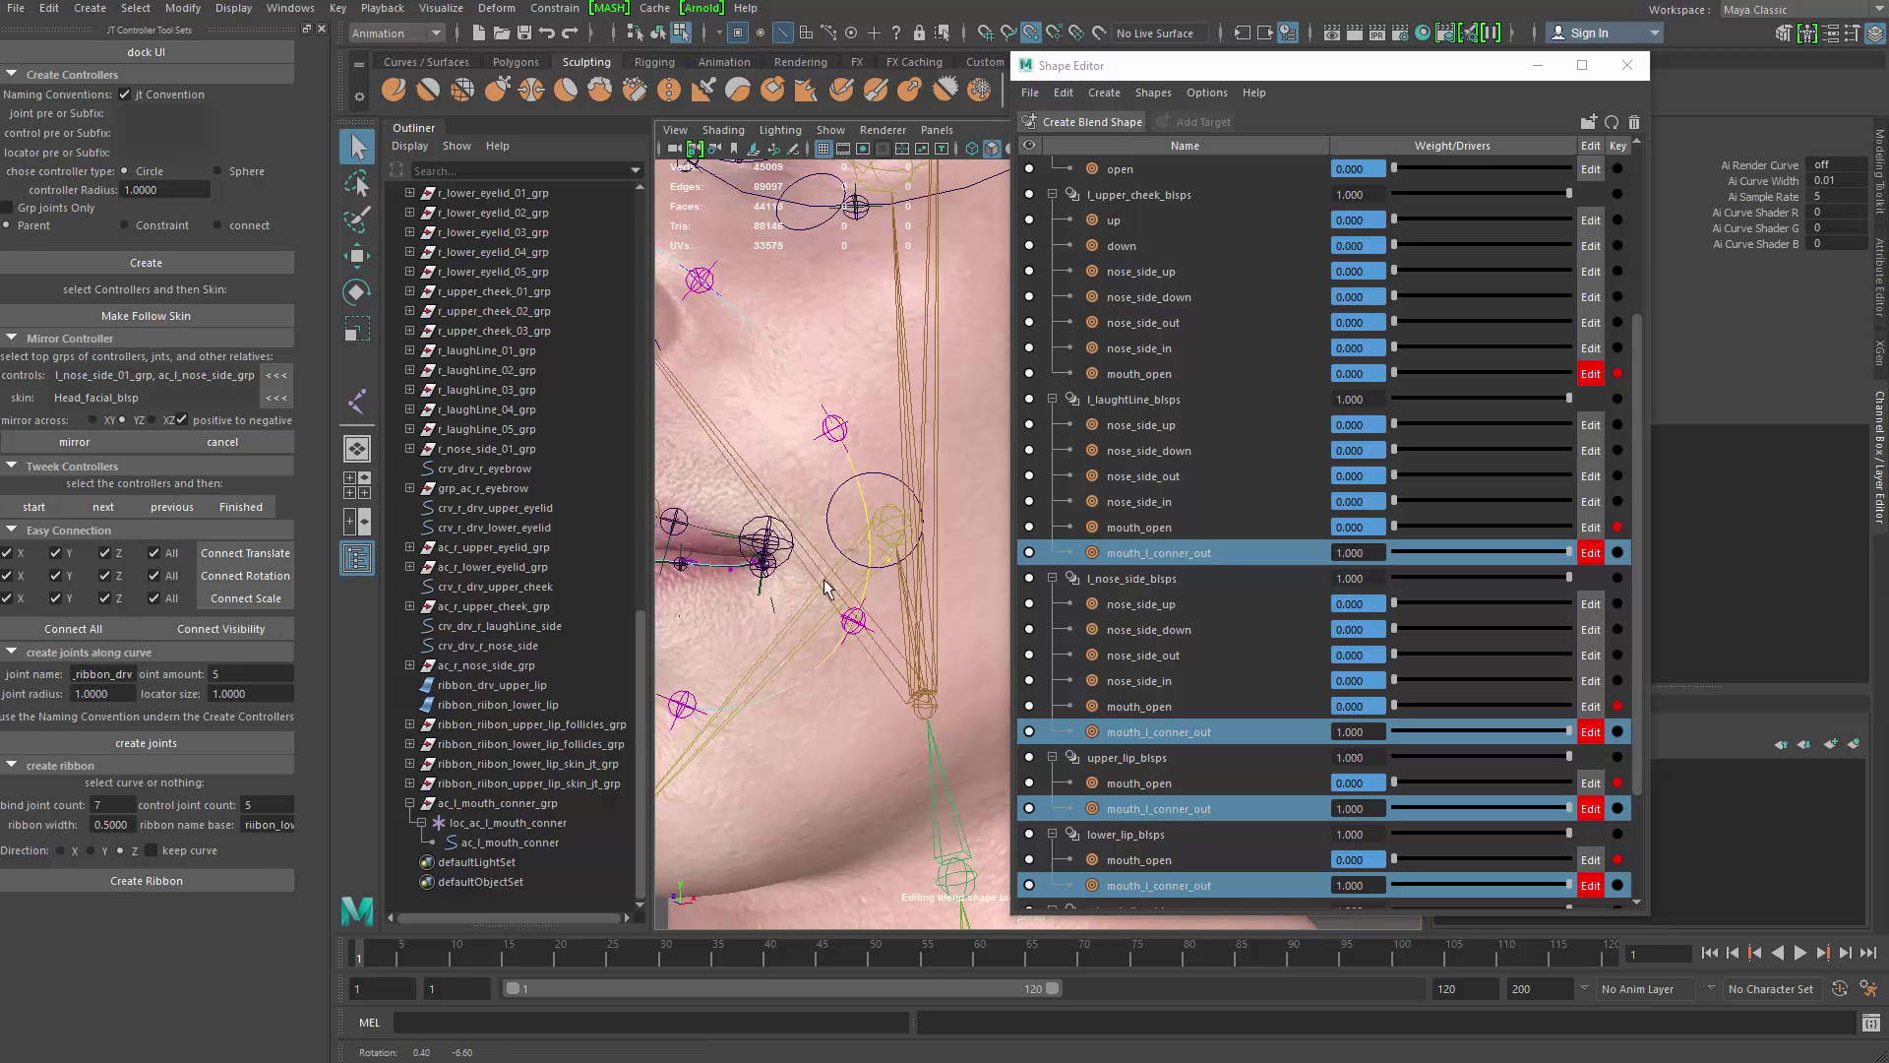
{"action": "left_click_drag", "start_coordinate": [716, 528], "coordinate": [766, 595]}
{"action": "middle_click_drag", "start_coordinate": [706, 564], "coordinate": [839, 574], "text": "alt"}
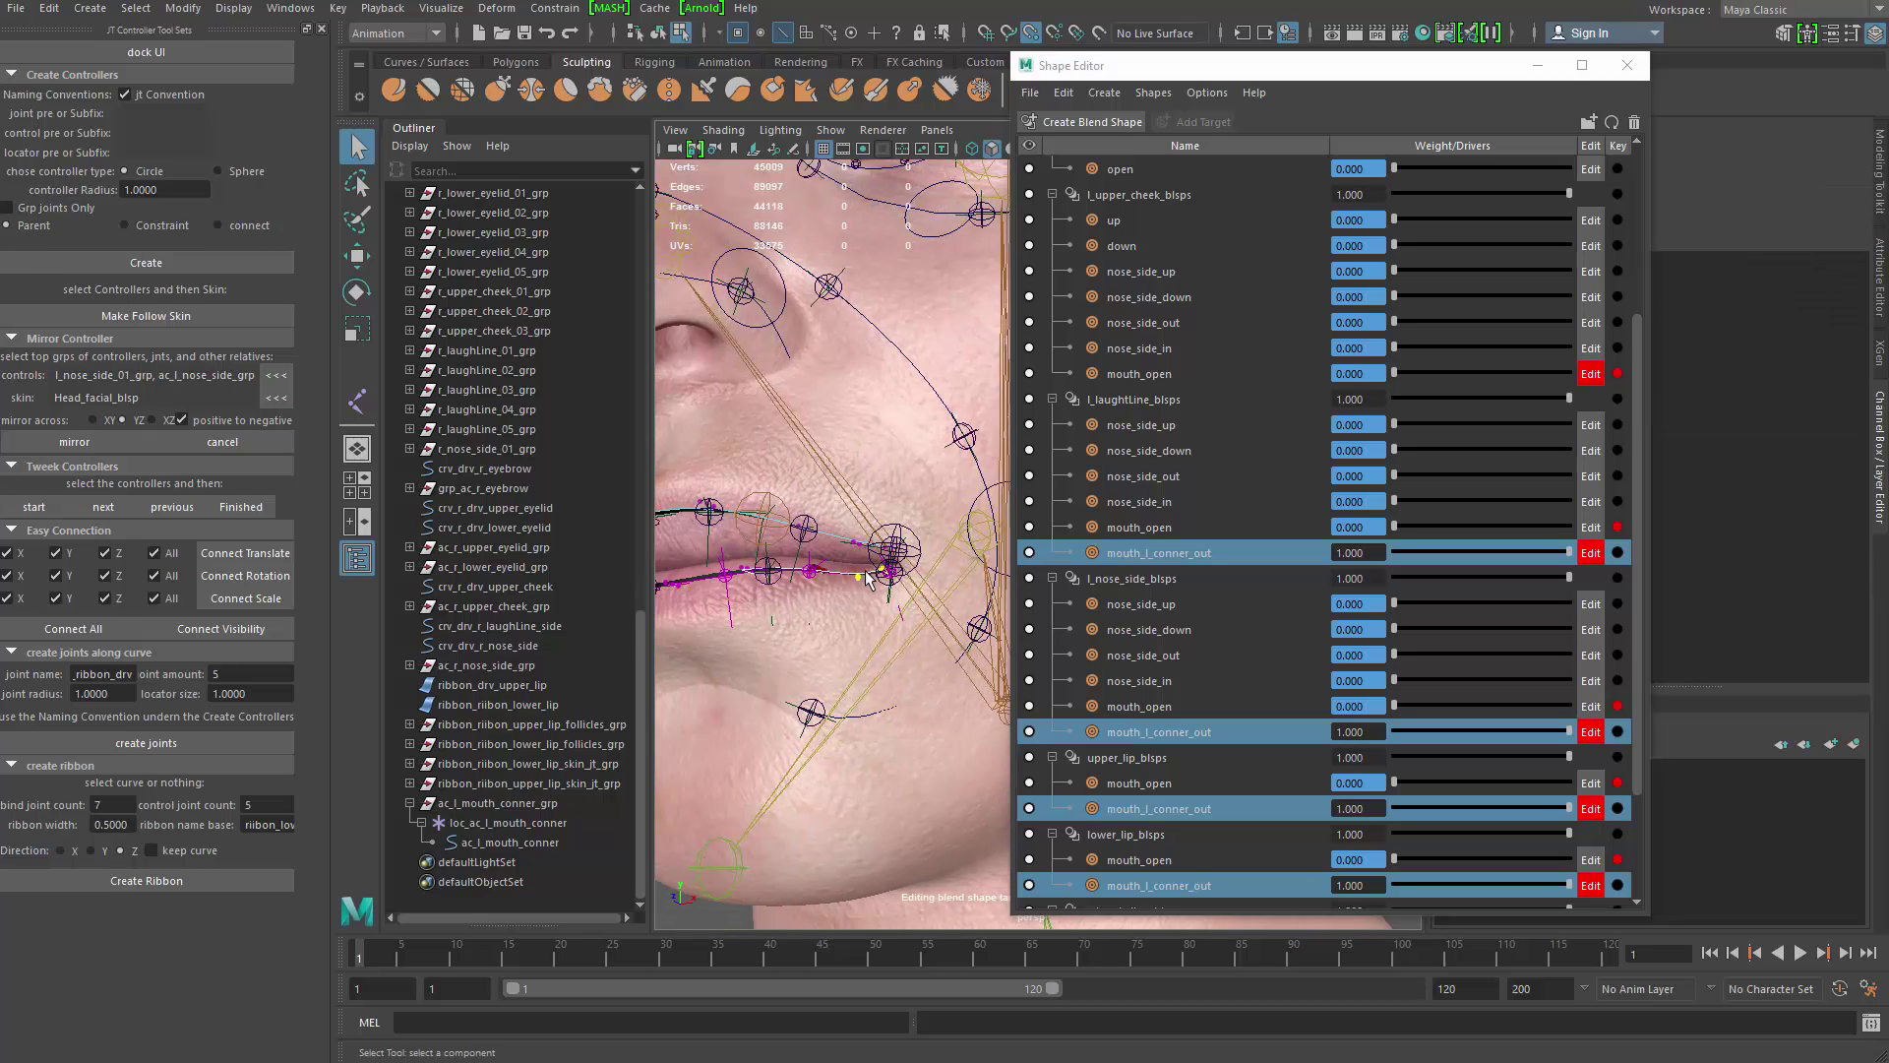
{"action": "key", "text": "ctrl+1"}
{"action": "key", "text": "ctrl+1"}
{"action": "left_click_drag", "start_coordinate": [825, 499], "coordinate": [879, 608]}
{"action": "left_click_drag", "start_coordinate": [879, 608], "coordinate": [853, 512], "text": "alt"}
{"action": "key", "text": "w"}
{"action": "key", "text": "b"}
{"action": "left_click_drag", "start_coordinate": [982, 532], "coordinate": [921, 523]}
{"action": "key", "text": "b"}
{"action": "middle_click_drag", "start_coordinate": [930, 590], "coordinate": [972, 567], "text": "alt"}
{"action": "left_click_drag", "start_coordinate": [970, 568], "coordinate": [877, 401], "text": "alt"}
{"action": "key", "text": "ctrl+z"}
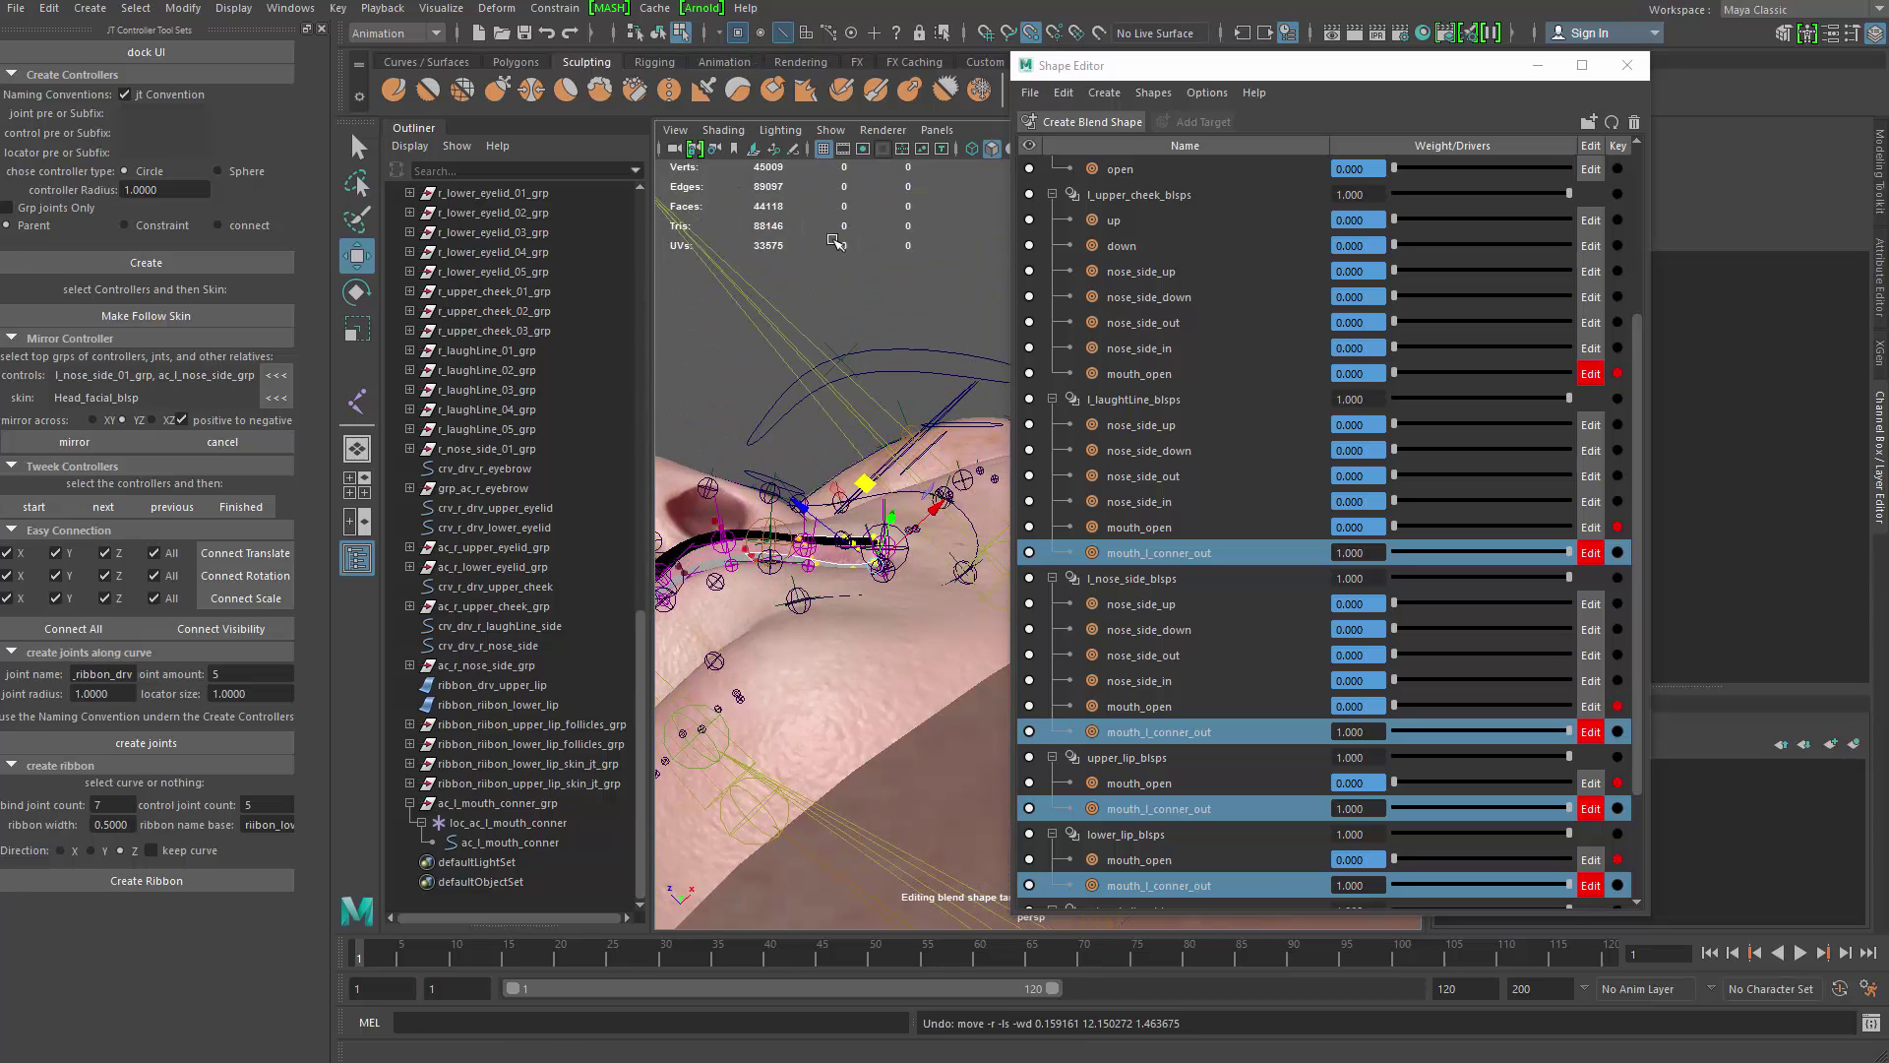
Step: Try another small shift of the lip corner points from a low view, and undo it
{"action": "left_click_drag", "start_coordinate": [835, 241], "coordinate": [839, 340], "text": "alt"}
{"action": "left_click_drag", "start_coordinate": [969, 193], "coordinate": [939, 138], "text": "alt"}
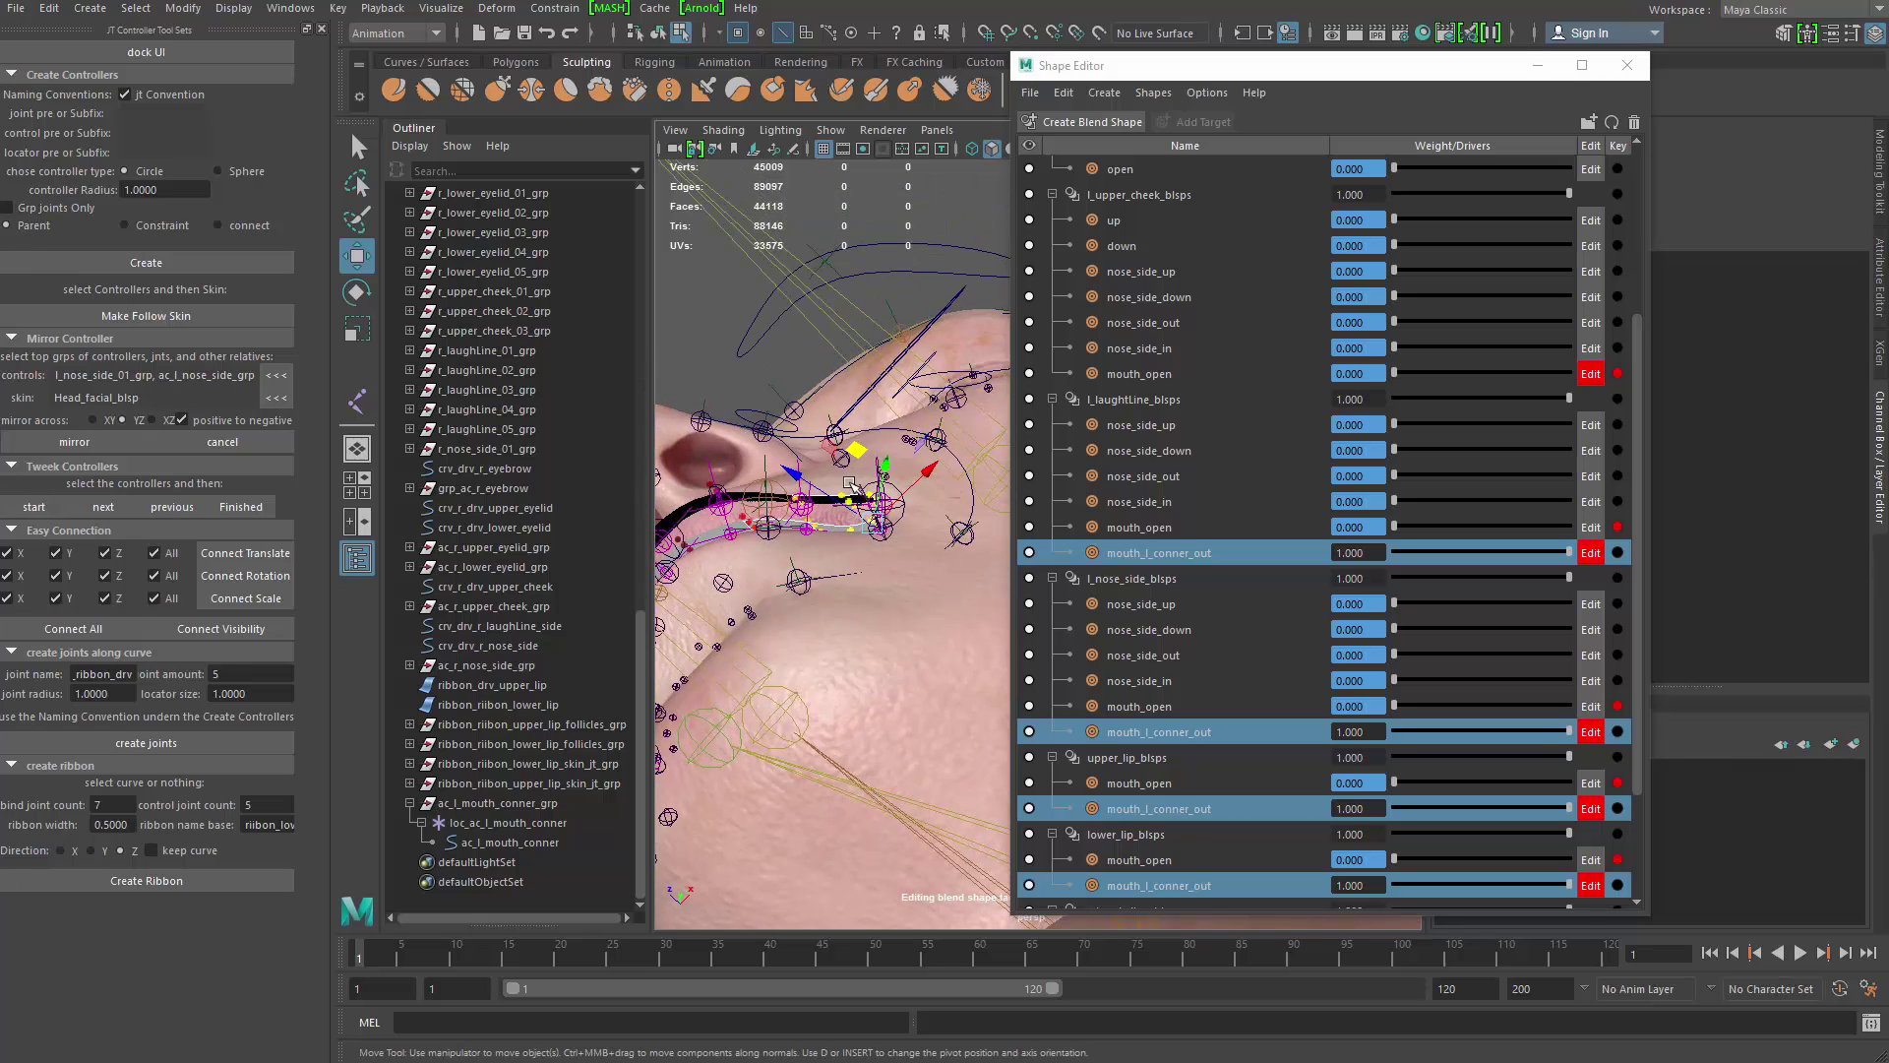
{"action": "left_click_drag", "start_coordinate": [857, 453], "coordinate": [866, 492]}
{"action": "key", "text": "ctrl+z"}
Step: Reposition the left laugh-line curve's control points beside the mouth corner
{"action": "left_click_drag", "start_coordinate": [890, 411], "coordinate": [914, 666], "text": "alt"}
{"action": "left_click_drag", "start_coordinate": [966, 577], "coordinate": [966, 437]}
{"action": "key", "text": "q"}
{"action": "key", "text": "w"}
{"action": "left_click_drag", "start_coordinate": [921, 562], "coordinate": [754, 393], "text": "alt"}
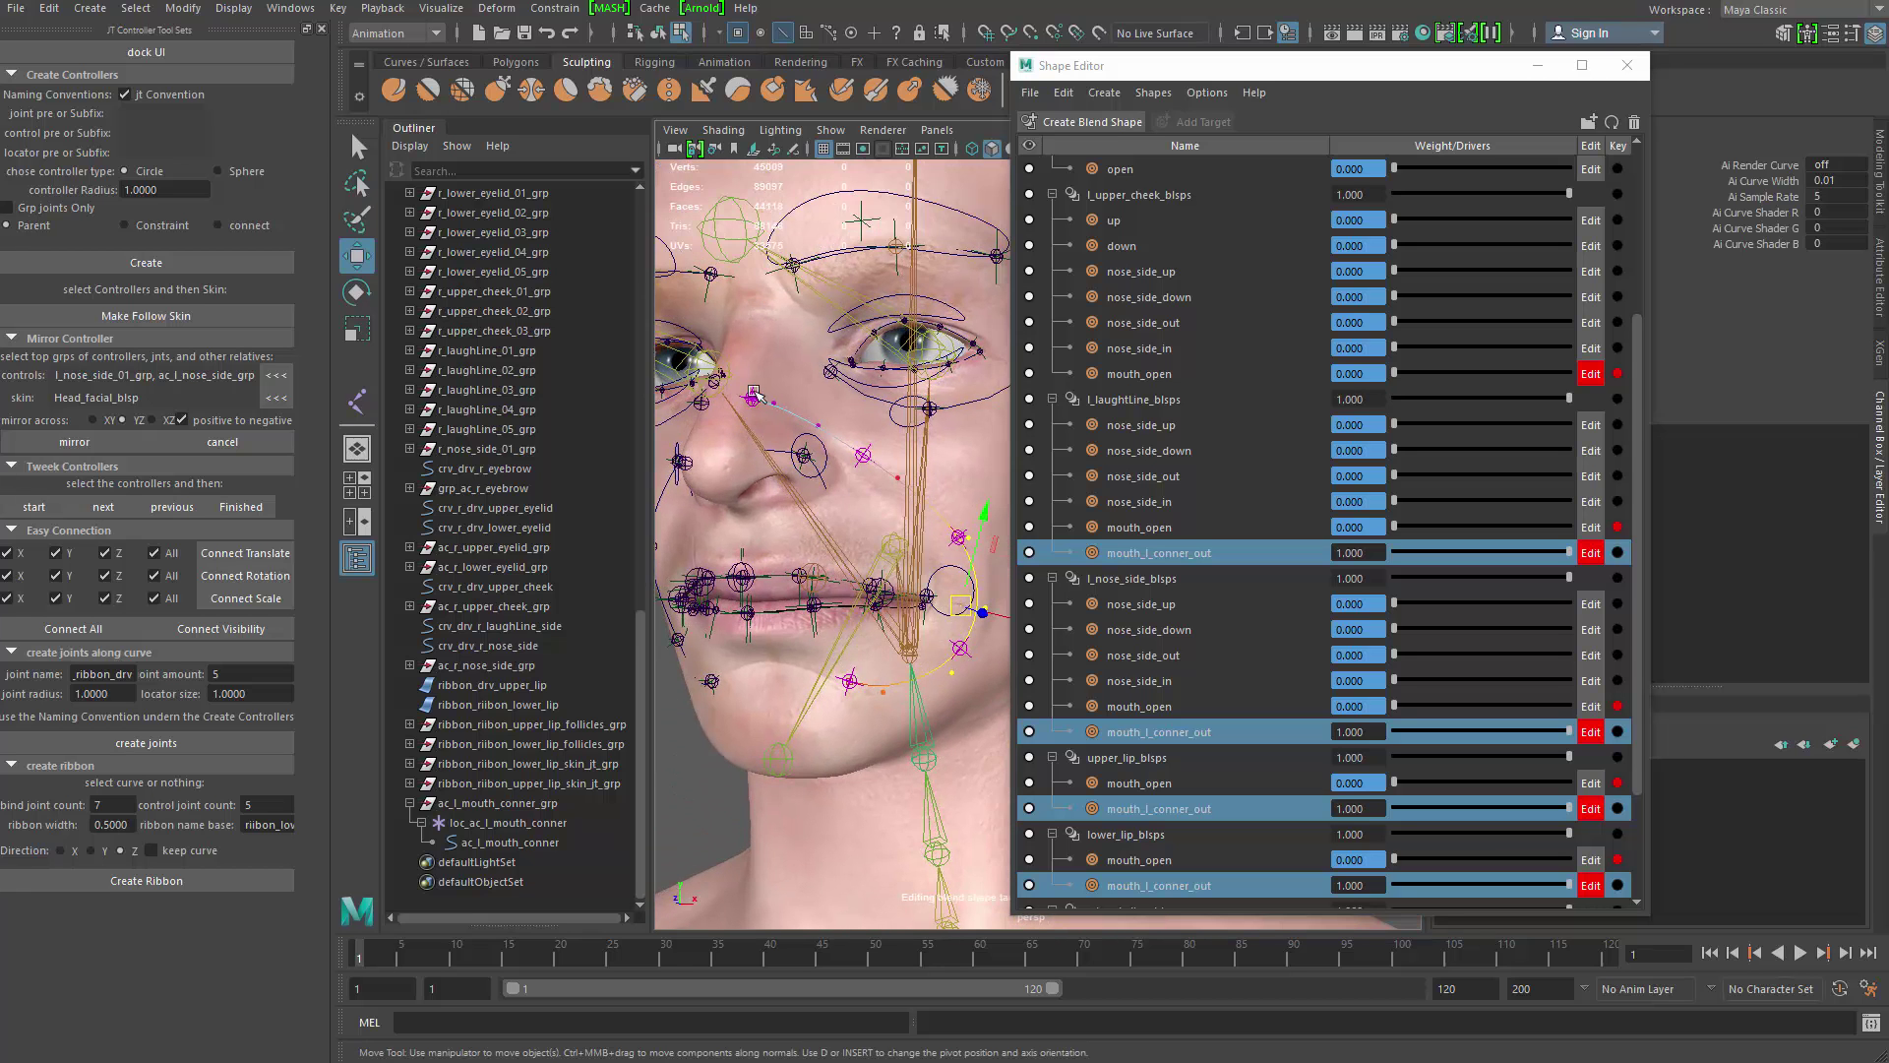
Step: Move the left laugh-line curve's upper control points between the nose and the cheek
{"action": "left_click_drag", "start_coordinate": [903, 471], "coordinate": [903, 470]}
{"action": "key", "text": "q"}
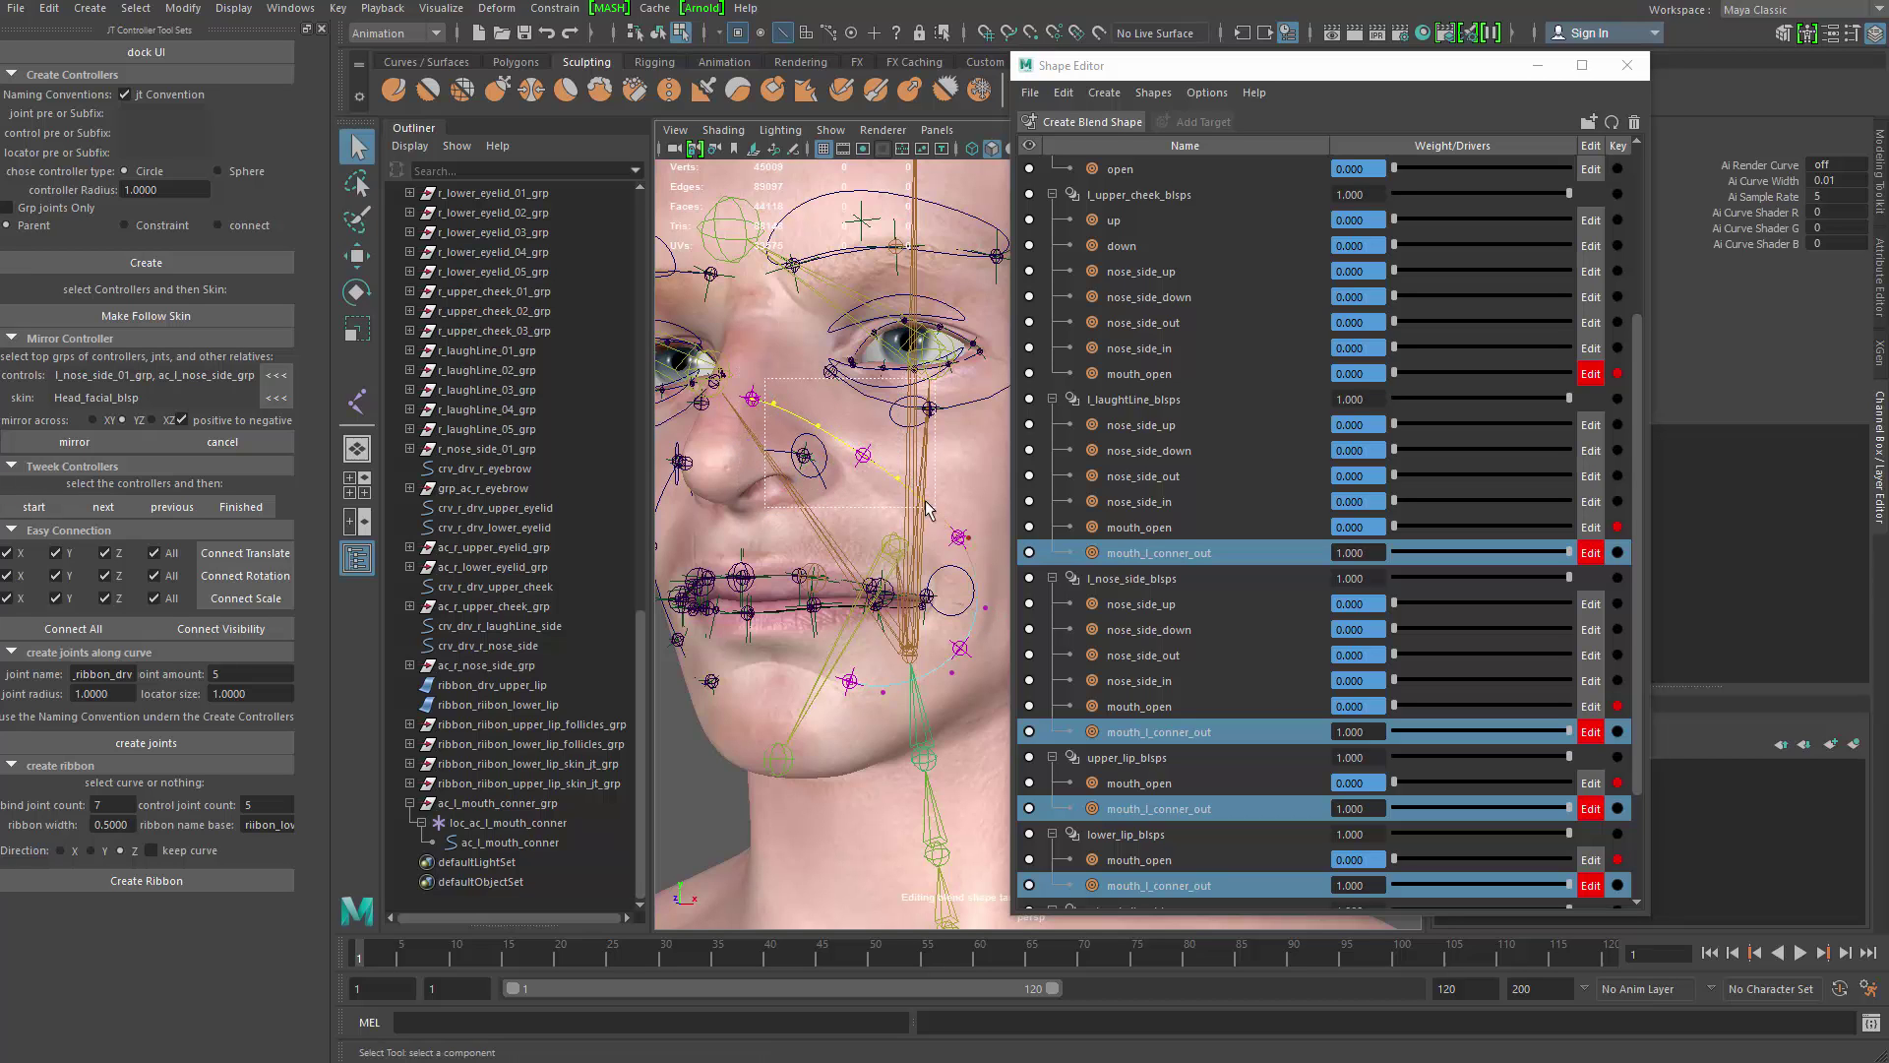
{"action": "key", "text": "w"}
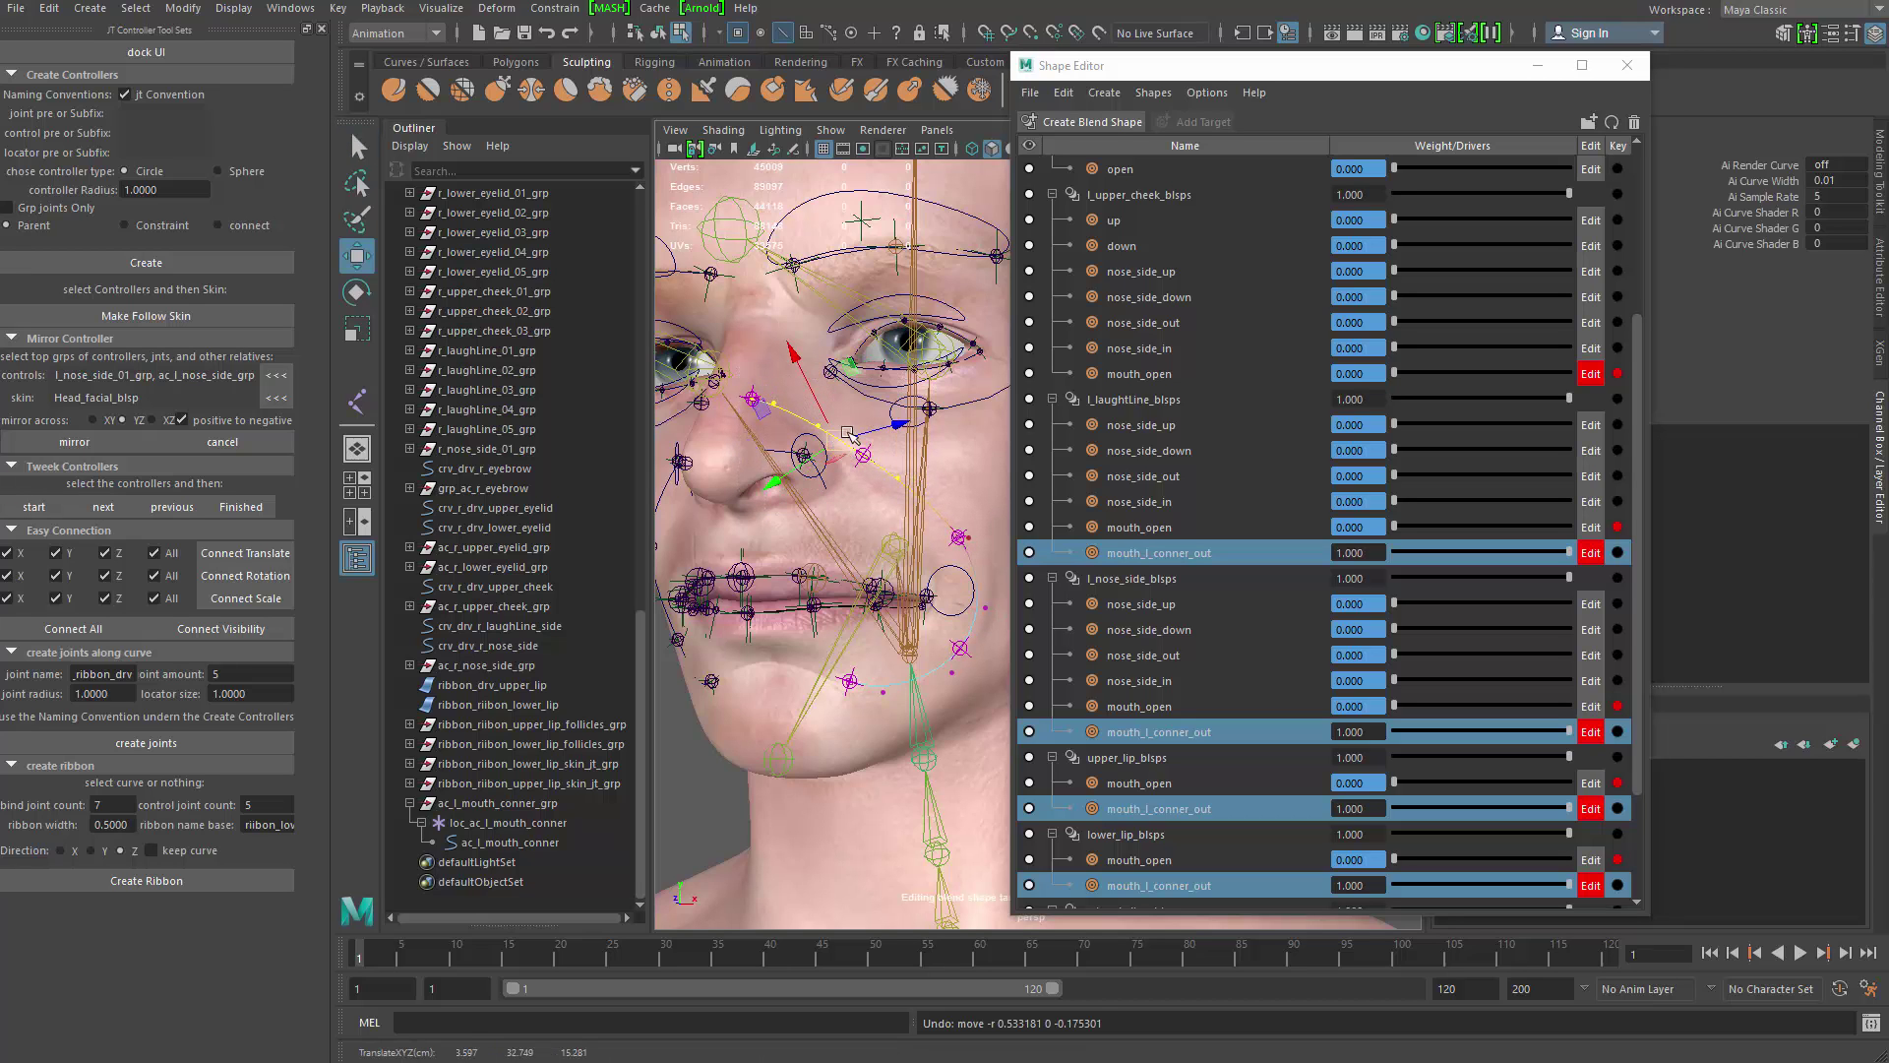
{"action": "left_click_drag", "start_coordinate": [839, 443], "coordinate": [839, 443]}
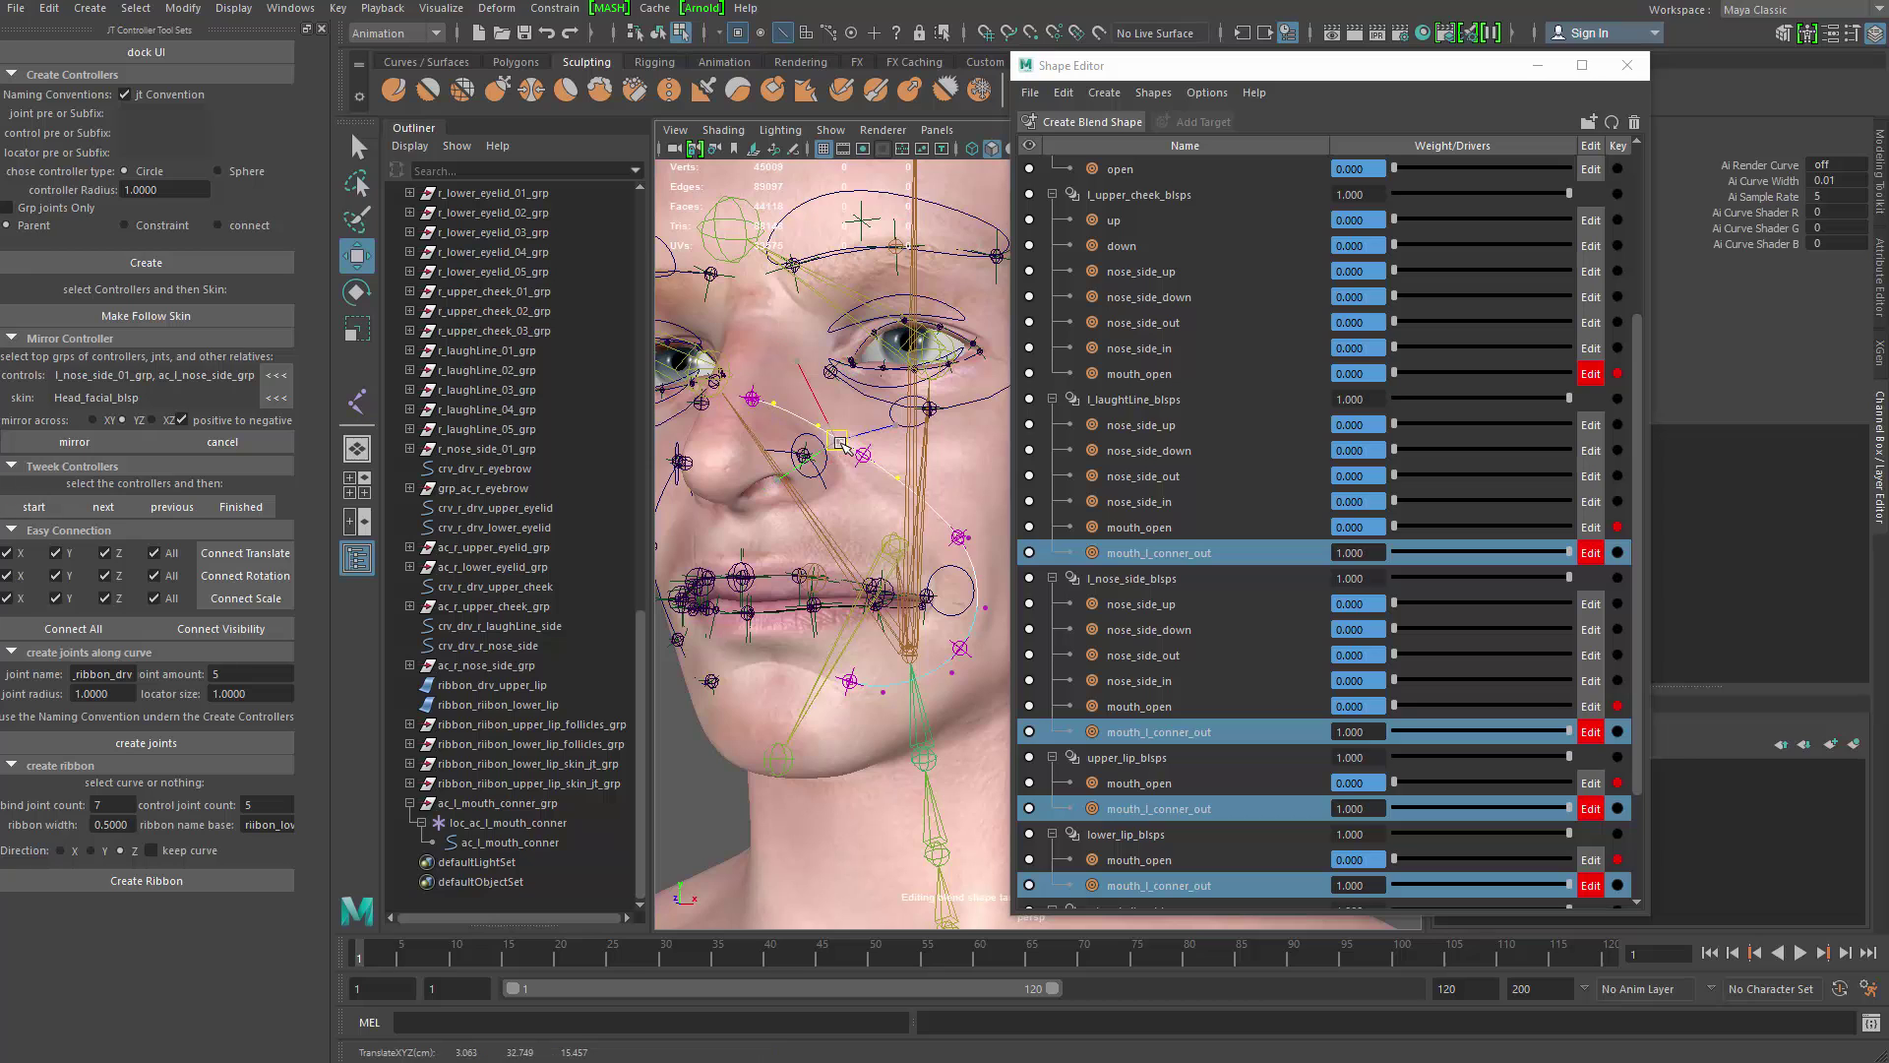
{"action": "key", "text": "q"}
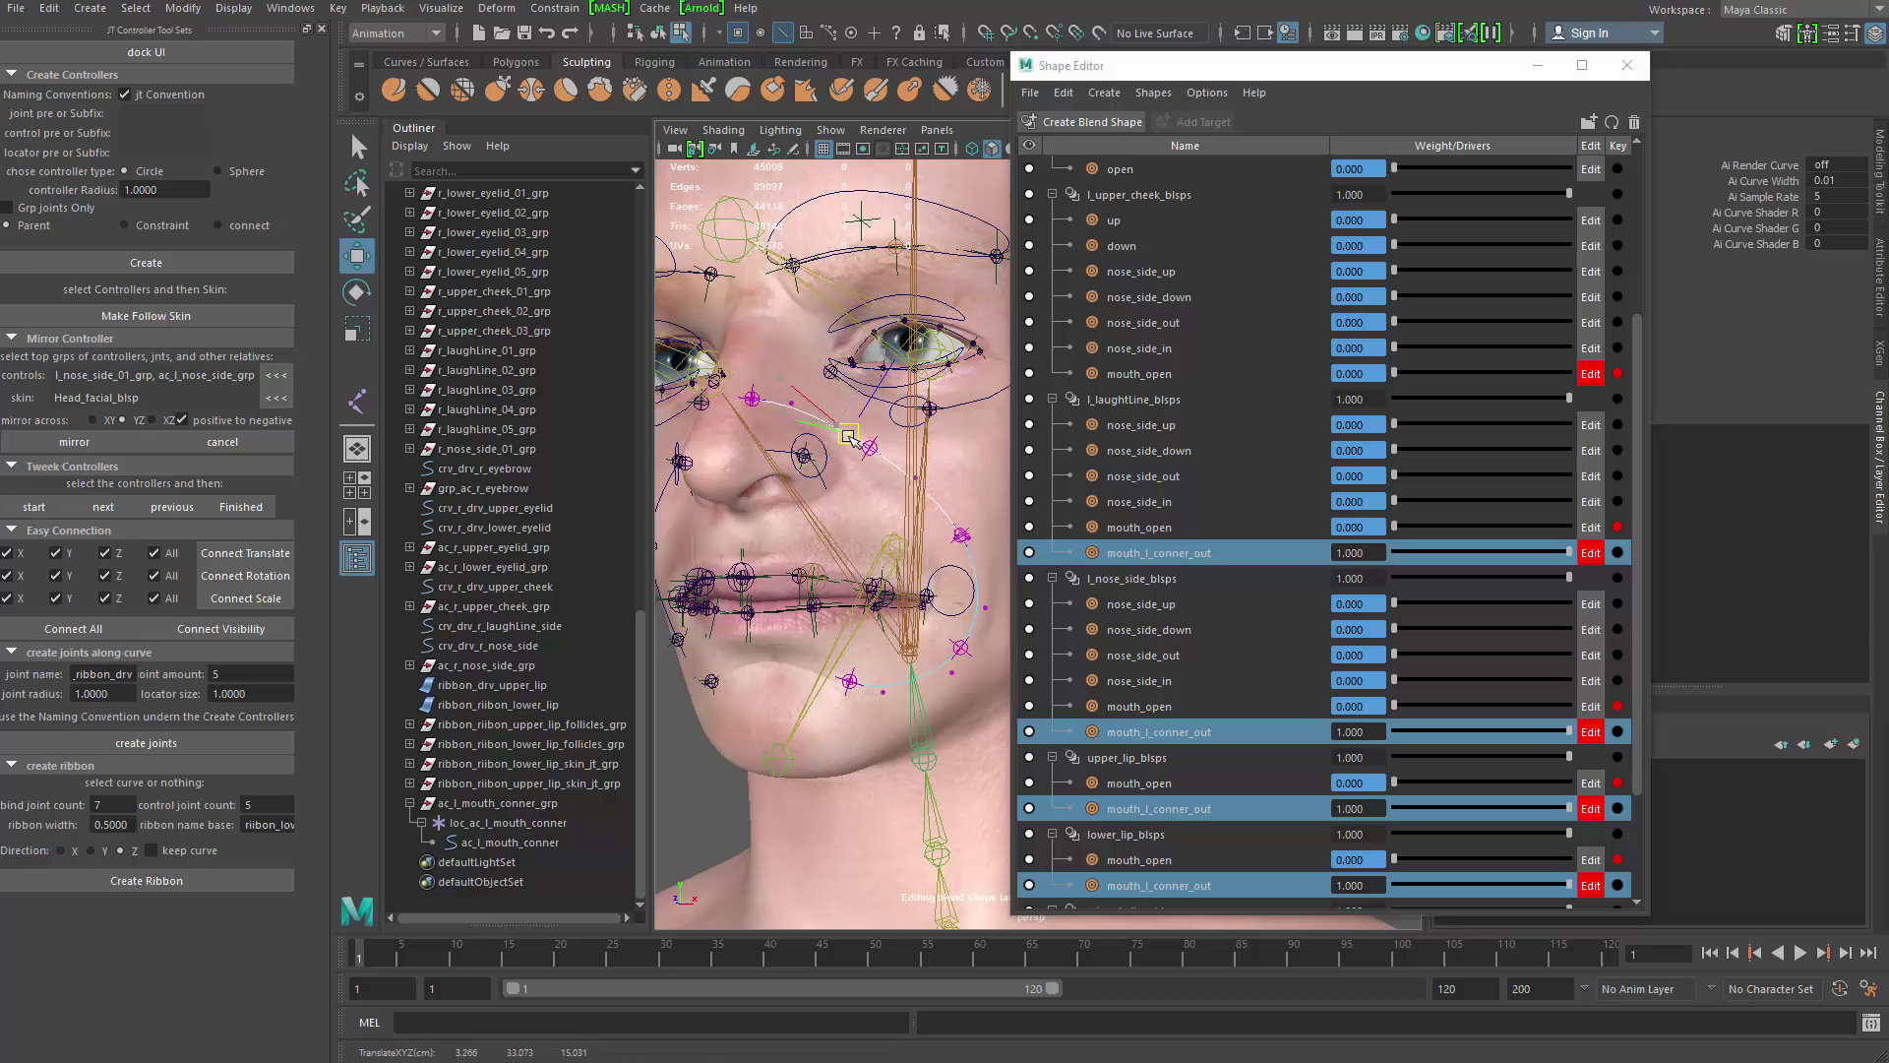
Step: Adjust individual control points along the upper left laugh line, undoing the last move
{"action": "key", "text": "w"}
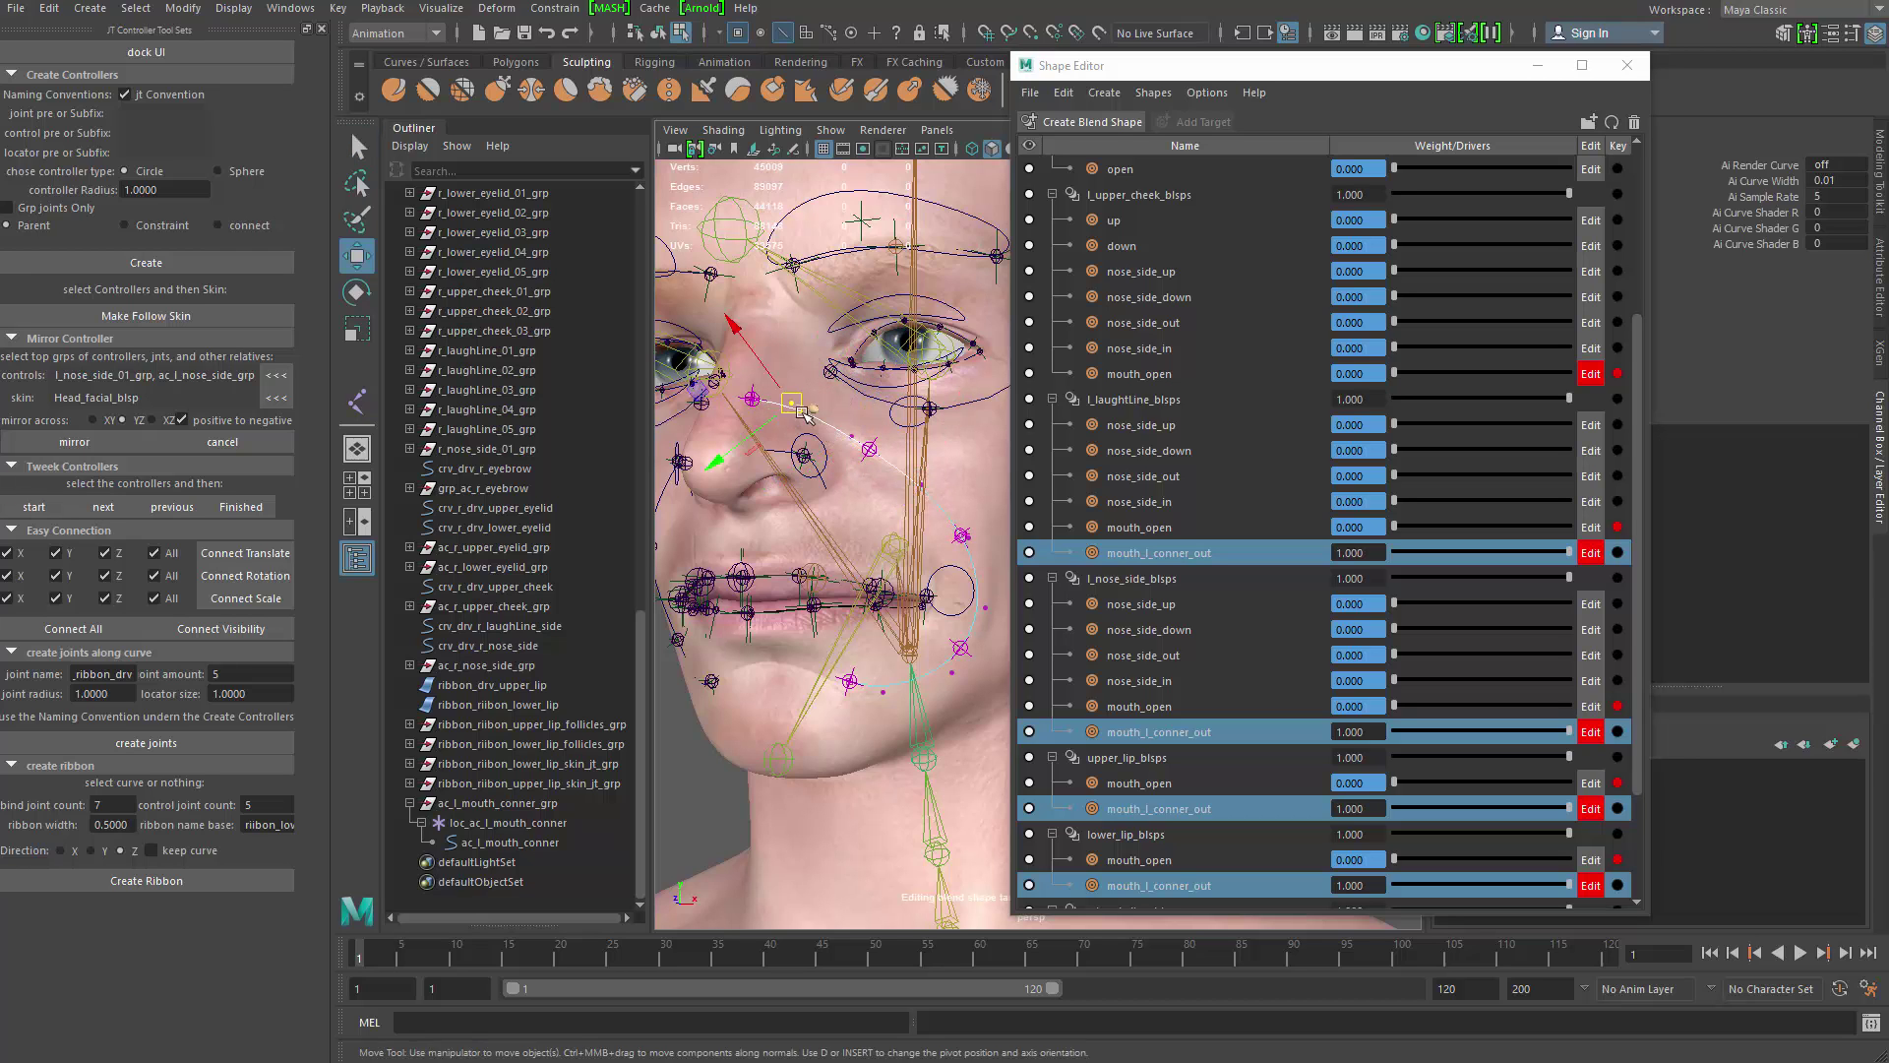
{"action": "left_click", "coordinate": [870, 449]}
{"action": "left_click_drag", "start_coordinate": [873, 446], "coordinate": [922, 486]}
{"action": "key", "text": "q"}
{"action": "left_click", "coordinate": [922, 483]}
{"action": "key", "text": "w"}
{"action": "key", "text": "q"}
{"action": "key", "text": "w"}
{"action": "left_click_drag", "start_coordinate": [732, 379], "coordinate": [879, 473]}
{"action": "key", "text": "ctrl+z"}
{"action": "left_click_drag", "start_coordinate": [878, 472], "coordinate": [949, 497], "text": "alt"}
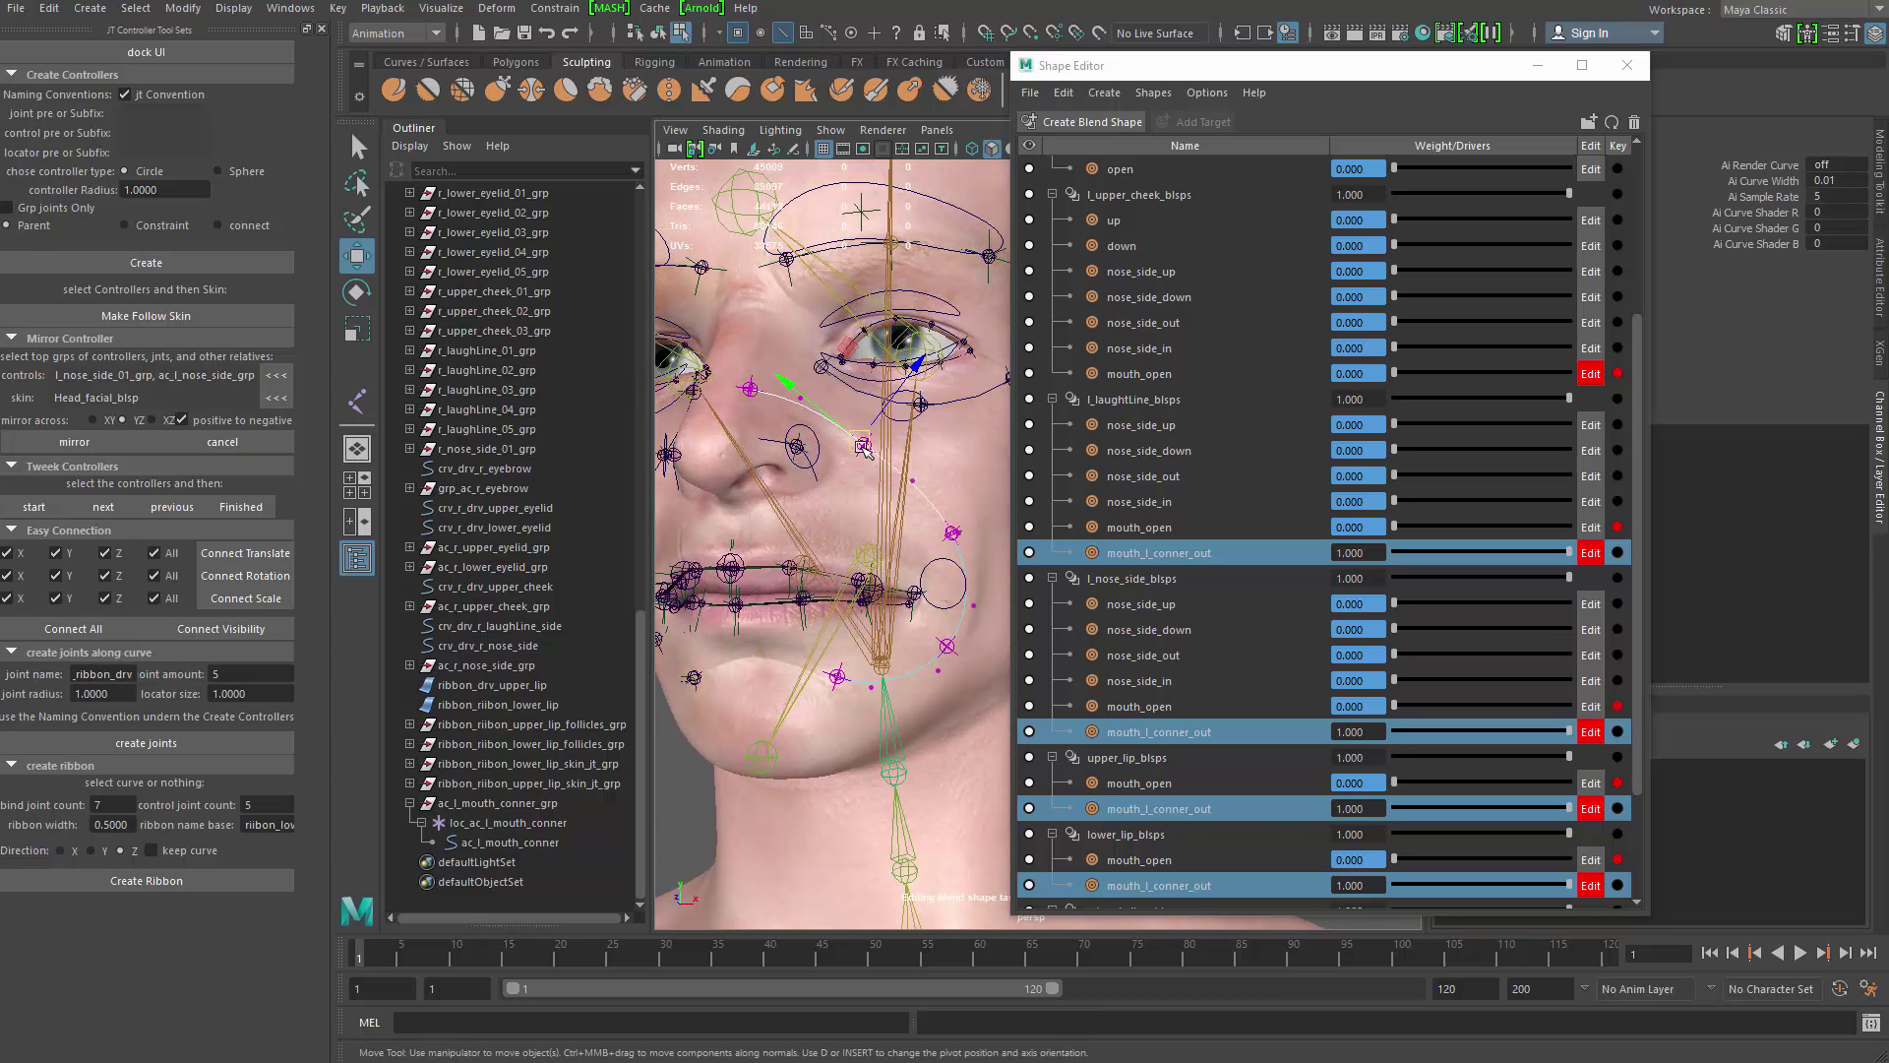
Step: Fine-tune the laugh-line control point just outside the left mouth corner
{"action": "middle_click_drag", "start_coordinate": [969, 618], "coordinate": [900, 520], "text": "alt"}
{"action": "left_click_drag", "start_coordinate": [900, 520], "coordinate": [859, 482], "text": "alt"}
{"action": "key", "text": "q"}
{"action": "key", "text": "w"}
{"action": "key", "text": "q"}
{"action": "key", "text": "w"}
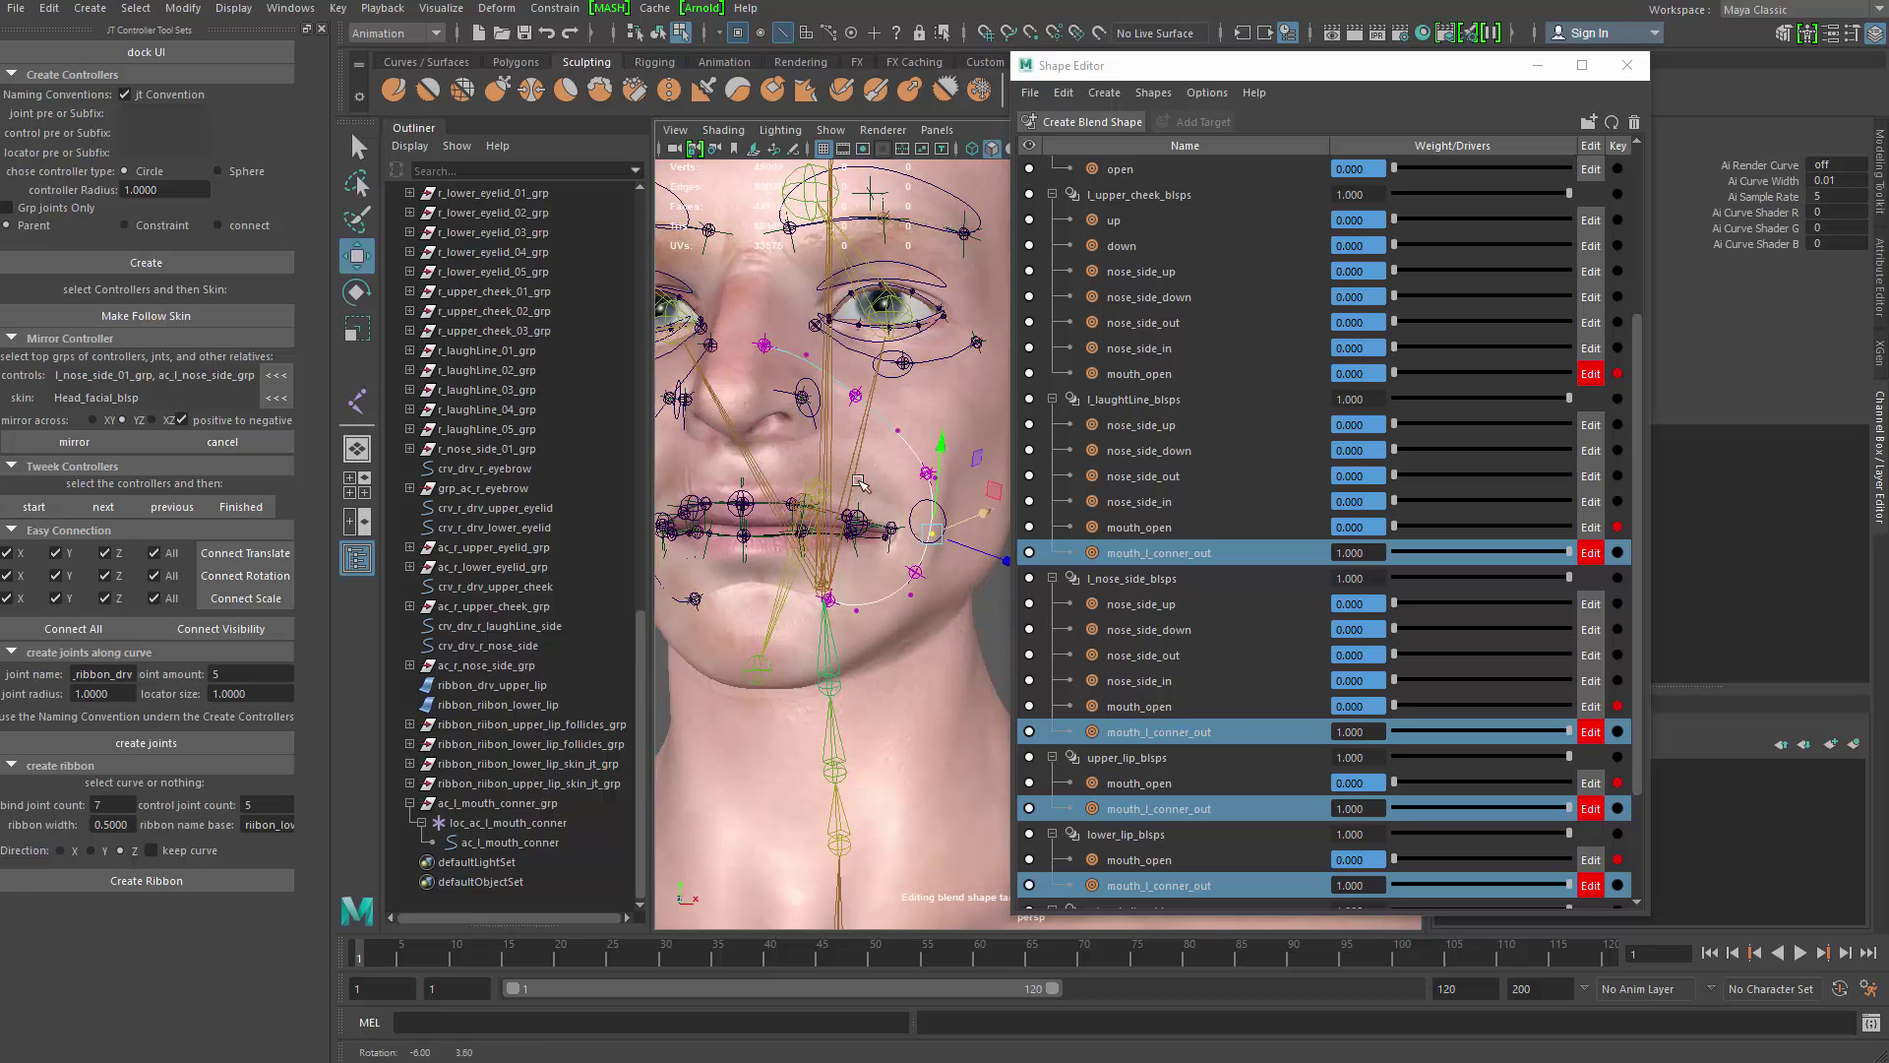
Step: Return to object mode and select the curve at the left side of the nose
{"action": "key", "text": "q"}
{"action": "left_click", "coordinate": [815, 440]}
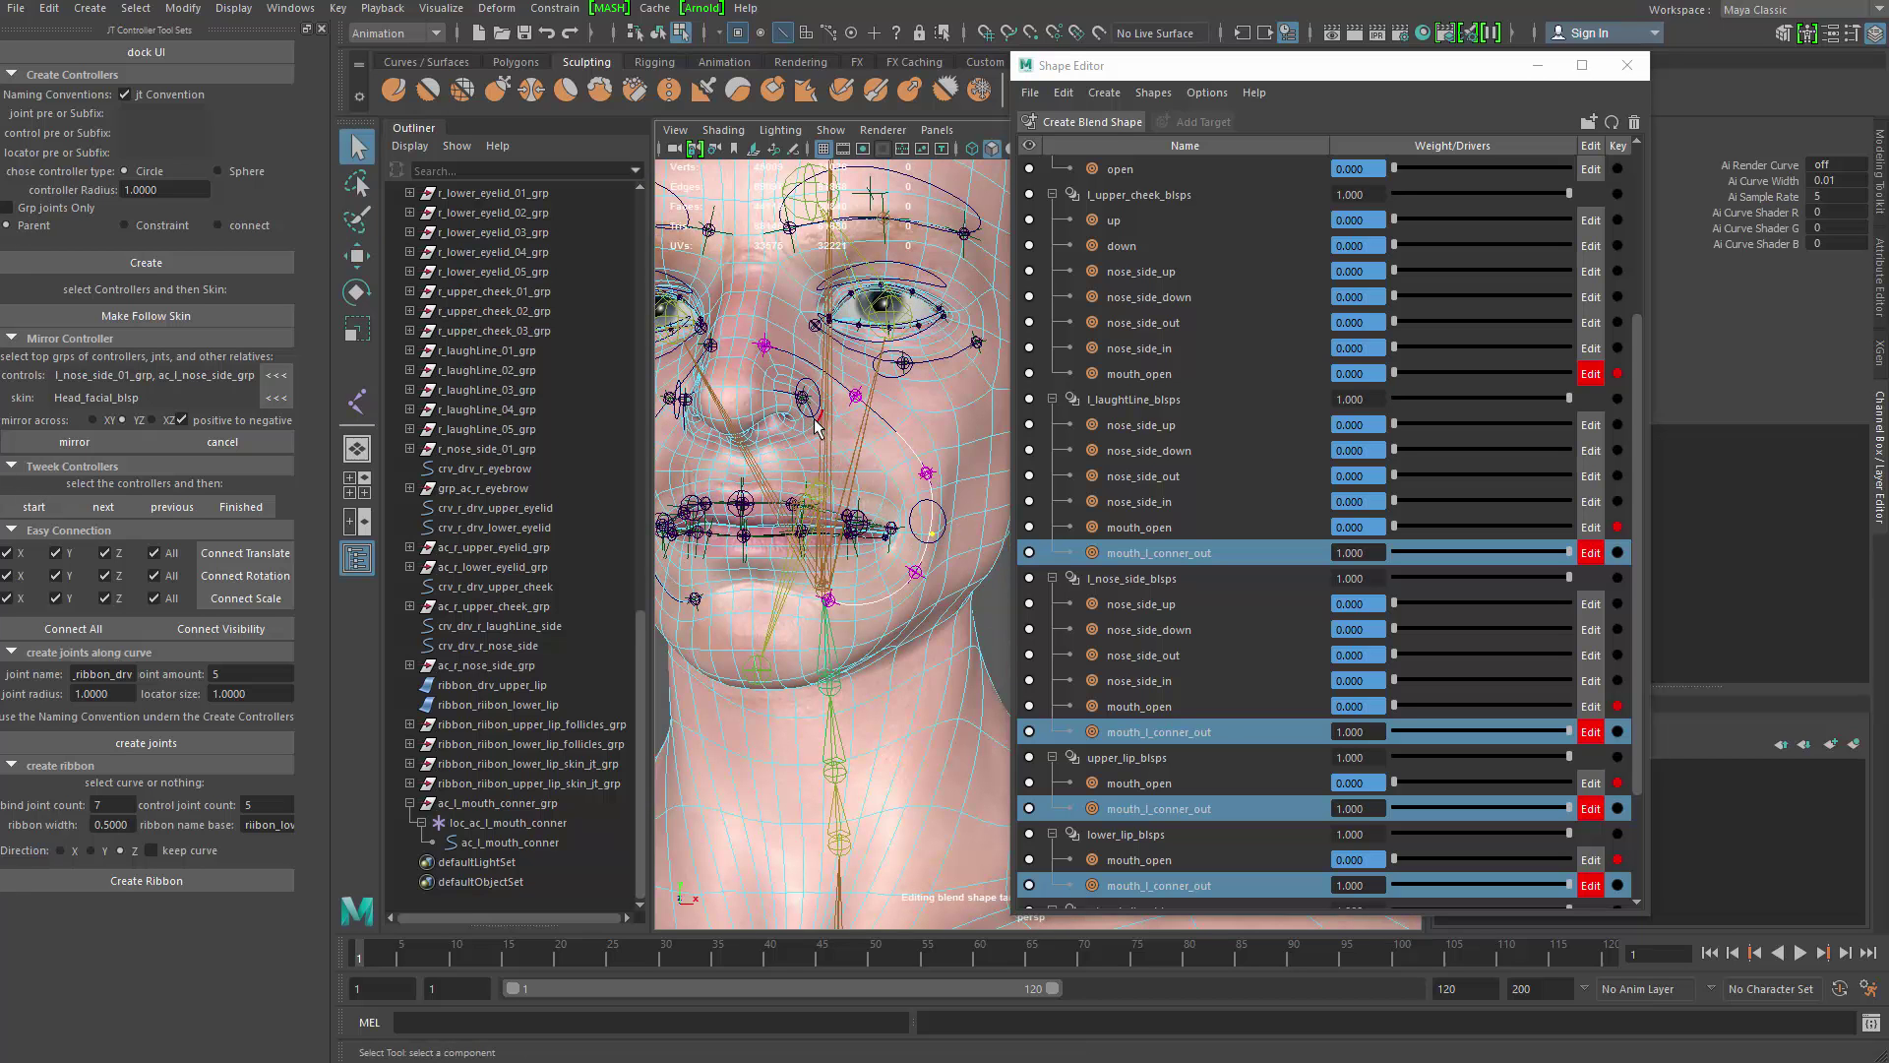
{"action": "left_click", "coordinate": [782, 398]}
{"action": "left_click", "coordinate": [782, 398]}
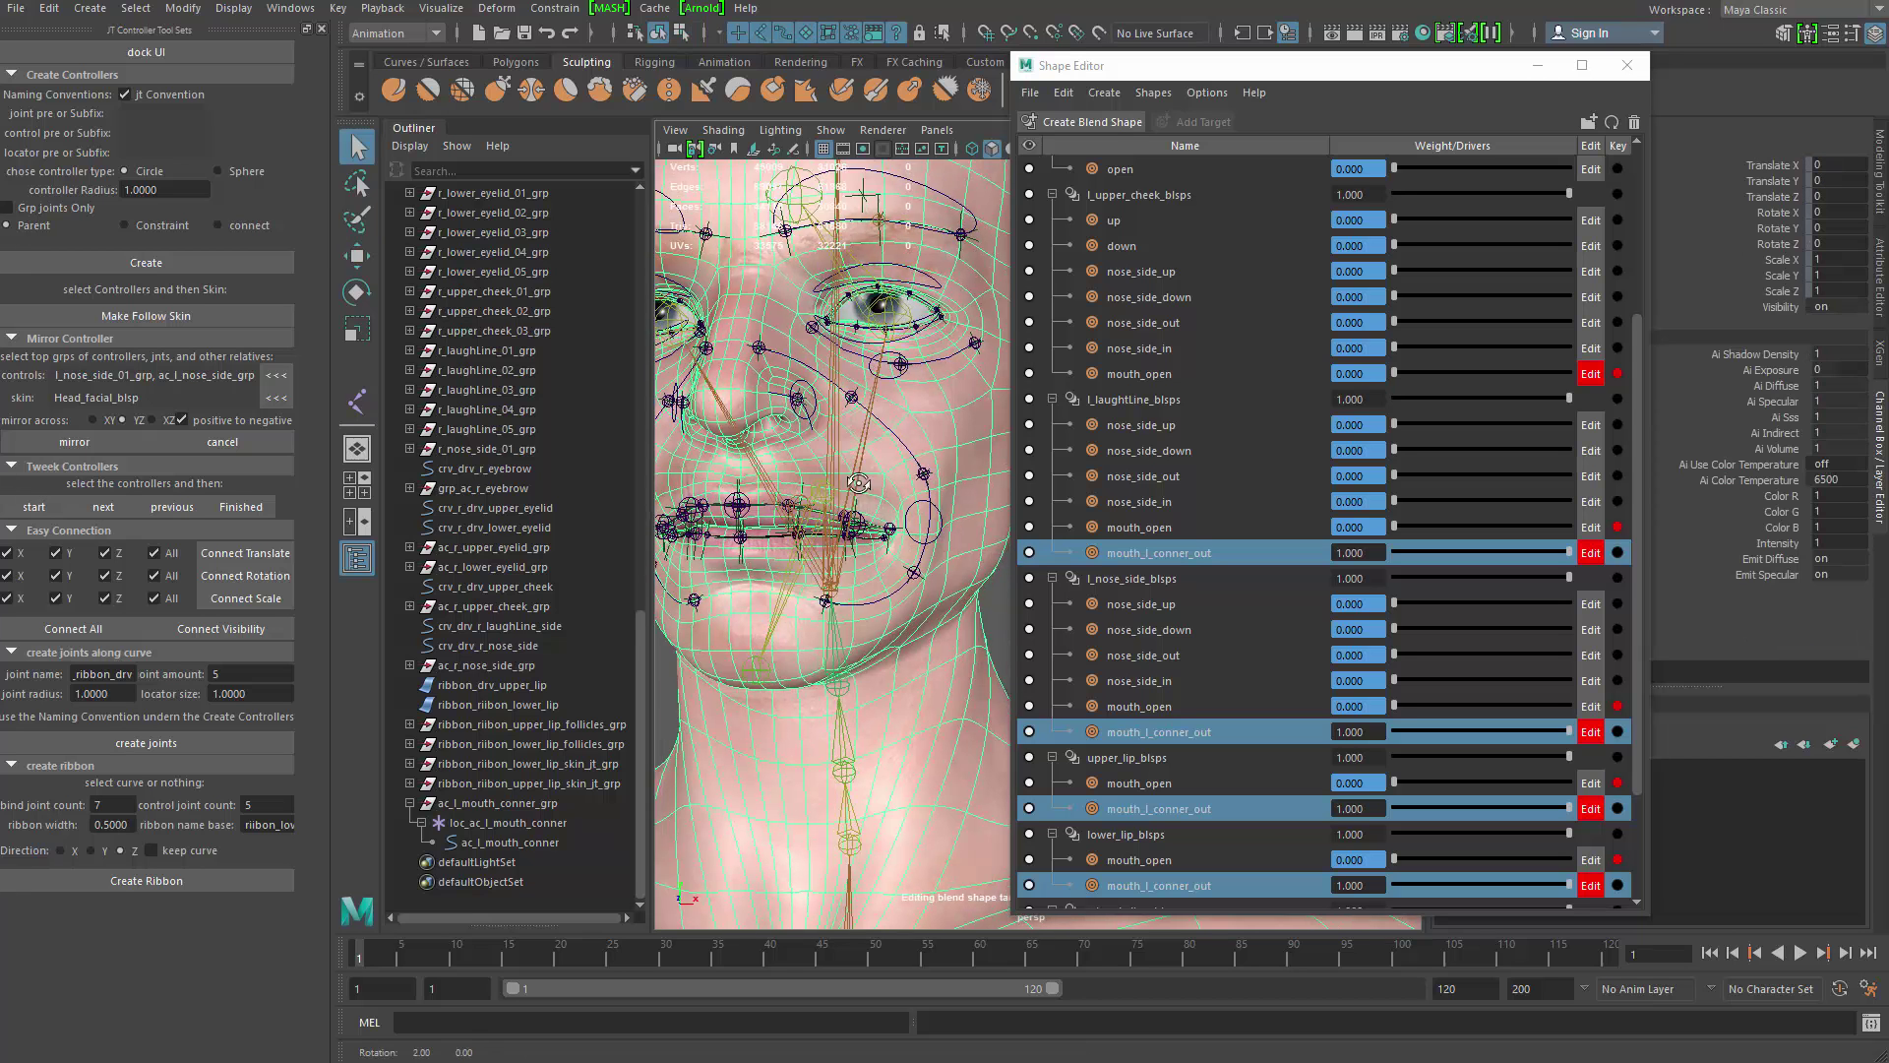
{"action": "left_click", "coordinate": [789, 427]}
{"action": "middle_click_drag", "start_coordinate": [789, 427], "coordinate": [833, 497], "text": "alt"}
{"action": "right_click_drag", "start_coordinate": [748, 496], "coordinate": [788, 575], "text": "alt"}
{"action": "middle_click_drag", "start_coordinate": [686, 474], "coordinate": [772, 493], "text": "alt"}
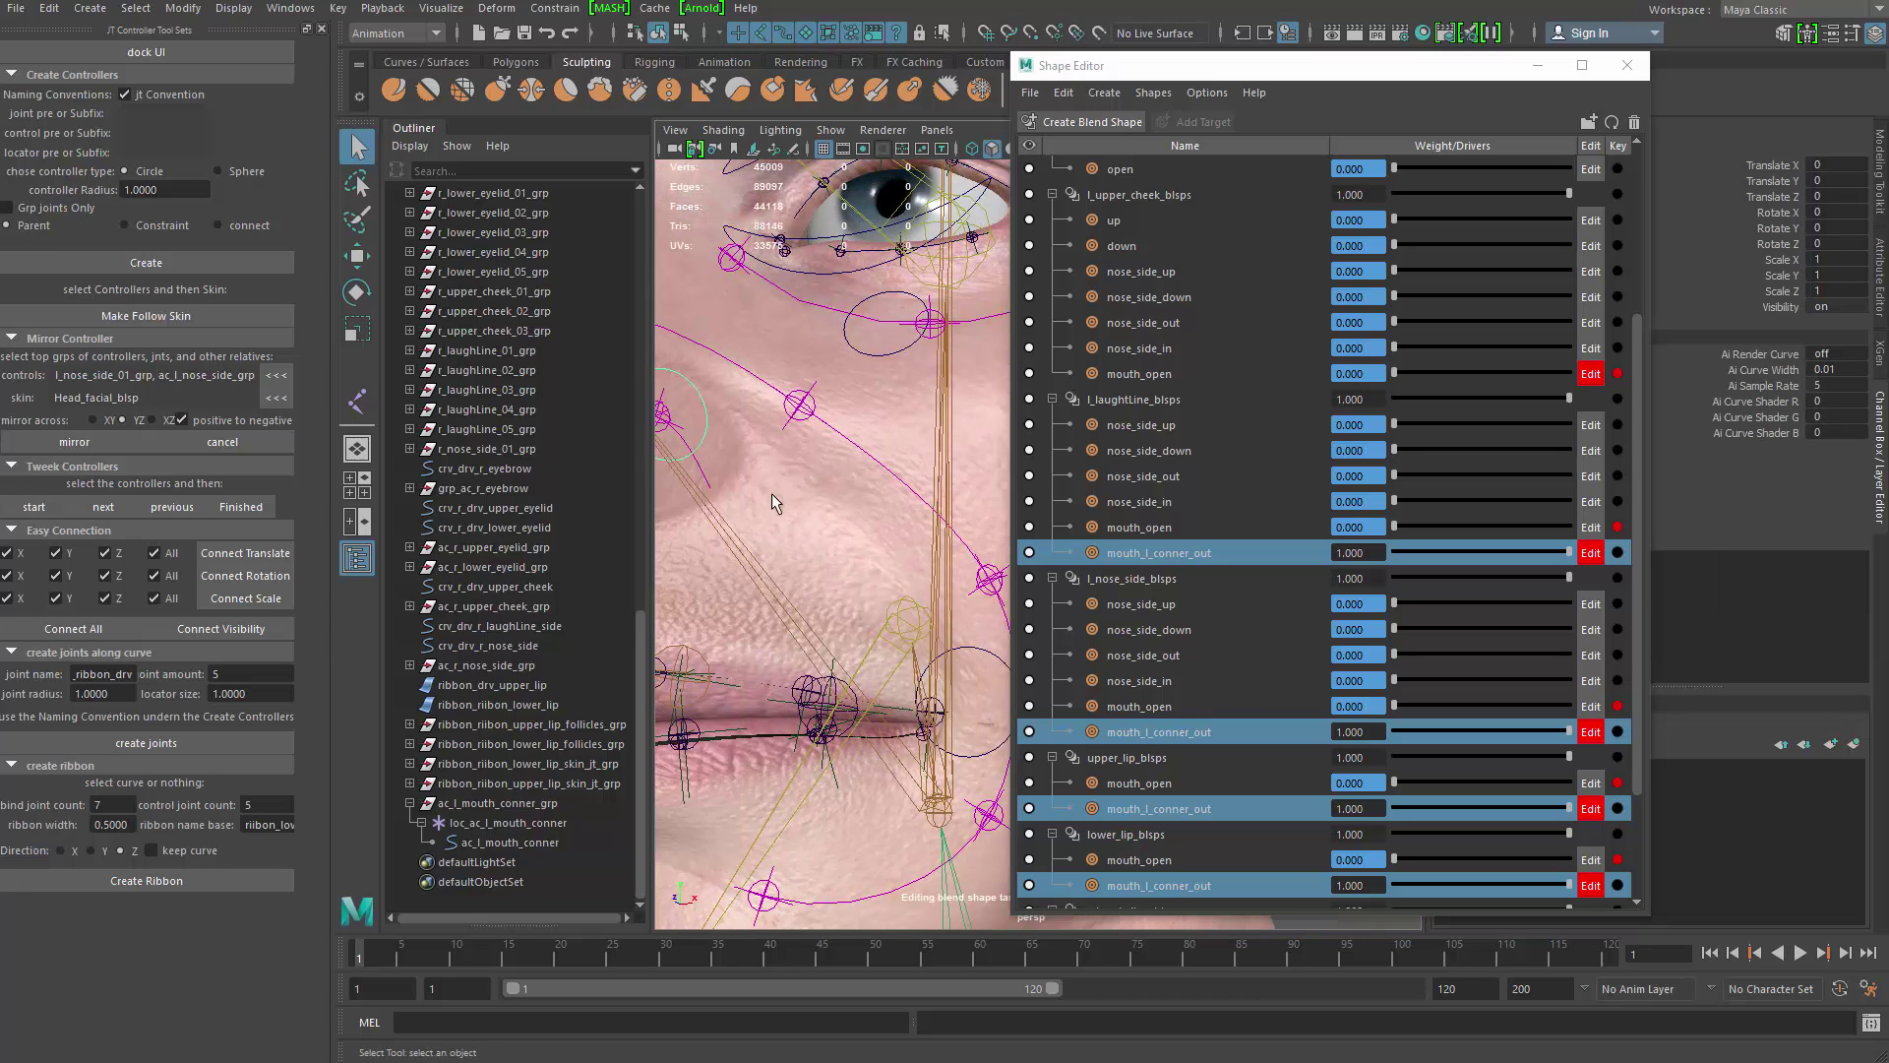
{"action": "left_click", "coordinate": [706, 476]}
Step: Select the left nose-side curve's control points and move them to follow the stretched mouth corner
{"action": "left_click_drag", "start_coordinate": [707, 475], "coordinate": [865, 518], "text": "alt"}
{"action": "right_click_drag", "start_coordinate": [865, 519], "coordinate": [817, 496], "text": "alt"}
{"action": "key", "text": "ctrl+1"}
{"action": "left_click_drag", "start_coordinate": [718, 352], "coordinate": [950, 581]}
{"action": "key", "text": "ctrl+1"}
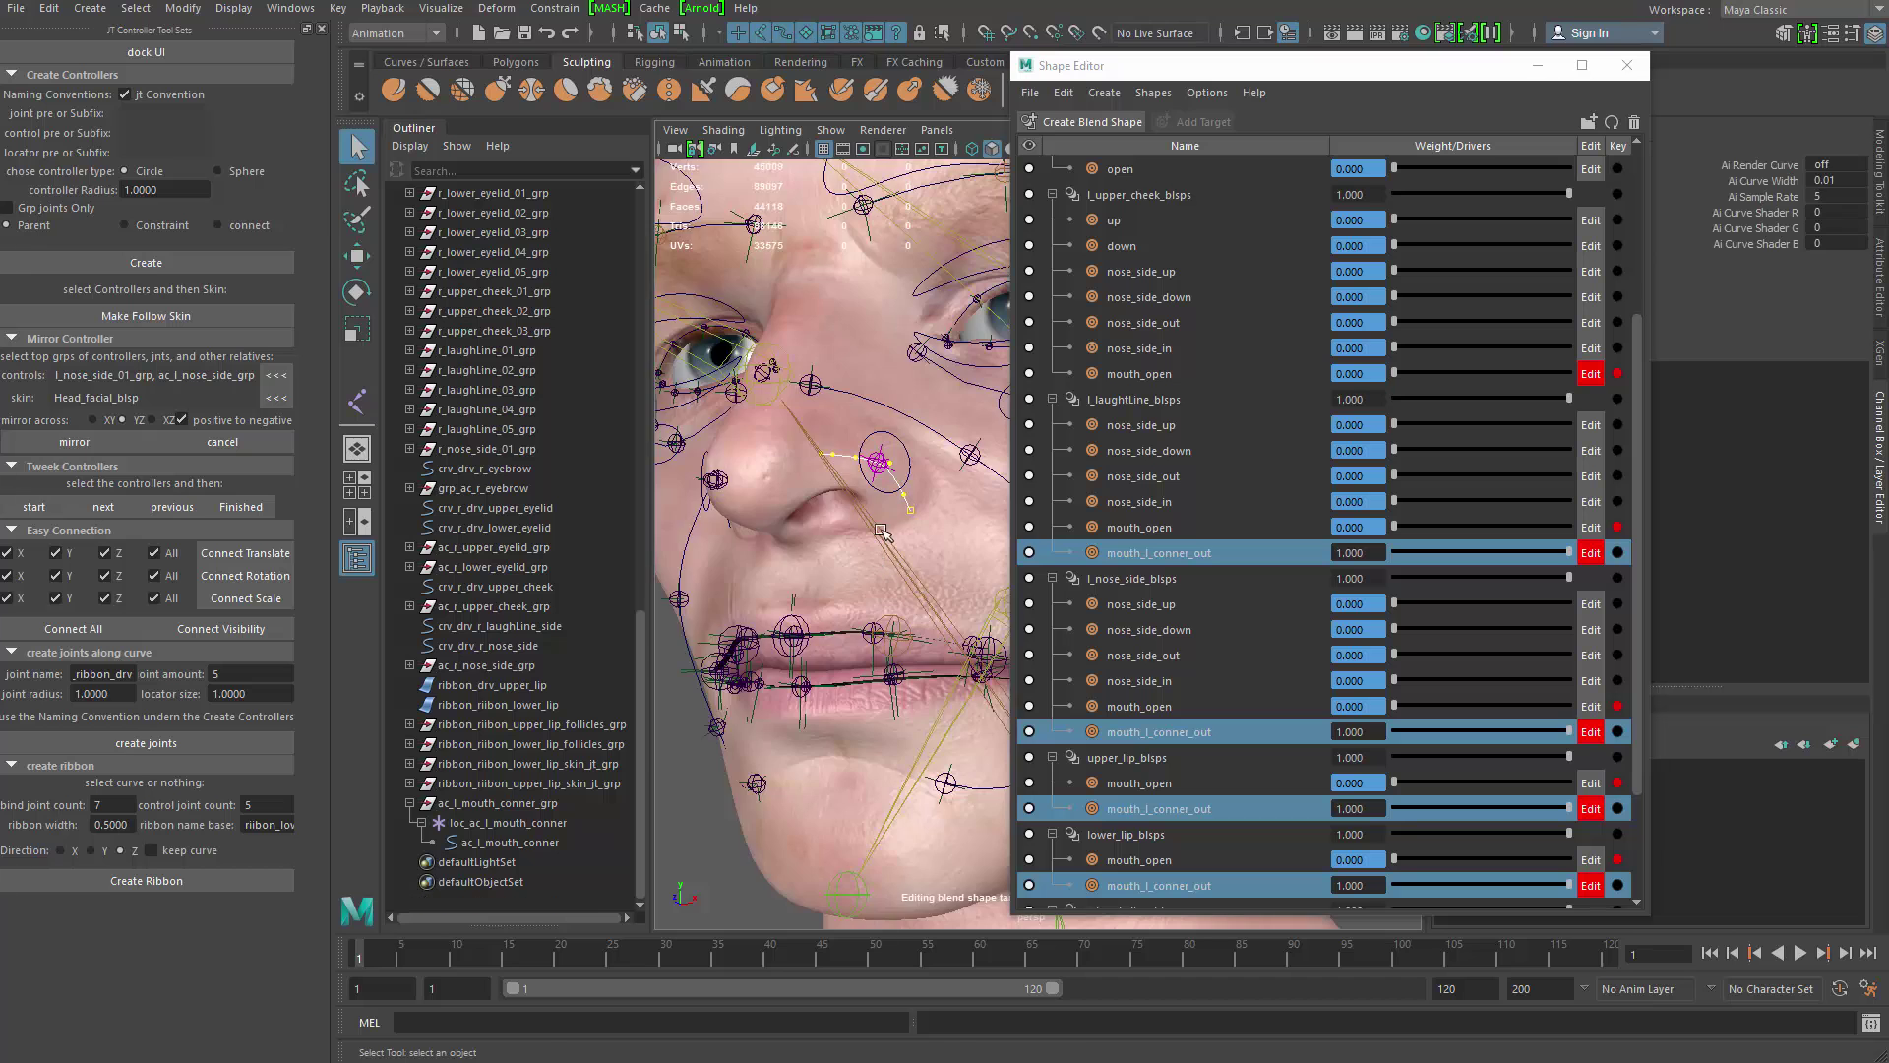
{"action": "key", "text": "w"}
{"action": "middle_click_drag", "start_coordinate": [881, 530], "coordinate": [804, 530], "text": "alt"}
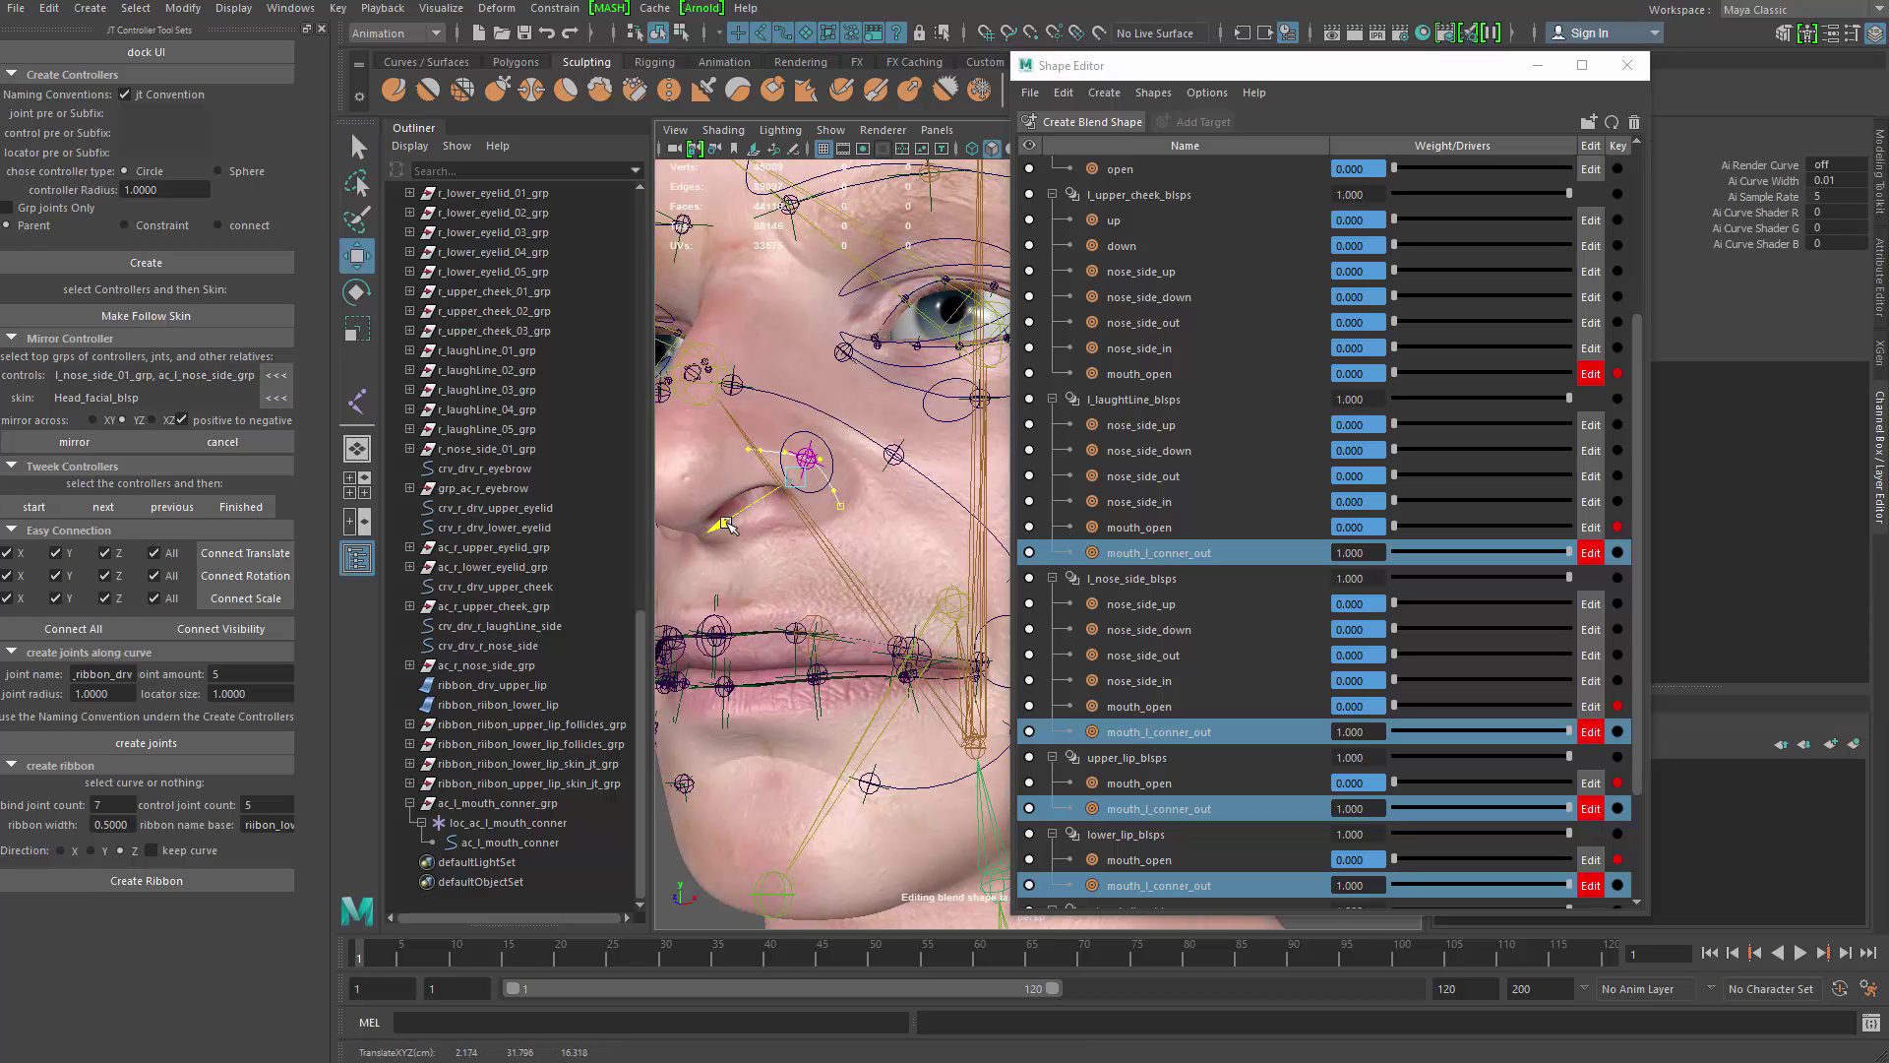
{"action": "left_click_drag", "start_coordinate": [757, 507], "coordinate": [873, 532], "text": "alt"}
{"action": "key", "text": "w"}
{"action": "left_click_drag", "start_coordinate": [875, 531], "coordinate": [815, 545]}
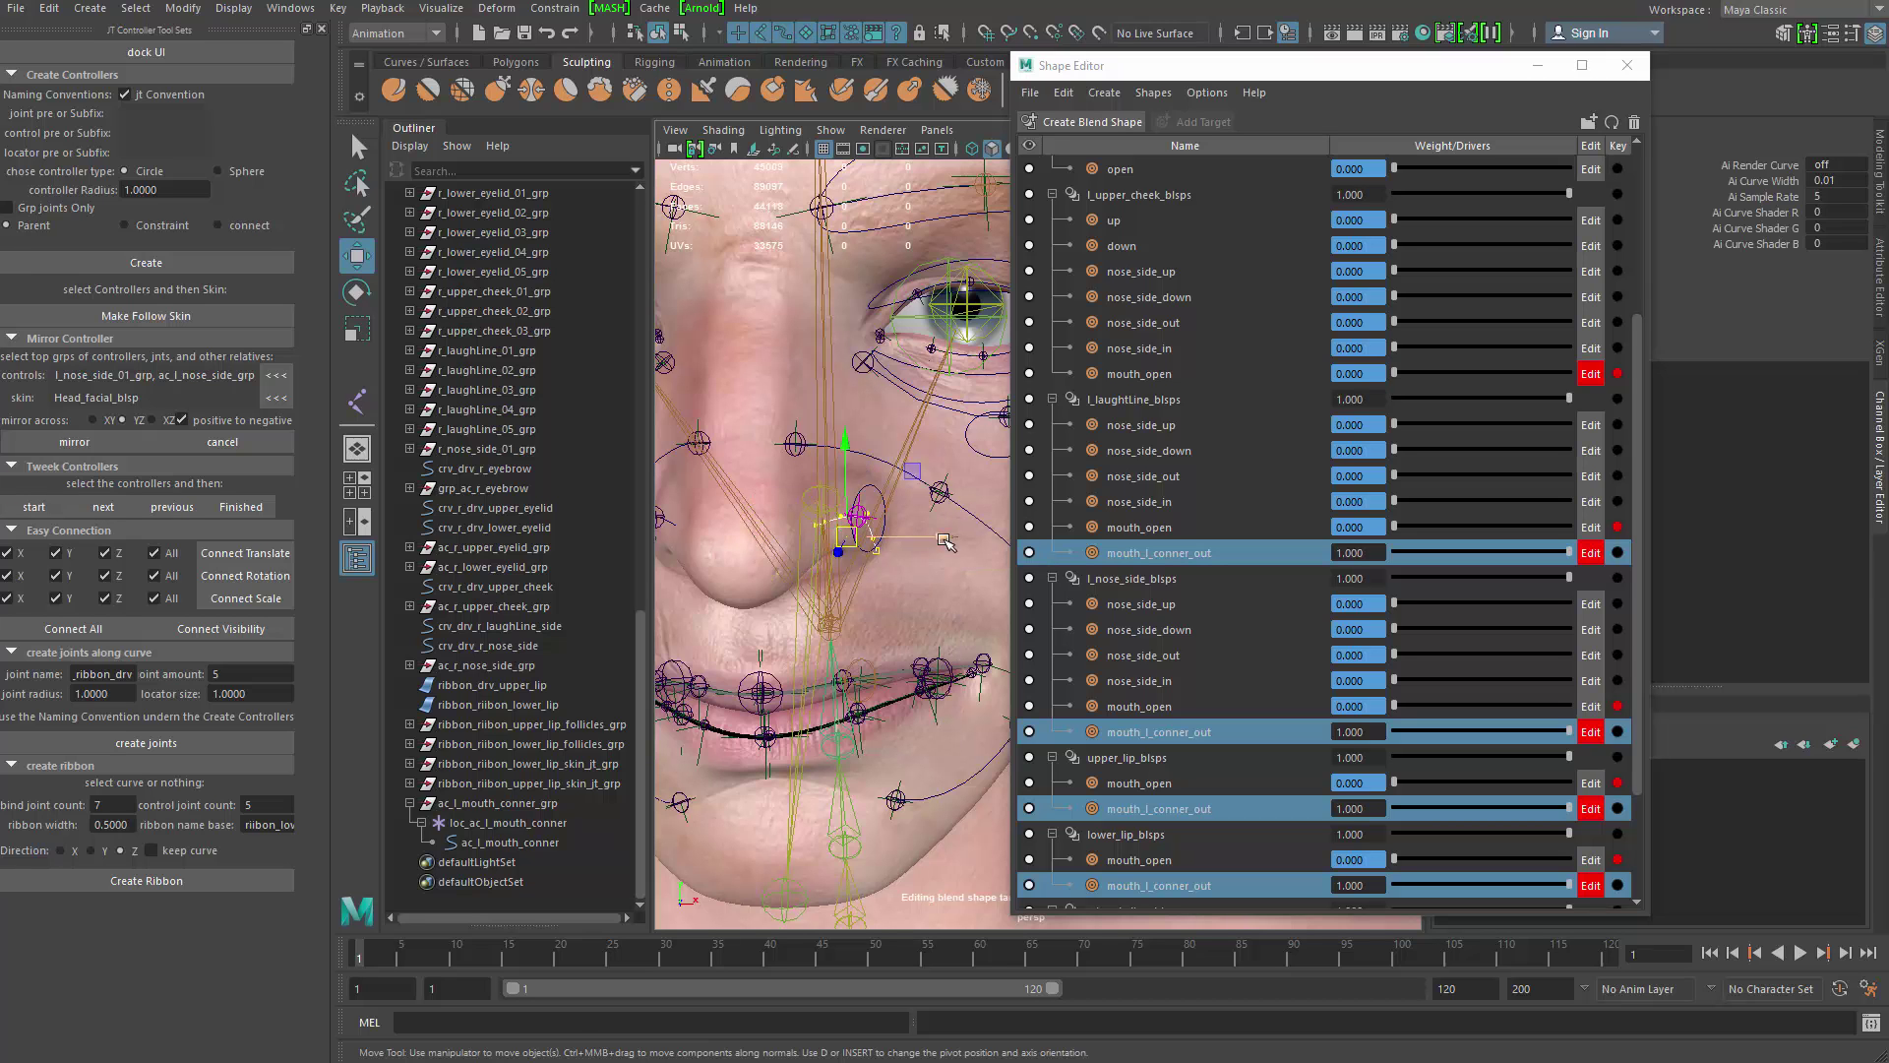
Step: Rotate the left nose-side curve's control points slightly around the vertical axis
{"action": "key", "text": "e"}
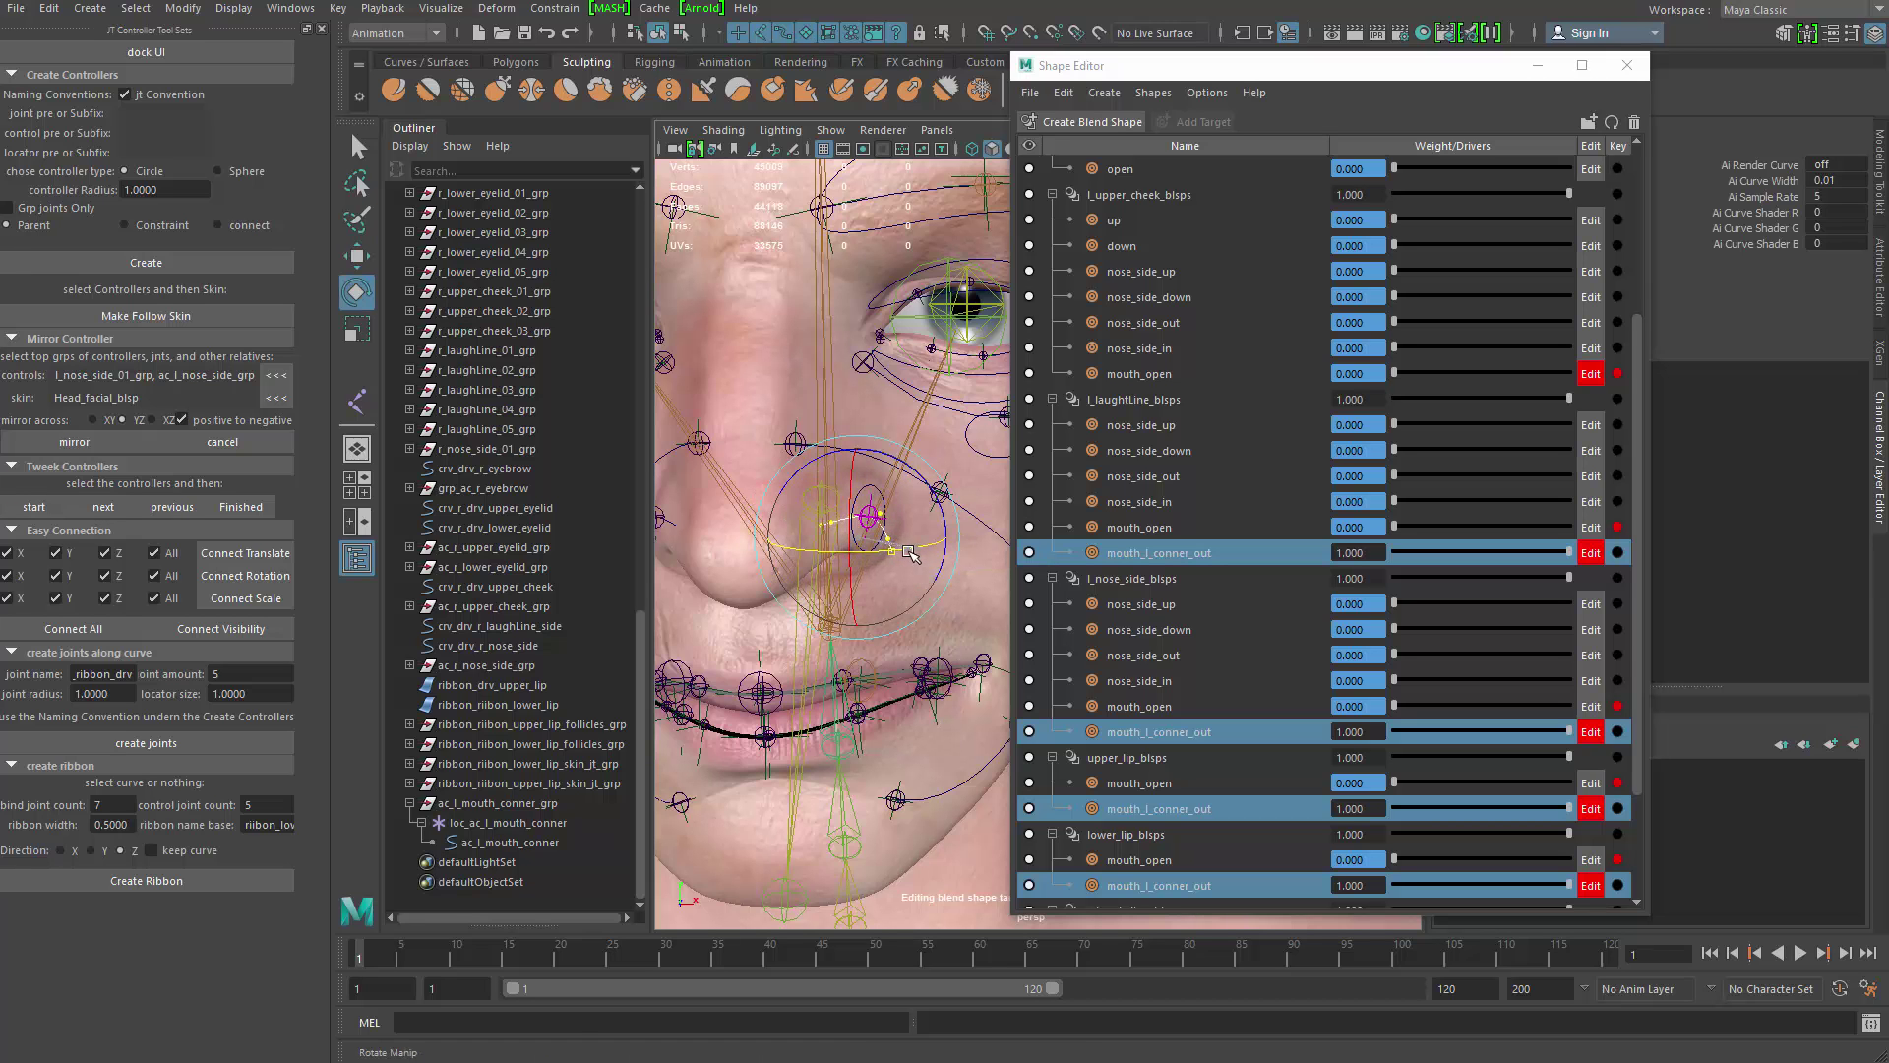
{"action": "left_click_drag", "start_coordinate": [909, 553], "coordinate": [883, 482], "text": "alt"}
{"action": "right_click_drag", "start_coordinate": [883, 482], "coordinate": [836, 522], "text": "alt"}
{"action": "middle_click_drag", "start_coordinate": [915, 553], "coordinate": [867, 559], "text": "alt"}
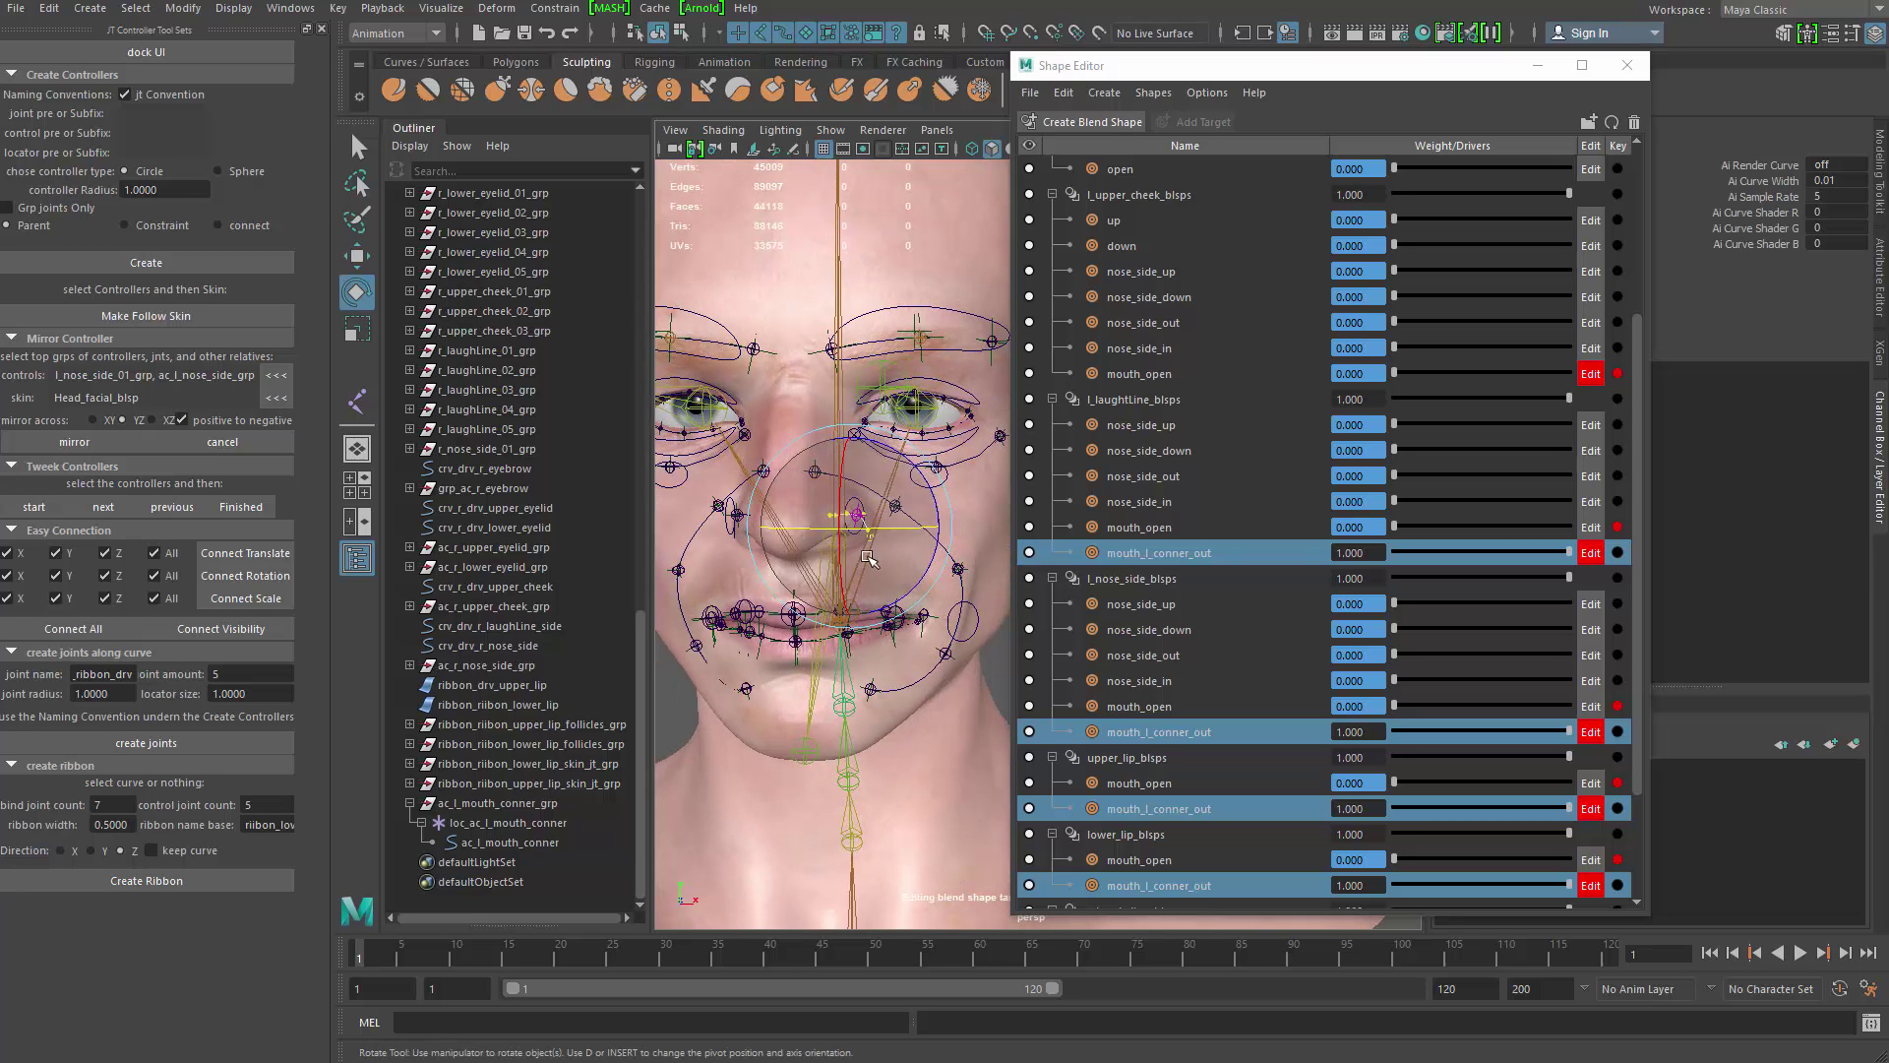
Step: Show the left laugh-line curve's control points again and lower the one beside the nose slightly
{"action": "key", "text": "w"}
{"action": "left_click_drag", "start_coordinate": [869, 559], "coordinate": [787, 447], "text": "alt"}
{"action": "right_click_drag", "start_coordinate": [787, 448], "coordinate": [811, 453], "text": "alt"}
{"action": "key", "text": "q"}
{"action": "left_click", "coordinate": [866, 472]}
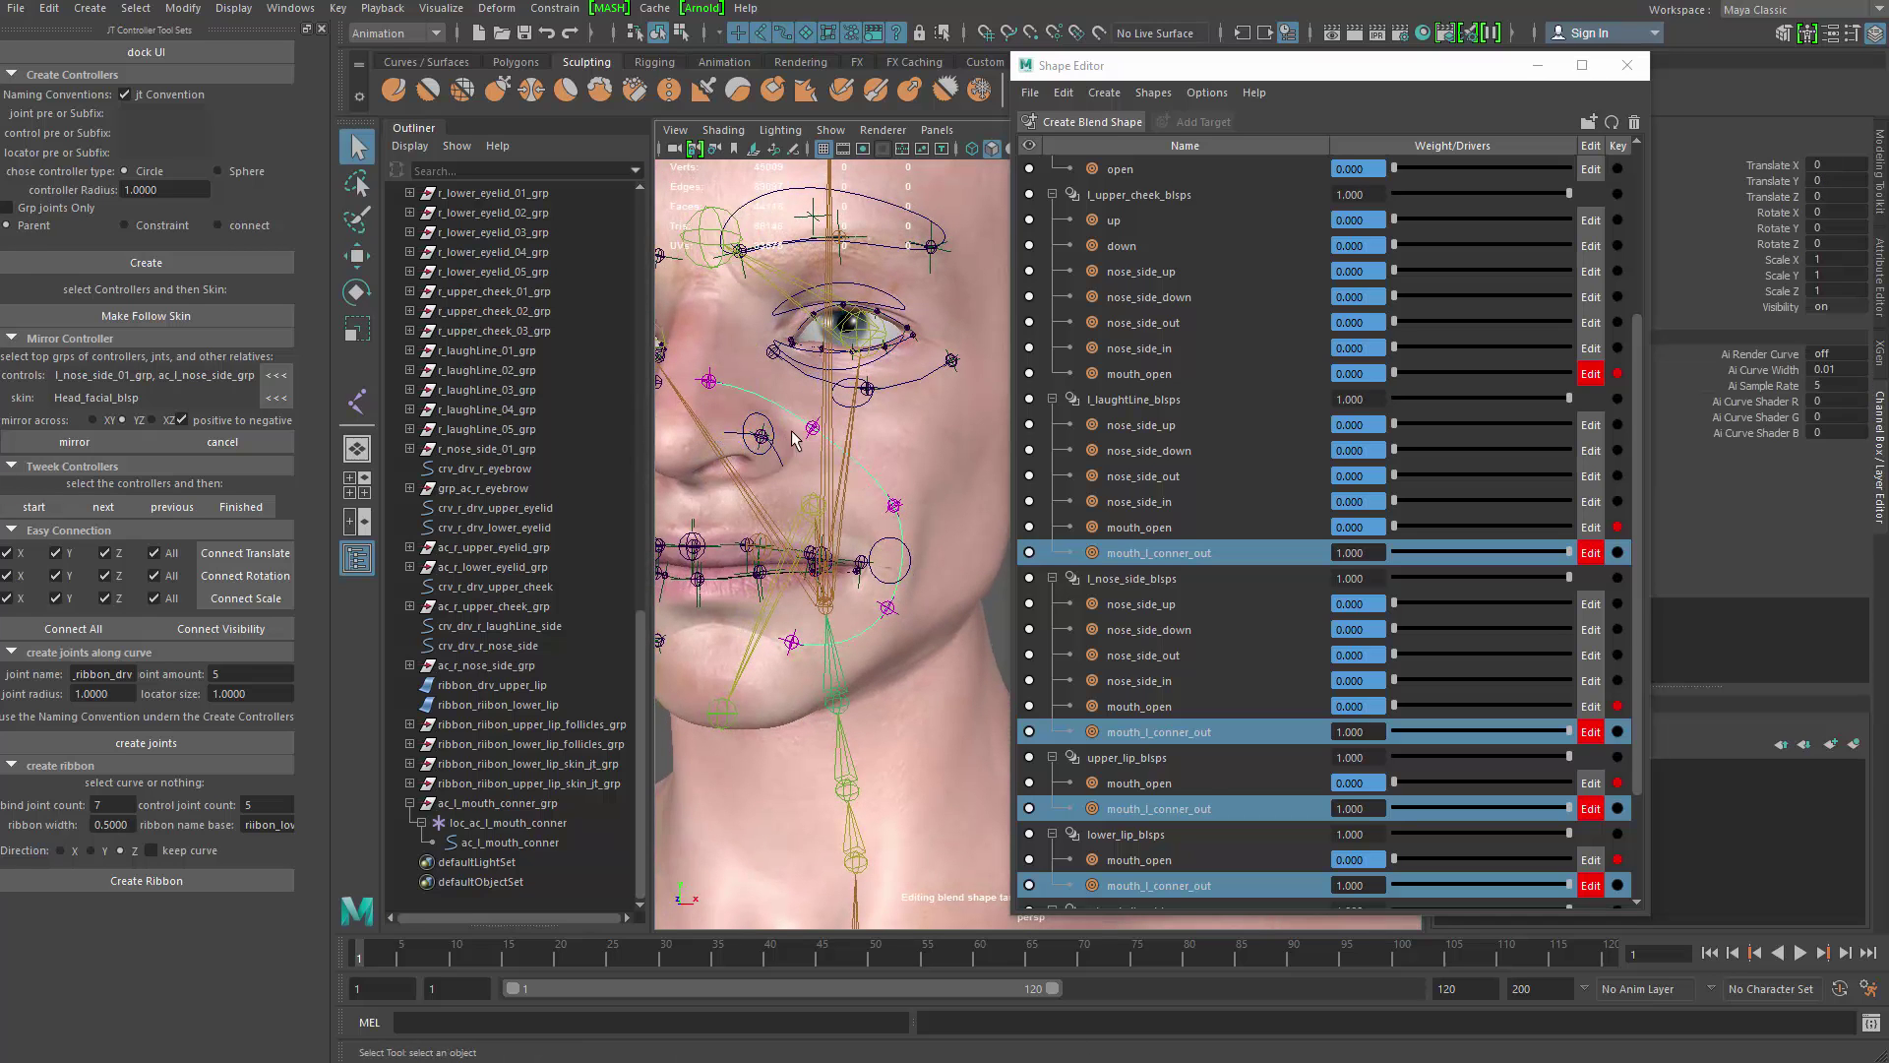
{"action": "left_click", "coordinate": [681, 32]}
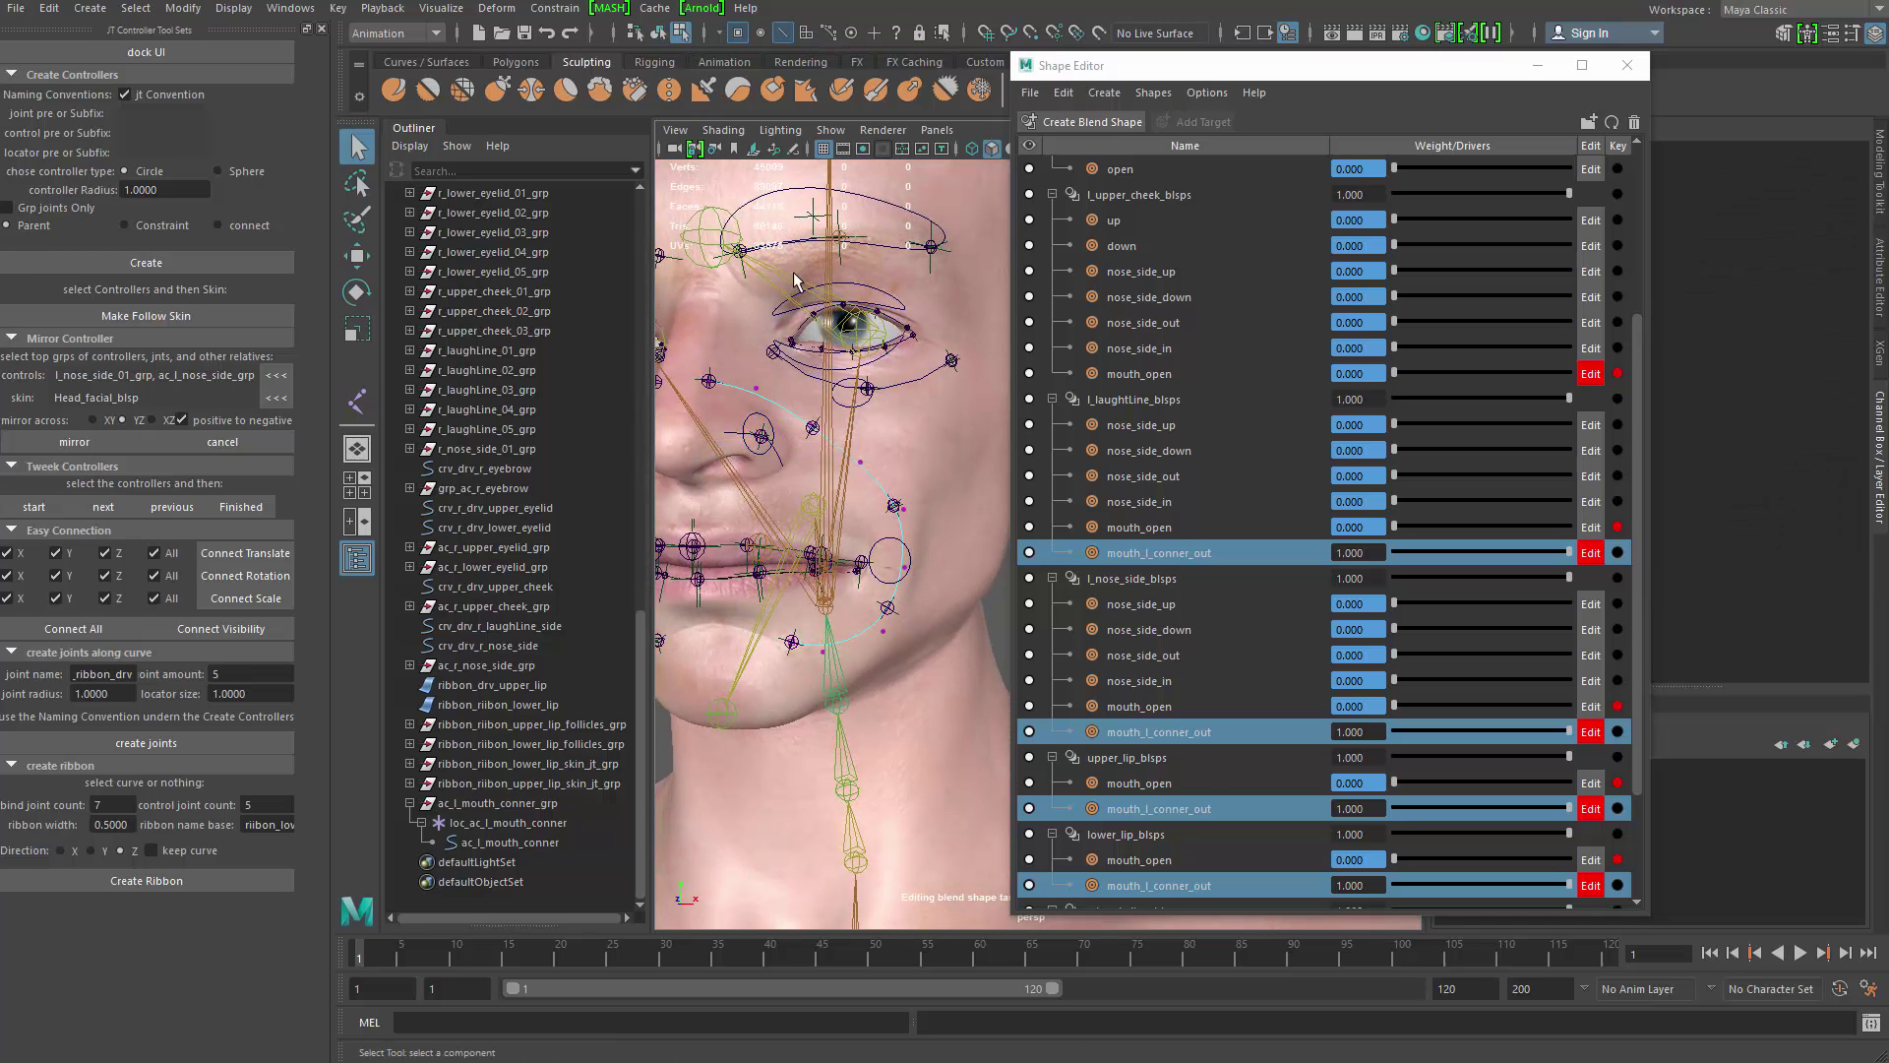
{"action": "left_click_drag", "start_coordinate": [725, 352], "coordinate": [790, 406]}
{"action": "key", "text": "w"}
{"action": "left_click_drag", "start_coordinate": [755, 287], "coordinate": [755, 299]}
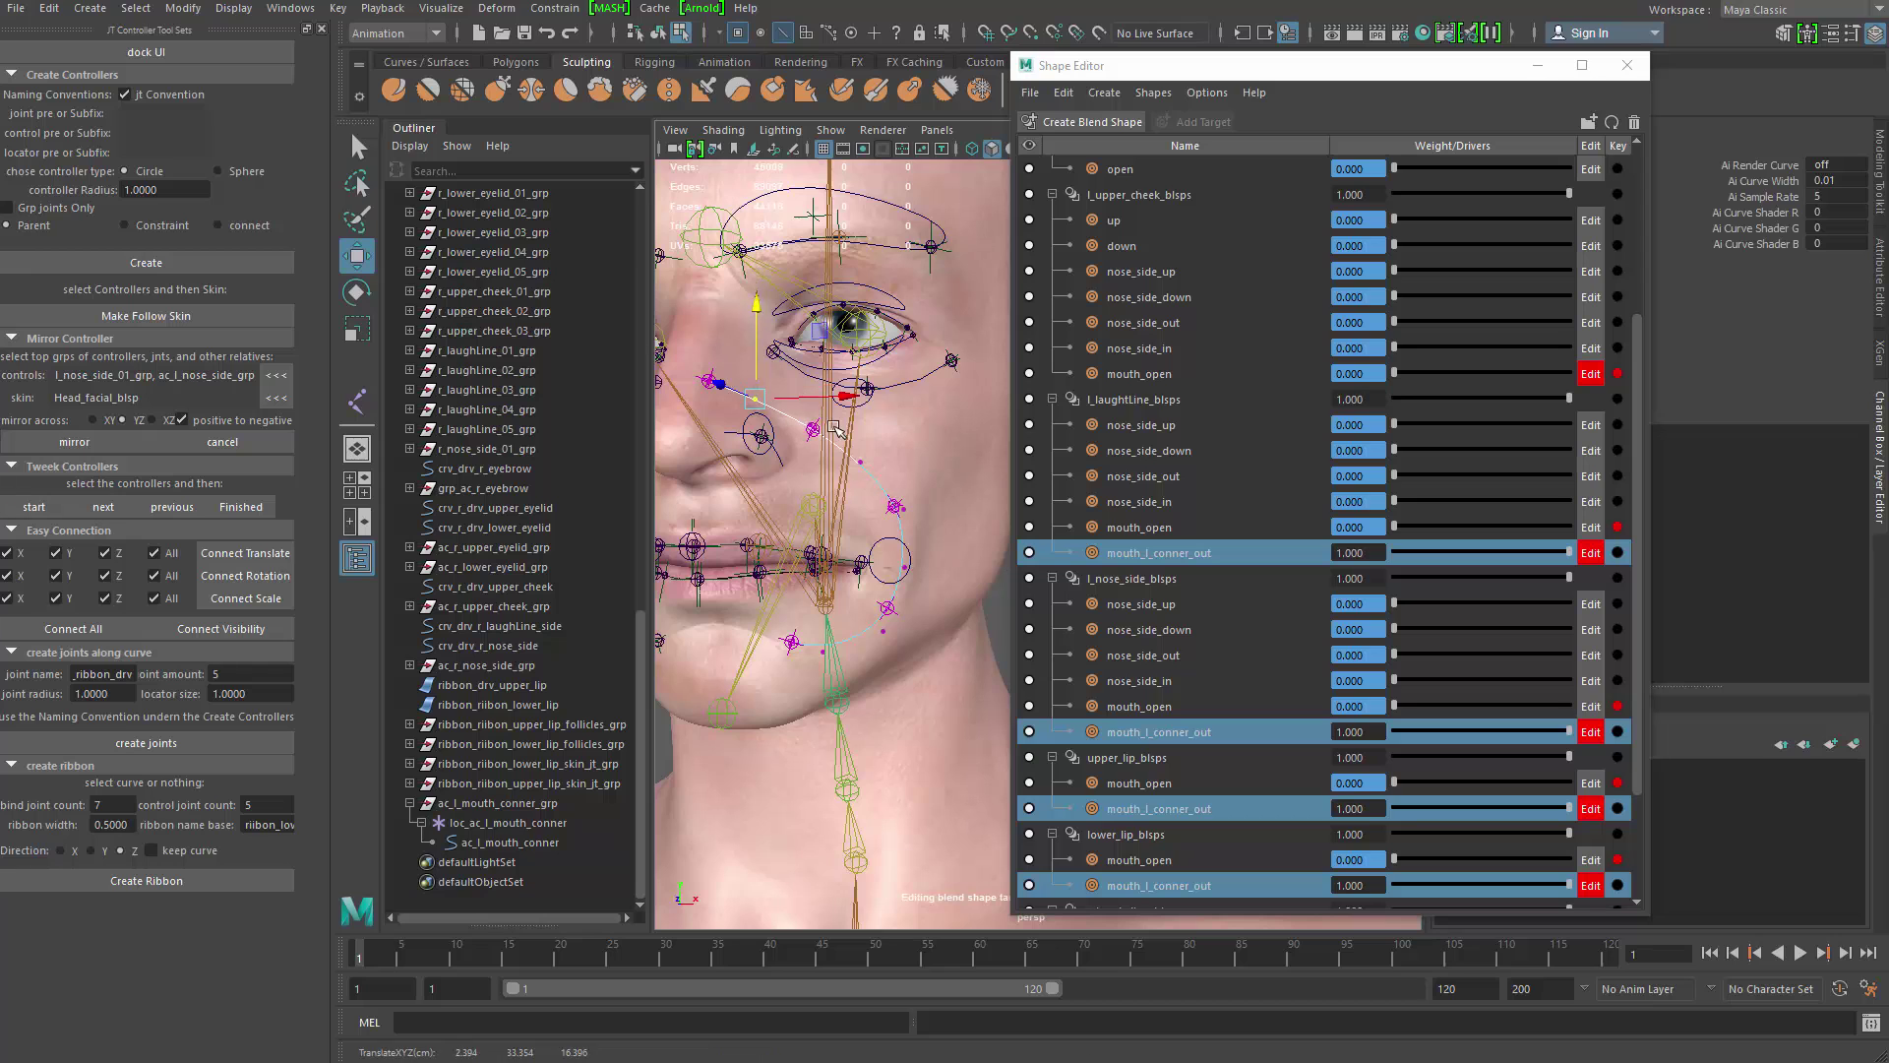
Step: Lower the laugh-line control point in the middle of the left cheek slightly
{"action": "key", "text": "q"}
{"action": "left_click_drag", "start_coordinate": [850, 443], "coordinate": [873, 470]}
{"action": "key", "text": "w"}
{"action": "left_click_drag", "start_coordinate": [861, 383], "coordinate": [861, 394]}
{"action": "key", "text": "q"}
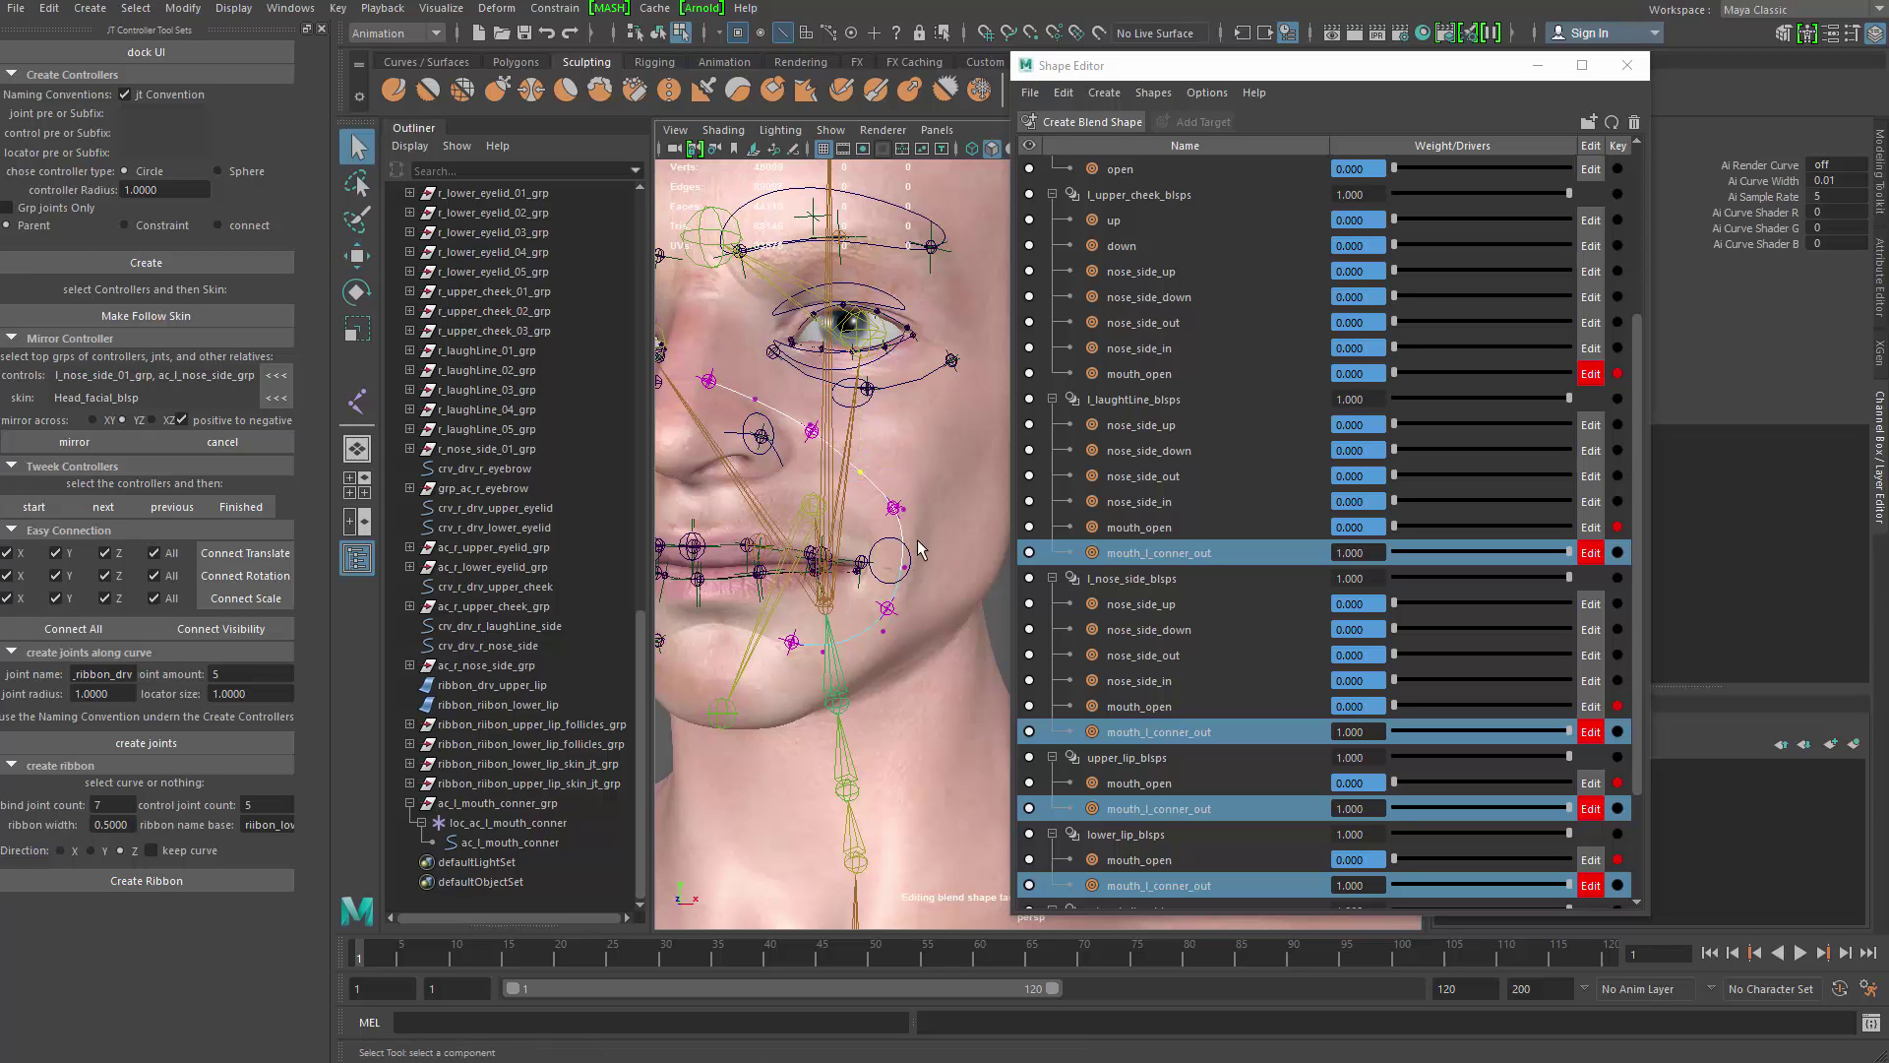
Step: Move the laugh-line control point beside the left mouth corner slightly inward along X
{"action": "left_click", "coordinate": [903, 560]}
{"action": "key", "text": "w"}
{"action": "left_click_drag", "start_coordinate": [962, 565], "coordinate": [956, 564]}
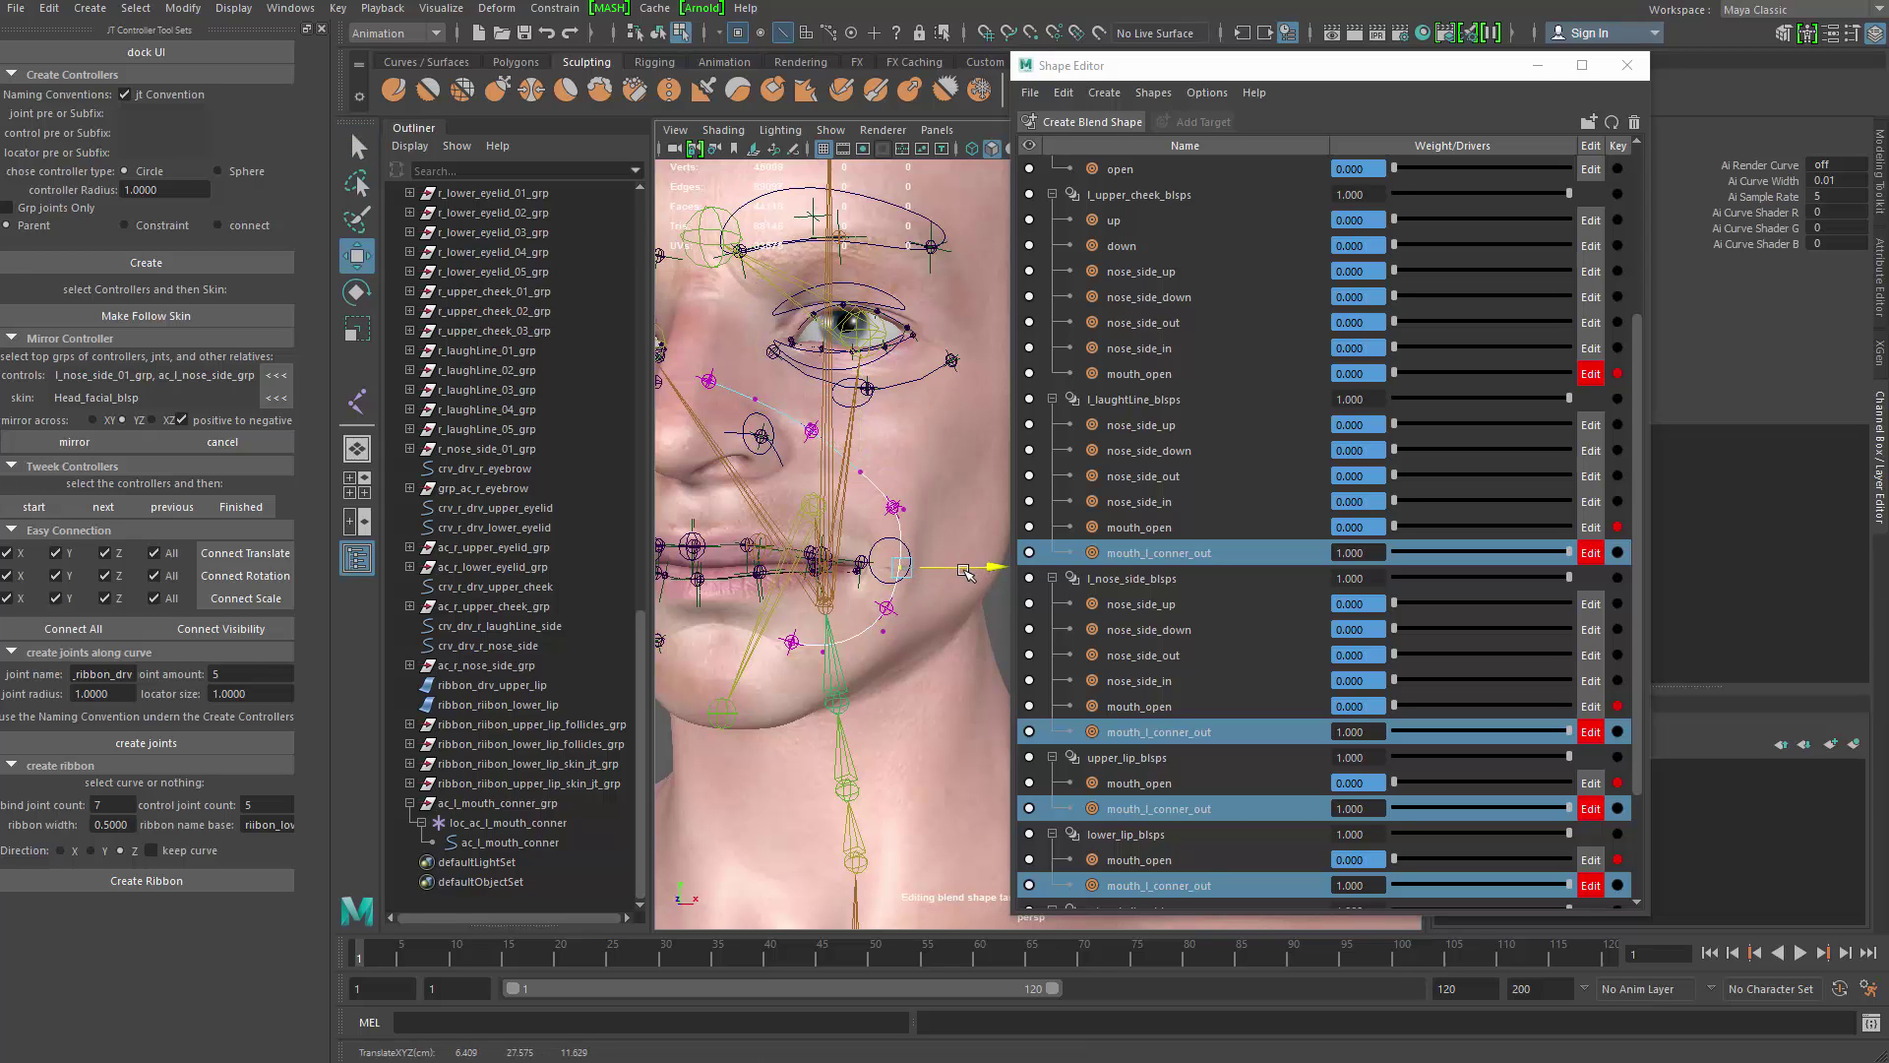
{"action": "middle_click_drag", "start_coordinate": [956, 563], "coordinate": [950, 501], "text": "alt"}
{"action": "scroll", "coordinate": [930, 522], "scroll_direction": "up", "scroll_amount": 1}
{"action": "scroll", "coordinate": [932, 511], "scroll_direction": "down", "scroll_amount": 2}
{"action": "key", "text": "q"}
{"action": "scroll", "coordinate": [928, 495], "scroll_direction": "down", "scroll_amount": 4}
{"action": "scroll", "coordinate": [943, 477], "scroll_direction": "up", "scroll_amount": 1}
Step: Return to object mode, select the ac_l_mouth_conner controller and open the Set Driven Key window
{"action": "key", "text": "F8"}
{"action": "left_click", "coordinate": [952, 465]}
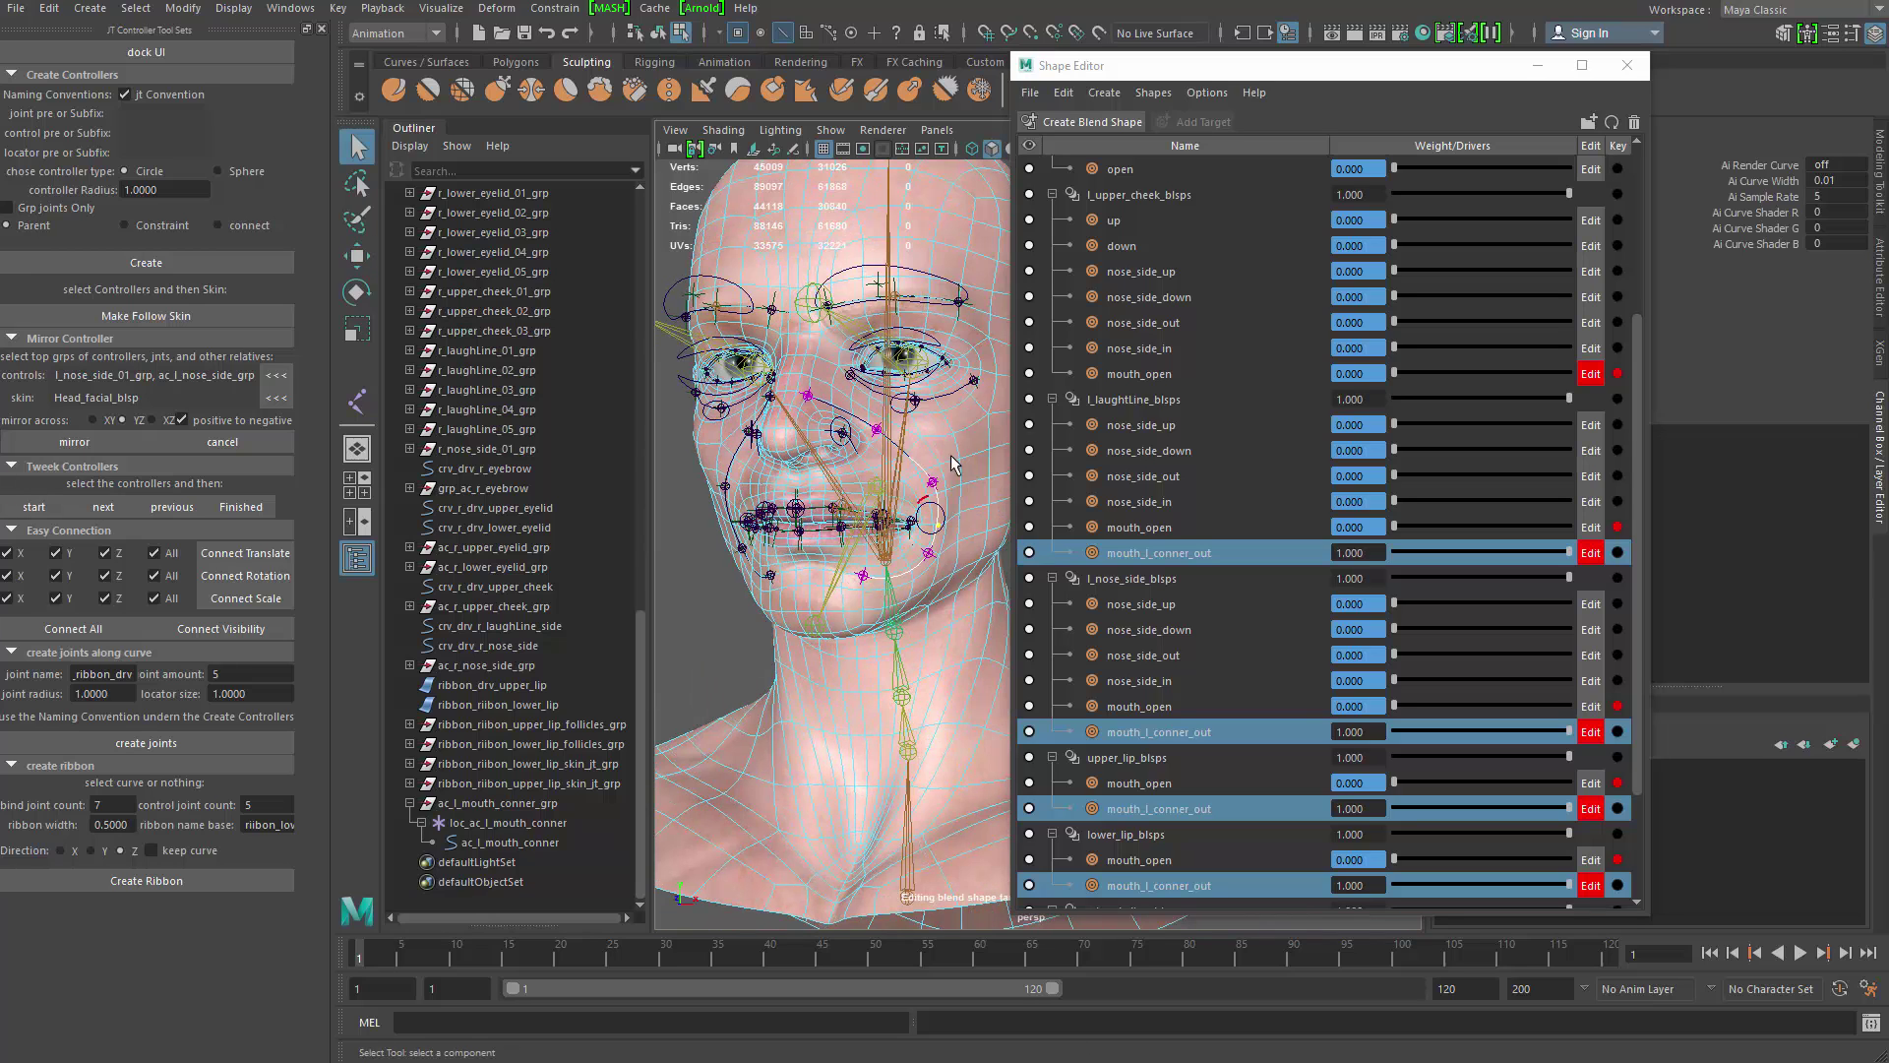
{"action": "scroll", "coordinate": [866, 492], "scroll_direction": "down", "scroll_amount": 2}
{"action": "mouse_move", "coordinate": [903, 464]}
{"action": "left_mouse_down", "text": "alt"}
{"action": "mouse_move", "coordinate": [900, 492]}
{"action": "mouse_move", "coordinate": [967, 499]}
{"action": "mouse_move", "coordinate": [910, 474]}
{"action": "left_mouse_up", "text": "alt"}
{"action": "left_click", "coordinate": [745, 508]}
{"action": "left_click", "coordinate": [949, 474]}
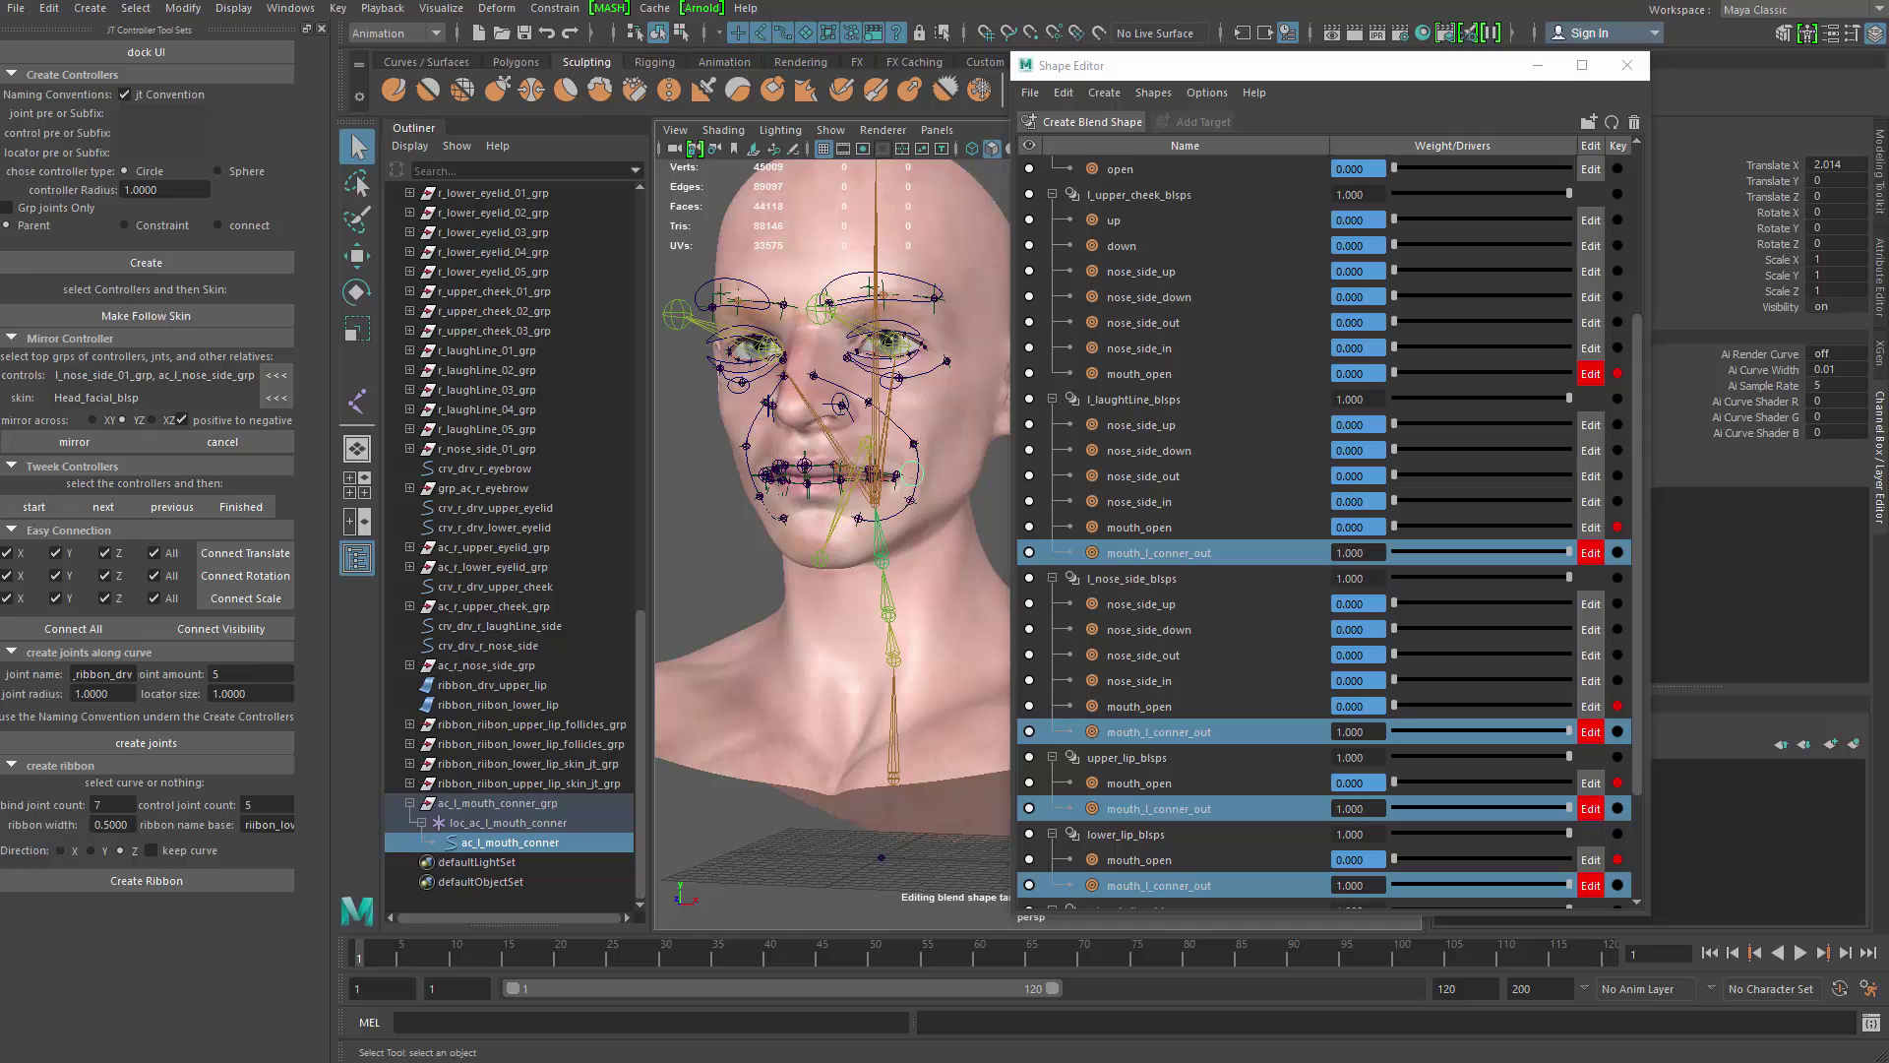
{"action": "left_click", "coordinate": [64, 1032]}
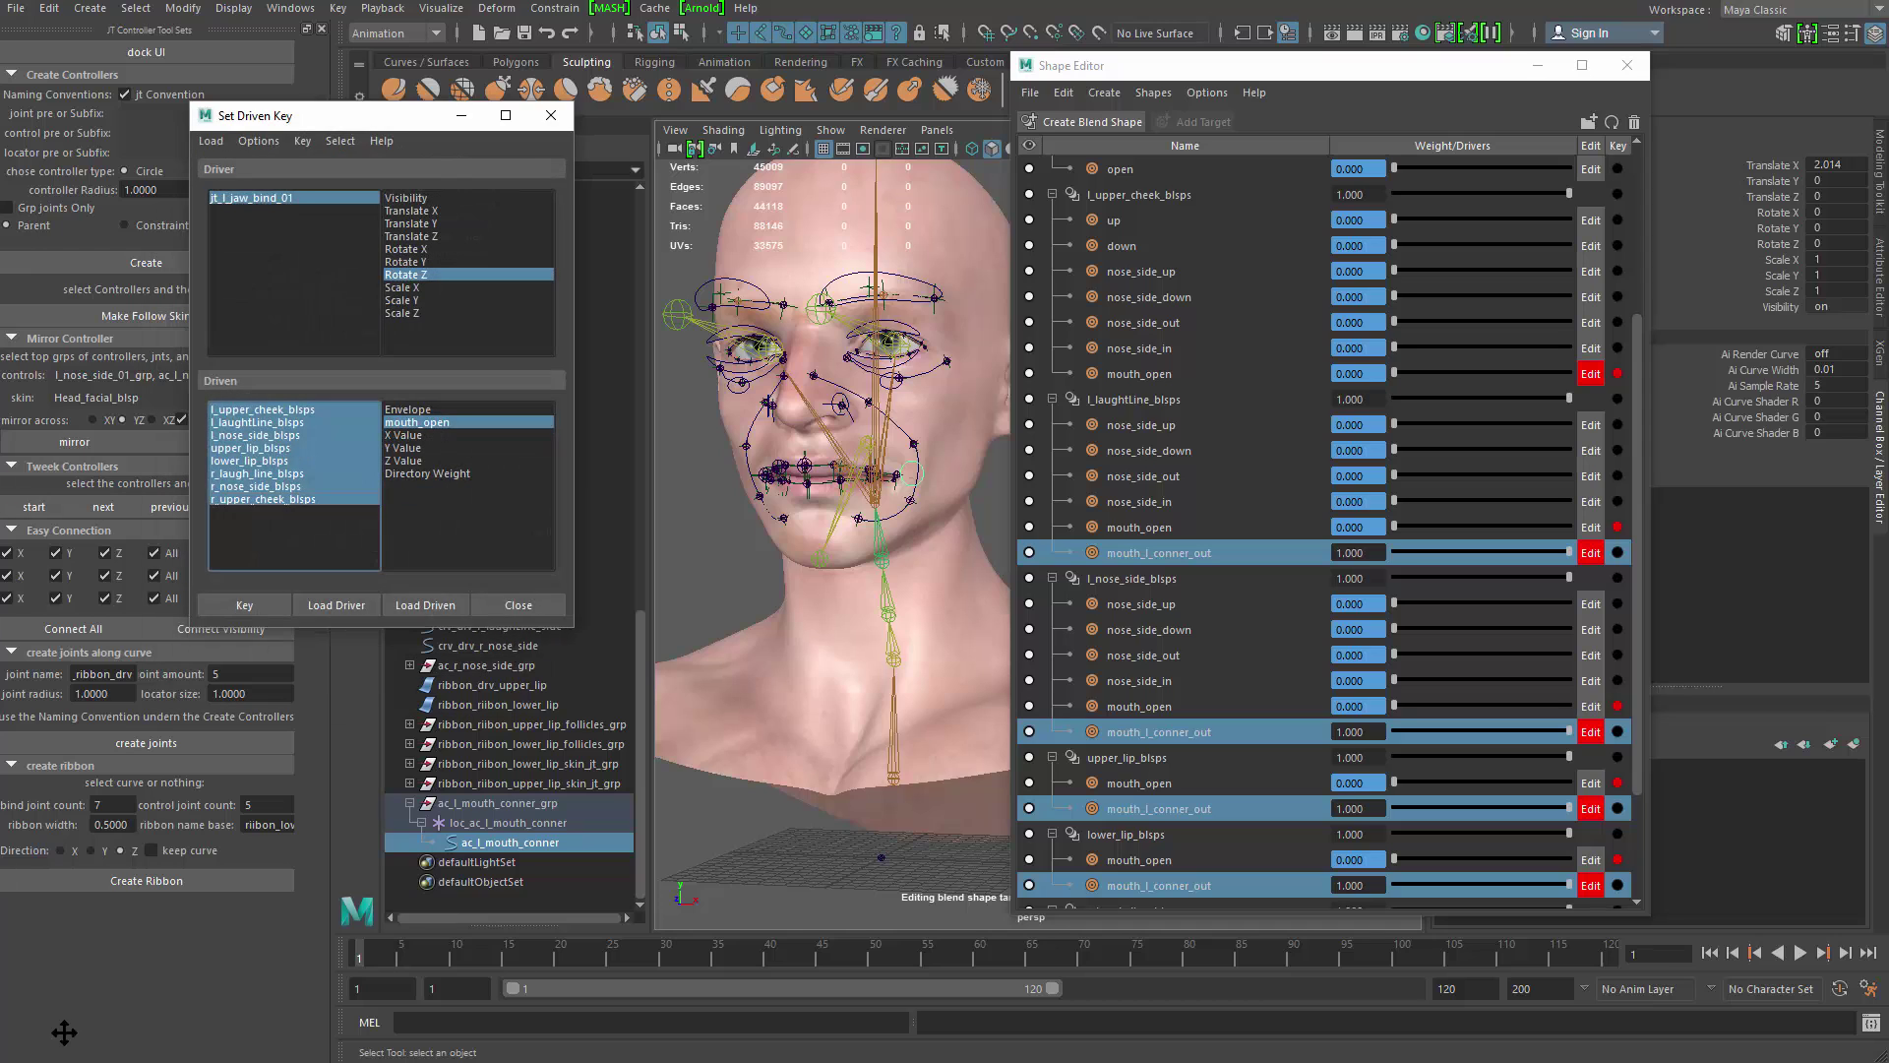
Step: Load ac_l_mouth_conner as the driver in Set Driven Key with Translate X as the driving attribute
{"action": "left_click", "coordinate": [335, 605]}
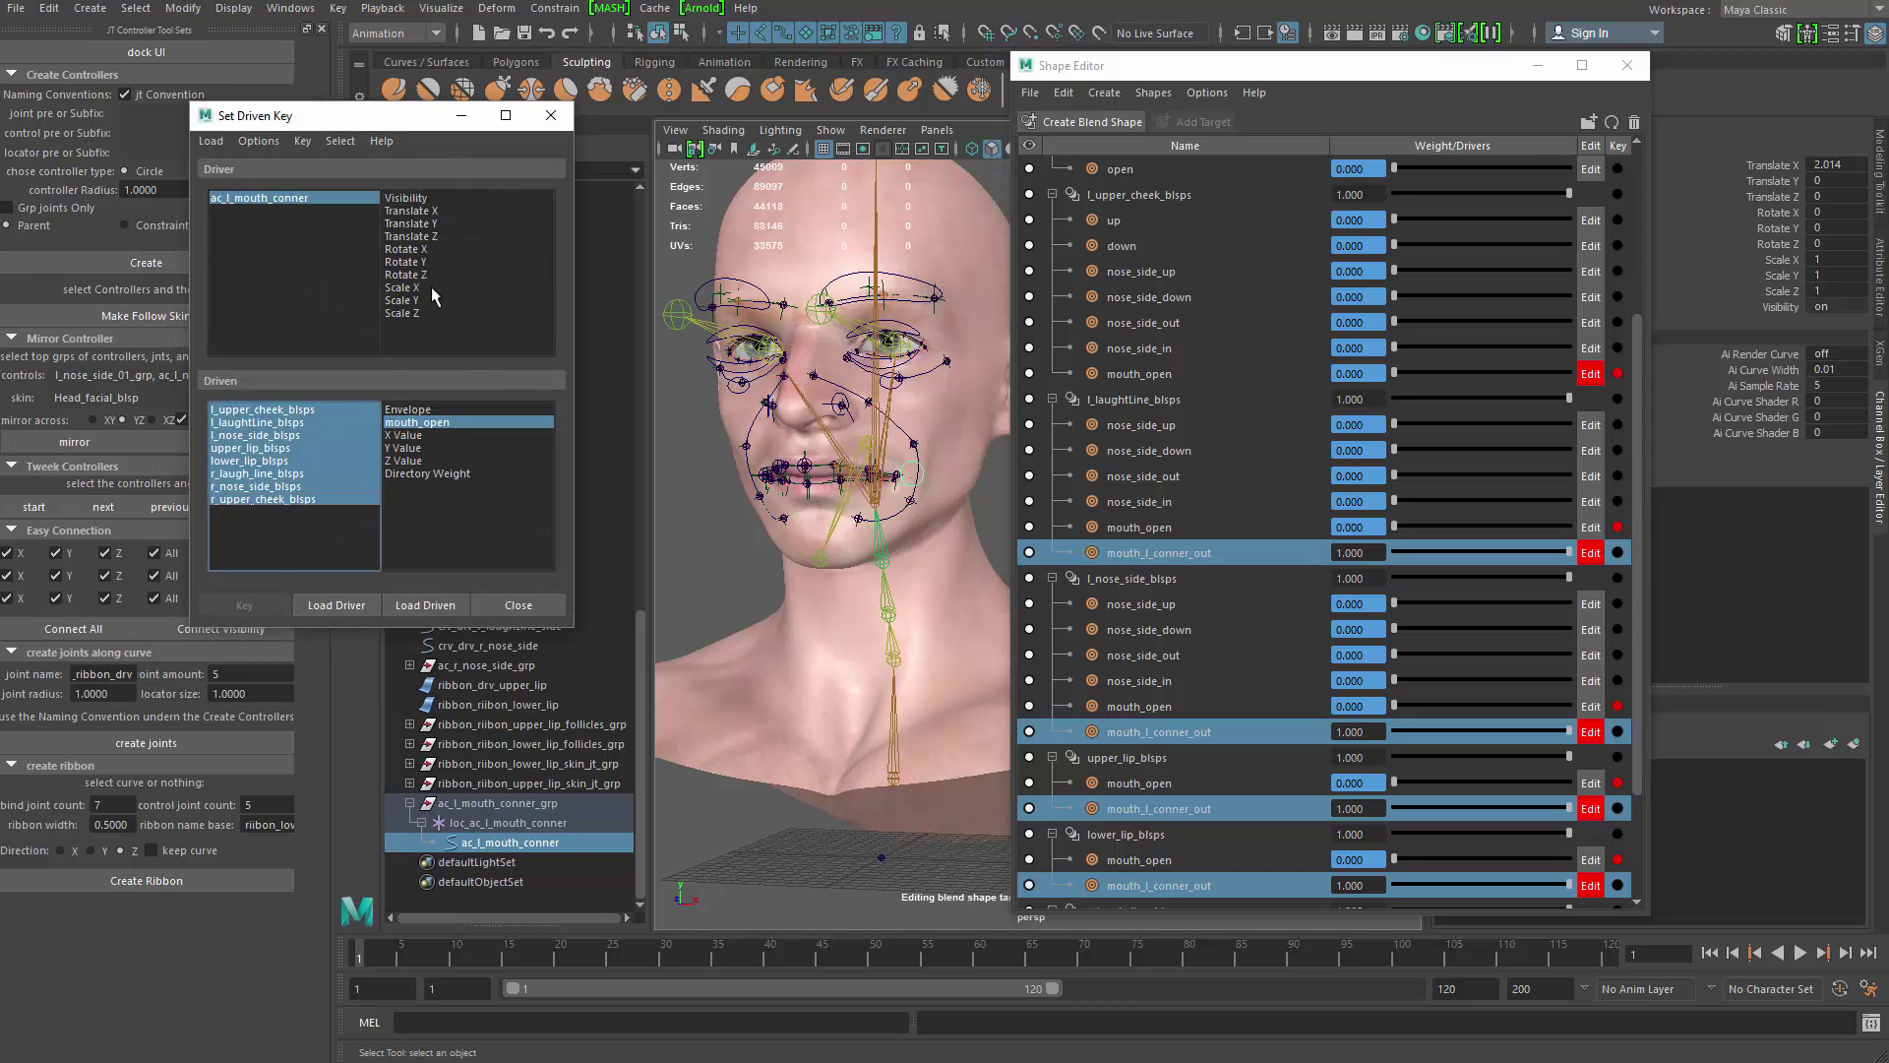
{"action": "left_click", "coordinate": [434, 211]}
{"action": "left_click_drag", "start_coordinate": [930, 312], "coordinate": [962, 445], "text": "alt"}
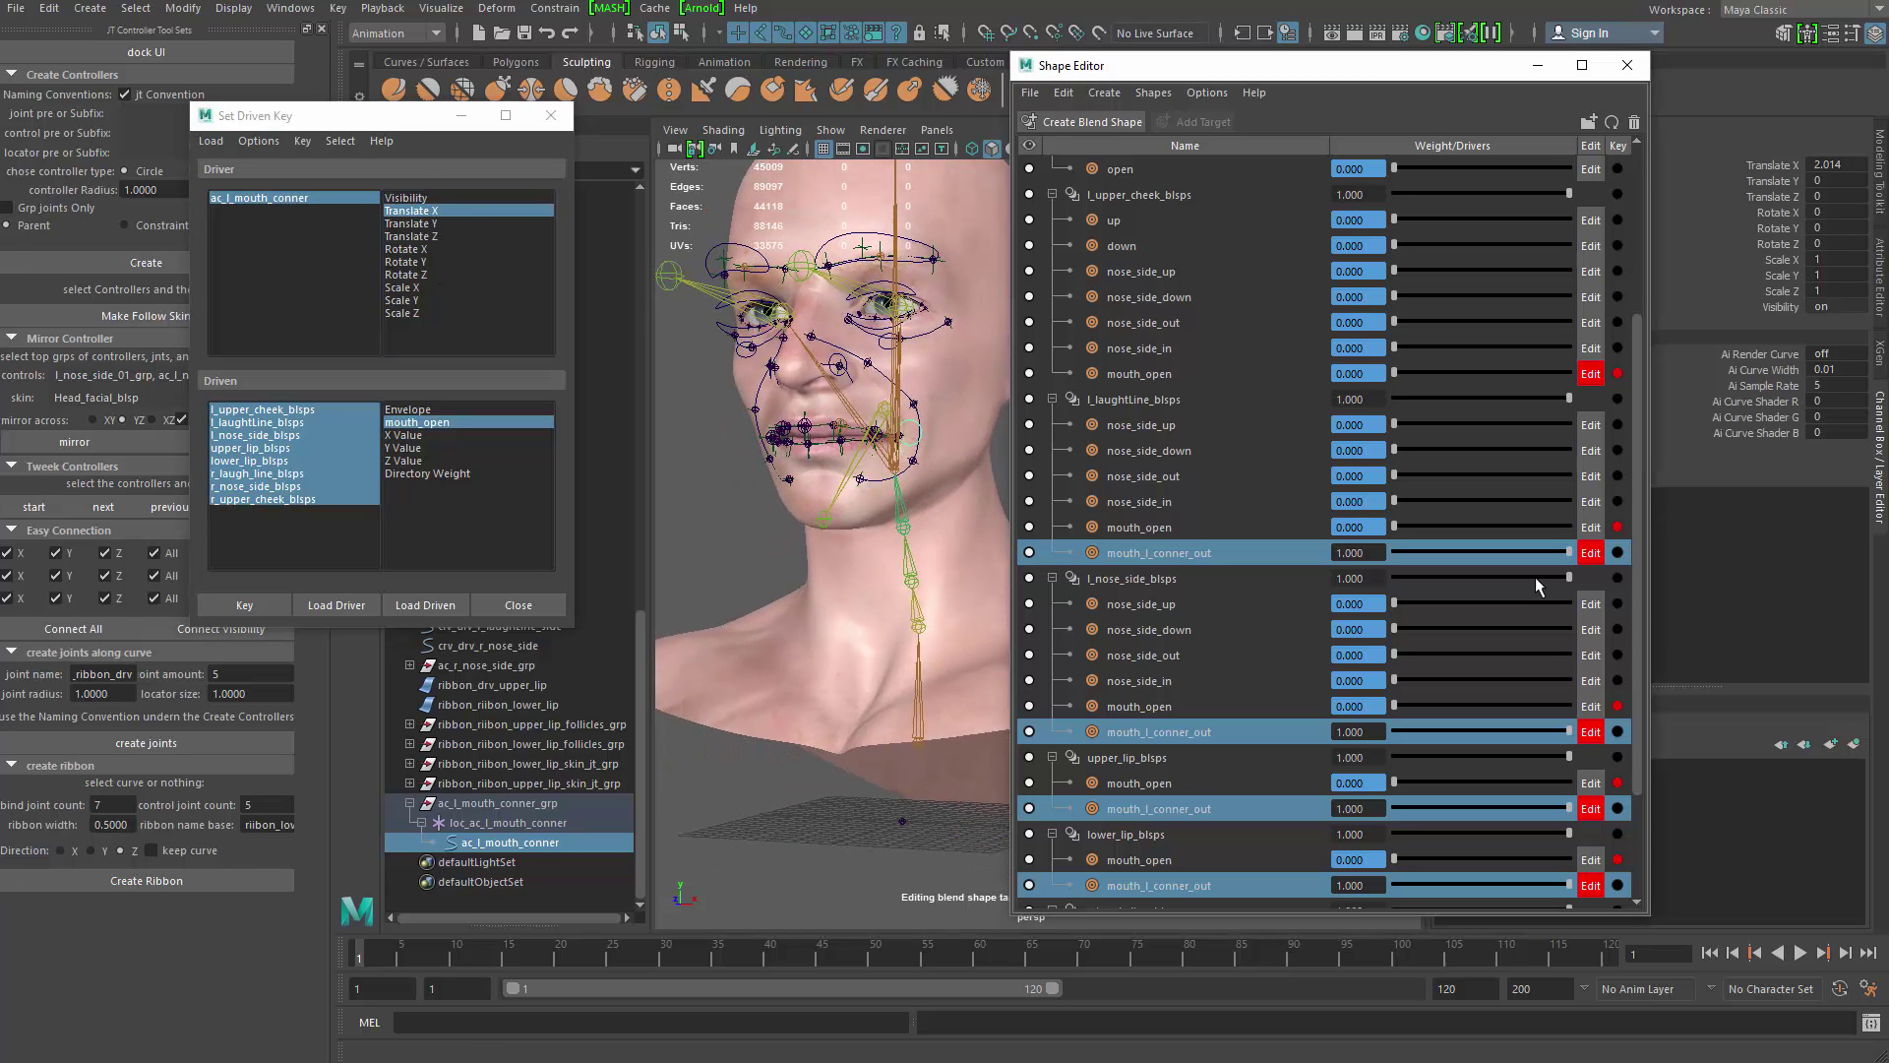
Step: Select the l_laughtLine_blsps, l_nose_side_blsps, upper_lip_blsps and lower_lip_blsps deformers and load them as the driven objects
{"action": "left_click", "coordinate": [1171, 401]}
{"action": "left_click", "coordinate": [1132, 578], "text": "ctrl"}
{"action": "left_click", "coordinate": [1151, 758], "text": "ctrl"}
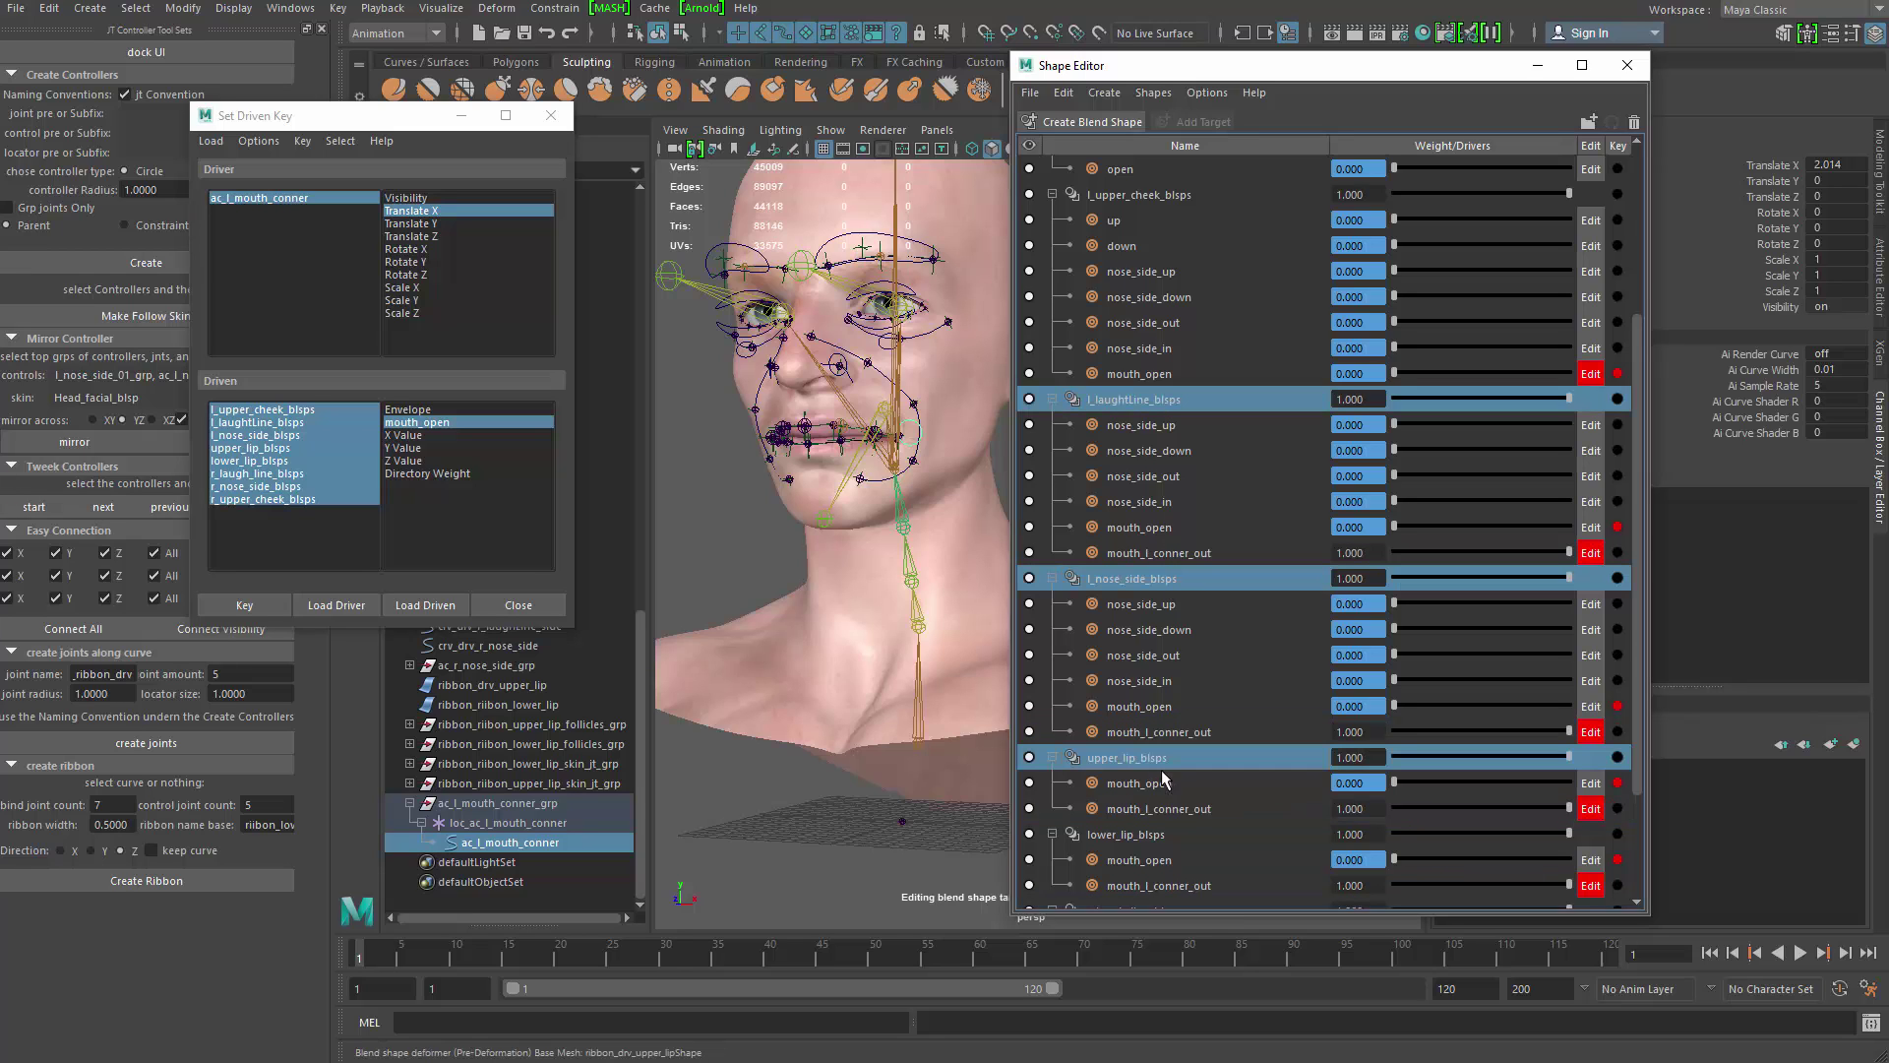
{"action": "left_click", "coordinate": [1151, 834], "text": "ctrl"}
{"action": "right_click", "coordinate": [1170, 401]}
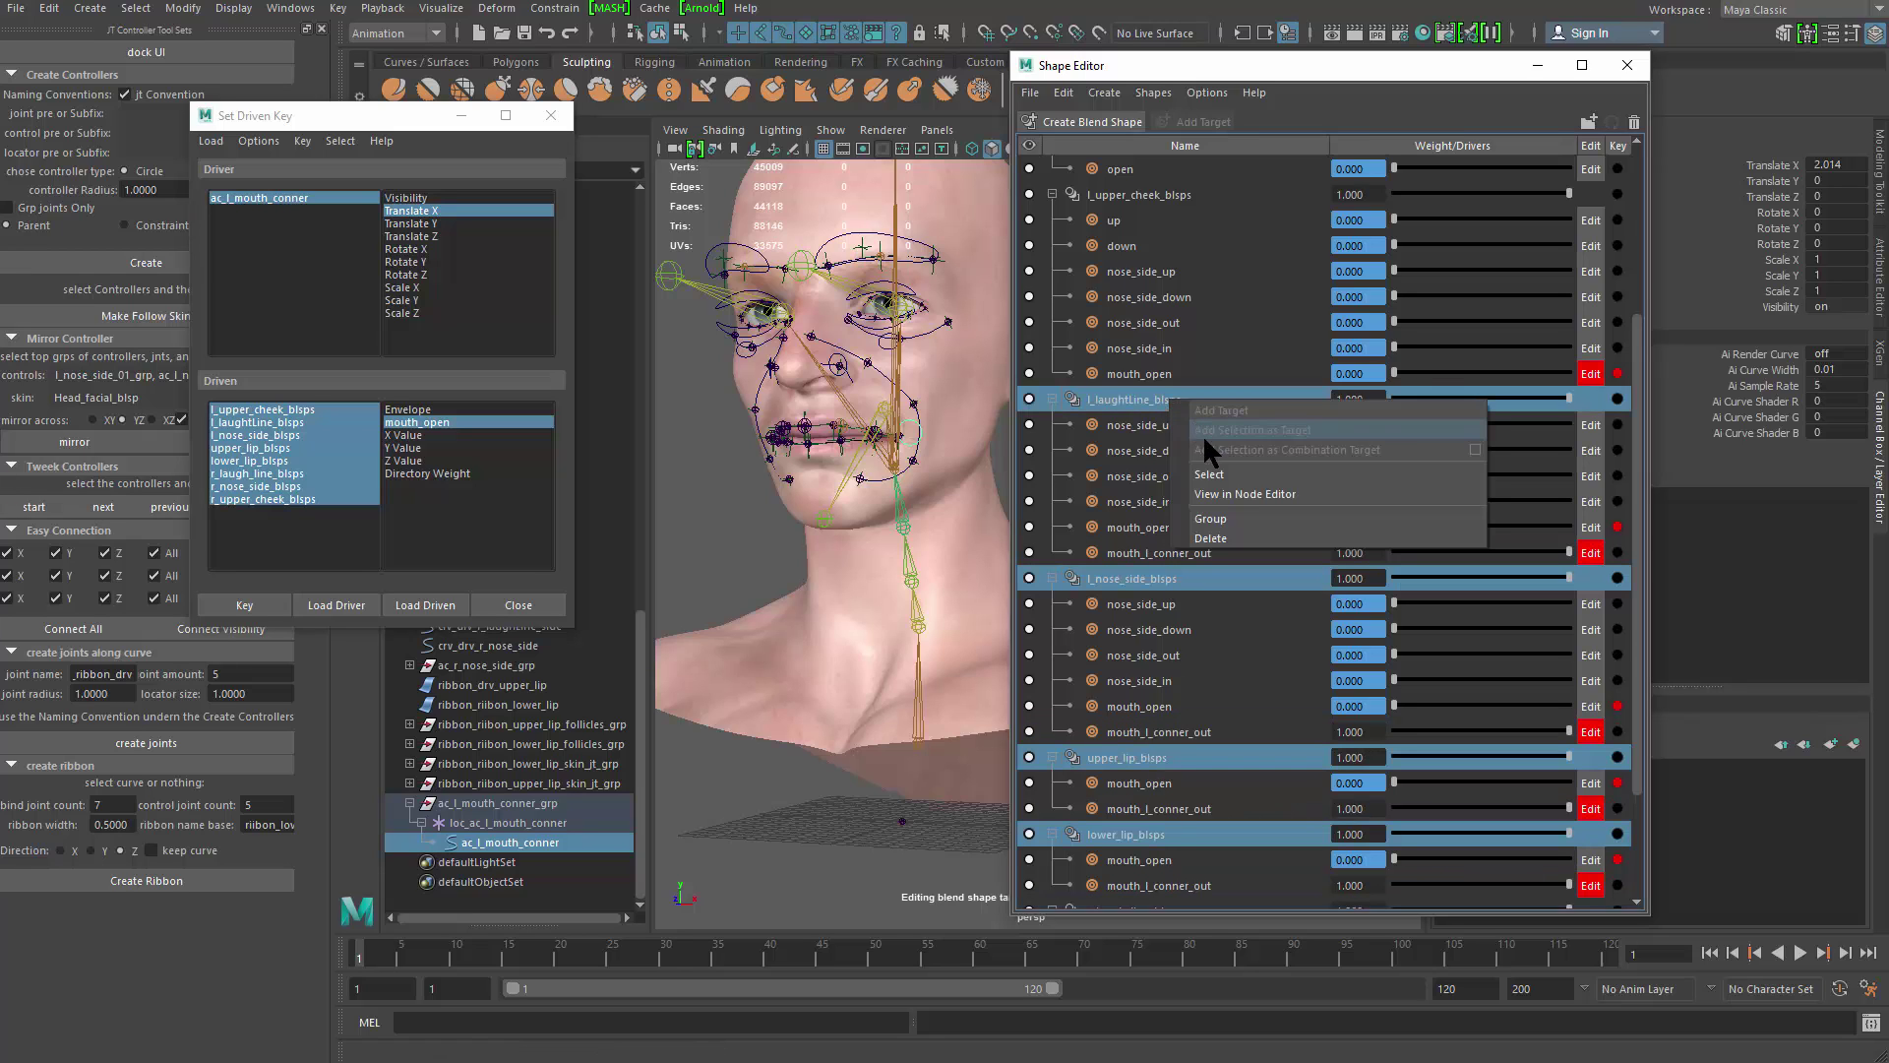
{"action": "left_click", "coordinate": [1219, 473]}
{"action": "left_click", "coordinate": [411, 603]}
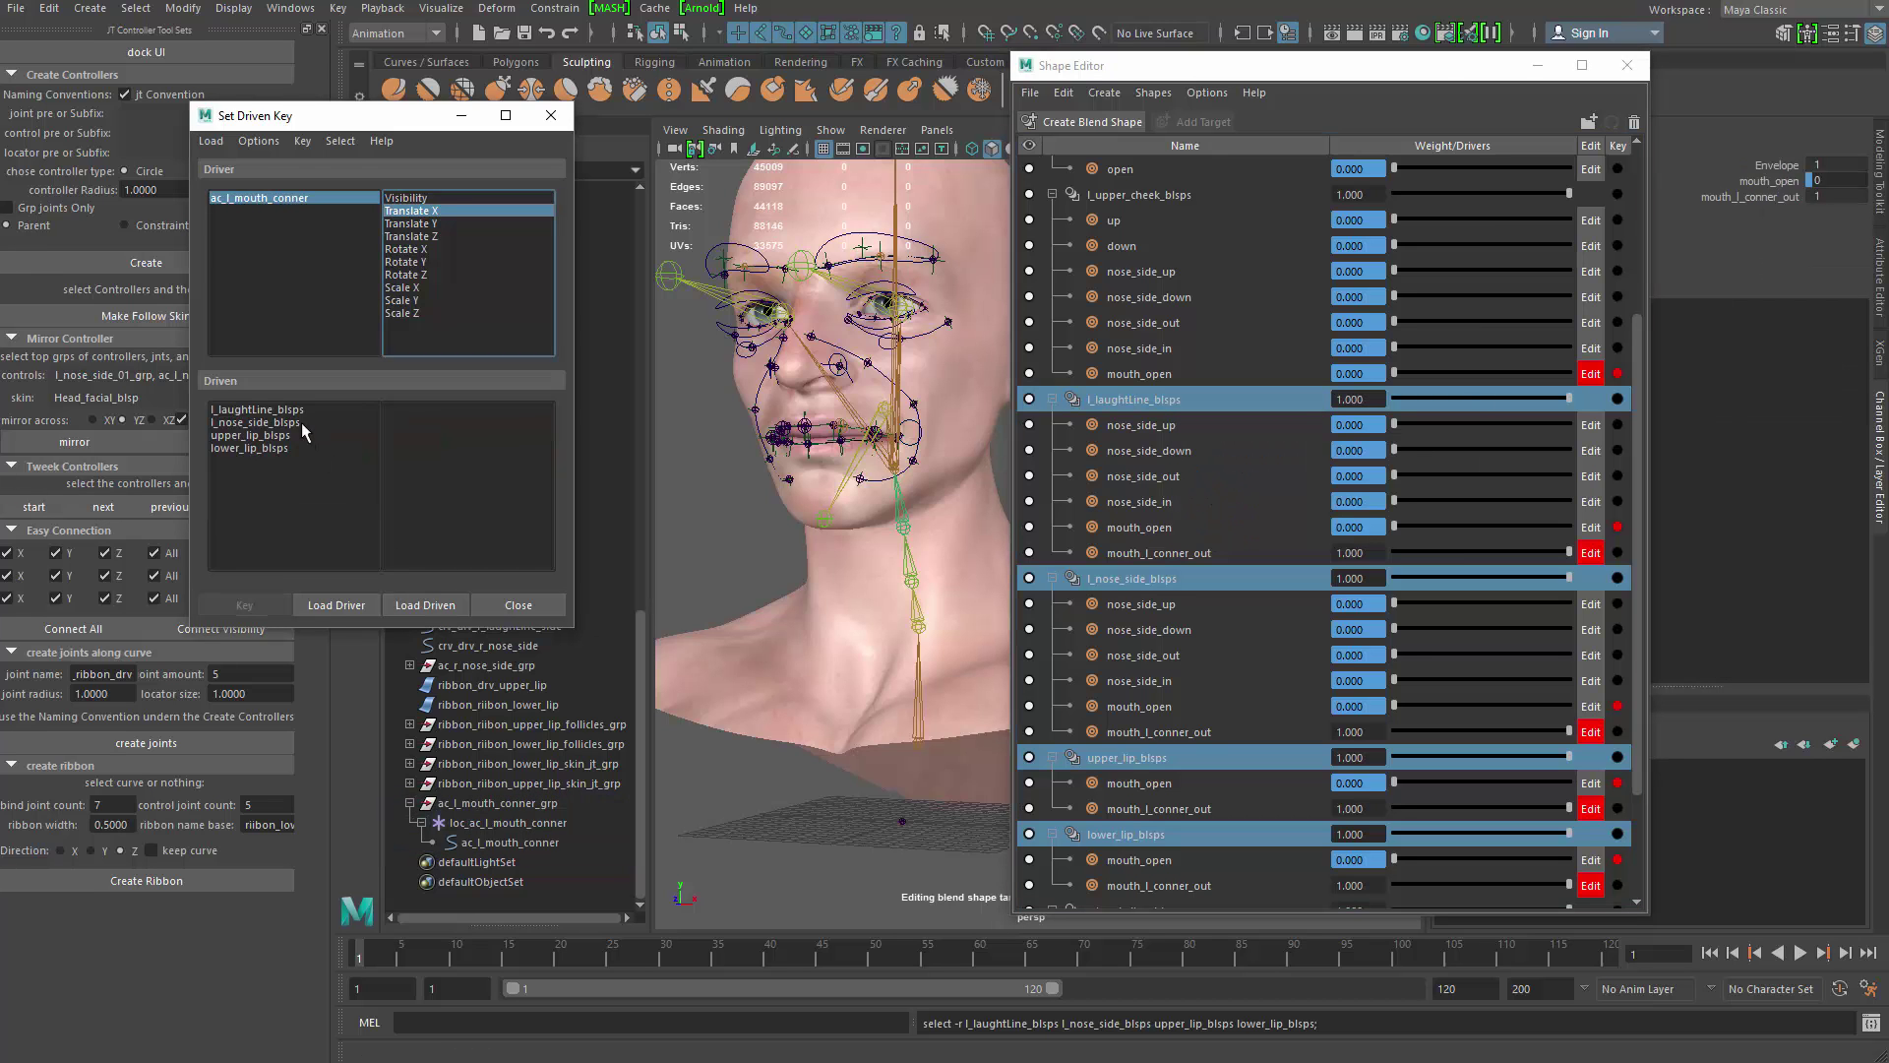
{"action": "left_click", "coordinate": [417, 422]}
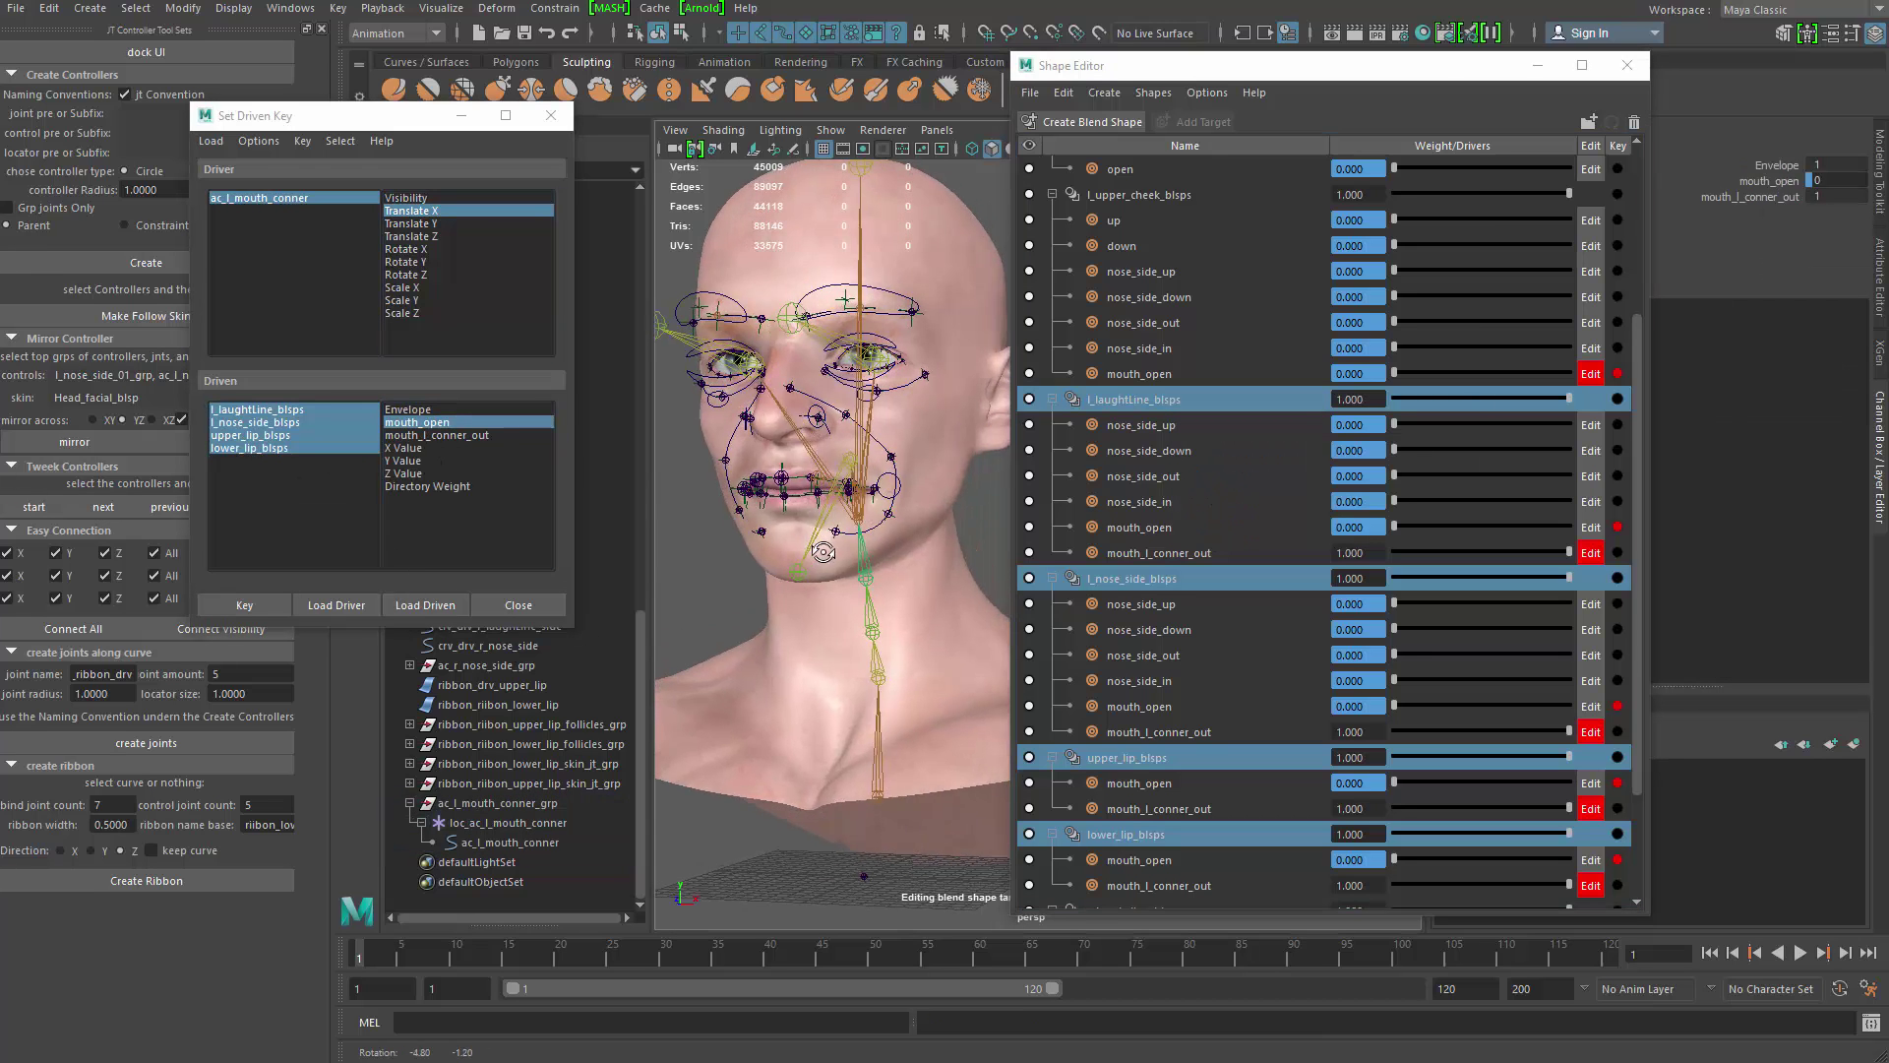
{"action": "left_click", "coordinate": [245, 606]}
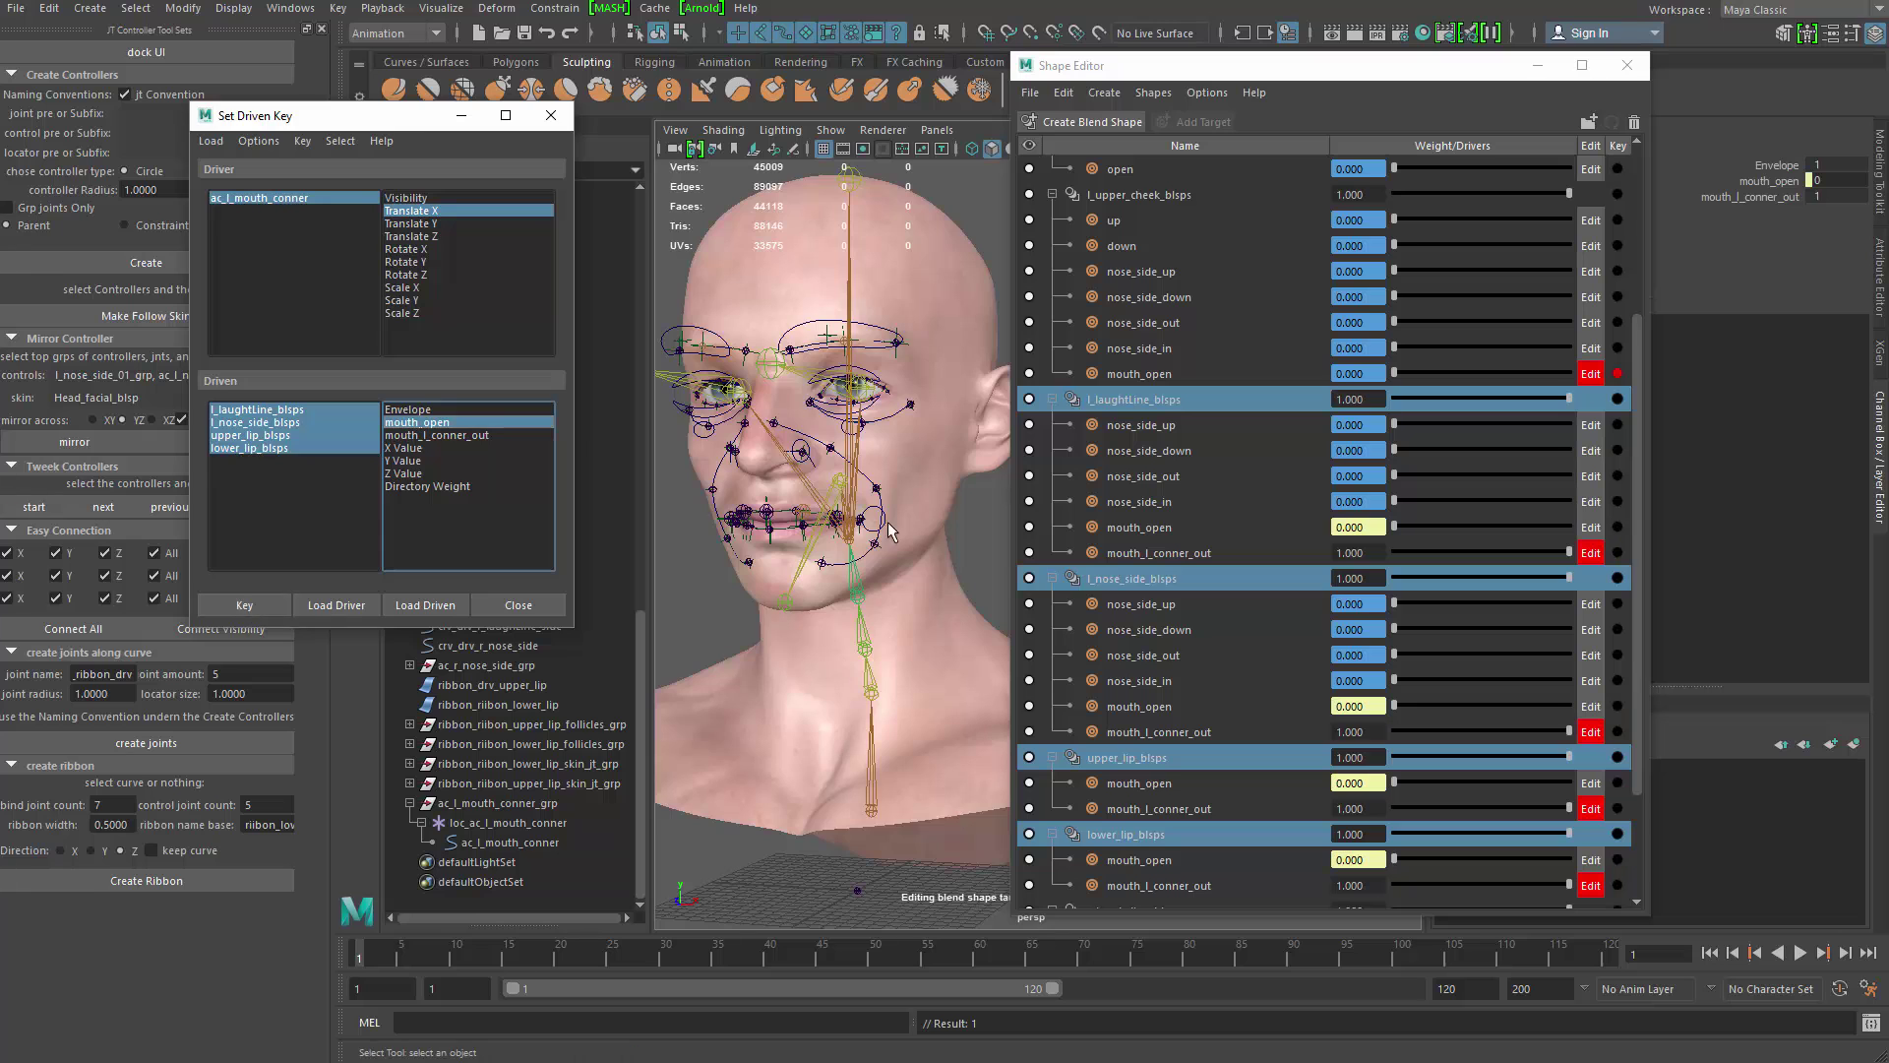
{"action": "left_click_drag", "start_coordinate": [959, 526], "coordinate": [689, 565], "text": "alt"}
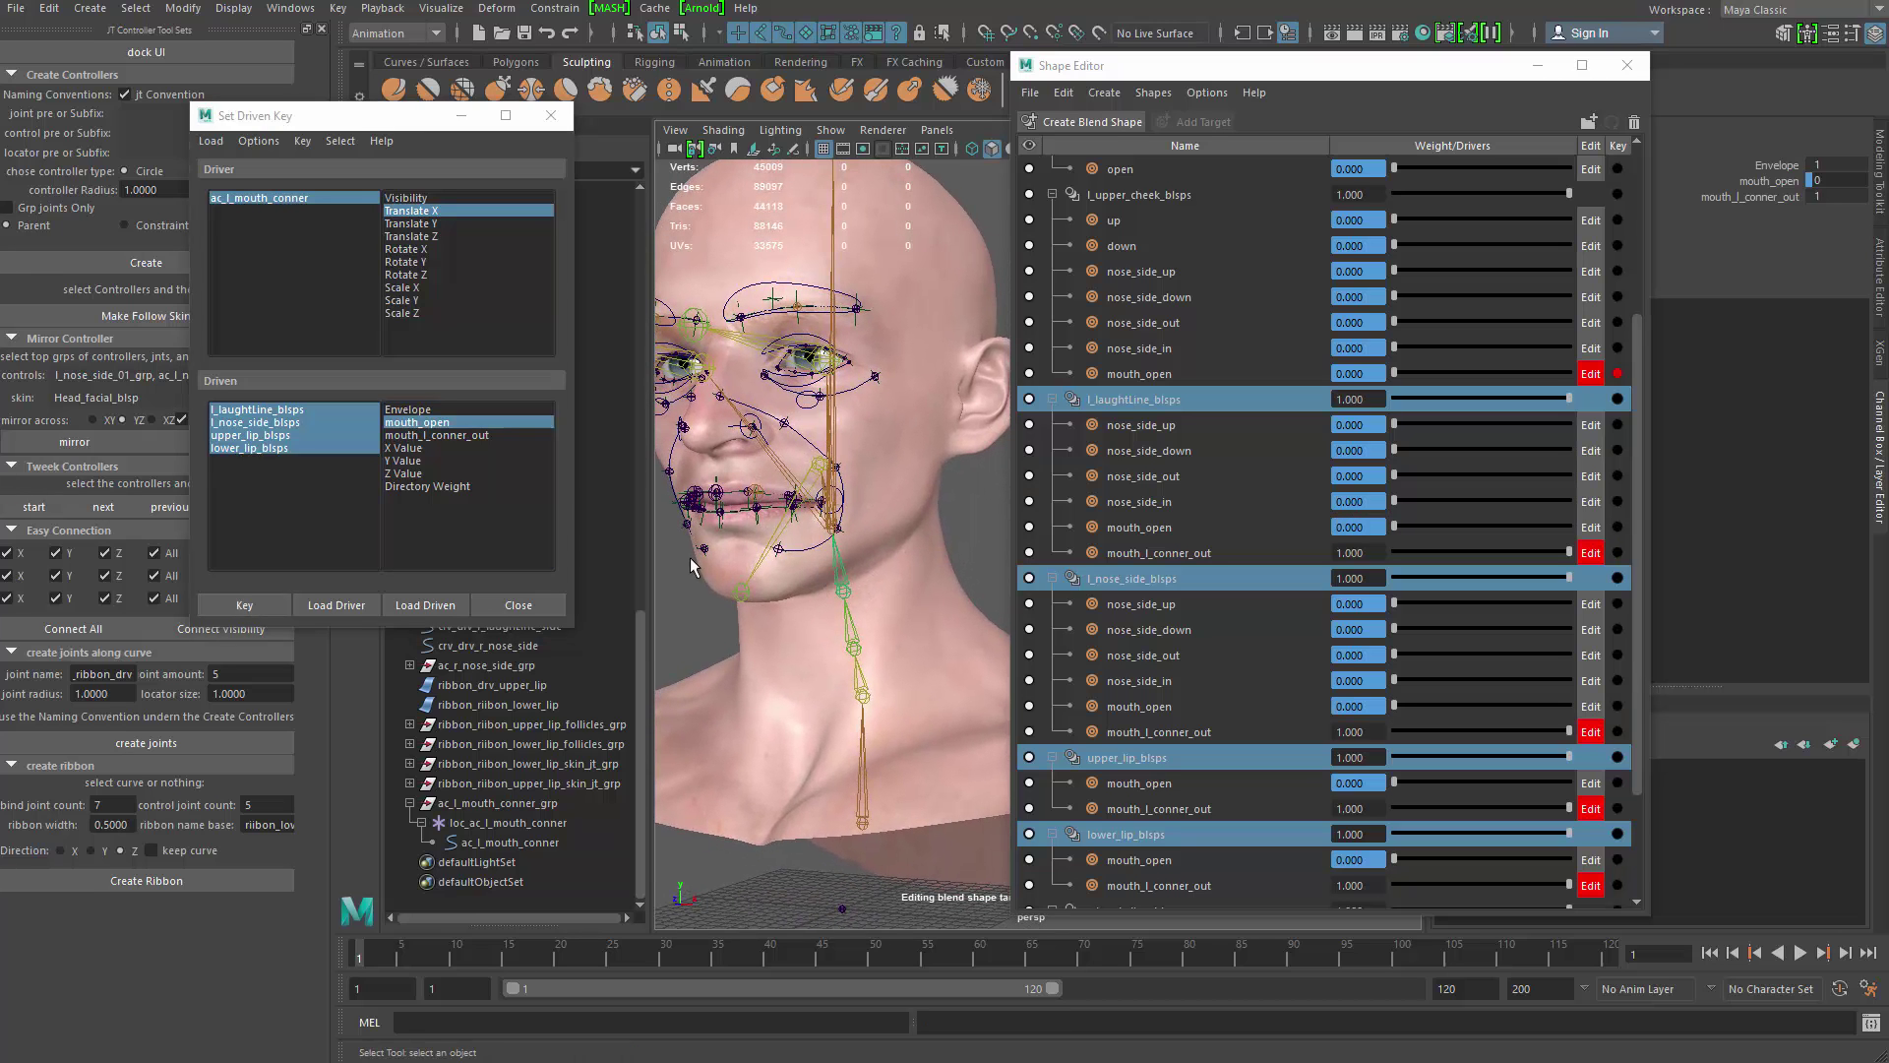
Step: Key mouth_l_conner_out on the four driven blend shapes at 1, and again with the controller's Translate X and the target both at 0
{"action": "left_click", "coordinate": [450, 435]}
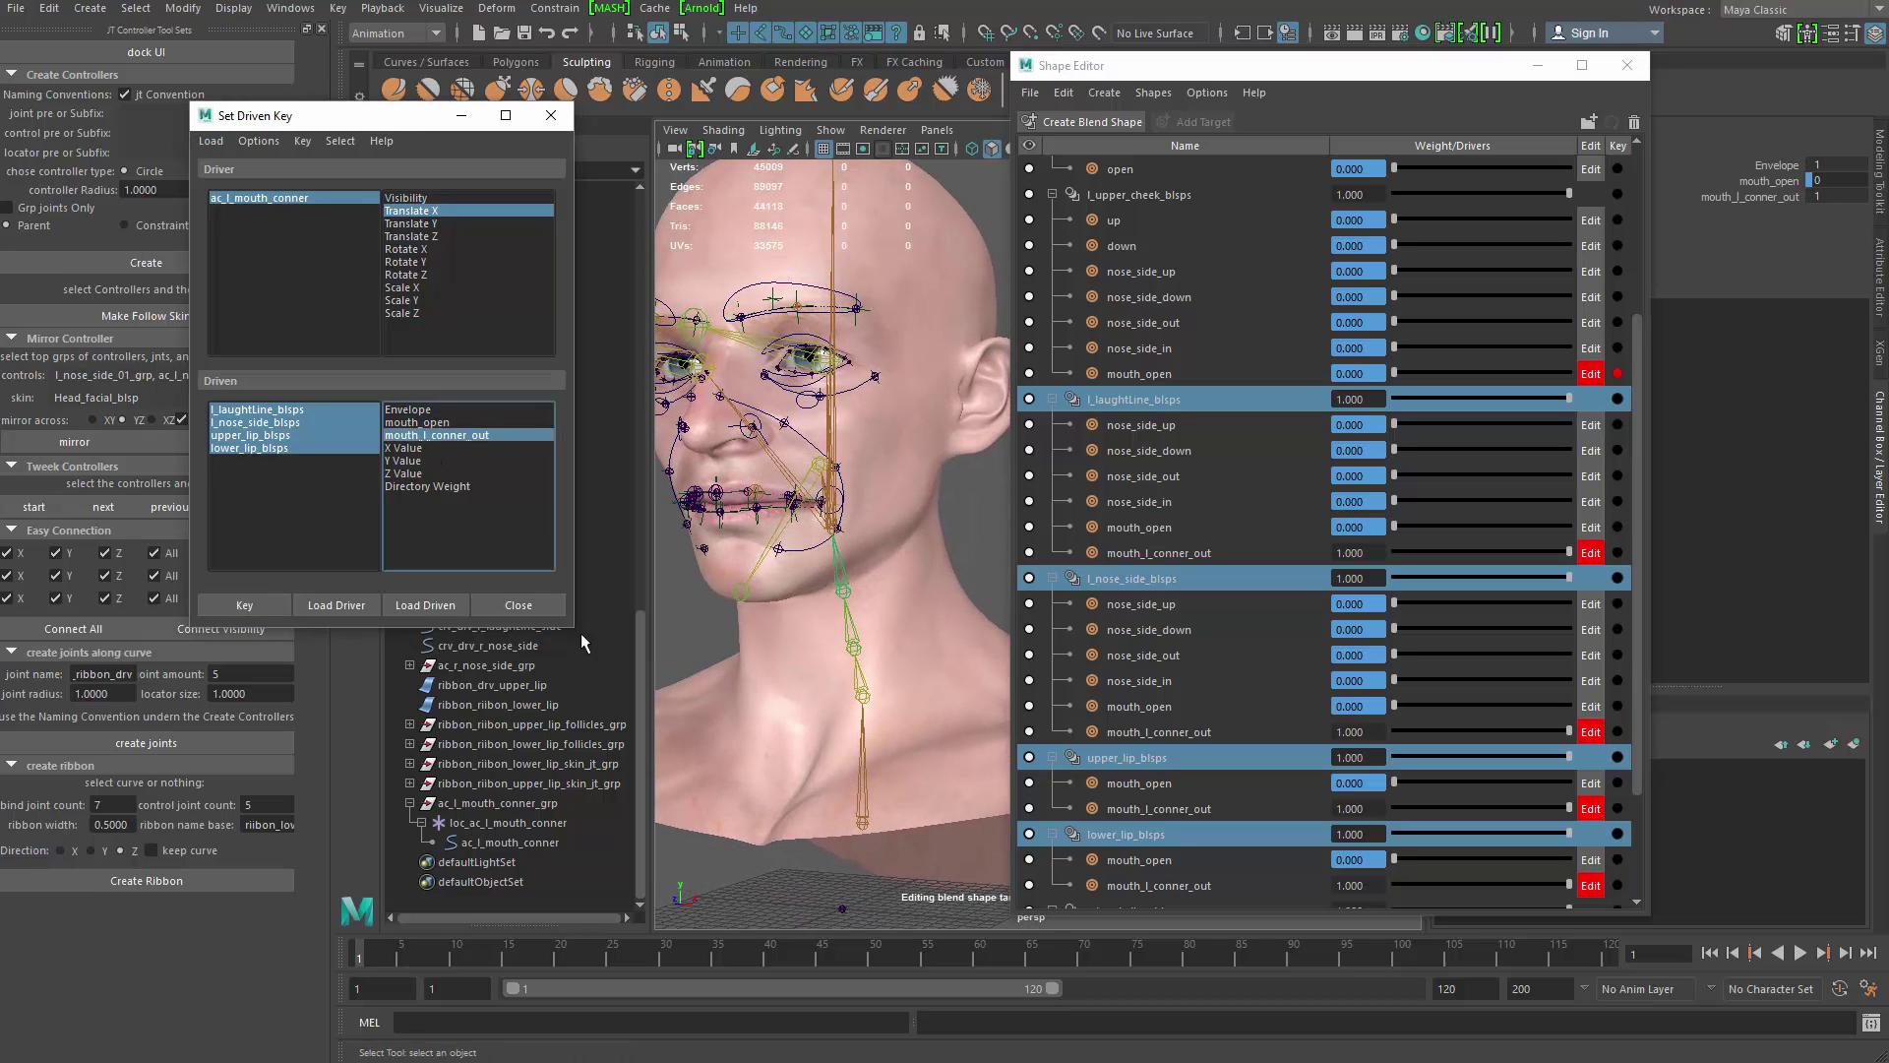
{"action": "left_click", "coordinate": [245, 605]}
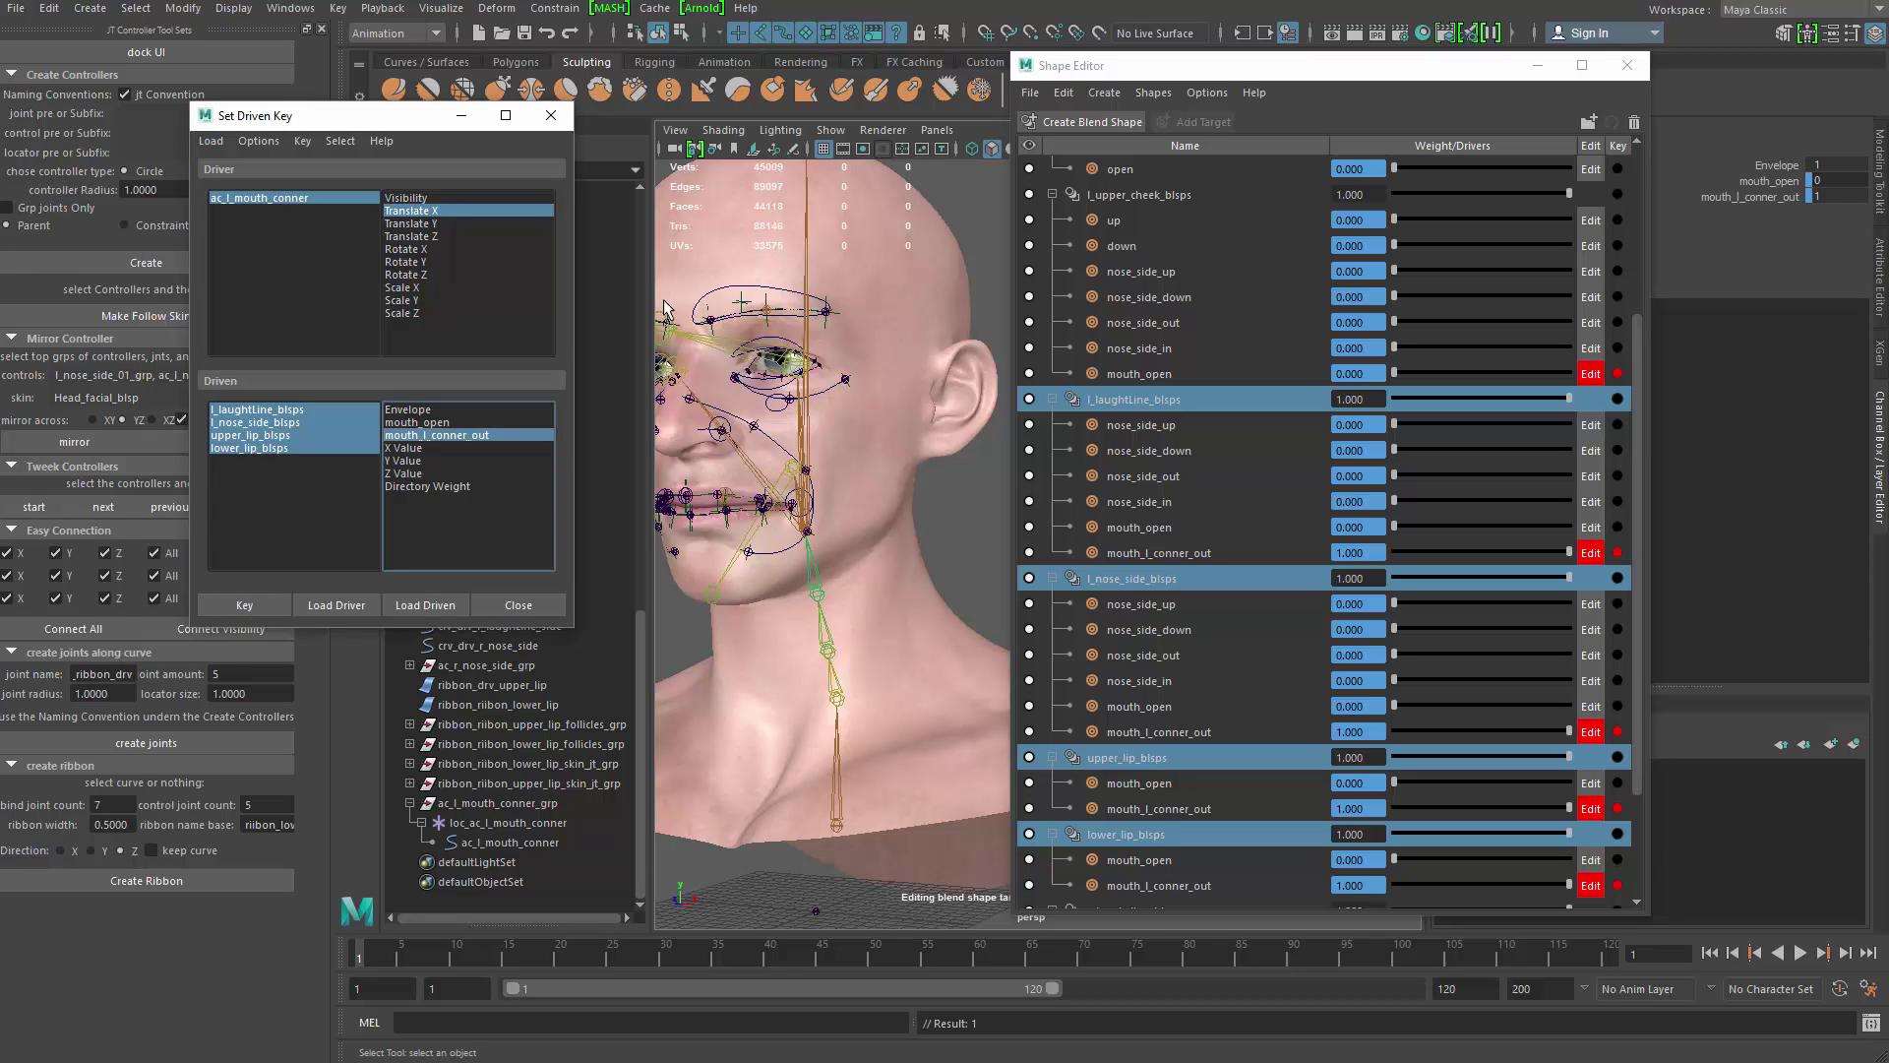
{"action": "left_click", "coordinate": [813, 509]}
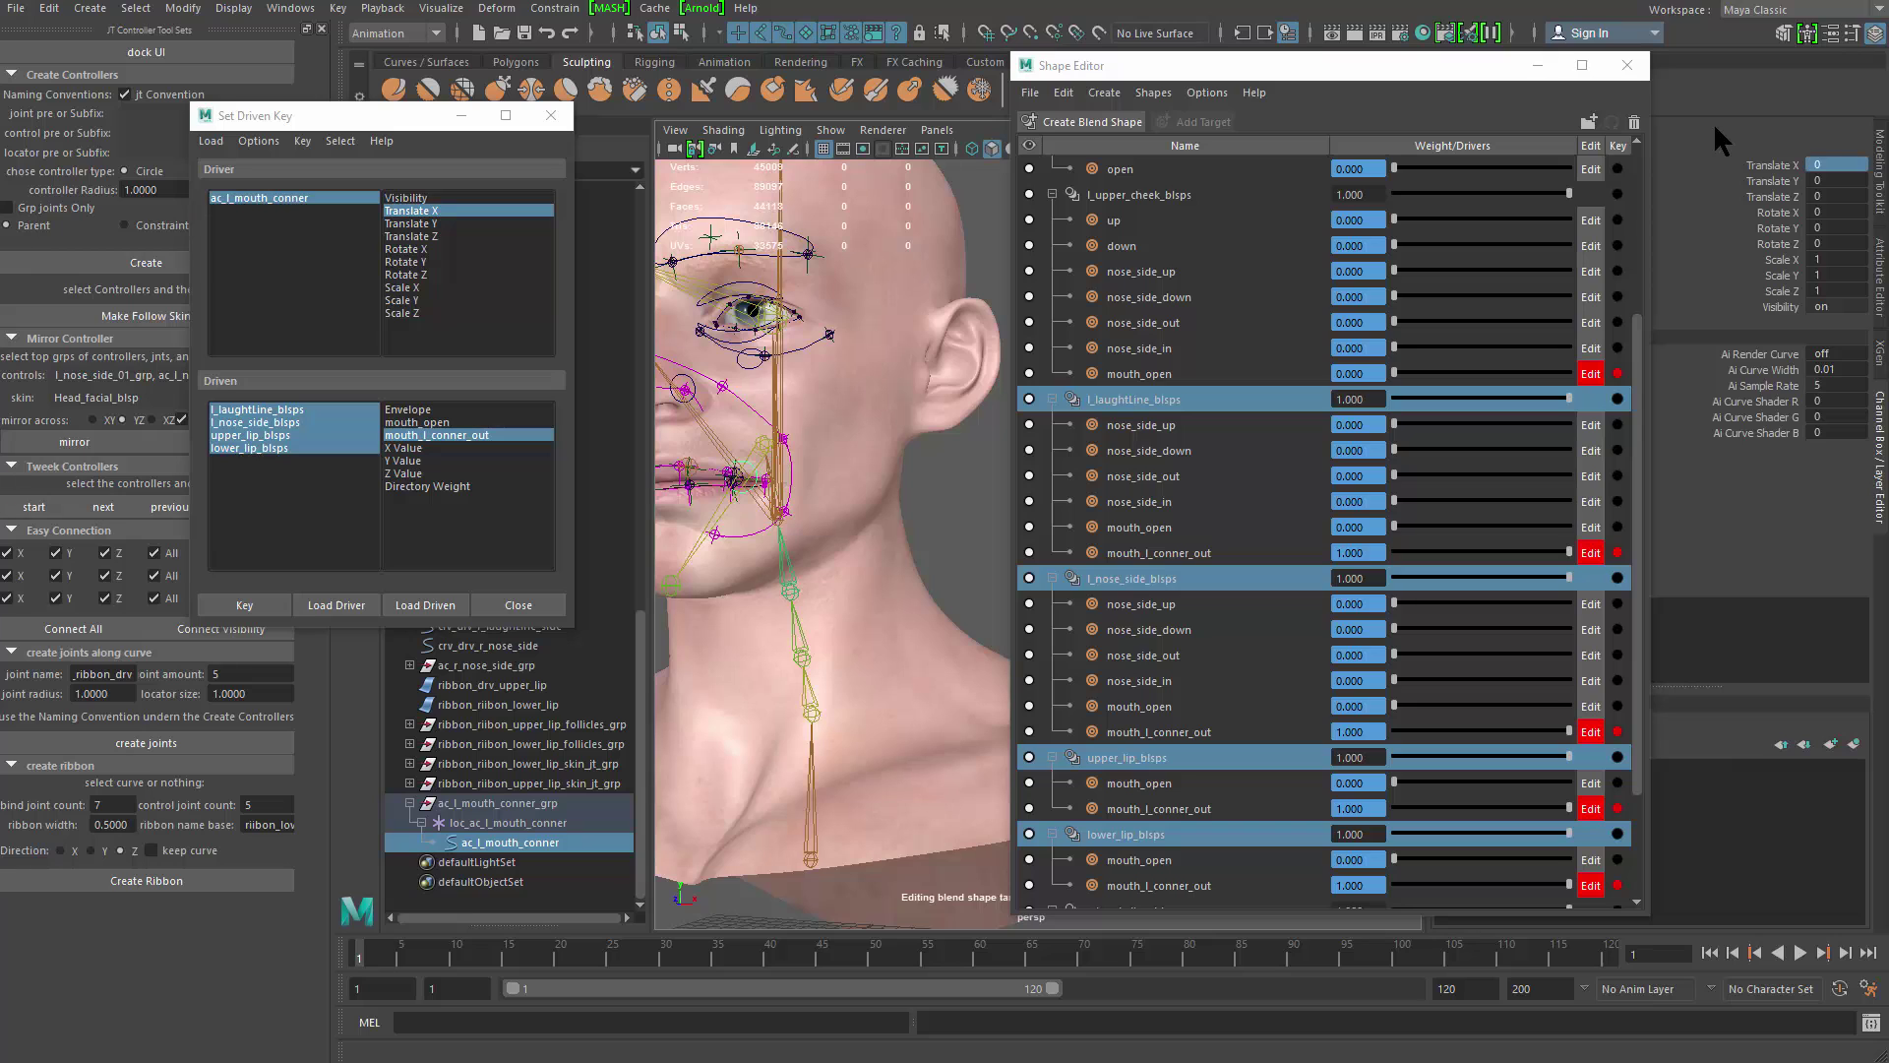
{"action": "left_click_drag", "start_coordinate": [297, 405], "coordinate": [295, 431]}
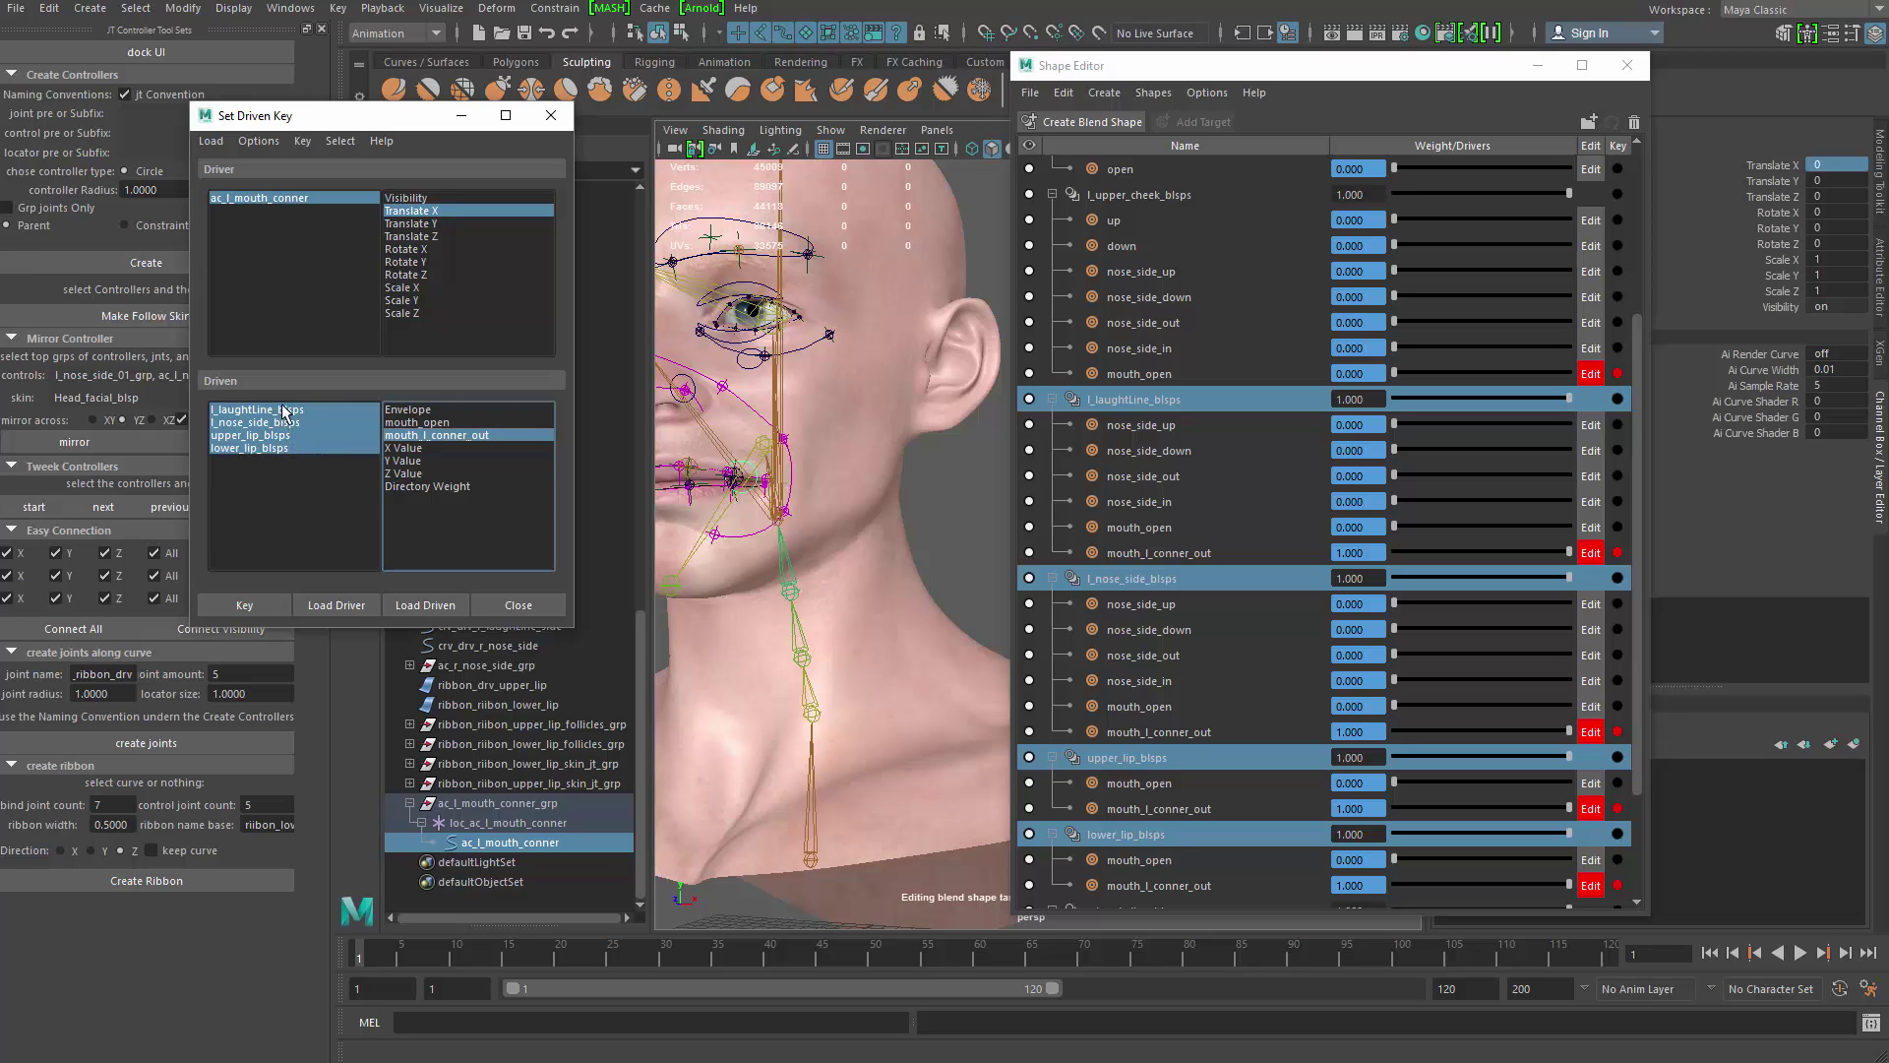
{"action": "left_click", "coordinate": [284, 411]}
{"action": "left_click", "coordinate": [1740, 193]}
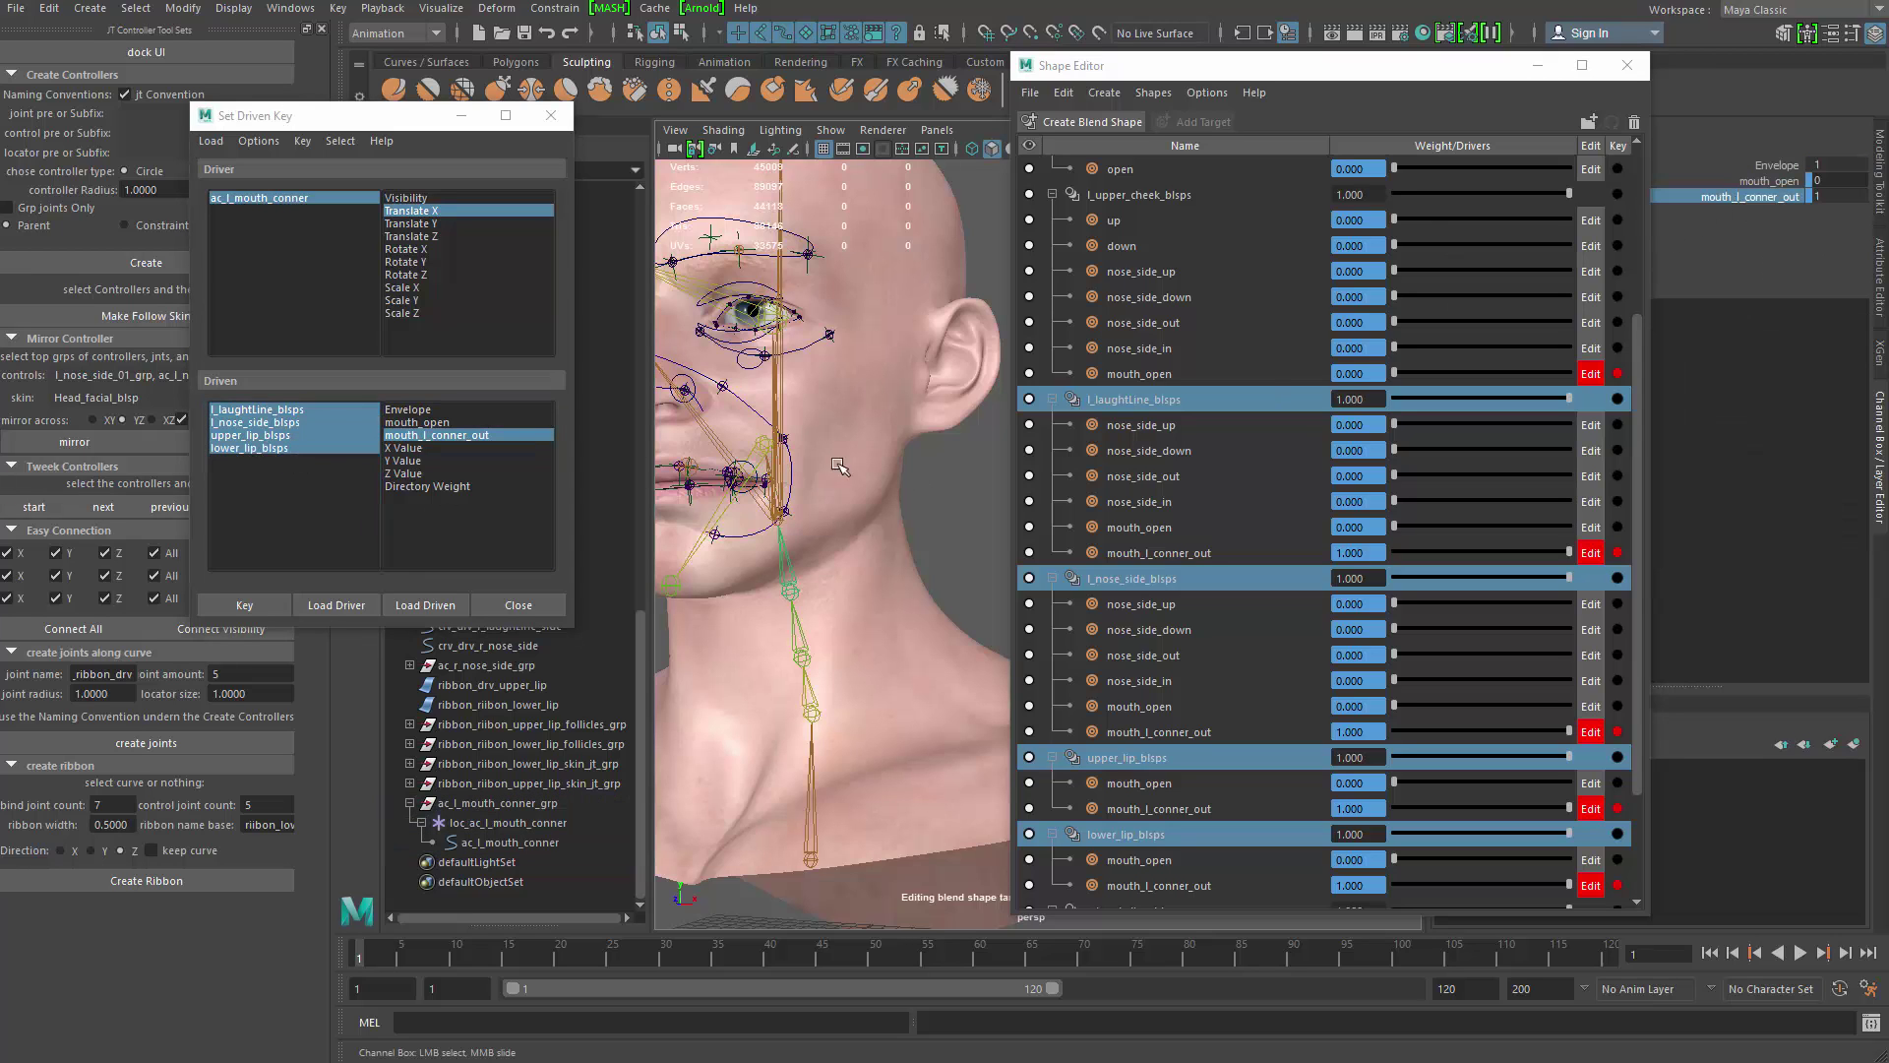
{"action": "type", "text": "0"}
{"action": "key", "text": "Return"}
{"action": "left_click", "coordinate": [244, 605]}
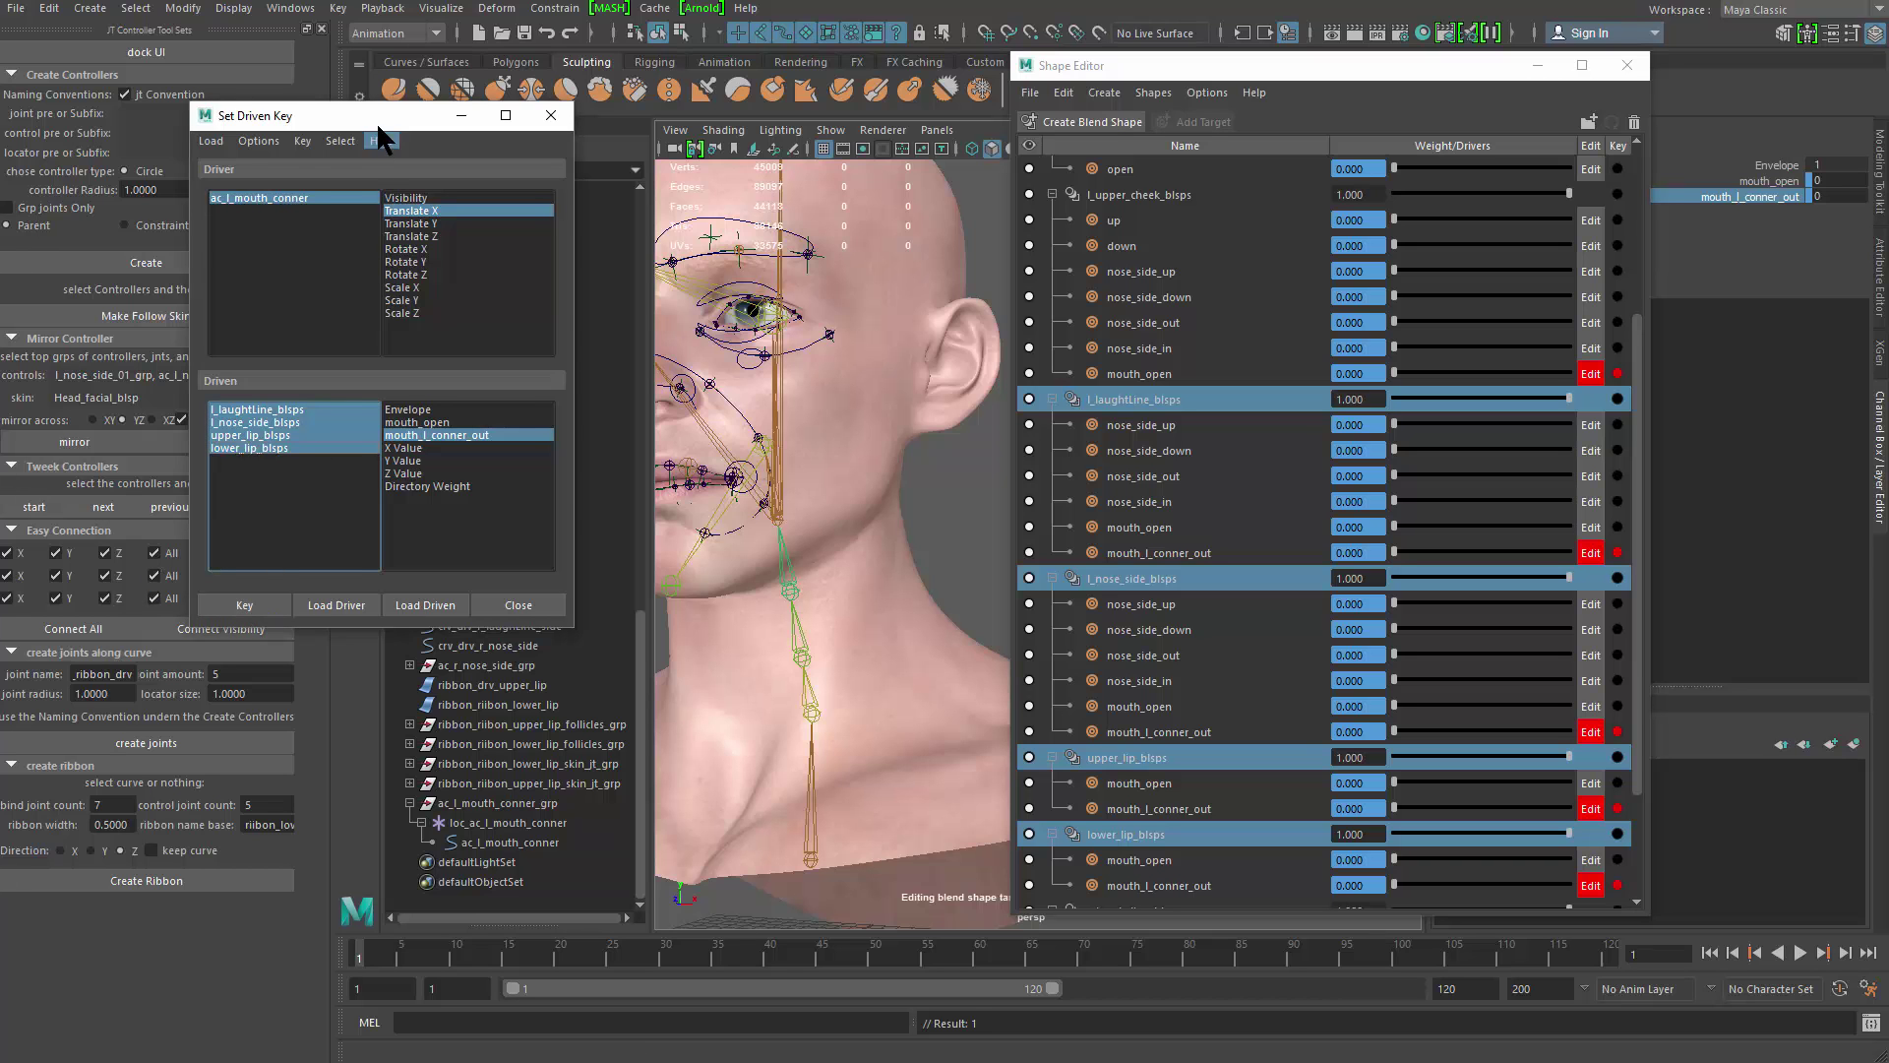
Step: Shift the Set Driven Key window aside and test-move the left mouth corner controller, undoing the move
{"action": "left_click_drag", "start_coordinate": [378, 124], "coordinate": [297, 160]}
{"action": "middle_click_drag", "start_coordinate": [694, 471], "coordinate": [821, 484], "text": "alt"}
{"action": "right_click_drag", "start_coordinate": [822, 484], "coordinate": [854, 496], "text": "alt"}
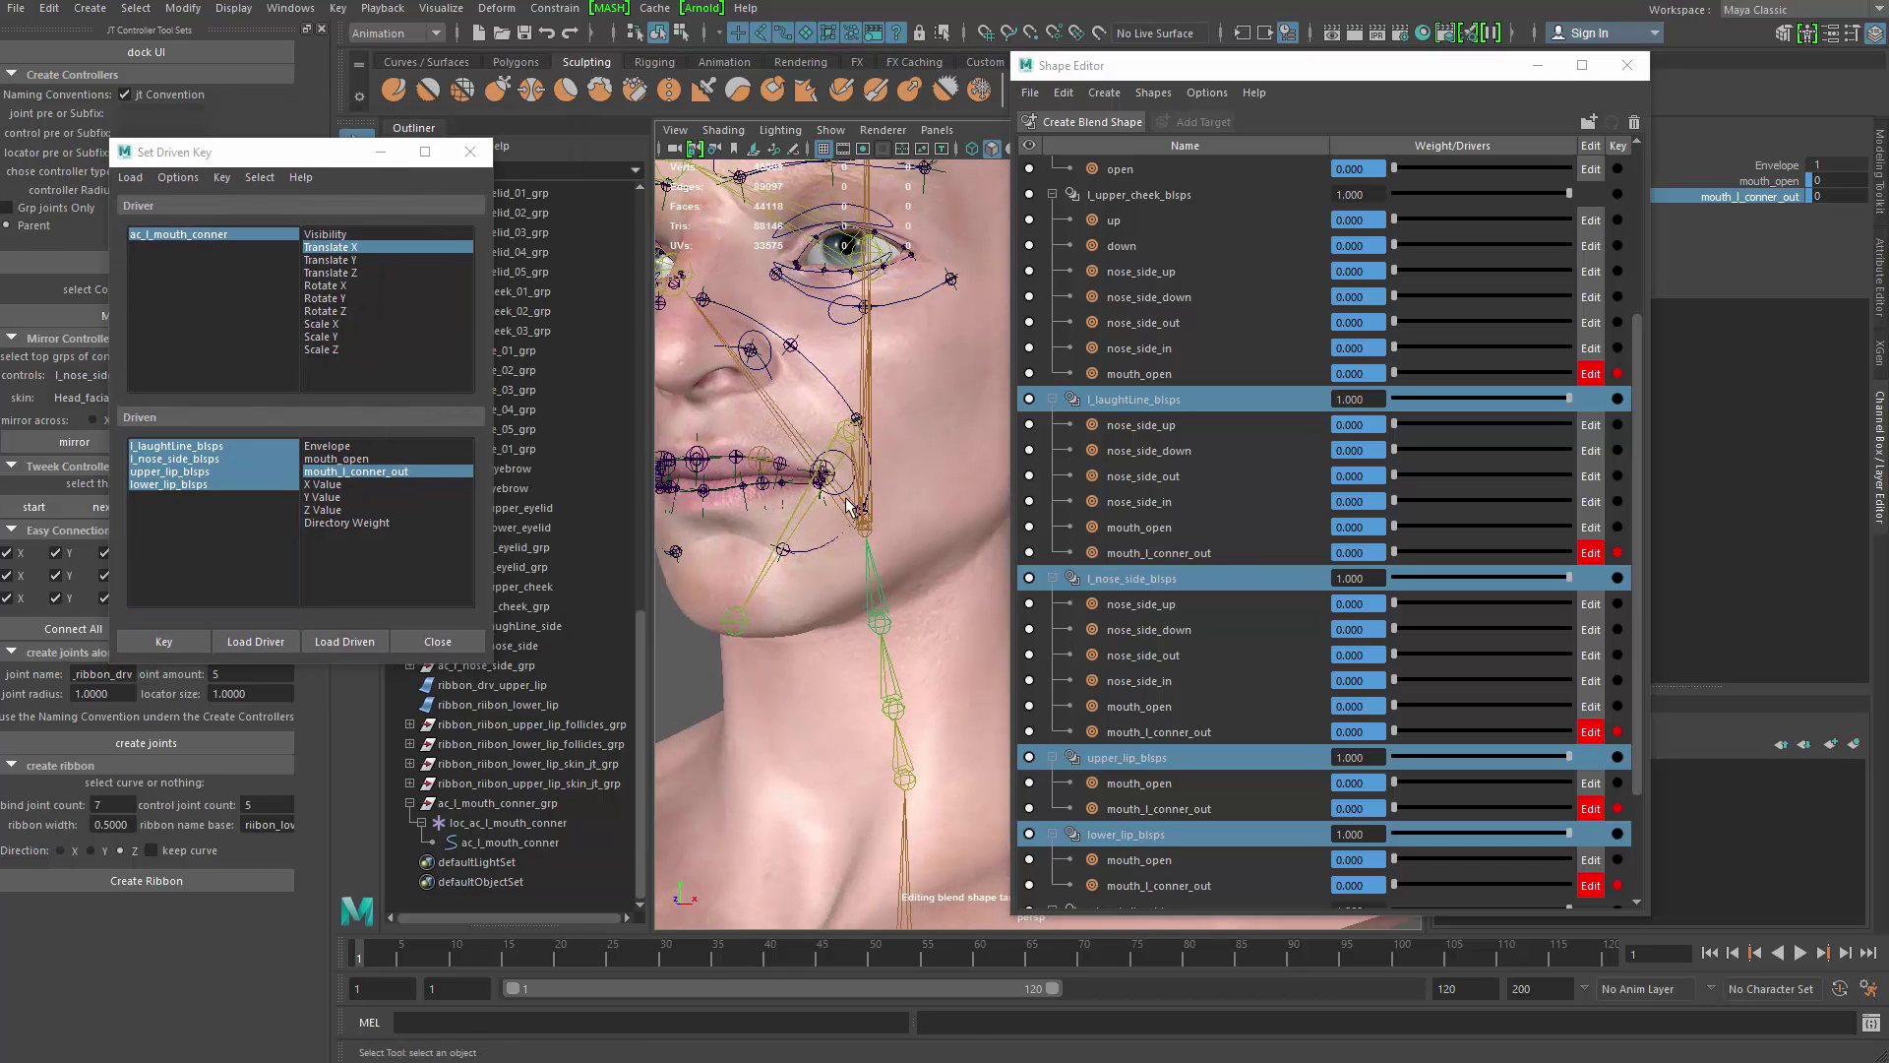
{"action": "left_click", "coordinate": [843, 492]}
{"action": "left_click_drag", "start_coordinate": [844, 492], "coordinate": [854, 479], "text": "alt"}
{"action": "key", "text": "w"}
{"action": "middle_click_drag", "start_coordinate": [856, 477], "coordinate": [907, 477]}
{"action": "key", "text": "ctrl+z"}
Step: Test the lip and laugh-line deformation by moving the left mouth corner controller outward and inward, and undo the stray nose-side controller move
{"action": "left_click_drag", "start_coordinate": [907, 473], "coordinate": [987, 649], "text": "alt"}
{"action": "middle_click_drag", "start_coordinate": [821, 531], "coordinate": [891, 573], "text": "alt"}
{"action": "right_click_drag", "start_coordinate": [891, 573], "coordinate": [925, 585], "text": "alt"}
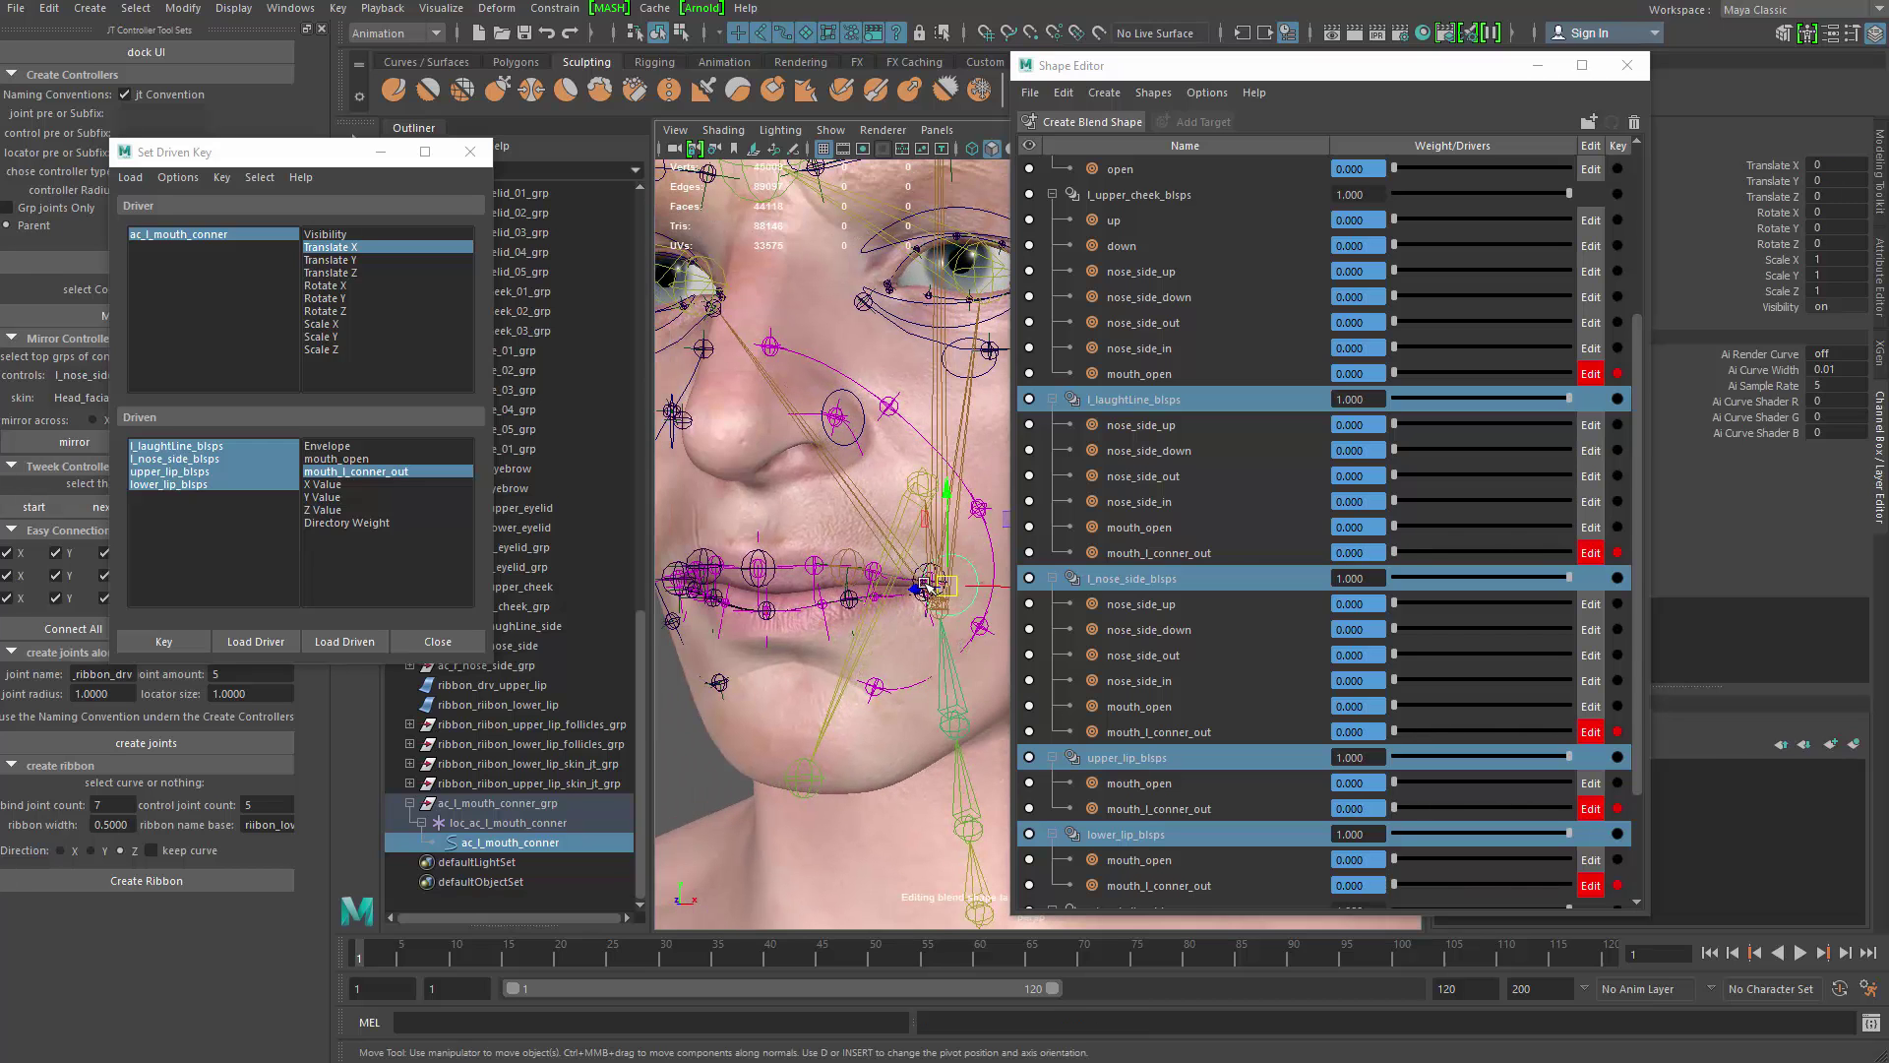
{"action": "left_click_drag", "start_coordinate": [927, 588], "coordinate": [980, 578]}
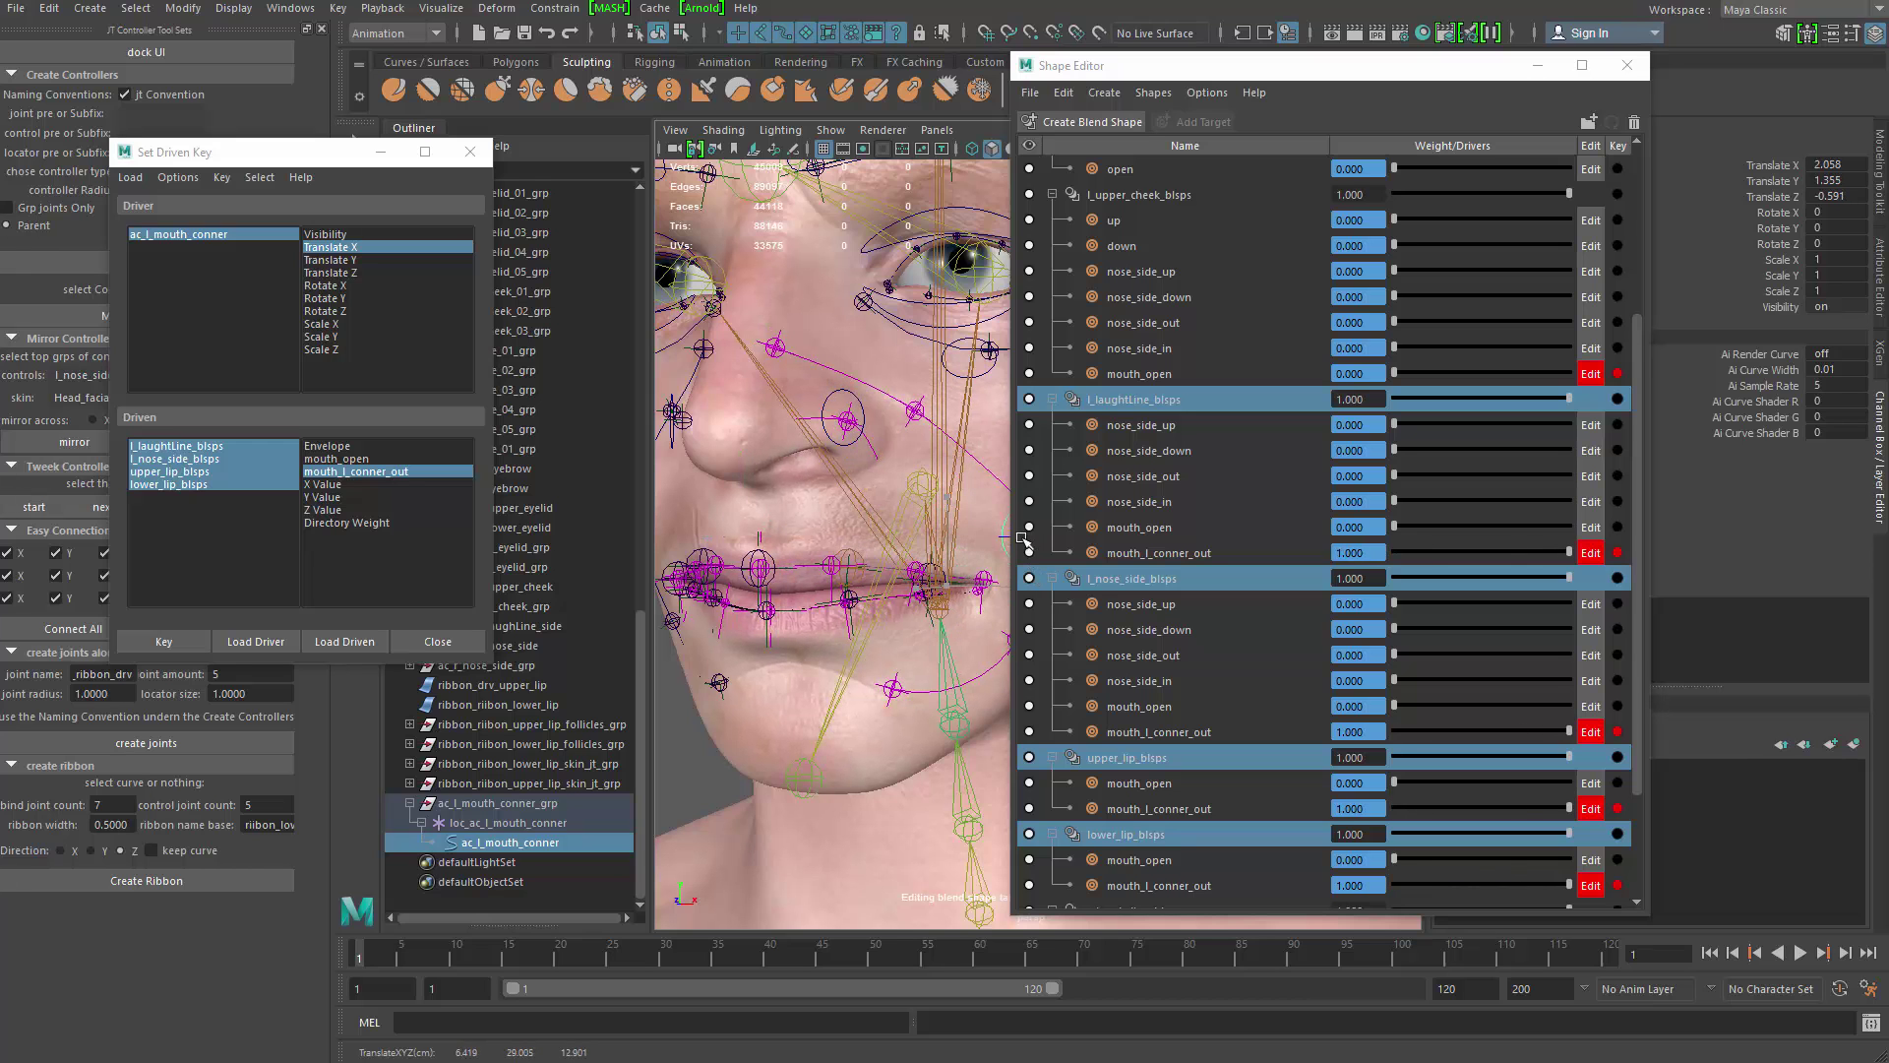
{"action": "middle_click_drag", "start_coordinate": [1030, 533], "coordinate": [864, 555]}
{"action": "middle_click_drag", "start_coordinate": [980, 570], "coordinate": [860, 543]}
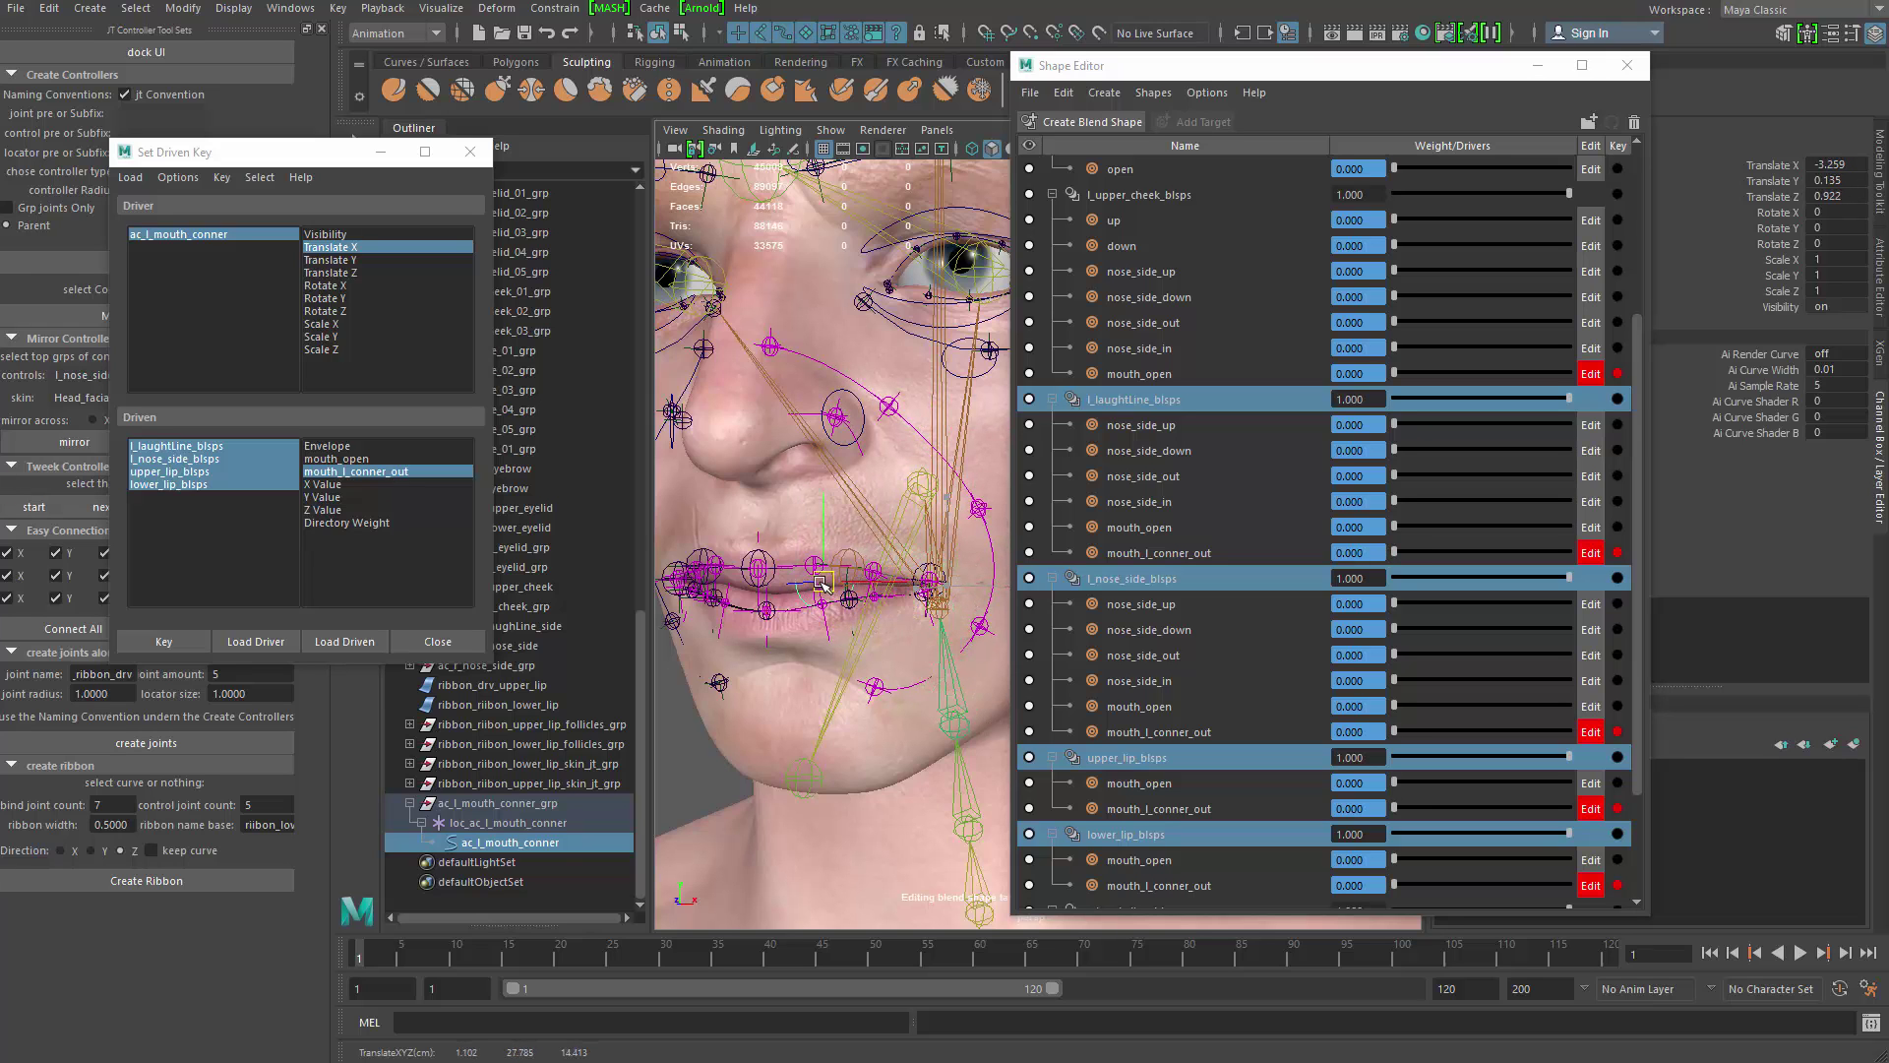
{"action": "middle_click_drag", "start_coordinate": [859, 428], "coordinate": [903, 488]}
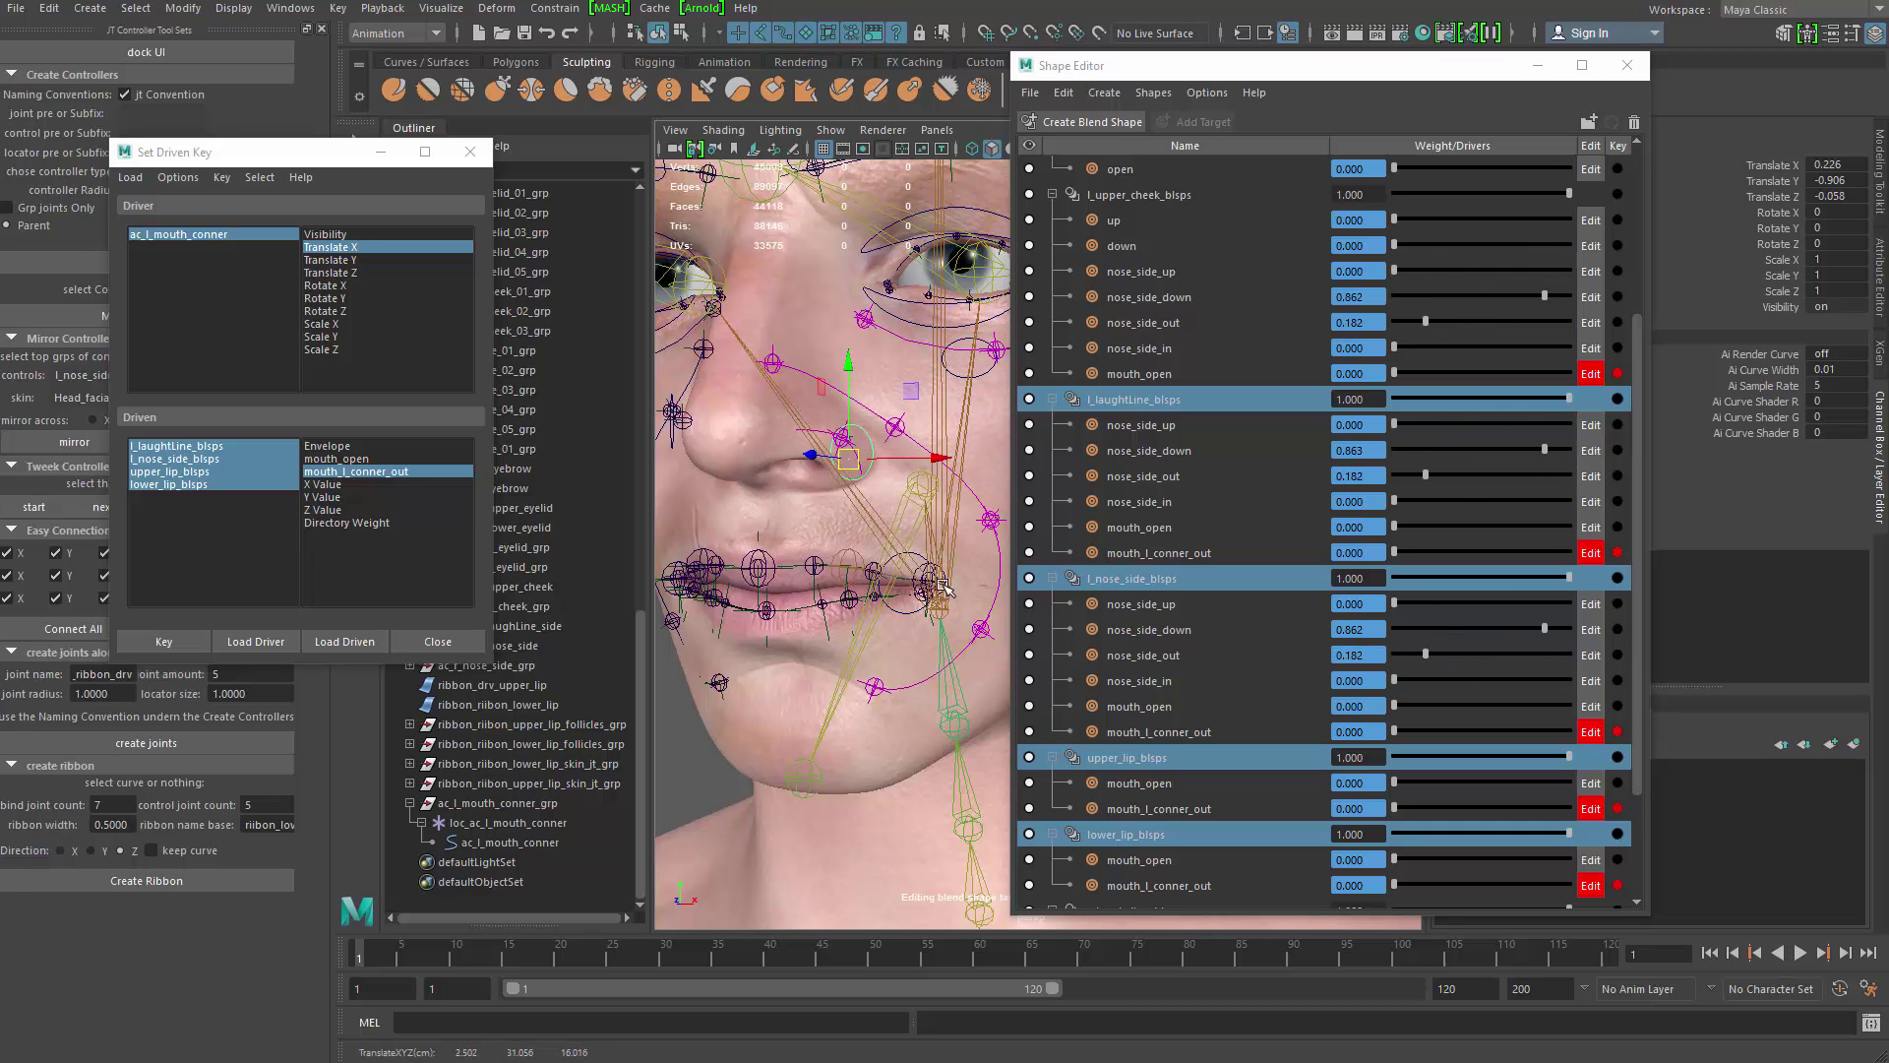
{"action": "key", "text": "ctrl+z"}
{"action": "key", "text": "ctrl+z"}
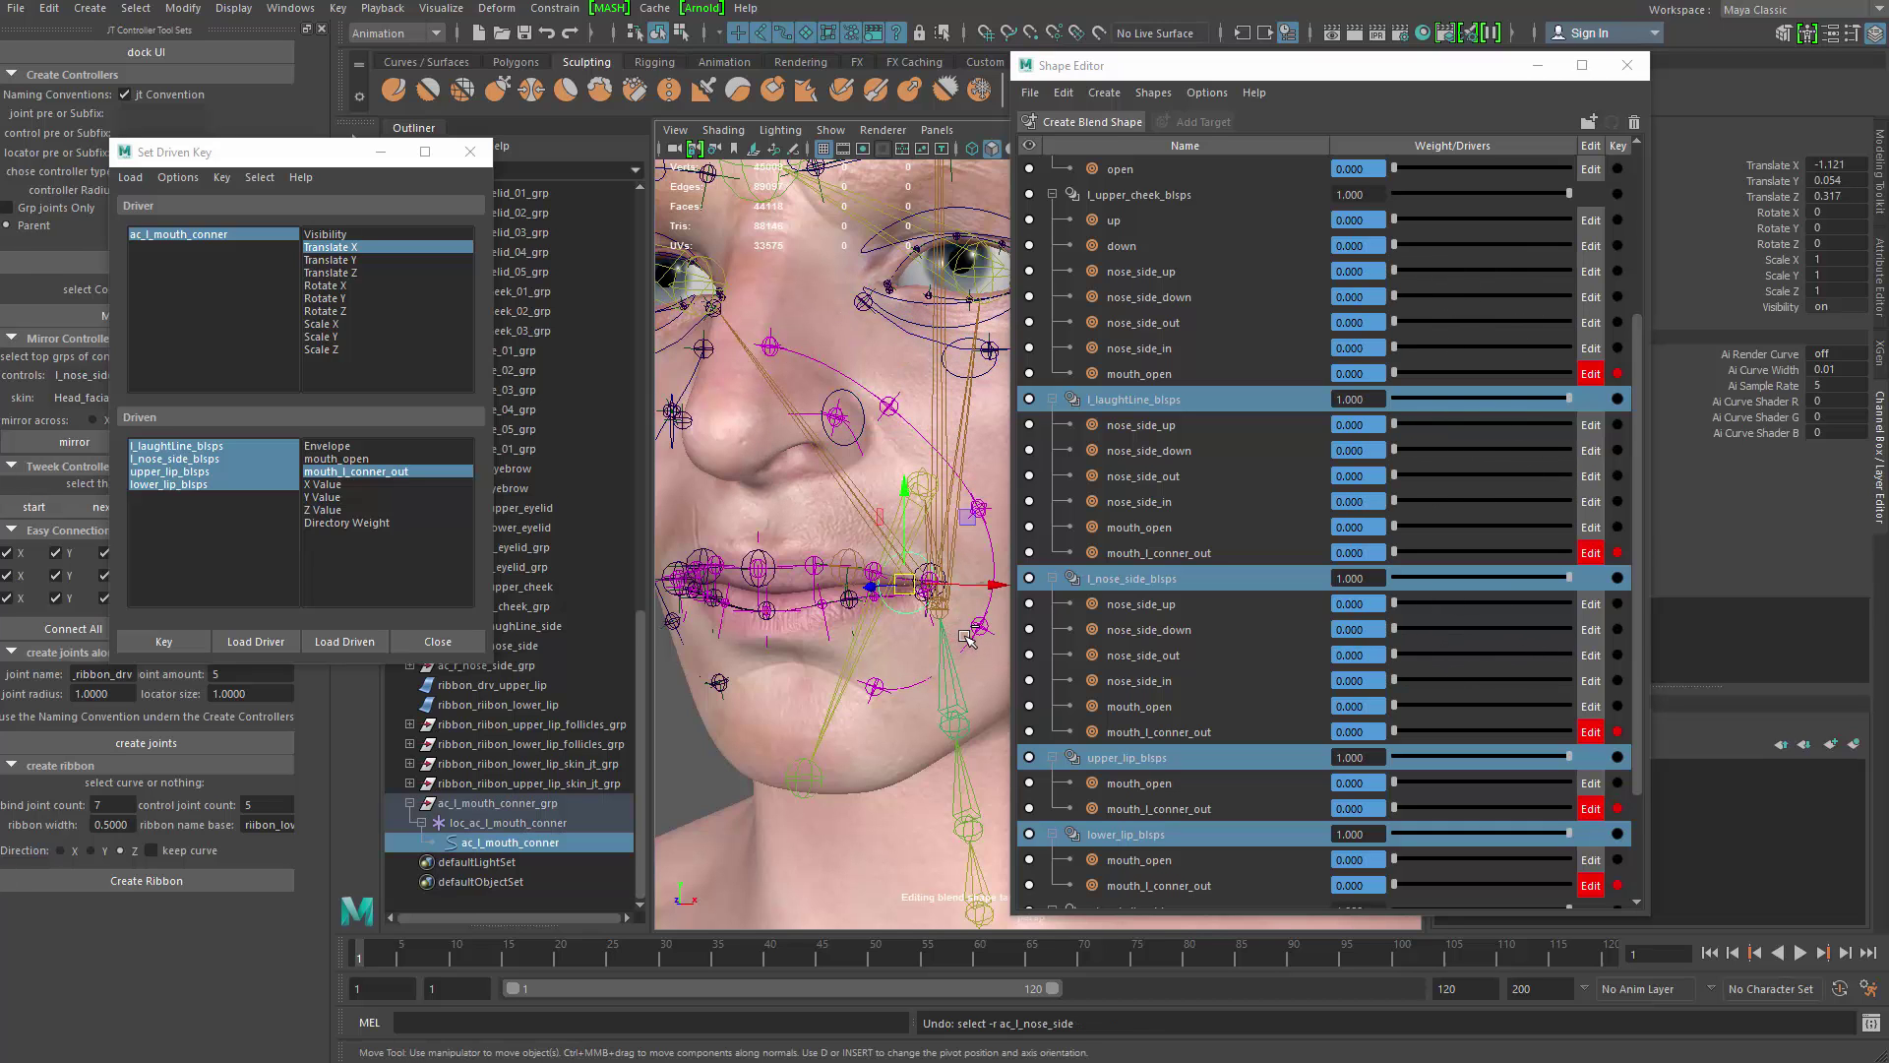
Step: Close the Shape Editor and Set Driven Key windows and collapse ac_l_mouth_conner_grp in the Outliner
{"action": "right_click_drag", "start_coordinate": [901, 622], "coordinate": [866, 624], "text": "alt"}
{"action": "left_click_drag", "start_coordinate": [865, 624], "coordinate": [934, 624], "text": "alt"}
{"action": "left_click_drag", "start_coordinate": [1461, 67], "coordinate": [1208, 170]}
{"action": "left_click", "coordinate": [1374, 170]}
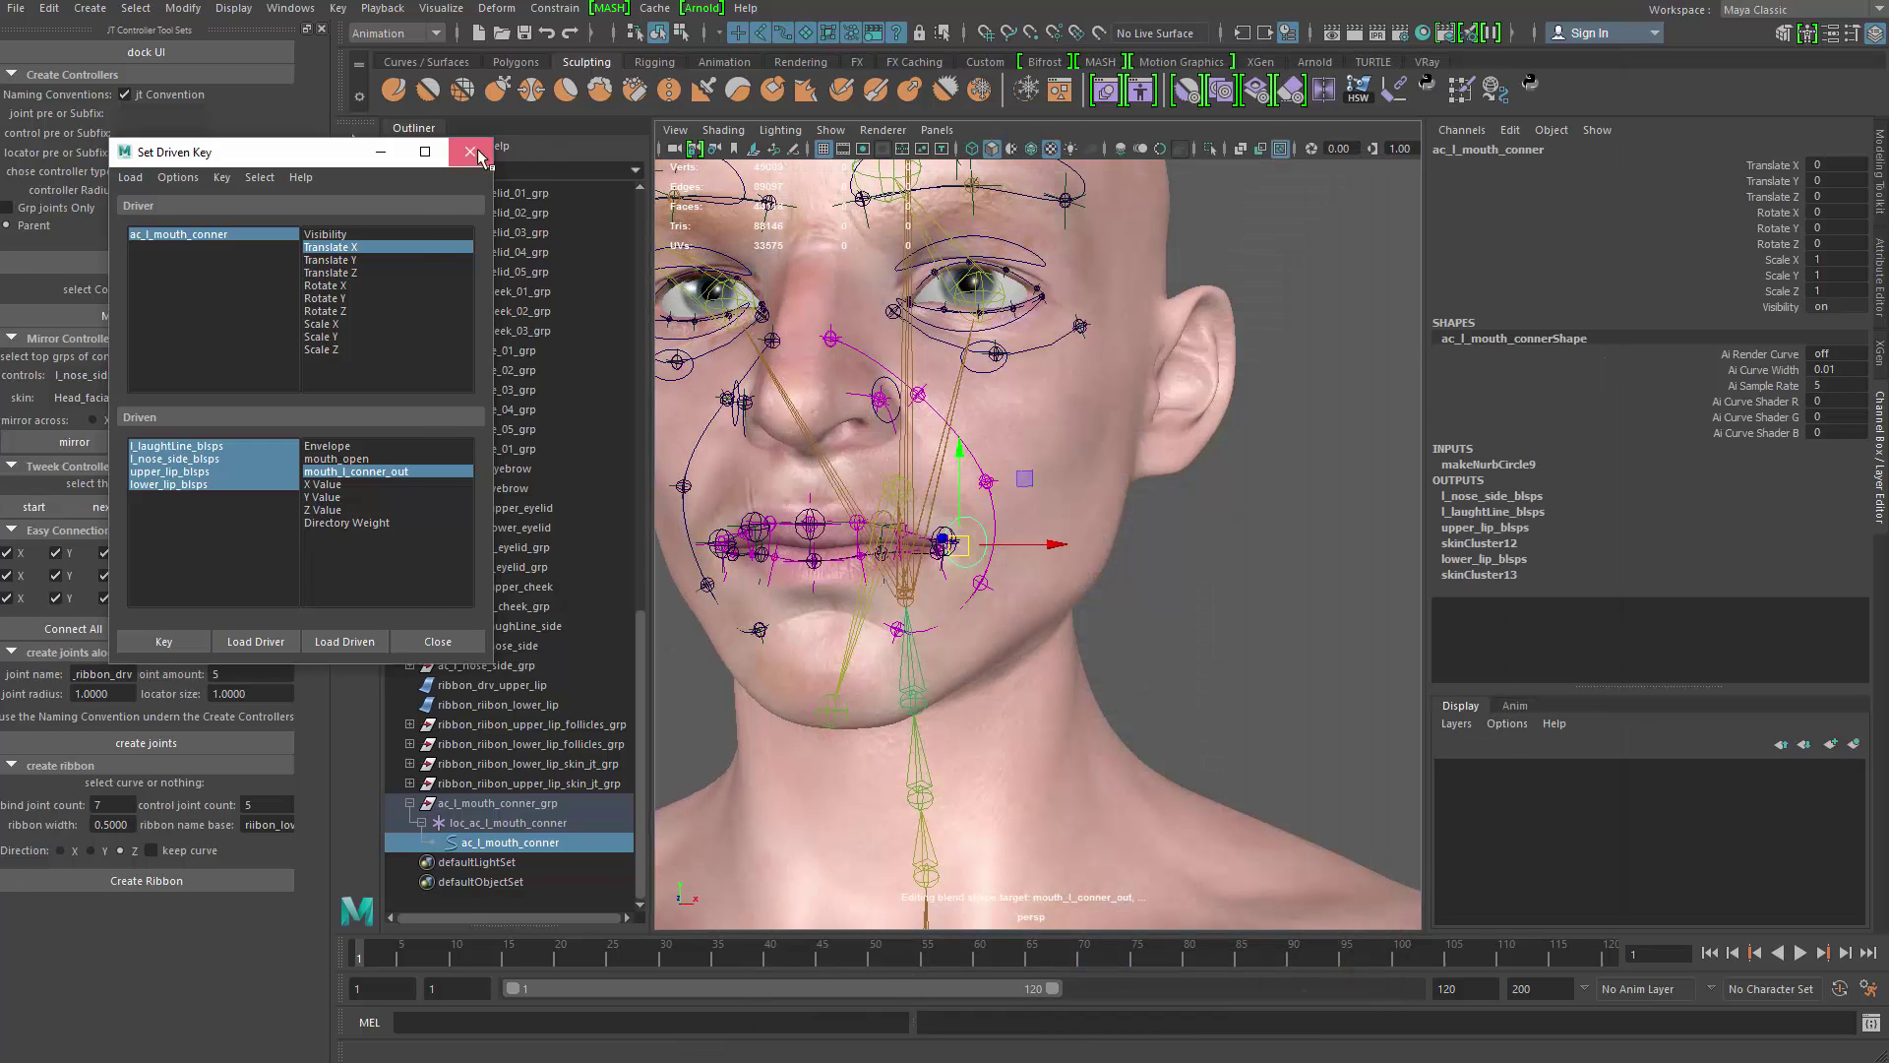
{"action": "left_click", "coordinate": [470, 152]}
{"action": "left_click", "coordinate": [409, 803]}
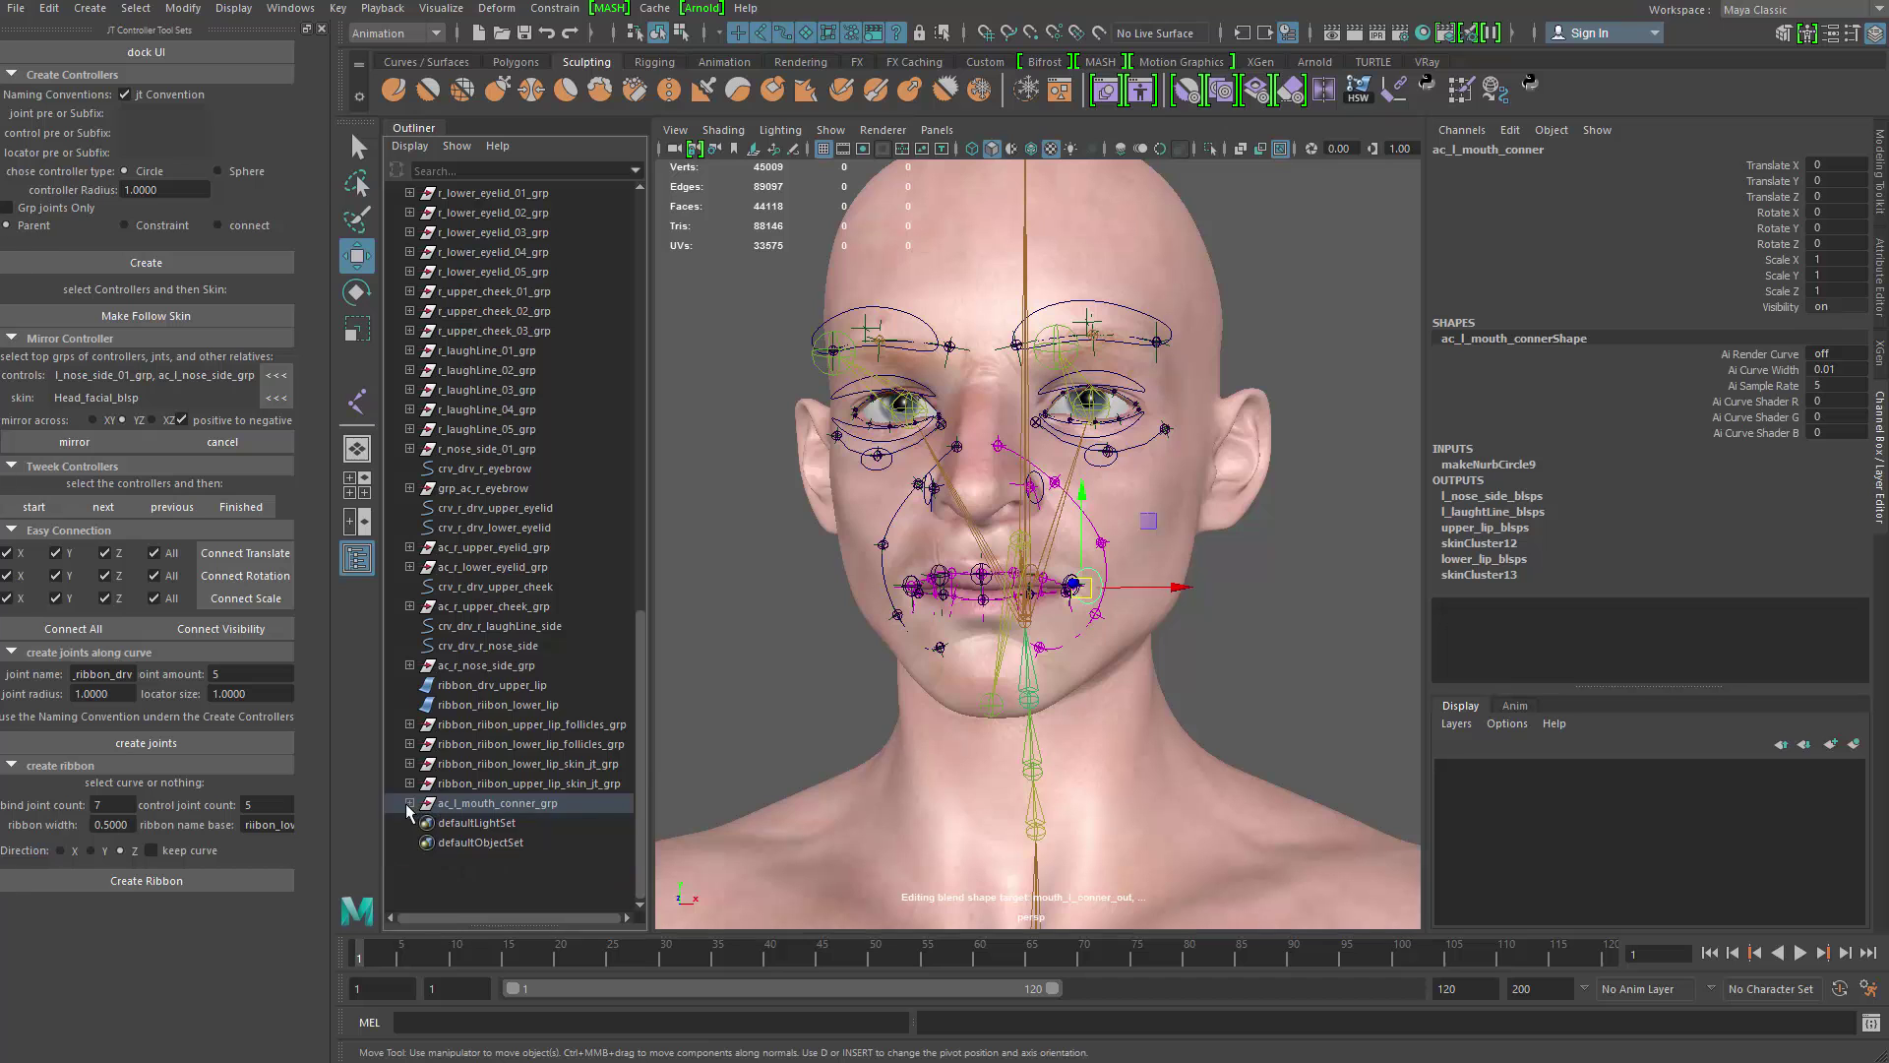
Step: Review the Outliner hierarchy of facial curves, joint groups and controller groups, and examine the rig on the head from several angles
{"action": "left_click", "coordinate": [823, 692]}
{"action": "left_click_drag", "start_coordinate": [842, 681], "coordinate": [750, 682], "text": "alt"}
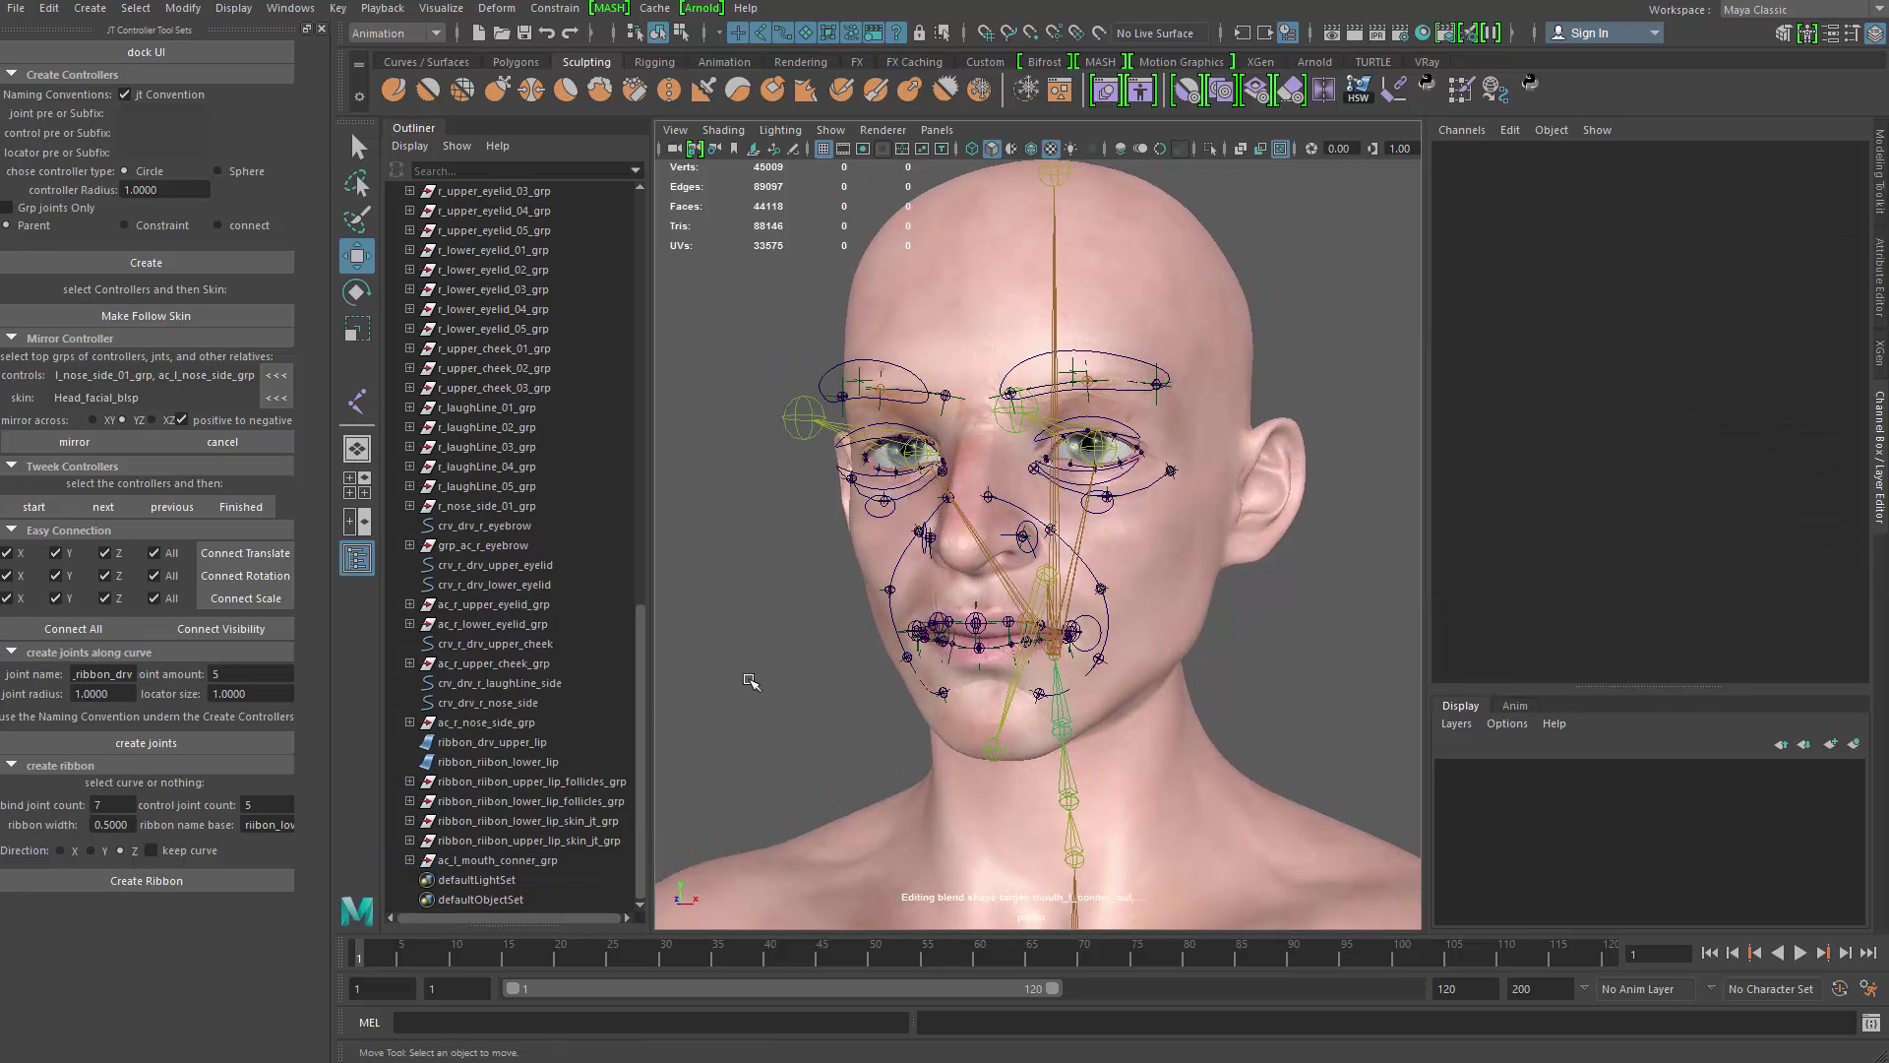
{"action": "left_click_drag", "start_coordinate": [641, 666], "coordinate": [628, 212]}
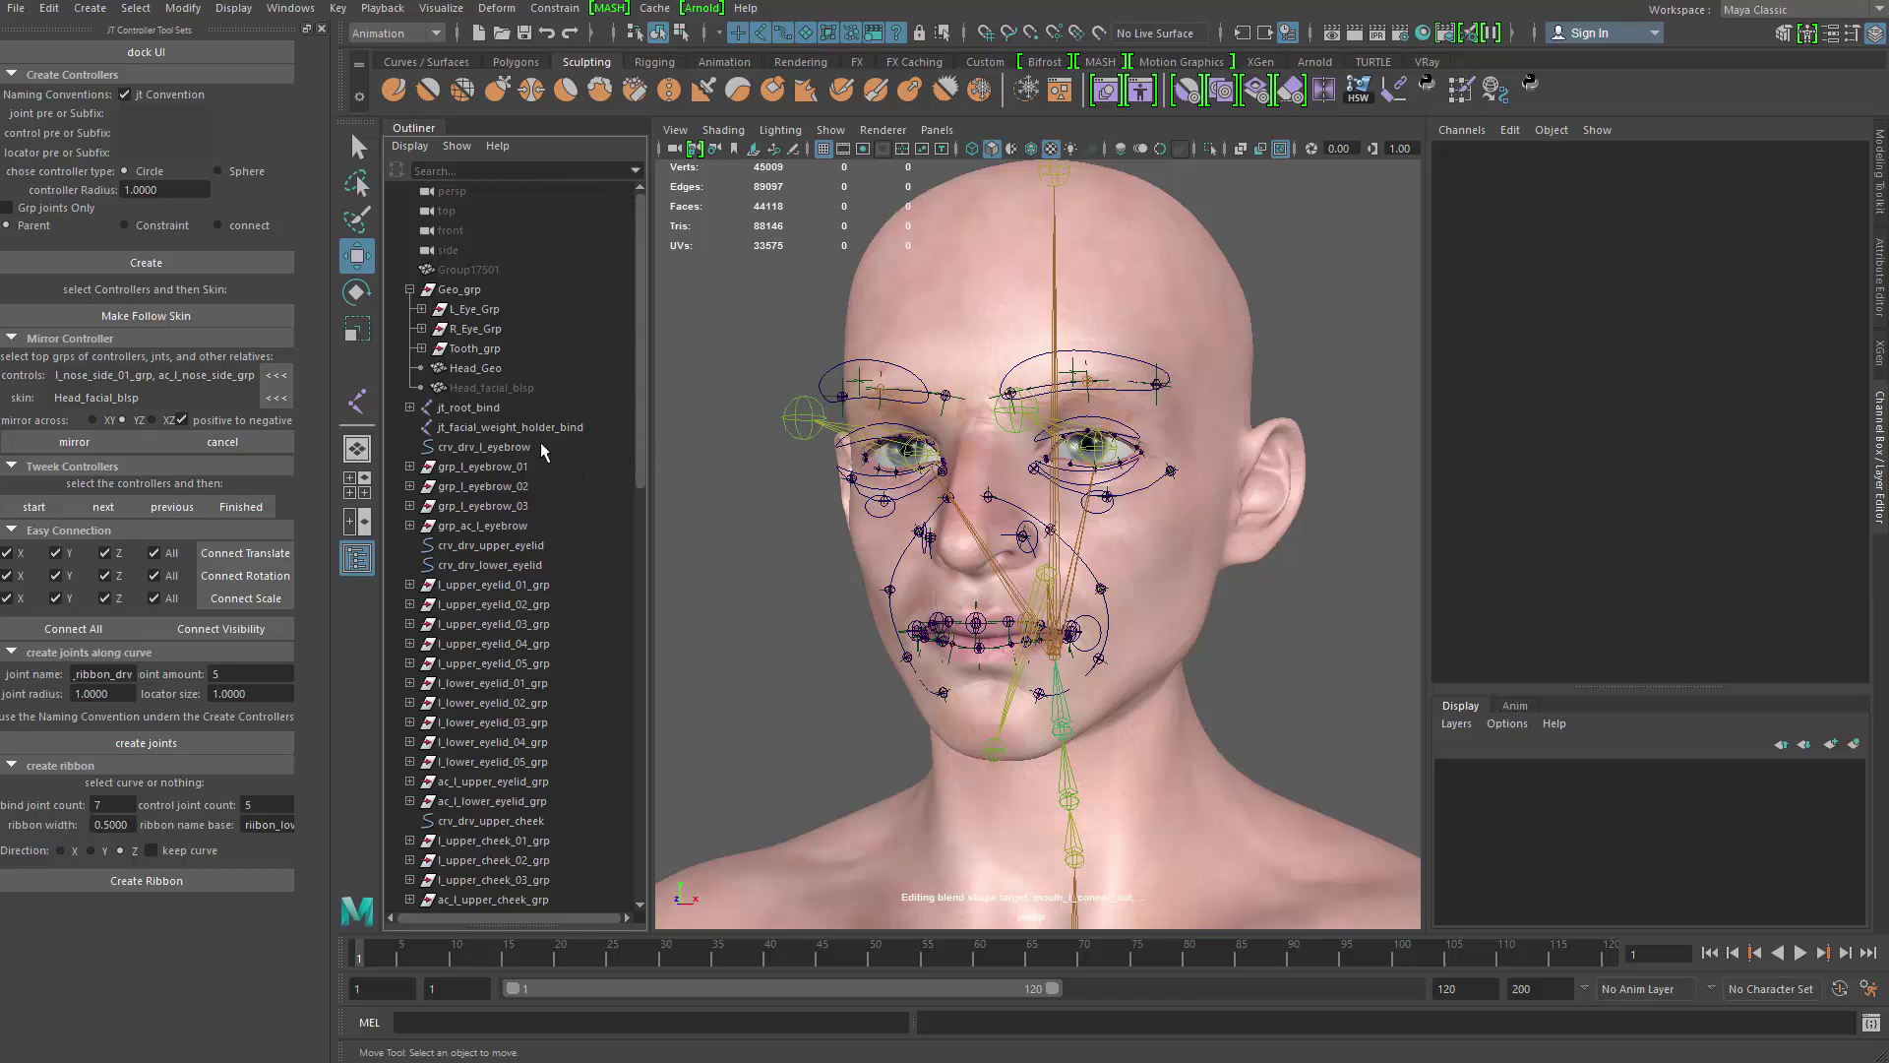
{"action": "left_click_drag", "start_coordinate": [977, 461], "coordinate": [987, 466], "text": "alt"}
{"action": "right_click_drag", "start_coordinate": [992, 447], "coordinate": [1014, 460], "text": "alt"}
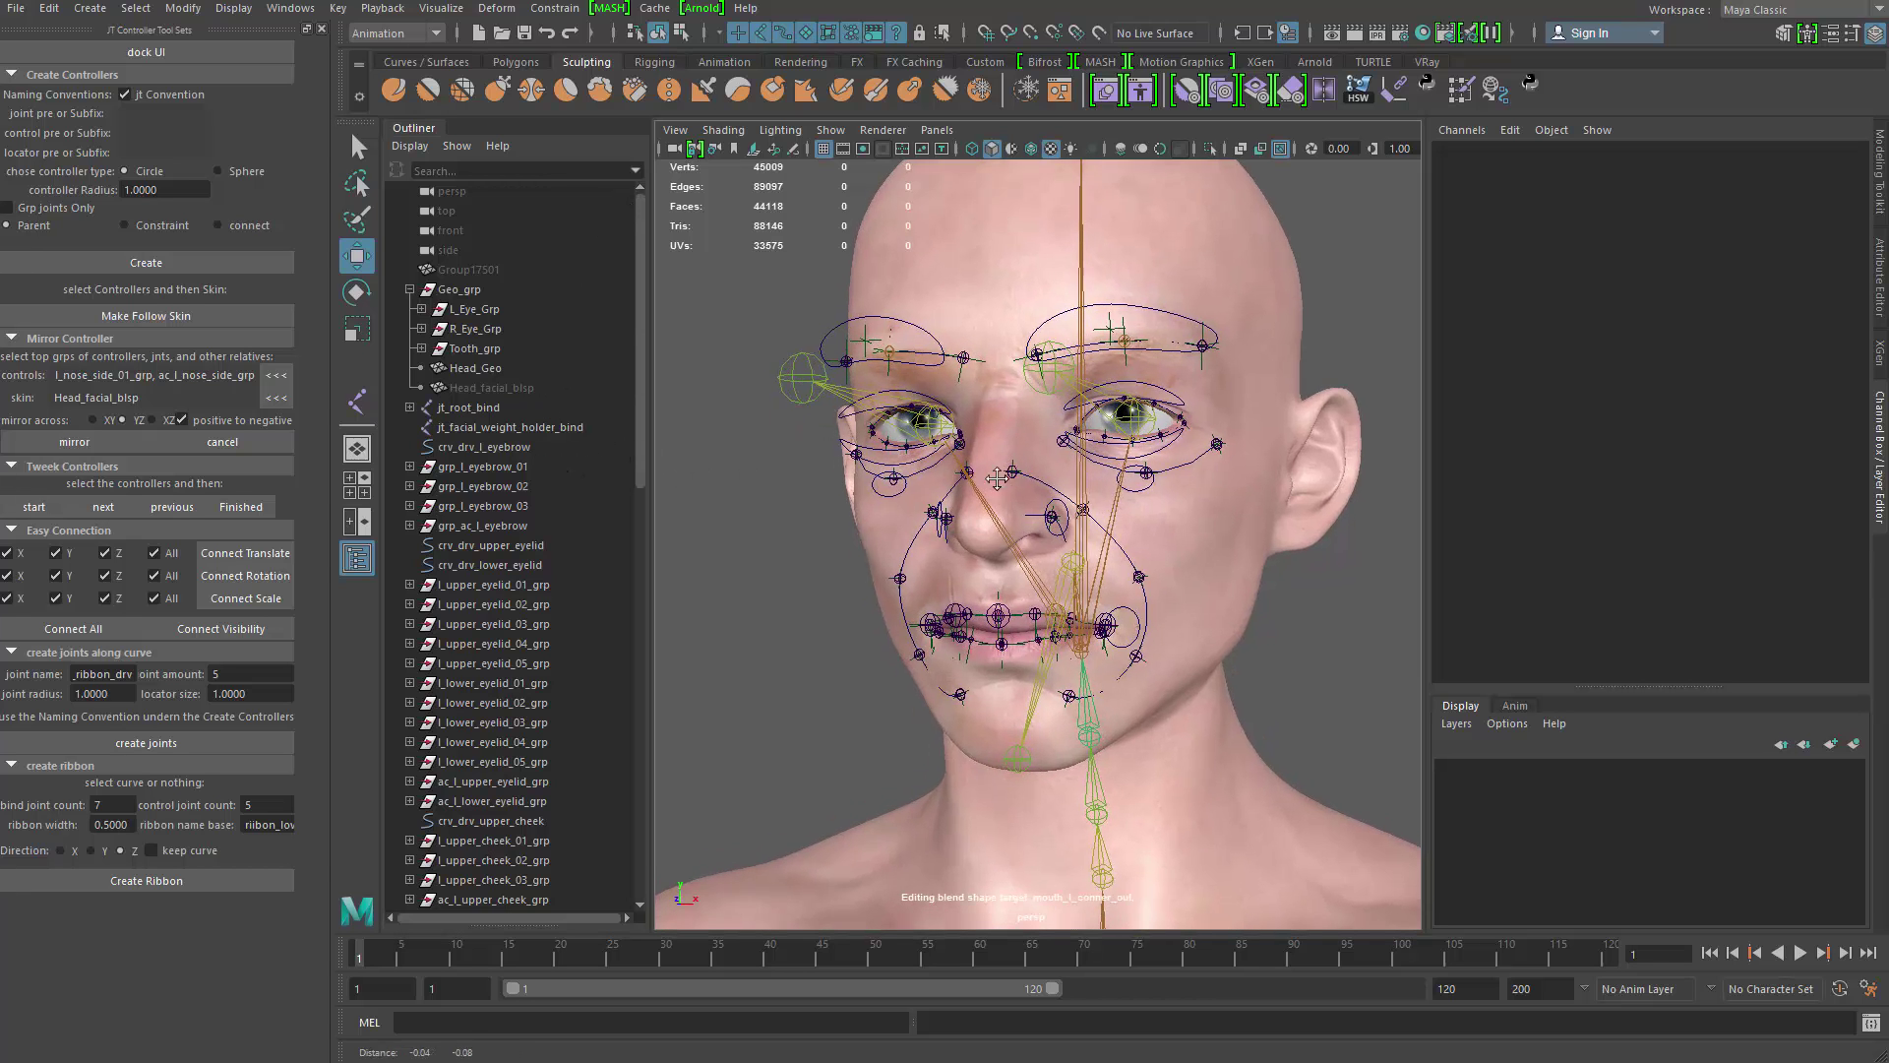
{"action": "middle_click_drag", "start_coordinate": [969, 464], "coordinate": [976, 503], "text": "alt"}
{"action": "right_click_drag", "start_coordinate": [956, 504], "coordinate": [966, 509], "text": "alt"}
{"action": "middle_click_drag", "start_coordinate": [935, 512], "coordinate": [937, 531], "text": "alt"}
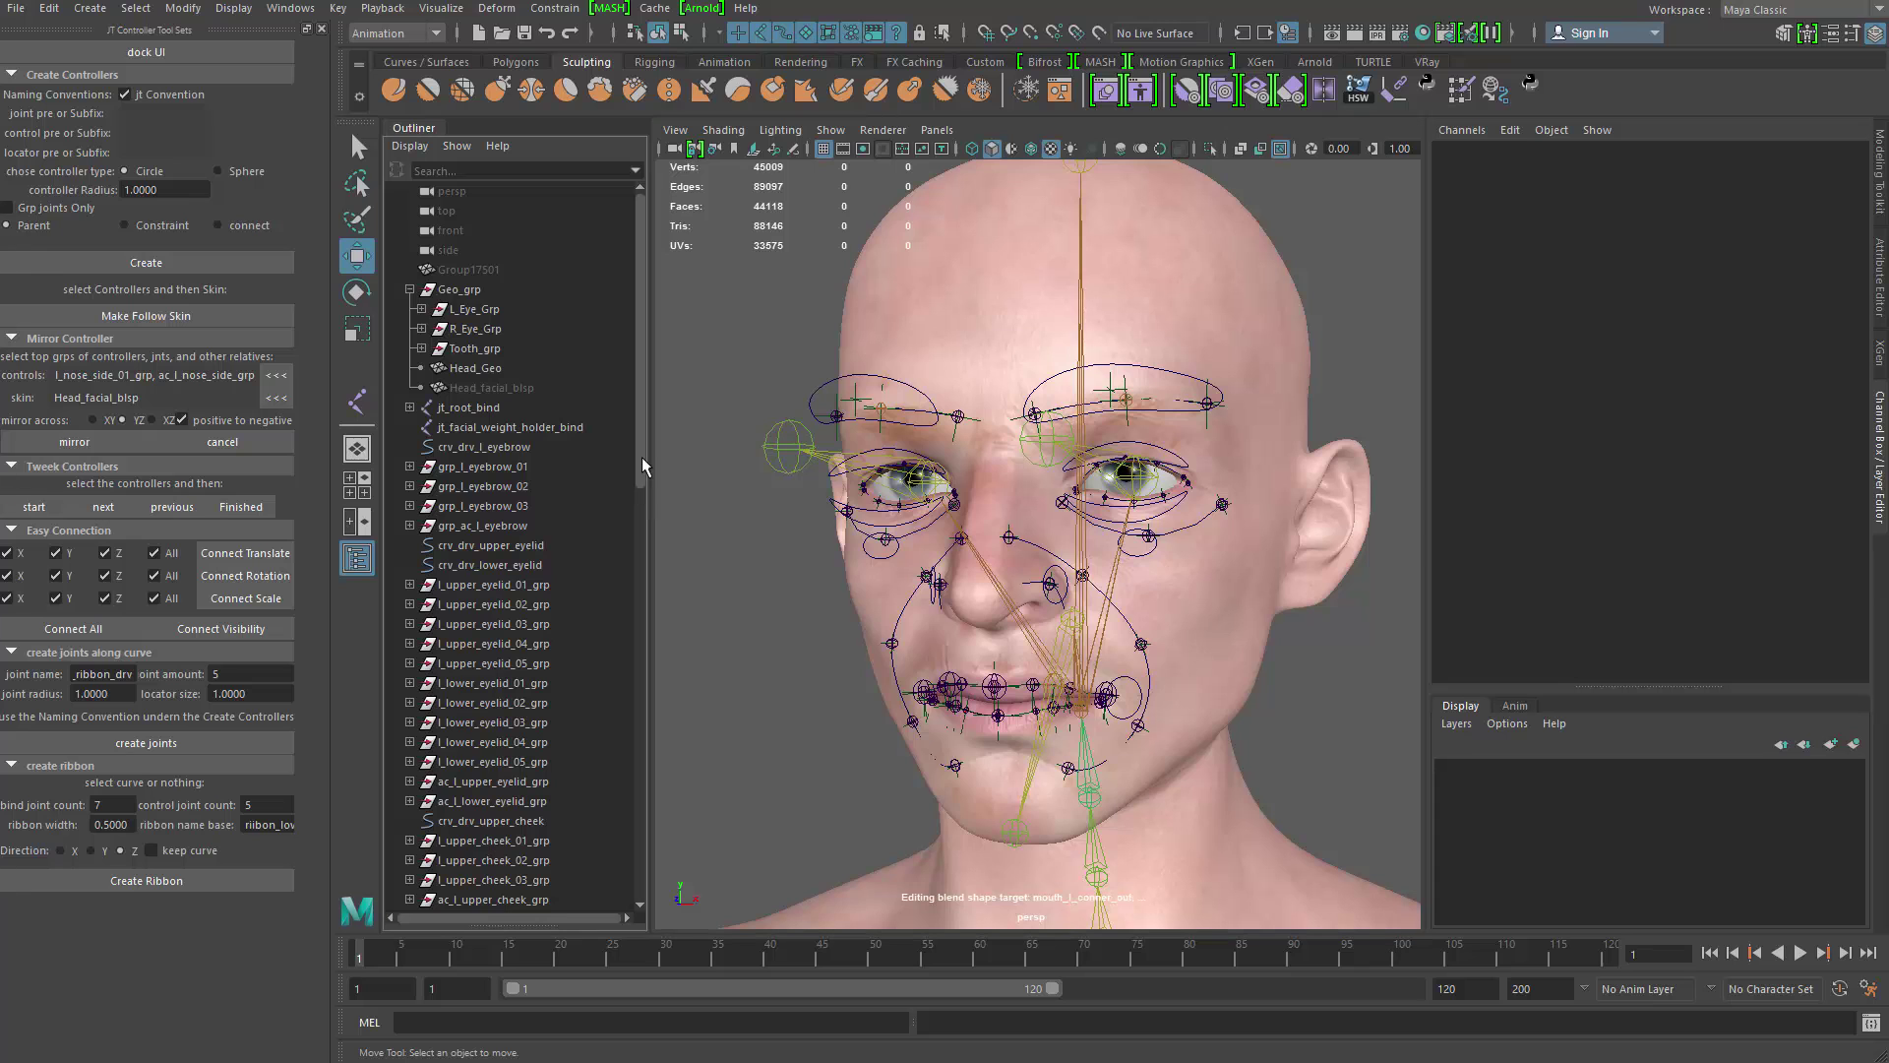
{"action": "left_click", "coordinate": [480, 447]}
{"action": "scroll", "coordinate": [538, 616], "scroll_direction": "down", "scroll_amount": 15}
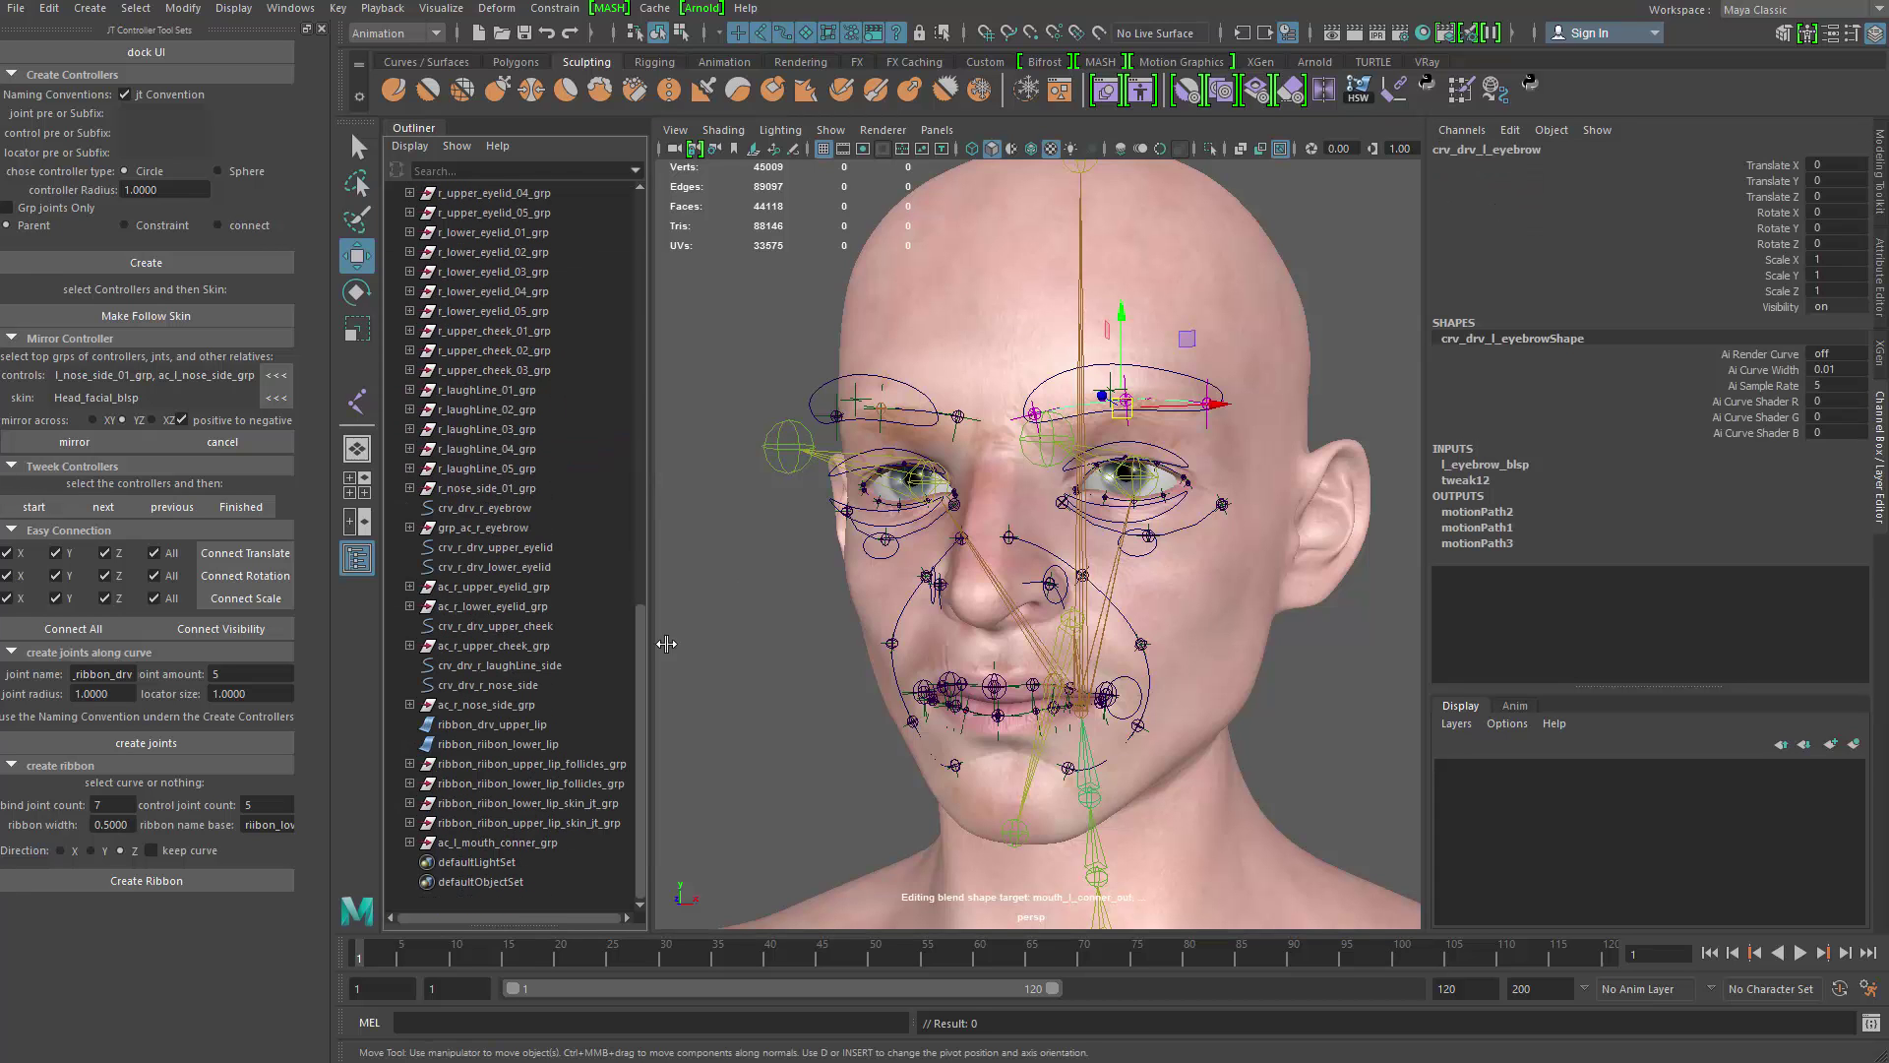
{"action": "scroll", "coordinate": [780, 544], "scroll_direction": "down", "scroll_amount": 5}
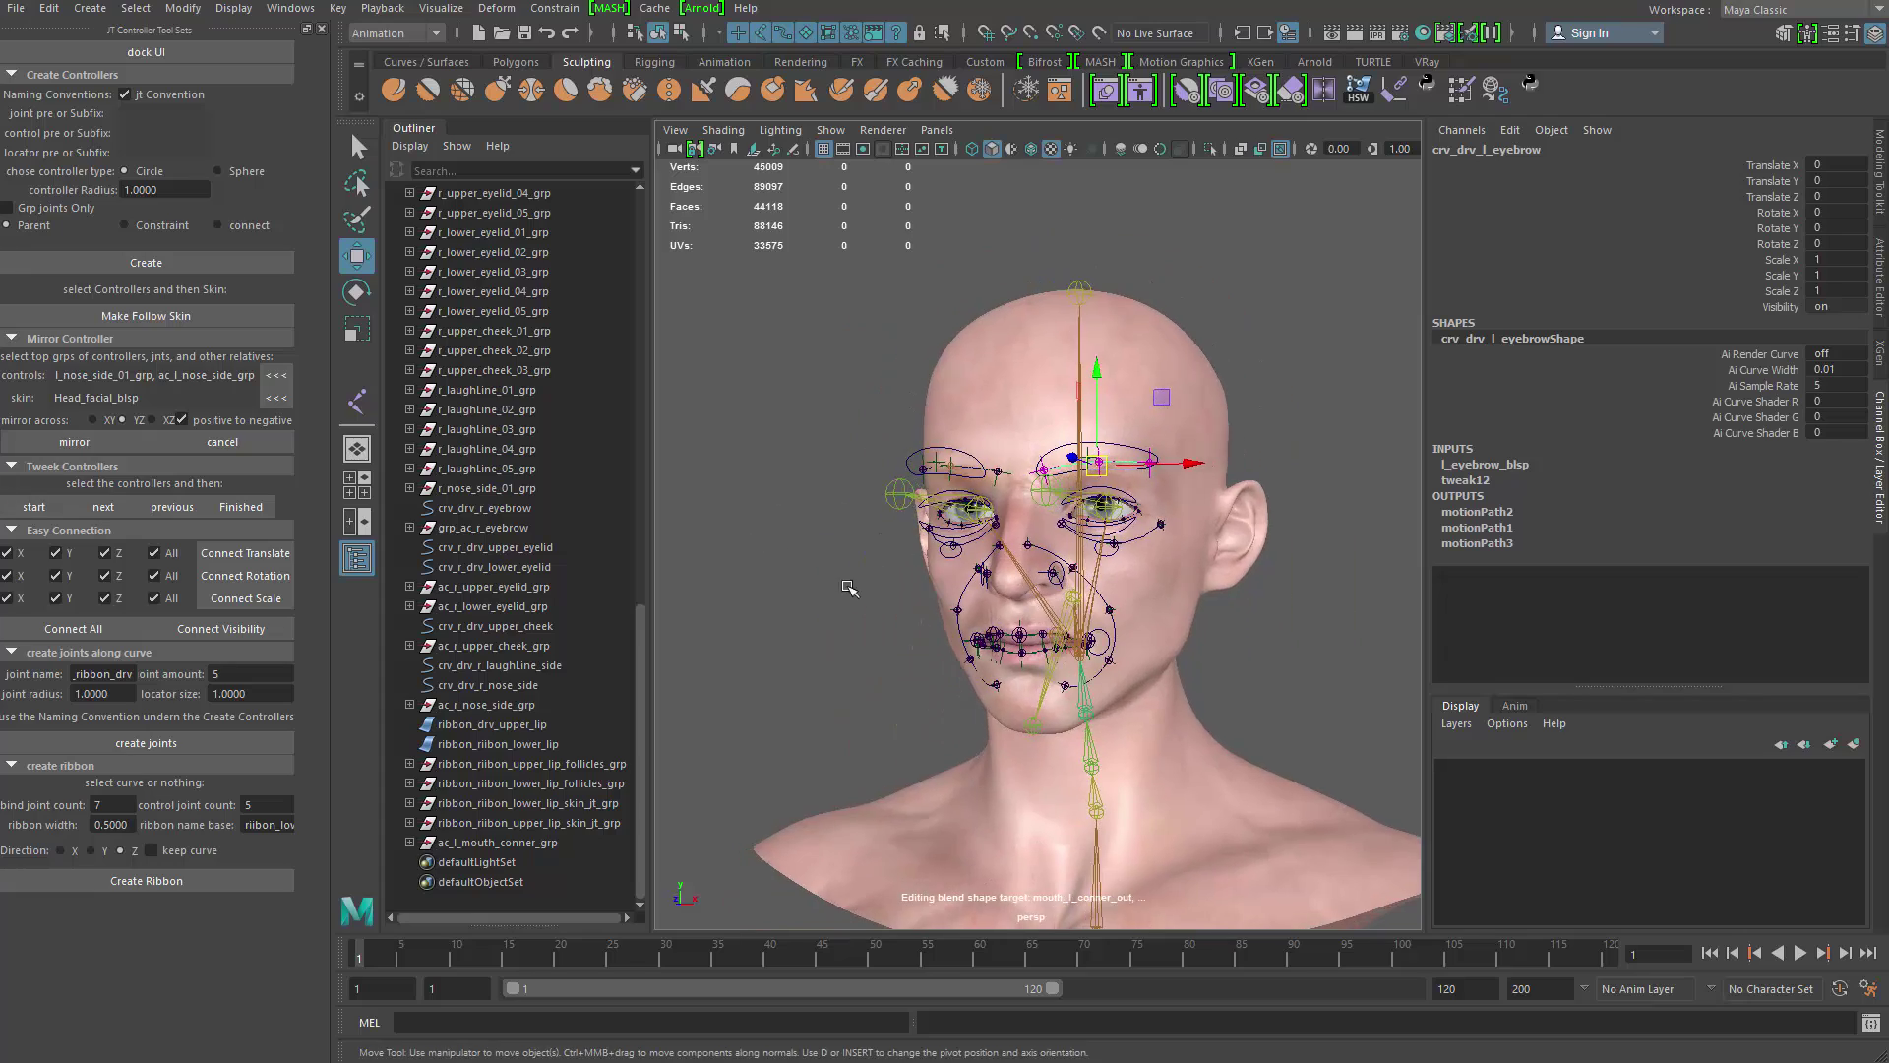
{"action": "left_click_drag", "start_coordinate": [848, 588], "coordinate": [793, 602], "text": "alt"}
{"action": "scroll", "coordinate": [893, 653], "scroll_direction": "up", "scroll_amount": 3}
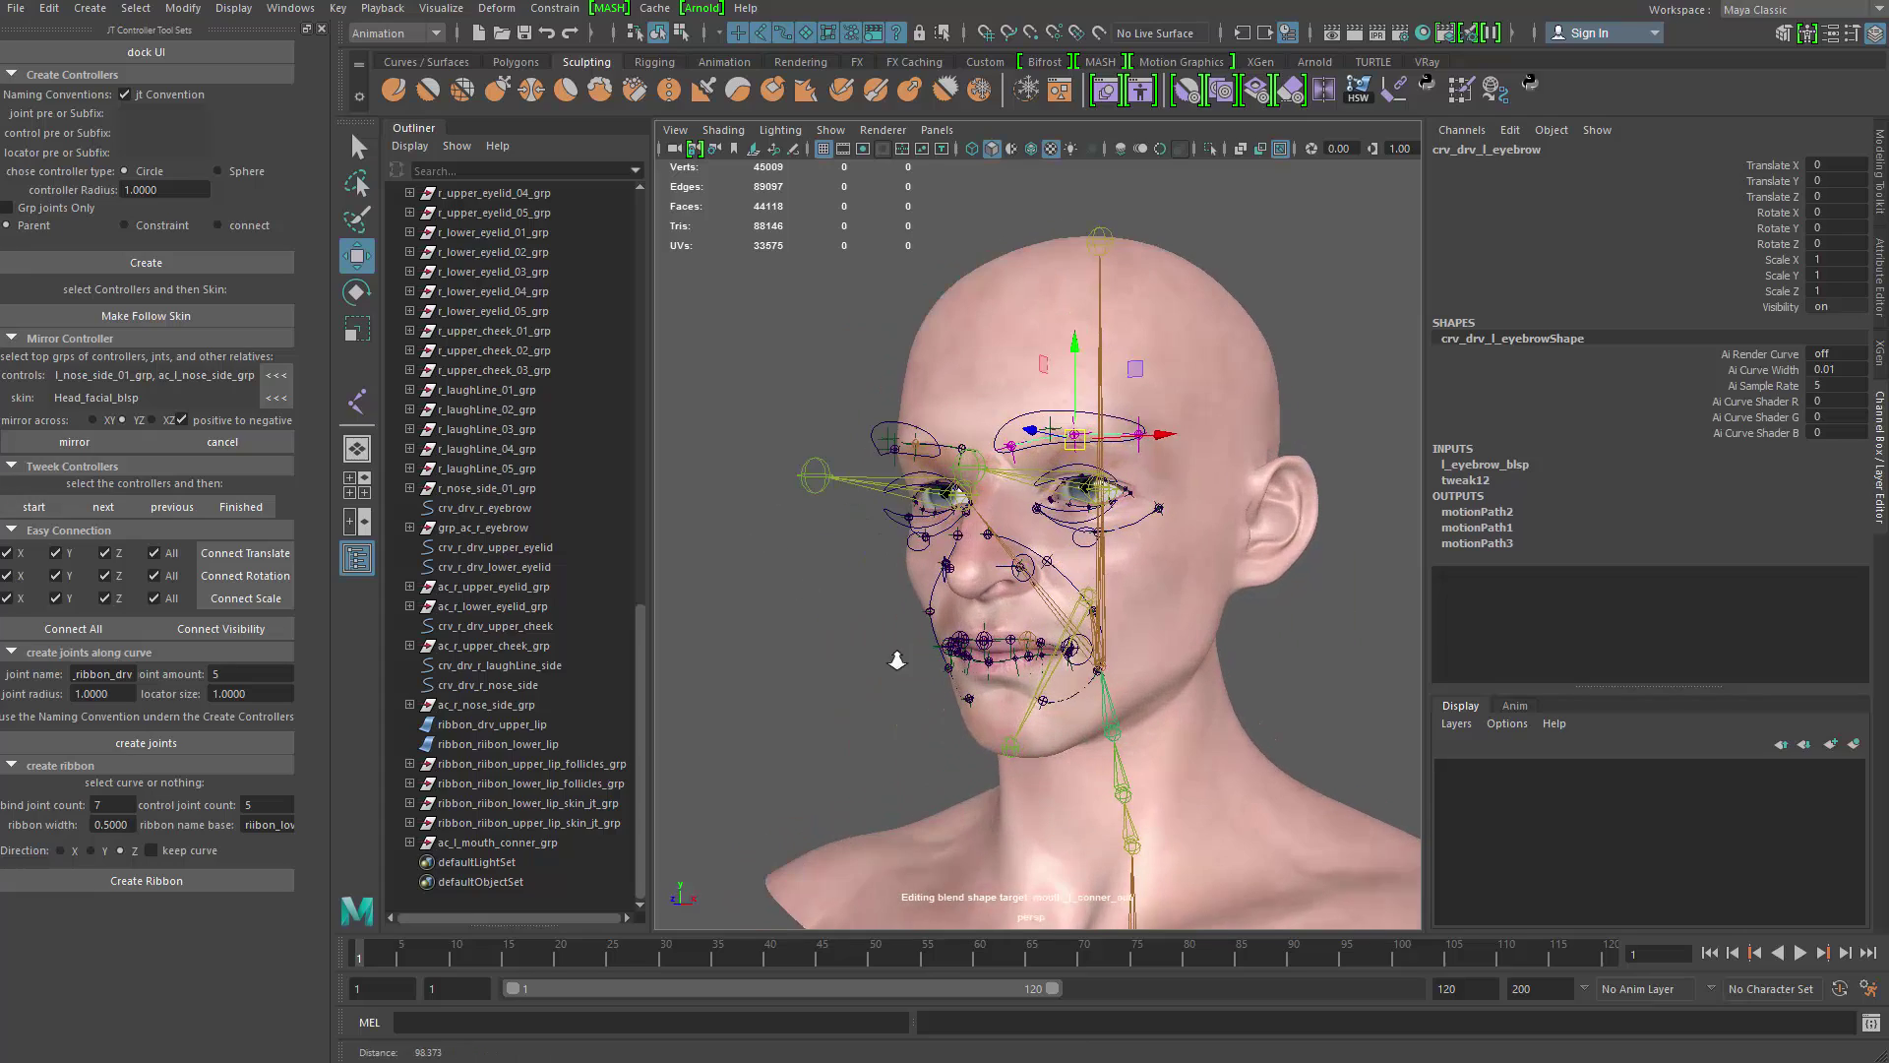
{"action": "left_click", "coordinate": [869, 616]}
{"action": "left_click_drag", "start_coordinate": [1033, 480], "coordinate": [820, 511], "text": "alt"}
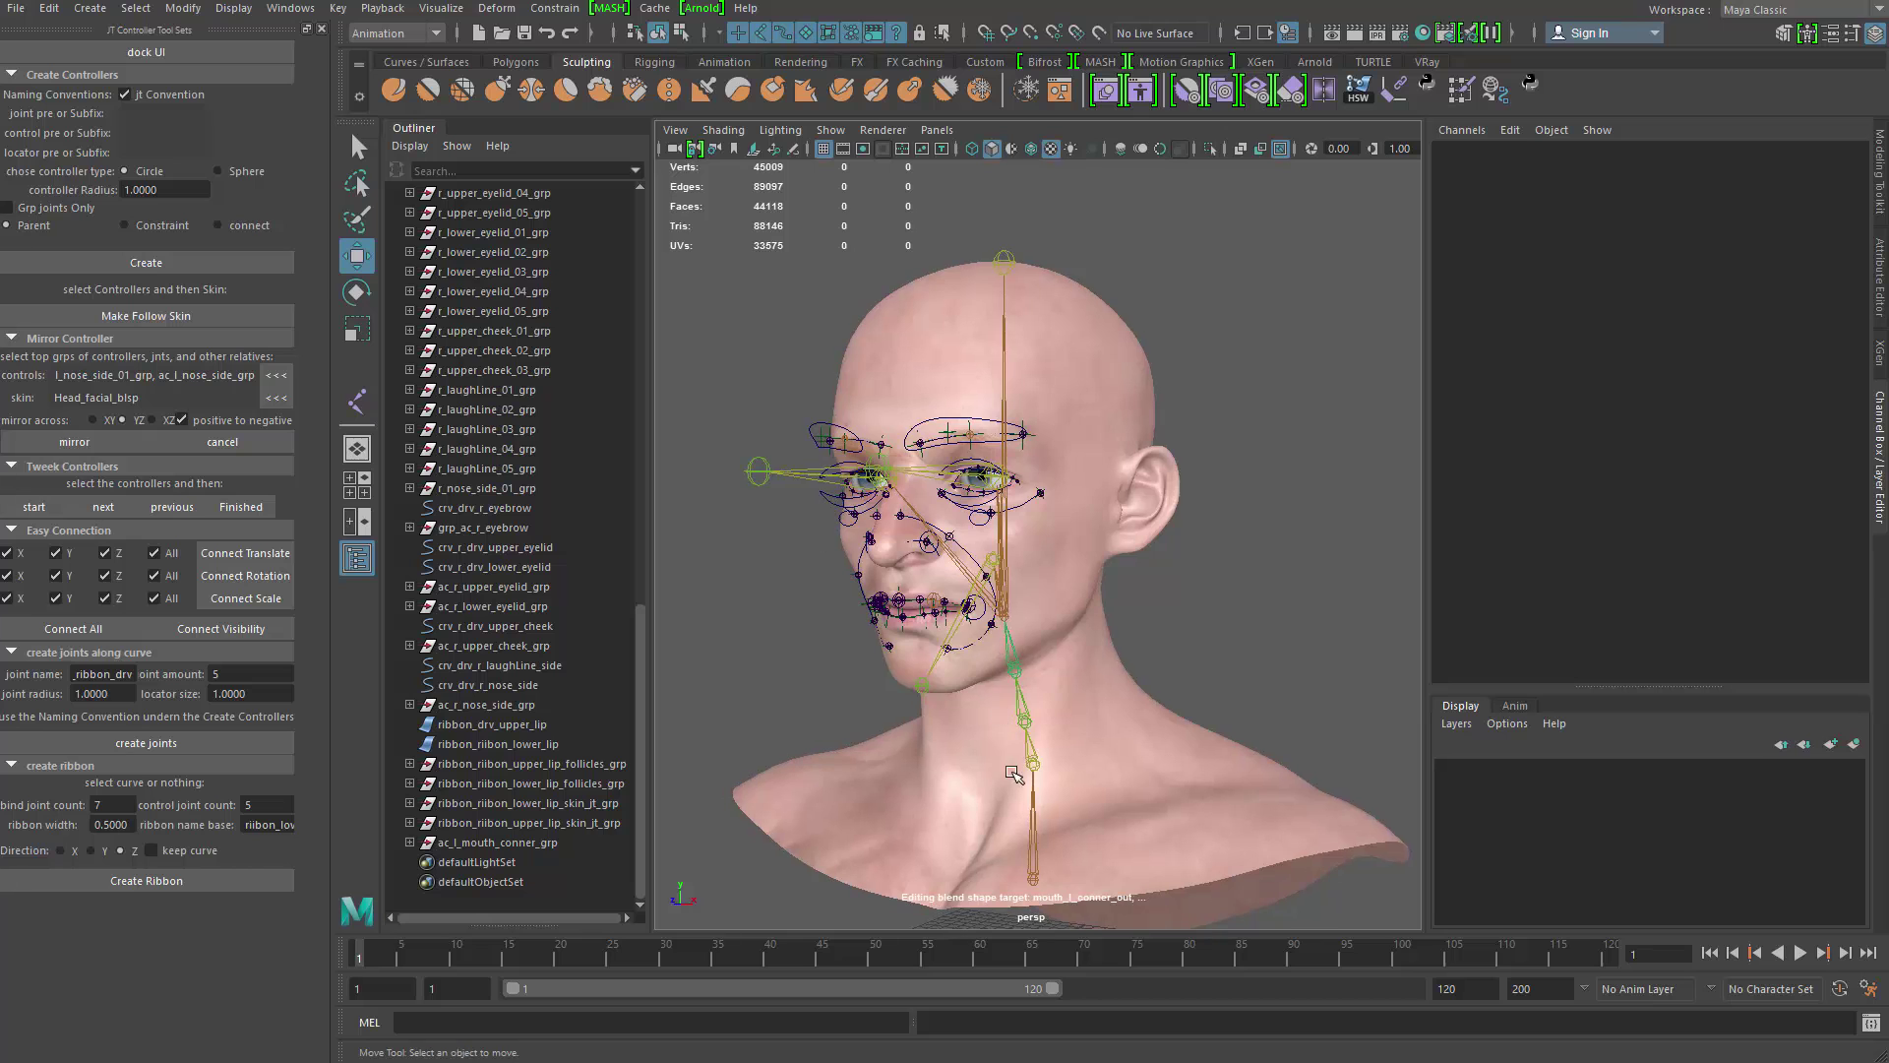
Step: Hide the jt_root_bind joint chain so that only the facial rig stays displayed on the head
{"action": "left_click", "coordinate": [1029, 857]}
{"action": "middle_click_drag", "start_coordinate": [1041, 771], "coordinate": [1016, 733], "text": "alt"}
{"action": "middle_click_drag", "start_coordinate": [531, 394], "coordinate": [595, 754], "text": "alt"}
{"action": "scroll", "coordinate": [595, 753], "scroll_direction": "up", "scroll_amount": 4}
{"action": "key", "text": "ctrl+h"}
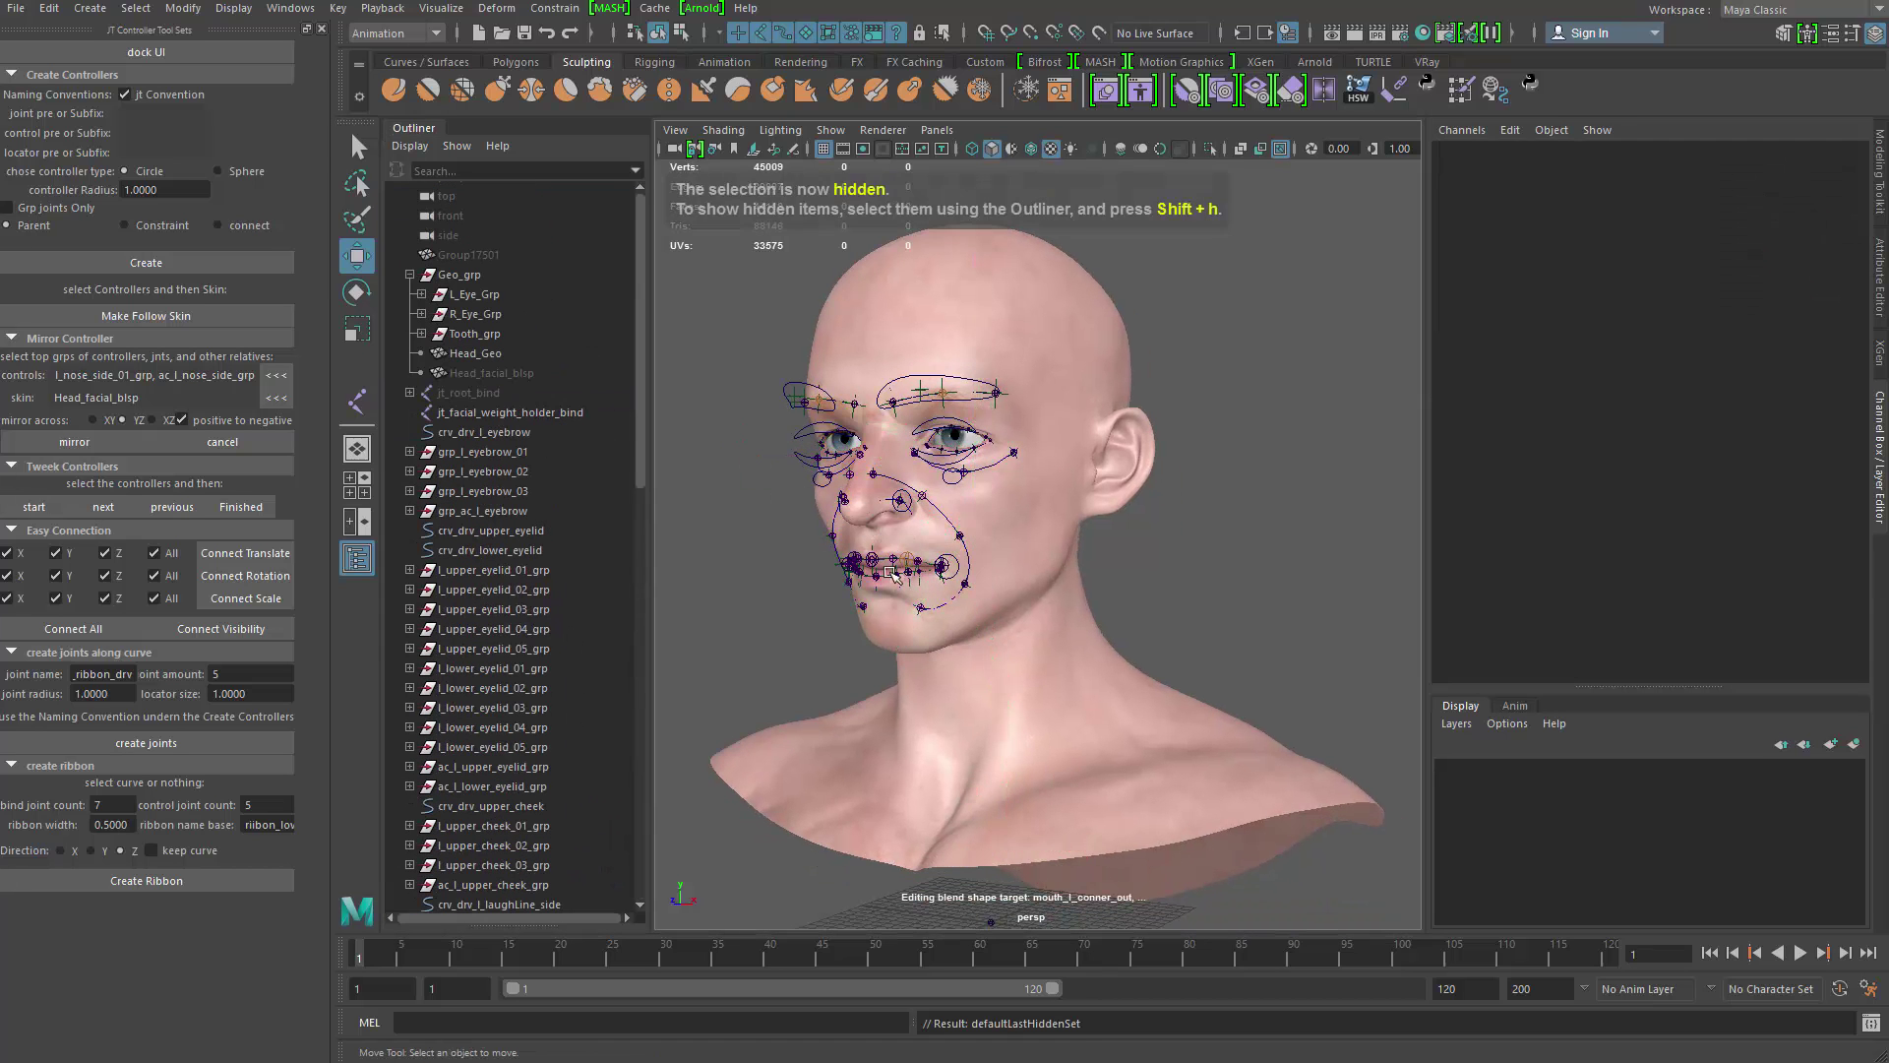
Step: Select the facial joints on the head, move up to their parent groups, and group them all as jt_faical_grp
{"action": "left_click_drag", "start_coordinate": [914, 537], "coordinate": [892, 444], "text": "alt"}
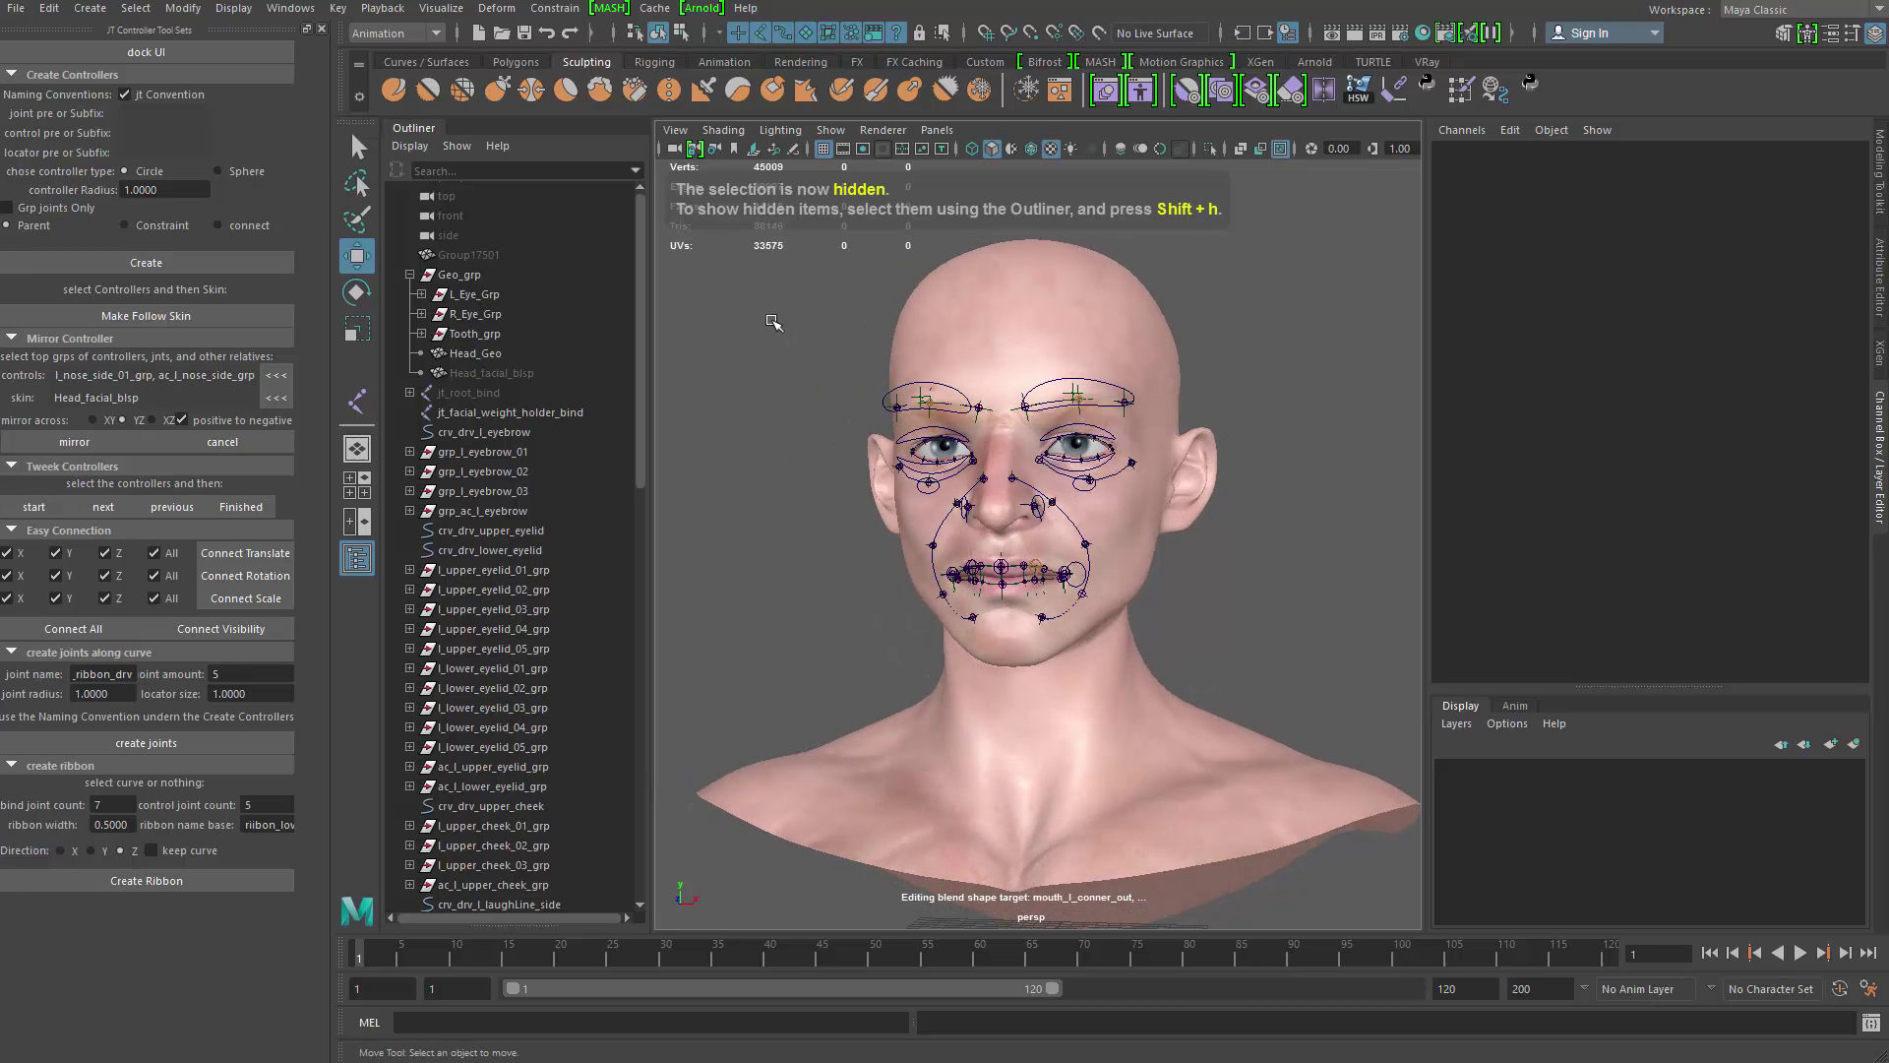
{"action": "left_click_drag", "start_coordinate": [1072, 591], "coordinate": [1121, 608]}
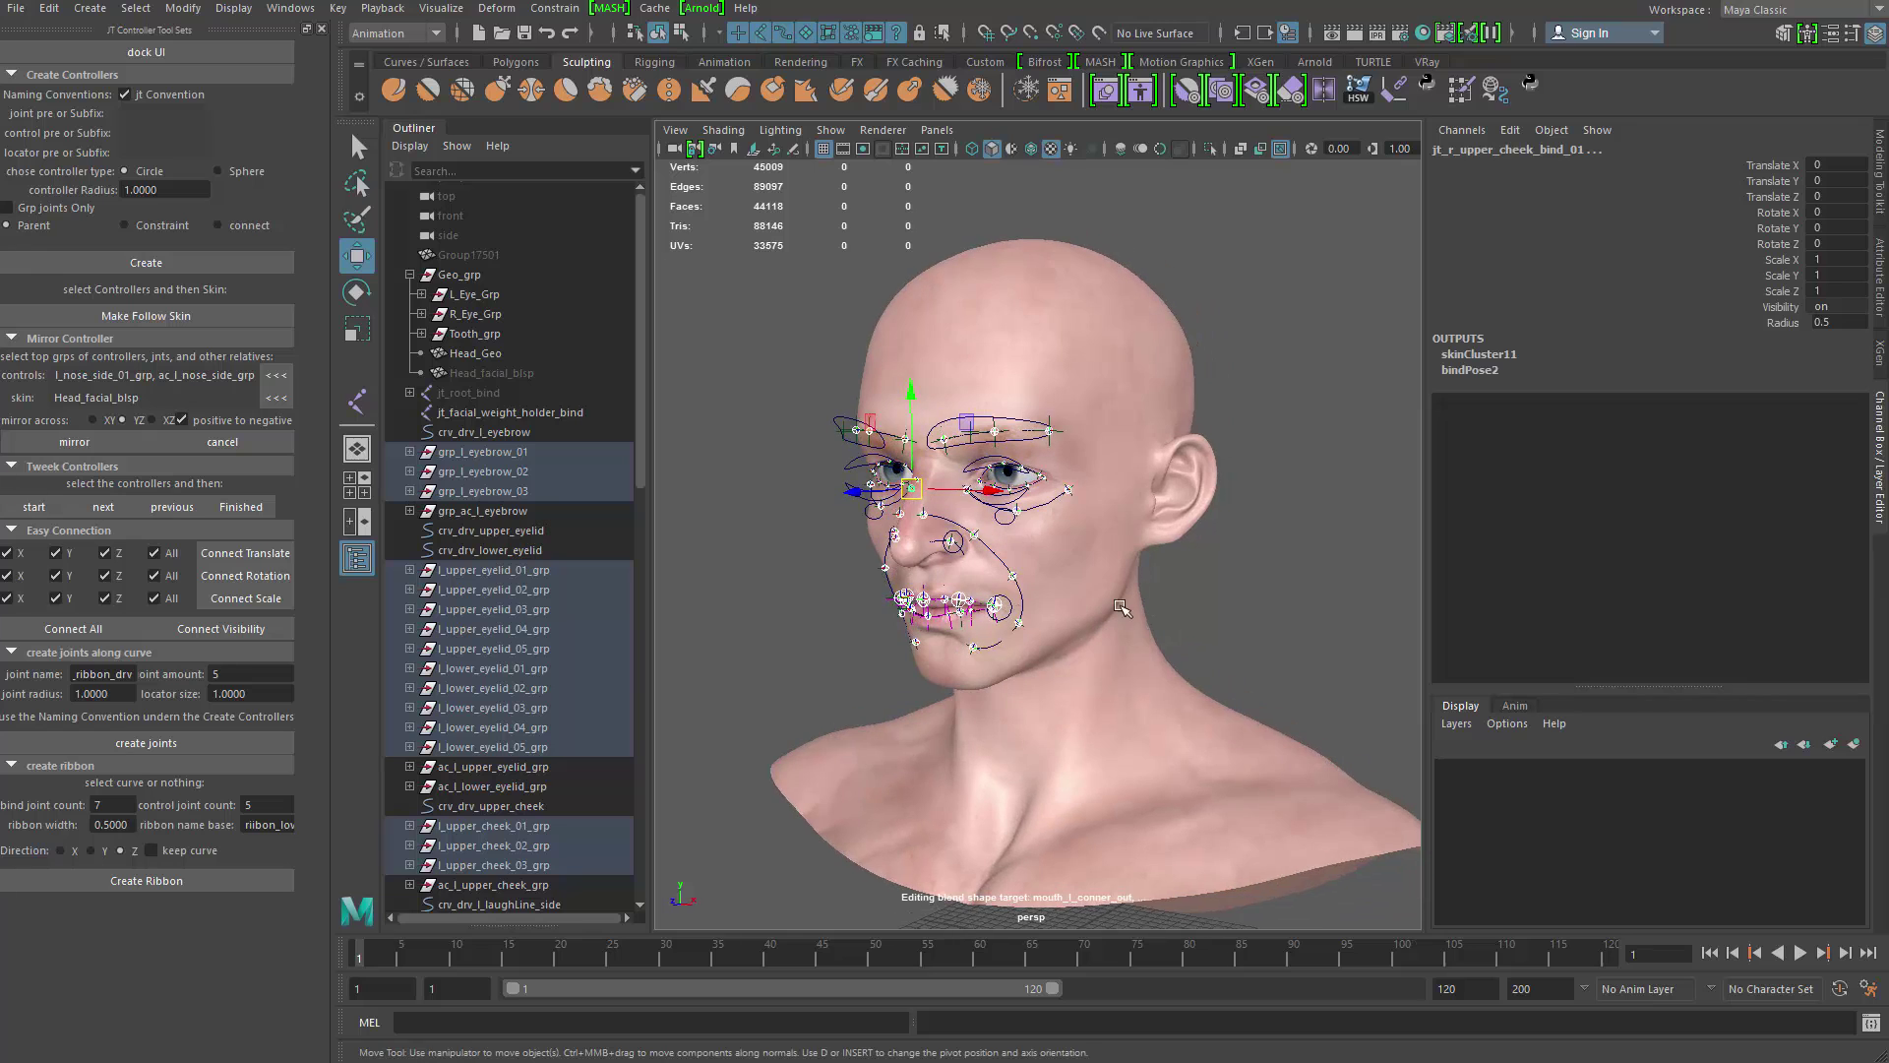
{"action": "key", "text": "Up"}
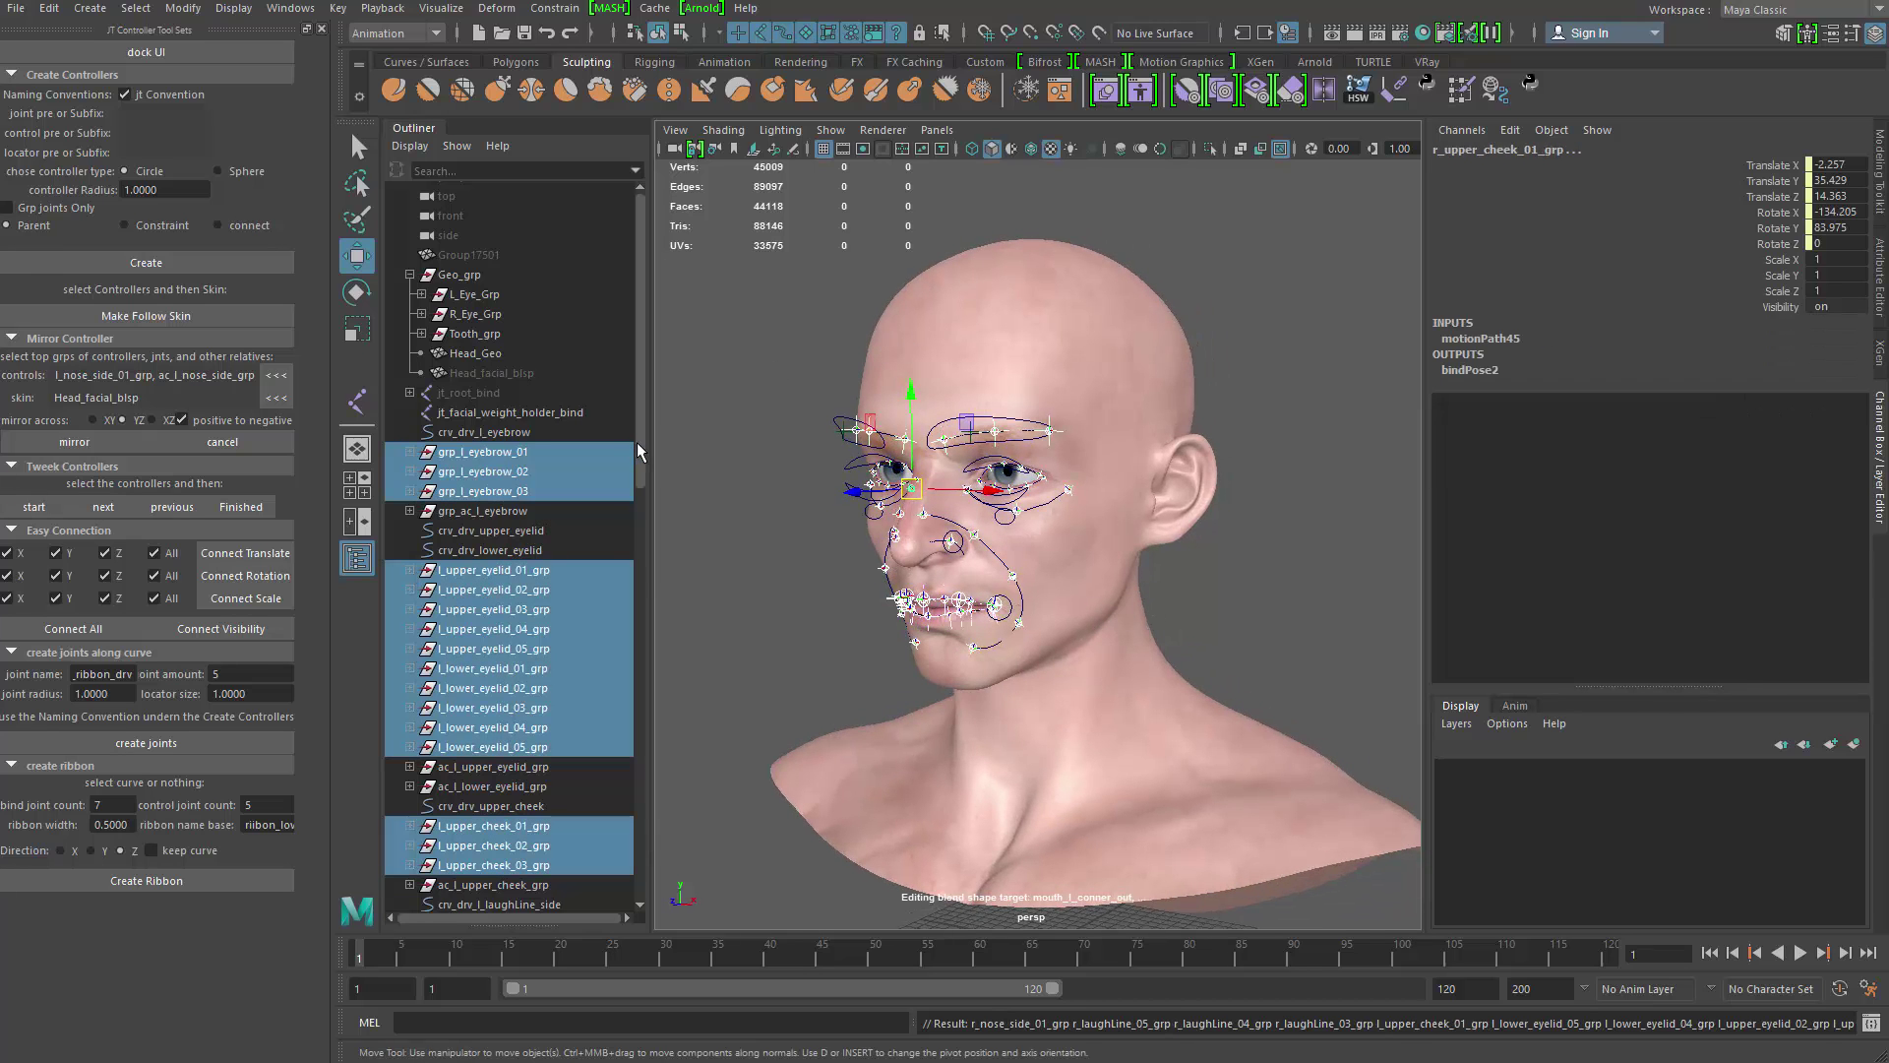
{"action": "left_click_drag", "start_coordinate": [640, 452], "coordinate": [666, 920]}
{"action": "key", "text": "ctrl+g"}
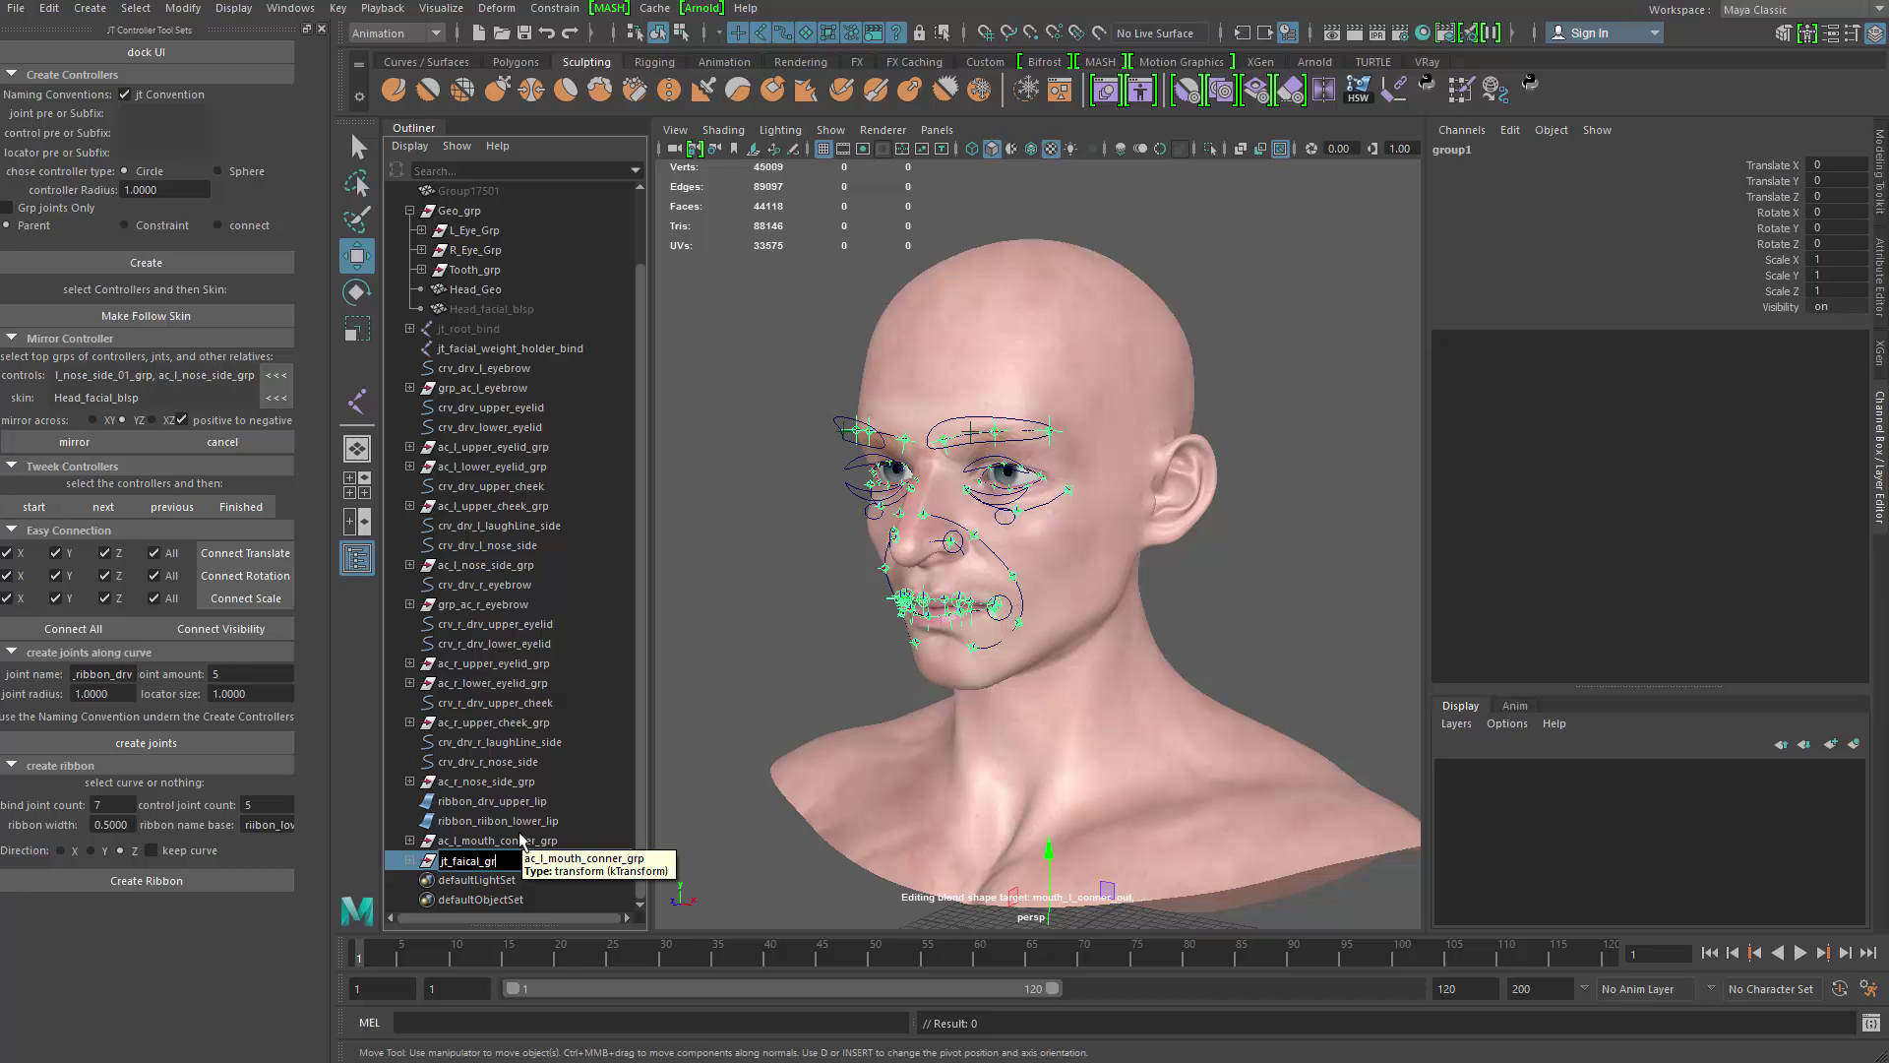
{"action": "key", "text": "Return"}
Step: Hide the jt_faical_grp joint group so that only the driver curves and controllers stay displayed on the face
{"action": "left_click_drag", "start_coordinate": [869, 371], "coordinate": [989, 503], "text": "alt"}
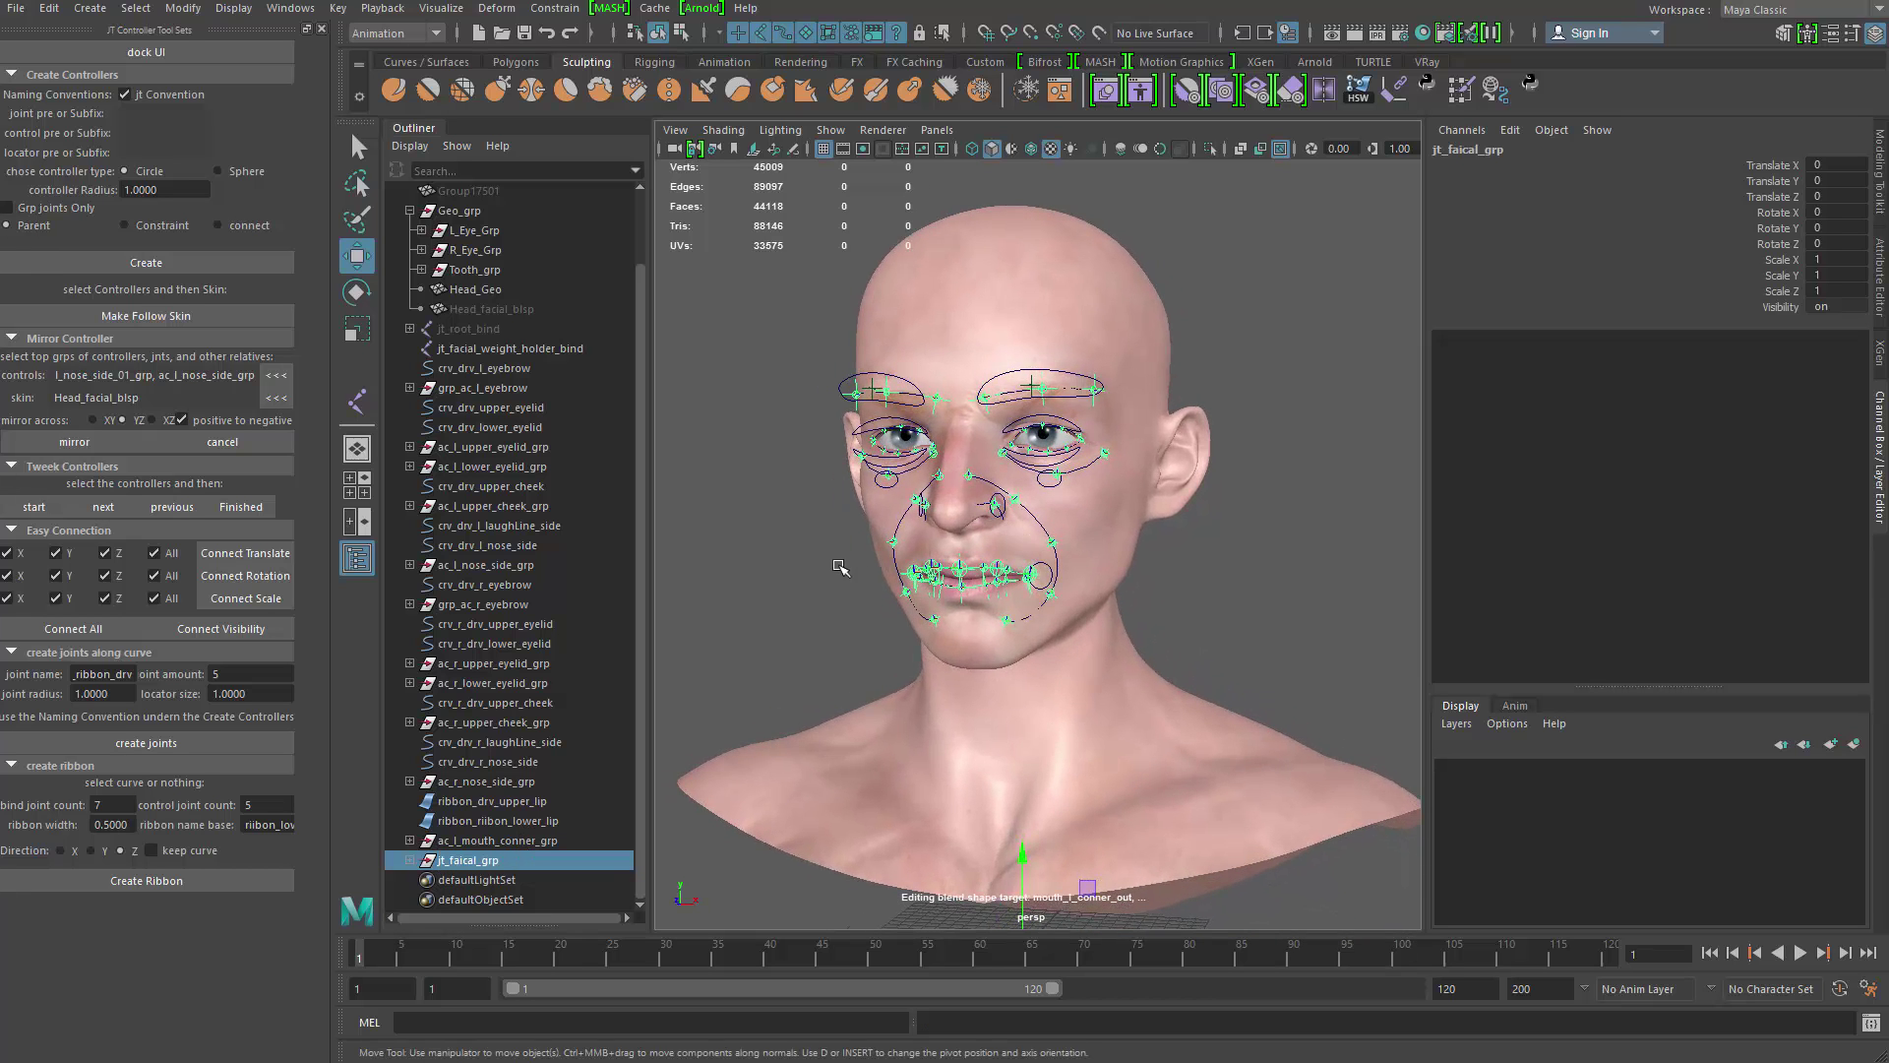
{"action": "left_click", "coordinate": [754, 310]}
{"action": "left_click", "coordinate": [506, 843]}
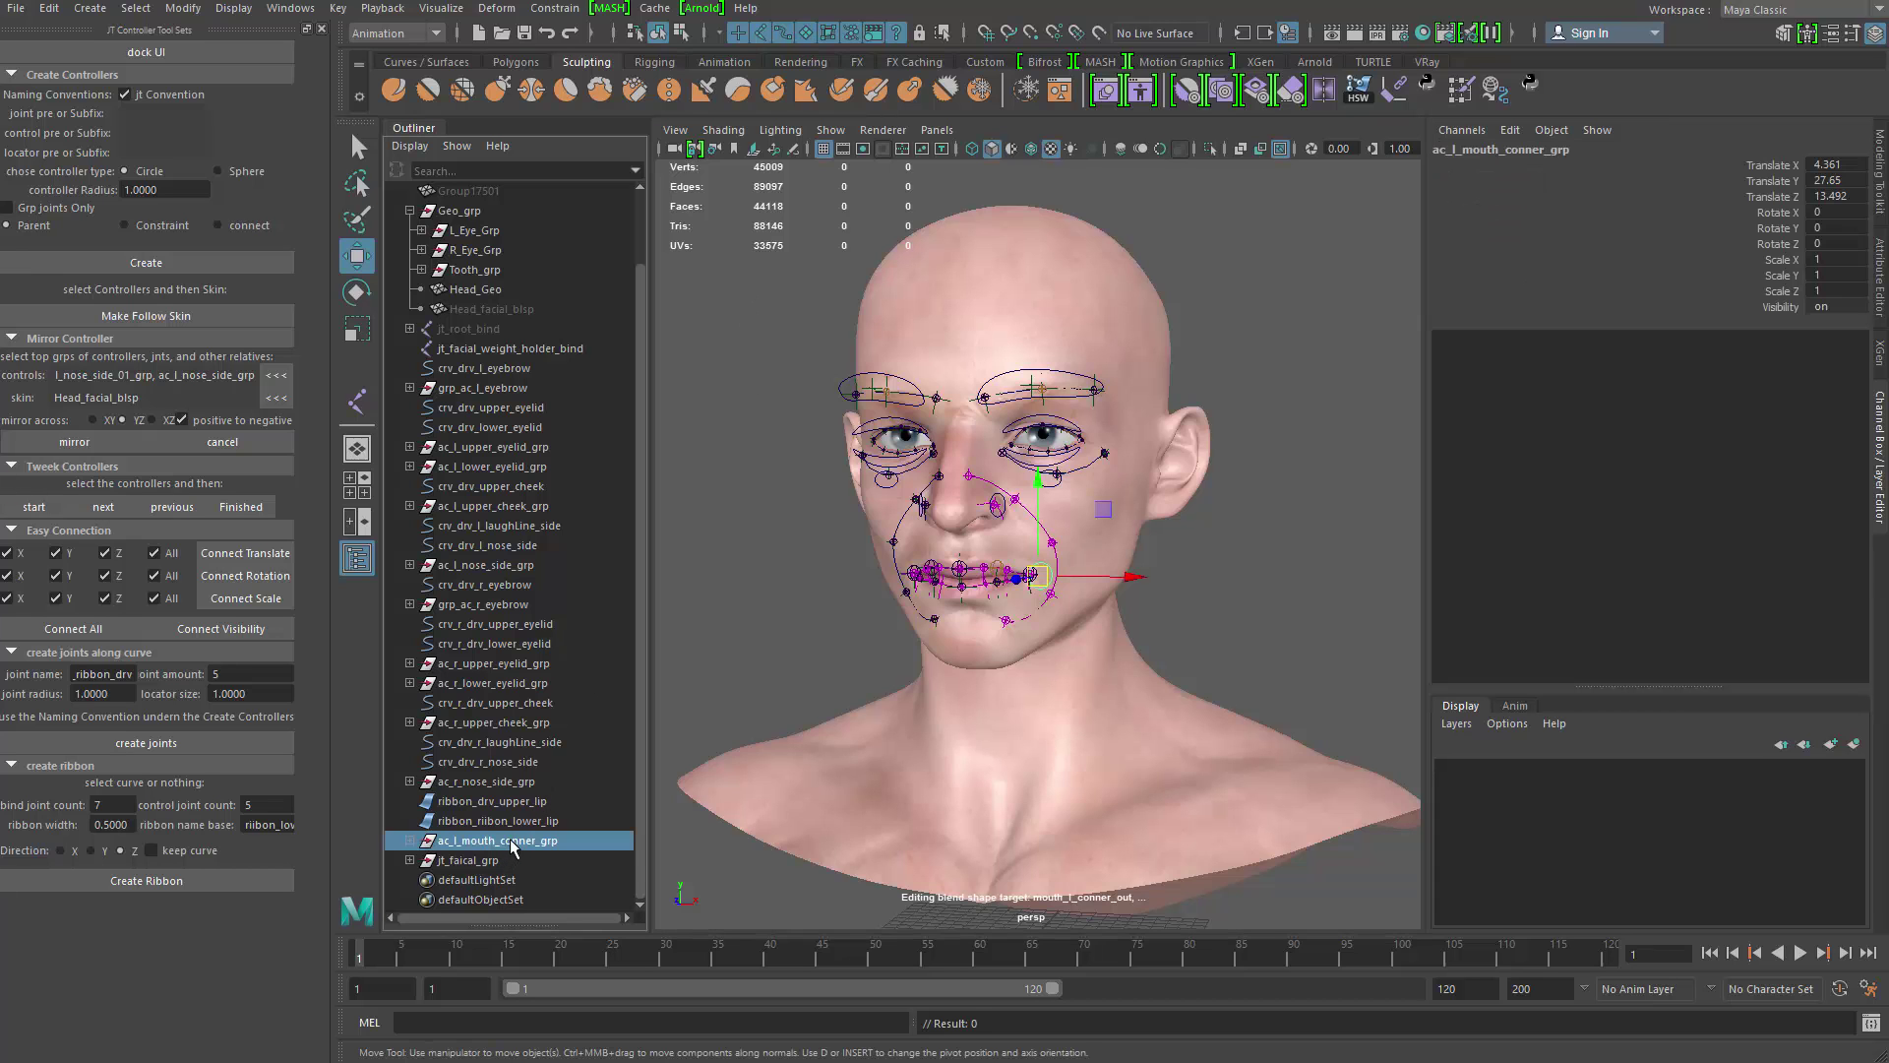
{"action": "left_click", "coordinate": [465, 862]}
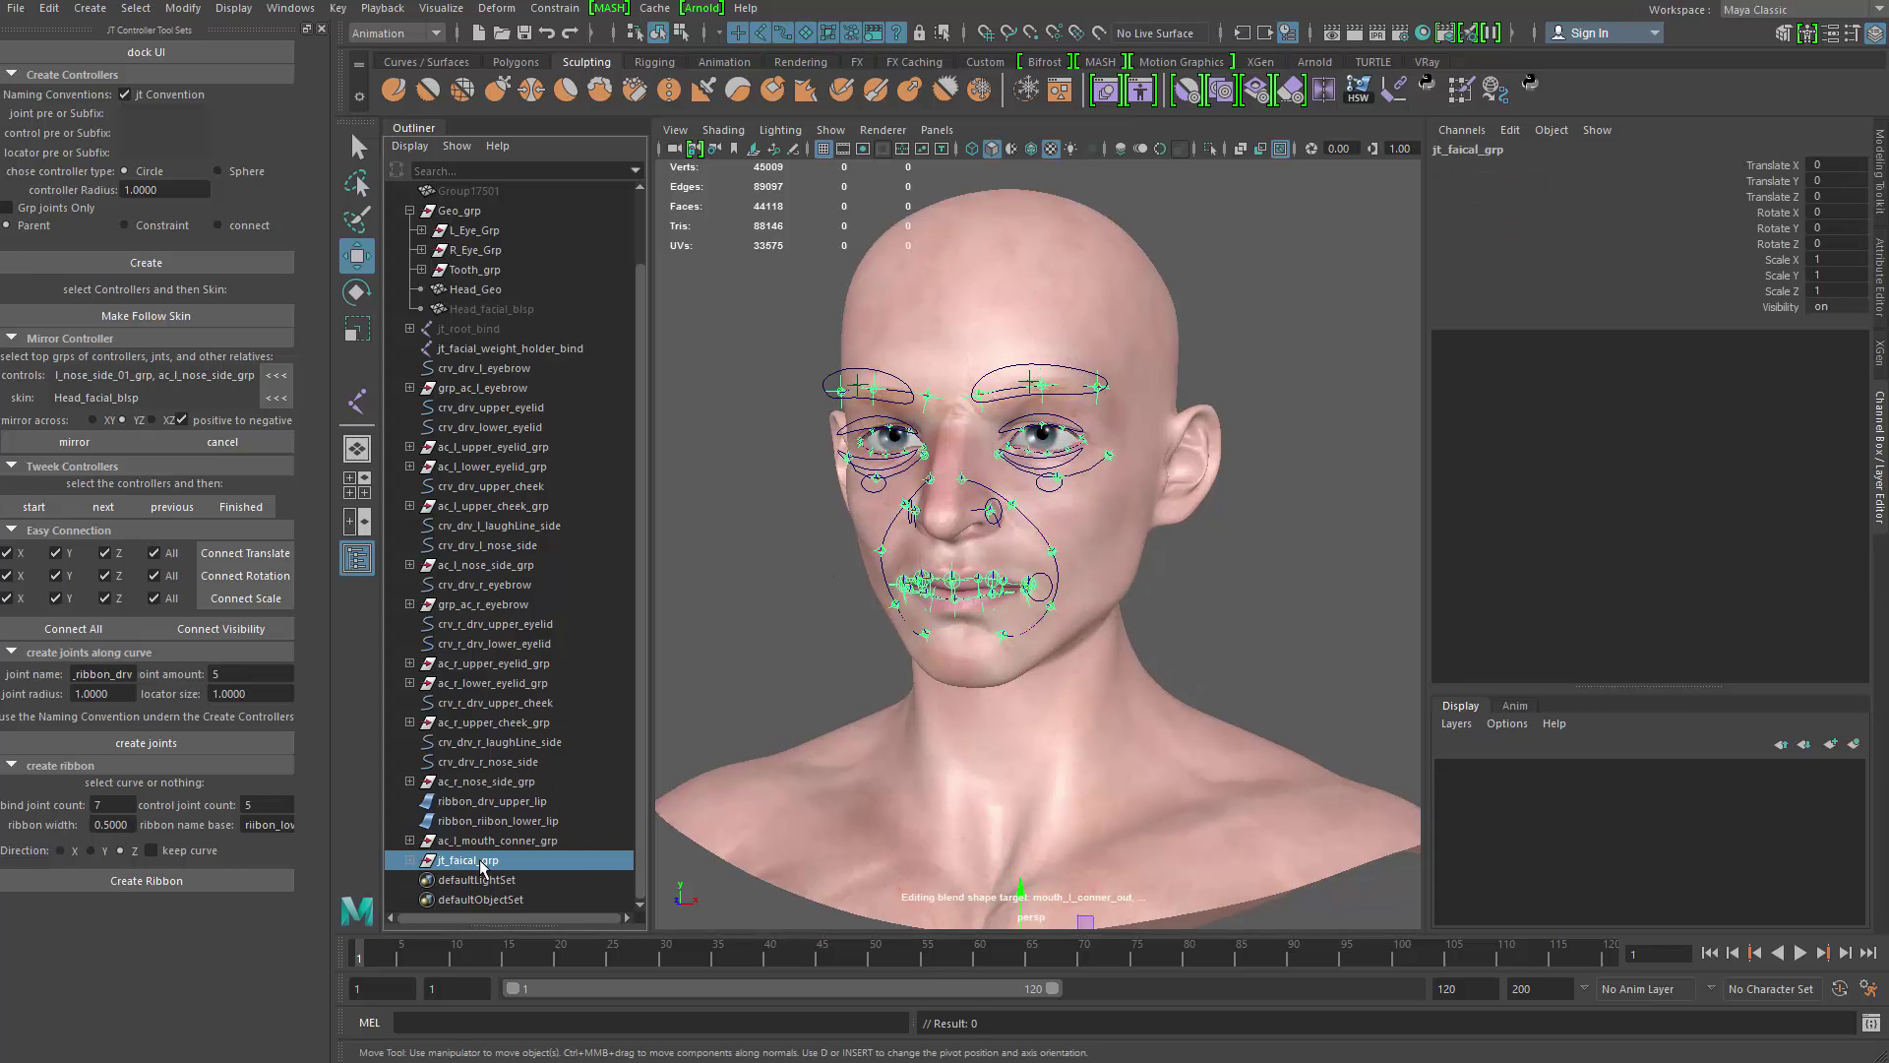
{"action": "key", "text": "ctrl+h"}
Step: Group the parent groups of all eyebrow, eyelid, upper cheek and nose-side controllers and the left mouth corner controller as ac_faical_primary_grp
{"action": "left_click_drag", "start_coordinate": [782, 549], "coordinate": [806, 544], "text": "alt"}
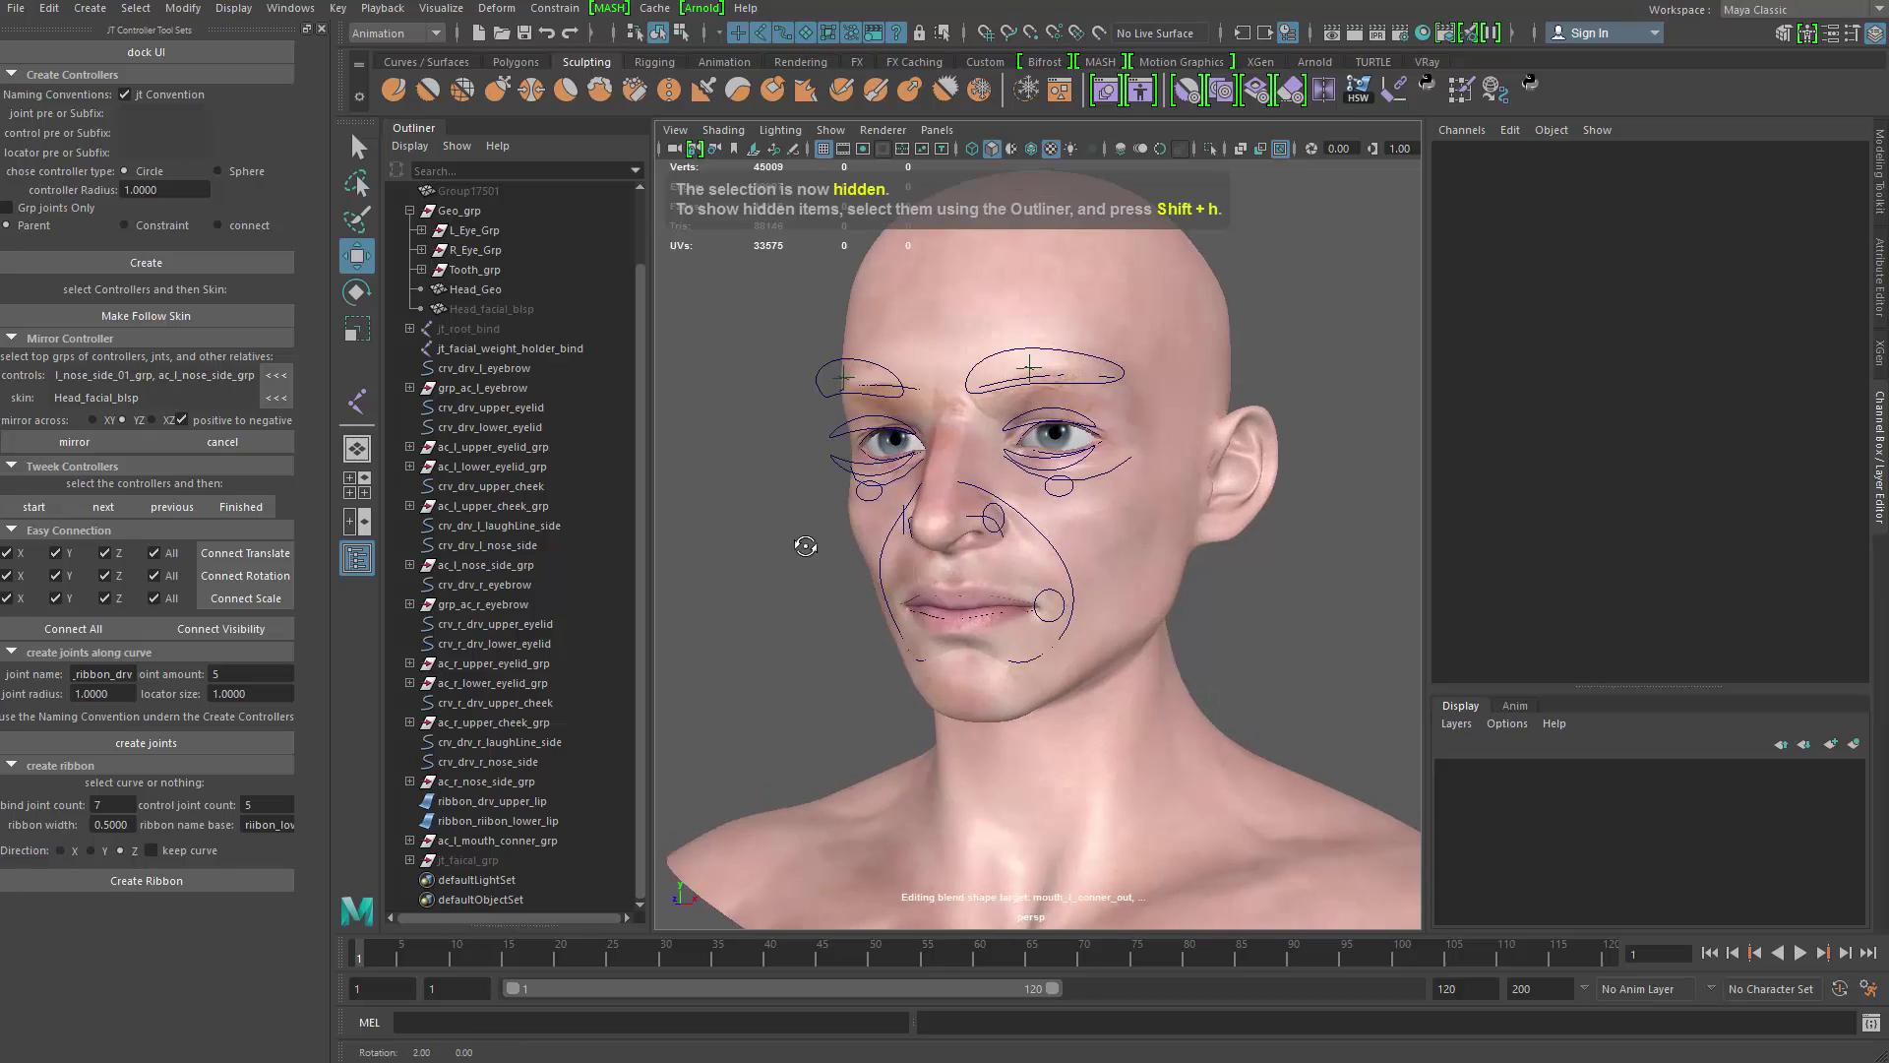
{"action": "middle_click_drag", "start_coordinate": [805, 544], "coordinate": [847, 620], "text": "alt"}
{"action": "right_click_drag", "start_coordinate": [847, 620], "coordinate": [875, 437], "text": "alt"}
{"action": "left_click", "coordinate": [876, 433]}
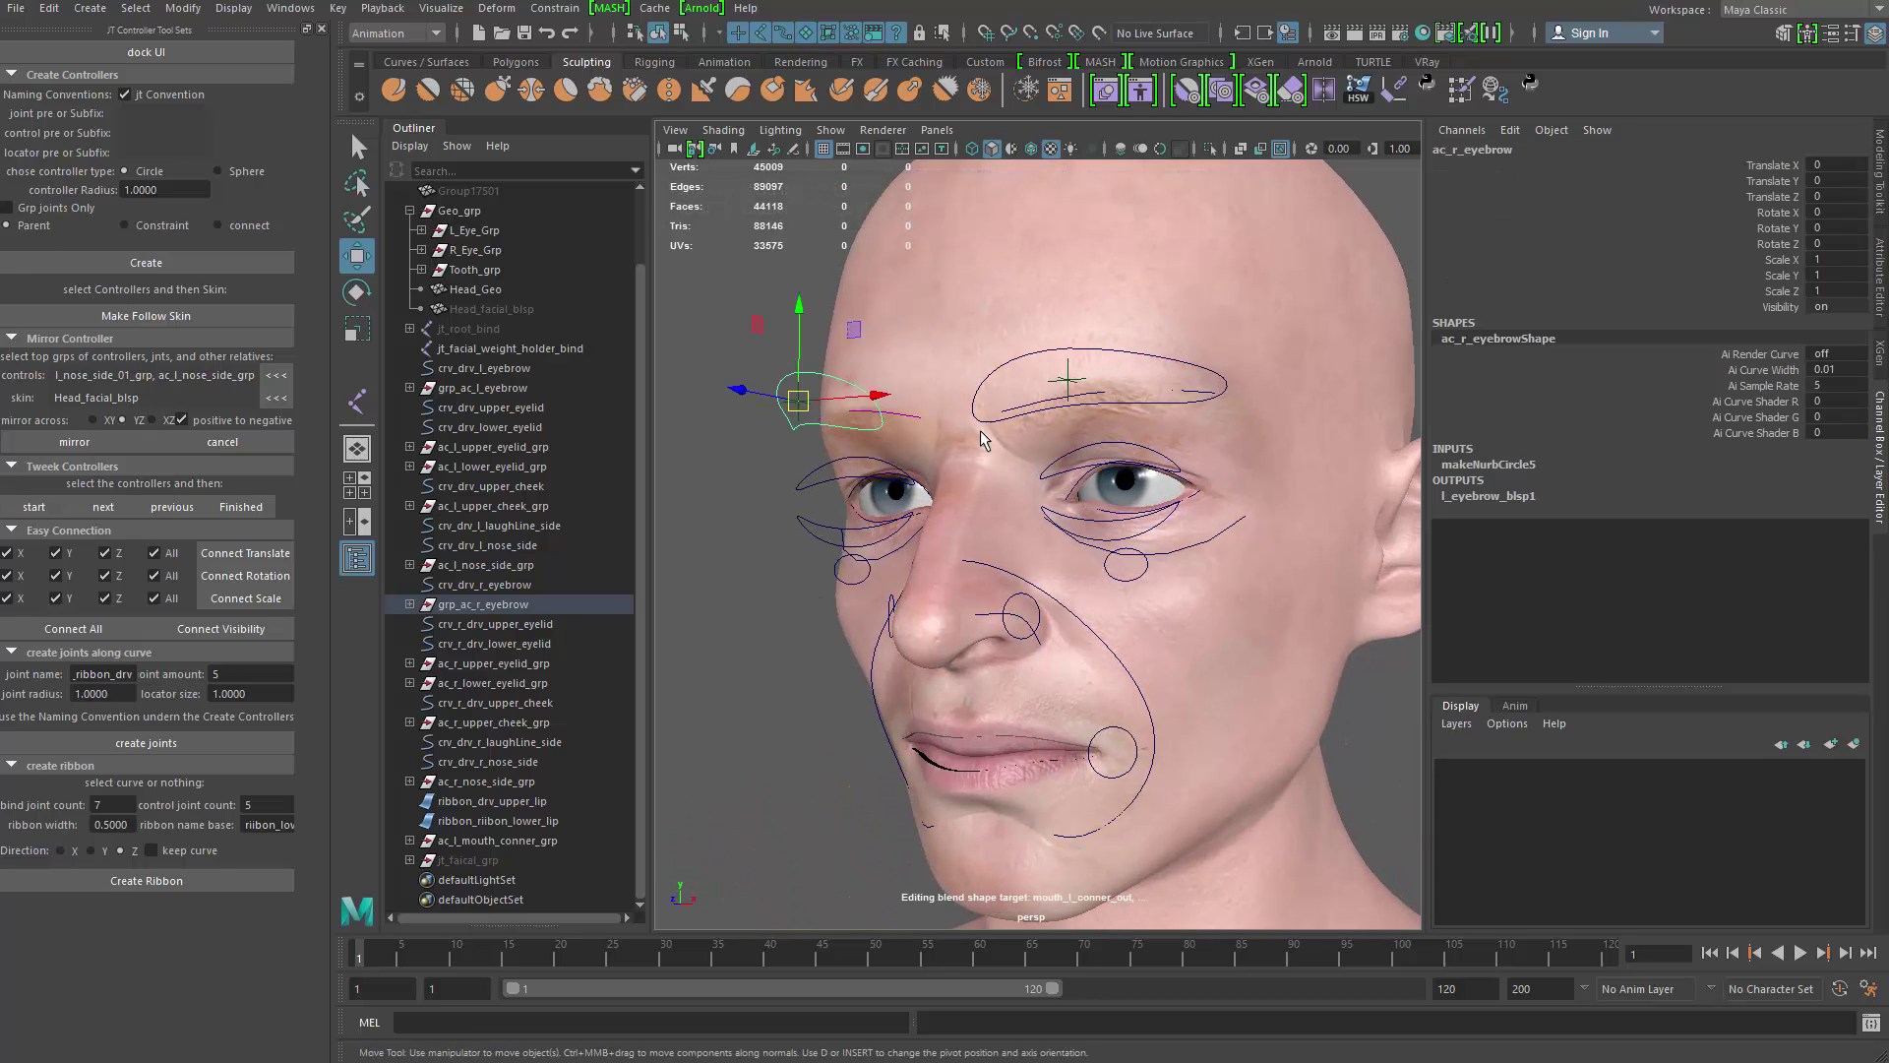
{"action": "key", "text": "q"}
{"action": "left_click", "coordinate": [1013, 423], "text": "shift"}
{"action": "left_click", "coordinate": [1045, 491], "text": "shift"}
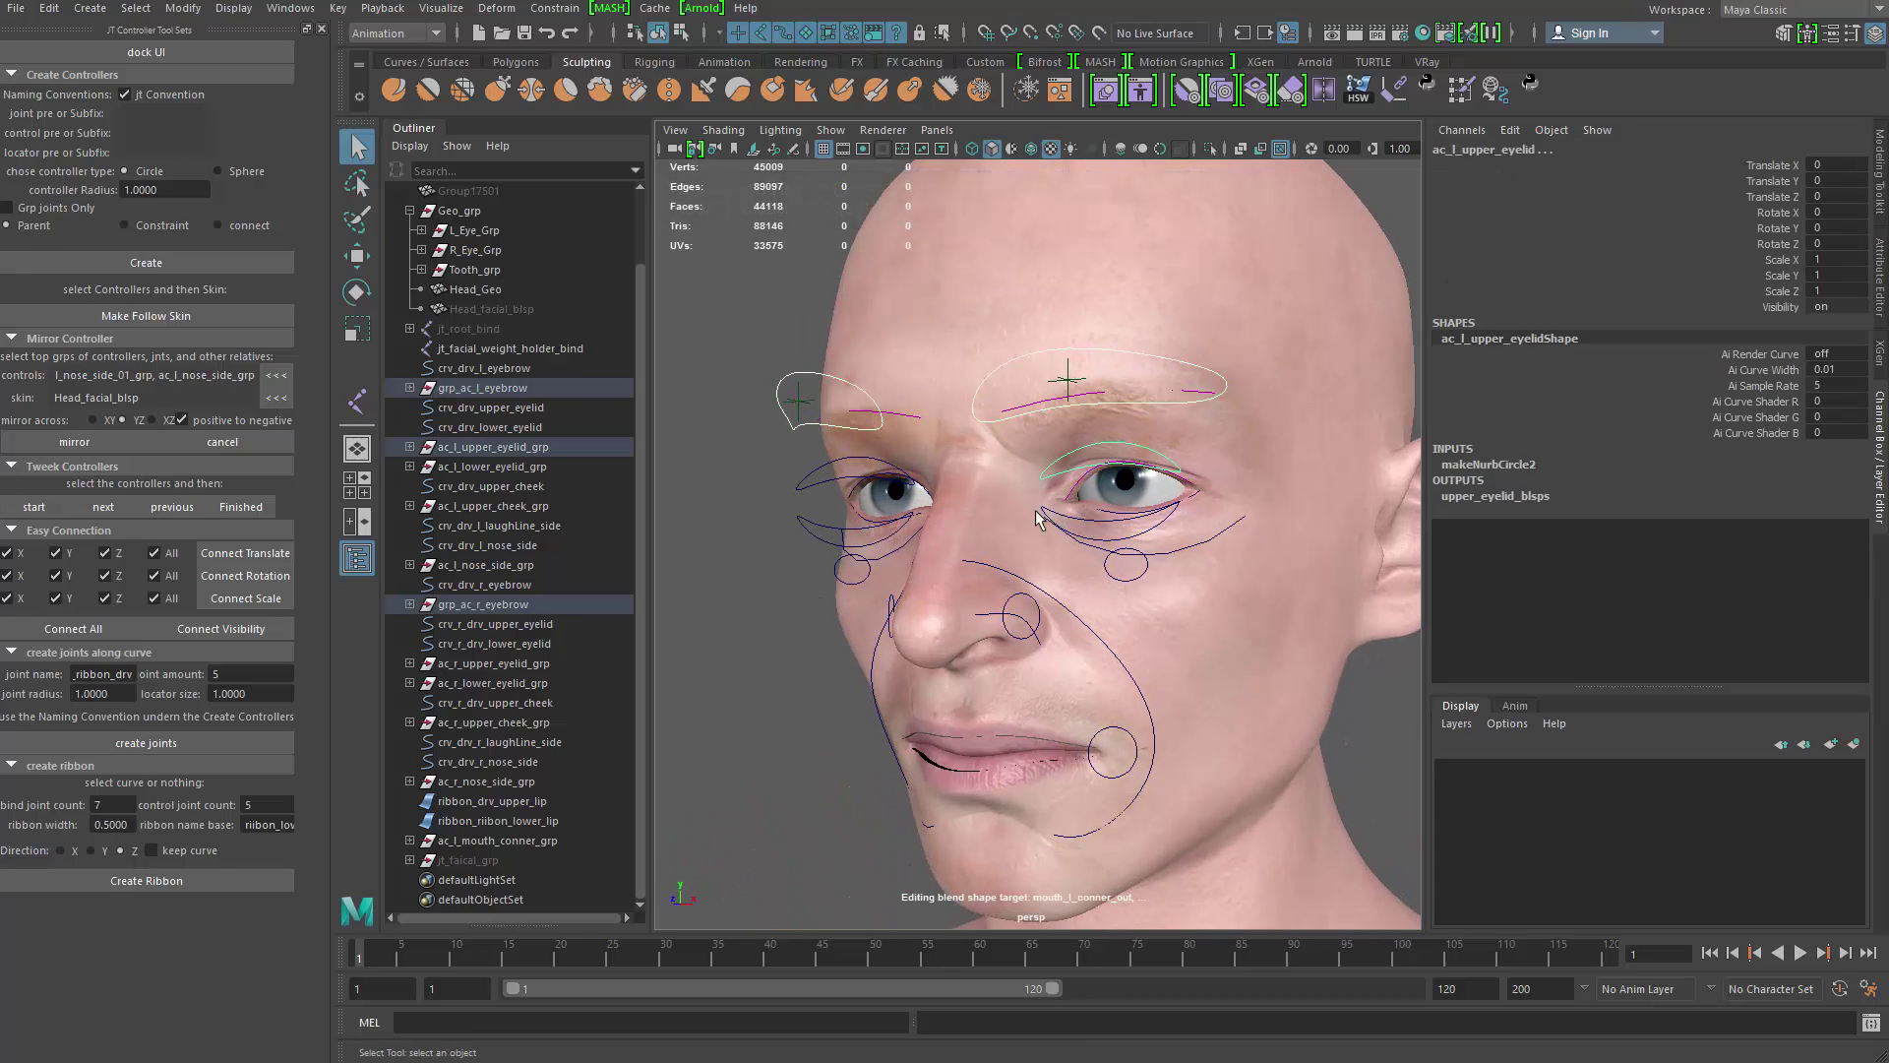
{"action": "left_click", "coordinate": [1046, 518], "text": "shift"}
{"action": "left_click", "coordinate": [916, 492], "text": "shift"}
{"action": "left_click", "coordinate": [907, 530], "text": "shift"}
{"action": "left_click", "coordinate": [853, 569], "text": "shift"}
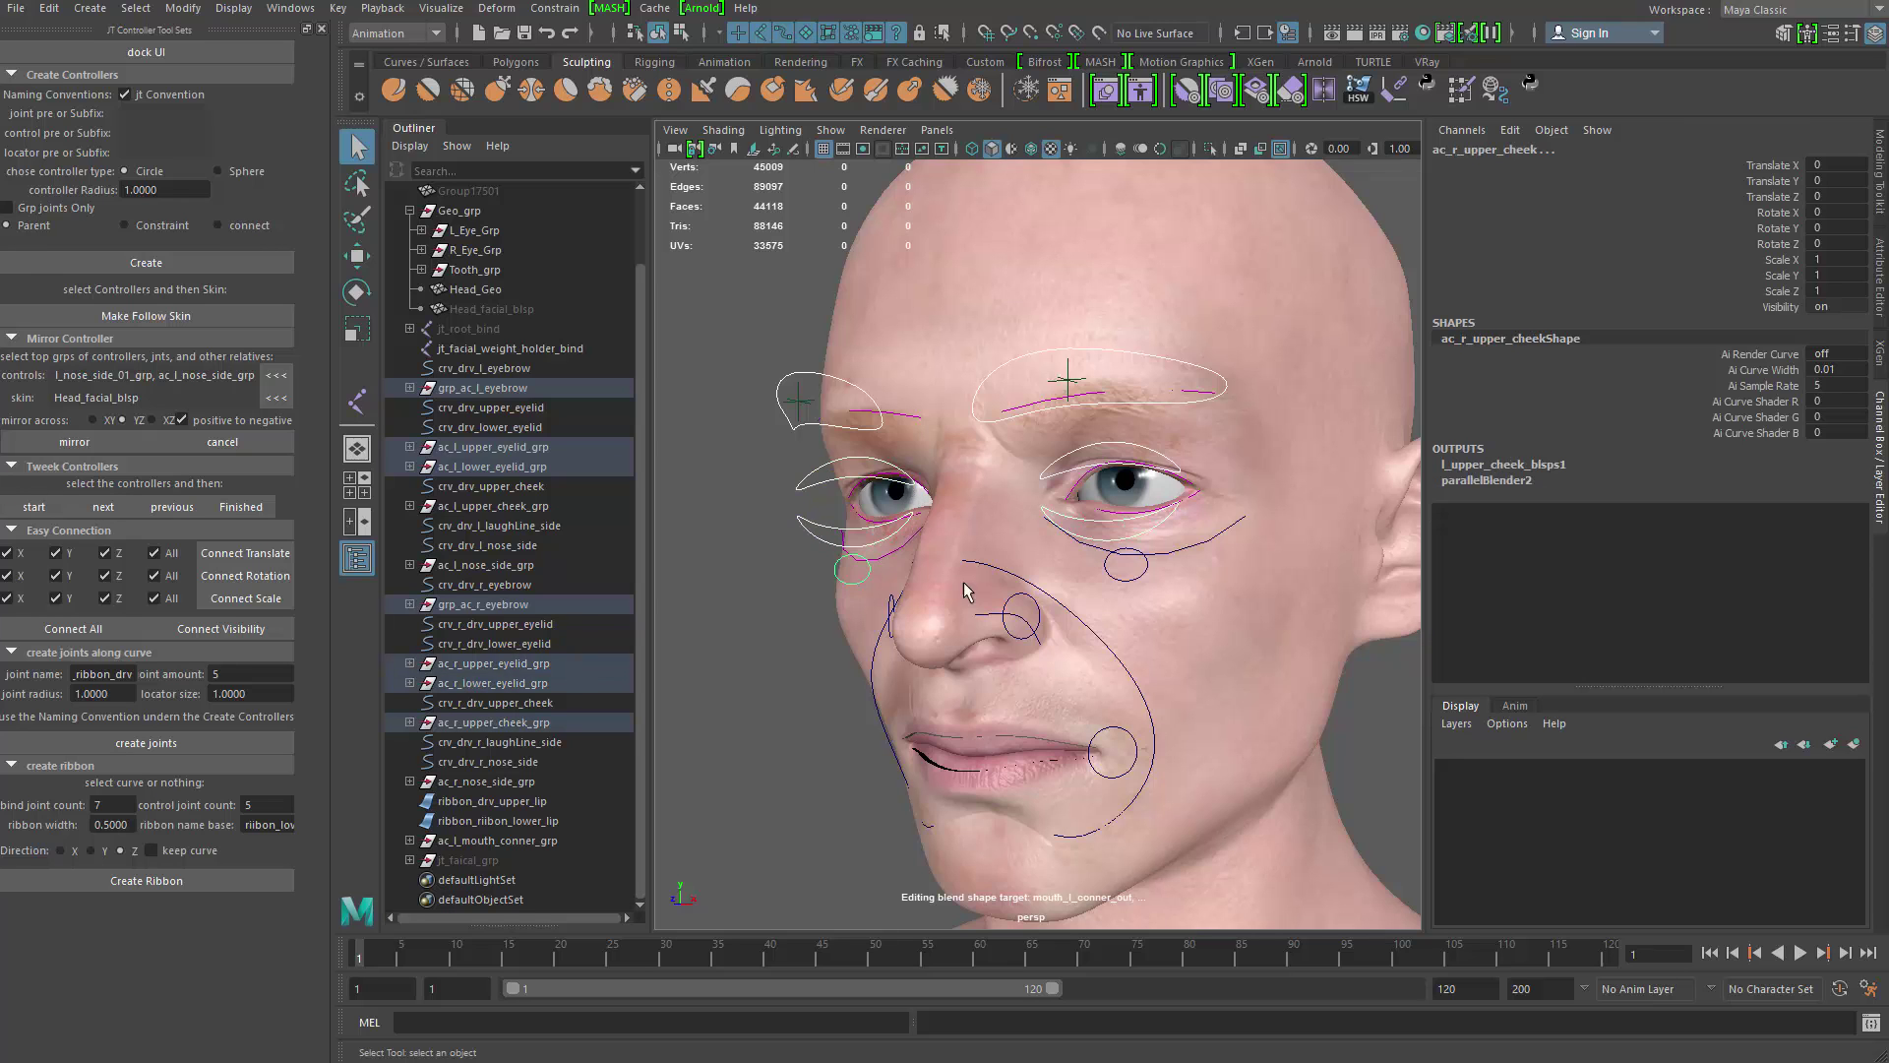
{"action": "left_click", "coordinate": [1114, 568], "text": "shift"}
{"action": "left_click", "coordinate": [1016, 632], "text": "shift"}
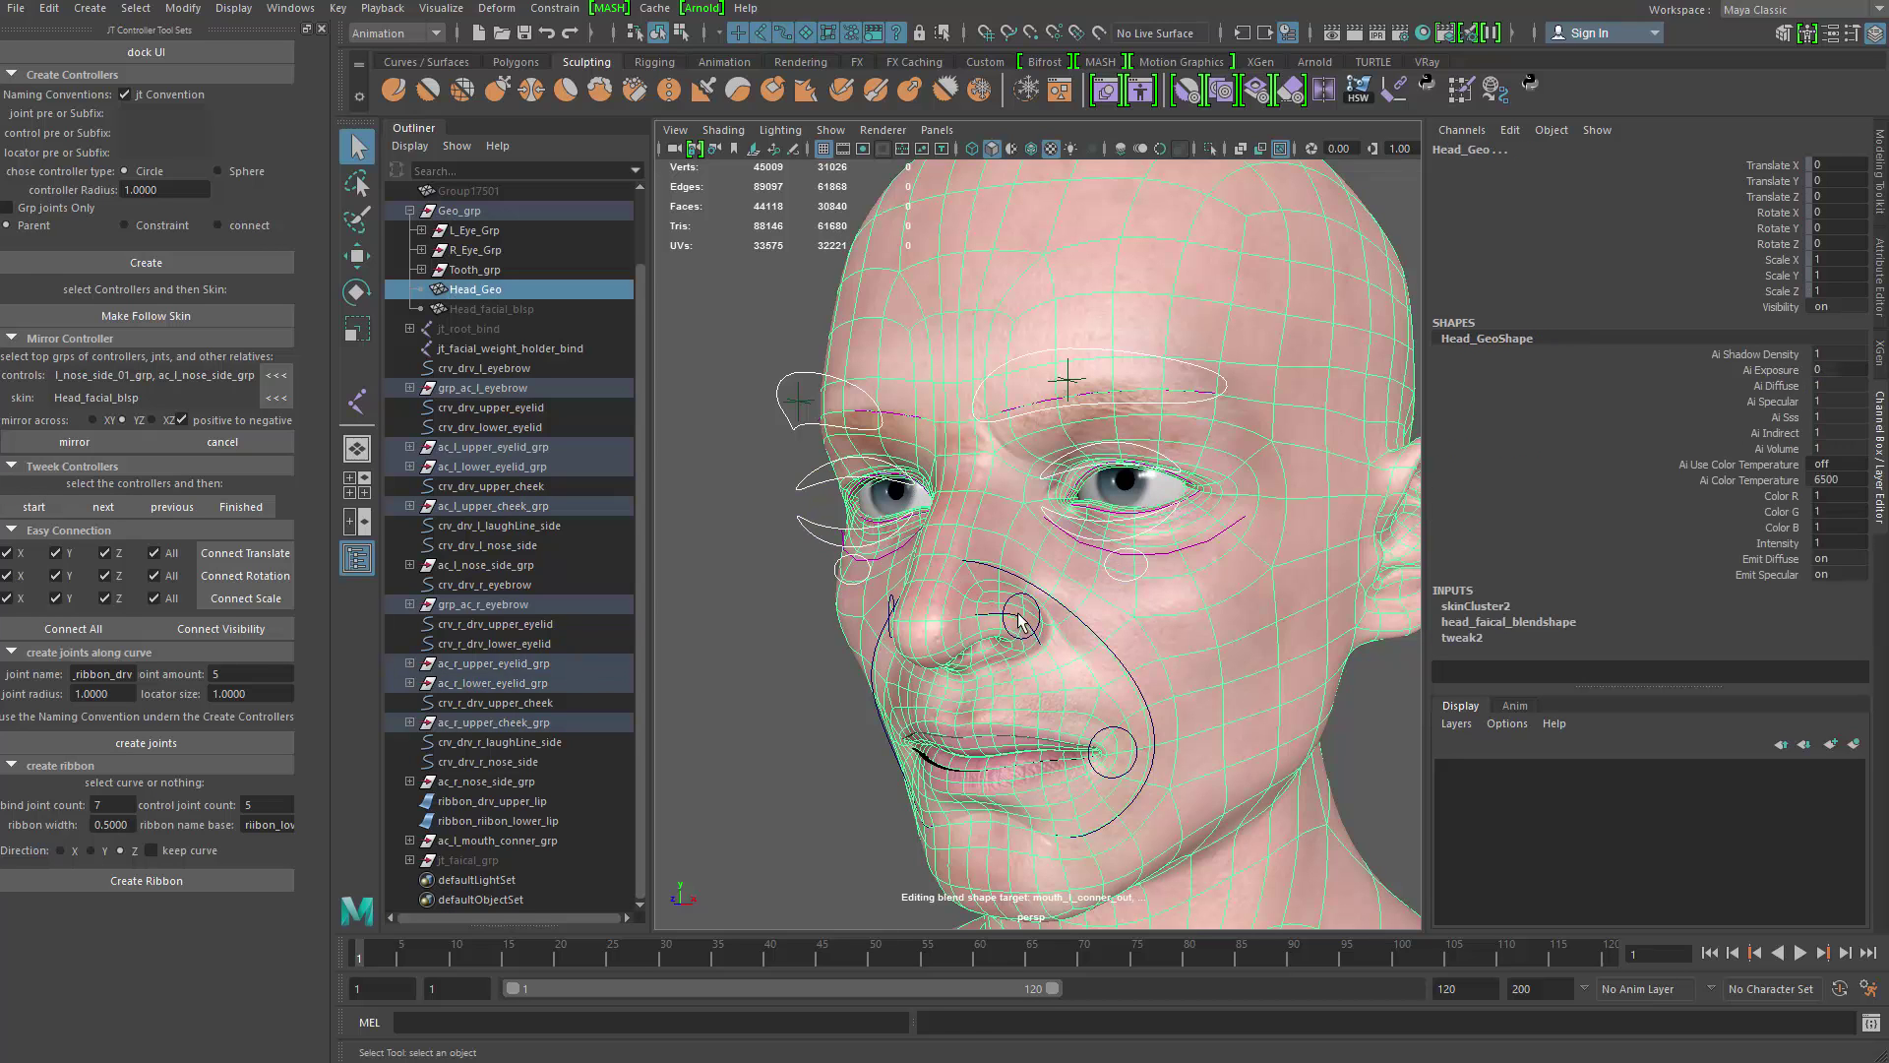
{"action": "key", "text": "ctrl+z"}
{"action": "left_click", "coordinate": [1037, 609], "text": "shift"}
{"action": "left_click", "coordinate": [891, 602], "text": "shift"}
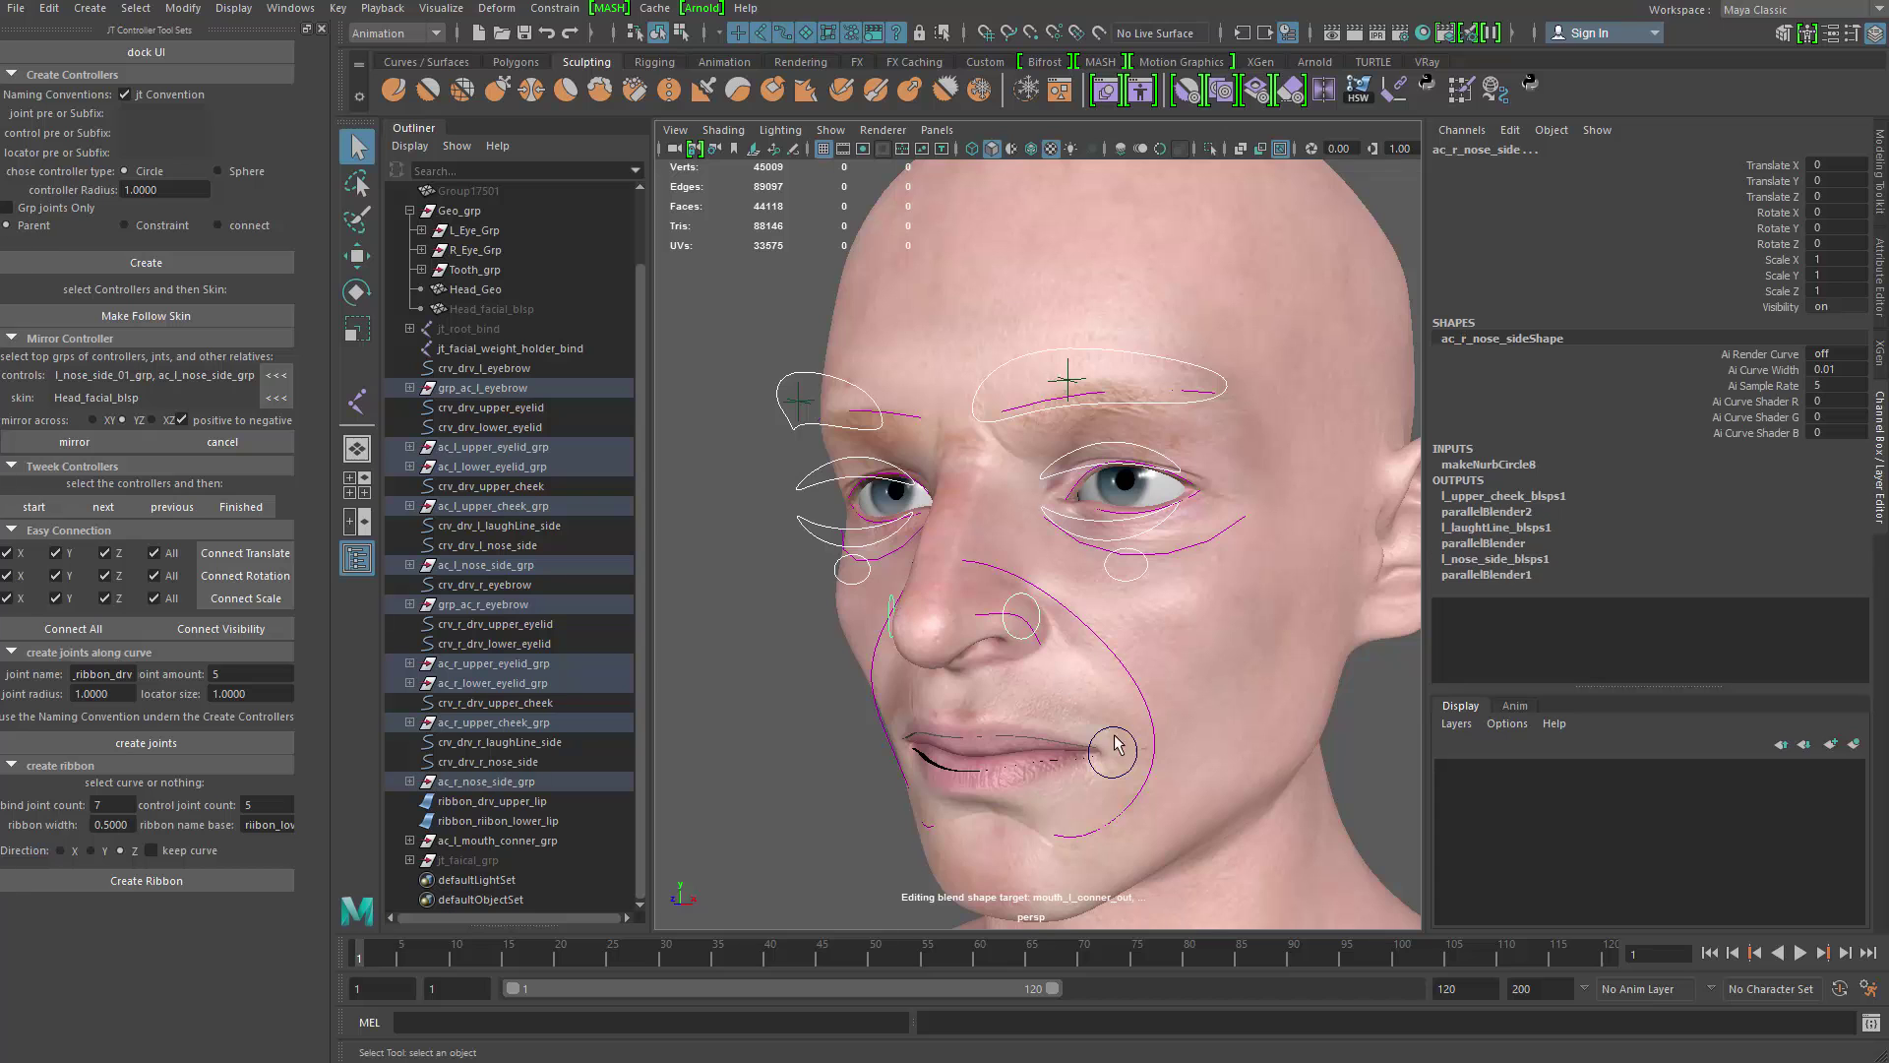
{"action": "left_click", "coordinate": [1114, 729], "text": "shift"}
{"action": "right_click_drag", "start_coordinate": [1072, 698], "coordinate": [866, 591], "text": "alt"}
{"action": "left_click_drag", "start_coordinate": [866, 590], "coordinate": [871, 546], "text": "alt"}
{"action": "key", "text": "Up"}
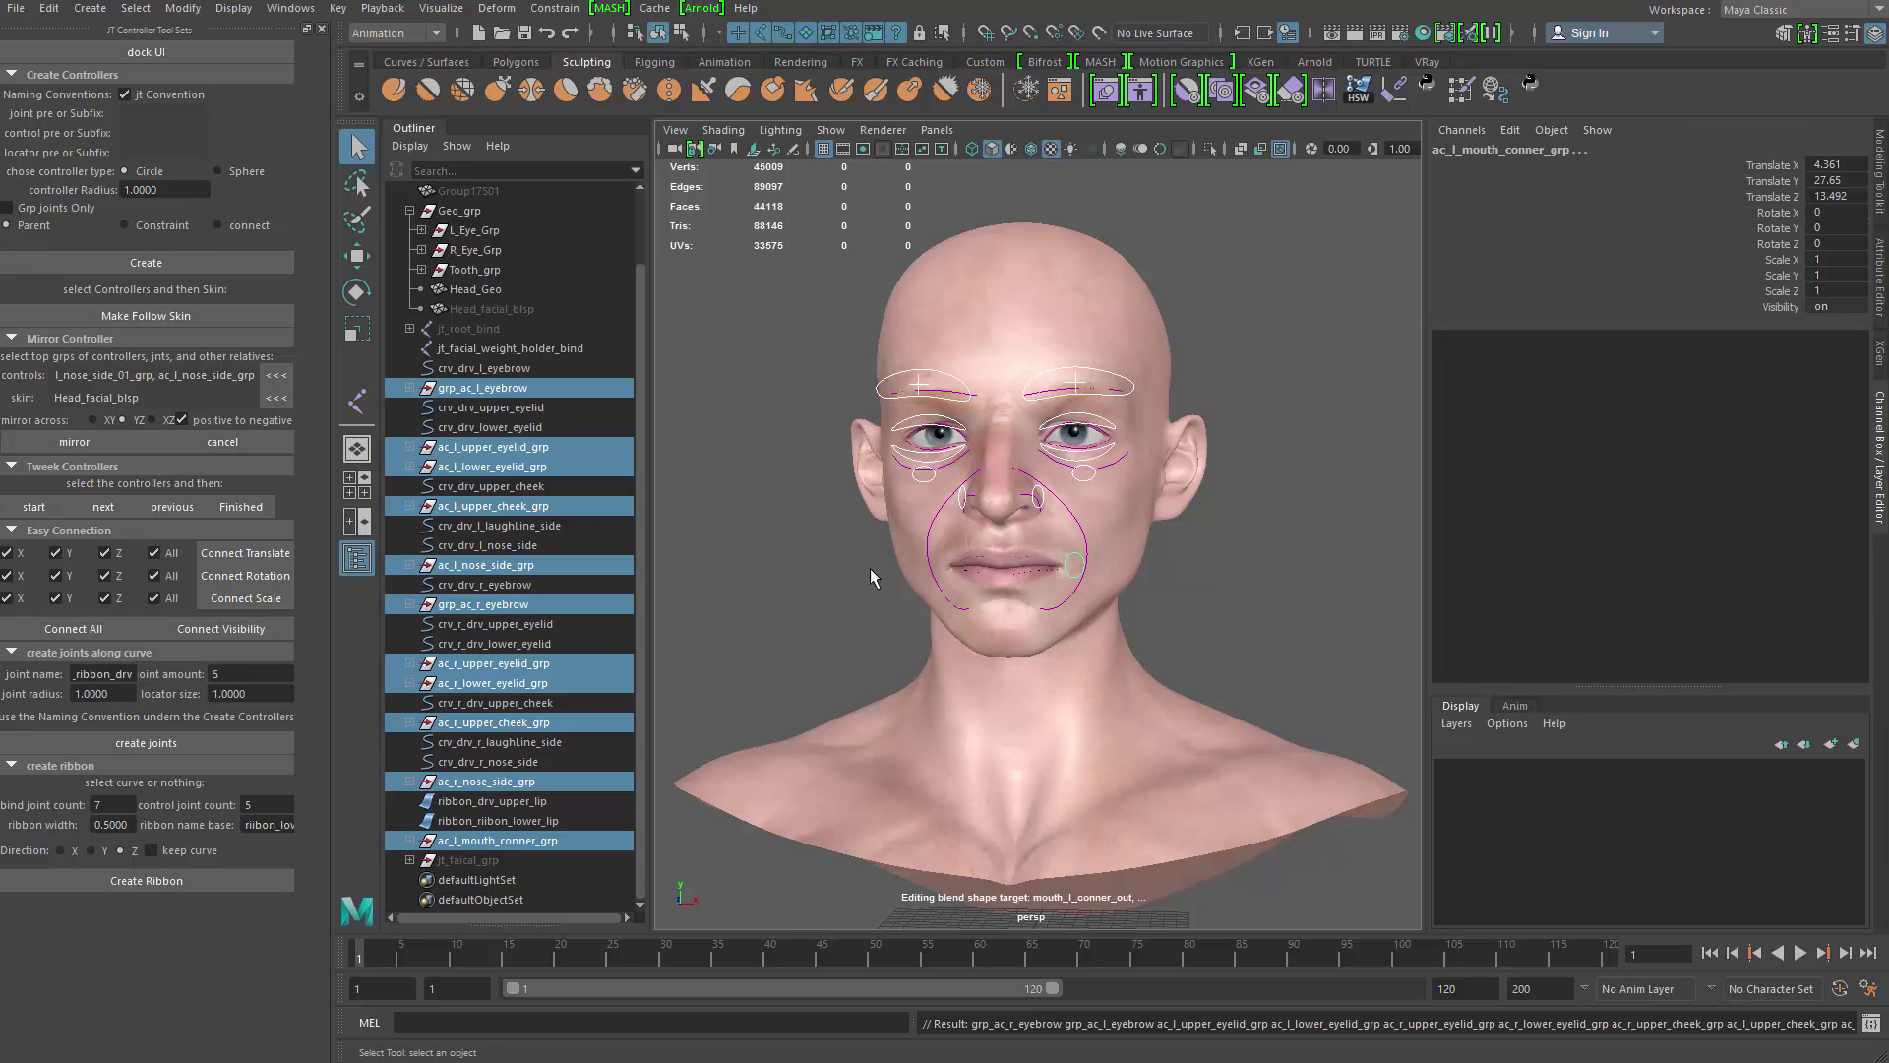
{"action": "left_click_drag", "start_coordinate": [869, 568], "coordinate": [818, 522], "text": "alt"}
{"action": "key", "text": "ctrl+g"}
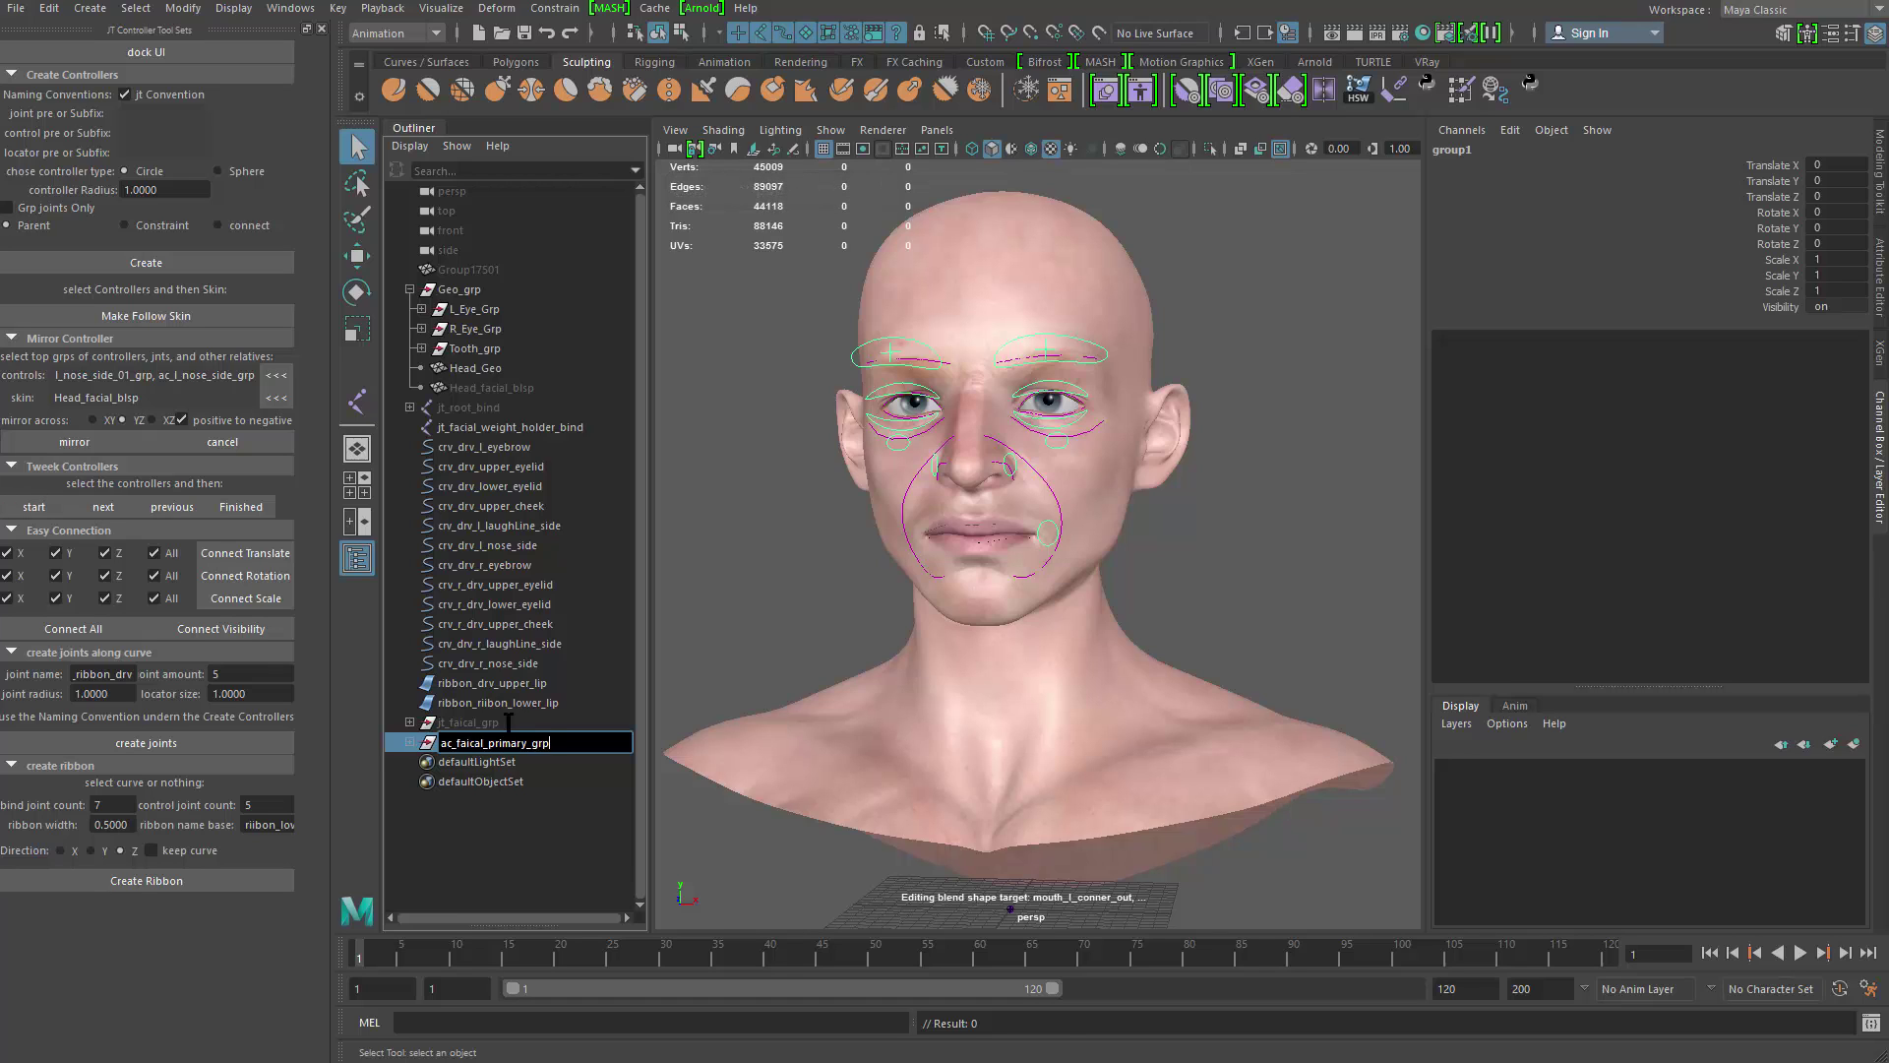
{"action": "key", "text": "Return"}
Step: Isolate the crv_drv driver curves and both lip ribbons and inspect them from several angles
{"action": "left_click_drag", "start_coordinate": [859, 742], "coordinate": [751, 641], "text": "alt"}
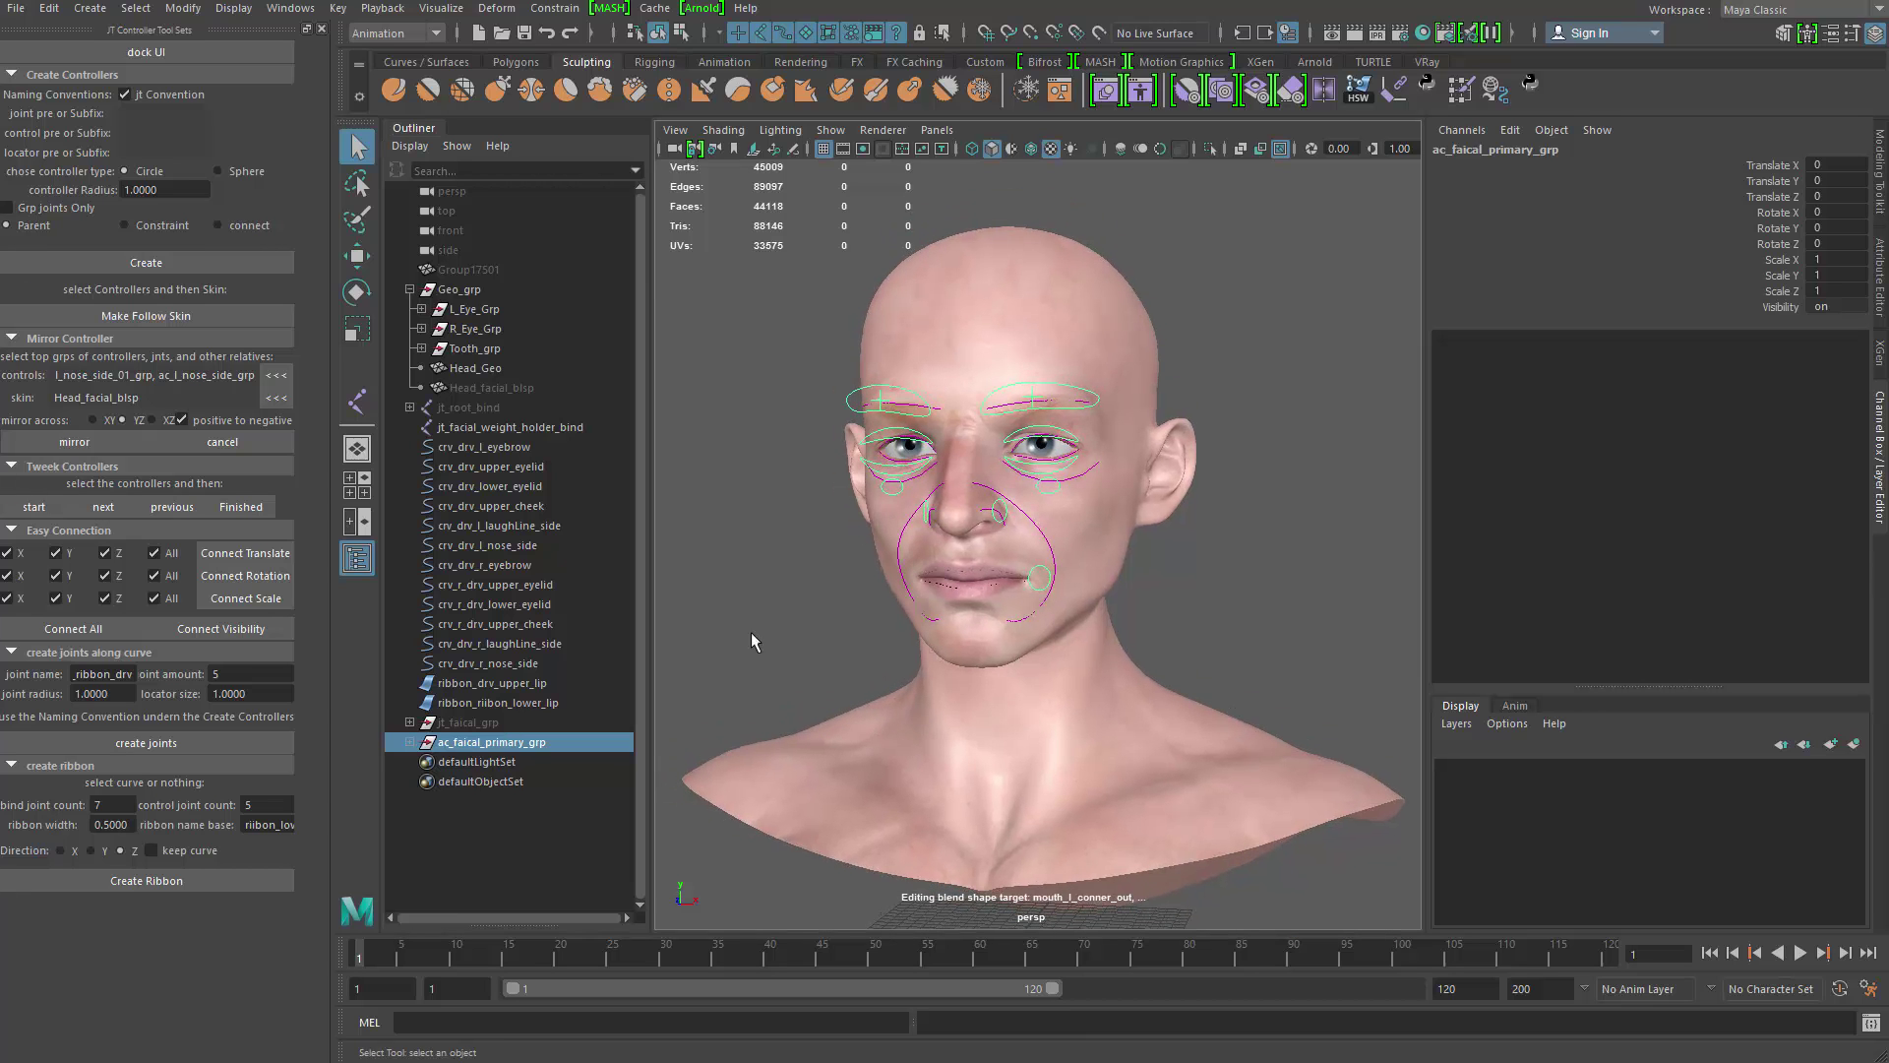
{"action": "left_click", "coordinate": [491, 446]}
{"action": "left_click", "coordinate": [536, 703], "text": "shift"}
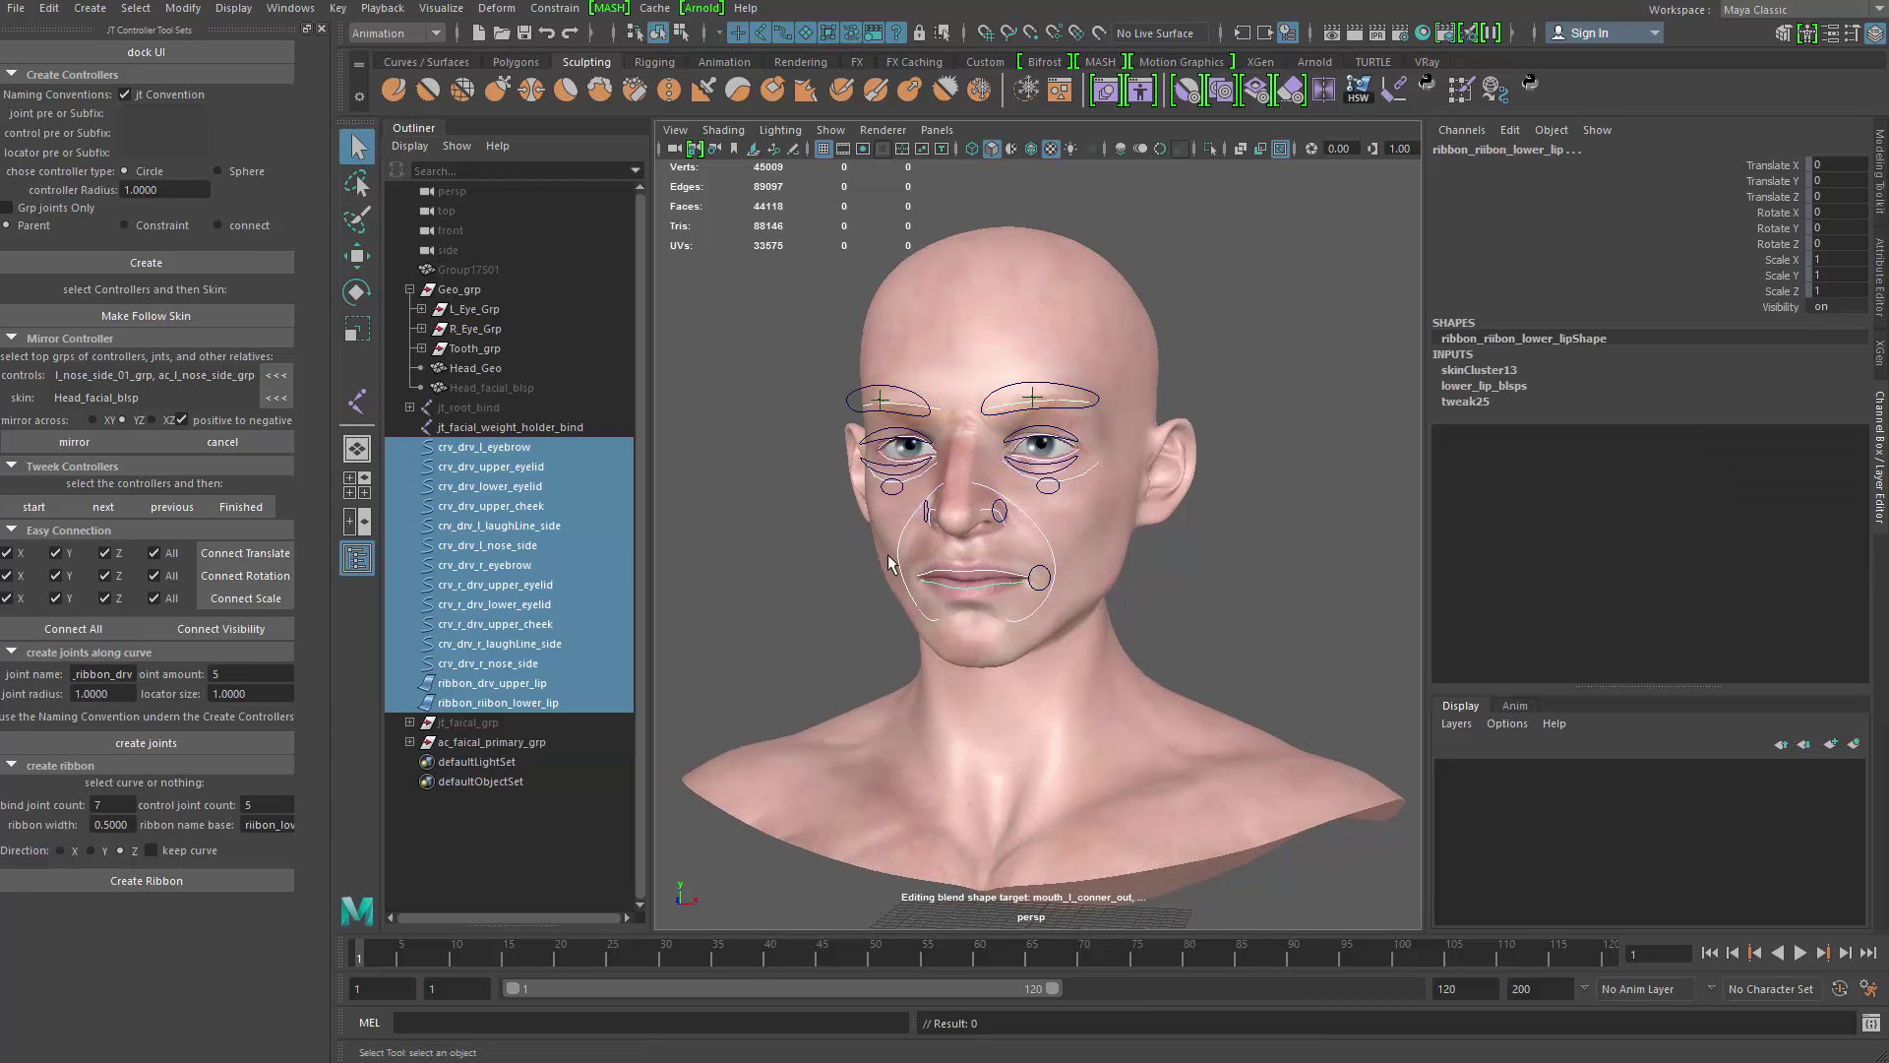
{"action": "key", "text": "ctrl+1"}
{"action": "left_click", "coordinate": [708, 300]}
{"action": "left_click_drag", "start_coordinate": [705, 293], "coordinate": [1216, 744]}
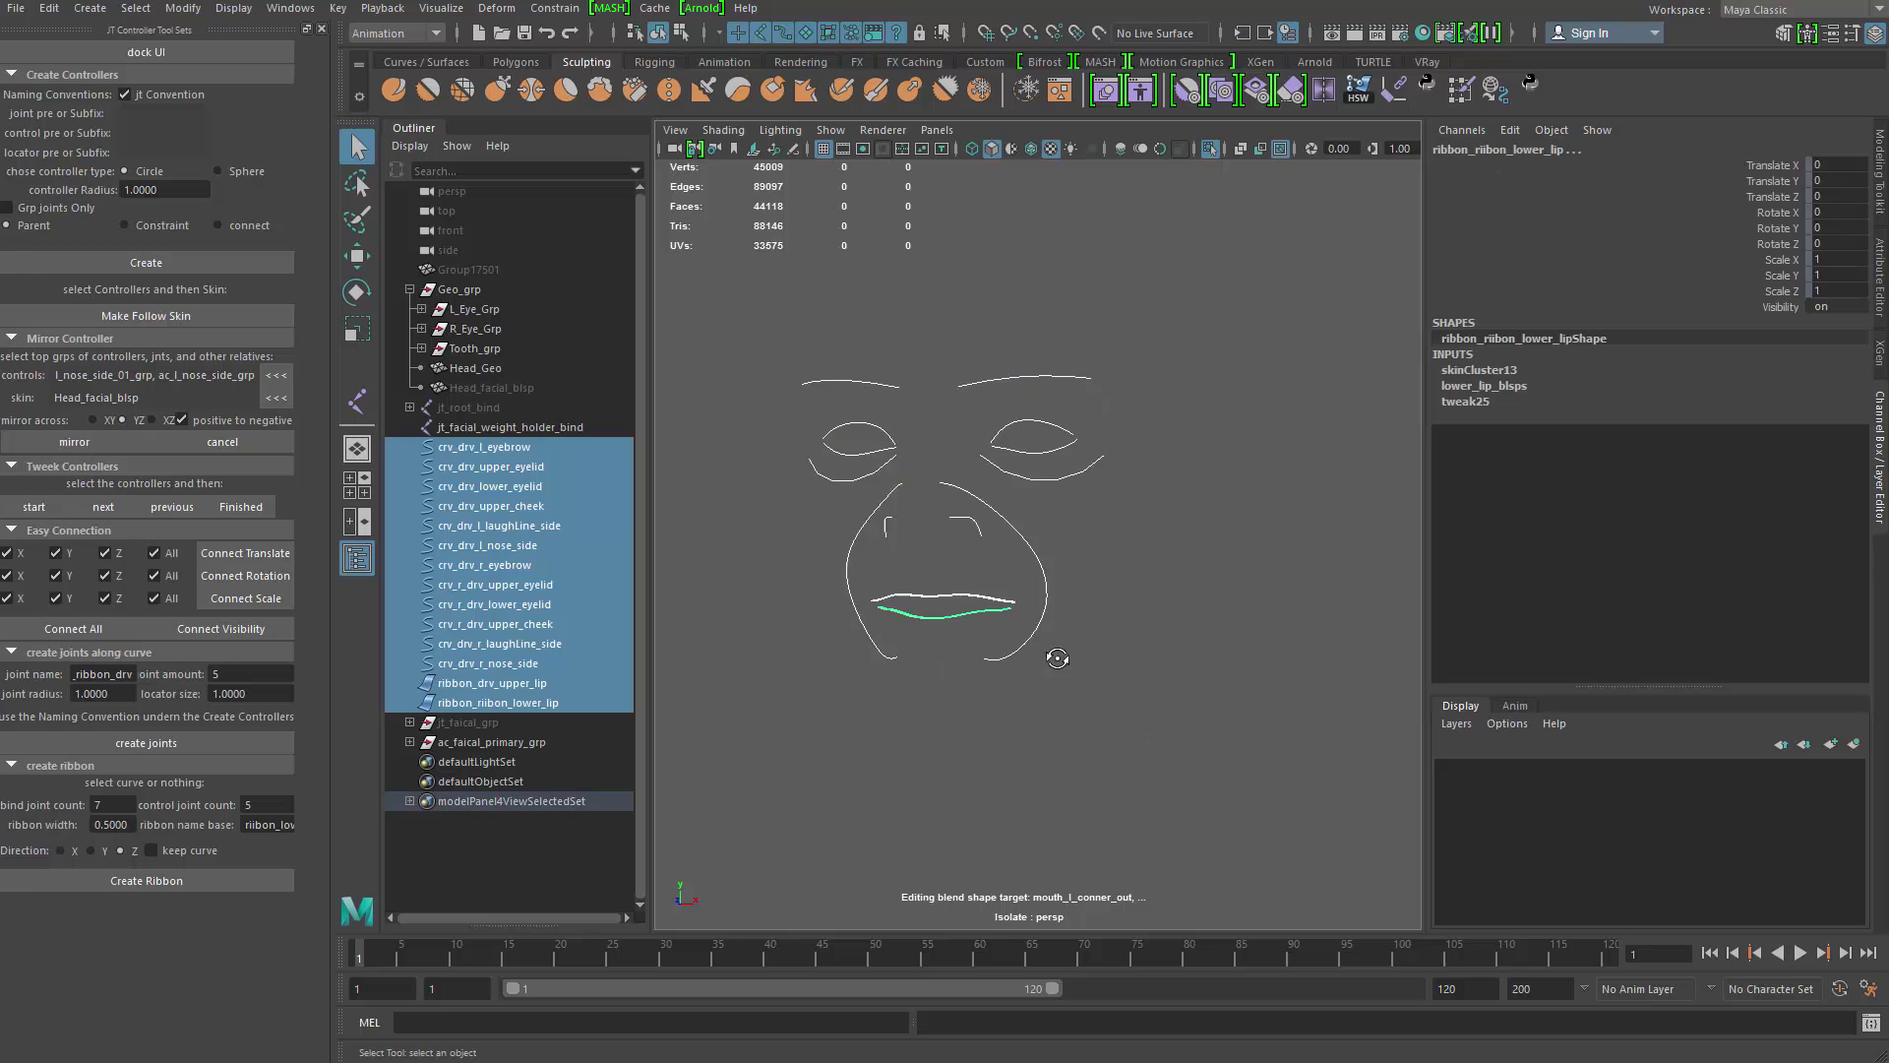
{"action": "mouse_move", "coordinate": [1058, 656]}
{"action": "left_mouse_down", "text": "alt"}
{"action": "mouse_move", "coordinate": [1014, 649]}
{"action": "mouse_move", "coordinate": [1031, 645]}
{"action": "left_mouse_up", "text": "alt"}
{"action": "right_click_drag", "start_coordinate": [1031, 645], "coordinate": [998, 463], "text": "alt"}
{"action": "left_click_drag", "start_coordinate": [999, 462], "coordinate": [994, 300], "text": "alt"}
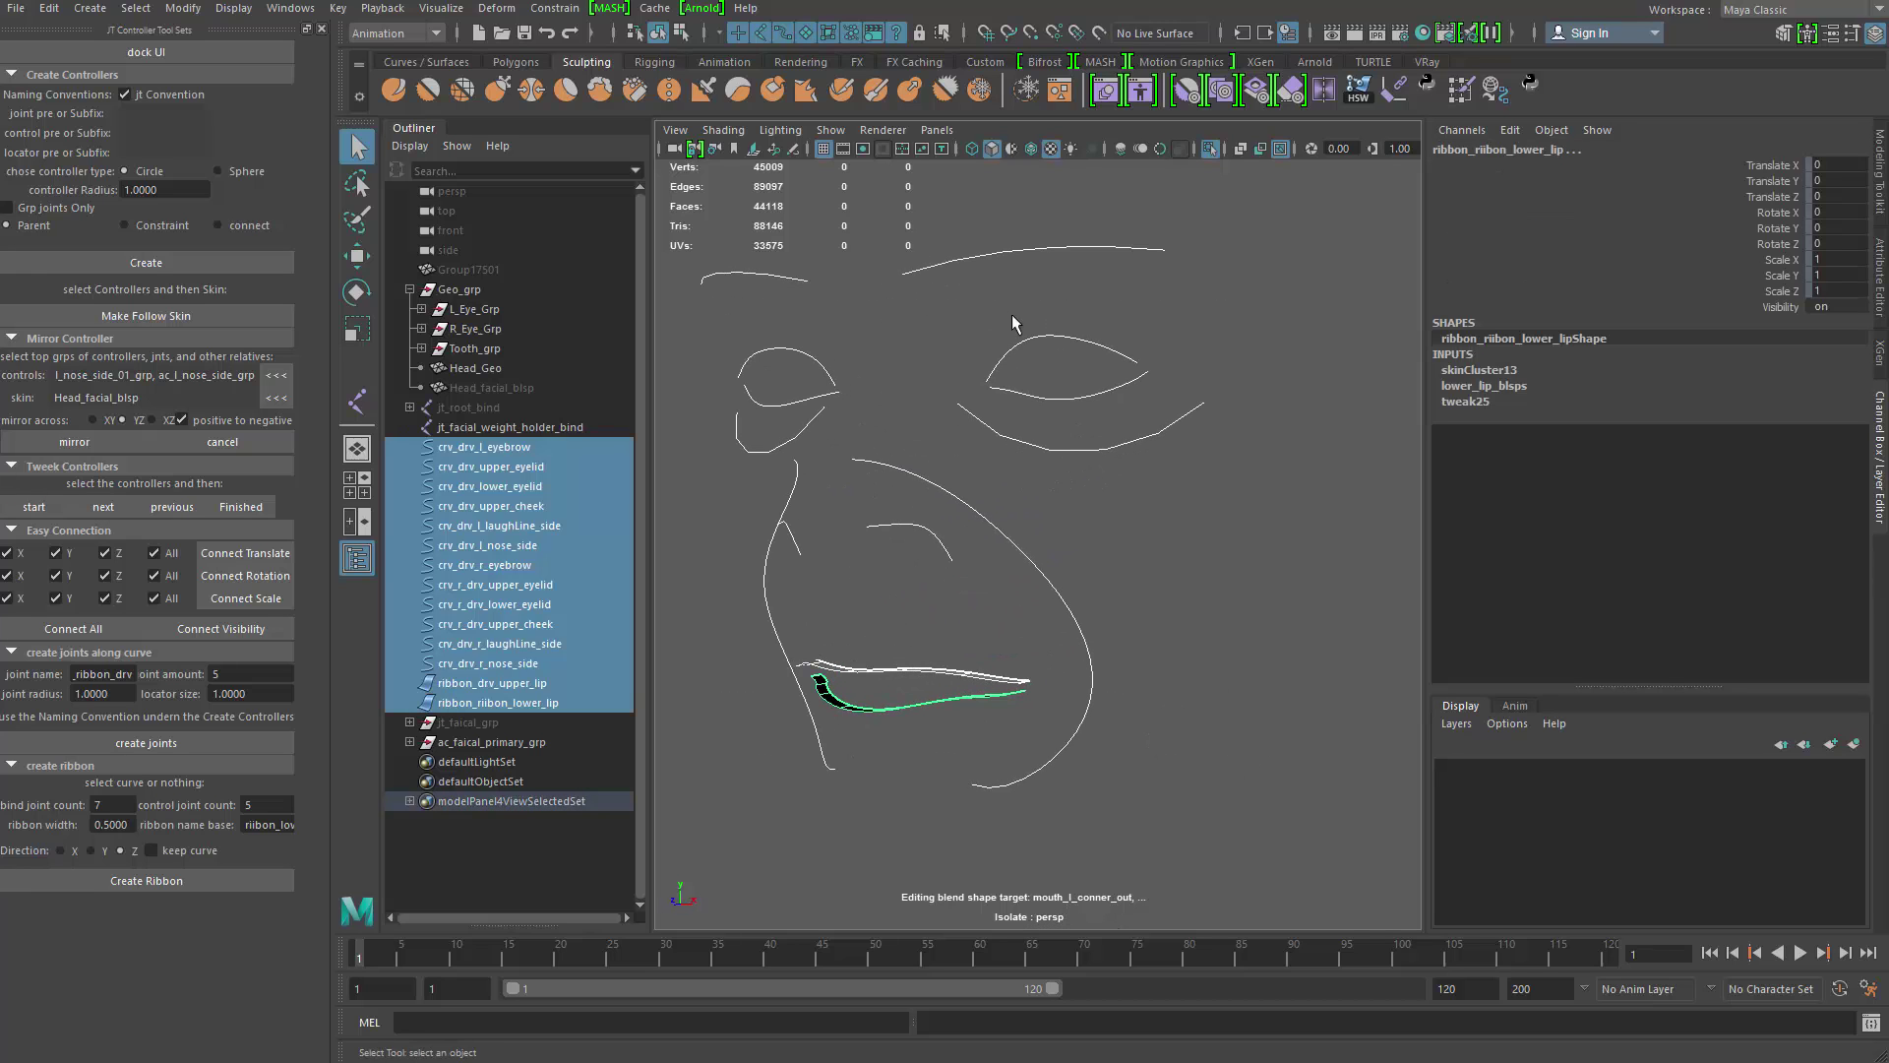
{"action": "left_click_drag", "start_coordinate": [970, 444], "coordinate": [1122, 557], "text": "alt"}
{"action": "left_click", "coordinate": [949, 635]}
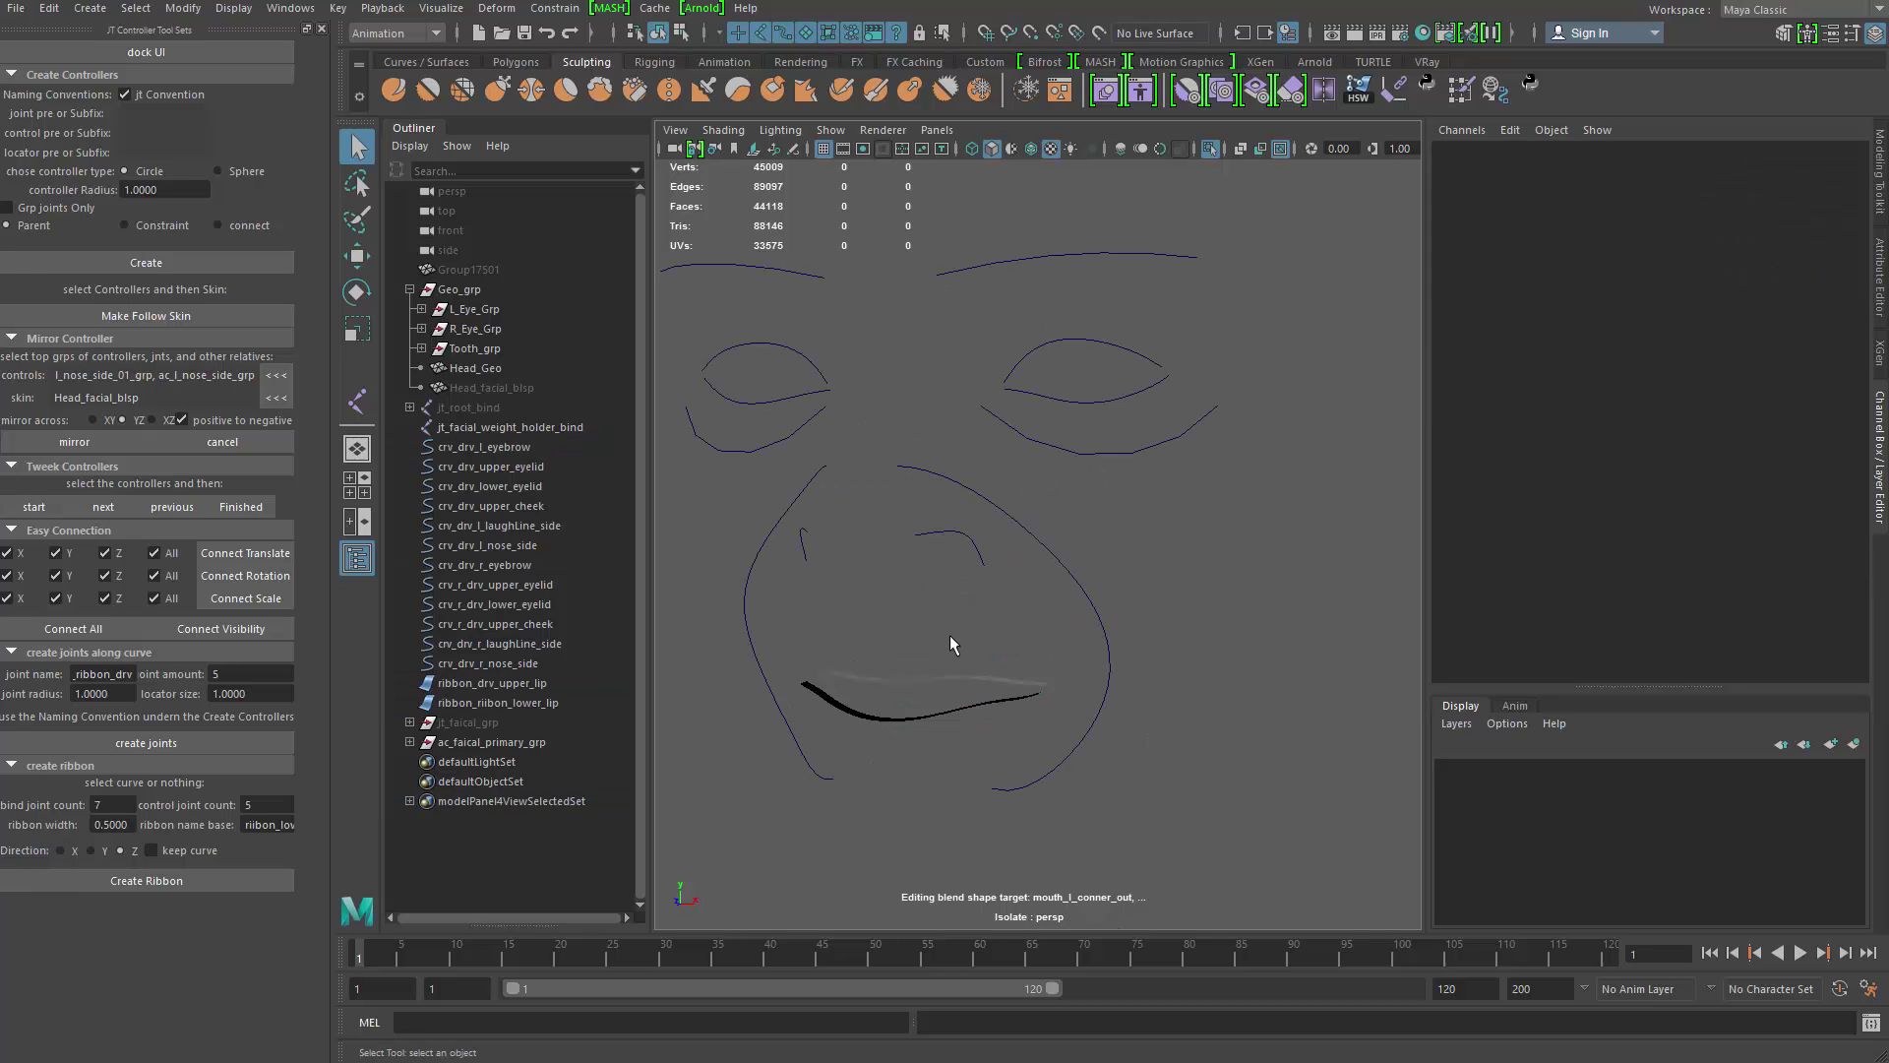
{"action": "left_click_drag", "start_coordinate": [968, 762], "coordinate": [969, 763]}
Step: Reselect all crv_drv driver curves together with the upper and lower lip ribbons in the Outliner
{"action": "left_click", "coordinate": [562, 701]}
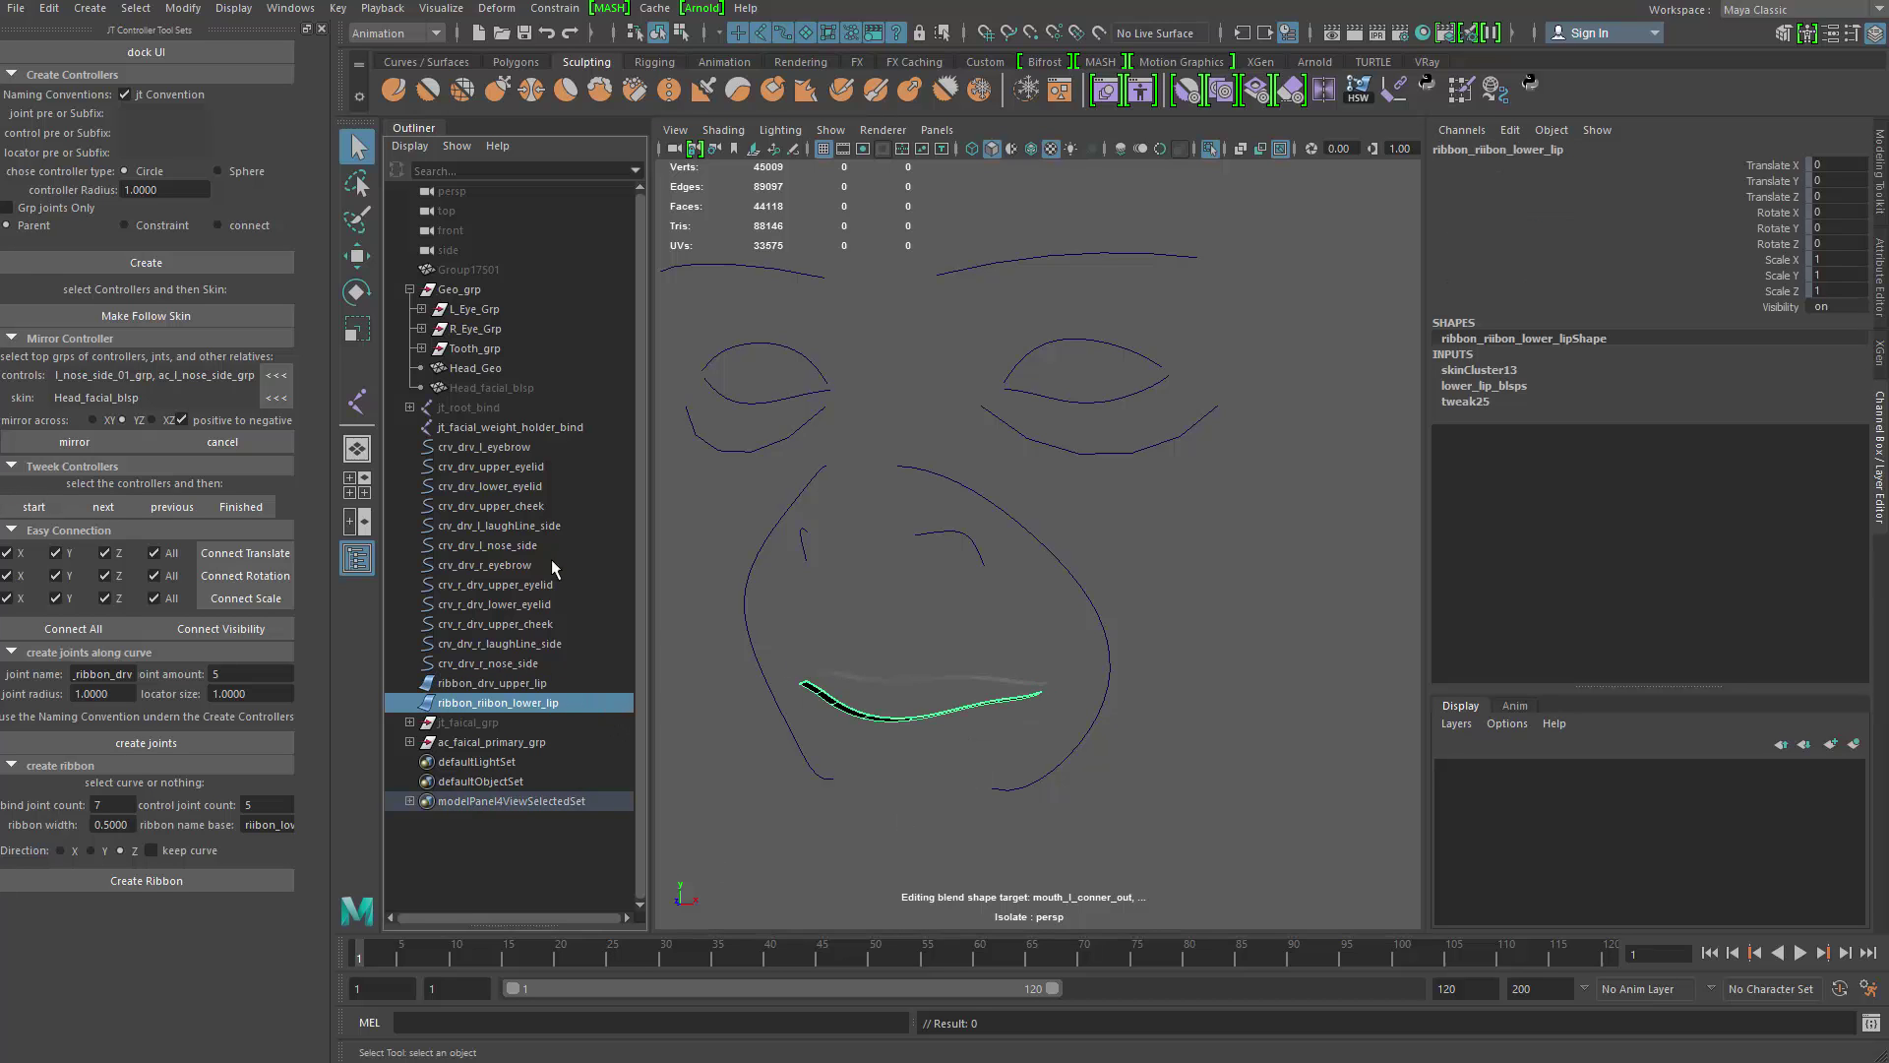
{"action": "left_click", "coordinate": [537, 448], "text": "shift"}
{"action": "left_click_drag", "start_coordinate": [1033, 540], "coordinate": [922, 572], "text": "alt"}
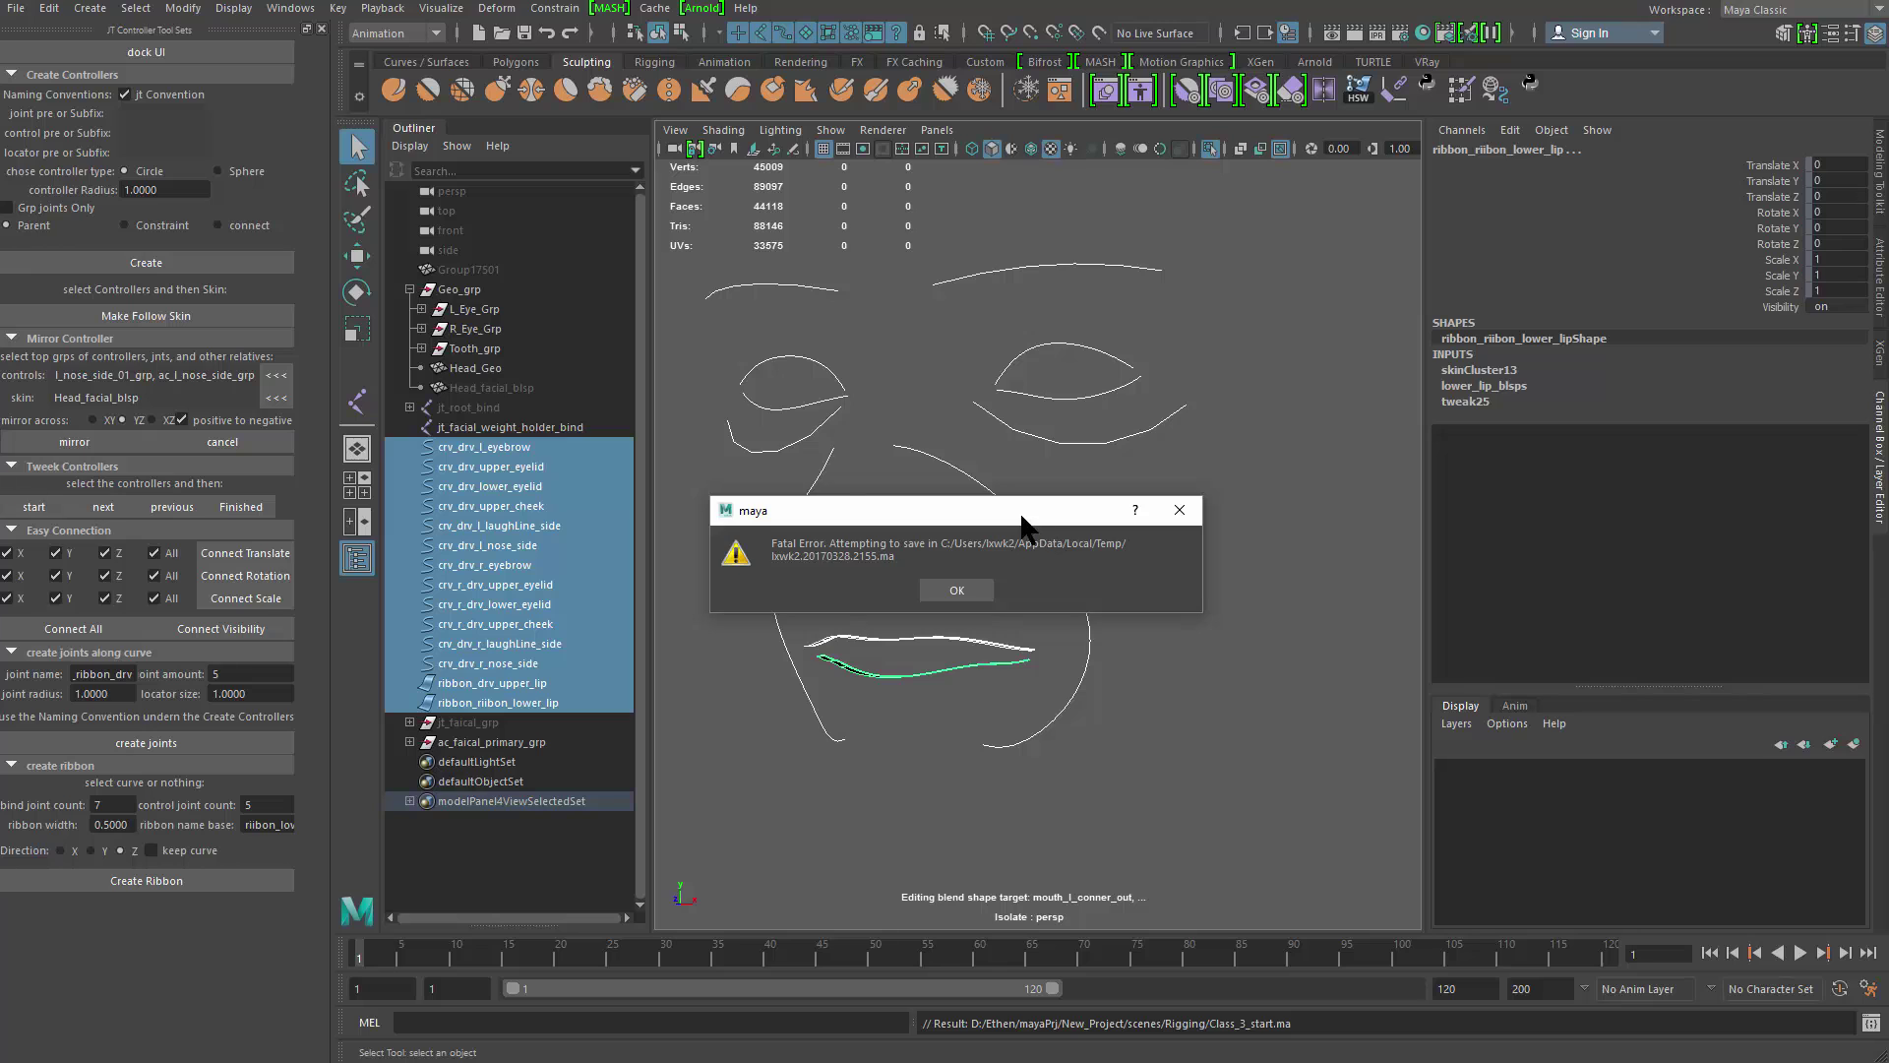
Step: Move the fatal error dialog off the curves and acknowledge it
{"action": "left_click_drag", "start_coordinate": [1024, 510], "coordinate": [1003, 434]}
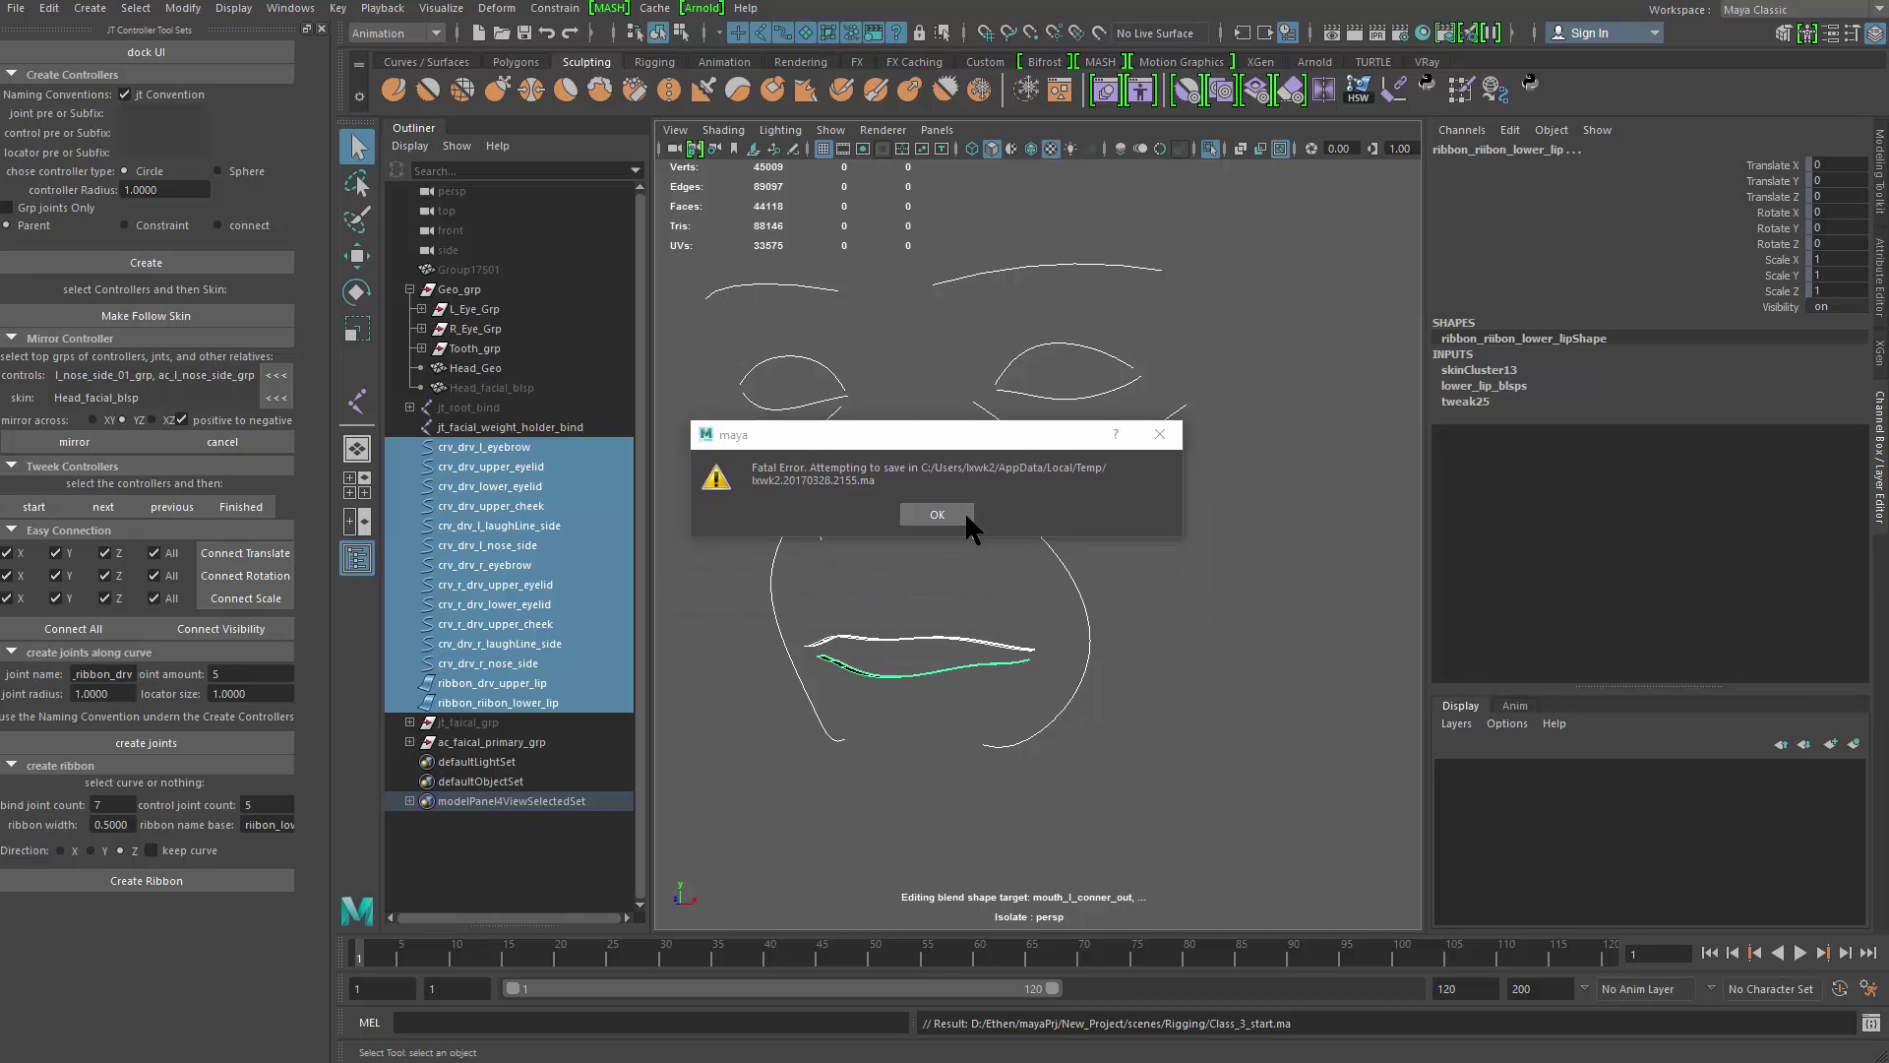
{"action": "left_click", "coordinate": [952, 520]}
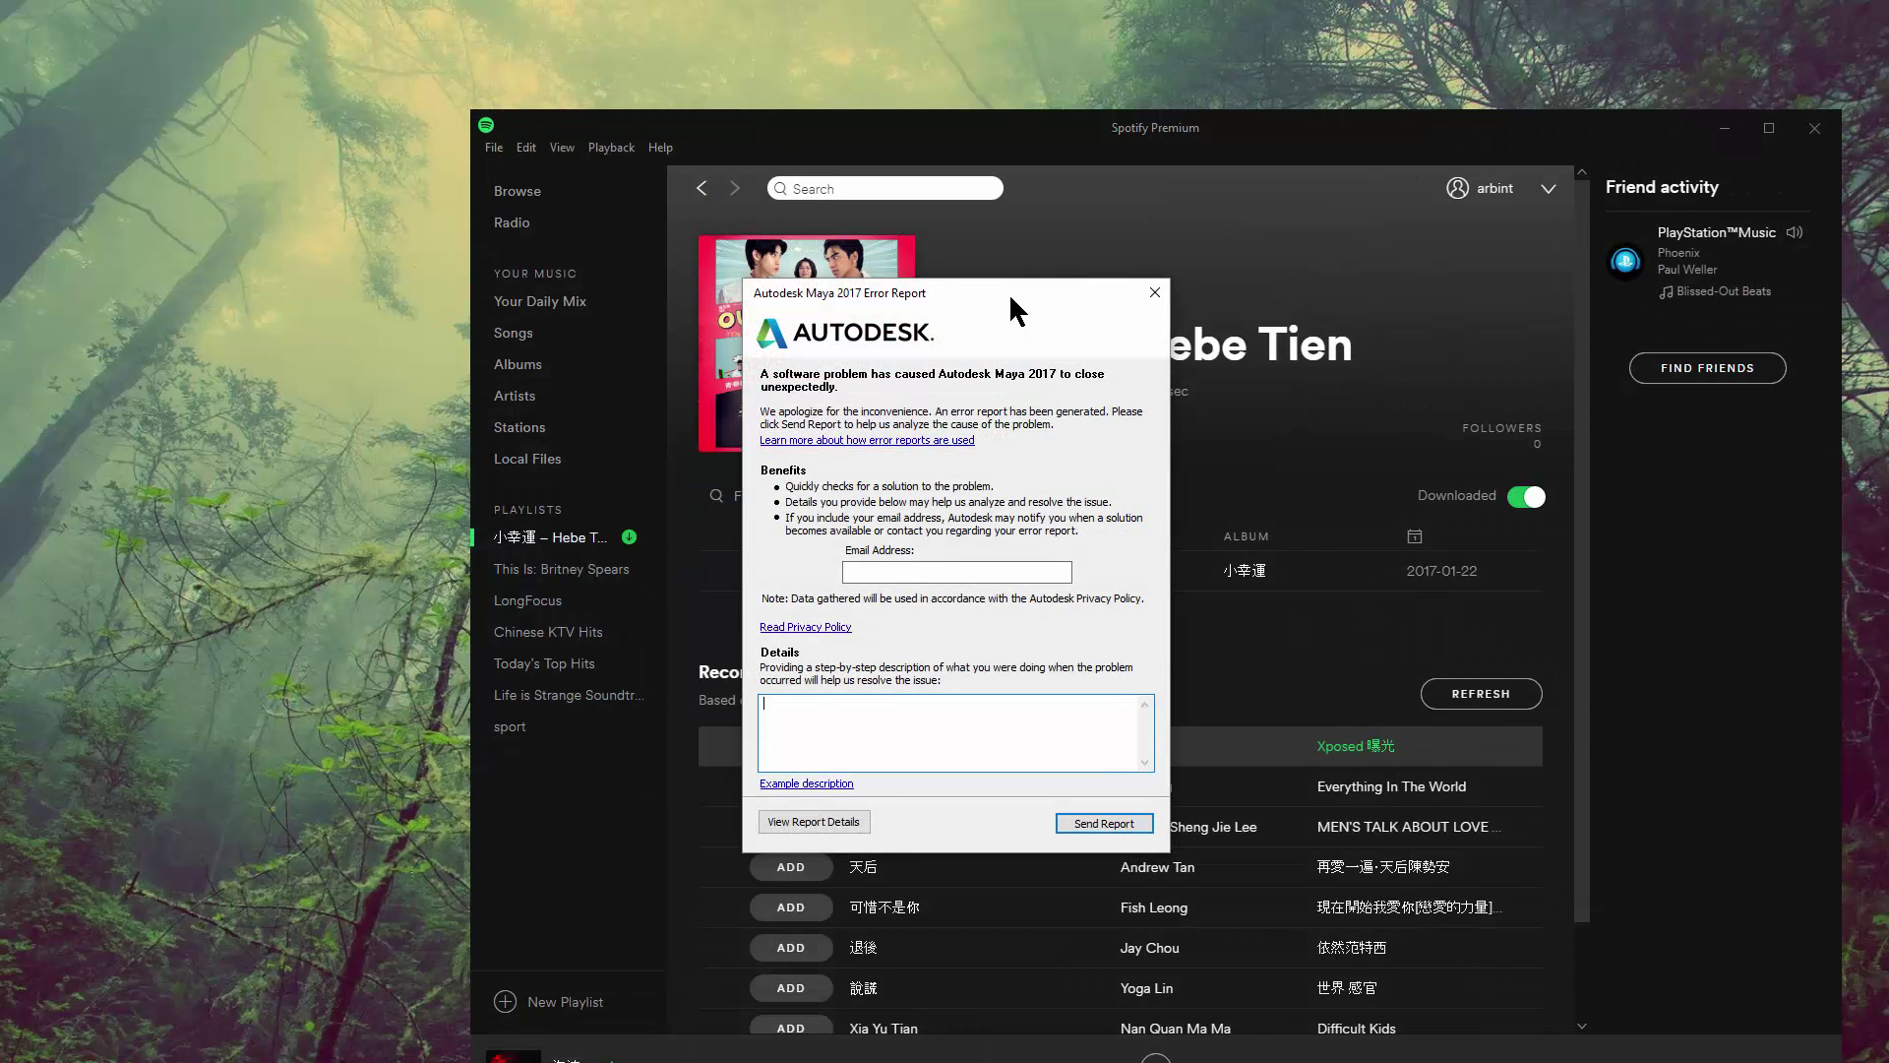
{"action": "key", "text": "super"}
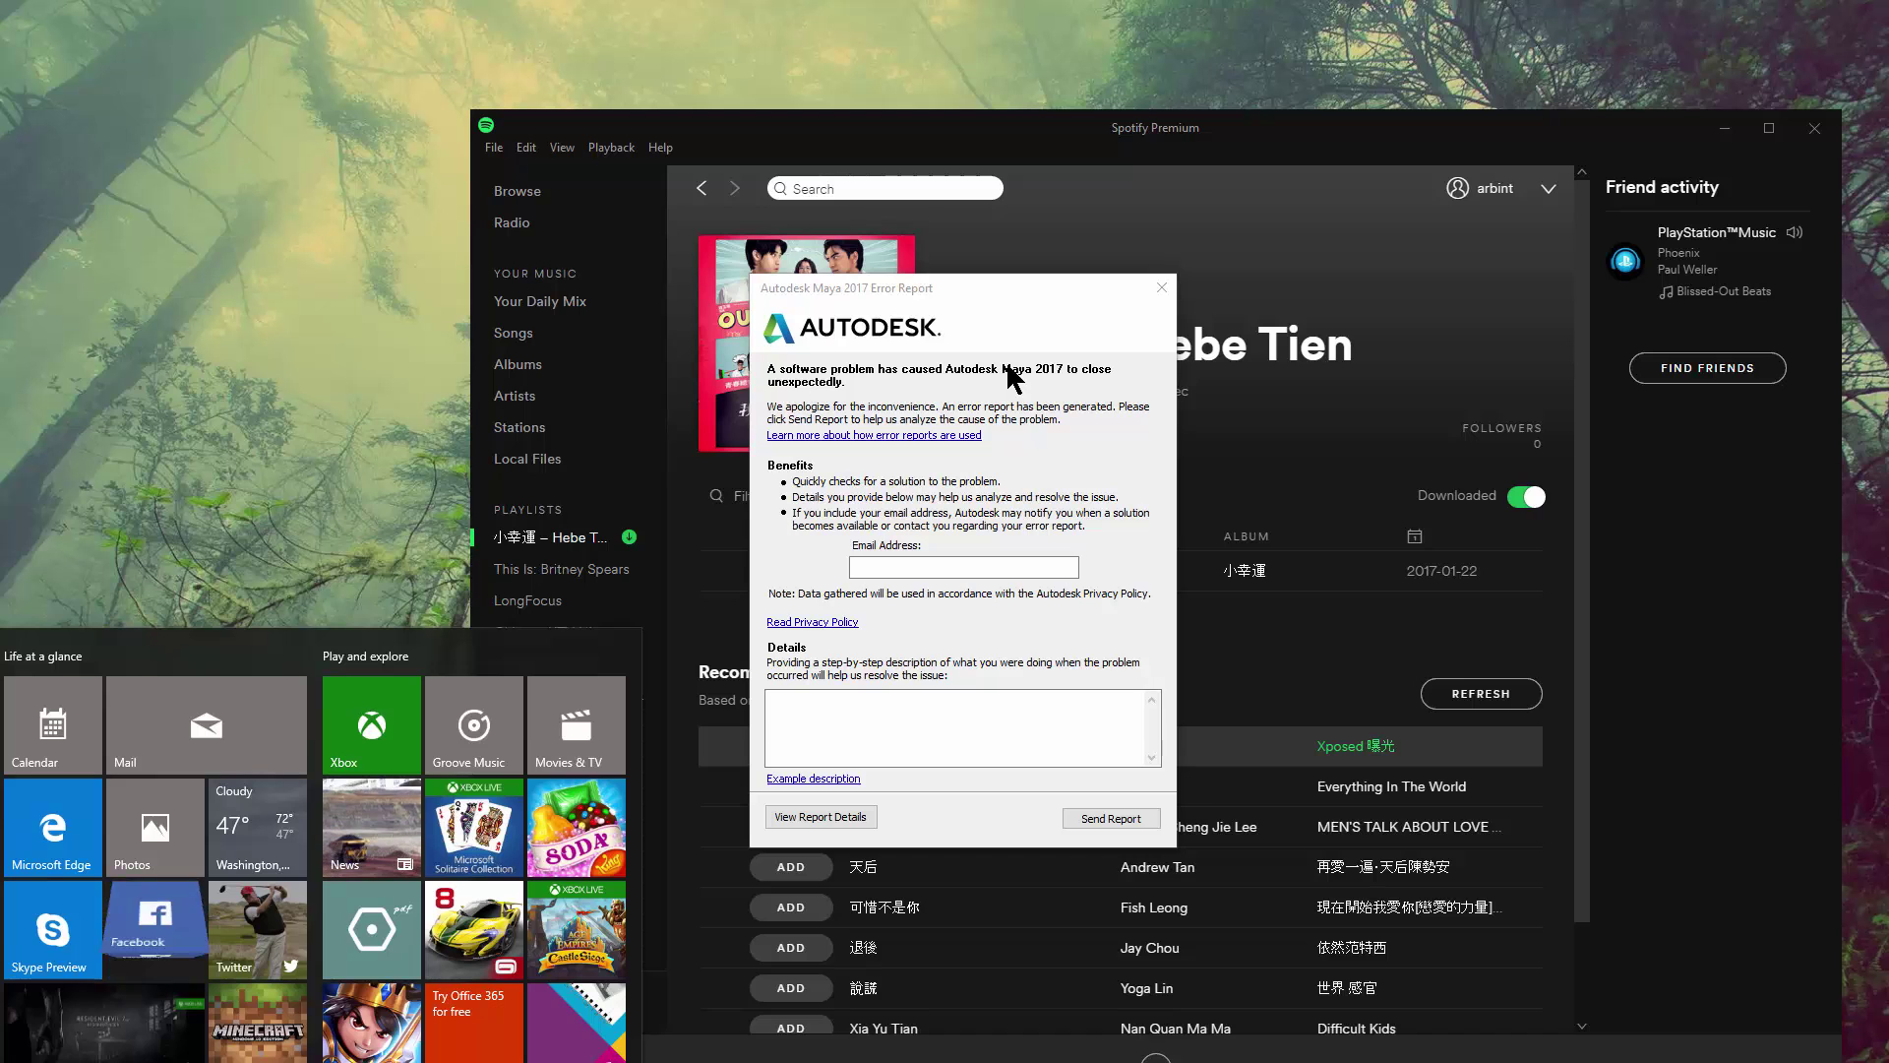
{"action": "key", "text": "super"}
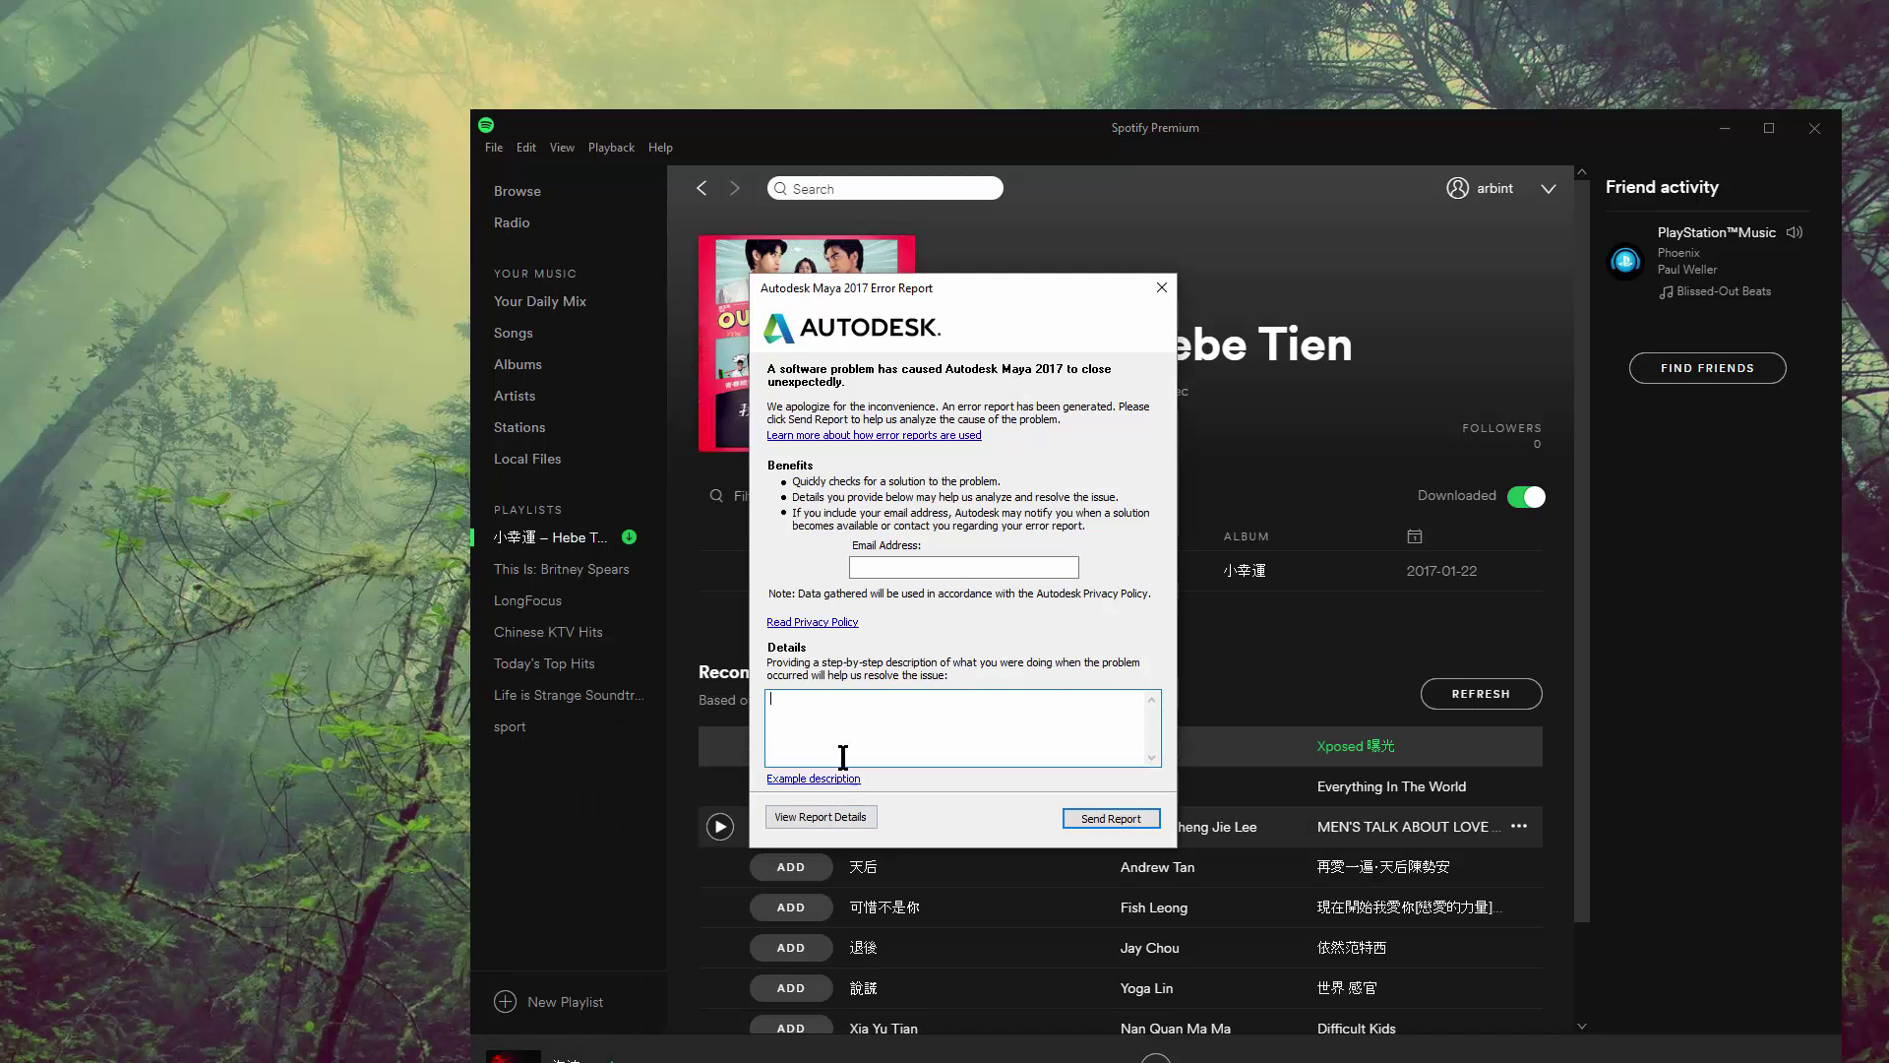
Step: Switch to File Explorer and open the current account's folder under Users on Local Disk (C:)
{"action": "key", "text": "super+e"}
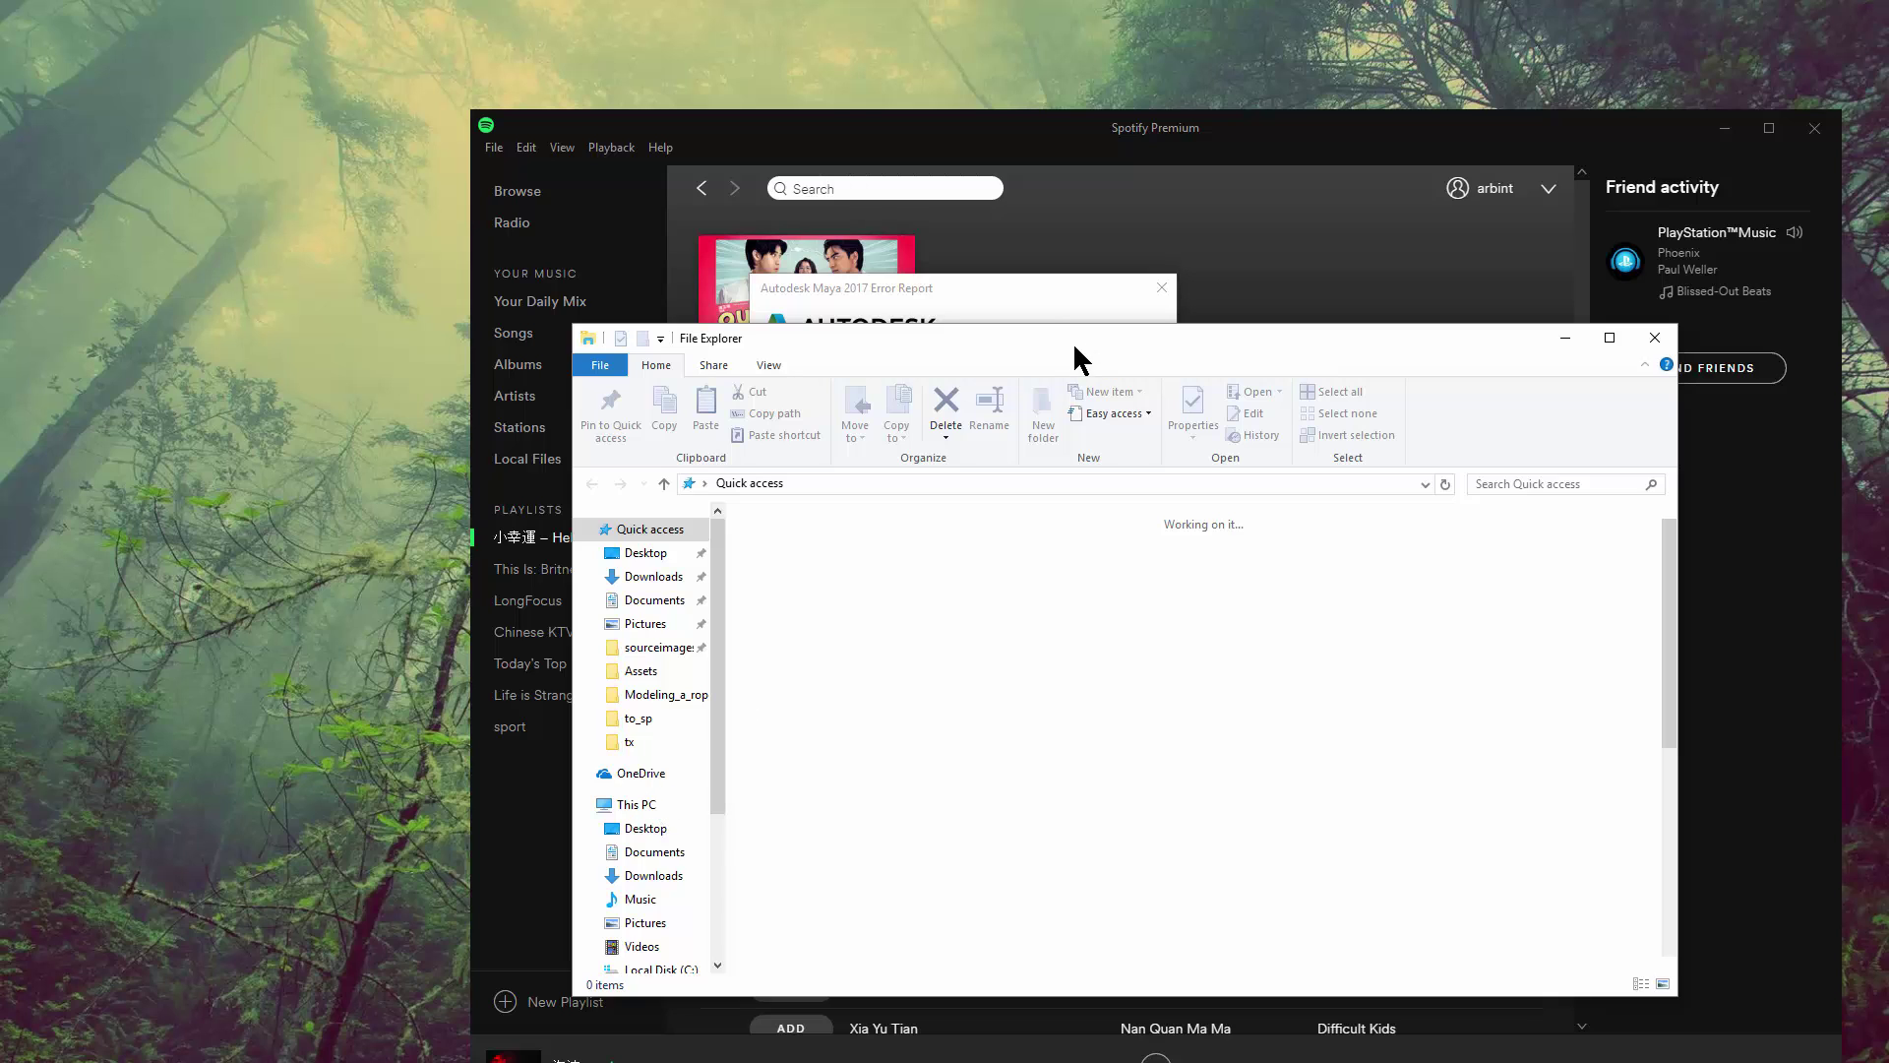
{"action": "left_click", "coordinate": [645, 809]}
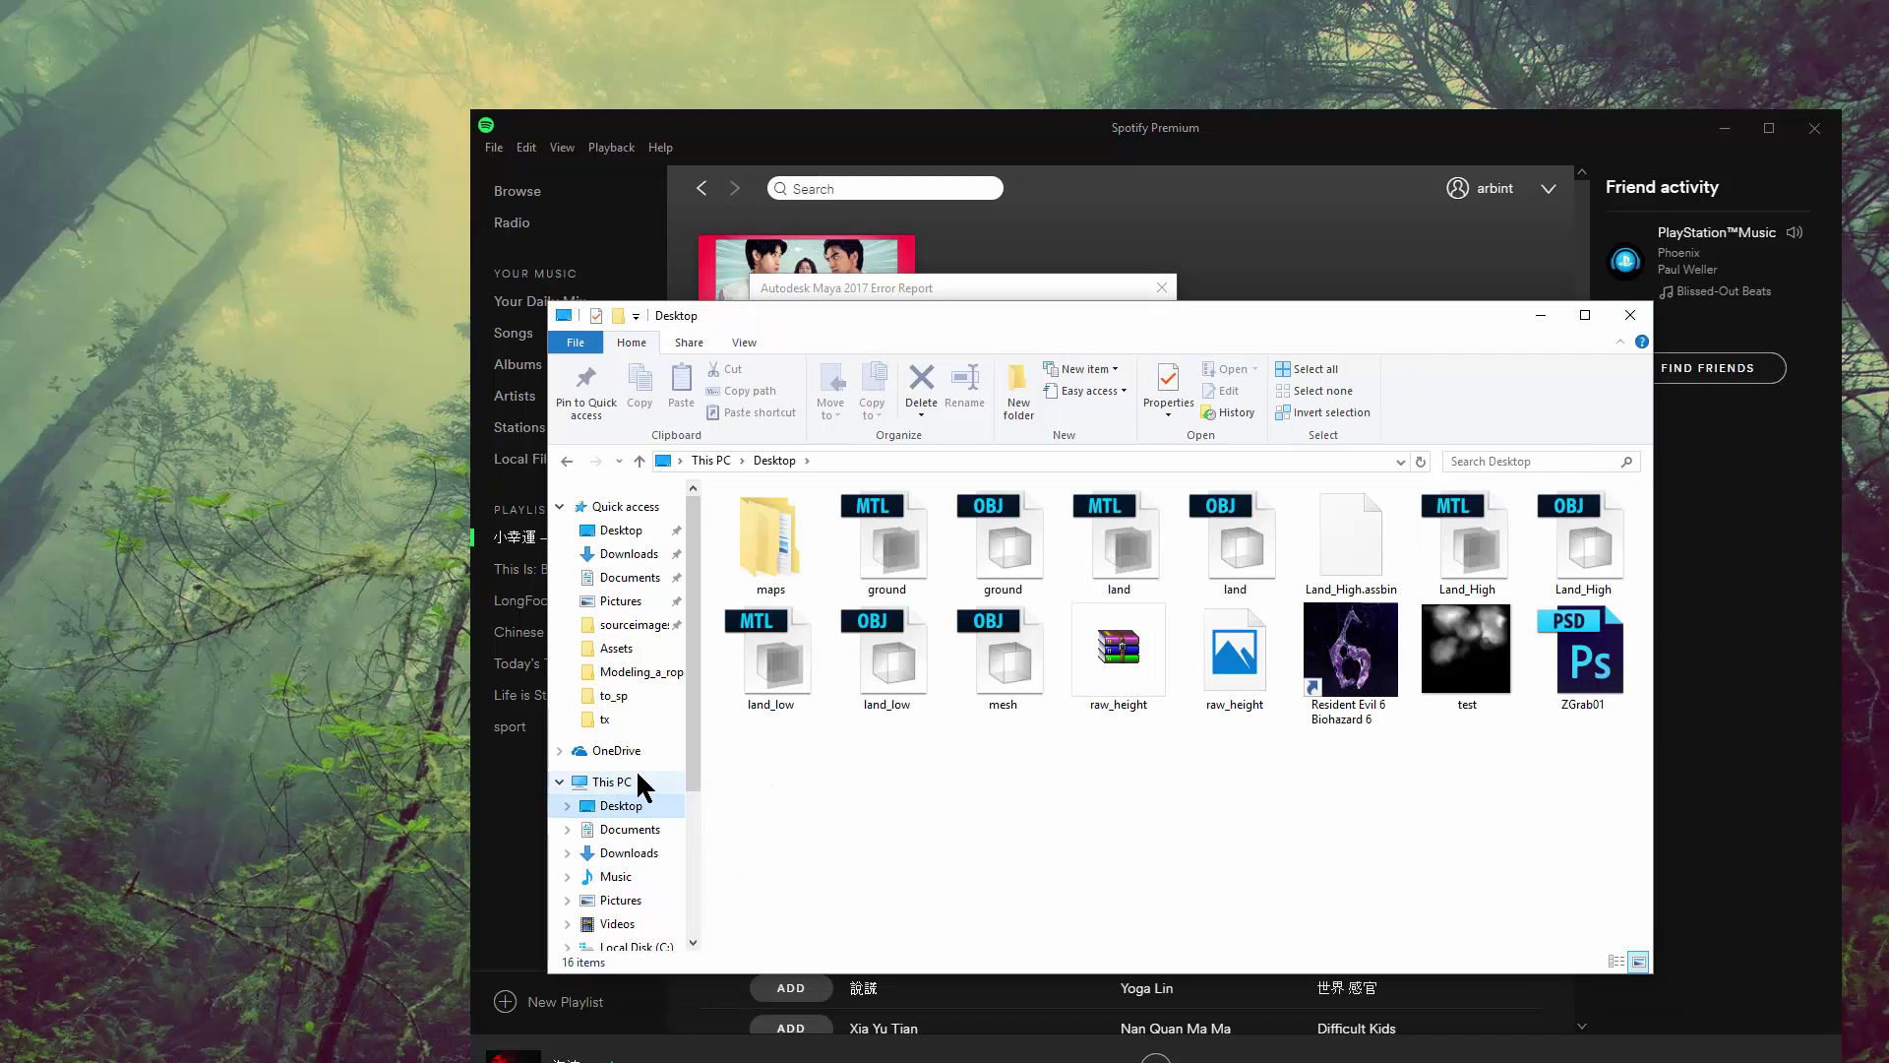
{"action": "left_click", "coordinate": [638, 777]}
{"action": "double_click", "coordinate": [1325, 661]}
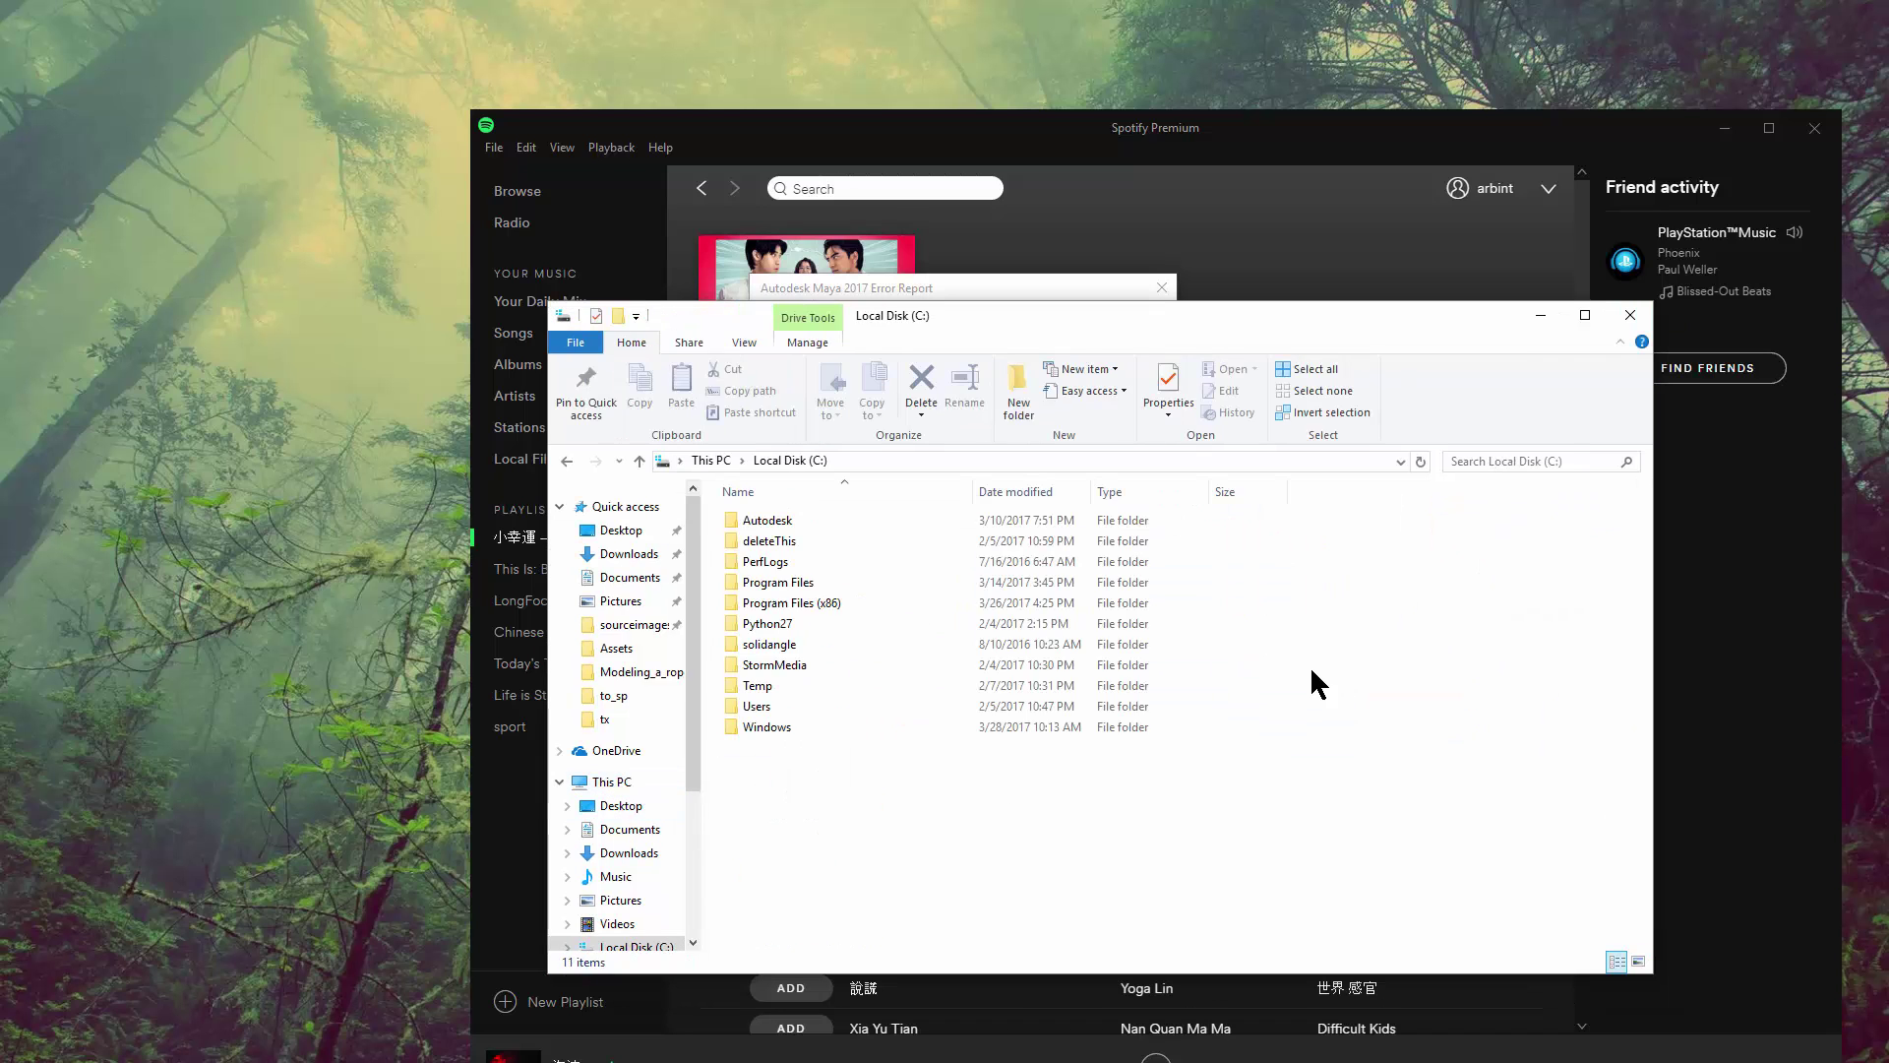
{"action": "double_click", "coordinate": [794, 705]}
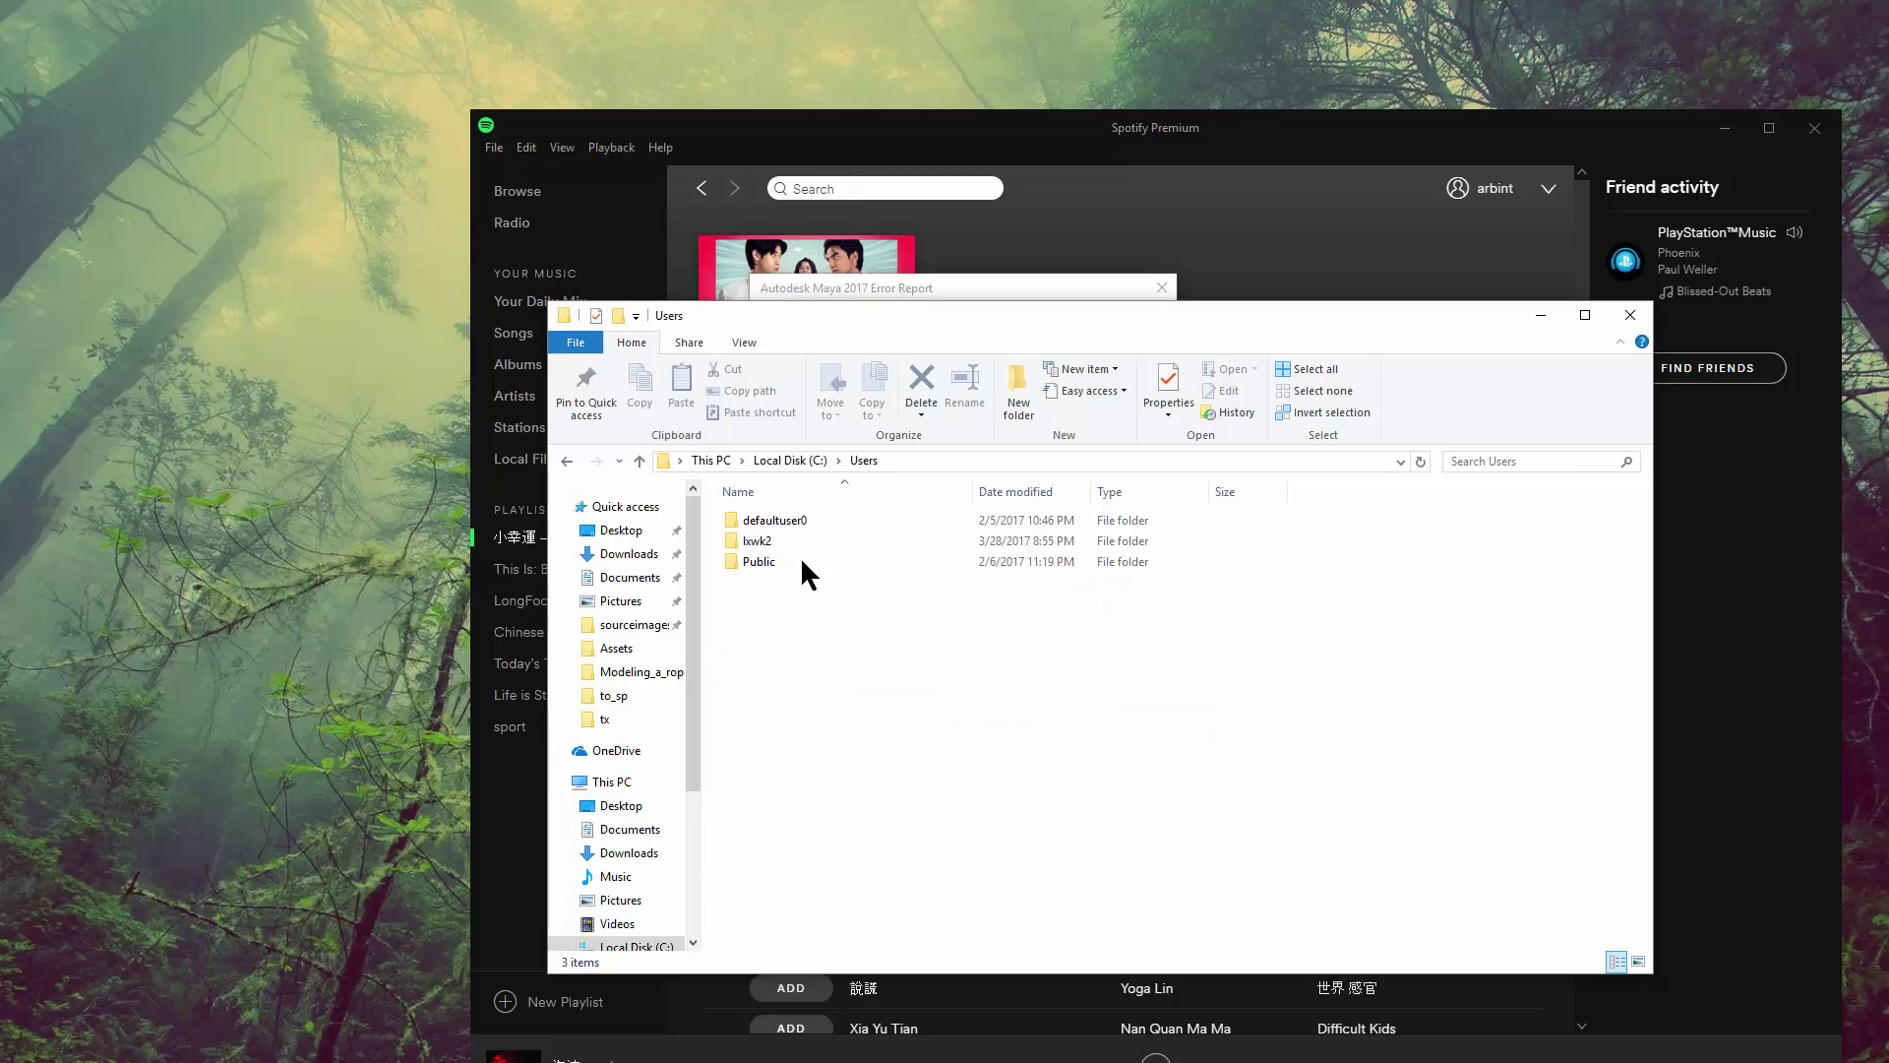
{"action": "double_click", "coordinate": [791, 540]}
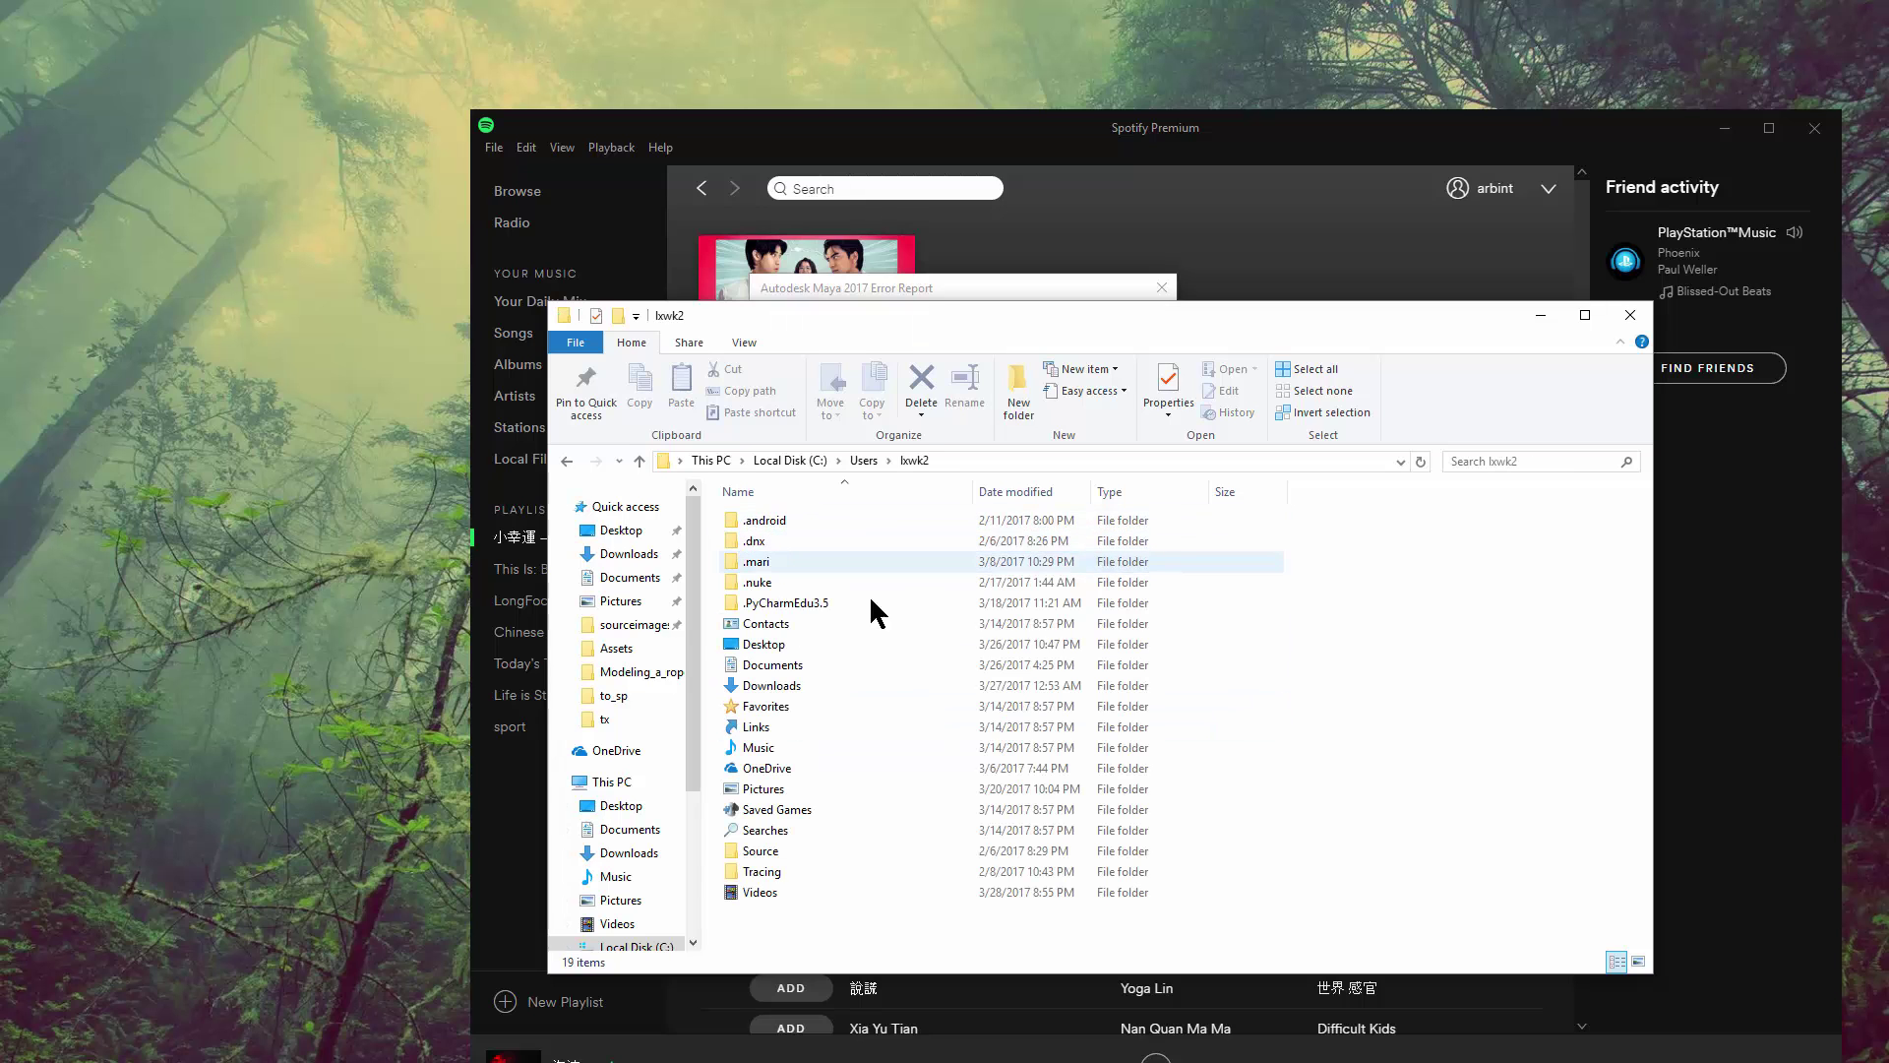
Step: Open the AppData\Local\Temp folder inside the account folder
{"action": "left_click", "coordinate": [968, 460]}
{"action": "type", "text": "\\a"}
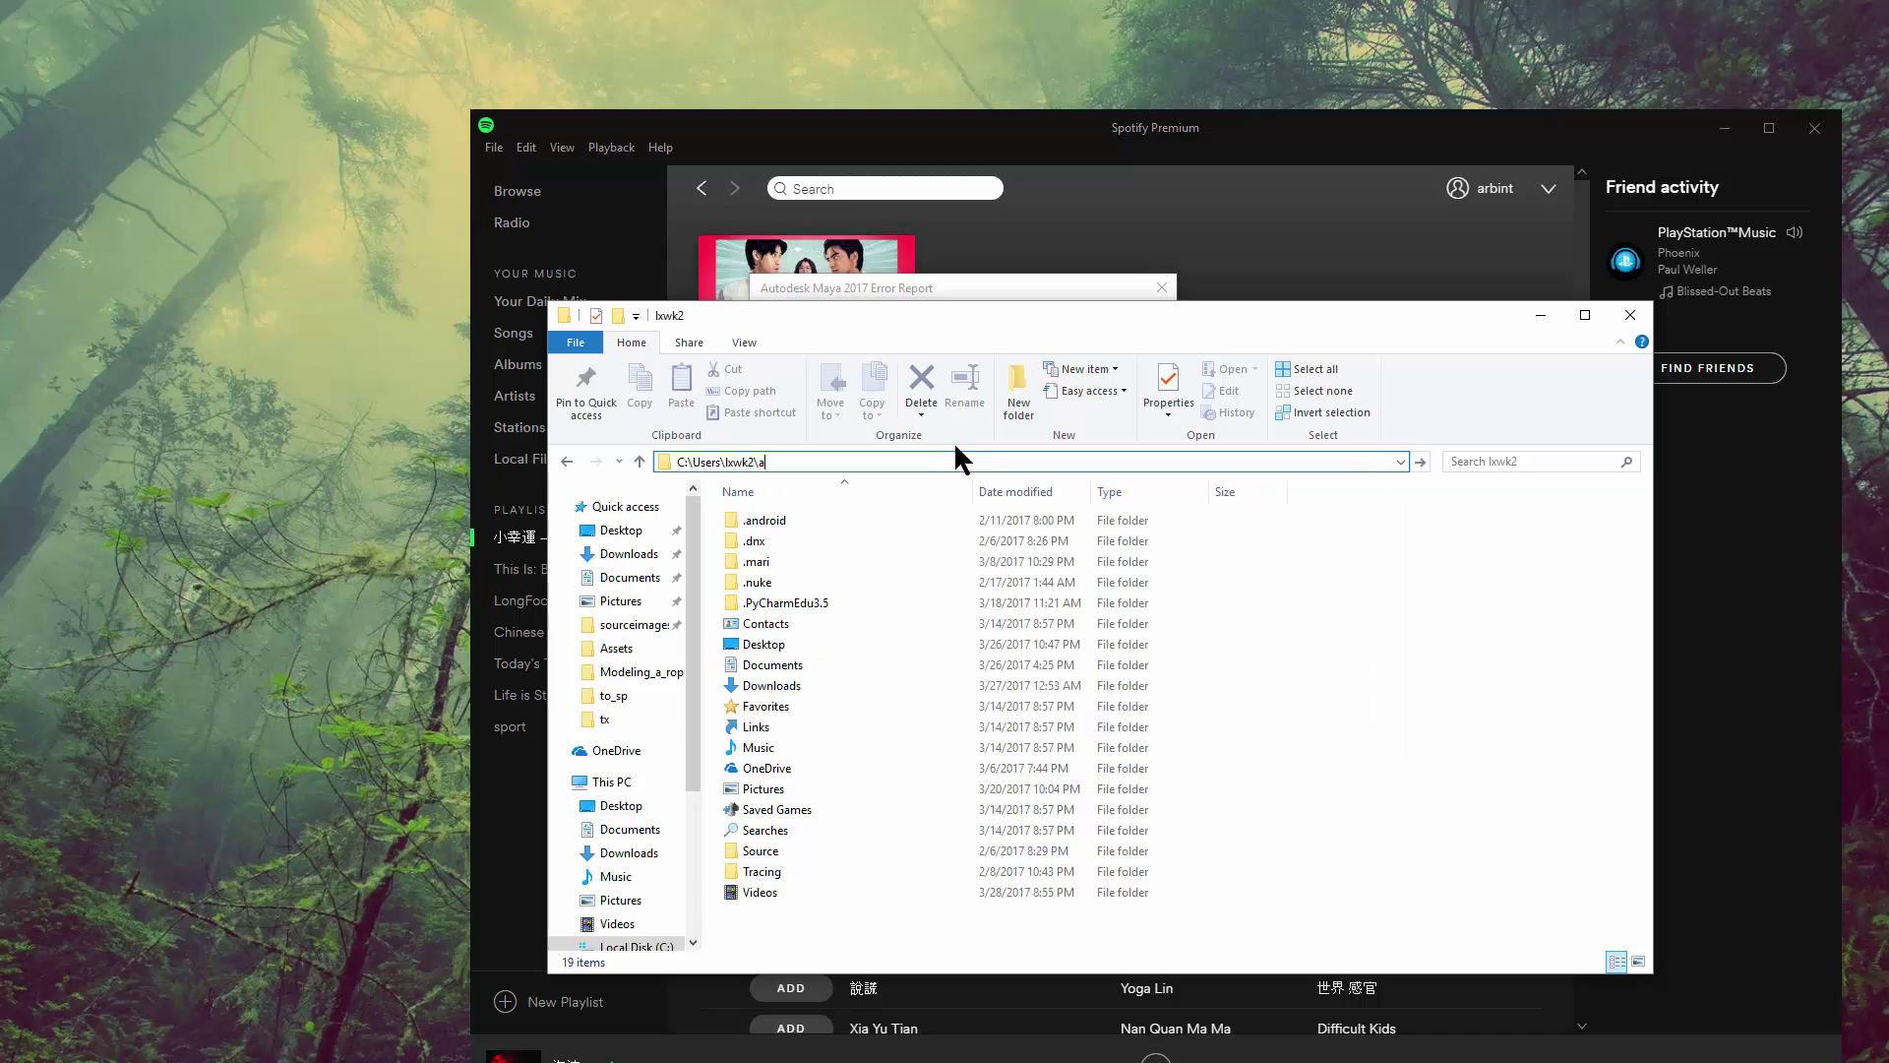
{"action": "type", "text": "ppData"}
{"action": "key", "text": "Return"}
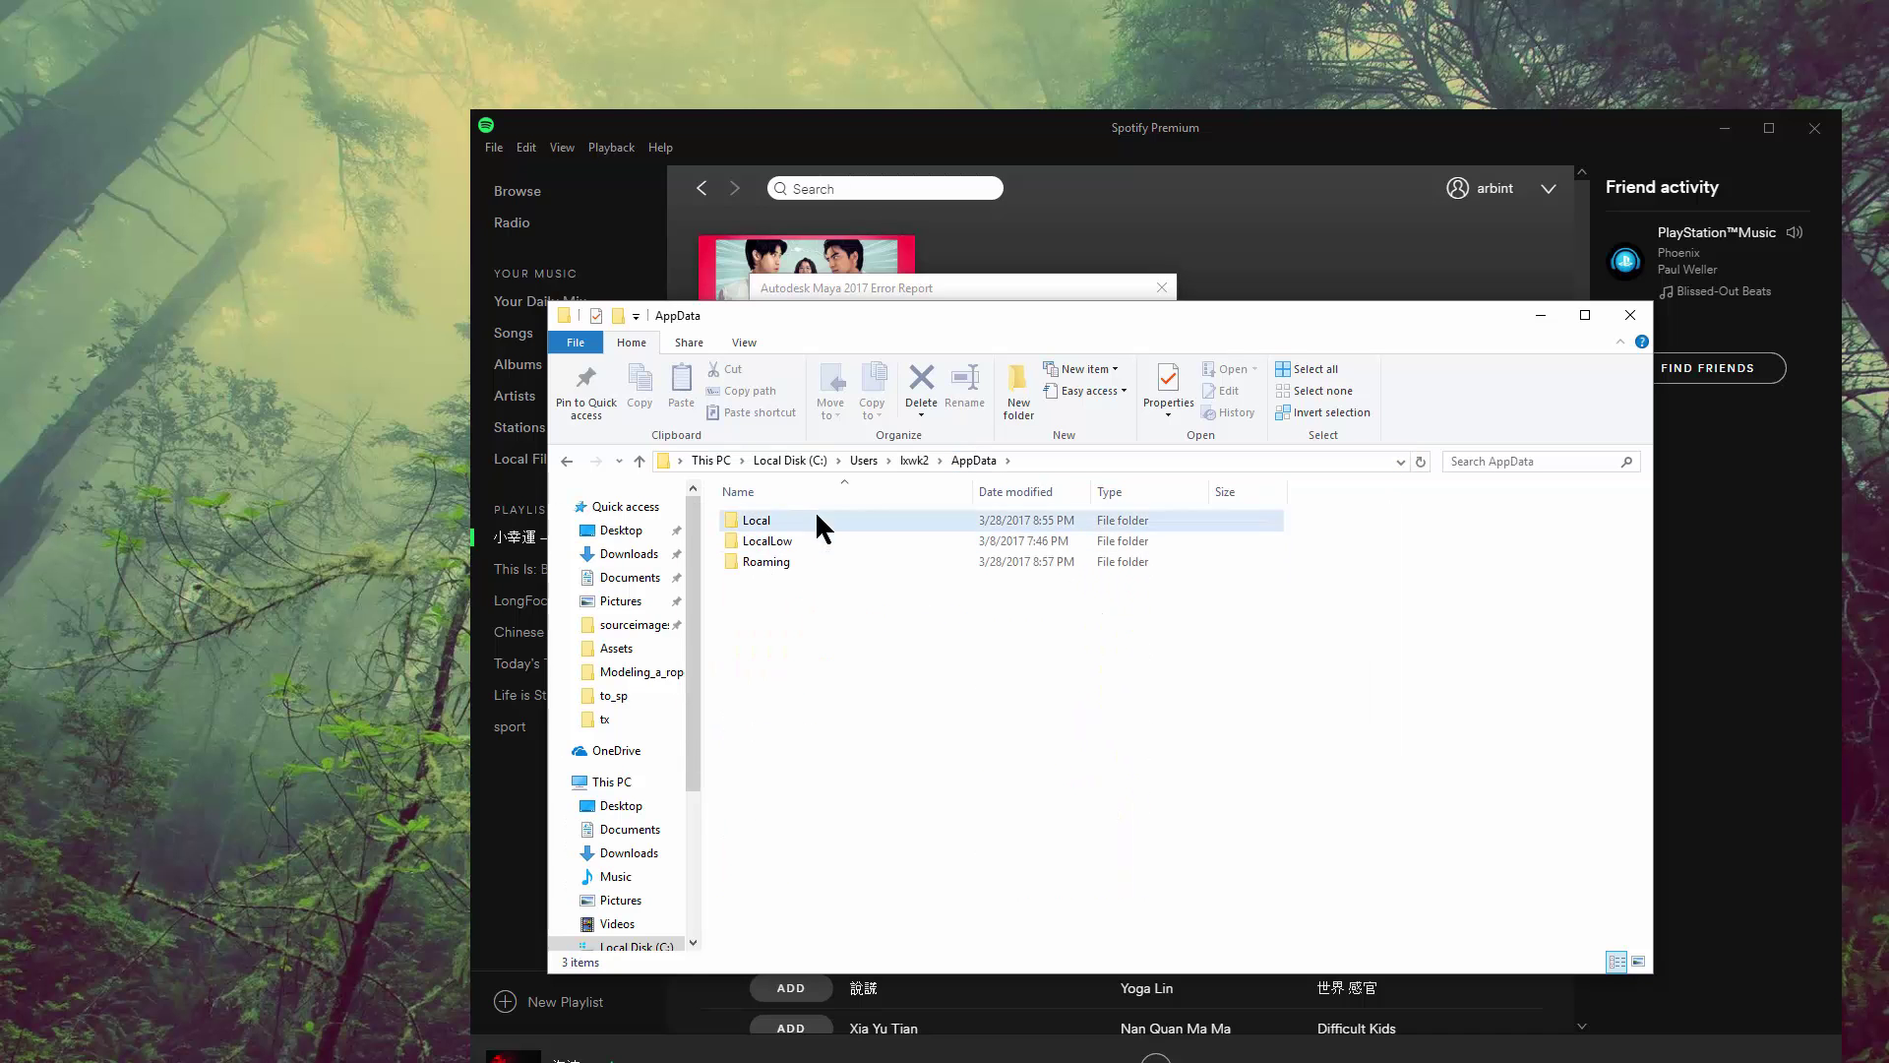
{"action": "double_click", "coordinate": [813, 520]}
{"action": "double_click", "coordinate": [801, 540]}
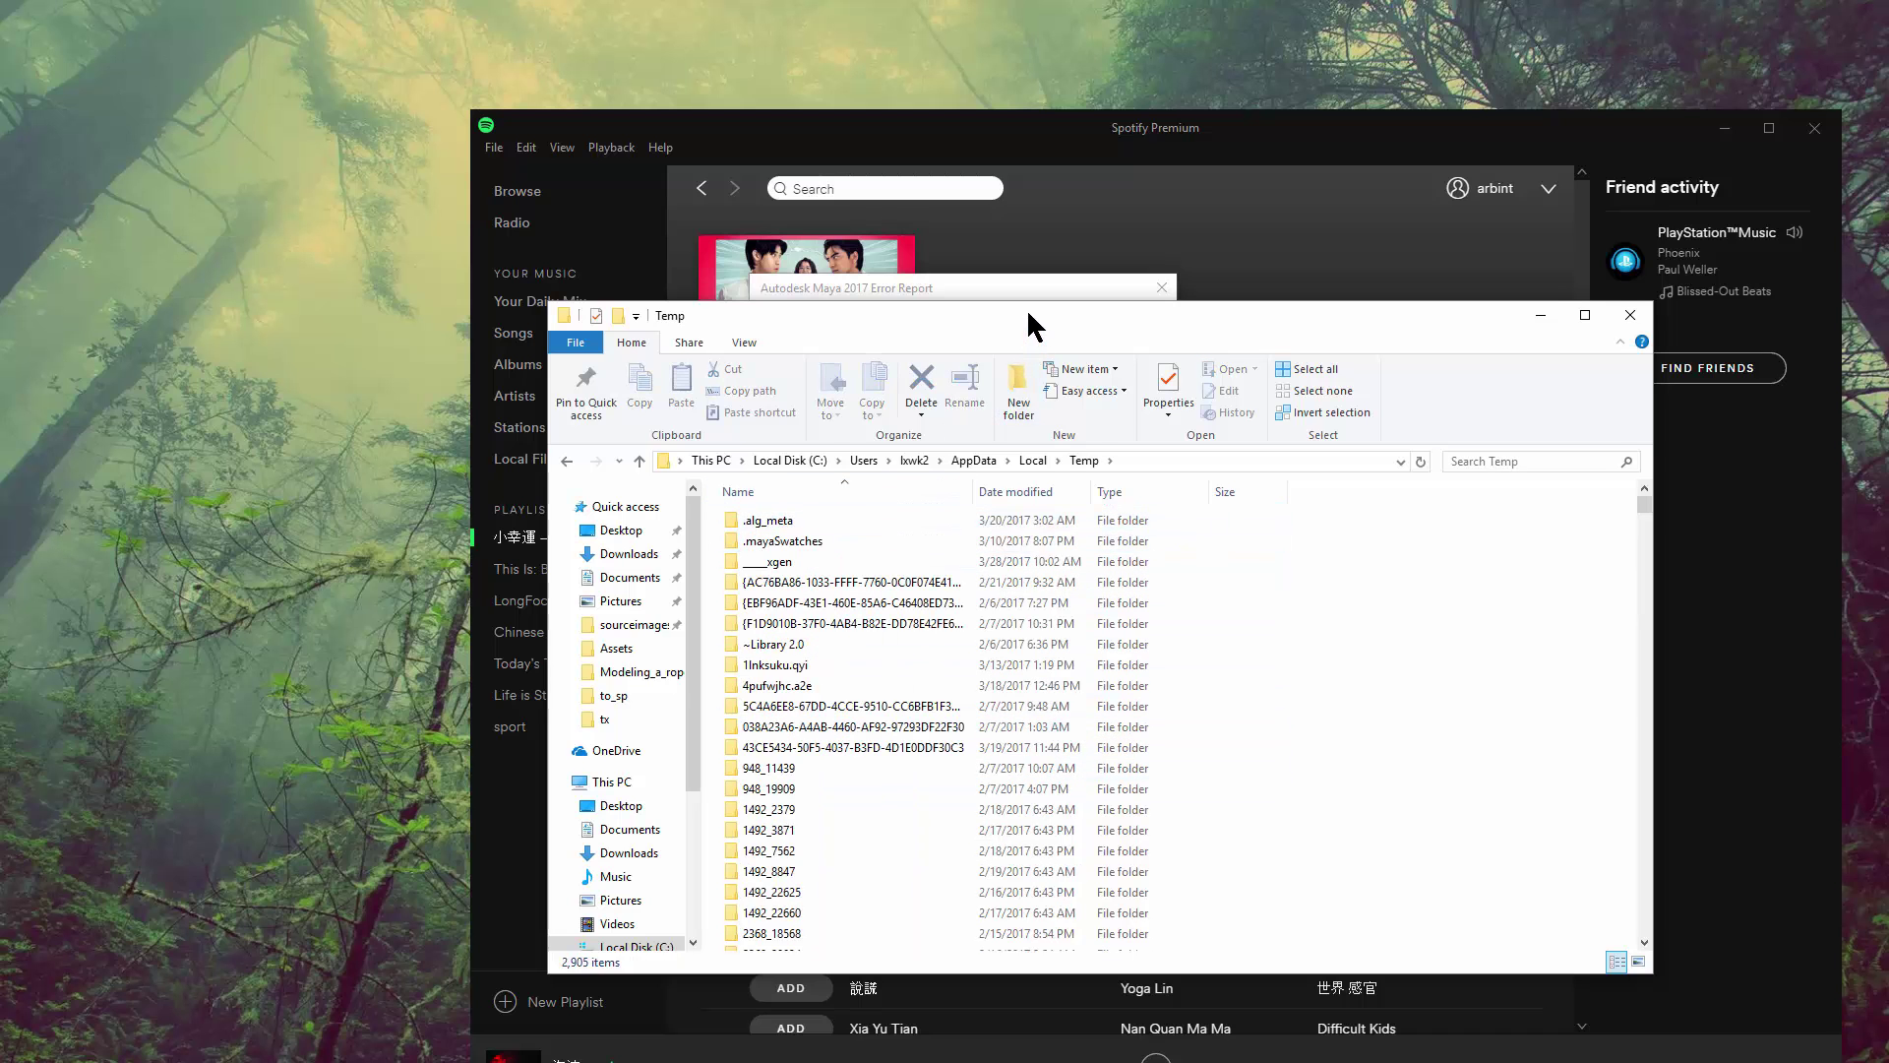
Step: Look through the Temp folder's file list for the most recent Maya ASCII crash save
{"action": "left_click_drag", "start_coordinate": [1029, 309], "coordinate": [997, 198]}
{"action": "mouse_move", "coordinate": [1616, 391]}
{"action": "left_mouse_down"}
{"action": "mouse_move", "coordinate": [1626, 783]}
{"action": "mouse_move", "coordinate": [1607, 760]}
{"action": "left_mouse_up"}
{"action": "left_click", "coordinate": [1613, 830]}
{"action": "left_click", "coordinate": [1613, 830]}
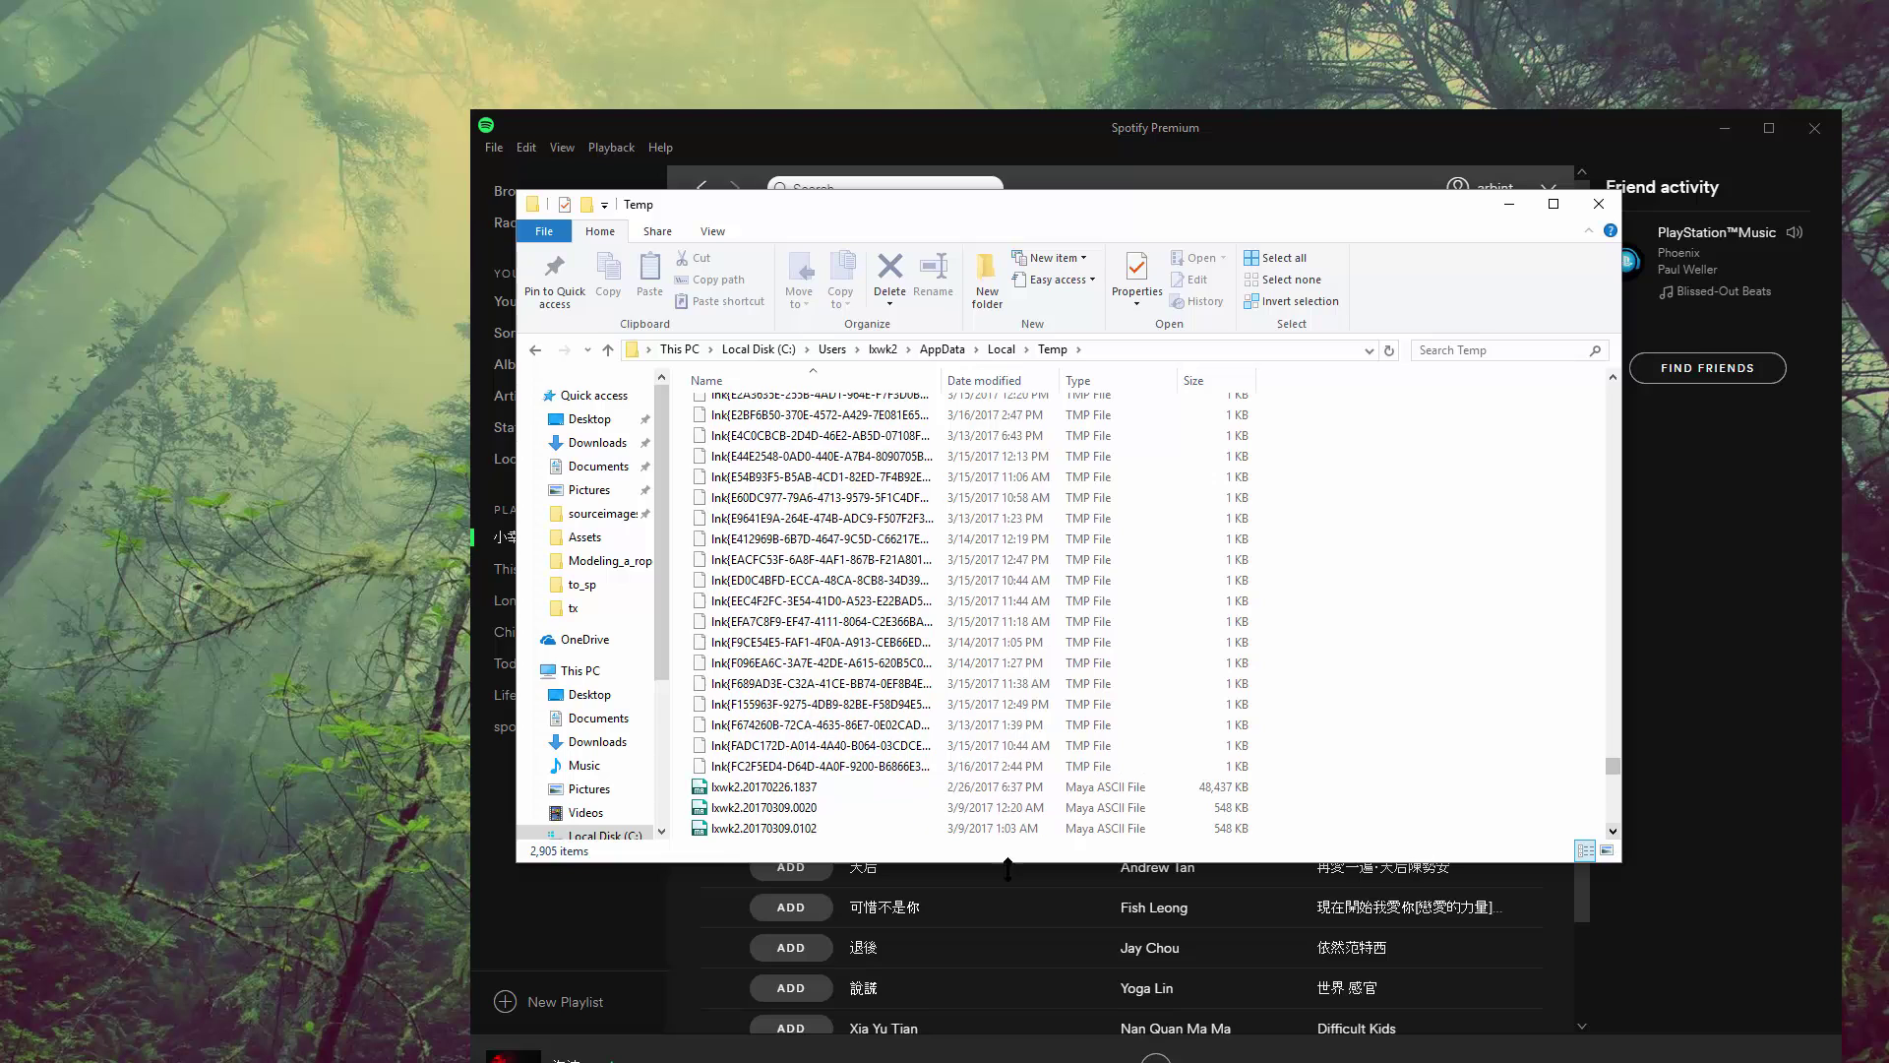
{"action": "left_click", "coordinate": [860, 790]}
{"action": "left_click", "coordinate": [858, 789]}
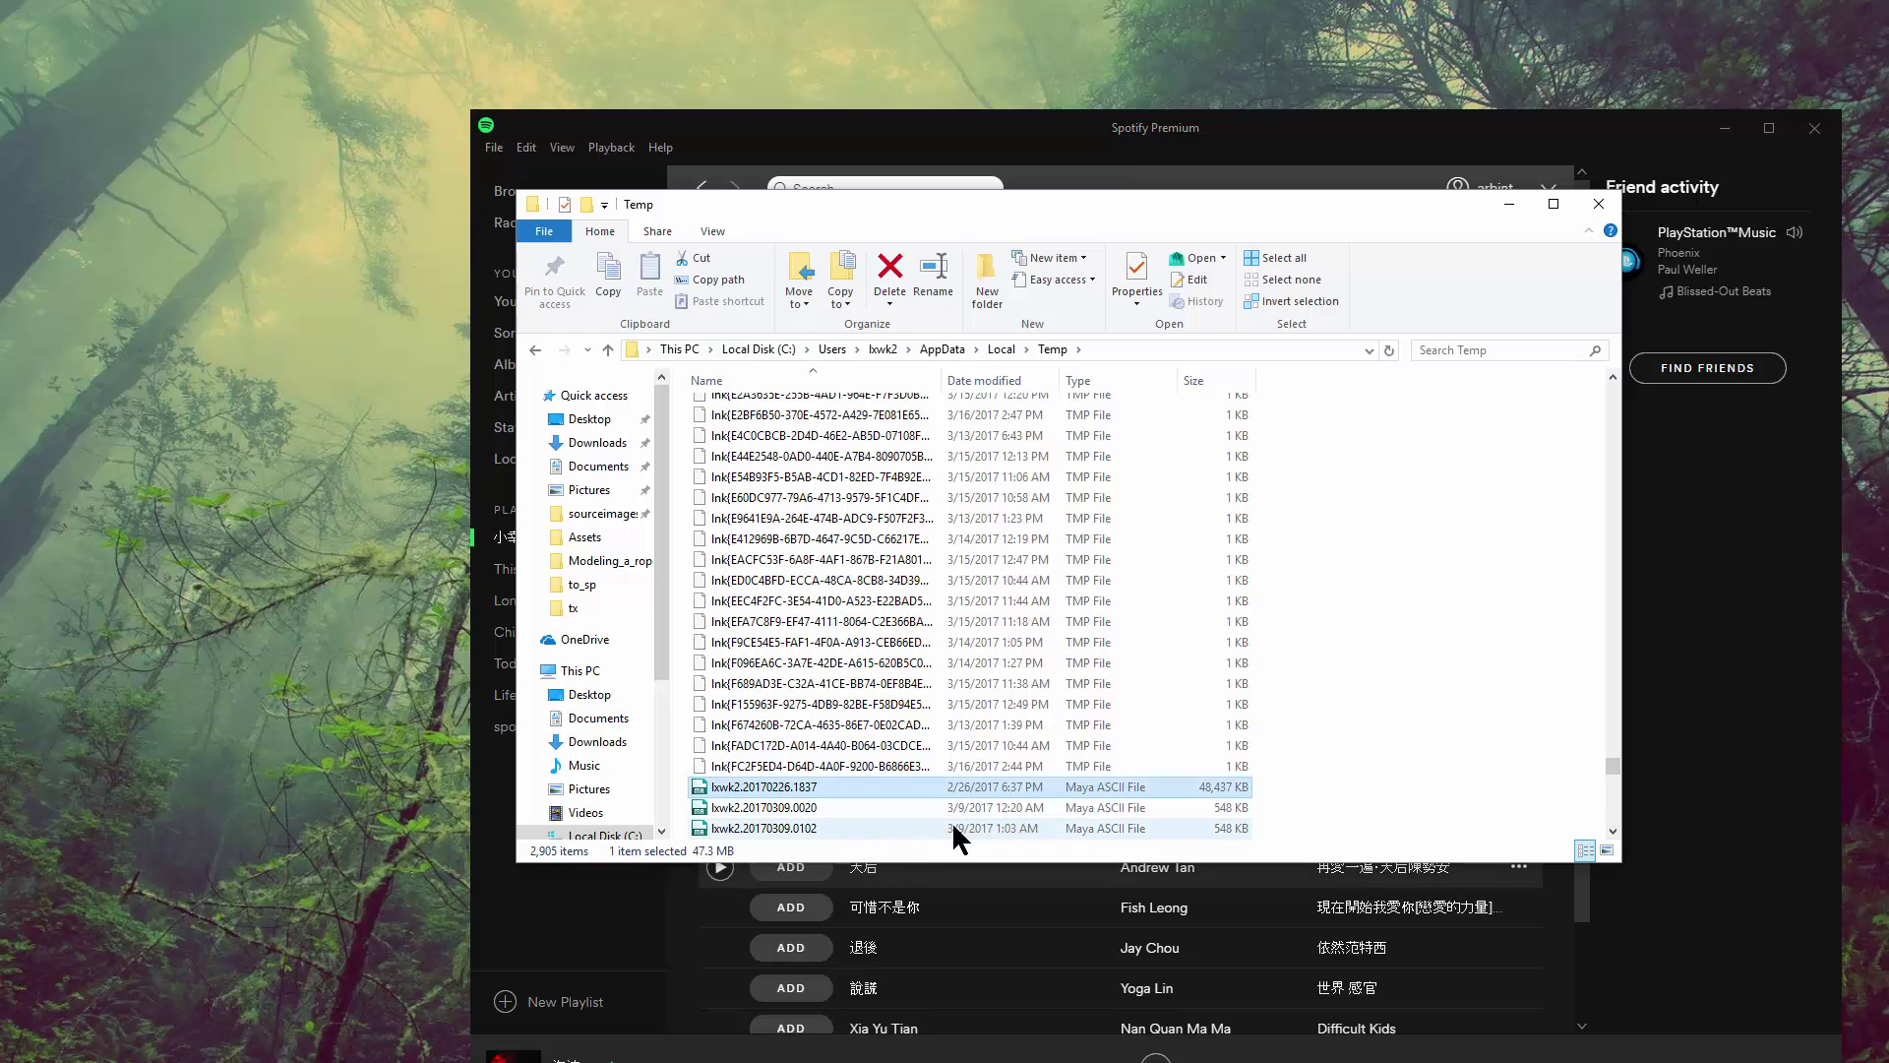
{"action": "left_click", "coordinate": [1612, 832]}
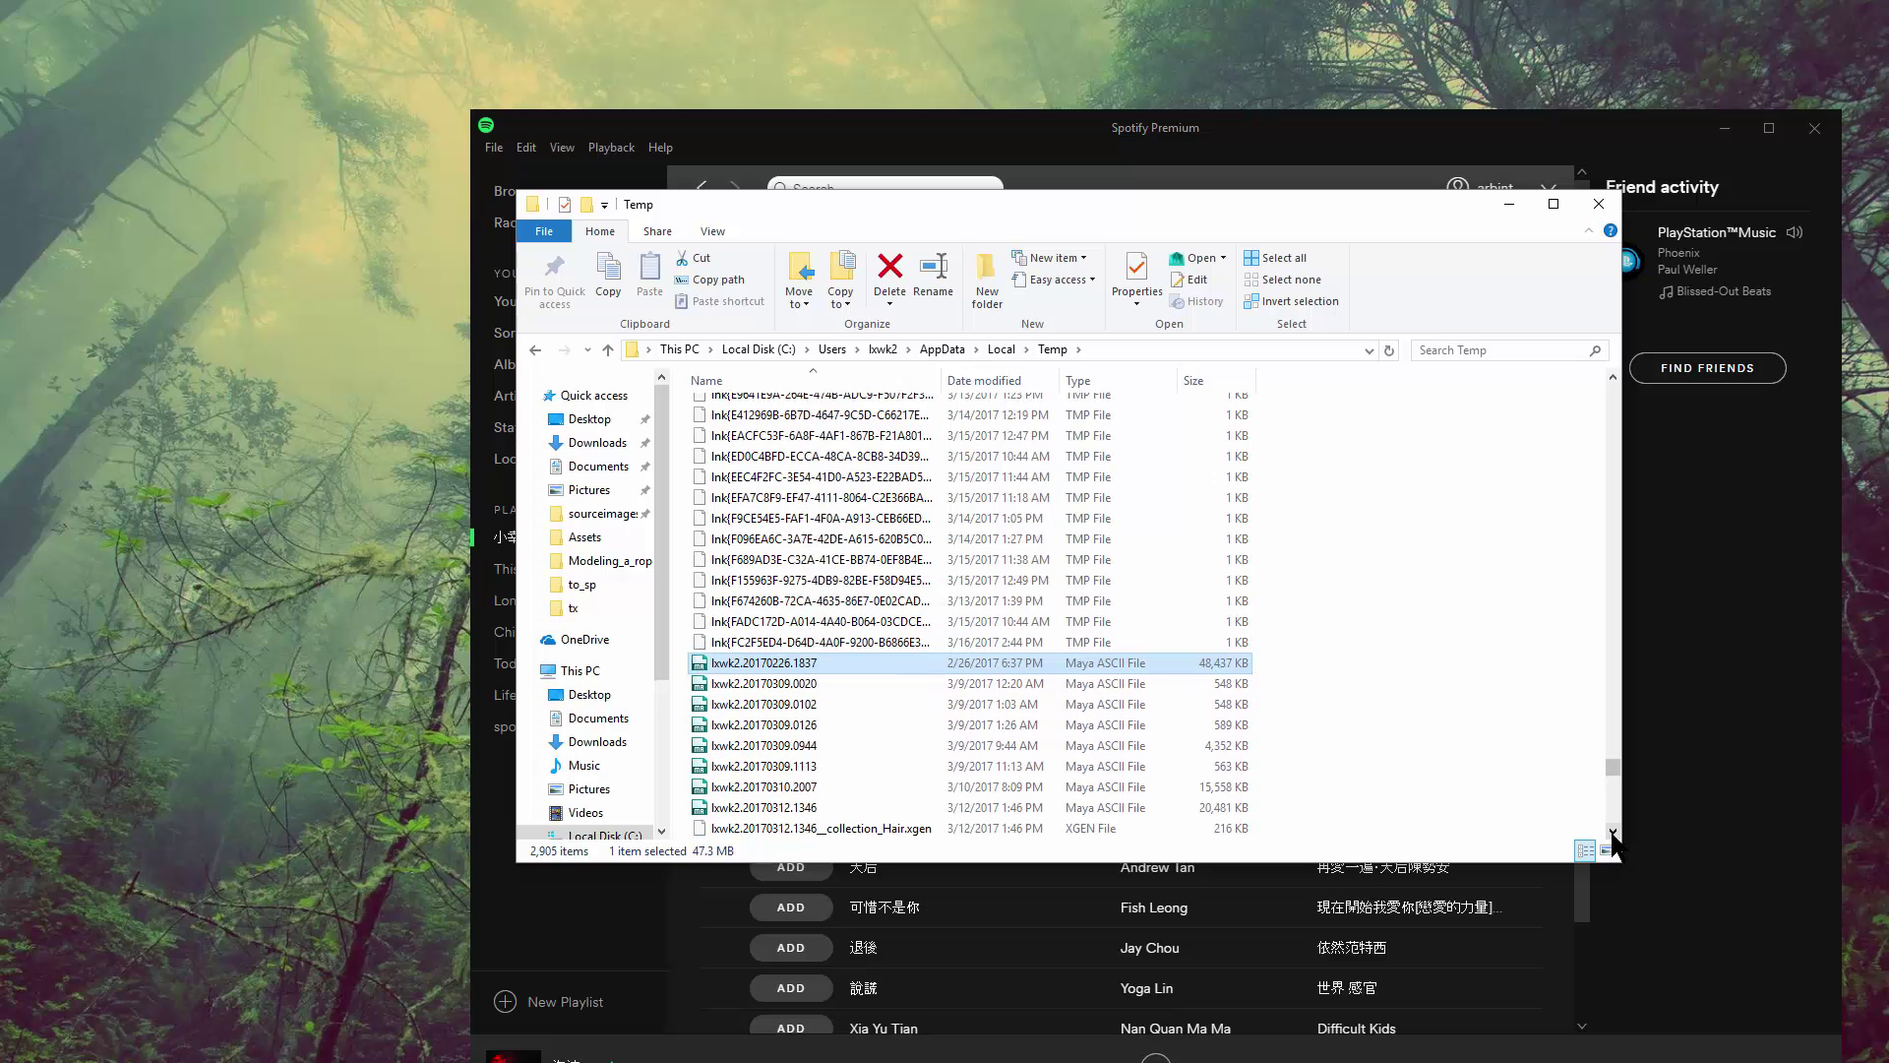
{"action": "left_click", "coordinate": [1612, 831]}
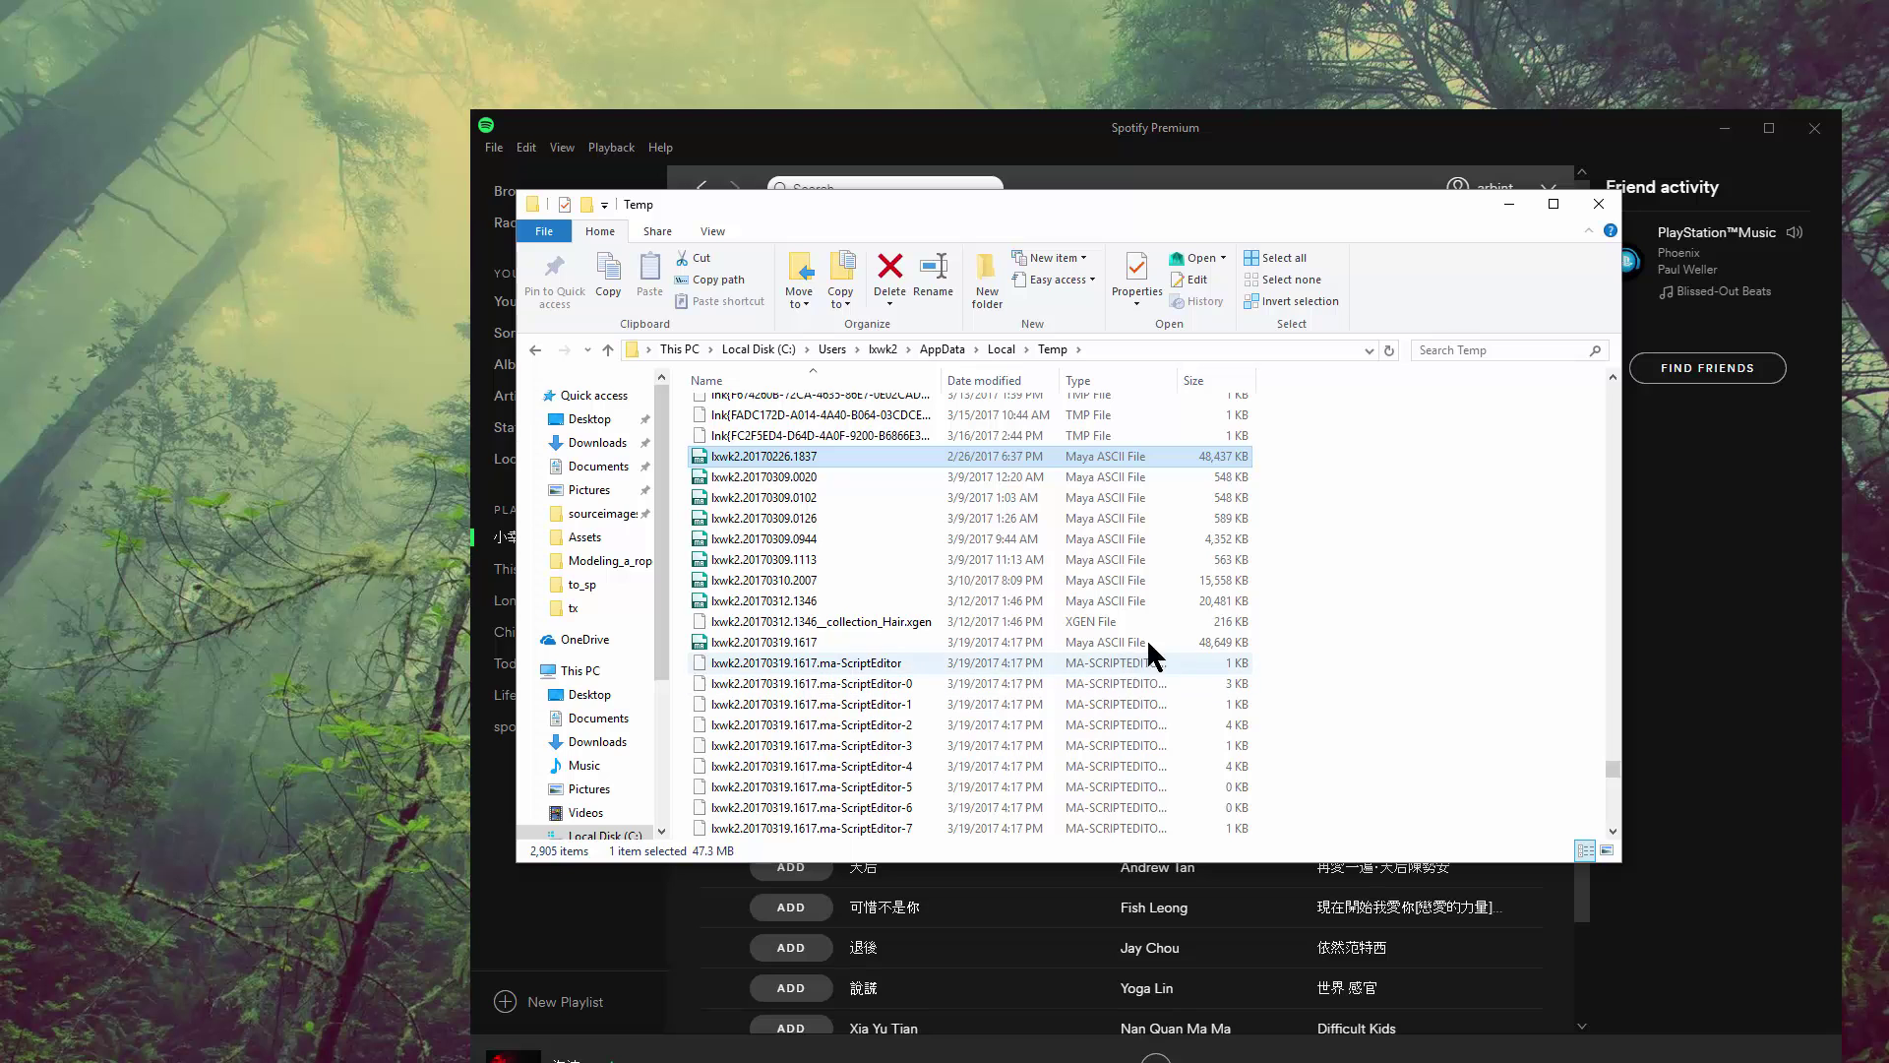
{"action": "left_click_drag", "start_coordinate": [1613, 772], "coordinate": [1614, 776]}
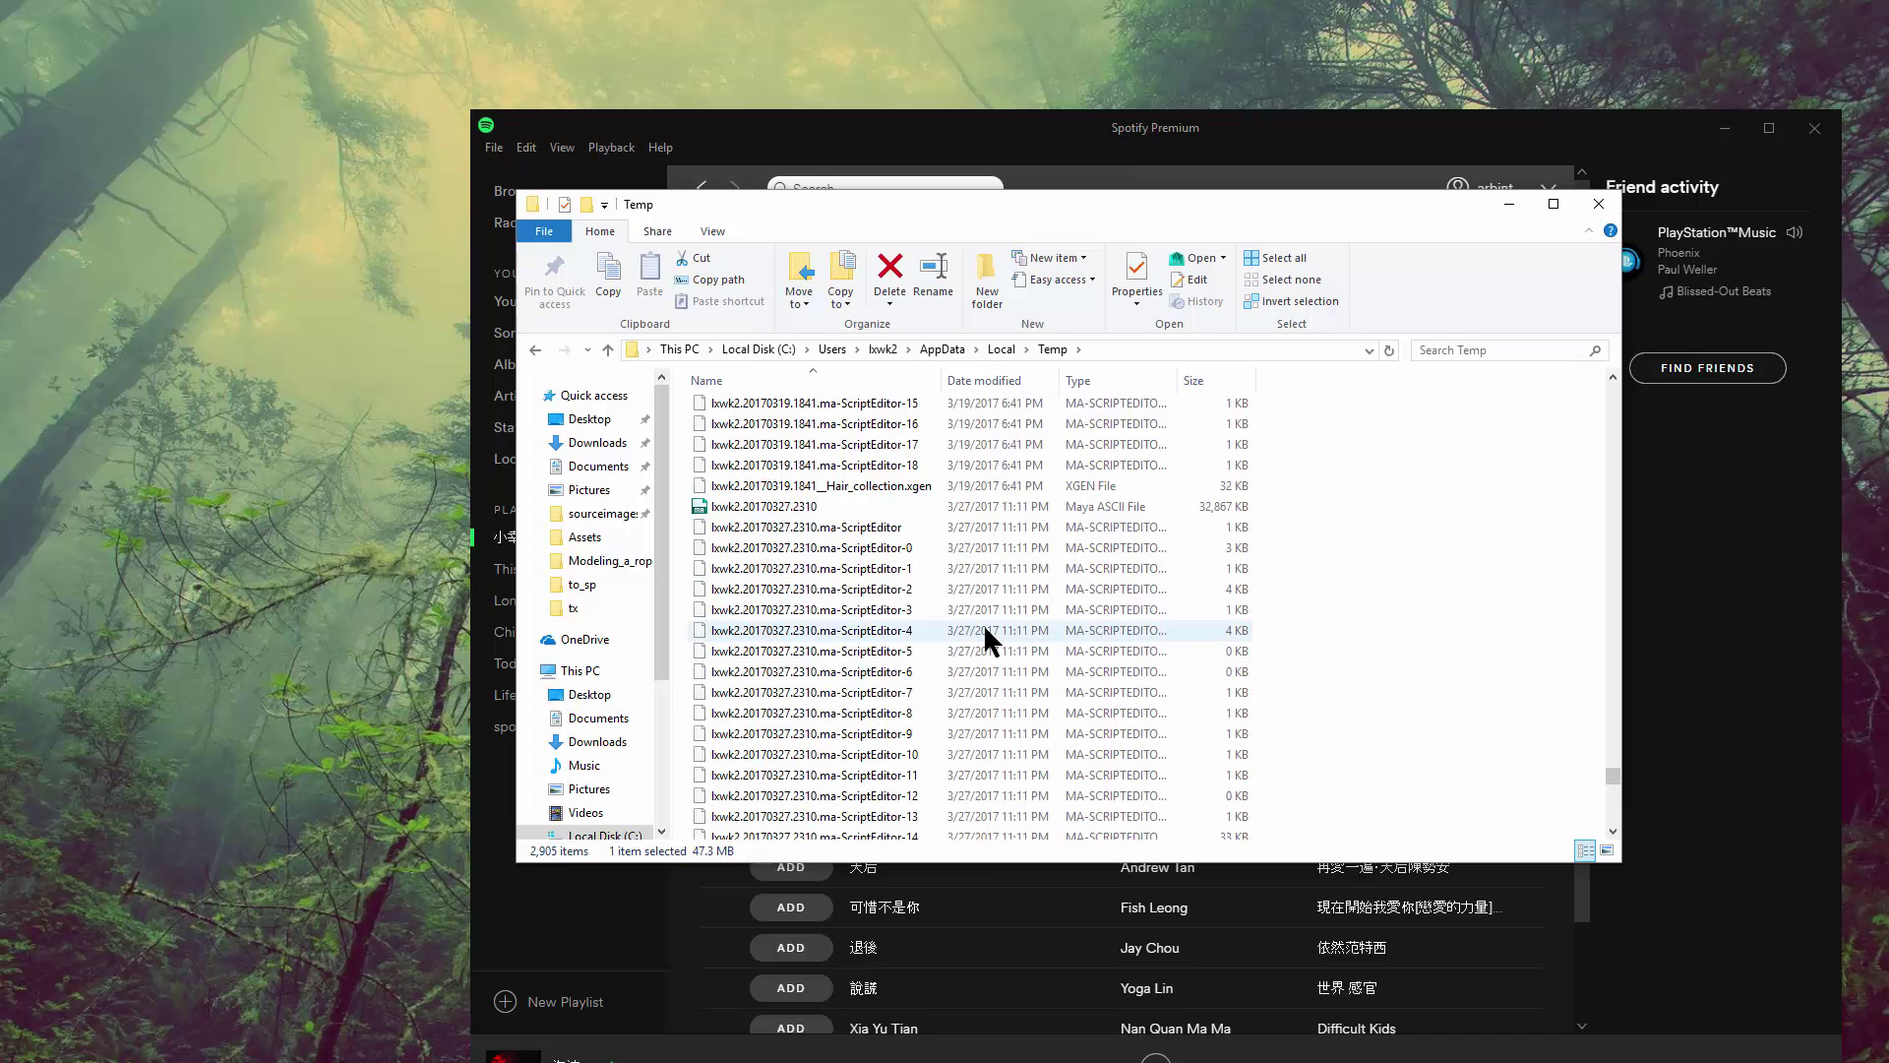
{"action": "scroll", "coordinate": [935, 638], "scroll_direction": "down", "scroll_amount": 5}
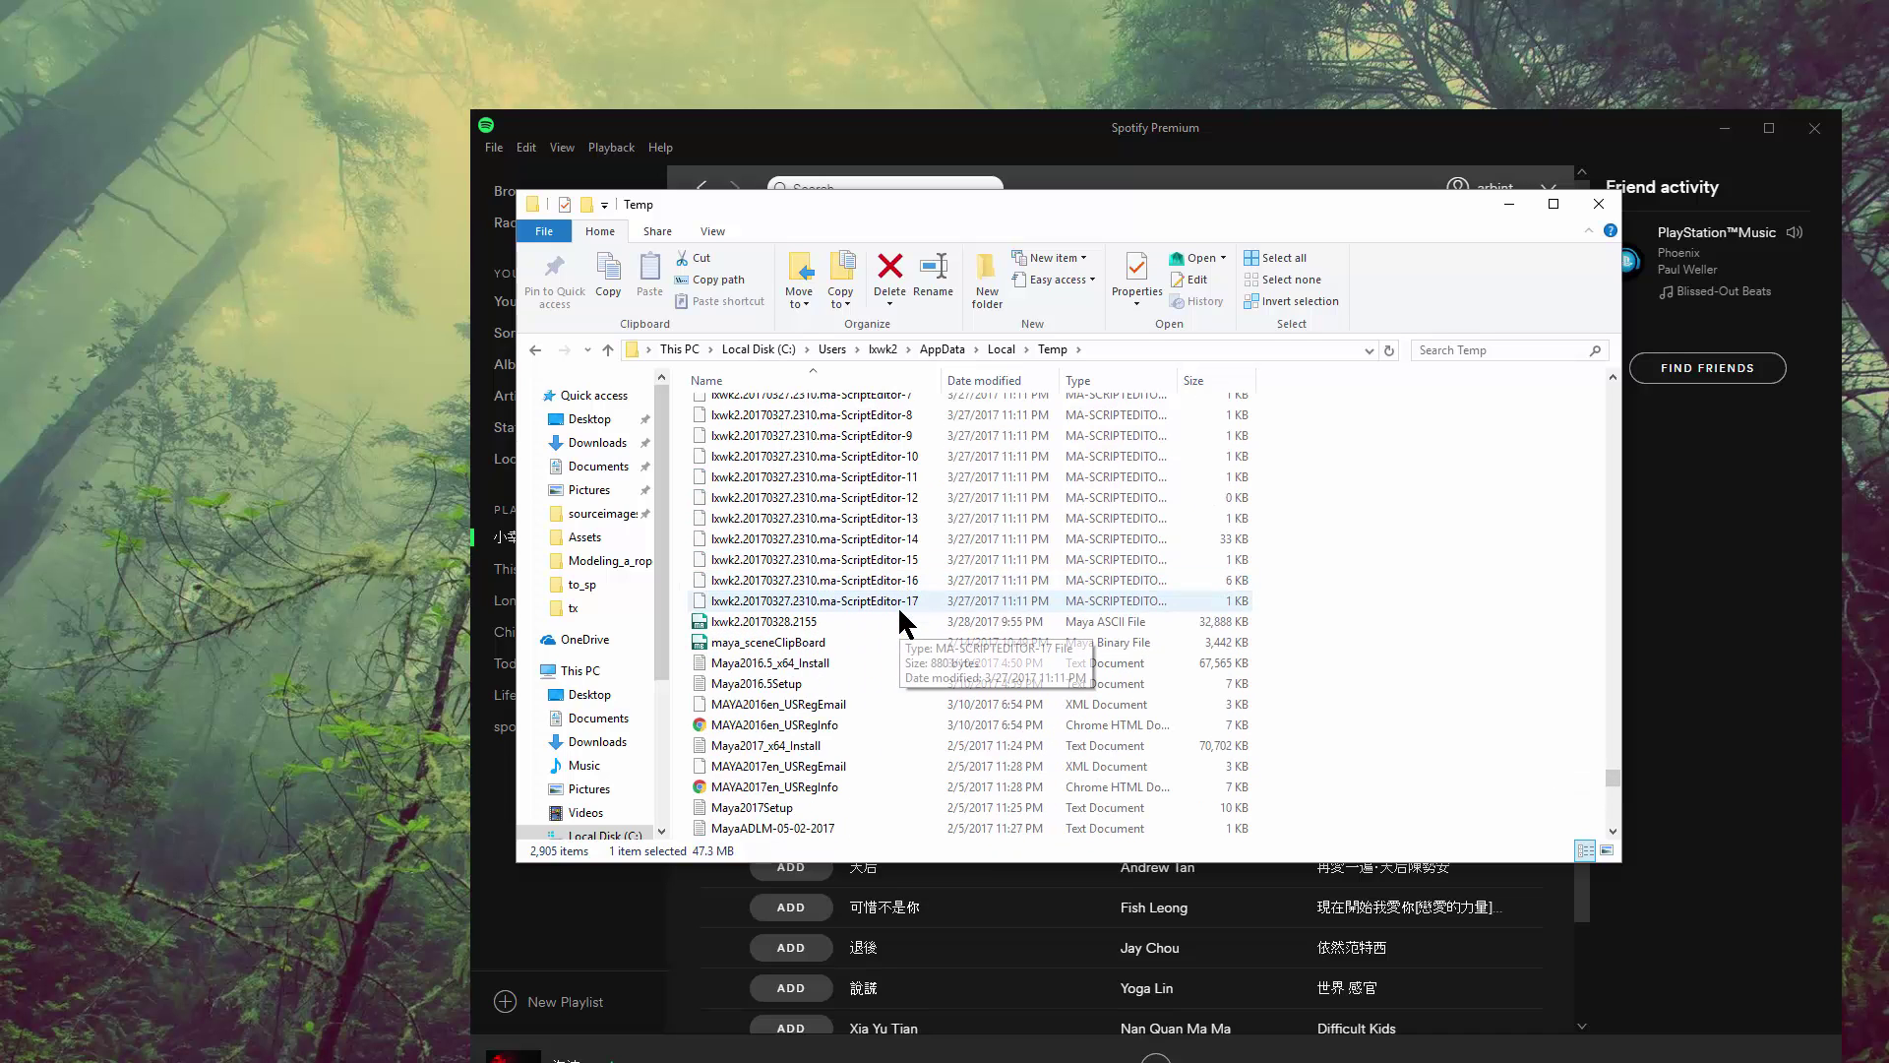
{"action": "scroll", "coordinate": [848, 635], "scroll_direction": "up", "scroll_amount": 9}
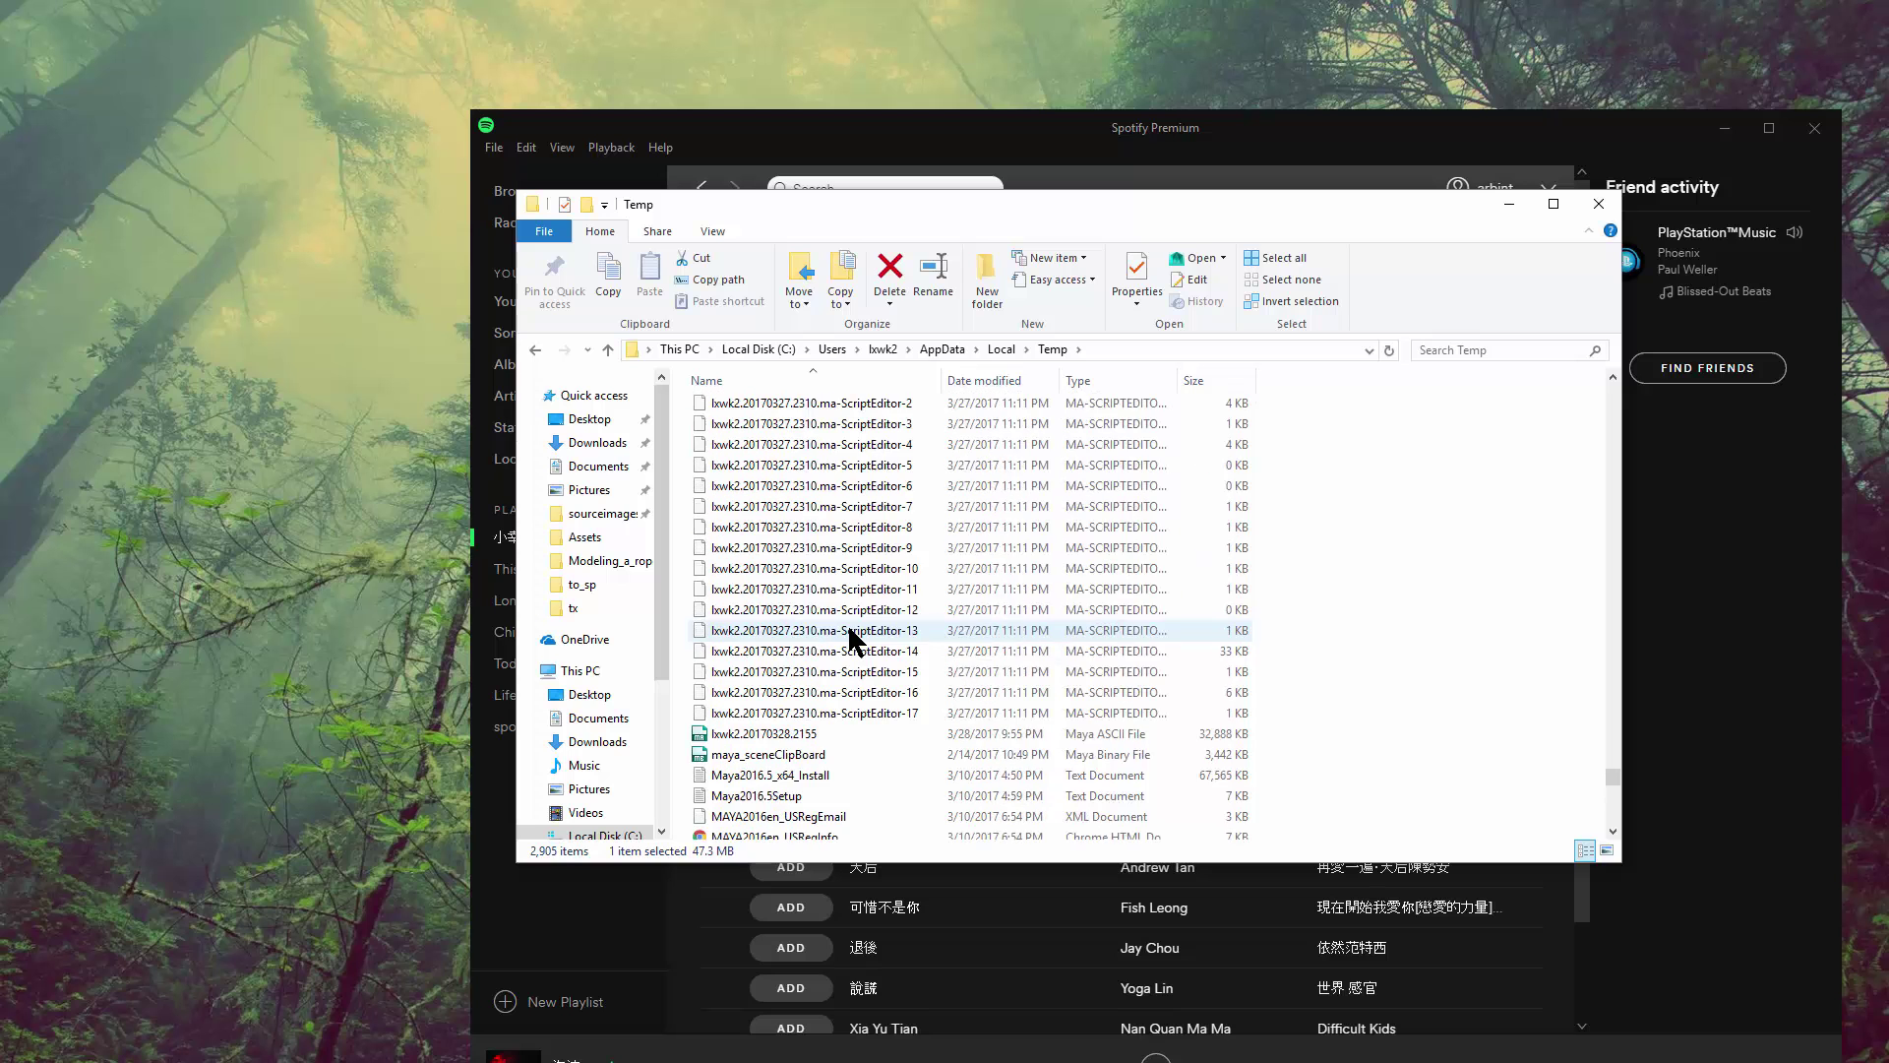
{"action": "scroll", "coordinate": [848, 631], "scroll_direction": "up", "scroll_amount": 9}
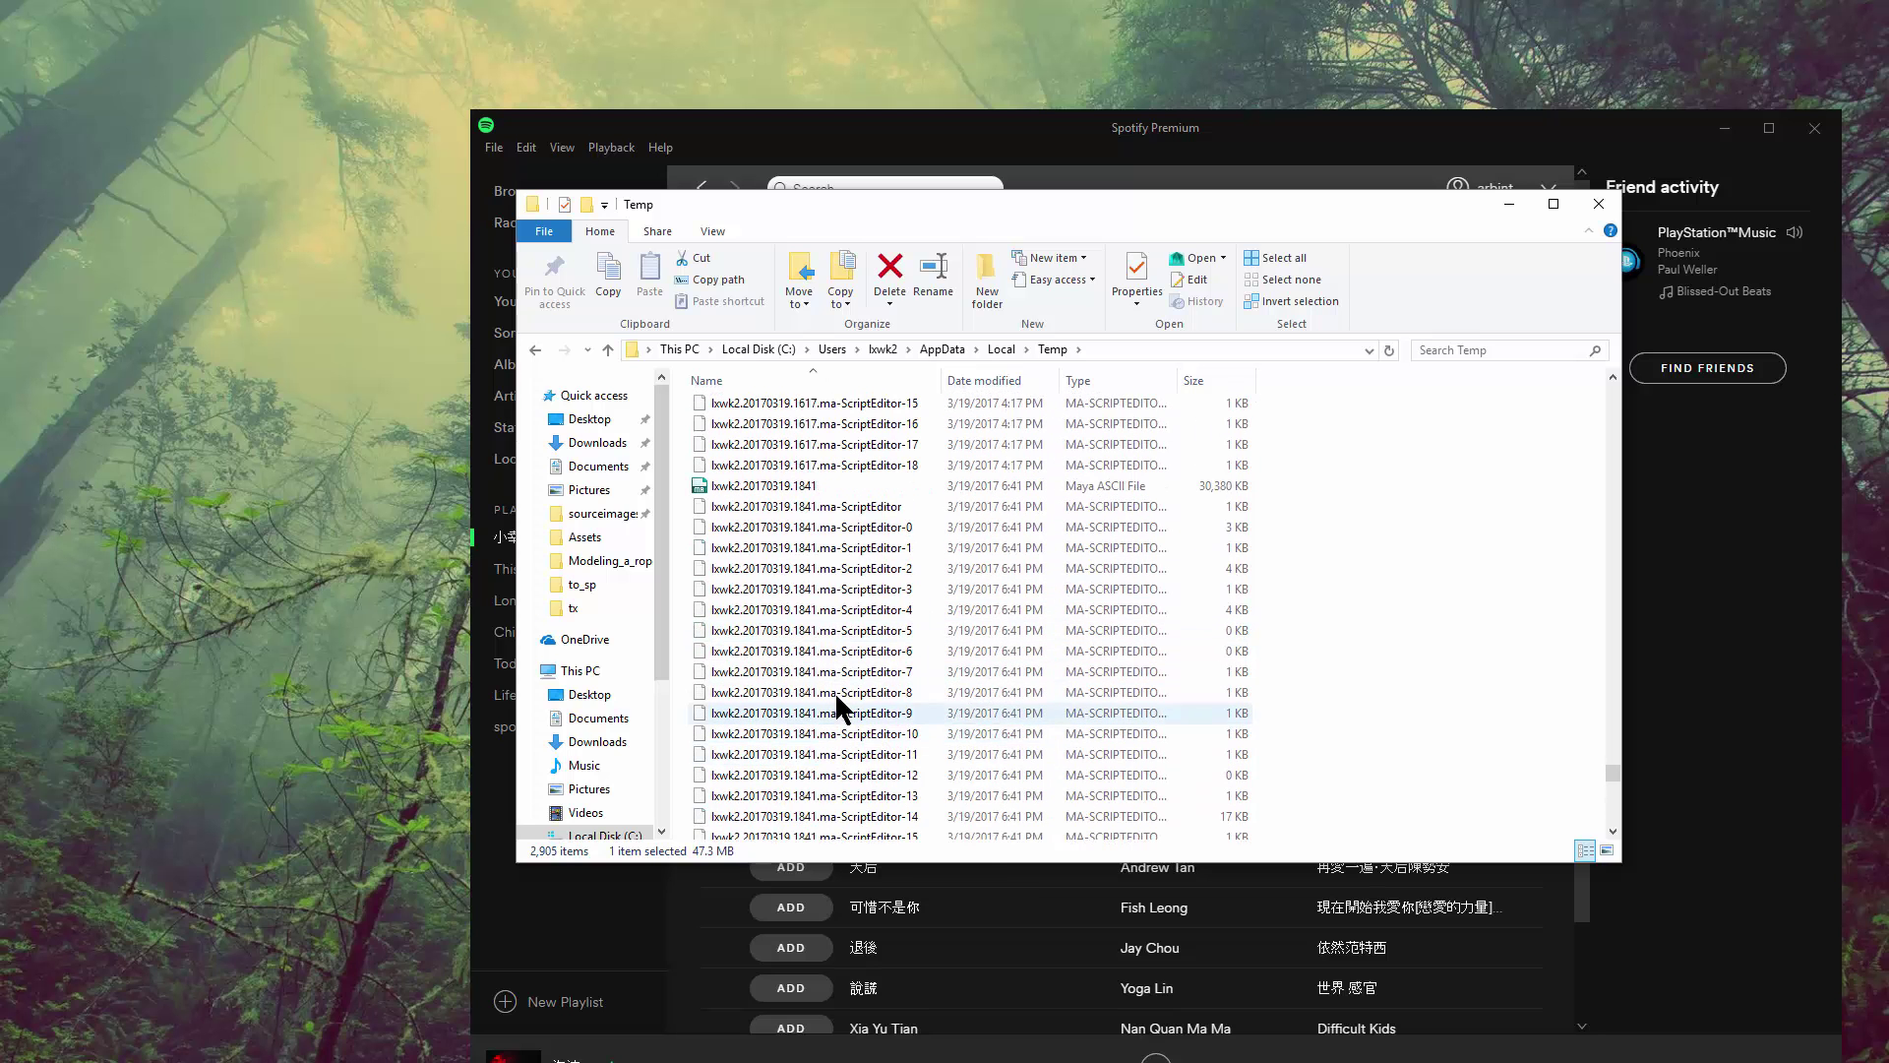
{"action": "scroll", "coordinate": [848, 637], "scroll_direction": "up", "scroll_amount": 9}
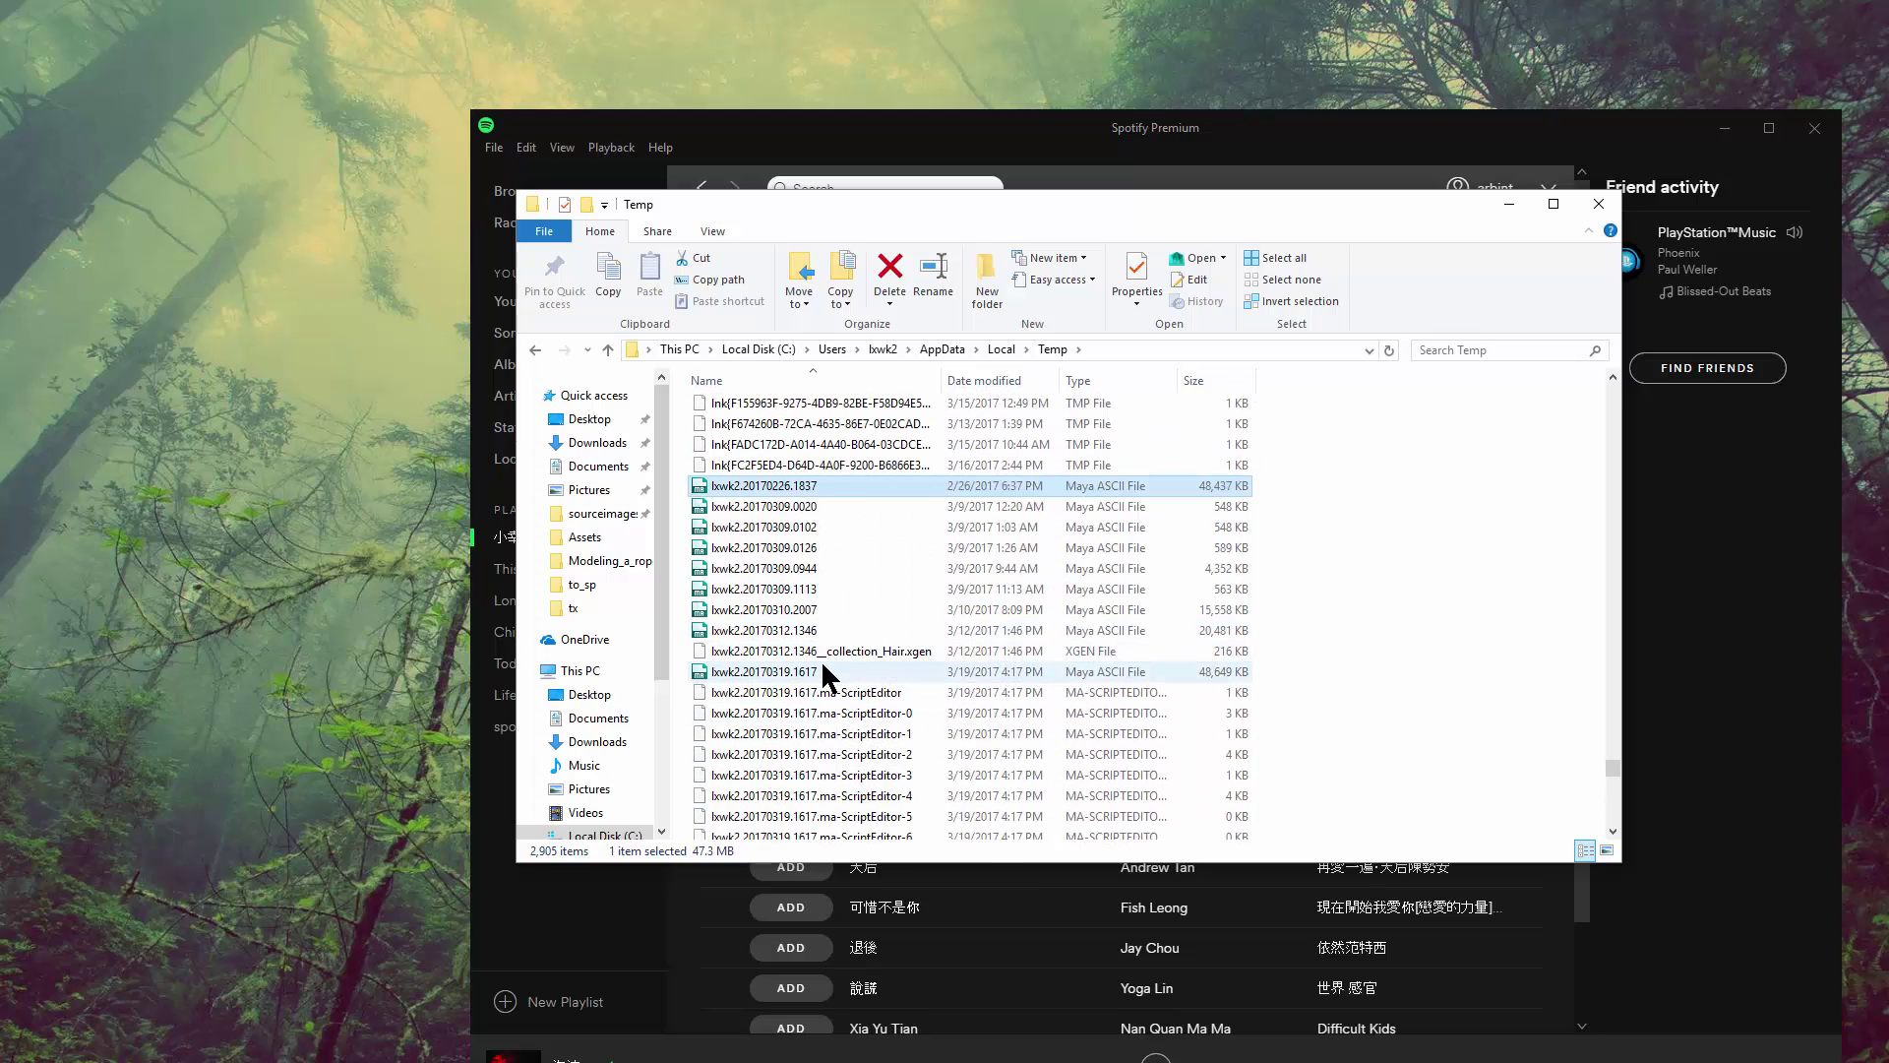
Step: Search the Temp folder for .ma, examine the results by modification date, and clear the search
{"action": "left_click", "coordinate": [1470, 351]}
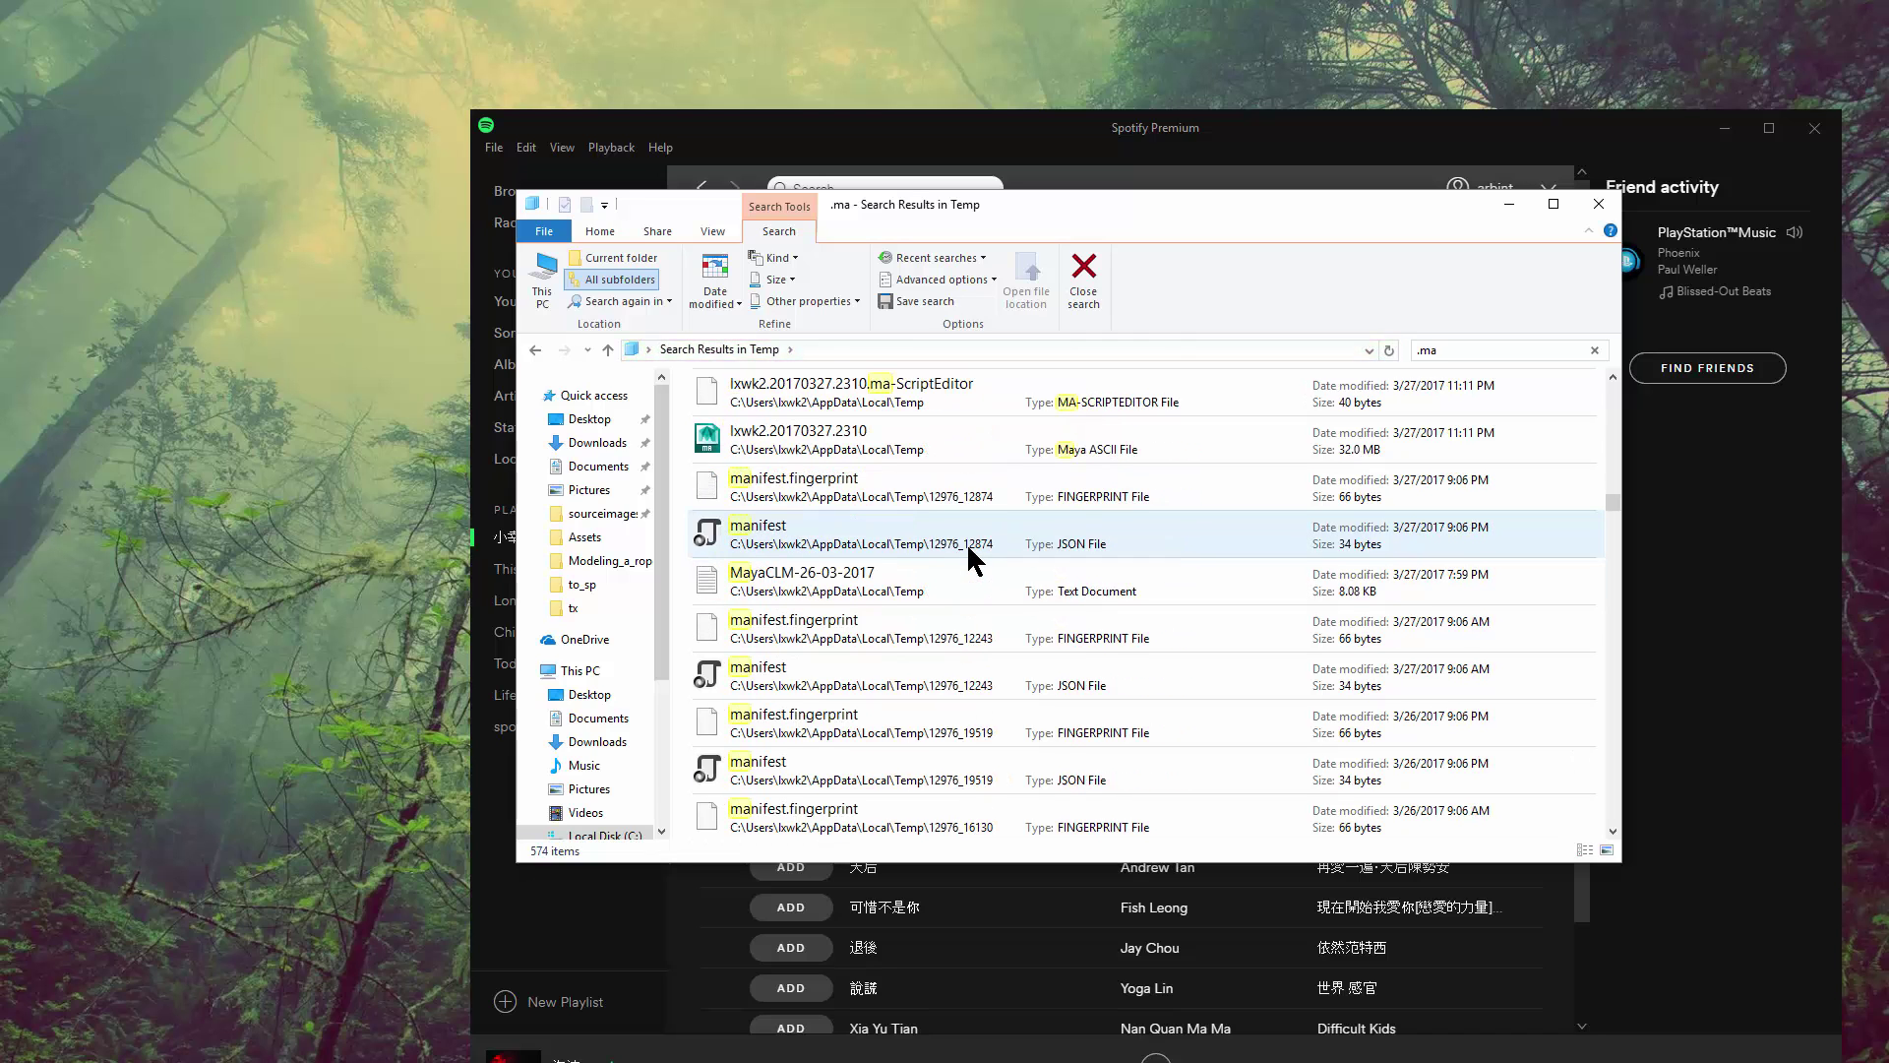
{"action": "left_click", "coordinate": [905, 444]}
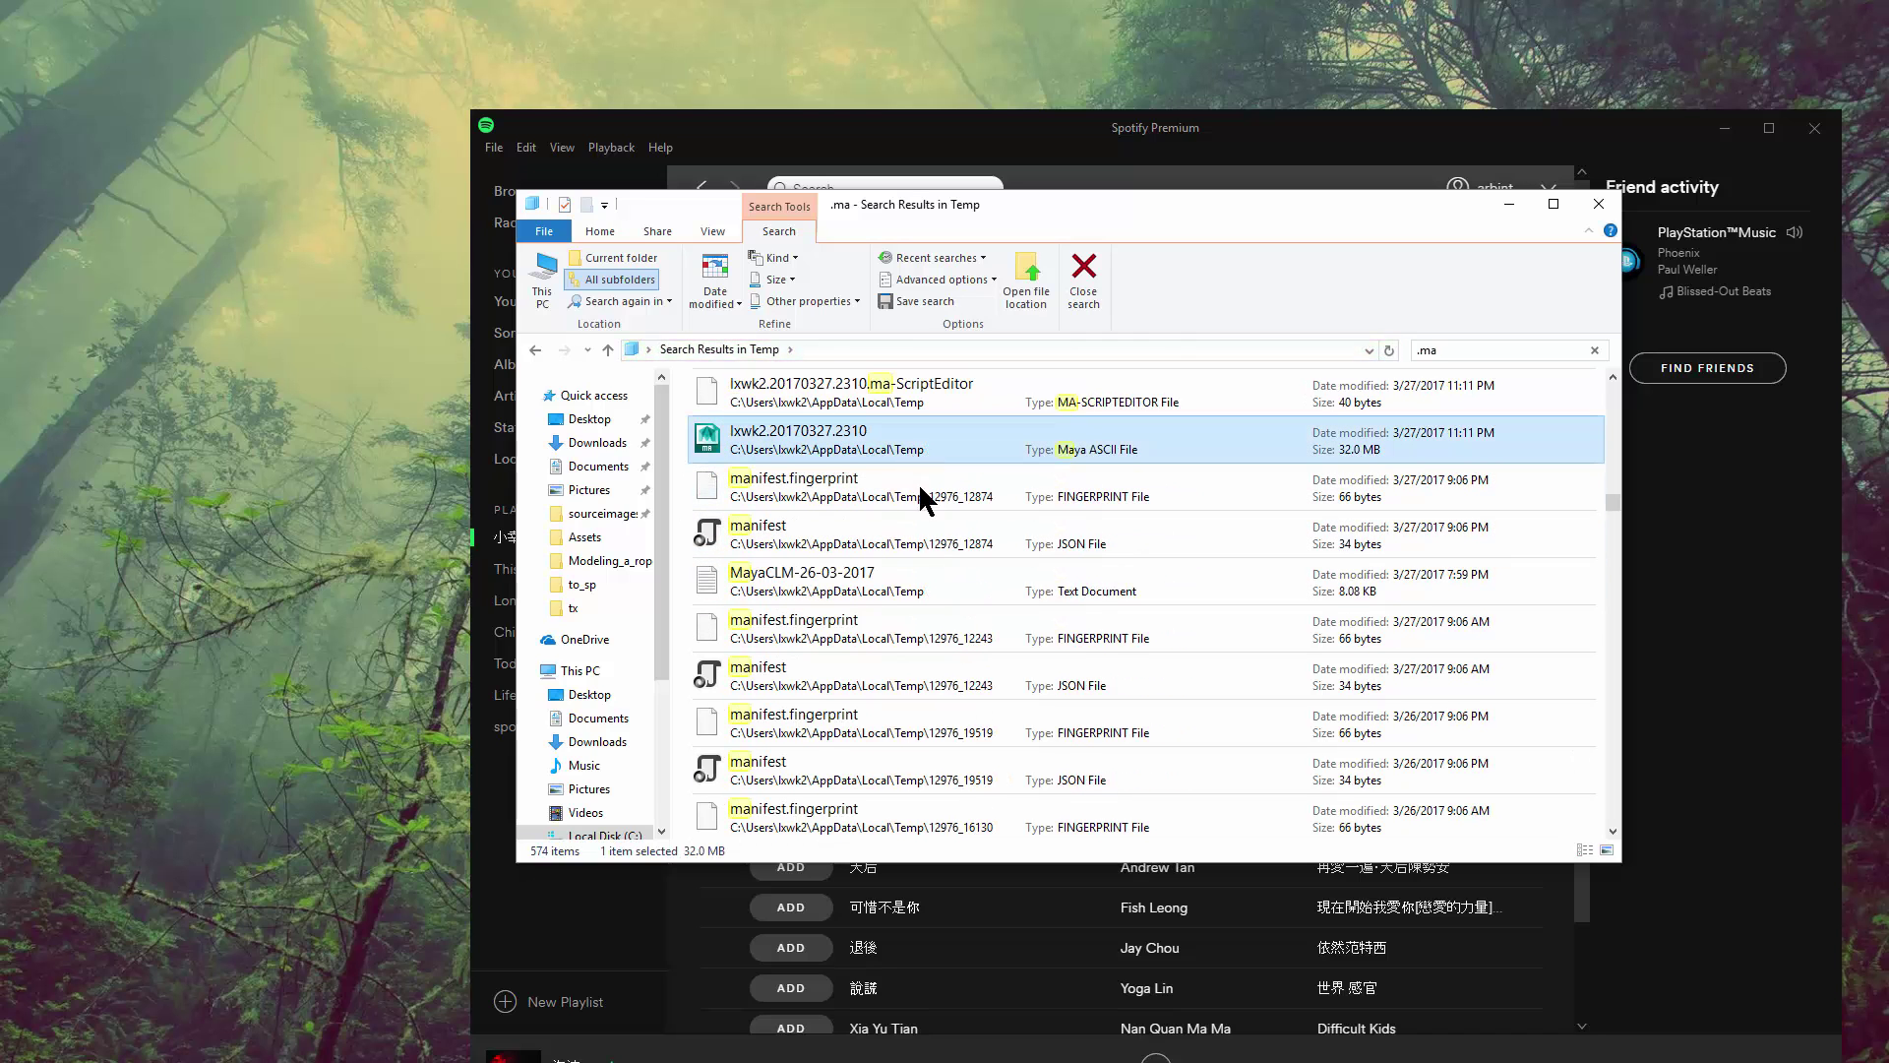
{"action": "scroll", "coordinate": [891, 620], "scroll_direction": "down", "scroll_amount": 10}
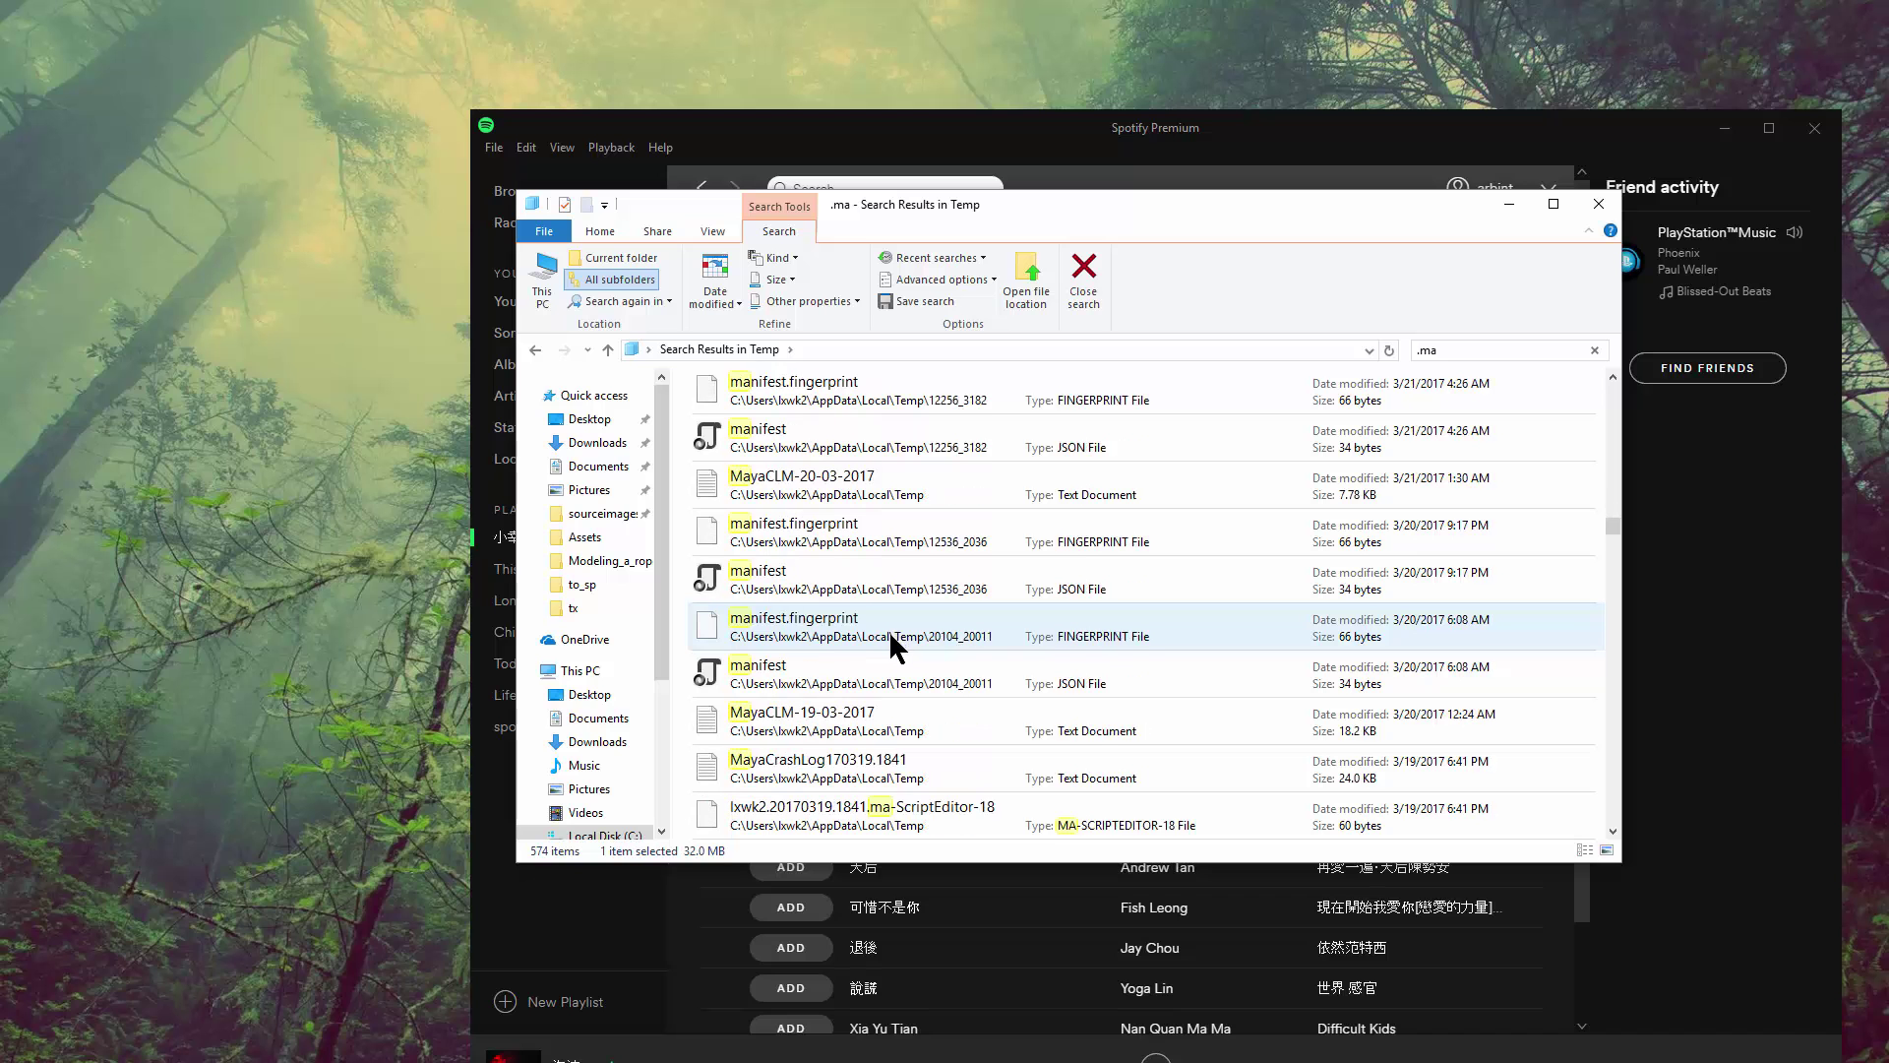
{"action": "scroll", "coordinate": [887, 631], "scroll_direction": "down", "scroll_amount": 7}
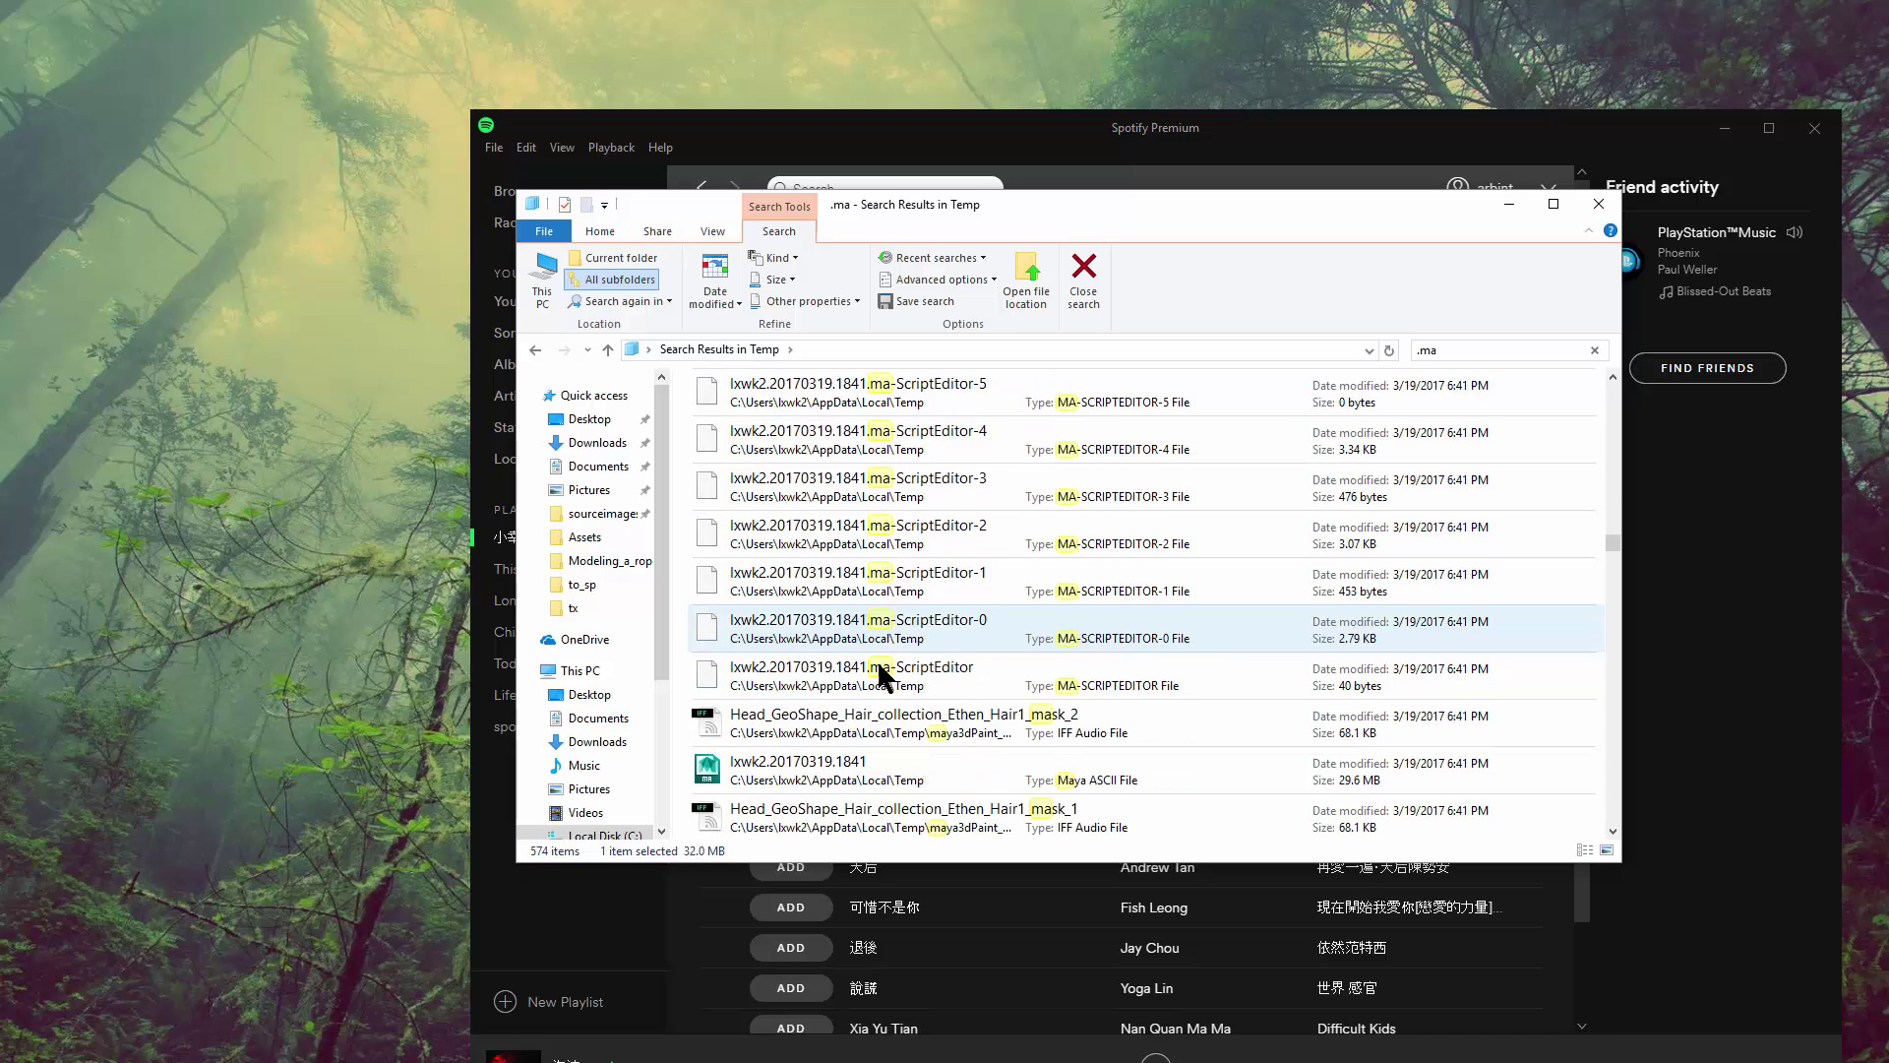
{"action": "scroll", "coordinate": [879, 669], "scroll_direction": "down", "scroll_amount": 10}
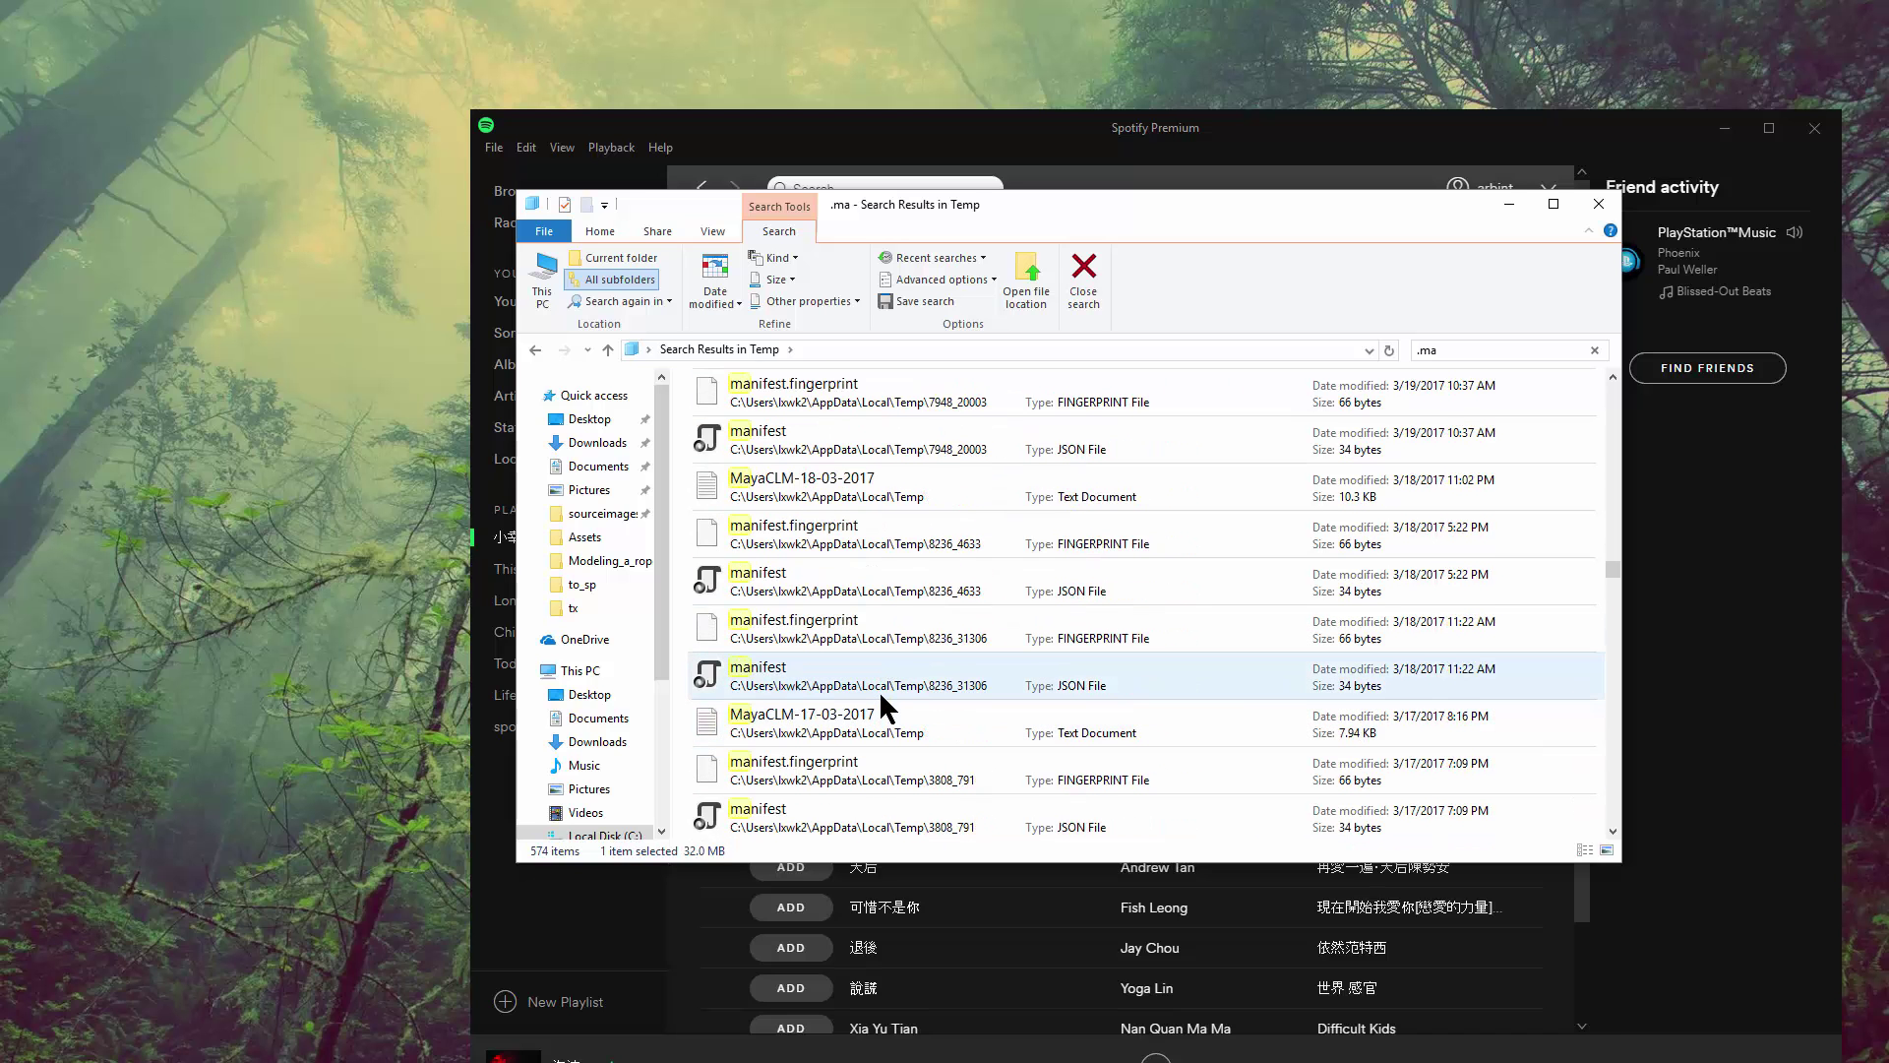
{"action": "scroll", "coordinate": [878, 689], "scroll_direction": "down", "scroll_amount": 10}
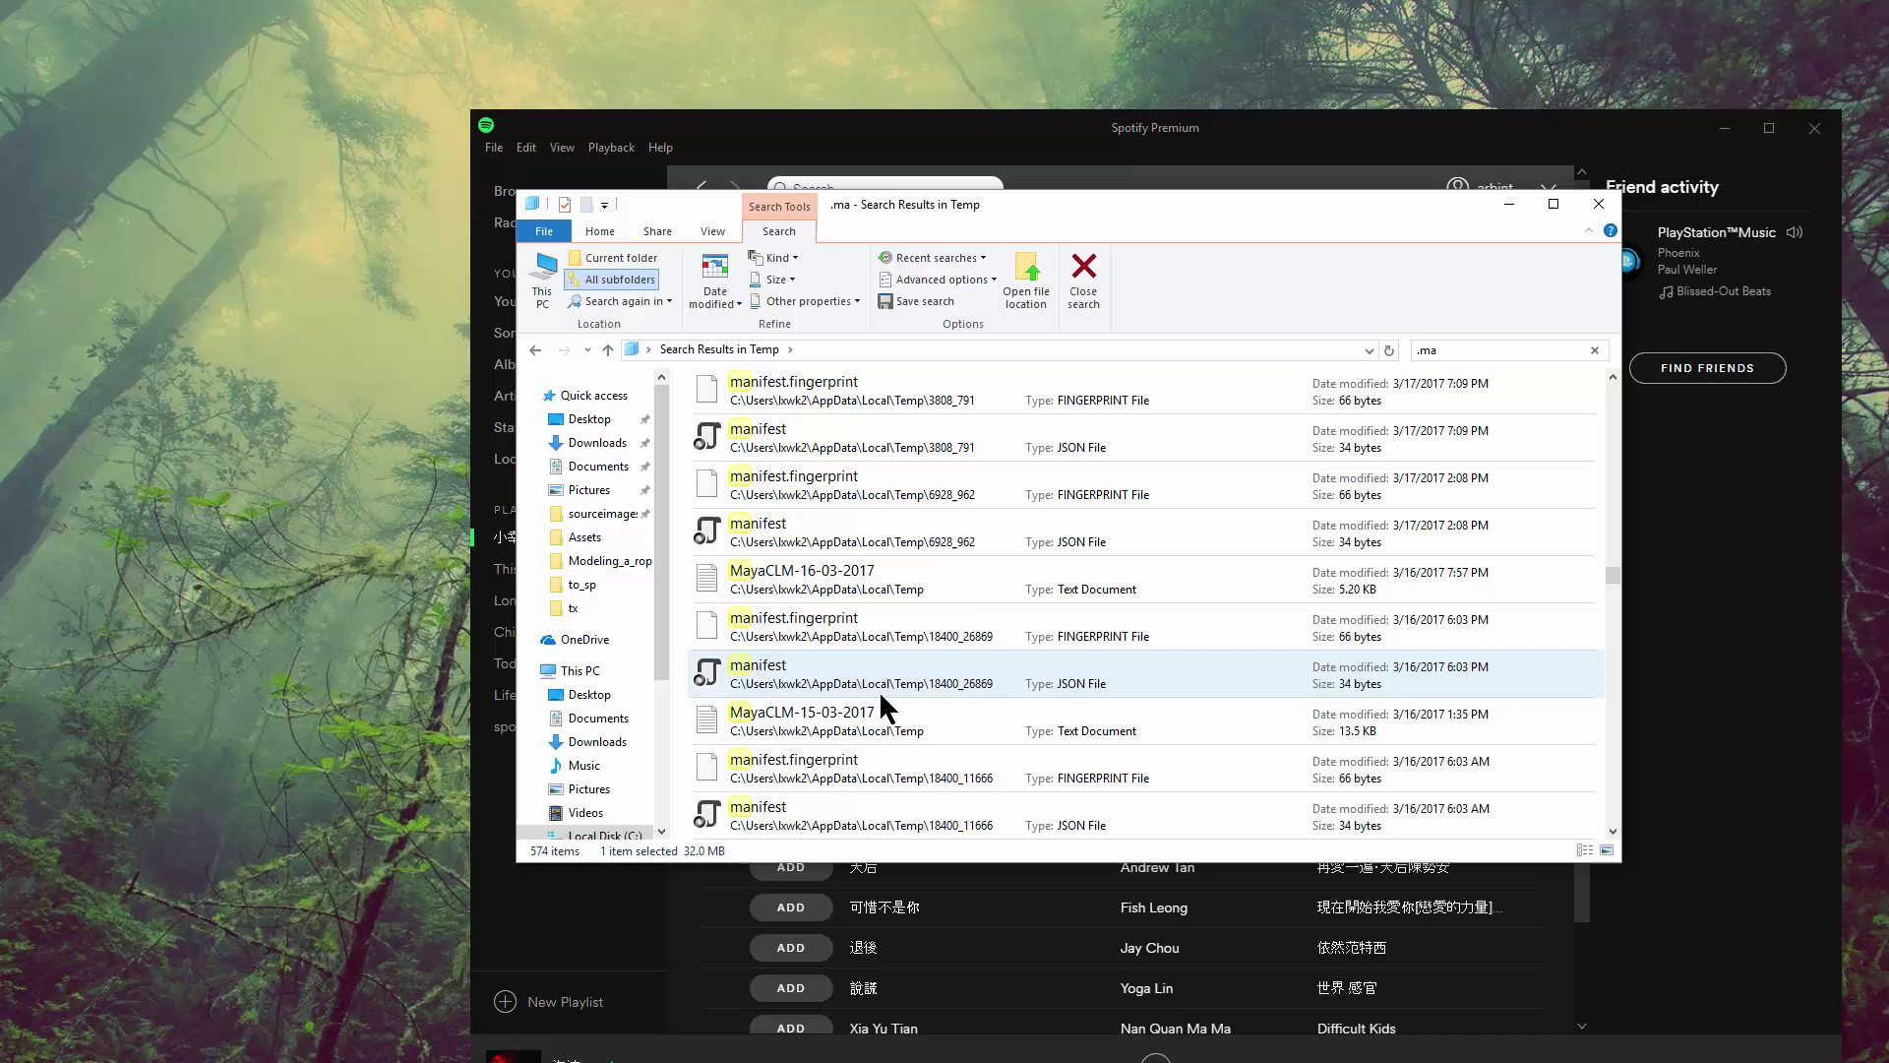
{"action": "double_click", "coordinate": [1062, 208]}
{"action": "scroll", "coordinate": [401, 610], "scroll_direction": "down", "scroll_amount": 10}
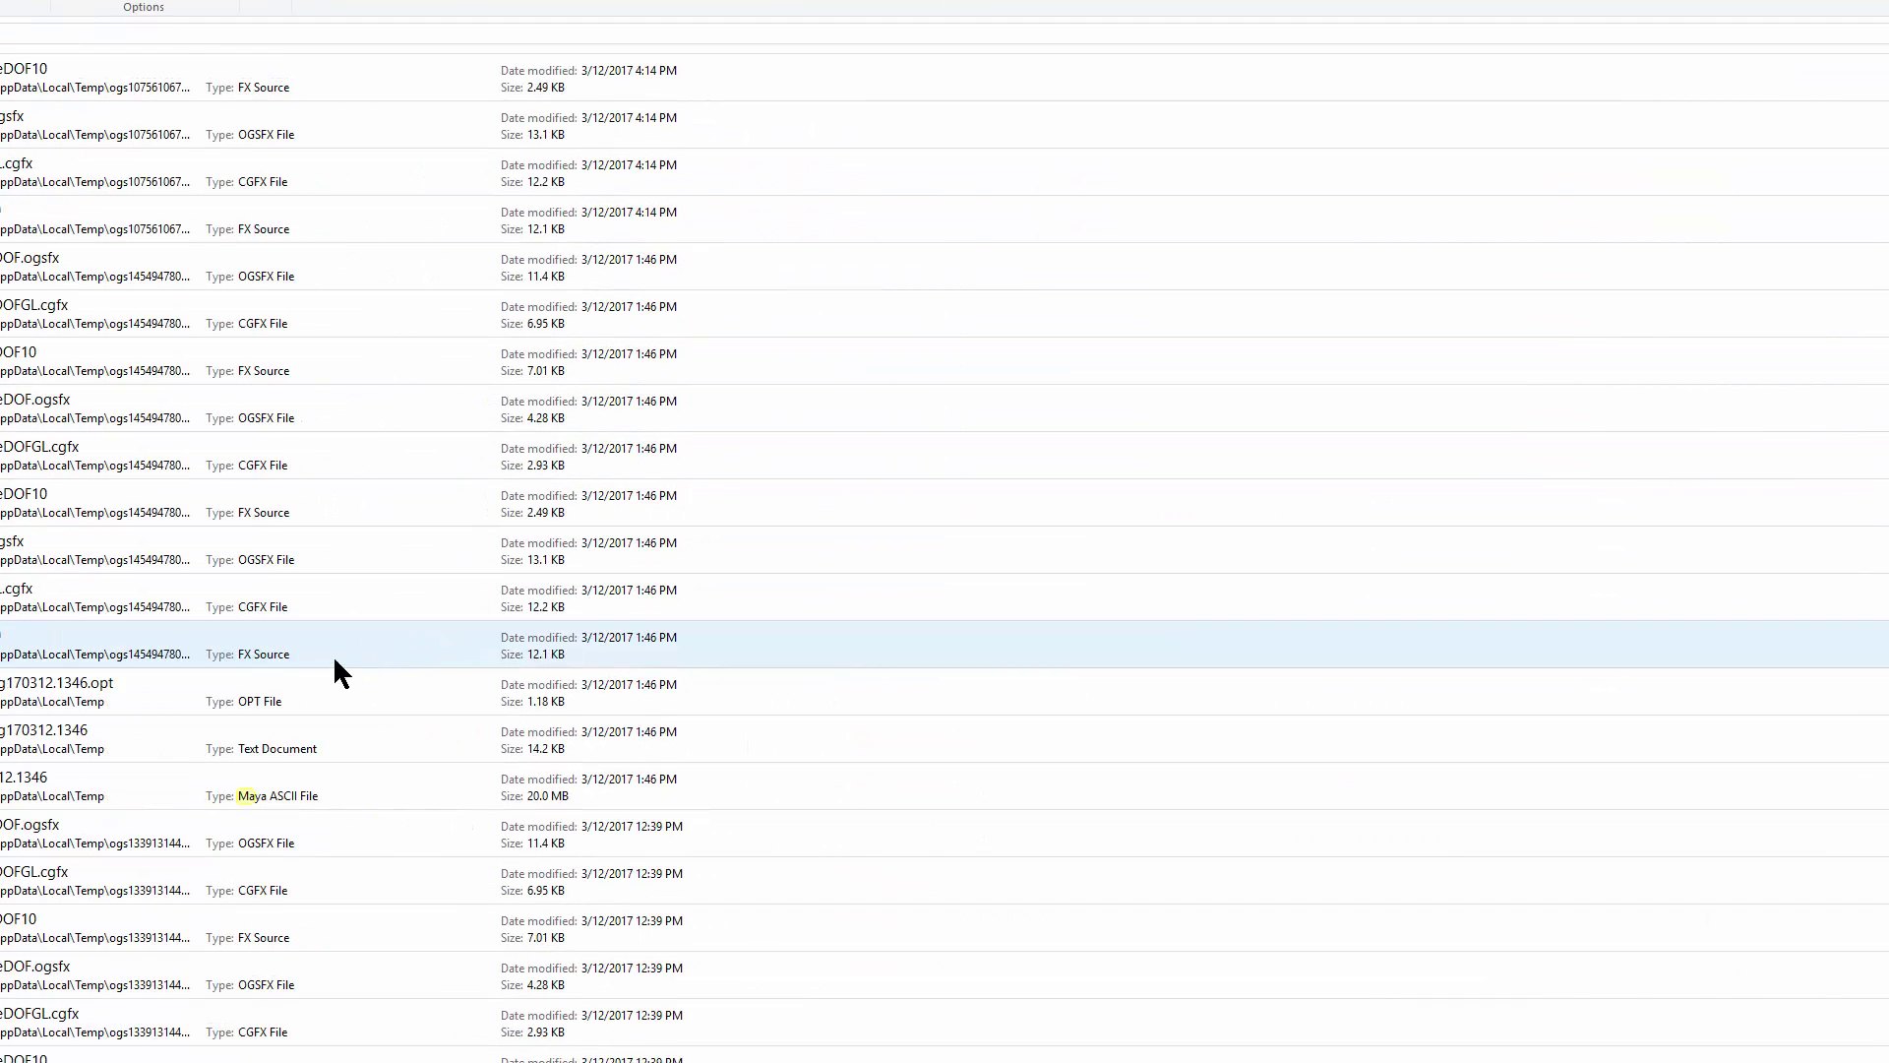
{"action": "scroll", "coordinate": [190, 772], "scroll_direction": "down", "scroll_amount": 10}
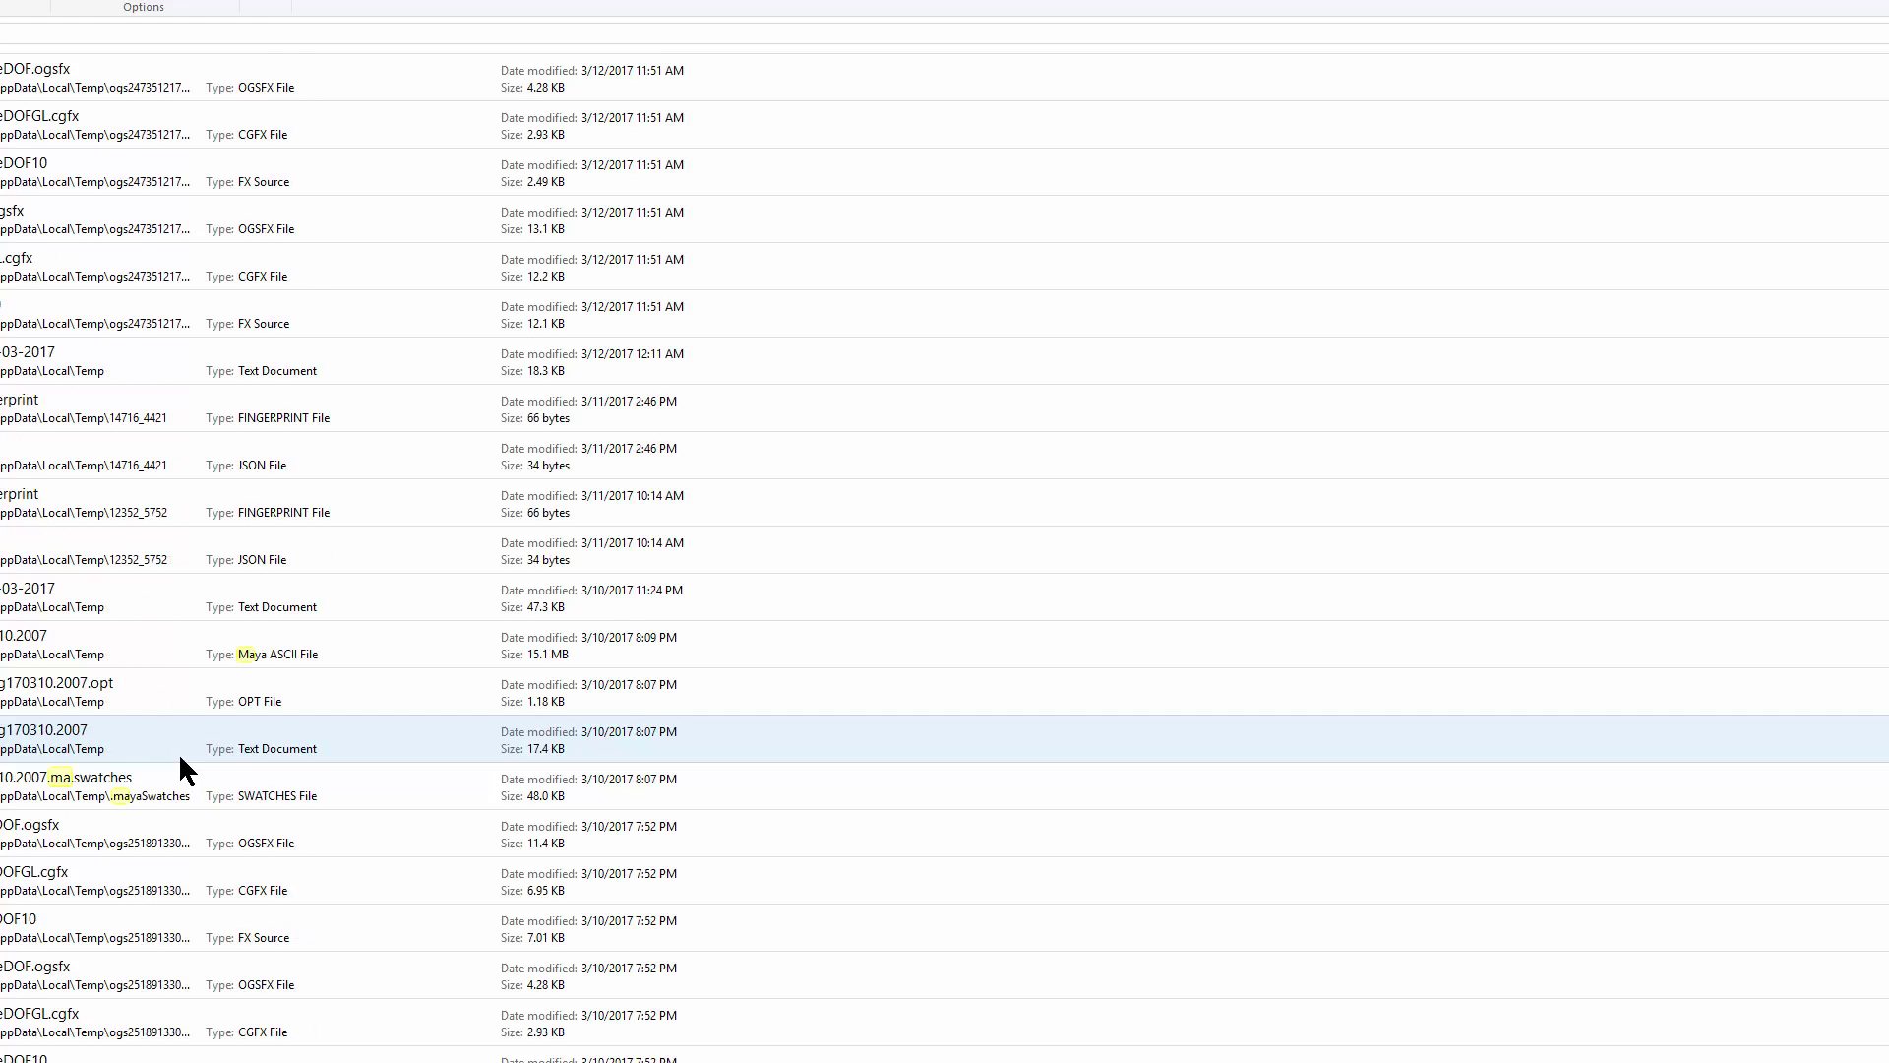
{"action": "scroll", "coordinate": [126, 716], "scroll_direction": "down", "scroll_amount": 10}
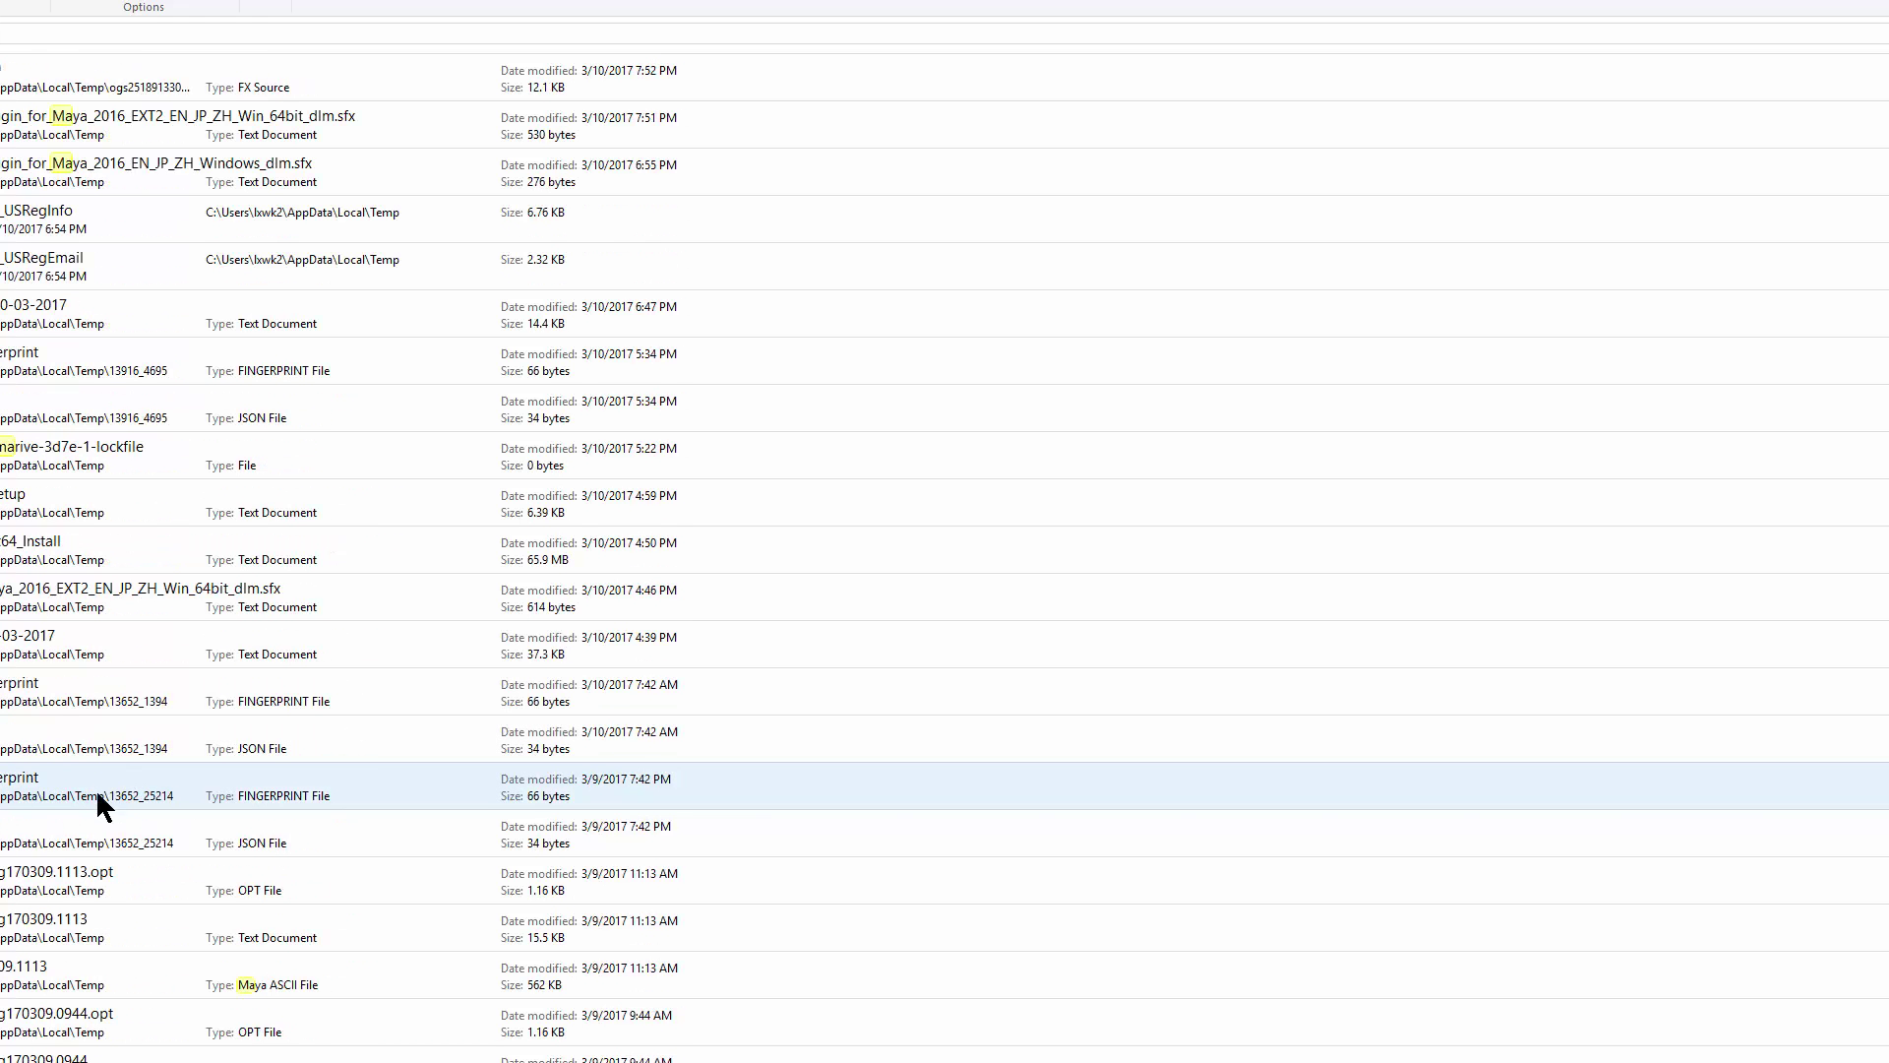
{"action": "scroll", "coordinate": [96, 788], "scroll_direction": "down", "scroll_amount": 6}
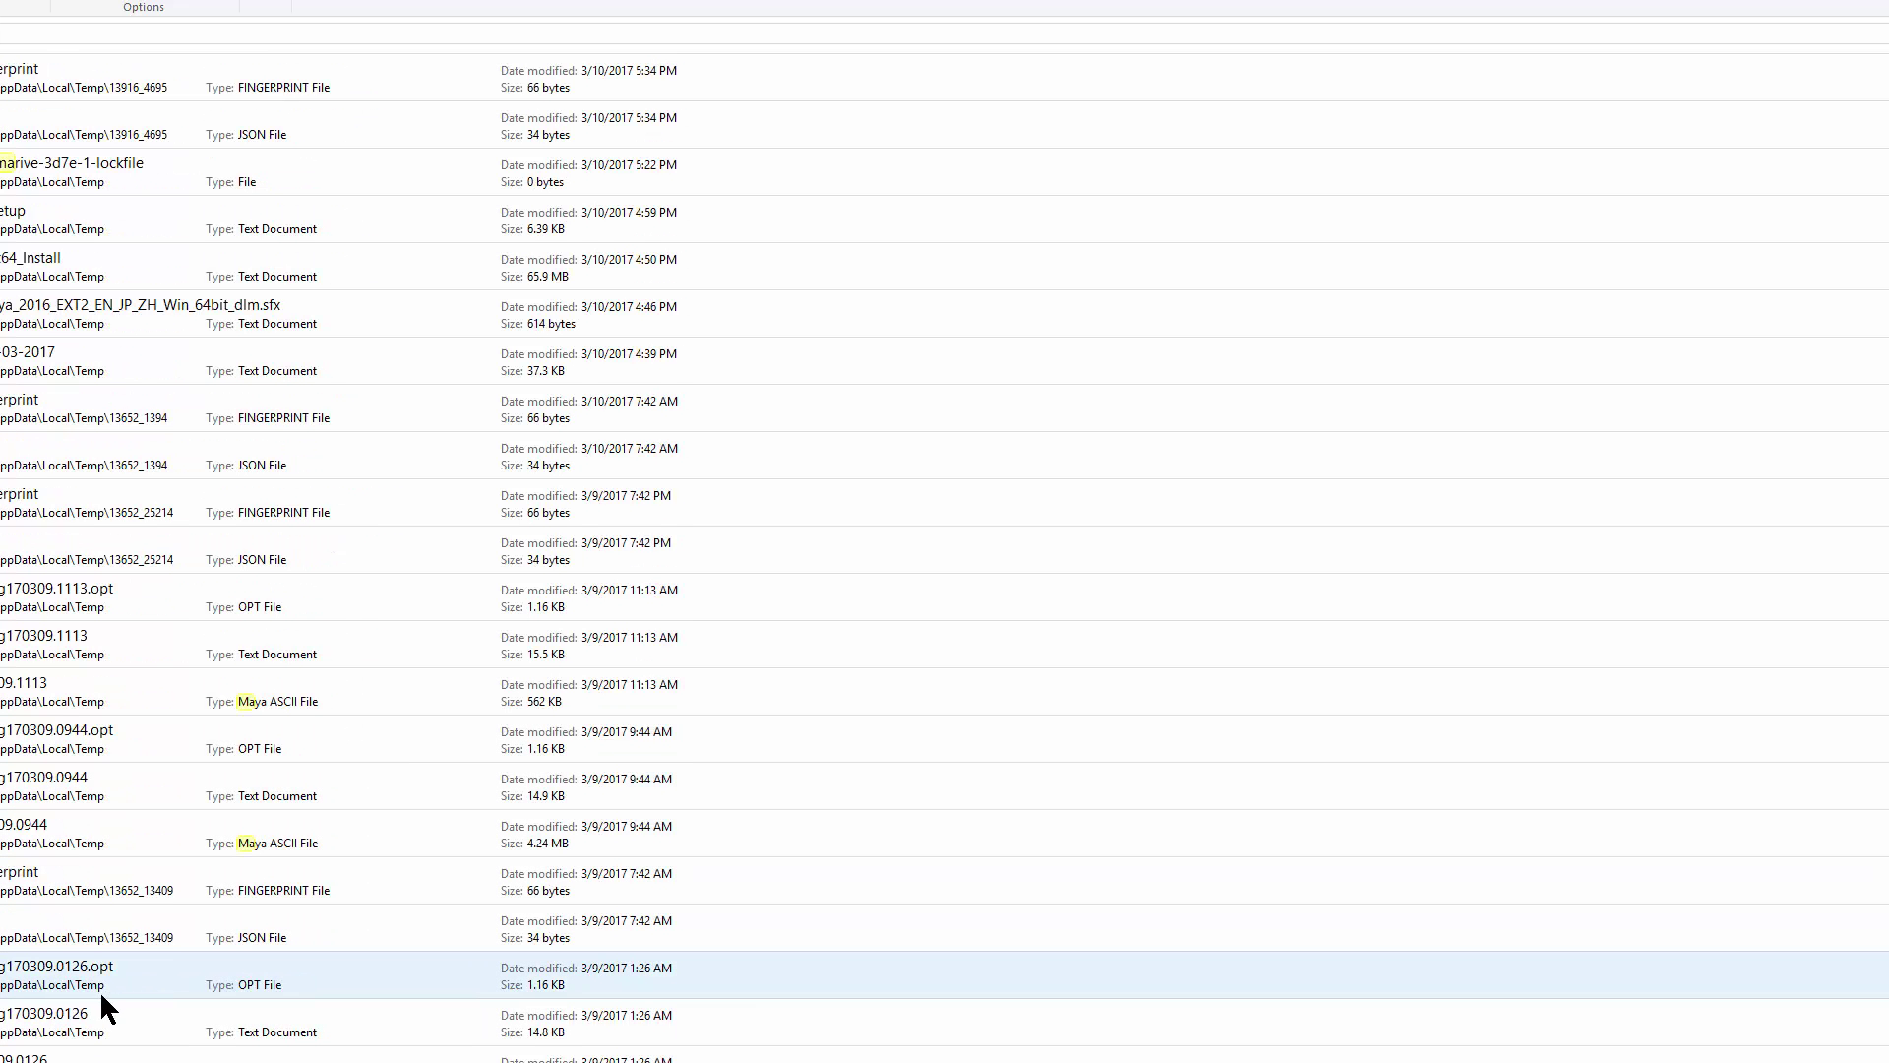
{"action": "scroll", "coordinate": [98, 989], "scroll_direction": "down", "scroll_amount": 6}
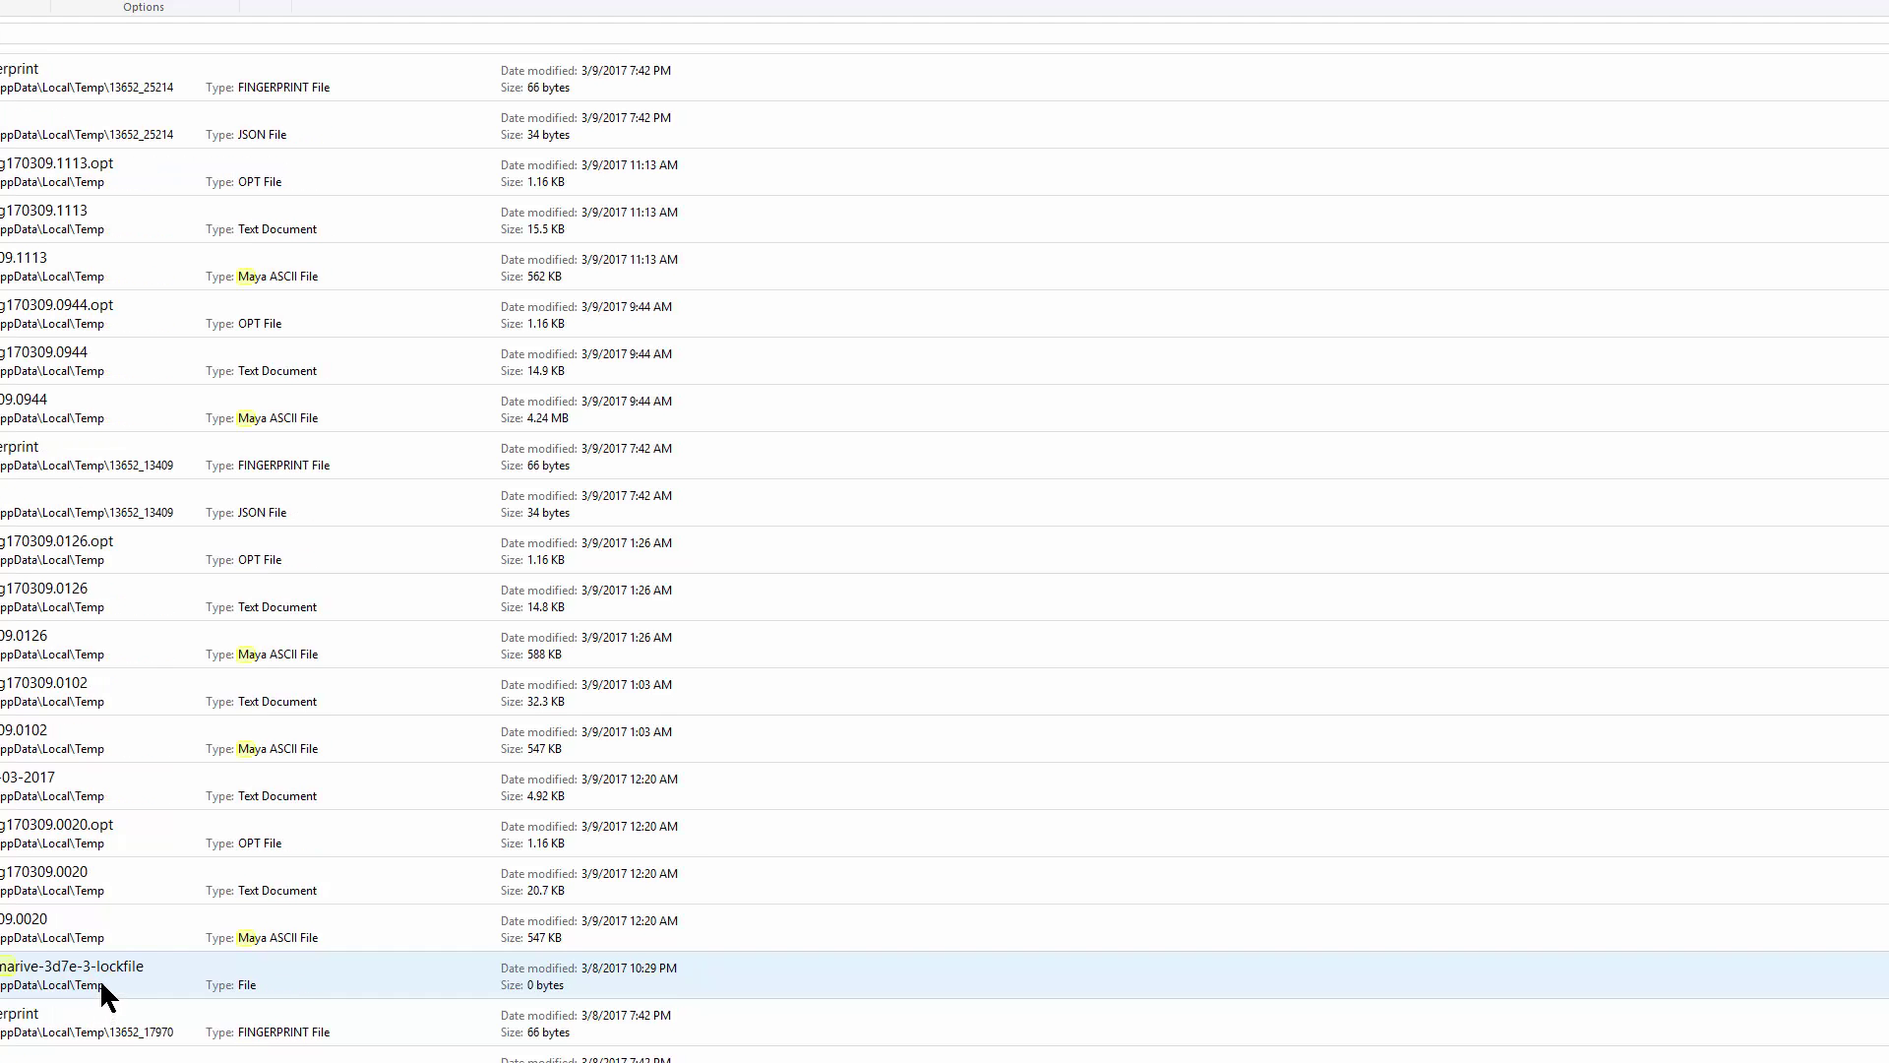
{"action": "scroll", "coordinate": [102, 992], "scroll_direction": "down", "scroll_amount": 2}
{"action": "scroll", "coordinate": [103, 969], "scroll_direction": "down", "scroll_amount": 20}
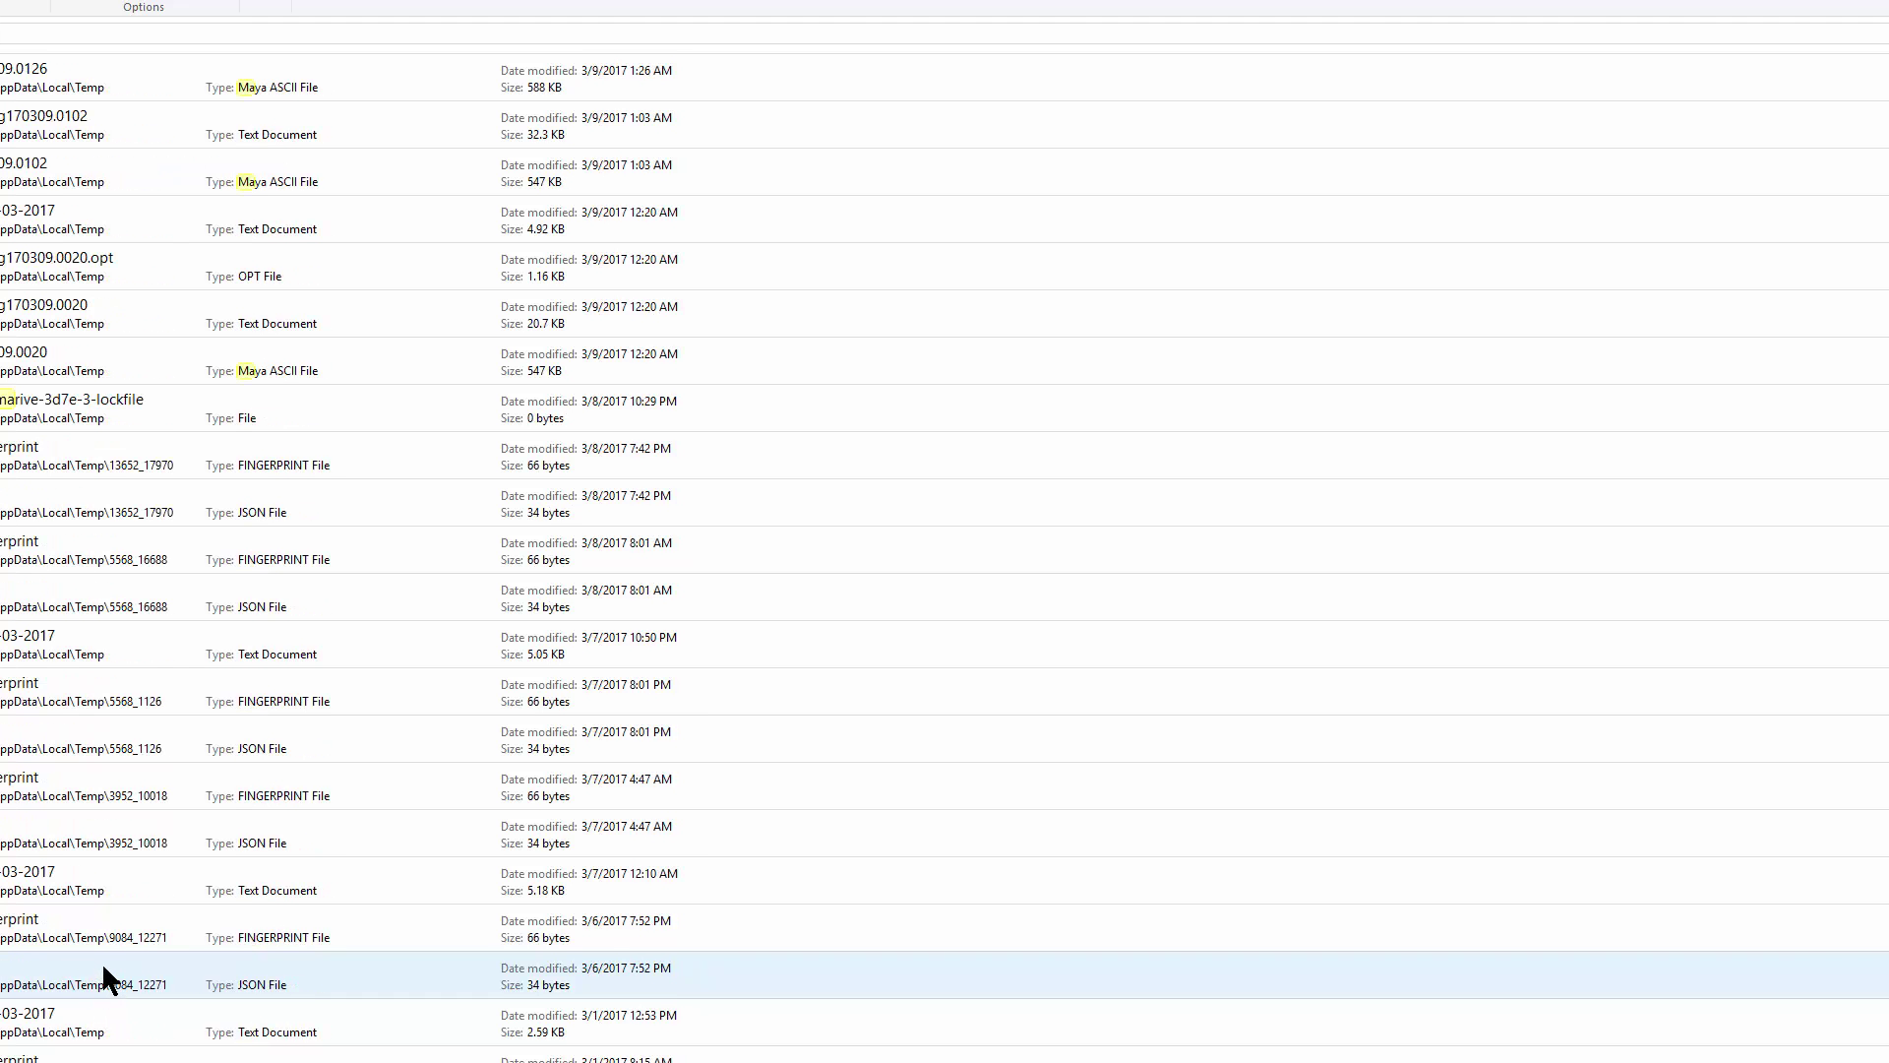
{"action": "scroll", "coordinate": [98, 945], "scroll_direction": "down", "scroll_amount": 6}
{"action": "scroll", "coordinate": [103, 910], "scroll_direction": "up", "scroll_amount": 8}
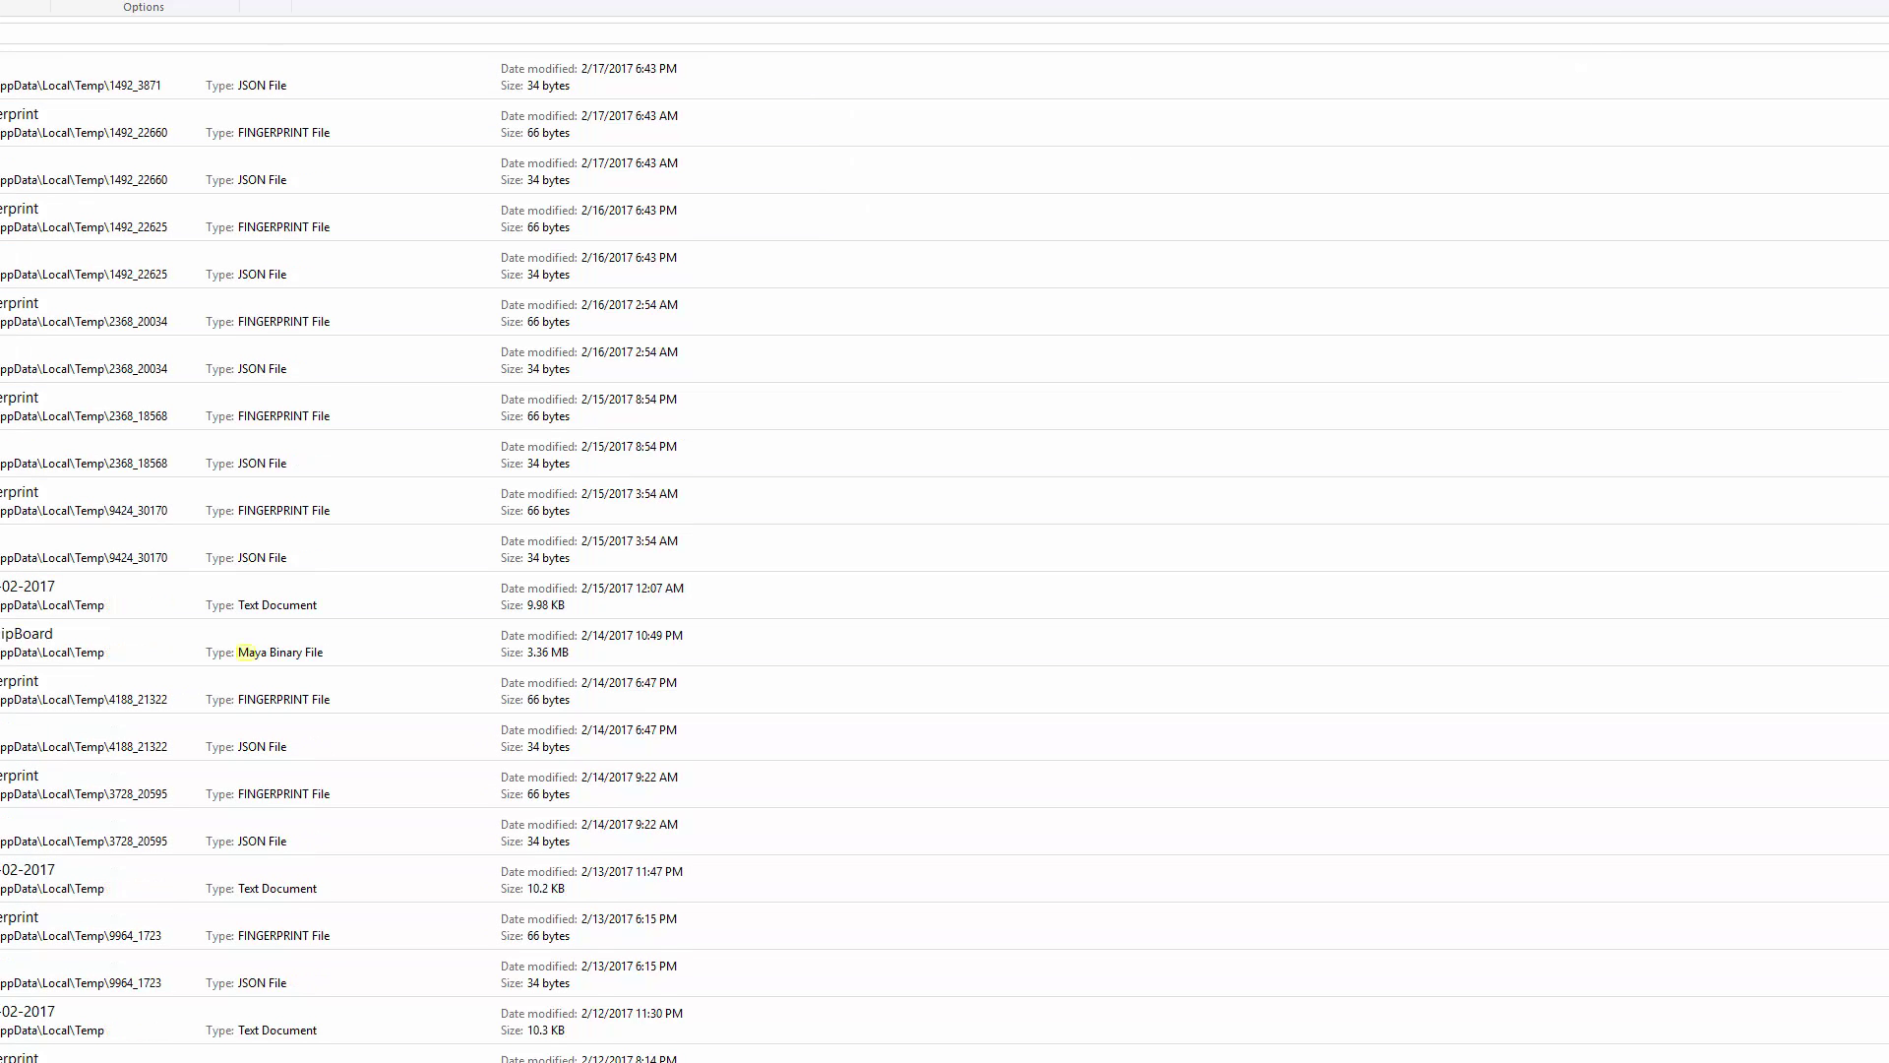
{"action": "key", "text": "Escape"}
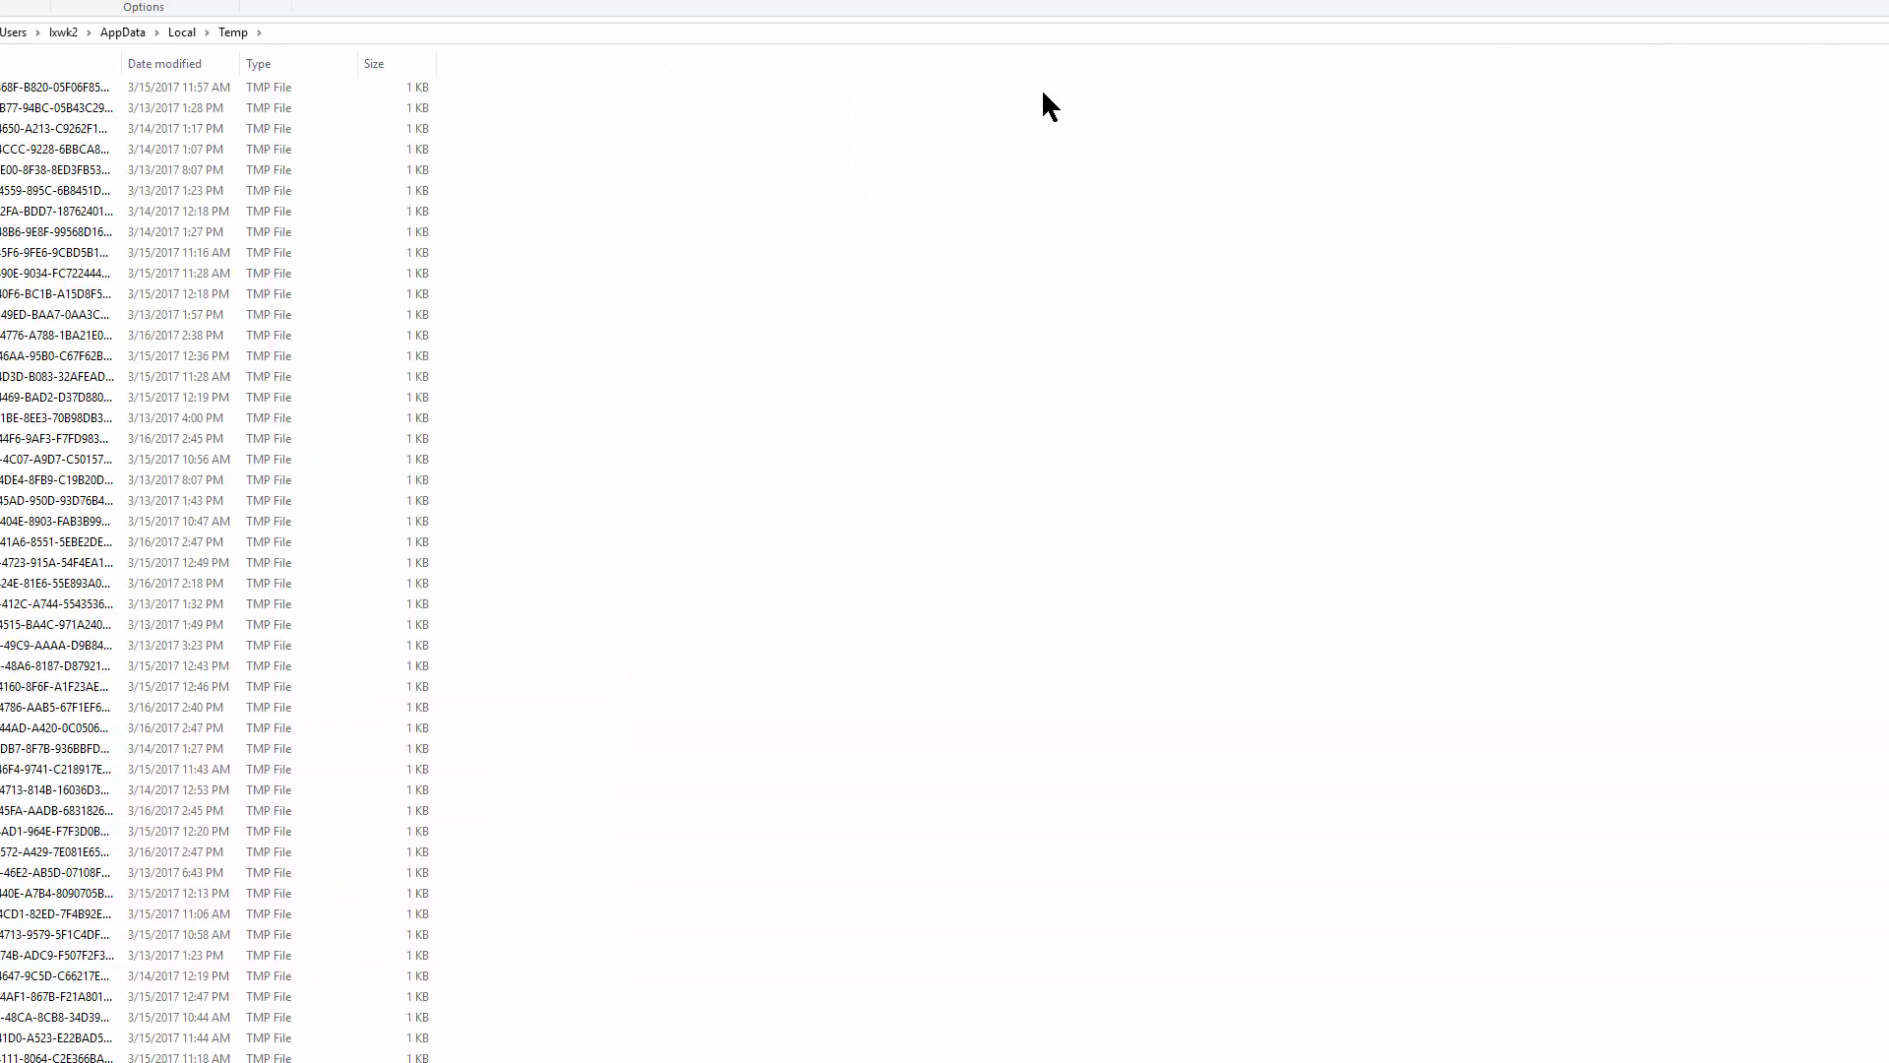
Step: Sort the Temp folder by file type and open the Maya ASCII crash save modified 3/28/2017 9:55 PM
{"action": "left_click", "coordinate": [263, 62]}
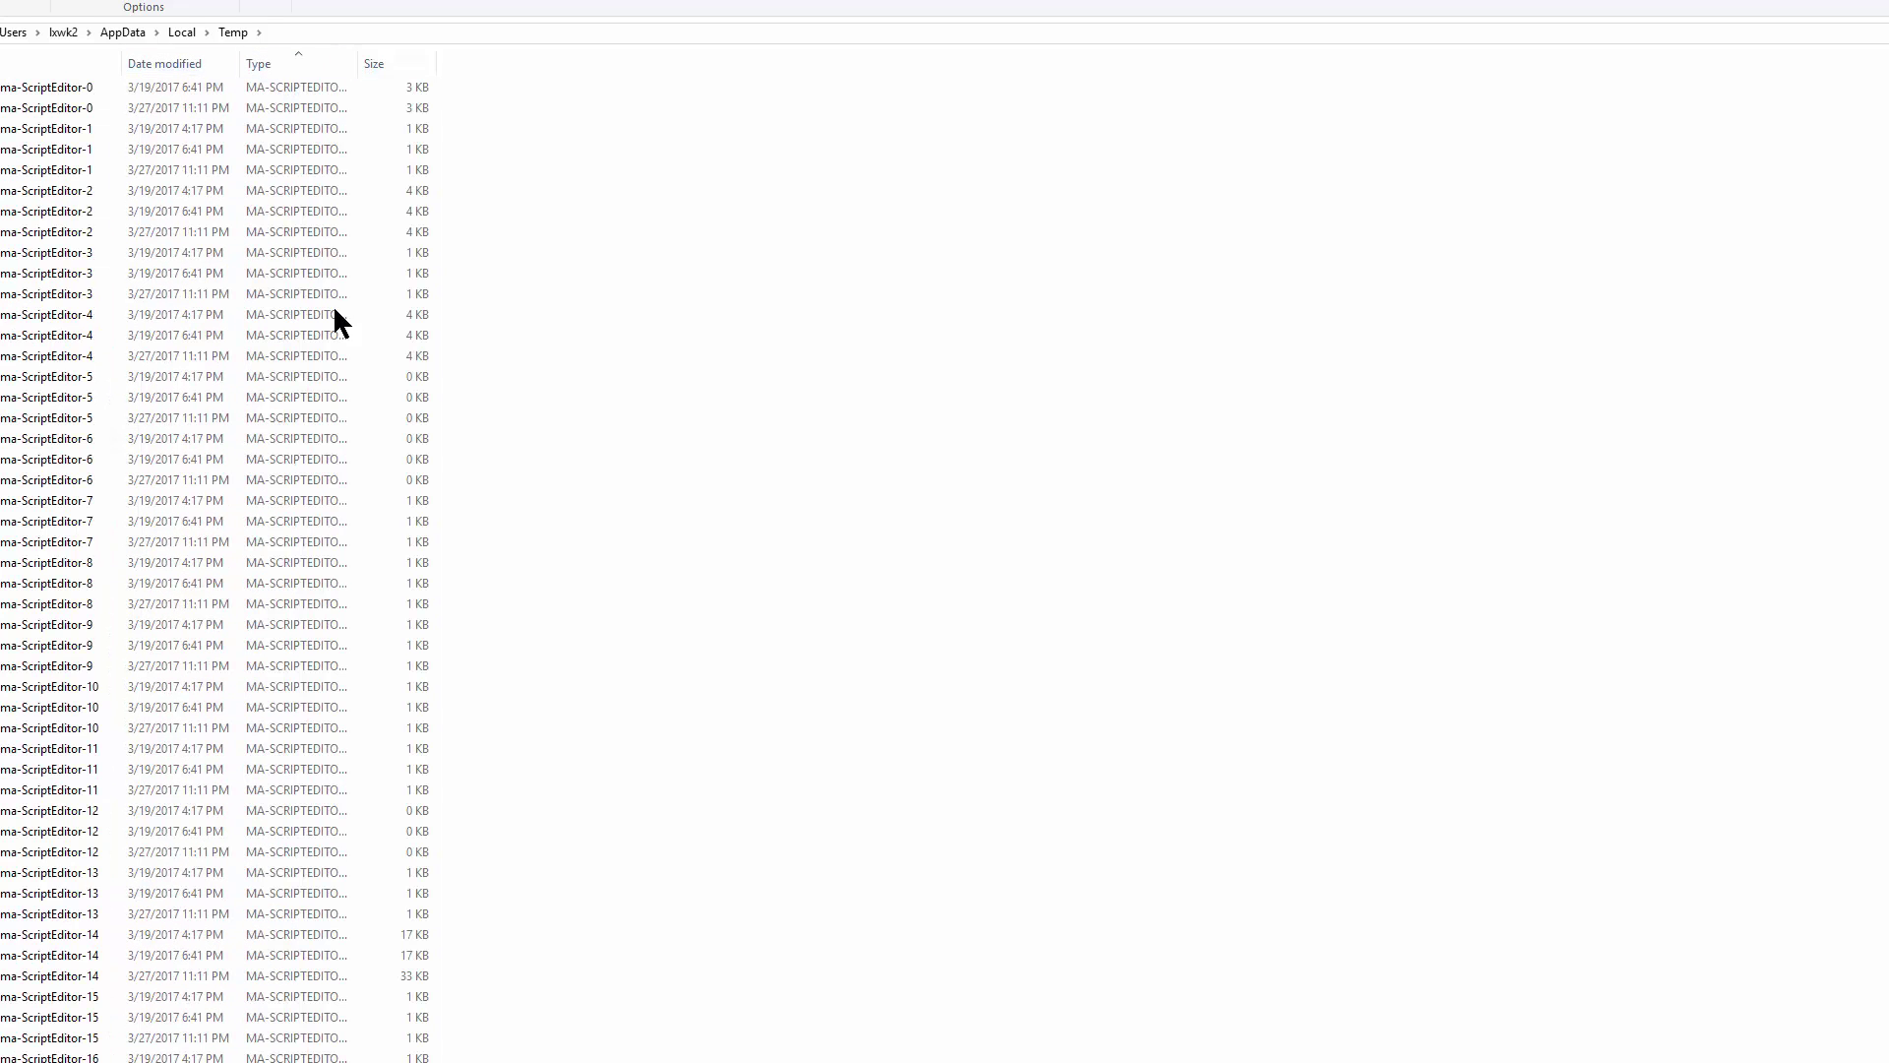
{"action": "scroll", "coordinate": [313, 393], "scroll_direction": "down", "scroll_amount": 8}
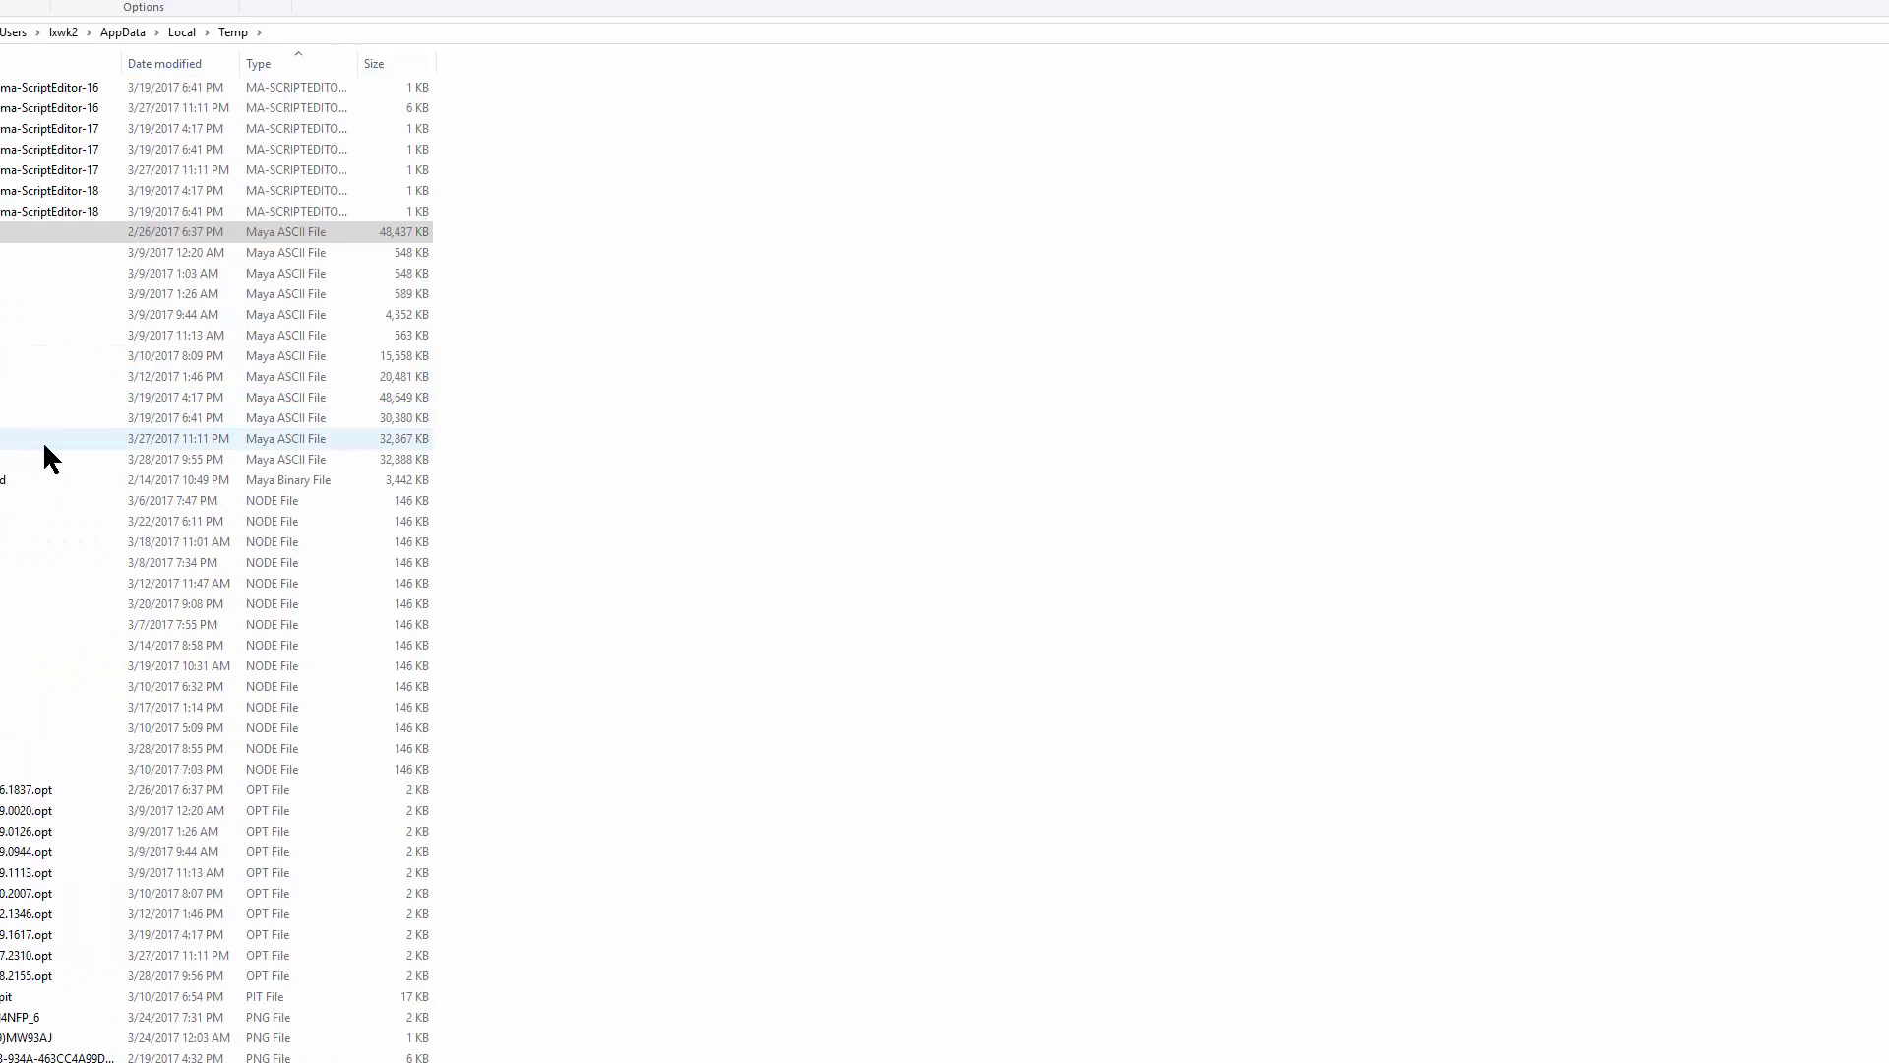
{"action": "left_click", "coordinate": [22, 457]}
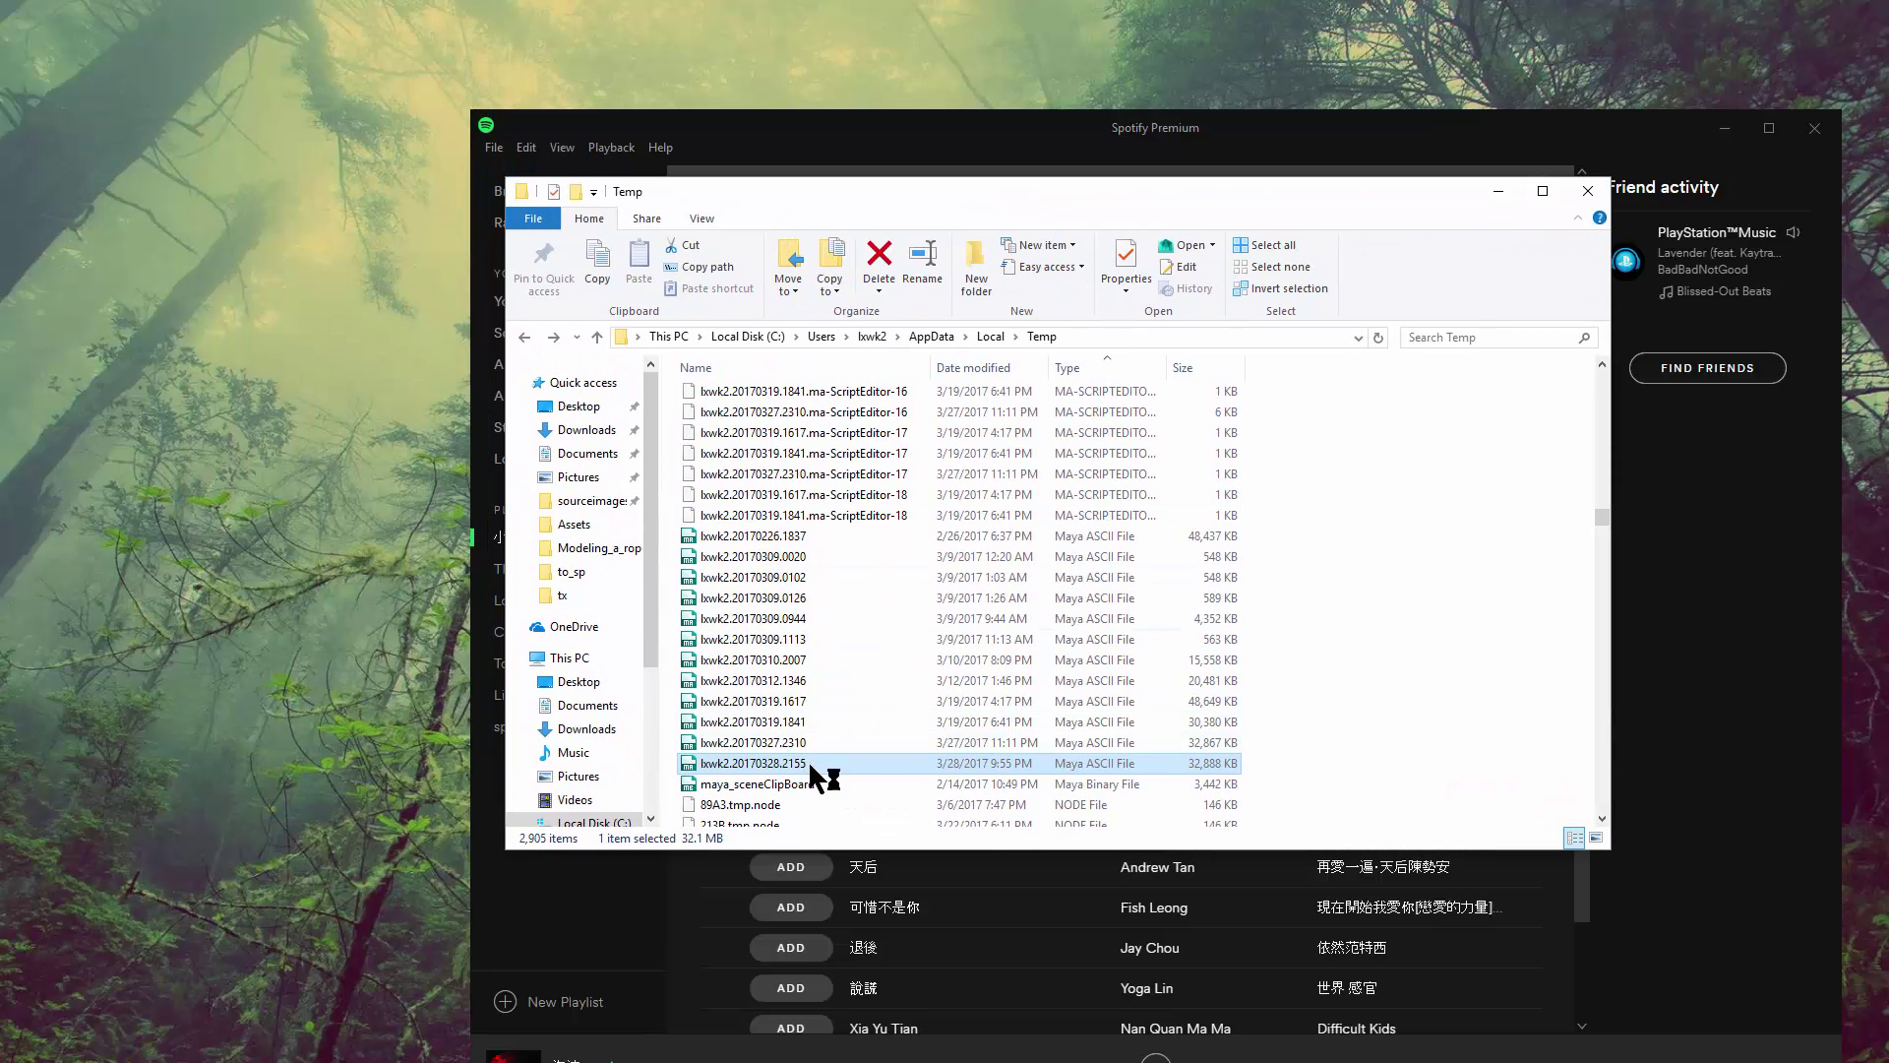
Step: Minimize File Explorer, close the Autodesk error report unsent, and acknowledge the scene-reading errors in Maya
{"action": "left_click", "coordinate": [1499, 191]}
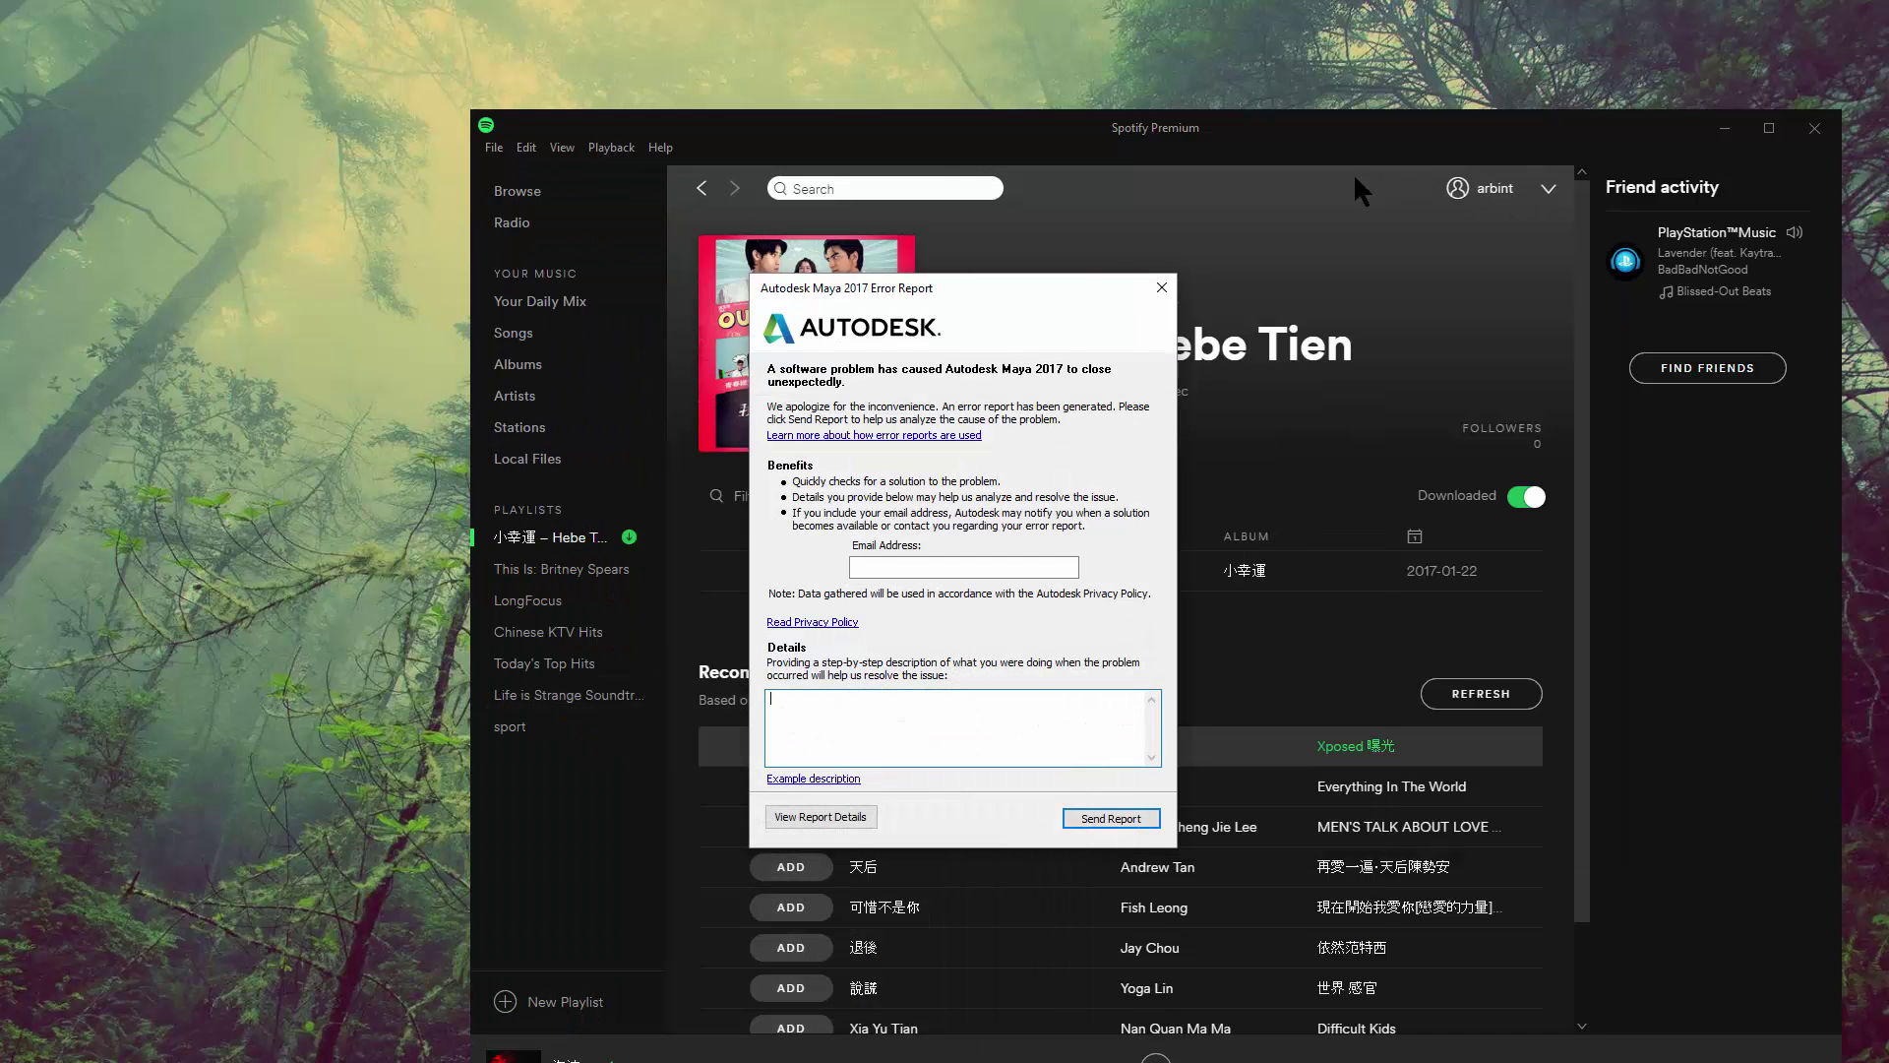
{"action": "left_click_drag", "start_coordinate": [1095, 288], "coordinate": [1190, 259]}
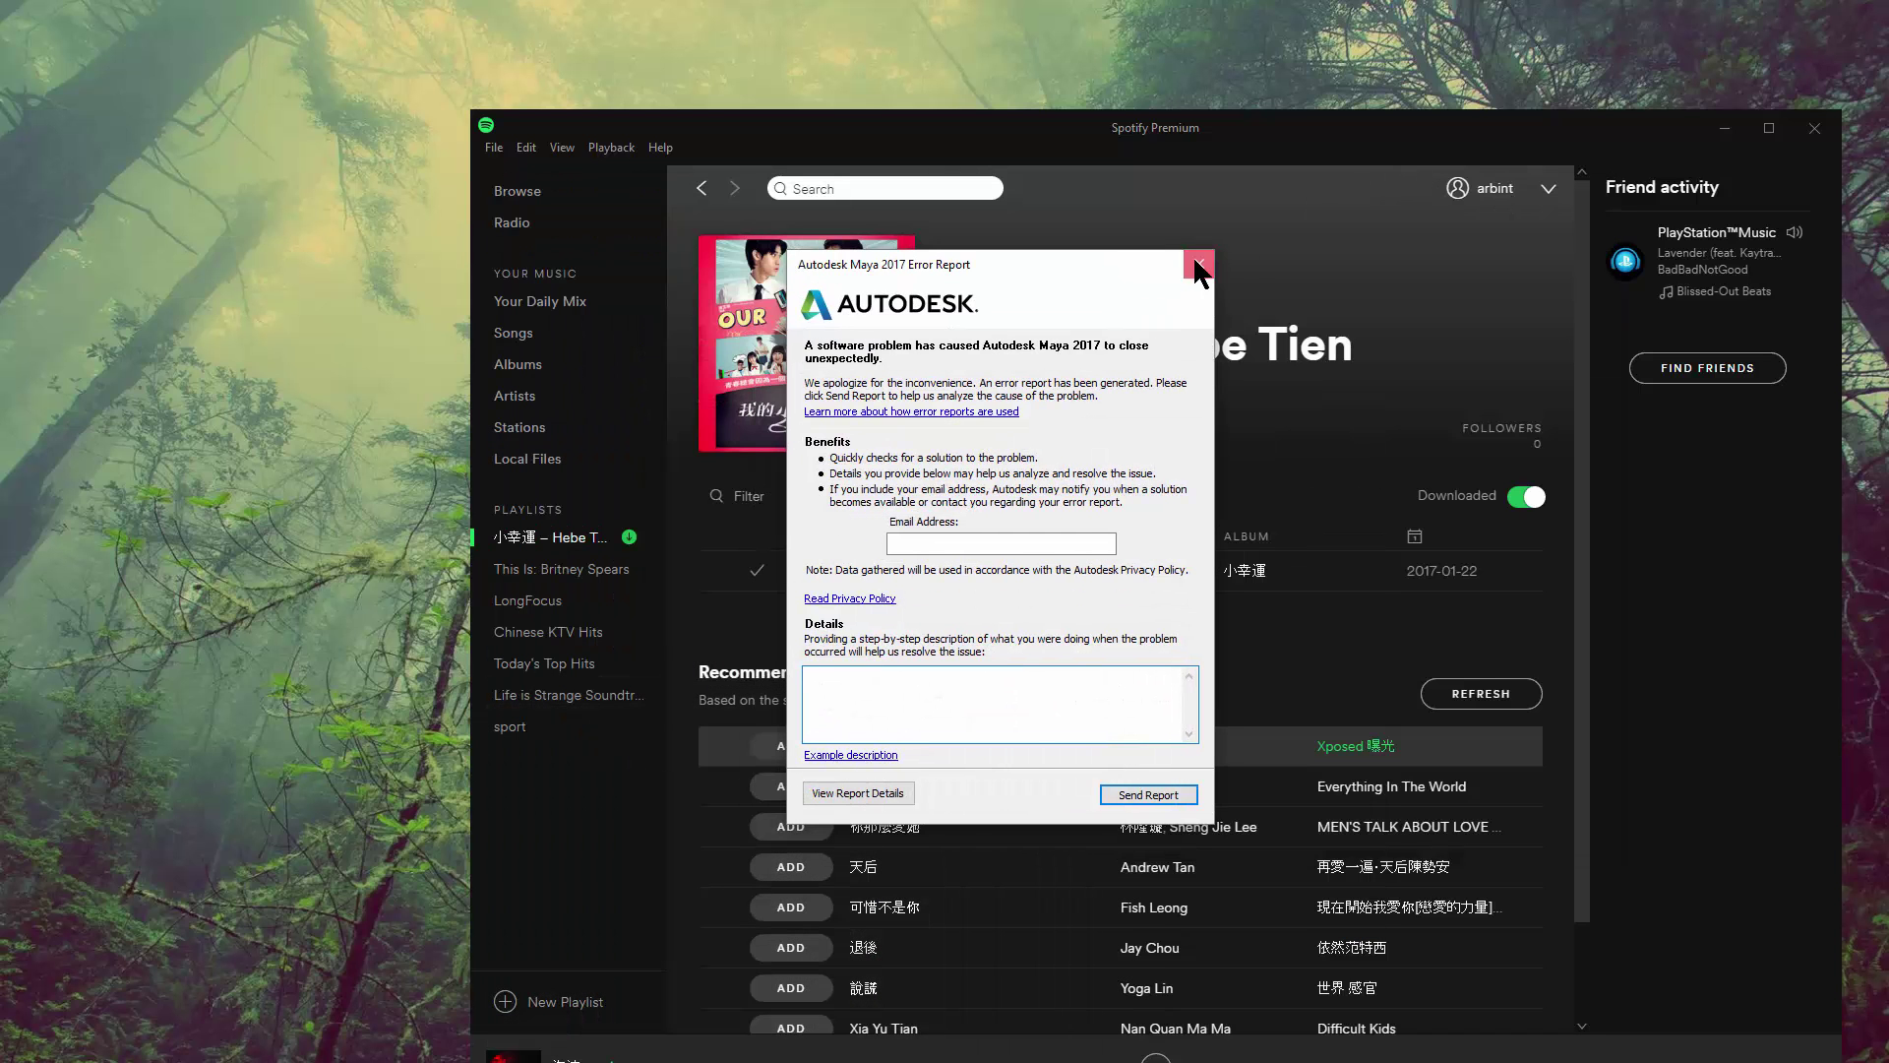
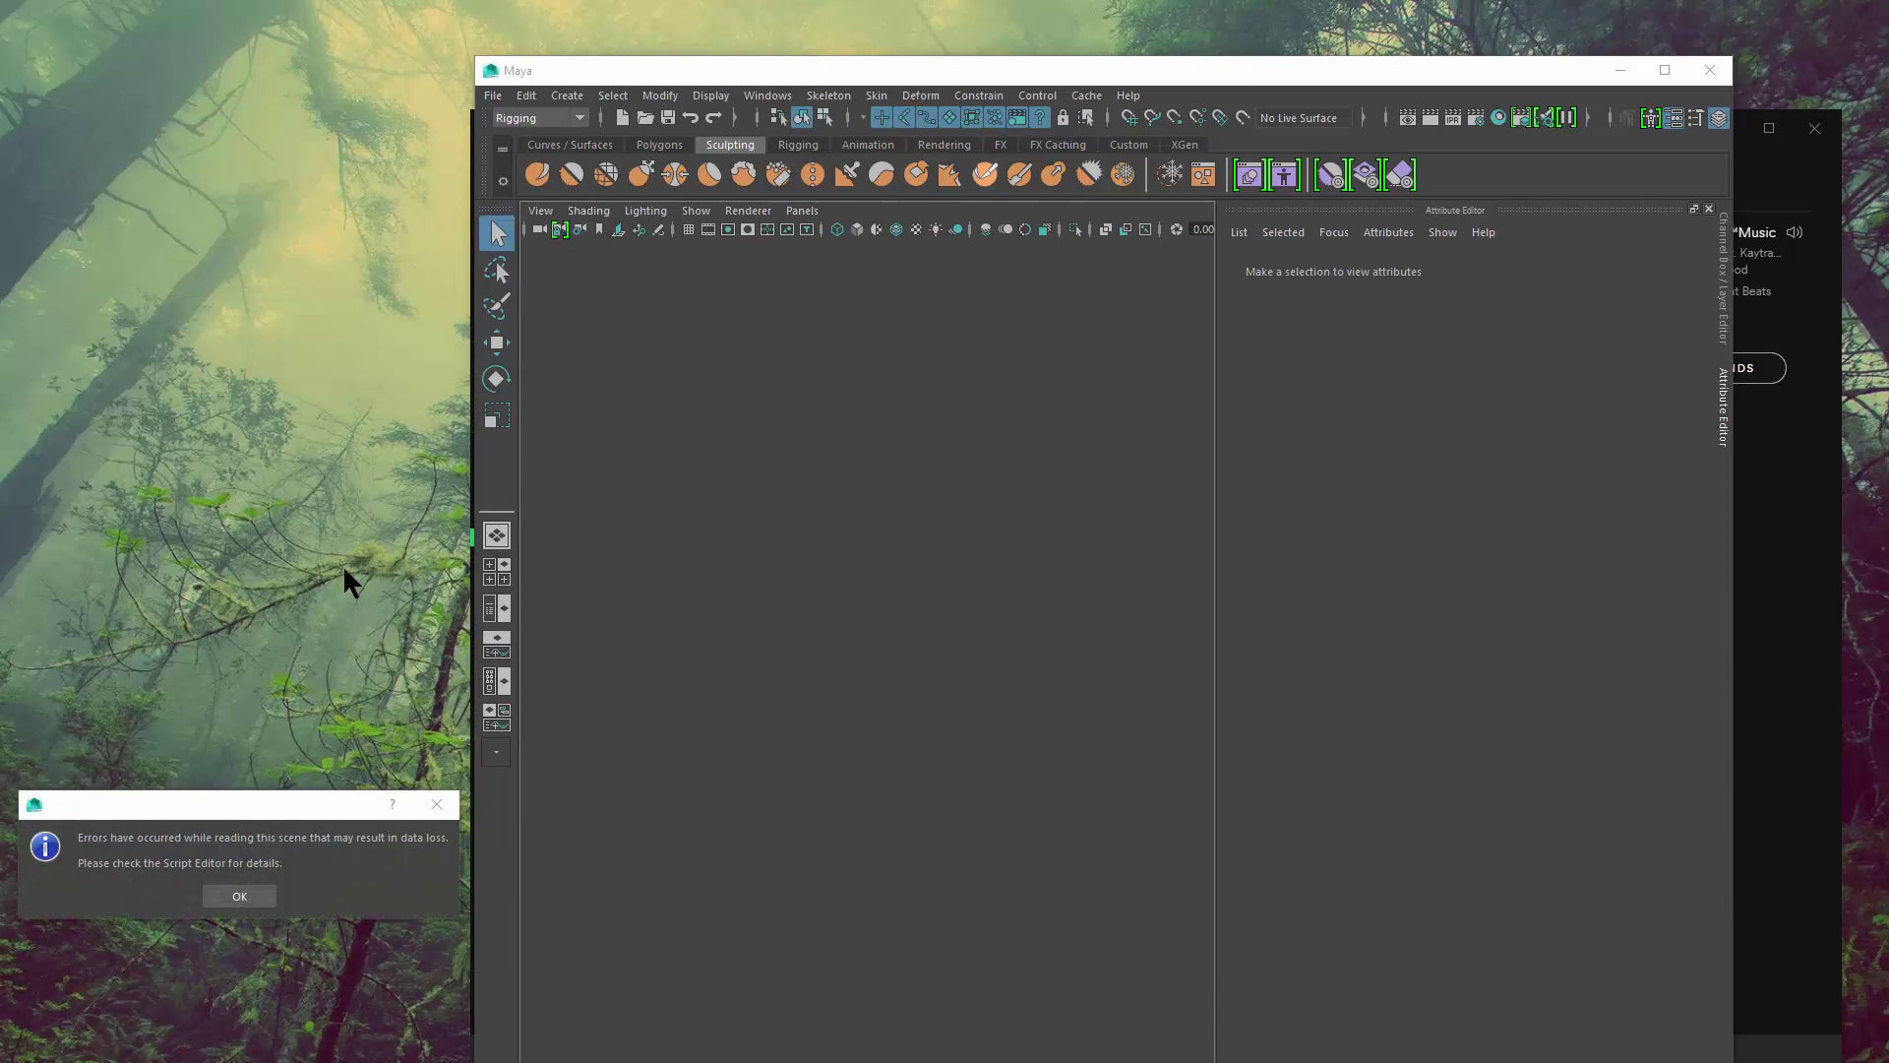
{"action": "left_click", "coordinate": [236, 898]}
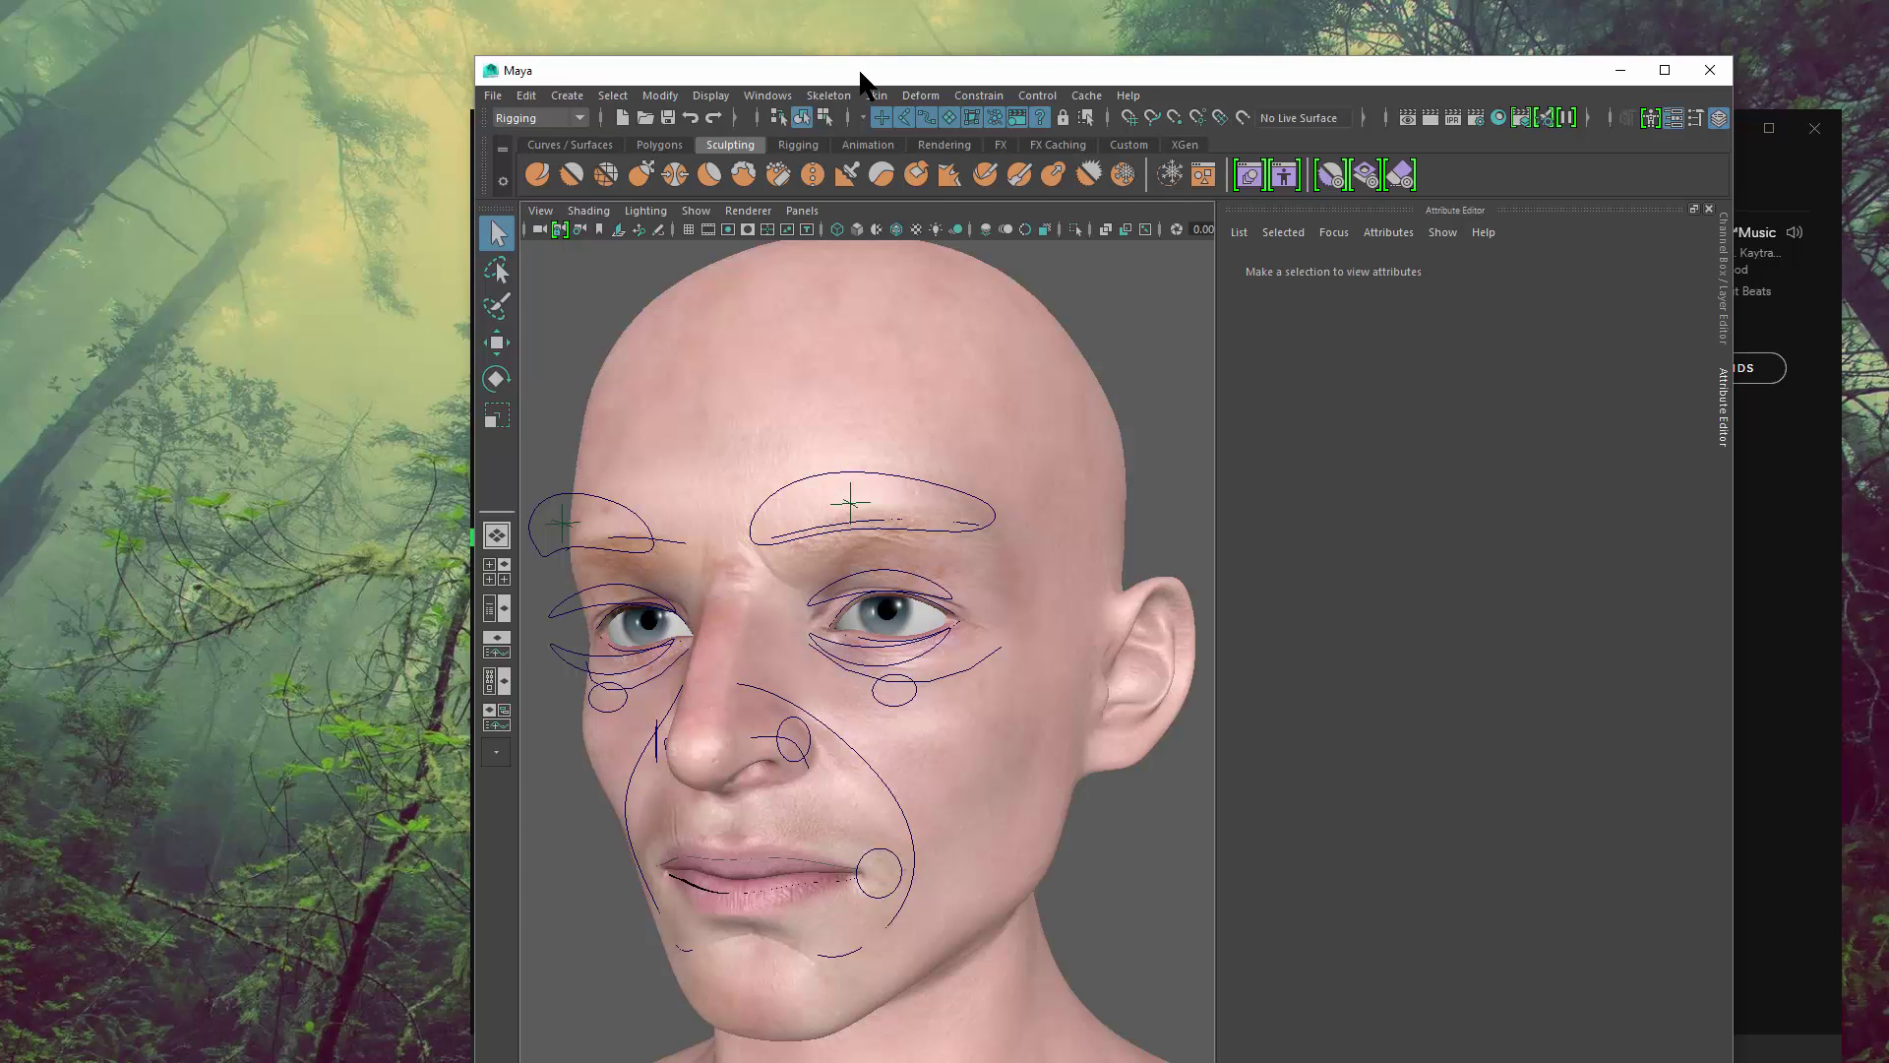
Step: Reposition the Maya window and stretch its edges until it fills the whole screen
{"action": "left_click_drag", "start_coordinate": [860, 72], "coordinate": [488, 0]}
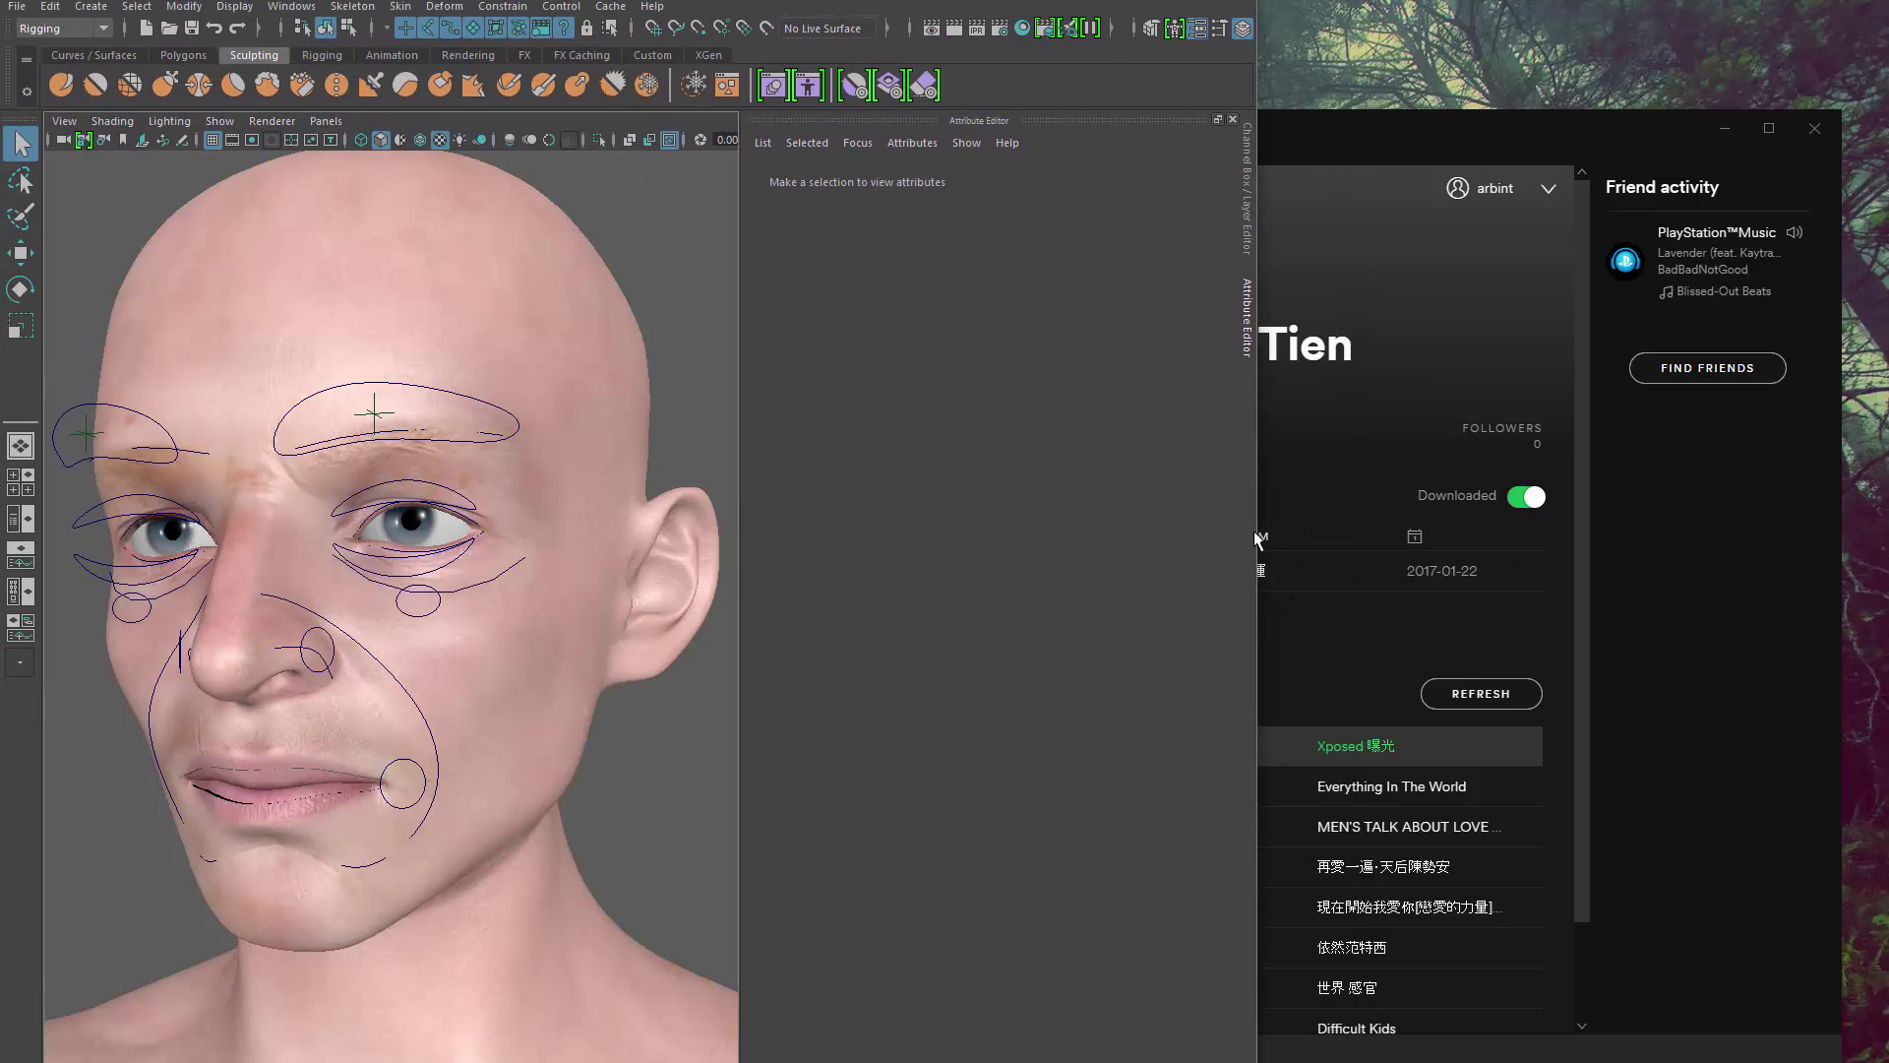
{"action": "left_click_drag", "start_coordinate": [1257, 532], "coordinate": [1888, 527]}
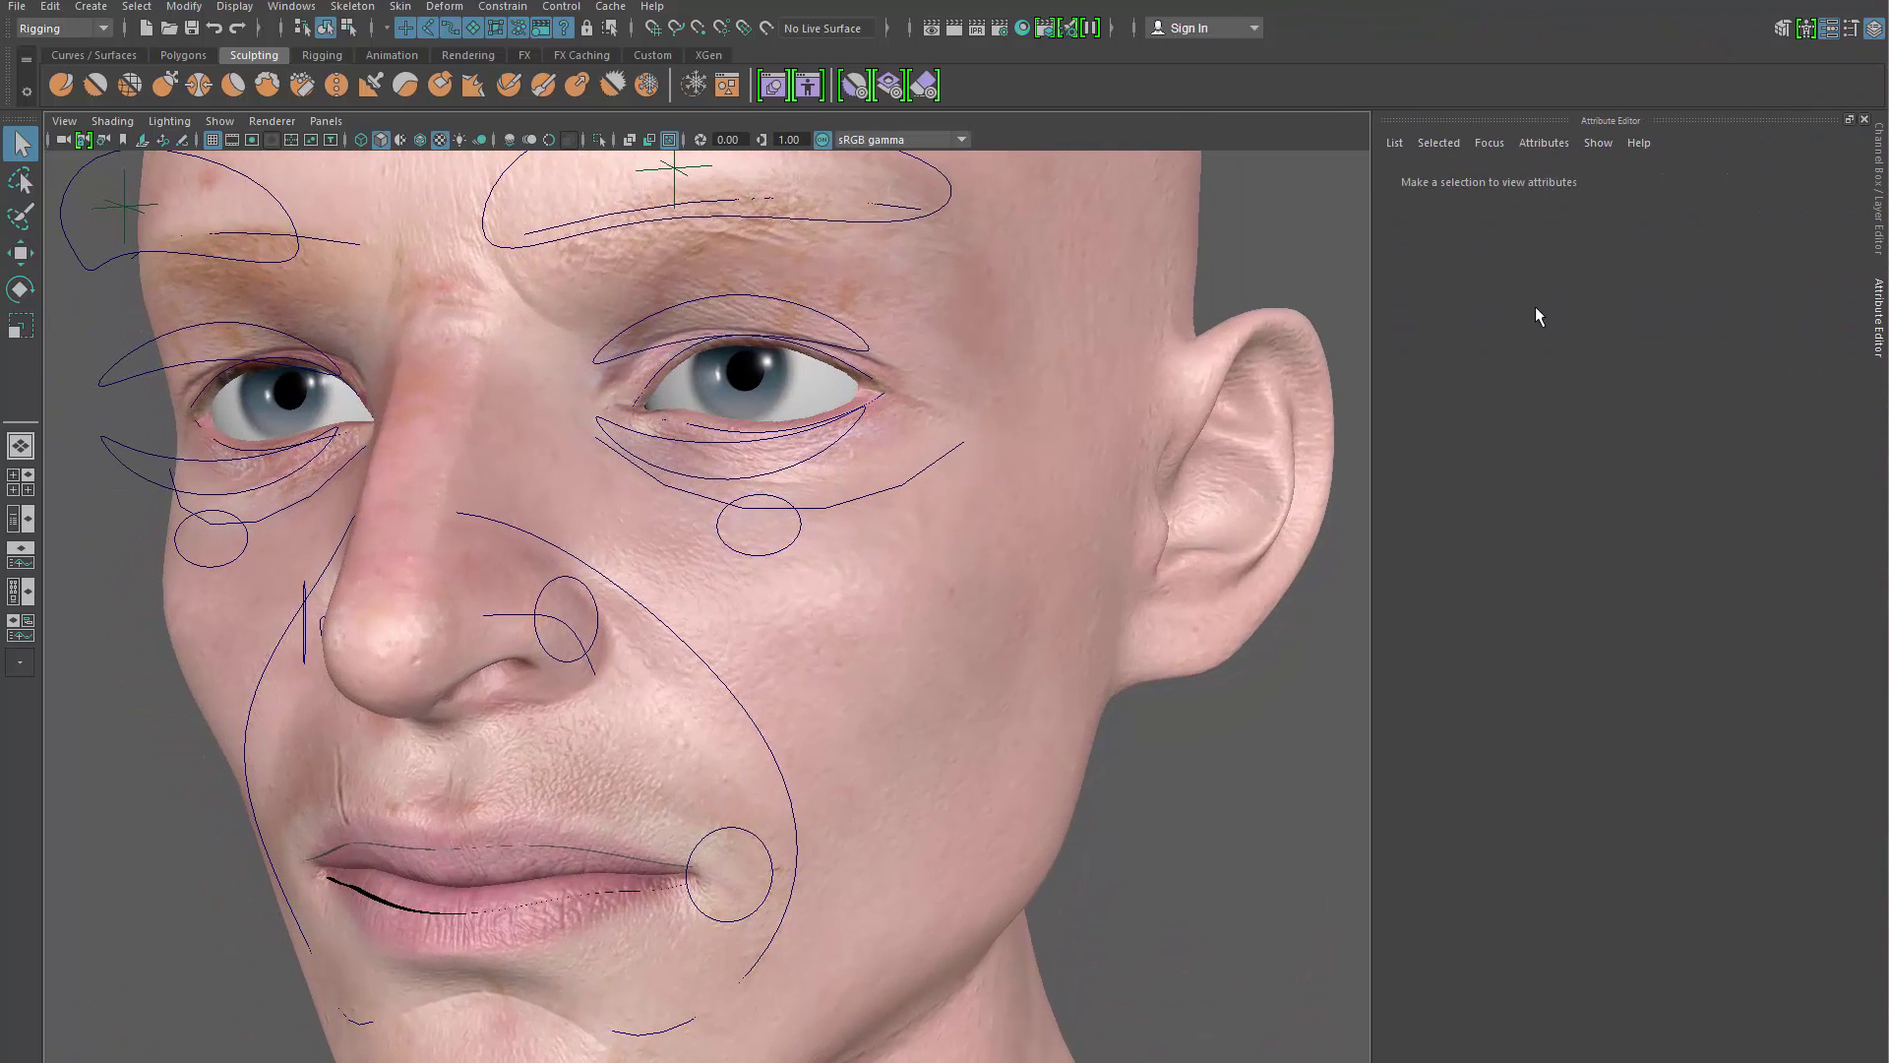
{"action": "mouse_move", "coordinate": [1315, 0]}
{"action": "left_mouse_down"}
{"action": "mouse_move", "coordinate": [1333, 312]}
{"action": "mouse_move", "coordinate": [1333, 8]}
{"action": "left_mouse_up"}
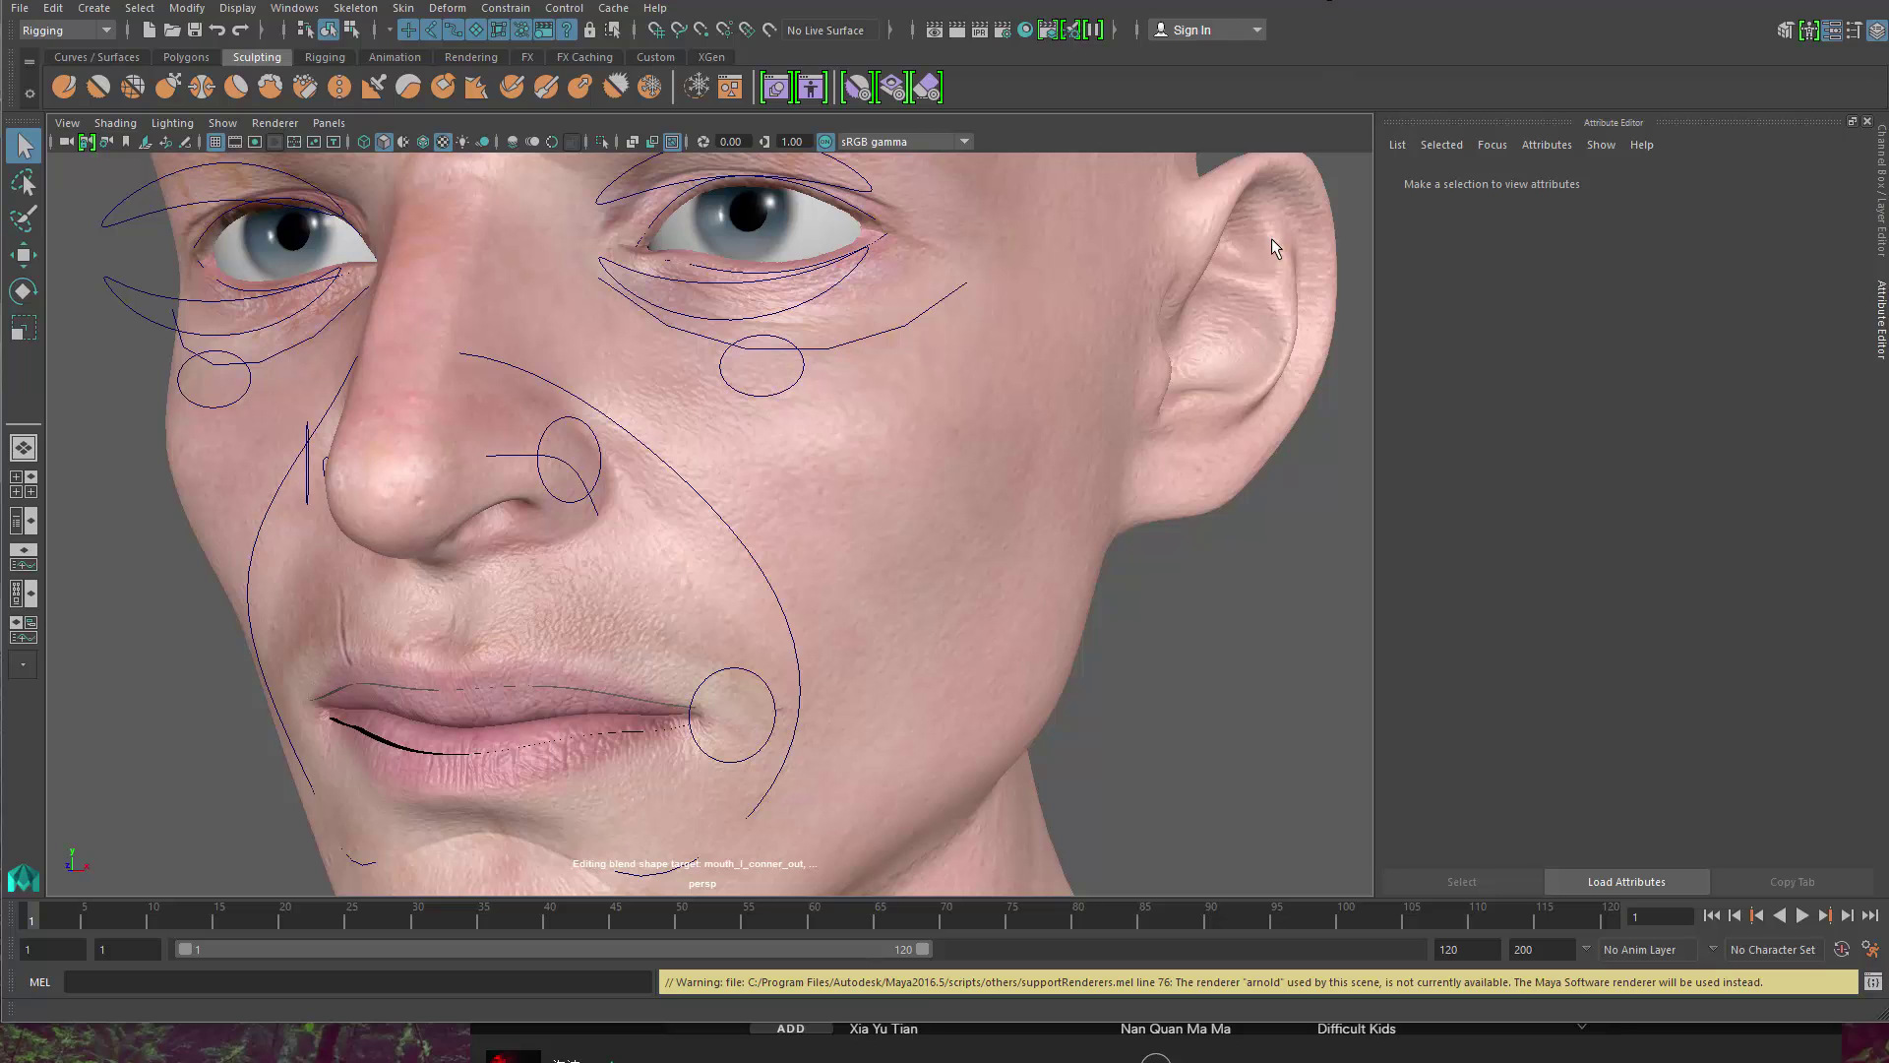
{"action": "left_click_drag", "start_coordinate": [977, 1029], "coordinate": [977, 1061]}
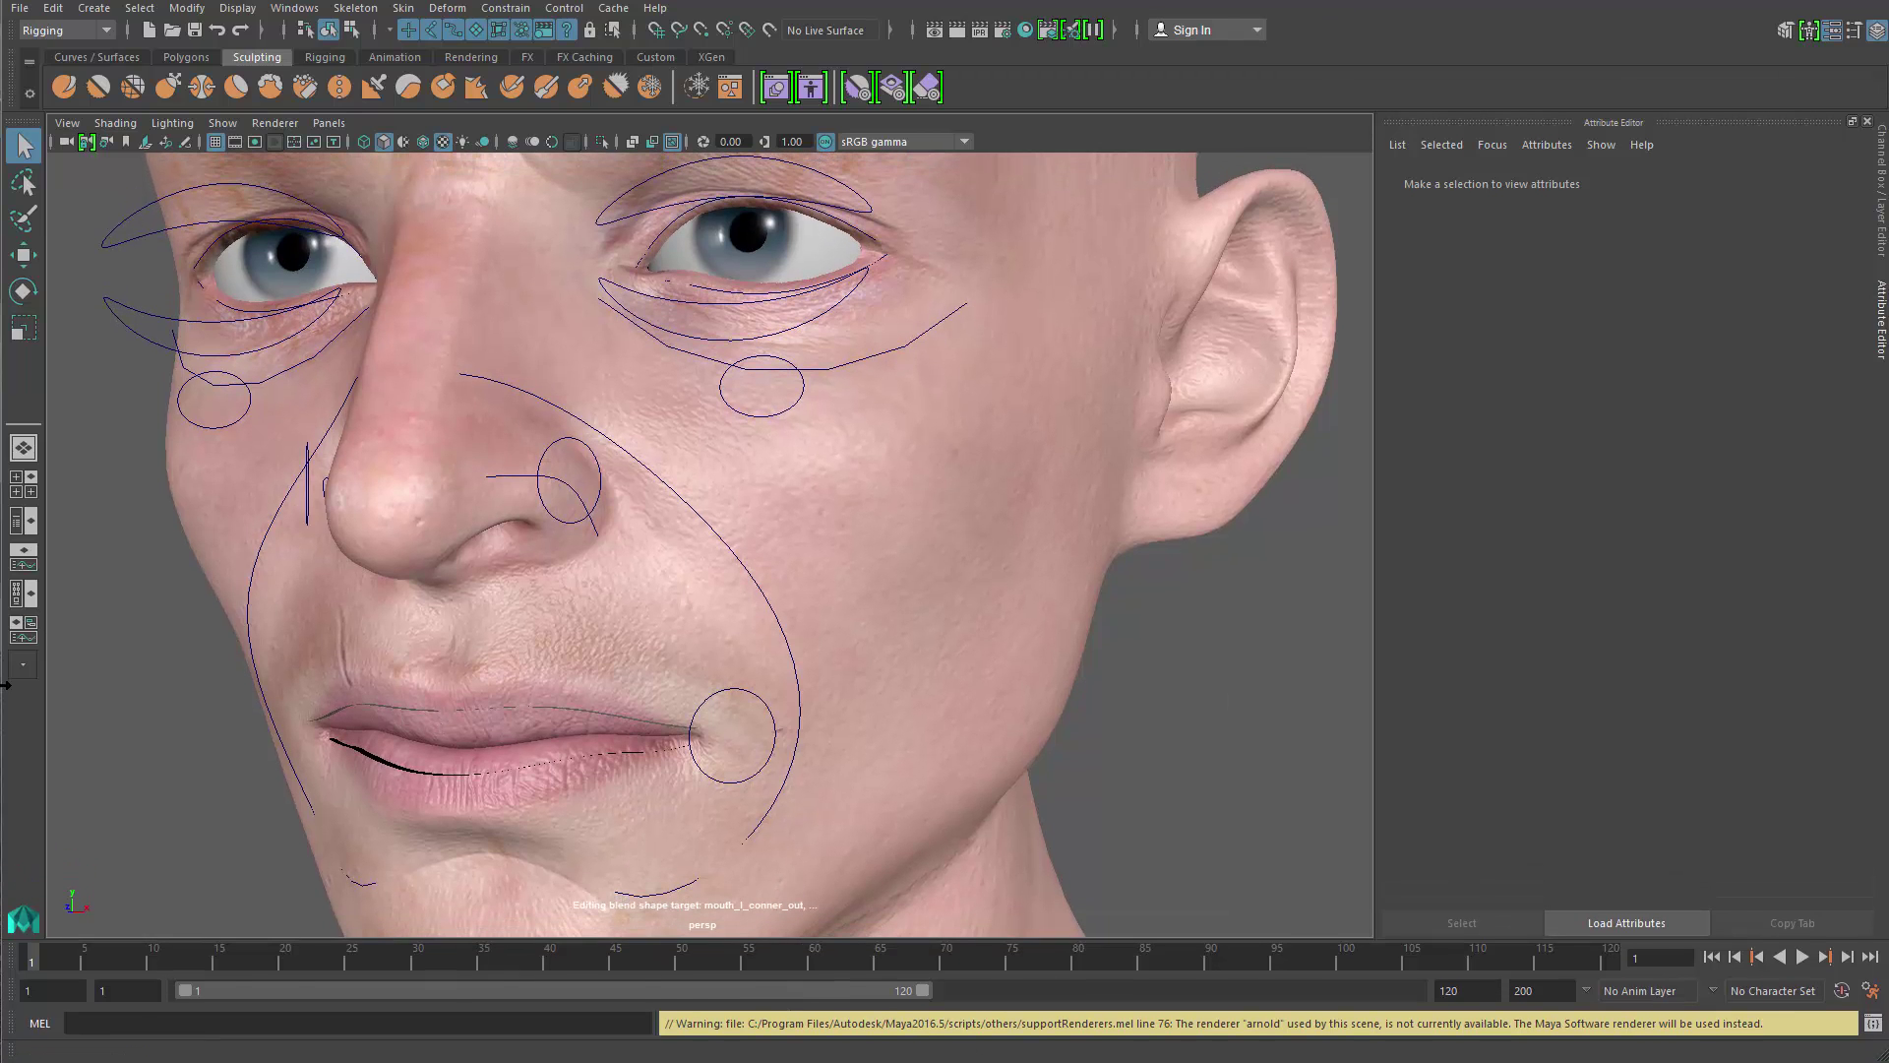
{"action": "left_click_drag", "start_coordinate": [3, 684], "coordinate": [0, 684]}
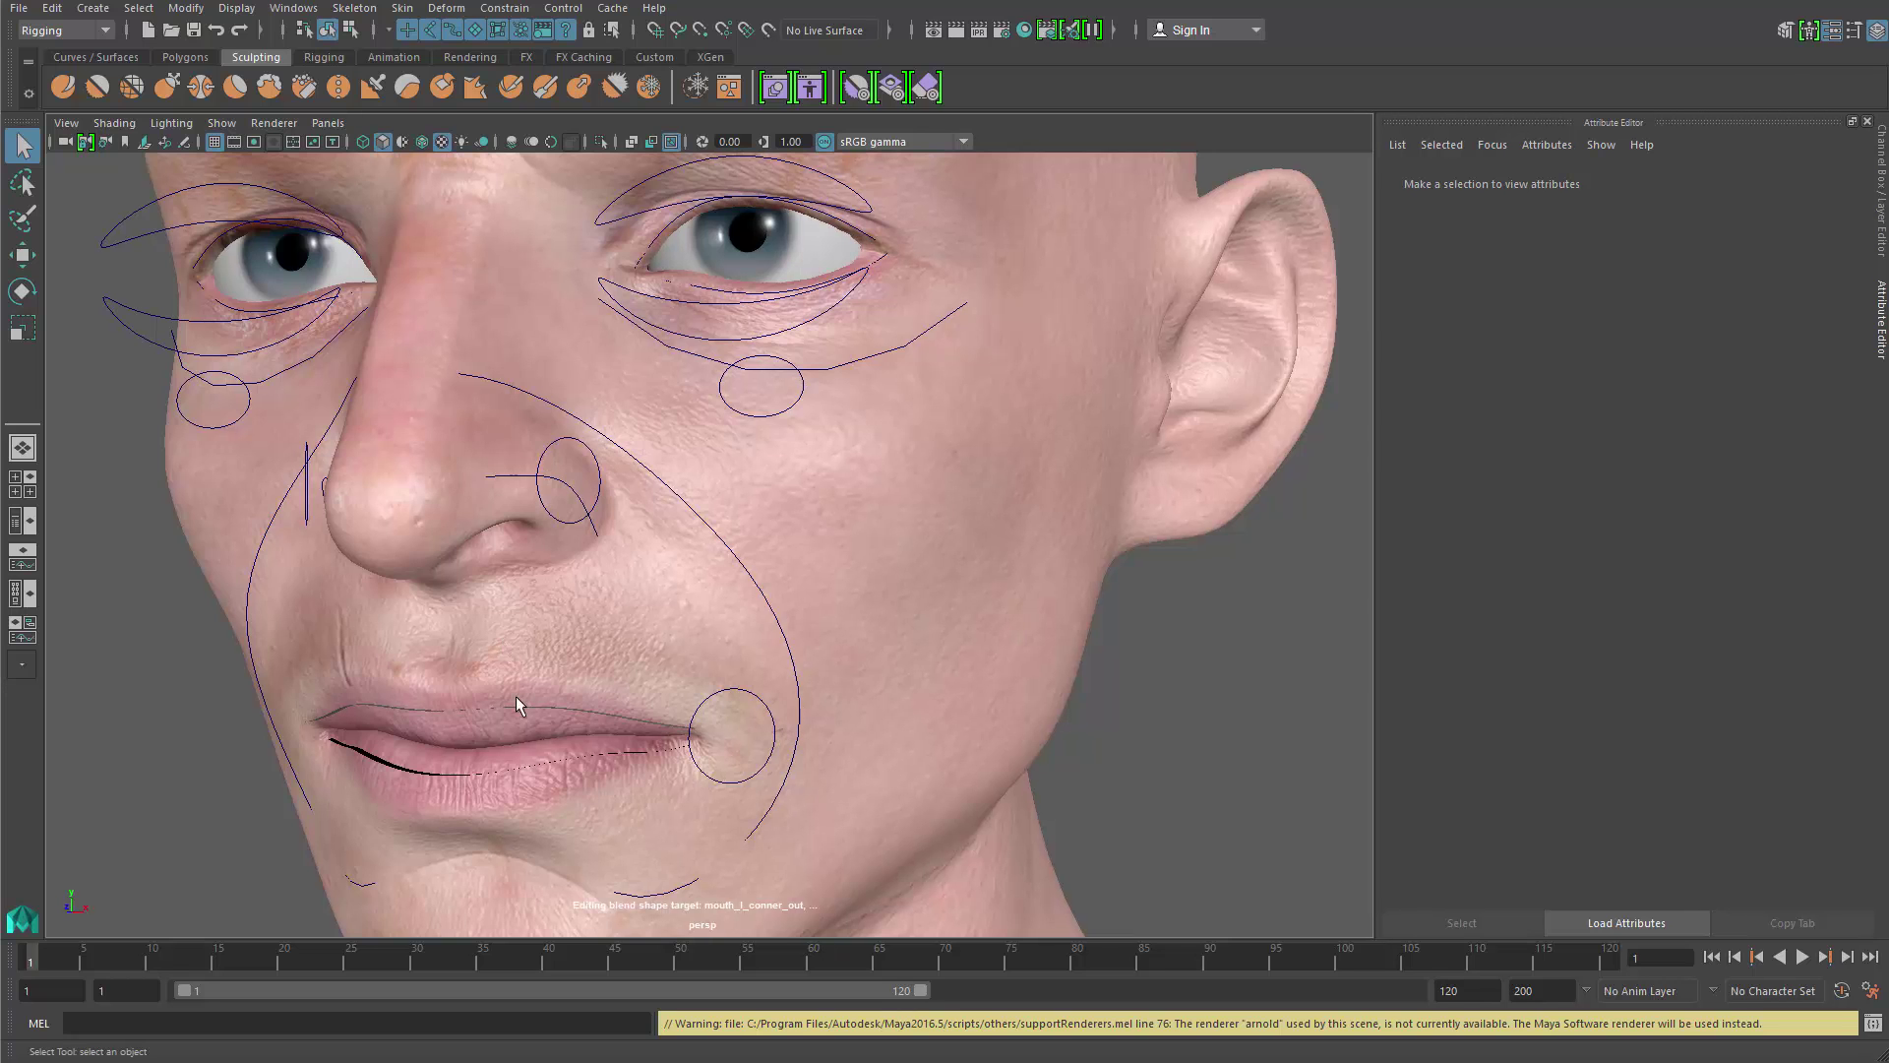
Step: Show the Outliner and parent crv_drv_r_laughLine_side, crv_drv_r_nose_side and both lip ribbons under group1
{"action": "right_click_drag", "start_coordinate": [516, 695], "coordinate": [315, 569], "text": "alt"}
{"action": "left_click_drag", "start_coordinate": [315, 568], "coordinate": [482, 508], "text": "alt"}
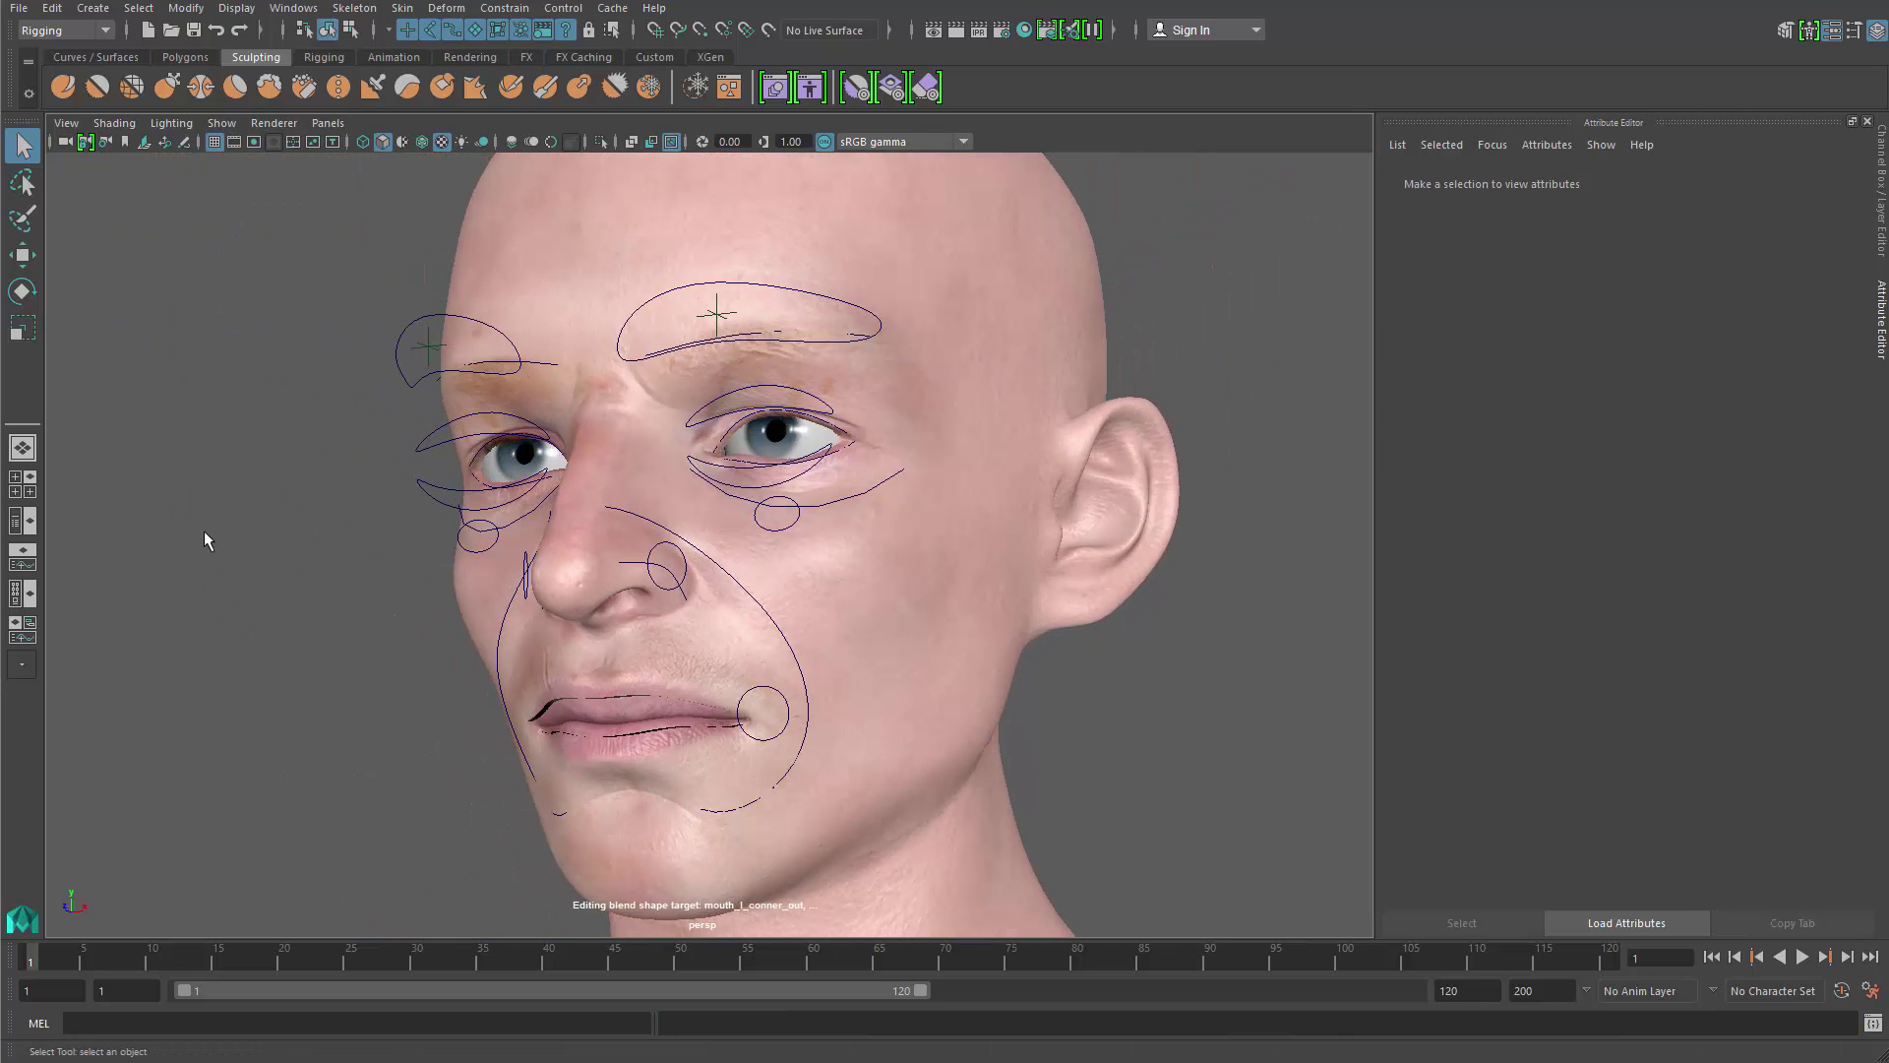
{"action": "left_click", "coordinate": [28, 528]}
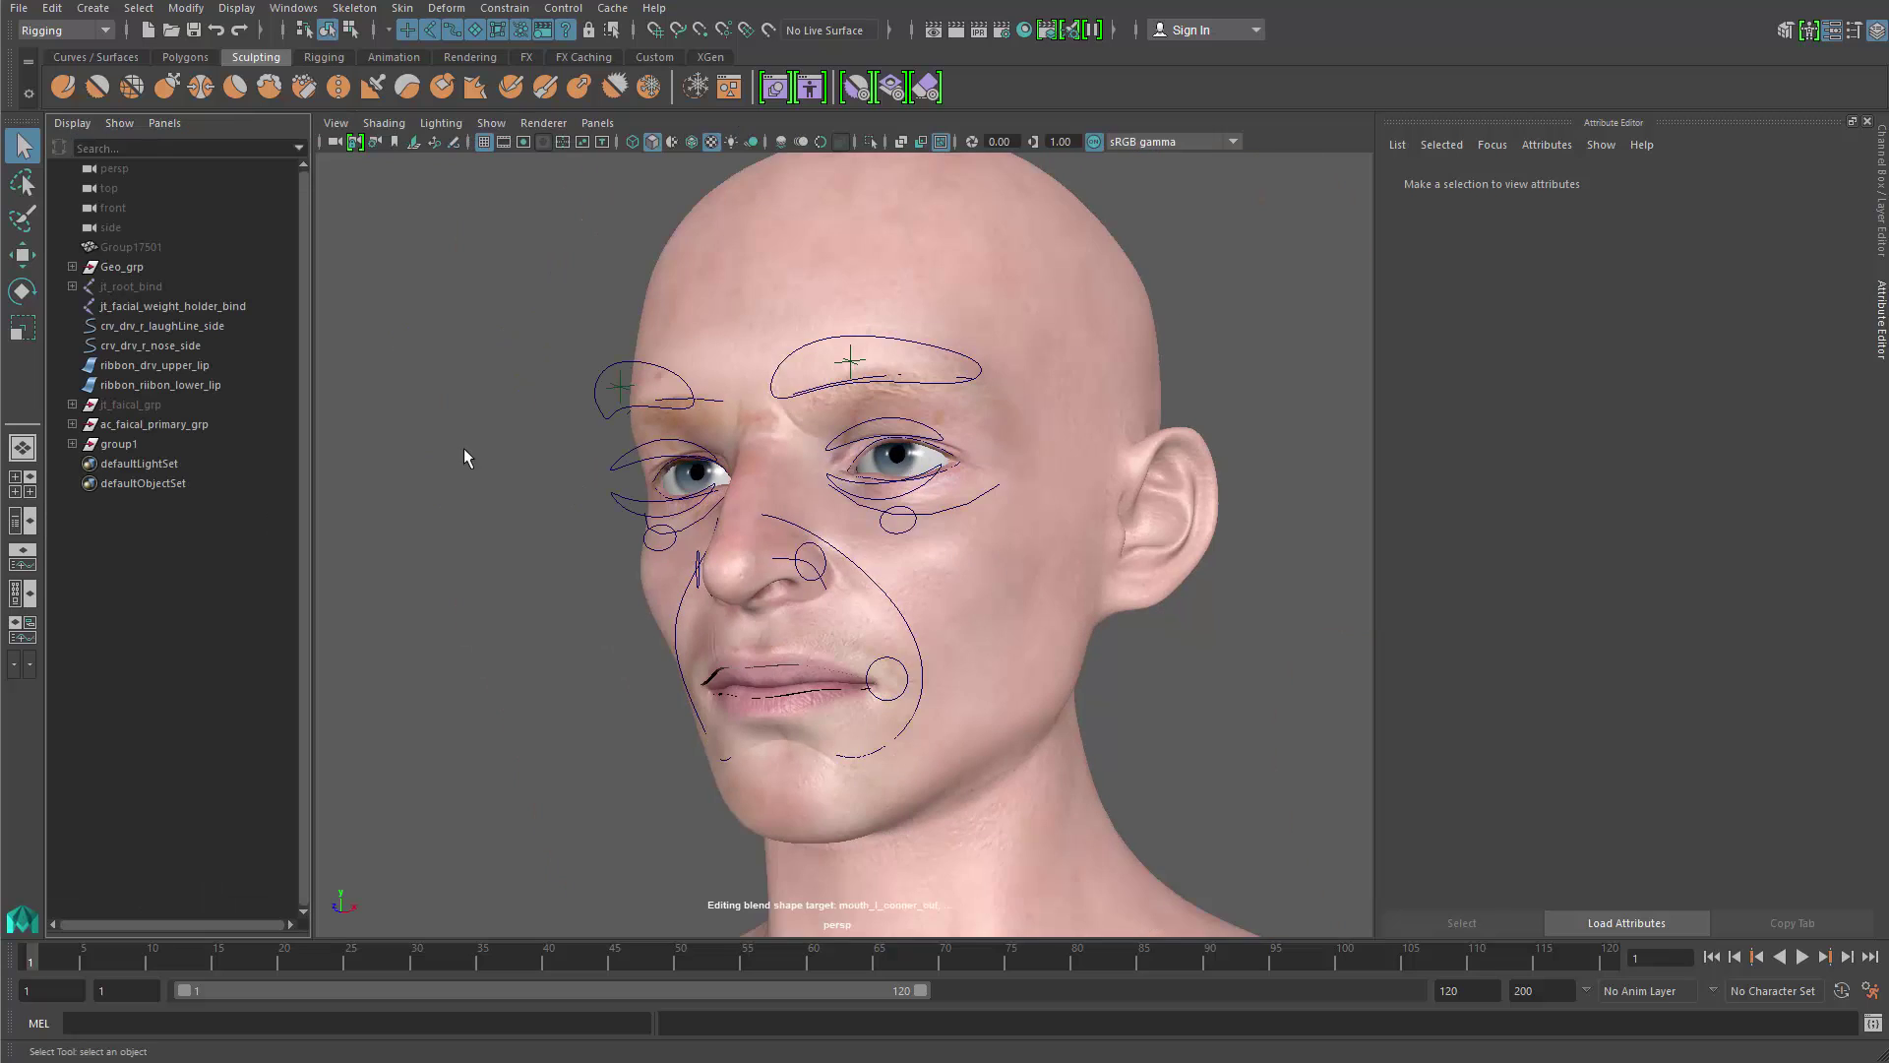
{"action": "left_click", "coordinate": [203, 329]}
{"action": "left_click", "coordinate": [193, 384], "text": "shift"}
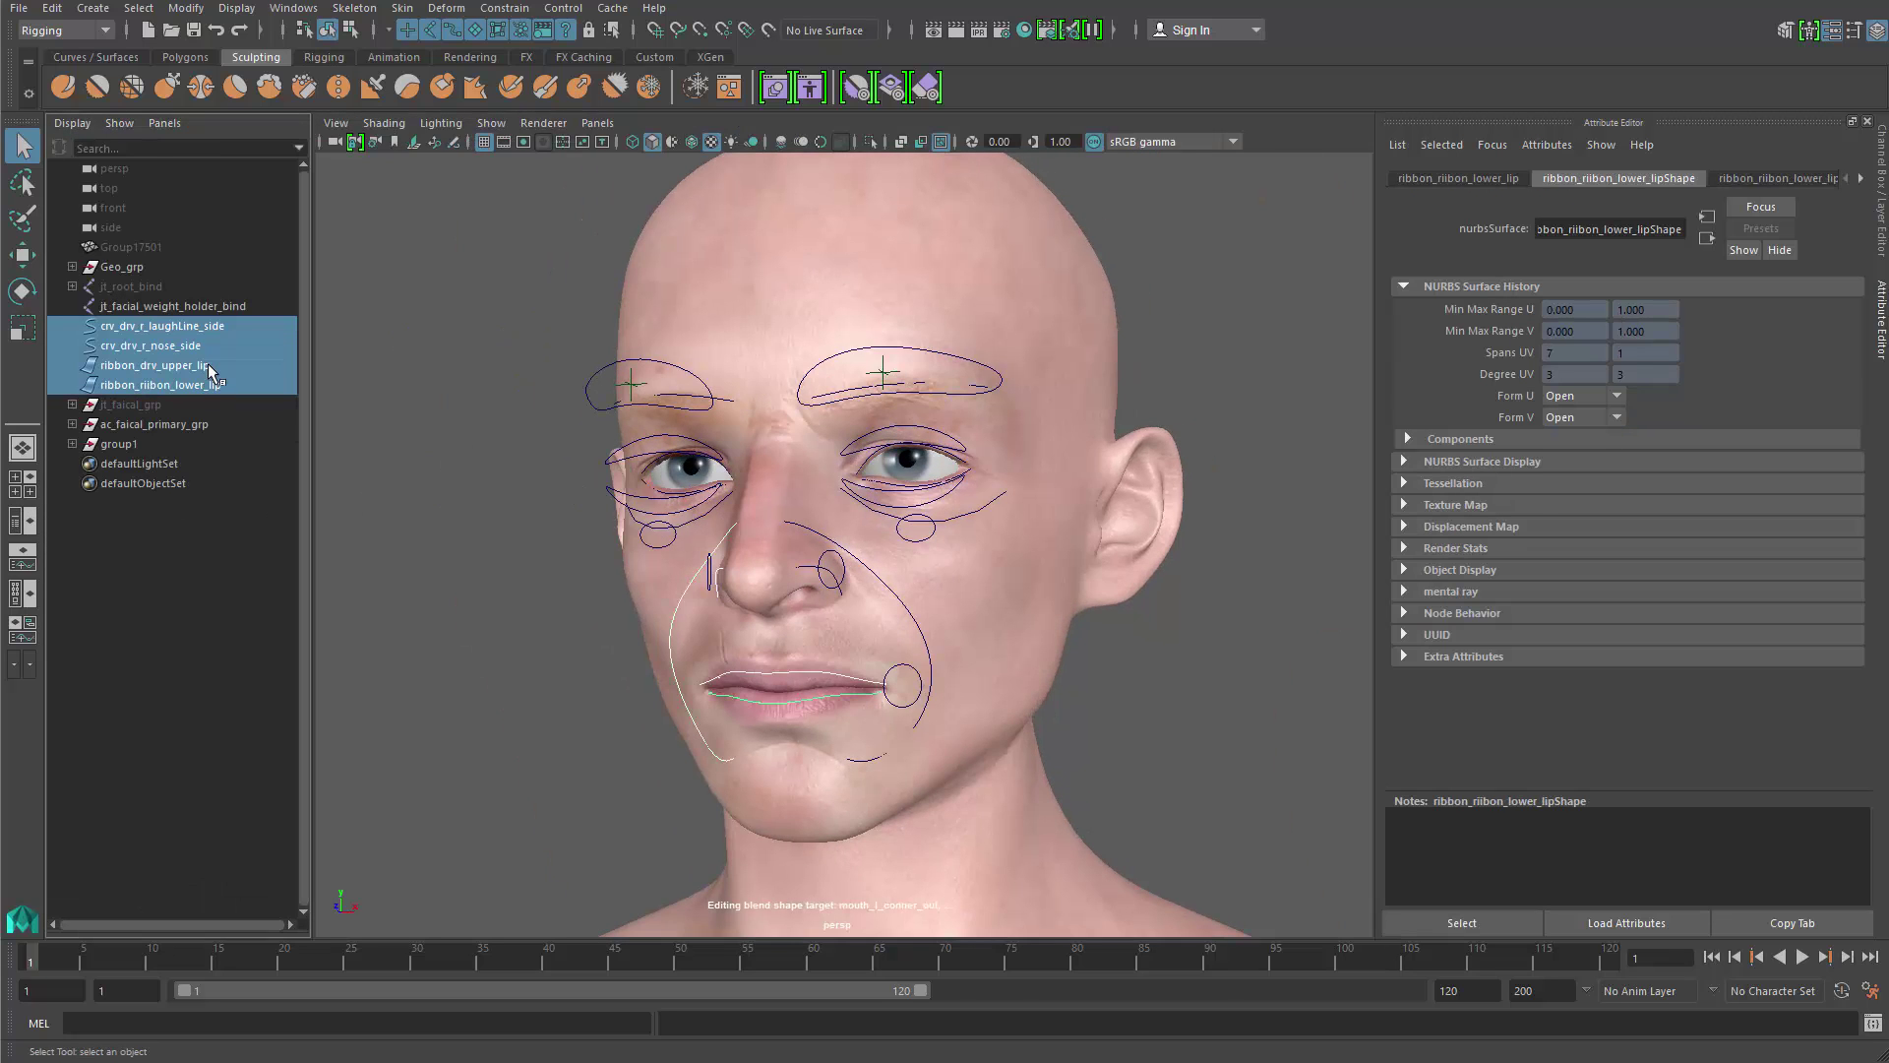
{"action": "middle_click_drag", "start_coordinate": [190, 452], "coordinate": [182, 445]}
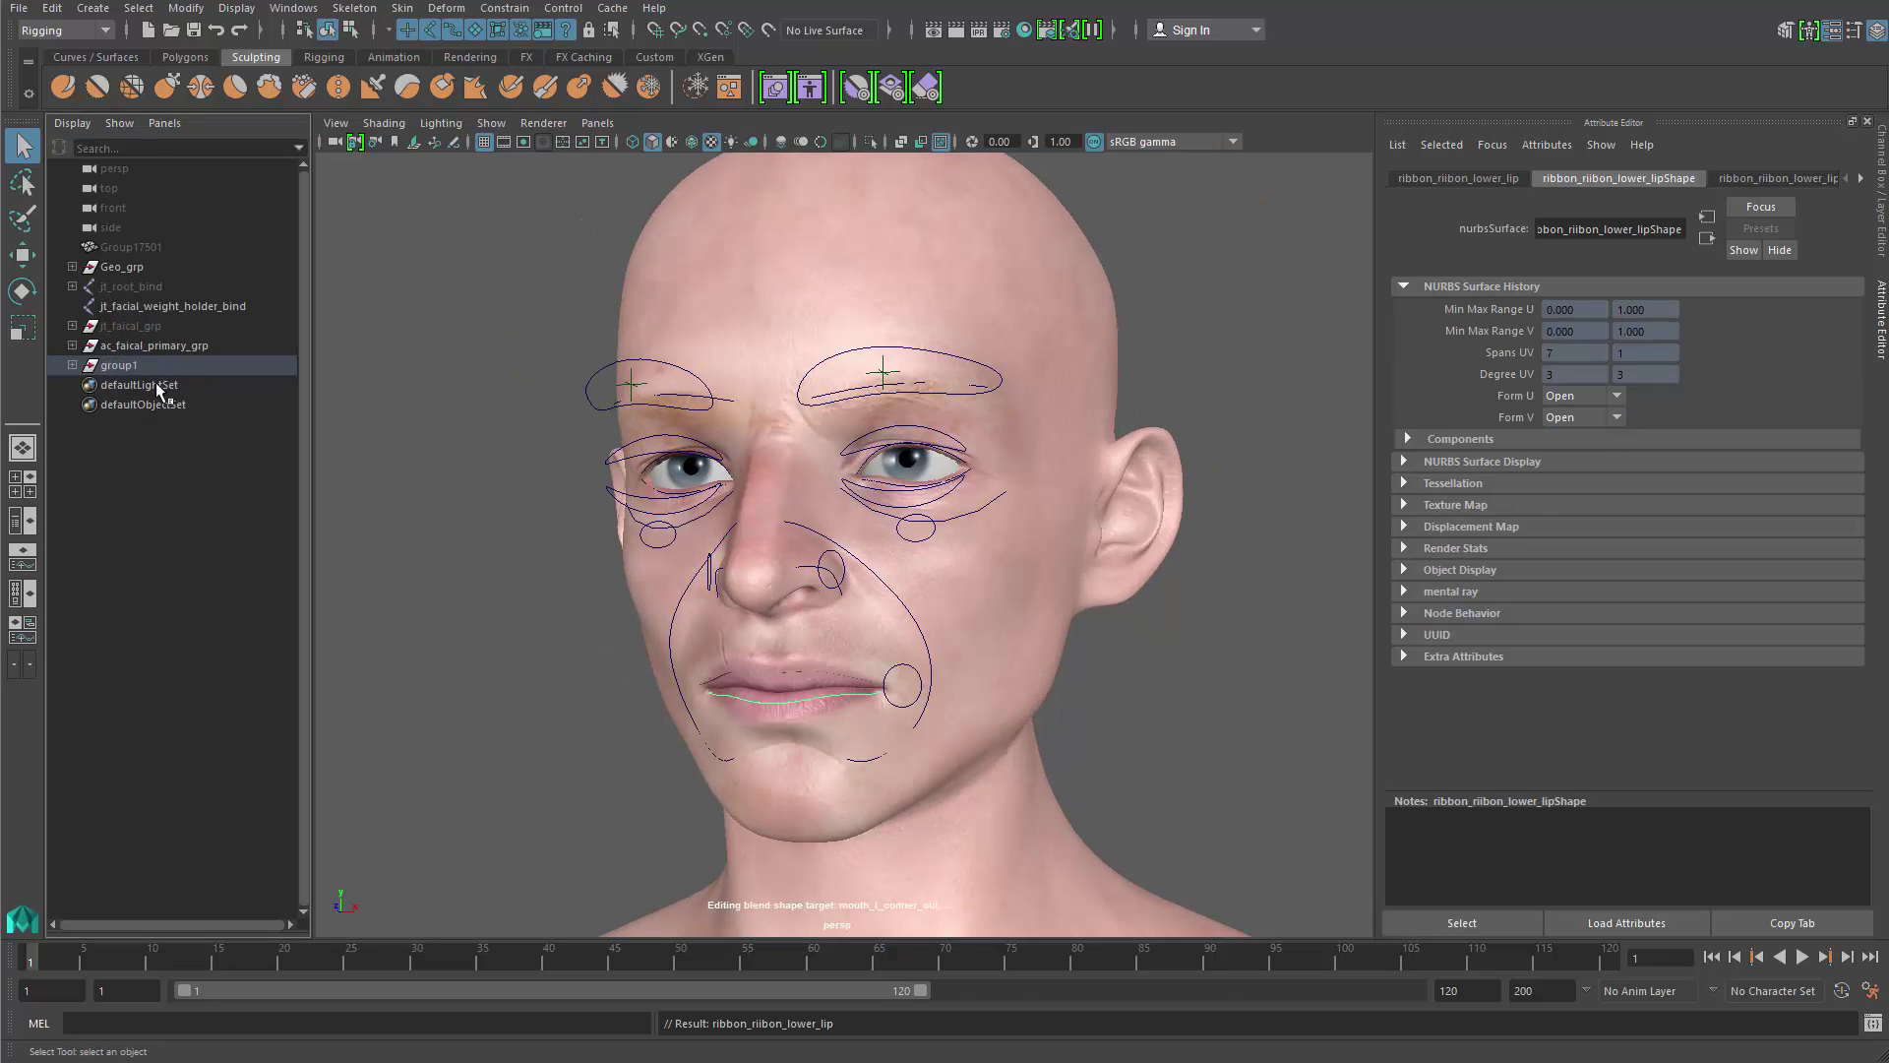
Step: Check the contents of group1, rename it drv_faical_grp, and collapse it in the Outliner
{"action": "left_click", "coordinate": [125, 368]}
{"action": "left_click", "coordinate": [73, 365]}
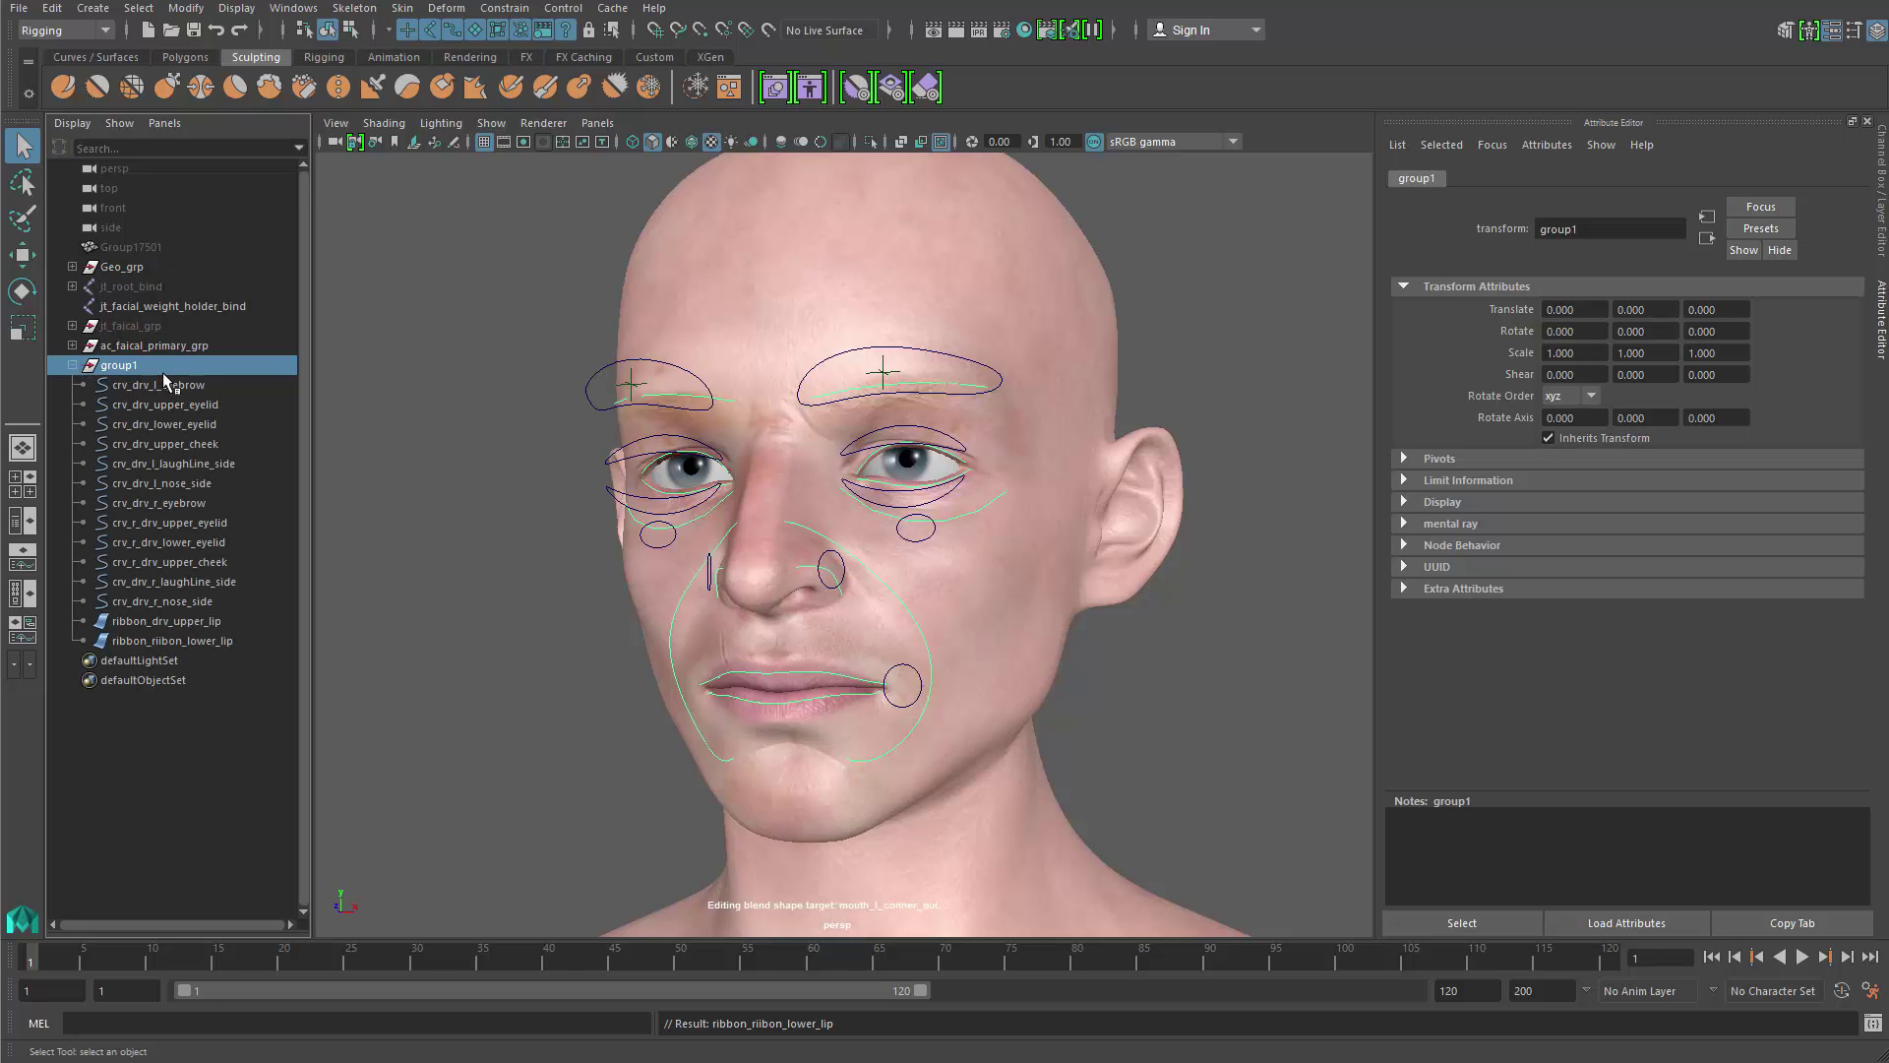
{"action": "double_click", "coordinate": [162, 368]}
{"action": "key", "text": "BackSpace"}
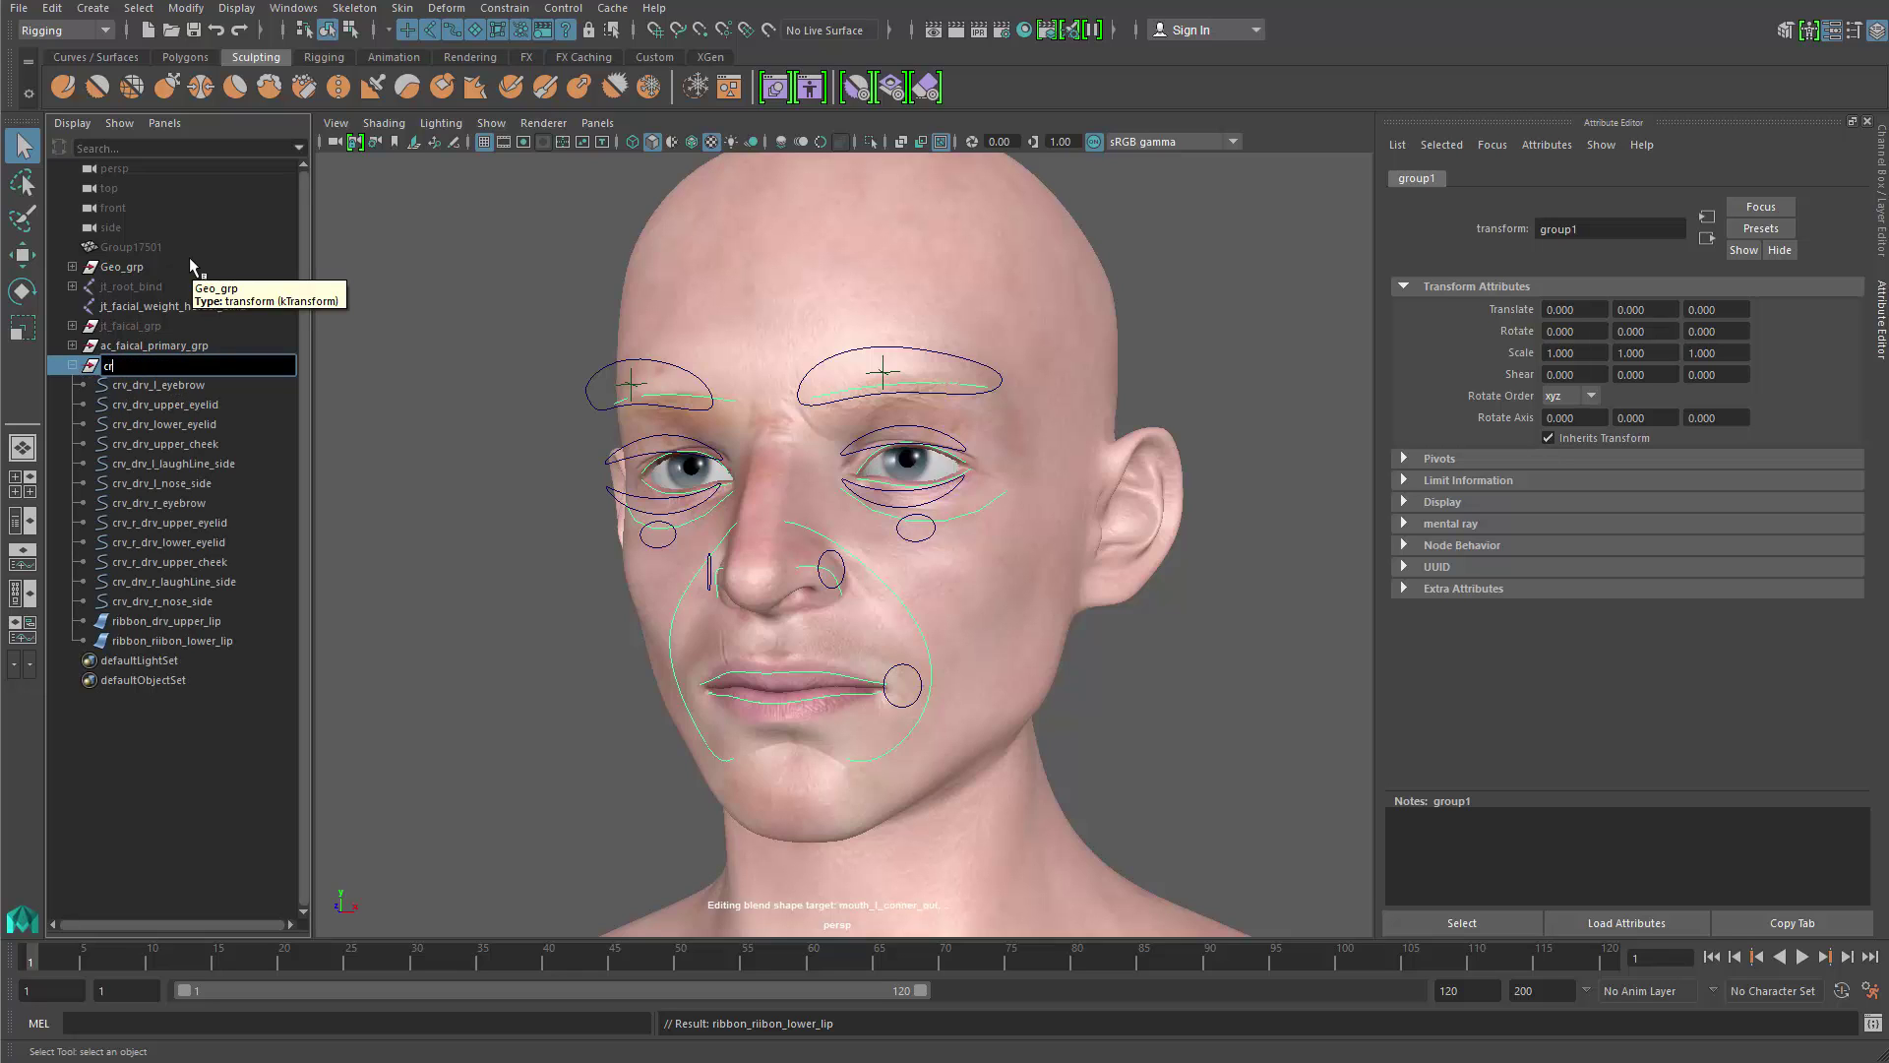
{"action": "type", "text": "drv_faical_grp"}
{"action": "key", "text": "Return"}
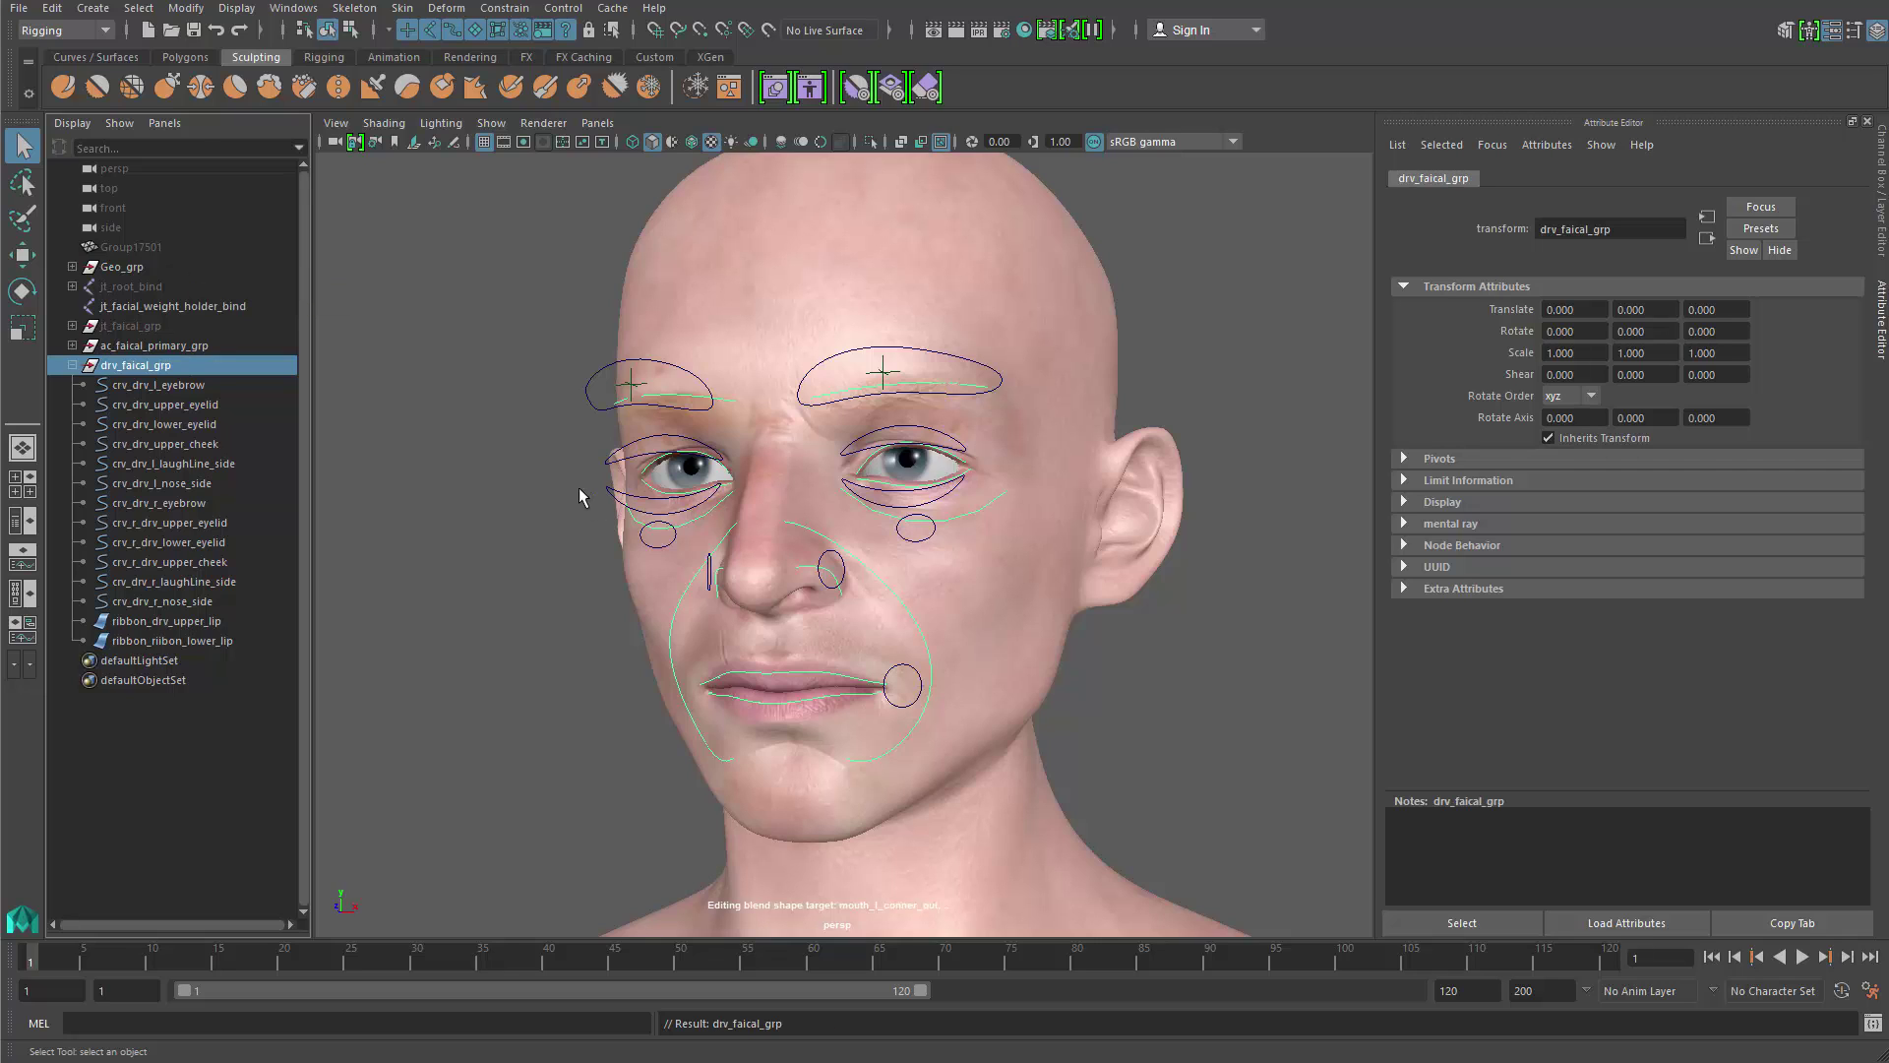
{"action": "left_click", "coordinate": [72, 365]}
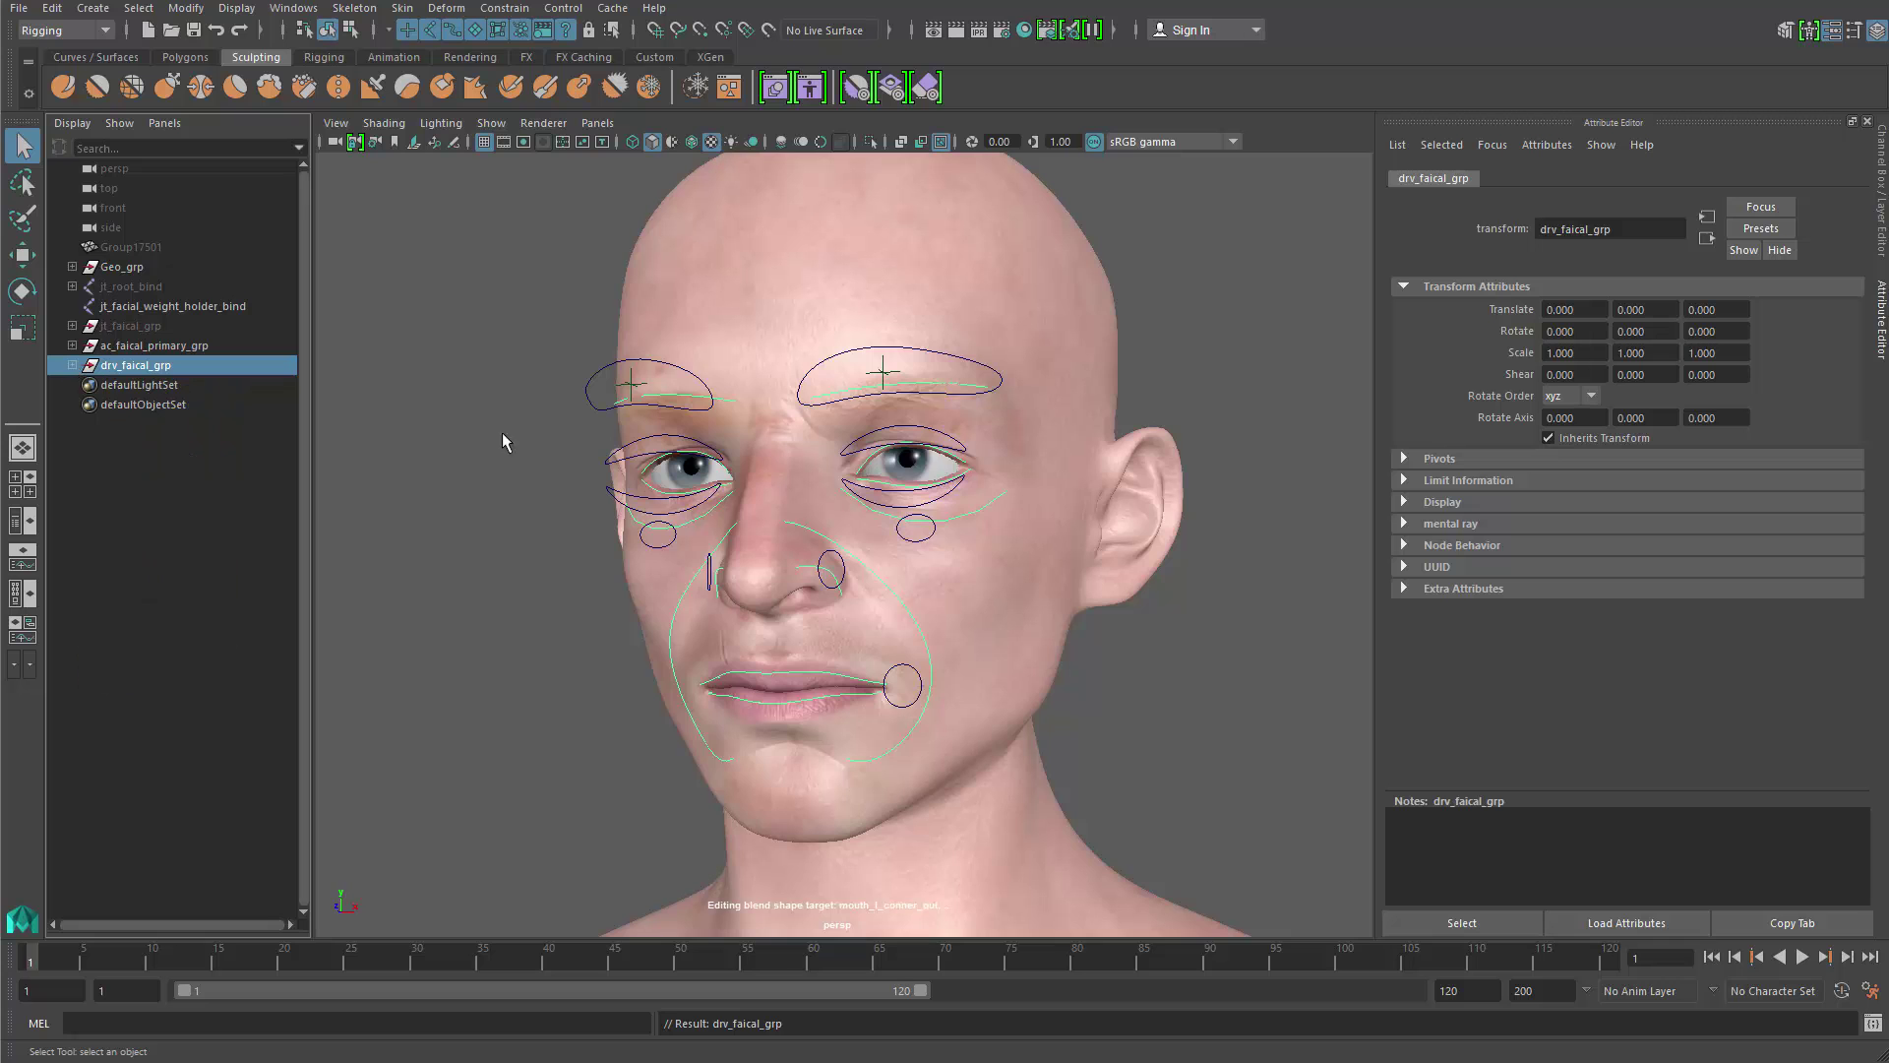
Step: Undo a trial move of drv_faical_grp and hide the group
{"action": "key", "text": "w"}
{"action": "middle_click_drag", "start_coordinate": [794, 677], "coordinate": [861, 679]}
{"action": "key", "text": "ctrl+z"}
{"action": "mouse_move", "coordinate": [856, 566]}
{"action": "left_mouse_down", "text": "alt"}
{"action": "mouse_move", "coordinate": [766, 543]}
{"action": "mouse_move", "coordinate": [890, 590]}
{"action": "mouse_move", "coordinate": [837, 590]}
{"action": "left_mouse_up", "text": "alt"}
{"action": "key", "text": "ctrl+h"}
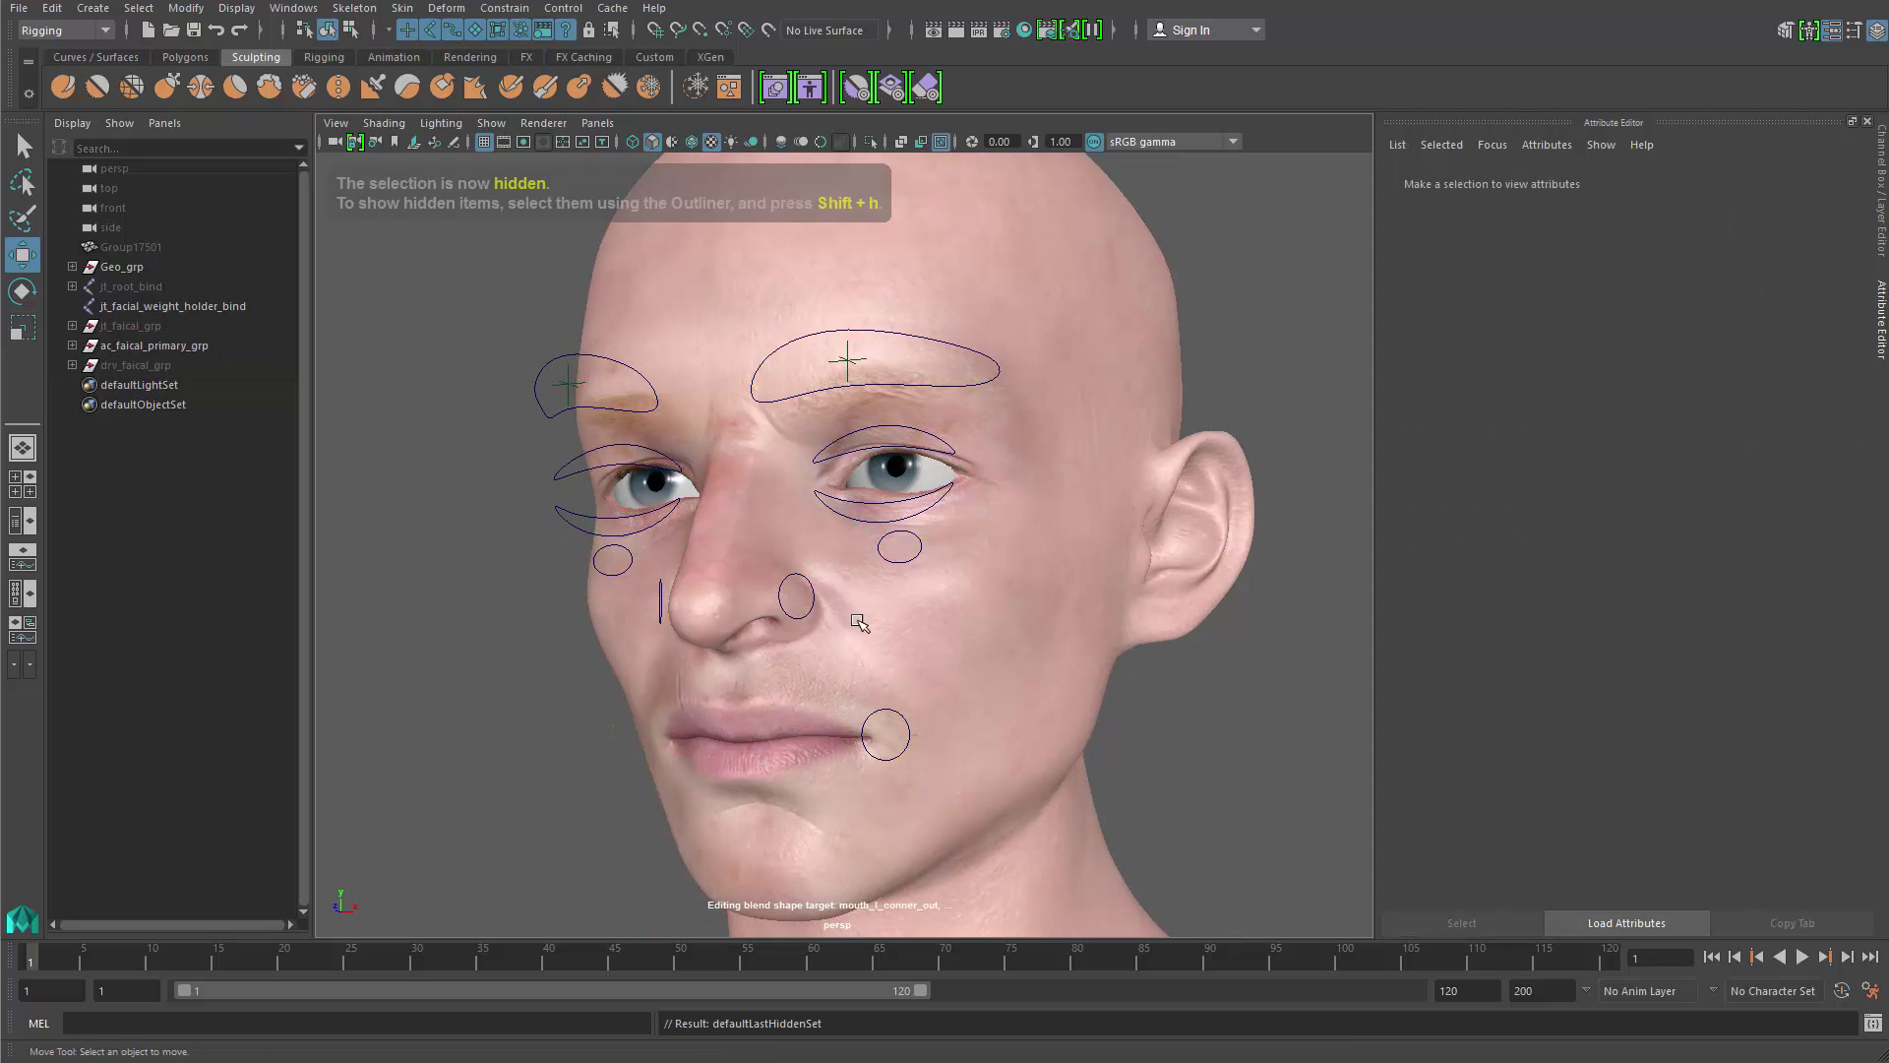
Step: Test the left mouth corner controller by pulling it outward, and undo the move
{"action": "left_click", "coordinate": [812, 590]}
{"action": "left_click_drag", "start_coordinate": [760, 658], "coordinate": [855, 638], "text": "alt"}
{"action": "key", "text": "ctrl+z"}
{"action": "left_click", "coordinate": [930, 732]}
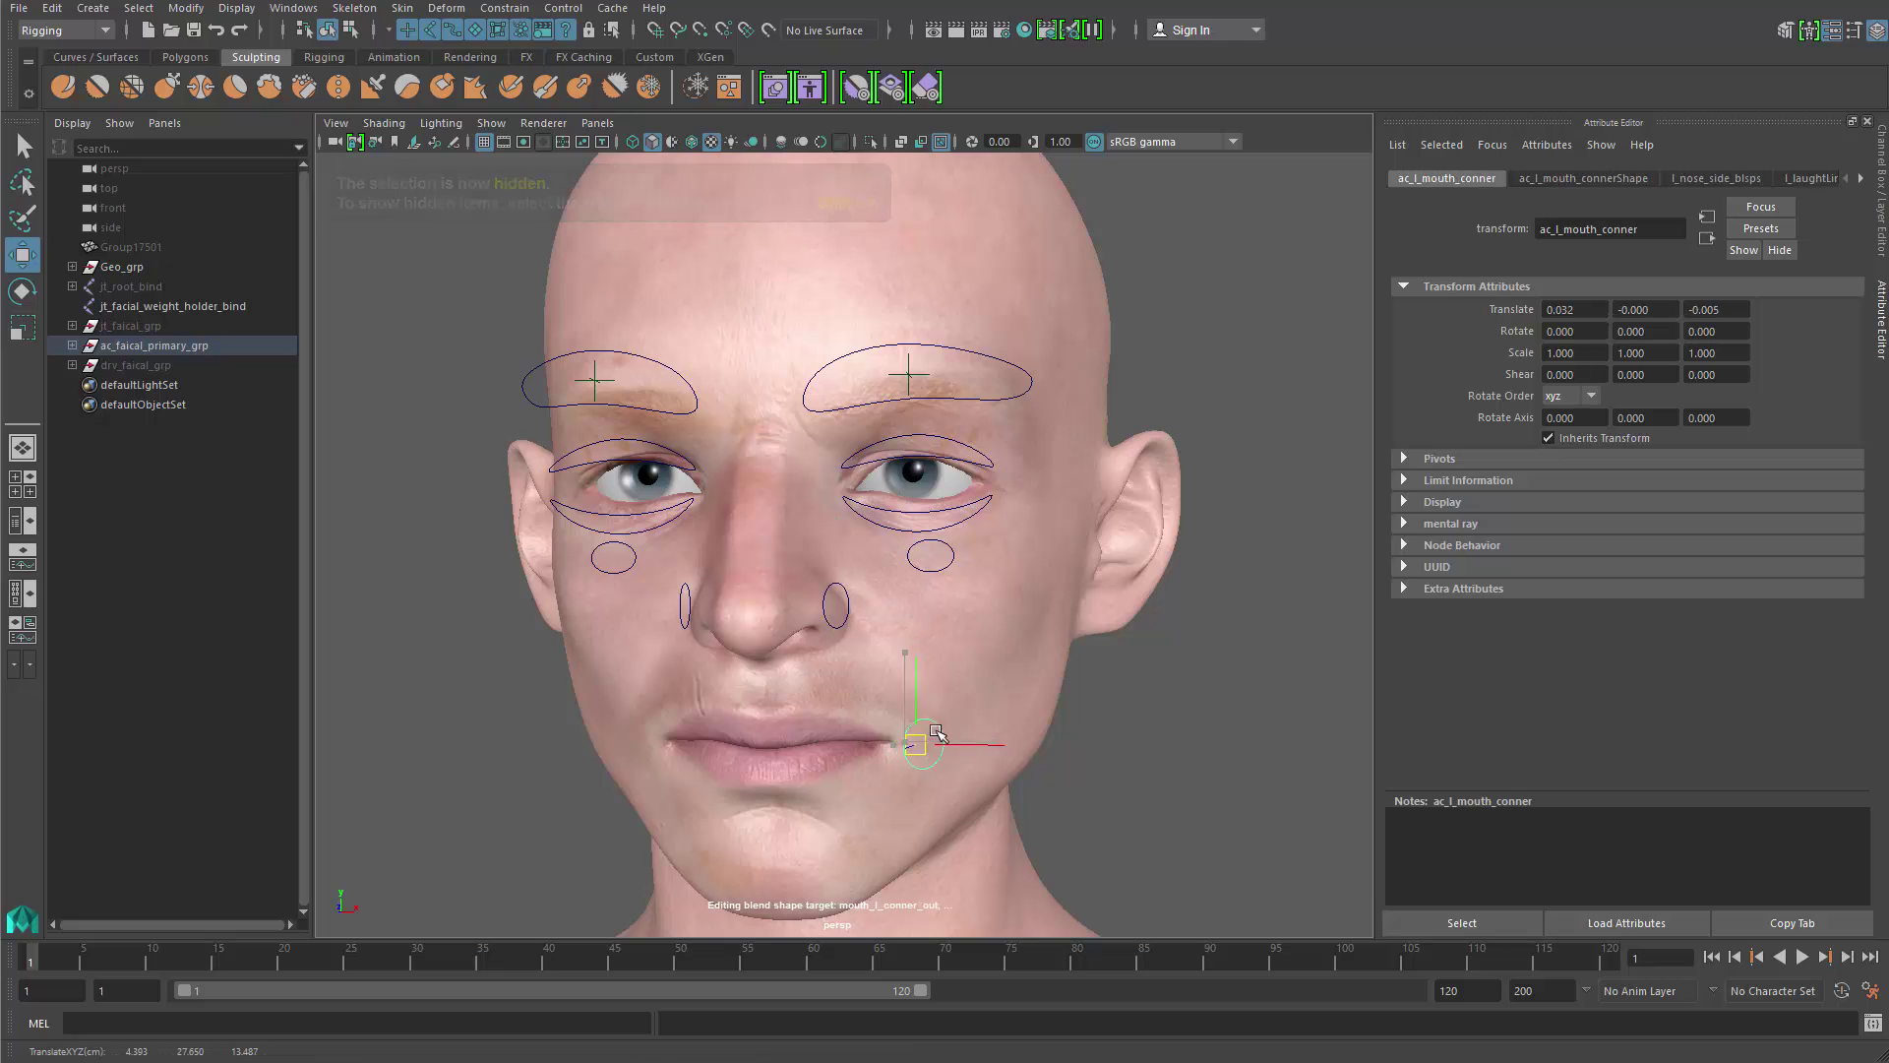
{"action": "left_click_drag", "start_coordinate": [906, 740], "coordinate": [951, 739]}
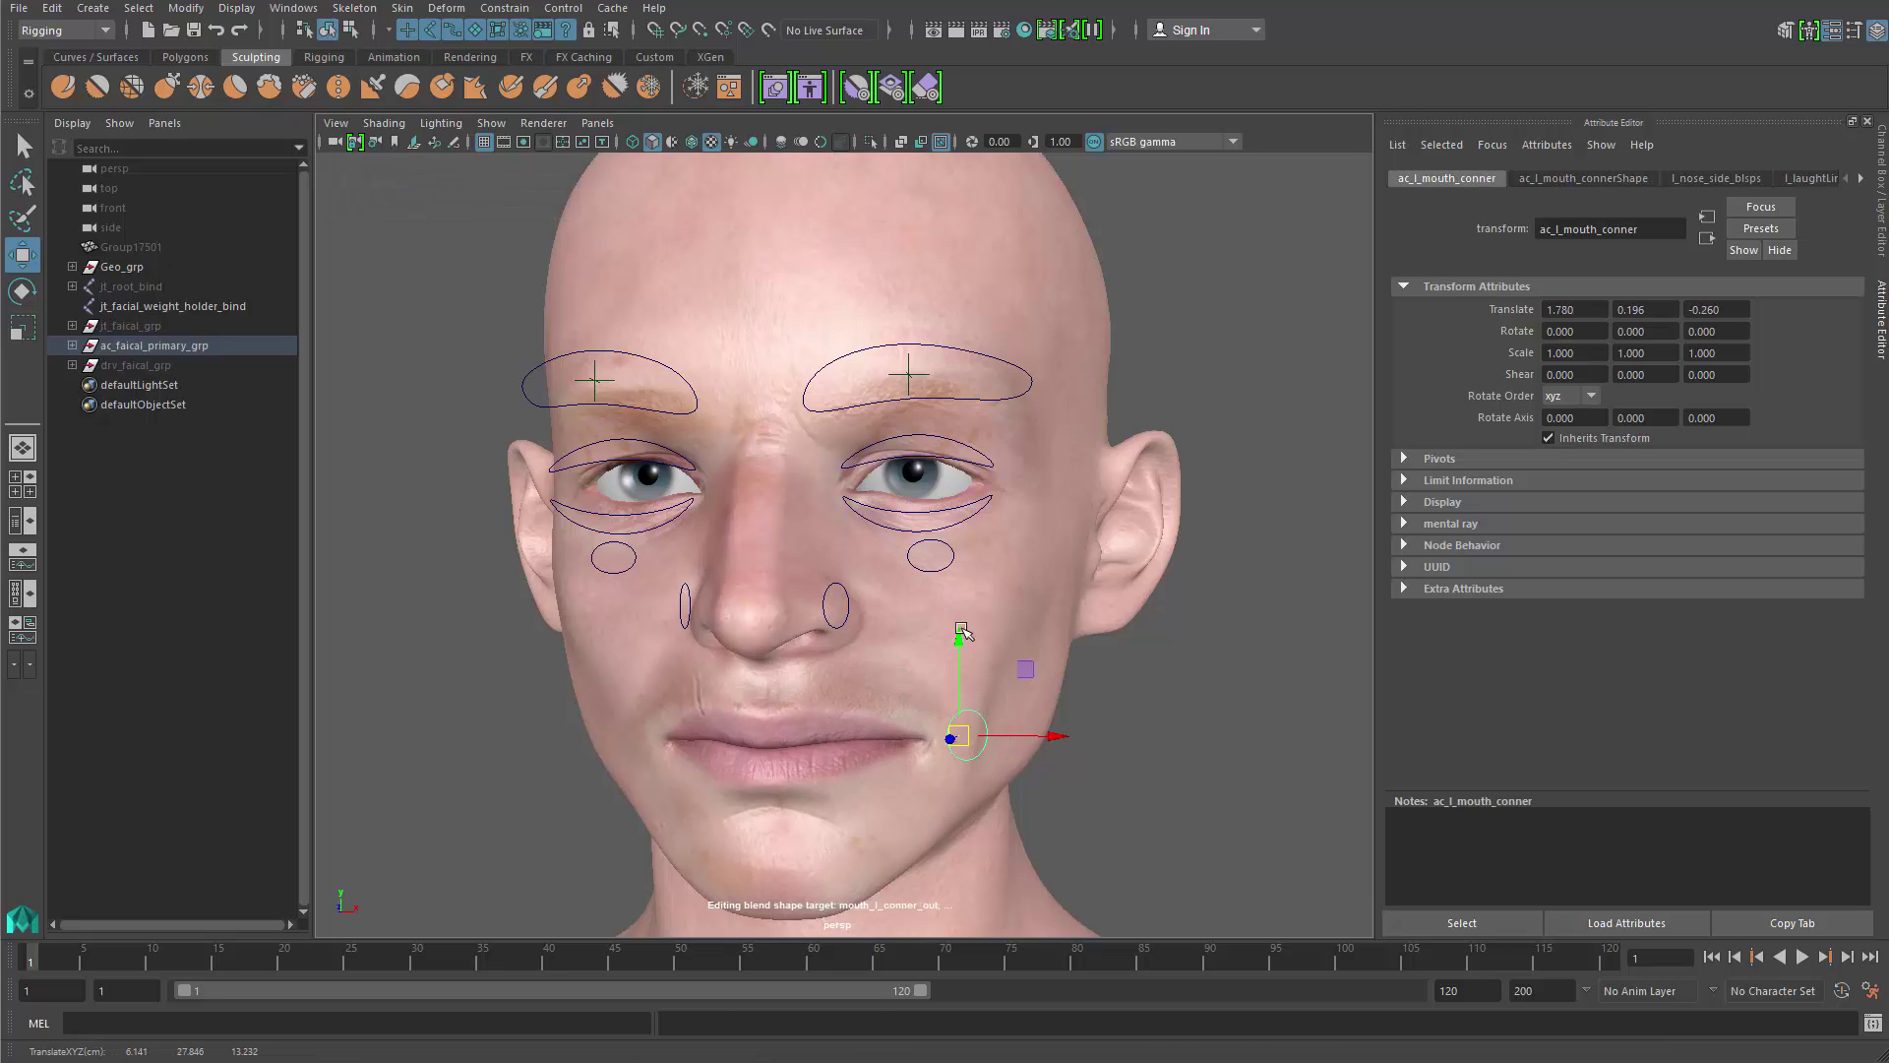
{"action": "key", "text": "ctrl+z"}
Step: Test the left upper cheek and left eyebrow controllers by moving each one, undoing both moves
{"action": "left_click", "coordinate": [943, 568]}
{"action": "left_click_drag", "start_coordinate": [932, 555], "coordinate": [916, 527]}
{"action": "key", "text": "ctrl+z"}
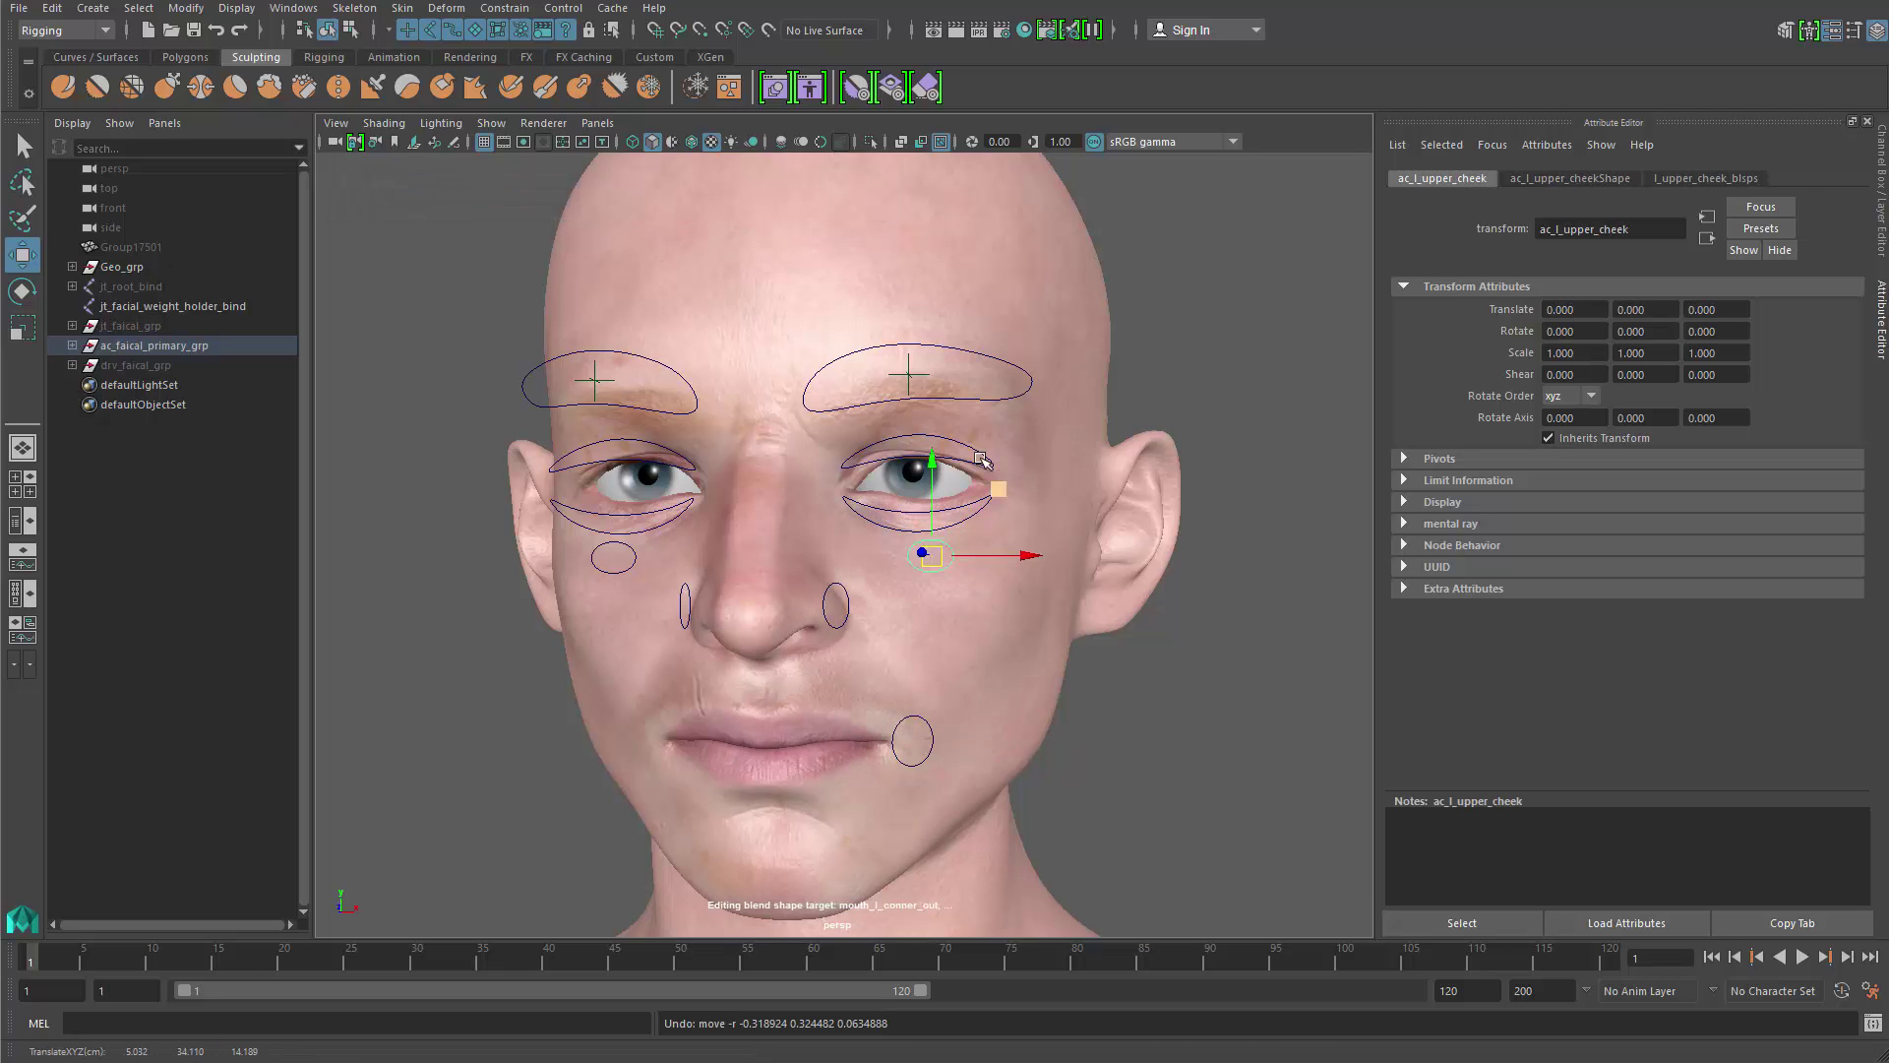
{"action": "left_click", "coordinate": [971, 399]}
{"action": "left_click_drag", "start_coordinate": [909, 276], "coordinate": [917, 354]}
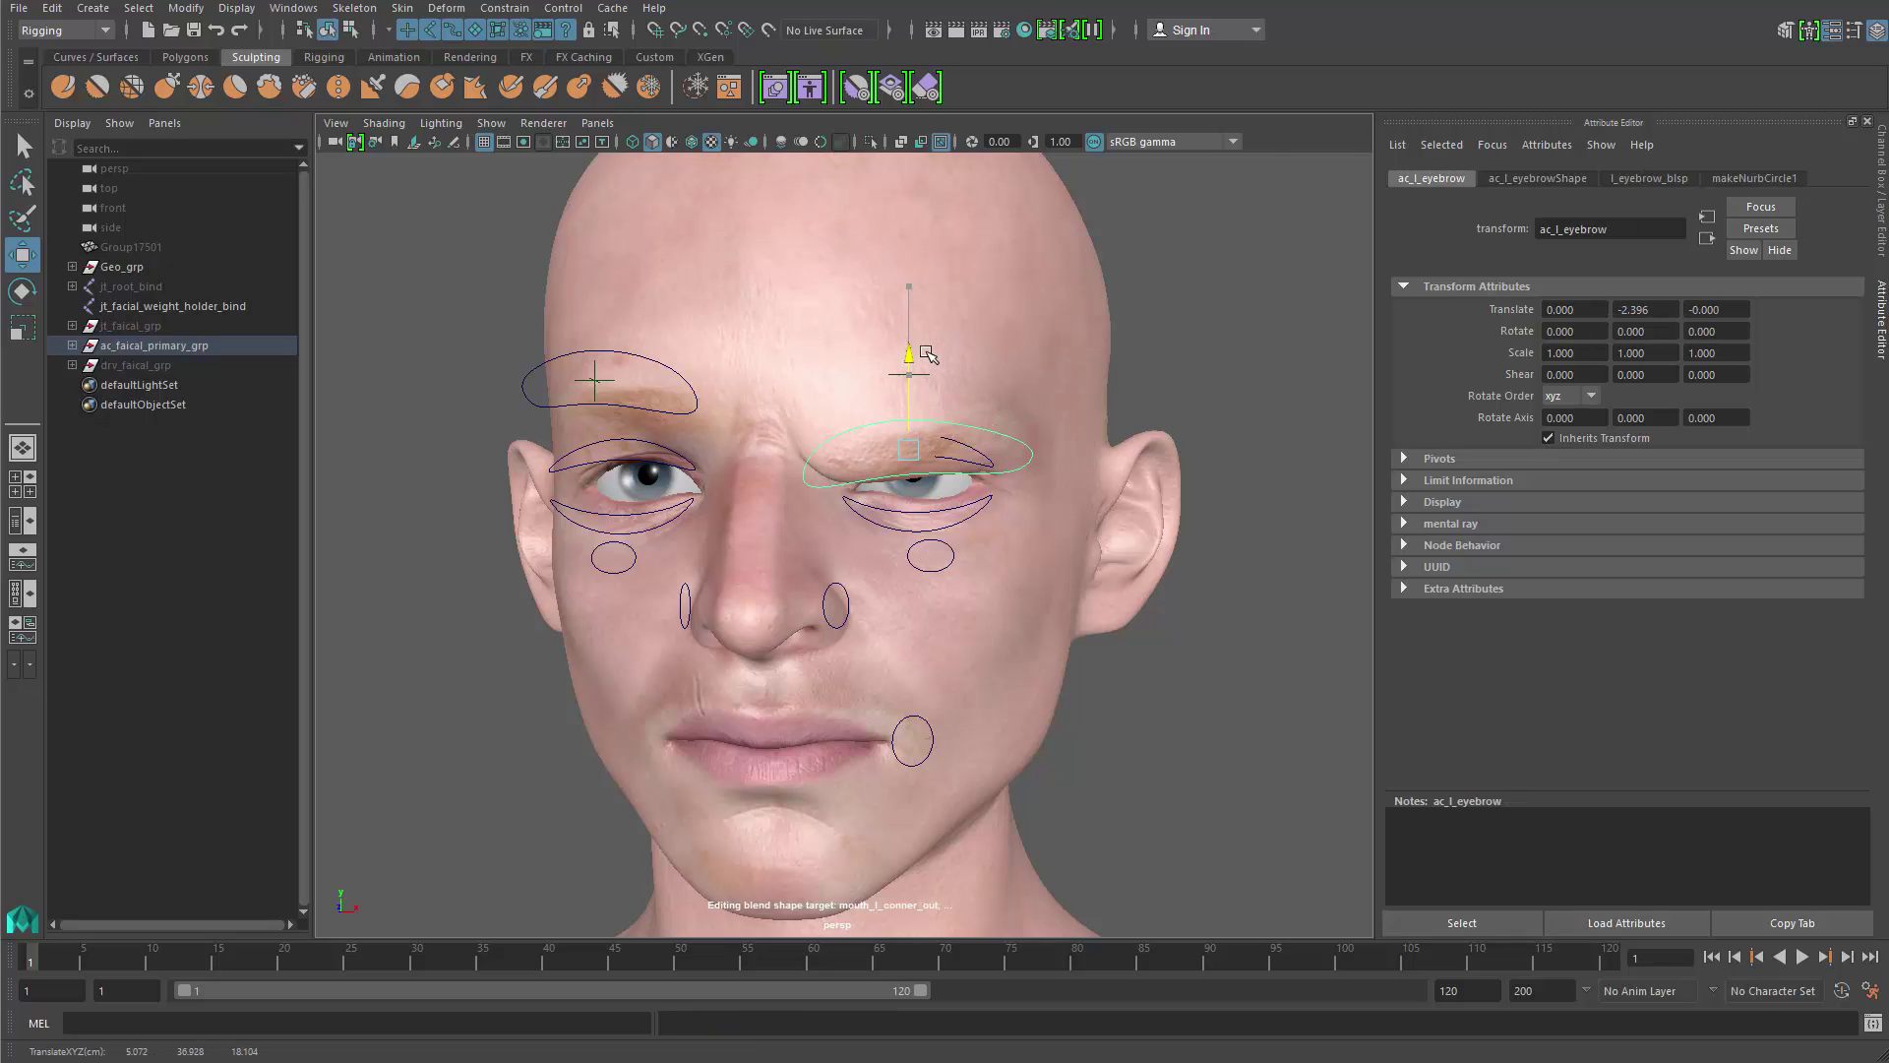
{"action": "key", "text": "ctrl+z"}
Step: Turn off shape Visibility for the left and right eyebrow locators, loc_ac_l_eyebrow and loc_ac_r_eyebrow
{"action": "middle_click_drag", "start_coordinate": [749, 580], "coordinate": [843, 542], "text": "alt"}
{"action": "left_click_drag", "start_coordinate": [843, 542], "coordinate": [723, 539], "text": "alt"}
{"action": "left_click_drag", "start_coordinate": [482, 644], "coordinate": [831, 494], "text": "alt"}
{"action": "key", "text": "q"}
{"action": "left_click", "coordinate": [590, 661]}
{"action": "left_click", "coordinate": [930, 371]}
{"action": "left_click_drag", "start_coordinate": [898, 371], "coordinate": [965, 466], "text": "alt"}
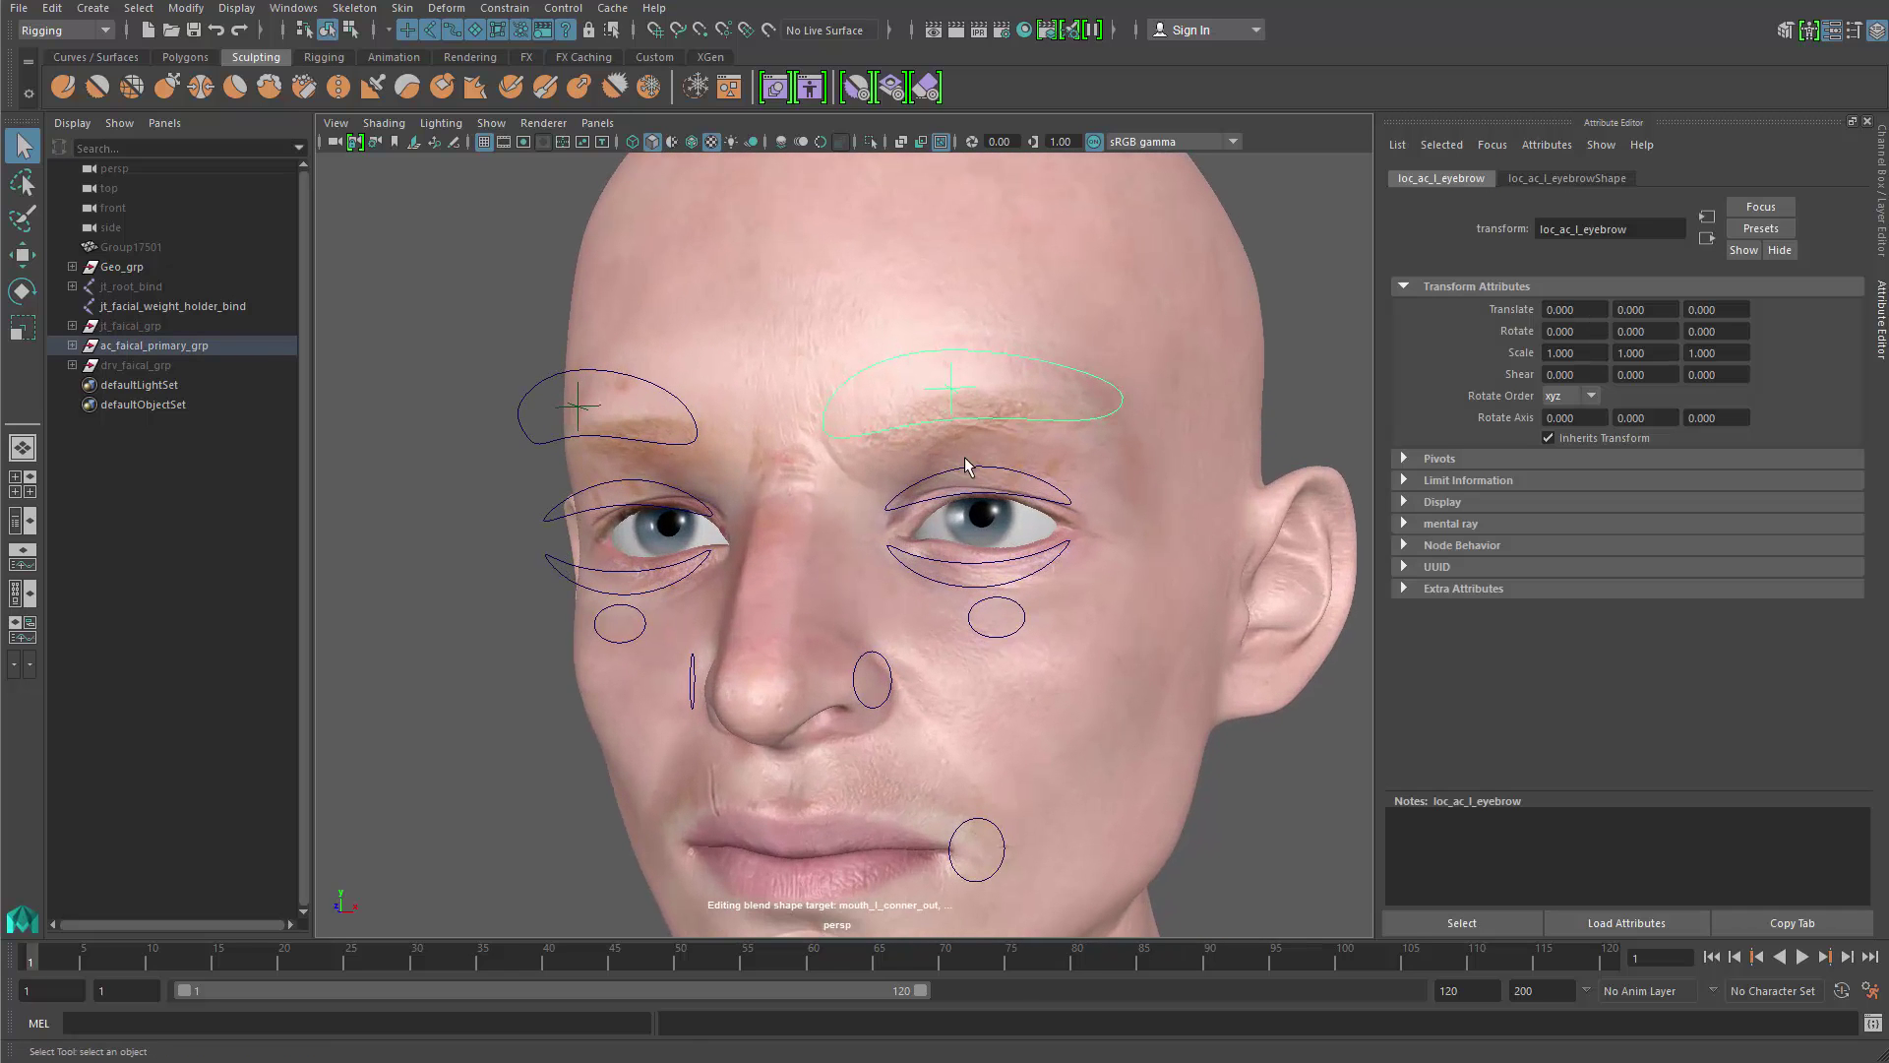
{"action": "left_click", "coordinate": [1574, 178]}
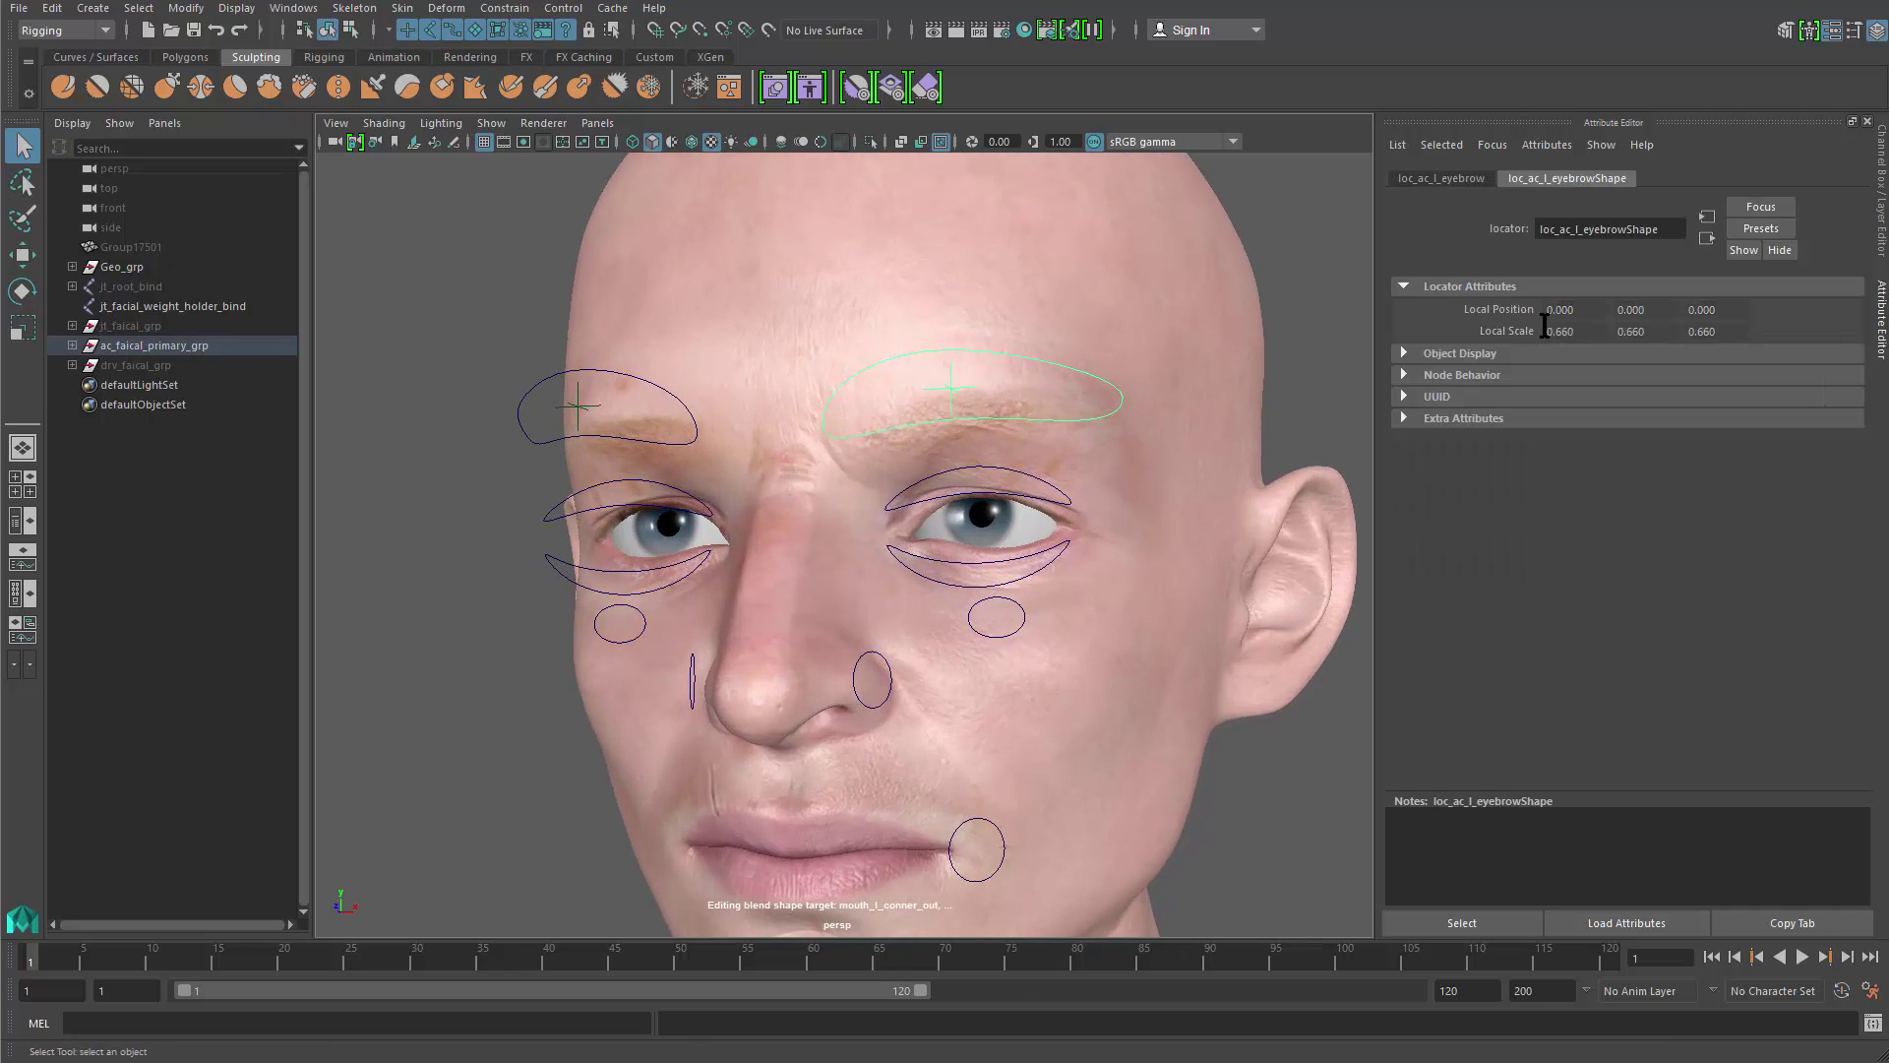
{"action": "left_click", "coordinate": [1448, 354]}
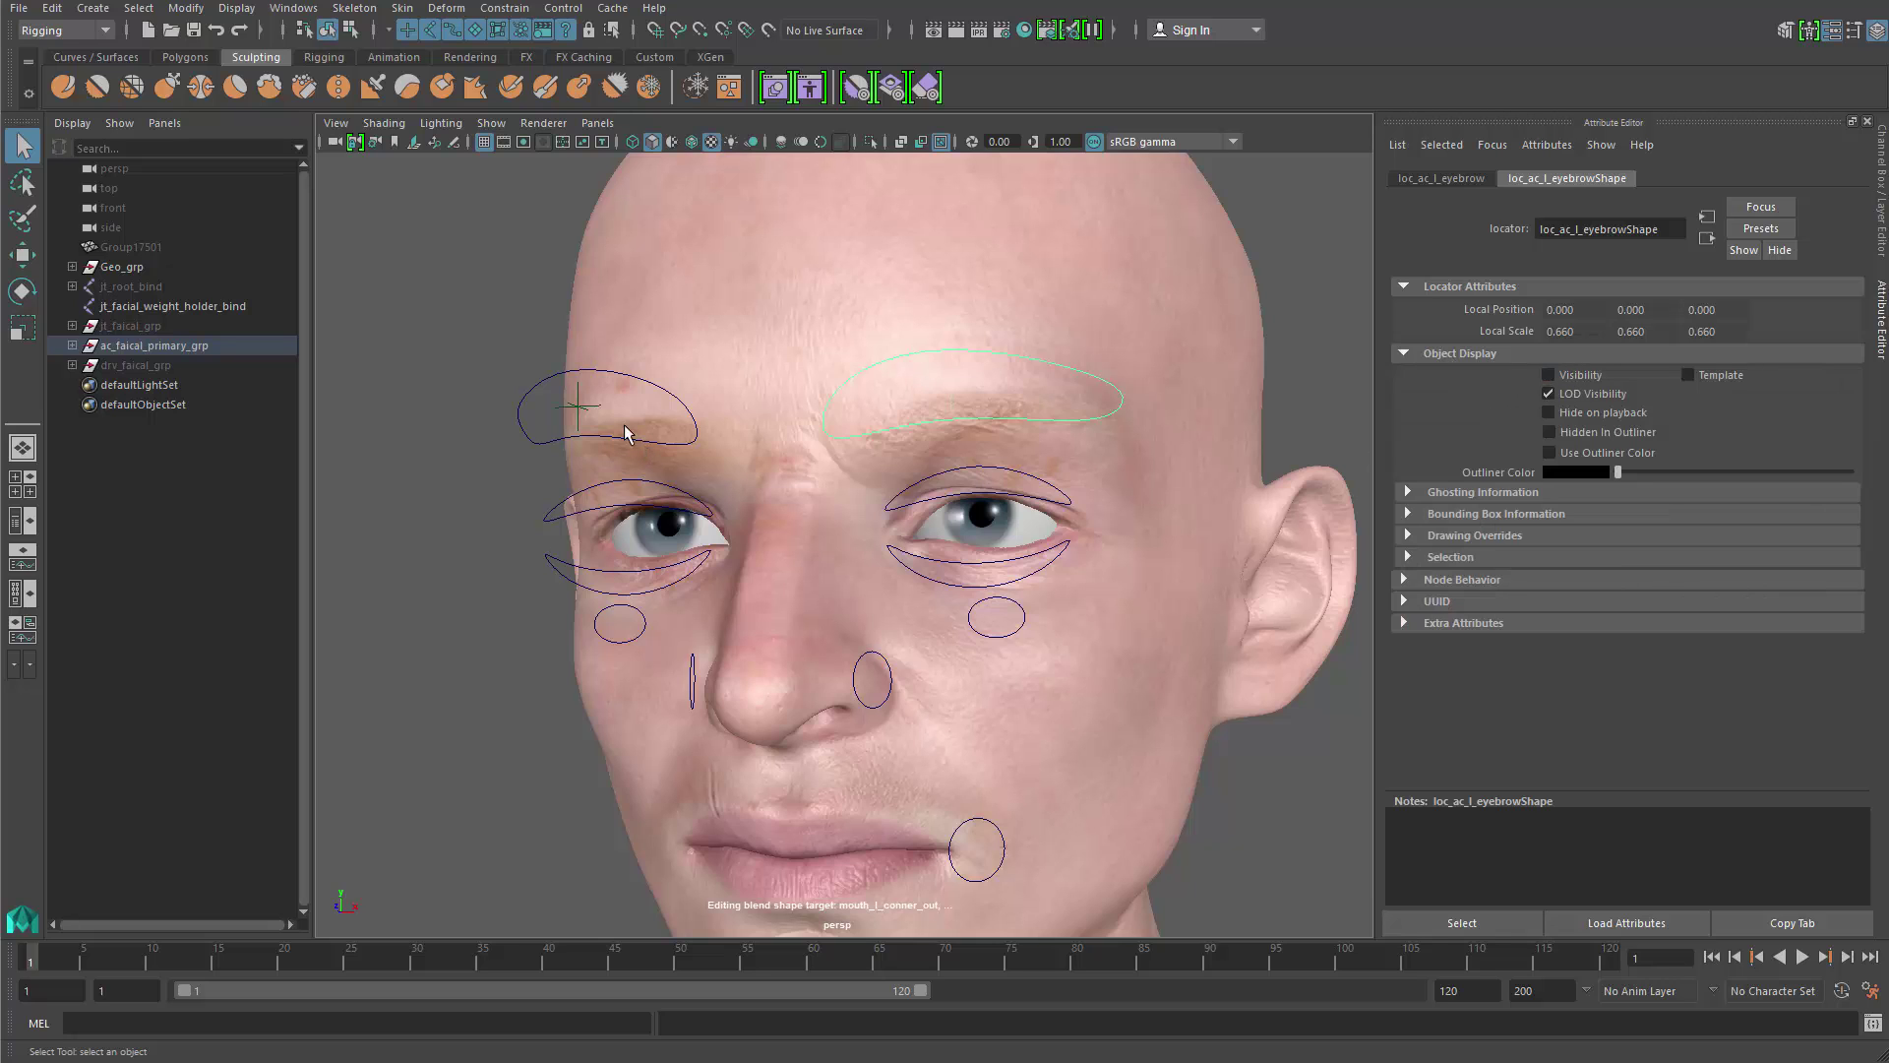
{"action": "left_click", "coordinate": [573, 407]}
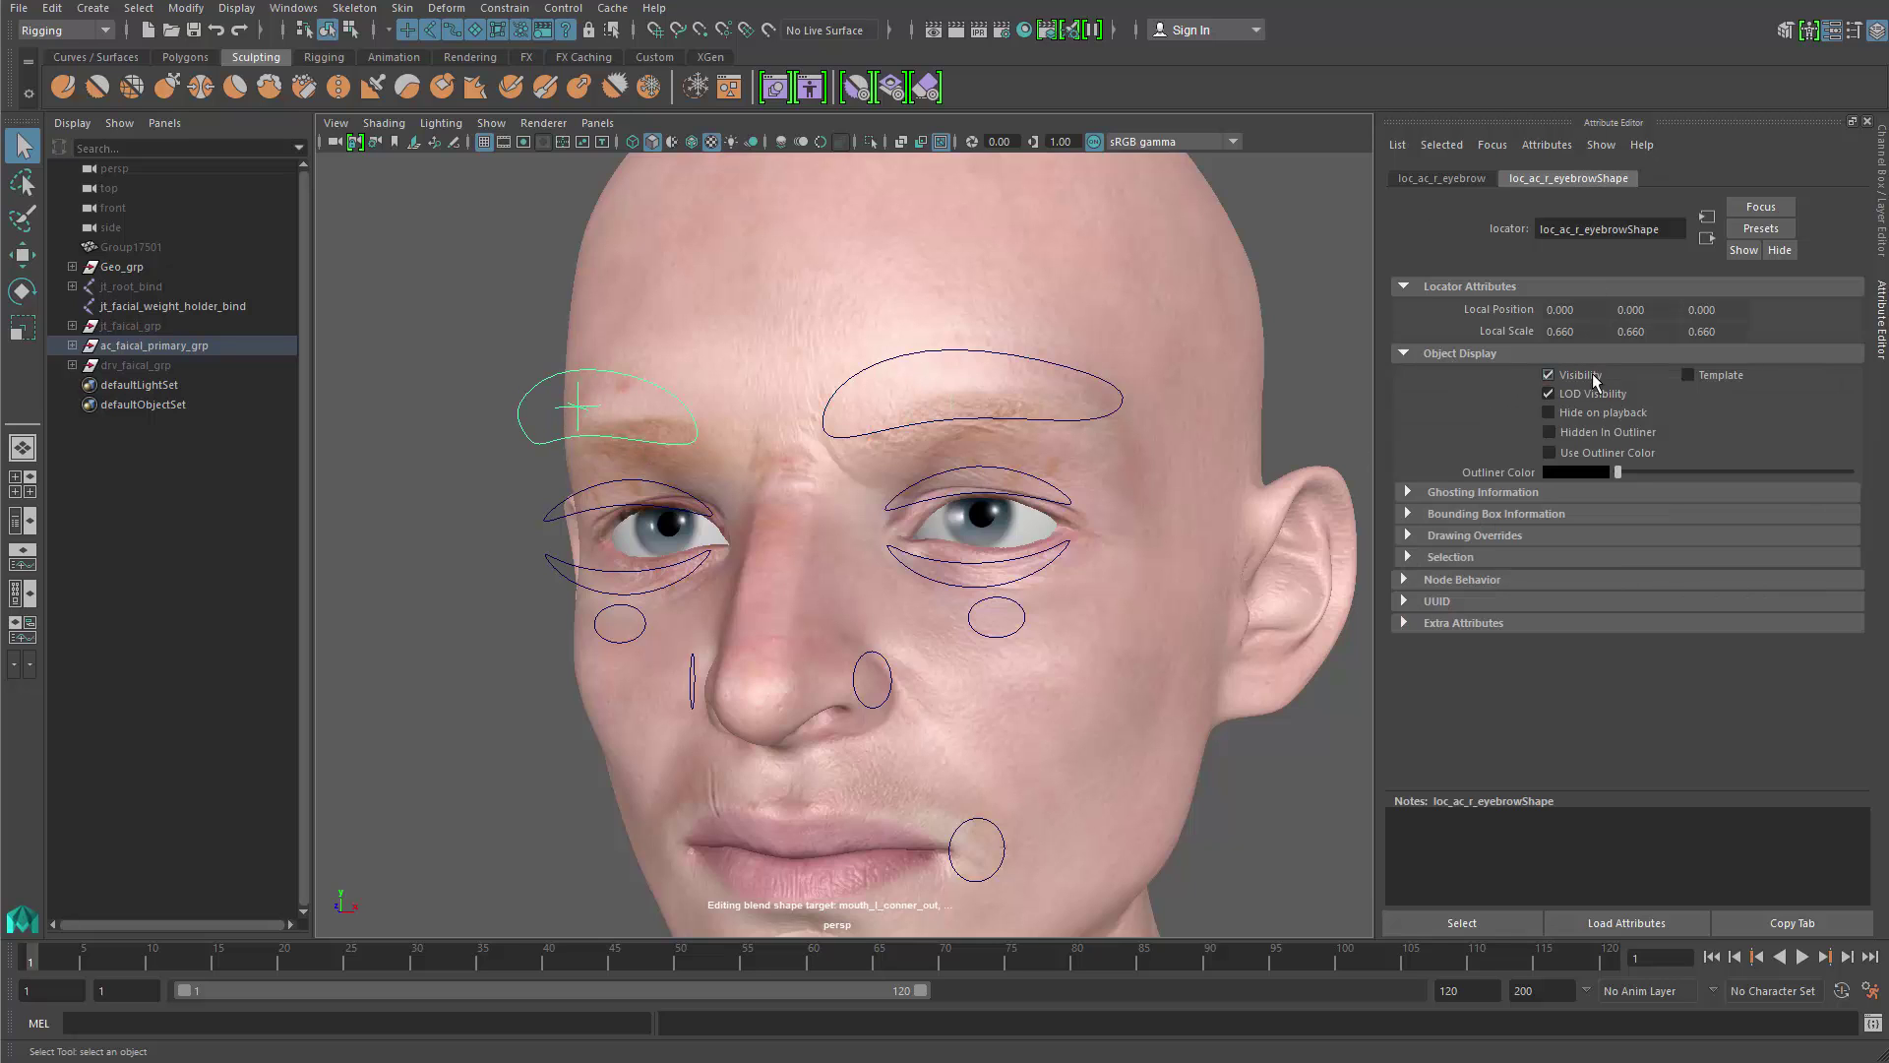
{"action": "left_click_drag", "start_coordinate": [717, 555], "coordinate": [498, 578], "text": "alt"}
{"action": "left_click", "coordinate": [559, 436]}
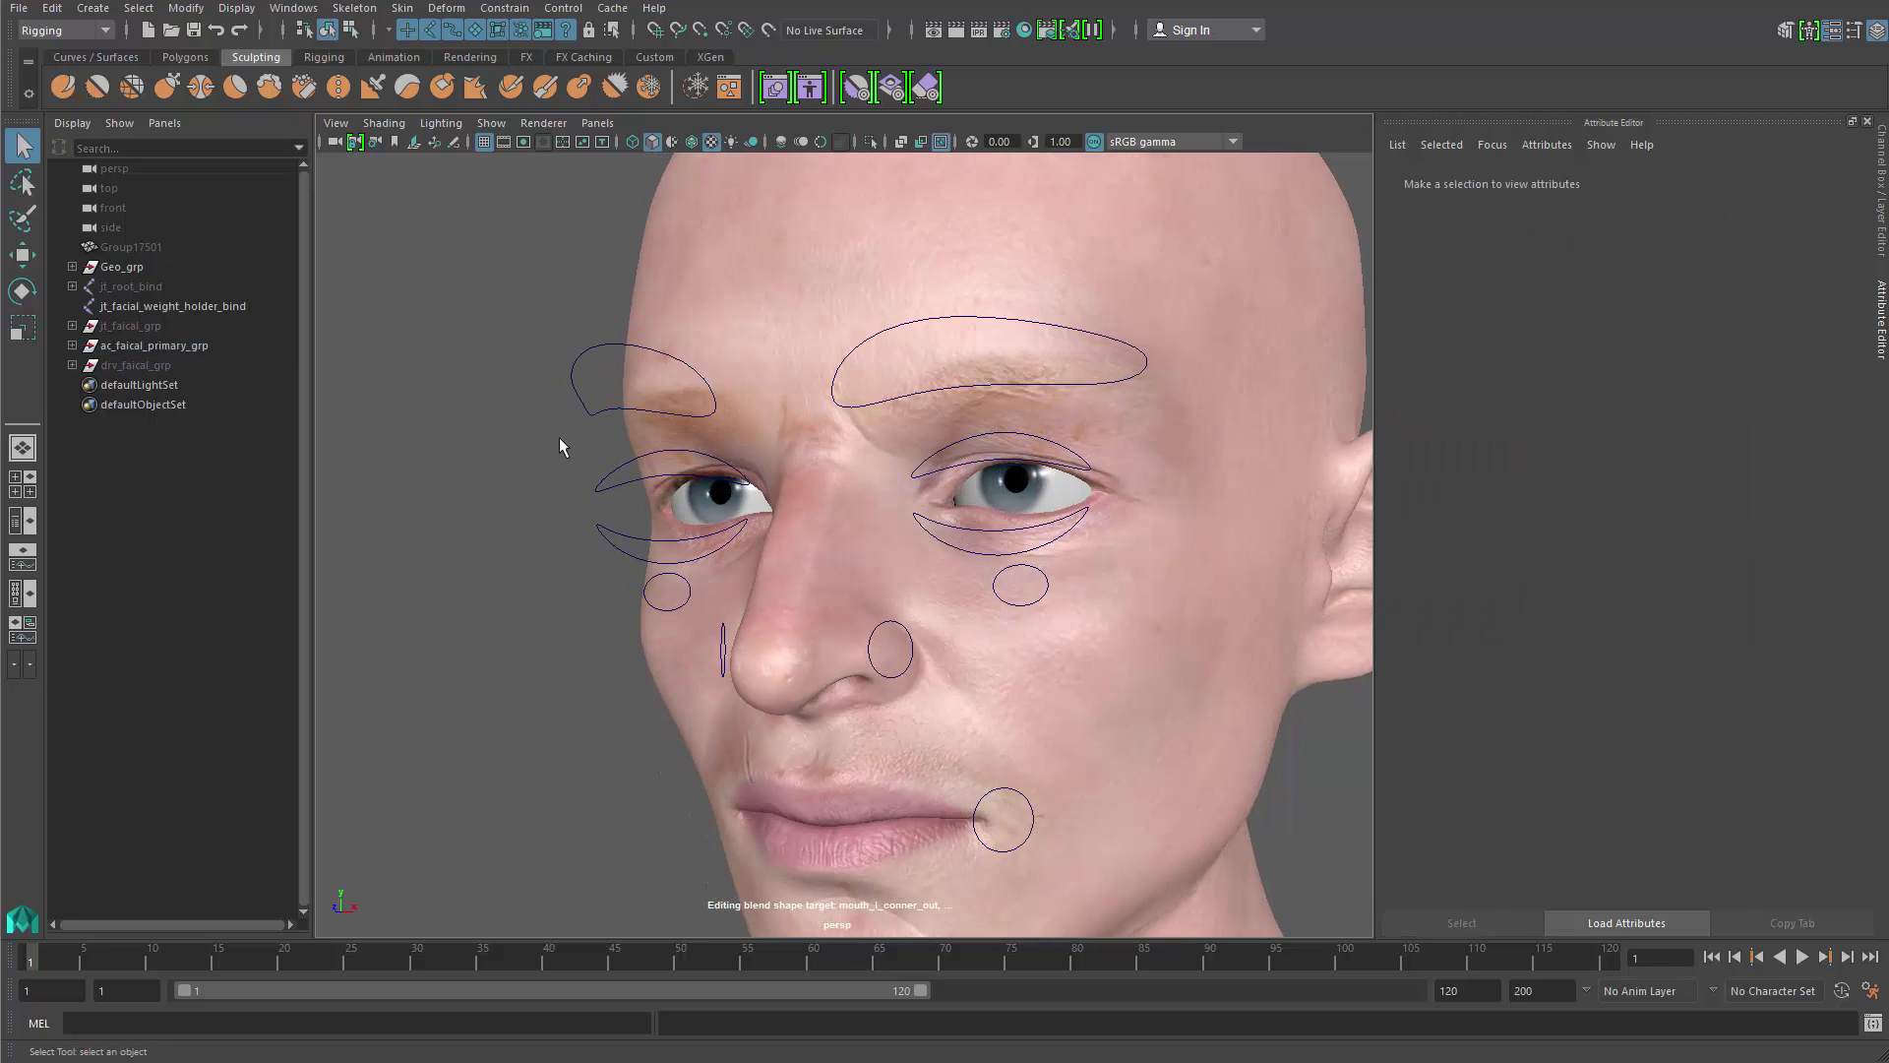
Step: Test the right eyebrow controller by moving it, undo the moves, and clear the selection
{"action": "left_click", "coordinate": [588, 412]}
{"action": "key", "text": "w"}
{"action": "left_click_drag", "start_coordinate": [598, 465], "coordinate": [688, 457], "text": "alt"}
{"action": "left_click_drag", "start_coordinate": [615, 345], "coordinate": [646, 219]}
{"action": "key", "text": "ctrl+z"}
{"action": "key", "text": "ctrl+z"}
{"action": "left_click", "coordinate": [430, 523]}
Step: Parent the jt_facial_weight_holder_bind joint under jt_faical_grp in the Outliner
{"action": "left_click", "coordinate": [162, 346]}
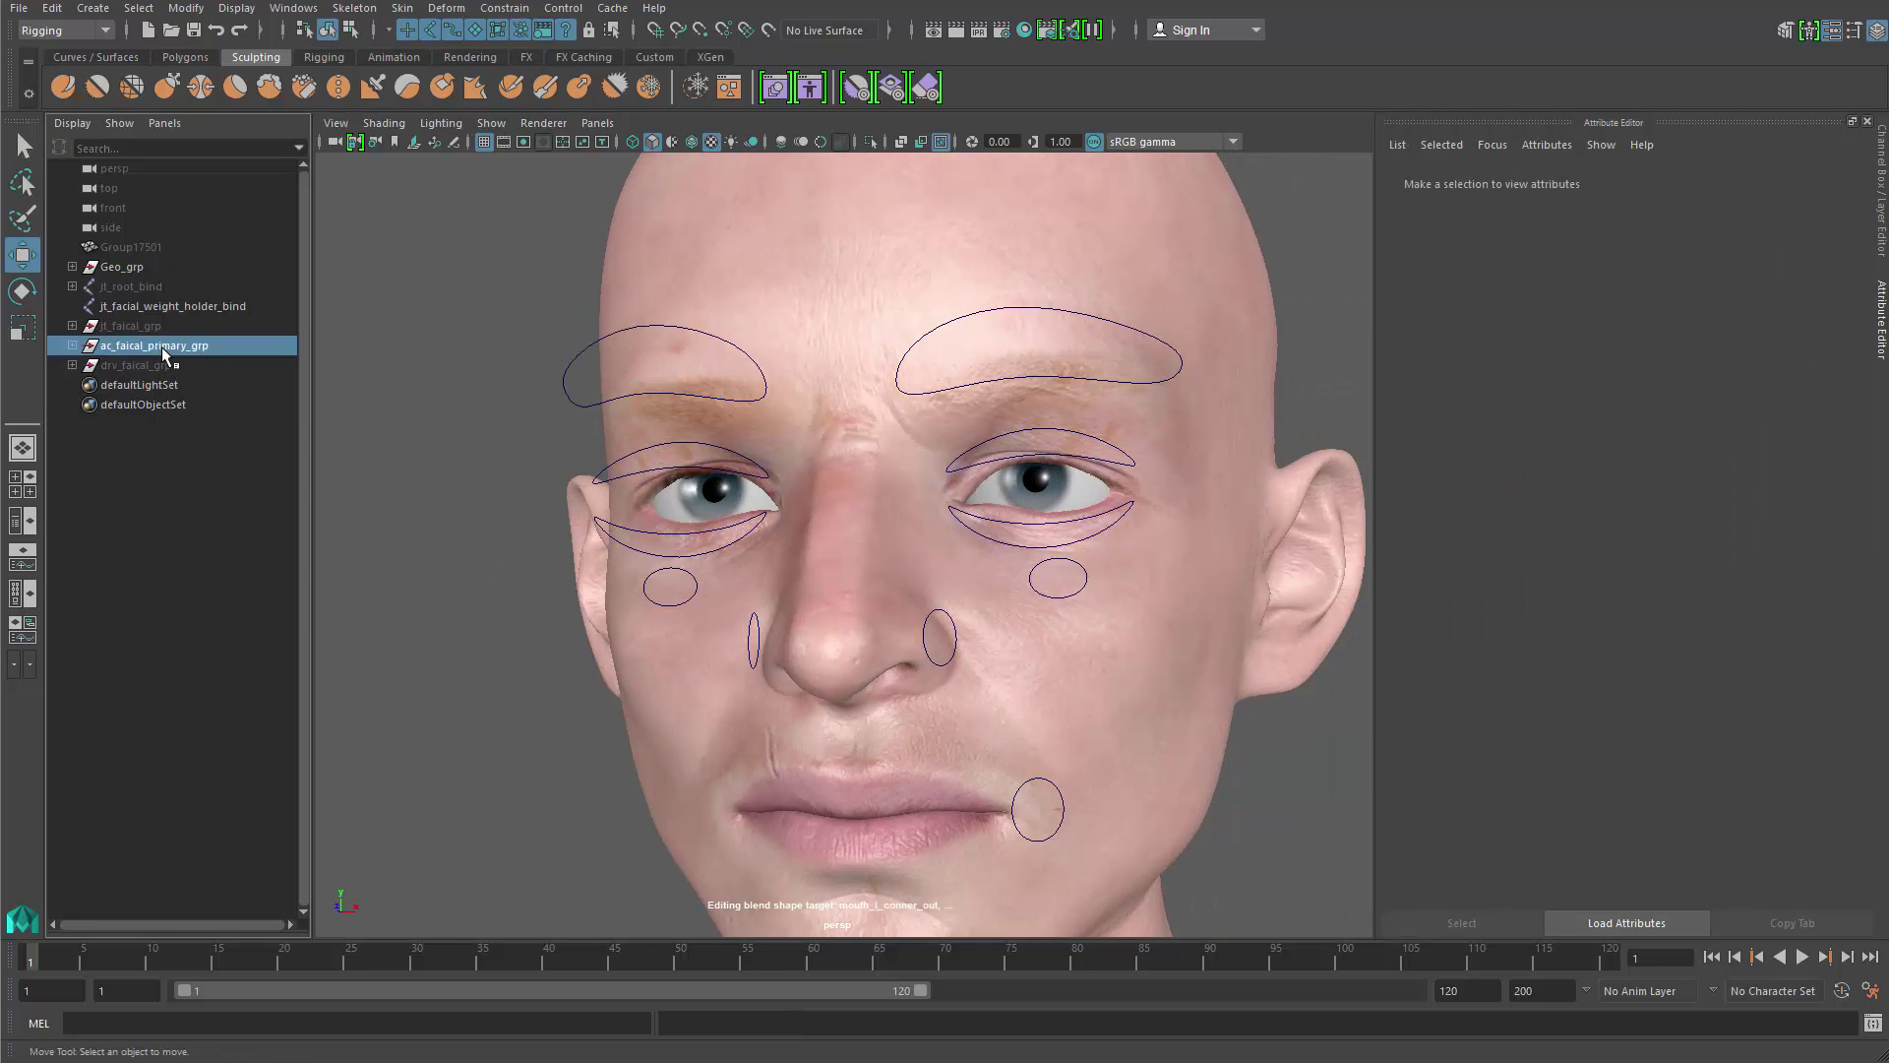
{"action": "left_click", "coordinate": [156, 327], "text": "ctrl"}
{"action": "left_click", "coordinate": [145, 364], "text": "ctrl"}
{"action": "left_click_drag", "start_coordinate": [697, 565], "coordinate": [610, 532], "text": "alt"}
{"action": "left_click", "coordinate": [207, 306]}
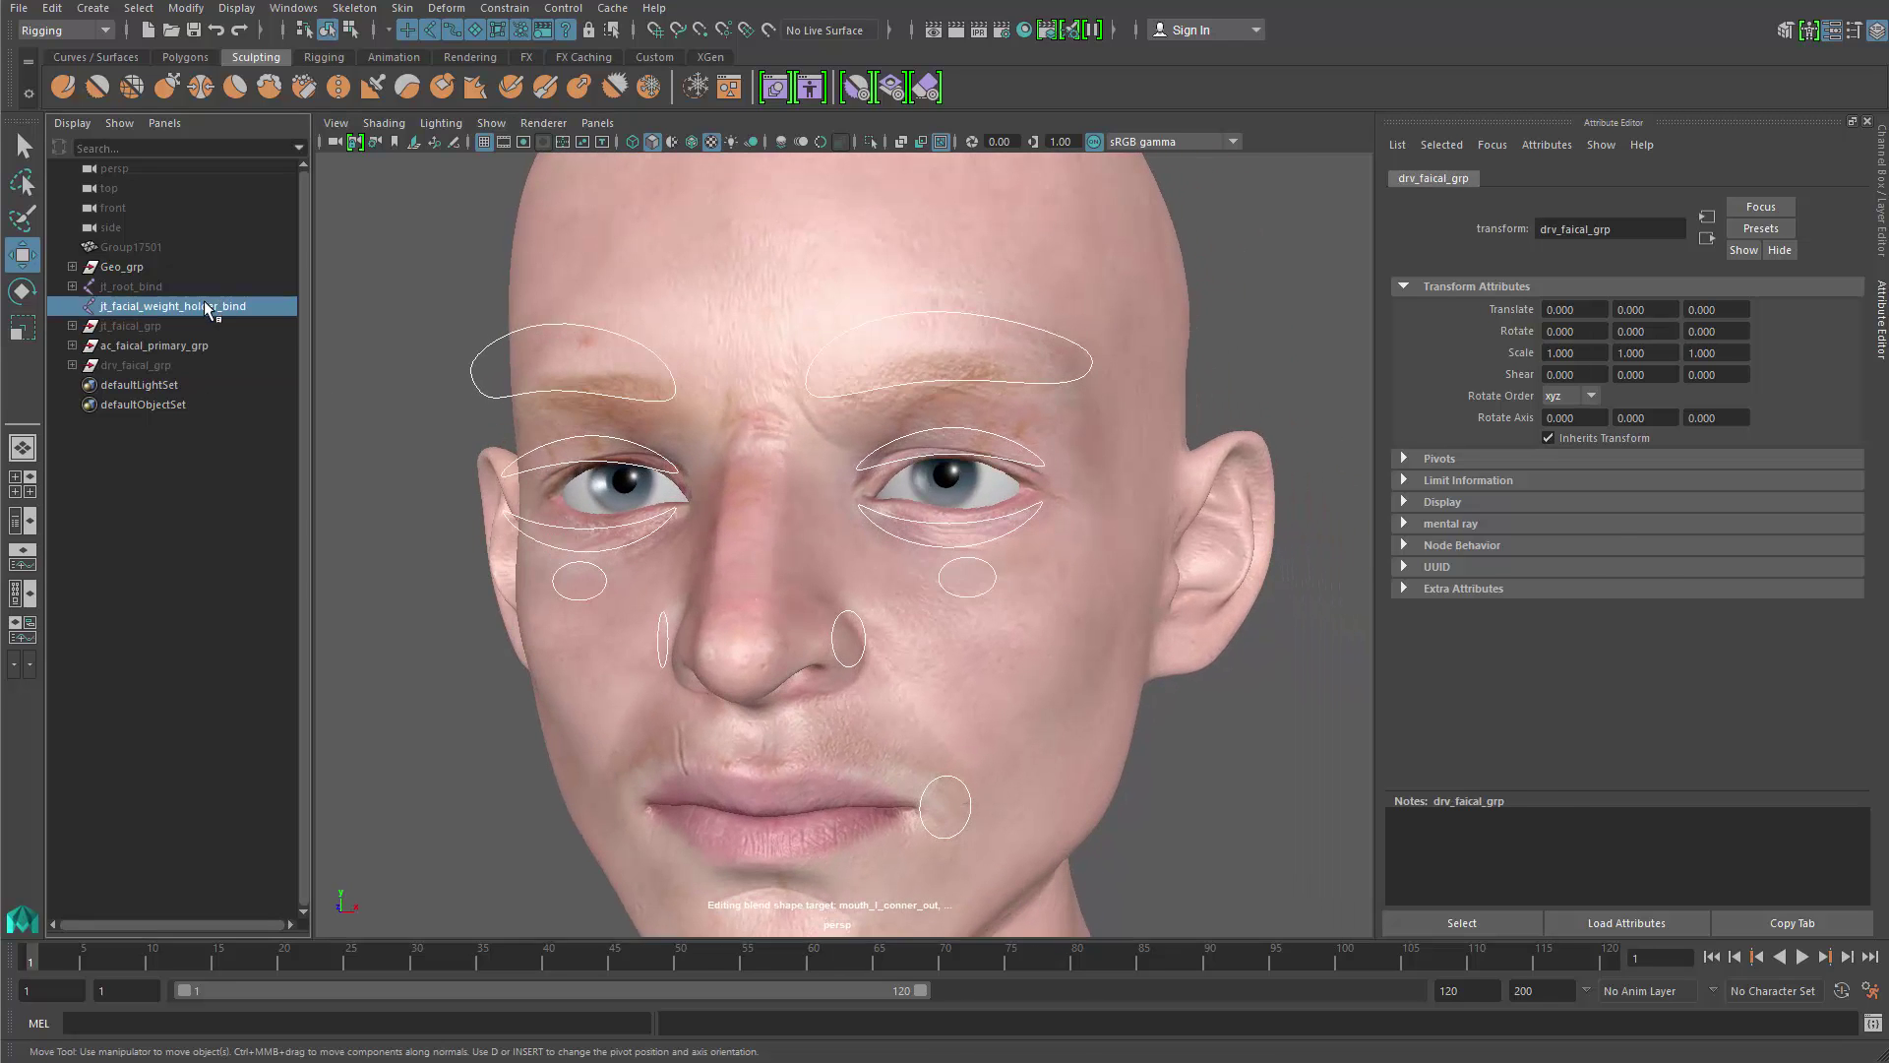
{"action": "key", "text": "a"}
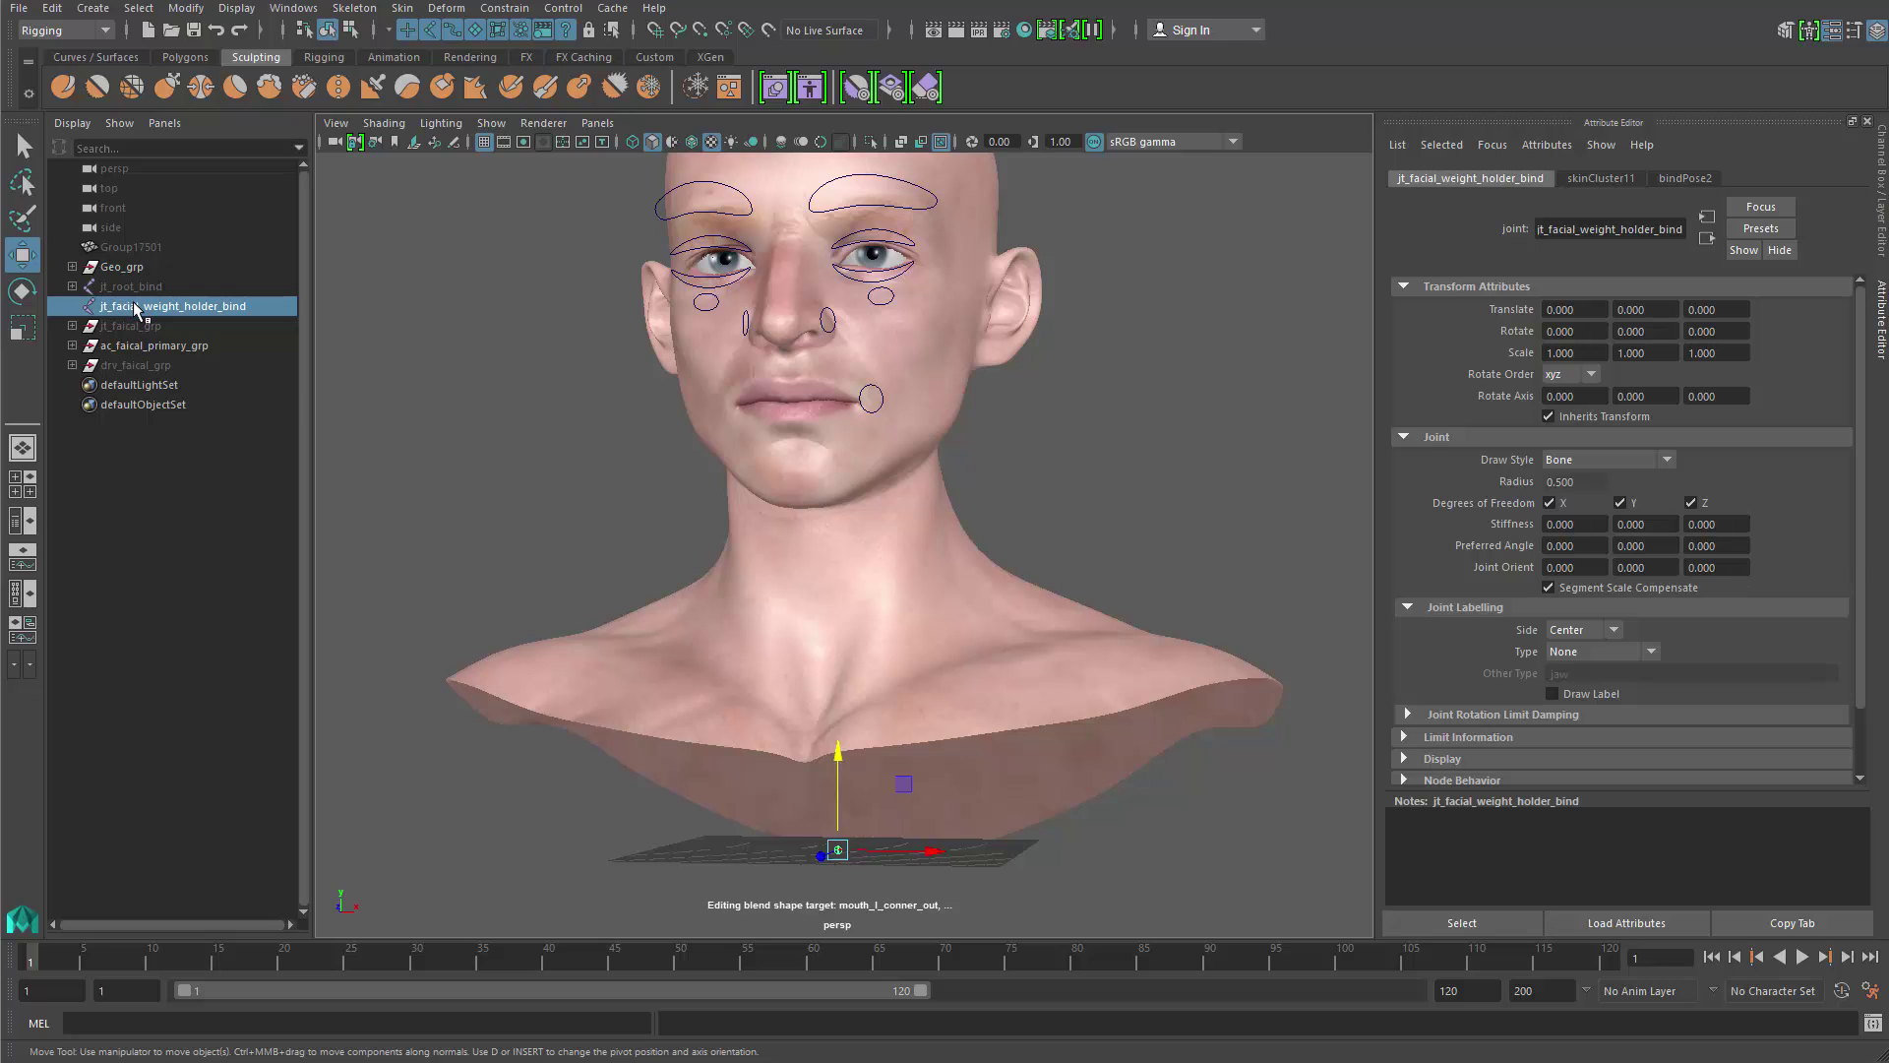
{"action": "middle_click_drag", "start_coordinate": [138, 311], "coordinate": [139, 326]}
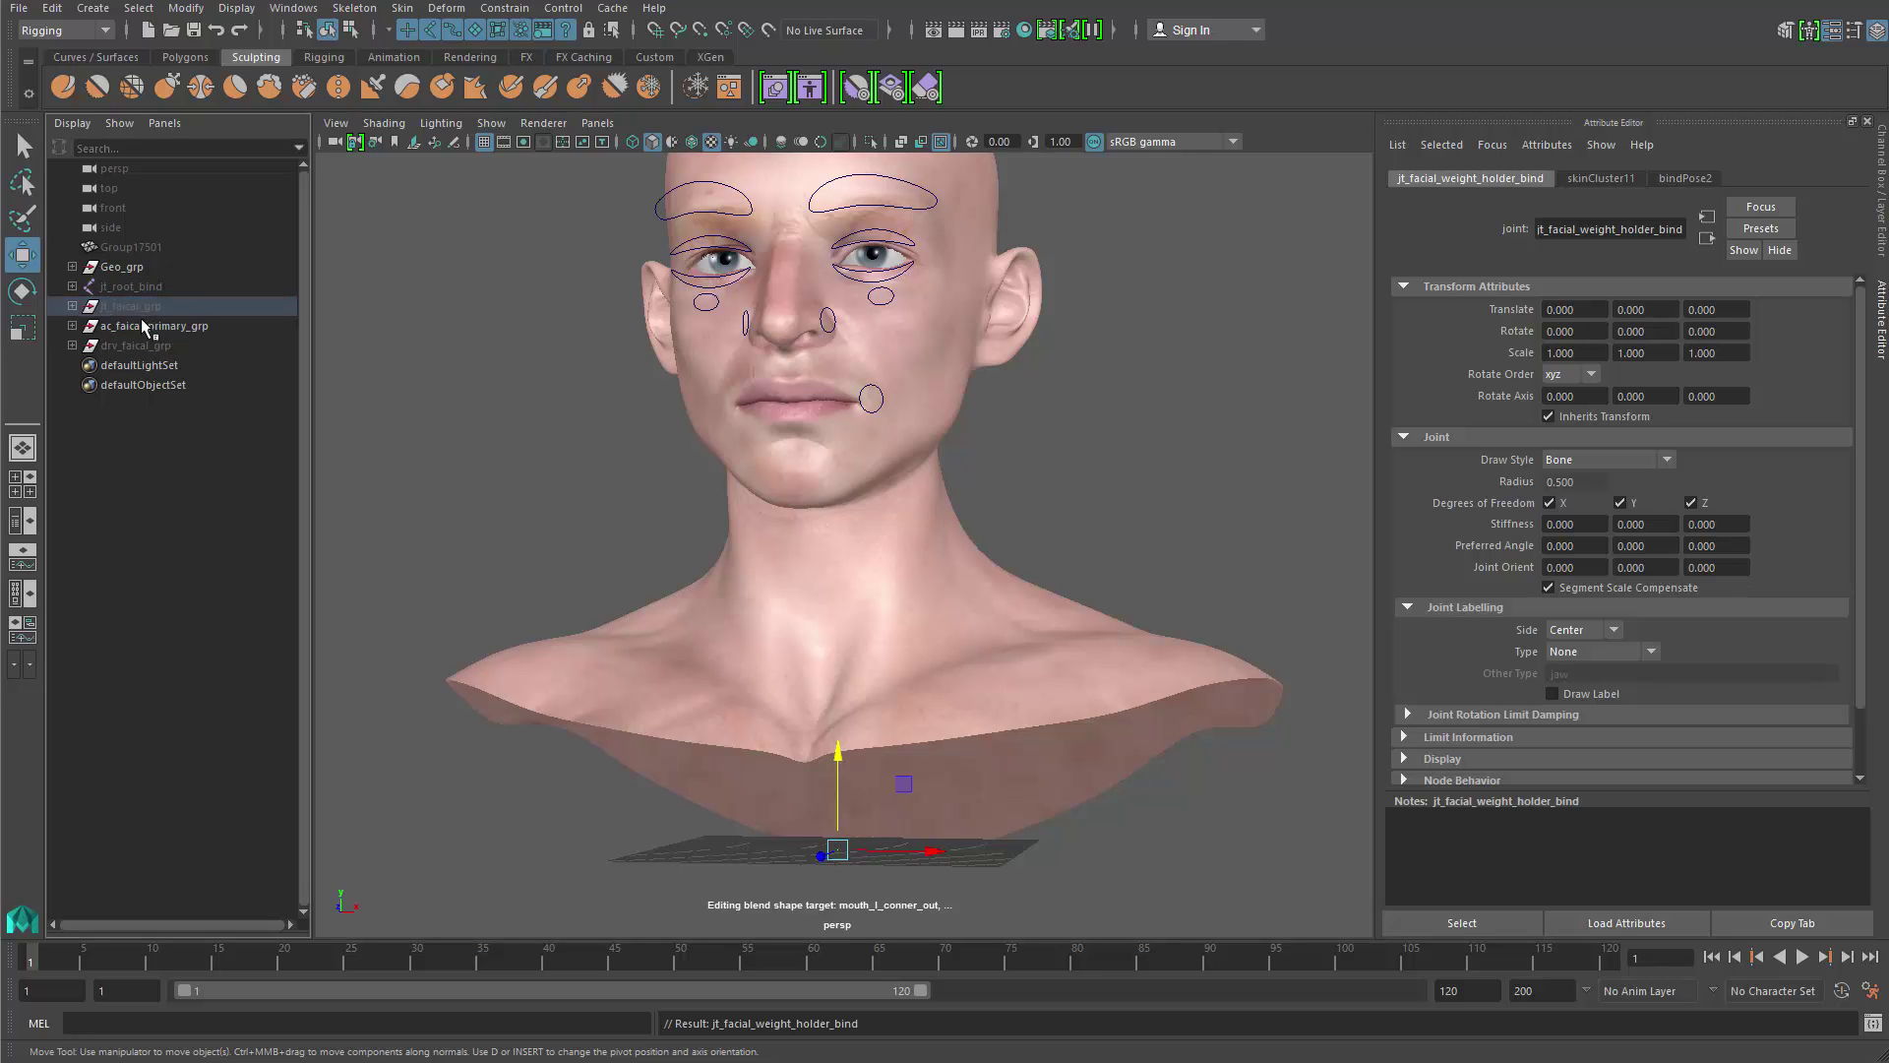
Step: Select jt_faical_grp and unhide it to show the facial joints on the head
{"action": "left_click", "coordinate": [118, 306]}
{"action": "key", "text": "f"}
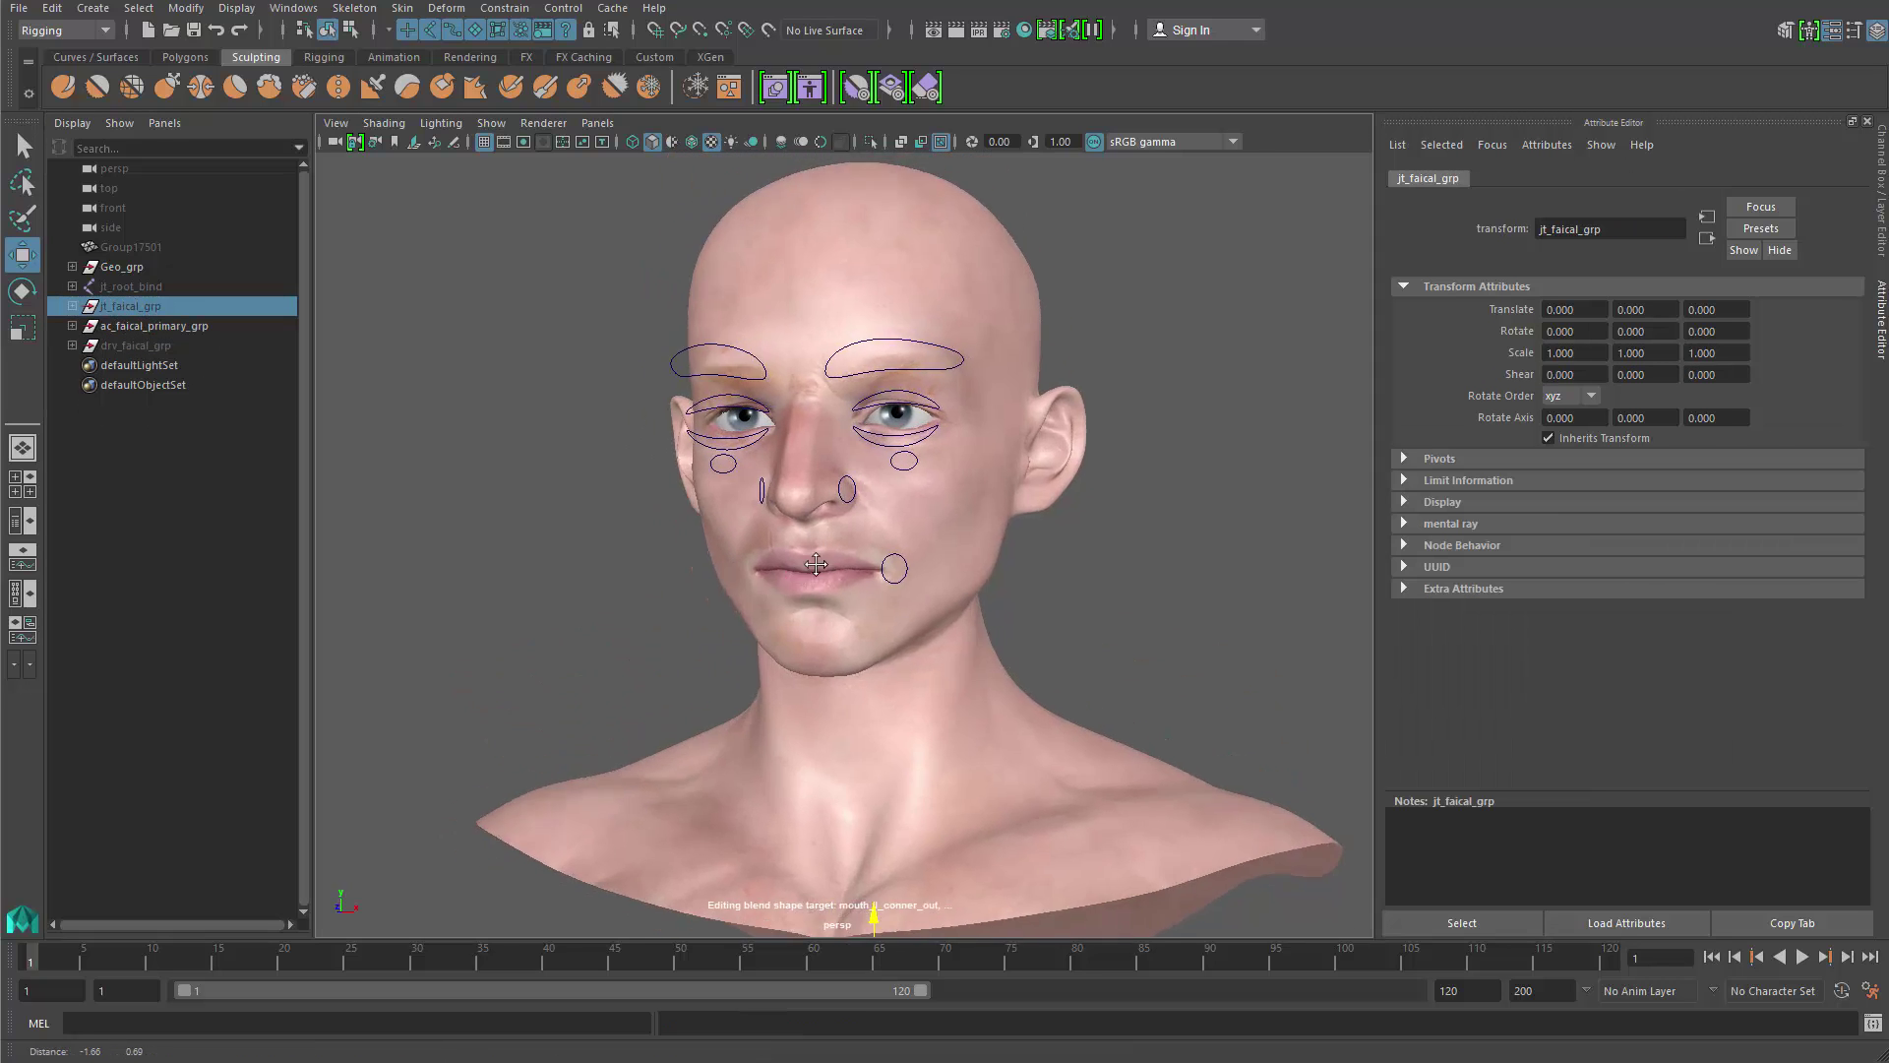
{"action": "left_click", "coordinate": [511, 628]}
{"action": "left_click_drag", "start_coordinate": [485, 515], "coordinate": [582, 581], "text": "alt"}
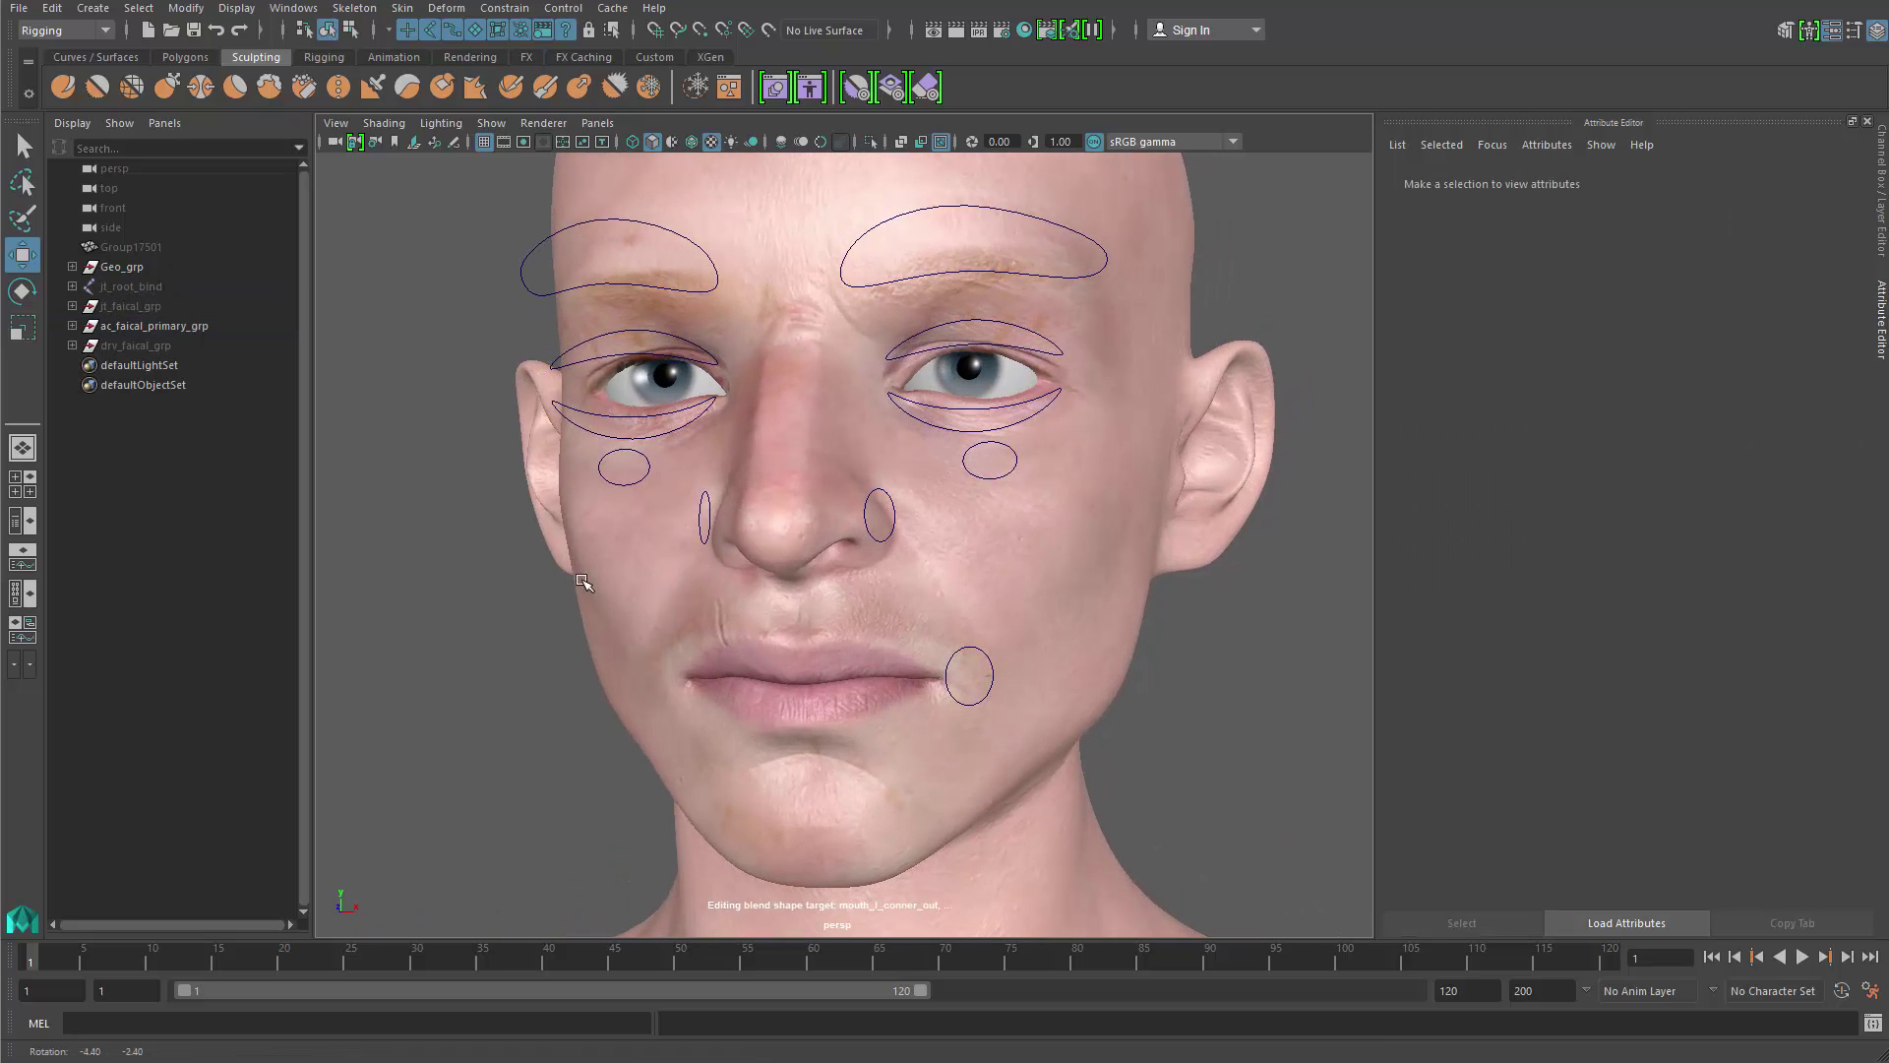
{"action": "left_click", "coordinate": [154, 309]}
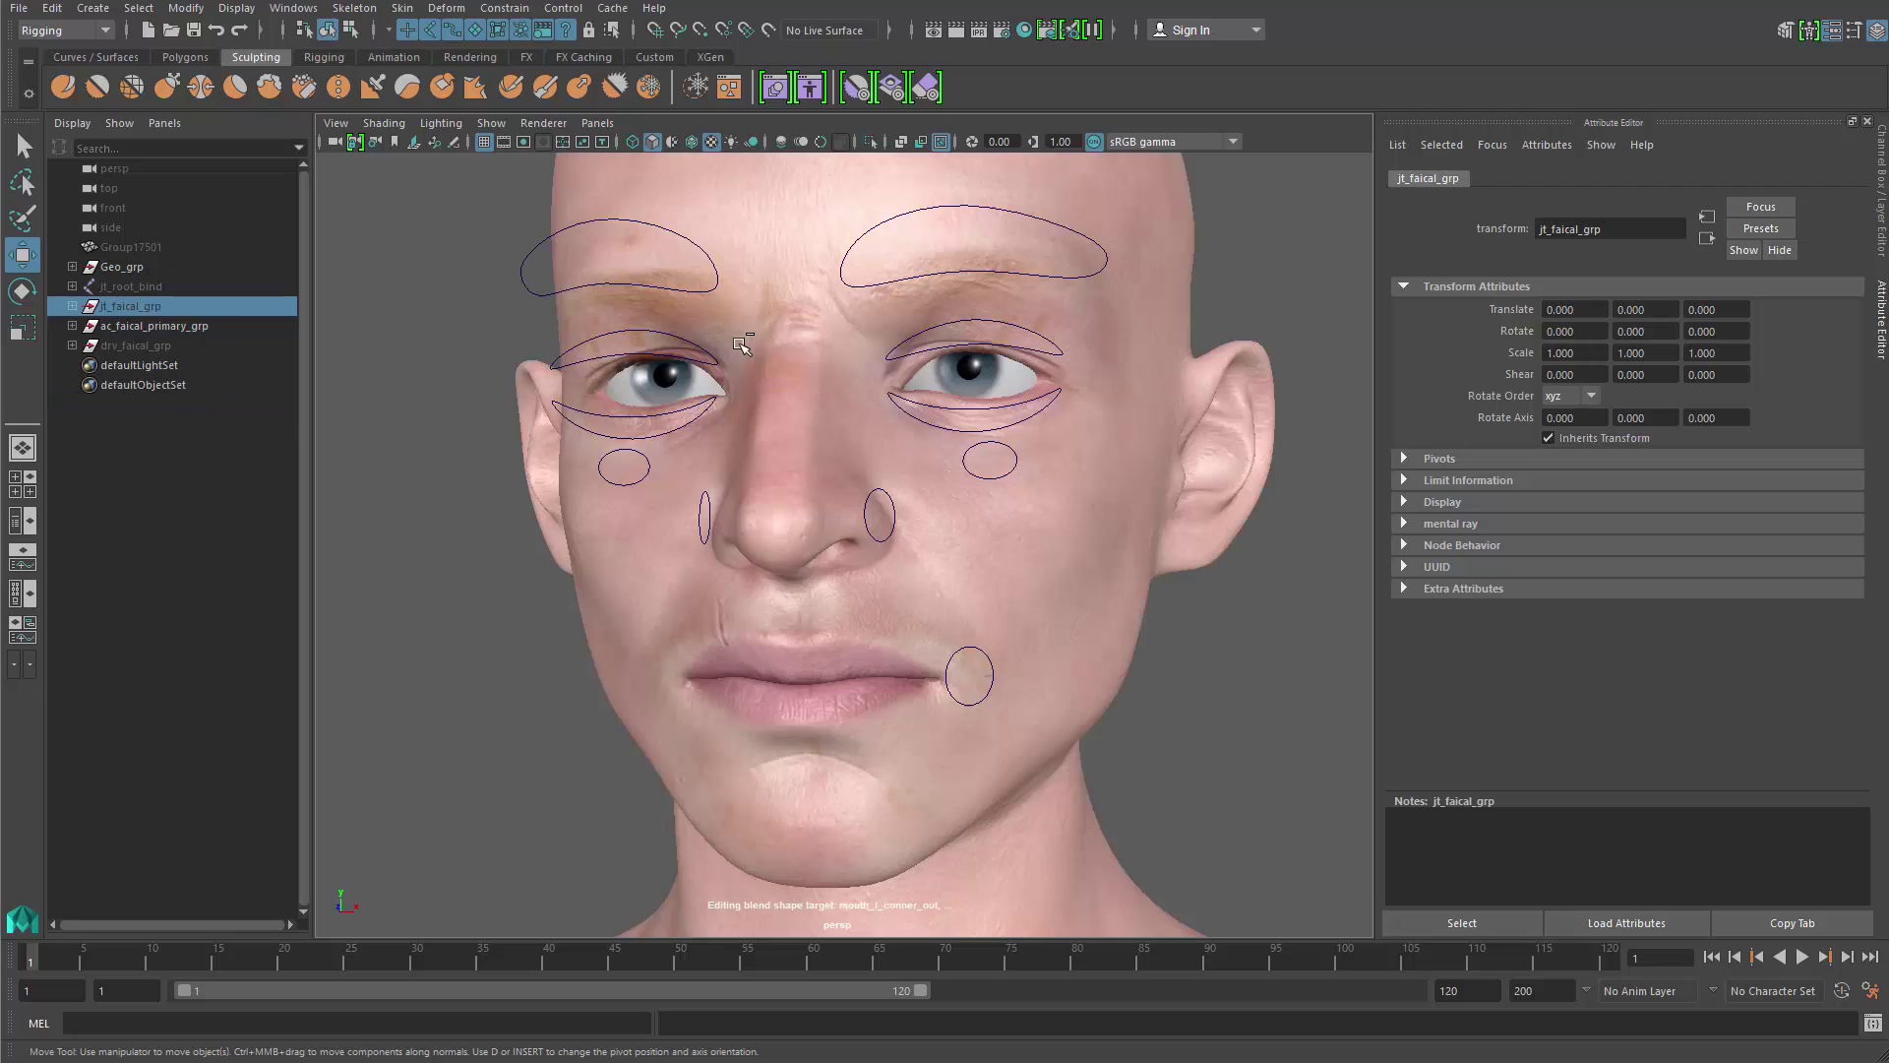
{"action": "key", "text": "shift+h"}
{"action": "left_click_drag", "start_coordinate": [994, 561], "coordinate": [854, 577], "text": "alt"}
{"action": "middle_click_drag", "start_coordinate": [853, 577], "coordinate": [860, 556], "text": "alt"}
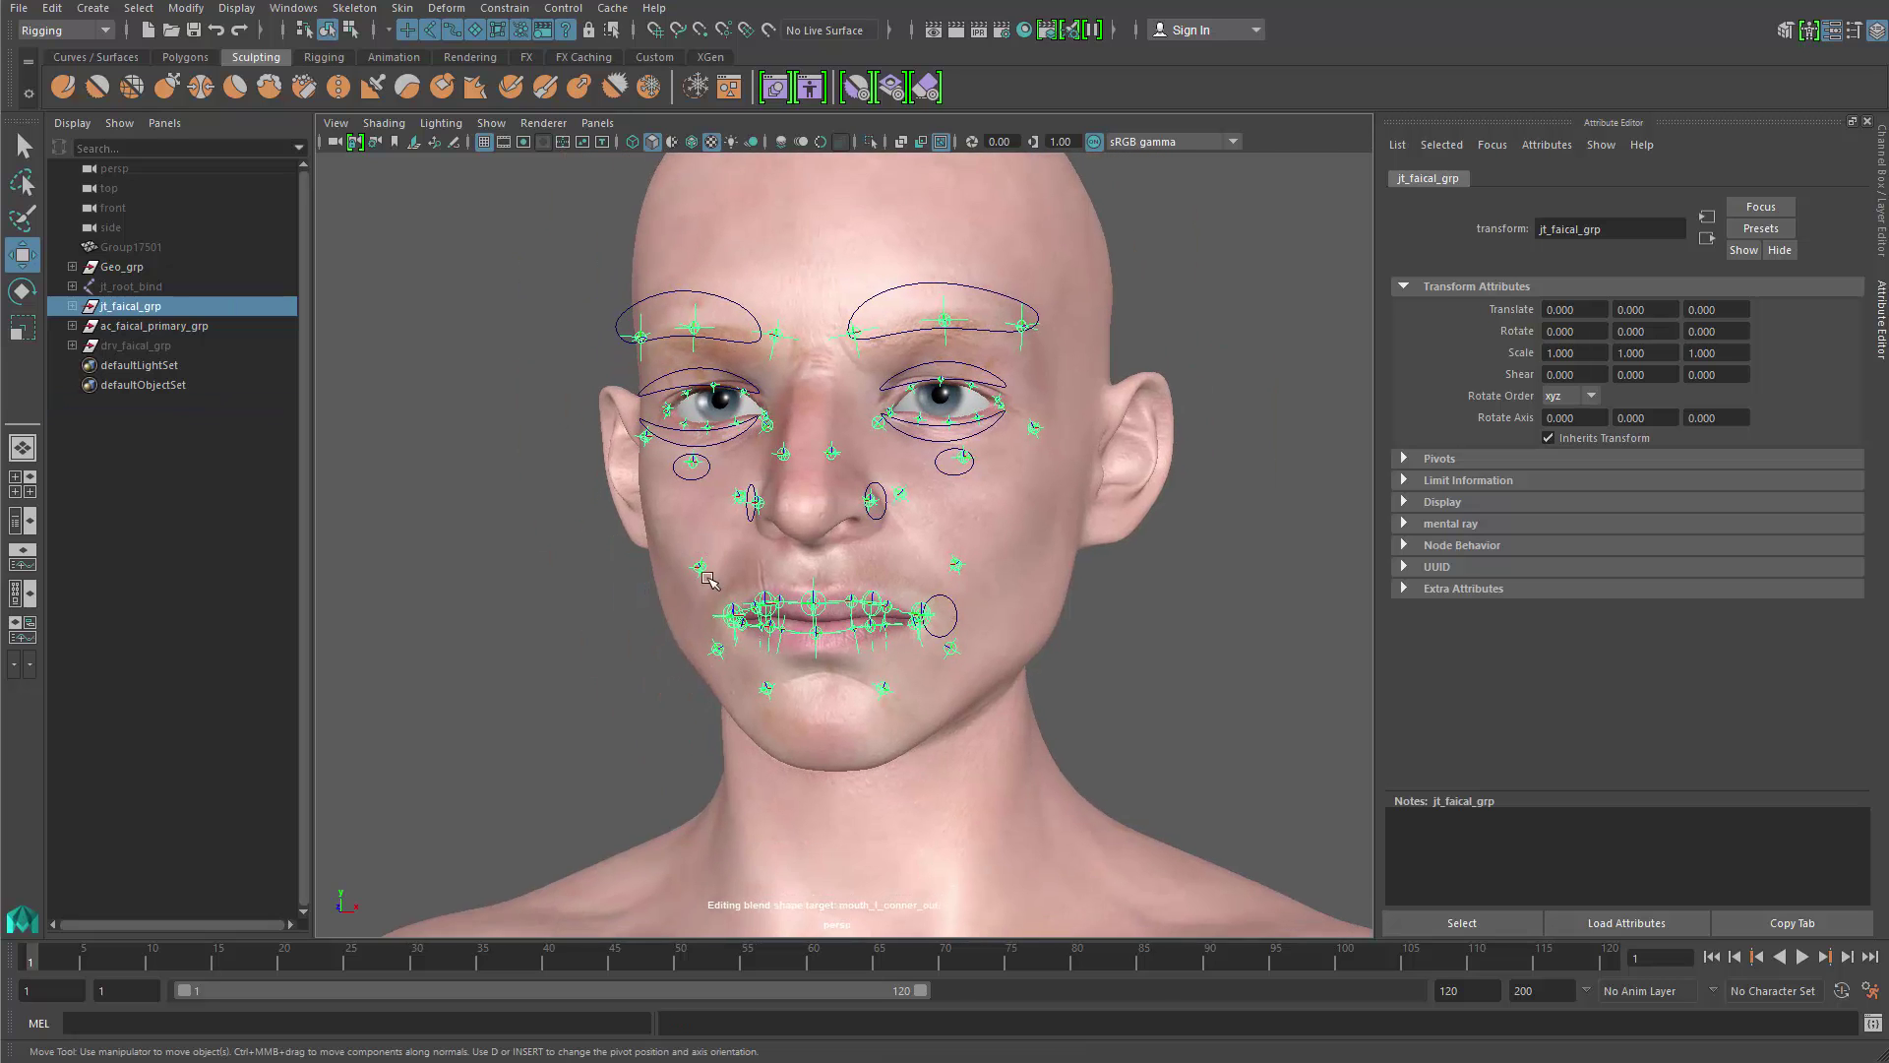
Step: Isolate jt_faical_grp, select all its facial joints and walk up to their parent locators, checking them in the Outliner
{"action": "key", "text": "ctrl+1"}
{"action": "left_click", "coordinate": [593, 612]}
{"action": "left_click_drag", "start_coordinate": [439, 216], "coordinate": [1131, 777]}
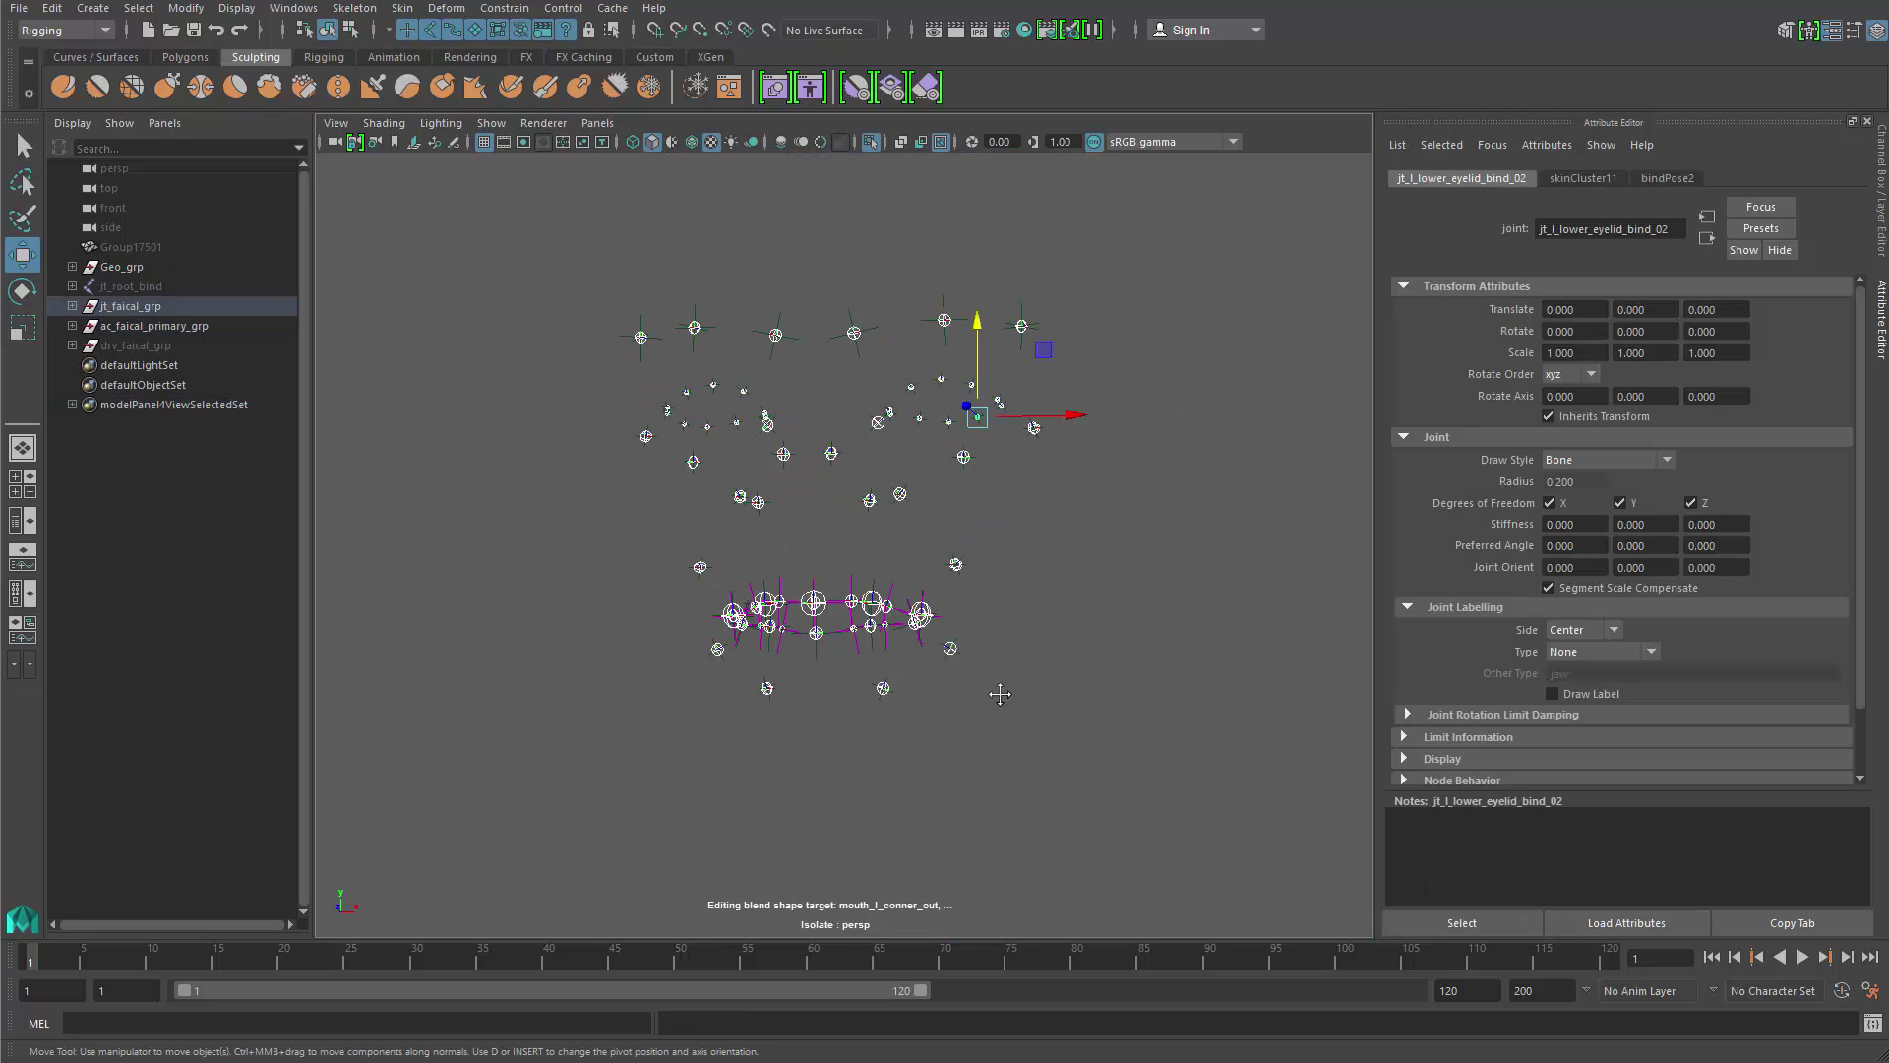
{"action": "key", "text": "Up"}
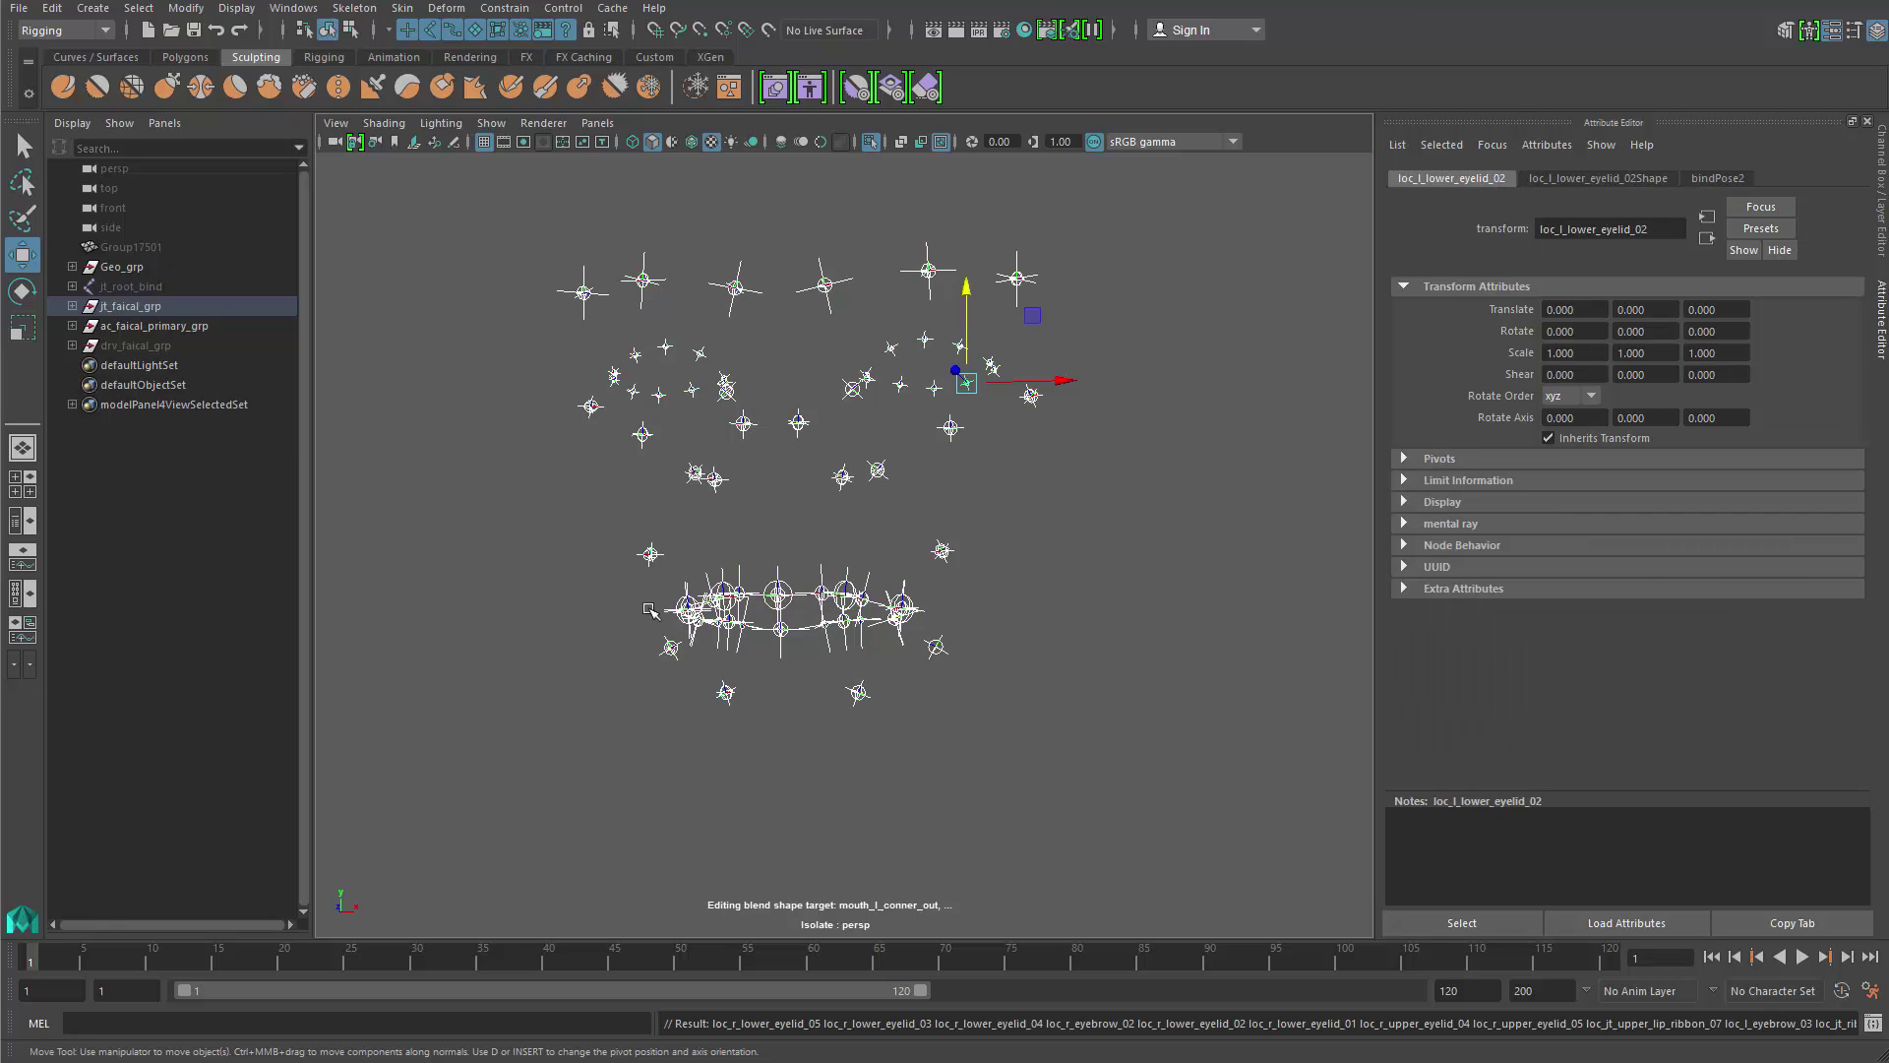
{"action": "key", "text": "f"}
{"action": "scroll", "coordinate": [231, 821], "scroll_direction": "down", "scroll_amount": 8}
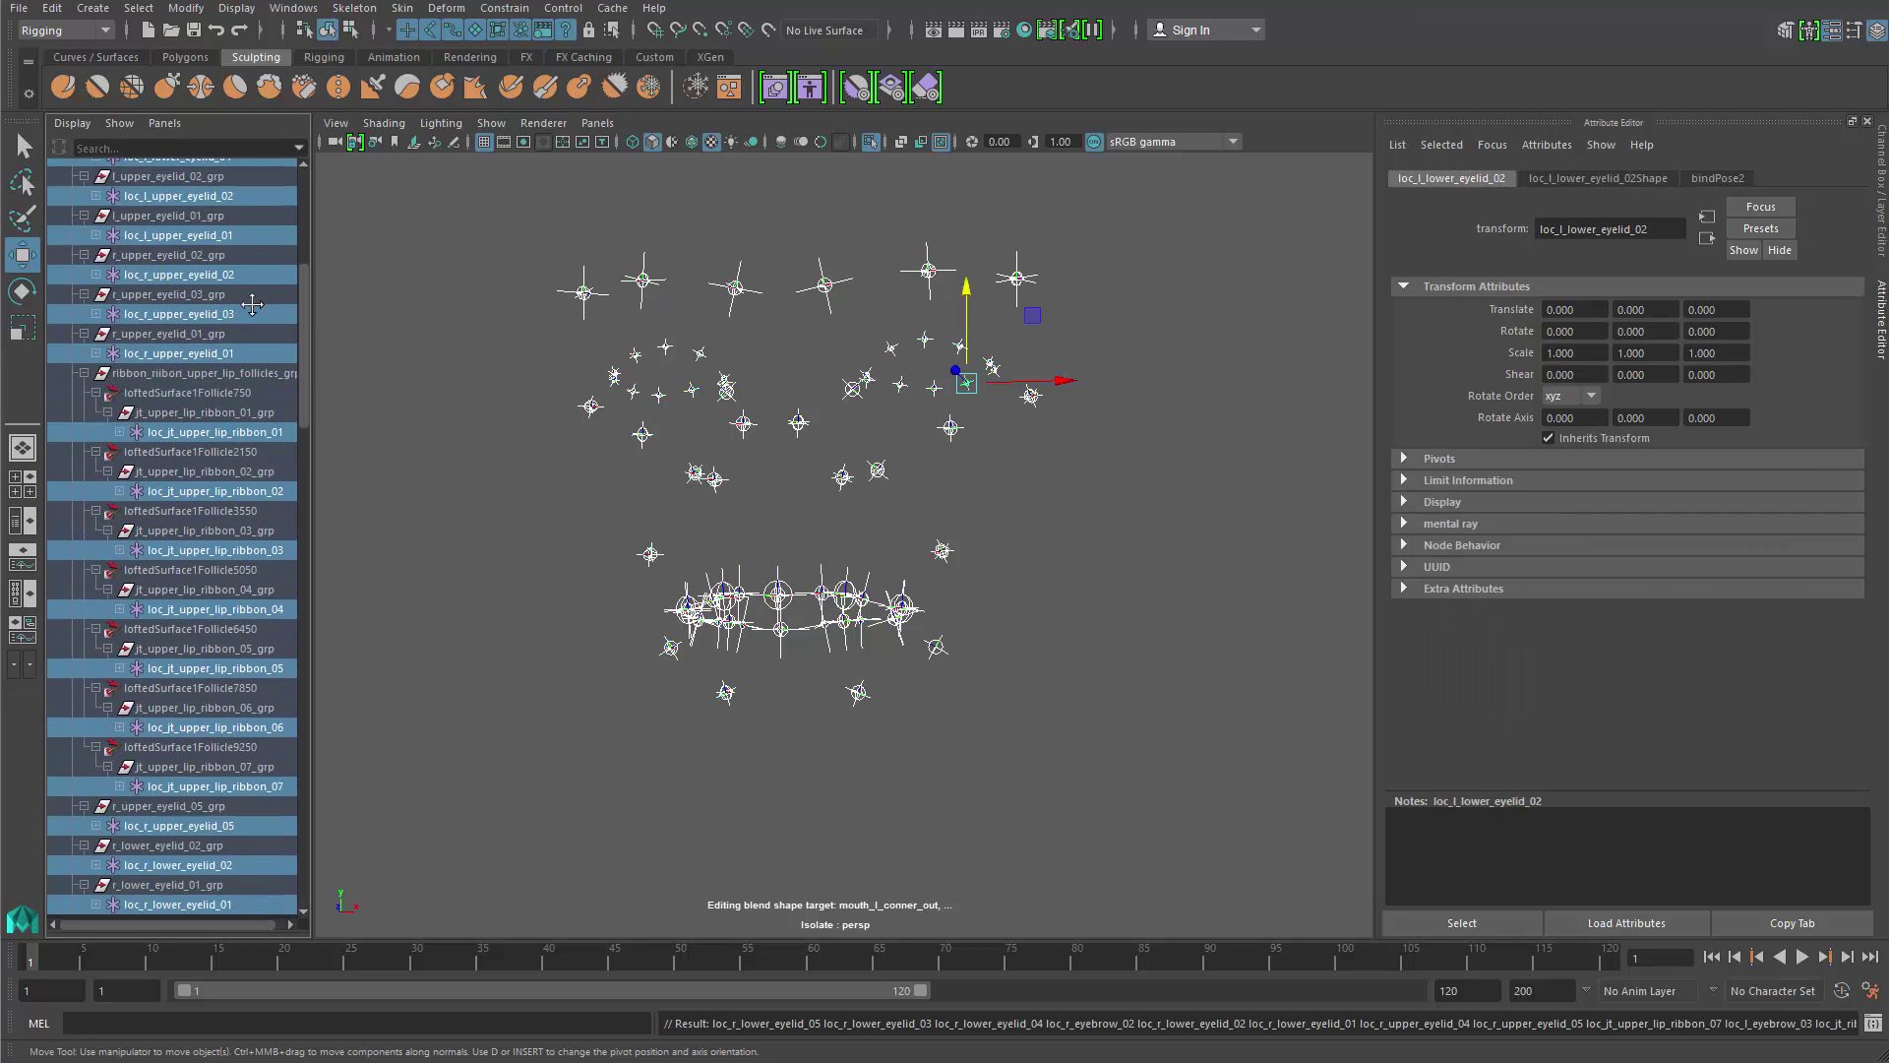
{"action": "scroll", "coordinate": [214, 389], "scroll_direction": "up", "scroll_amount": 8}
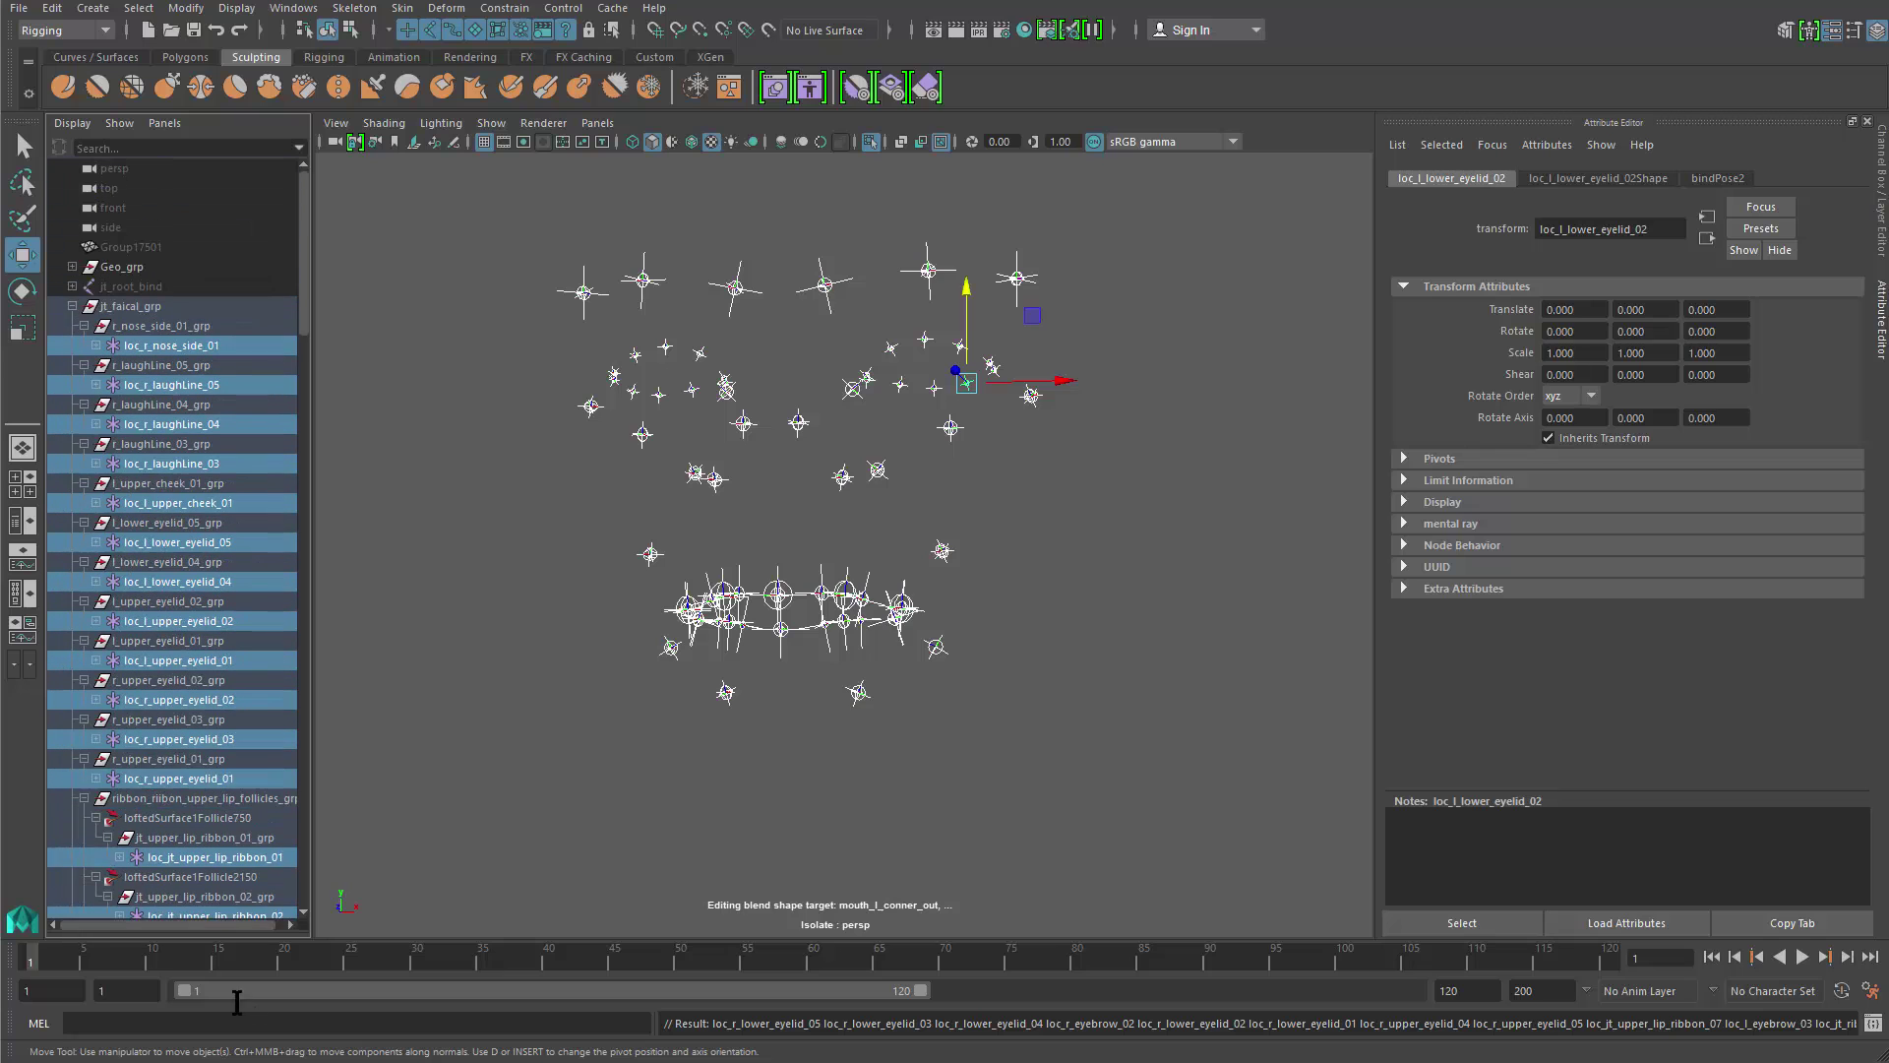
{"action": "left_click", "coordinate": [72, 306]}
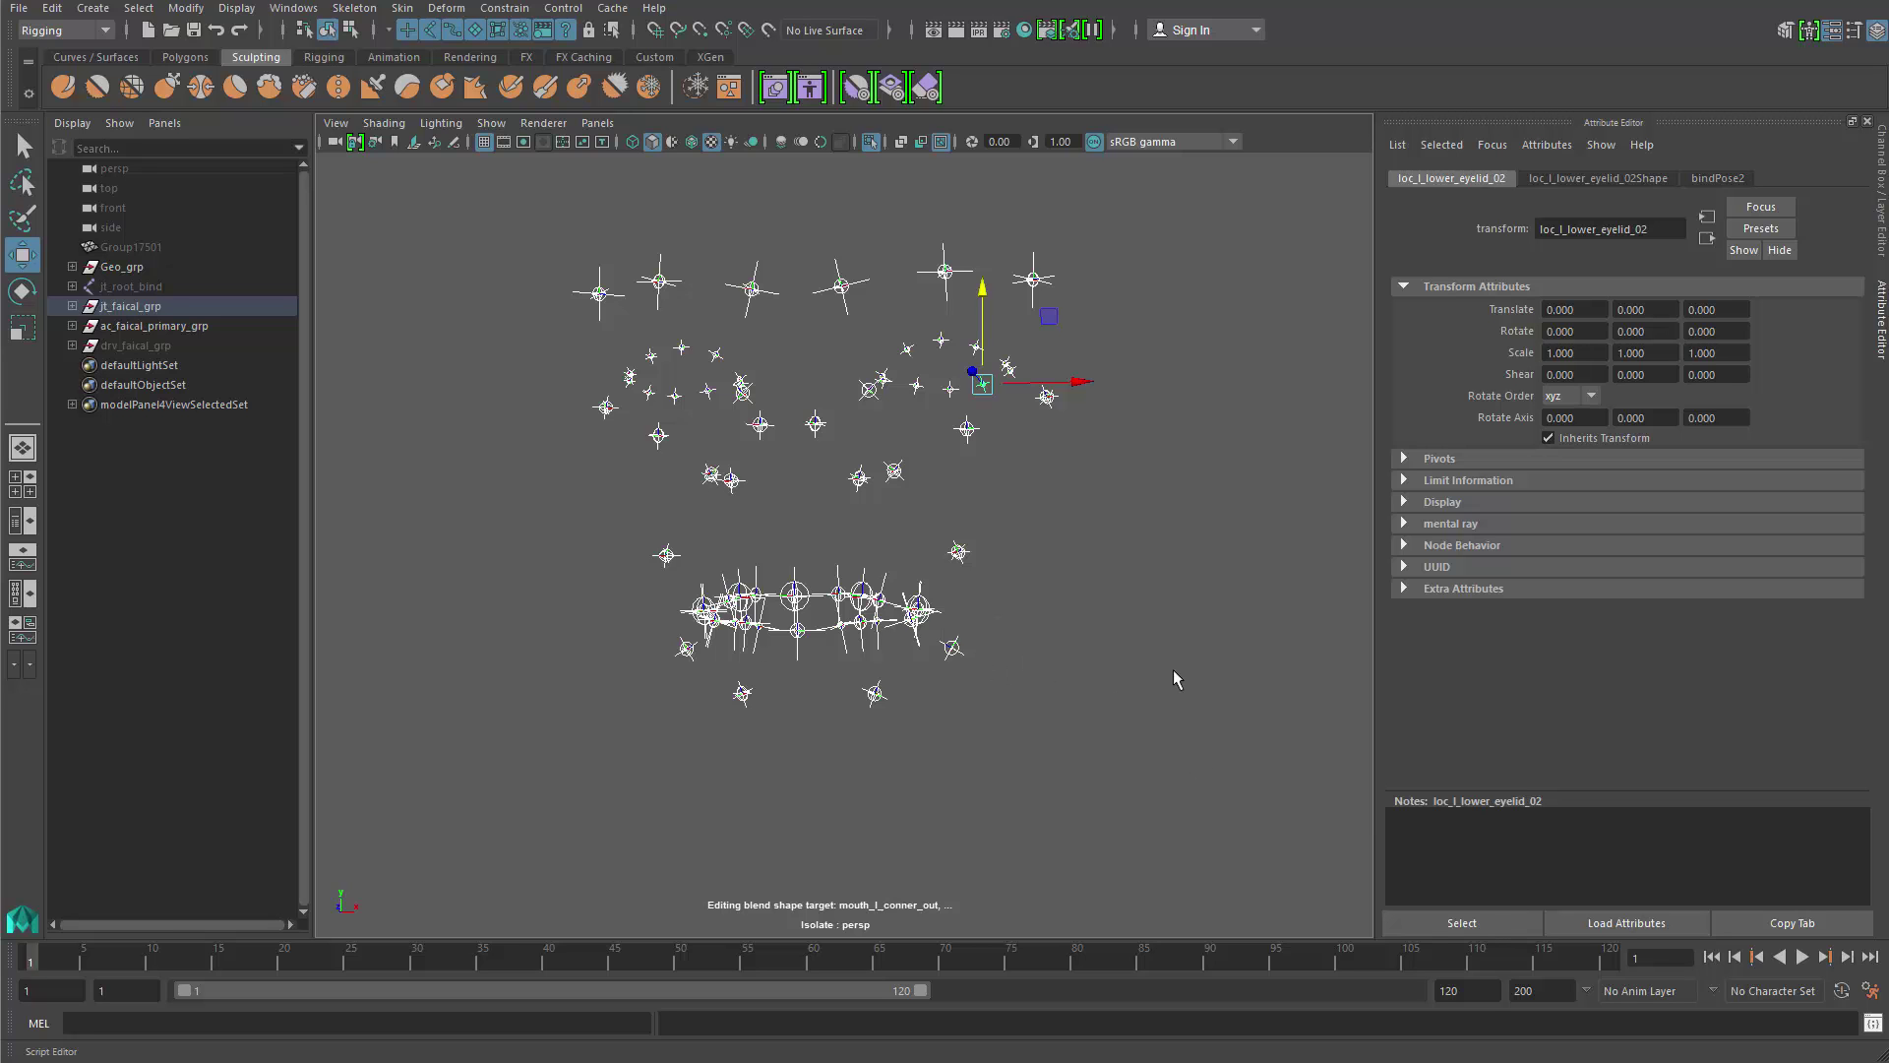
Step: Load JT_Controller_Tools_v26.py from H:\Scripts\Python\bigPrj into the Script Editor's Python tab
{"action": "left_click", "coordinate": [1872, 1023]}
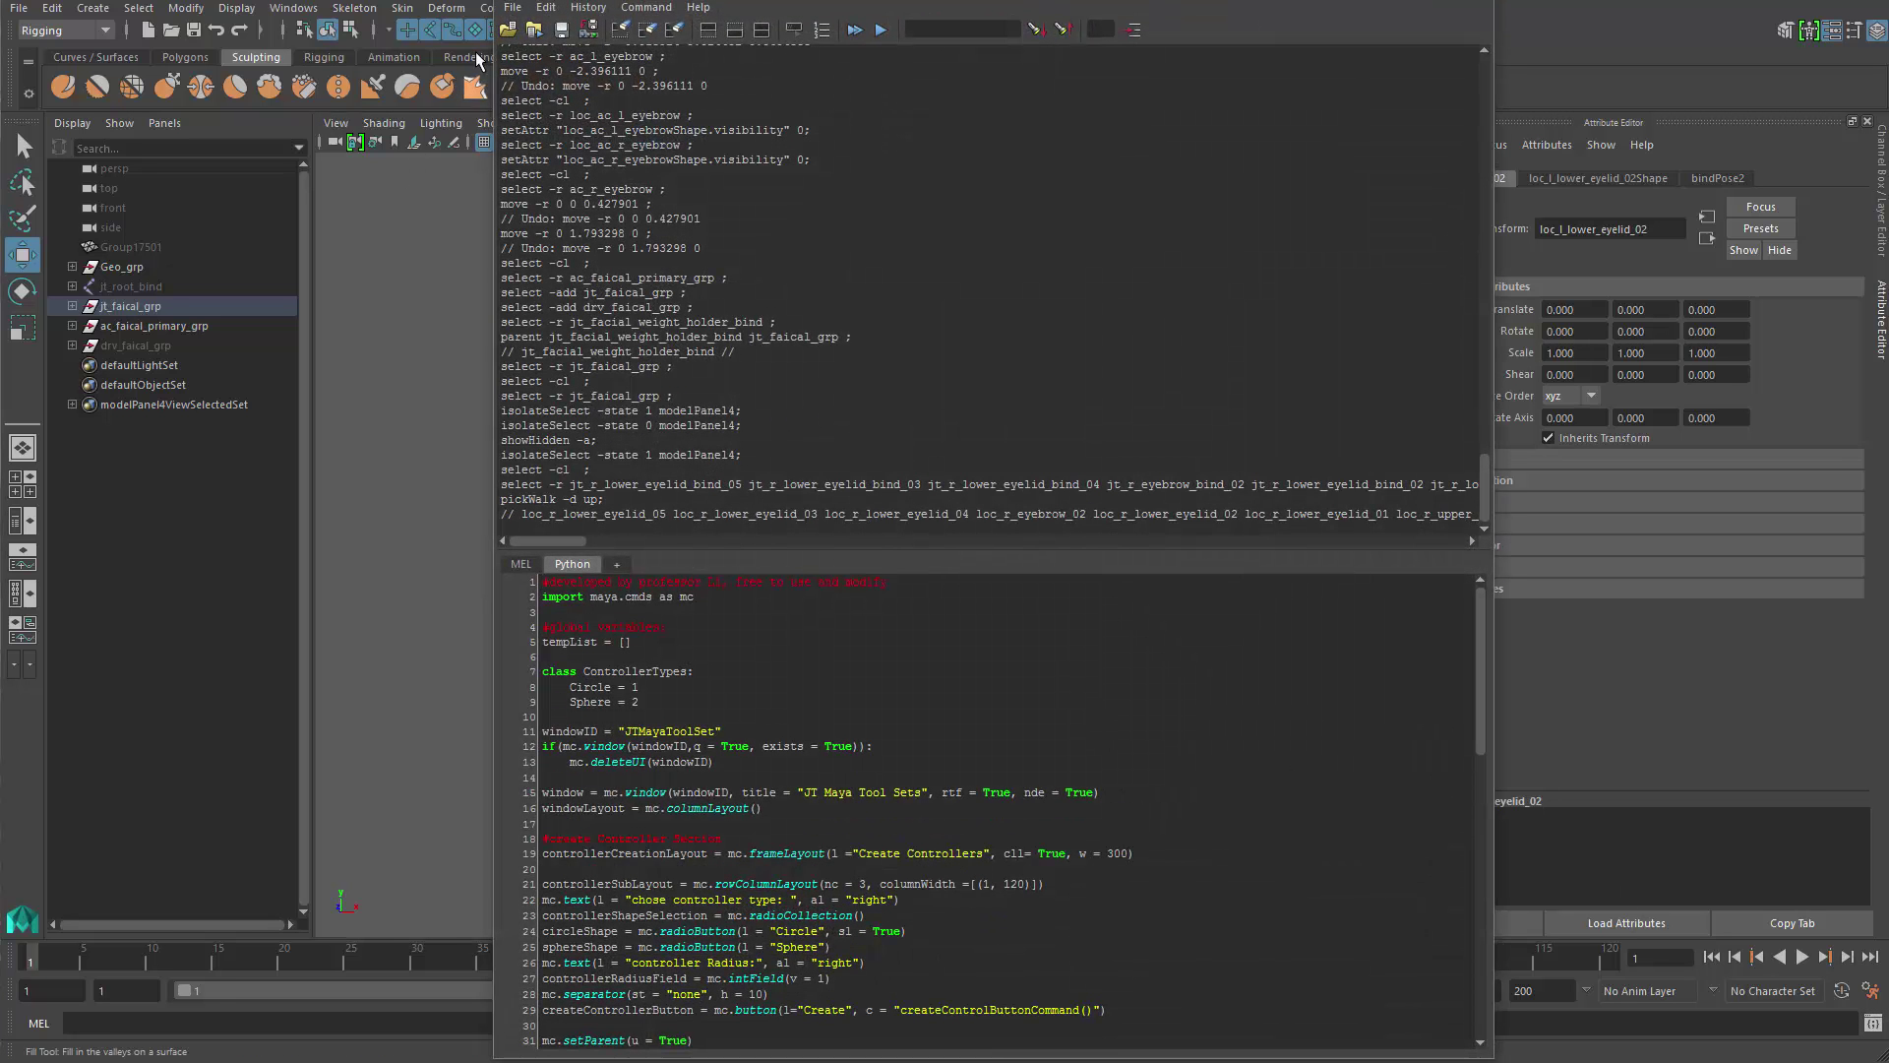
{"action": "left_click", "coordinate": [513, 9]}
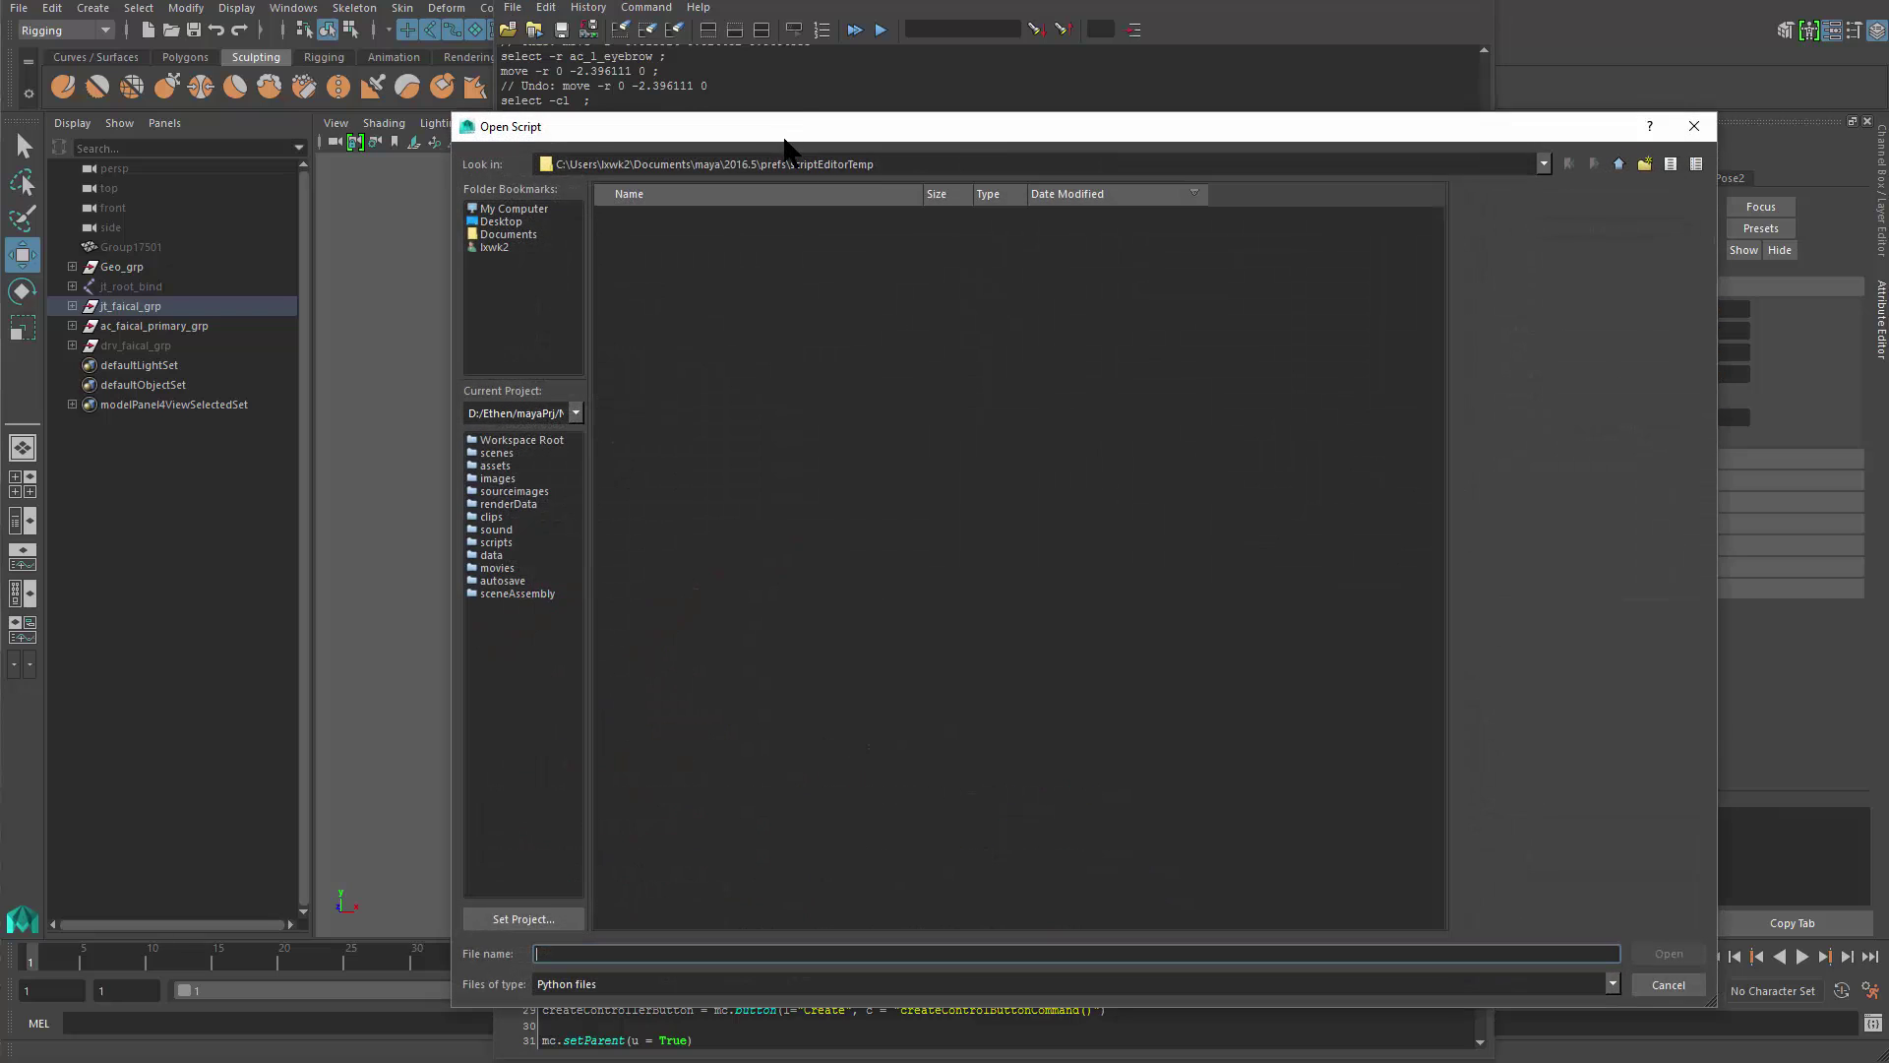
{"action": "left_click", "coordinate": [522, 178]}
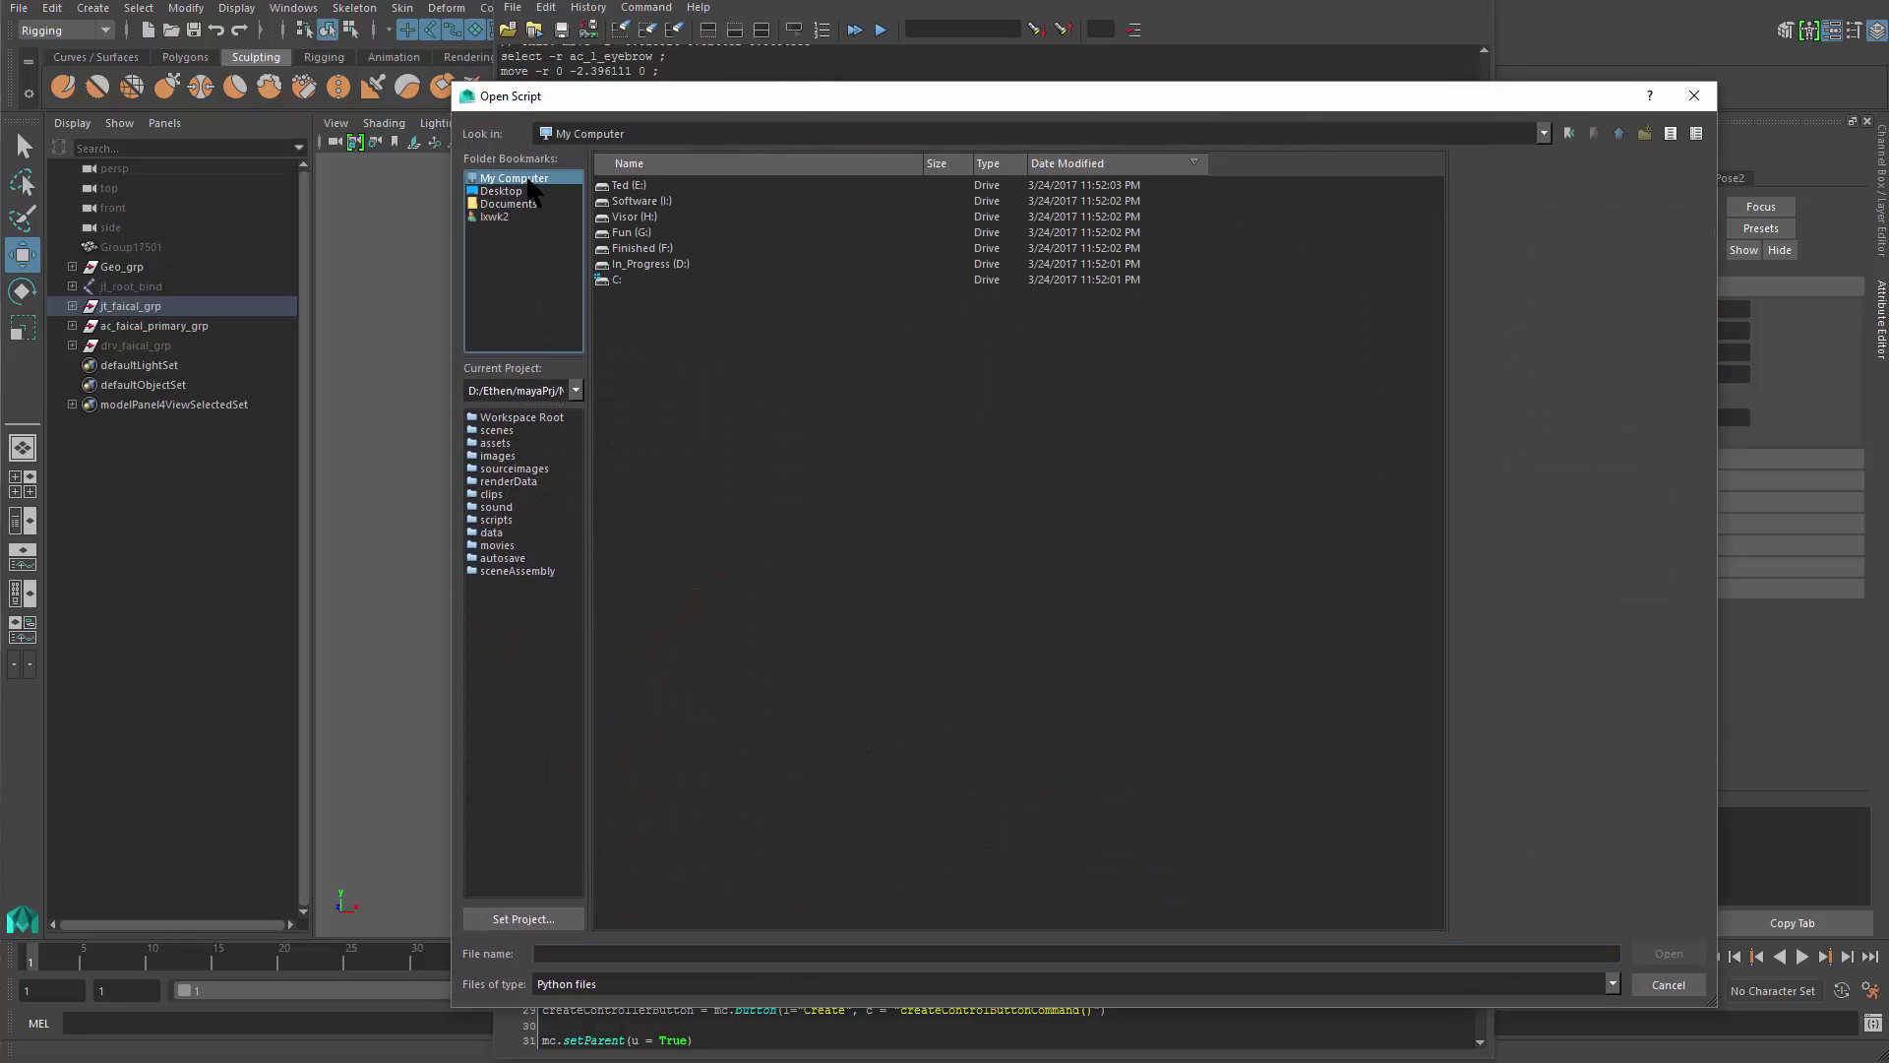
{"action": "double_click", "coordinate": [653, 217]}
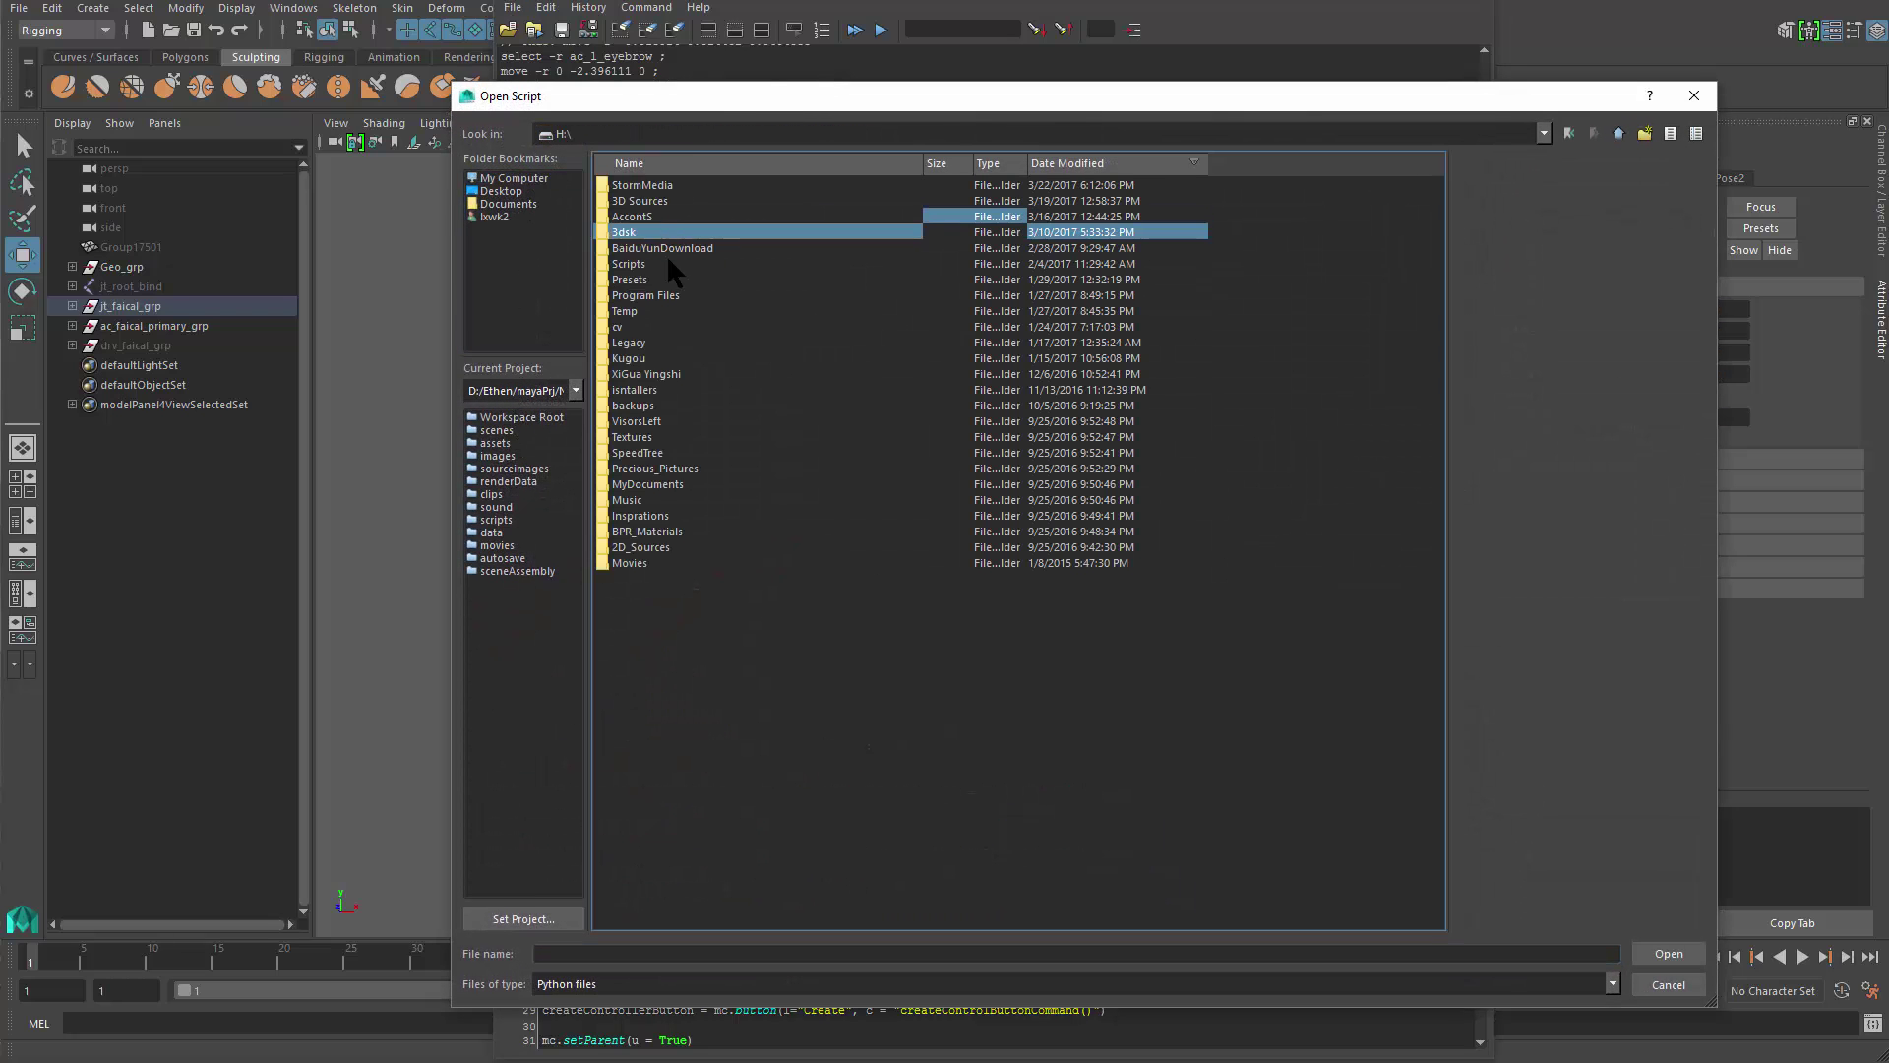
{"action": "left_click", "coordinate": [657, 262]}
{"action": "double_click", "coordinate": [651, 264]}
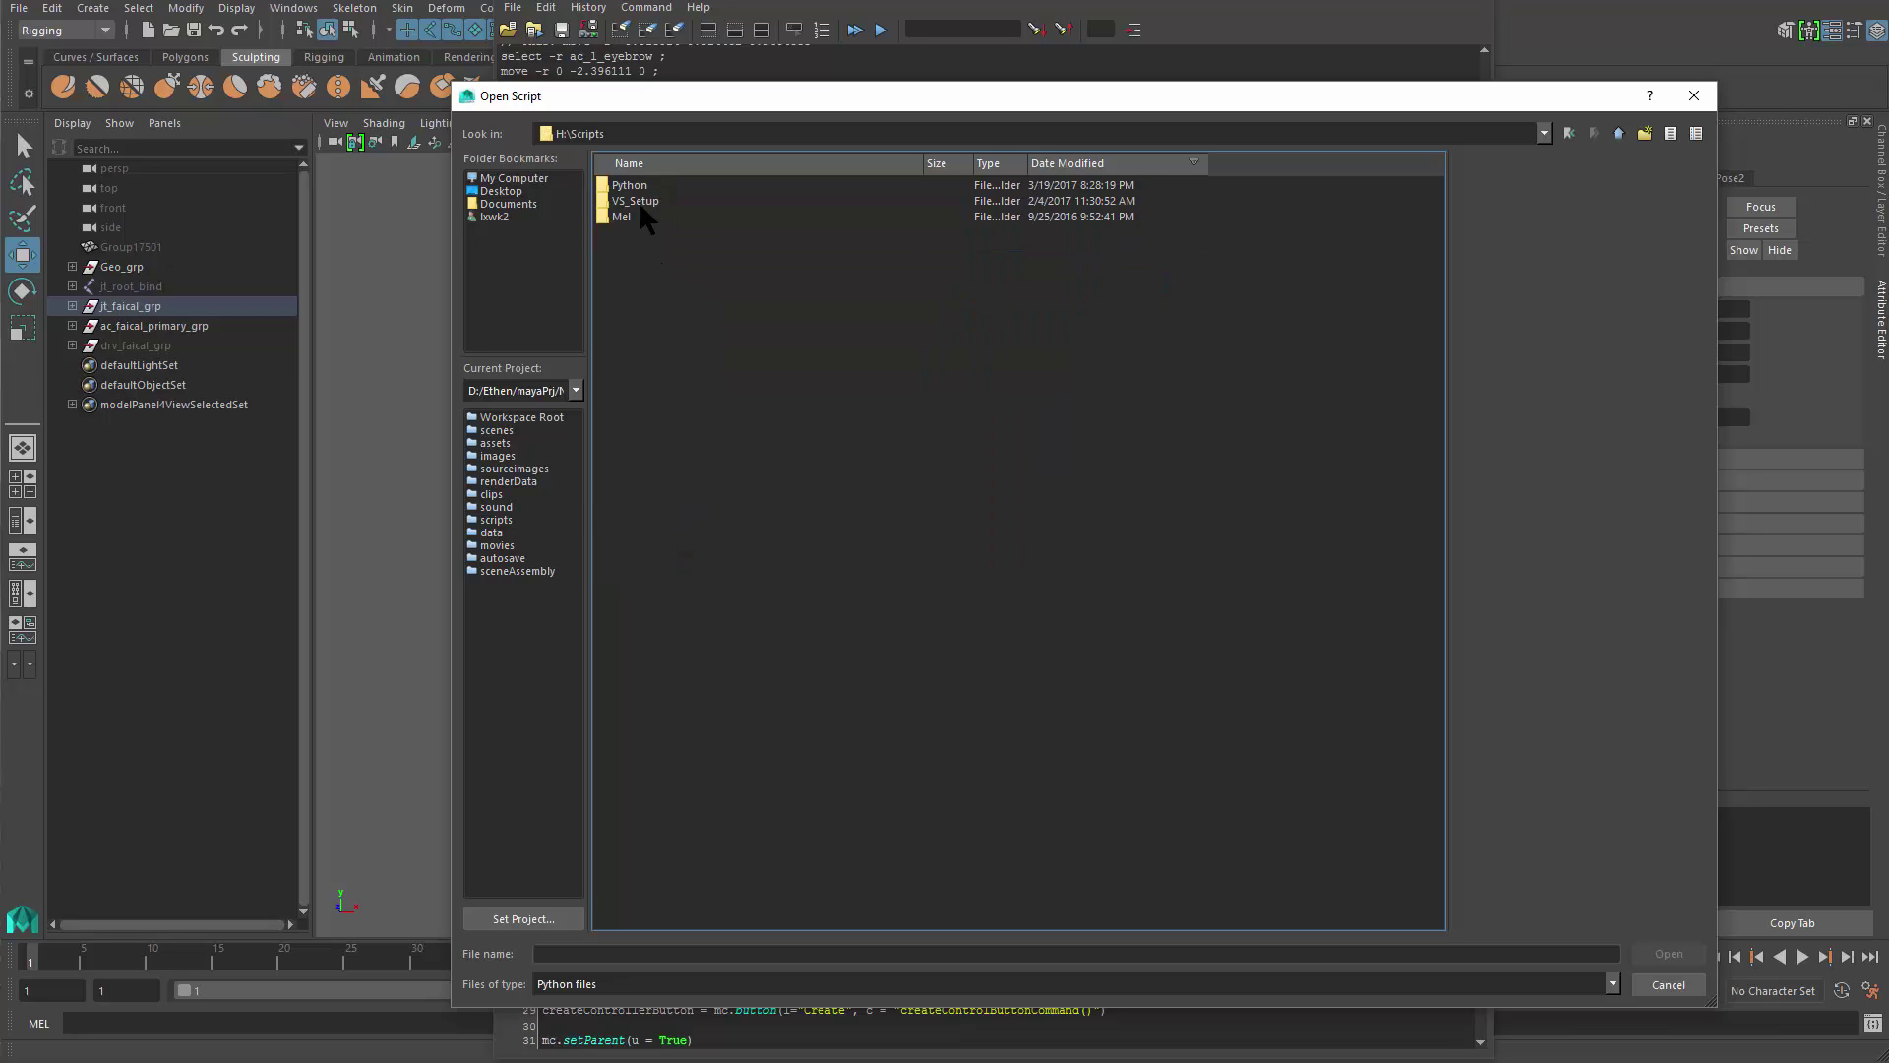
{"action": "left_click", "coordinate": [645, 187]}
{"action": "double_click", "coordinate": [645, 187]}
{"action": "double_click", "coordinate": [653, 200]}
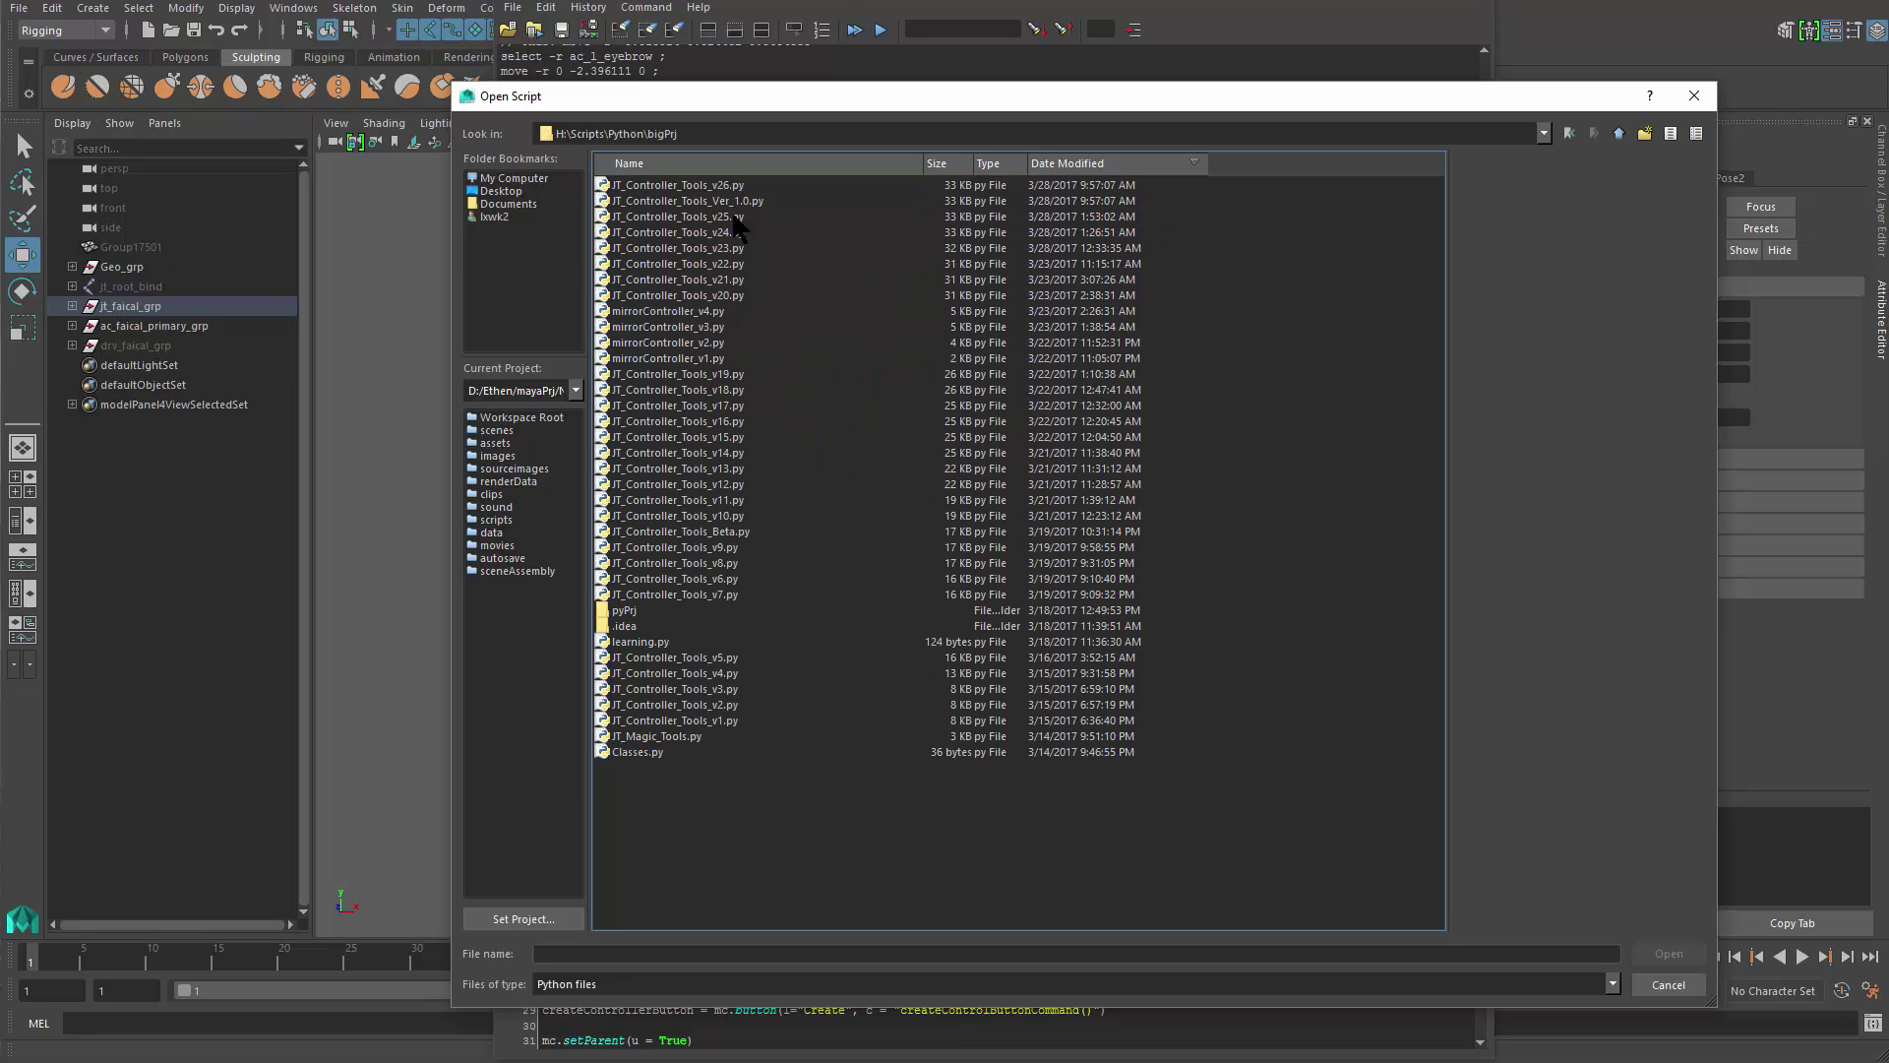
{"action": "left_click", "coordinate": [740, 185]}
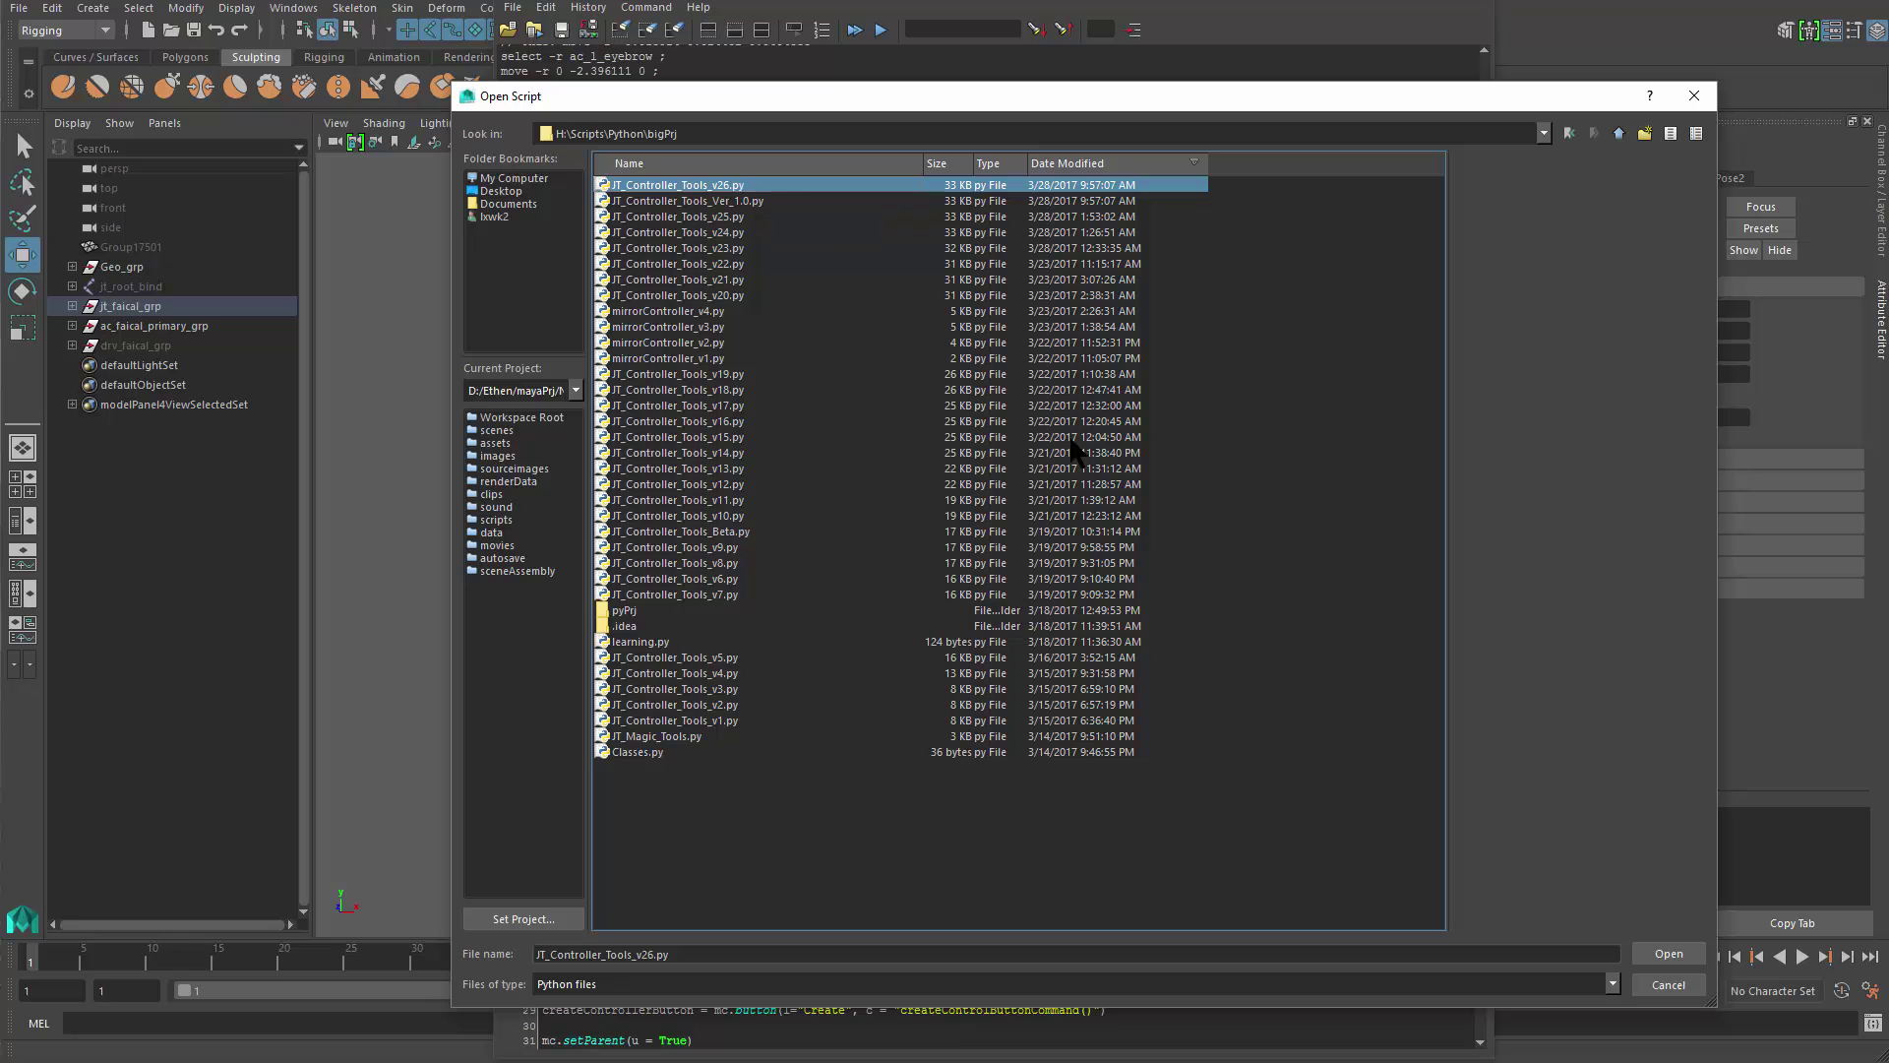
{"action": "left_click", "coordinate": [1672, 955]}
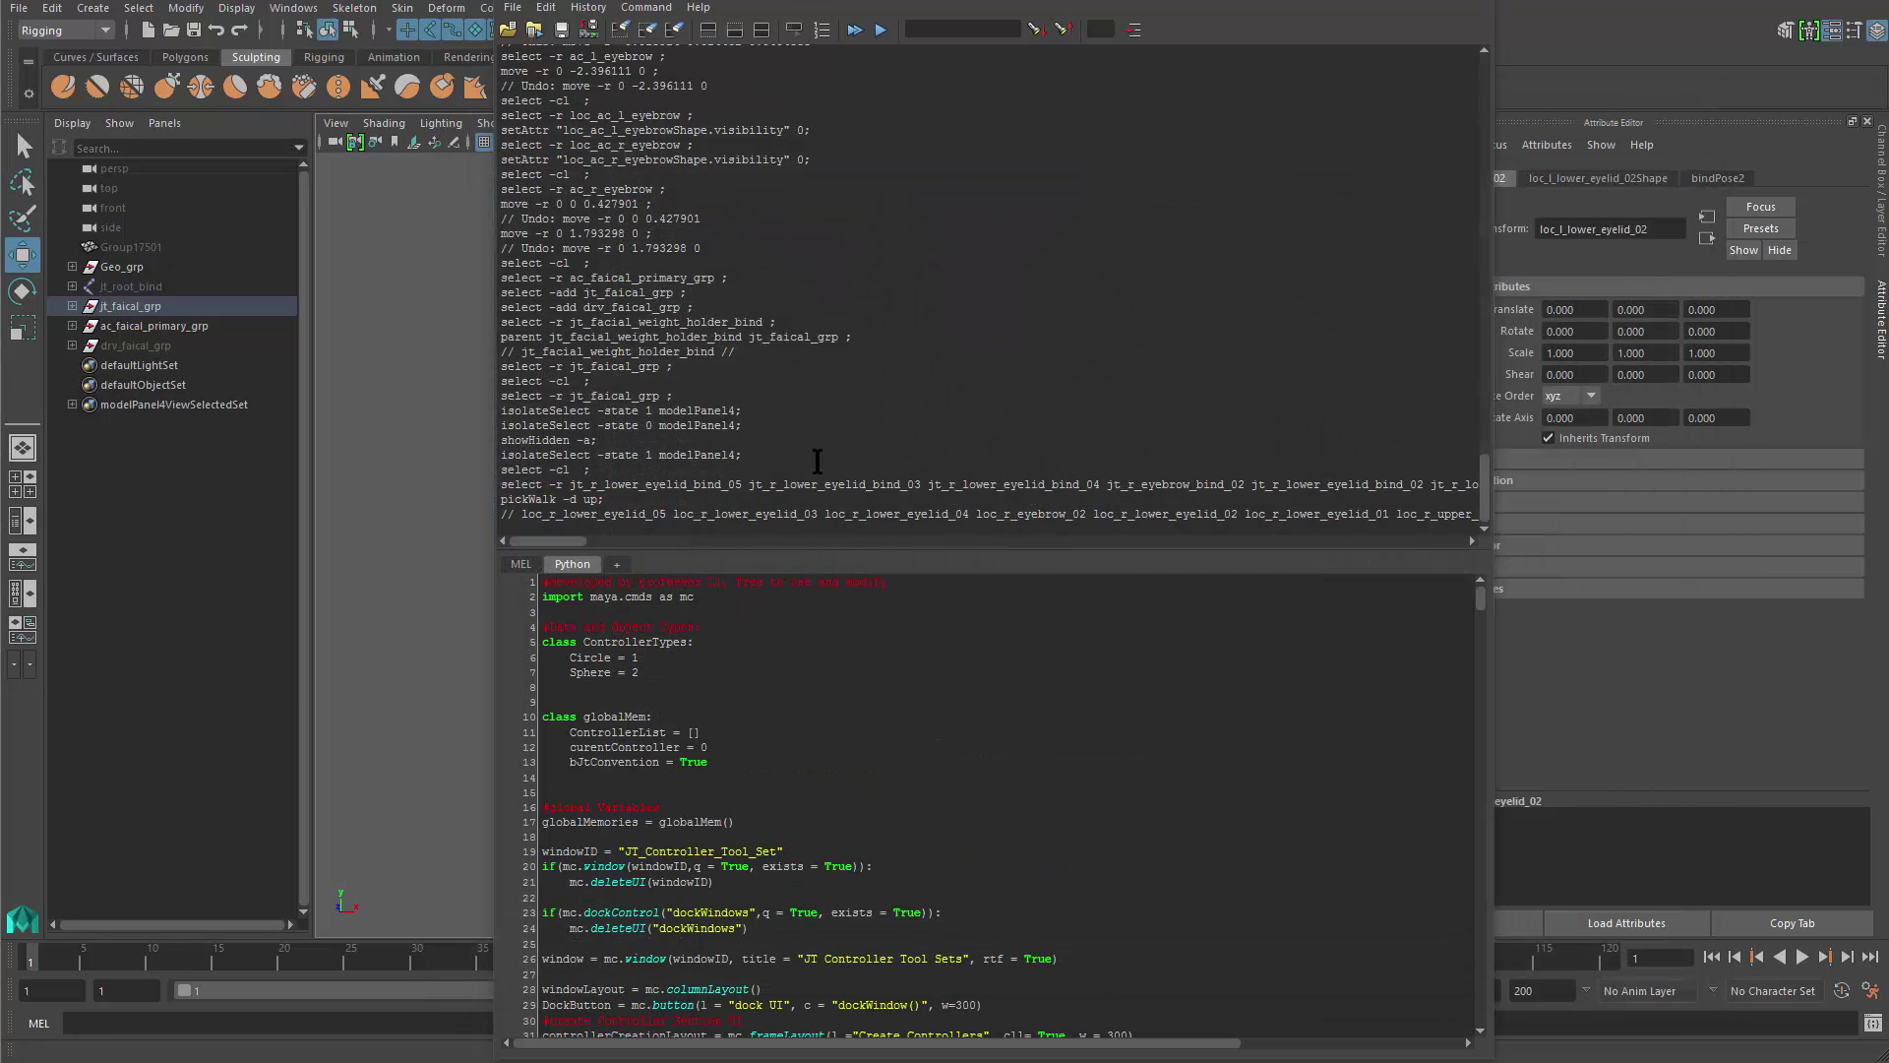
Step: Run the whole script and dock the JT Controller Tool Sets window beside the Outliner
{"action": "key", "text": "ctrl+a"}
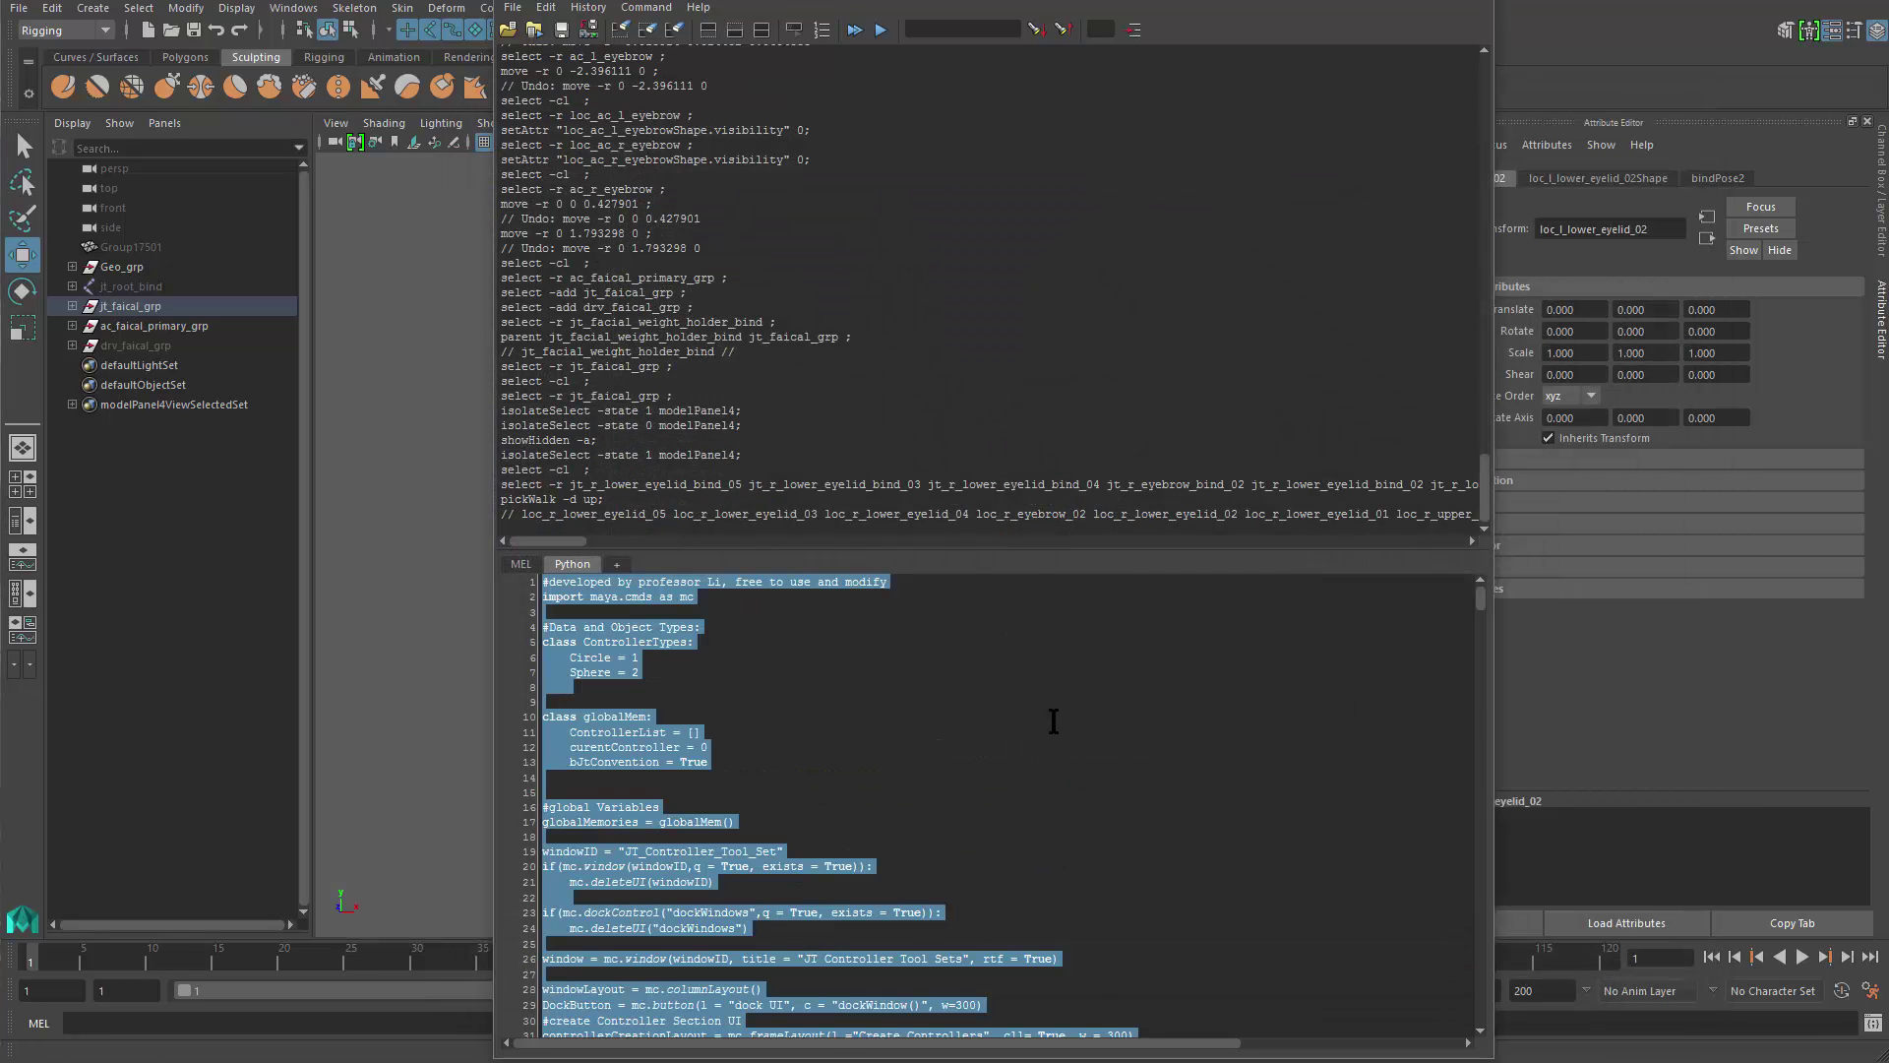
{"action": "key", "text": "ctrl+Return"}
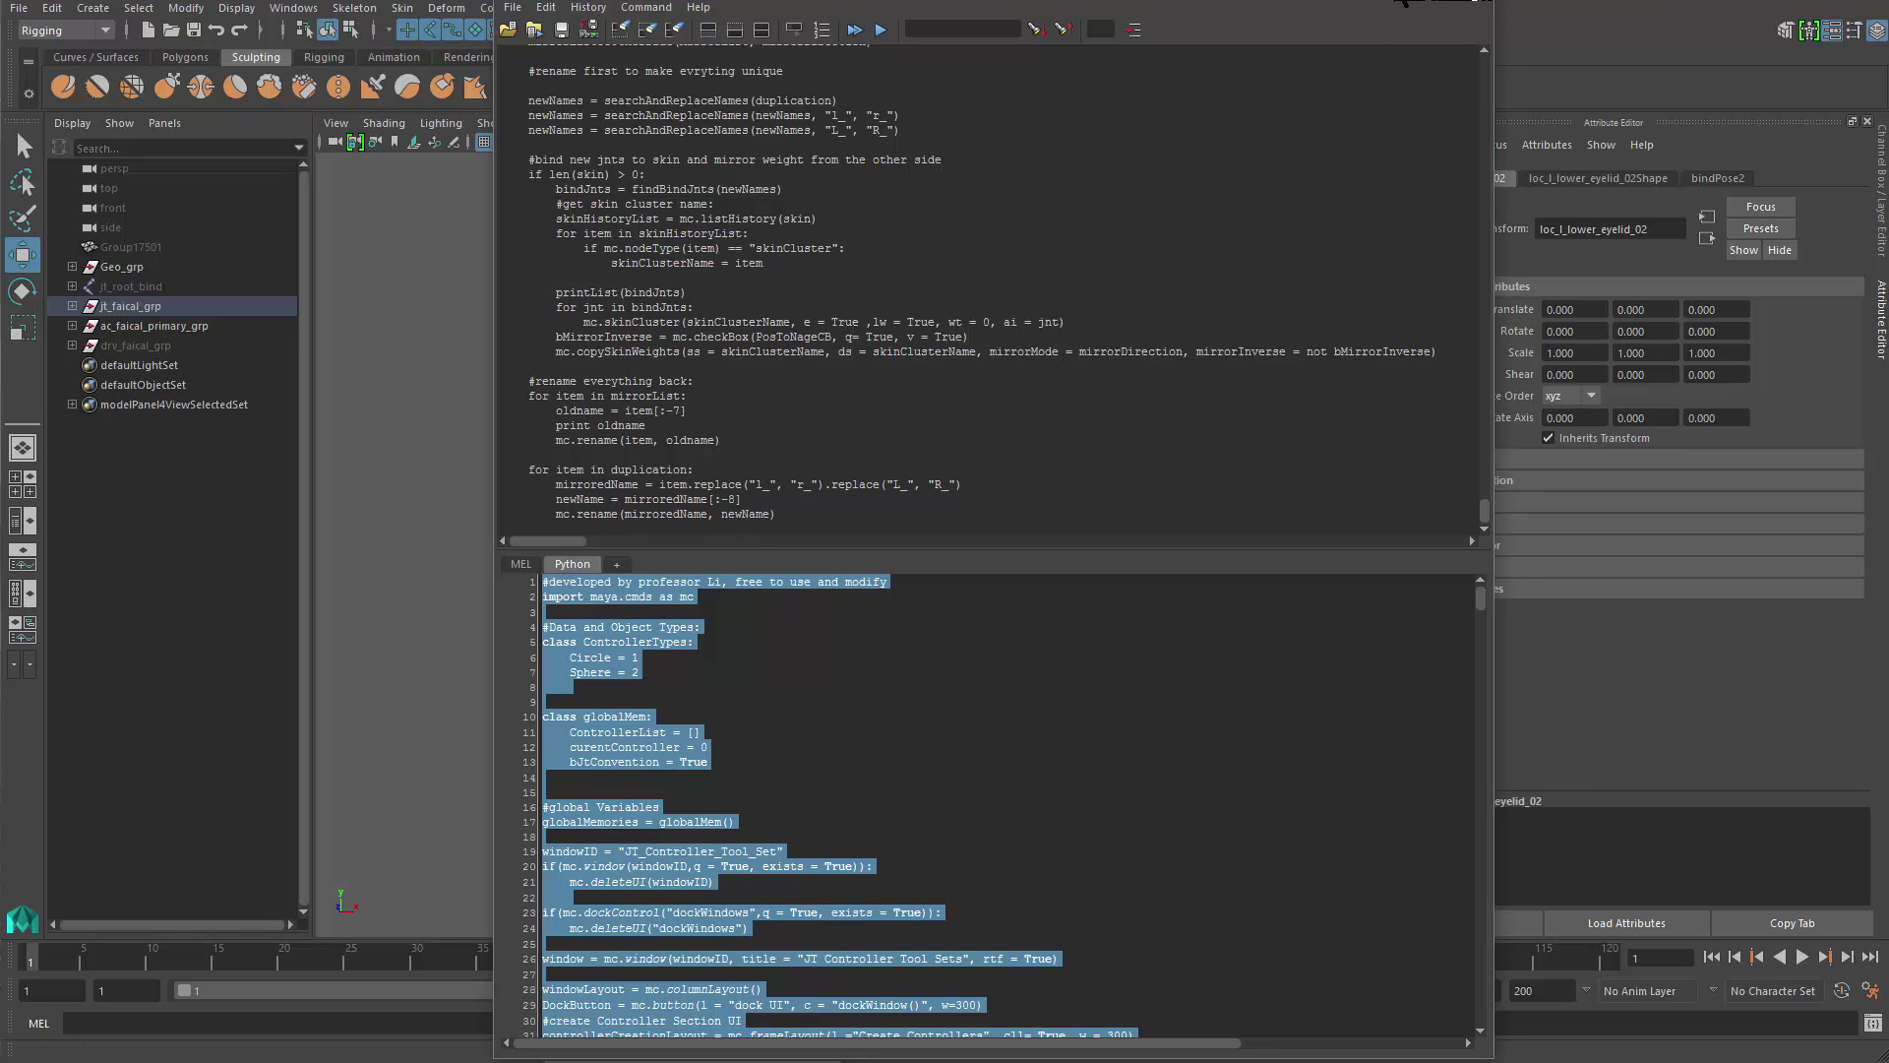
{"action": "left_click", "coordinate": [1395, 2]}
{"action": "left_click", "coordinate": [726, 381]}
{"action": "scroll", "coordinate": [715, 411], "scroll_direction": "down", "scroll_amount": 4}
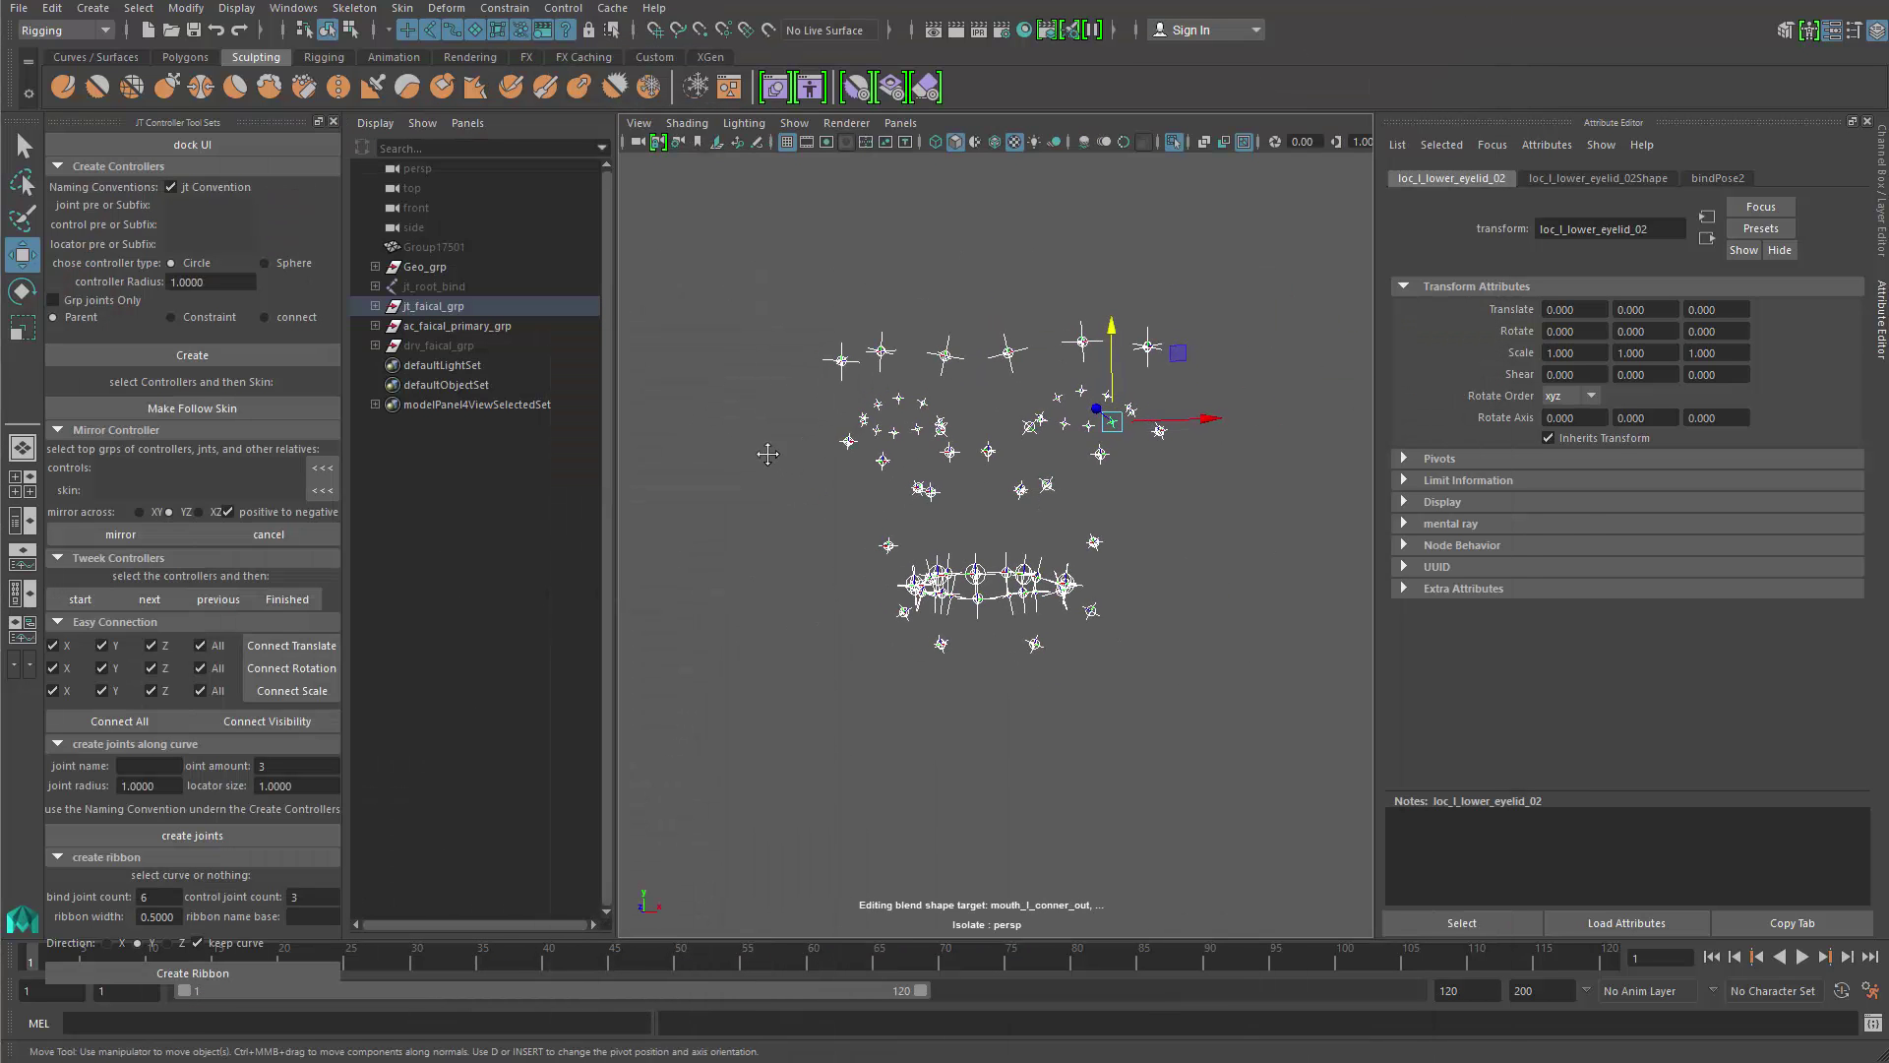
Step: Create sphere controllers with radius 0.3 for the selected facial locators, using the connect option
{"action": "left_click", "coordinate": [262, 263]}
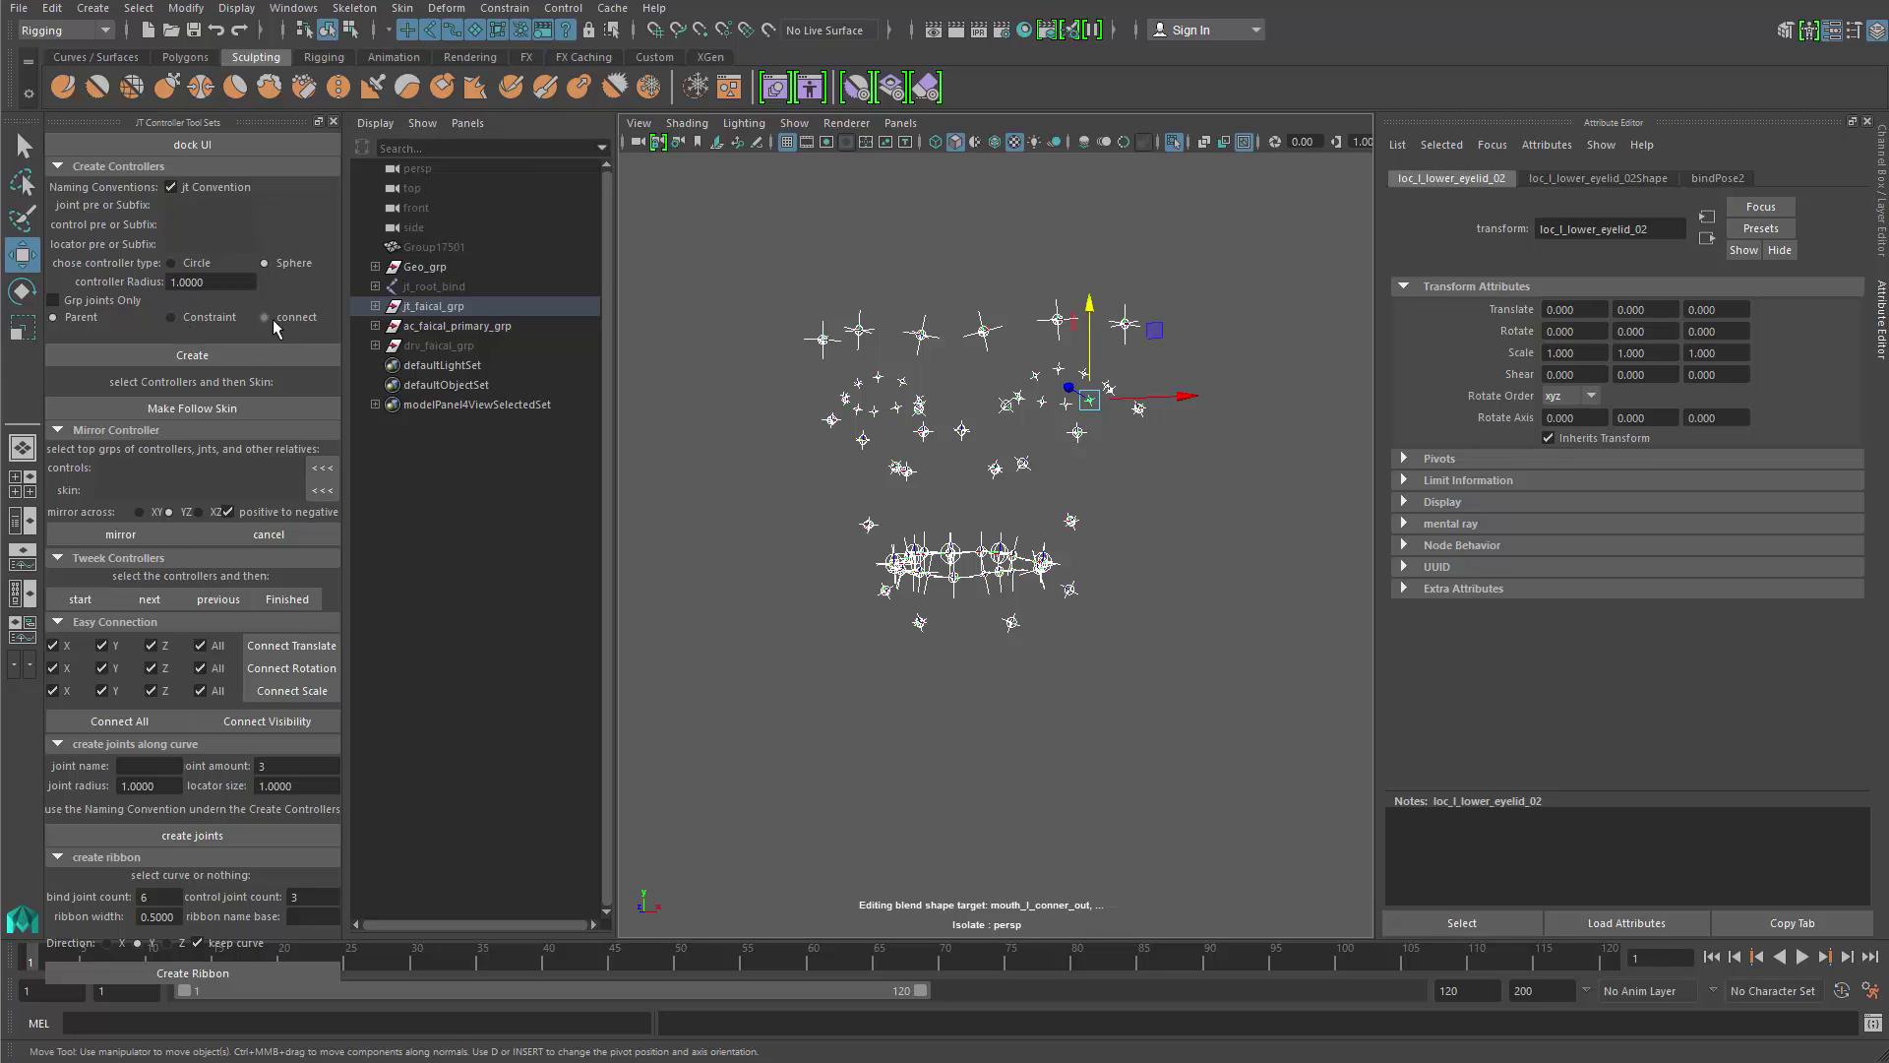
{"action": "left_click", "coordinate": [265, 317]}
{"action": "left_click", "coordinate": [225, 282]}
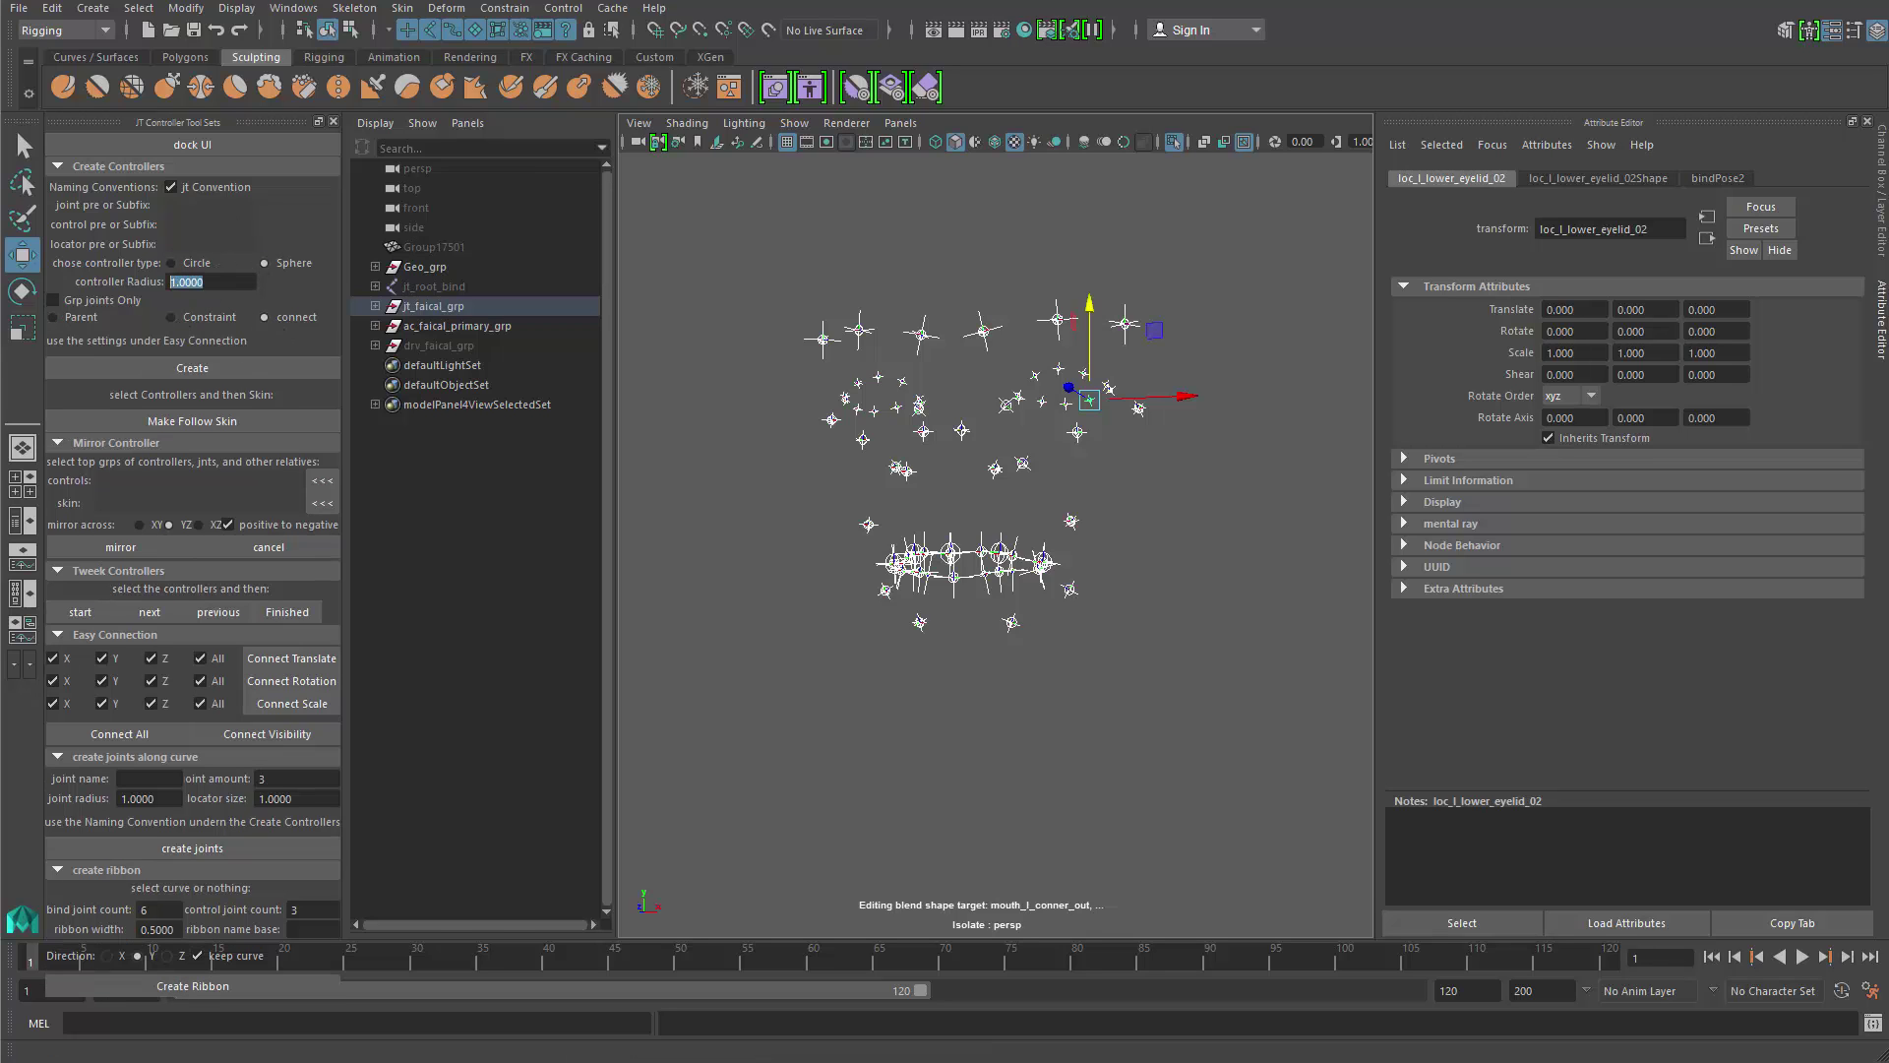
{"action": "type", "text": "0"}
{"action": "left_click_drag", "start_coordinate": [790, 611], "coordinate": [764, 602], "text": "alt"}
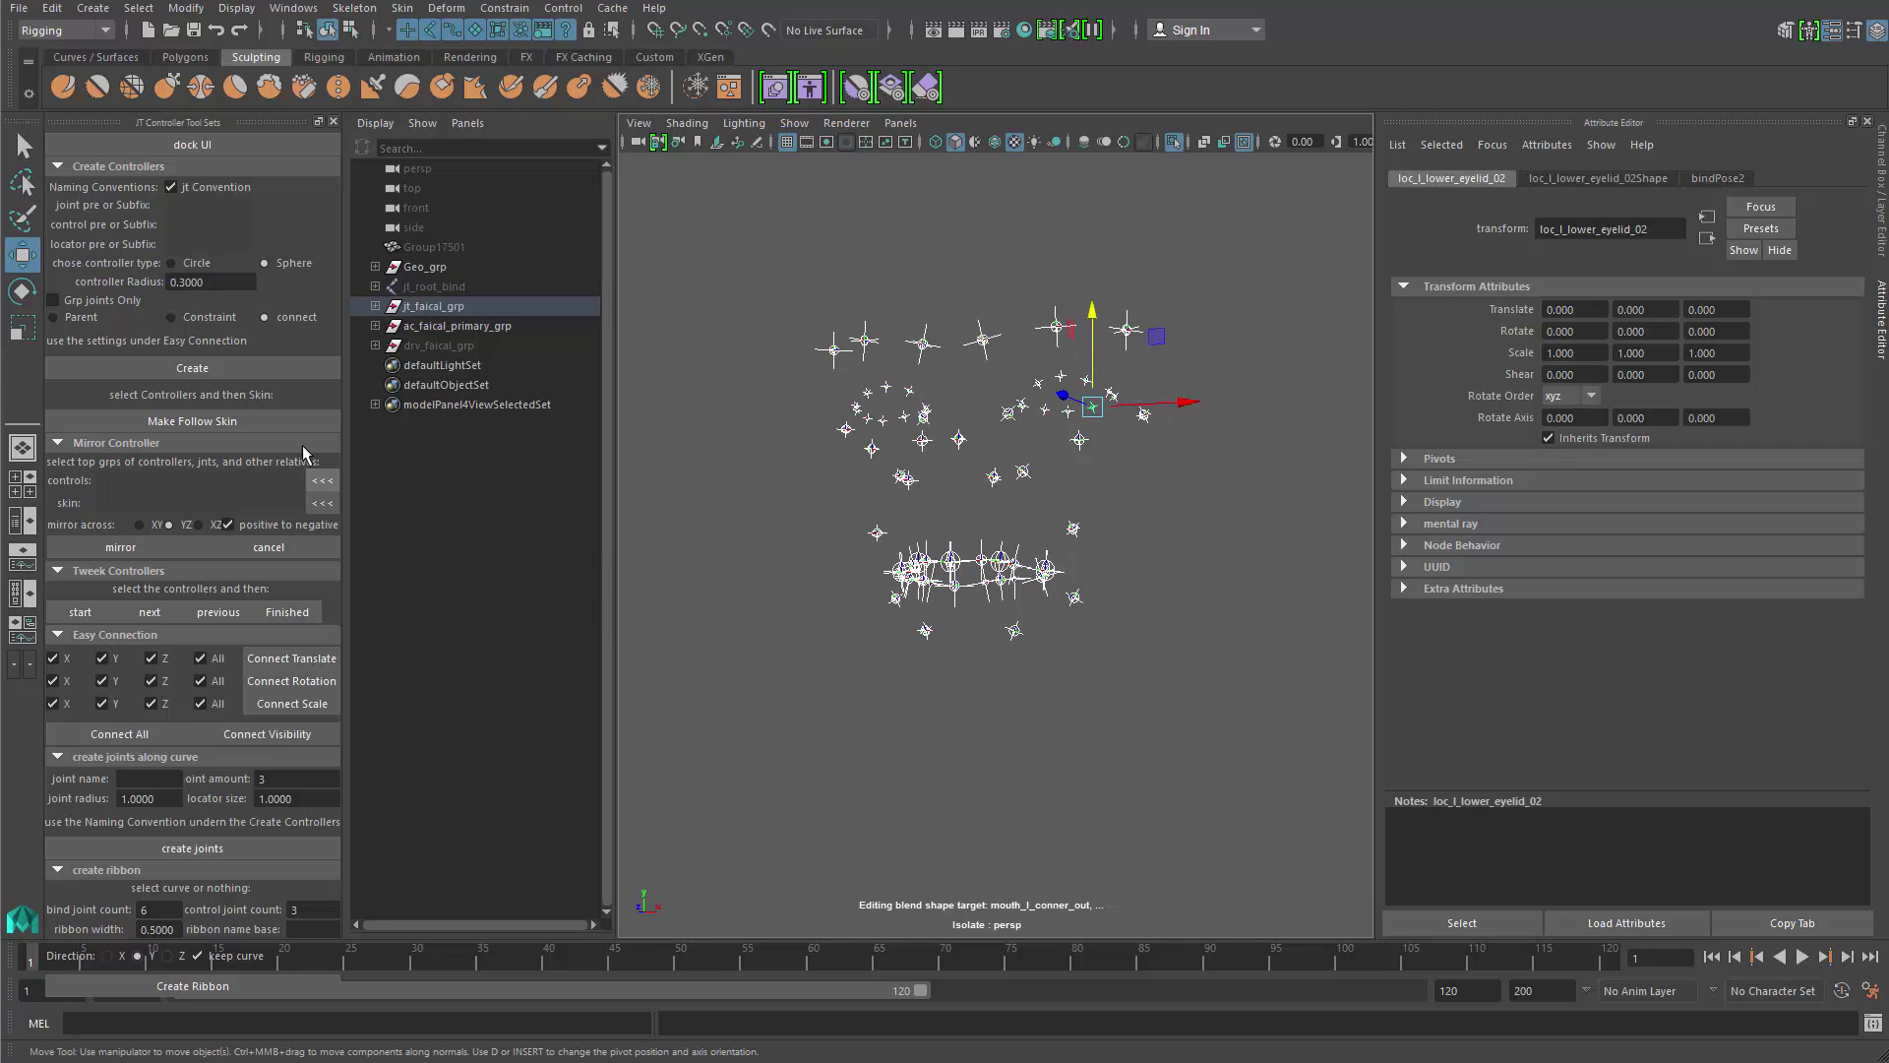
{"action": "left_click", "coordinate": [286, 371]}
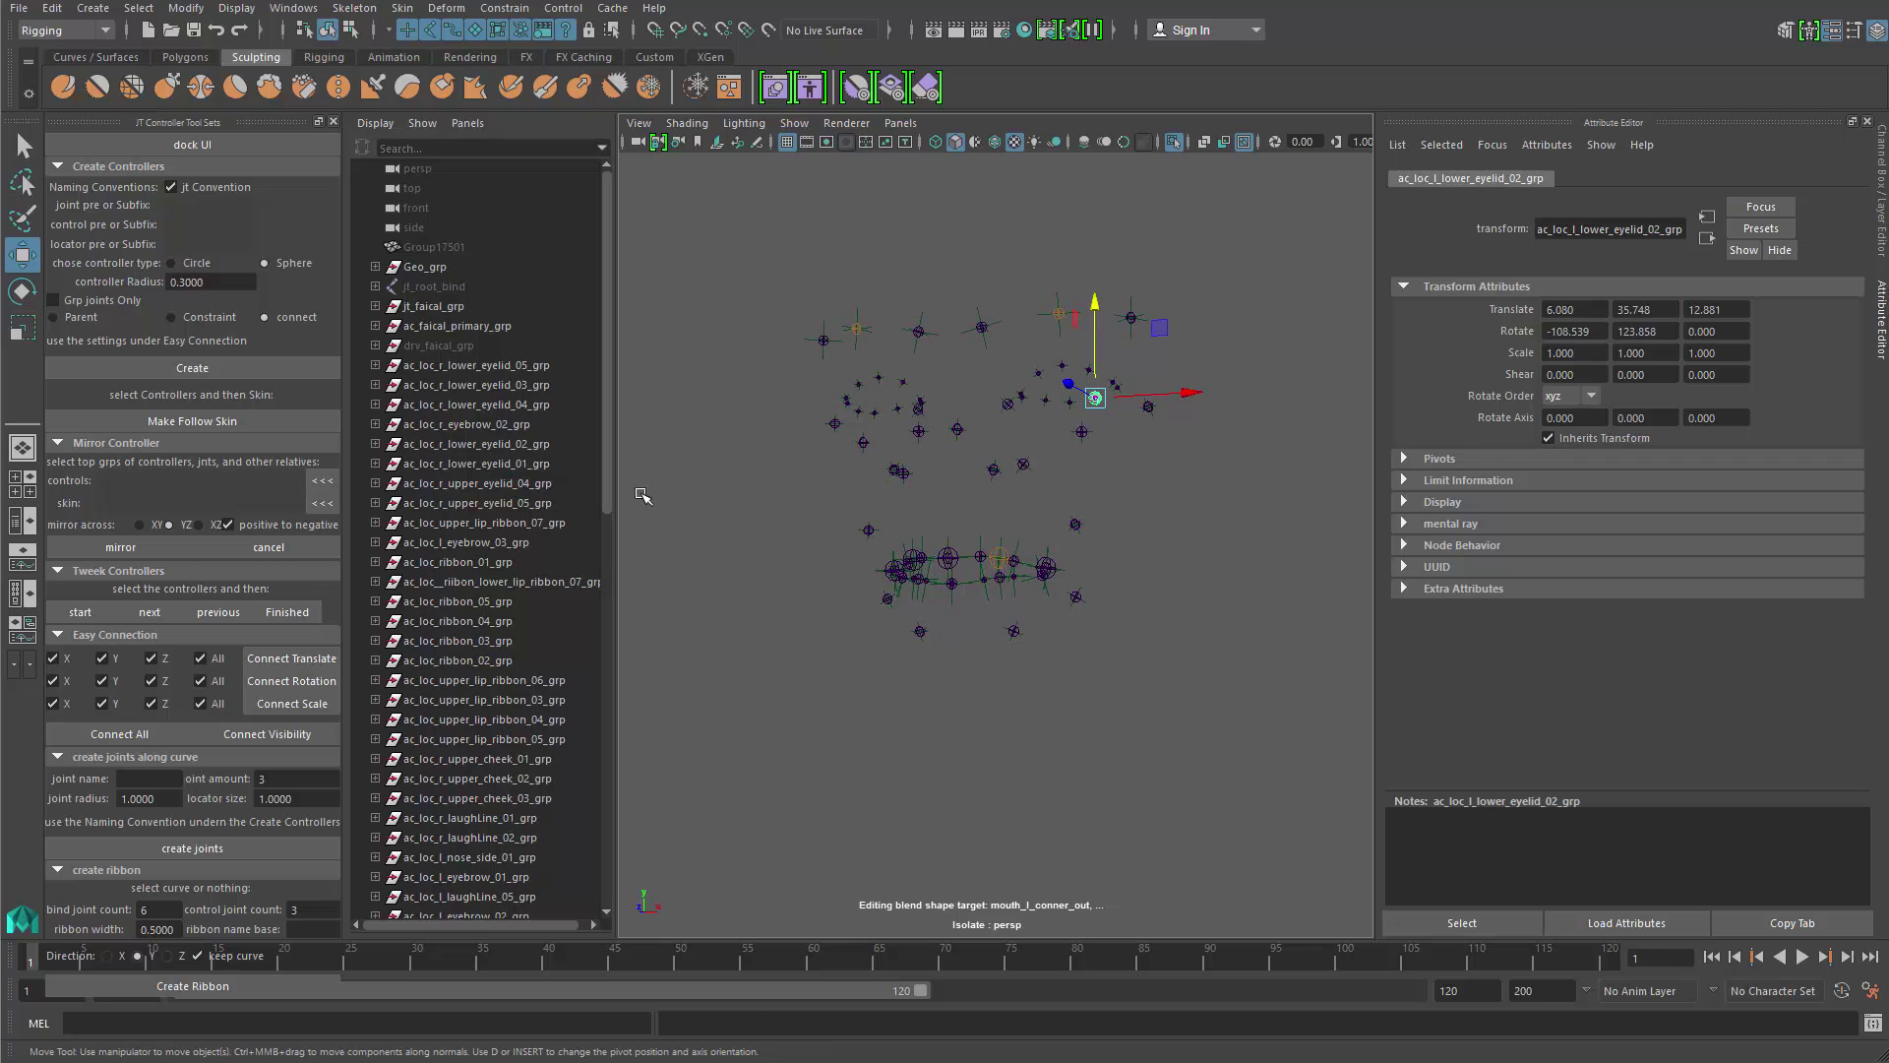
Step: Check the new ac_loc groups by selecting them in the Outliner from ac_loc_r_lower_eyelid_05_grp to ac_loc_l_lower_eyelid_02_grp
{"action": "left_click", "coordinate": [521, 369]}
{"action": "scroll", "coordinate": [551, 413], "scroll_direction": "down", "scroll_amount": 15}
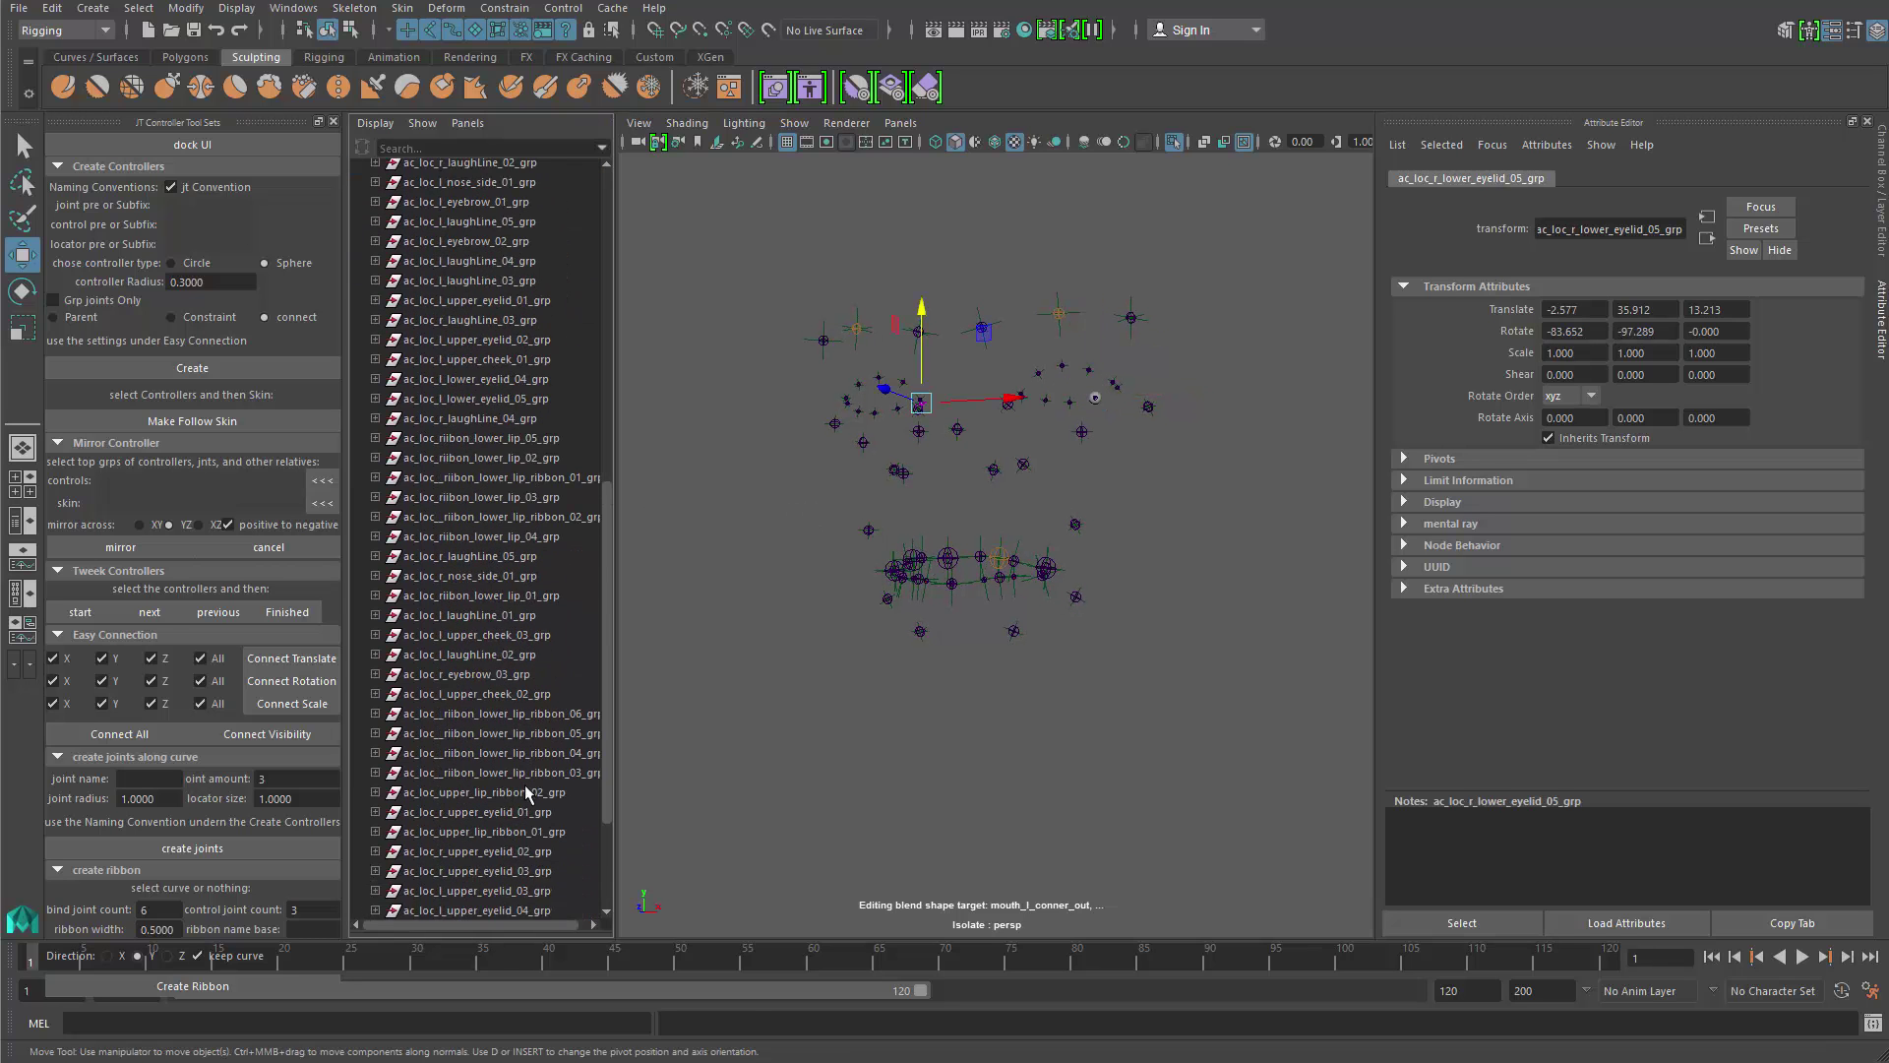
{"action": "left_click", "coordinate": [494, 830], "text": "shift"}
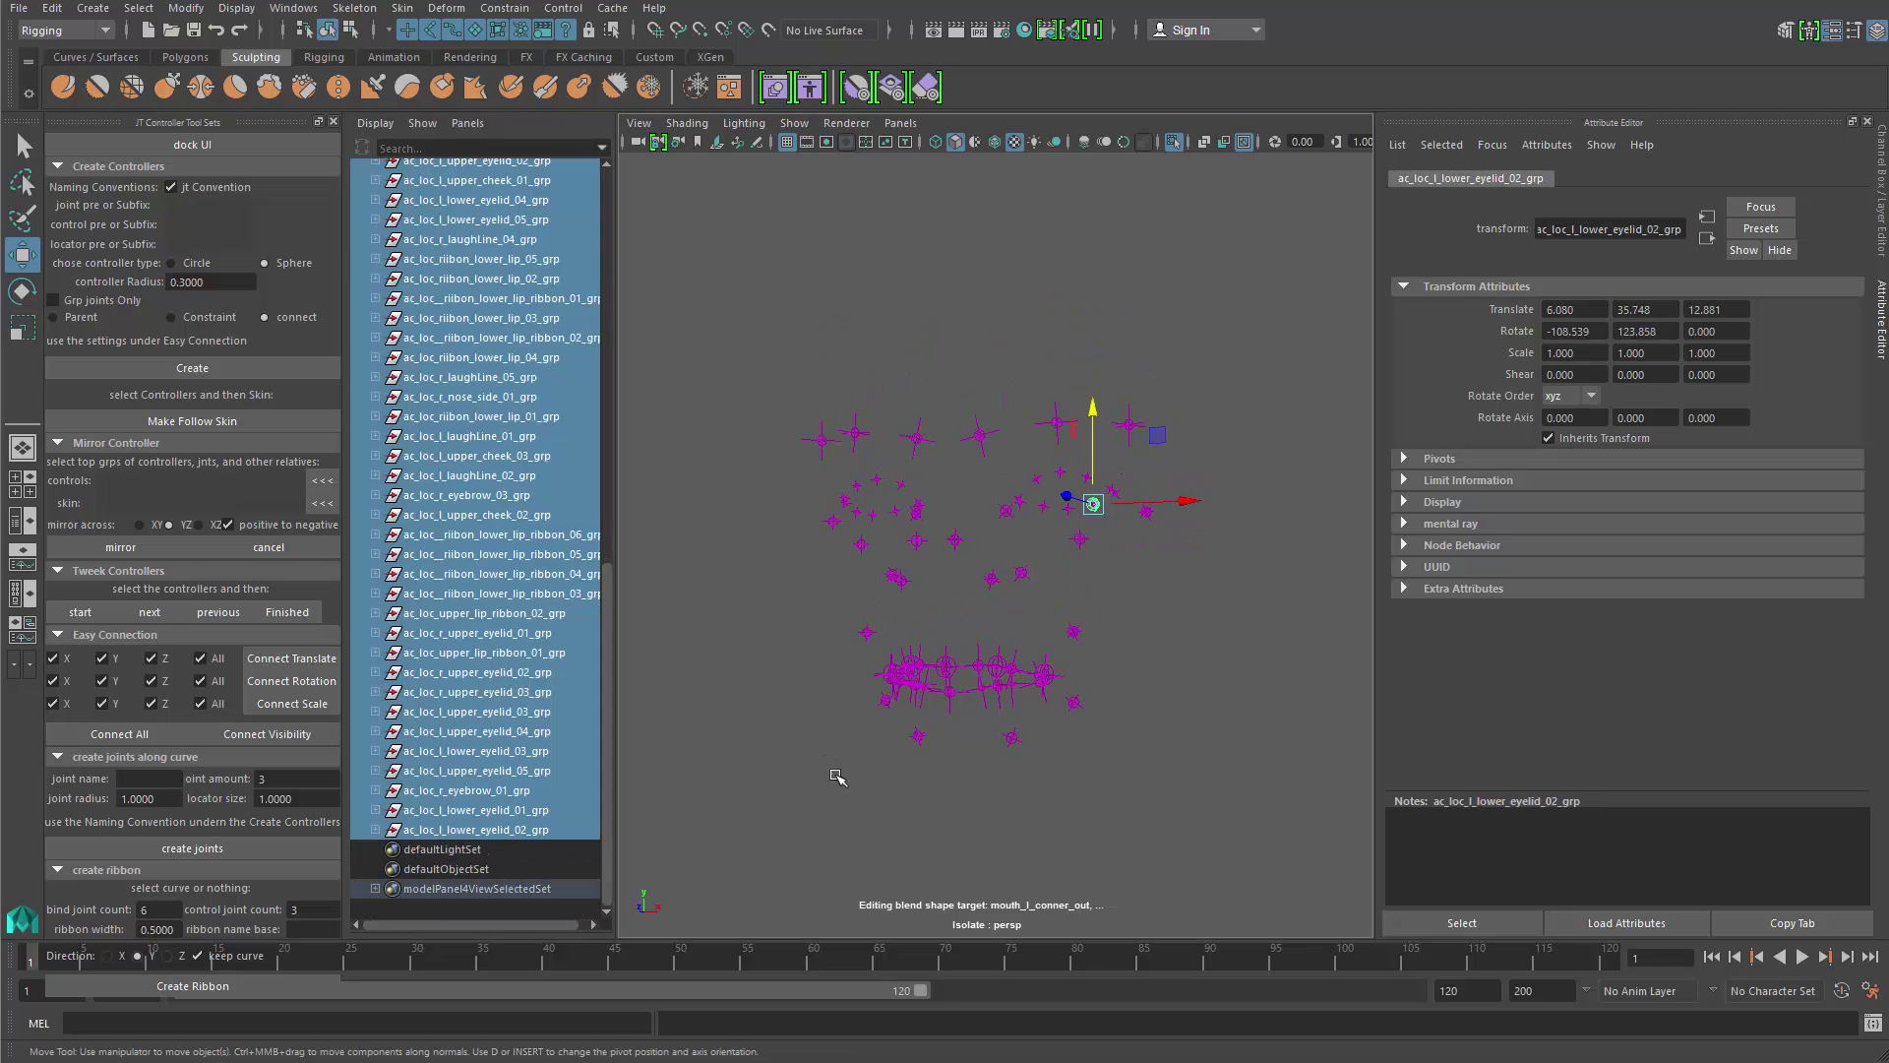
{"action": "left_click_drag", "start_coordinate": [923, 669], "coordinate": [949, 645], "text": "alt"}
{"action": "right_click_drag", "start_coordinate": [950, 645], "coordinate": [725, 388], "text": "alt"}
Step: Select all the new sphere controllers in the viewport and end the isolation so the head is shown
{"action": "left_click", "coordinate": [1257, 599]}
{"action": "left_click_drag", "start_coordinate": [783, 332], "coordinate": [1151, 708]}
{"action": "scroll", "coordinate": [497, 413], "scroll_direction": "up", "scroll_amount": 15}
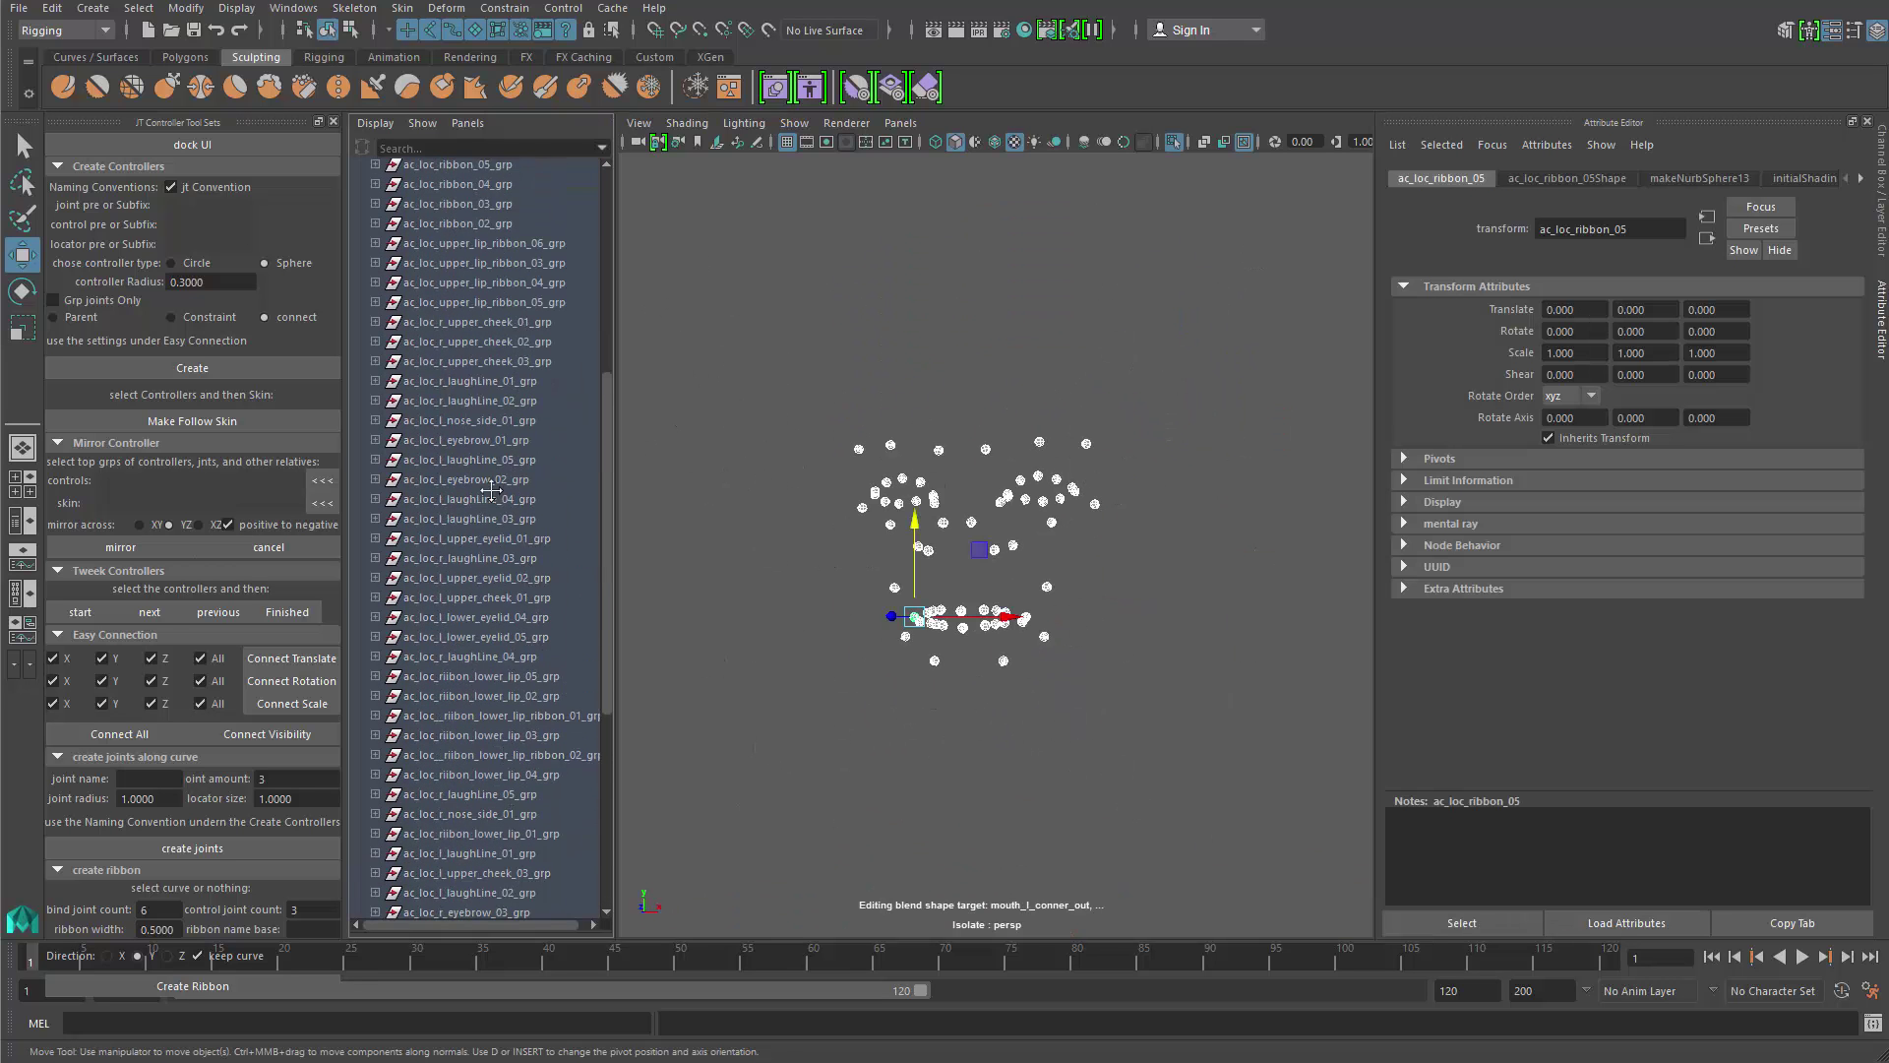
{"action": "left_click", "coordinate": [497, 369]}
{"action": "left_click_drag", "start_coordinate": [728, 295], "coordinate": [1368, 817]}
{"action": "key", "text": "ctrl+1"}
{"action": "right_click_drag", "start_coordinate": [1089, 604], "coordinate": [1164, 734], "text": "alt"}
{"action": "left_click_drag", "start_coordinate": [1164, 734], "coordinate": [1181, 574], "text": "alt"}
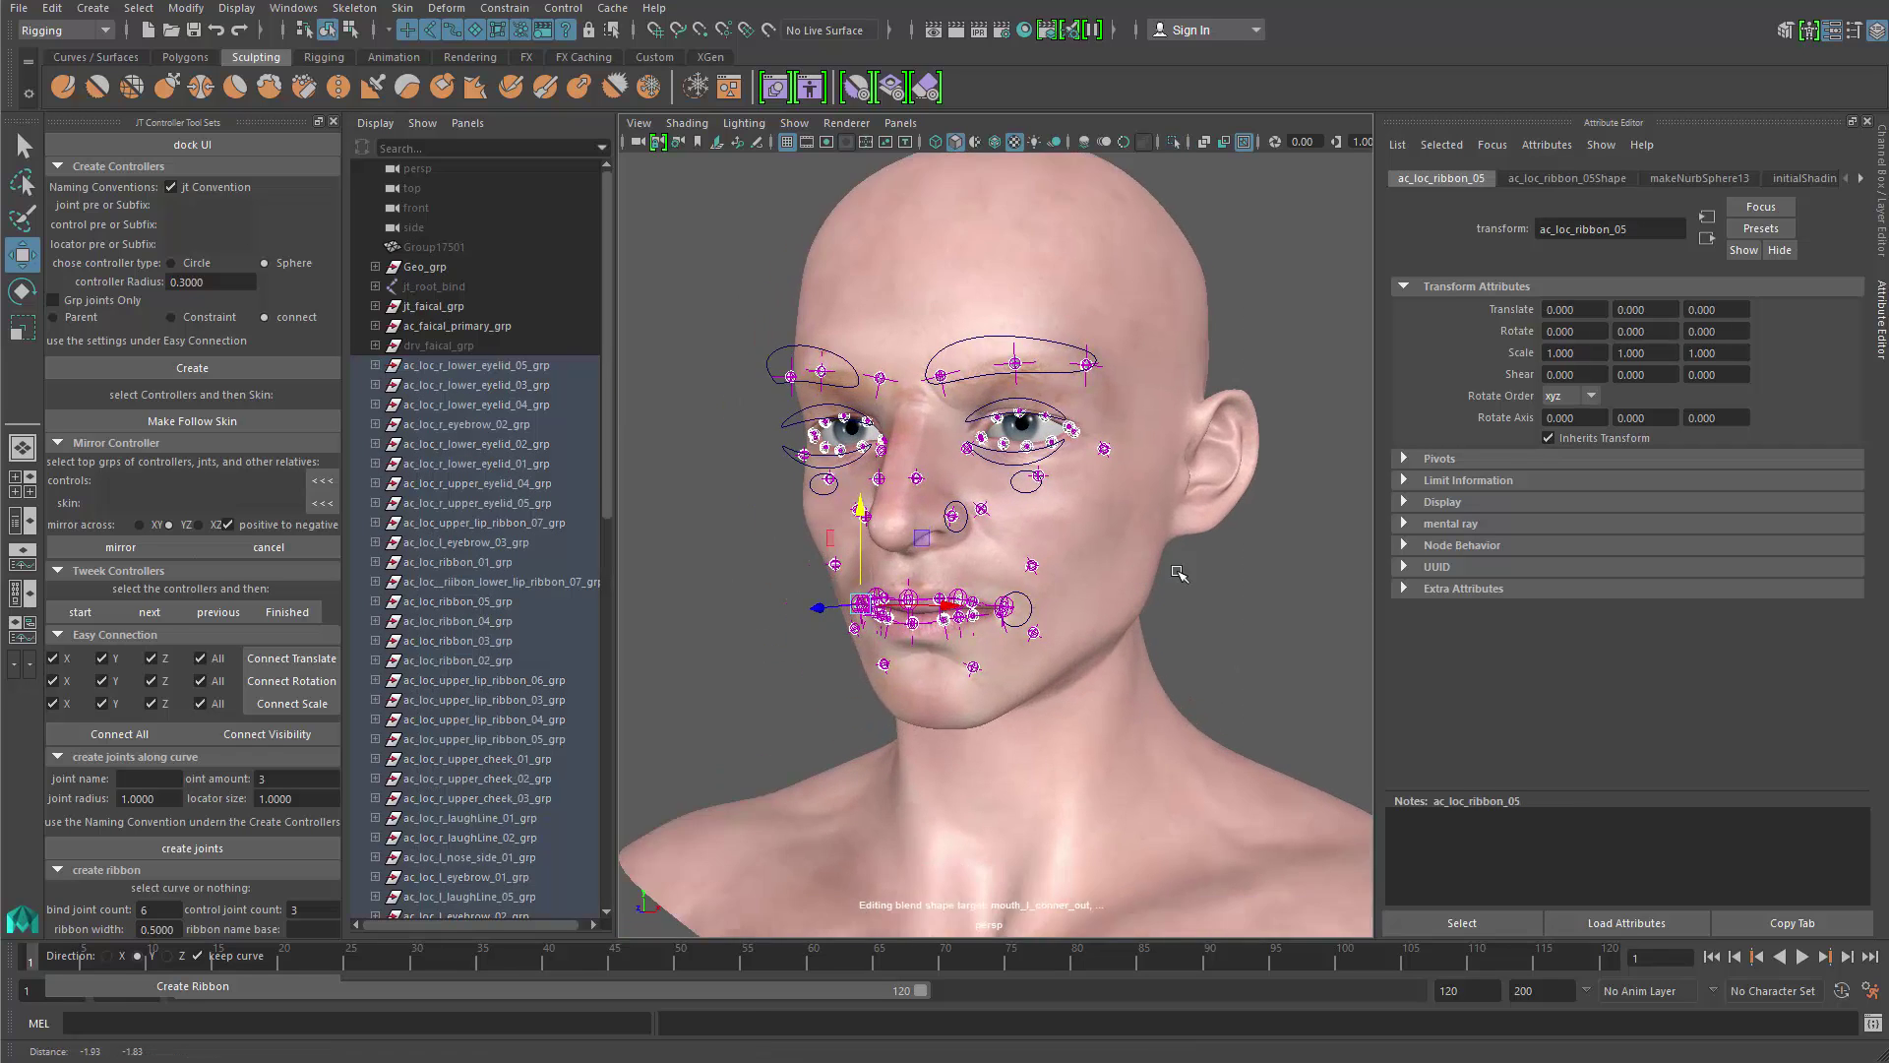
{"action": "right_click_drag", "start_coordinate": [1180, 574], "coordinate": [1142, 638], "text": "alt"}
Step: Test moving all the selected sphere controllers upward together and undo the move
{"action": "key", "text": "q"}
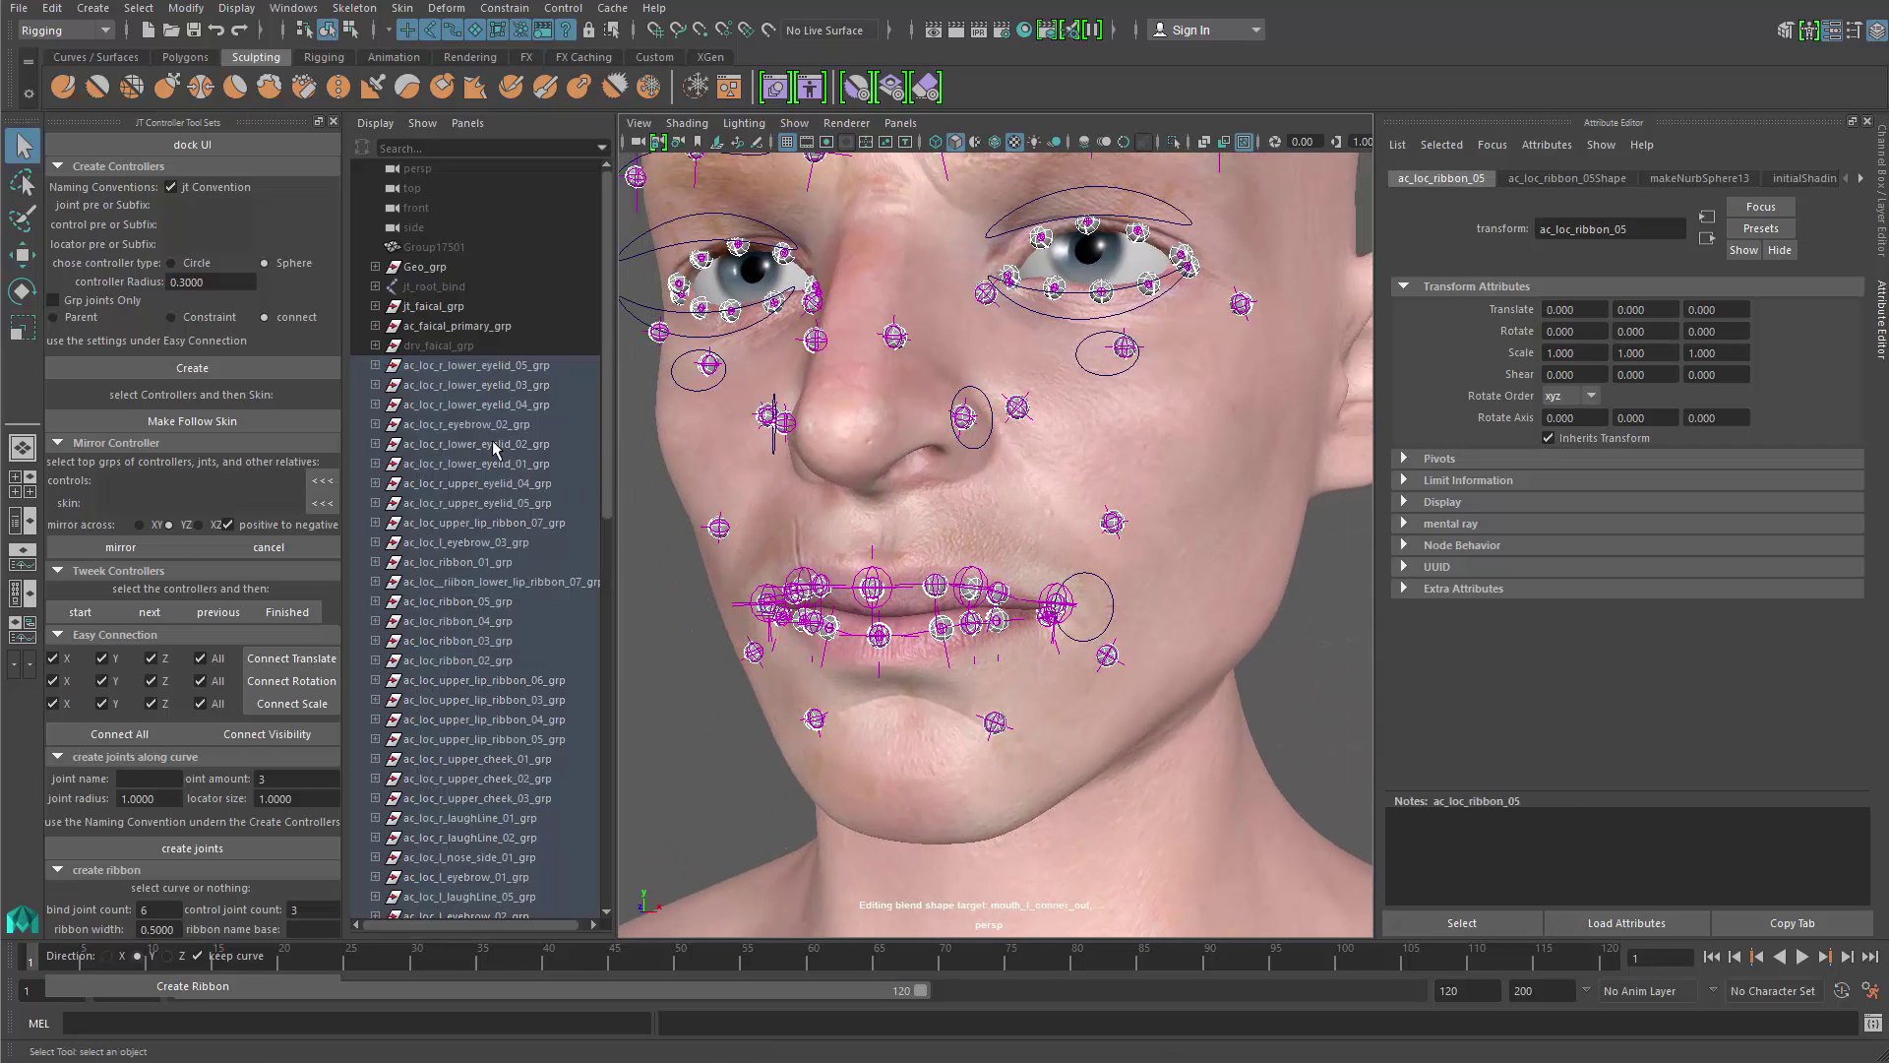
{"action": "key", "text": "w"}
{"action": "middle_click_drag", "start_coordinate": [1022, 501], "coordinate": [1042, 405]}
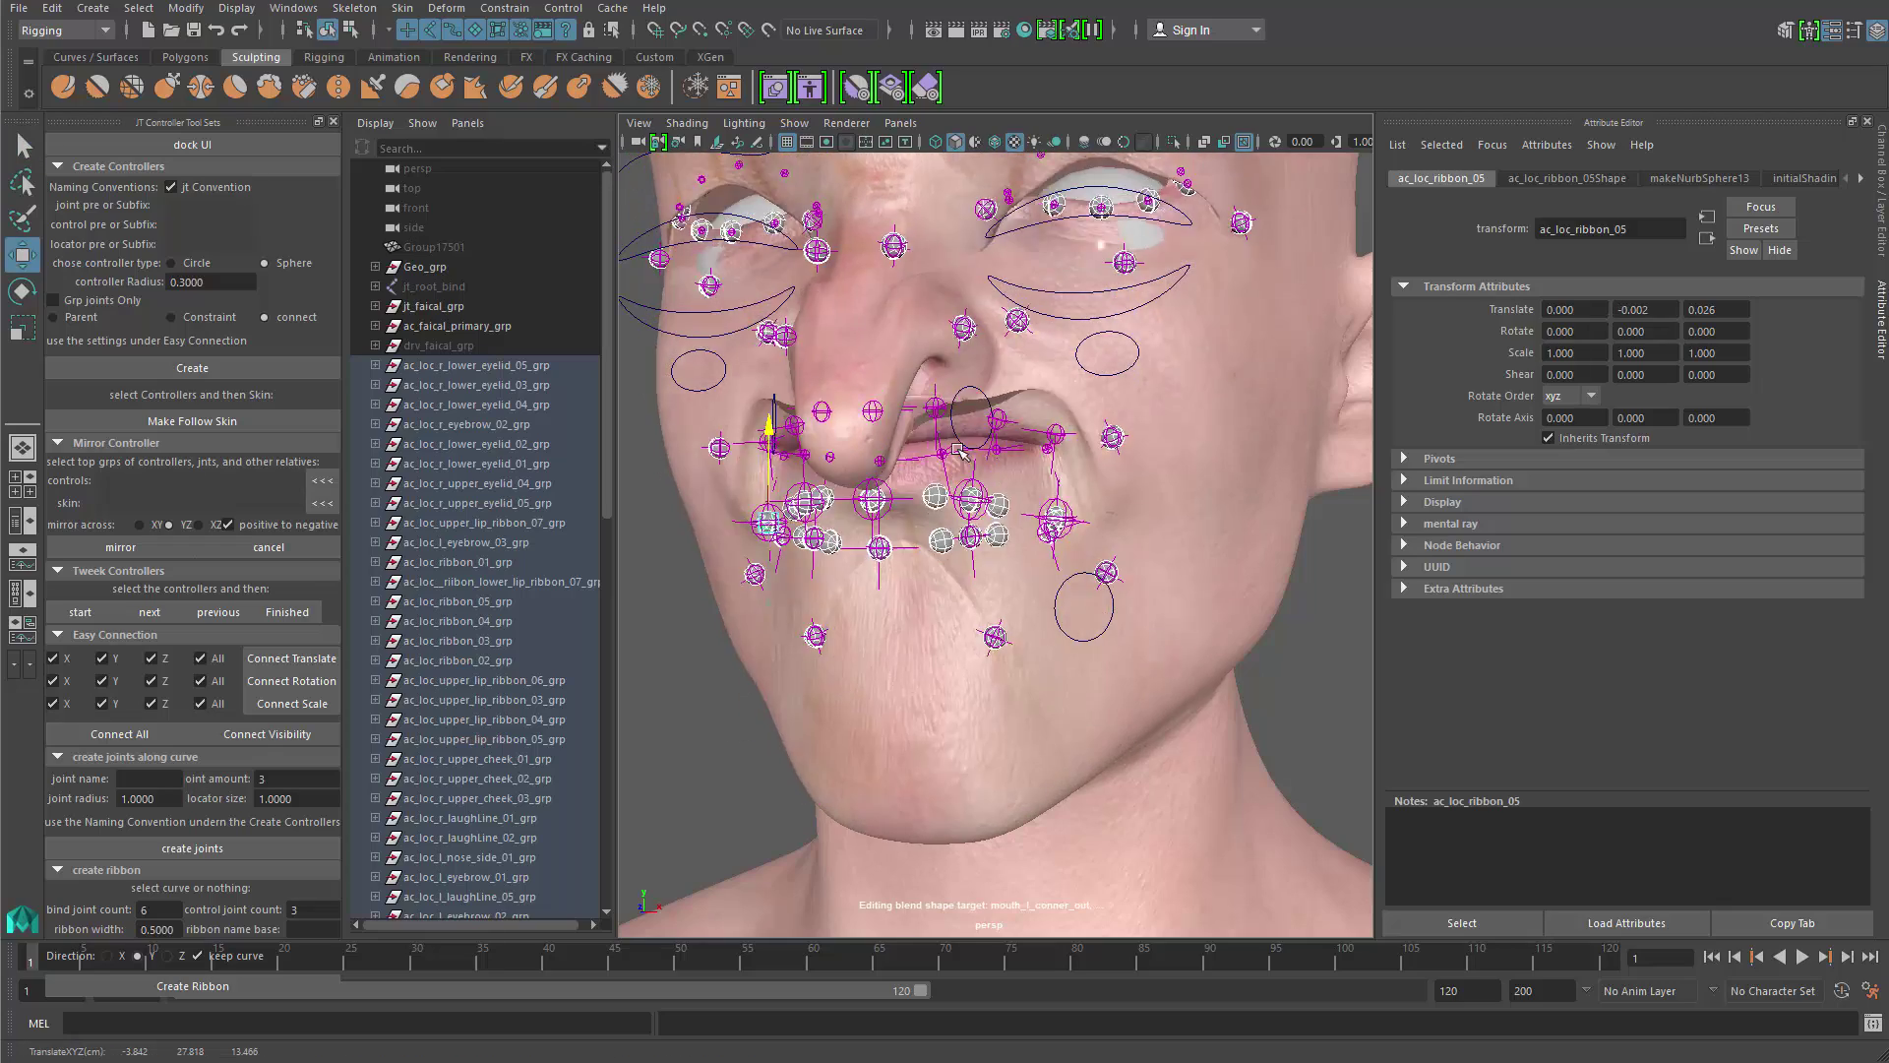
{"action": "key", "text": "ctrl+z"}
Step: Add Head_Geo to the selected controllers and run Make Follow Skin so they follow the head's surface
{"action": "right_click_drag", "start_coordinate": [1121, 451], "coordinate": [1088, 459], "text": "alt"}
{"action": "left_click_drag", "start_coordinate": [1088, 460], "coordinate": [1072, 480], "text": "alt"}
{"action": "right_click_drag", "start_coordinate": [1151, 496], "coordinate": [1104, 499], "text": "alt"}
{"action": "left_click", "coordinate": [1138, 476], "text": "shift"}
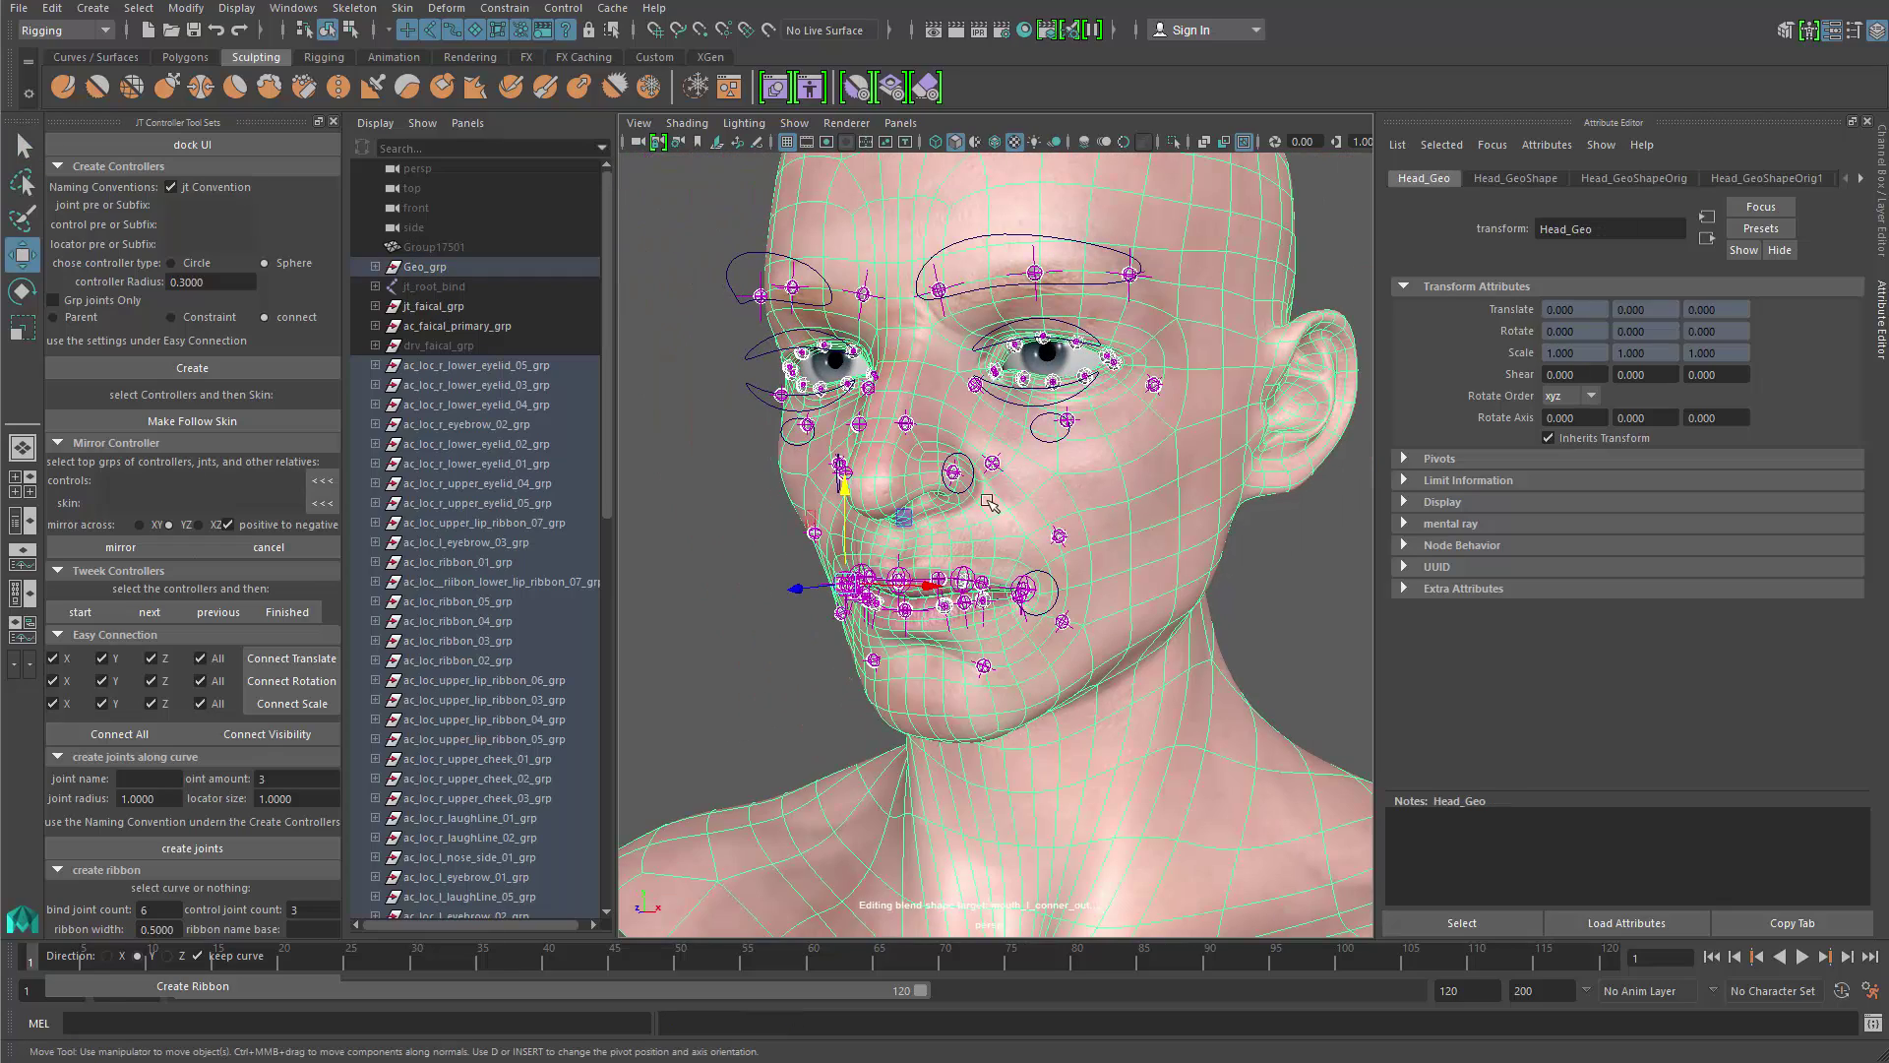
{"action": "left_click_drag", "start_coordinate": [979, 470], "coordinate": [988, 462], "text": "alt"}
{"action": "middle_click_drag", "start_coordinate": [989, 462], "coordinate": [913, 480], "text": "alt"}
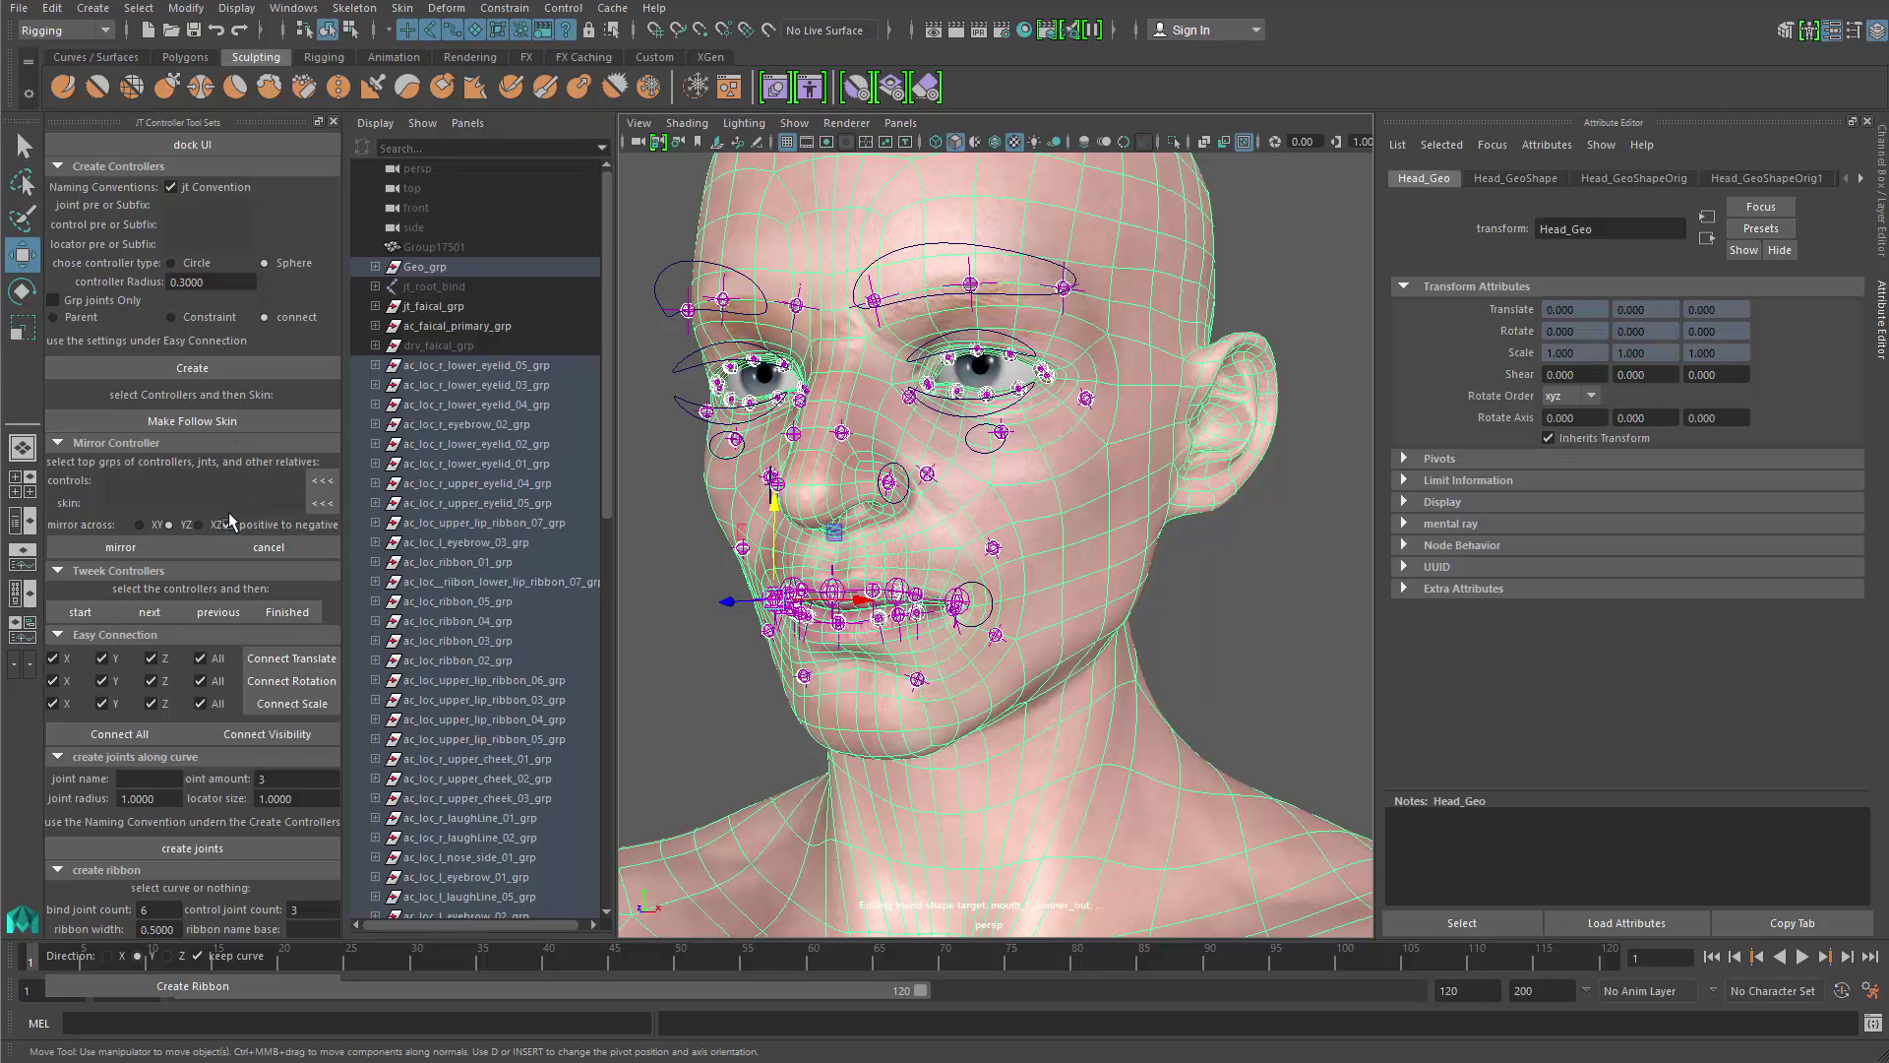
{"action": "left_click", "coordinate": [232, 424]}
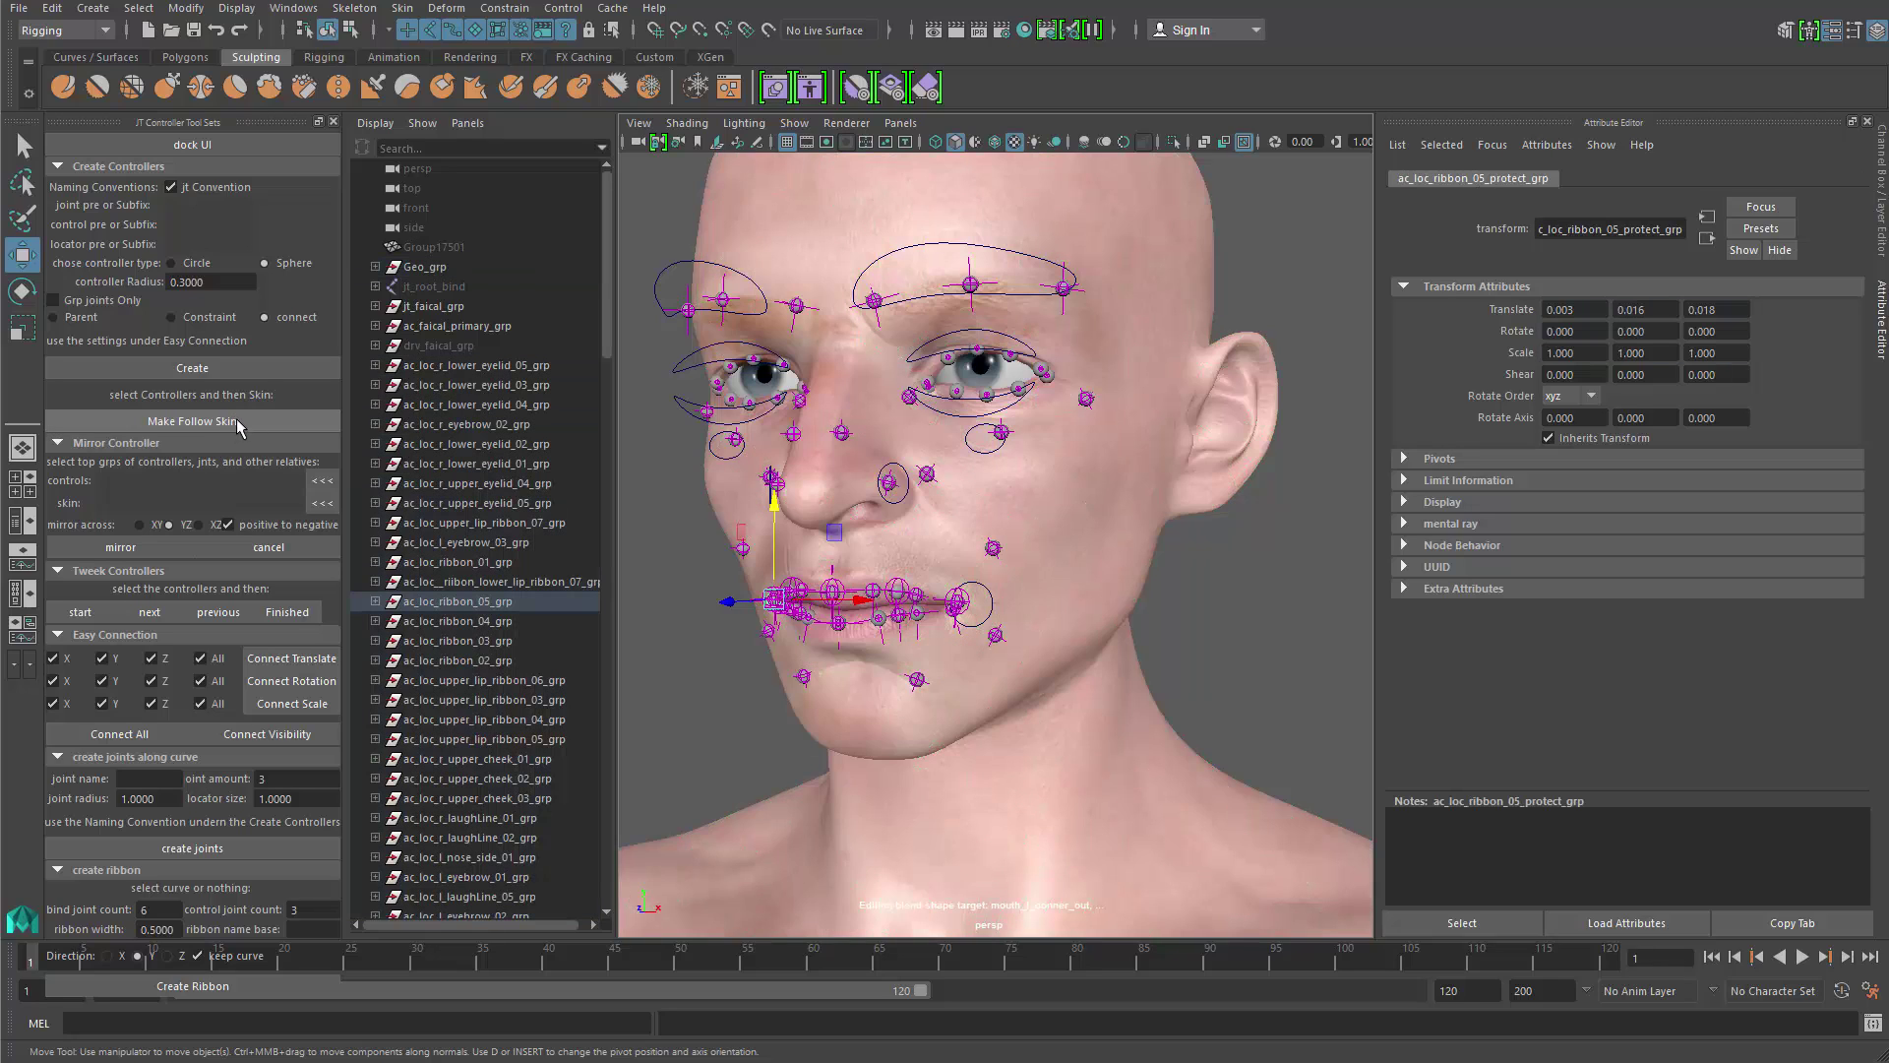
Step: Inspect the sphere controllers around the mouth and eyes, try moving the left eyebrow controller and undo it
{"action": "left_click_drag", "start_coordinate": [960, 518], "coordinate": [1142, 594], "text": "alt"}
{"action": "right_click_drag", "start_coordinate": [1142, 594], "coordinate": [1206, 615], "text": "alt"}
{"action": "key", "text": "q"}
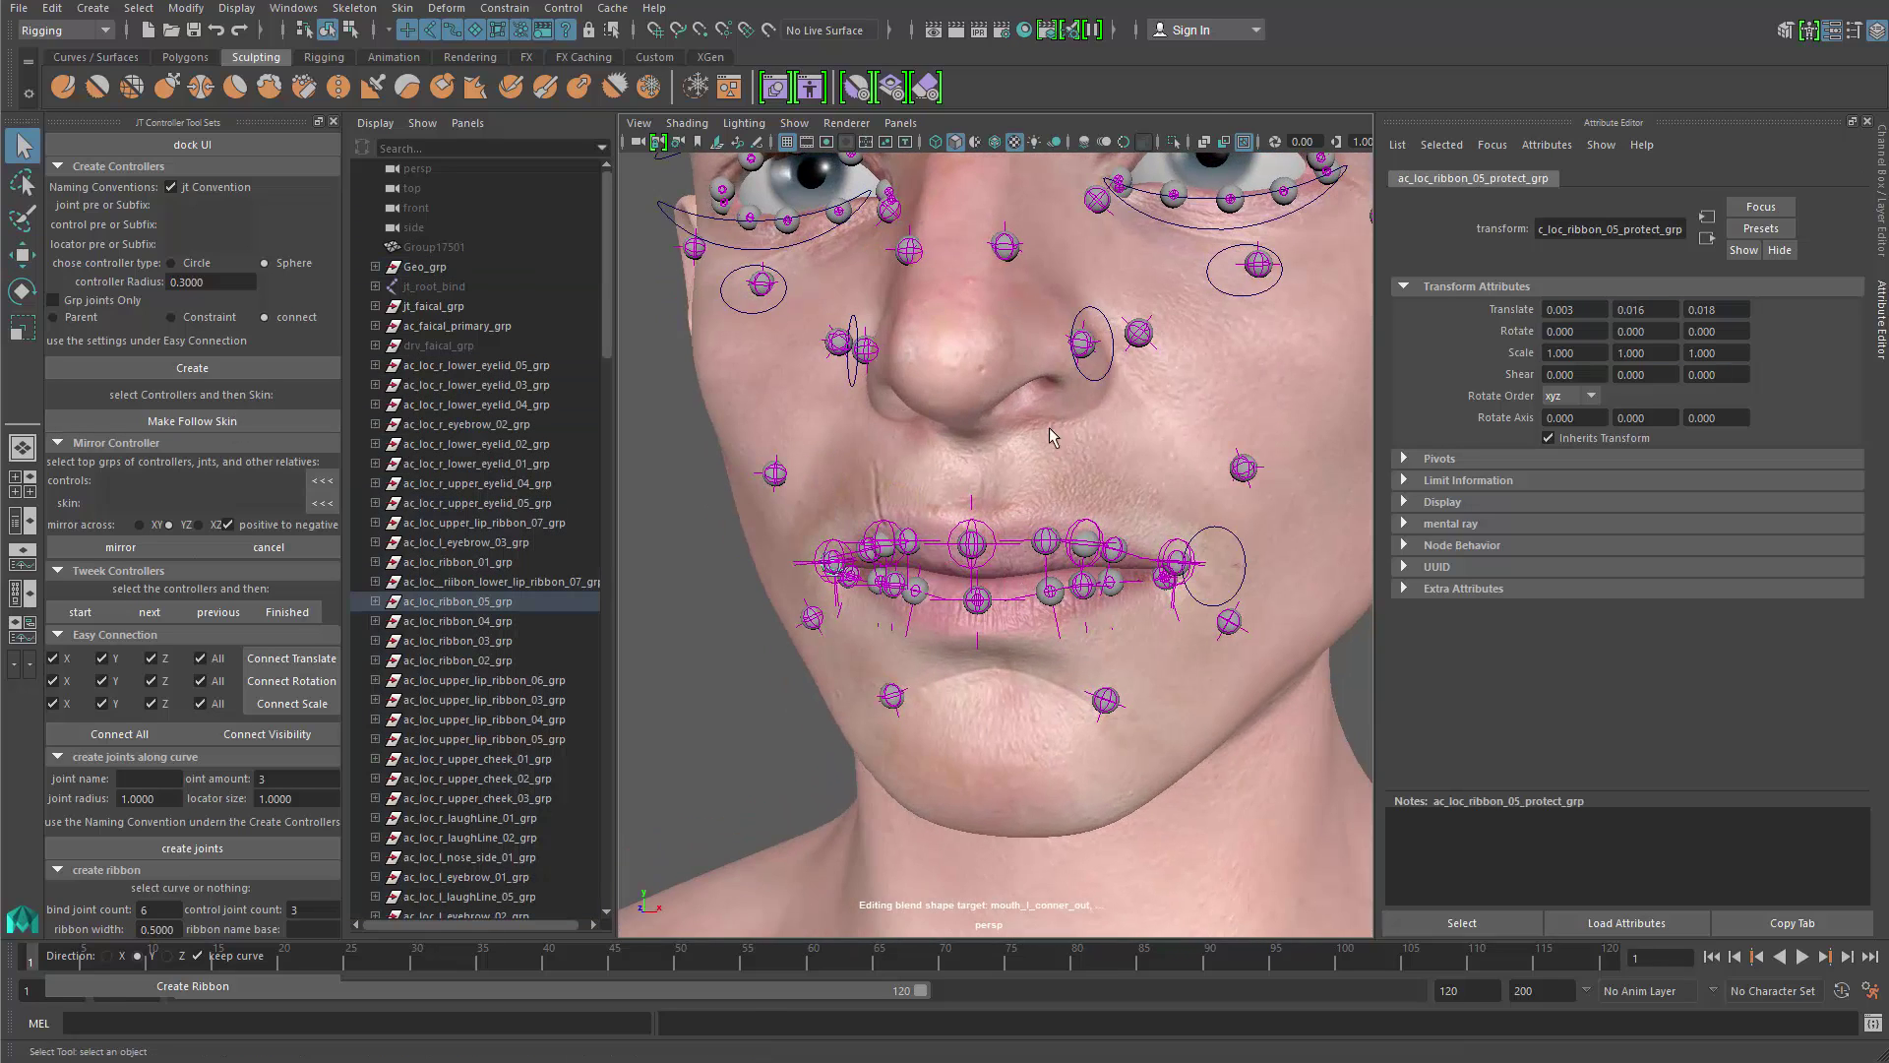
{"action": "left_click_drag", "start_coordinate": [1057, 212], "coordinate": [1030, 241], "text": "alt"}
{"action": "middle_click_drag", "start_coordinate": [1029, 241], "coordinate": [1045, 427], "text": "alt"}
{"action": "scroll", "coordinate": [1028, 304], "scroll_direction": "down", "scroll_amount": 1}
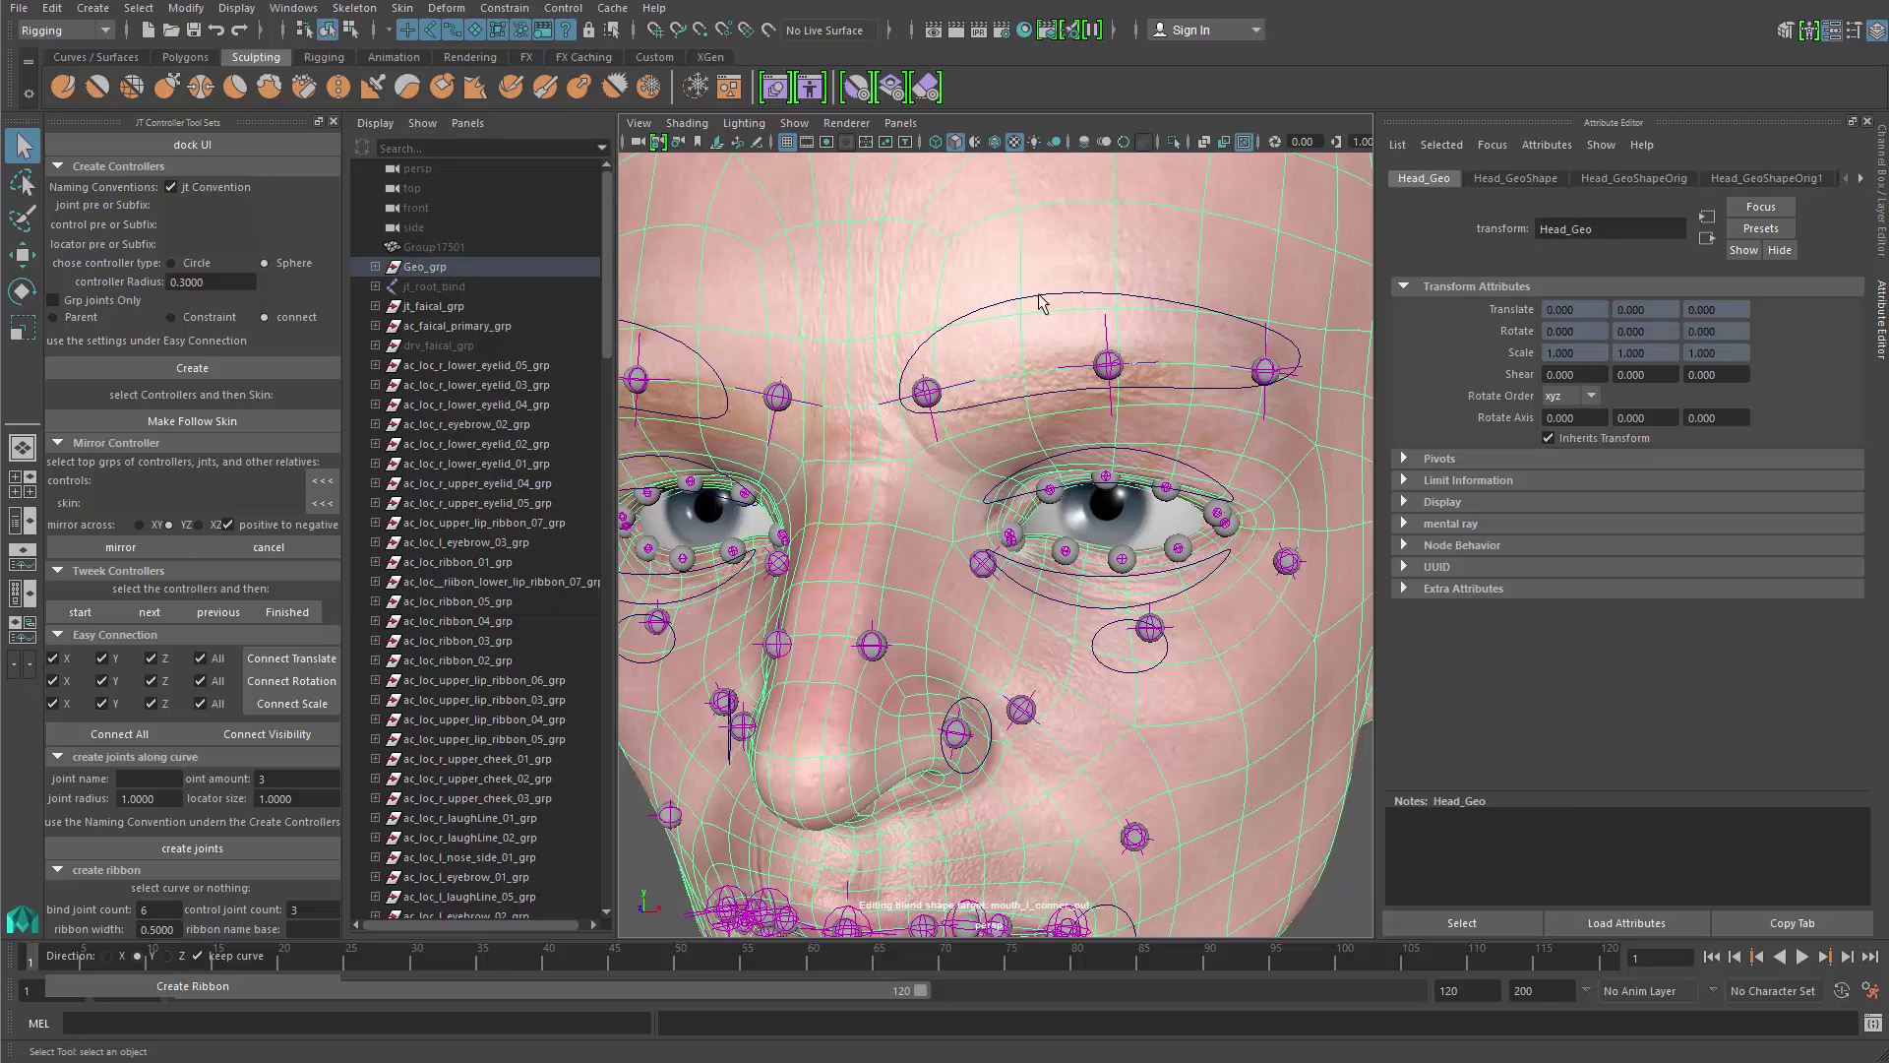
{"action": "left_click", "coordinate": [1039, 295]}
{"action": "scroll", "coordinate": [1045, 300], "scroll_direction": "down", "scroll_amount": 4}
{"action": "key", "text": "w"}
{"action": "left_click_drag", "start_coordinate": [1066, 370], "coordinate": [1029, 225], "text": "alt"}
{"action": "key", "text": "ctrl+z"}
Step: Raise the ac_r_eyebrow controller to check that the small brow controllers follow, and undo the test
{"action": "left_click", "coordinate": [759, 432]}
{"action": "left_click_drag", "start_coordinate": [689, 354], "coordinate": [691, 242]}
{"action": "key", "text": "q"}
{"action": "left_click", "coordinate": [829, 400]}
{"action": "key", "text": "w"}
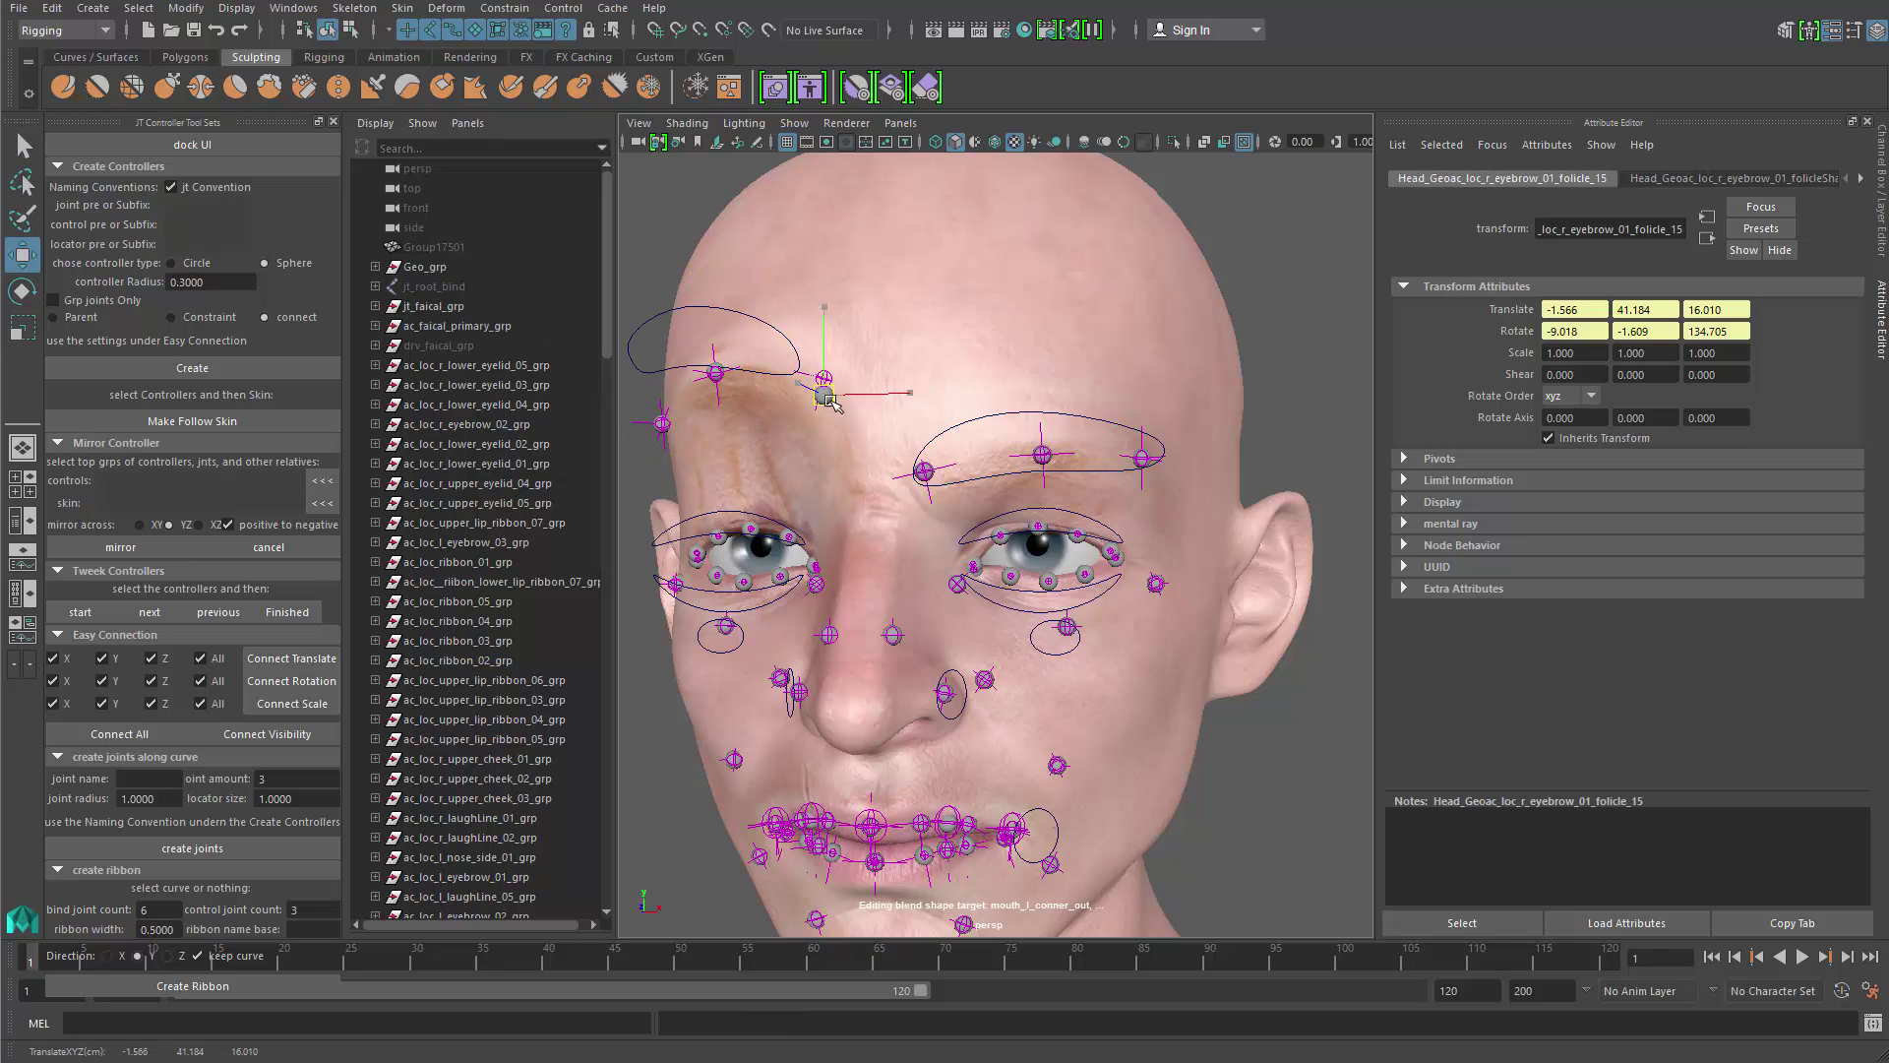
{"action": "key", "text": "ctrl+z"}
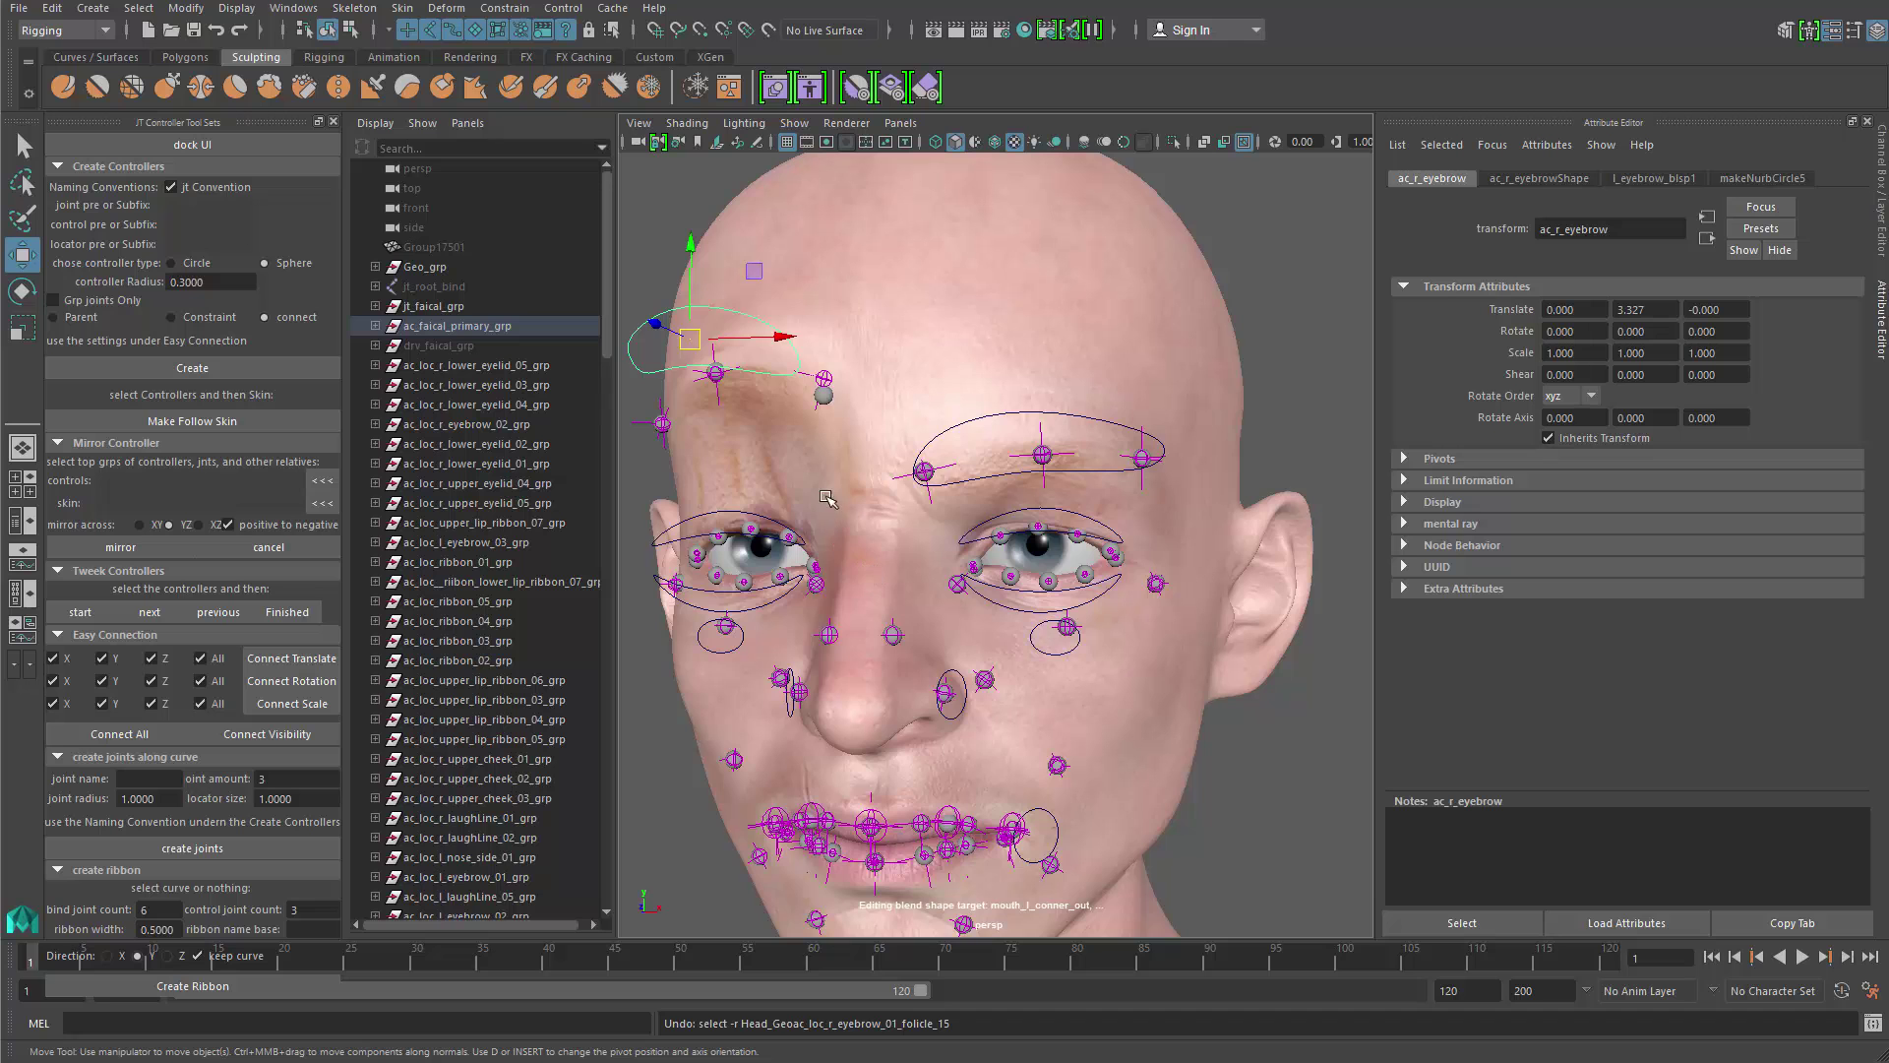
{"action": "key", "text": "ctrl+z"}
Step: Group all the Head_Geoac_loc follicle nodes, from l_upper_eyelid_03_folicle_01 to ribbon_05_folicle_68, and name the group folicle_facial_grp
{"action": "middle_click_drag", "start_coordinate": [776, 632], "coordinate": [804, 545], "text": "alt"}
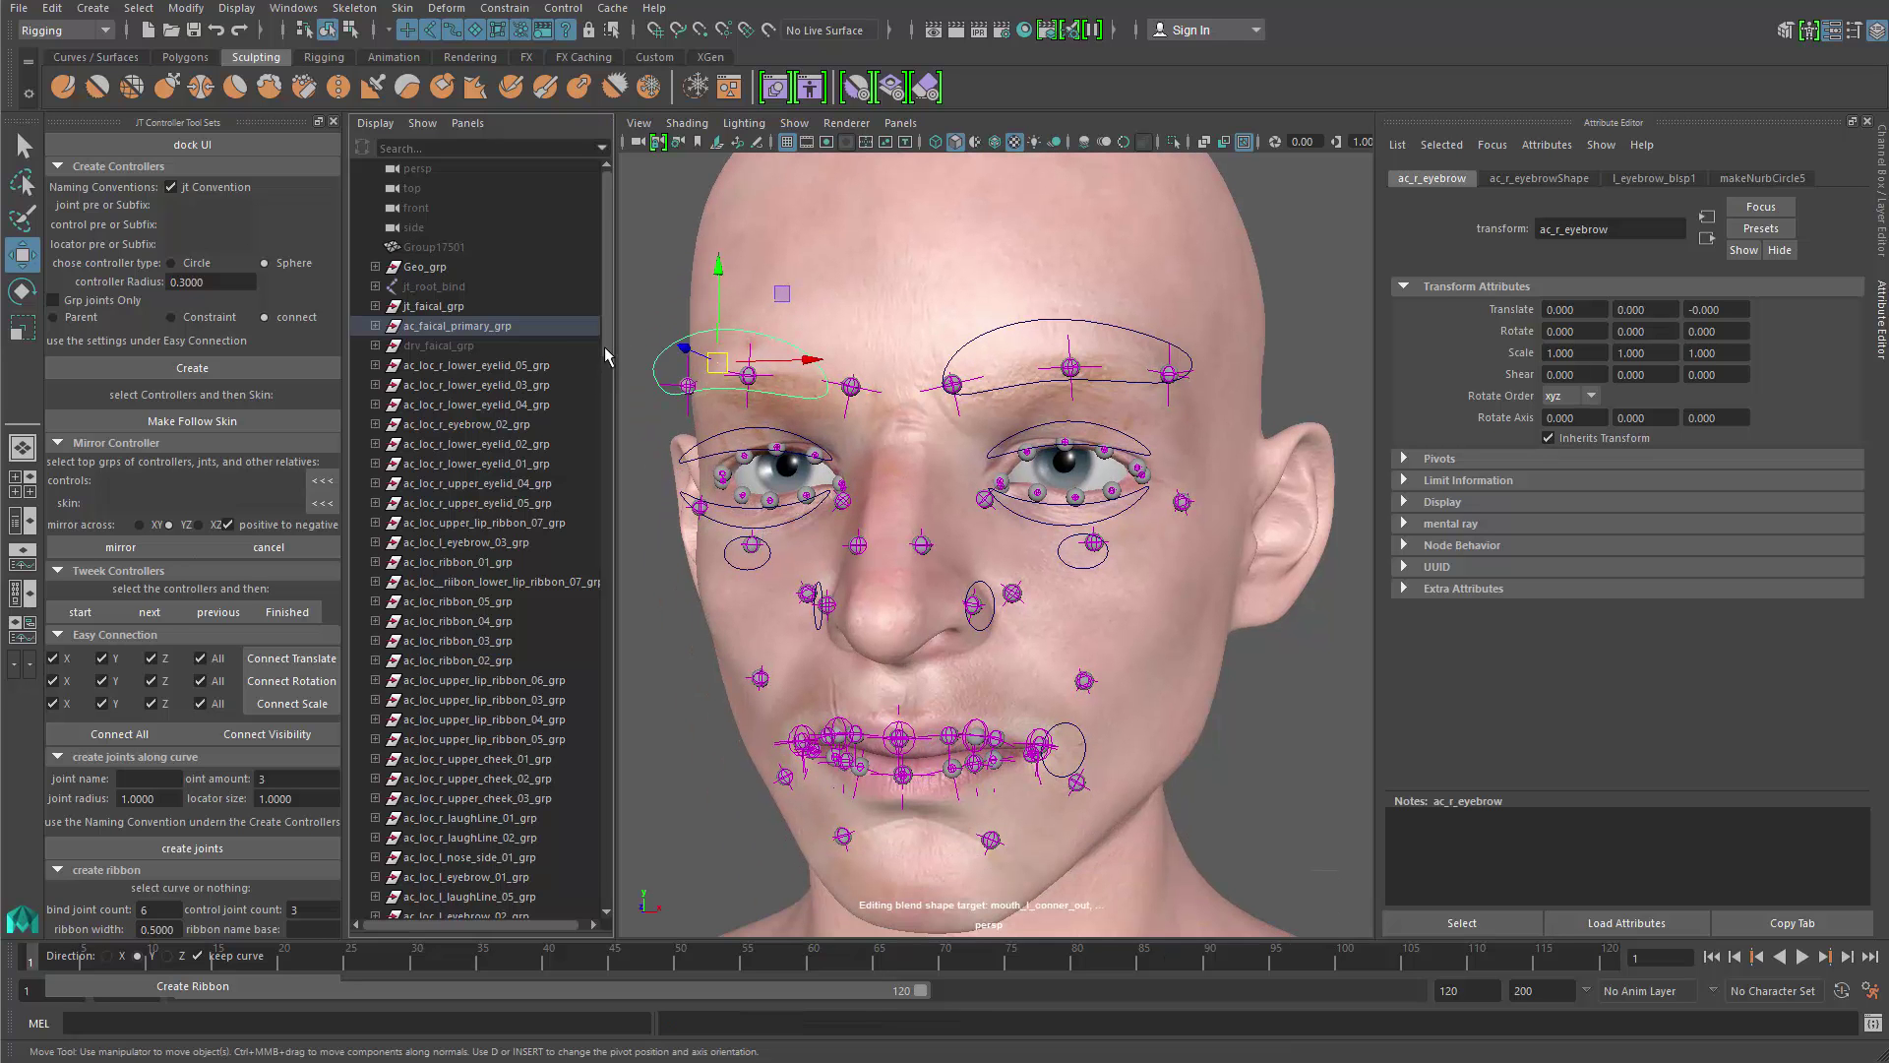
{"action": "left_click_drag", "start_coordinate": [604, 346], "coordinate": [639, 637]}
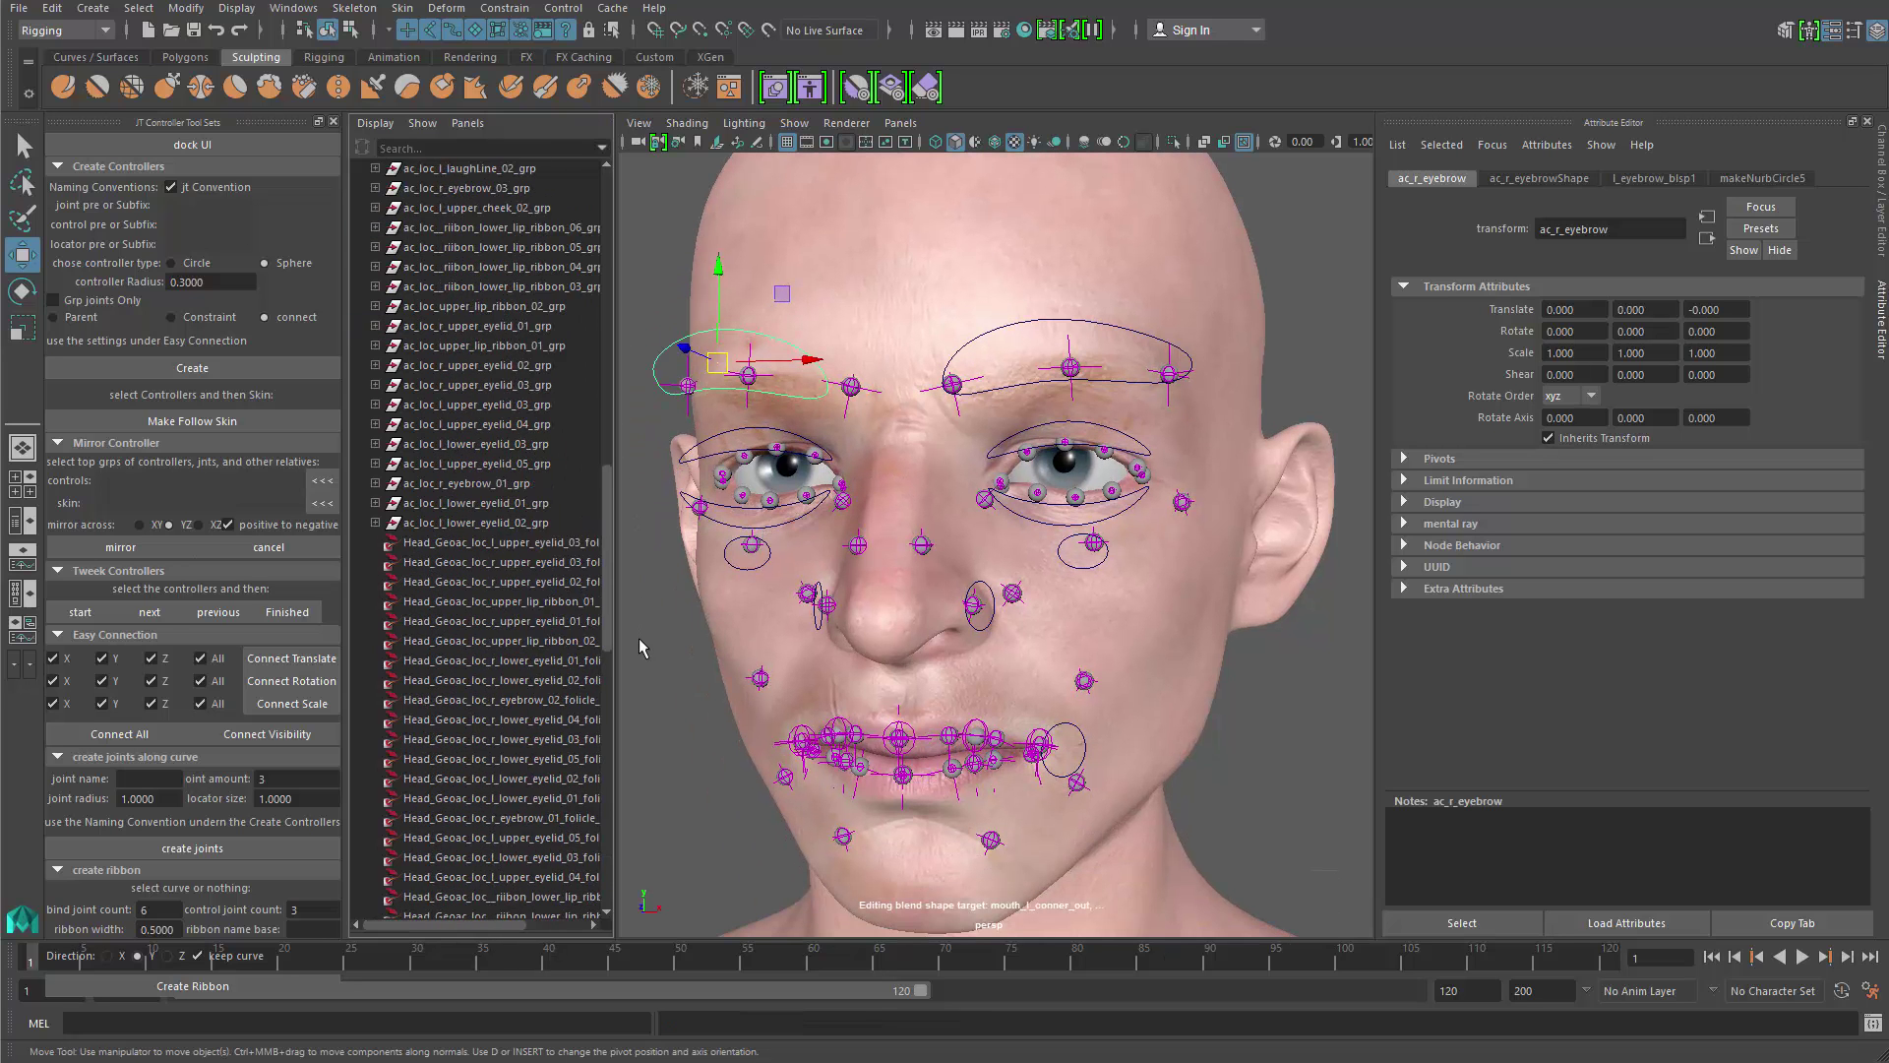
{"action": "left_click", "coordinate": [575, 543]}
{"action": "scroll", "coordinate": [561, 541], "scroll_direction": "down", "scroll_amount": 9}
{"action": "scroll", "coordinate": [549, 455], "scroll_direction": "down", "scroll_amount": 8}
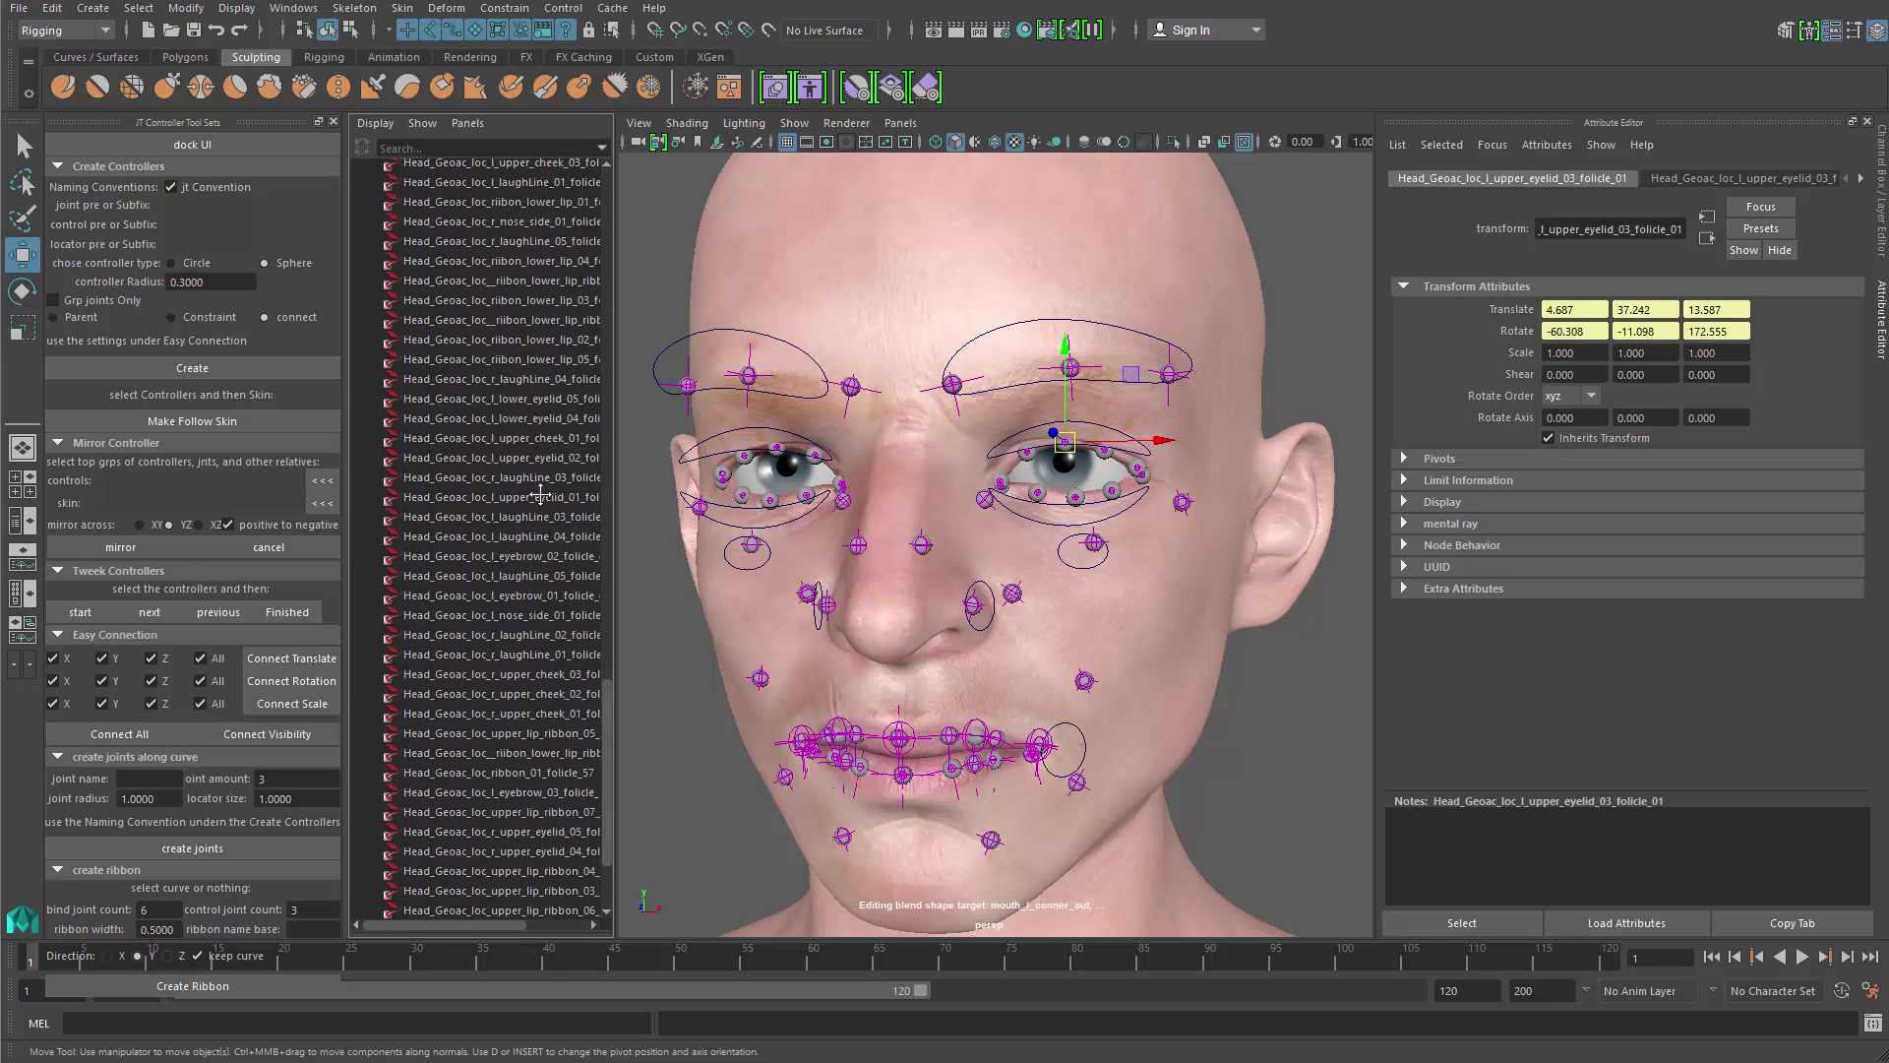
{"action": "left_click", "coordinate": [492, 852], "text": "shift"}
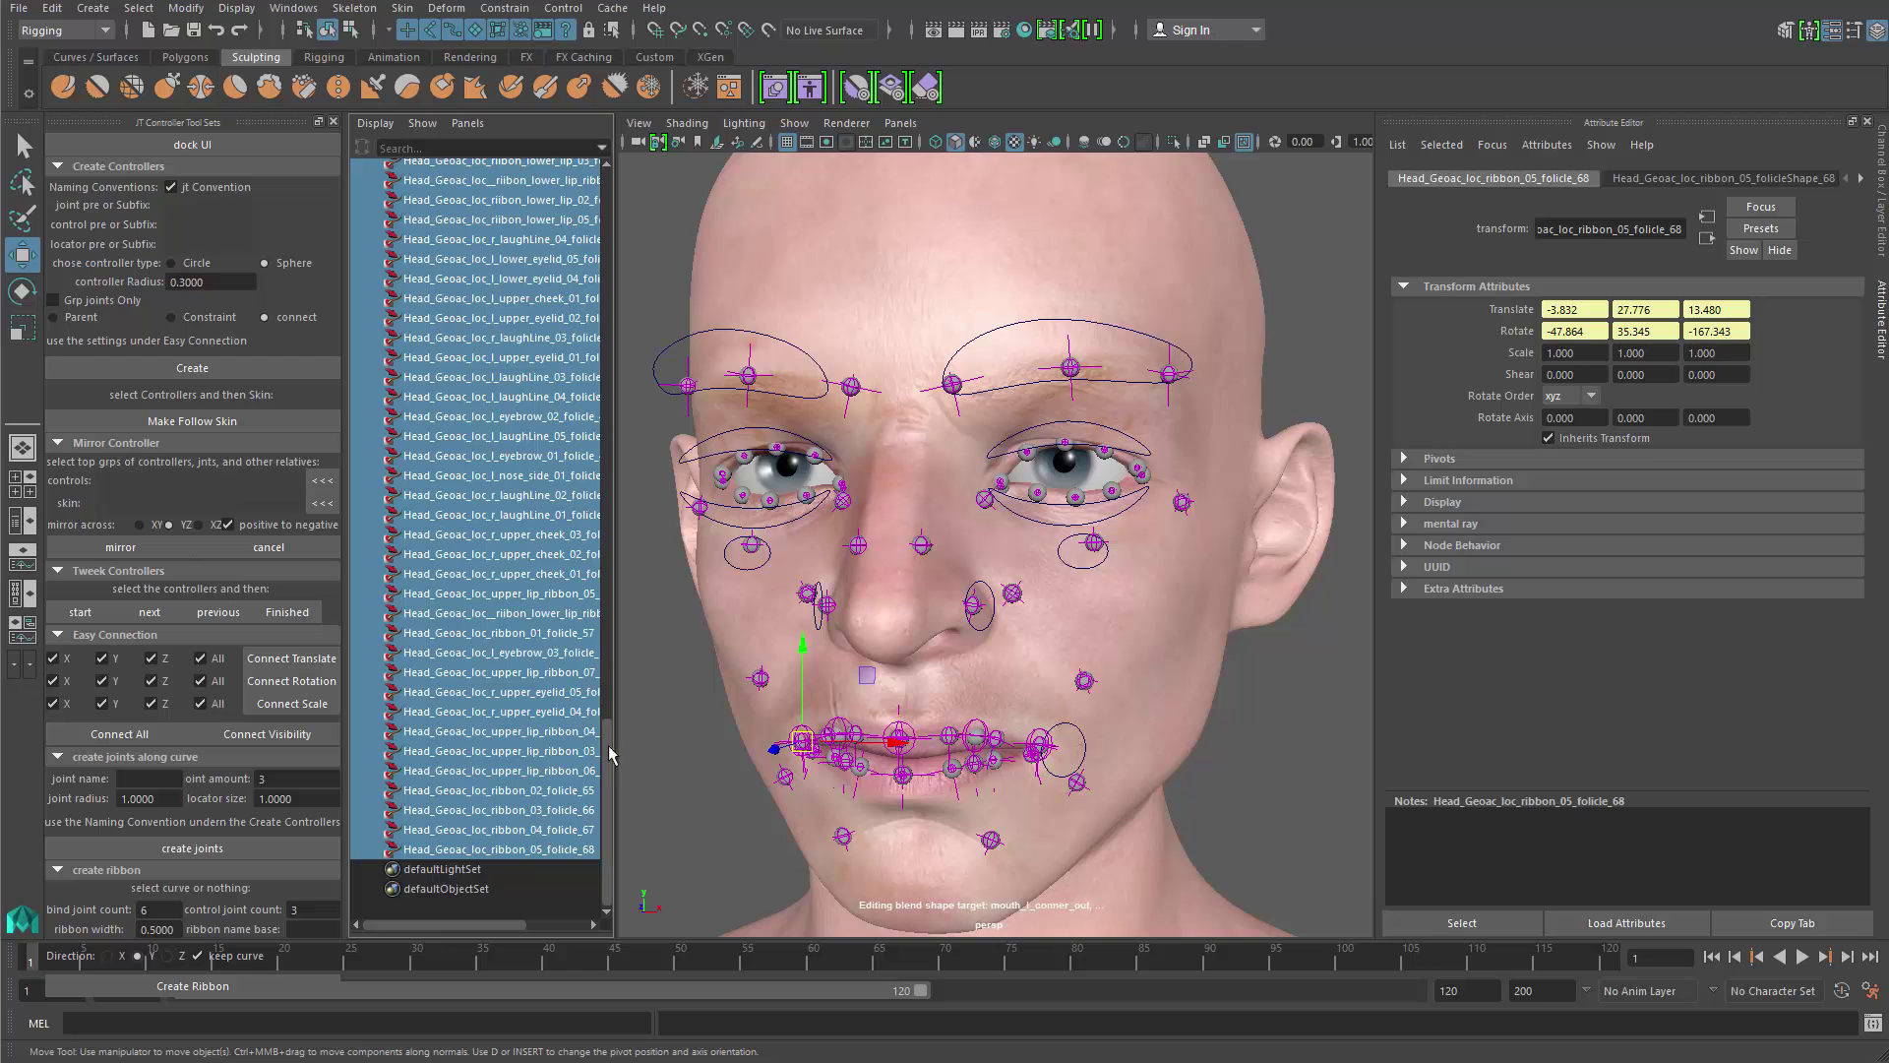
{"action": "left_click_drag", "start_coordinate": [608, 746], "coordinate": [571, 541]}
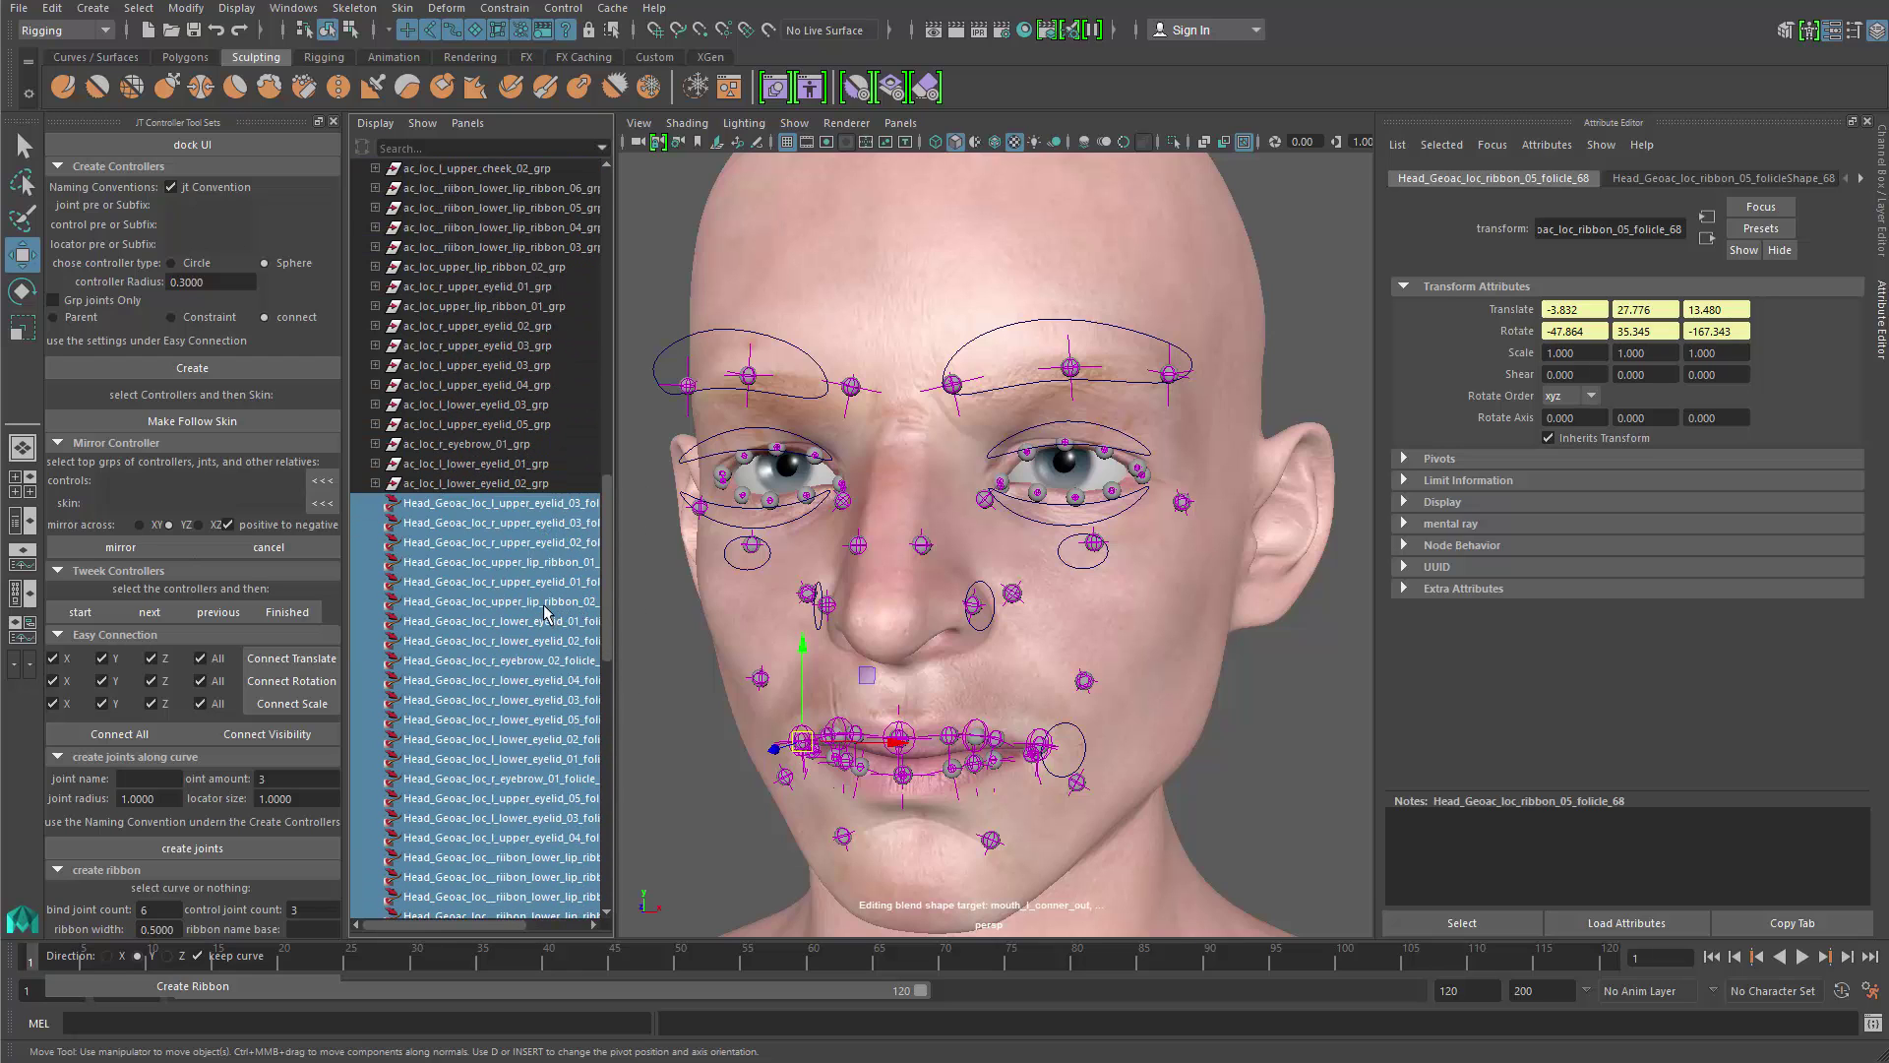
{"action": "key", "text": "ctrl+g"}
{"action": "double_click", "coordinate": [439, 862]}
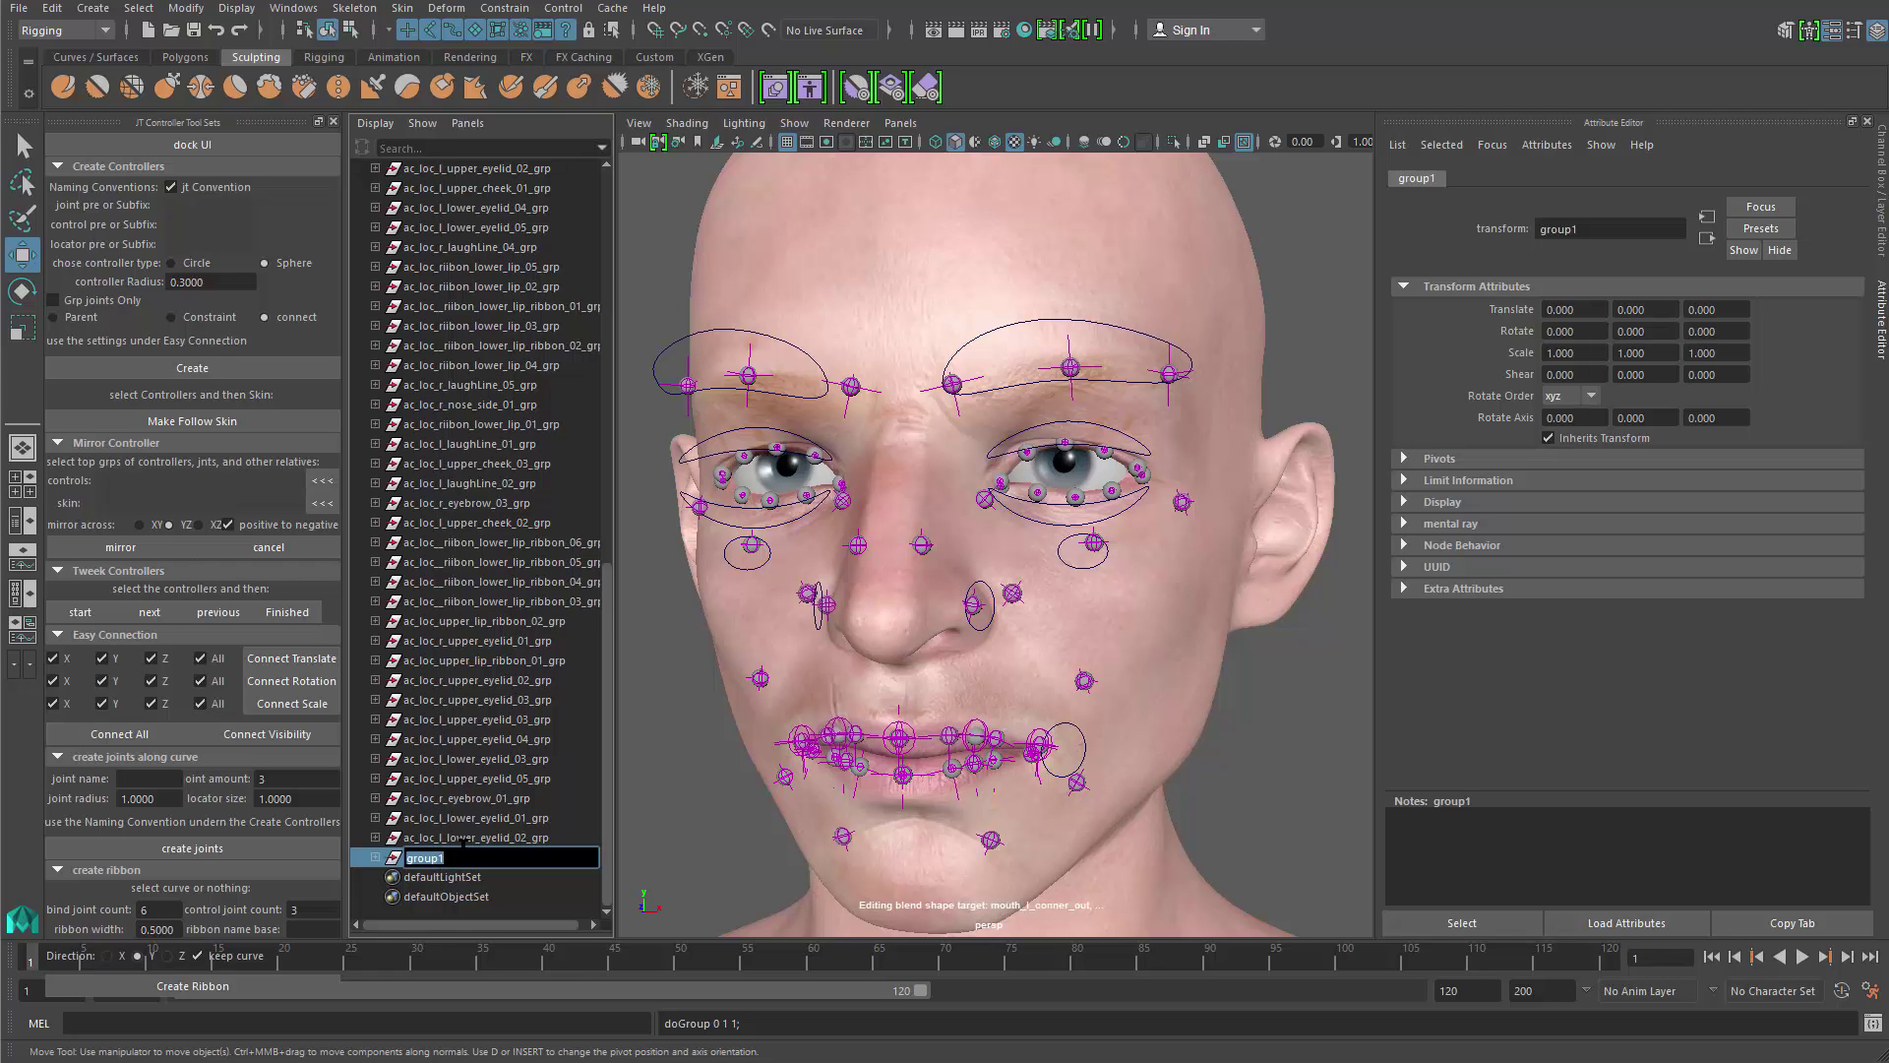
{"action": "type", "text": "folicle_facial_"}
{"action": "key", "text": "Return"}
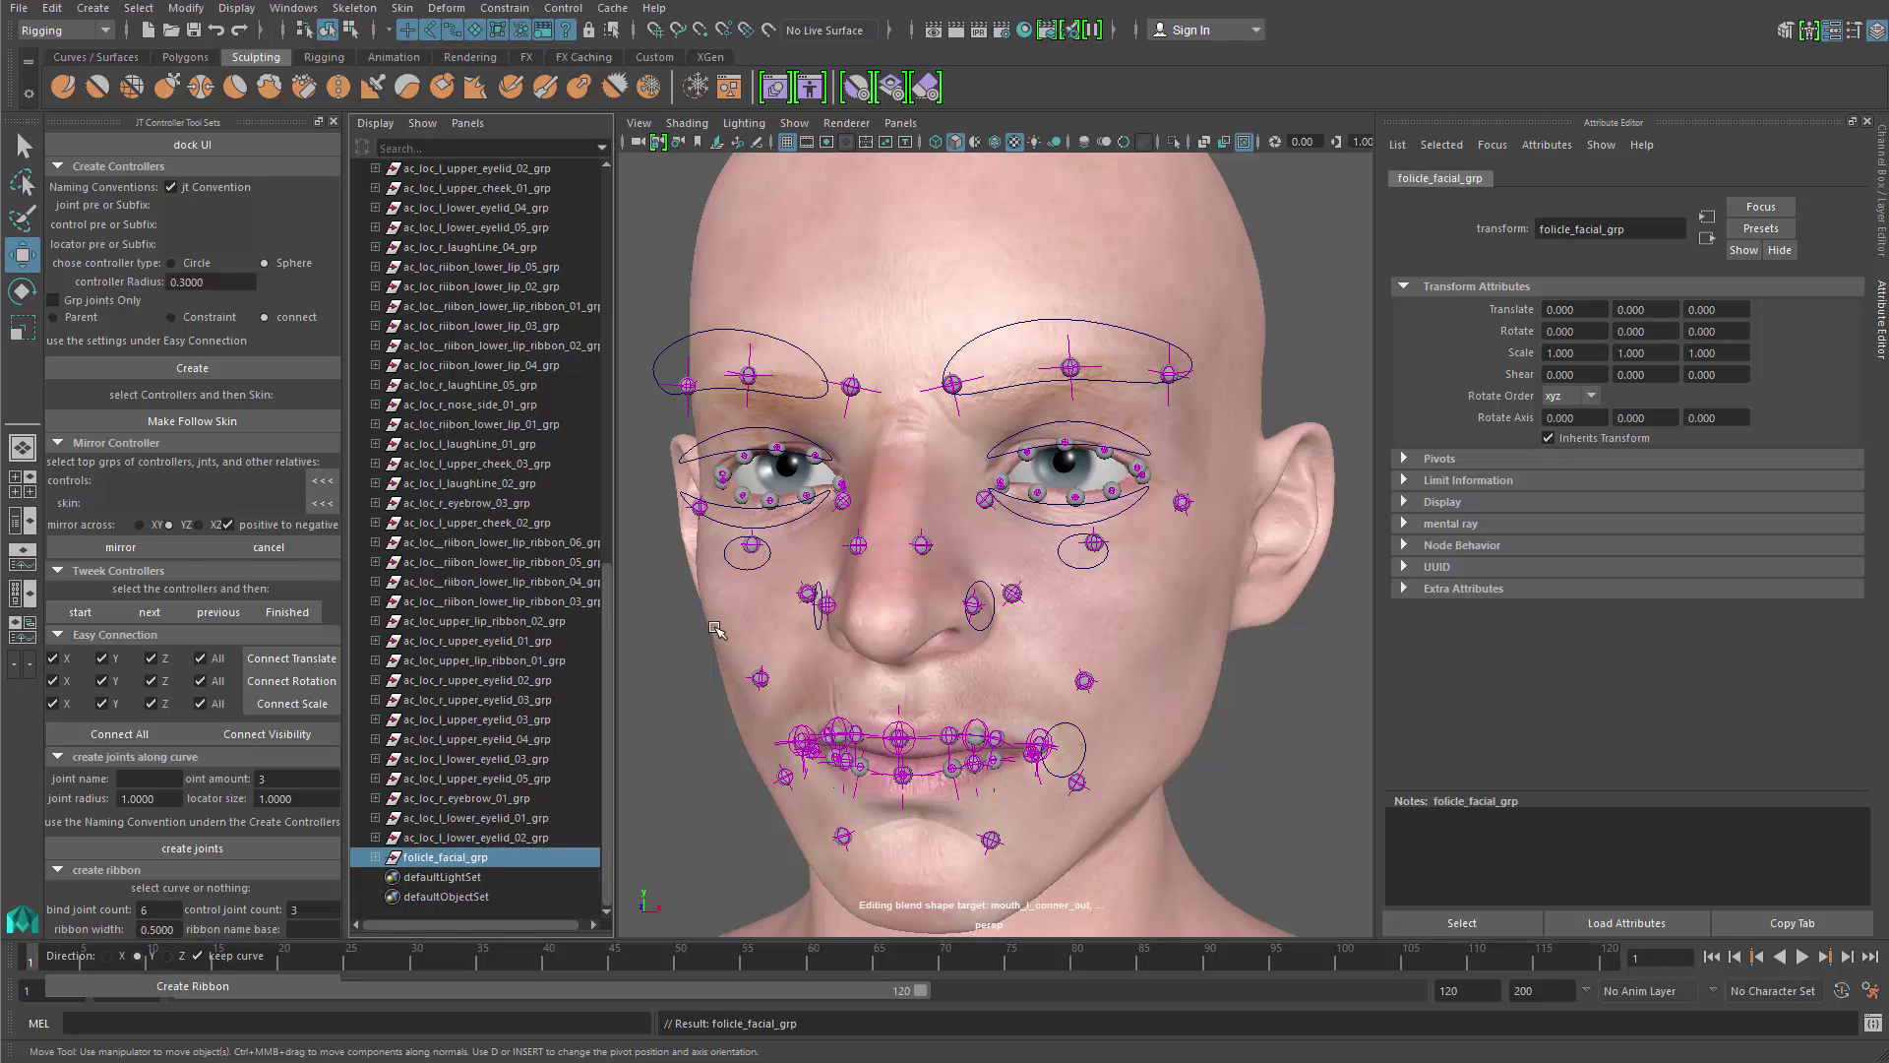
Step: Hide folicle_facial_grp, then group all the ac_loc controller groups and name the group ac_facial_sendary_grp
{"action": "key", "text": "ctrl+h"}
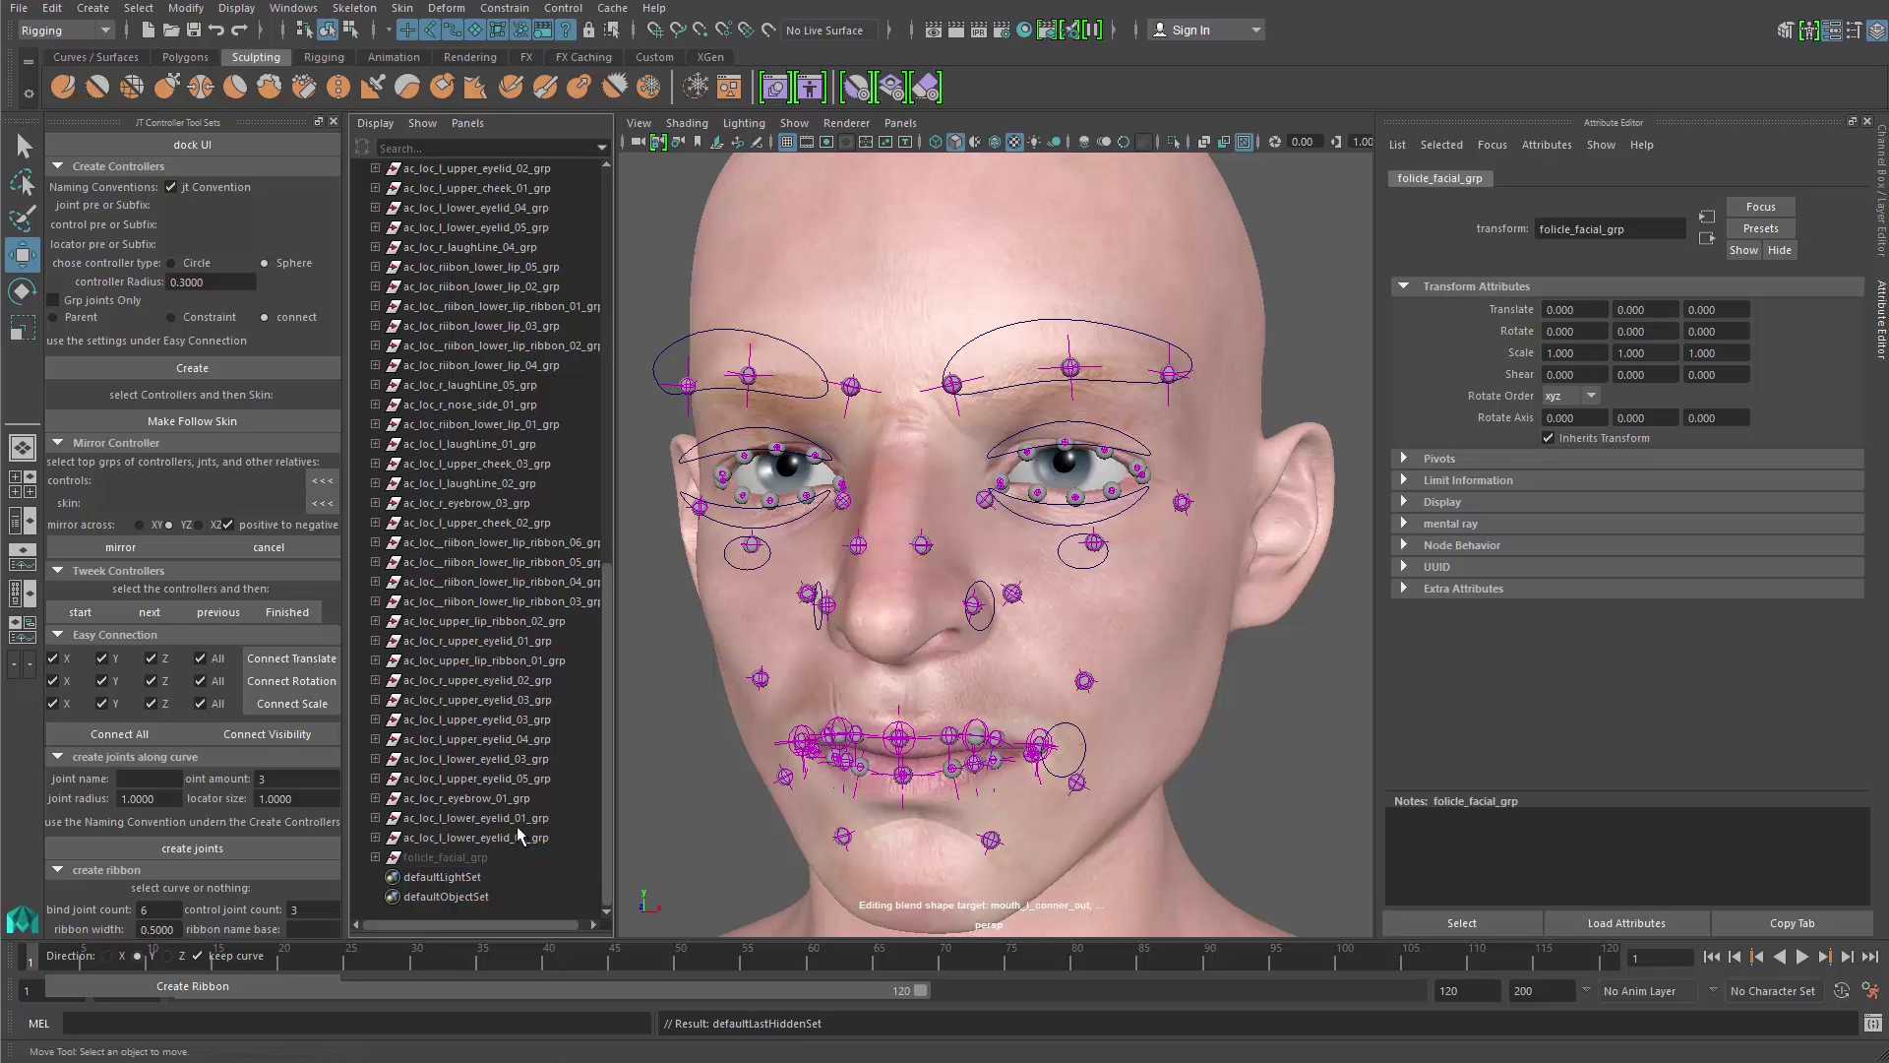
{"action": "left_click", "coordinate": [496, 840]}
{"action": "scroll", "coordinate": [522, 575], "scroll_direction": "up", "scroll_amount": 15}
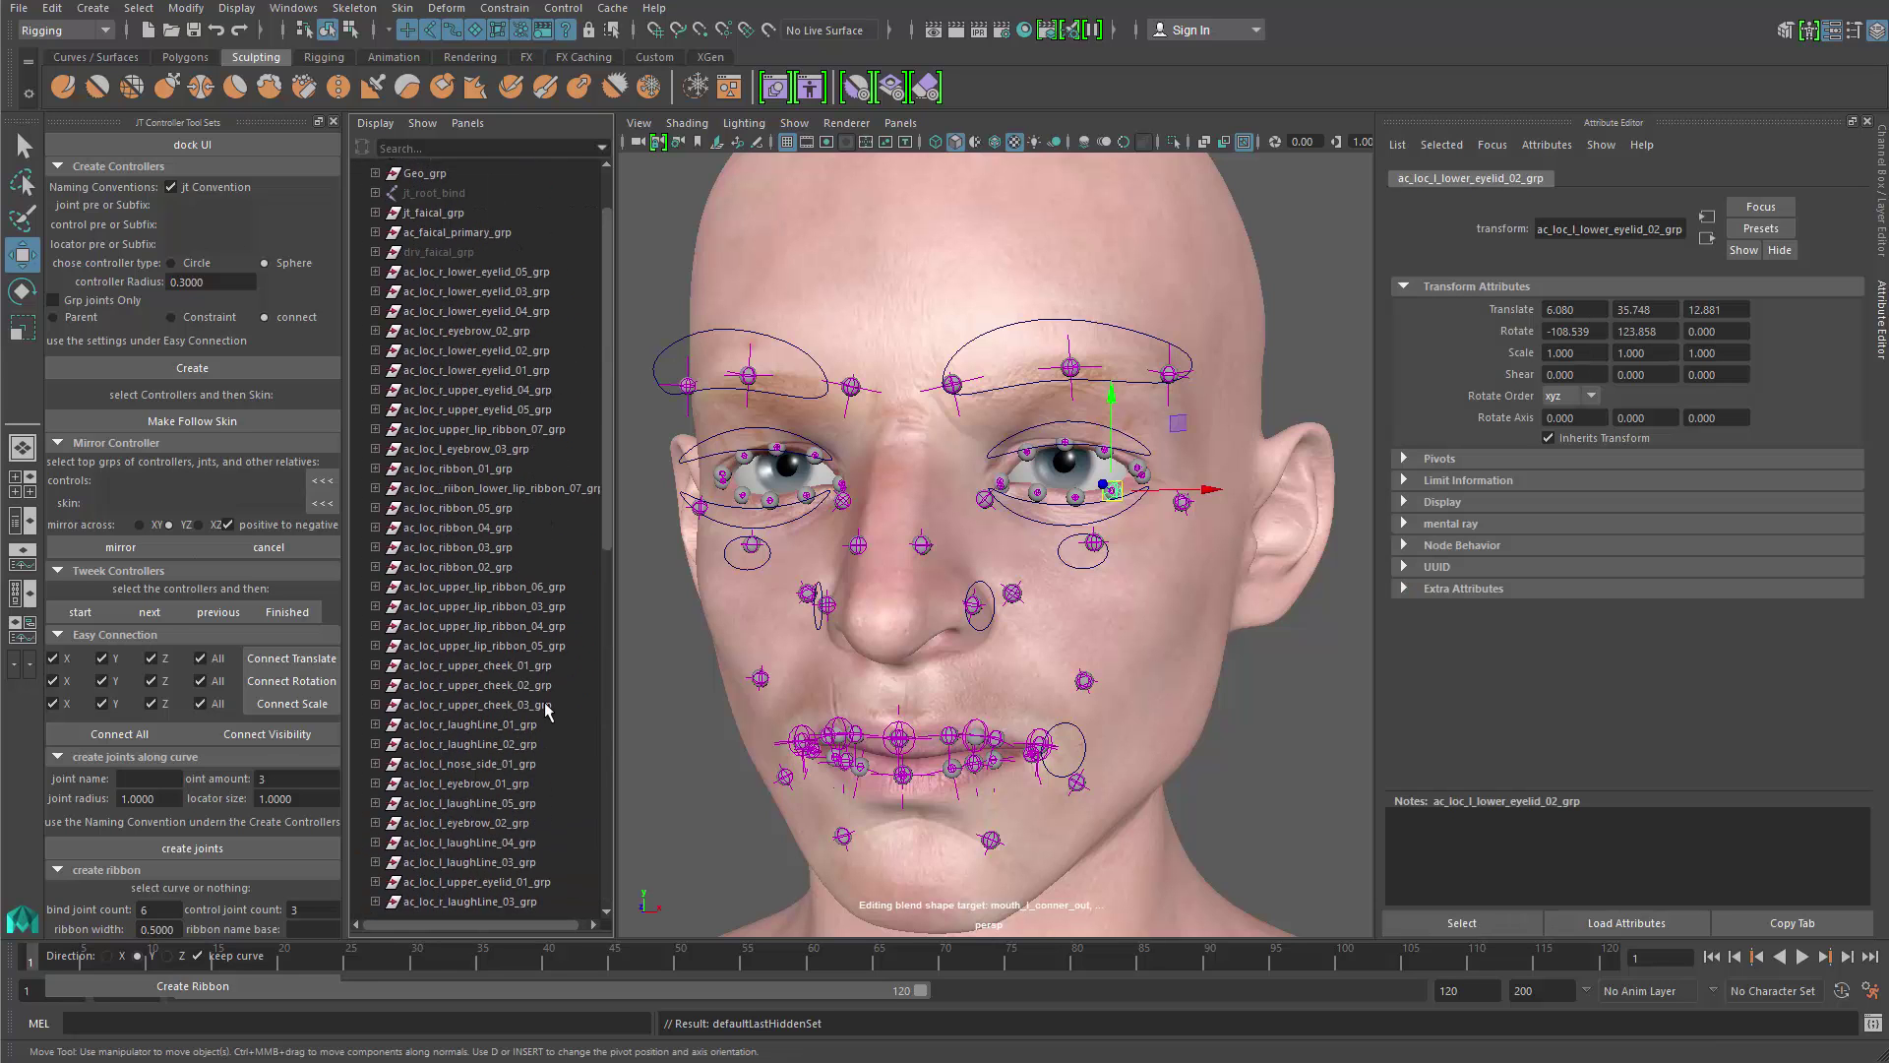
{"action": "left_click", "coordinate": [490, 372], "text": "shift"}
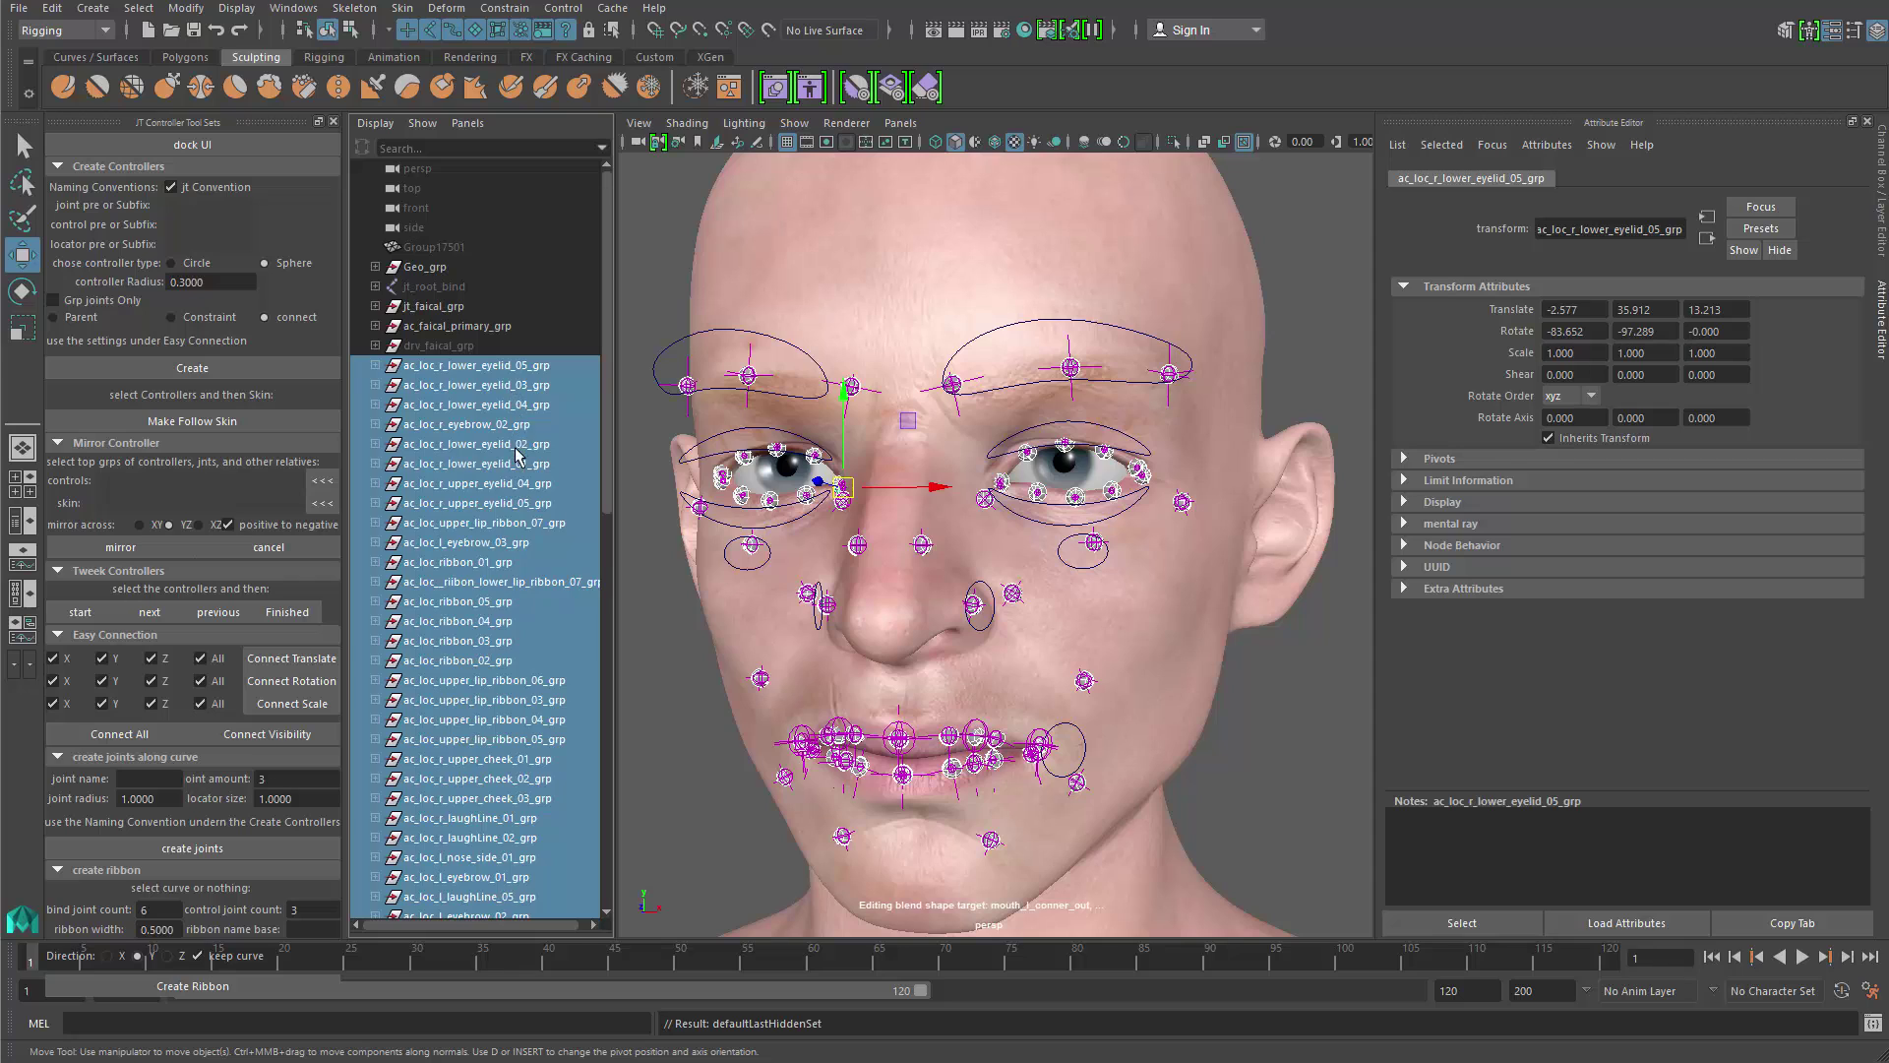
{"action": "key", "text": "ctrl+g"}
{"action": "left_click", "coordinate": [462, 403]}
{"action": "double_click", "coordinate": [462, 393]}
{"action": "type", "text": "ac_facial_sendary_grp"}
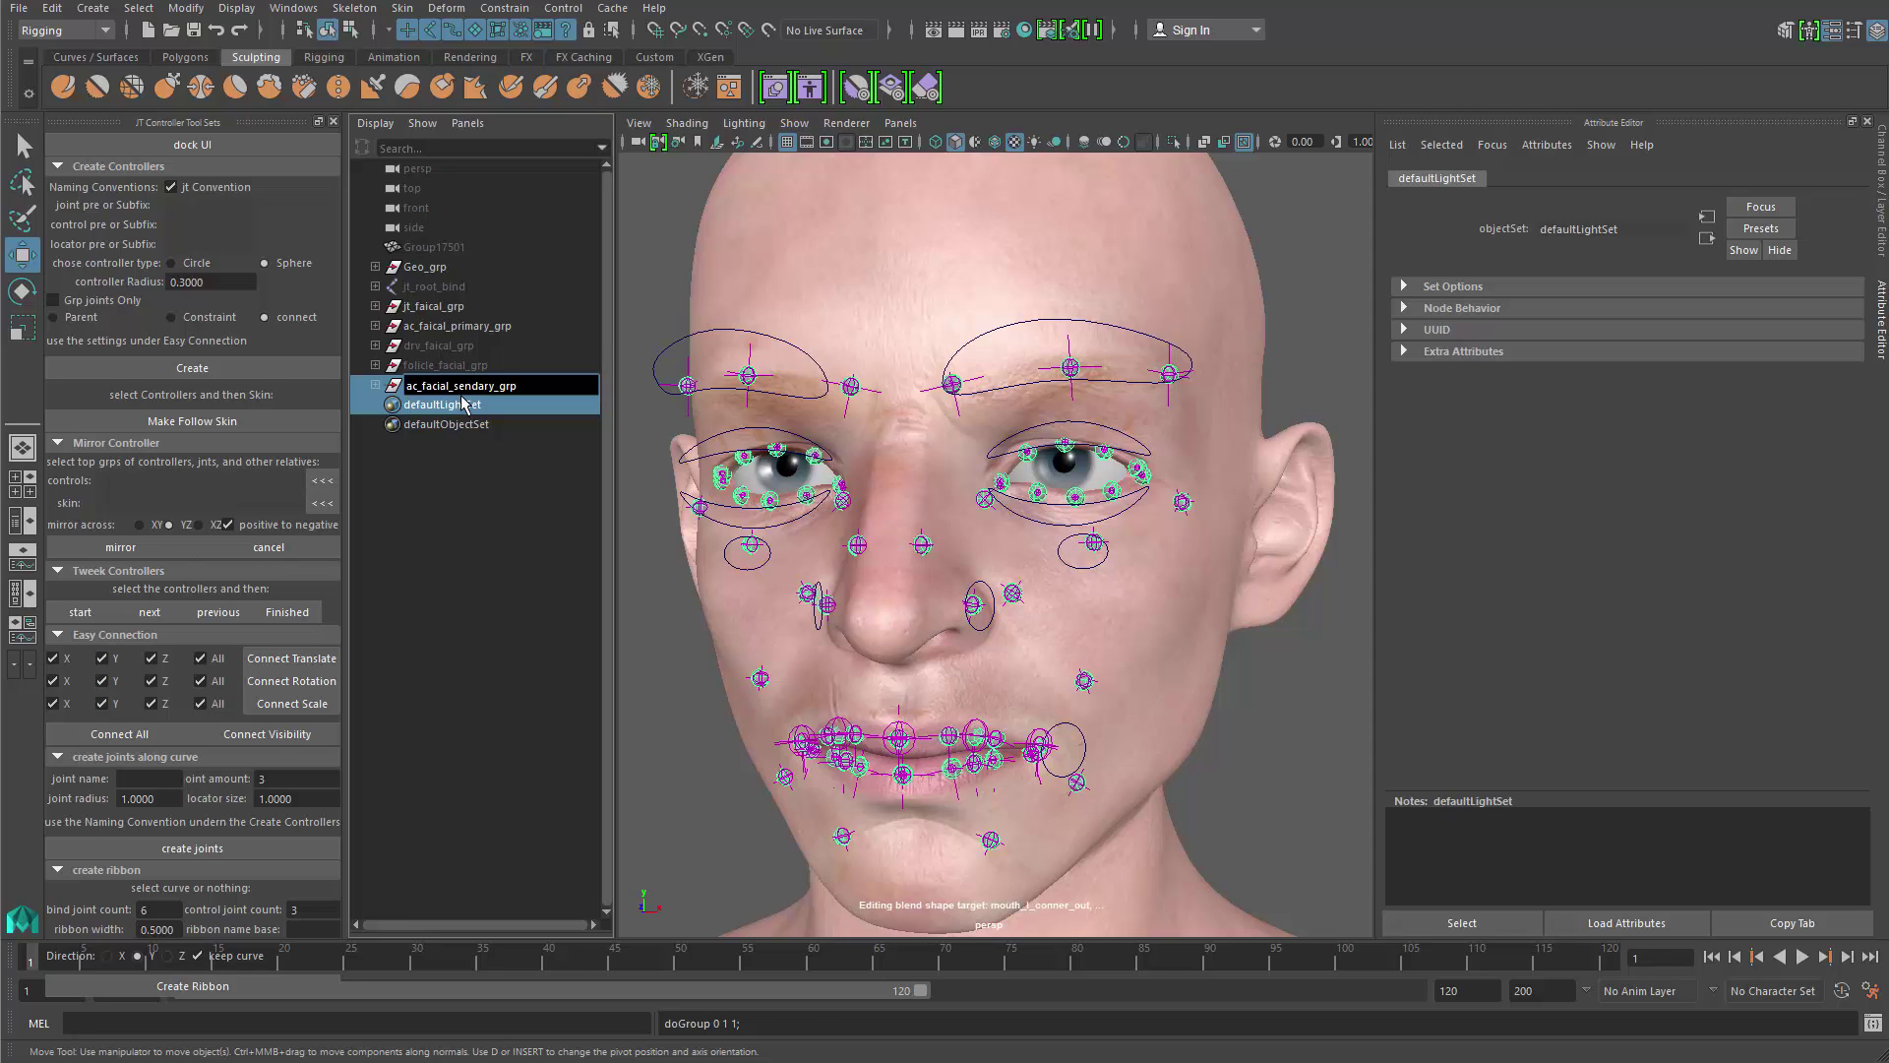
{"action": "key", "text": "Return"}
Step: Group ac_facial_sendary_grp with the primary controllers group and name the new group ac_faical_grp
{"action": "left_click", "coordinate": [506, 385]}
{"action": "left_click", "coordinate": [512, 325], "text": "ctrl"}
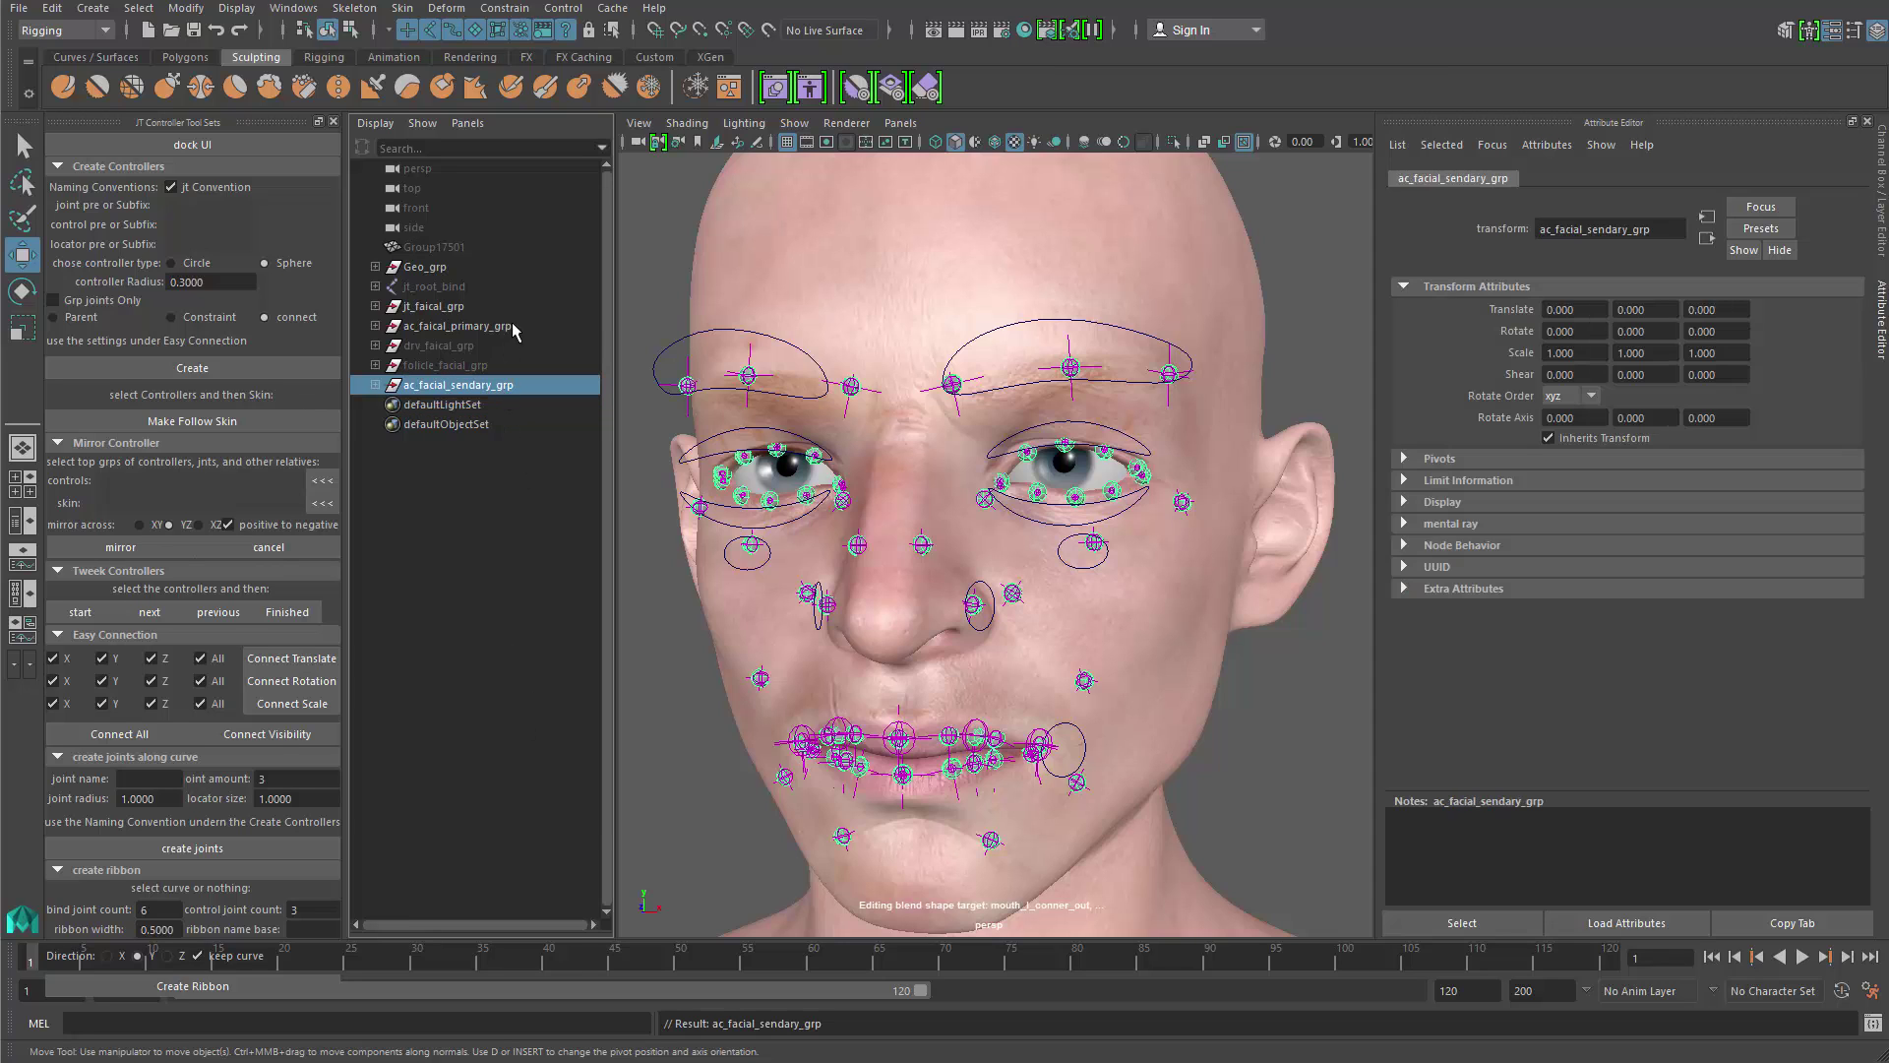
{"action": "key", "text": "ctrl+g"}
{"action": "double_click", "coordinate": [436, 365]}
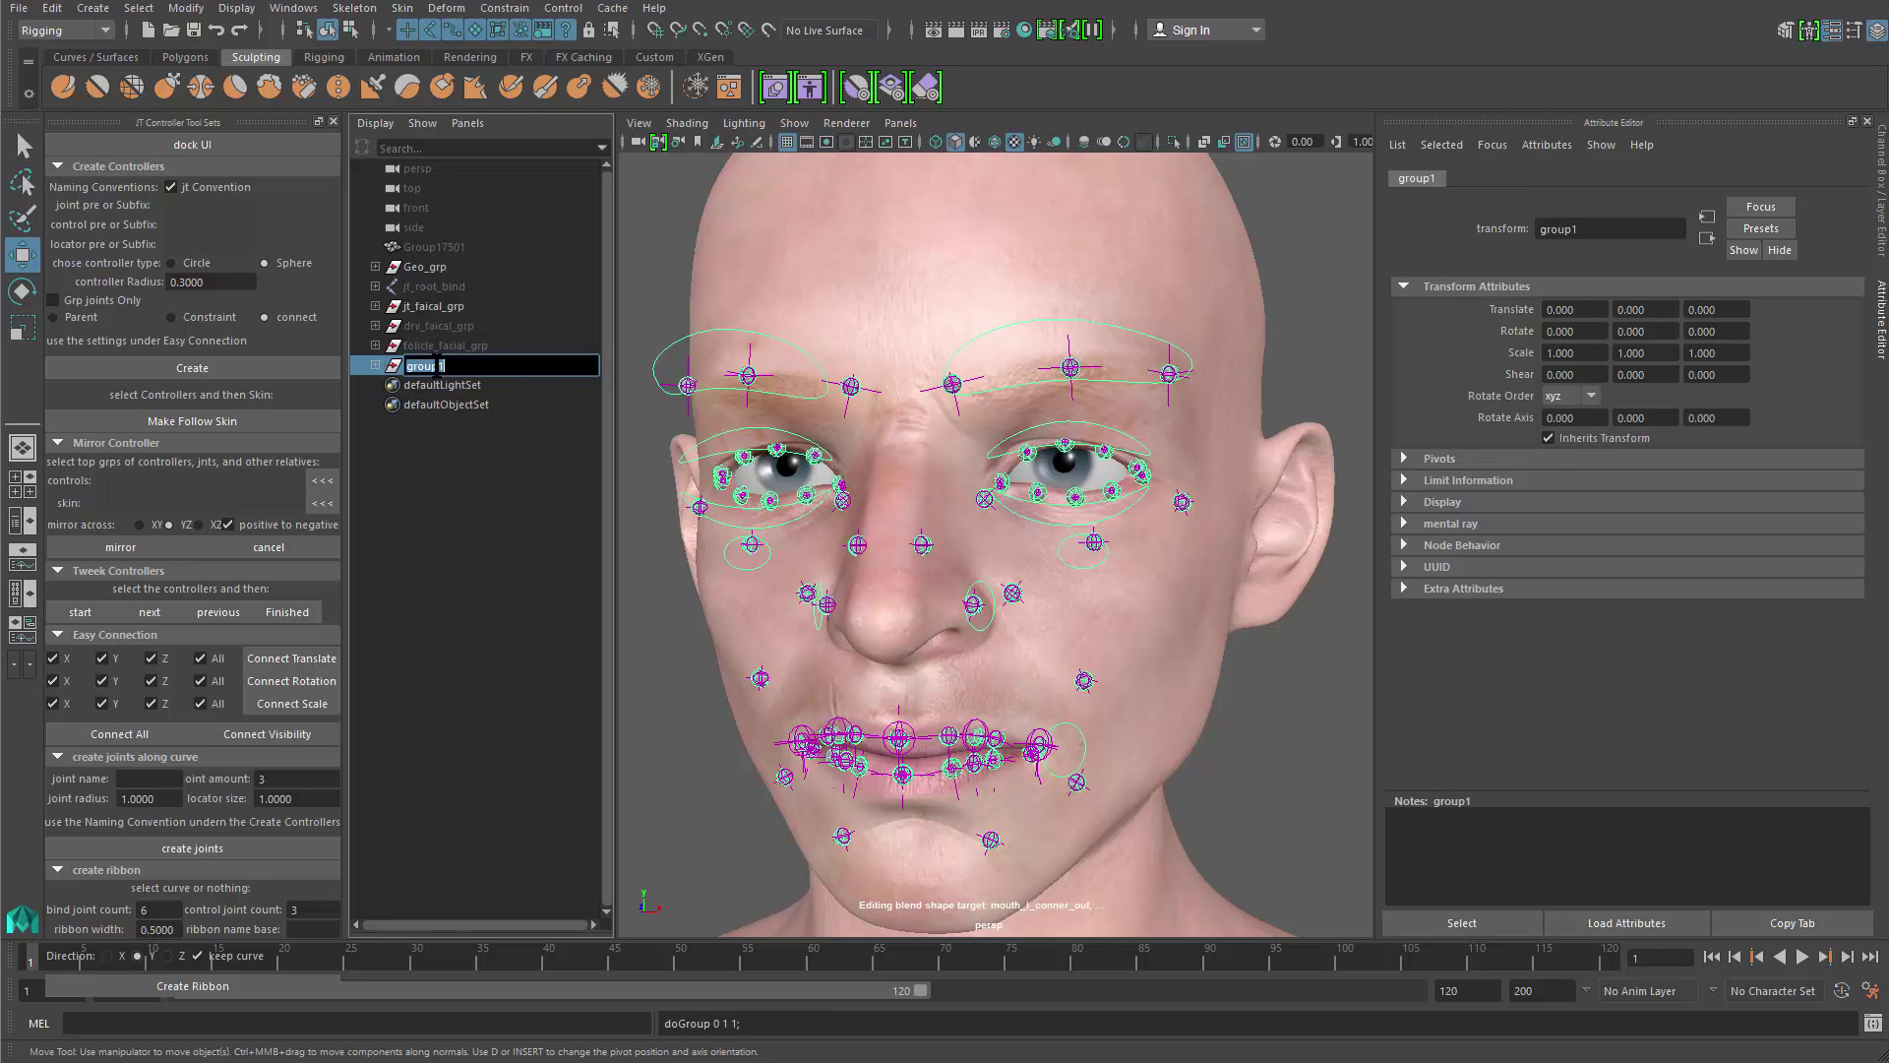
{"action": "type", "text": "ac_faical_"}
{"action": "key", "text": "Return"}
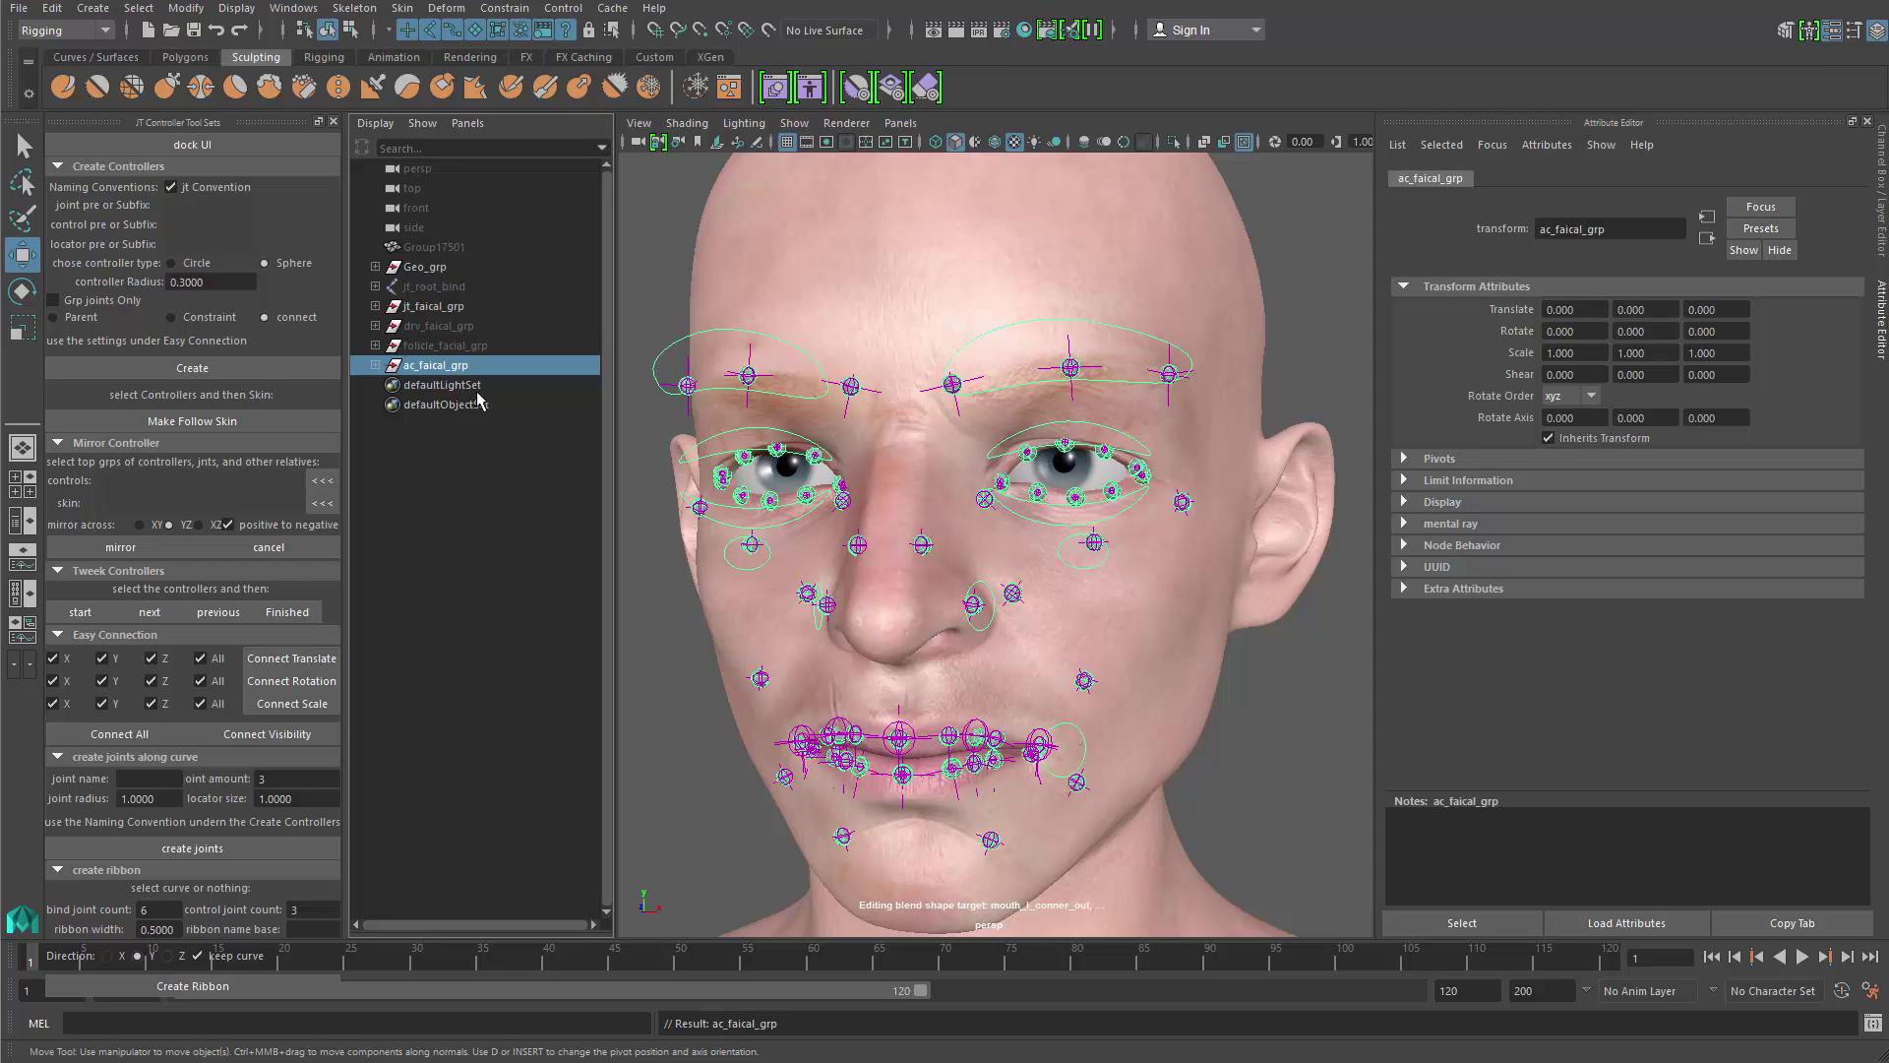
Step: Group drv_faical_grp and folicle_facial_grp together and name the group otherelements_facial_grp
{"action": "left_click", "coordinate": [452, 347]}
{"action": "left_click", "coordinate": [463, 325], "text": "ctrl"}
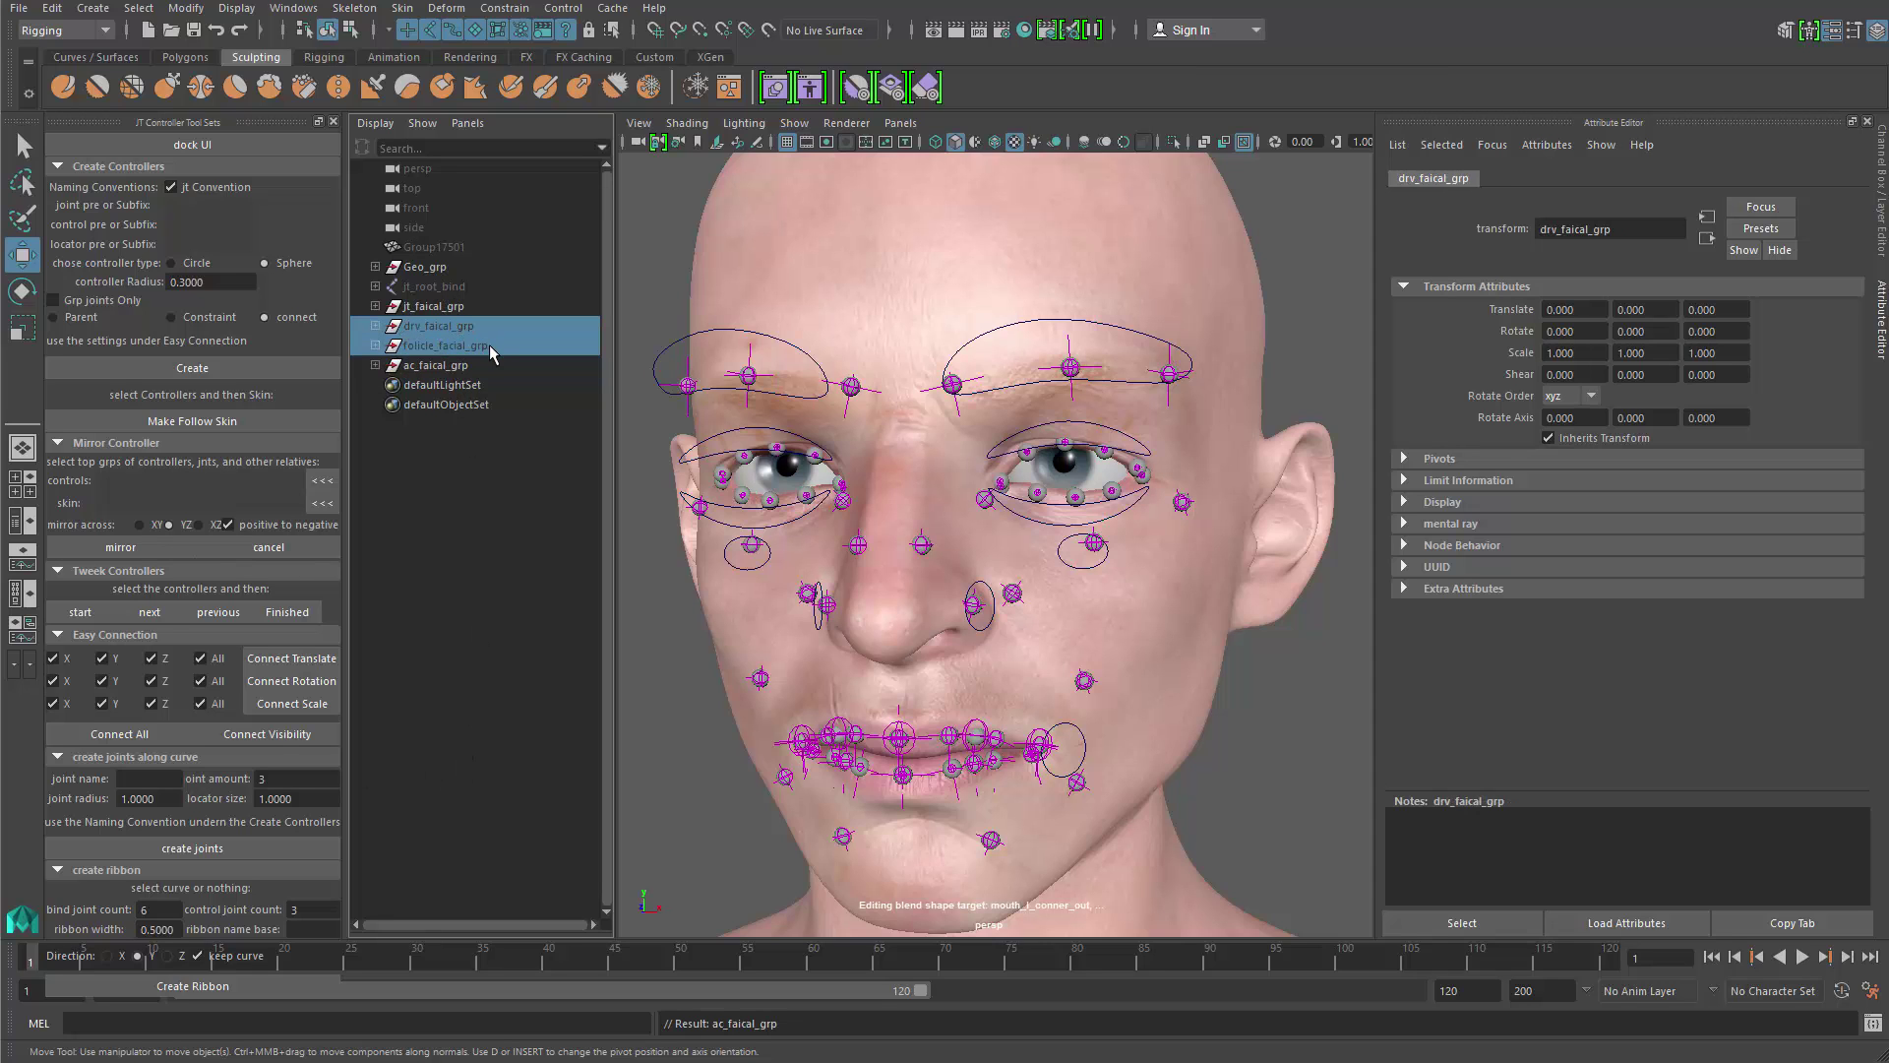
{"action": "key", "text": "ctrl+g"}
{"action": "double_click", "coordinate": [451, 346]}
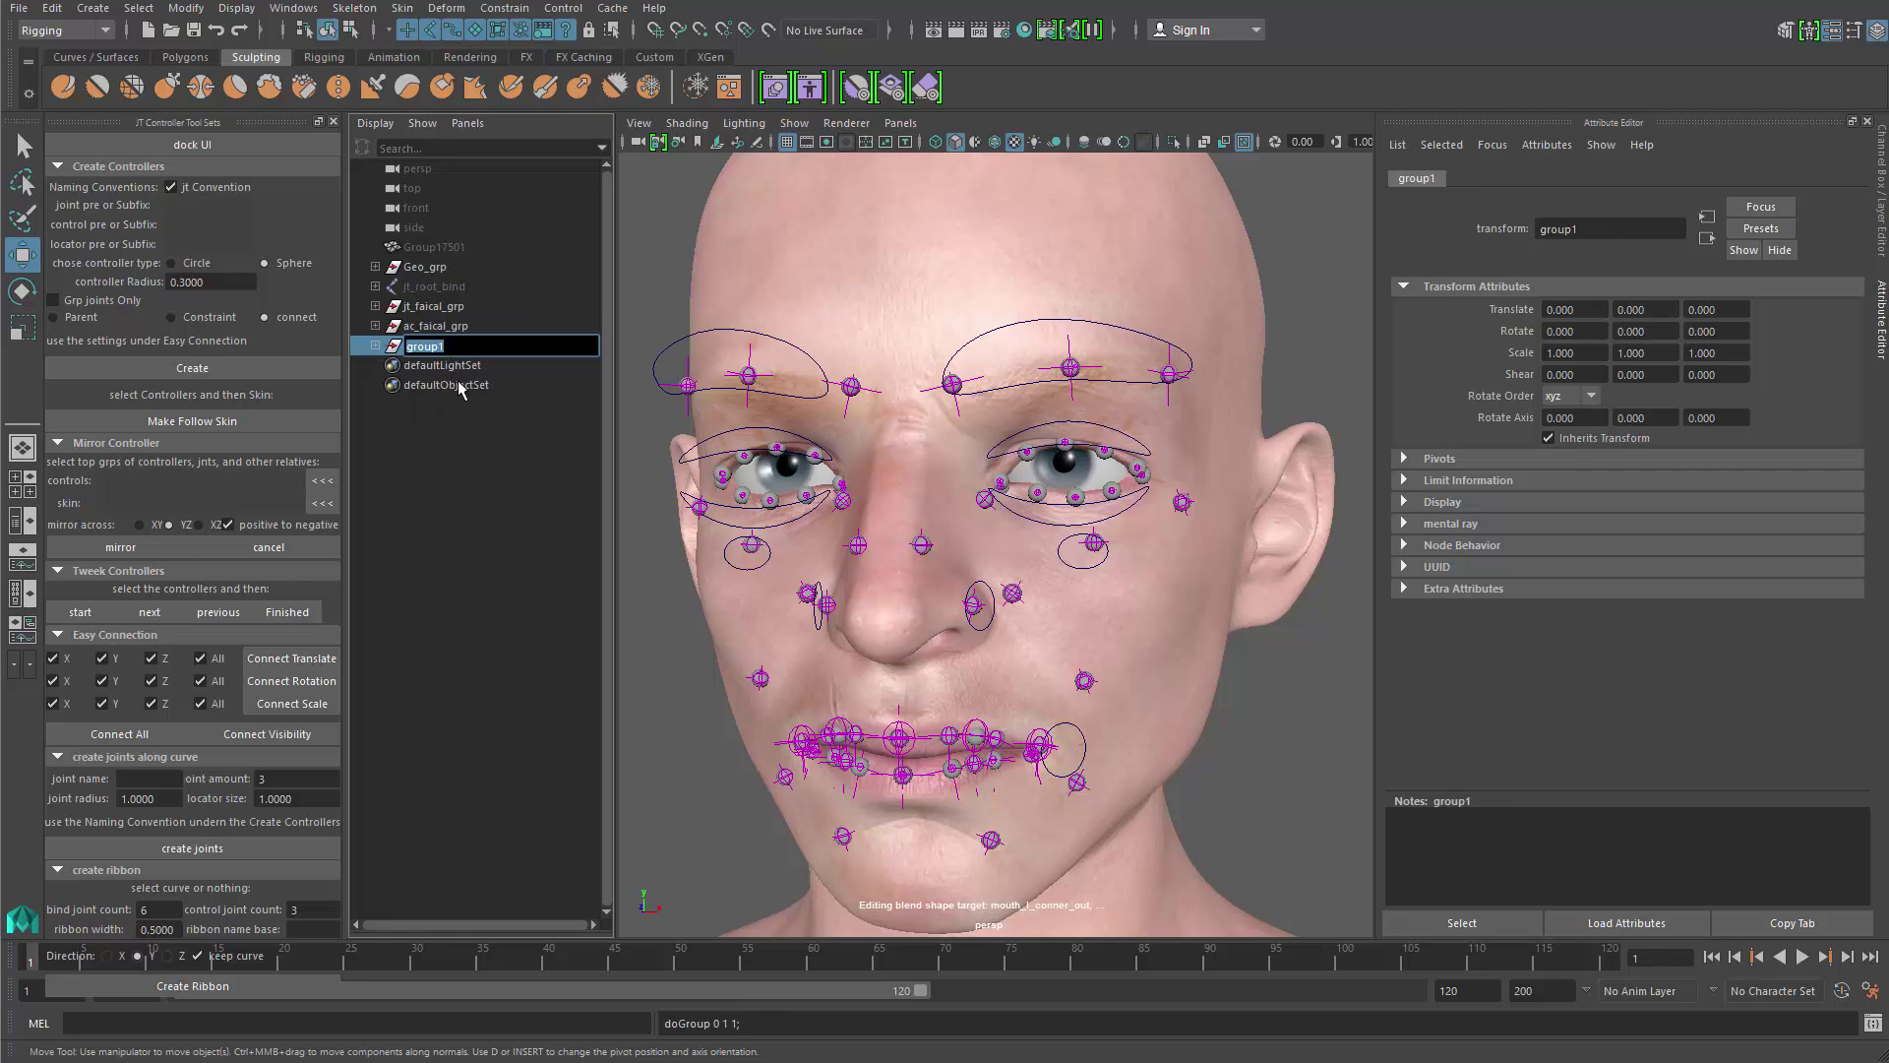
{"action": "type", "text": "p"}
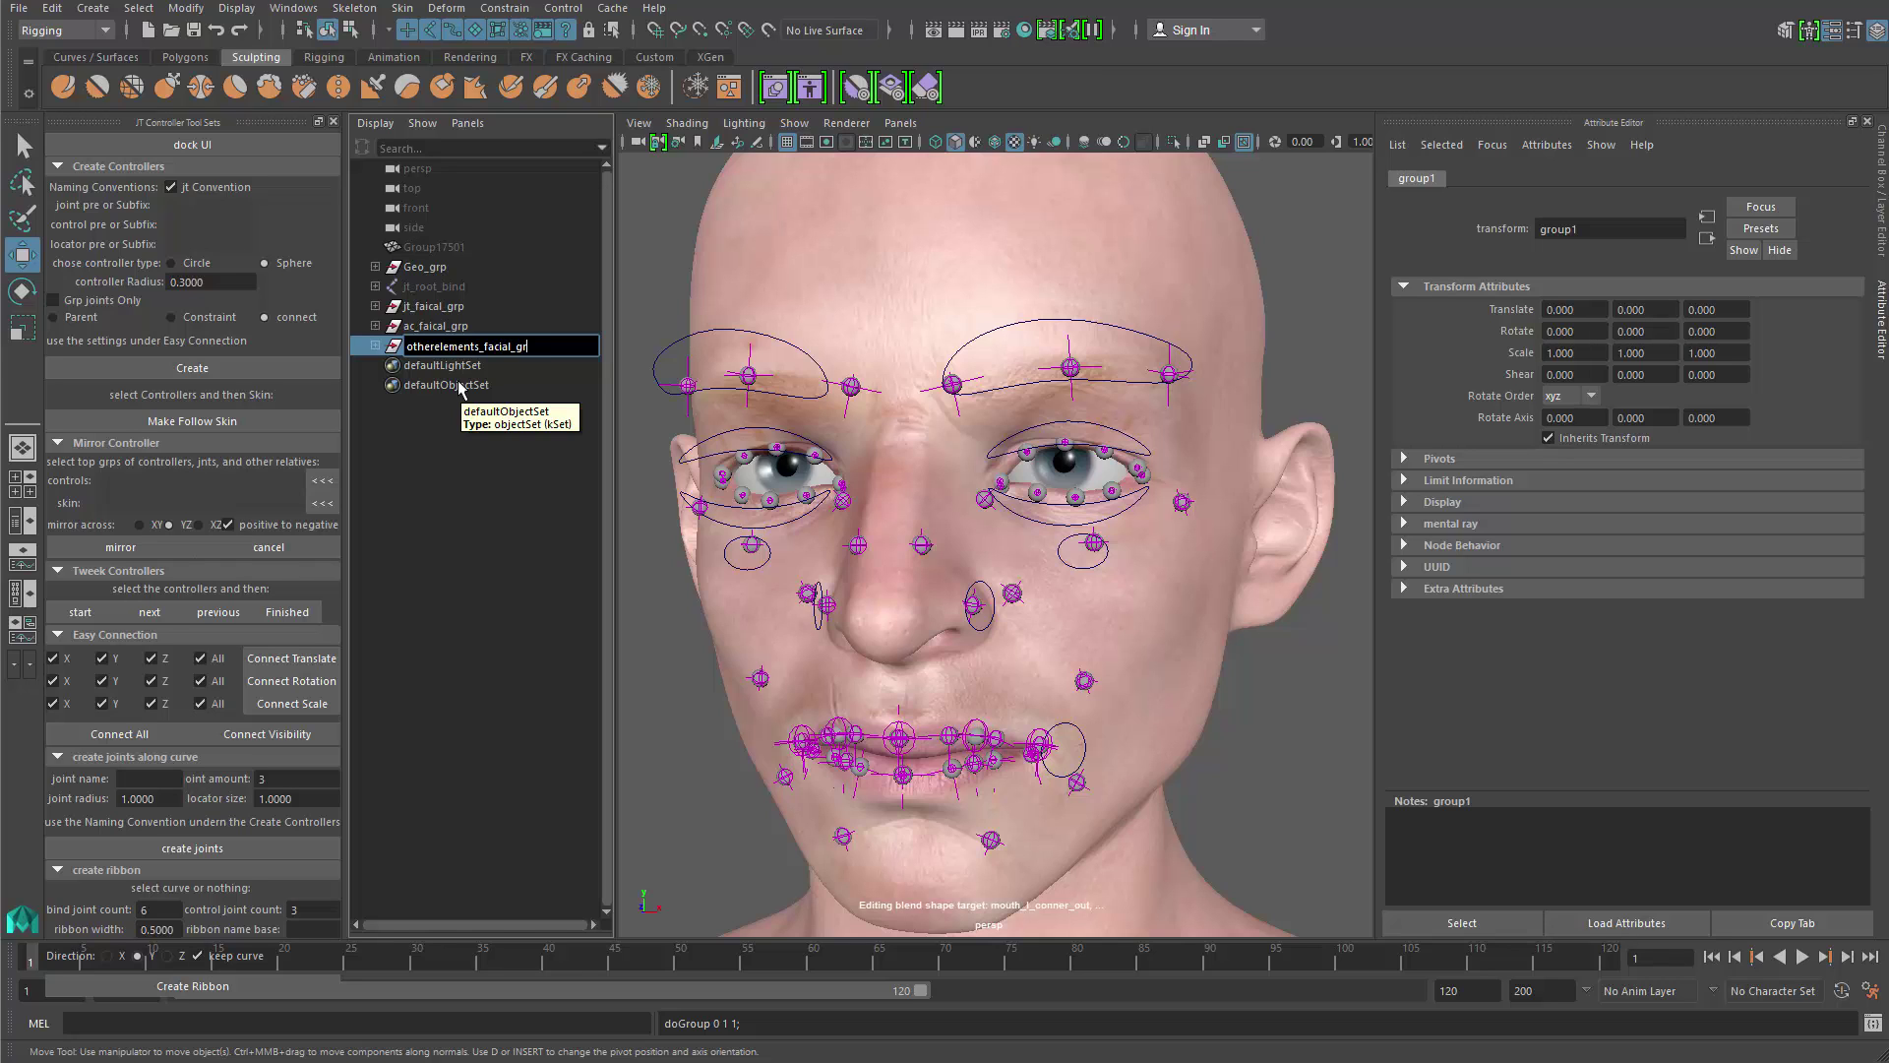
{"action": "type", "text": "p"}
{"action": "key", "text": "Return"}
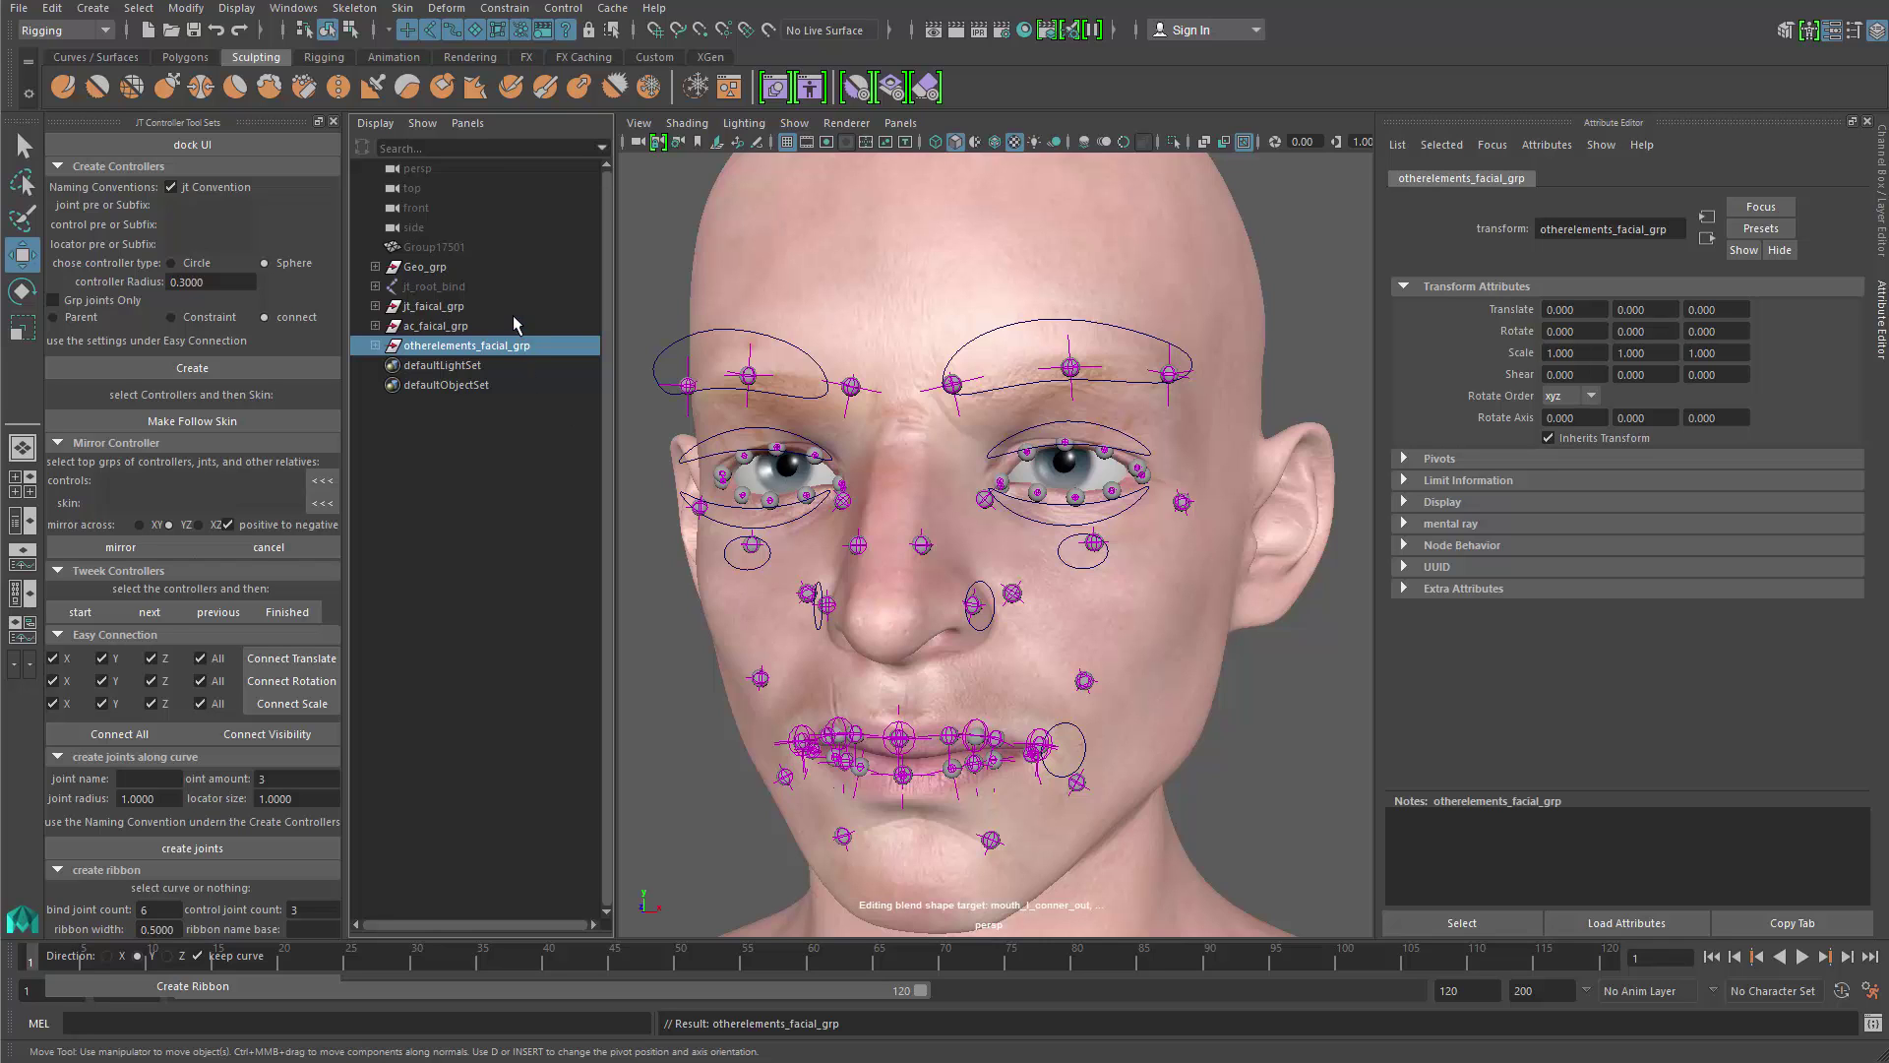
Step: Review the contents of jt_faical_grp, ac_faical_grp and otherelements_facial_grp, then collapse the groups
{"action": "left_click", "coordinate": [434, 309]}
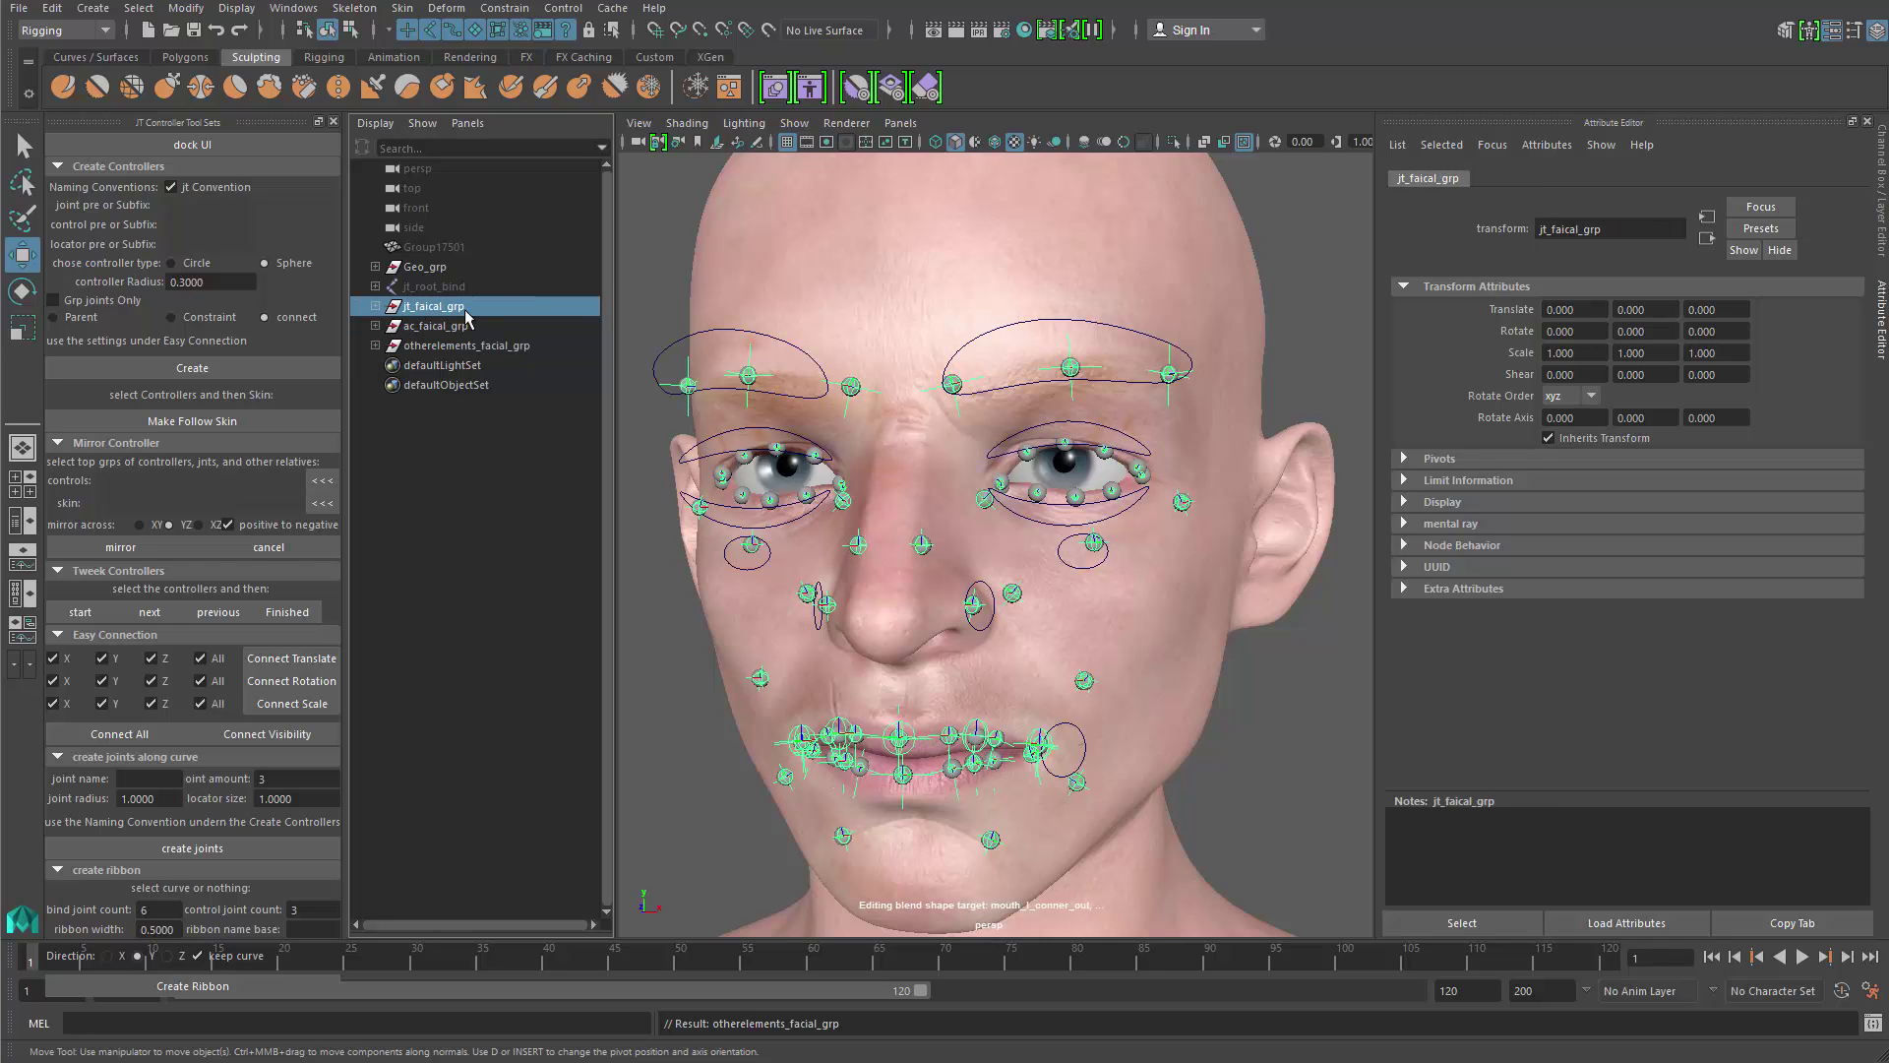
{"action": "left_click", "coordinate": [432, 327]}
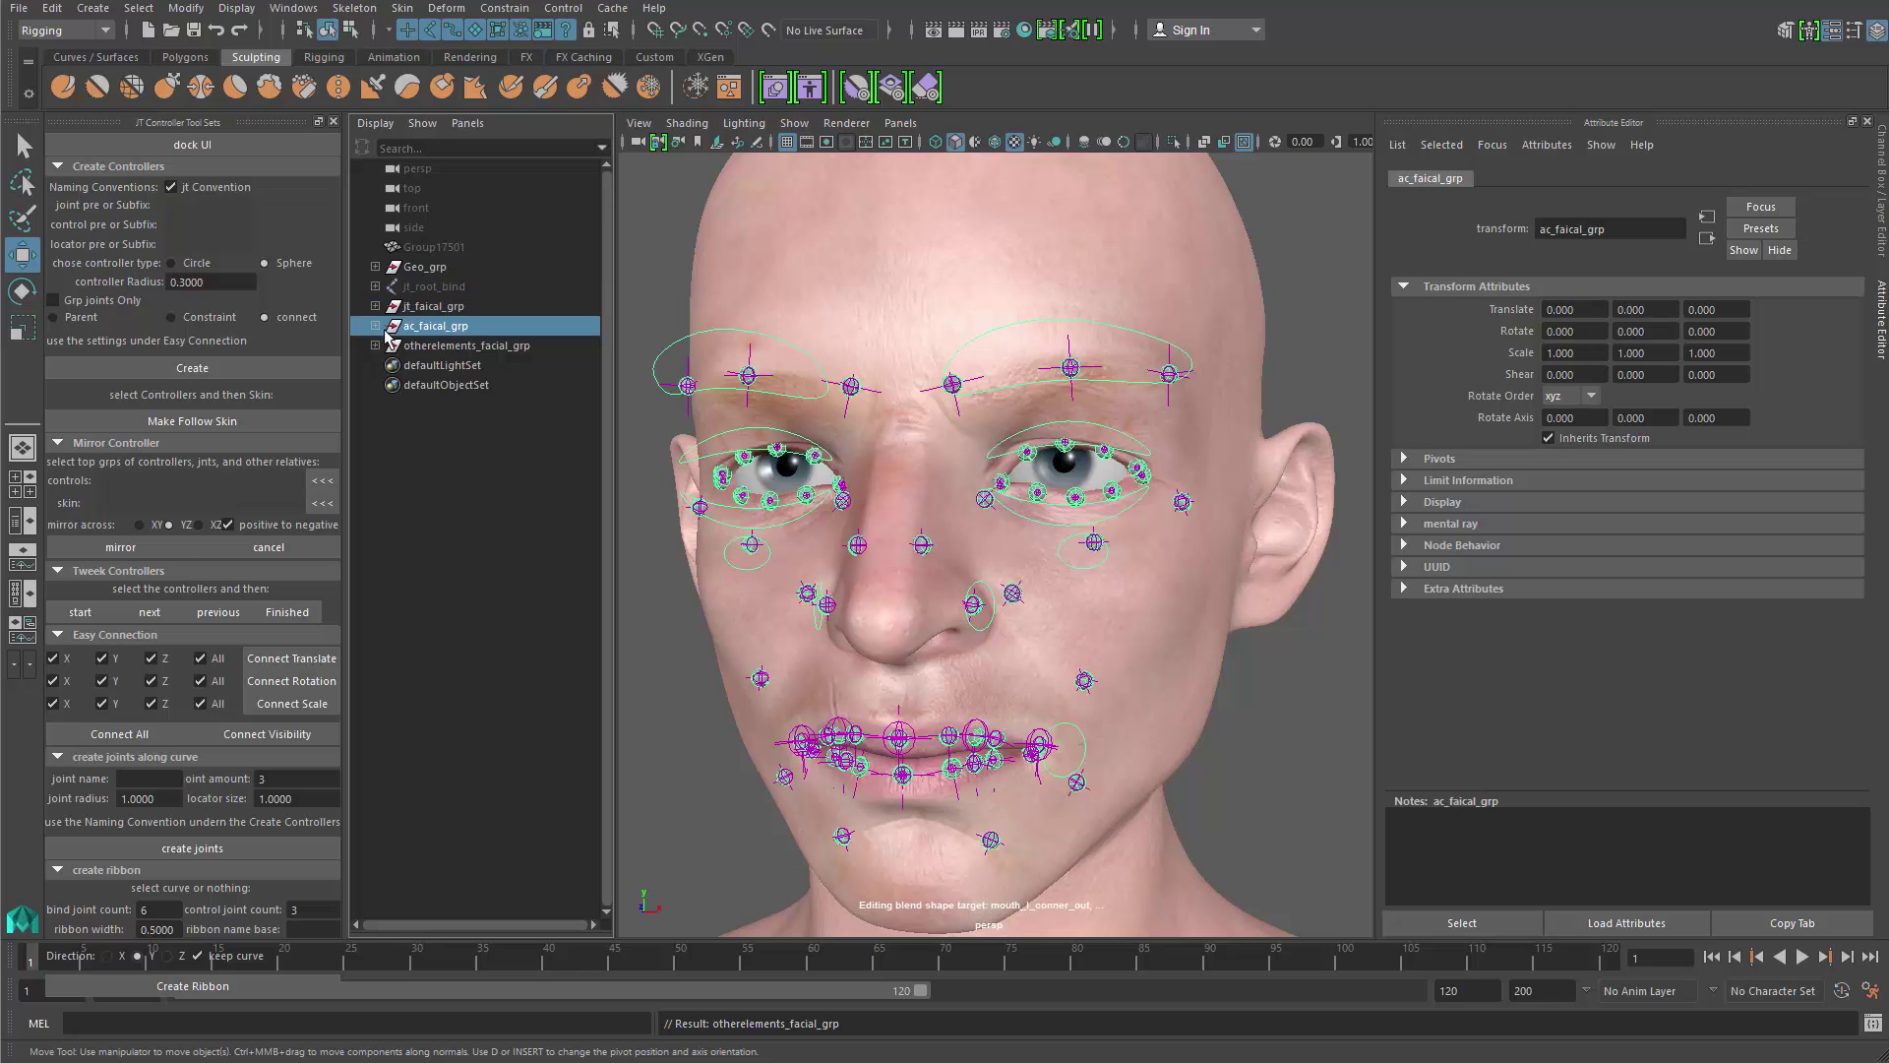
{"action": "left_click", "coordinate": [472, 348]}
{"action": "middle_click_drag", "start_coordinate": [807, 491], "coordinate": [836, 369], "text": "alt"}
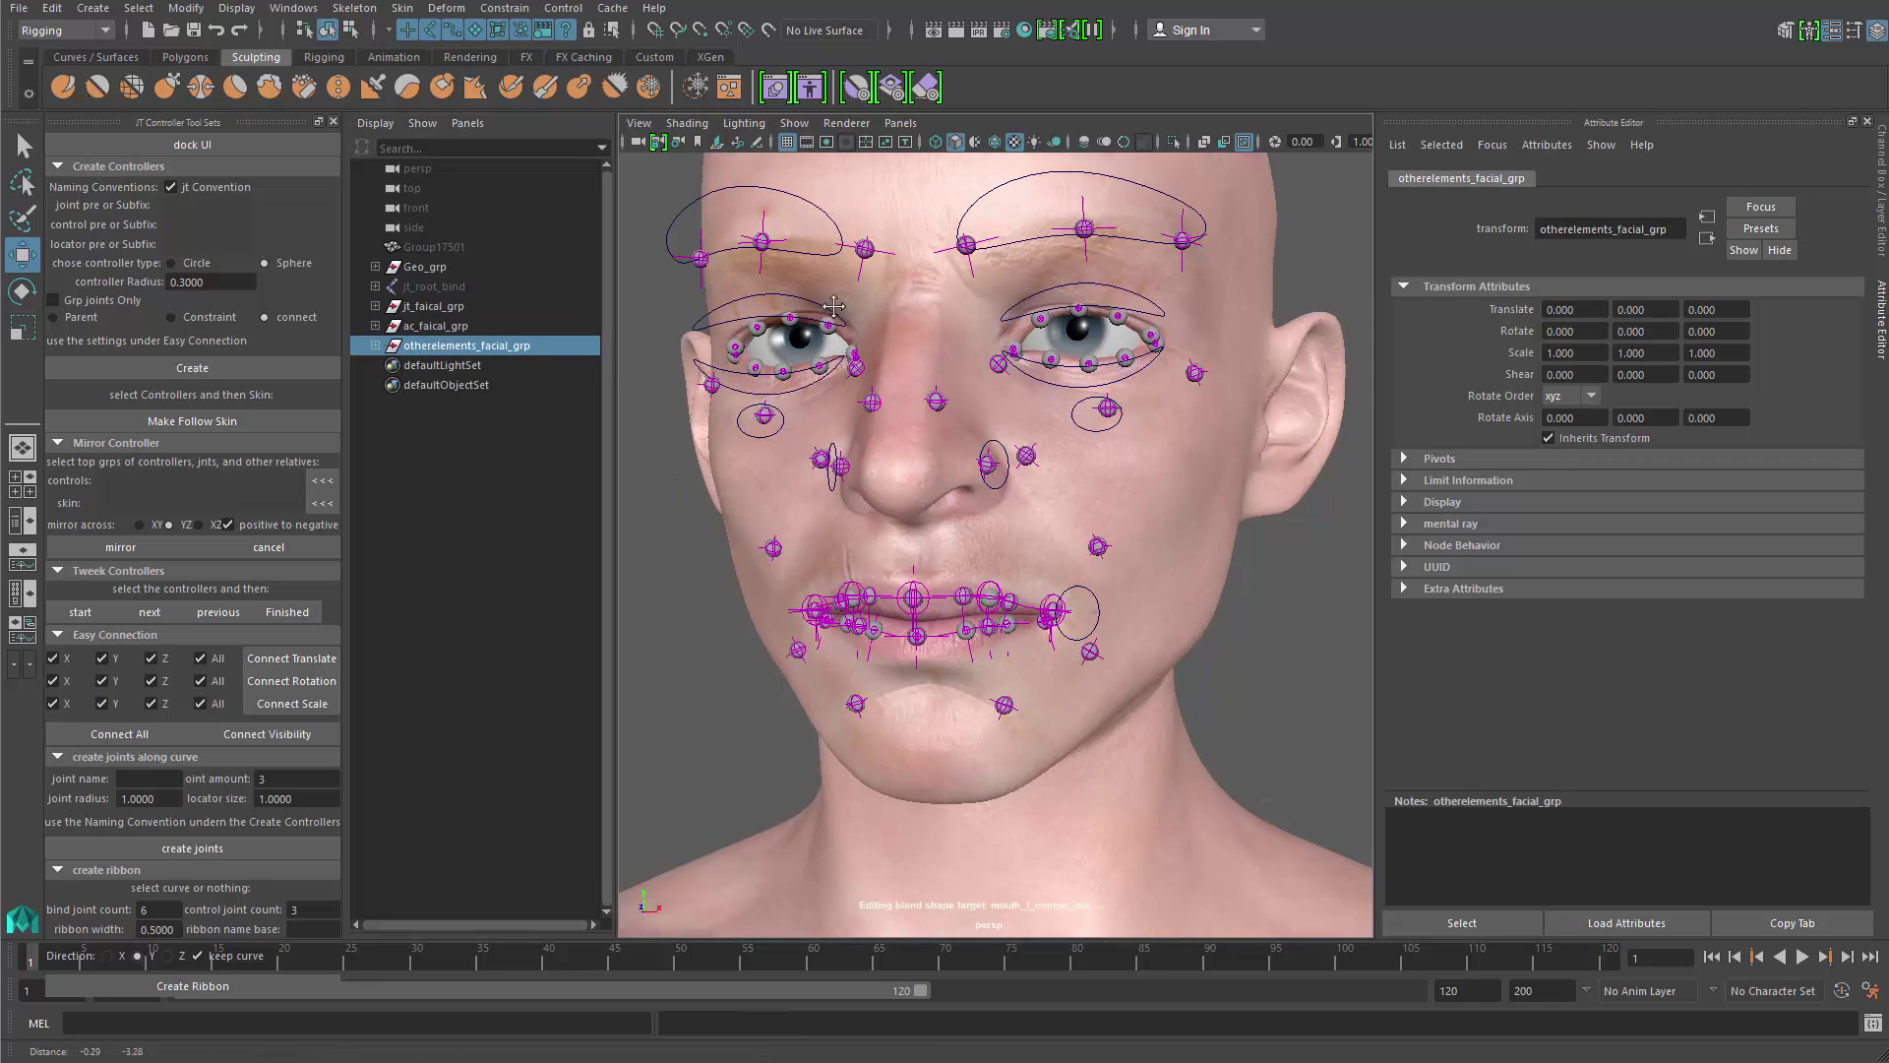
{"action": "right_click_drag", "start_coordinate": [905, 472], "coordinate": [846, 511], "text": "alt"}
{"action": "left_click_drag", "start_coordinate": [846, 512], "coordinate": [801, 536], "text": "alt"}
{"action": "right_click_drag", "start_coordinate": [801, 535], "coordinate": [809, 570], "text": "alt"}
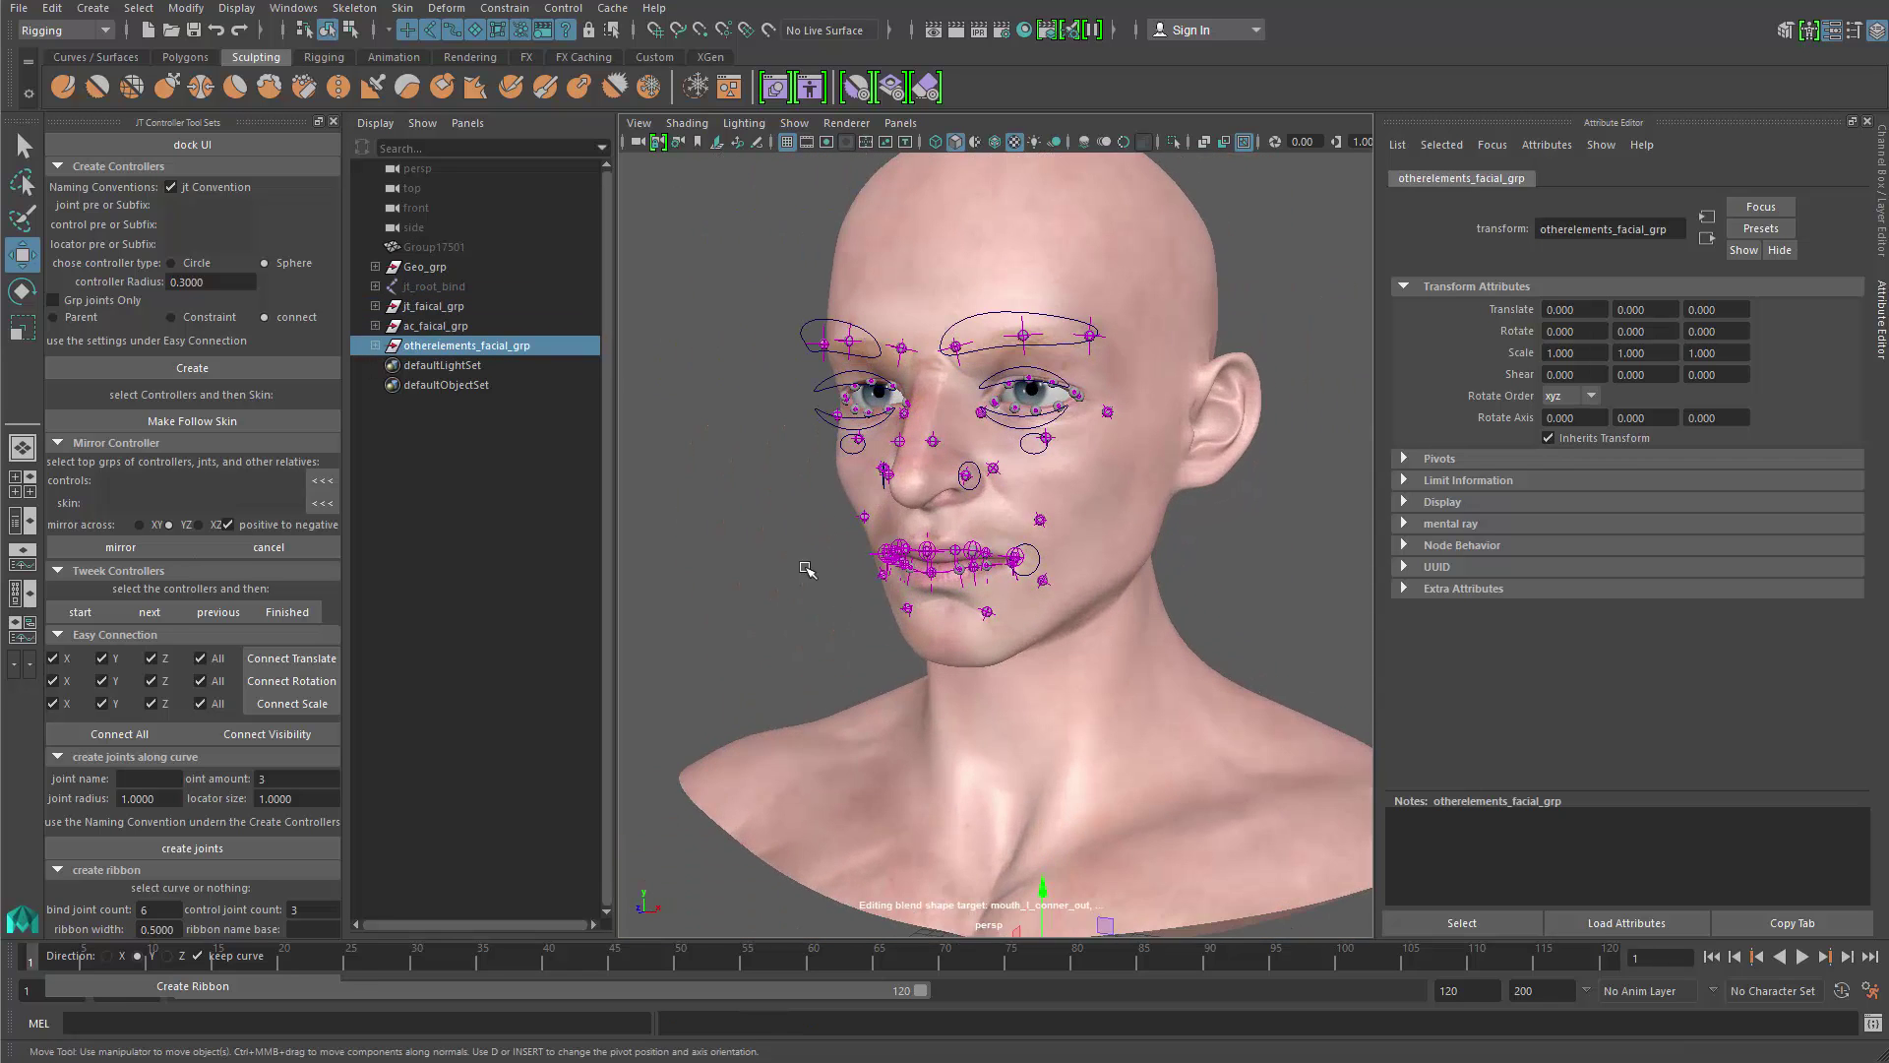
{"action": "left_click", "coordinate": [761, 562]}
{"action": "left_click", "coordinate": [373, 347]}
{"action": "left_click", "coordinate": [375, 345]}
{"action": "left_click", "coordinate": [375, 326]}
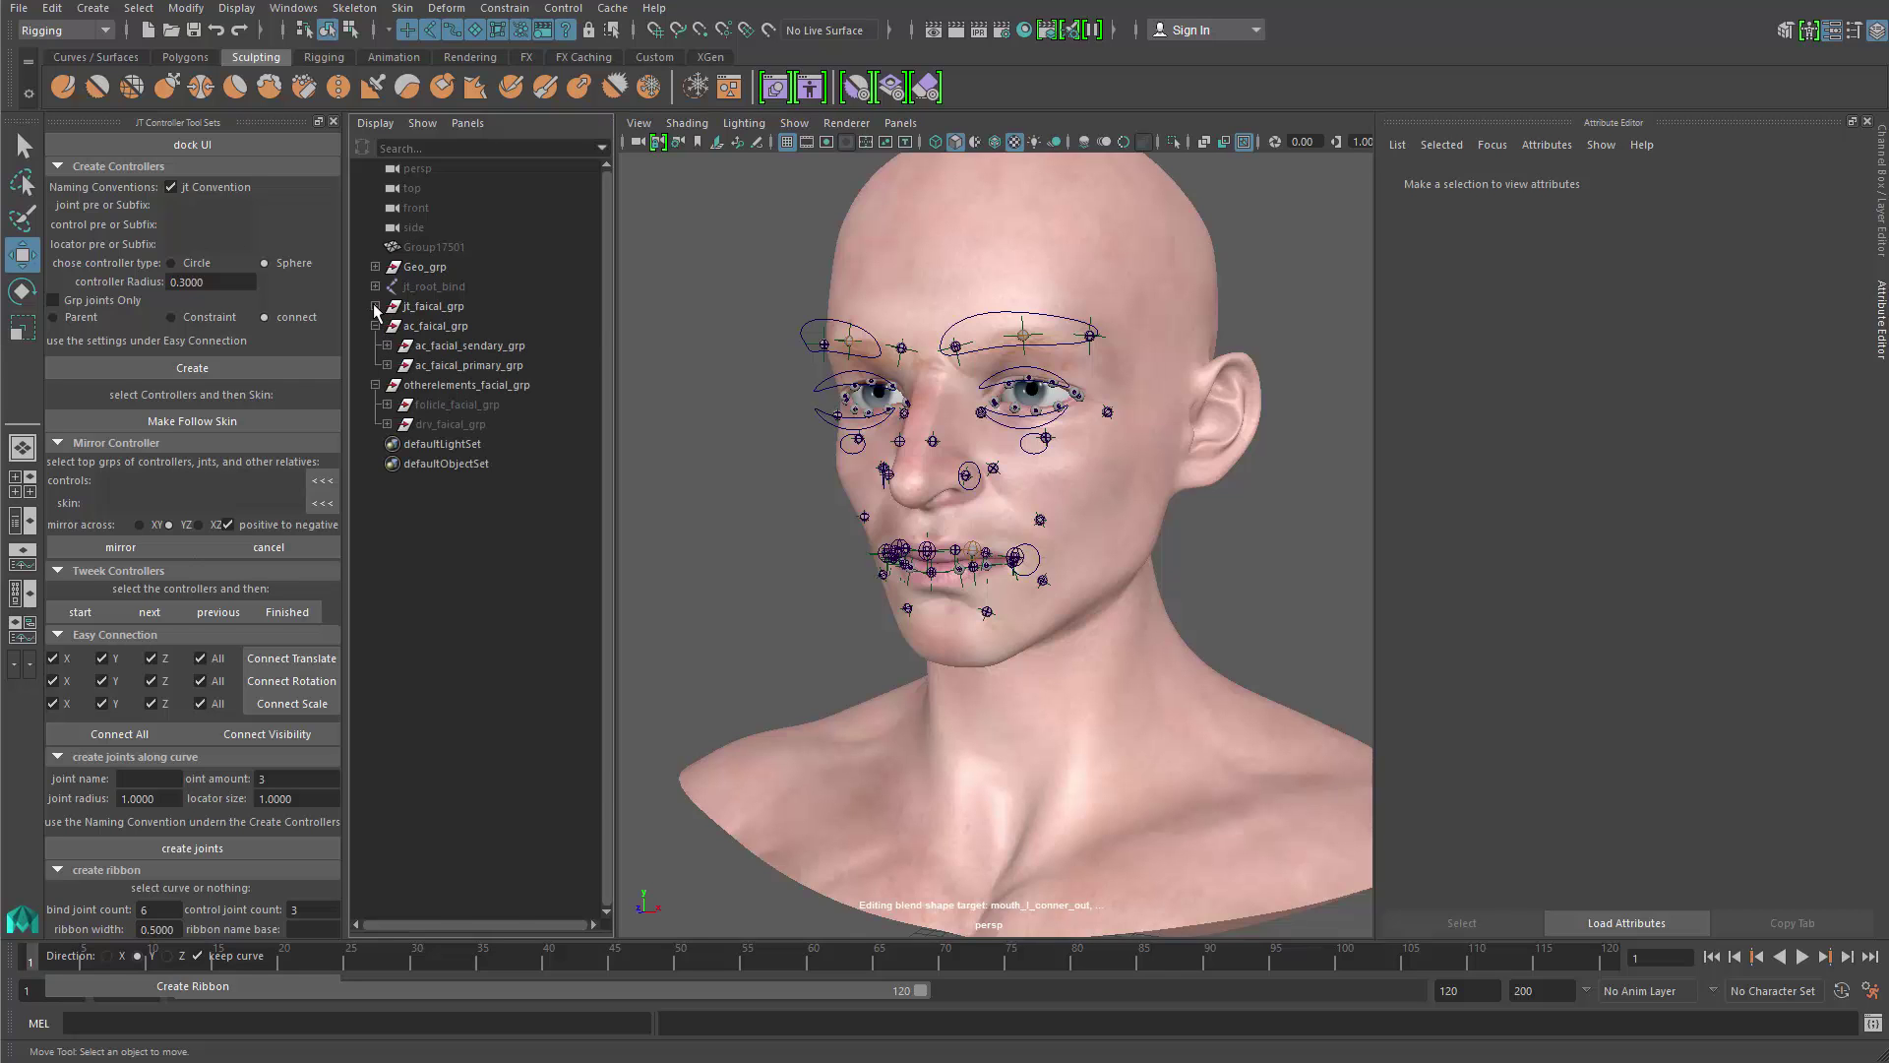
{"action": "left_click", "coordinate": [386, 346]}
{"action": "left_click", "coordinate": [386, 345]}
{"action": "left_click", "coordinate": [375, 306], "text": "shift"}
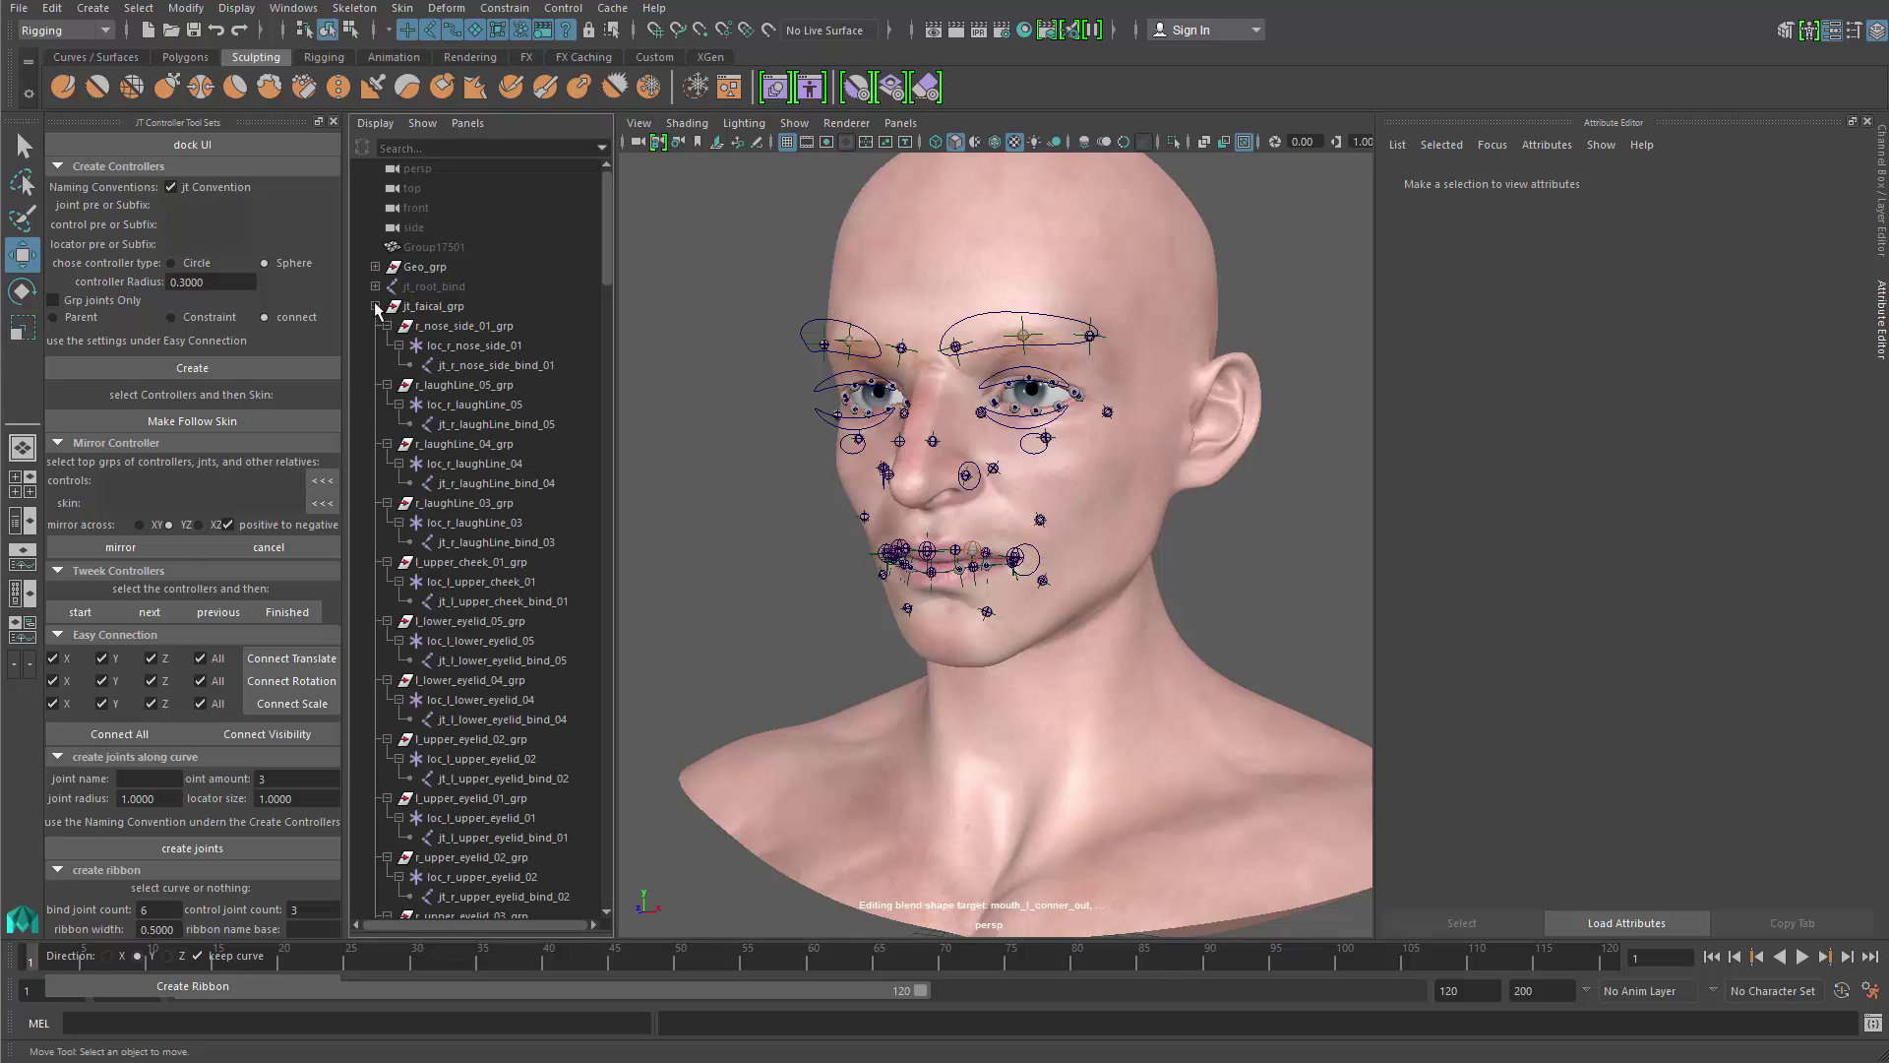
{"action": "left_click", "coordinate": [375, 306]}
{"action": "left_click", "coordinate": [375, 306]}
{"action": "left_click", "coordinate": [374, 306]}
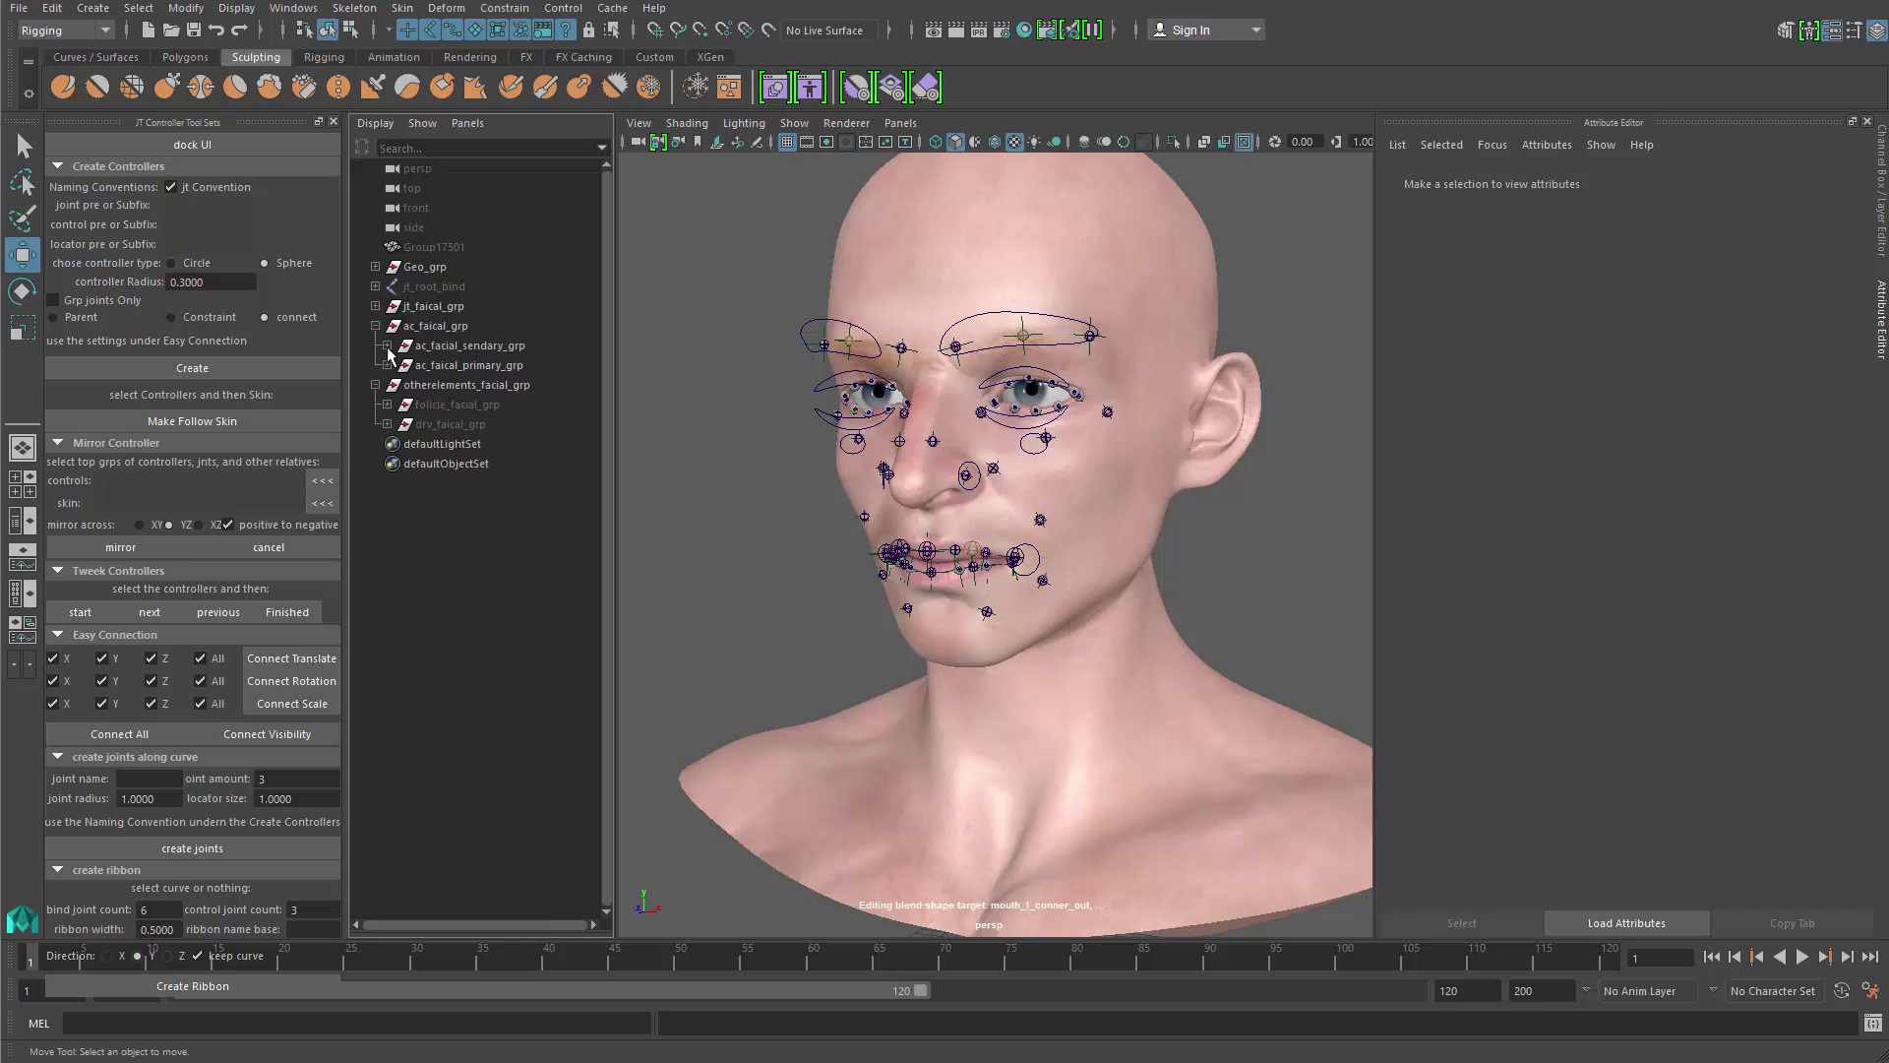
{"action": "left_click", "coordinate": [374, 325]}
{"action": "left_click", "coordinate": [376, 347]}
Step: Group jt_faical_grp, ac_faical_grp and otherelements_facial_grp and name the parent group facial_rig_grp
{"action": "left_click", "coordinate": [457, 348]}
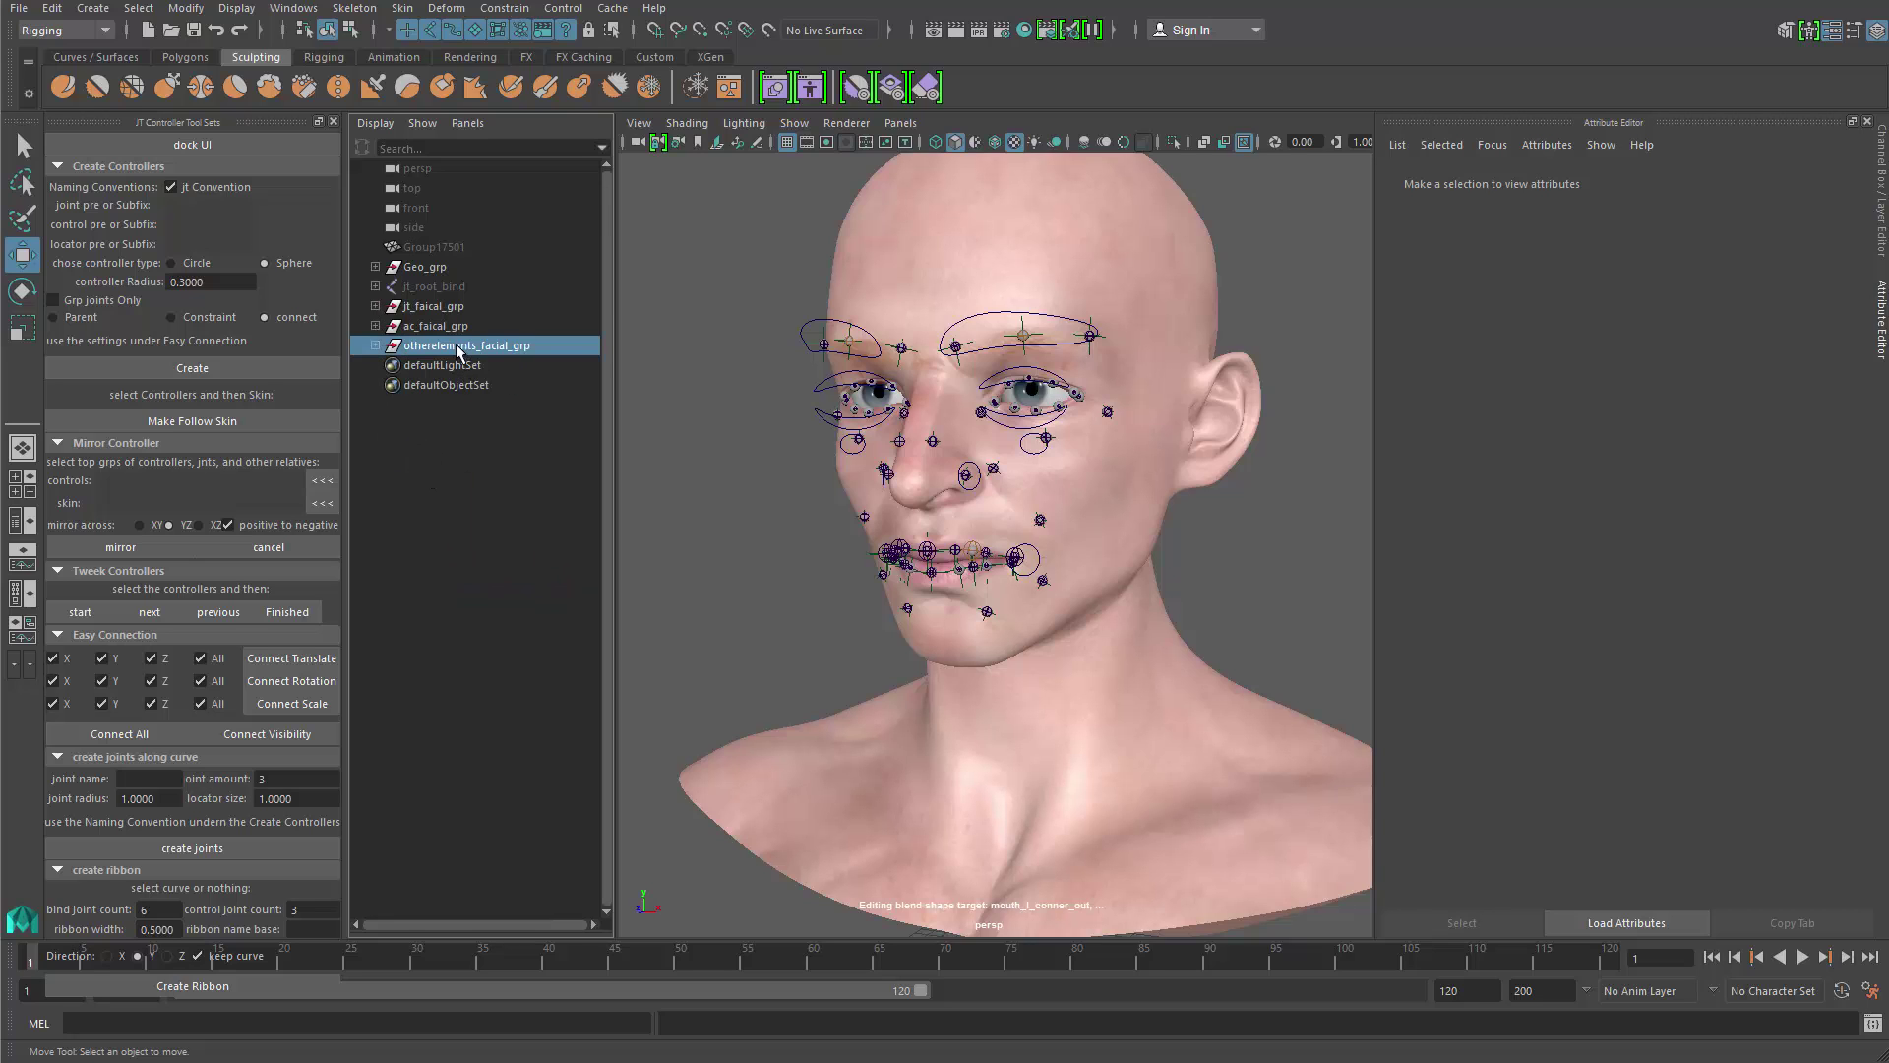
{"action": "left_click", "coordinate": [466, 308], "text": "shift"}
{"action": "key", "text": "ctrl+g"}
{"action": "double_click", "coordinate": [468, 308]}
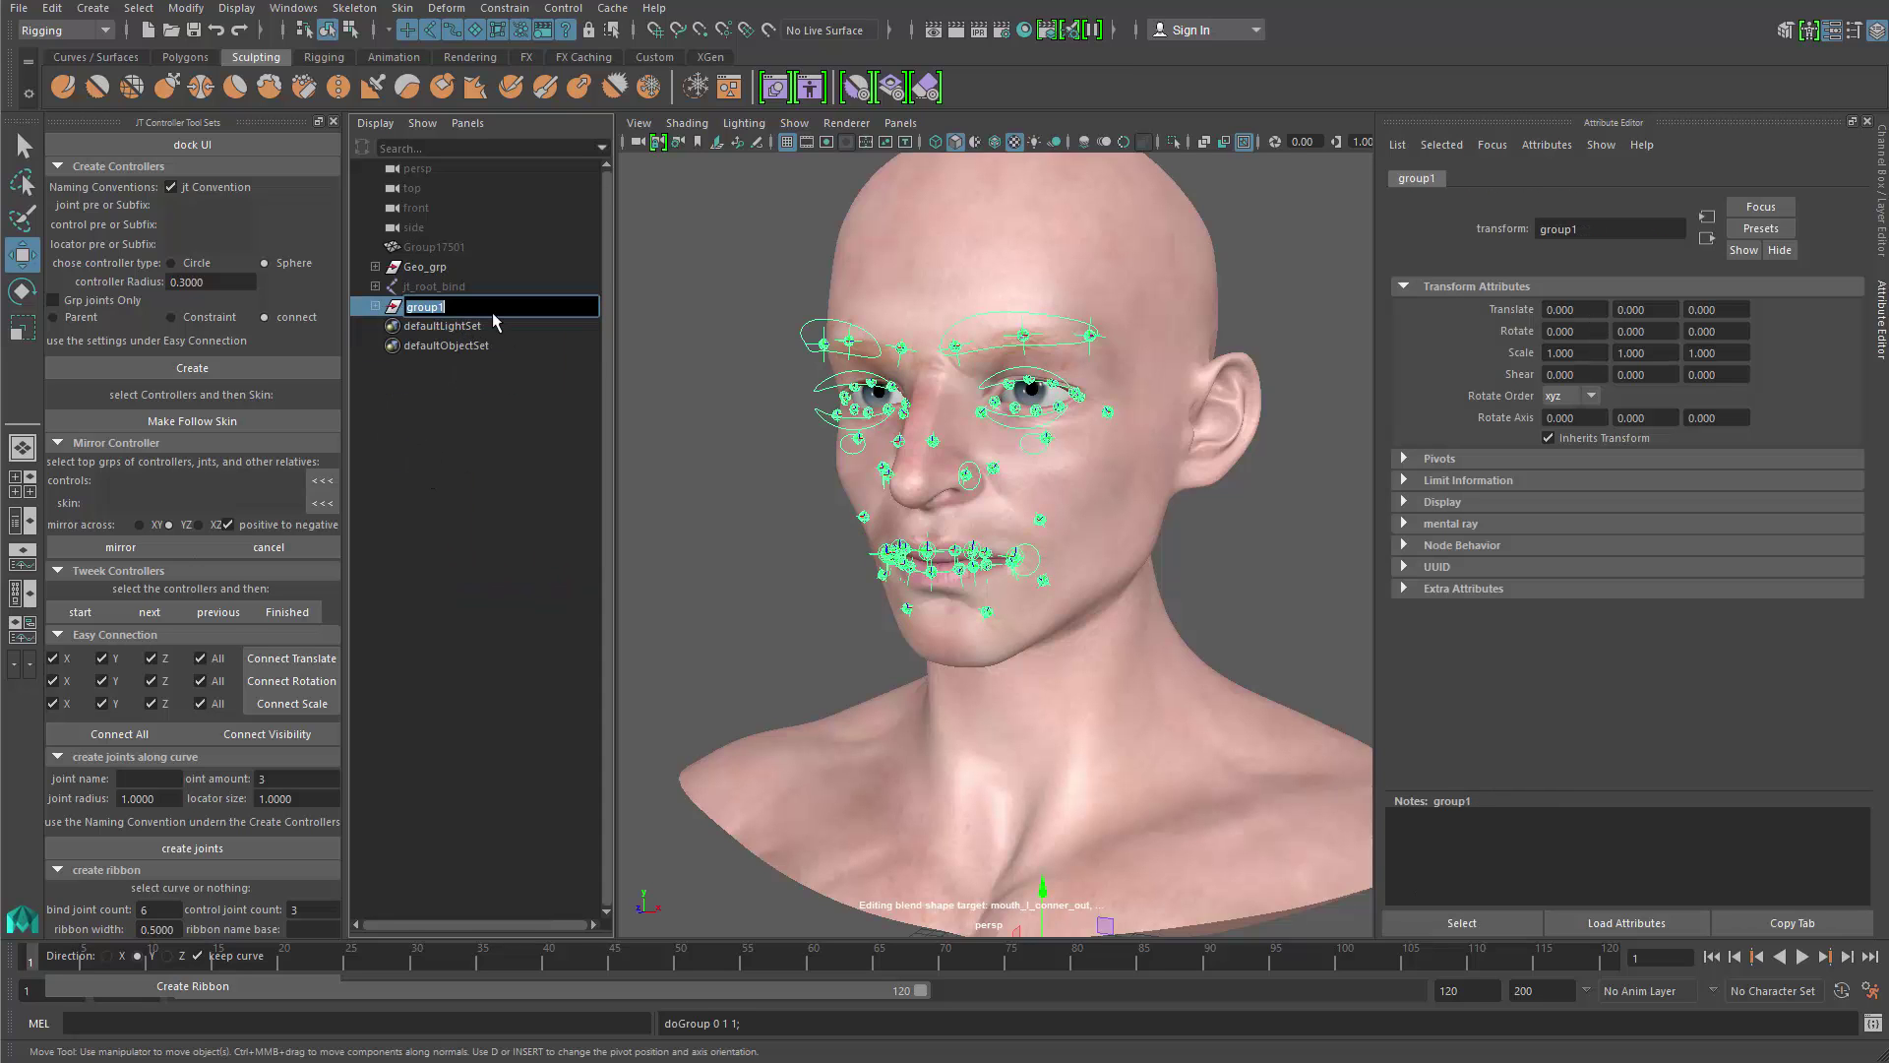
{"action": "type", "text": "facial_rig_"}
{"action": "key", "text": "Return"}
Step: Unhide the jt_root_bind joint hierarchy
{"action": "left_click_drag", "start_coordinate": [1062, 733], "coordinate": [838, 623], "text": "alt"}
{"action": "middle_click_drag", "start_coordinate": [837, 624], "coordinate": [815, 596], "text": "alt"}
{"action": "key", "text": "ctrl+1"}
{"action": "key", "text": "ctrl+1"}
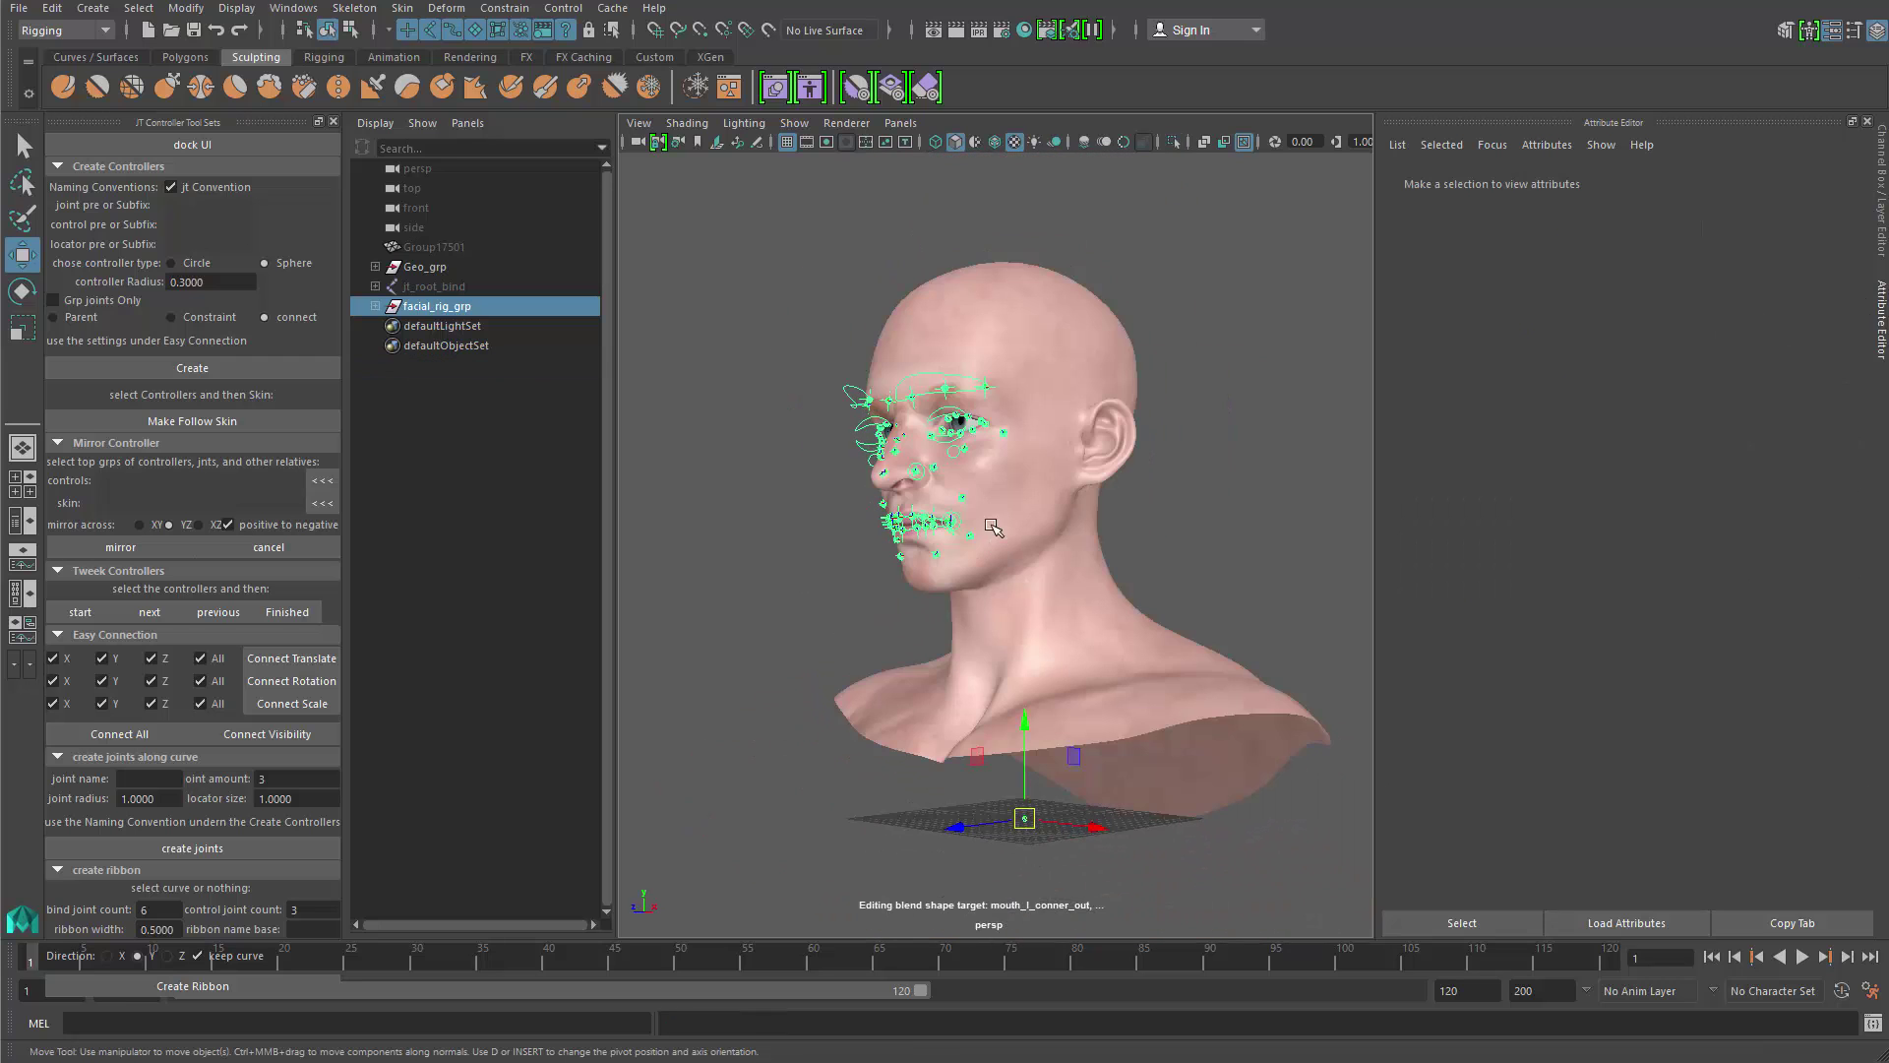
{"action": "left_click_drag", "start_coordinate": [843, 239], "coordinate": [852, 255], "text": "alt"}
{"action": "left_click", "coordinate": [794, 123]}
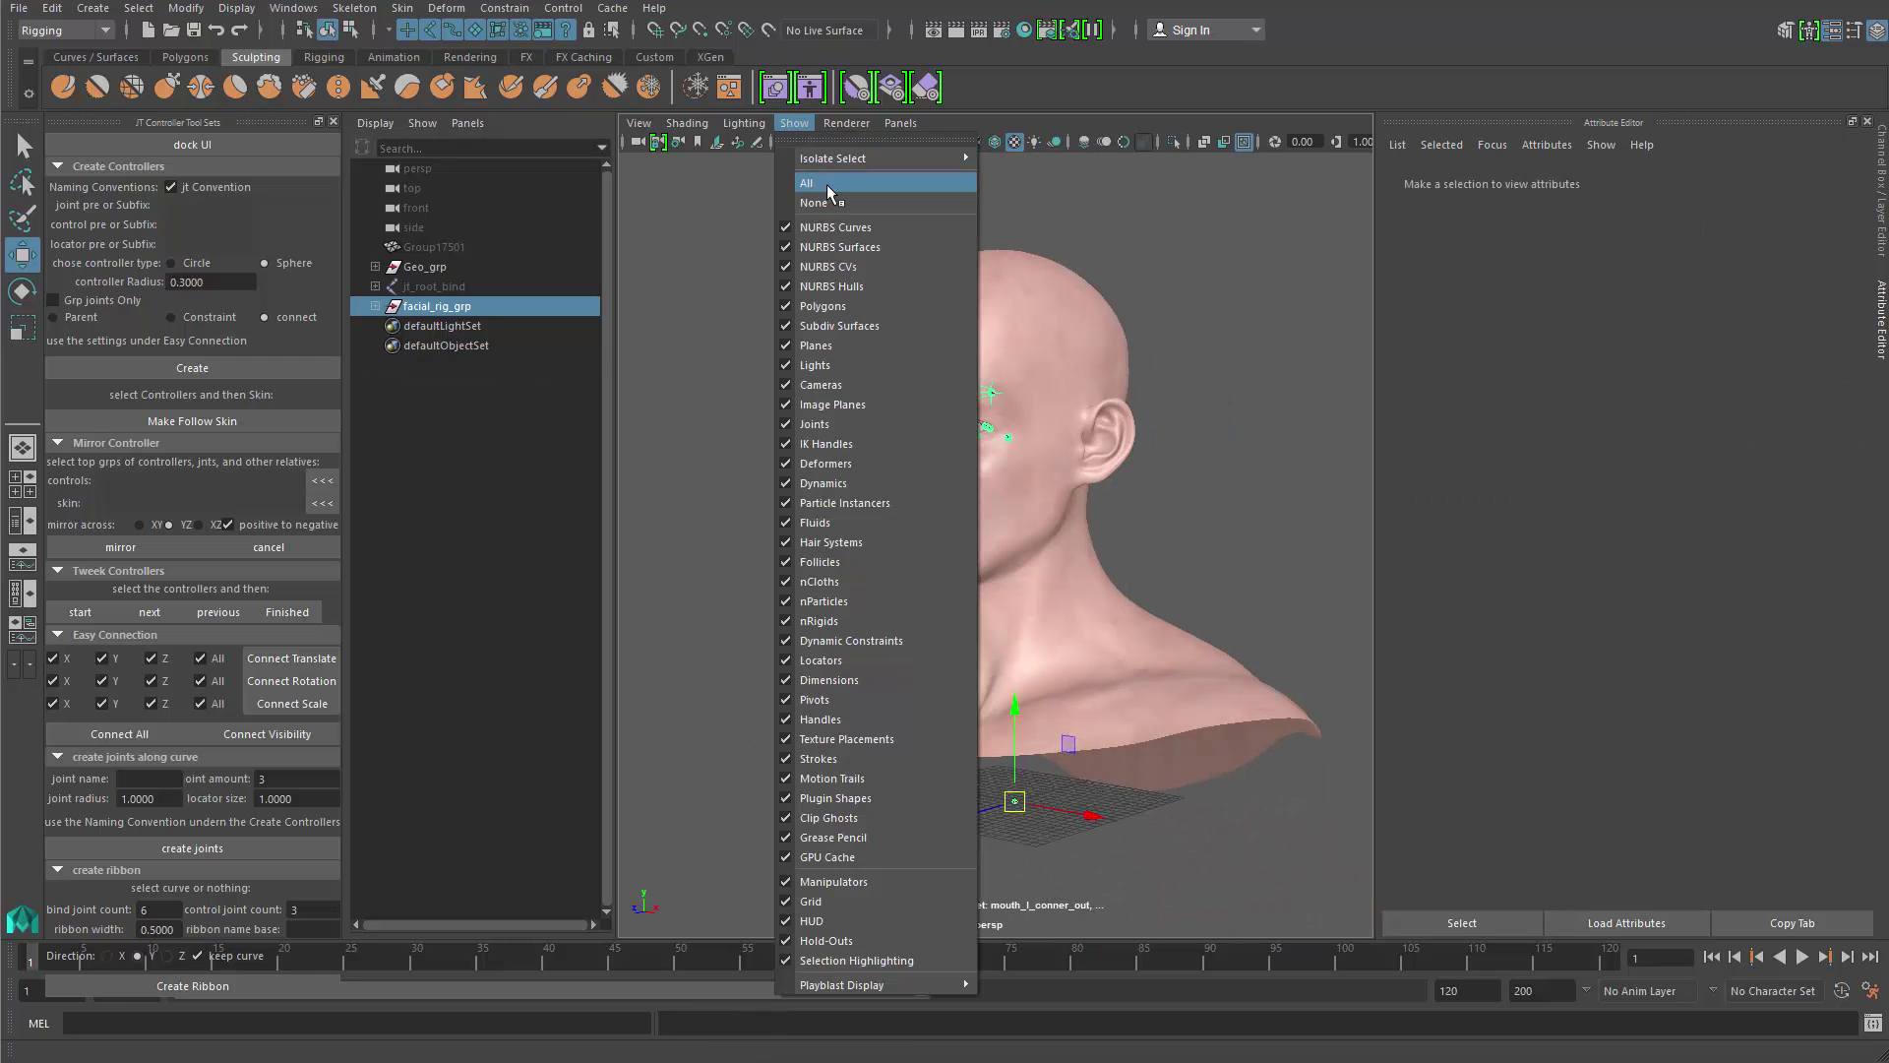
{"action": "left_click", "coordinate": [742, 180]}
{"action": "left_click", "coordinate": [434, 286]}
{"action": "key", "text": "shift+h"}
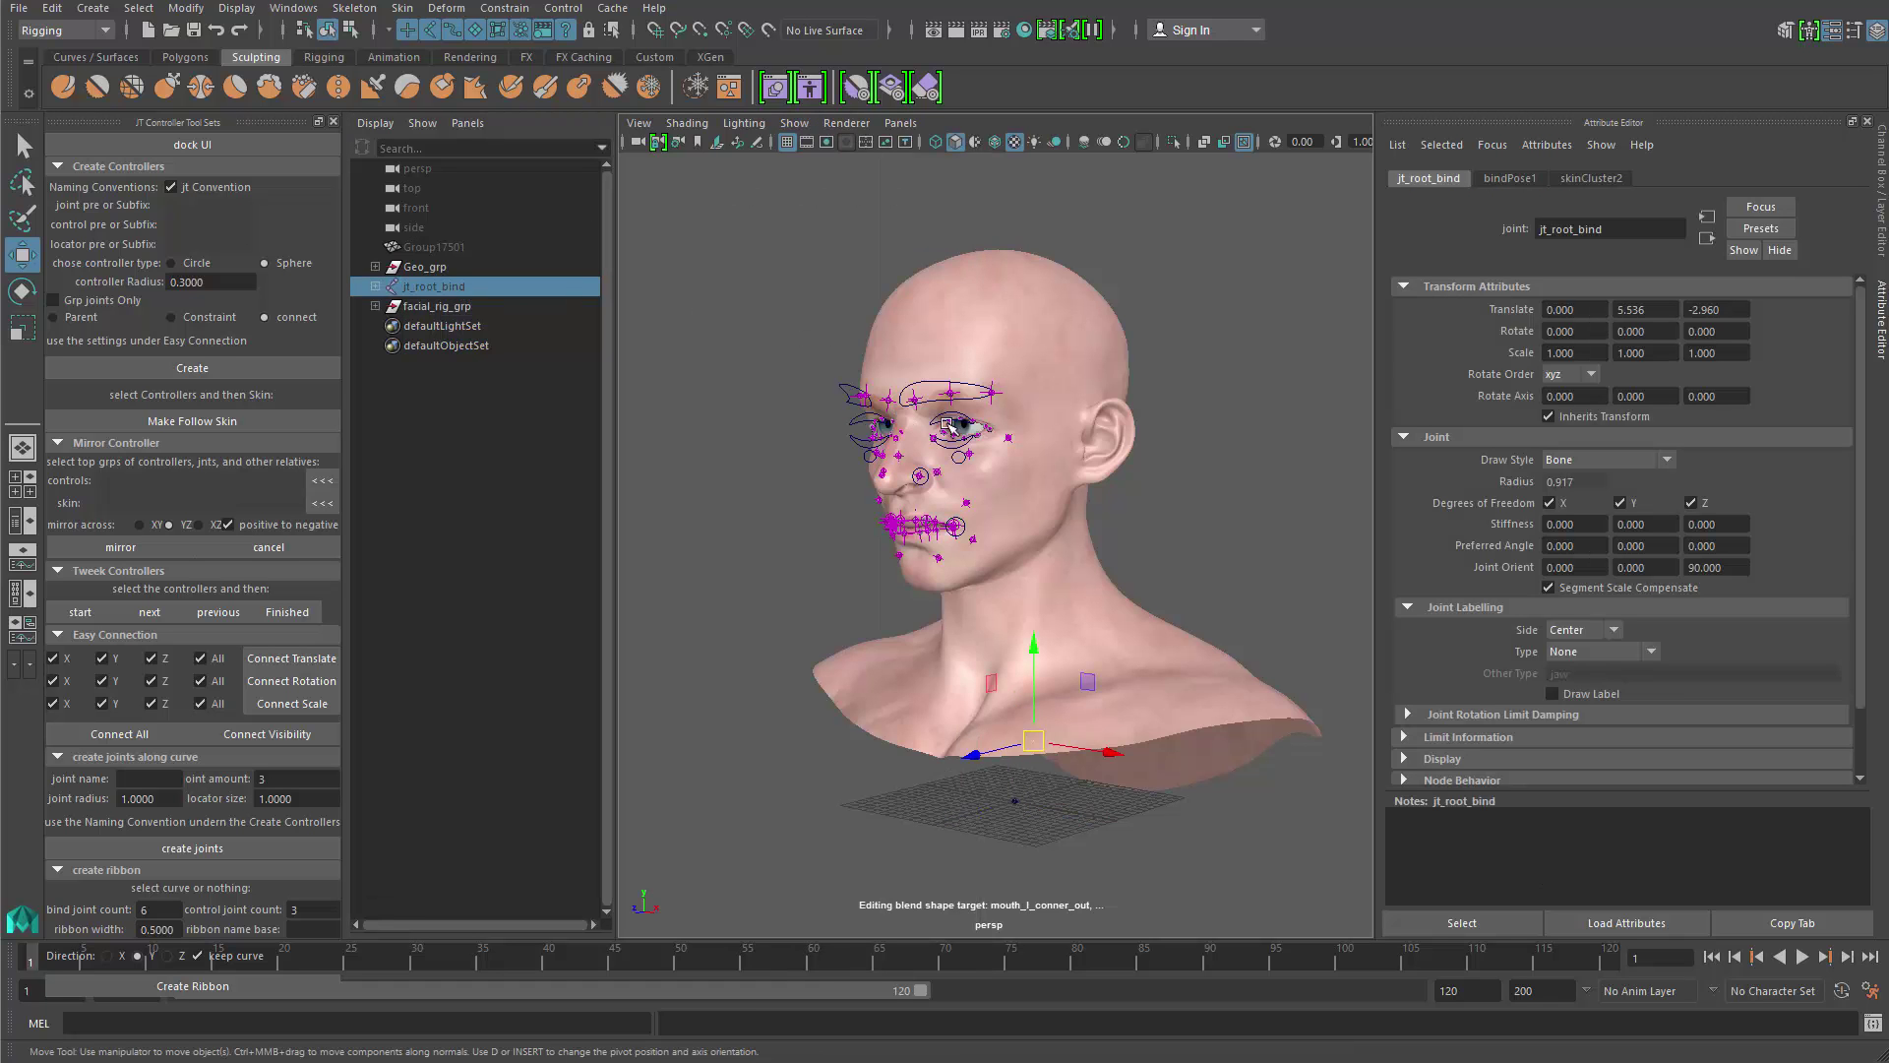
Step: Apply a parent constraint and a scale constraint from the head joint jt_head_bind_01 to facial_rig_grp
{"action": "right_click_drag", "start_coordinate": [1095, 531], "coordinate": [1159, 597], "text": "alt"}
{"action": "left_click_drag", "start_coordinate": [1159, 597], "coordinate": [1156, 540], "text": "alt"}
{"action": "left_click", "coordinate": [1303, 469]}
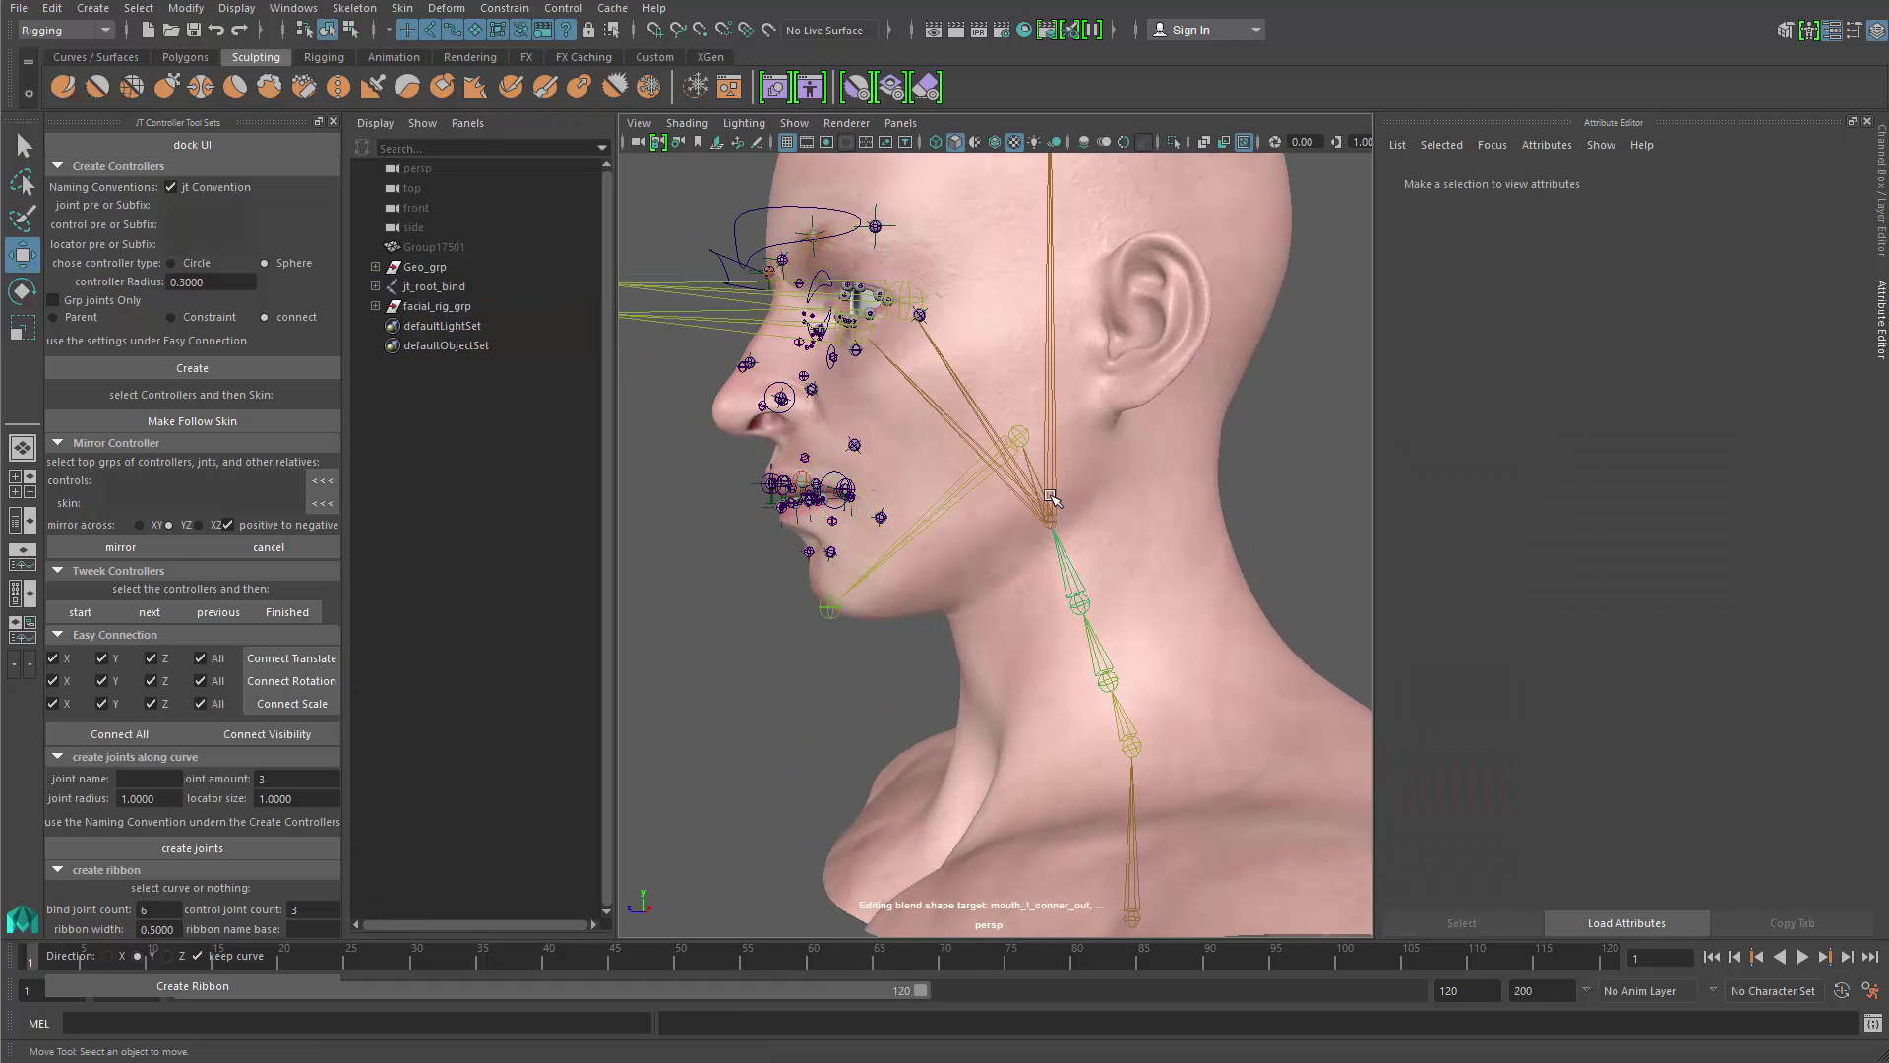
{"action": "left_click", "coordinate": [1049, 496]}
{"action": "middle_click_drag", "start_coordinate": [948, 486], "coordinate": [923, 581], "text": "alt"}
{"action": "left_click_drag", "start_coordinate": [923, 581], "coordinate": [960, 556], "text": "alt"}
{"action": "left_click", "coordinate": [437, 306], "text": "ctrl"}
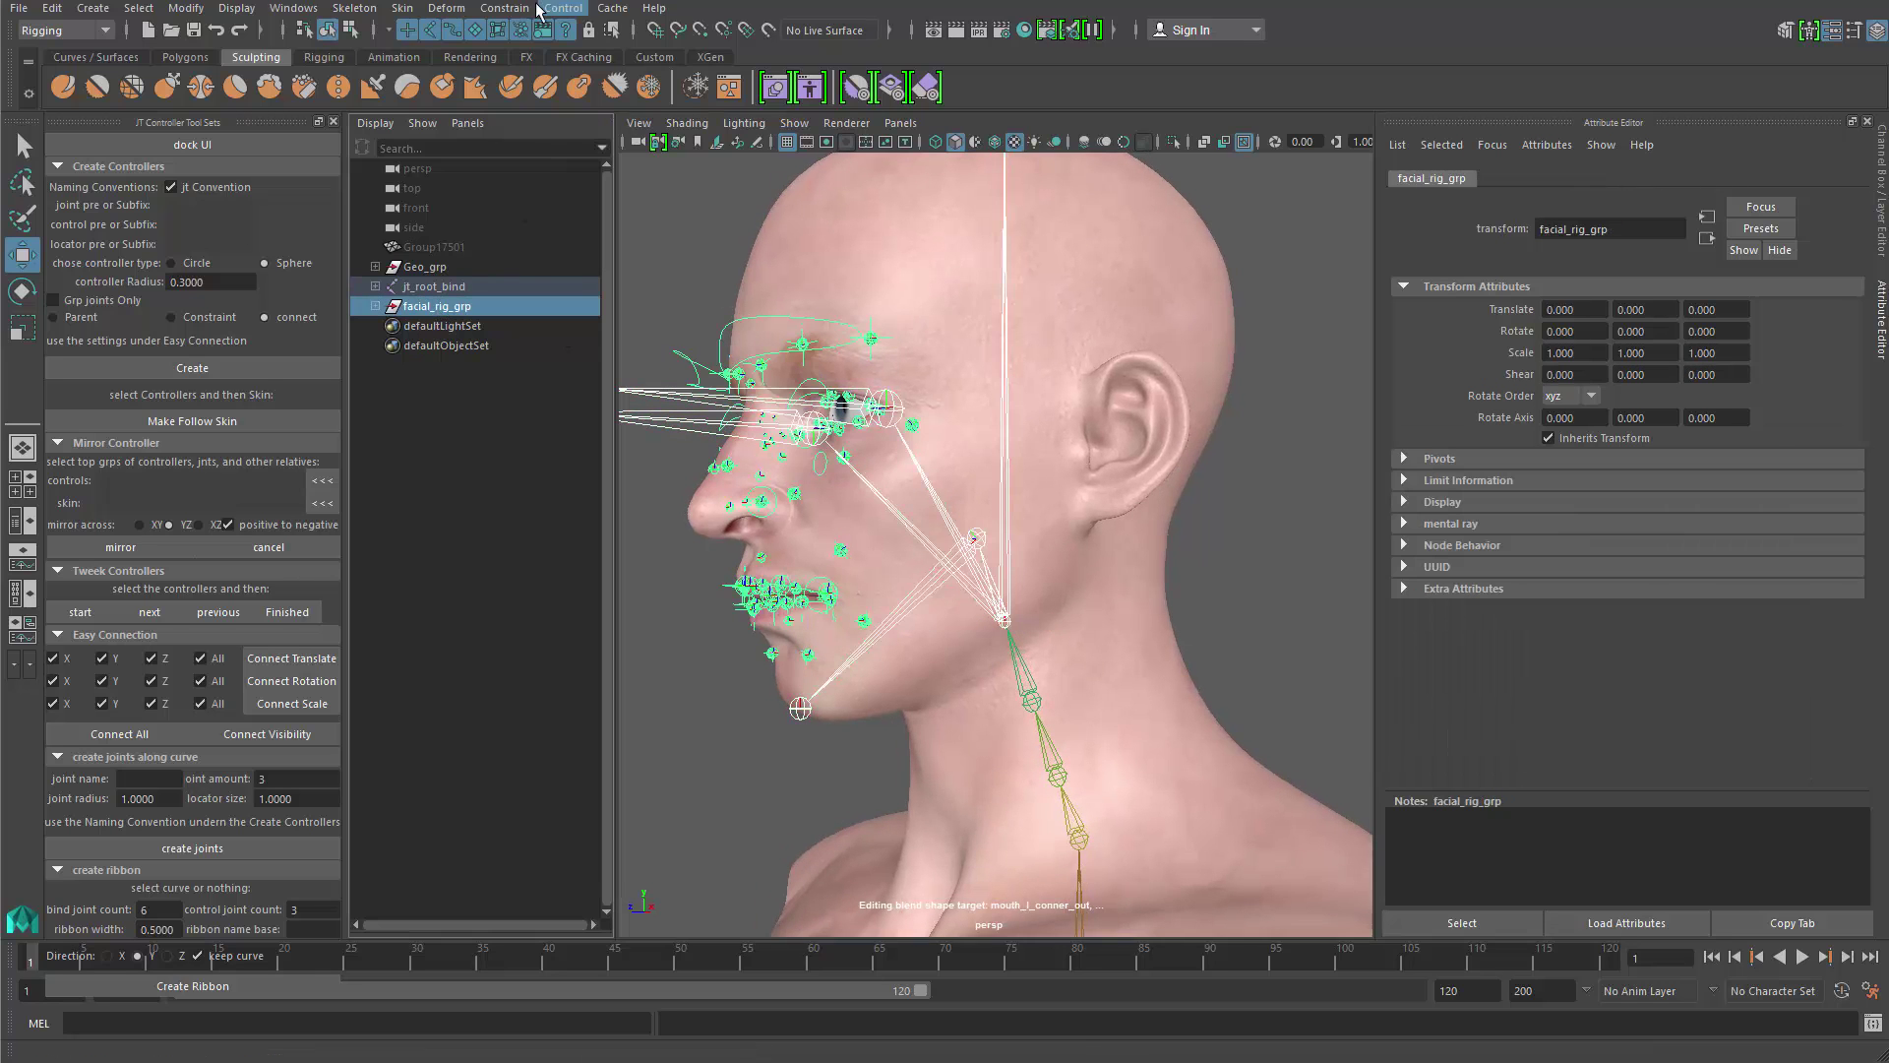
{"action": "left_click", "coordinate": [503, 9]}
{"action": "left_click", "coordinate": [499, 9]}
{"action": "left_click", "coordinate": [502, 9]}
{"action": "left_click", "coordinate": [540, 60]}
{"action": "left_click", "coordinate": [517, 9]}
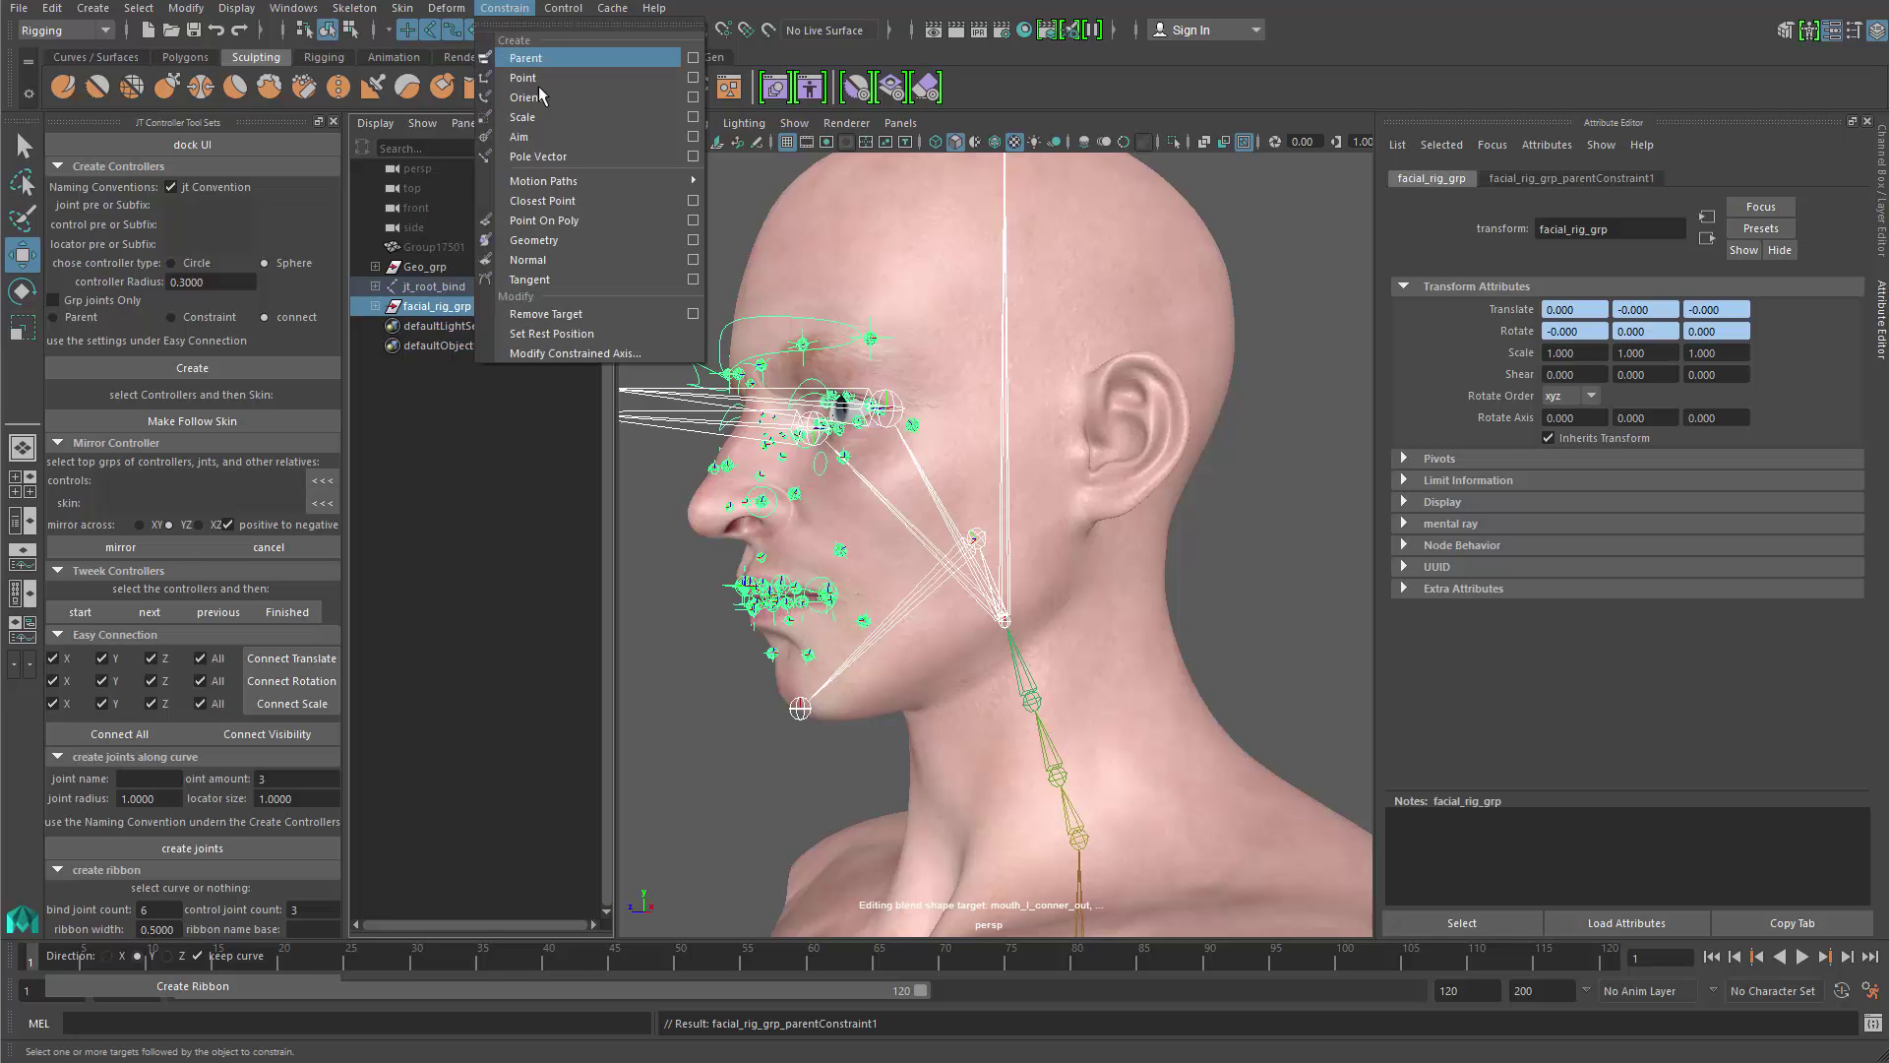
{"action": "left_click", "coordinate": [552, 120]}
Step: Rotate the head joint jt_head_bind_01 to test how the facial rig follows, and undo the rotation
{"action": "left_click_drag", "start_coordinate": [950, 329], "coordinate": [930, 315], "text": "alt"}
{"action": "left_click_drag", "start_coordinate": [906, 411], "coordinate": [977, 518], "text": "alt"}
{"action": "left_click", "coordinate": [981, 590]}
{"action": "key", "text": "e"}
{"action": "key", "text": "ctrl+z"}
{"action": "key", "text": "ctrl+z"}
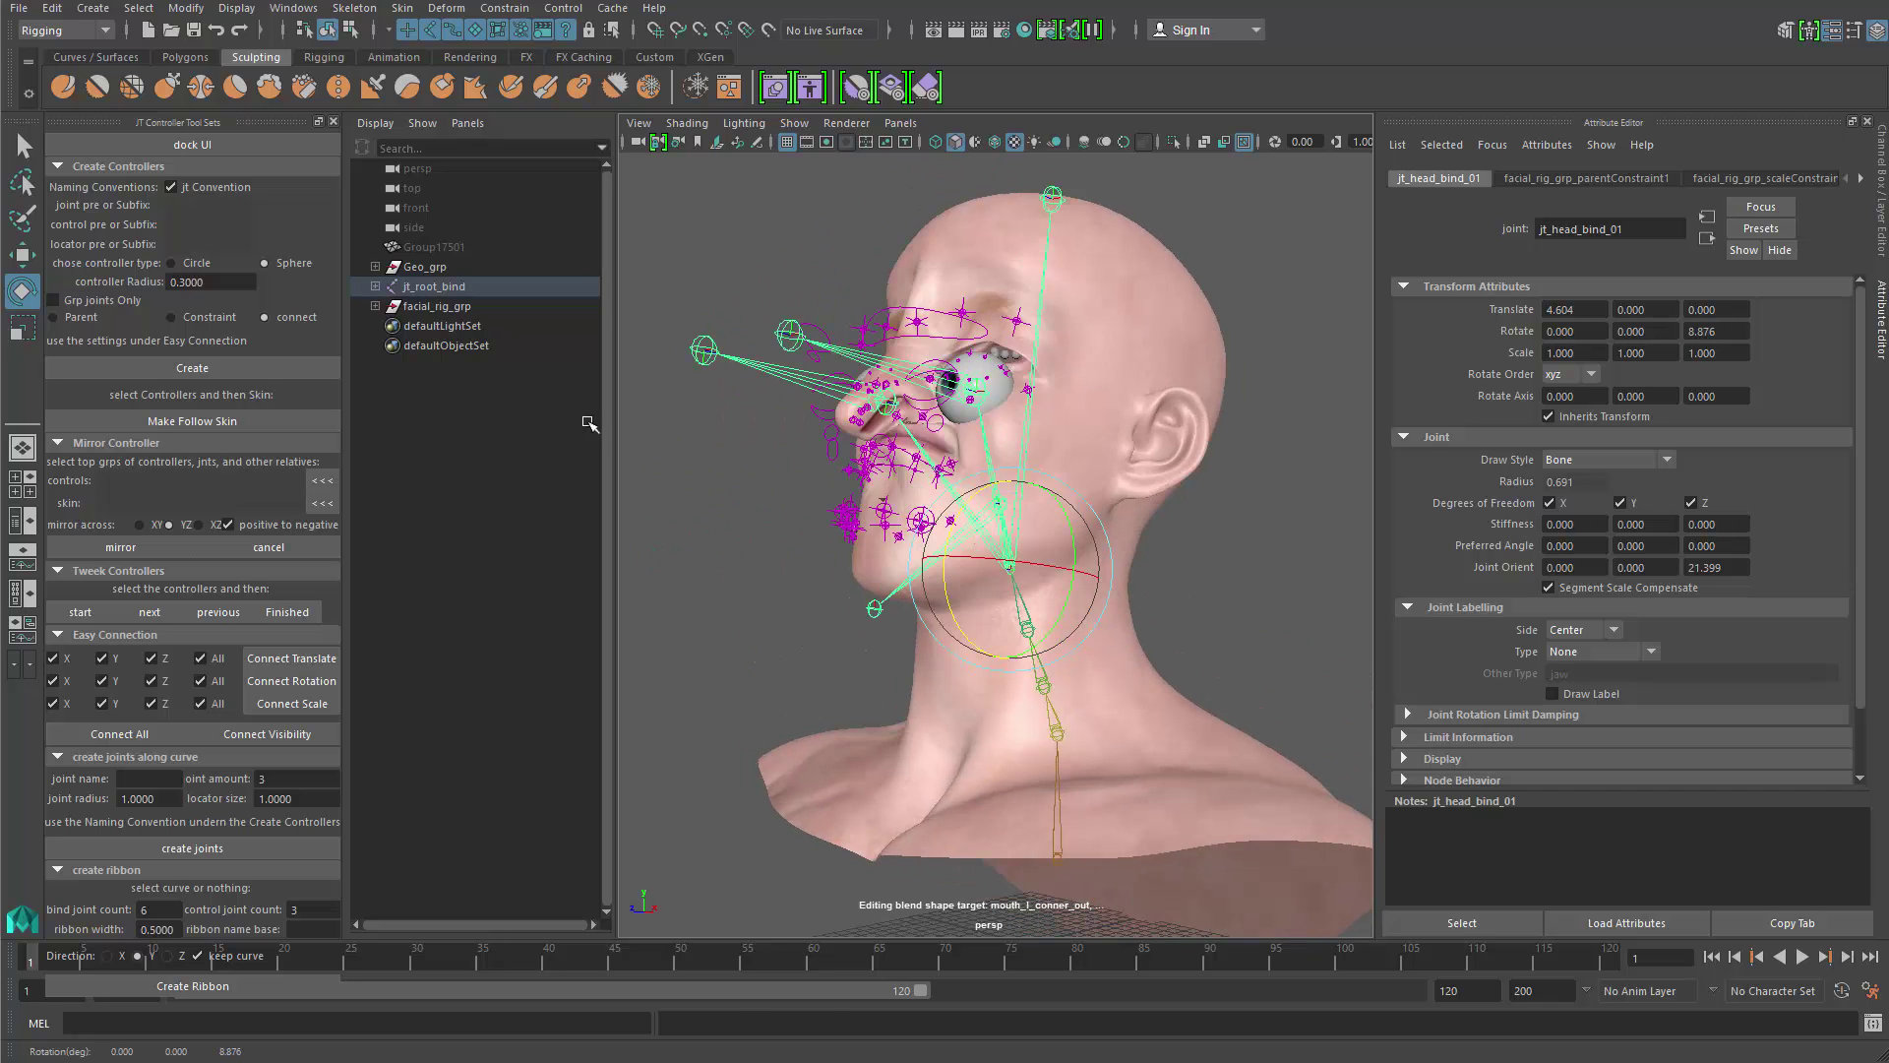
Step: Turn off Inherits Transform on jt_faical_grp inside facial_rig_grp
{"action": "left_click", "coordinate": [410, 307]}
{"action": "left_click", "coordinate": [375, 307]}
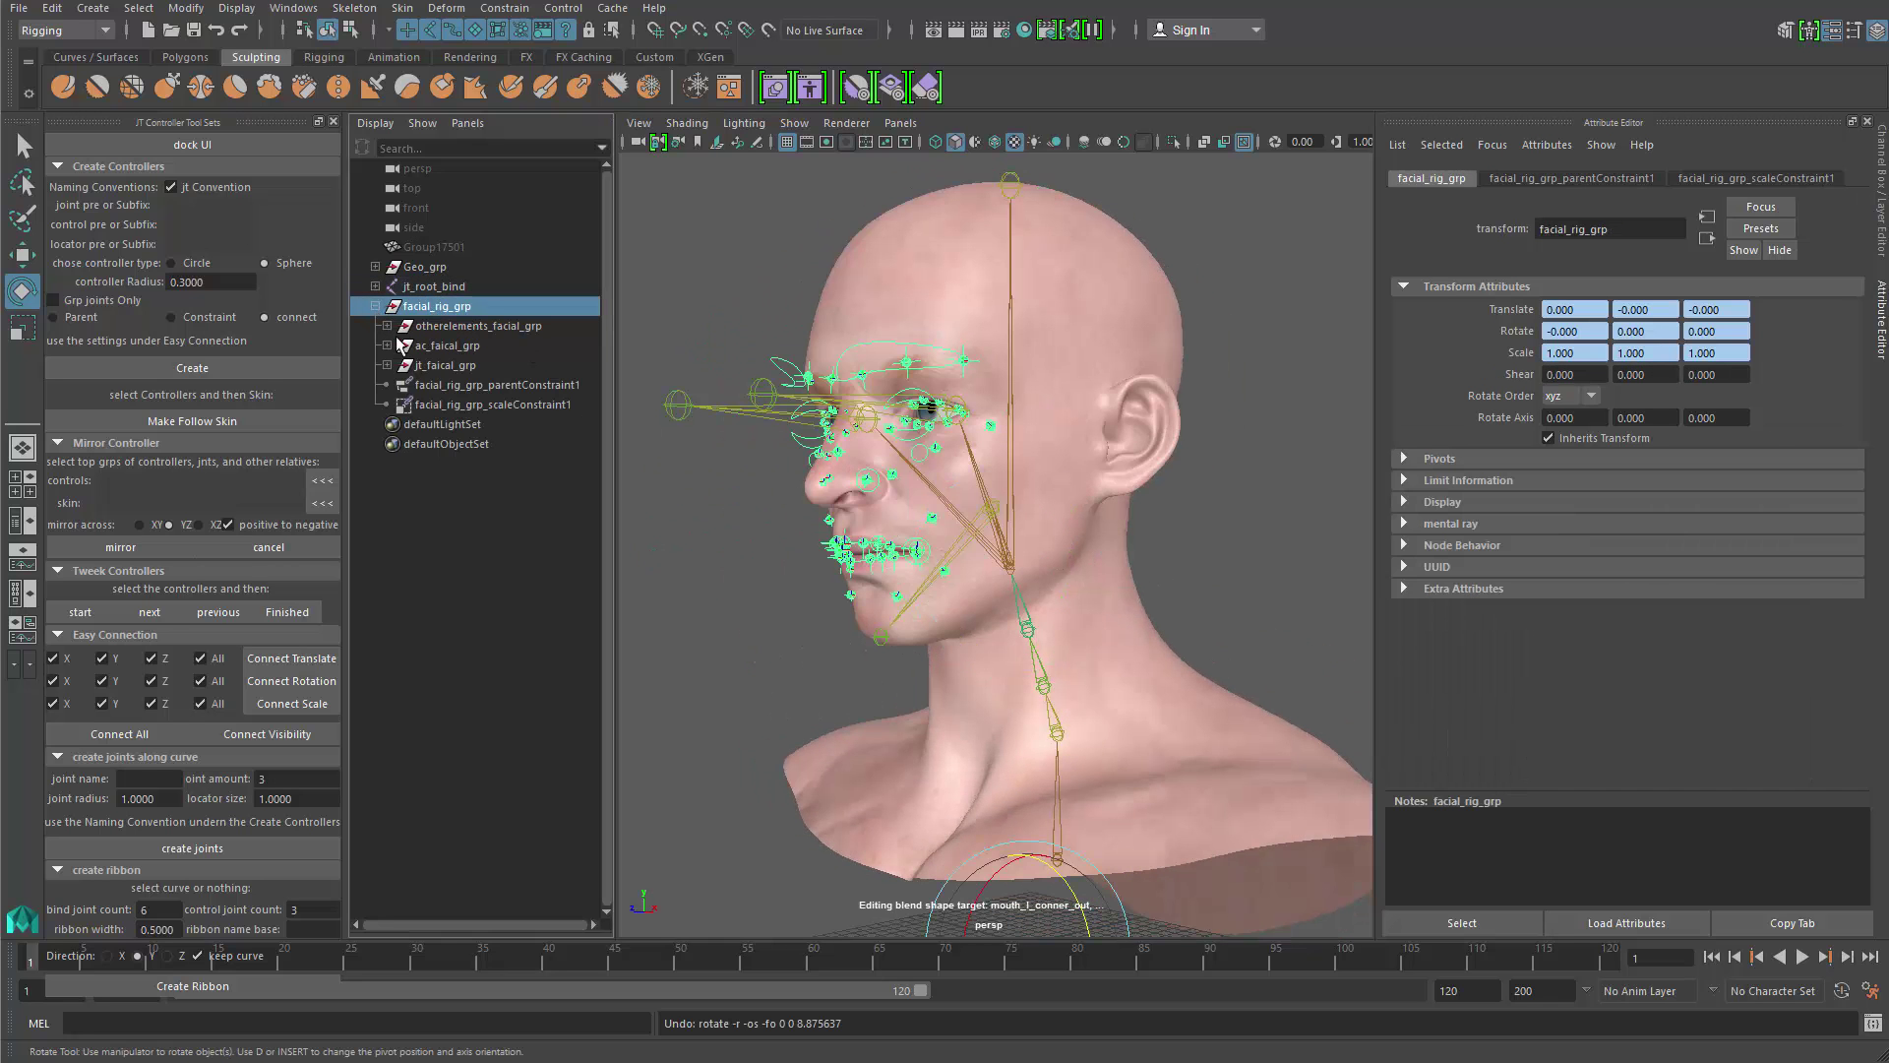
{"action": "left_click", "coordinate": [545, 328]}
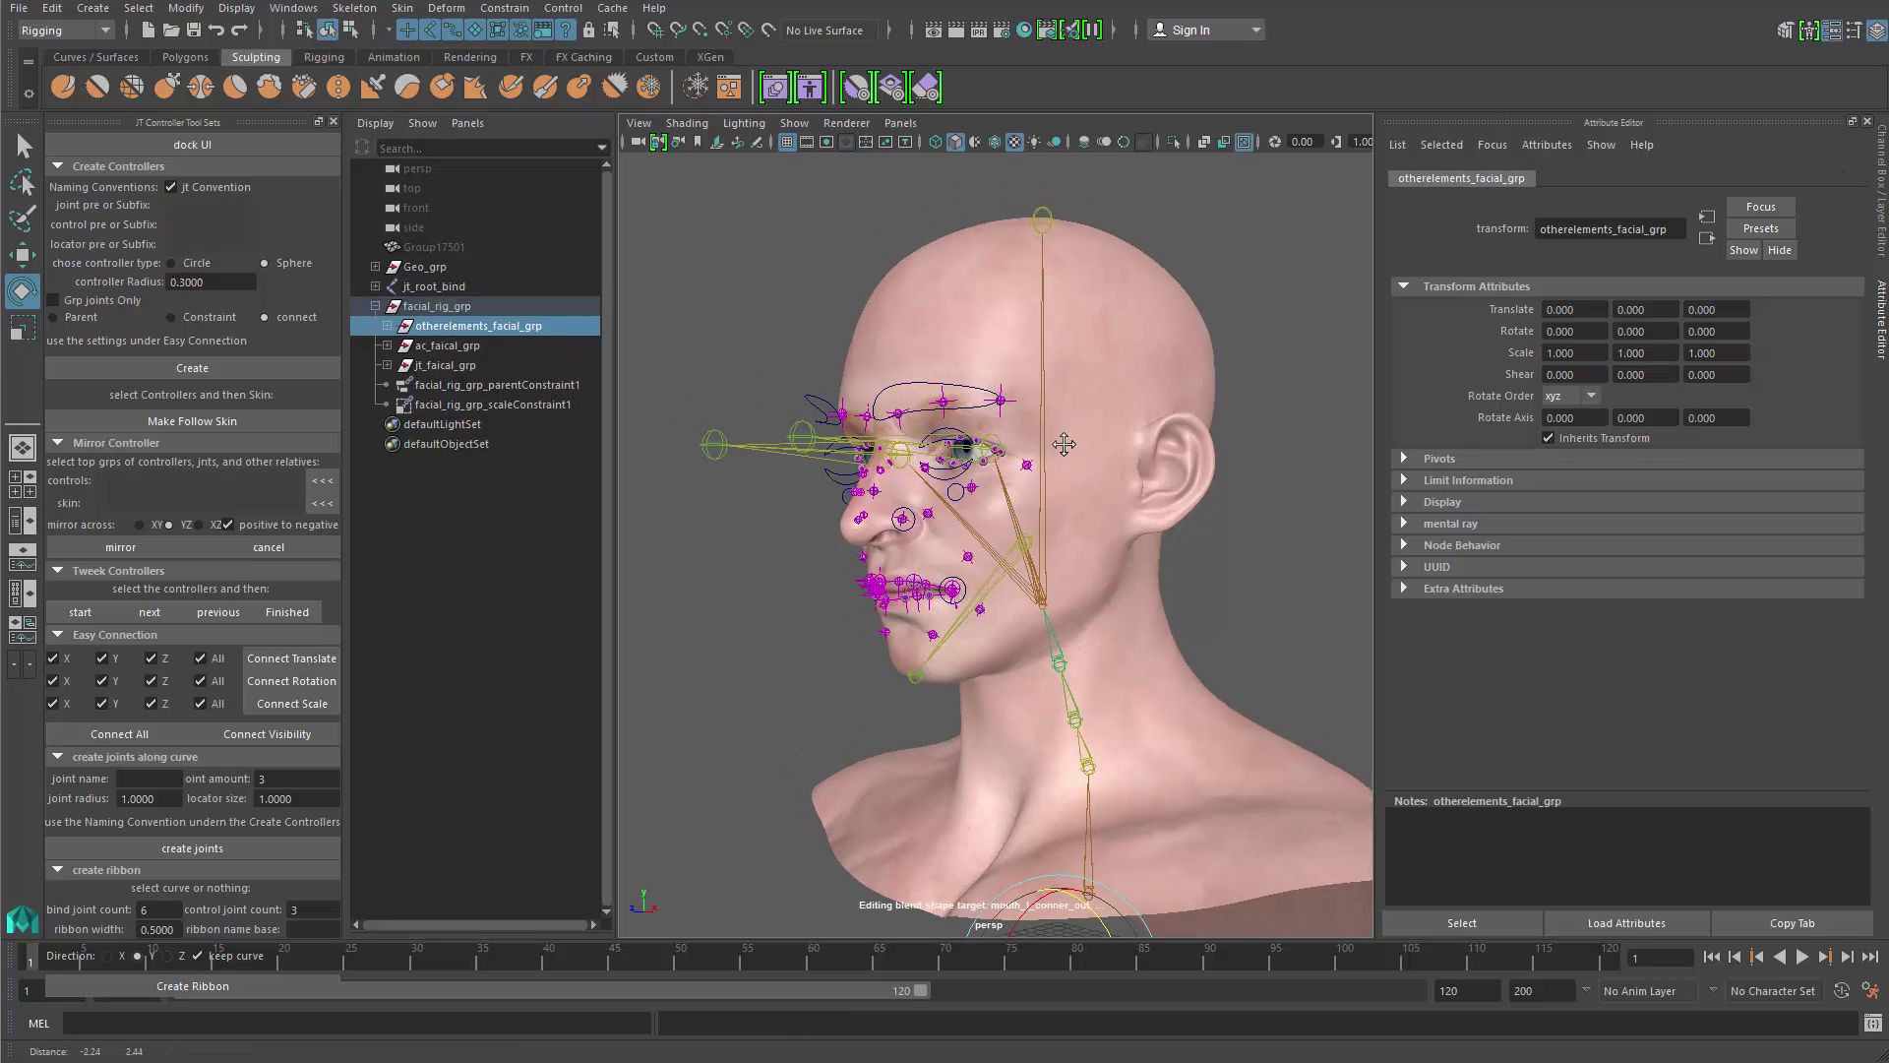
{"action": "middle_click_drag", "start_coordinate": [1060, 542], "coordinate": [1029, 520], "text": "alt"}
{"action": "left_click", "coordinate": [446, 365]}
{"action": "left_click_drag", "start_coordinate": [984, 433], "coordinate": [1018, 435], "text": "alt"}
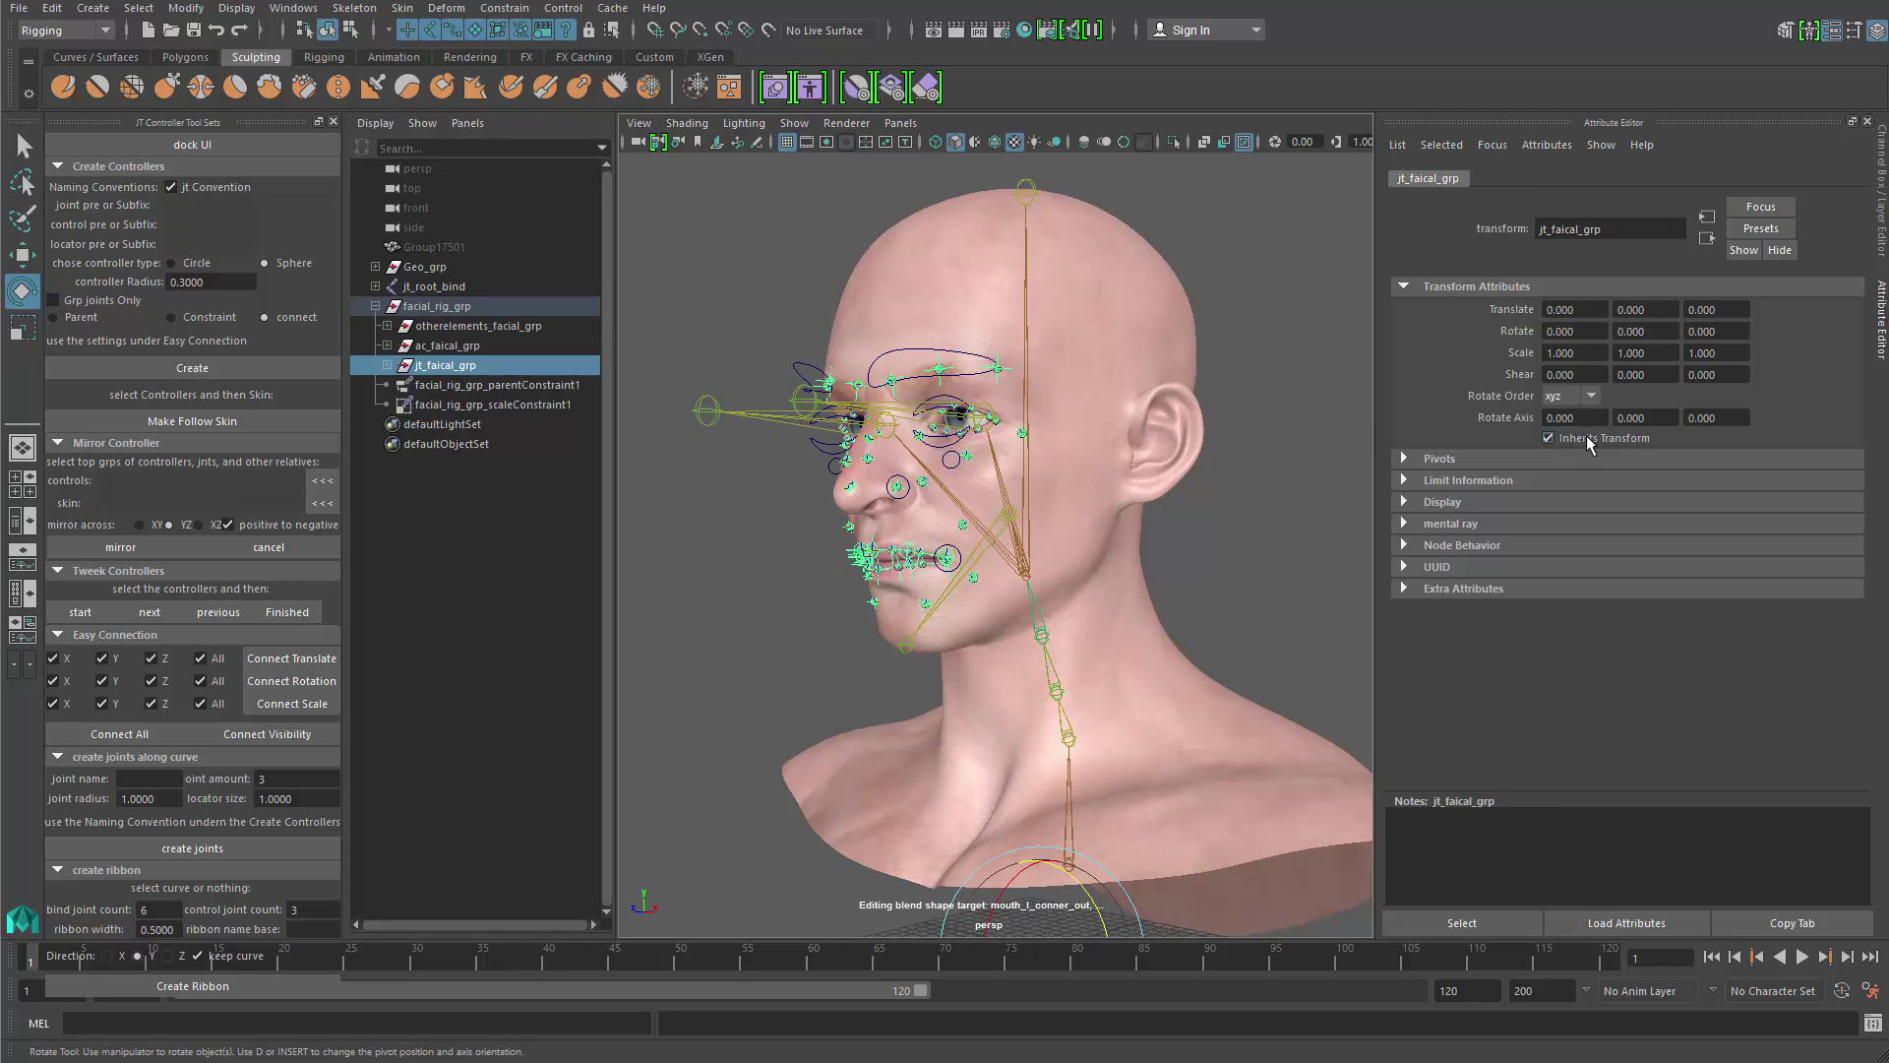
{"action": "left_click", "coordinate": [1590, 436]}
{"action": "middle_click_drag", "start_coordinate": [952, 554], "coordinate": [845, 526], "text": "alt"}
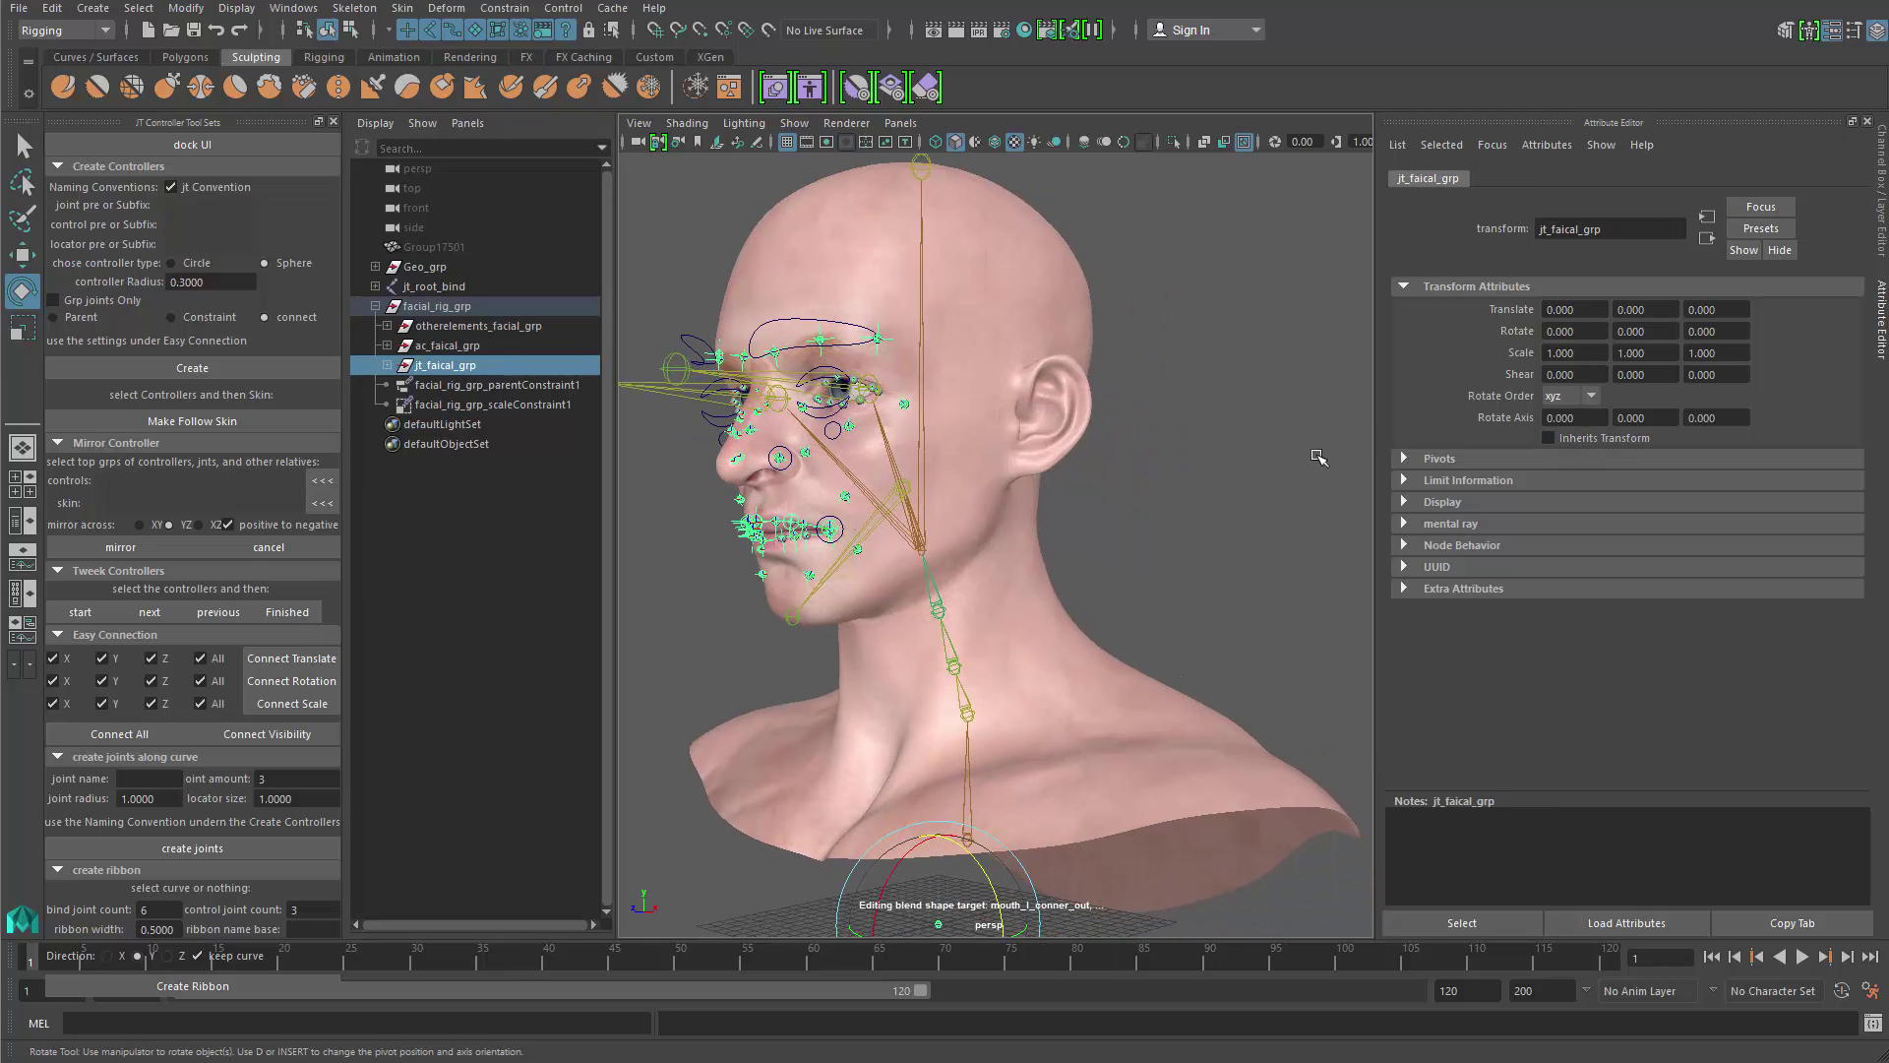
Step: Rotate the head joint again to check the facial controllers and joints with the changed inheritance, and undo the rotations
{"action": "left_click", "coordinate": [471, 346]}
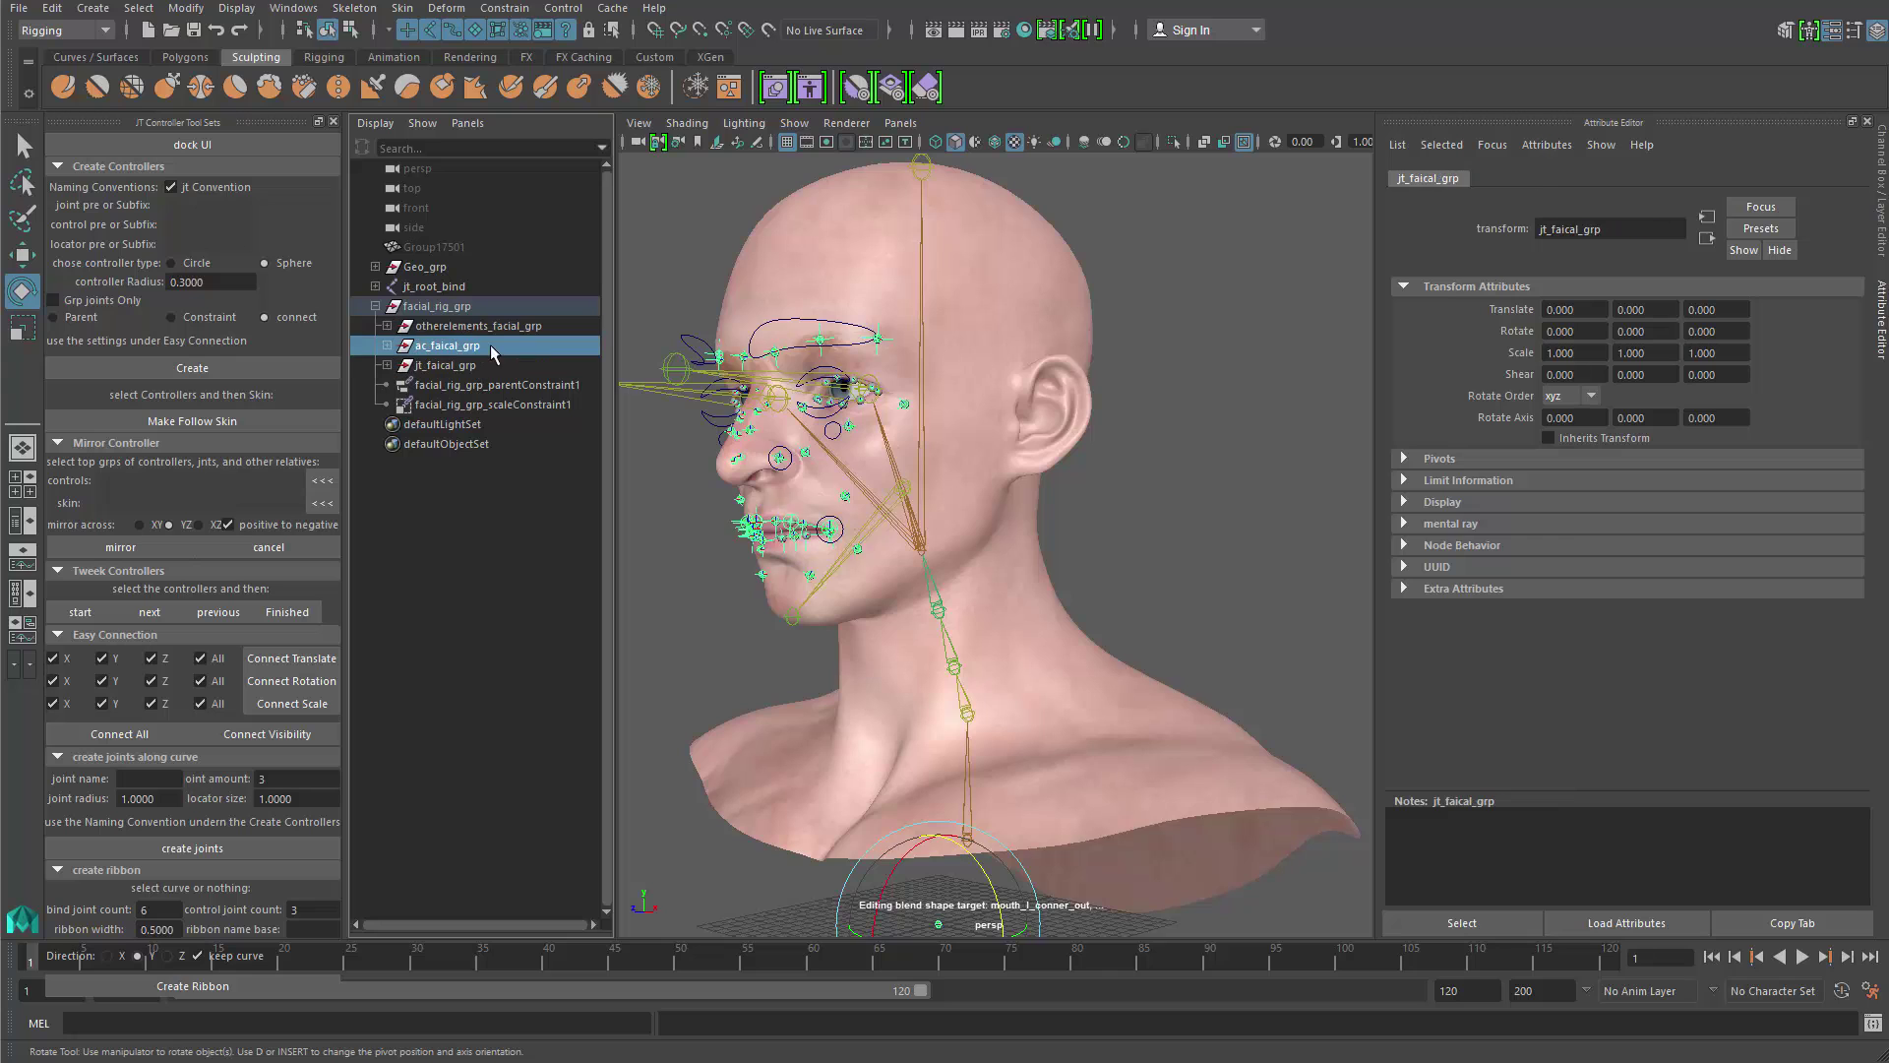
{"action": "left_click_drag", "start_coordinate": [709, 280], "coordinate": [821, 443], "text": "alt"}
{"action": "middle_click_drag", "start_coordinate": [821, 443], "coordinate": [834, 385], "text": "alt"}
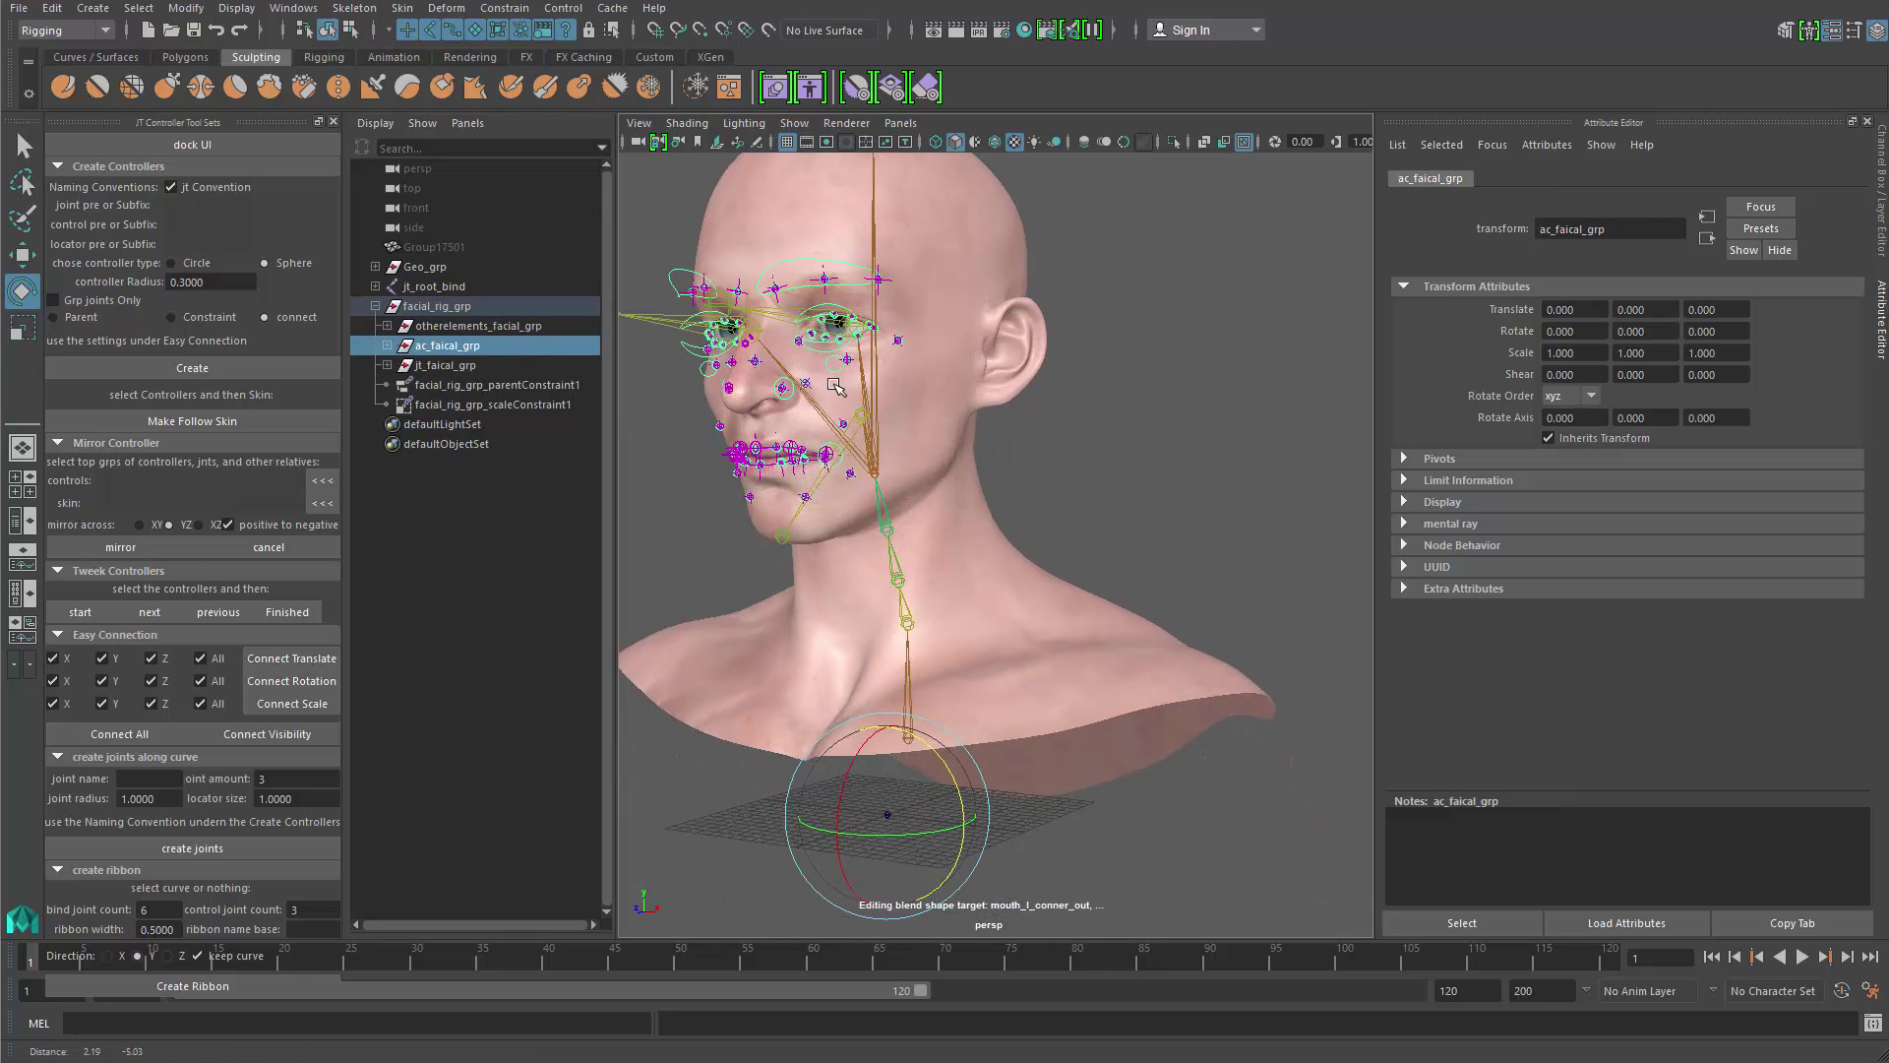
{"action": "left_click", "coordinate": [871, 472]}
{"action": "left_click_drag", "start_coordinate": [871, 472], "coordinate": [860, 557], "text": "alt"}
{"action": "key", "text": "ctrl+z"}
{"action": "left_click_drag", "start_coordinate": [817, 484], "coordinate": [726, 423], "text": "alt"}
{"action": "mouse_move", "coordinate": [941, 477]}
{"action": "left_mouse_down"}
{"action": "mouse_move", "coordinate": [947, 514]}
{"action": "mouse_move", "coordinate": [918, 423]}
{"action": "mouse_move", "coordinate": [943, 512]}
{"action": "mouse_move", "coordinate": [890, 489]}
{"action": "mouse_move", "coordinate": [922, 449]}
{"action": "left_mouse_up"}
{"action": "key", "text": "ctrl+z"}
{"action": "key", "text": "ctrl+z"}
{"action": "key", "text": "q"}
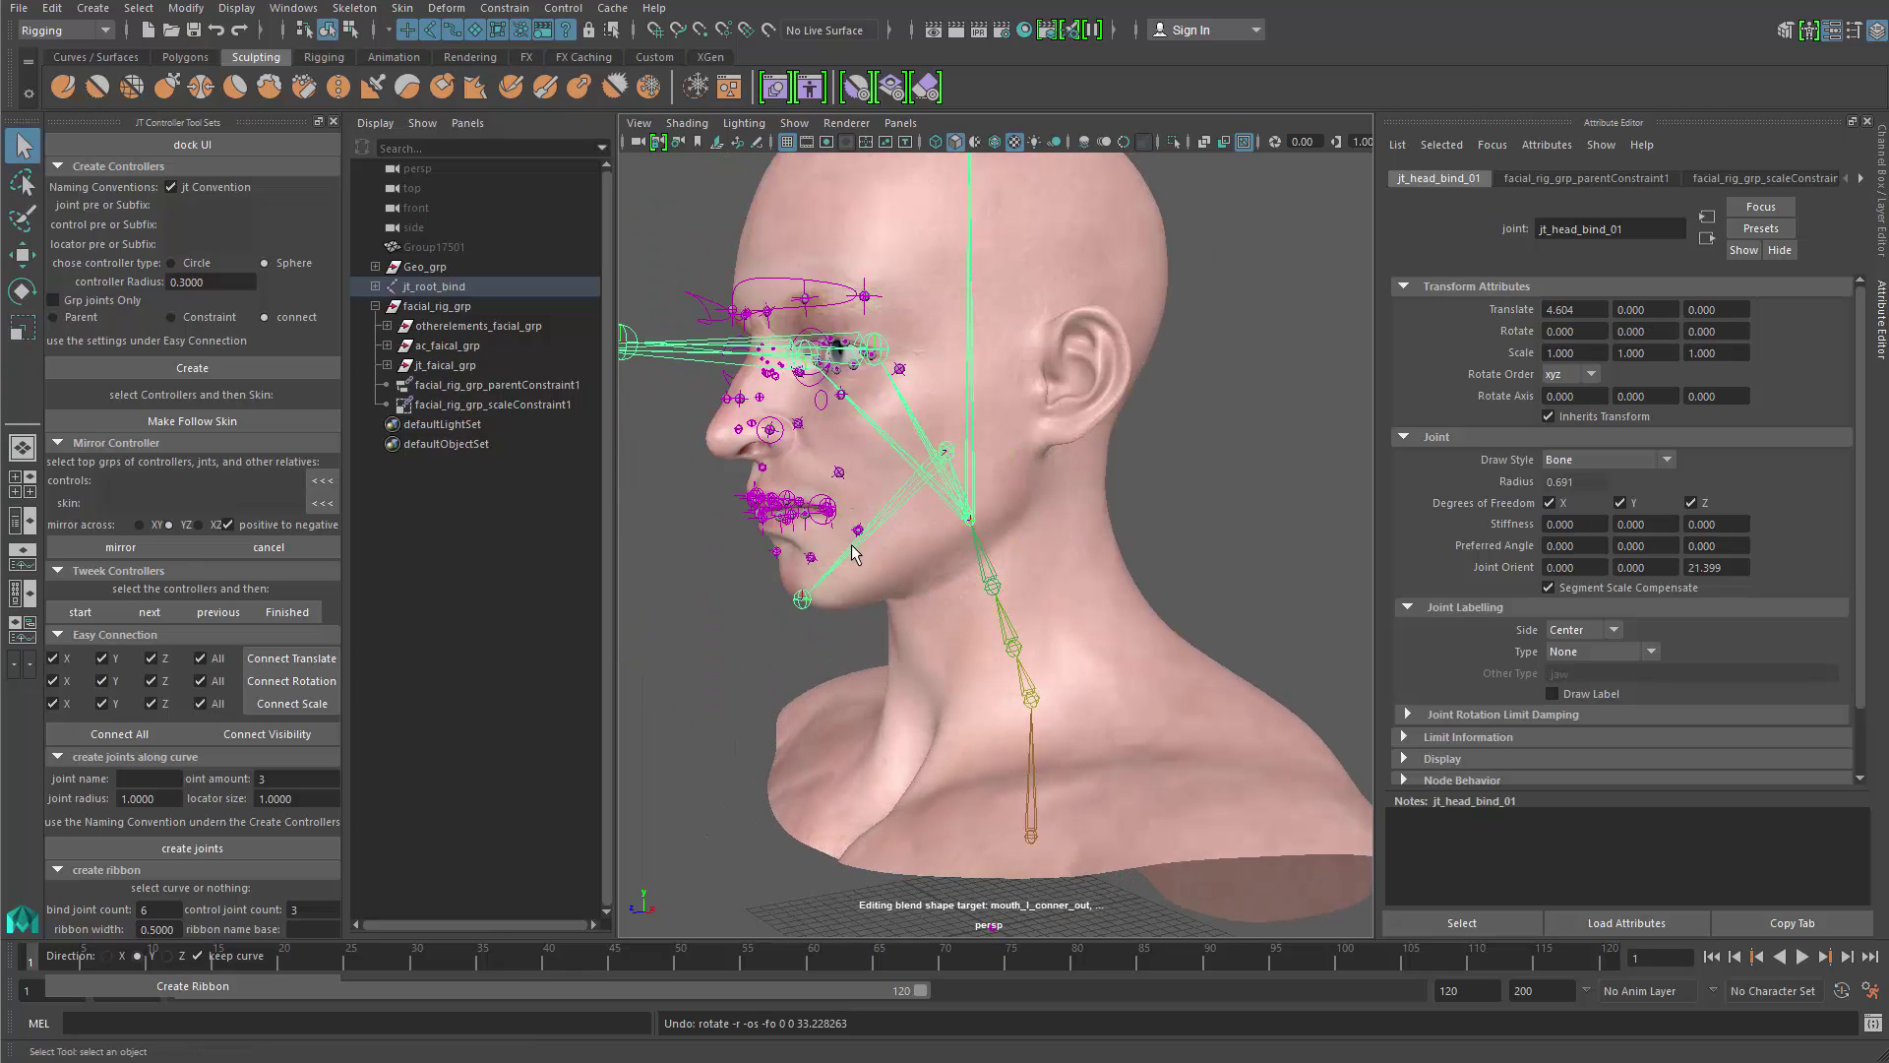
Step: Rotate the jaw joint jt_l_jaw_bind_01 to check how the mouth controllers follow, and undo the rotation
{"action": "left_click", "coordinate": [853, 554]}
{"action": "key", "text": "e"}
{"action": "left_click_drag", "start_coordinate": [865, 527], "coordinate": [890, 426]}
{"action": "key", "text": "ctrl+z"}
{"action": "left_click_drag", "start_coordinate": [795, 477], "coordinate": [854, 497], "text": "alt"}
{"action": "key", "text": "q"}
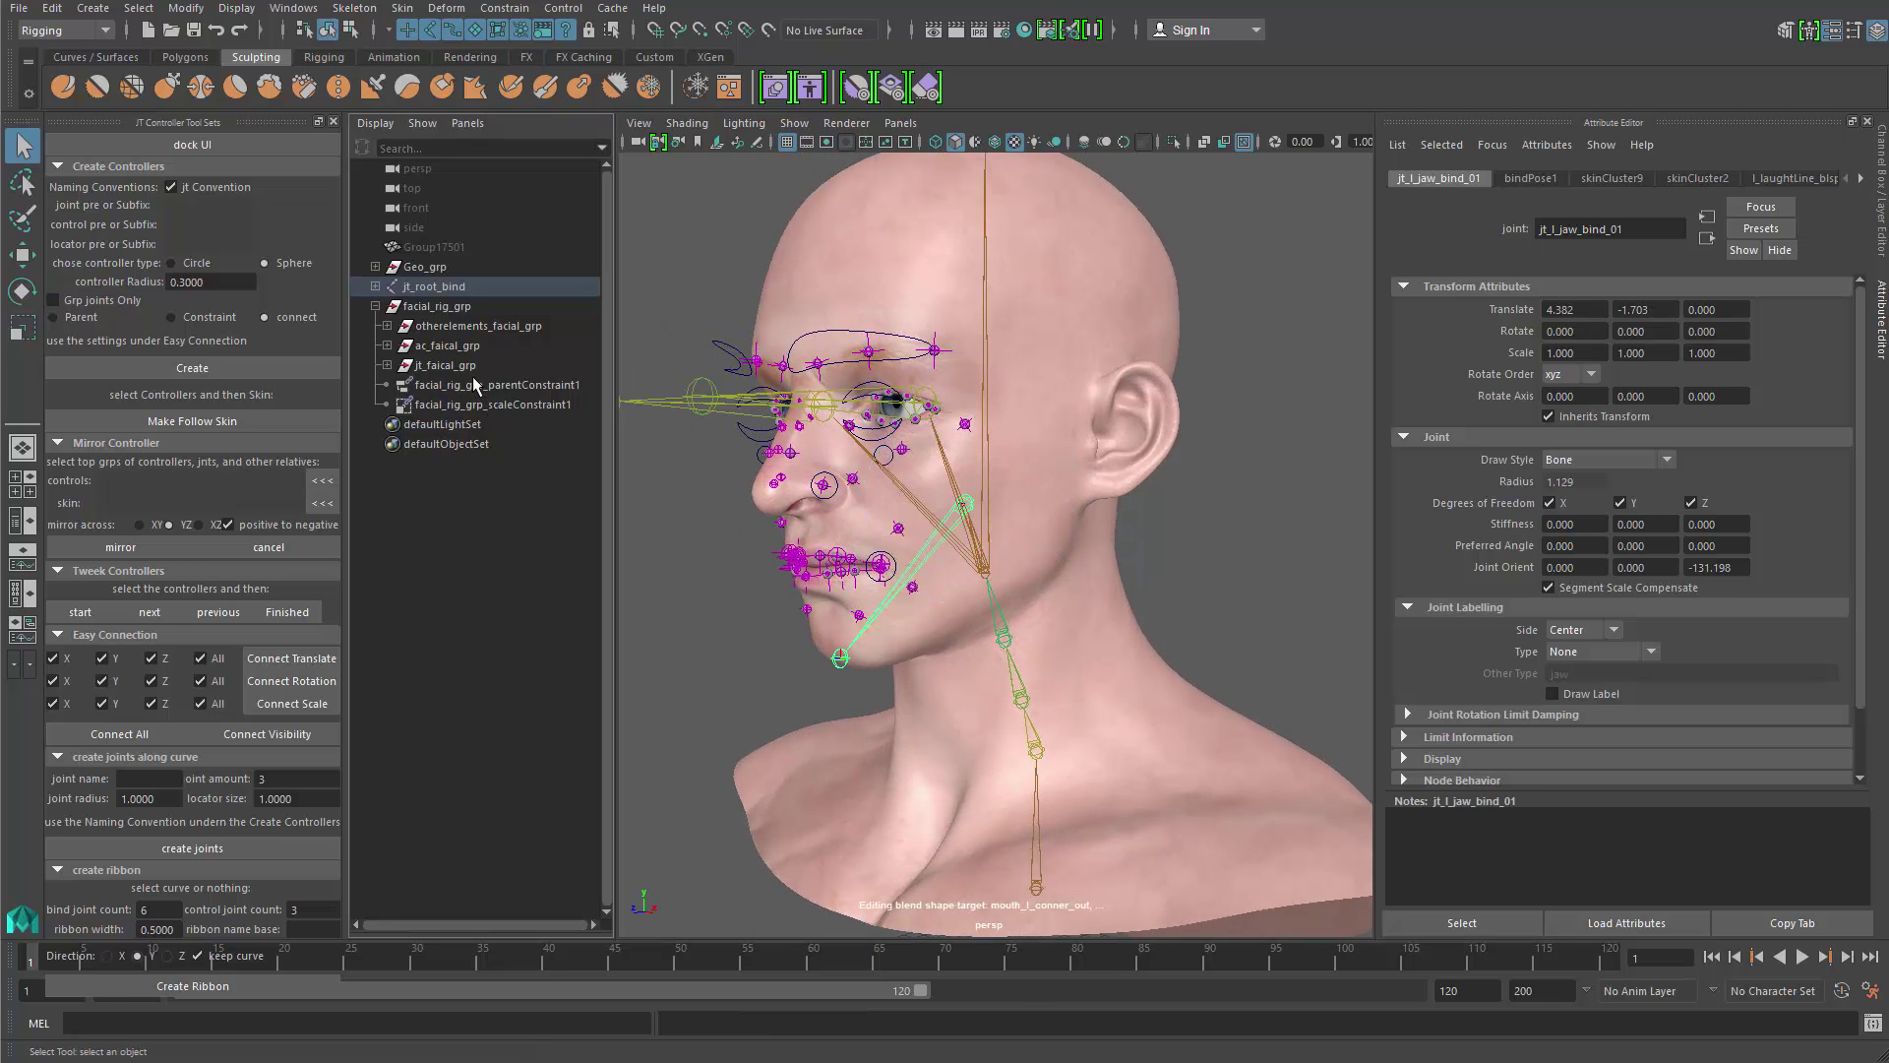
Step: Hide jt_faical_grp and otherelements_facial_grp inside facial_rig_grp so only the controllers show on the face
{"action": "left_click", "coordinate": [444, 365]}
{"action": "left_click", "coordinate": [536, 328], "text": "ctrl"}
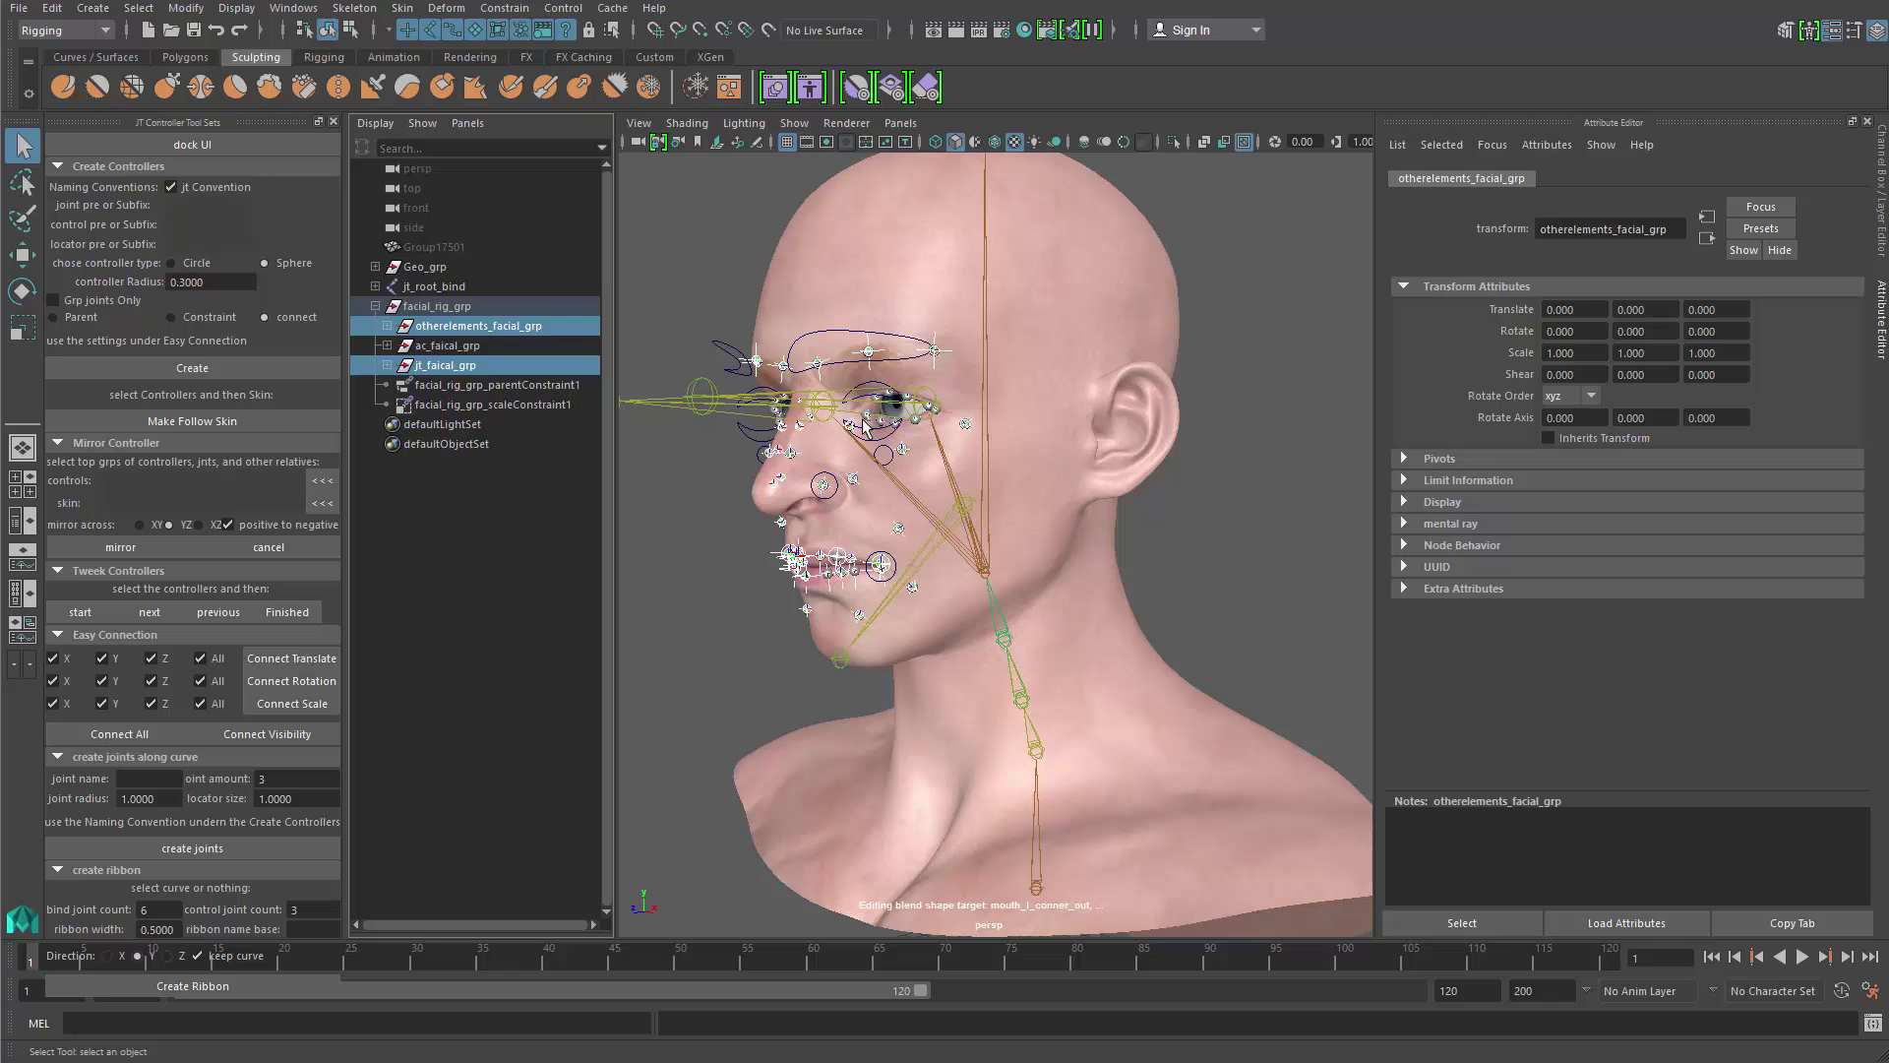
{"action": "key", "text": "ctrl+h"}
{"action": "left_click_drag", "start_coordinate": [848, 473], "coordinate": [969, 467], "text": "alt"}
{"action": "right_click_drag", "start_coordinate": [885, 462], "coordinate": [993, 472], "text": "alt"}
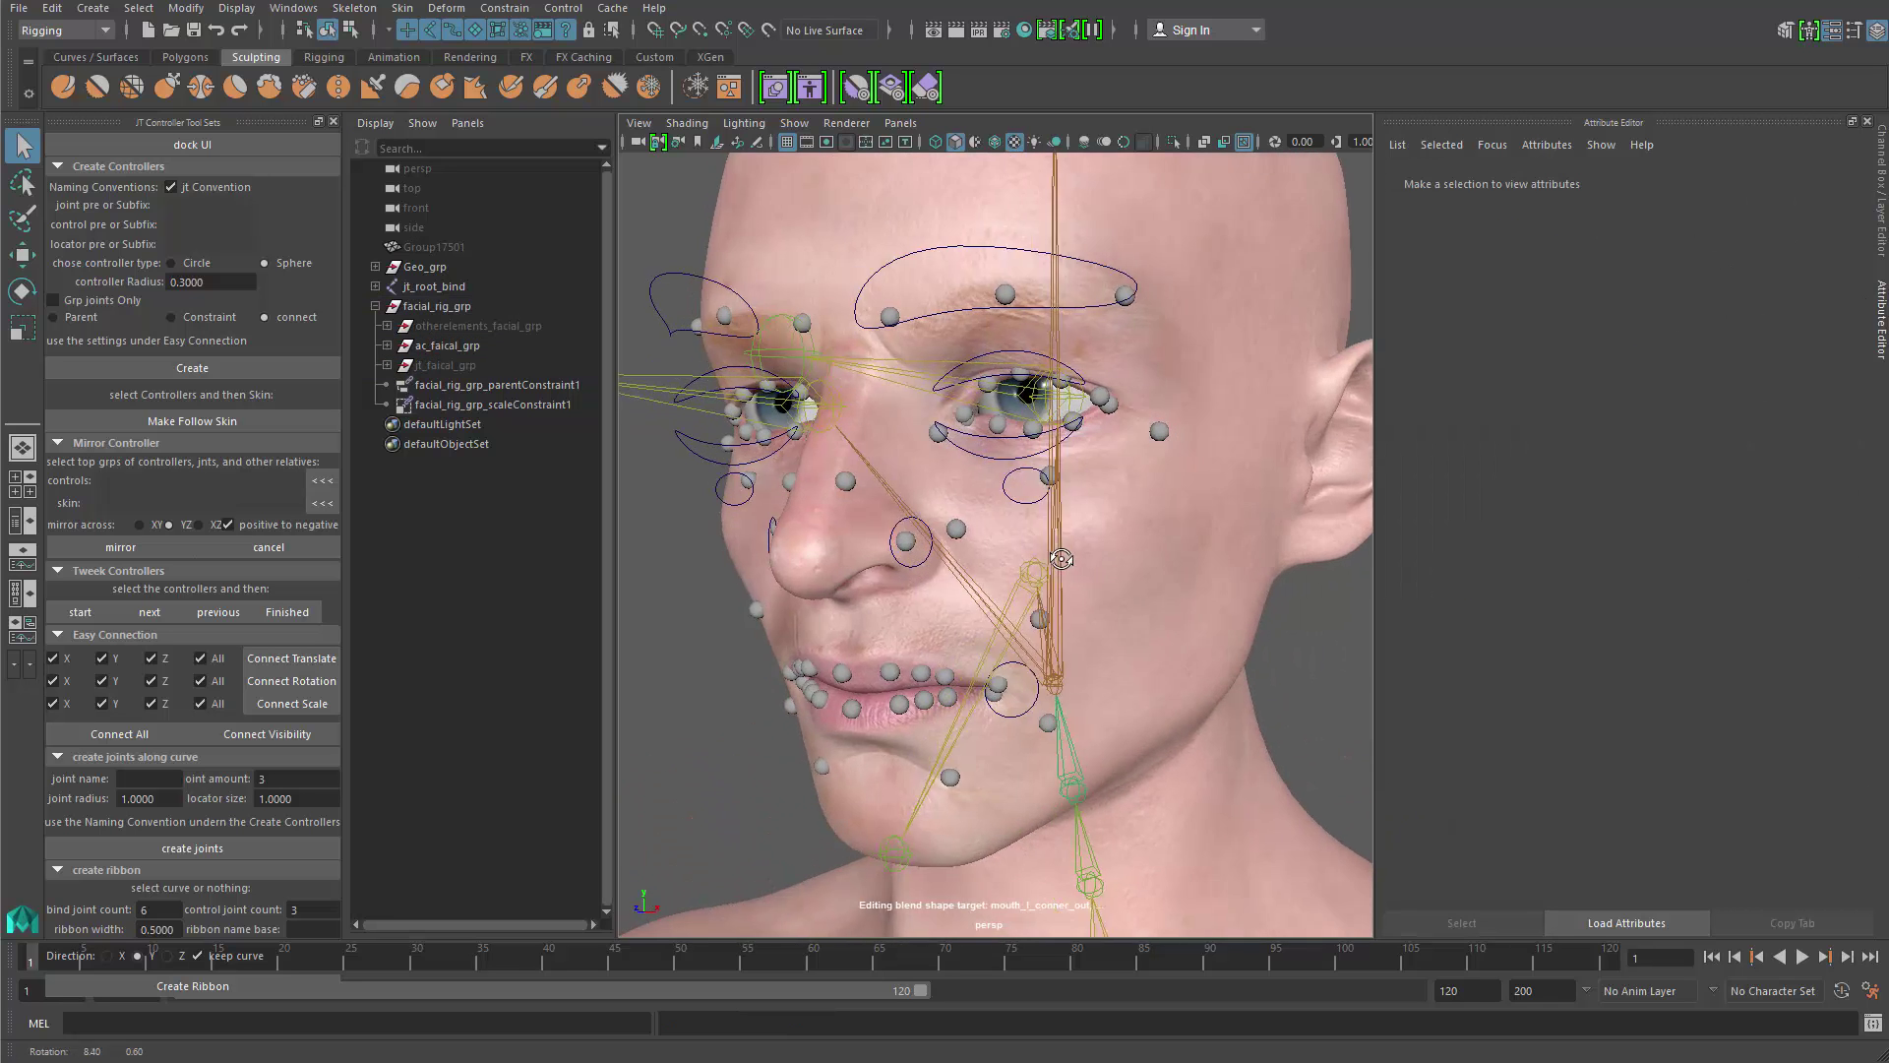
{"action": "left_click_drag", "start_coordinate": [885, 443], "coordinate": [787, 423], "text": "alt"}
Step: Group jt_root_bind into a new group named master and place facial_rig_grp inside it
{"action": "left_click", "coordinate": [486, 287]}
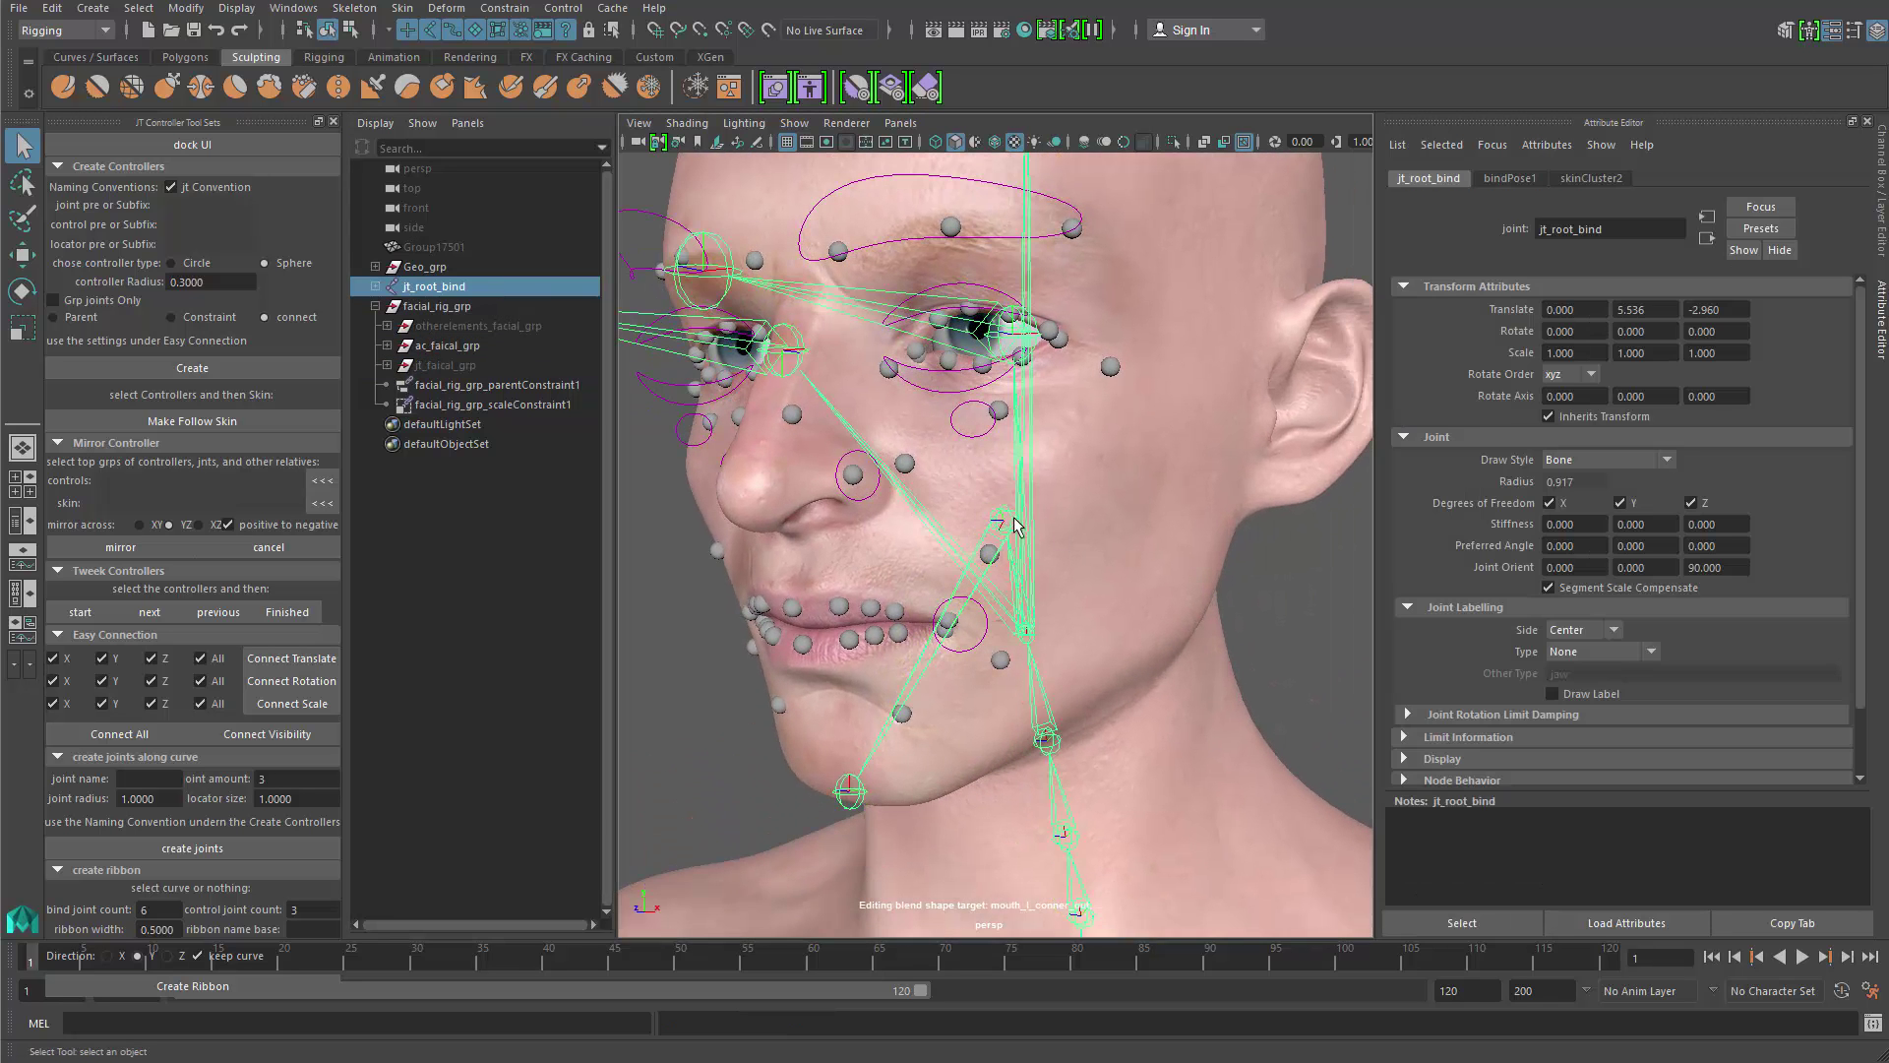
{"action": "key", "text": "f"}
{"action": "left_click_drag", "start_coordinate": [907, 480], "coordinate": [755, 499], "text": "alt"}
{"action": "left_click", "coordinate": [376, 306]}
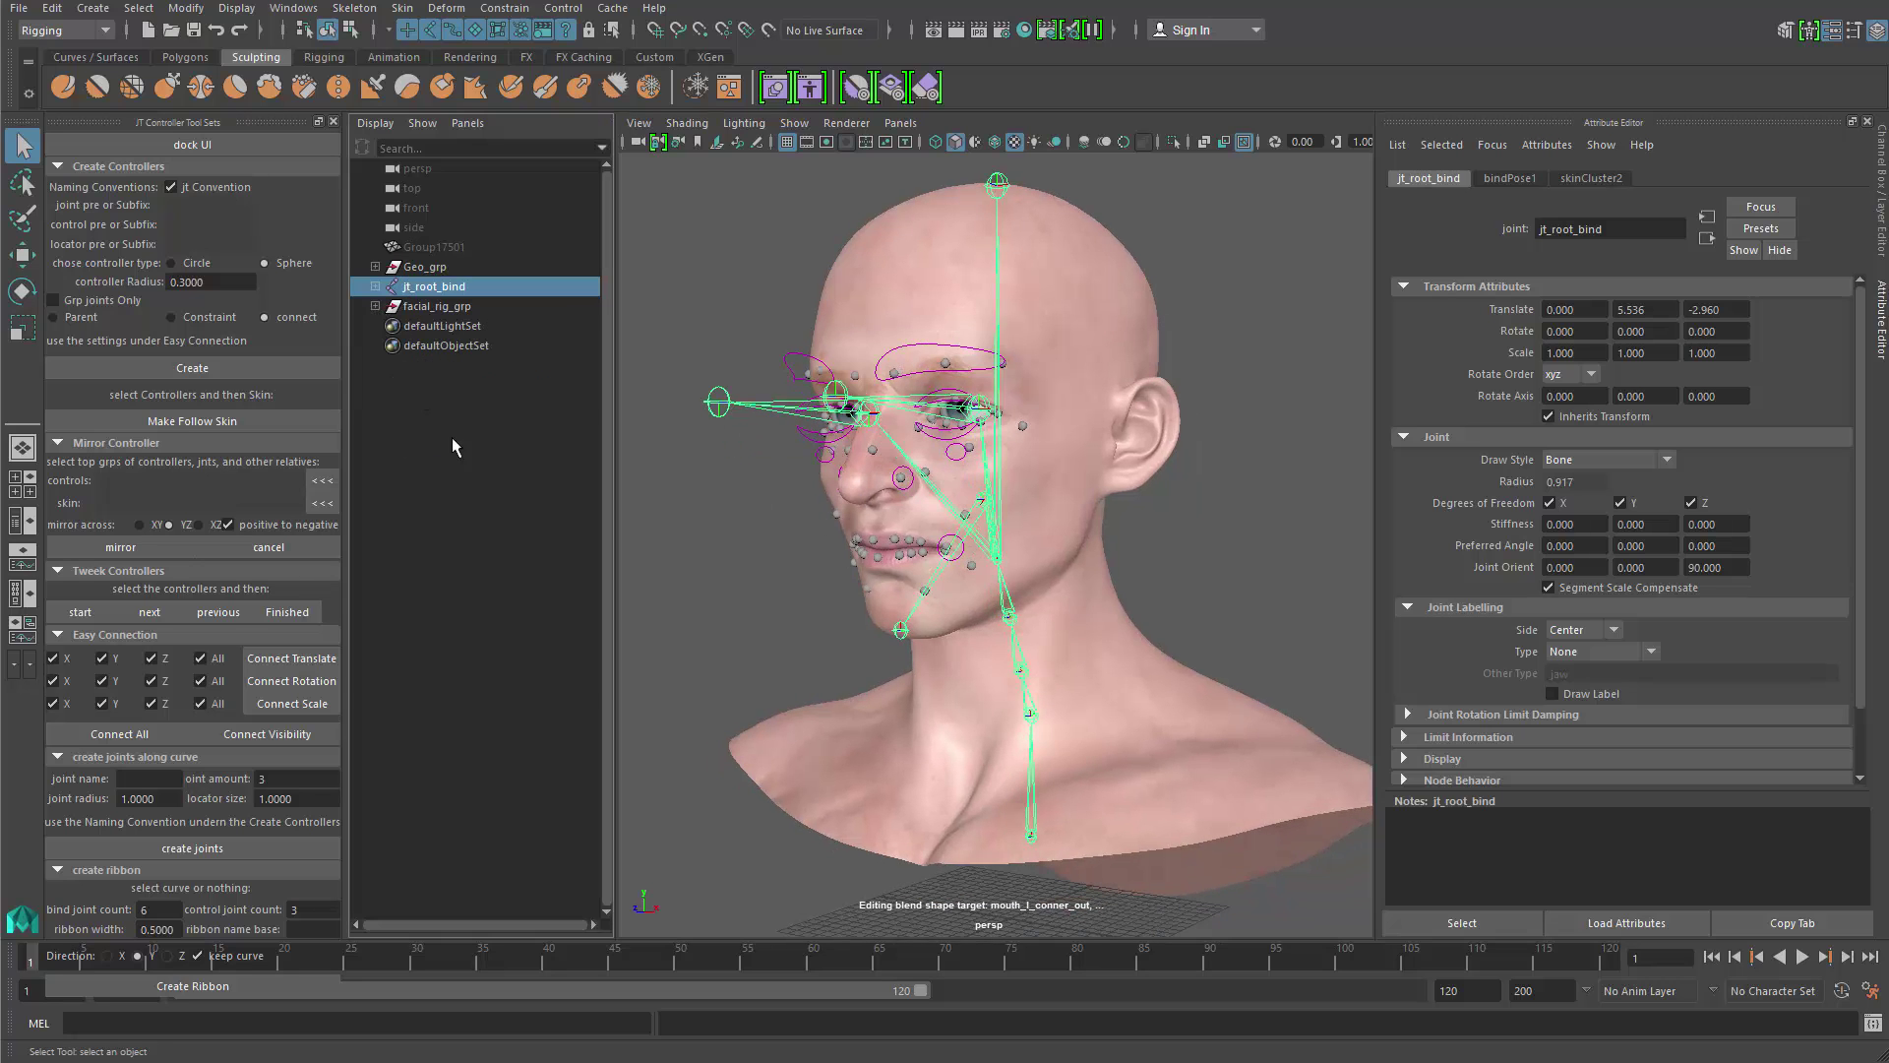
{"action": "left_click", "coordinate": [453, 436]}
{"action": "left_click", "coordinate": [459, 287]}
{"action": "key", "text": "ctrl+g"}
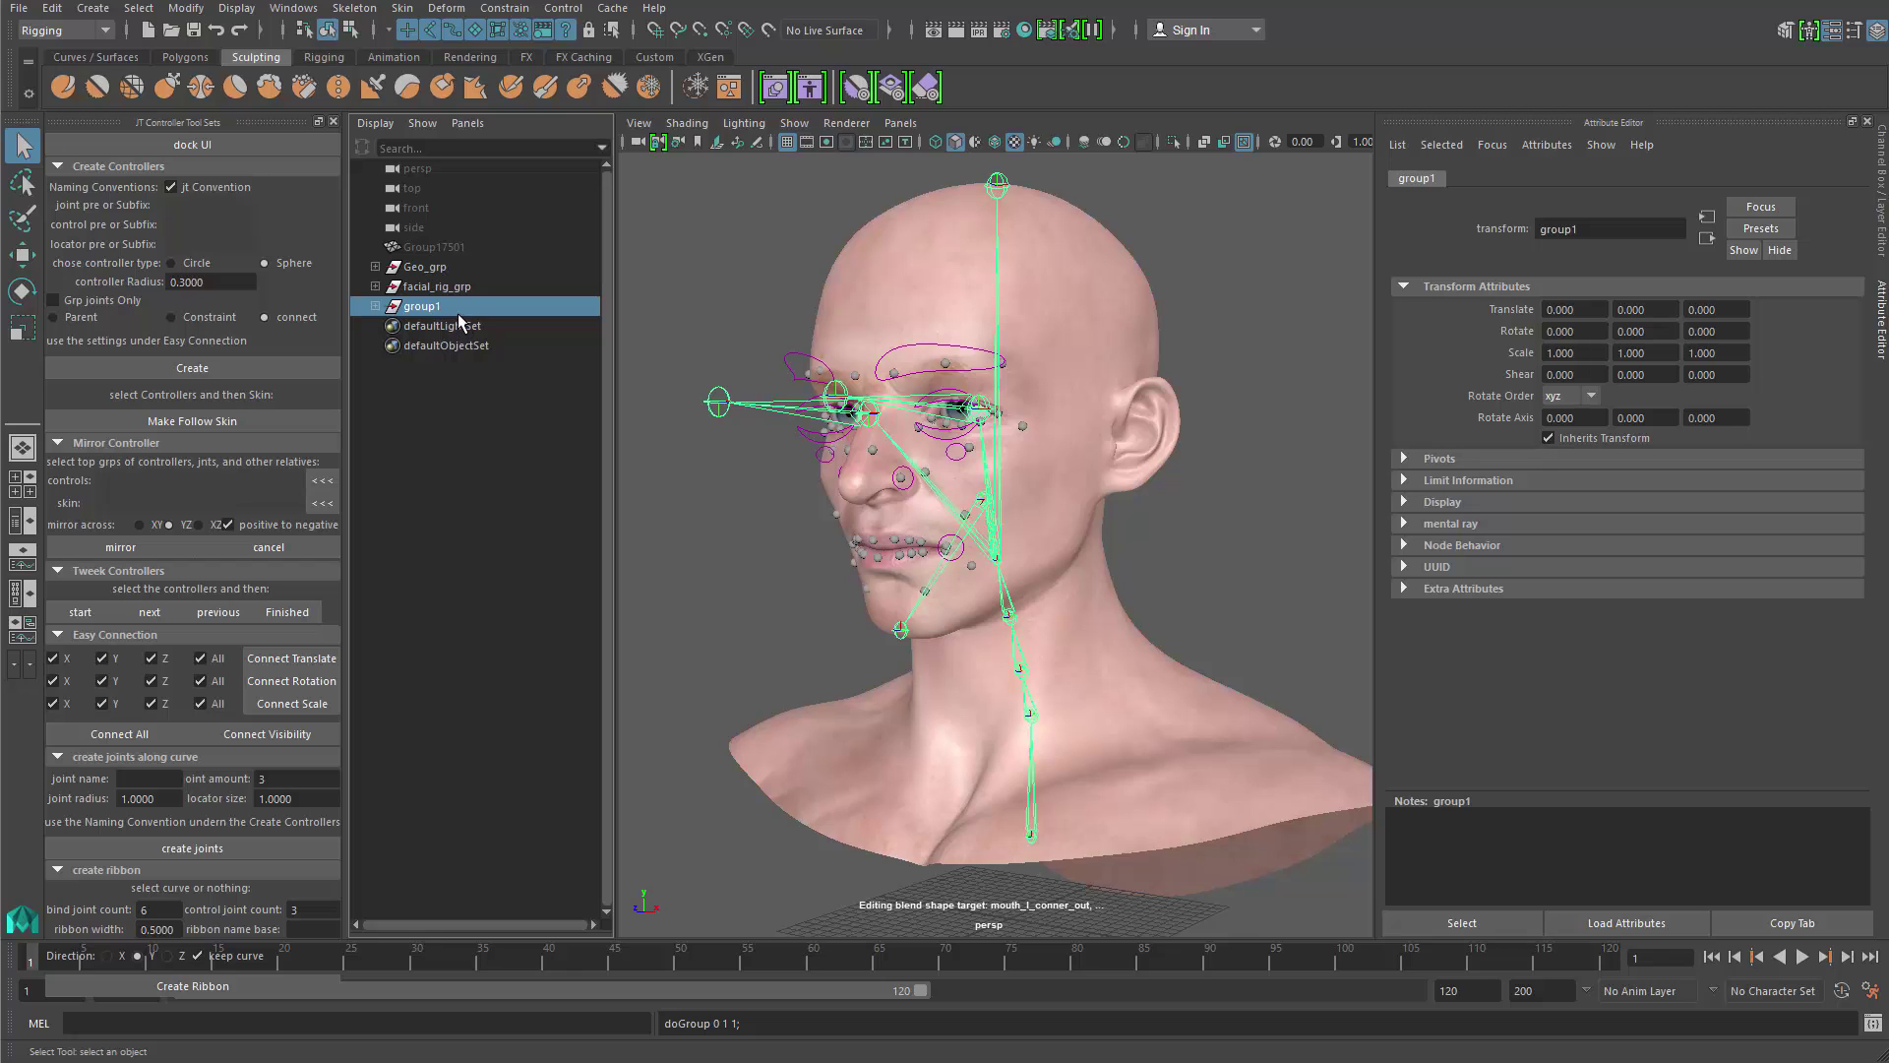
{"action": "double_click", "coordinate": [457, 311]}
{"action": "type", "text": "master"}
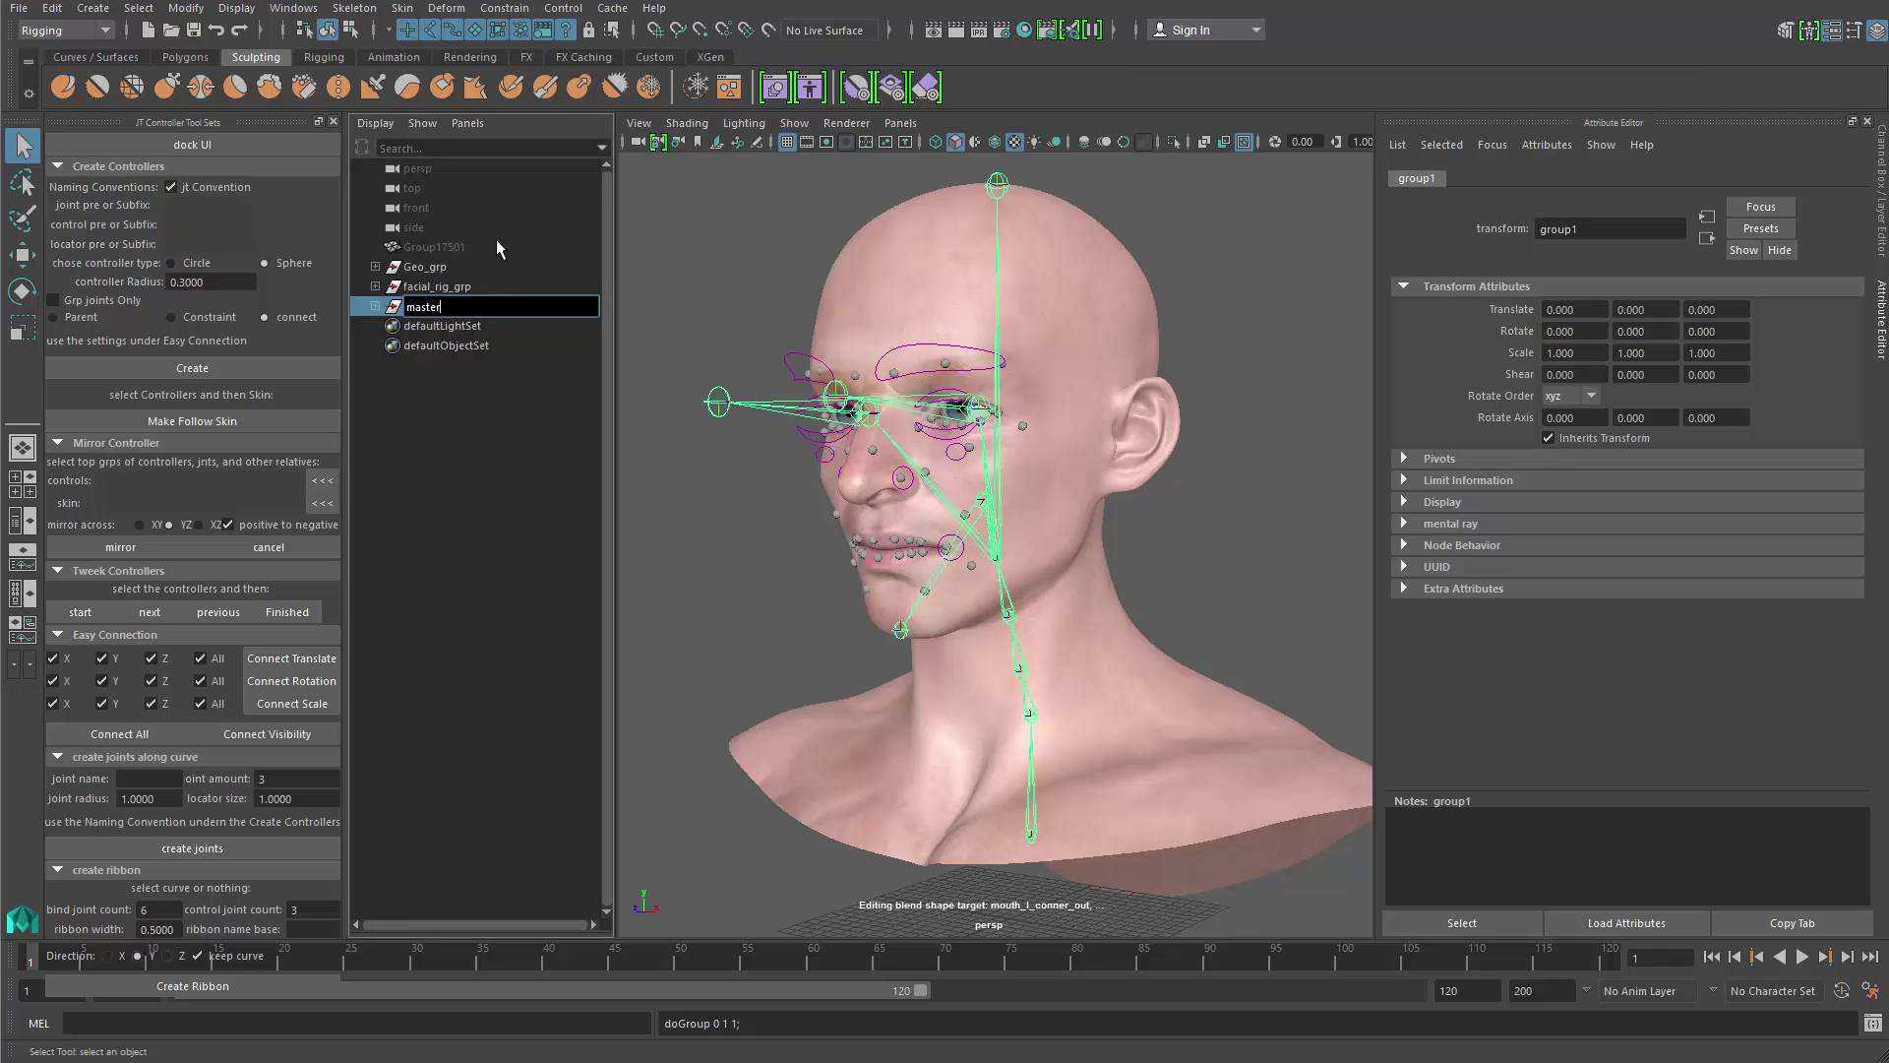
{"action": "key", "text": "Return"}
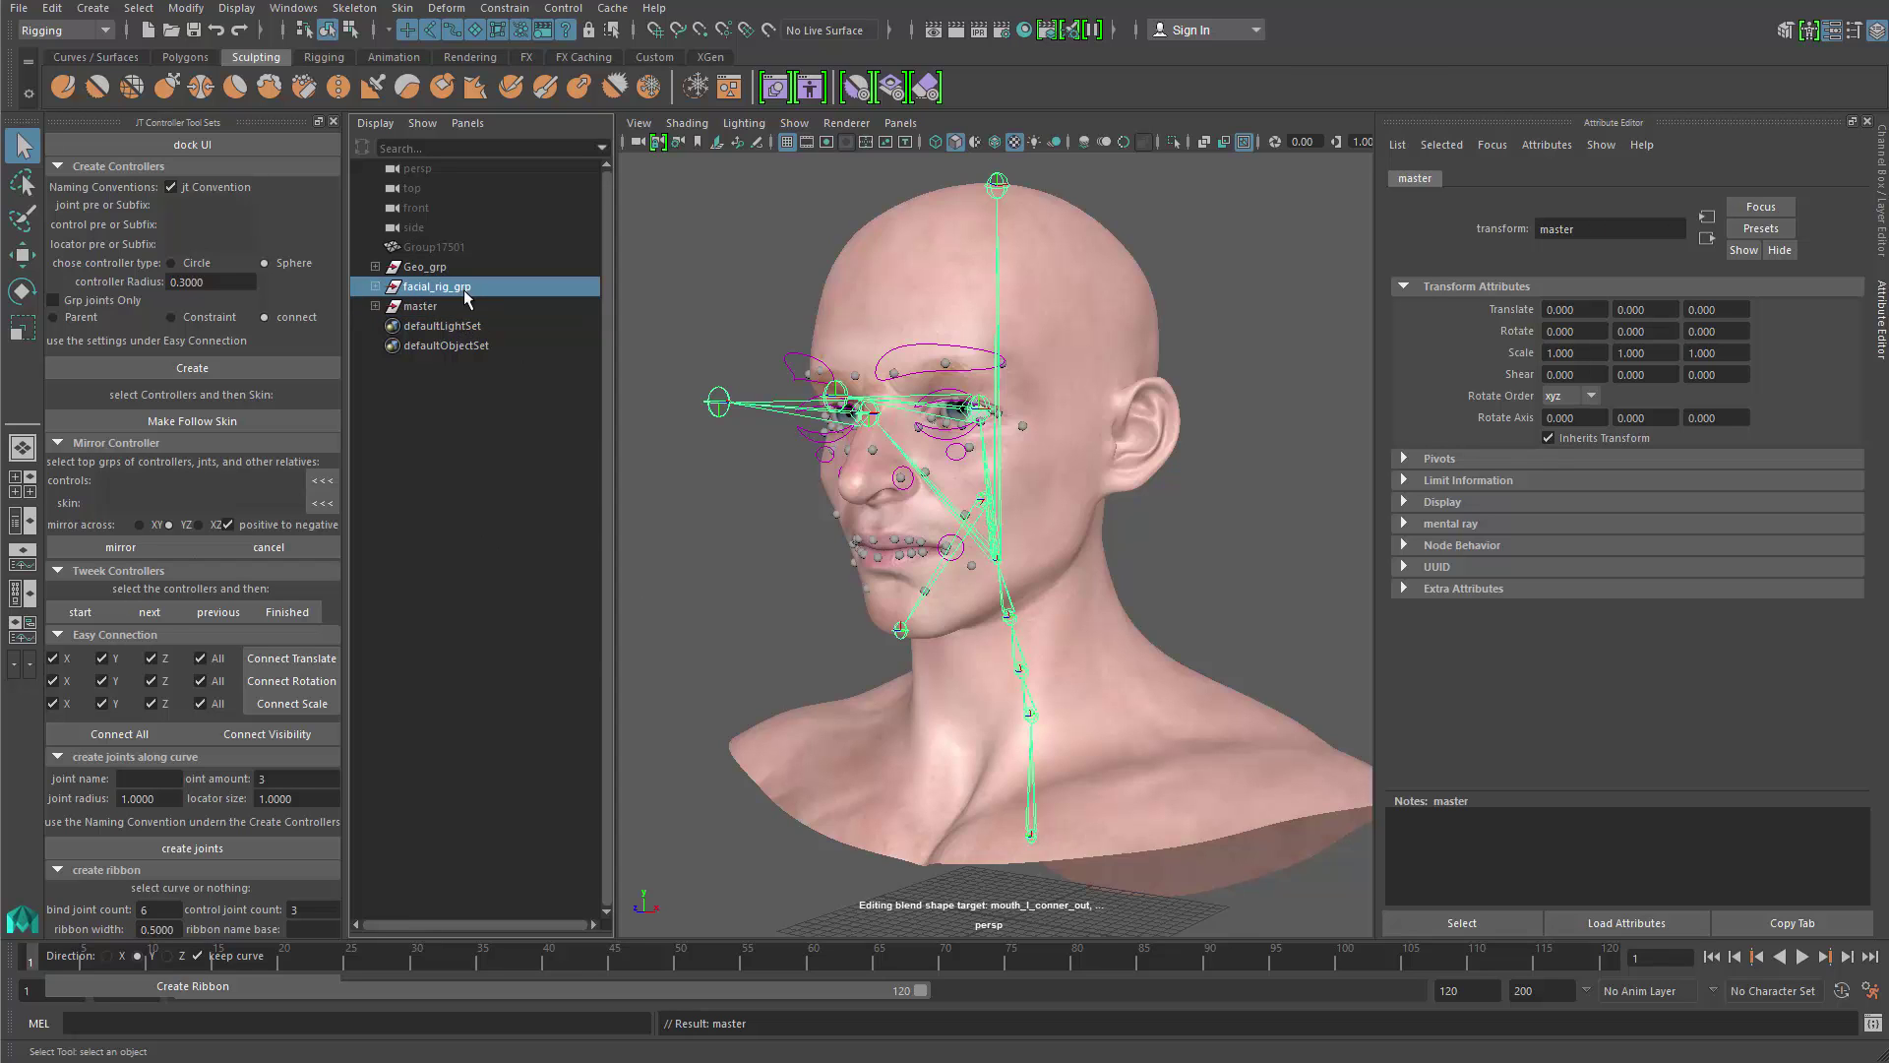
{"action": "left_click_drag", "start_coordinate": [464, 290], "coordinate": [478, 305]}
{"action": "left_click", "coordinate": [459, 285]}
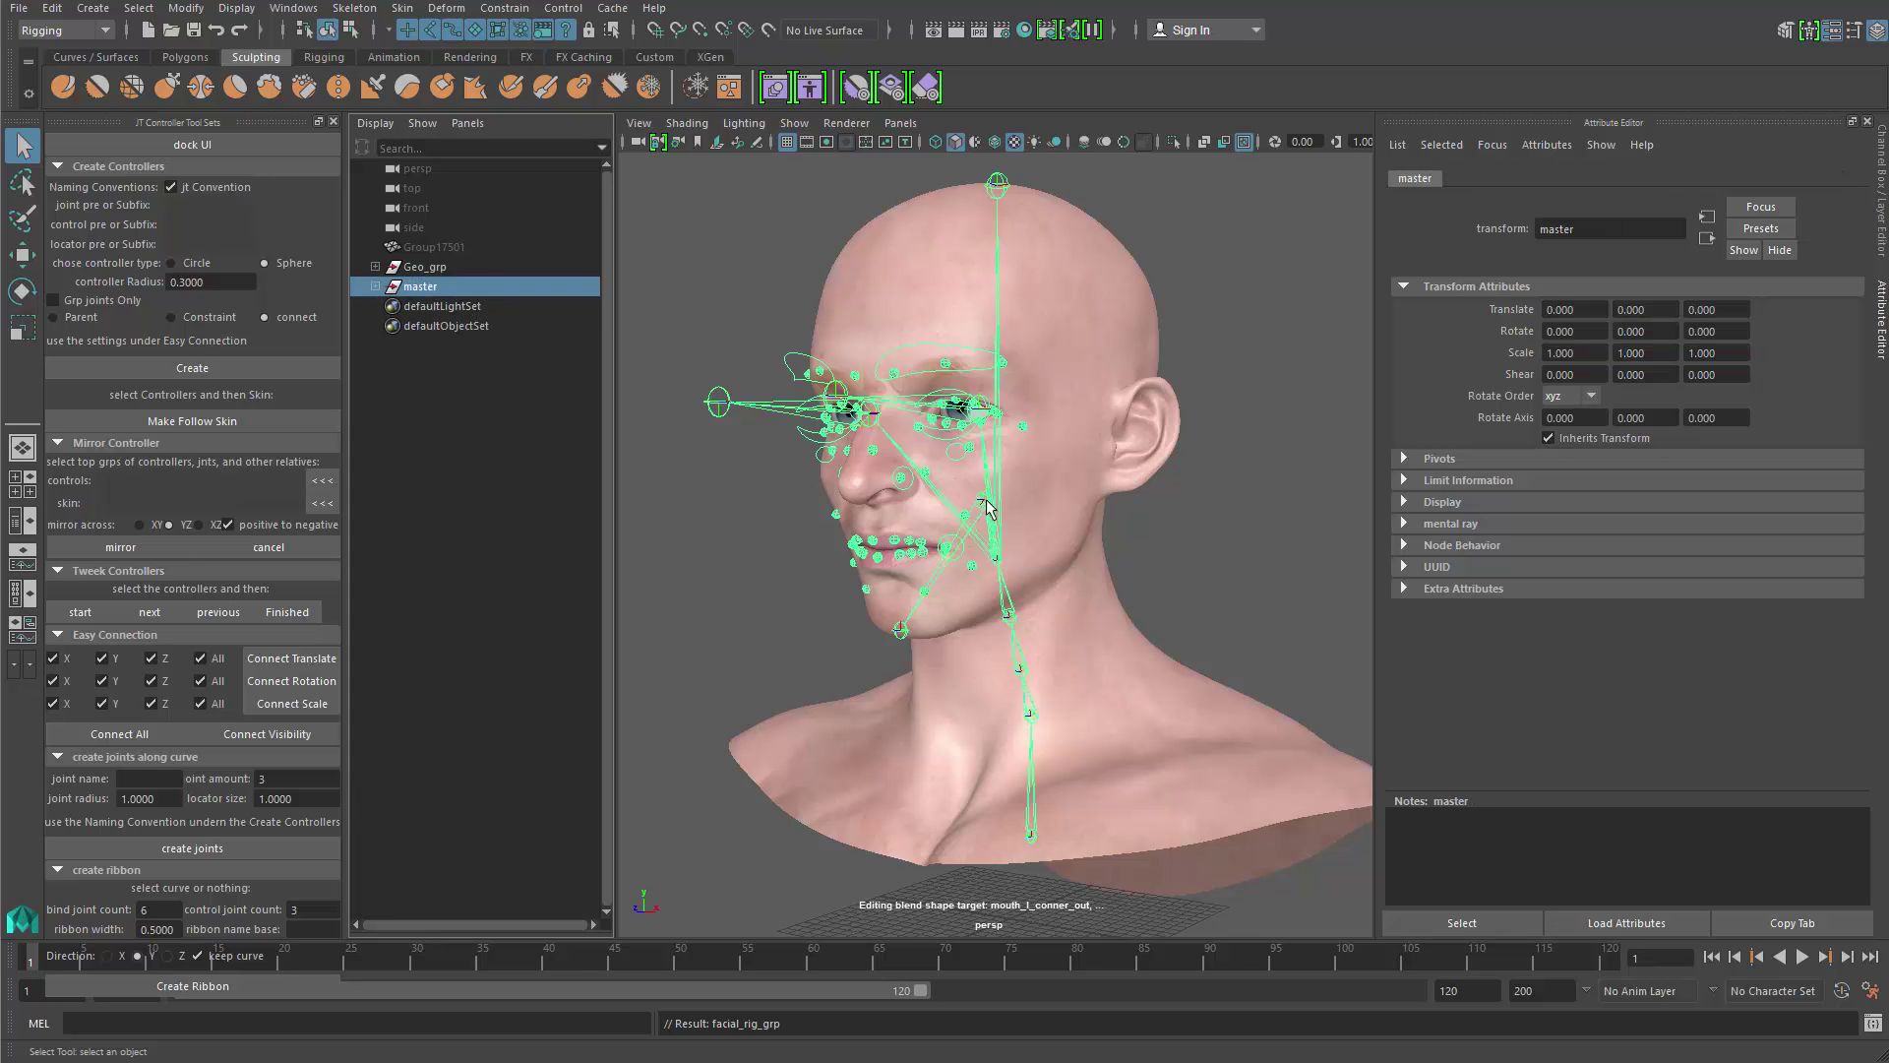
Step: Scale the master group uniformly to about 1.87 and rotate it freely to test that the whole rig follows
{"action": "scroll", "coordinate": [964, 659], "scroll_direction": "down", "scroll_amount": 5}
{"action": "key", "text": "r"}
{"action": "left_click_drag", "start_coordinate": [941, 655], "coordinate": [1672, 689]}
{"action": "key", "text": "e"}
{"action": "left_click_drag", "start_coordinate": [1006, 629], "coordinate": [1063, 625]}
{"action": "left_click_drag", "start_coordinate": [984, 679], "coordinate": [960, 723]}
{"action": "right_click_drag", "start_coordinate": [959, 723], "coordinate": [1082, 748], "text": "alt"}
{"action": "key", "text": "q"}
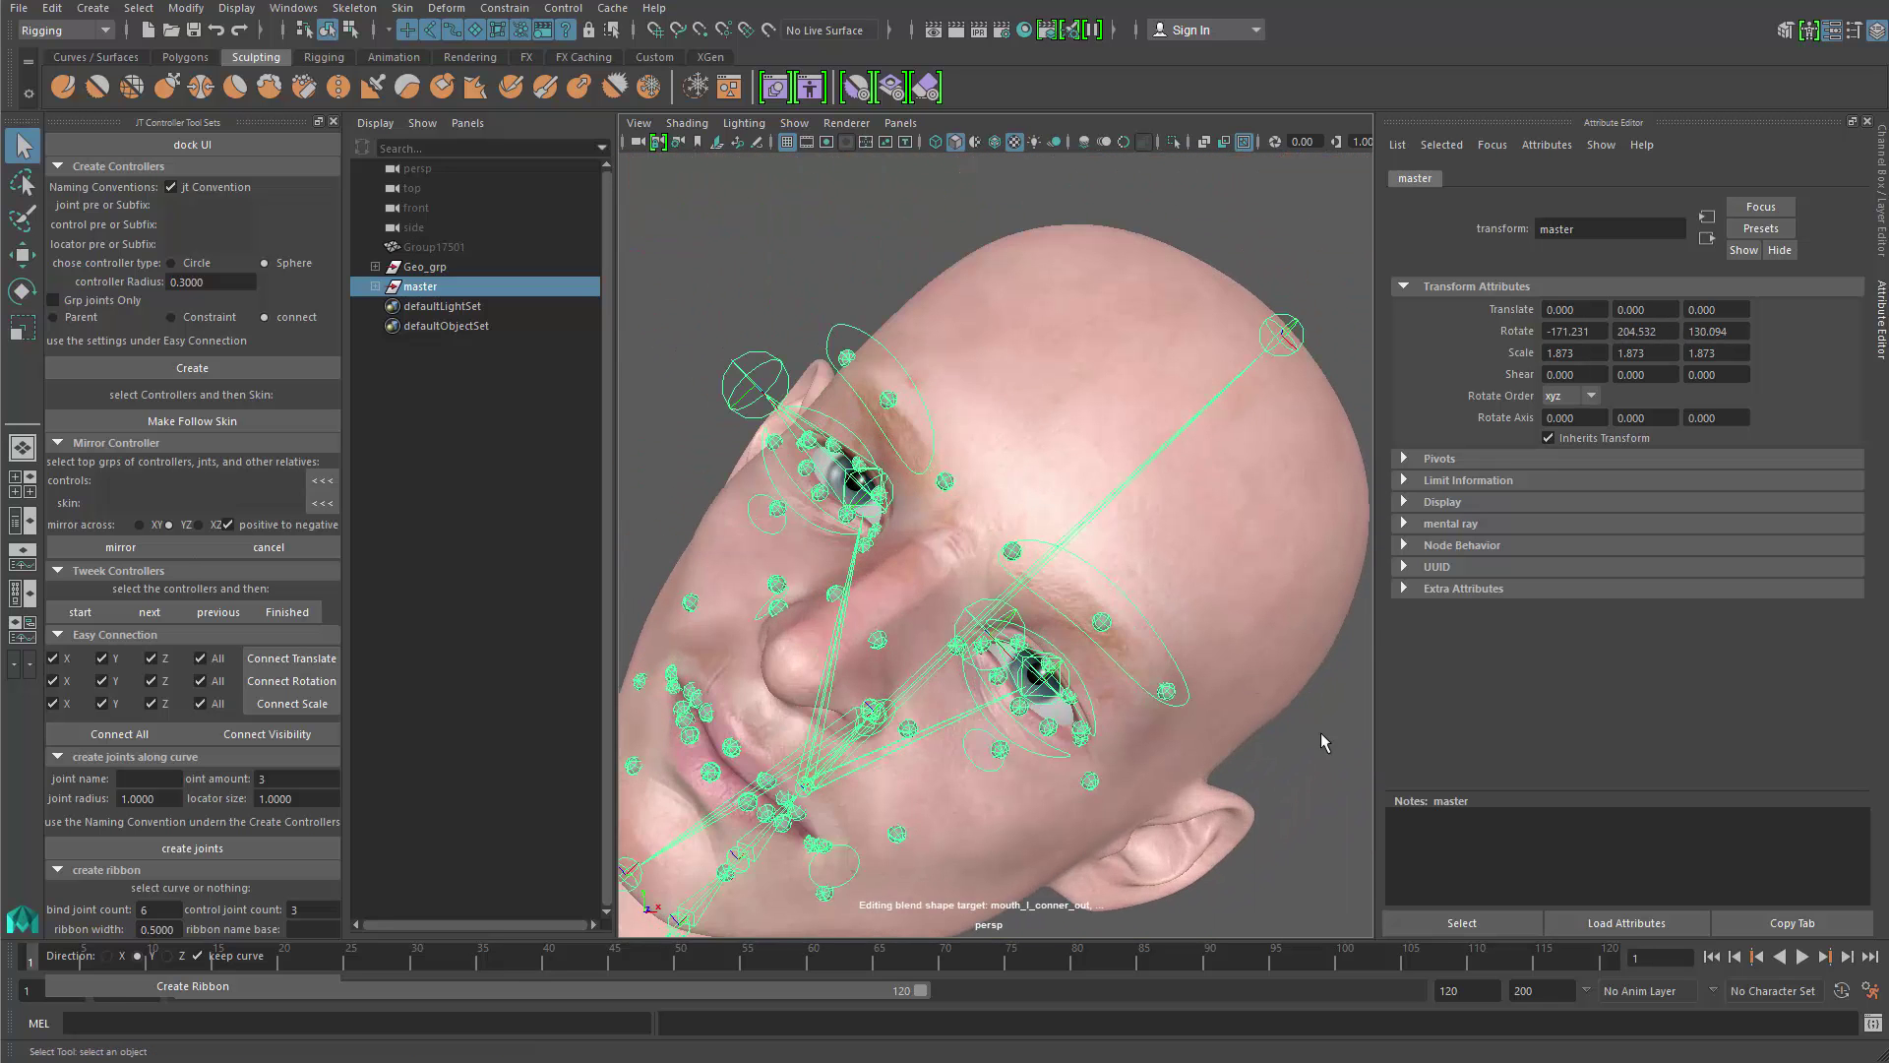
Step: Move the left eyebrow curve controller and its ac_loc_l_eyebrow locator controllers to test their deformation on the transformed head
{"action": "left_click", "coordinate": [1320, 739]}
{"action": "left_click", "coordinate": [1165, 649]}
{"action": "right_click_drag", "start_coordinate": [1165, 649], "coordinate": [1211, 682], "text": "alt"}
{"action": "middle_click_drag", "start_coordinate": [1211, 682], "coordinate": [1126, 587], "text": "alt"}
{"action": "key", "text": "w"}
{"action": "middle_click_drag", "start_coordinate": [1014, 529], "coordinate": [1074, 459]}
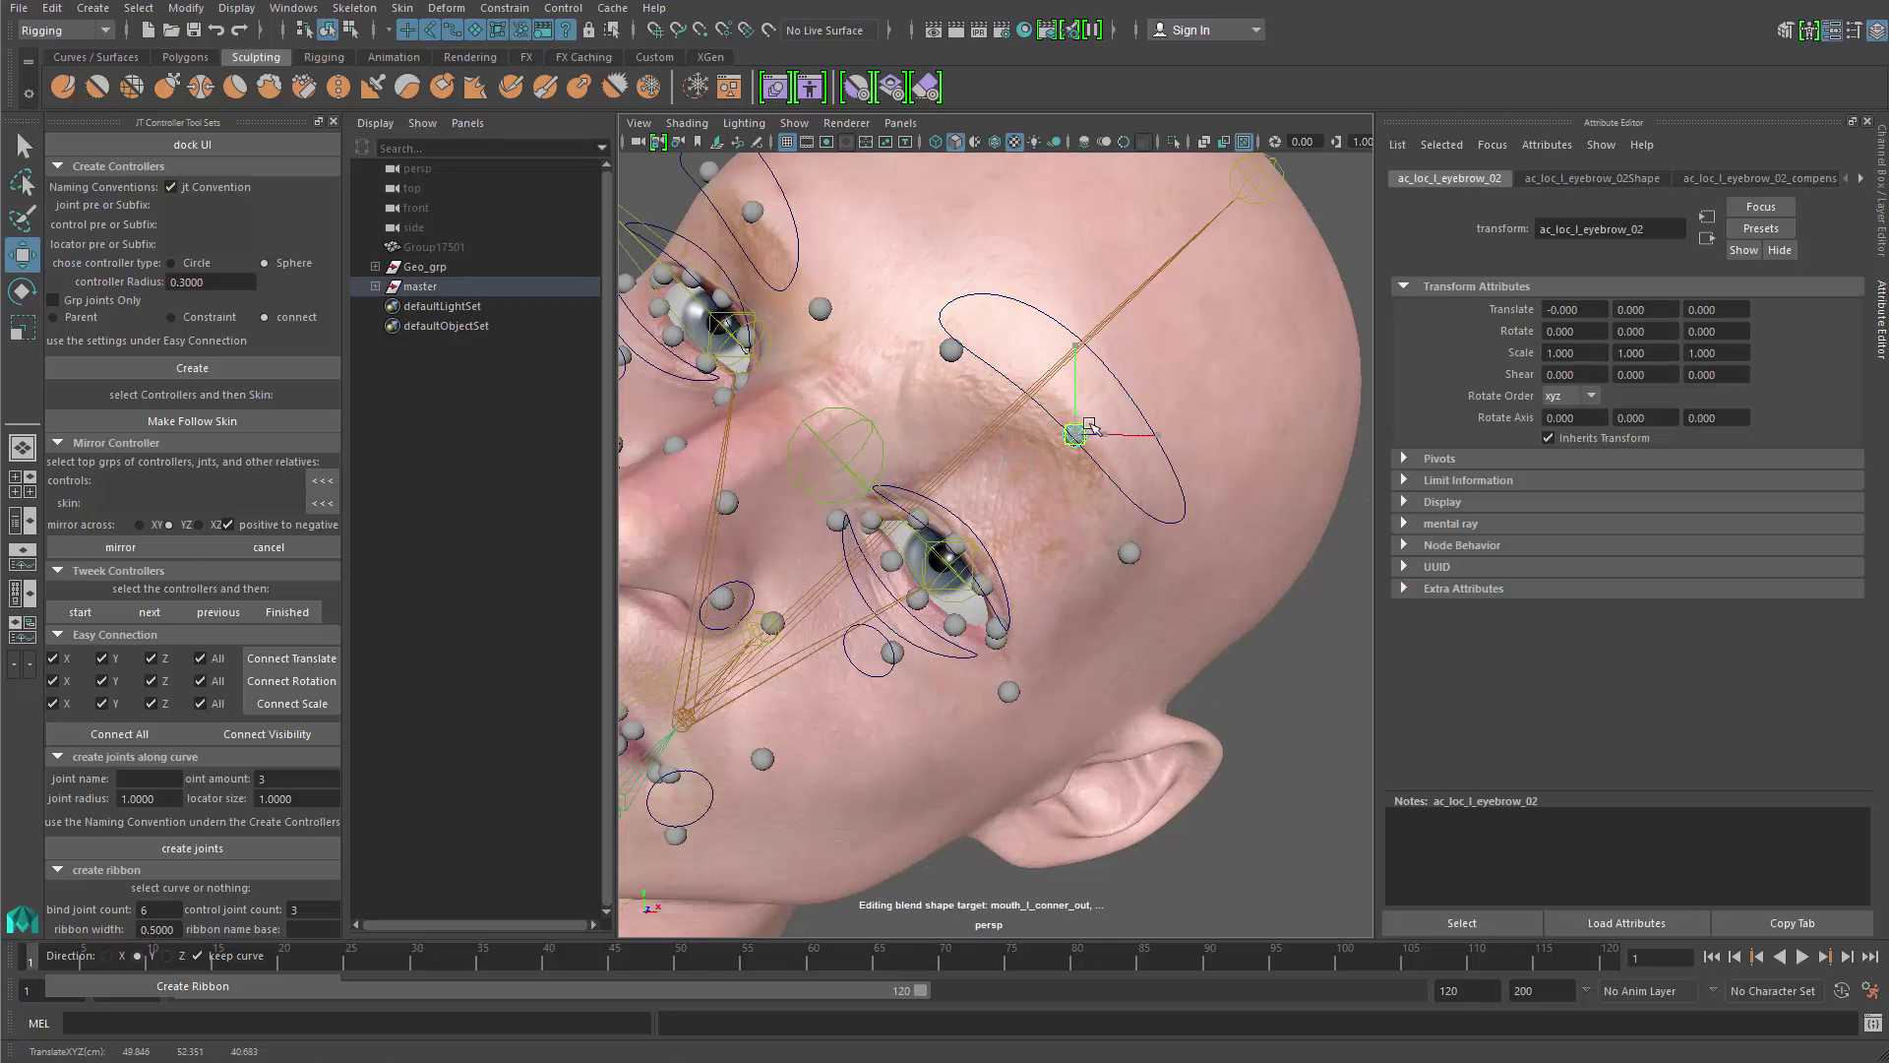
{"action": "key", "text": "w"}
{"action": "left_click", "coordinate": [1132, 550]}
{"action": "middle_click_drag", "start_coordinate": [1144, 546], "coordinate": [1229, 504]}
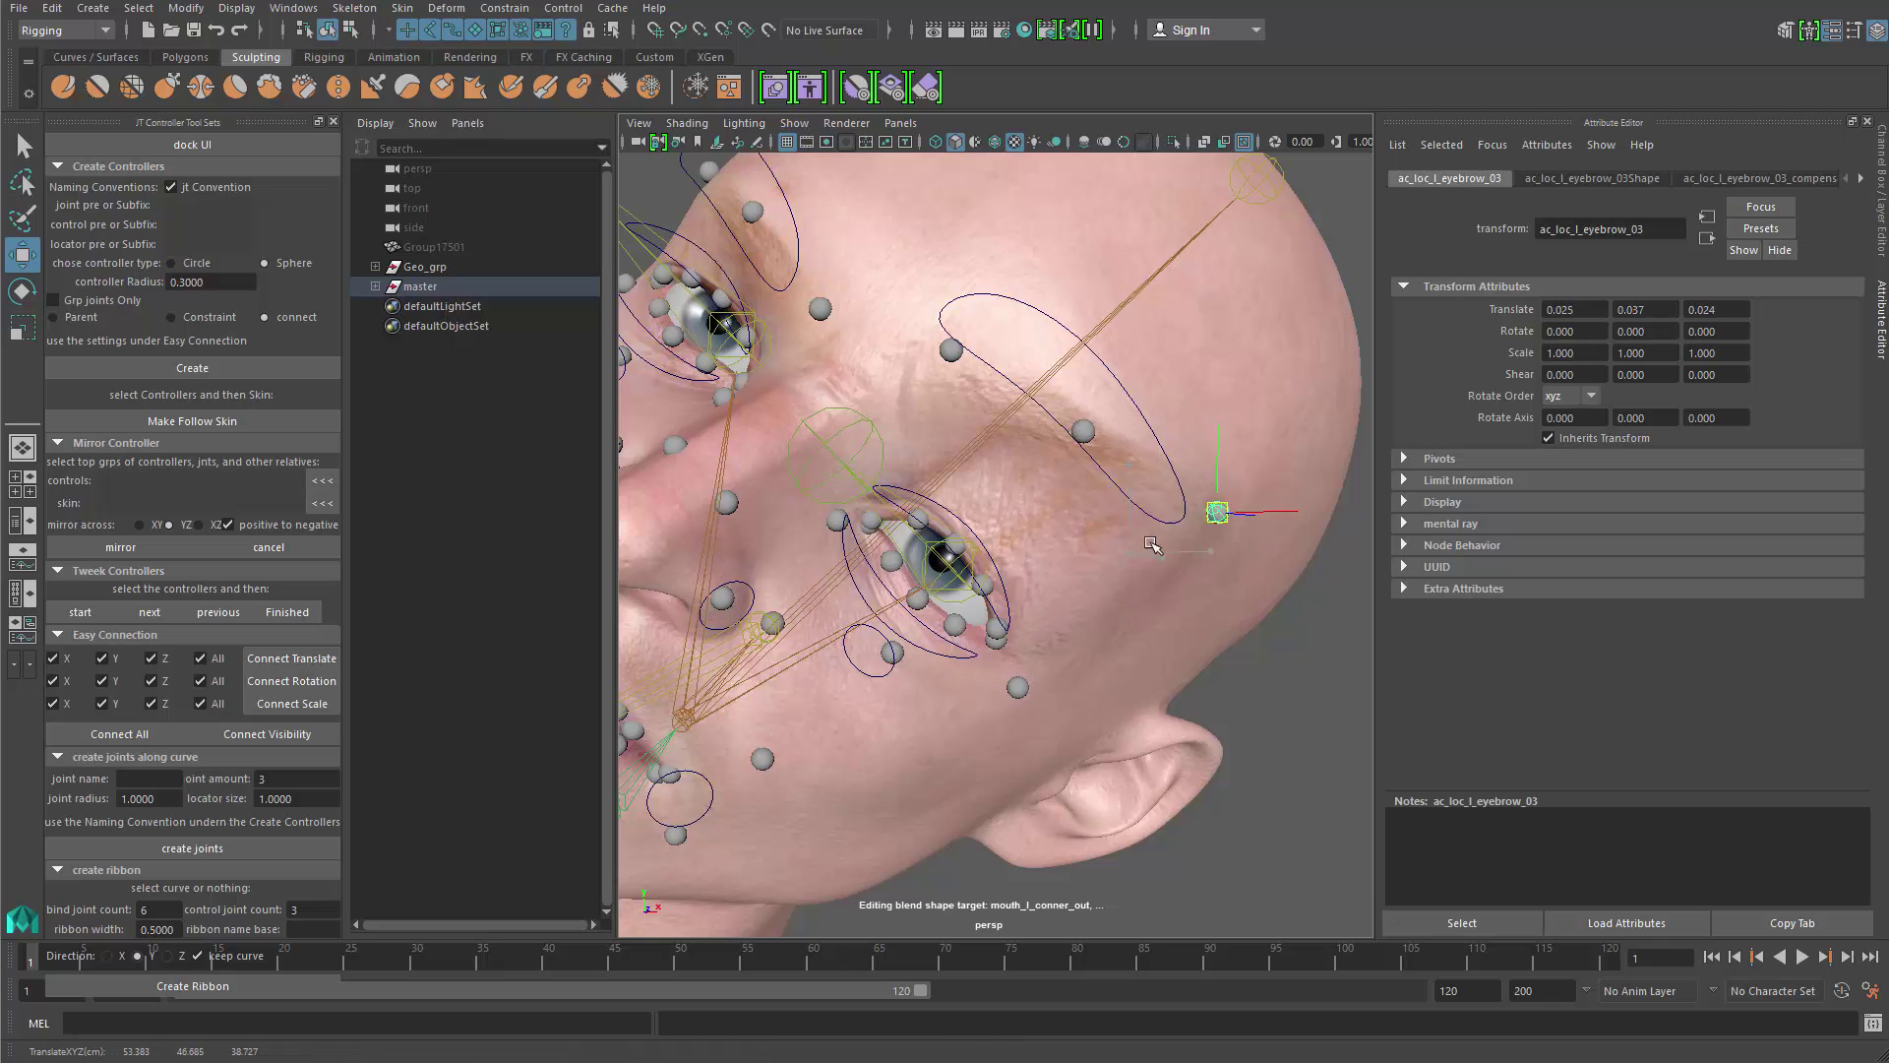
{"action": "key", "text": "ctrl+z"}
{"action": "left_click", "coordinate": [952, 351]}
{"action": "middle_click_drag", "start_coordinate": [999, 469], "coordinate": [1034, 442]}
Step: Move the upper-lip ribbon controllers, including ac_loc_ribbon_02, away from the teeth to test the lip deformation
{"action": "middle_click_drag", "start_coordinate": [679, 763], "coordinate": [1131, 526], "text": "alt"}
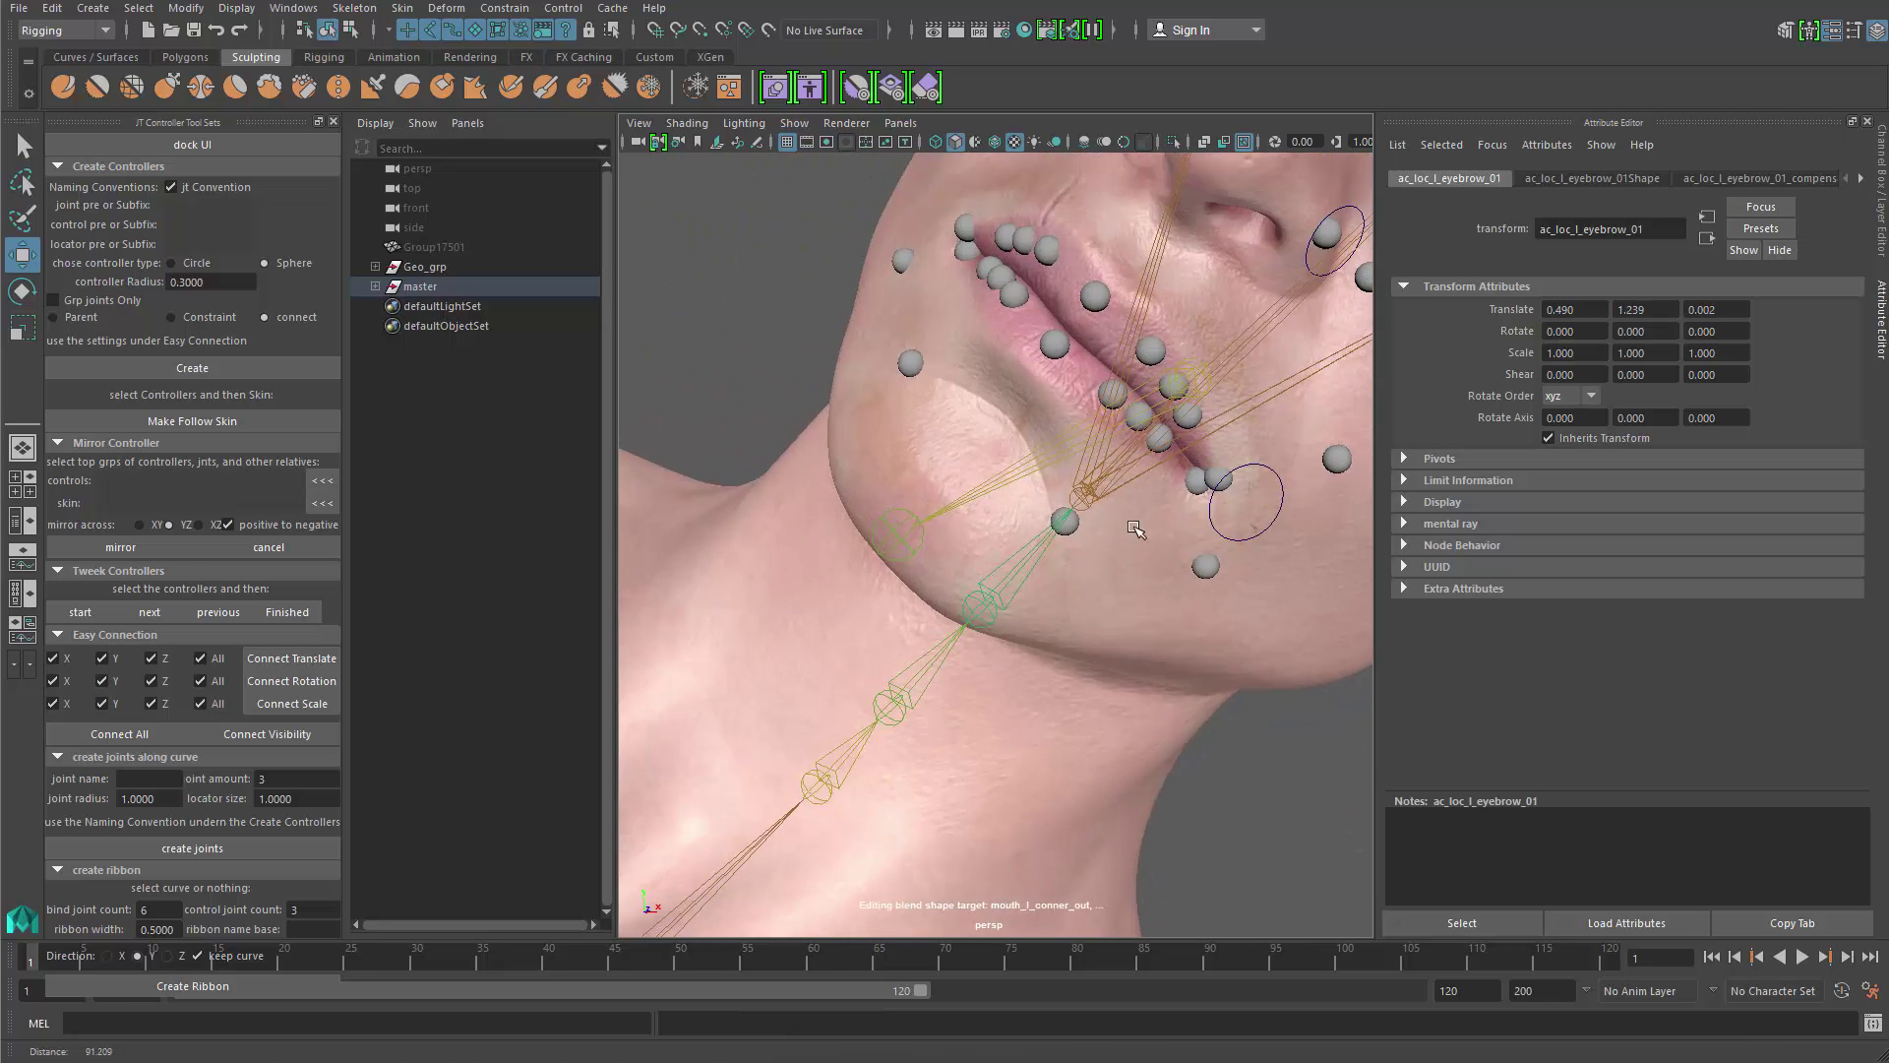
{"action": "right_click_drag", "start_coordinate": [1132, 525], "coordinate": [1215, 512], "text": "alt"}
{"action": "middle_click_drag", "start_coordinate": [1161, 393], "coordinate": [1092, 465], "text": "alt"}
{"action": "key", "text": "q"}
{"action": "left_click", "coordinate": [1068, 278]}
{"action": "middle_click_drag", "start_coordinate": [1080, 280], "coordinate": [1055, 388], "text": "alt"}
{"action": "key", "text": "w"}
{"action": "key", "text": "q"}
{"action": "left_click", "coordinate": [1082, 519]}
{"action": "key", "text": "w"}
{"action": "key", "text": "q"}
{"action": "left_click", "coordinate": [1078, 510]}
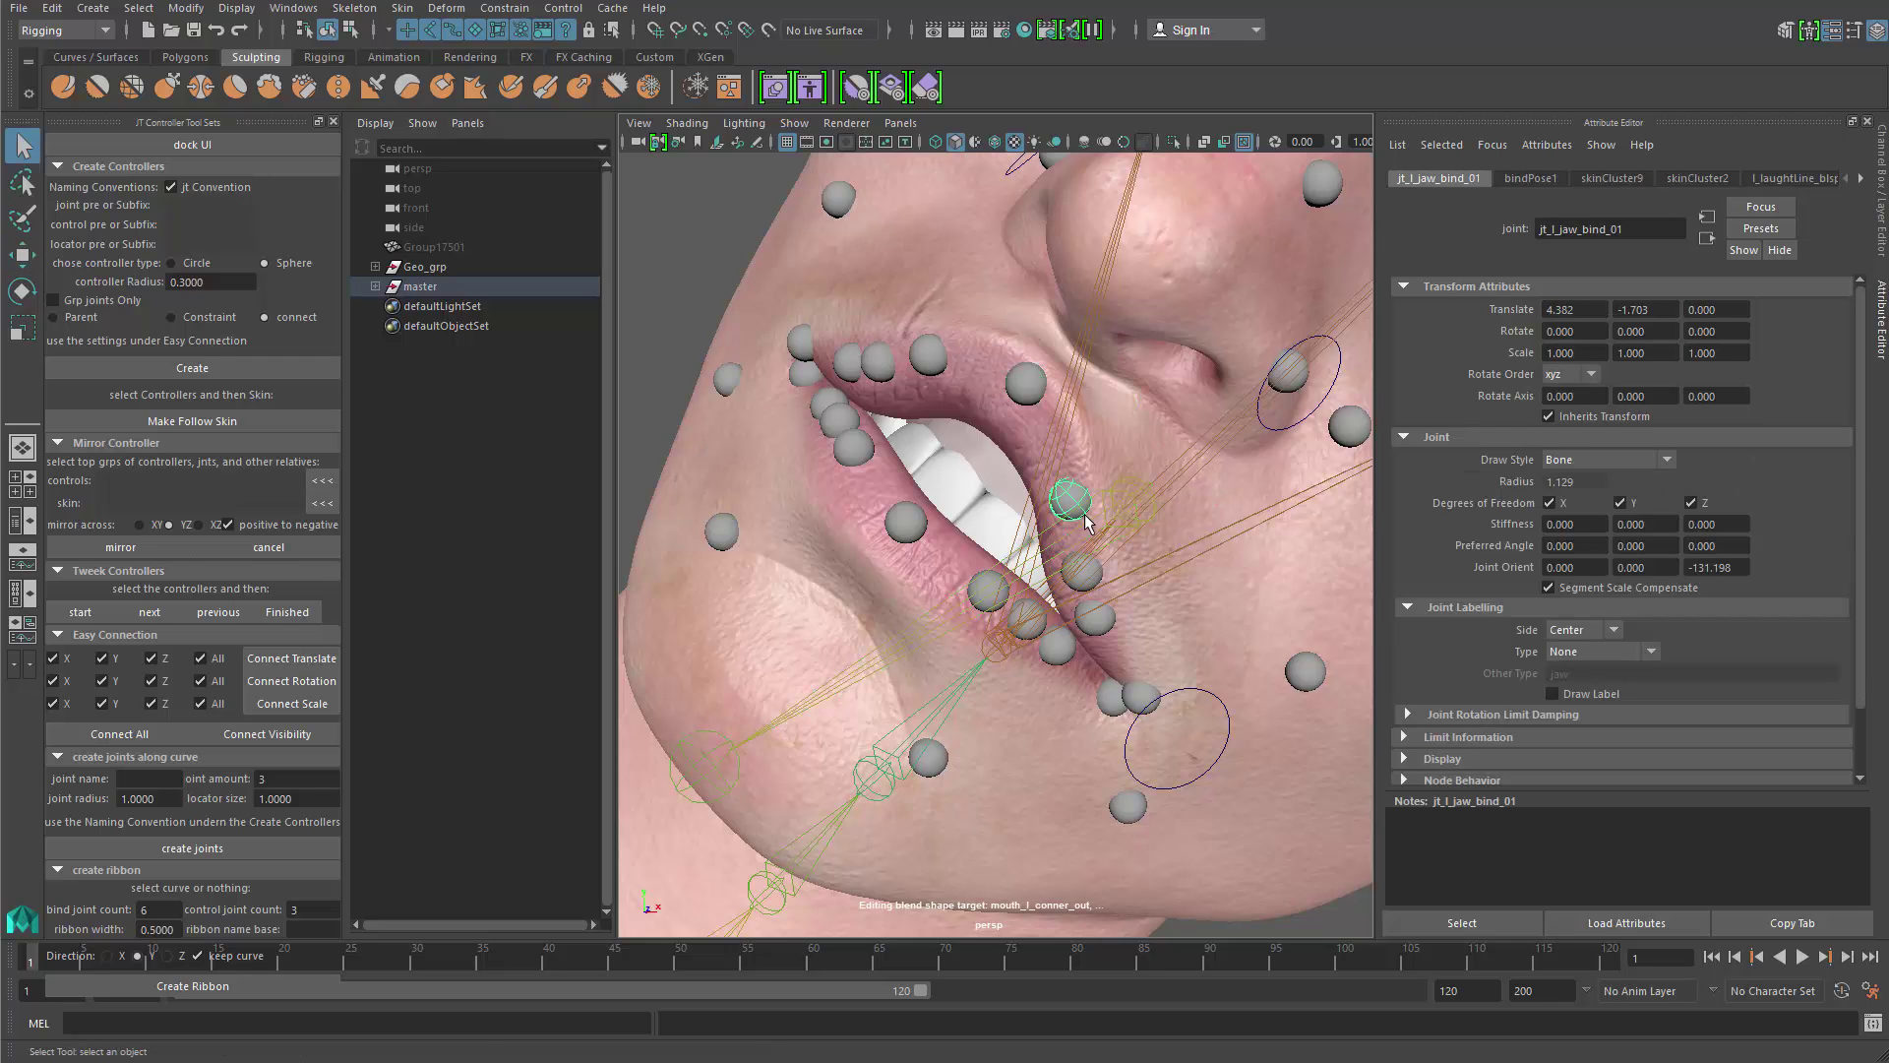
{"action": "key", "text": "w"}
{"action": "middle_click_drag", "start_coordinate": [1078, 510], "coordinate": [1113, 484]}
{"action": "key", "text": "q"}
{"action": "left_click", "coordinate": [1113, 565]}
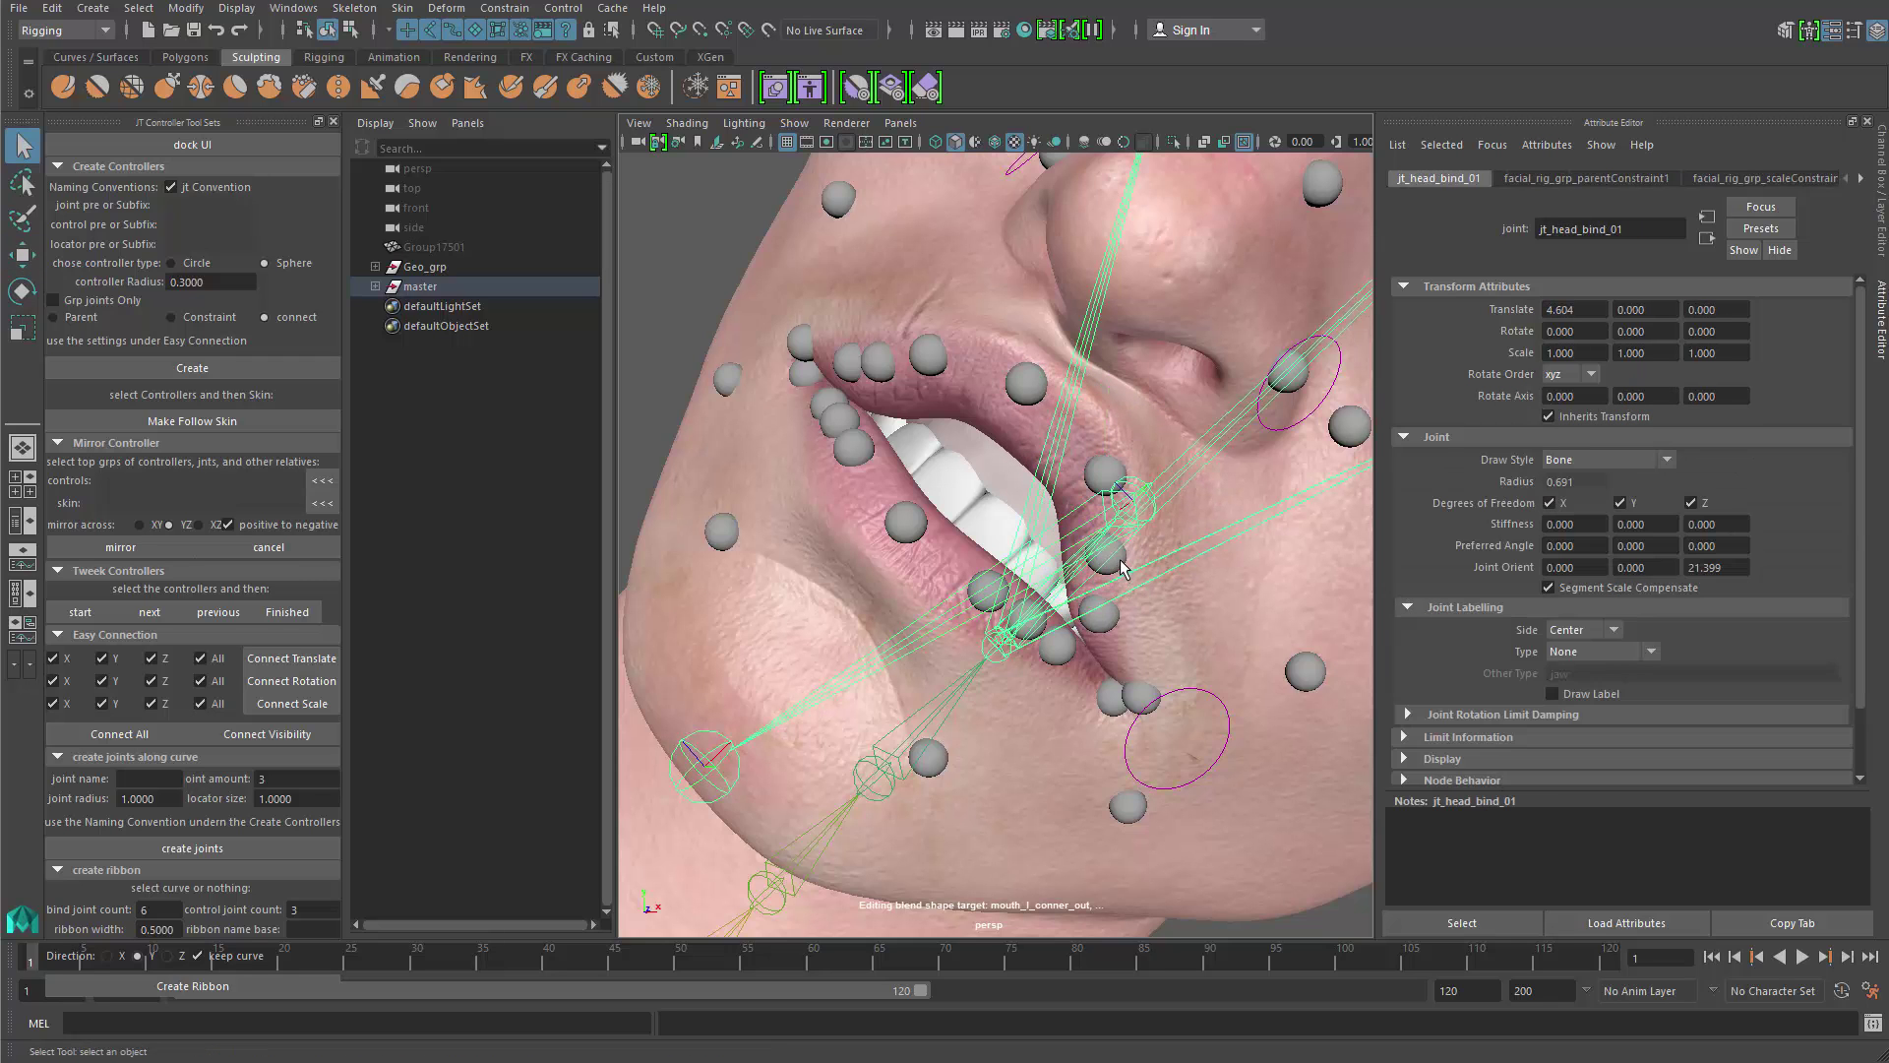
{"action": "left_click", "coordinate": [1120, 561]}
{"action": "key", "text": "w"}
{"action": "middle_click_drag", "start_coordinate": [1119, 561], "coordinate": [1168, 525]}
{"action": "key", "text": "q"}
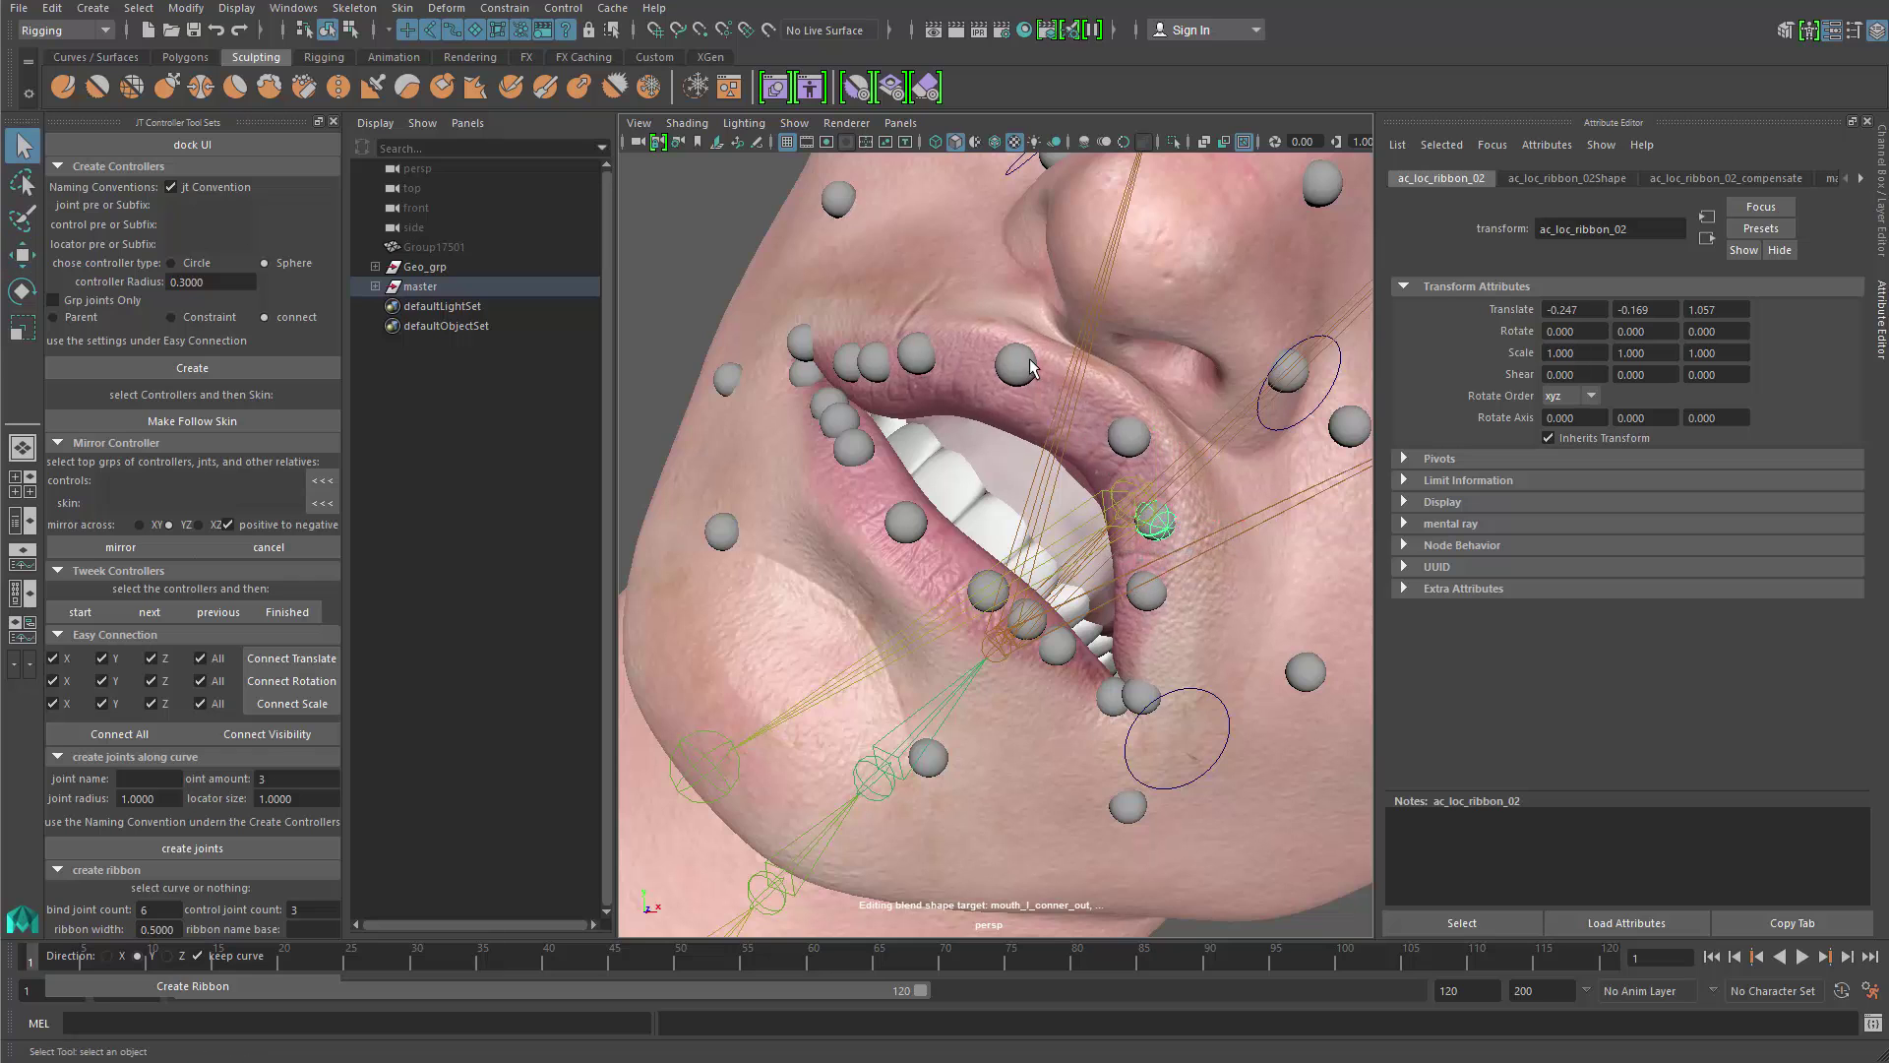
Step: Rotate ac_loc_upper_lip_ribbon_04 and ac_loc_upper_lip_ribbon_03, and scale the latter to about 1.21 to test the upper lip
{"action": "left_click", "coordinate": [1016, 366]}
{"action": "key", "text": "e"}
{"action": "middle_click_drag", "start_coordinate": [1014, 376], "coordinate": [1004, 390]}
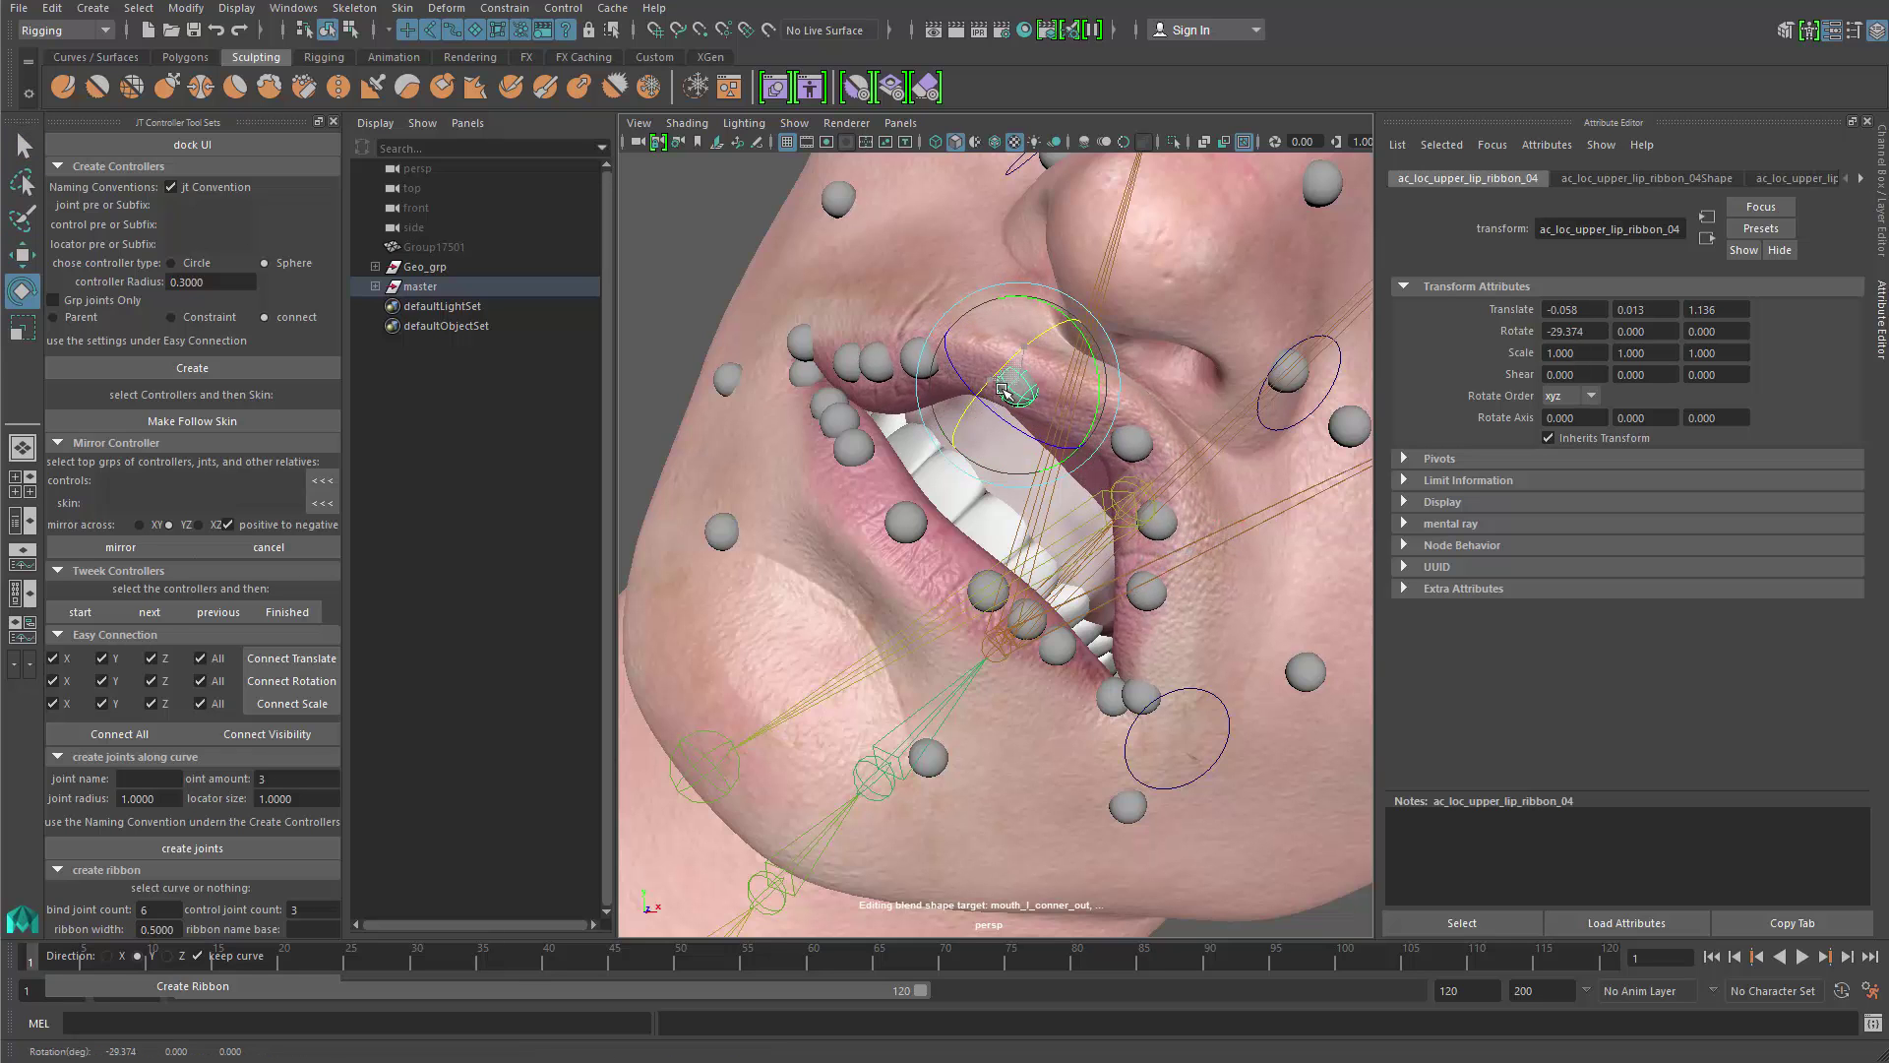
{"action": "key", "text": "q"}
{"action": "left_click", "coordinate": [1131, 445]}
{"action": "key", "text": "e"}
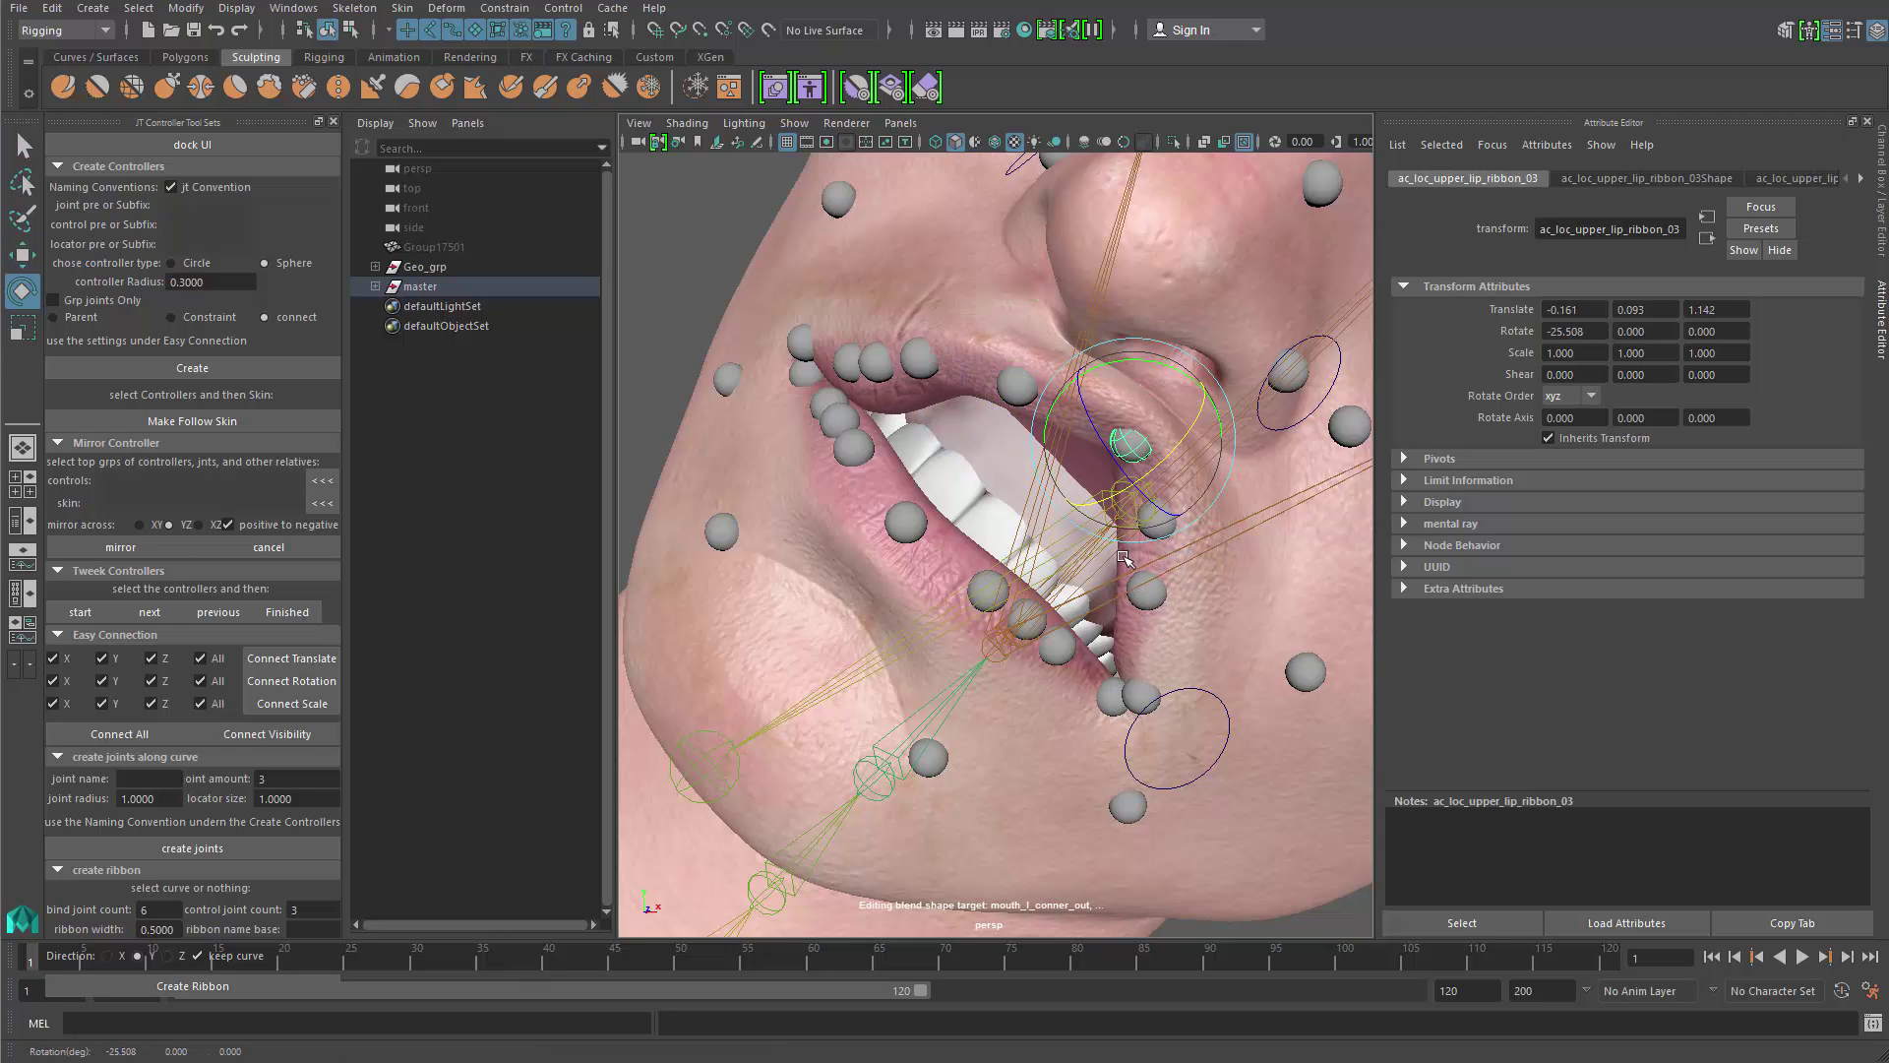
{"action": "left_click_drag", "start_coordinate": [1212, 445], "coordinate": [1127, 473]}
{"action": "key", "text": "w"}
{"action": "key", "text": "r"}
{"action": "middle_click_drag", "start_coordinate": [1129, 475], "coordinate": [1106, 477]}
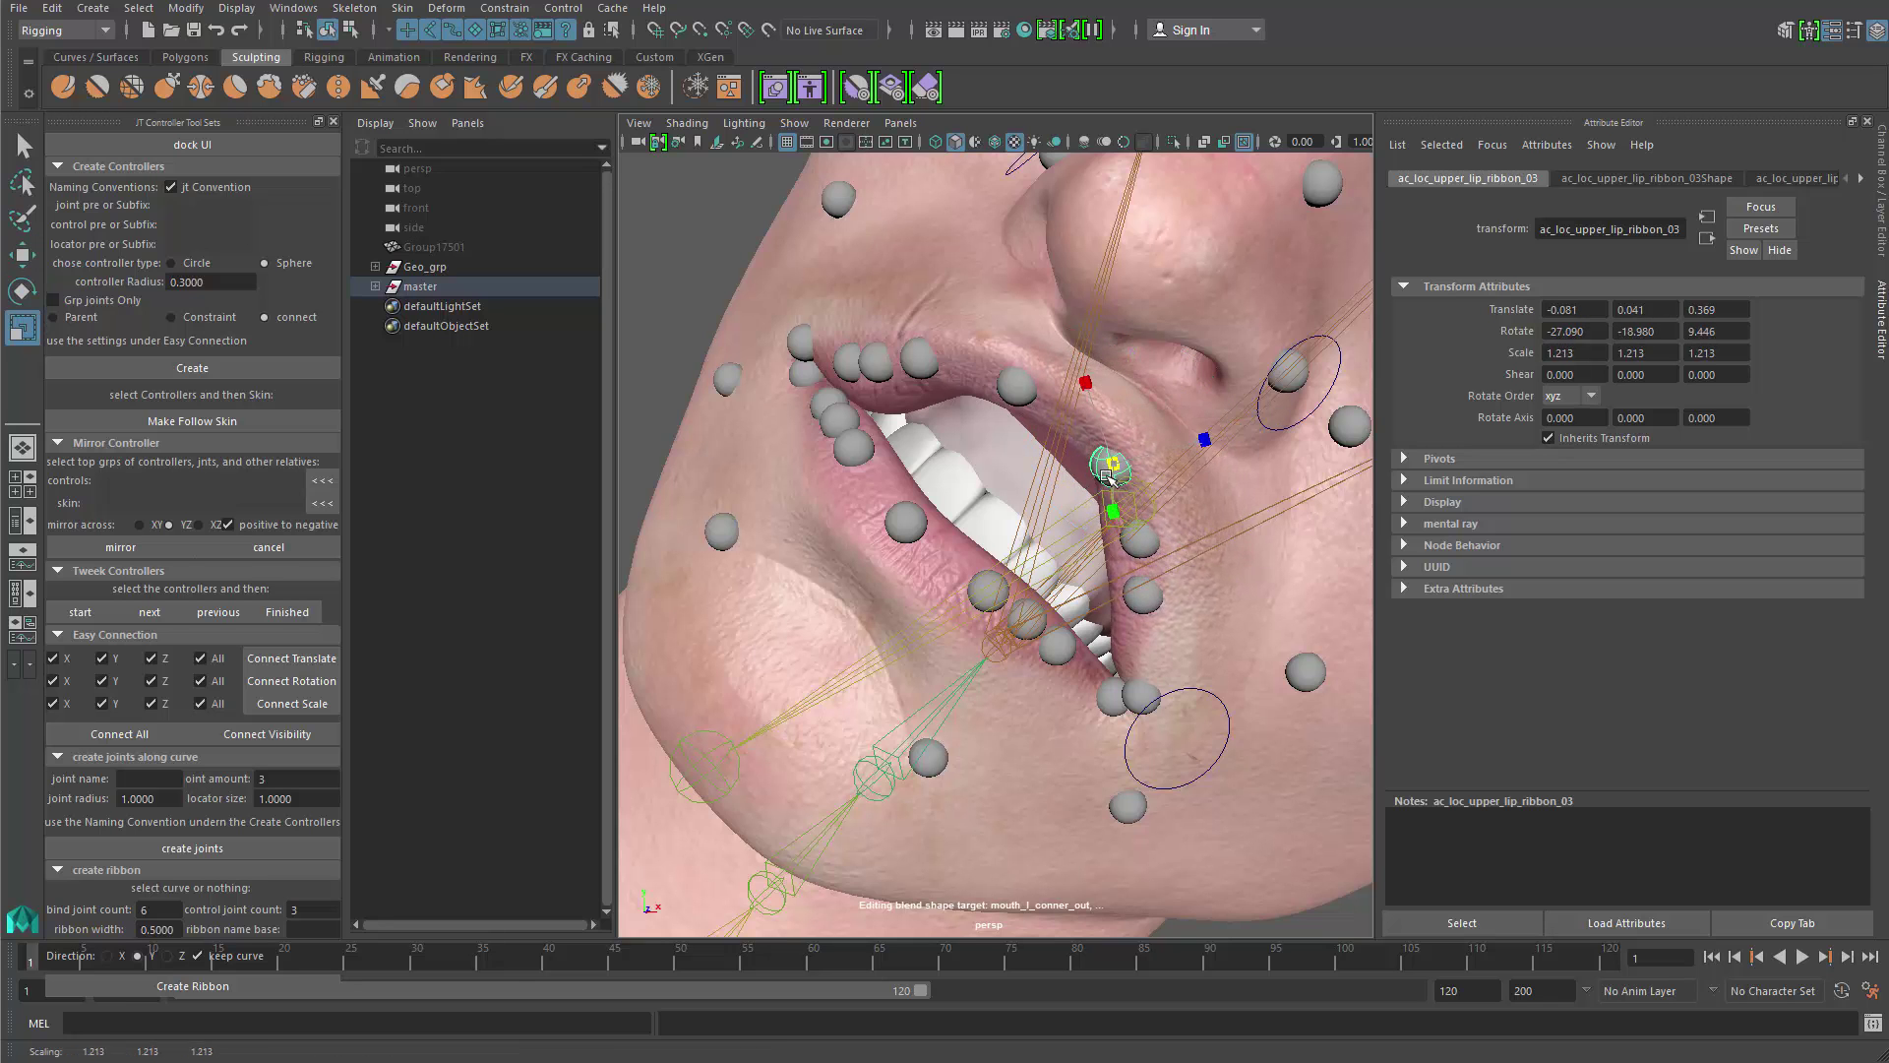
Step: Undo the last scaling and rotations of the upper-lip ribbon controllers
{"action": "left_click_drag", "start_coordinate": [1085, 494], "coordinate": [1020, 571], "text": "alt"}
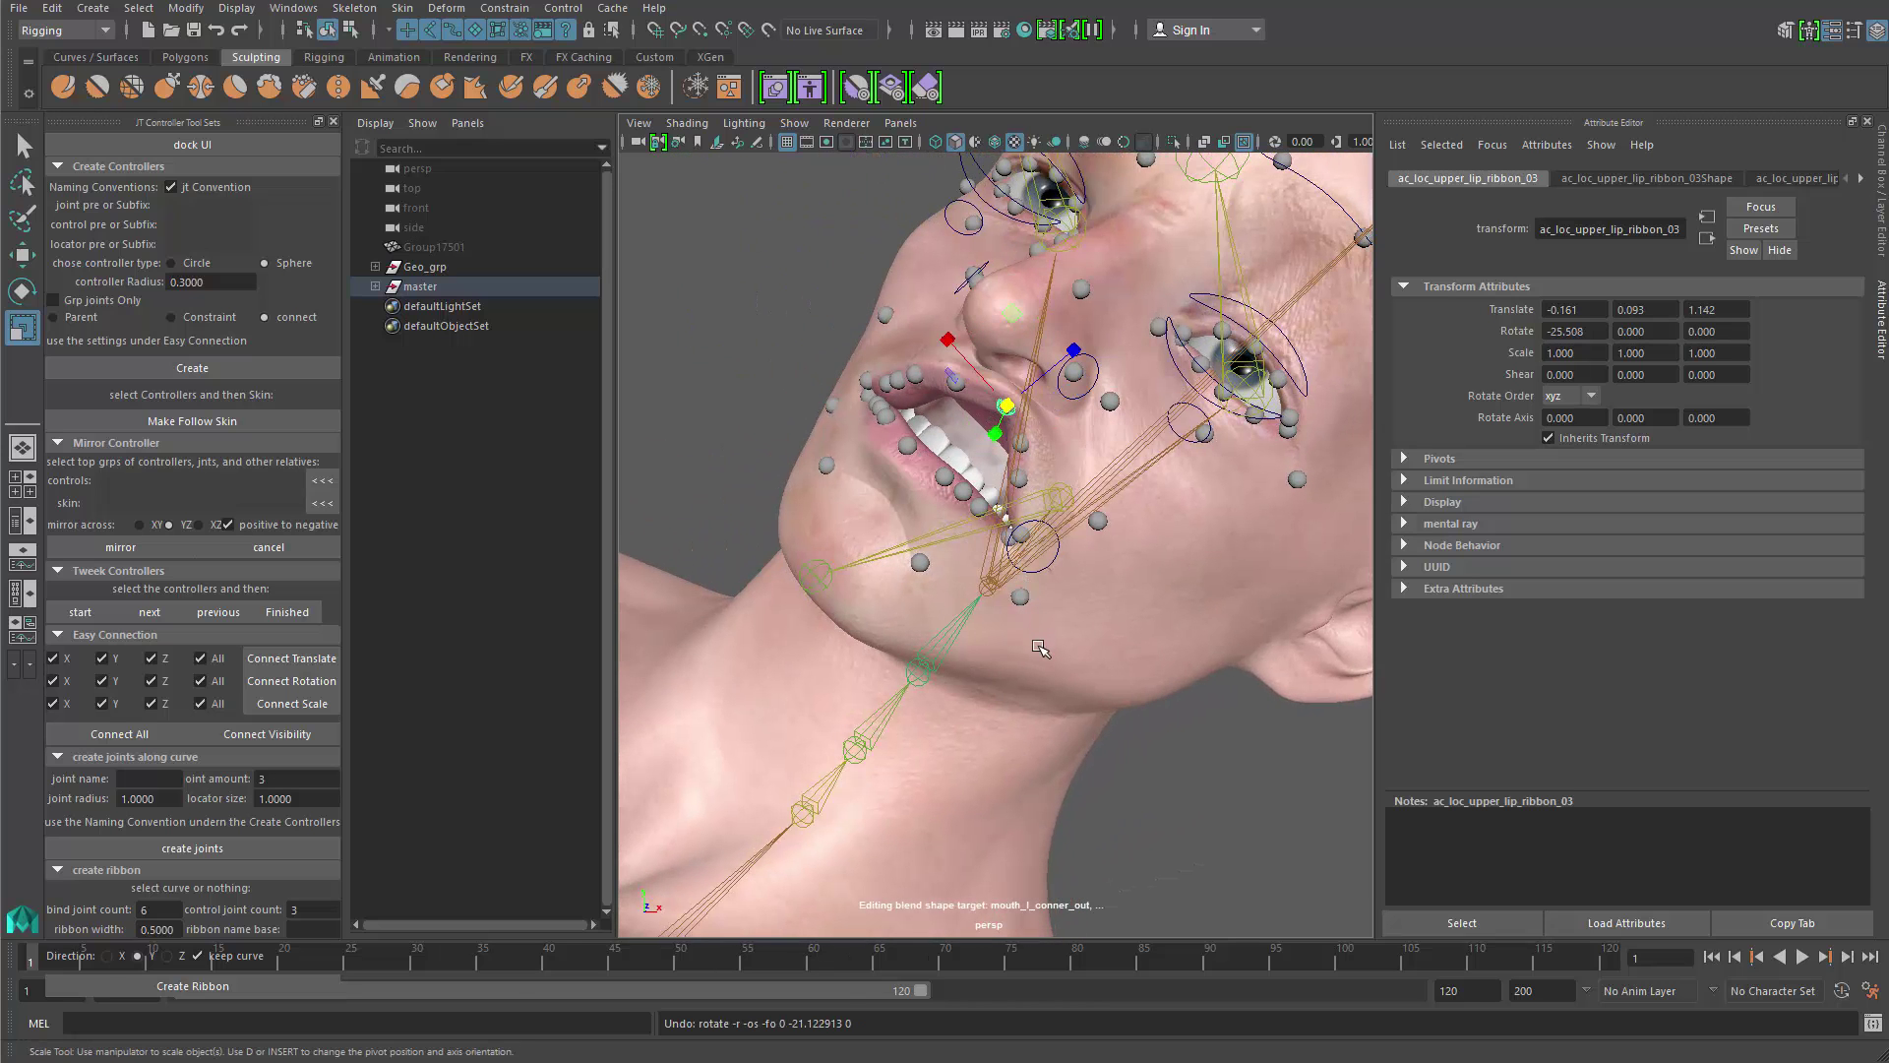
{"action": "key", "text": "ctrl+z"}
{"action": "key", "text": "ctrl+z"}
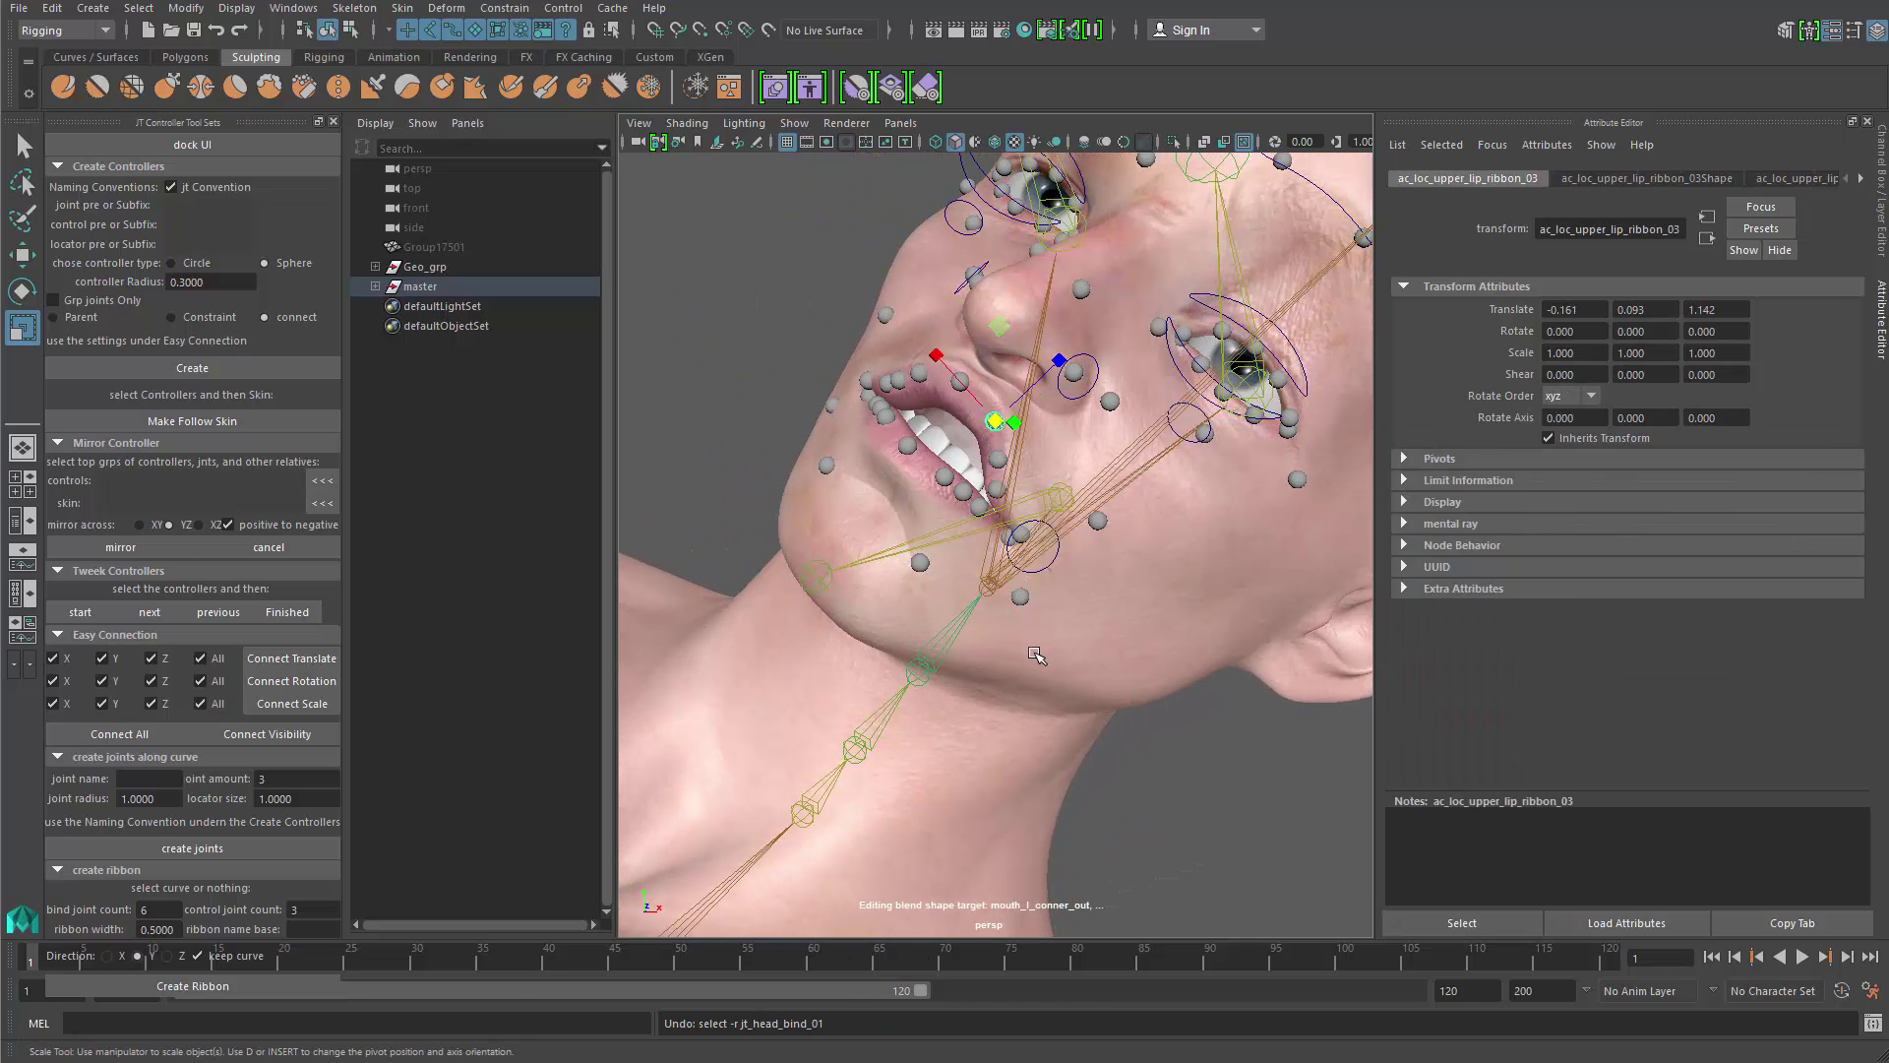
{"action": "key", "text": "ctrl+z"}
Step: Move ac_l_mouth_conner outward and shift ac_l_nose_side to test the mouth corner and nose blend shapes
{"action": "left_click", "coordinate": [1076, 594]}
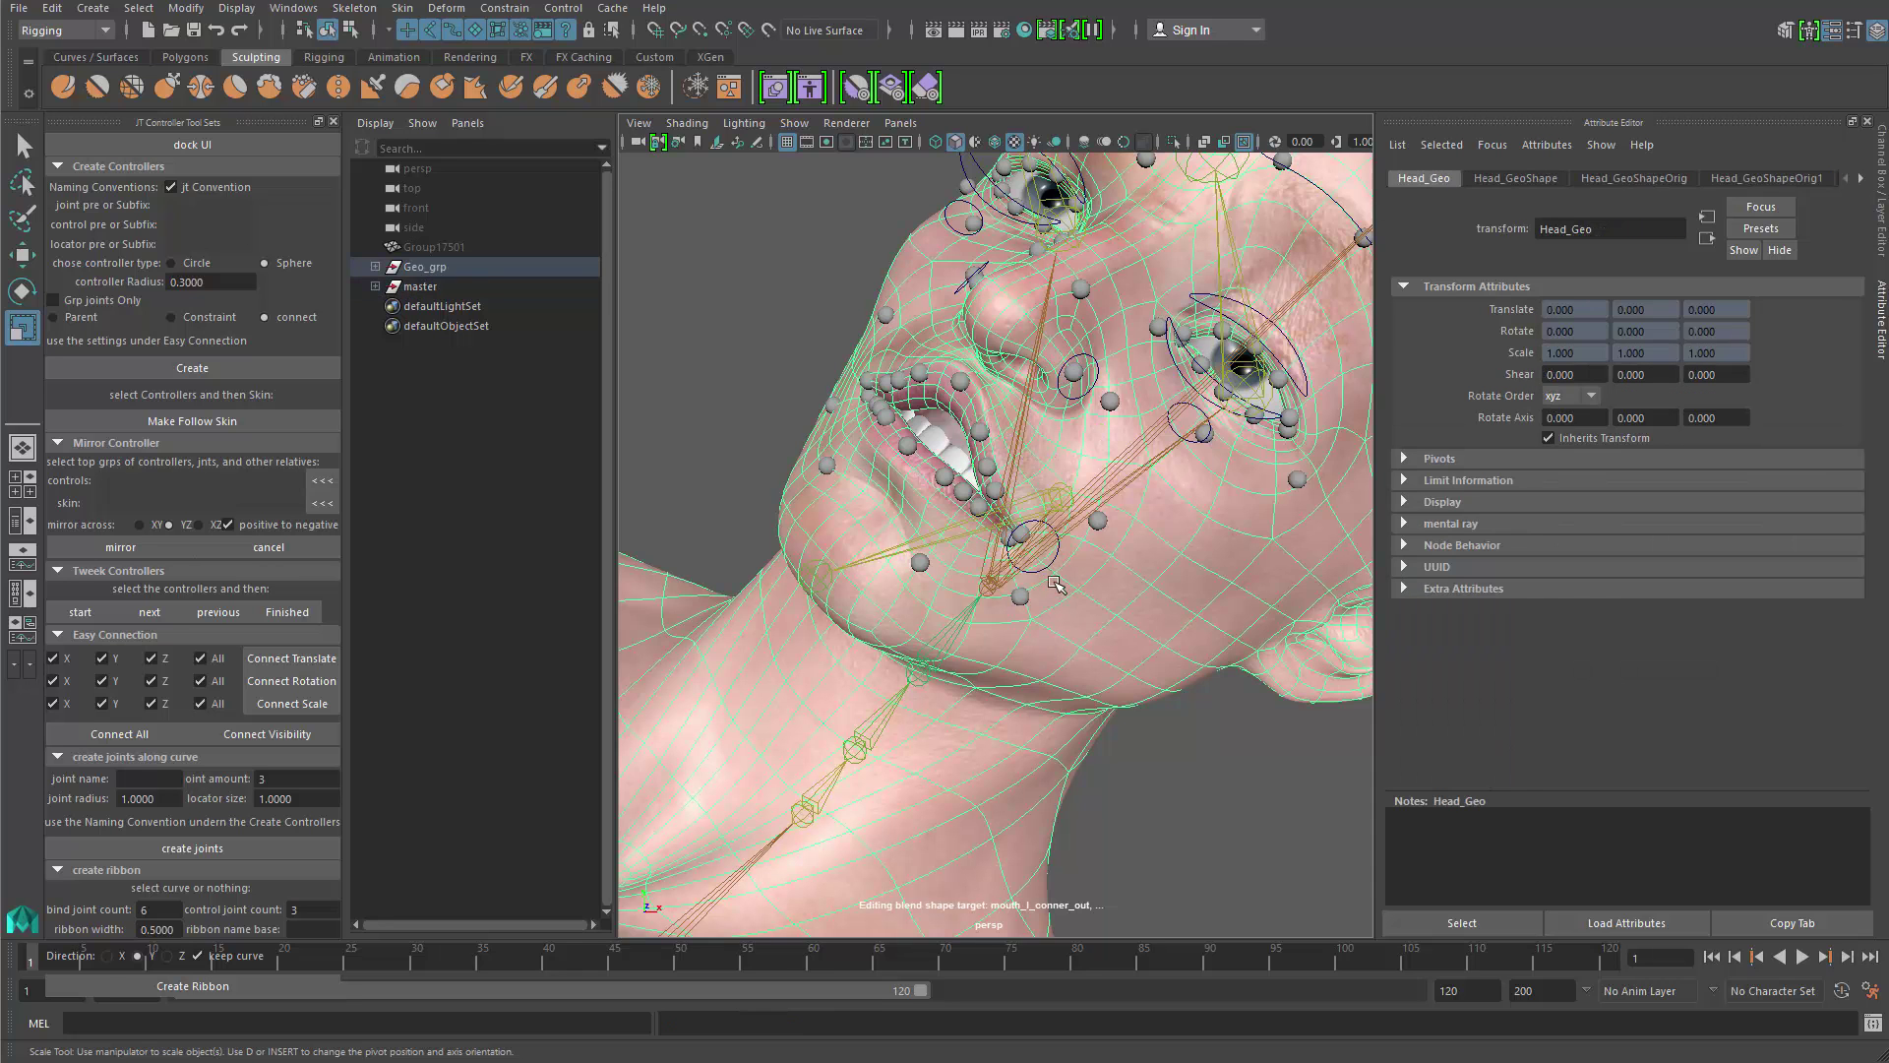
{"action": "key", "text": "w"}
{"action": "left_click_drag", "start_coordinate": [1076, 594], "coordinate": [1090, 608]}
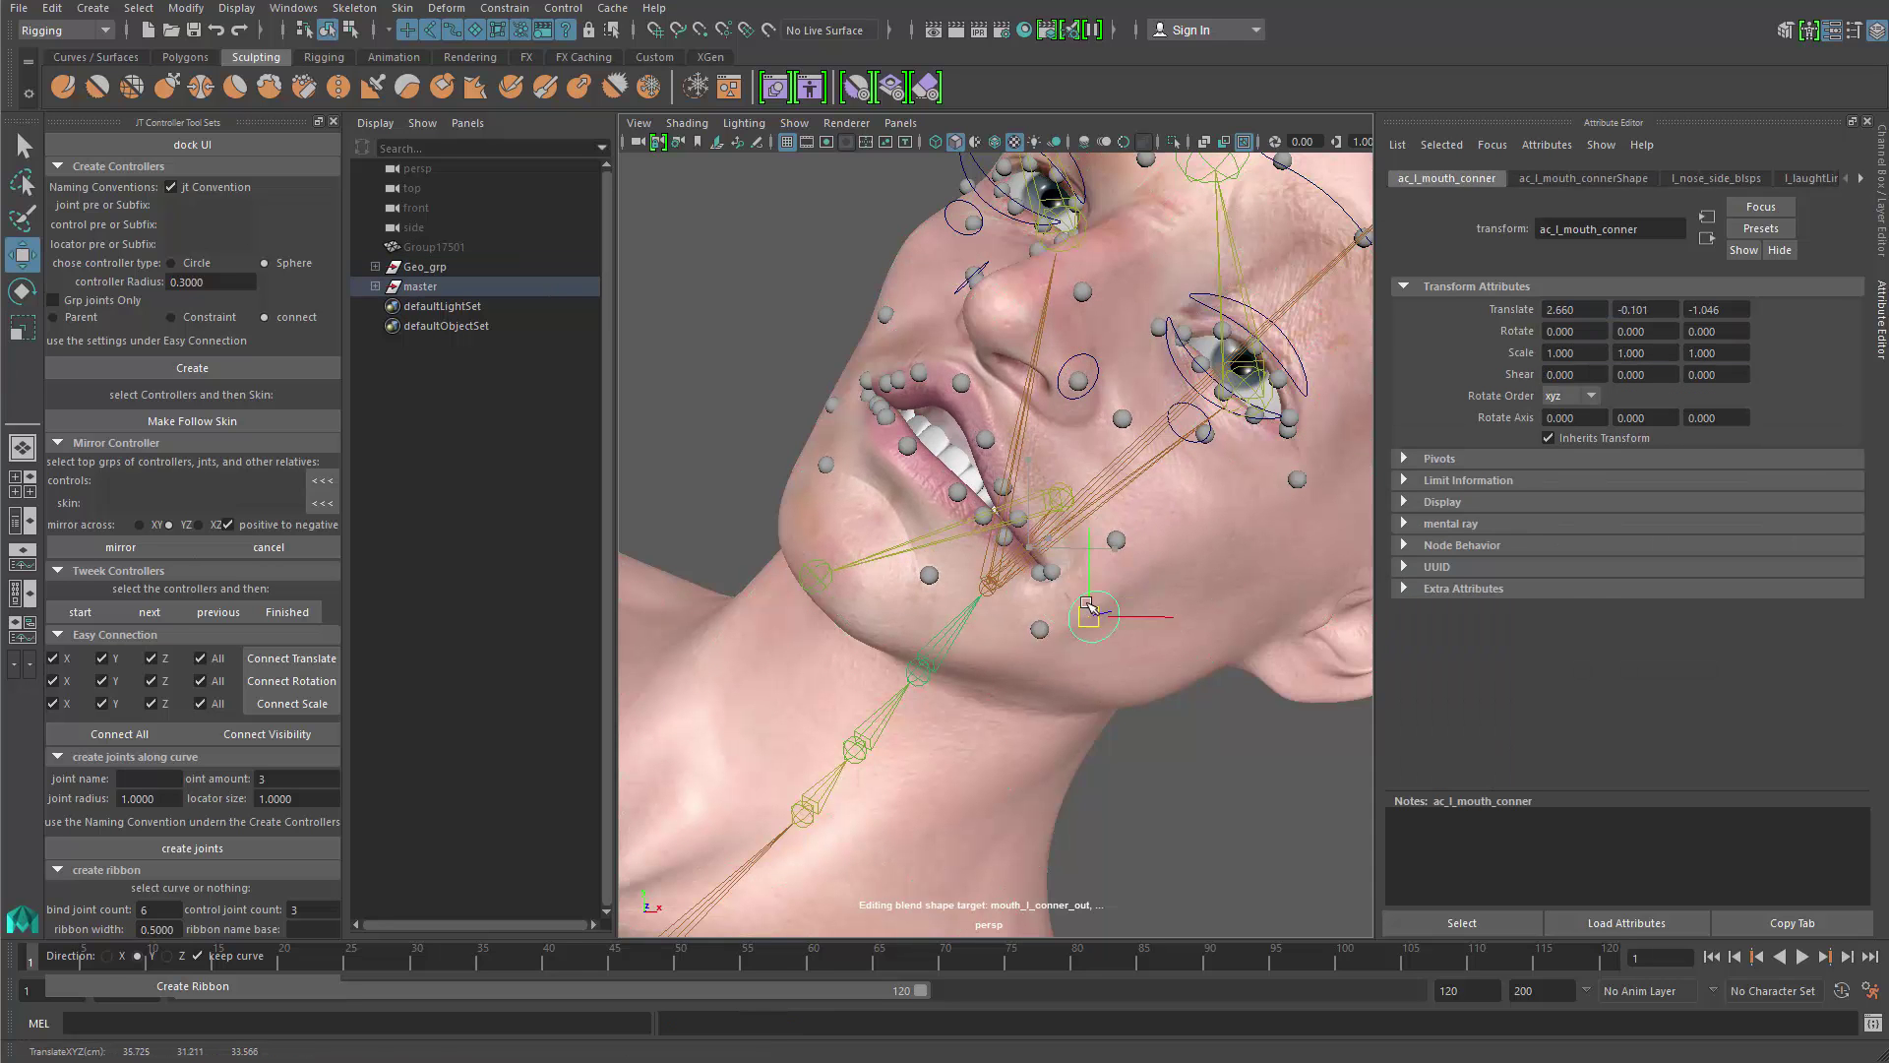
{"action": "left_click", "coordinate": [1079, 382]}
{"action": "key", "text": "w"}
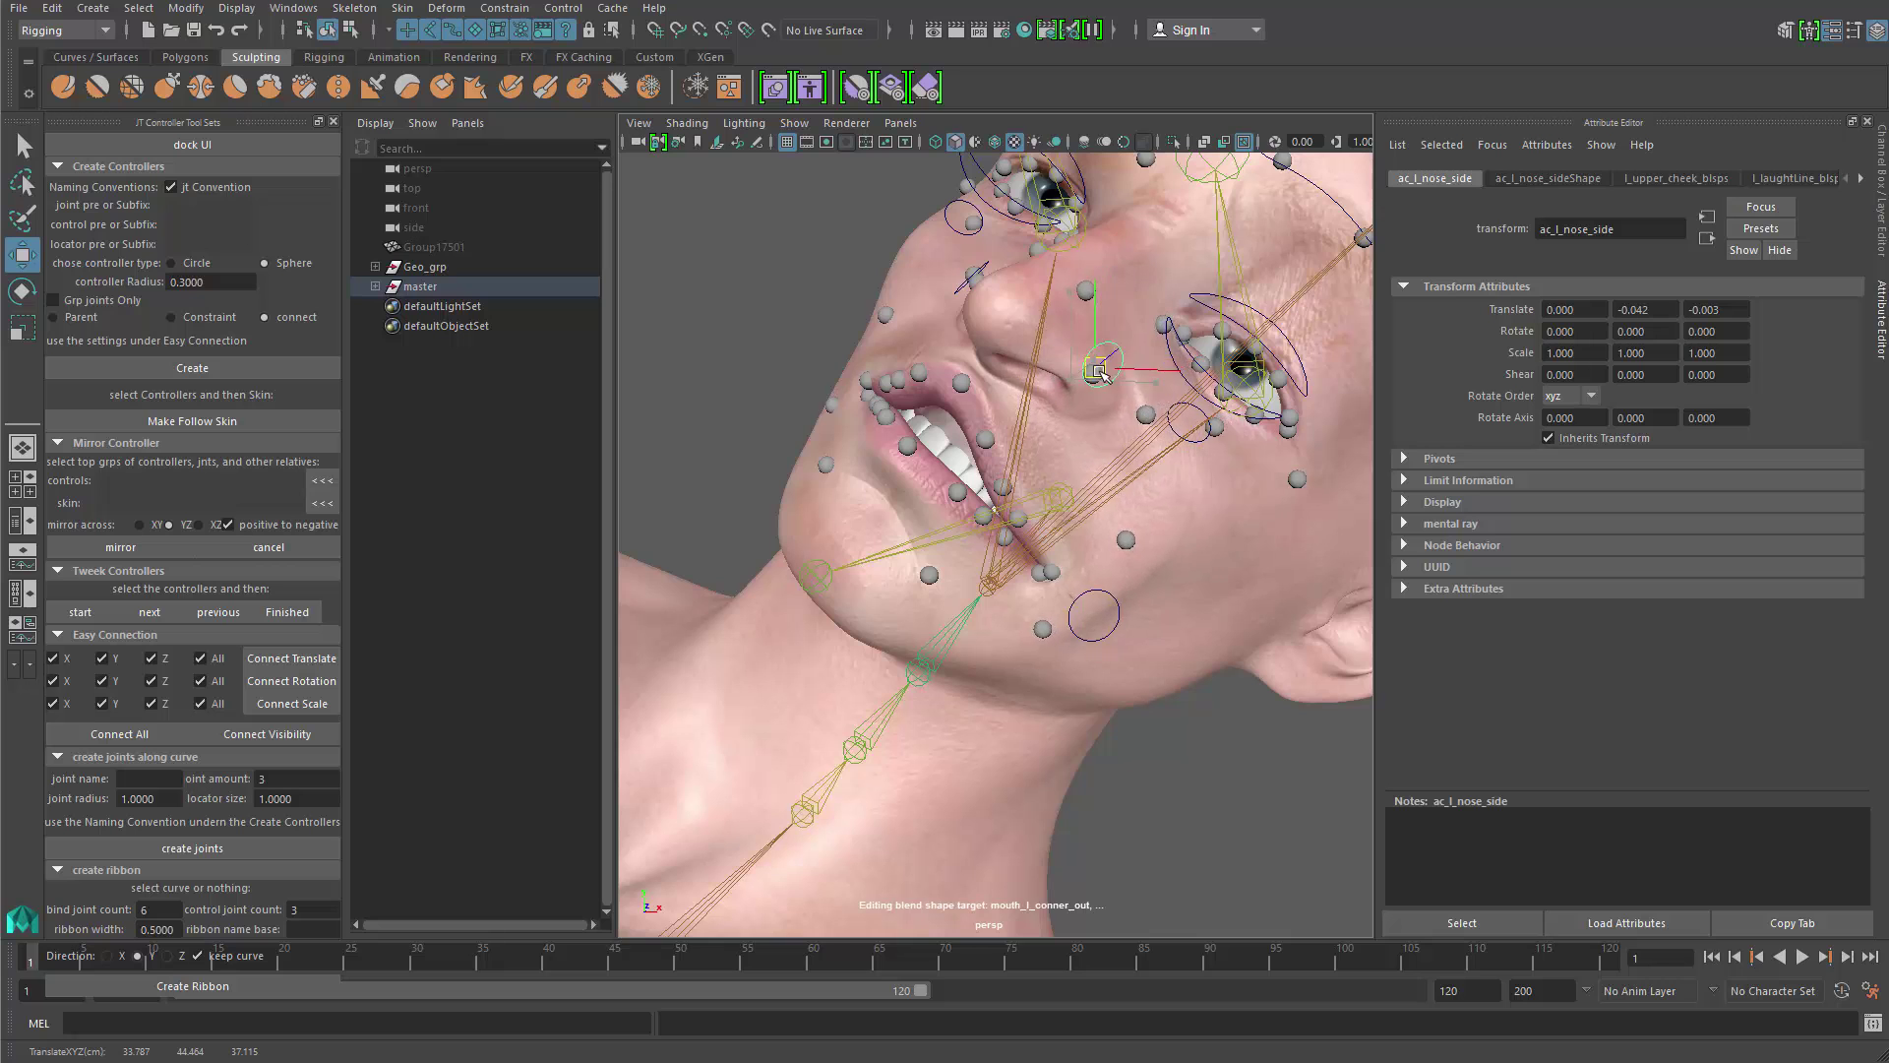
{"action": "left_click_drag", "start_coordinate": [1098, 371], "coordinate": [1094, 406]}
Step: Undo the move of the left nose side controller ac_l_nose_side
{"action": "scroll", "coordinate": [1094, 408], "scroll_direction": "down", "scroll_amount": 4}
{"action": "left_click_drag", "start_coordinate": [1097, 492], "coordinate": [1105, 595], "text": "alt"}
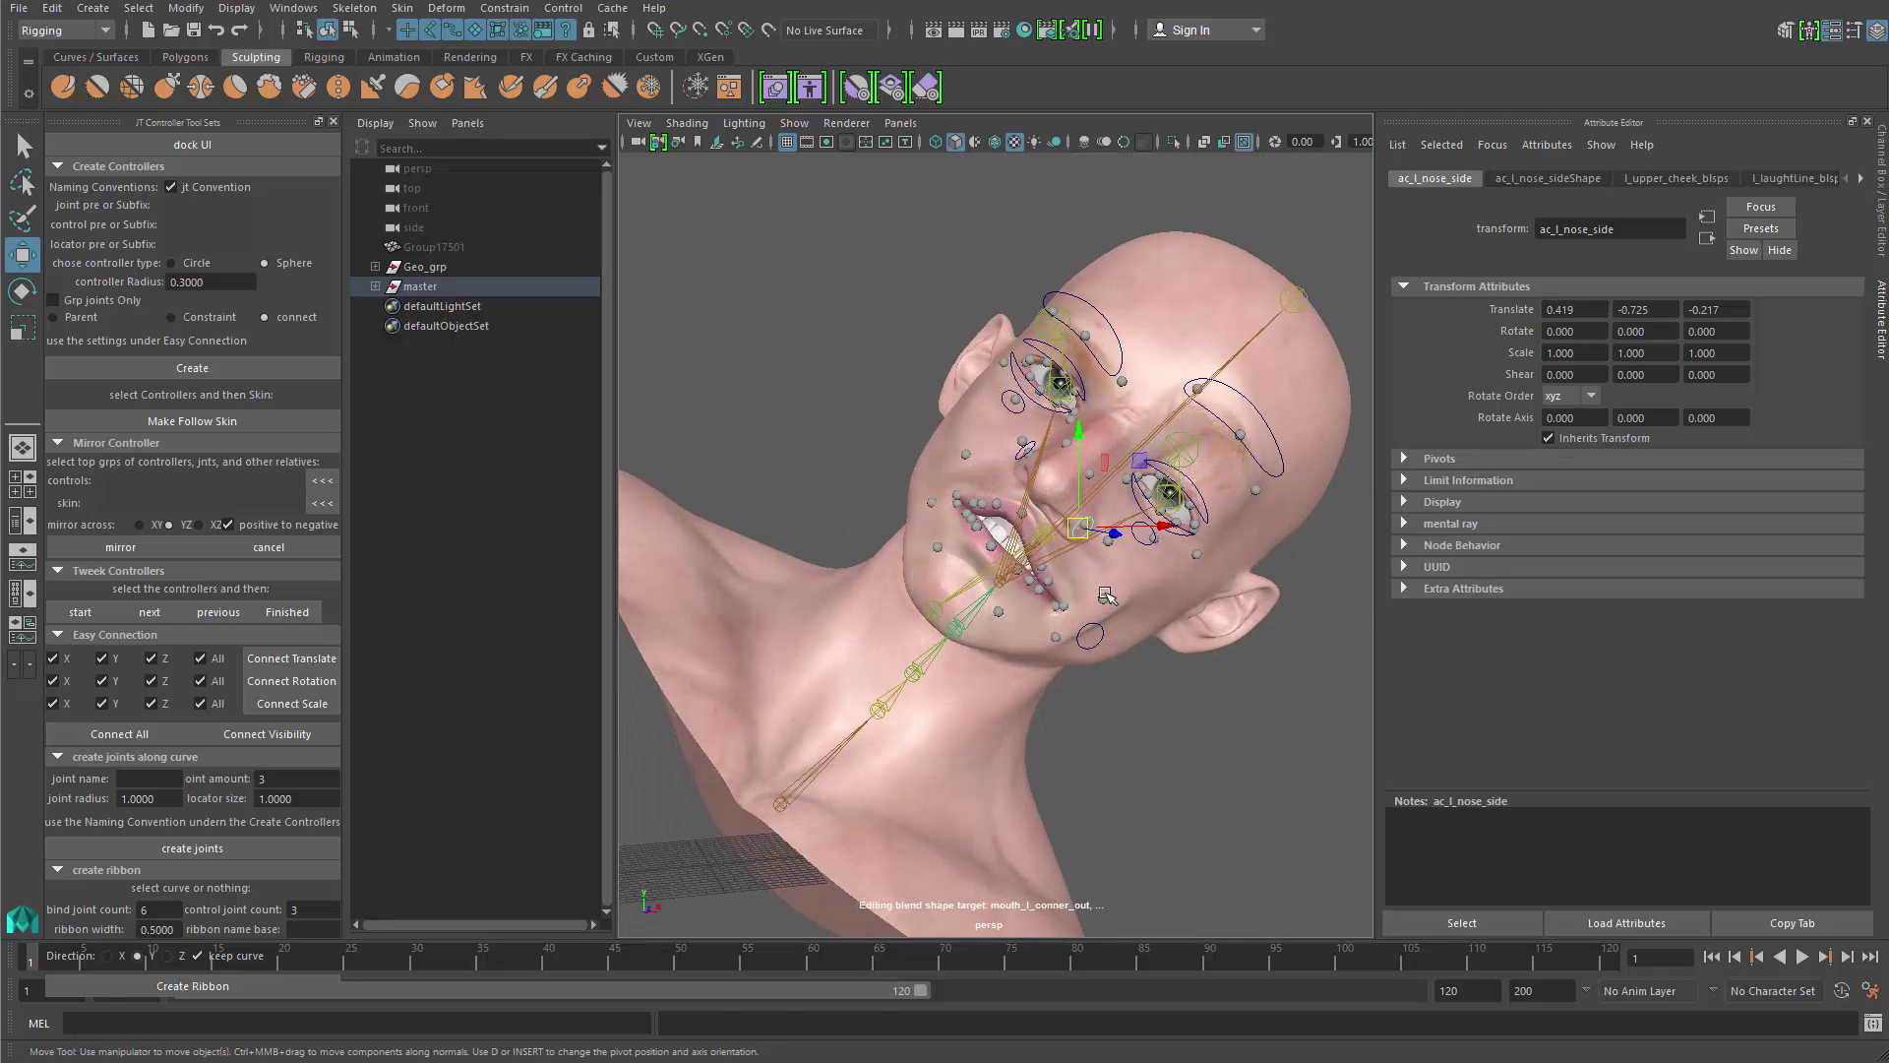
{"action": "key", "text": "ctrl+z"}
{"action": "left_click", "coordinate": [1098, 692]}
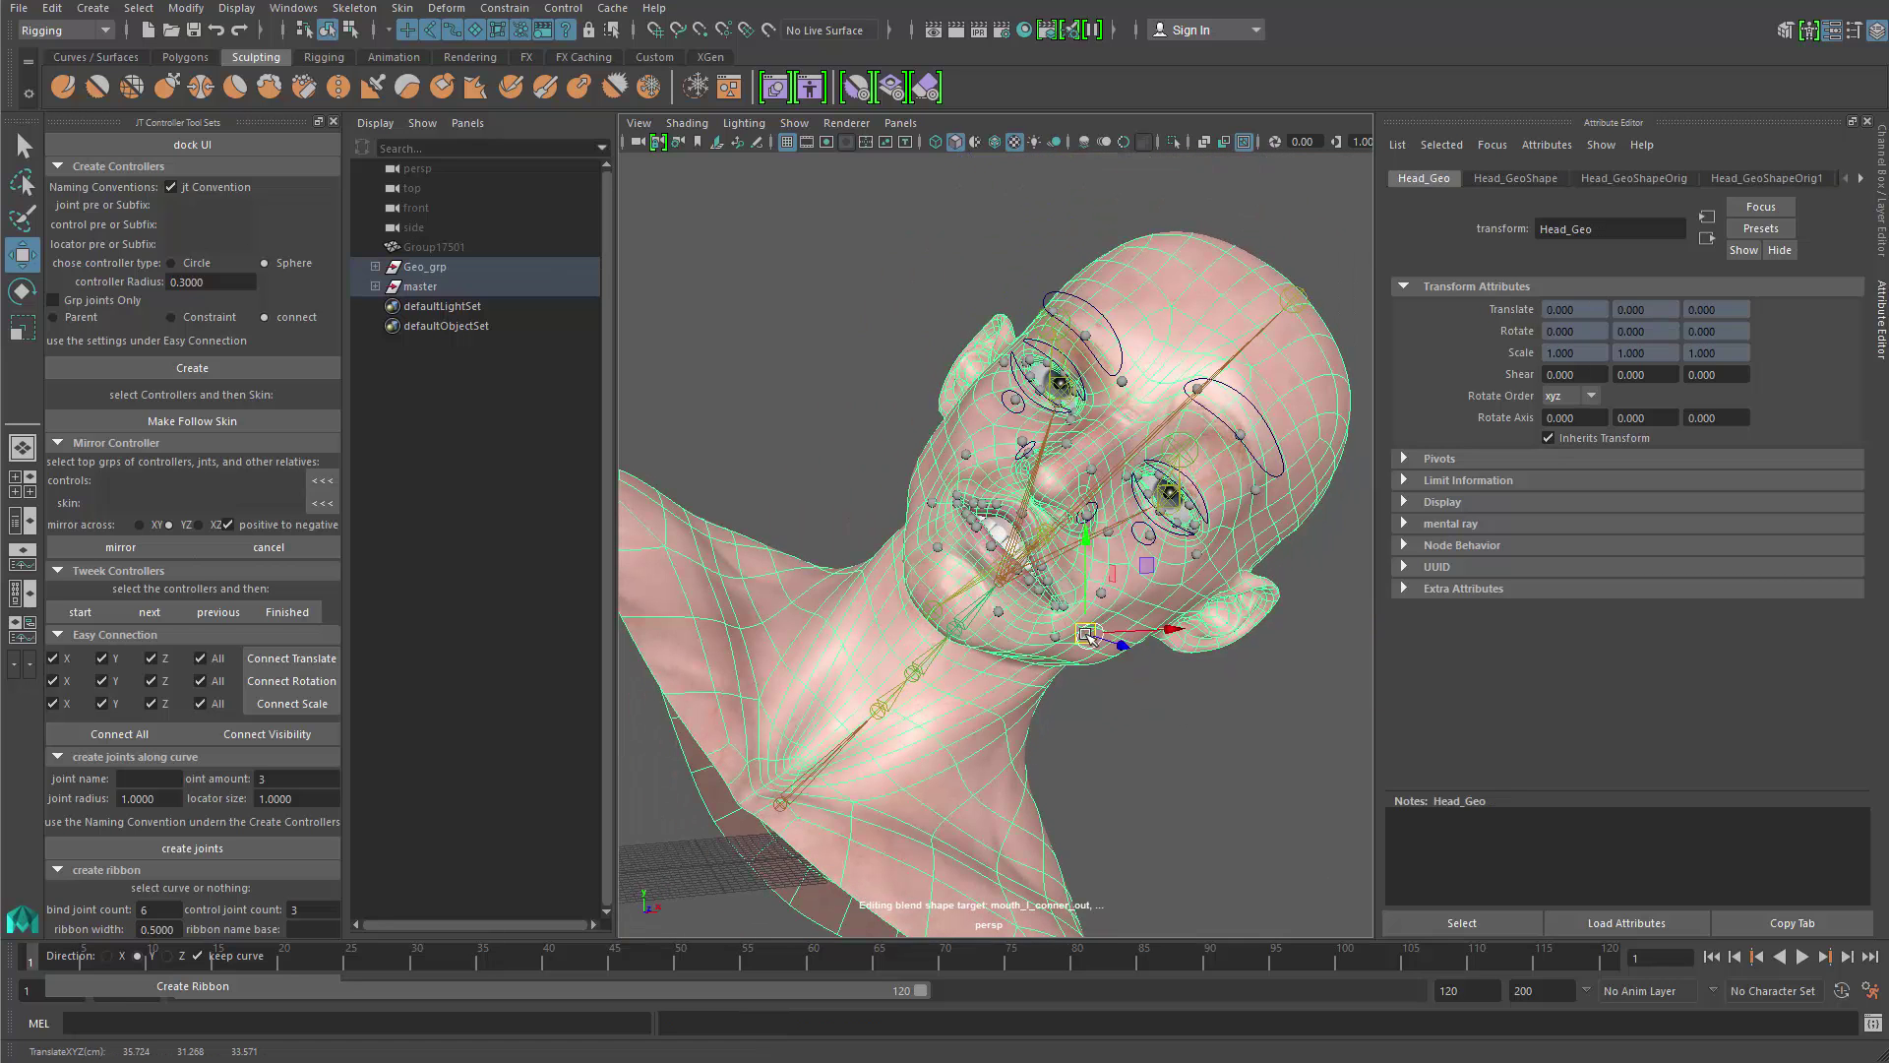
{"action": "key", "text": "ctrl+z"}
{"action": "middle_click_drag", "start_coordinate": [1086, 640], "coordinate": [1017, 561], "text": "alt"}
{"action": "right_click_drag", "start_coordinate": [1017, 561], "coordinate": [1062, 596], "text": "alt"}
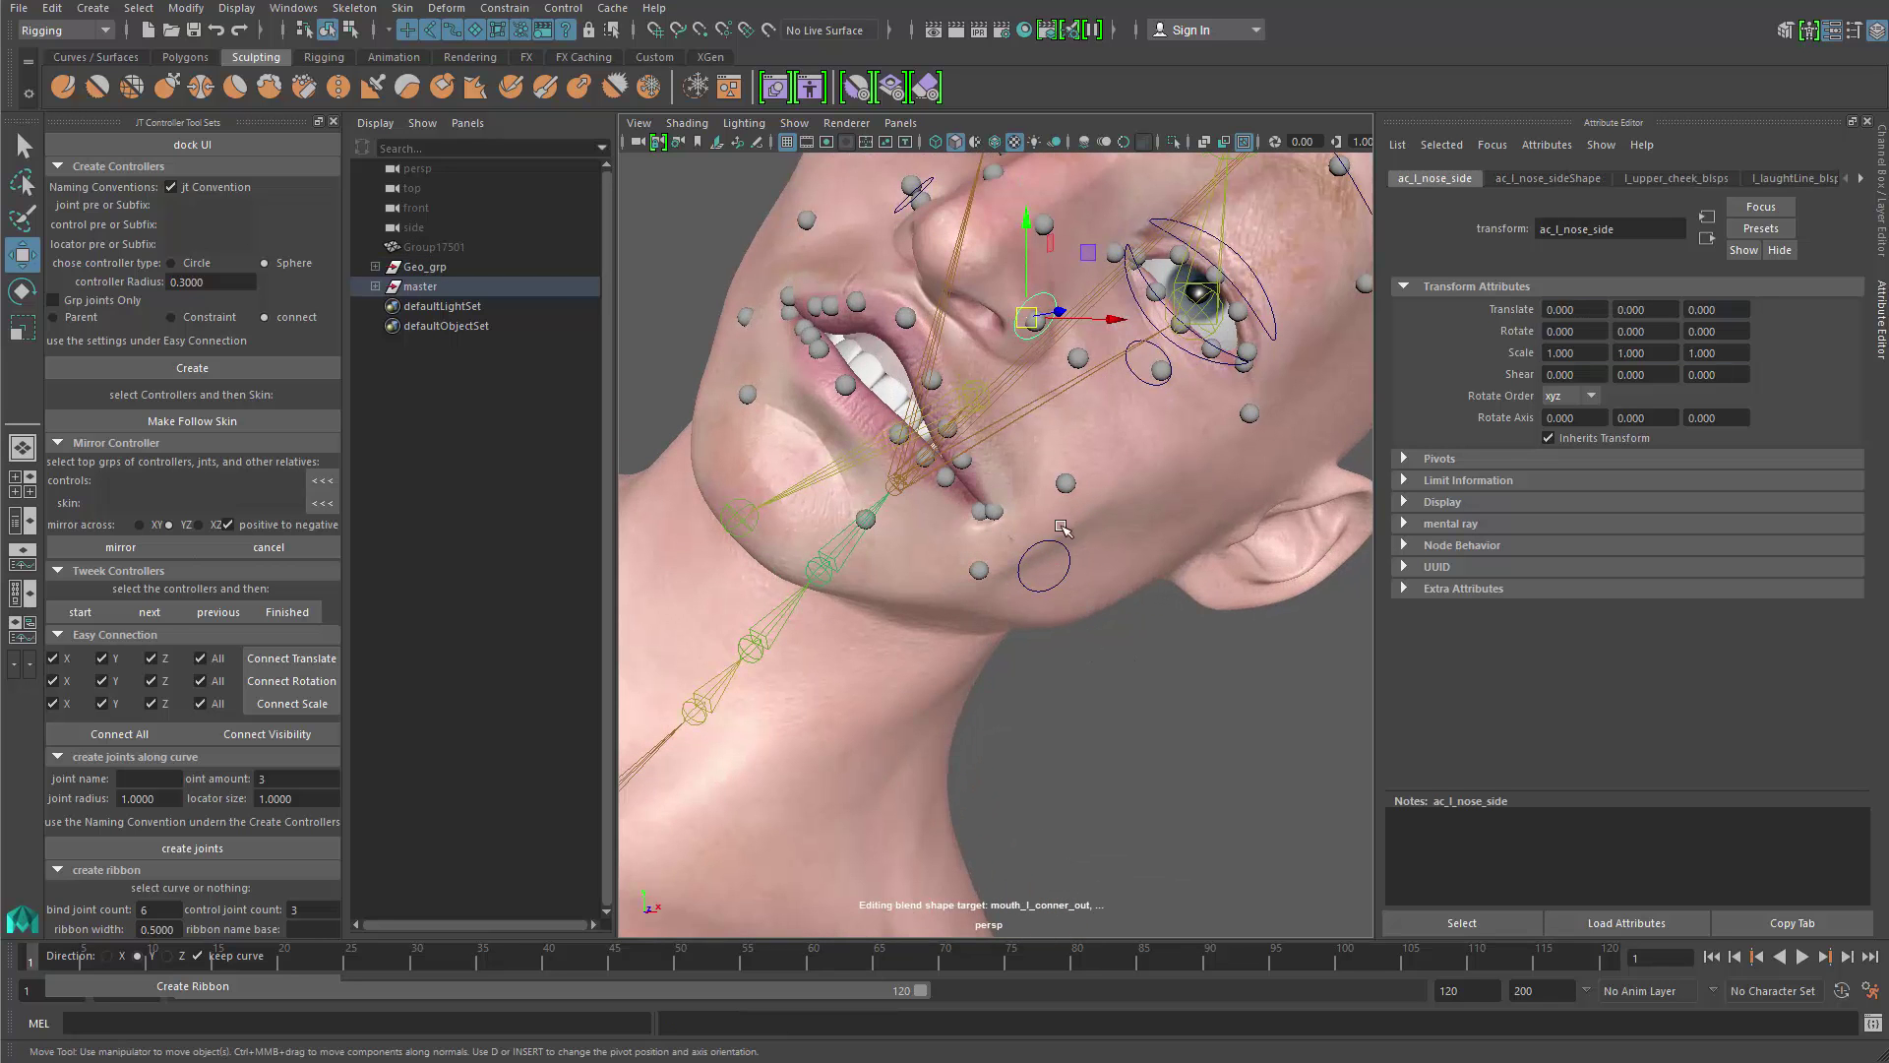
{"action": "scroll", "coordinate": [998, 522], "scroll_direction": "up", "scroll_amount": 4}
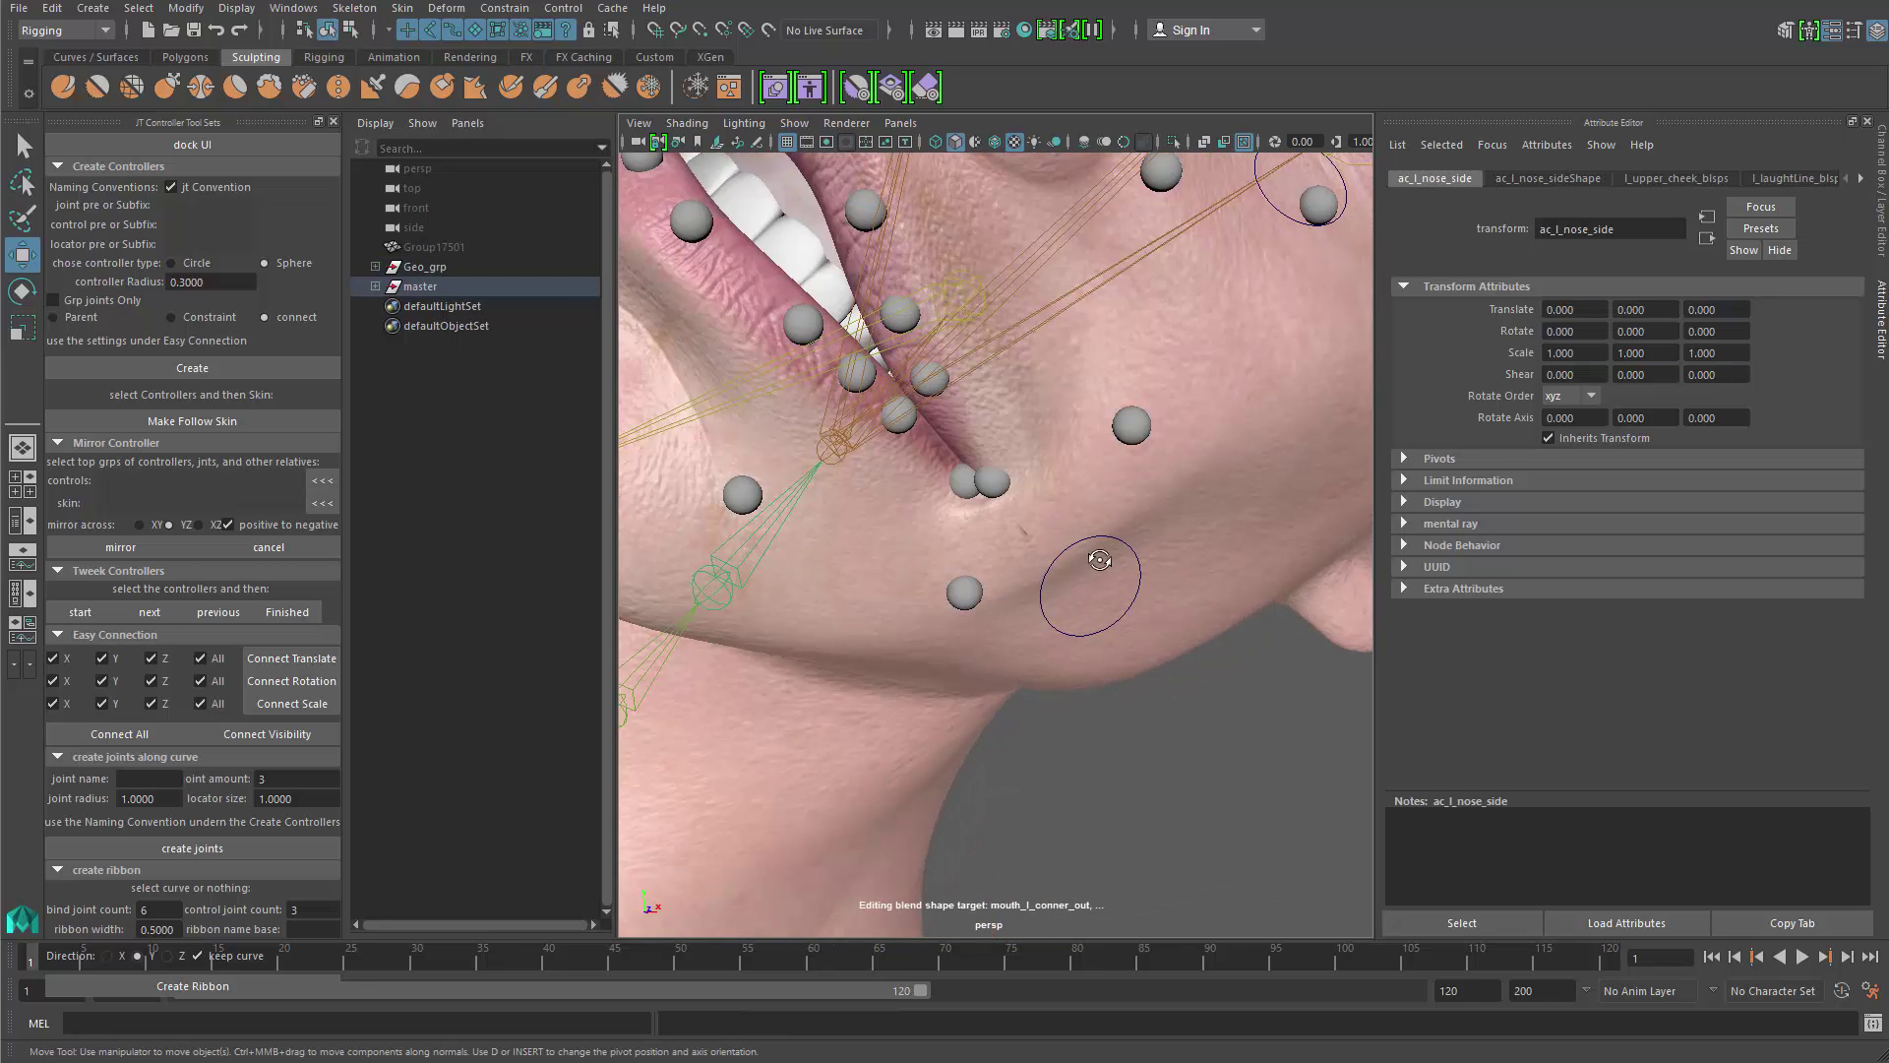
{"action": "left_click_drag", "start_coordinate": [1100, 560], "coordinate": [920, 369], "text": "alt"}
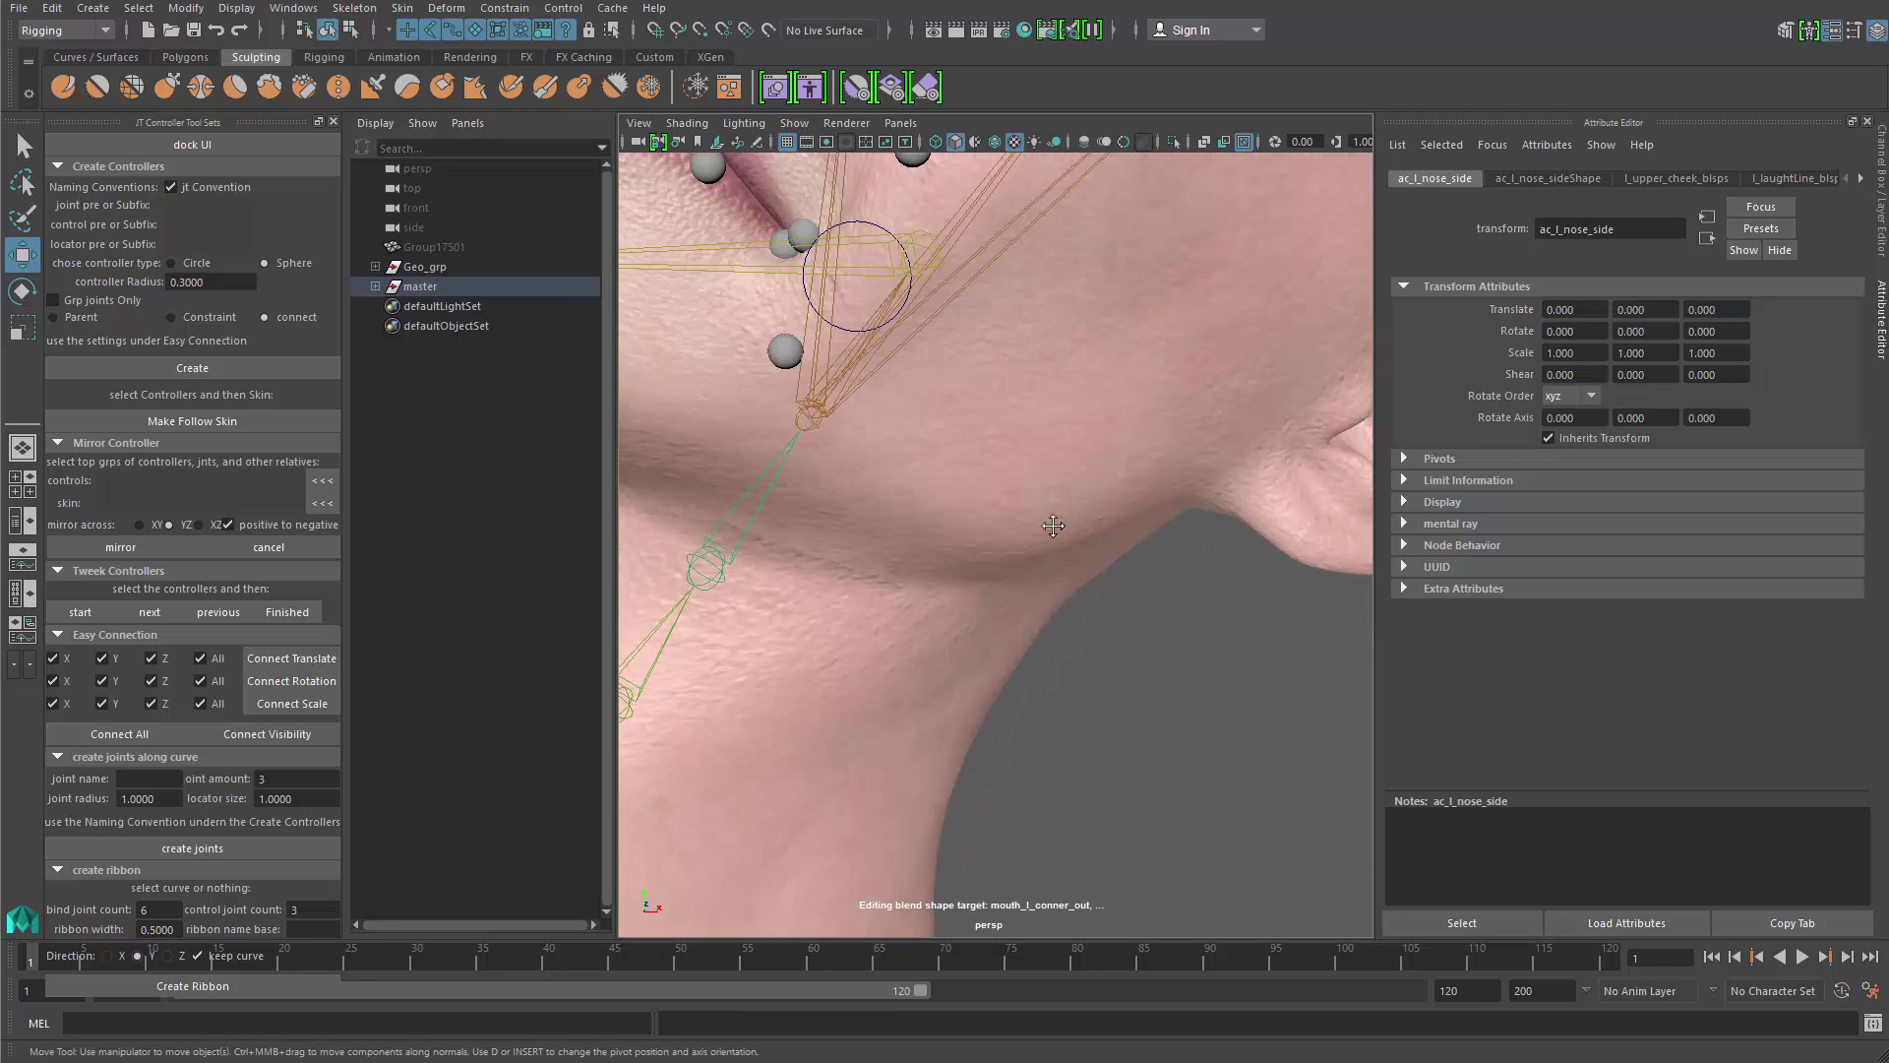
{"action": "middle_click_drag", "start_coordinate": [920, 369], "coordinate": [1047, 495], "text": "alt"}
{"action": "scroll", "coordinate": [1063, 428], "scroll_direction": "down", "scroll_amount": 6}
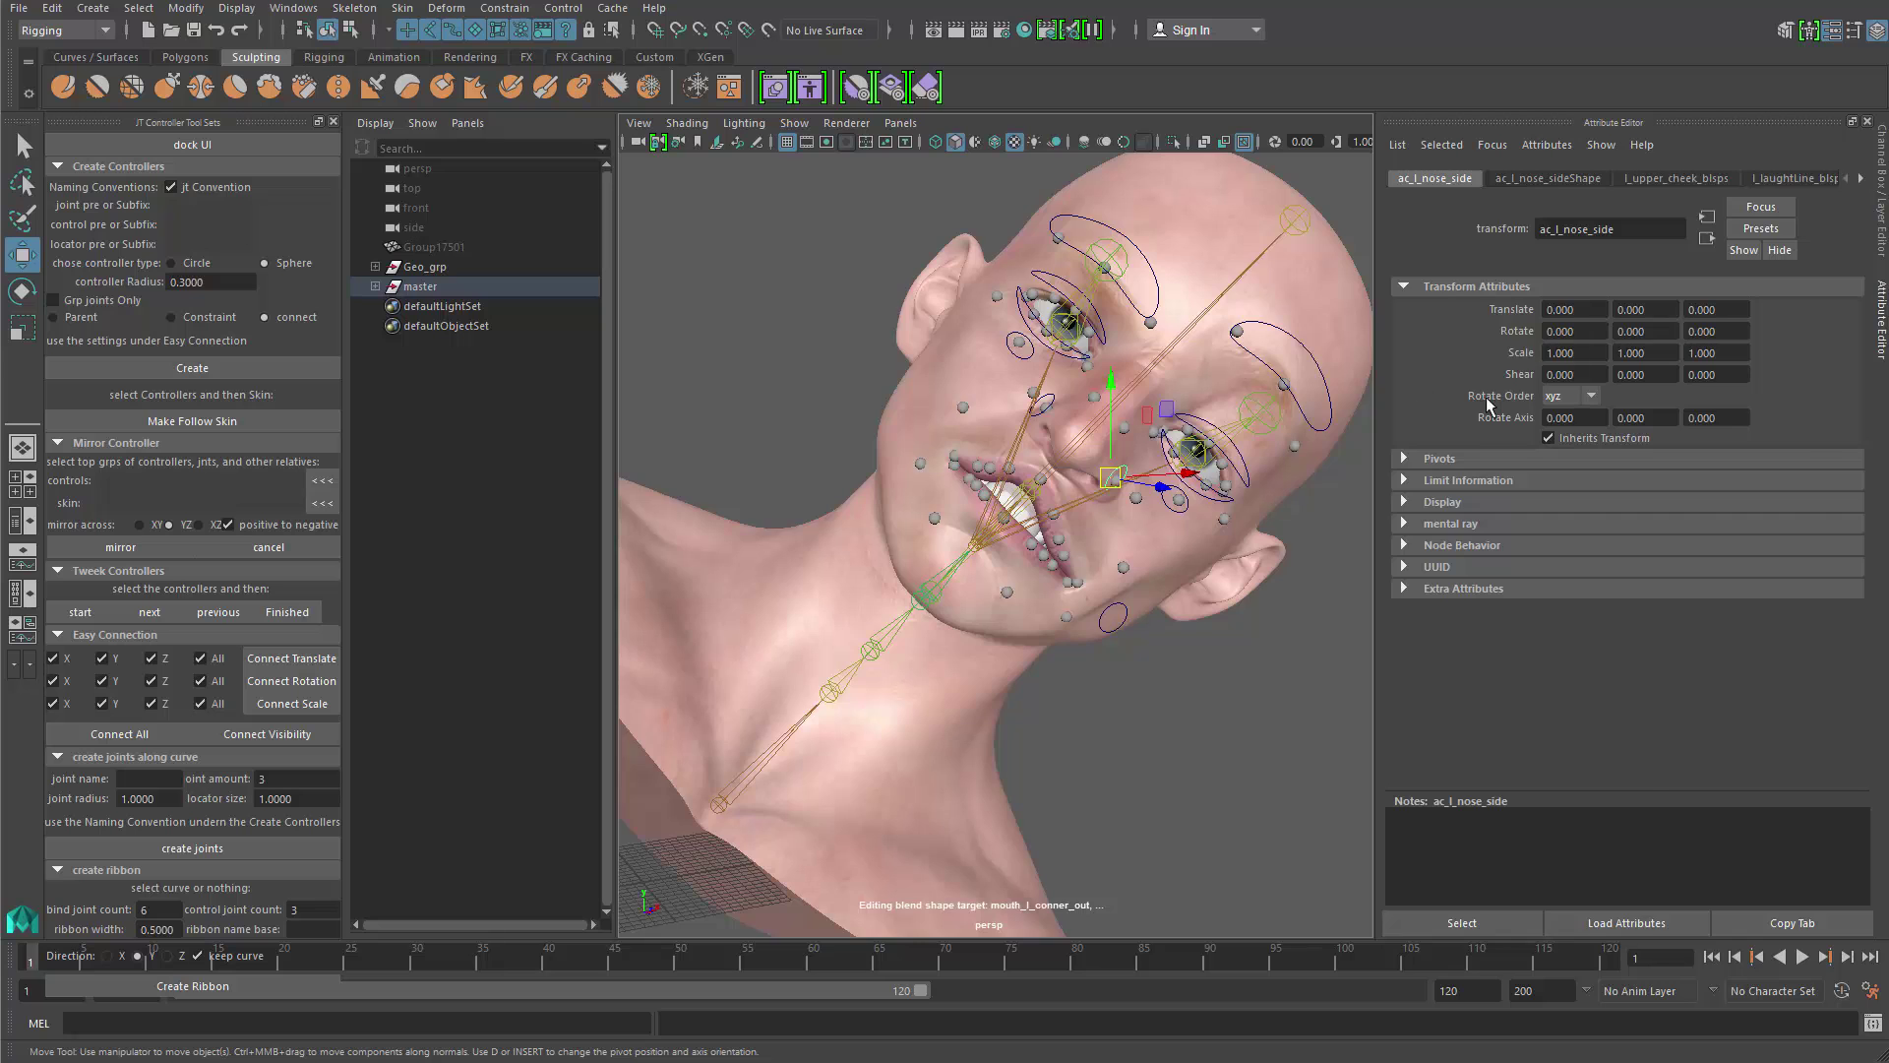
Step: Show the Channel Box and undo the mouth, lip and eyebrow controller moves and the last rotation of master
{"action": "key", "text": "ctrl+a"}
{"action": "left_click_drag", "start_coordinate": [1180, 462], "coordinate": [1000, 492], "text": "alt"}
{"action": "scroll", "coordinate": [953, 529], "scroll_direction": "down", "scroll_amount": 4}
{"action": "key", "text": "ctrl+z"}
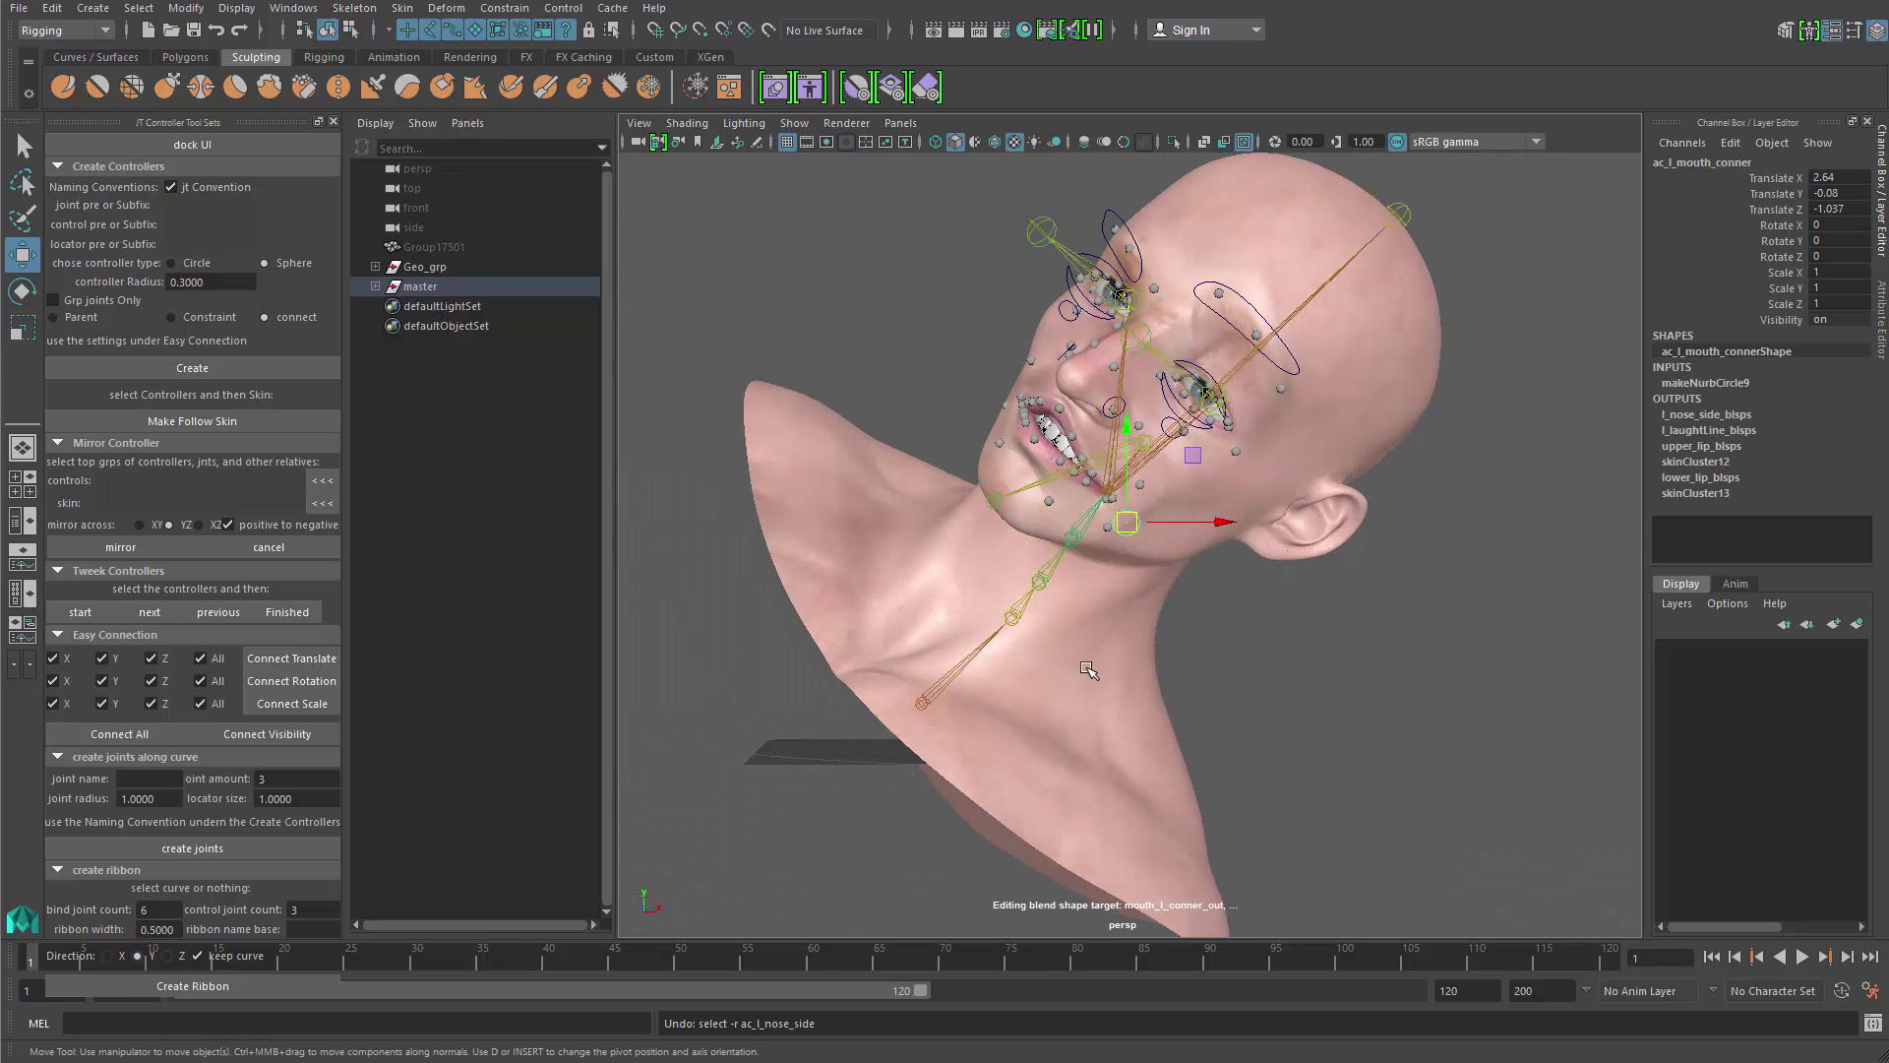
{"action": "key", "text": "ctrl+z"}
{"action": "key", "text": "ctrl+z"}
{"action": "key", "text": "ctrl+z"}
{"action": "key", "text": "ctrl+z"}
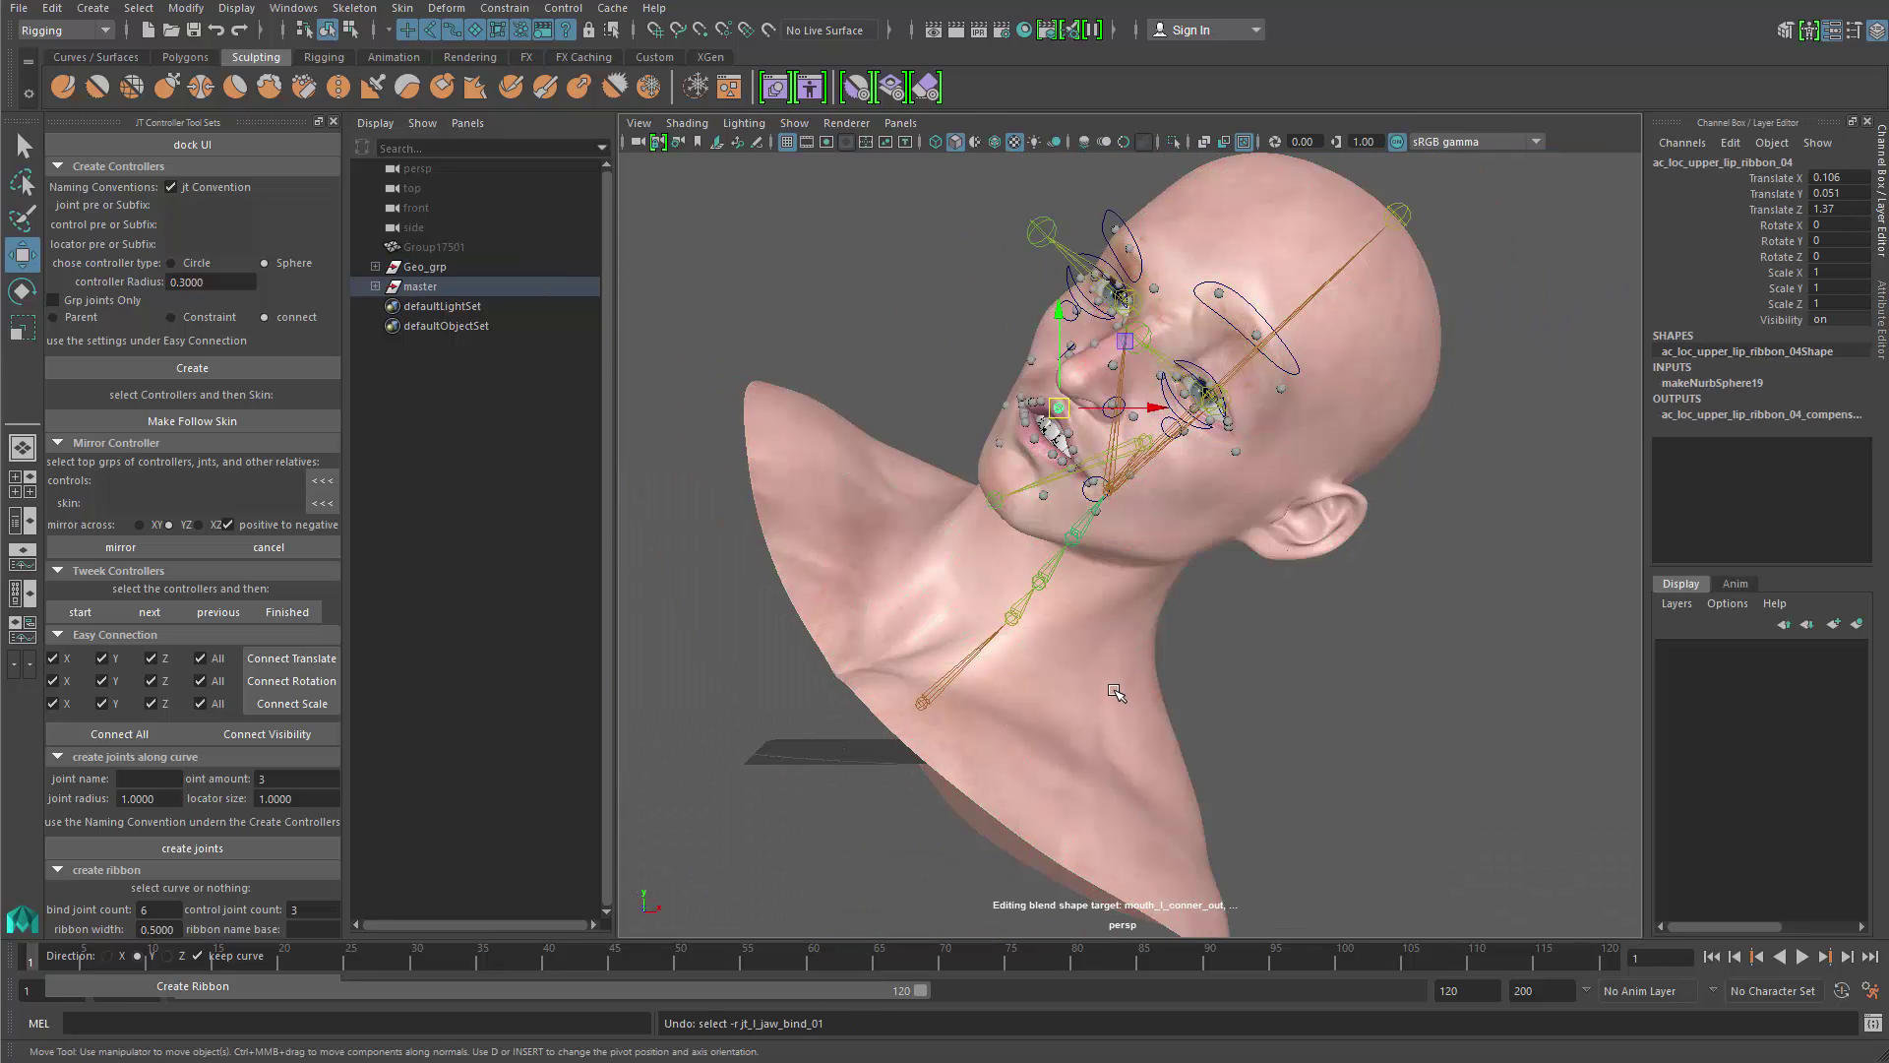
{"action": "key", "text": "ctrl+z"}
{"action": "key", "text": "ctrl+z"}
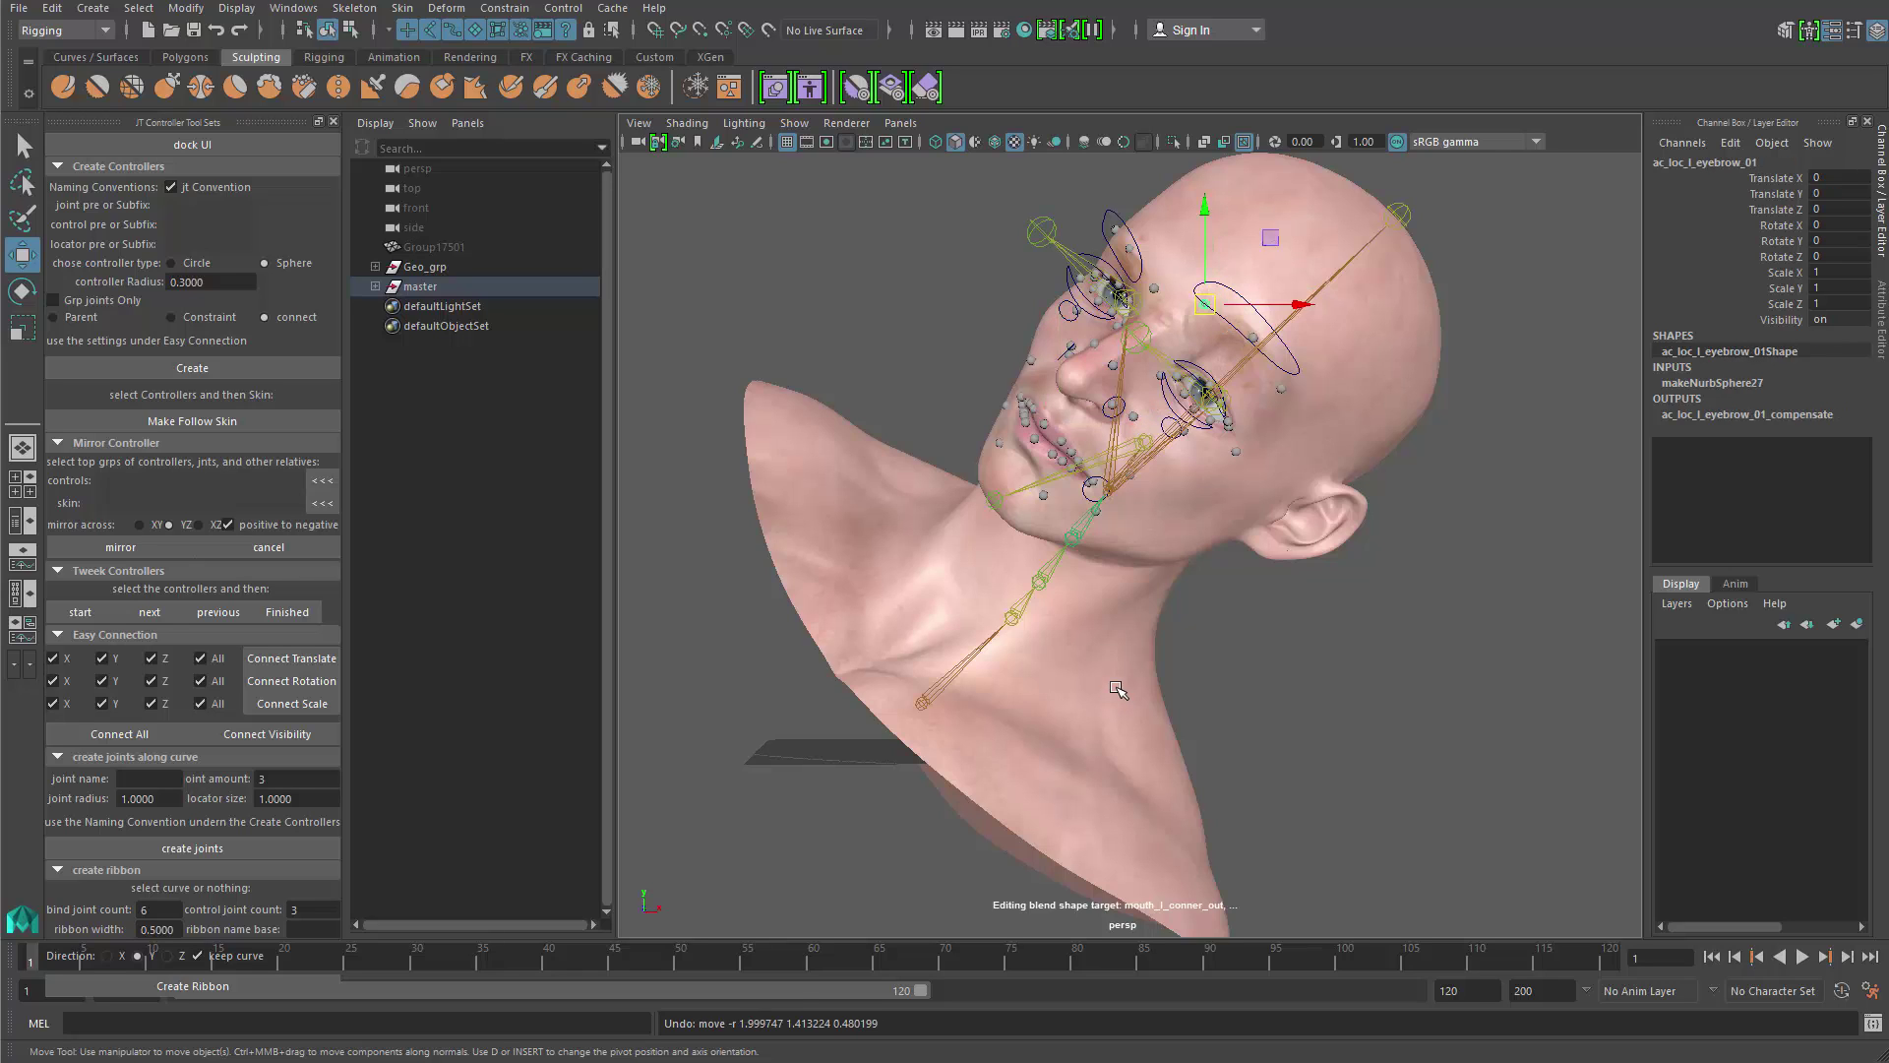
{"action": "key", "text": "ctrl+z"}
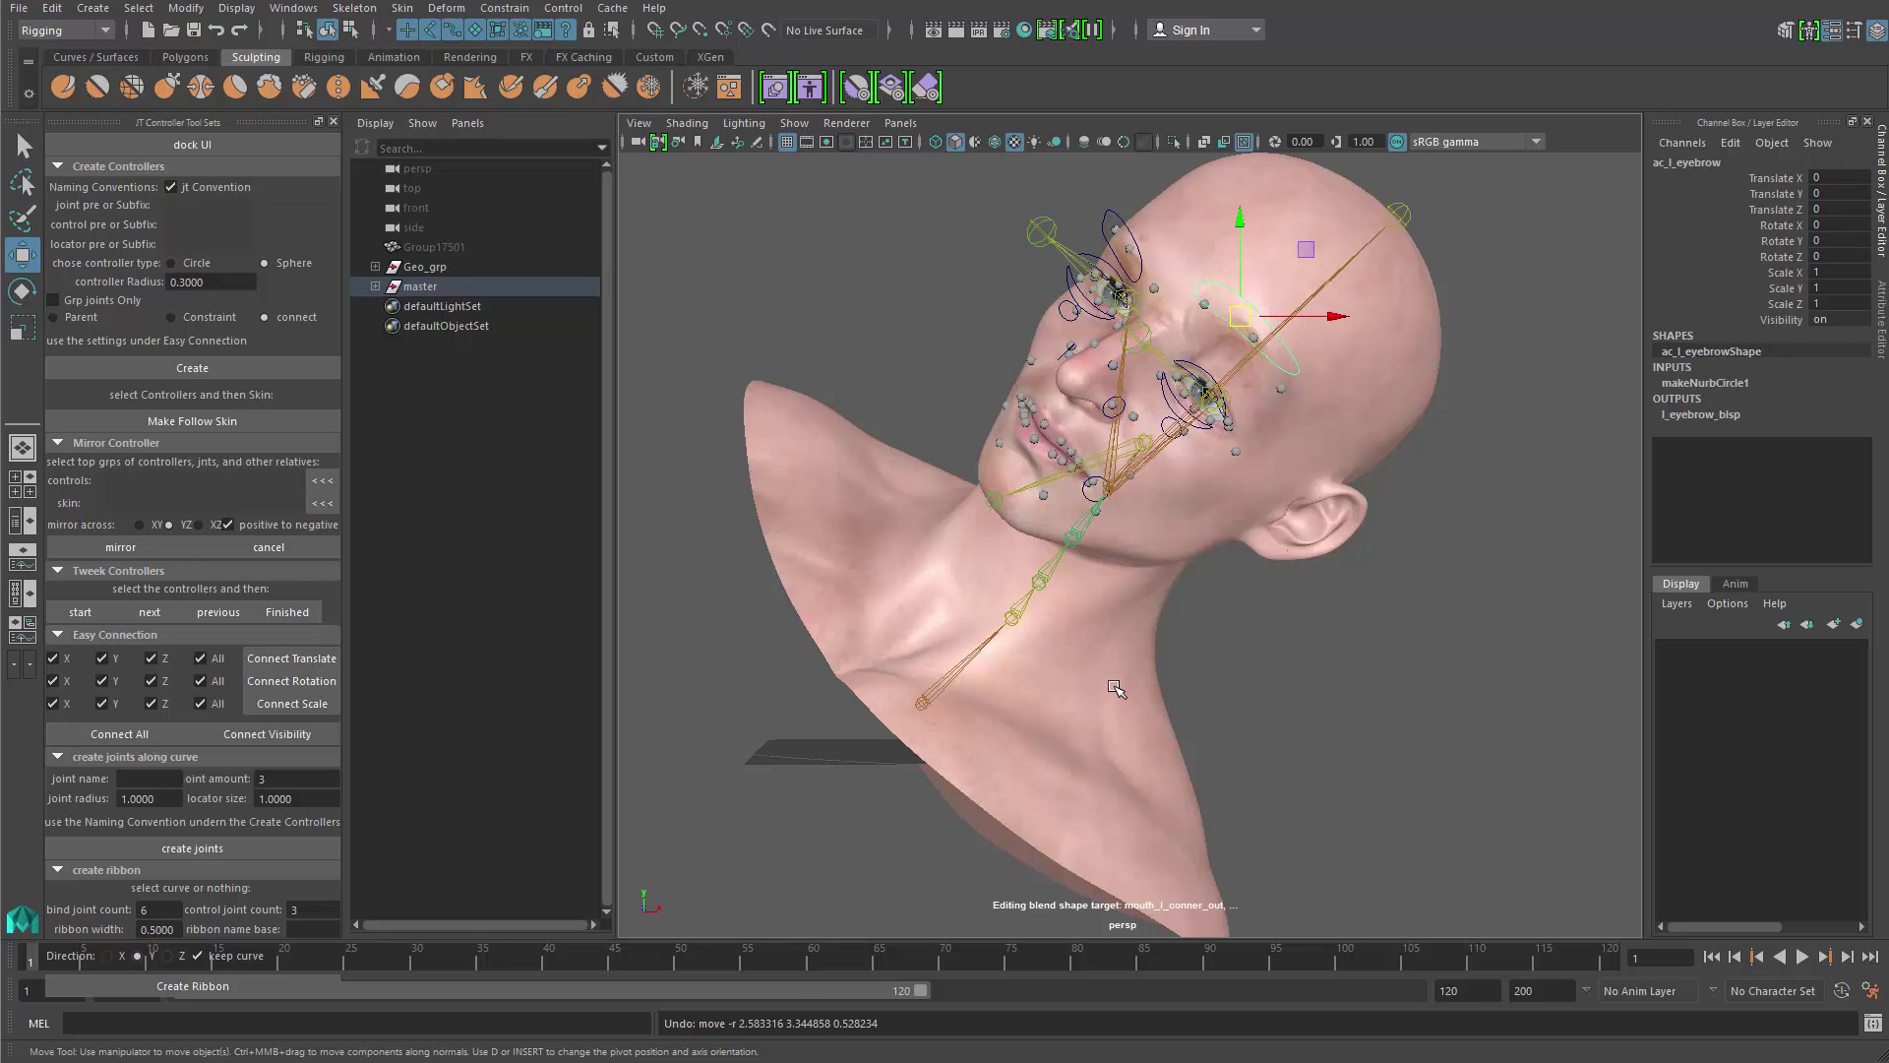
{"action": "key", "text": "ctrl+z"}
{"action": "key", "text": "ctrl+z"}
{"action": "key", "text": "ctrl+z"}
{"action": "key", "text": "ctrl+z"}
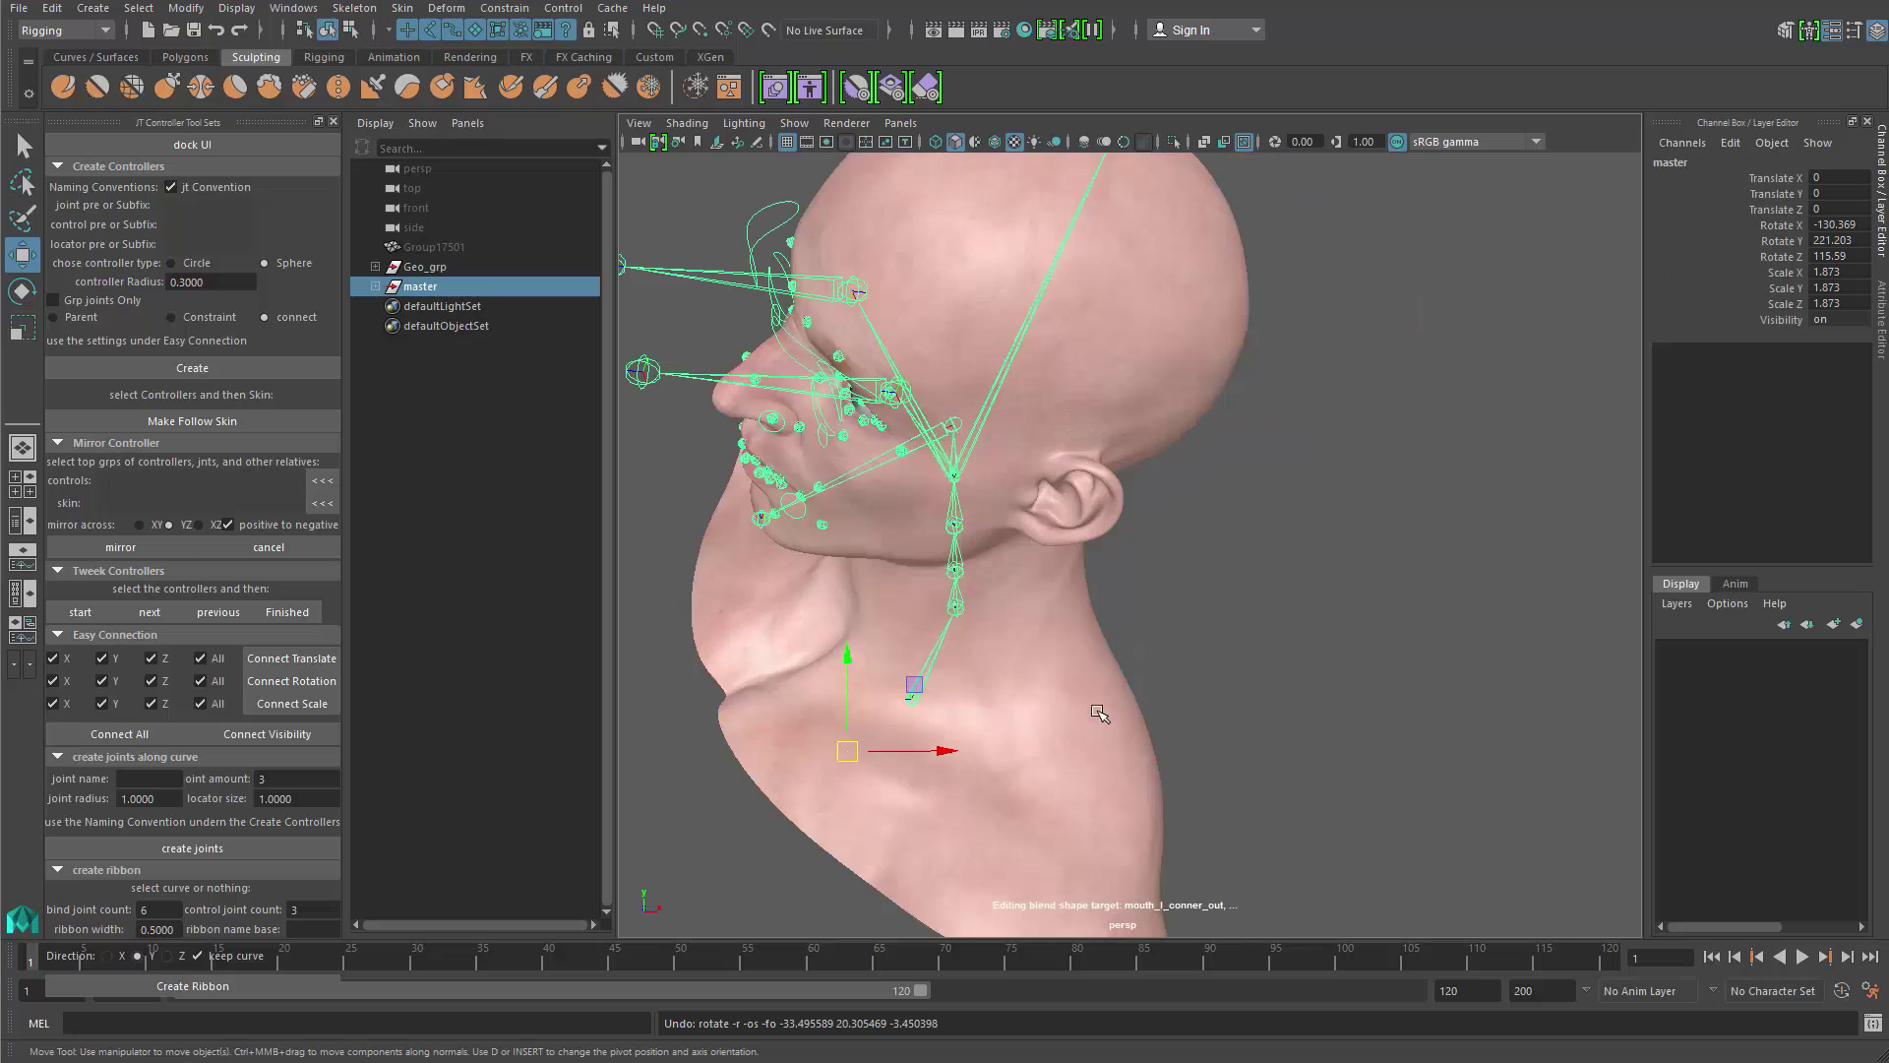
{"action": "left_click_drag", "start_coordinate": [887, 749], "coordinate": [1073, 779], "text": "alt"}
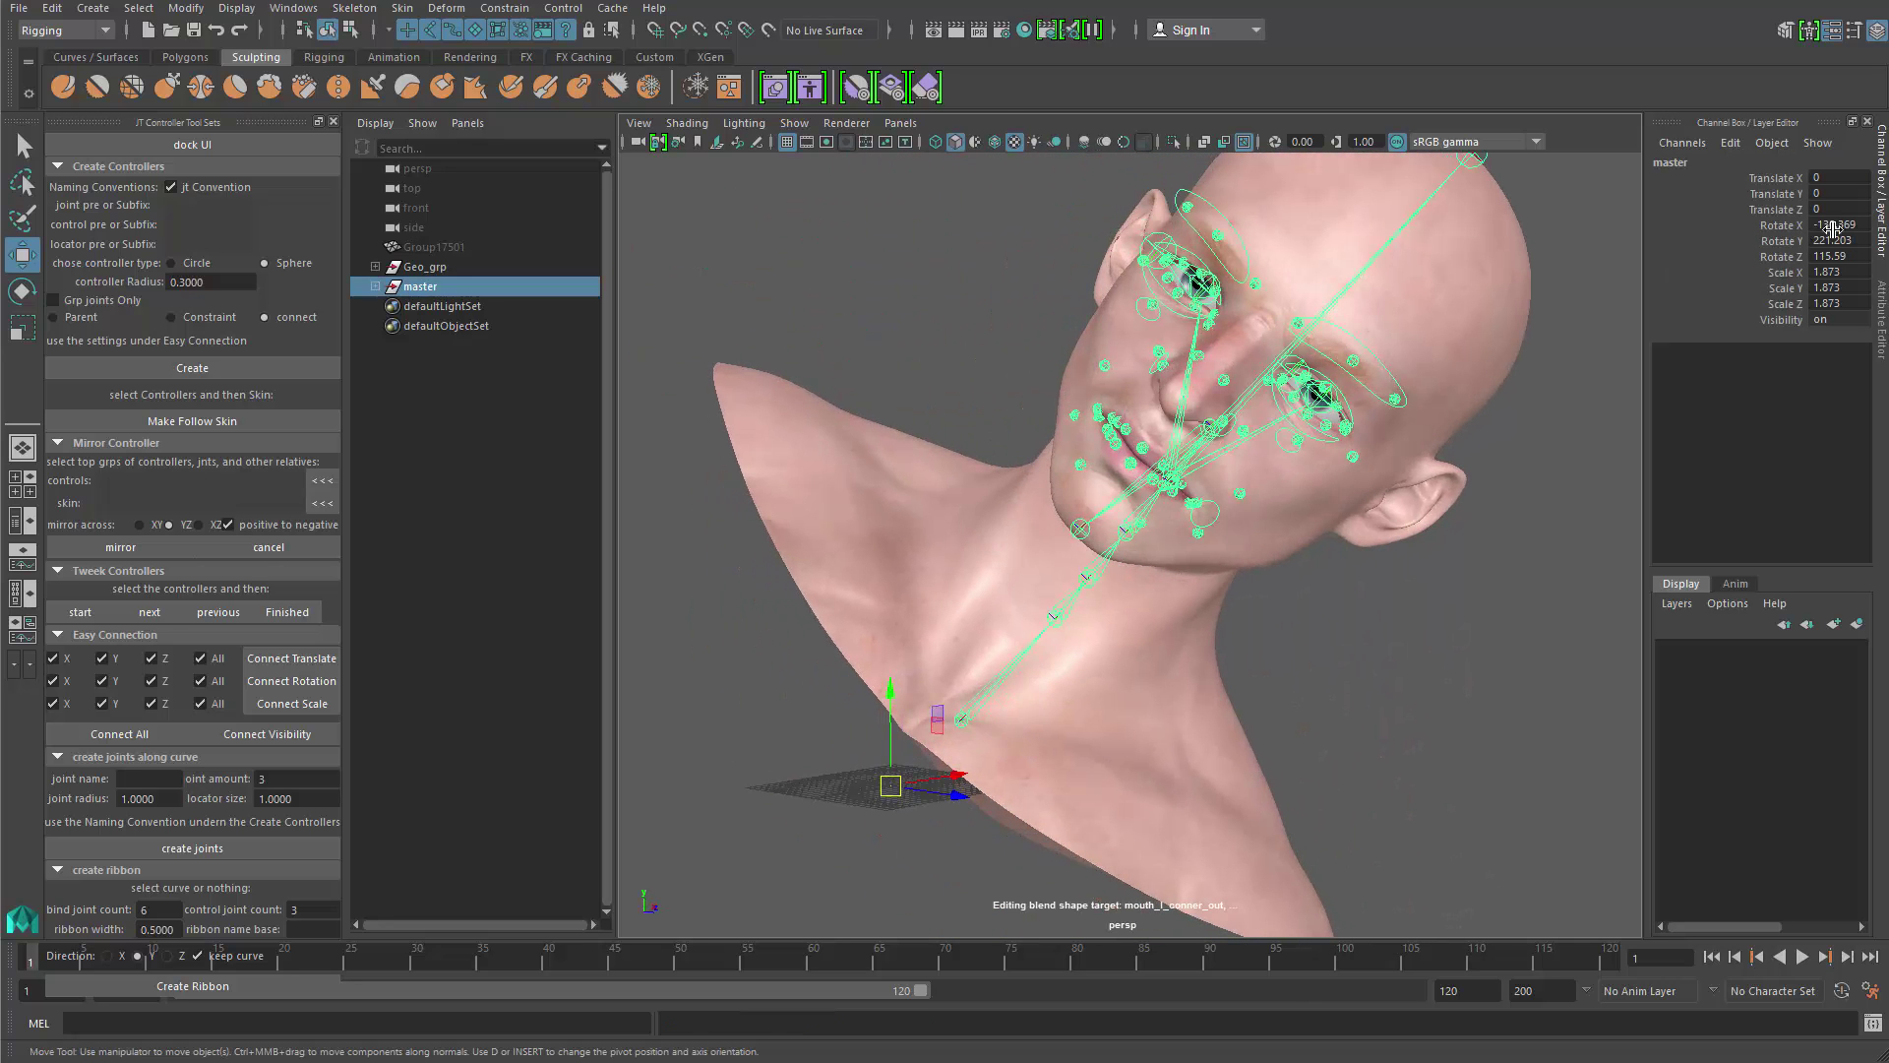
Step: Undo the last rotation of master, scale it to 100 on all axes and inspect the rig, selecting the left upper eyelid controller
{"action": "key", "text": "ctrl+z"}
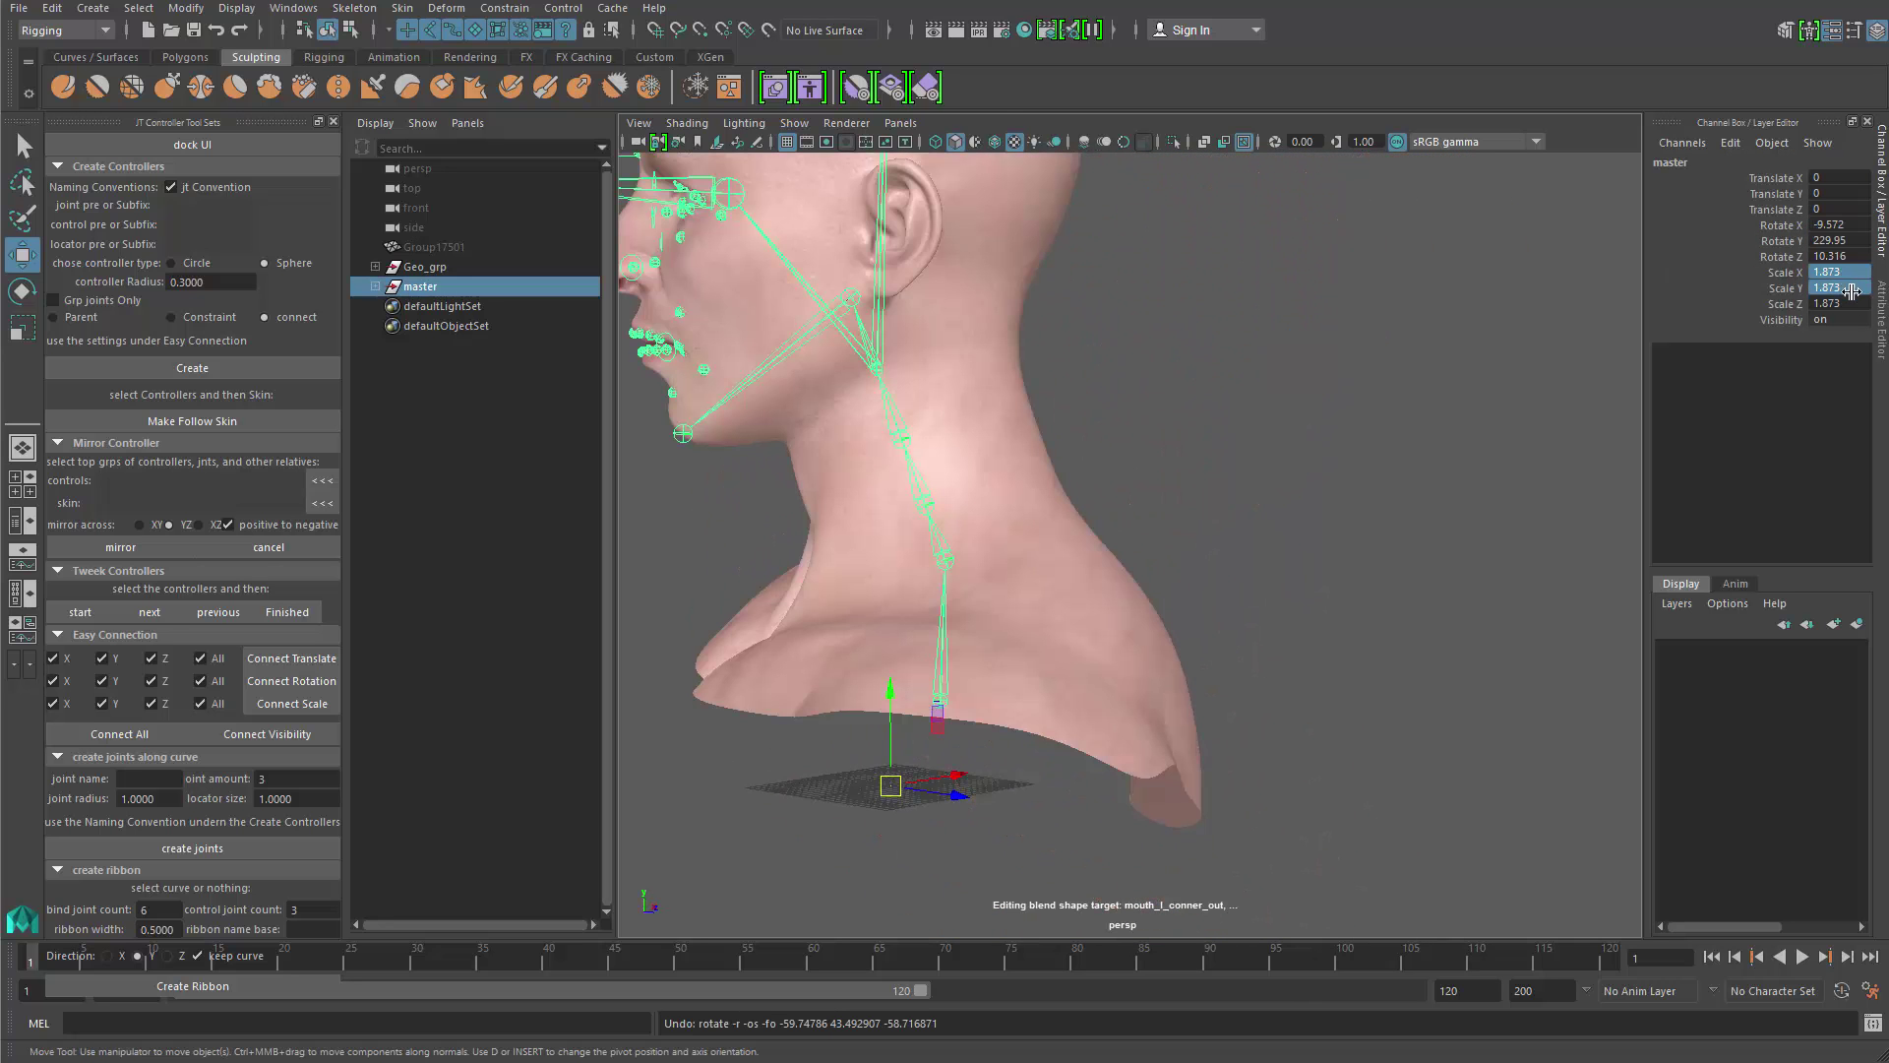
{"action": "type", "text": "100"}
{"action": "key", "text": "Return"}
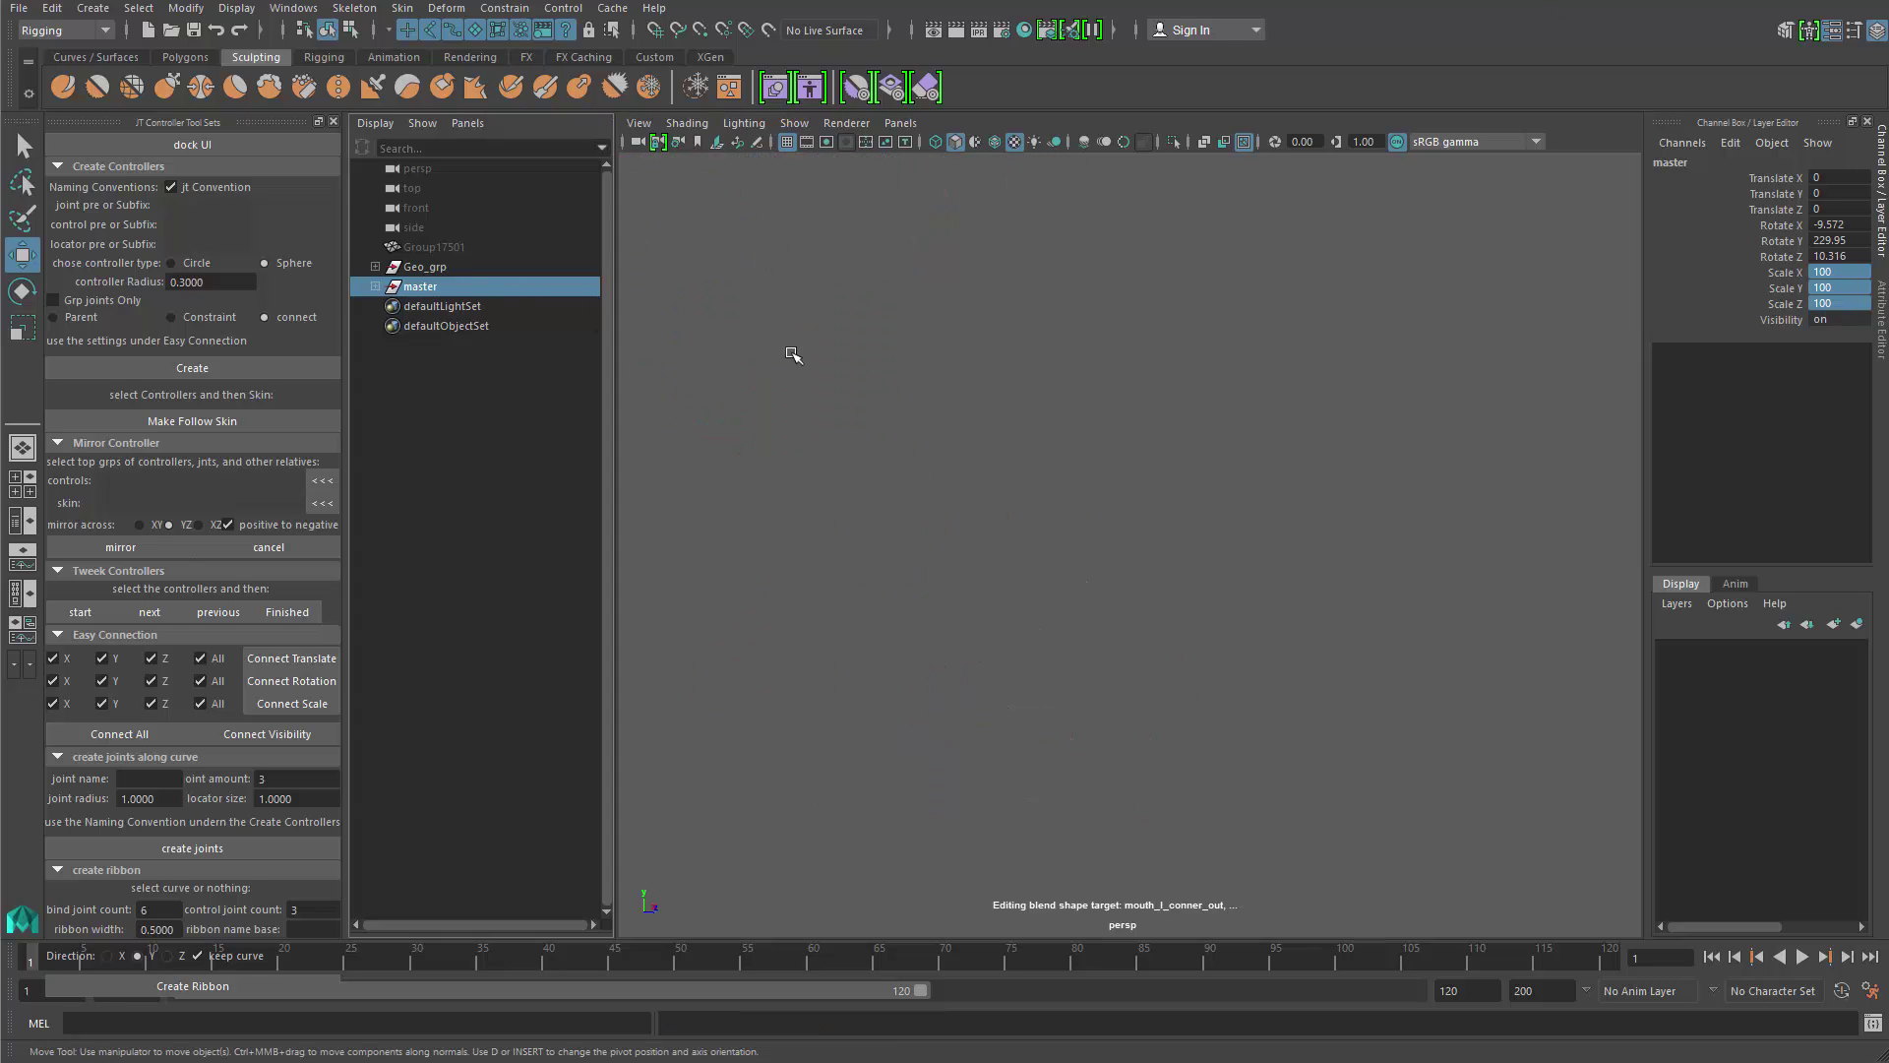
{"action": "middle_click_drag", "start_coordinate": [1265, 595], "coordinate": [1203, 506], "text": "alt"}
{"action": "left_click_drag", "start_coordinate": [1202, 506], "coordinate": [1229, 418], "text": "alt"}
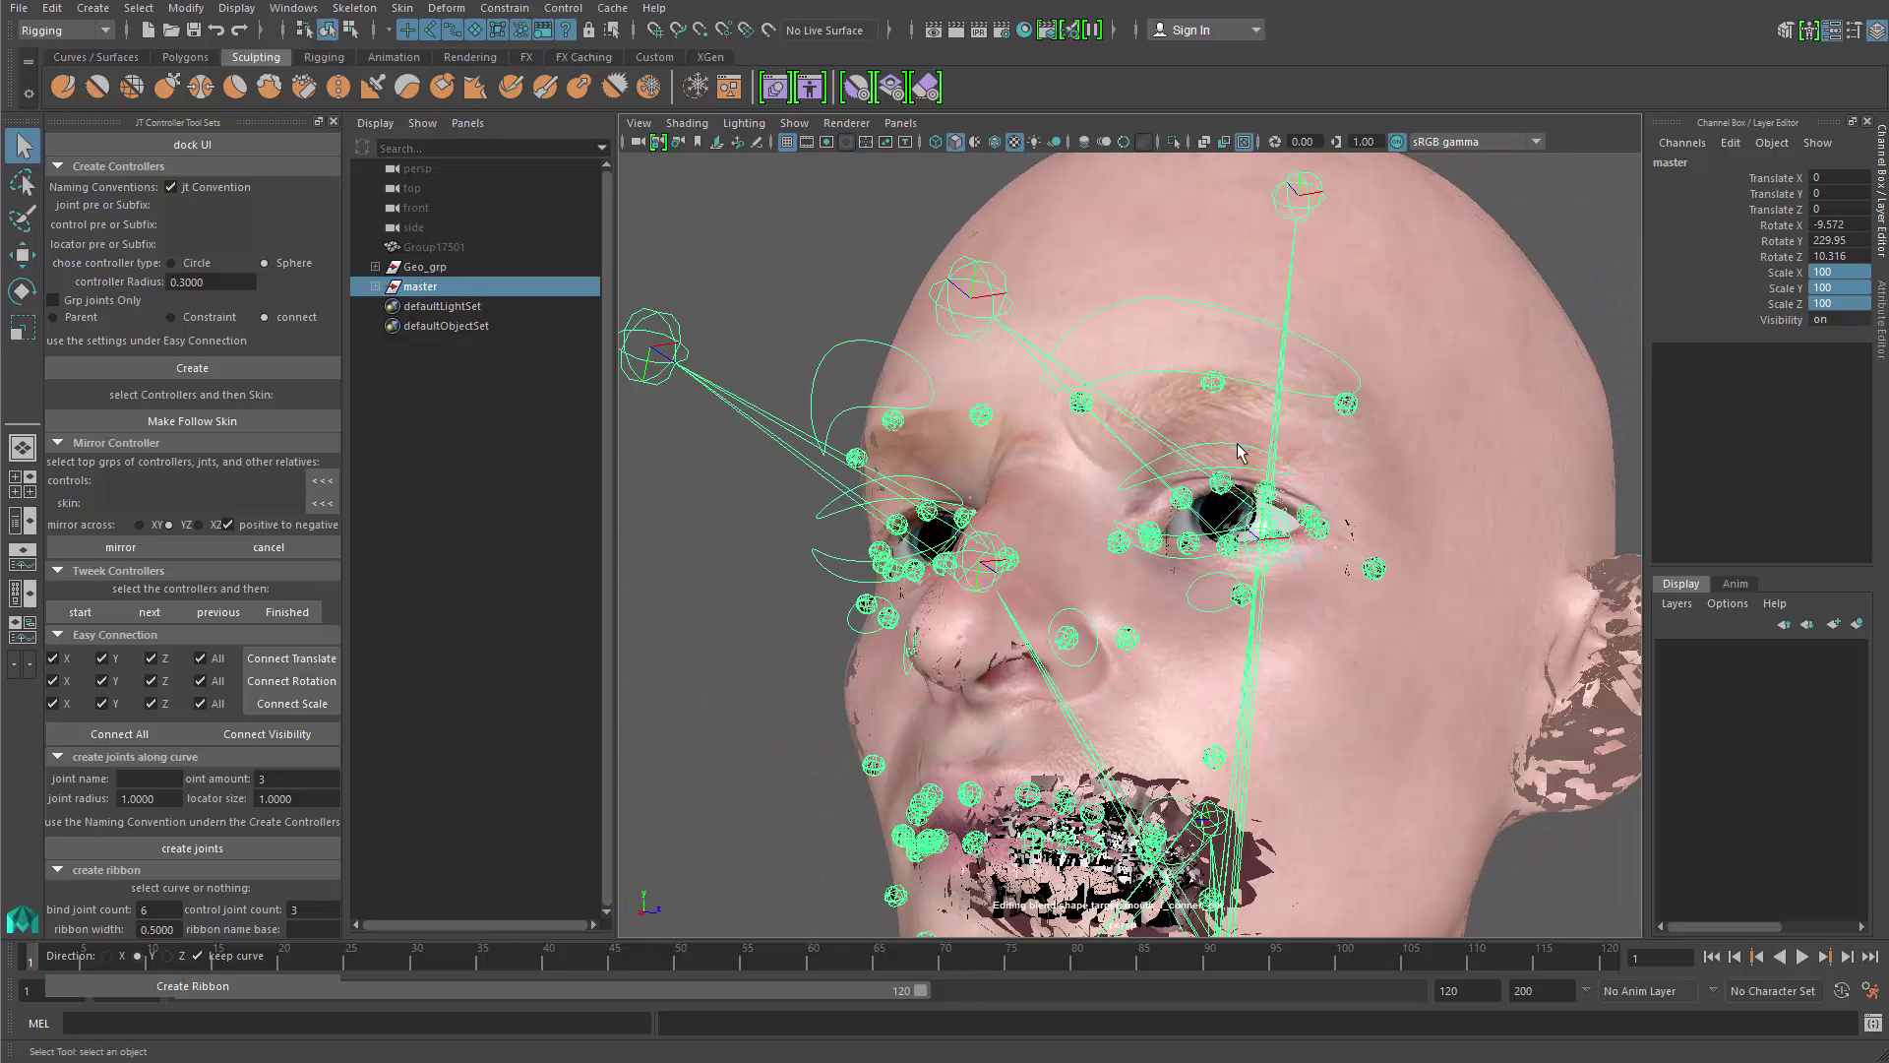
{"action": "left_click", "coordinate": [1245, 474]}
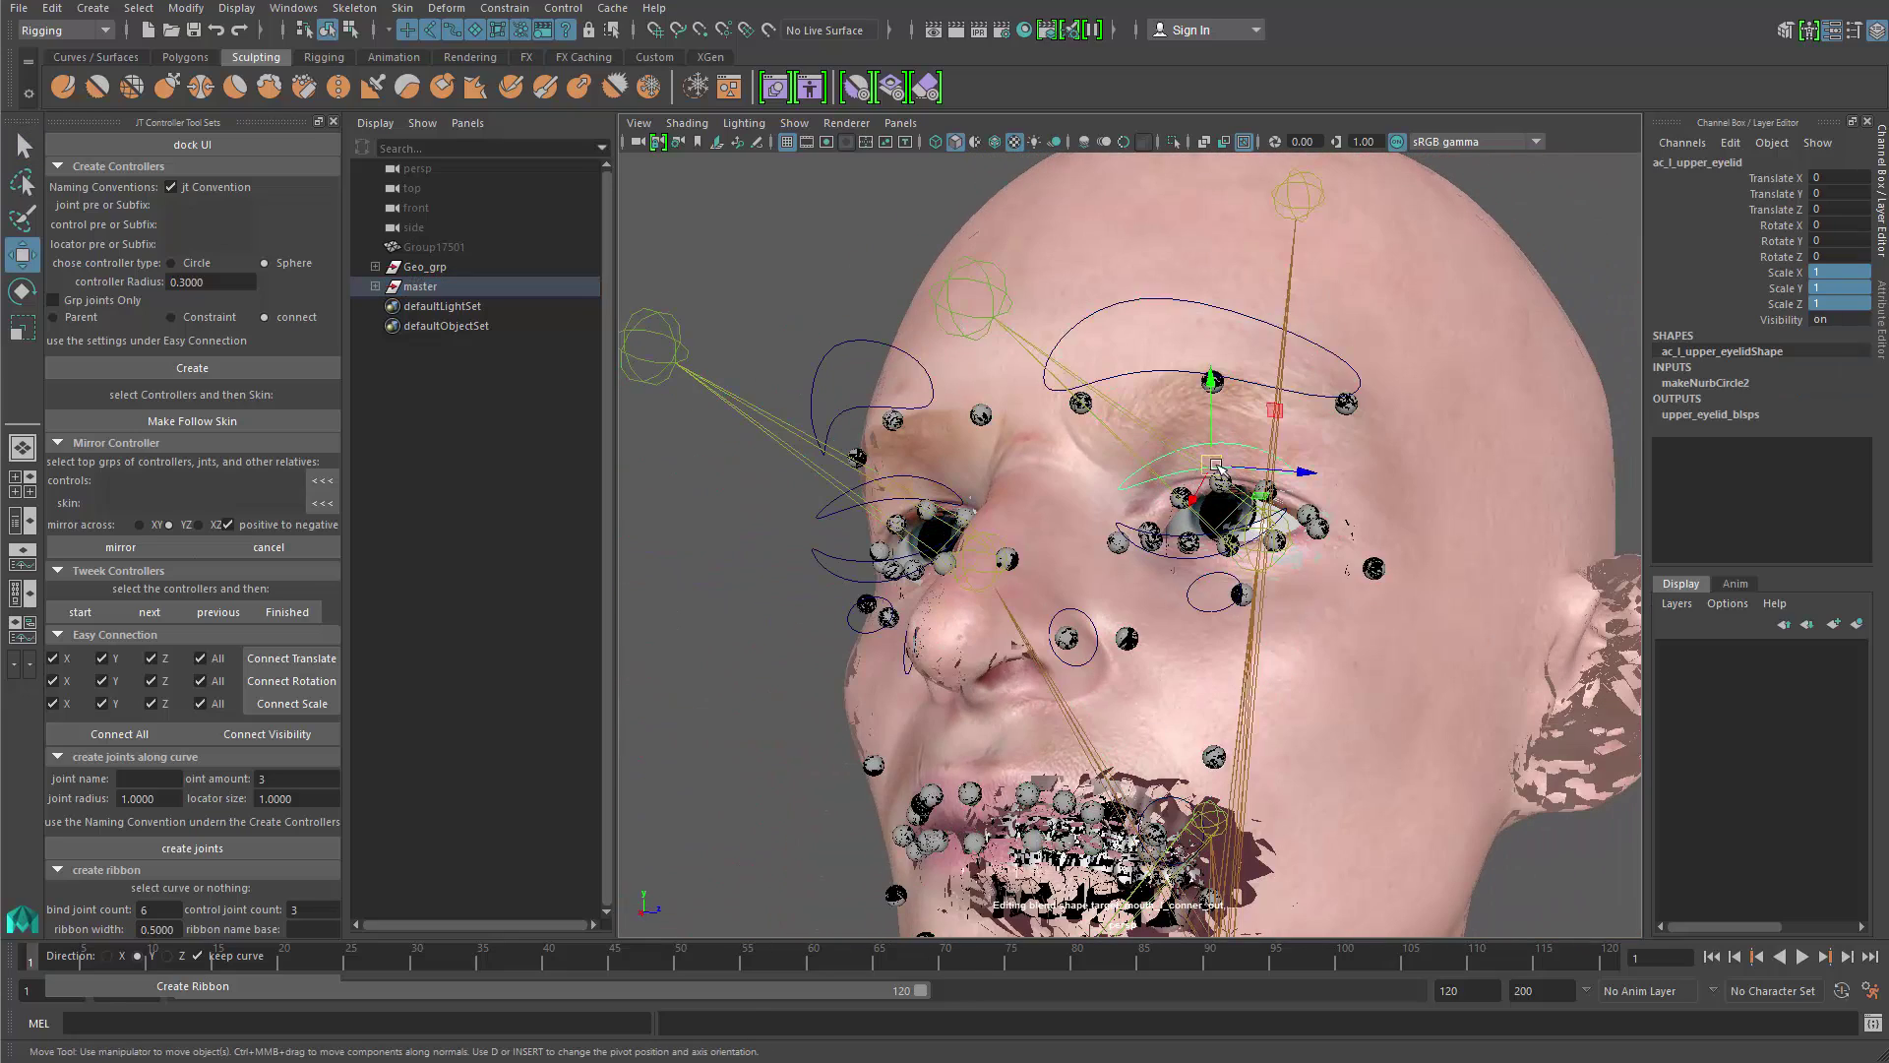
Step: Undo the eyelid controller selection and master's scale of 100
{"action": "key", "text": "ctrl+z"}
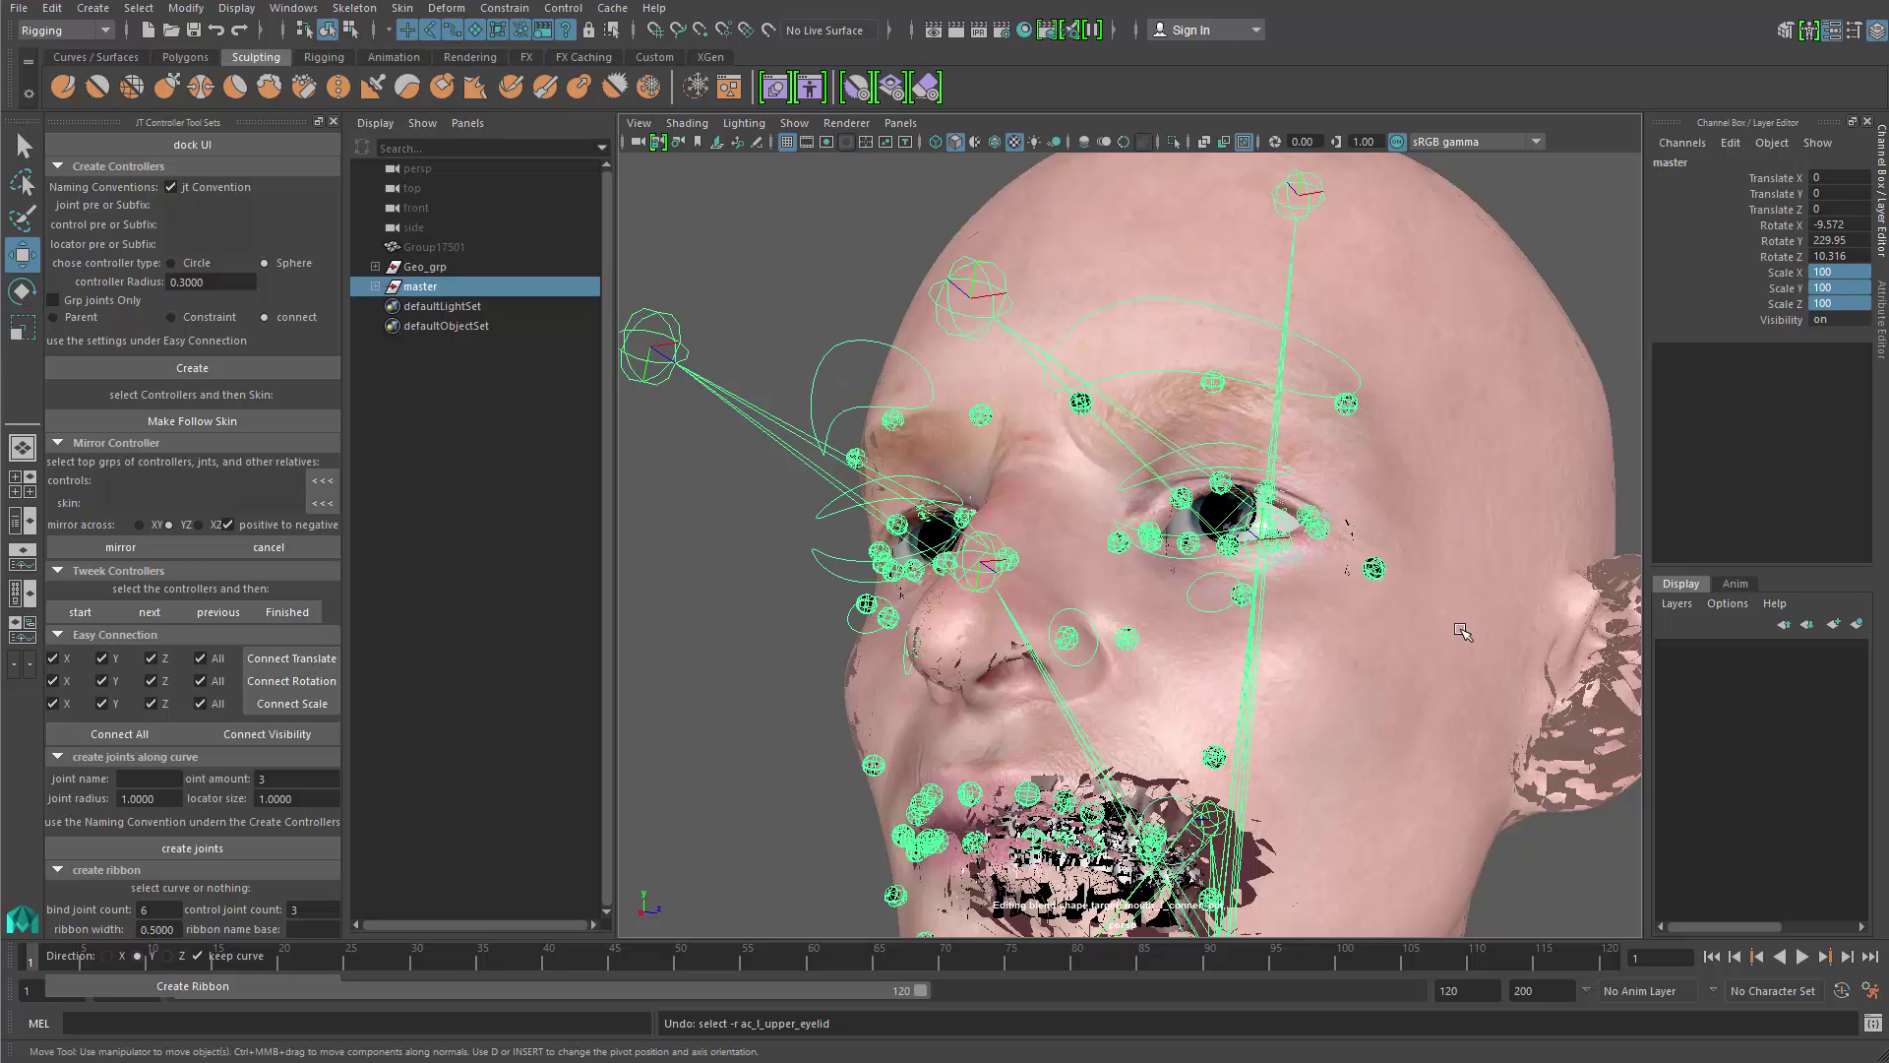
{"action": "key", "text": "ctrl+z"}
{"action": "key", "text": "f"}
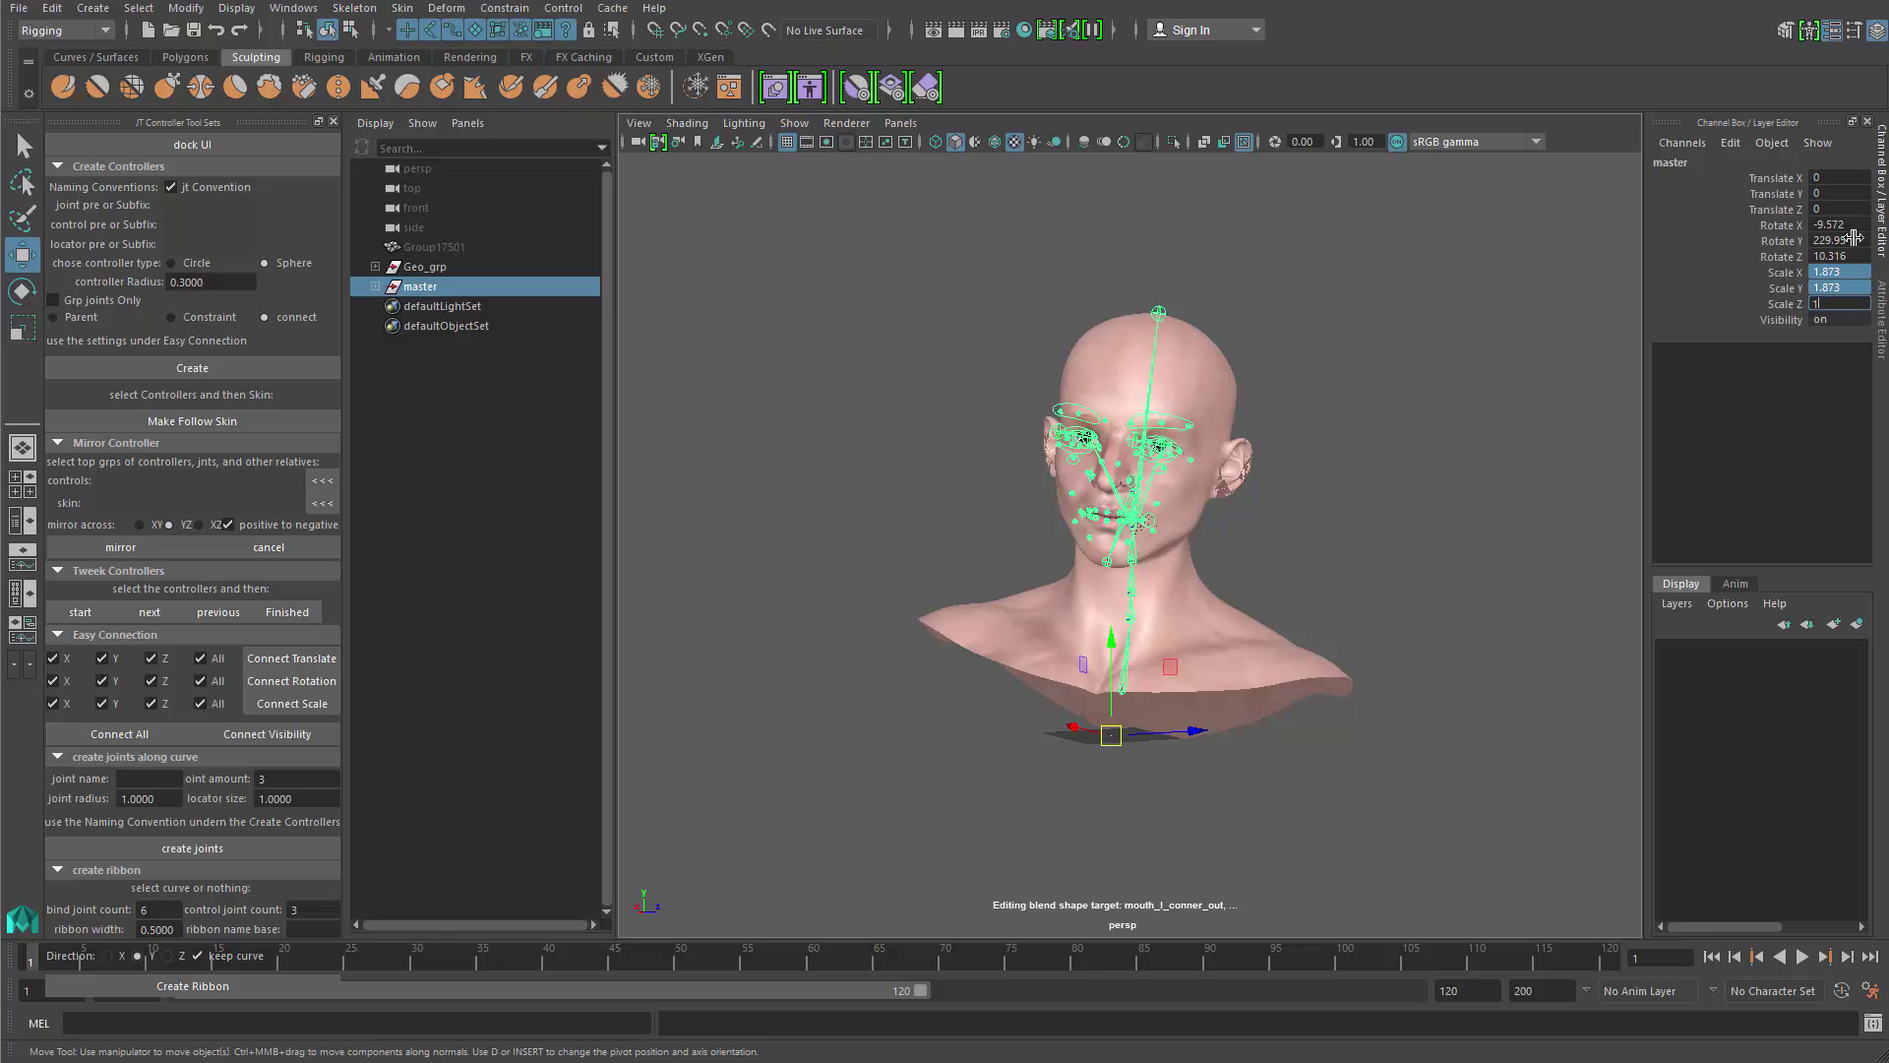
Step: Reset master's scale to 1 and its rotation to 0 on all three axes
{"action": "type", "text": "1"}
{"action": "key", "text": "Return"}
{"action": "left_click_drag", "start_coordinate": [1838, 224], "coordinate": [1852, 253]}
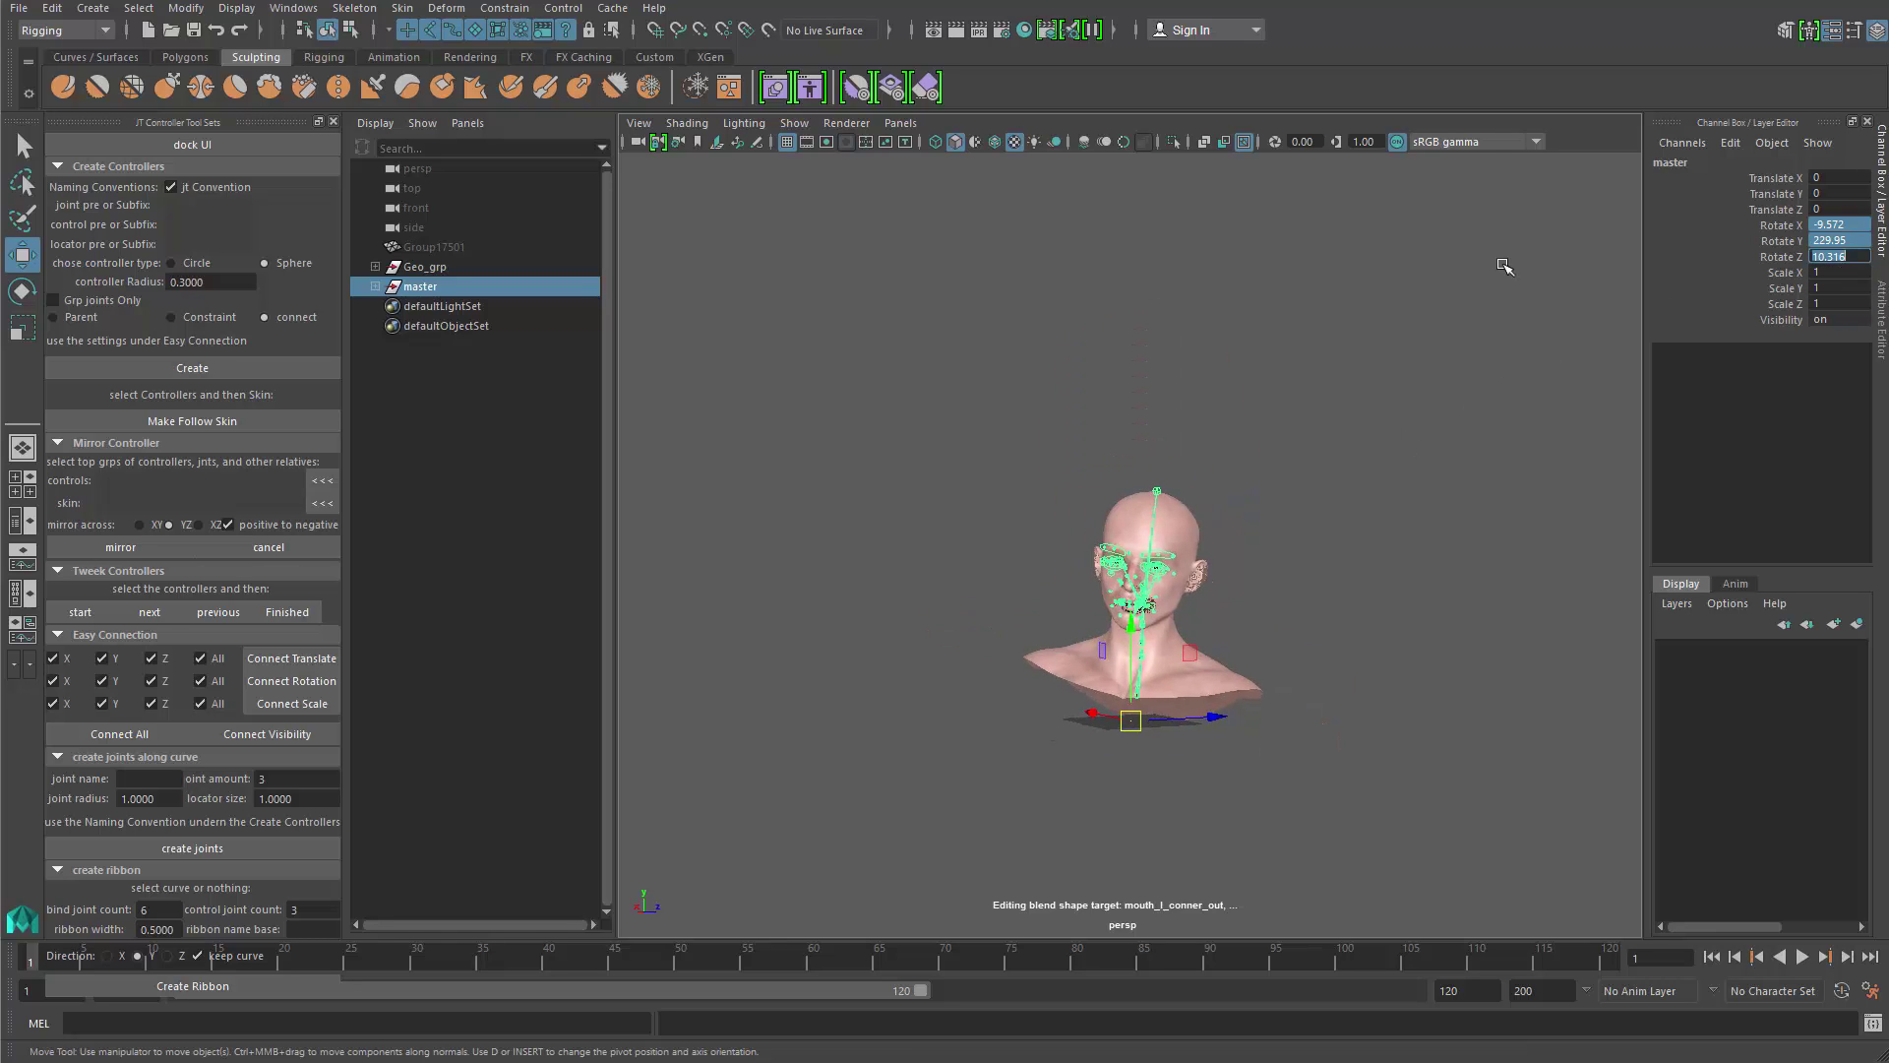
{"action": "key", "text": "Return"}
{"action": "key", "text": "f"}
{"action": "left_click_drag", "start_coordinate": [1395, 654], "coordinate": [1033, 645], "text": "alt"}
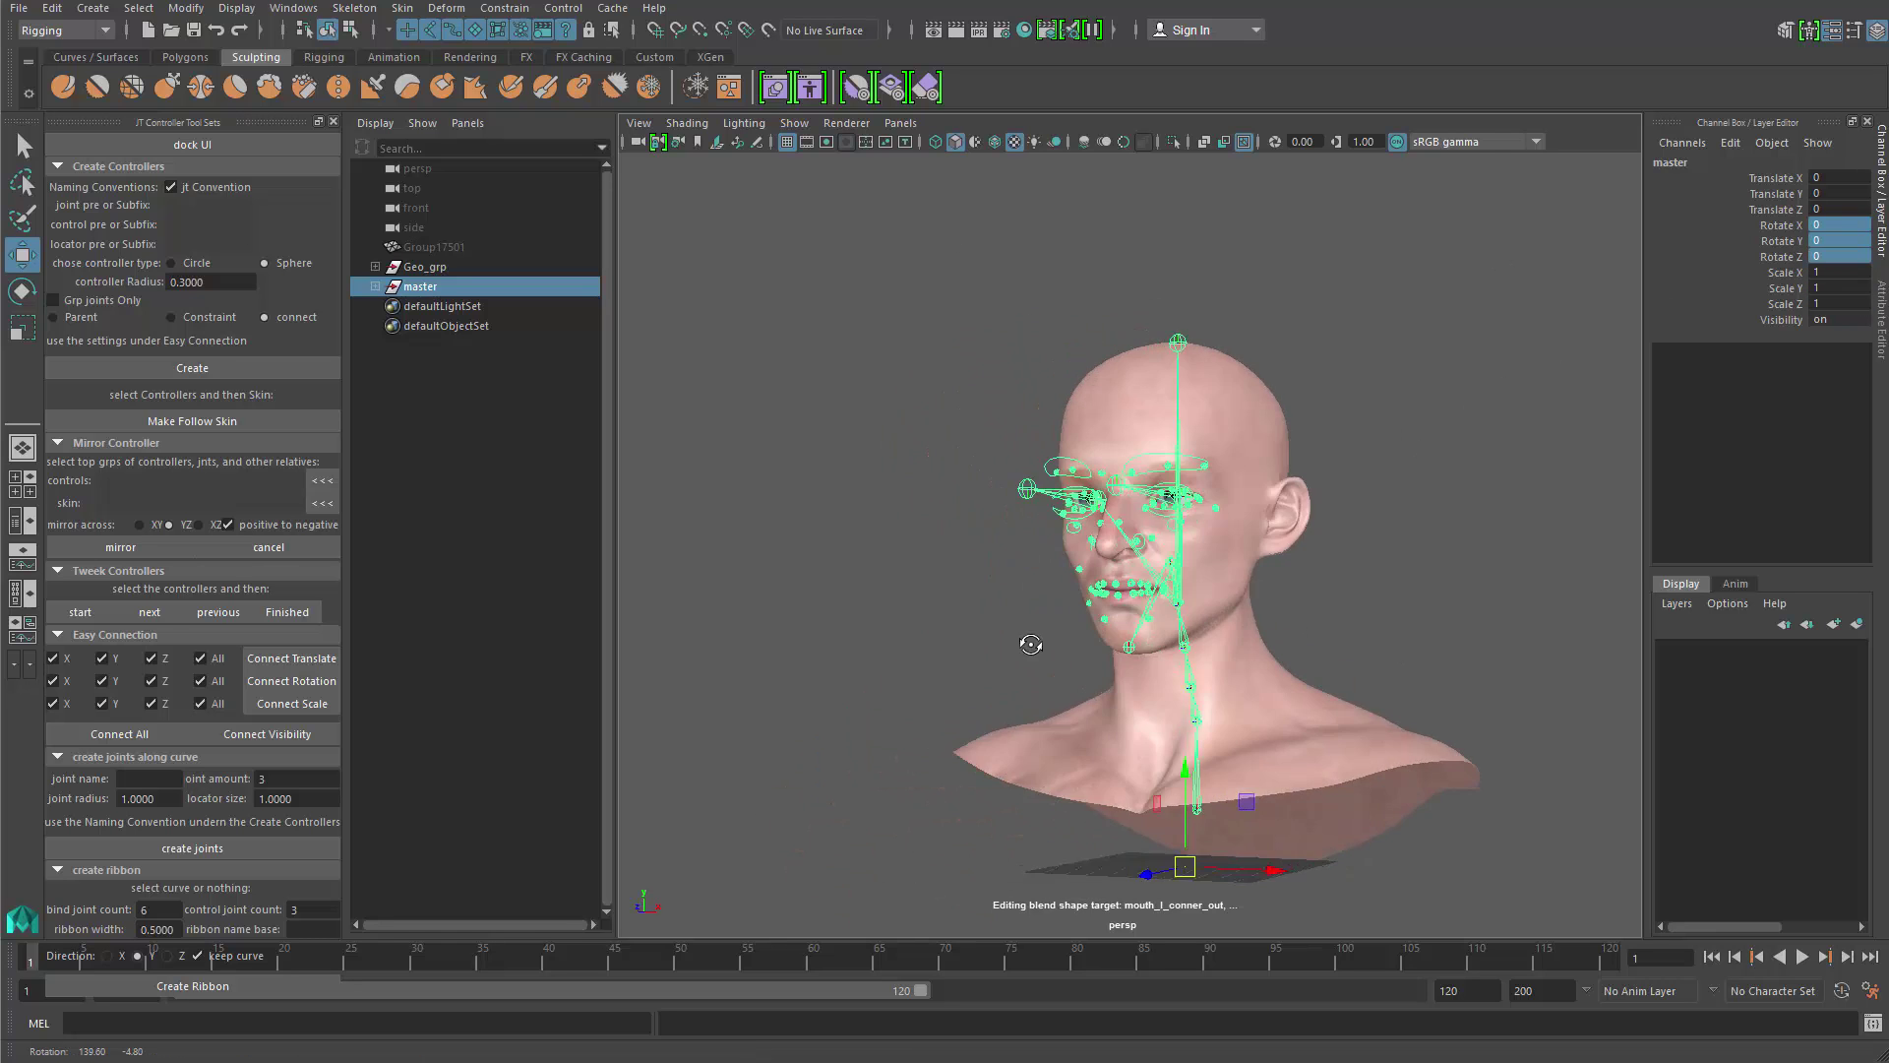
{"action": "right_click_drag", "start_coordinate": [1033, 646], "coordinate": [1250, 618], "text": "alt"}
{"action": "left_click_drag", "start_coordinate": [1250, 618], "coordinate": [1333, 607], "text": "alt"}
Step: Lower the left eyebrow controller ac_l_eyebrow by about 1.74 to test its blend shape, and undo the move
{"action": "left_click", "coordinate": [1527, 390]}
{"action": "right_click_drag", "start_coordinate": [1251, 358], "coordinate": [1368, 421], "text": "alt"}
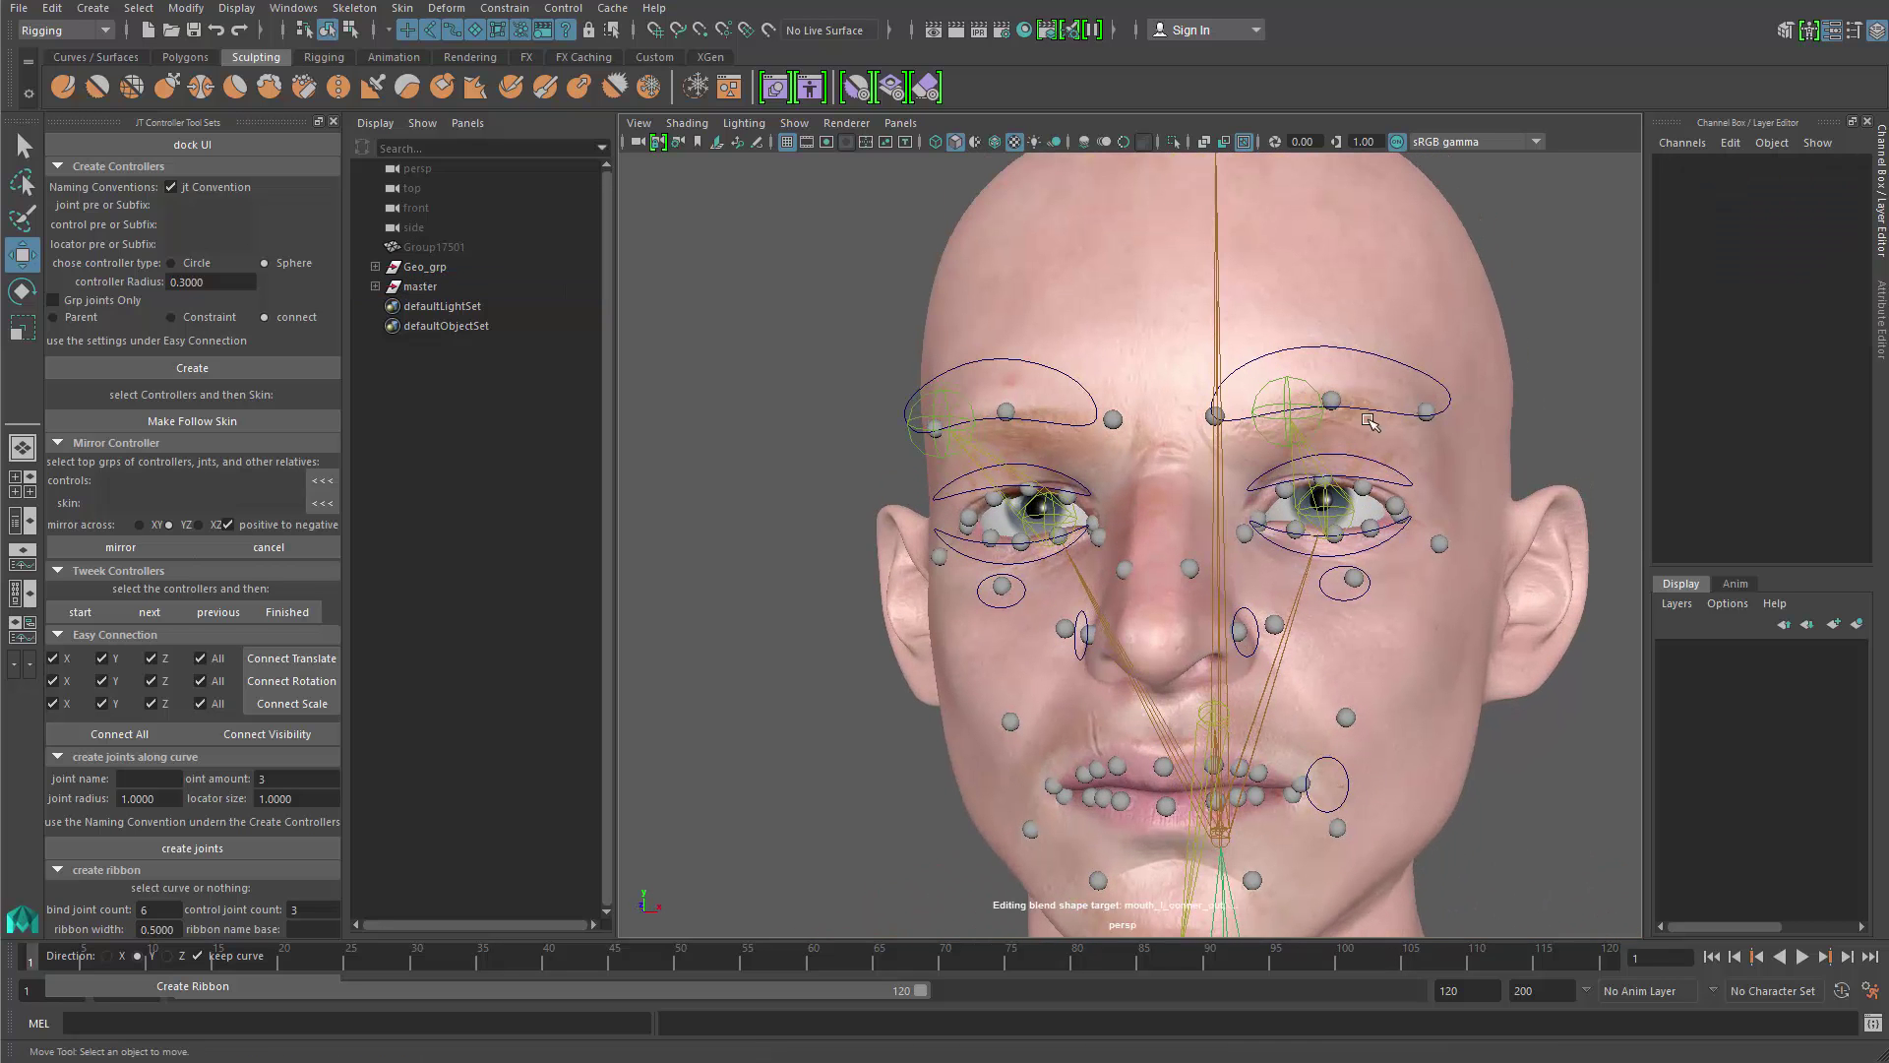
{"action": "left_click", "coordinate": [1382, 360]}
{"action": "left_click_drag", "start_coordinate": [1382, 360], "coordinate": [1348, 334], "text": "alt"}
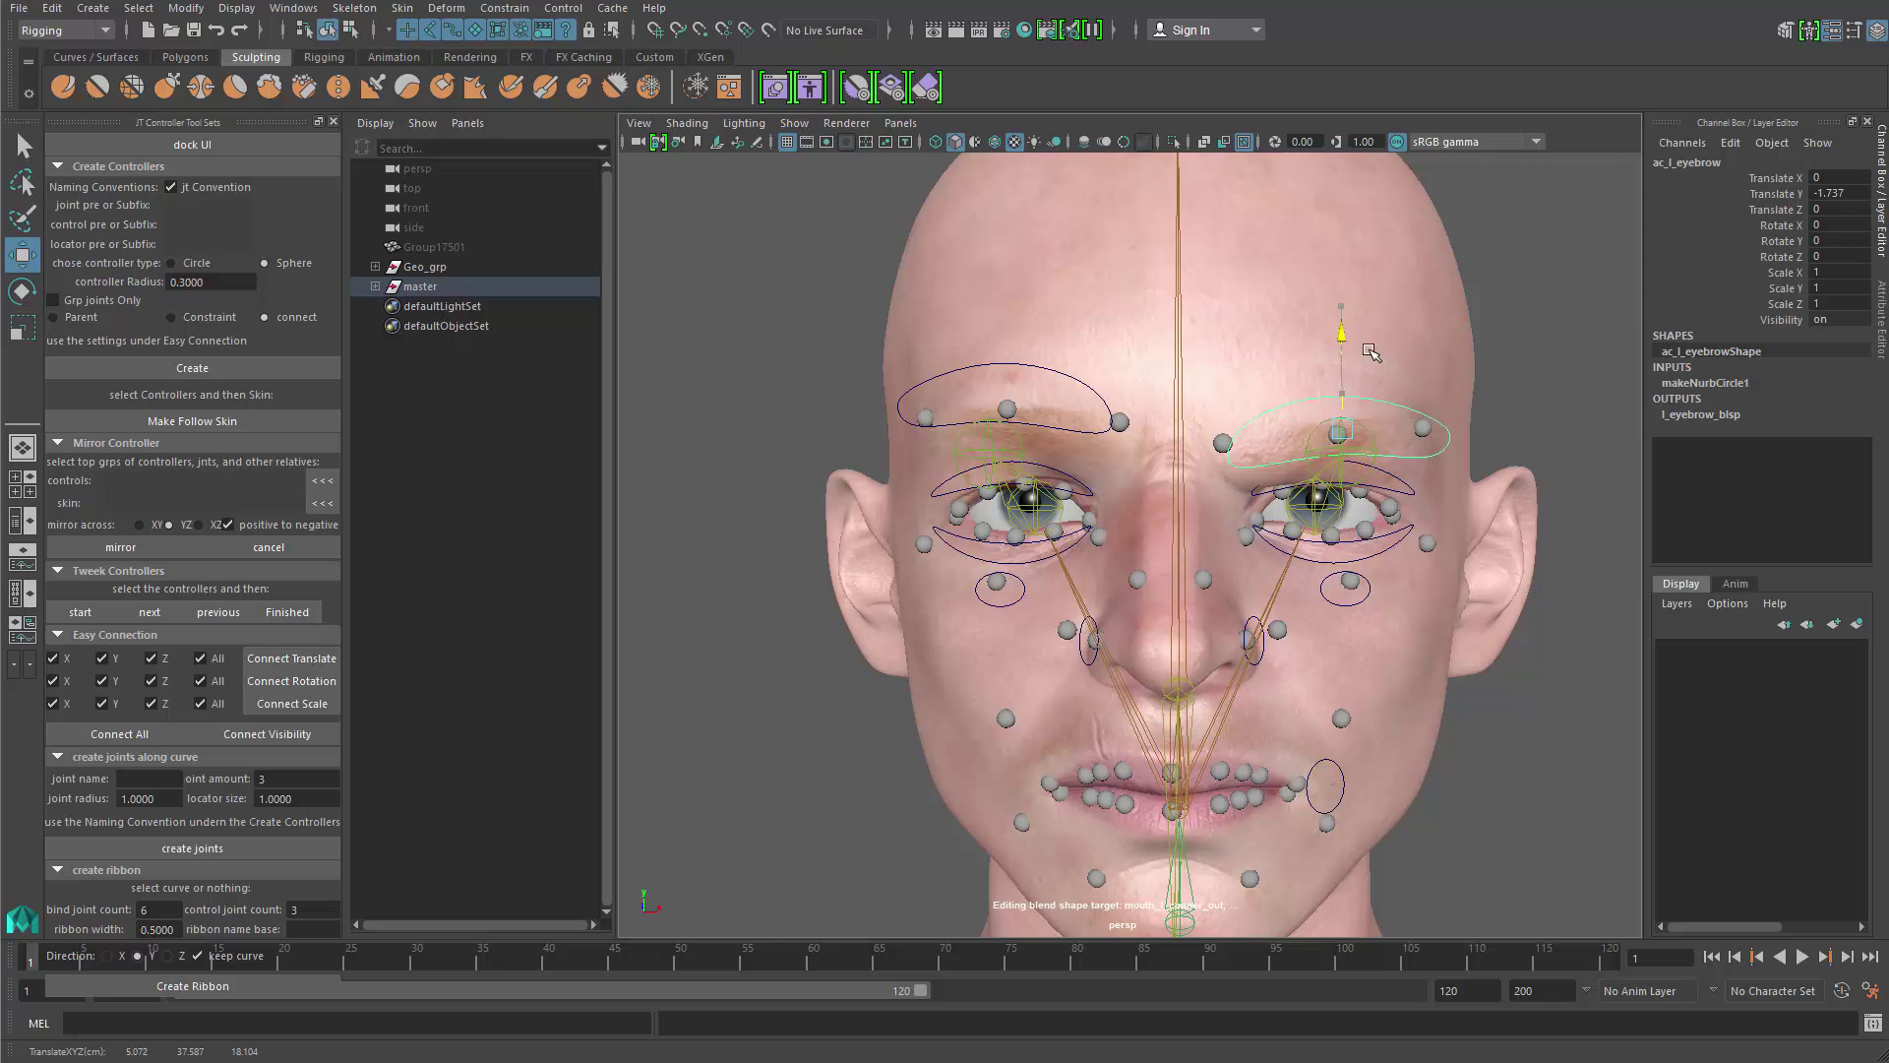
{"action": "key", "text": "ctrl+z"}
Step: Rotate the left eyebrow controller ac_l_eyebrow to test its deformation, and undo the rotation
{"action": "right_click_drag", "start_coordinate": [1378, 402], "coordinate": [1415, 369], "text": "alt"}
{"action": "left_click_drag", "start_coordinate": [1415, 369], "coordinate": [1371, 354], "text": "alt"}
{"action": "key", "text": "e"}
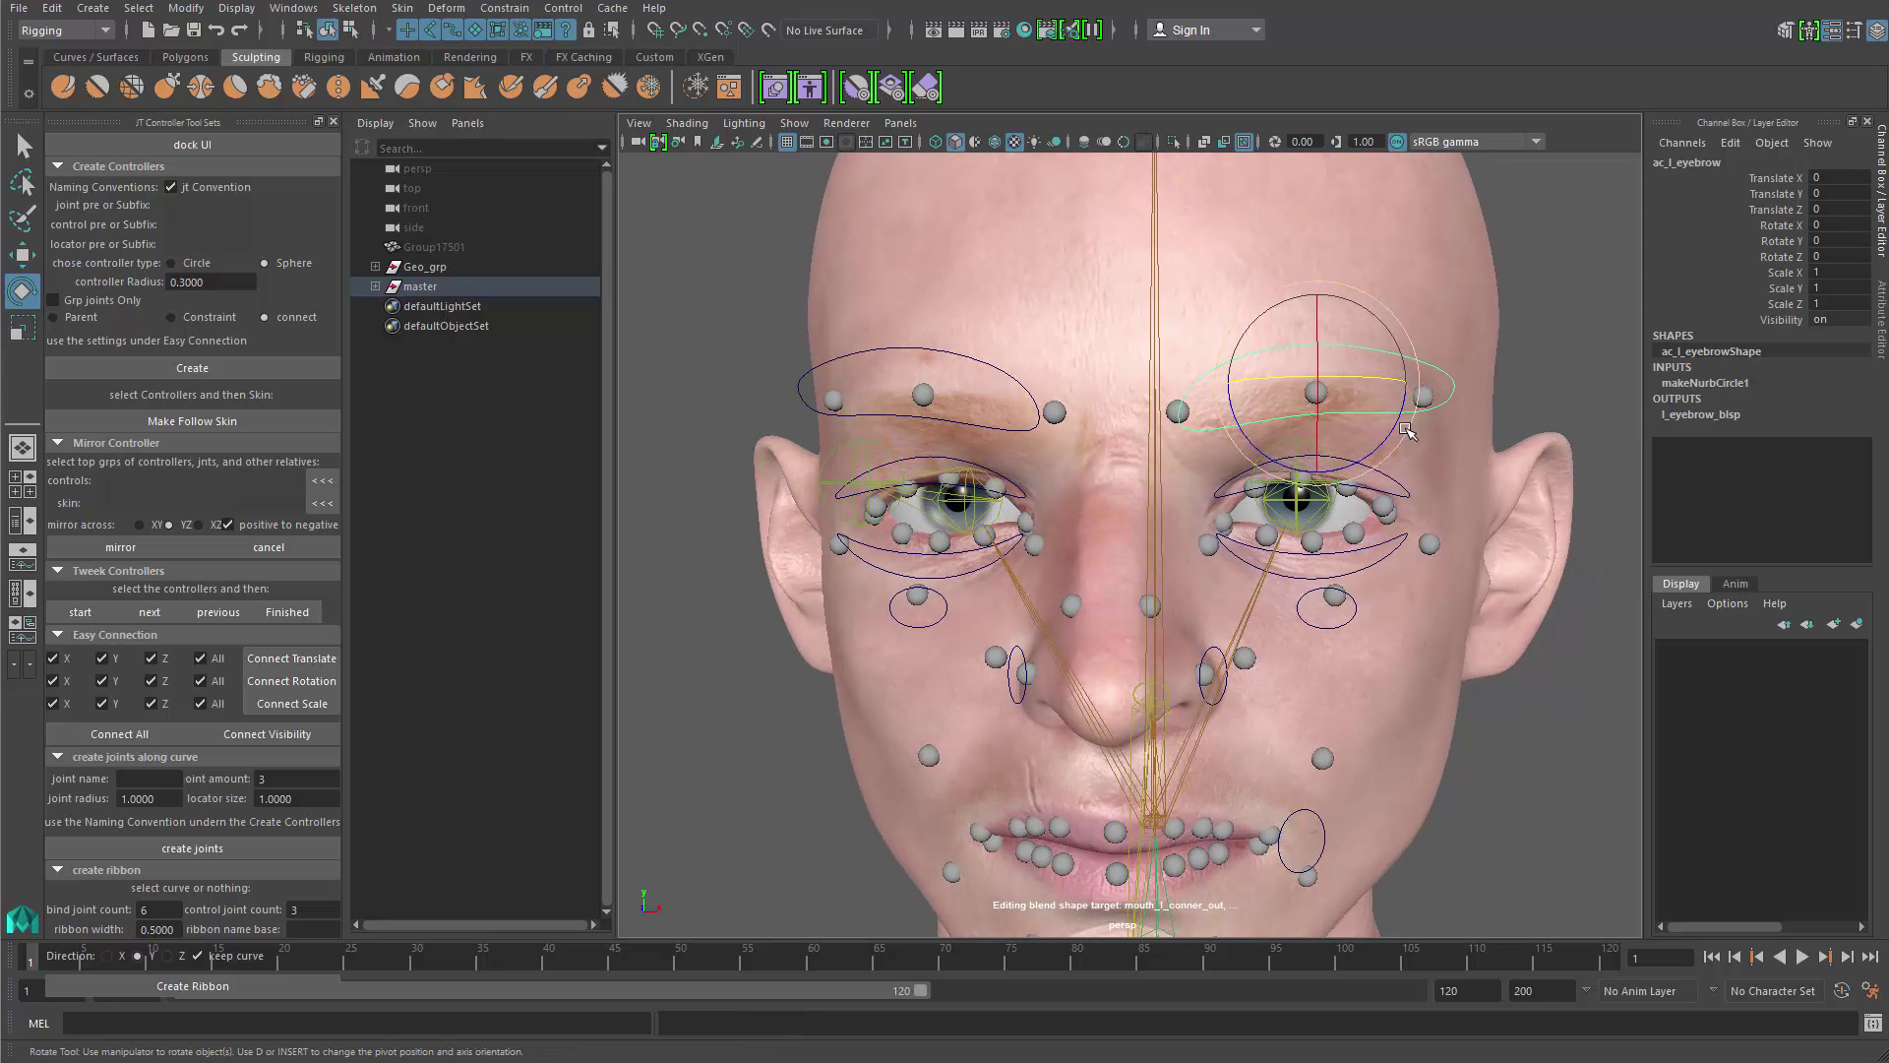
{"action": "left_click_drag", "start_coordinate": [1399, 425], "coordinate": [1348, 533]}
{"action": "key", "text": "ctrl+z"}
Step: Move ac_l_eyebrow inward by about 1.97 in X to test the brow squeeze, undo it, and inspect the brow
{"action": "key", "text": "w"}
{"action": "left_click_drag", "start_coordinate": [1411, 388], "coordinate": [1293, 391]}
{"action": "middle_click_drag", "start_coordinate": [1294, 391], "coordinate": [1363, 419], "text": "alt"}
{"action": "right_click_drag", "start_coordinate": [1363, 419], "coordinate": [1350, 569], "text": "alt"}
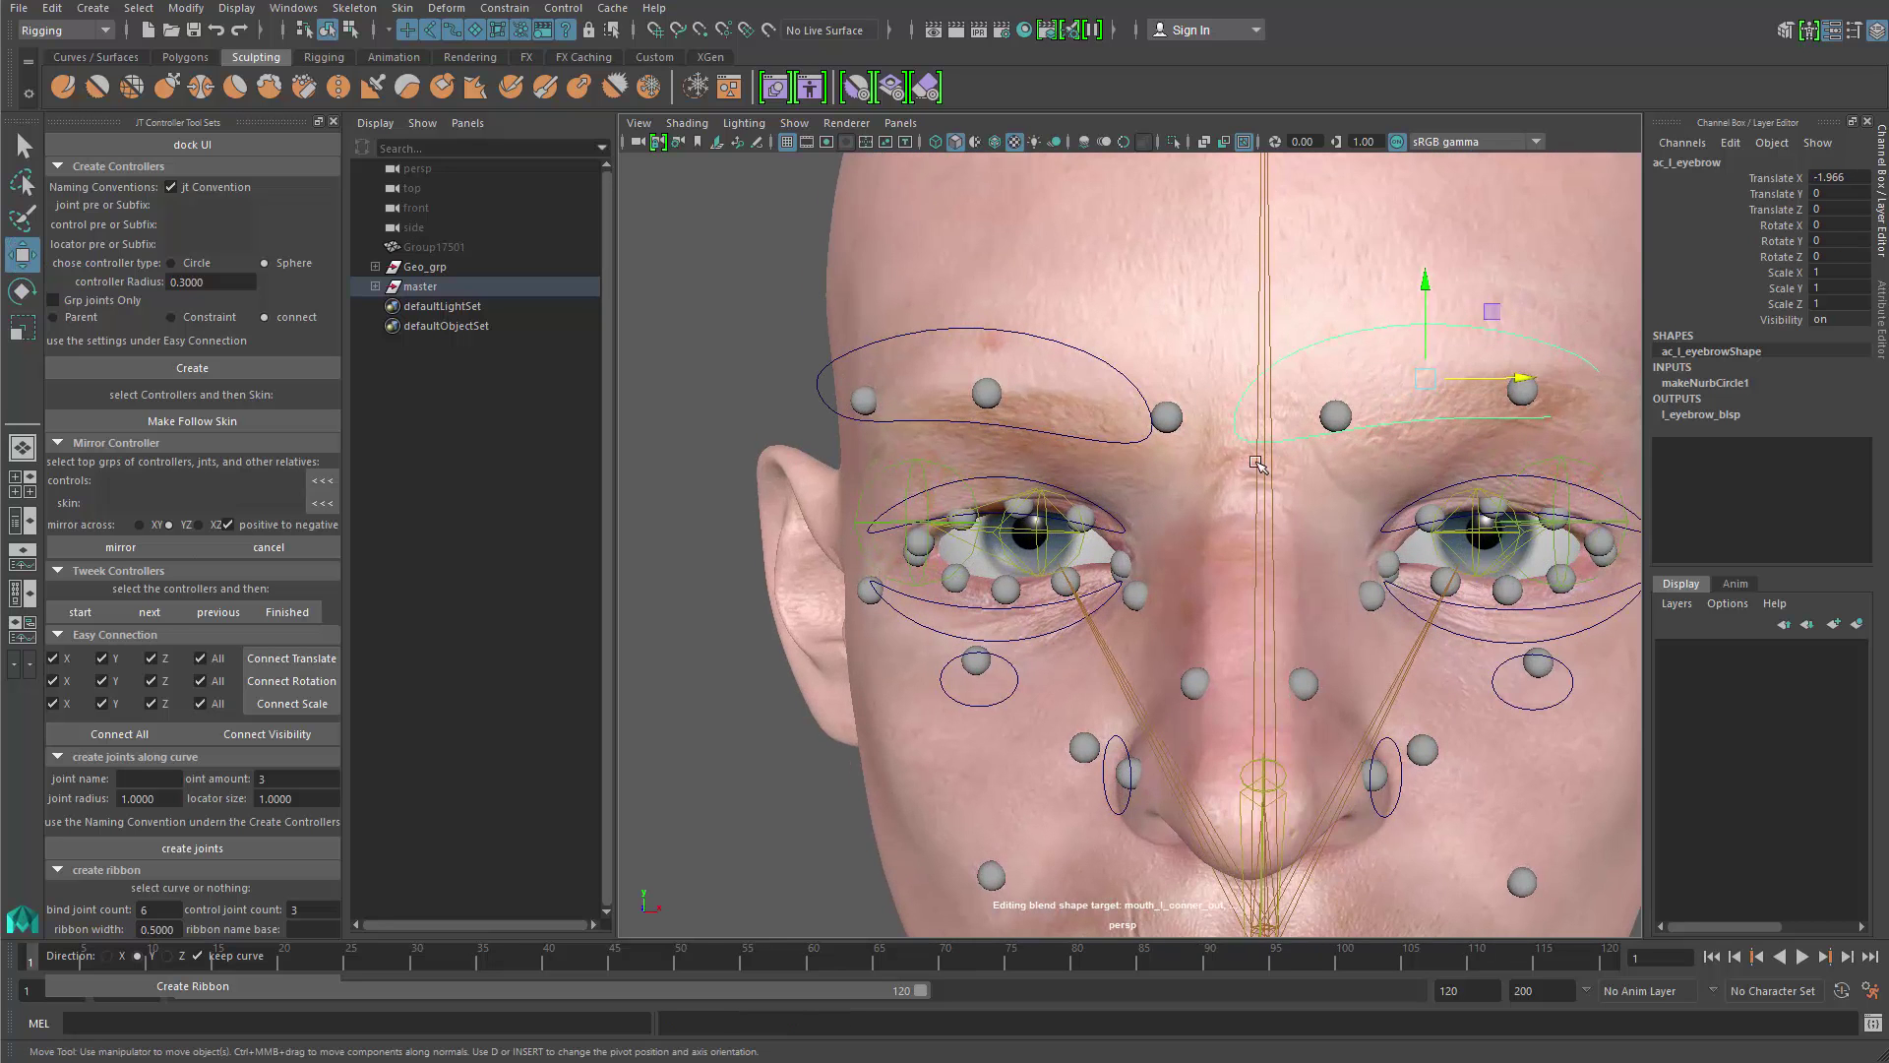
{"action": "key", "text": "ctrl+z"}
{"action": "left_click_drag", "start_coordinate": [1258, 460], "coordinate": [1166, 472], "text": "alt"}
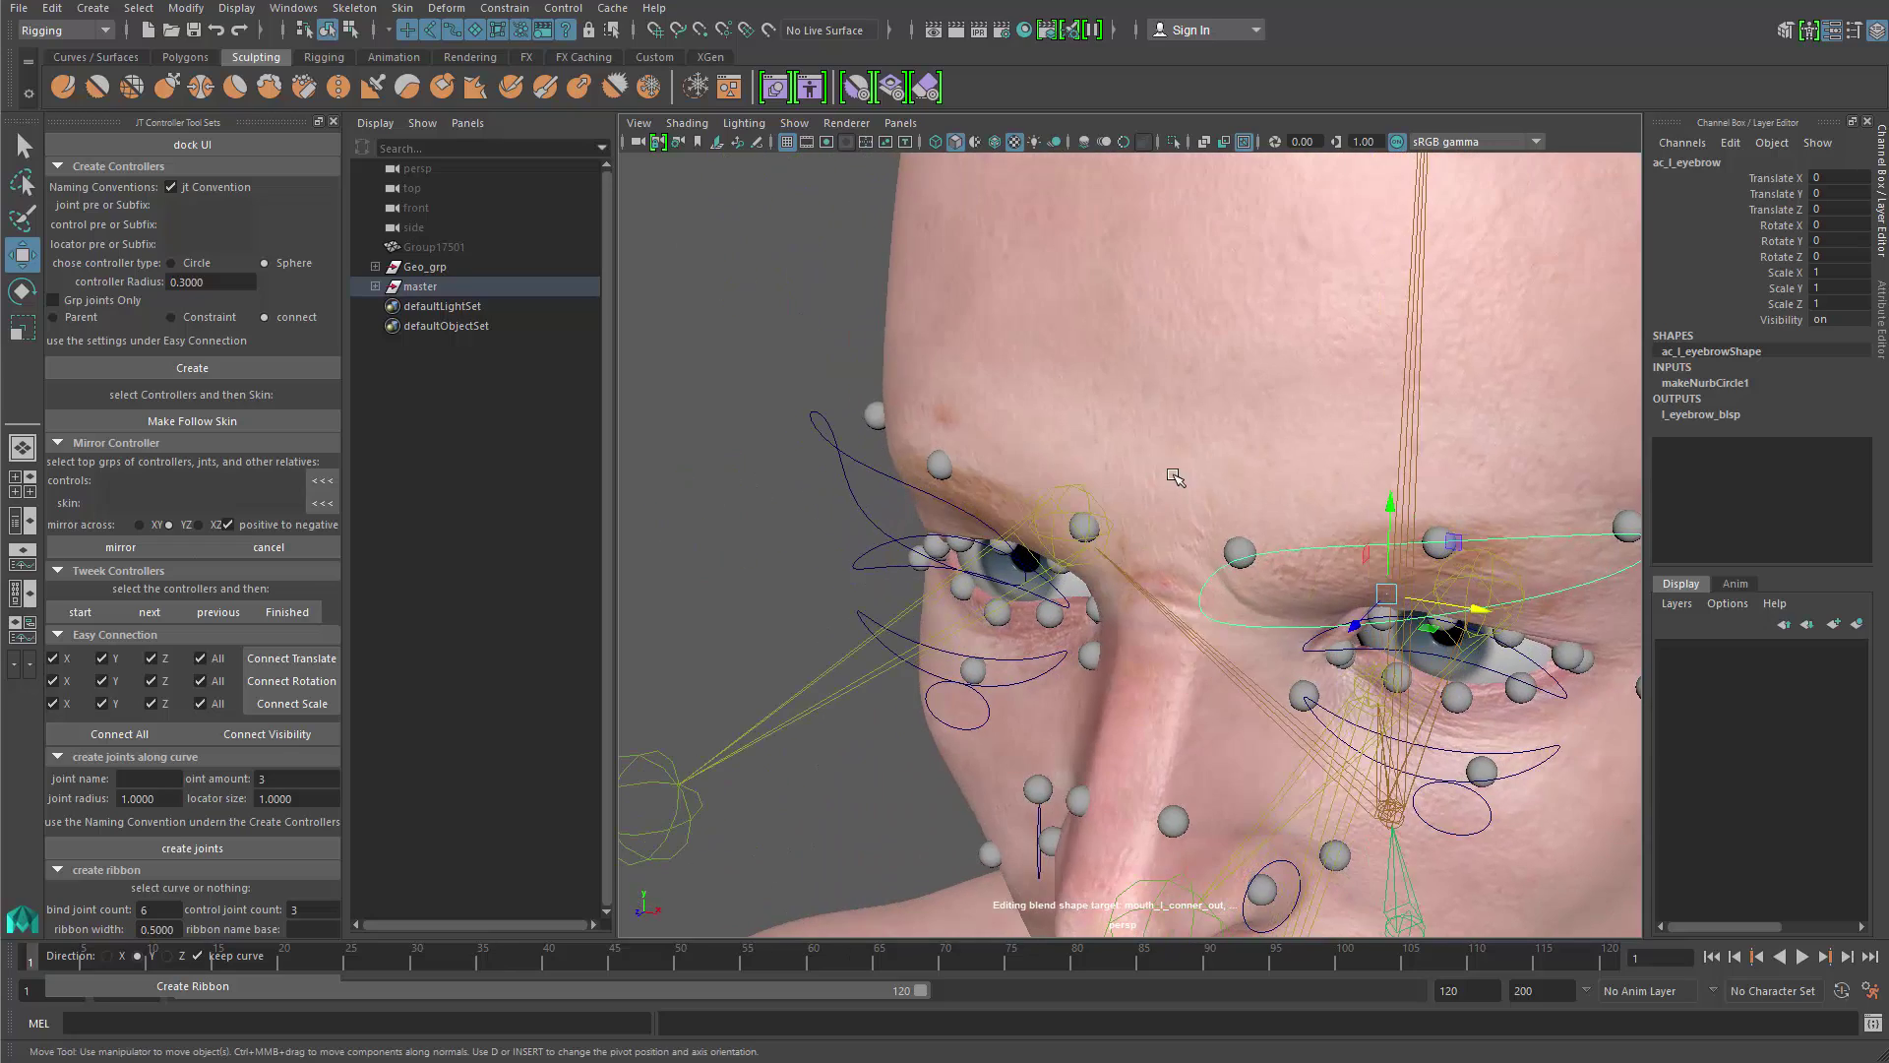
{"action": "left_click_drag", "start_coordinate": [1176, 540], "coordinate": [1209, 579], "text": "alt"}
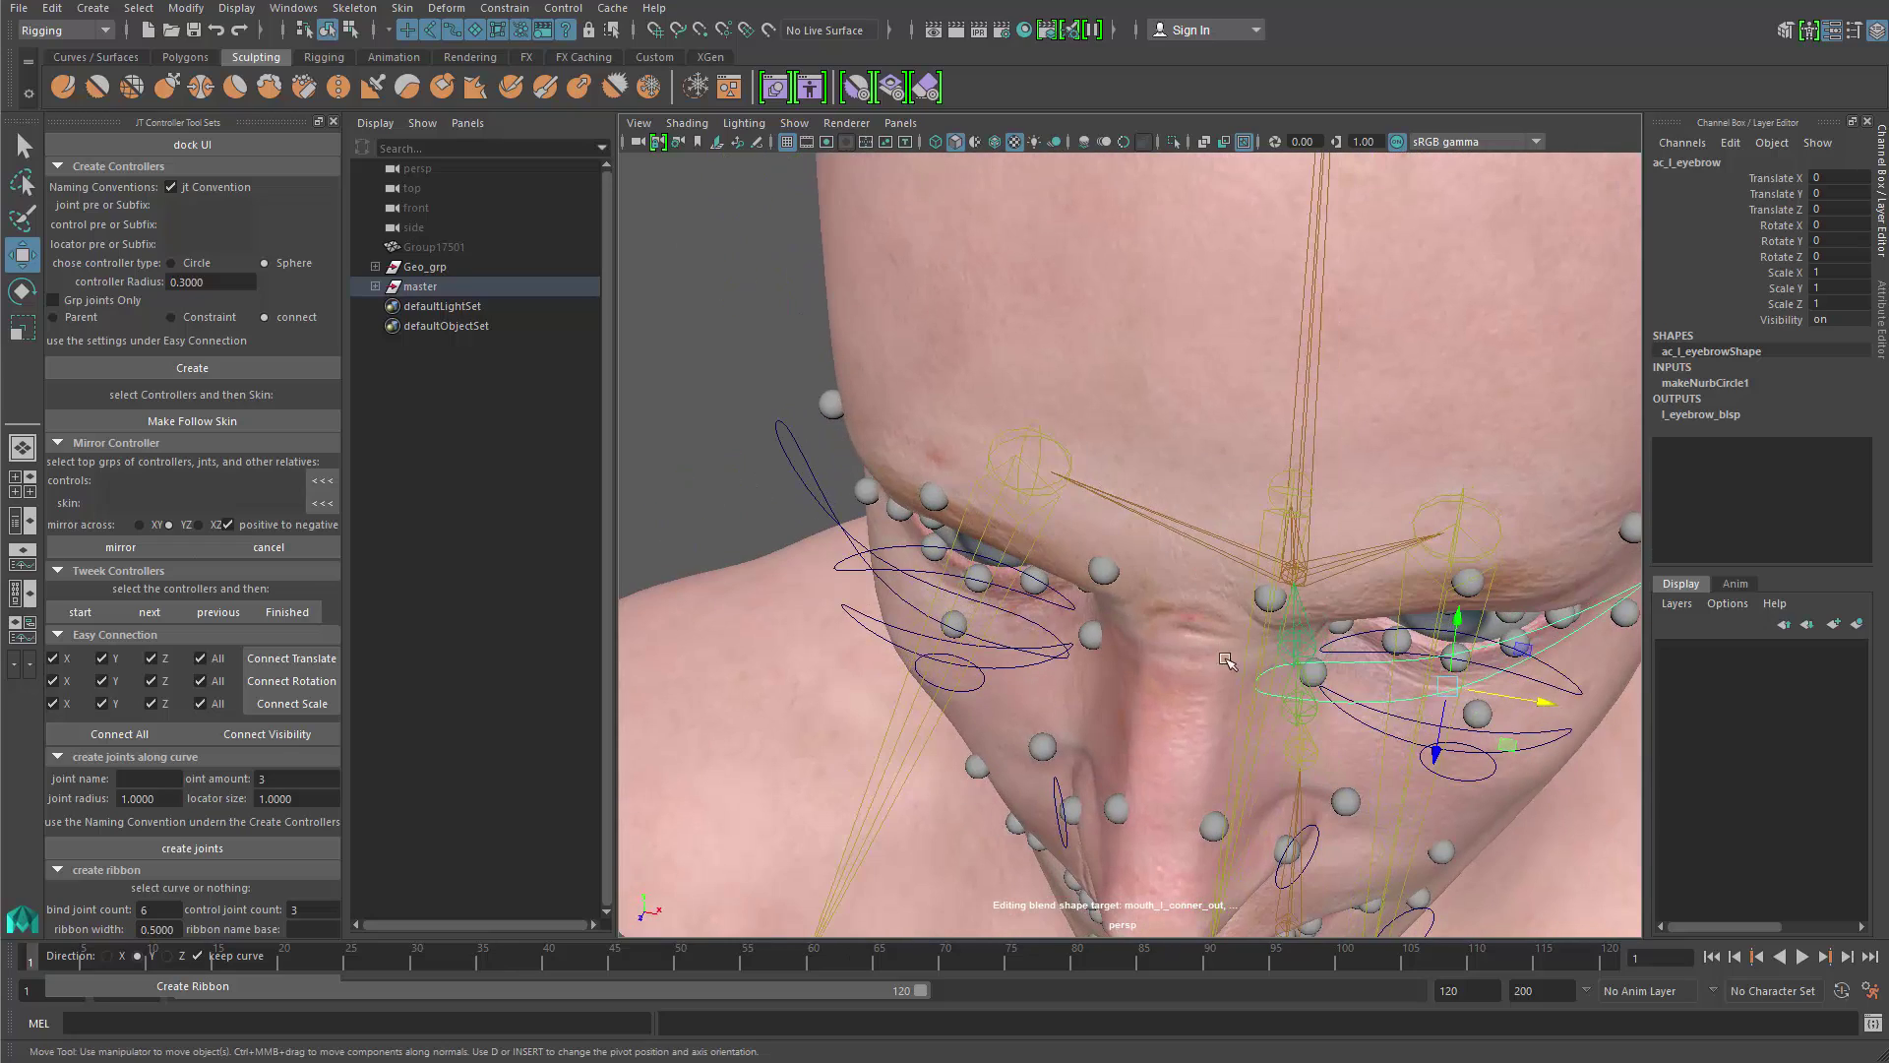
{"action": "left_click_drag", "start_coordinate": [1226, 659], "coordinate": [1195, 507], "text": "alt"}
Step: Try moving individual controllers around the left brow and eye, and undo the changes
{"action": "key", "text": "q"}
{"action": "left_click", "coordinate": [1264, 529]}
{"action": "right_click_drag", "start_coordinate": [1194, 507], "coordinate": [1250, 492], "text": "alt"}
{"action": "key", "text": "w"}
{"action": "left_click_drag", "start_coordinate": [1259, 397], "coordinate": [1323, 315]}
{"action": "key", "text": "ctrl+z"}
{"action": "key", "text": "q"}
{"action": "left_click", "coordinate": [1335, 496]}
{"action": "key", "text": "w"}
{"action": "key", "text": "ctrl+z"}
Step: Lower ac_l_upper_eyelid by about 0.8 to test the eyelid closing, and undo the eyelid changes
{"action": "key", "text": "q"}
{"action": "left_click", "coordinate": [1406, 365]}
{"action": "key", "text": "w"}
{"action": "middle_click_drag", "start_coordinate": [1329, 319], "coordinate": [1329, 344]}
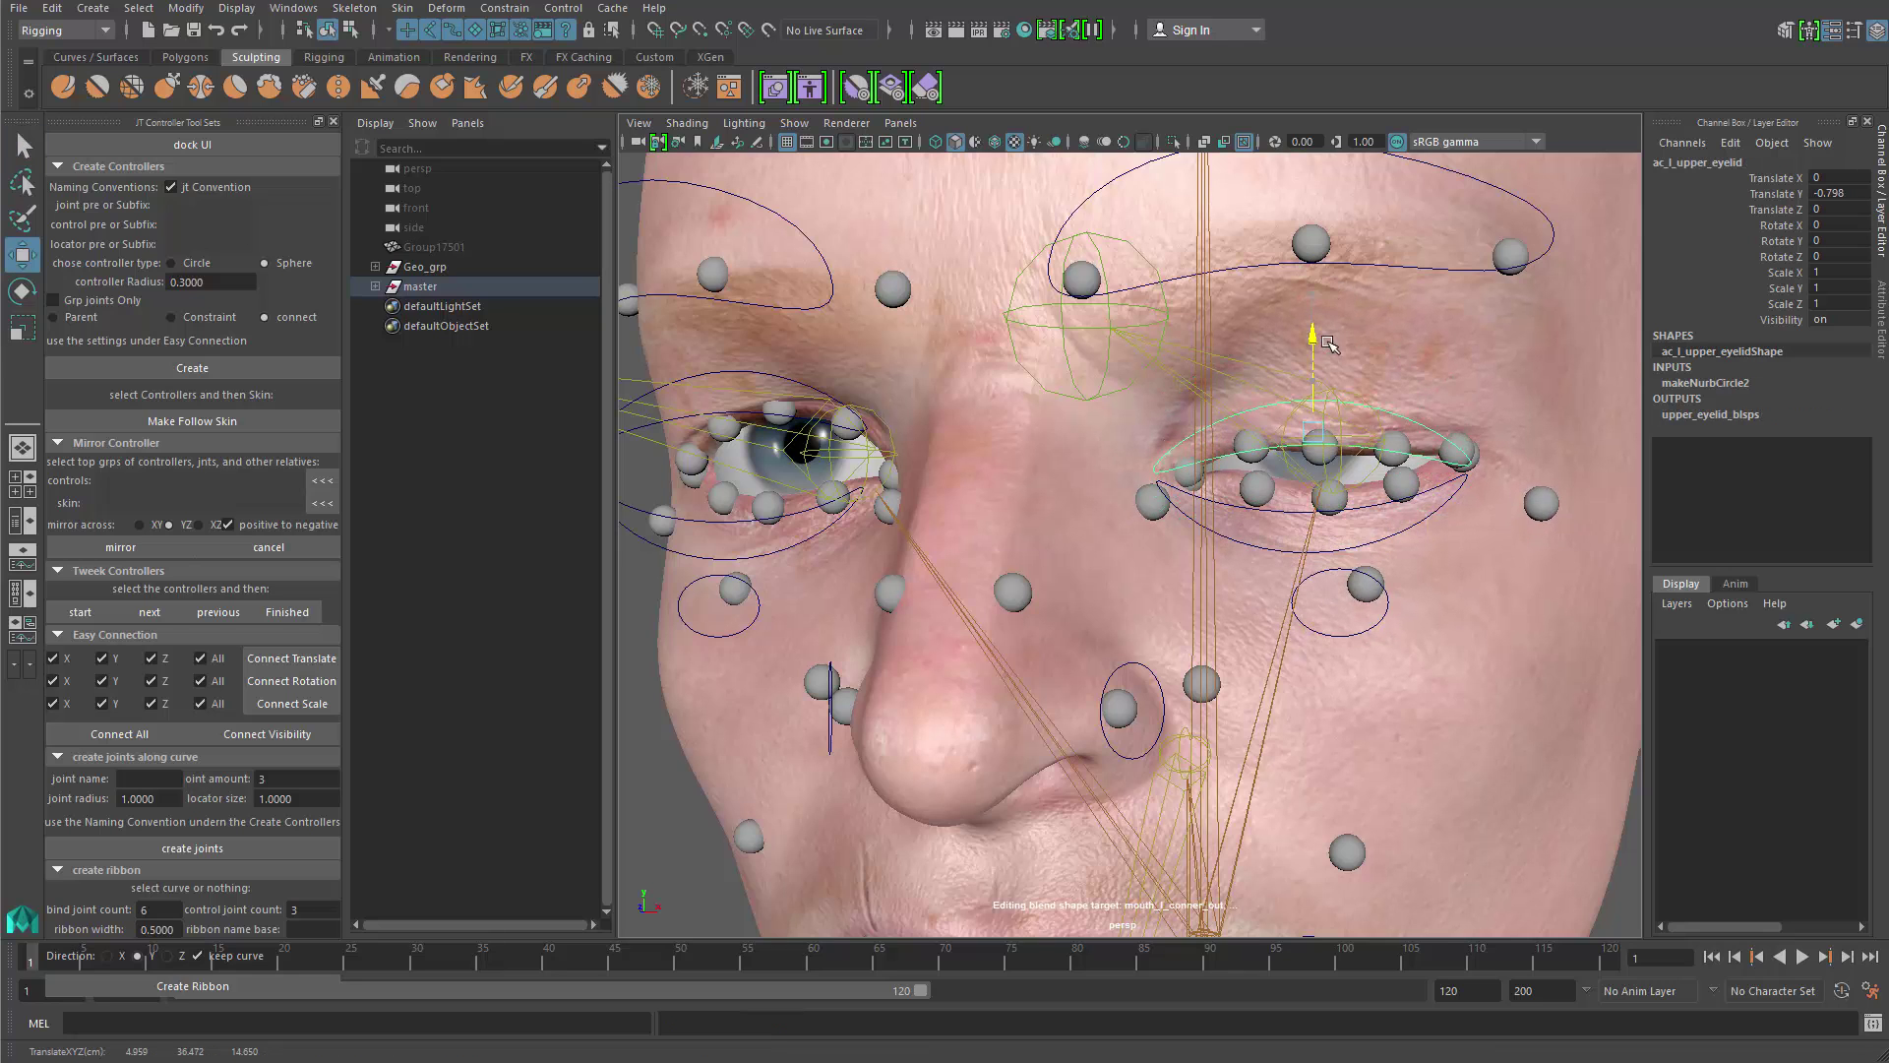
{"action": "left_click", "coordinate": [1325, 453]}
{"action": "key", "text": "w"}
{"action": "left_click_drag", "start_coordinate": [1342, 458], "coordinate": [1306, 492], "text": "alt"}
{"action": "key", "text": "ctrl+z"}
{"action": "key", "text": "ctrl+z"}
{"action": "key", "text": "ctrl+z"}
Step: Deselect the controllers and examine the whole face rig from several angles and distances
{"action": "right_click_drag", "start_coordinate": [1385, 669], "coordinate": [1215, 516], "text": "alt"}
{"action": "left_click_drag", "start_coordinate": [1093, 527], "coordinate": [1205, 517], "text": "alt"}
{"action": "right_click_drag", "start_coordinate": [1082, 517], "coordinate": [877, 504], "text": "alt"}
{"action": "left_click_drag", "start_coordinate": [876, 504], "coordinate": [848, 512], "text": "alt"}
{"action": "left_click", "coordinate": [949, 641]}
{"action": "right_click_drag", "start_coordinate": [948, 640], "coordinate": [910, 590], "text": "alt"}
{"action": "left_click_drag", "start_coordinate": [944, 581], "coordinate": [1360, 596], "text": "alt"}
{"action": "right_click_drag", "start_coordinate": [1360, 596], "coordinate": [1348, 836], "text": "alt"}
{"action": "left_click_drag", "start_coordinate": [1141, 669], "coordinate": [1216, 610], "text": "alt"}
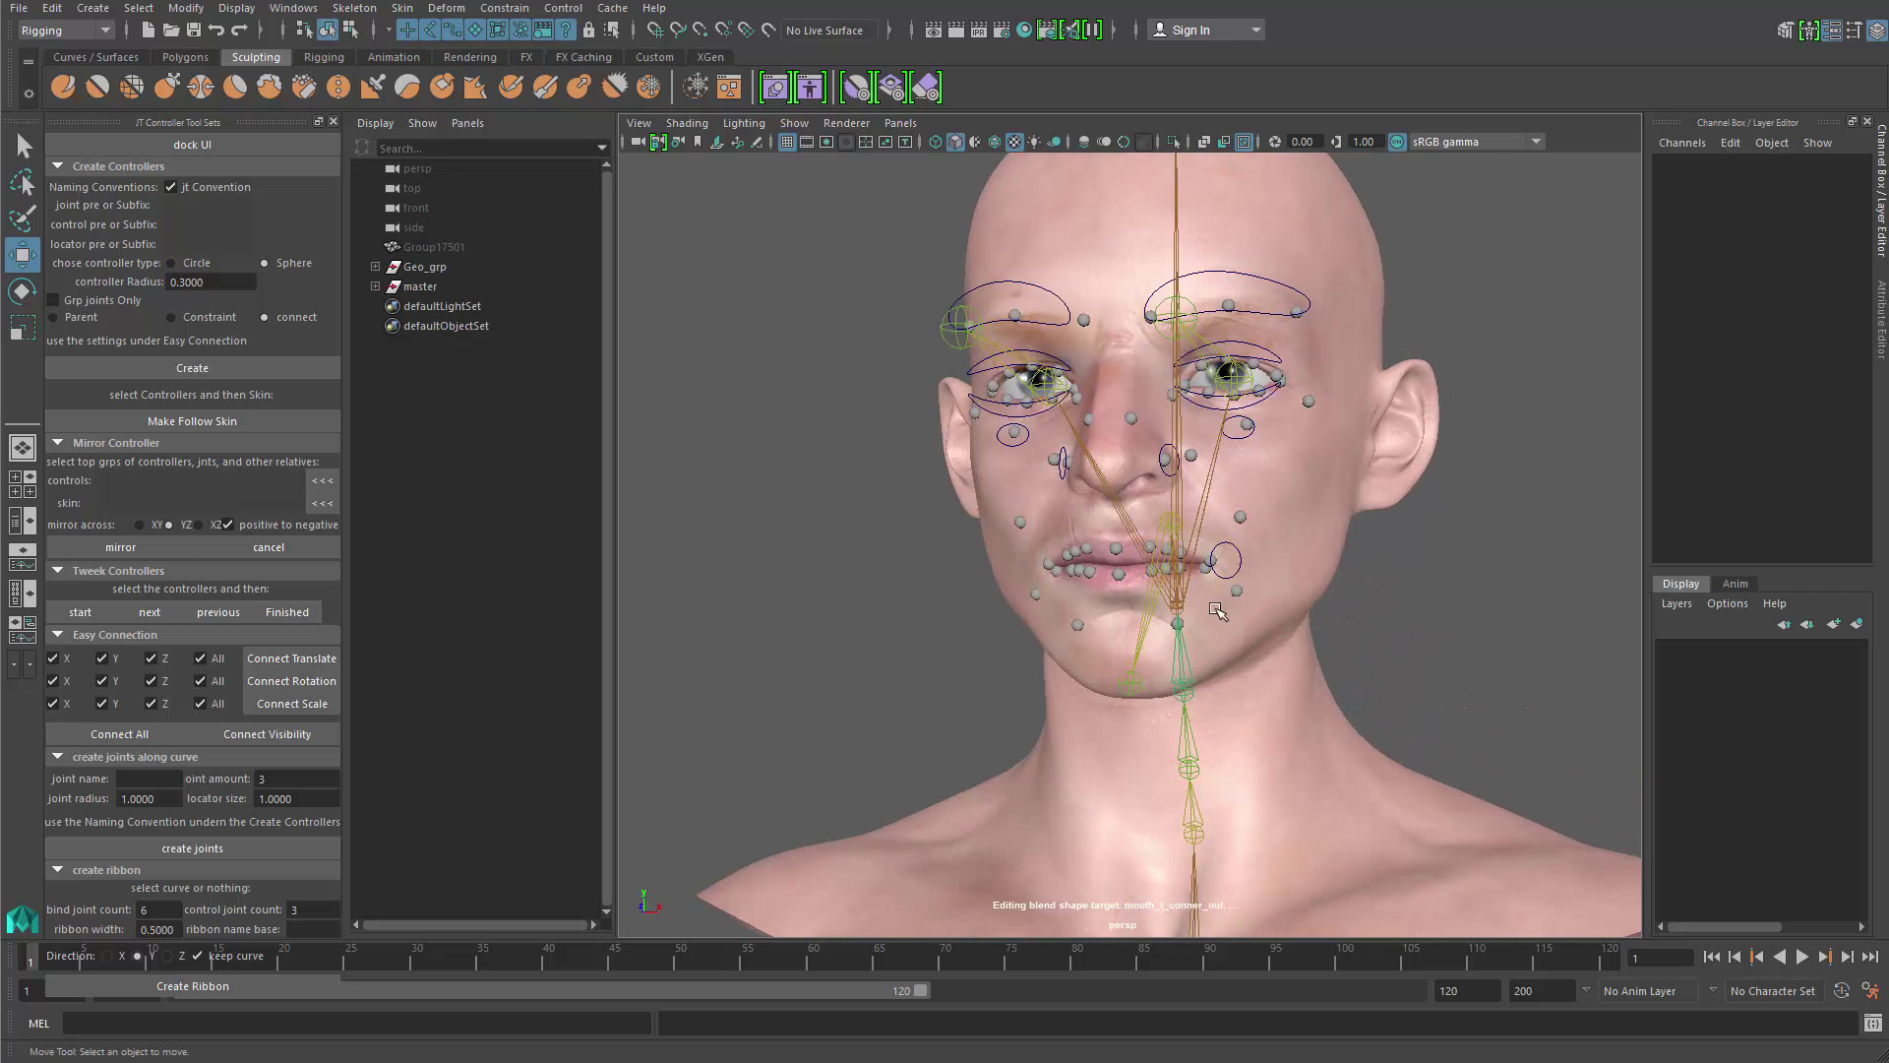
{"action": "right_click_drag", "start_coordinate": [1217, 611], "coordinate": [1304, 666], "text": "alt"}
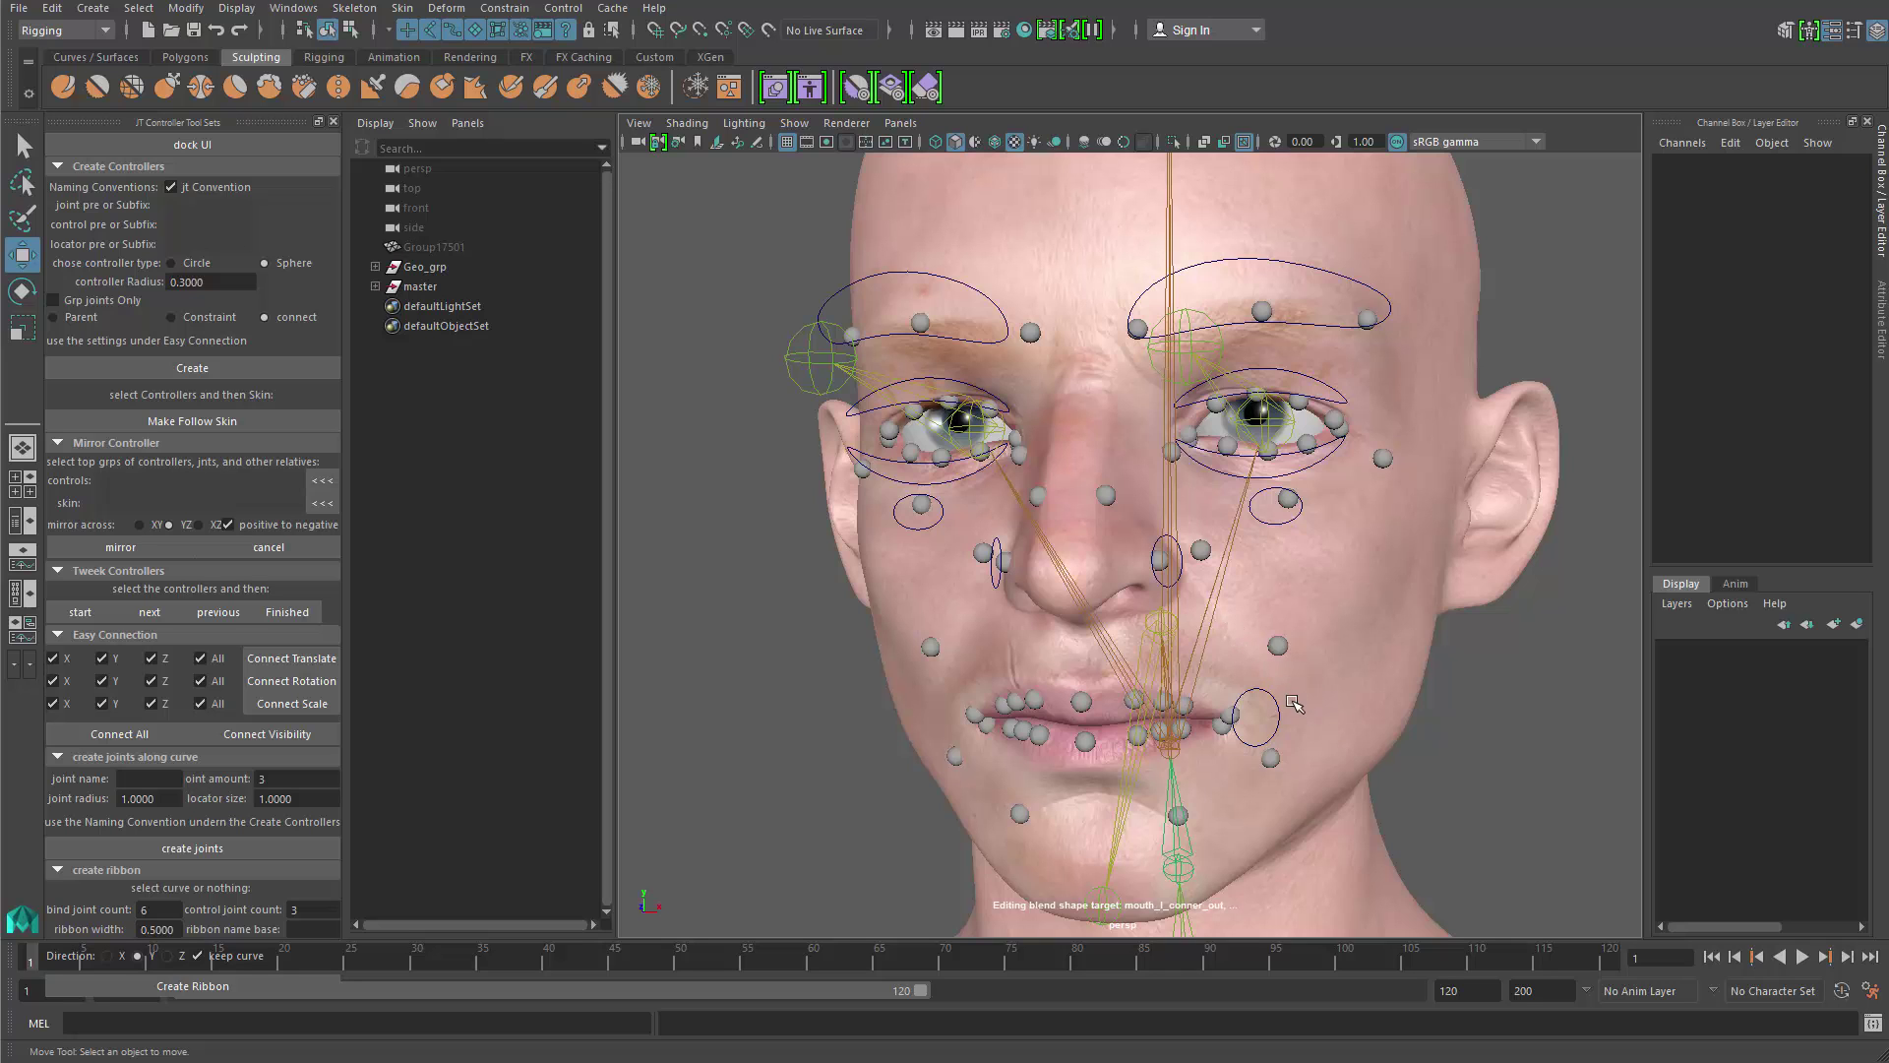
Step: Try moving the left upper cheek controllers ac_loc_l_upper_cheek_02 and ac_loc_l_upper_cheek_03, undoing the moves
{"action": "left_click", "coordinate": [1284, 509]}
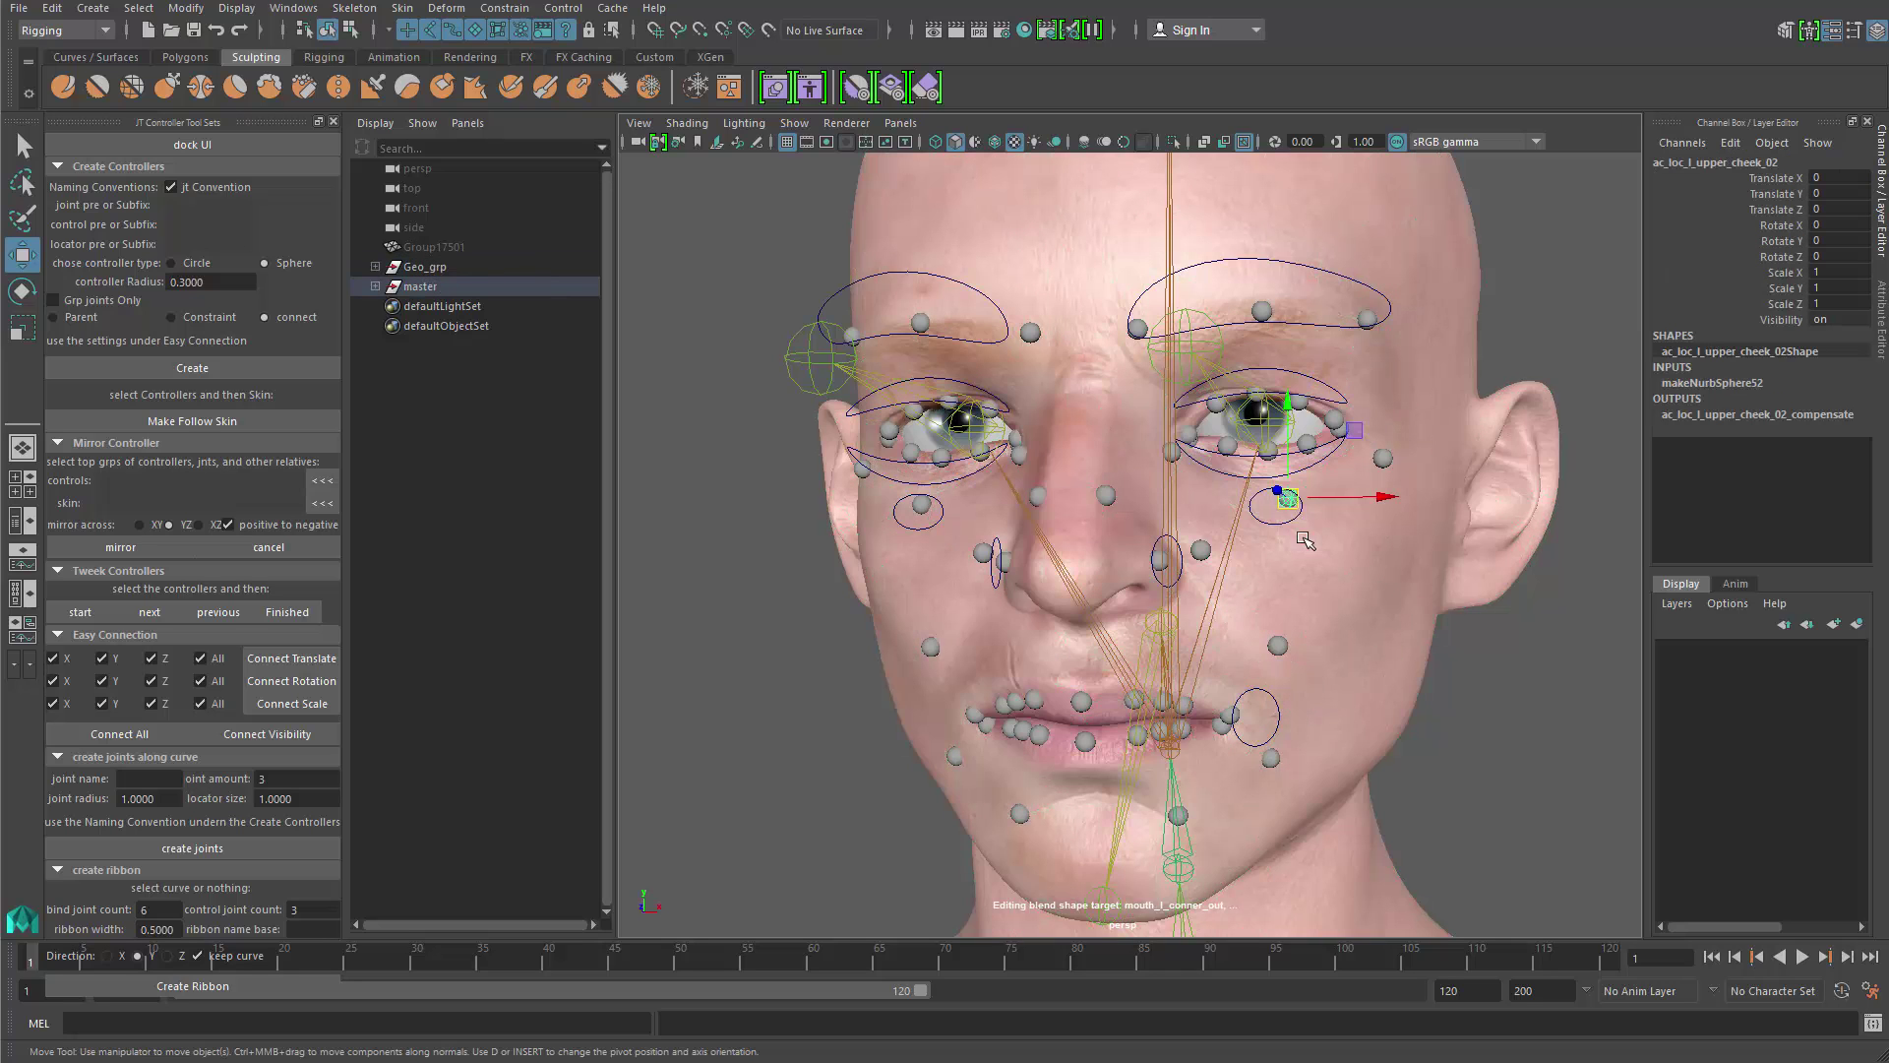
{"action": "left_click_drag", "start_coordinate": [1287, 504], "coordinate": [1238, 470]}
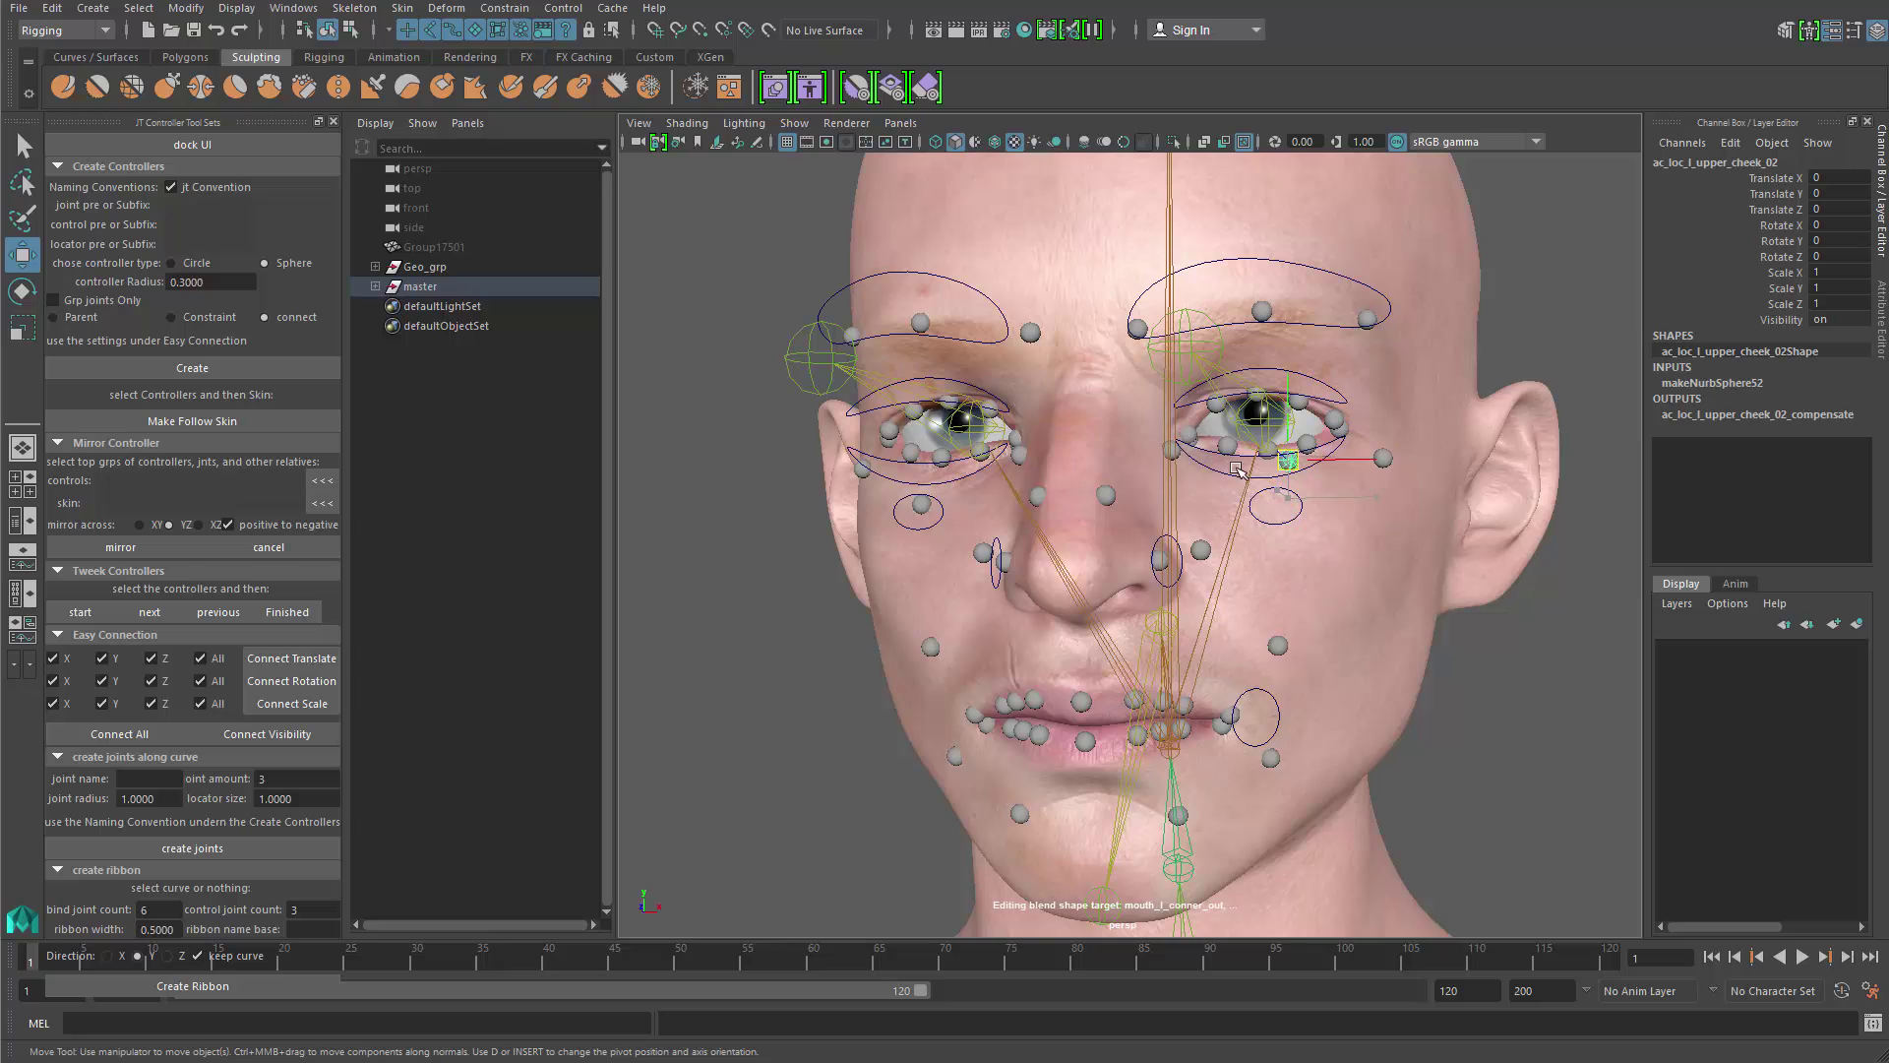
{"action": "left_click", "coordinate": [1381, 457]}
{"action": "left_click_drag", "start_coordinate": [1374, 436], "coordinate": [1375, 435]}
{"action": "key", "text": "ctrl+z"}
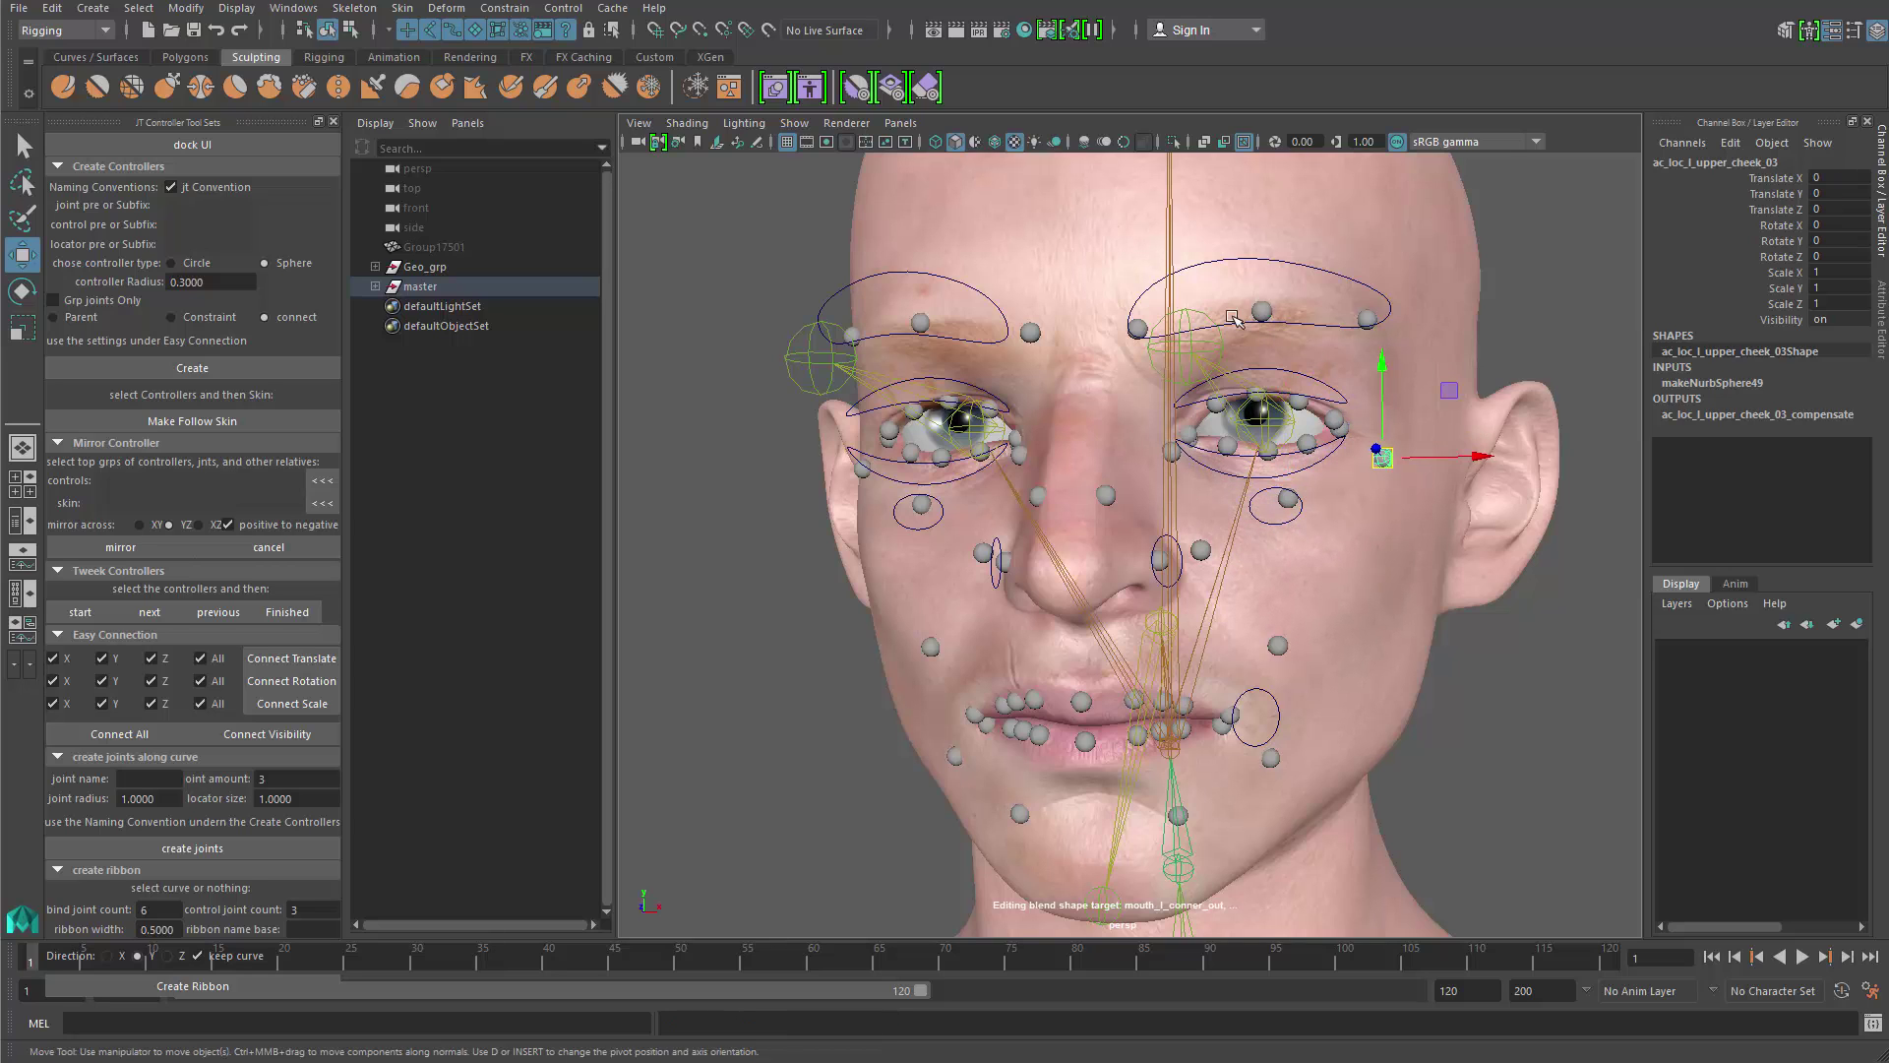
Step: Select the three small sphere controllers along the left eyebrow and inspect the brow
{"action": "left_click", "coordinate": [1261, 313]}
{"action": "key", "text": "q"}
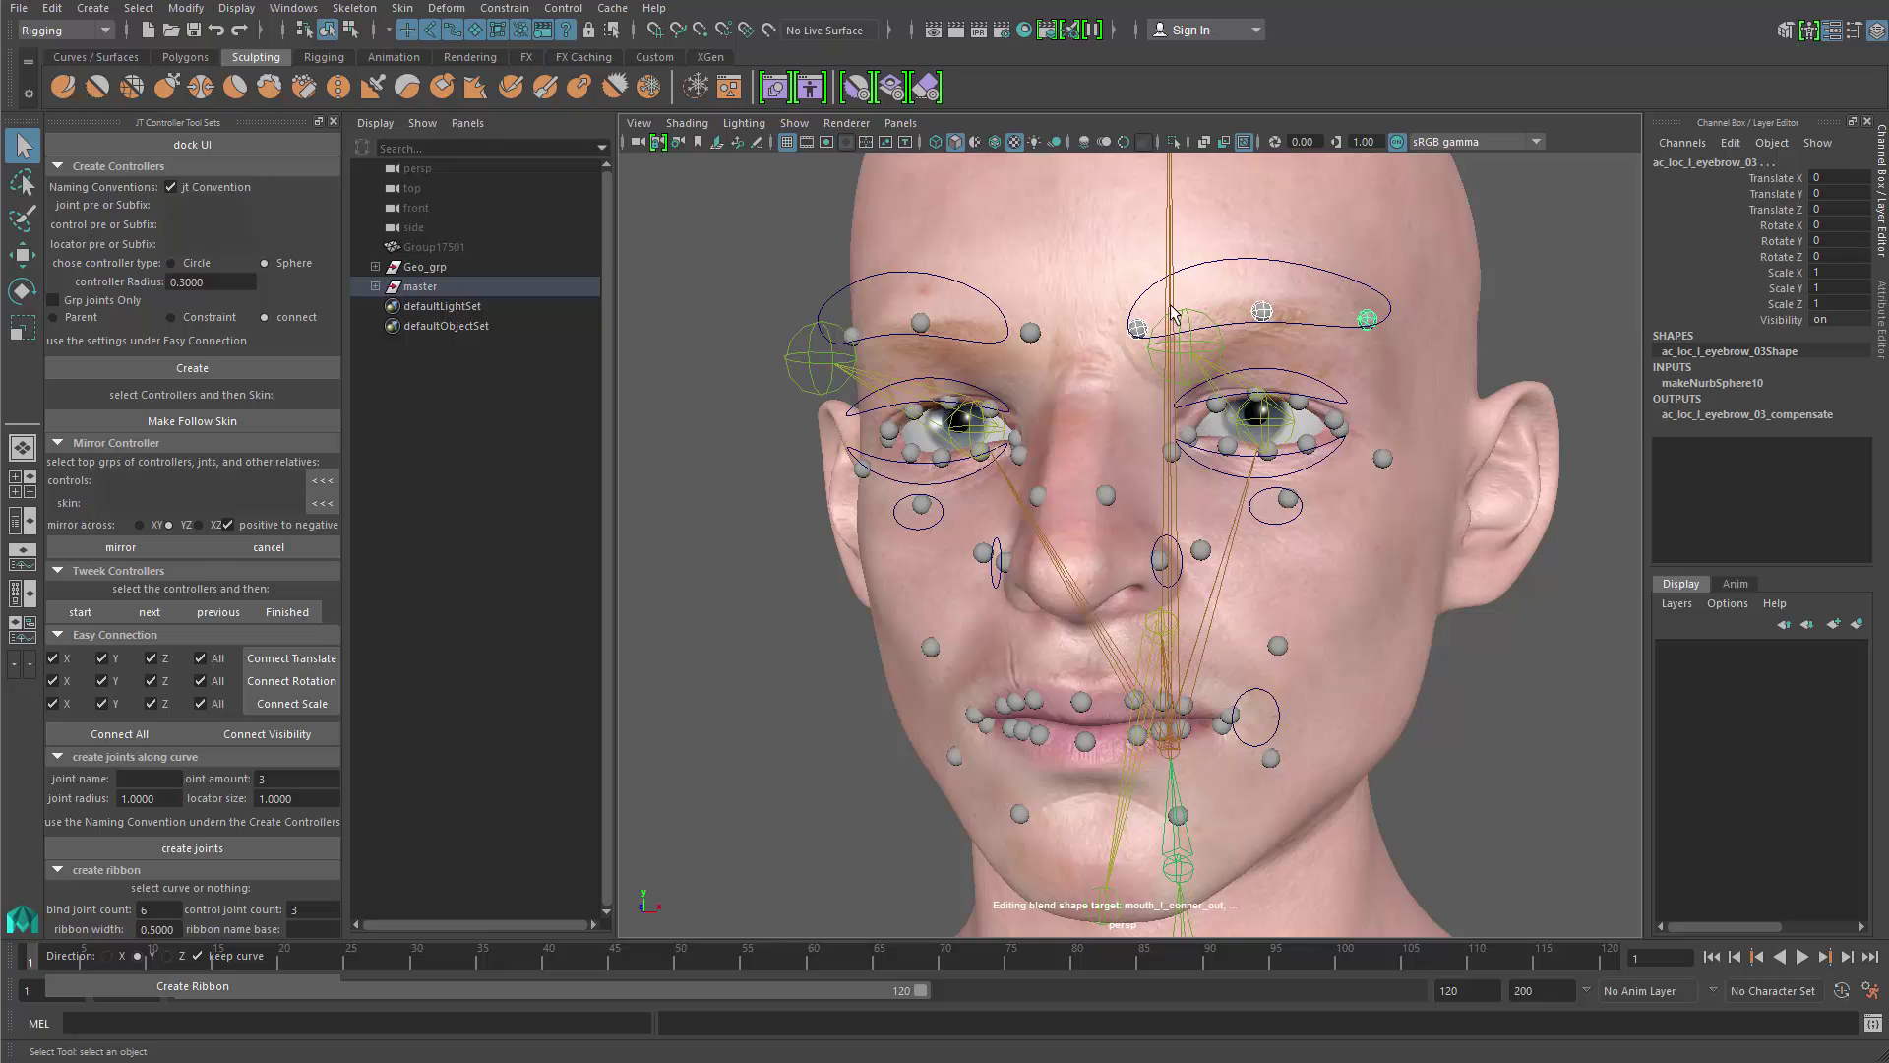
{"action": "right_click_drag", "start_coordinate": [1322, 391], "coordinate": [1260, 384], "text": "alt"}
{"action": "left_click_drag", "start_coordinate": [1260, 384], "coordinate": [1242, 187], "text": "alt"}
Step: Lower the left eyebrow controller ac_l_eyebrow by about 2.45 to test the brow, and undo the test moves
{"action": "left_click", "coordinate": [1165, 339]}
{"action": "key", "text": "w"}
{"action": "key", "text": "ctrl+z"}
{"action": "key", "text": "ctrl+z"}
{"action": "key", "text": "ctrl+z"}
{"action": "key", "text": "ctrl+z"}
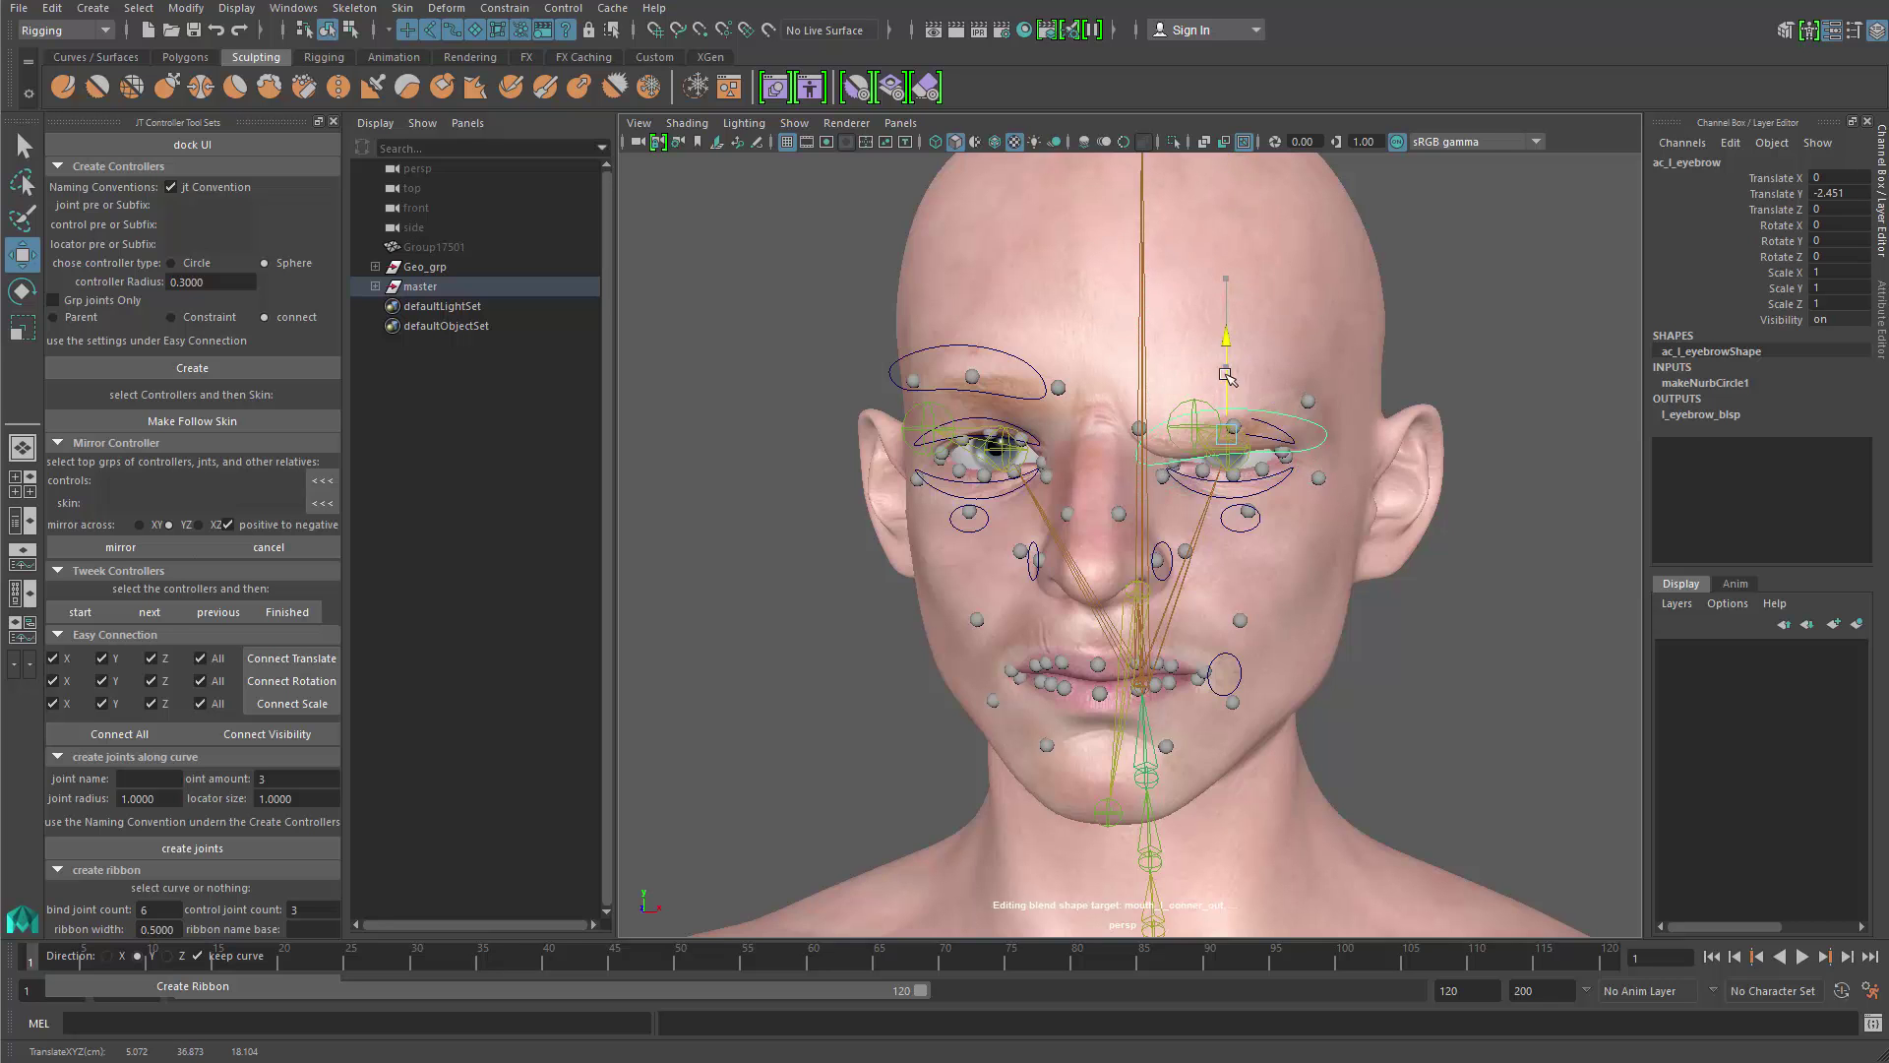
Step: Select the right eyebrow controller ac_r_eyebrow, test a small move, and undo it
{"action": "scroll", "coordinate": [1005, 281], "scroll_direction": "up", "scroll_amount": 3}
{"action": "left_click", "coordinate": [1005, 280]}
{"action": "middle_click_drag", "start_coordinate": [1006, 280], "coordinate": [1102, 391], "text": "alt"}
{"action": "left_click_drag", "start_coordinate": [1102, 392], "coordinate": [1024, 384], "text": "alt"}
{"action": "left_click_drag", "start_coordinate": [985, 291], "coordinate": [995, 301]}
{"action": "key", "text": "ctrl+z"}
{"action": "middle_click_drag", "start_coordinate": [1345, 422], "coordinate": [1184, 447], "text": "alt"}
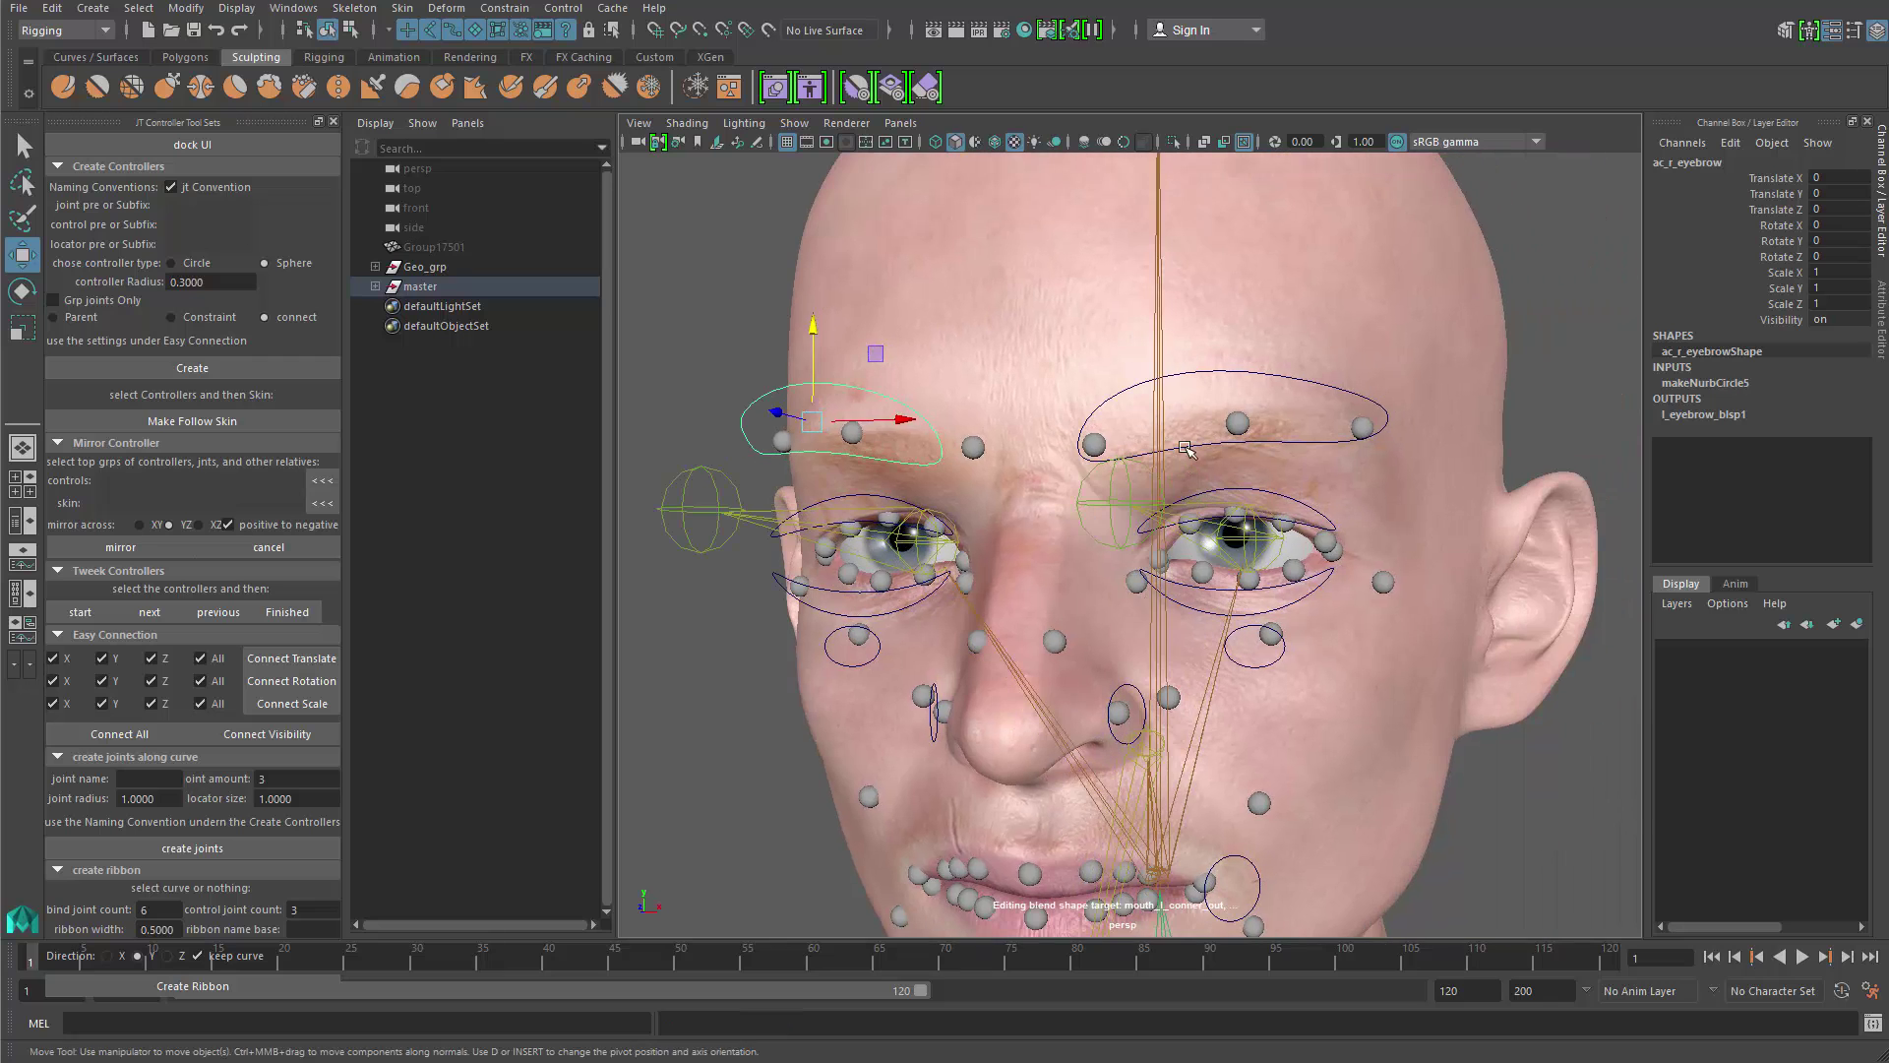
{"action": "key", "text": "w"}
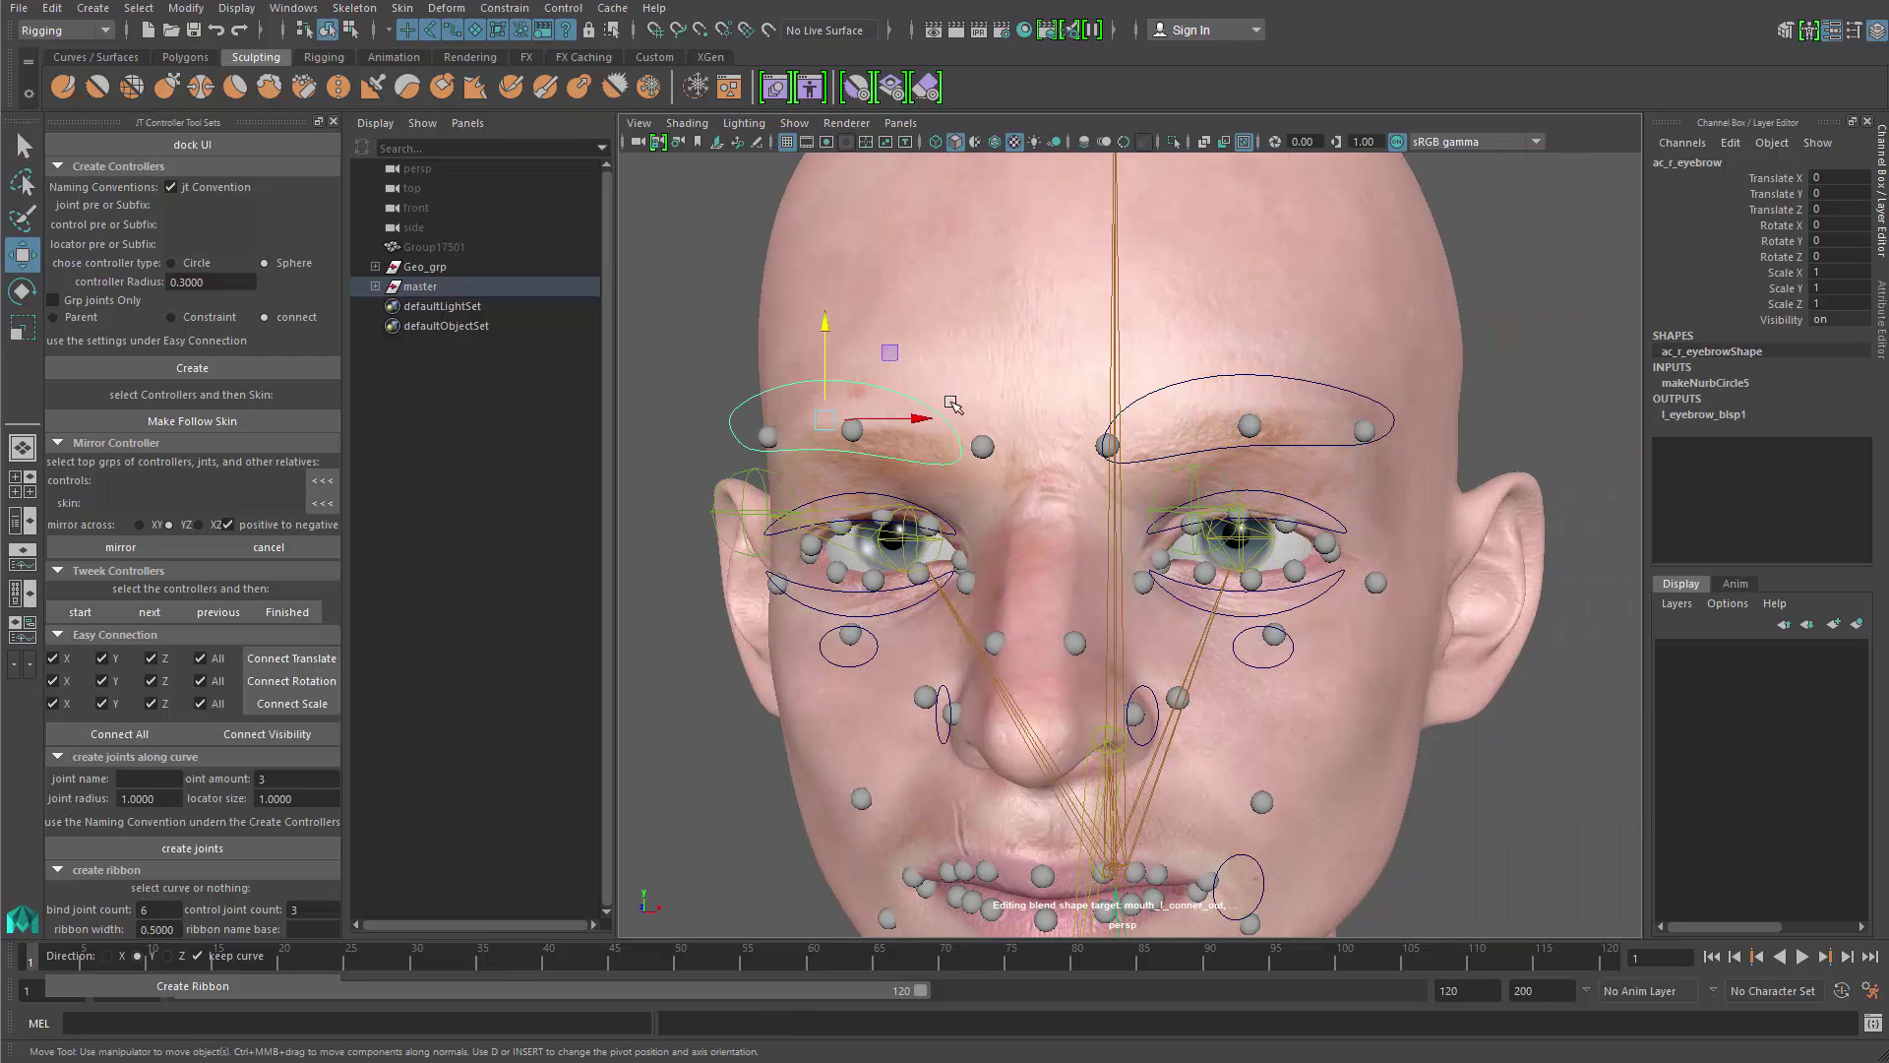
Step: Select the left and right eyebrow controller curves and isolate them in the viewport
{"action": "left_click_drag", "start_coordinate": [1204, 322], "coordinate": [1230, 412], "text": "alt"}
{"action": "left_click_drag", "start_coordinate": [1230, 411], "coordinate": [871, 580], "text": "alt"}
{"action": "key", "text": "q"}
{"action": "left_click", "coordinate": [872, 581]}
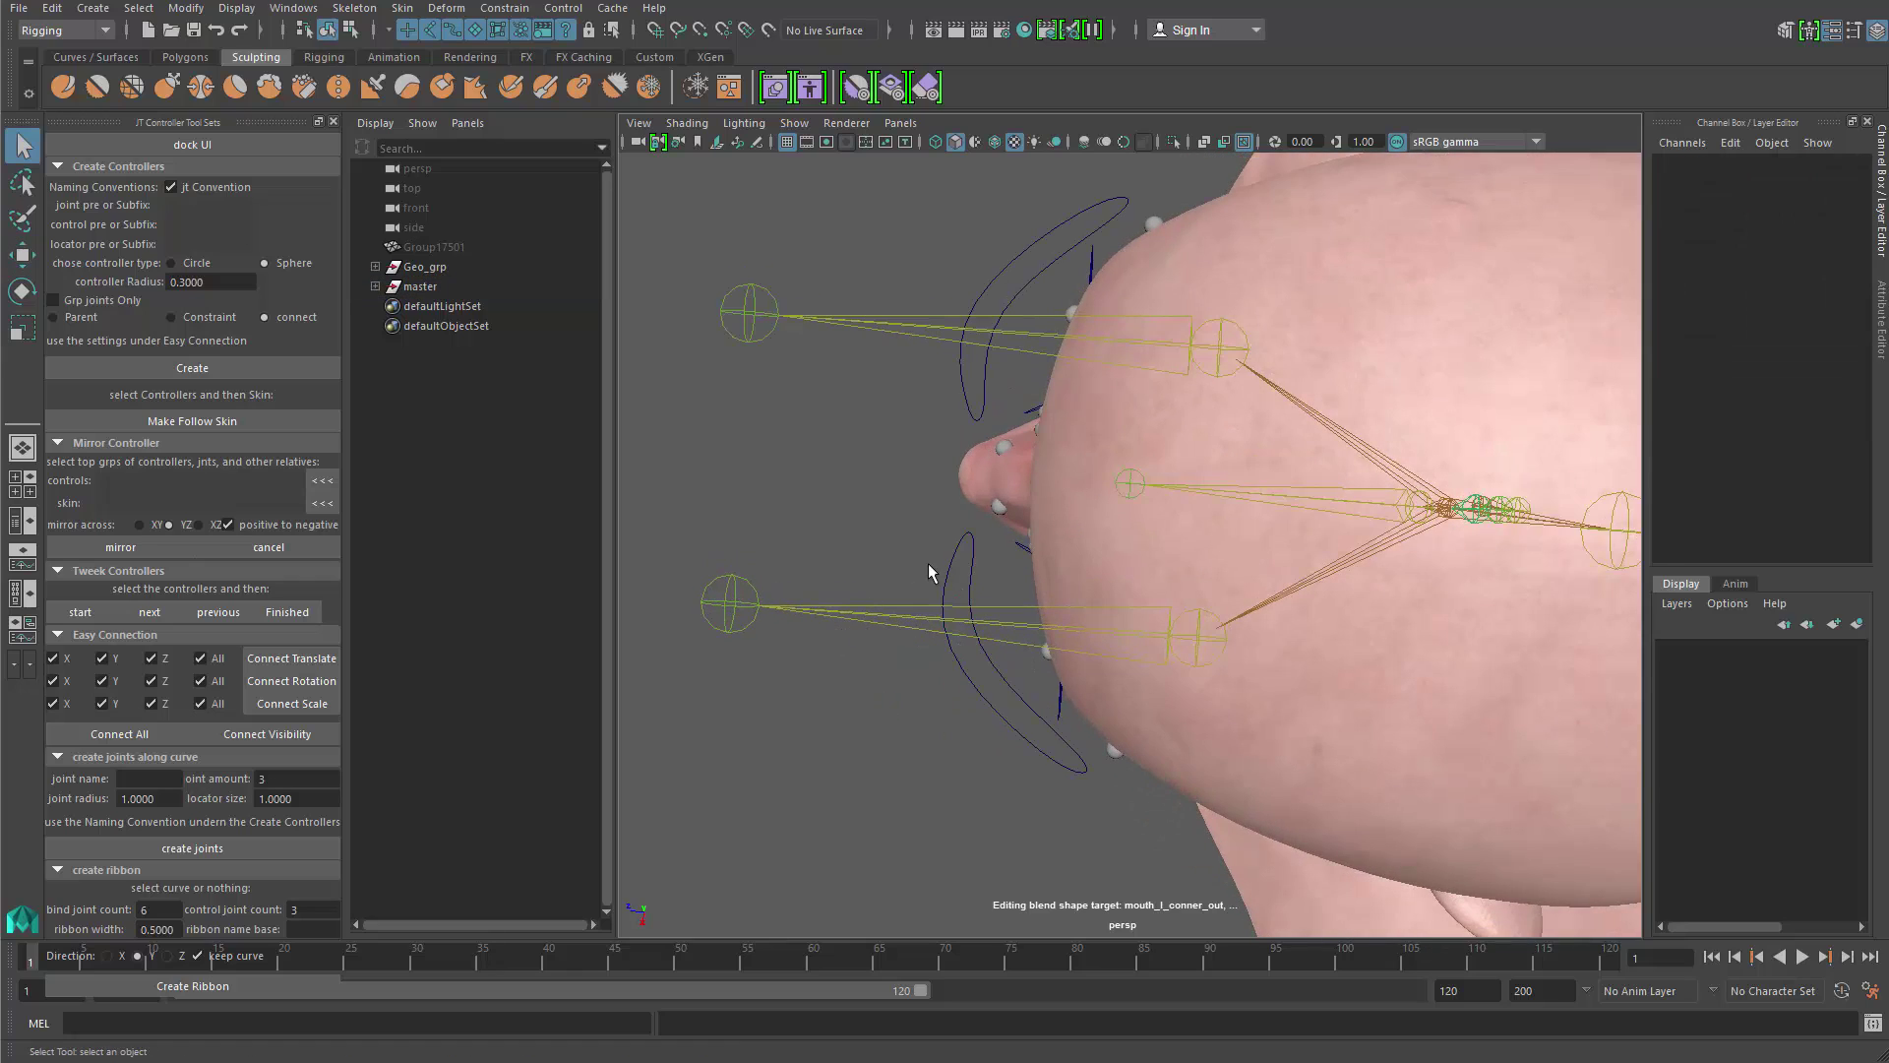
{"action": "left_click", "coordinate": [931, 565]}
{"action": "left_click", "coordinate": [1006, 278], "text": "shift"}
{"action": "left_click_drag", "start_coordinate": [1006, 277], "coordinate": [1265, 583], "text": "alt"}
{"action": "key", "text": "ctrl+1"}
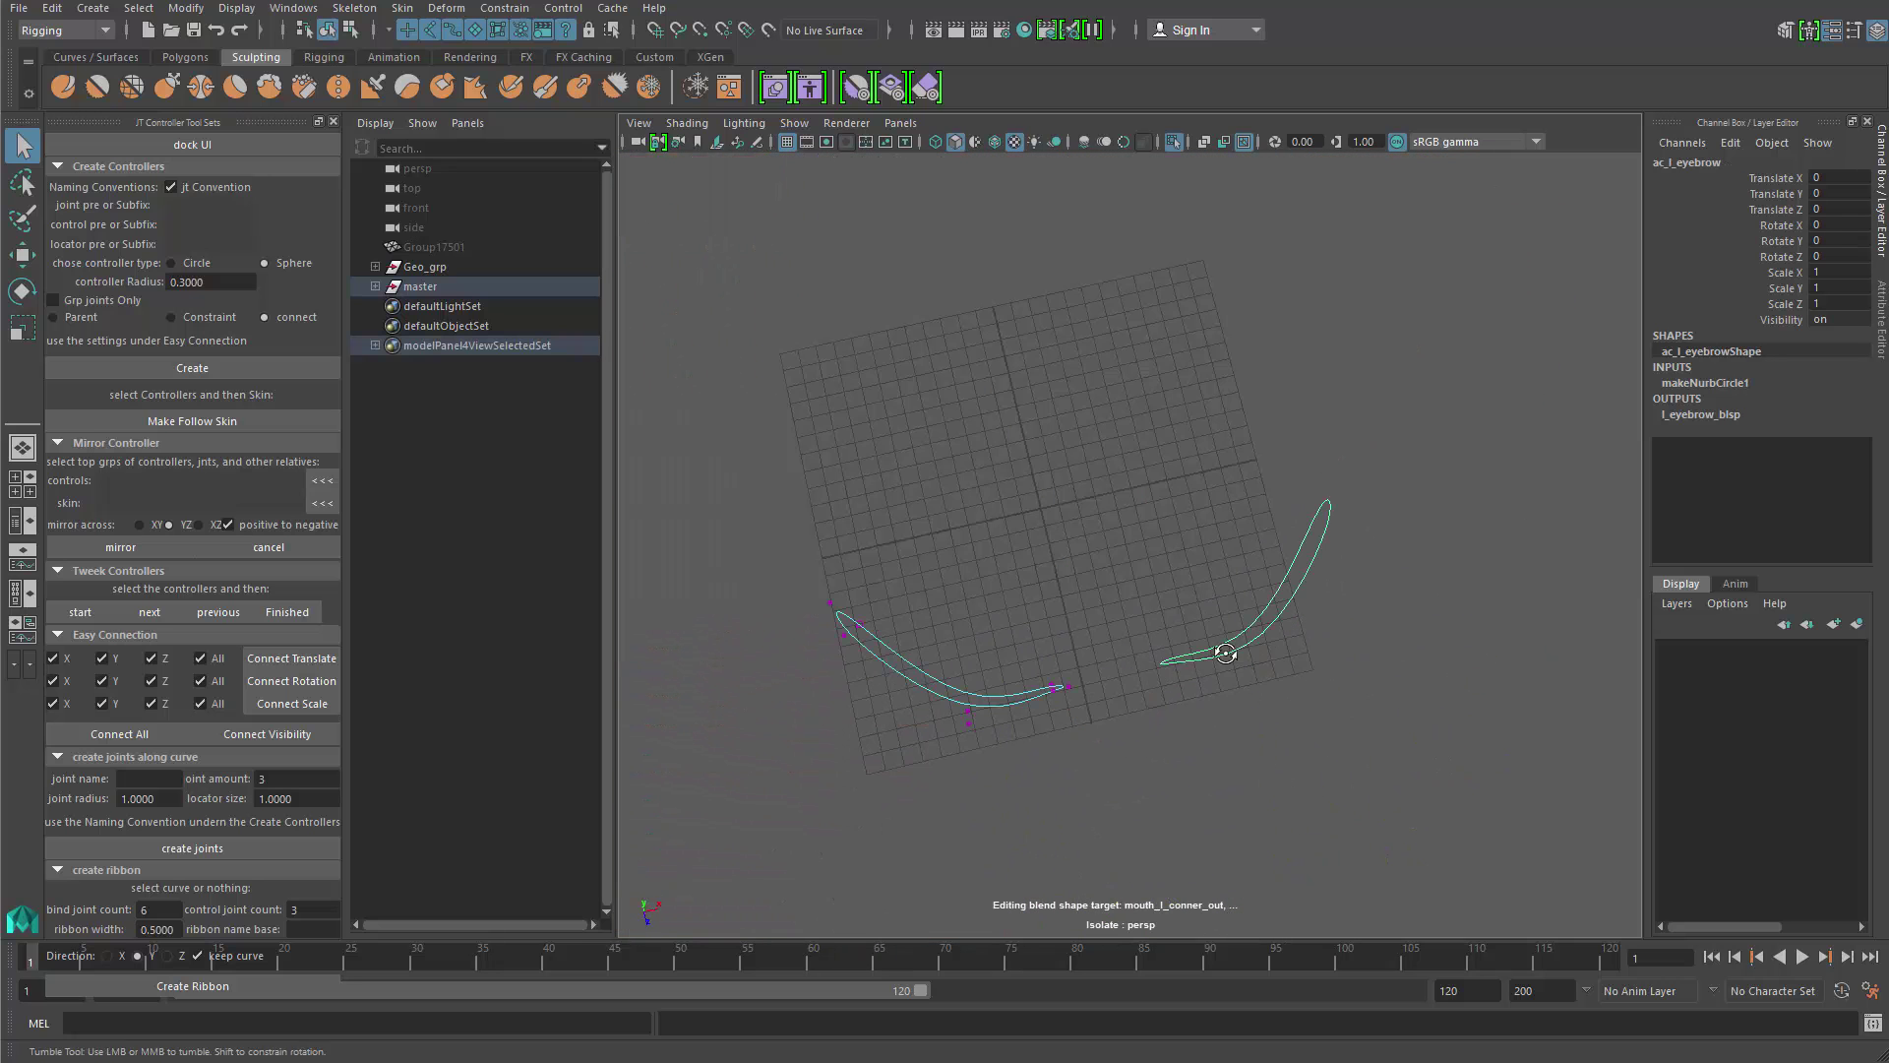
Step: Inspect the isolated eyebrow curves, return to object selection, select both curves and show the whole rig again
{"action": "left_click_drag", "start_coordinate": [1224, 653], "coordinate": [1193, 650], "text": "alt"}
{"action": "left_click_drag", "start_coordinate": [853, 545], "coordinate": [879, 579]}
{"action": "right_click_drag", "start_coordinate": [1023, 649], "coordinate": [1155, 535]}
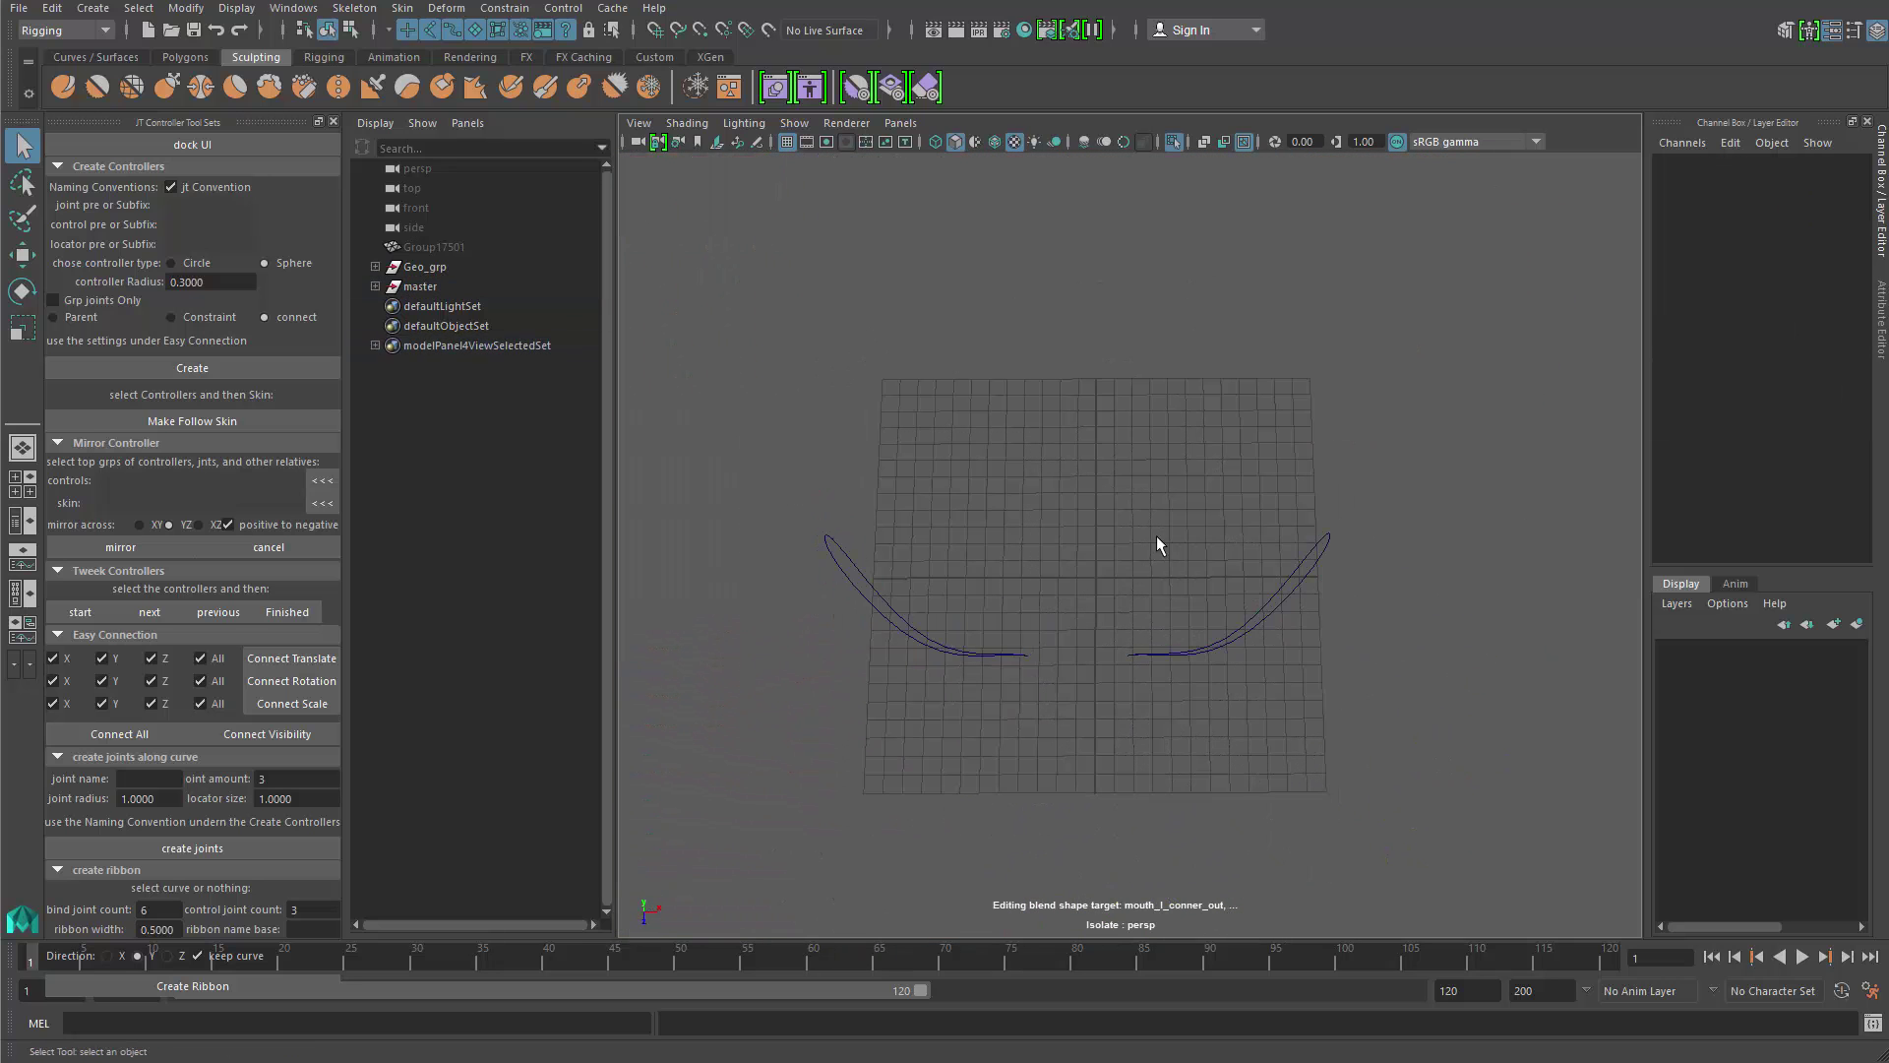
{"action": "left_click_drag", "start_coordinate": [1109, 593], "coordinate": [1163, 767]}
{"action": "left_click_drag", "start_coordinate": [1035, 722], "coordinate": [1050, 614], "text": "alt"}
{"action": "key", "text": "ctrl+1"}
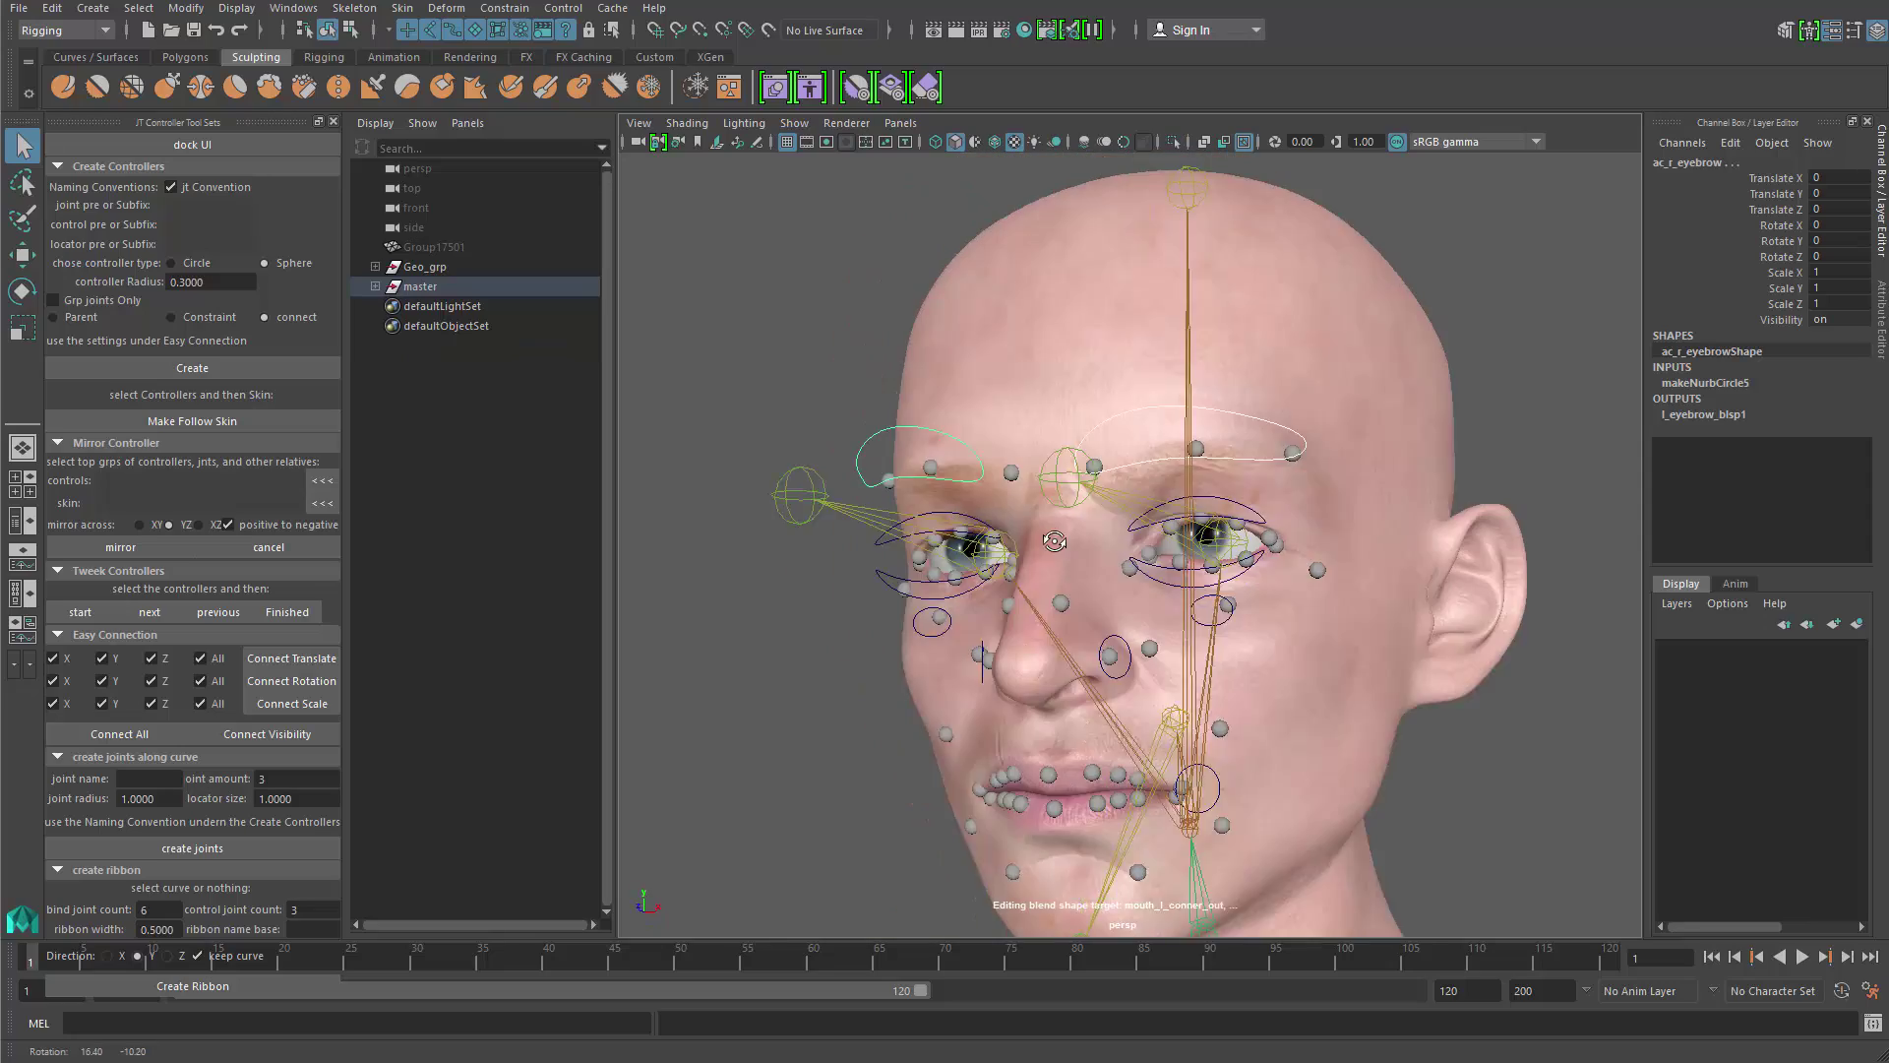
Step: Select both eyebrow controllers with ac_r_eyebrow last, lower them together, and undo the move
{"action": "right_click_drag", "start_coordinate": [1050, 614], "coordinate": [1185, 605], "text": "alt"}
{"action": "left_click_drag", "start_coordinate": [1185, 605], "coordinate": [900, 728], "text": "alt"}
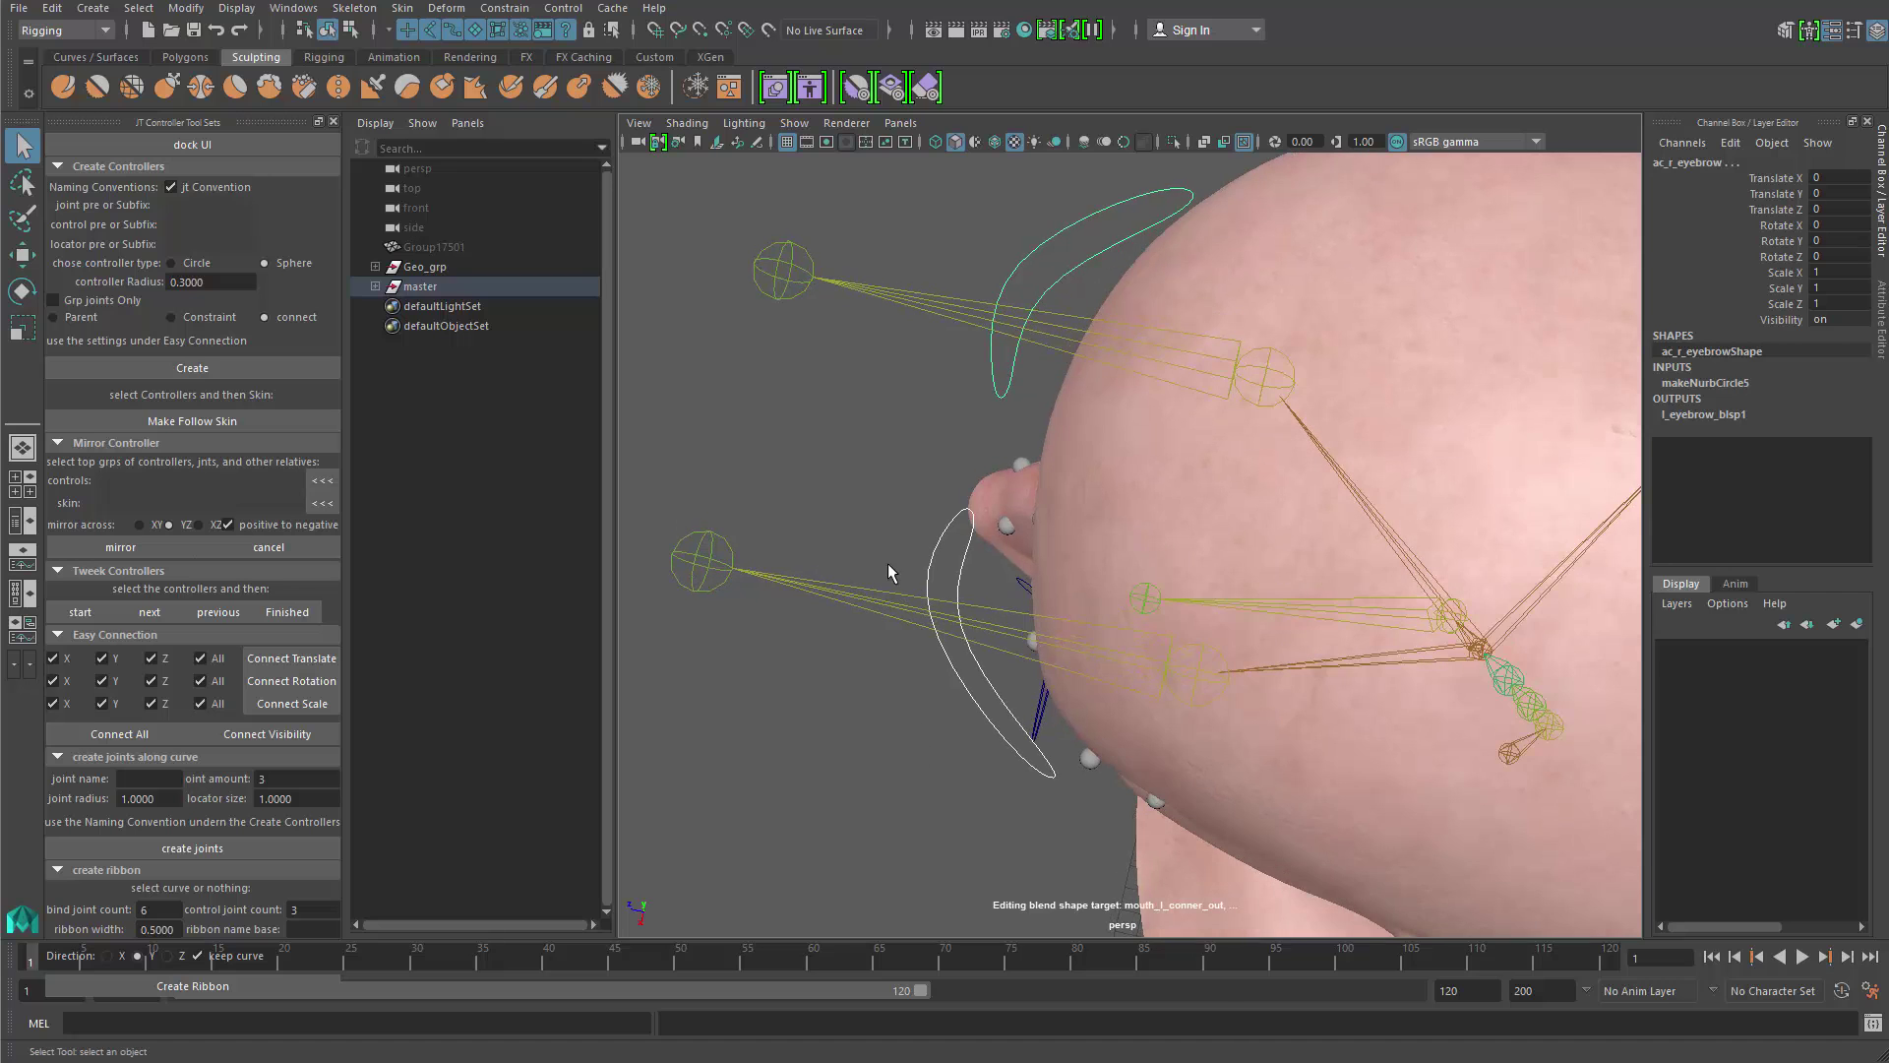
{"action": "left_click", "coordinate": [887, 563]}
{"action": "left_click", "coordinate": [940, 557]}
{"action": "left_click_drag", "start_coordinate": [1040, 385], "coordinate": [926, 639], "text": "alt"}
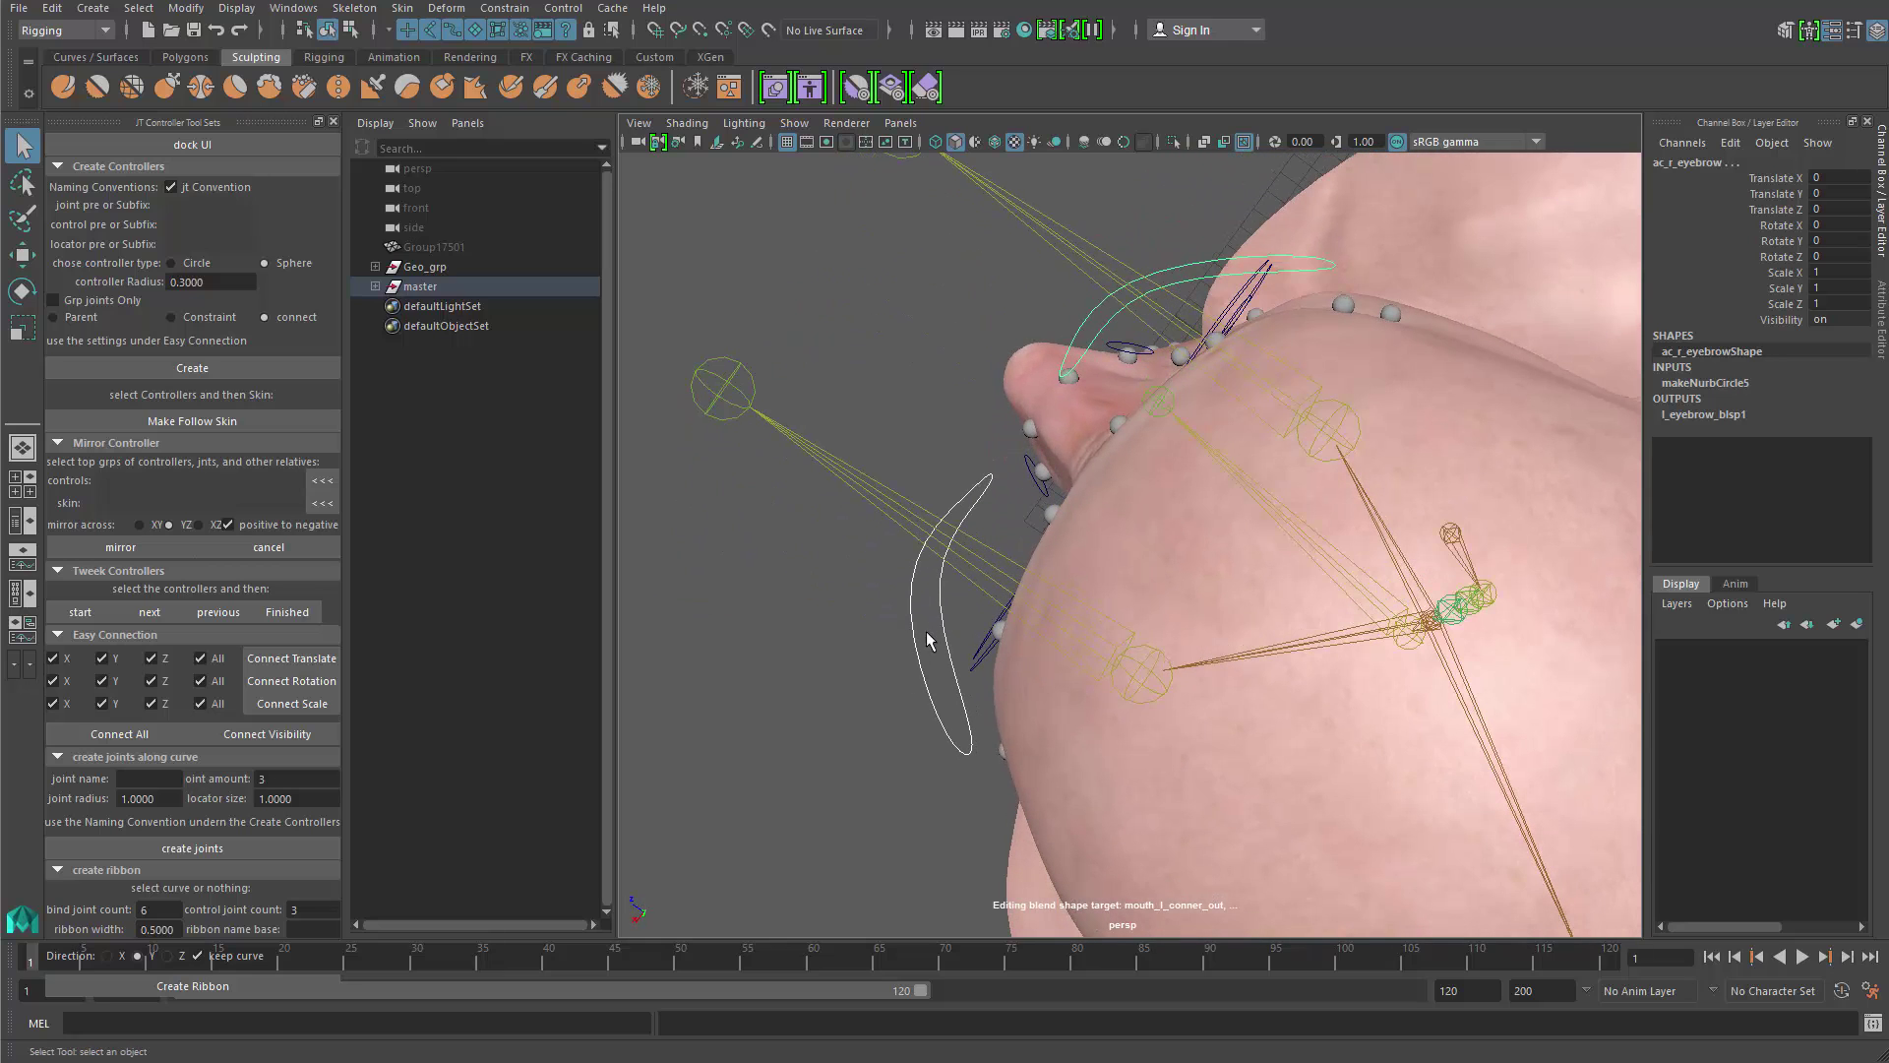
{"action": "left_click", "coordinate": [1179, 271], "text": "shift"}
{"action": "left_click_drag", "start_coordinate": [1178, 272], "coordinate": [748, 345], "text": "alt"}
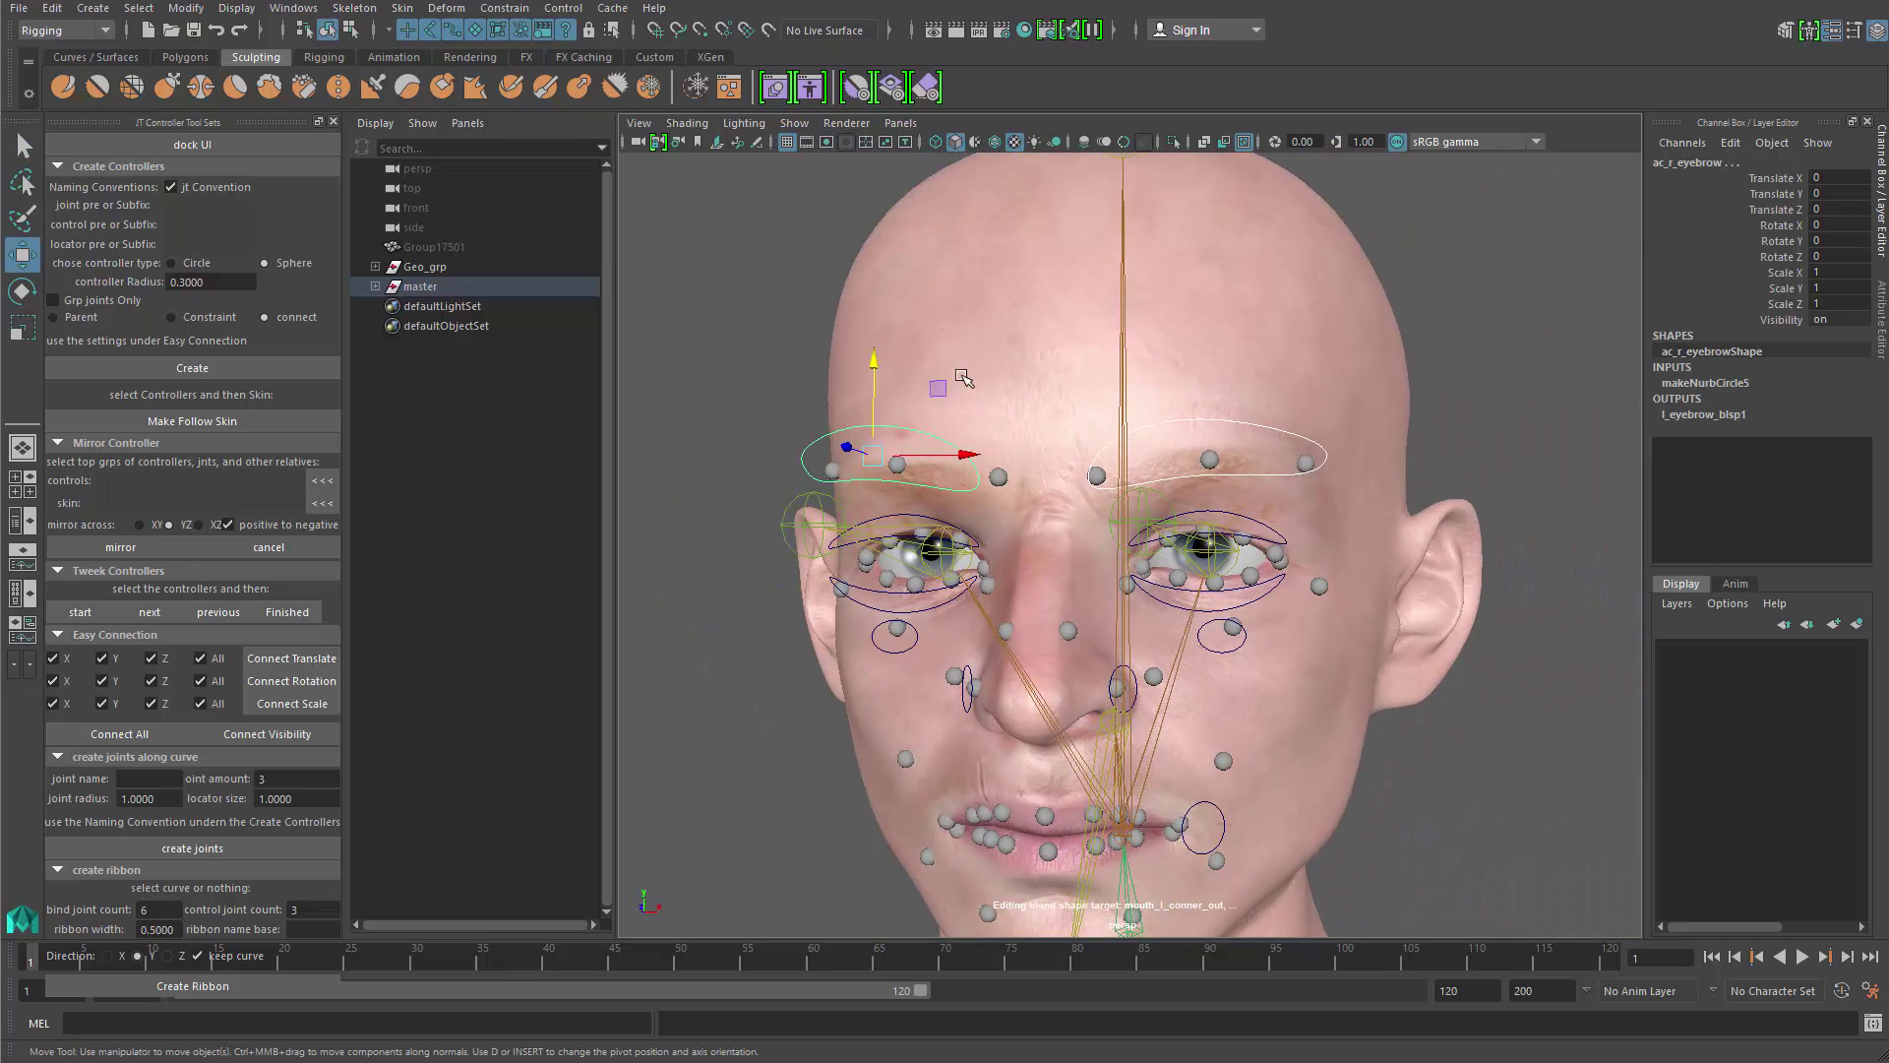
{"action": "left_click_drag", "start_coordinate": [868, 359], "coordinate": [895, 410]}
{"action": "key", "text": "ctrl+z"}
Step: Reselect both eyebrow controllers, lower them together by about 1.33 to compare the two brows, and undo the moves
{"action": "left_click_drag", "start_coordinate": [1033, 495], "coordinate": [895, 511], "text": "alt"}
{"action": "key", "text": "q"}
{"action": "left_click", "coordinate": [926, 445]}
{"action": "left_click_drag", "start_coordinate": [928, 445], "coordinate": [880, 534], "text": "alt"}
{"action": "left_click", "coordinate": [959, 493]}
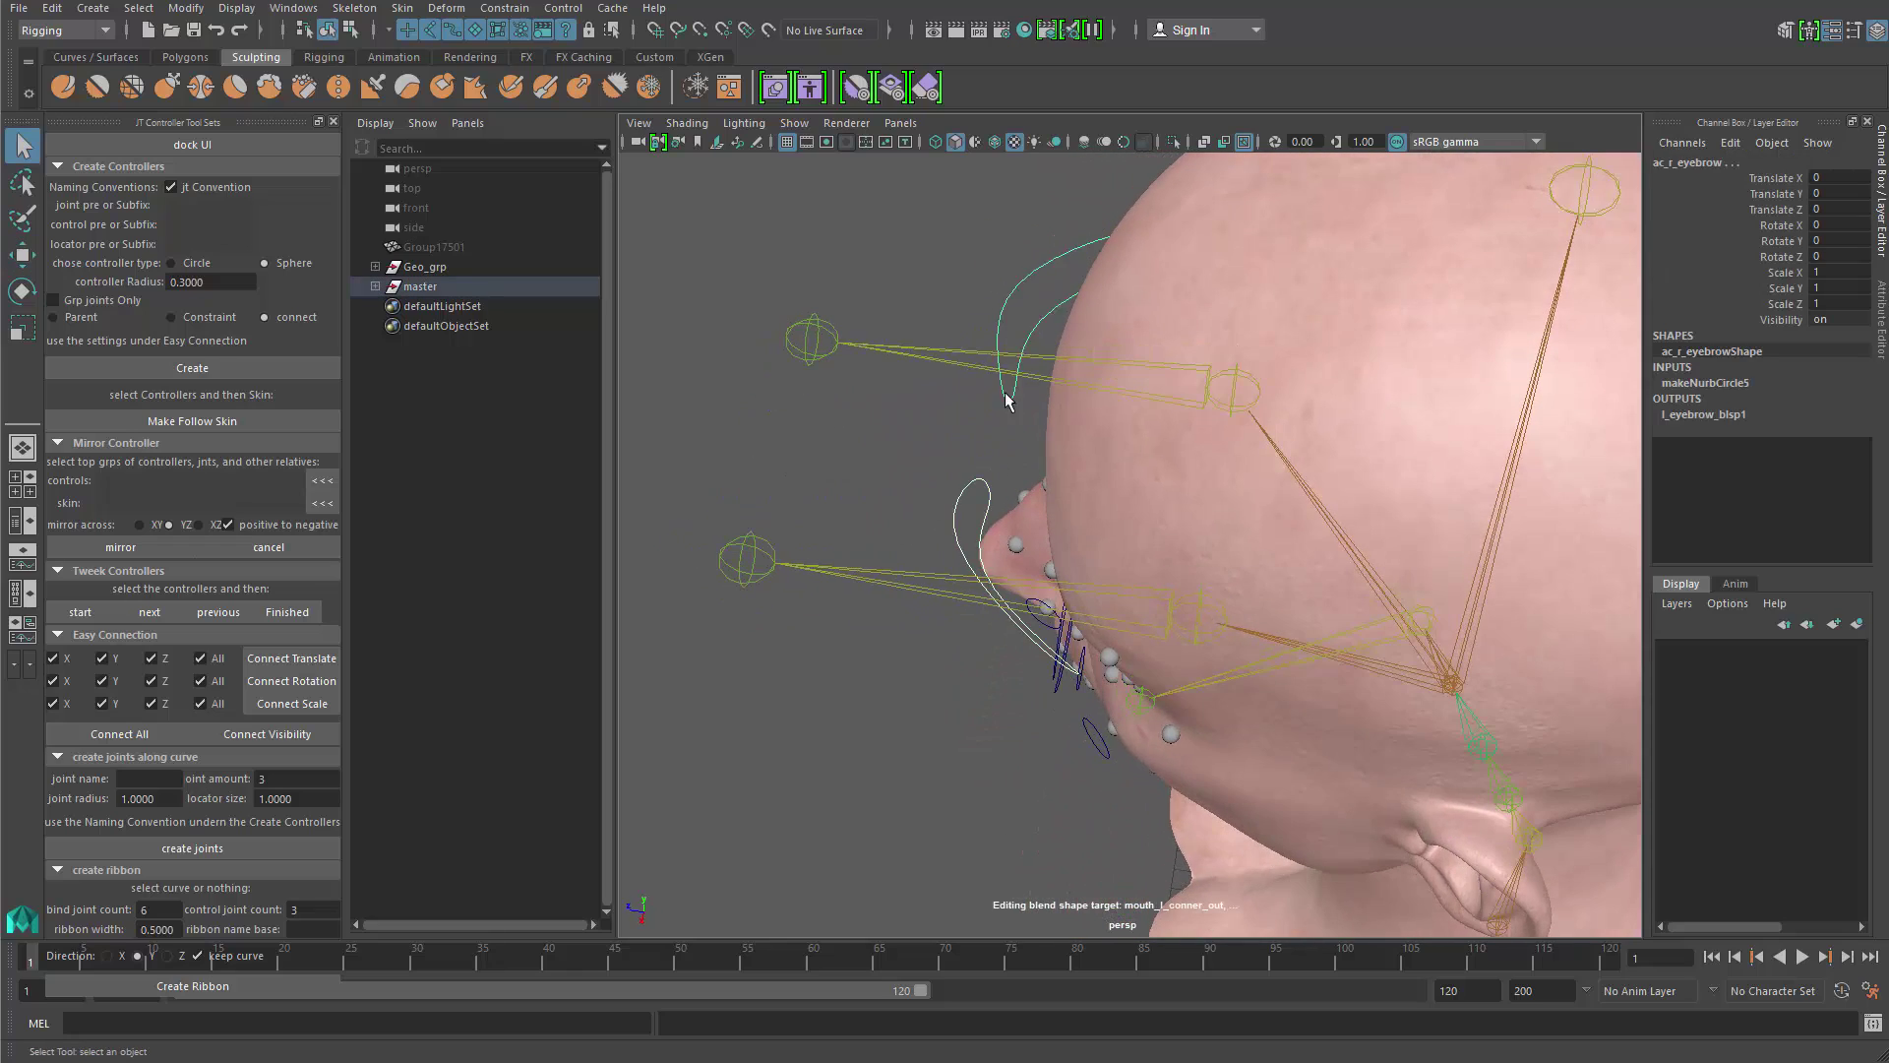
{"action": "left_click_drag", "start_coordinate": [1005, 392], "coordinate": [1071, 440], "text": "alt"}
{"action": "key", "text": "w"}
{"action": "left_click_drag", "start_coordinate": [870, 368], "coordinate": [949, 407]}
{"action": "key", "text": "ctrl+z"}
{"action": "left_click_drag", "start_coordinate": [888, 350], "coordinate": [817, 396]}
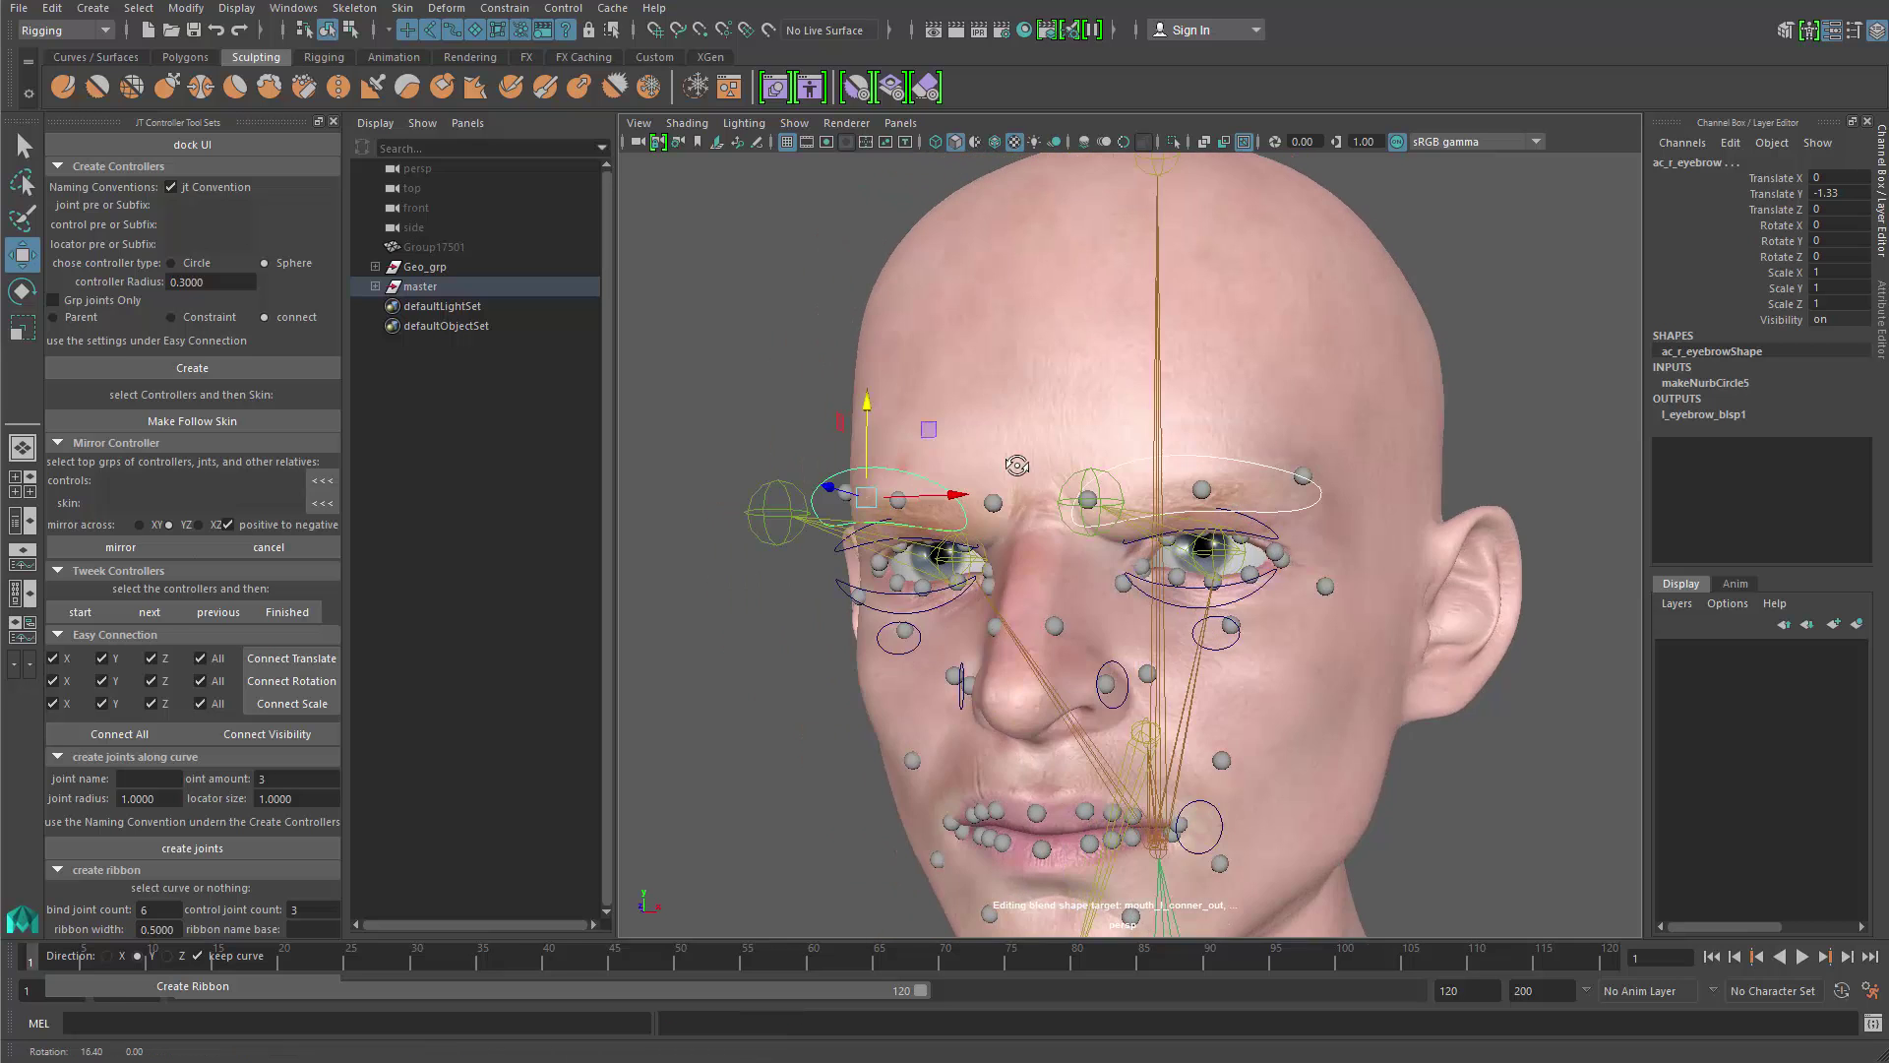
{"action": "key", "text": "ctrl+z"}
Step: Raise the small sphere controllers of the left eyebrow, including ac_loc_l_eyebrow_03, above the ac_l_eyebrow curve
{"action": "key", "text": "q"}
{"action": "left_click_drag", "start_coordinate": [1155, 433], "coordinate": [1219, 310], "text": "alt"}
{"action": "left_click", "coordinate": [1069, 493]}
{"action": "key", "text": "w"}
{"action": "left_click_drag", "start_coordinate": [1299, 433], "coordinate": [1232, 458], "text": "alt"}
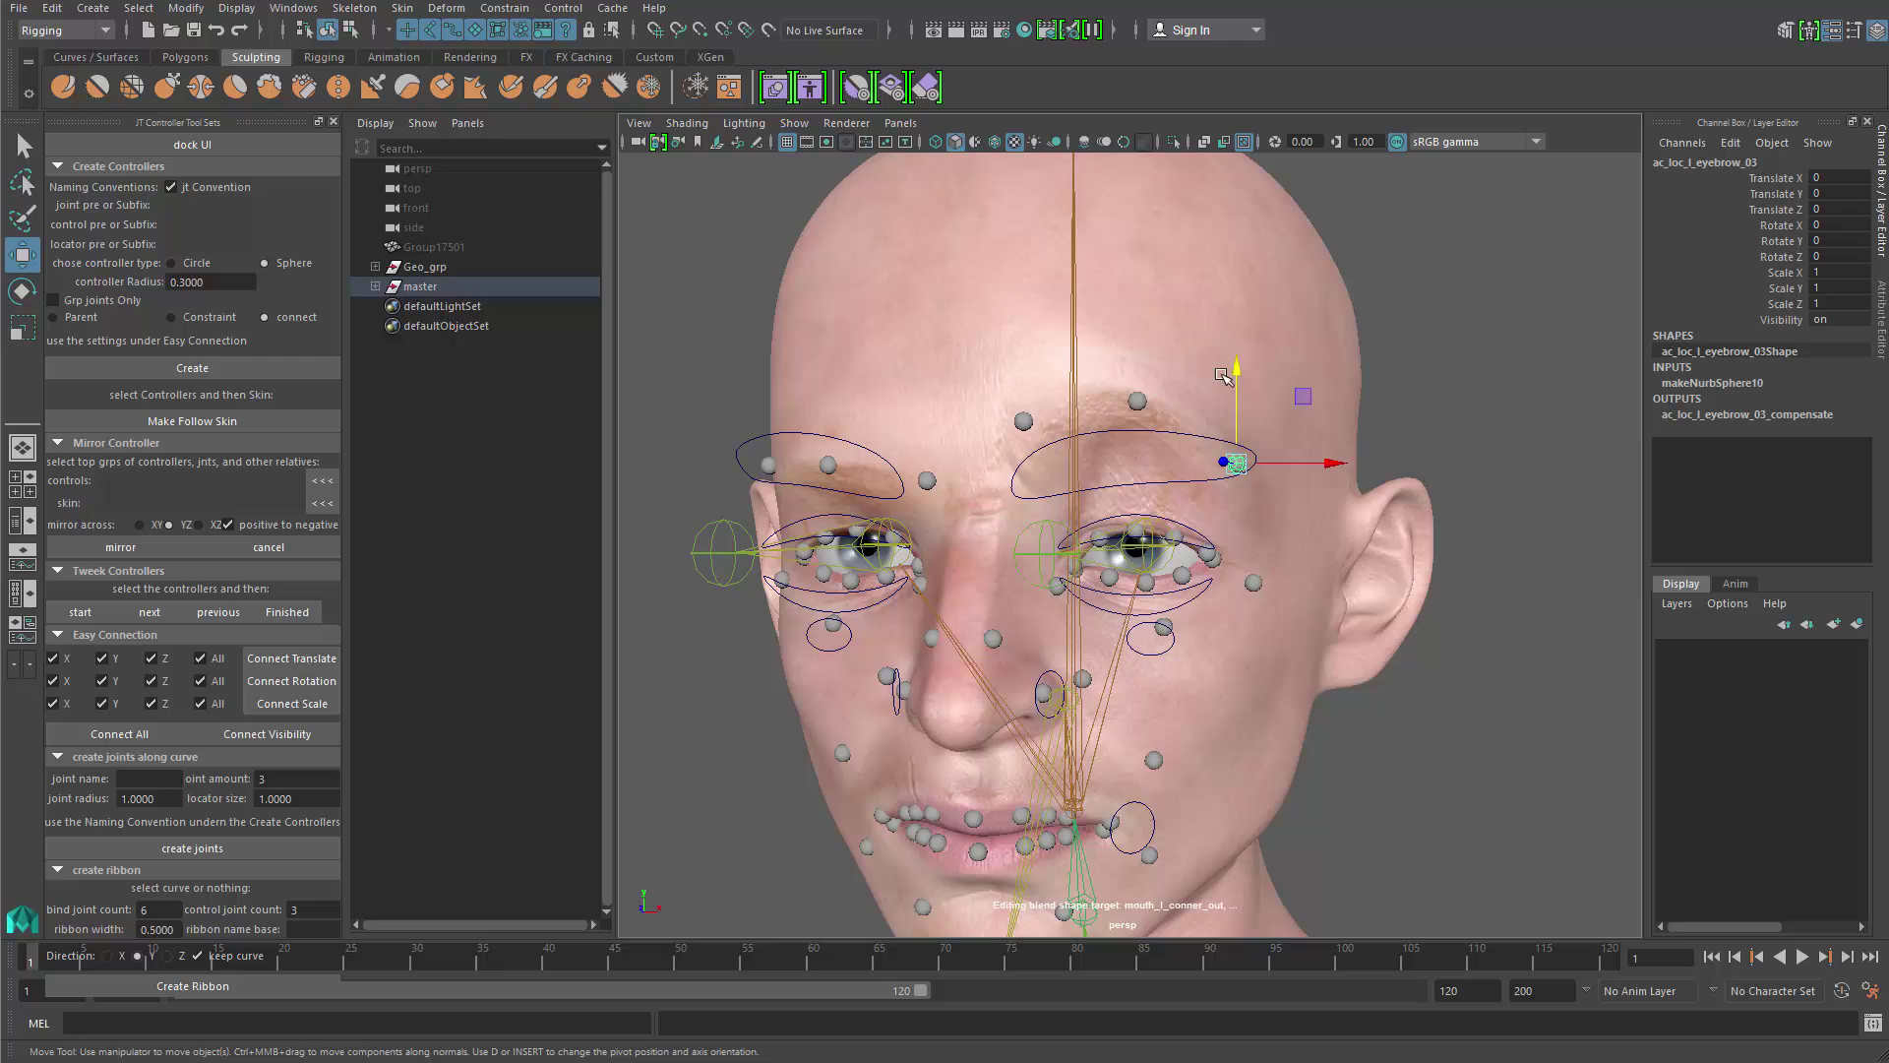
{"action": "left_click_drag", "start_coordinate": [1235, 373], "coordinate": [1232, 345]}
{"action": "left_click_drag", "start_coordinate": [1048, 513], "coordinate": [1110, 490], "text": "alt"}
{"action": "middle_click_drag", "start_coordinate": [1109, 490], "coordinate": [1141, 400], "text": "alt"}
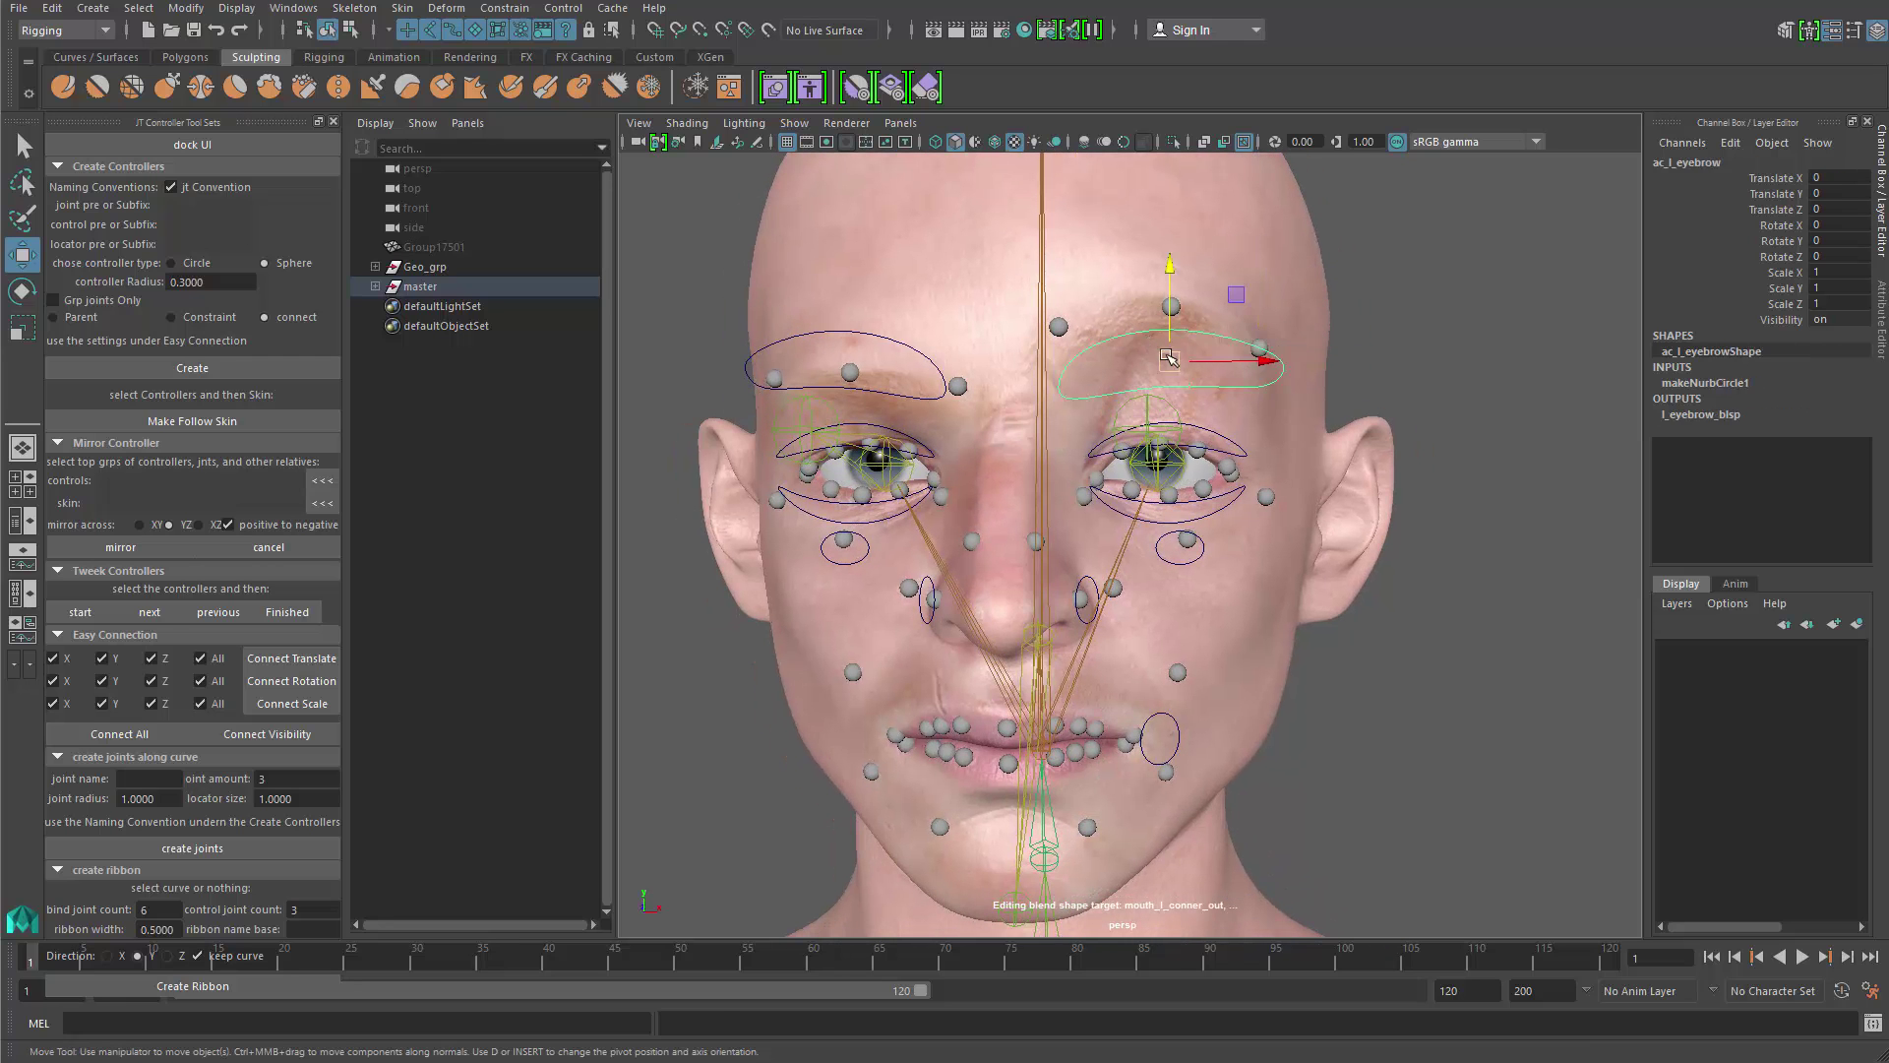
Step: Undo the raises of the left eyebrow's small sphere controllers
{"action": "key", "text": "ctrl+z"}
{"action": "key", "text": "ctrl+z"}
{"action": "key", "text": "ctrl+z"}
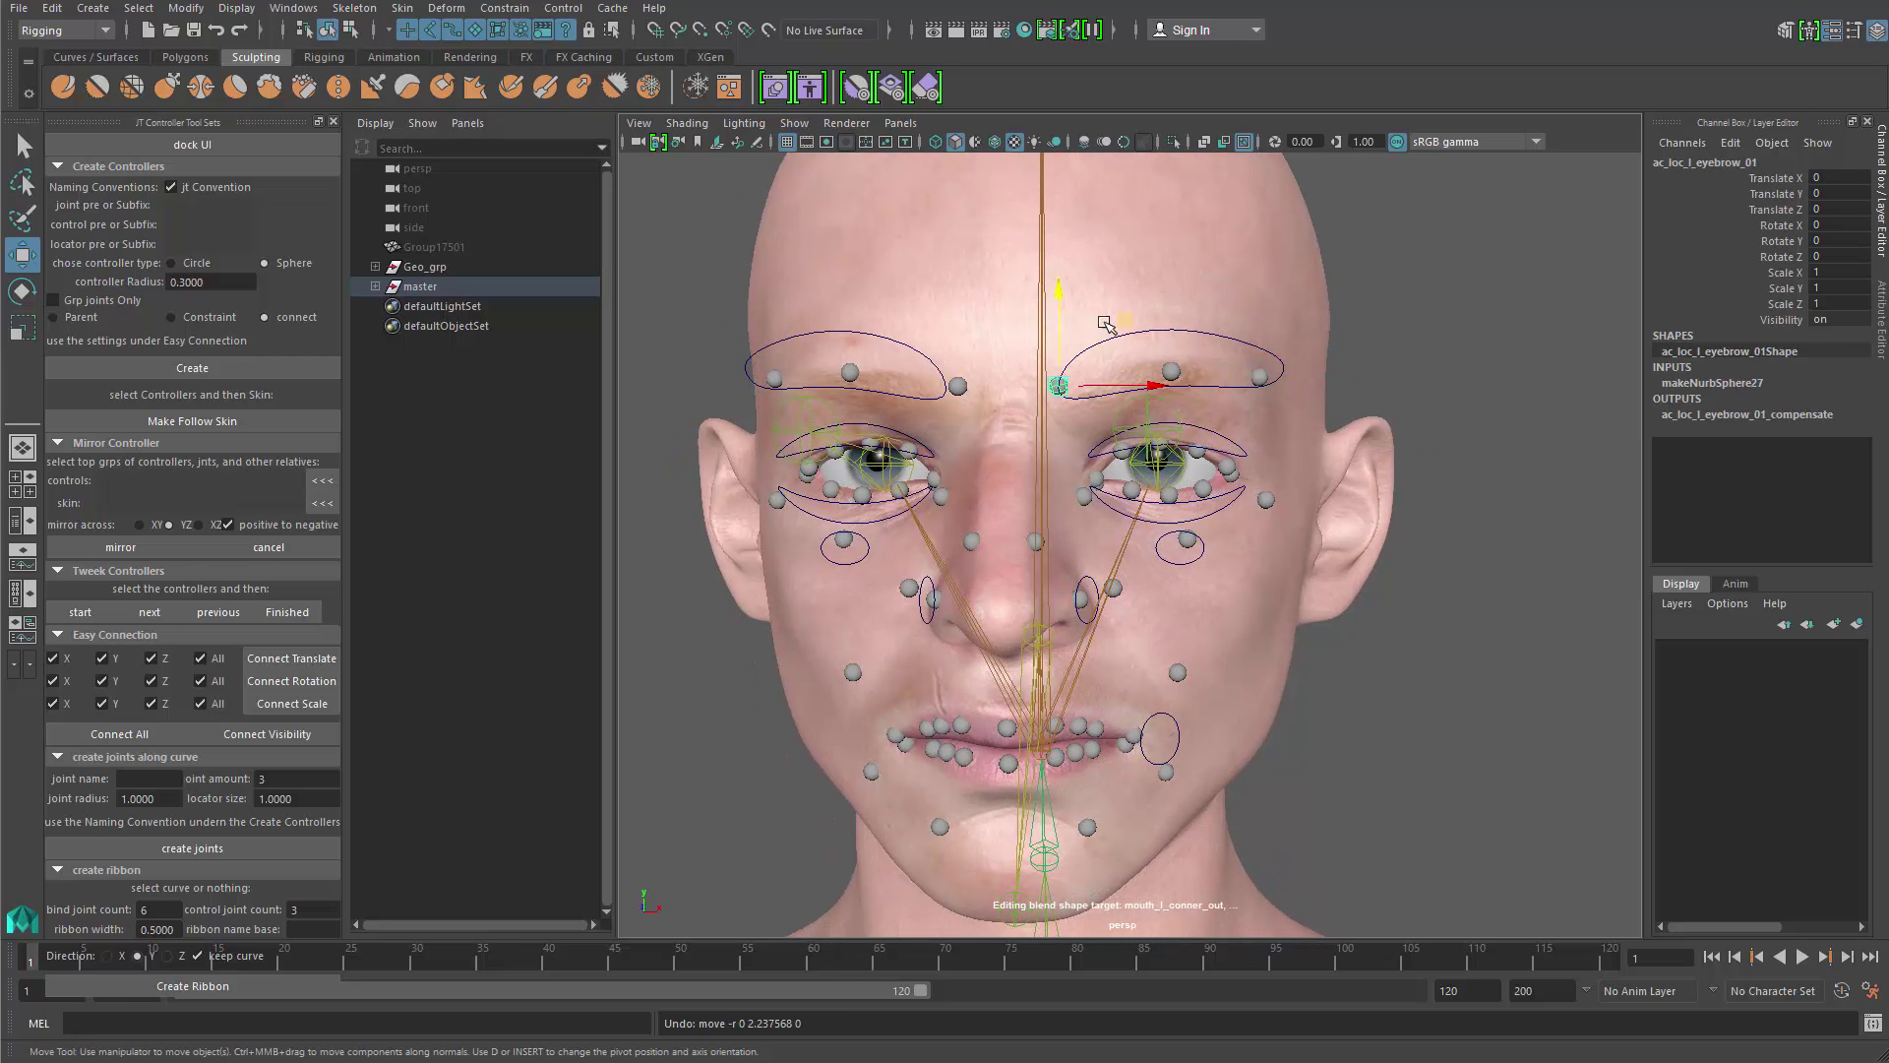
Step: Lower the ac_l_eyebrow controller by about 2 units, and lower the right eyebrow controller to form a frown
{"action": "left_click_drag", "start_coordinate": [1170, 285], "coordinate": [1171, 351]}
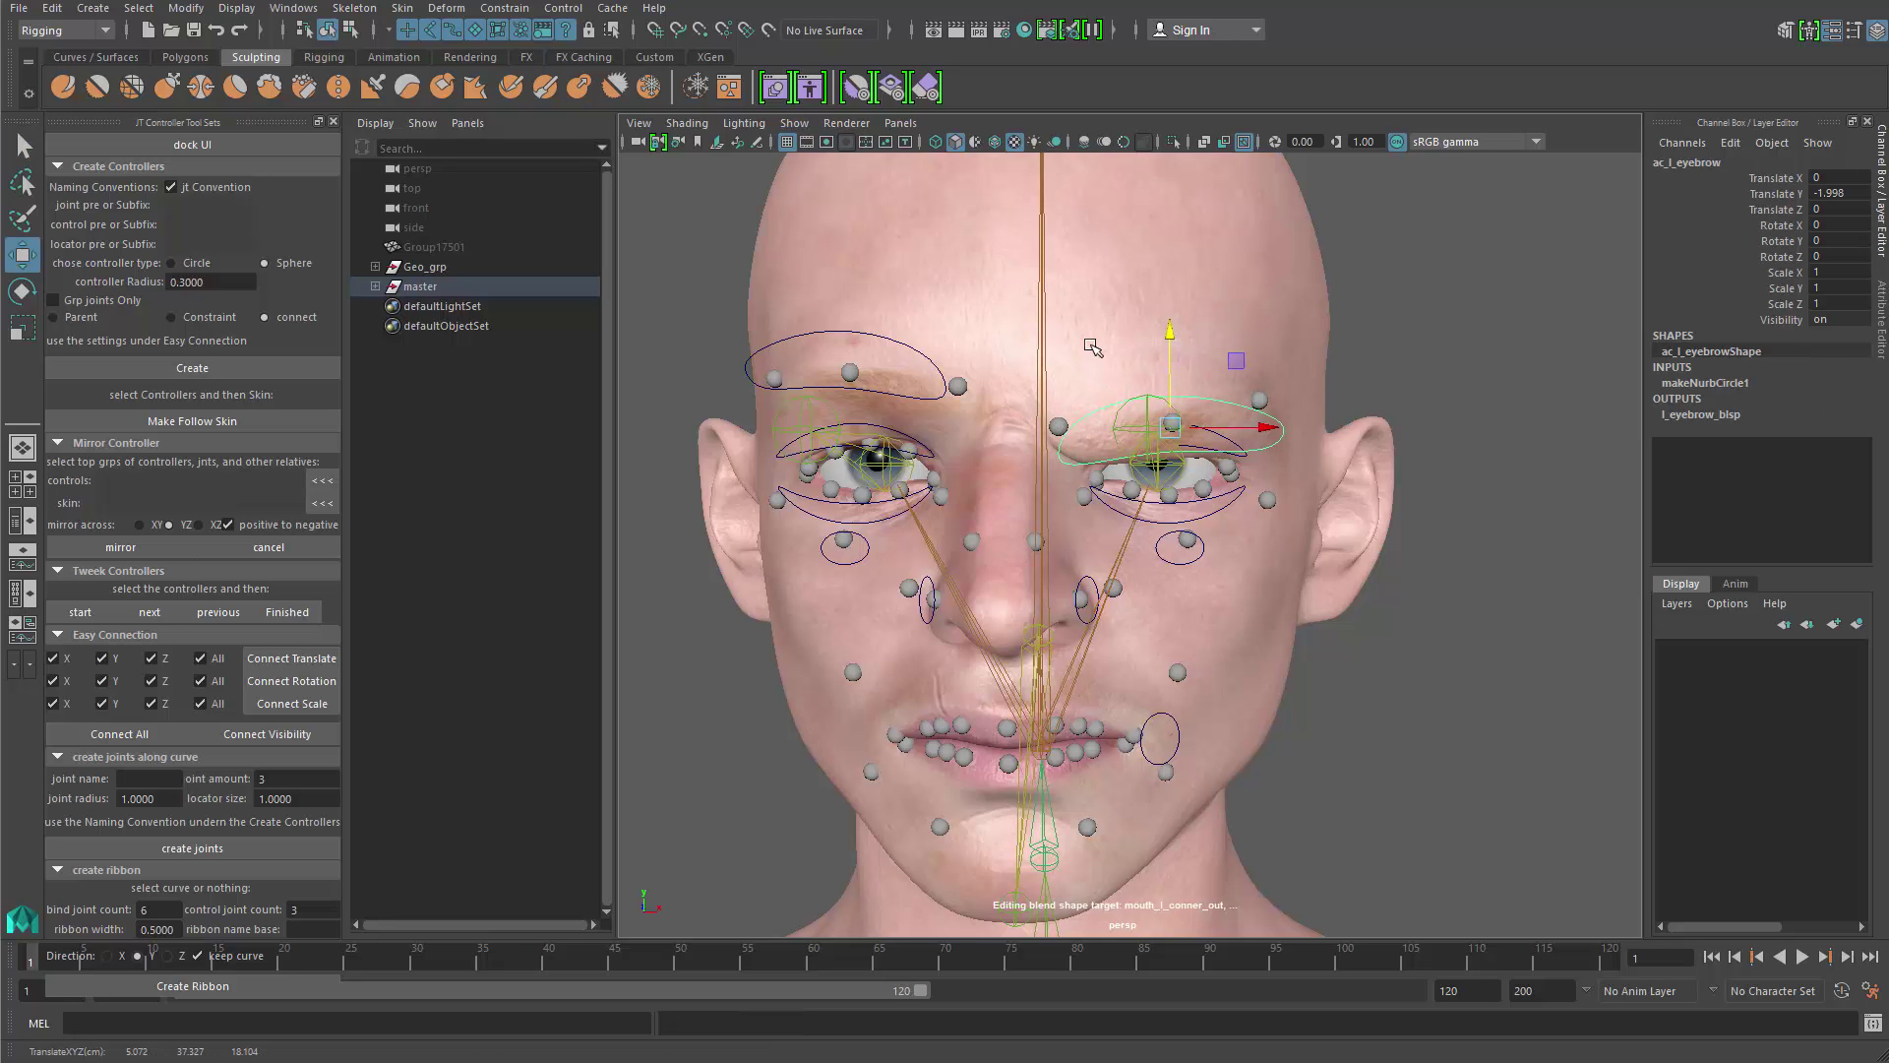
{"action": "middle_click_drag", "start_coordinate": [1112, 360], "coordinate": [1139, 356], "text": "alt"}
{"action": "key", "text": "q"}
{"action": "left_click", "coordinate": [927, 342]}
{"action": "key", "text": "w"}
{"action": "left_click_drag", "start_coordinate": [865, 266], "coordinate": [866, 329]}
Step: Pull ac_loc_upper_lip_ribbon_04 and ac_loc_upper_lip_ribbon_03 up and outward, moving the latter about 0.17 in Y and 0.53 in Z
{"action": "left_click_drag", "start_coordinate": [1087, 484], "coordinate": [990, 445], "text": "alt"}
{"action": "key", "text": "q"}
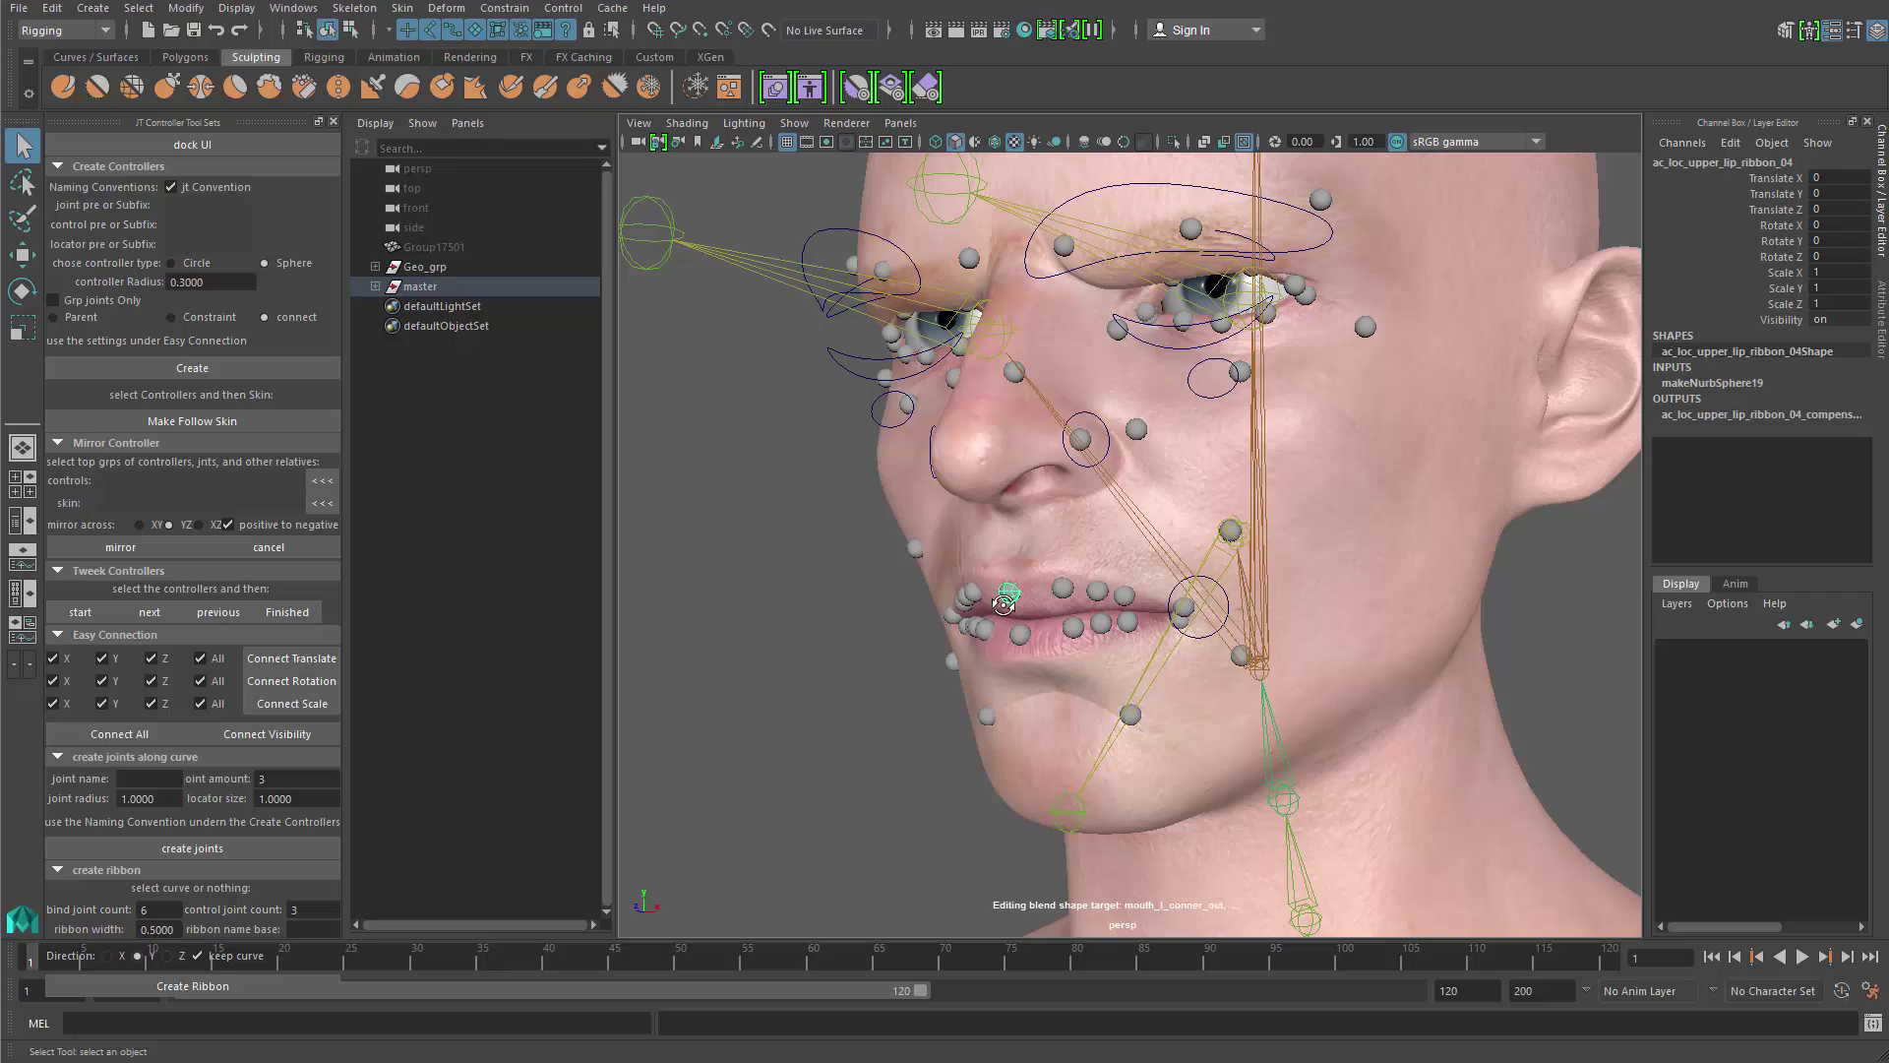
{"action": "key", "text": "w"}
{"action": "left_click_drag", "start_coordinate": [1002, 604], "coordinate": [1067, 546], "text": "alt"}
{"action": "key", "text": "q"}
{"action": "left_click", "coordinate": [1055, 543]}
{"action": "key", "text": "w"}
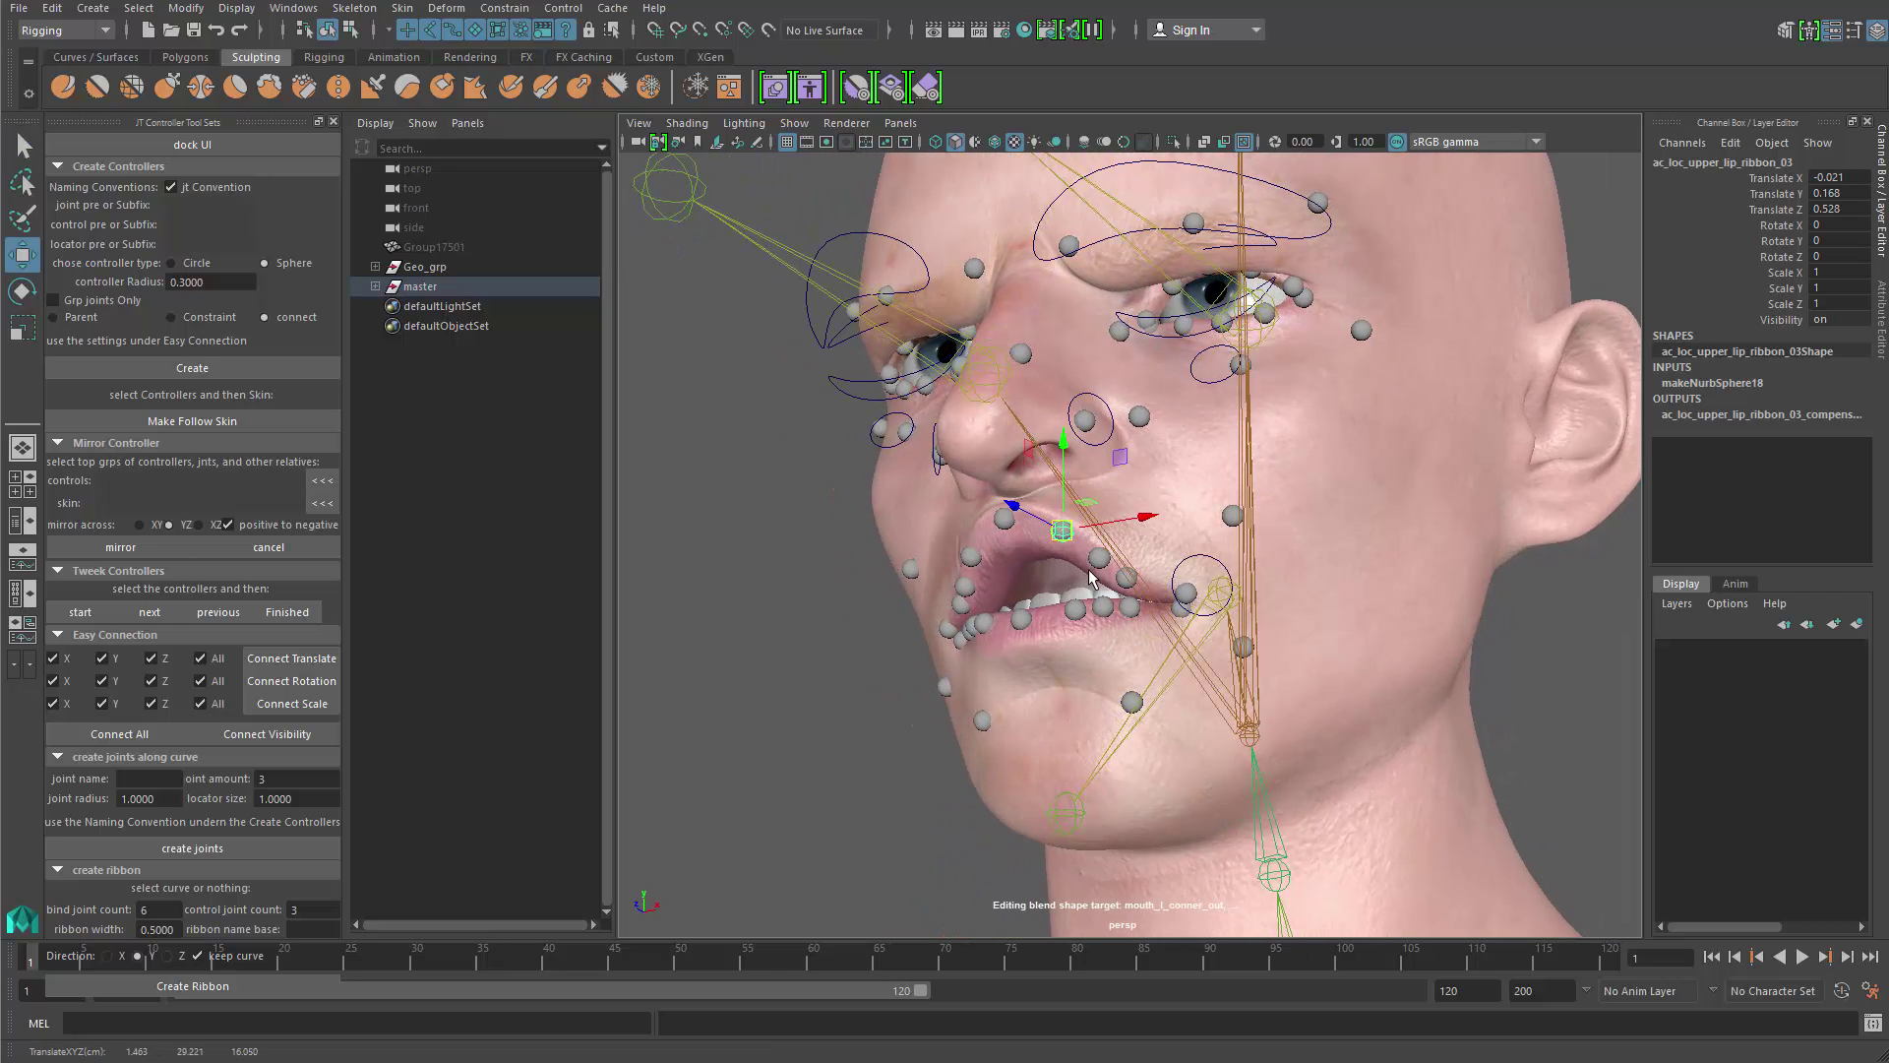
Step: Move ac_loc_ribbon_02 on the left upper lip to about -0.44, -0.33, 0.93 to bare the teeth
{"action": "key", "text": "q"}
{"action": "left_click", "coordinate": [1098, 559]}
{"action": "key", "text": "w"}
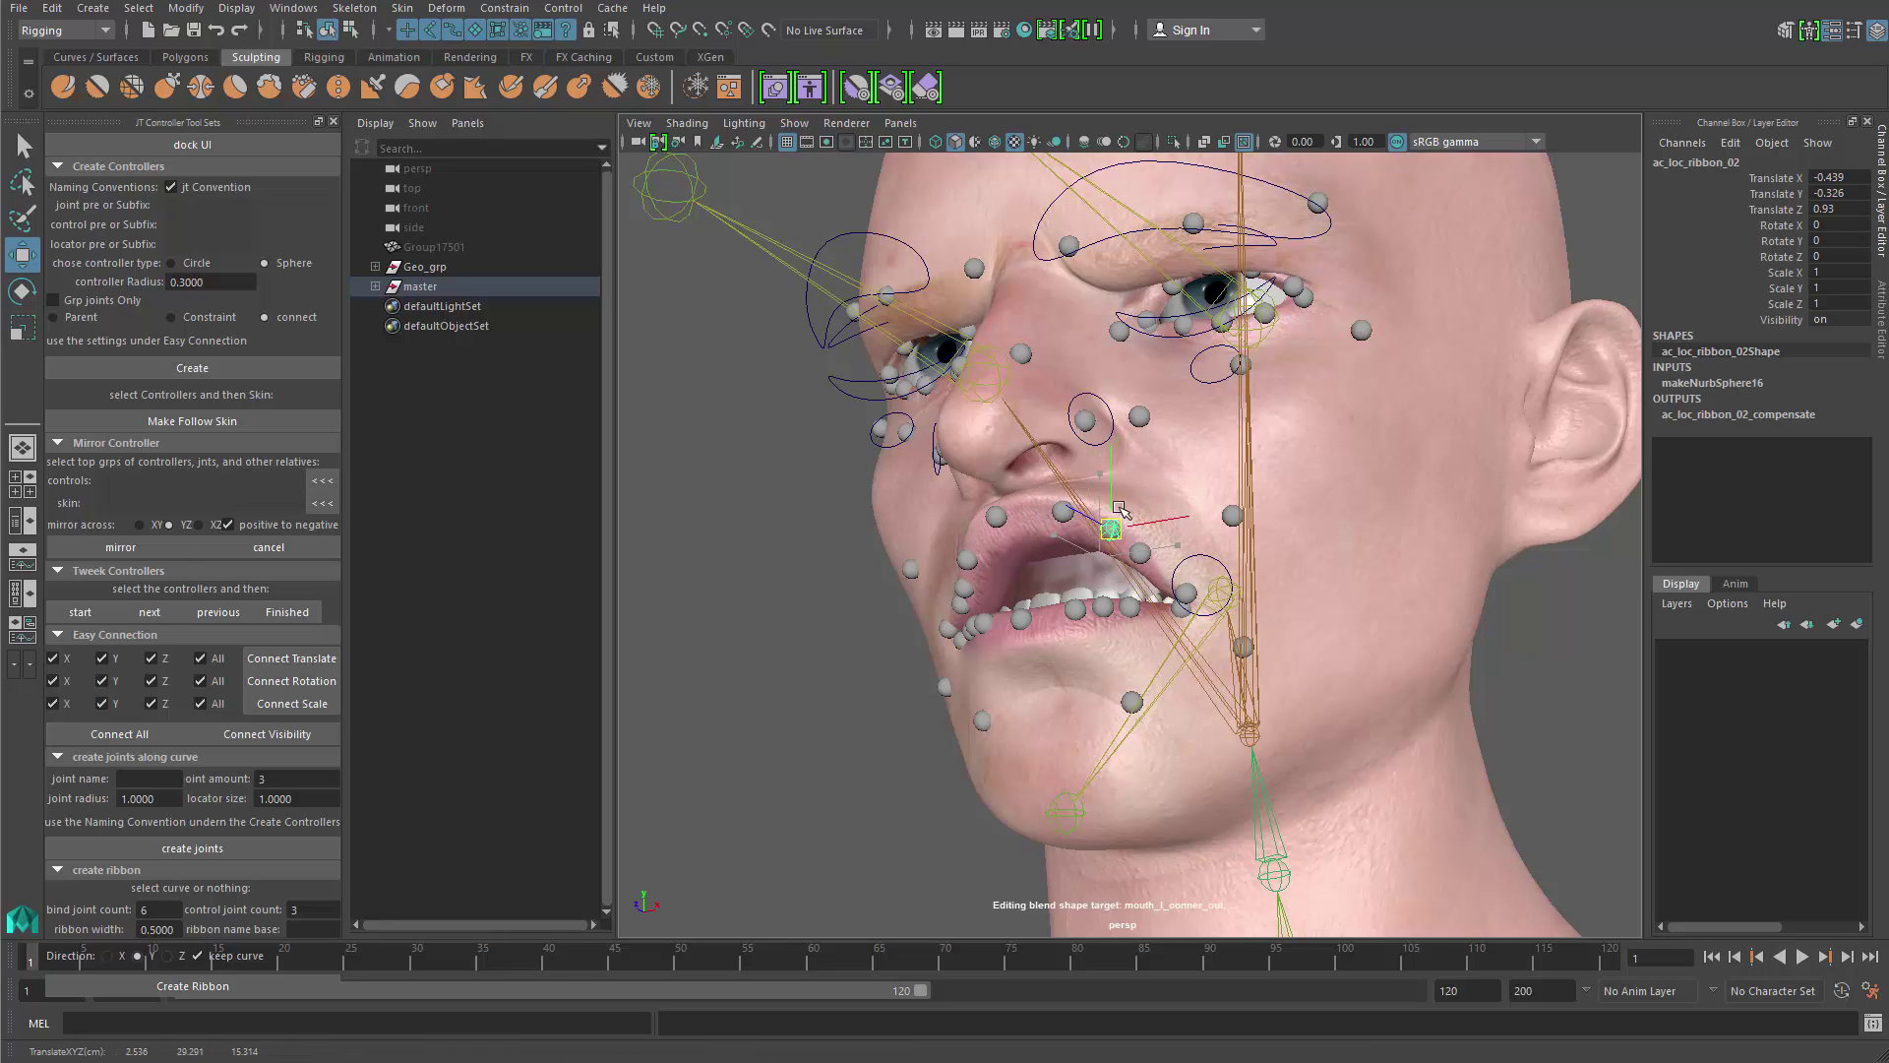
{"action": "mouse_move", "coordinate": [1119, 508]}
{"action": "left_mouse_down", "text": "alt"}
{"action": "mouse_move", "coordinate": [1169, 497]}
{"action": "mouse_move", "coordinate": [1149, 504]}
{"action": "left_mouse_up", "text": "alt"}
Step: Raise the small sphere controllers on the right side of the upper lip to match the left side's snarl
{"action": "key", "text": "q"}
{"action": "left_click", "coordinate": [966, 579]}
{"action": "left_click_drag", "start_coordinate": [968, 602], "coordinate": [991, 554], "text": "alt"}
{"action": "key", "text": "w"}
{"action": "left_click_drag", "start_coordinate": [992, 556], "coordinate": [1121, 617], "text": "alt"}
{"action": "key", "text": "q"}
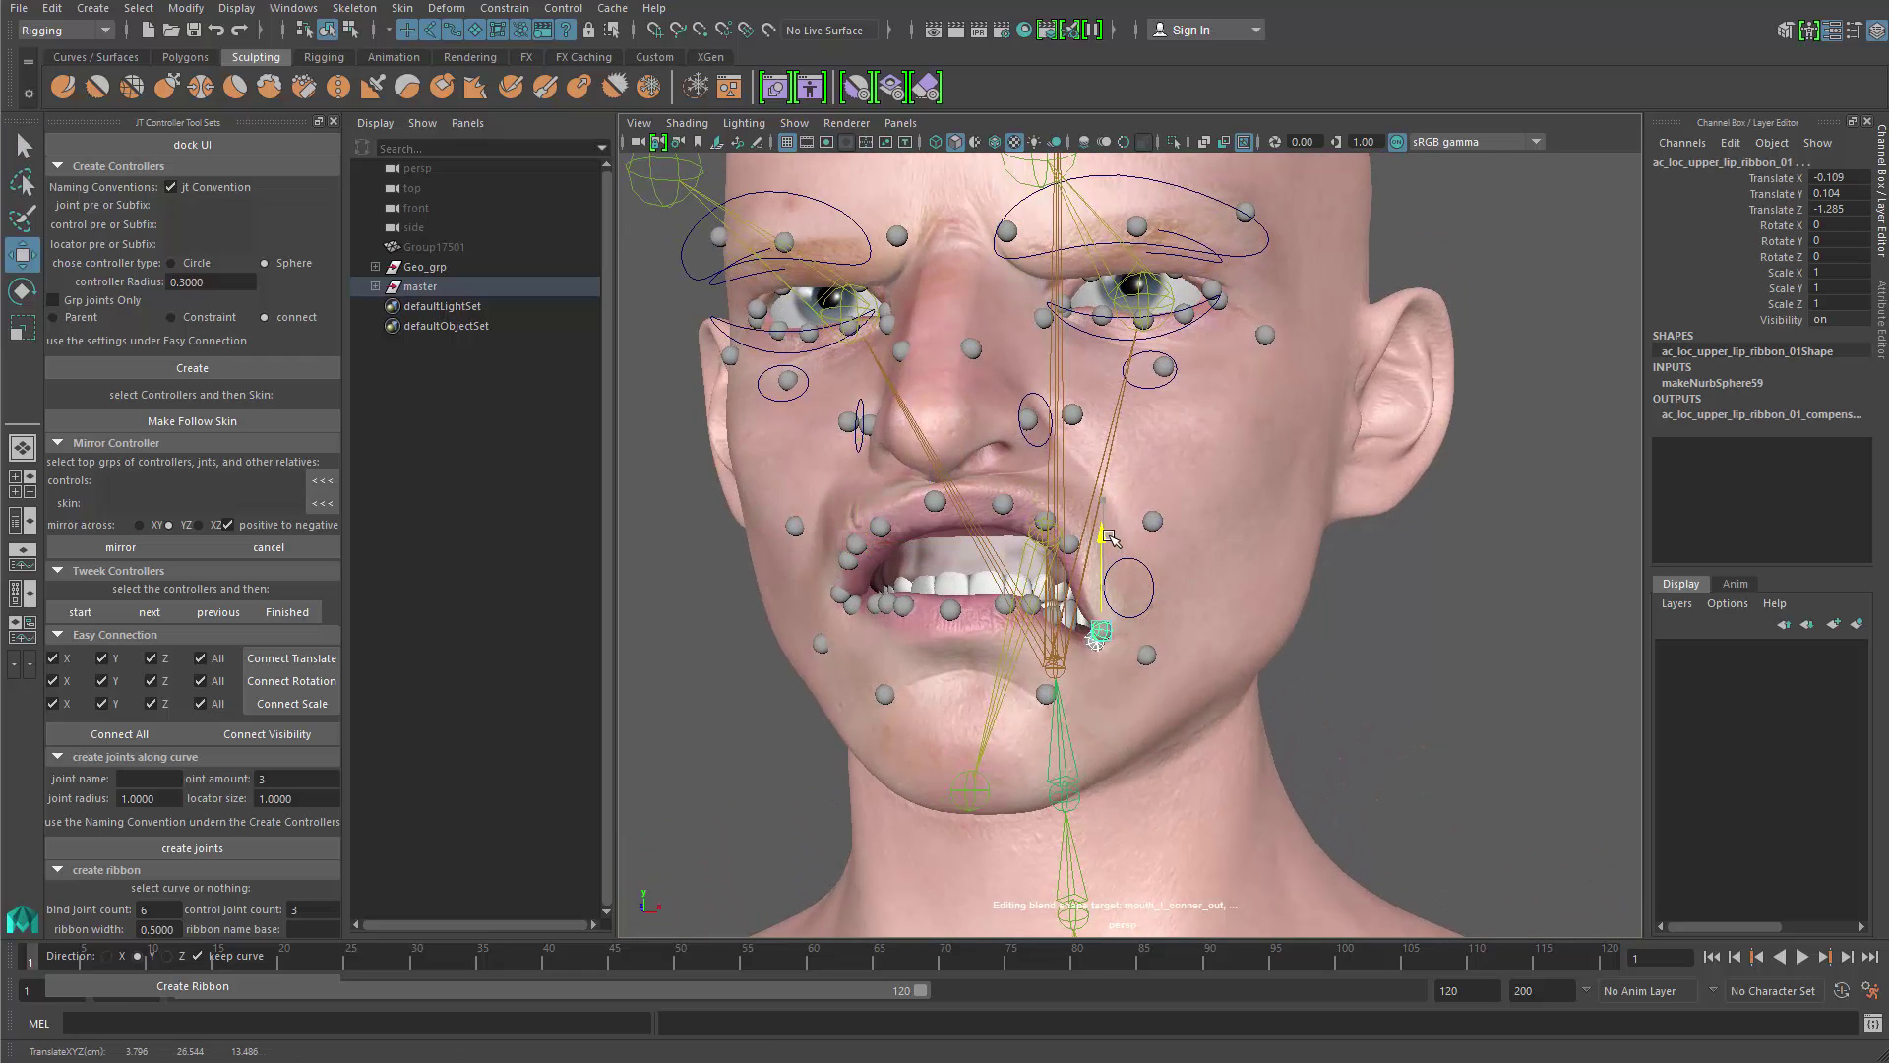
Step: Move ac_loc_upper_lip_ribbon_01 at the left mouth corner to about 0.22, -0.10, -0.52 and rotate it about -12.7, -16.7, 4.4
{"action": "left_click_drag", "start_coordinate": [1109, 537], "coordinate": [1108, 529]}
{"action": "left_click_drag", "start_coordinate": [1119, 583], "coordinate": [1103, 578], "text": "alt"}
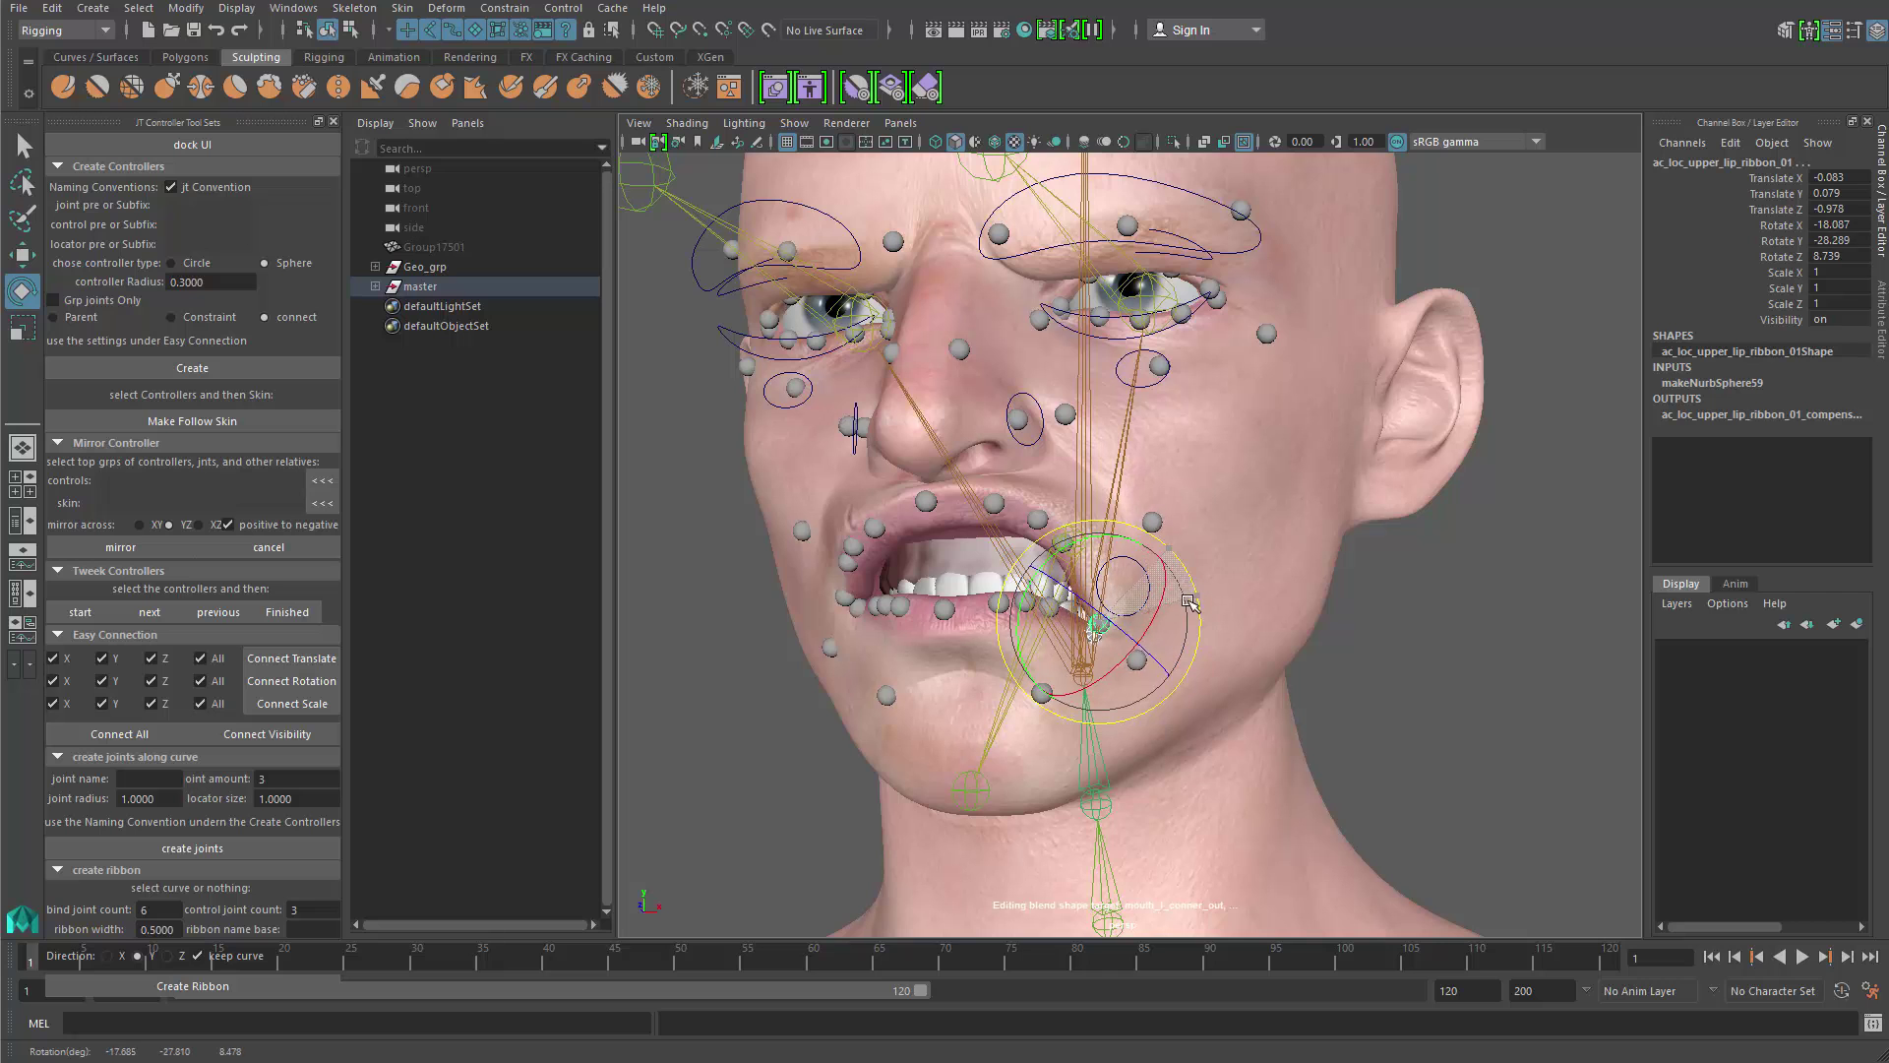
{"action": "mouse_move", "coordinate": [1112, 632]}
{"action": "left_mouse_down", "text": "alt"}
{"action": "mouse_move", "coordinate": [1090, 644]}
{"action": "mouse_move", "coordinate": [1106, 640]}
{"action": "left_mouse_up", "text": "alt"}
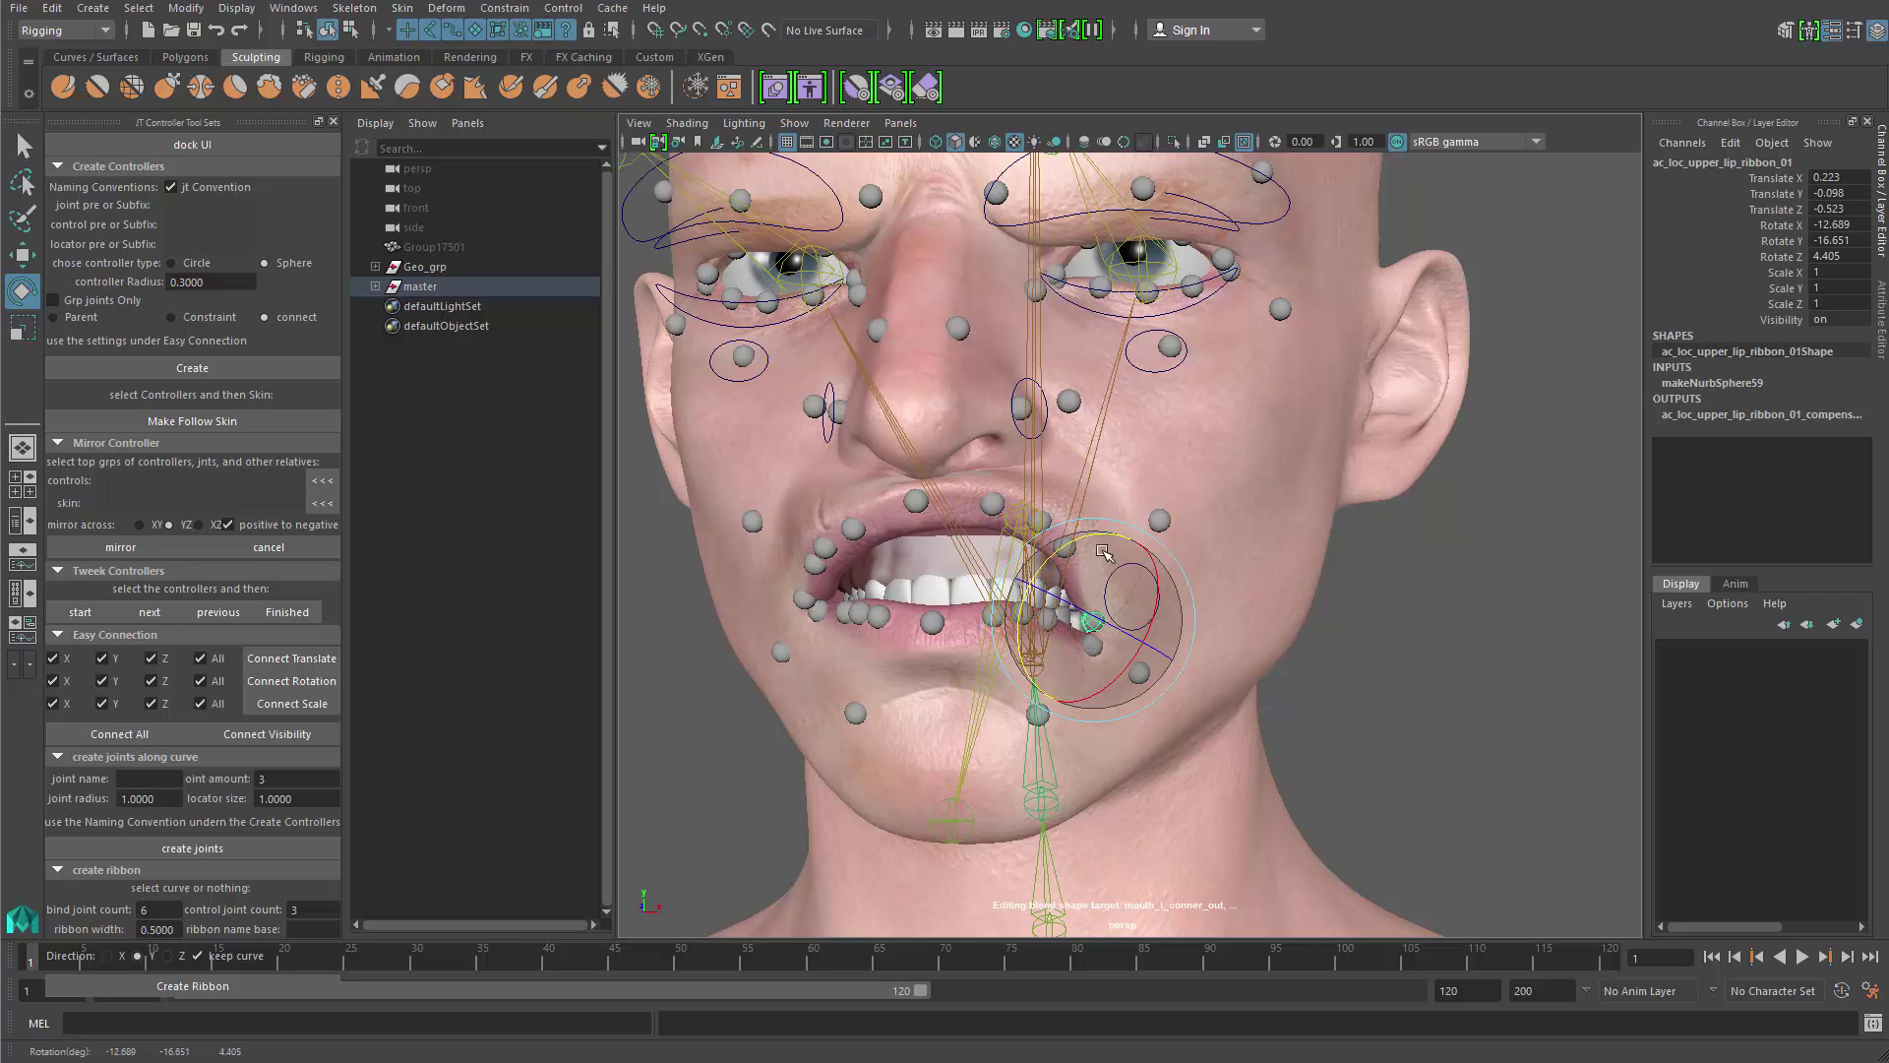
Step: Adjust the left upper-lip sphere controller near the mouth corner, clear the selection and check the snarl from the front
{"action": "left_click_drag", "start_coordinate": [1097, 576], "coordinate": [958, 586], "text": "alt"}
{"action": "left_click", "coordinate": [1030, 552]}
{"action": "key", "text": "w"}
{"action": "left_click_drag", "start_coordinate": [958, 586], "coordinate": [995, 604], "text": "alt"}
{"action": "key", "text": "q"}
{"action": "left_click", "coordinate": [904, 664]}
{"action": "left_click_drag", "start_coordinate": [904, 665], "coordinate": [1161, 669], "text": "alt"}
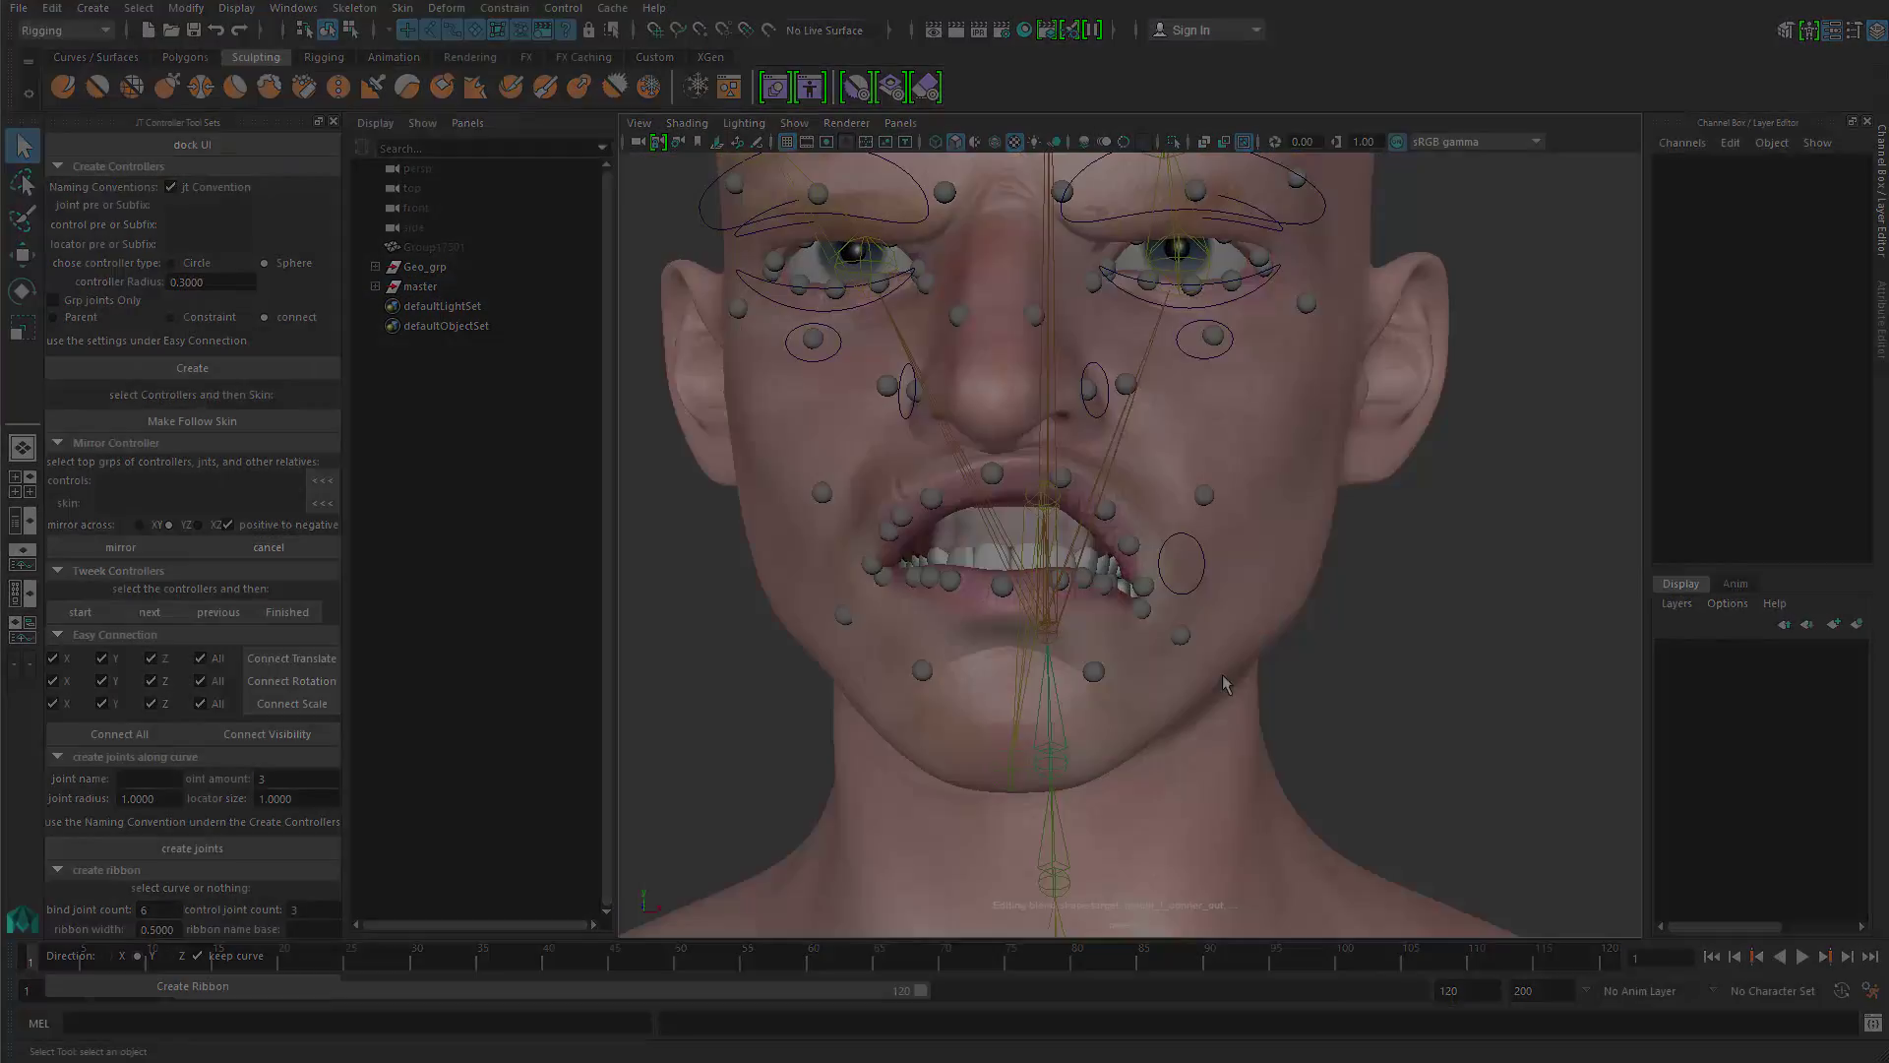